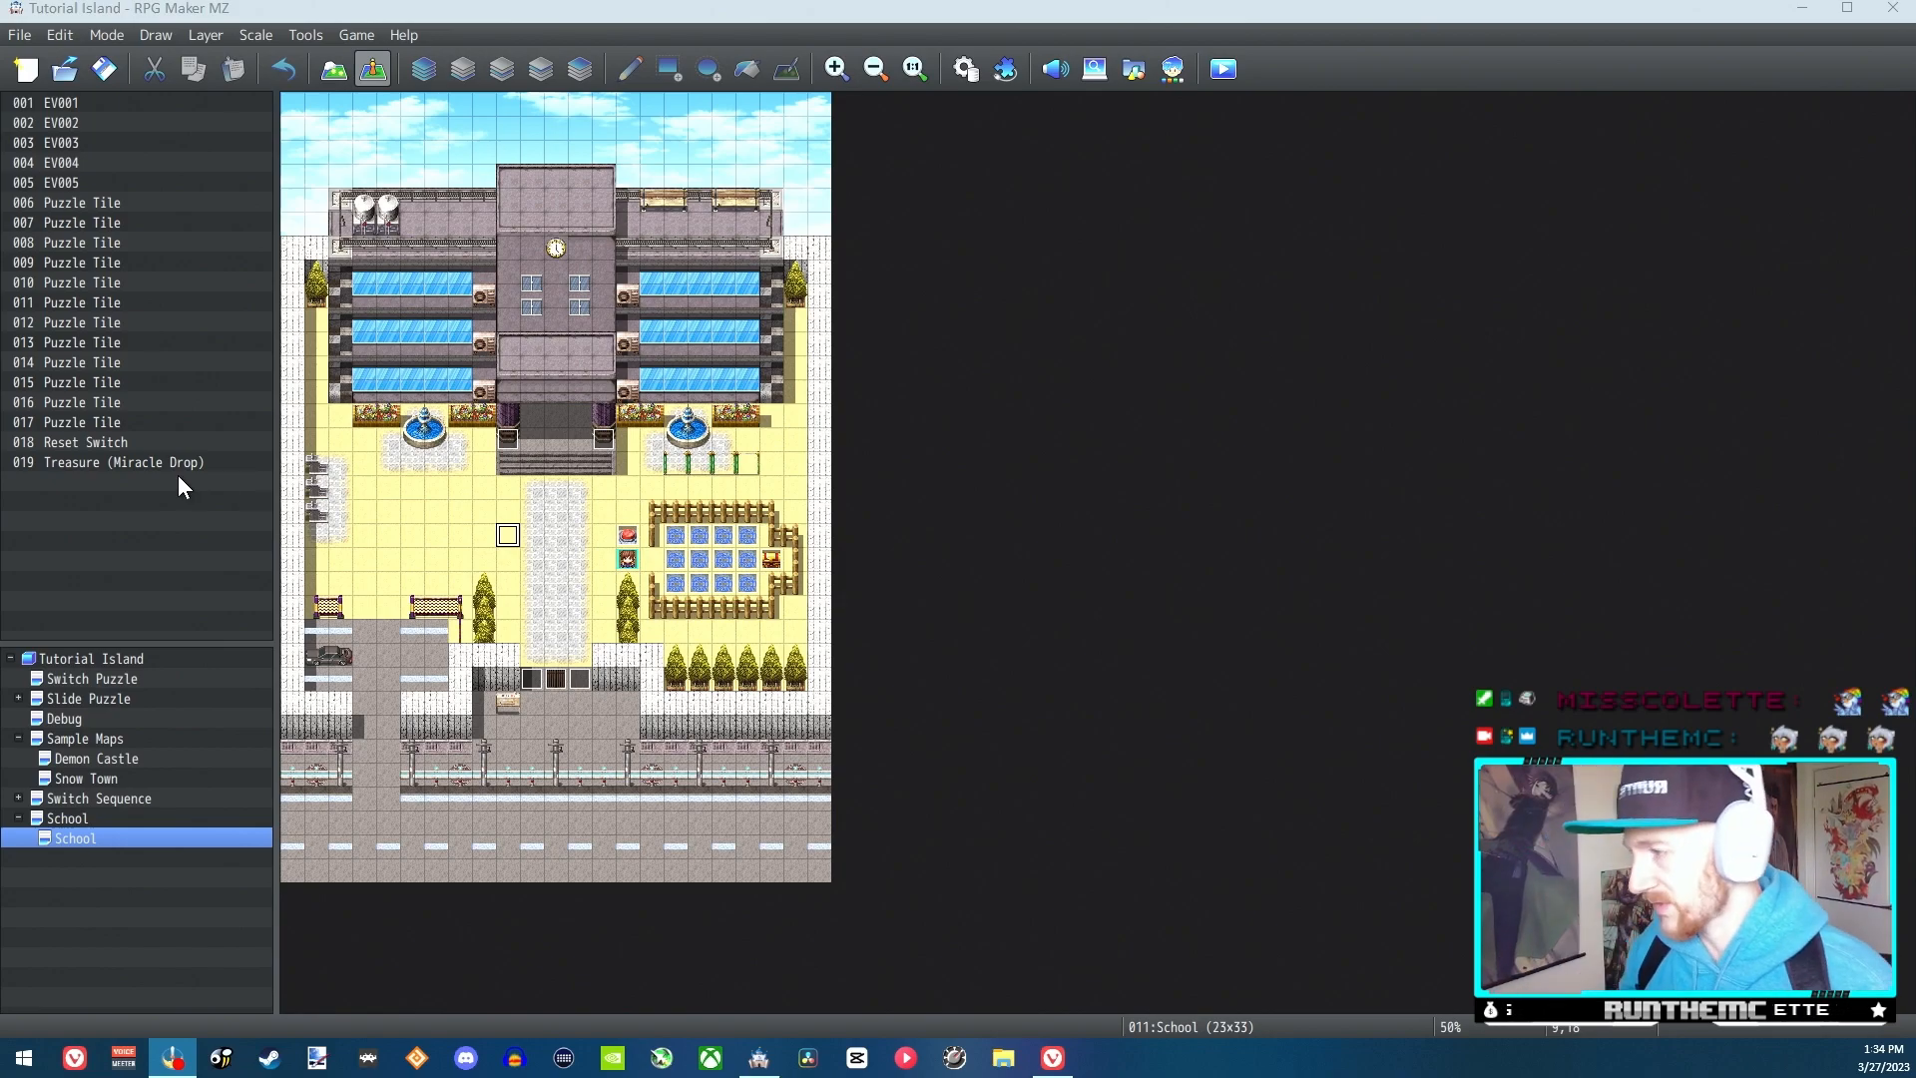
click(121, 660)
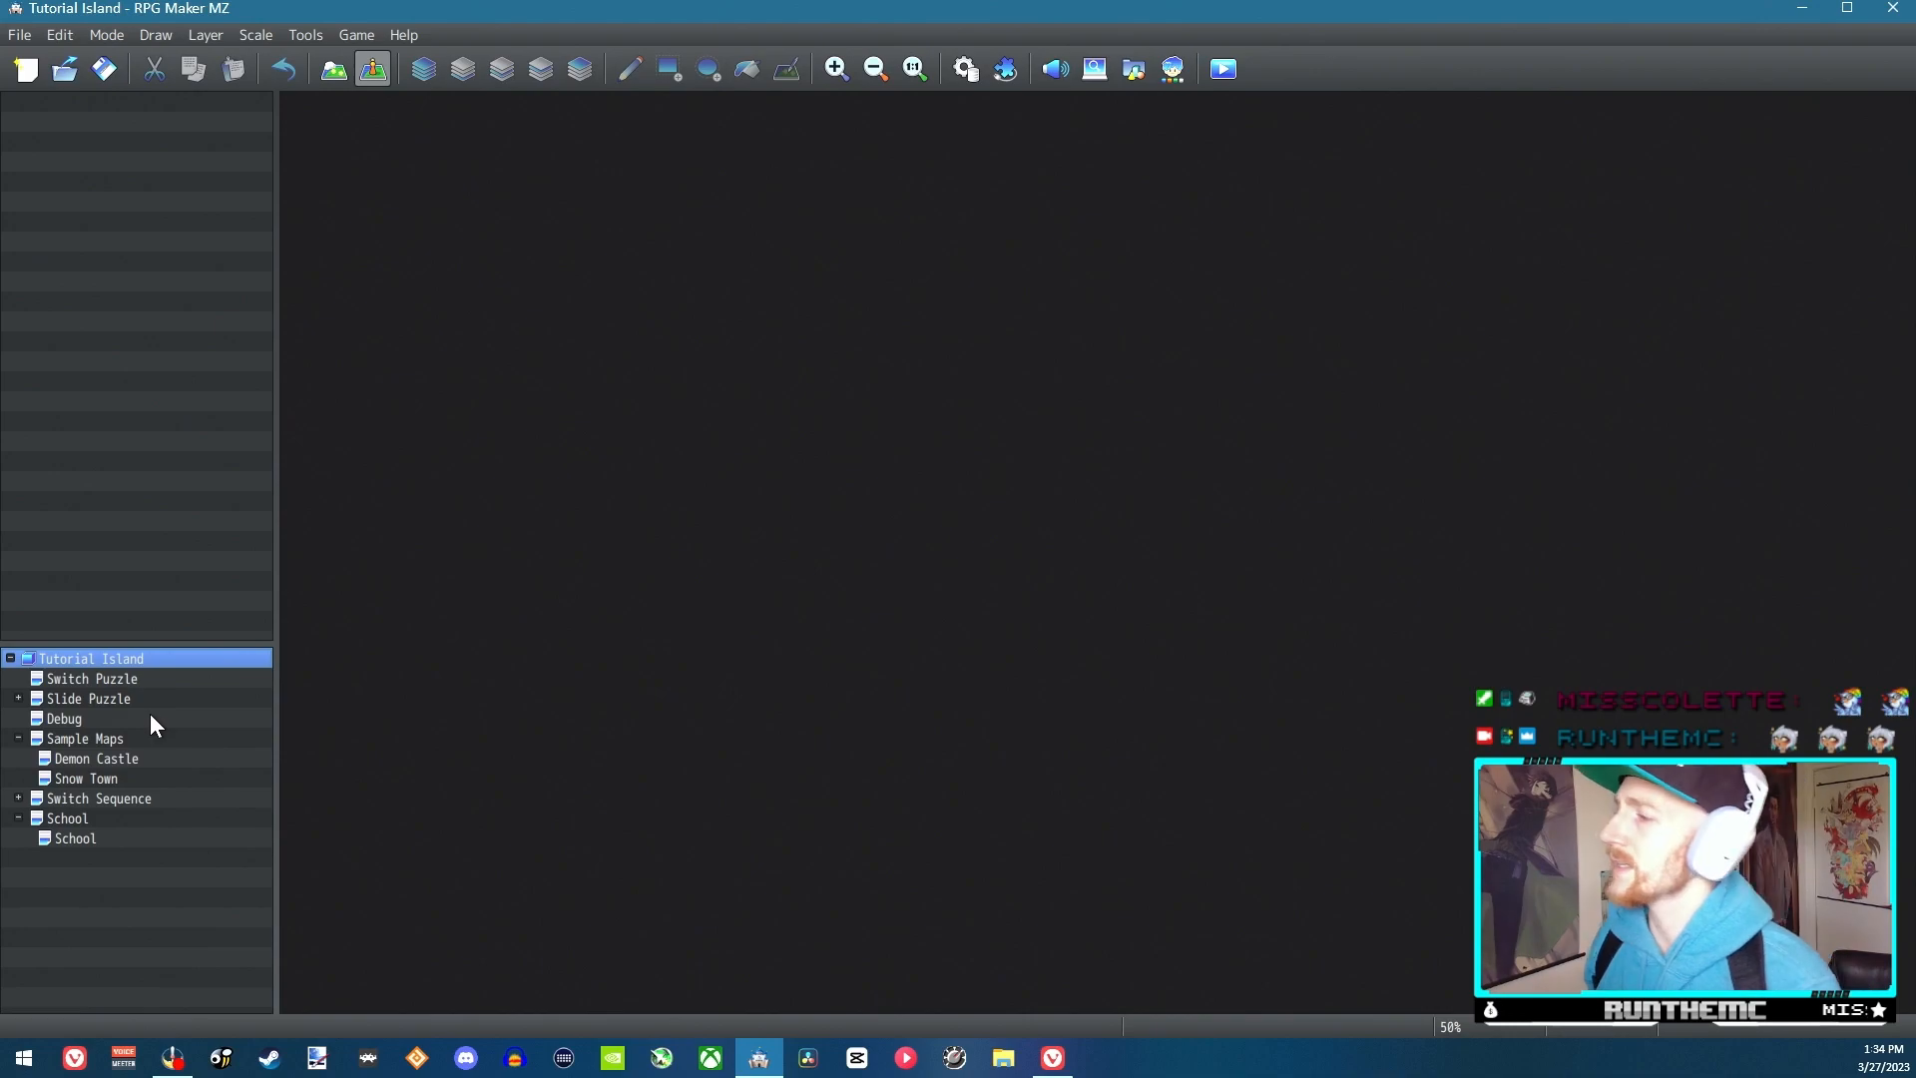
right_click(156, 660)
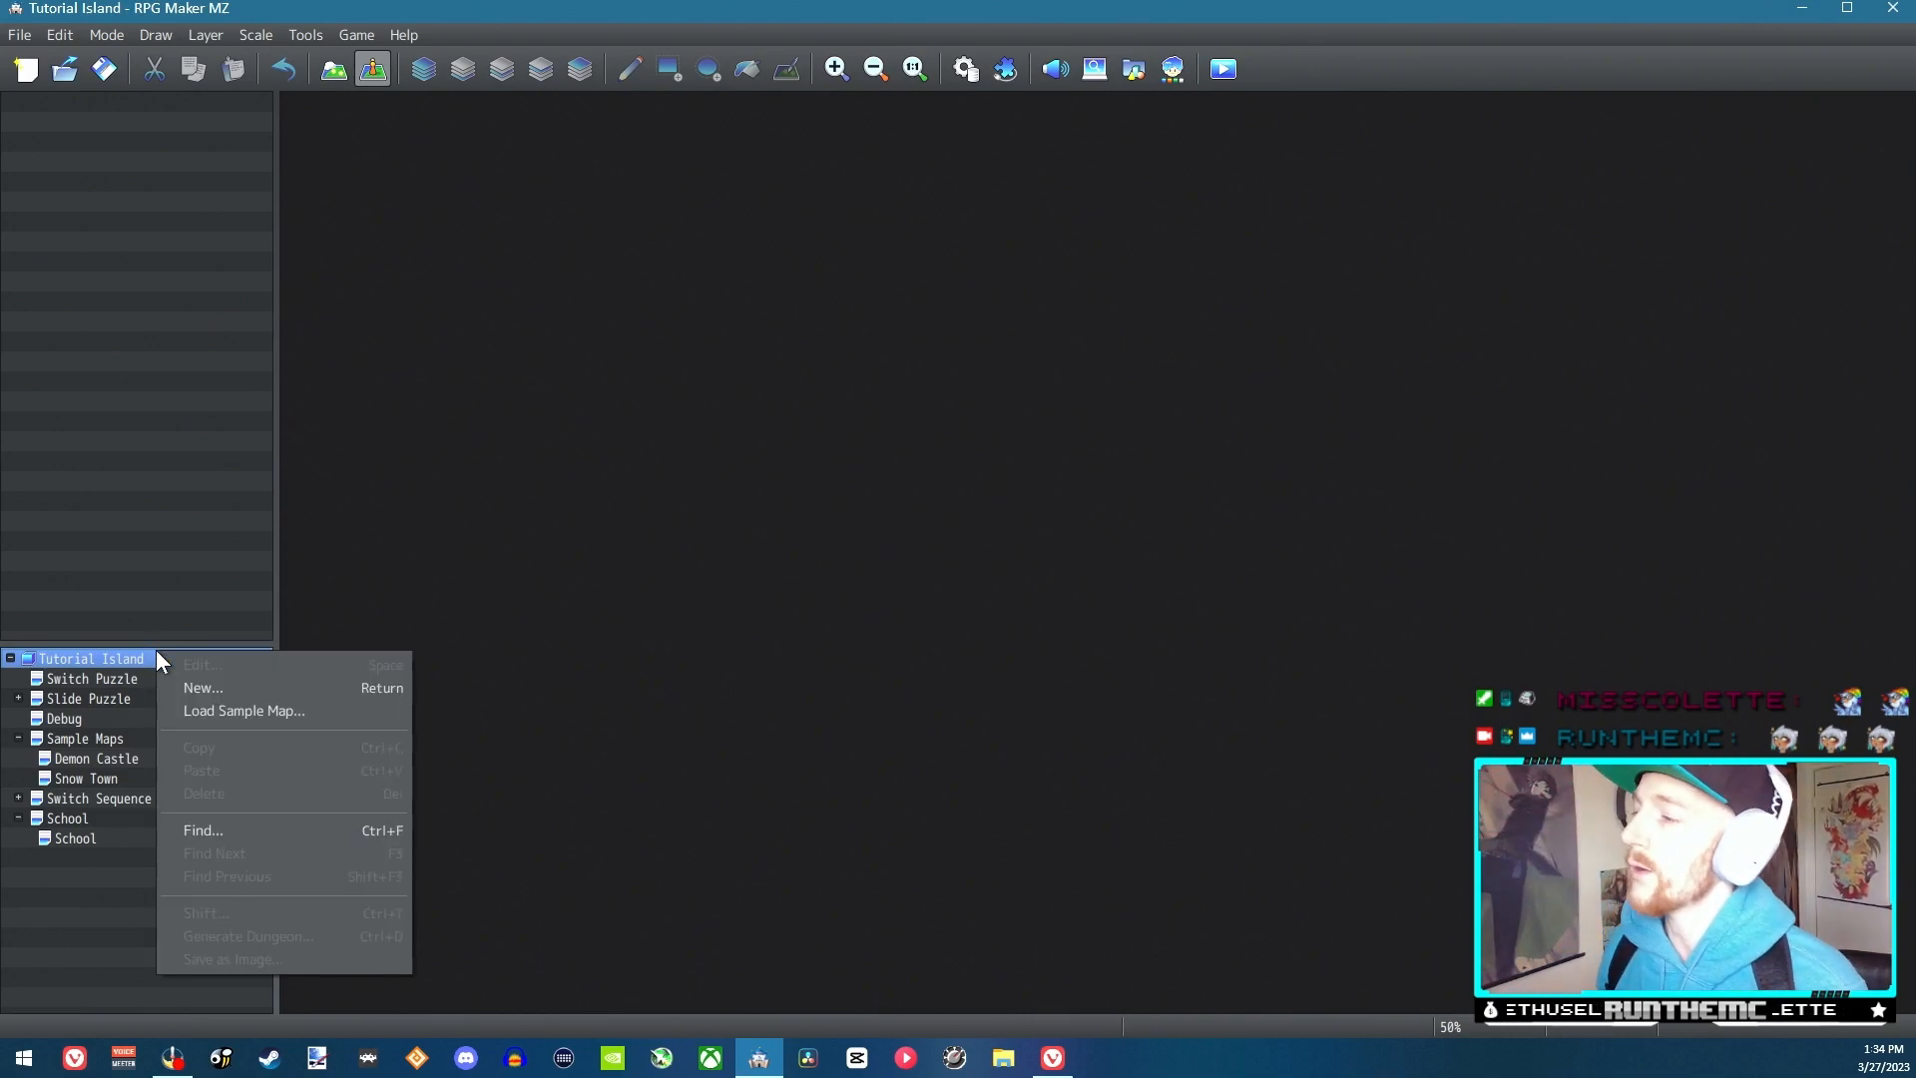
click(68, 658)
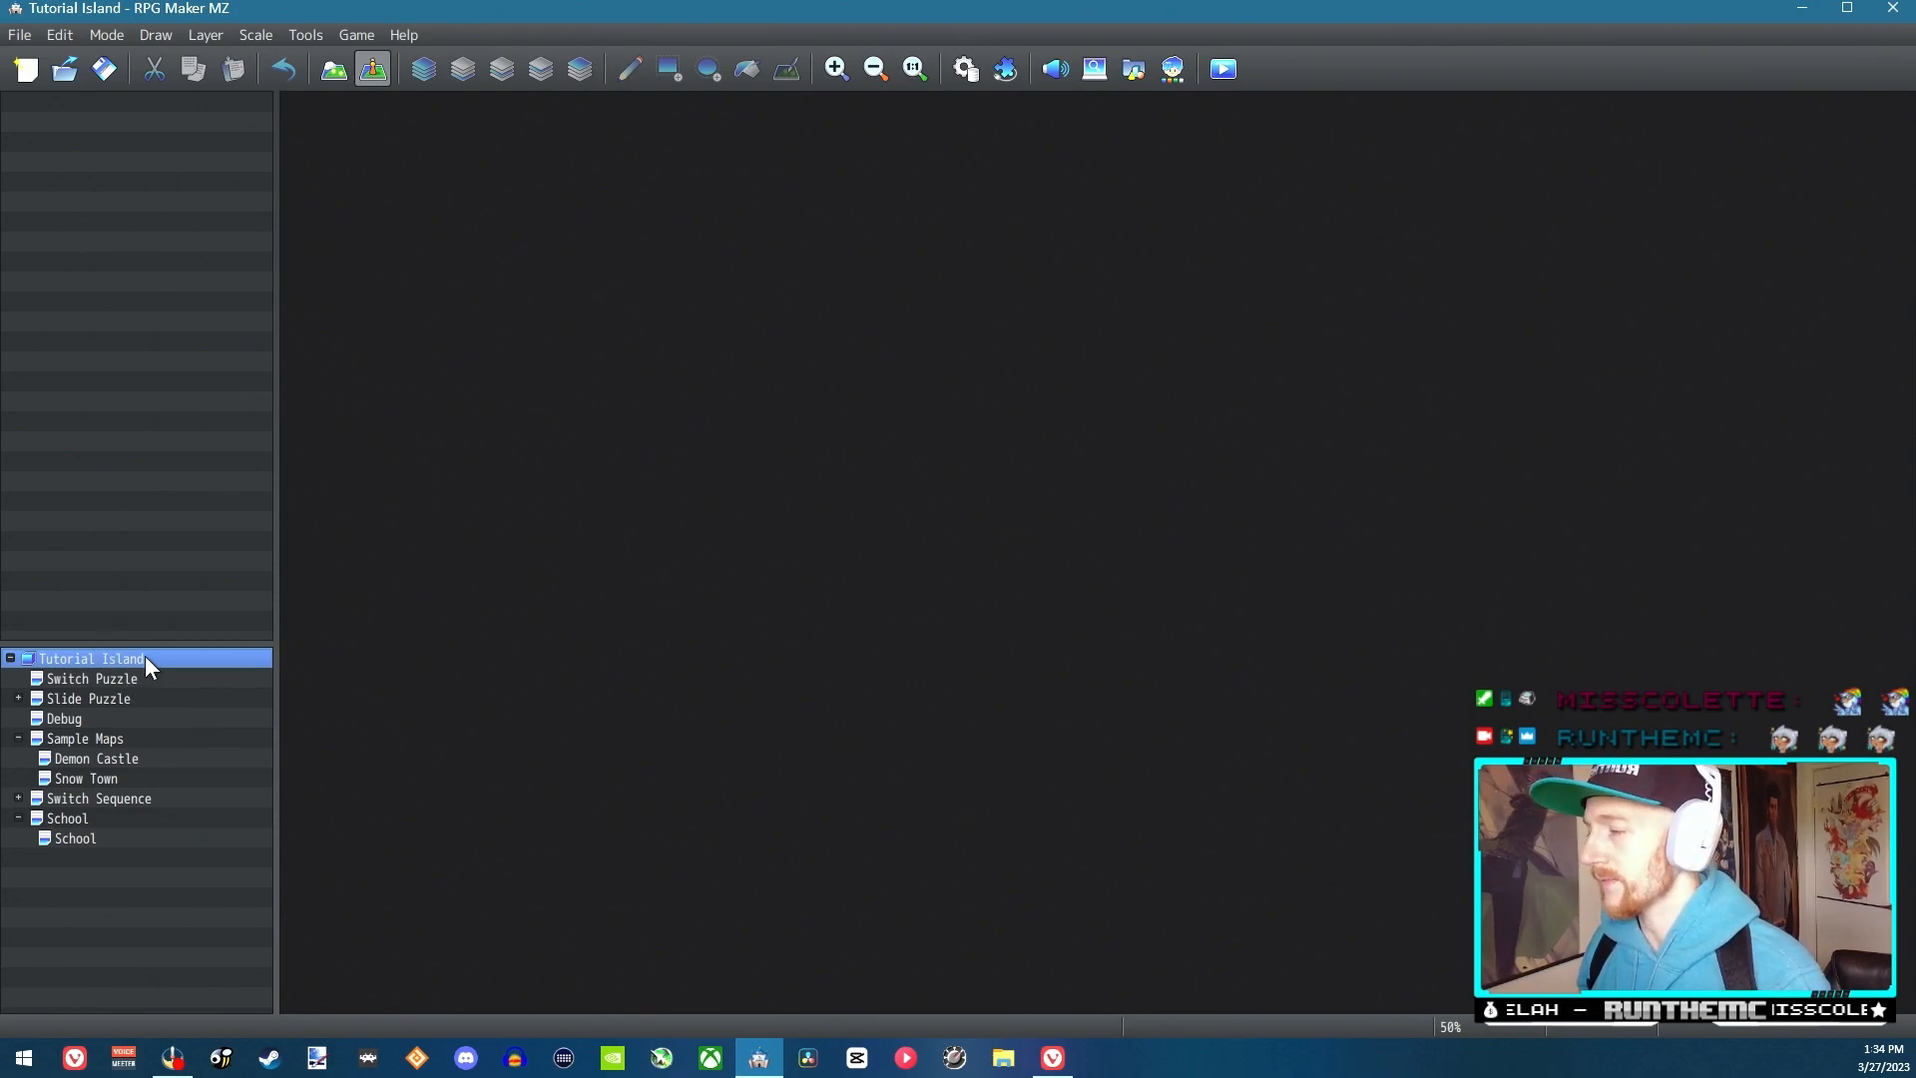
right_click(100, 655)
click(171, 692)
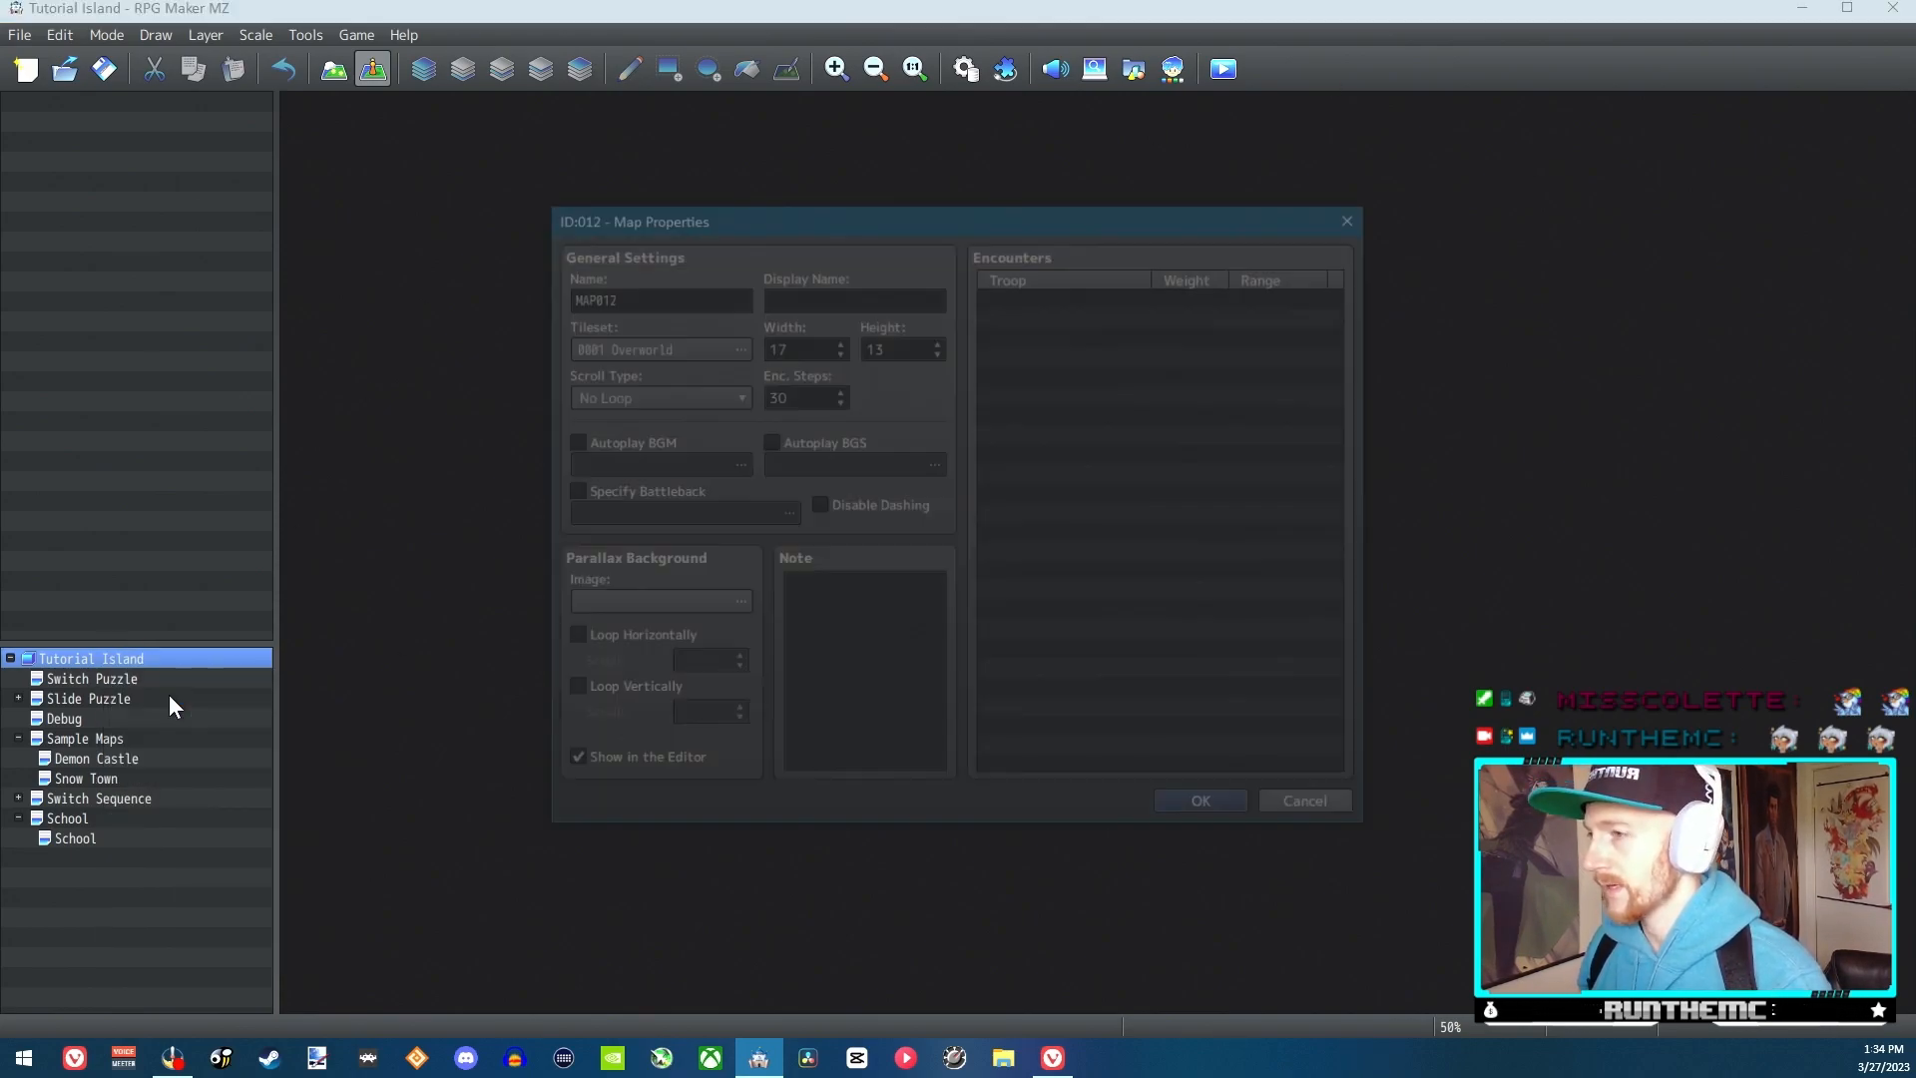
click(1339, 810)
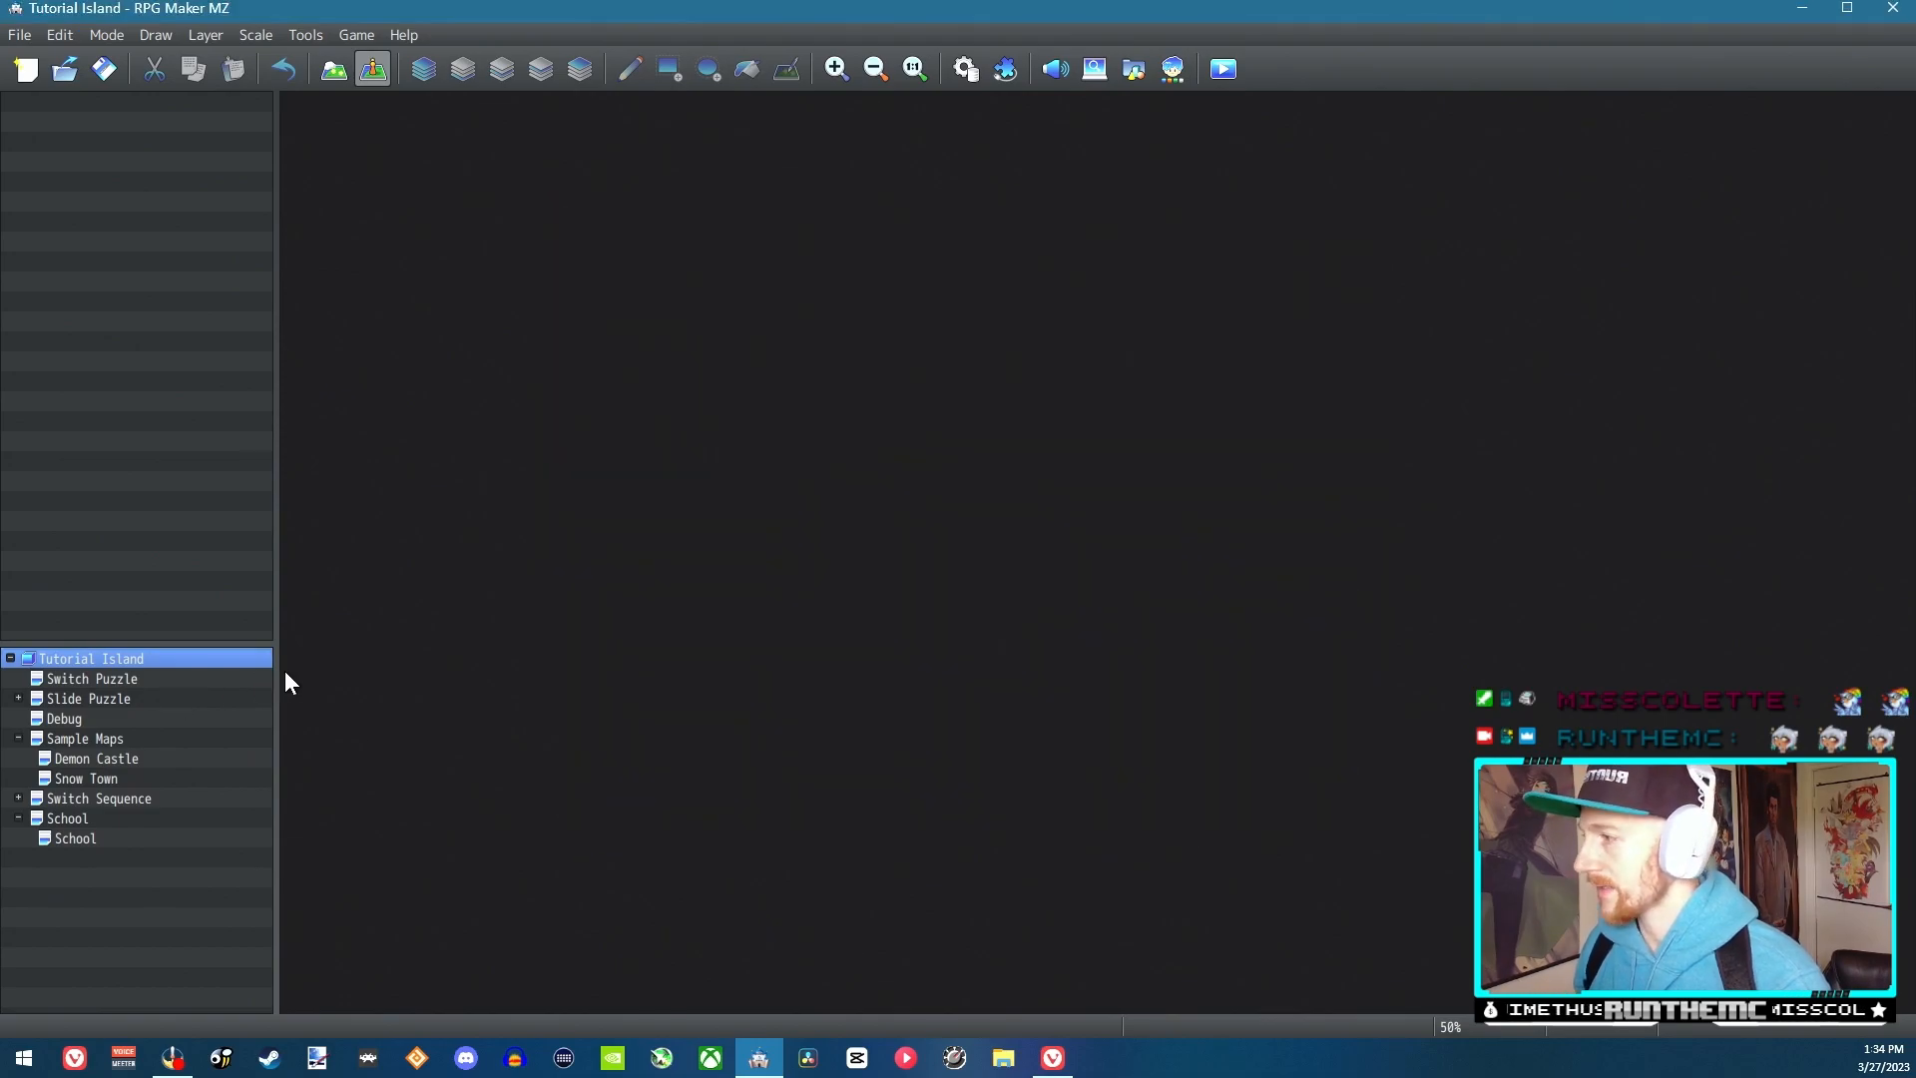
Open the sample map collection for Tutorial Island and examine the previews from World 2 through Tower
right_click(111, 664)
click(202, 721)
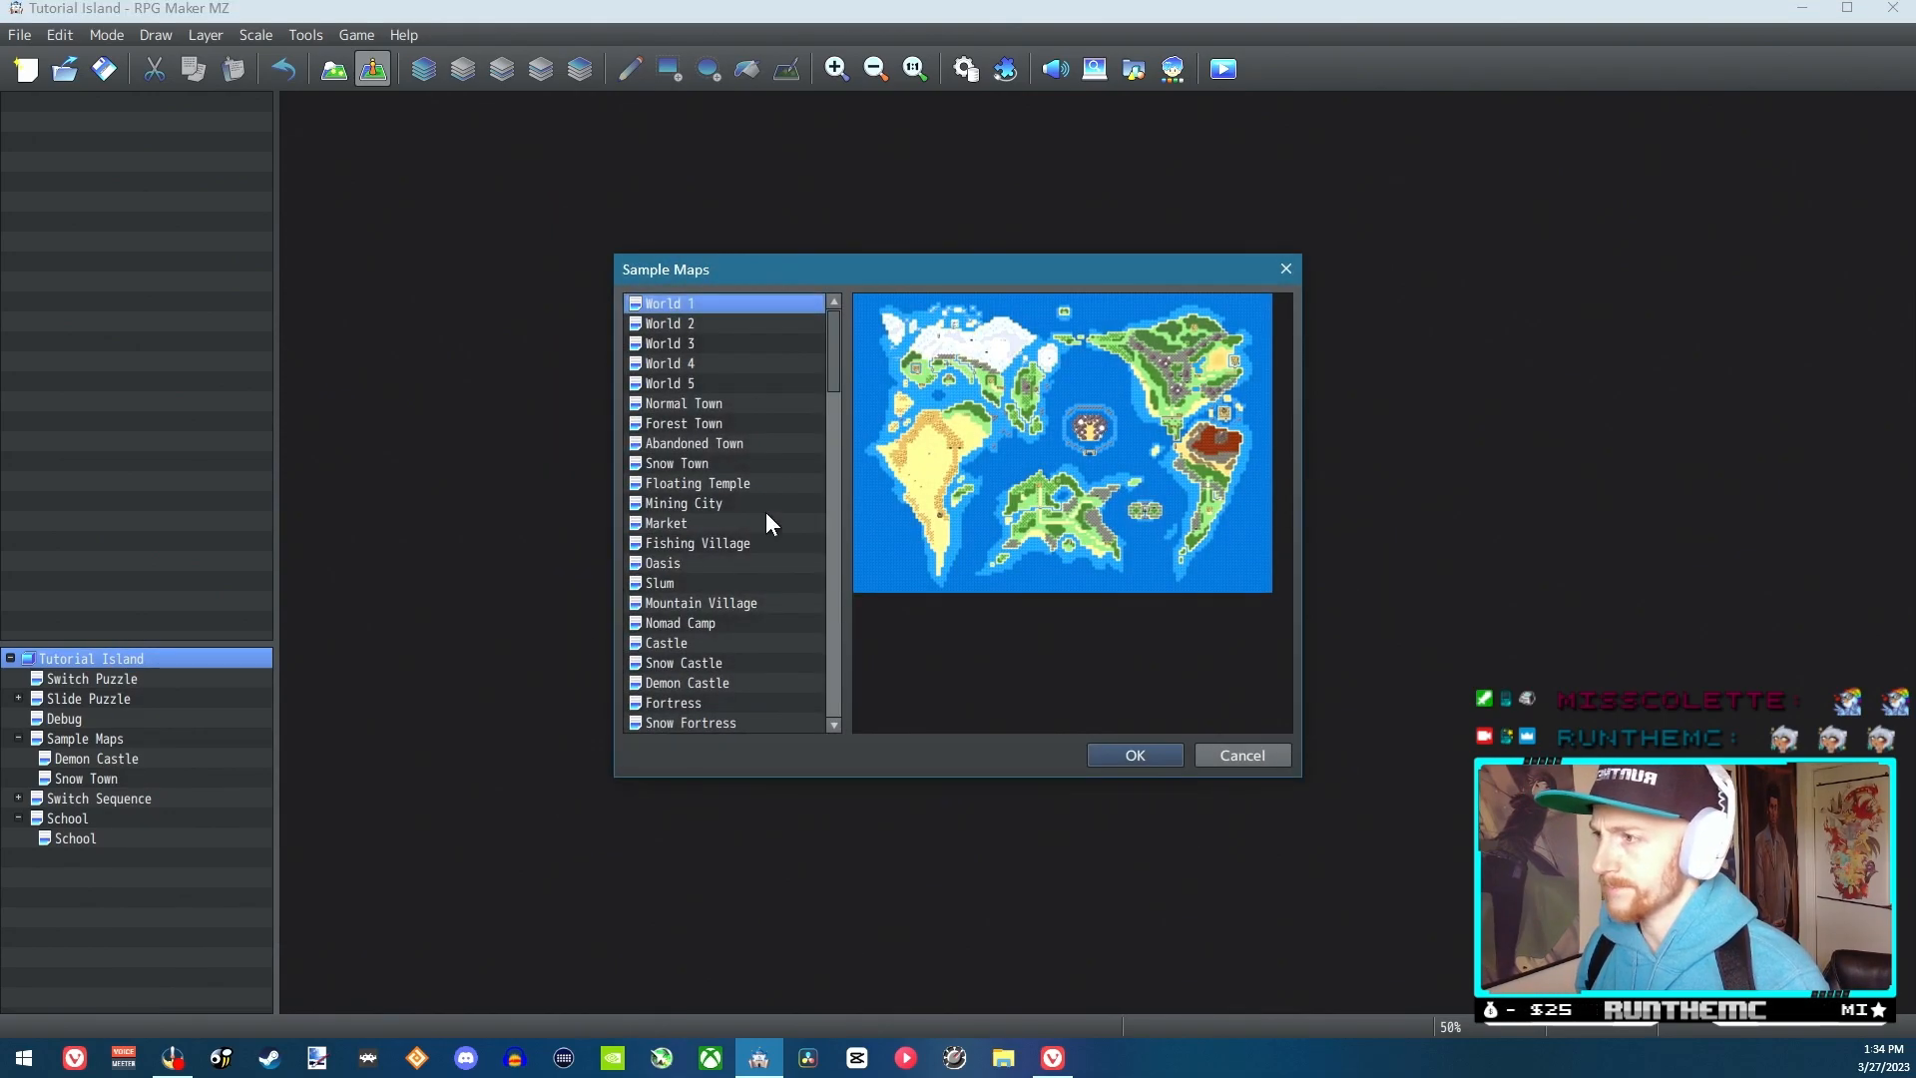
click(703, 327)
click(698, 403)
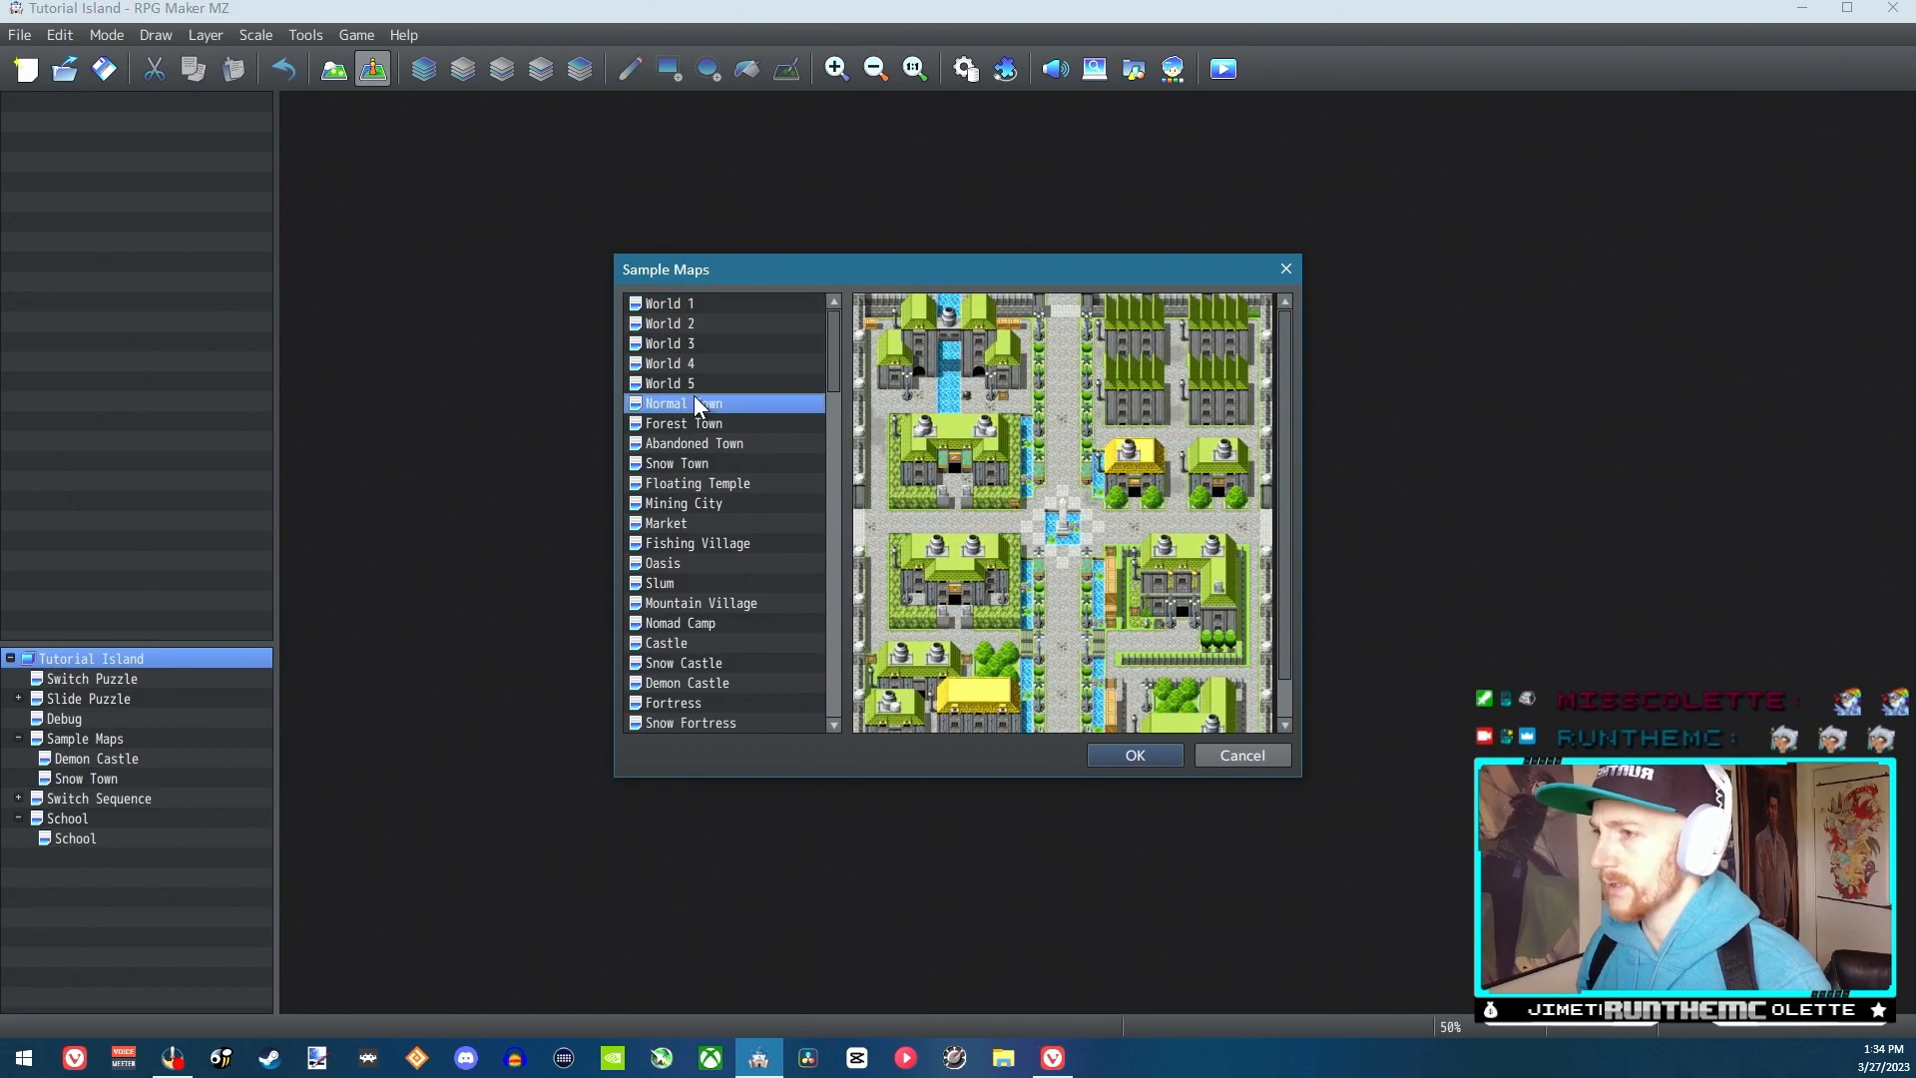
key(Down)
key(Down)
key(Down)
key(Down)
key(Down)
key(Down)
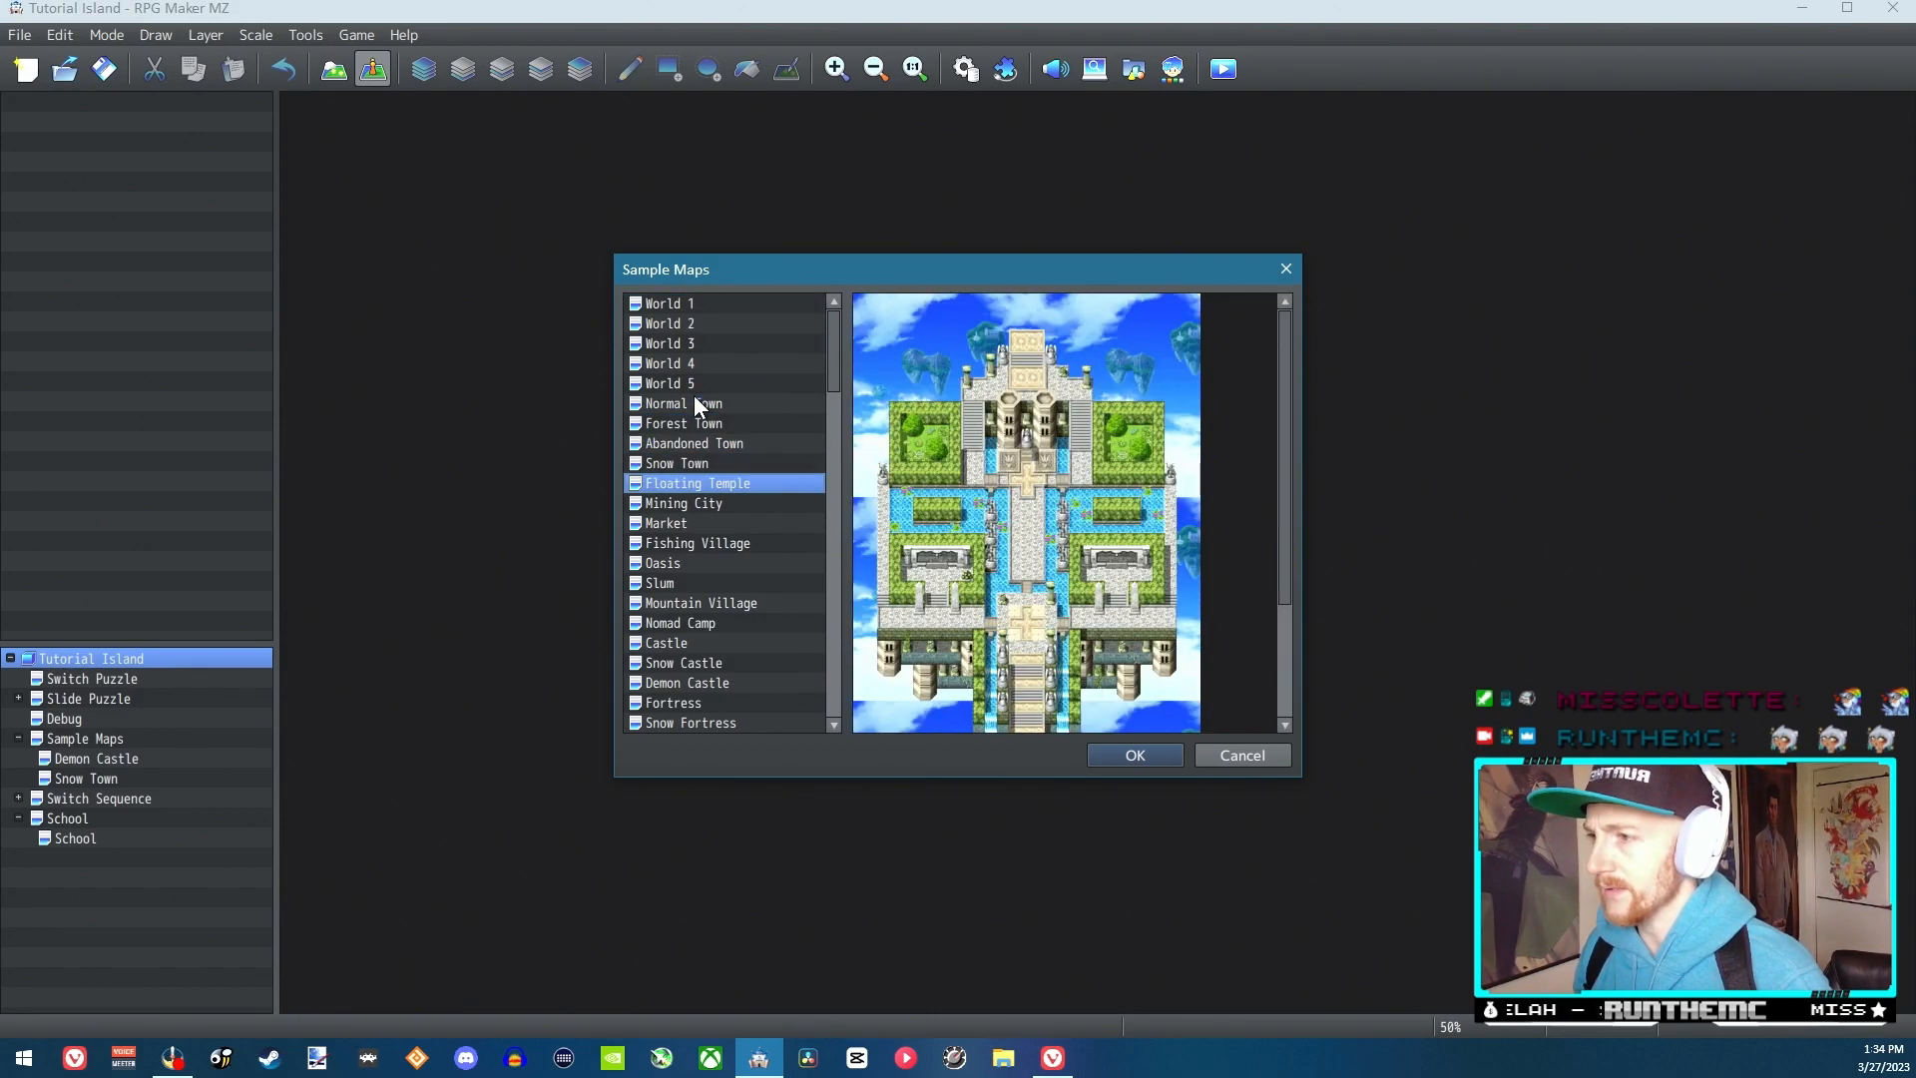
key(Down)
key(Down)
key(Down)
key(Down)
key(Down)
key(Down)
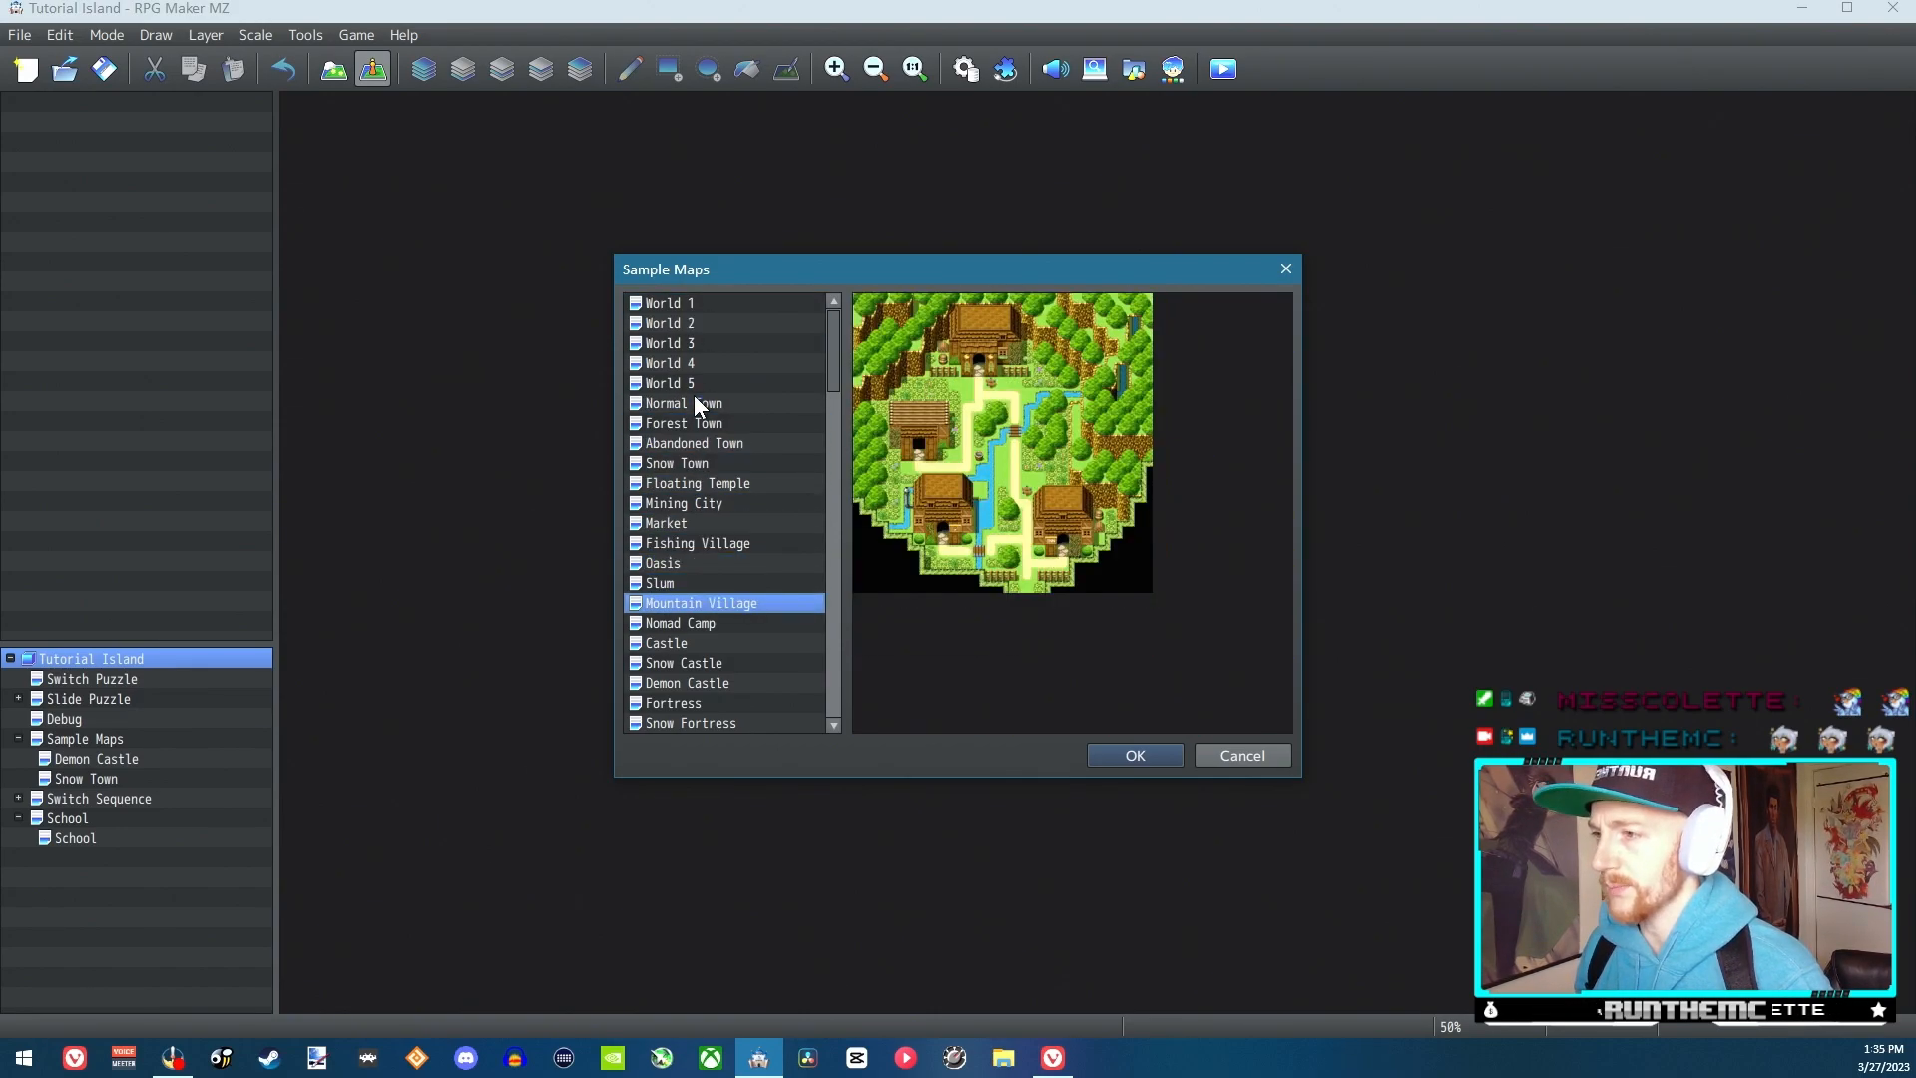
key(Down)
key(Down)
key(Down)
key(Down)
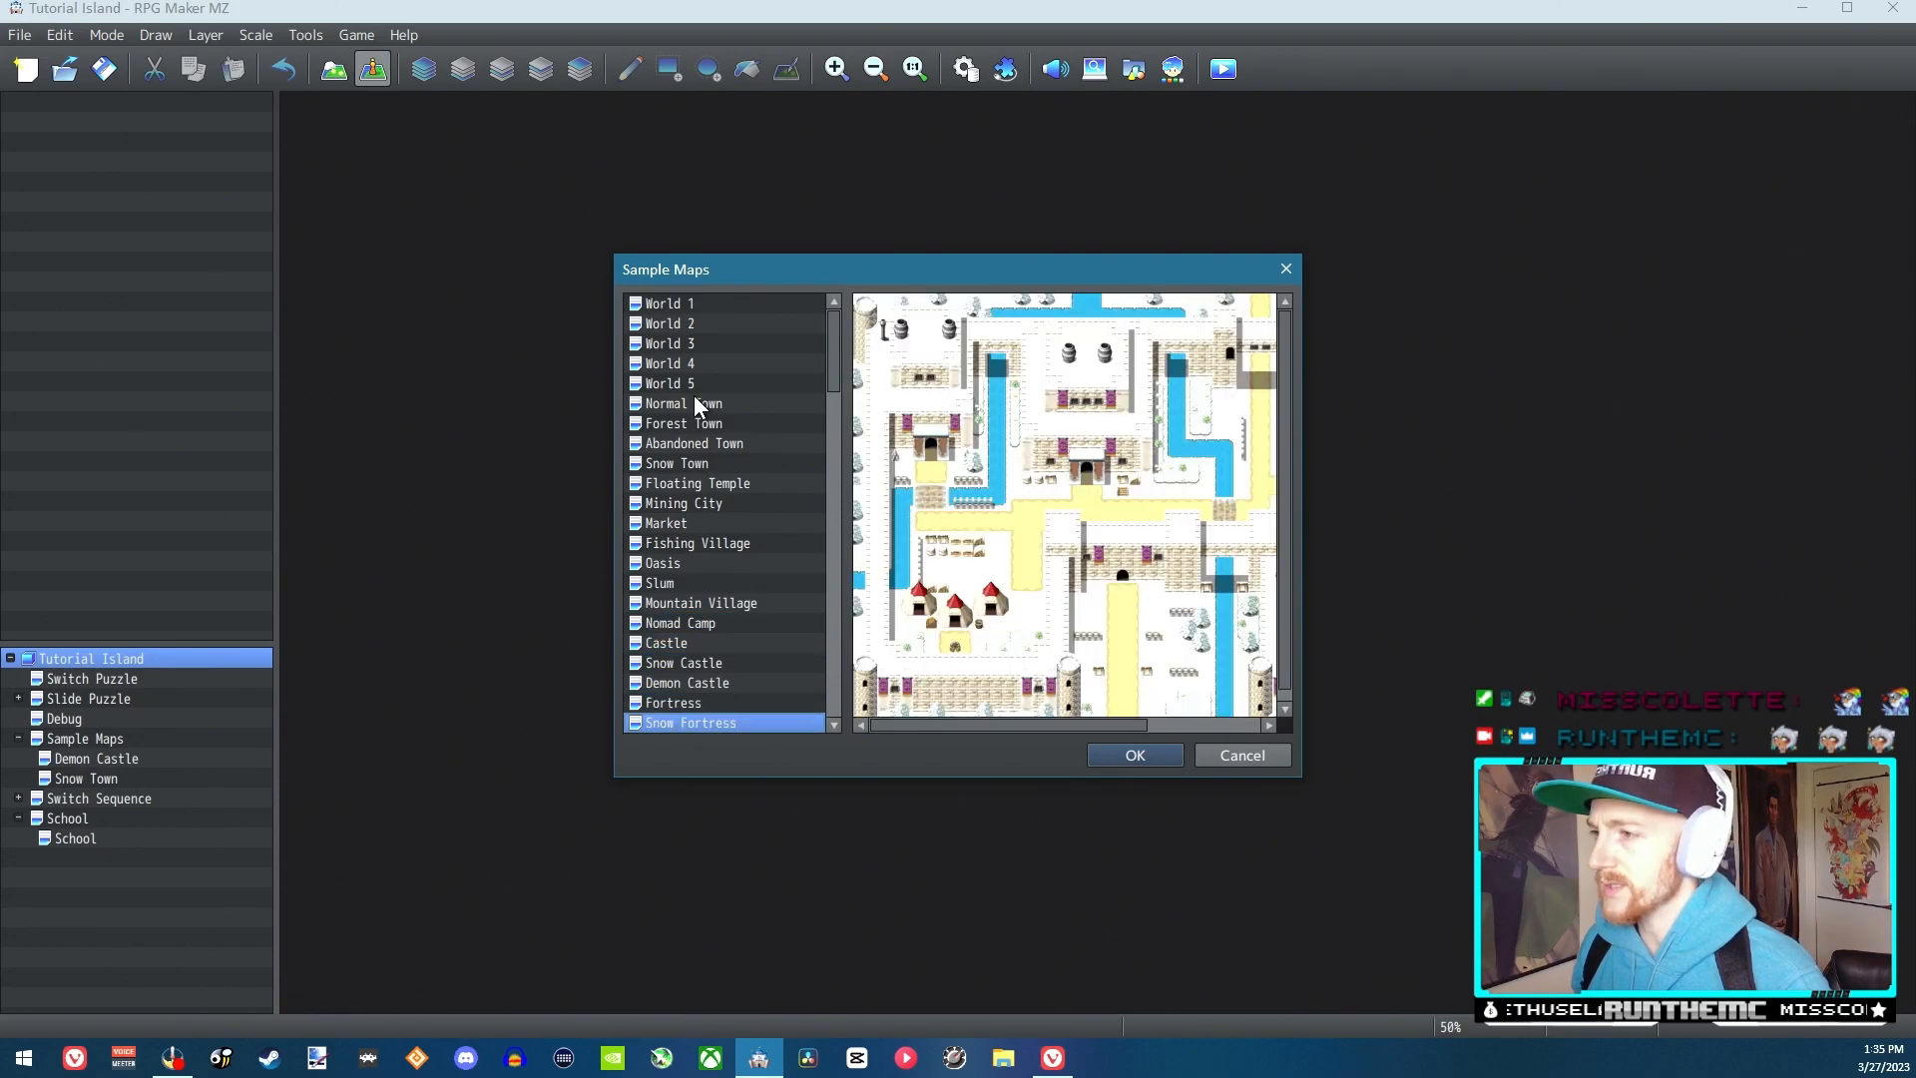
key(Down)
key(Down)
key(Down)
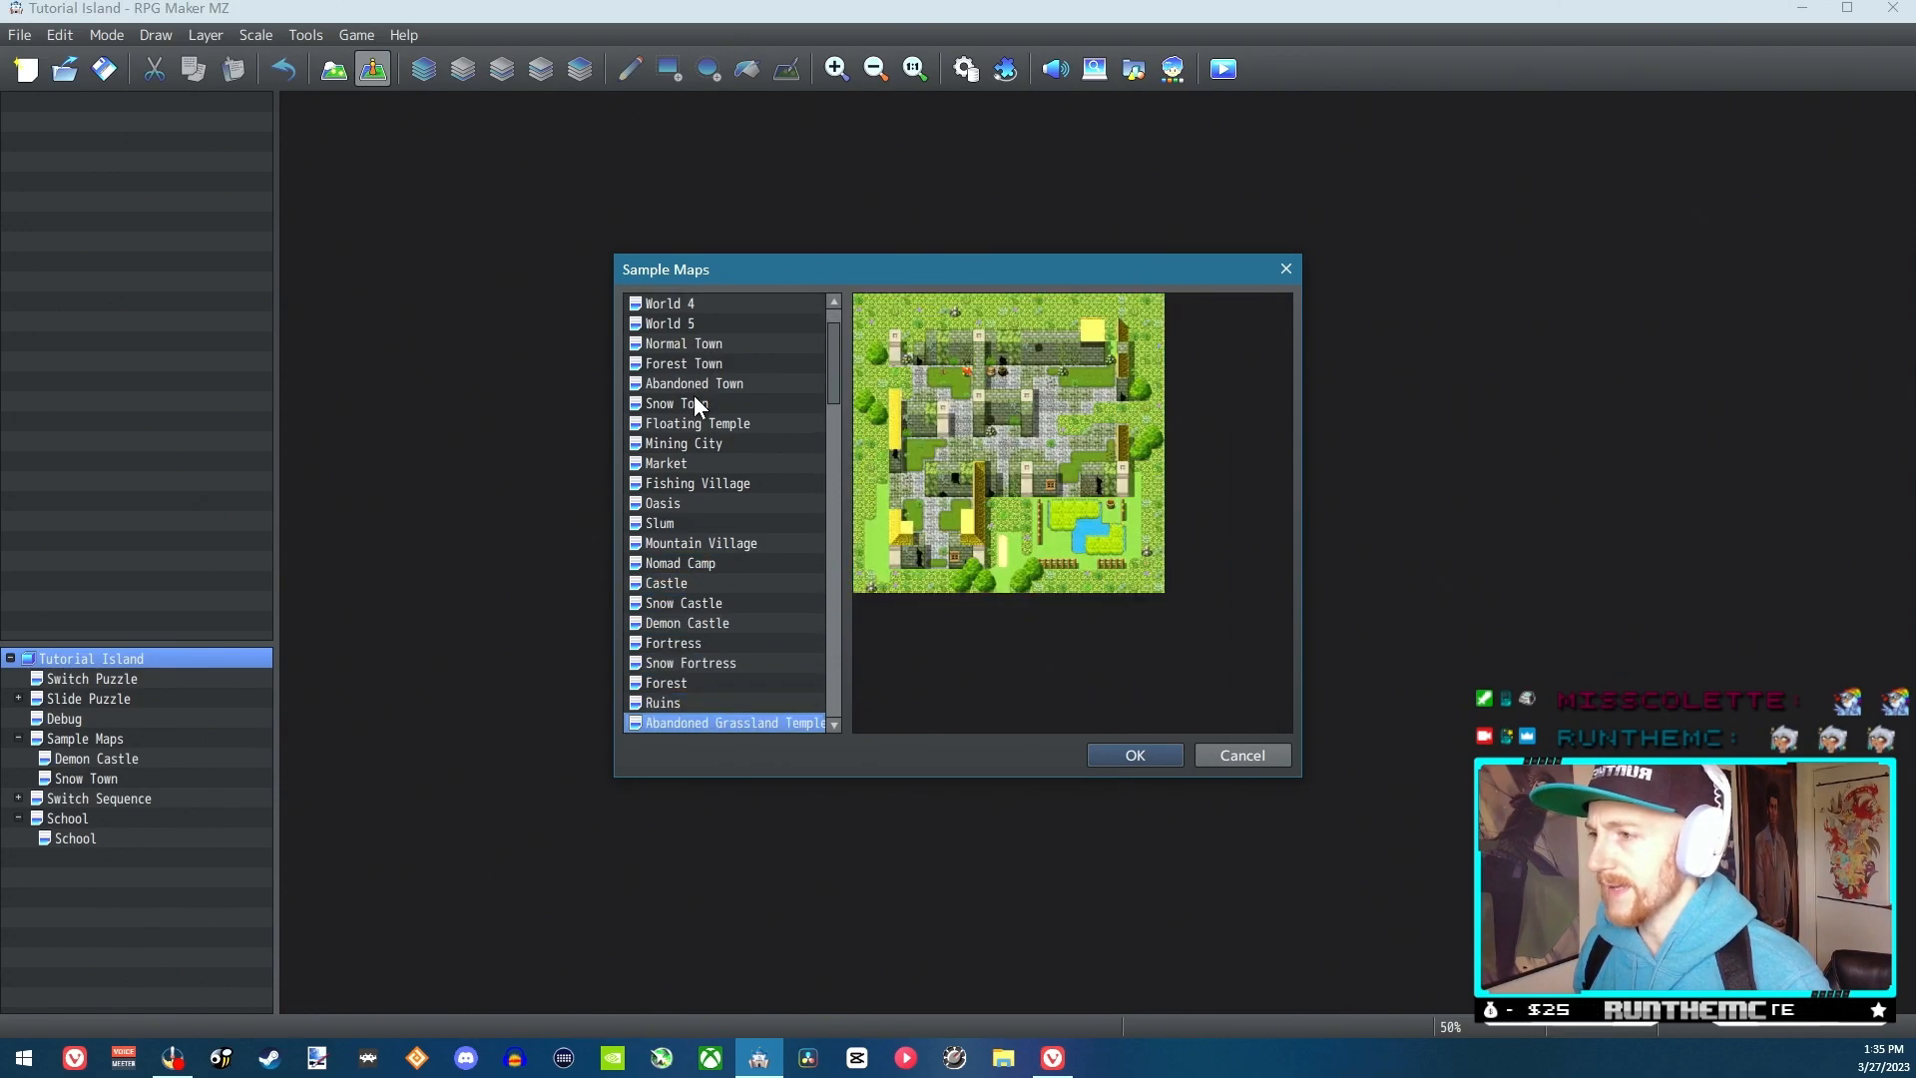
key(Down)
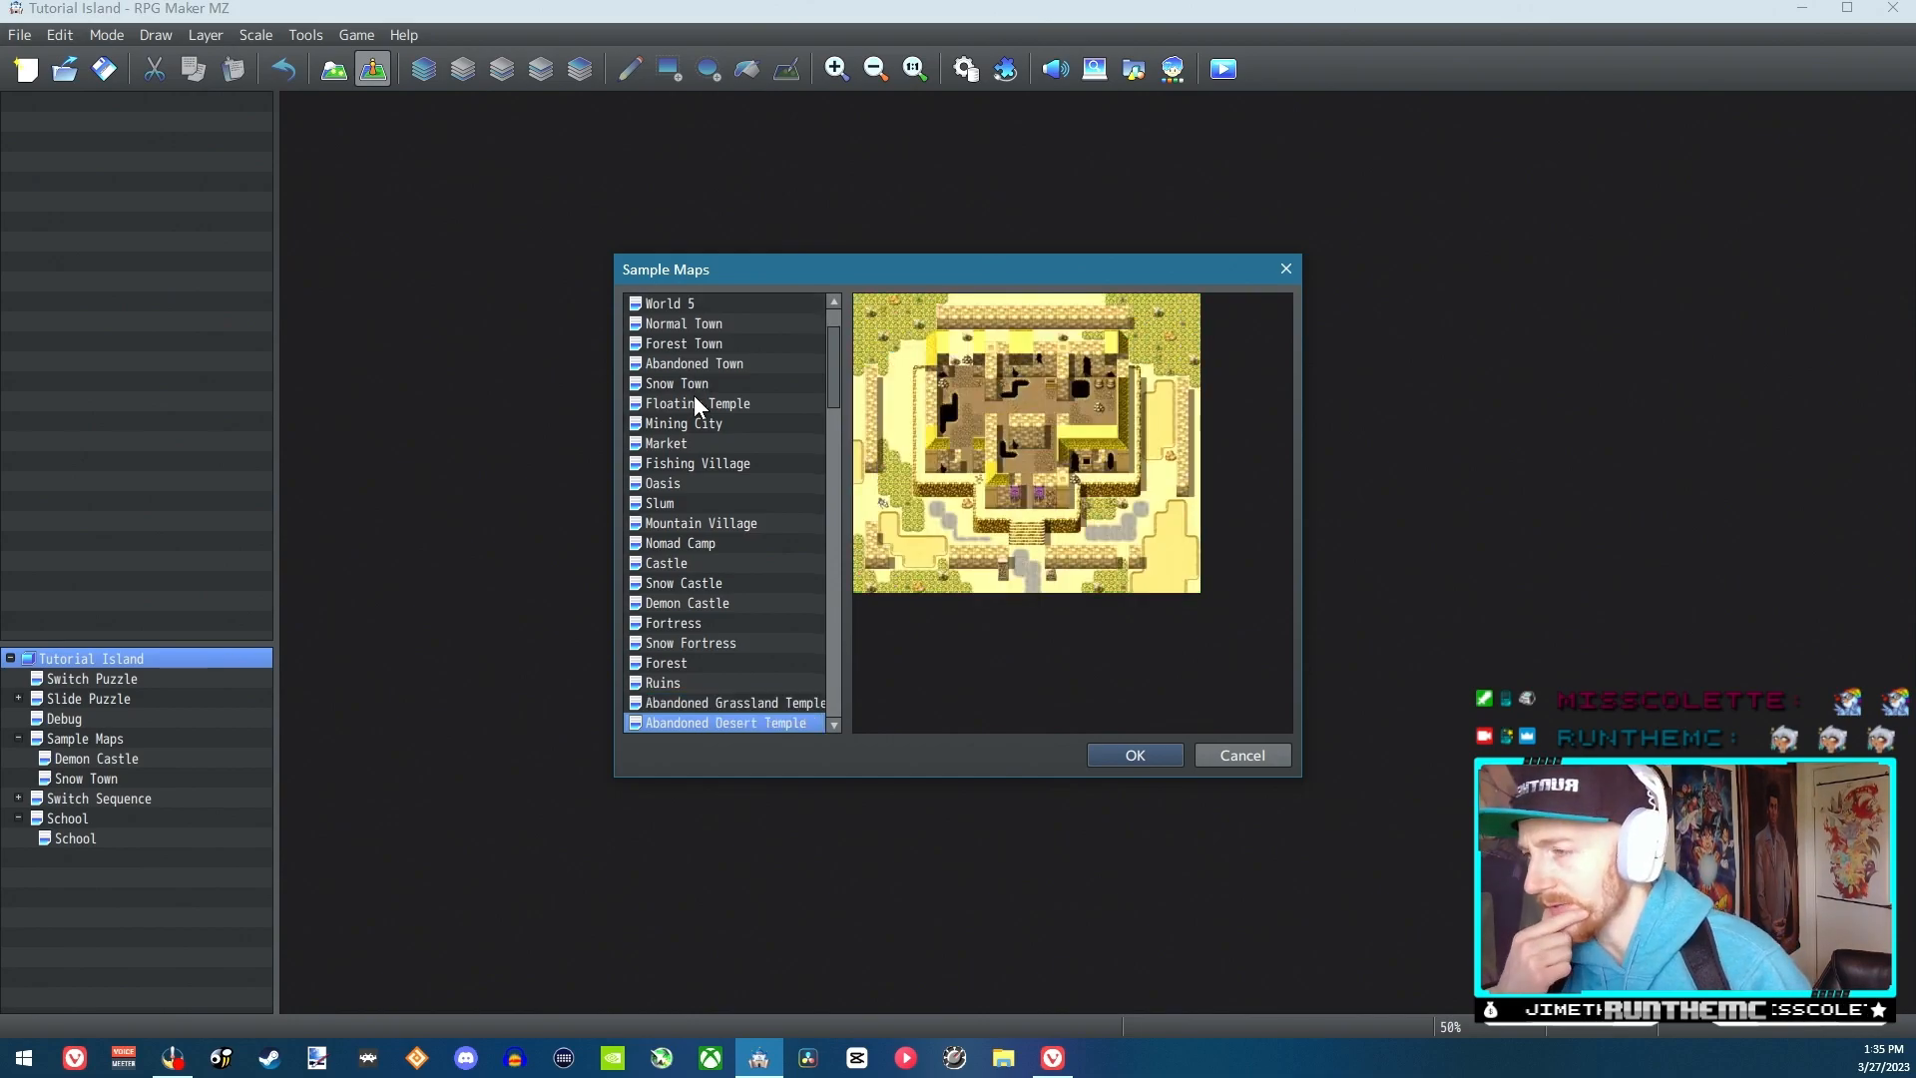
key(Down)
key(Down)
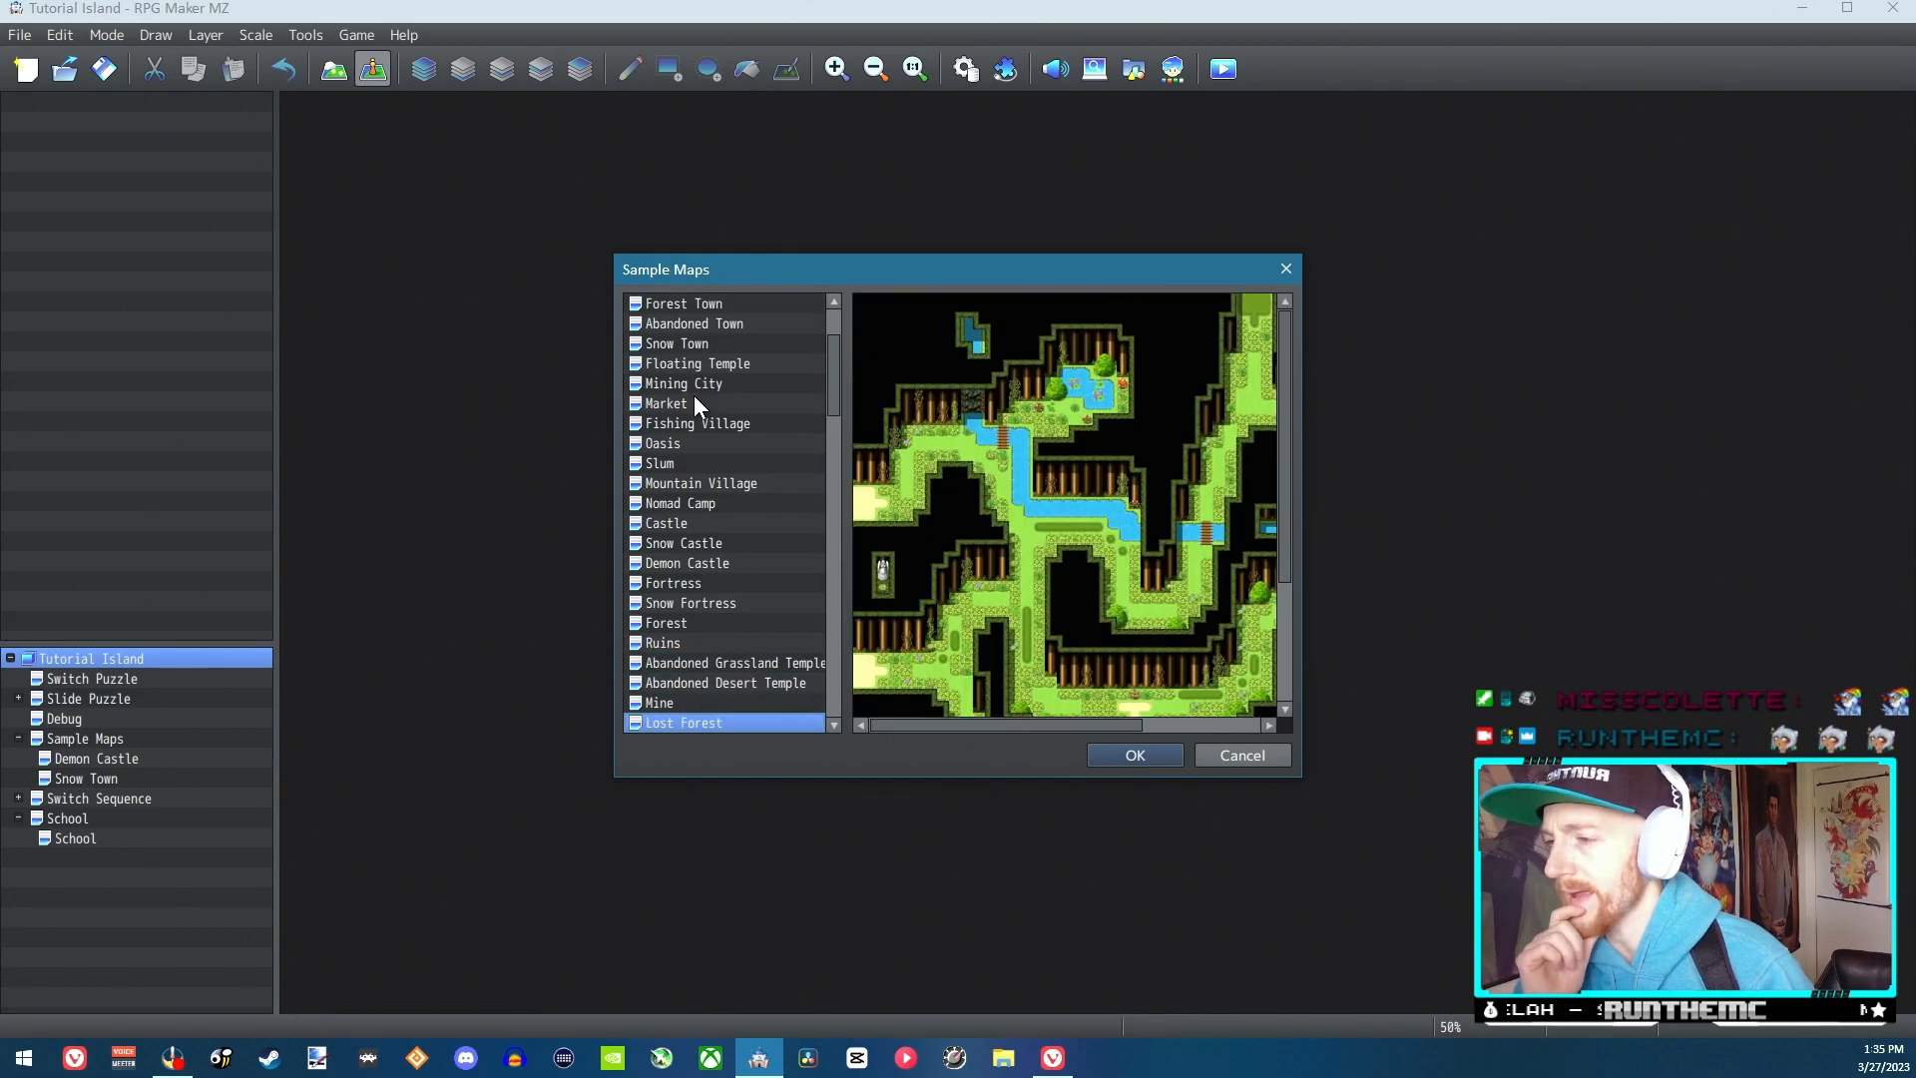
key(Down)
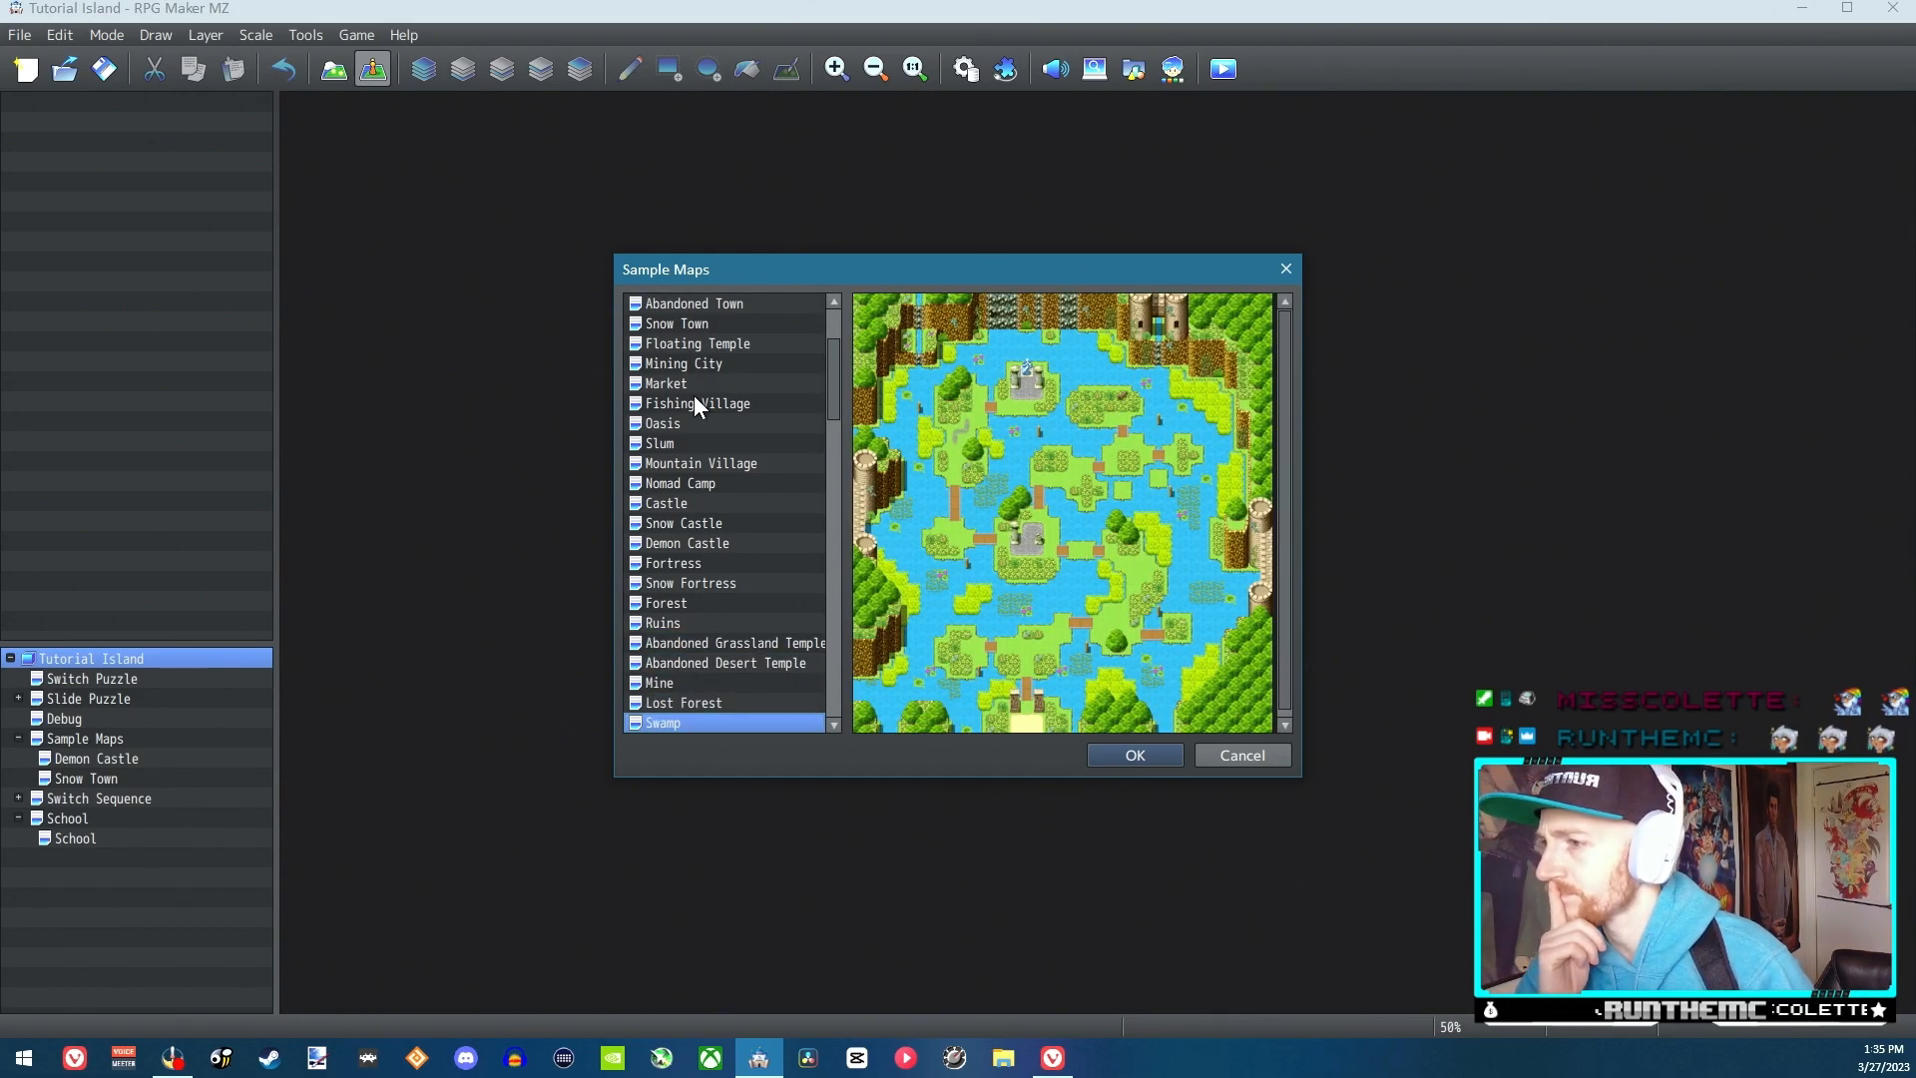
key(Down)
Load the Mine sample map into the Tutorial Island project
key(Up)
key(Up)
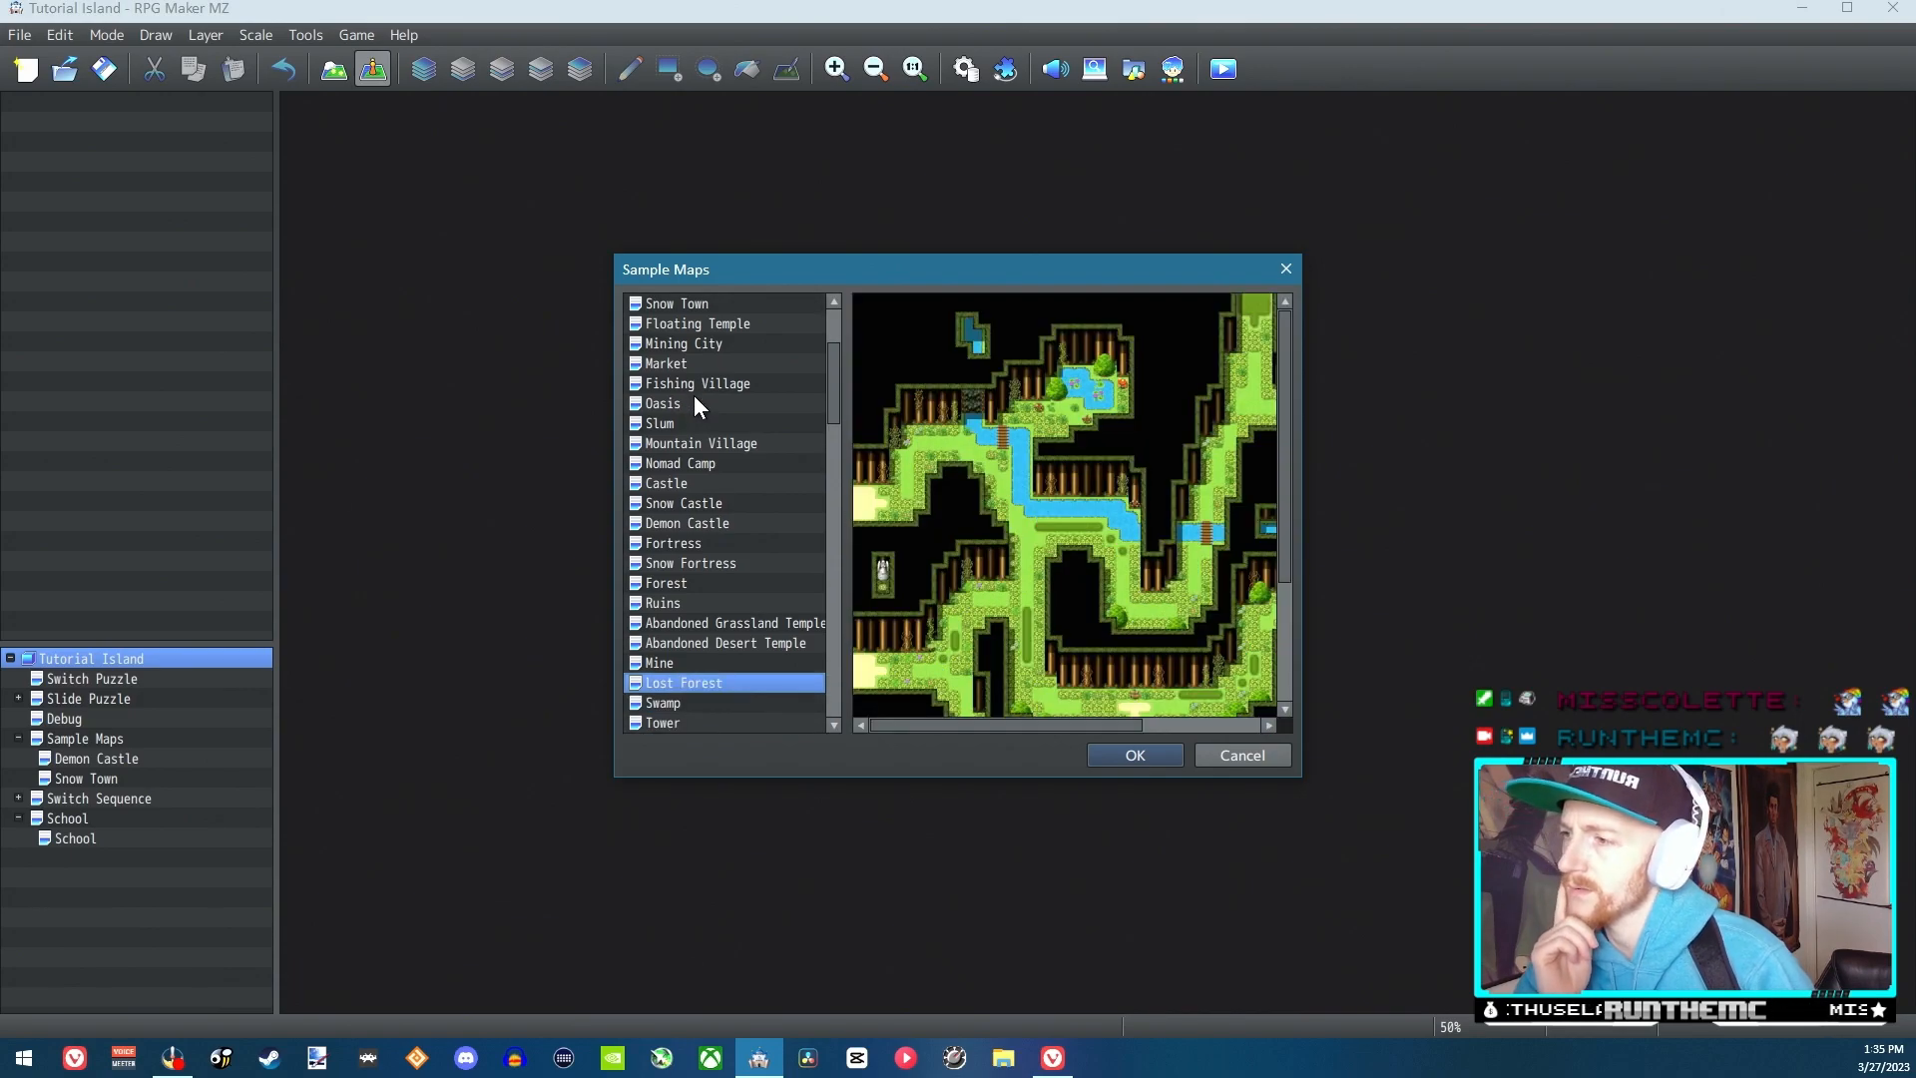
key(Up)
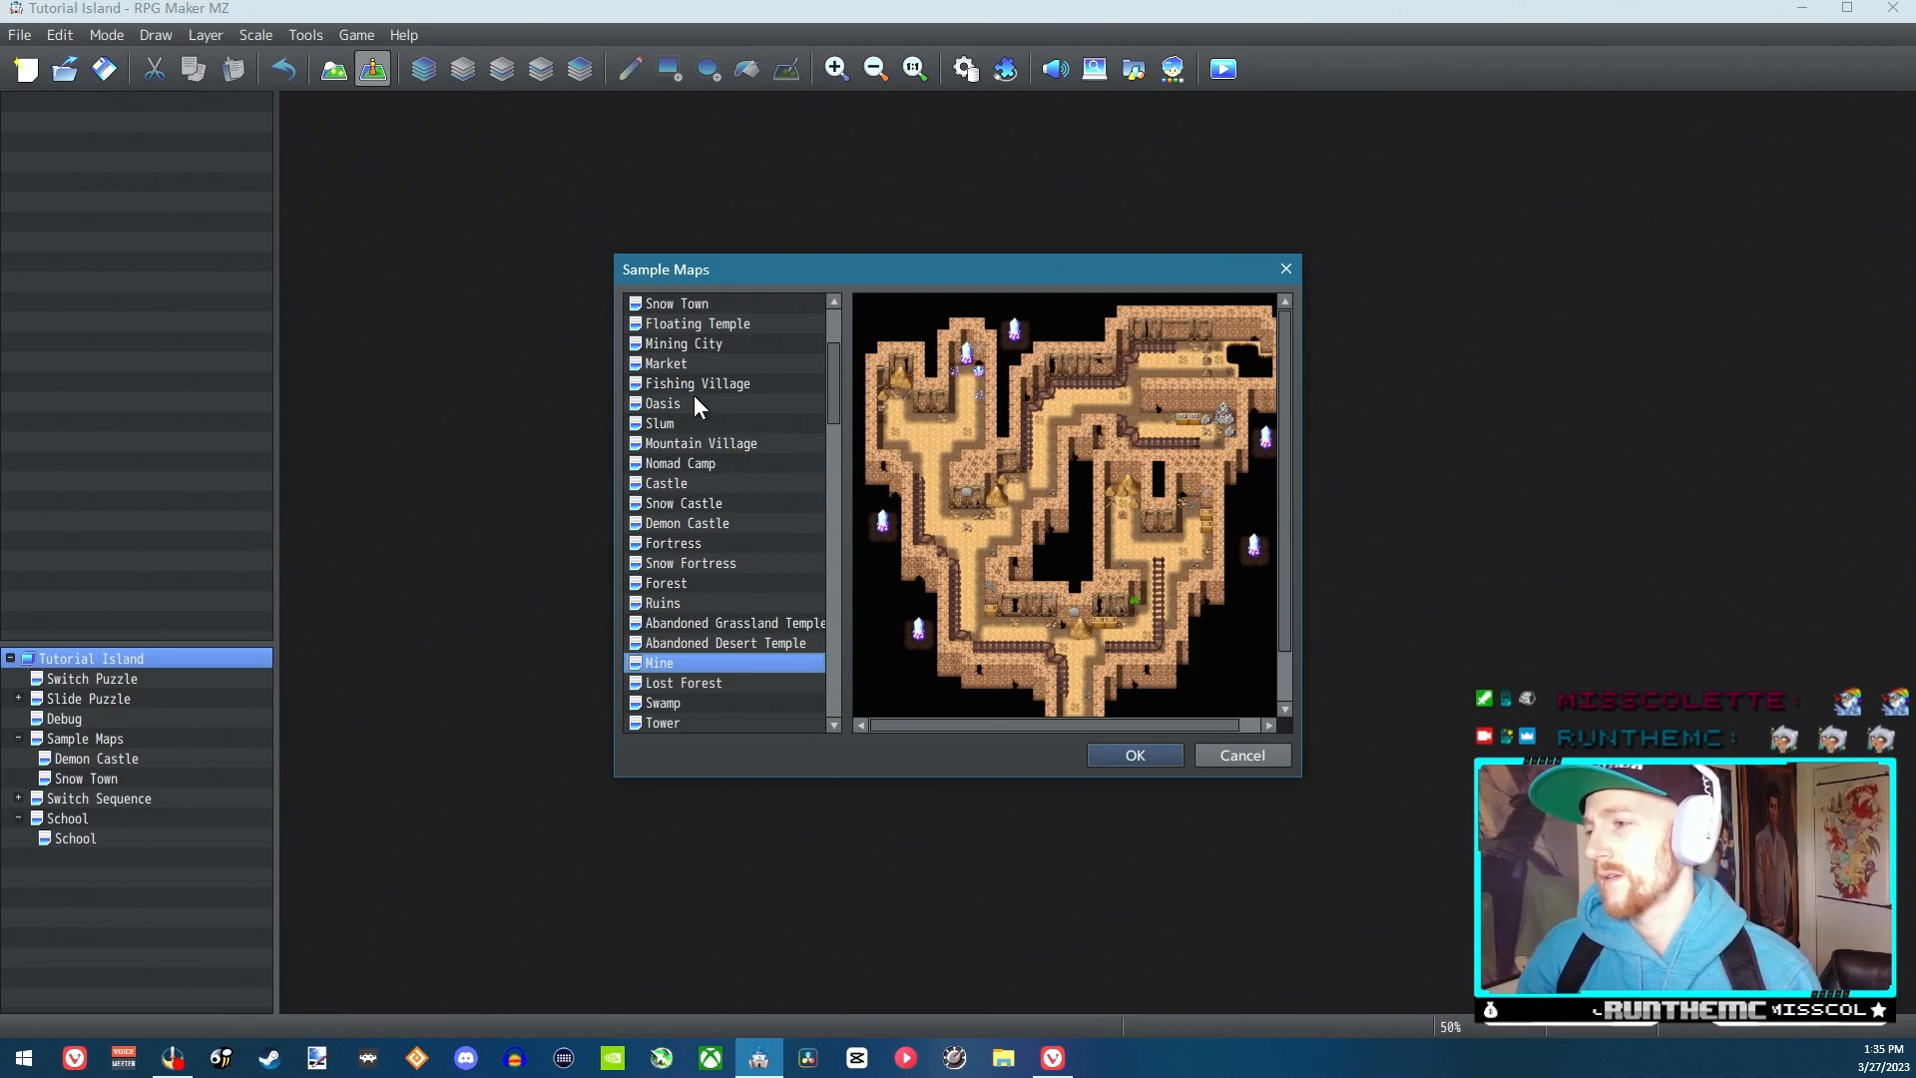
key(Down)
key(Up)
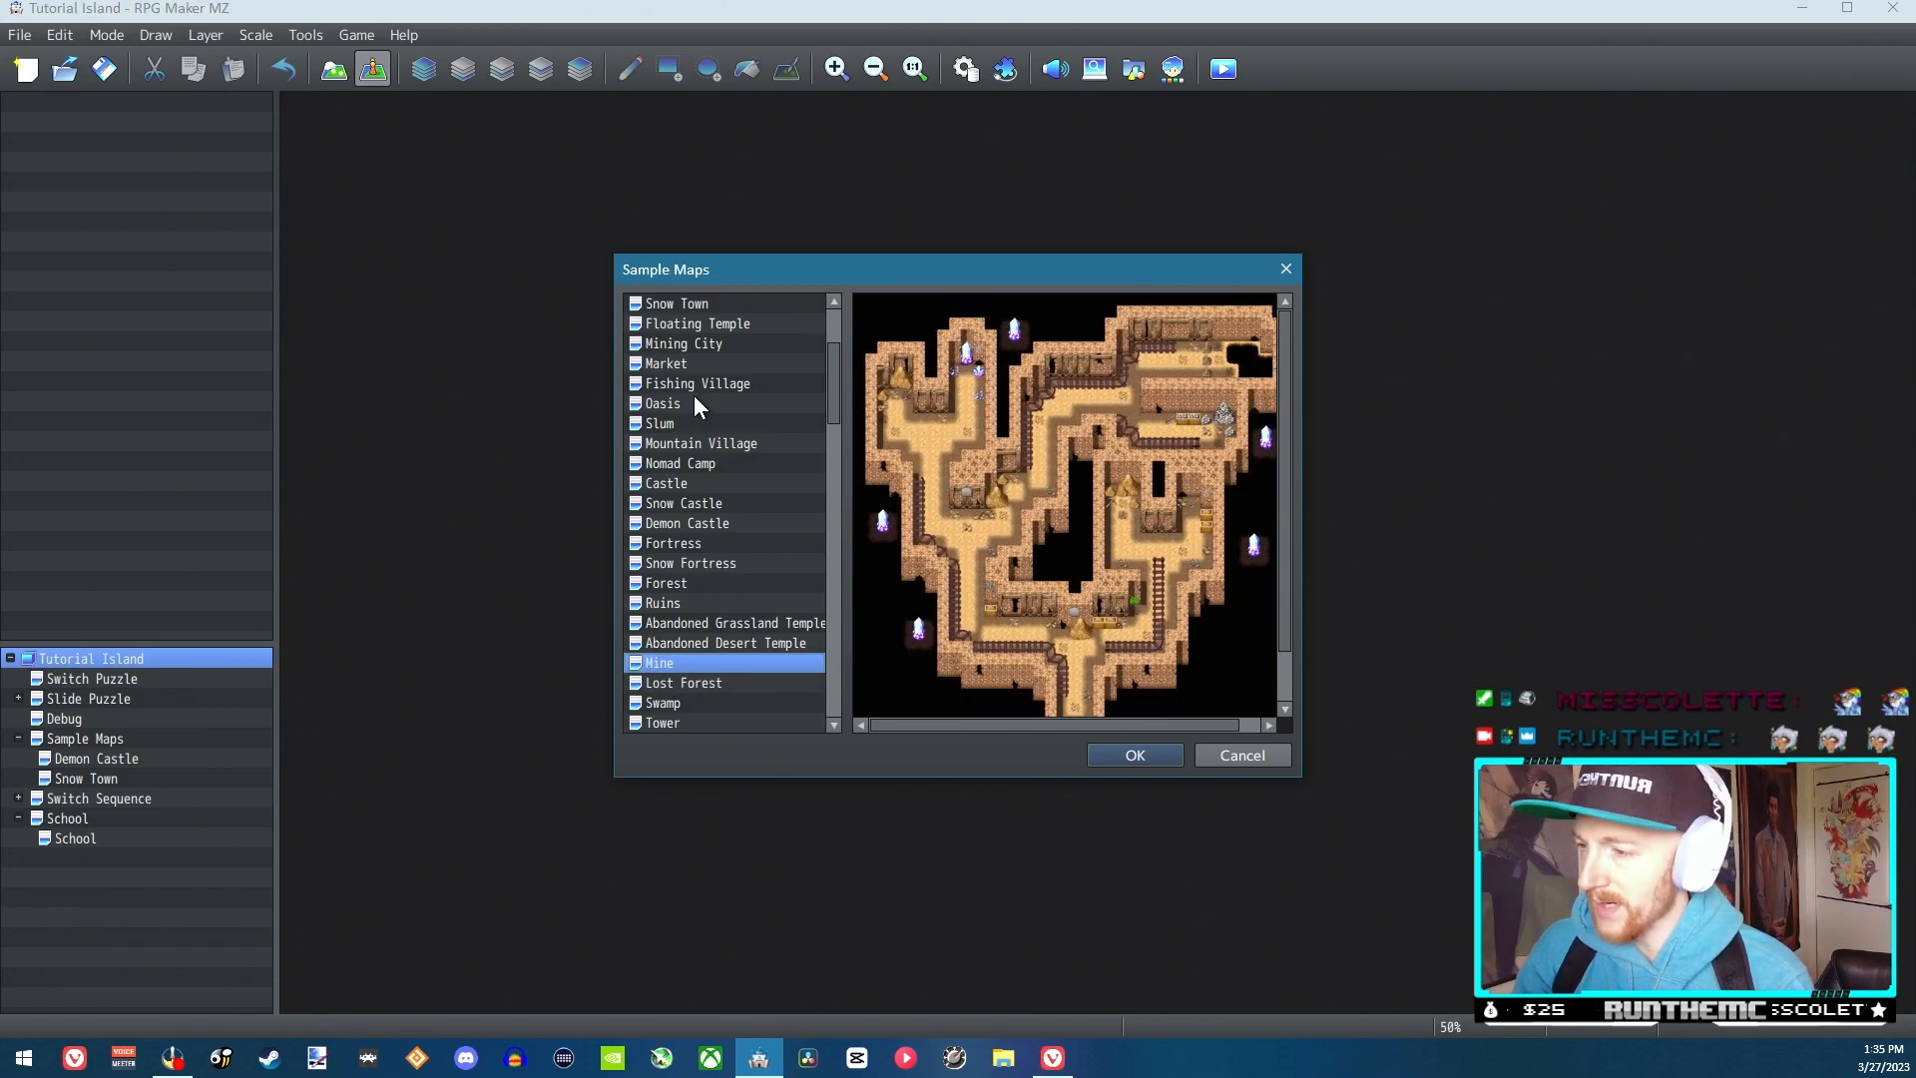
click(1133, 756)
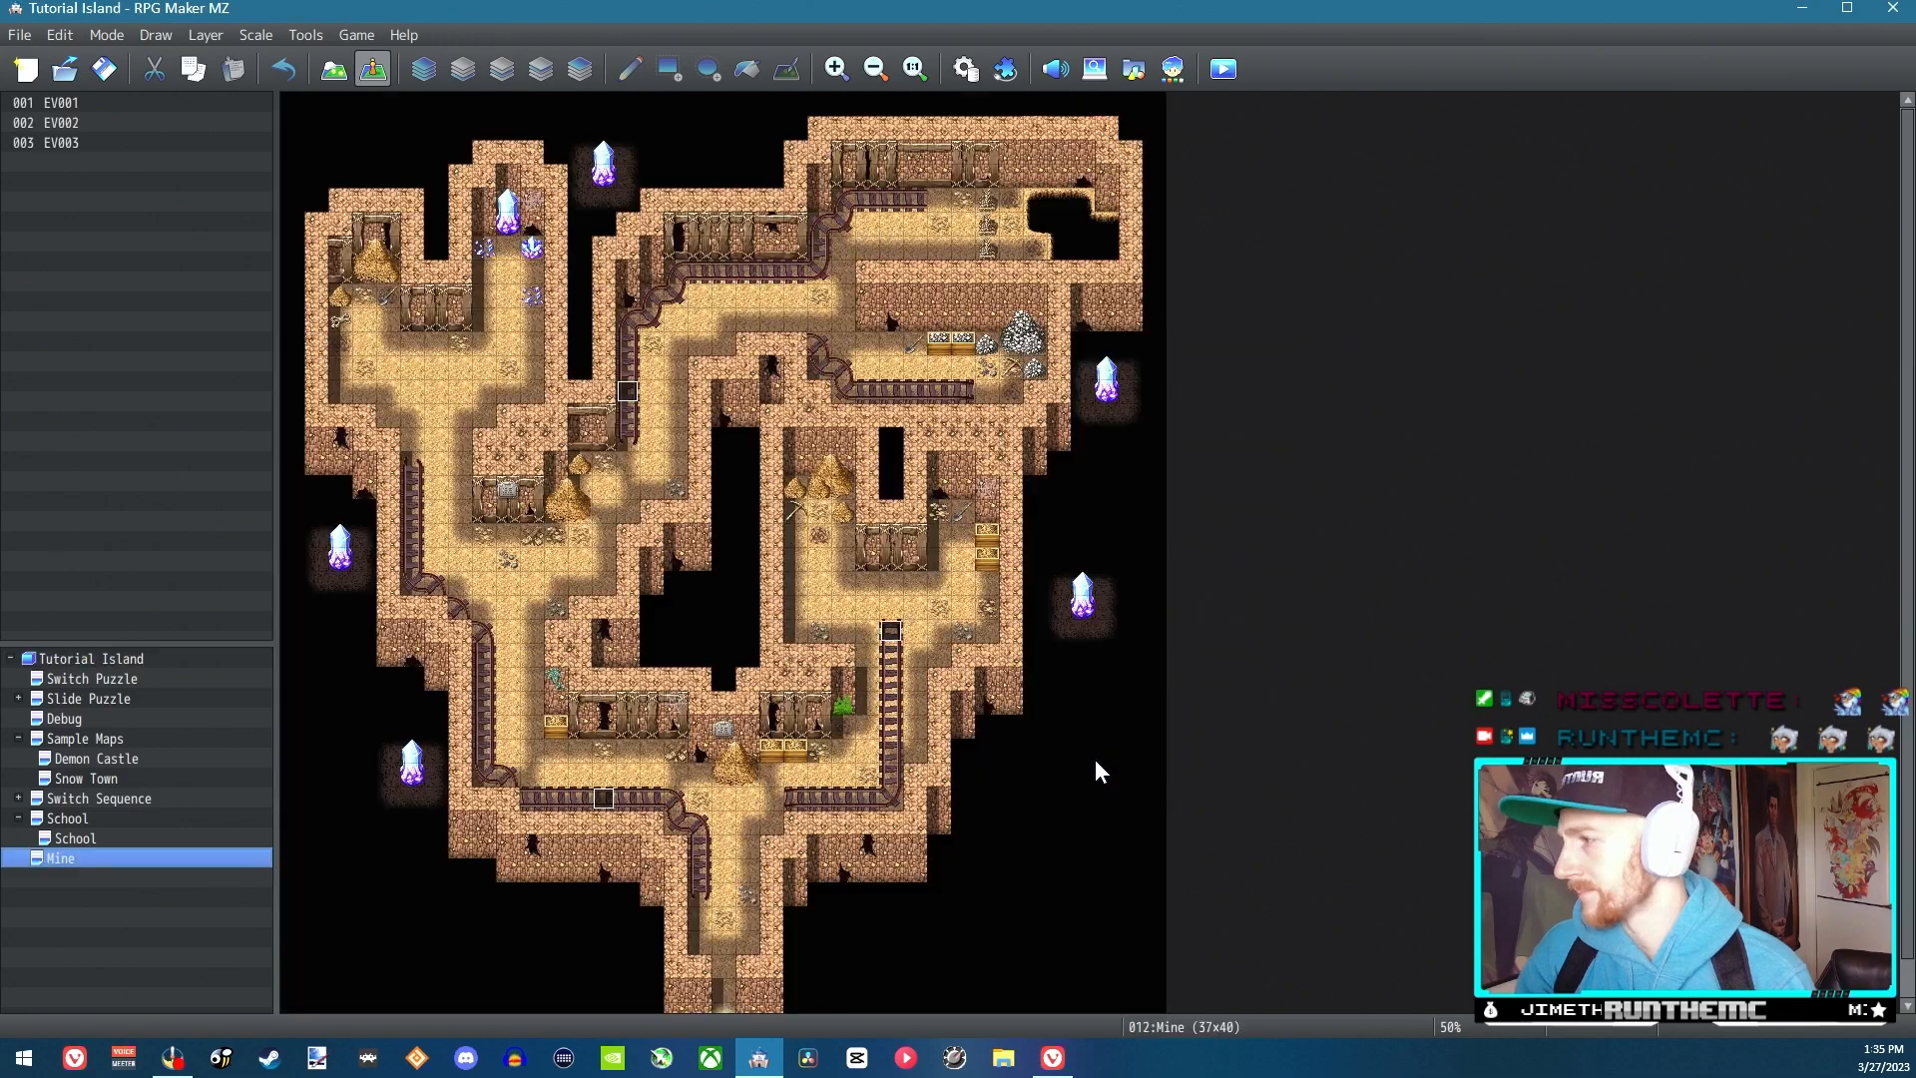
Rename the Mine map to "[HM] Strength" in its map properties
right_click(80, 859)
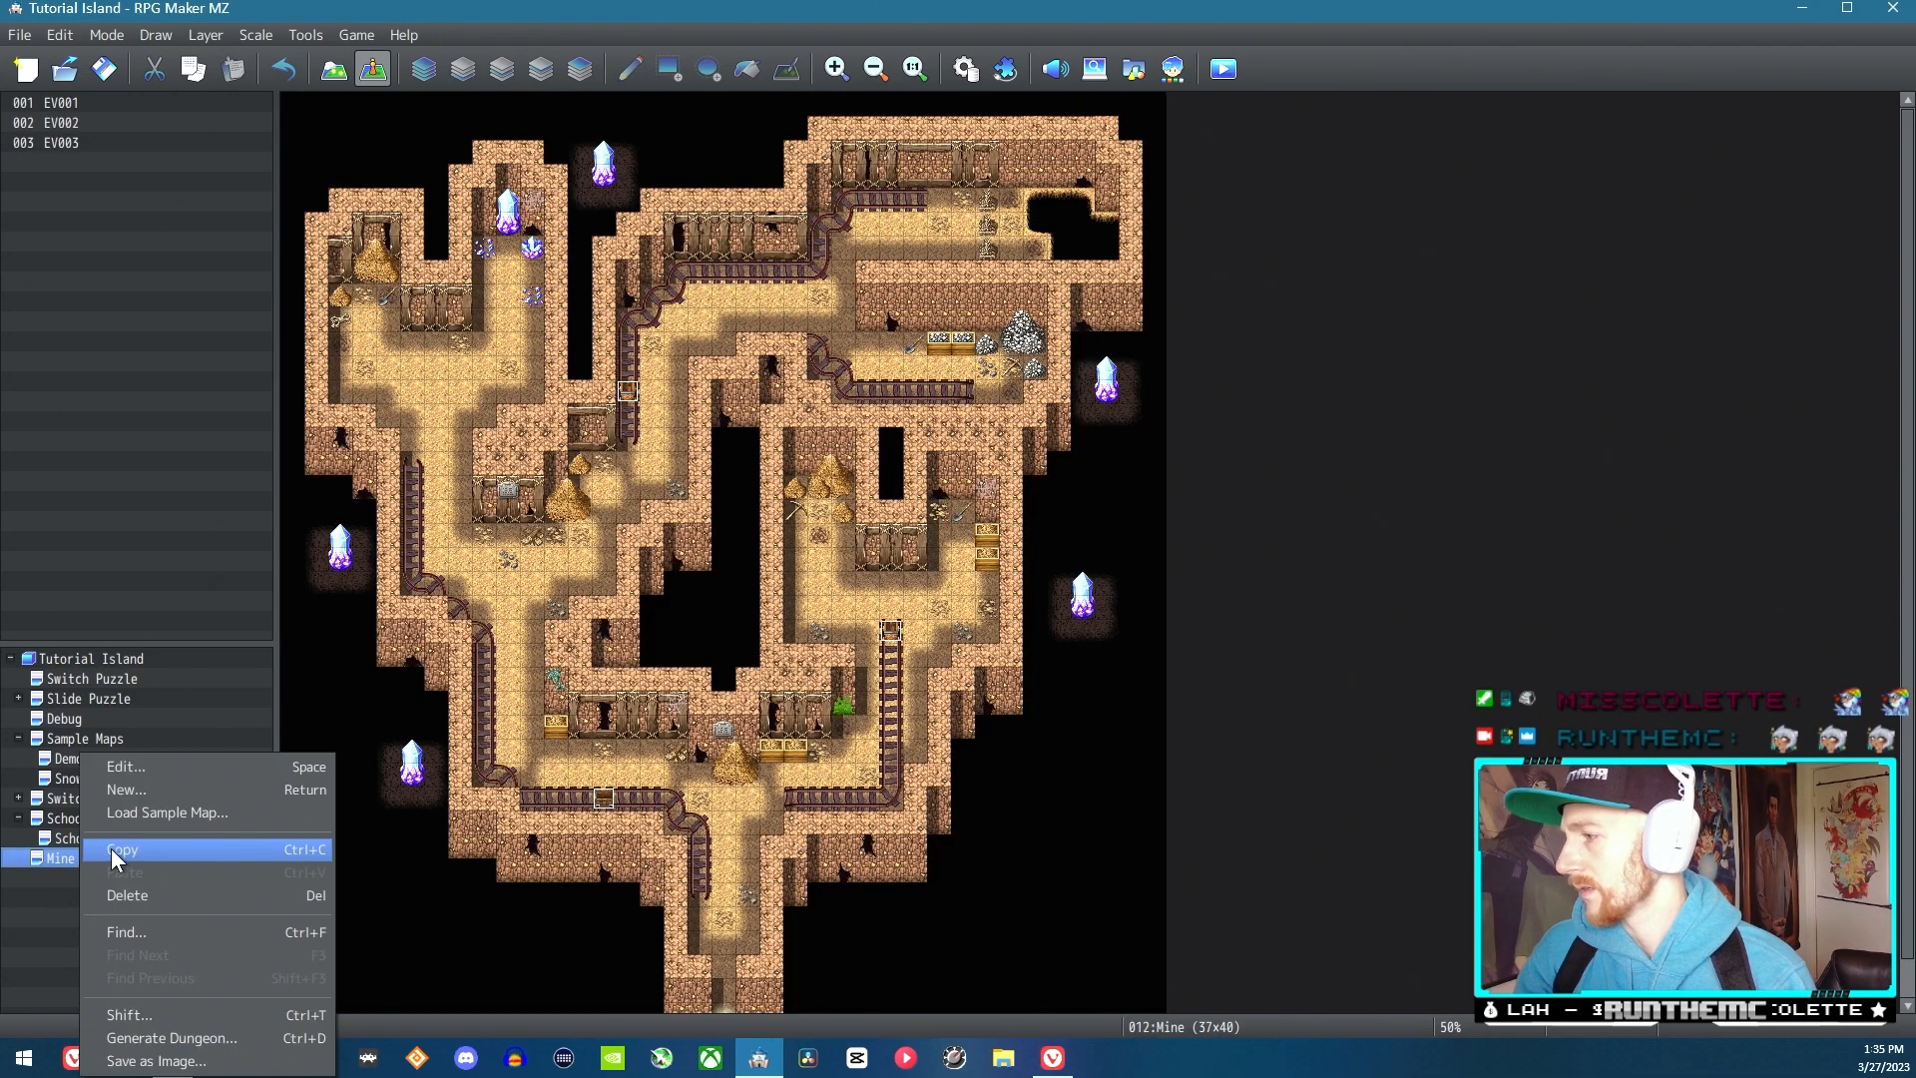
click(129, 769)
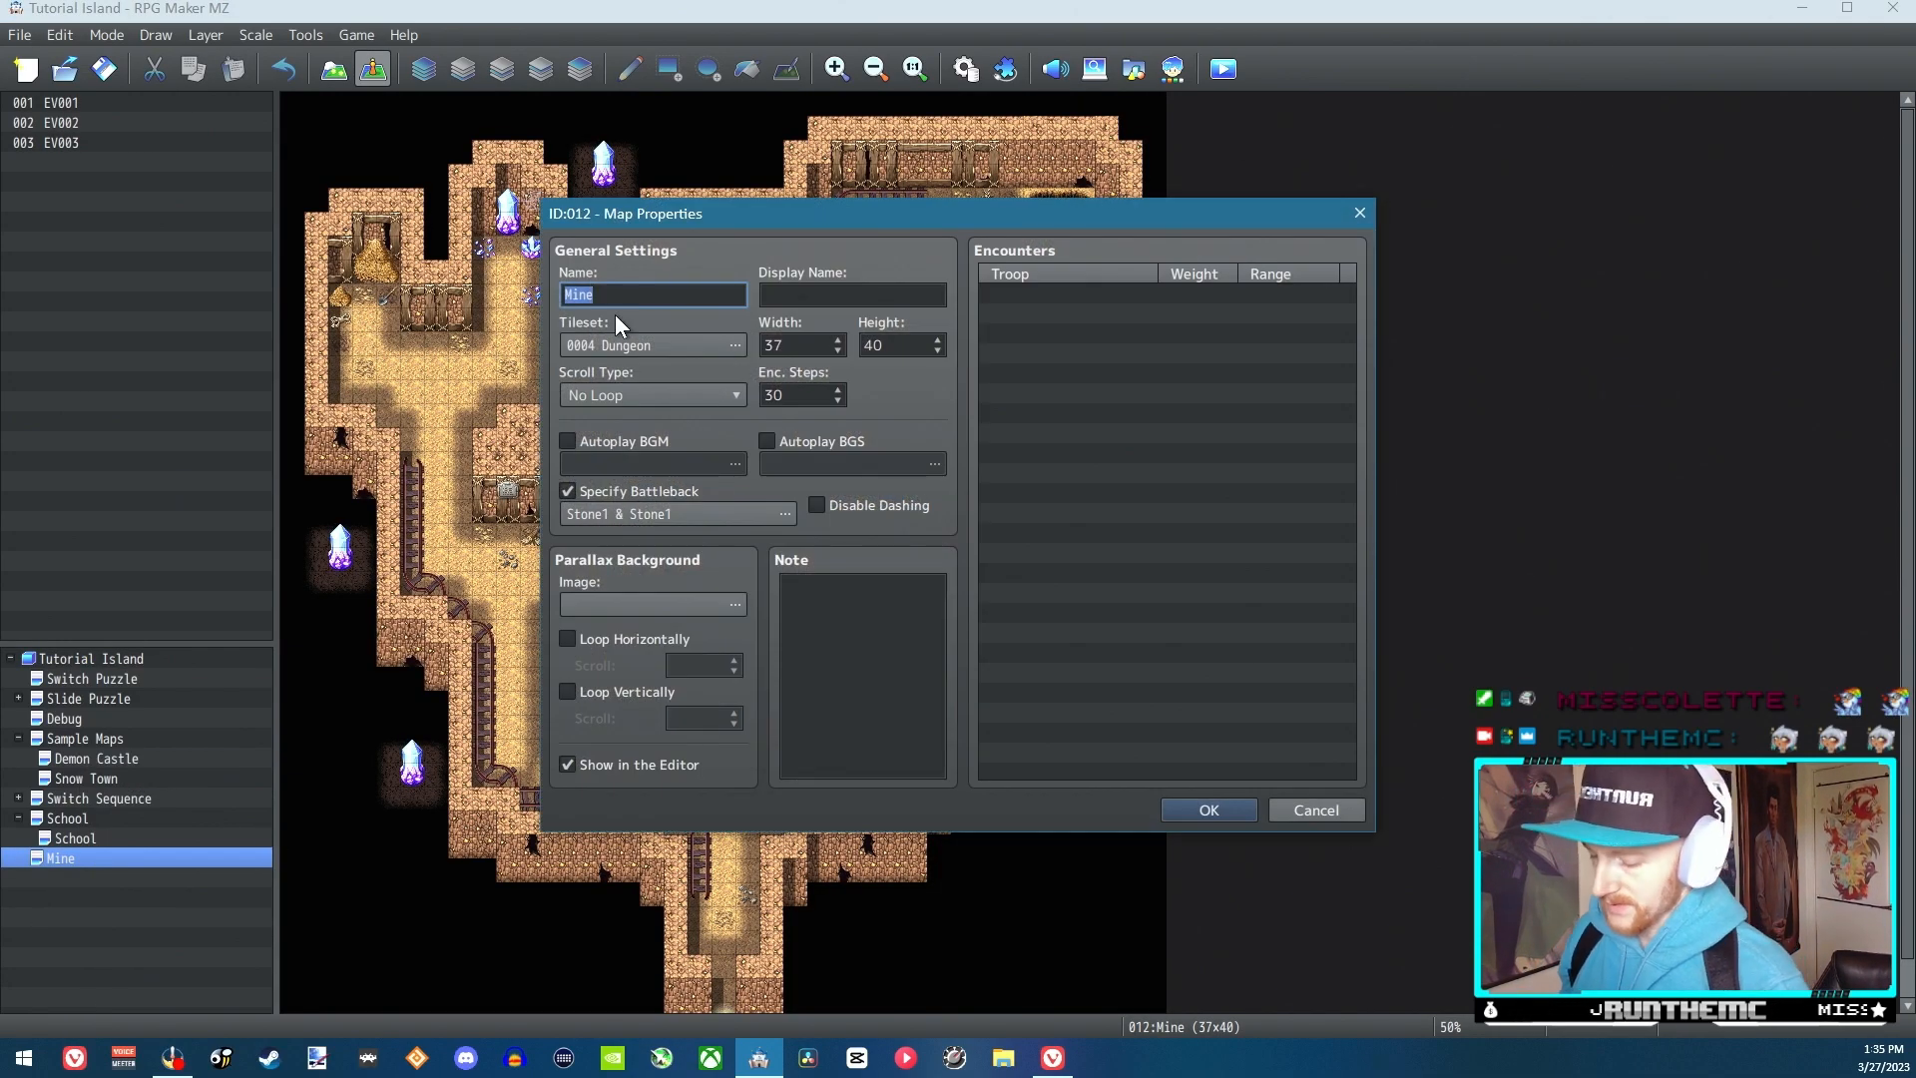
text(St)
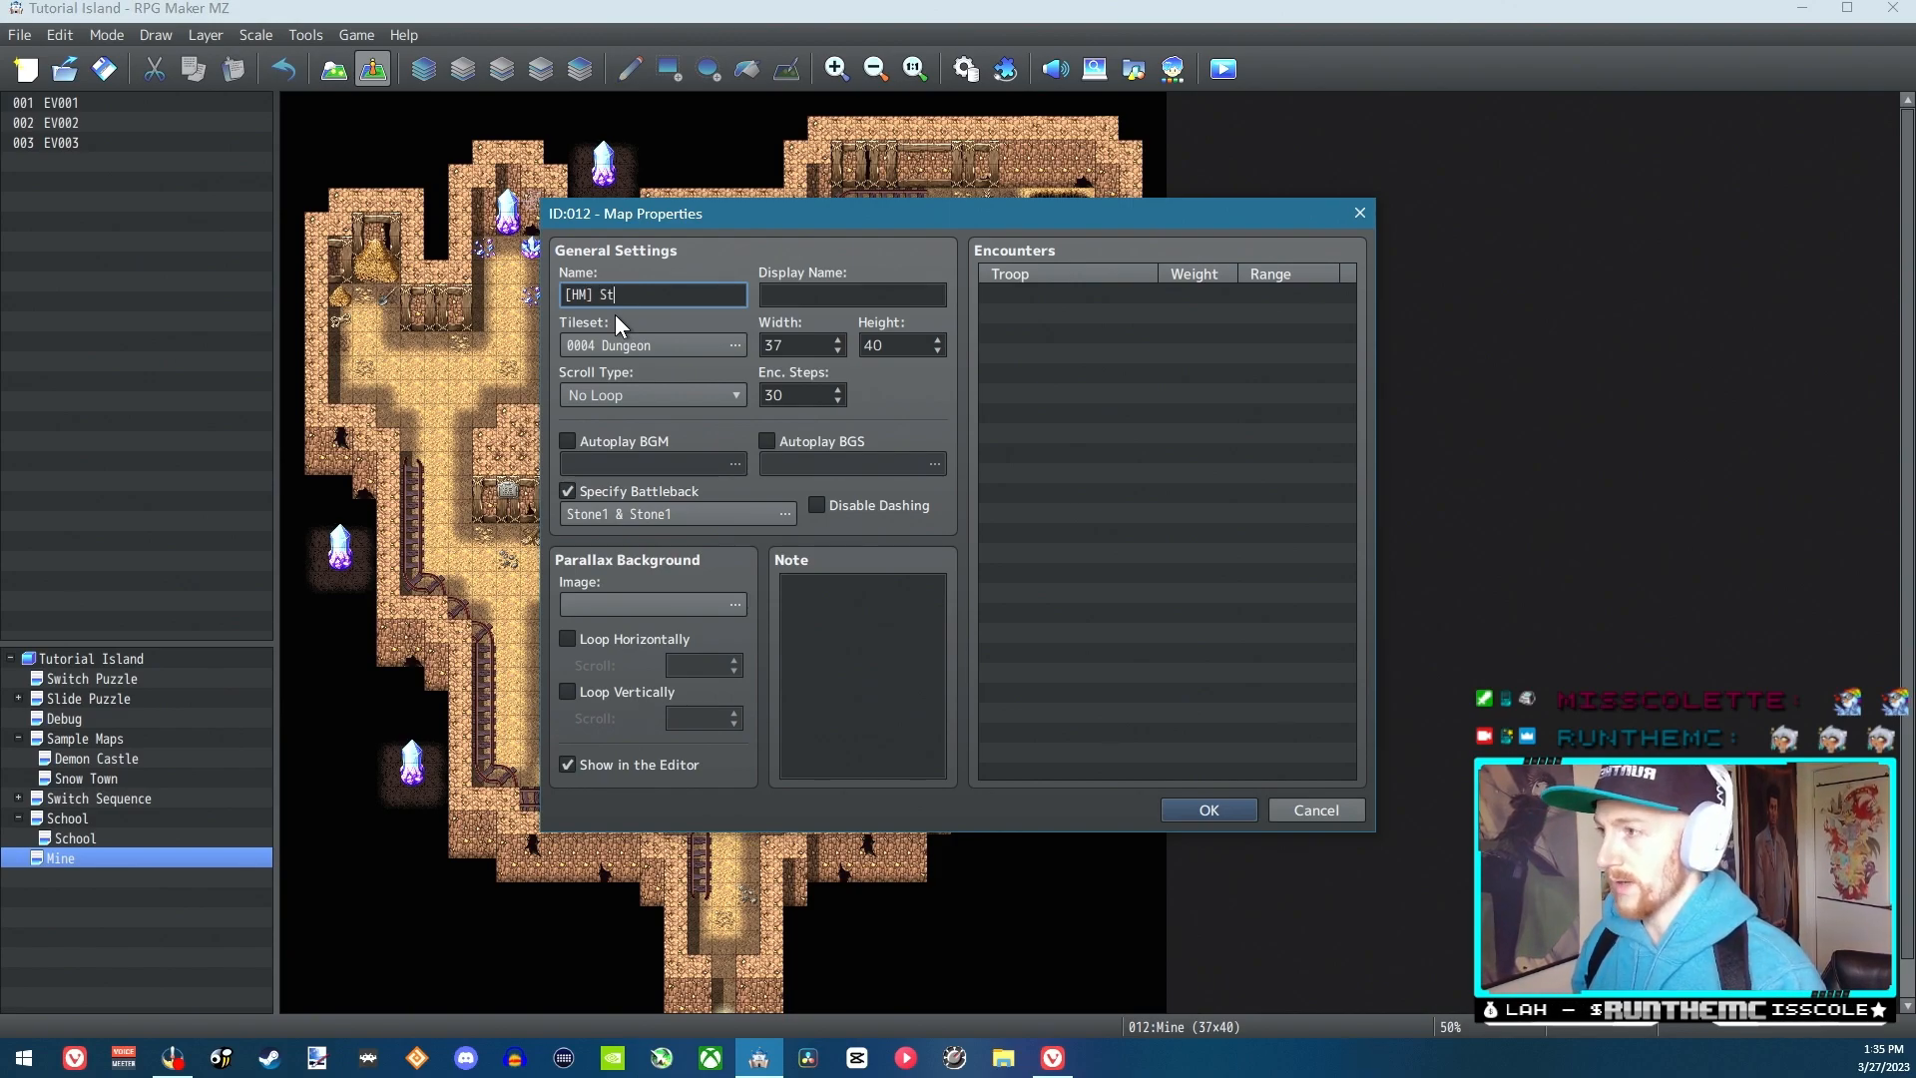
text(rength)
key(Return)
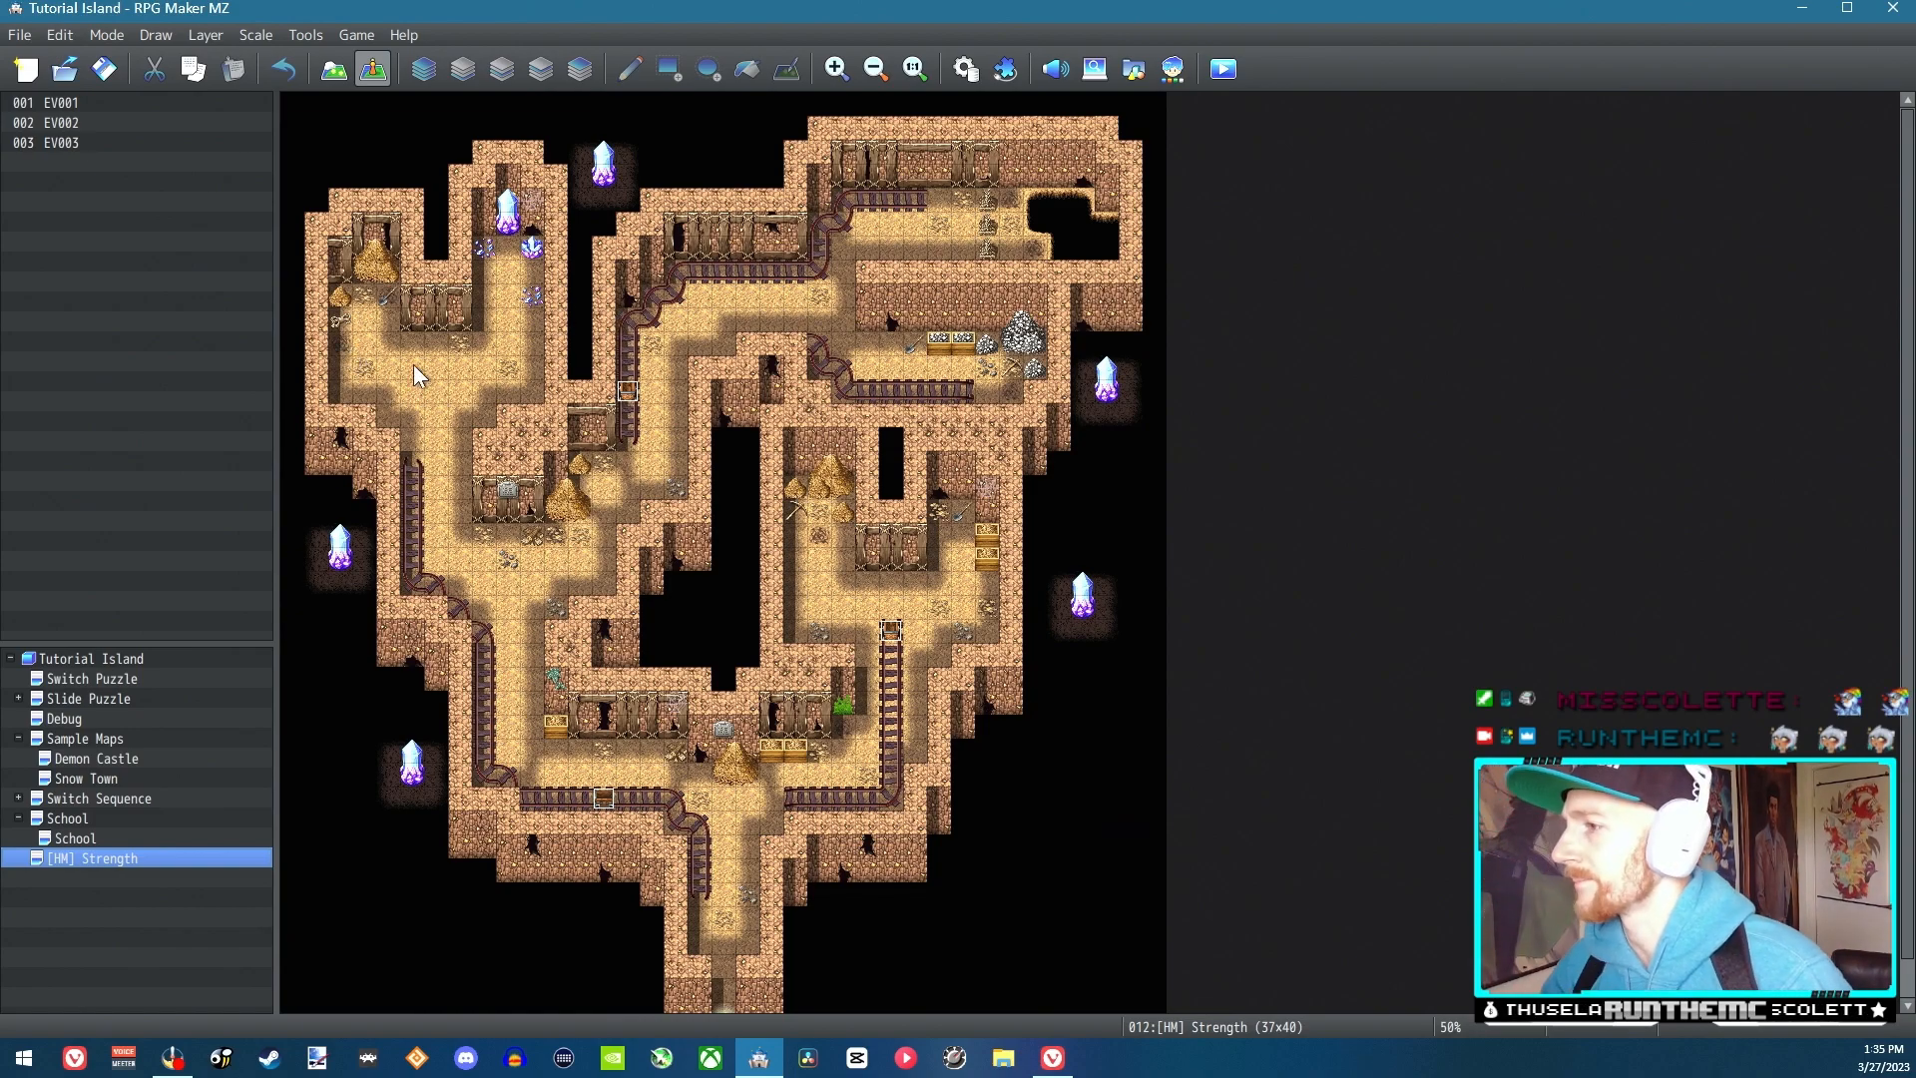
Set the player's starting position on the [HM] Strength map at tile 19,29, at the start of the lower rail track
click(844, 367)
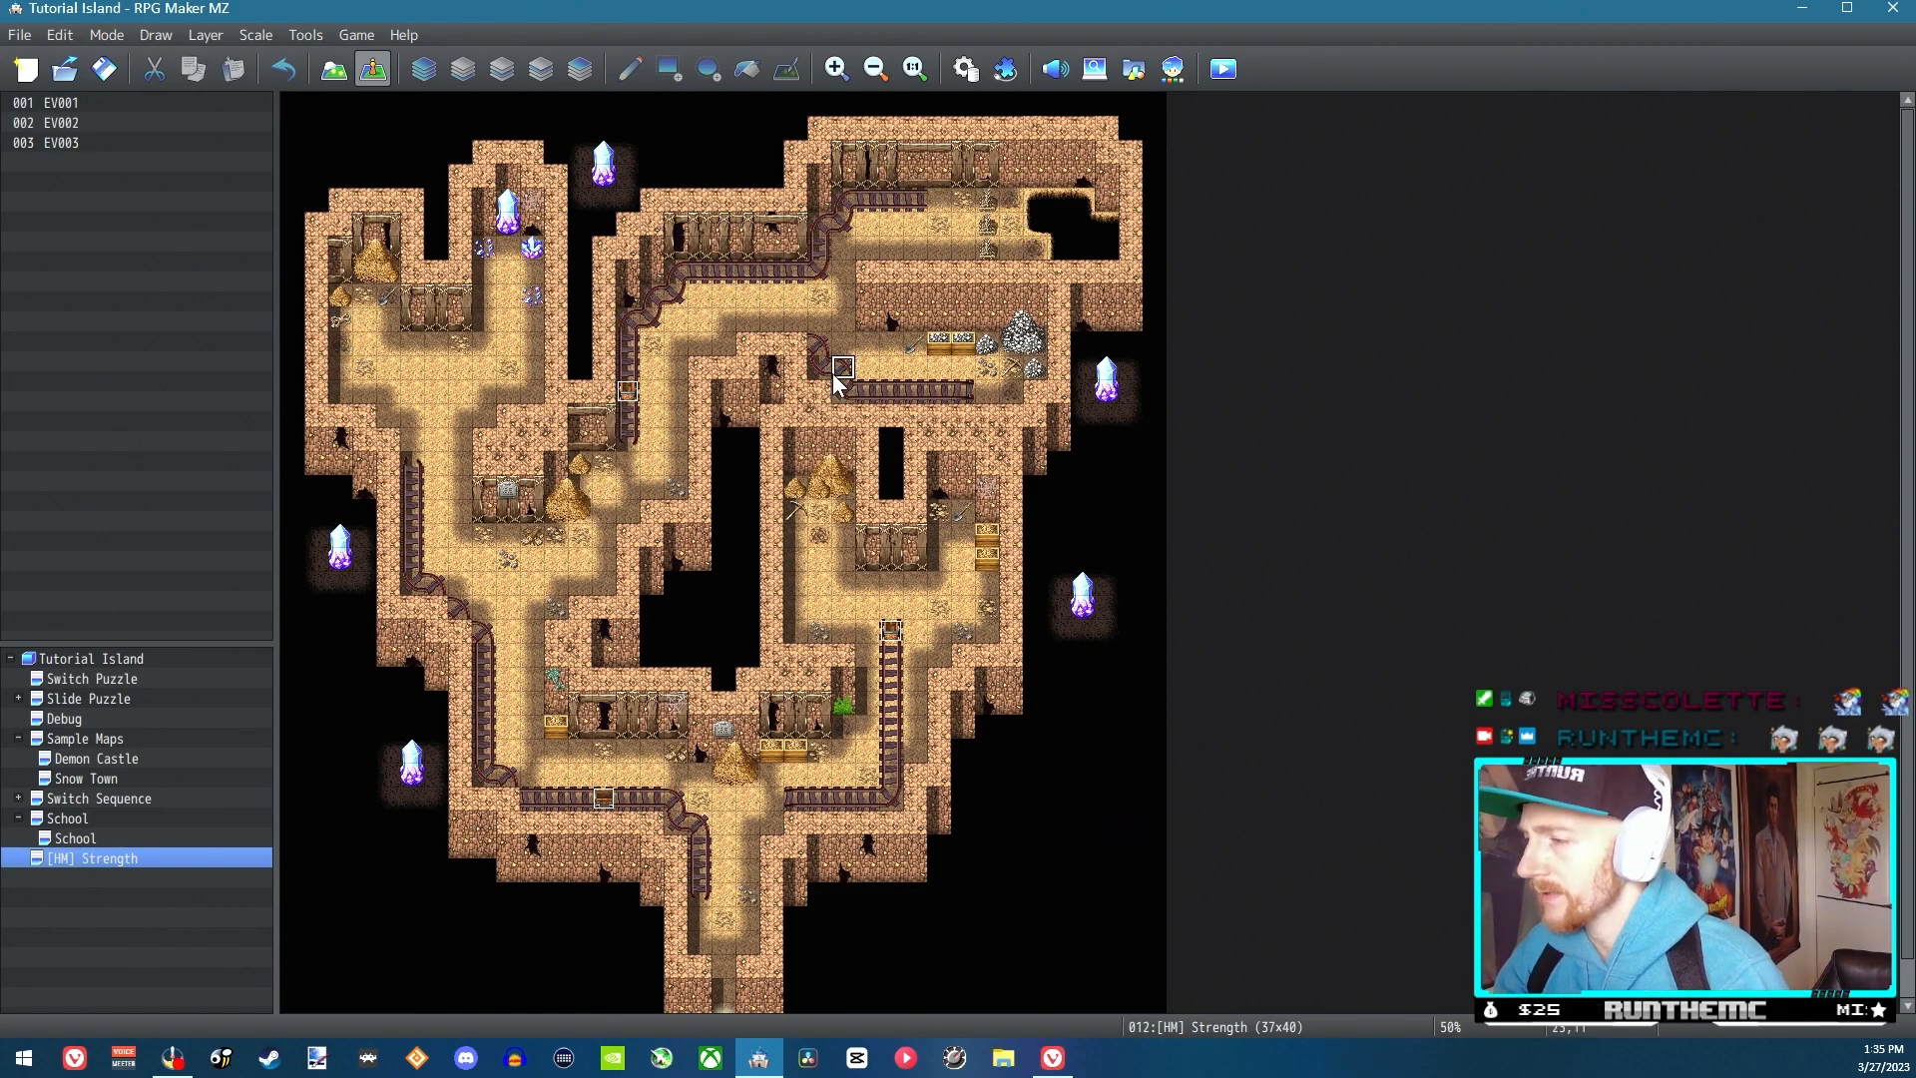
right_click(755, 803)
mouse_move(878, 1061)
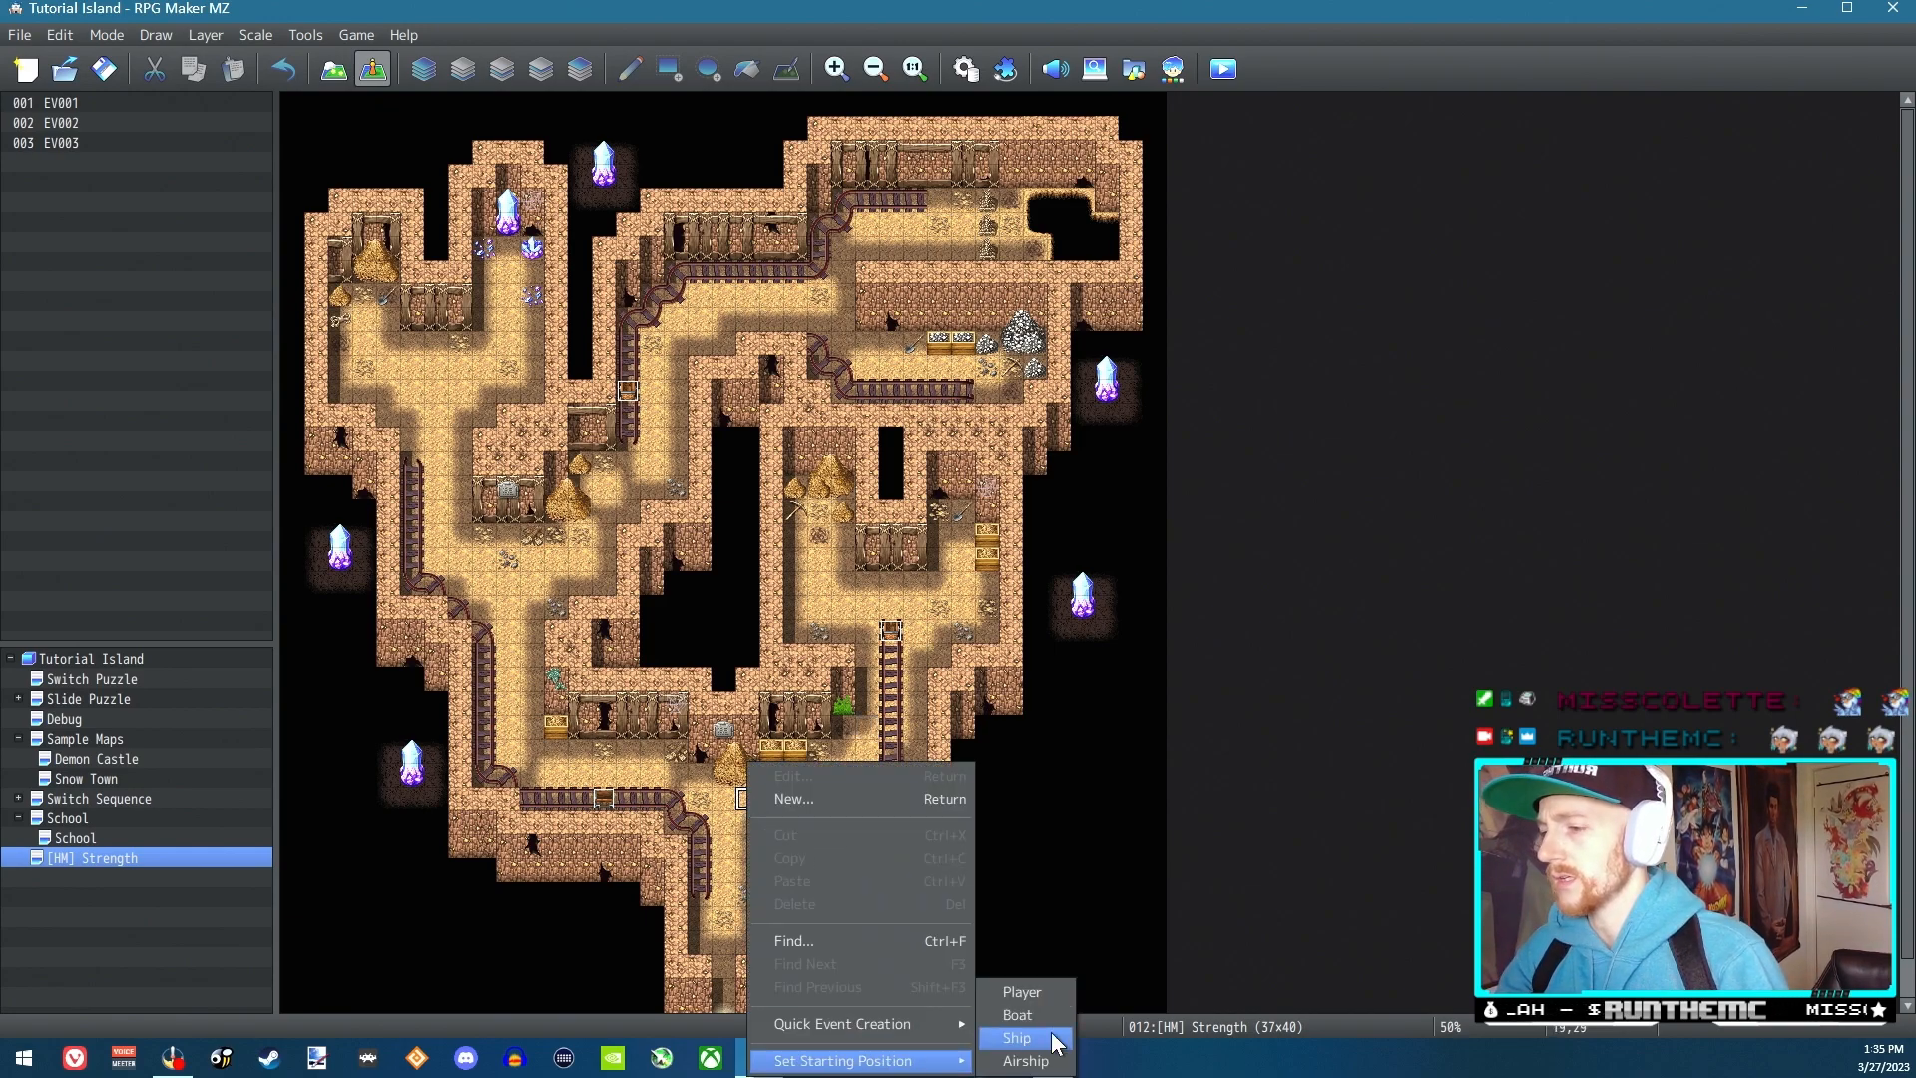
click(1028, 995)
Launch a playtest, saving the changes to the game, and start a new game
click(1224, 68)
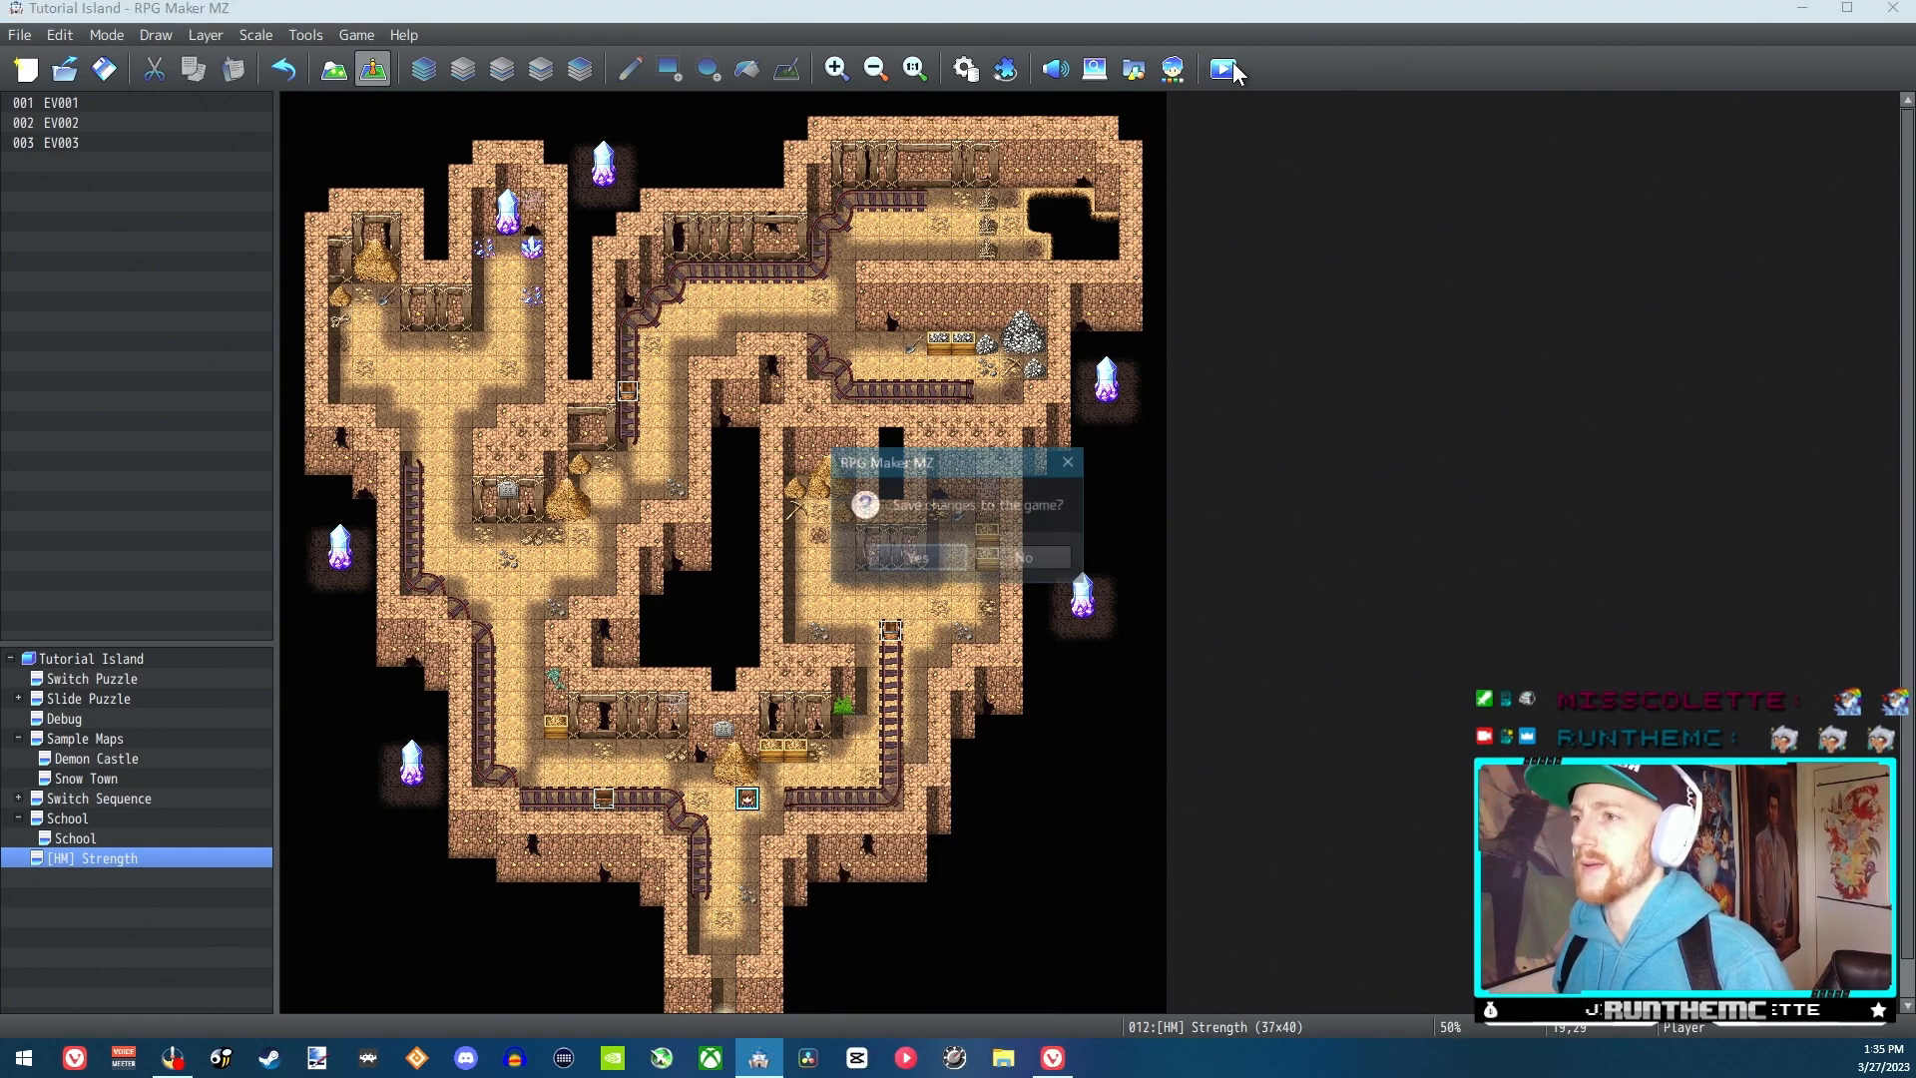
click(938, 564)
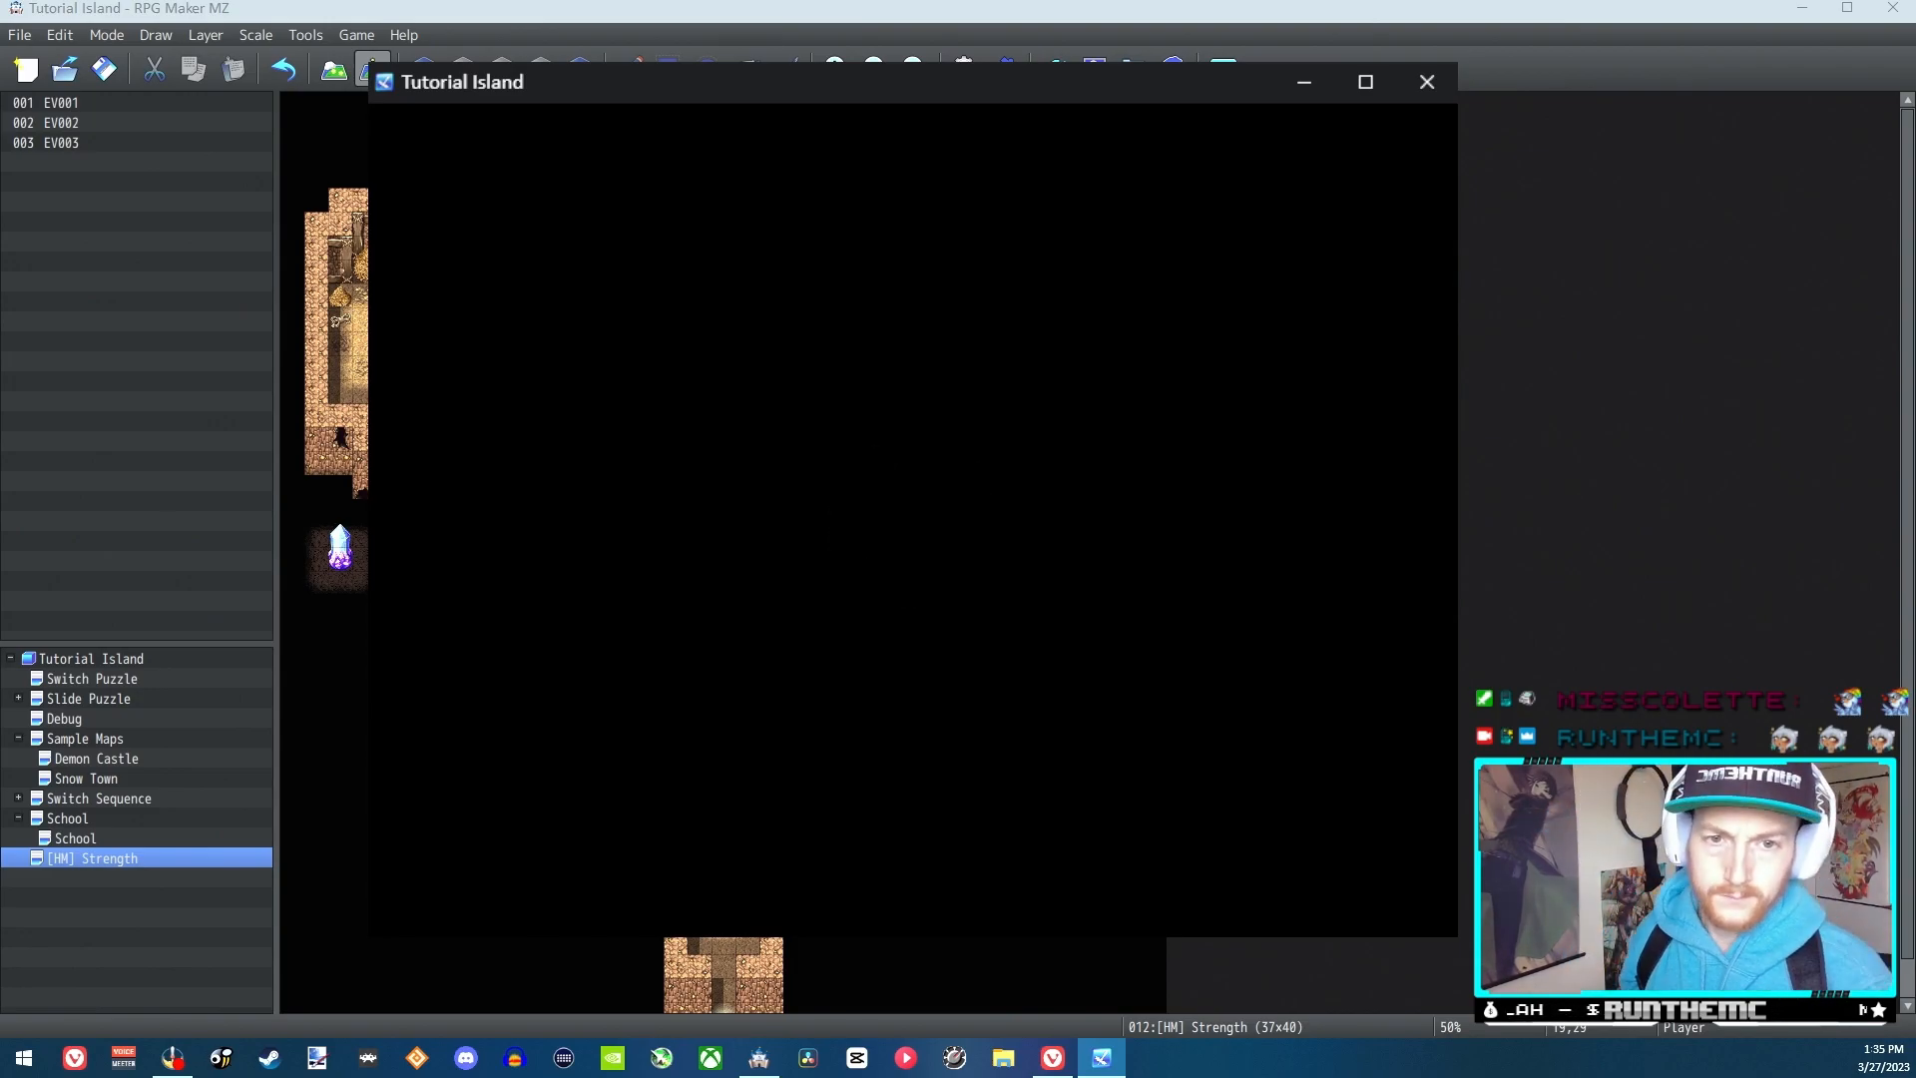
key(Return)
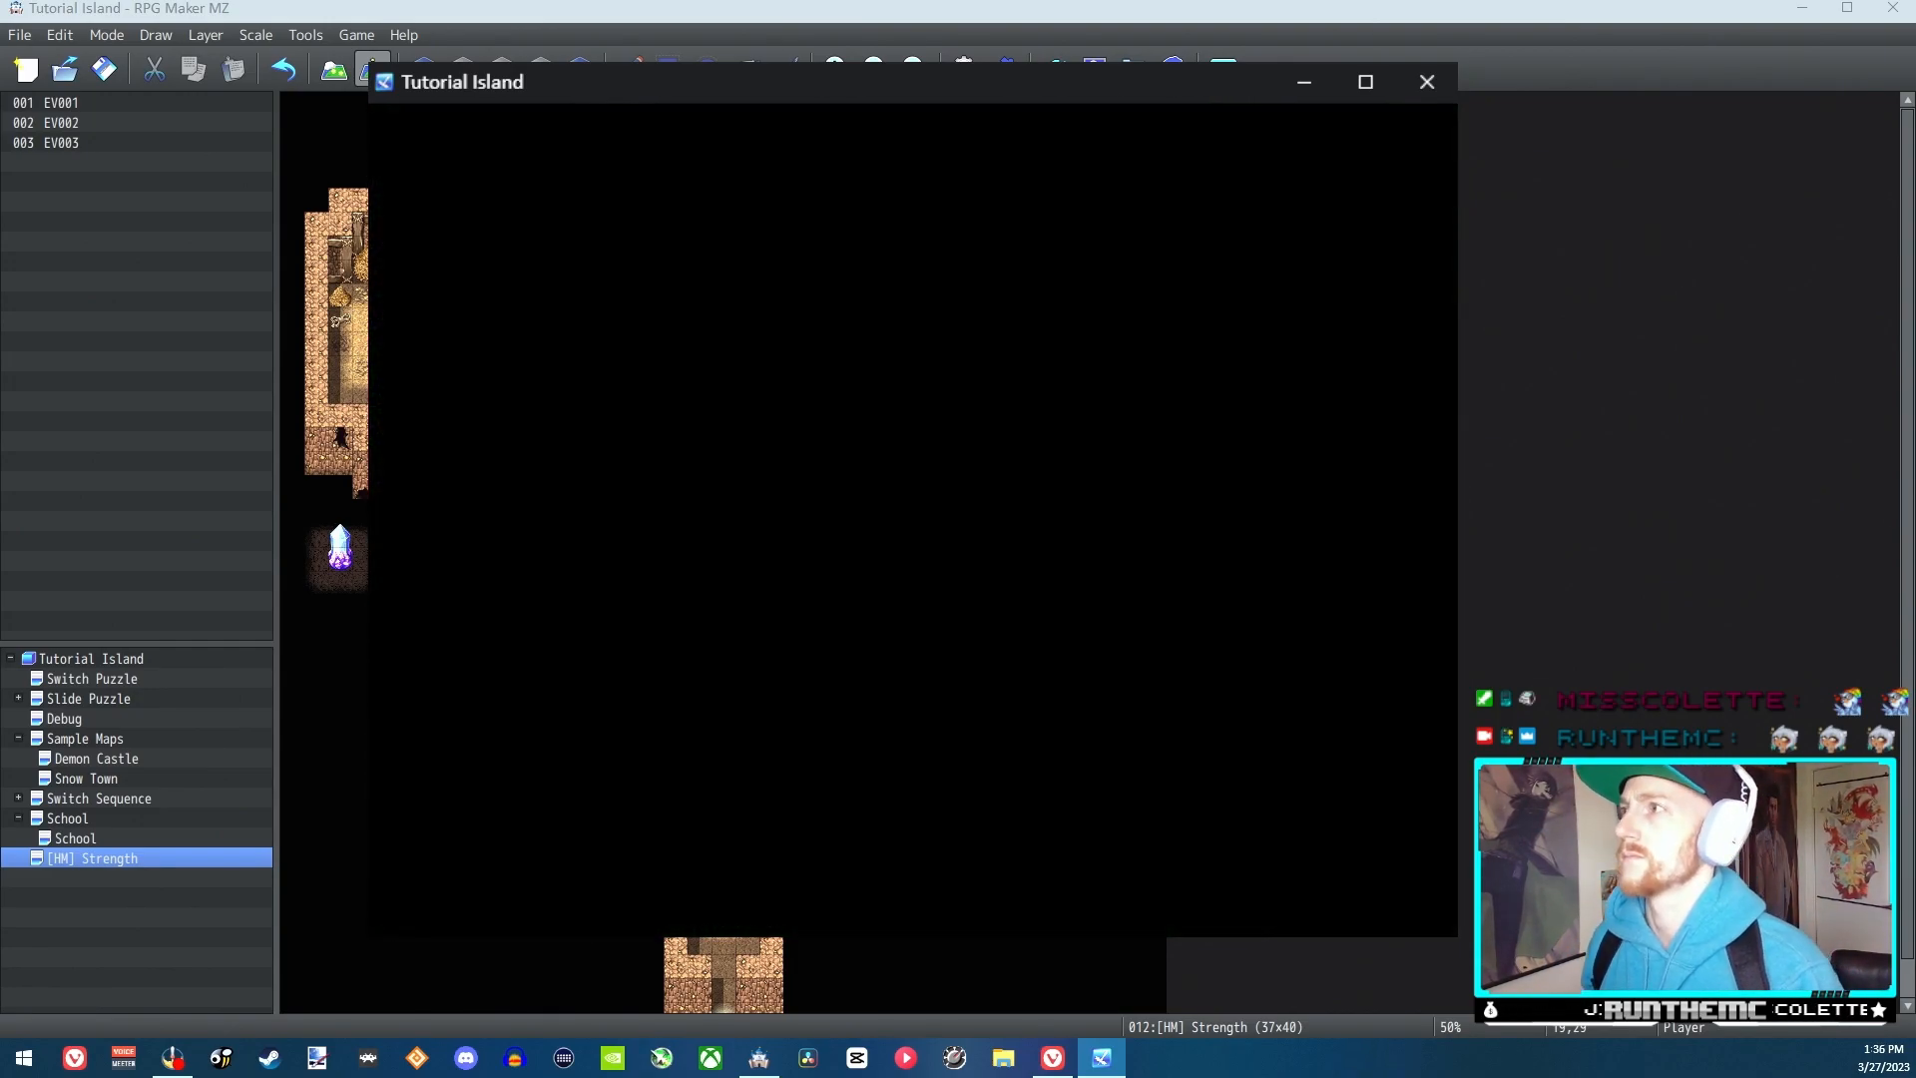
Walk the character up the rail track and test the minecart from several sides, then close the playtest
key(Right)
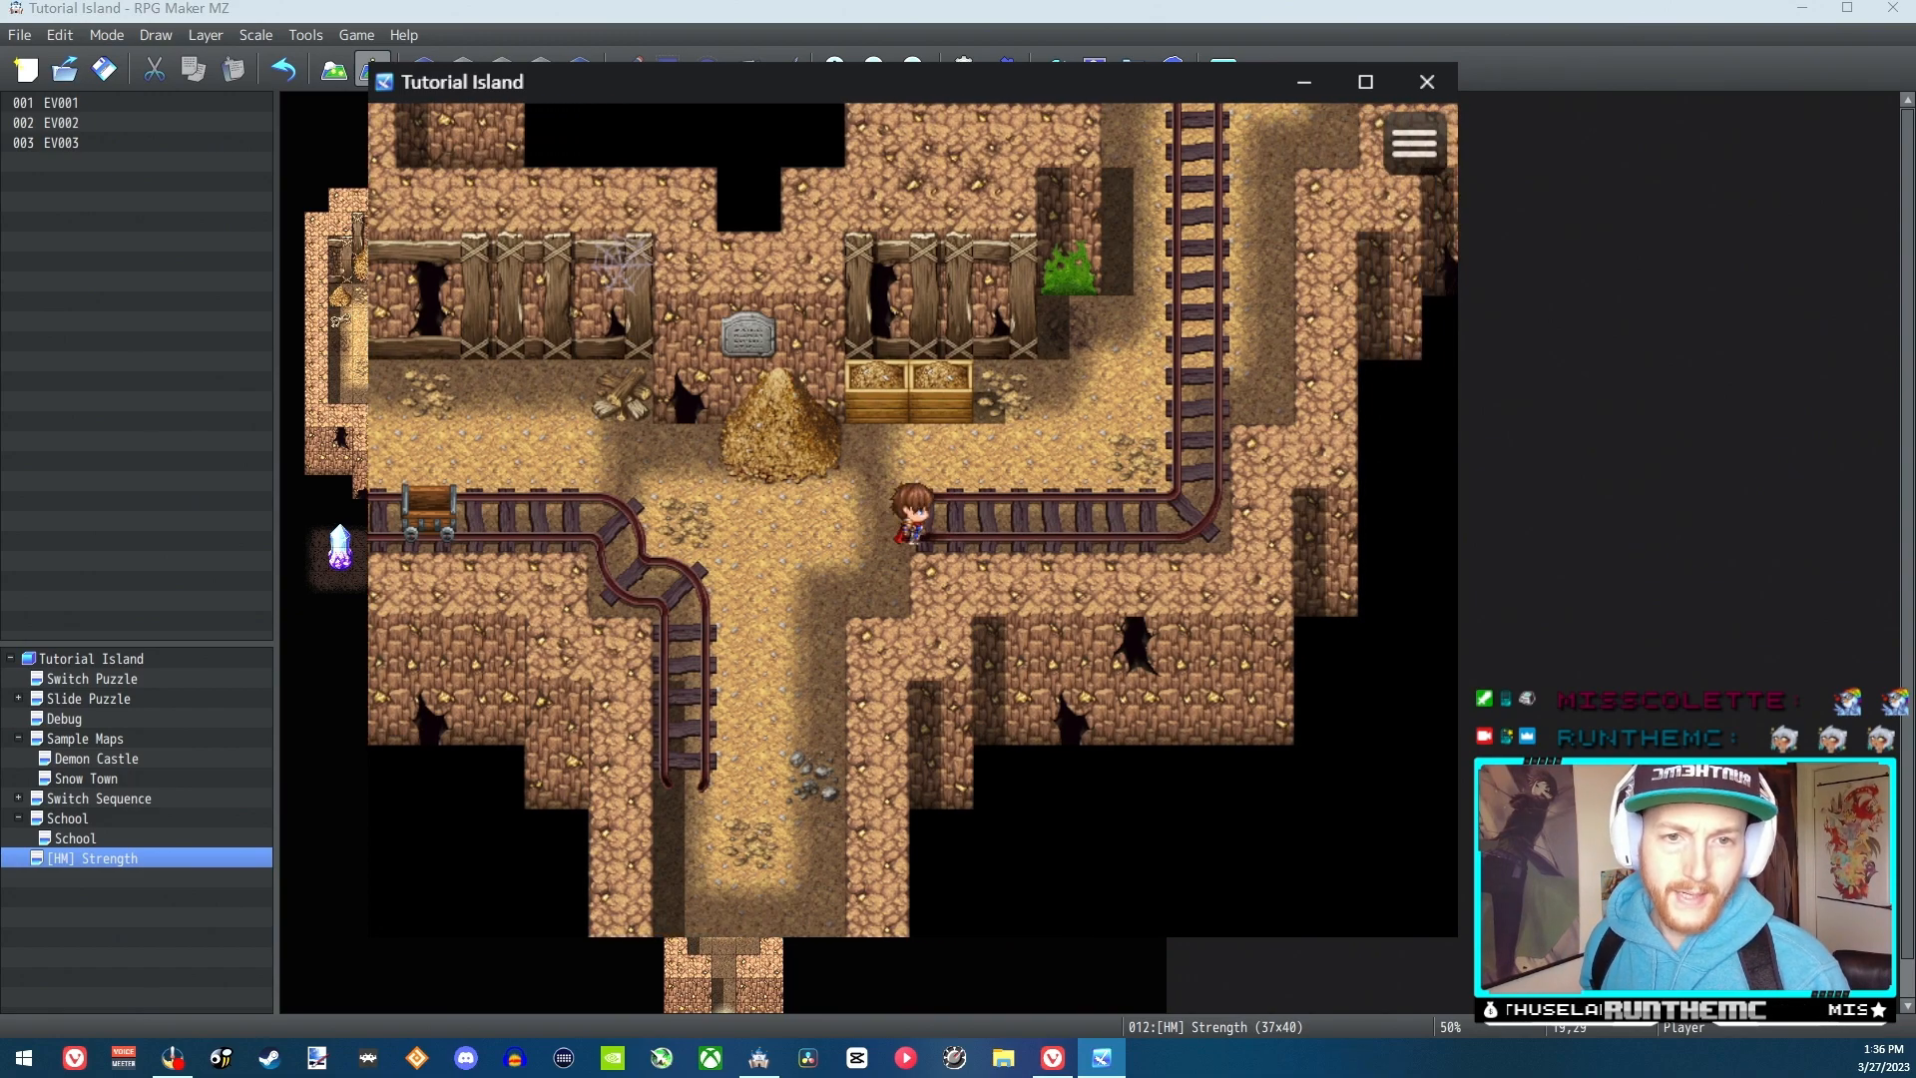
key(Up)
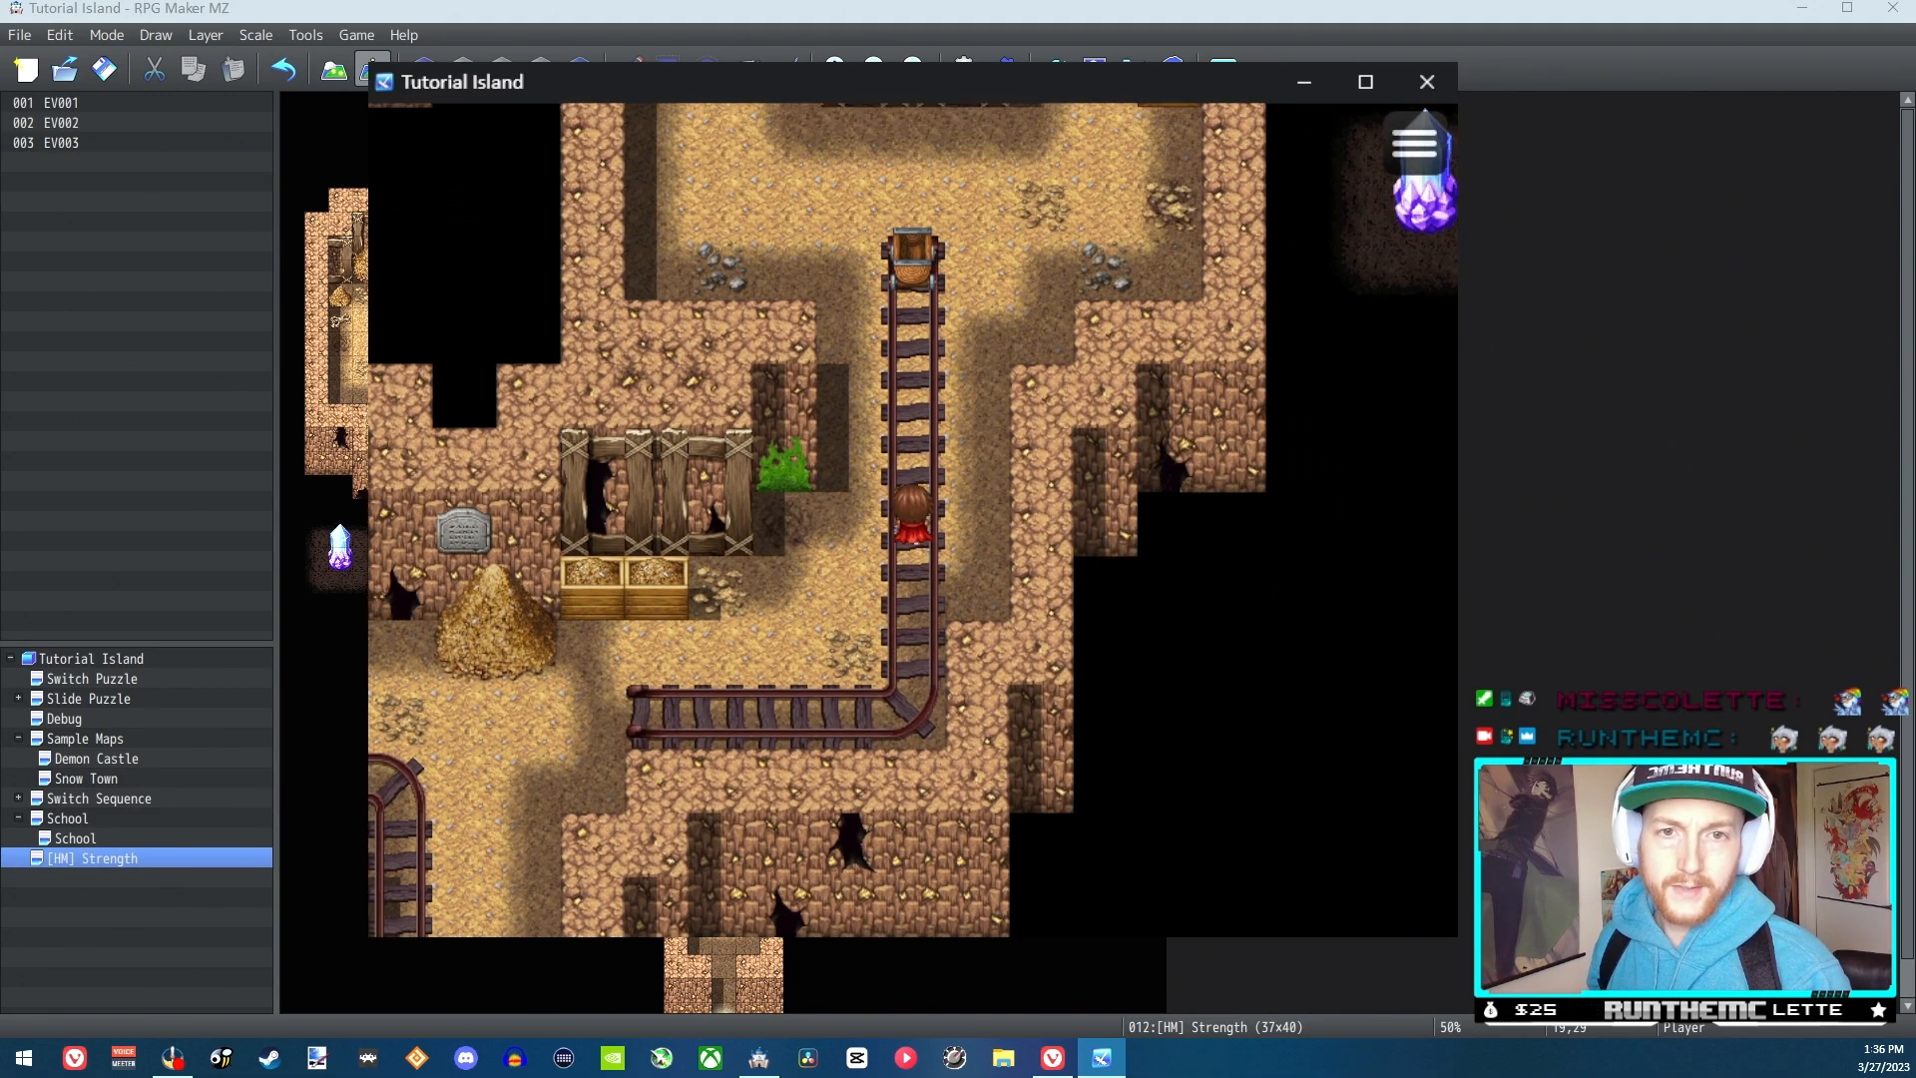
key(Left)
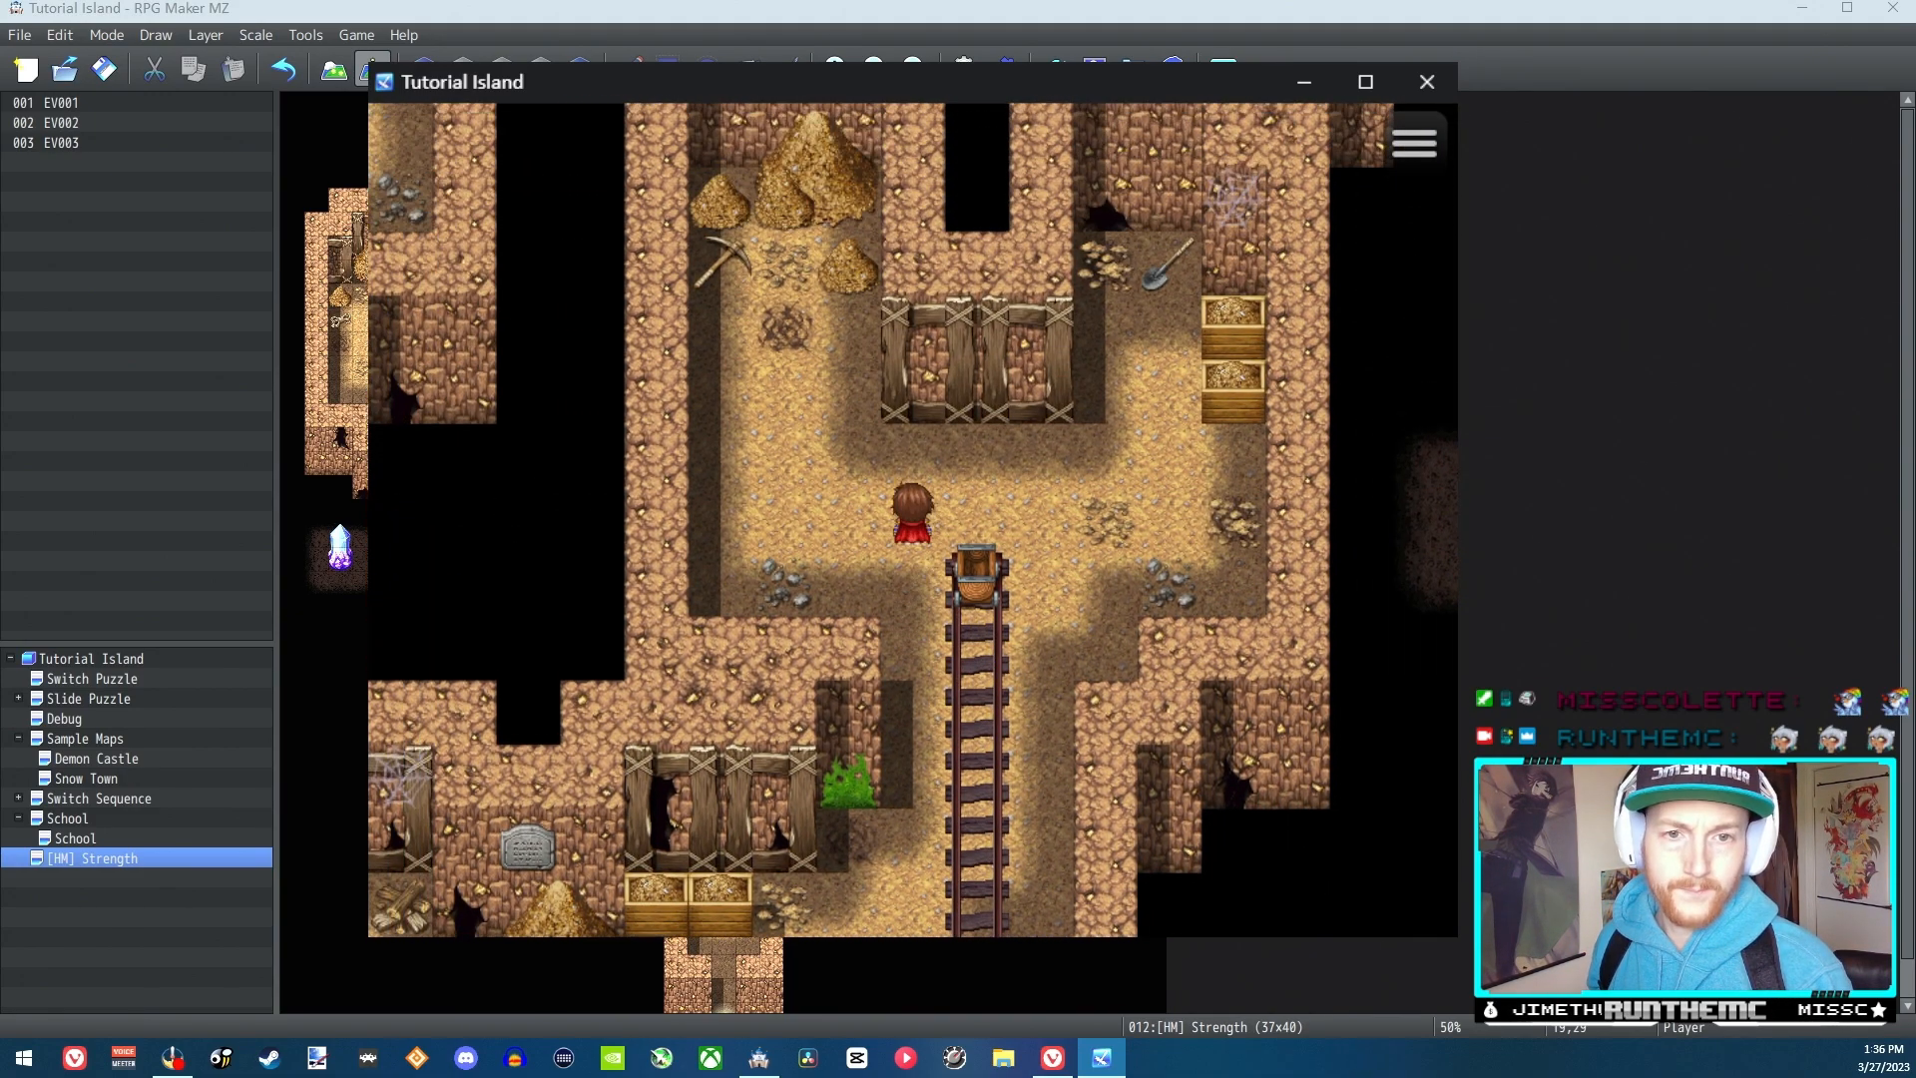
key(Right)
key(Down)
key(Up)
key(Left)
key(Down)
key(Right)
key(Left)
key(Down)
key(Right)
key(Right)
key(Left)
key(Left)
key(Down)
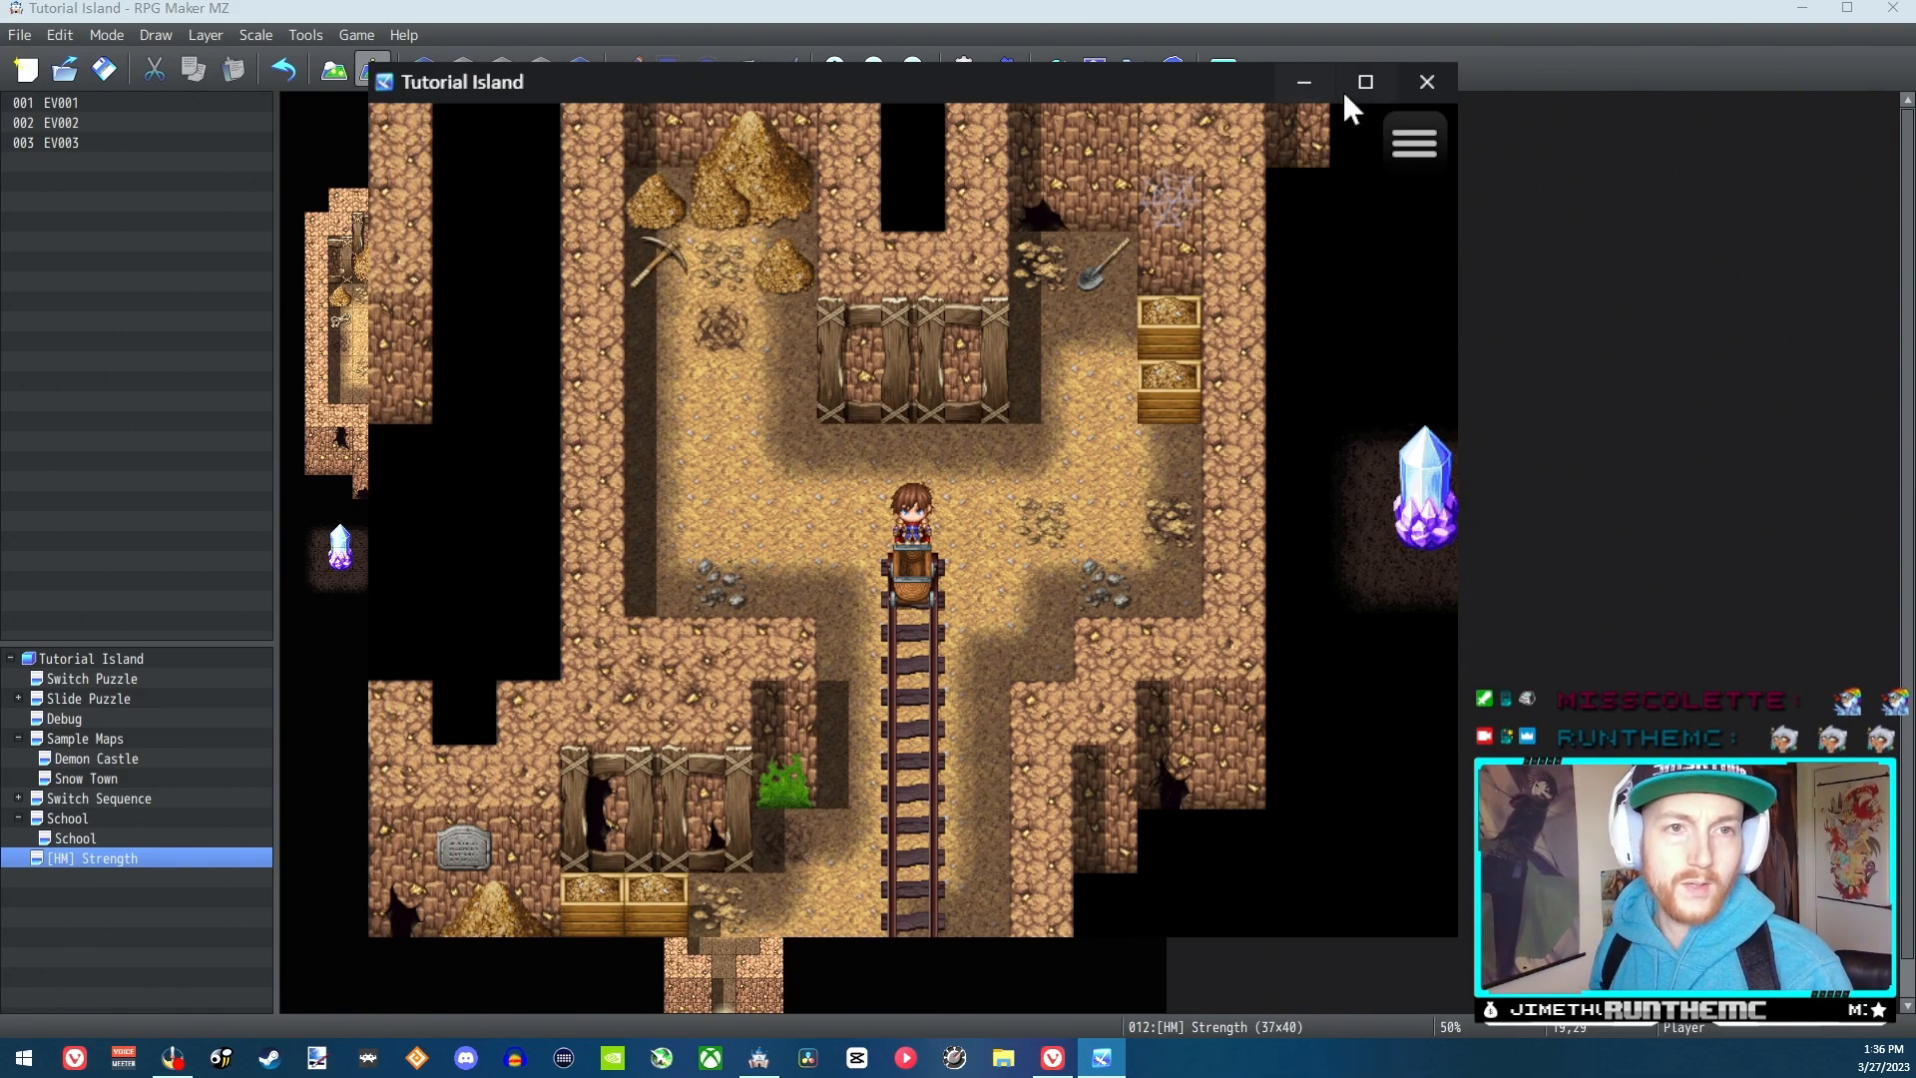
click(1429, 80)
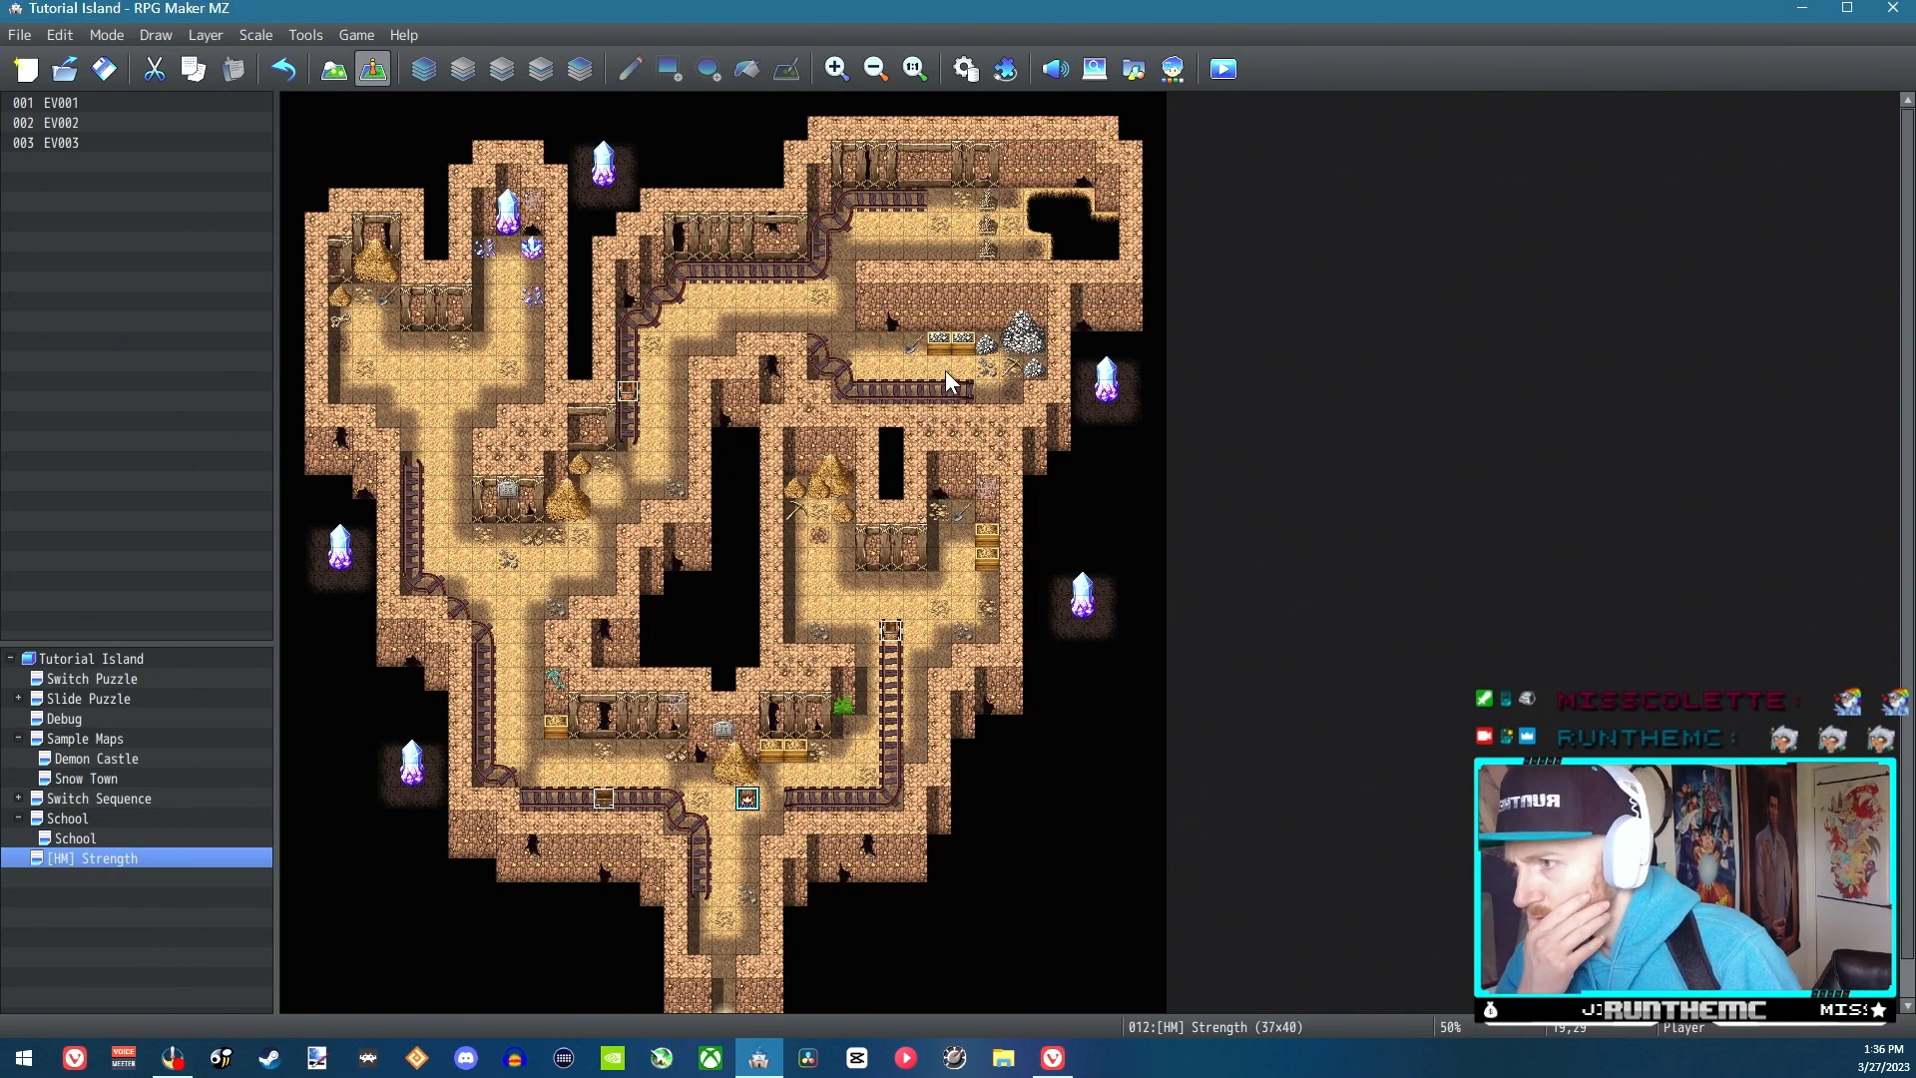
Add a quick treasure chest event at tile 29,11 beside the rock pile, containing the Dragon Bow weapon
click(890, 348)
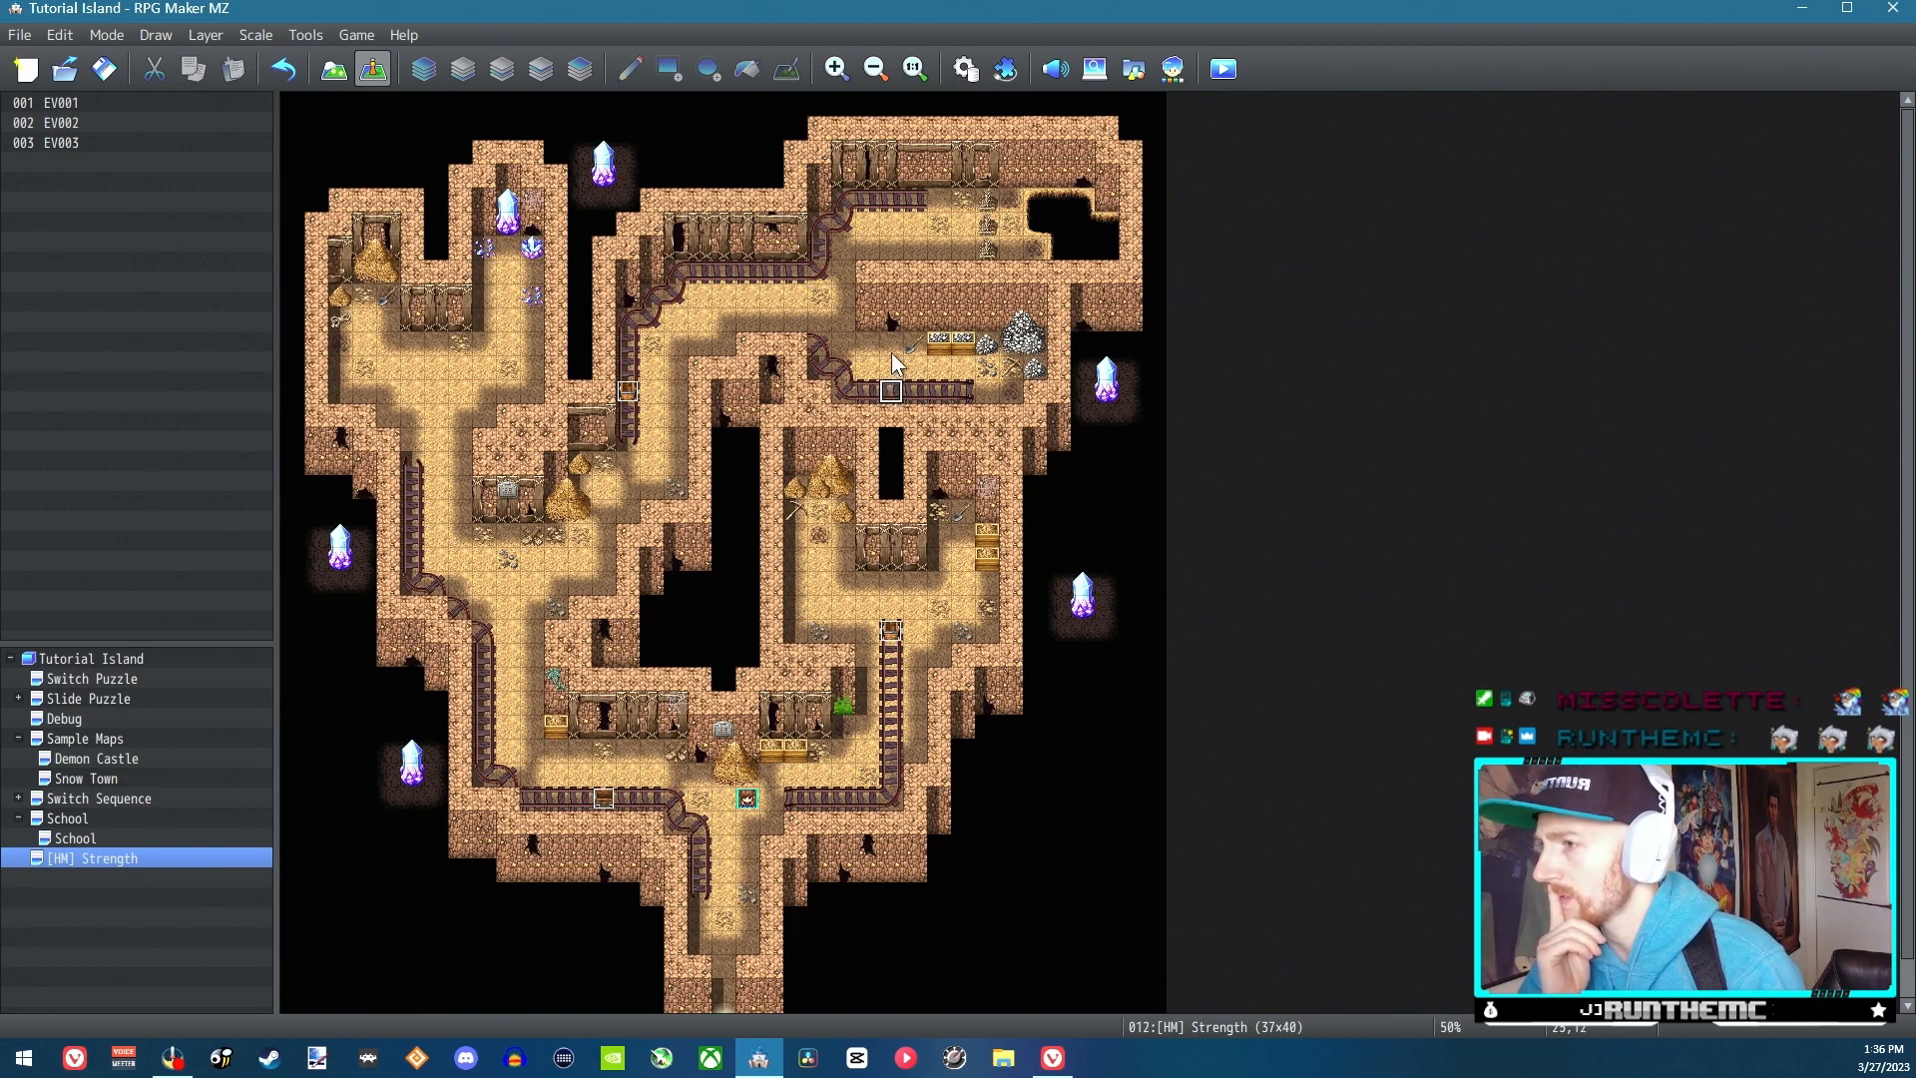
click(898, 346)
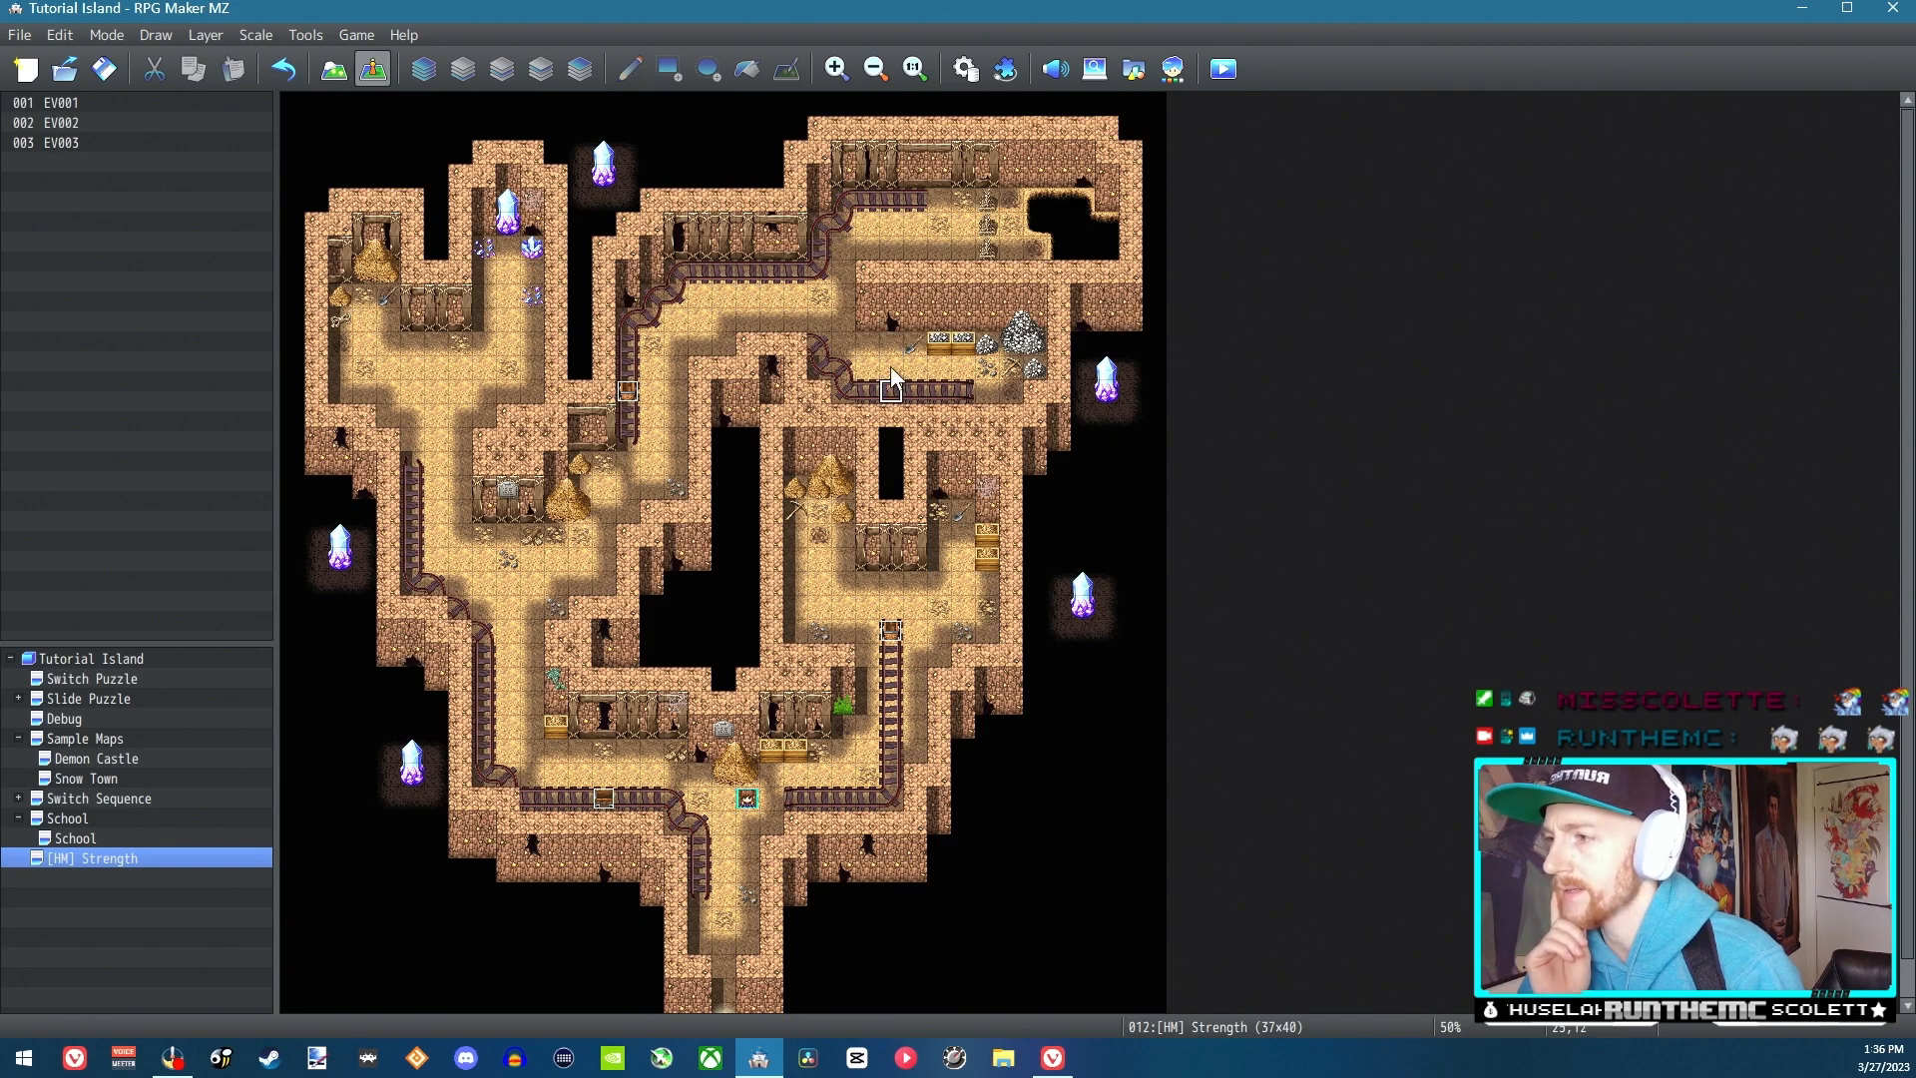
right_click(991, 369)
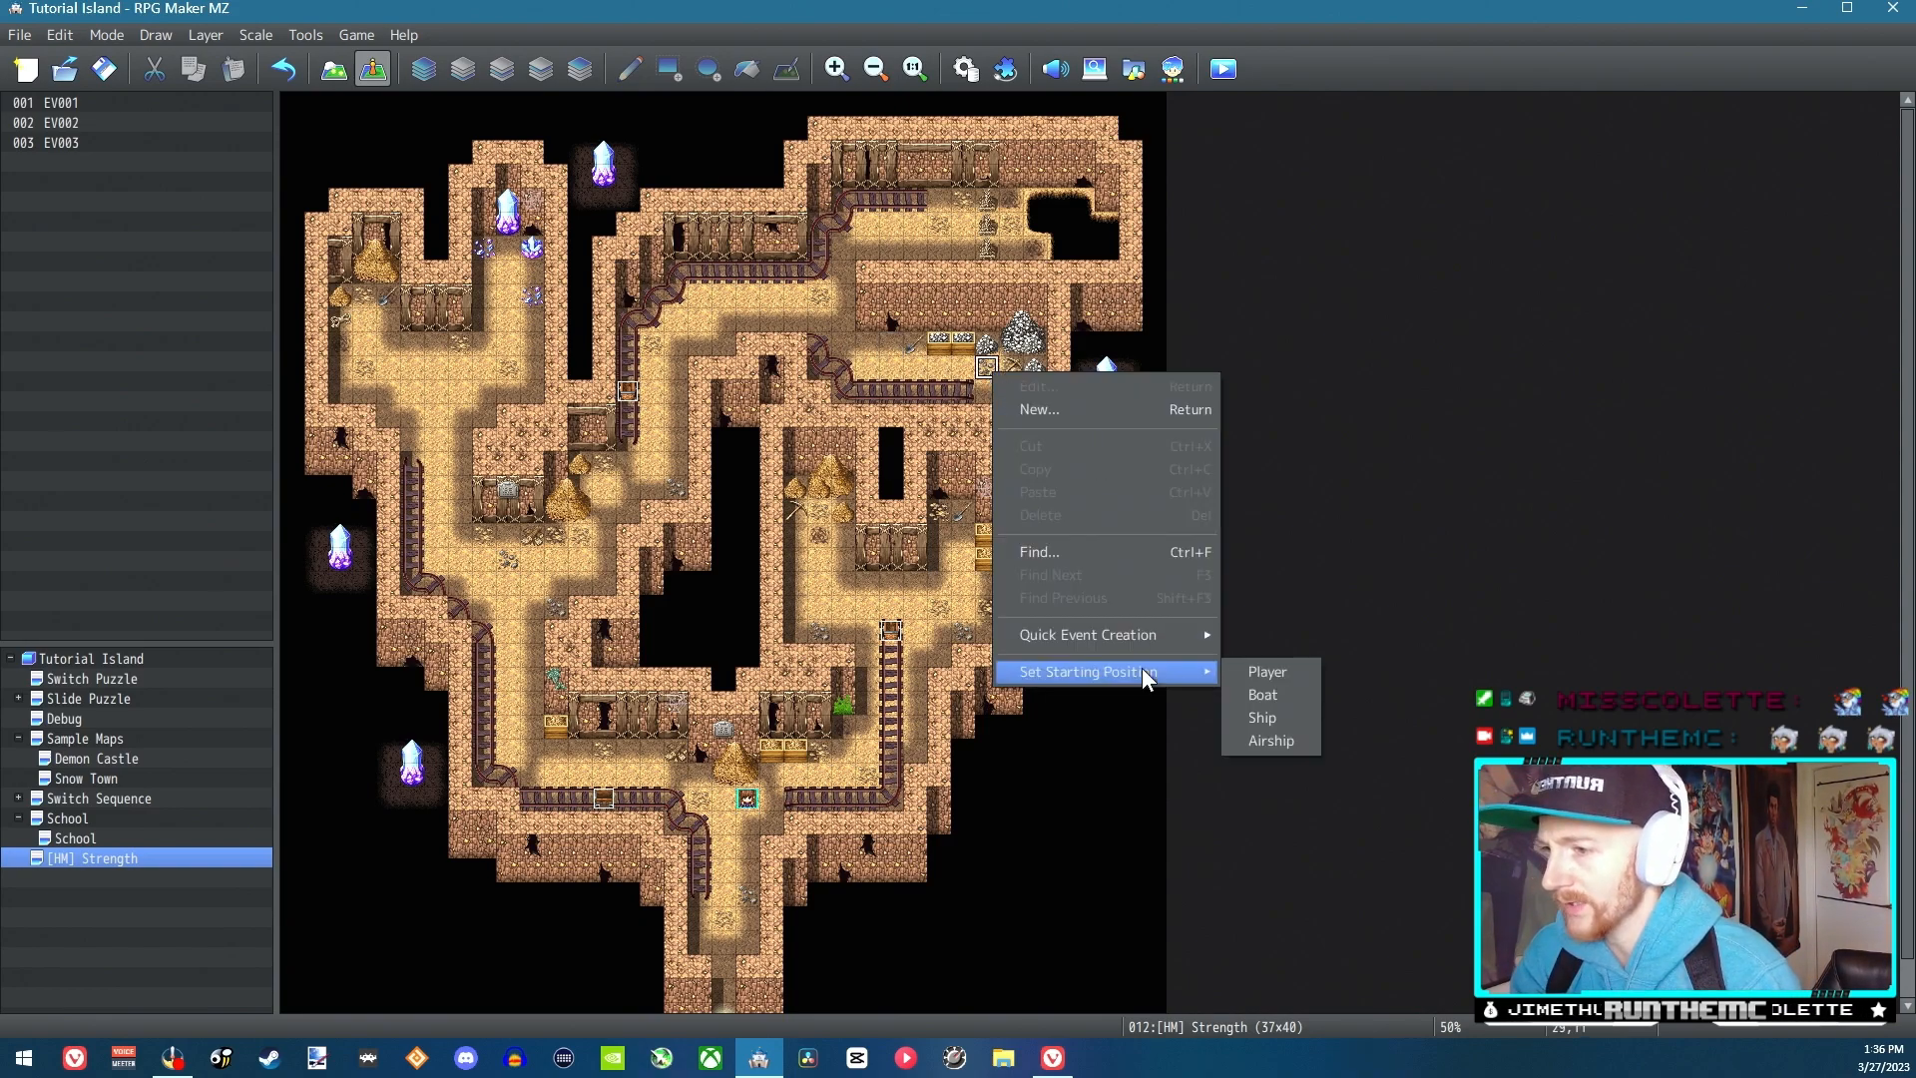
mouse_move(1148, 645)
click(1303, 679)
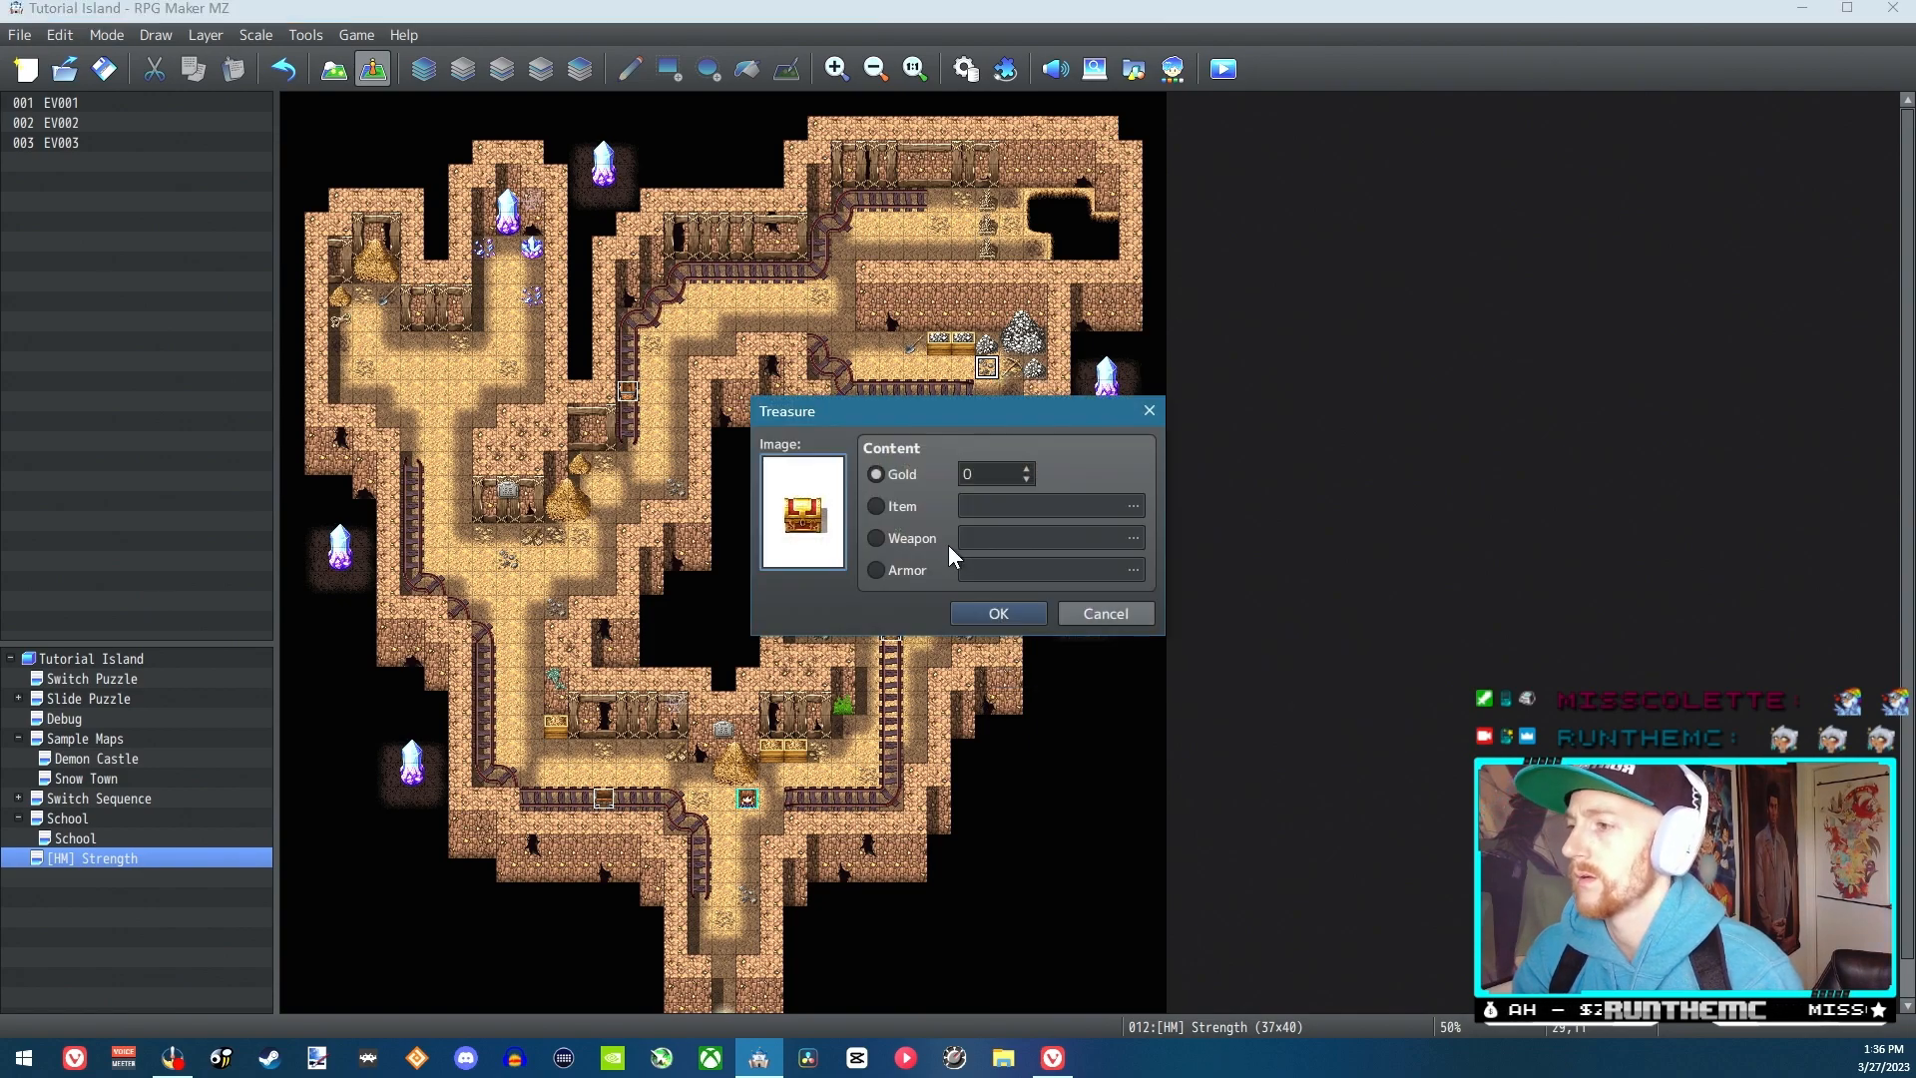
click(920, 539)
click(998, 537)
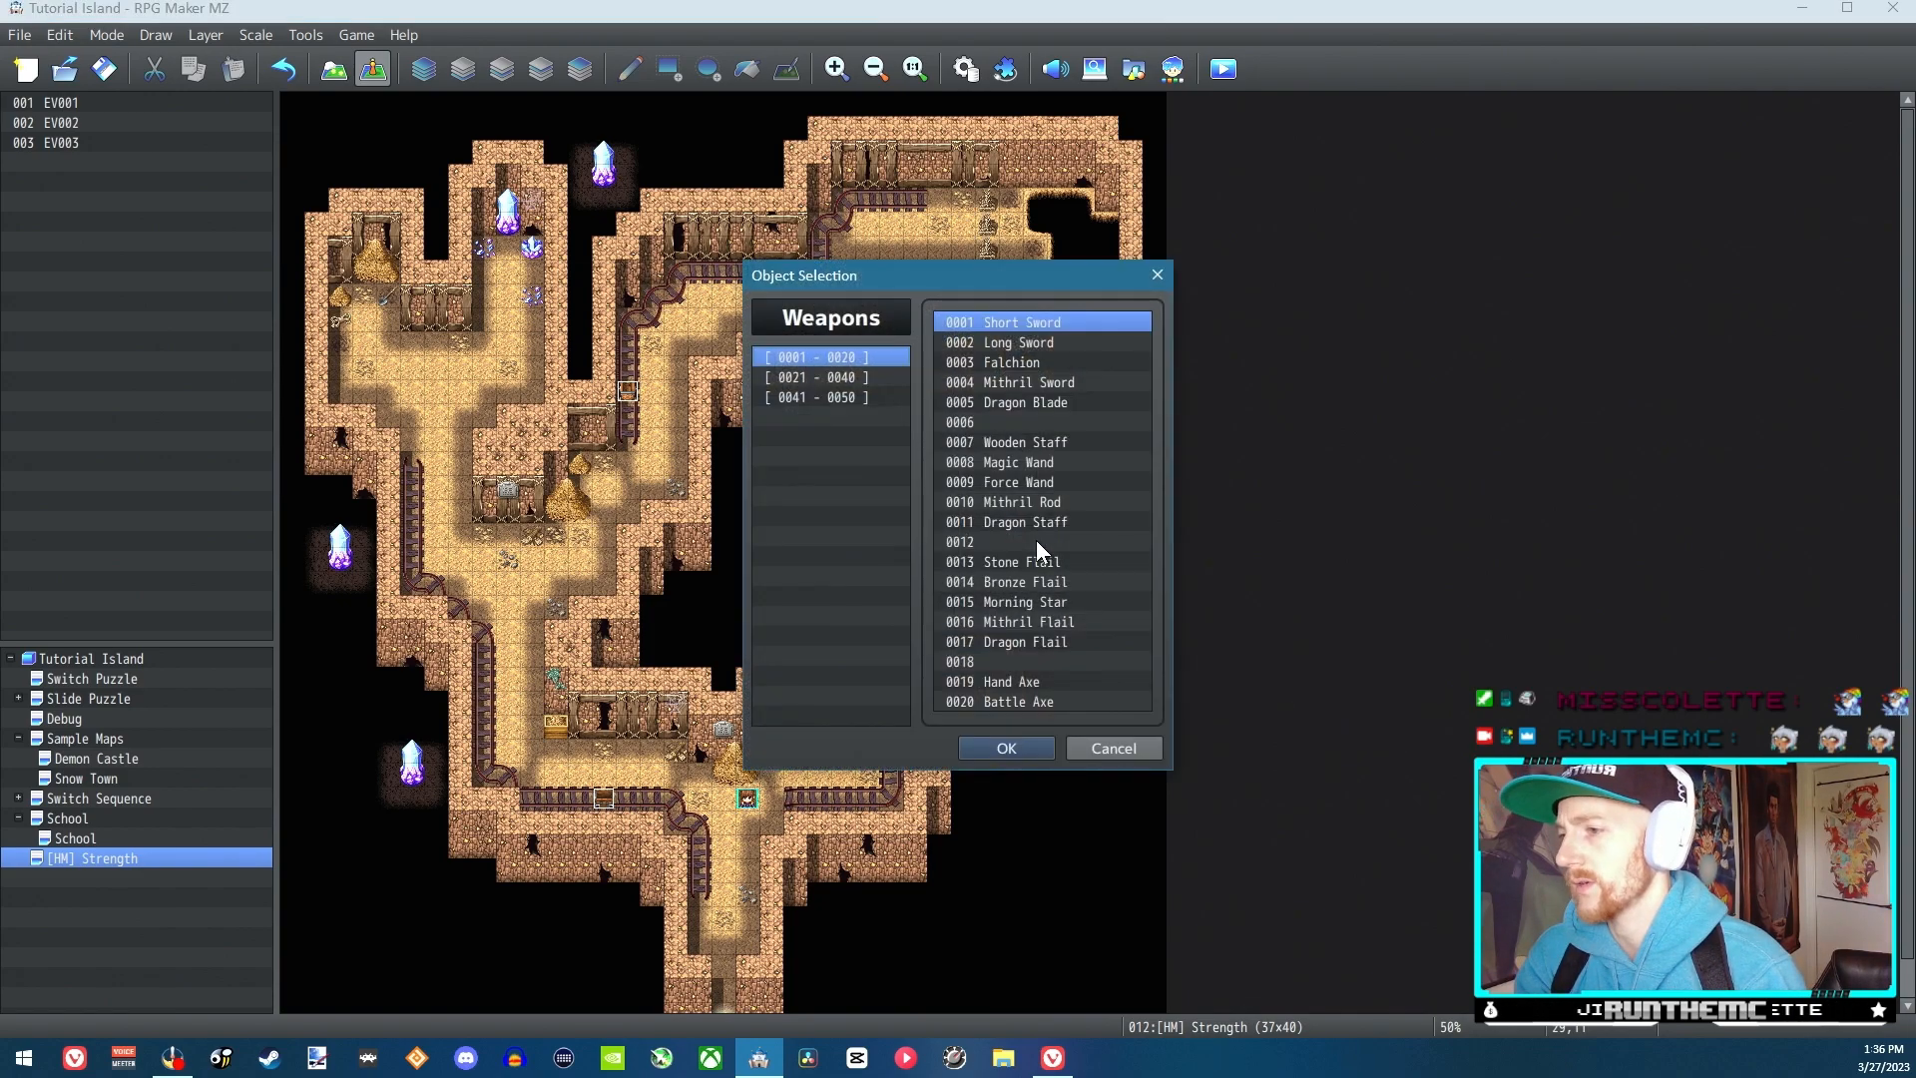
click(1058, 622)
click(1038, 703)
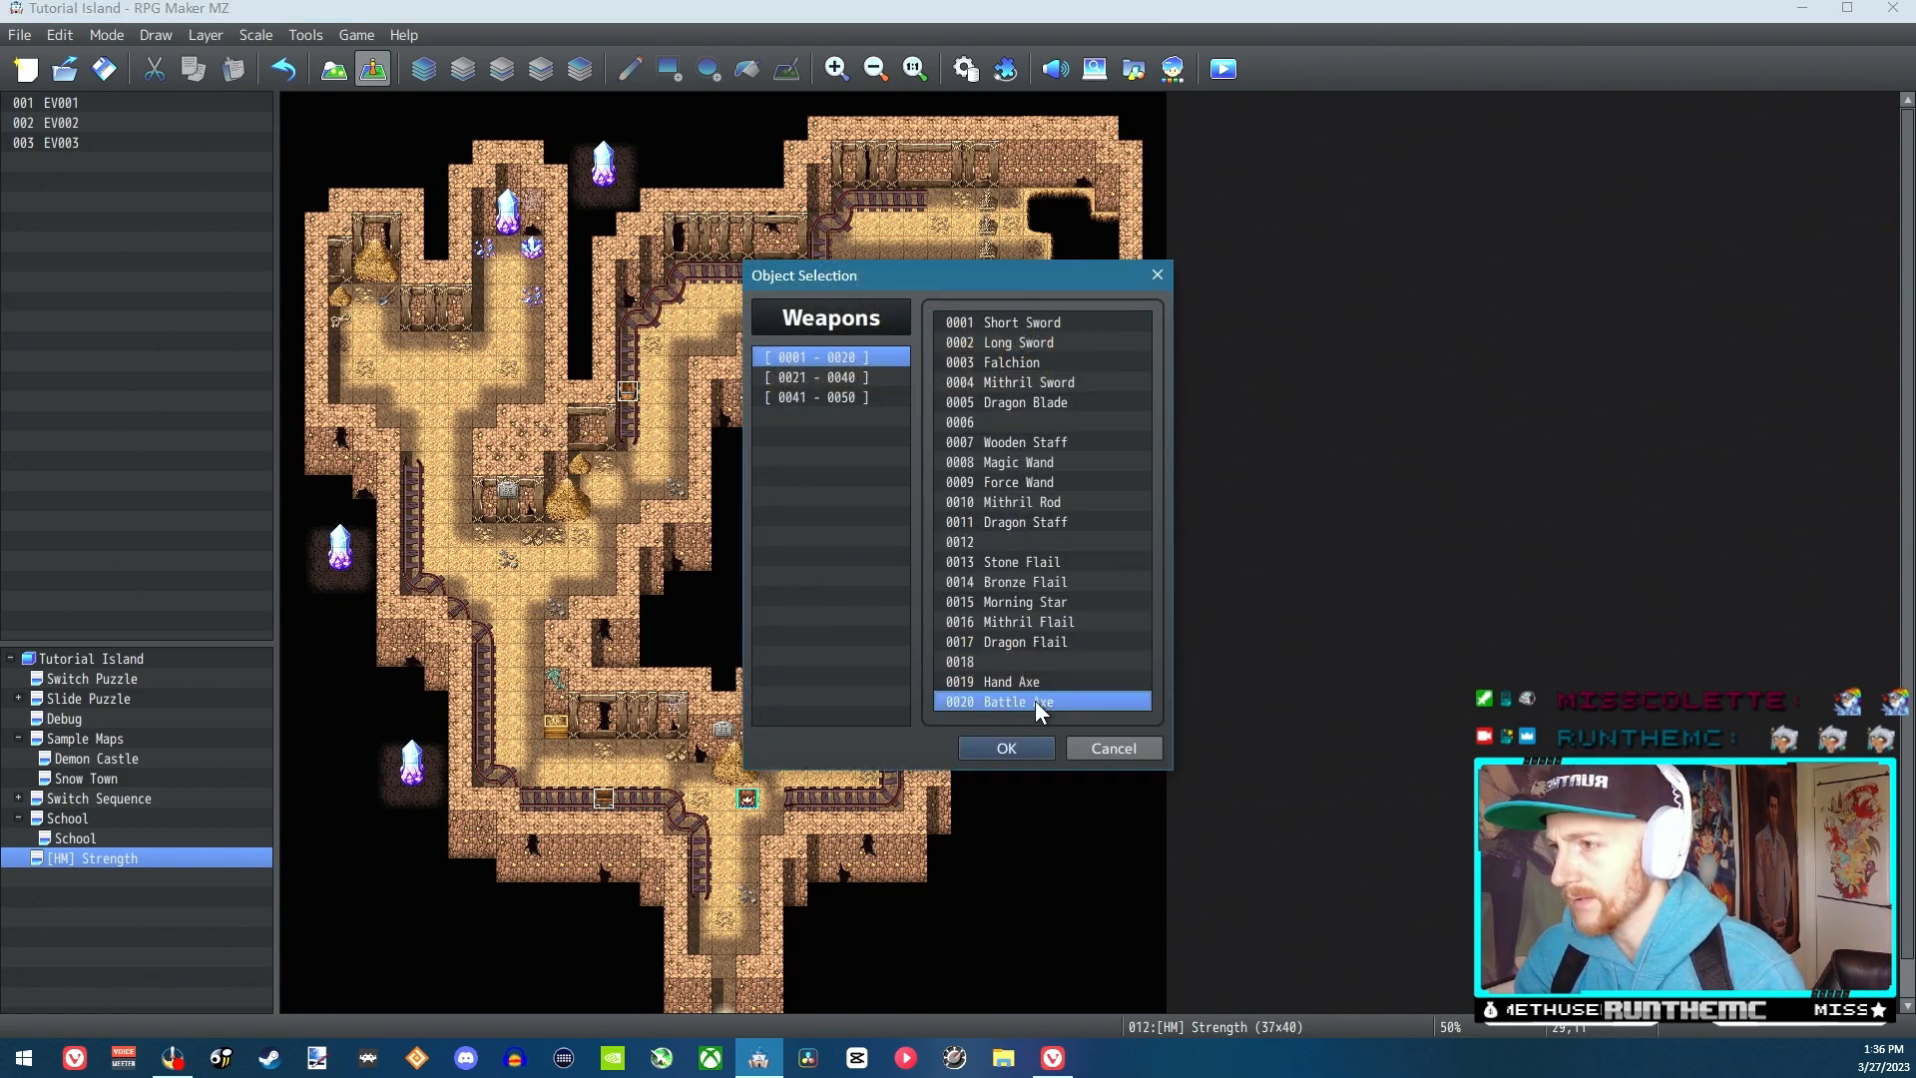
click(856, 379)
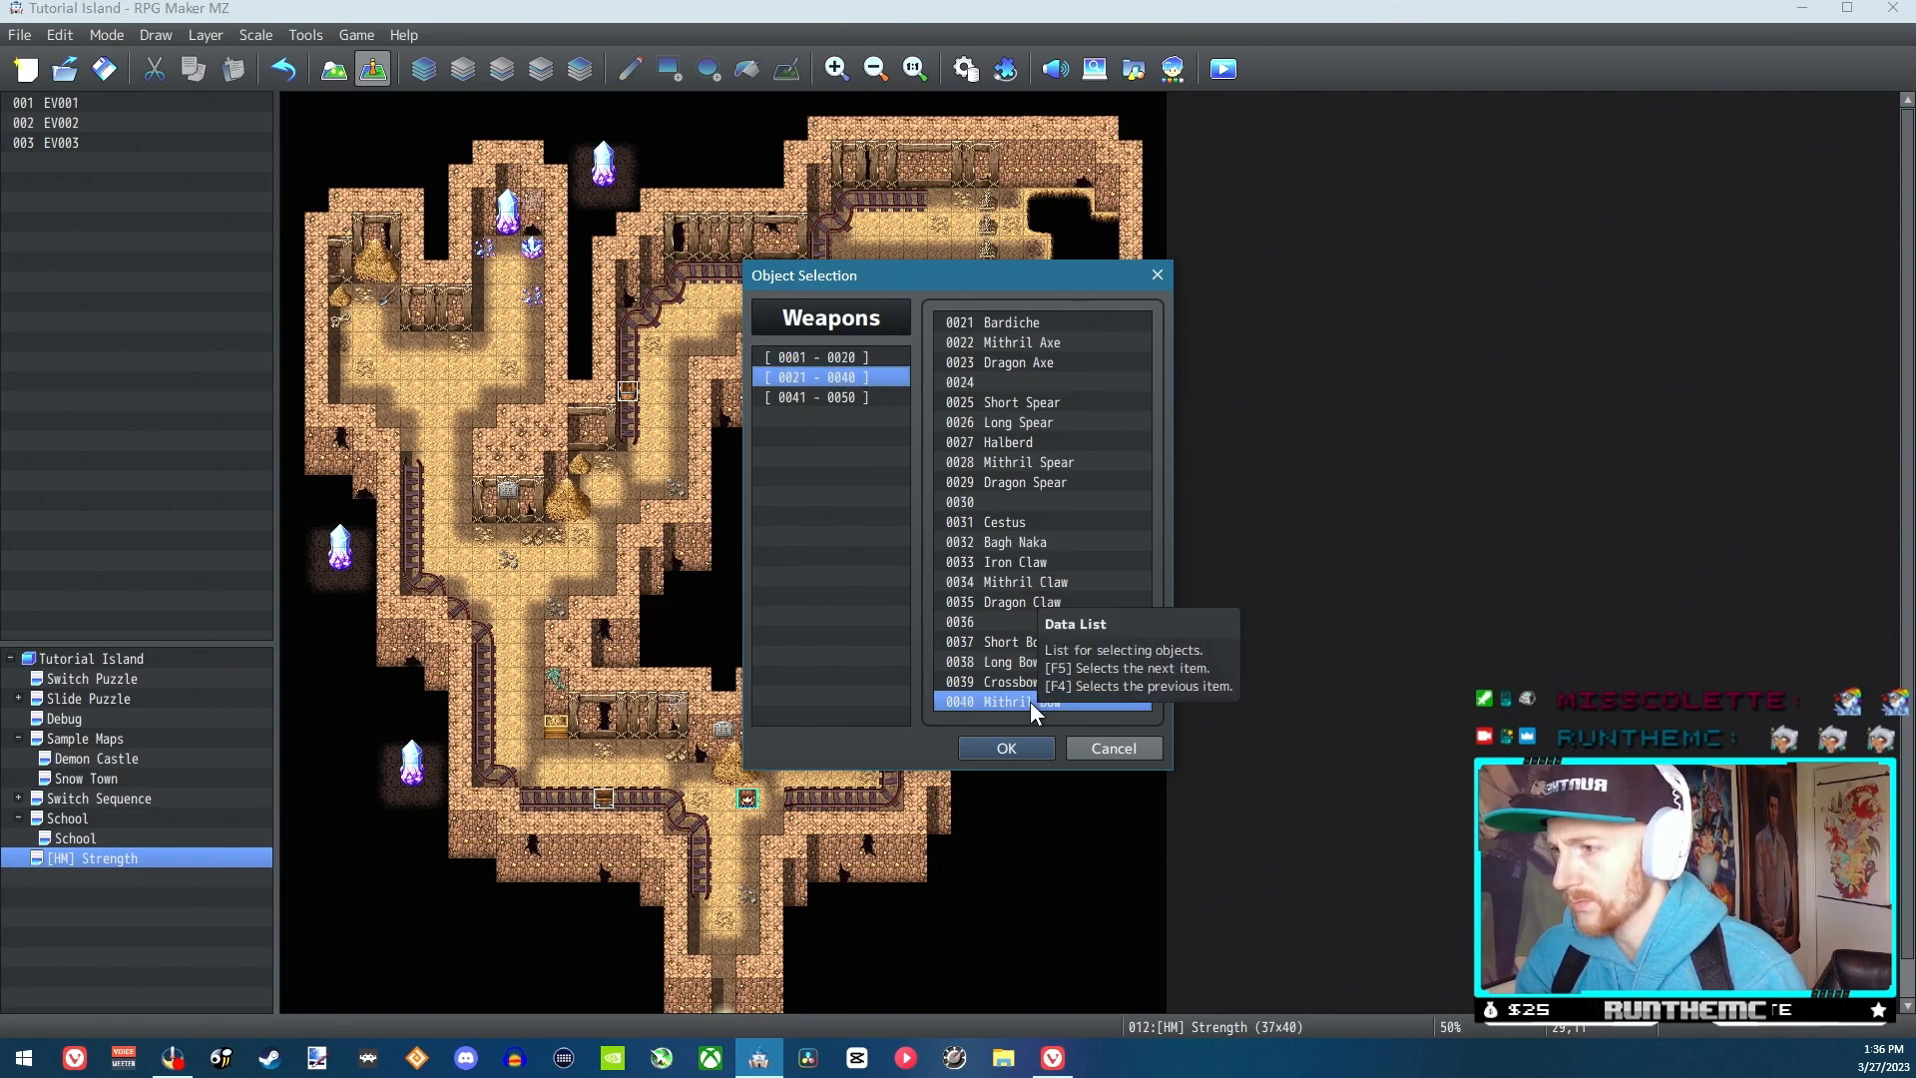
click(839, 397)
click(973, 323)
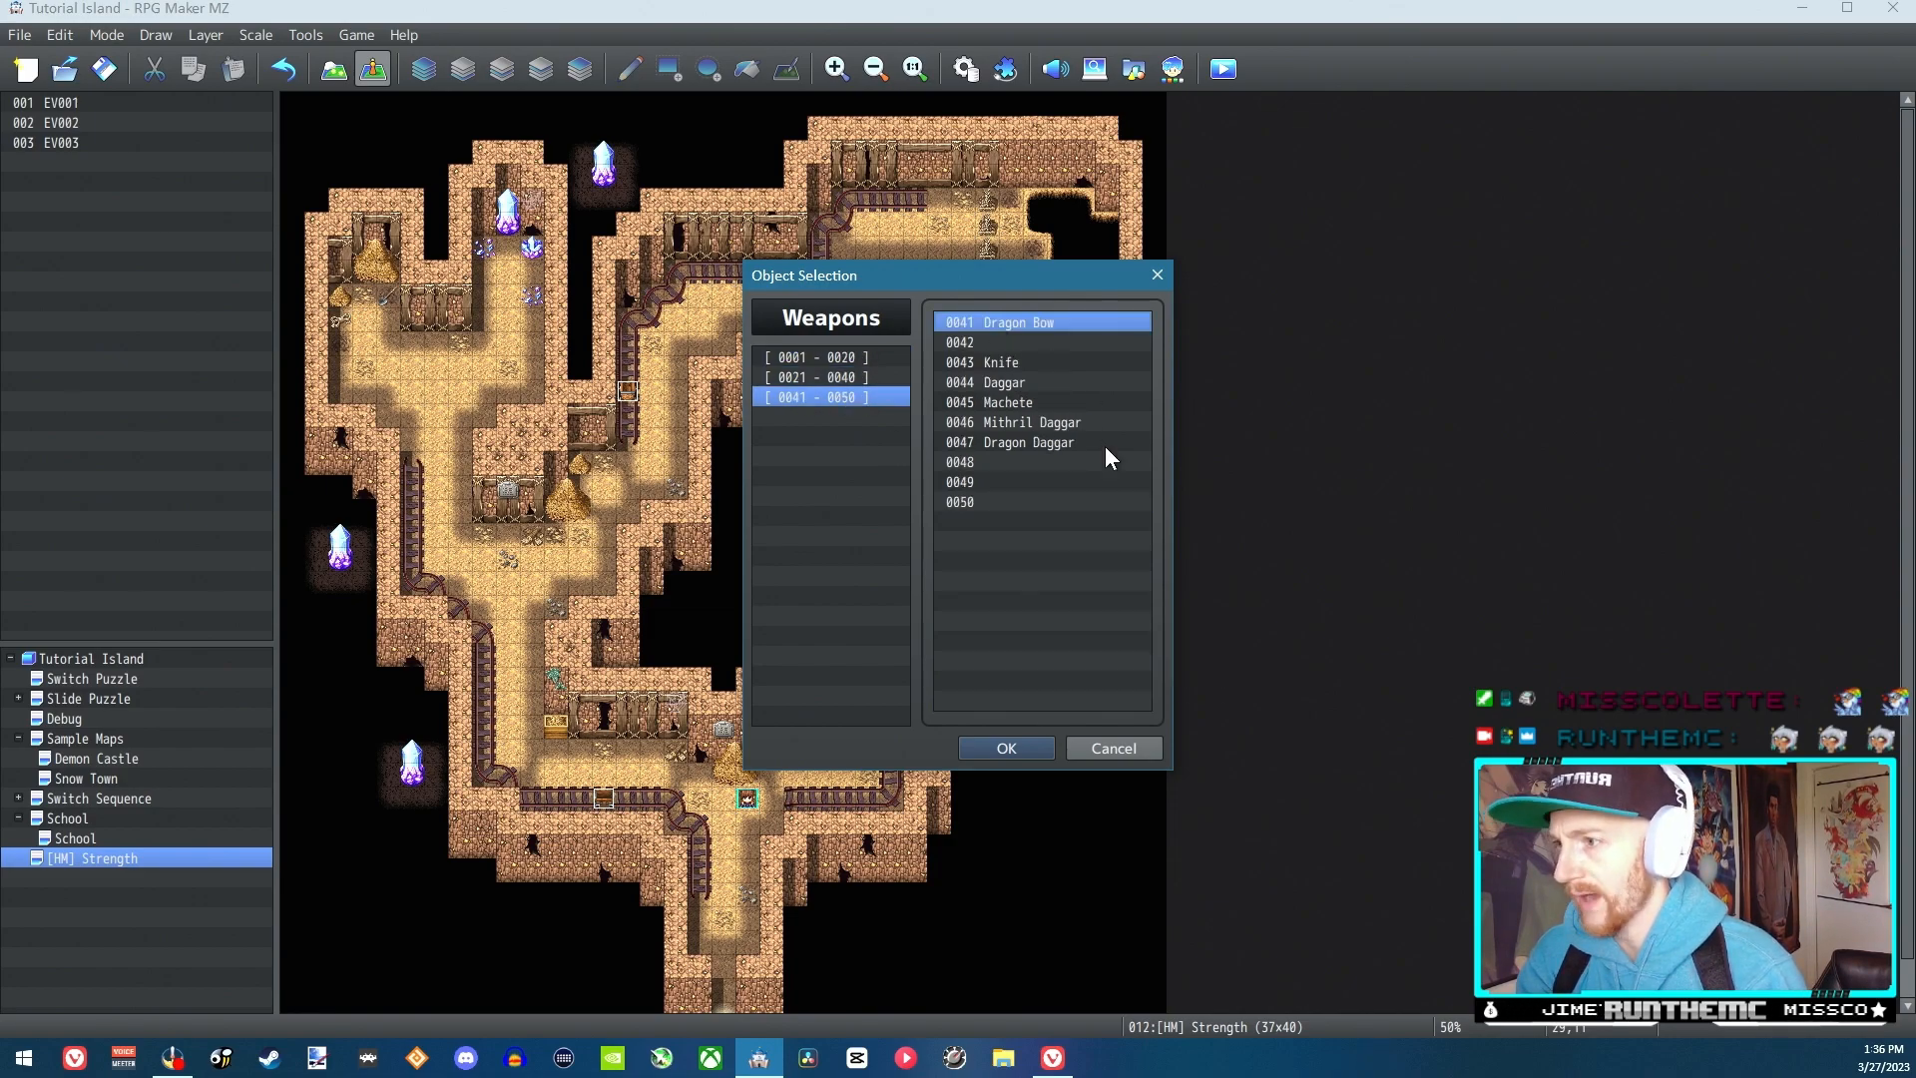
click(1027, 744)
click(991, 616)
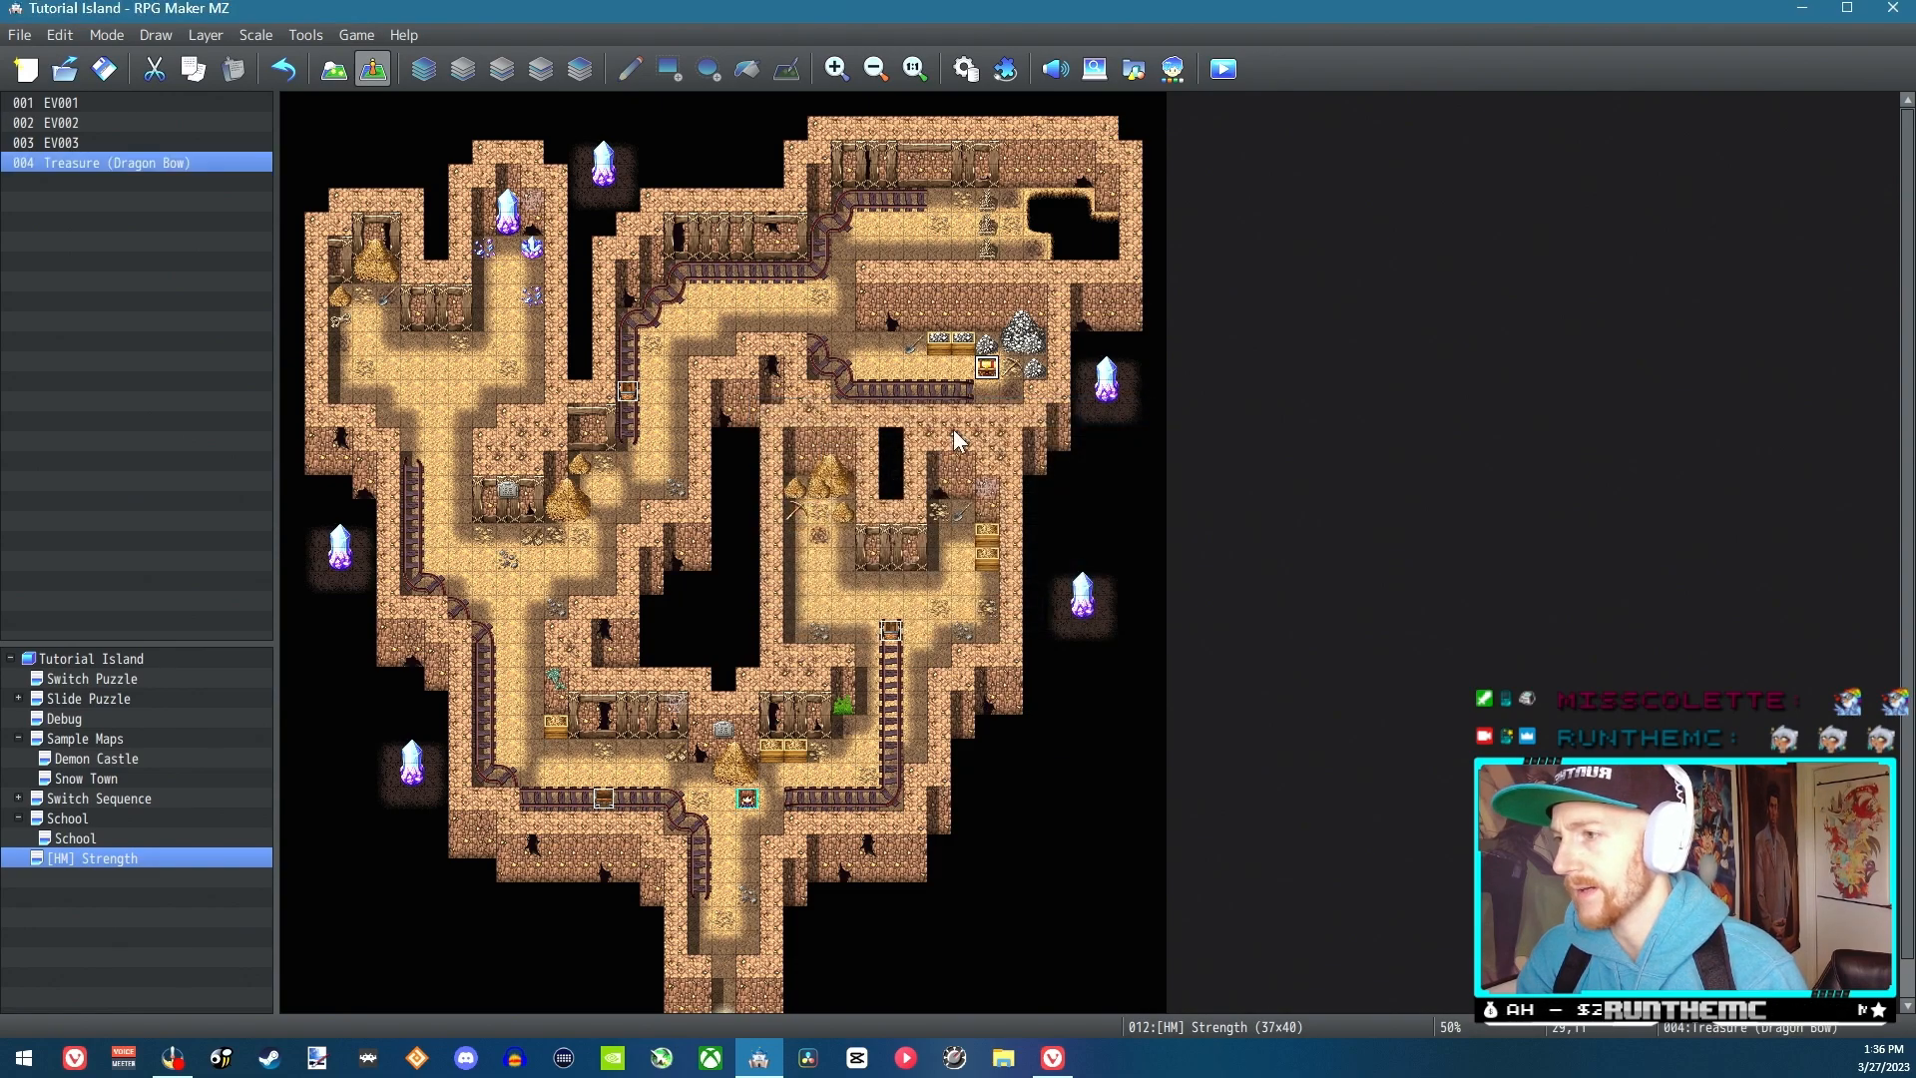
Create a new event at tile 25,10, above the upper rail track, and name it "Boulders"
click(902, 345)
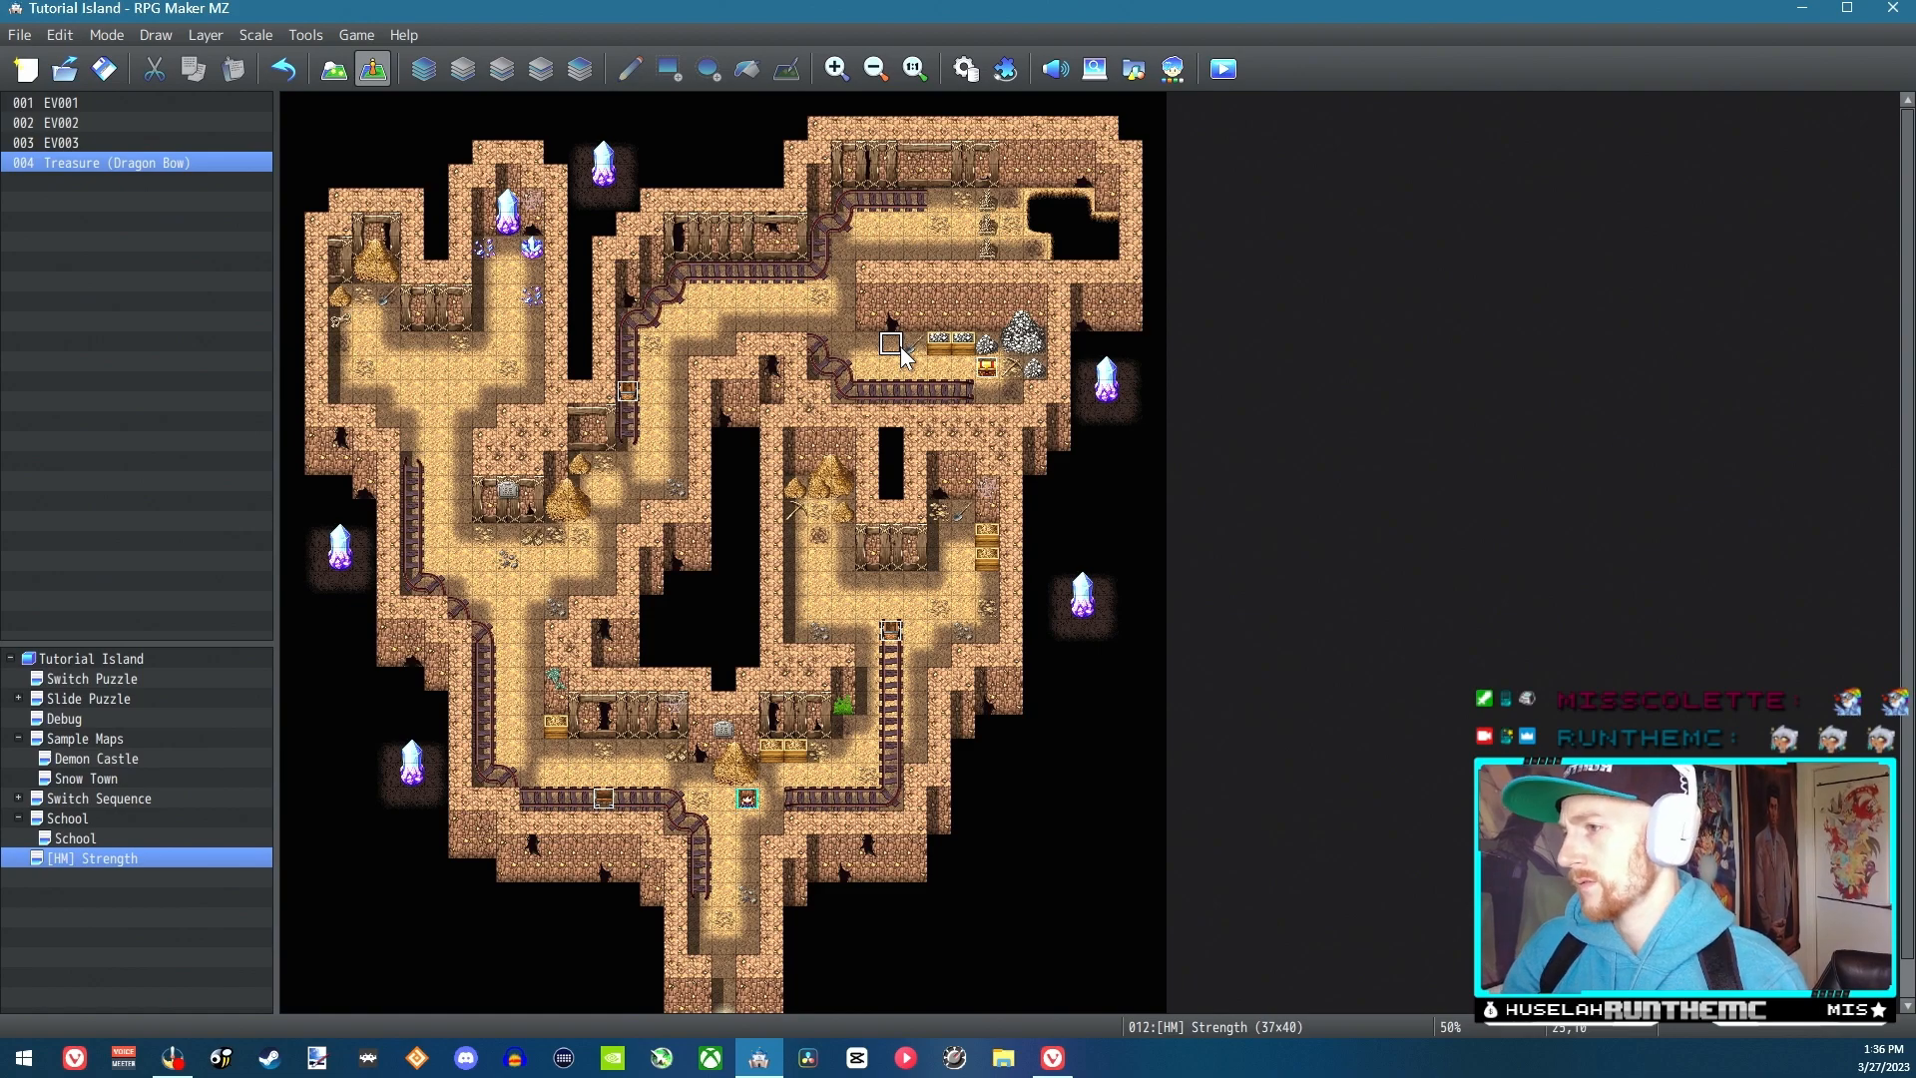
double_click(902, 347)
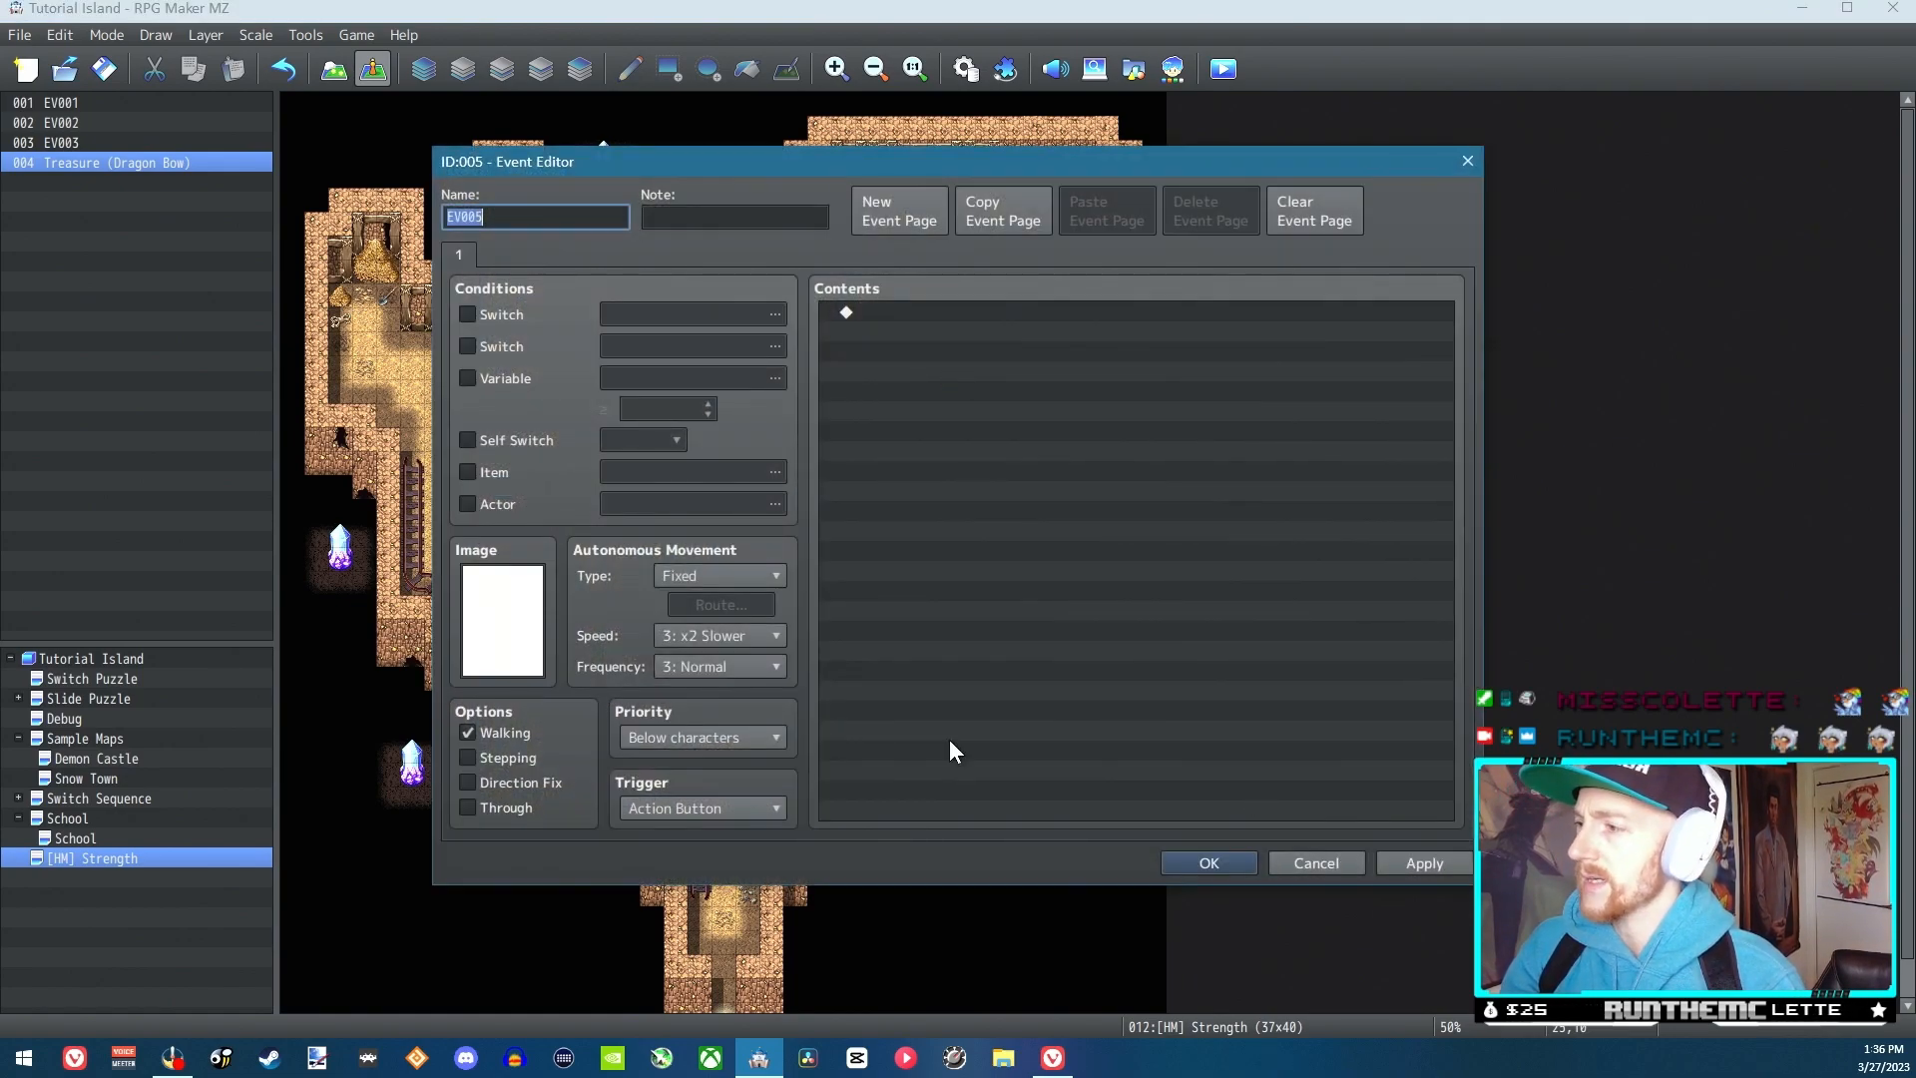
text(Boulders)
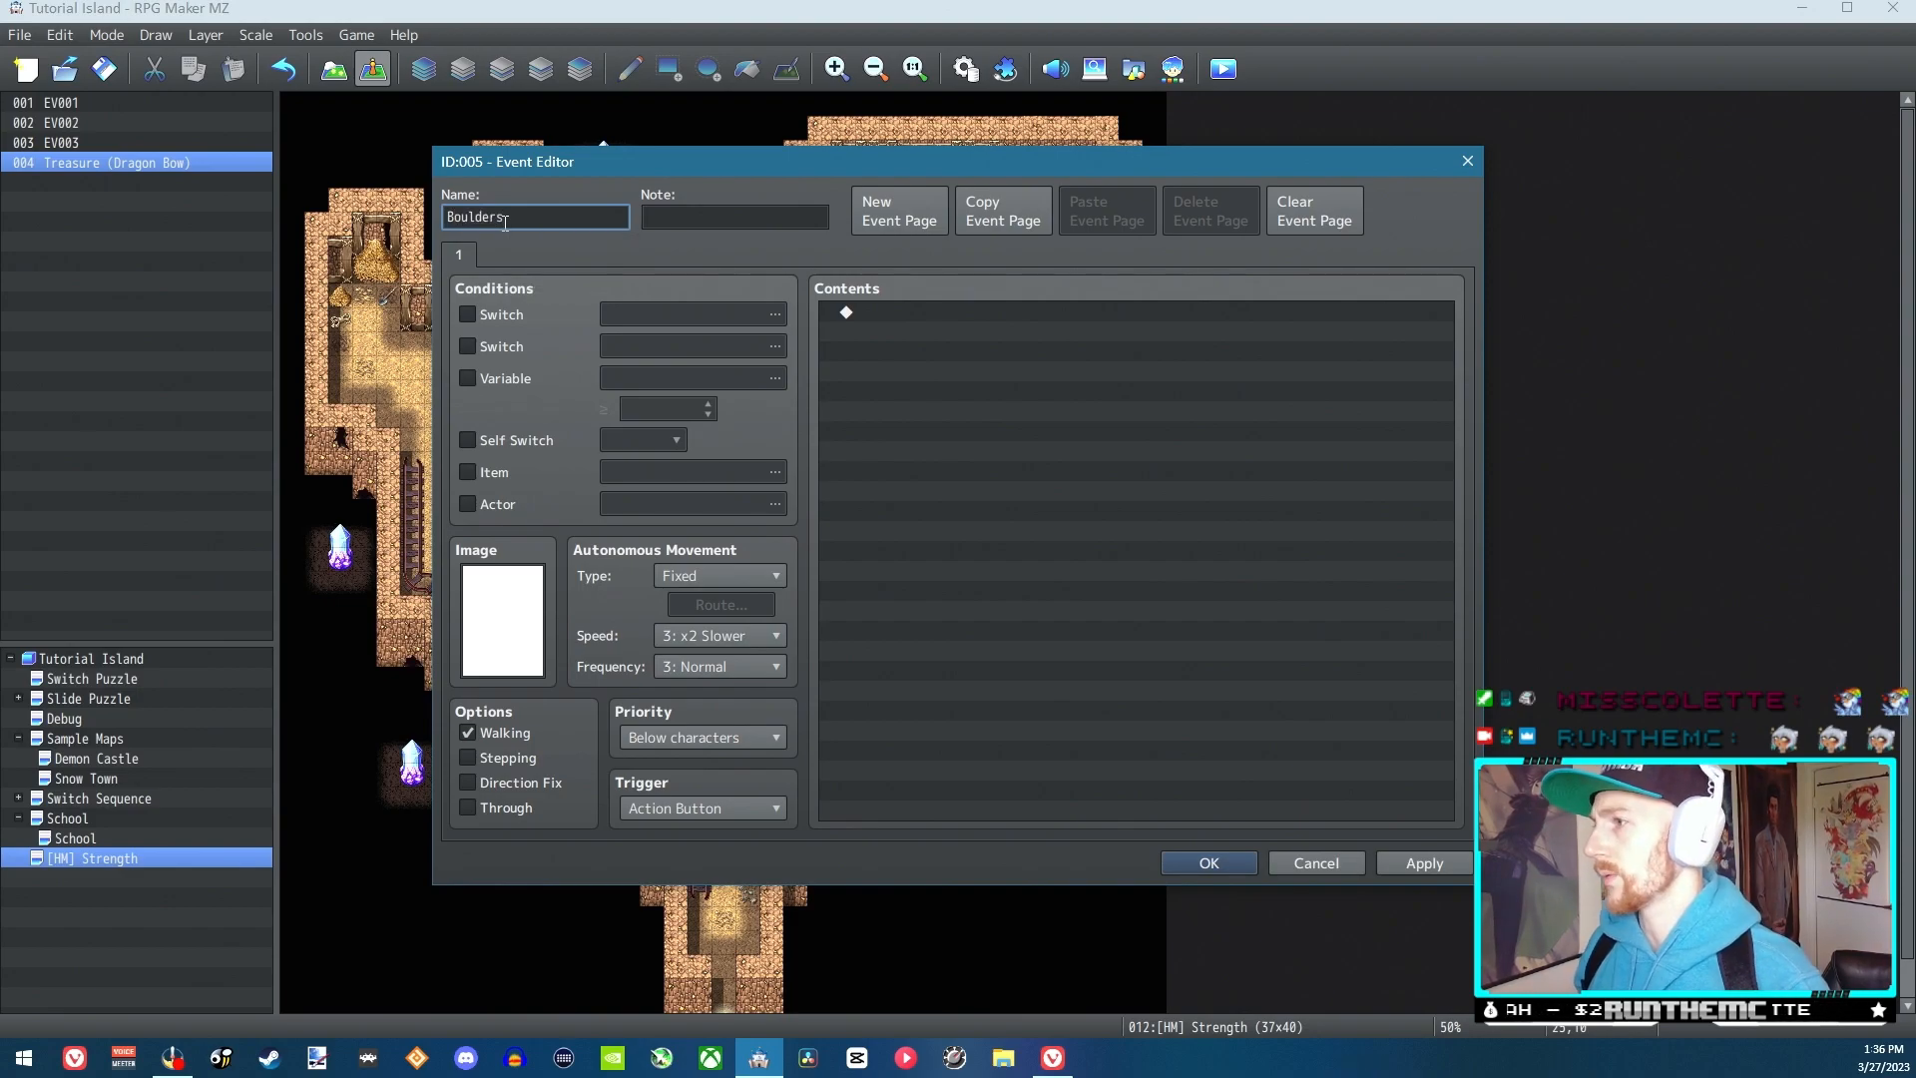
Look through the available event images, from the tilesets to the gate, switch, door and chest sheets, for a suitable boulder graphic
double_click(507, 602)
drag(800, 439, 813, 670)
click(708, 683)
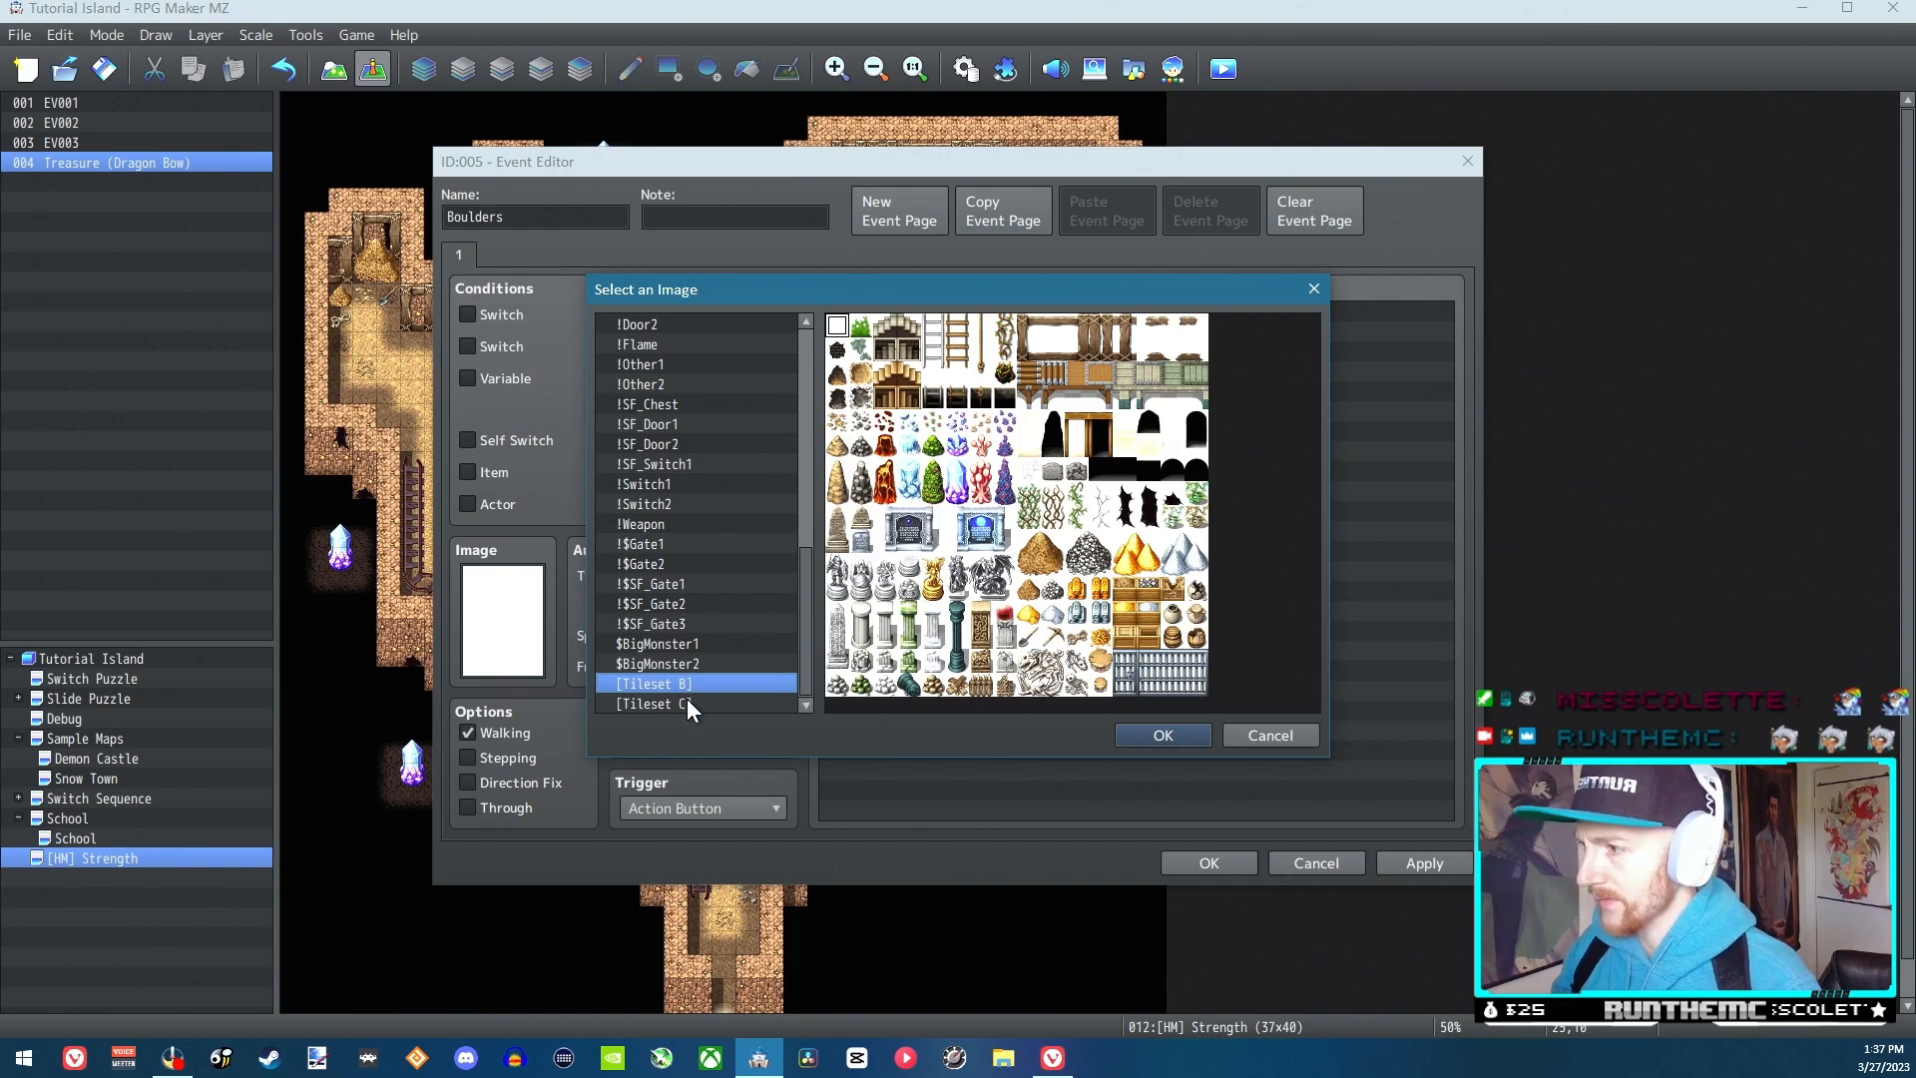
click(689, 705)
click(708, 686)
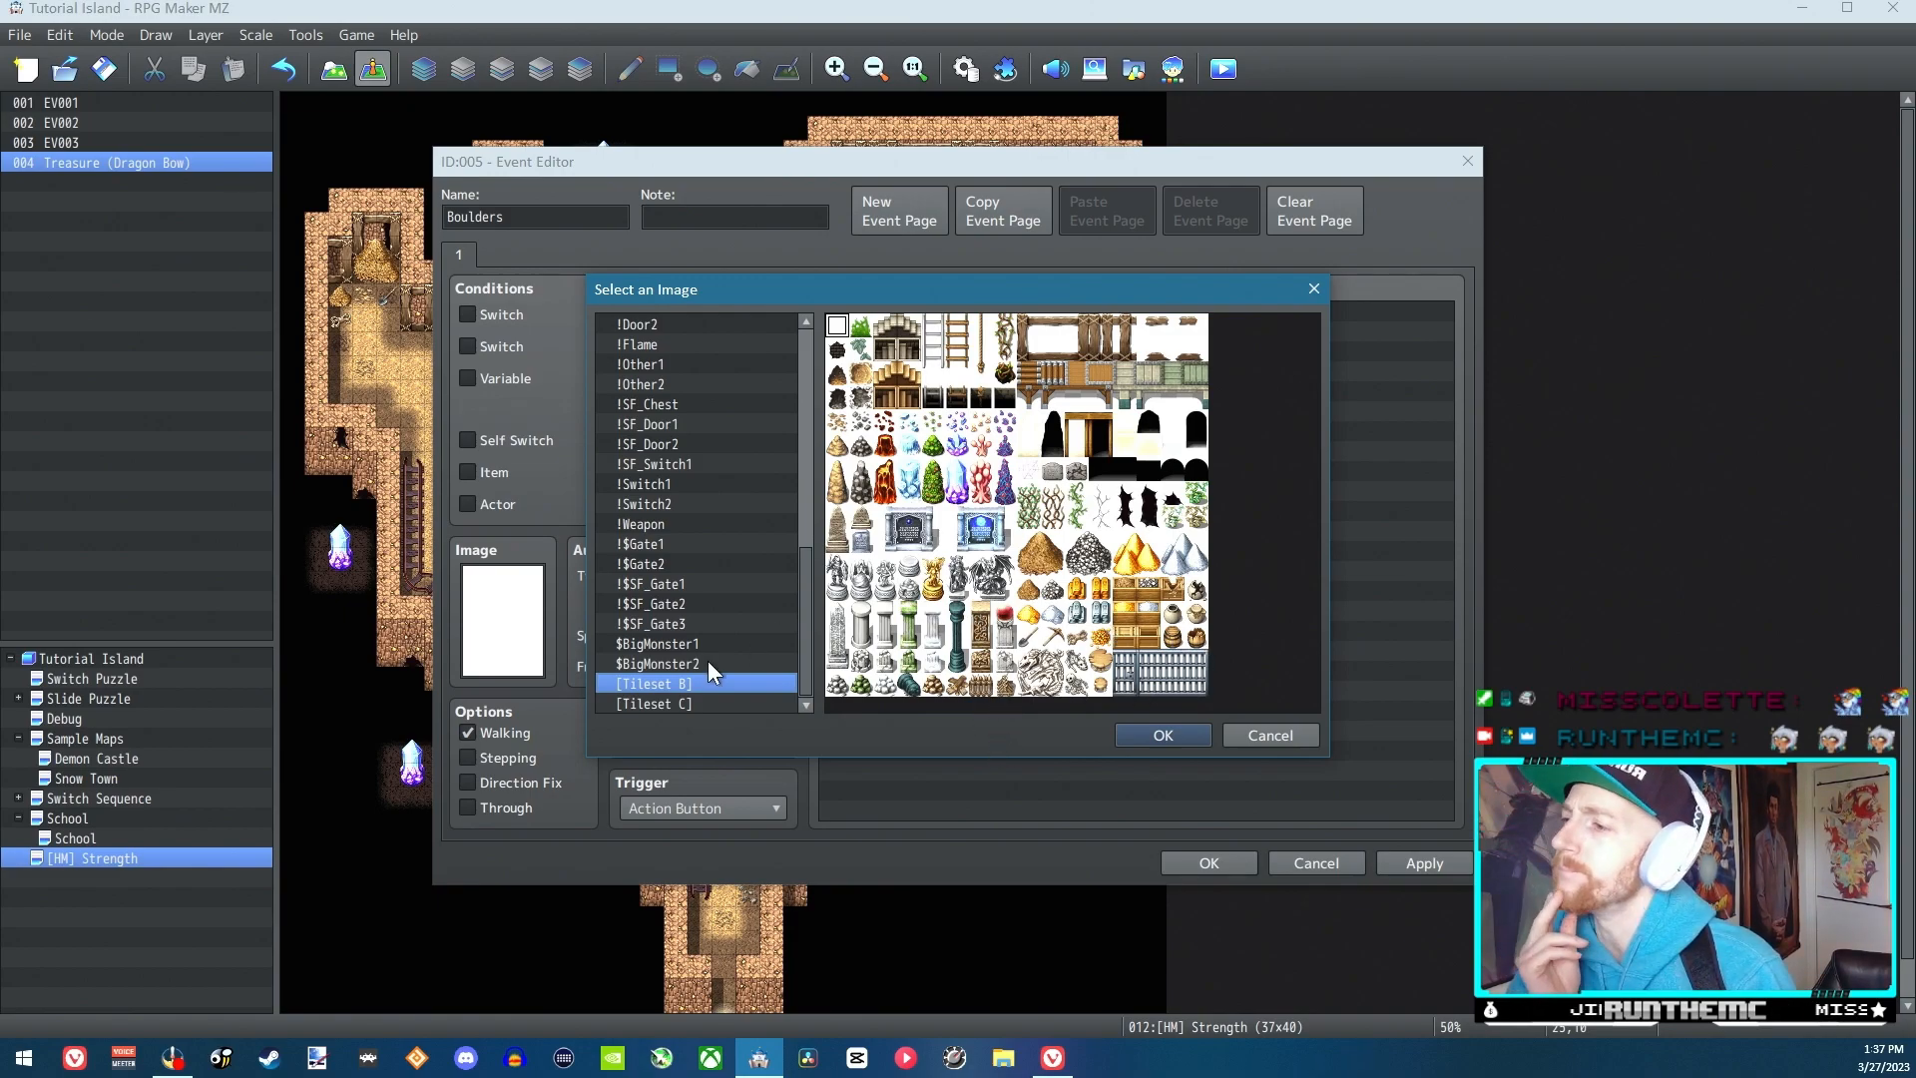
click(661, 661)
click(663, 643)
click(665, 624)
click(666, 609)
click(668, 623)
click(668, 604)
click(668, 585)
click(664, 565)
click(663, 548)
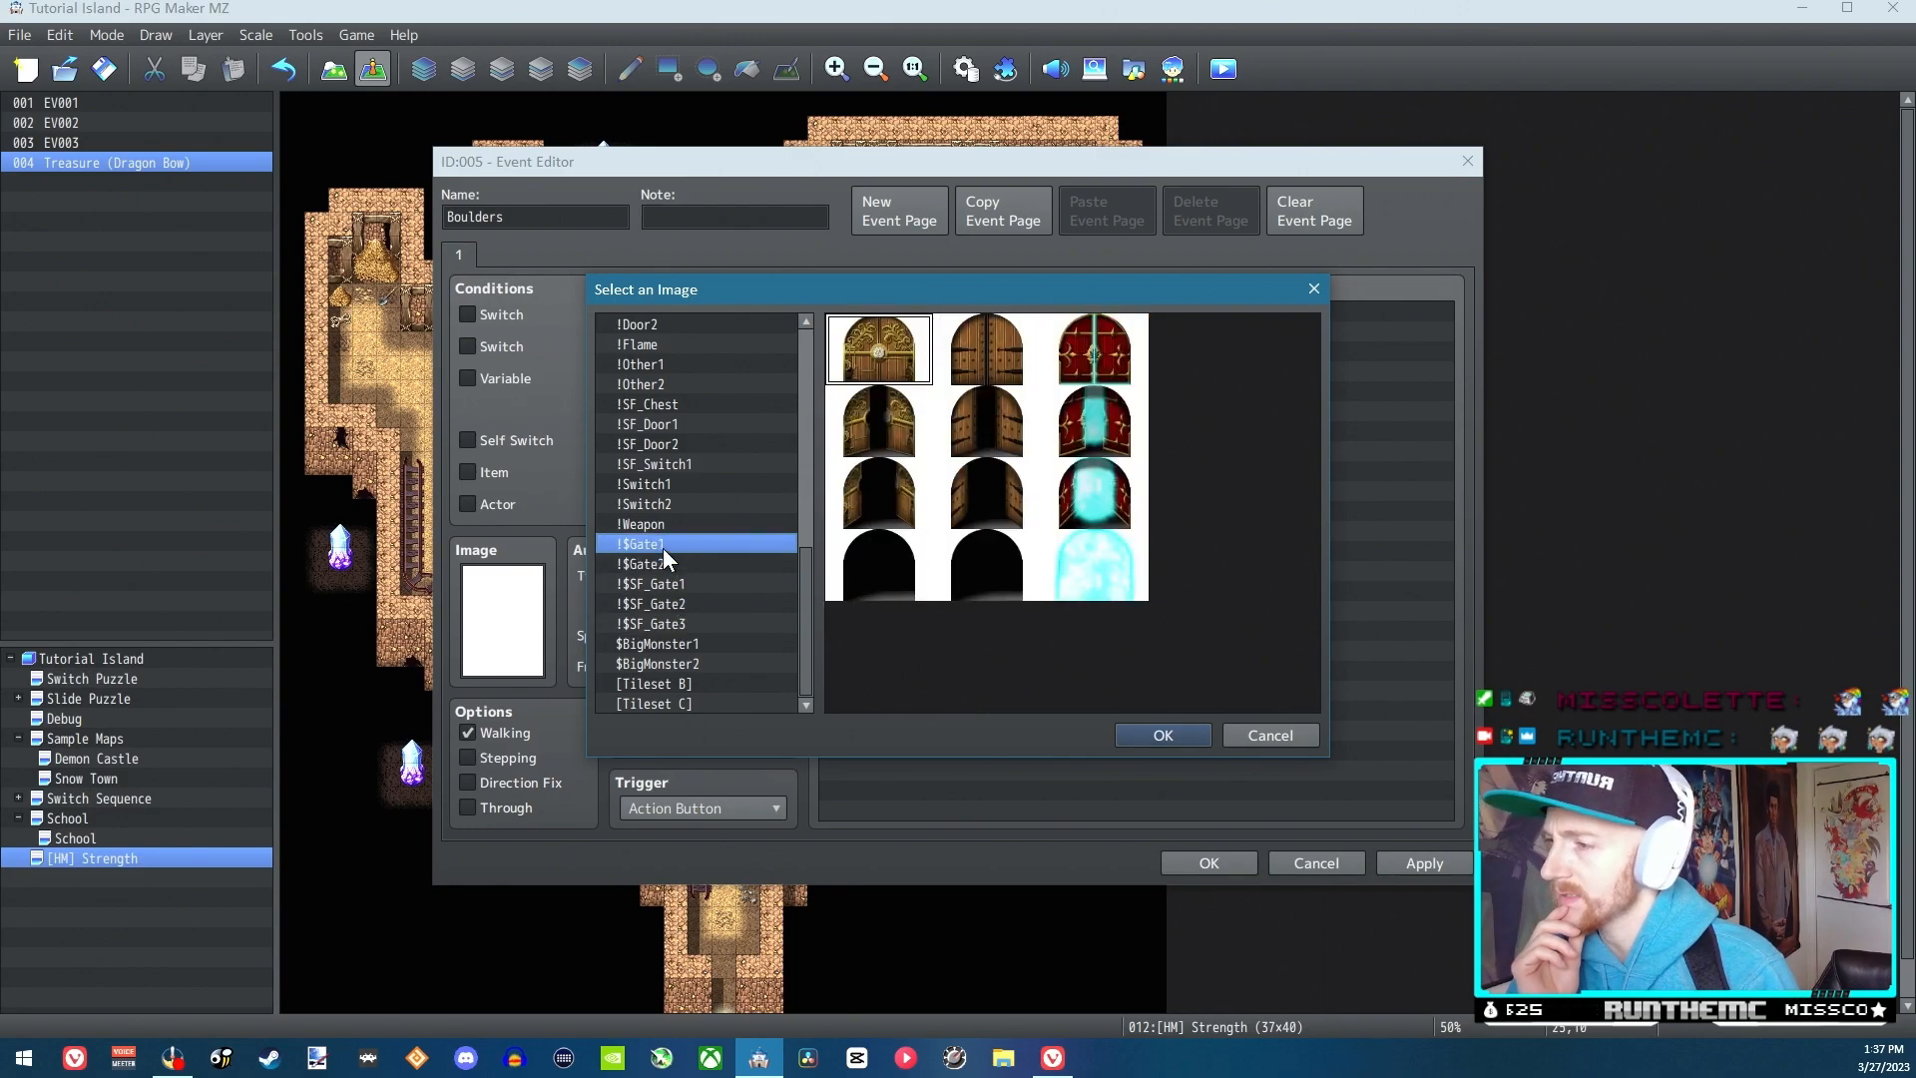
click(665, 527)
click(669, 503)
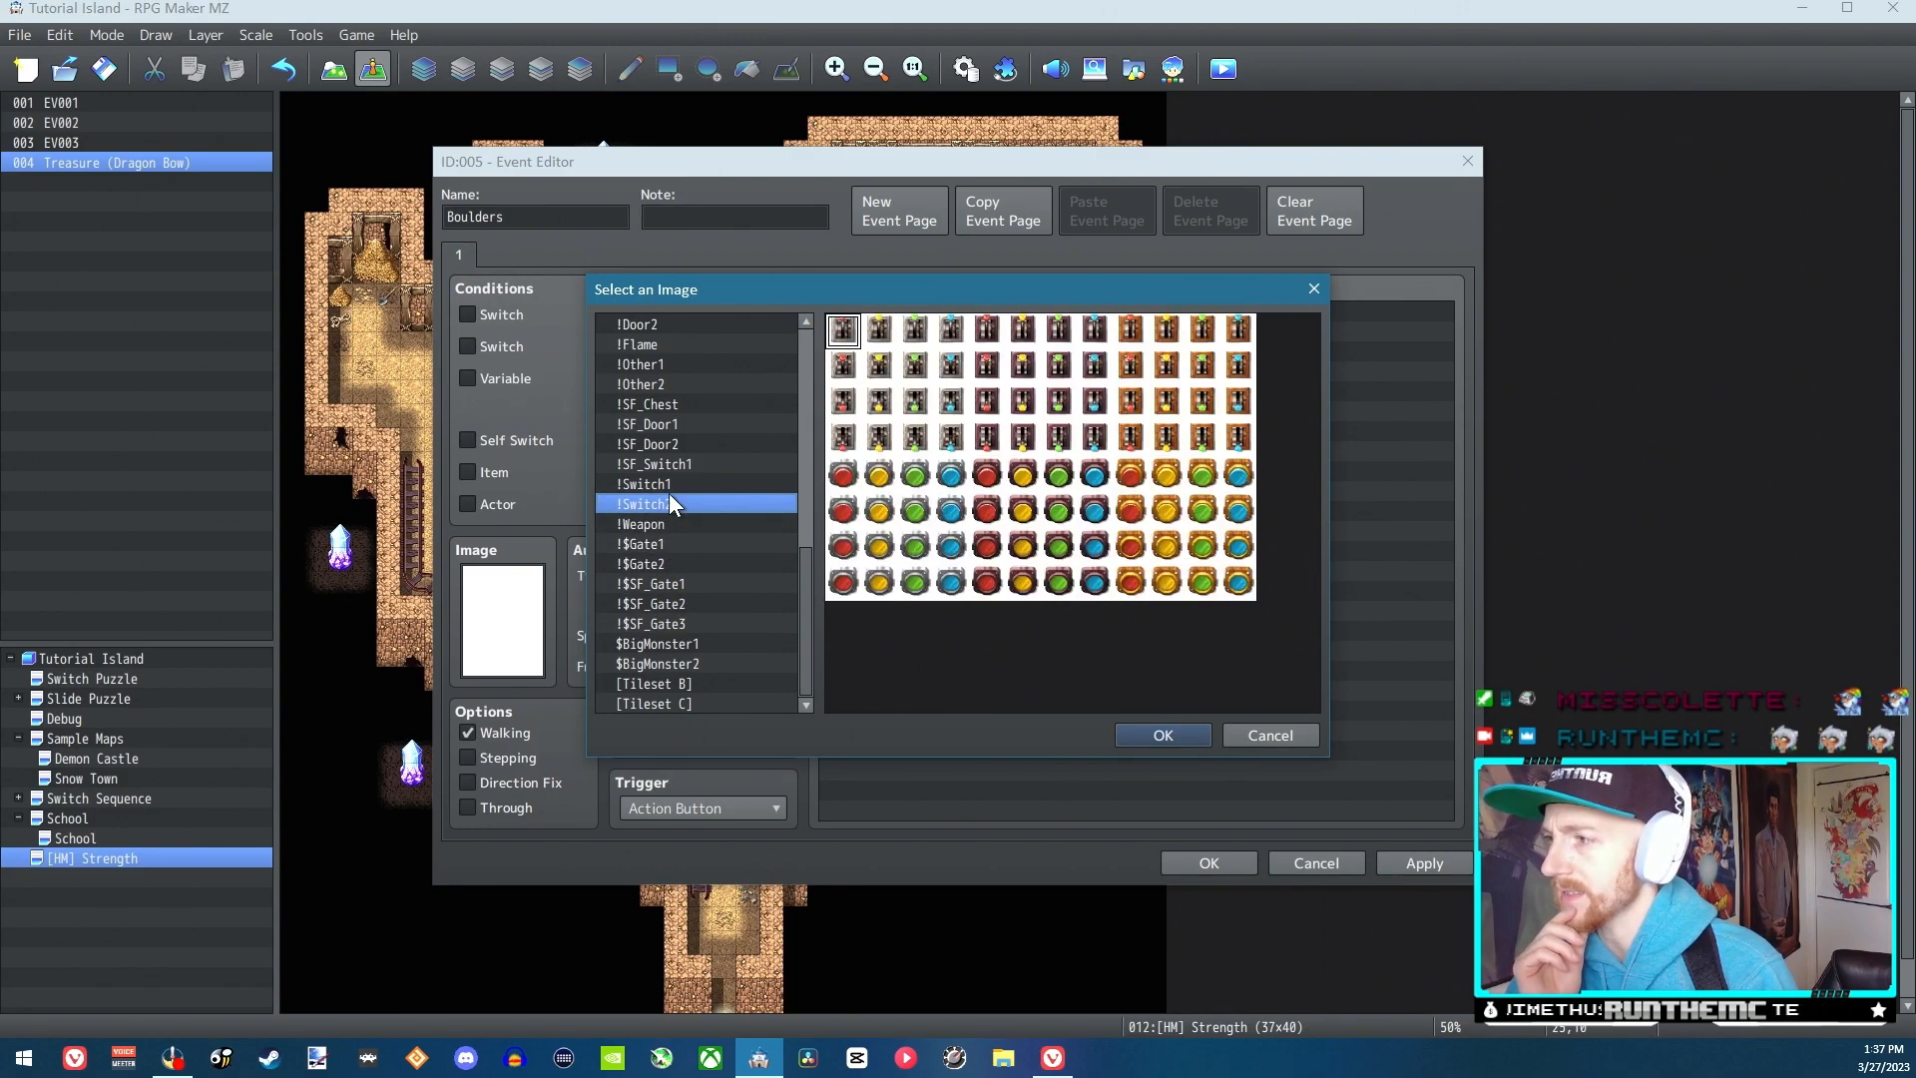
click(669, 486)
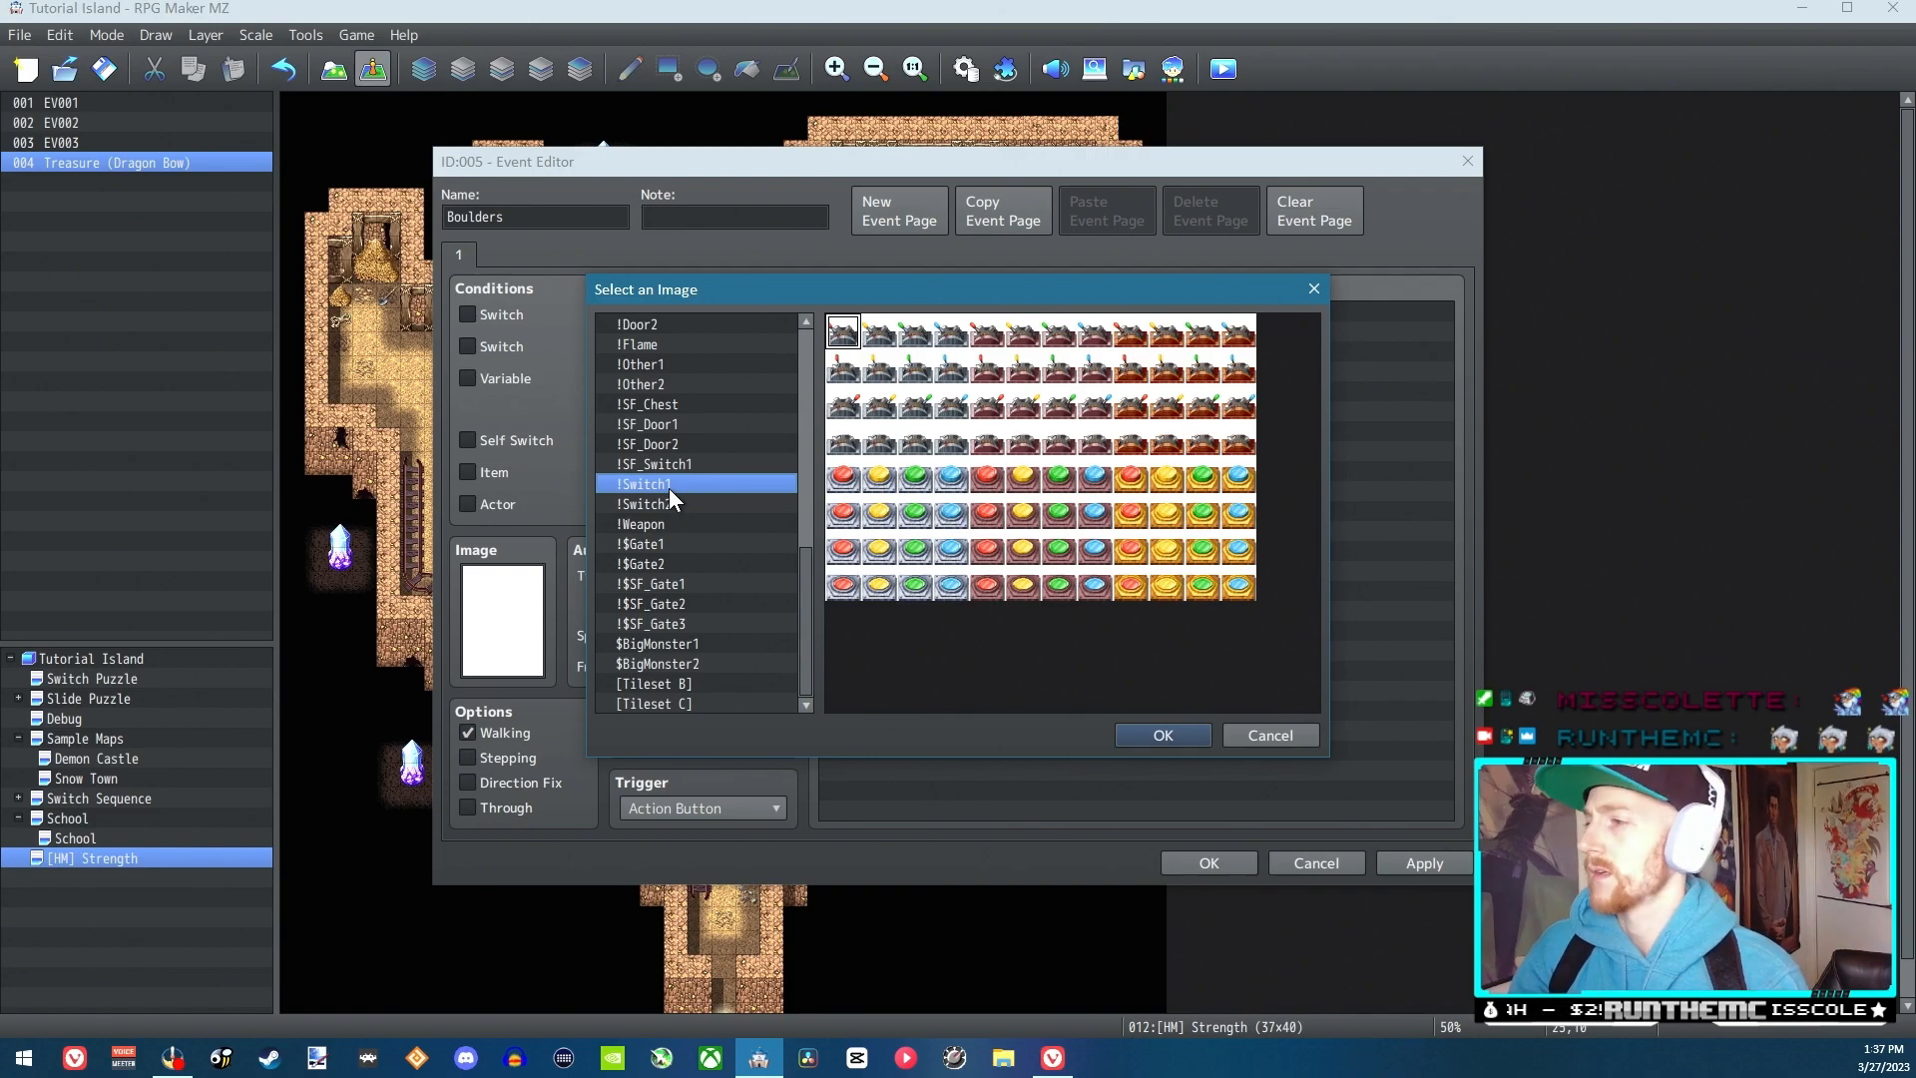
click(666, 443)
click(656, 425)
click(654, 405)
click(653, 385)
Set the event's image to the second brown boulder in the first row of the !Other1 sheet
click(657, 366)
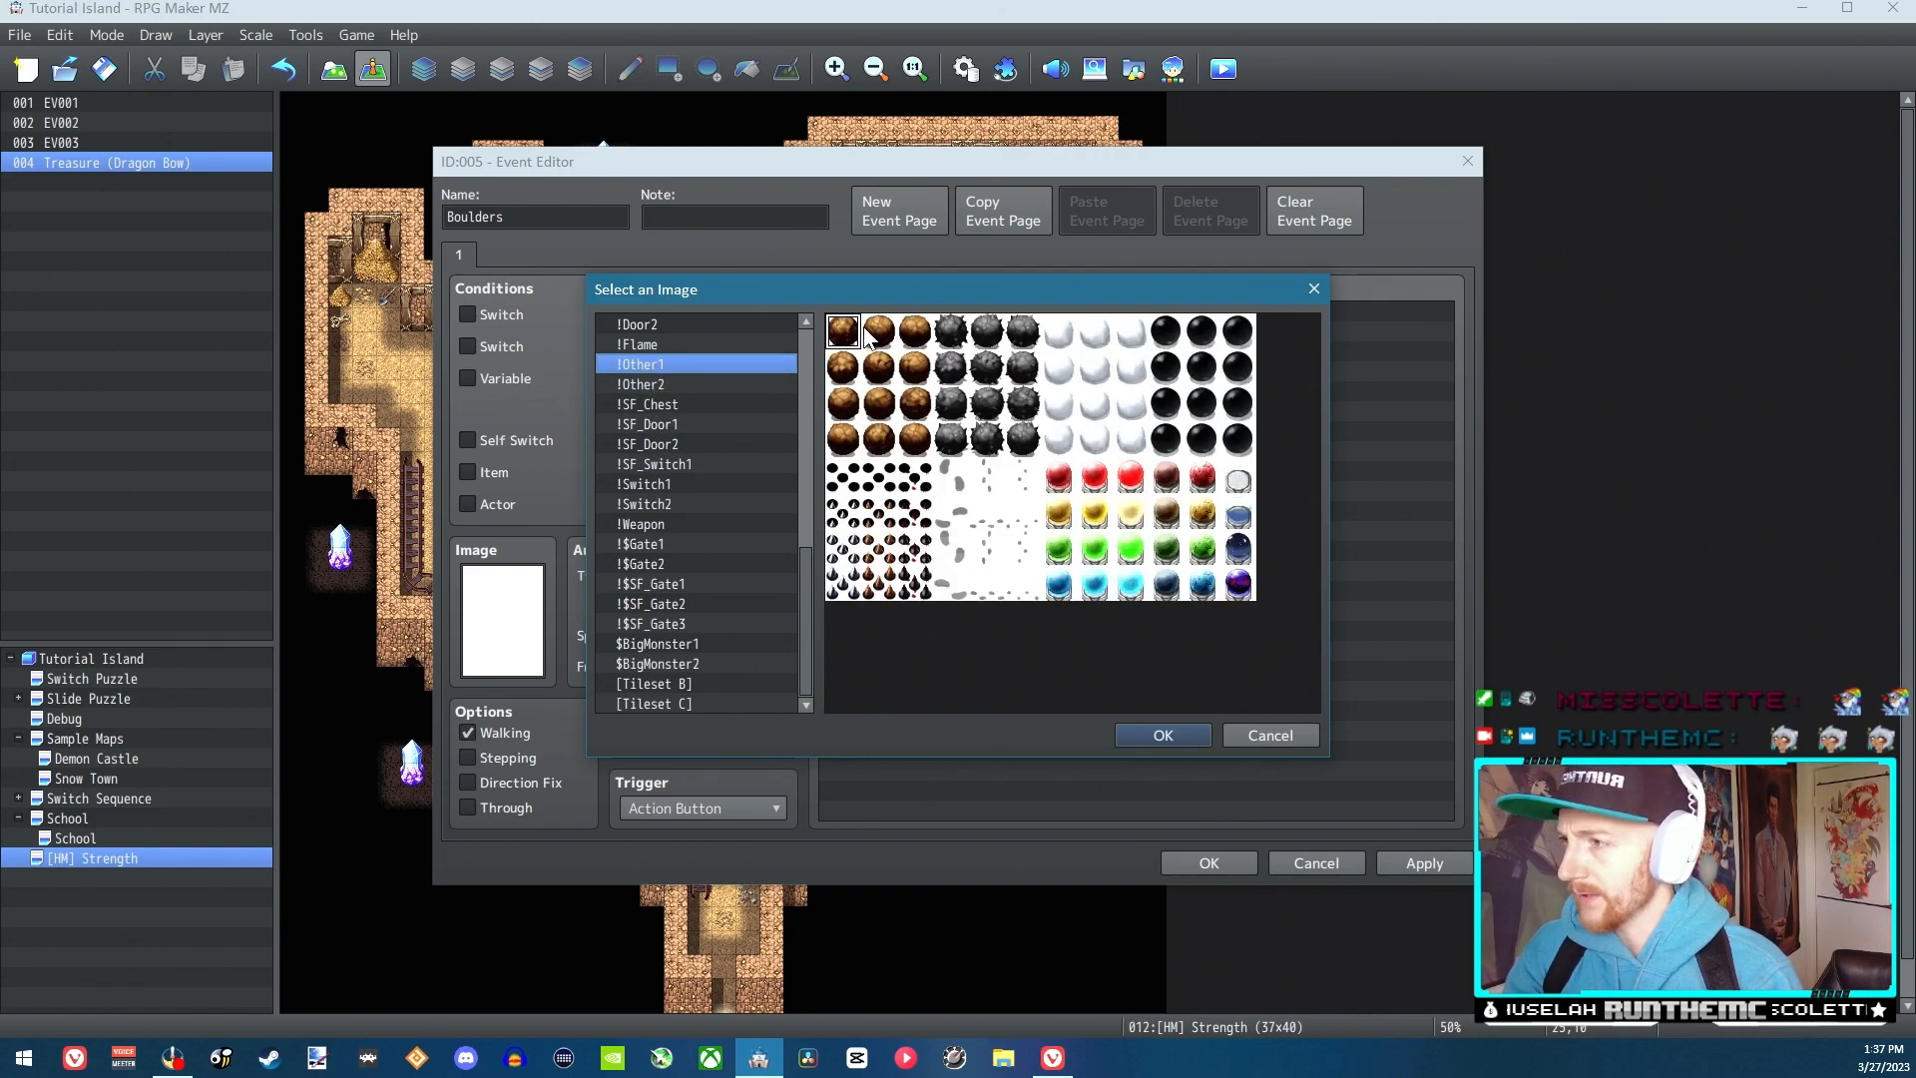
click(661, 383)
click(655, 364)
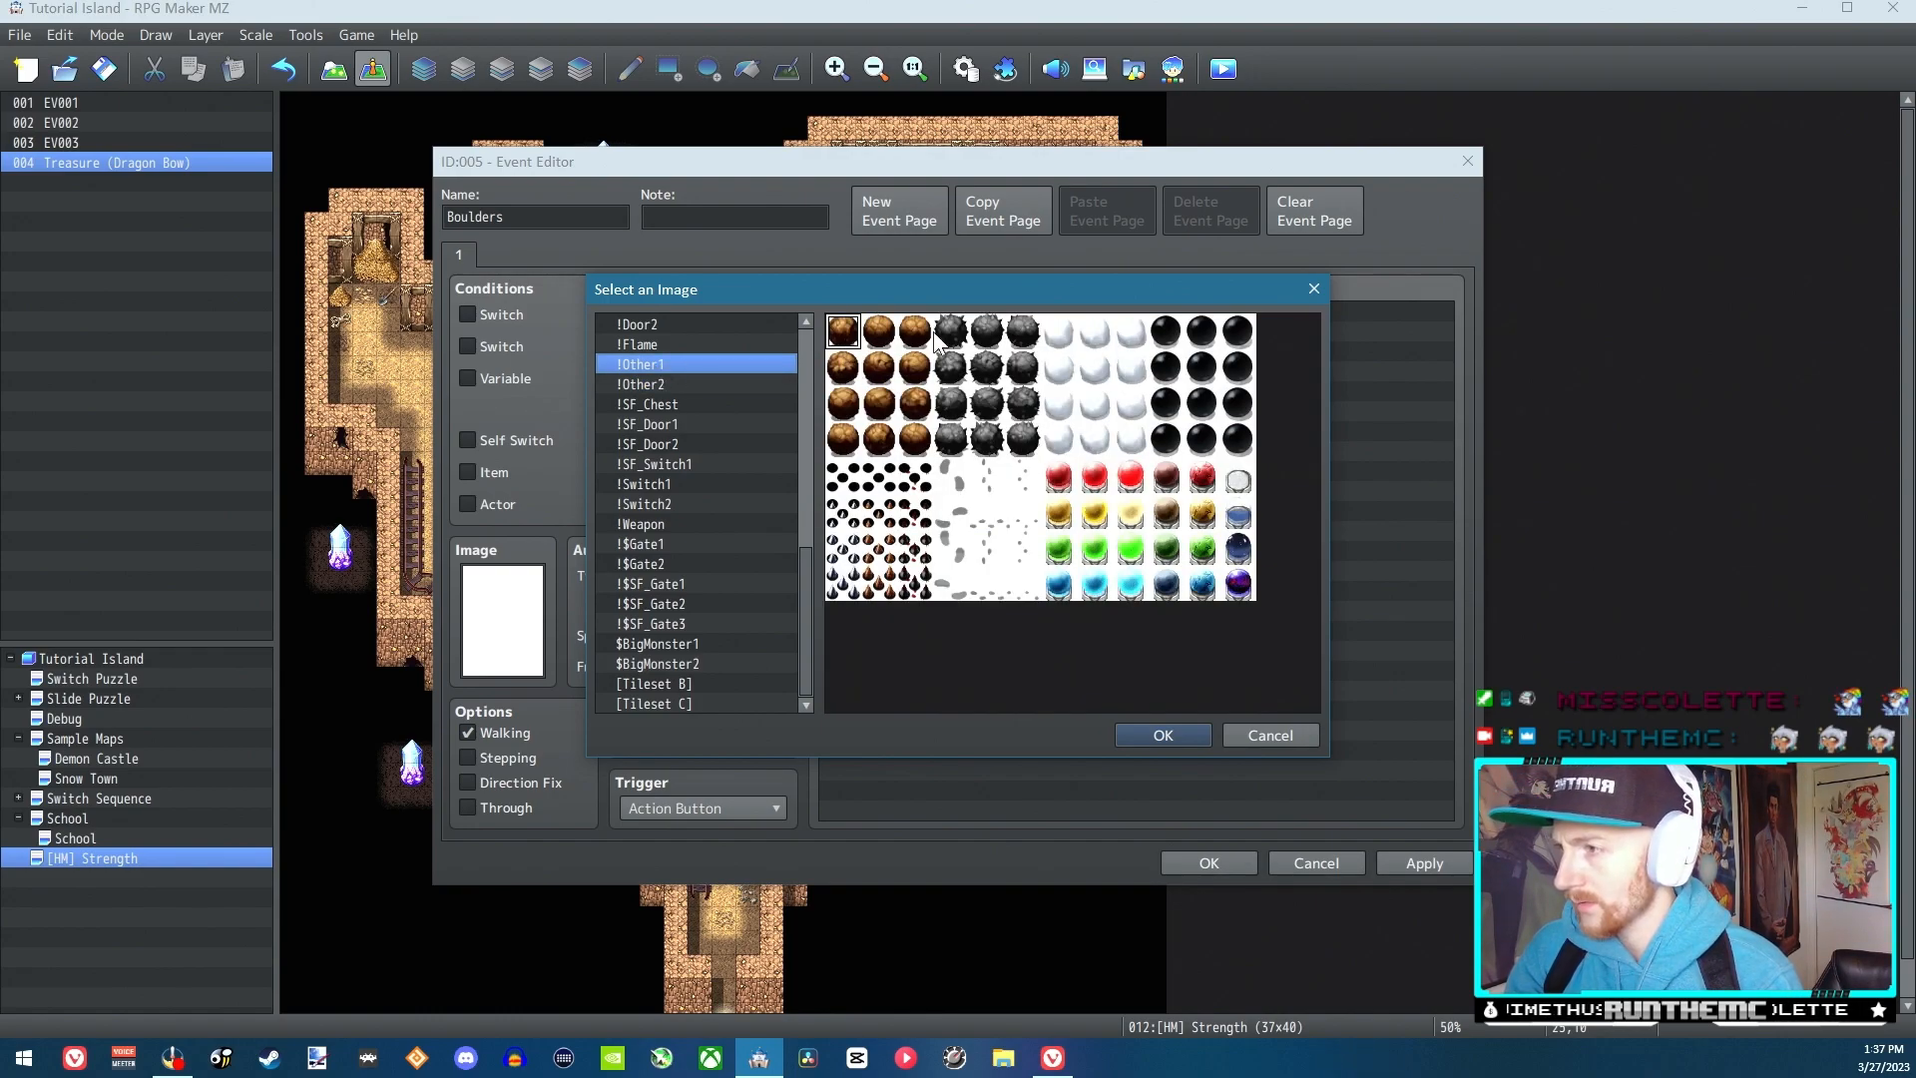
click(880, 336)
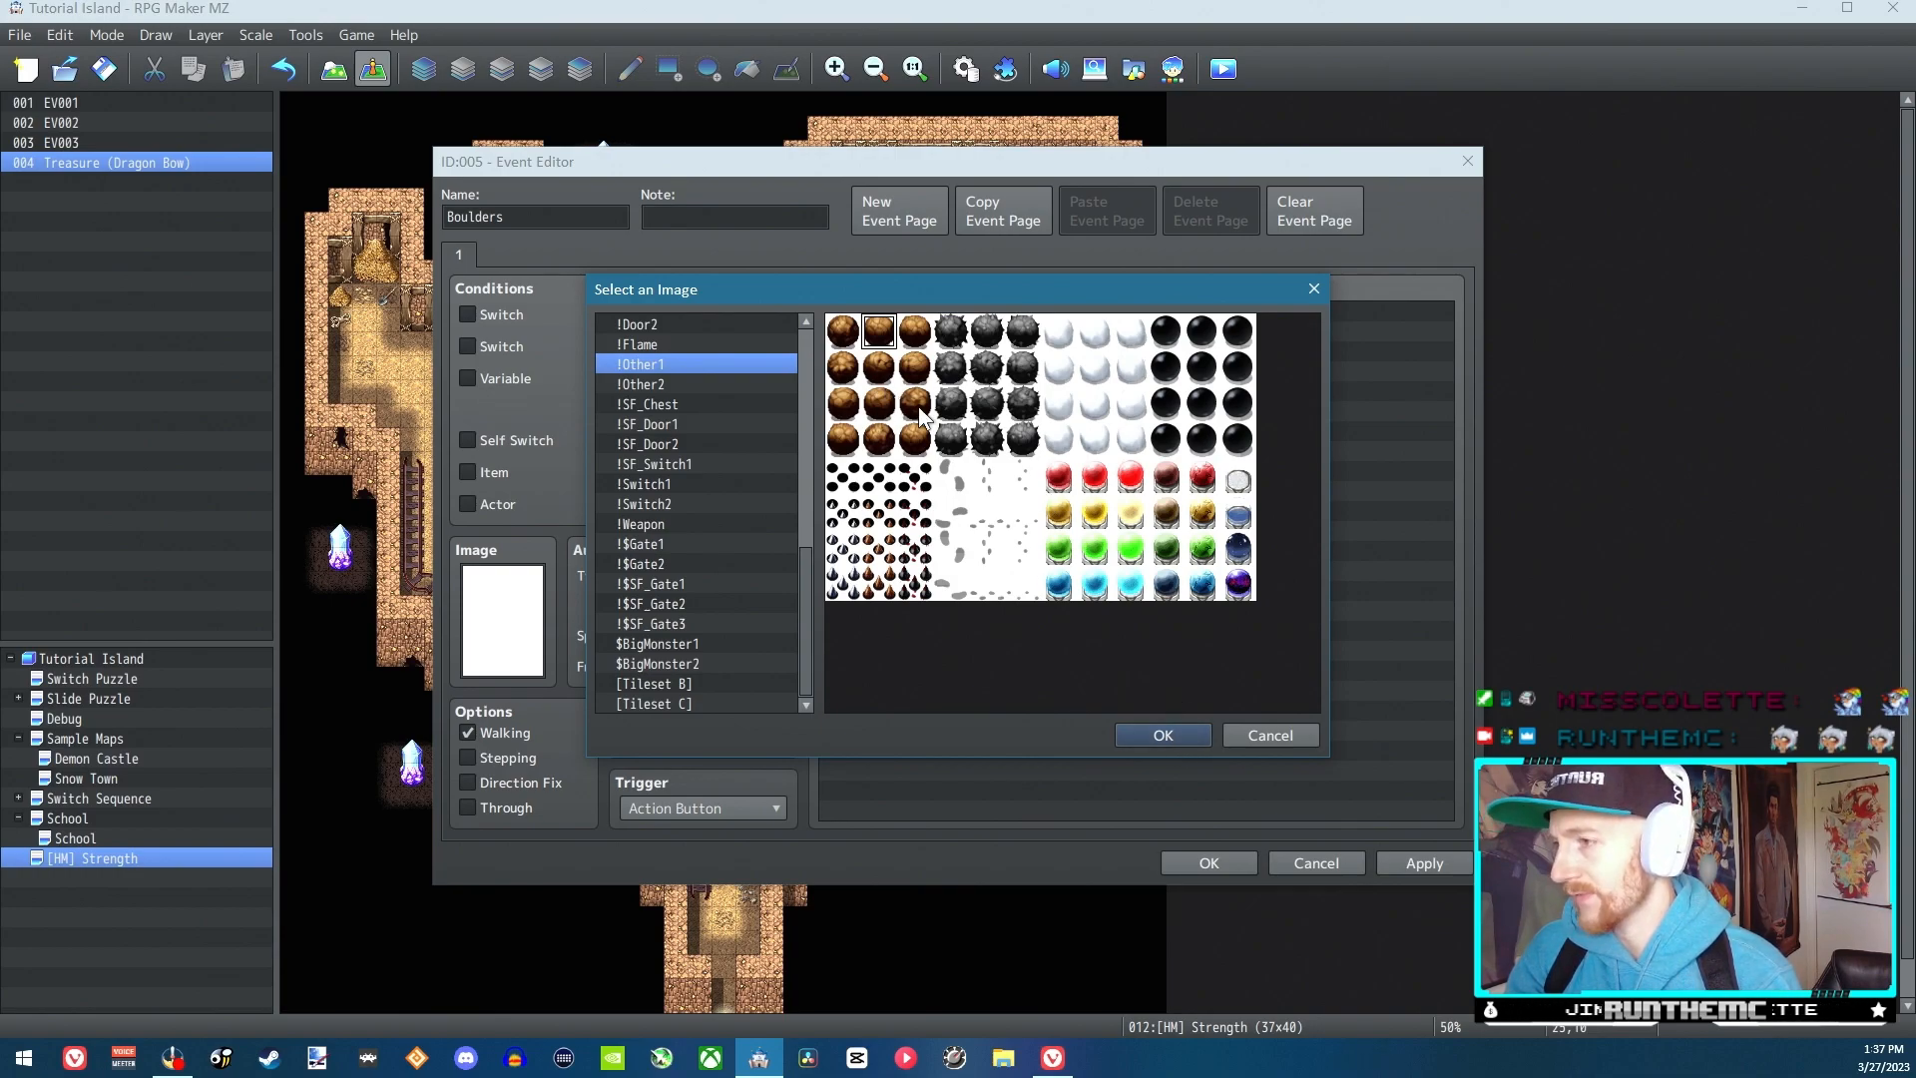
click(1164, 735)
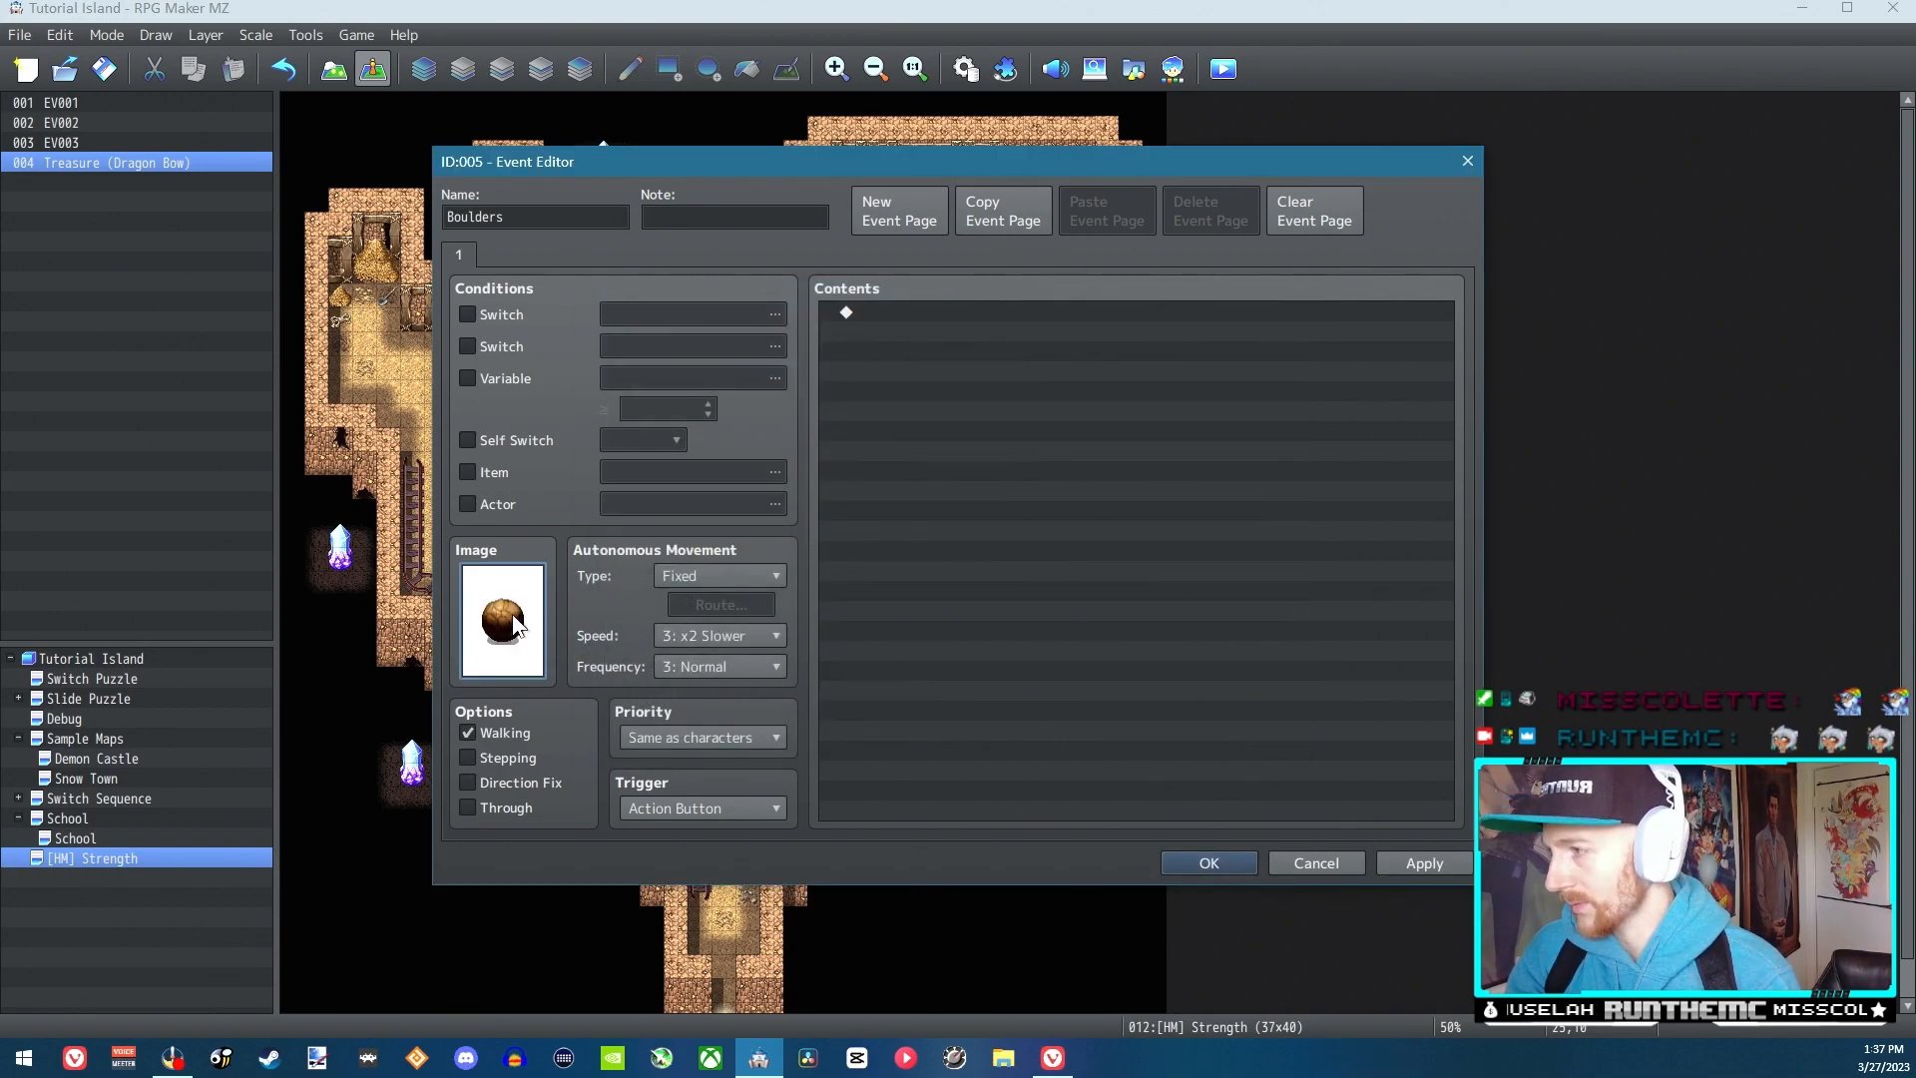
Rename the event to "Boulder" and save it to the map
double_click(534, 219)
text(Boulder)
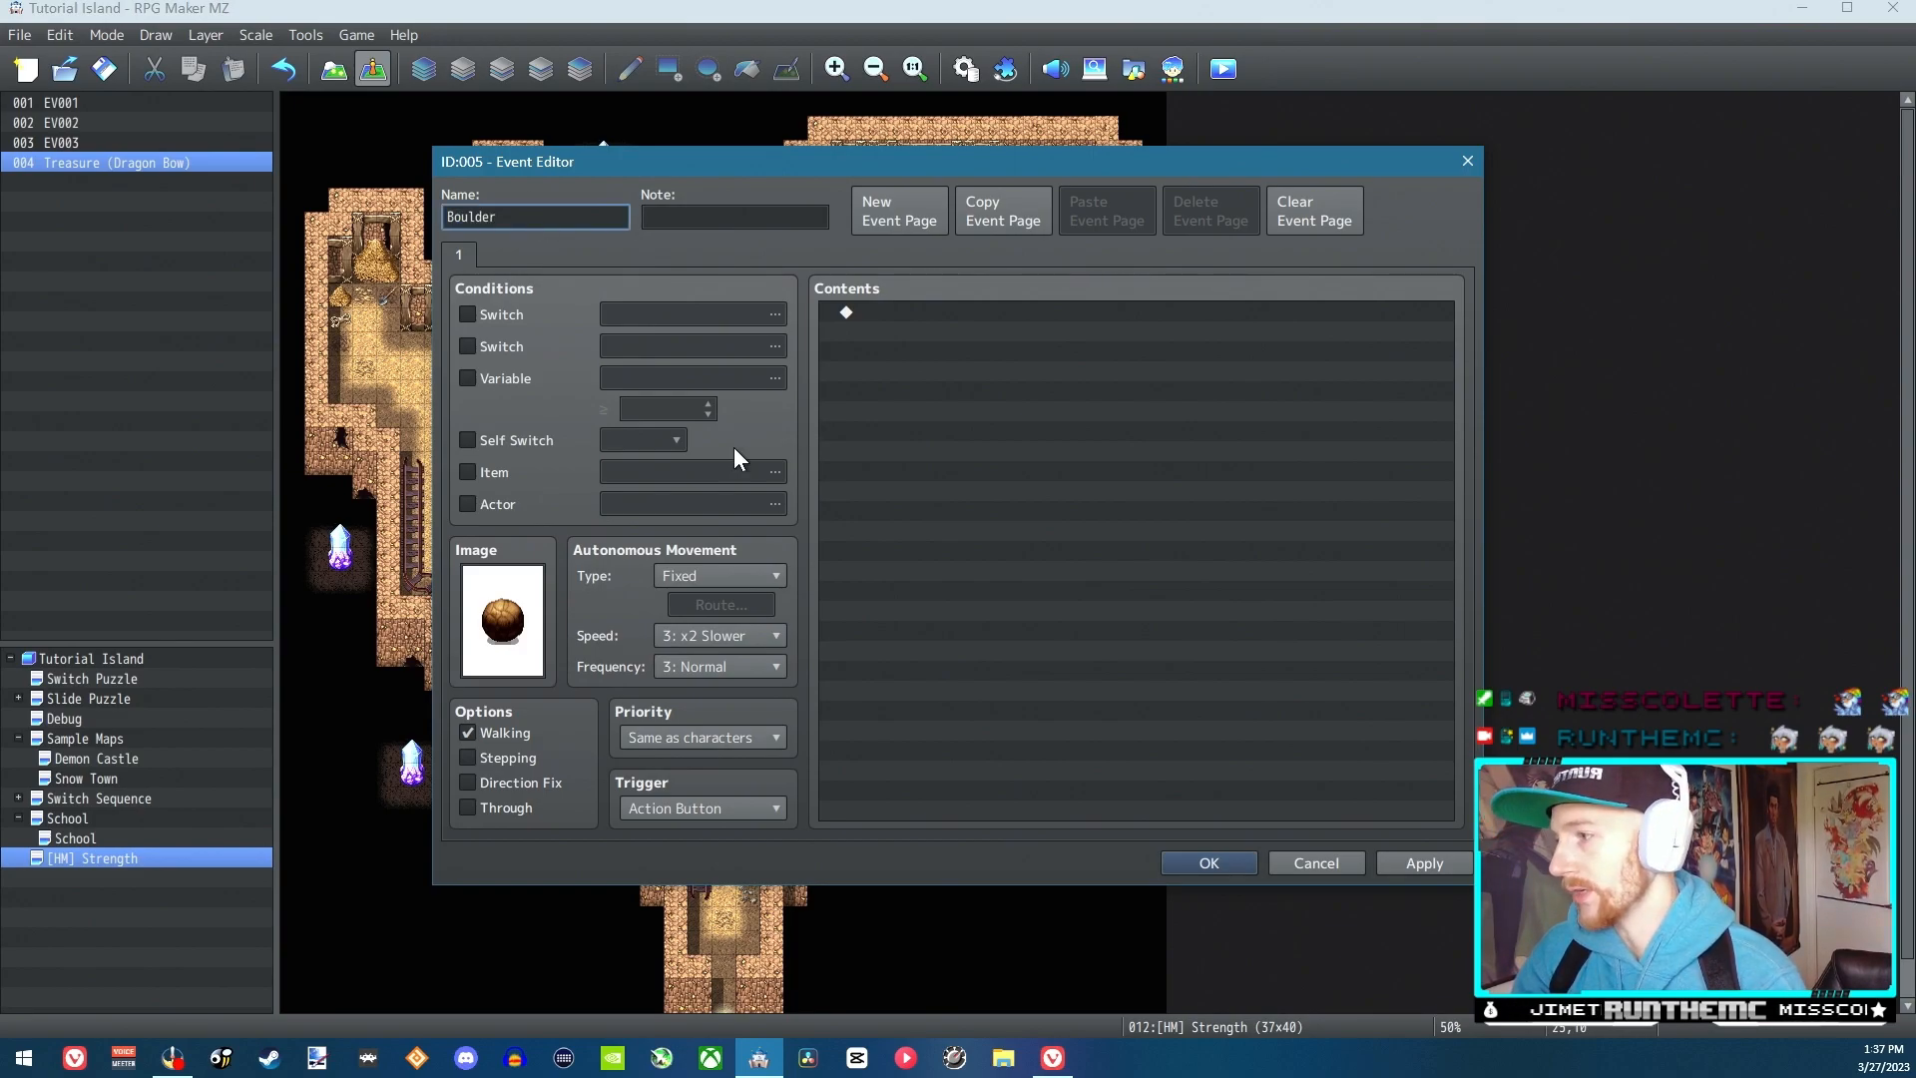
click(1417, 864)
click(1211, 864)
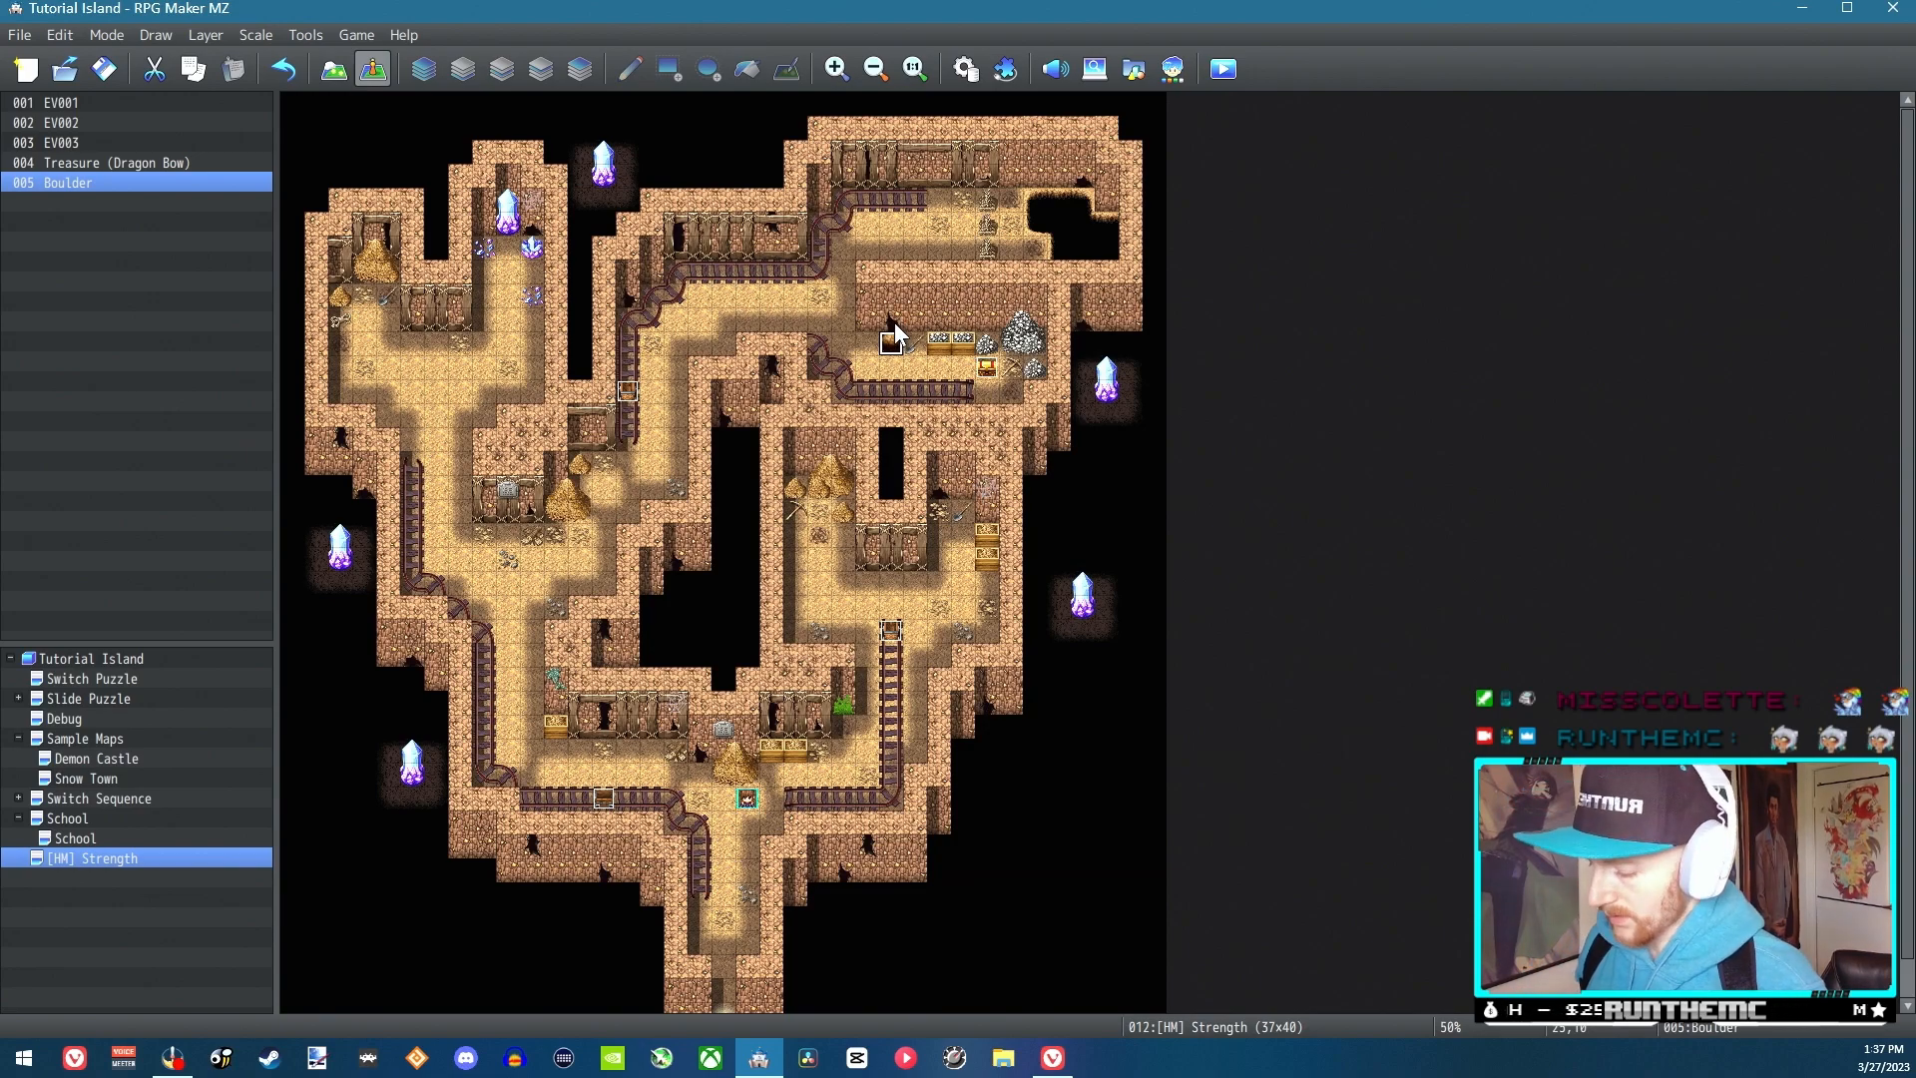
Look over the Skills list in the project database and close the database
click(891, 369)
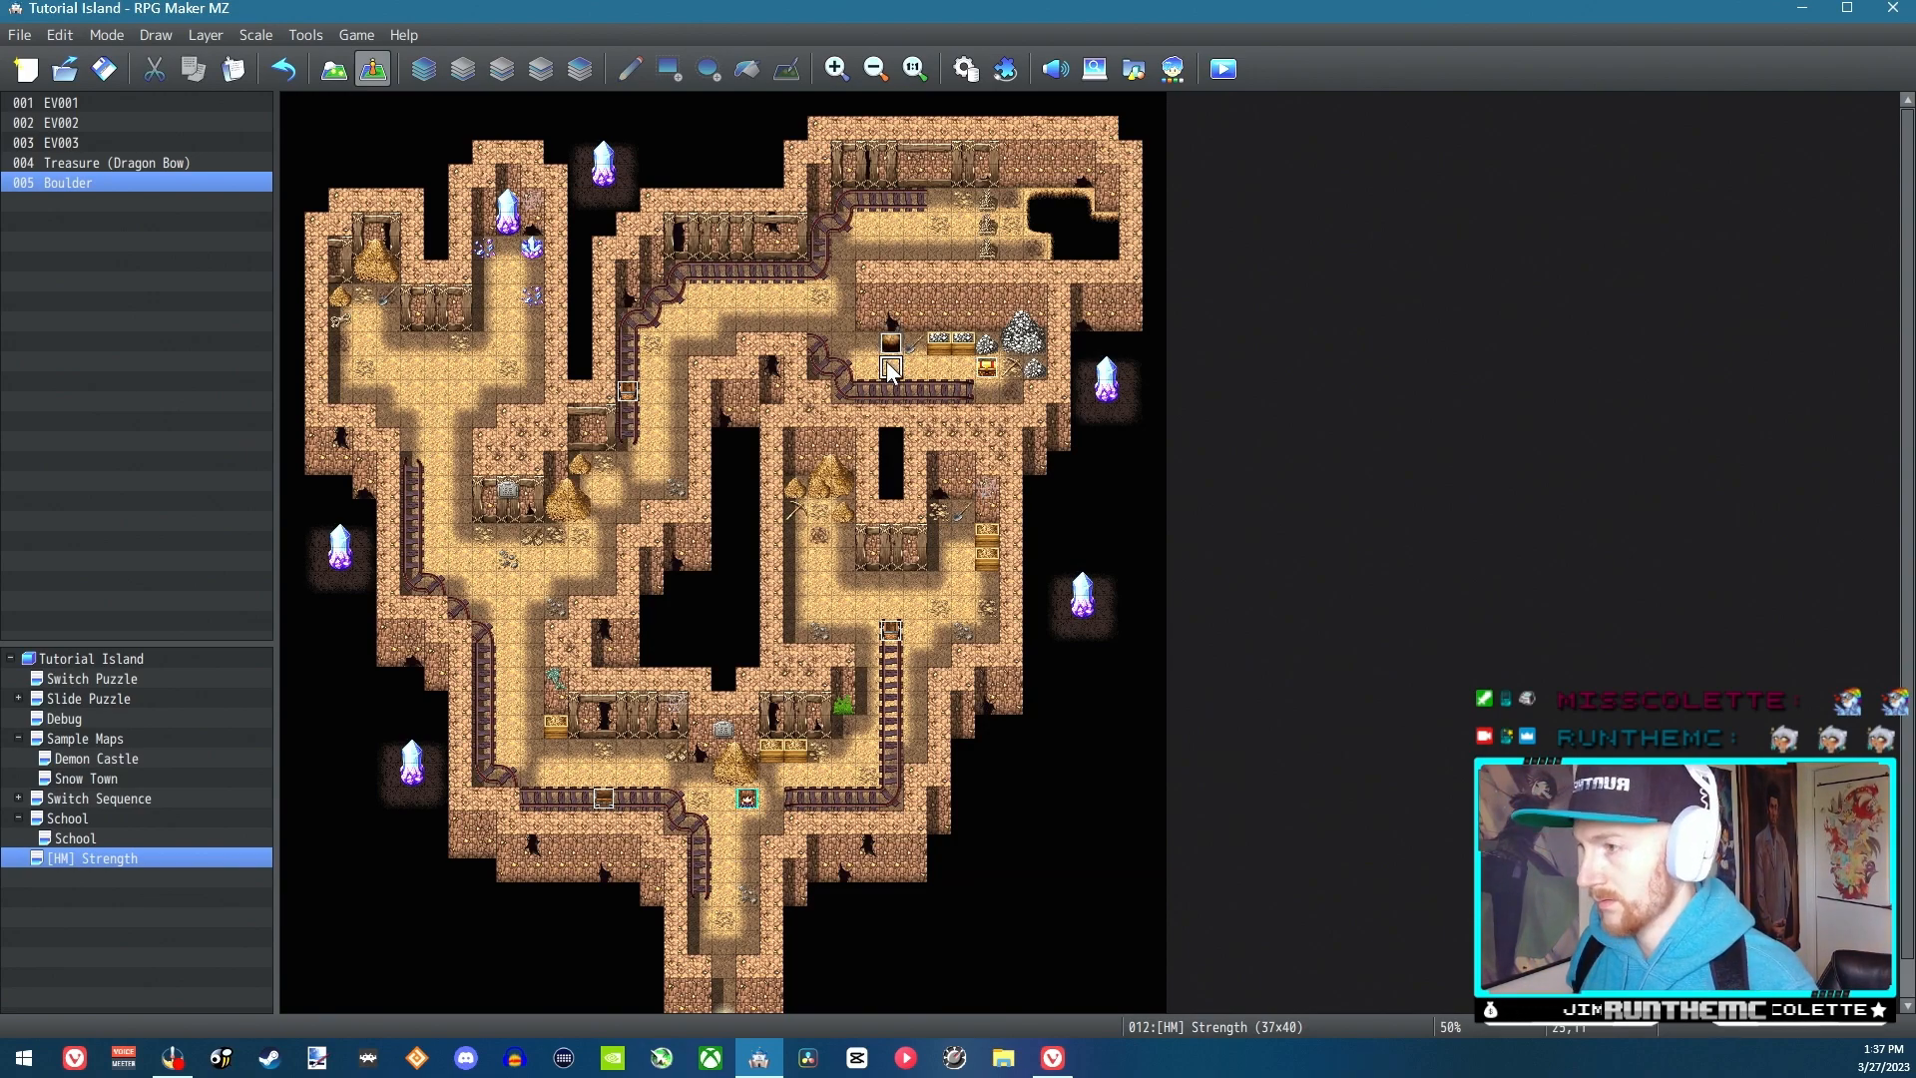
click(890, 345)
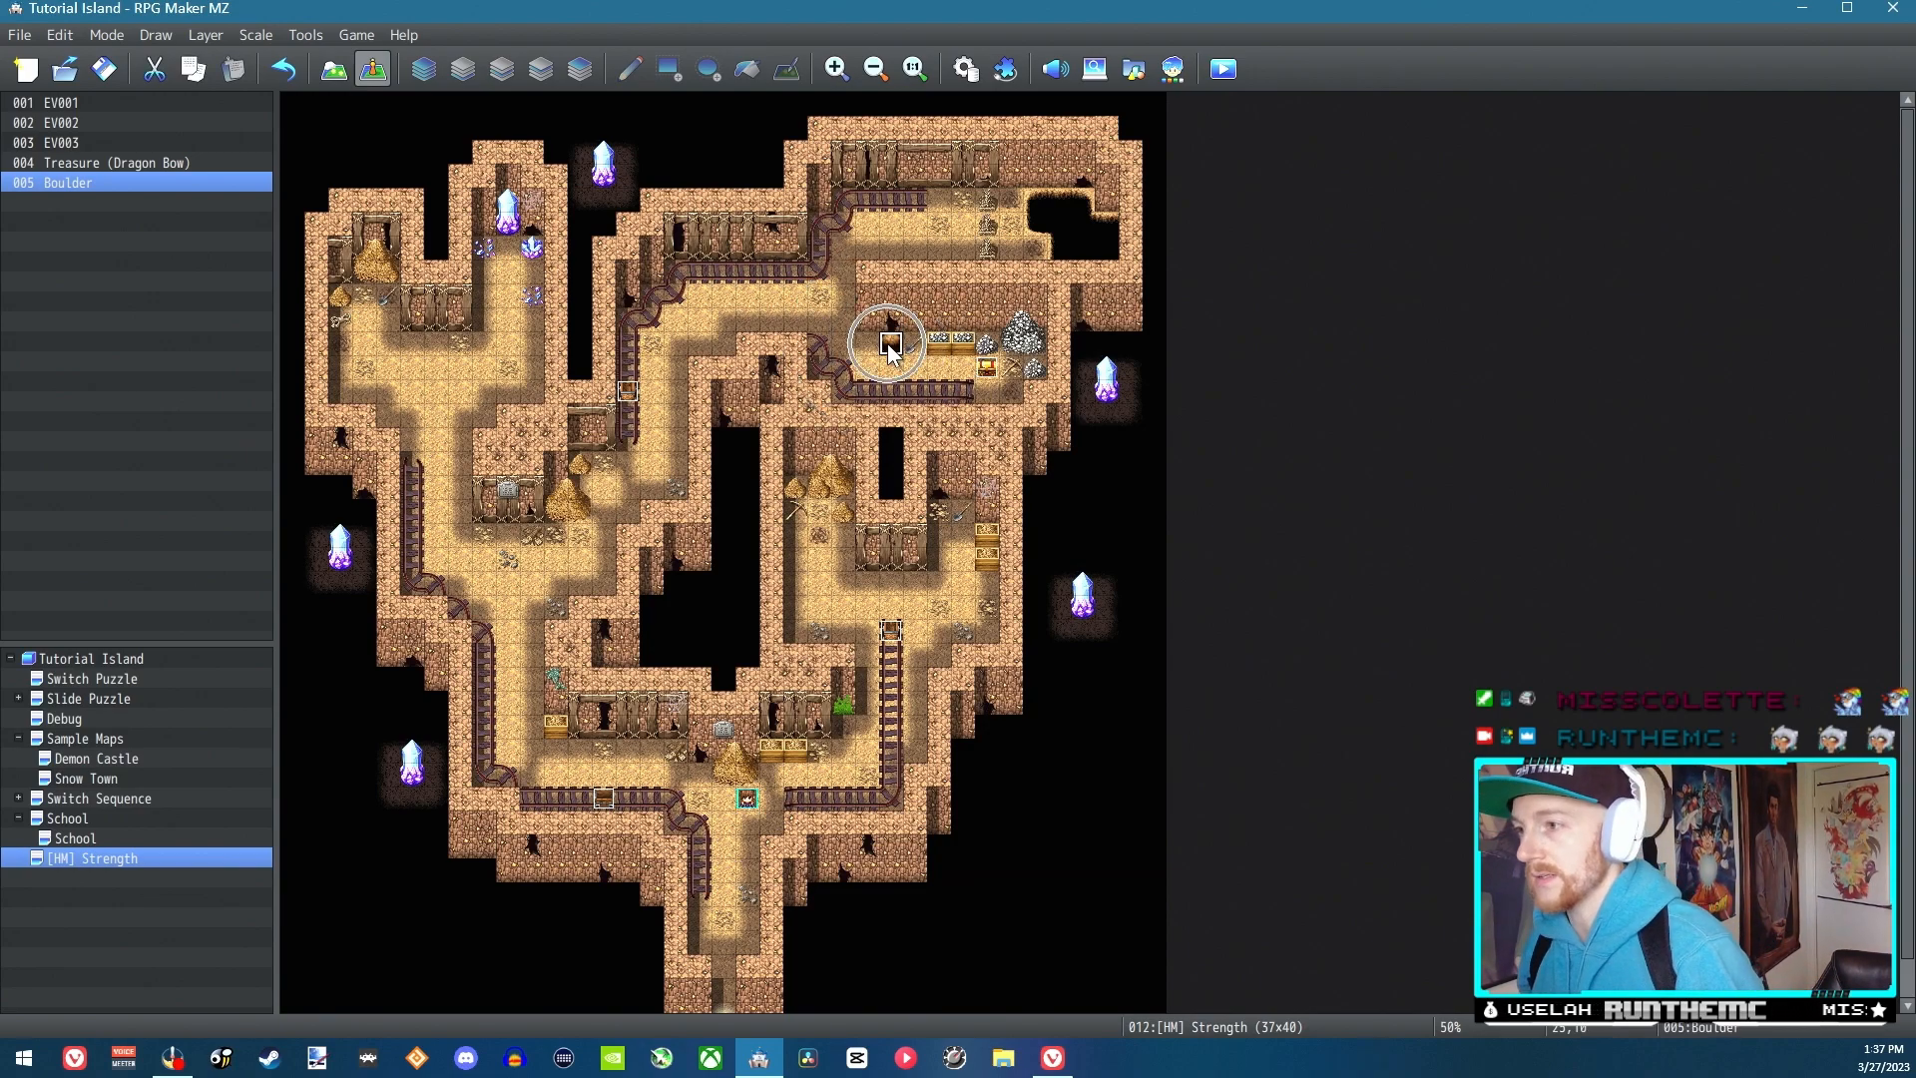
click(963, 72)
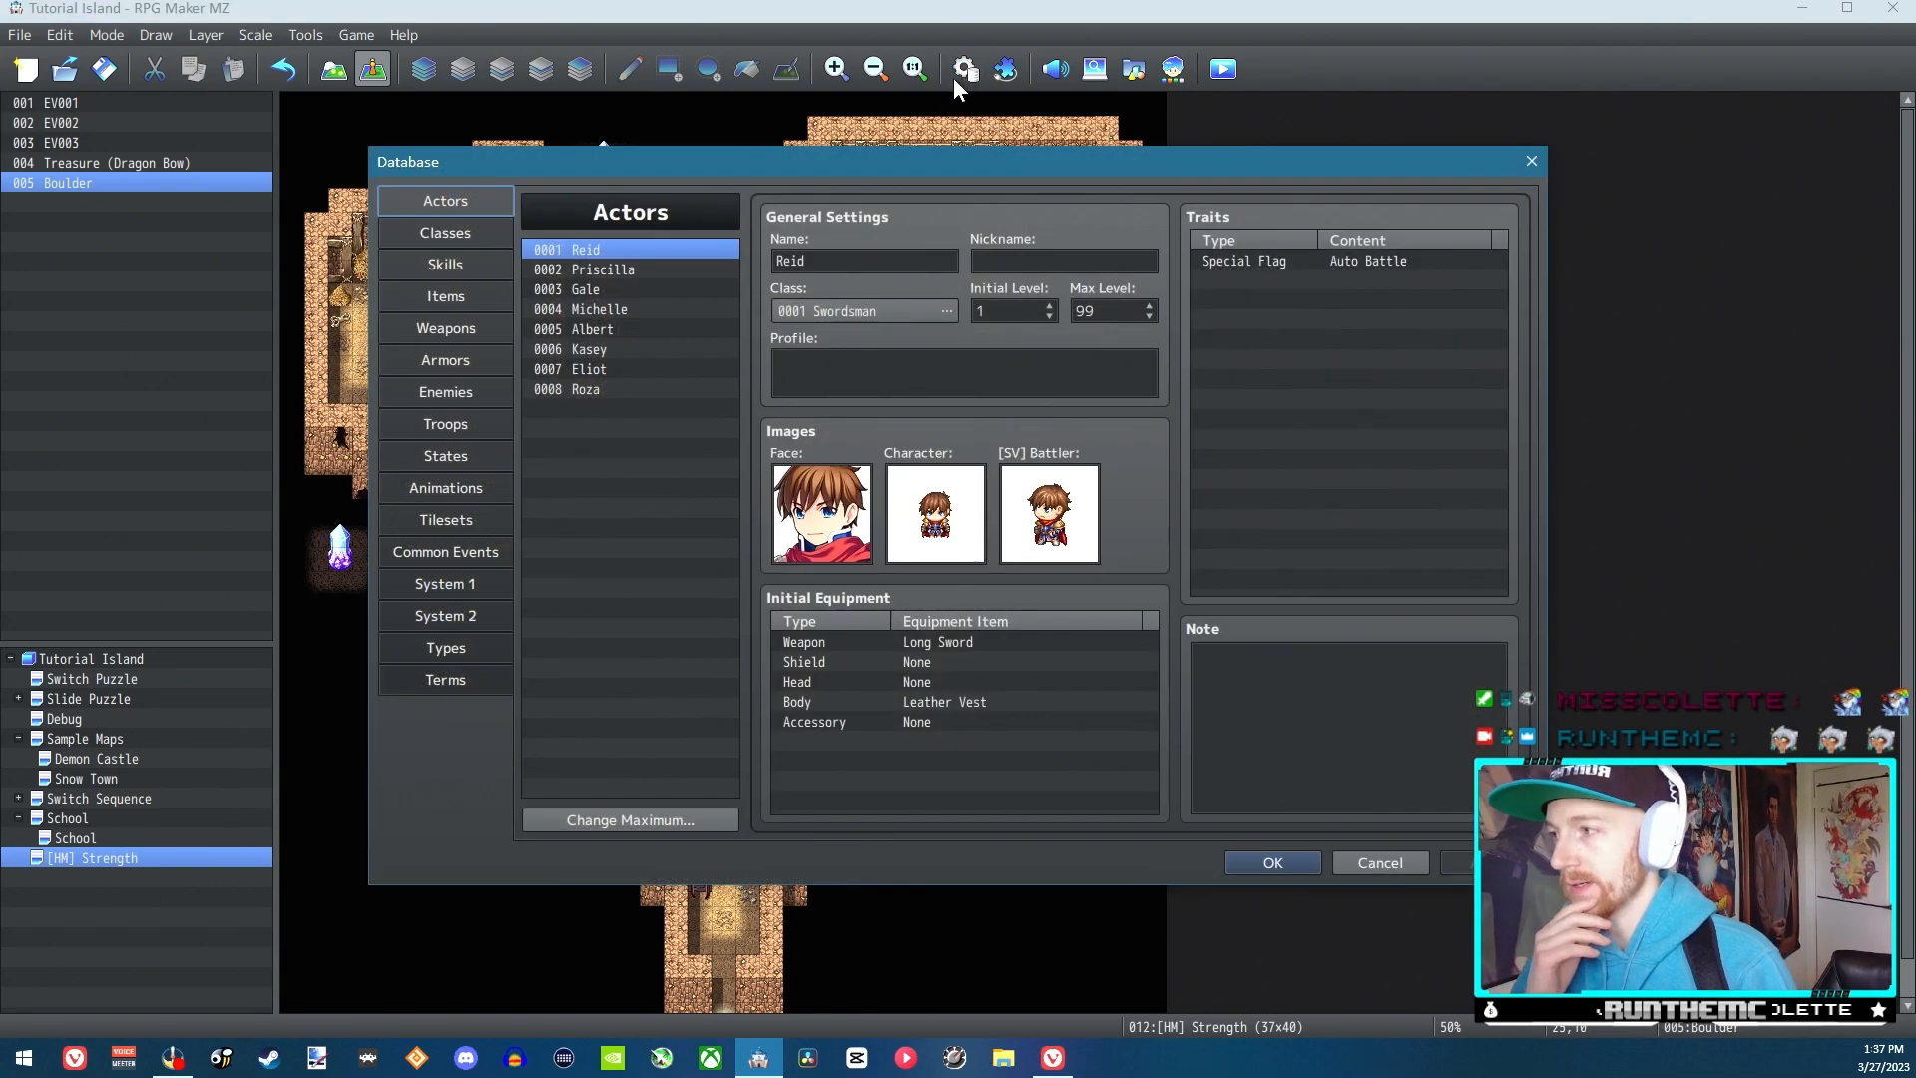
click(470, 272)
click(723, 290)
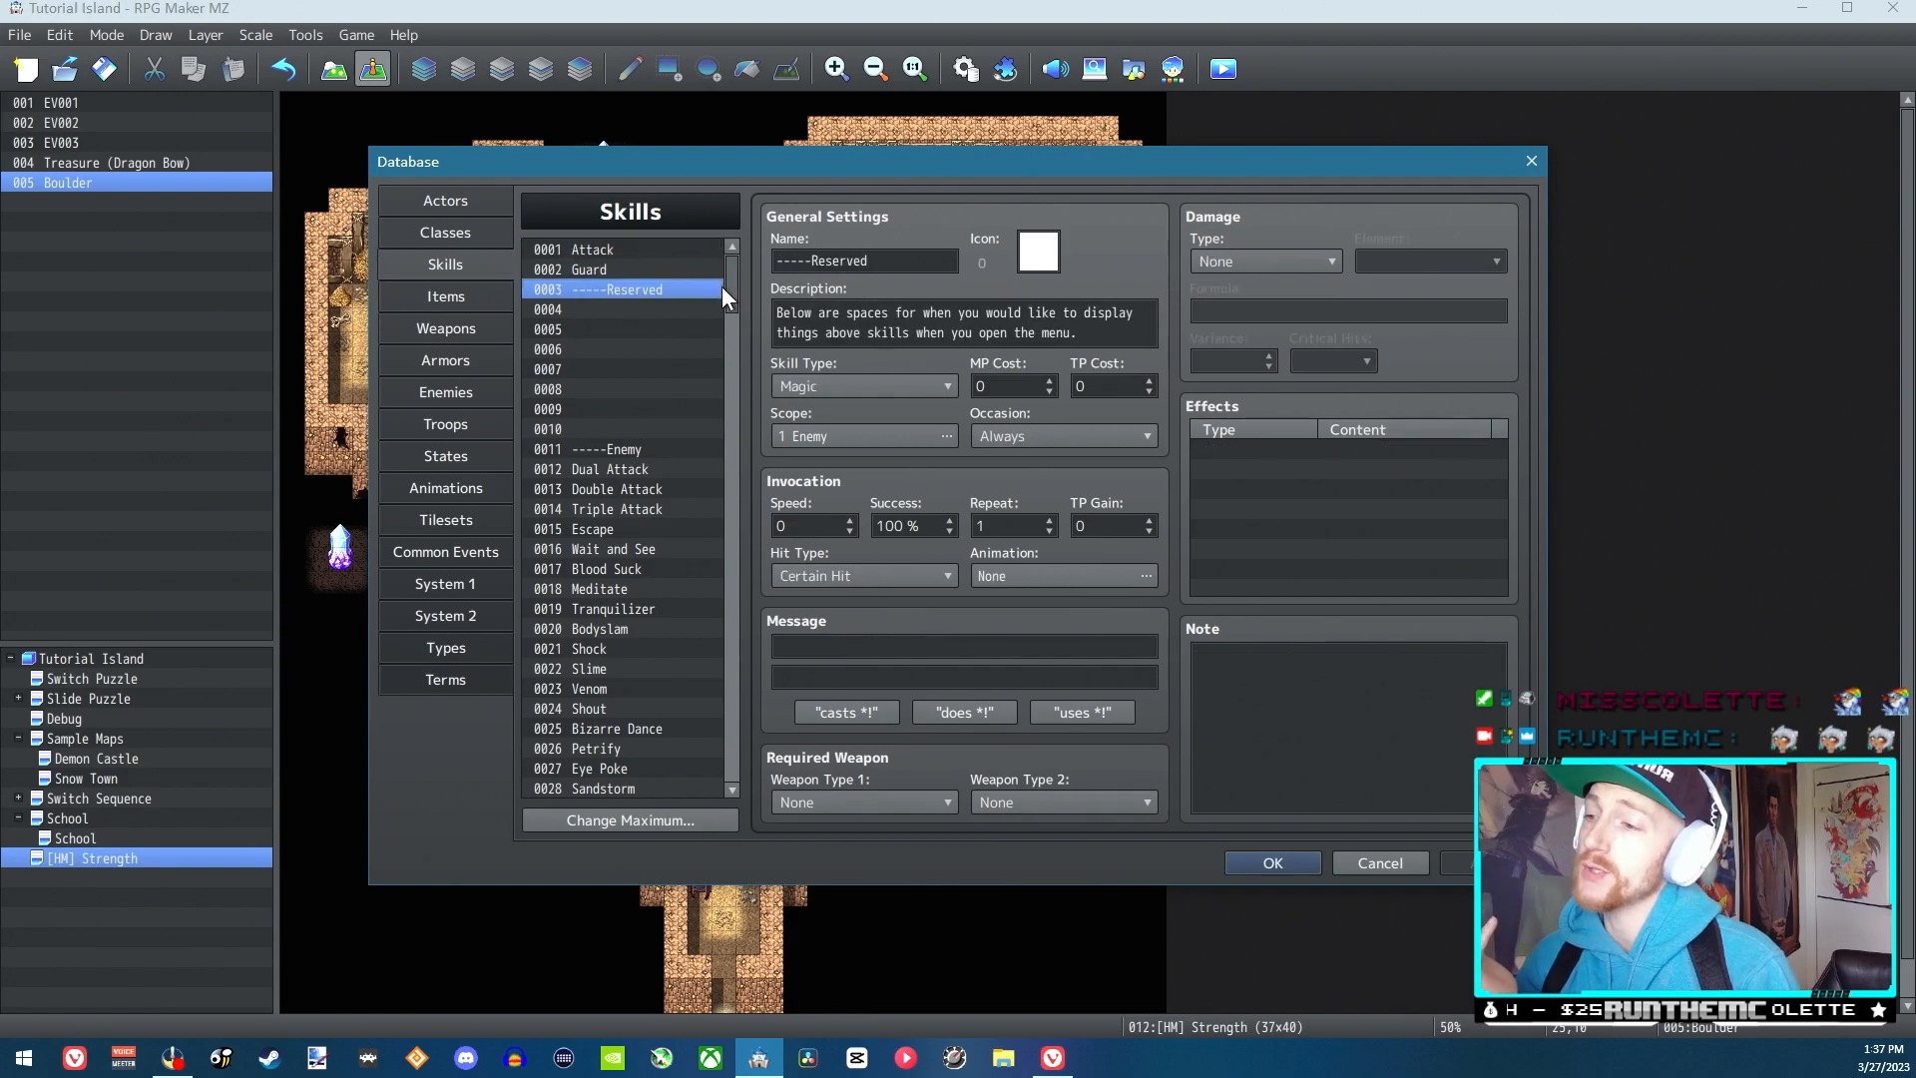
mouse_move(733, 287)
mouse_down()
mouse_move(730, 313)
mouse_move(732, 291)
mouse_up()
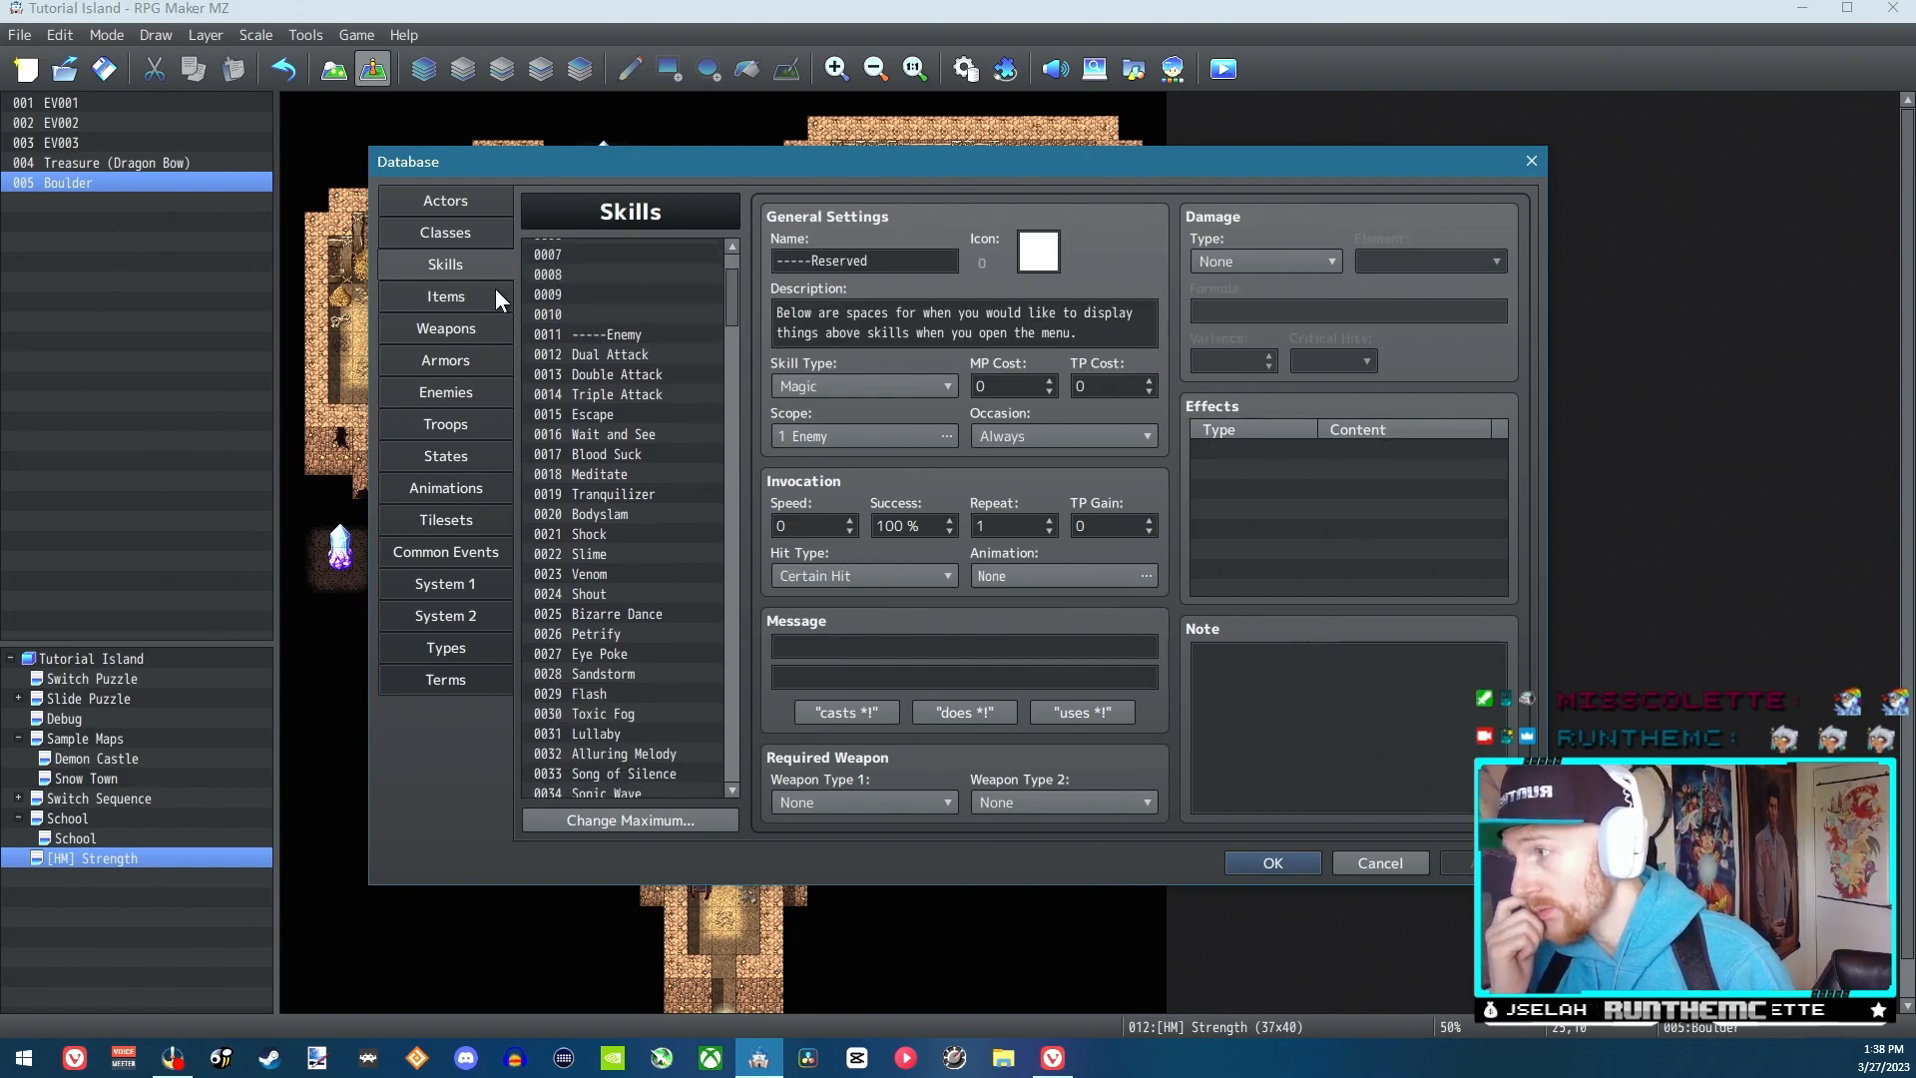
mouse_move(734, 288)
mouse_down()
mouse_move(742, 698)
mouse_move(720, 766)
mouse_move(735, 524)
mouse_move(704, 267)
mouse_up()
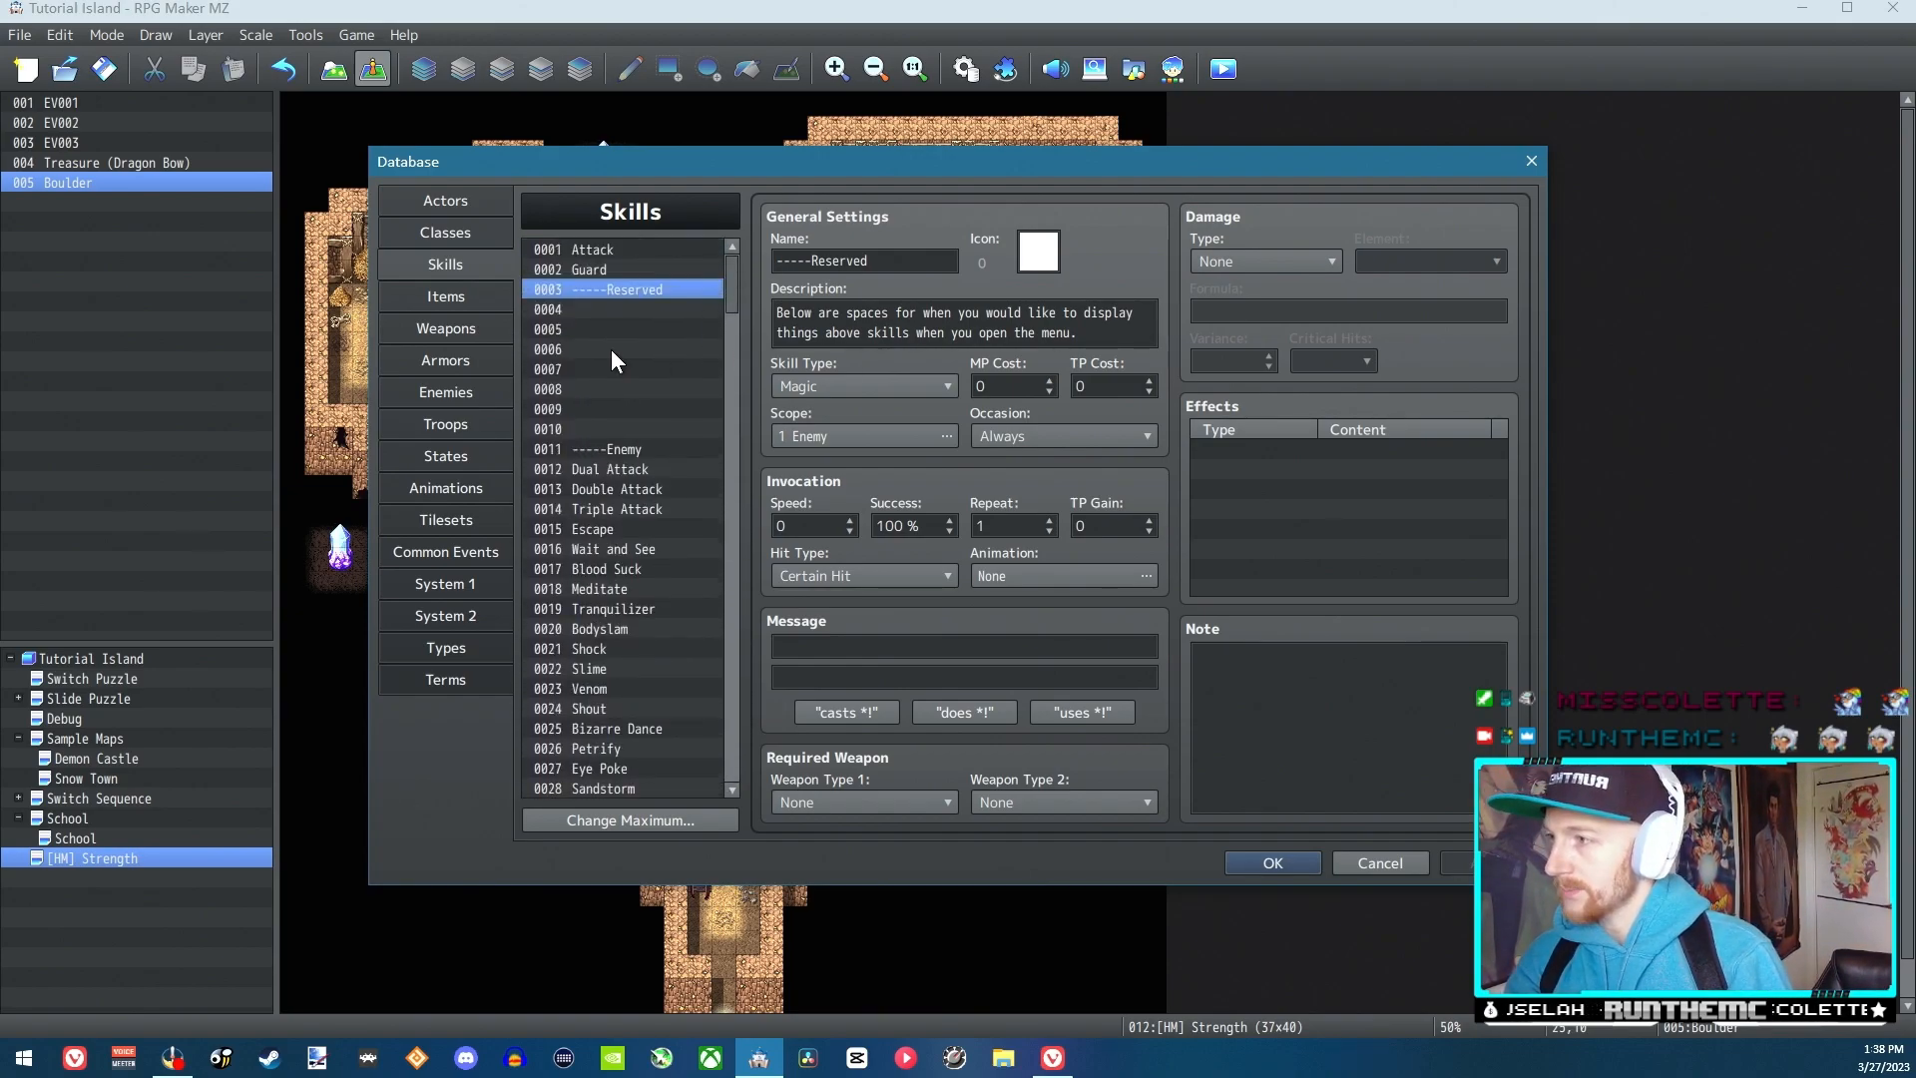
click(1293, 872)
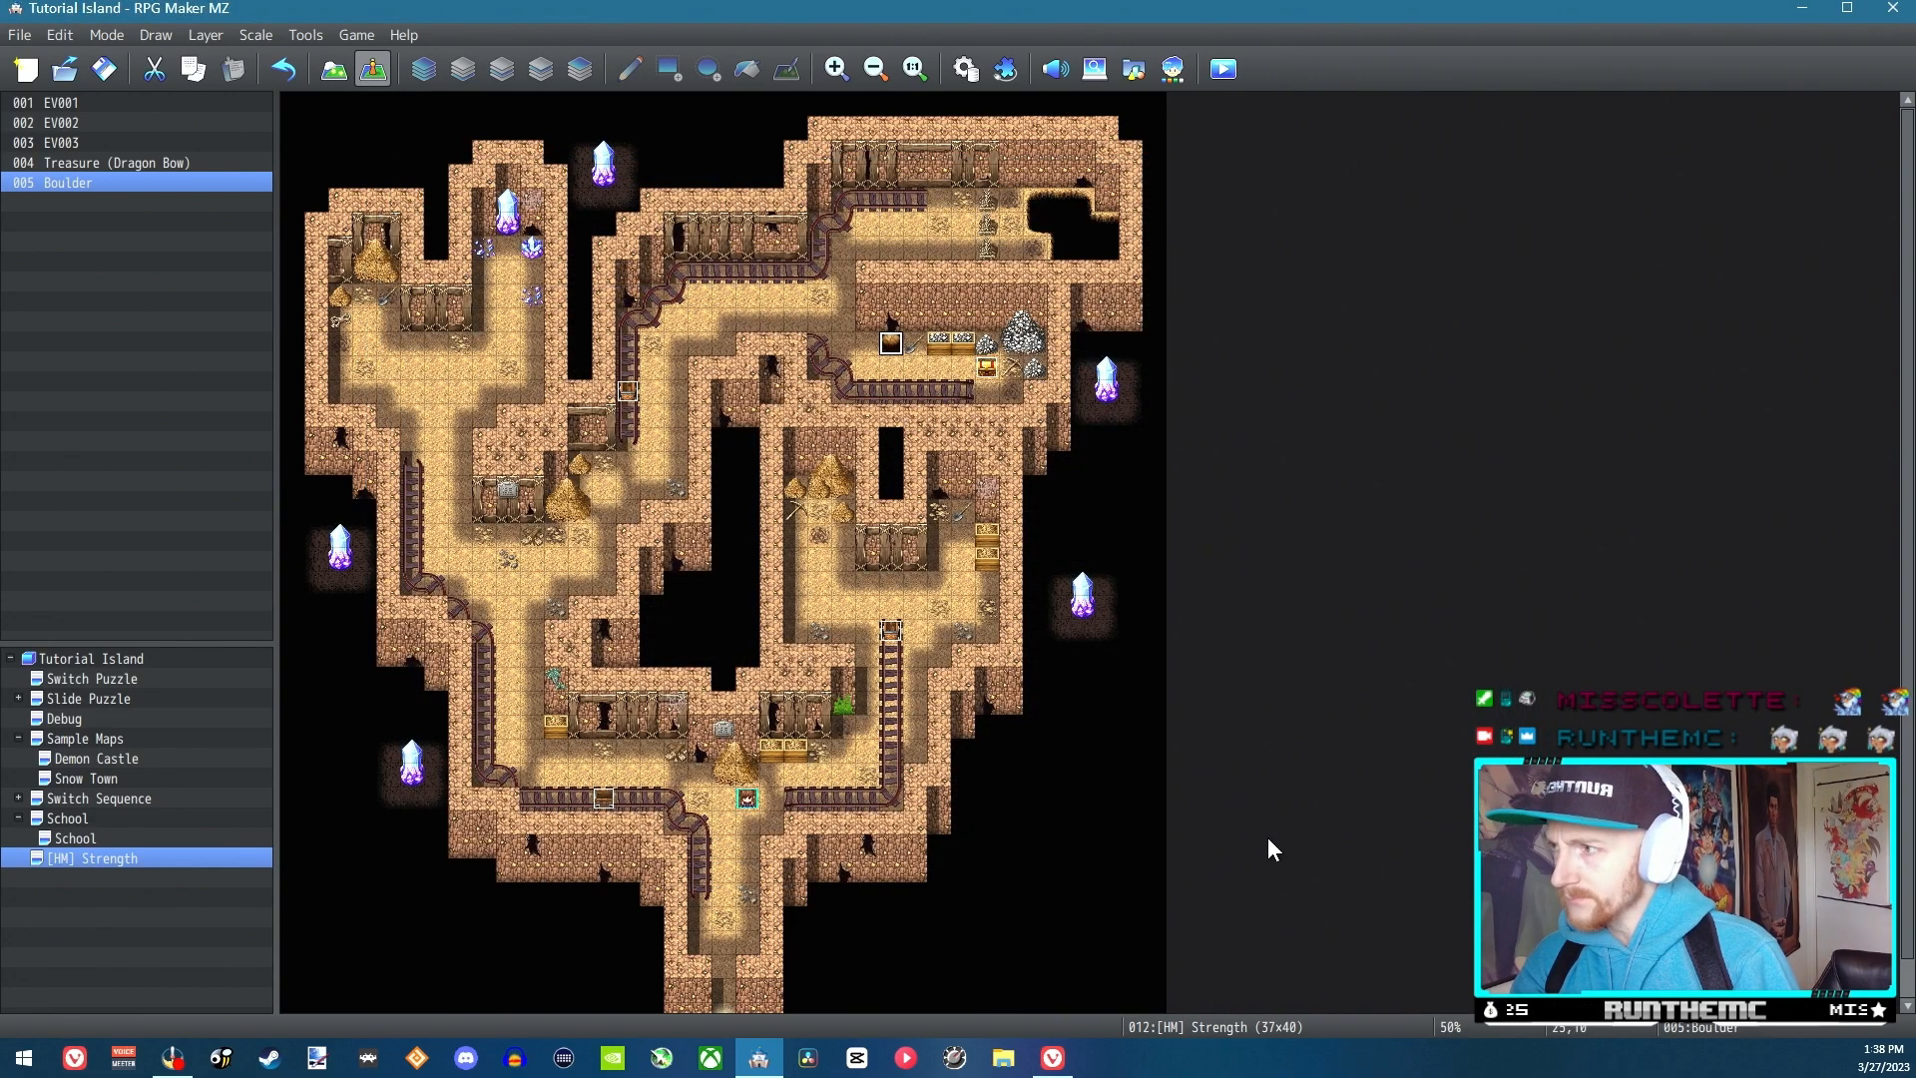
Reopen the database's Skills list and examine the empty slots 0004 and 0005 and the description of the Reserved entry
click(883, 354)
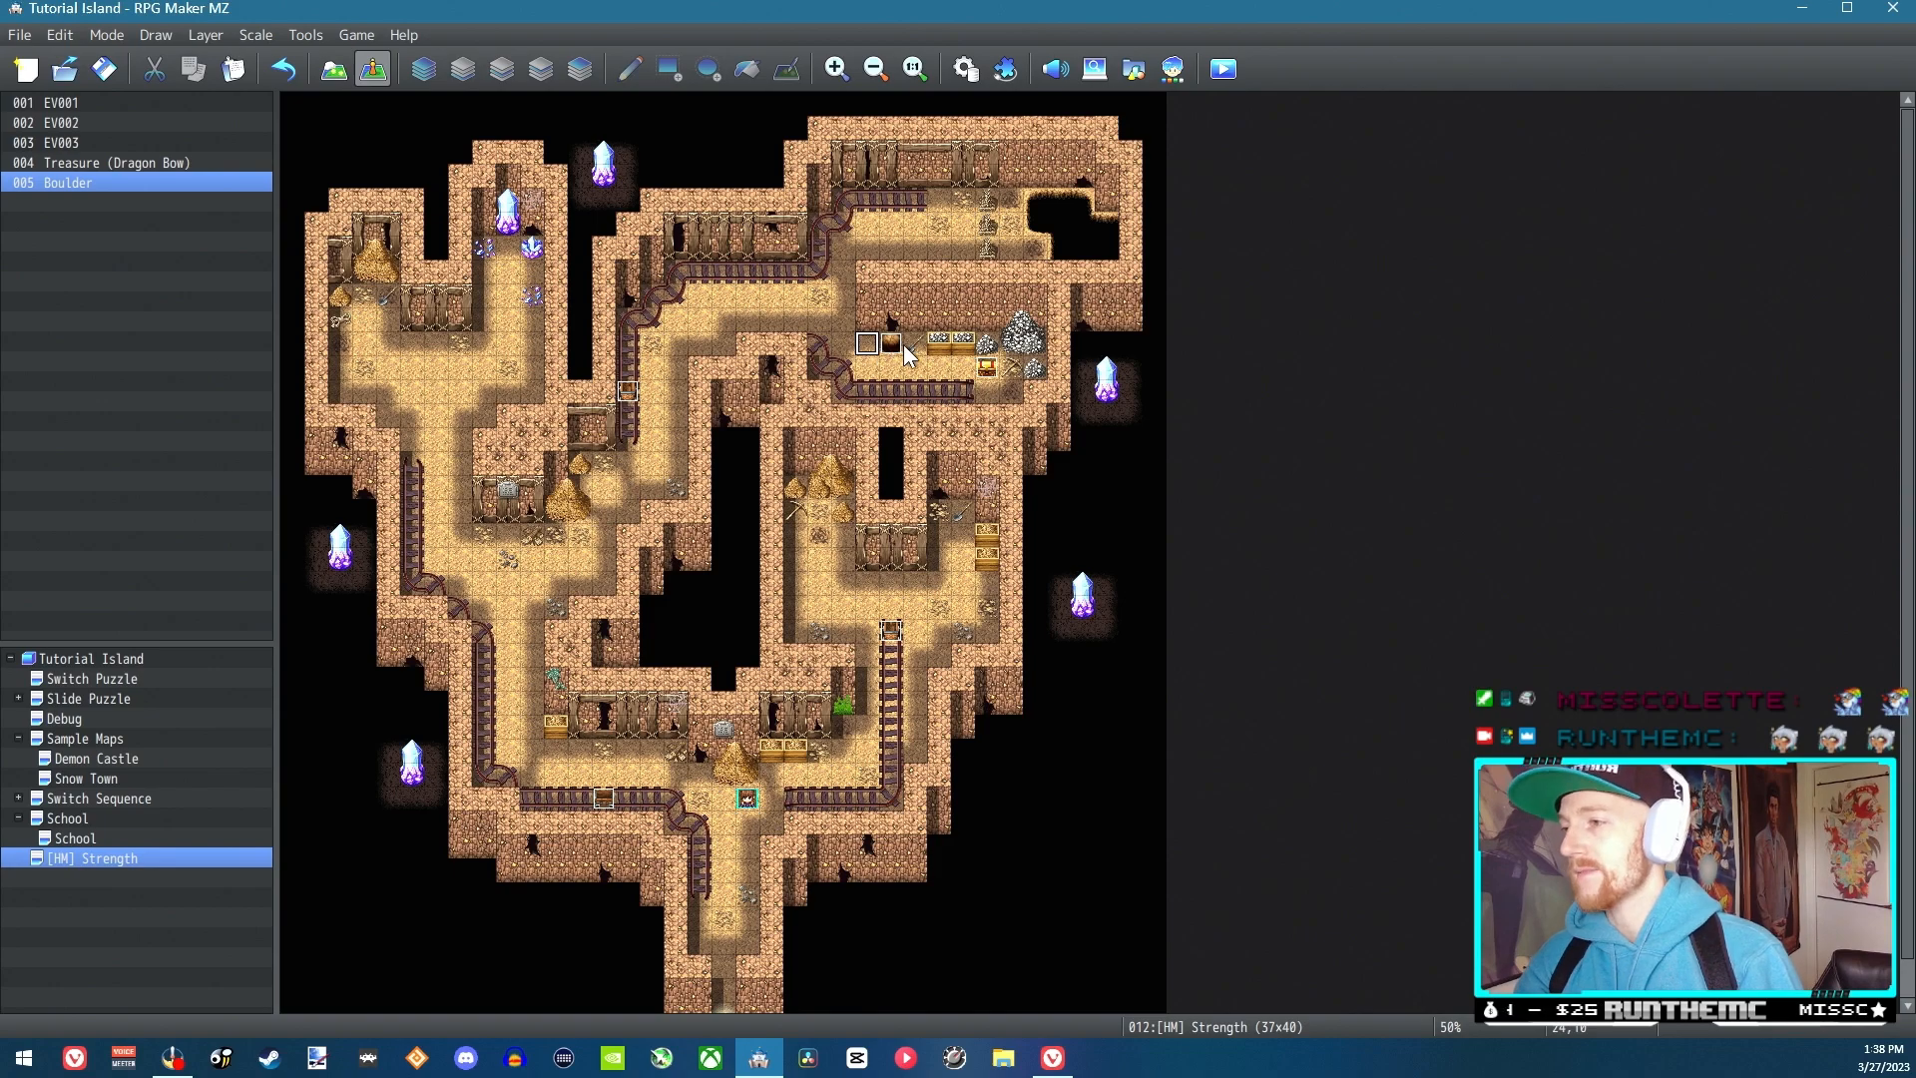
click(964, 70)
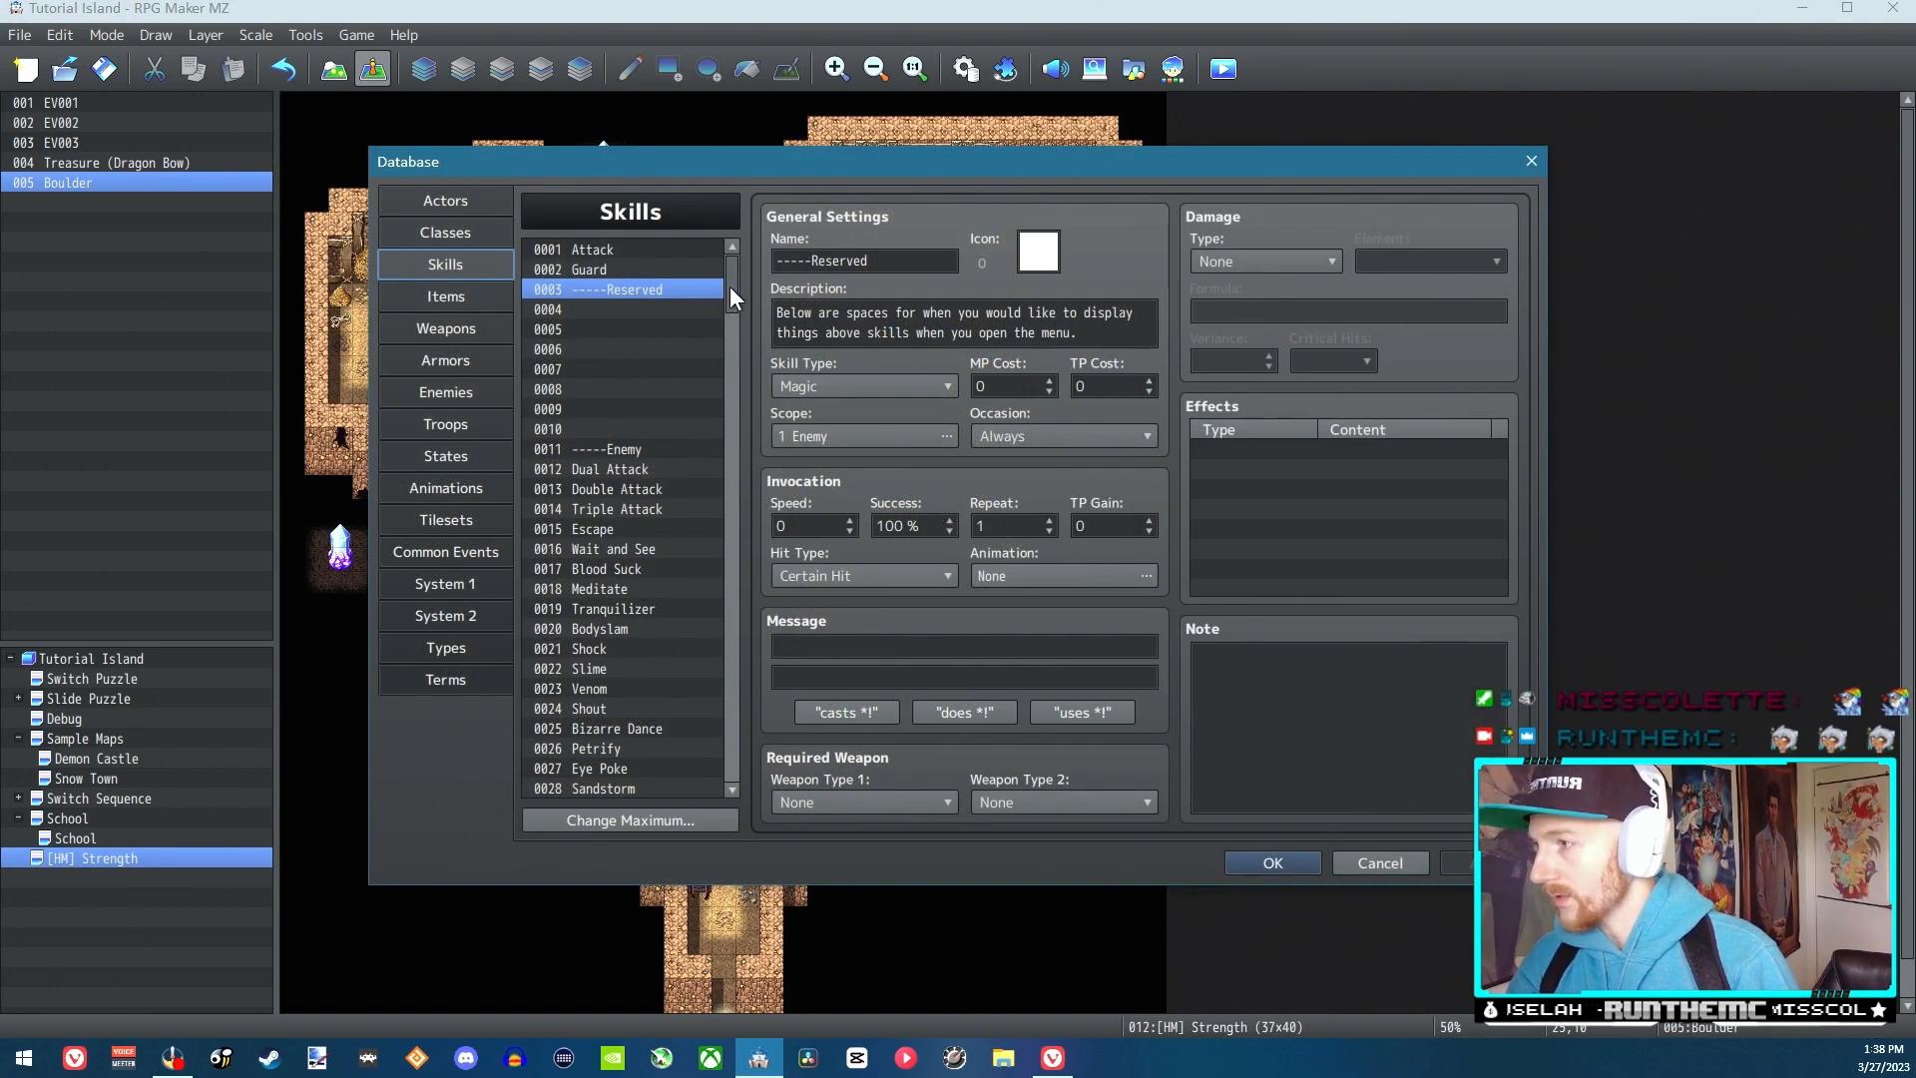
scroll(732, 499, down, 20)
scroll(730, 399, up, 20)
click(627, 309)
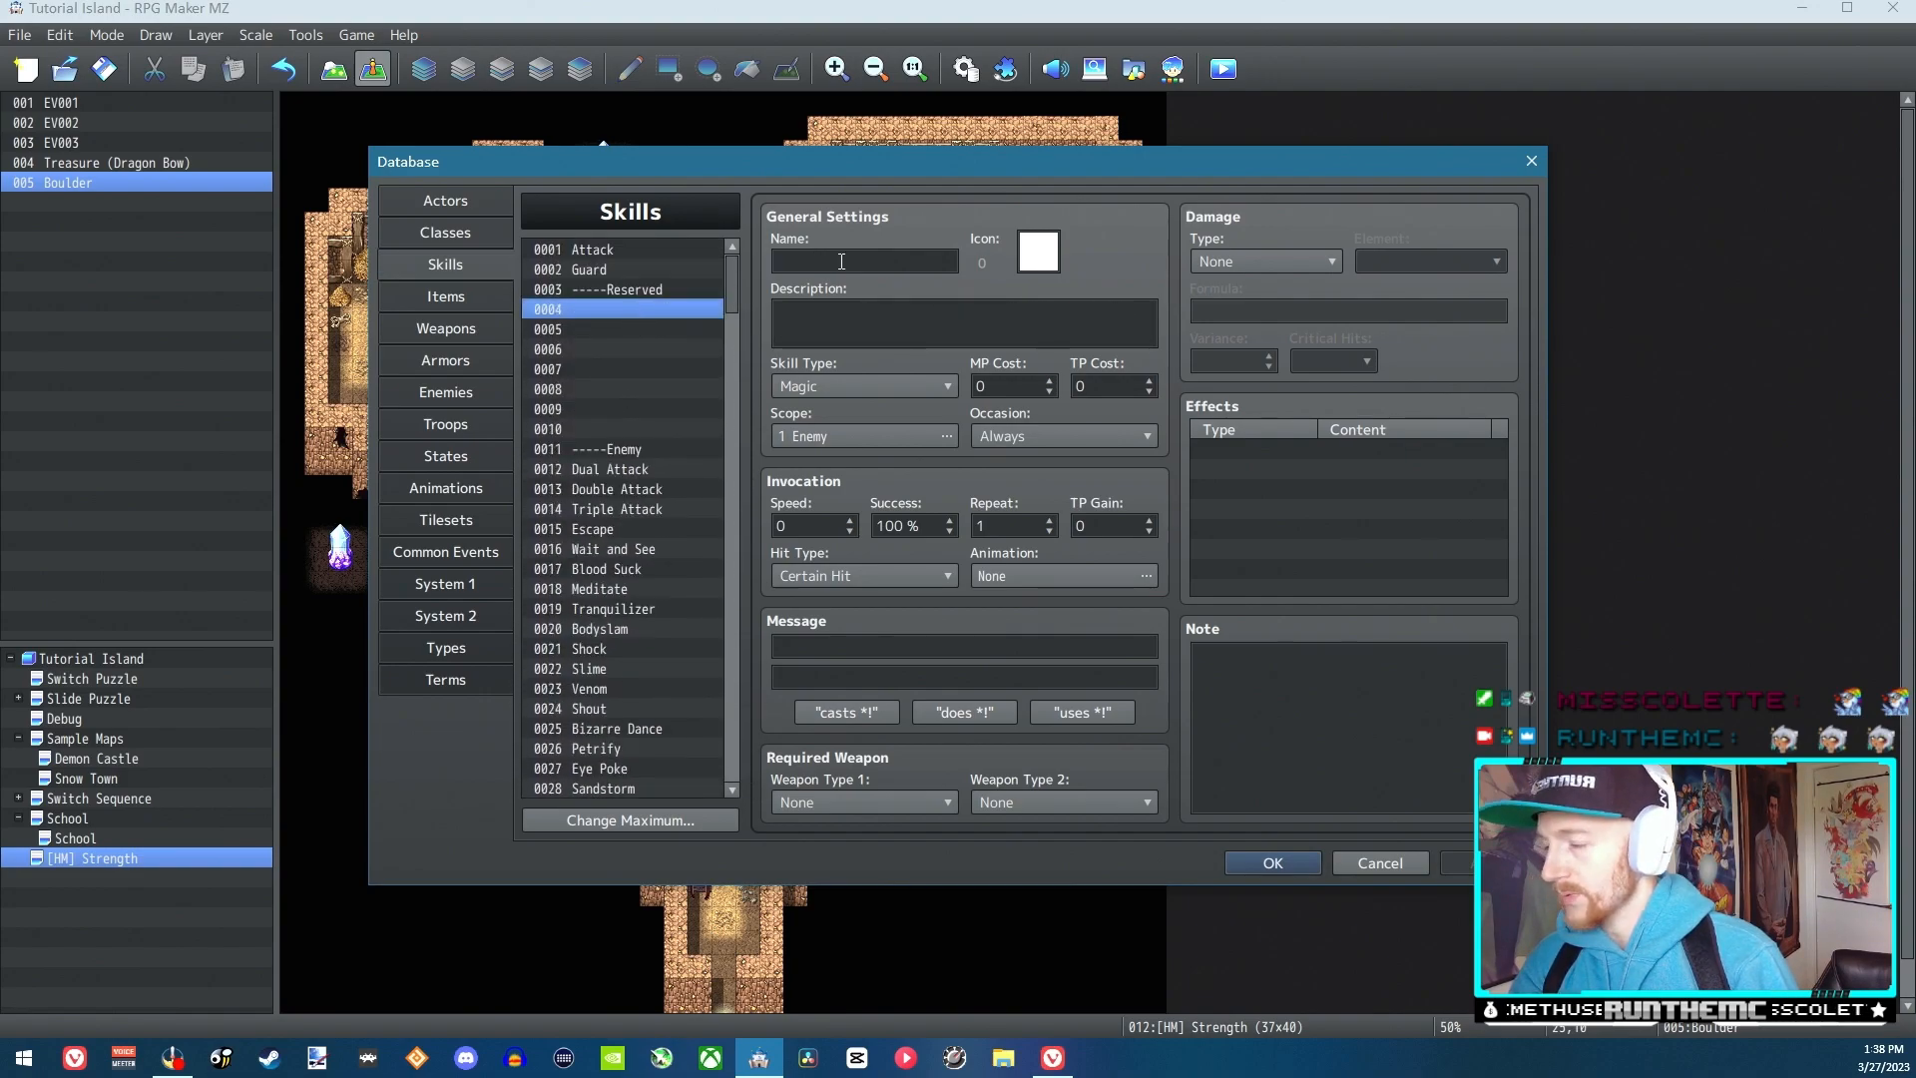
click(612, 326)
click(605, 308)
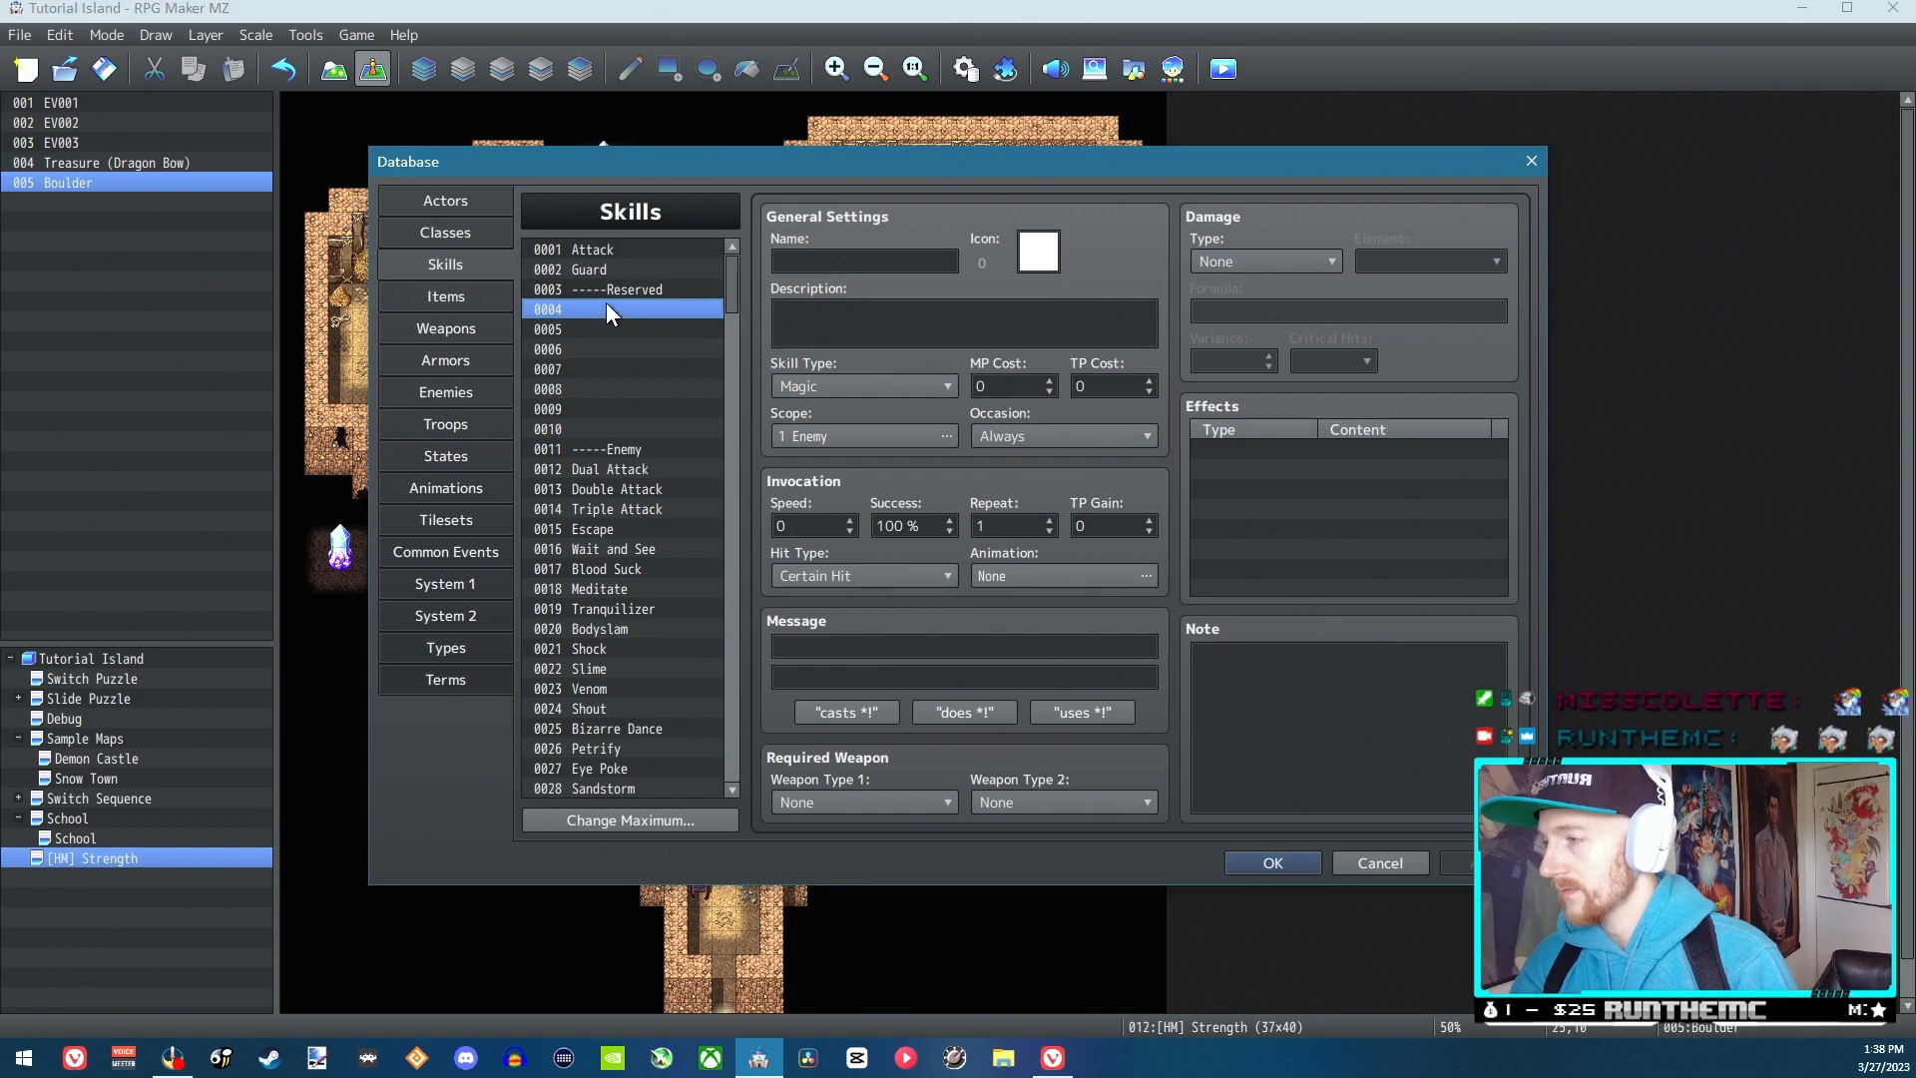
click(615, 293)
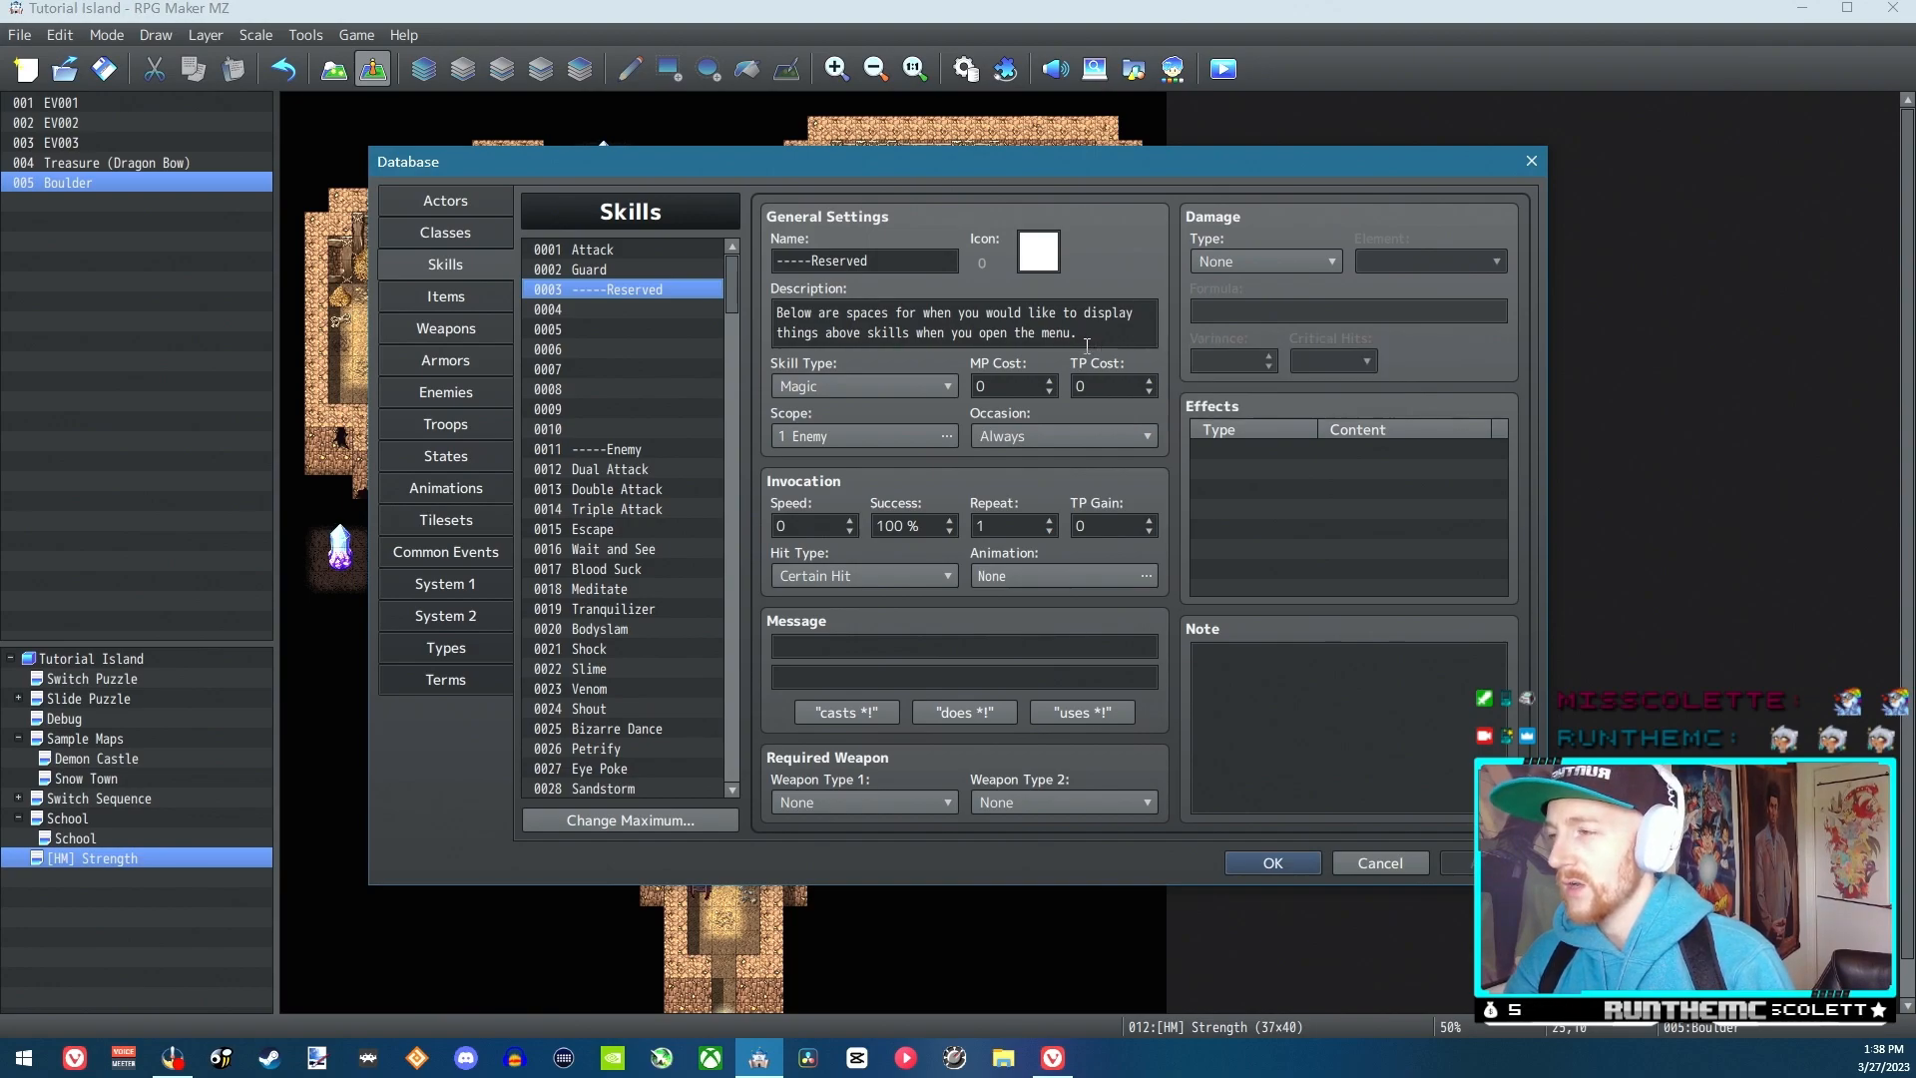
Look through the Attack, Guard and Reserved skills and the empty slots beneath them to choose a slot for the new skill
click(605, 250)
click(618, 270)
click(620, 290)
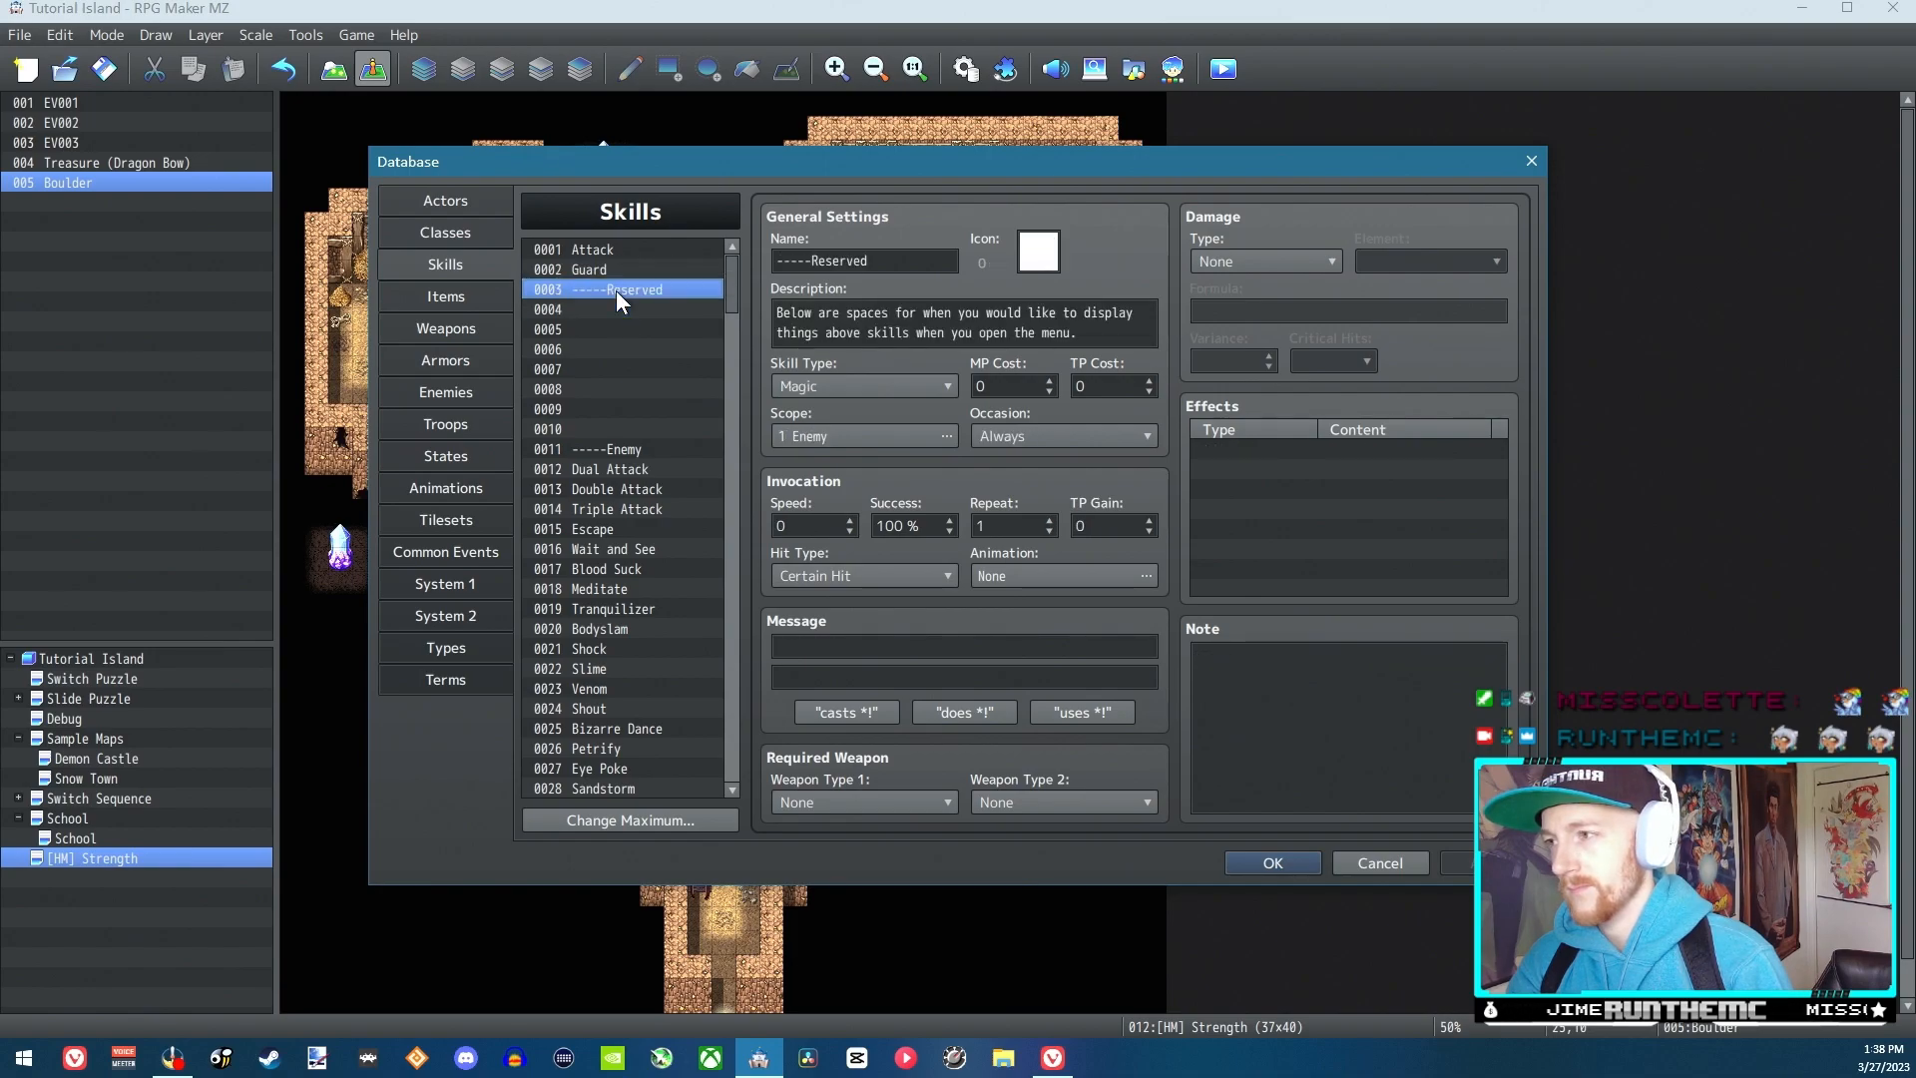
click(613, 306)
click(615, 327)
click(614, 350)
click(620, 370)
click(654, 385)
drag(727, 293, 713, 247)
click(632, 309)
click(627, 287)
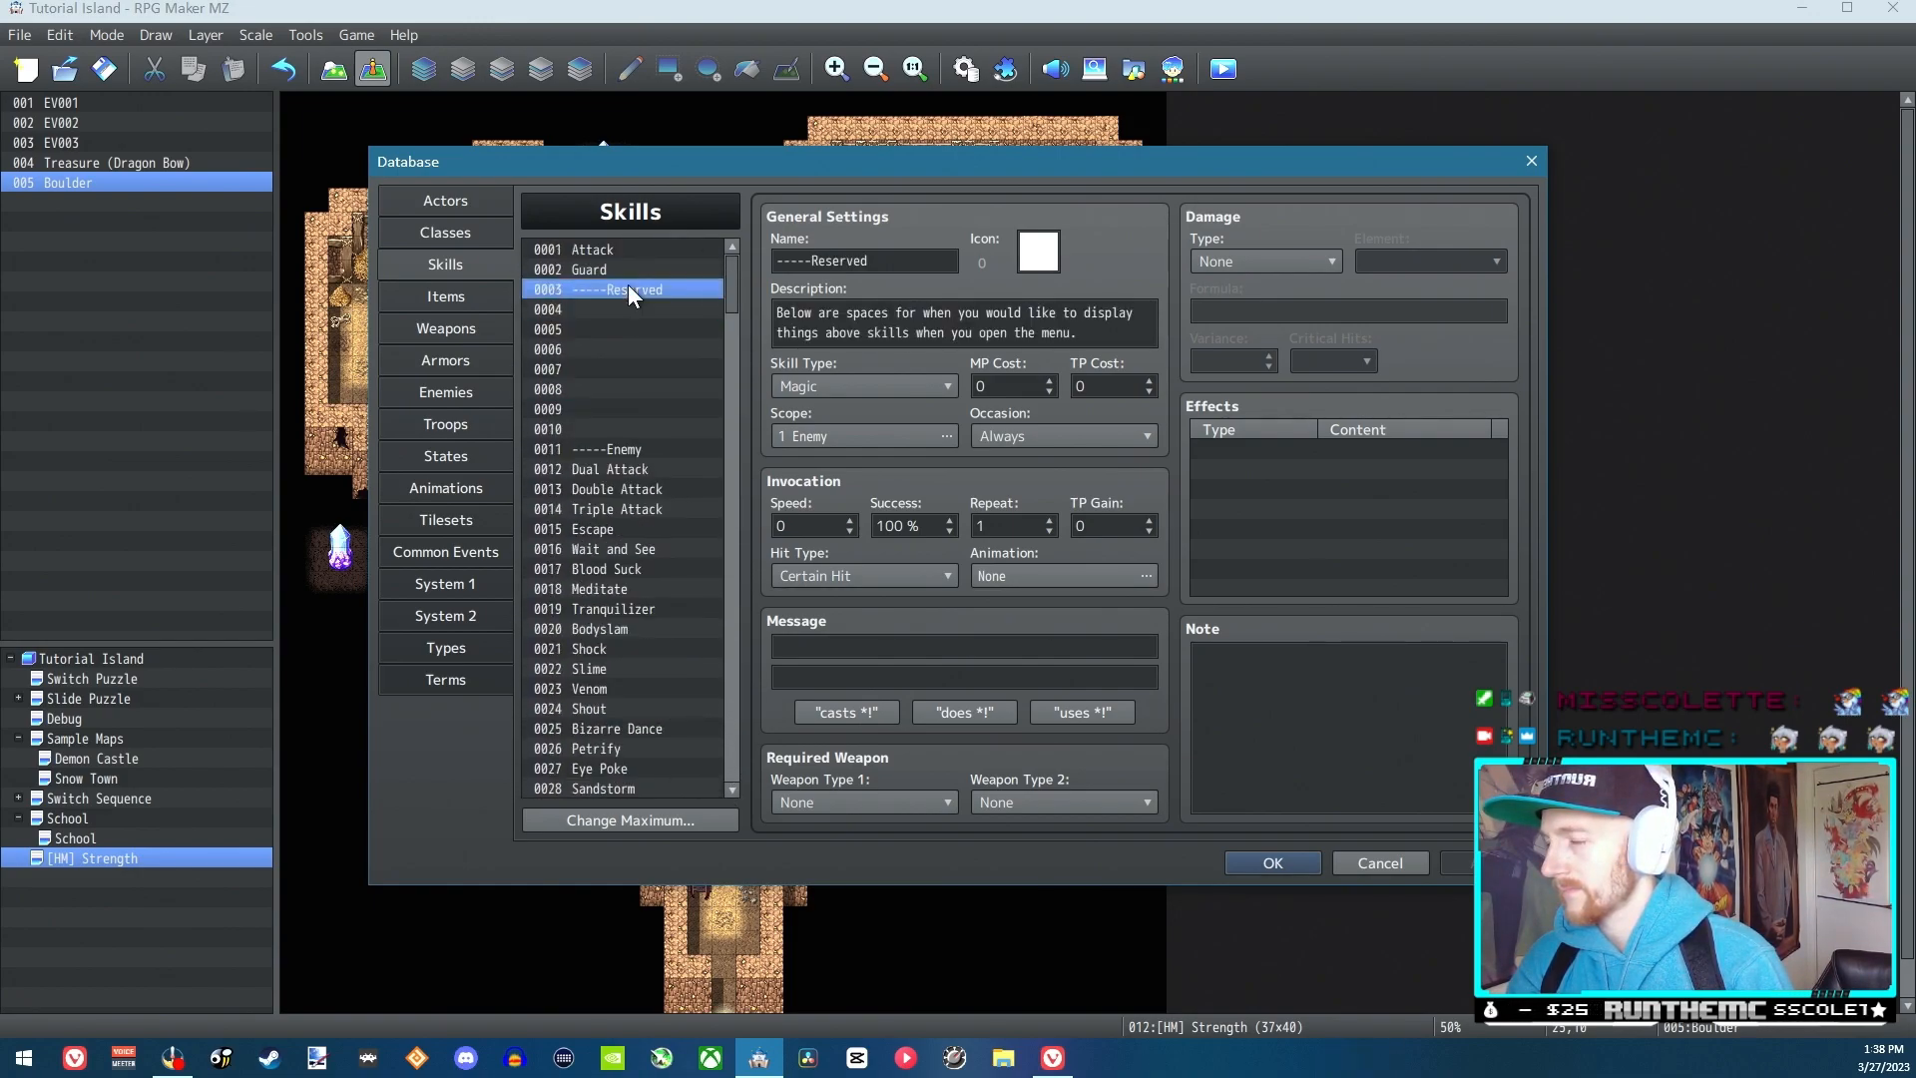
click(622, 267)
click(631, 305)
click(928, 258)
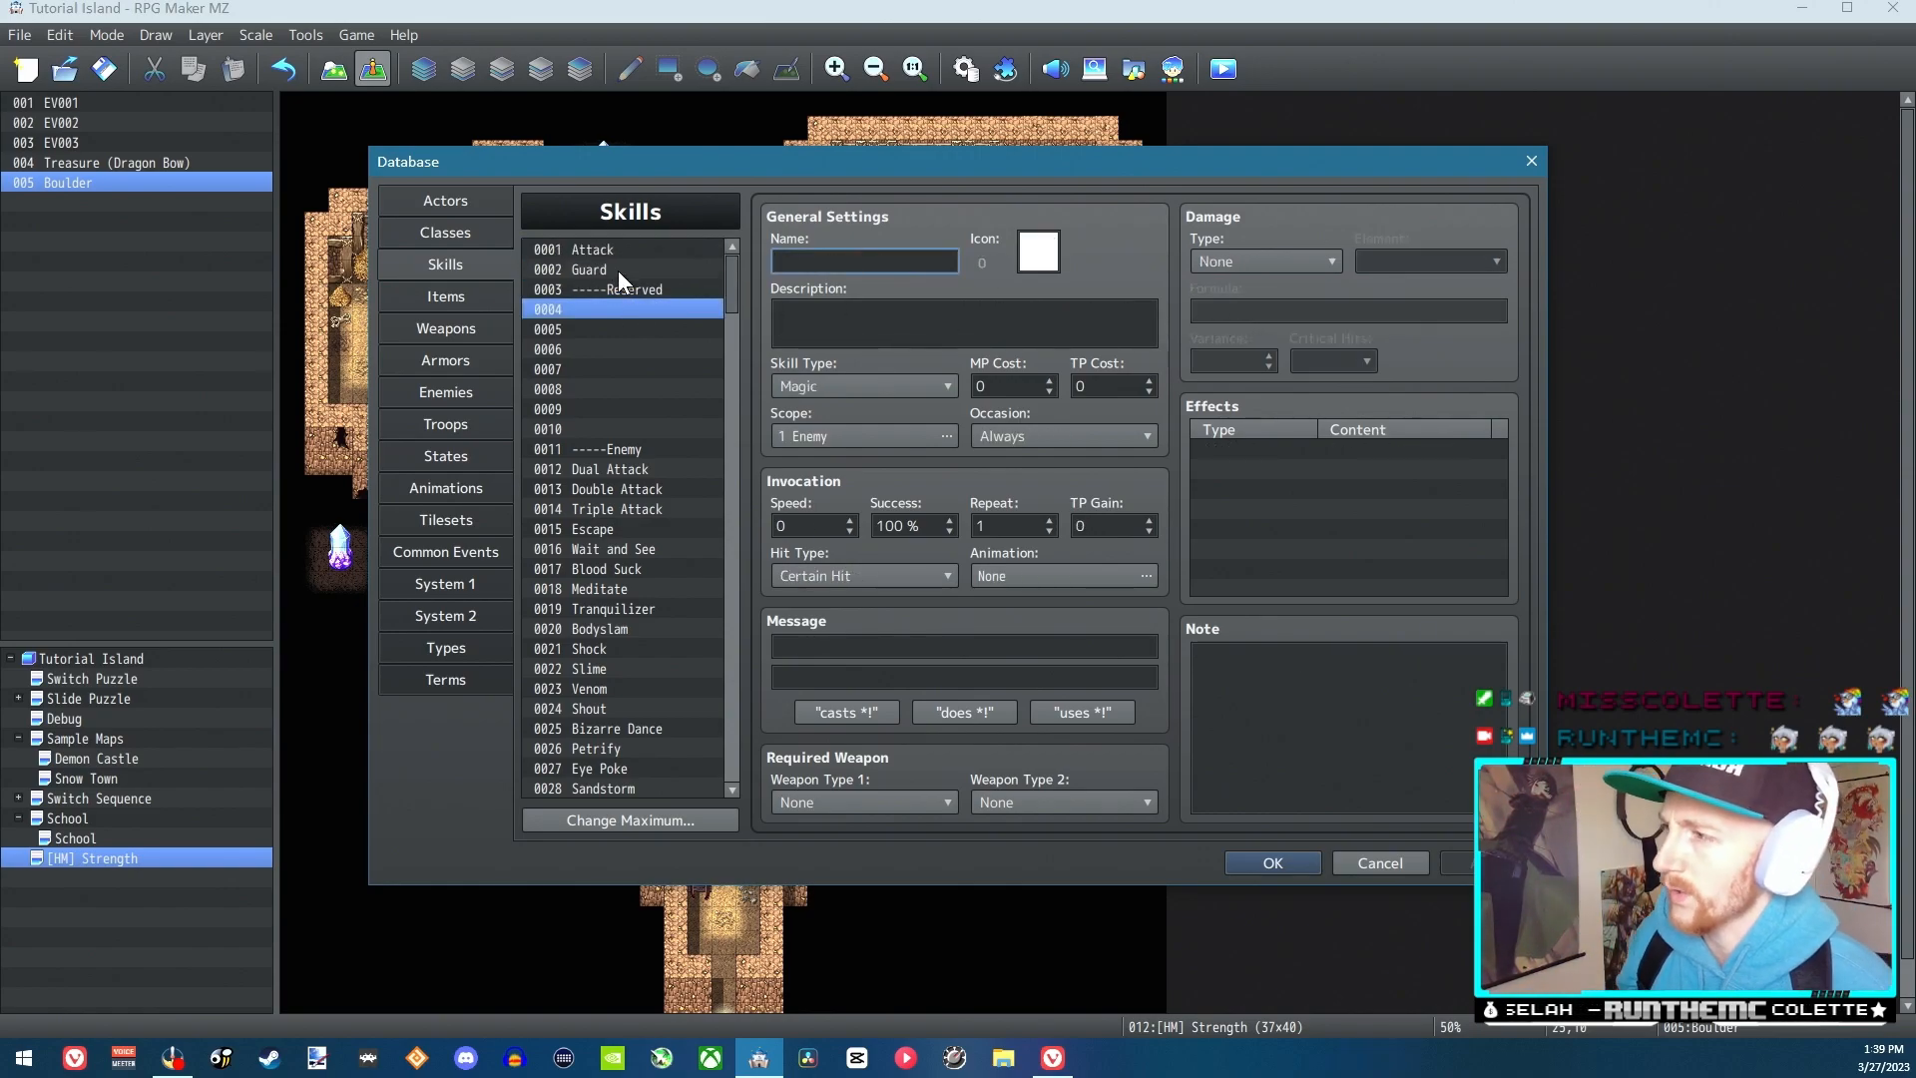
click(650, 289)
click(627, 307)
click(657, 294)
click(613, 313)
click(586, 272)
click(625, 303)
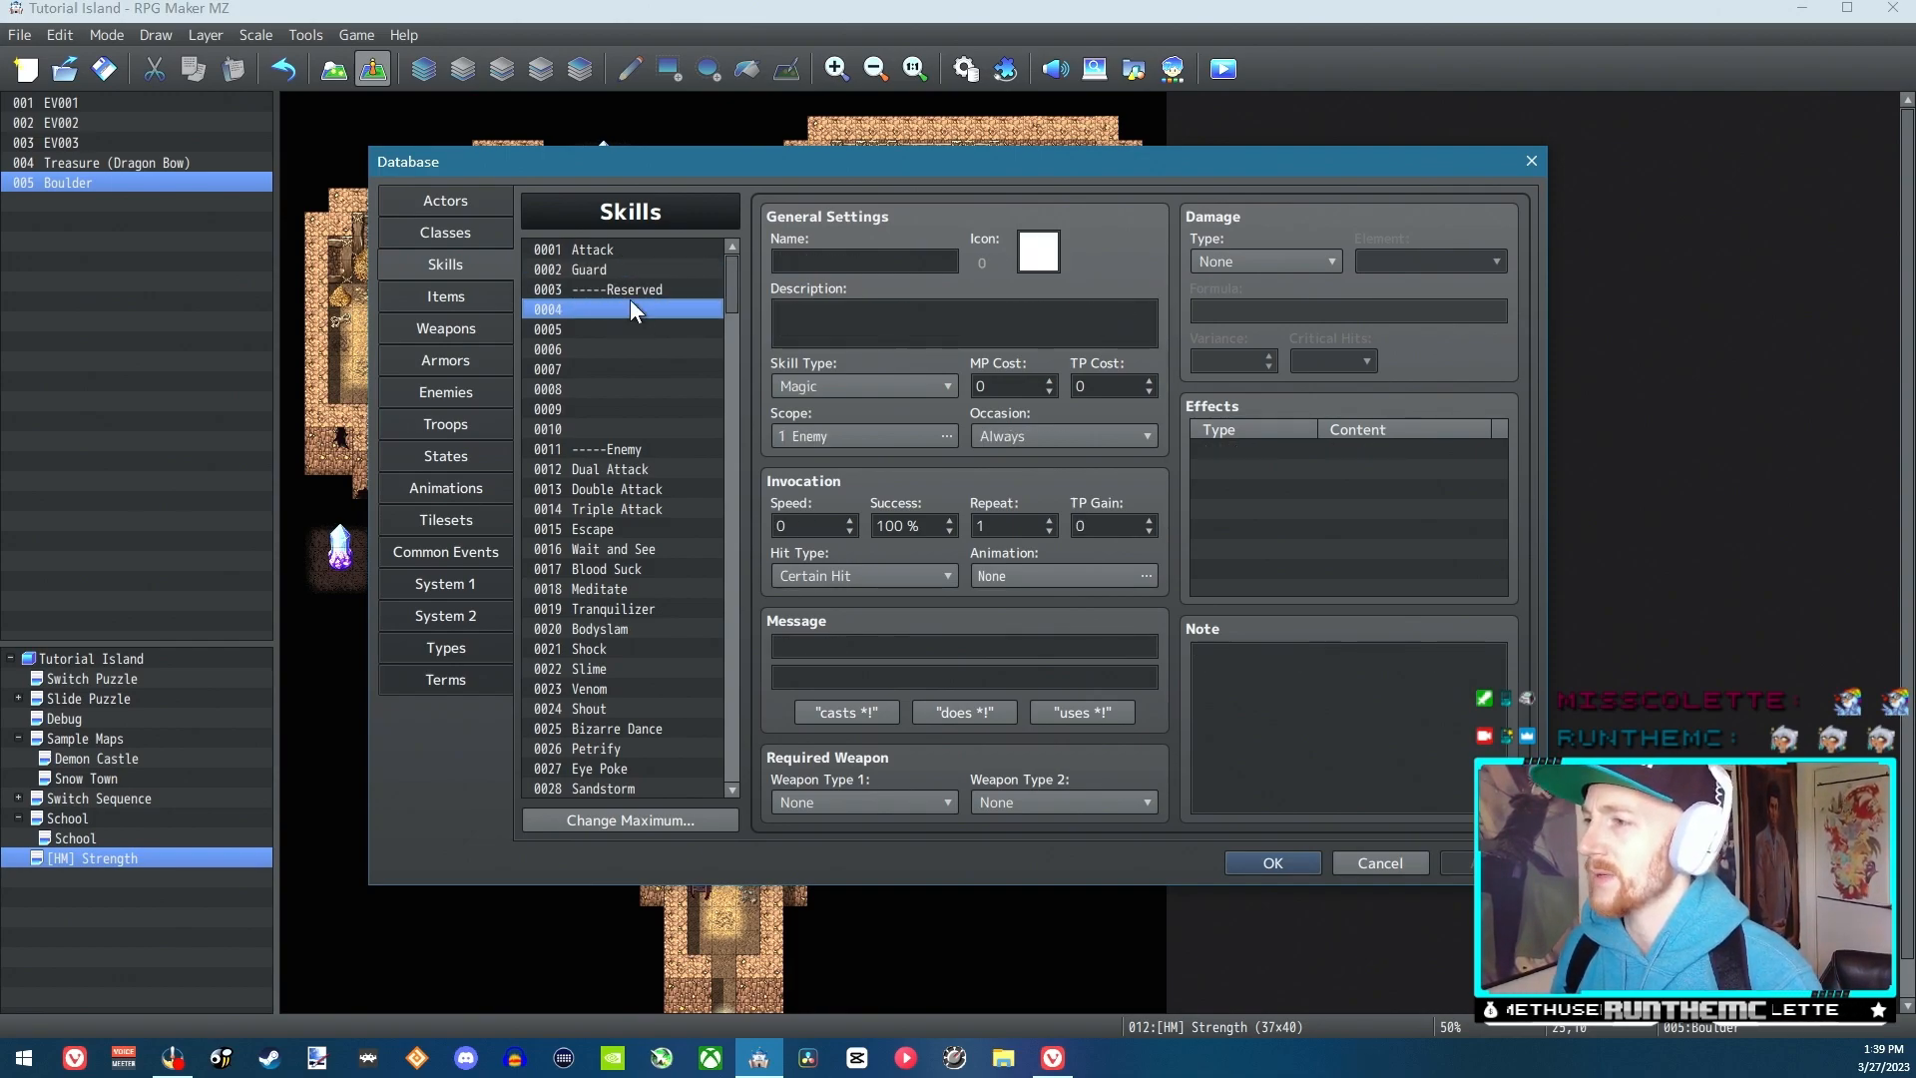
click(666, 294)
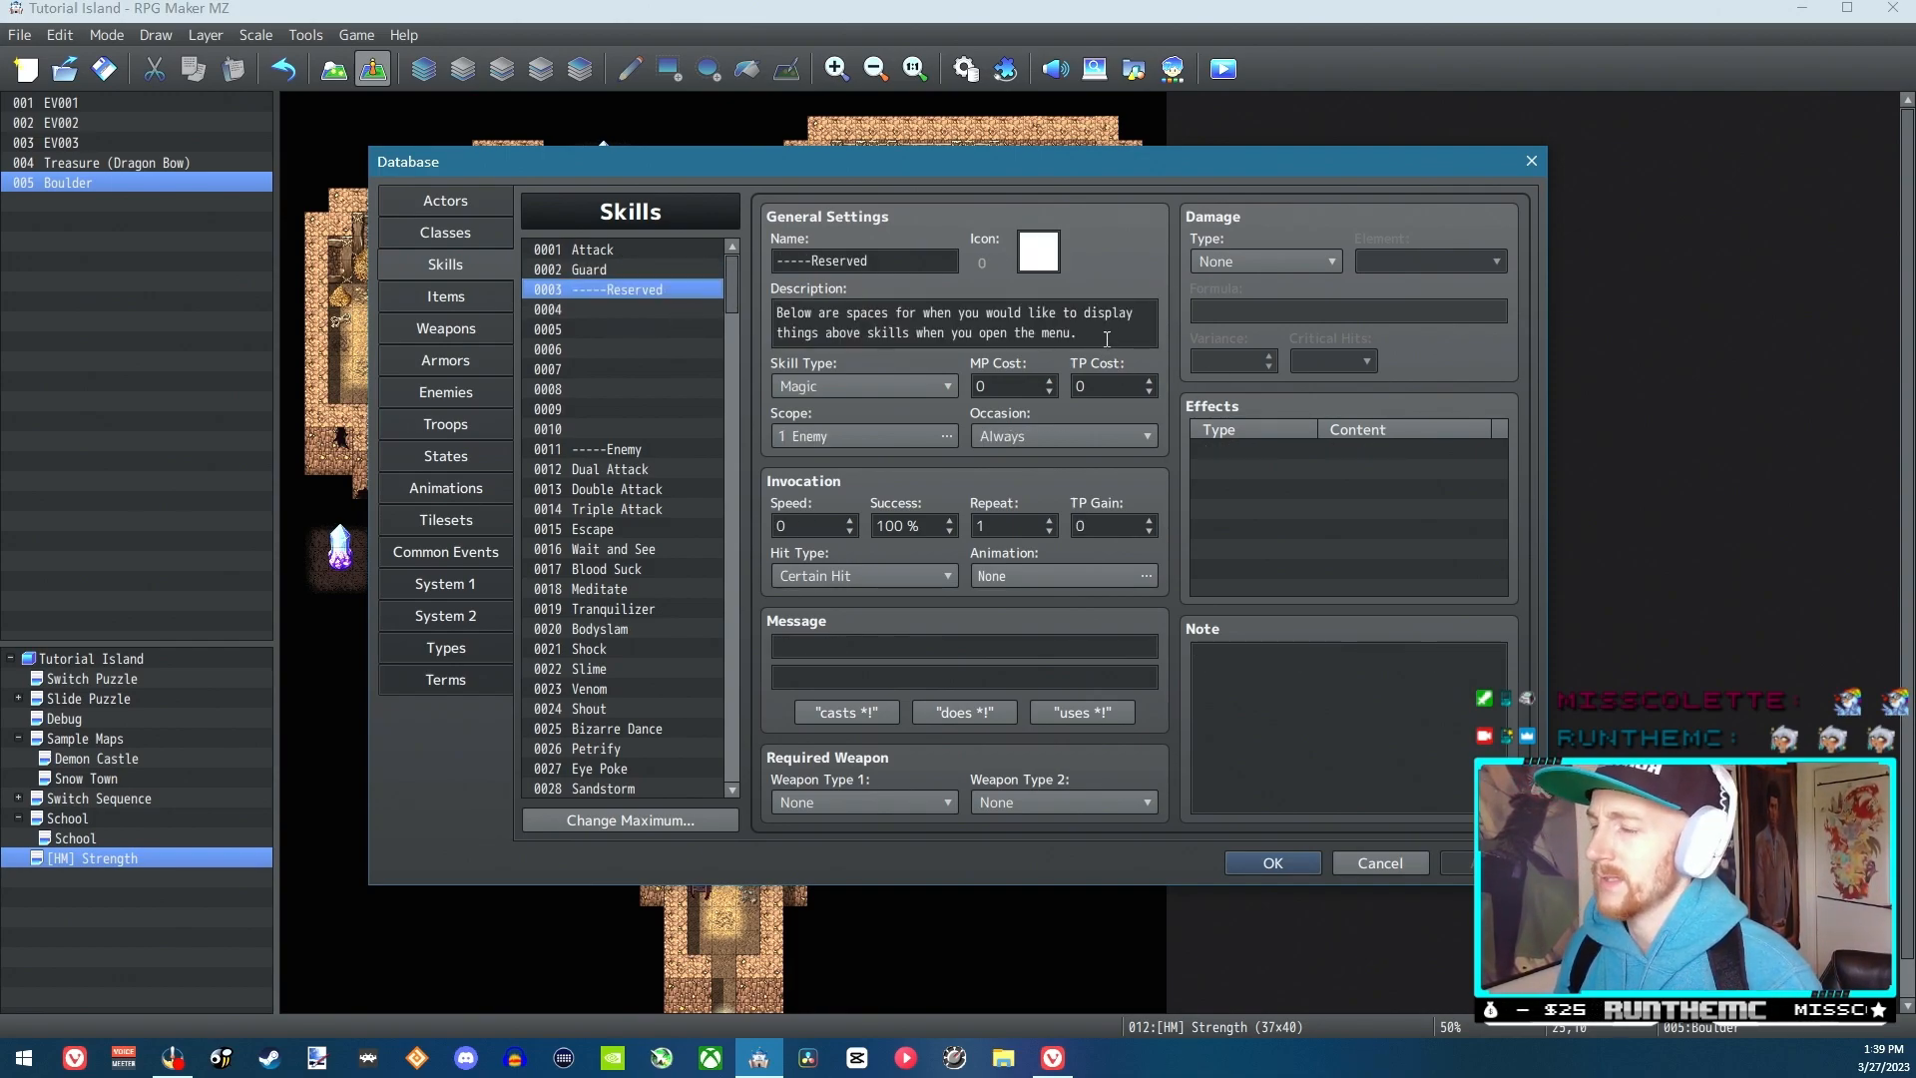
Name the empty skill slot 0004 "Strength"
click(610, 309)
click(845, 260)
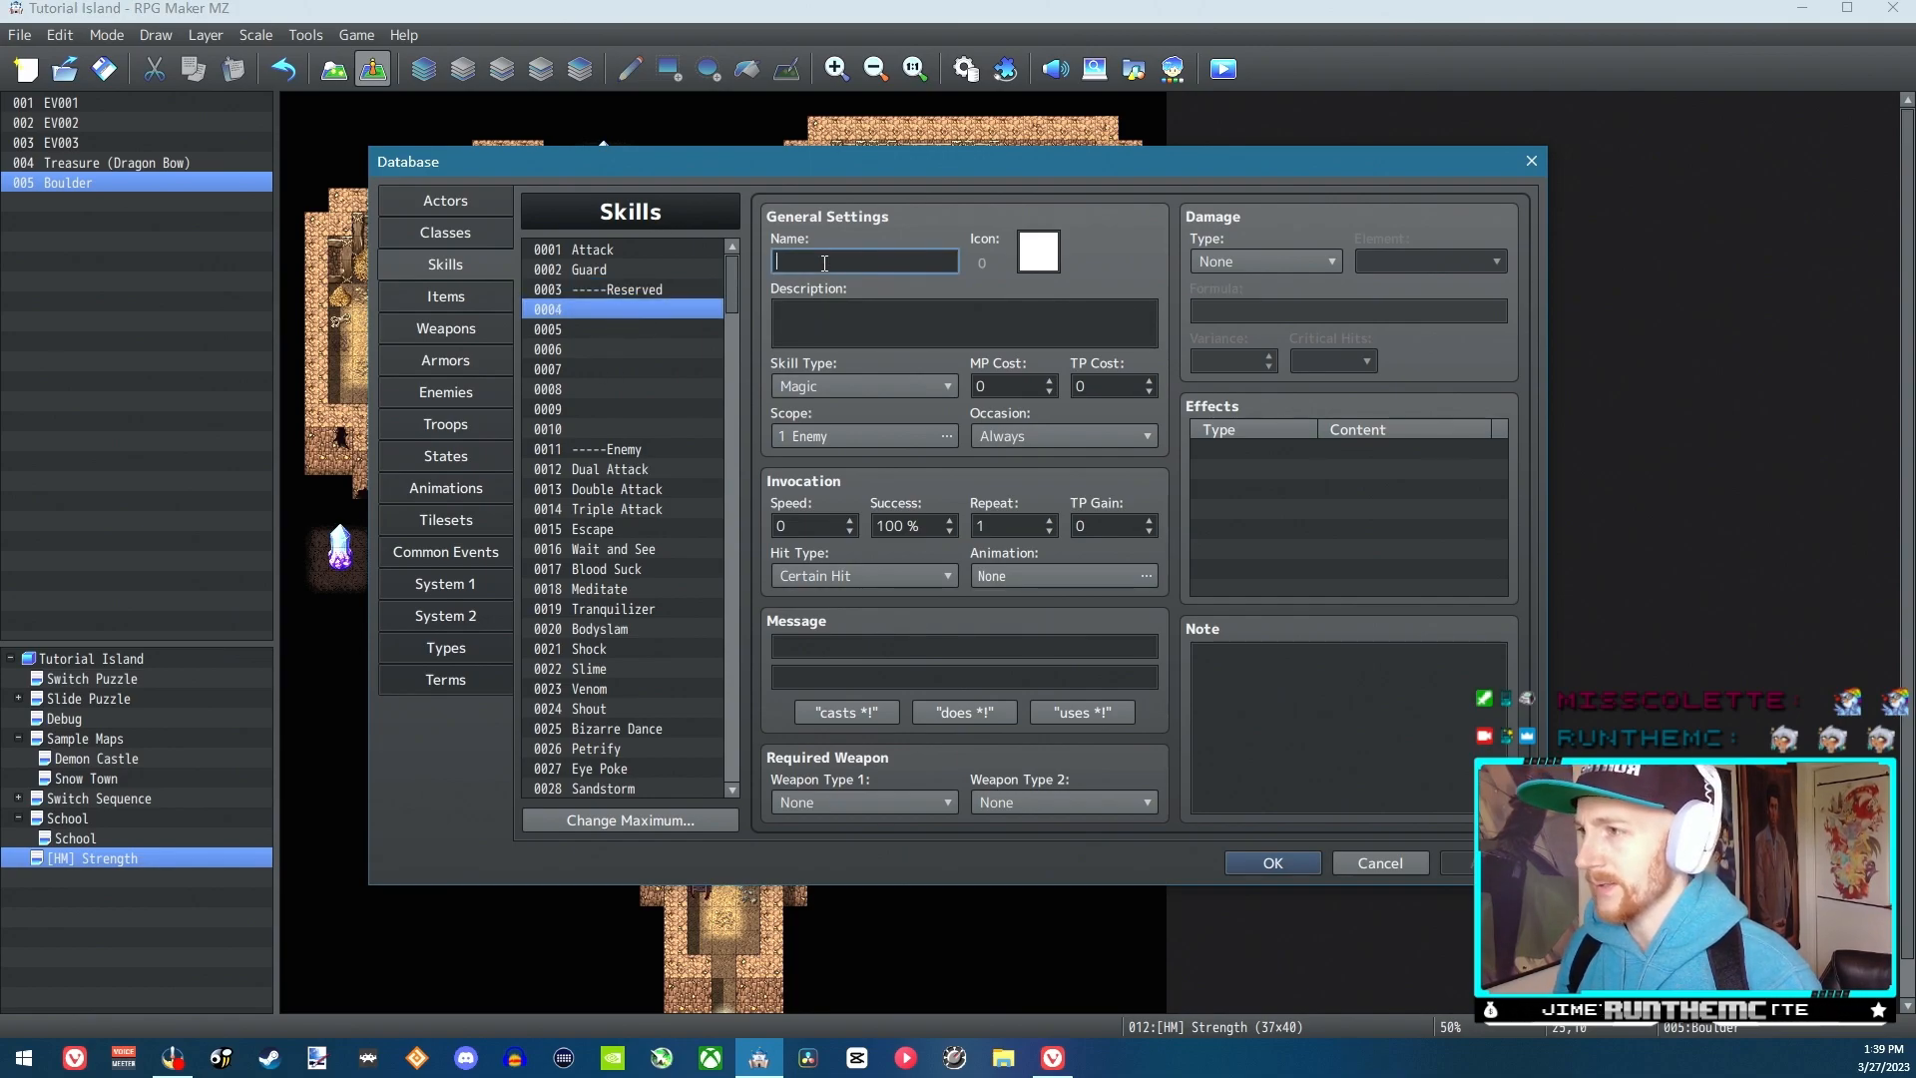
text(S)
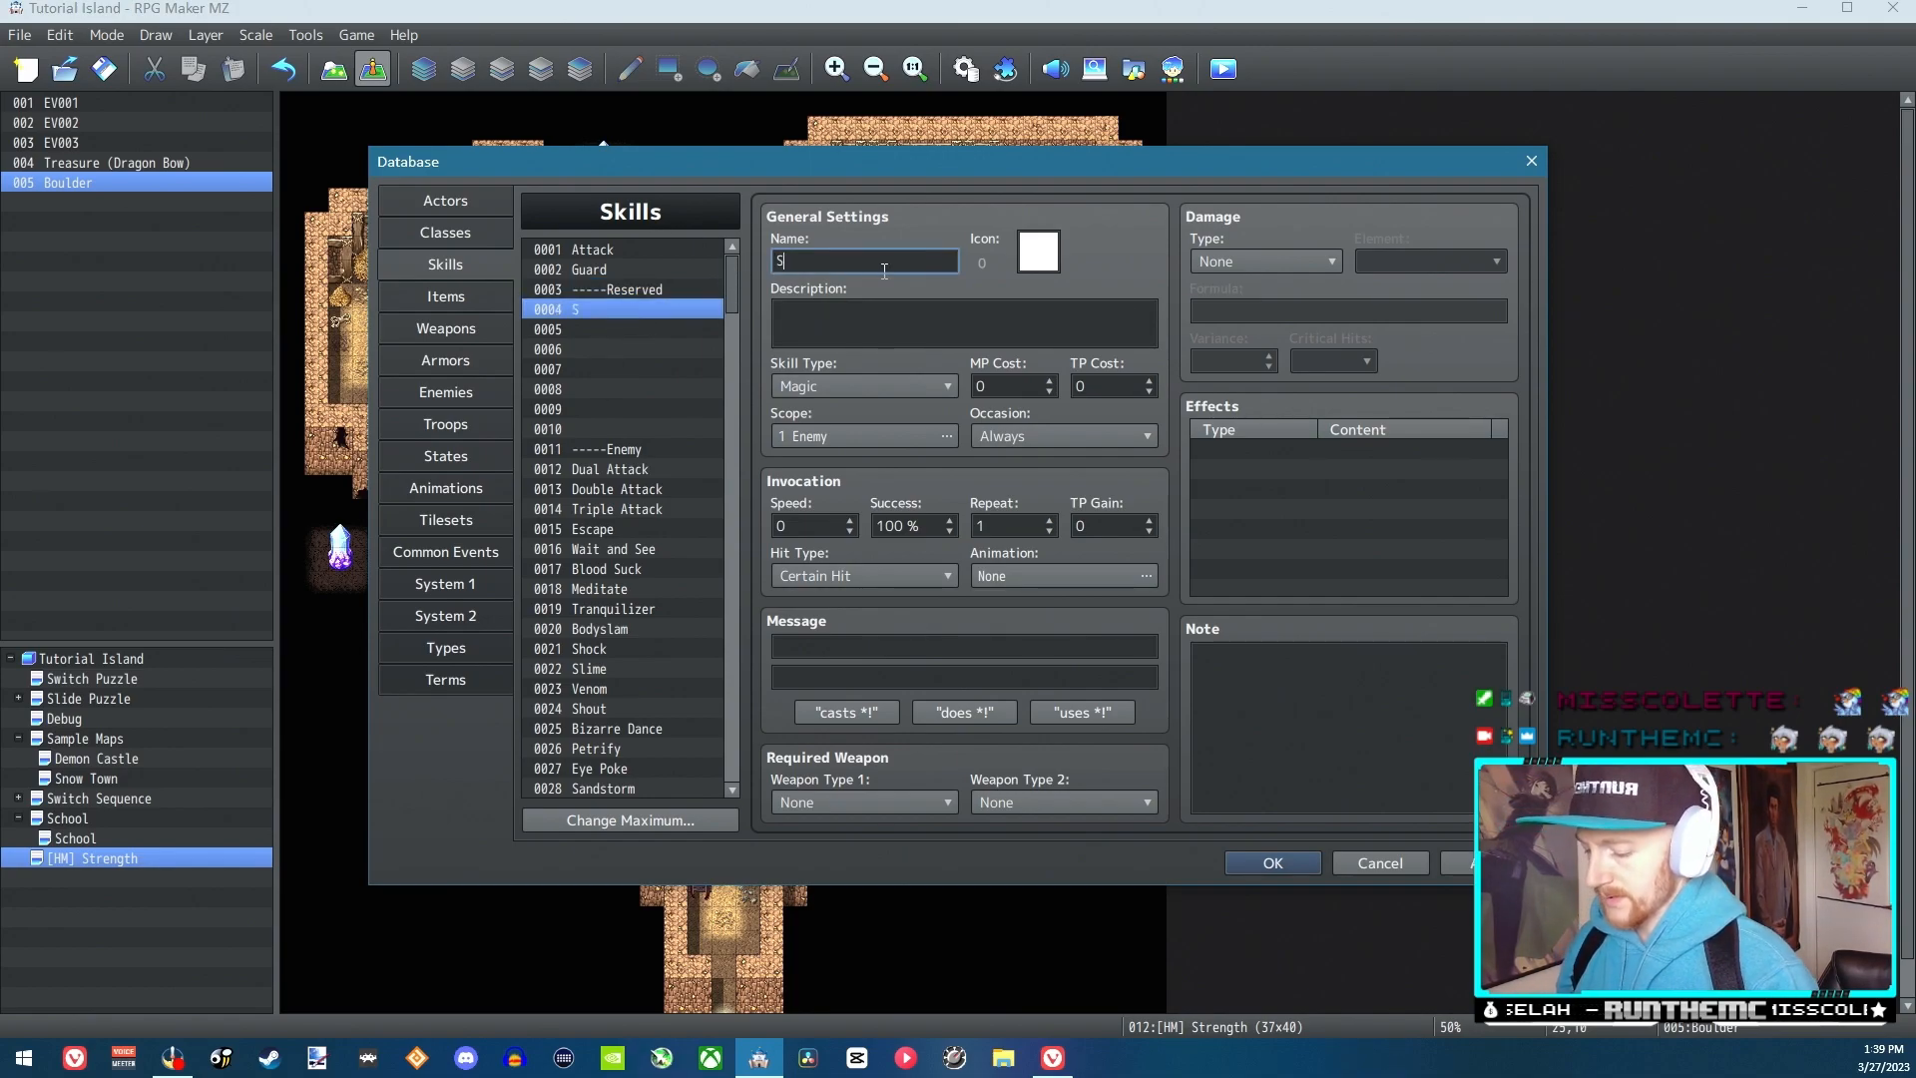
text(trength)
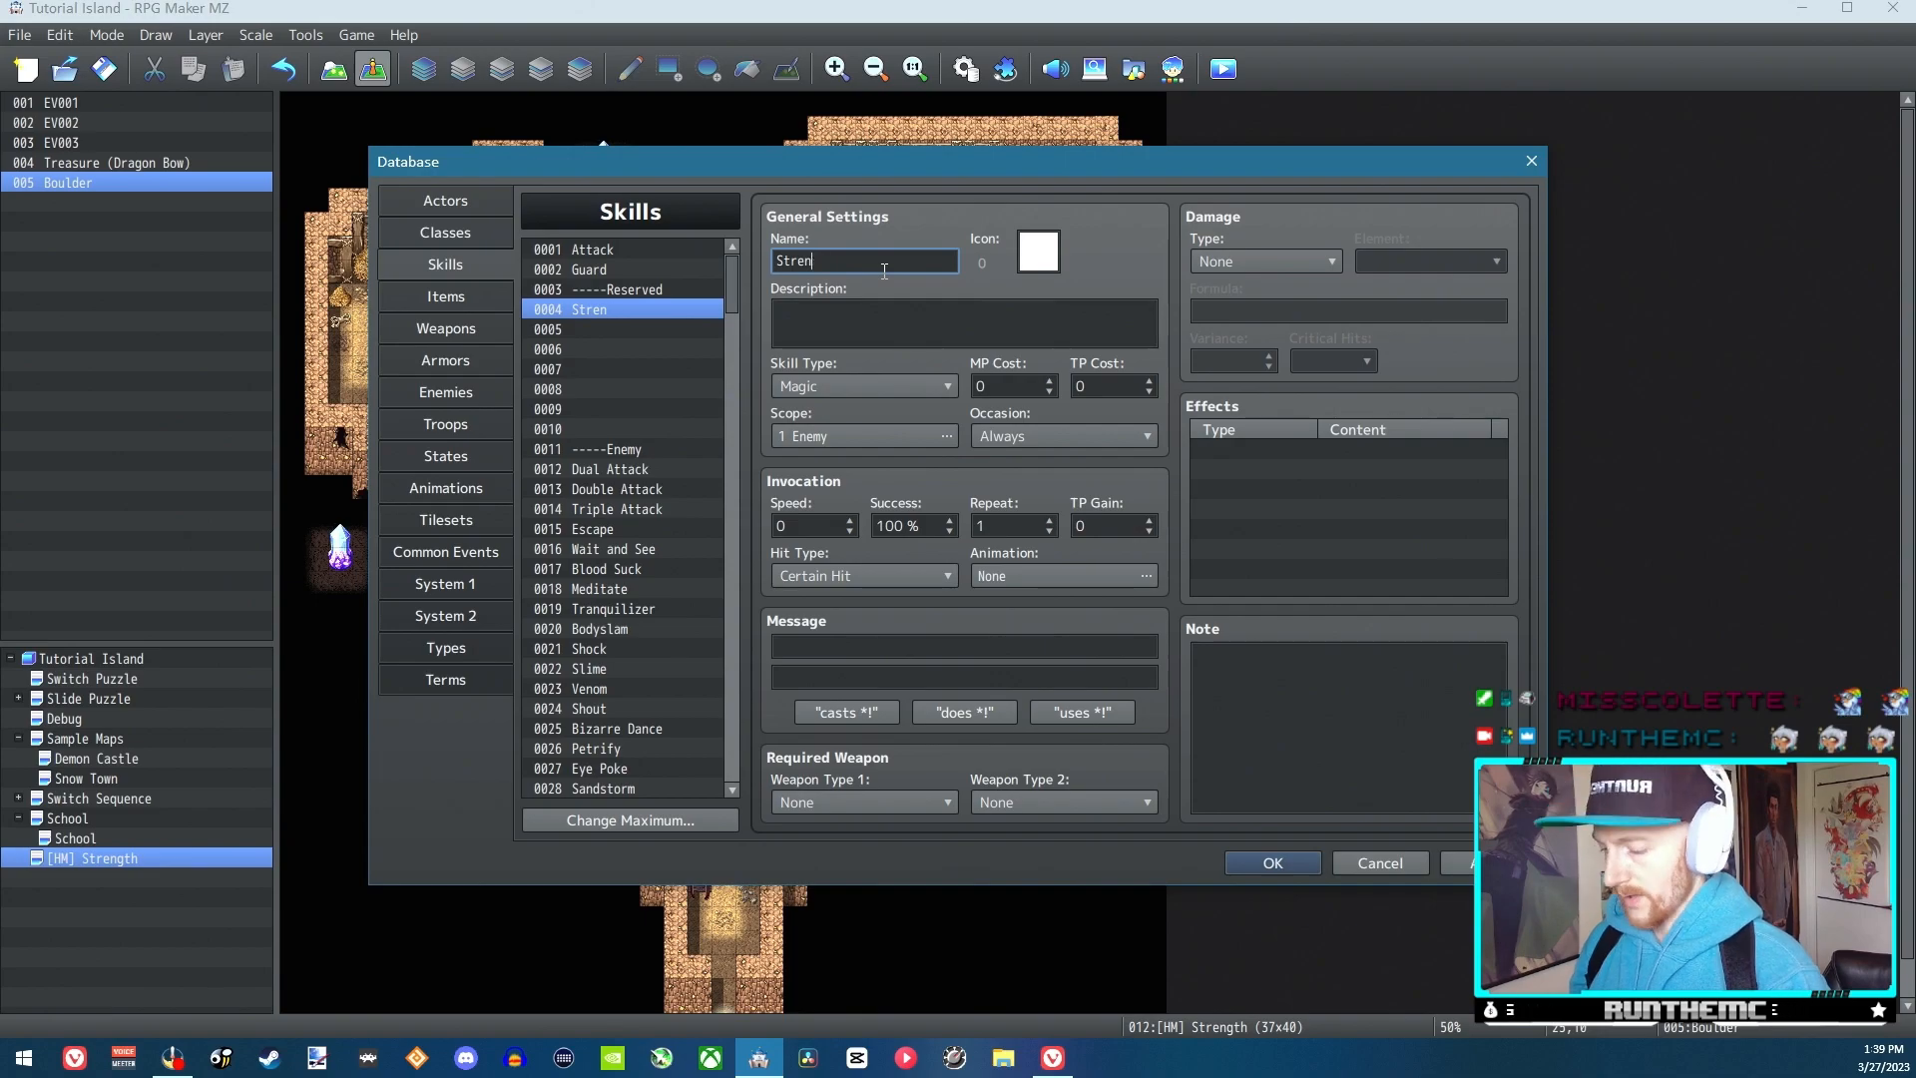
Give the Strength skill the star icon, number 89
double_click(1051, 252)
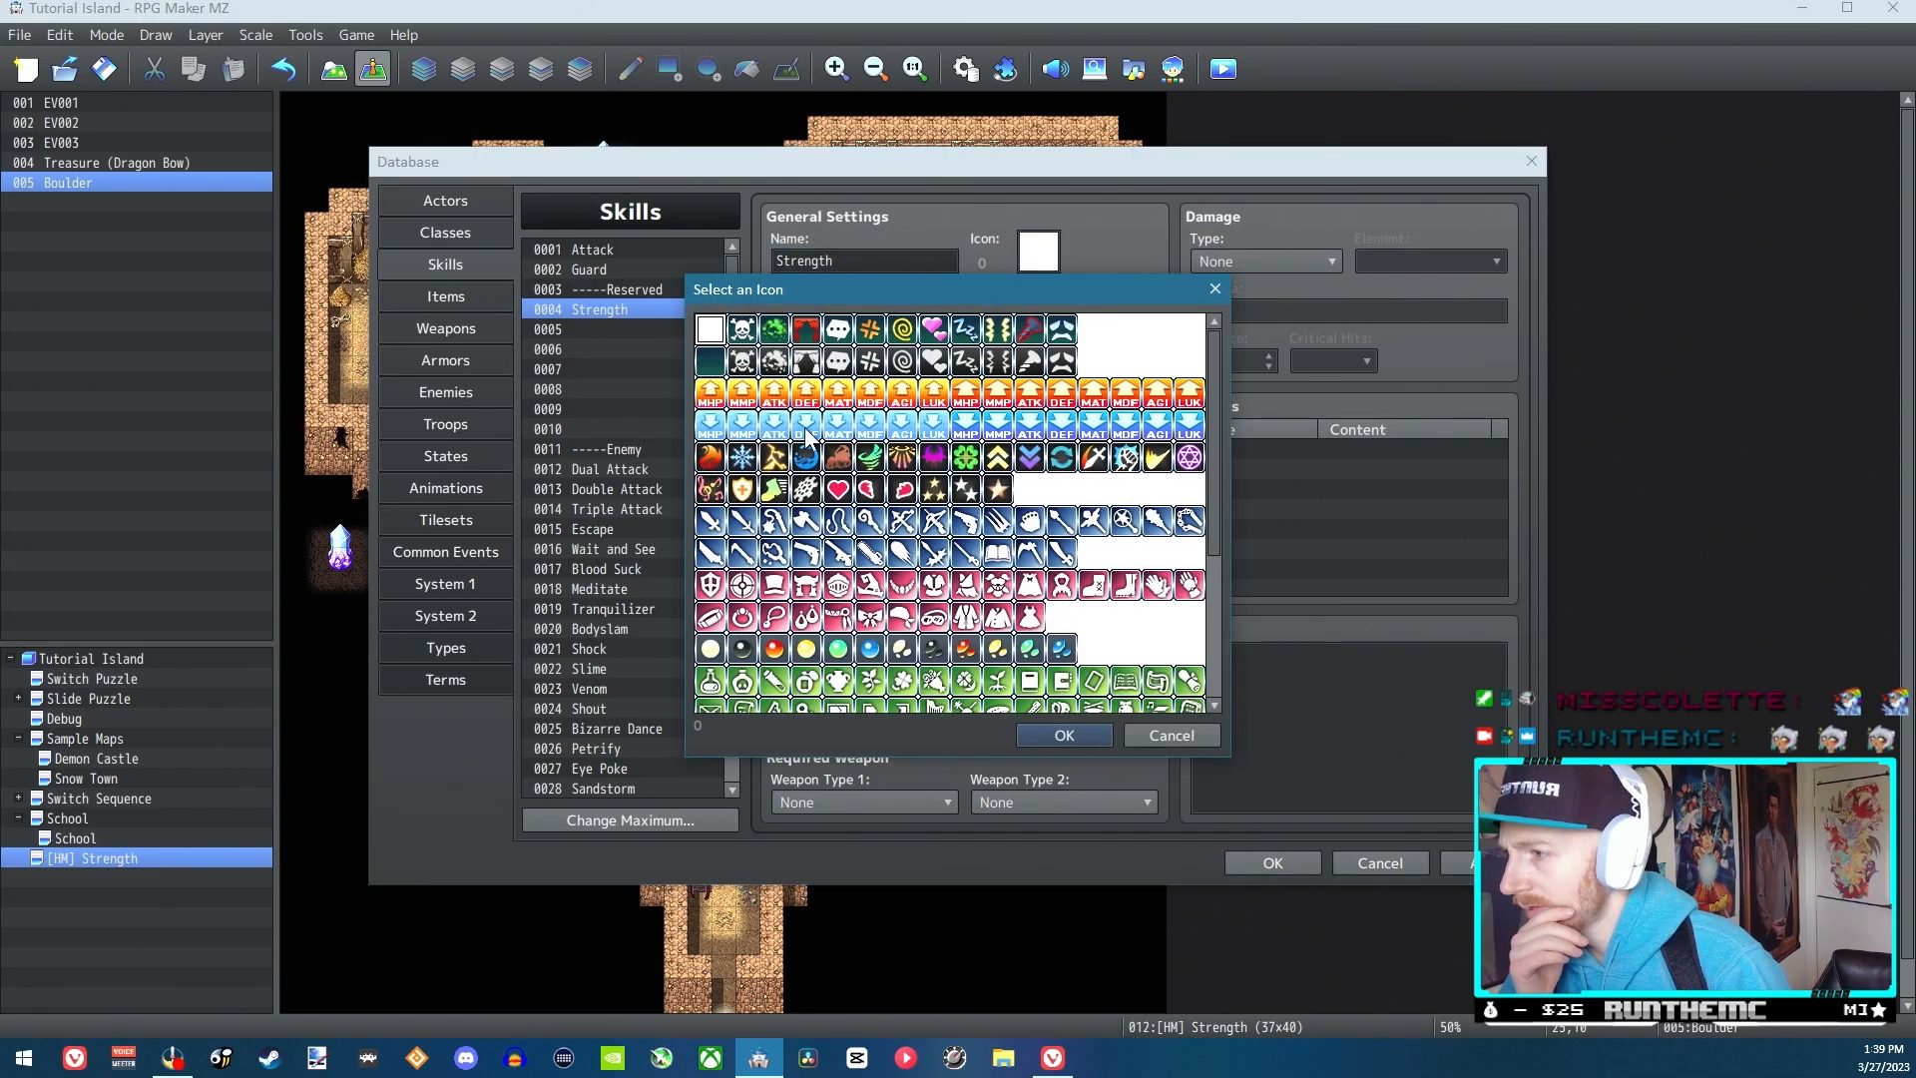
scroll(813, 429, down, 3)
scroll(926, 476, up, 3)
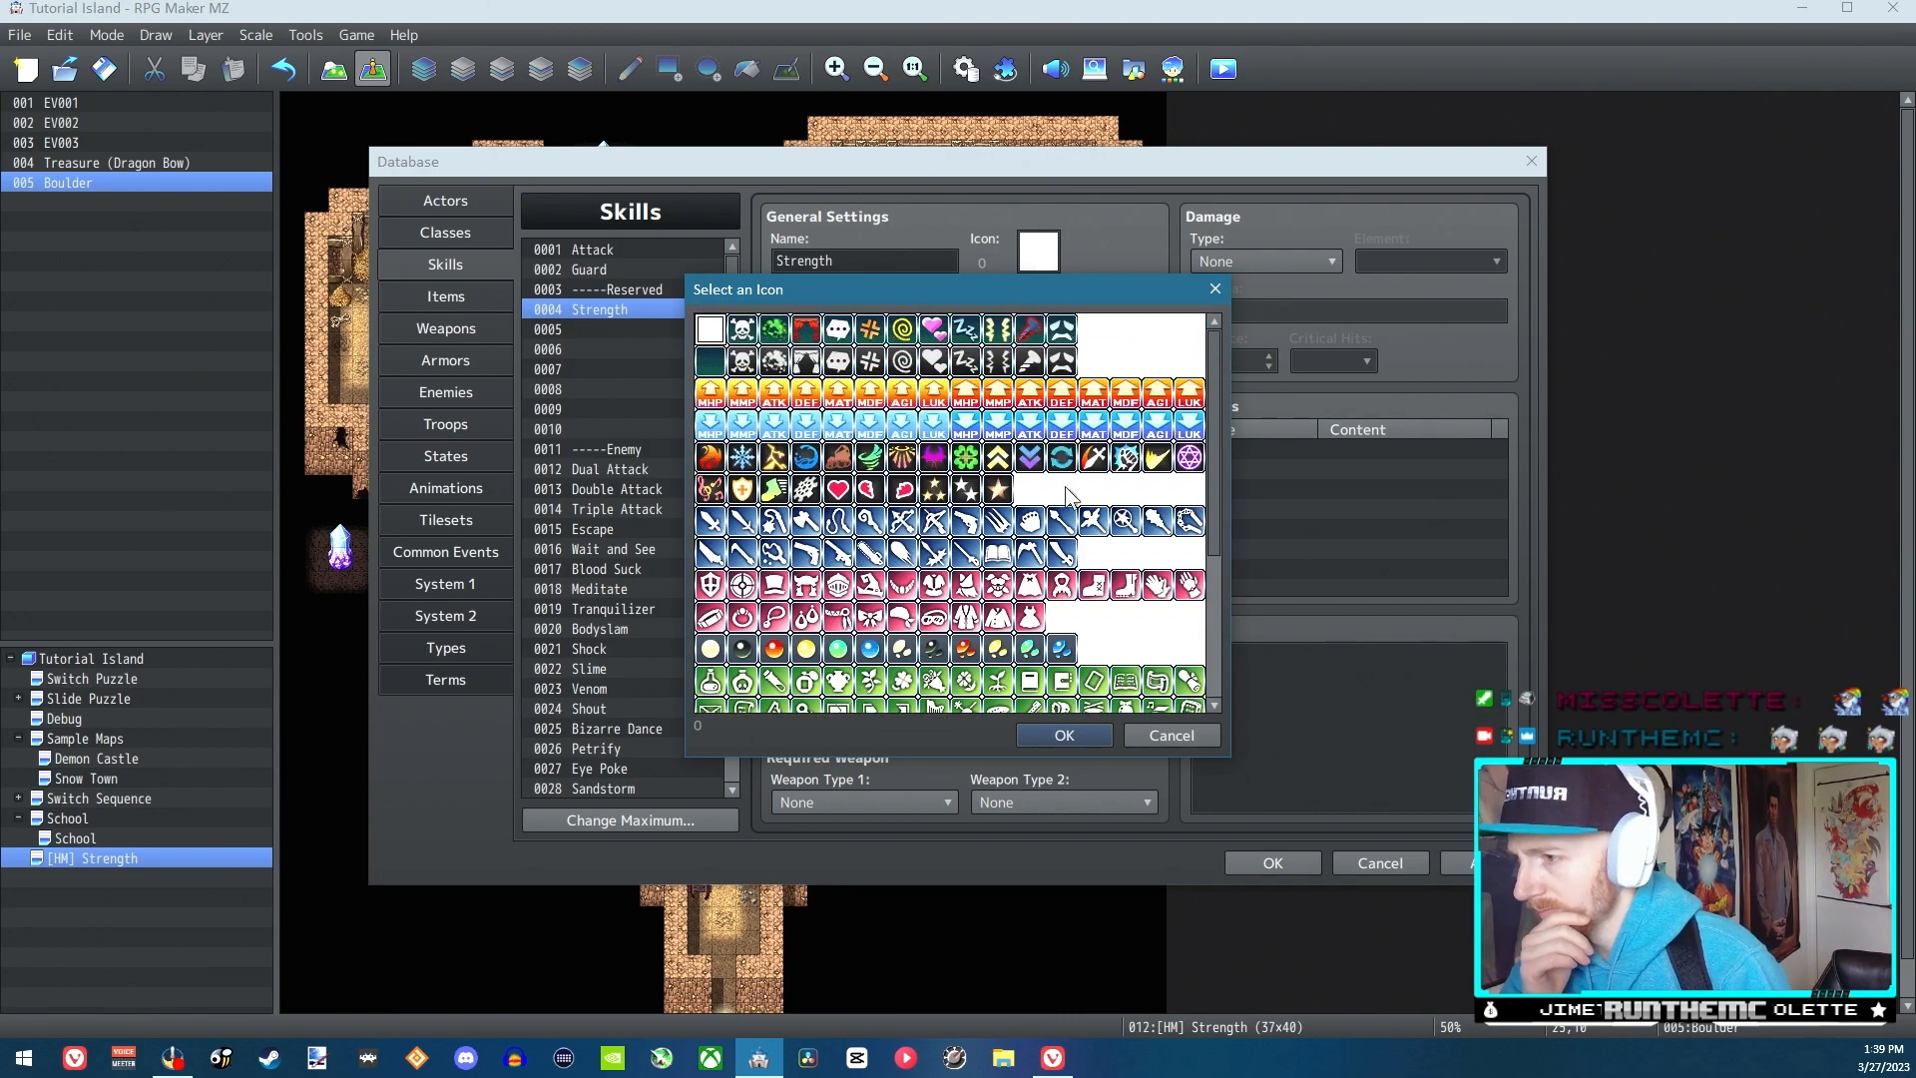
double_click(998, 488)
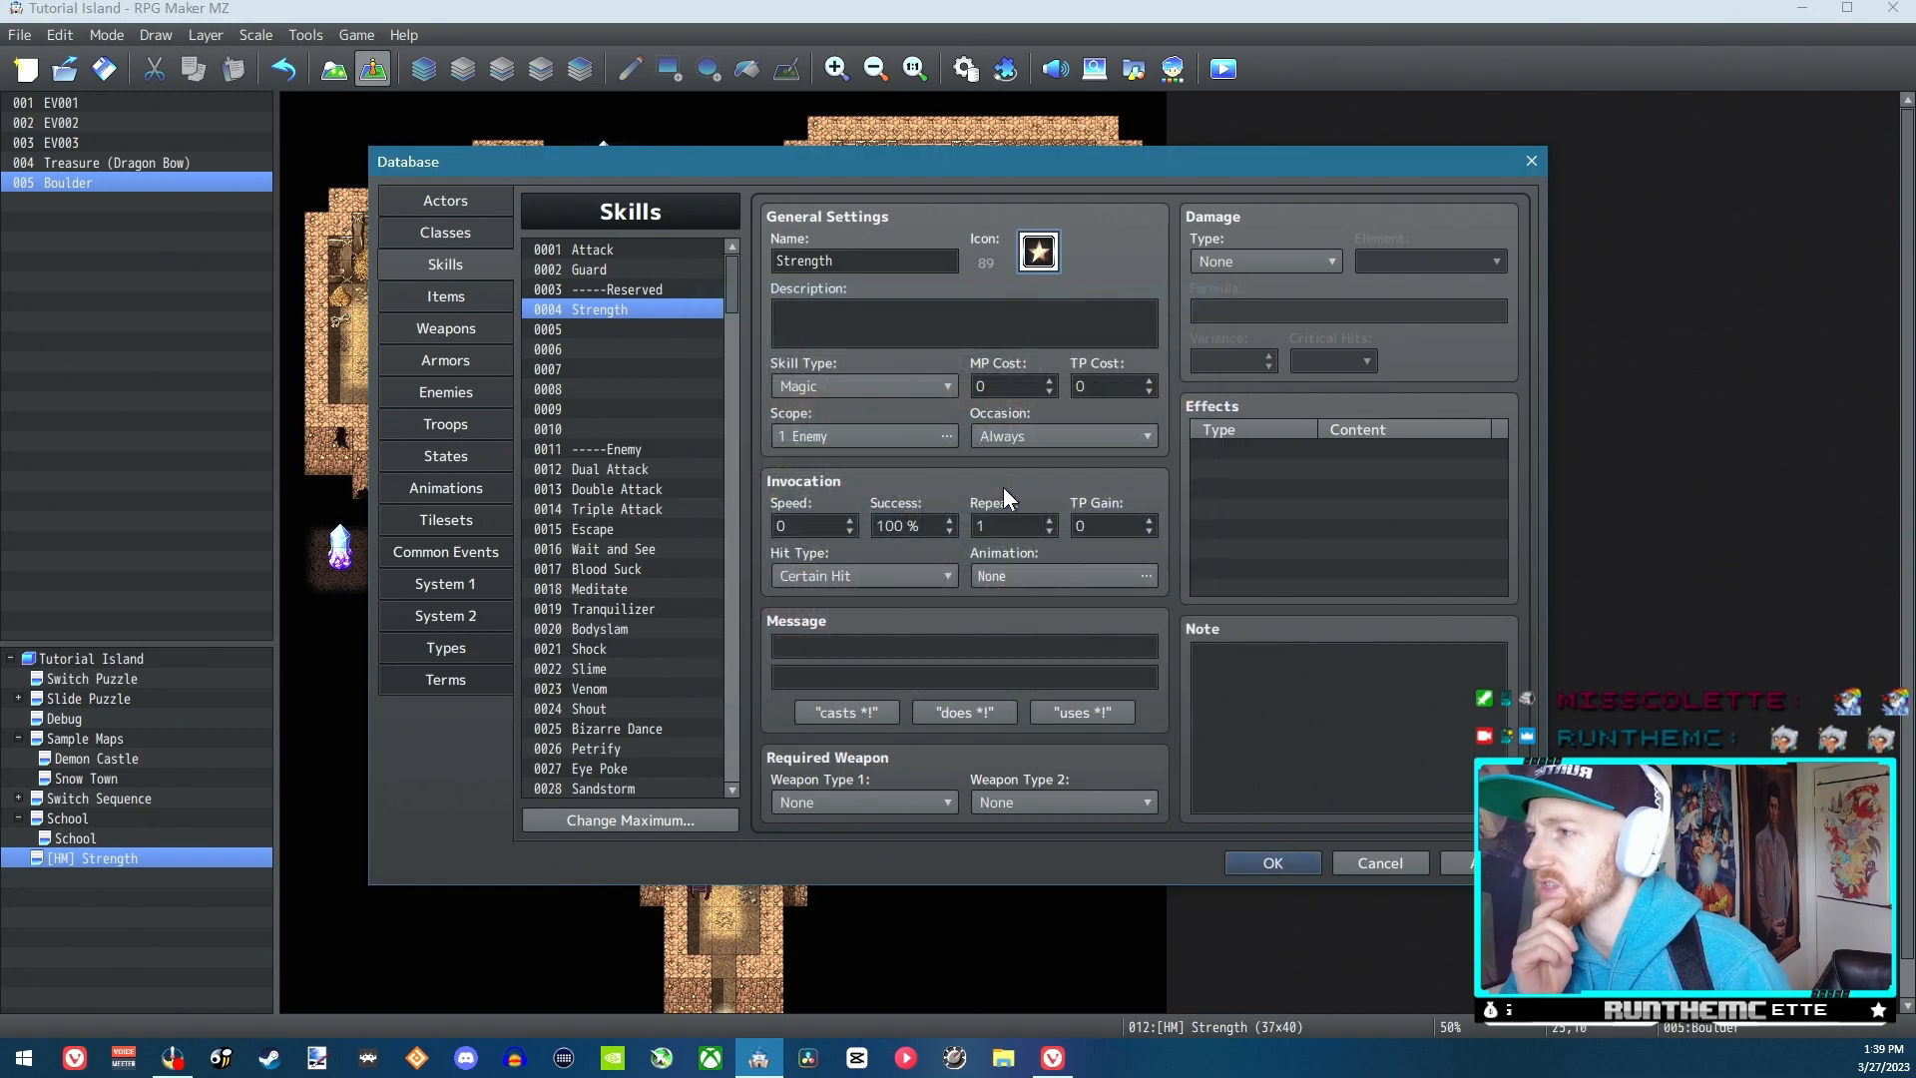
Enter the skill's description "Allows you to move boulders around the map."
click(872, 329)
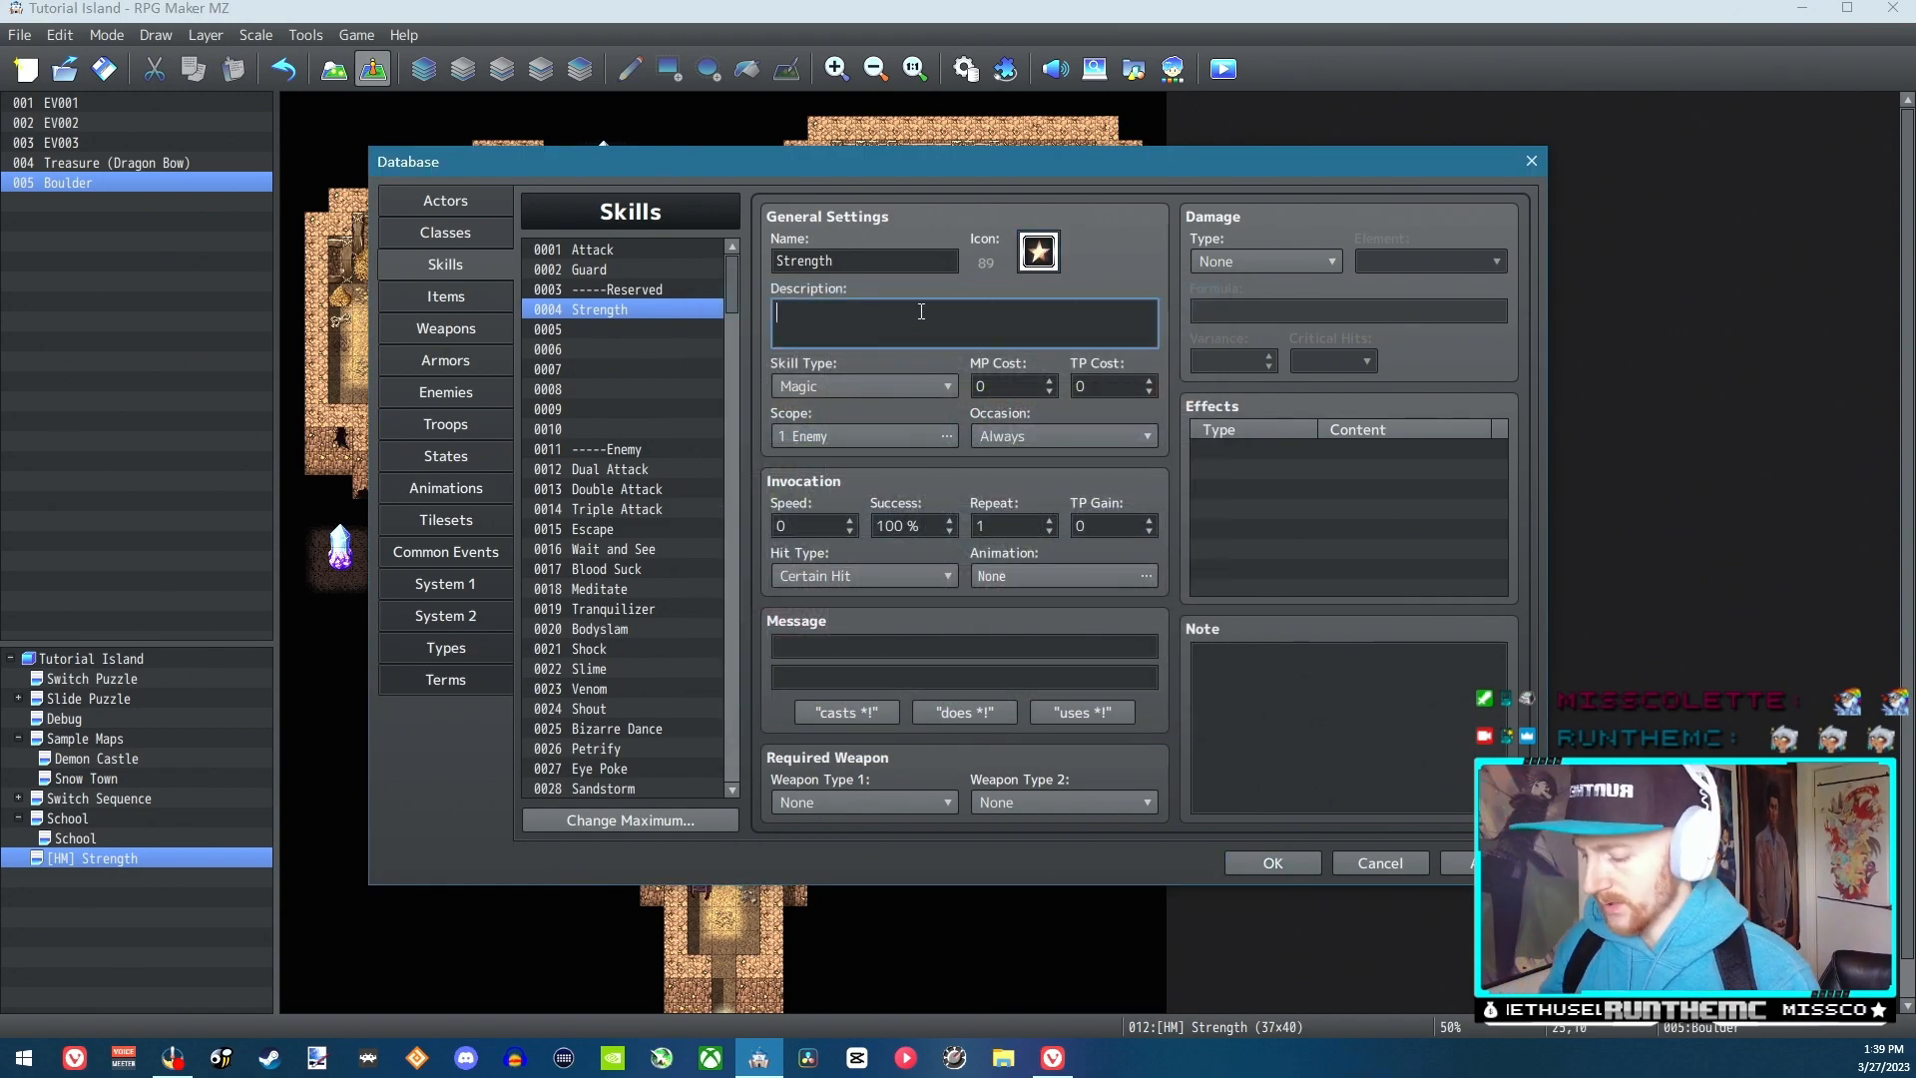
text(Allows yo)
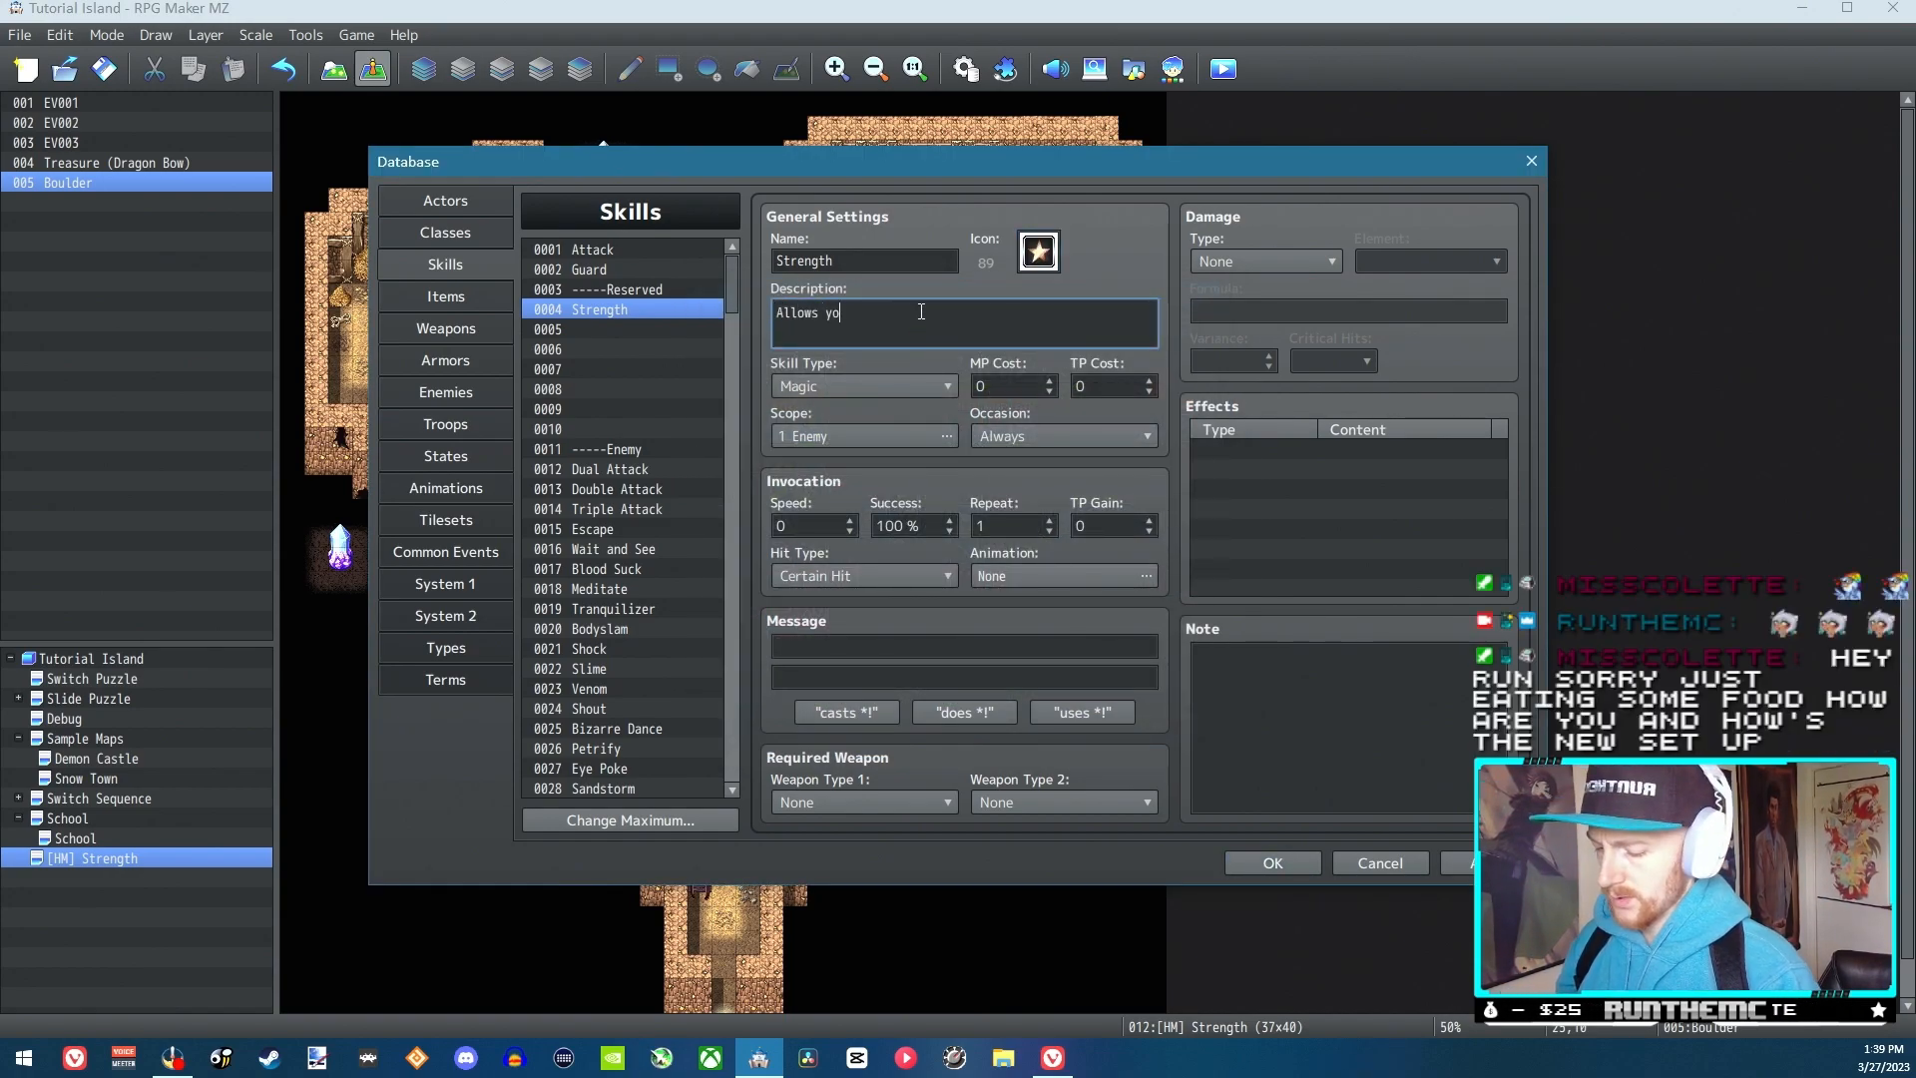
text(u to move b)
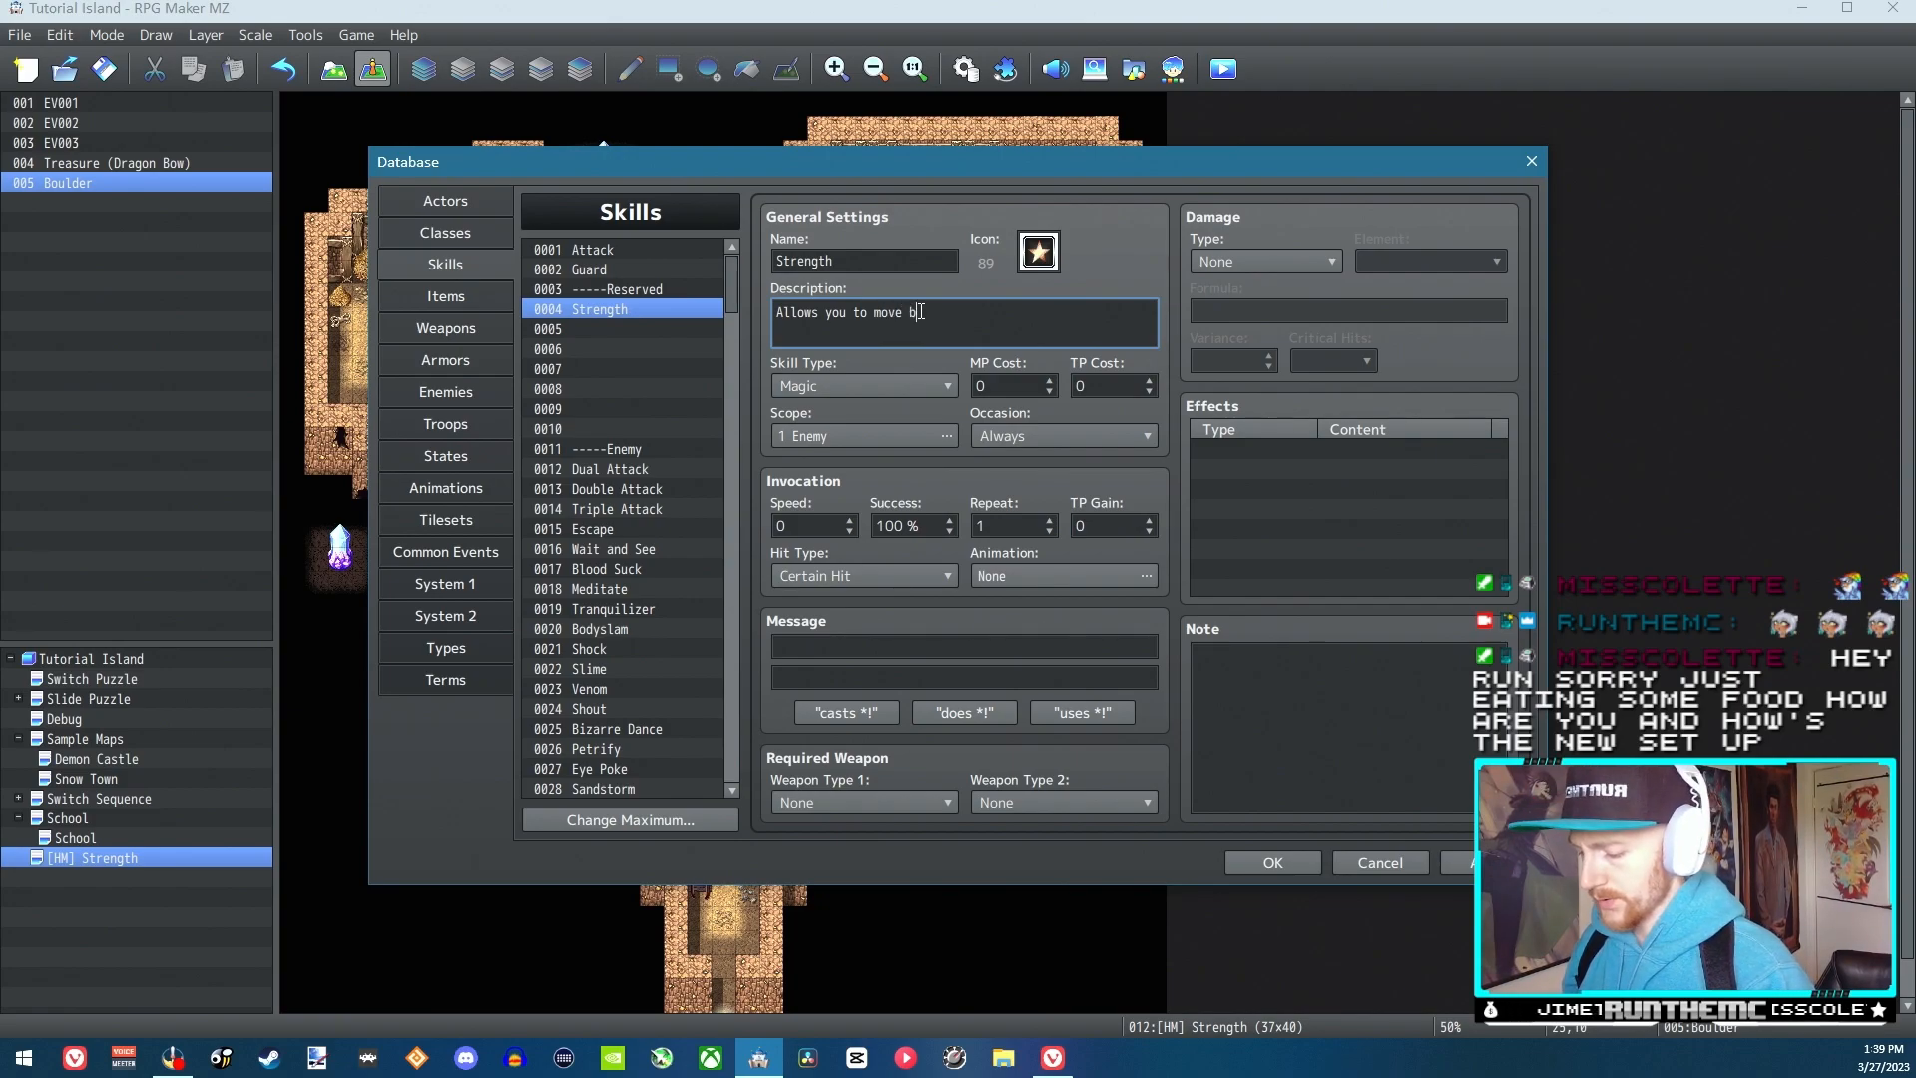
text(oulders around the map.)
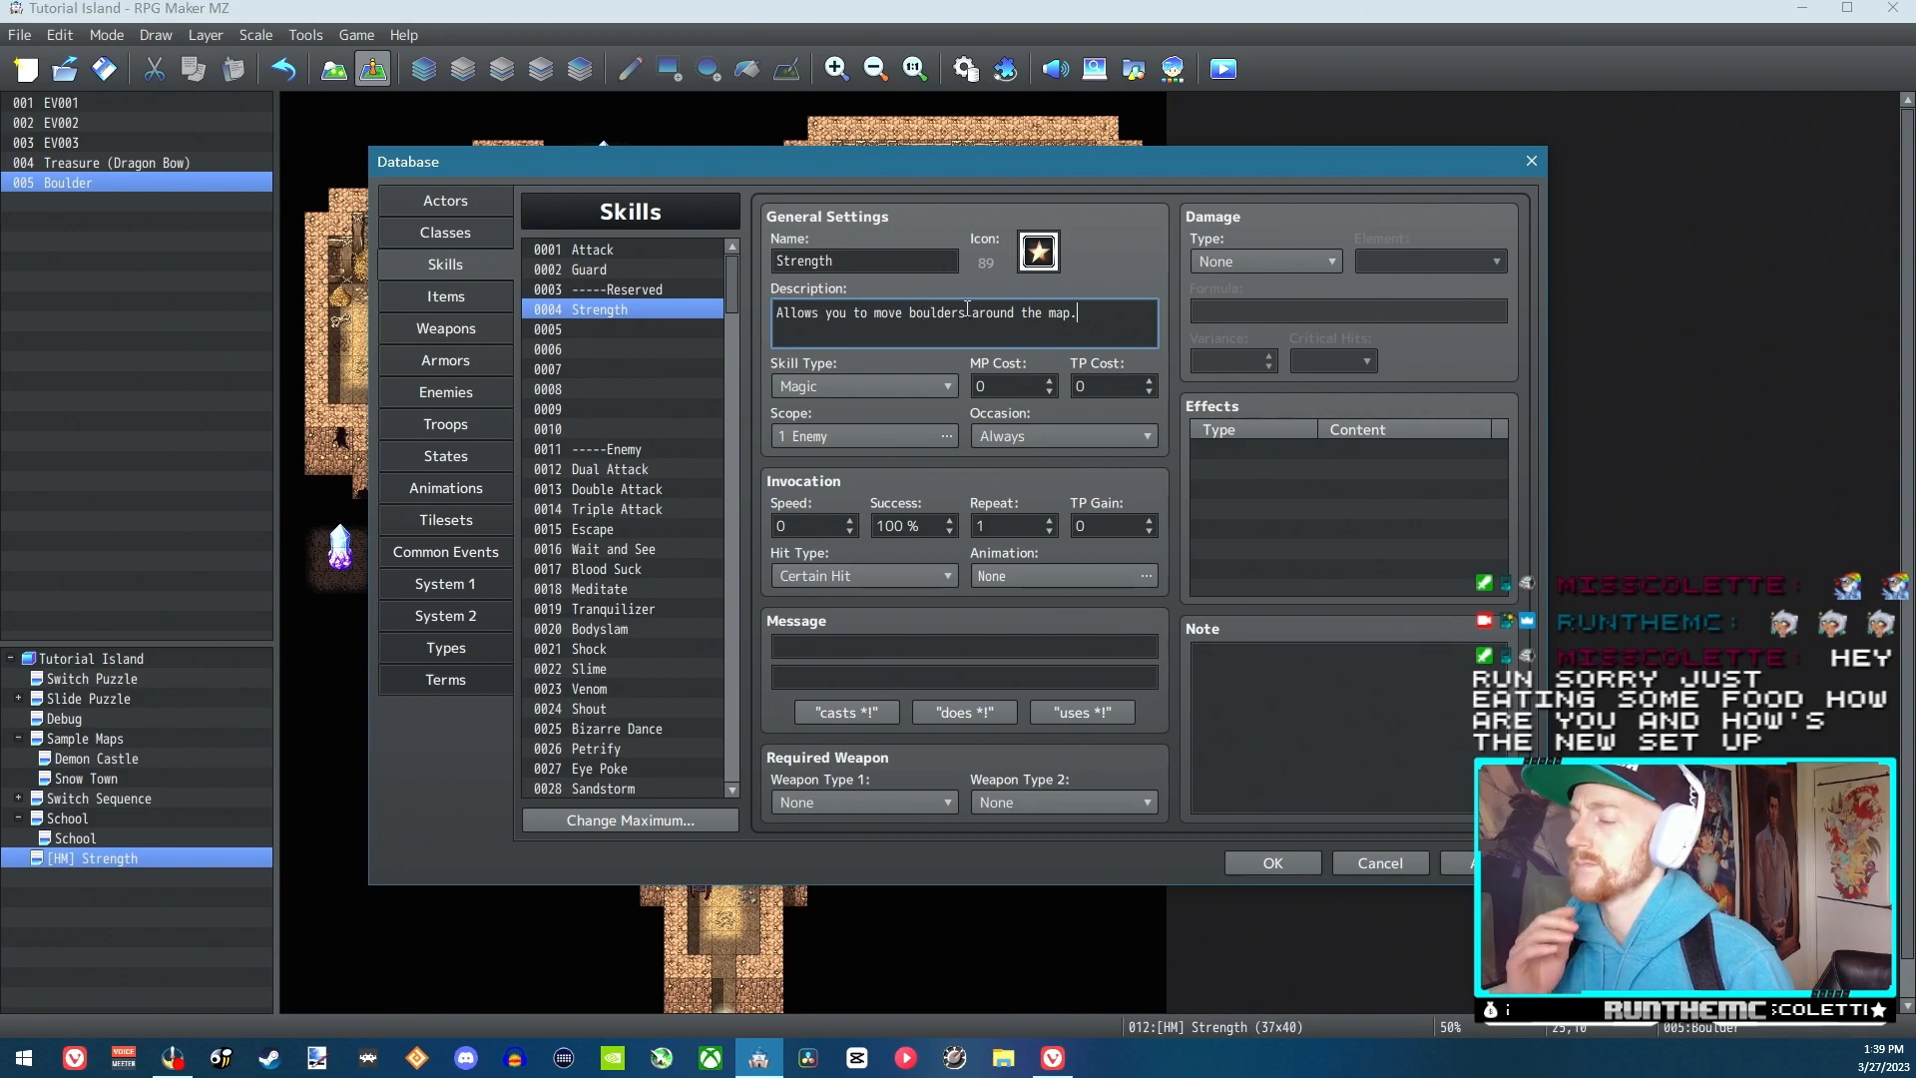
Keep the skill type as Magic and set the Strength skill's occasion to Never
click(918, 387)
click(918, 385)
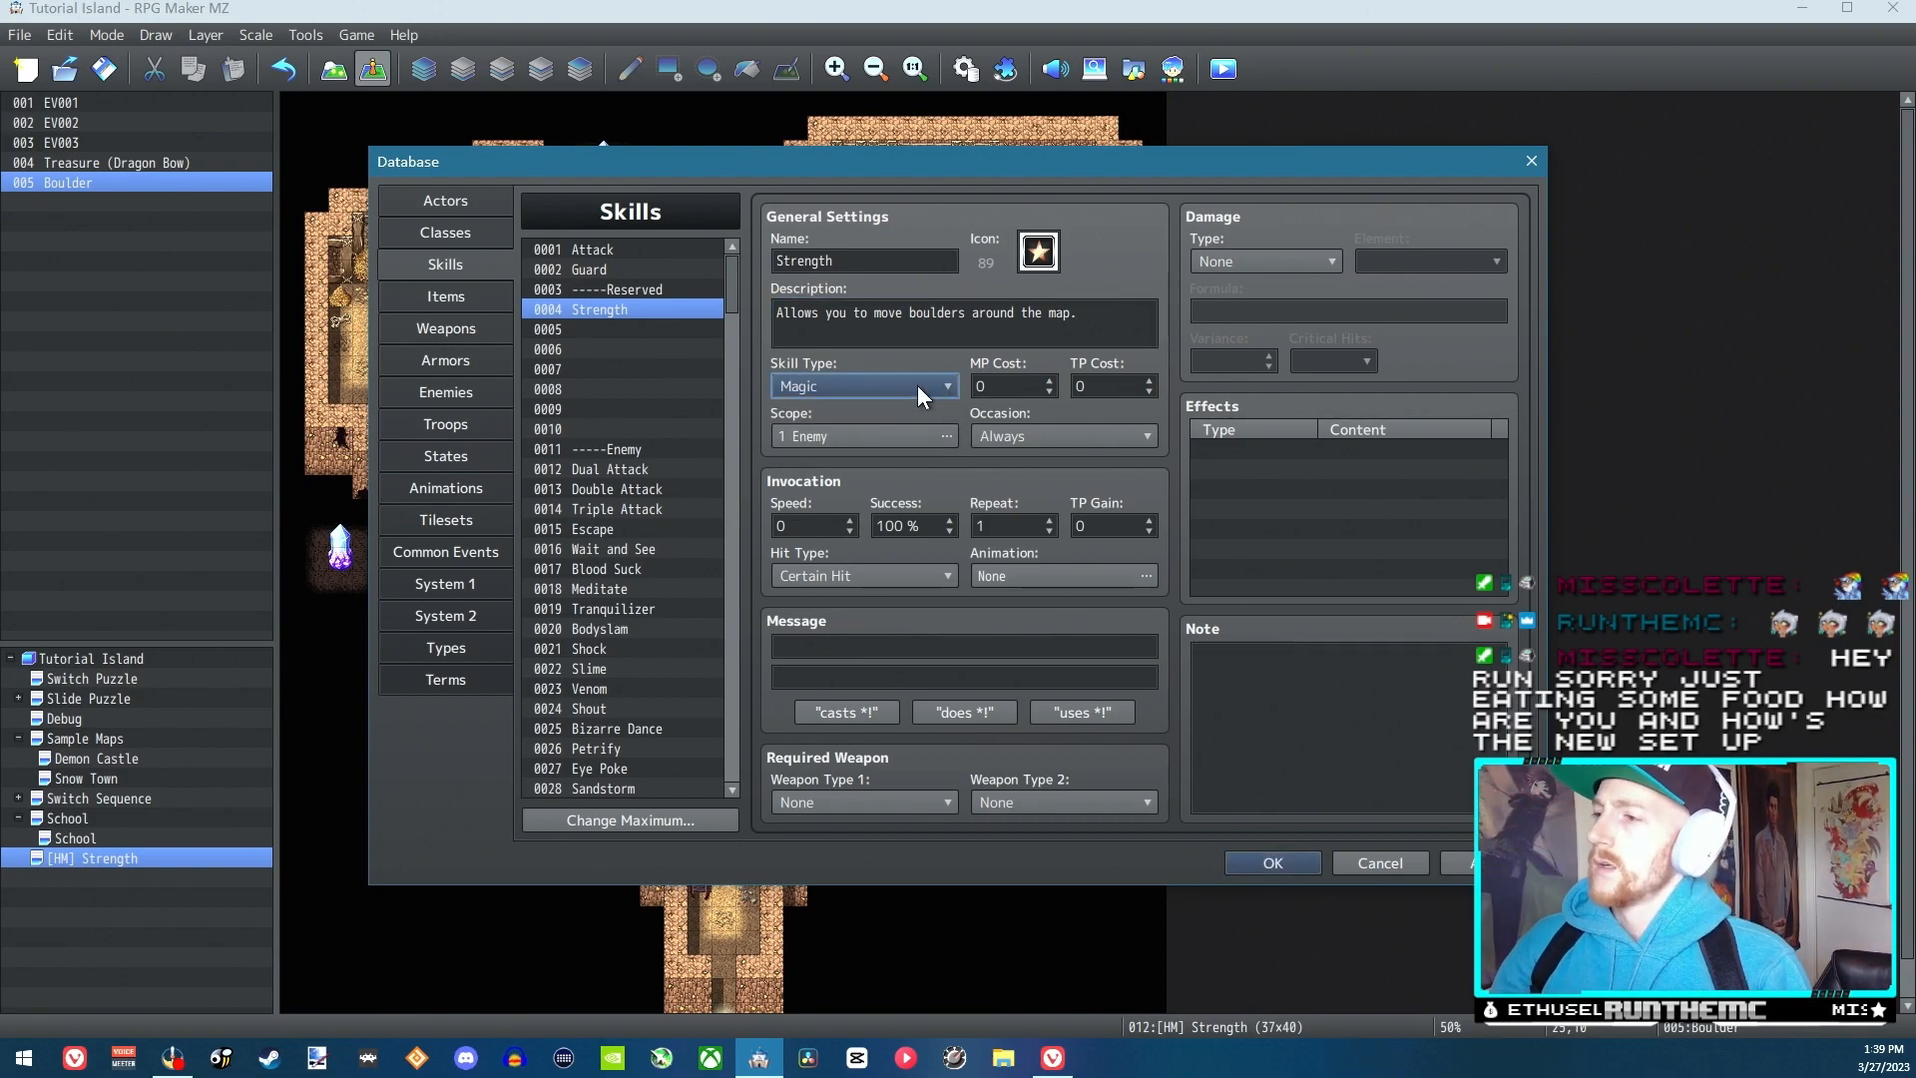
click(1058, 434)
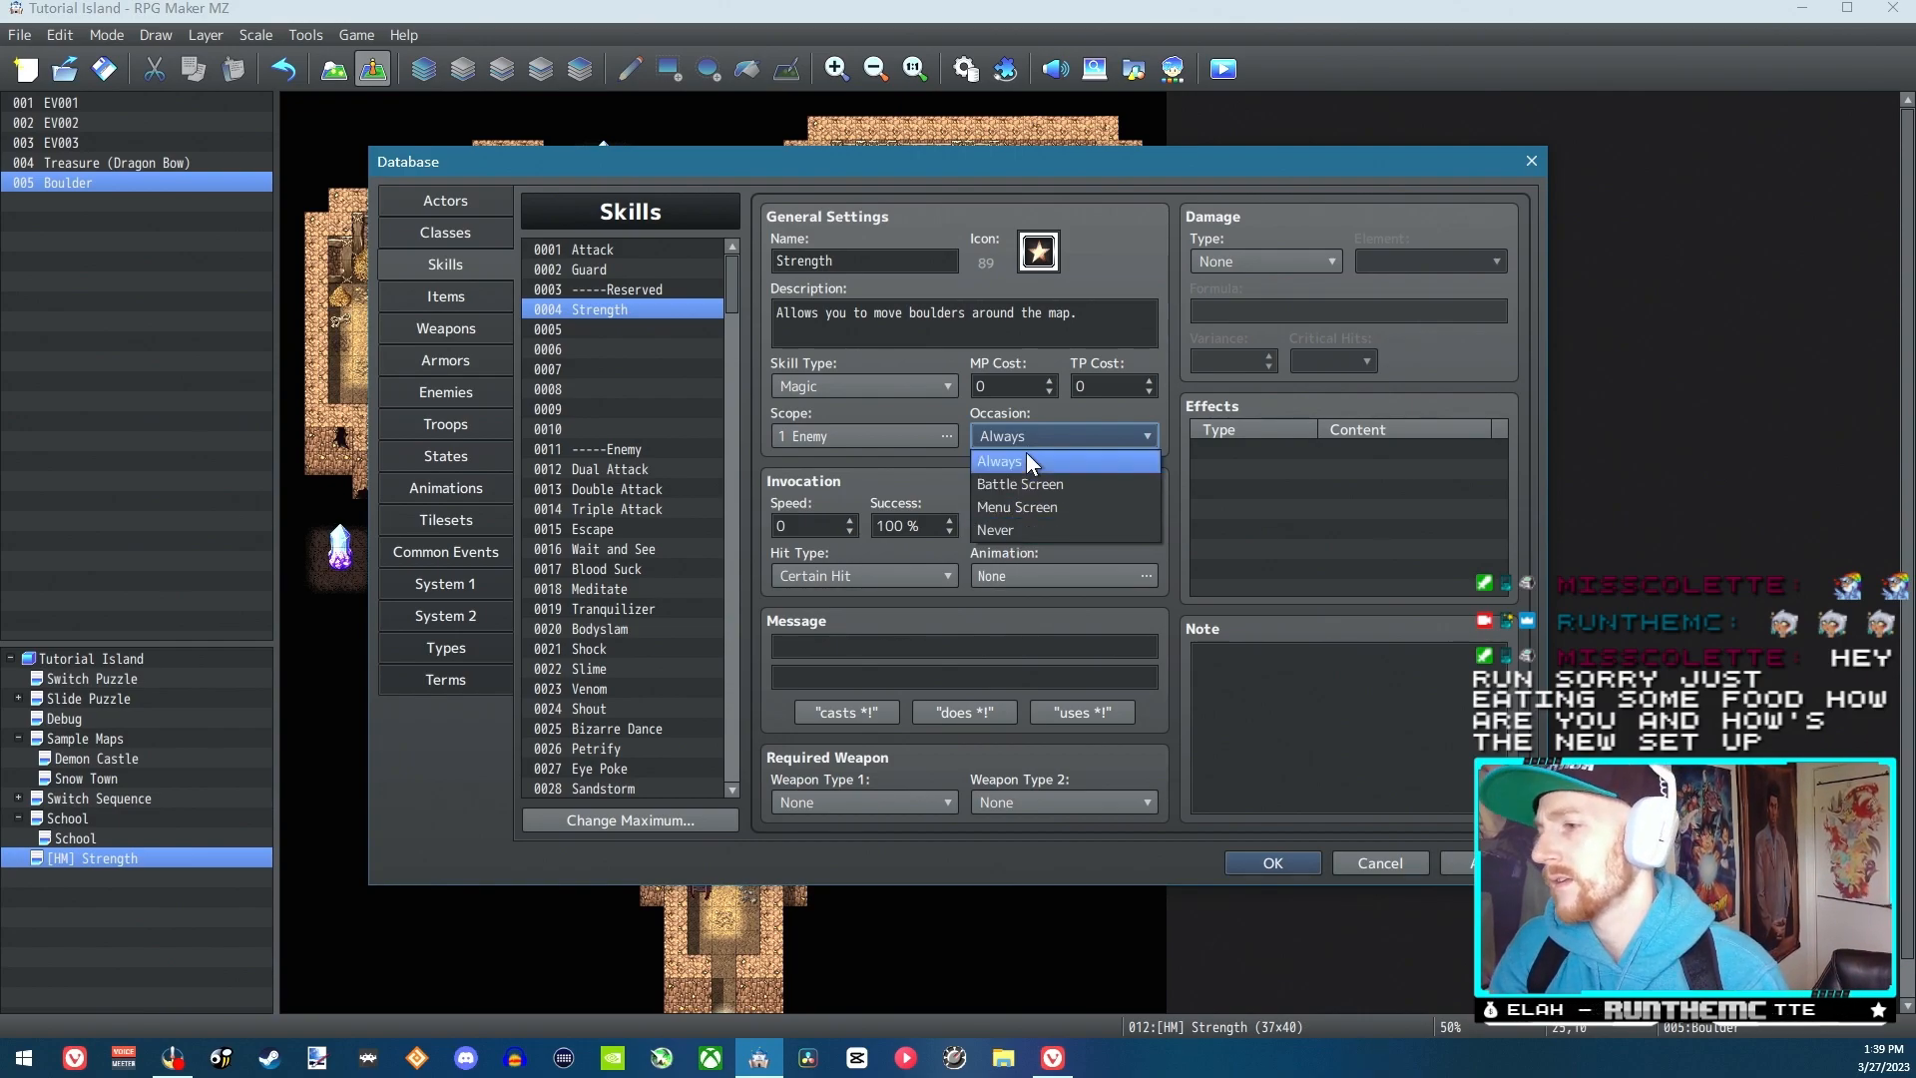
click(1010, 526)
click(997, 437)
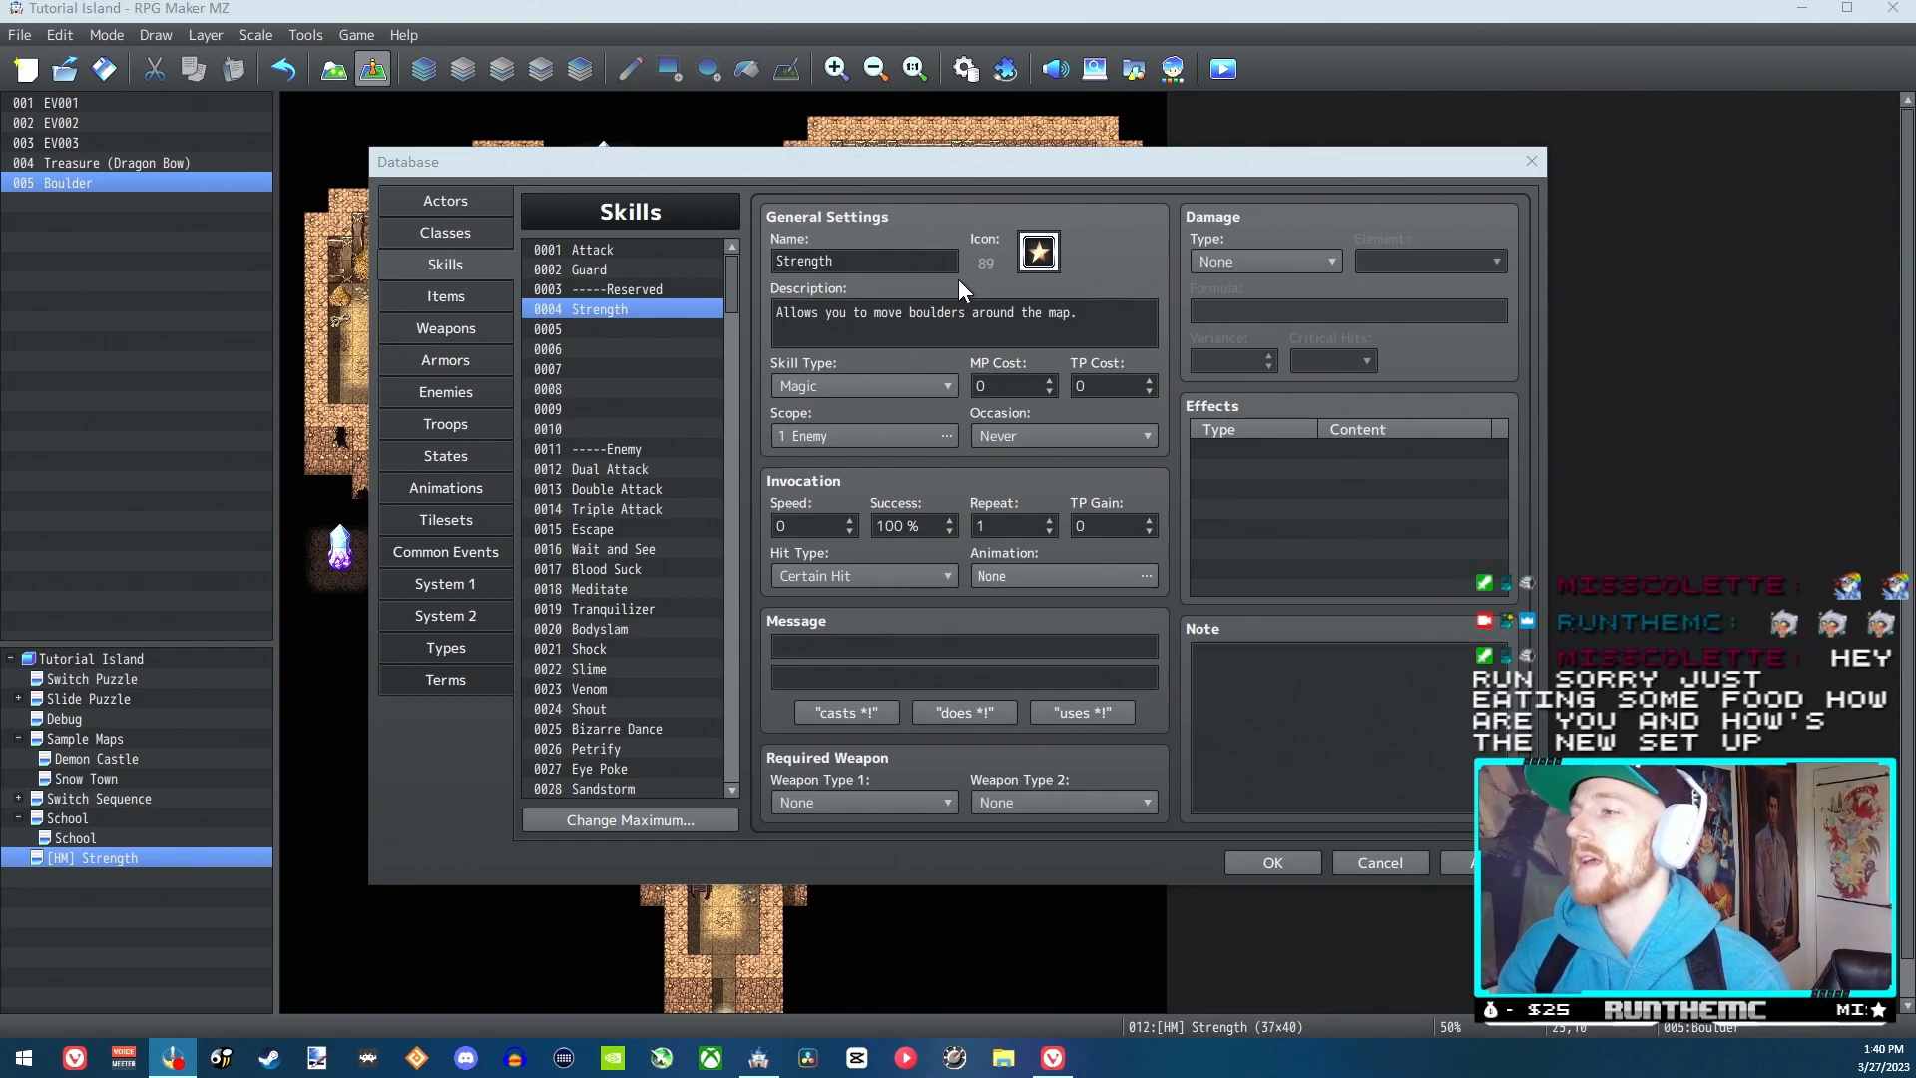
click(919, 255)
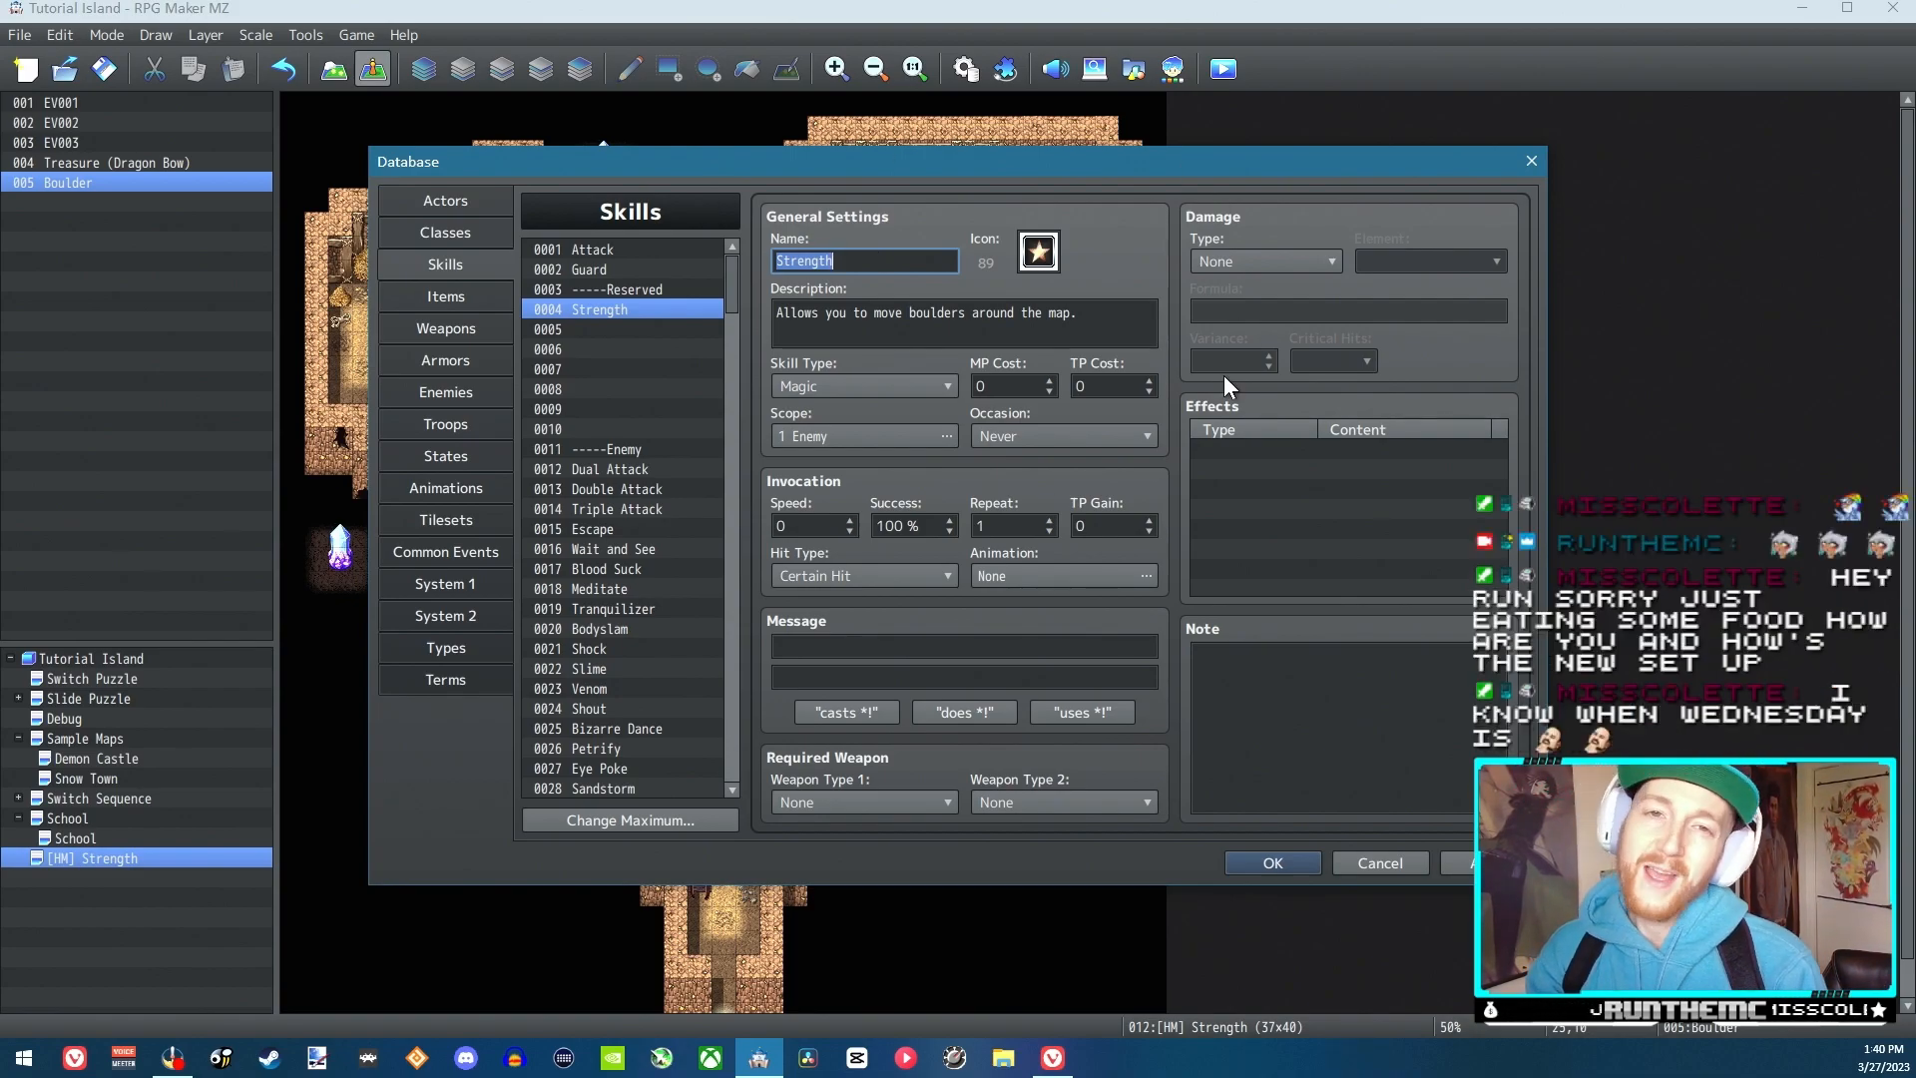
click(1120, 315)
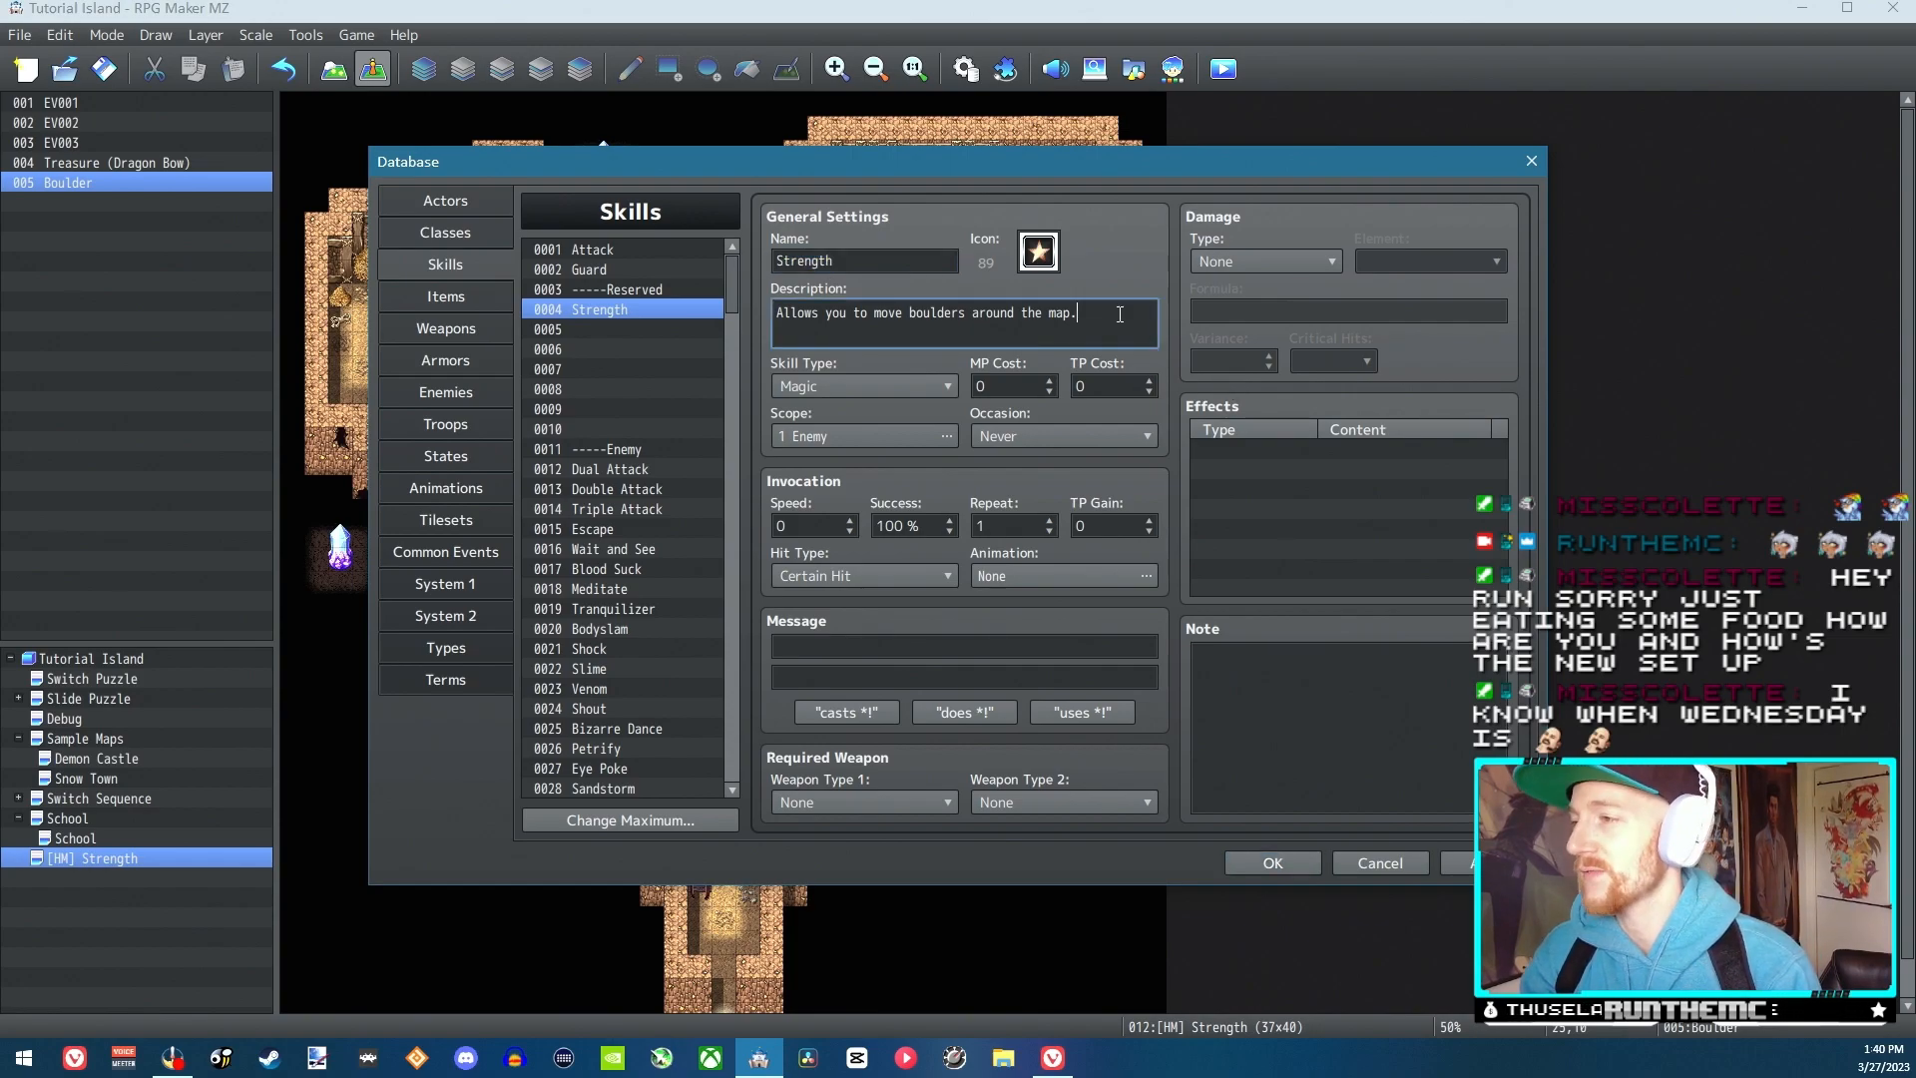
click(875, 258)
click(1103, 311)
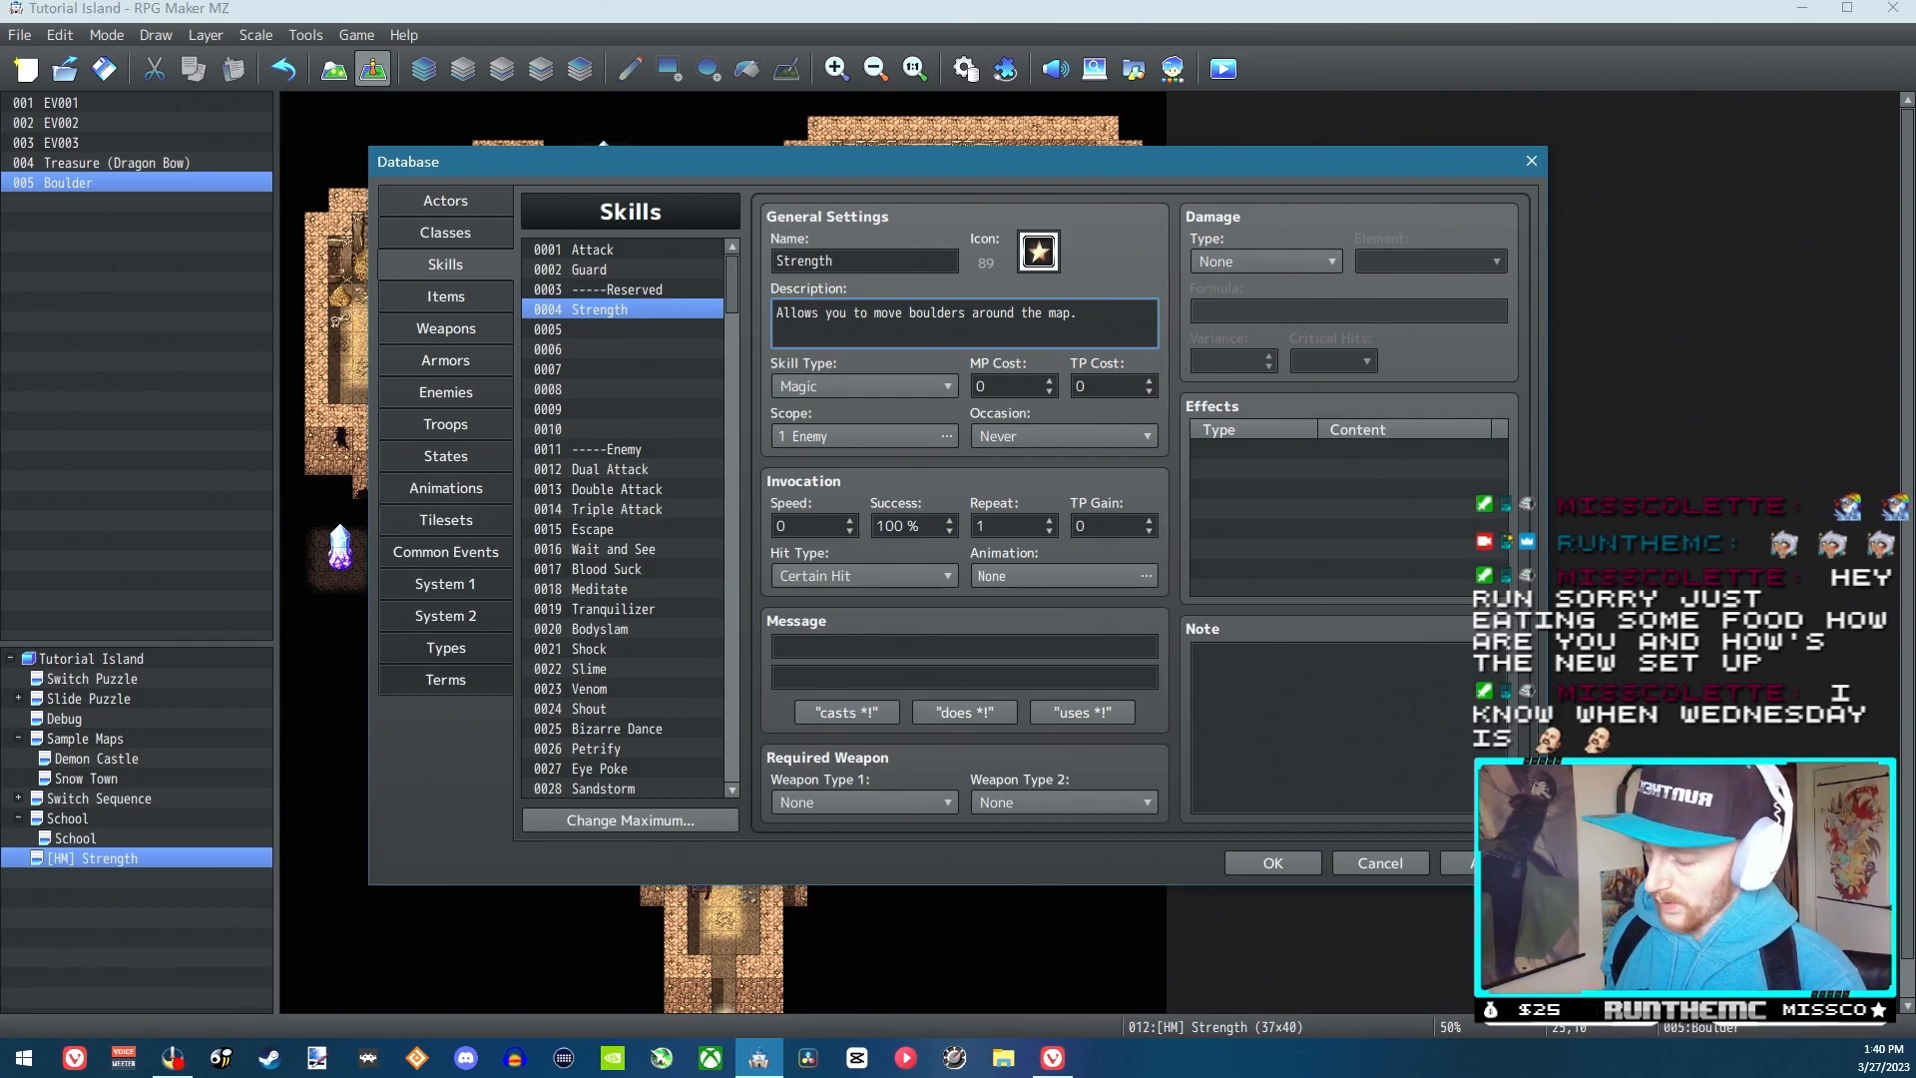
key(super+g)
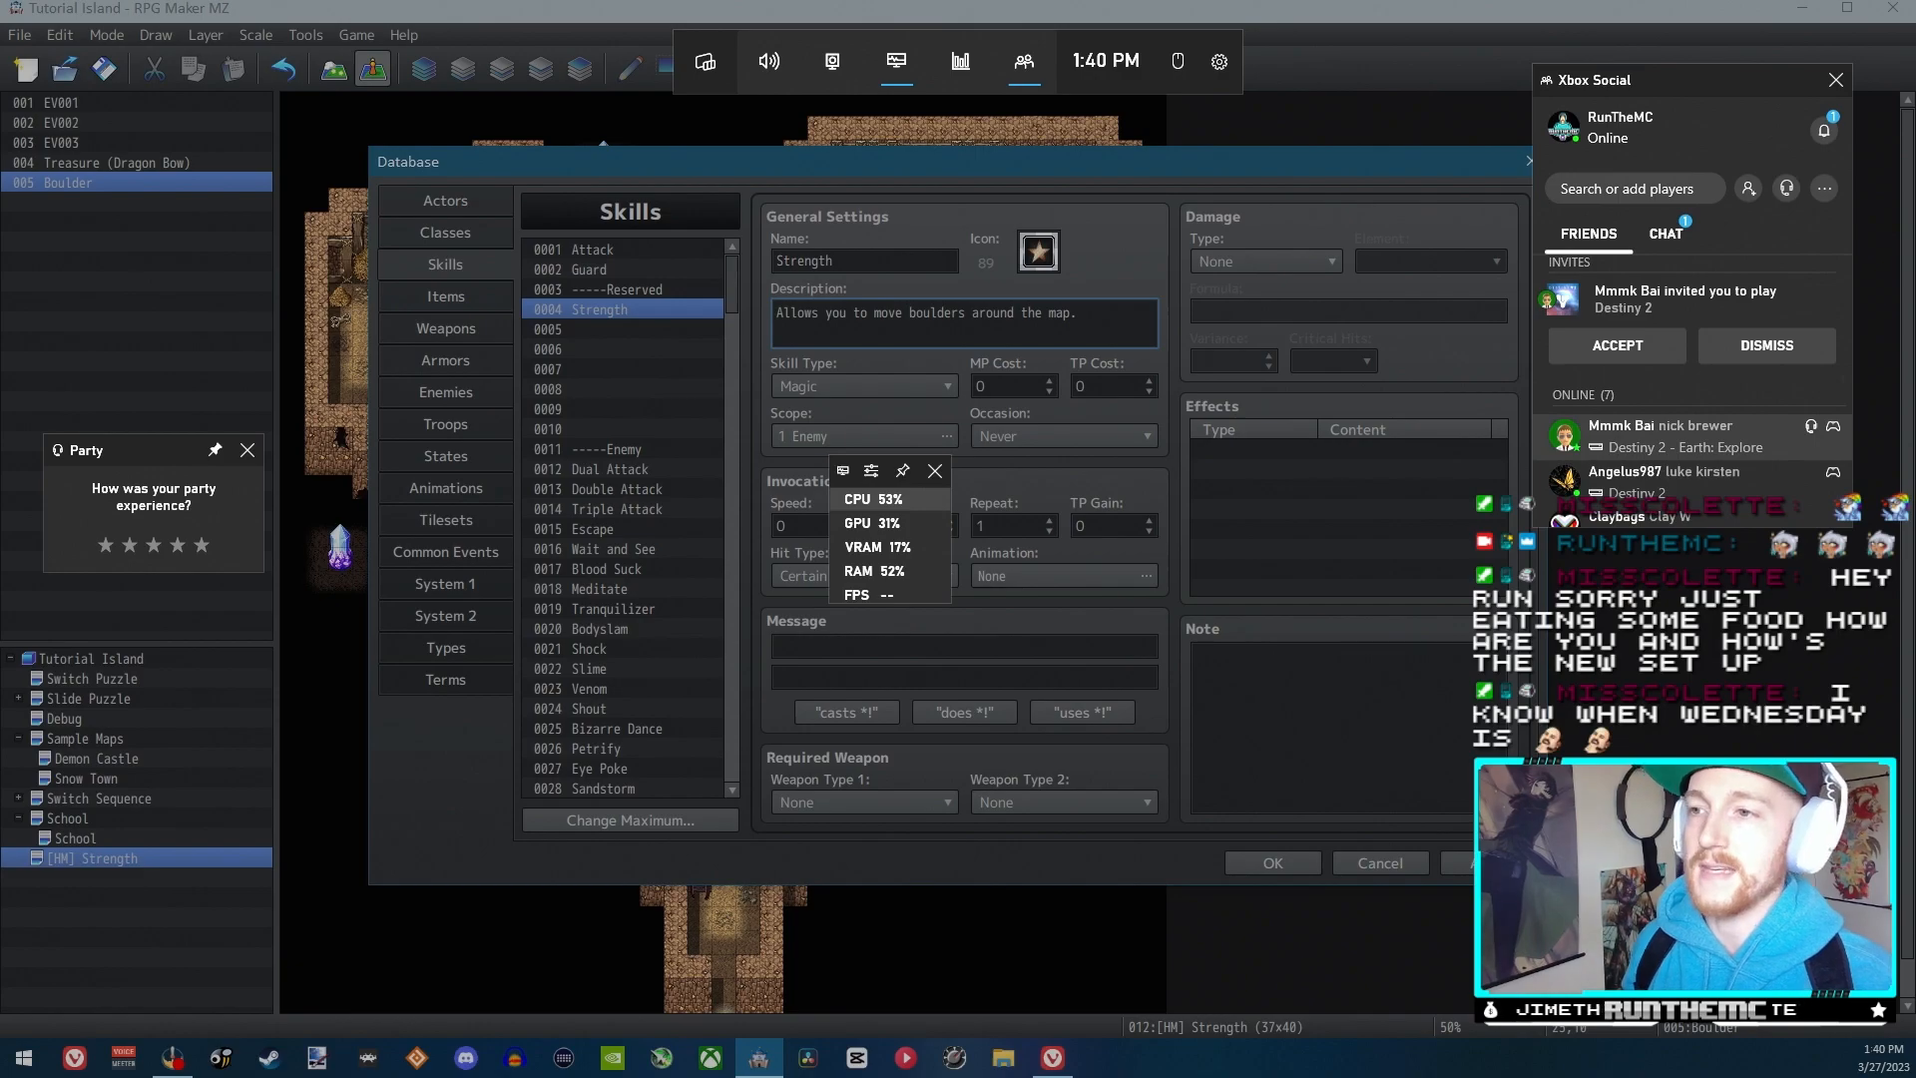
click(1344, 256)
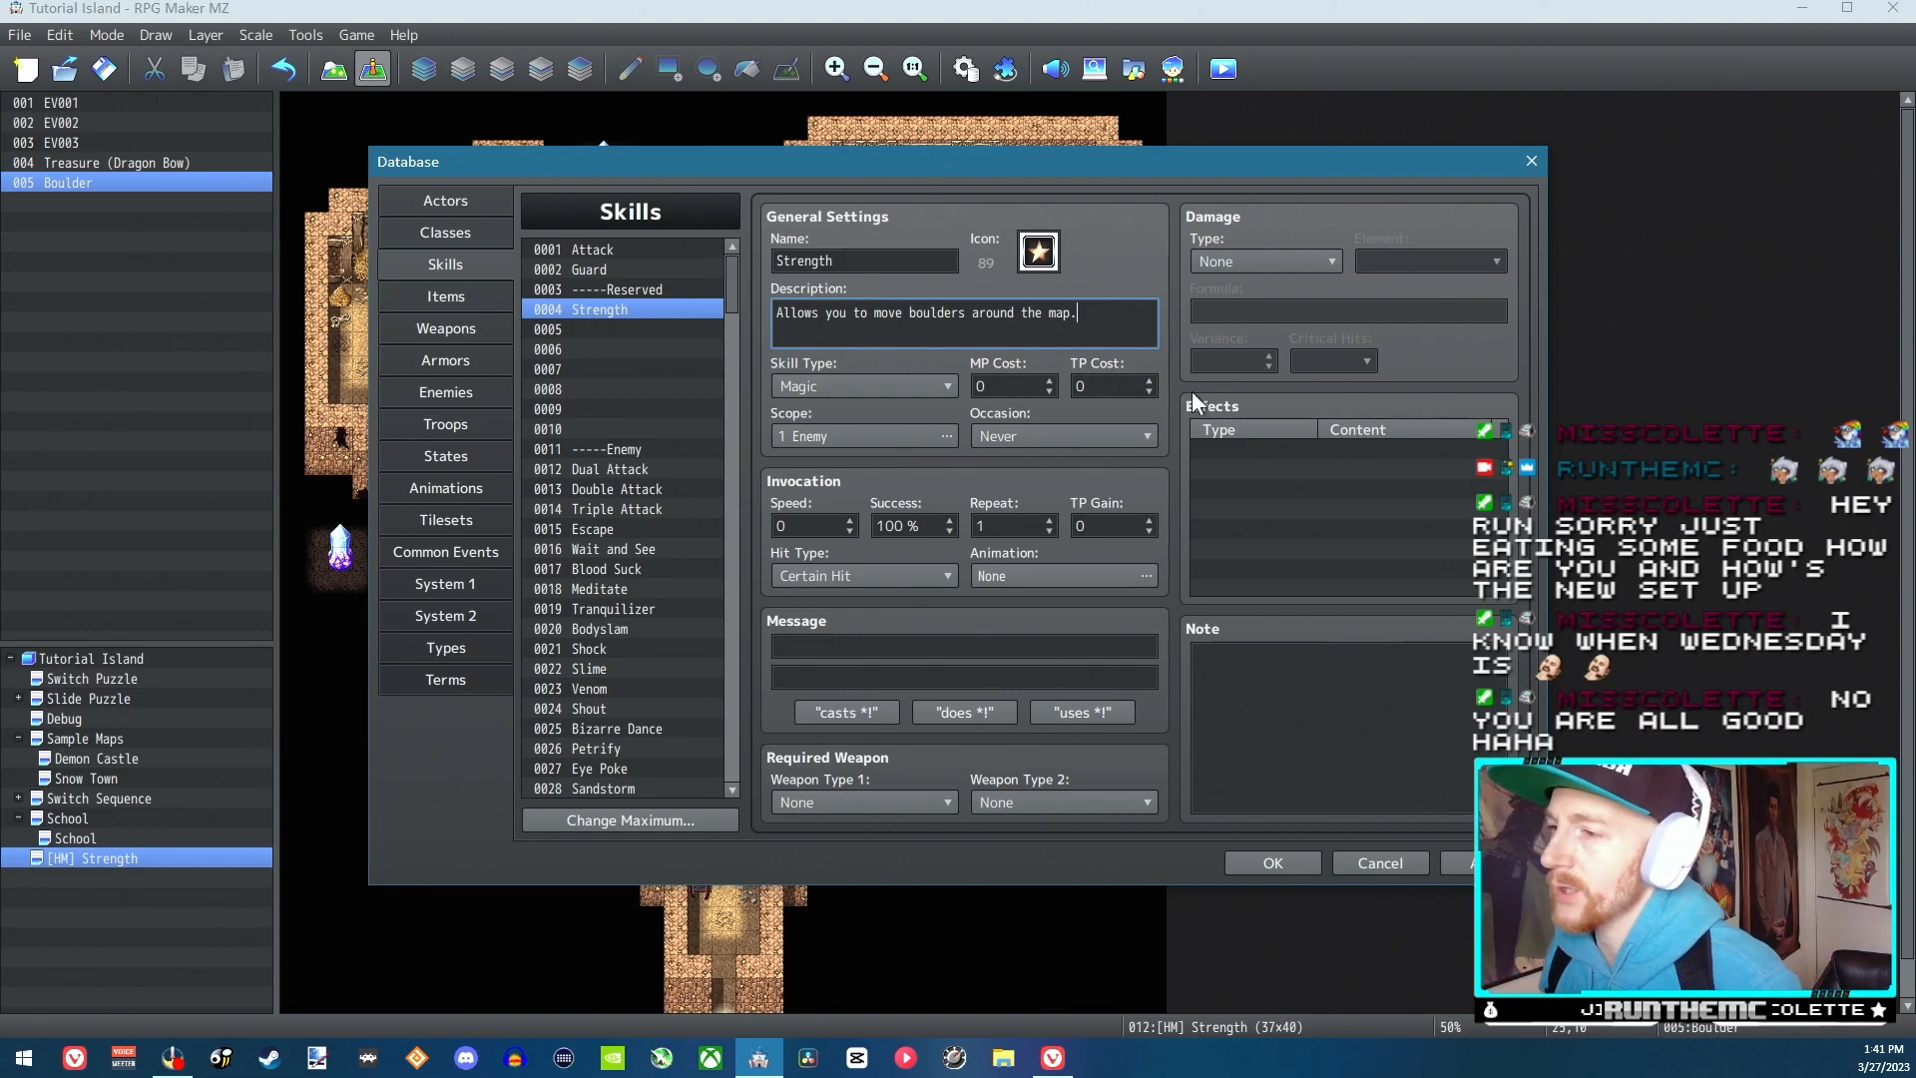
Set the Strength skill's occasion to Menu Screen
click(1076, 437)
click(1018, 502)
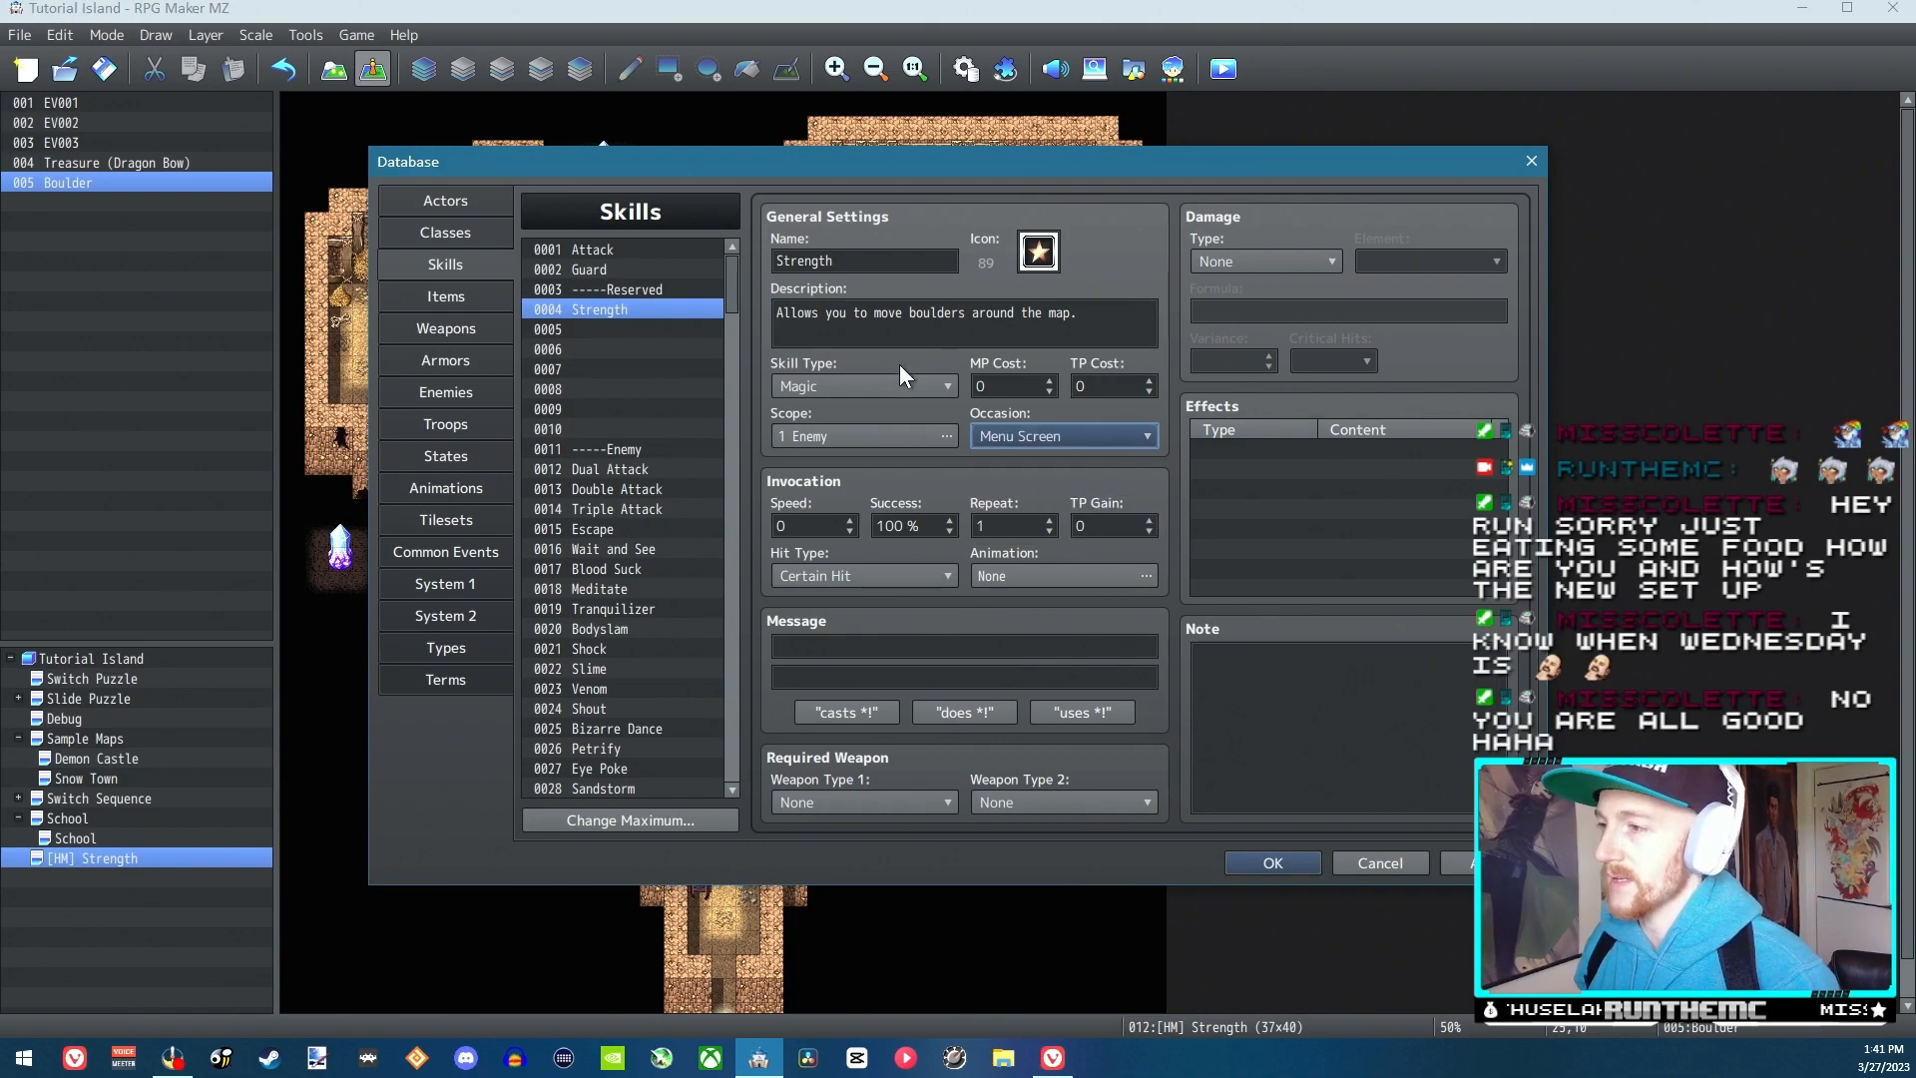
Examine the Recover, State, Param and Other effect options available for the Strength skill
double_click(1267, 448)
click(1238, 372)
click(1365, 374)
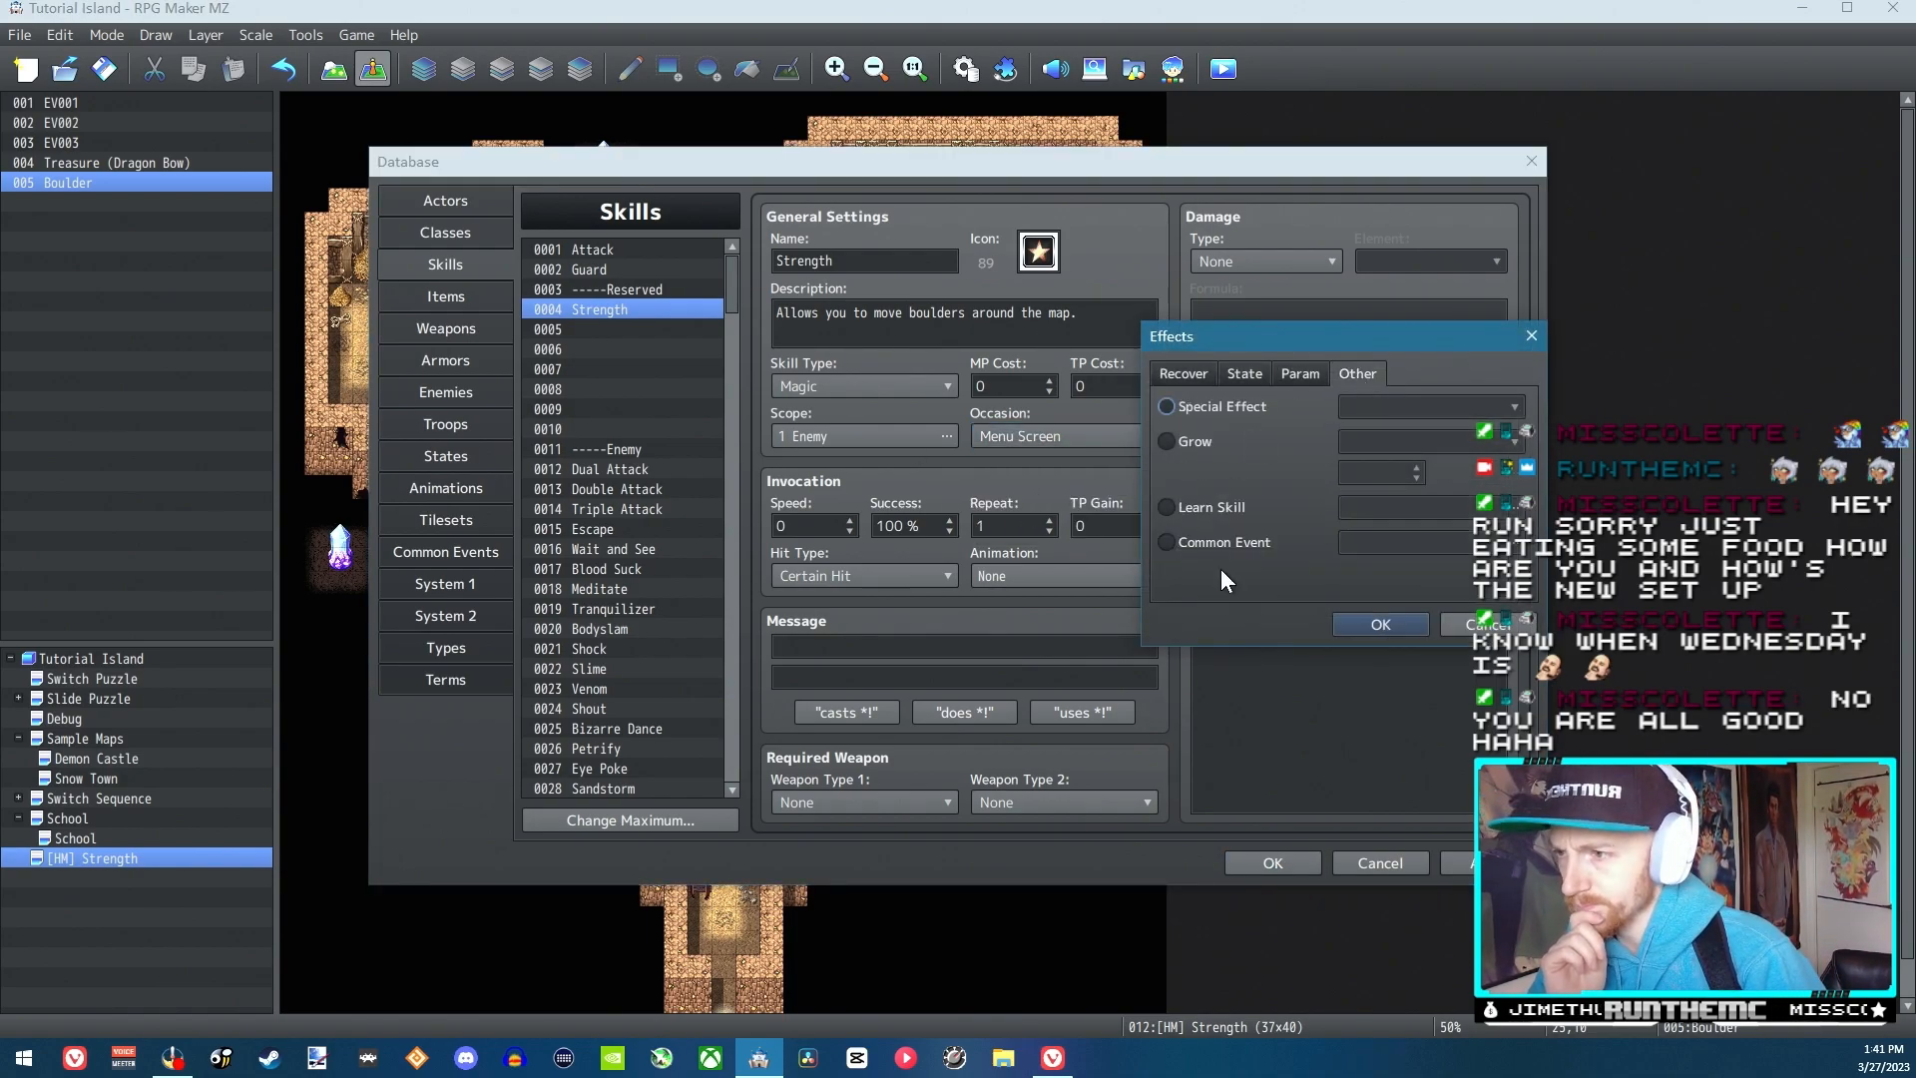
click(1219, 411)
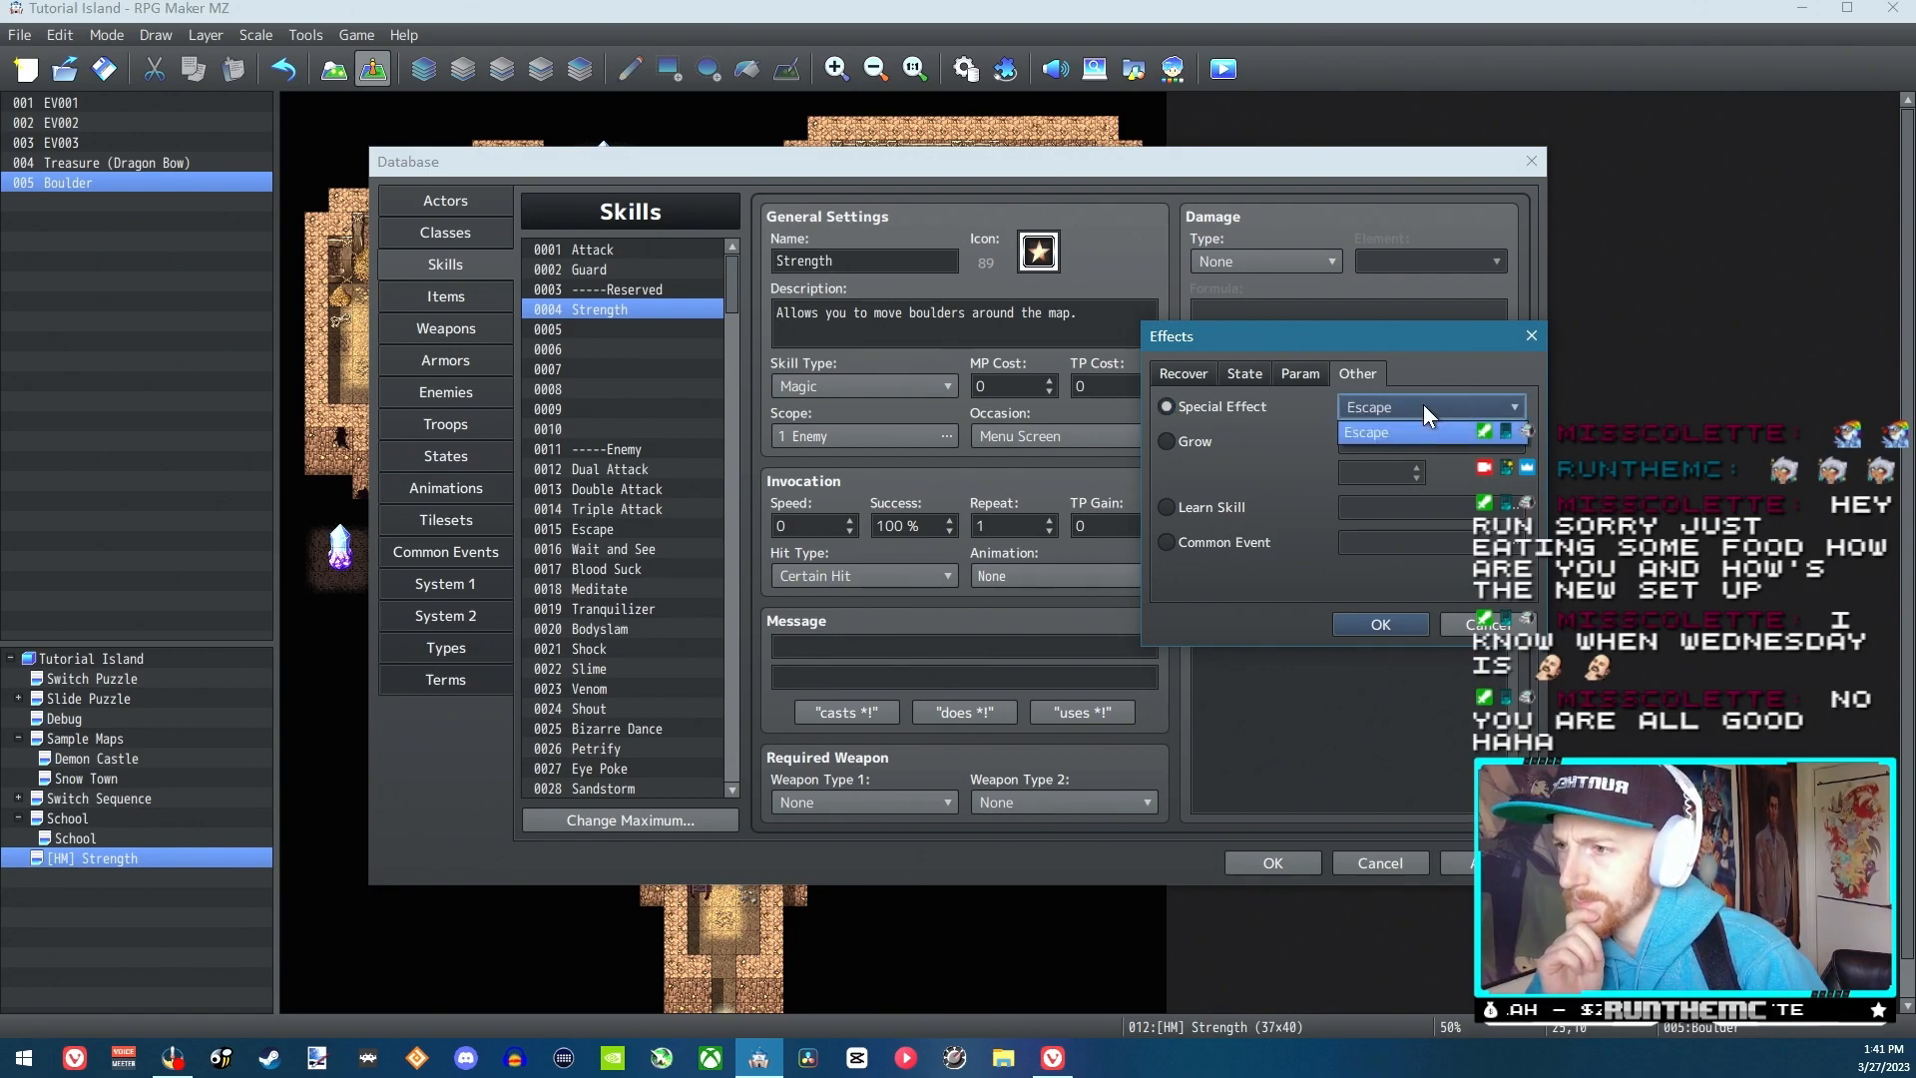
click(1242, 507)
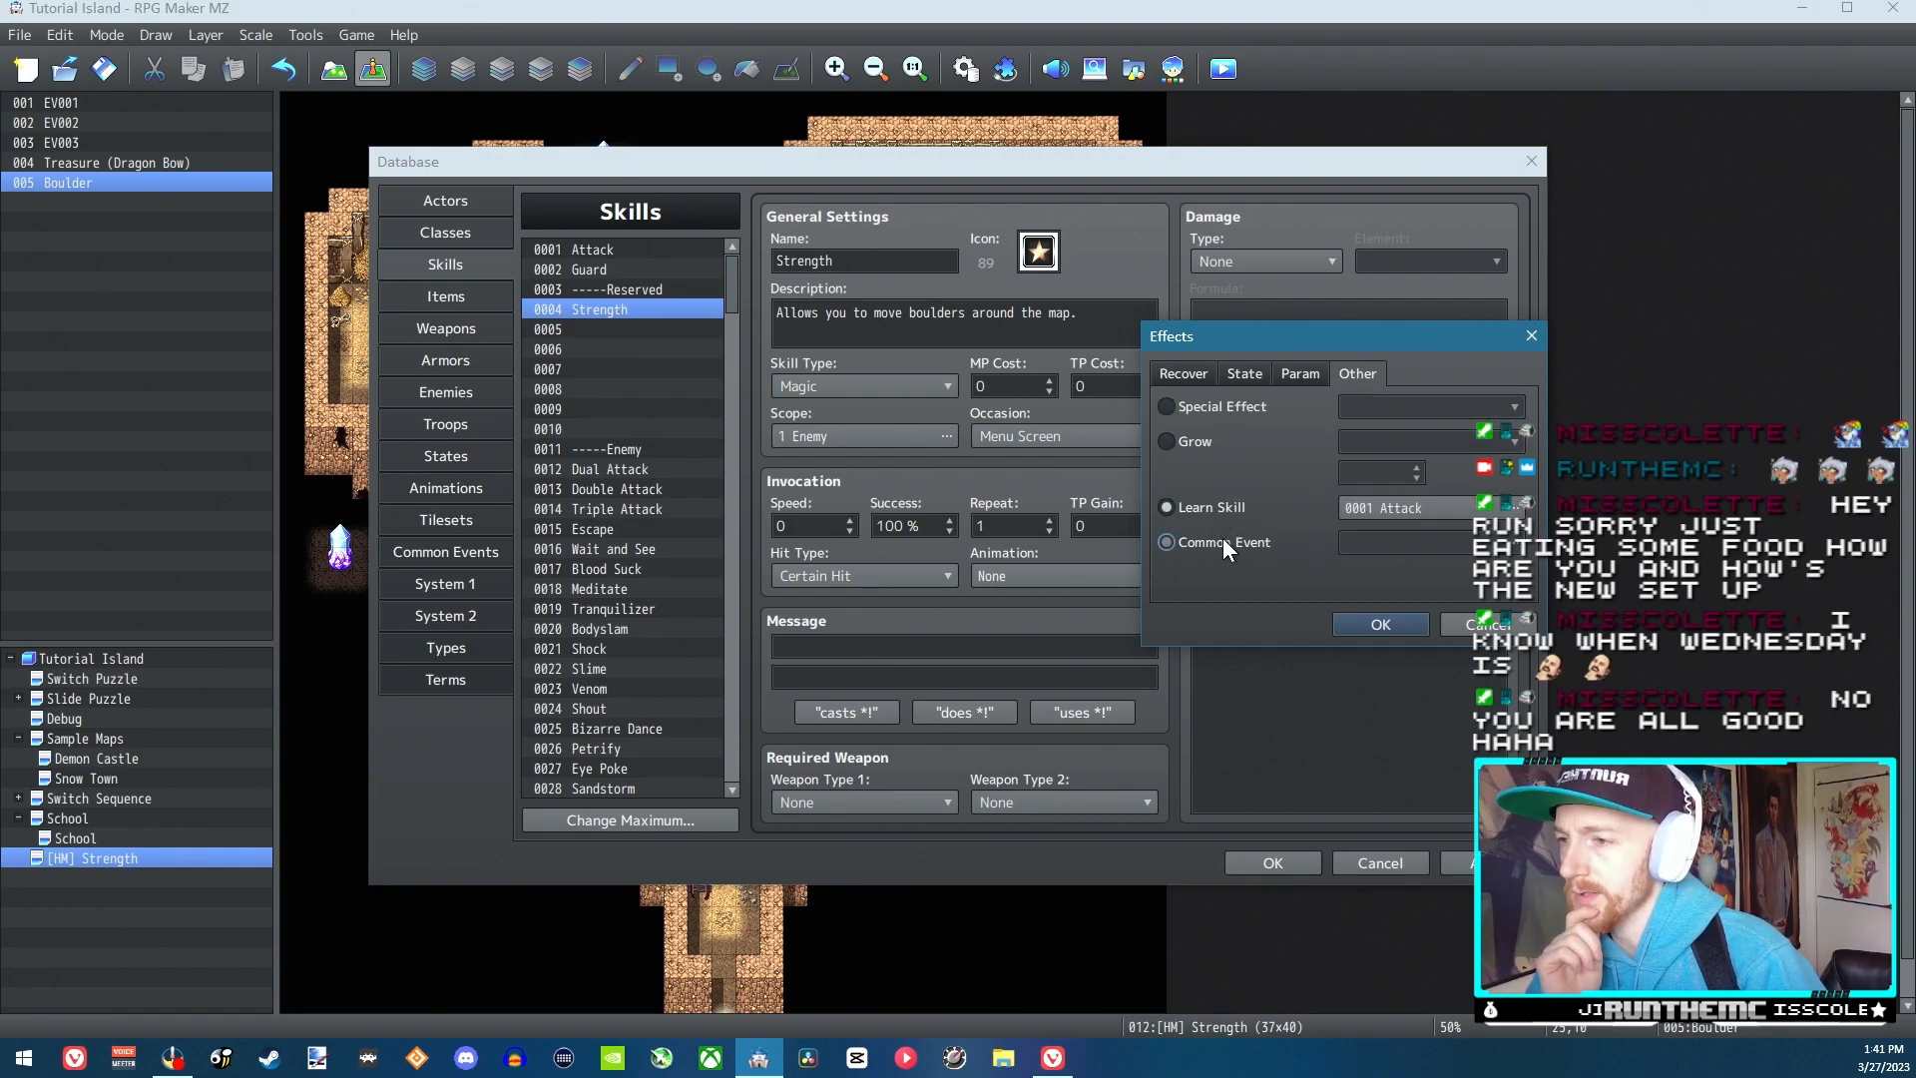
click(1183, 373)
click(1200, 403)
click(1242, 373)
click(1297, 373)
click(1347, 375)
click(1244, 371)
click(1244, 372)
click(1300, 374)
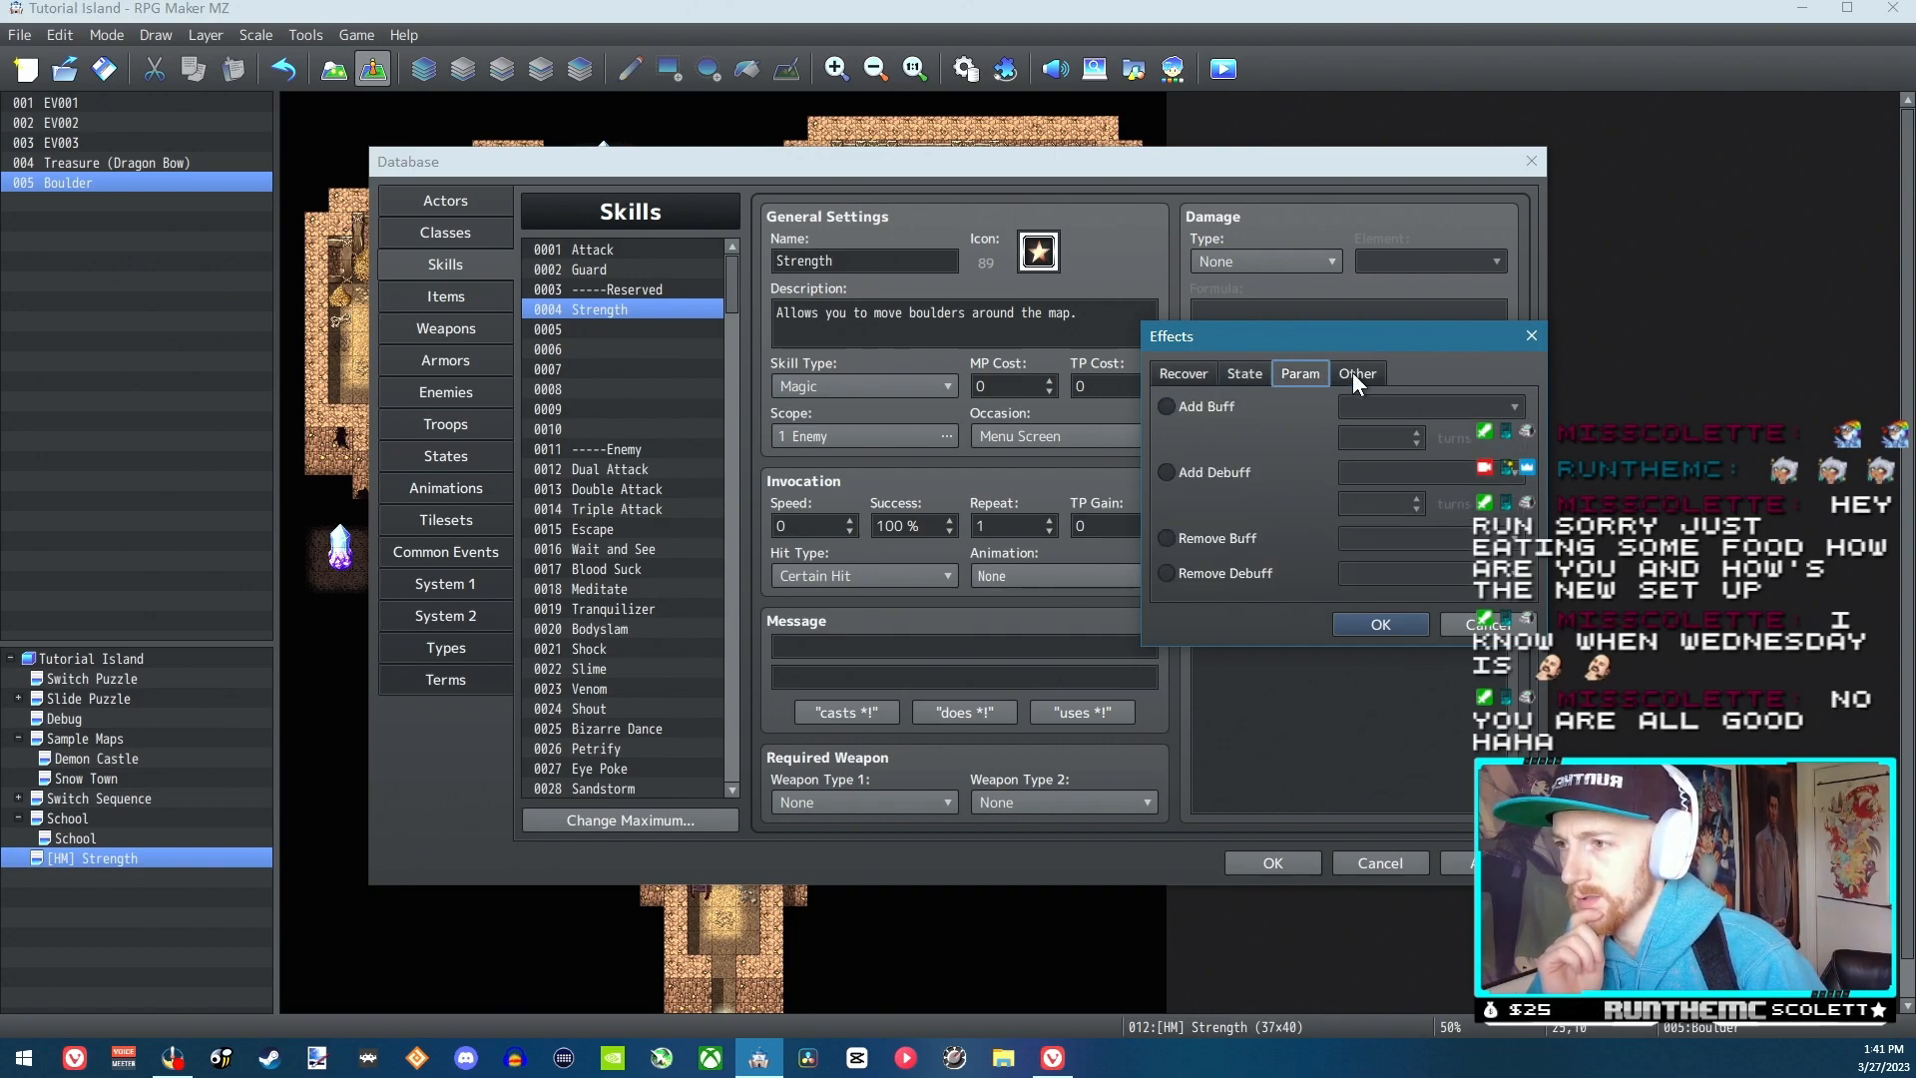
click(1345, 373)
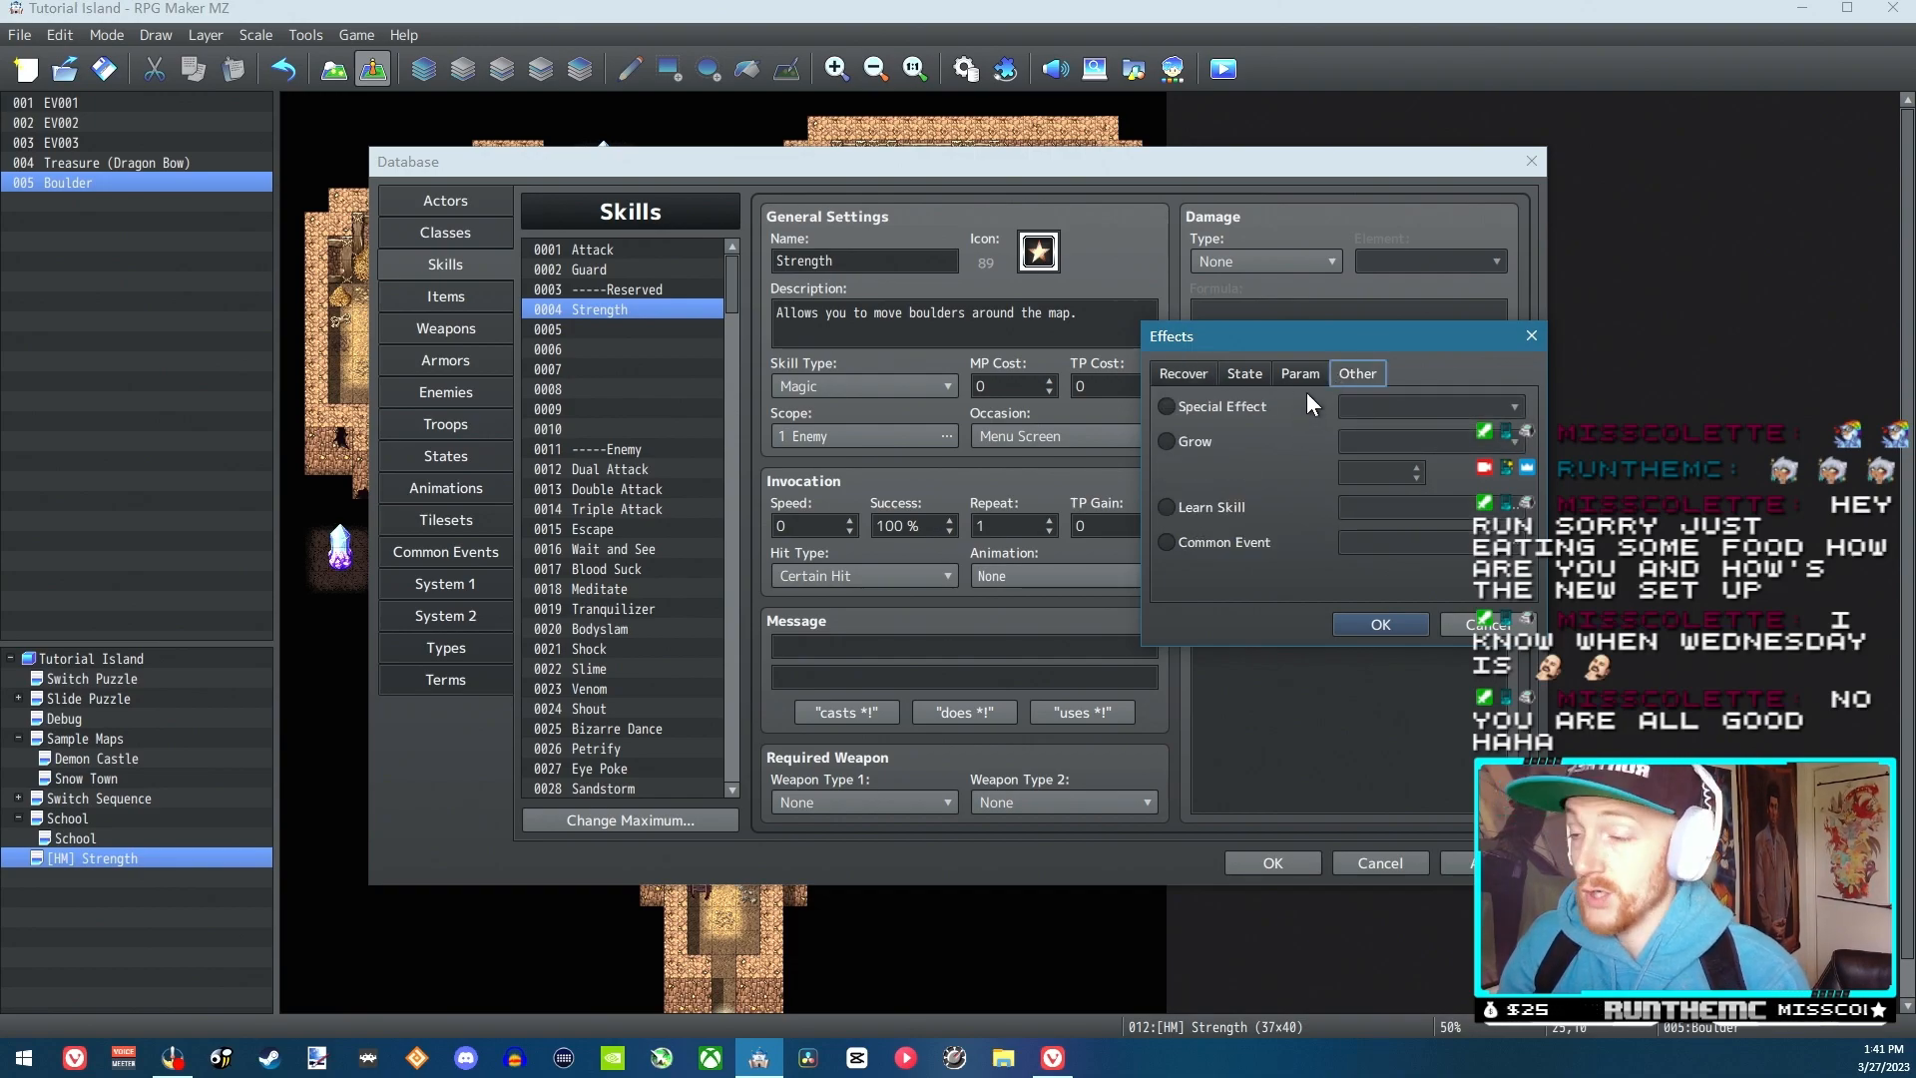
click(1186, 374)
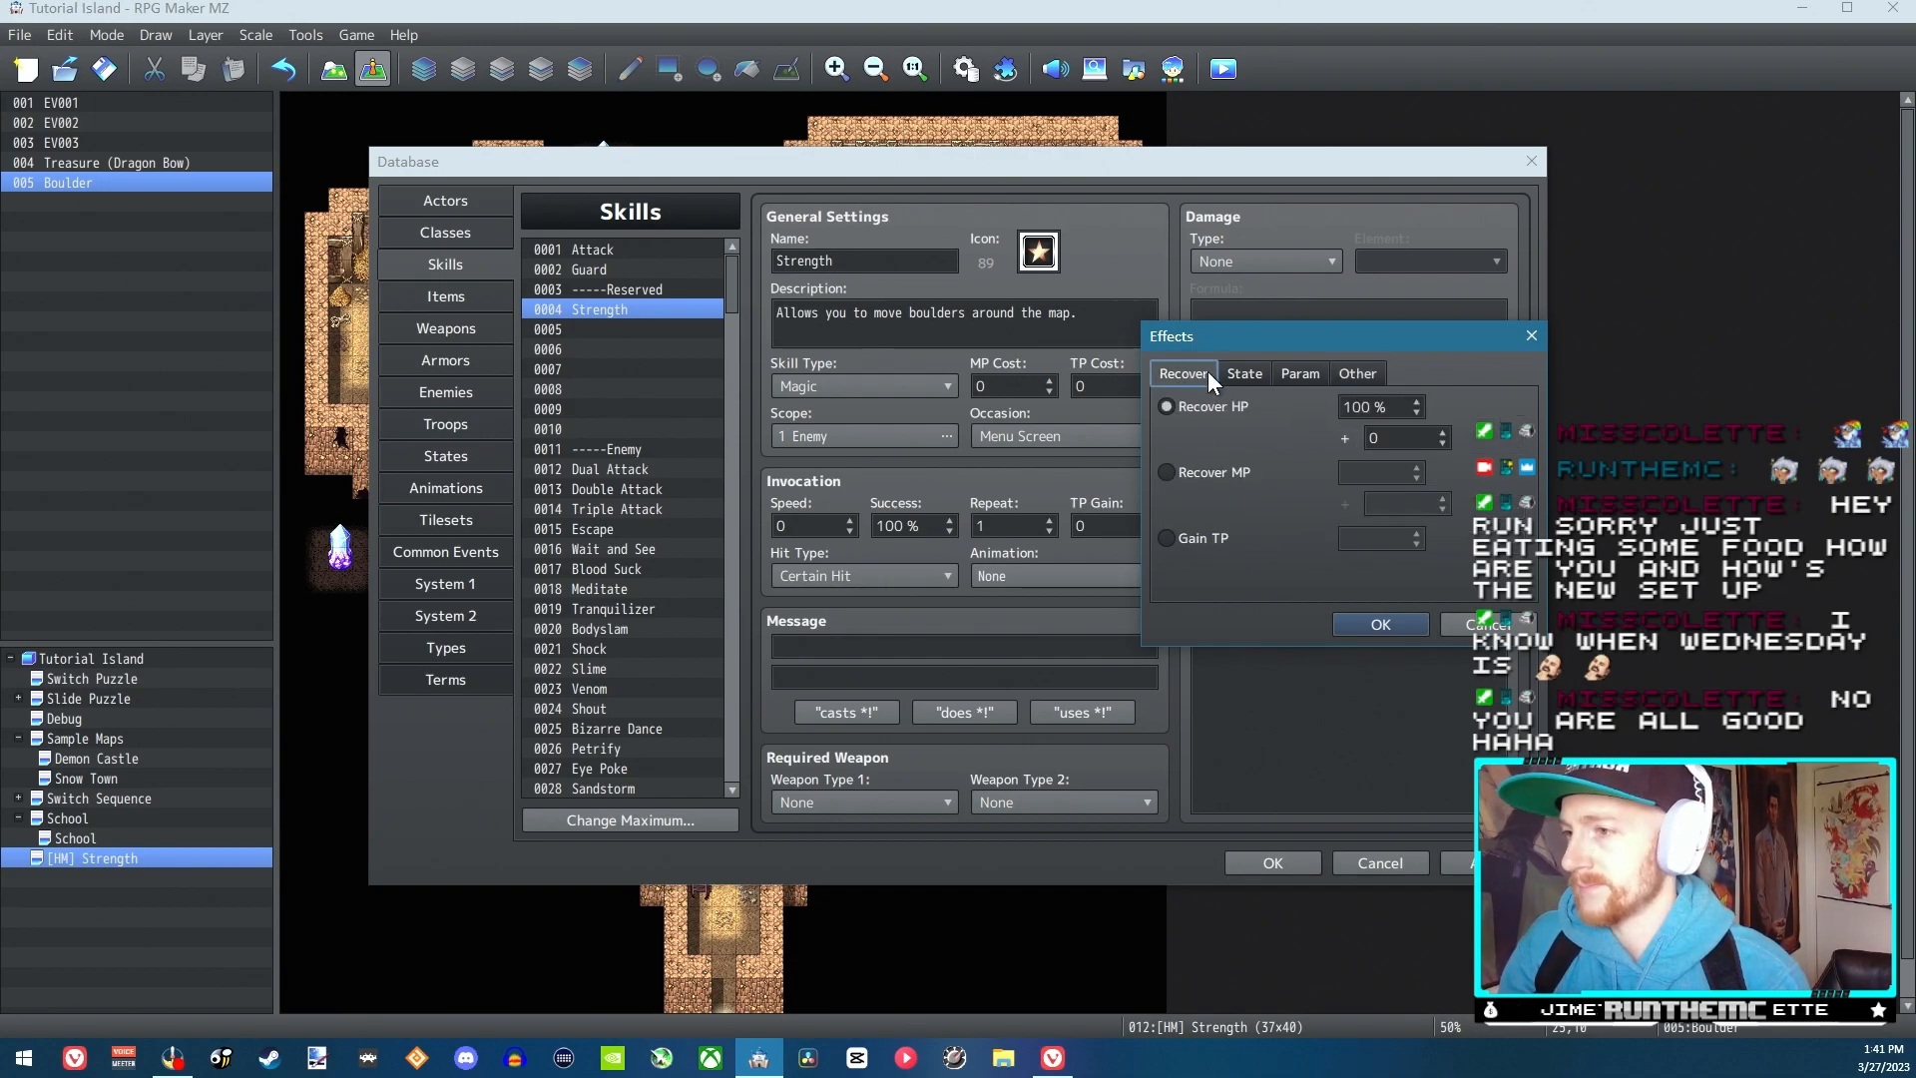
Add a Common Event effect to the Strength skill that calls the unnamed common event 0003
click(1343, 375)
click(1259, 539)
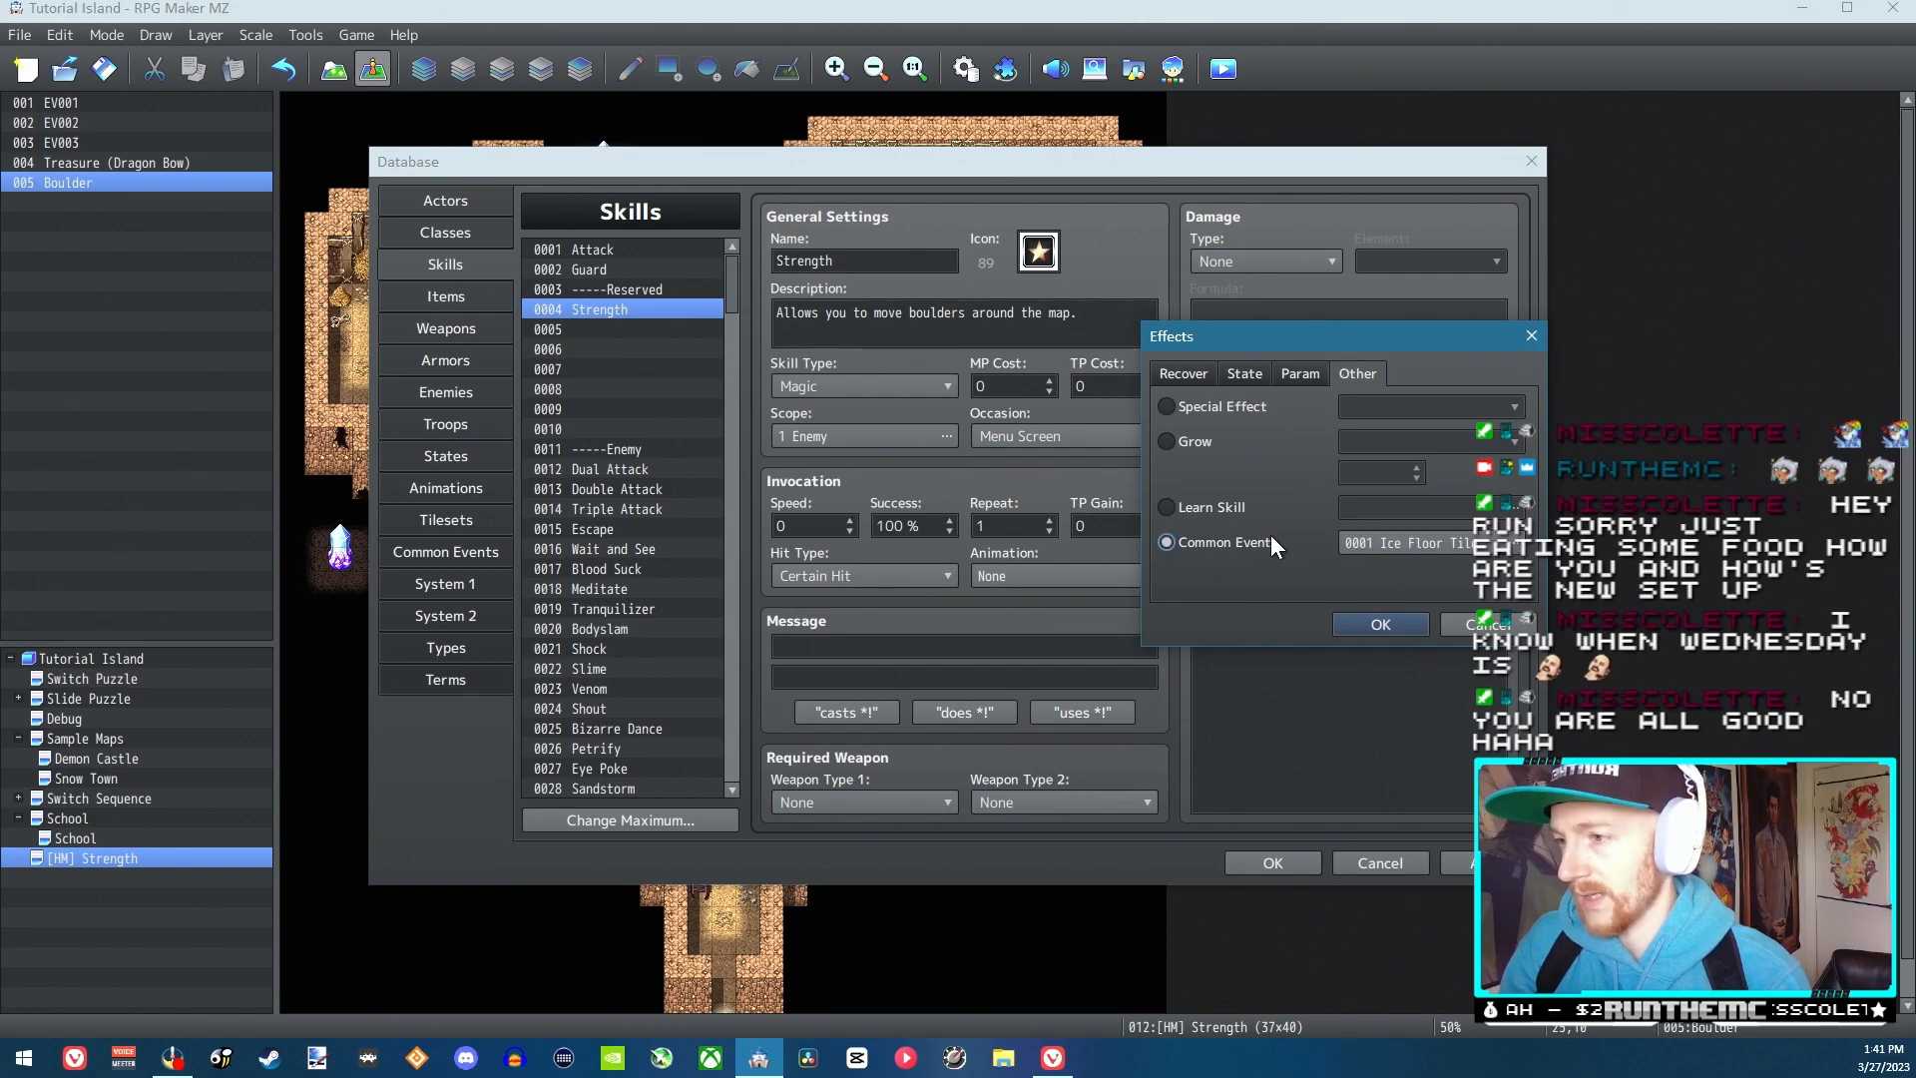
click(1380, 547)
click(1369, 332)
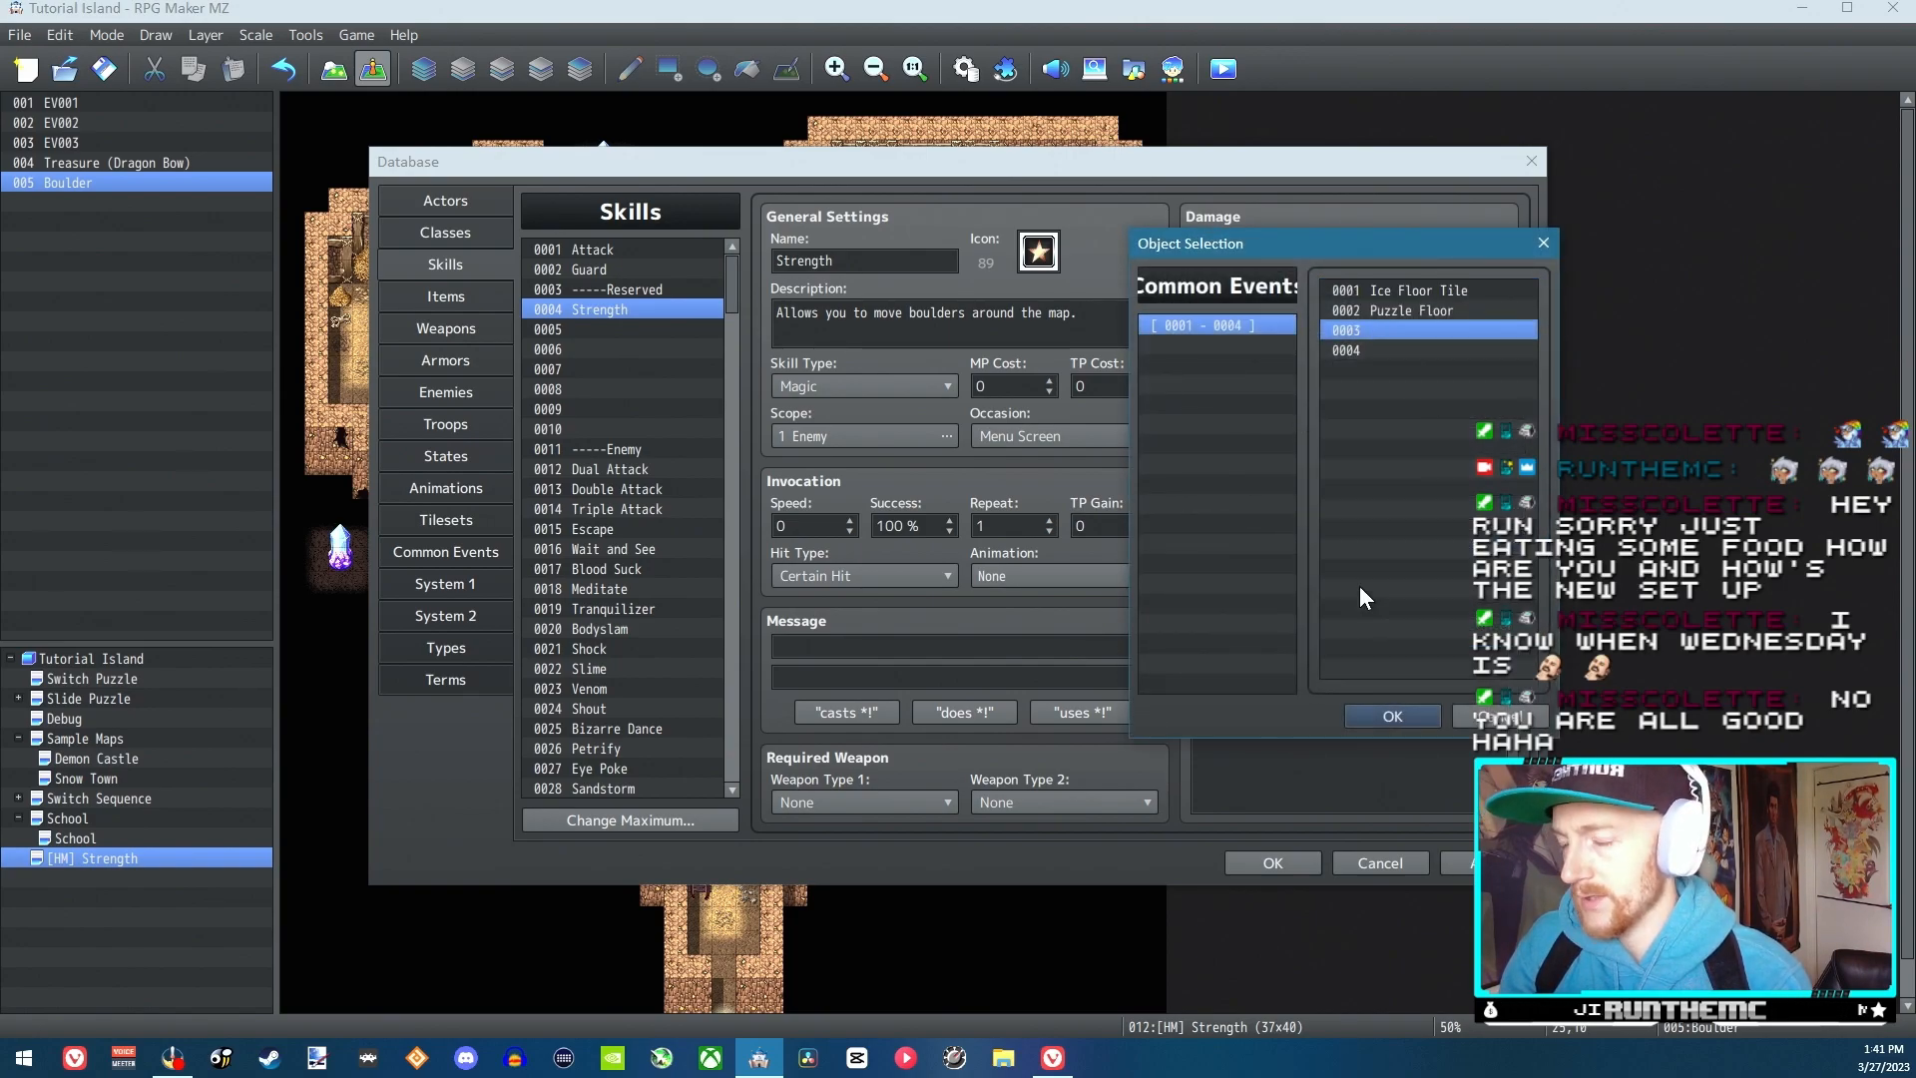
click(1375, 717)
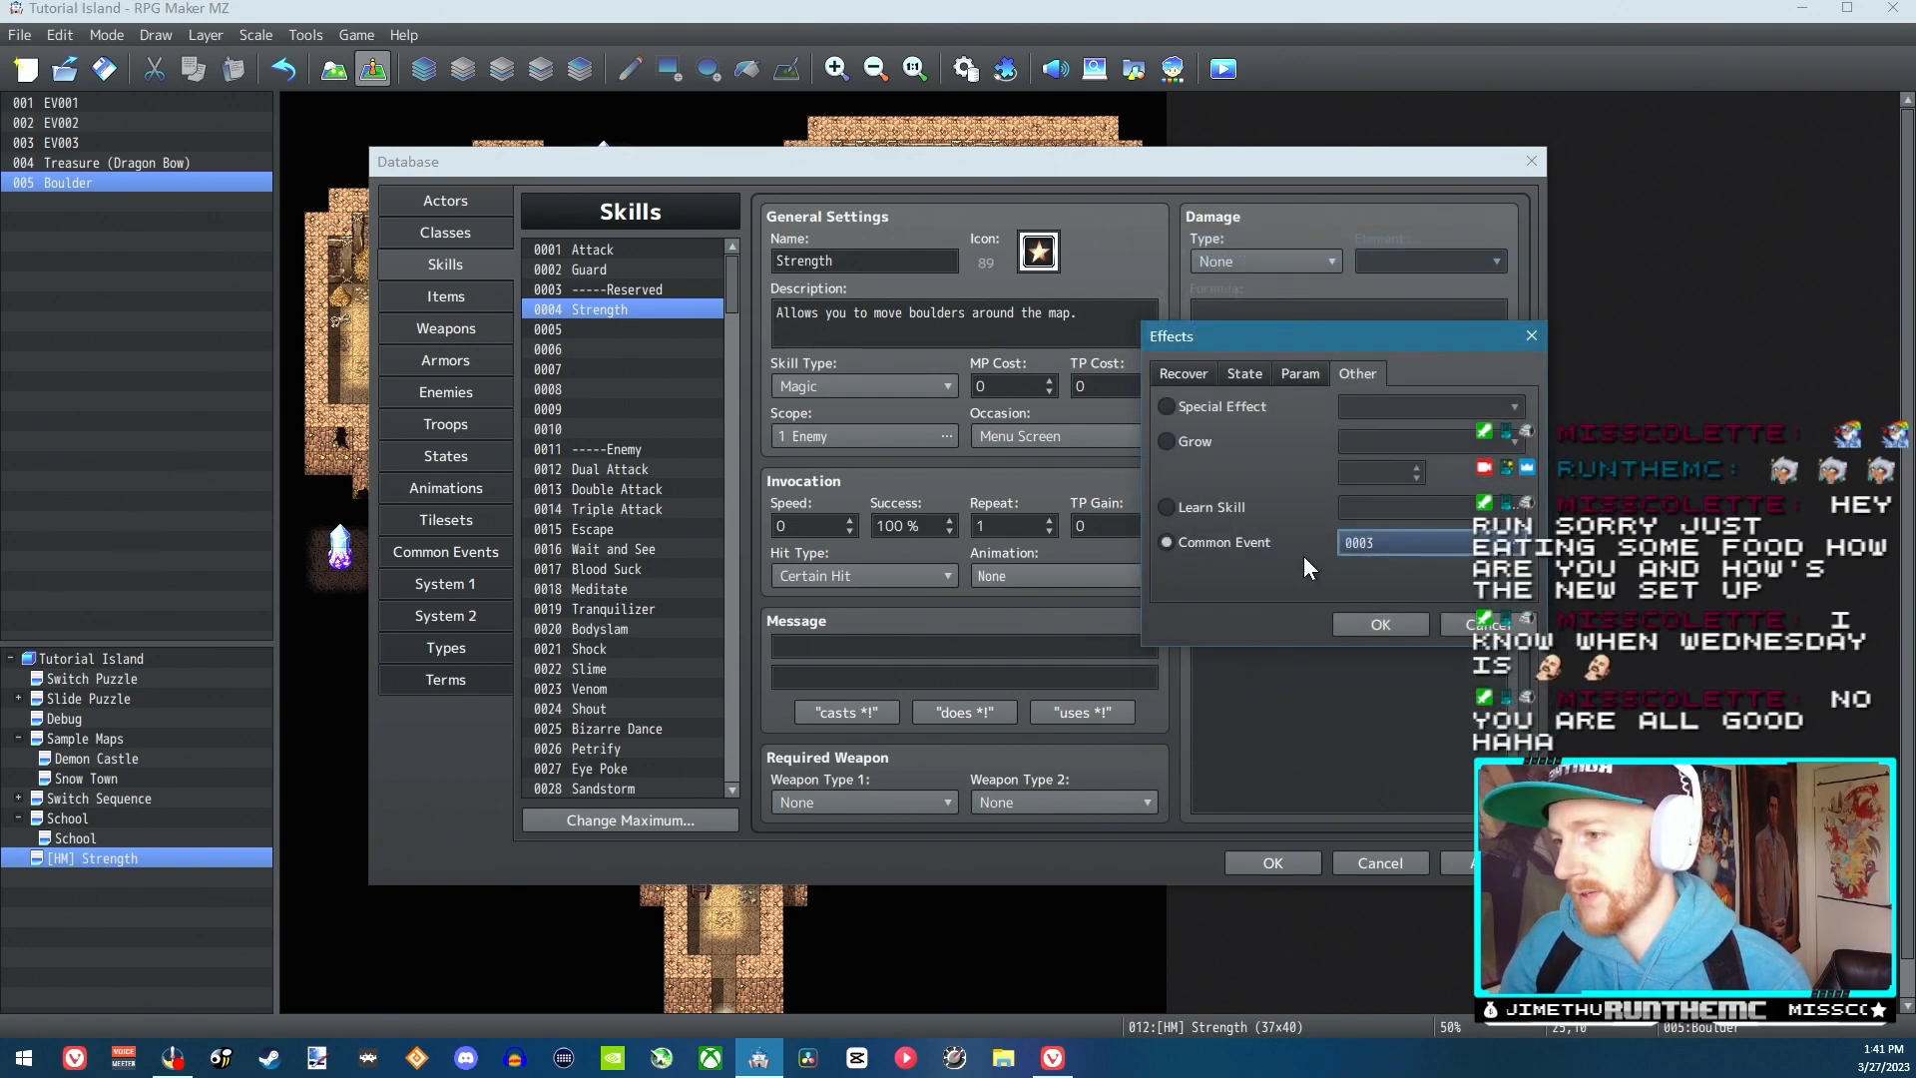
click(1369, 621)
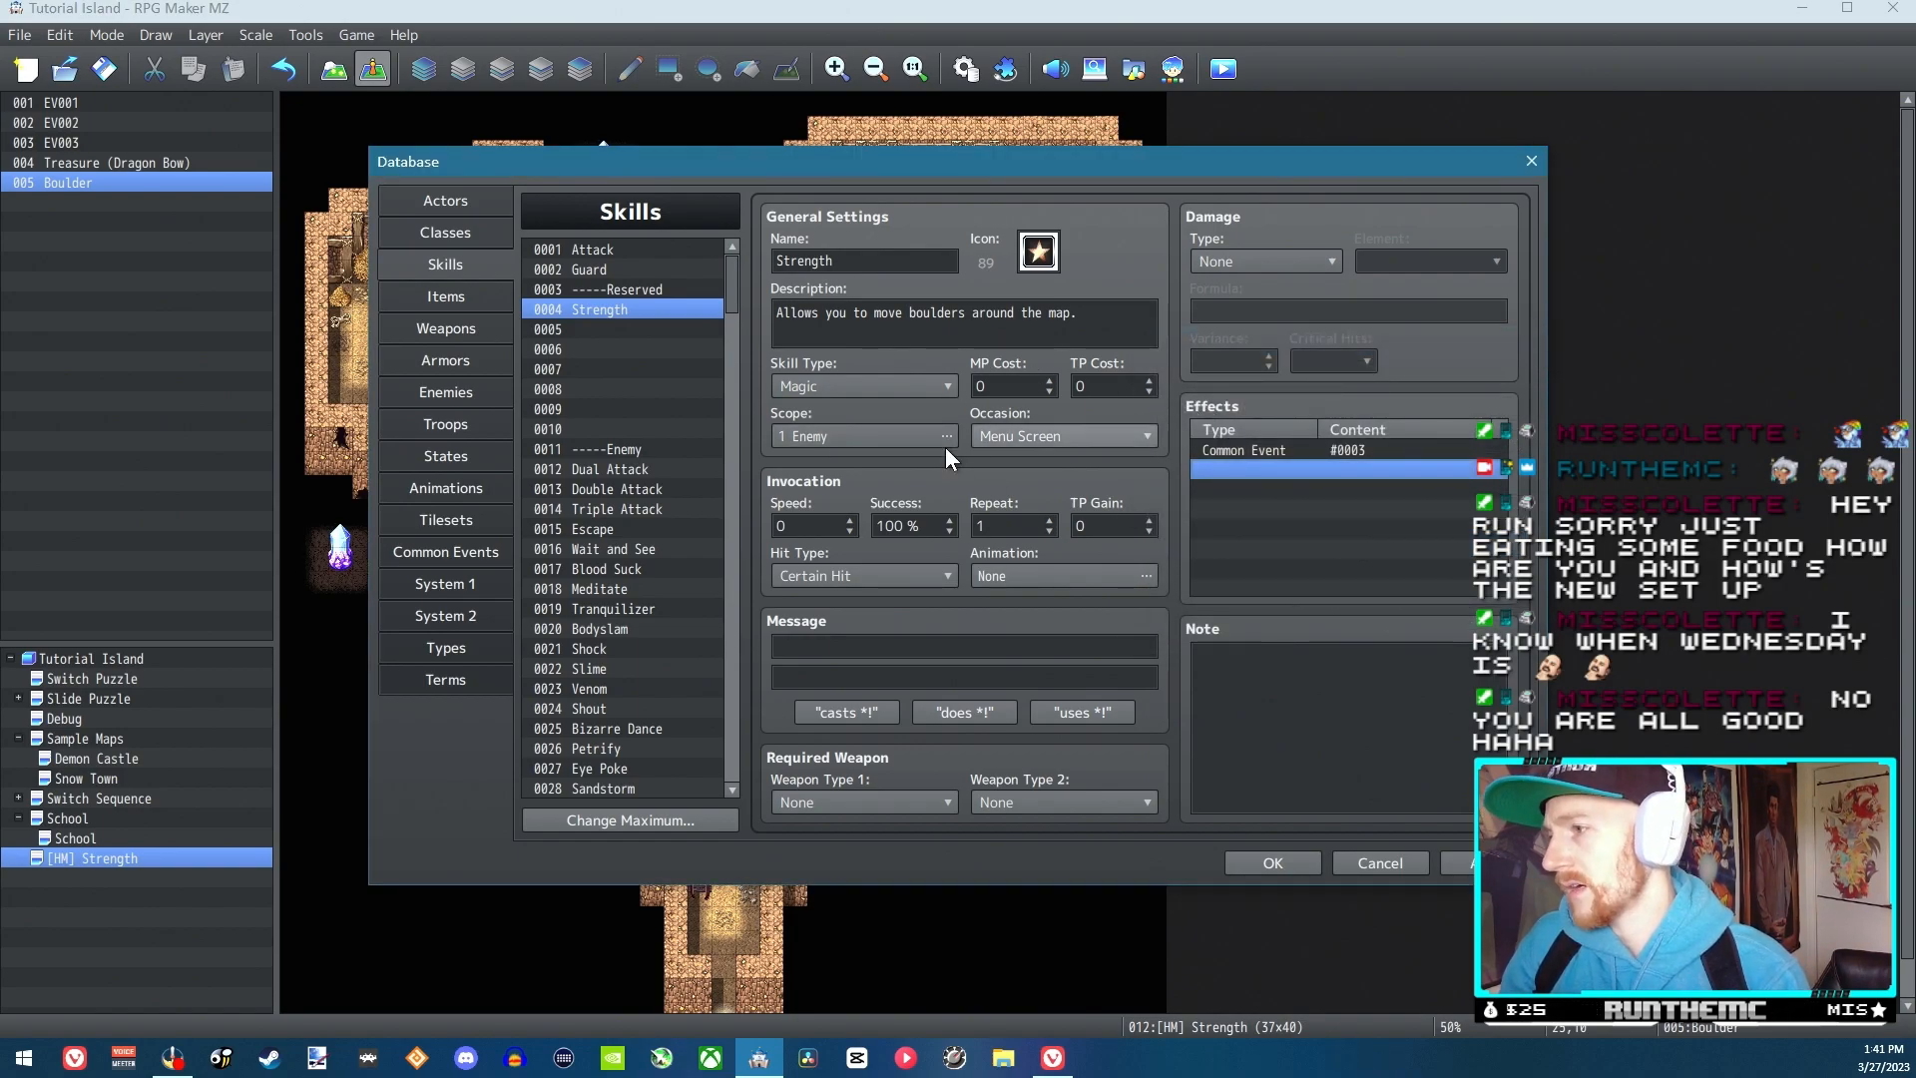
Set the Strength skill's scope to None
click(810, 435)
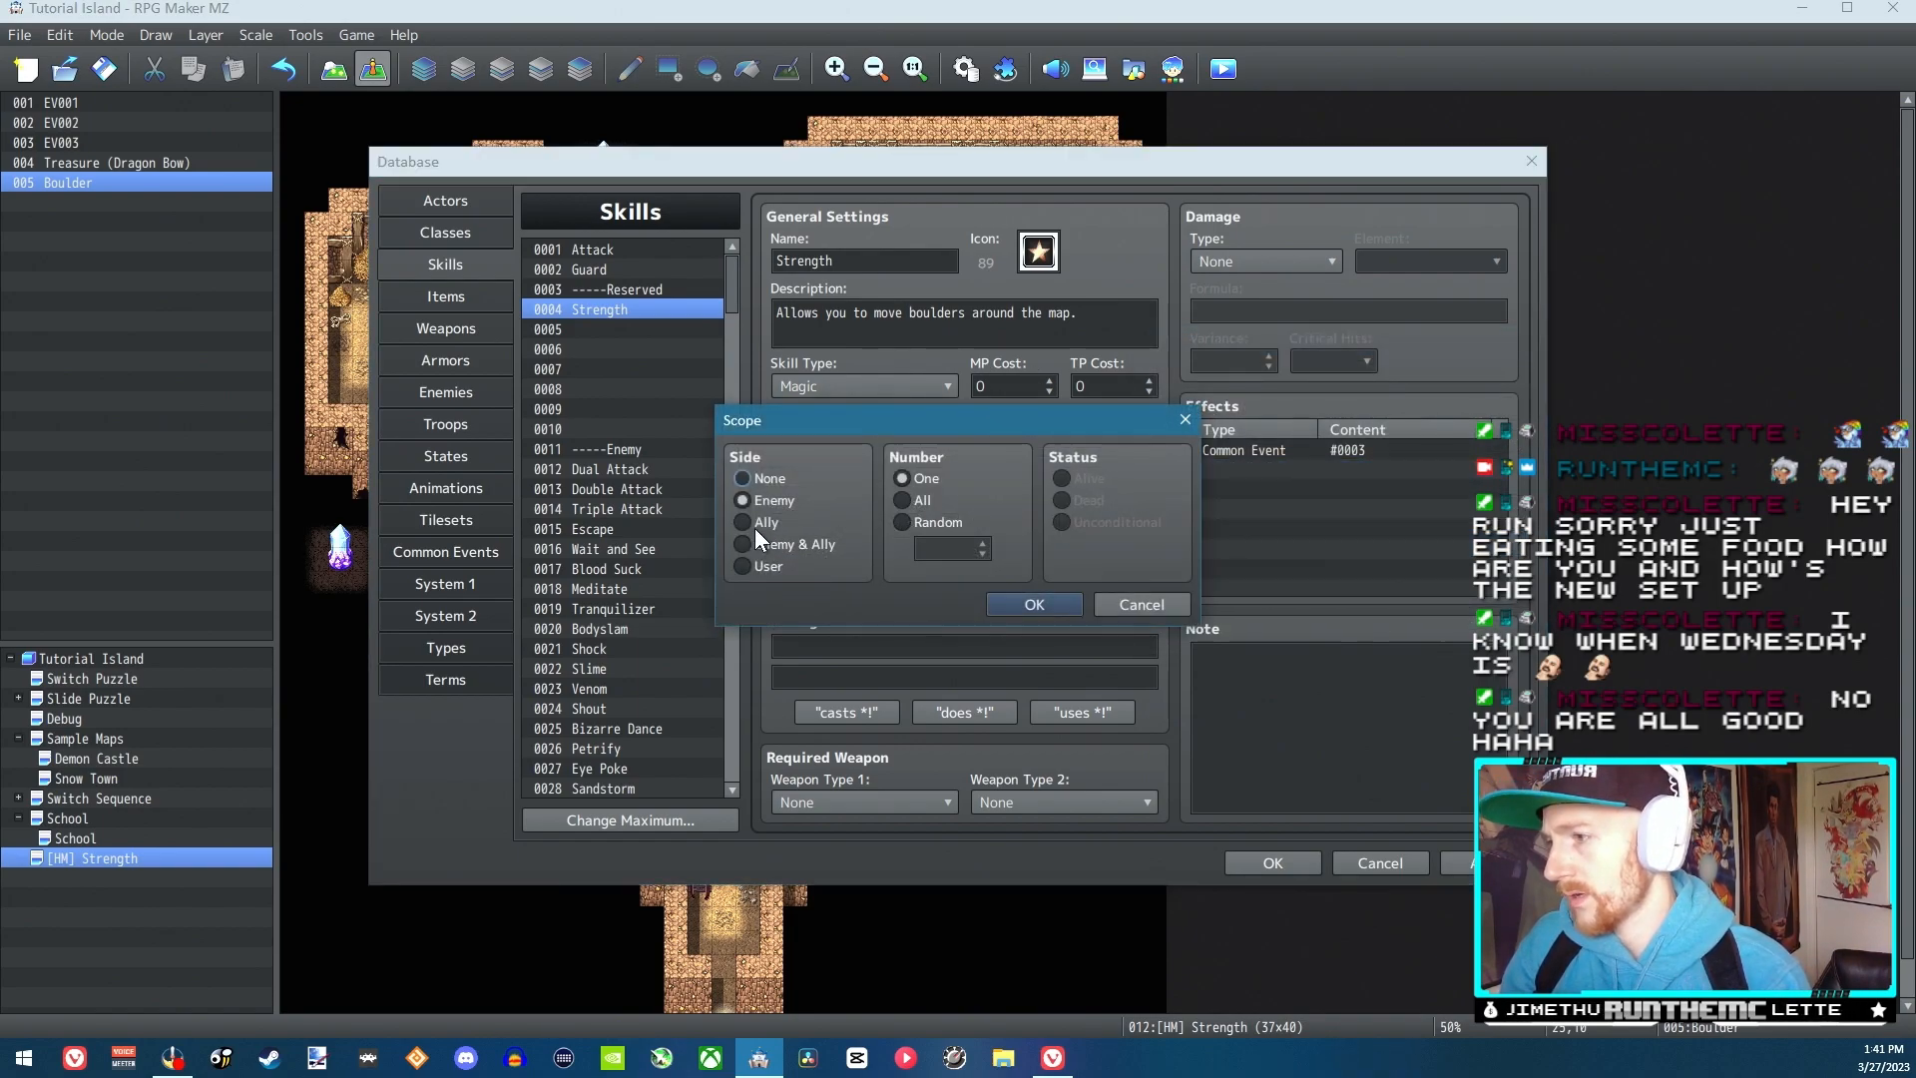
click(759, 479)
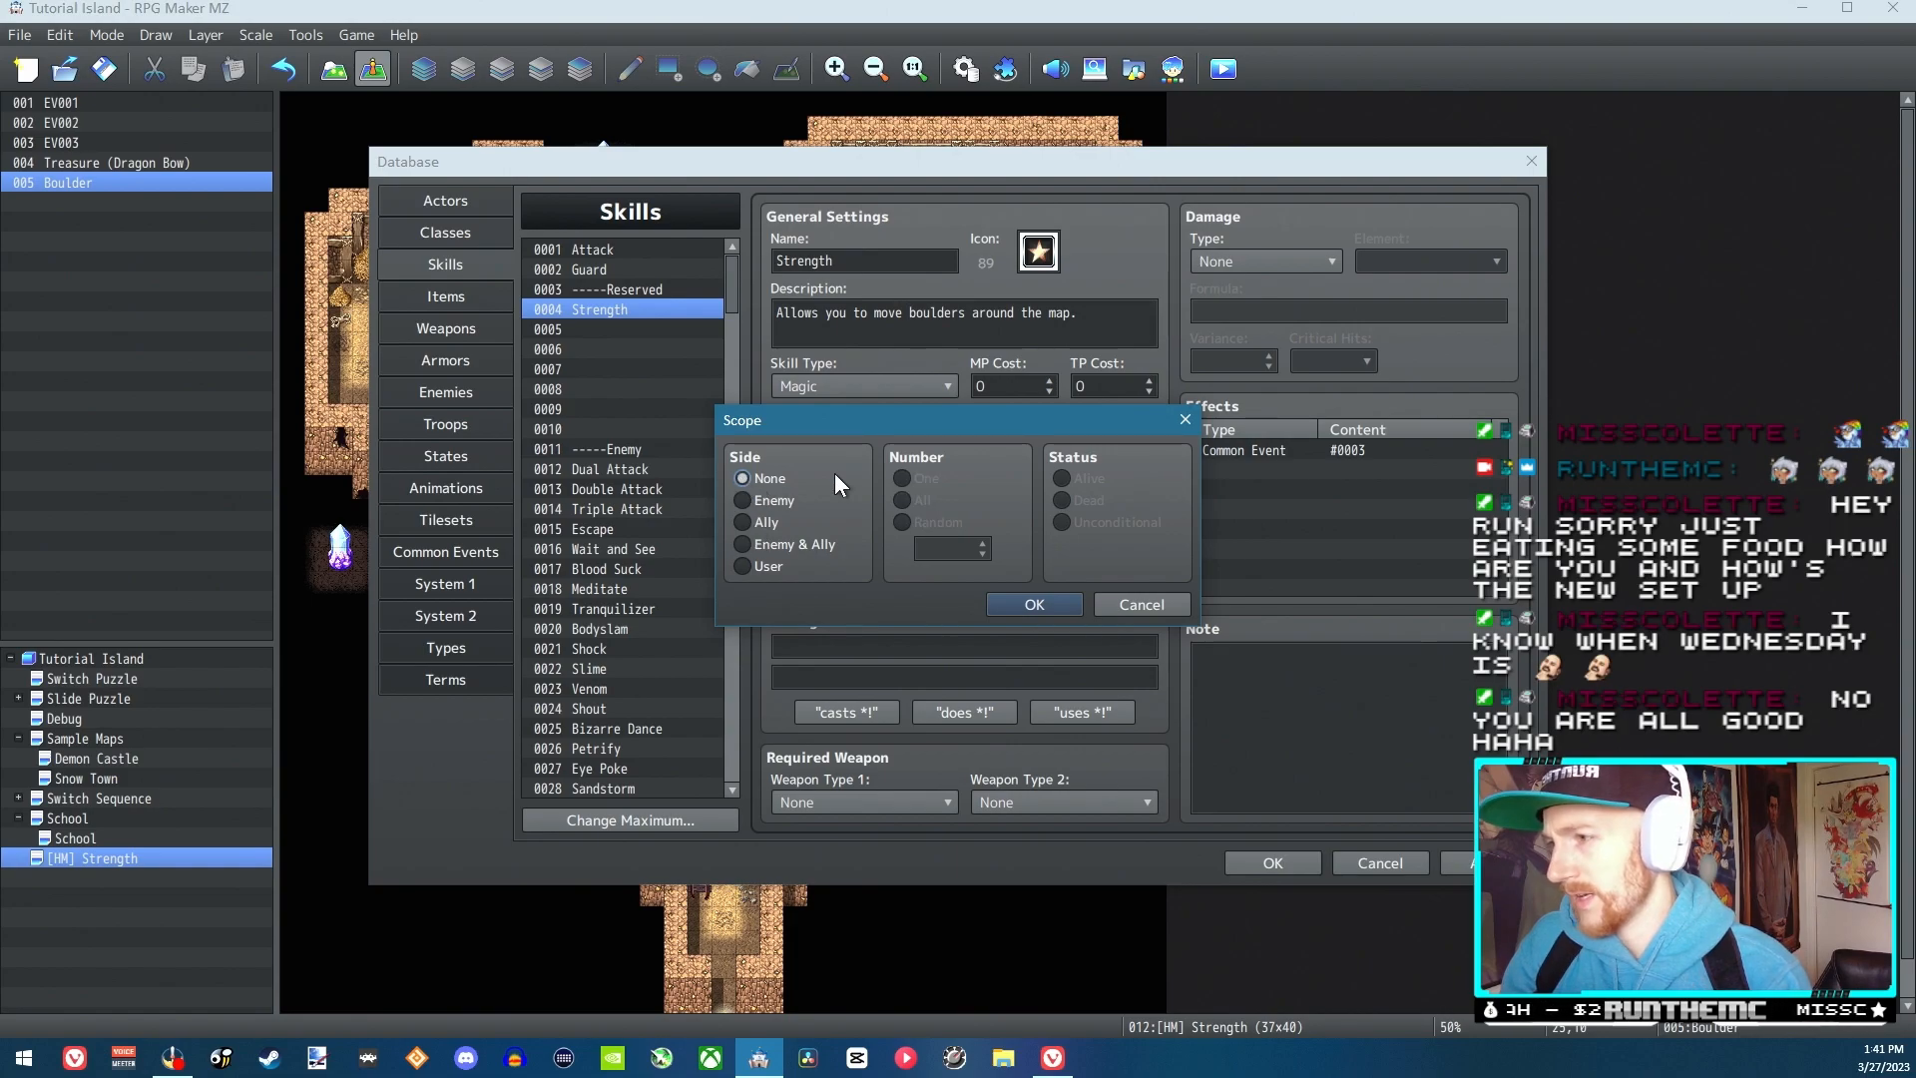
click(1038, 604)
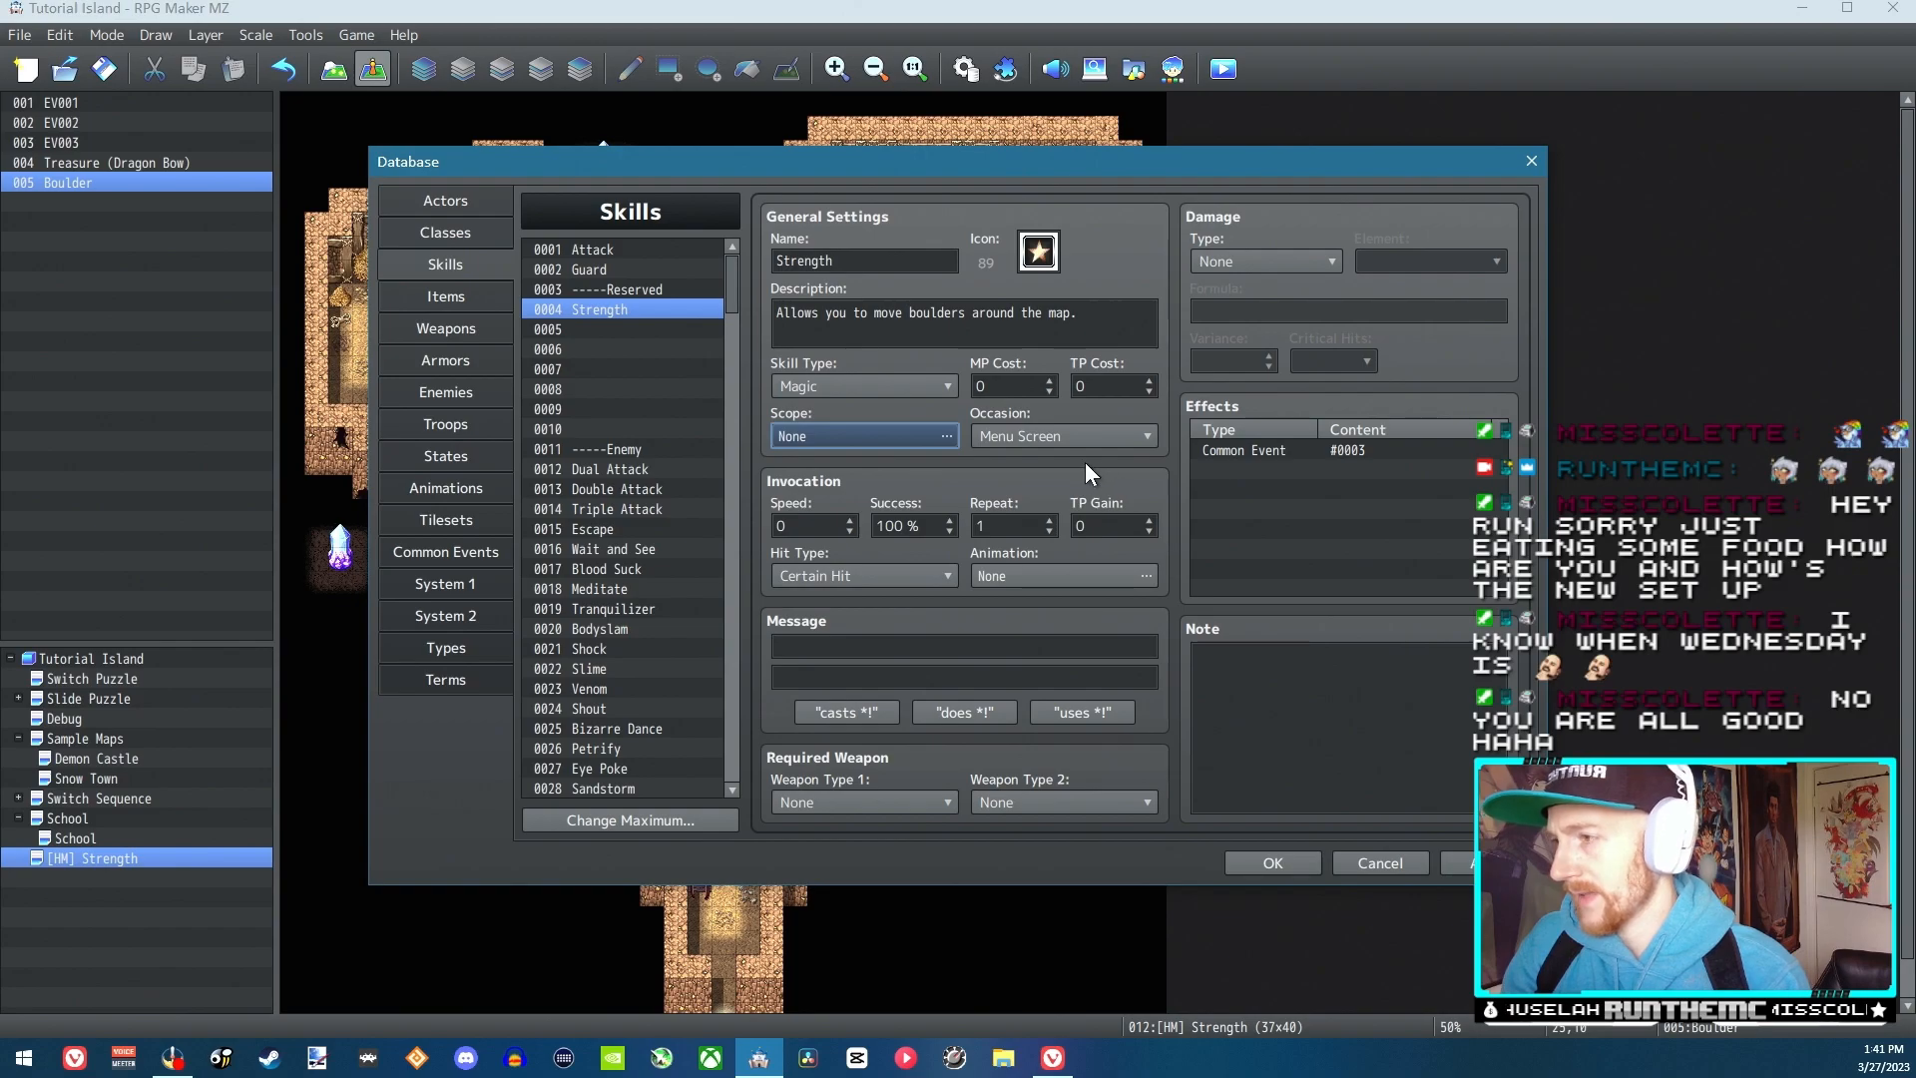
Set the Strength skill's type to Special
click(891, 385)
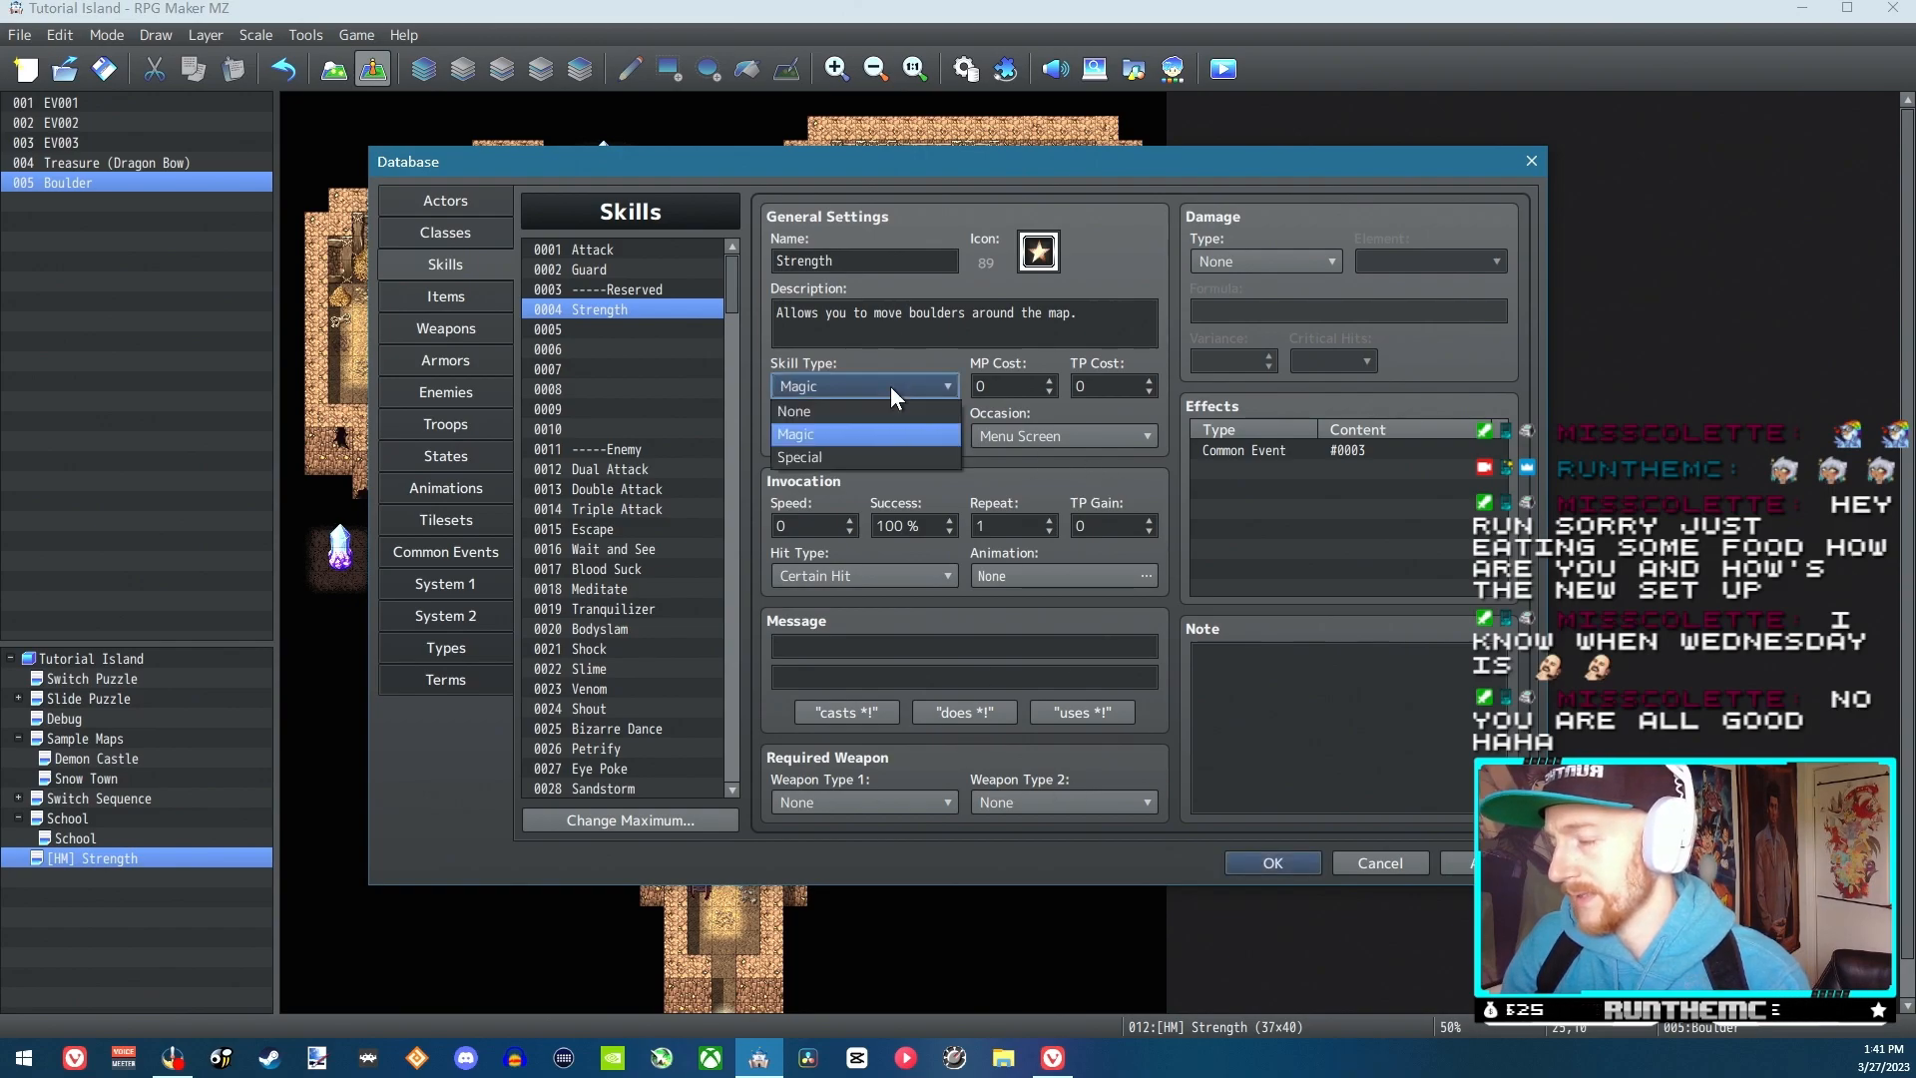
click(847, 453)
click(868, 387)
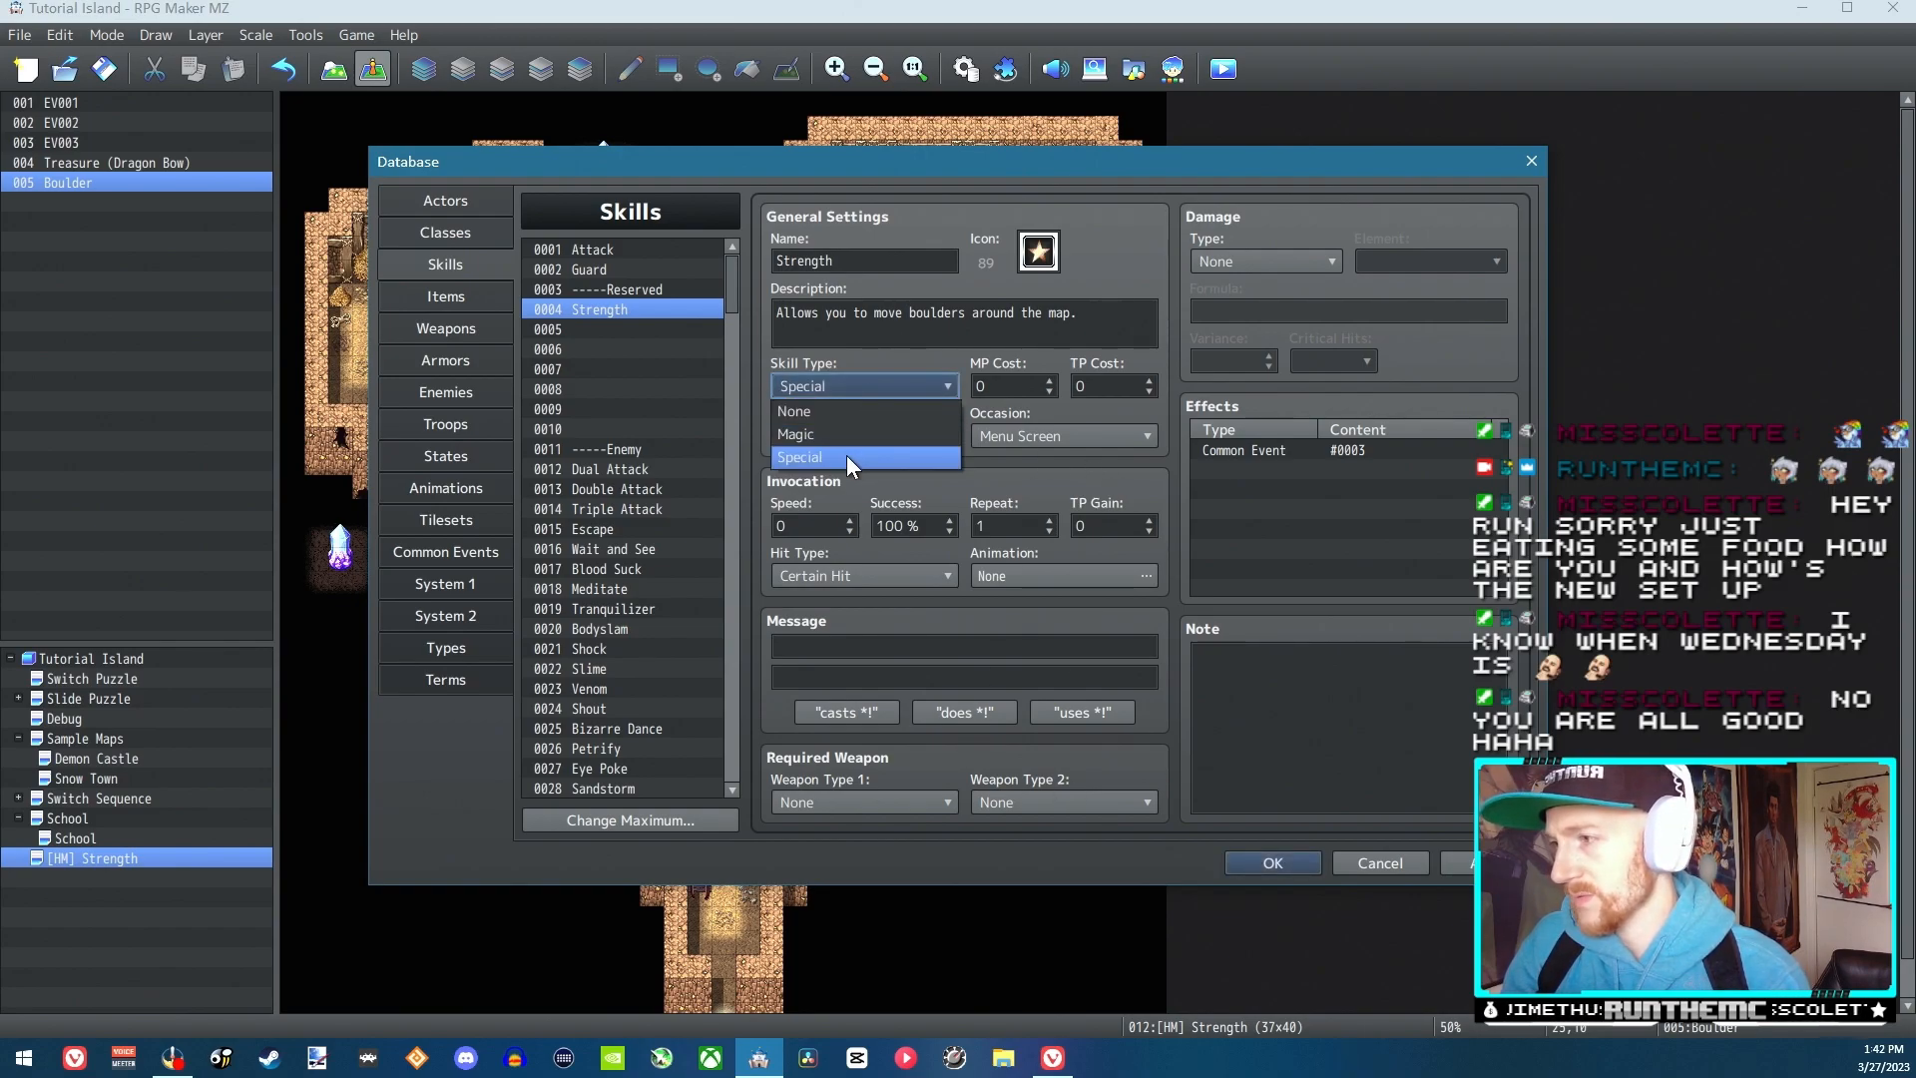
click(842, 434)
click(890, 385)
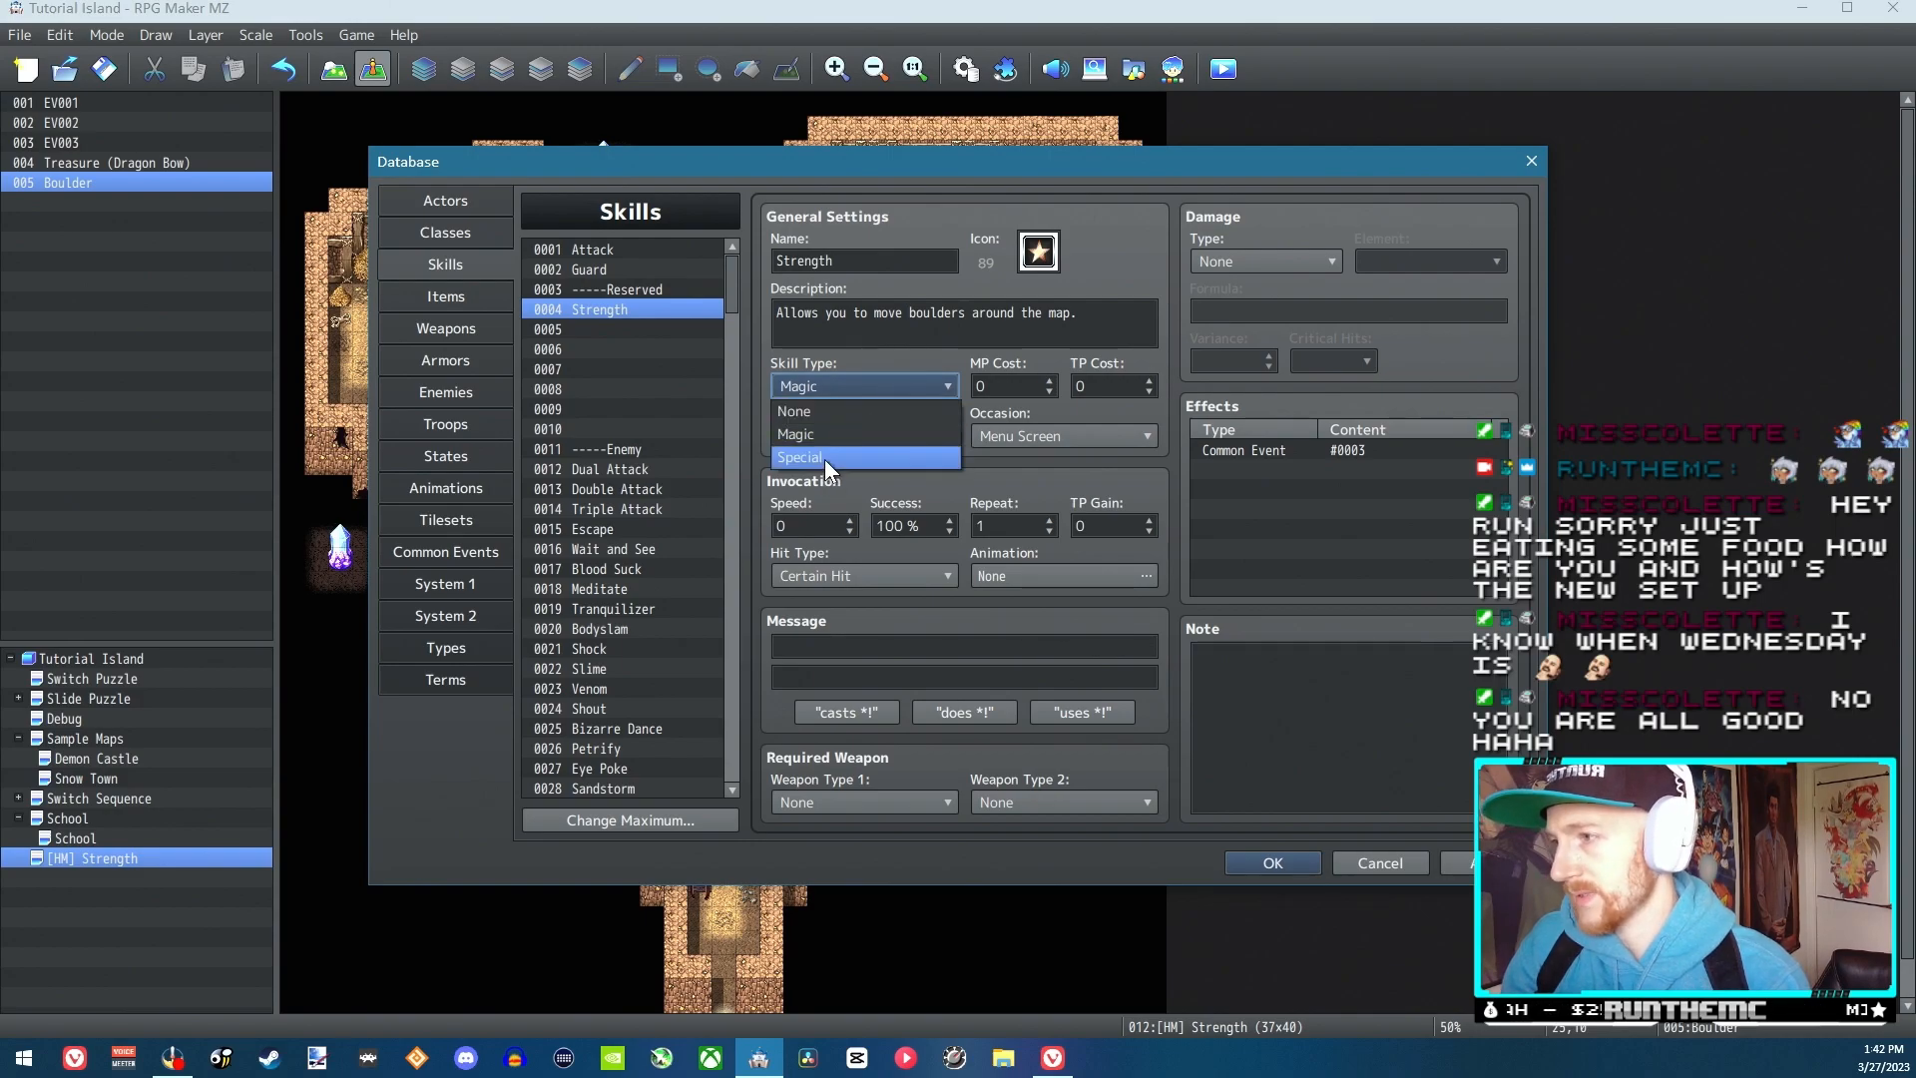
click(824, 457)
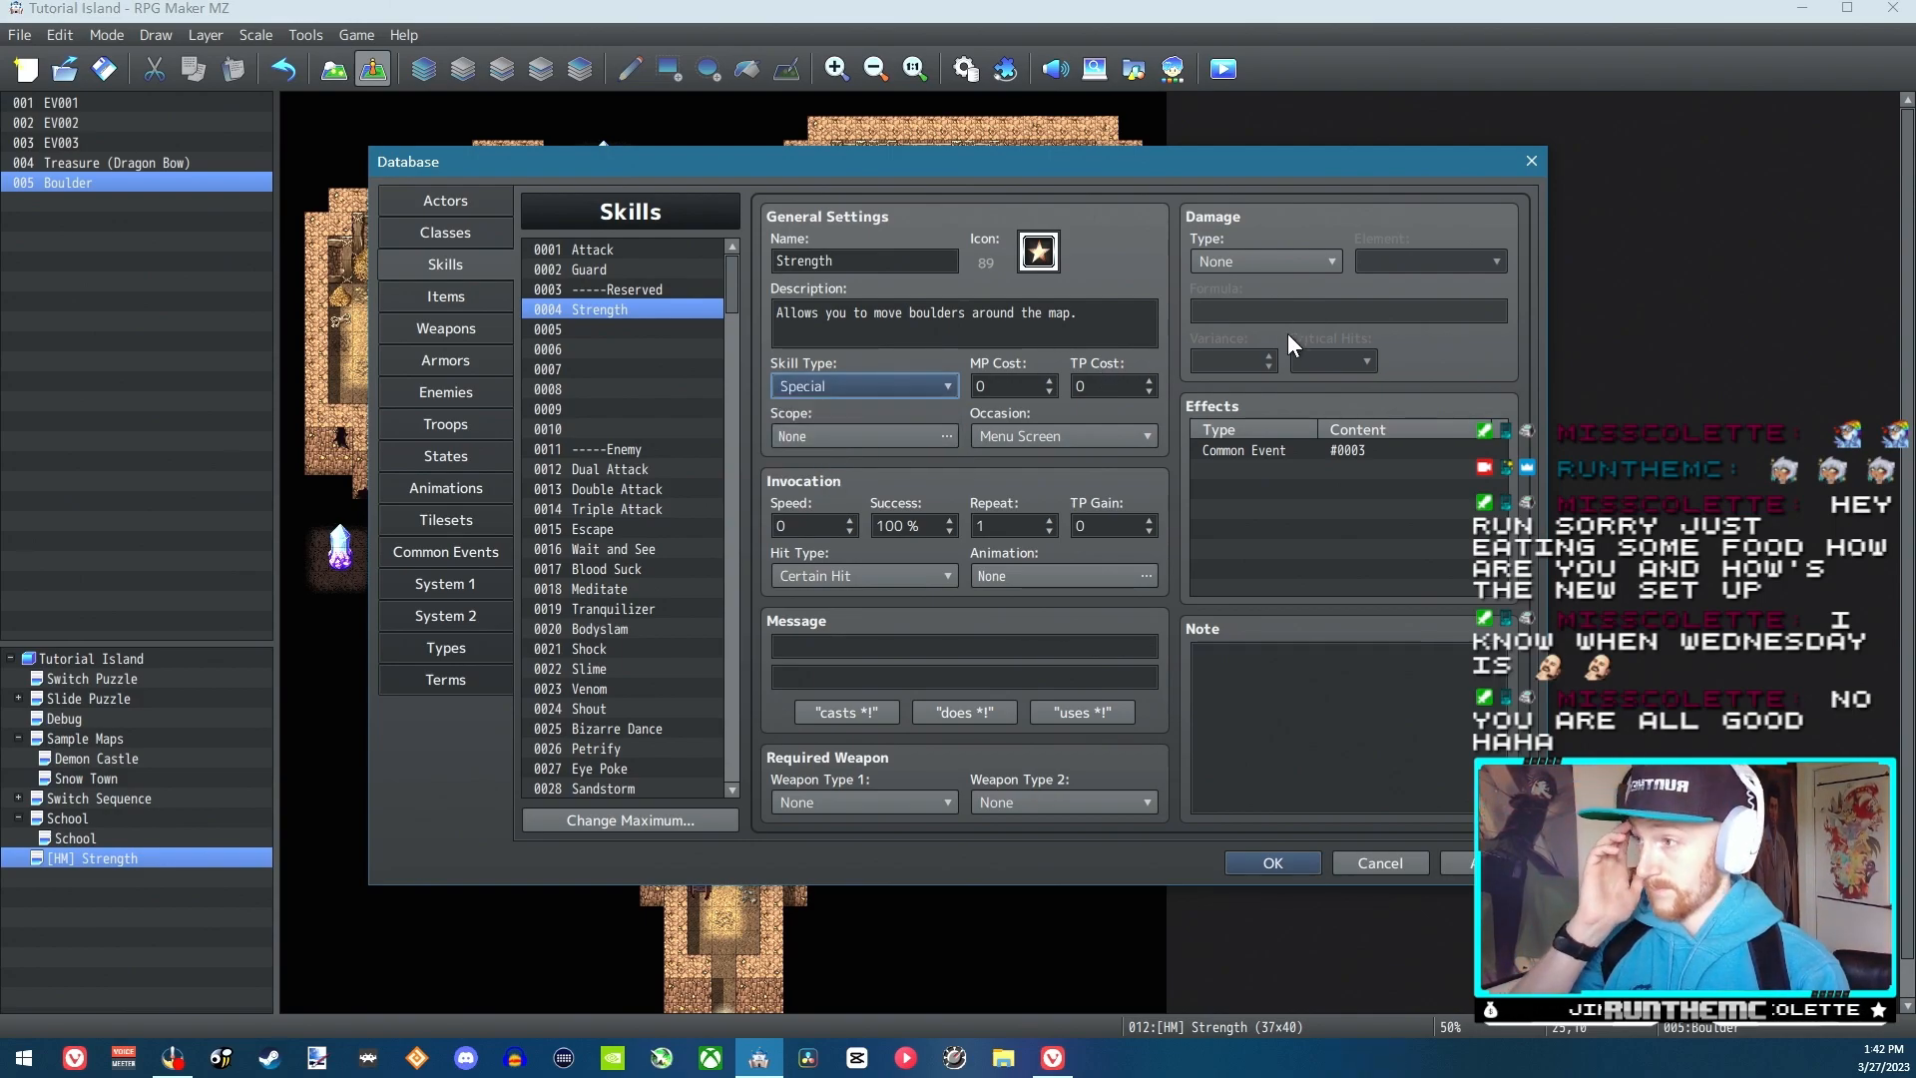
Check how the Swordsman class's learnable skills are assigned without adding one, and save the database changes
click(443, 234)
click(455, 208)
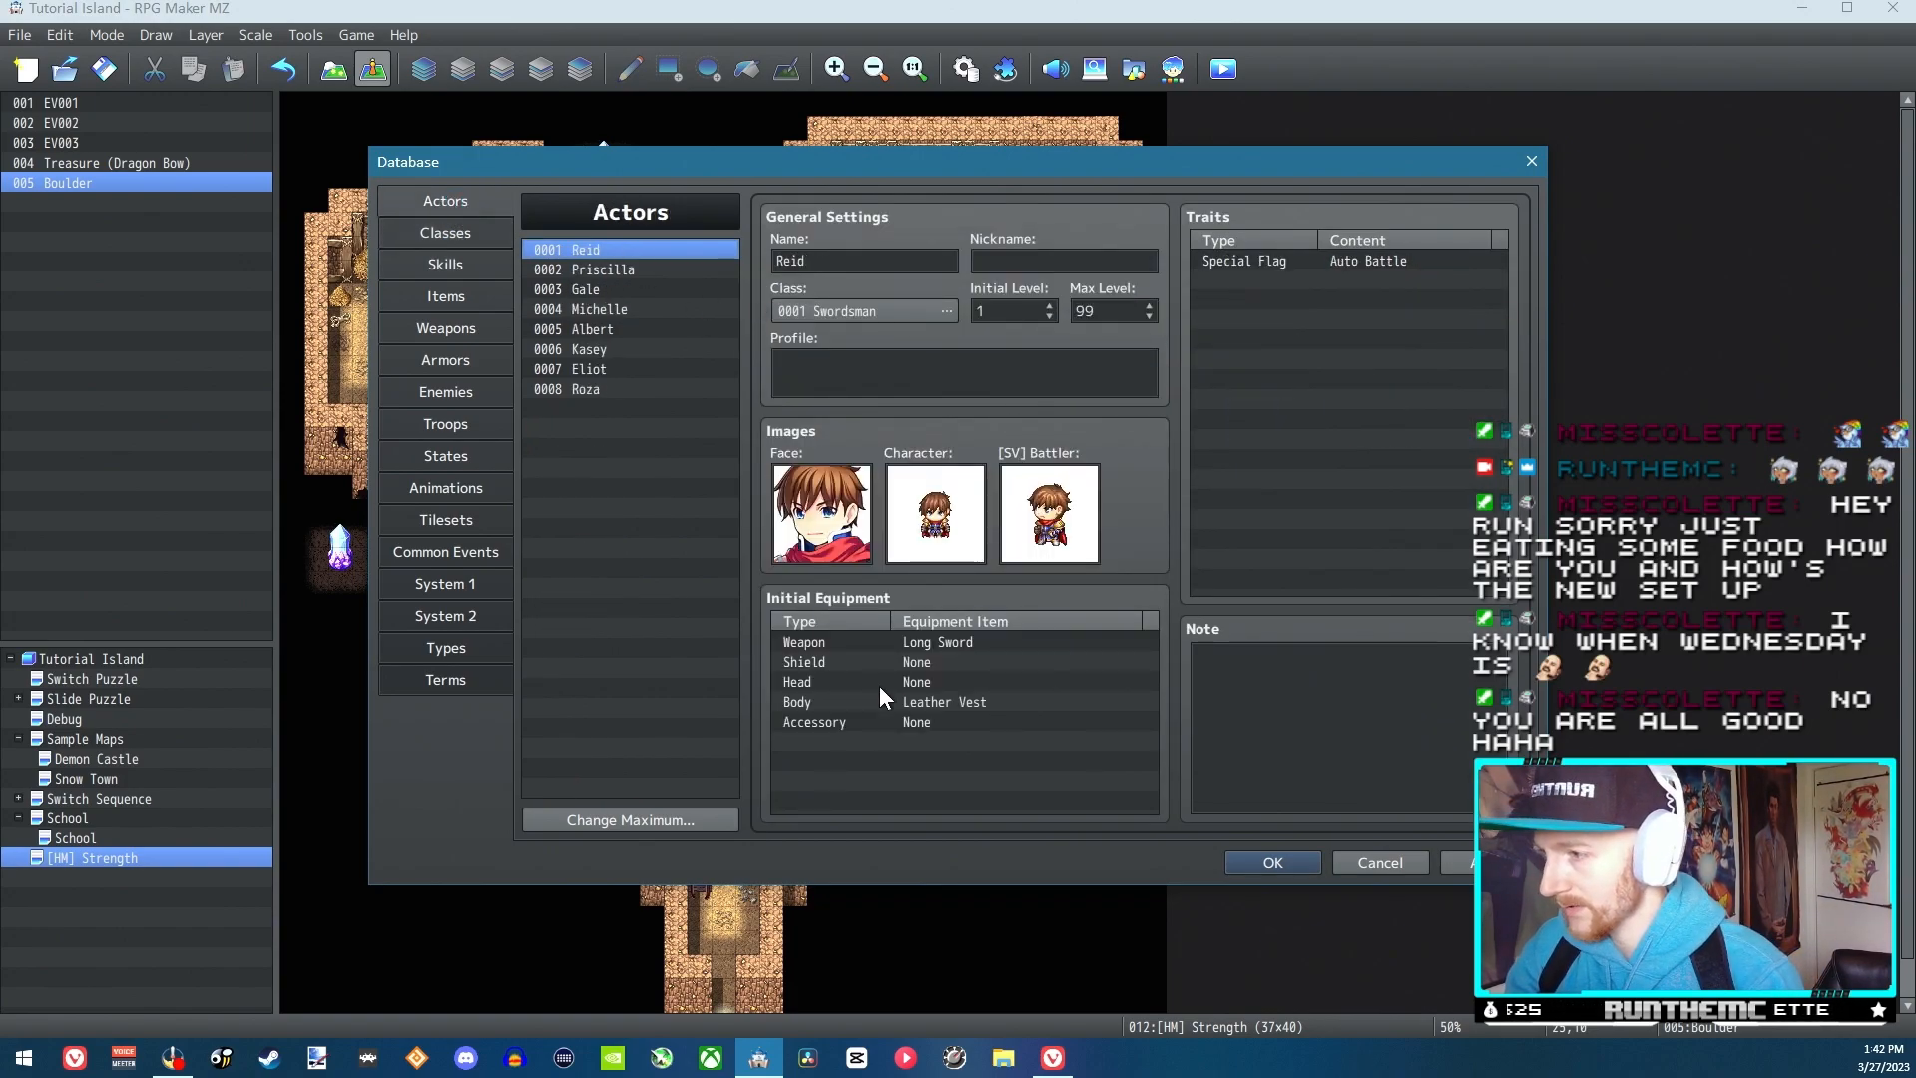
click(445, 231)
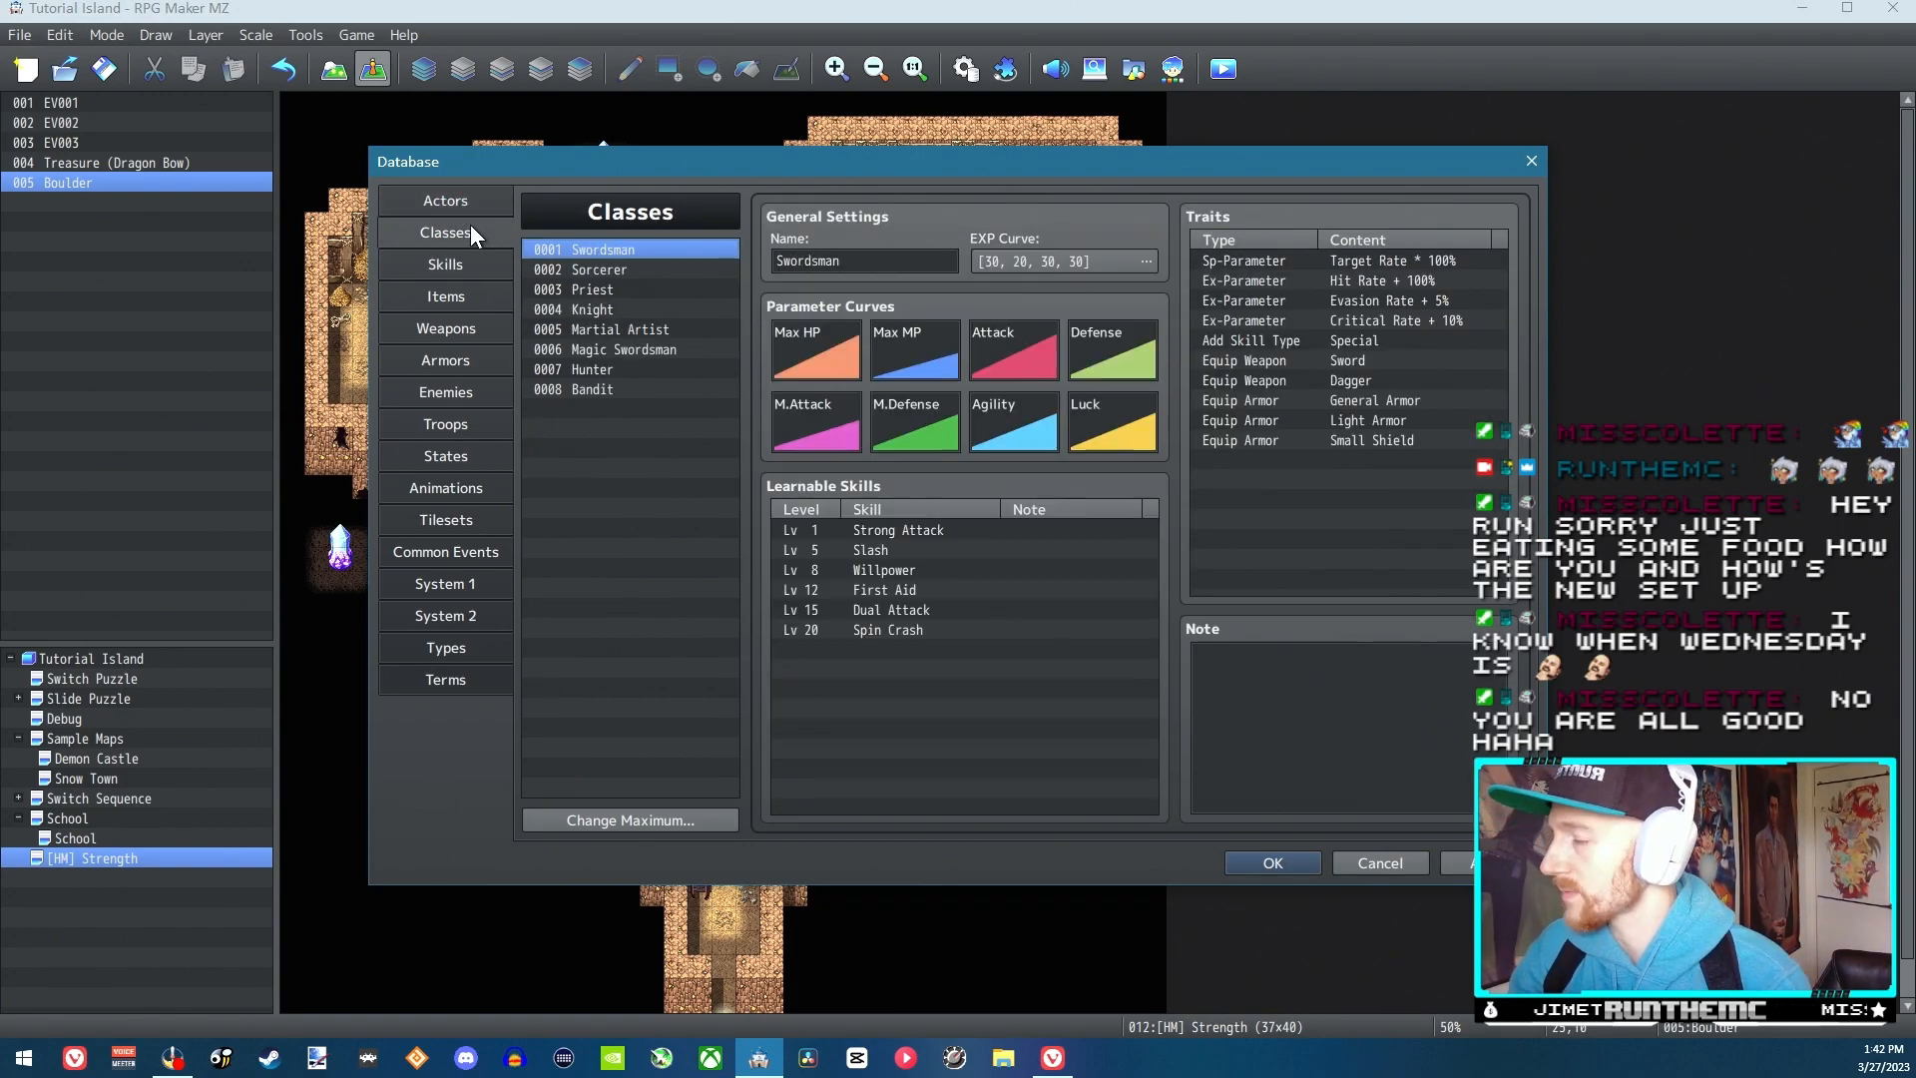
double_click(873, 650)
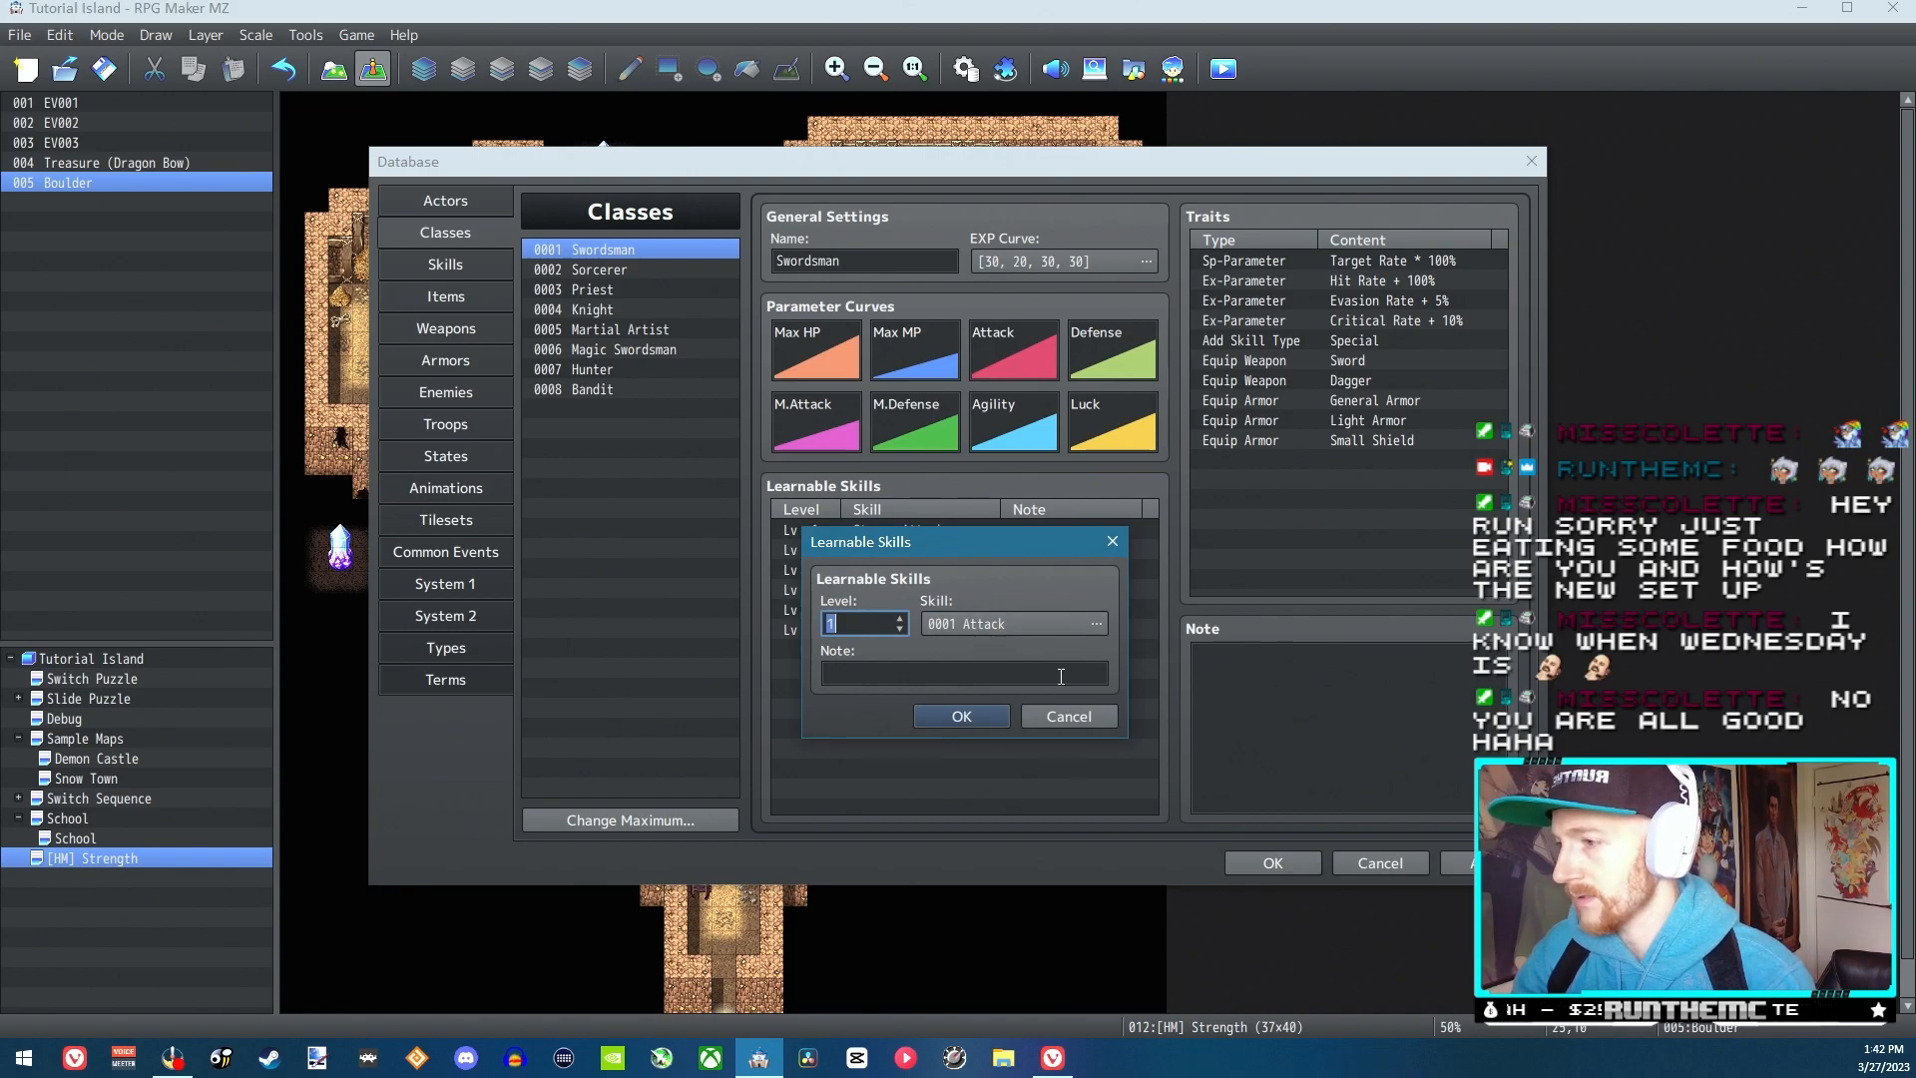
click(1084, 714)
click(1266, 860)
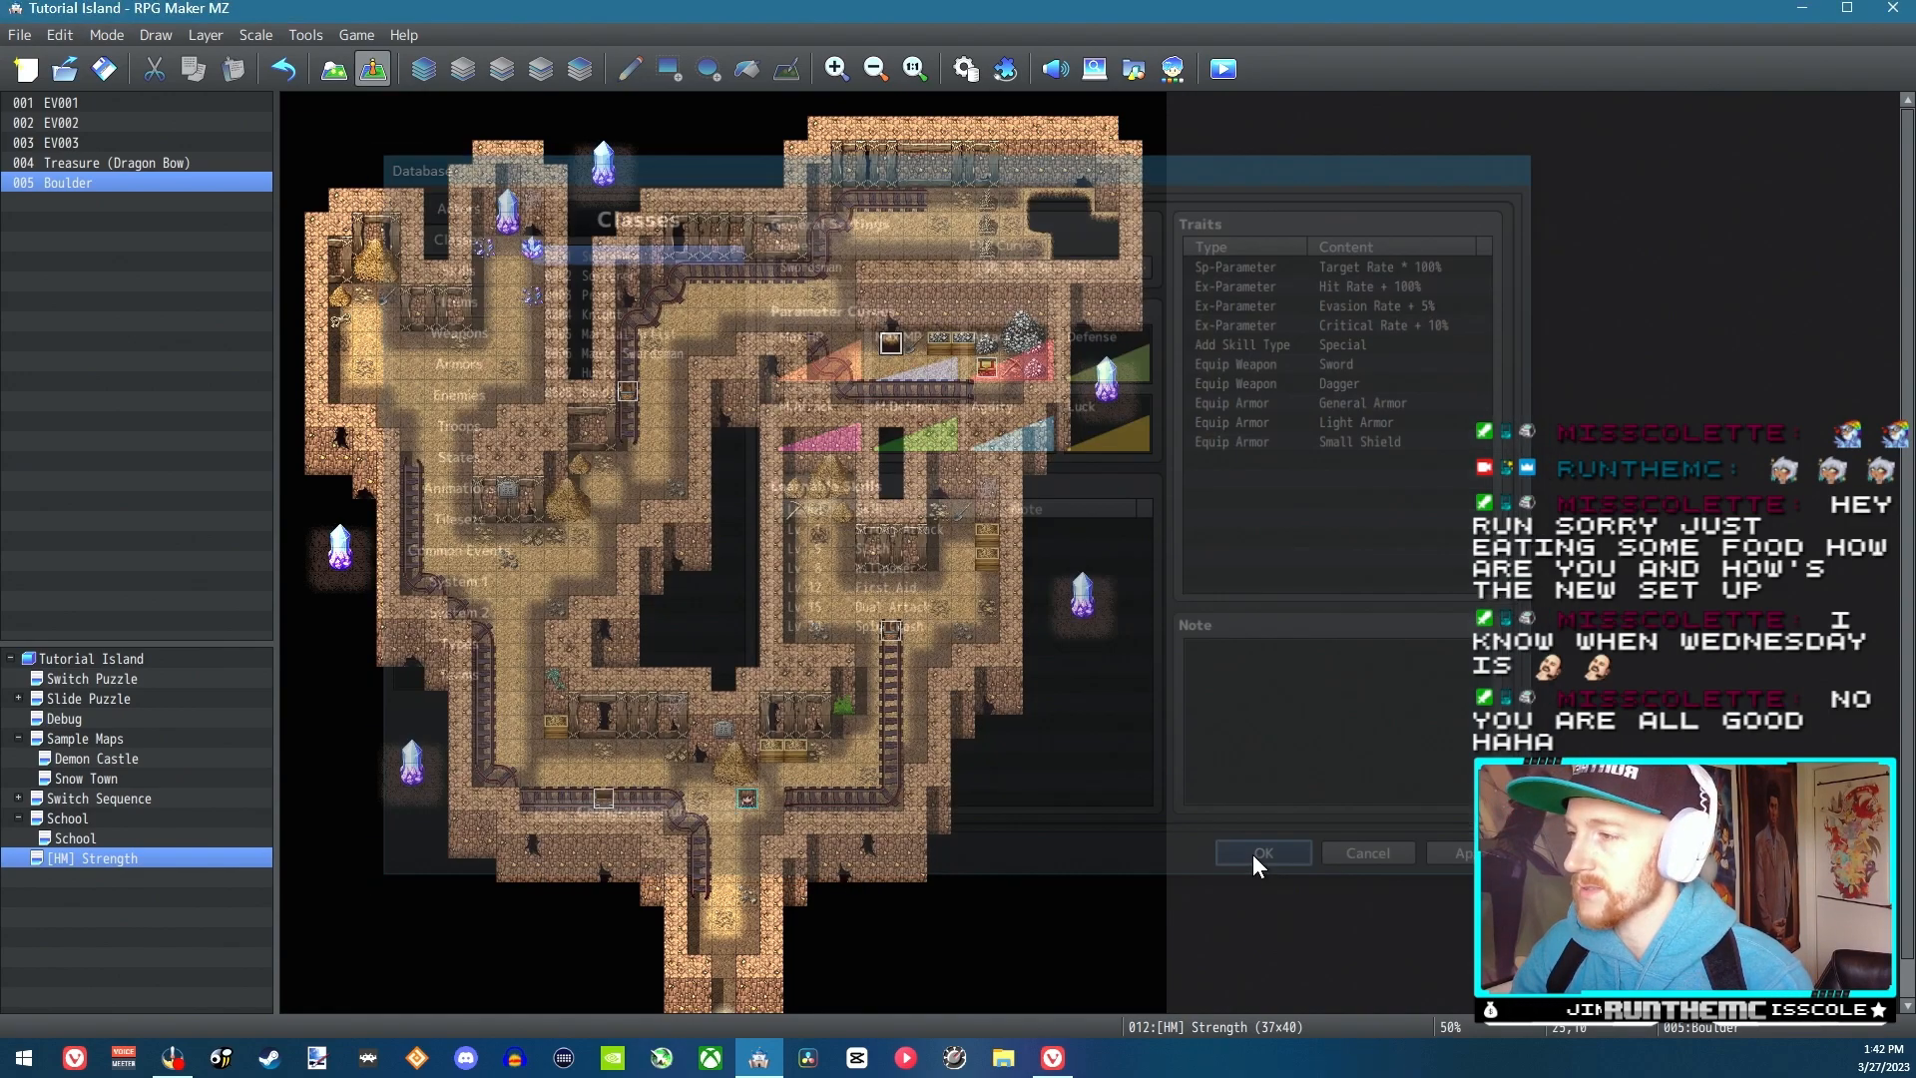
Create an event at tile 21,7 of the mine map with the second character of the Evil sheet as its image
double_click(795, 271)
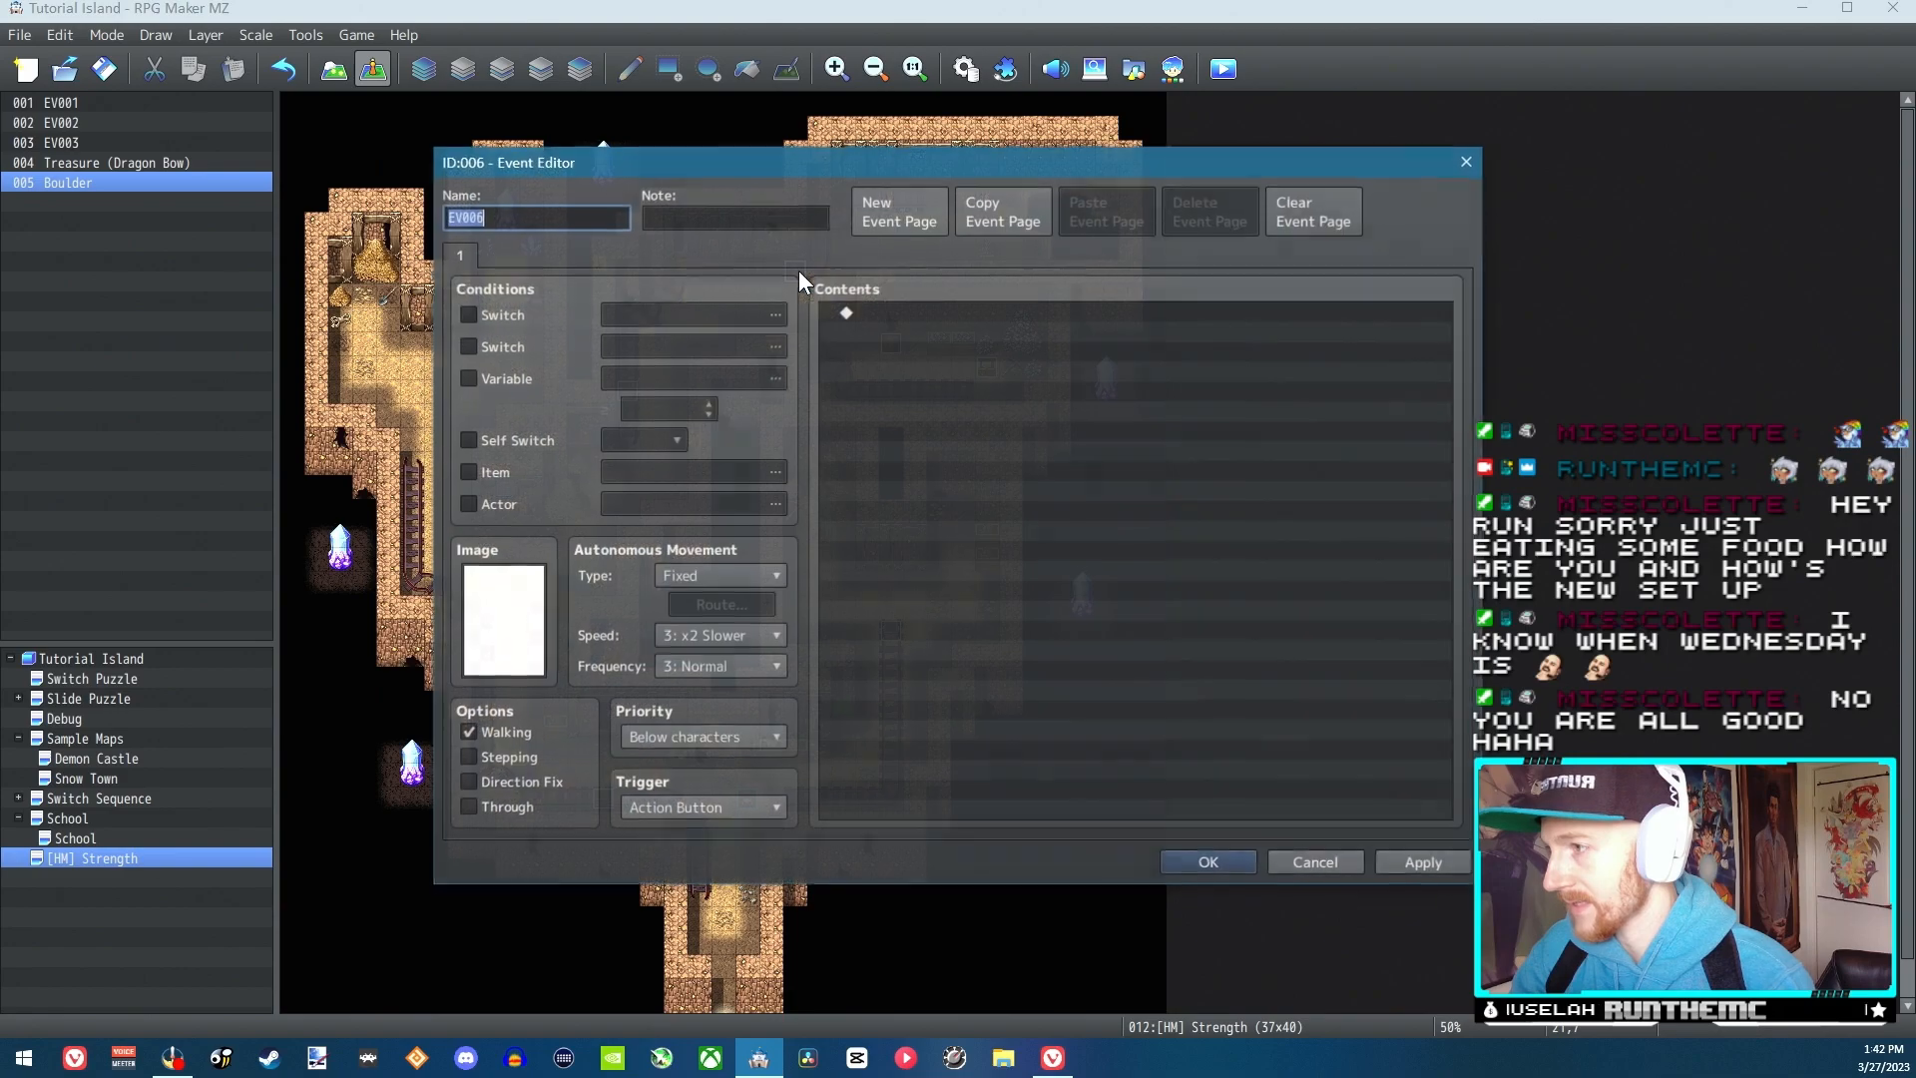
double_click(523, 603)
click(681, 345)
click(675, 380)
click(682, 407)
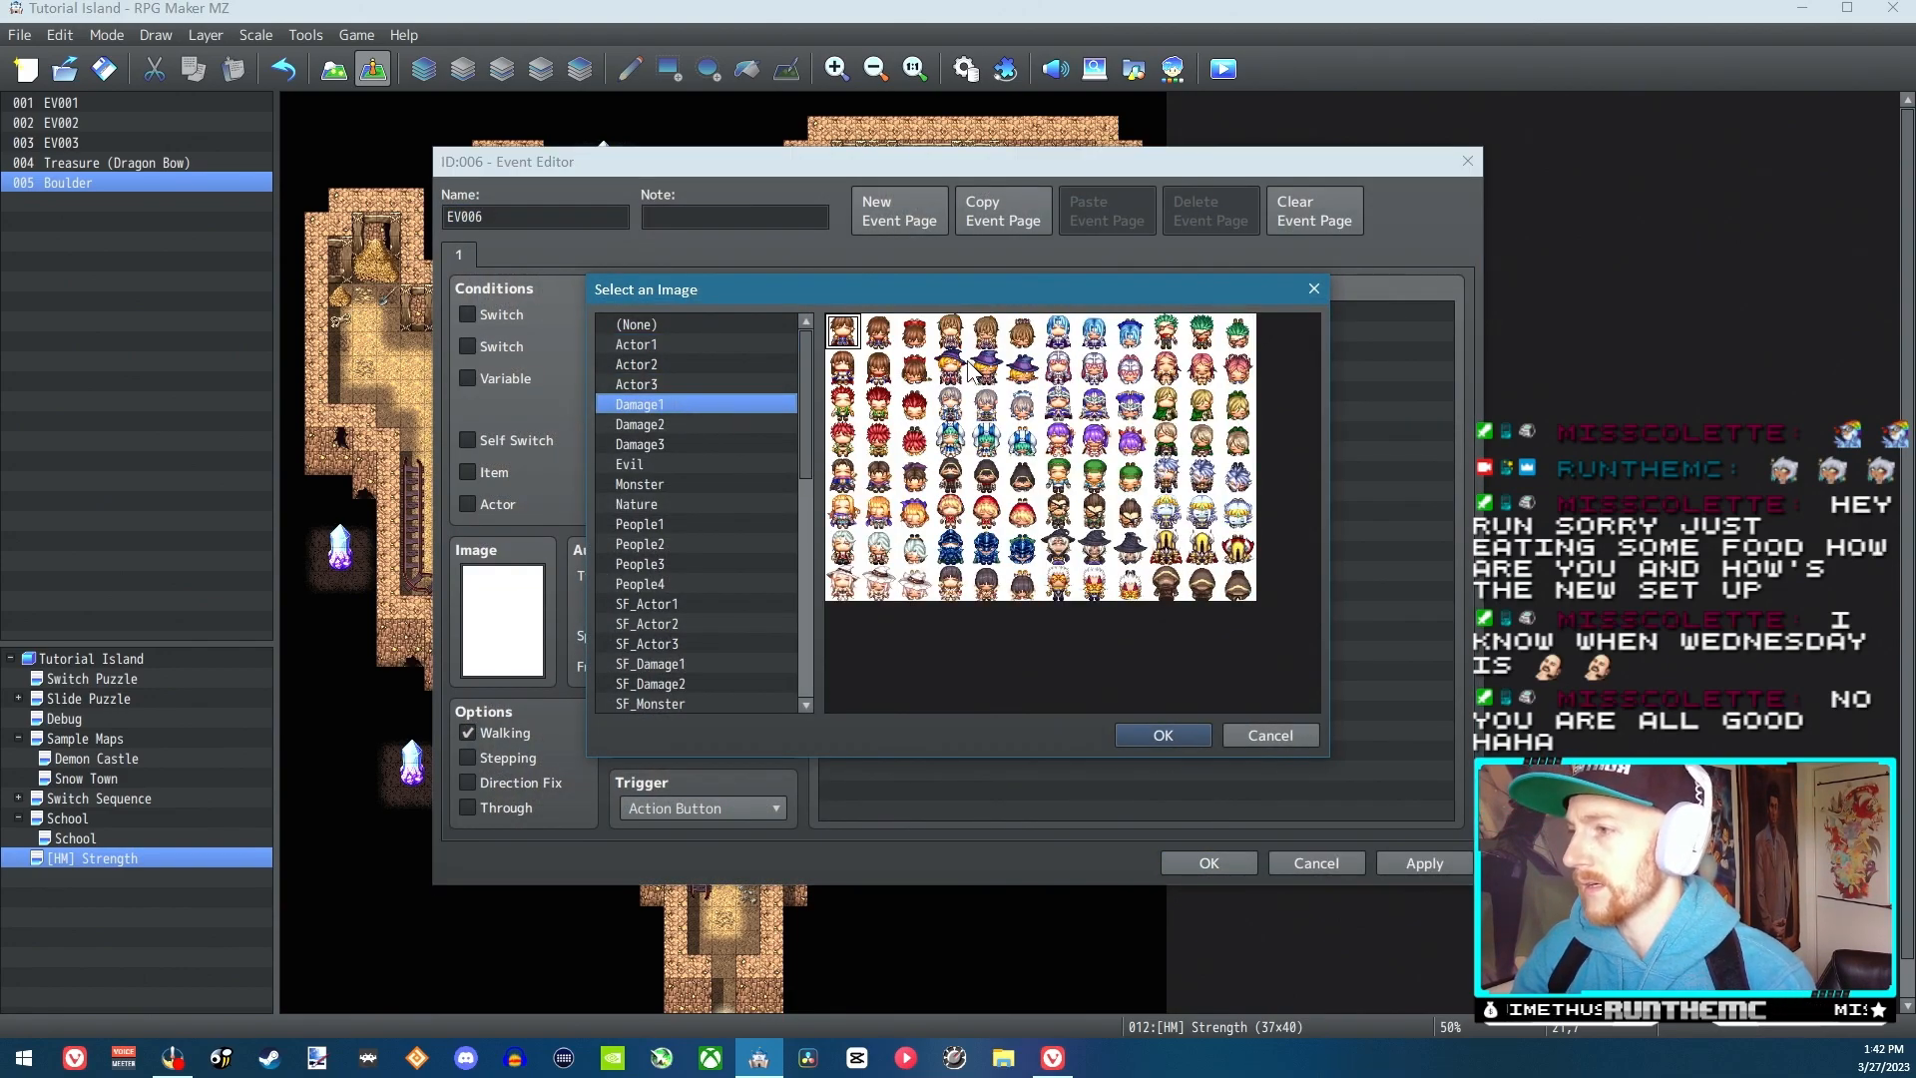
click(655, 466)
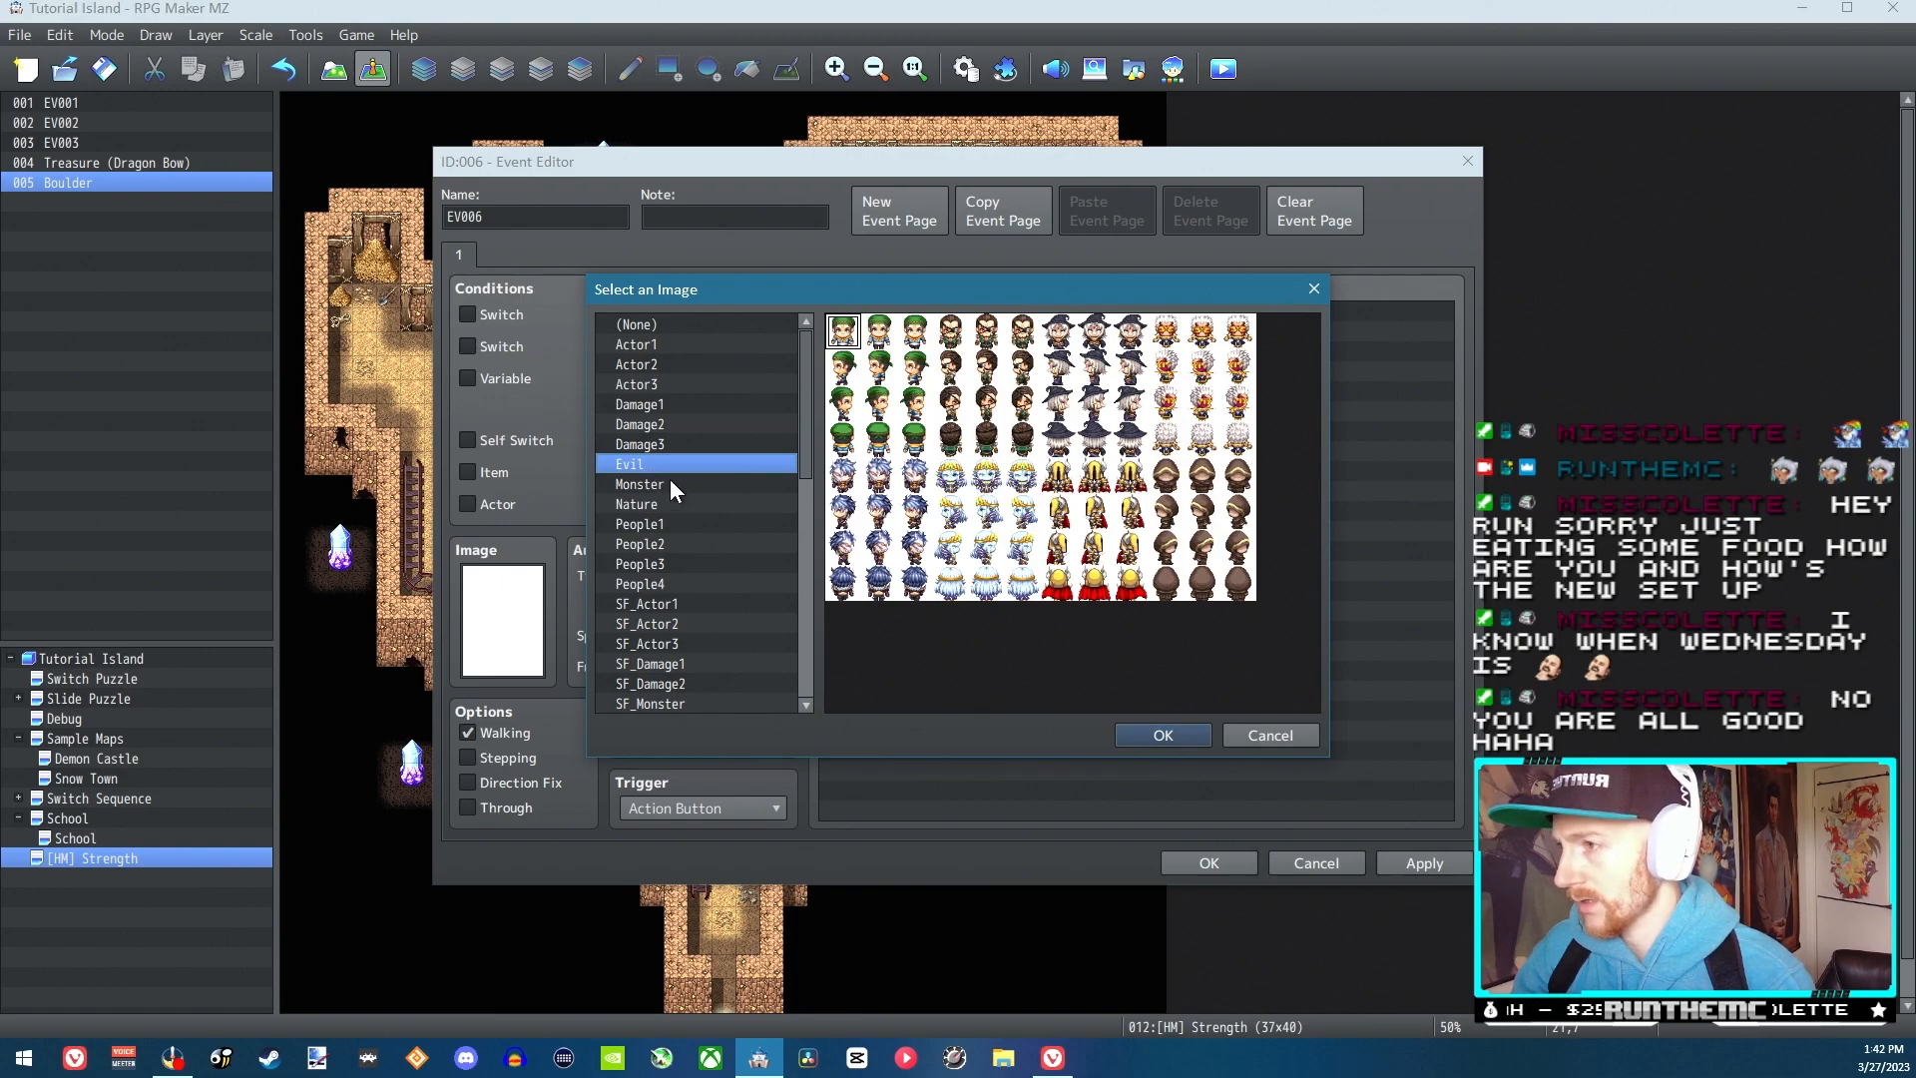
double_click(986, 337)
Draft the event message "I heard you to puch things. Hows about I teach you how to push boulders?", cut the text and cancel the command
double_click(894, 312)
click(973, 319)
text(I heard you to puch things. Hows abou)
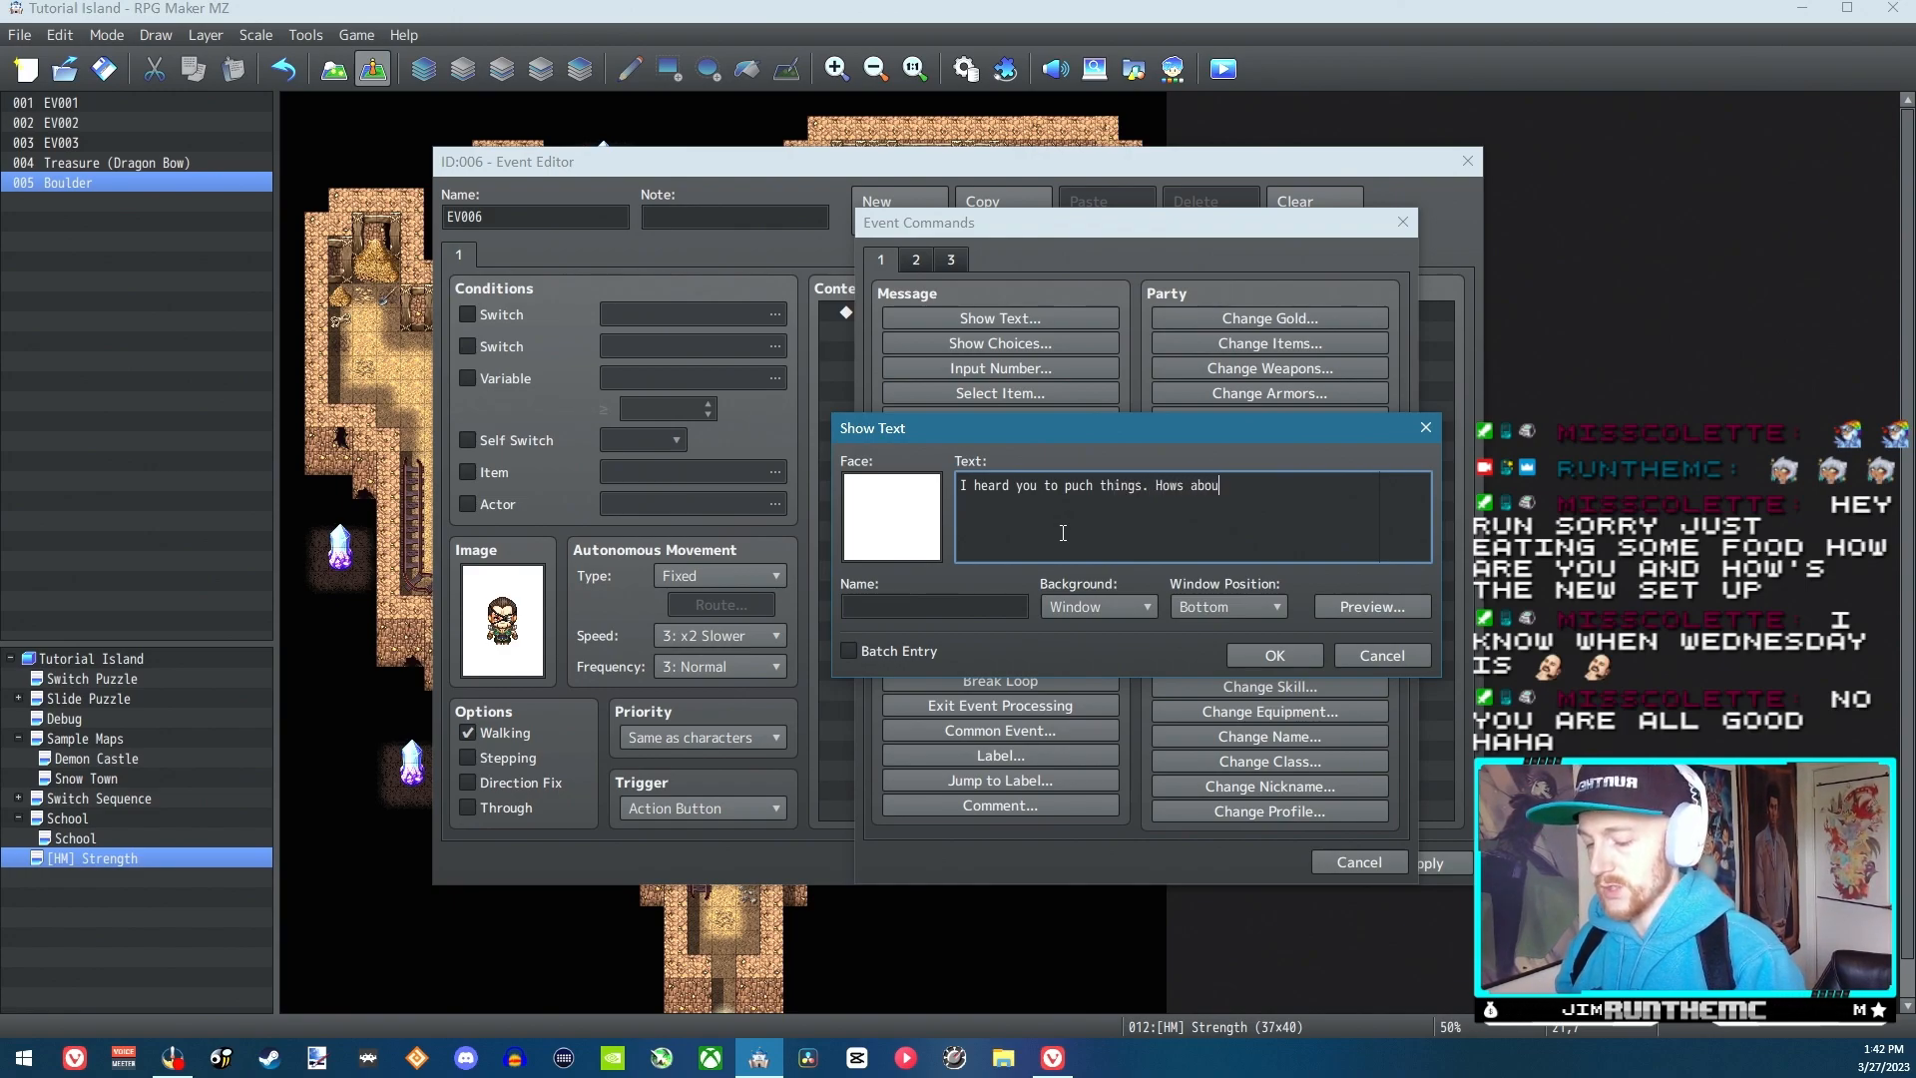
text(t I teach yo)
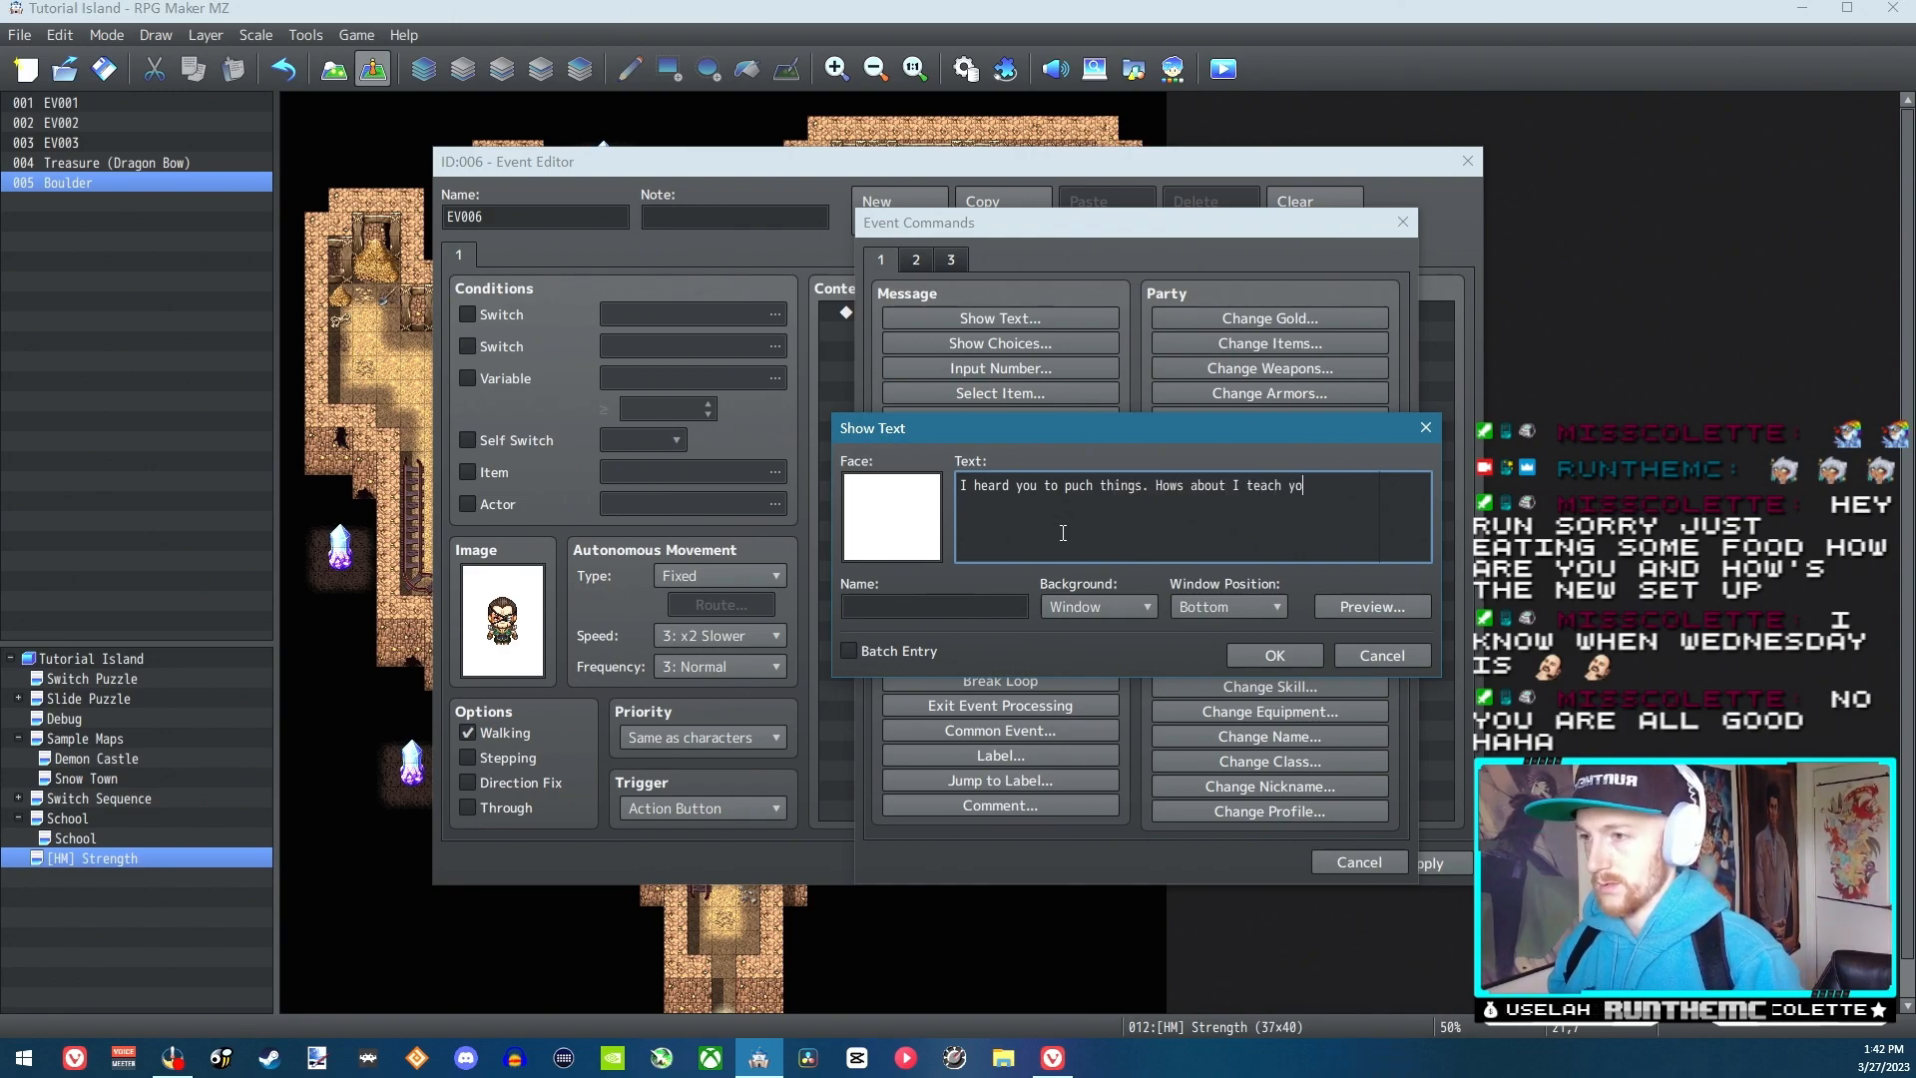
text(u how t)
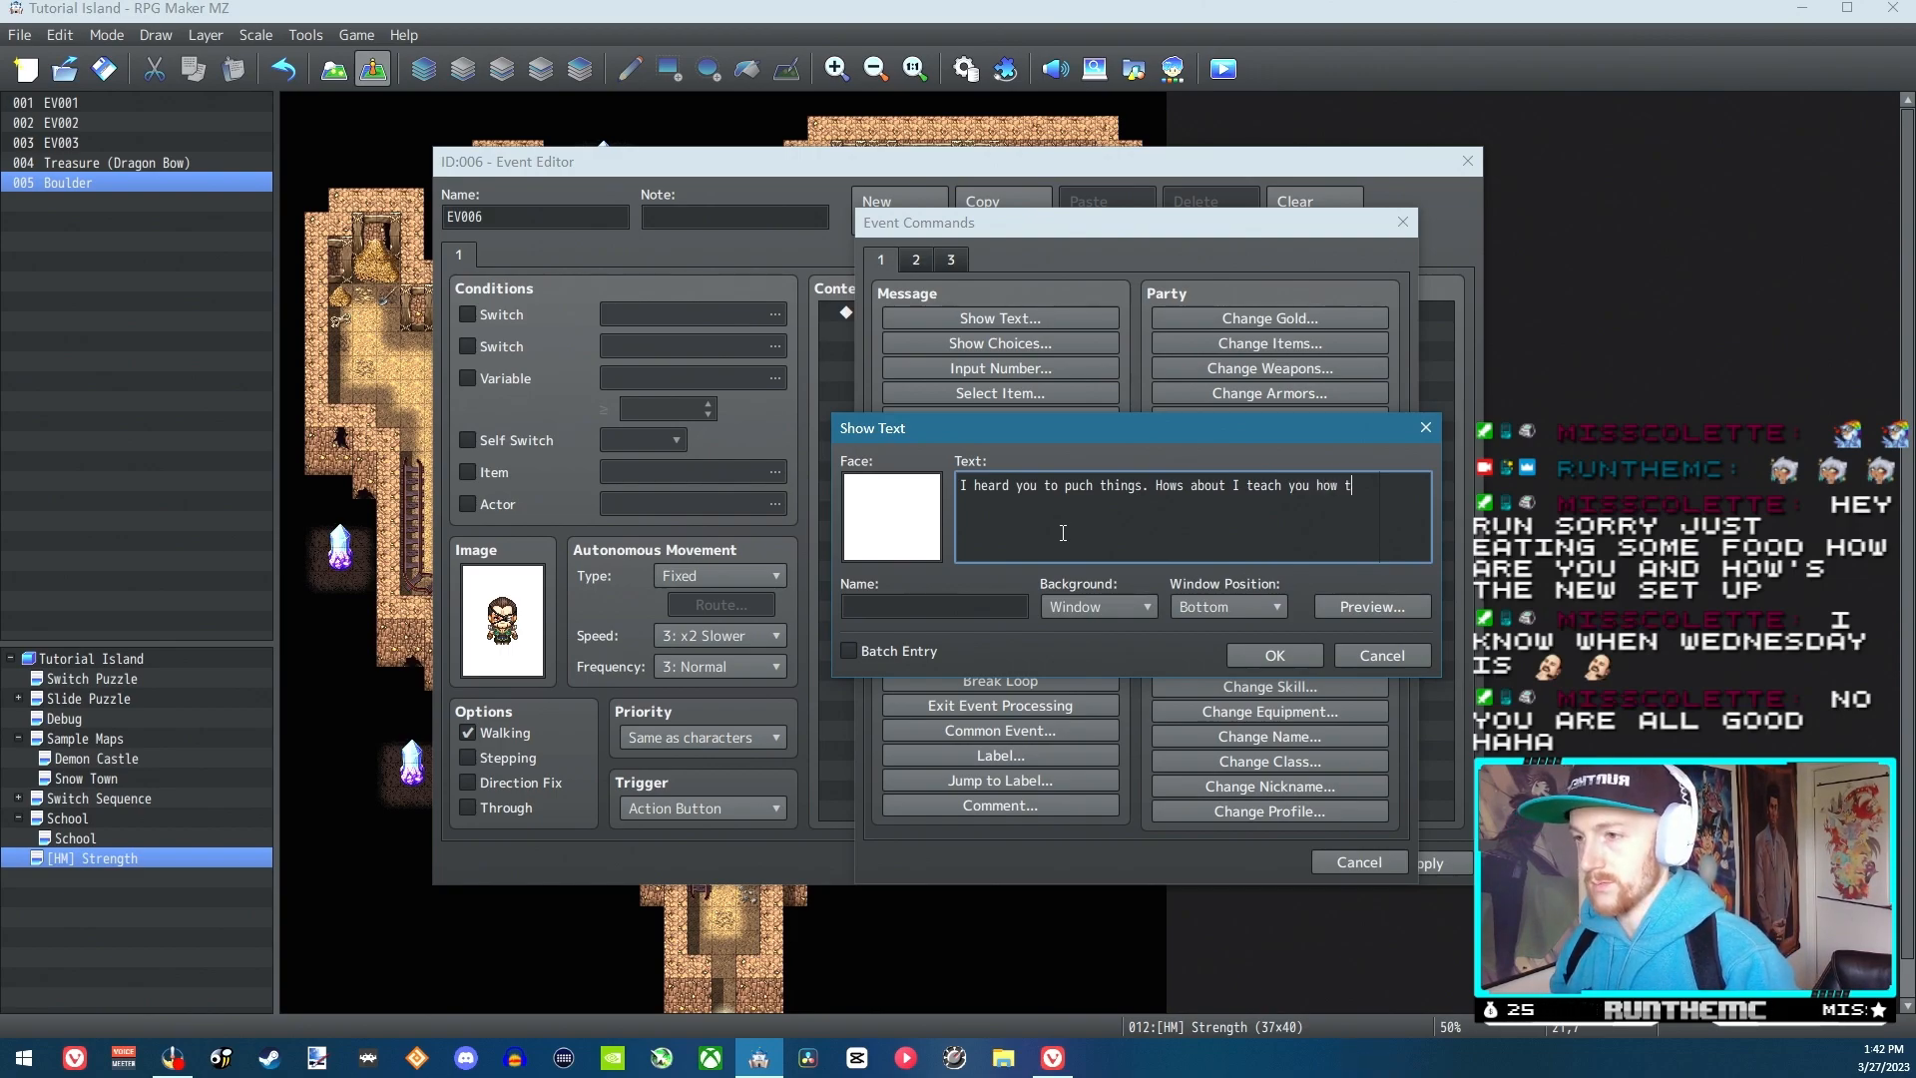
text(o push bould)
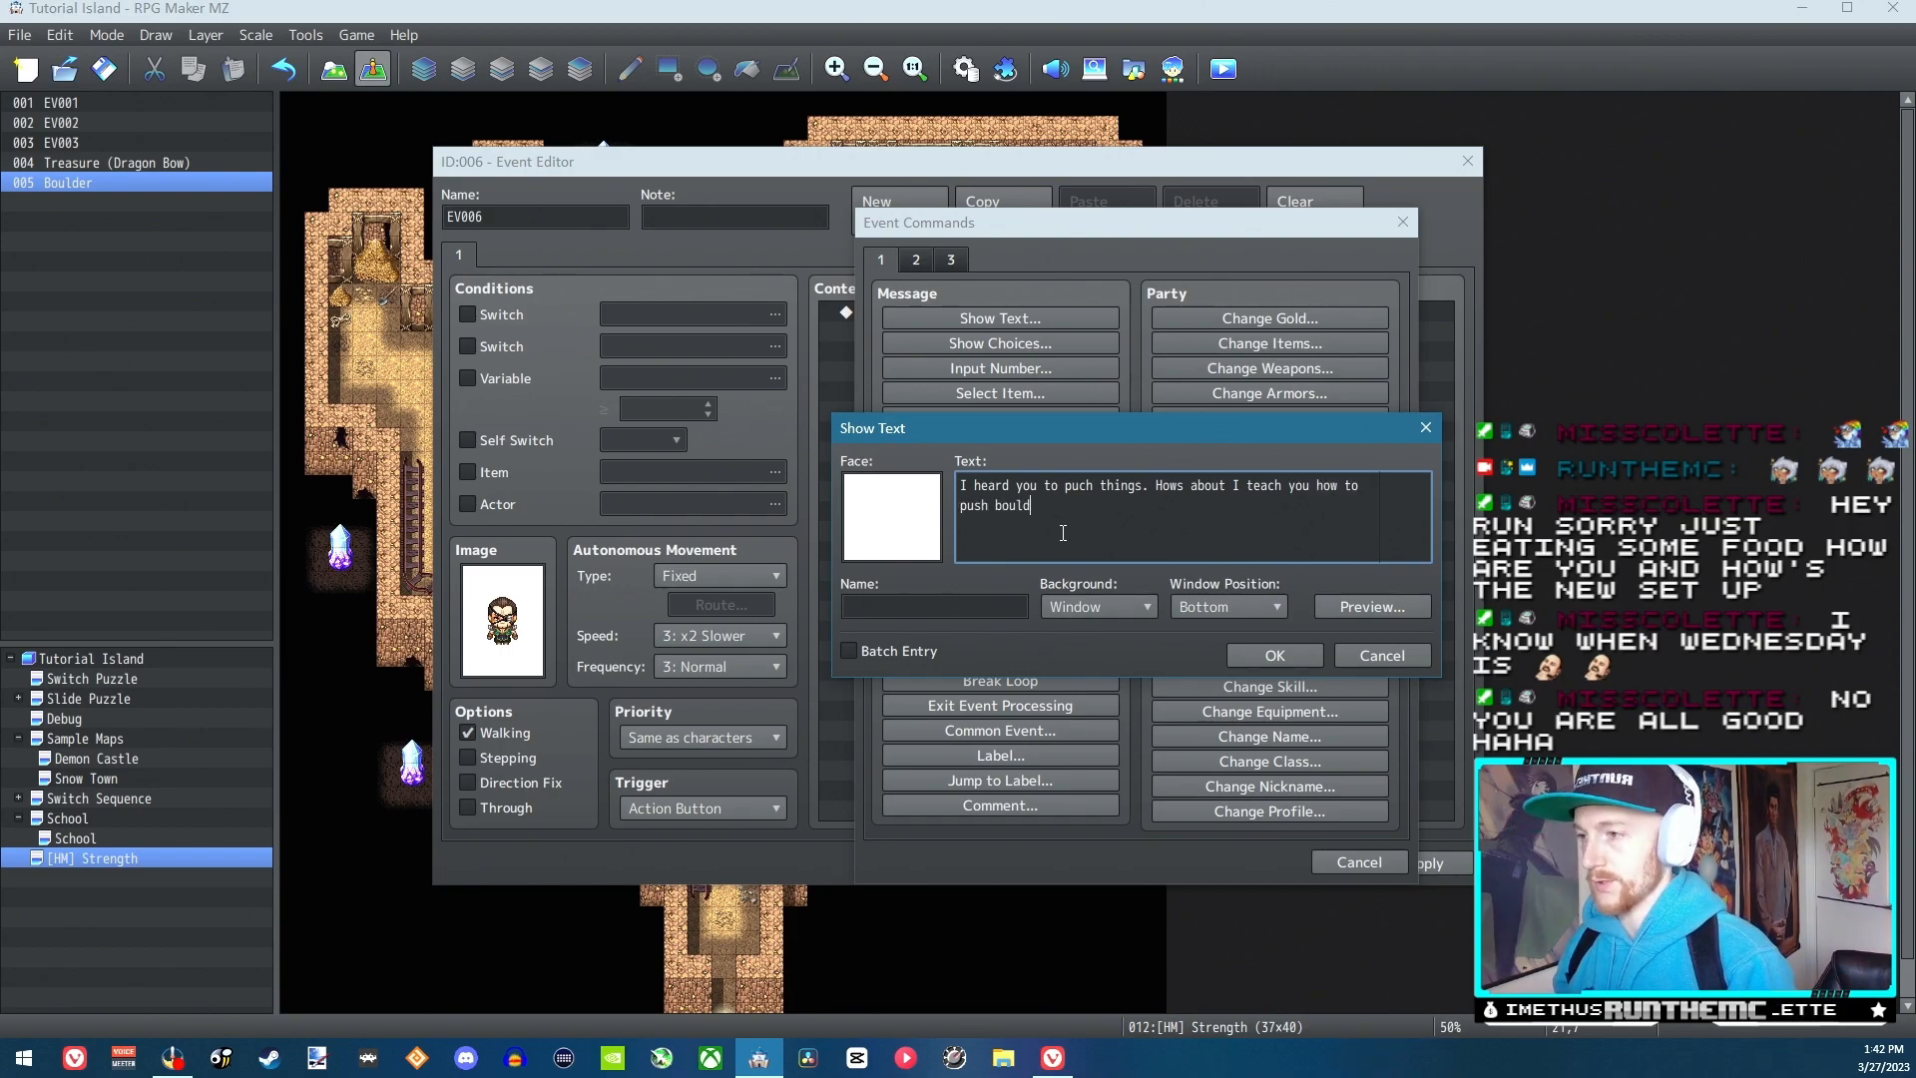
text(ers.)
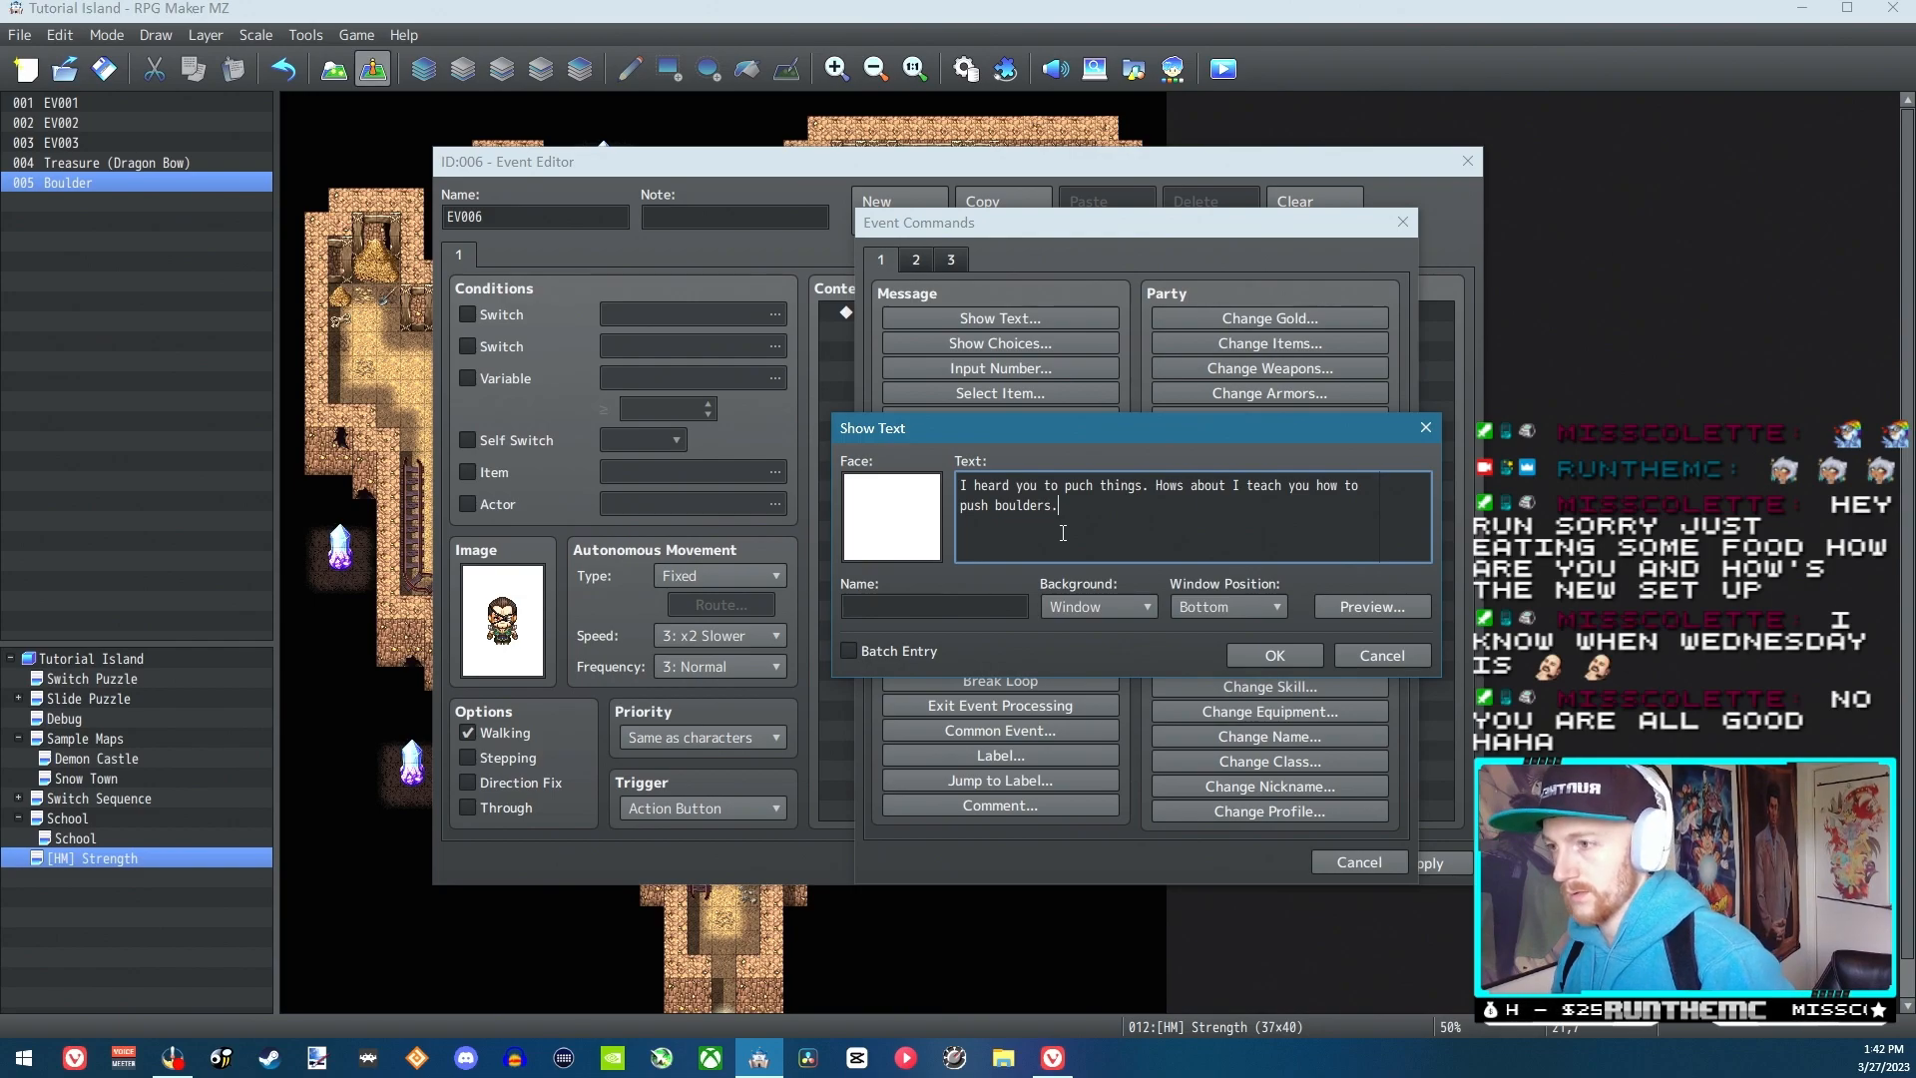
key(BackSpace)
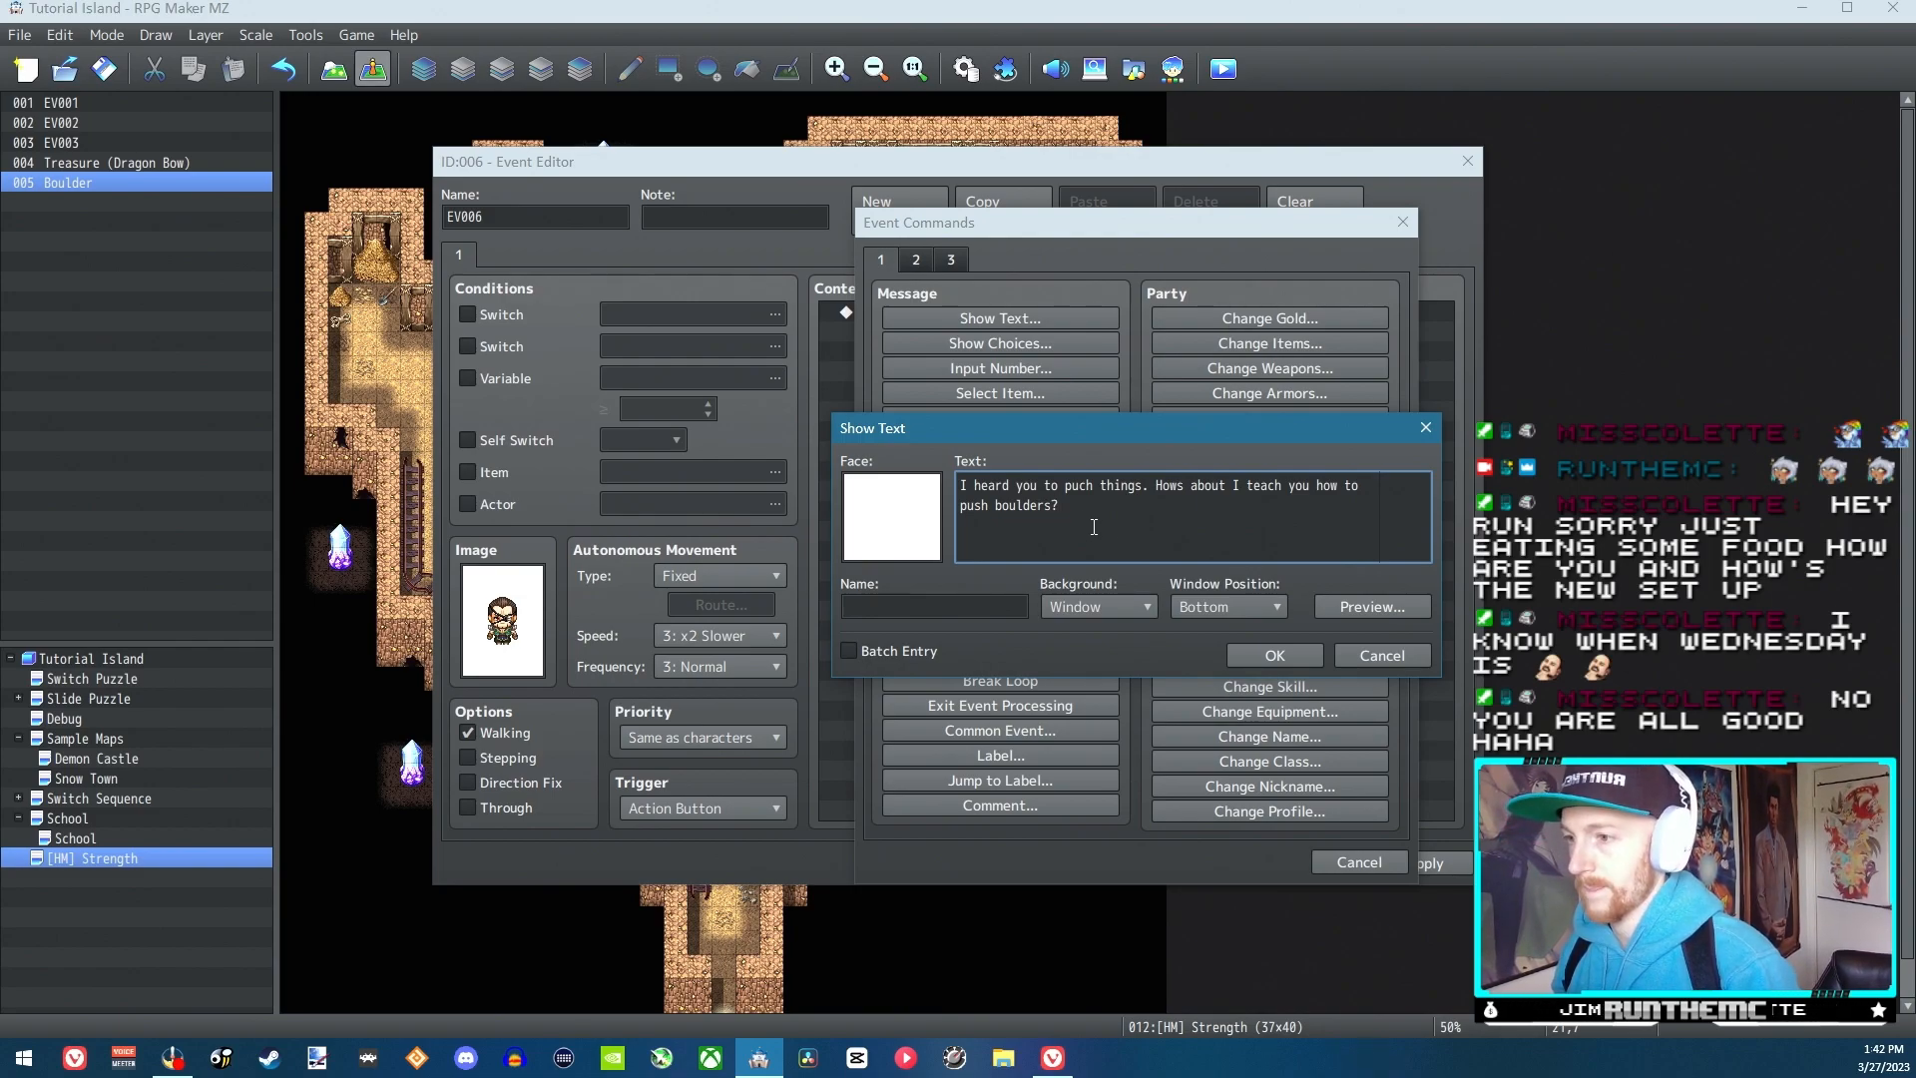
key(ctrl+a)
key(ctrl+c)
key(BackSpace)
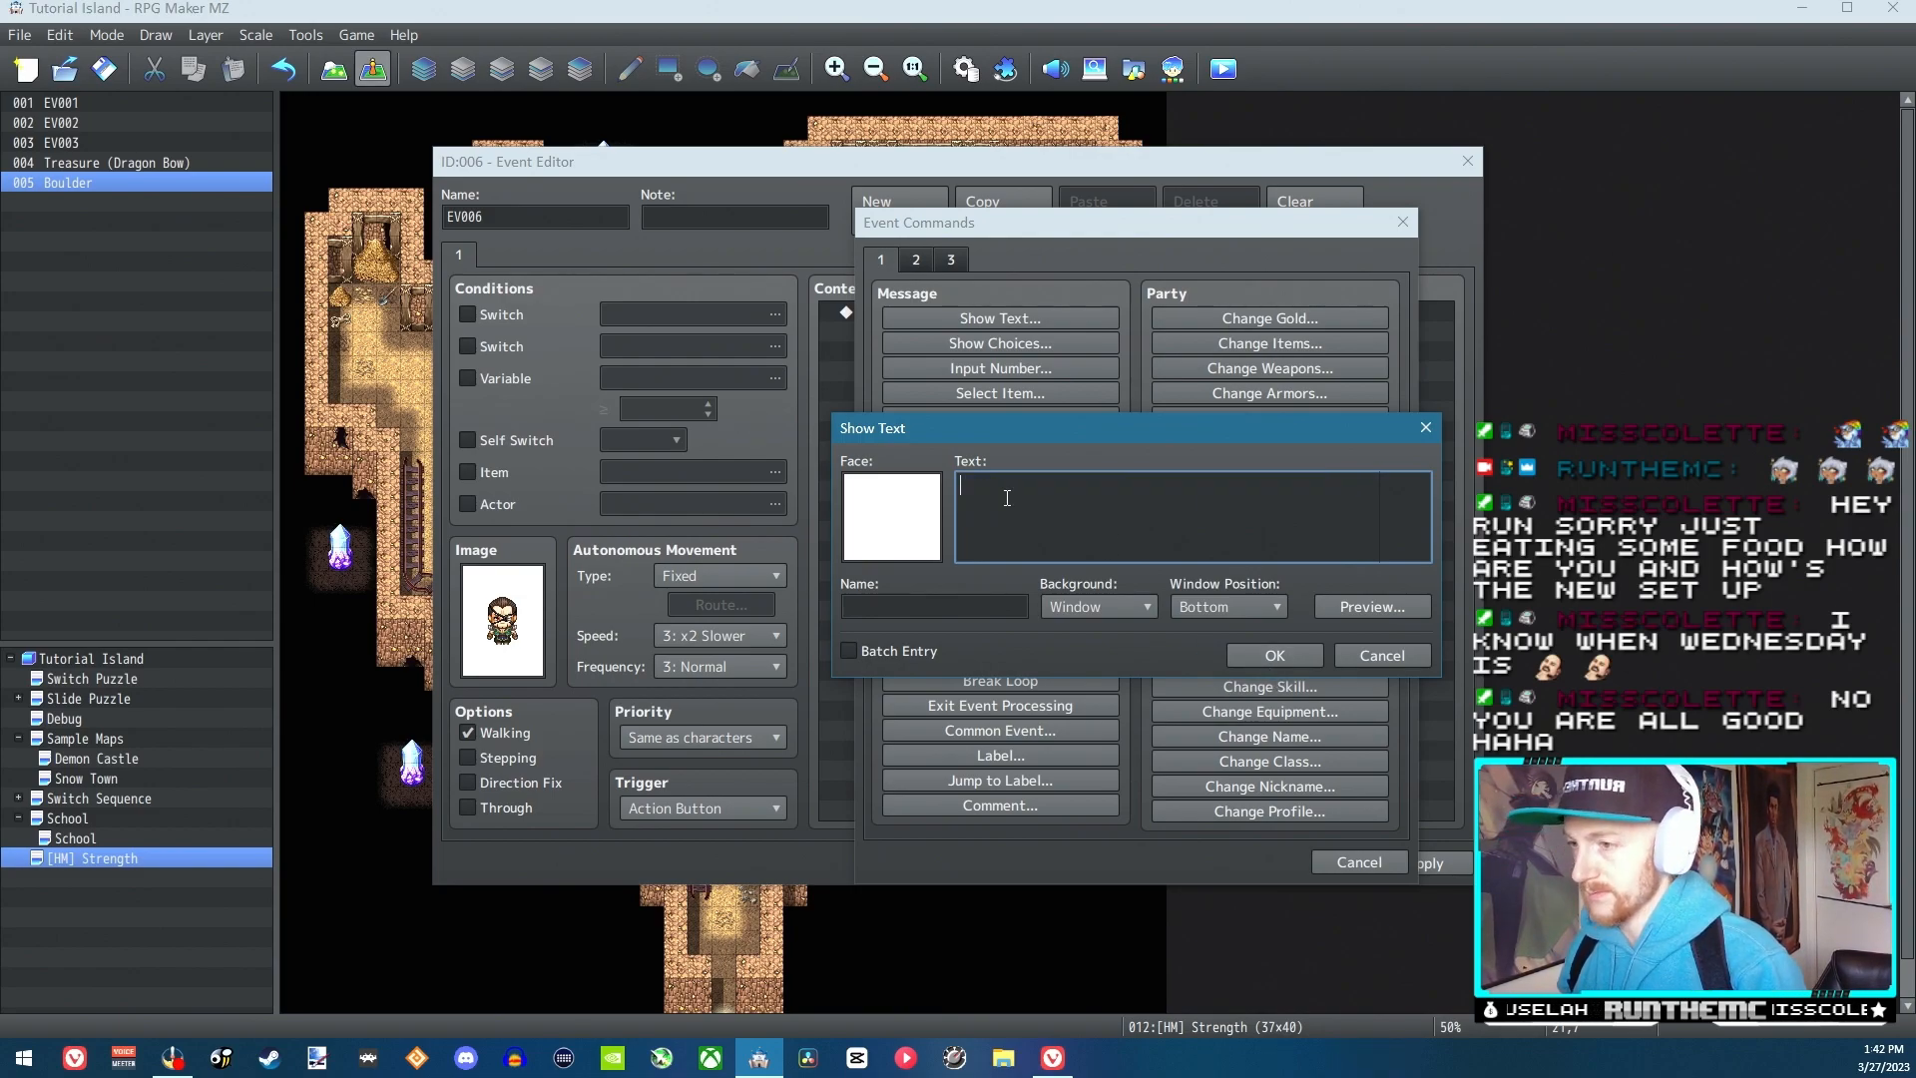
click(1355, 658)
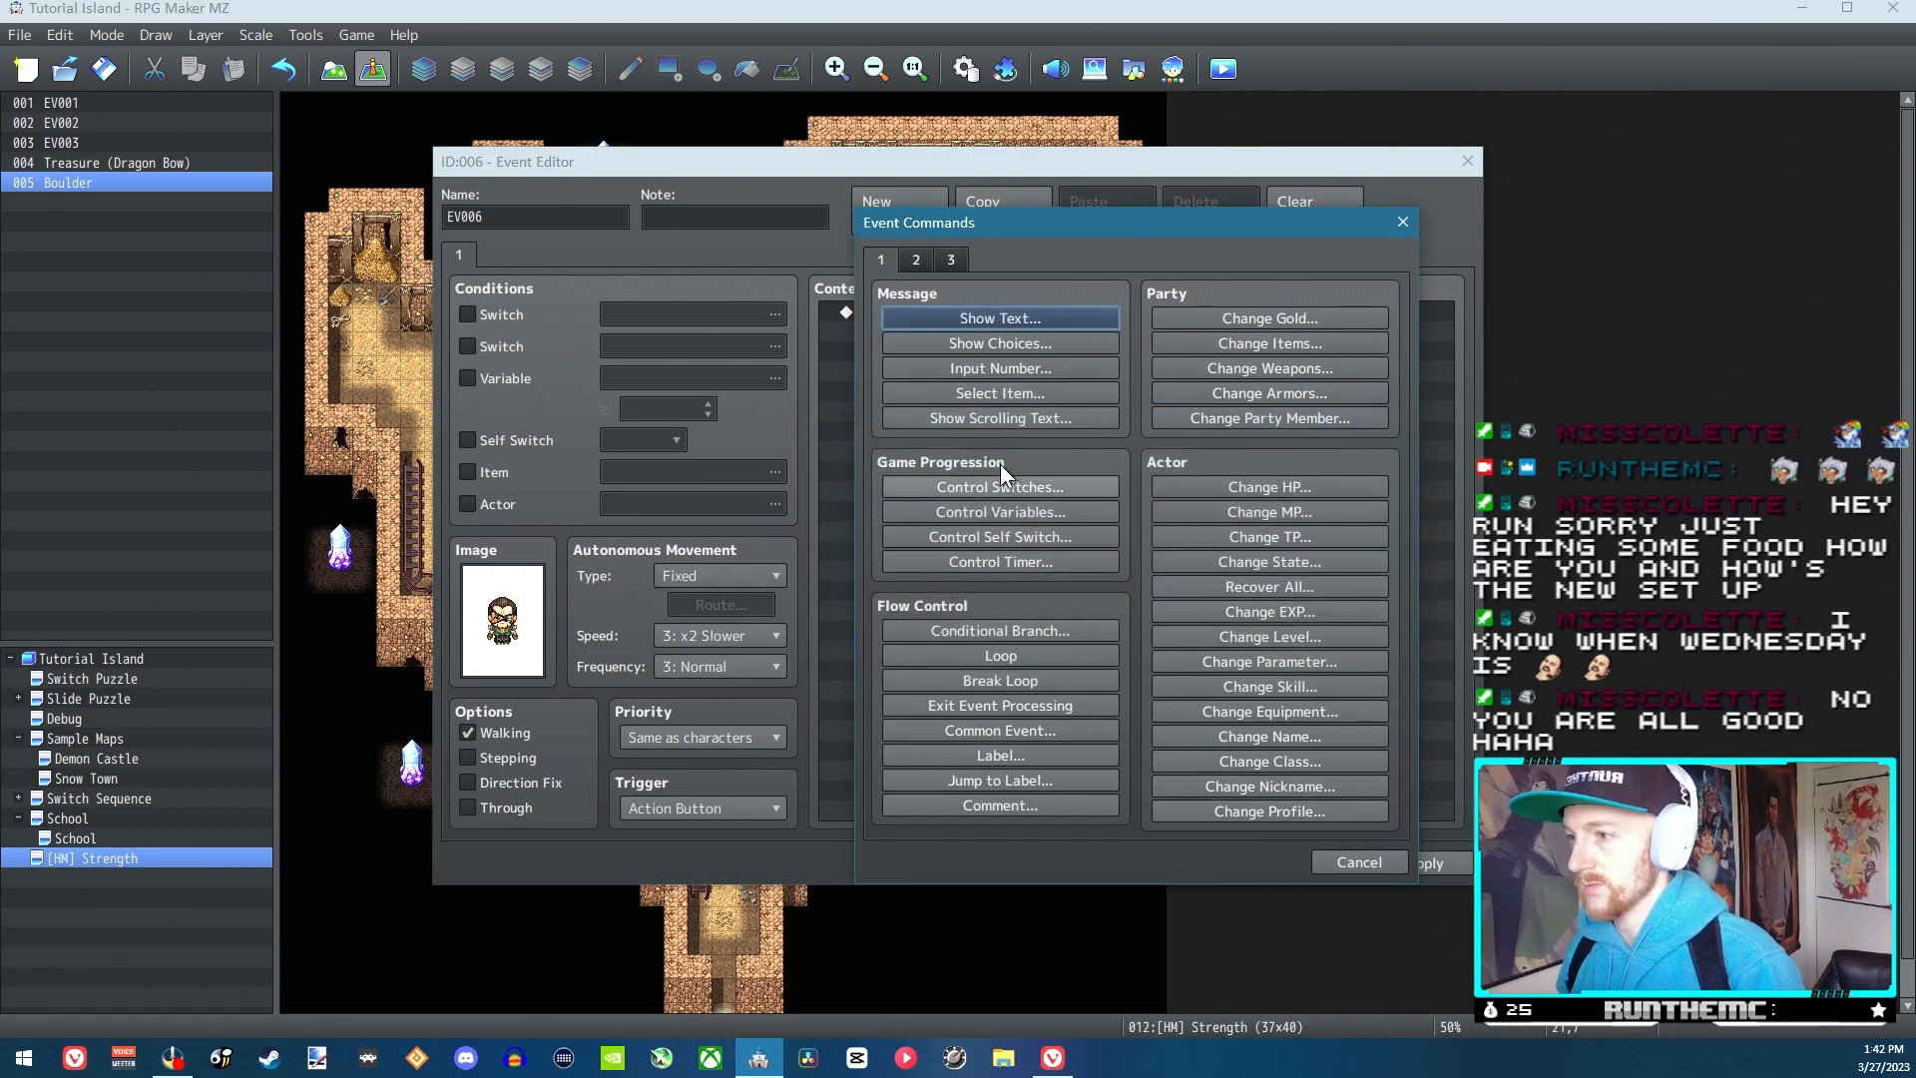
Check the default Show Choices options and add the cut boulder message to the event as a Show Text command
click(1001, 343)
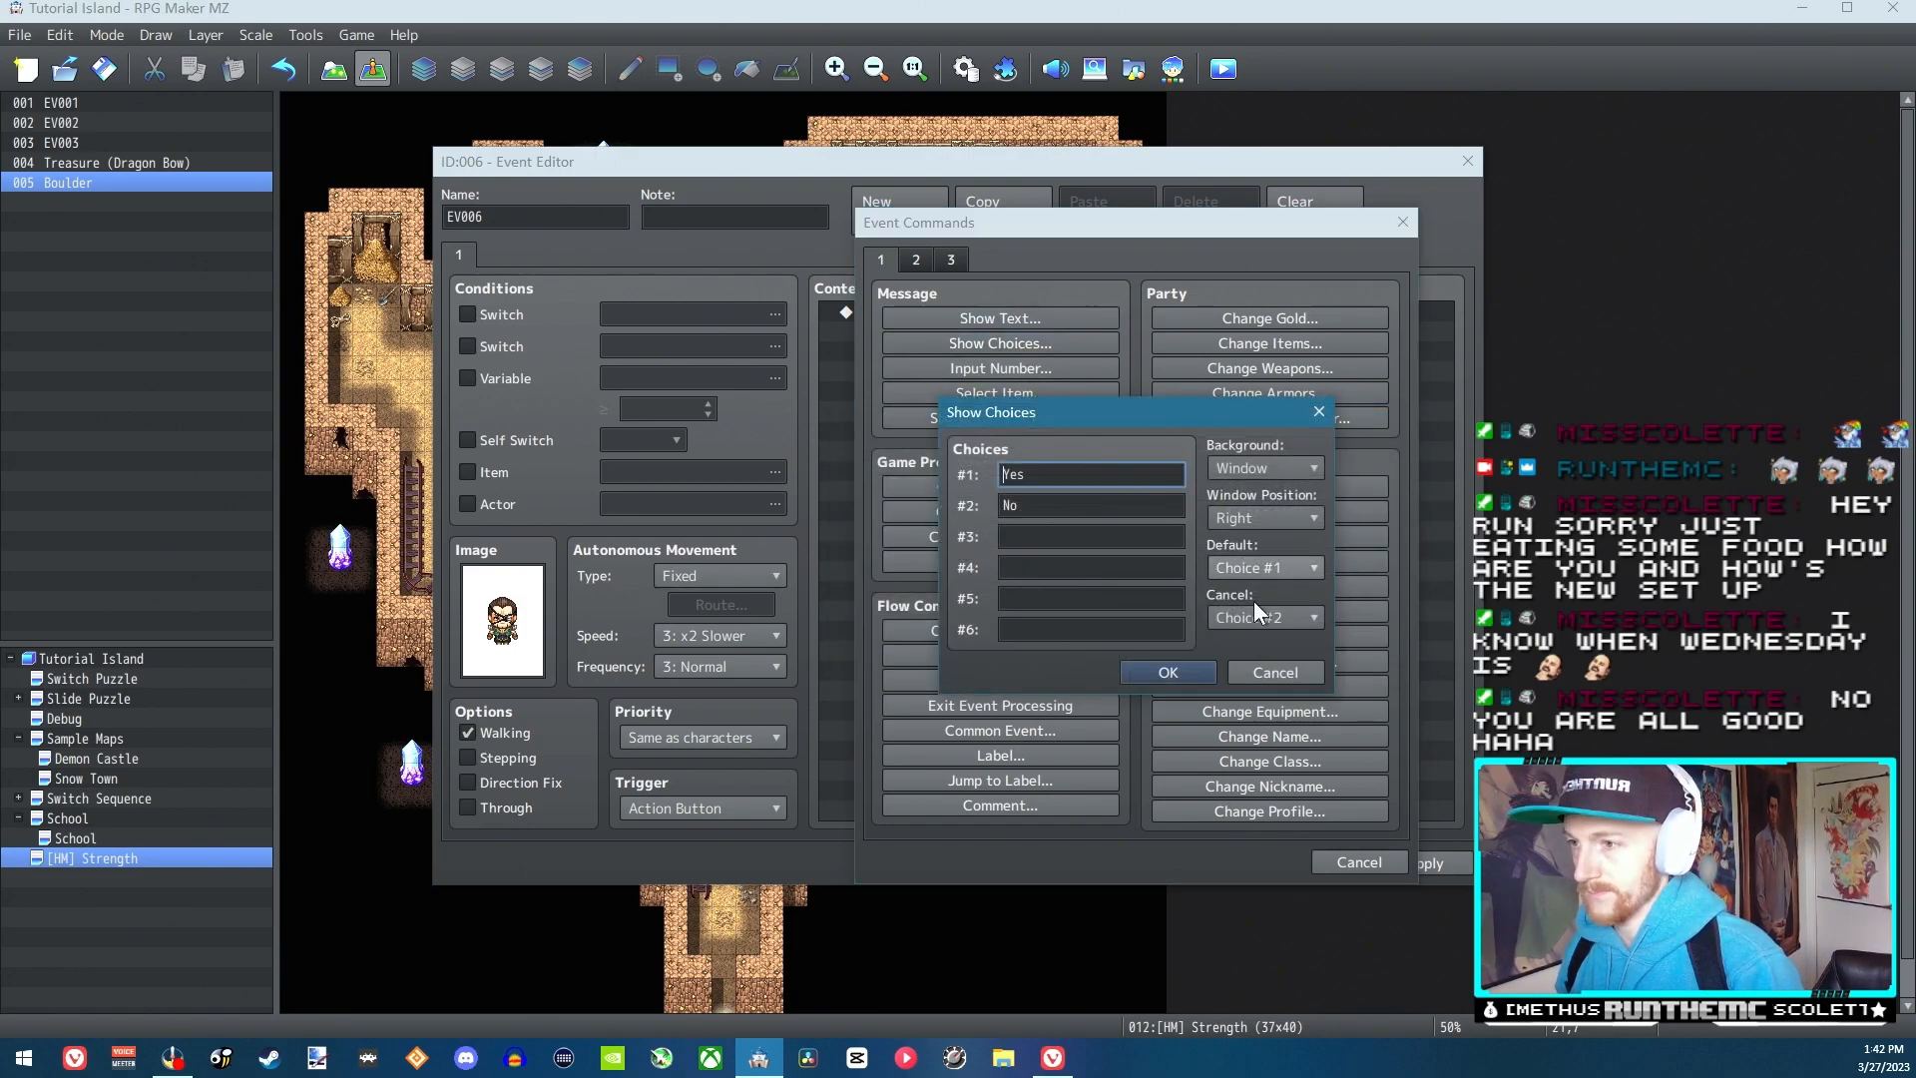
click(1289, 679)
click(1055, 319)
key(ctrl+v)
click(1260, 653)
Add a Show Choices command with Yes and No after the boulder message, cancelling to choice #2
right_click(954, 373)
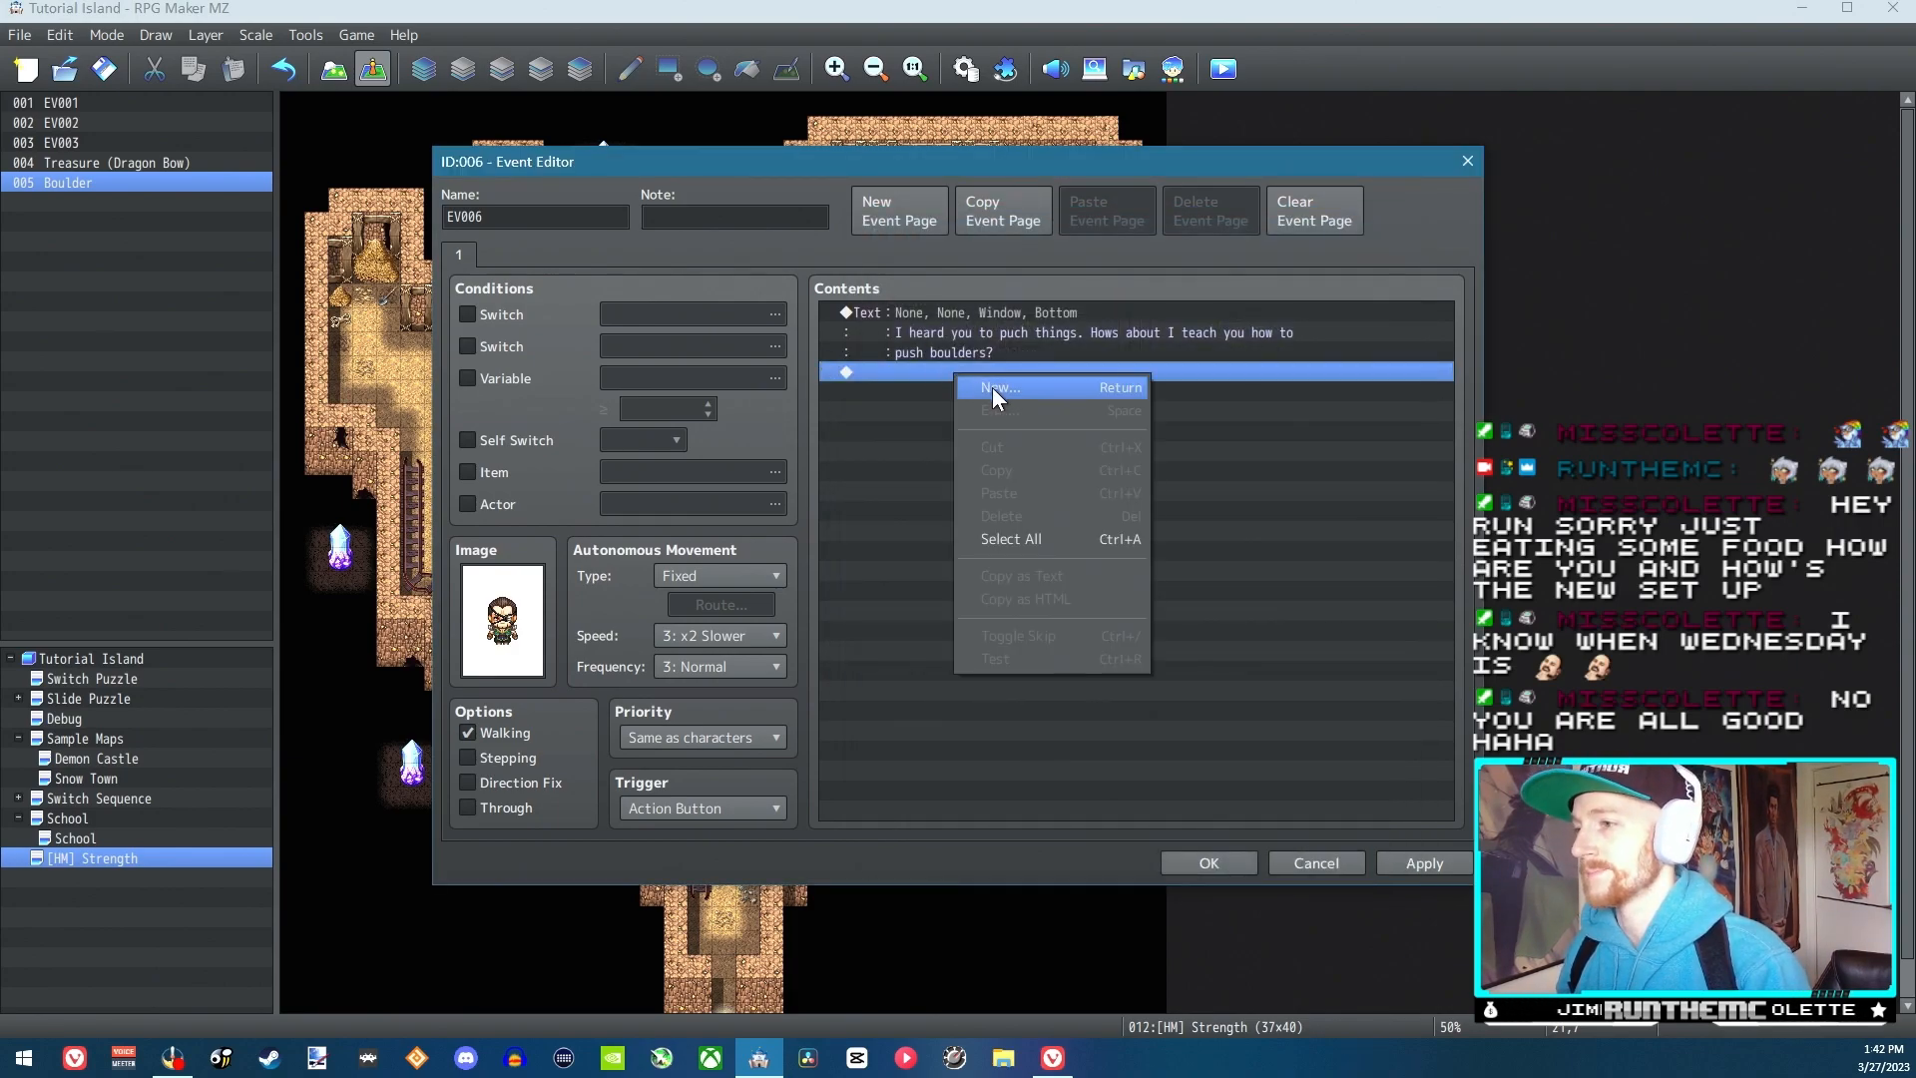
click(994, 387)
click(1001, 343)
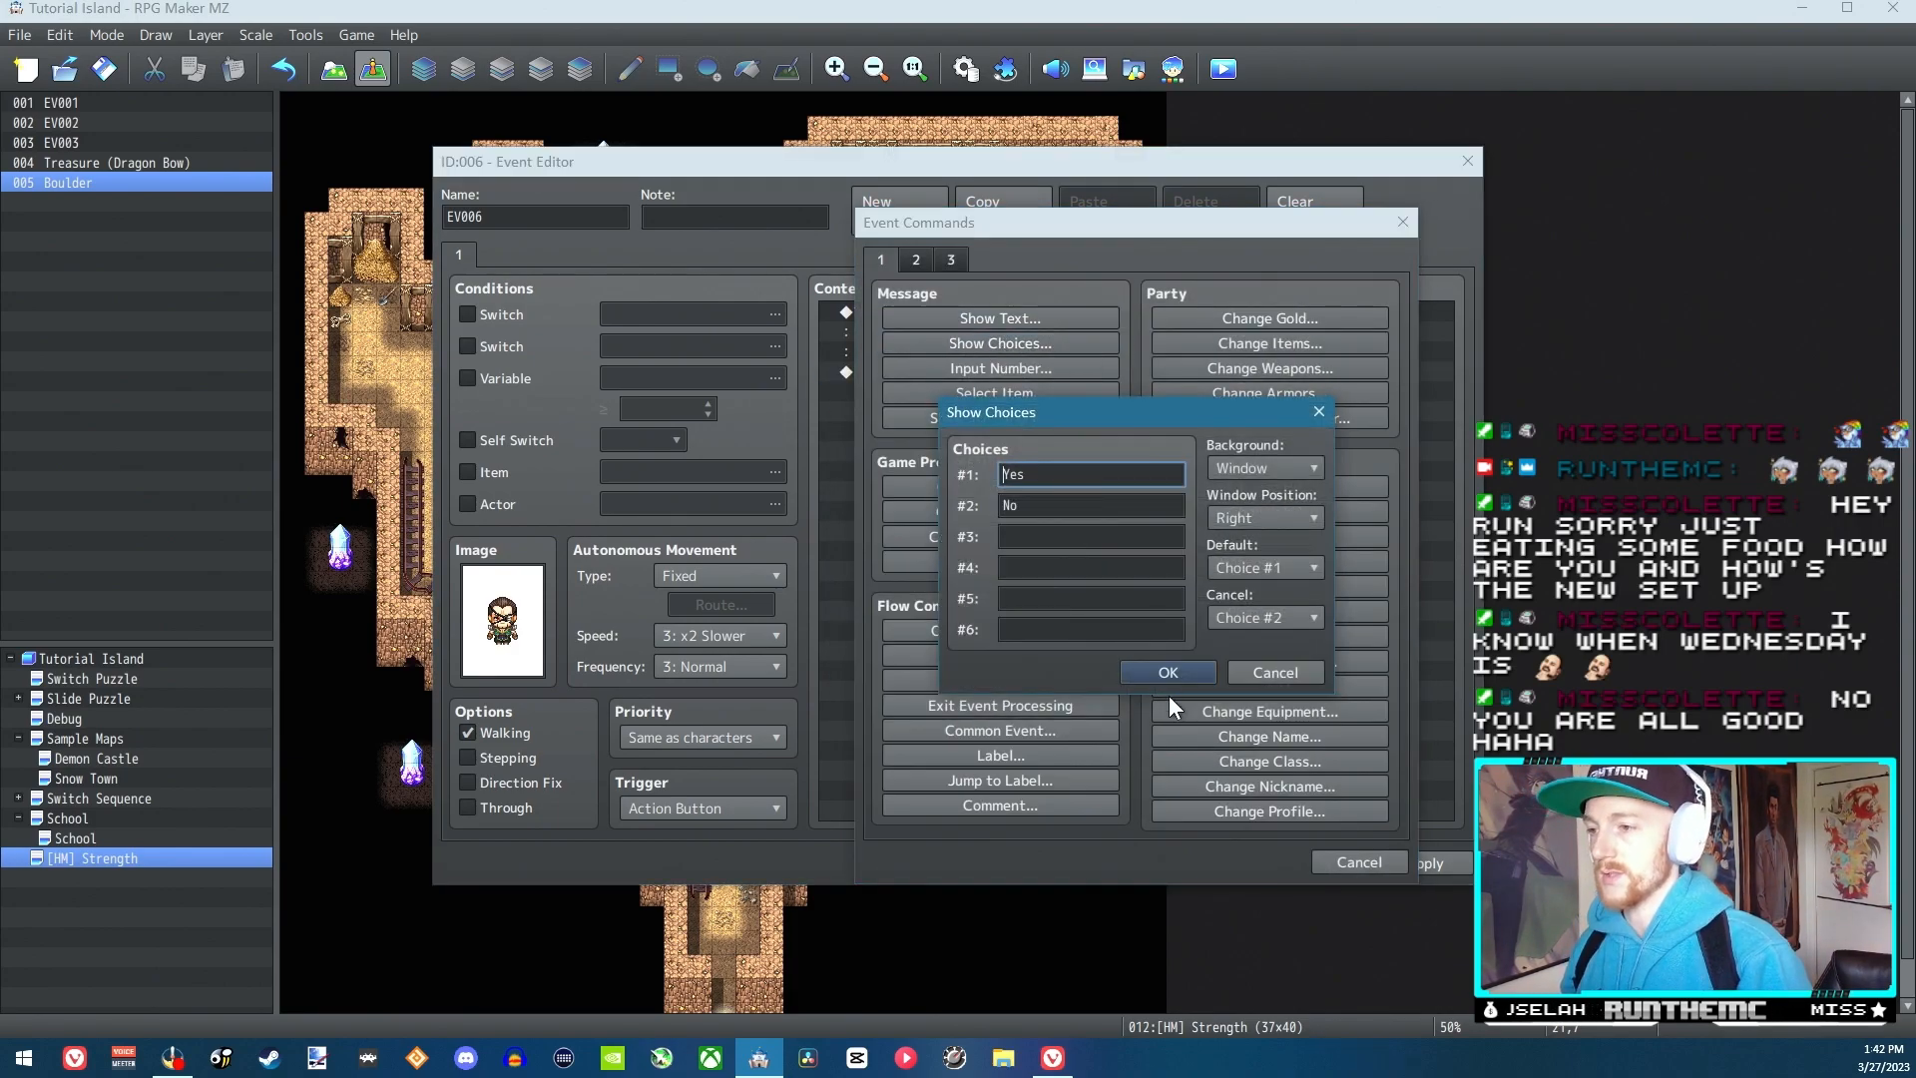
click(1168, 673)
Add a Show Text command reading "Fine then, nevermind." to the When No branch
click(919, 453)
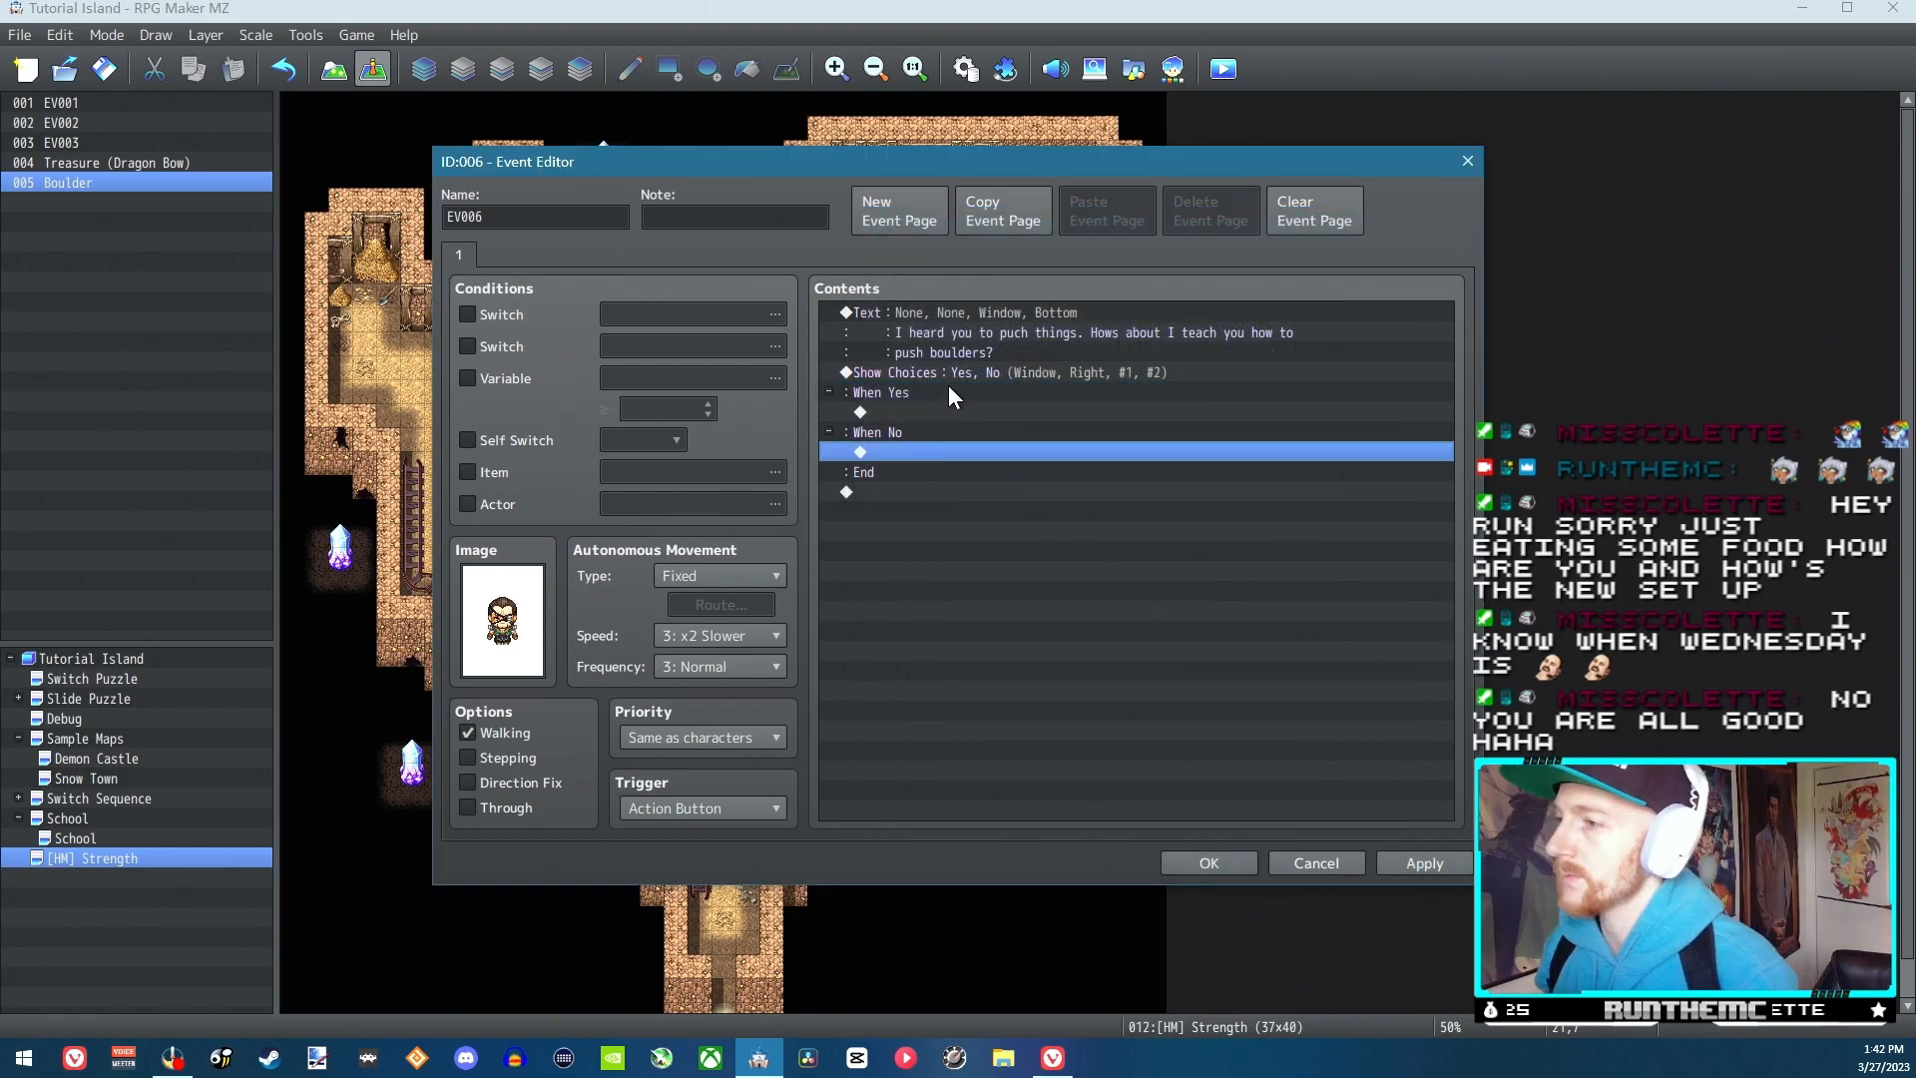
double_click(916, 451)
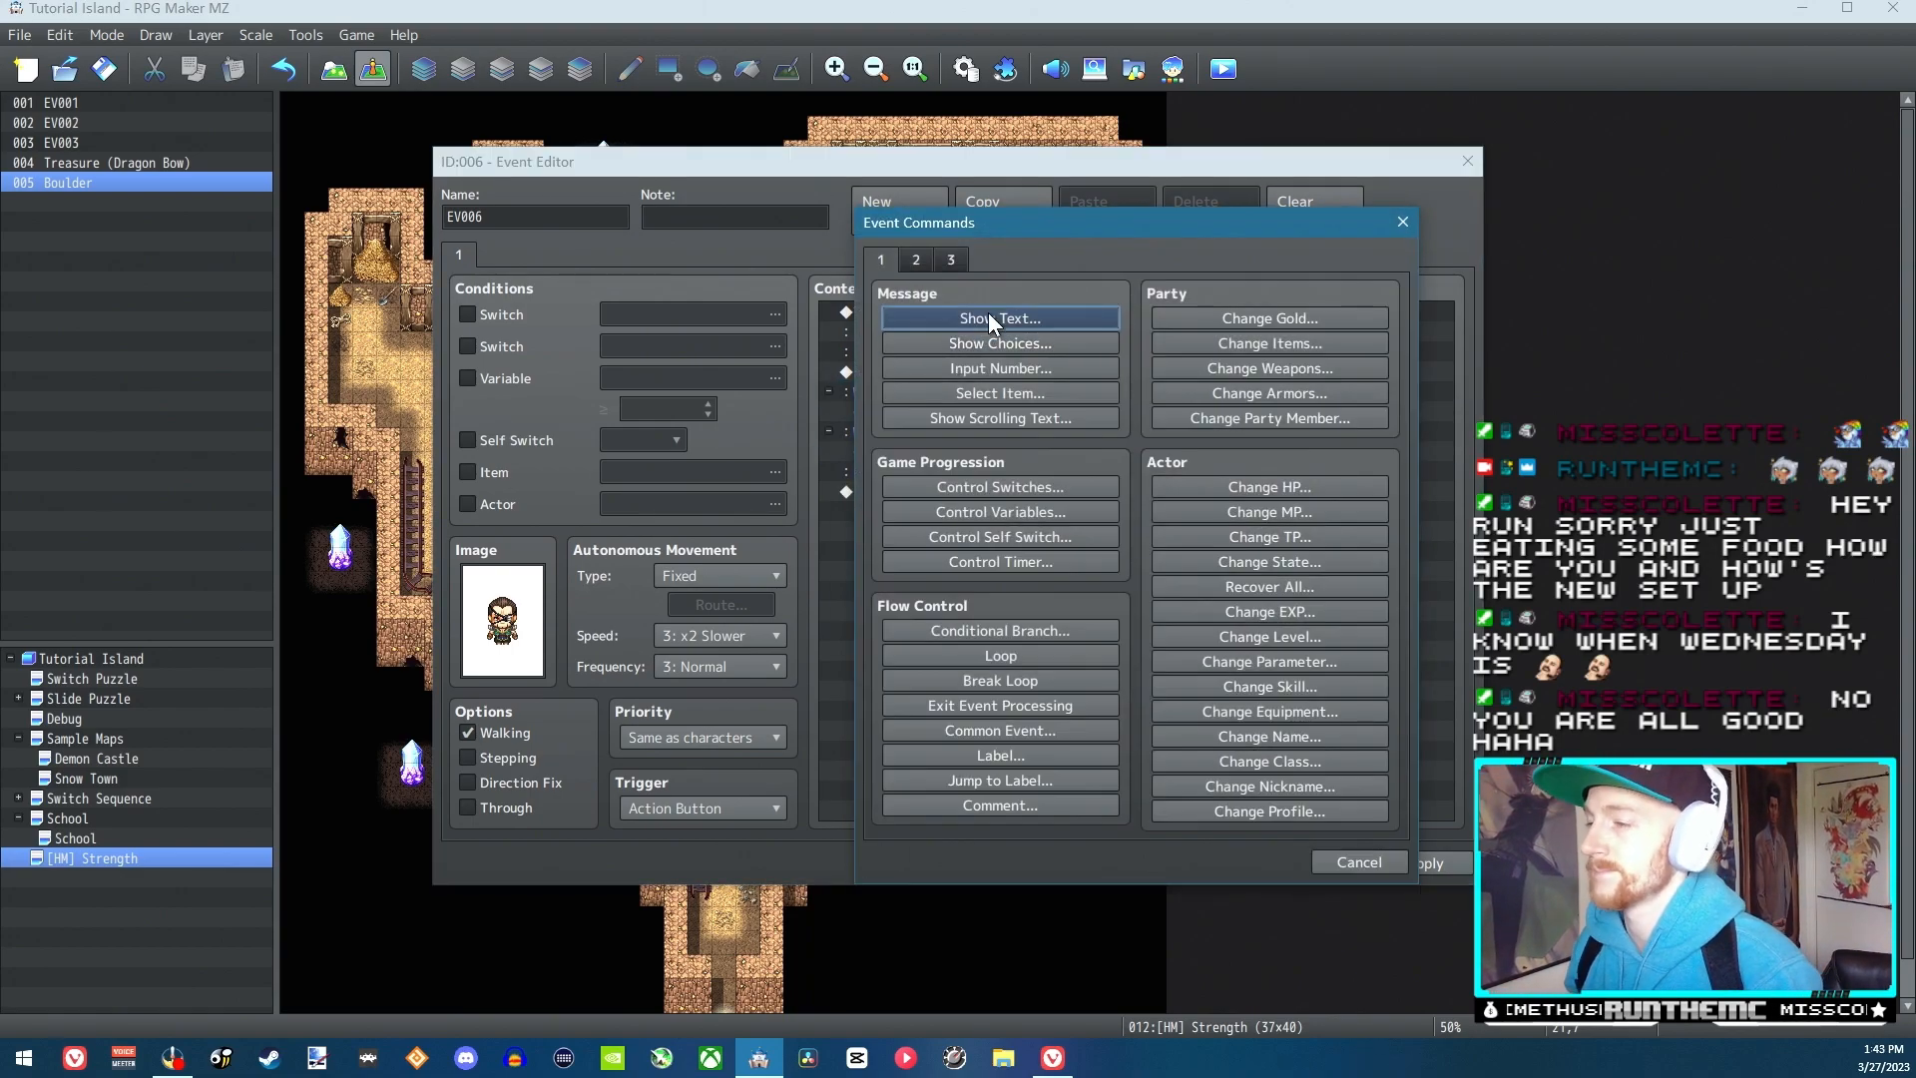
click(993, 318)
text(Fine then)
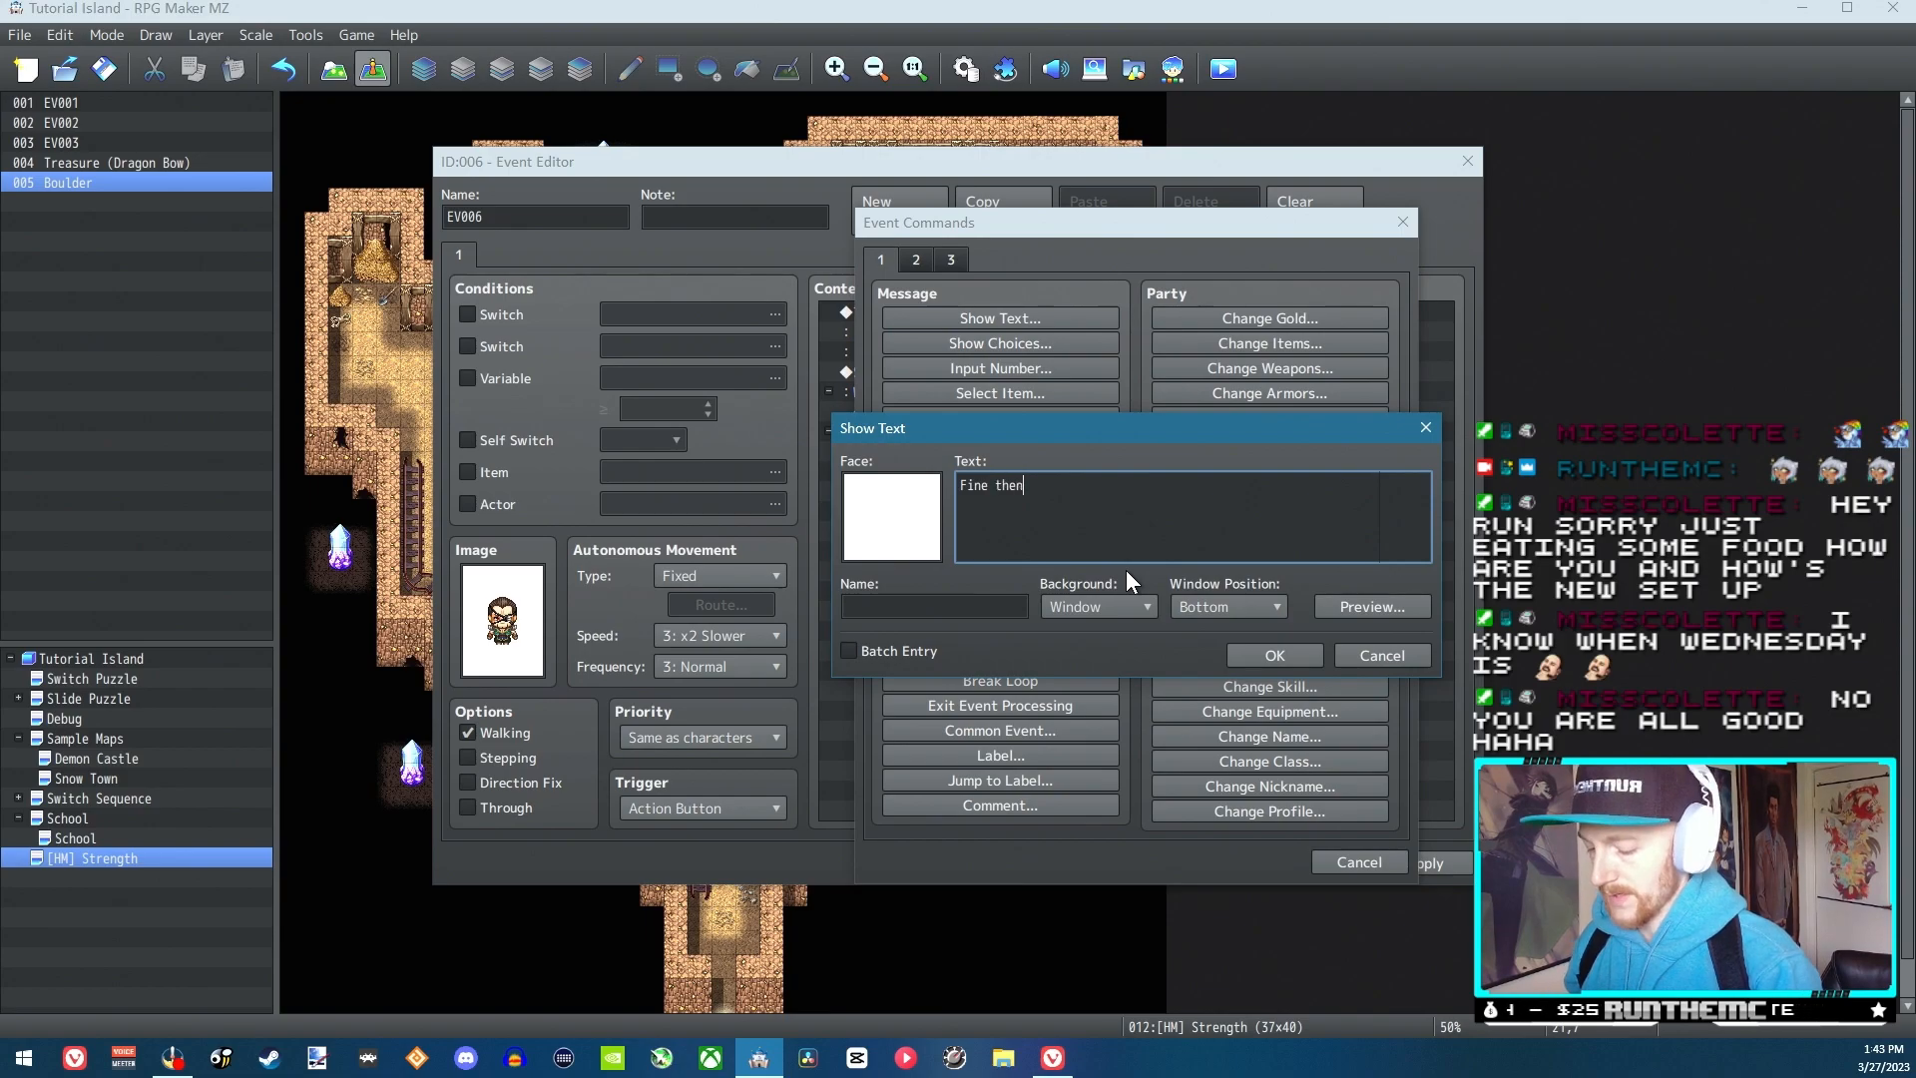
text(, nevermind.)
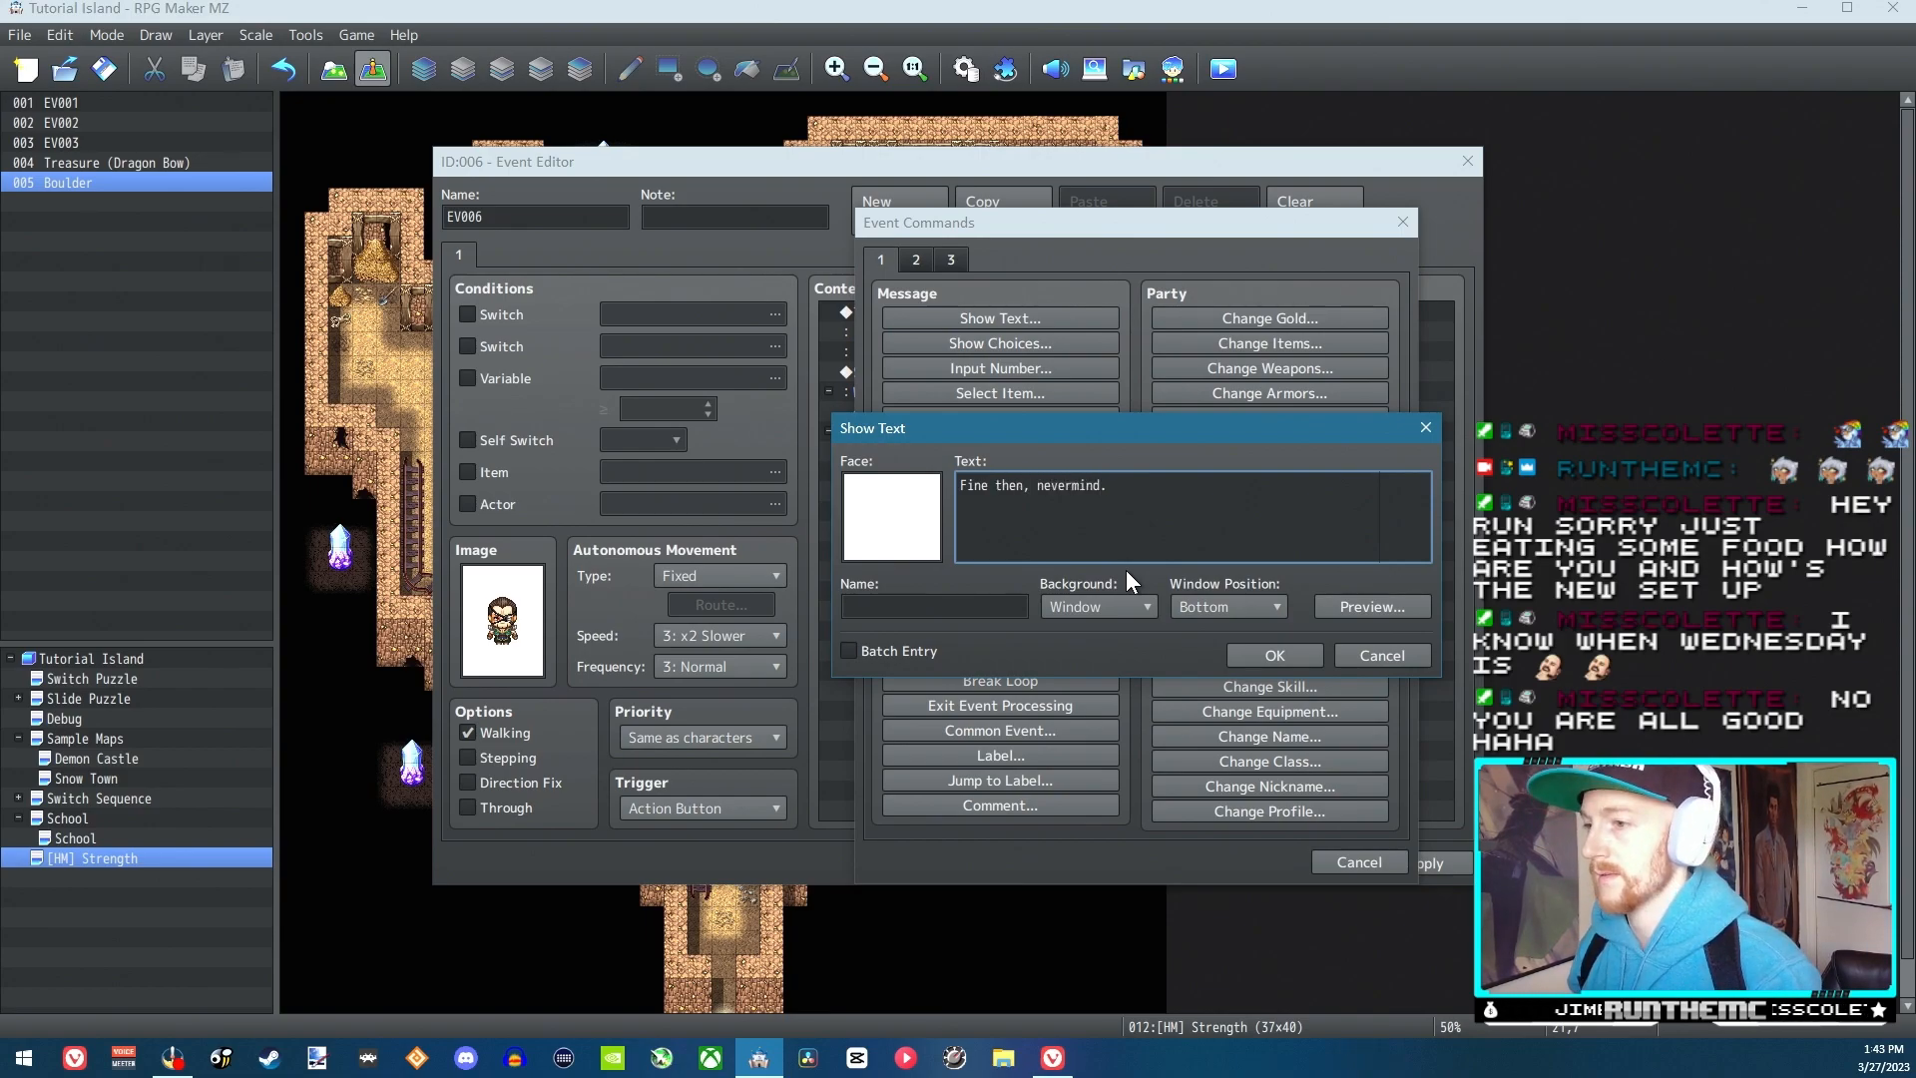
click(1308, 658)
Add a Show Text command reading "Okay here ya go." to the When Yes branch
double_click(905, 412)
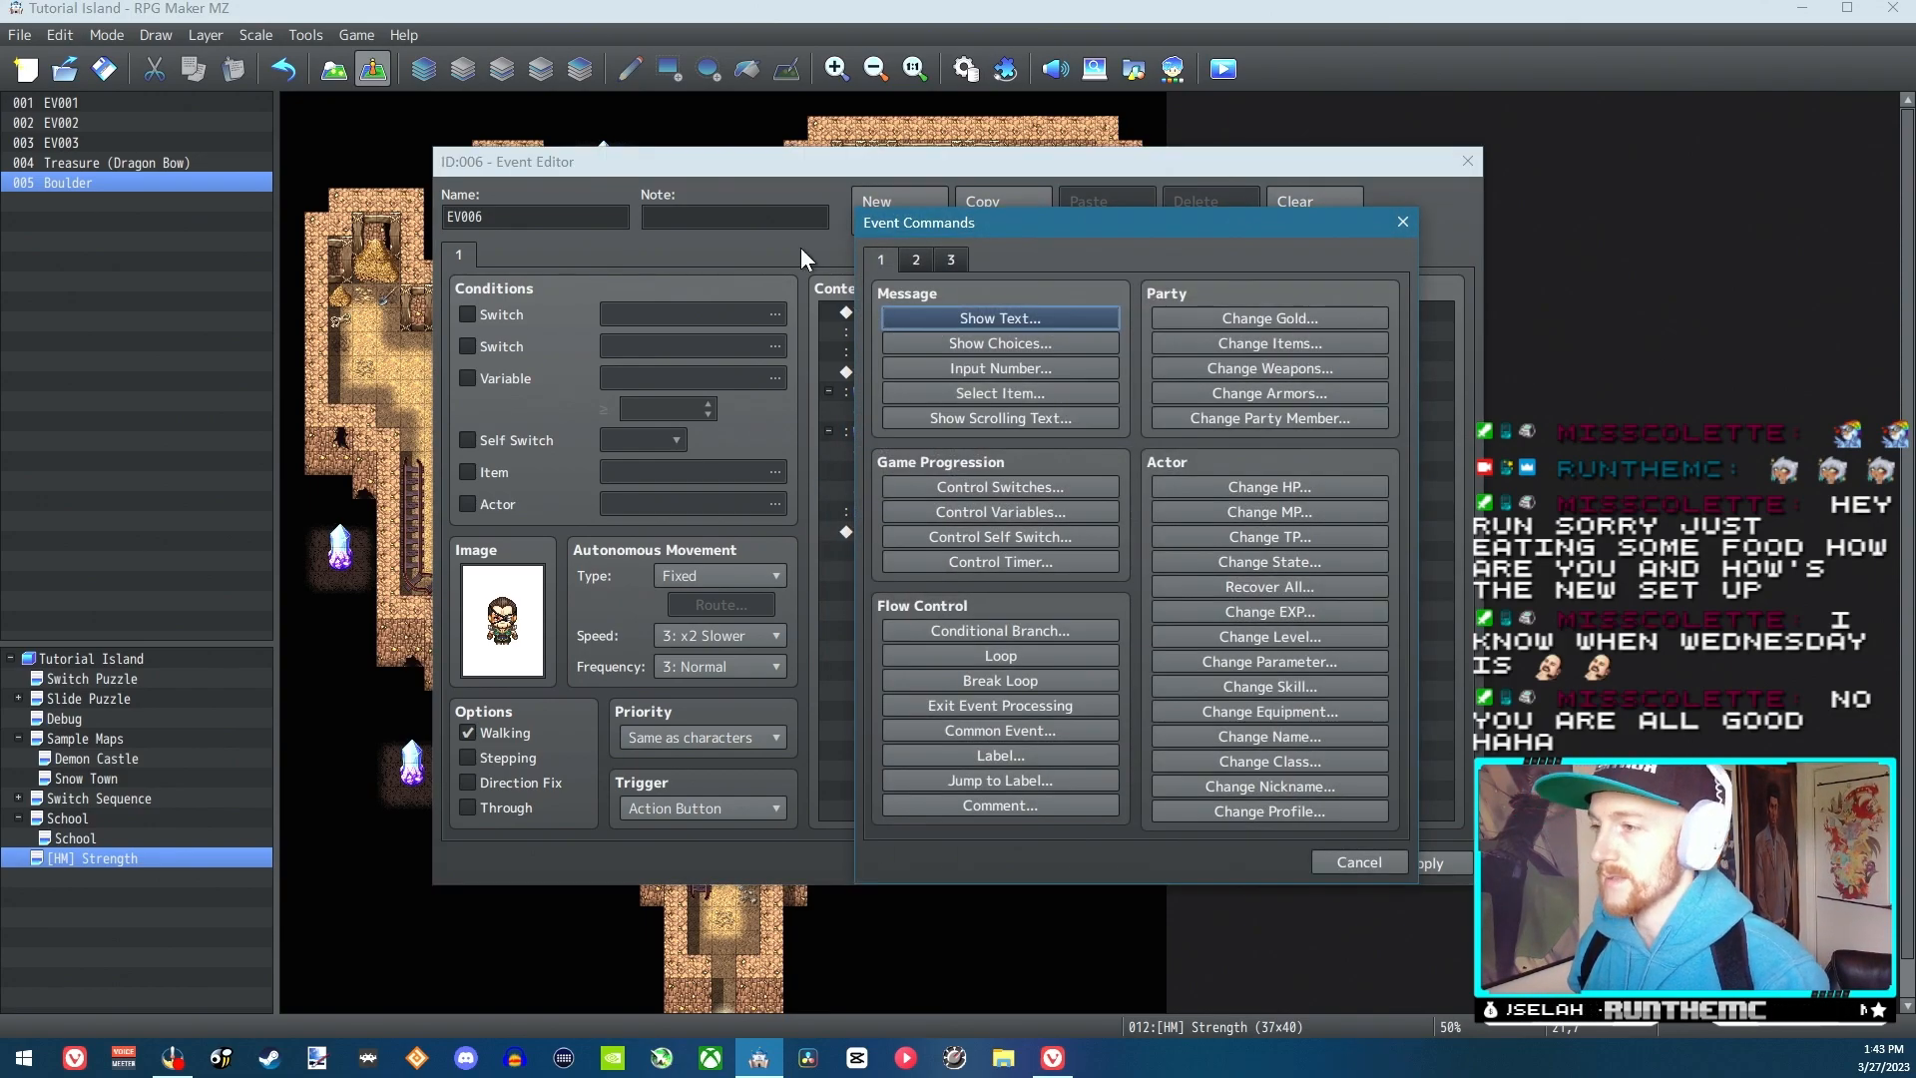
click(973, 318)
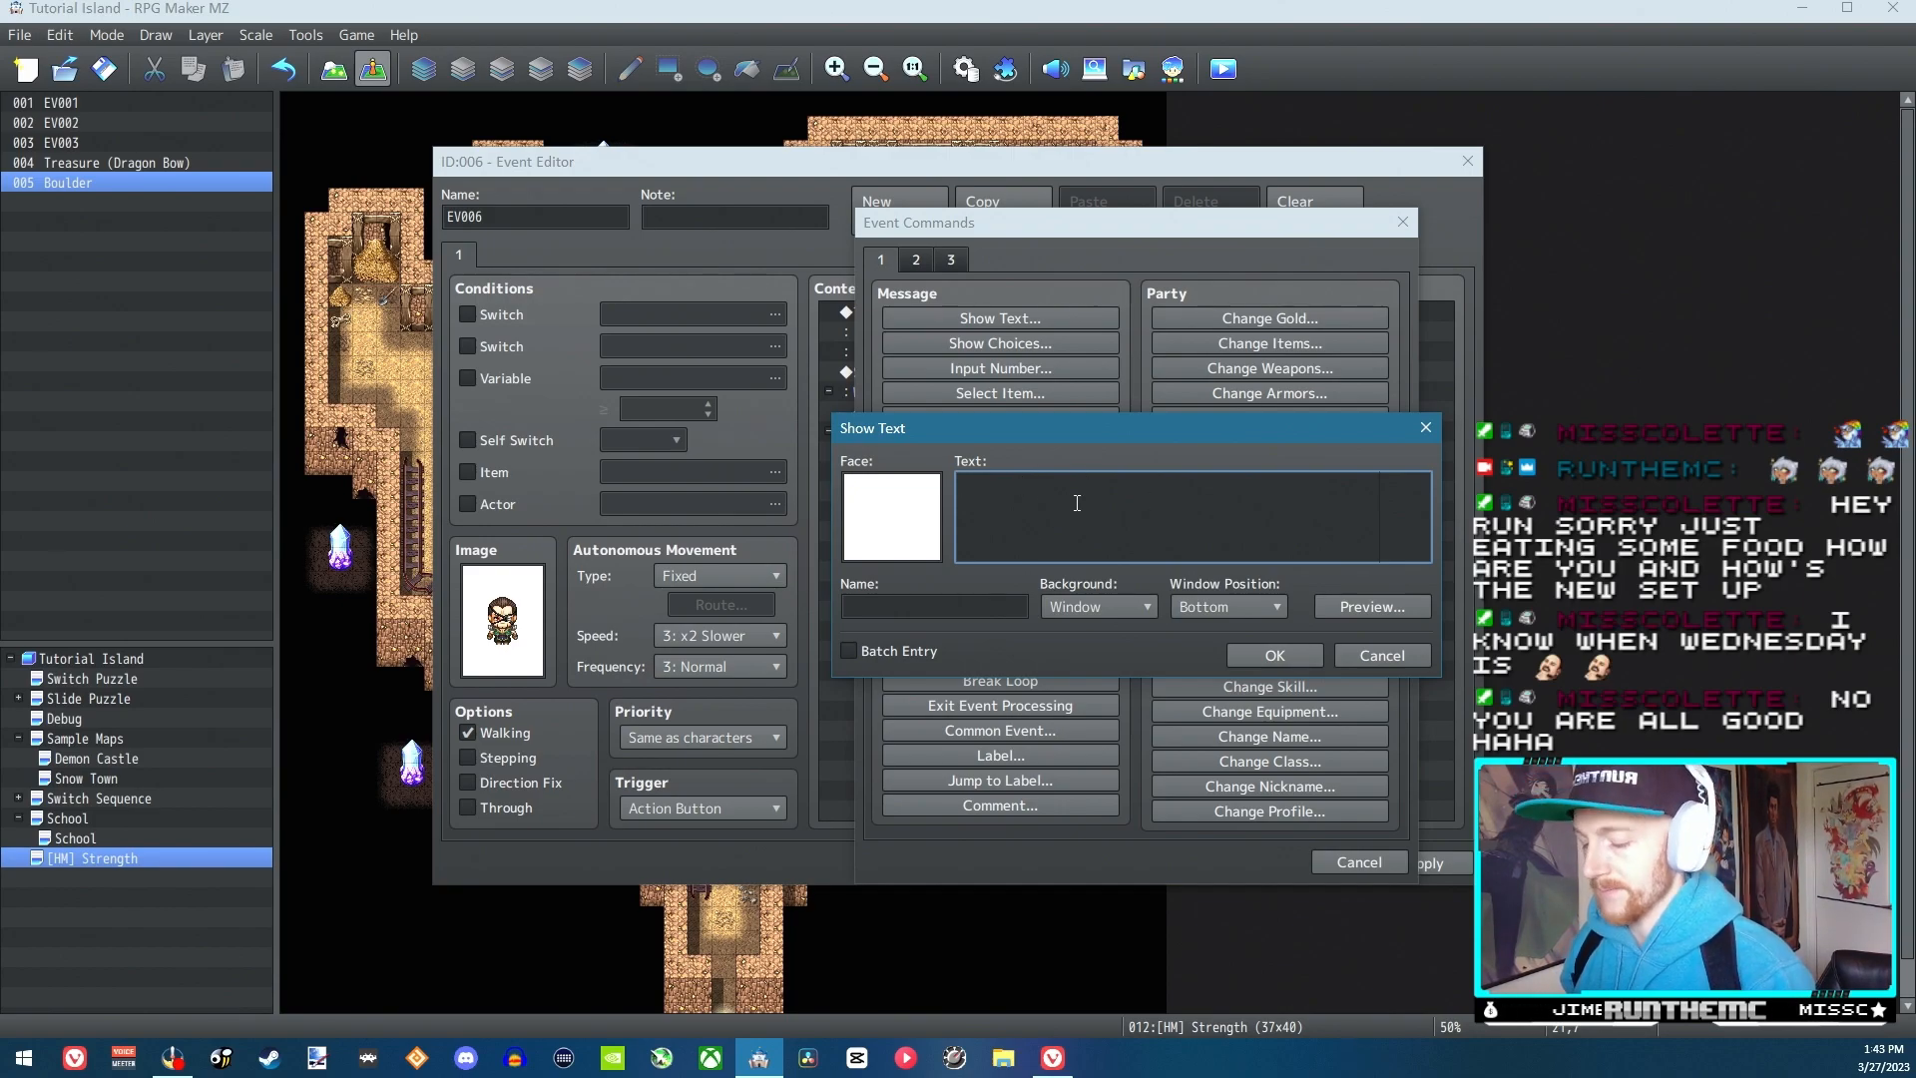
text(Okay her e)
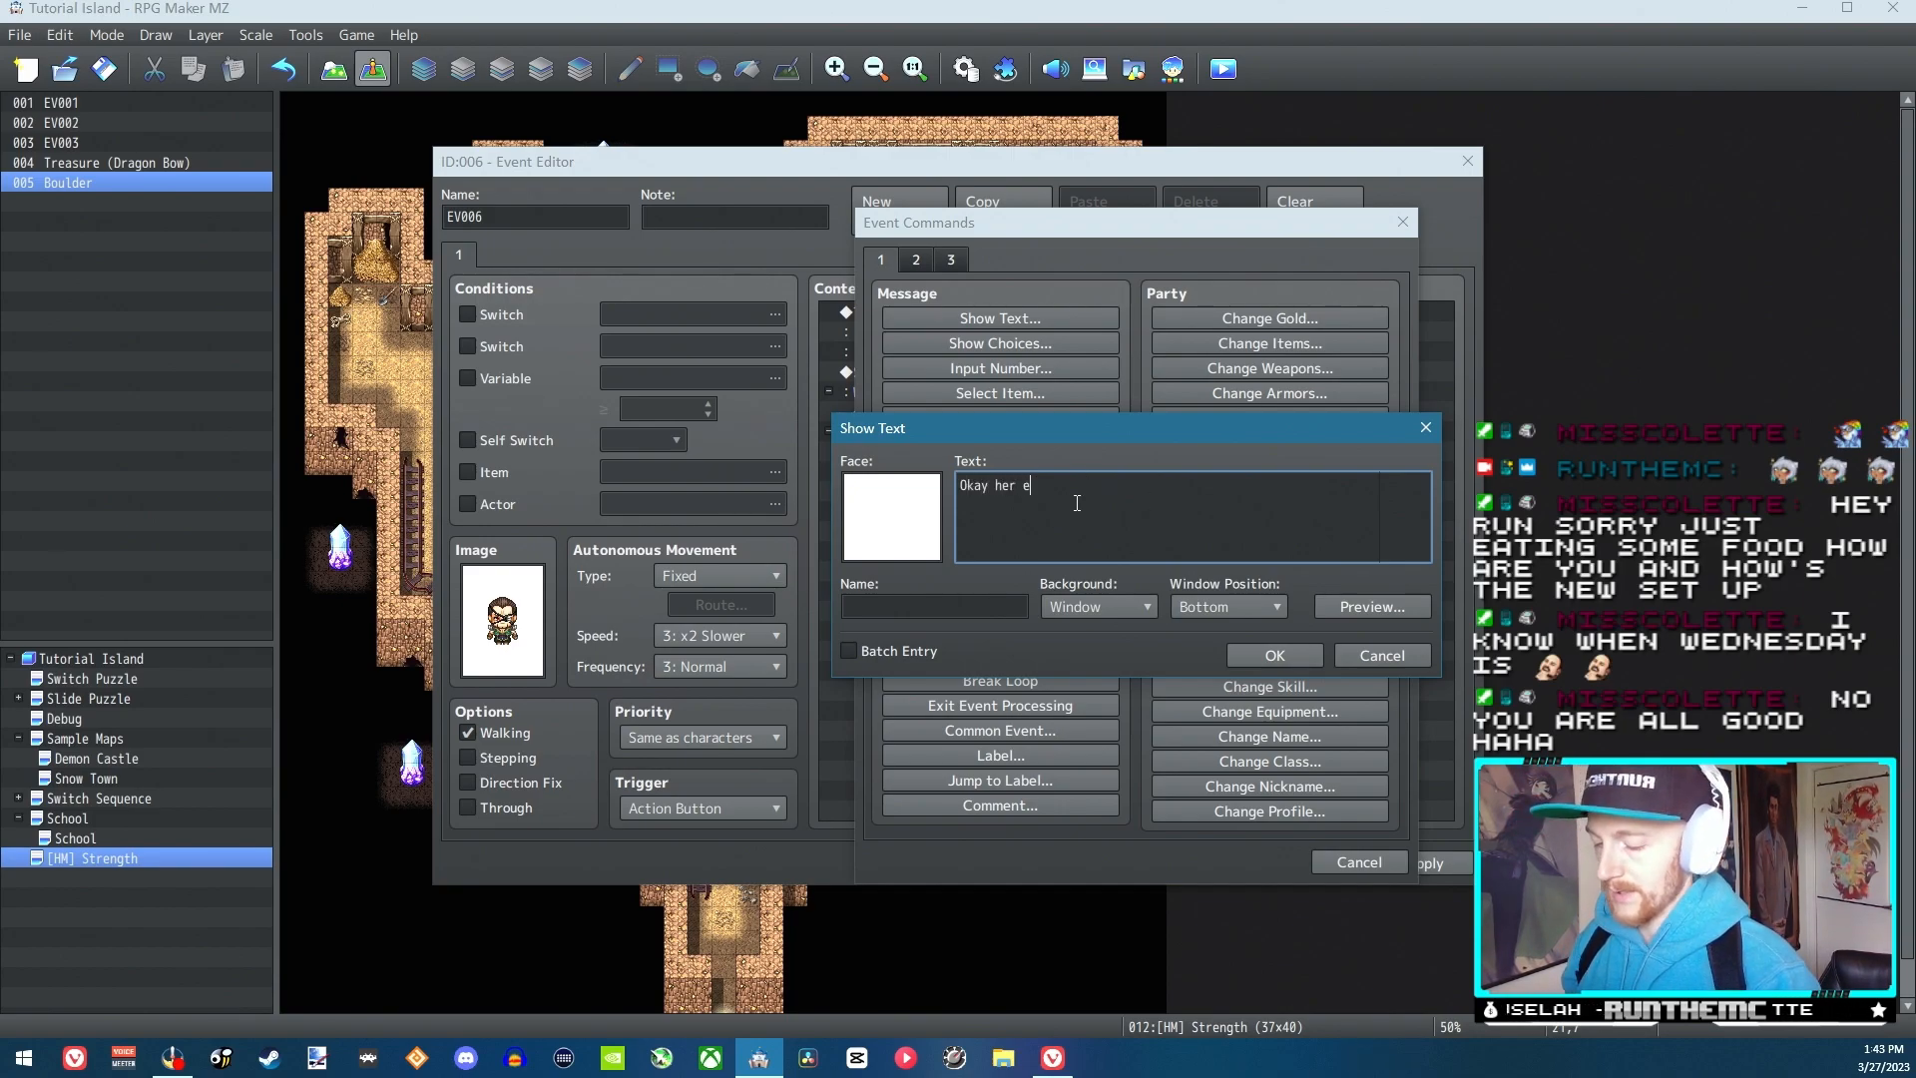
key(BackSpace)
key(BackSpace)
text(e ya go)
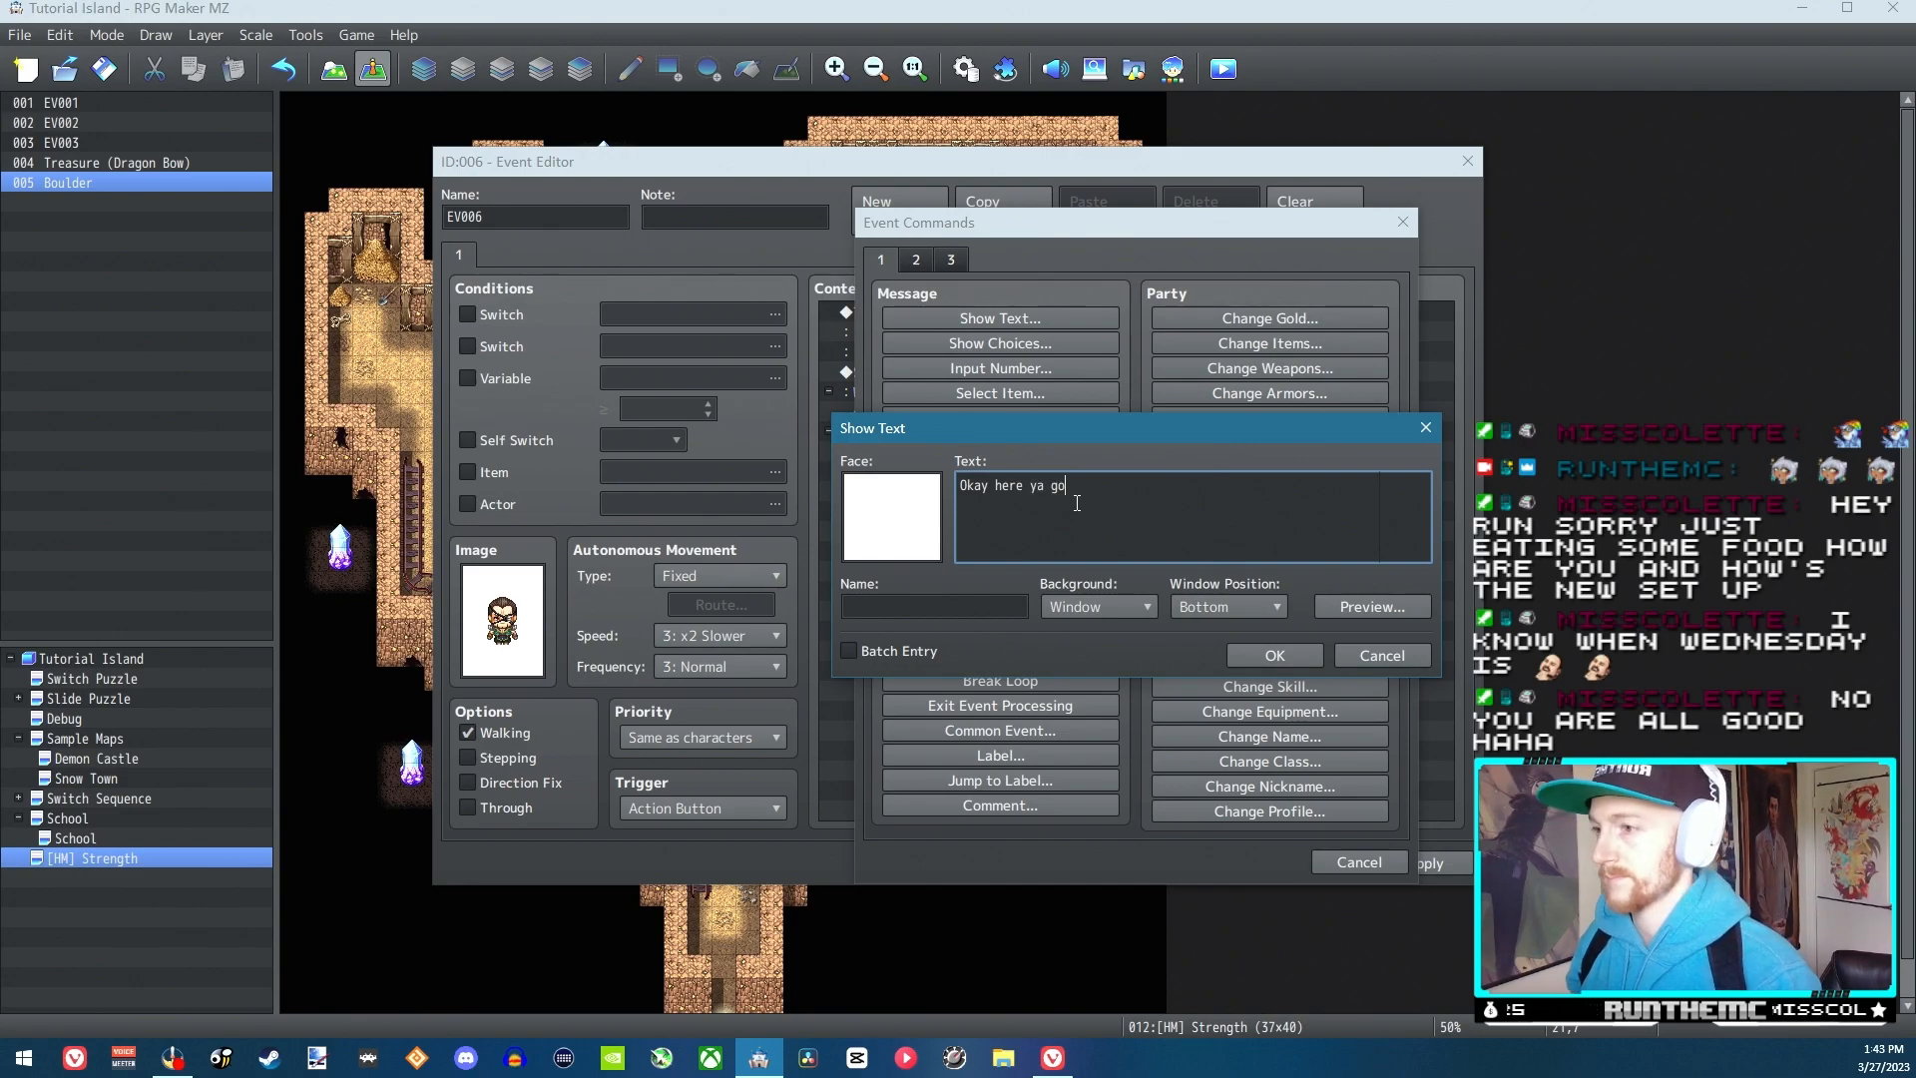
text(.)
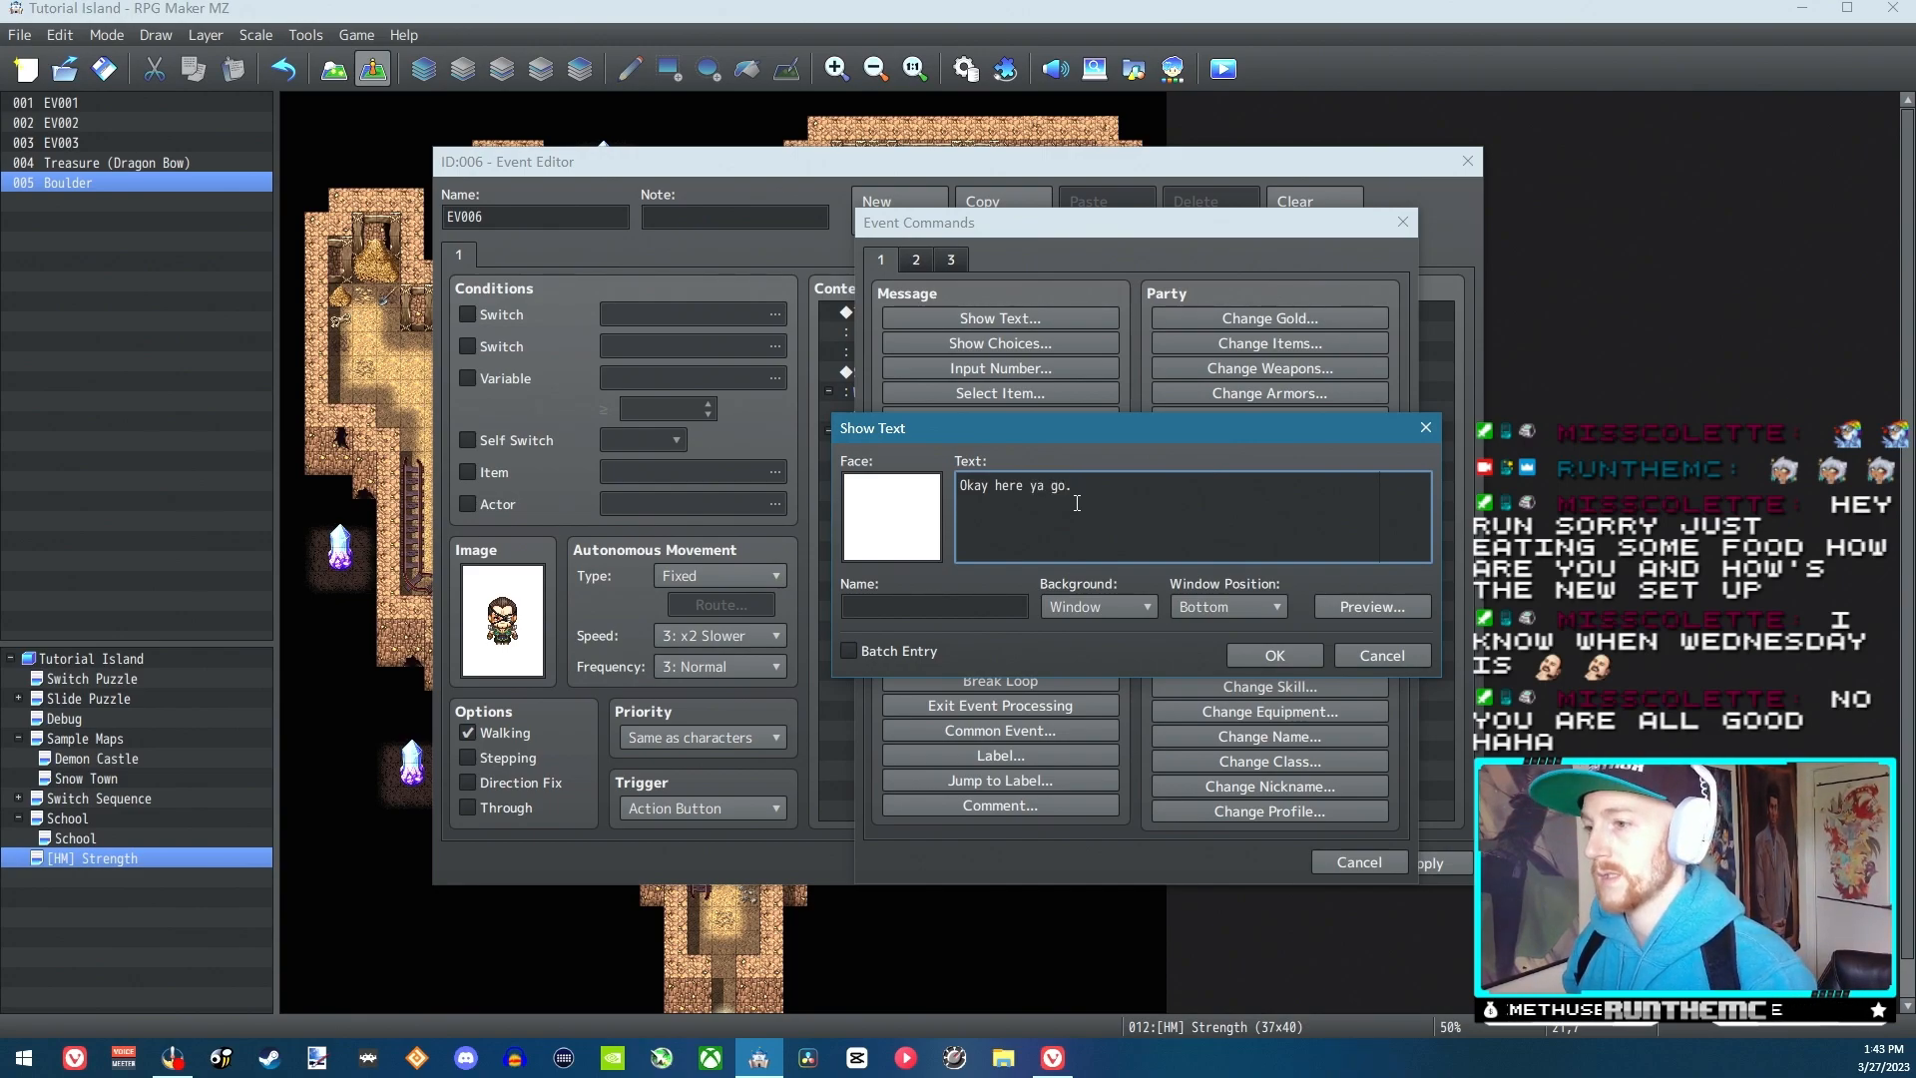
click(1275, 656)
Add a Change Skill command to the When Yes branch that makes actor 0001 learn Strength, and save the event
double_click(943, 453)
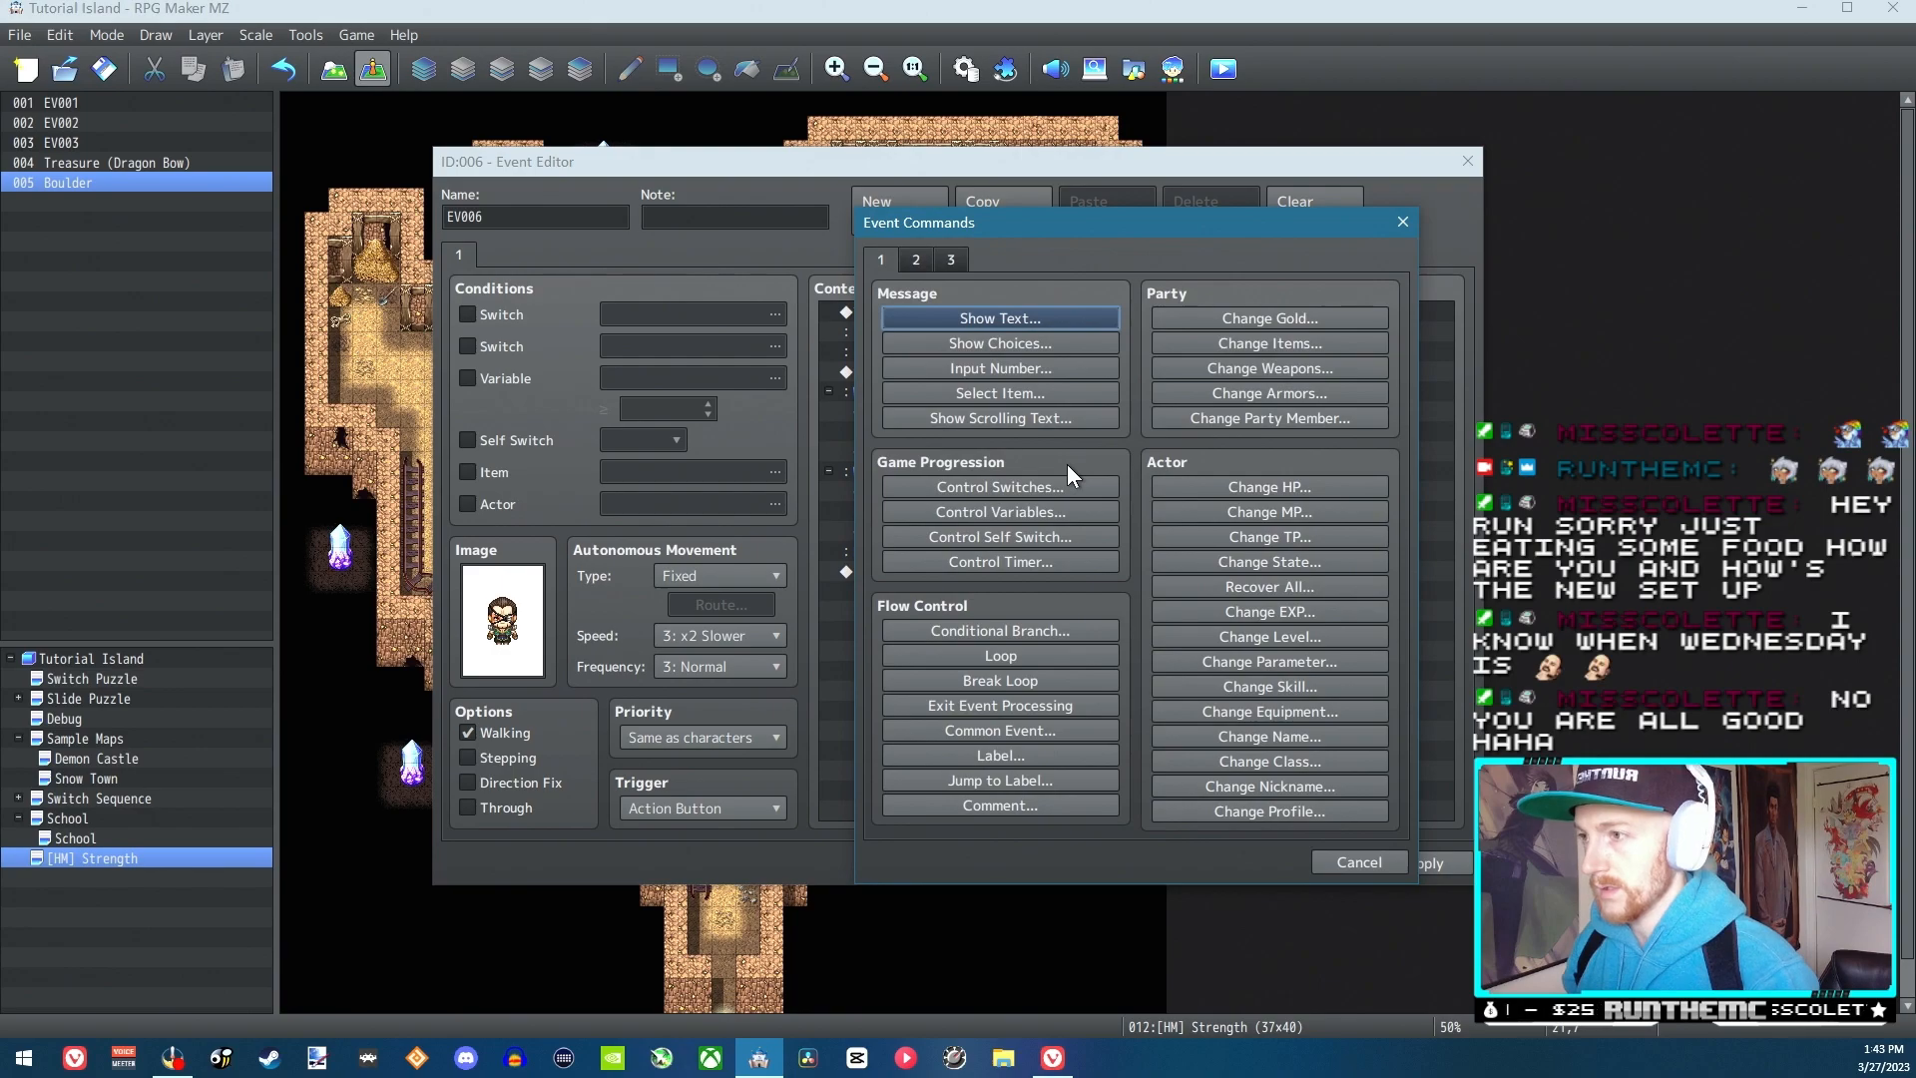
click(1263, 685)
click(1036, 639)
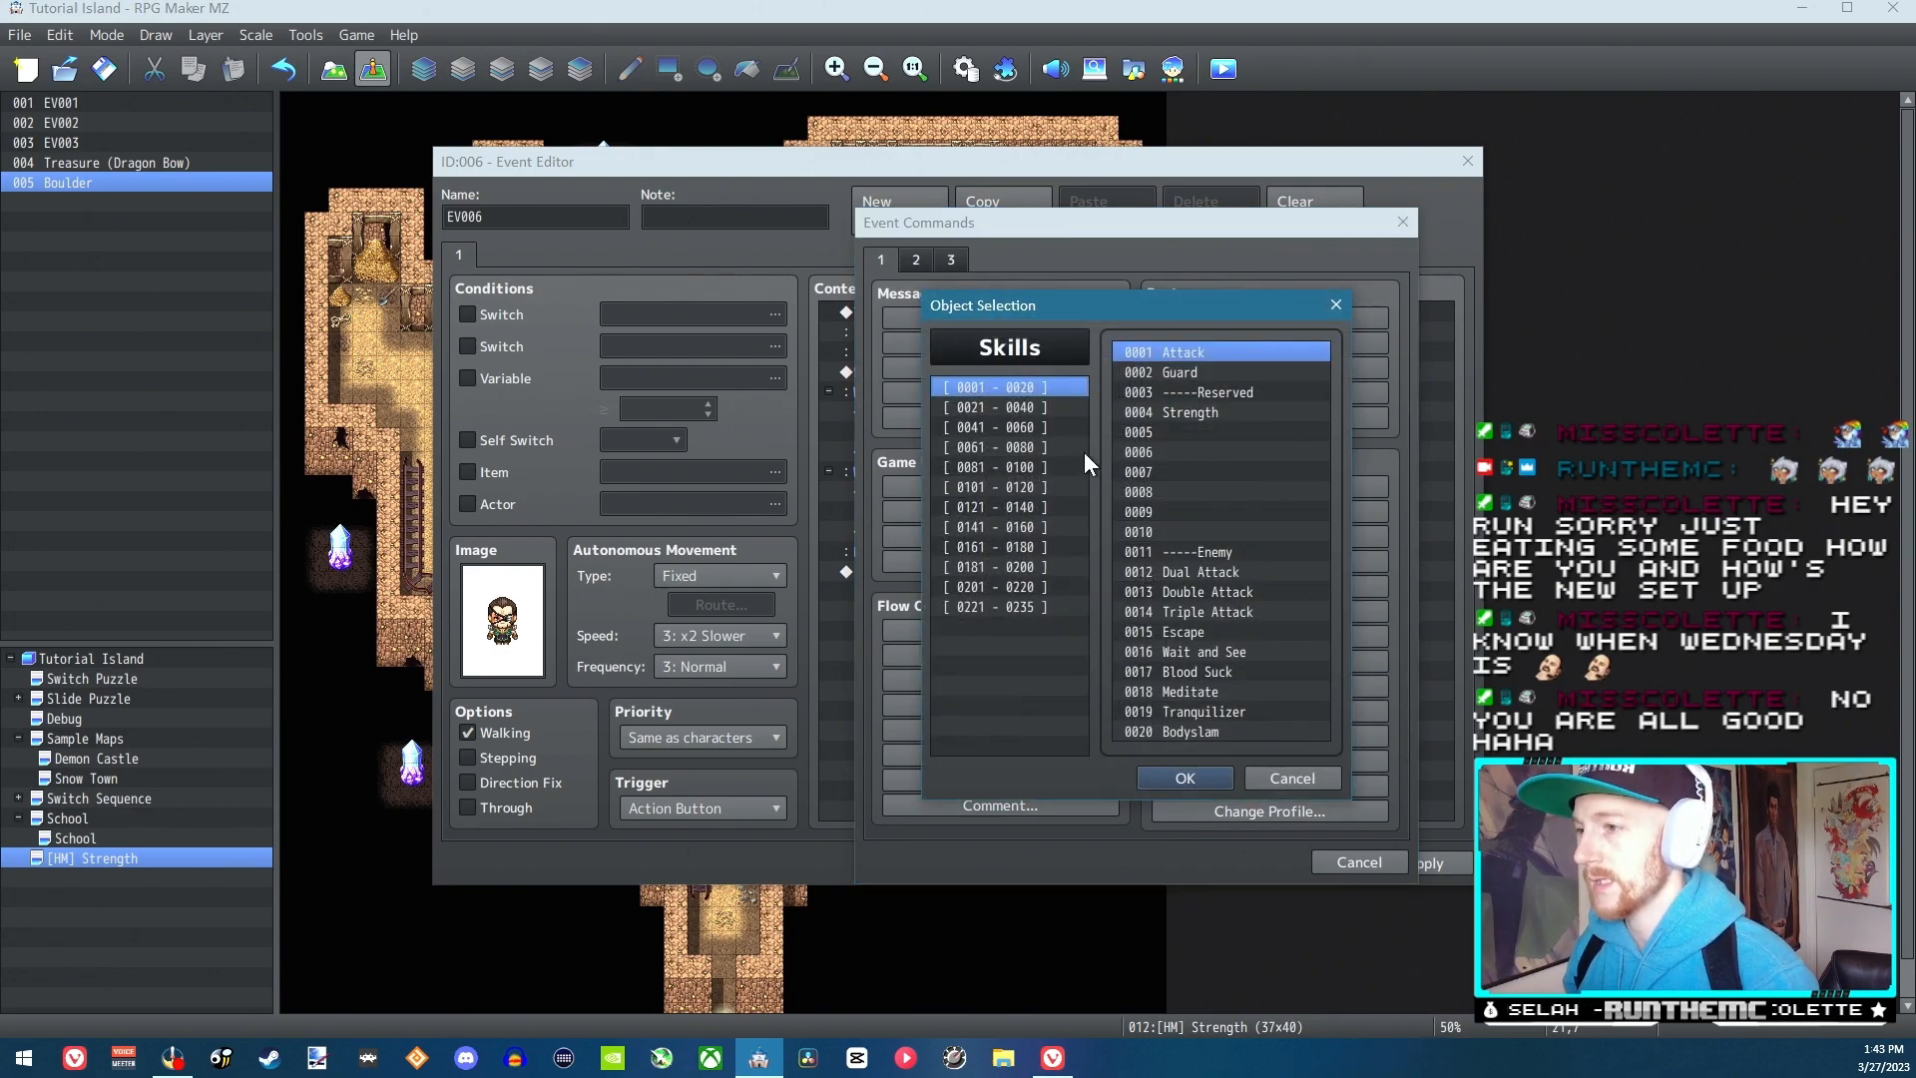
double_click(1207, 417)
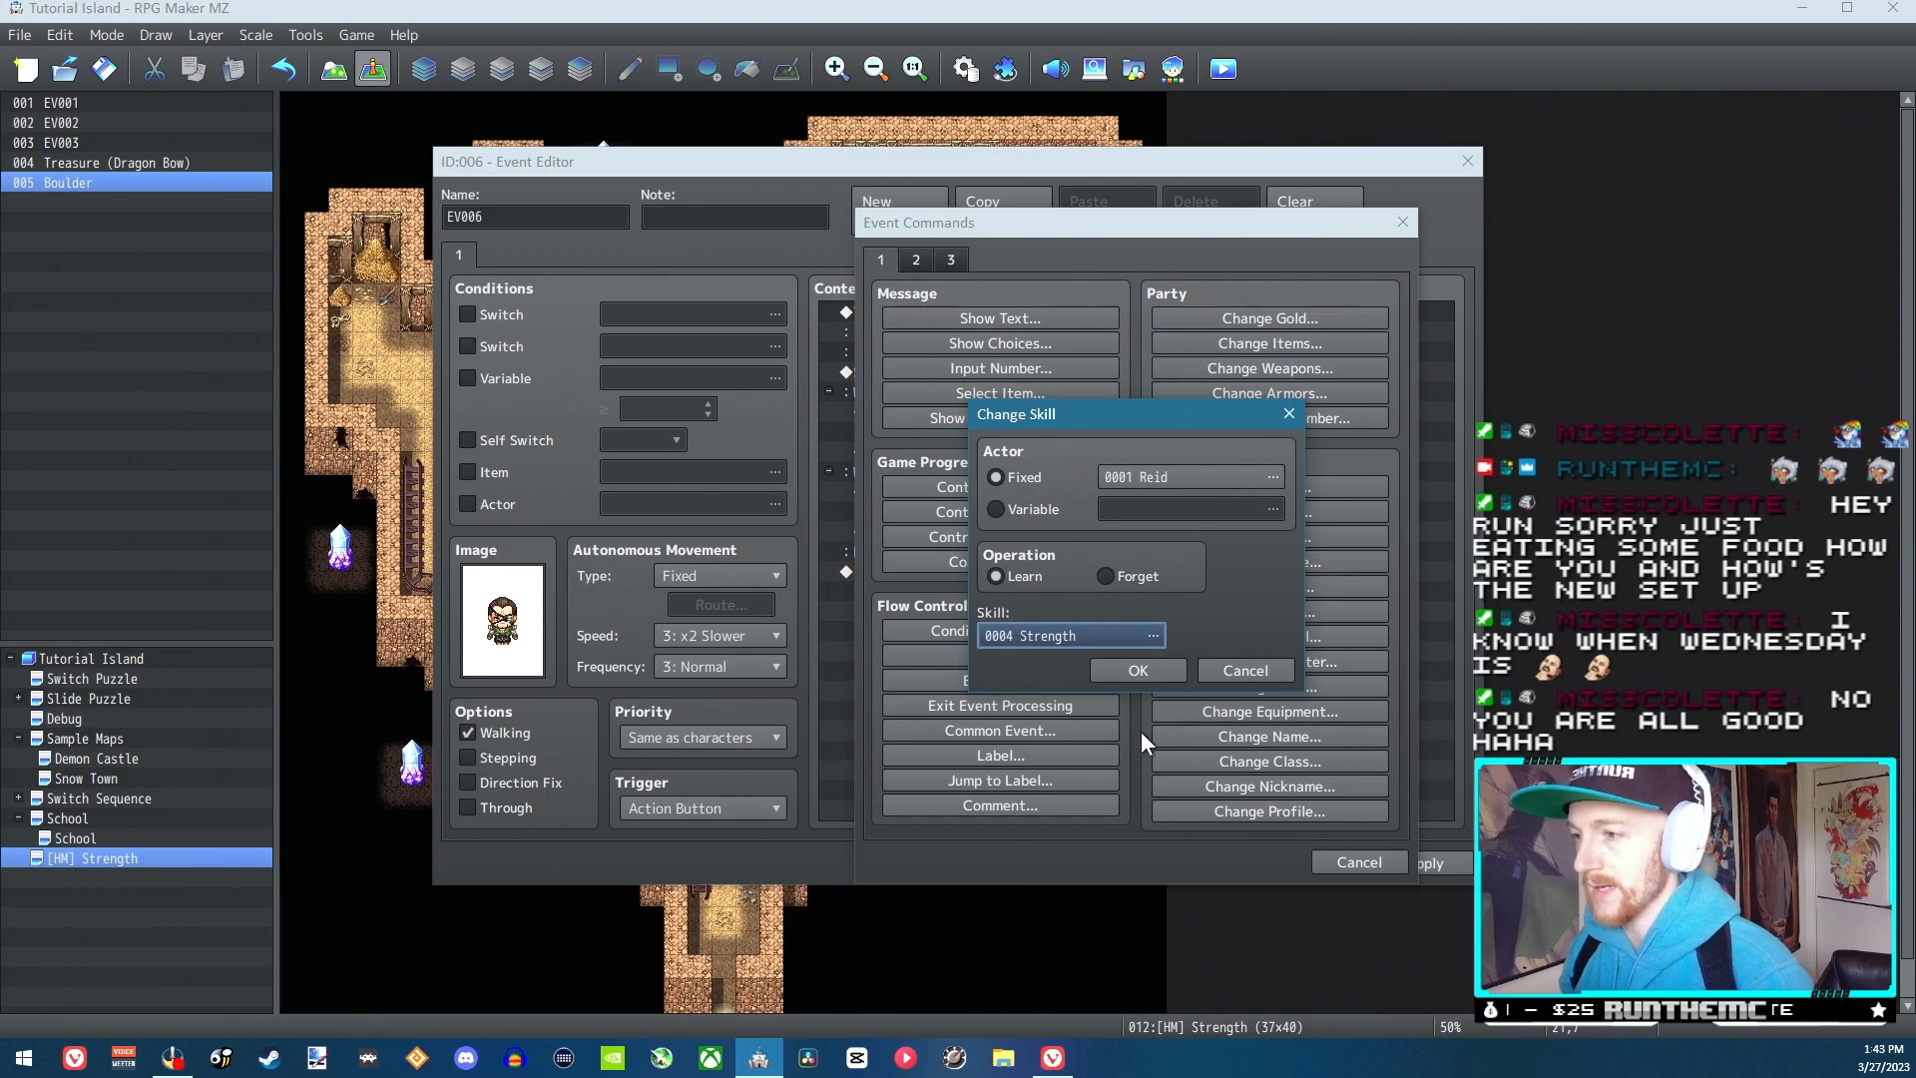
click(1144, 668)
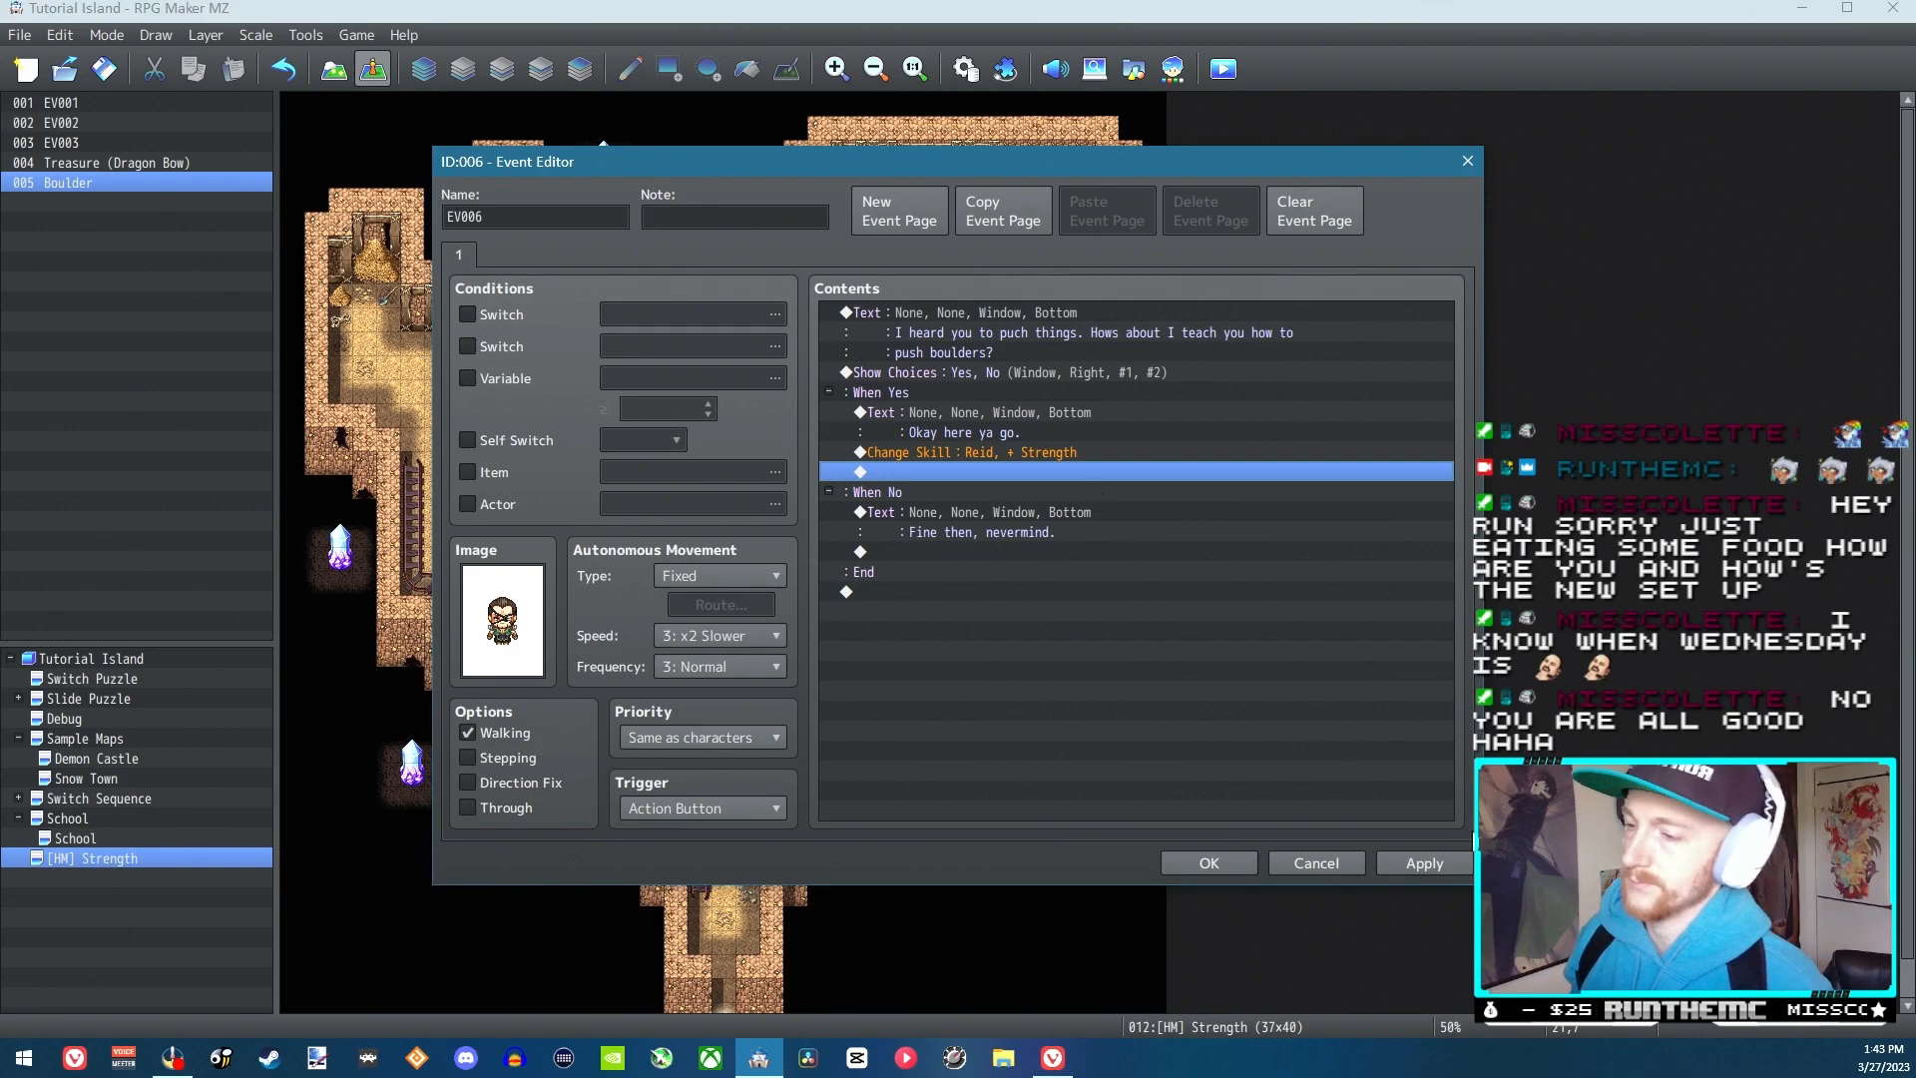
click(1407, 862)
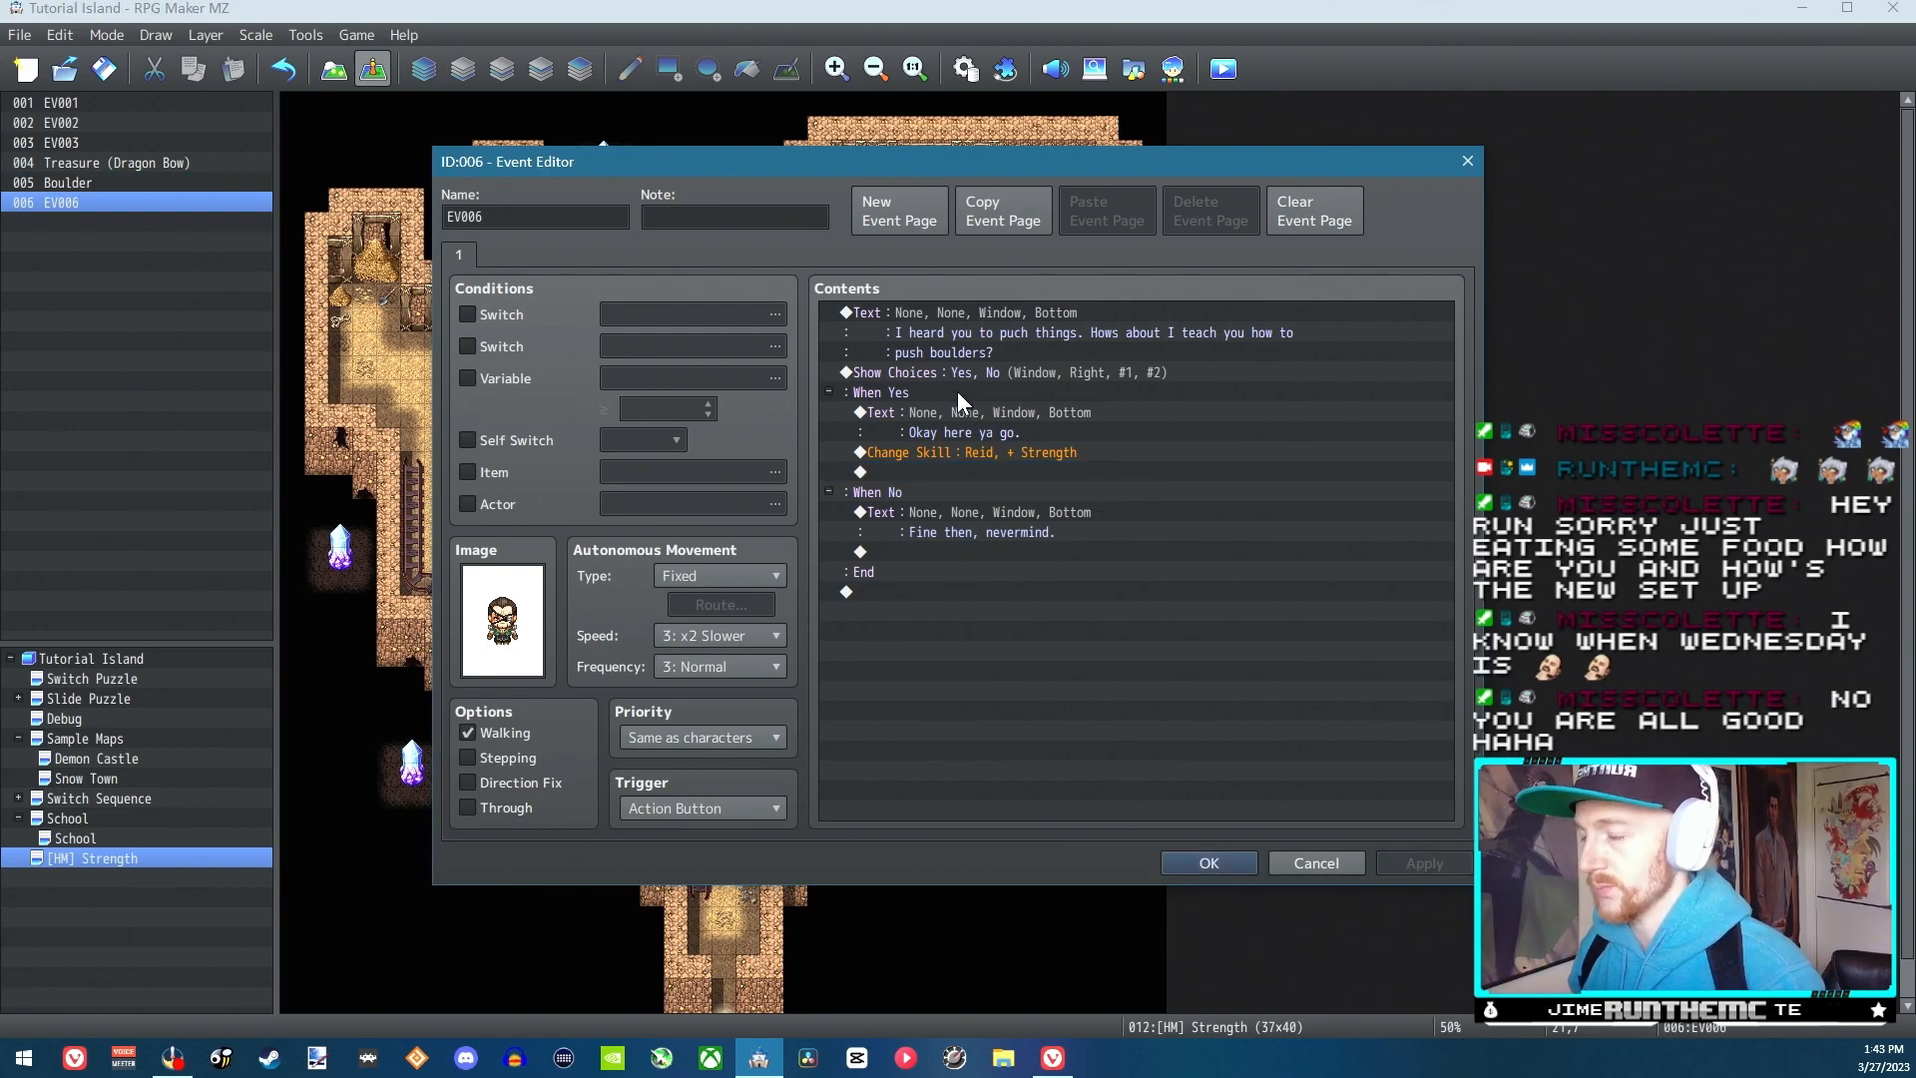
click(1229, 861)
Name common event 0003 in the database "Turn Strength On"
click(967, 70)
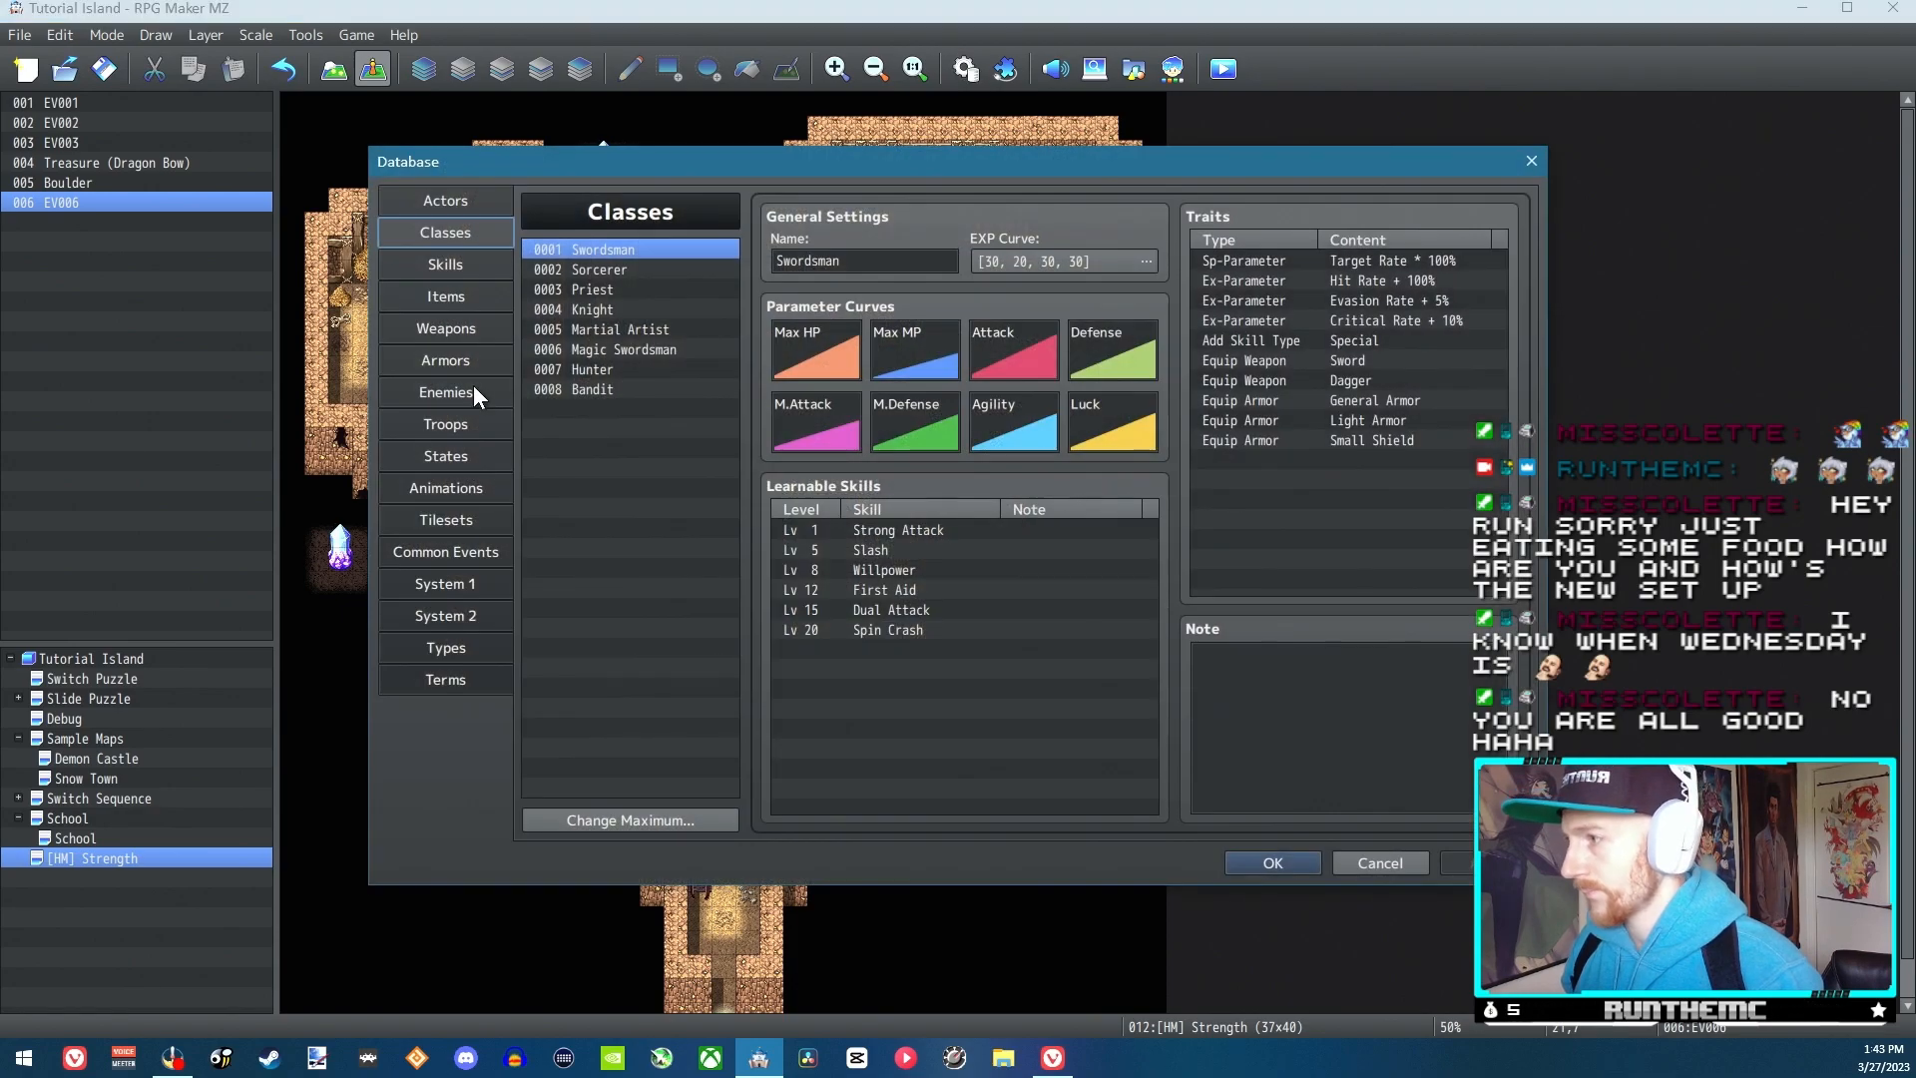
click(465, 548)
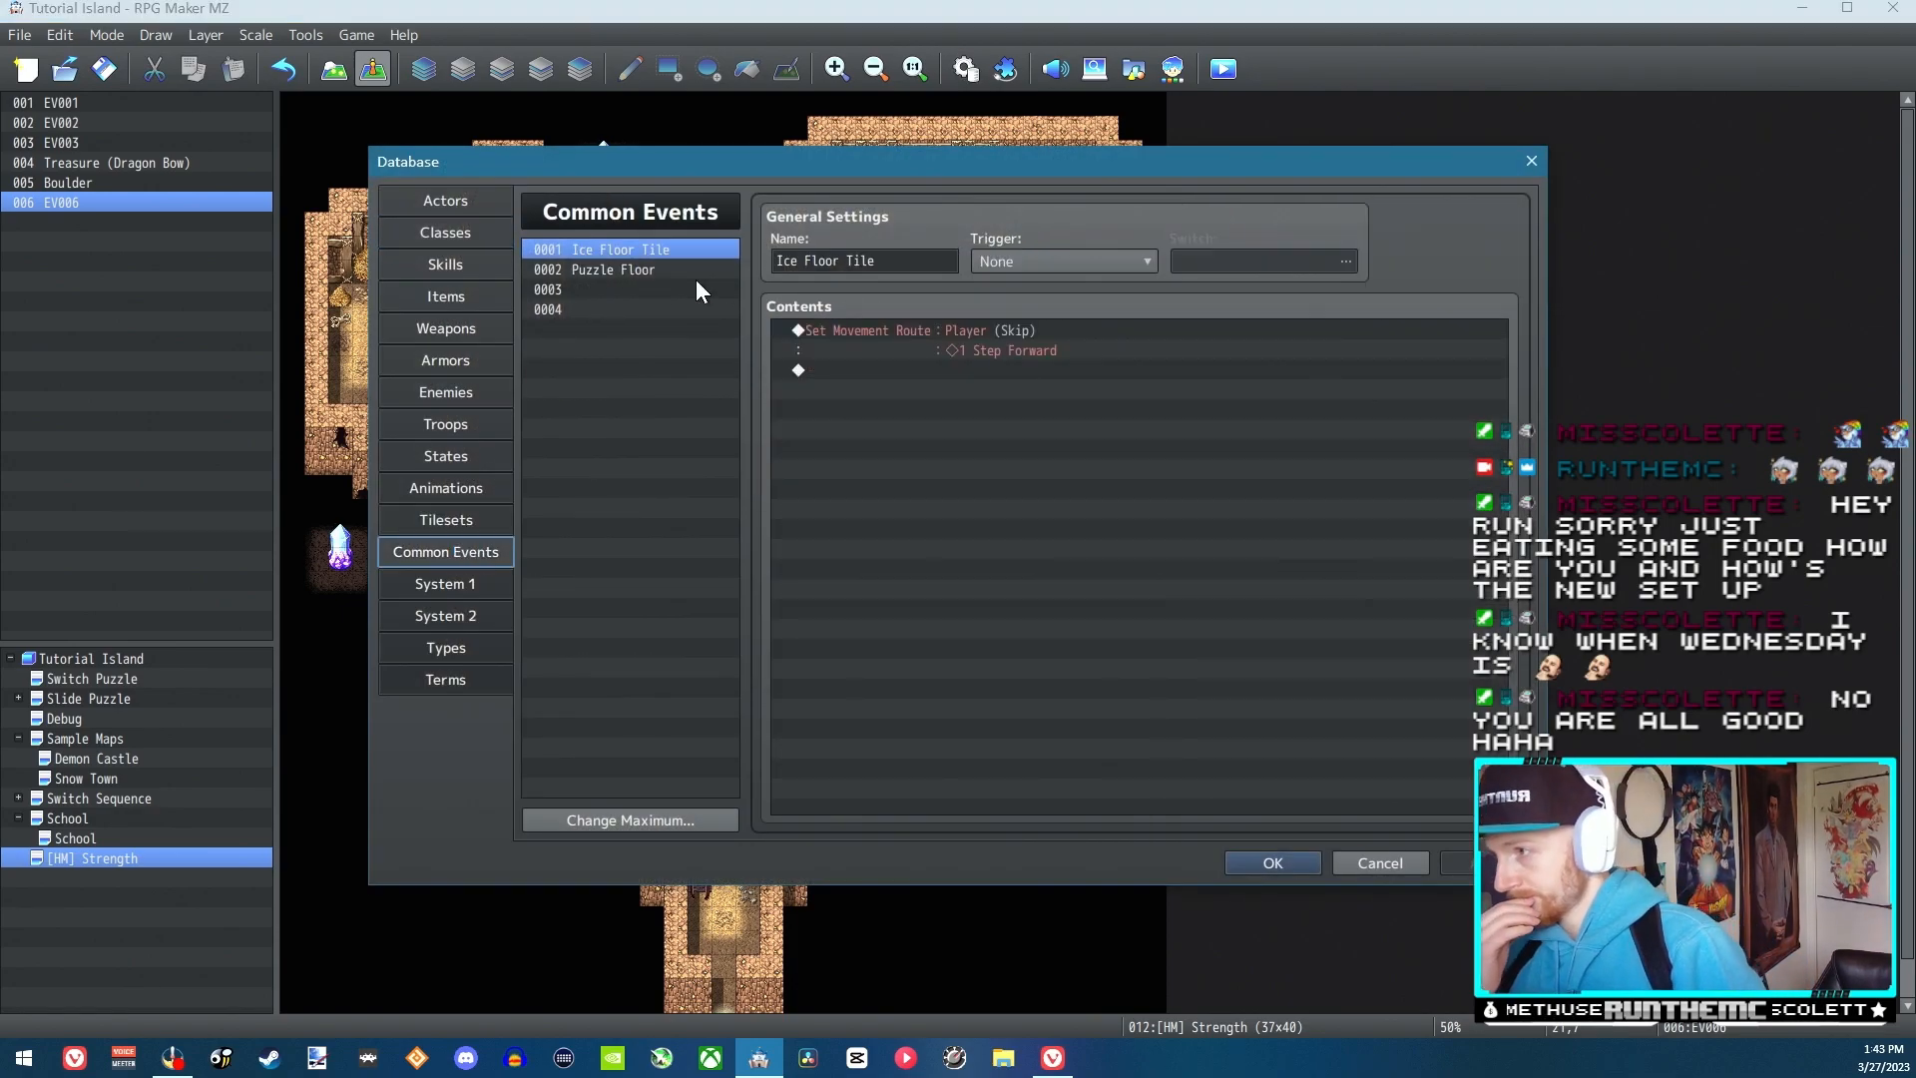
click(657, 287)
click(856, 263)
text(Strength)
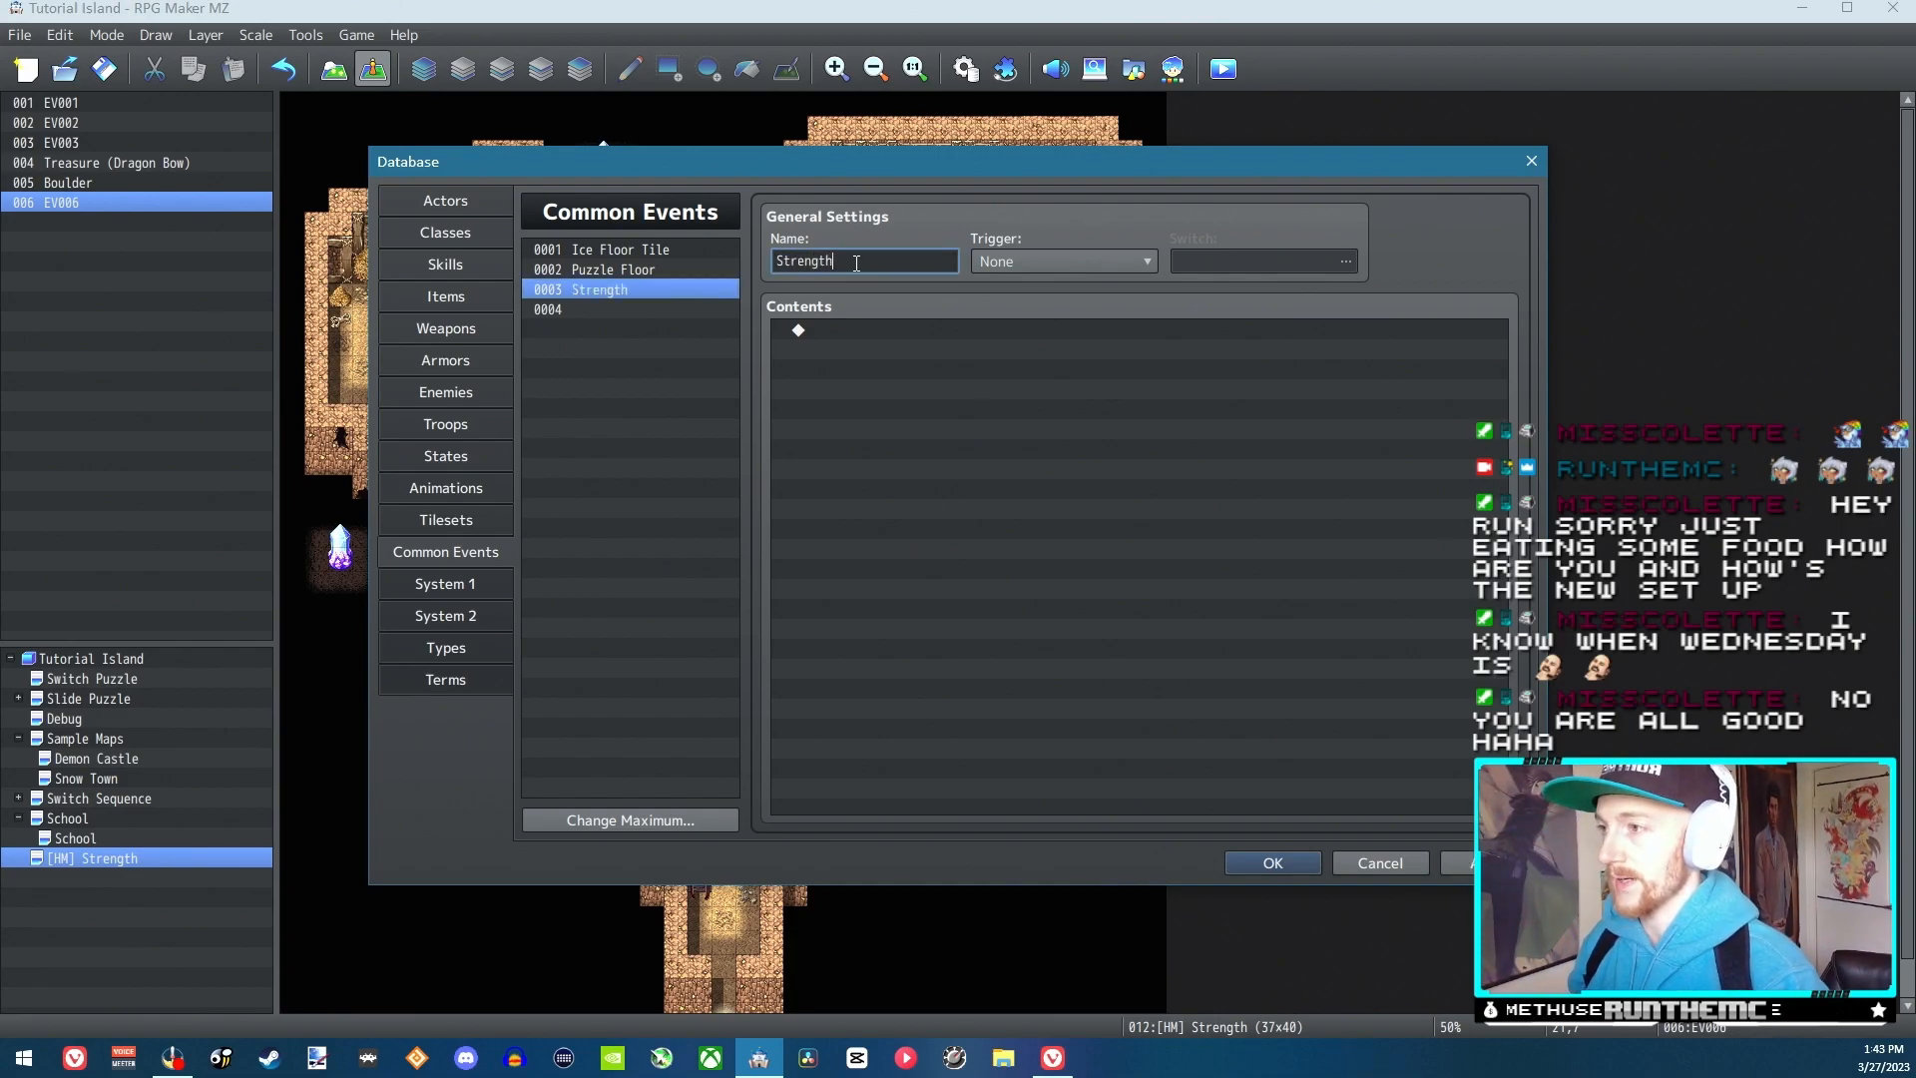
double_click(855, 329)
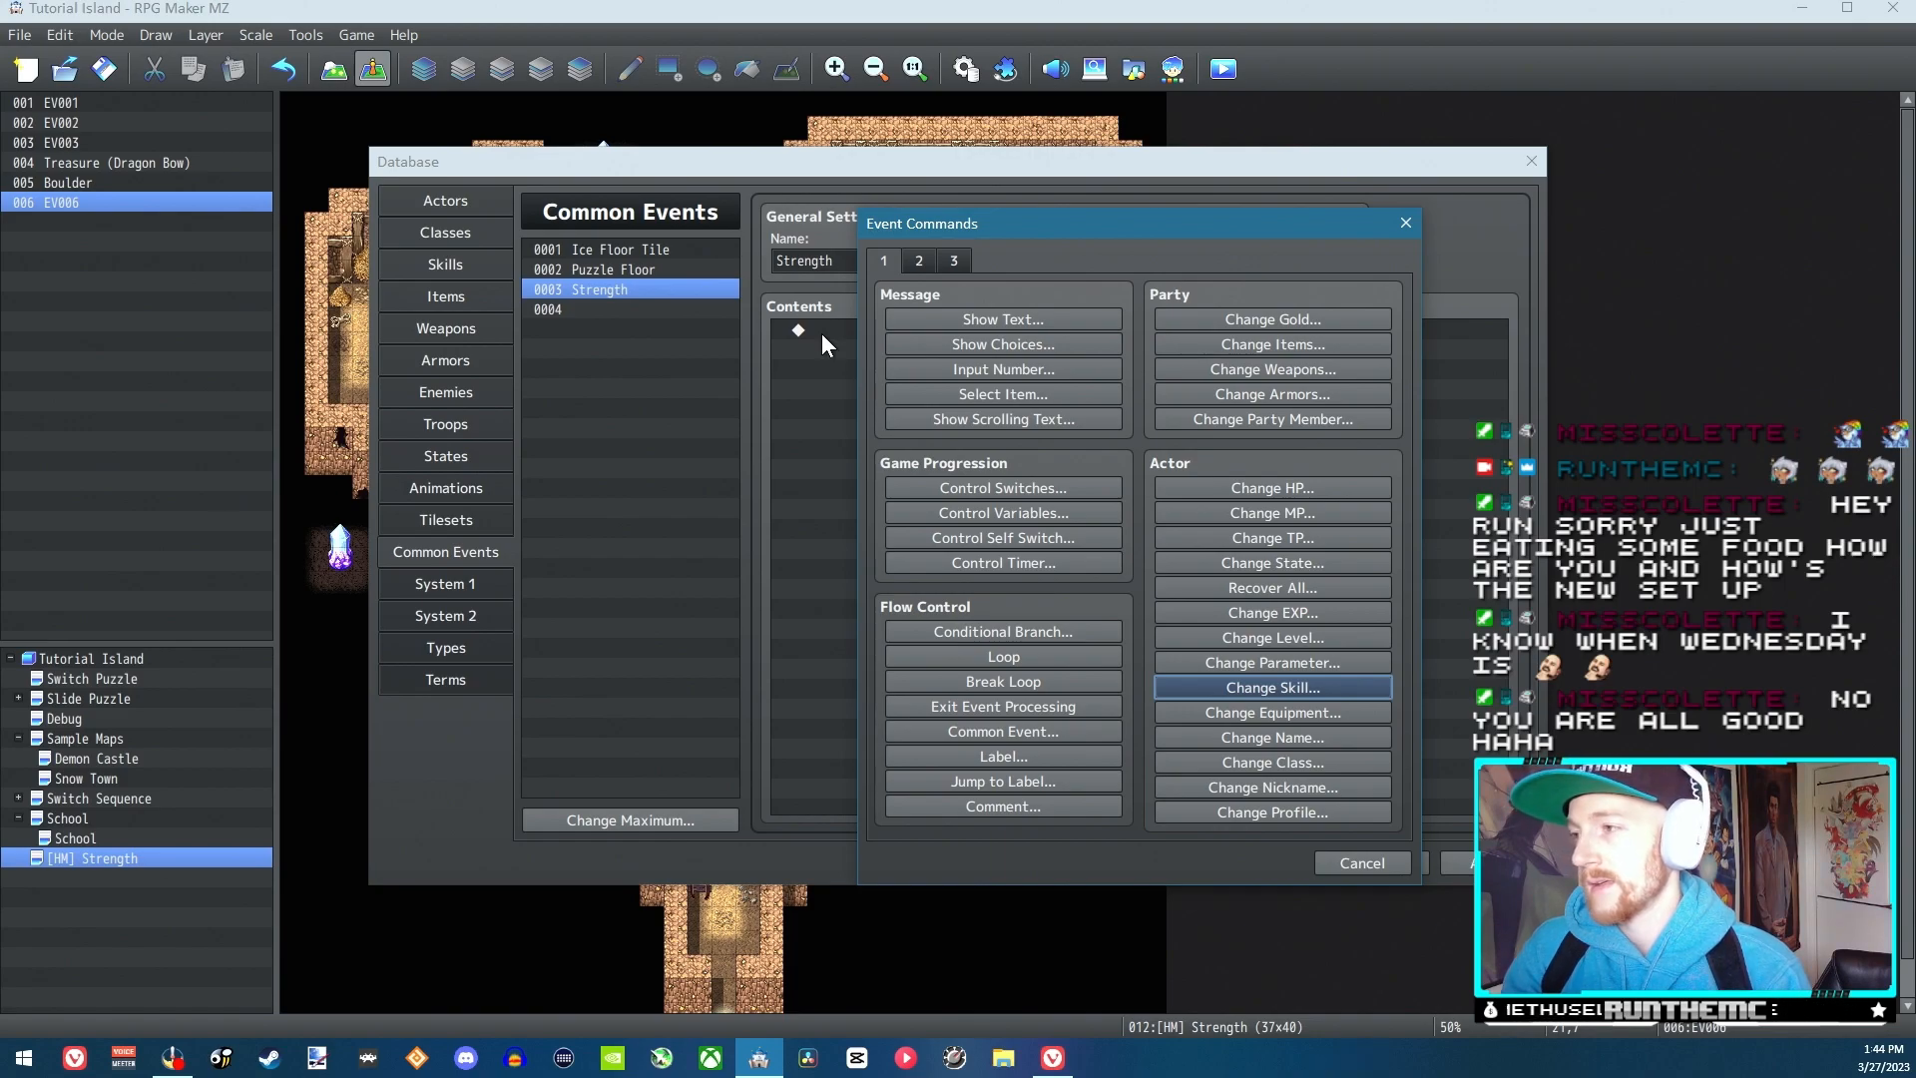
click(1363, 865)
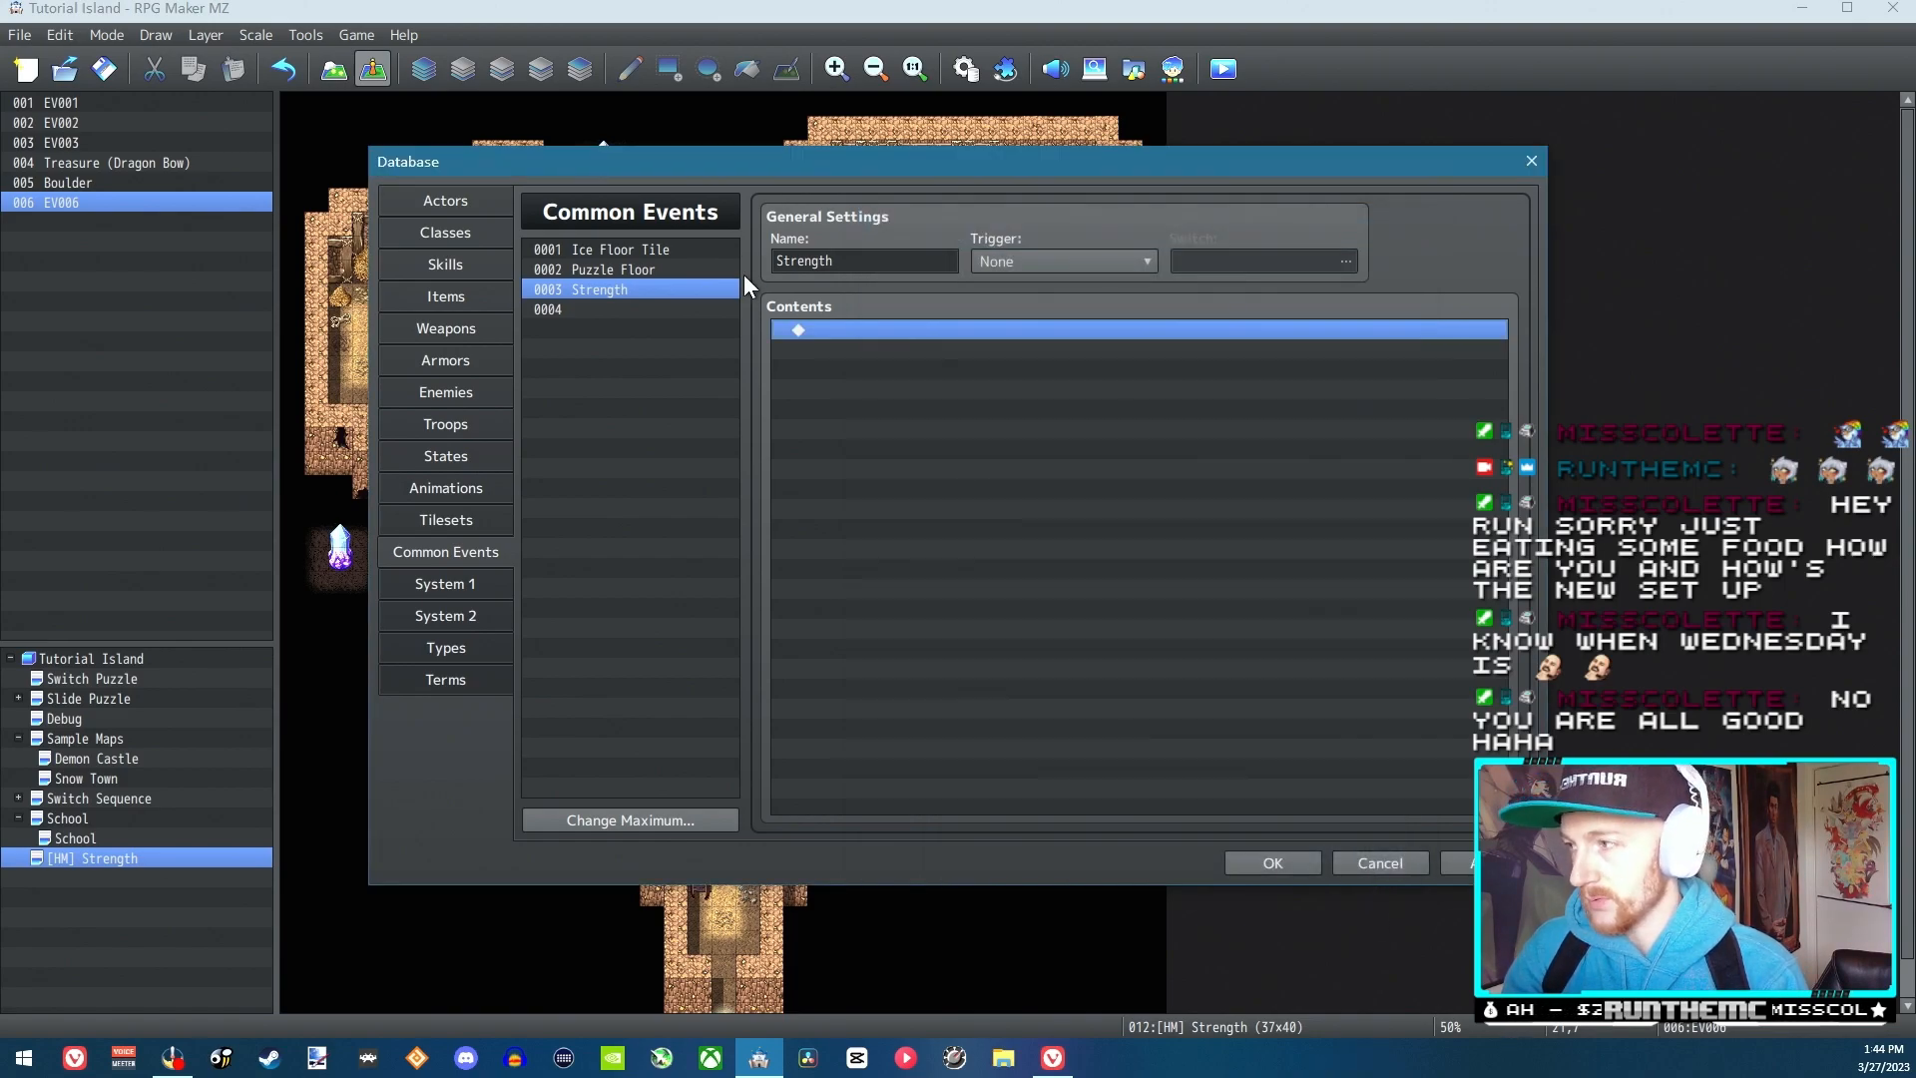
click(837, 264)
key(ctrl+a)
text(Turn Strength On)
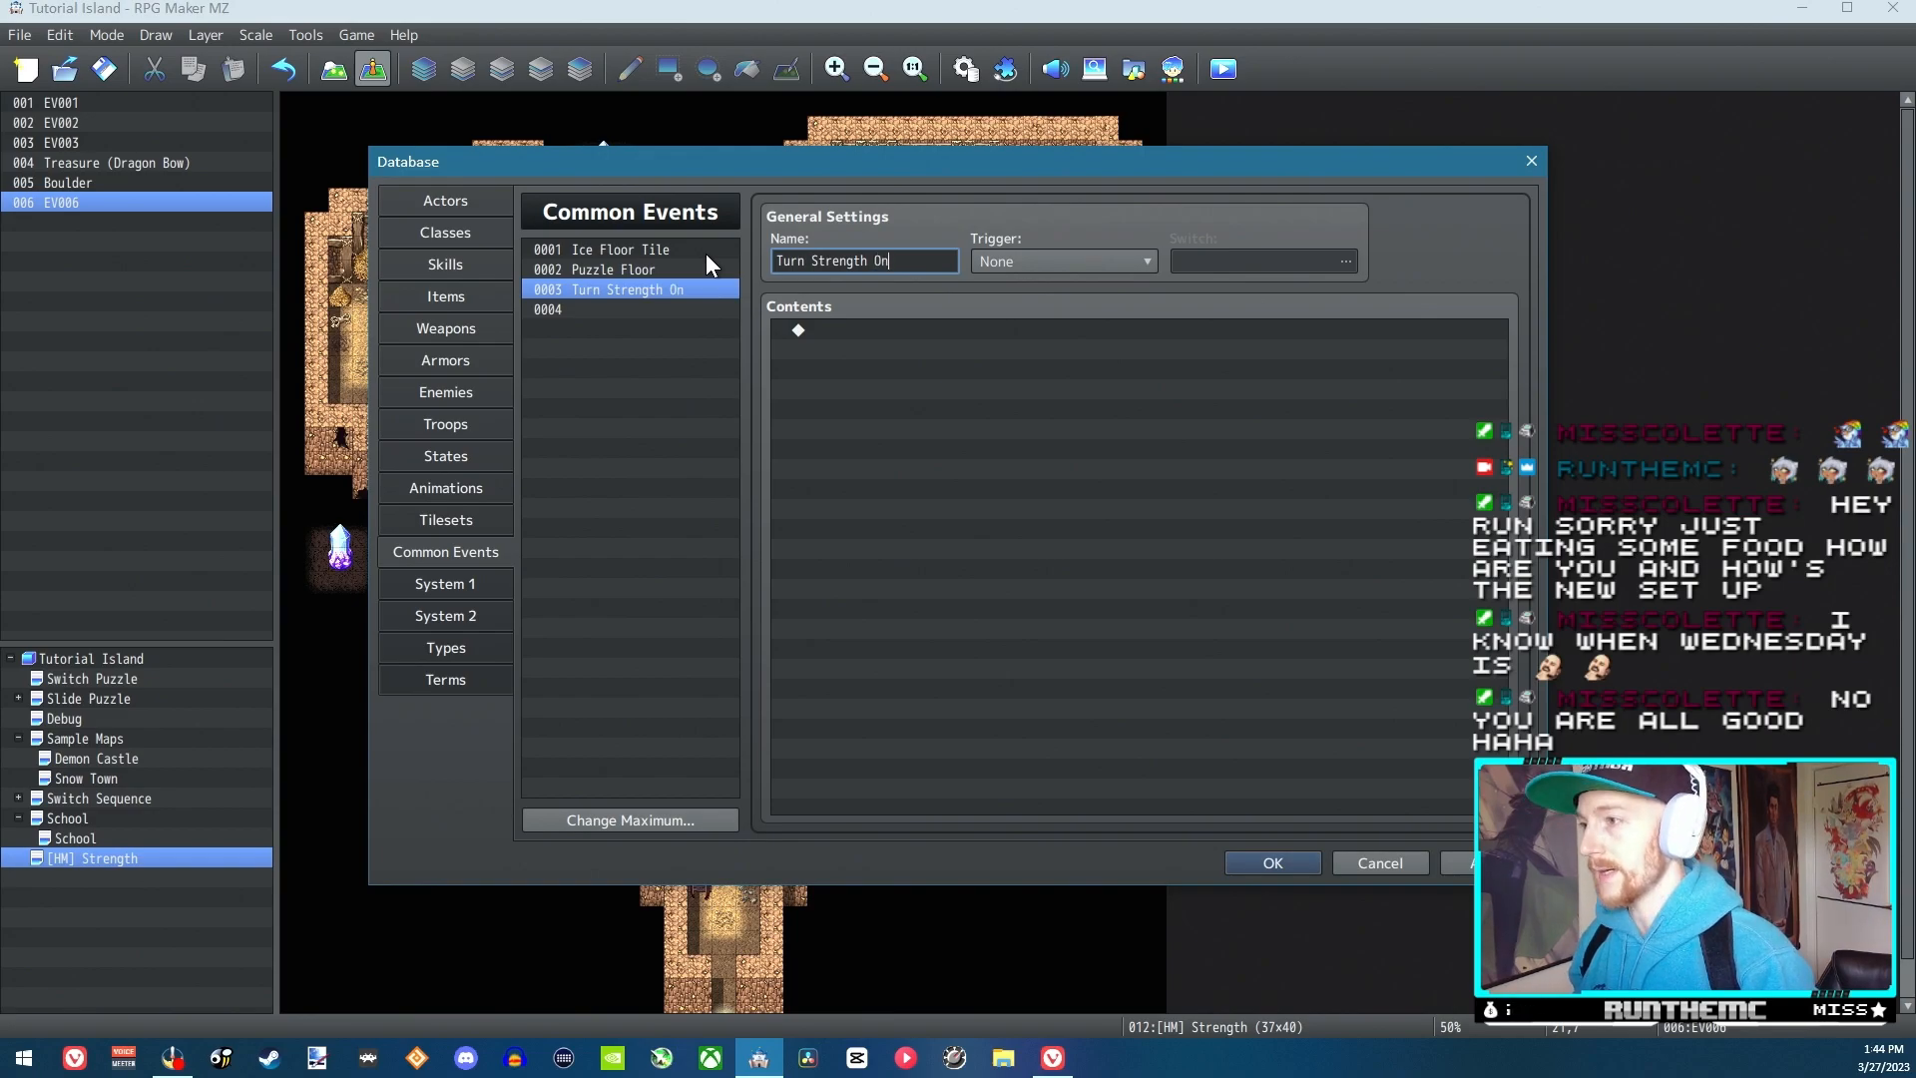
Name common event 0004 "Strength Process"
click(648, 309)
click(841, 261)
text(Strent)
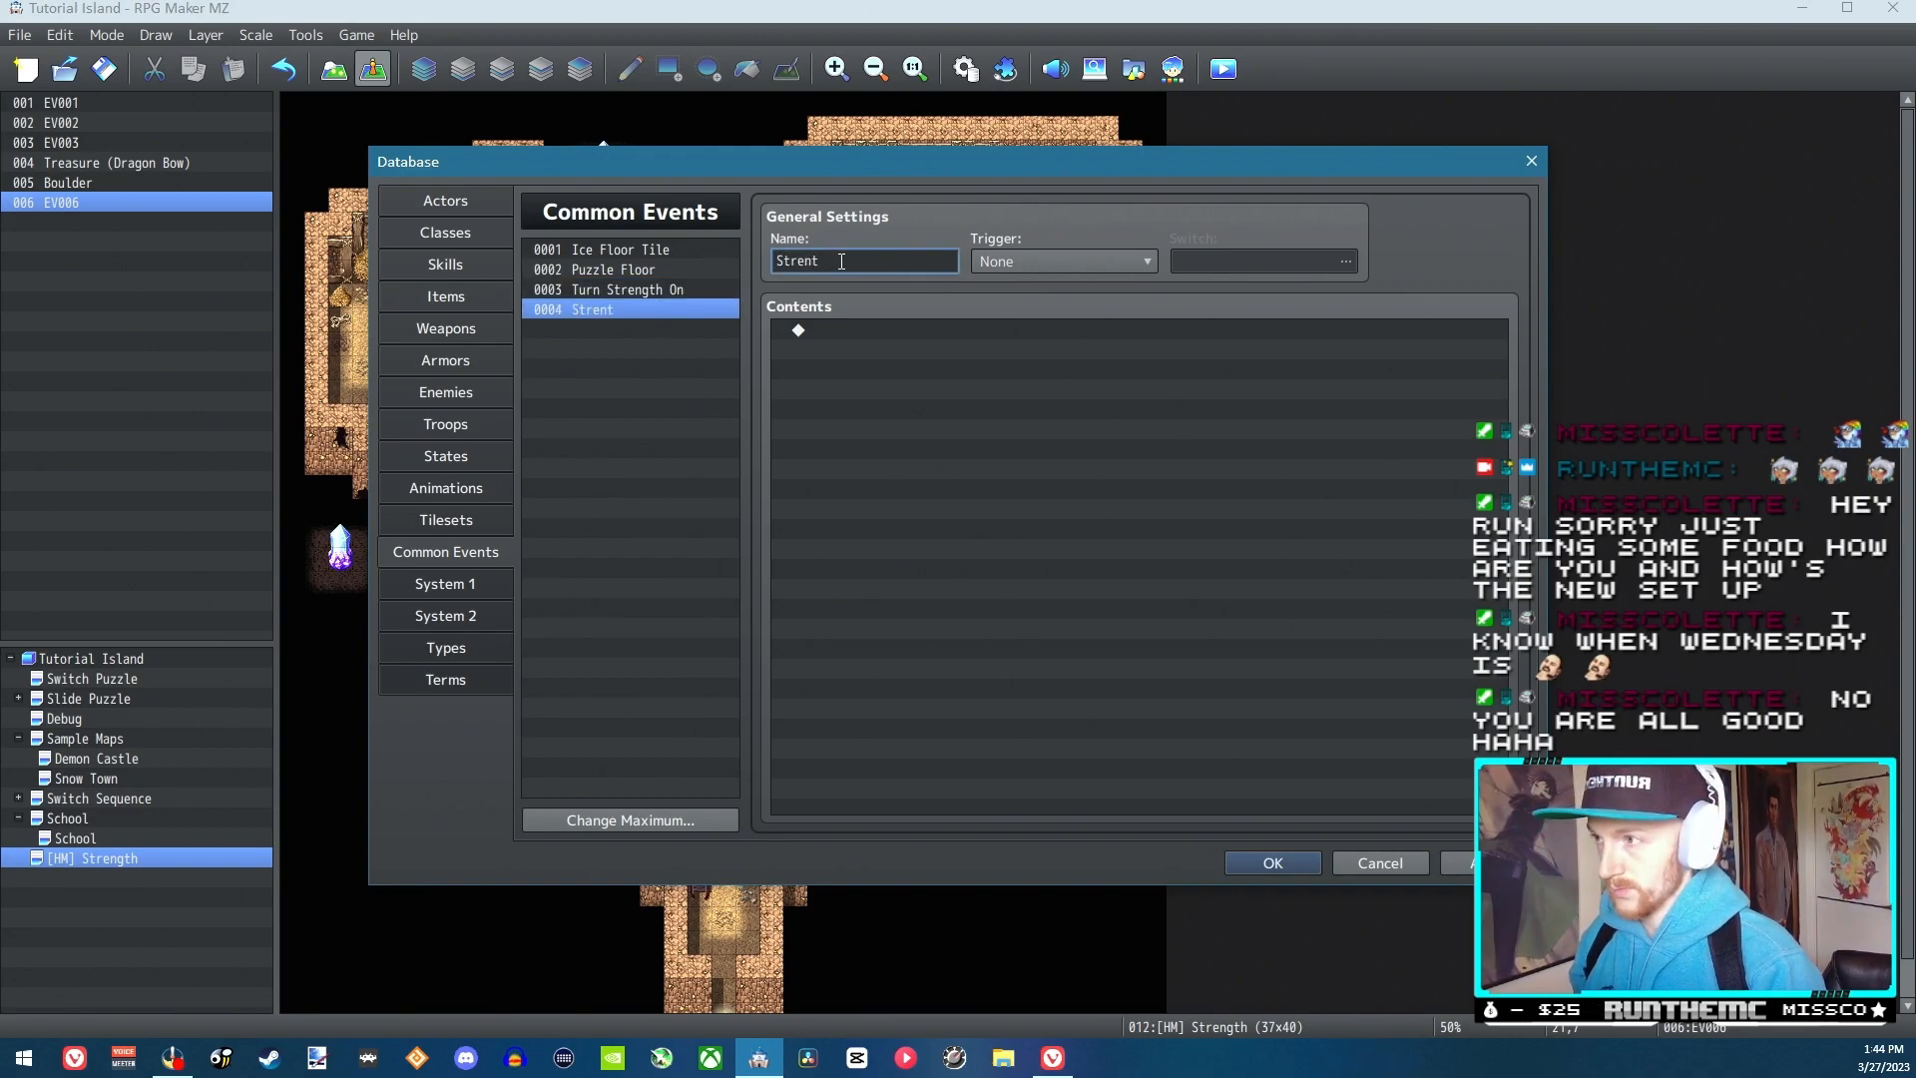
key(BackSpace)
text(gth)
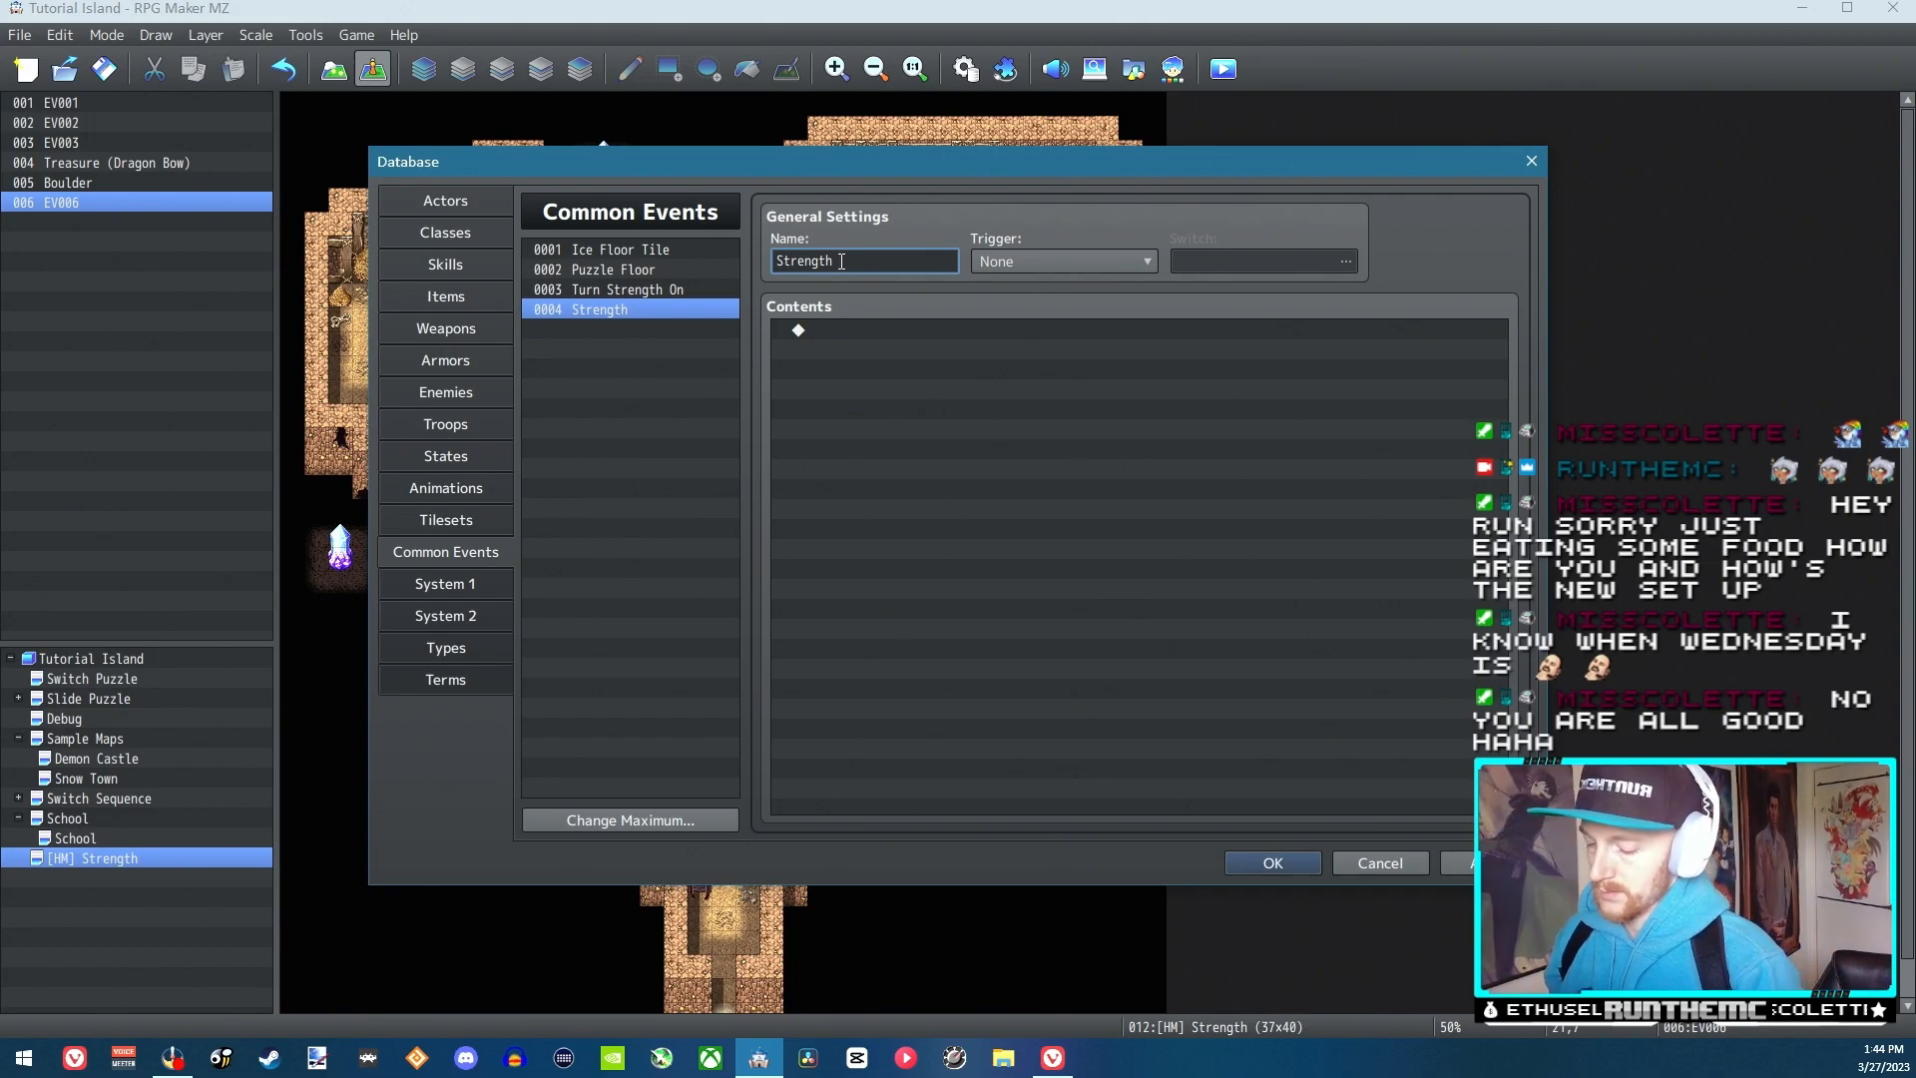
text(rocess)
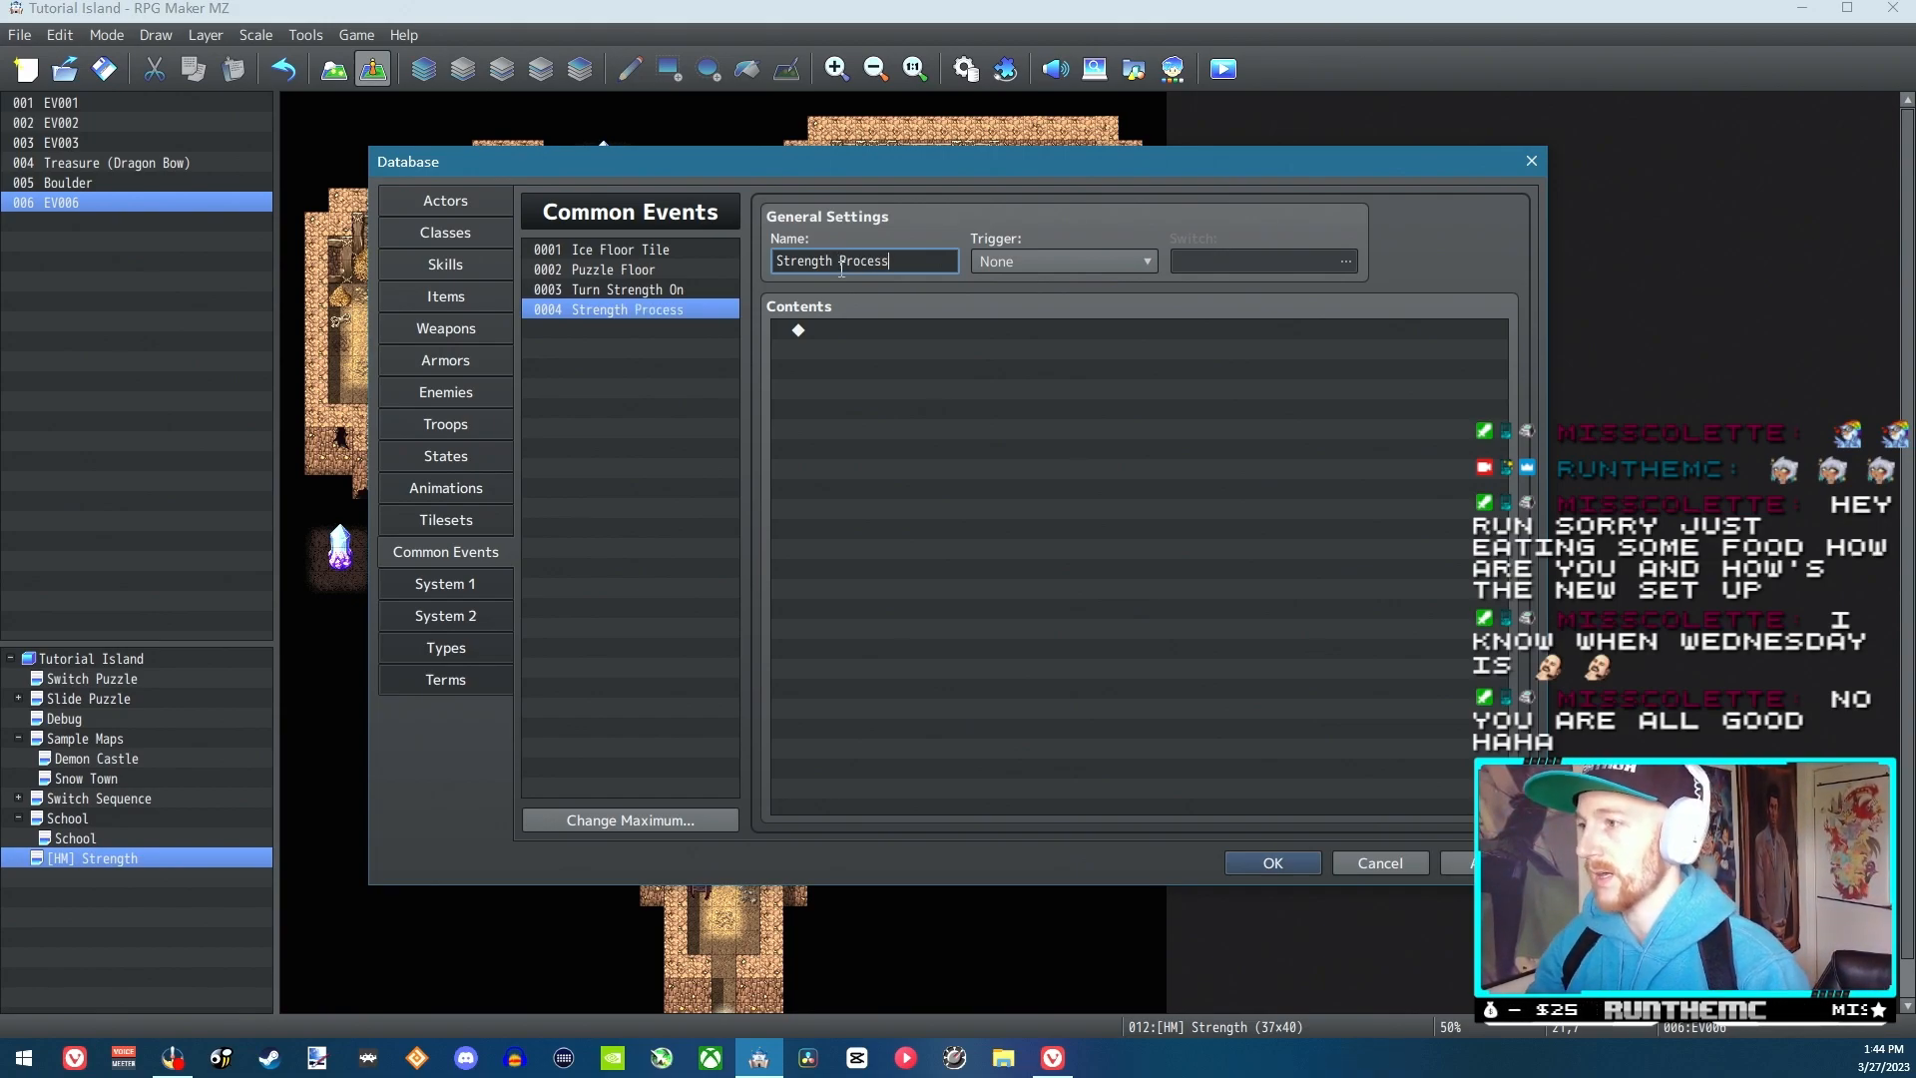
double_click(872, 333)
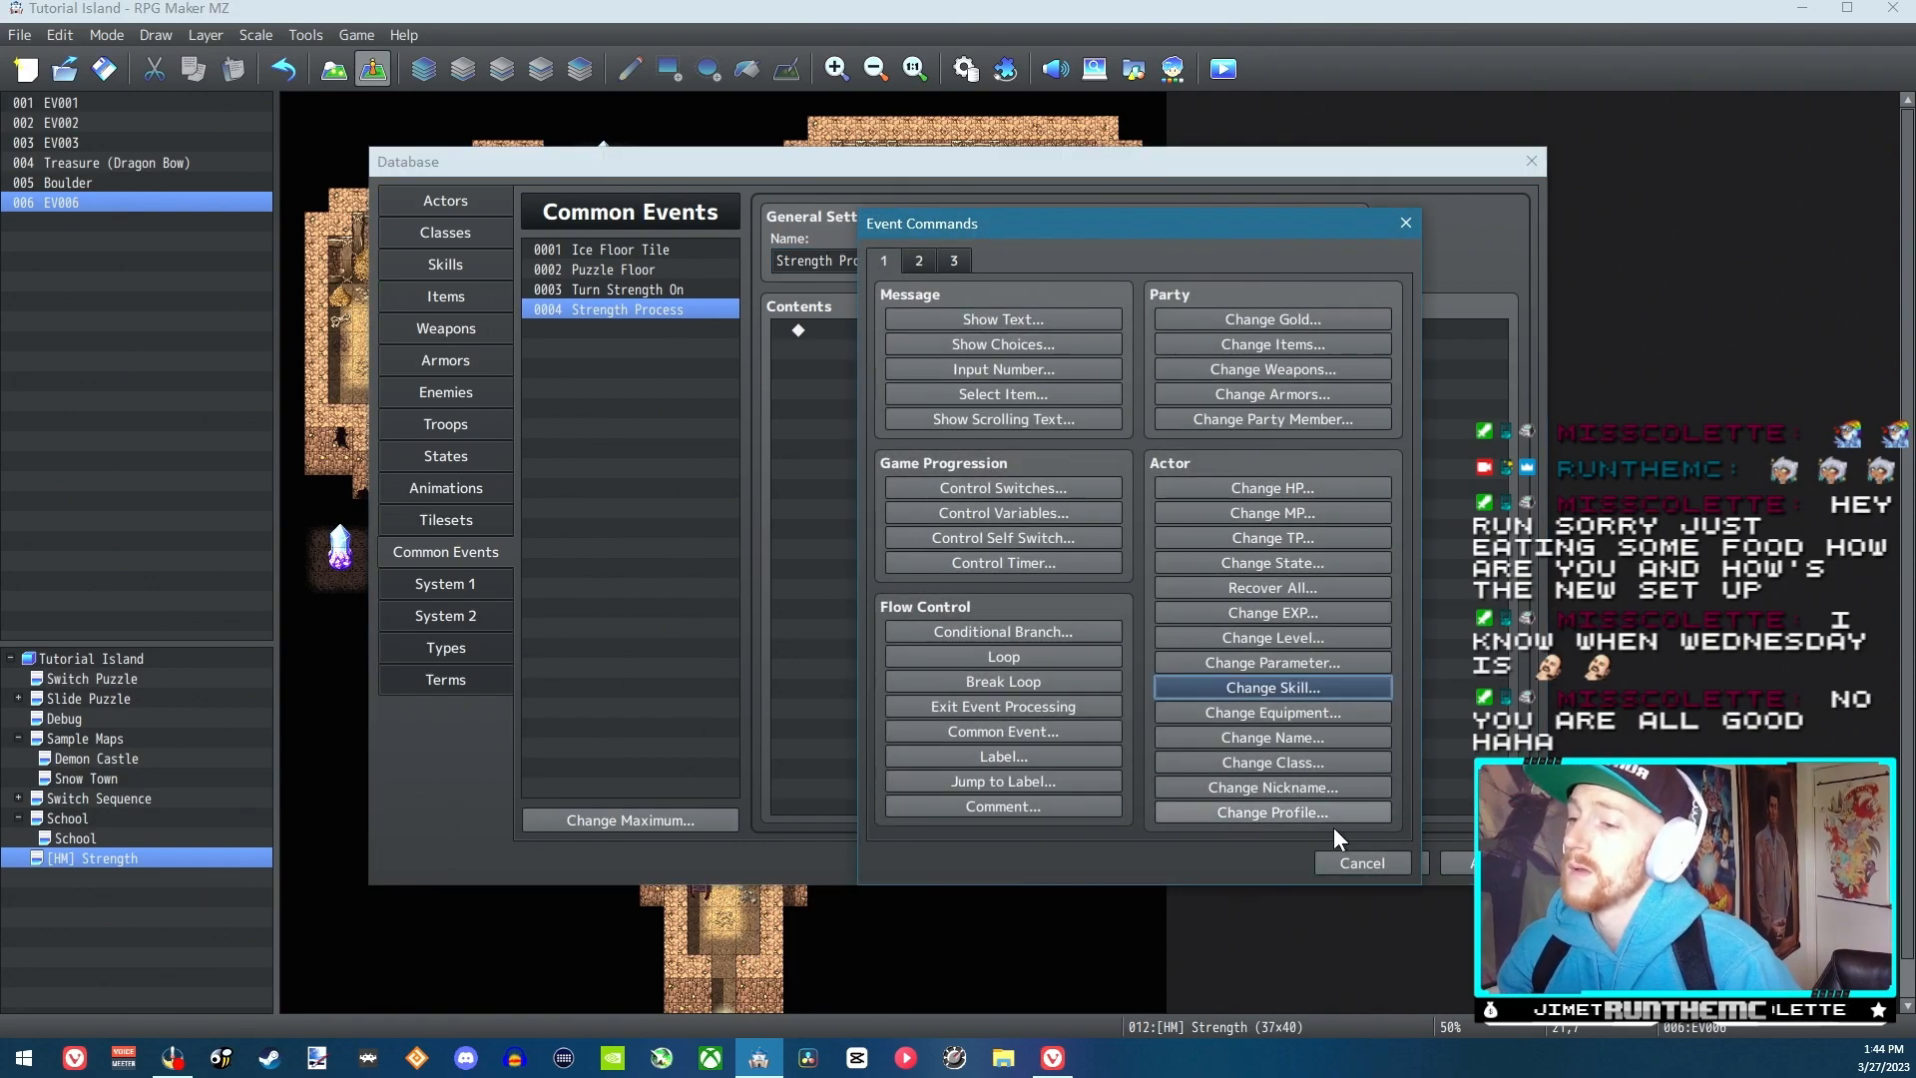
key(Escape)
Add a Control Switches command to Turn Strength On that sets switch 0012, named "Strength Activated", to ON
click(628, 289)
double_click(865, 335)
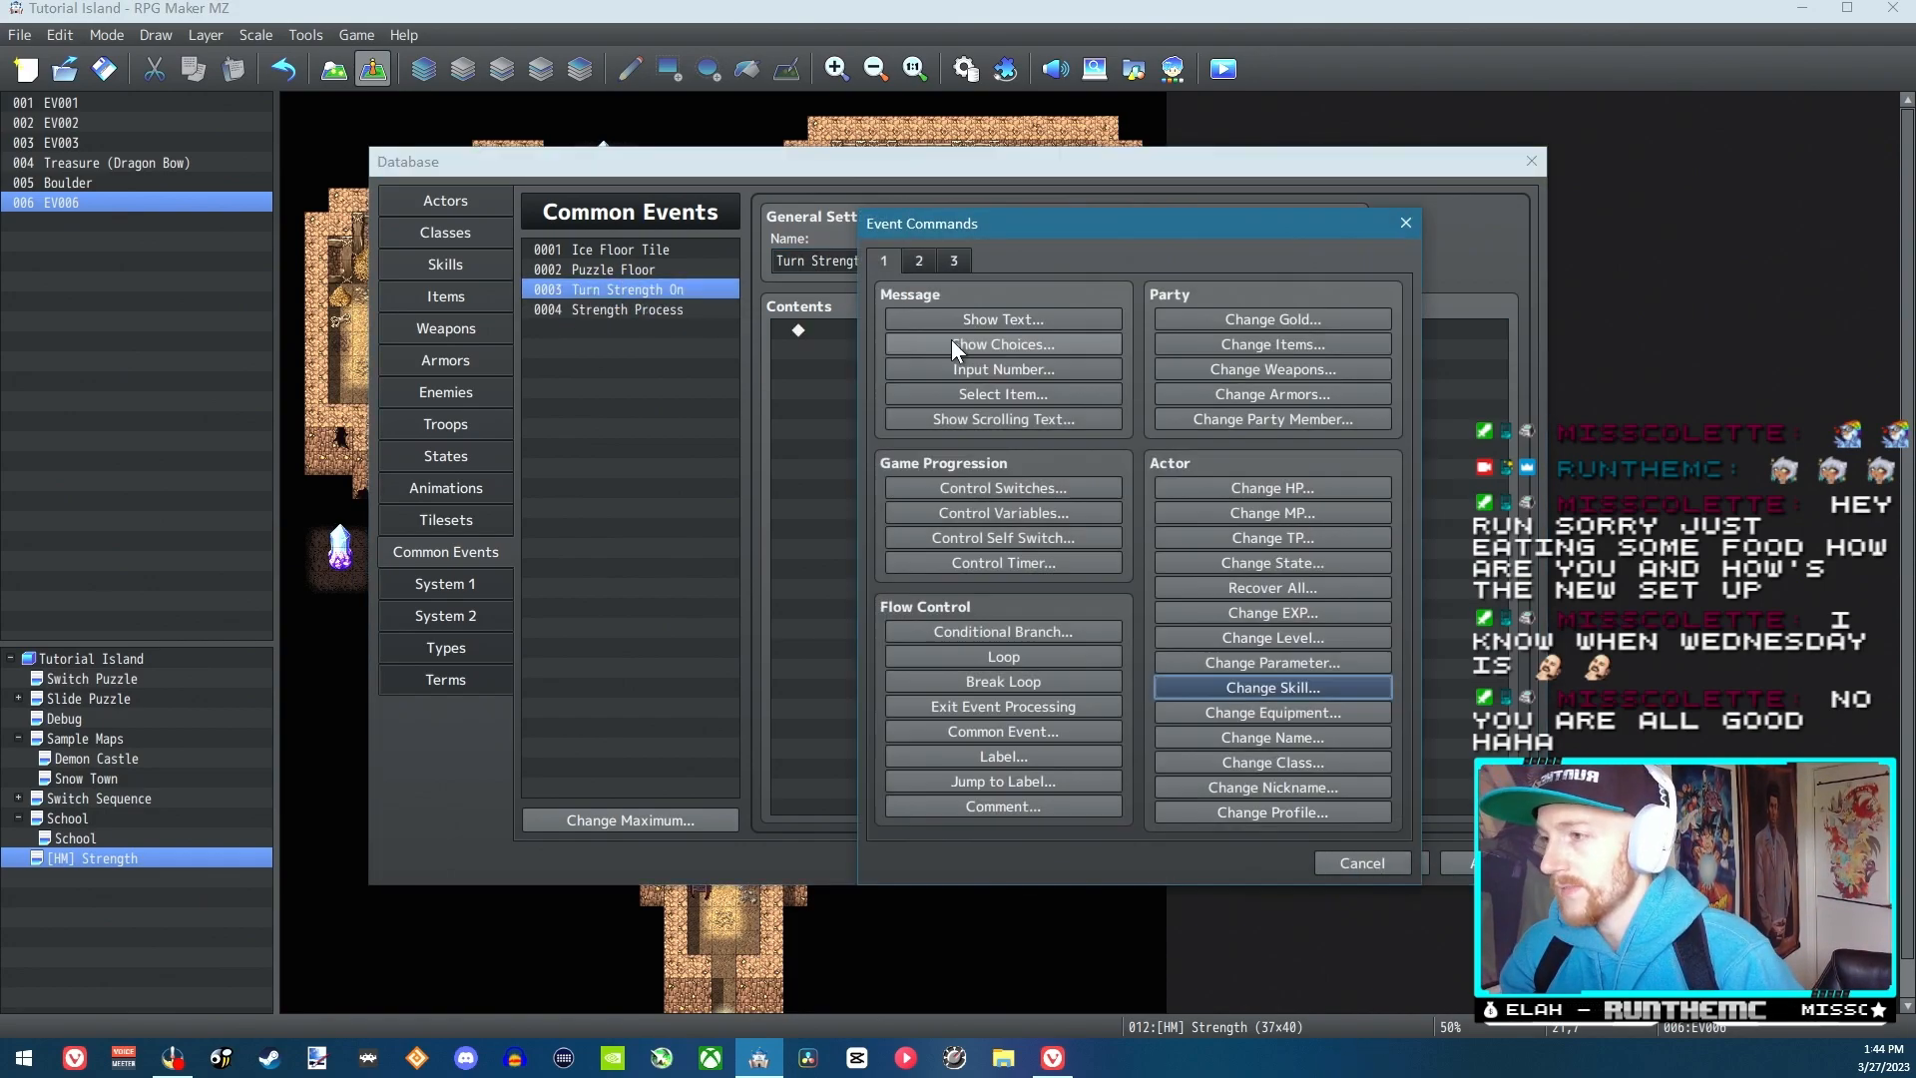
click(918, 256)
click(883, 256)
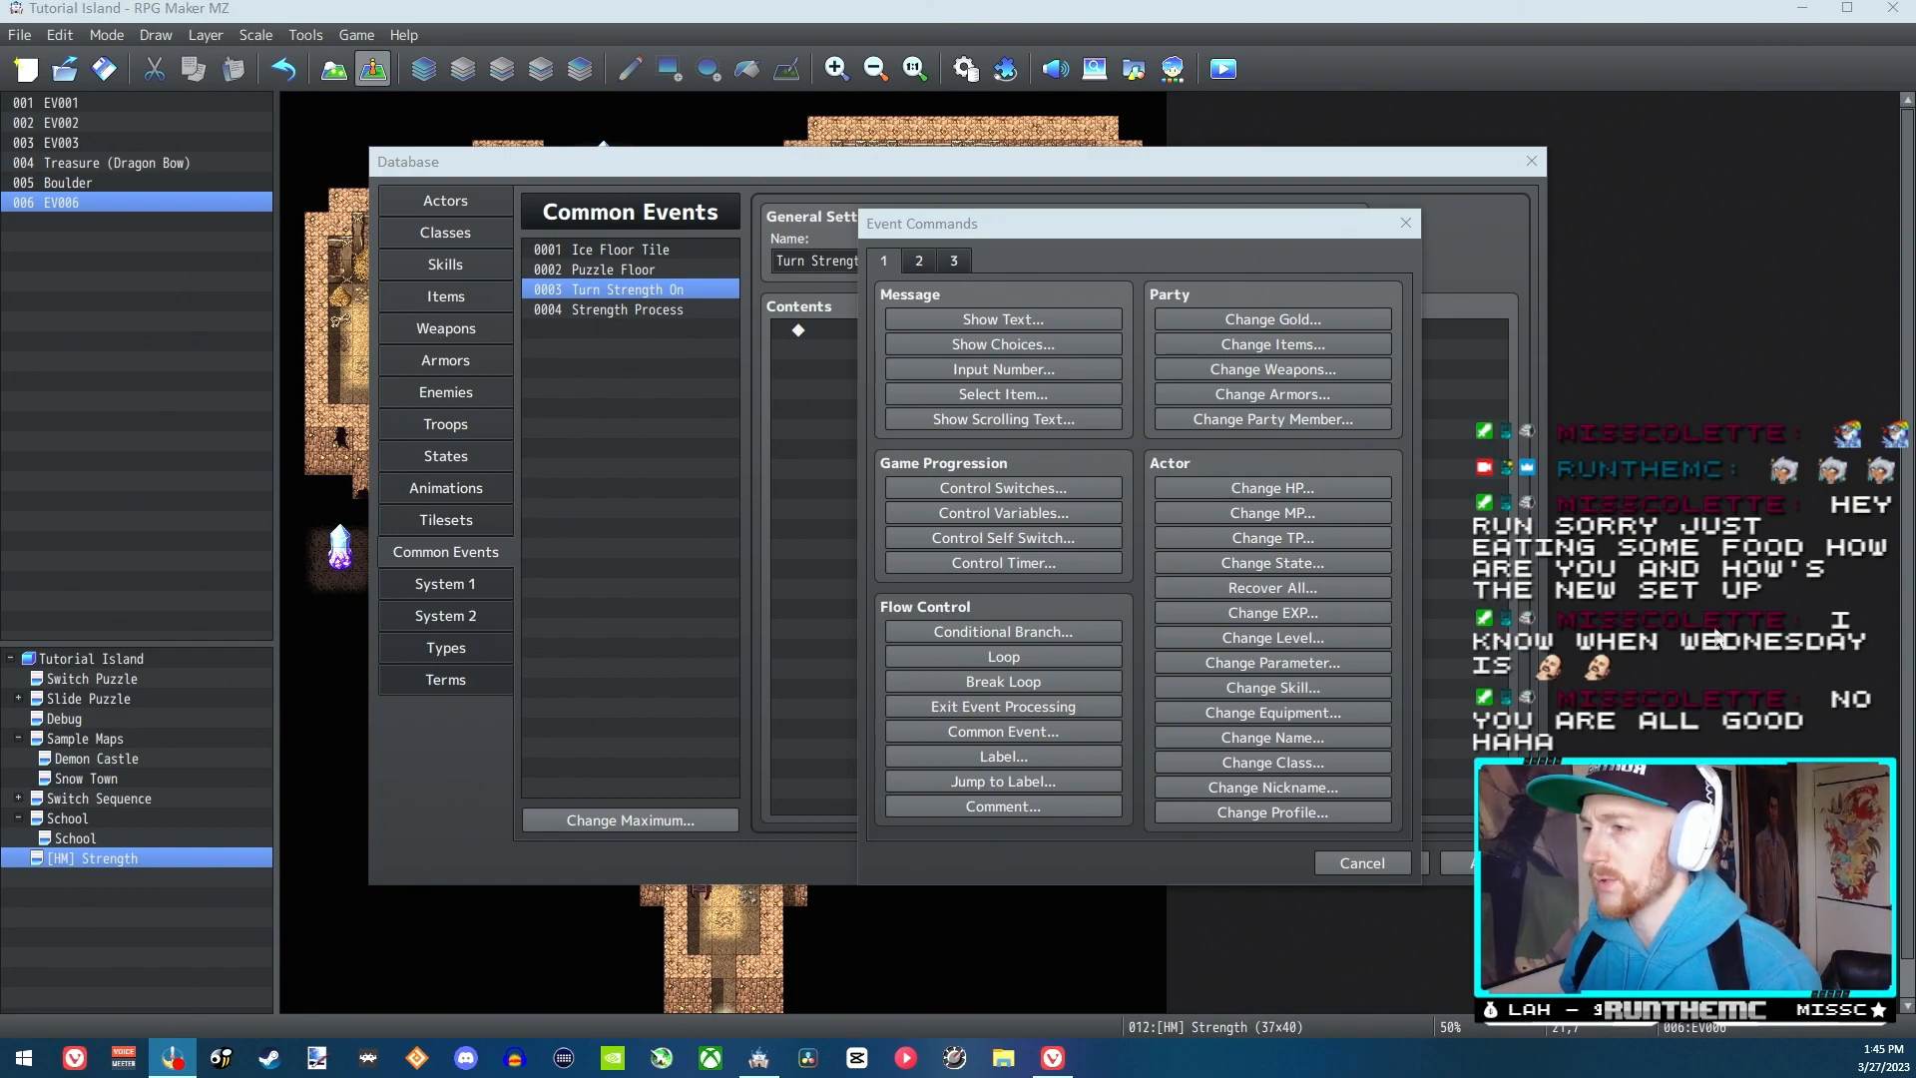
click(994, 489)
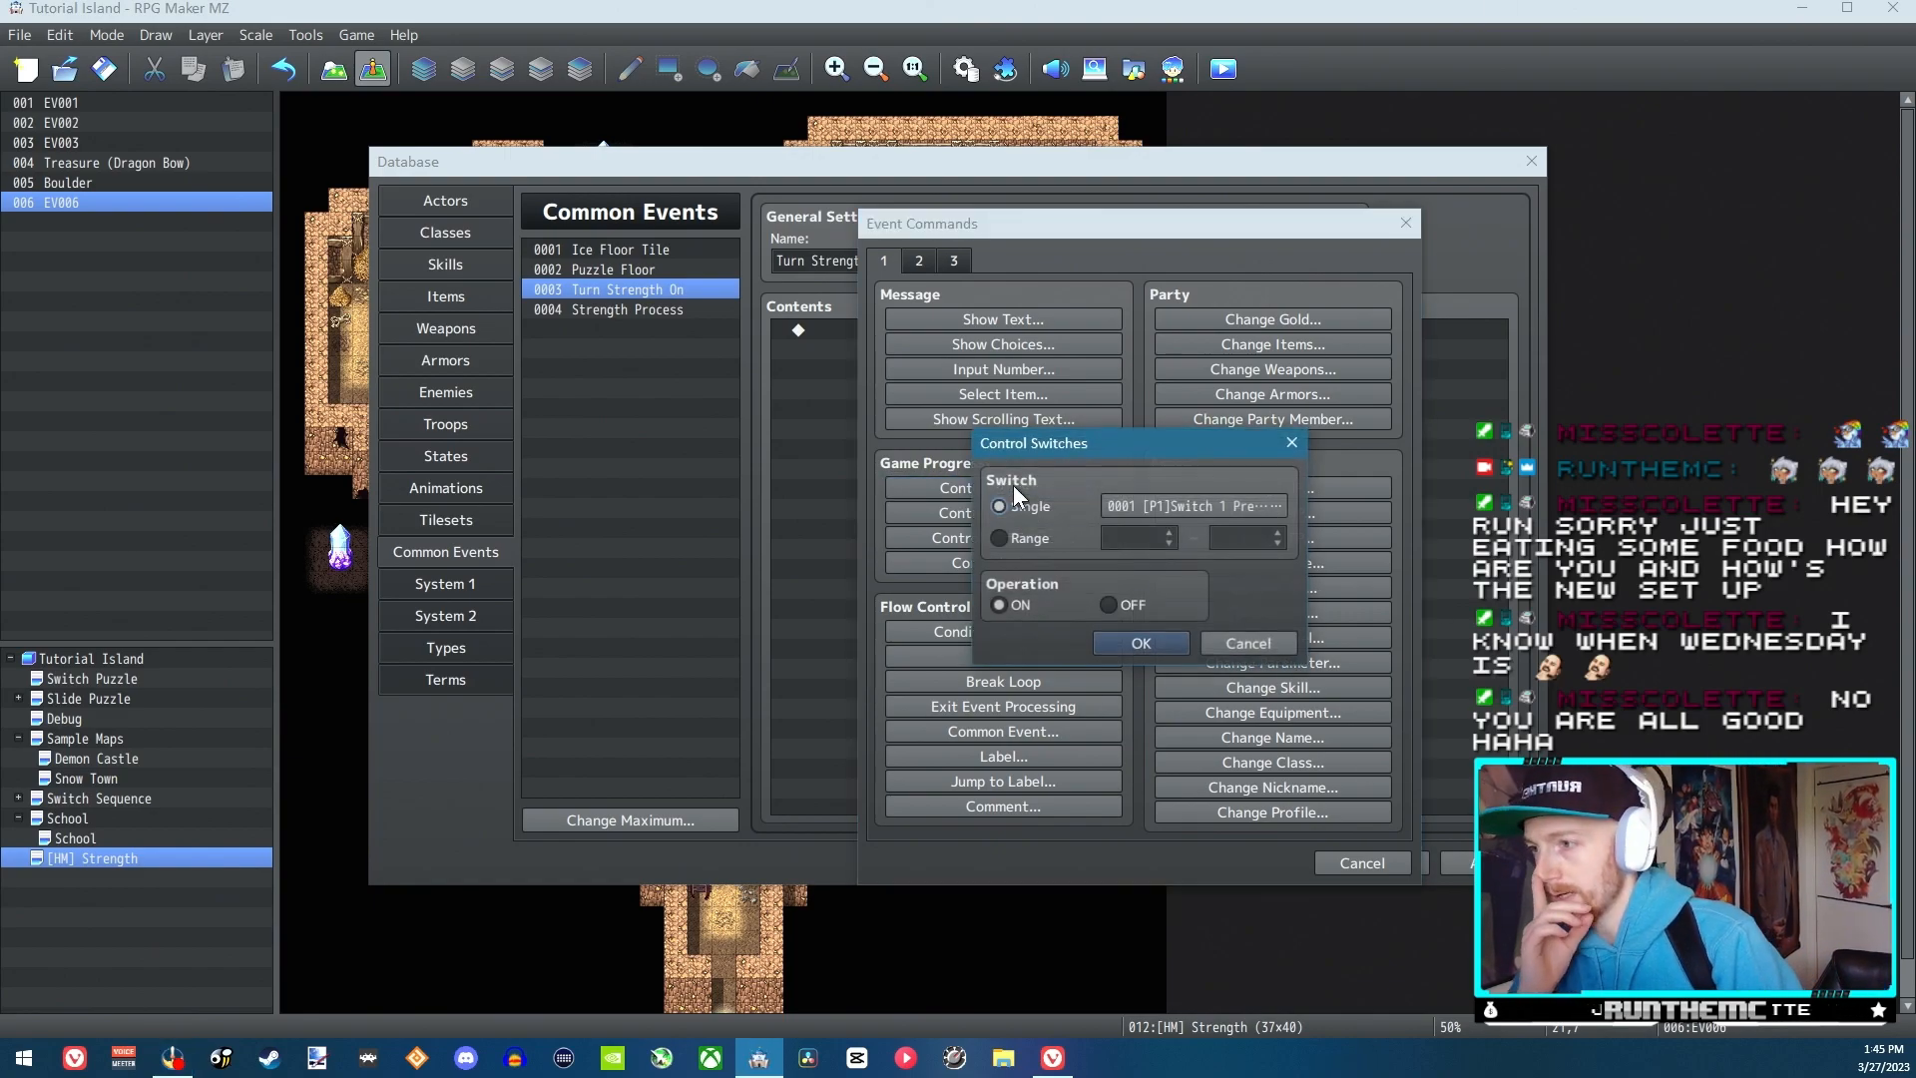
click(1218, 508)
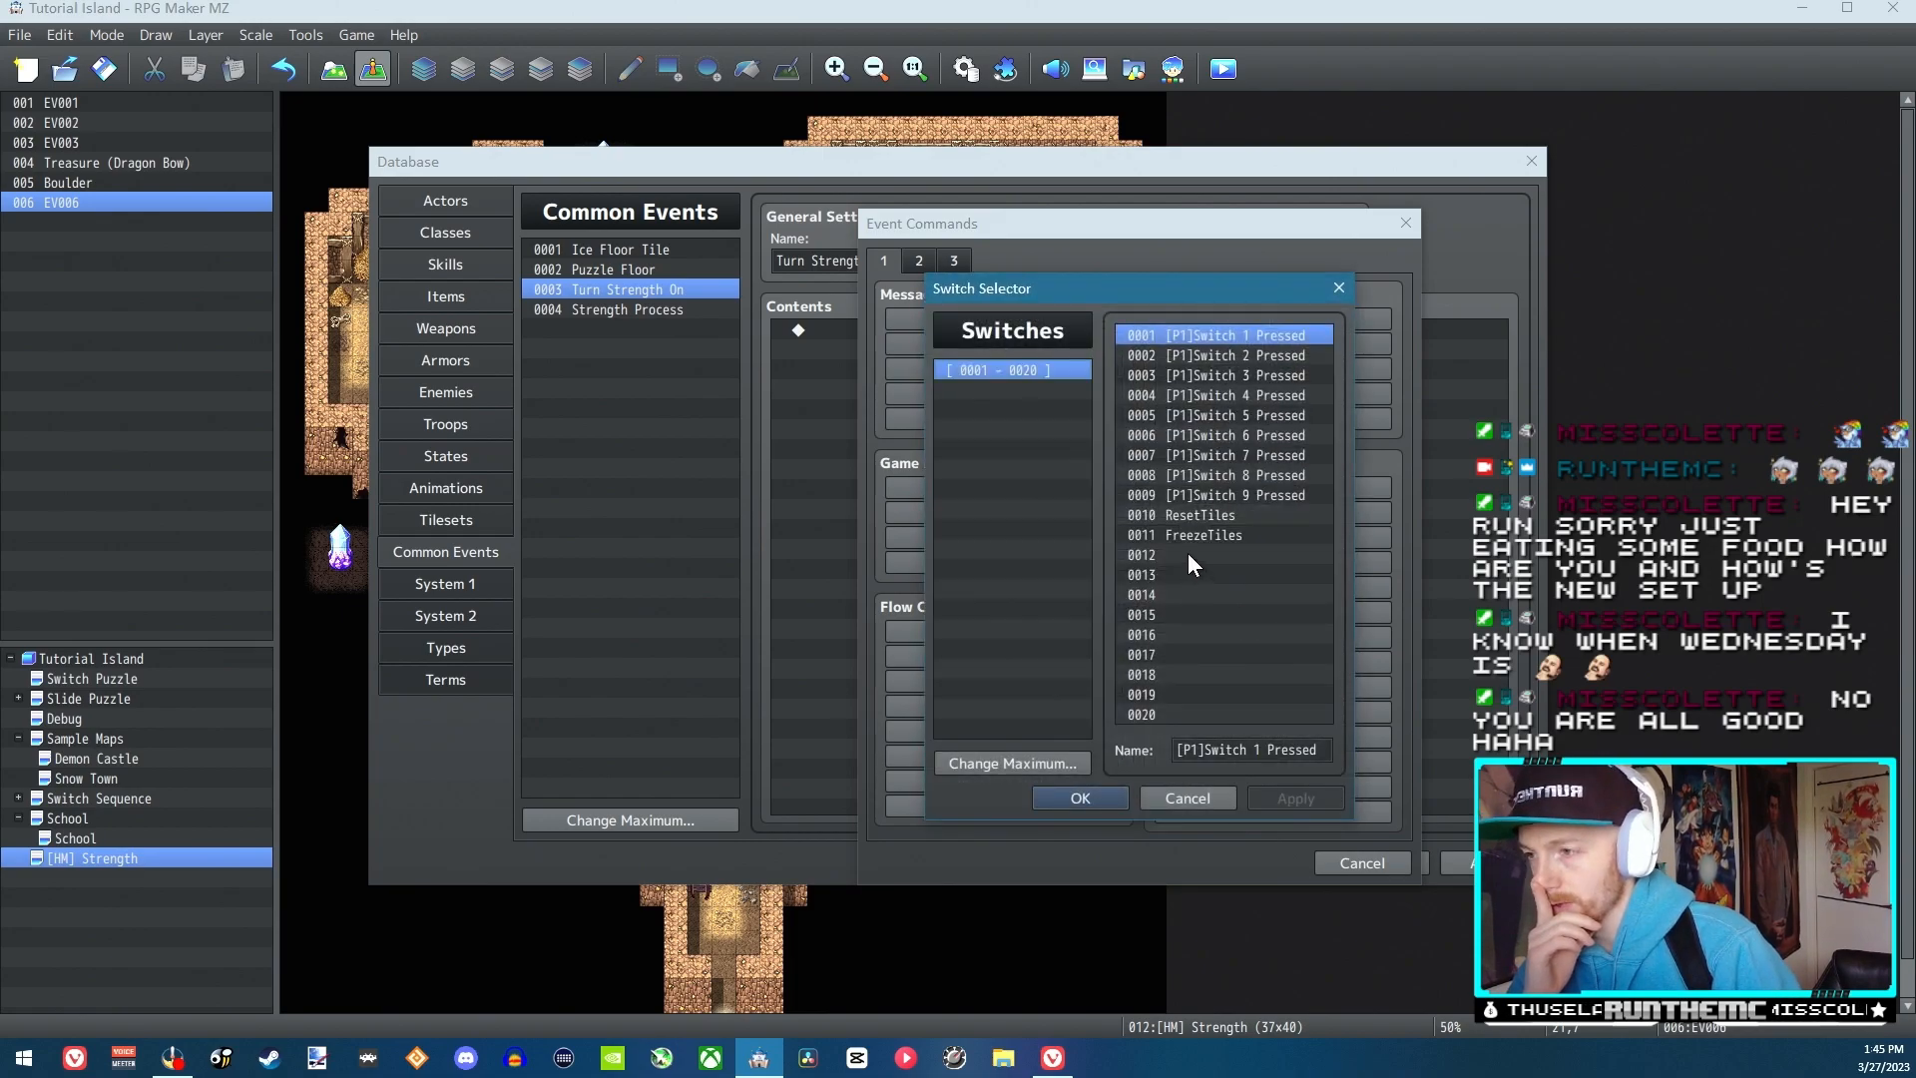
click(1188, 554)
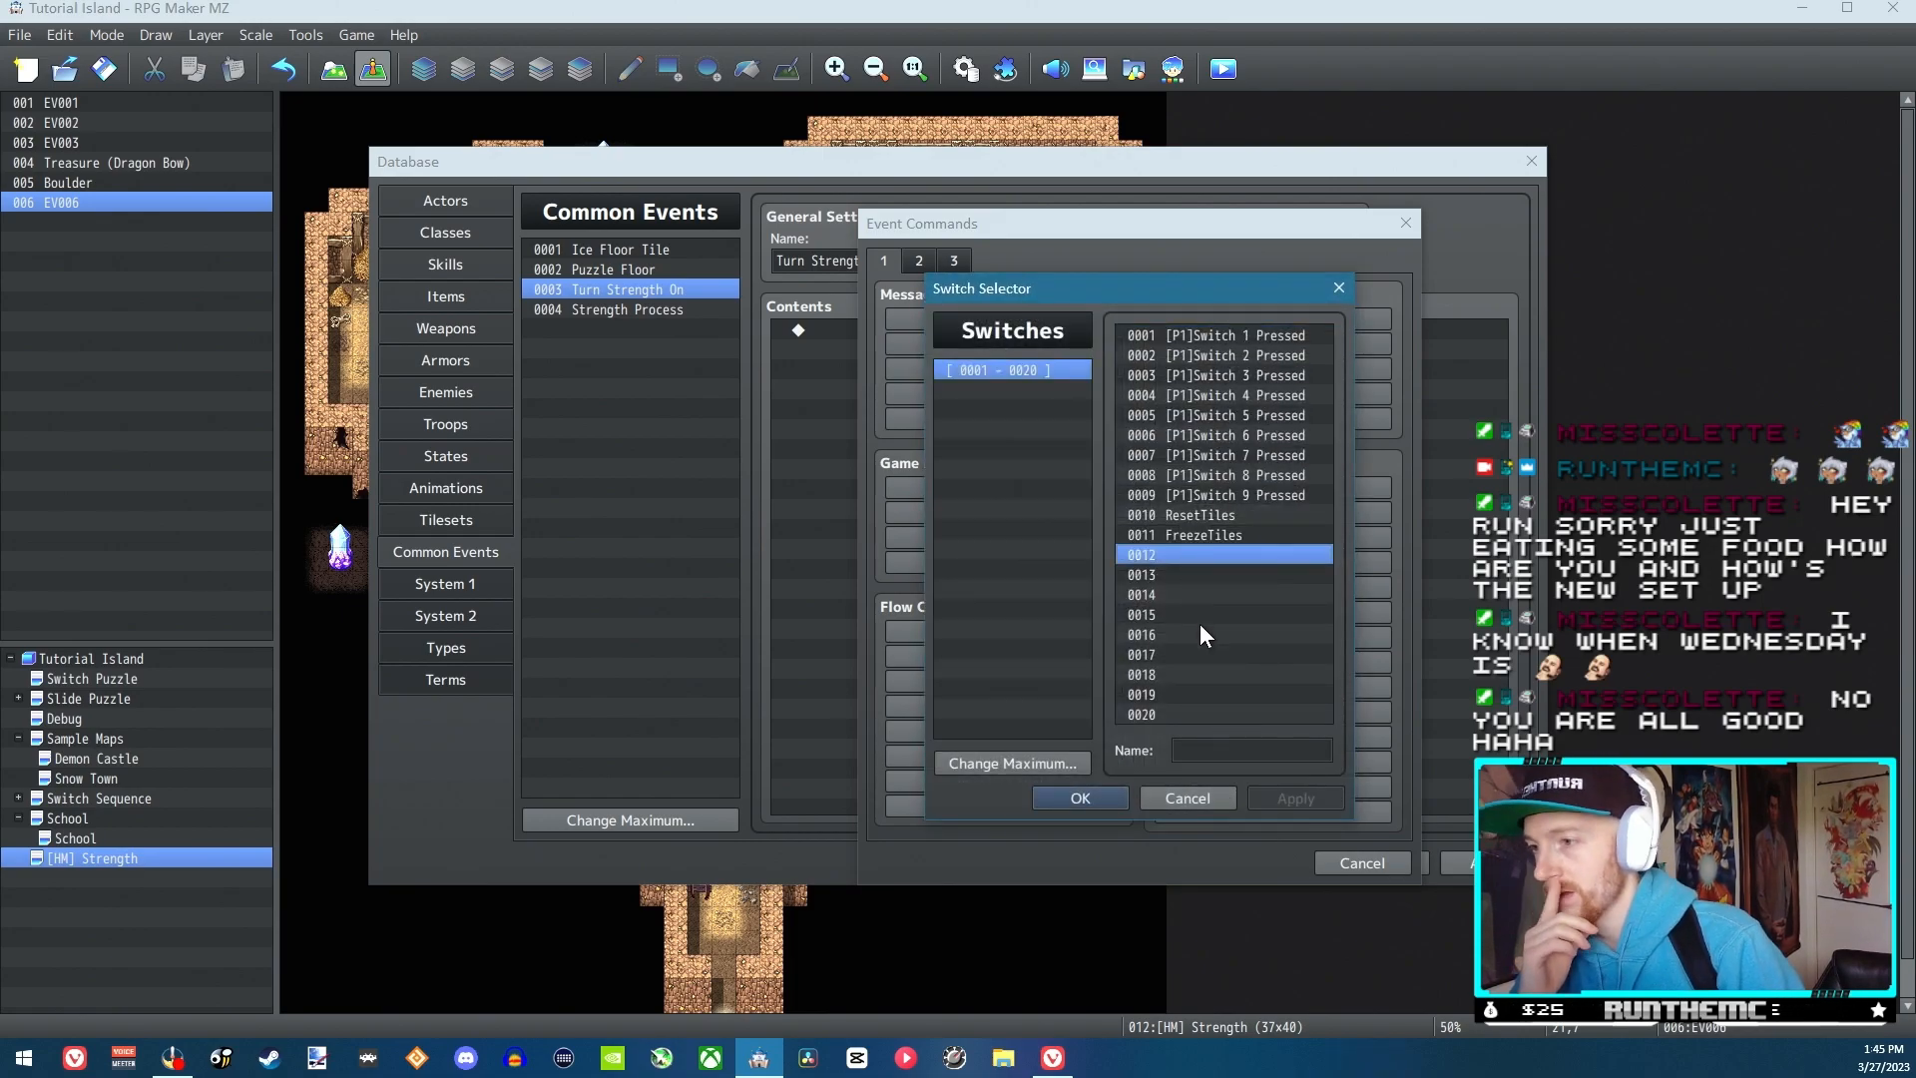
click(1199, 753)
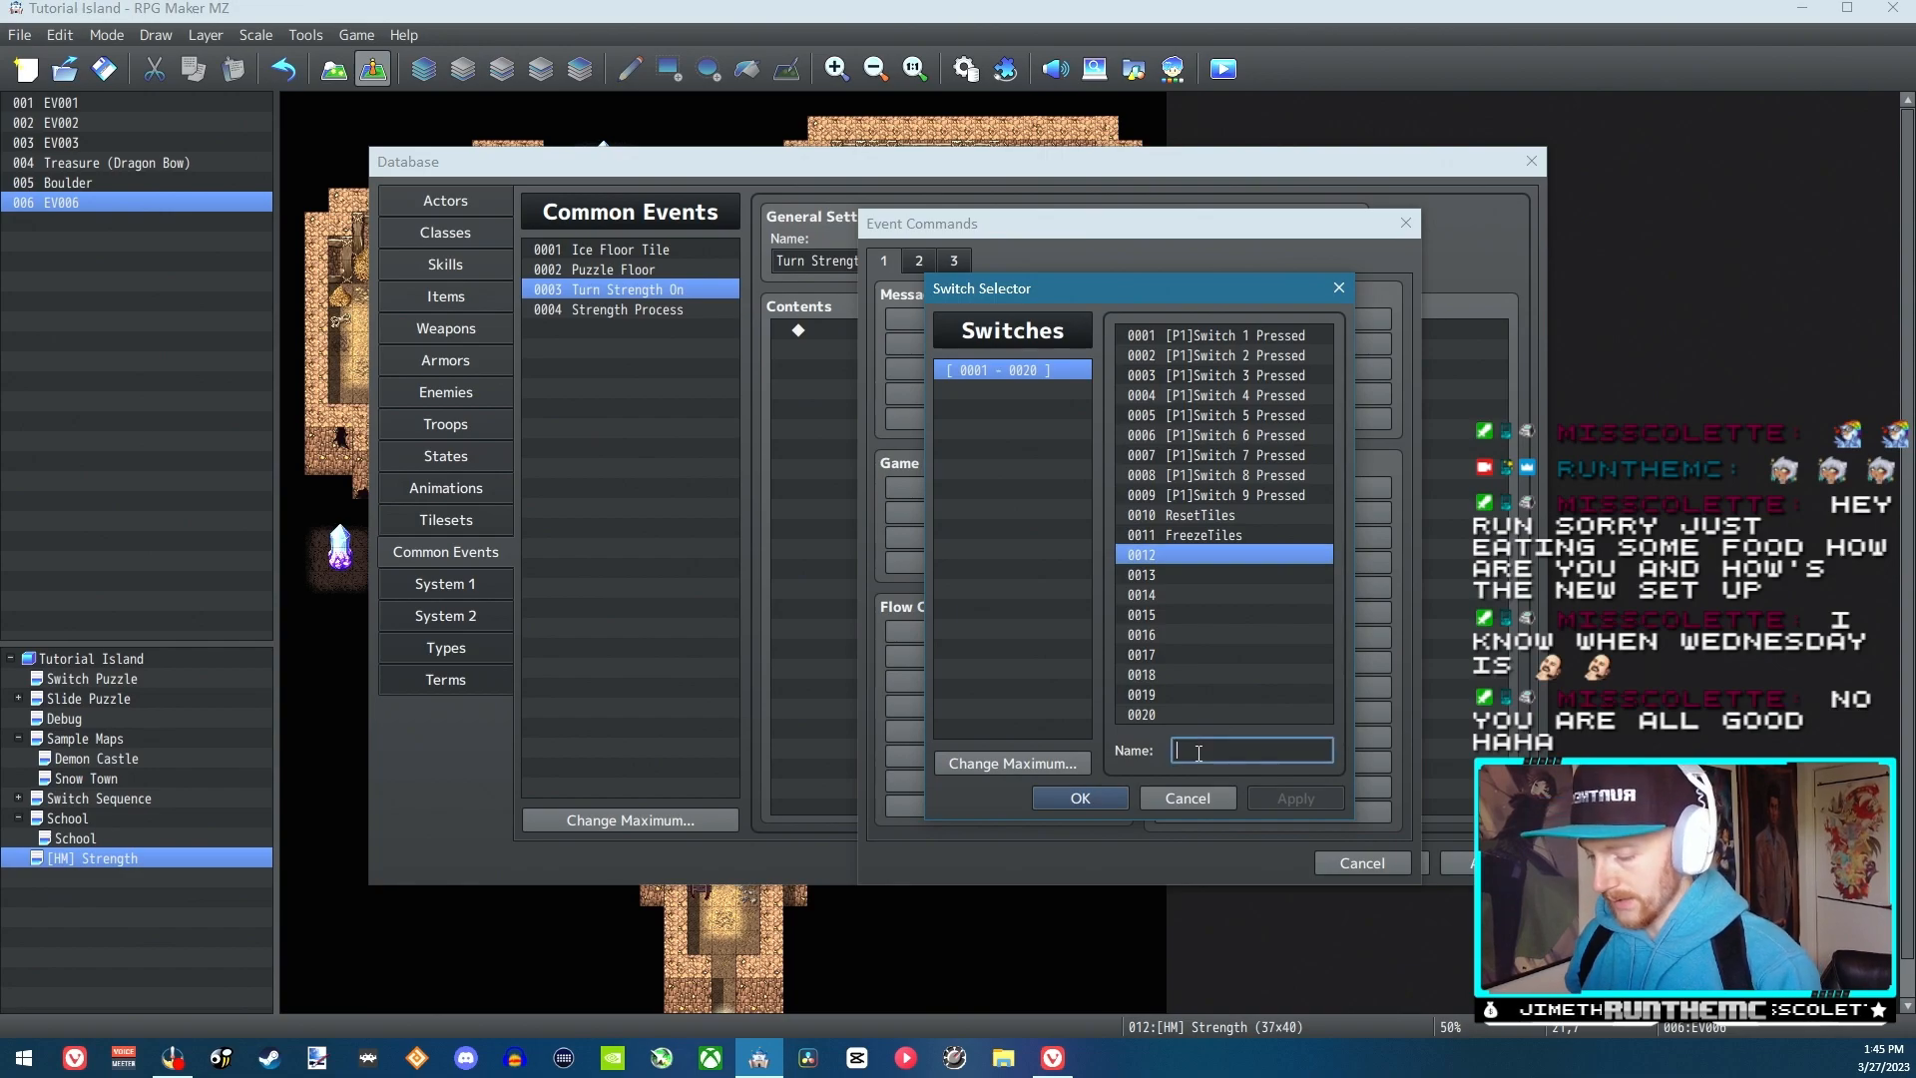
text(Strng)
key(BackSpace)
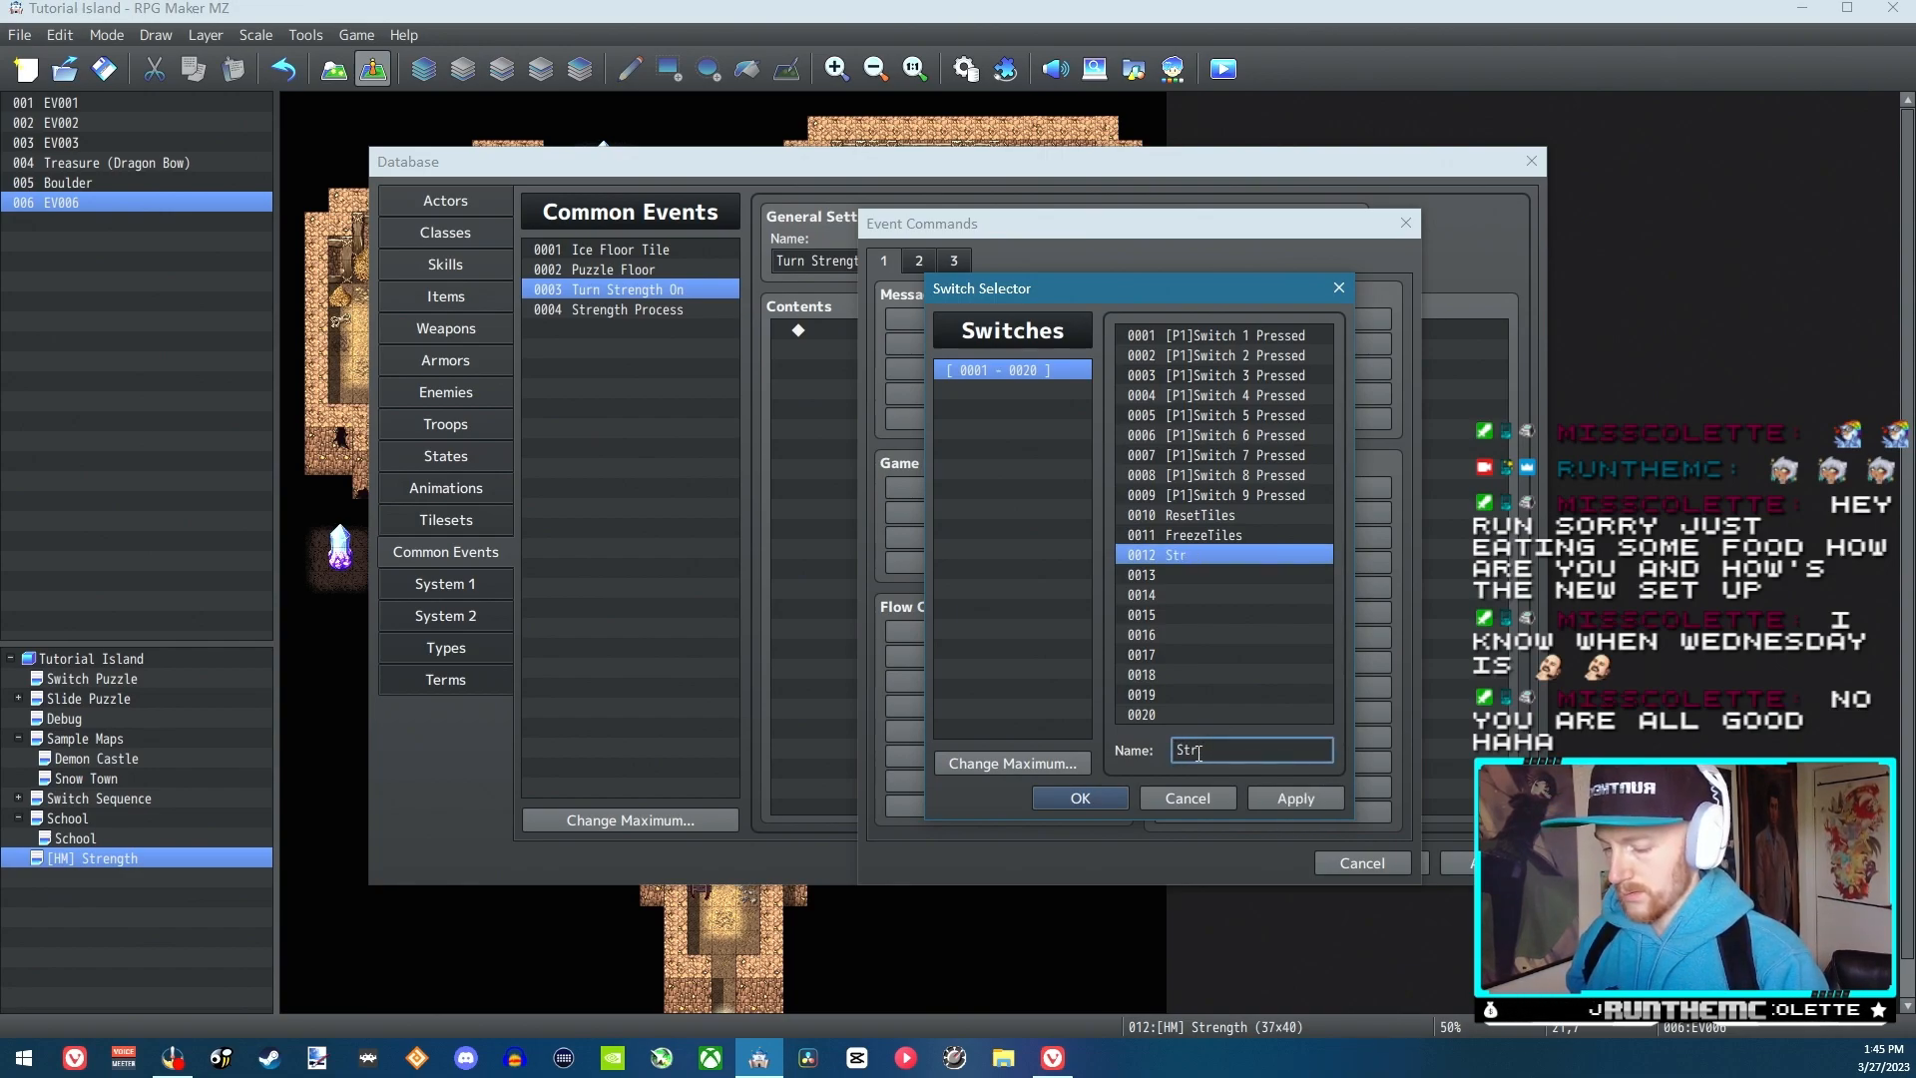
text(gth Activated)
click(1092, 799)
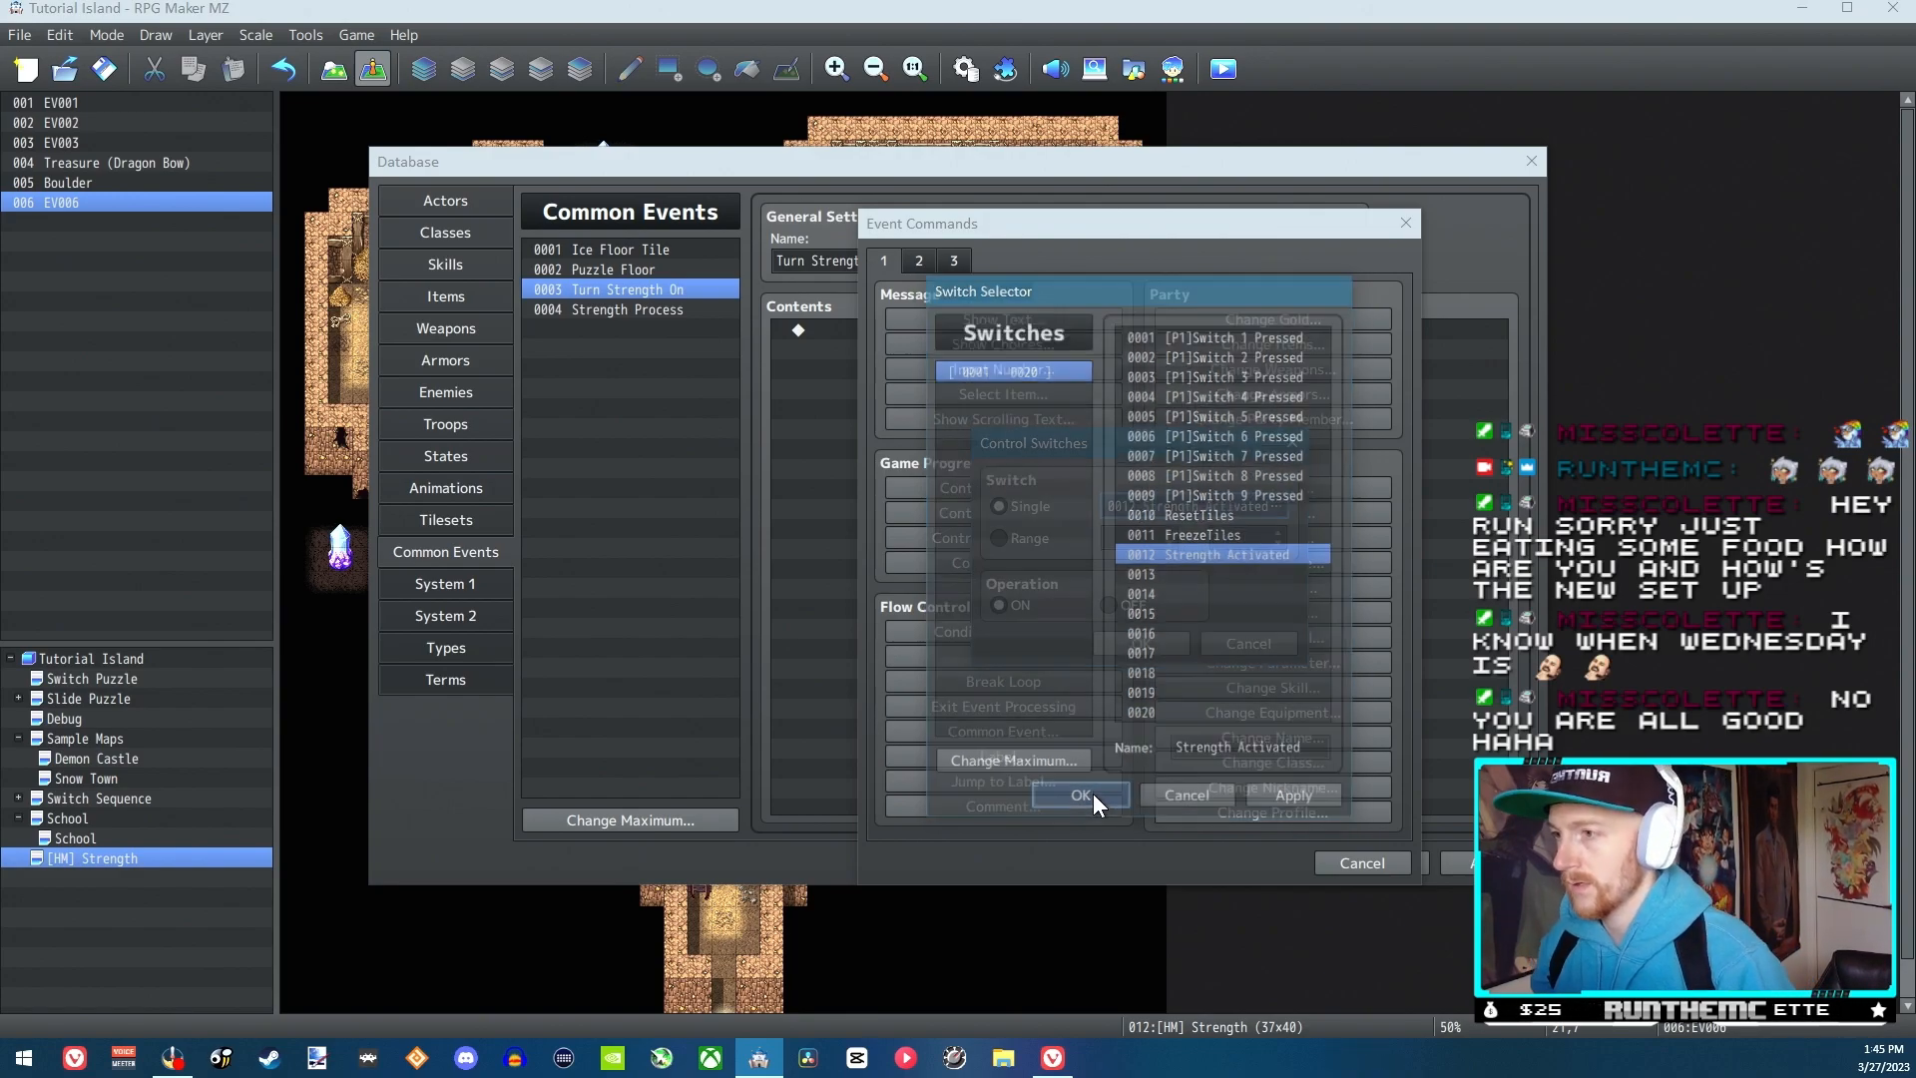
click(1106, 634)
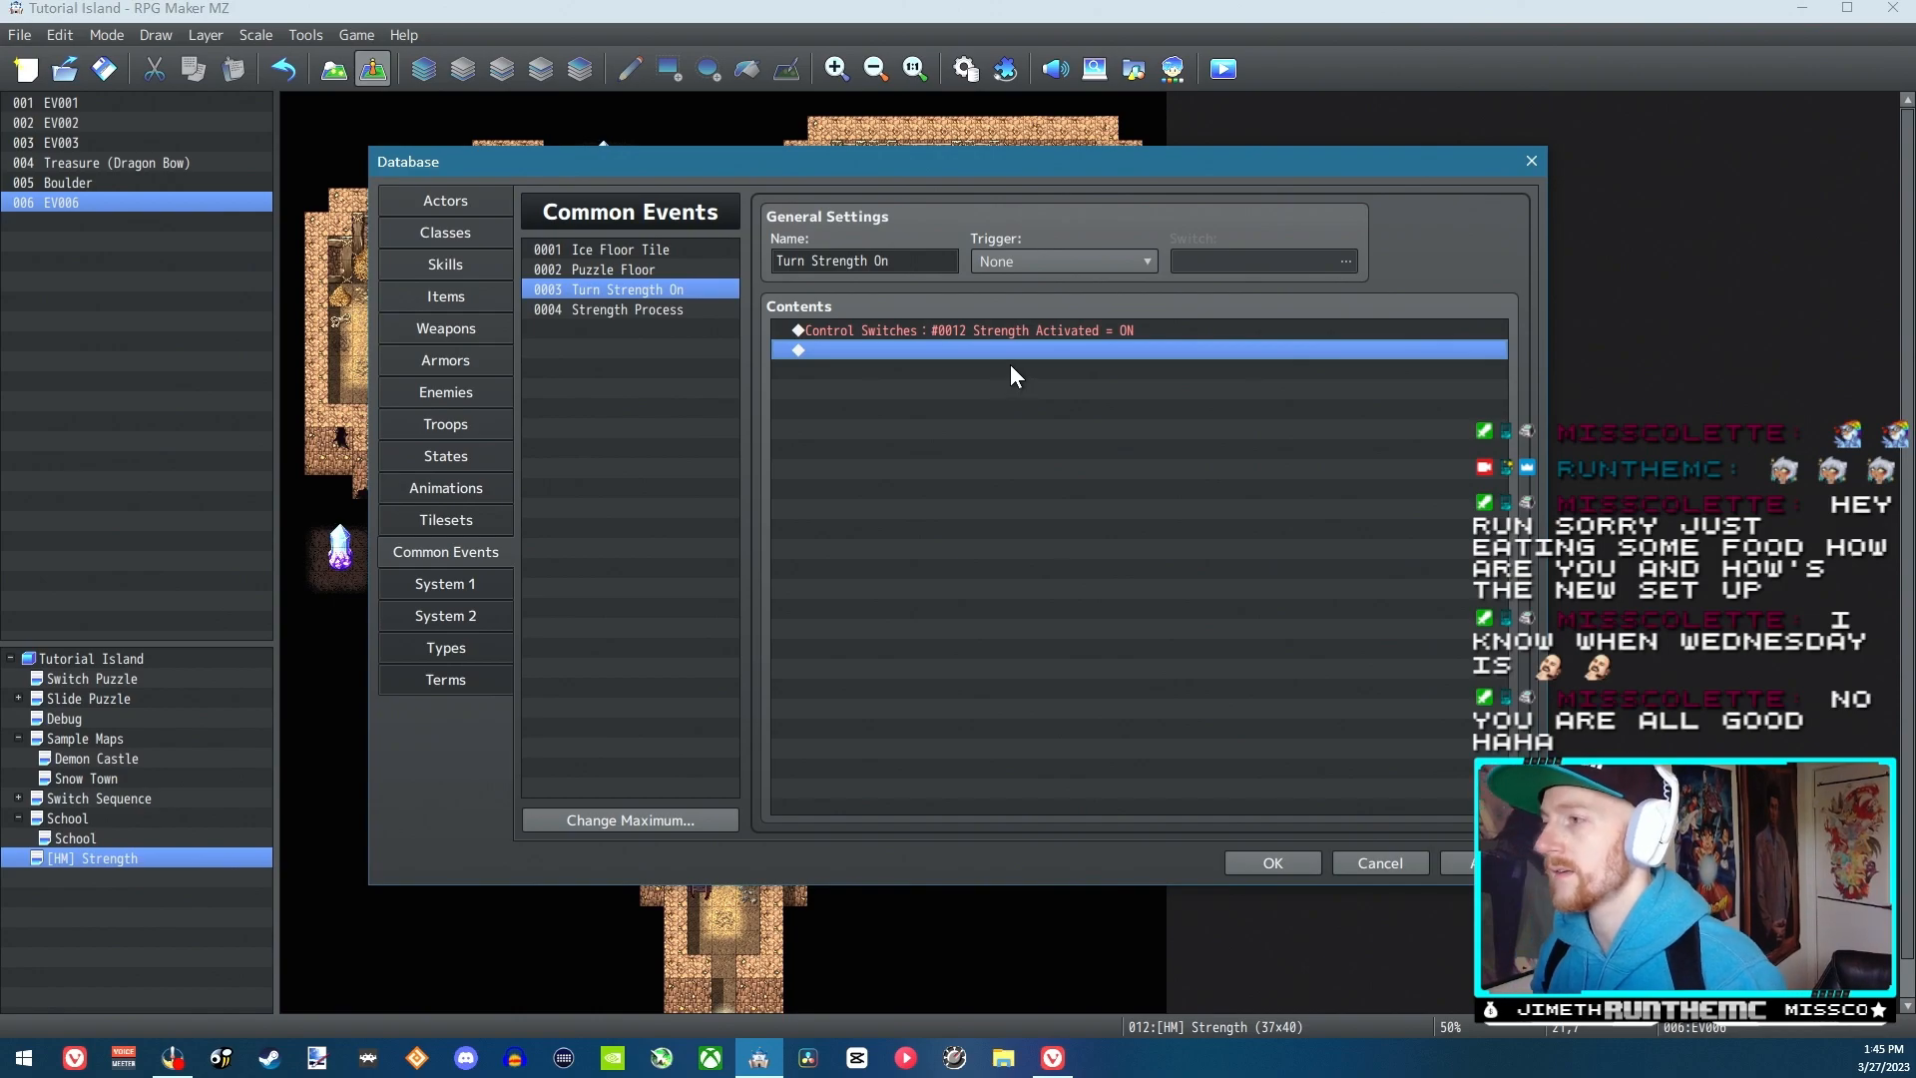
Check the Turn Strength On and Strength Process common events and save the database changes
click(874, 263)
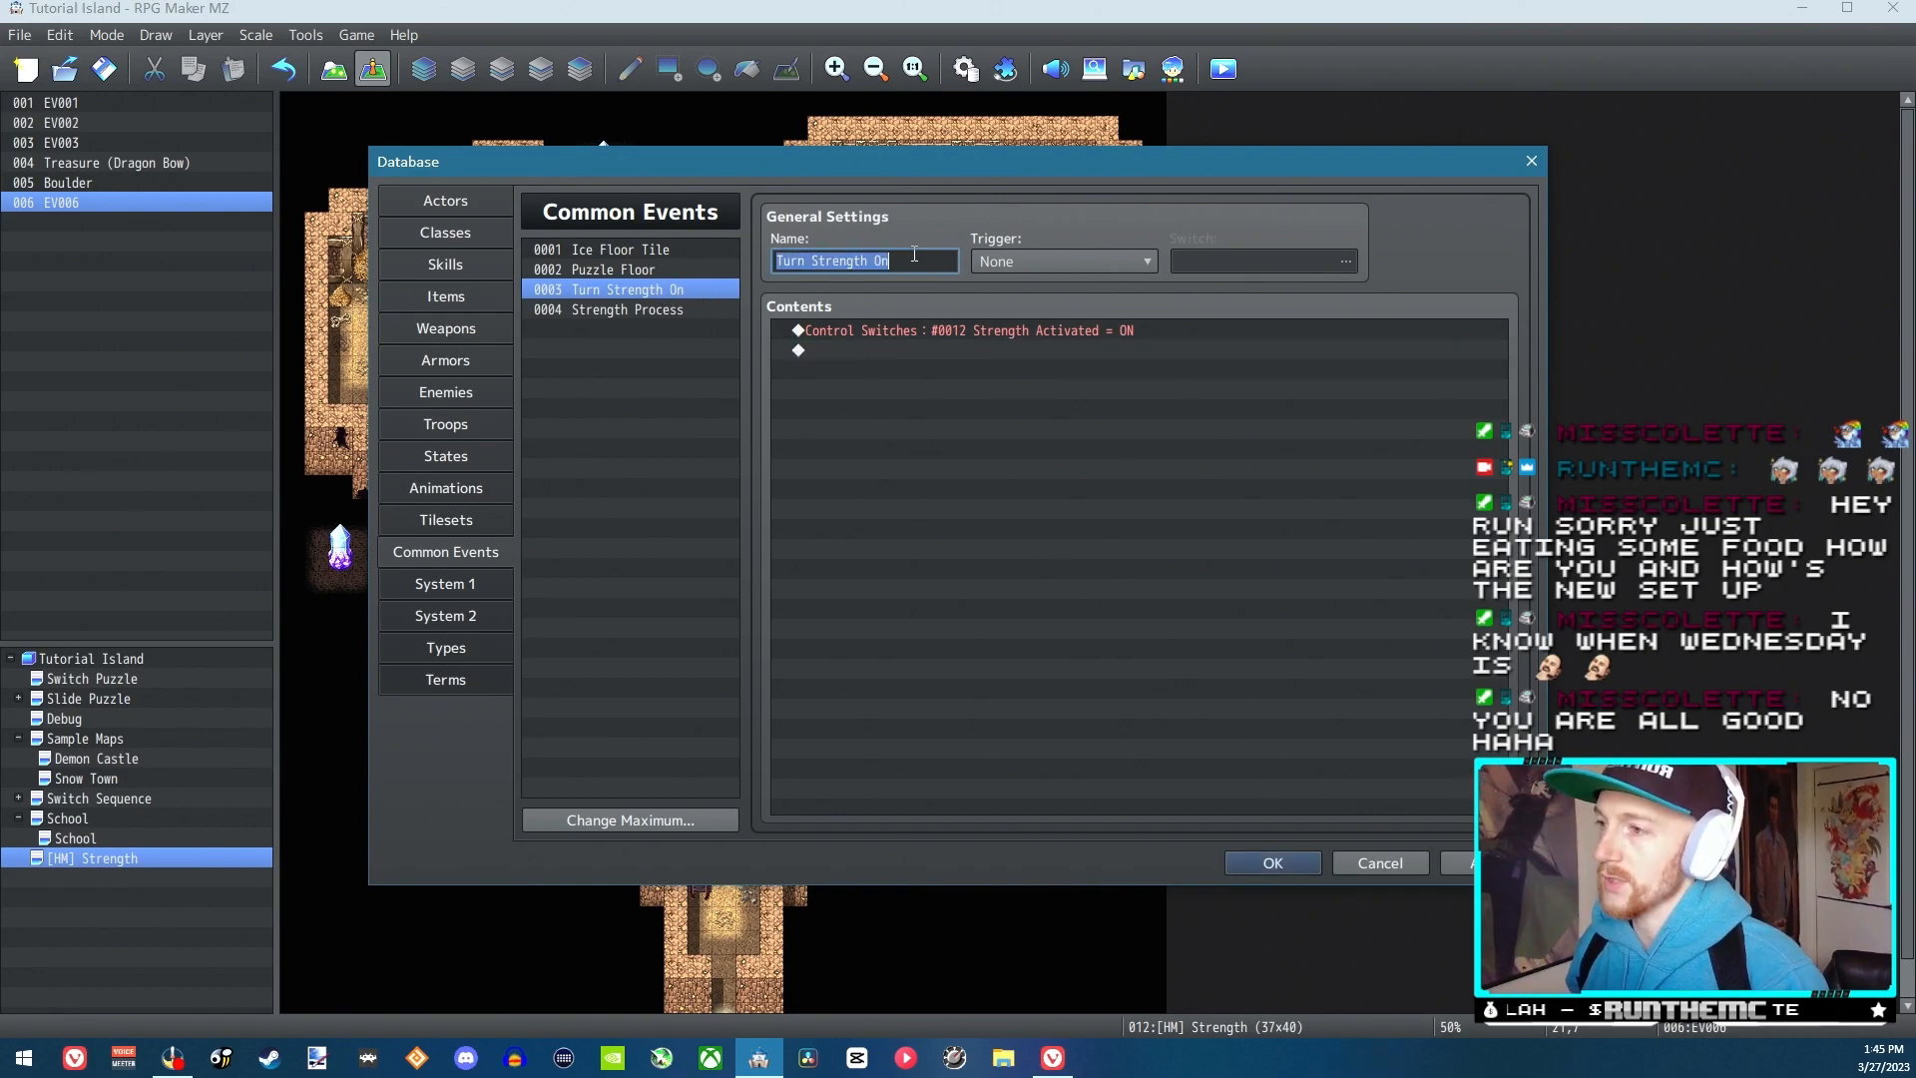
click(1004, 330)
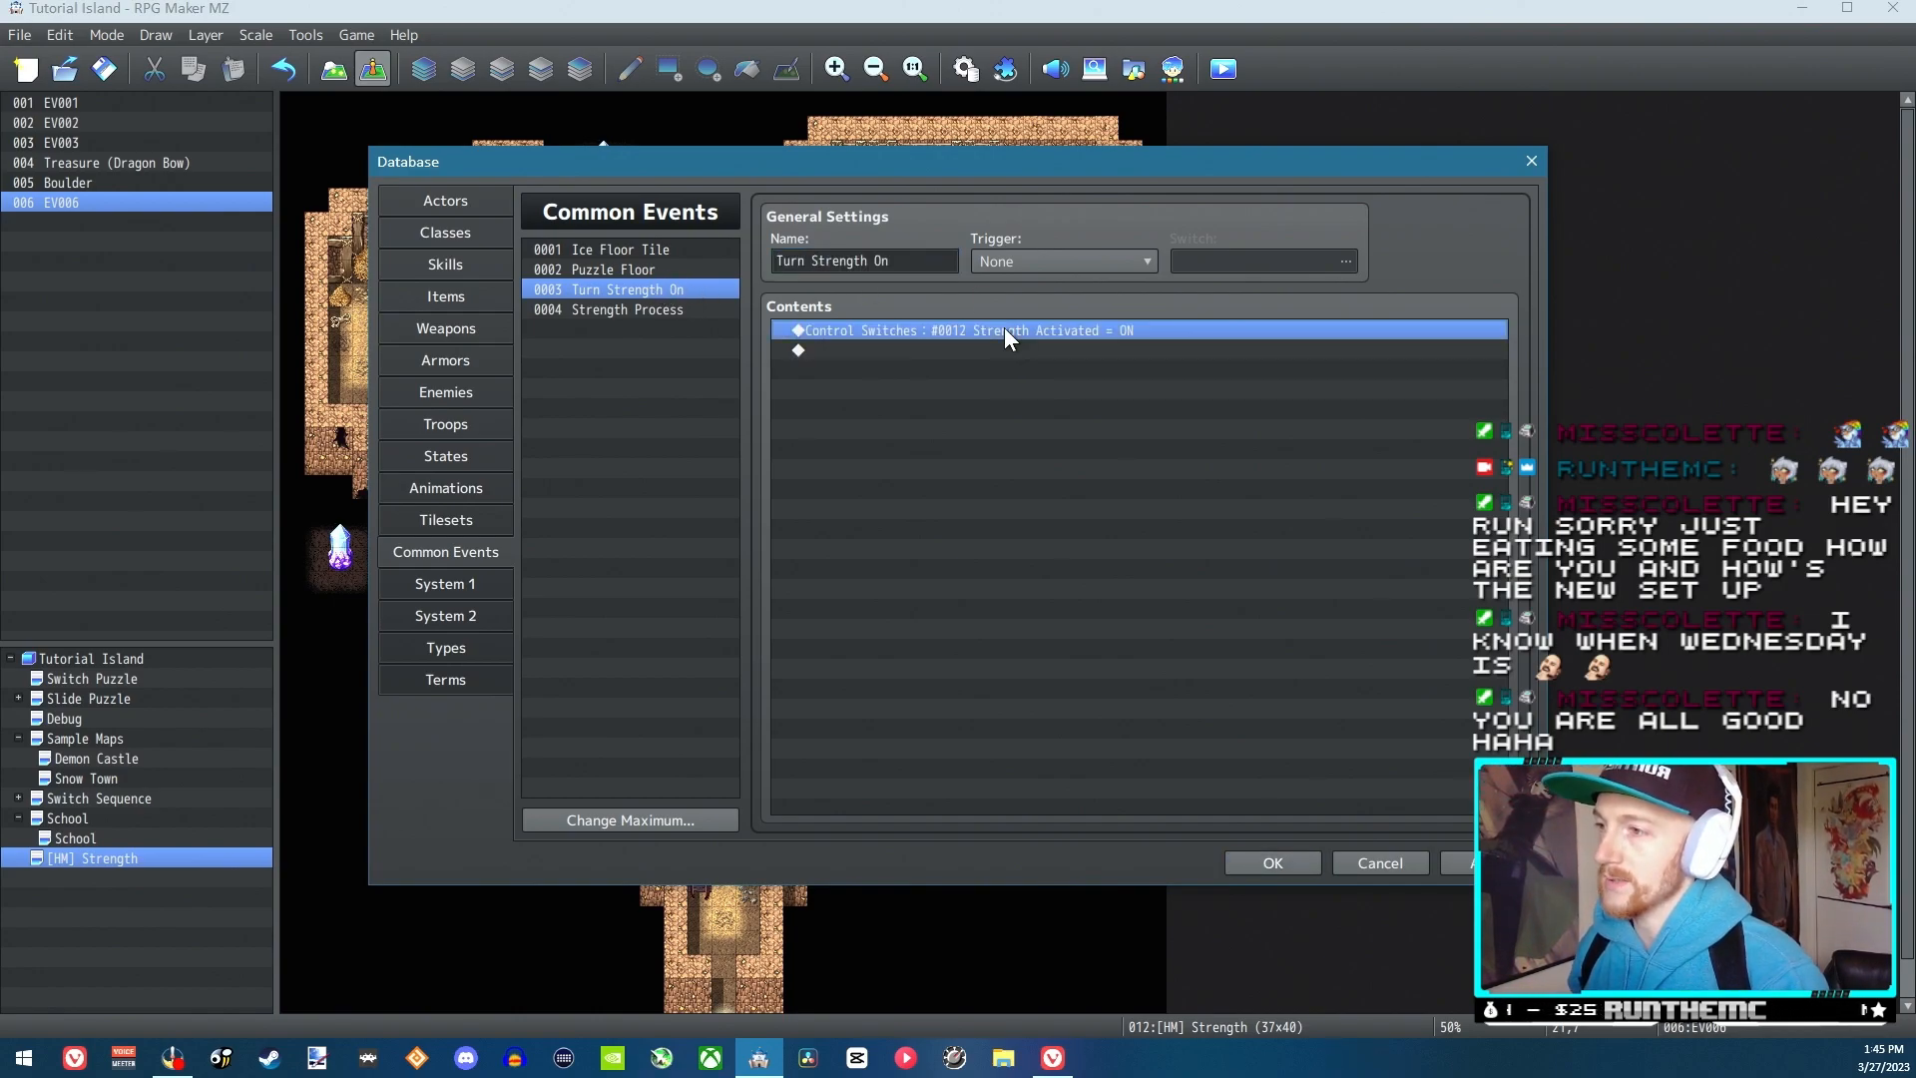
click(672, 312)
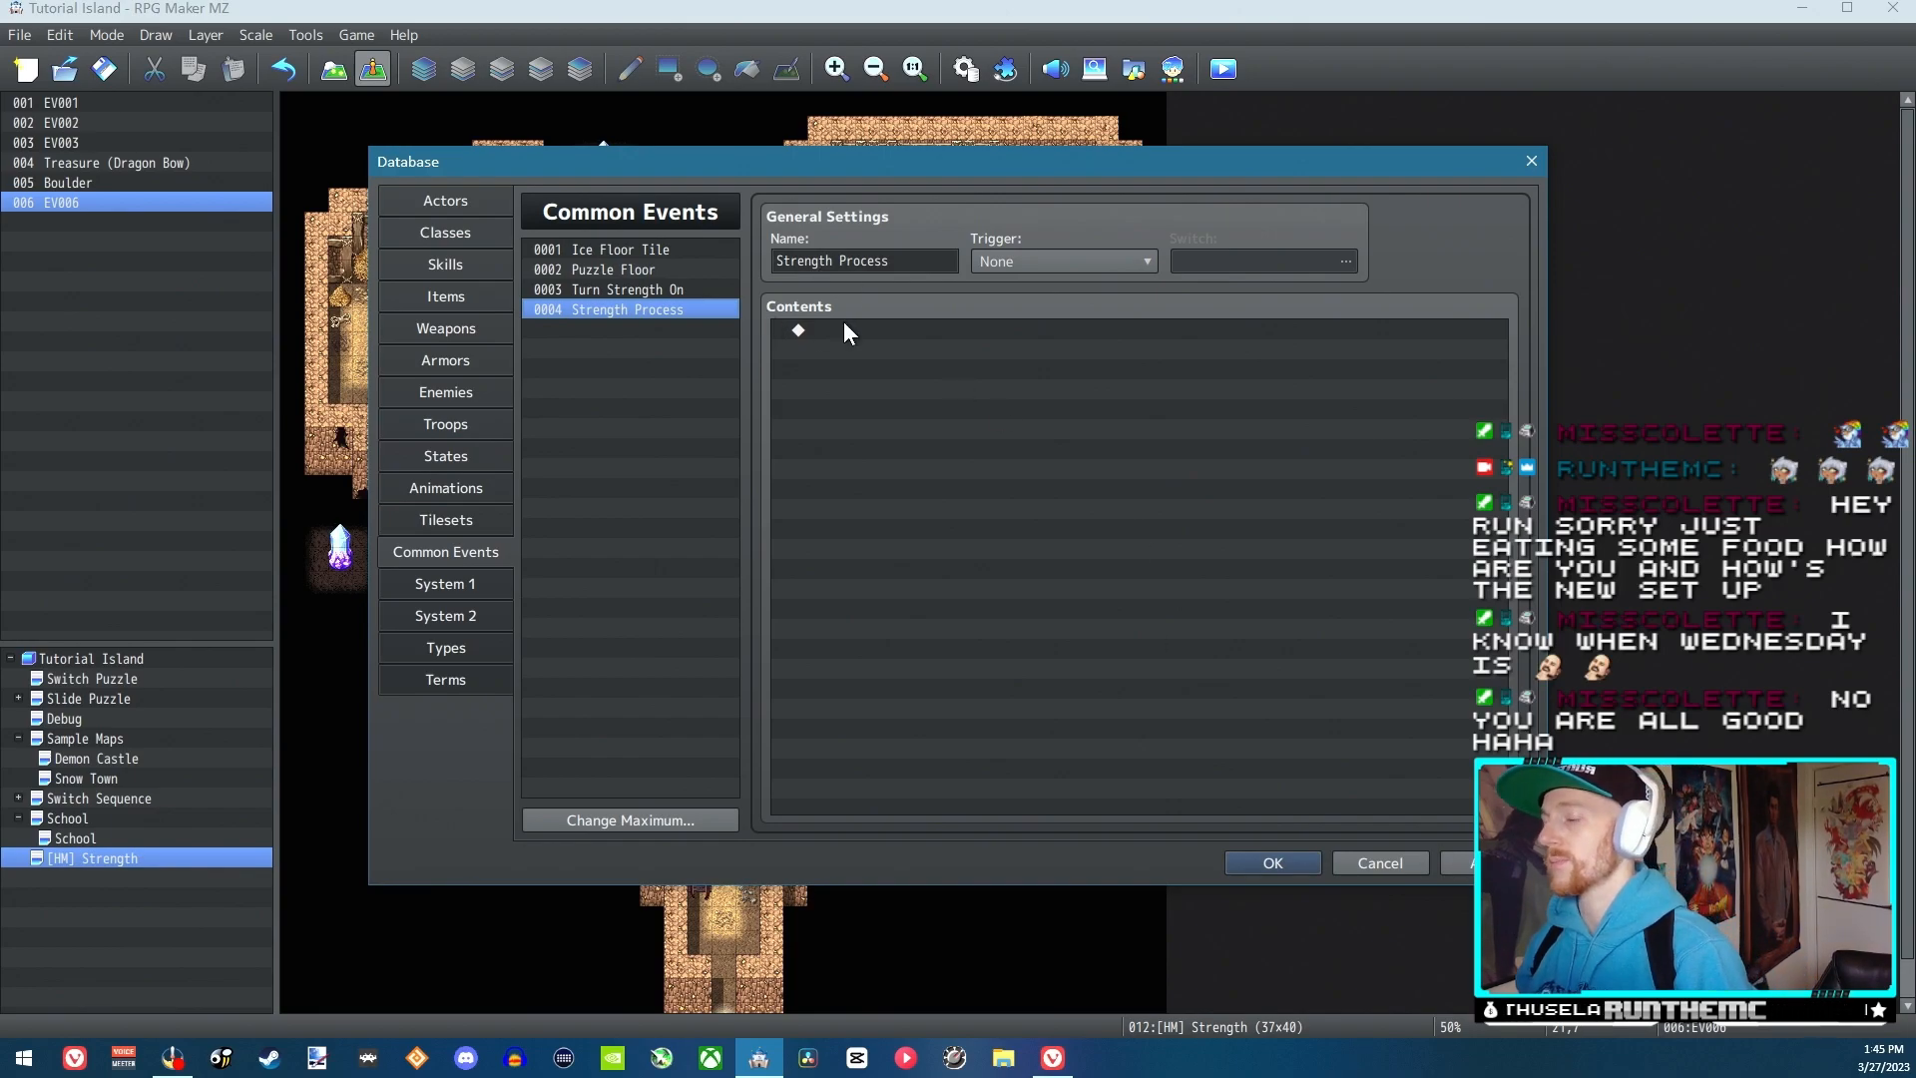
click(1277, 861)
Set the Boulder event's trigger to Player Touch
double_click(918, 335)
double_click(896, 311)
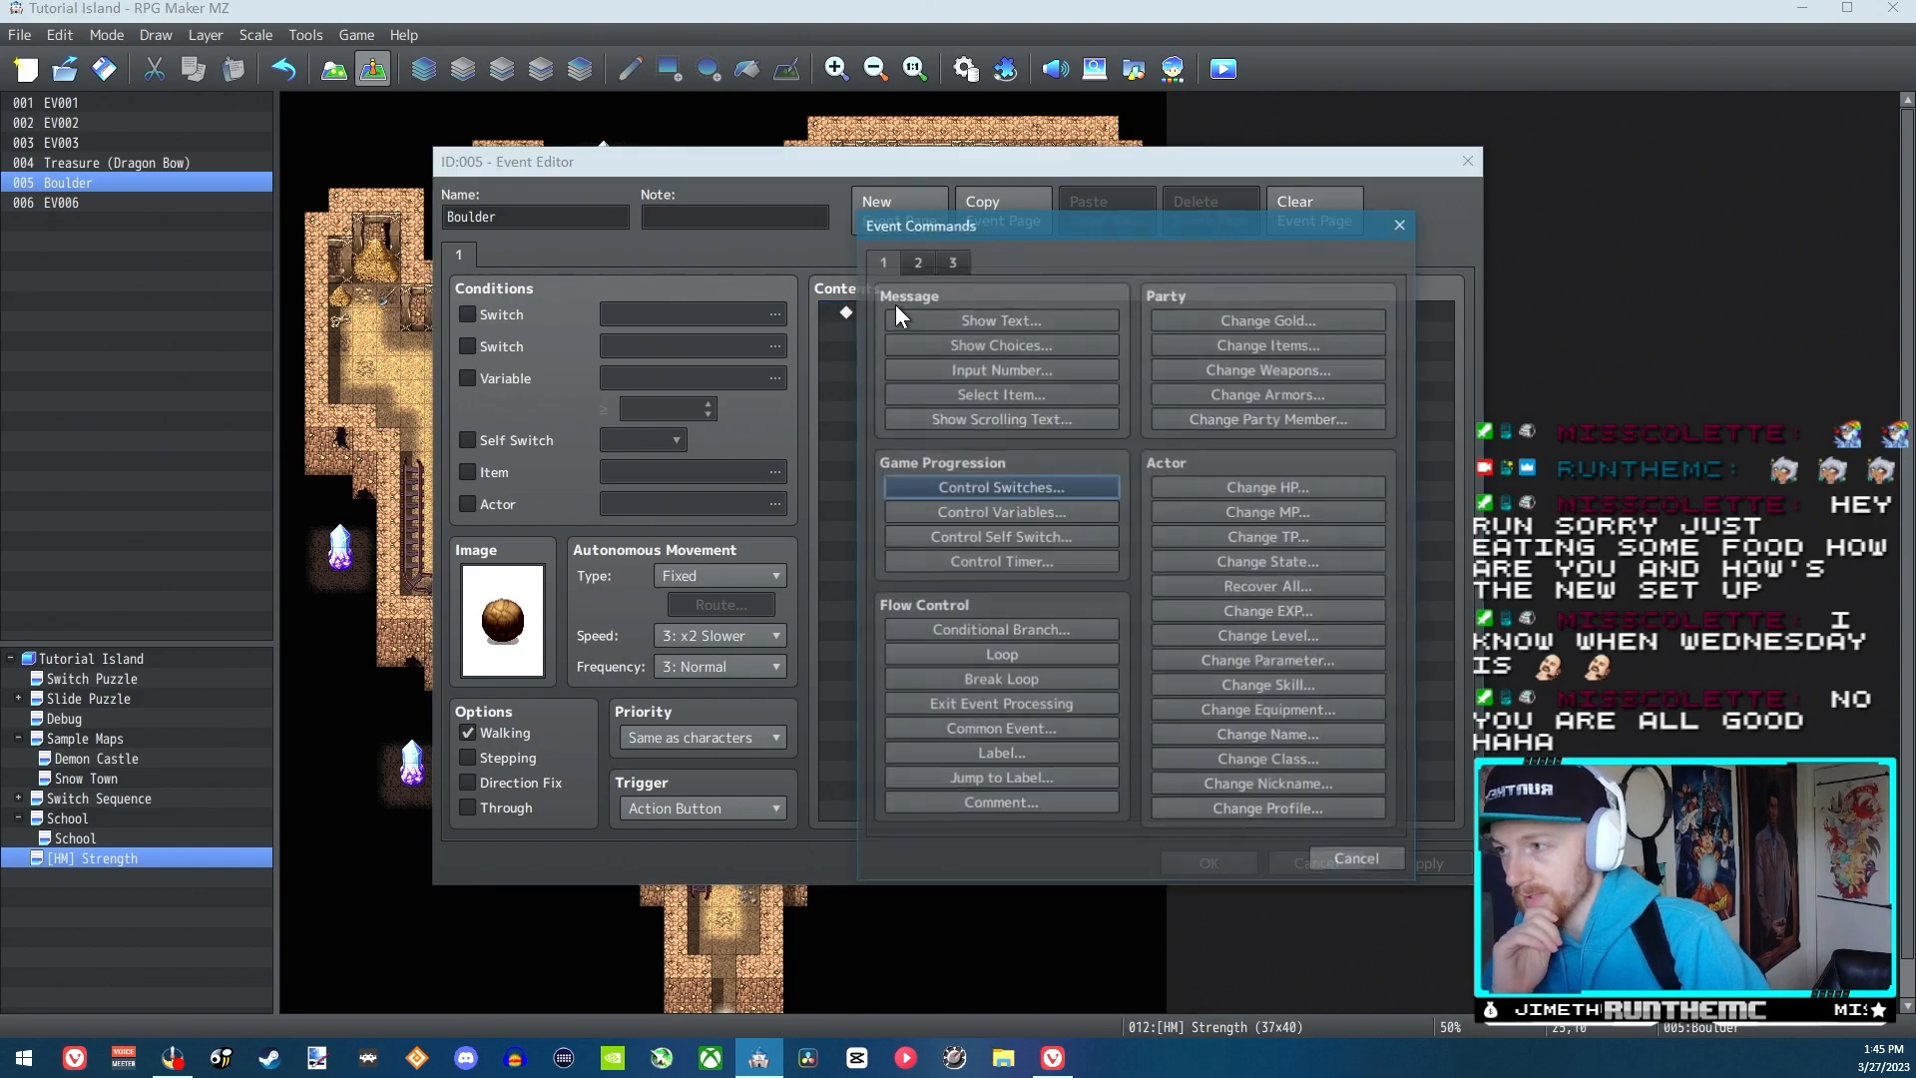
click(1359, 859)
click(684, 808)
click(669, 856)
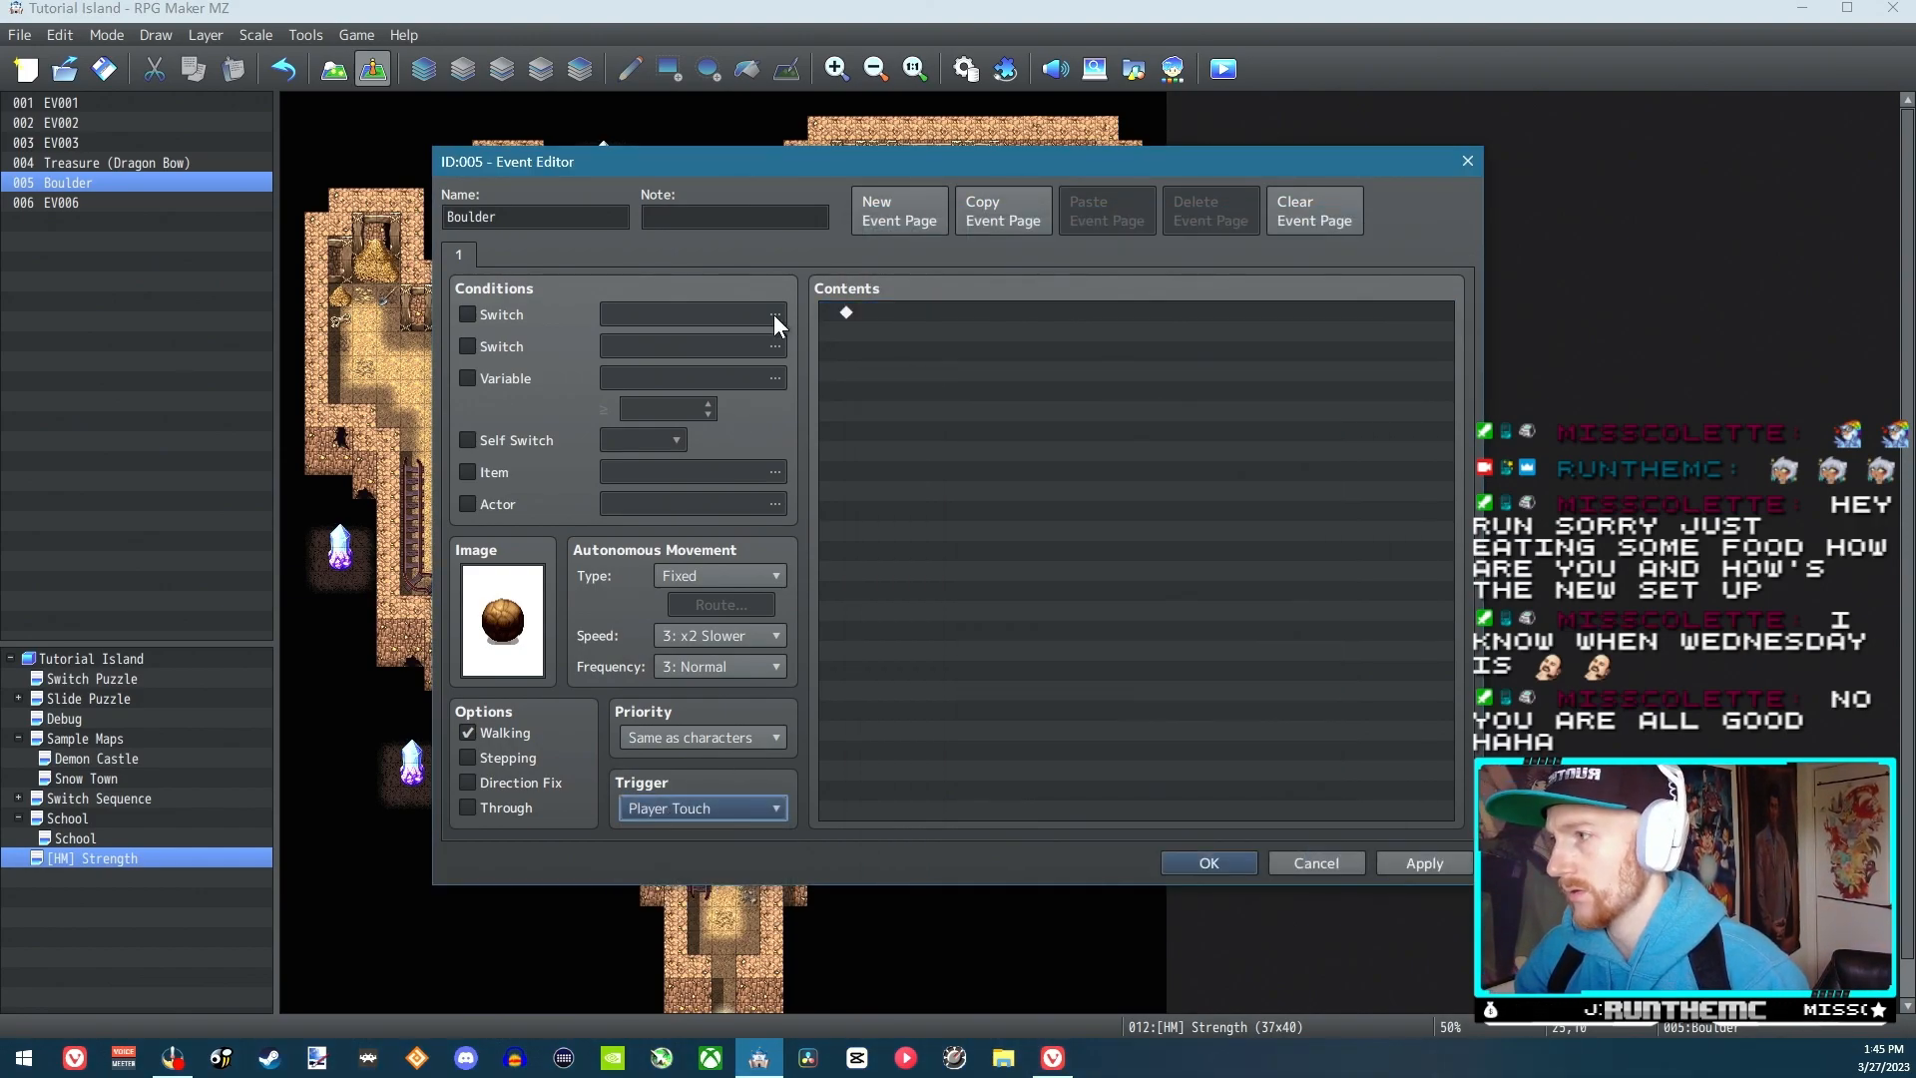
Add a Common Event command calling Strength Process to the Boulder event and save the event
double_click(896, 316)
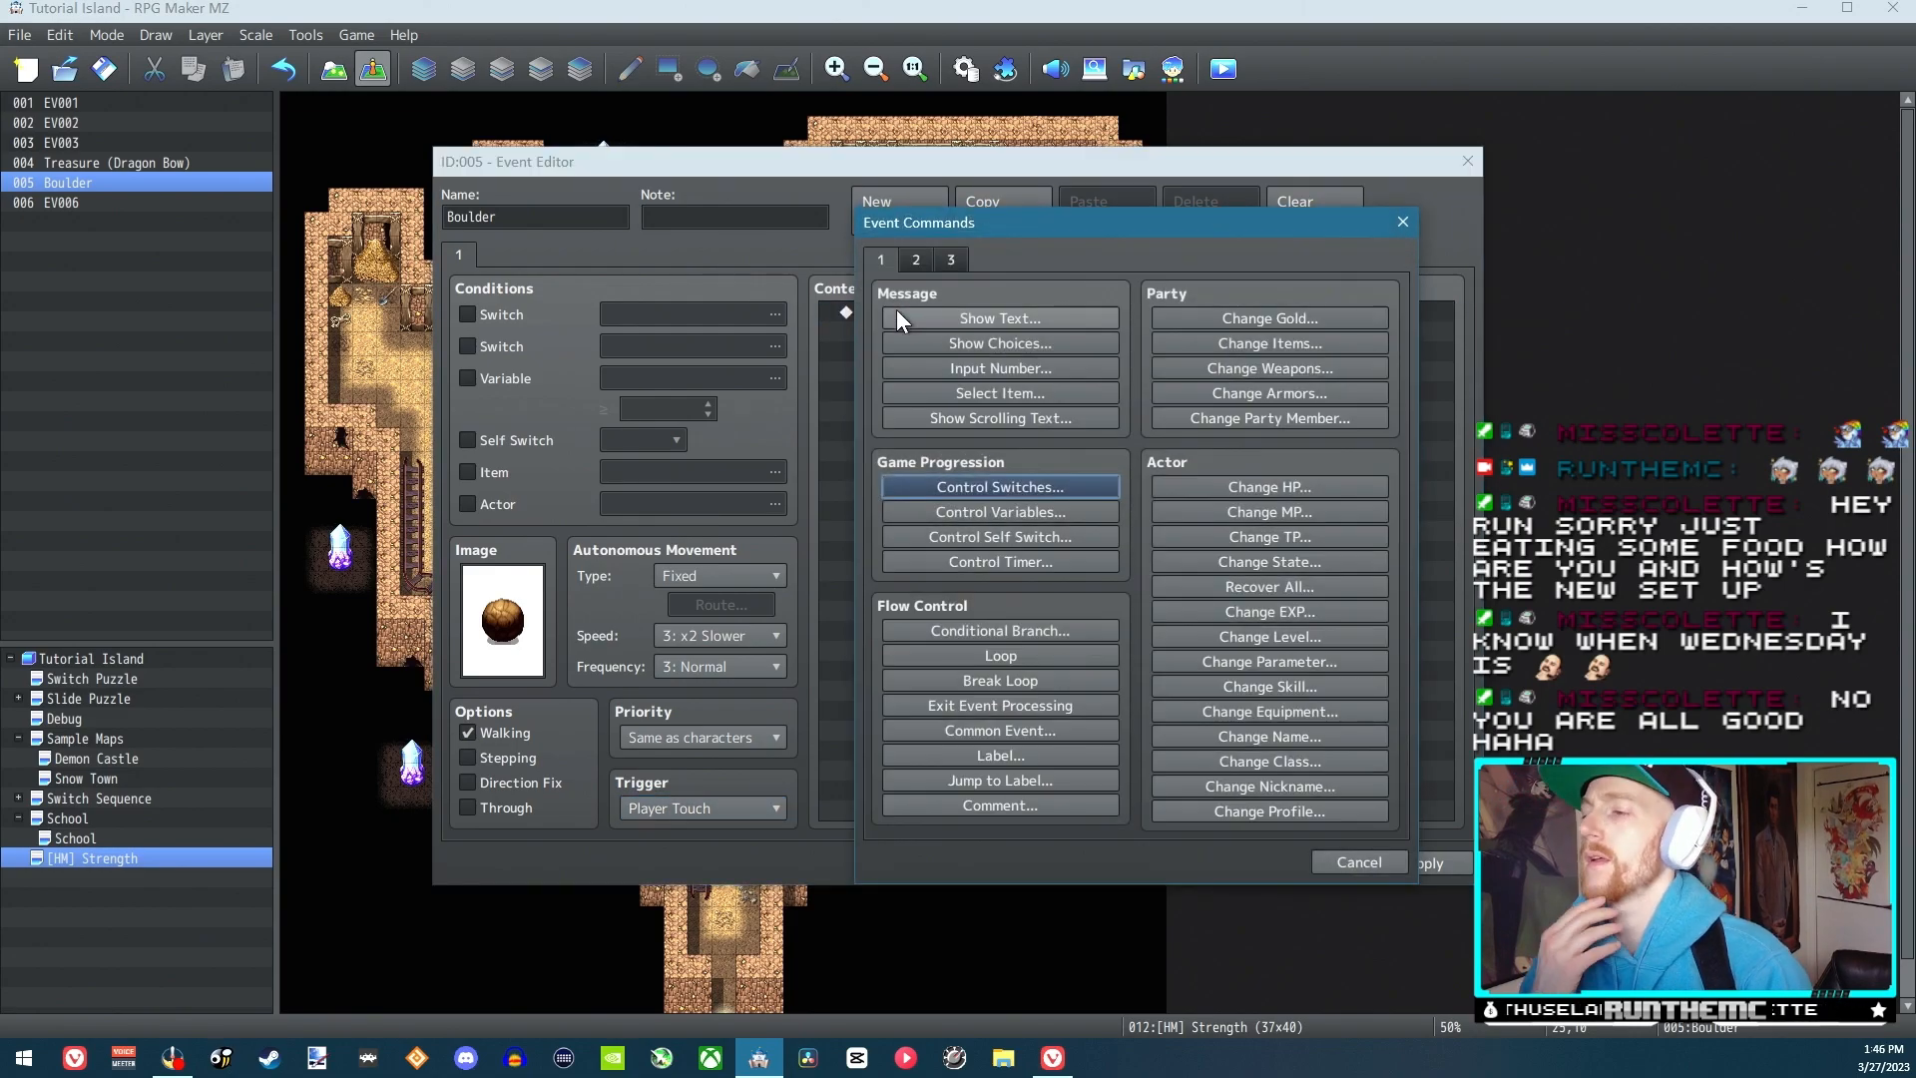
click(1016, 728)
click(1126, 547)
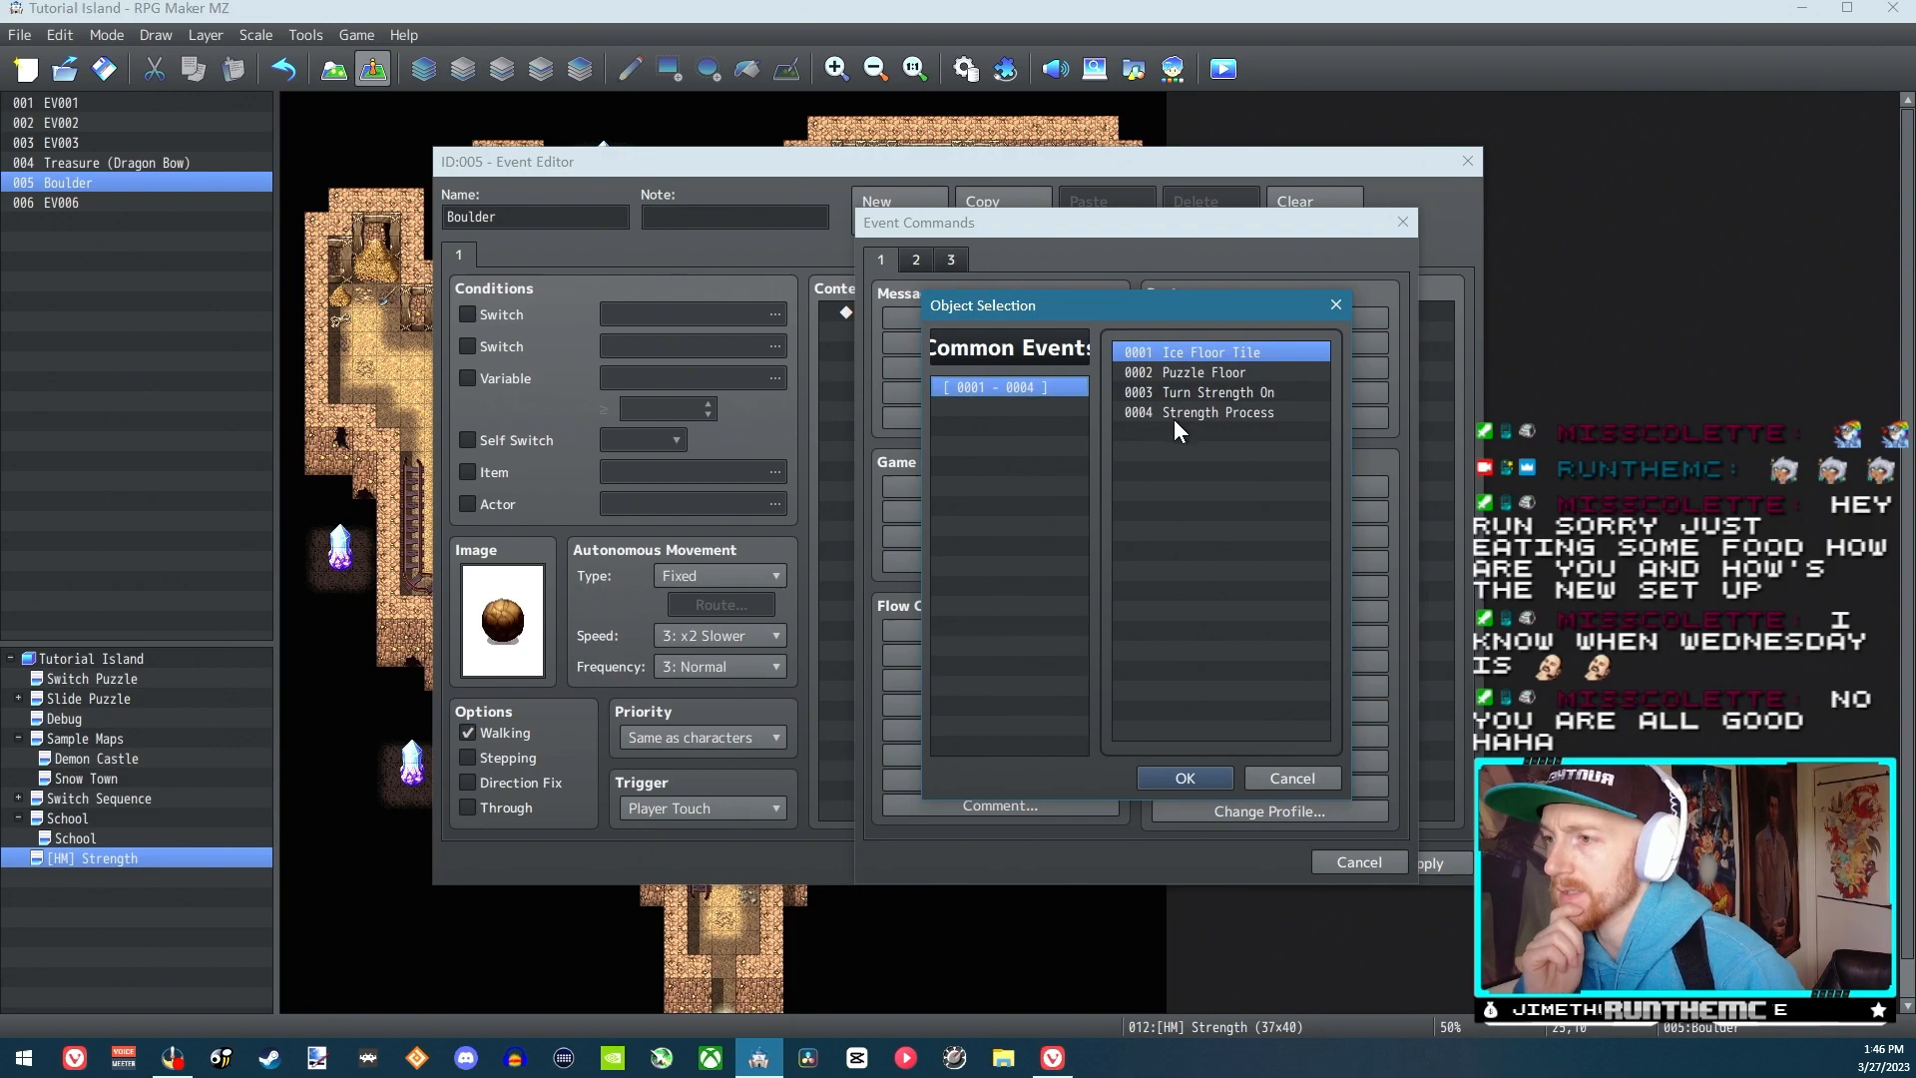
double_click(1174, 415)
click(1087, 591)
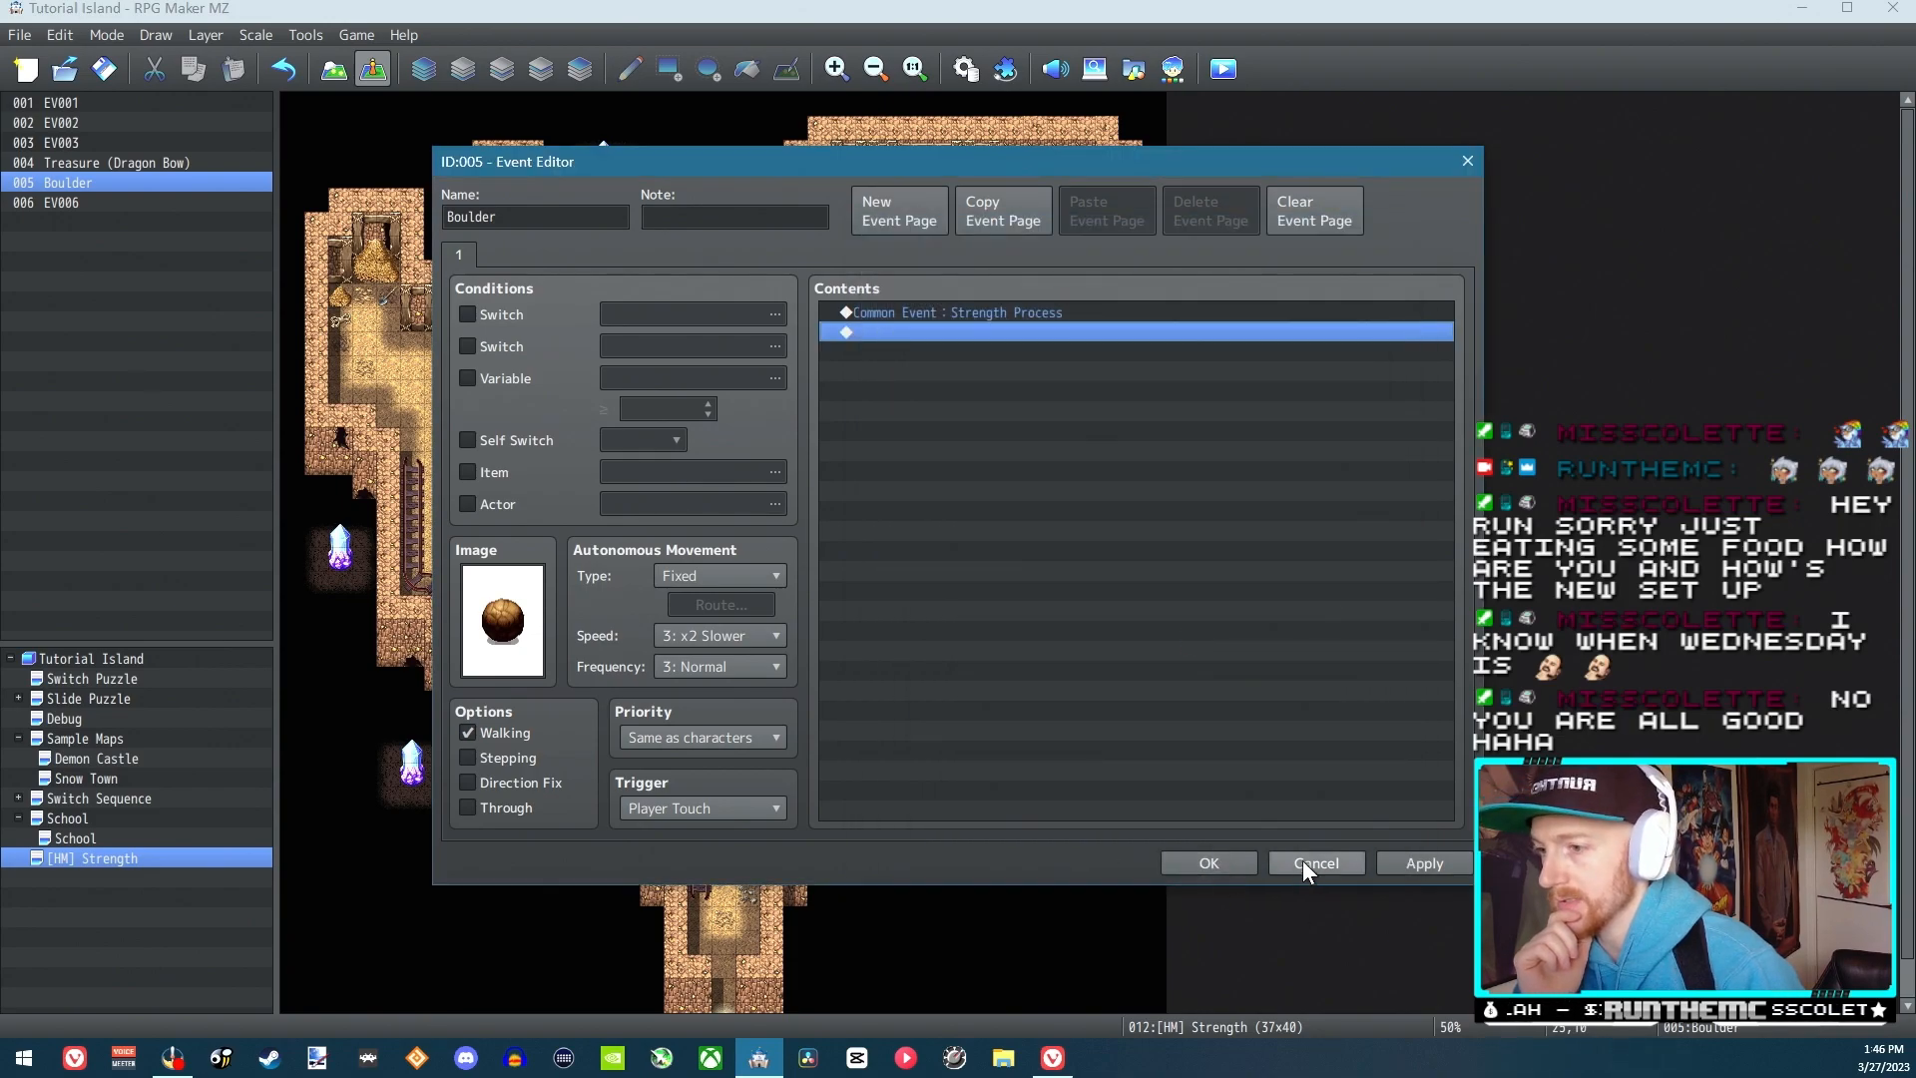
click(932, 314)
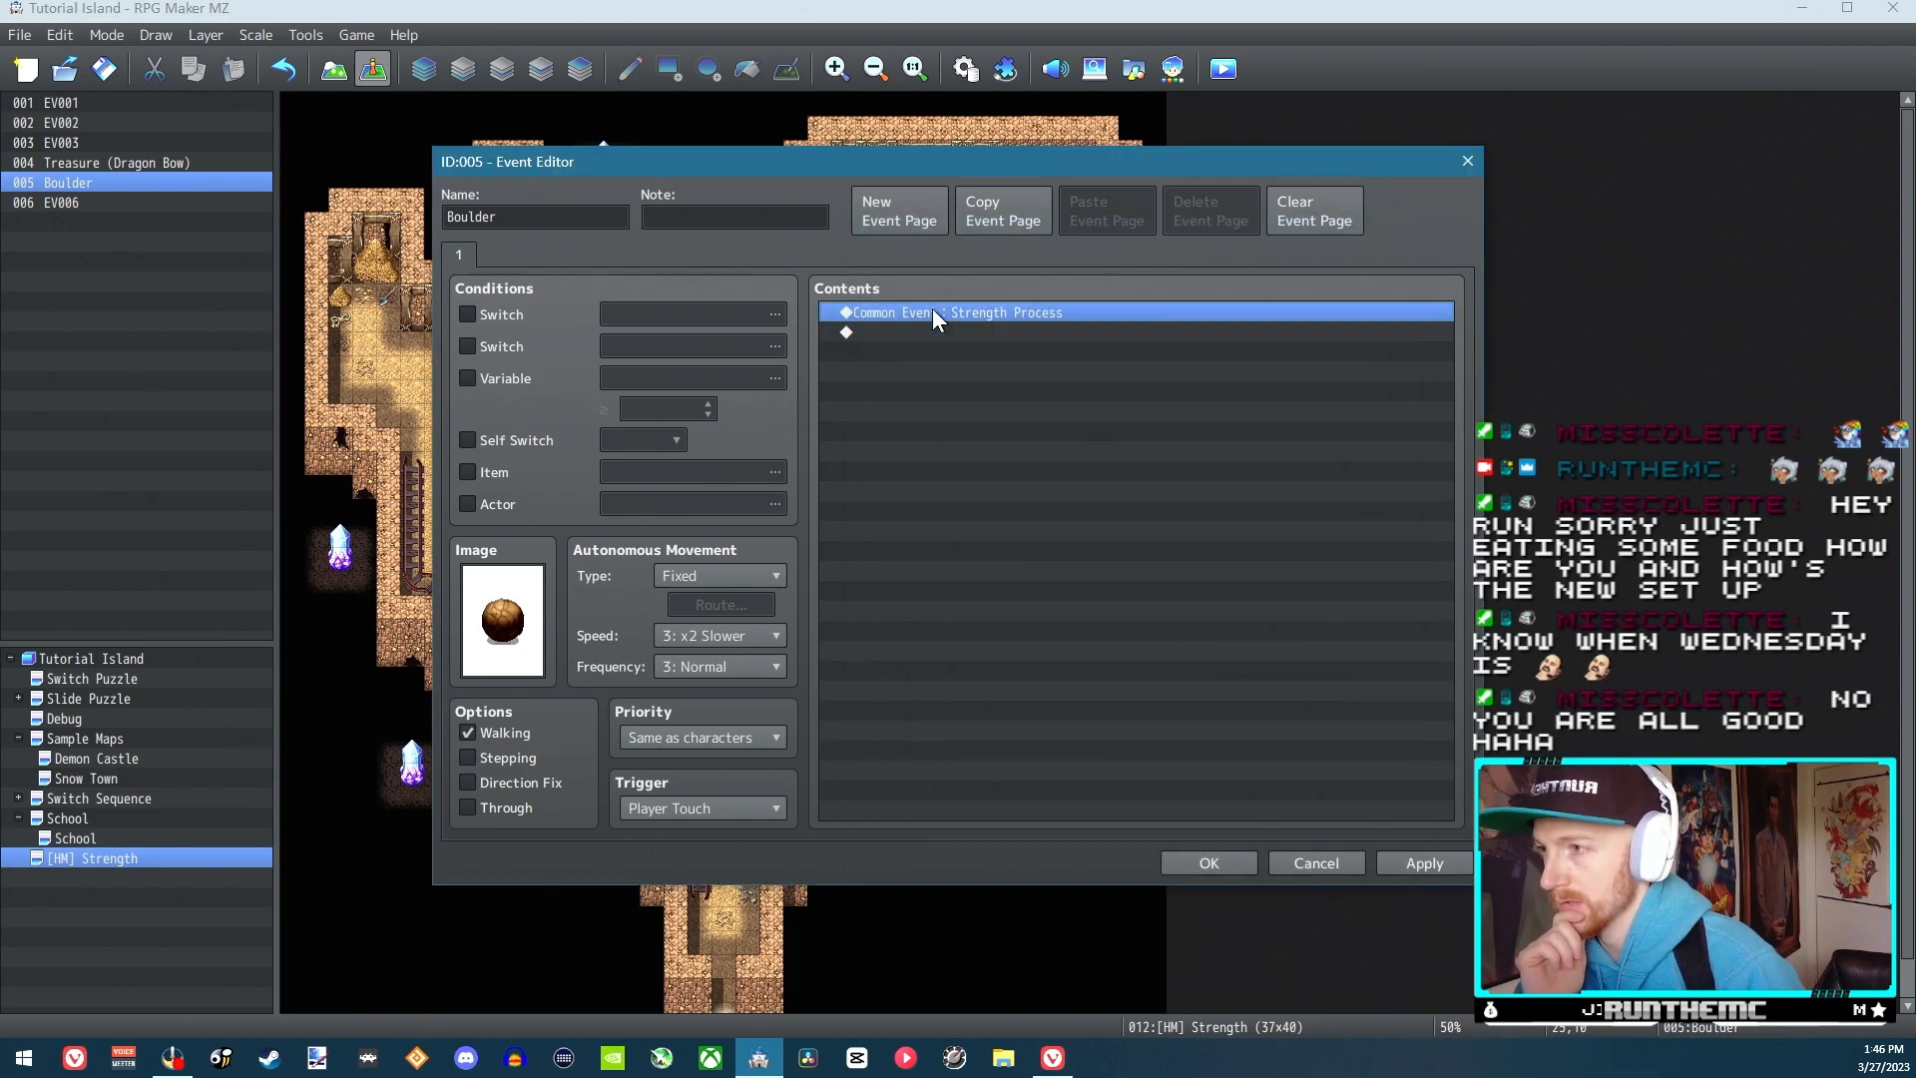
click(1213, 863)
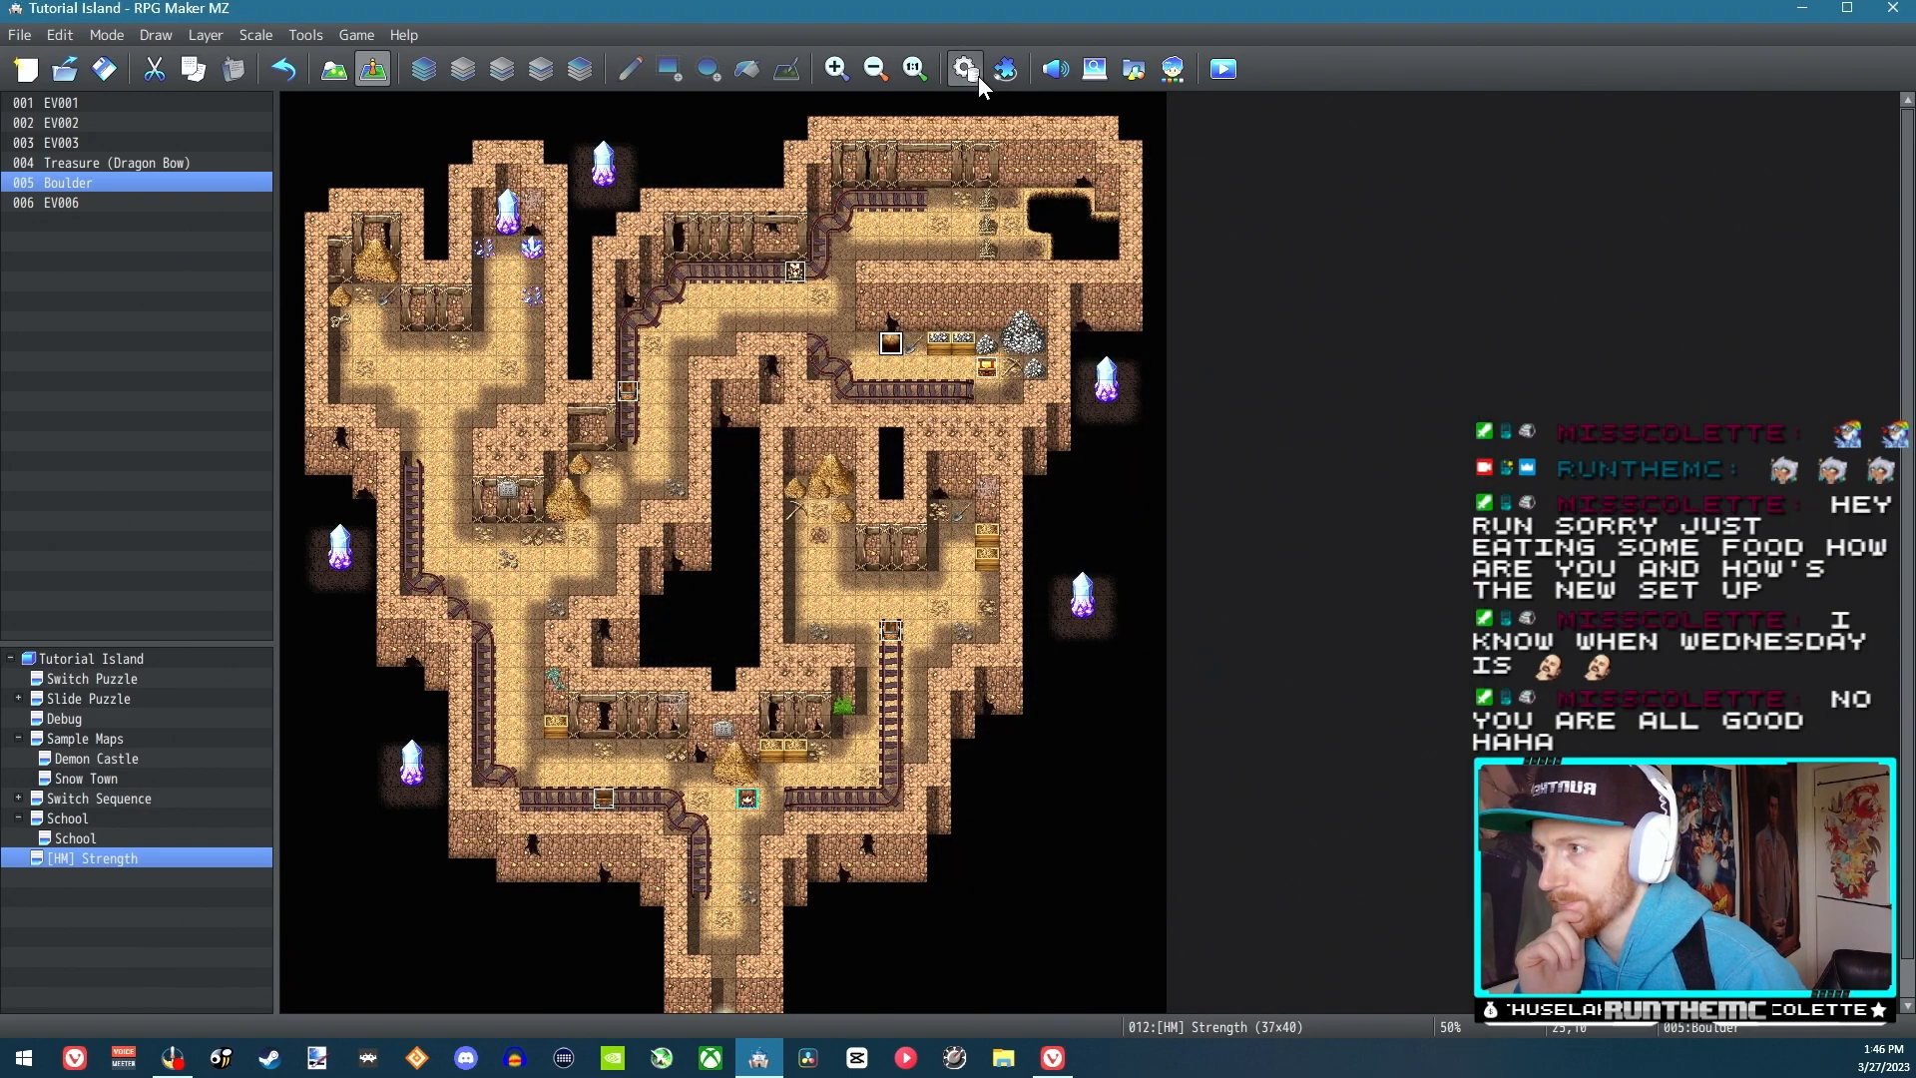
Open the Strength Process common event in the database for adding commands
click(965, 68)
click(853, 331)
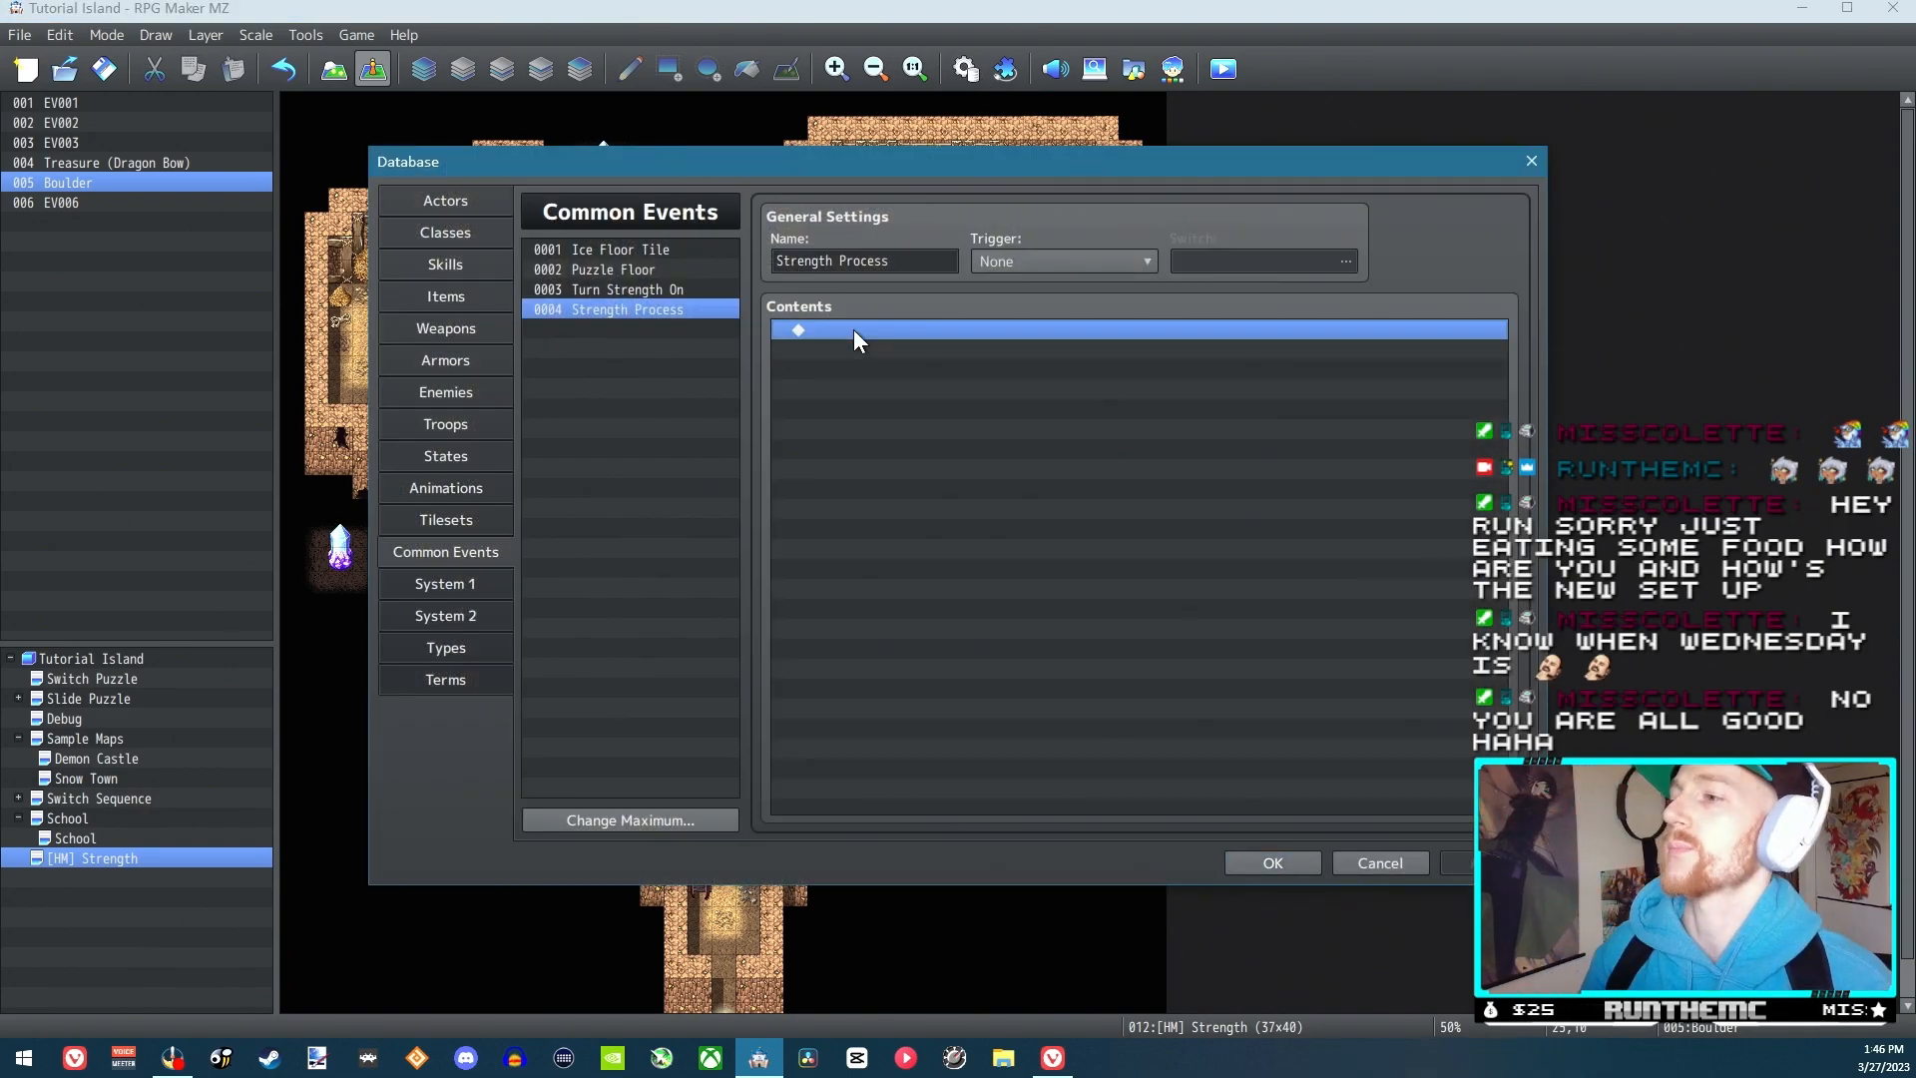
right_click(854, 331)
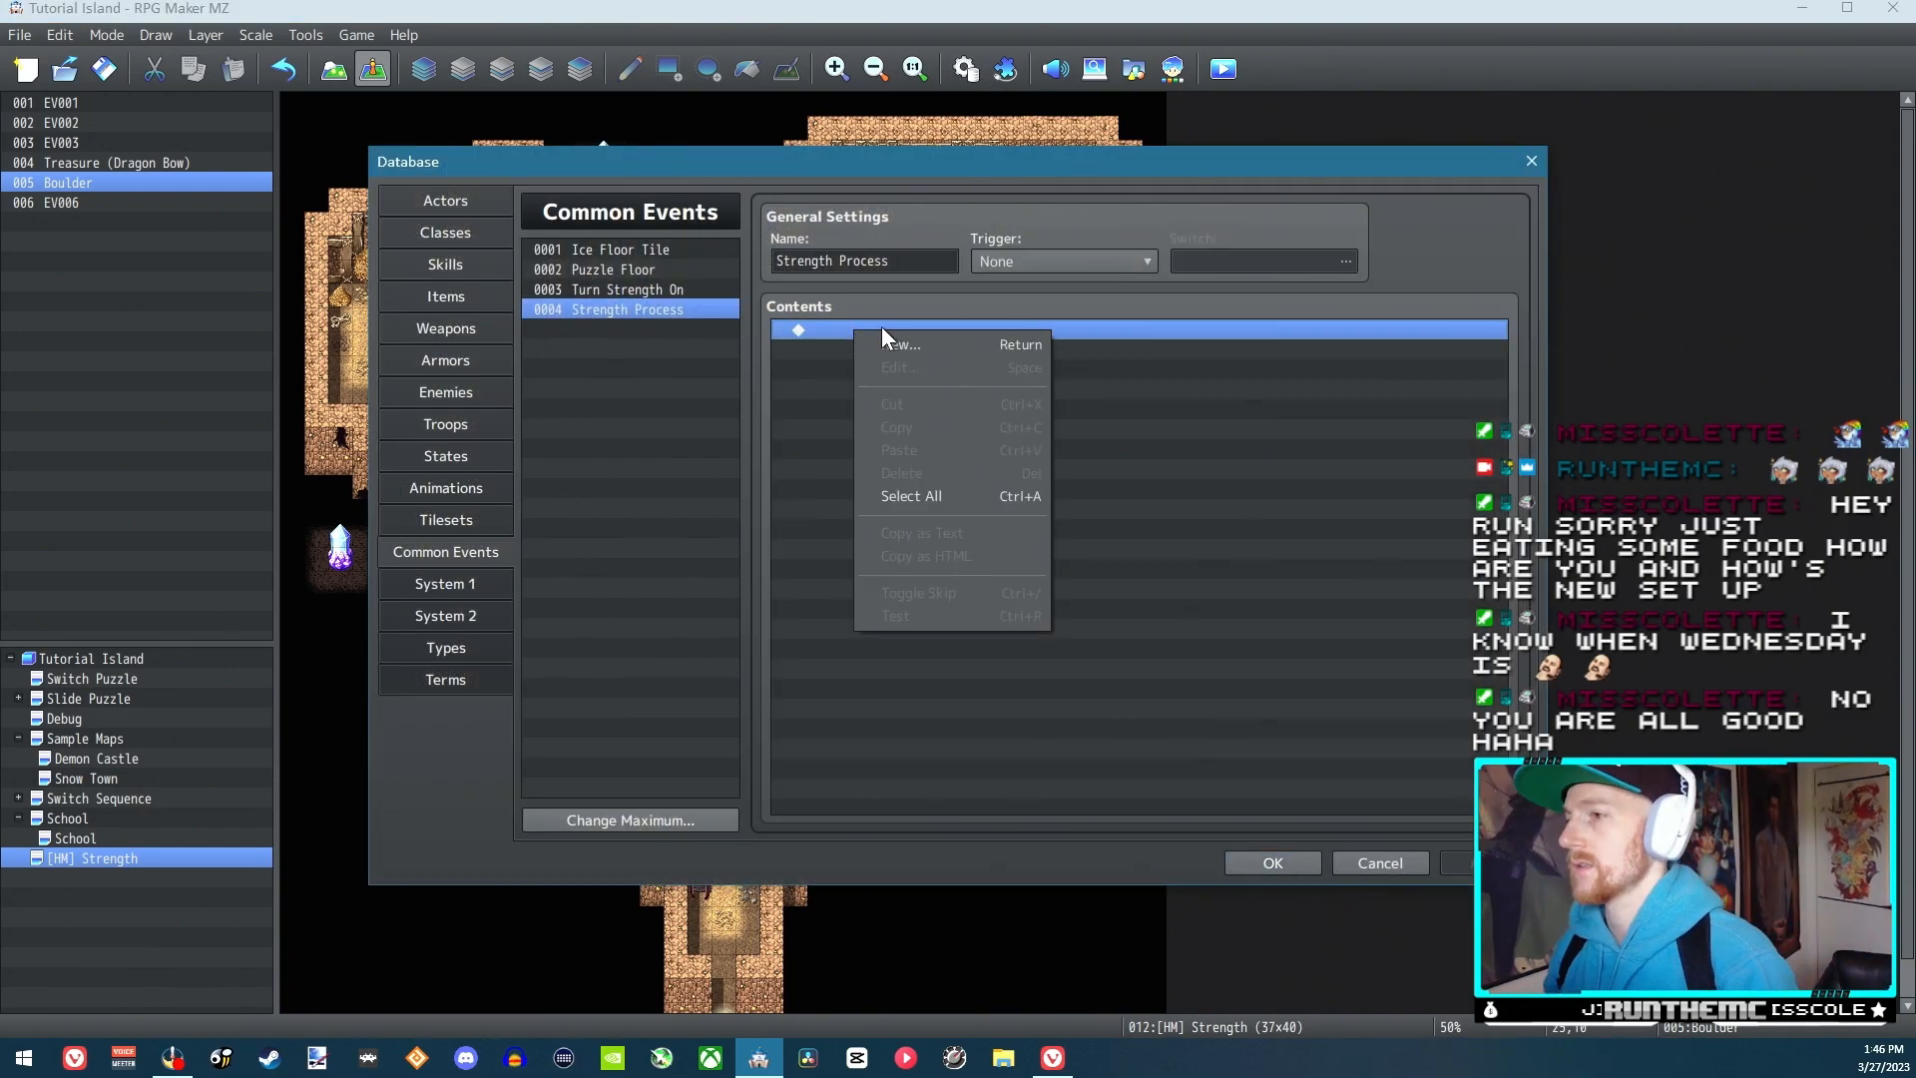
click(805, 326)
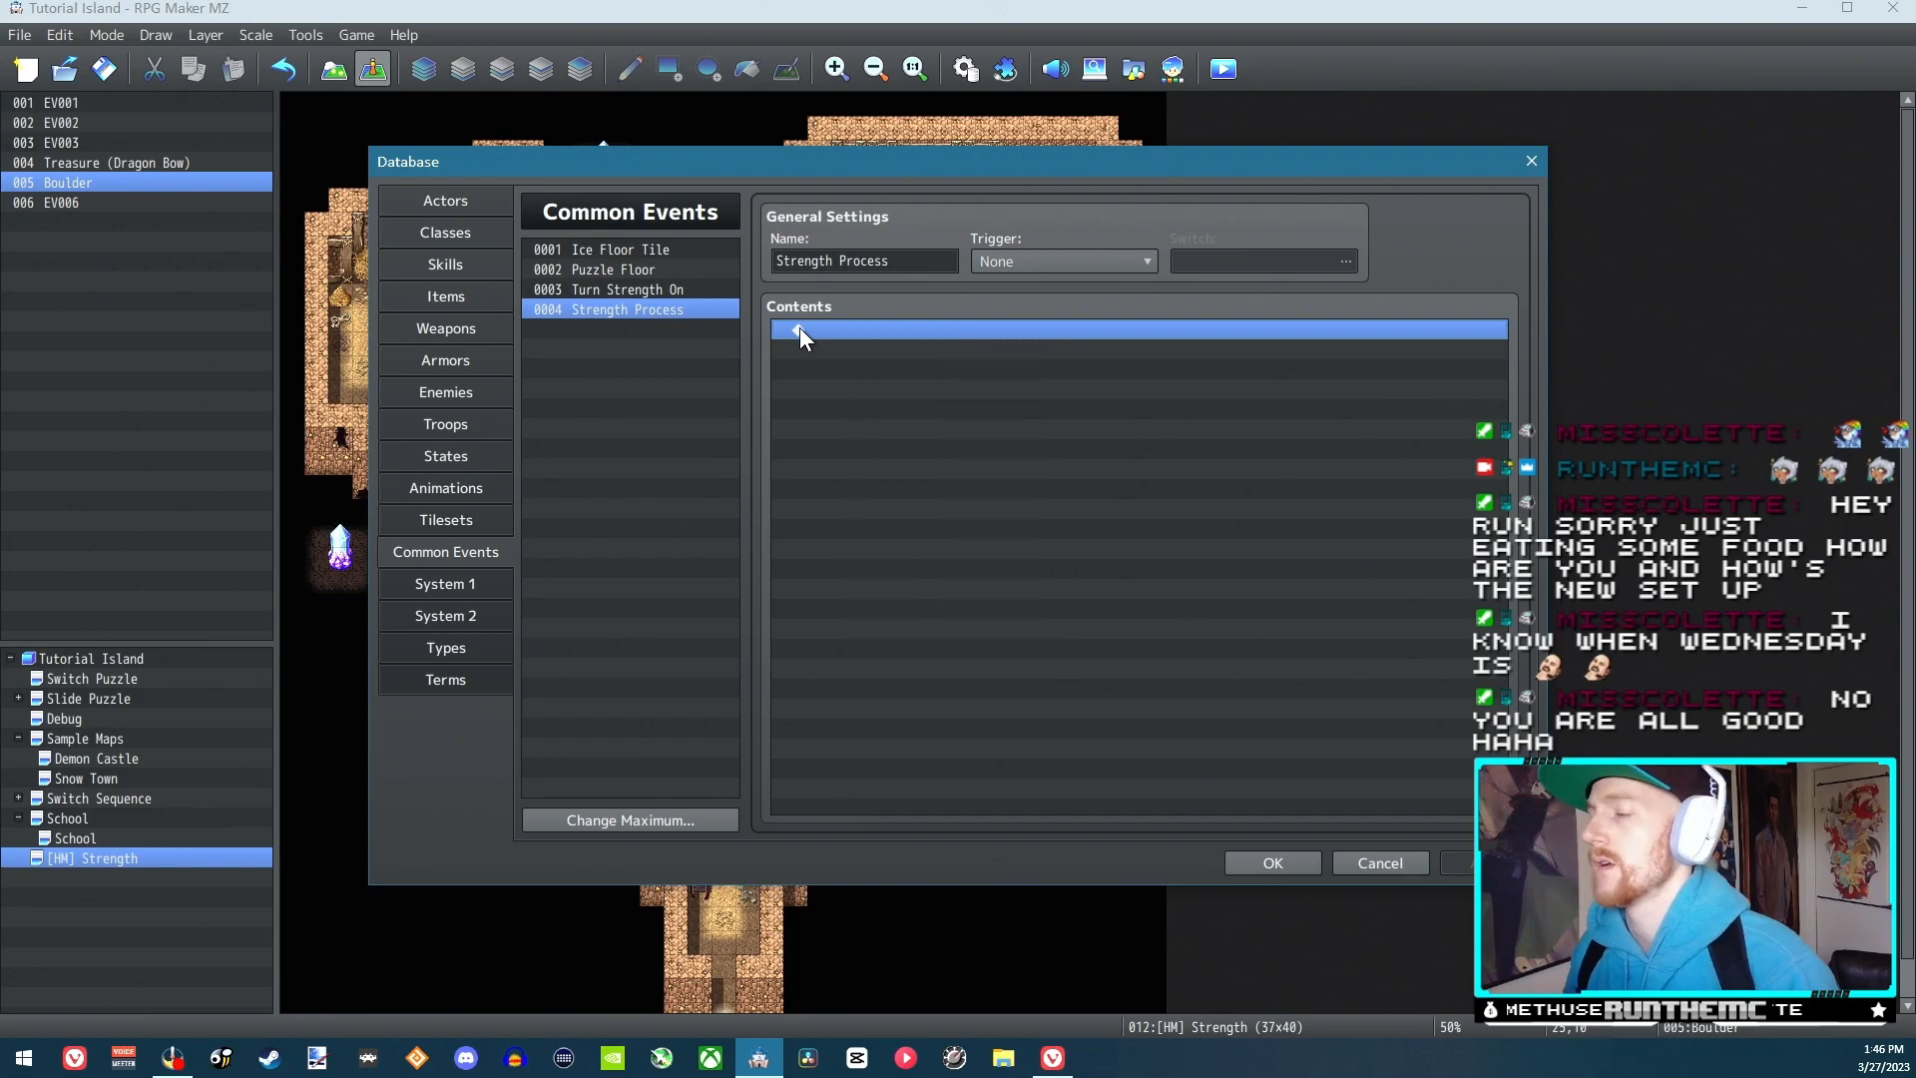
click(1026, 261)
click(1008, 263)
double_click(866, 330)
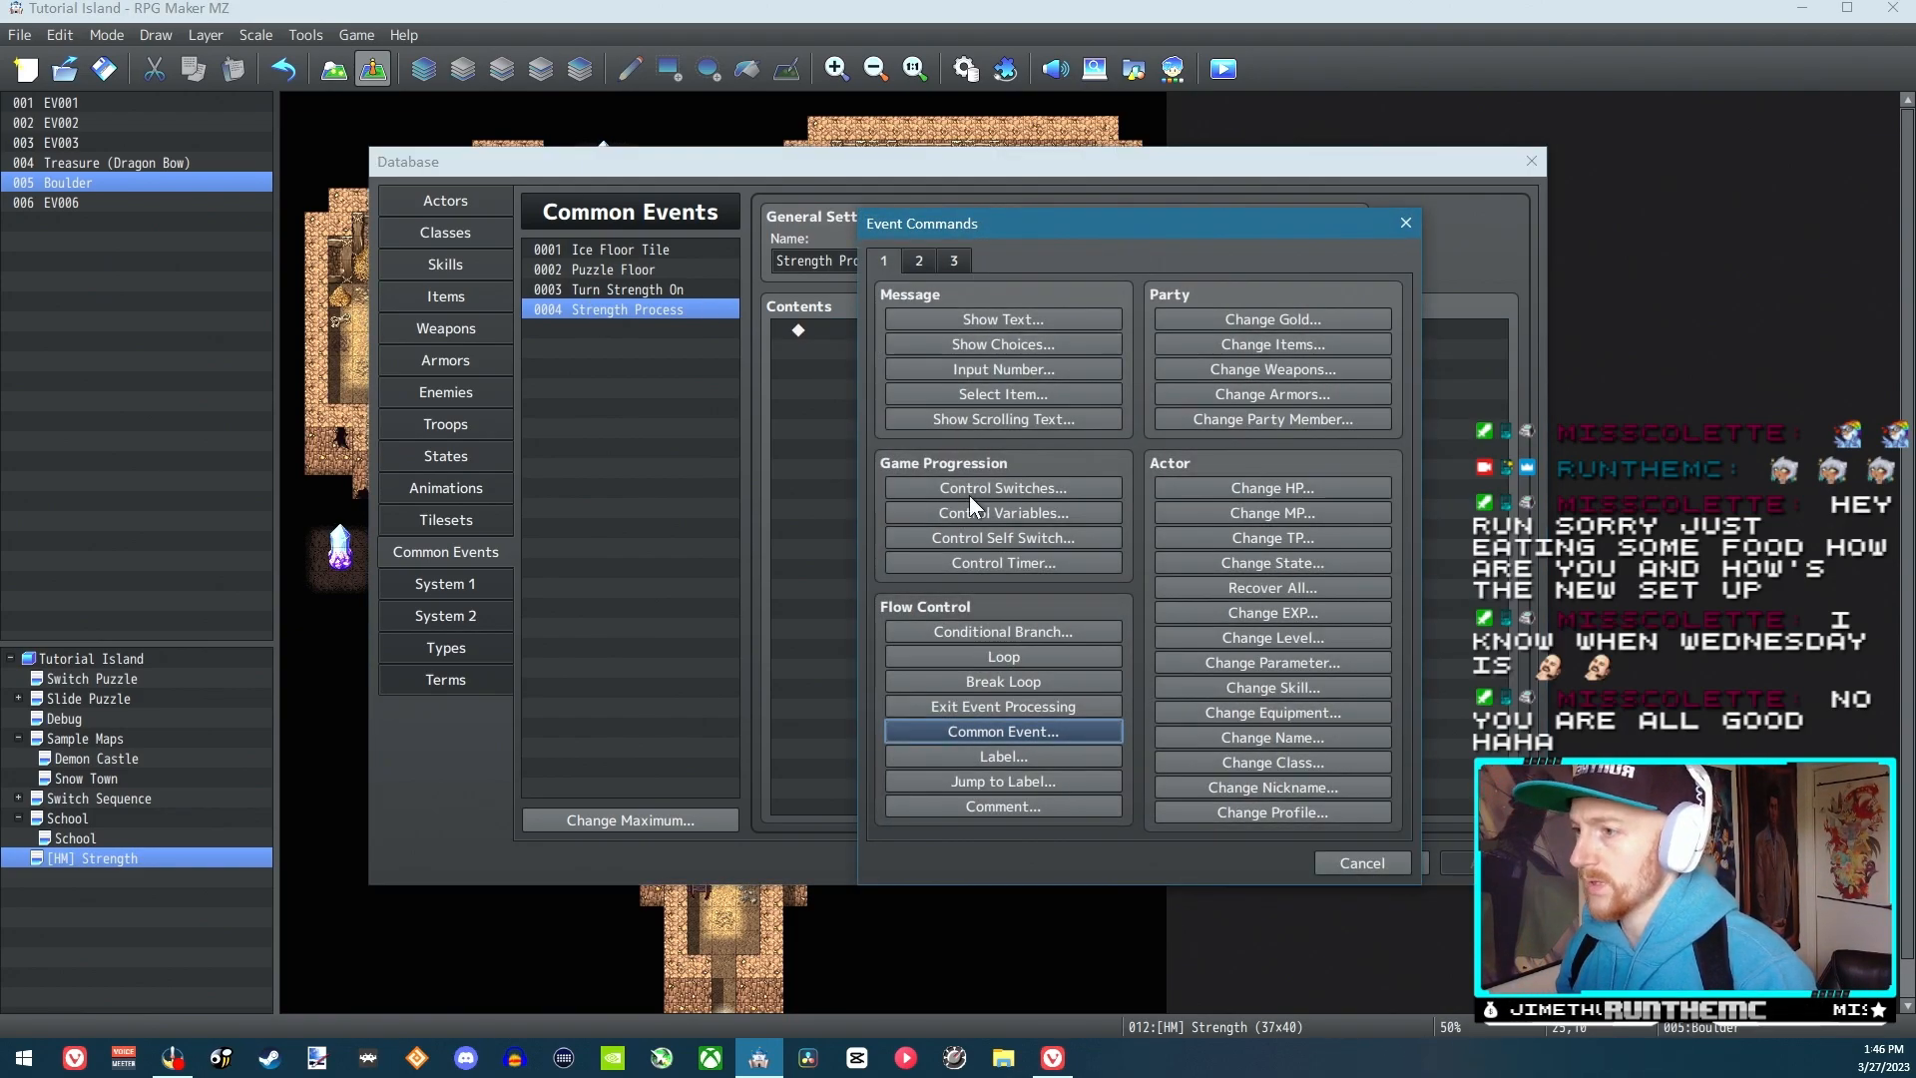
click(1004, 630)
click(1317, 729)
click(1359, 863)
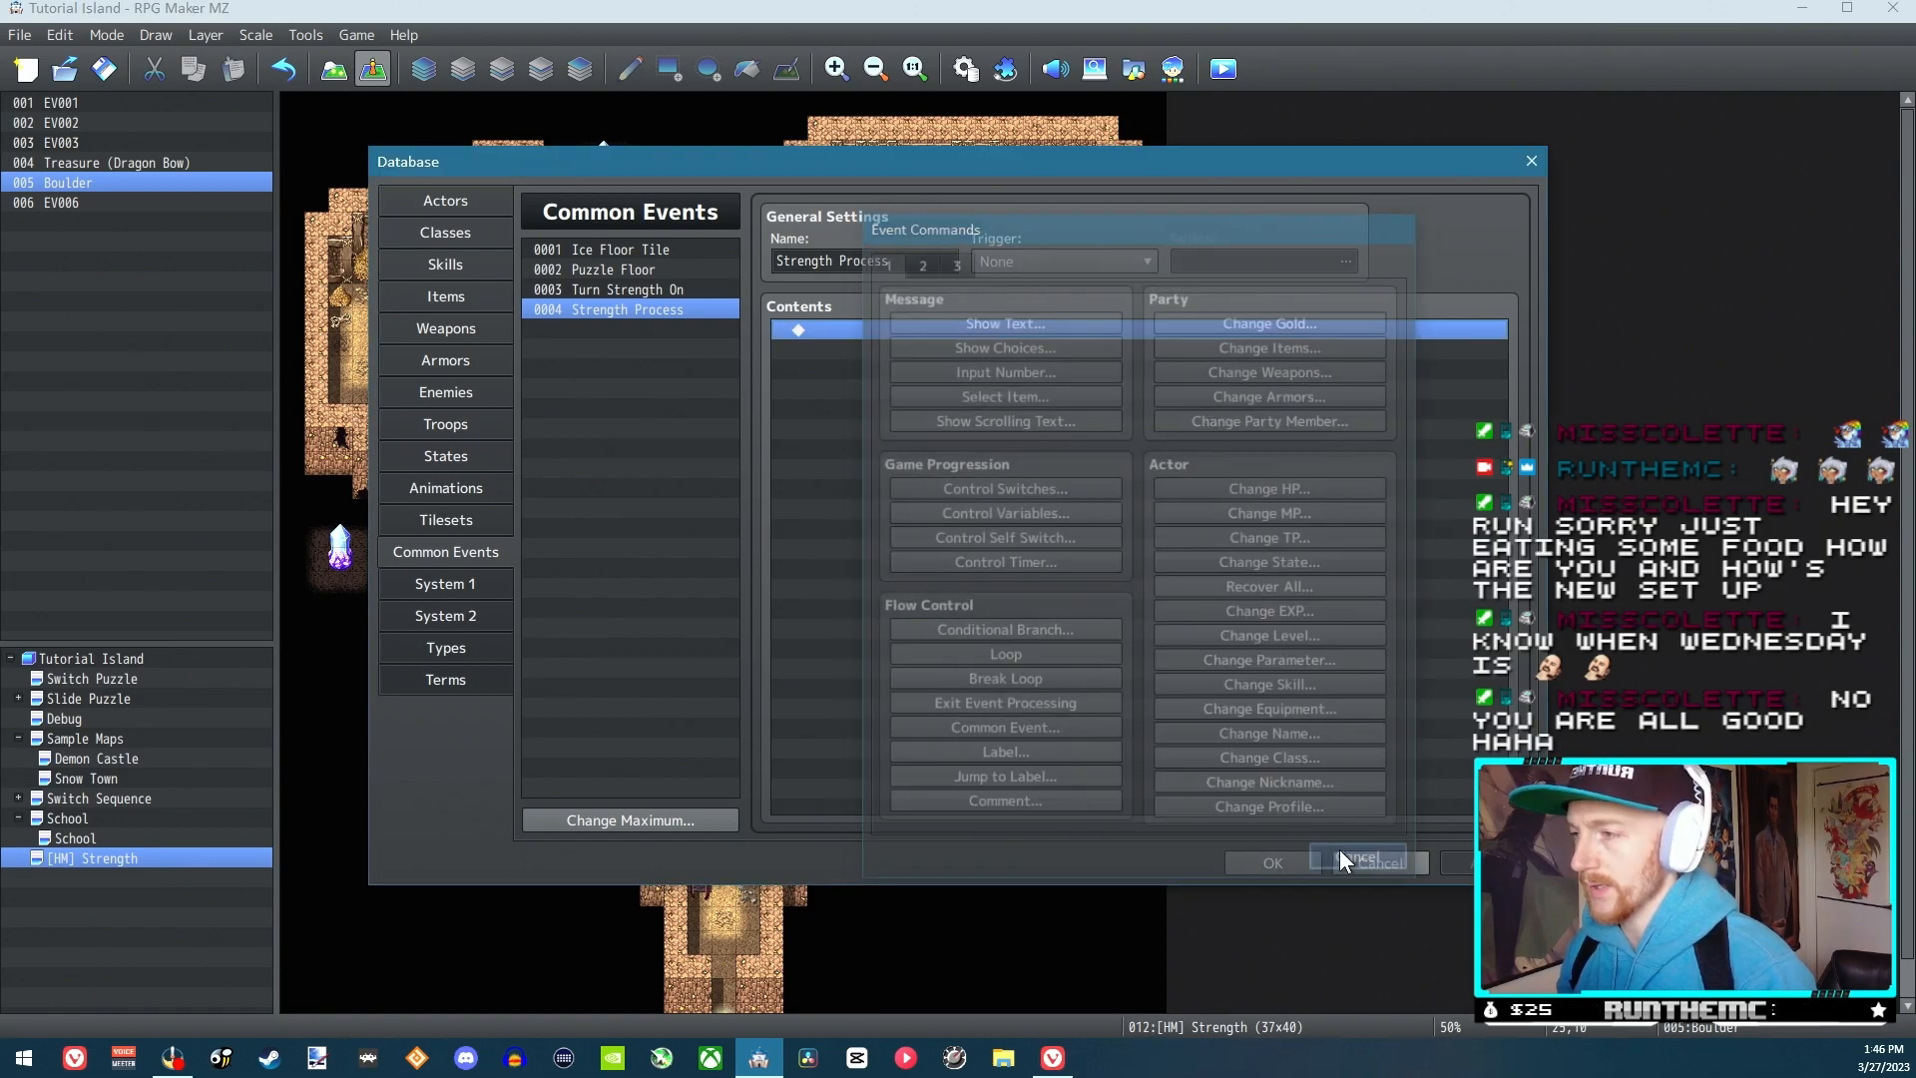
Add a conditional branch to Strength Process checking that switch 0012 Strength Activated is ON, with an Else branch
right_click(903, 332)
click(908, 347)
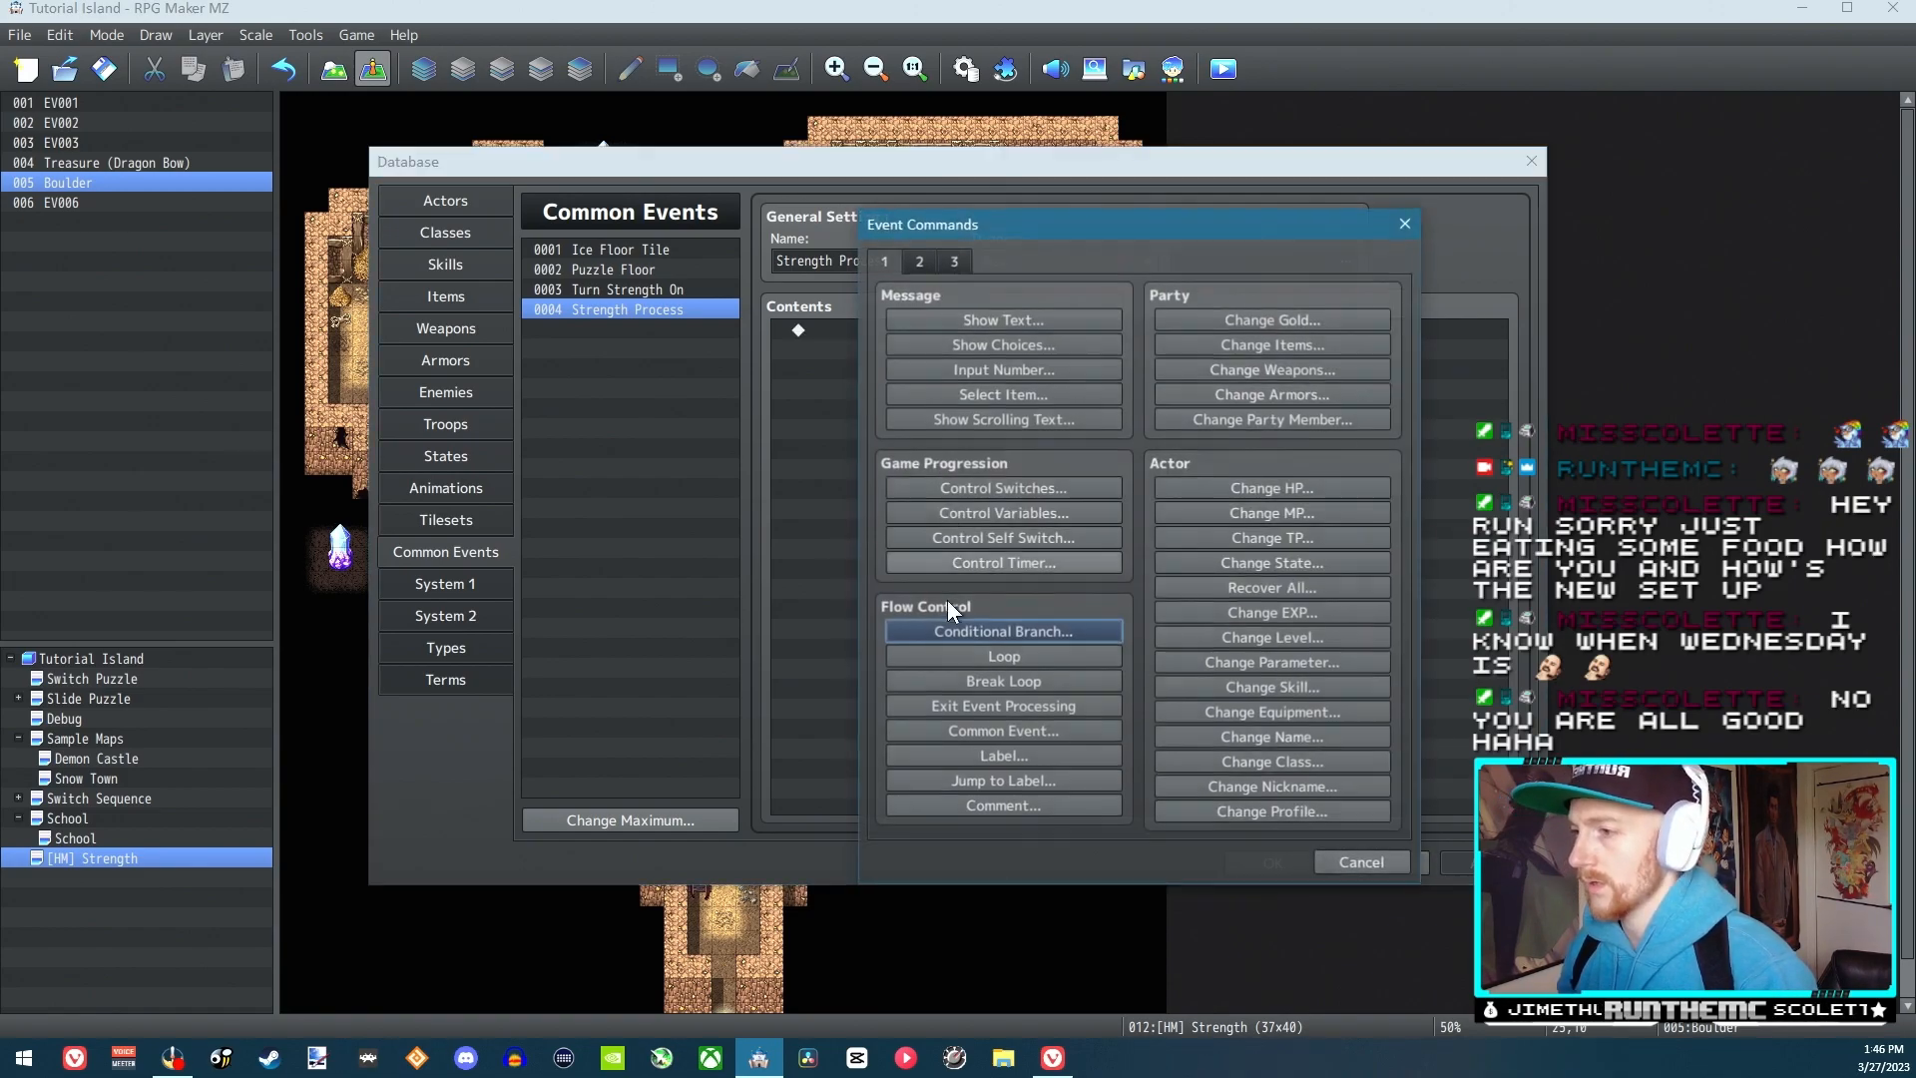
click(993, 625)
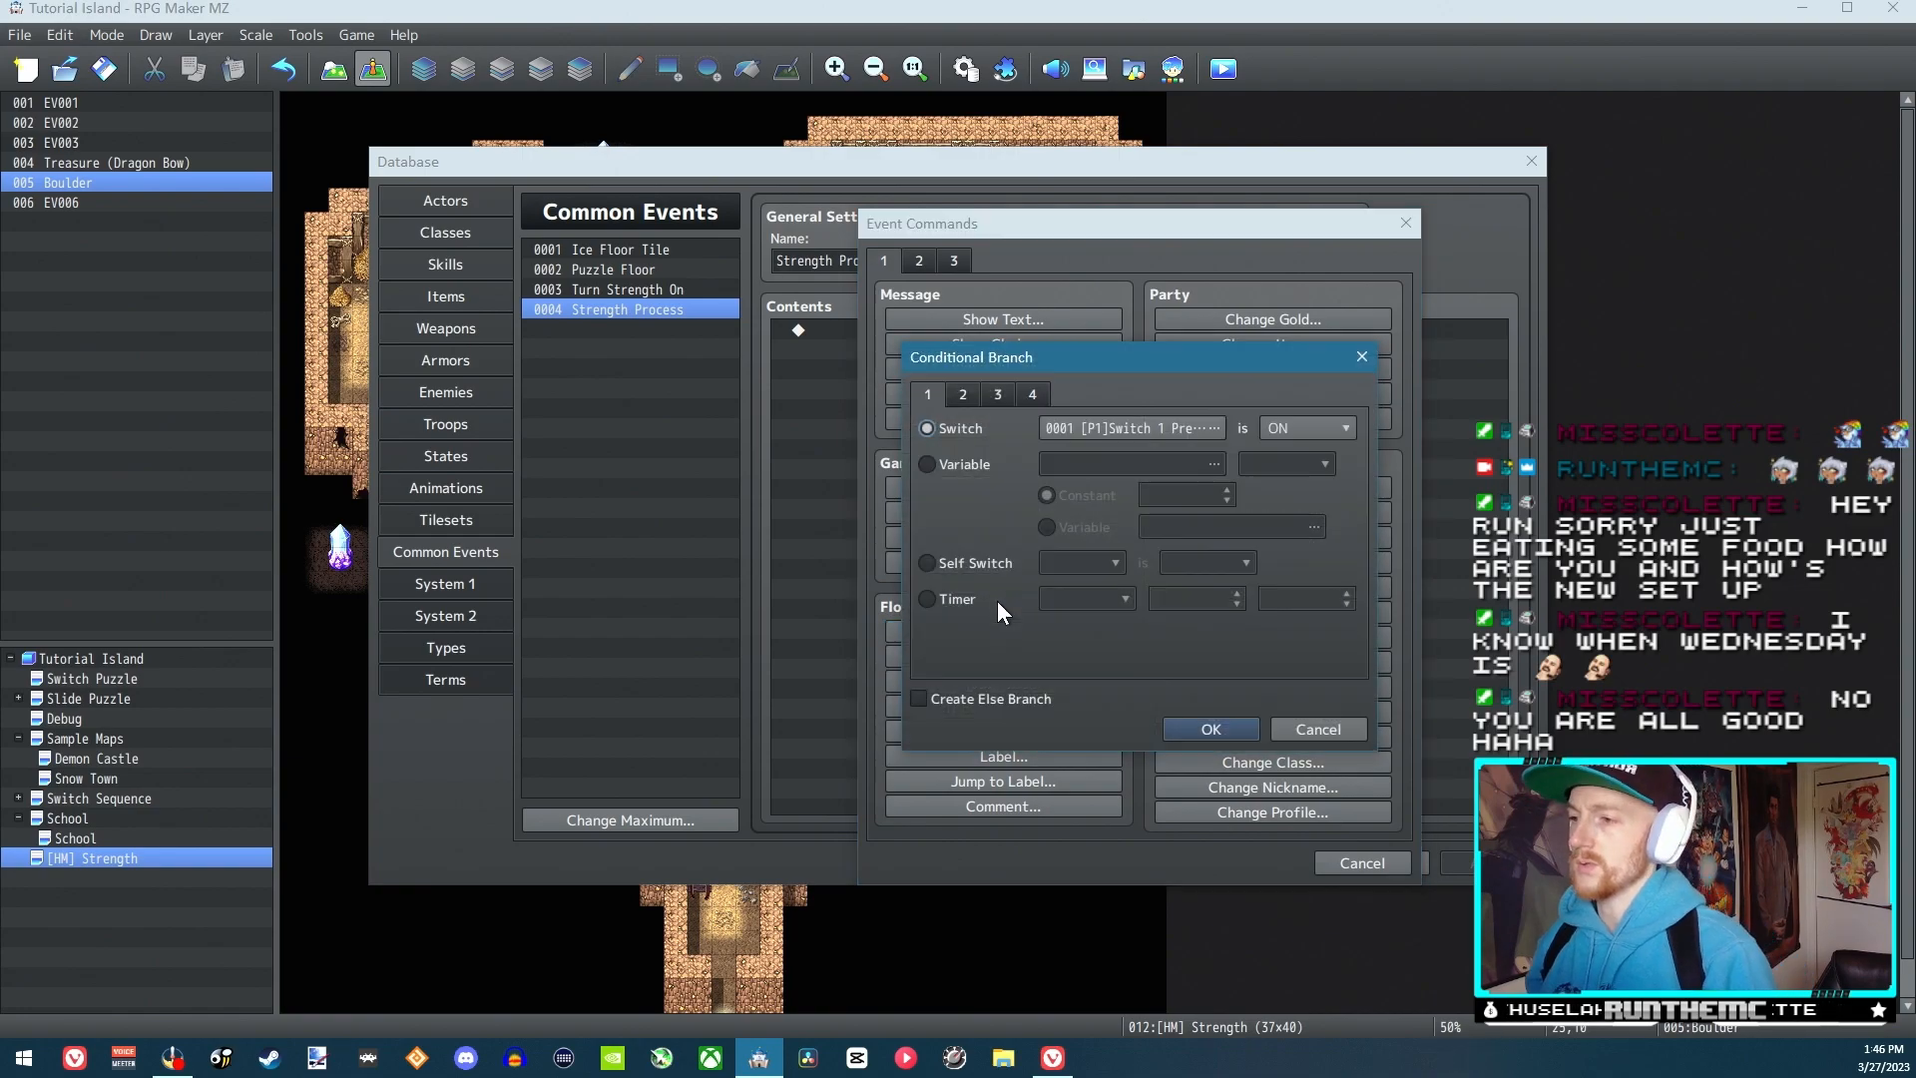
click(1154, 429)
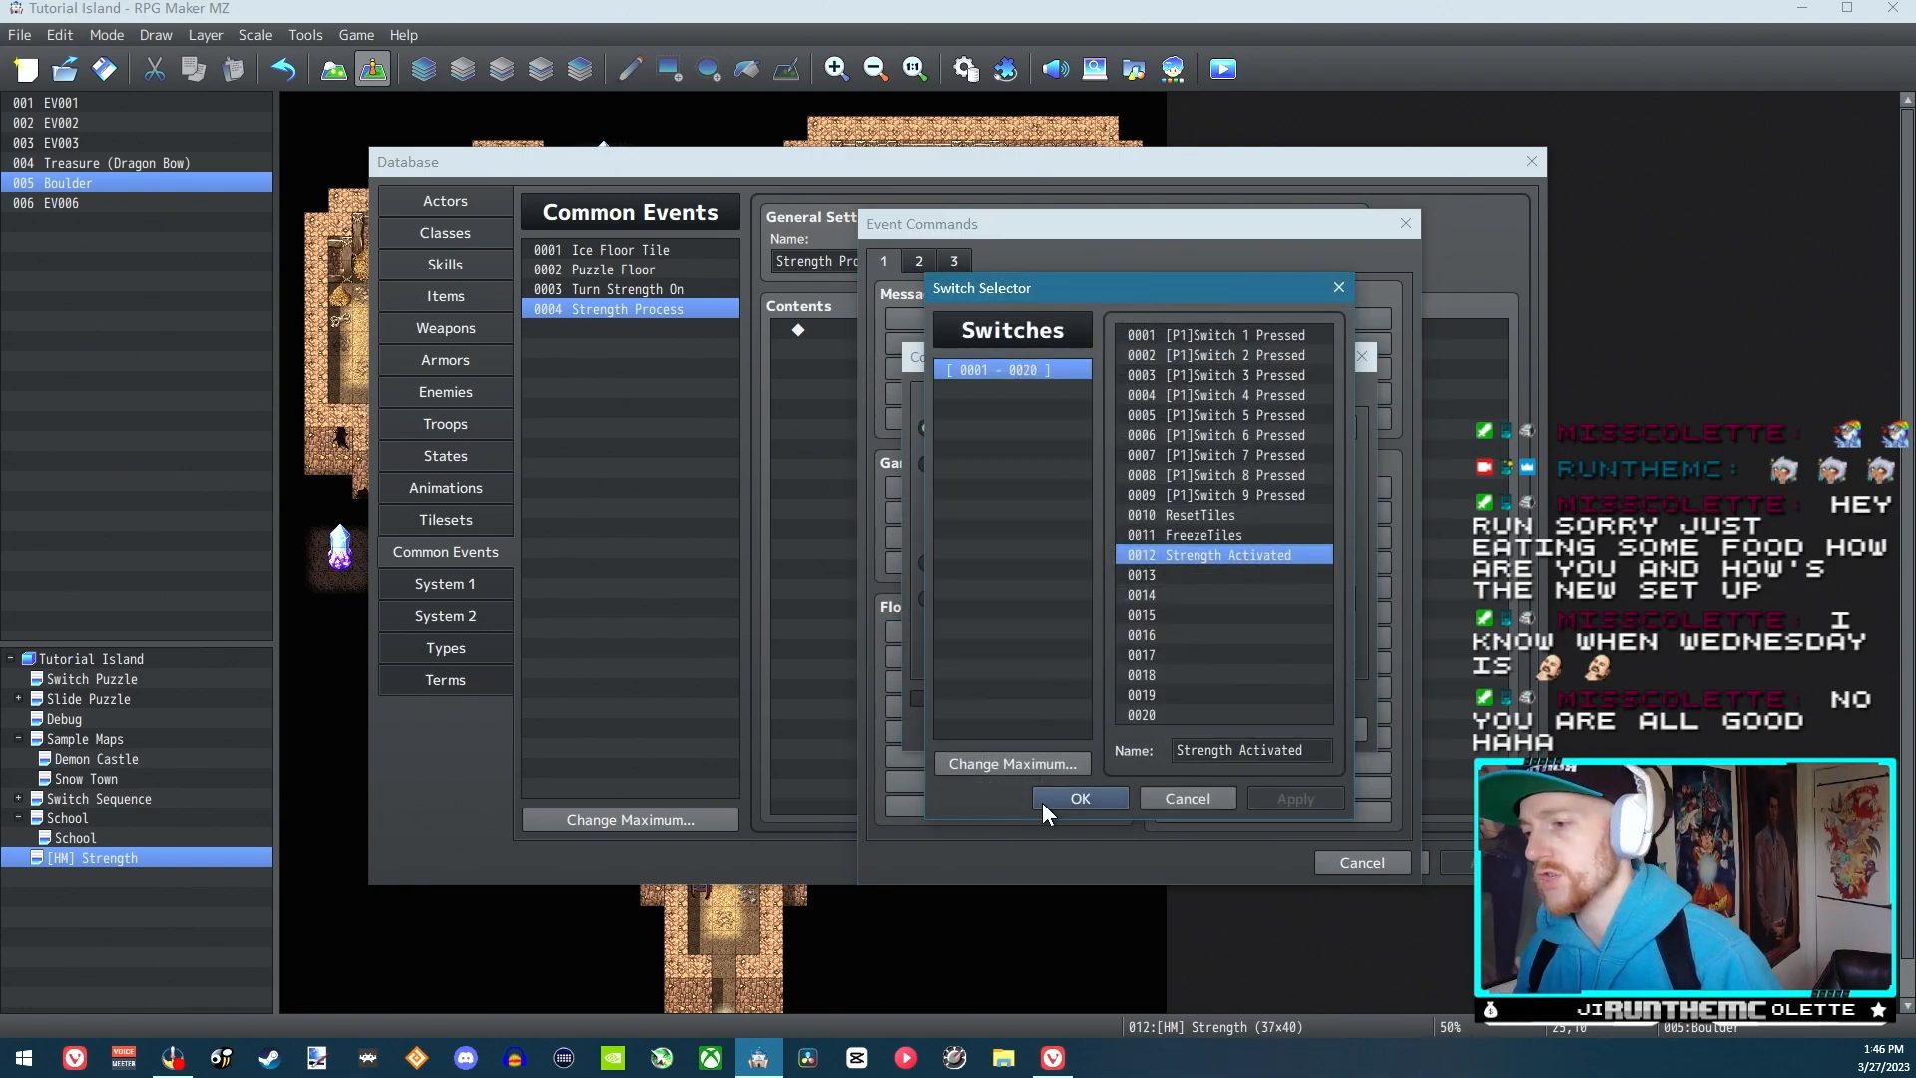
click(1088, 796)
click(1197, 732)
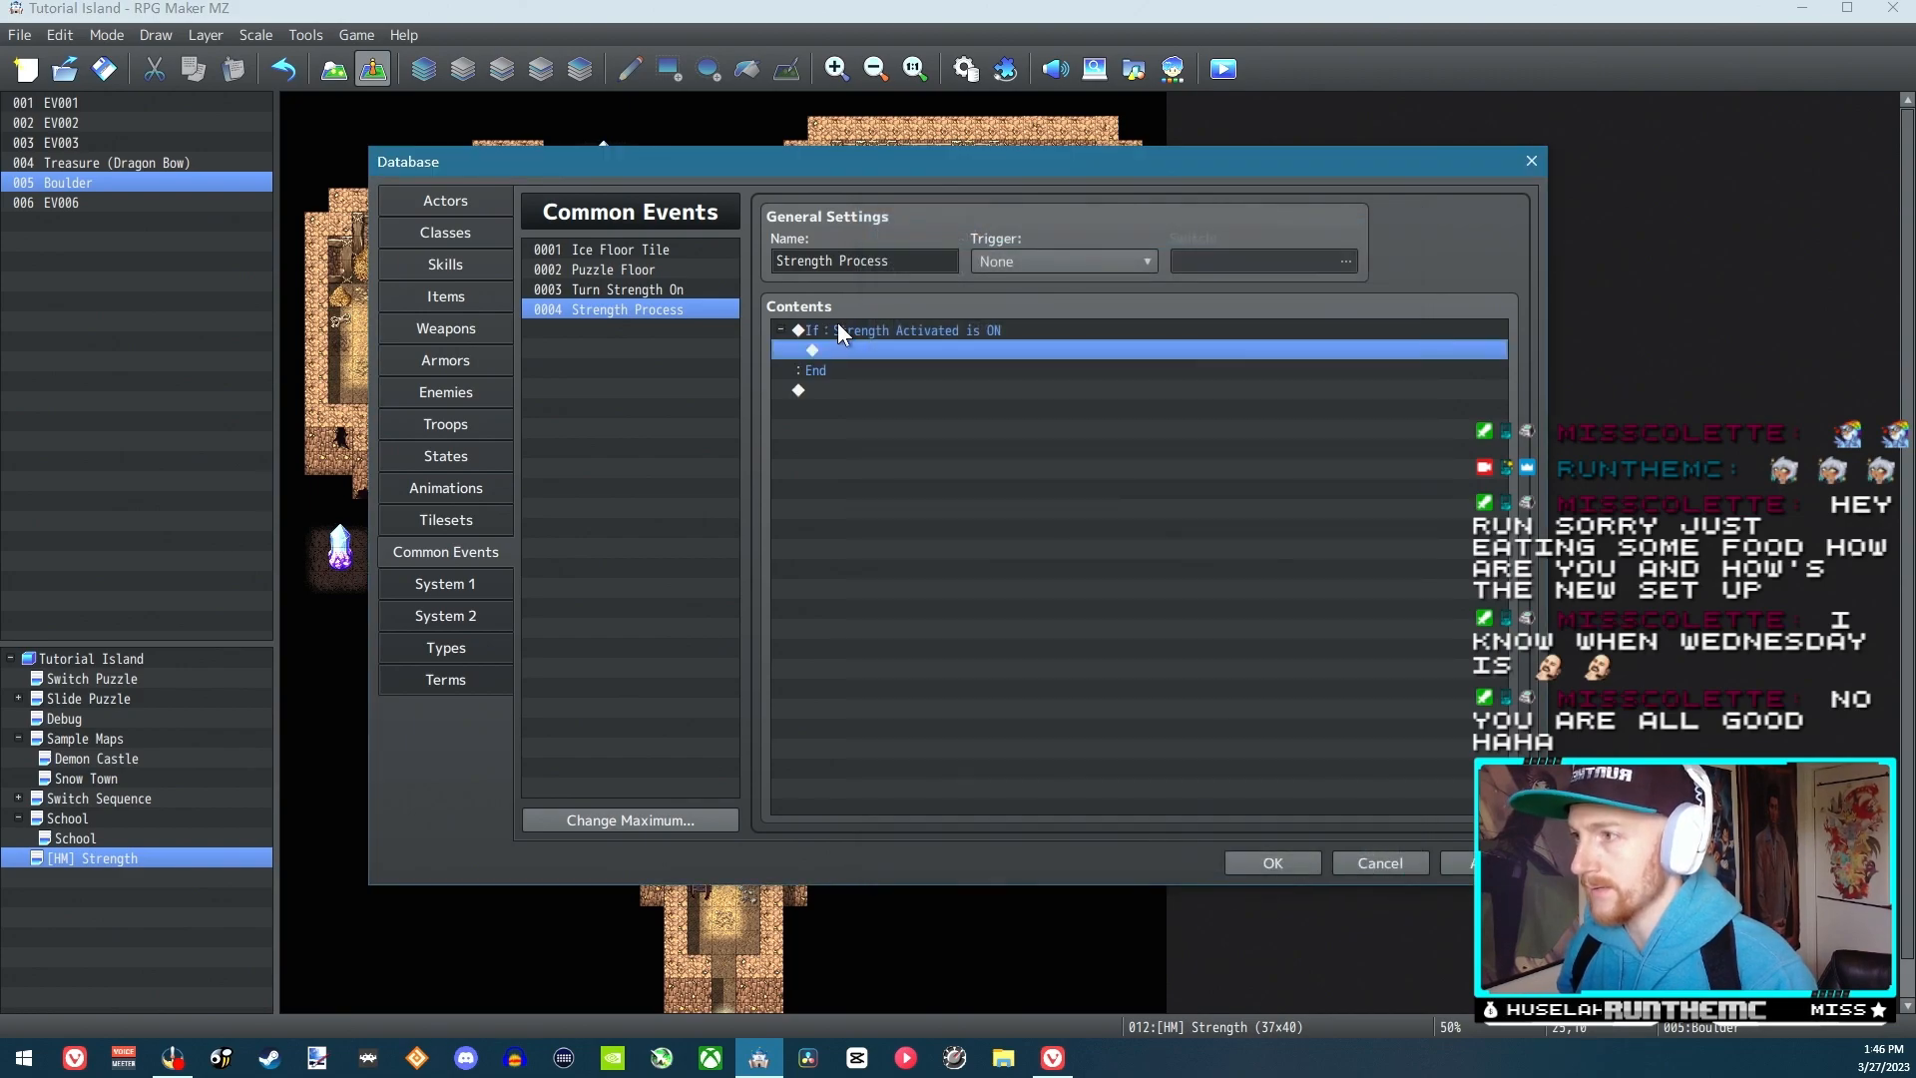
double_click(852, 332)
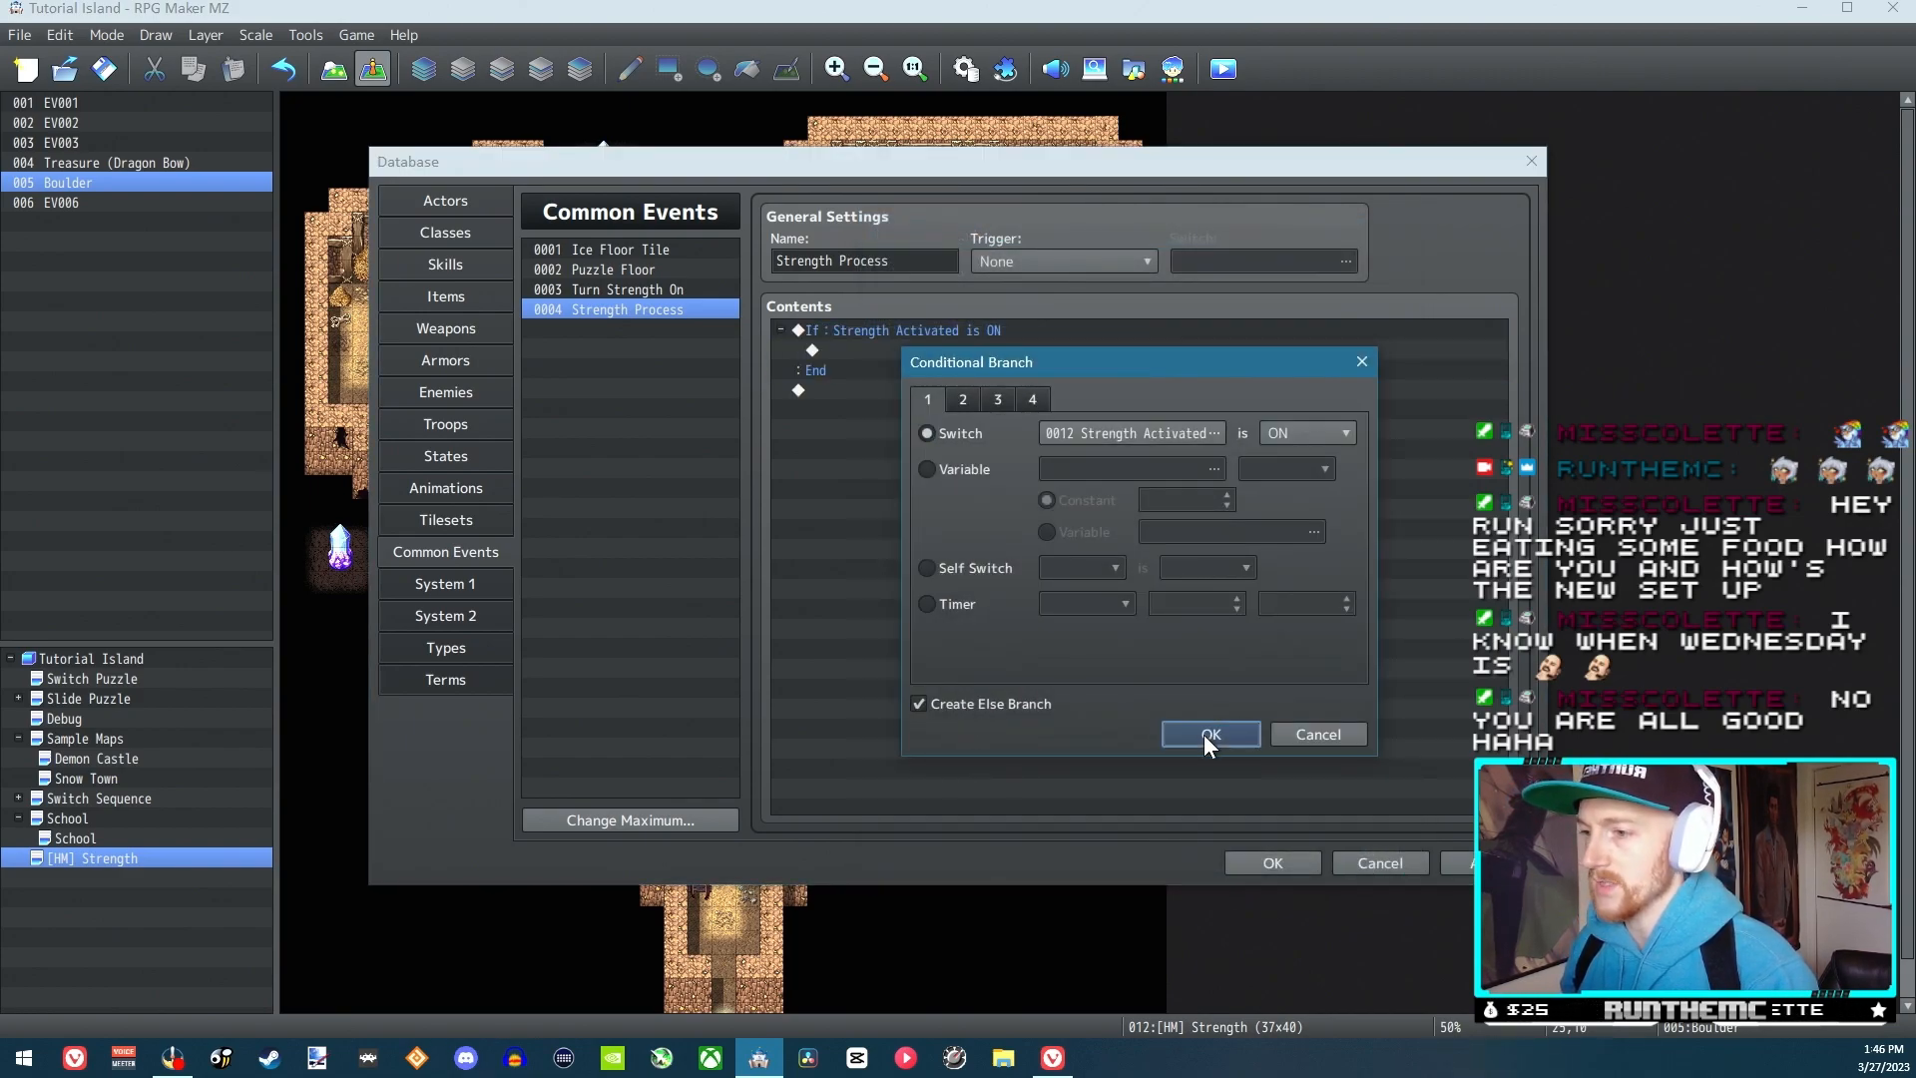
click(1205, 735)
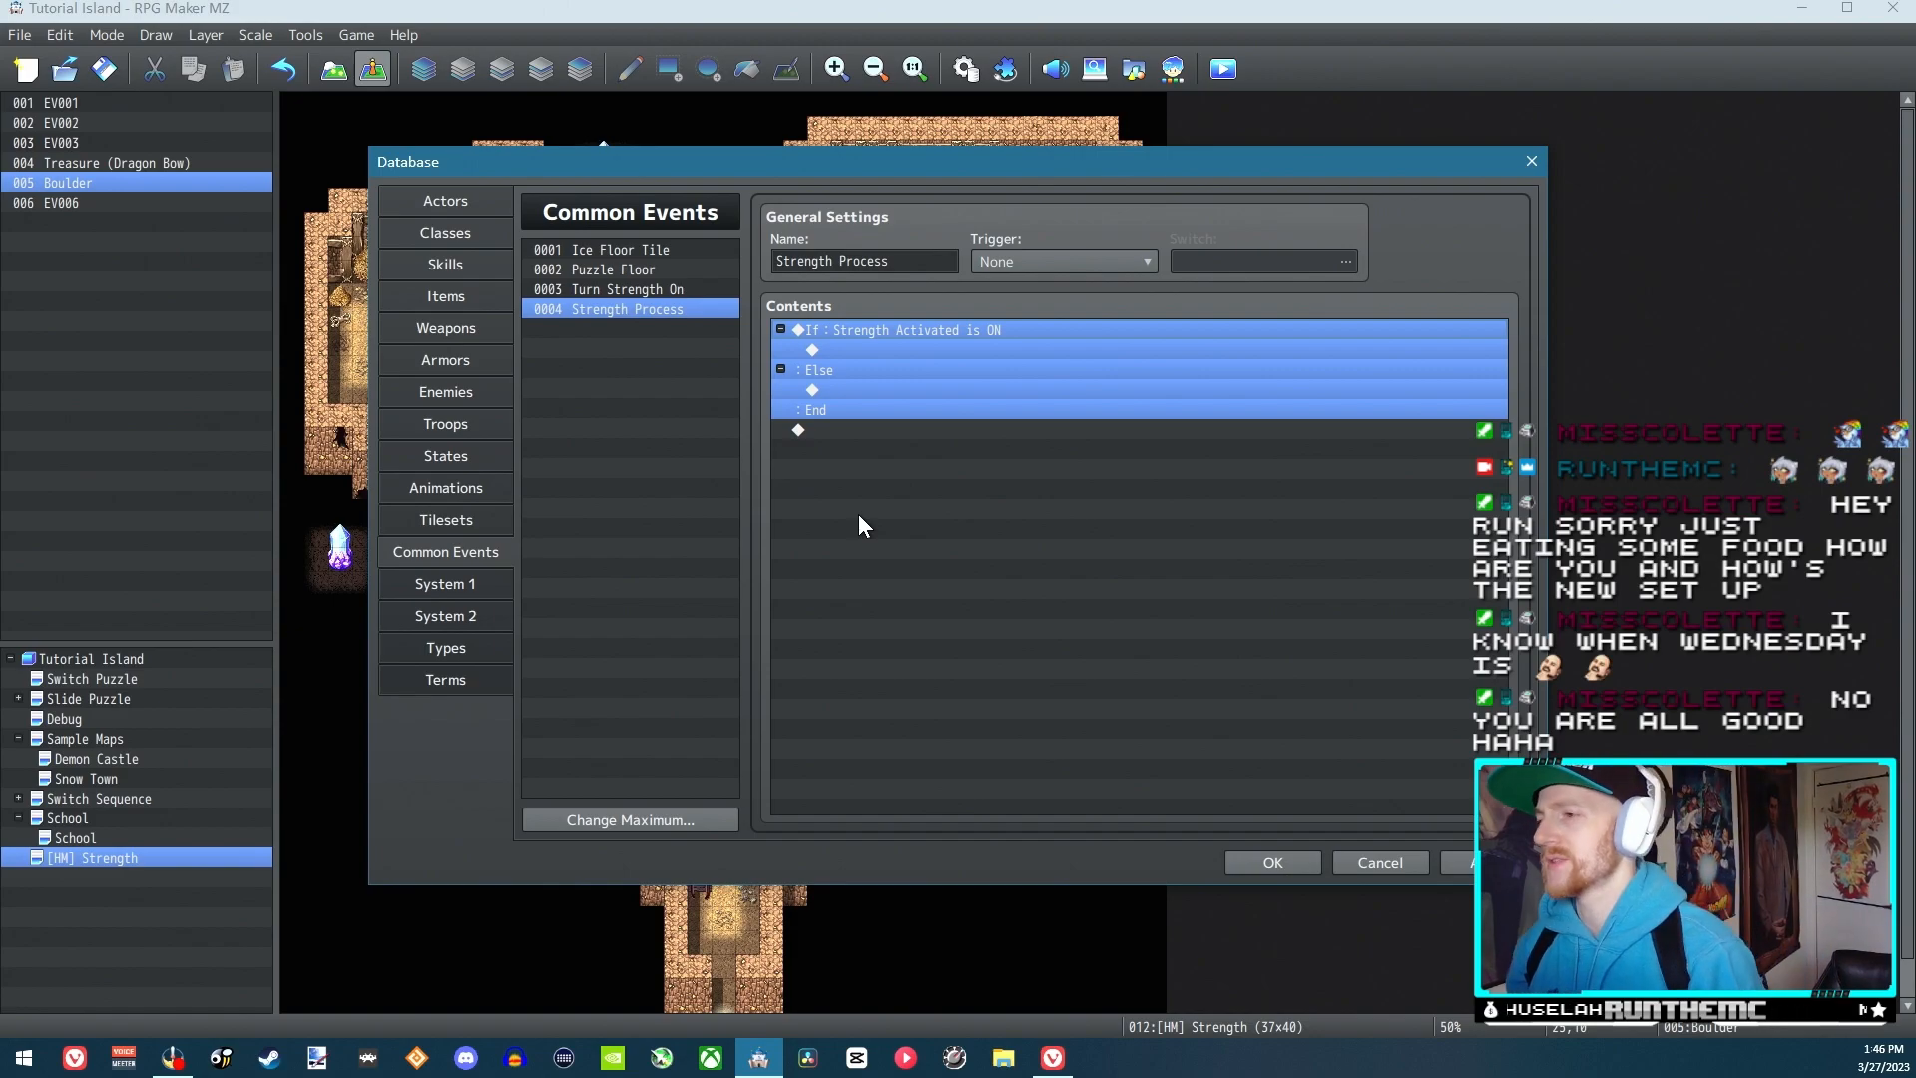
Compare the contents of Turn Strength On and Strength Process, and save the database changes
click(925, 348)
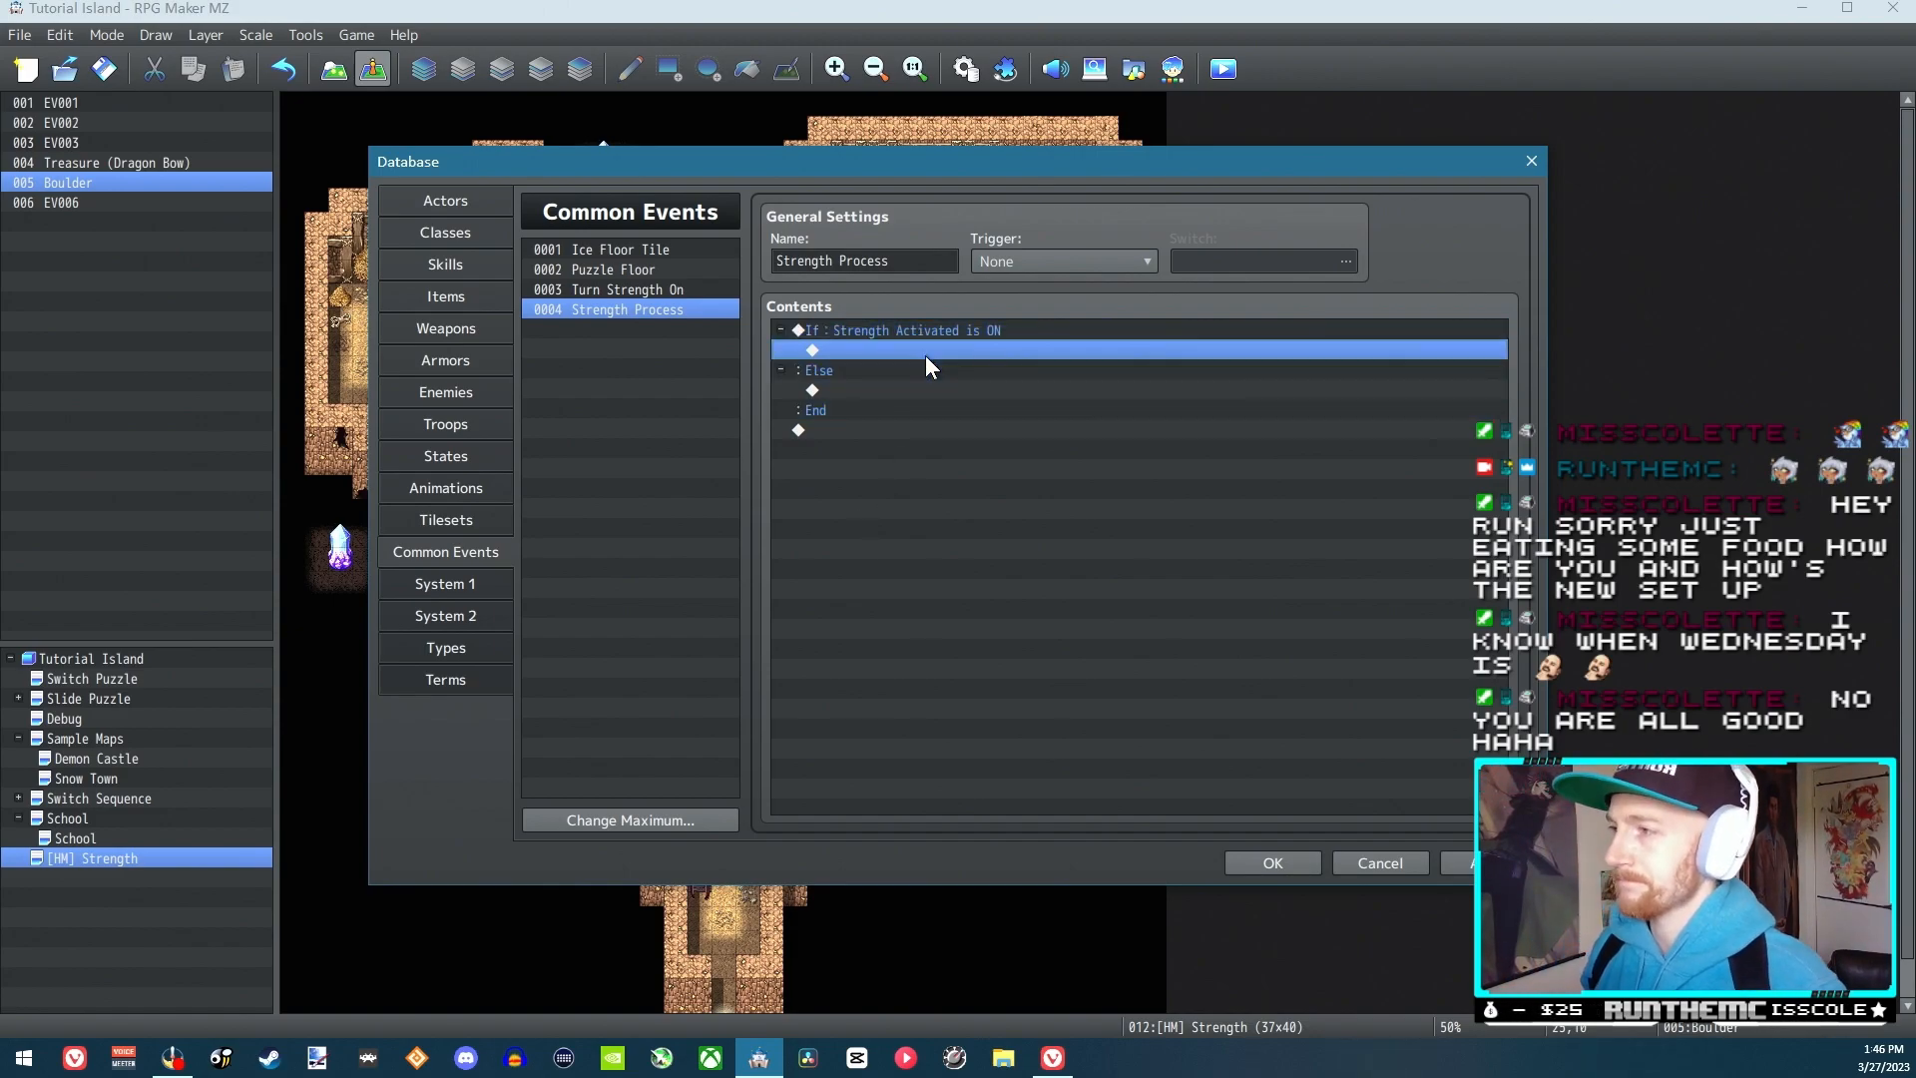
click(675, 293)
click(666, 308)
click(660, 288)
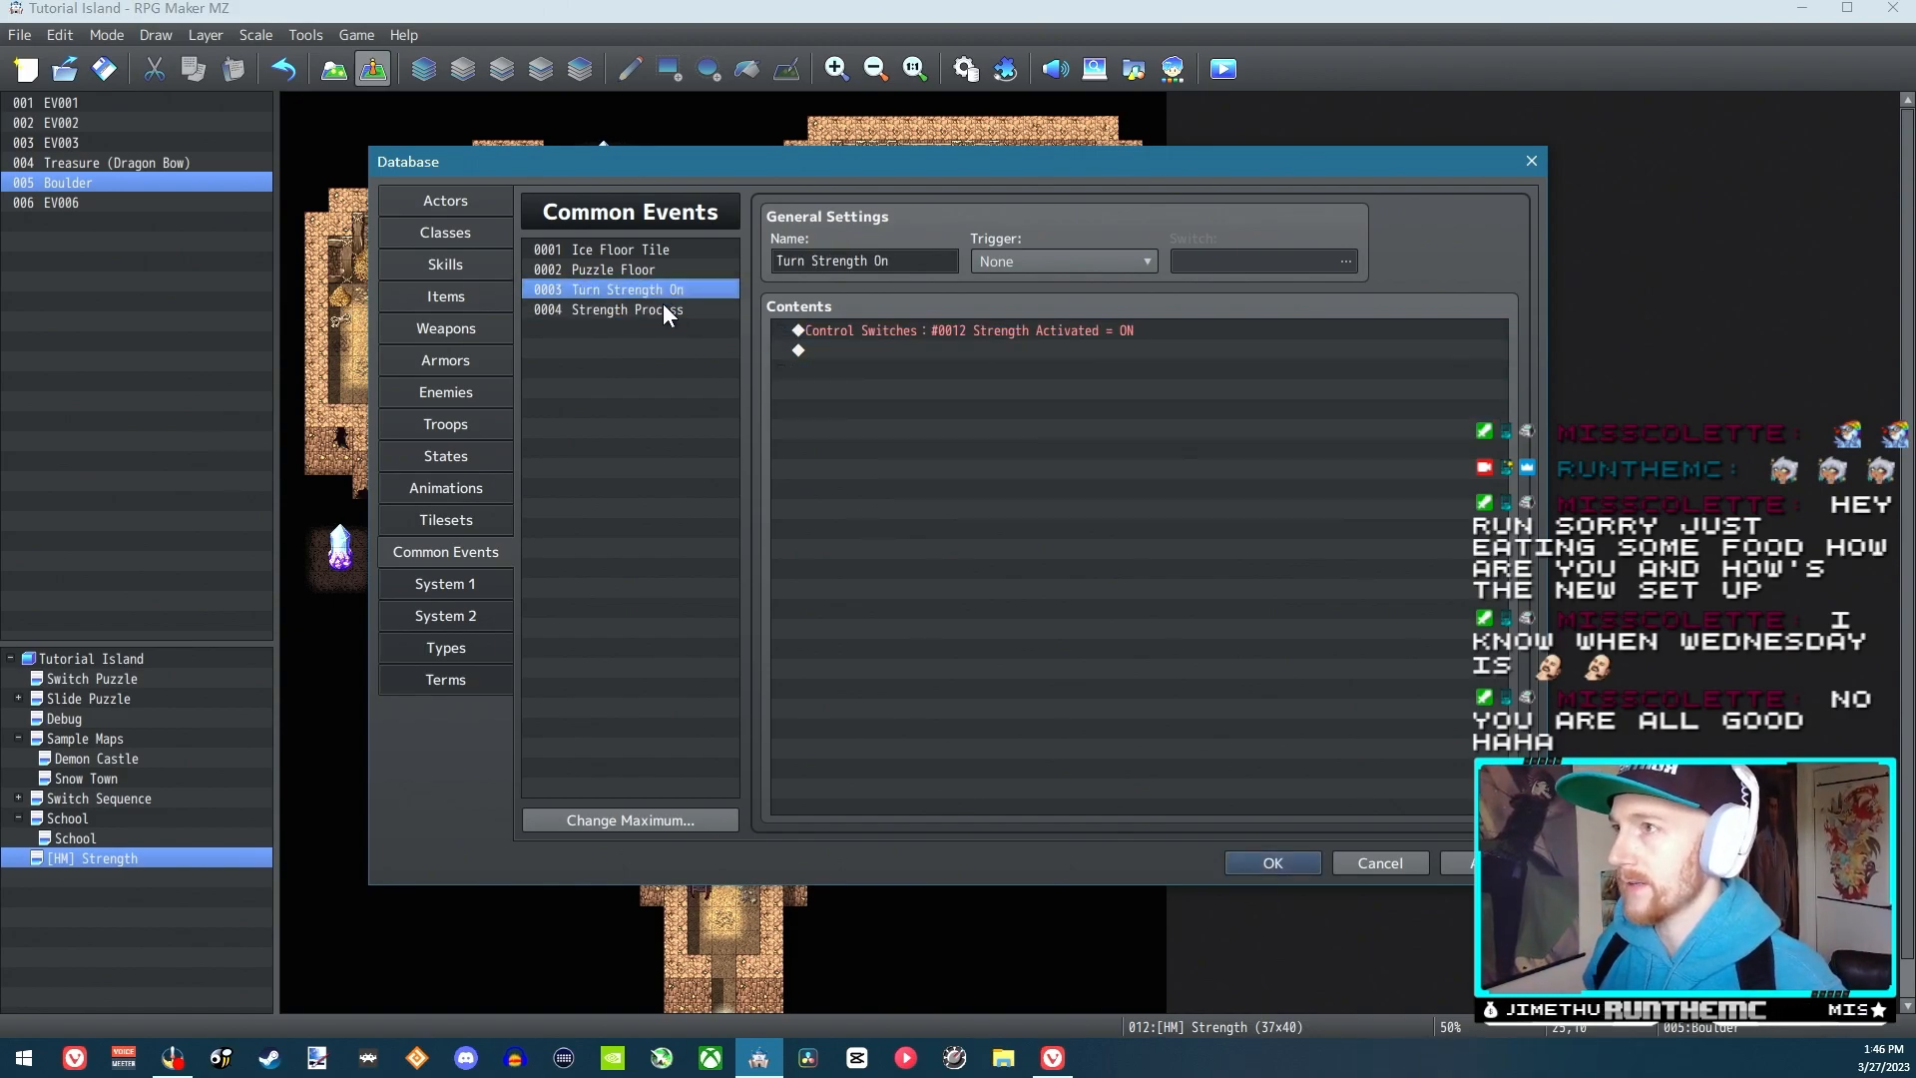
click(667, 311)
click(659, 295)
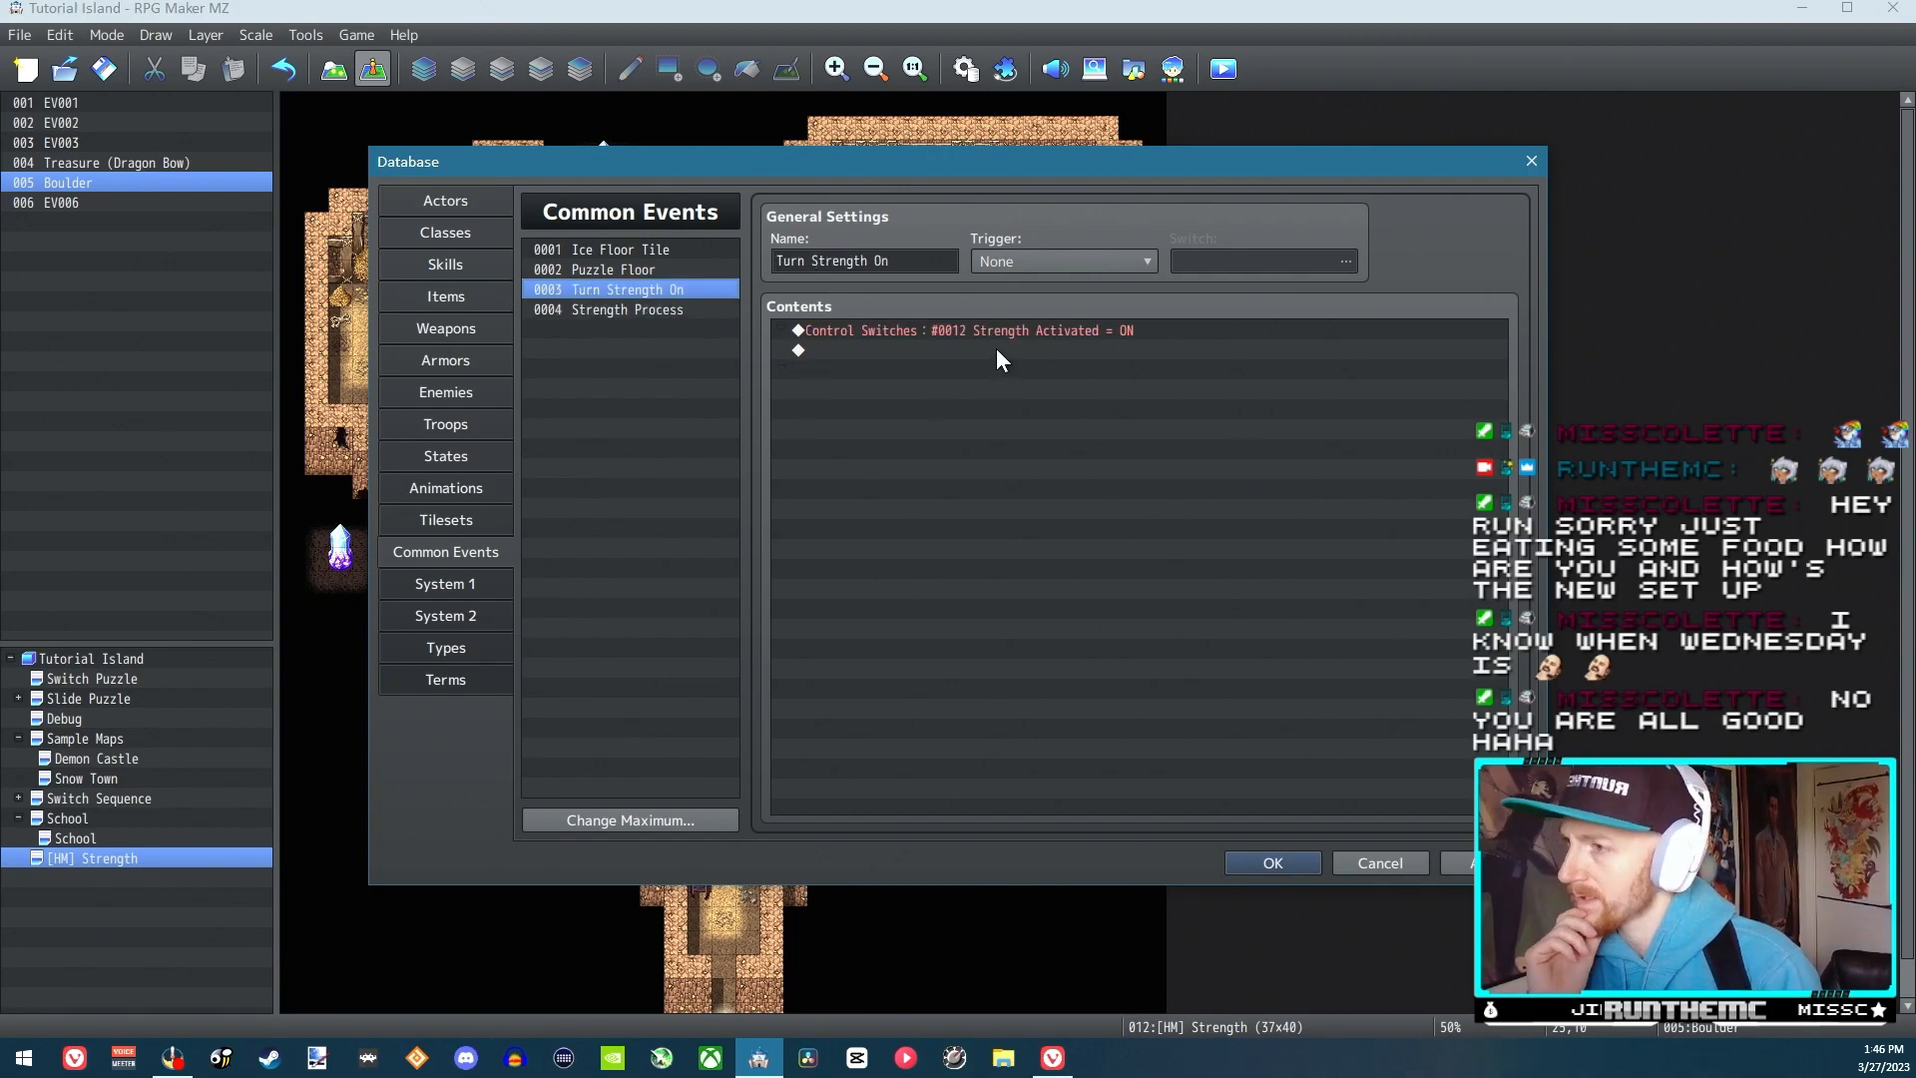
click(918, 330)
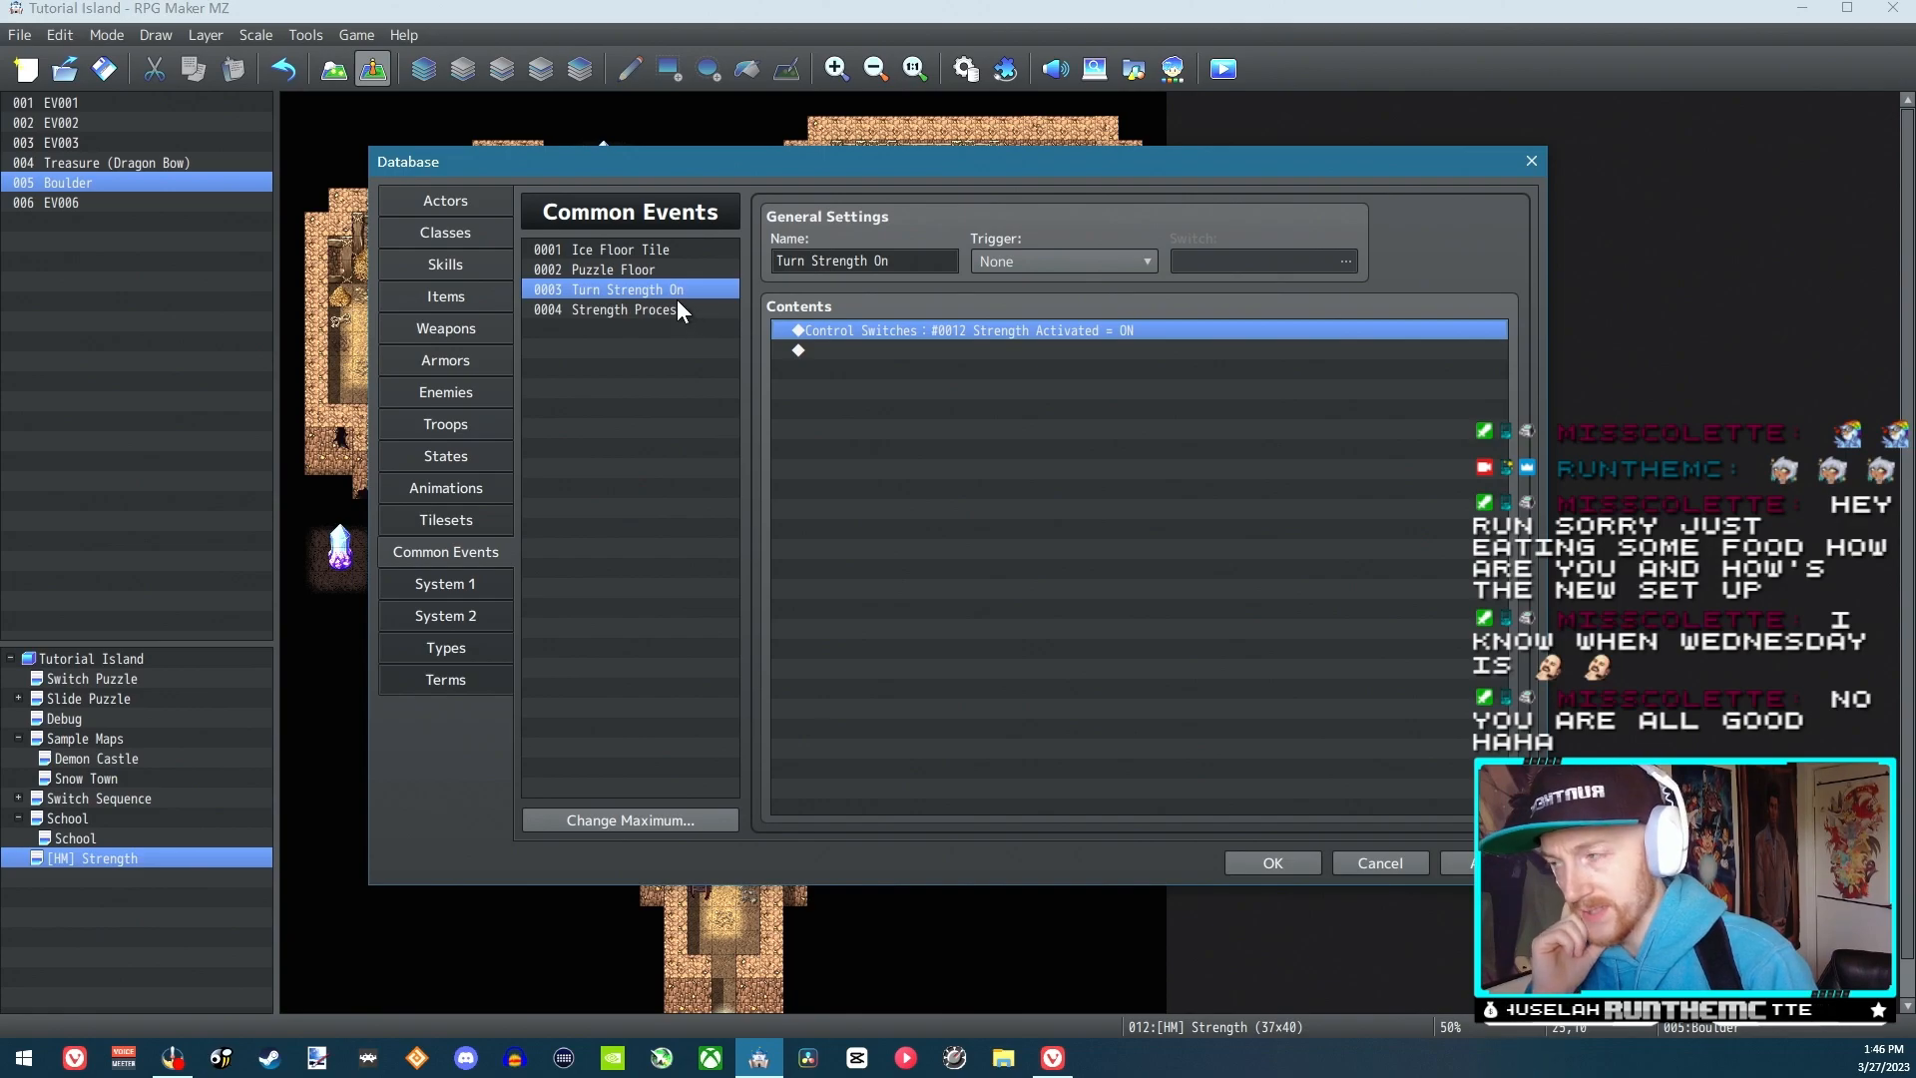
click(643, 311)
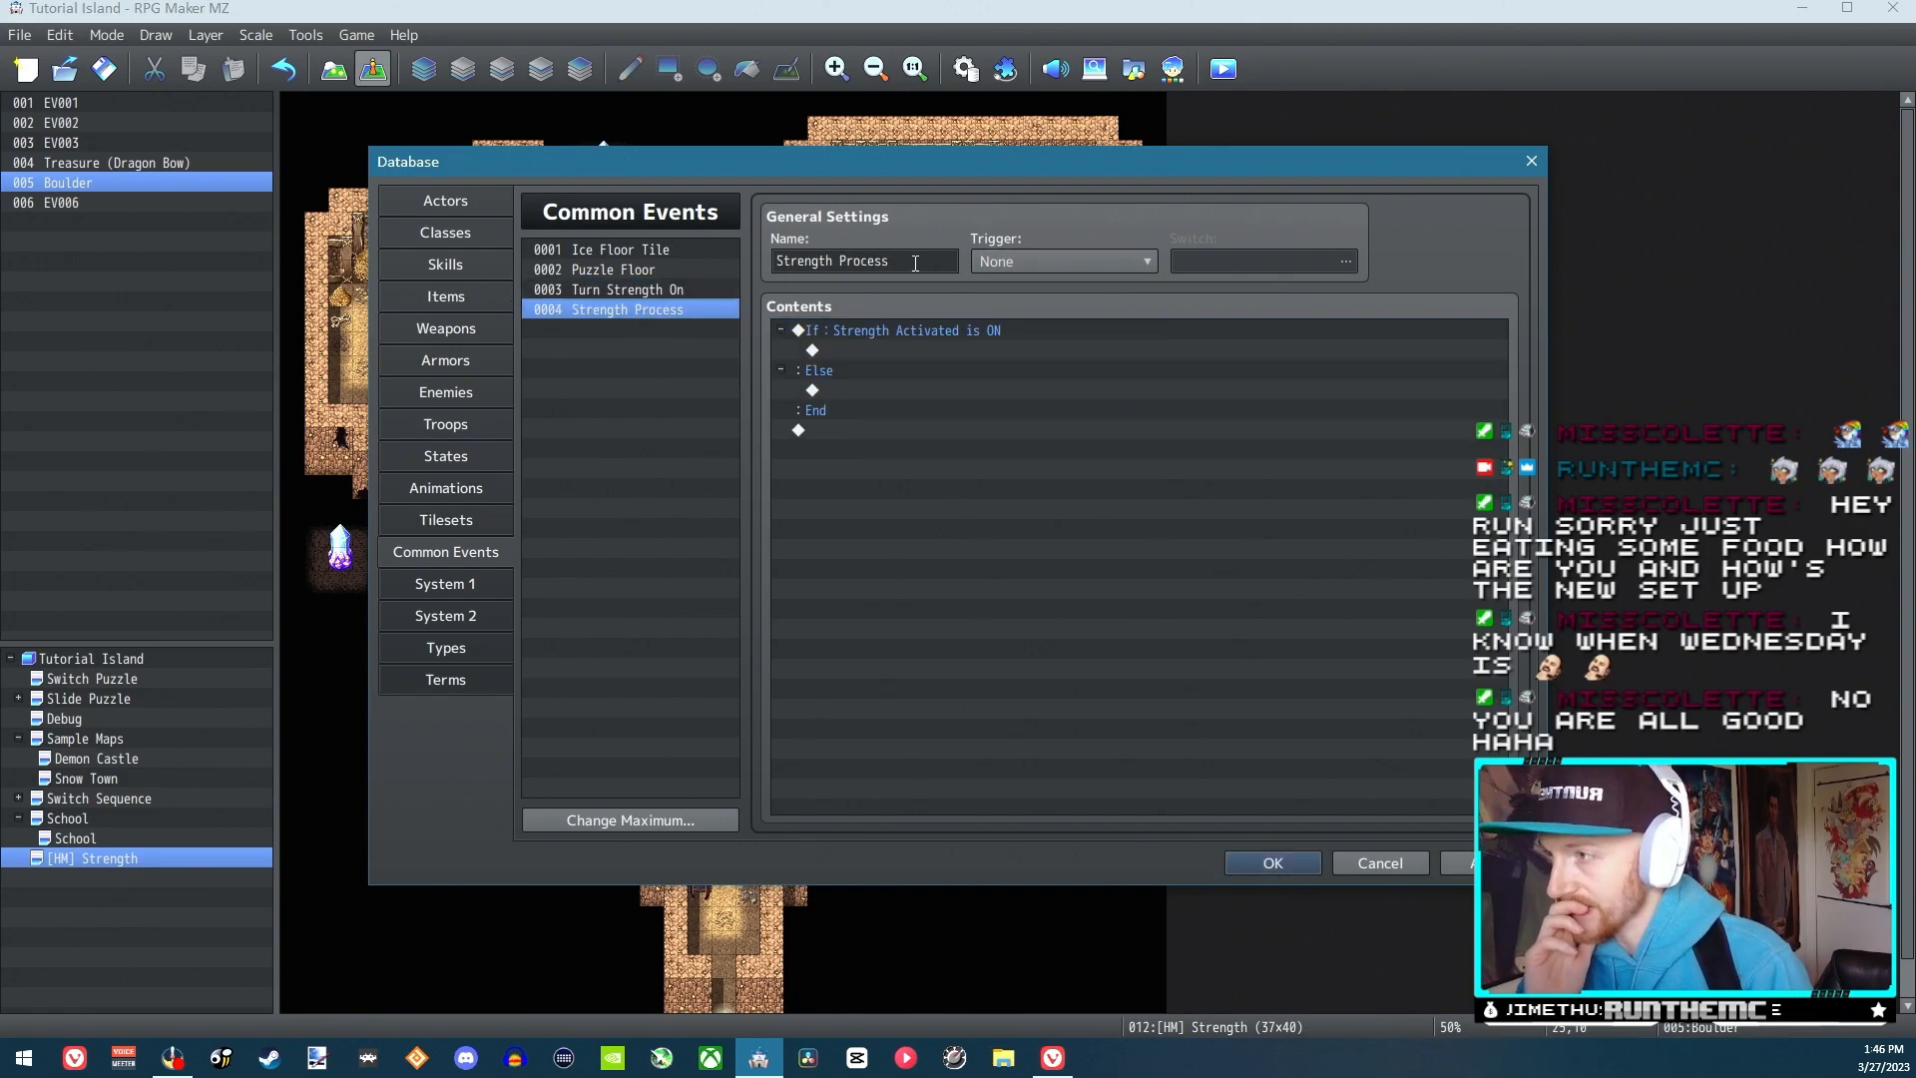
click(930, 329)
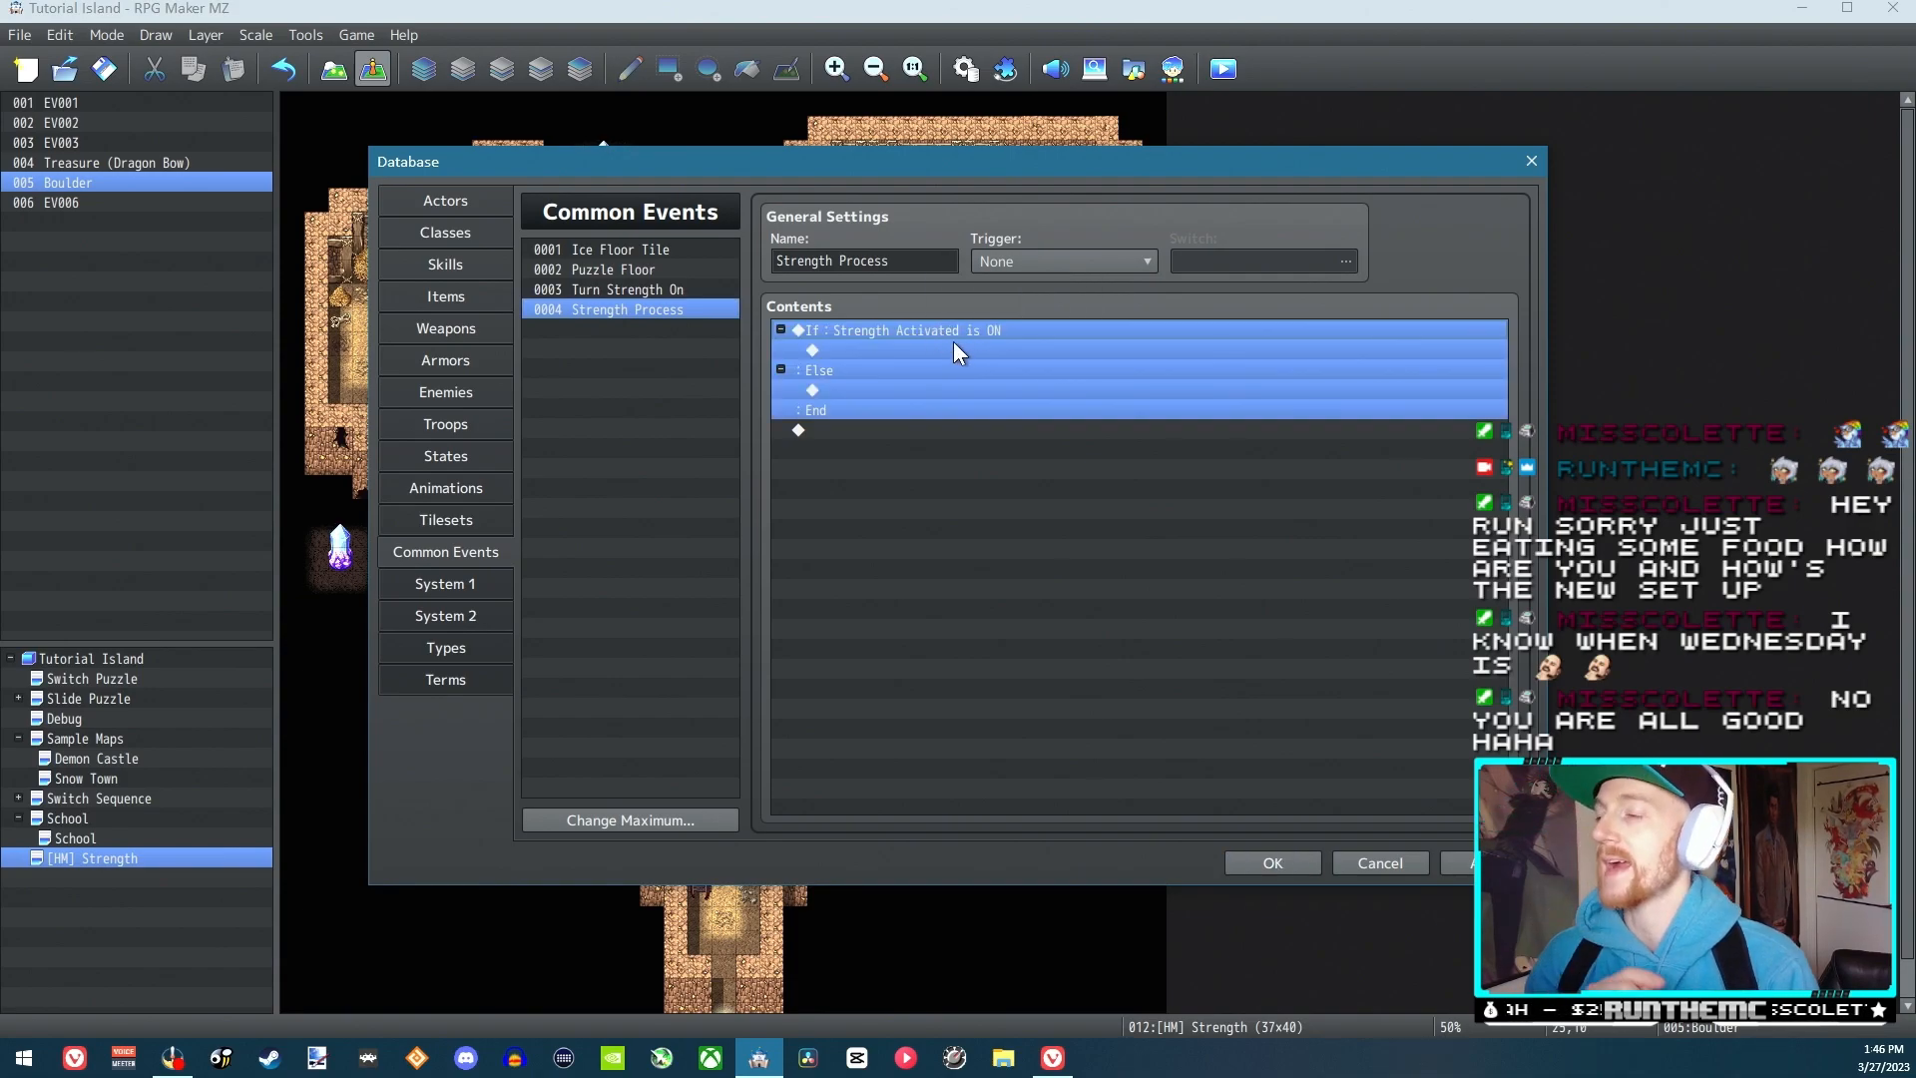
click(952, 347)
click(673, 289)
click(686, 306)
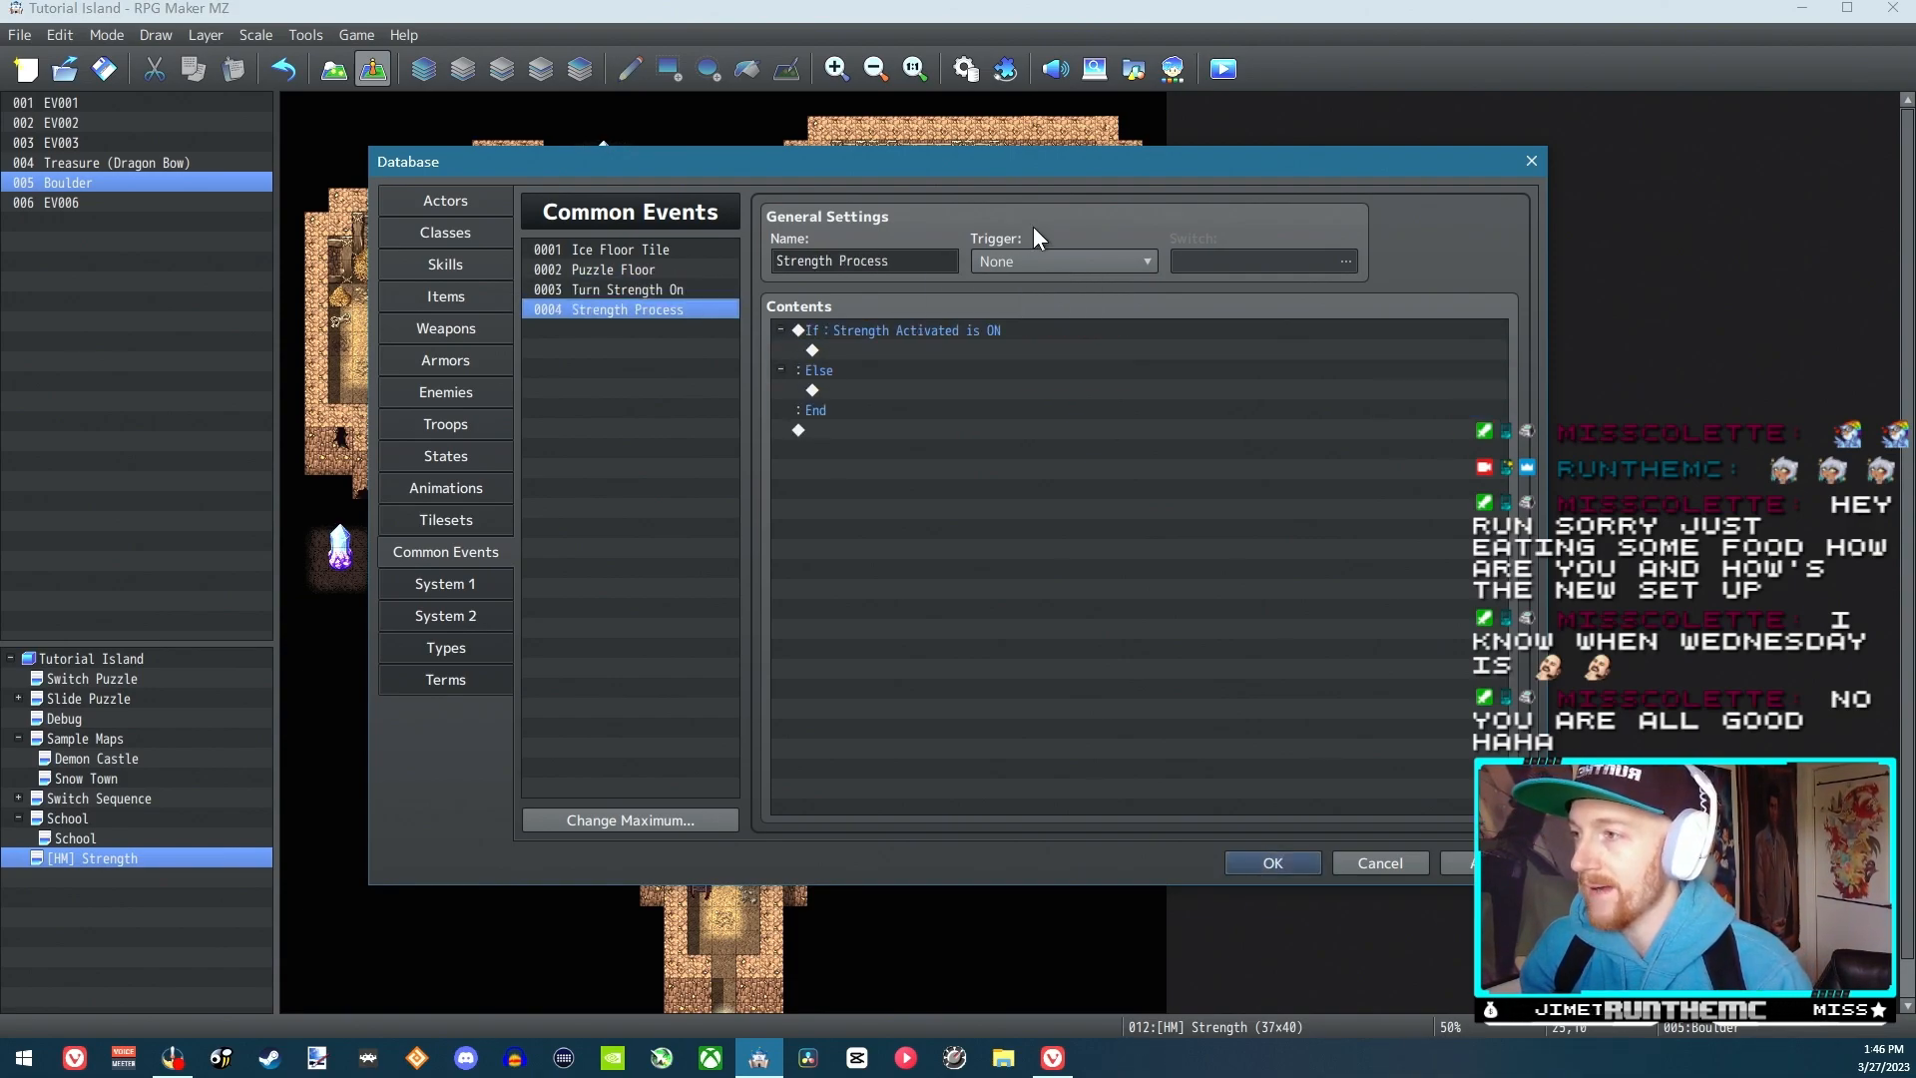
click(626, 290)
click(657, 311)
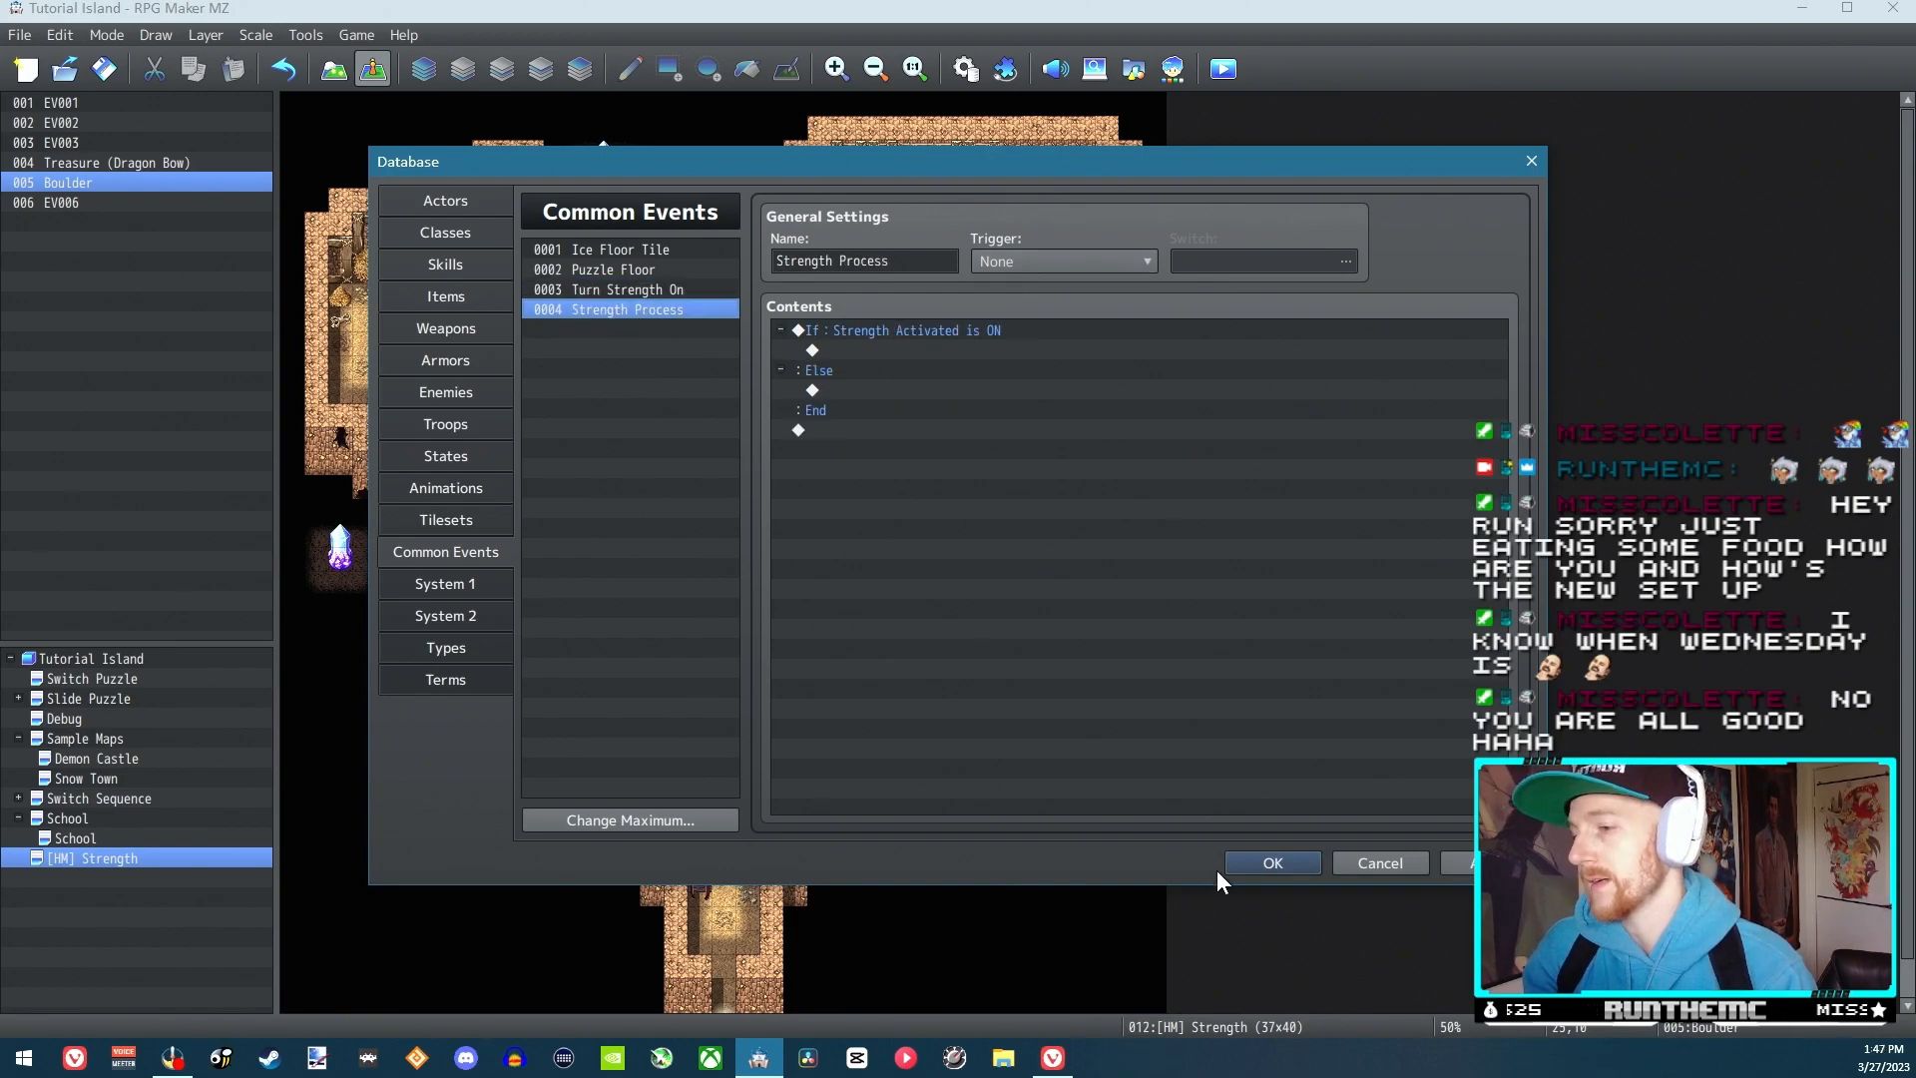
click(1271, 862)
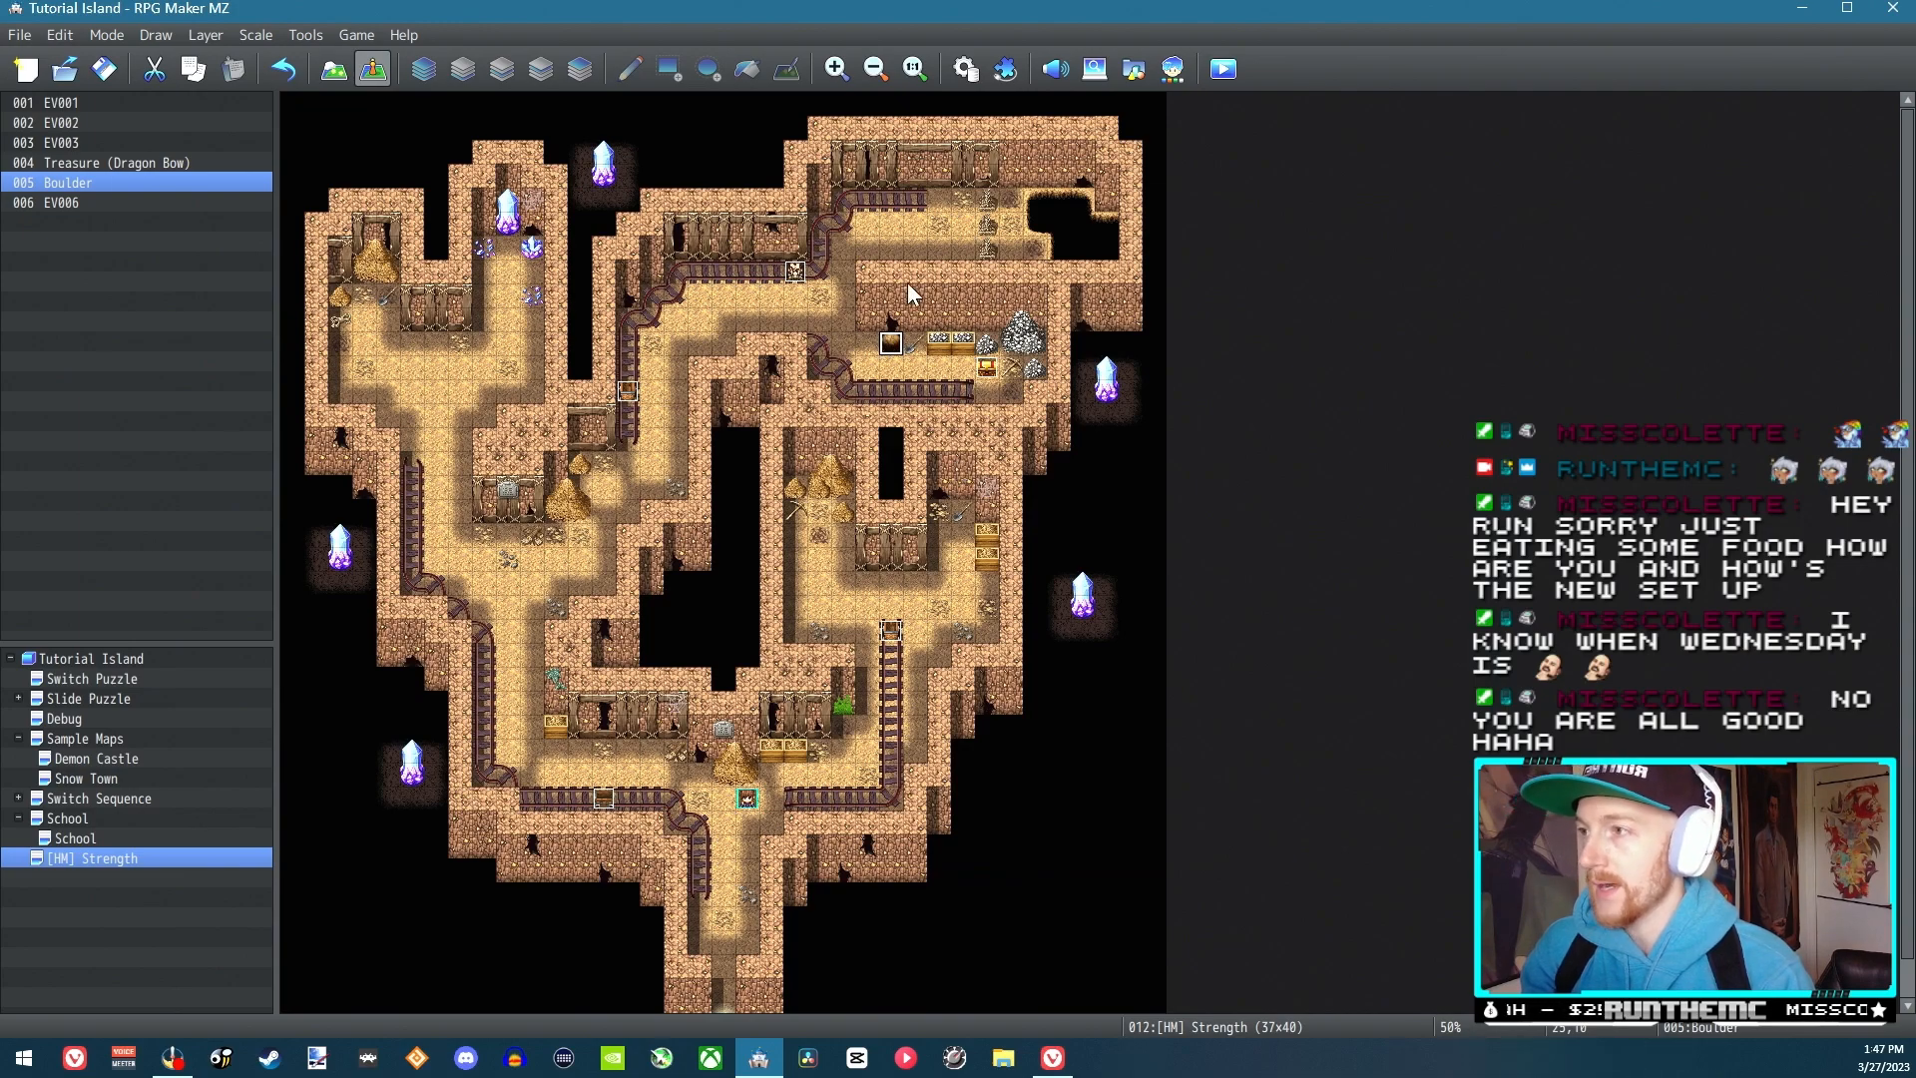
Reopen the Strength Process common event and look through the available commands for its Else branch
click(962, 70)
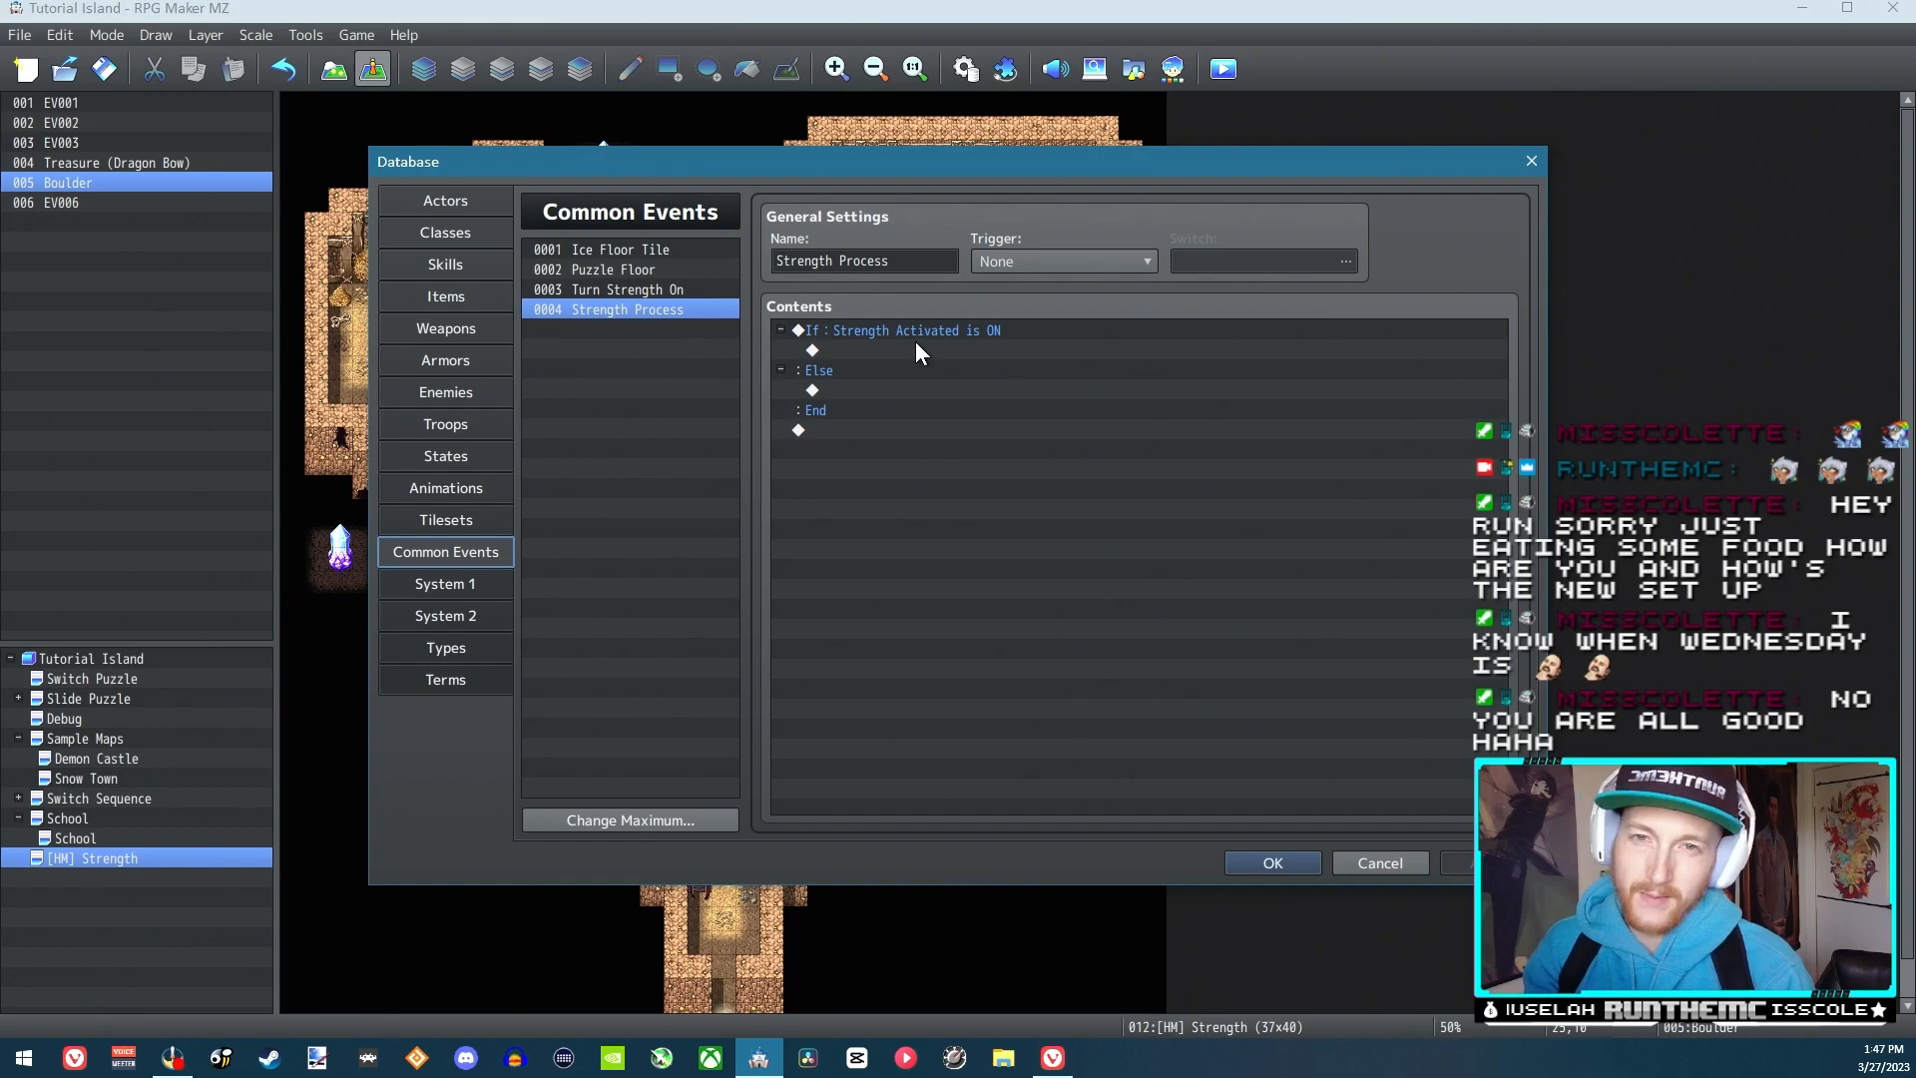
double_click(871, 392)
click(971, 320)
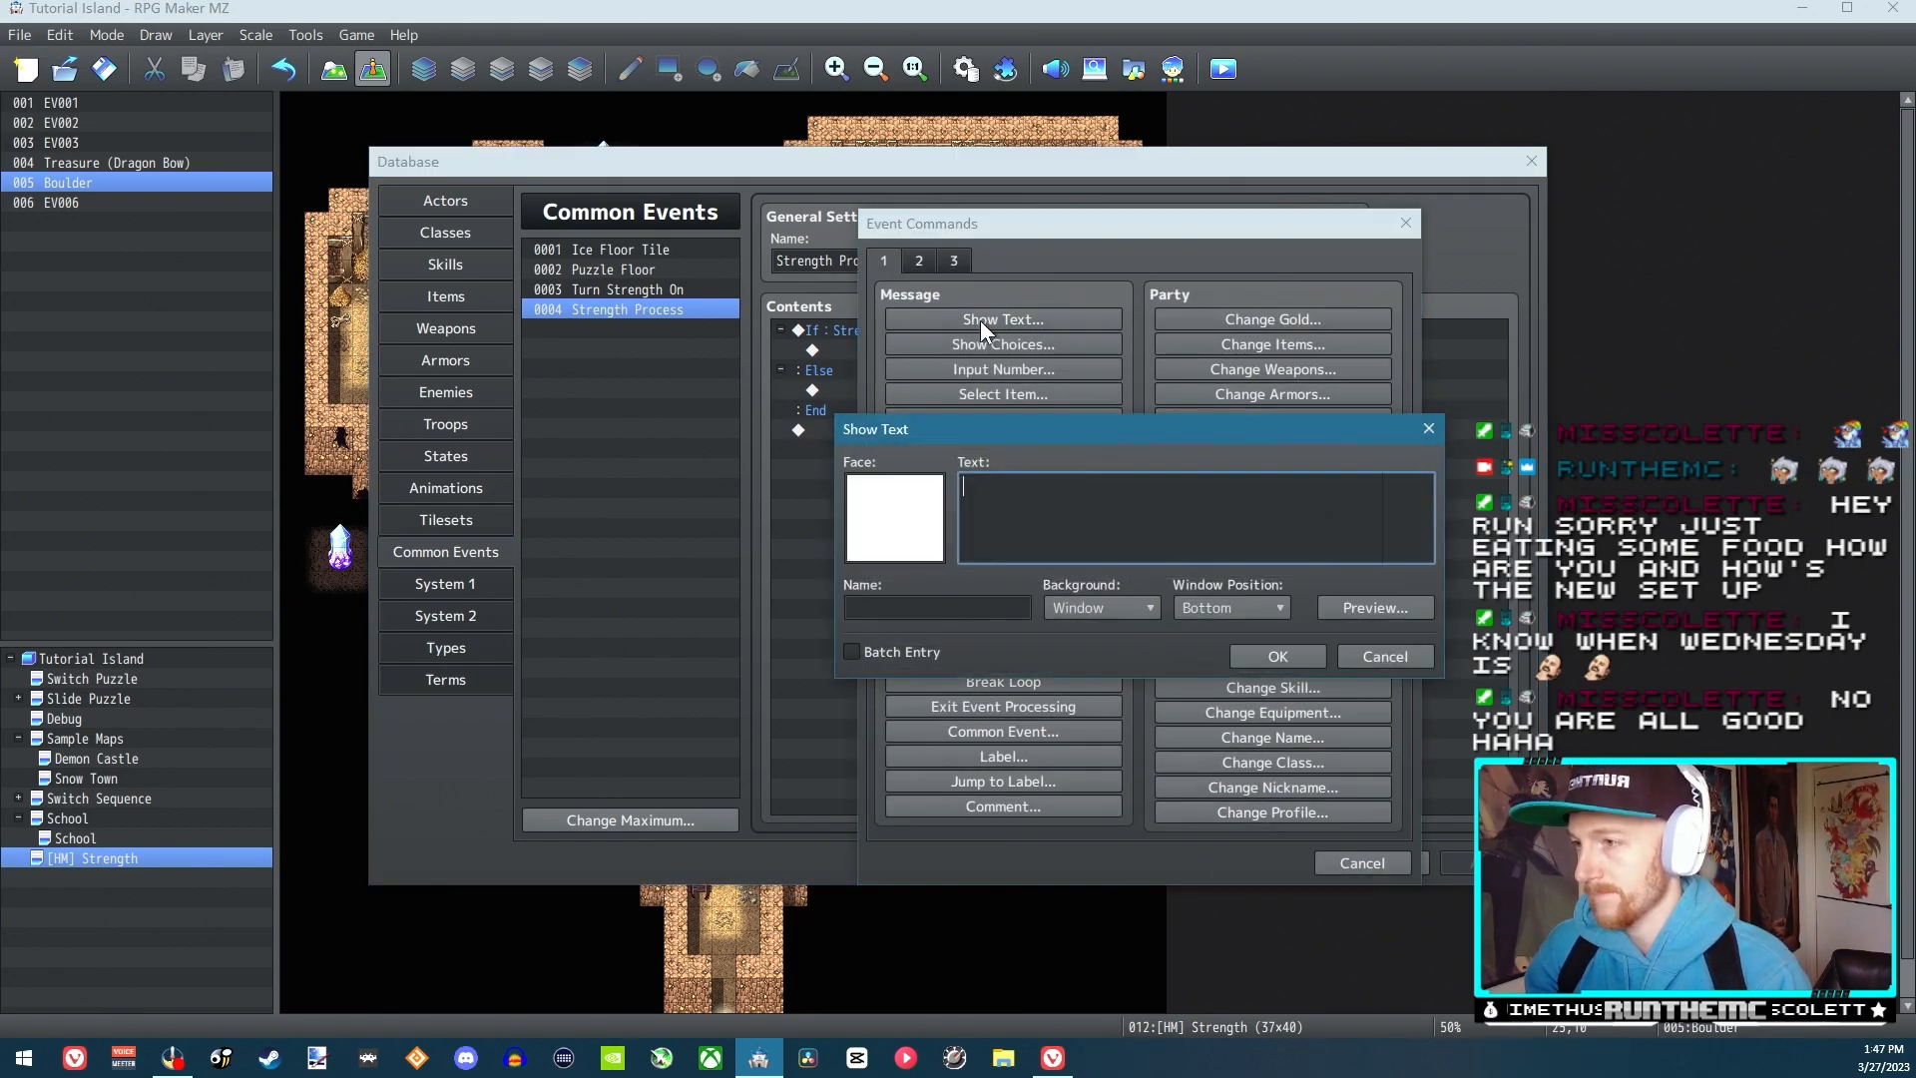
click(1373, 659)
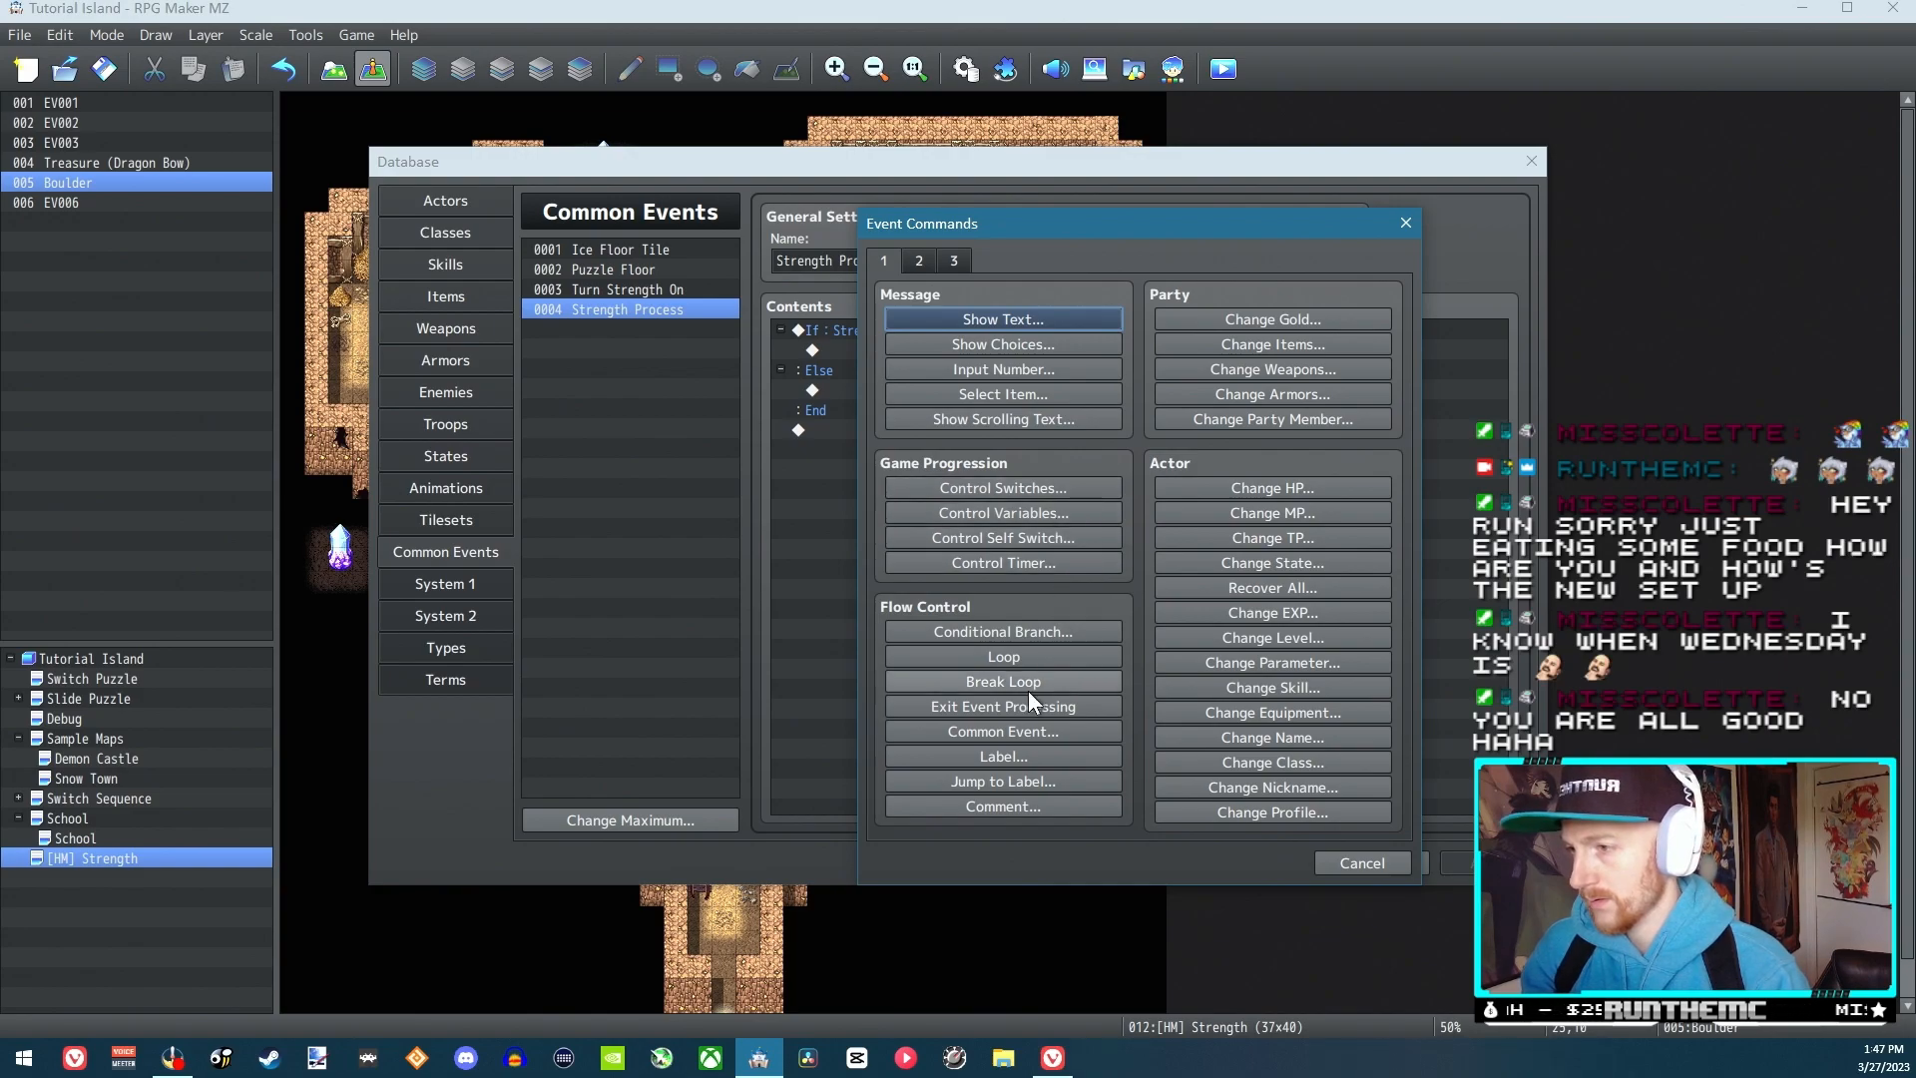
click(954, 261)
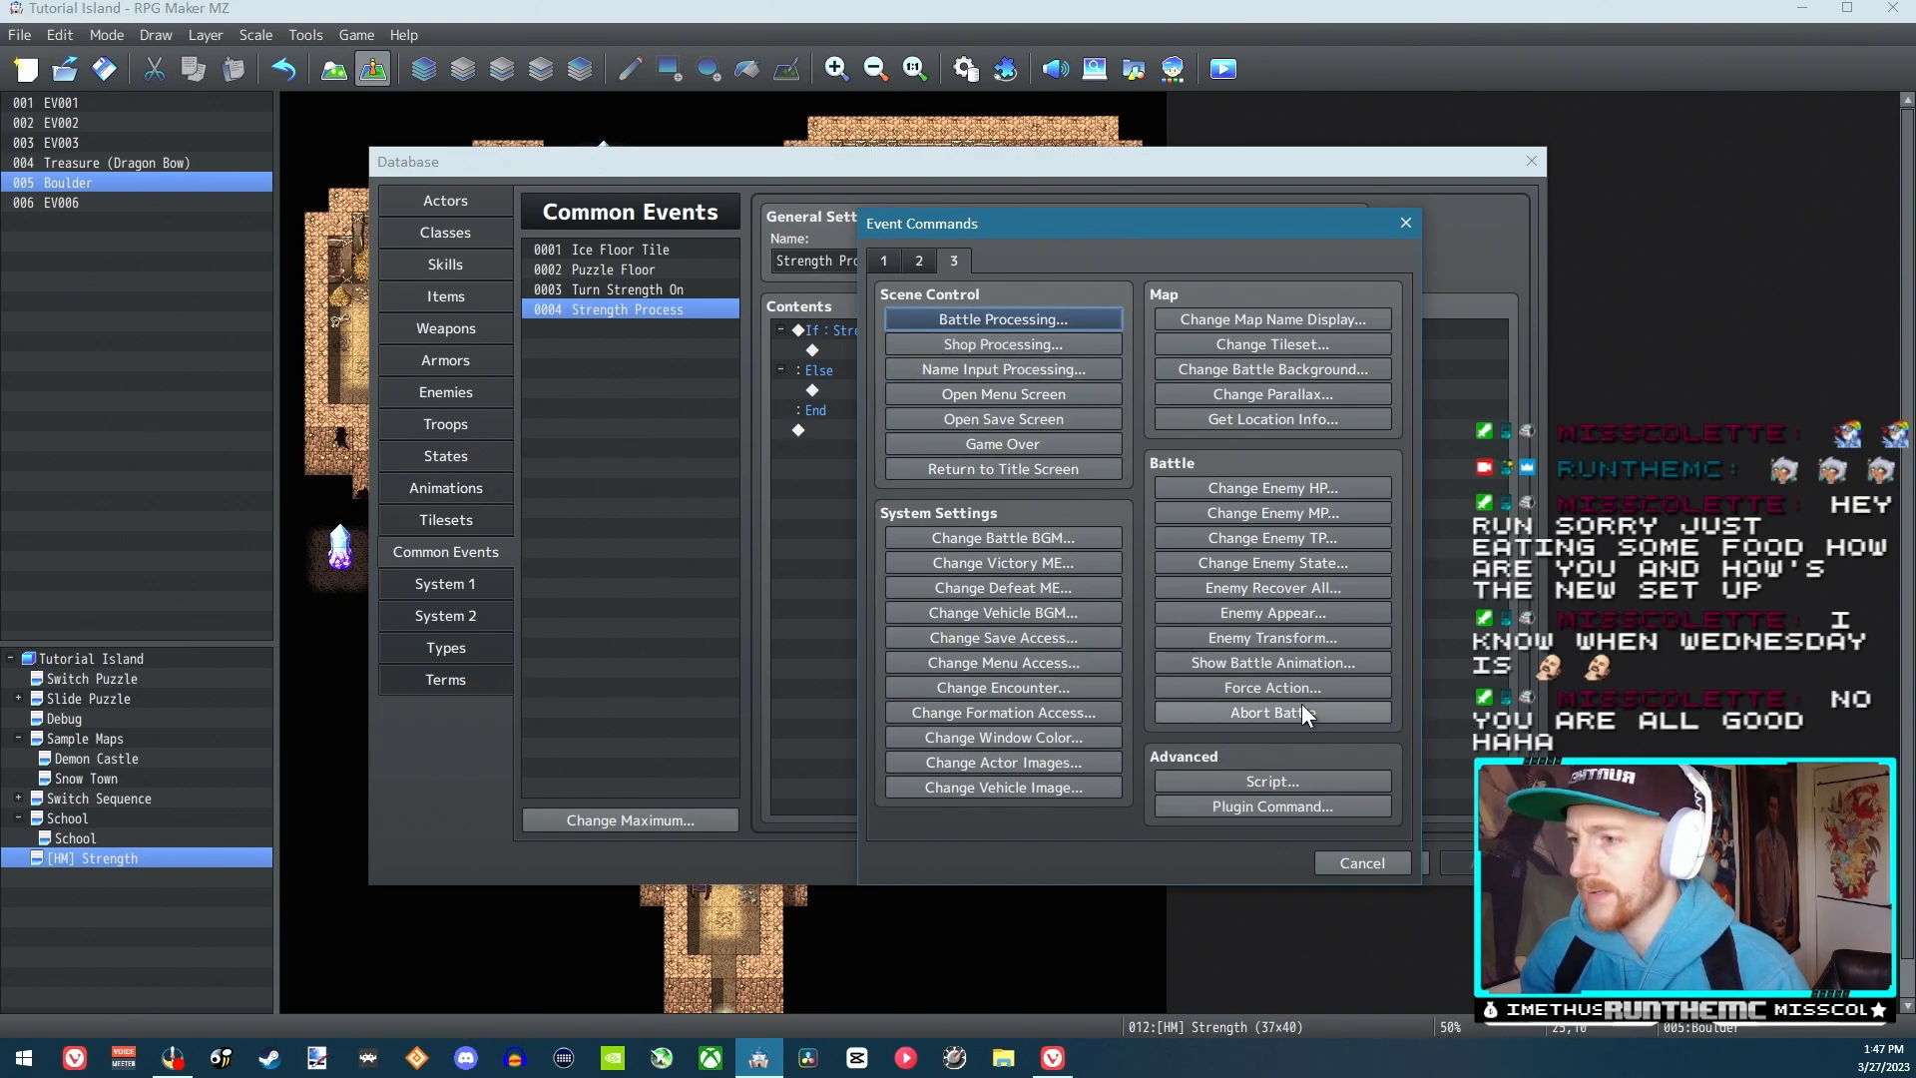
click(919, 261)
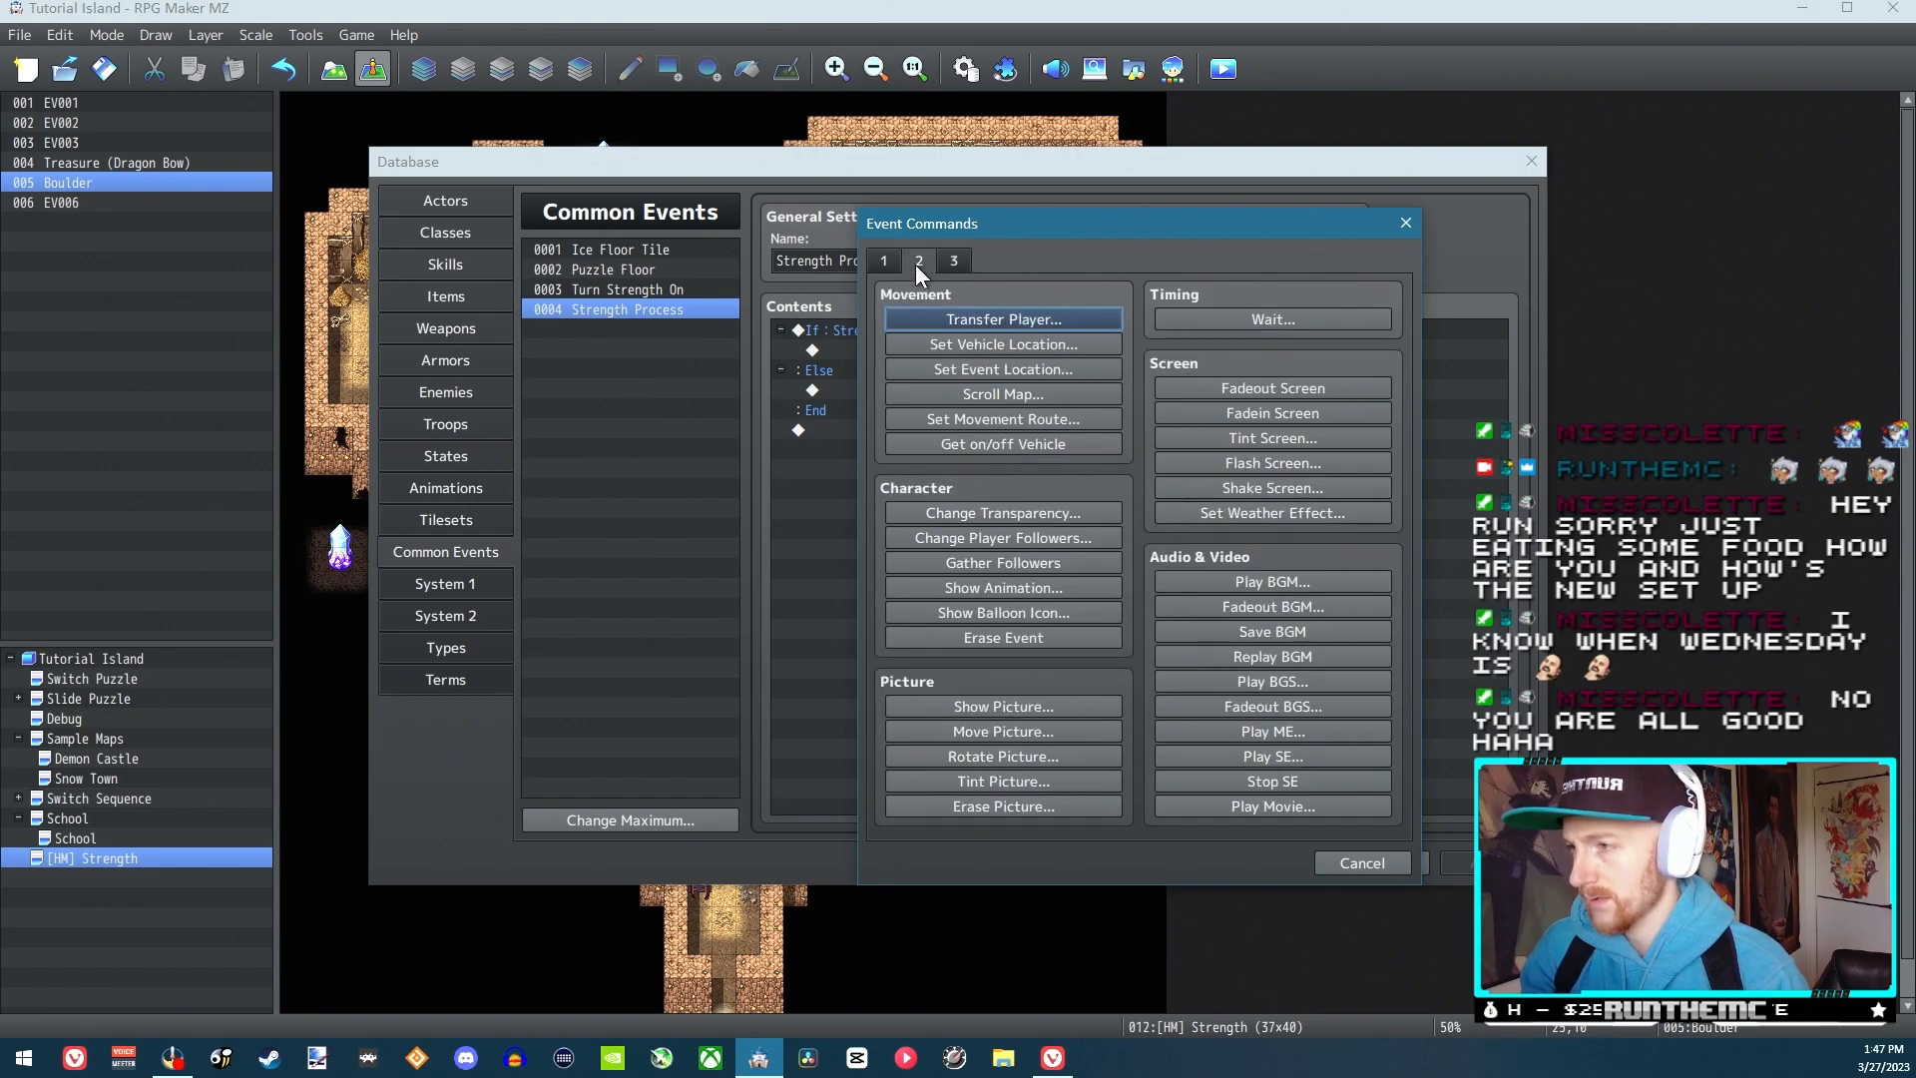
click(878, 263)
Add a conditional branch inside the Else branch checking that button OK is being pressed, without its own Else, and save the database
click(1022, 628)
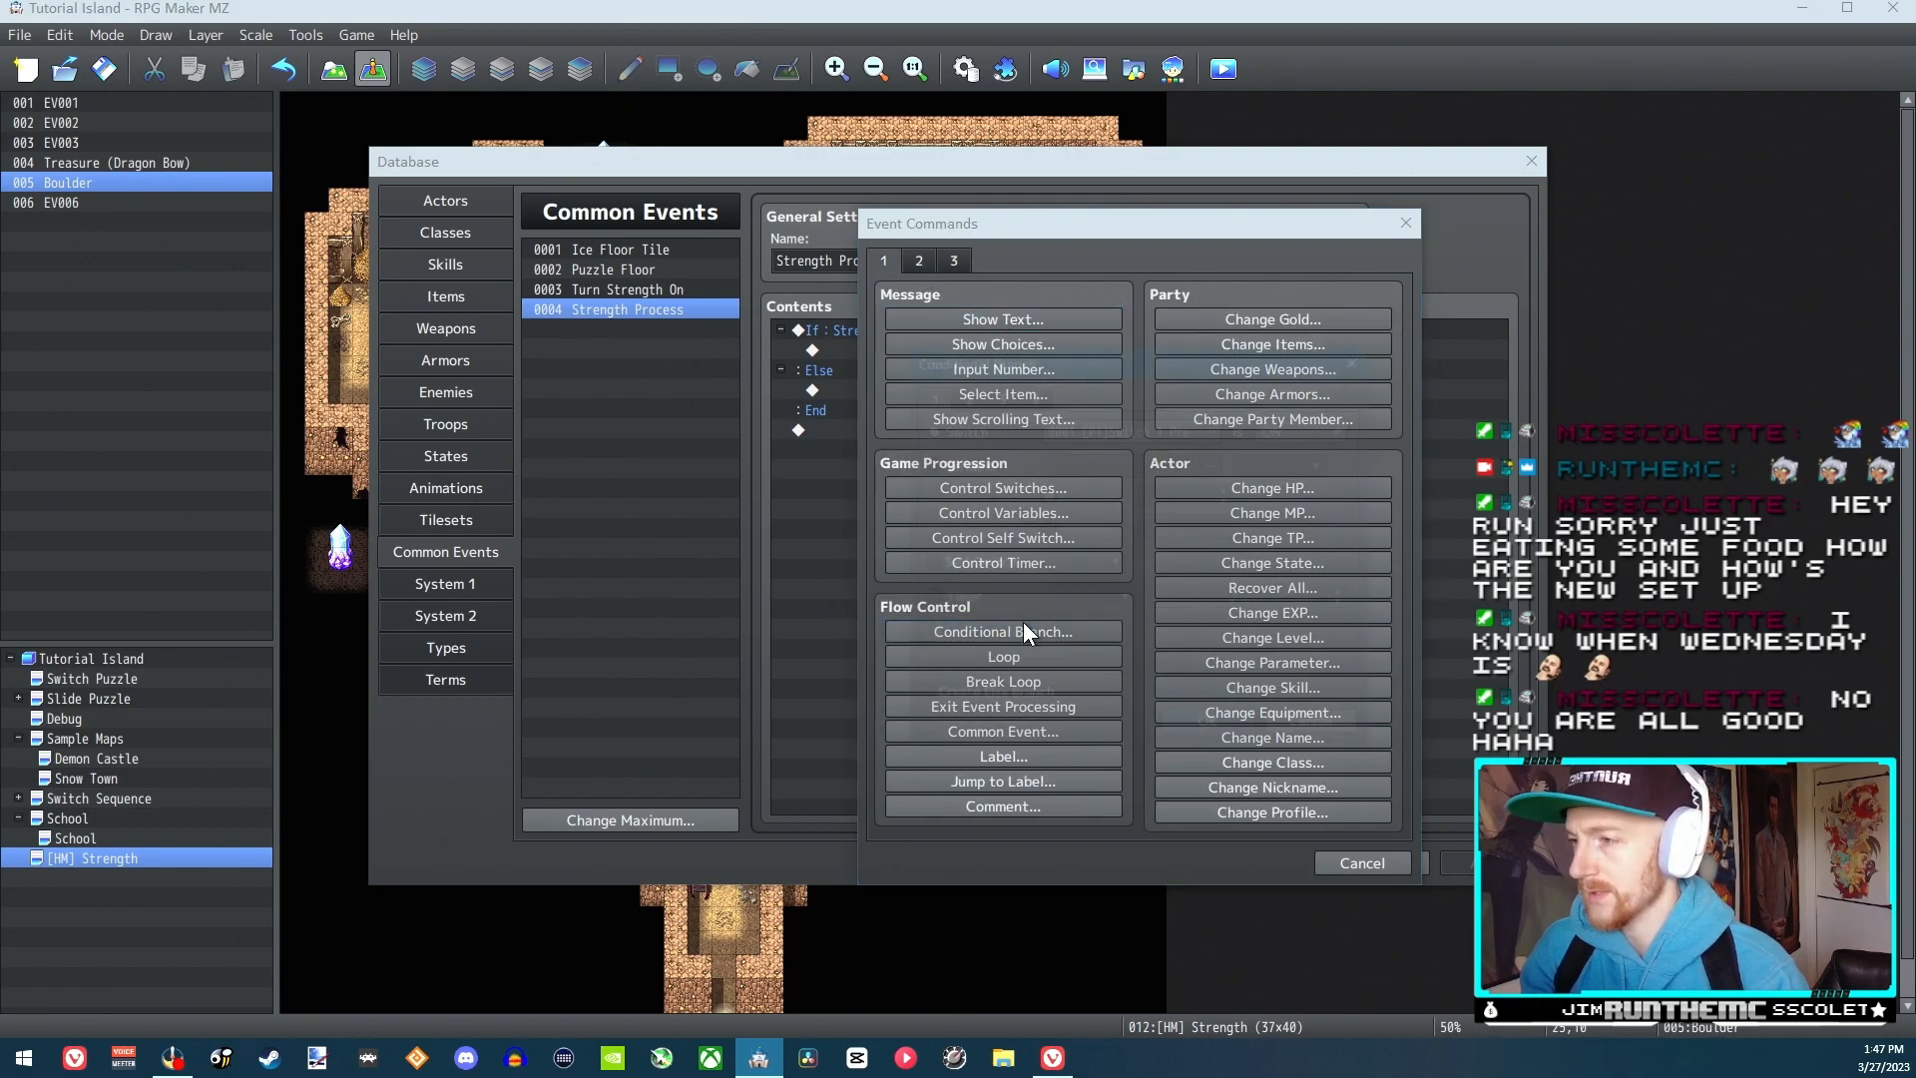
click(997, 394)
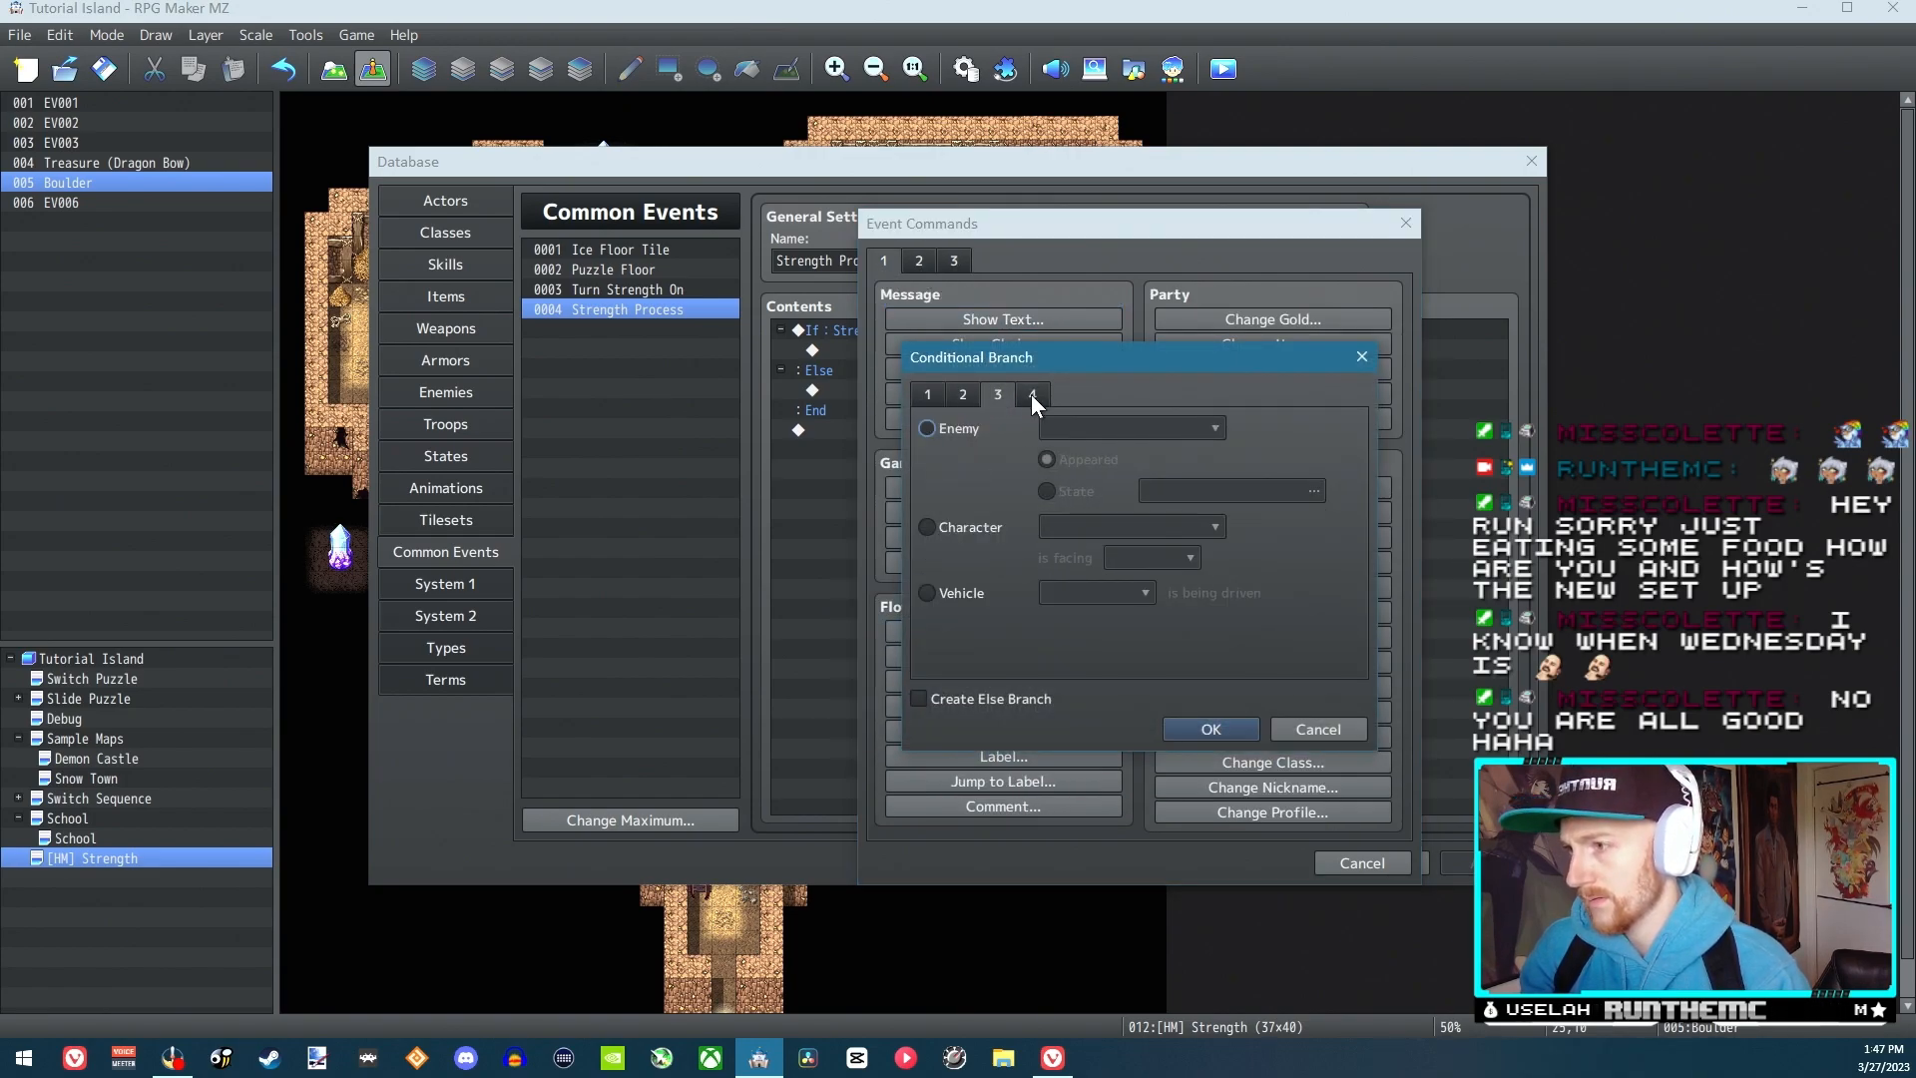
click(1032, 393)
click(954, 616)
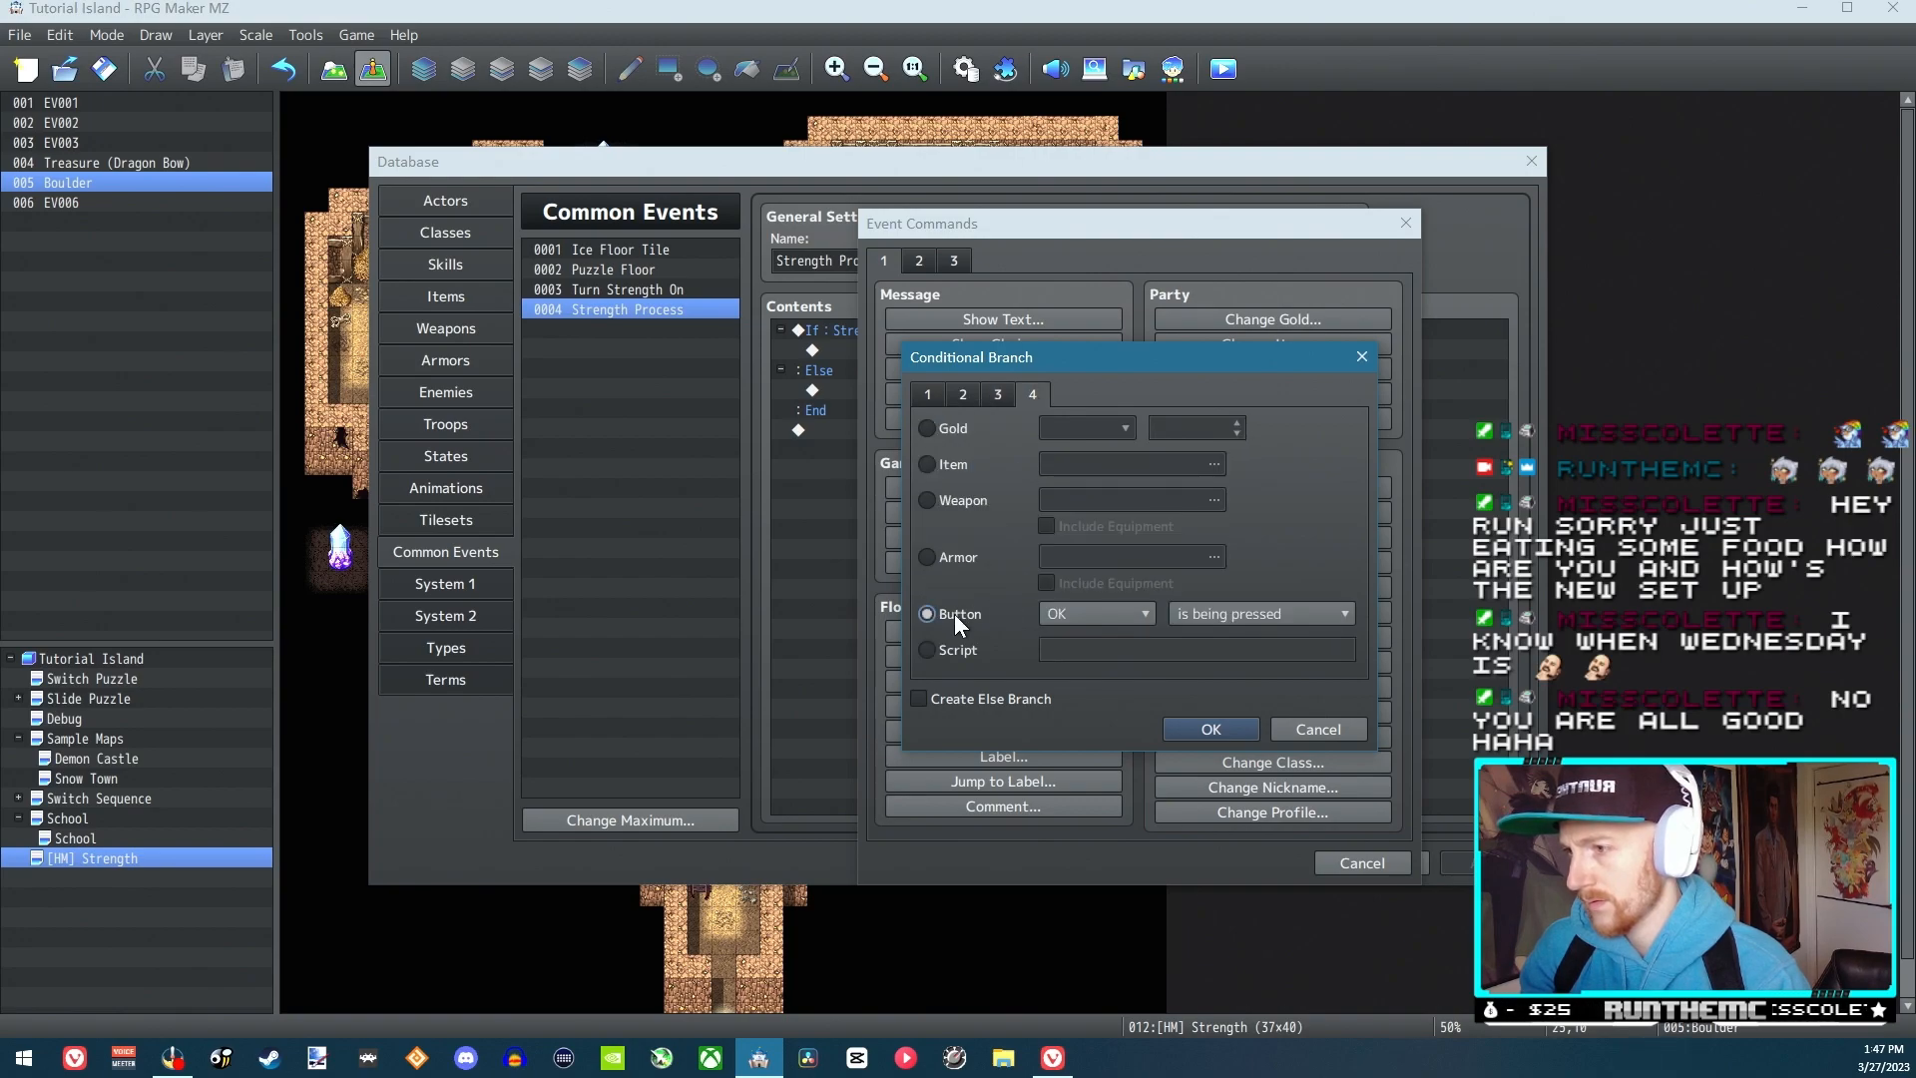
click(1120, 612)
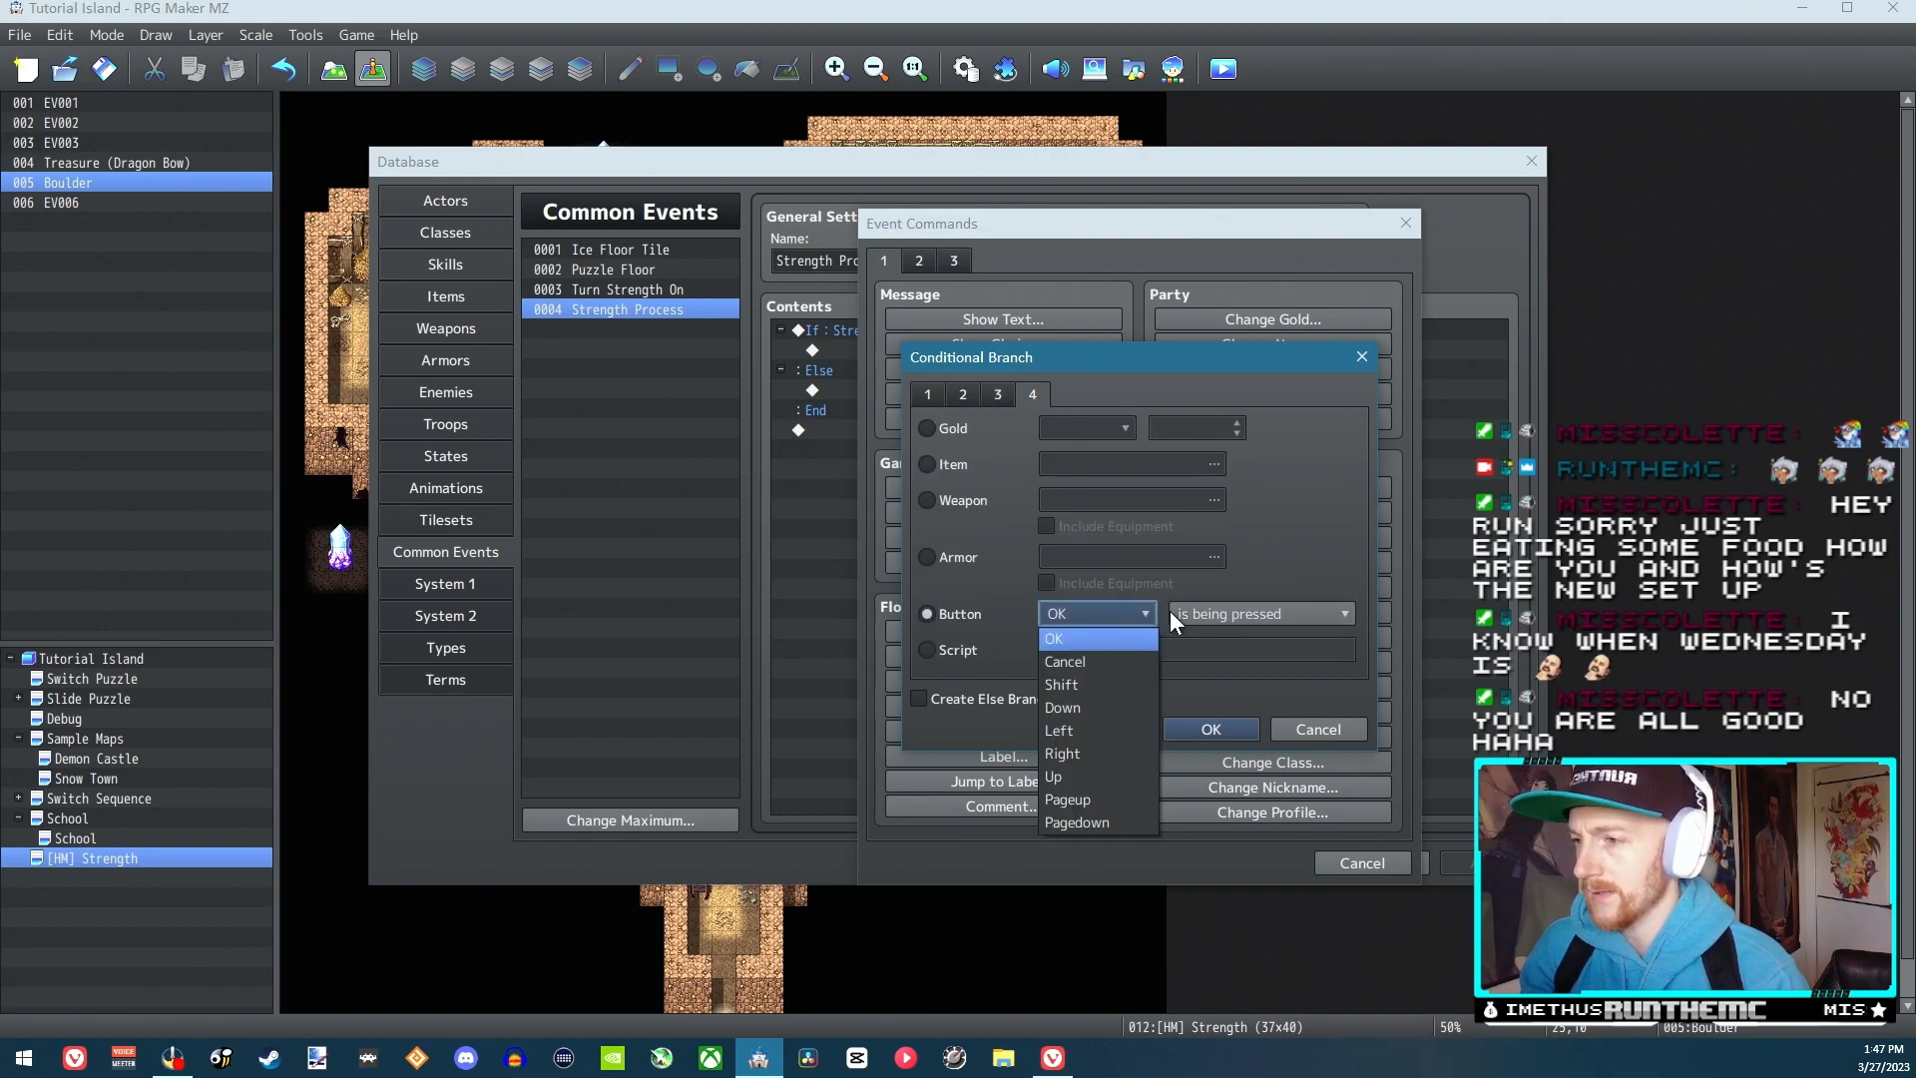
click(1221, 611)
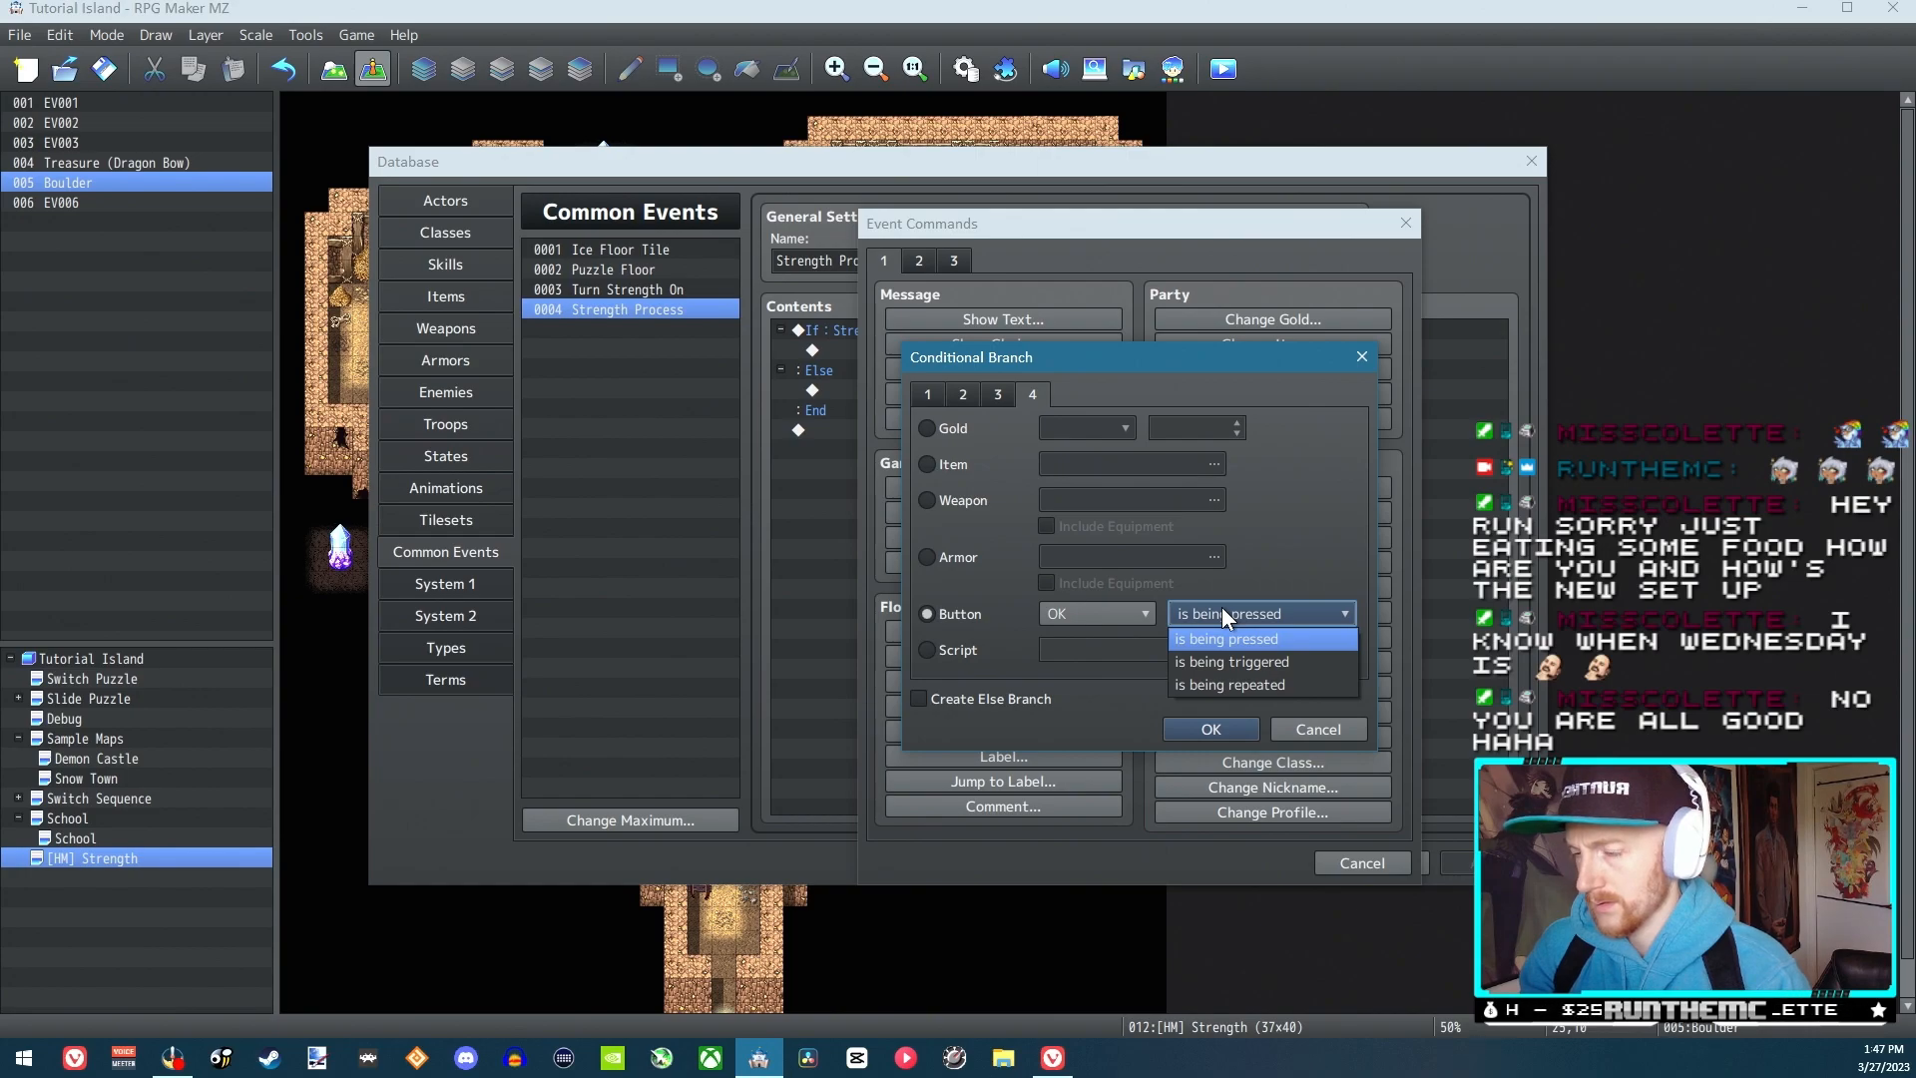
click(1223, 613)
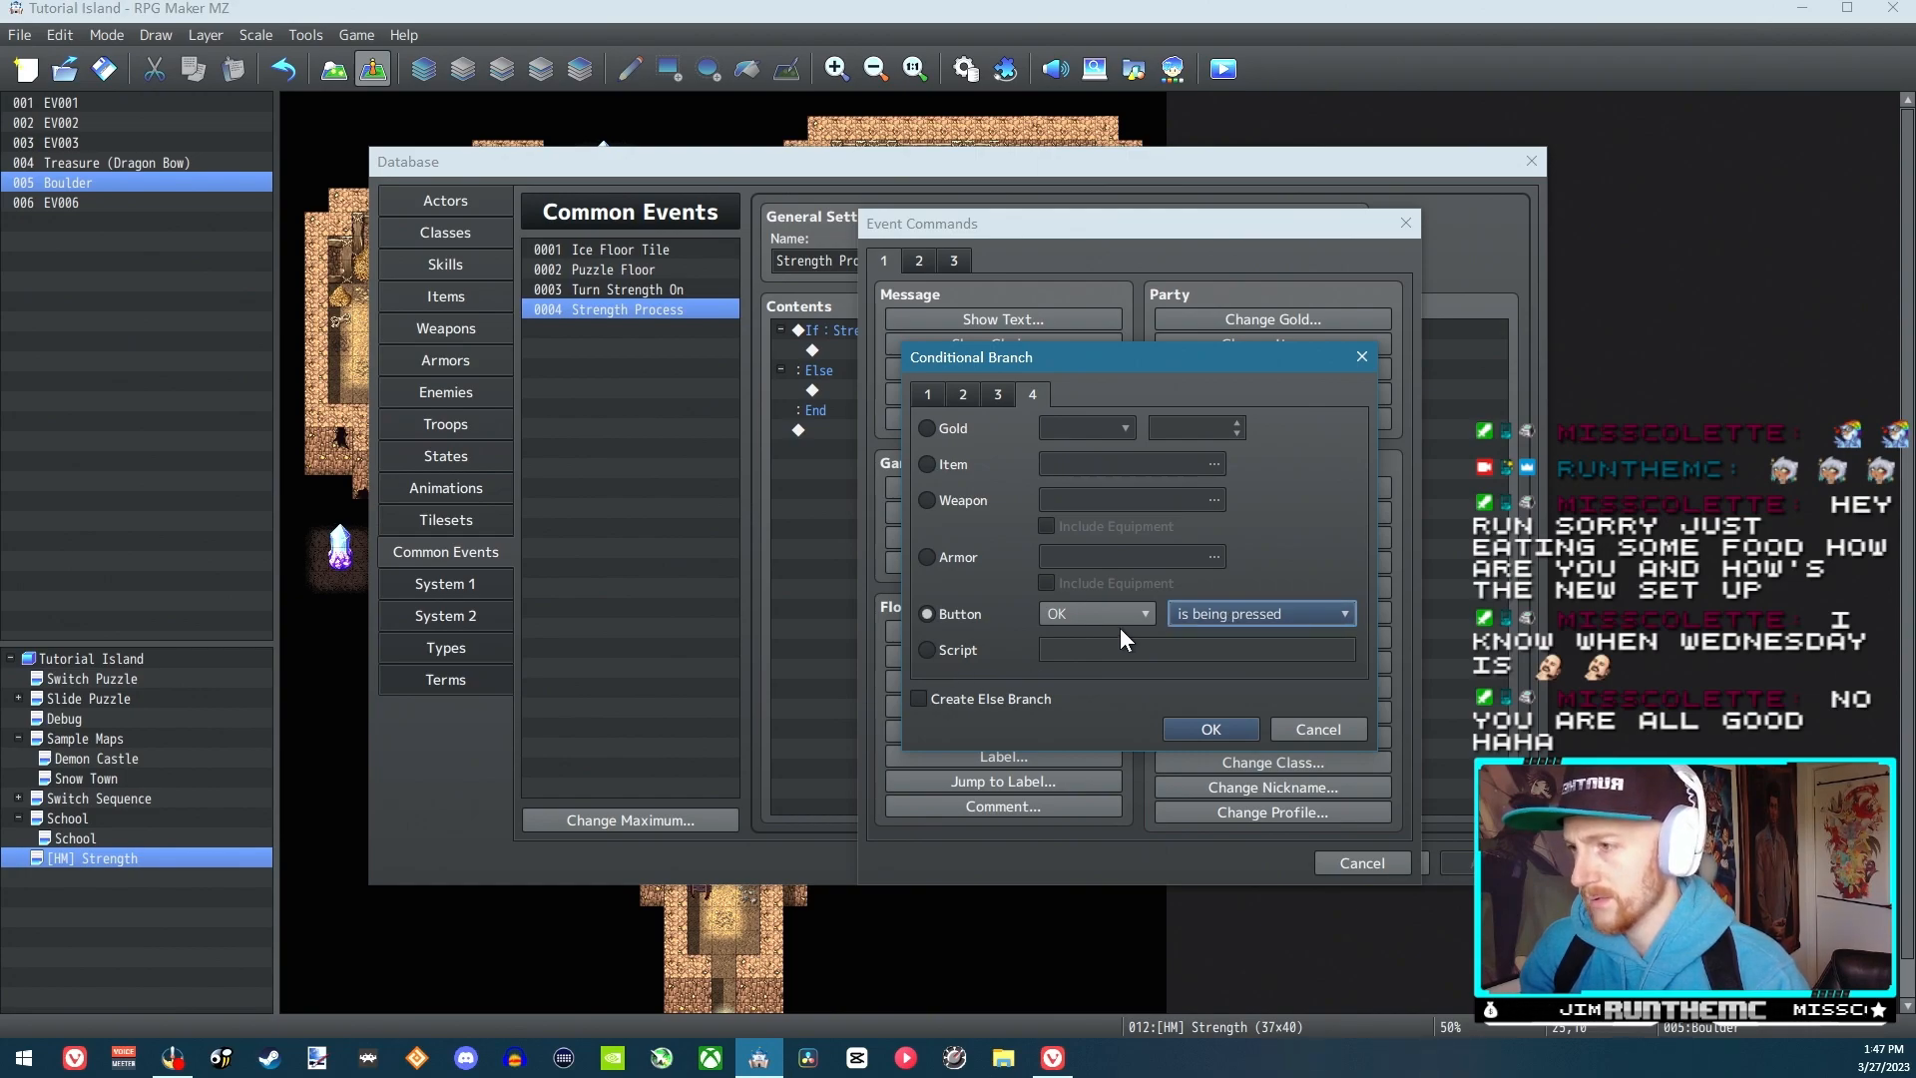
click(1210, 729)
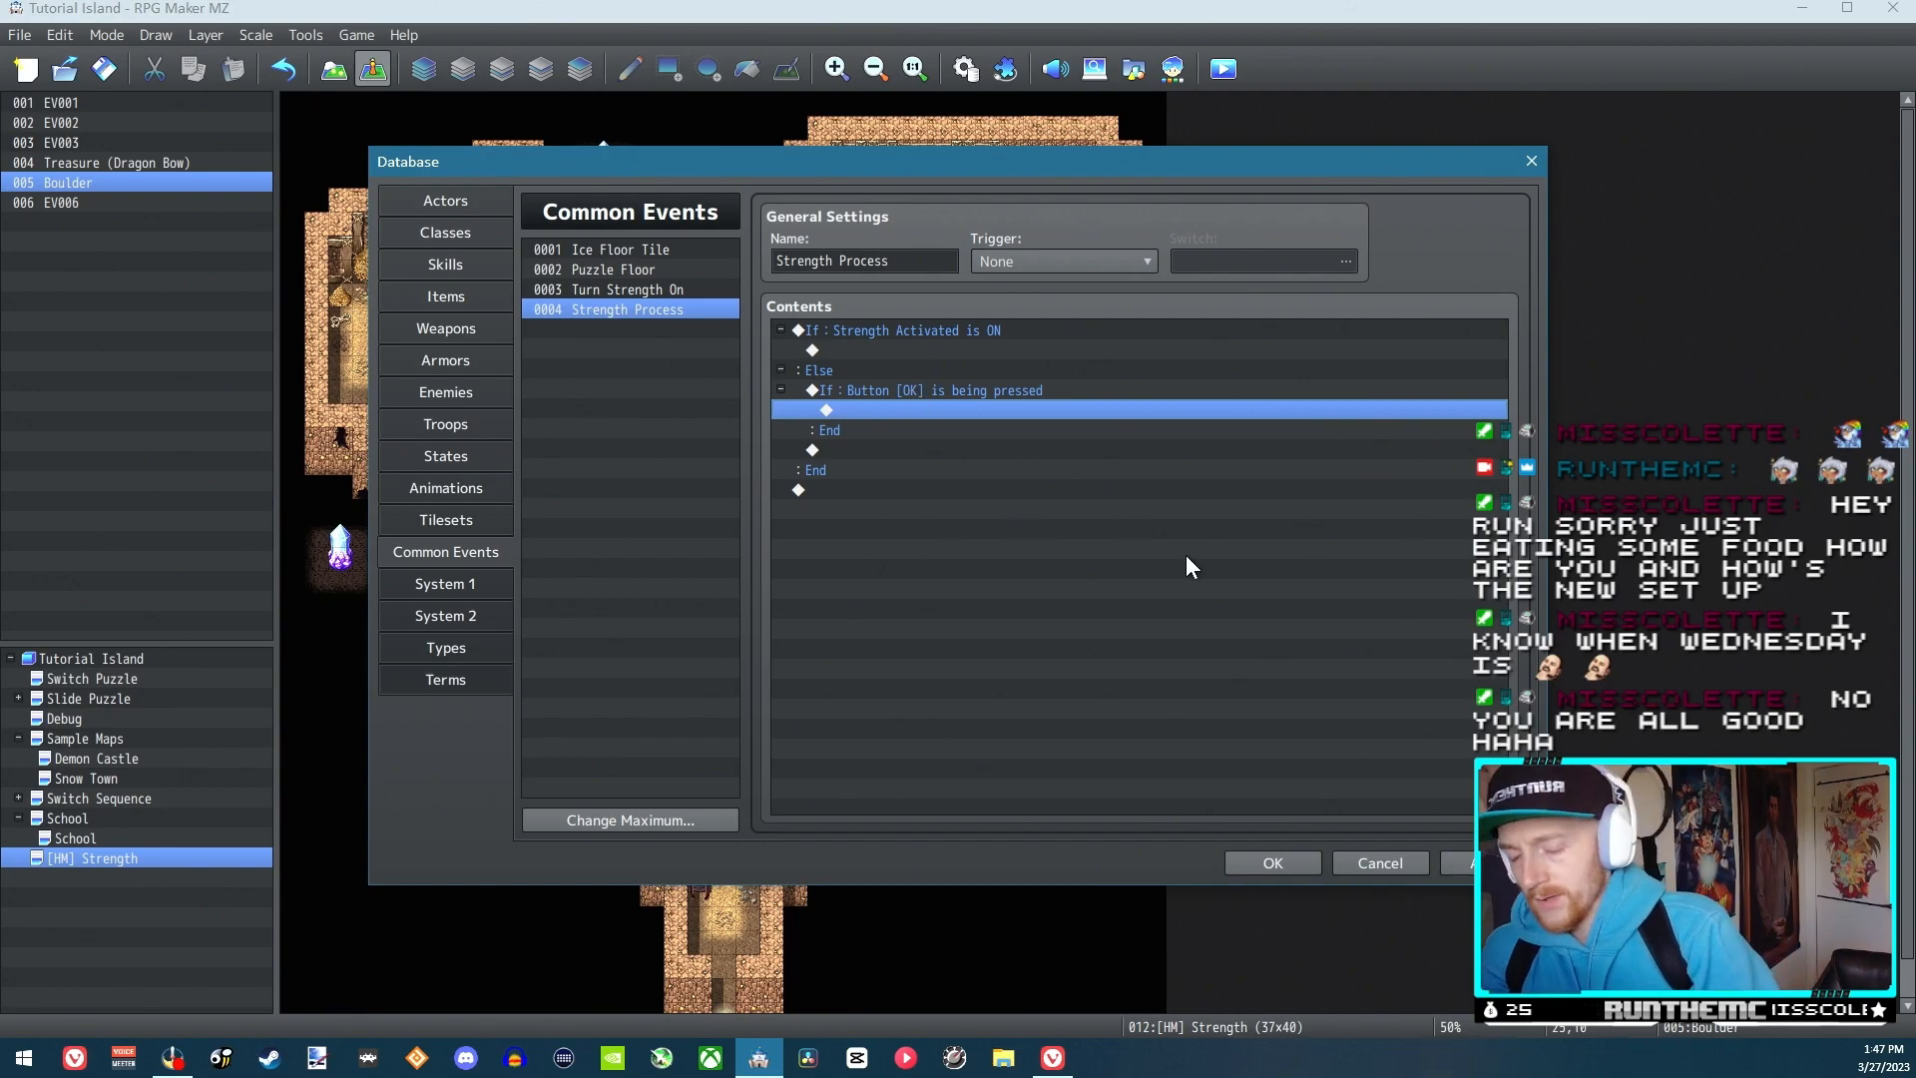
click(958, 389)
click(1273, 863)
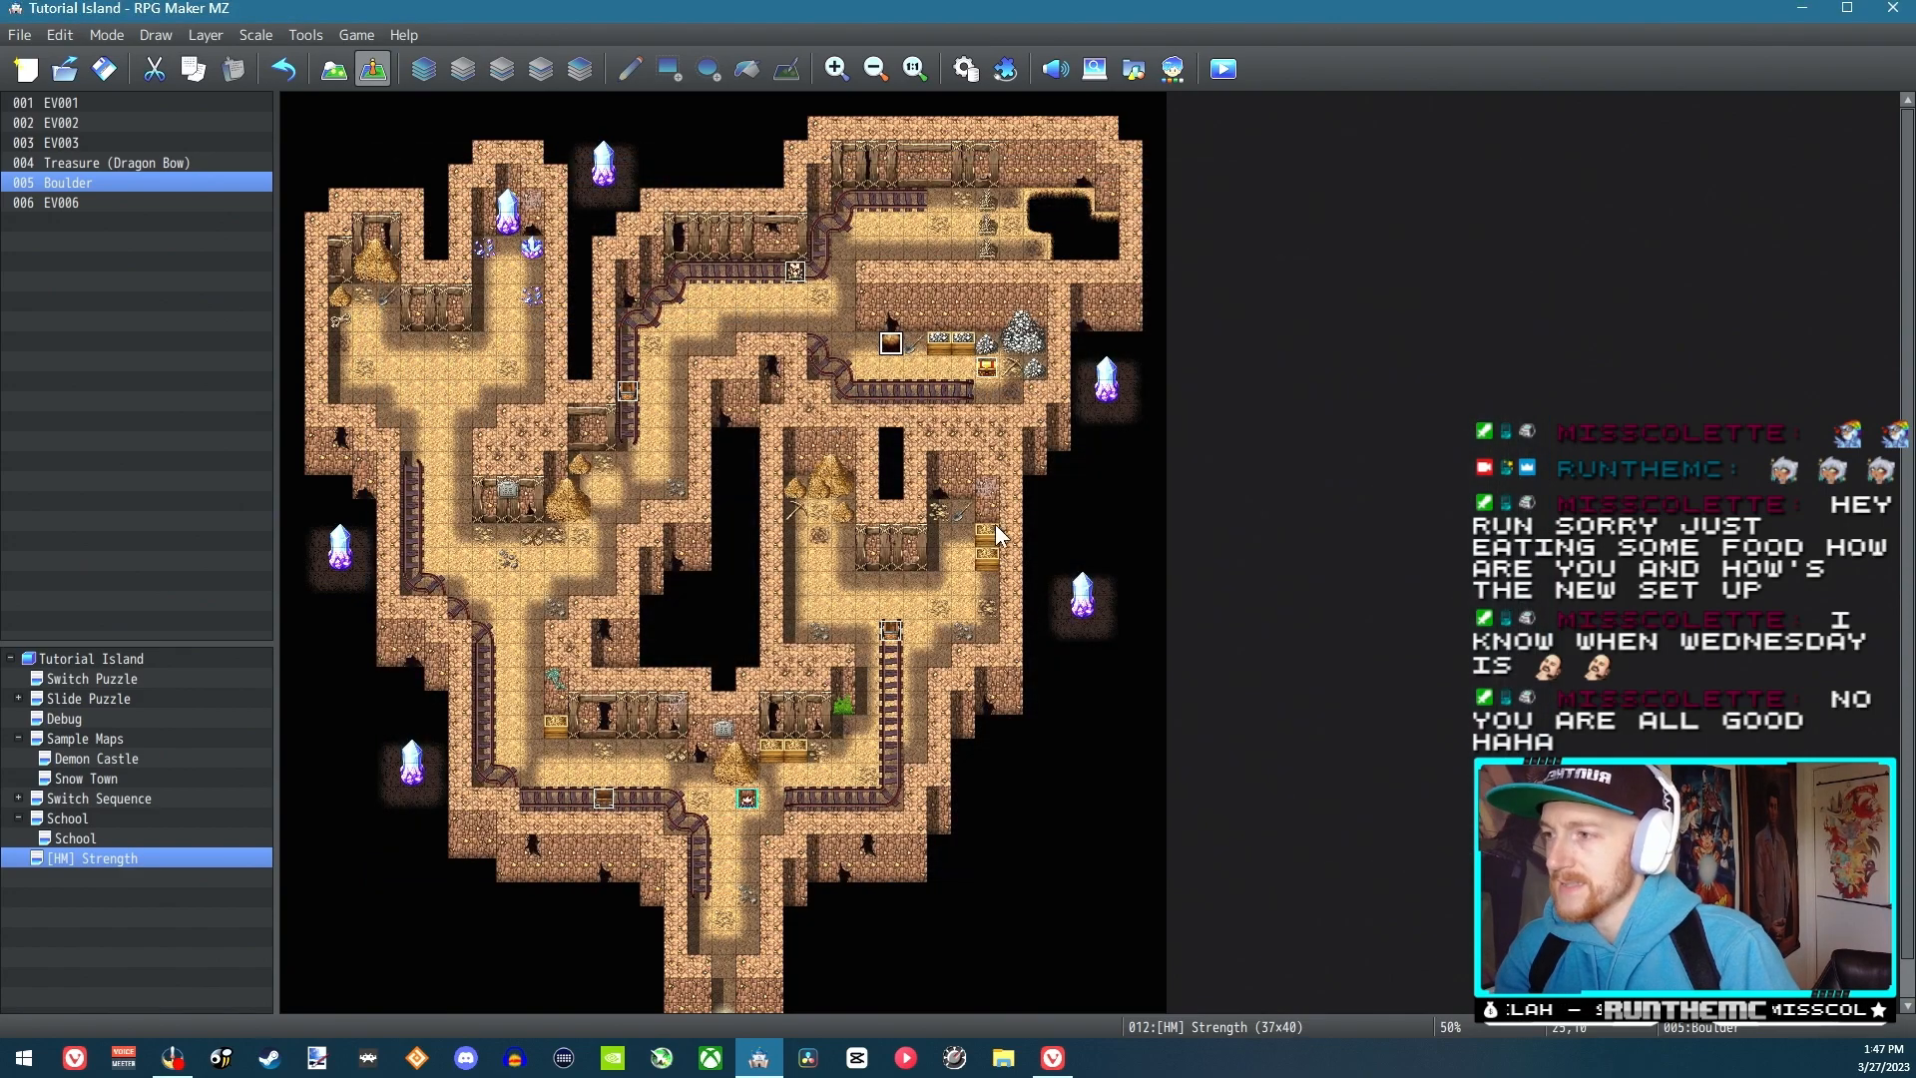
Check the Boulder event's trigger, options and contents, and close its editor
double_click(903, 339)
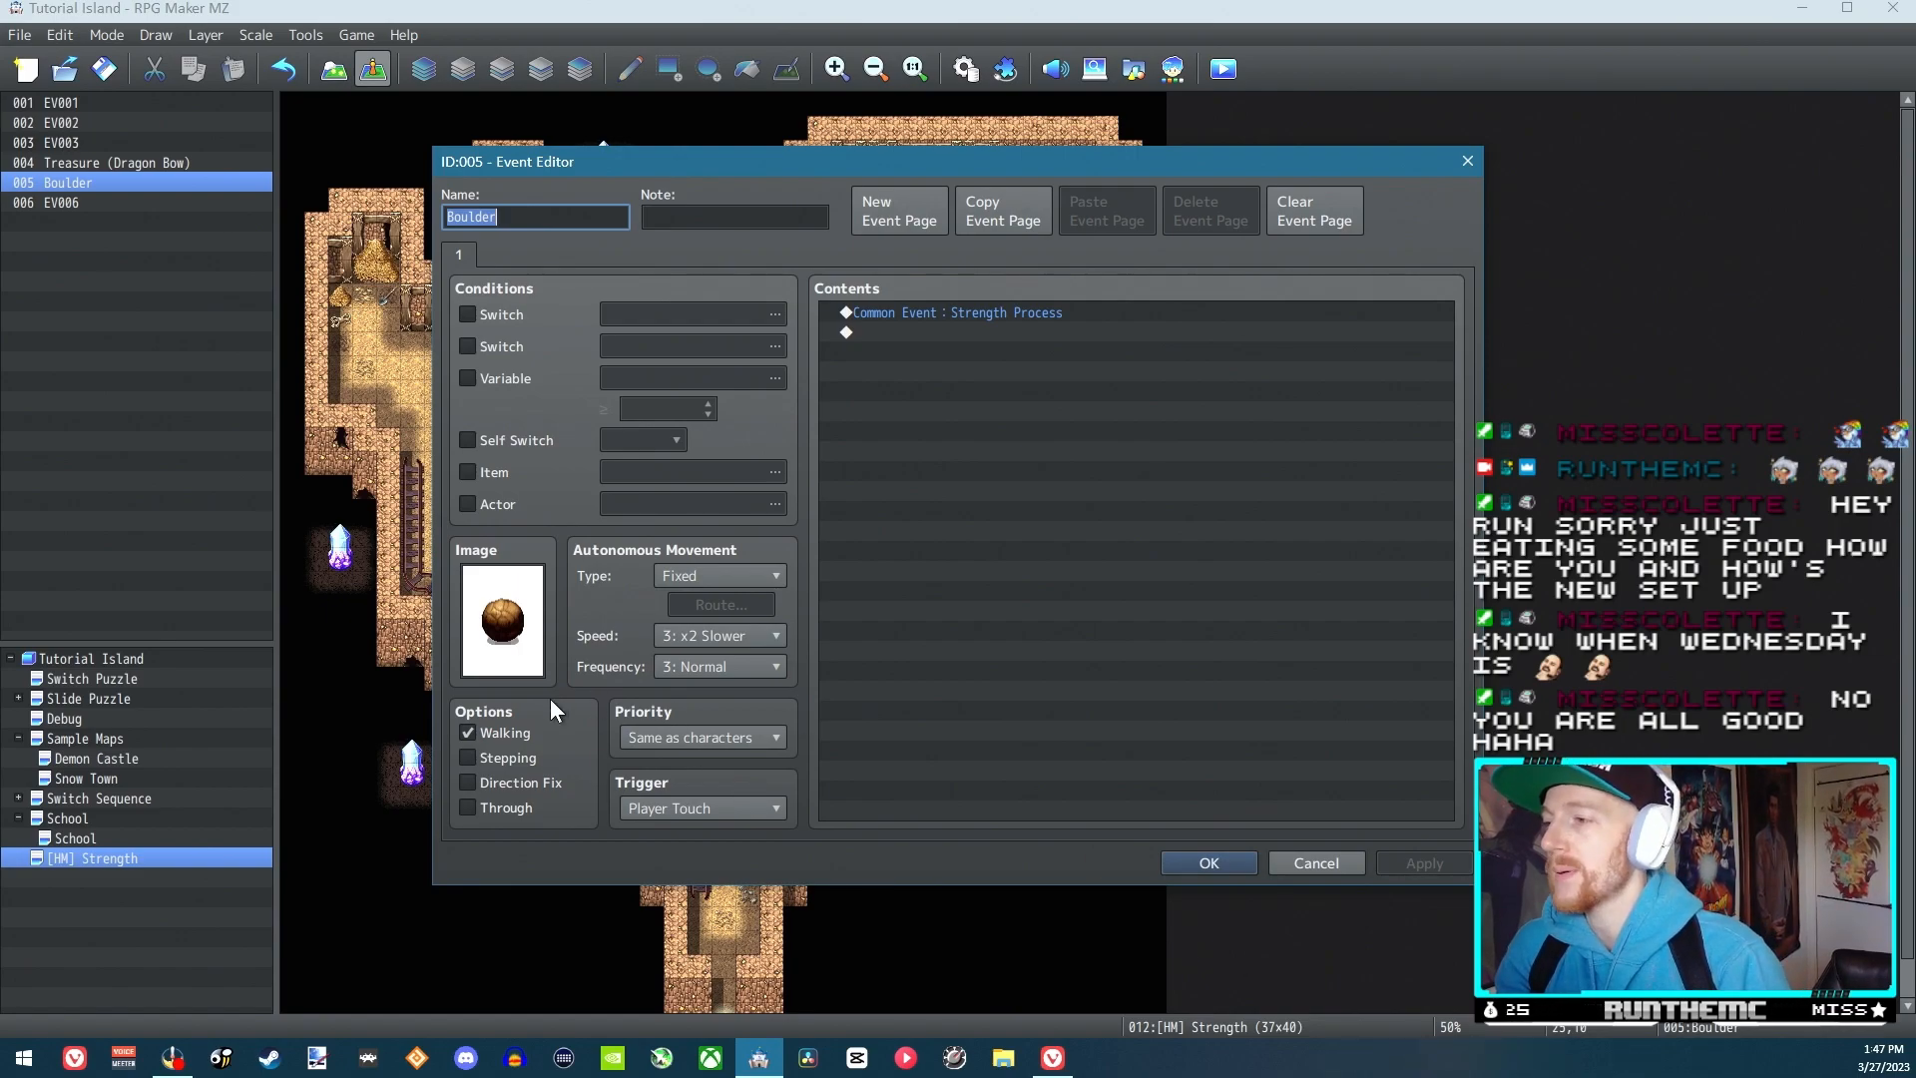
click(1239, 865)
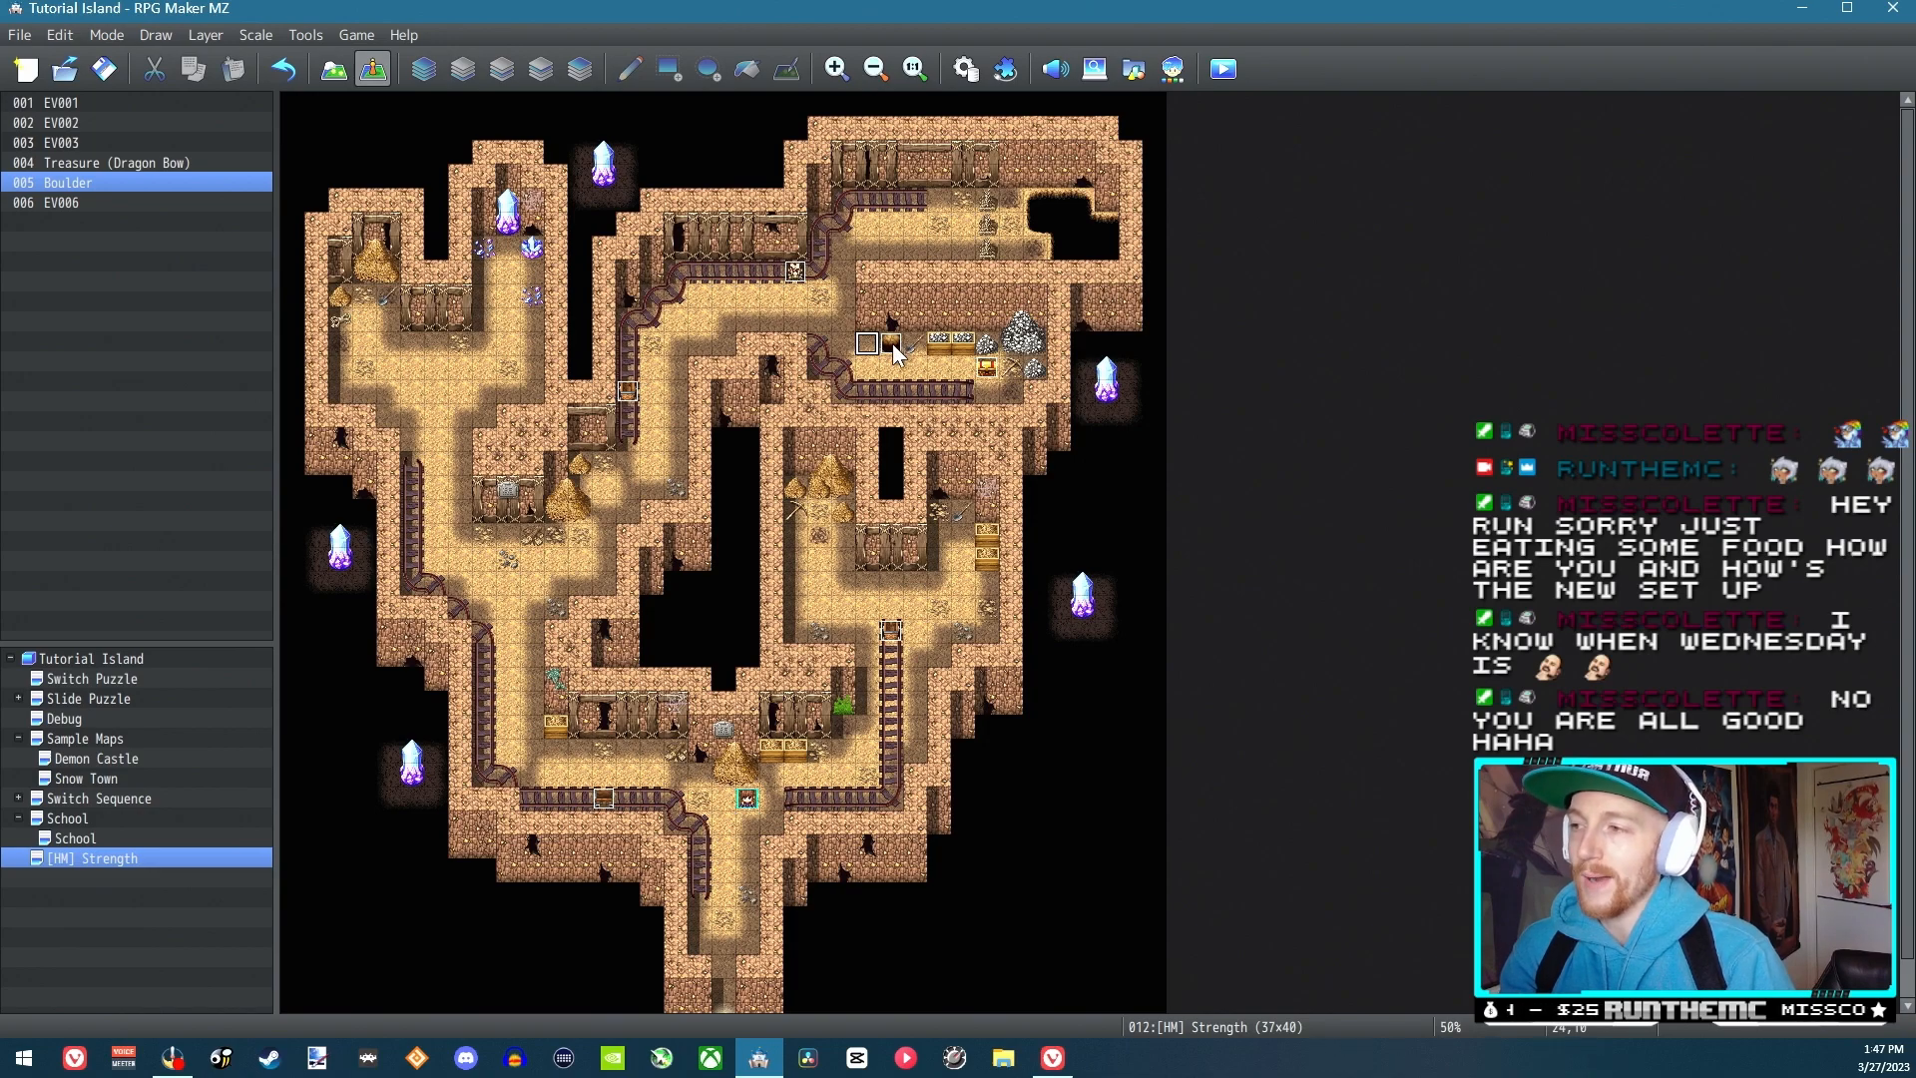
In Strength Process, add the message "This boulder looks like it could be pushed!" inside the branch for button OK being pressed
double_click(893, 347)
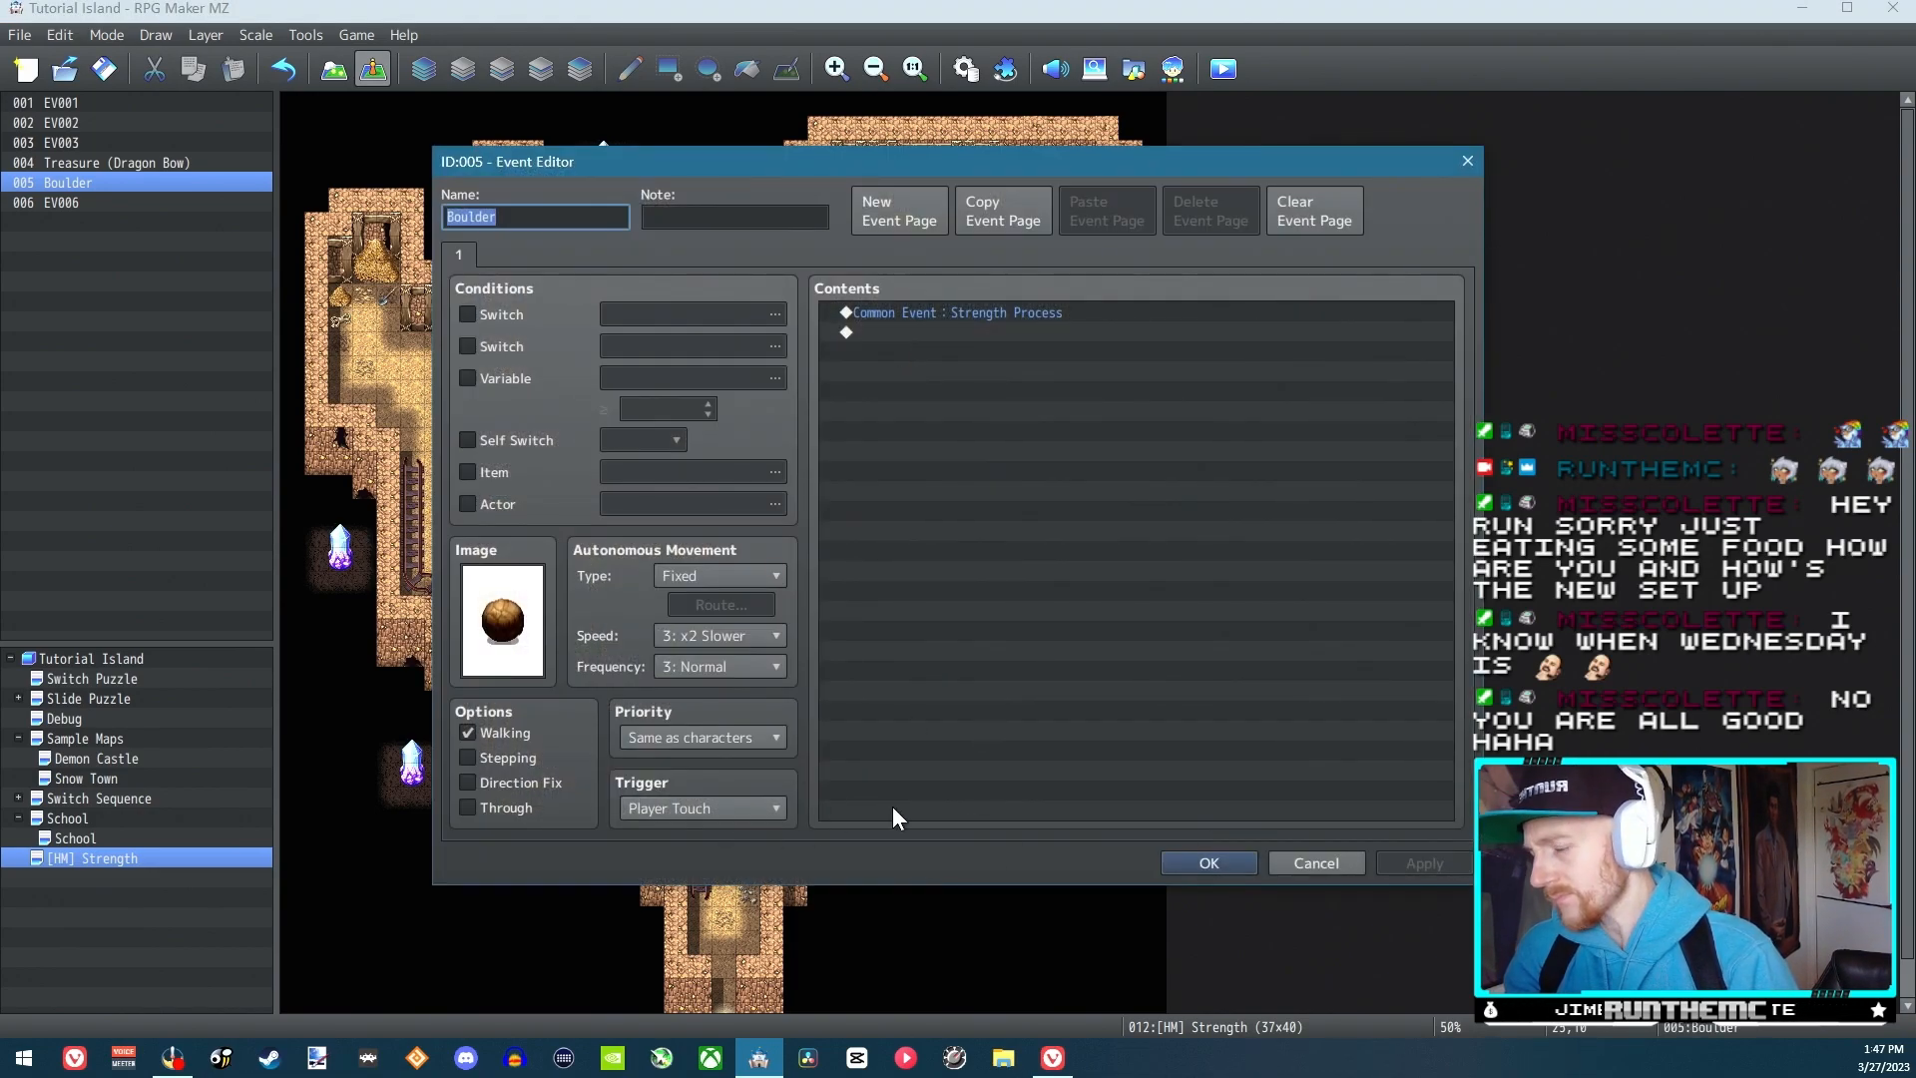
click(1299, 863)
click(966, 69)
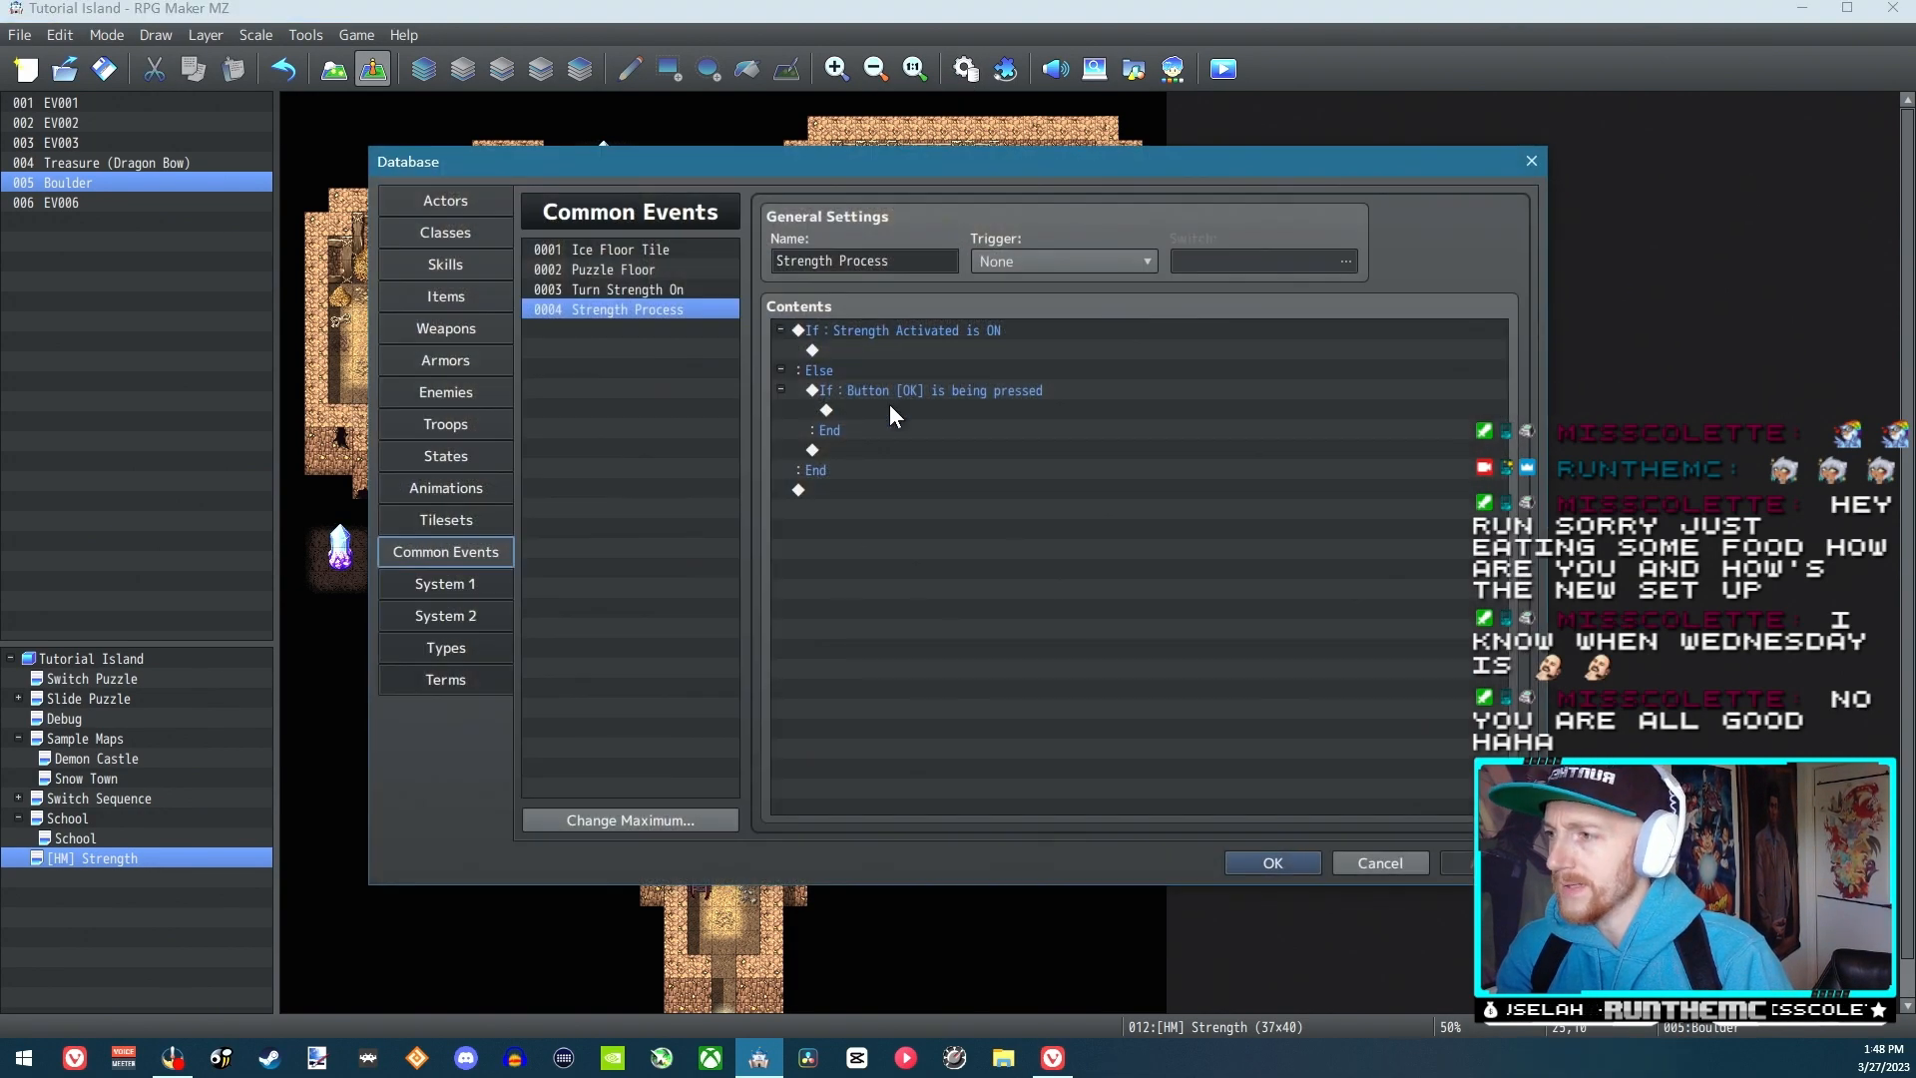
click(880, 409)
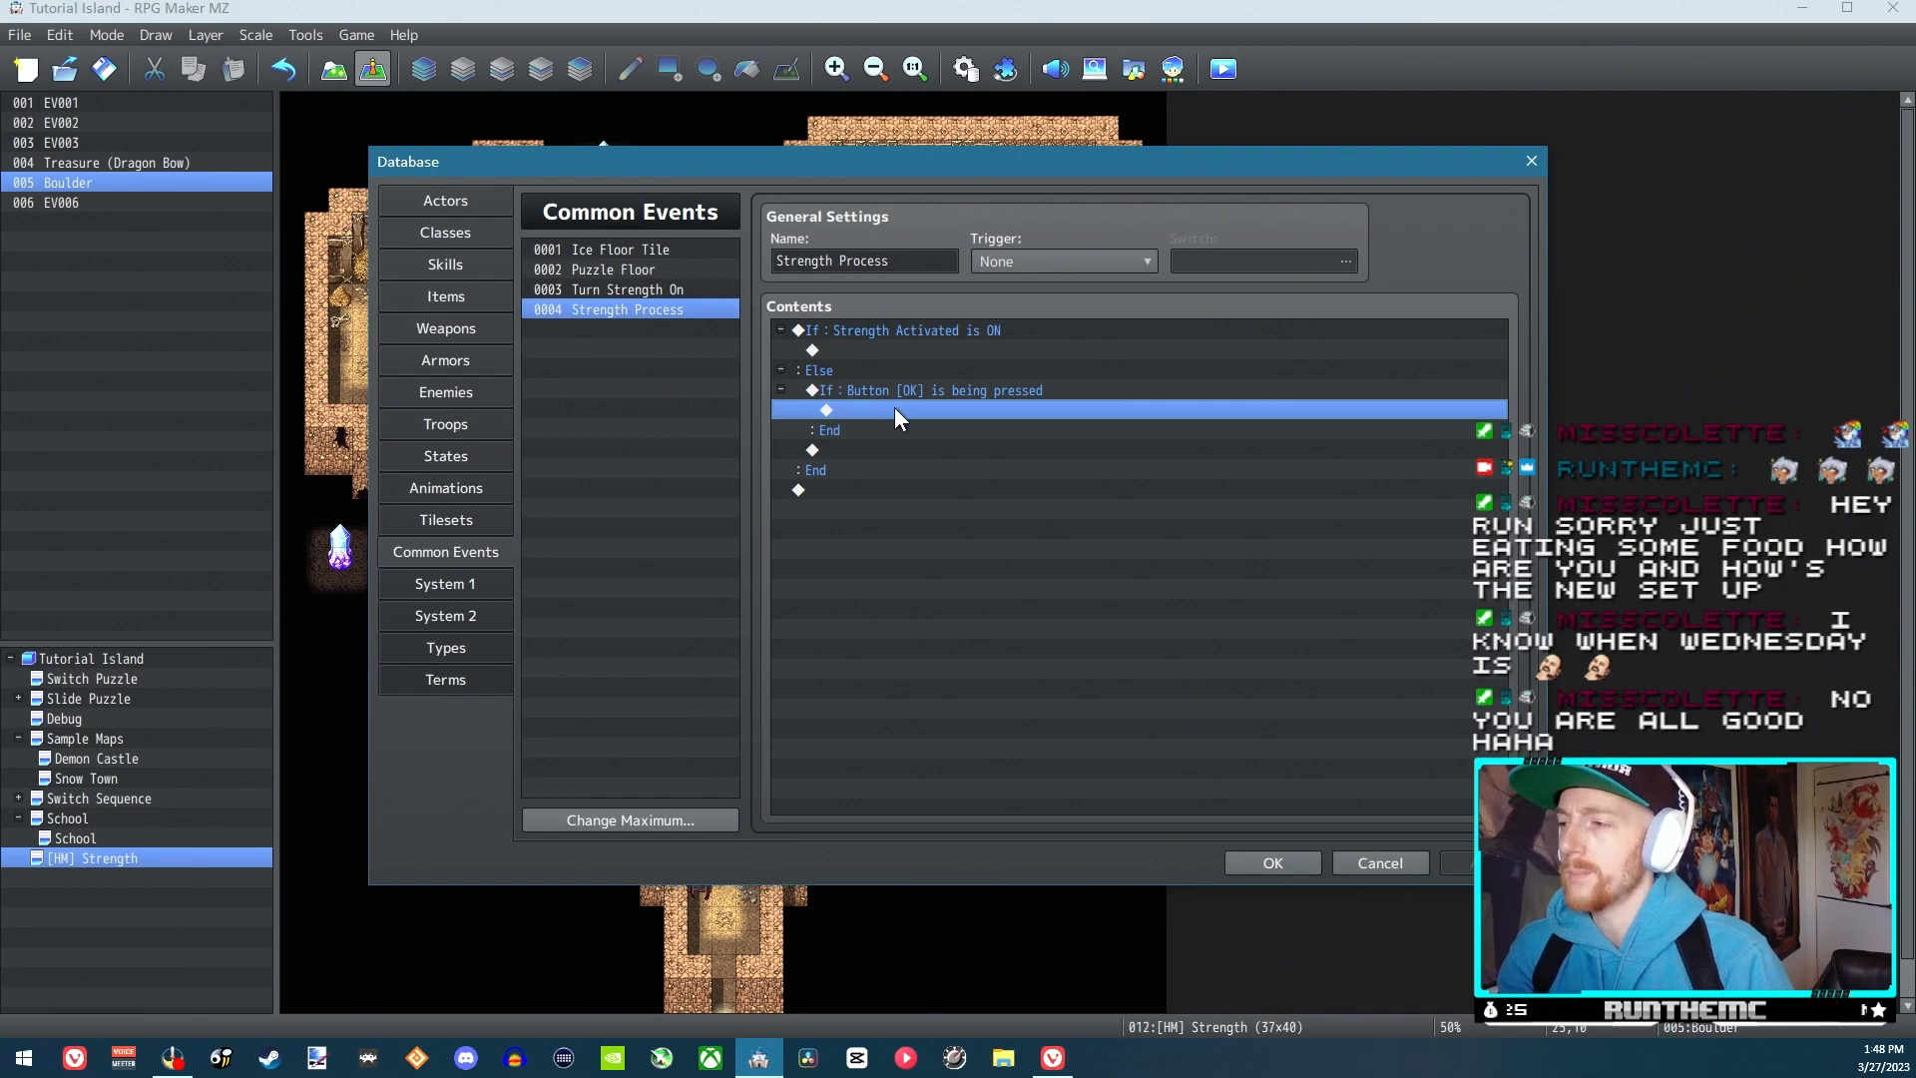
double_click(894, 409)
click(1003, 317)
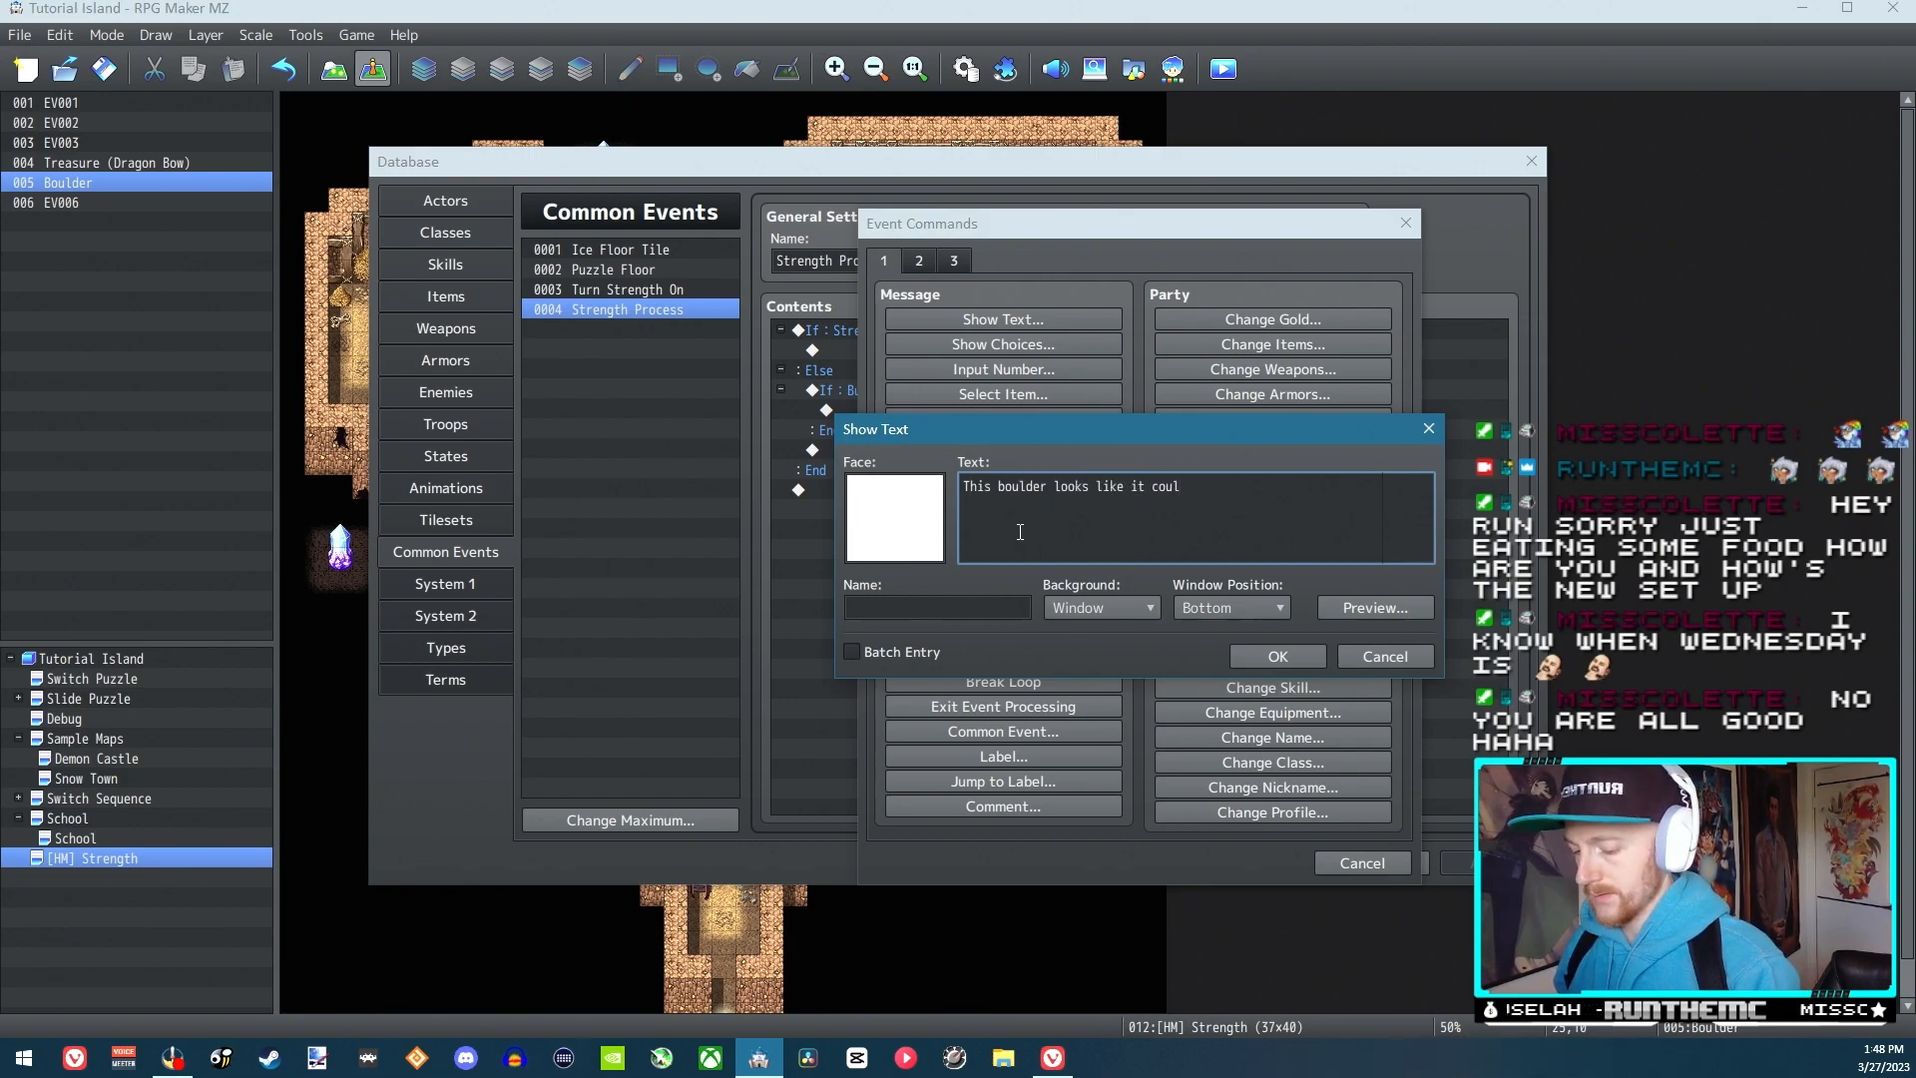
text(usged)
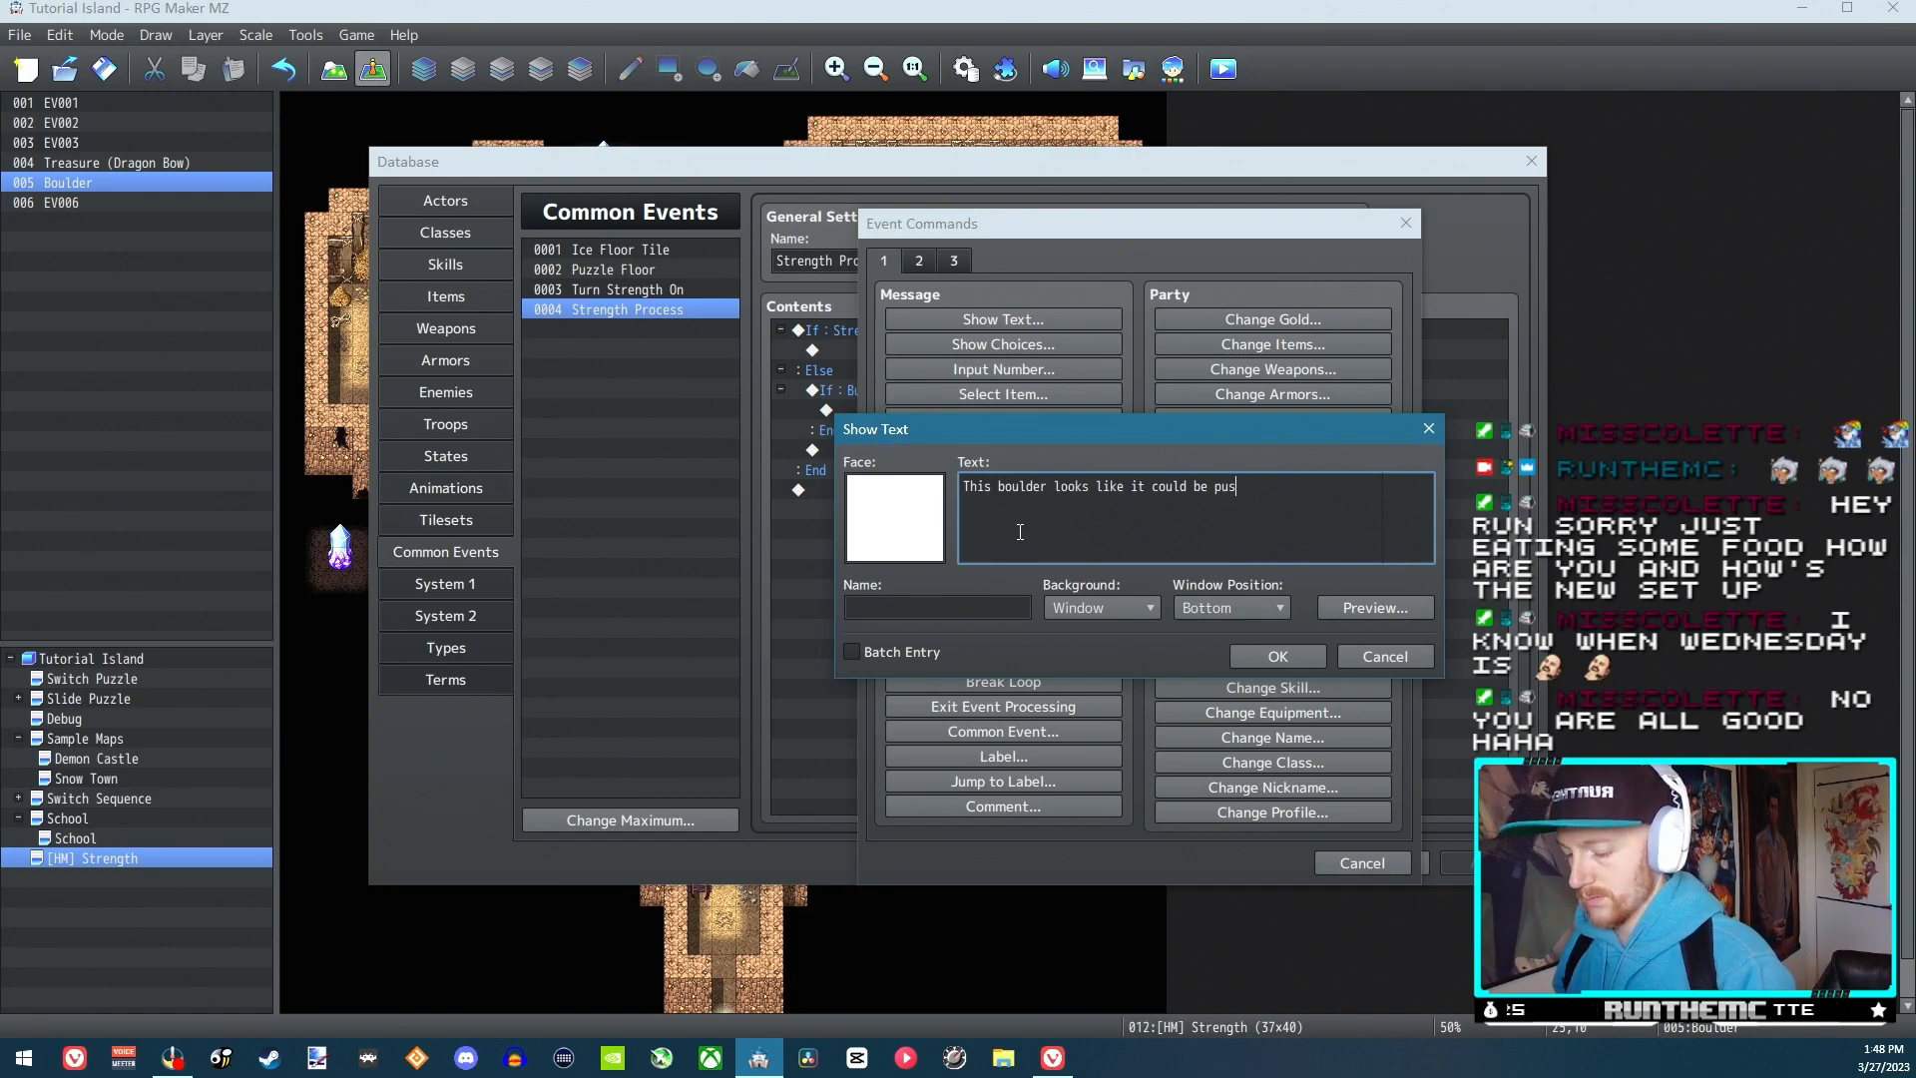
key(BackSpace)
key(BackSpace)
text(hed!)
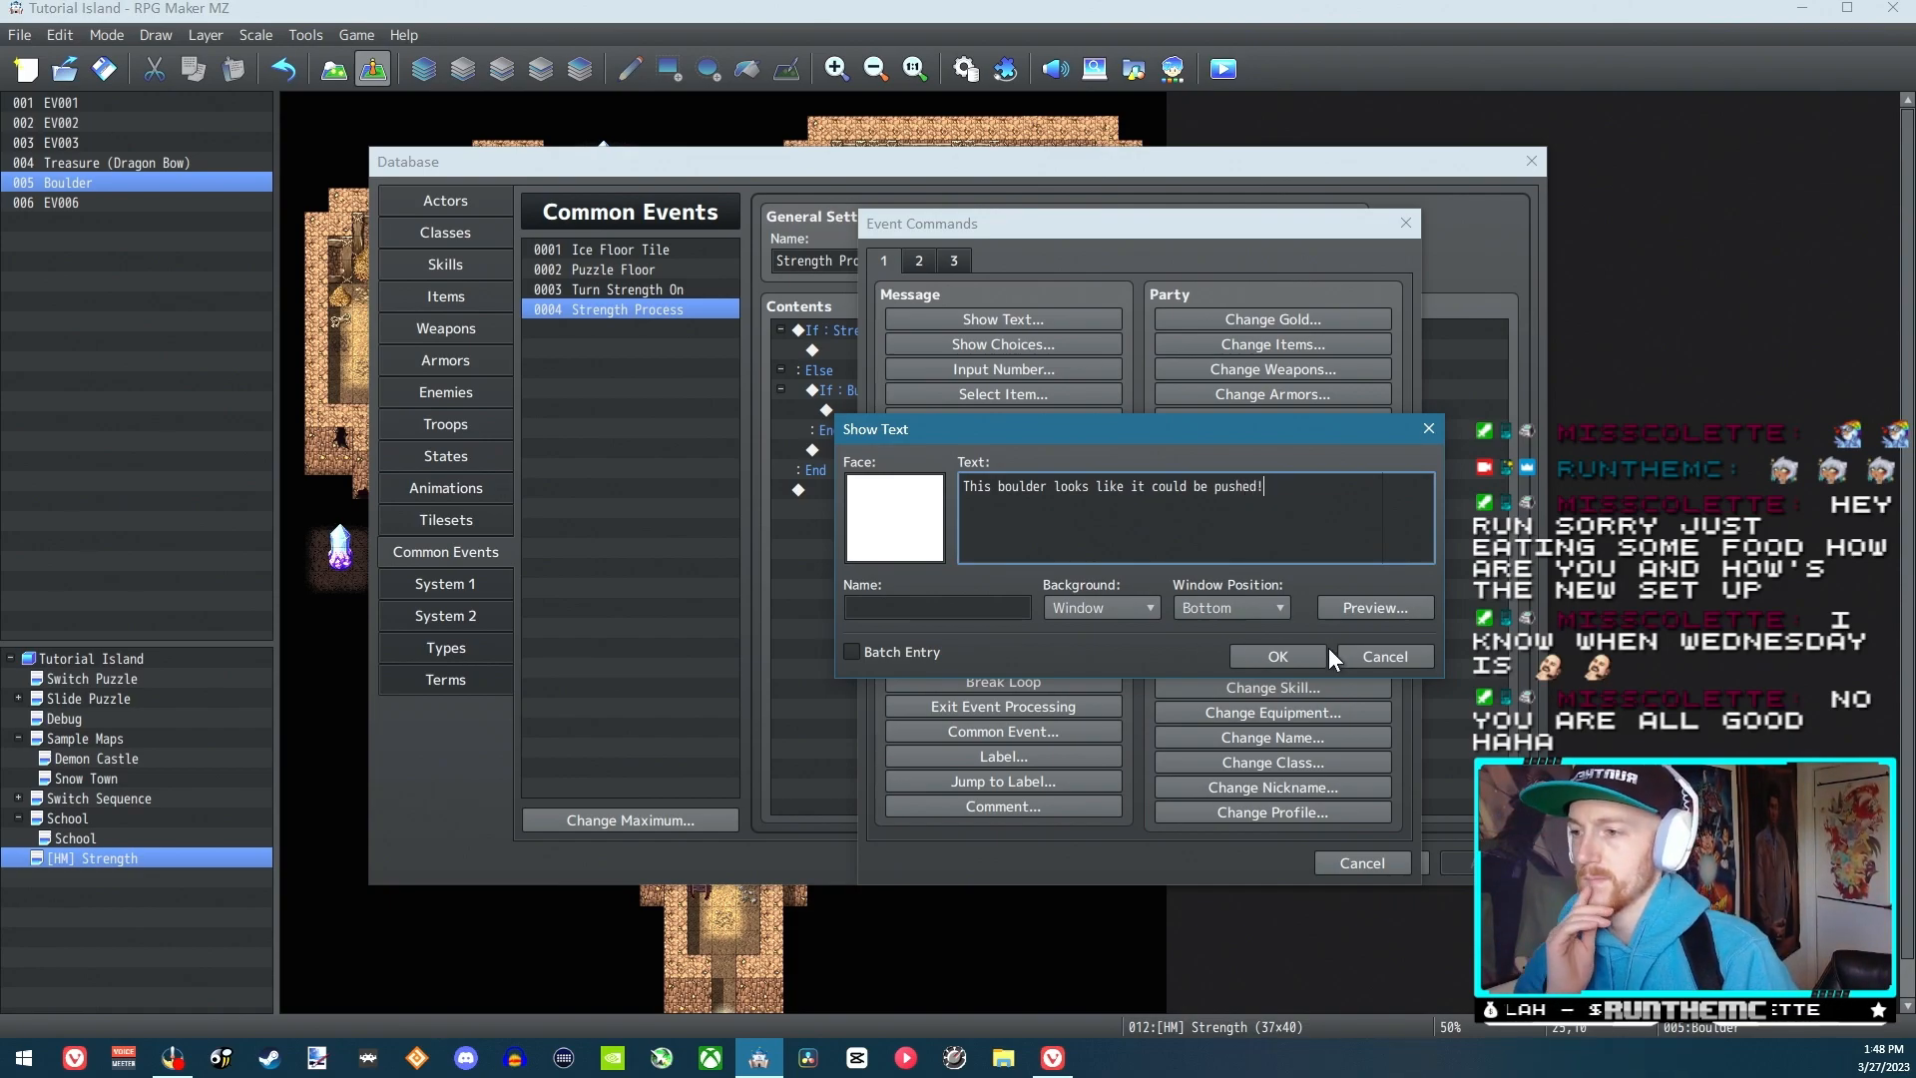
click(1288, 654)
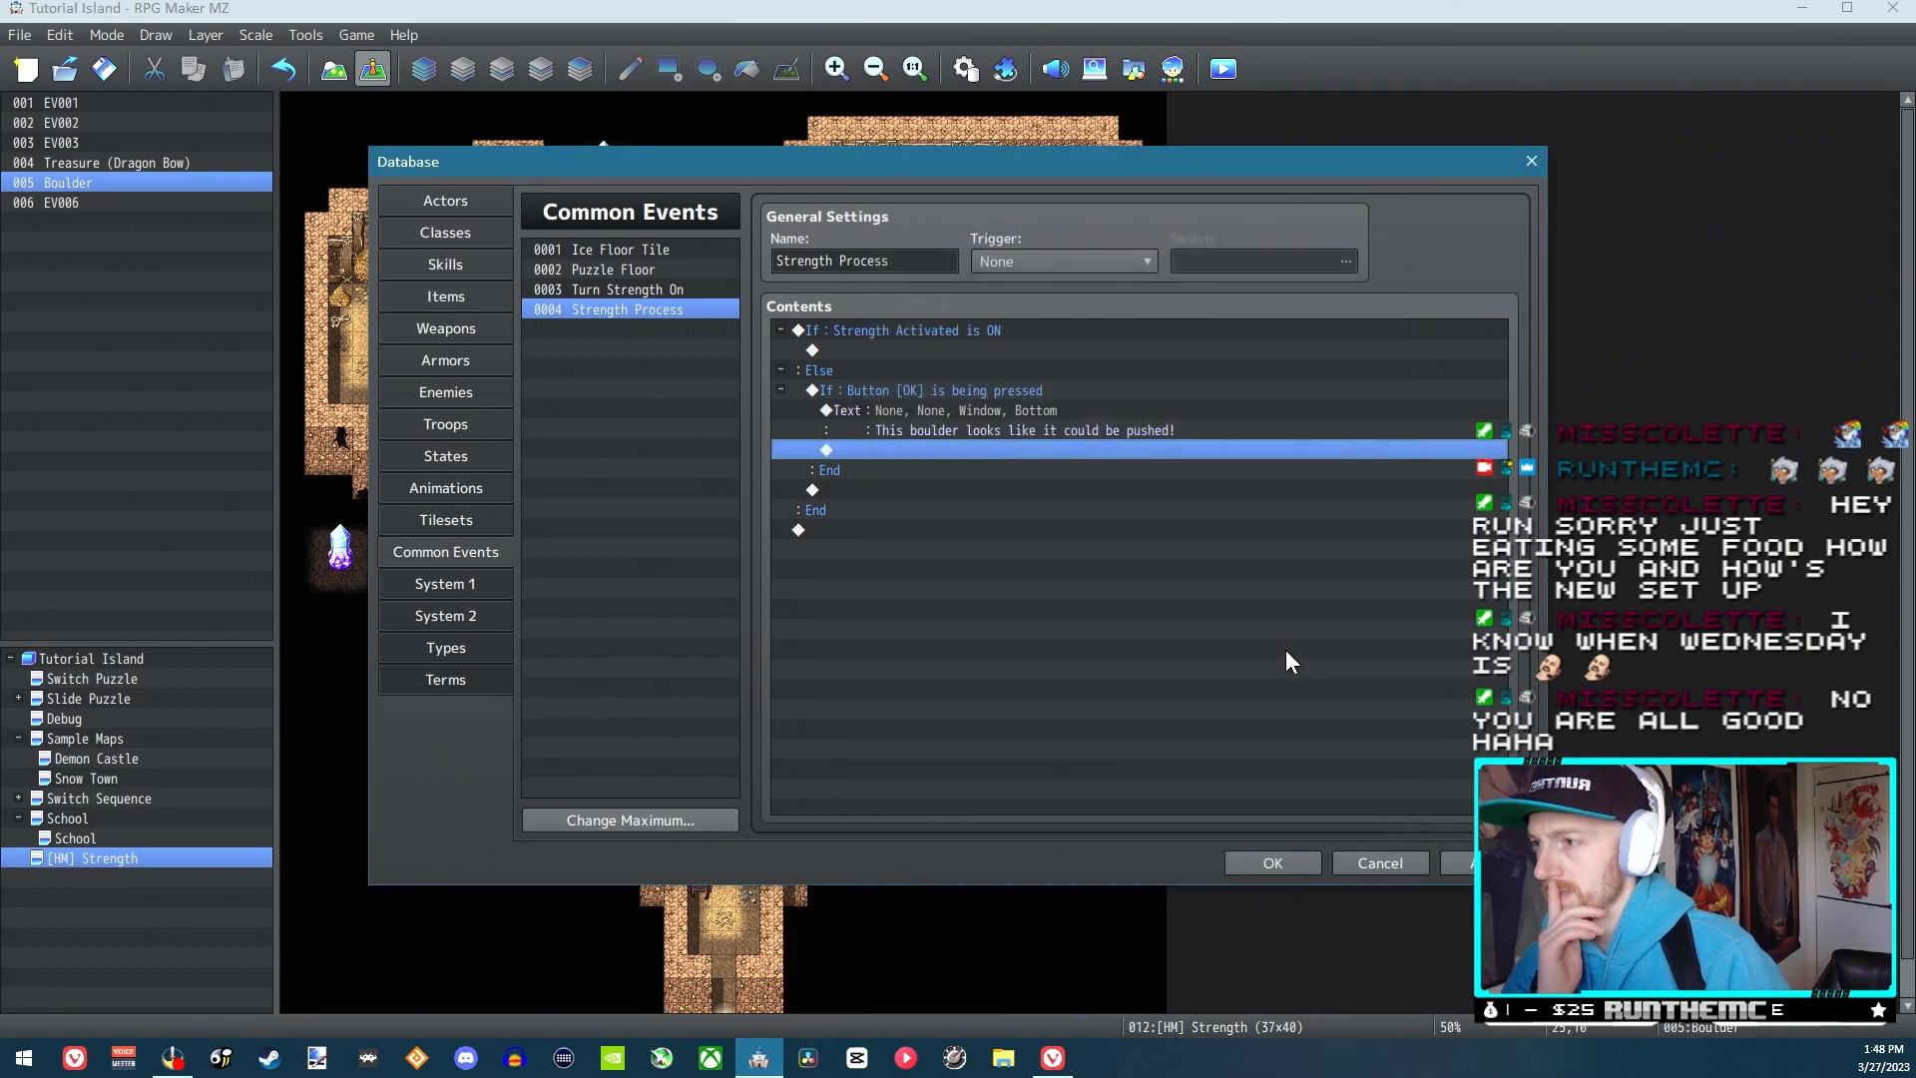
Review the Strength Activated and OK-button branches of Strength Process, and save the database changes
click(892, 335)
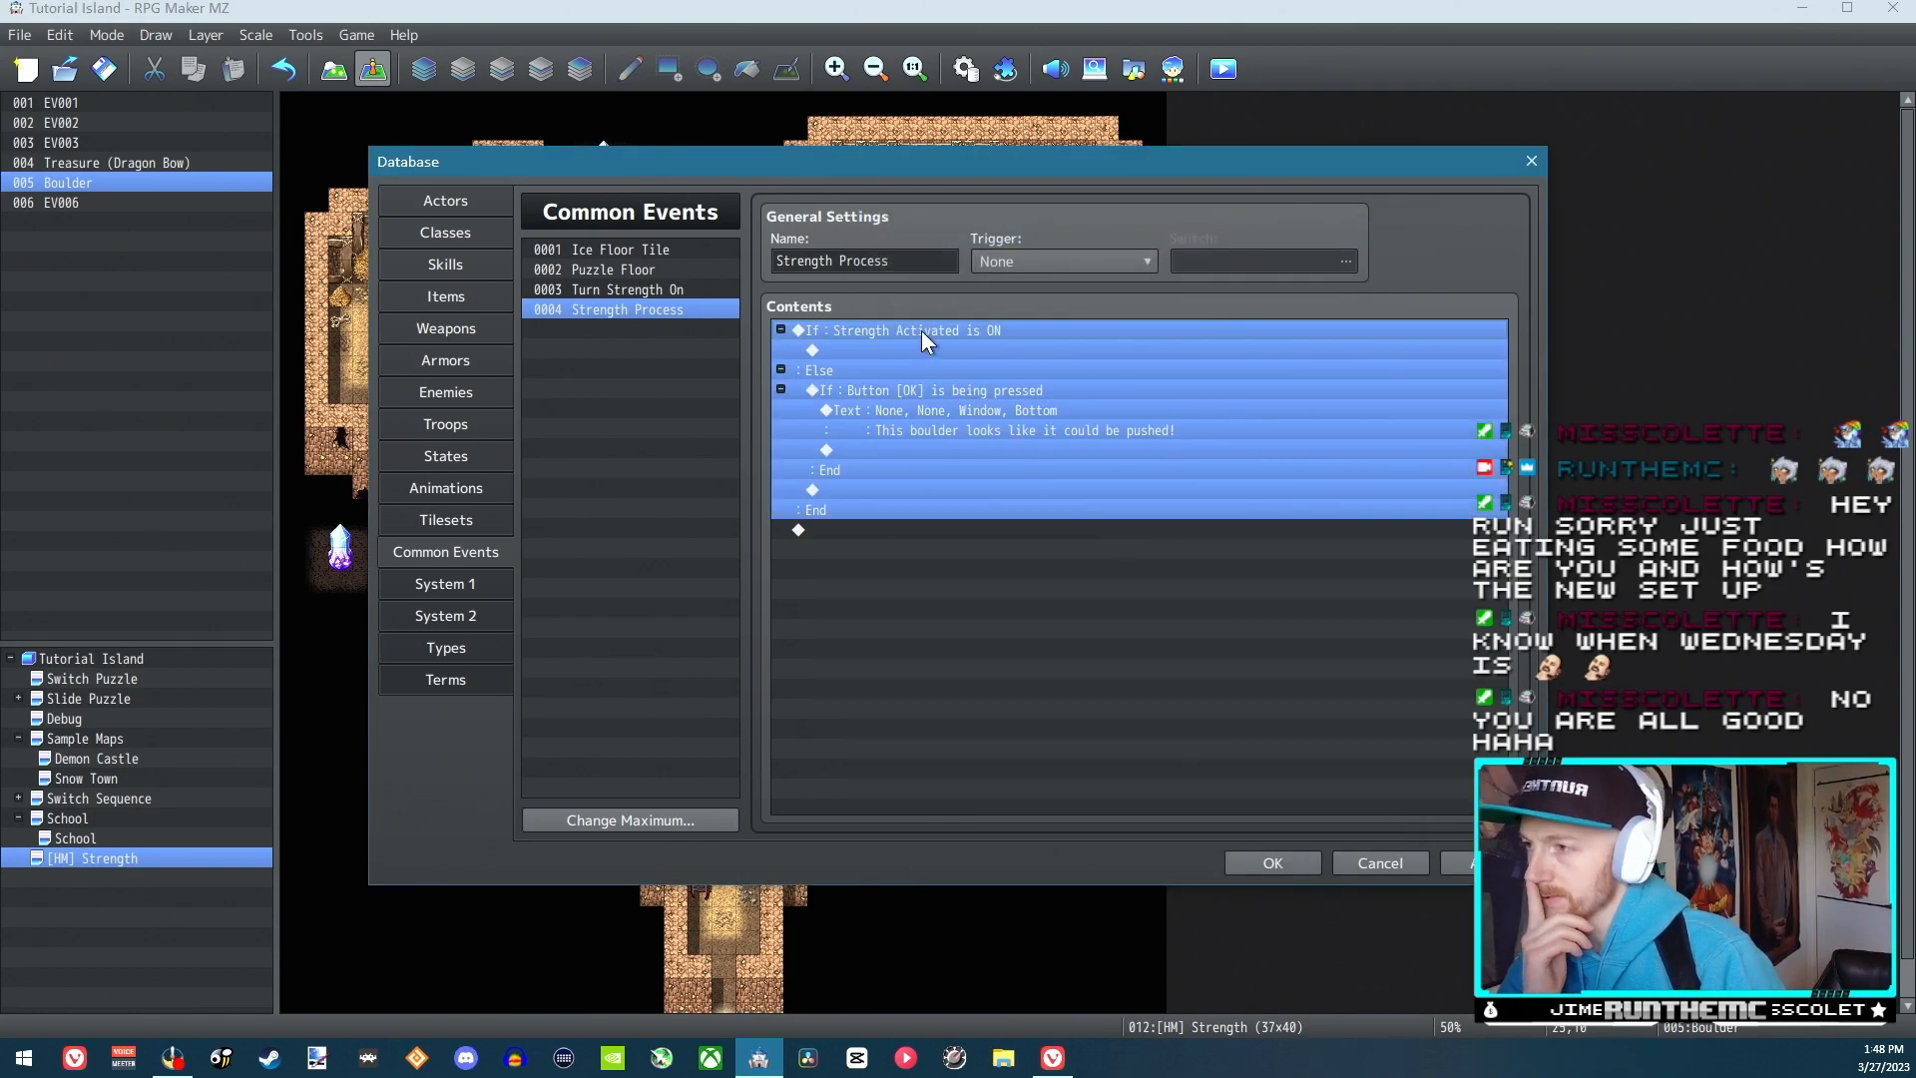
click(896, 348)
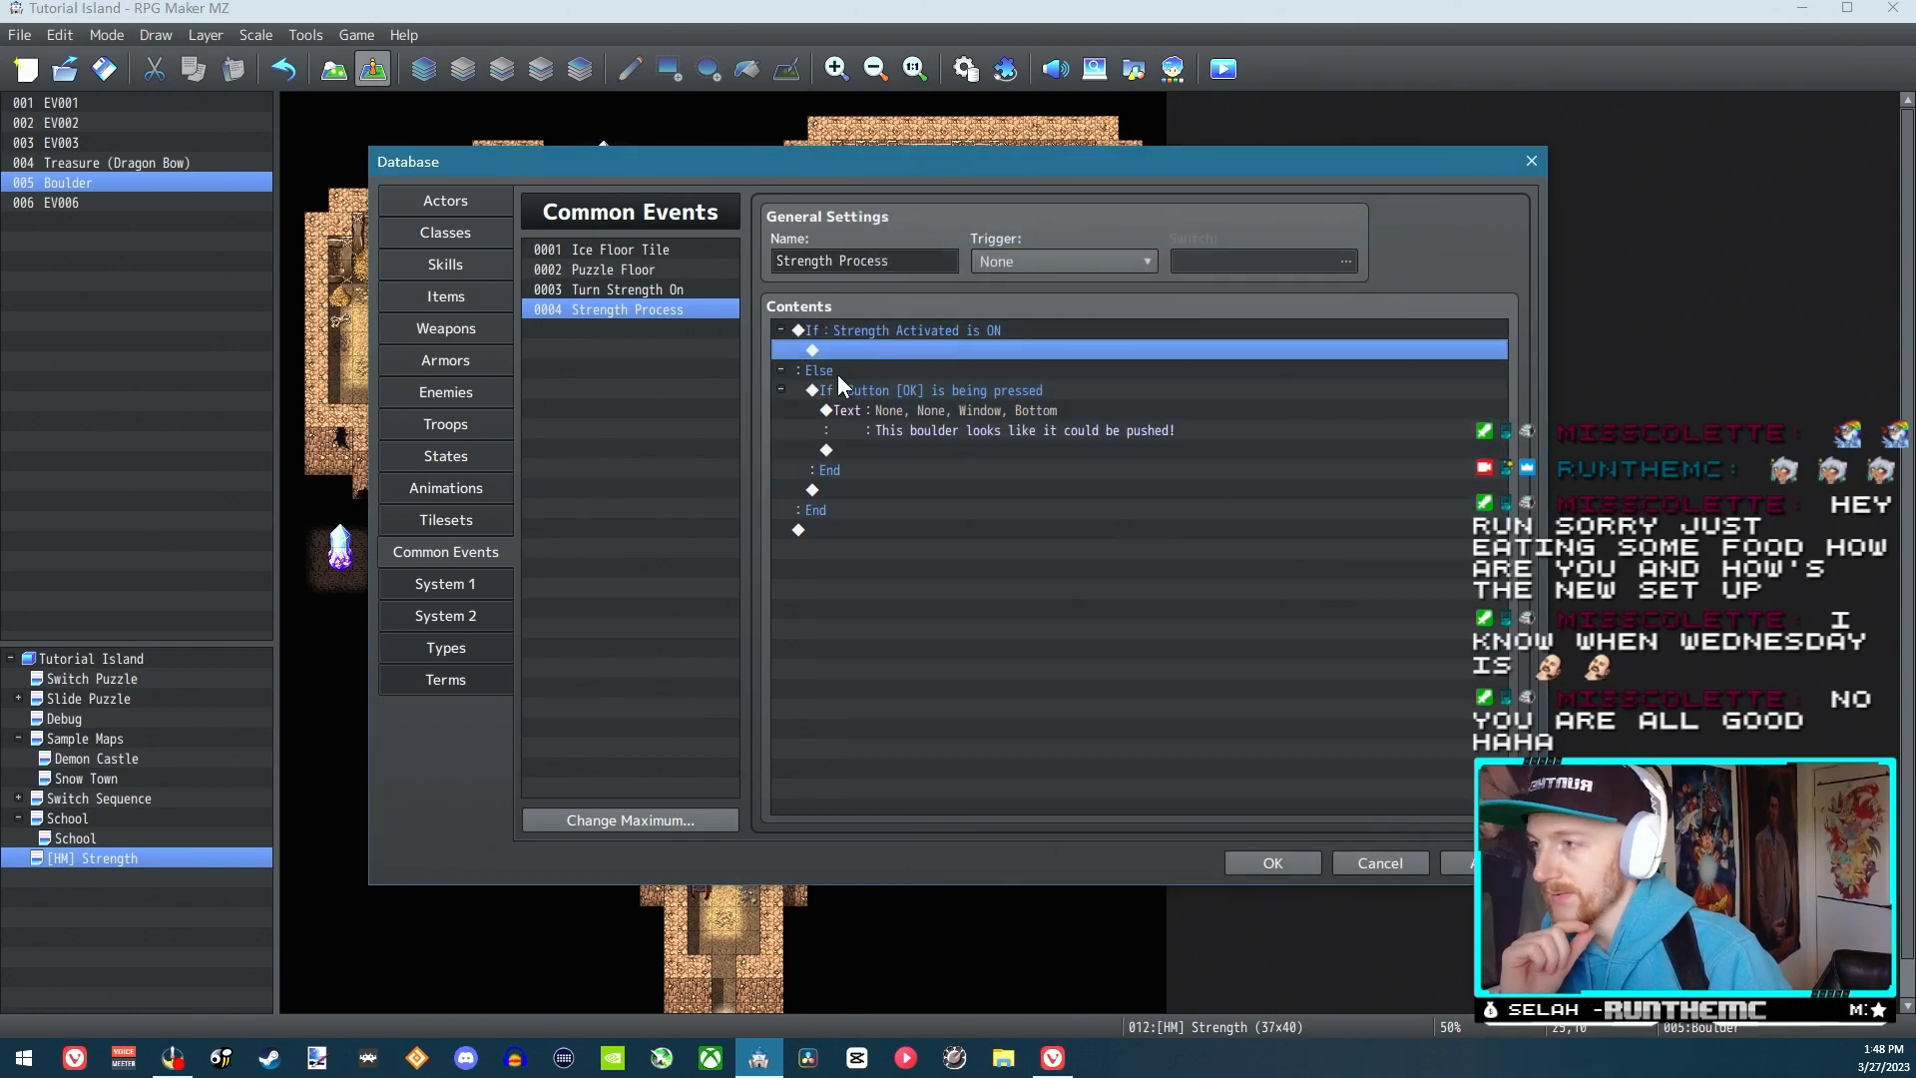
click(917, 394)
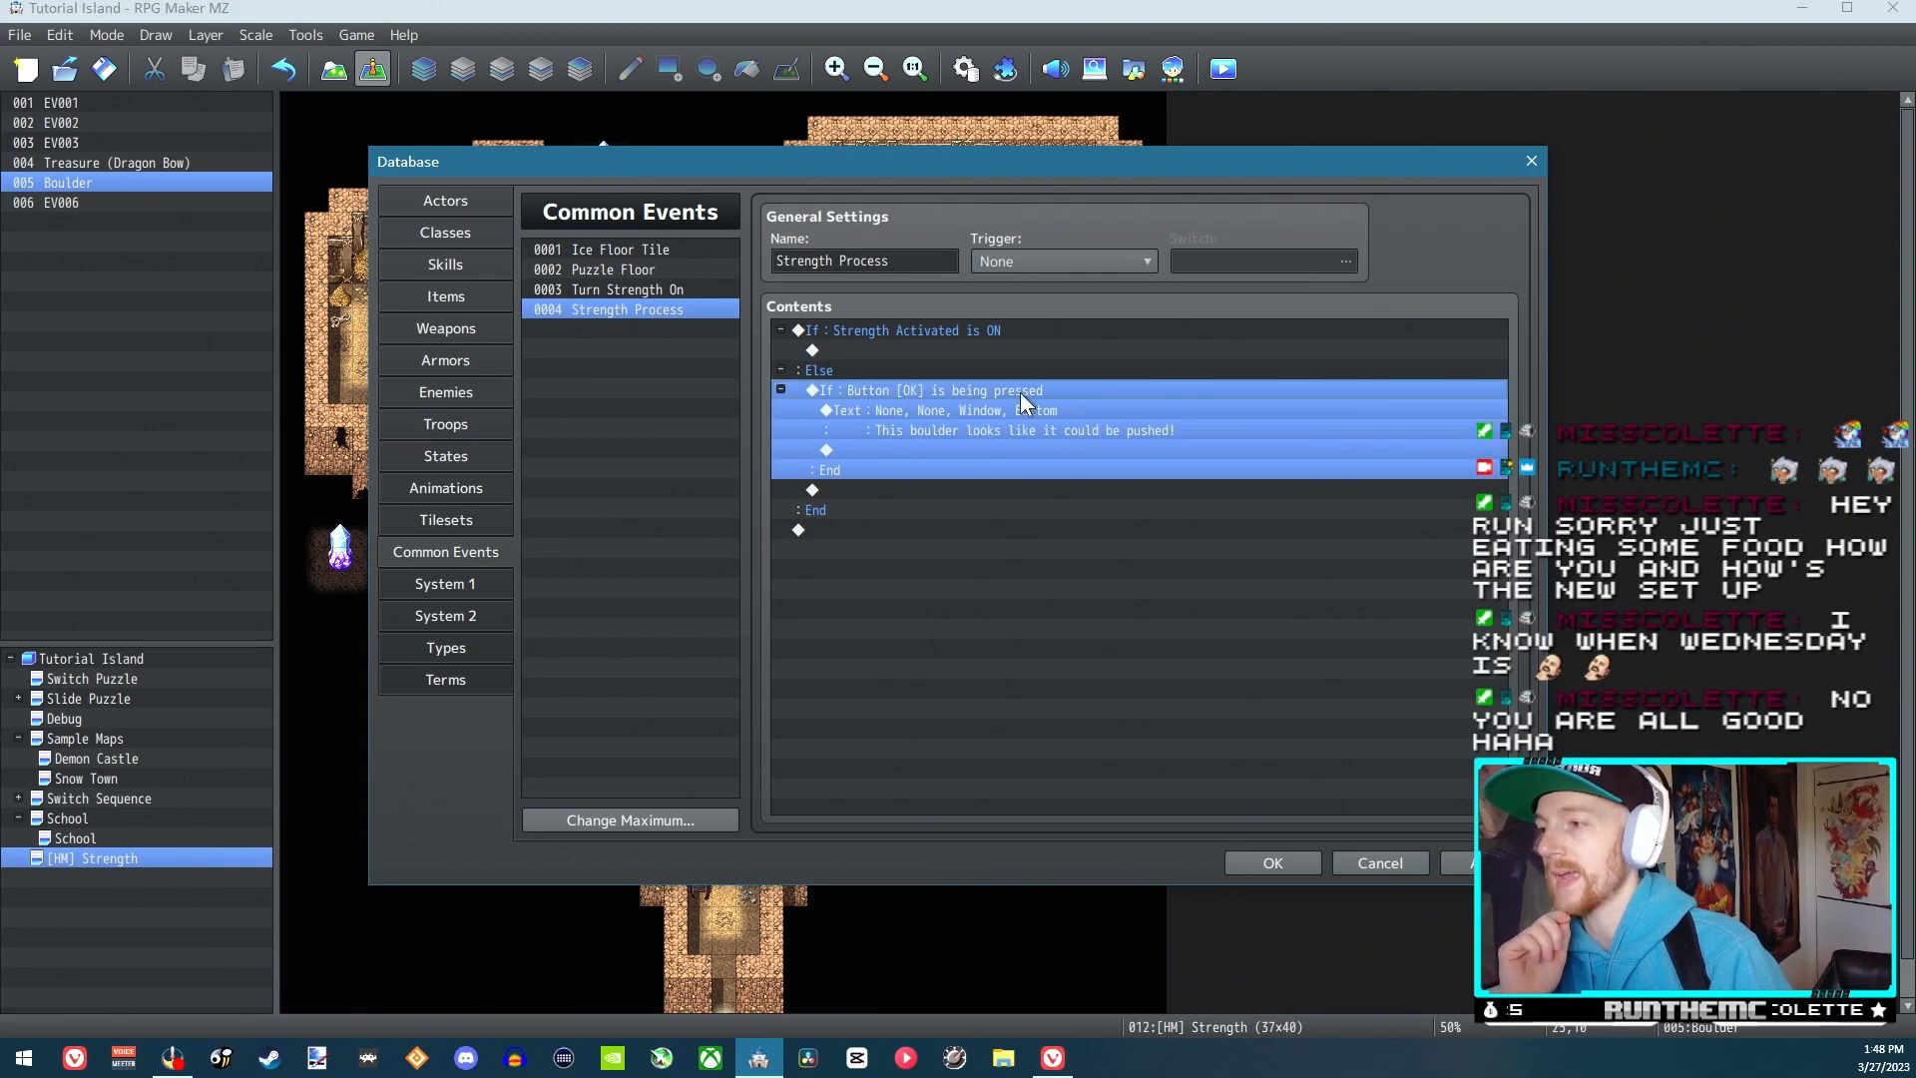
click(867, 487)
click(853, 502)
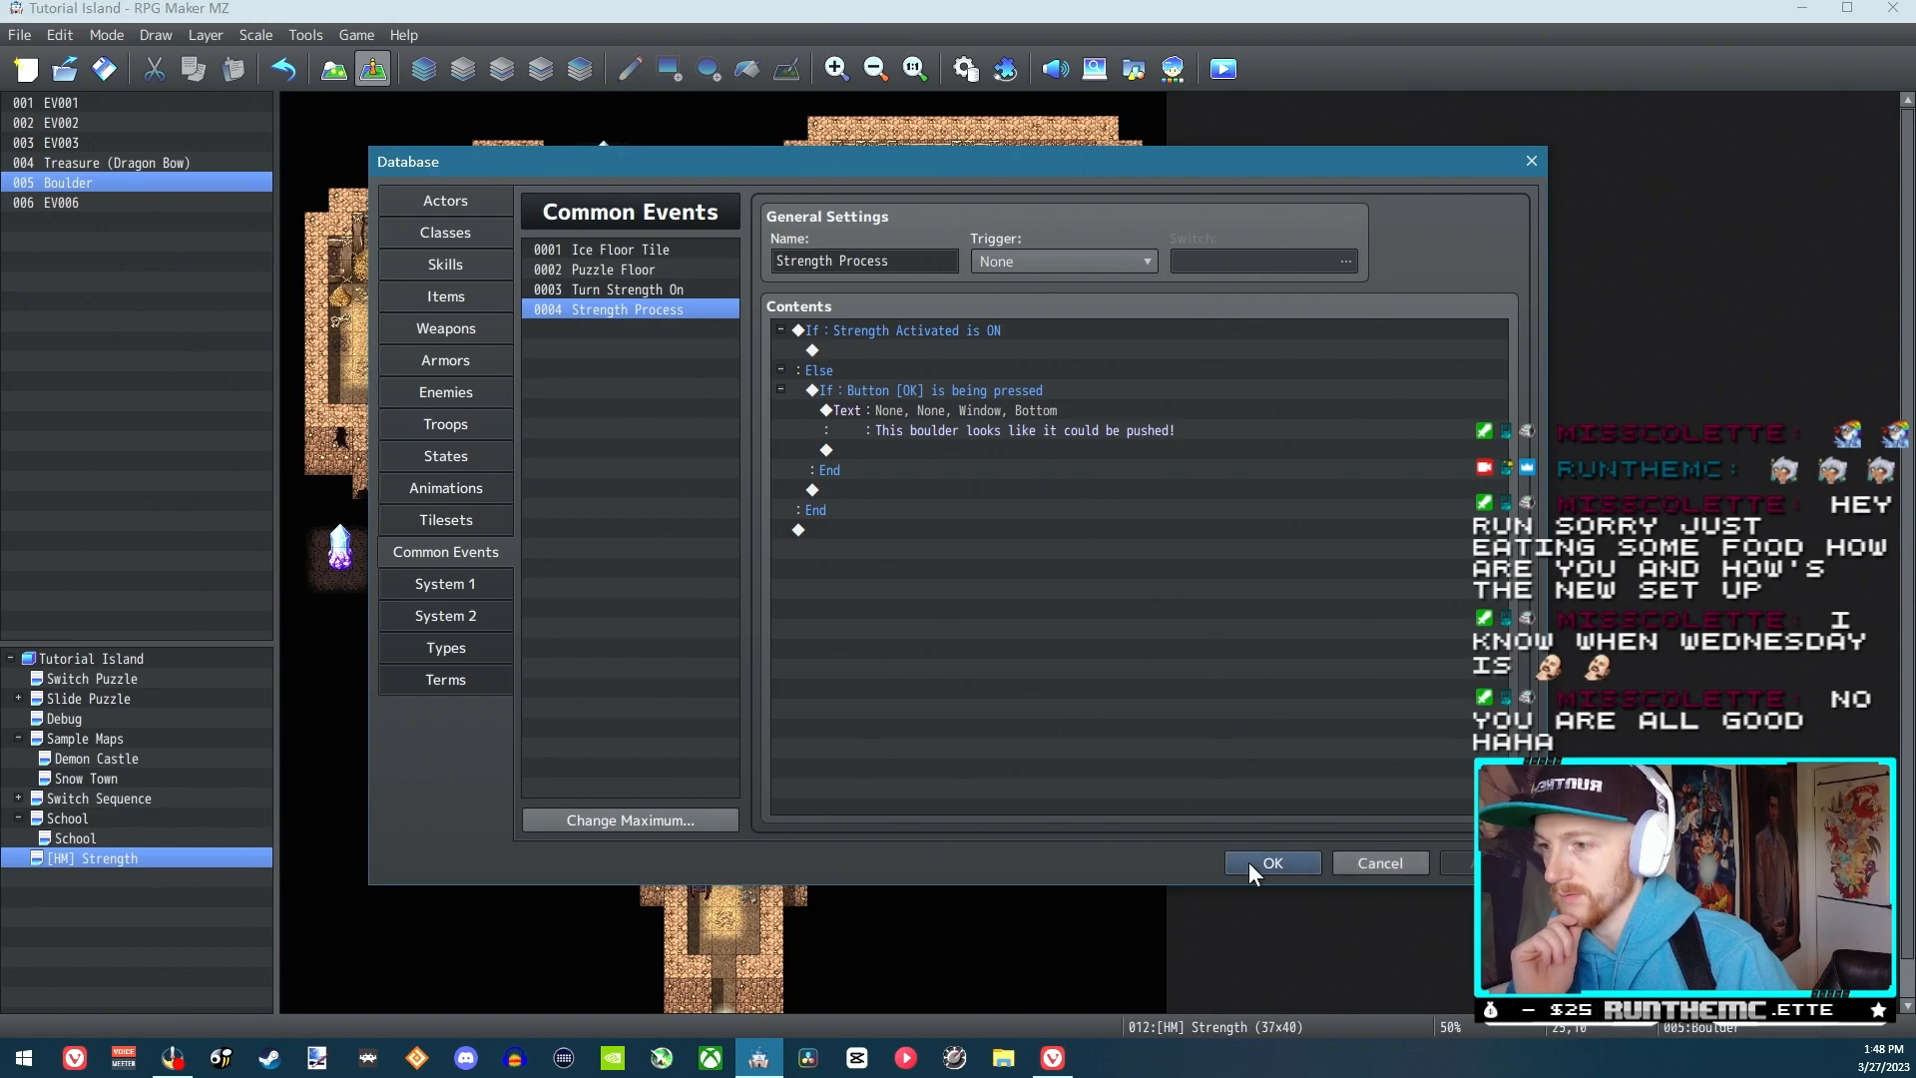
click(1252, 862)
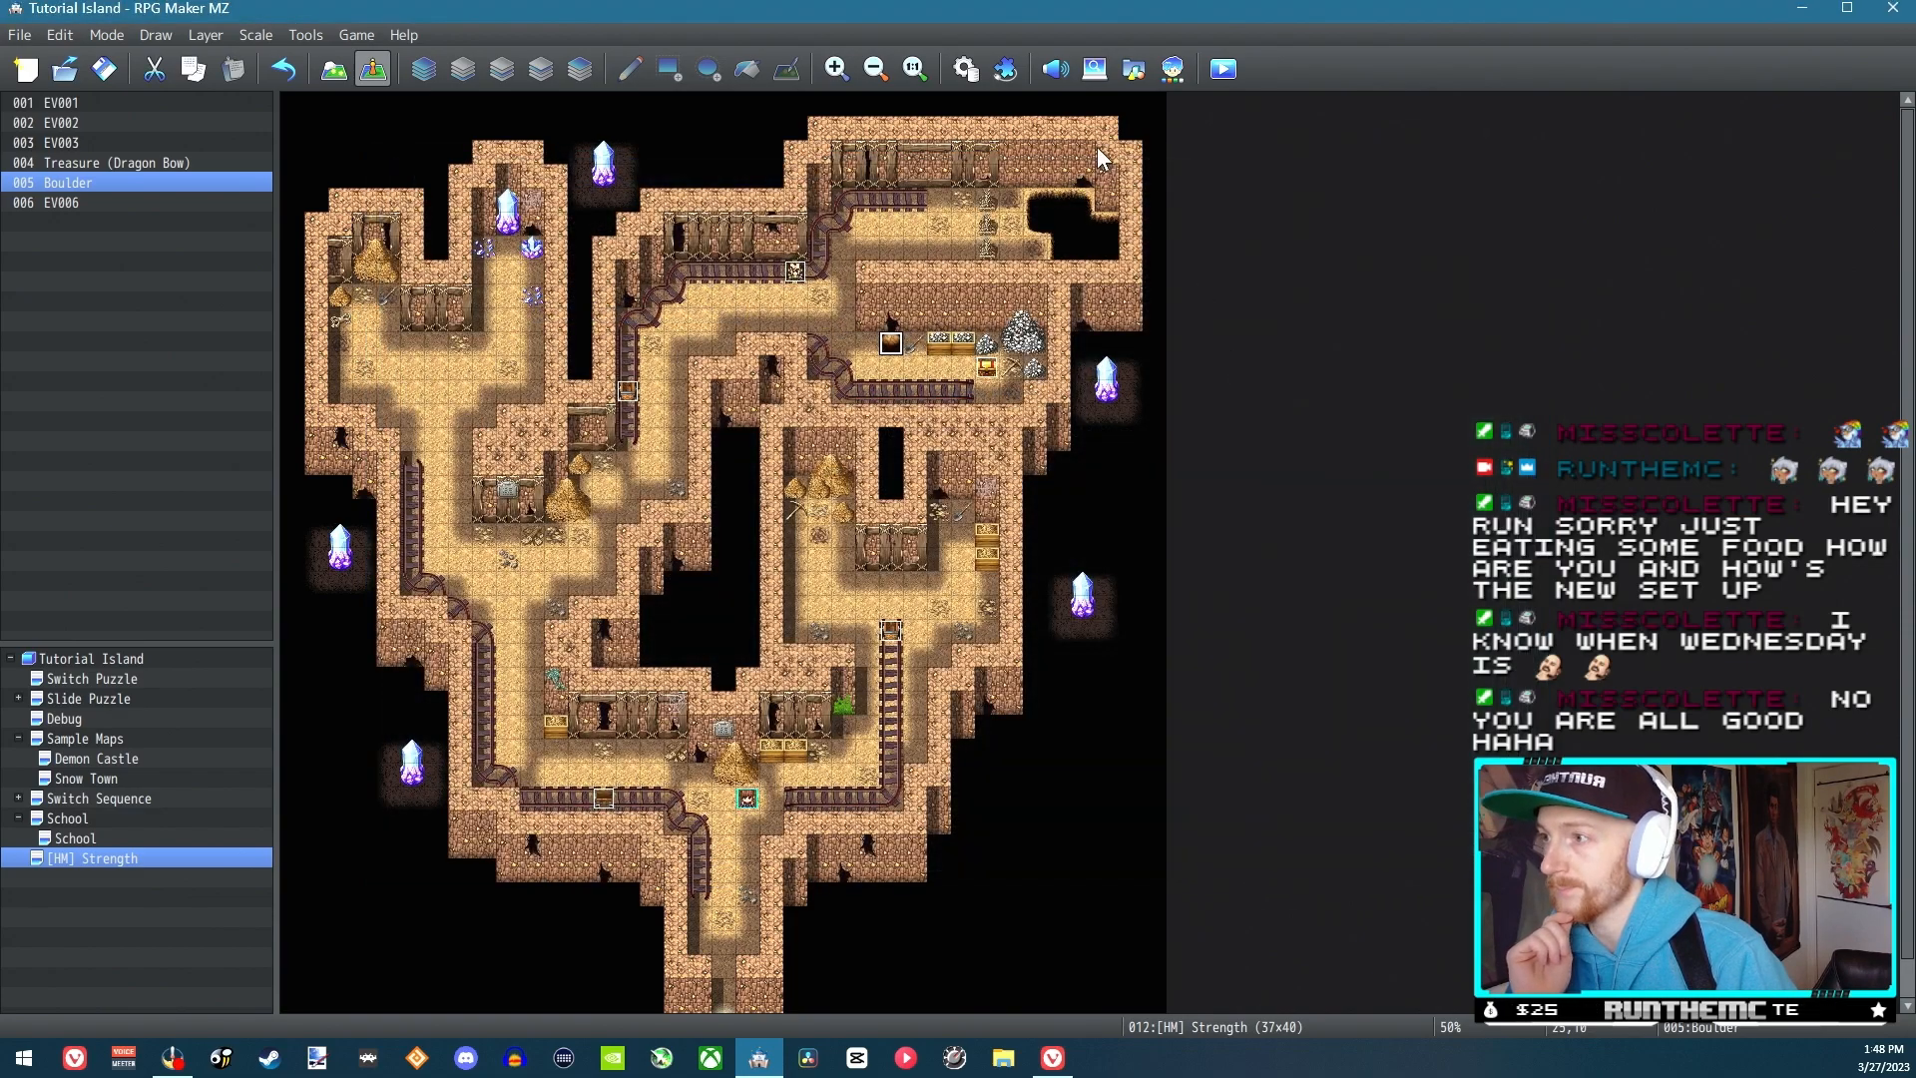
Set the player's starting position on the path just up and left of the boulder
right_click(823, 318)
mouse_move(1028, 621)
click(1115, 619)
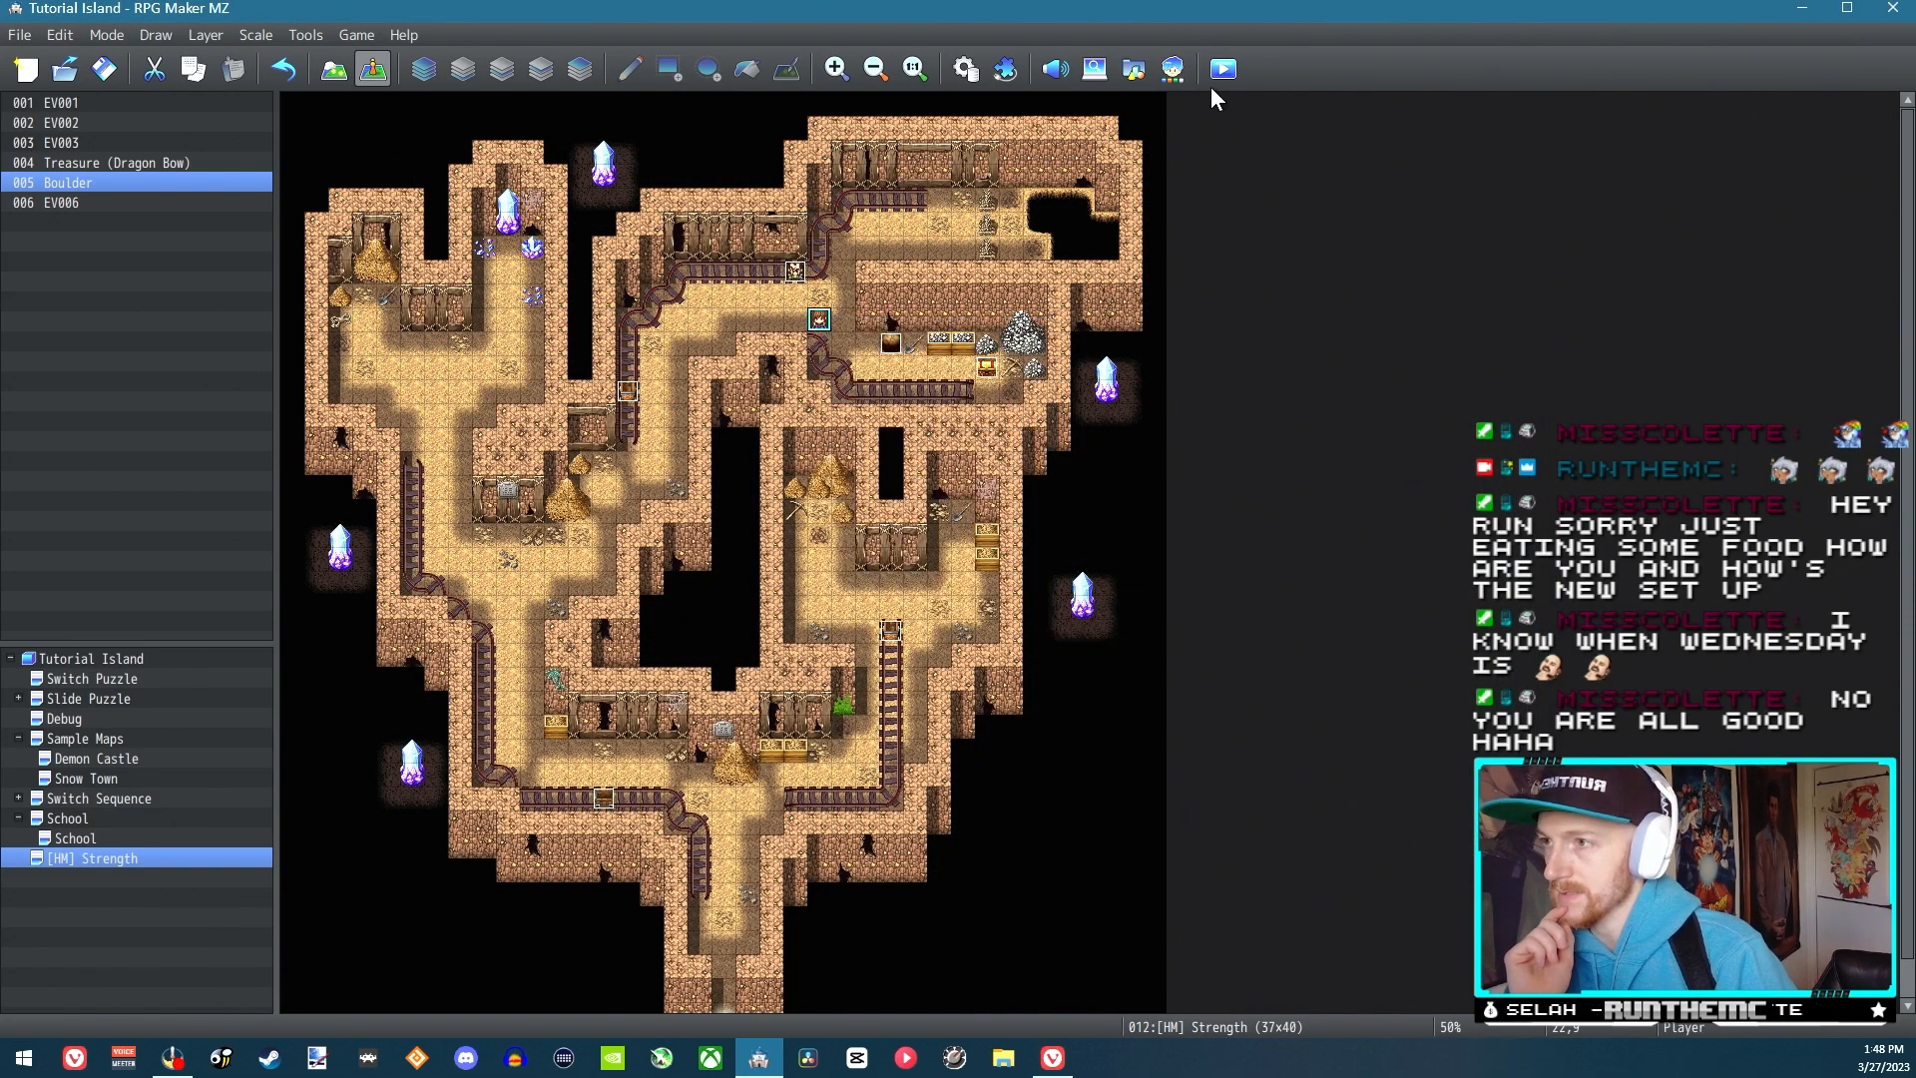
Playtest the game by walking up to the boulder and interacting with it repeatedly, and close the test window
click(915, 582)
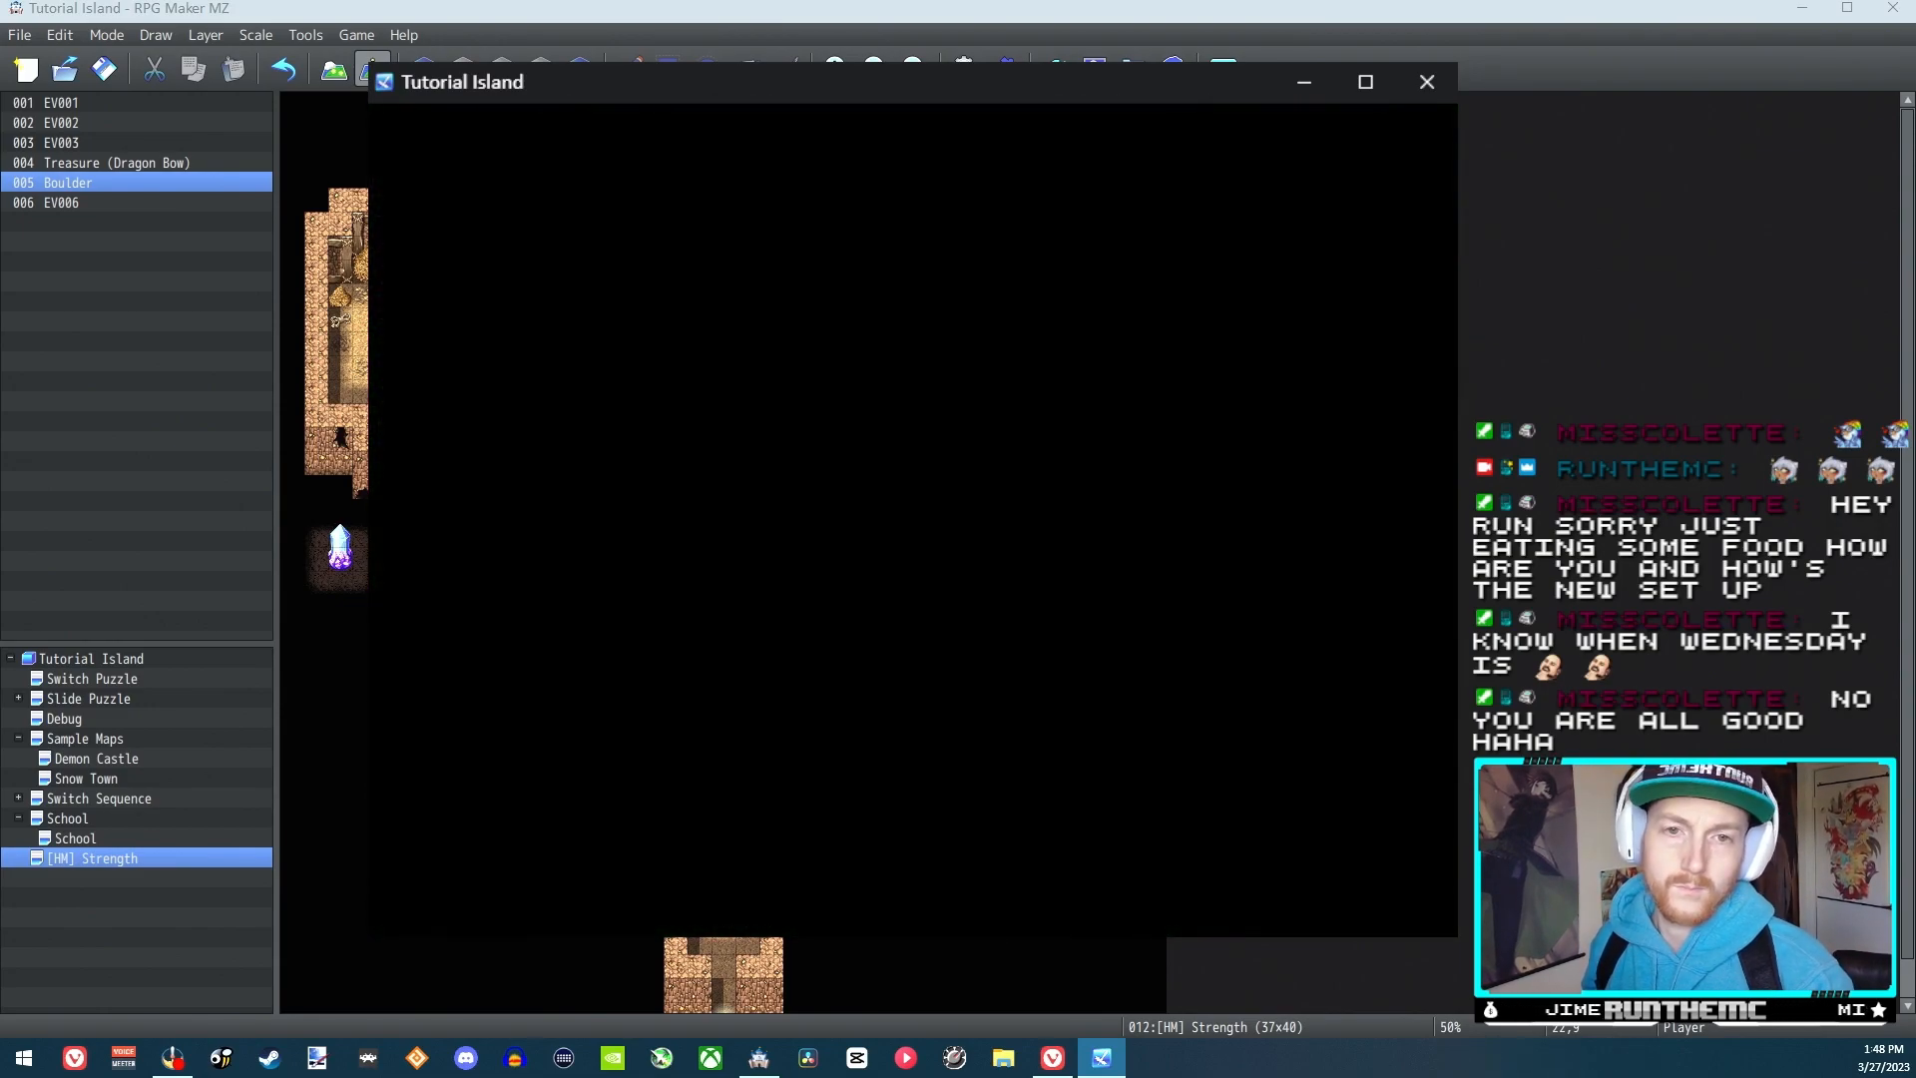
key(Down)
key(Right)
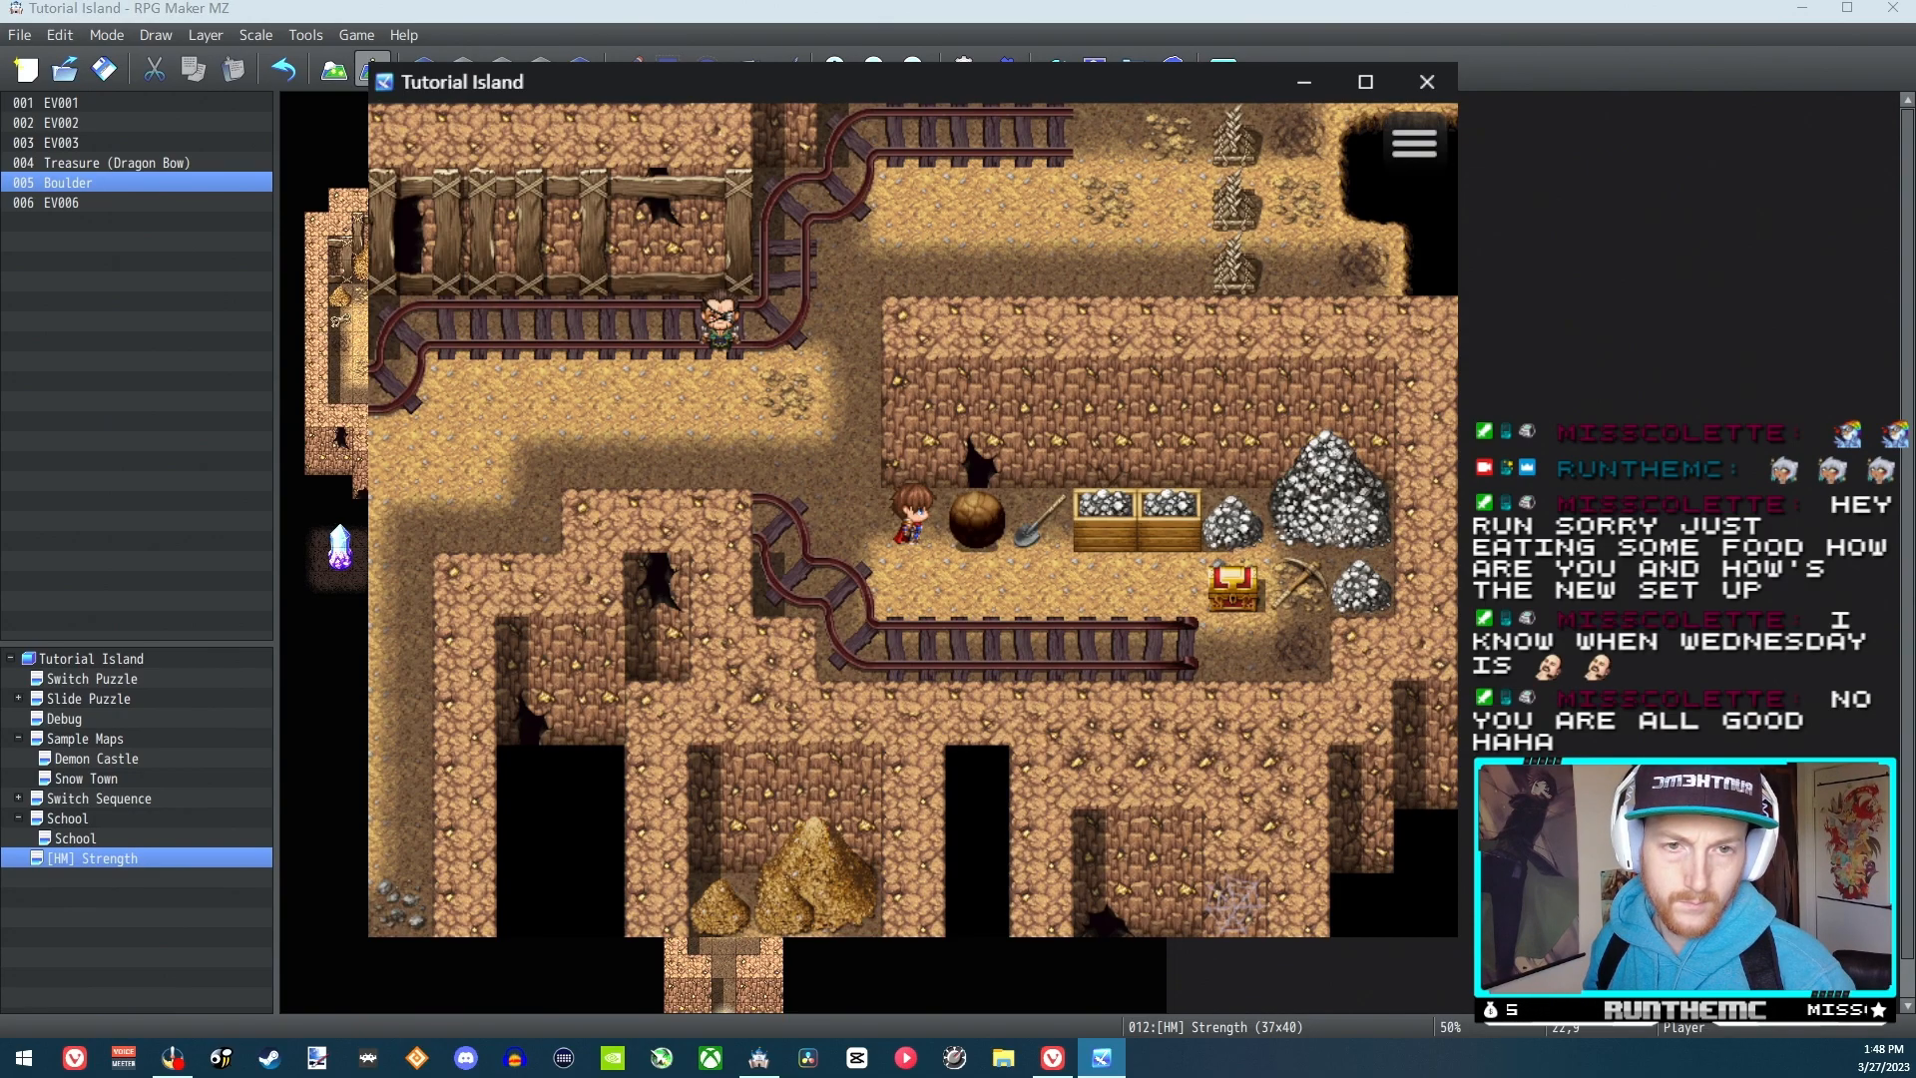
key(Return)
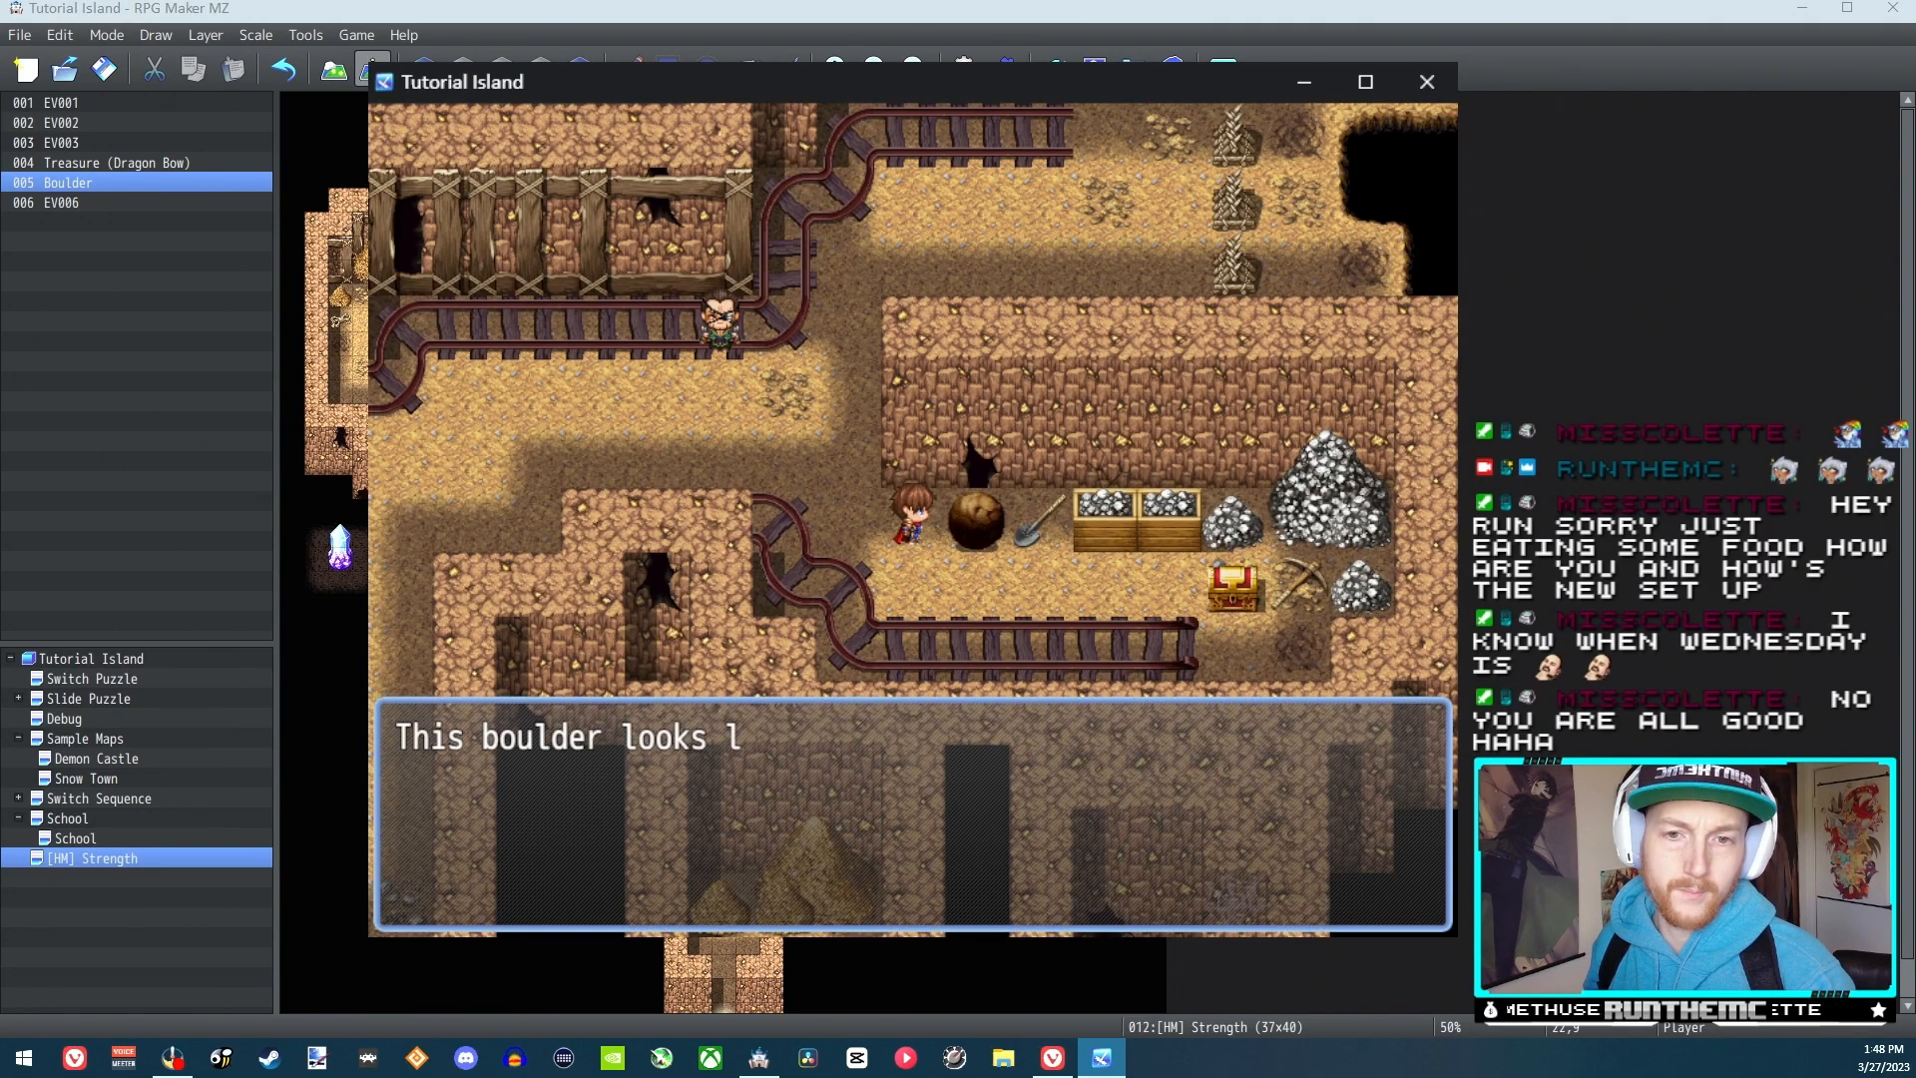
key(Return)
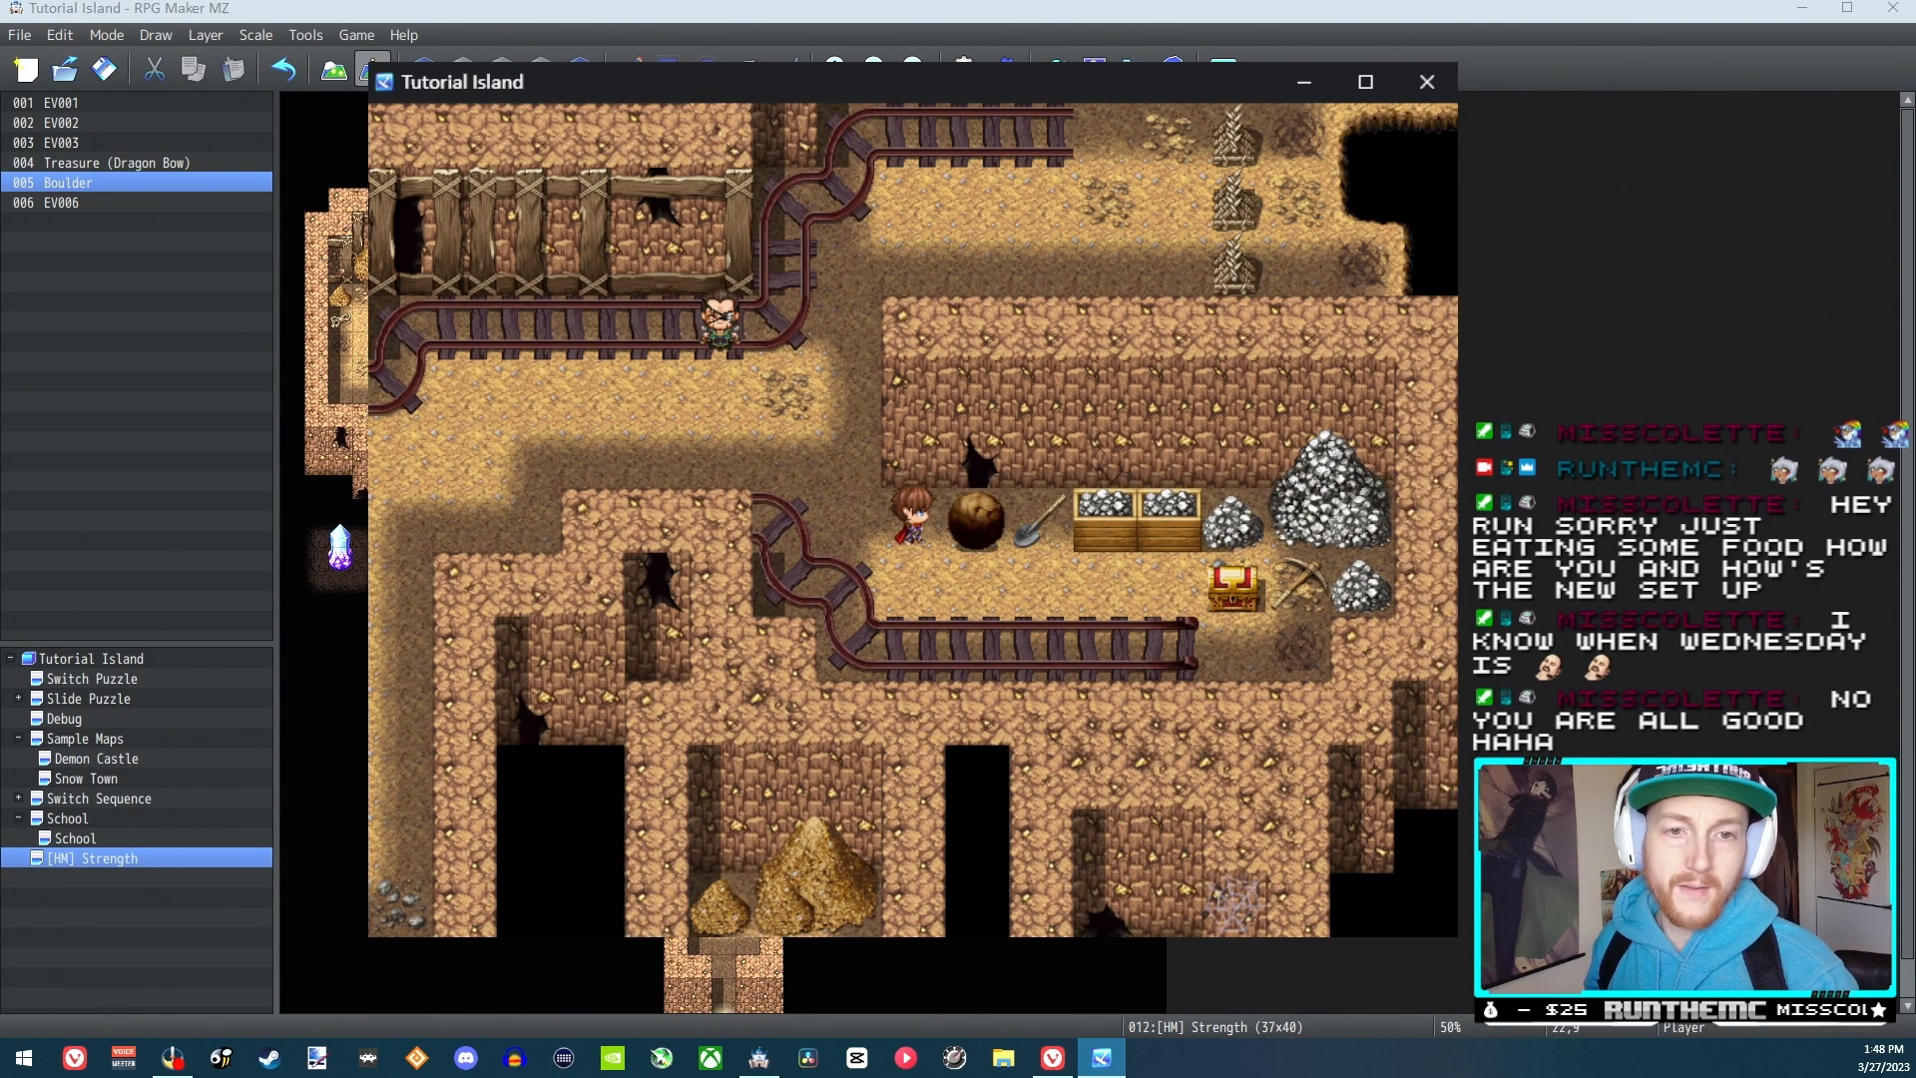
key(Return)
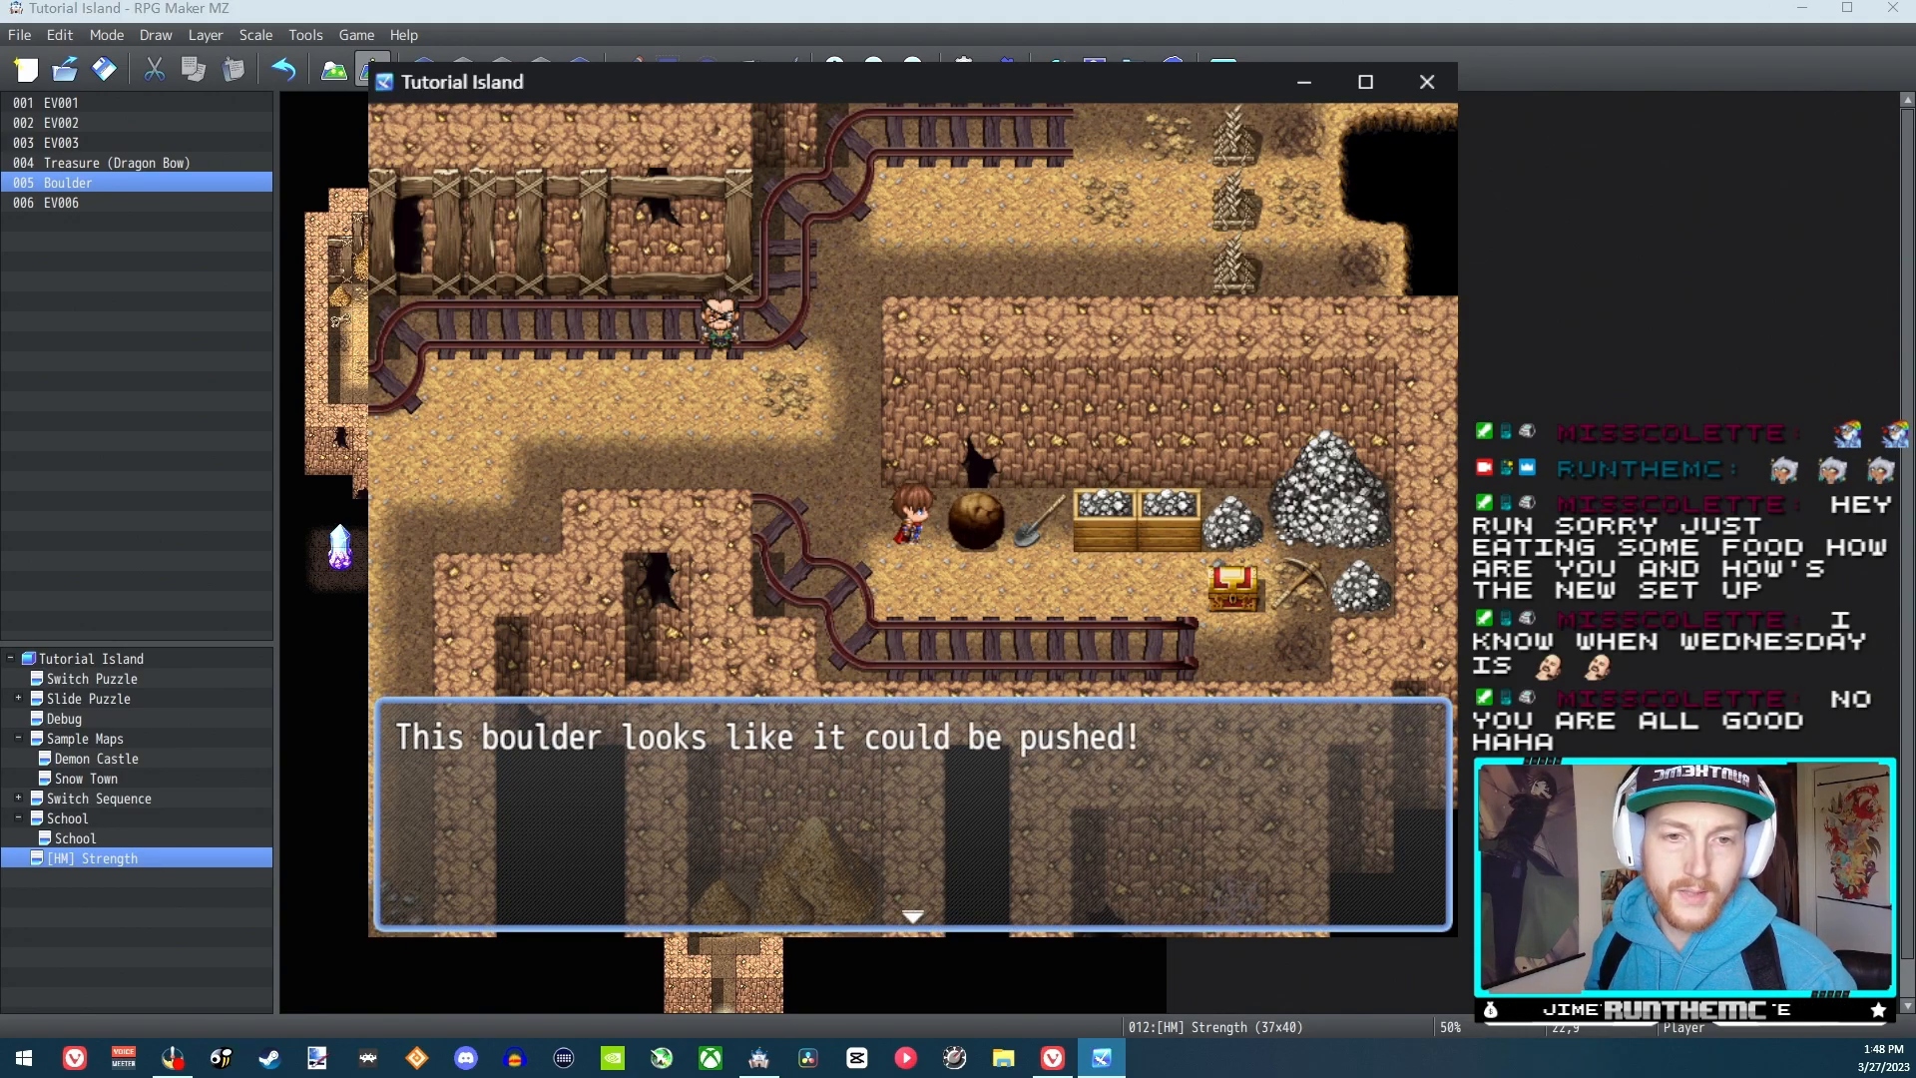
key(Return)
key(Return)
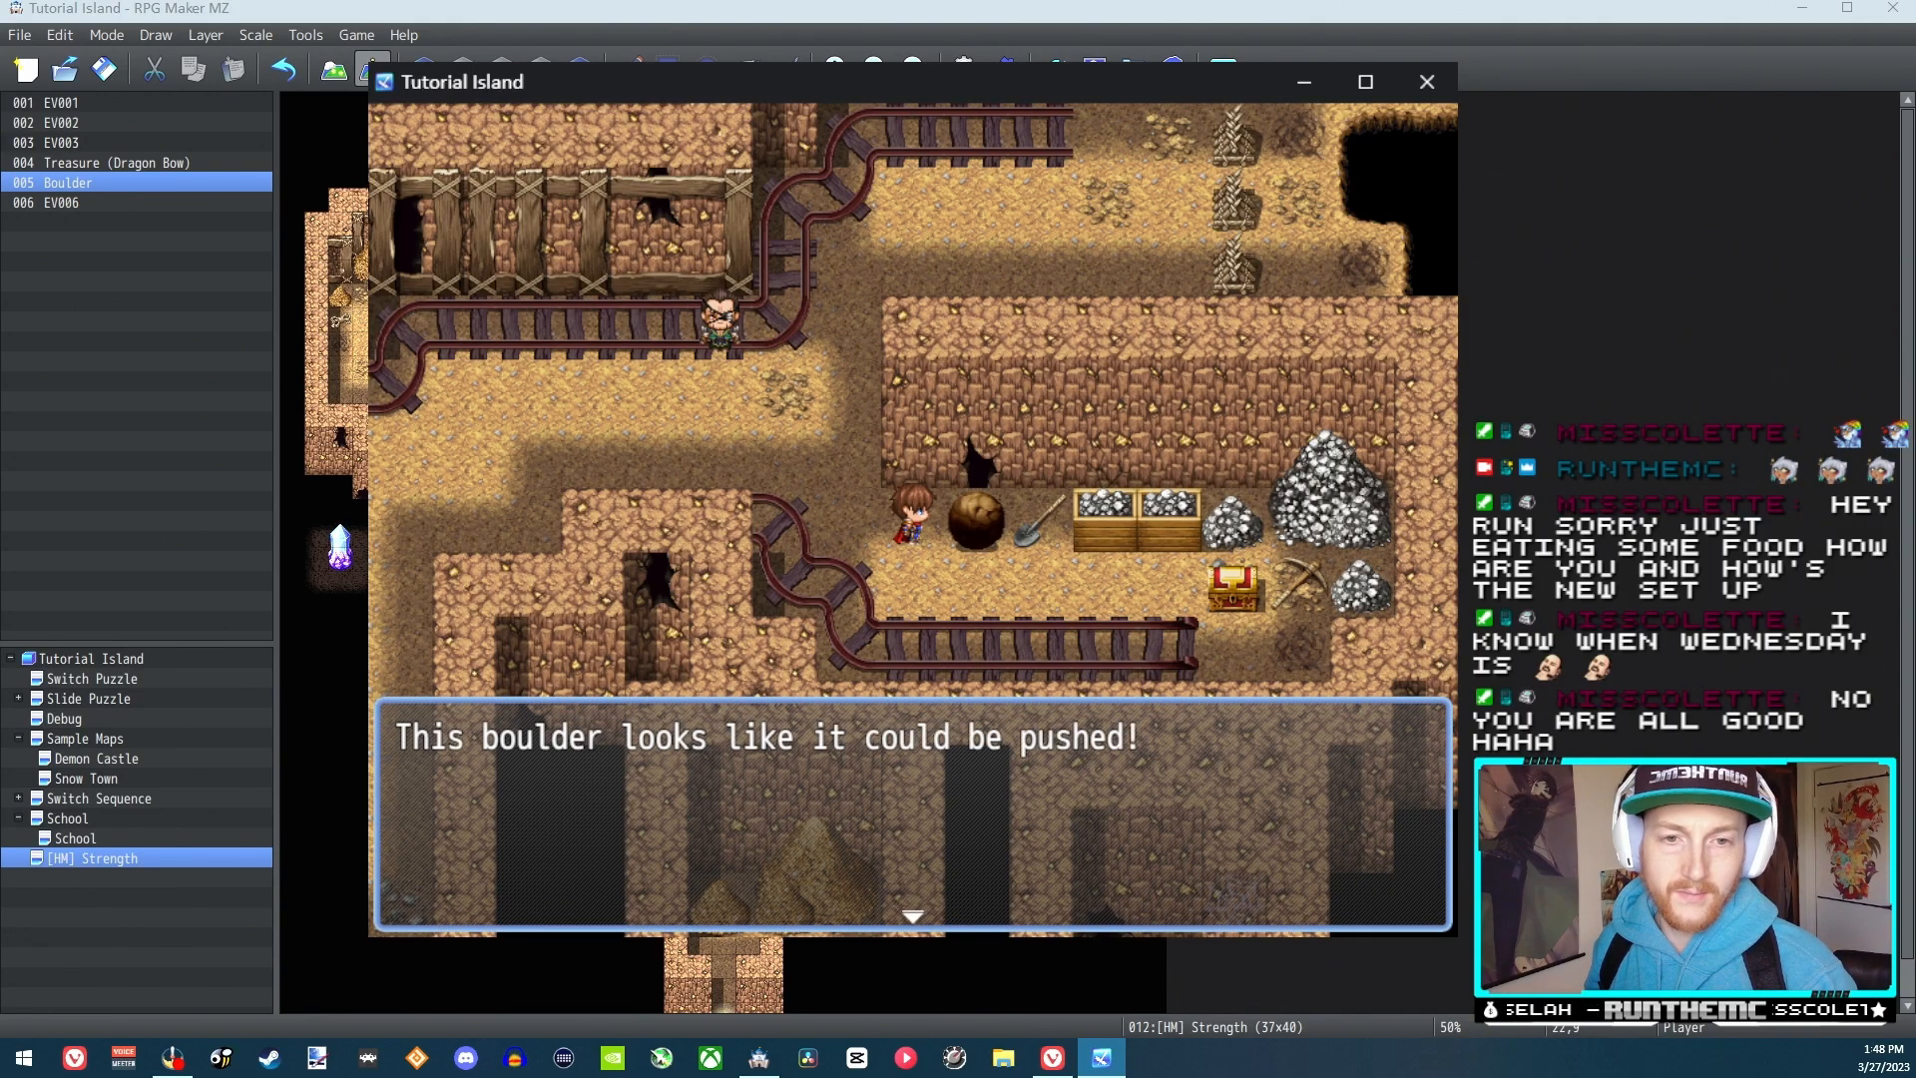
key(Return)
key(Return)
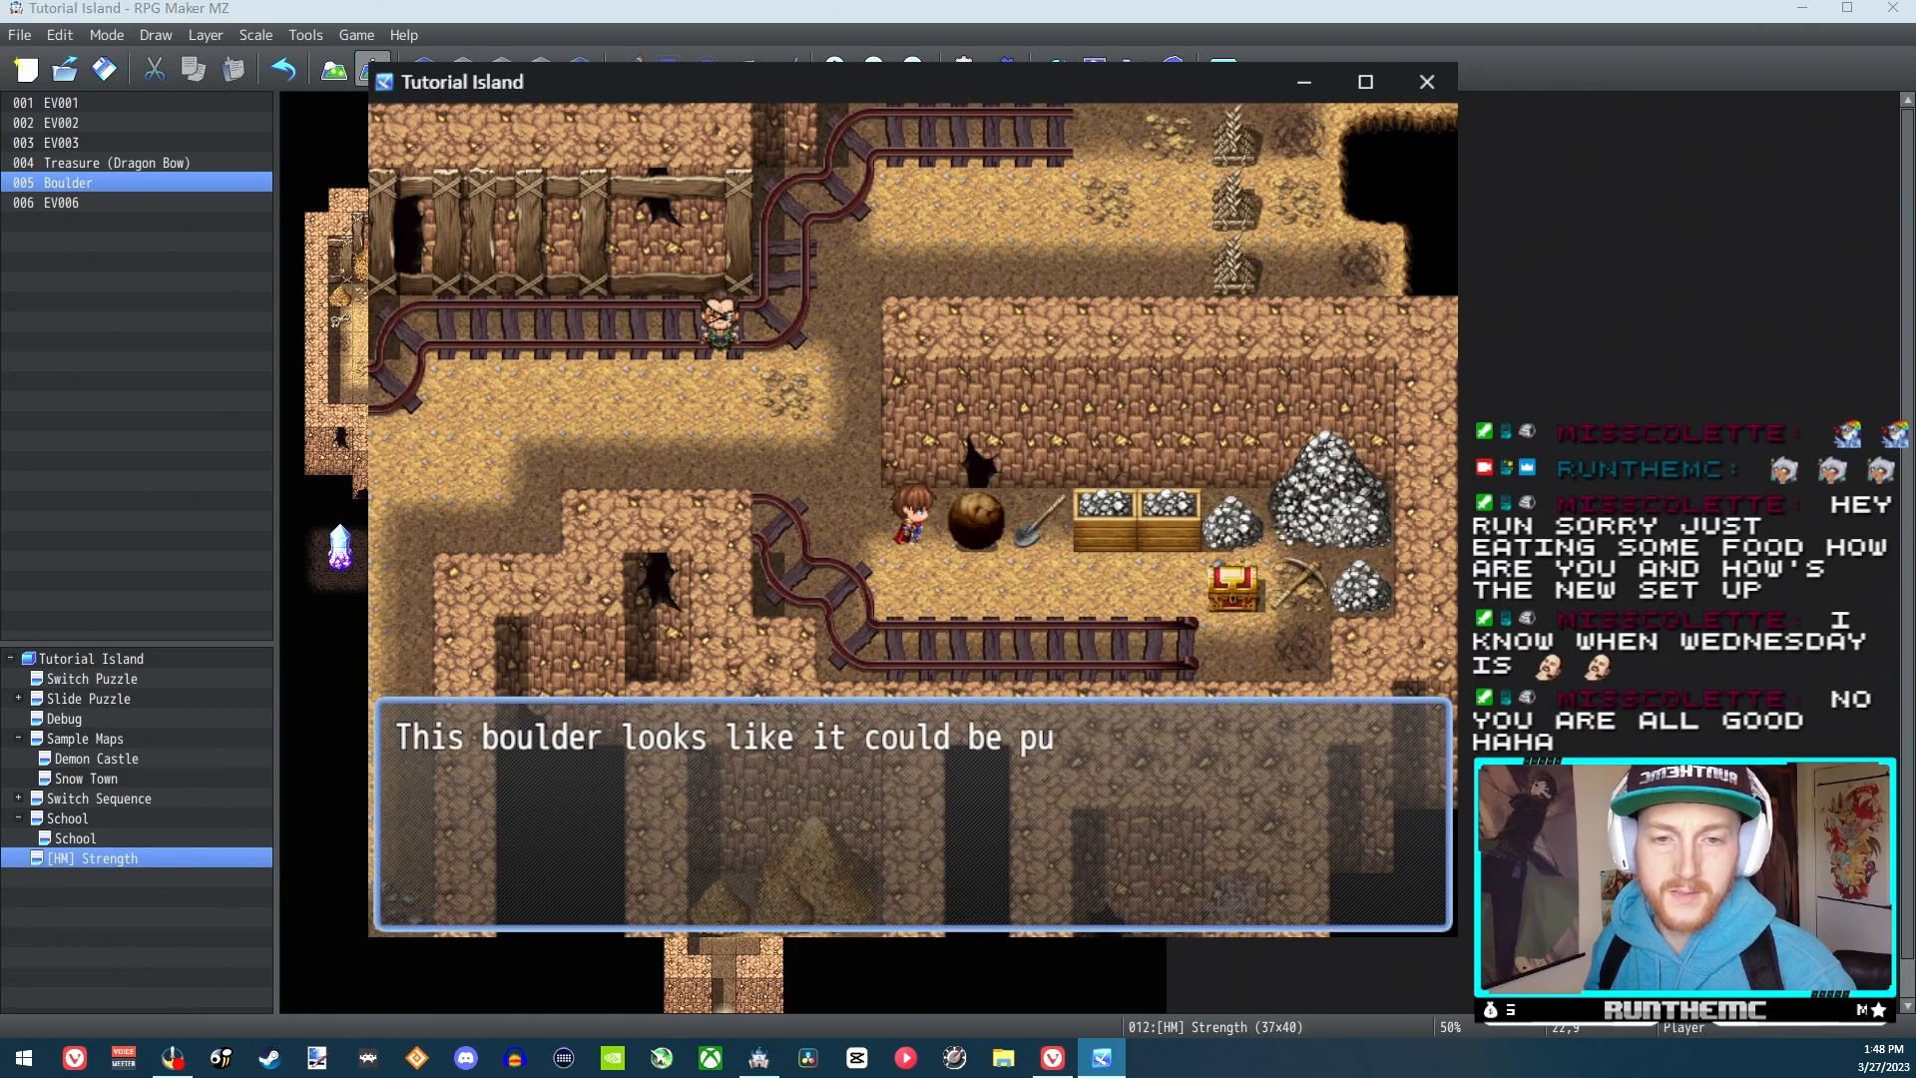
key(Return)
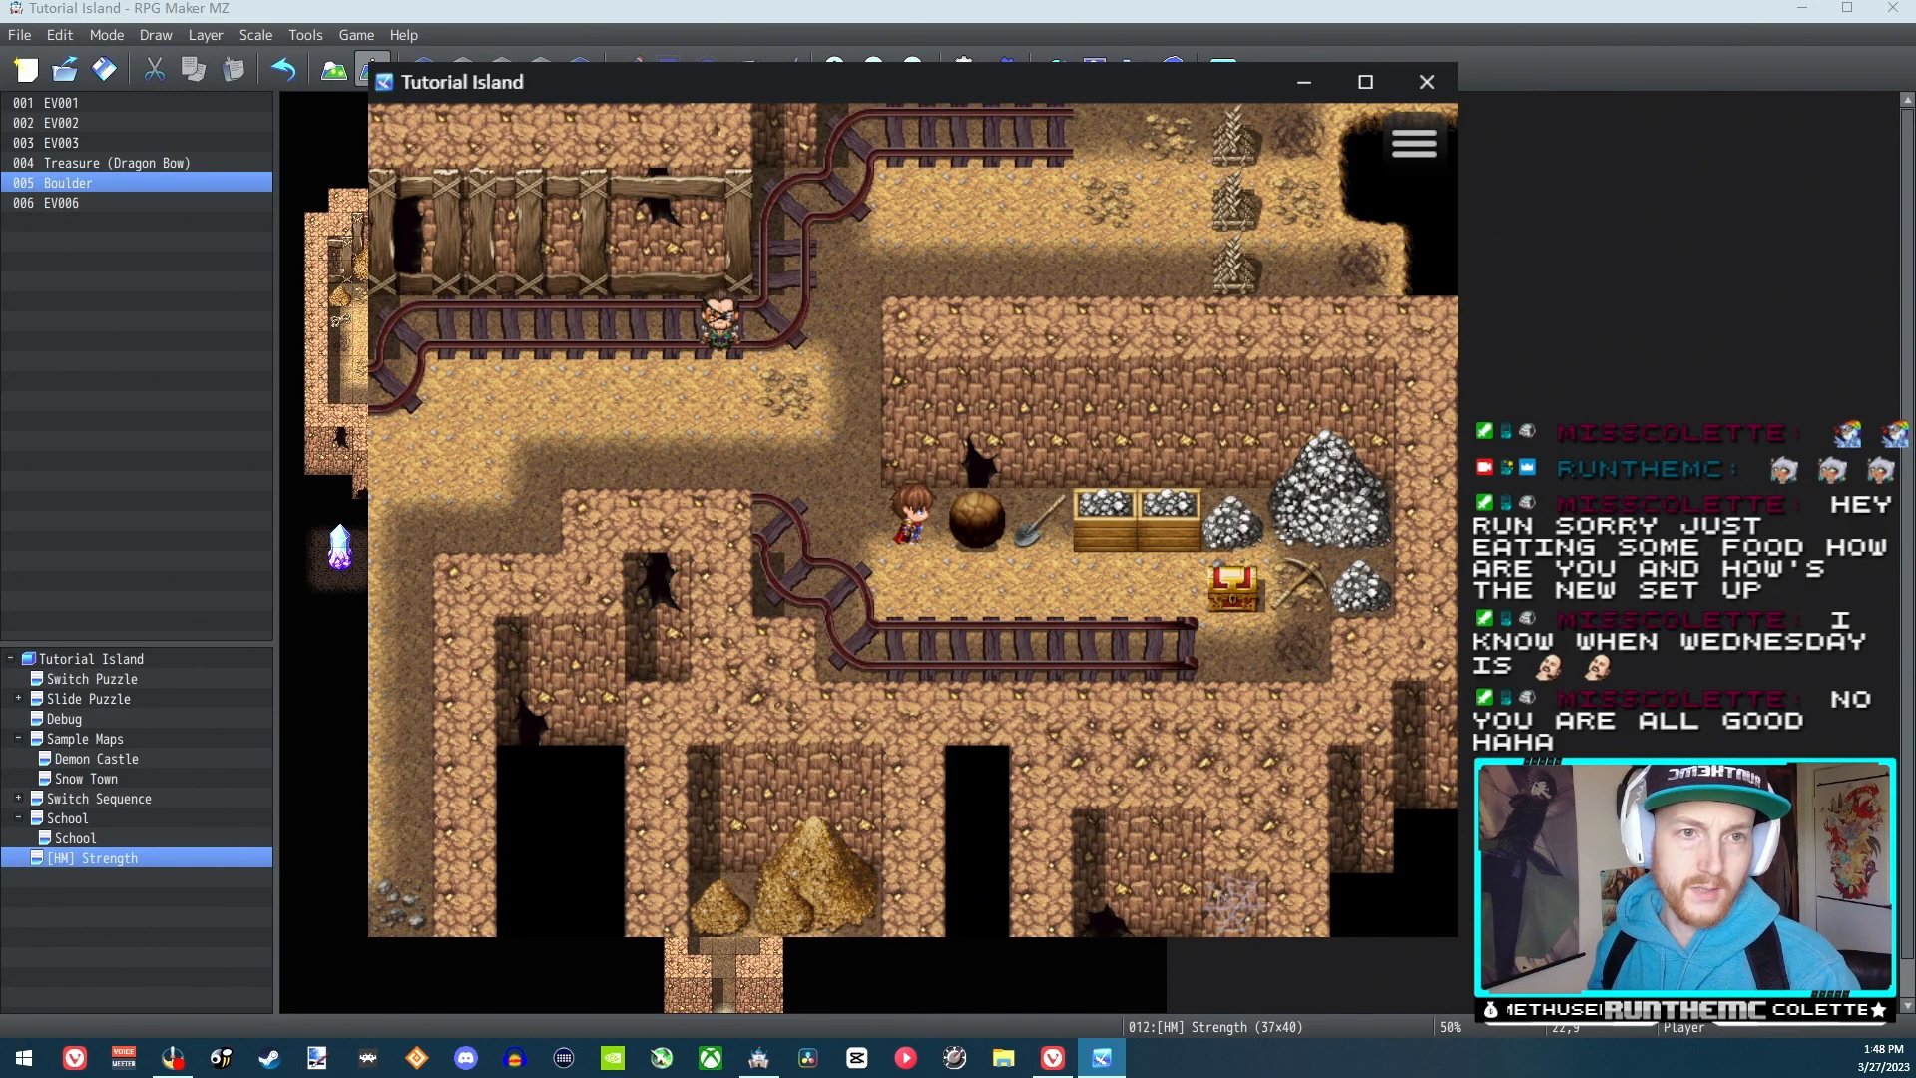
click(1427, 81)
Turn off the Walking option of the Boulder event and confirm the event
double_click(891, 346)
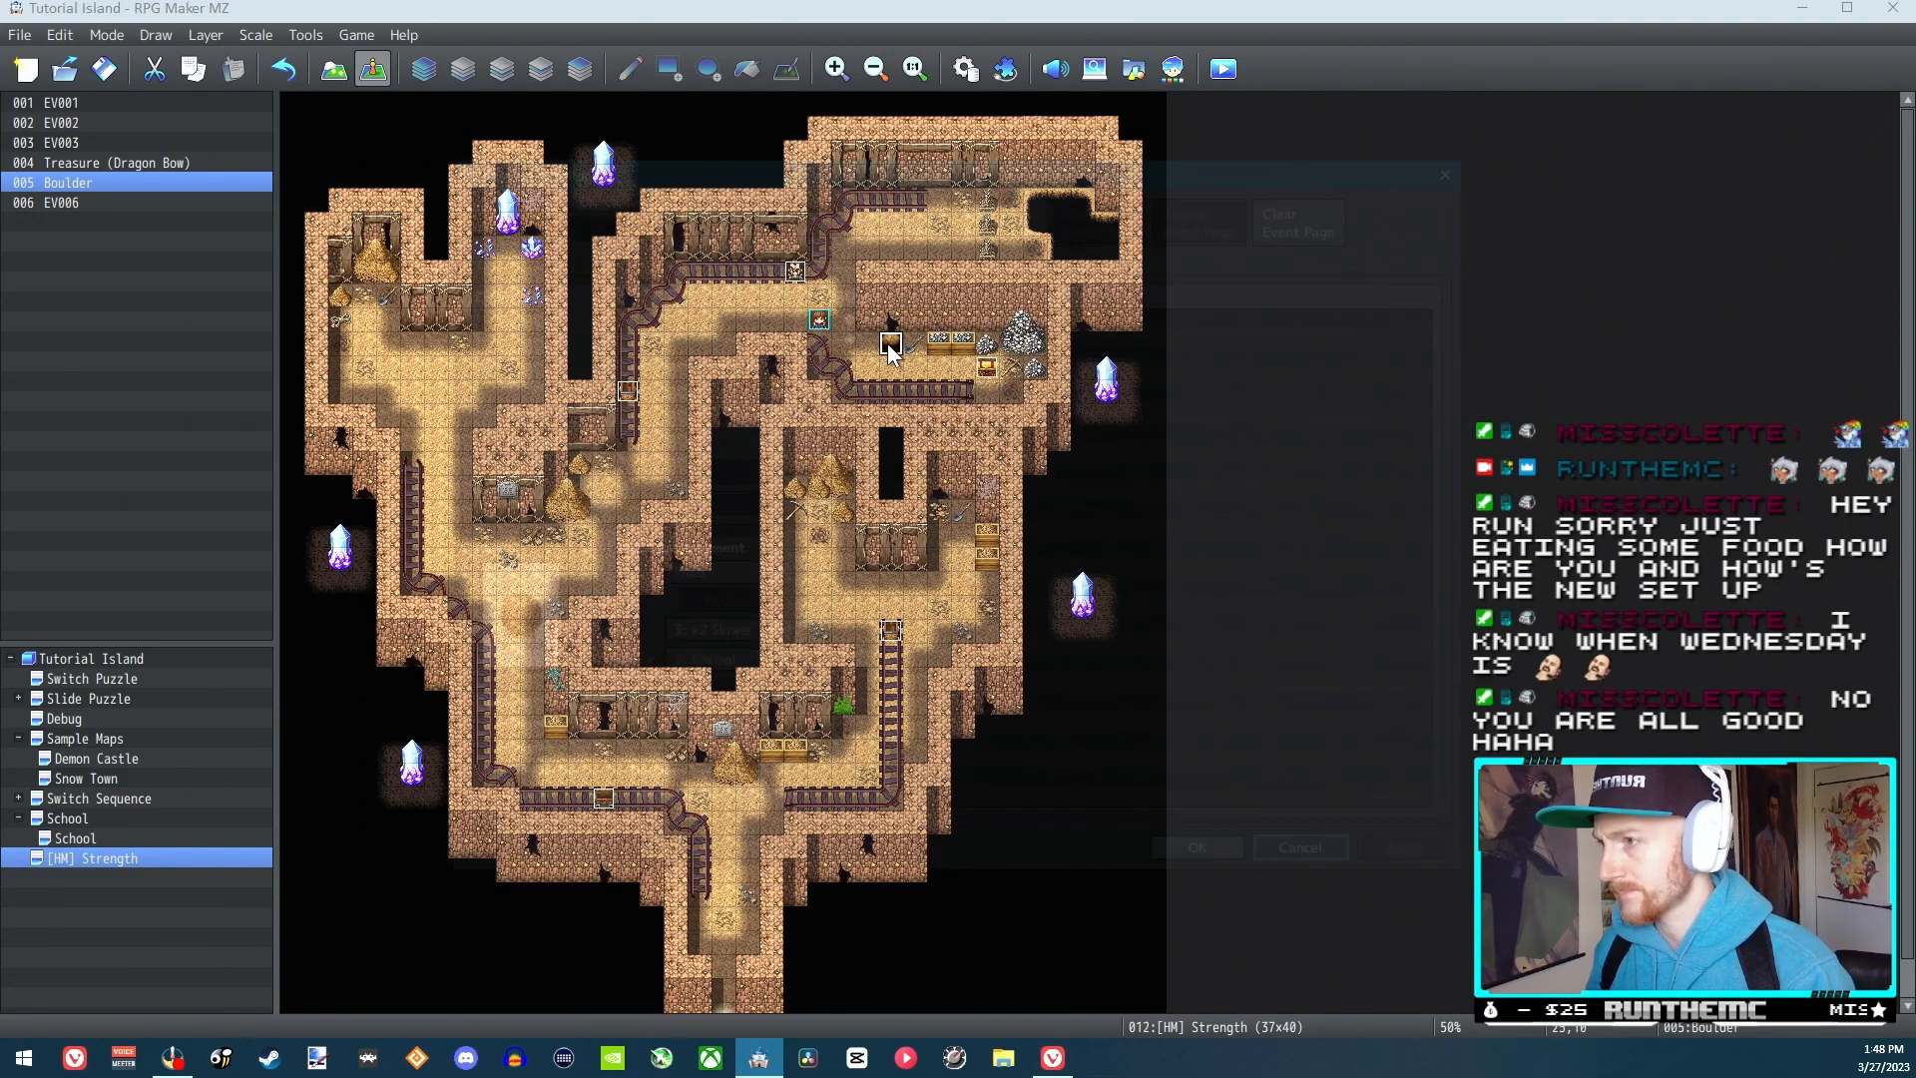
click(475, 731)
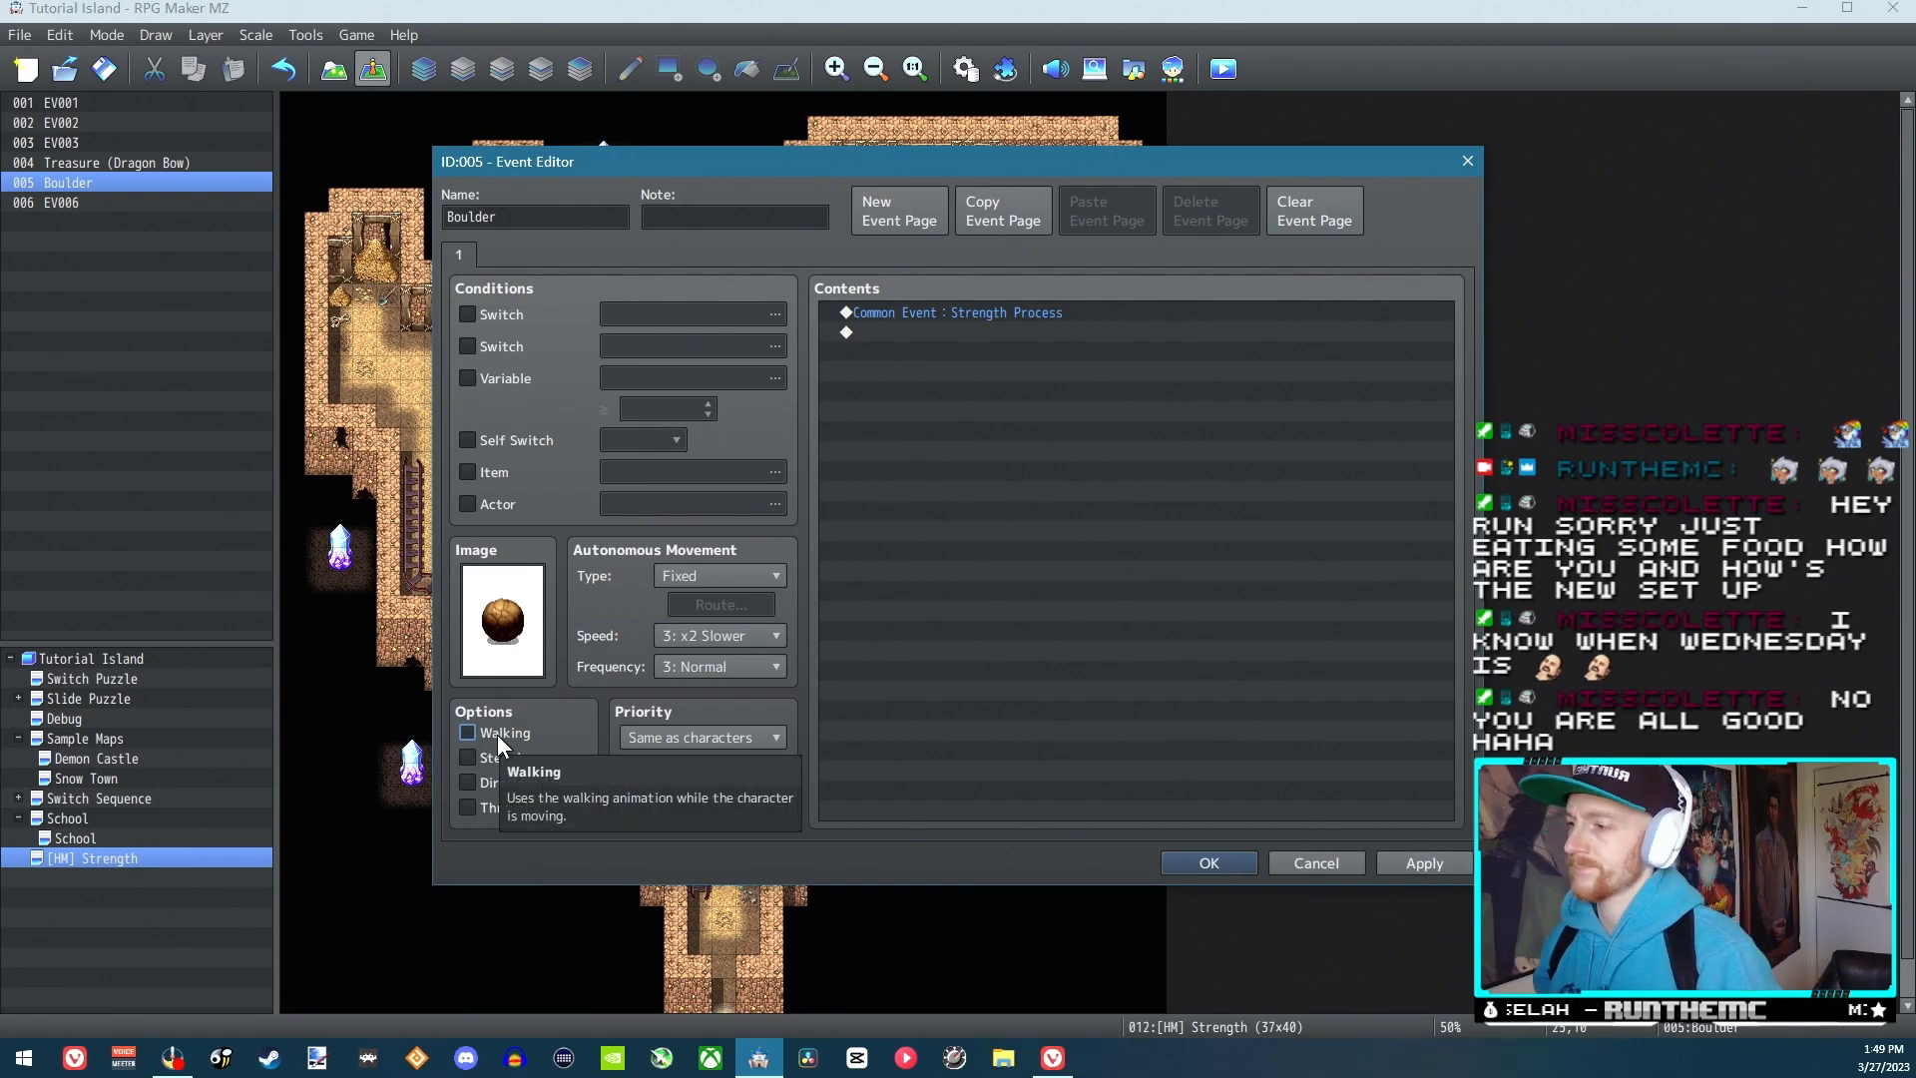
click(1207, 864)
Start a new playtest, walk into the boulder beside the shovel and interact with it
click(1221, 70)
click(933, 558)
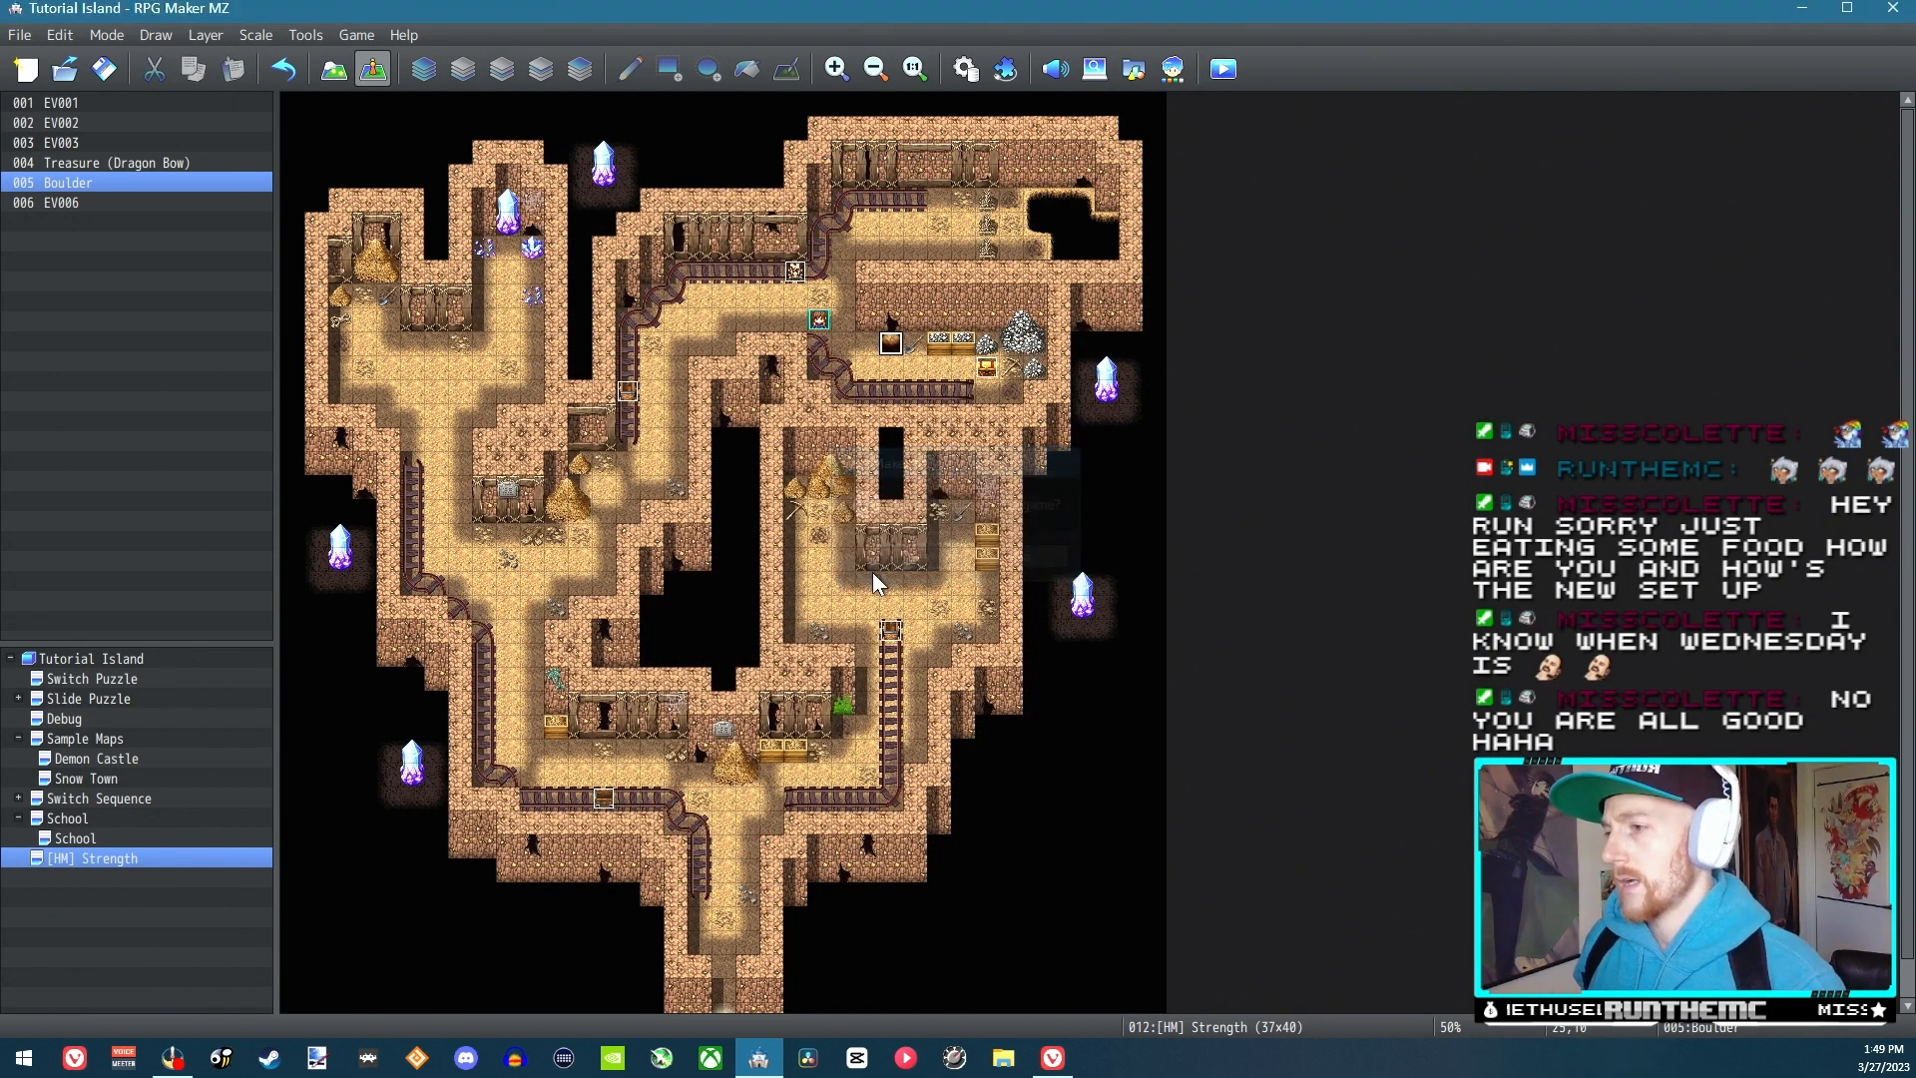
key(Return)
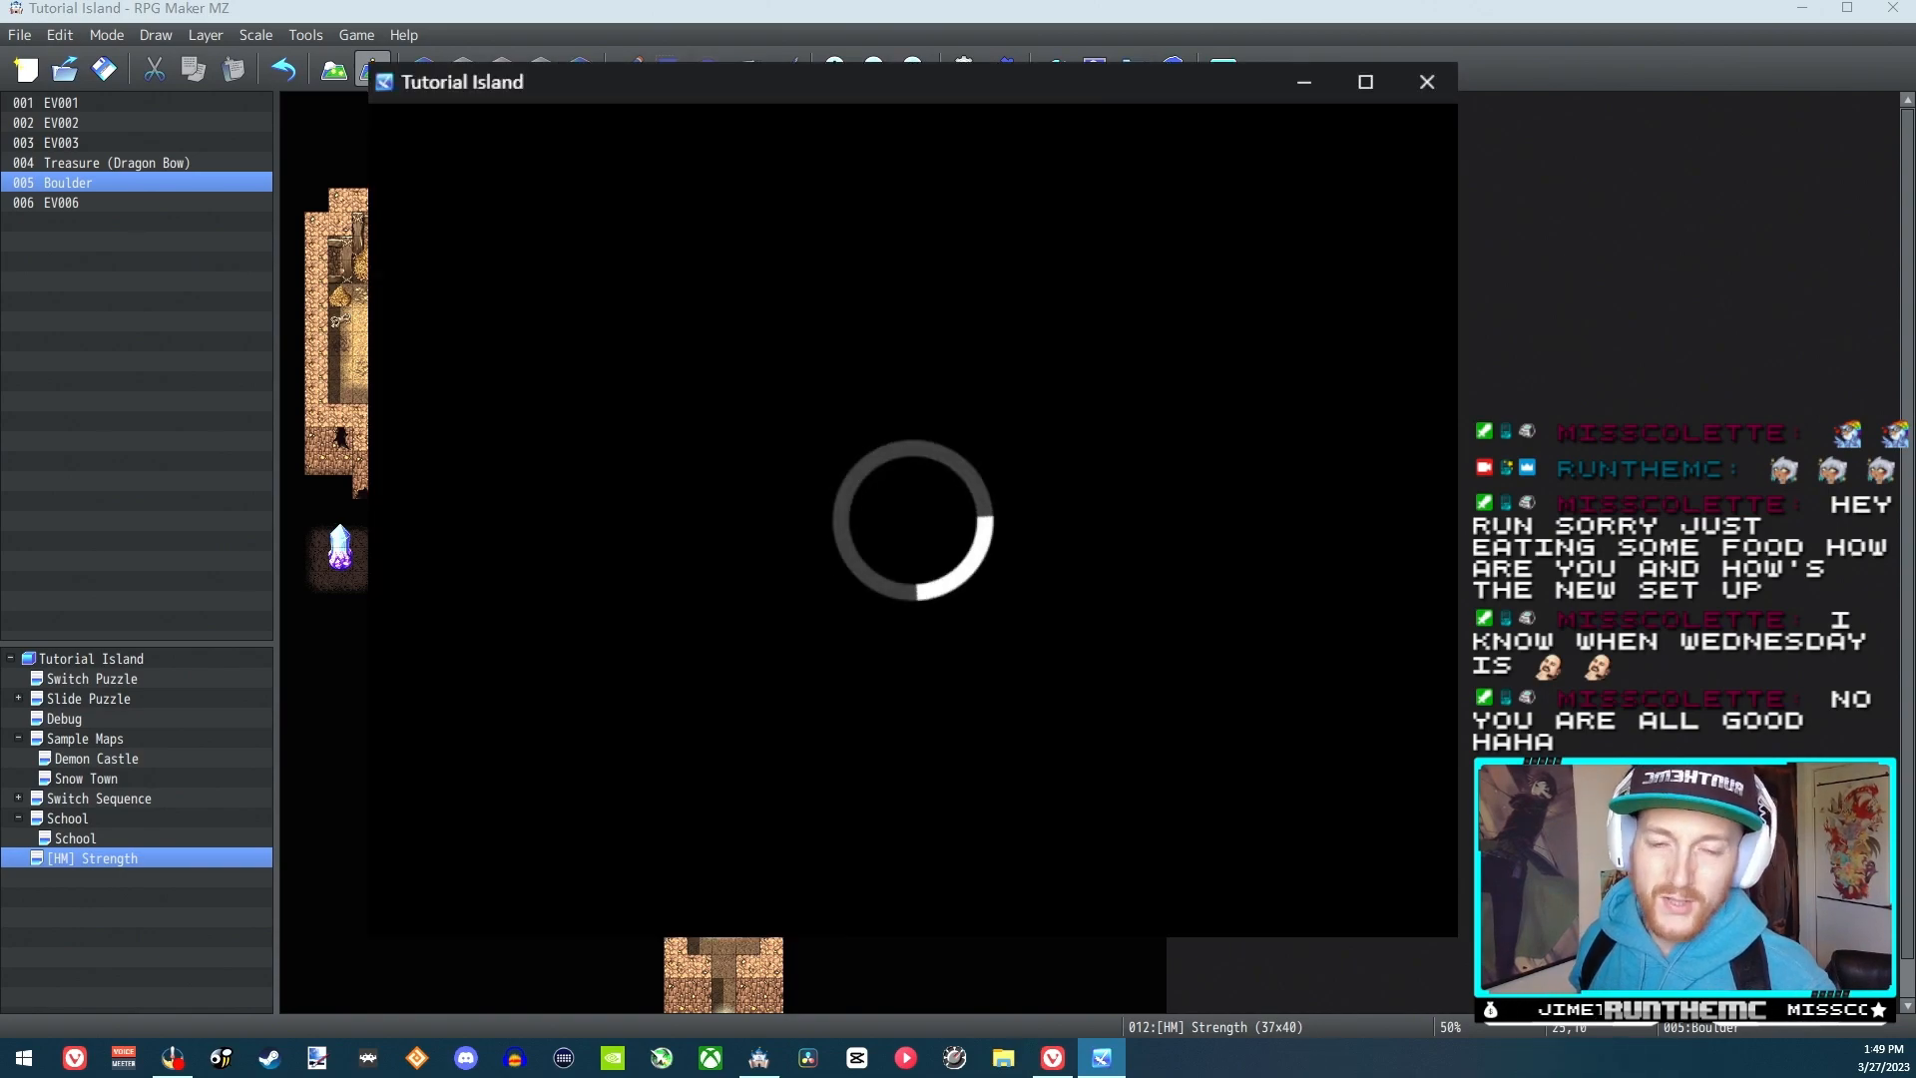
key(Return)
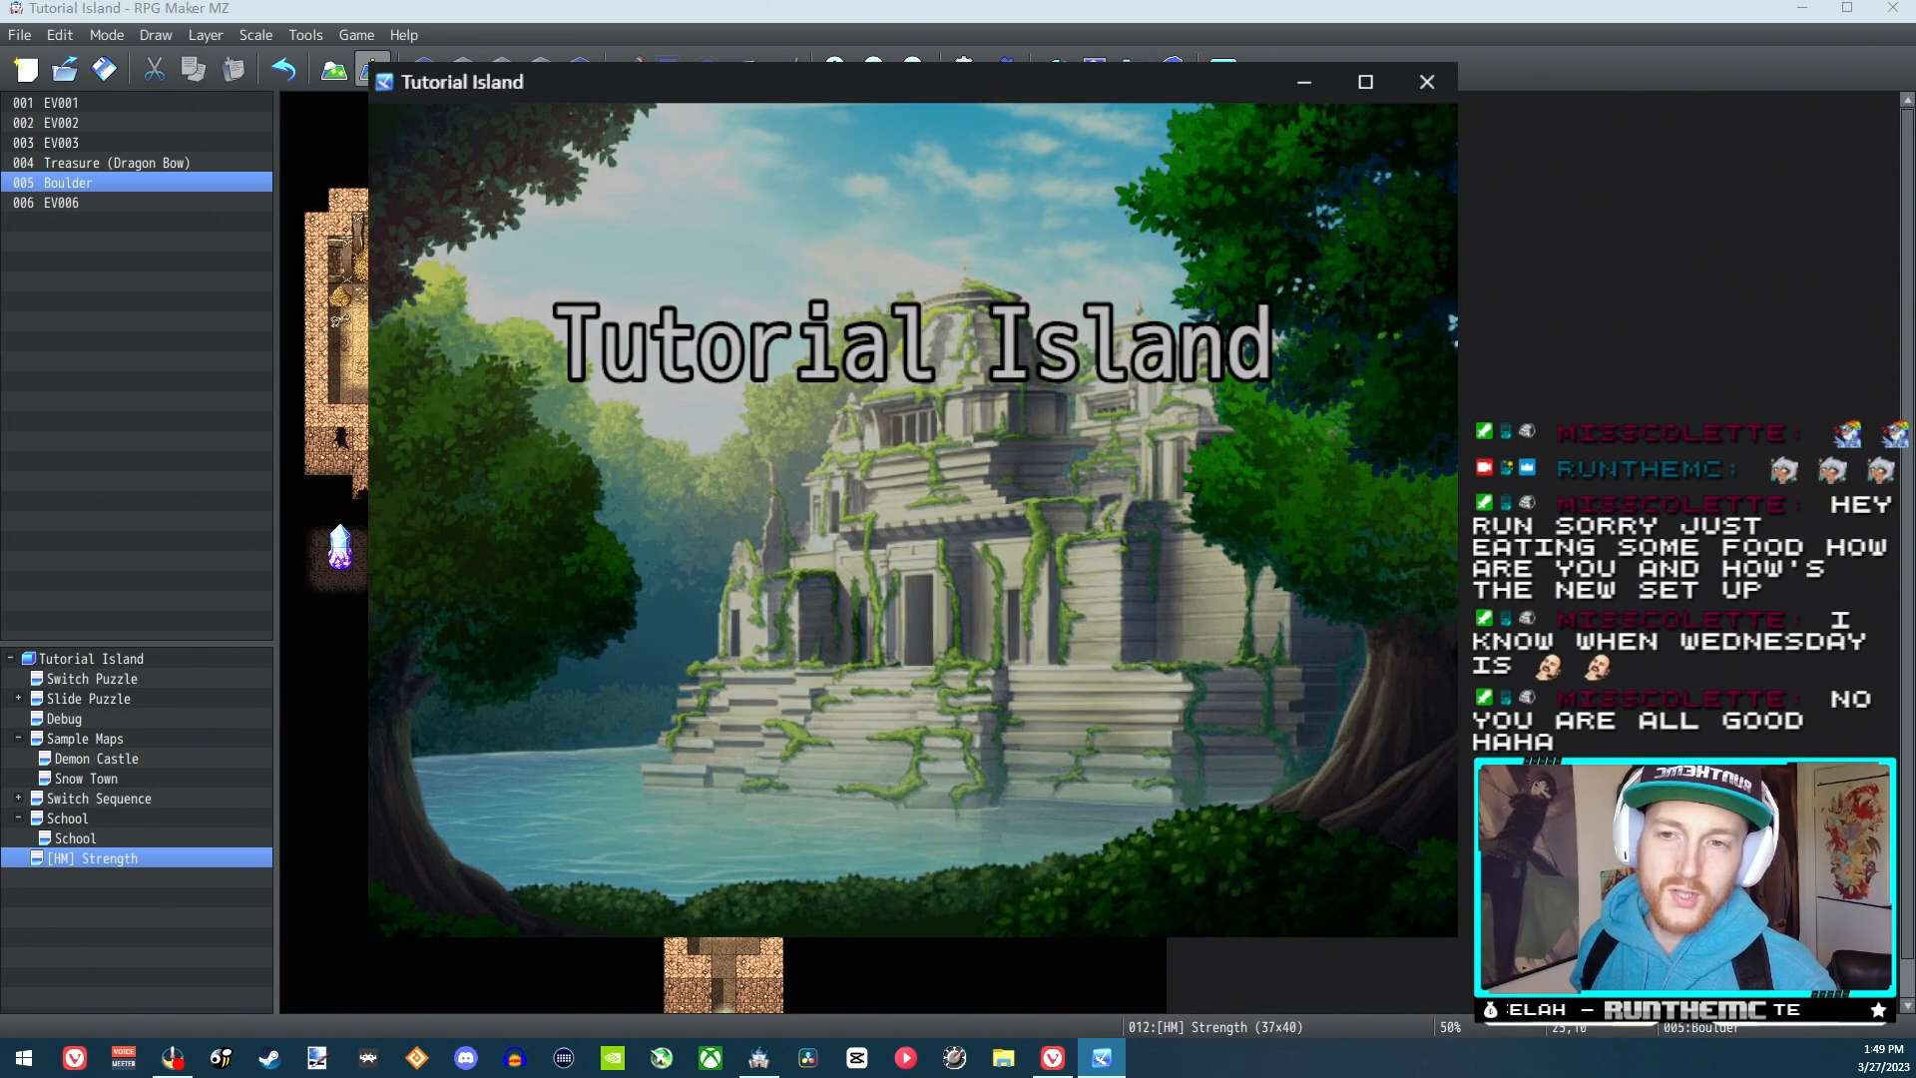
key(Down)
key(Right)
key(Right)
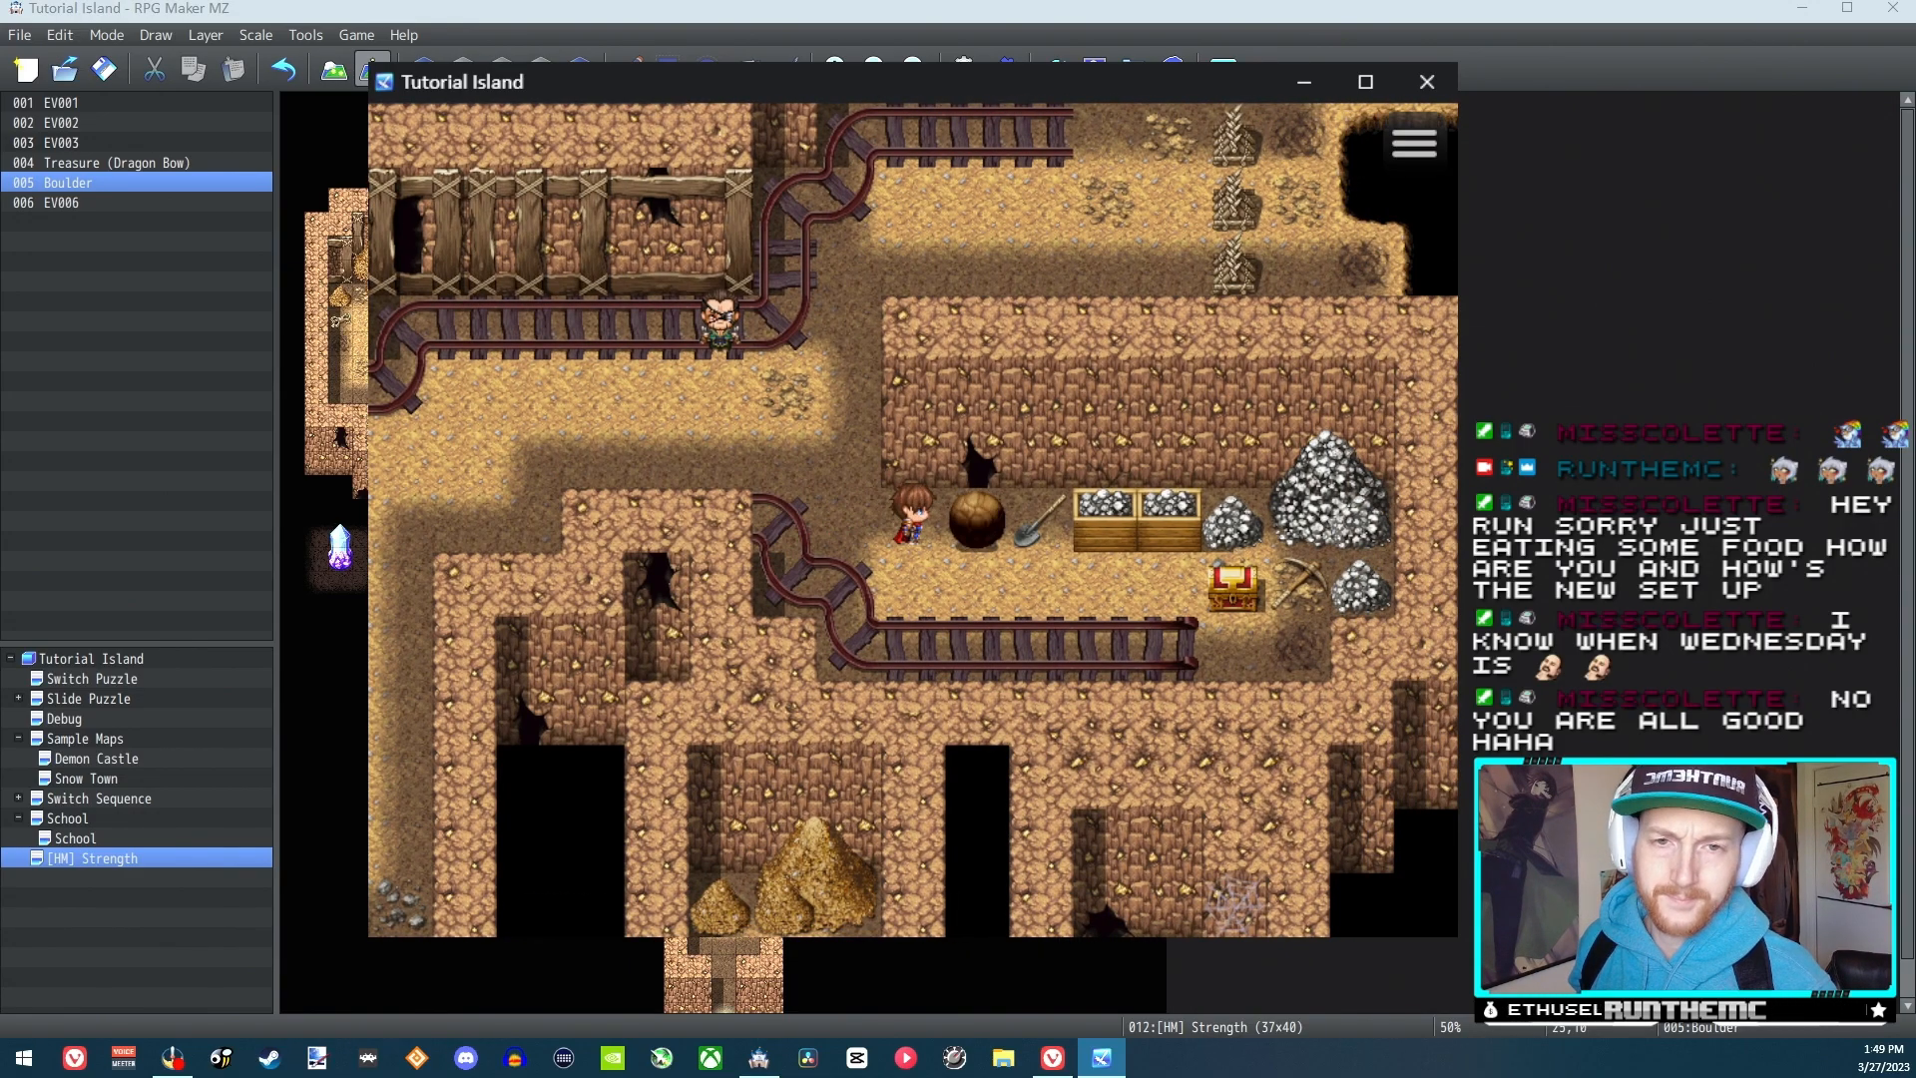
key(Return)
key(Return)
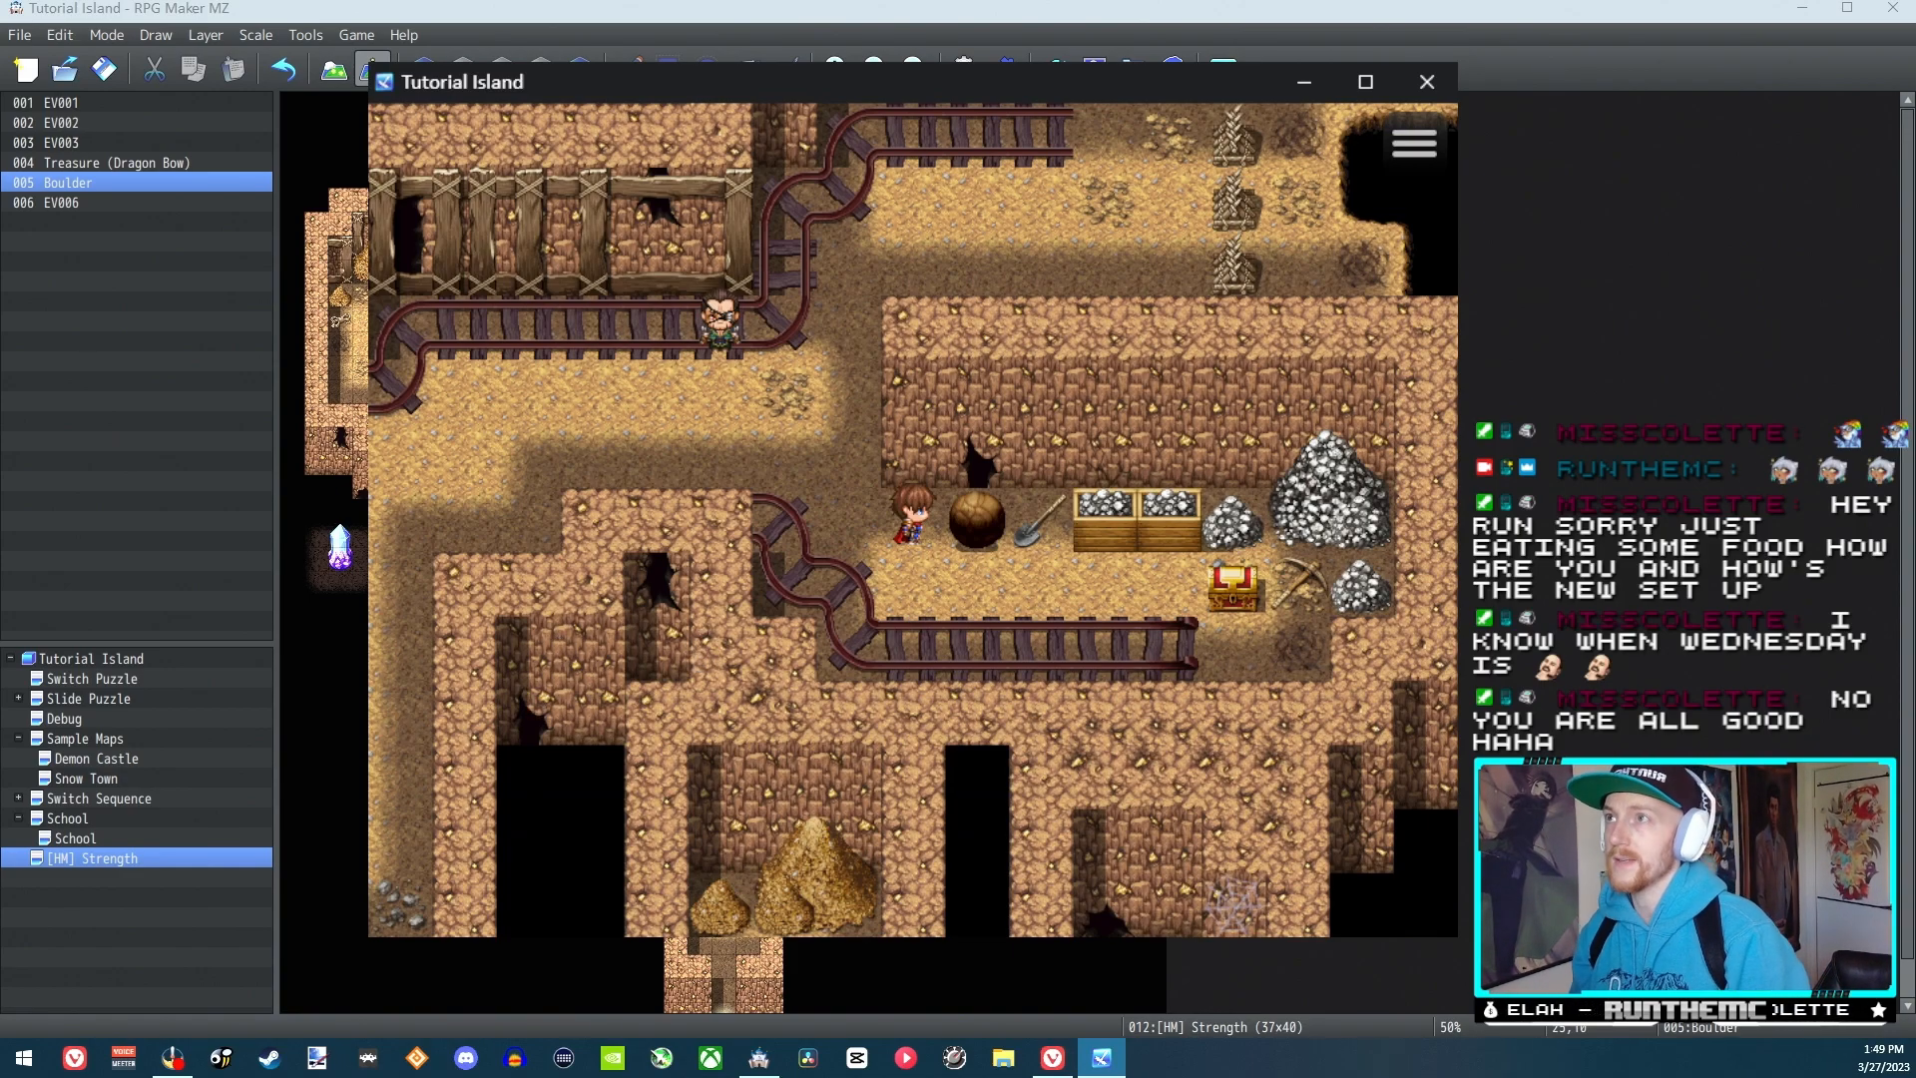
Walk to the NPC on the rail track and go through his dialogue to learn how to push boulders
key(Left)
key(Left)
key(Left)
key(Up)
key(Up)
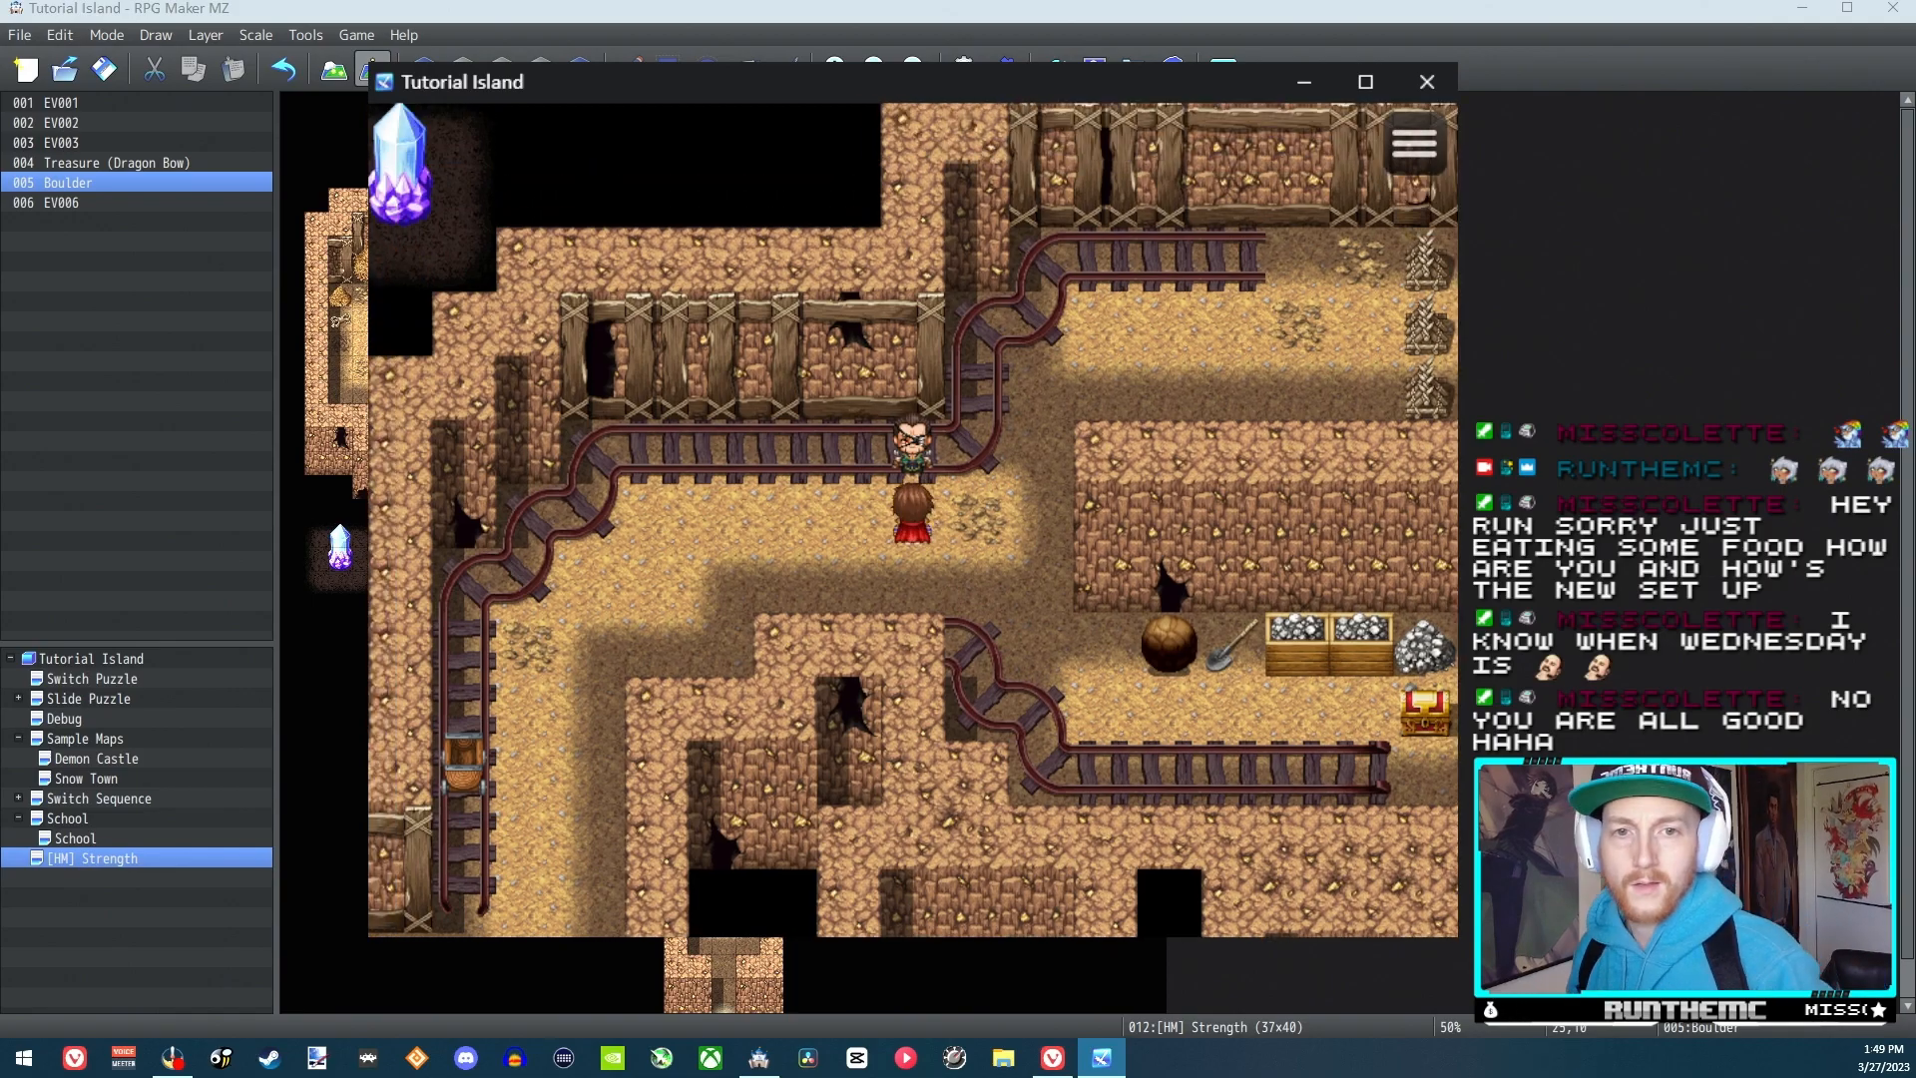
key(Return)
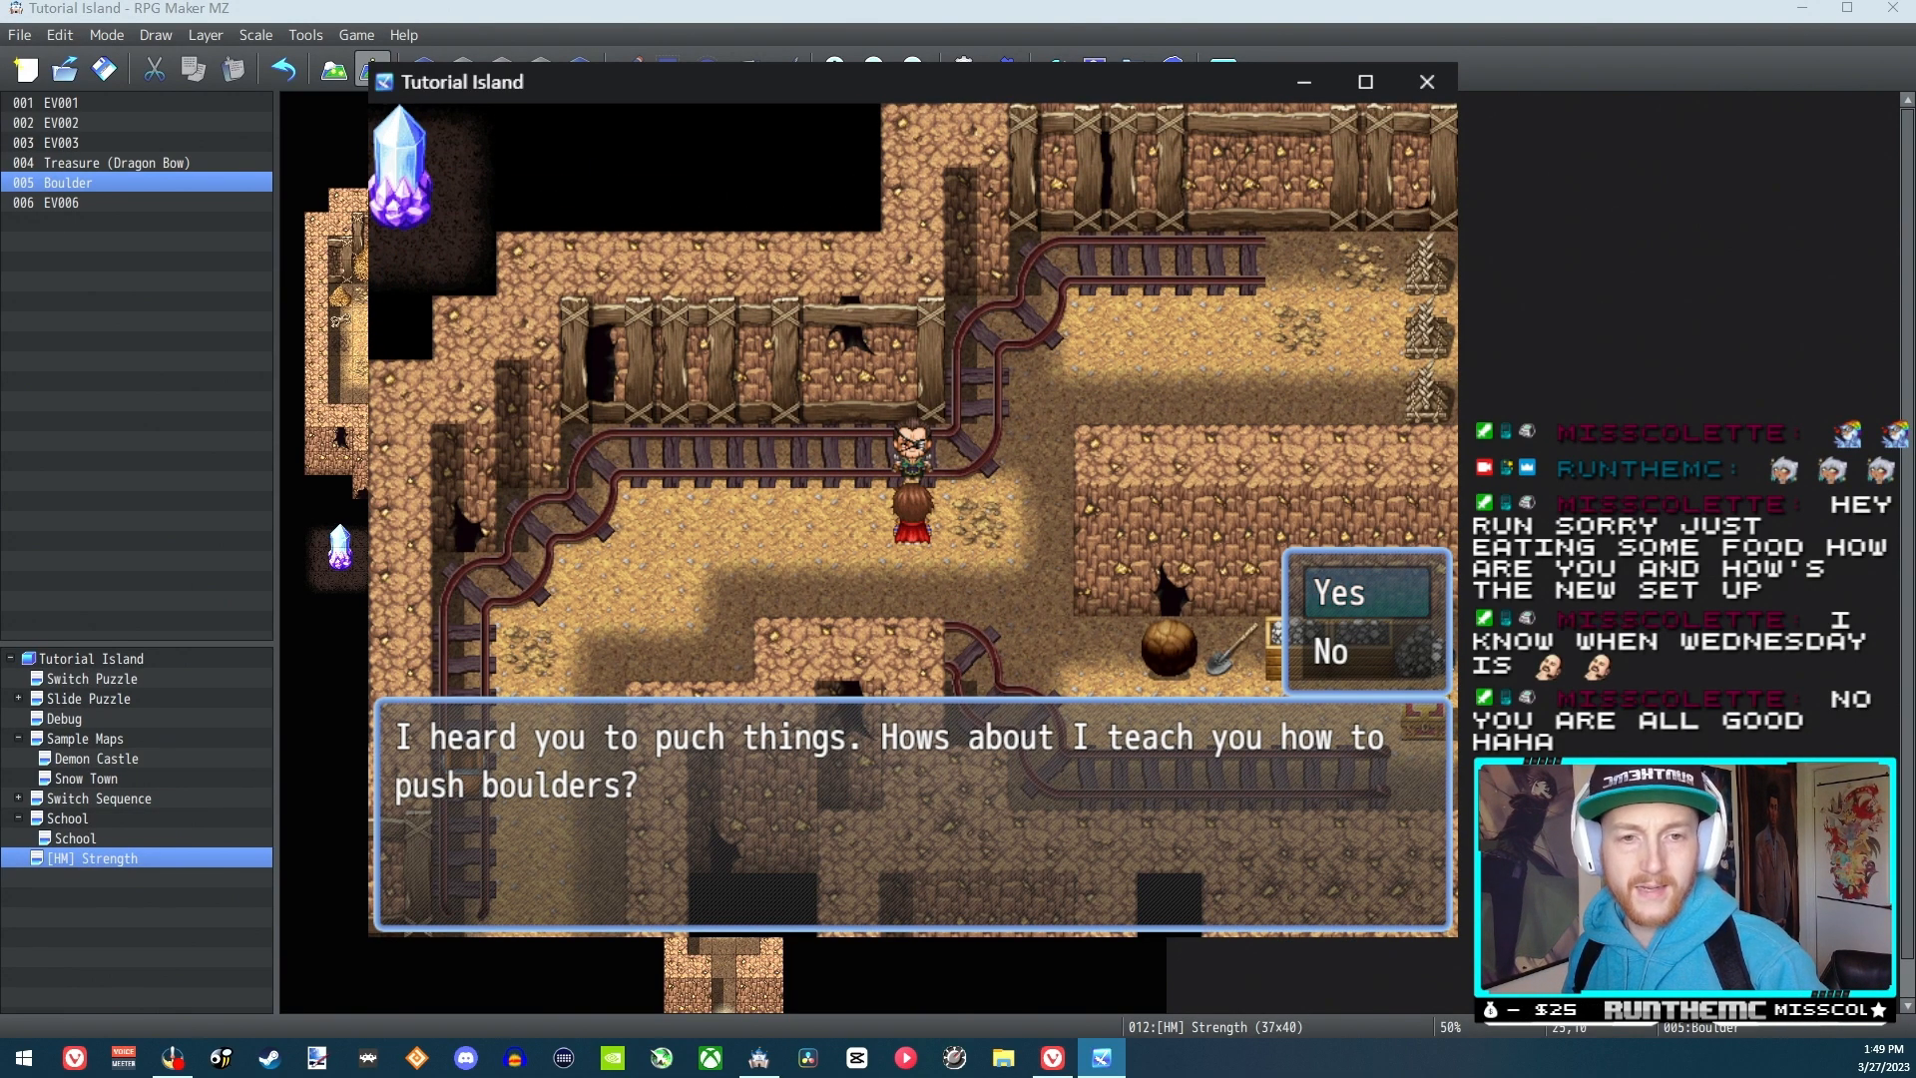
key(Down)
key(Return)
key(Return)
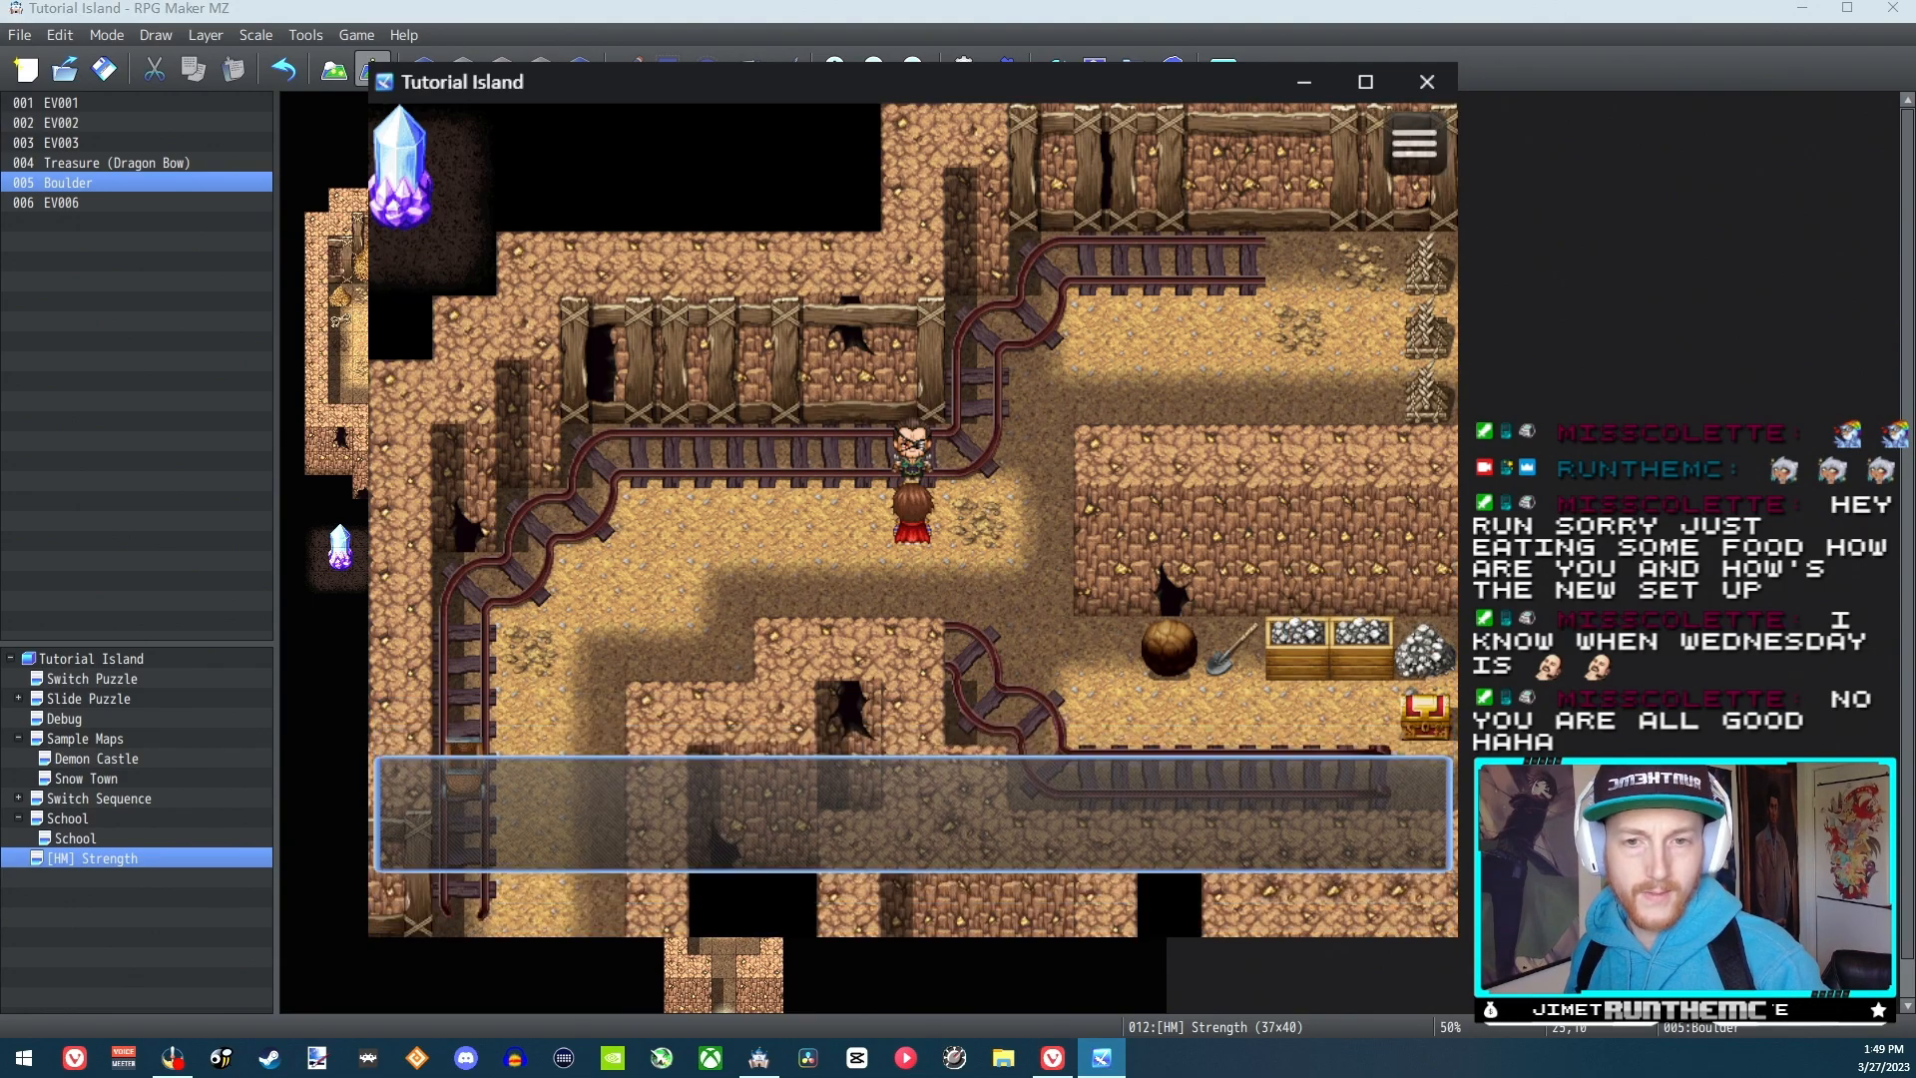
key(Return)
key(Return)
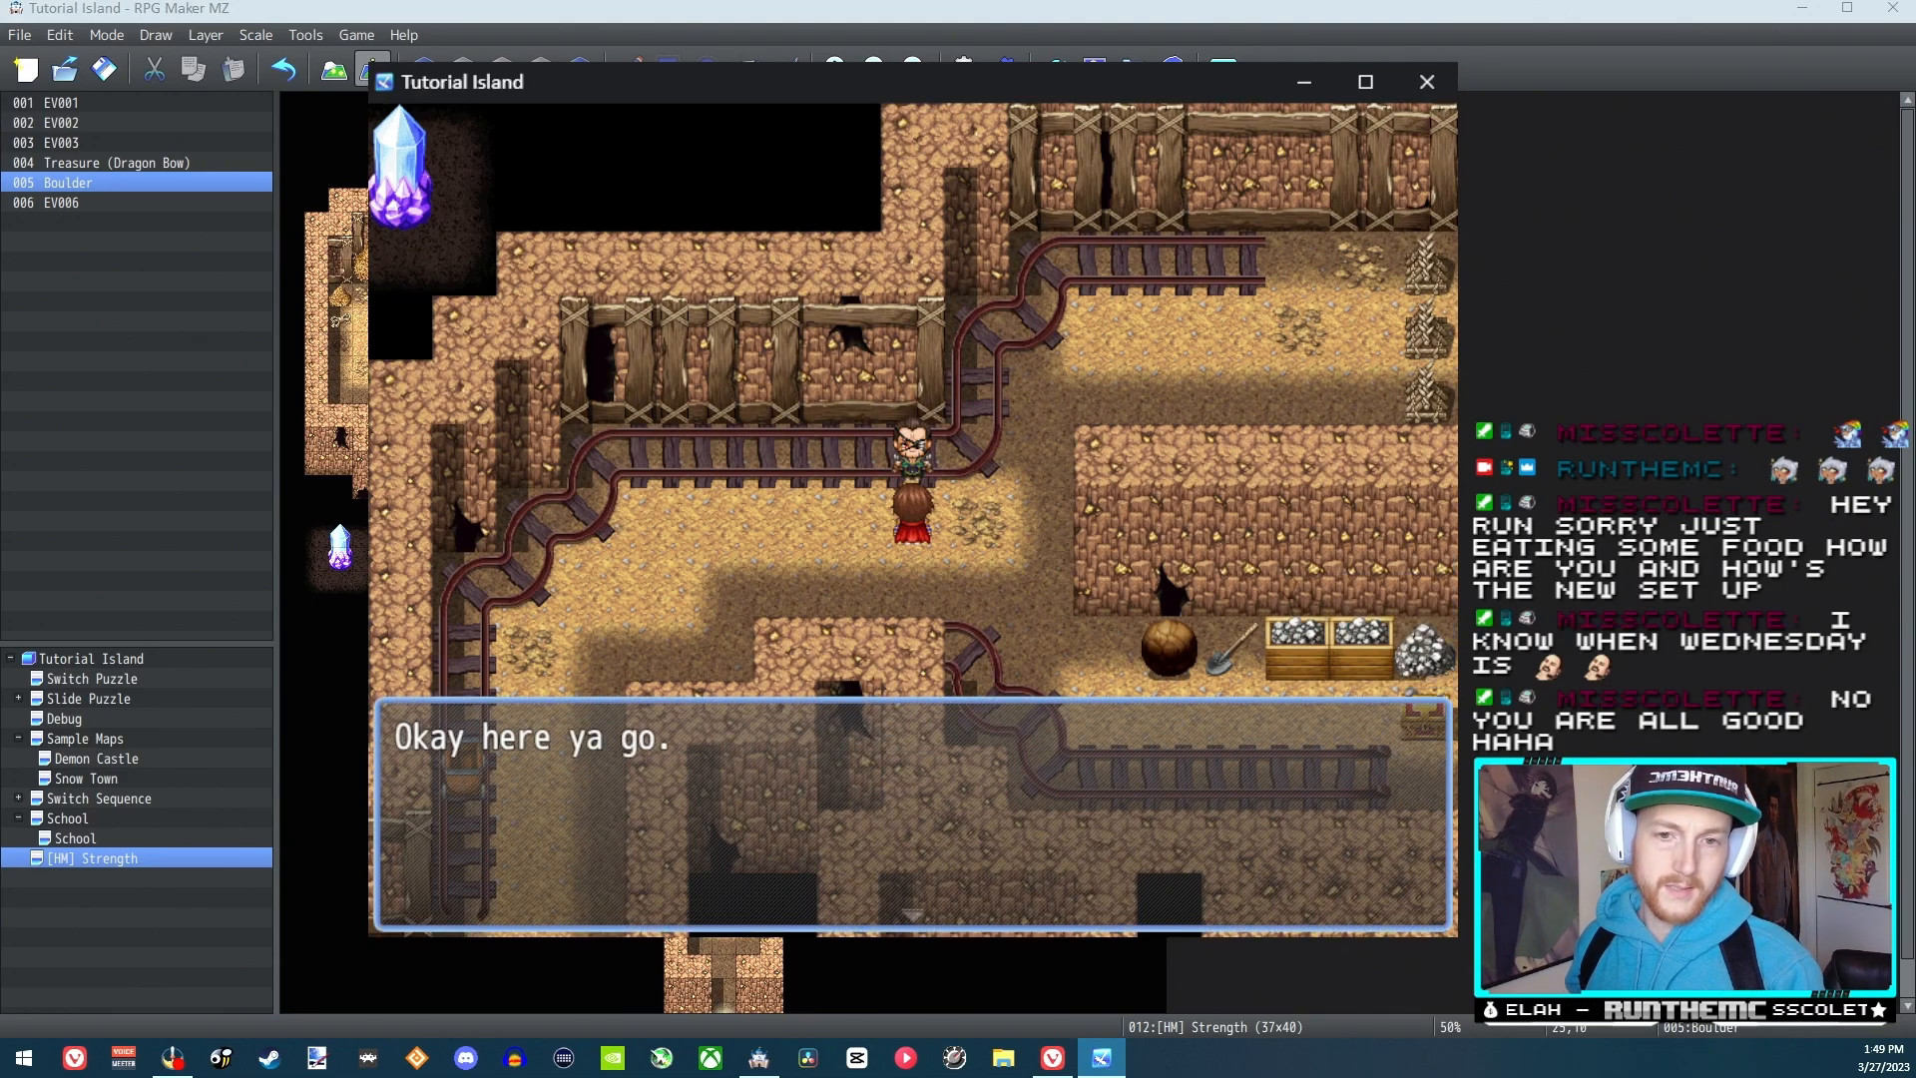
Open the party menu in the playtest and use the first party member's Strength skill
key(Return)
key(Escape)
key(Right)
key(Return)
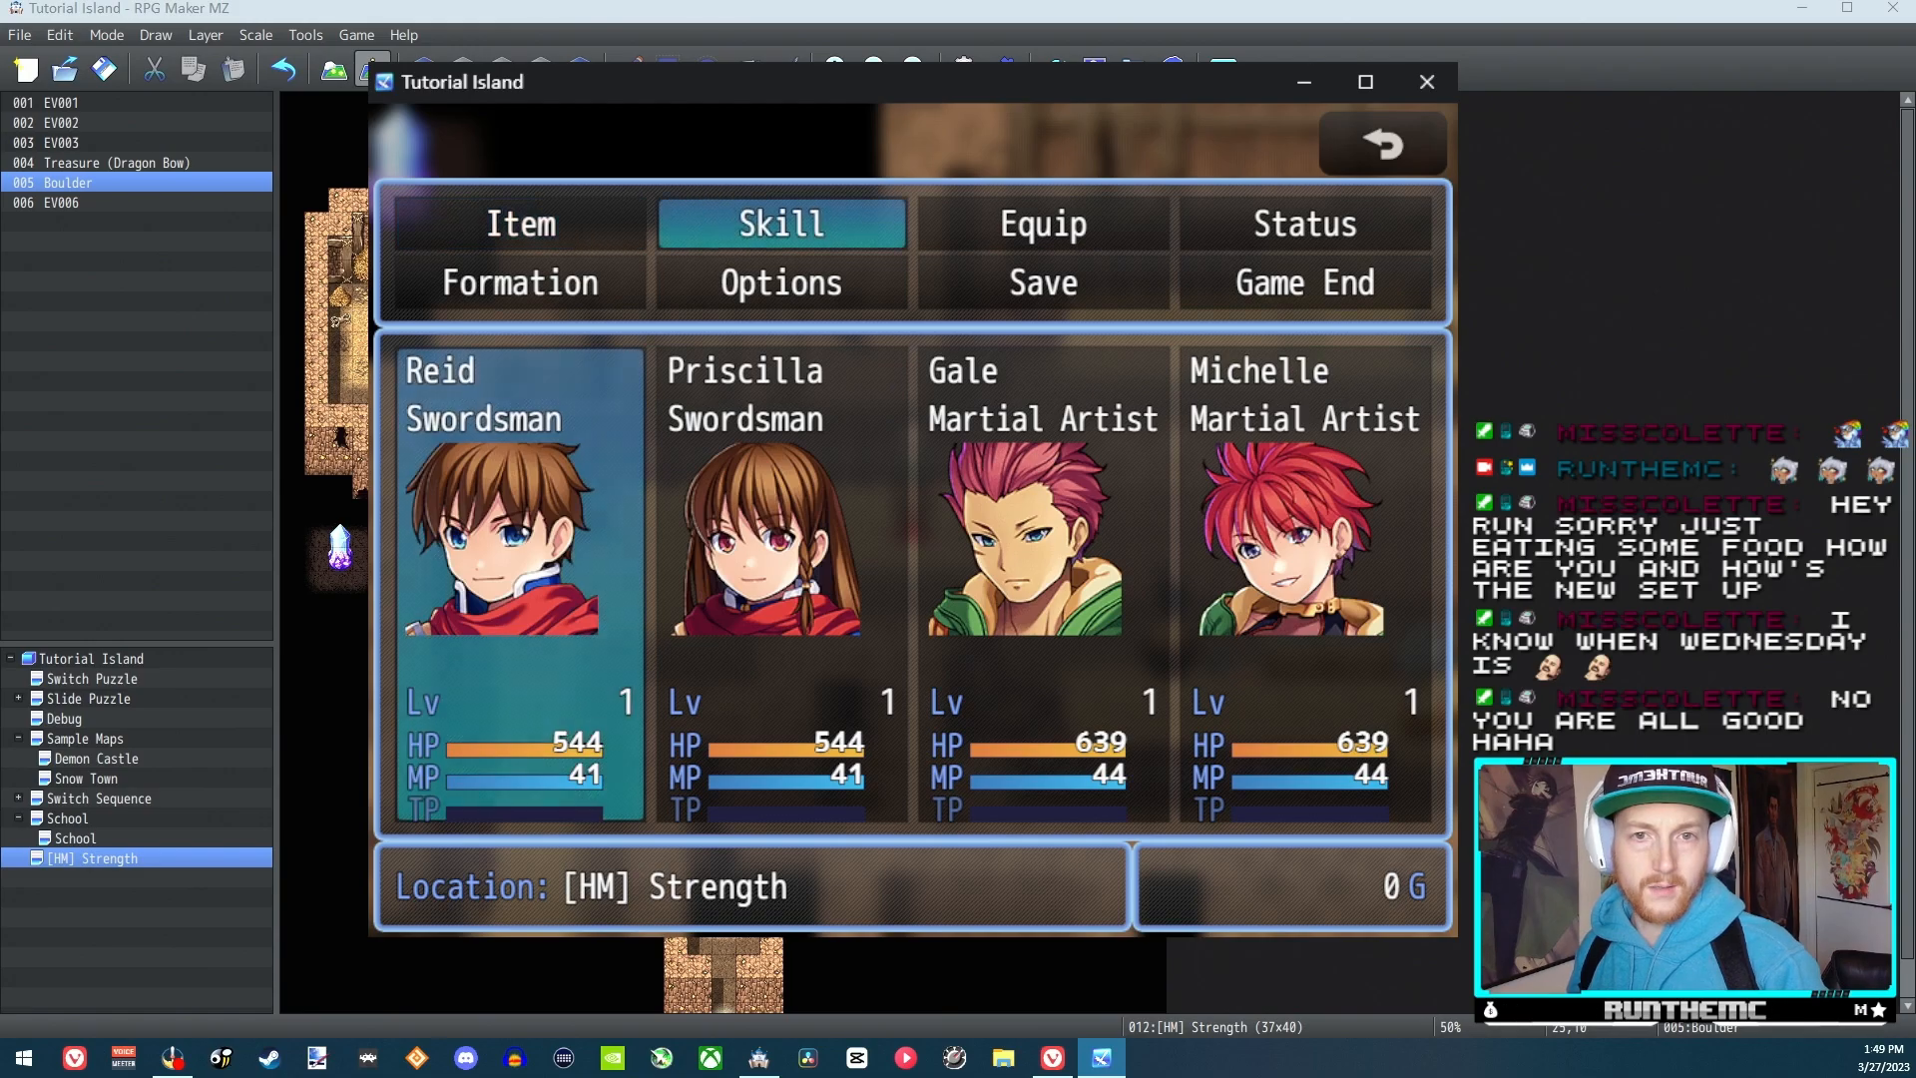
key(Return)
key(Return)
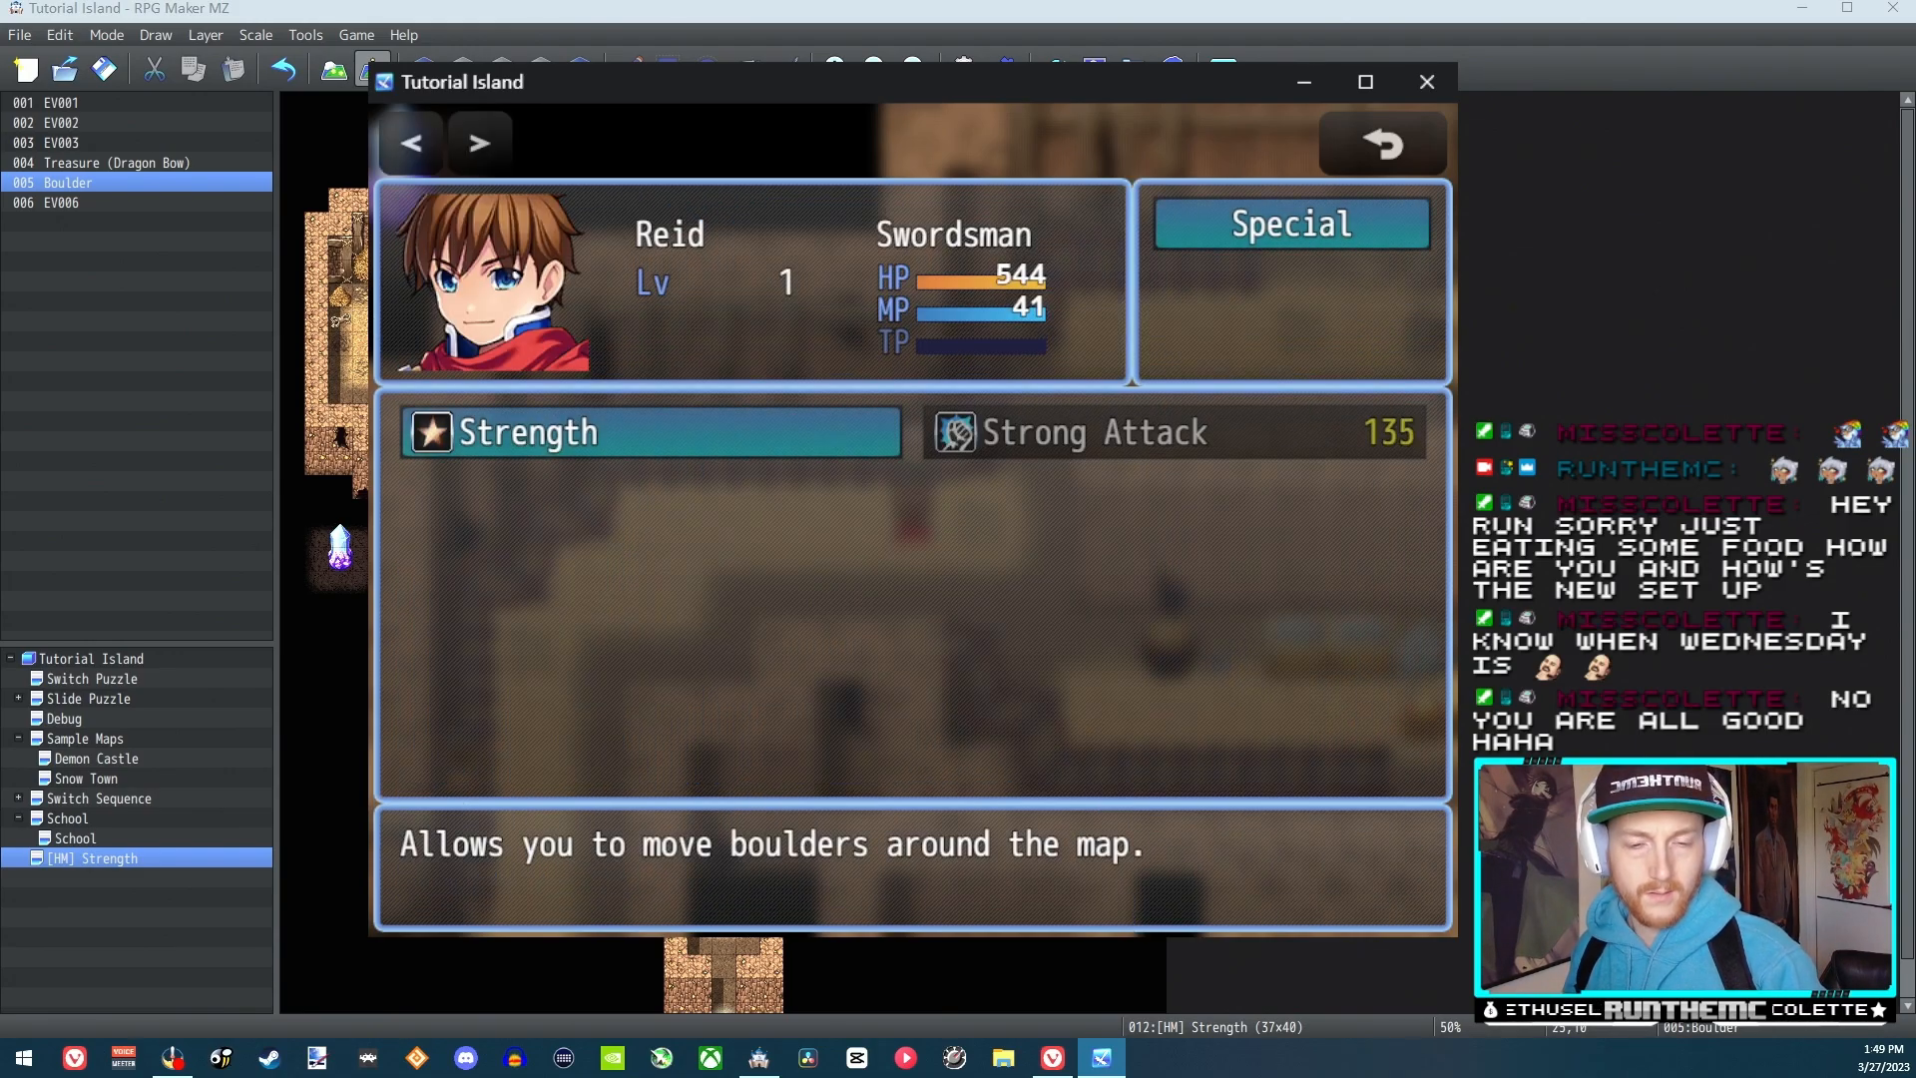
key(Return)
Walk away from the NPC, check the first party member's skill list again, and end the playtest
key(Down)
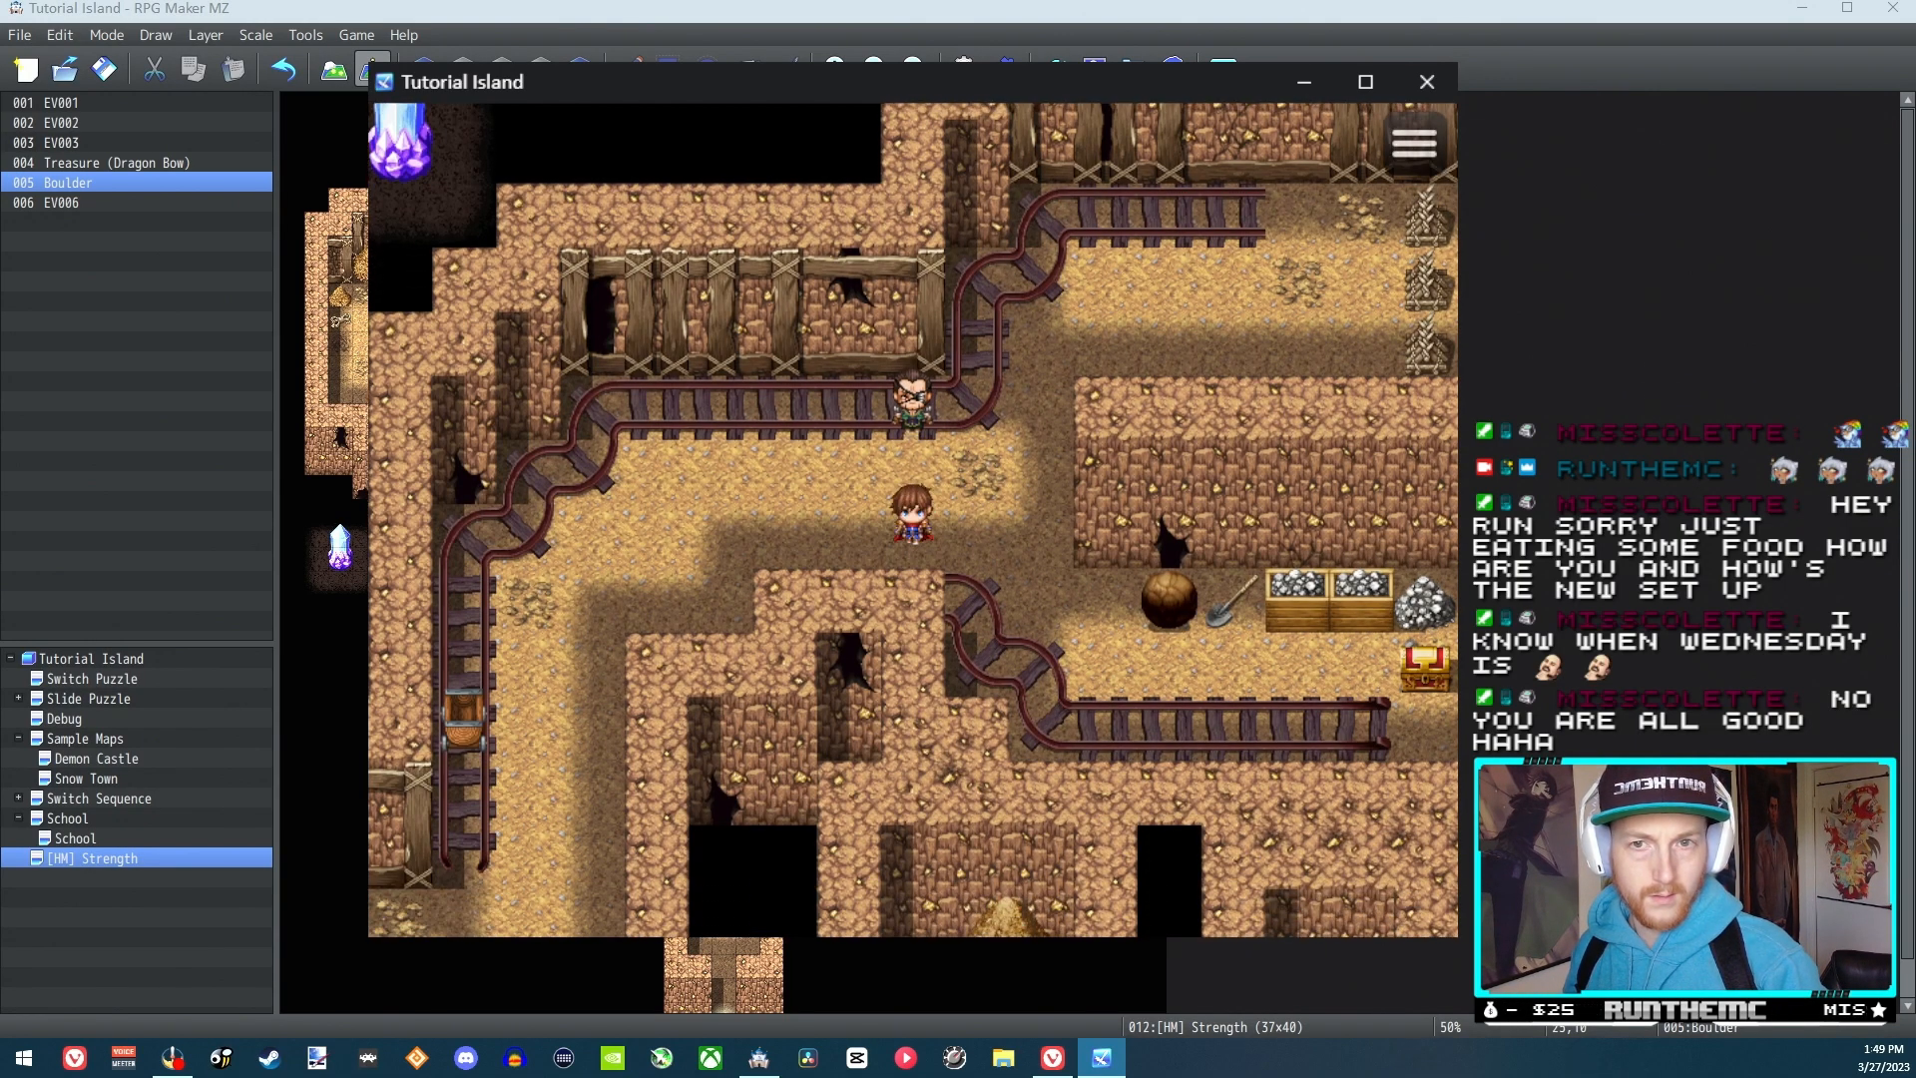
key(Right)
key(Escape)
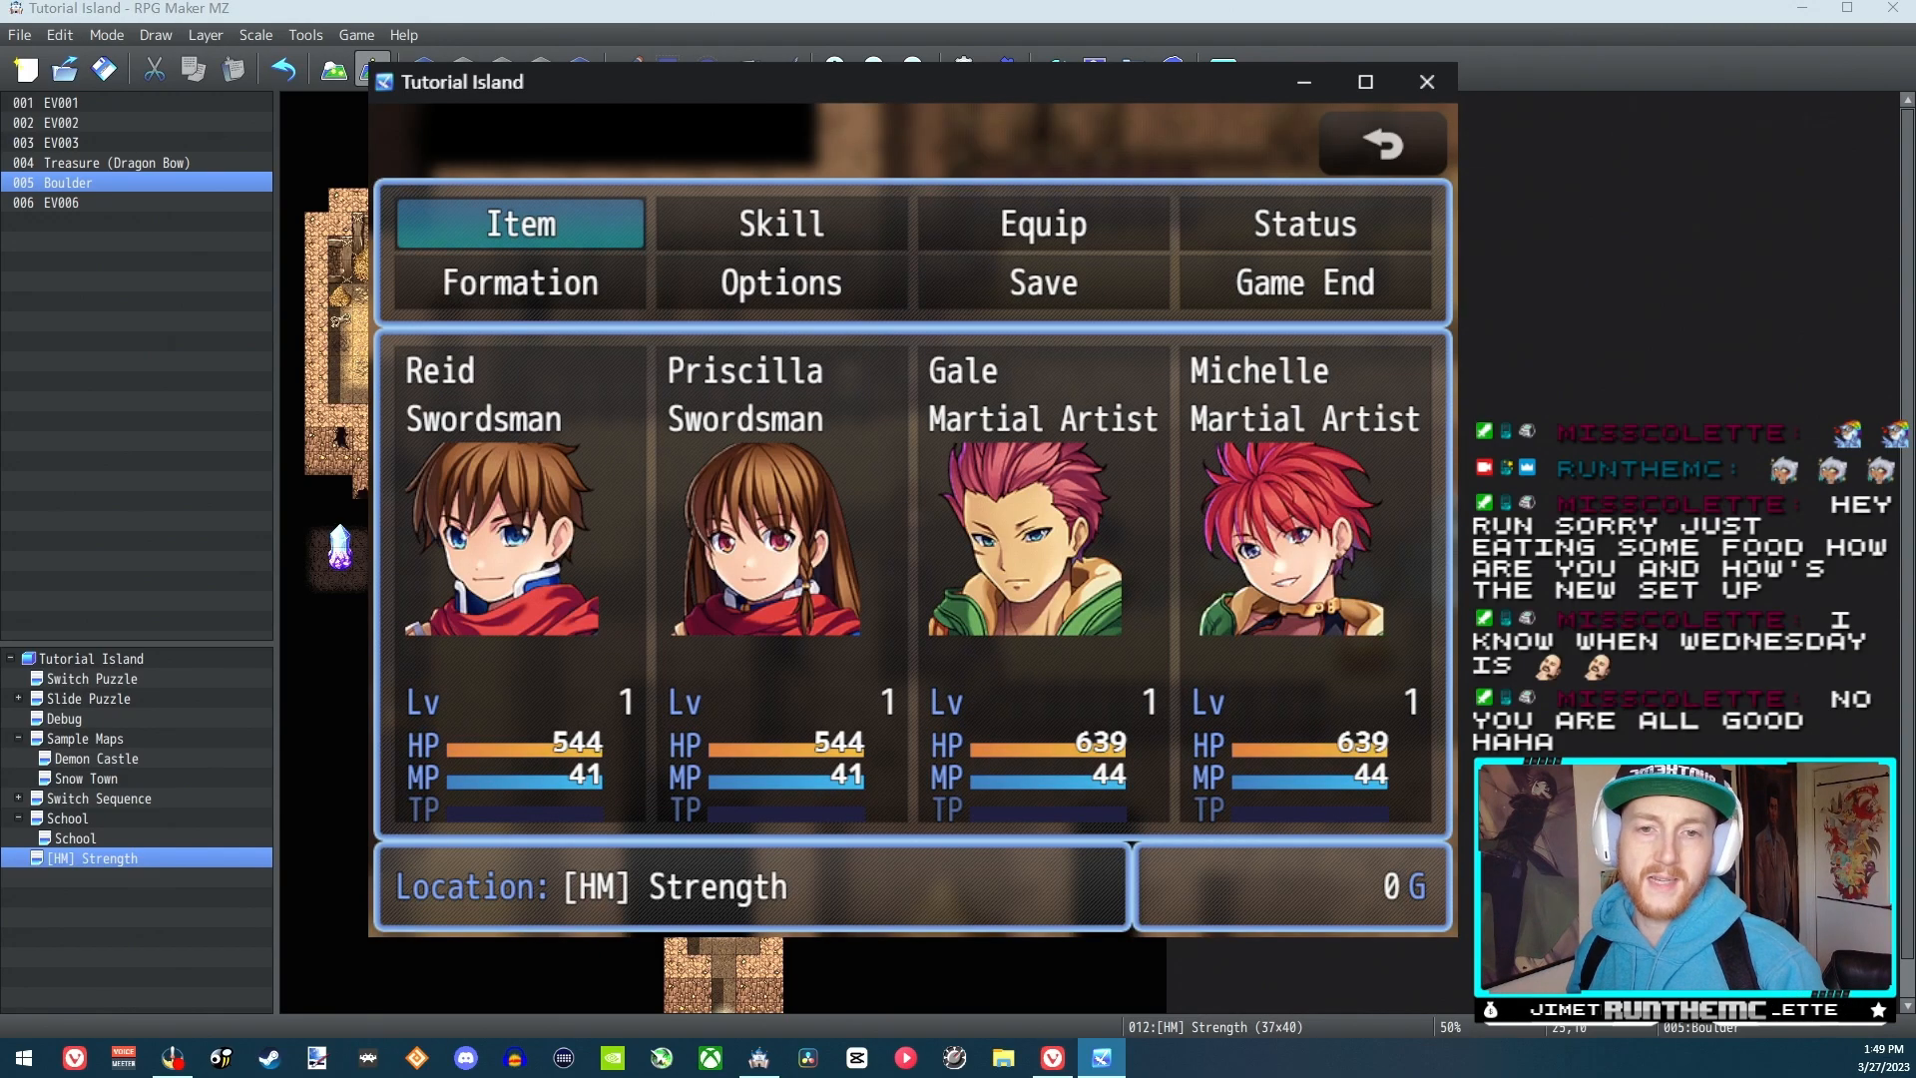
key(Right)
key(Left)
key(Right)
key(Return)
key(Return)
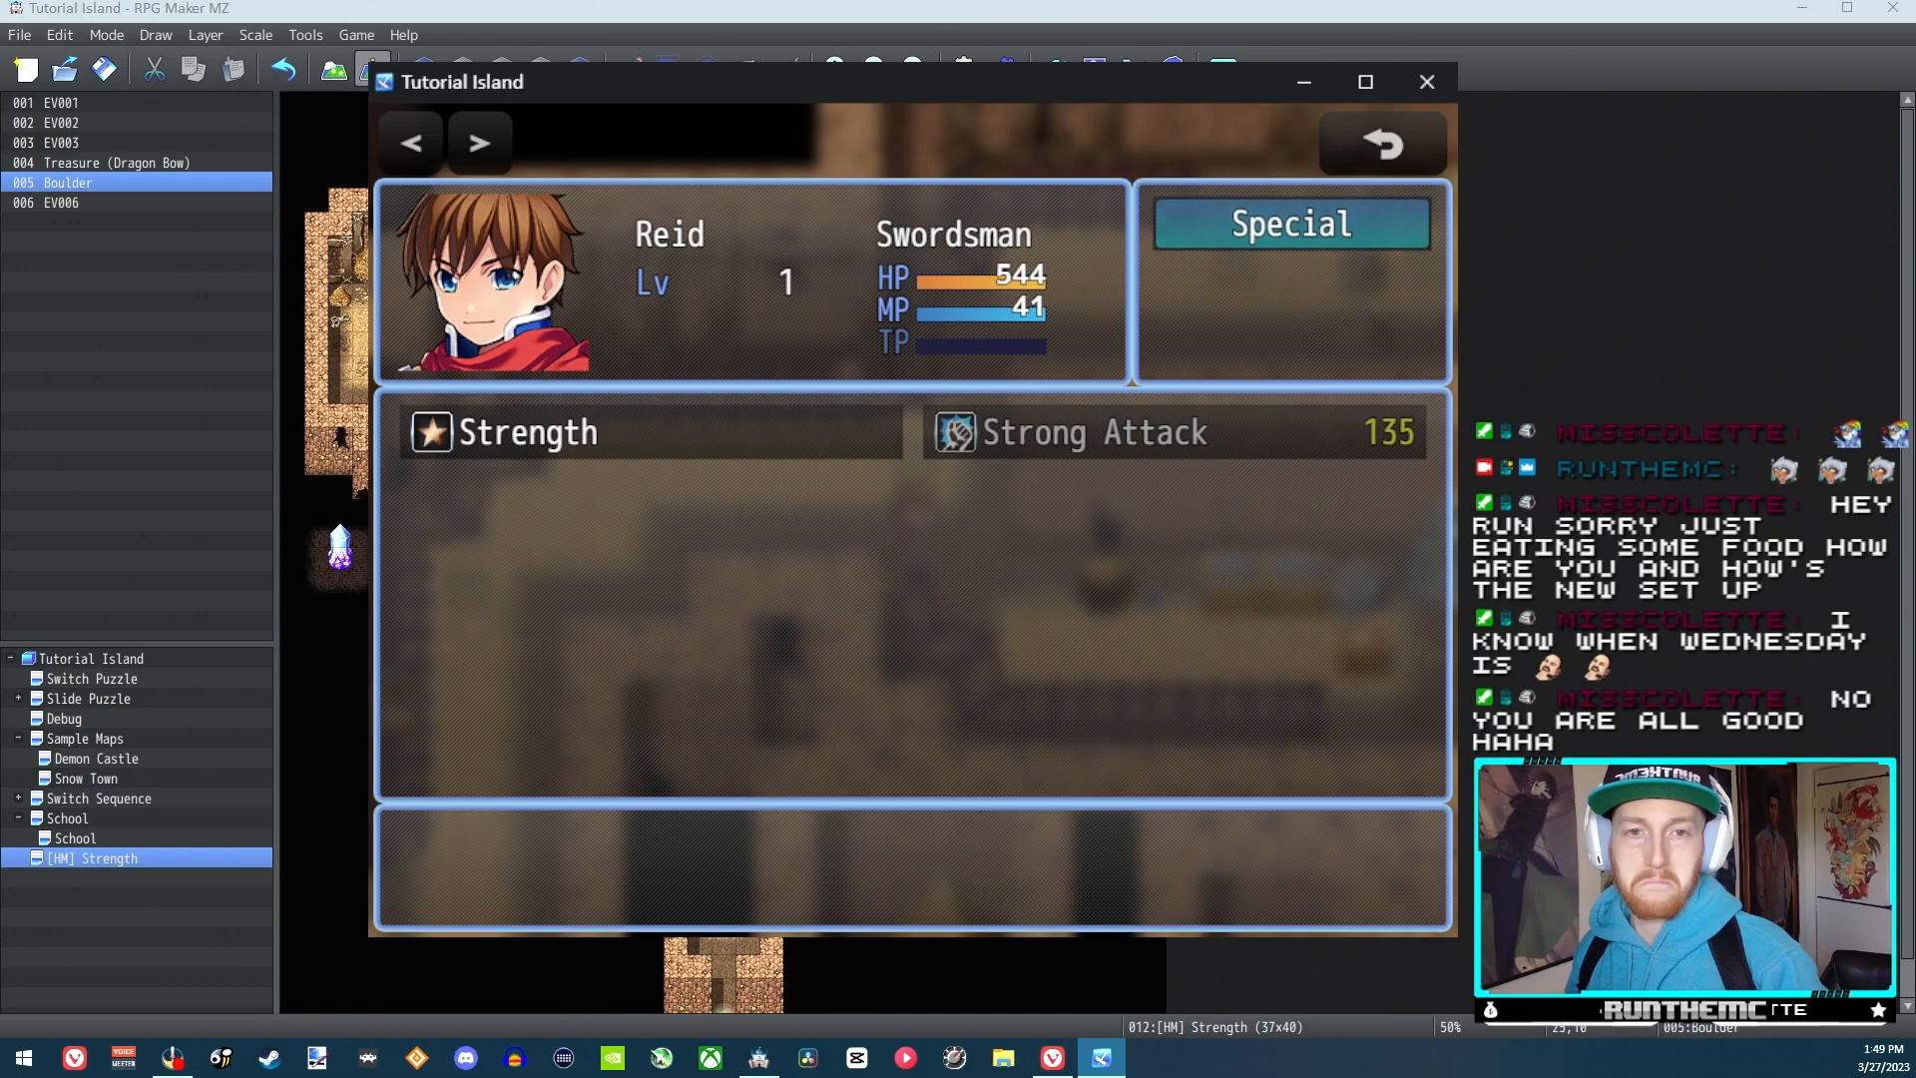
key(Escape)
key(Escape)
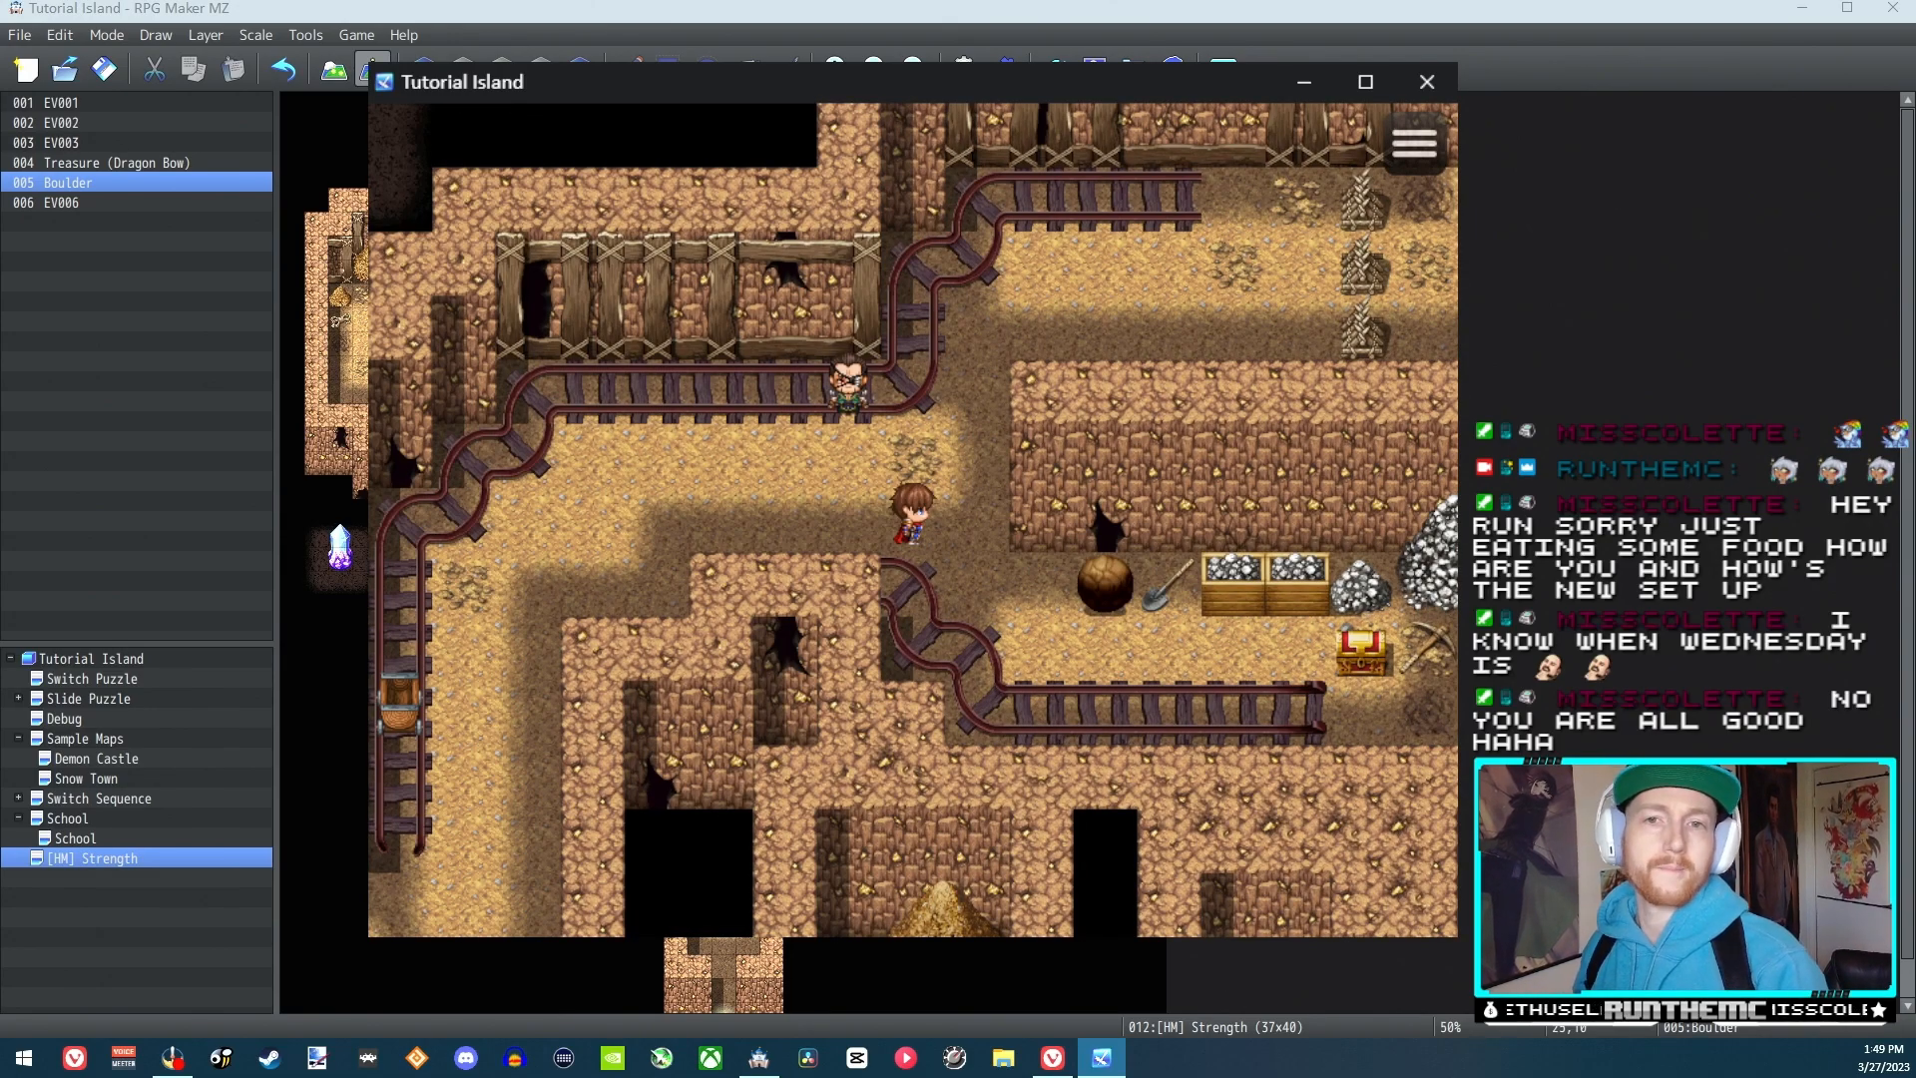
click(1427, 81)
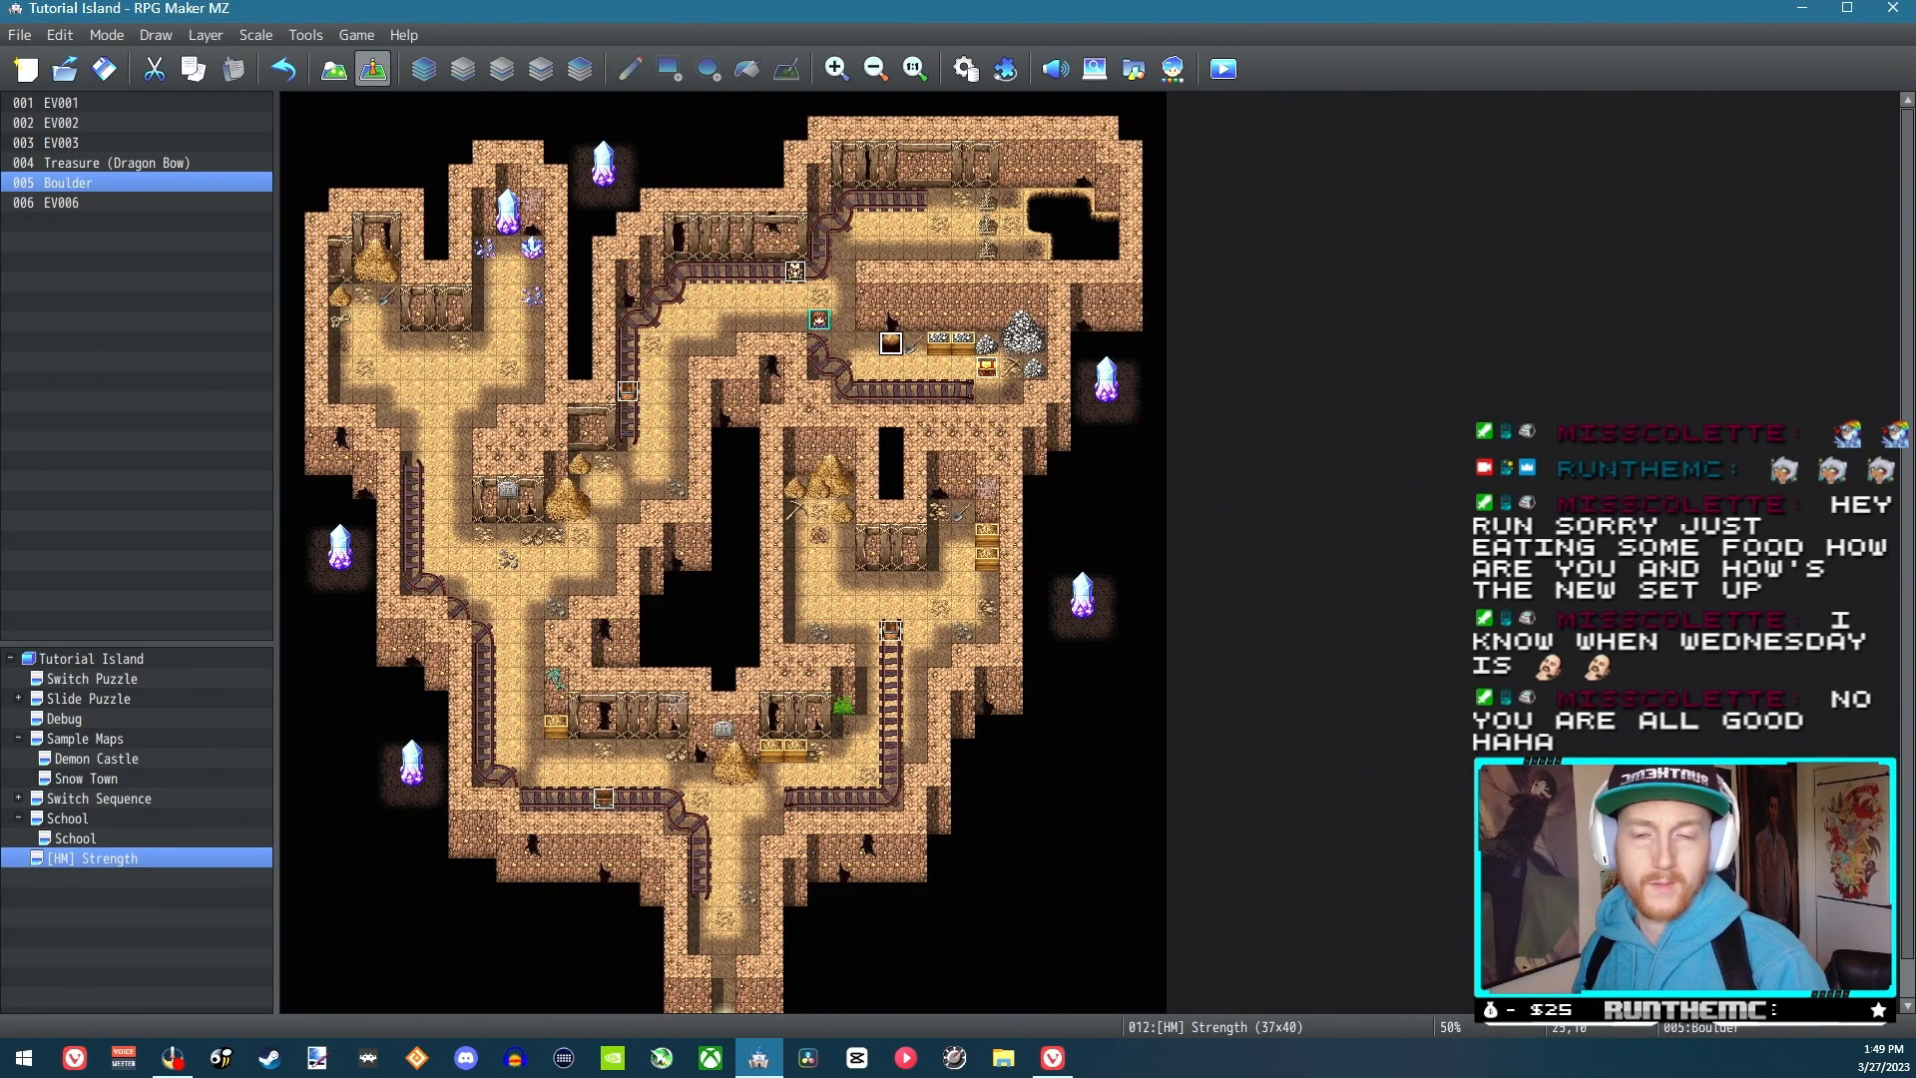
Turn on the Direction Fix option of the Boulder event and confirm the event
double_click(889, 345)
click(507, 782)
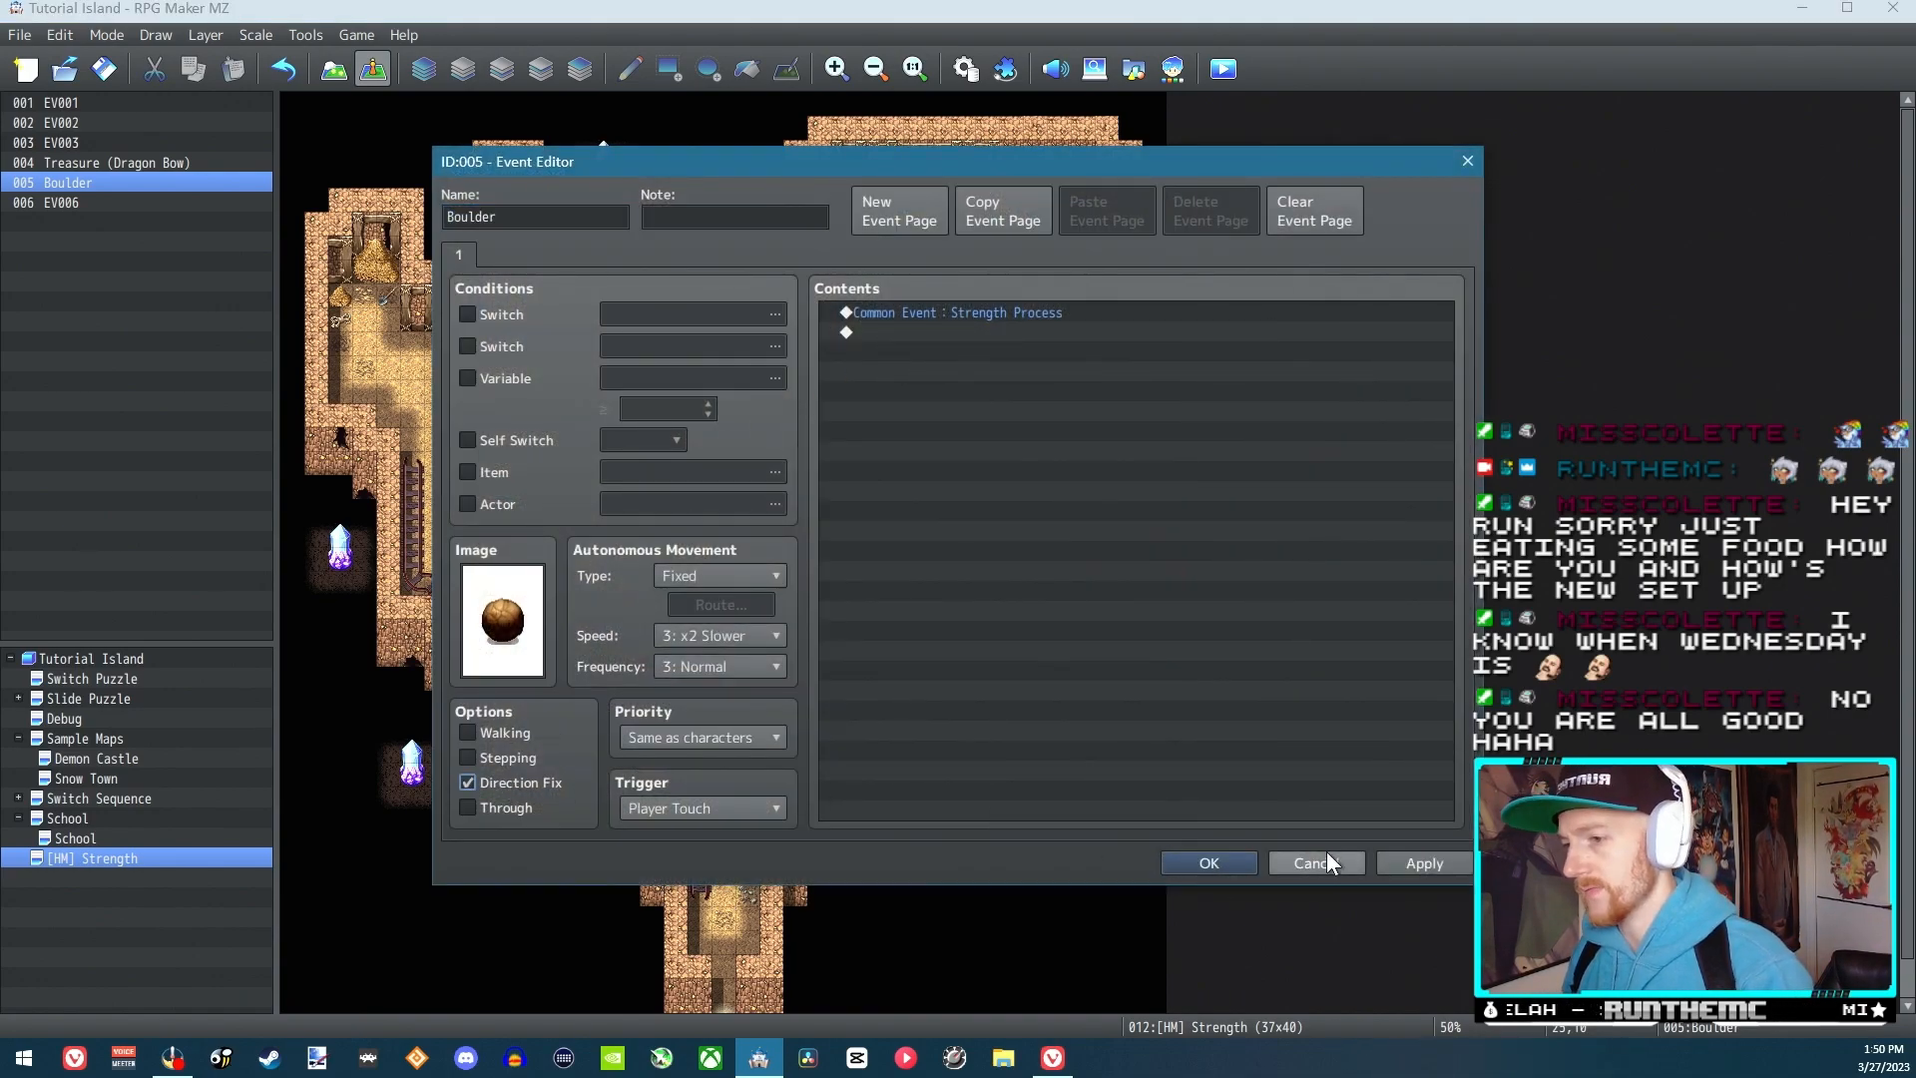
click(1207, 862)
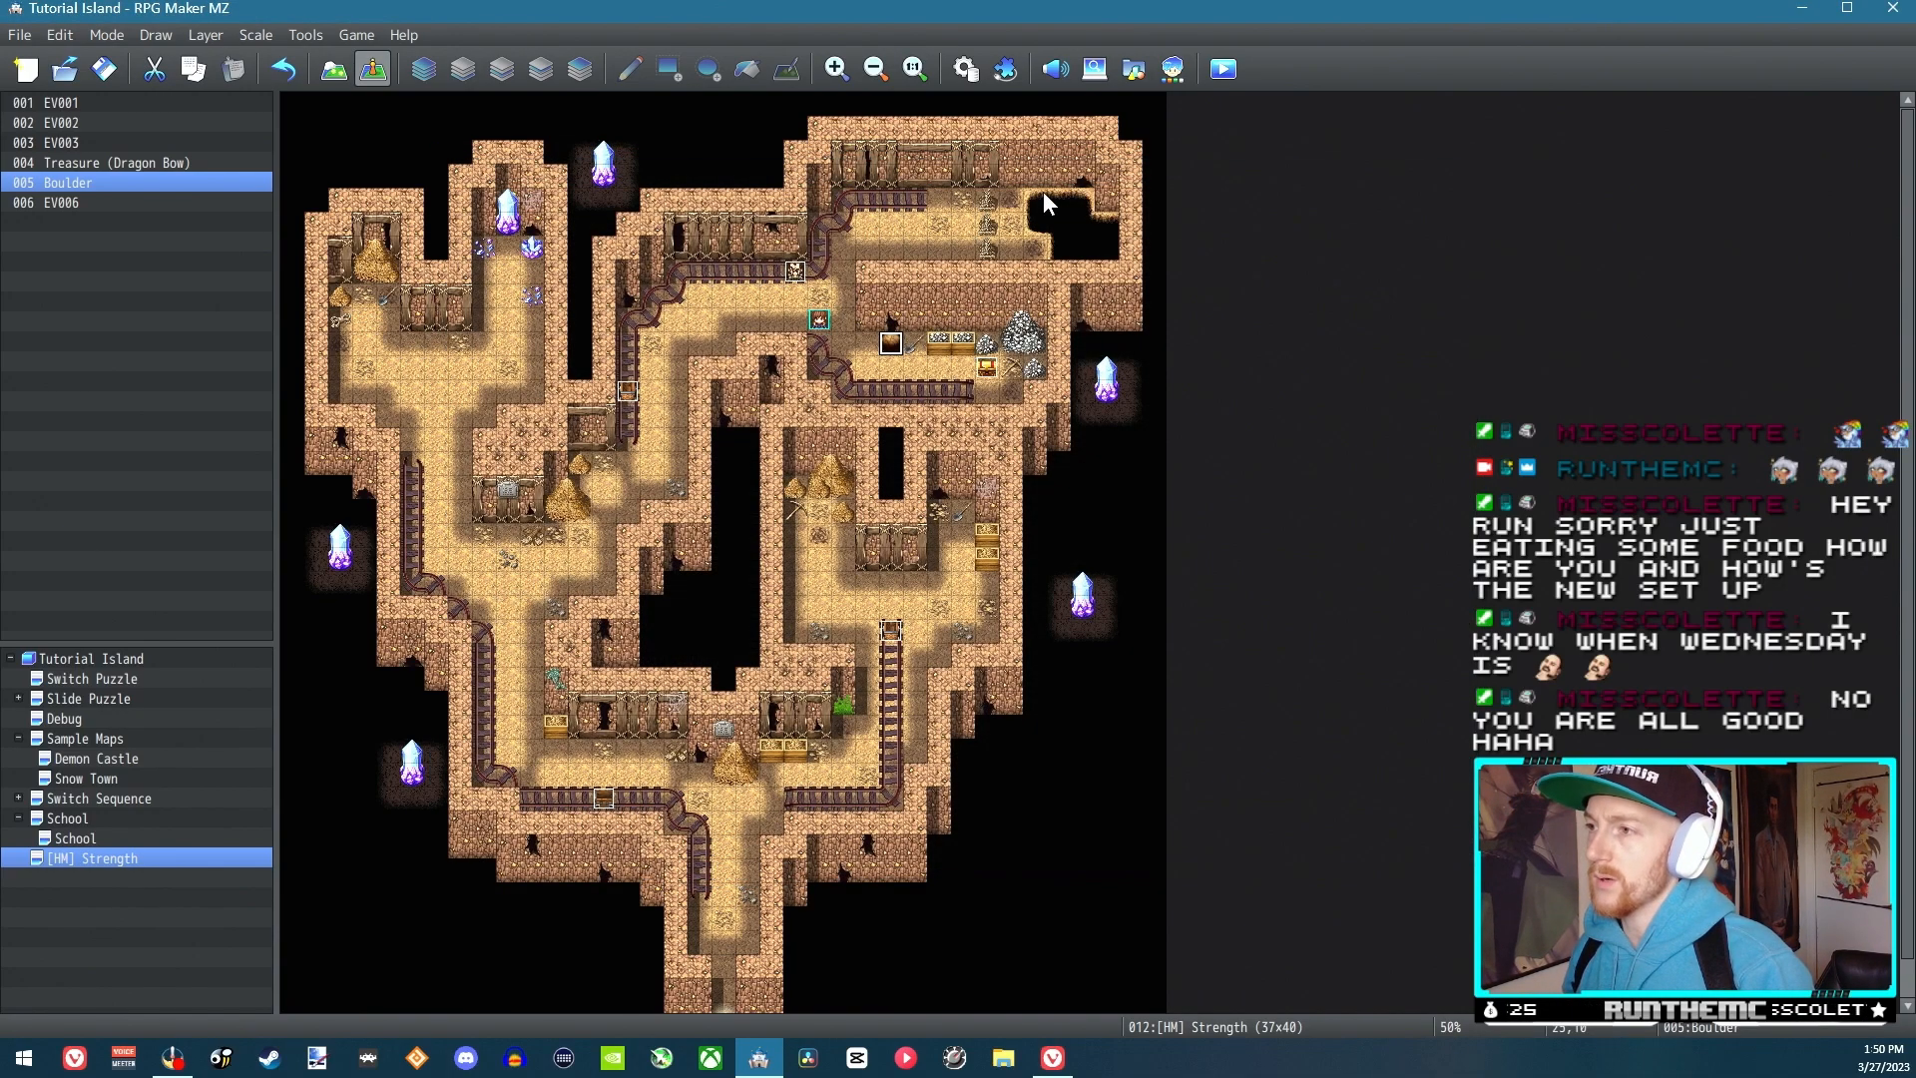
Open the Strength Process common event and start adding a command inside its Strength Activated is ON branch
click(966, 72)
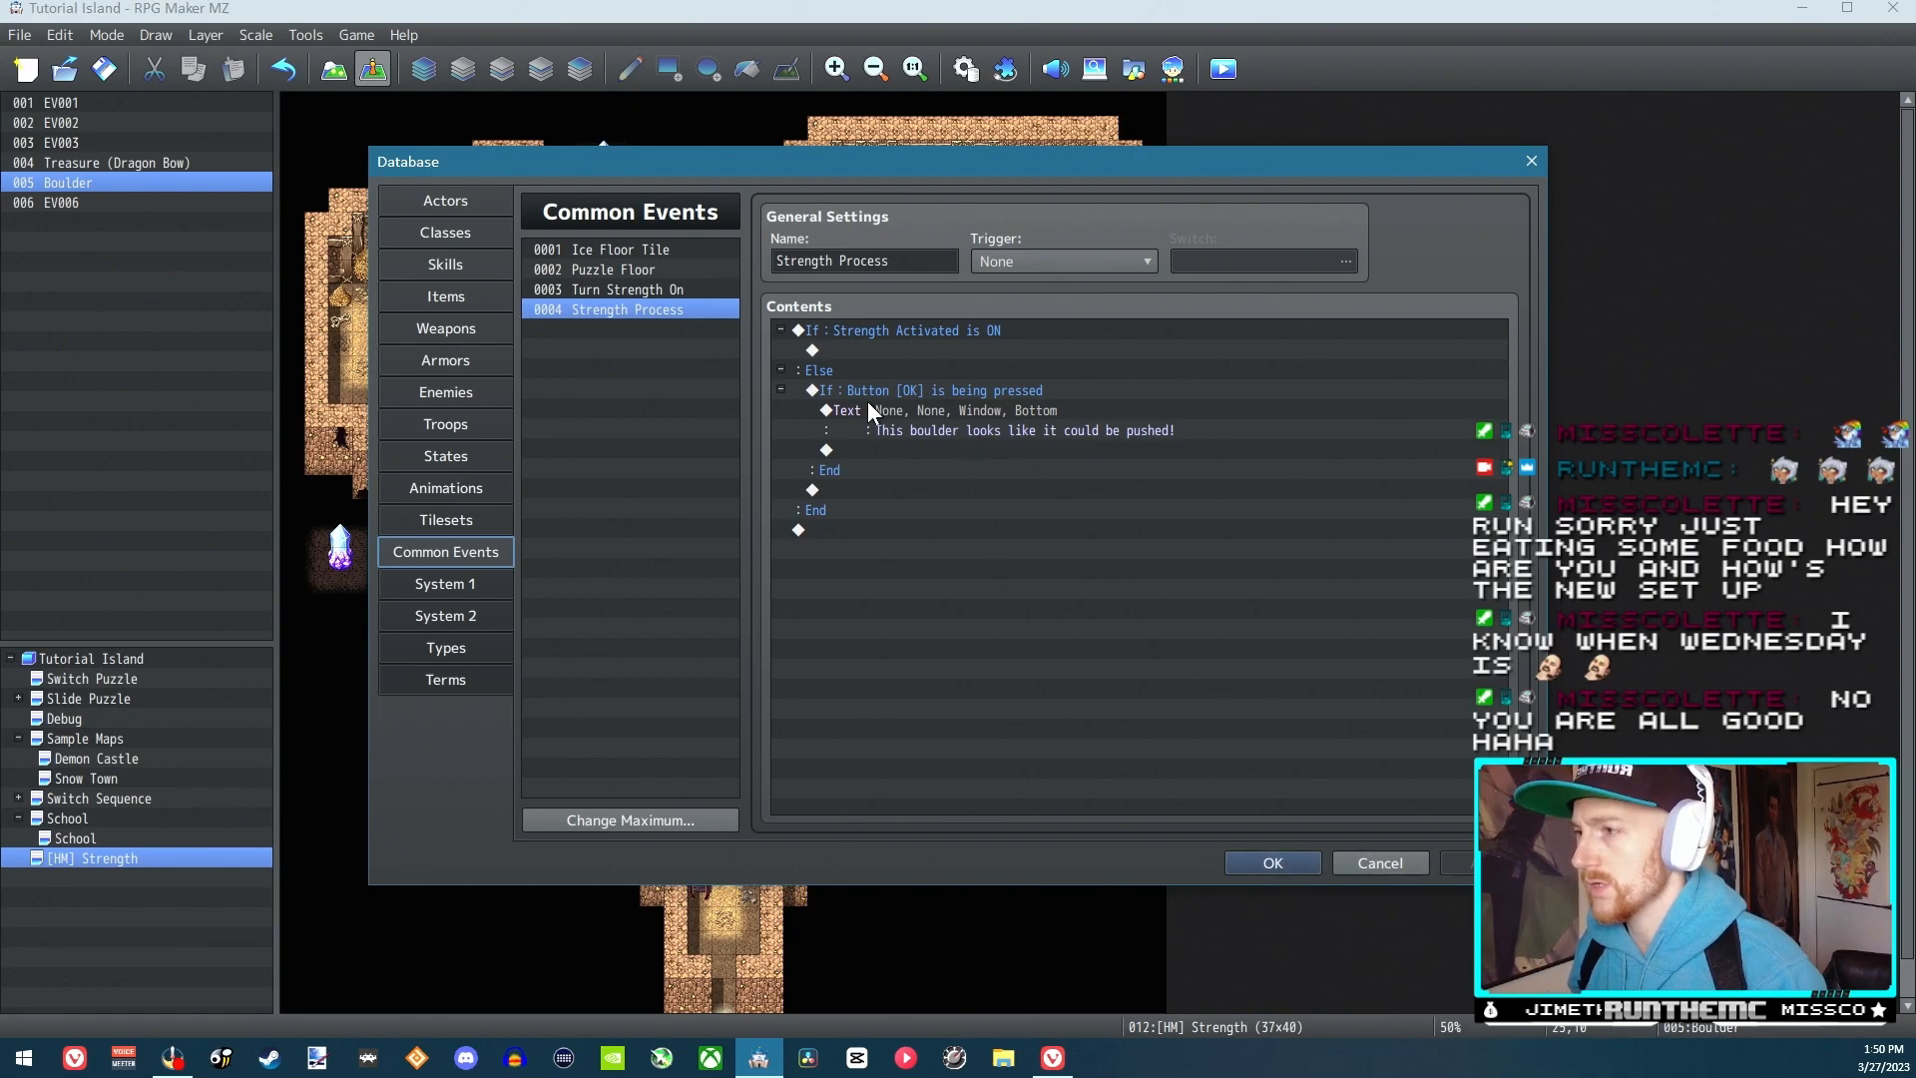
double_click(860, 348)
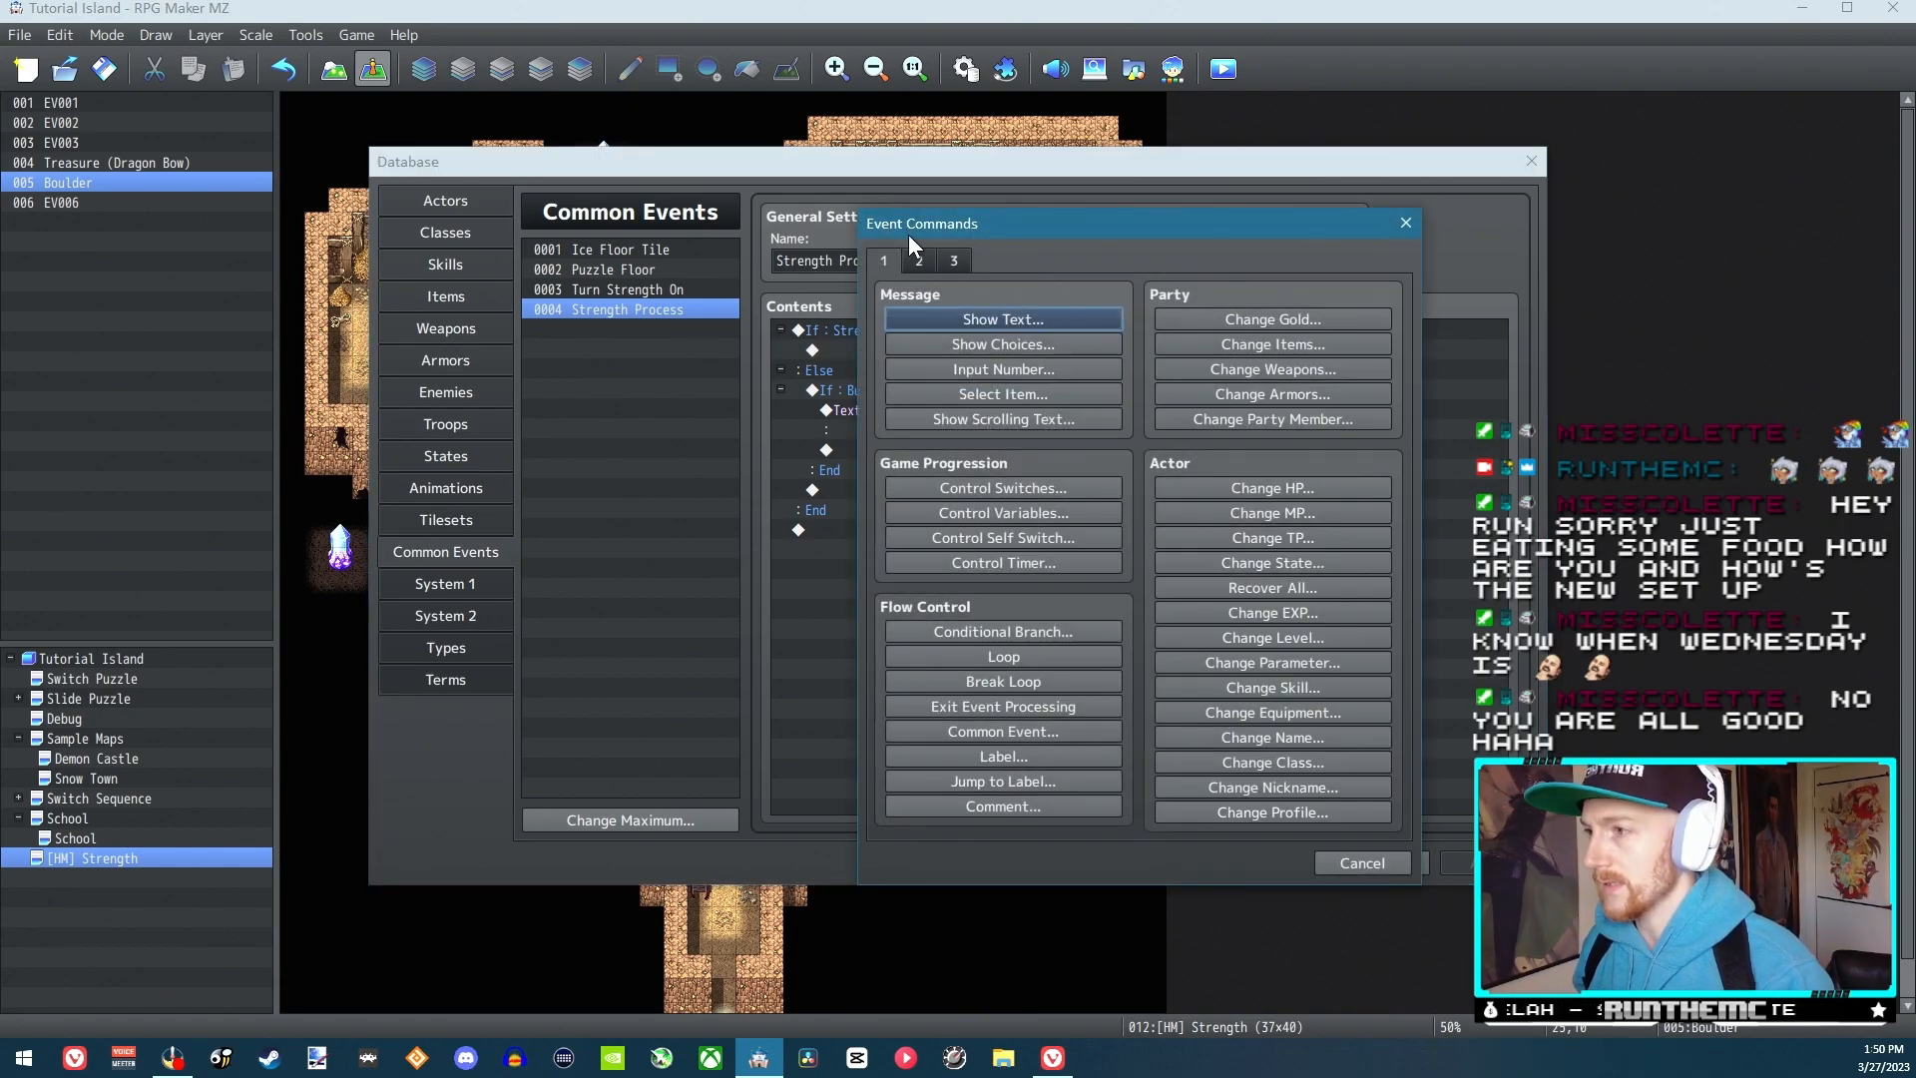
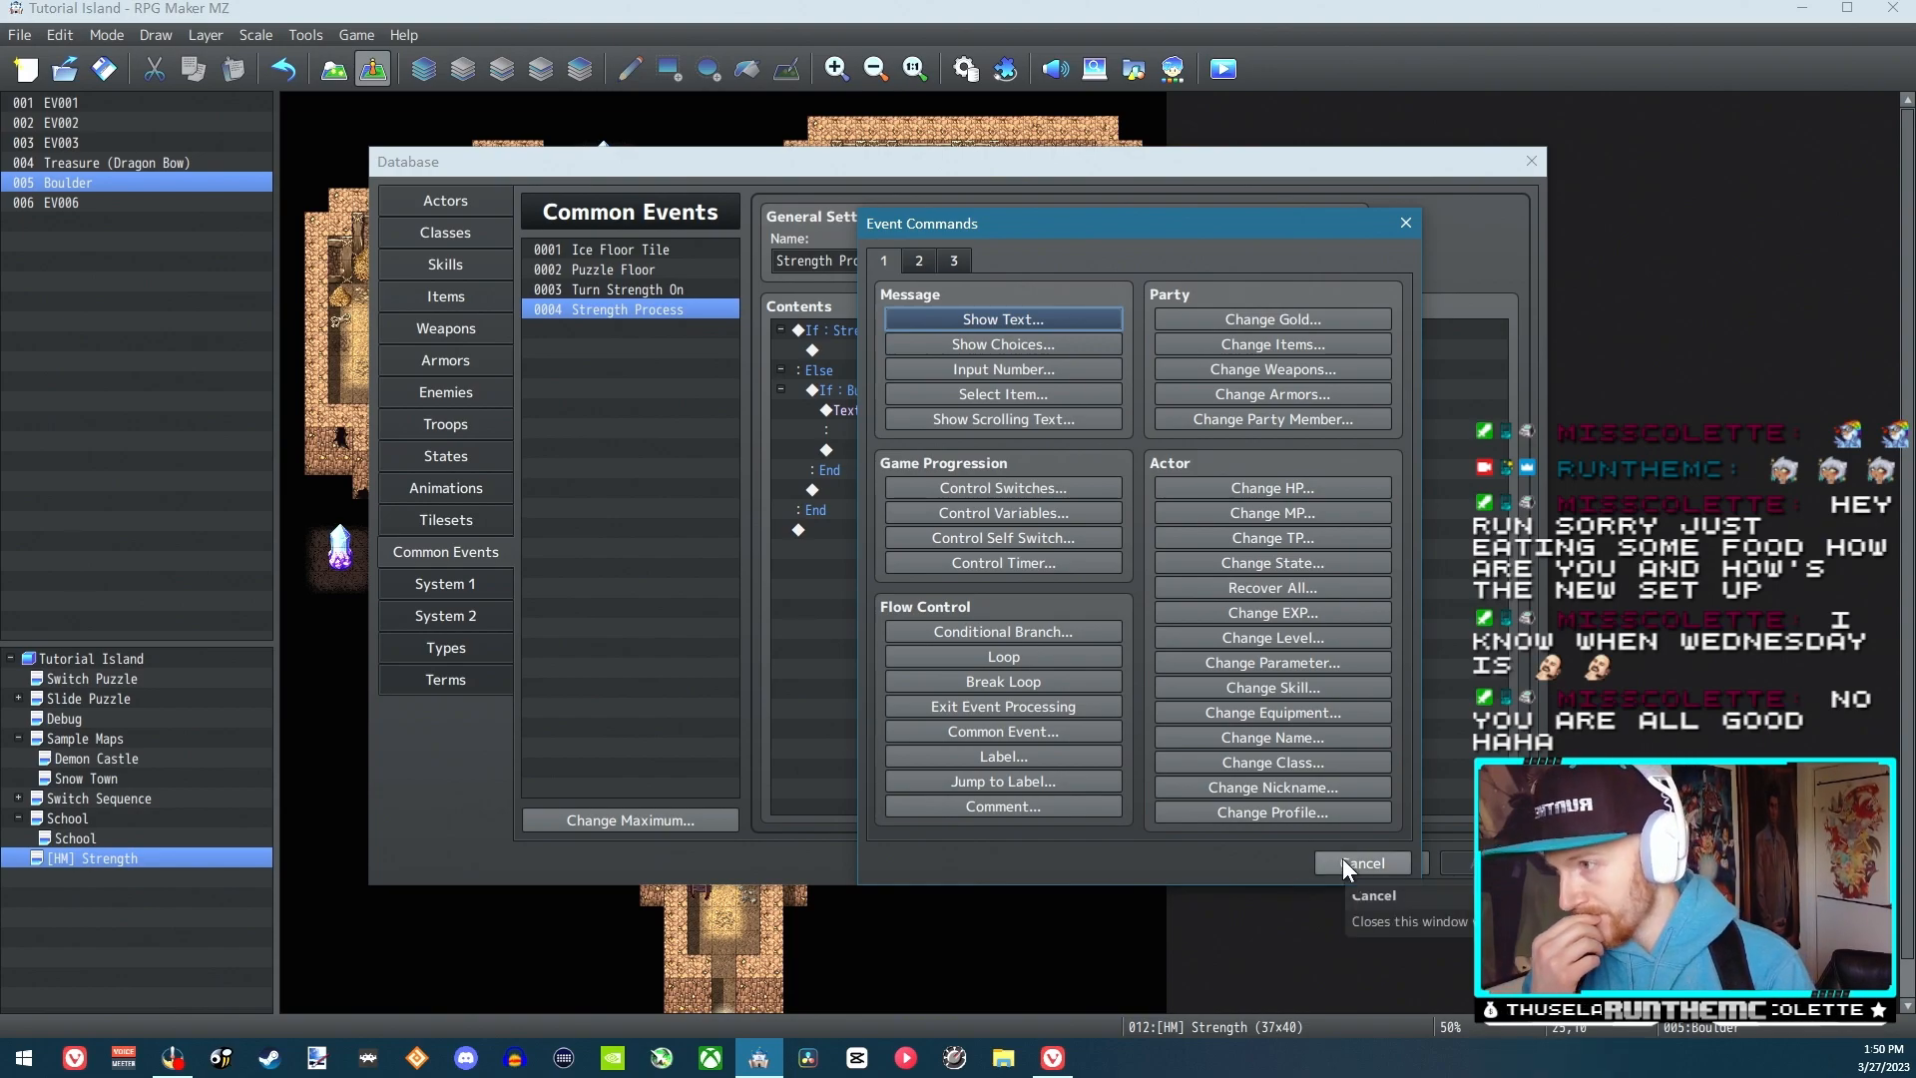
Add a movement route for This Event that moves away from the player, with Skip If Cannot Move enabled
click(924, 259)
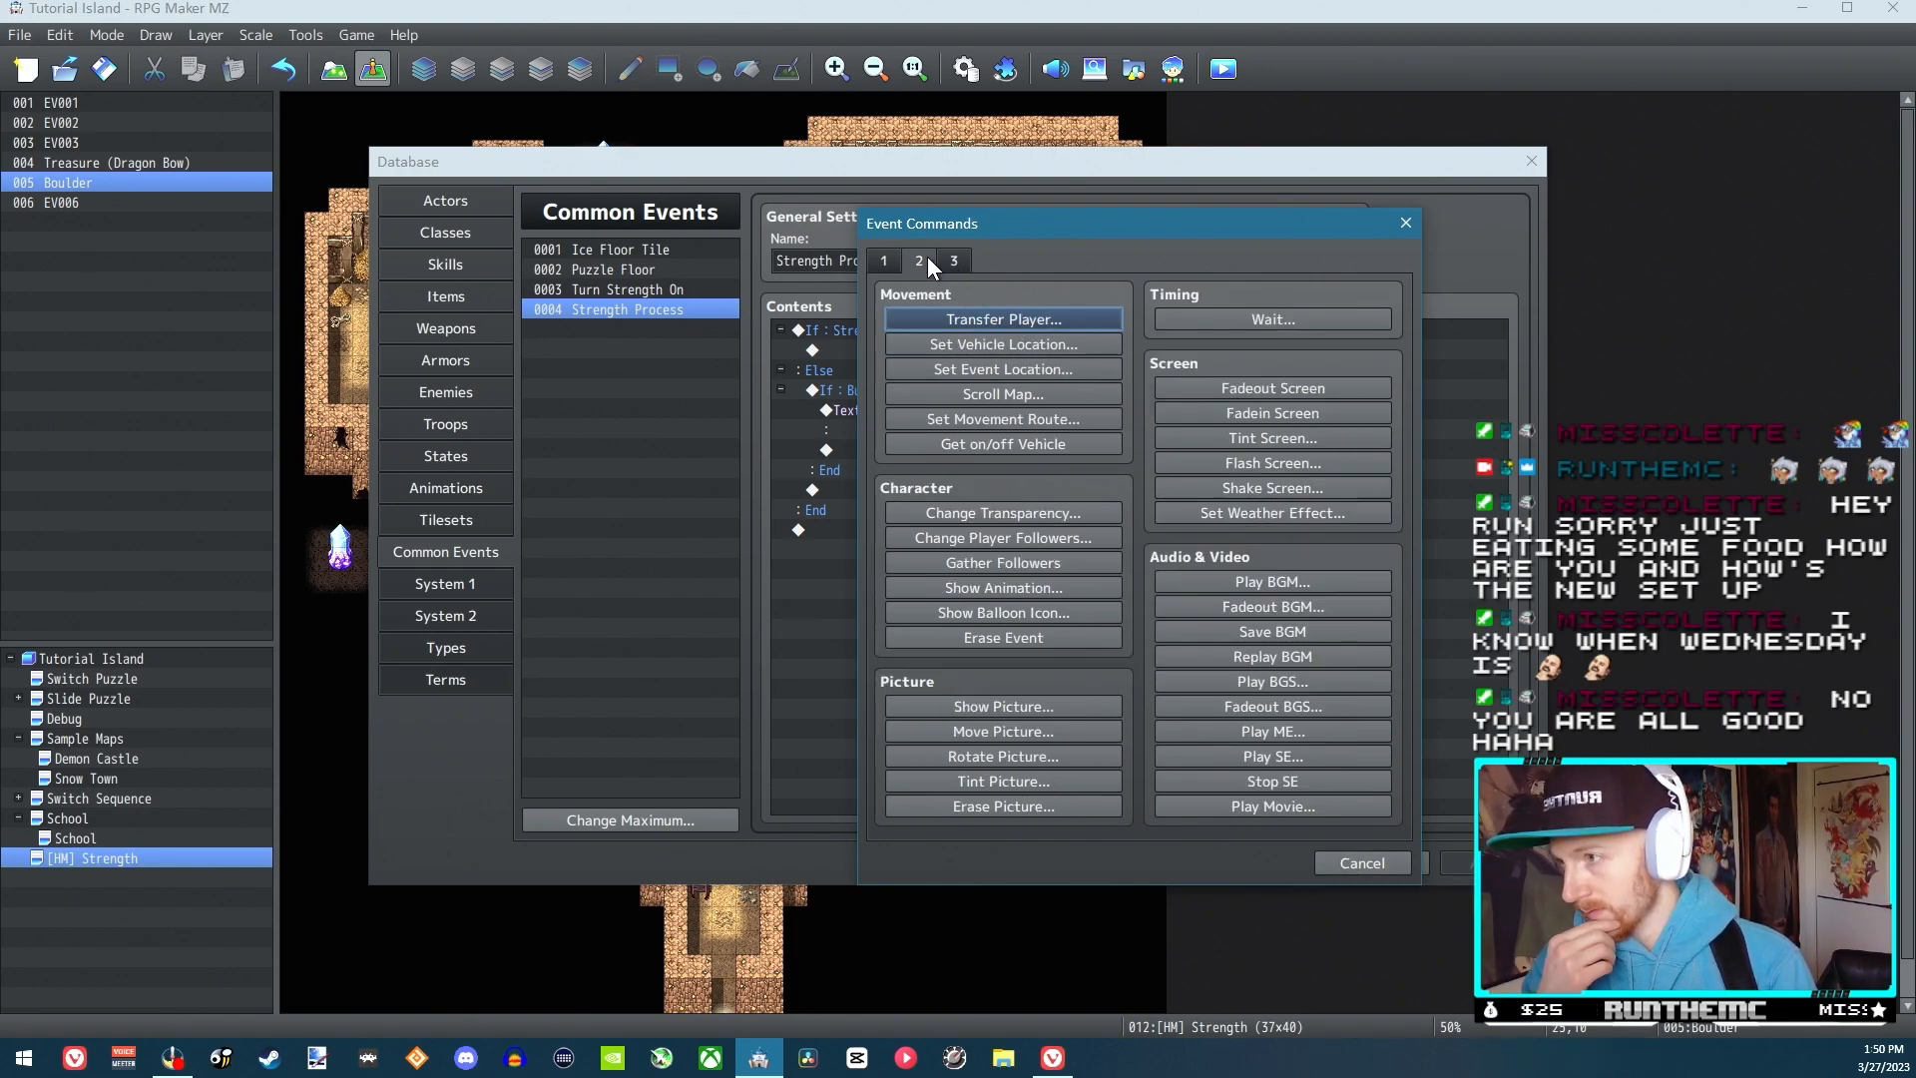
click(1020, 423)
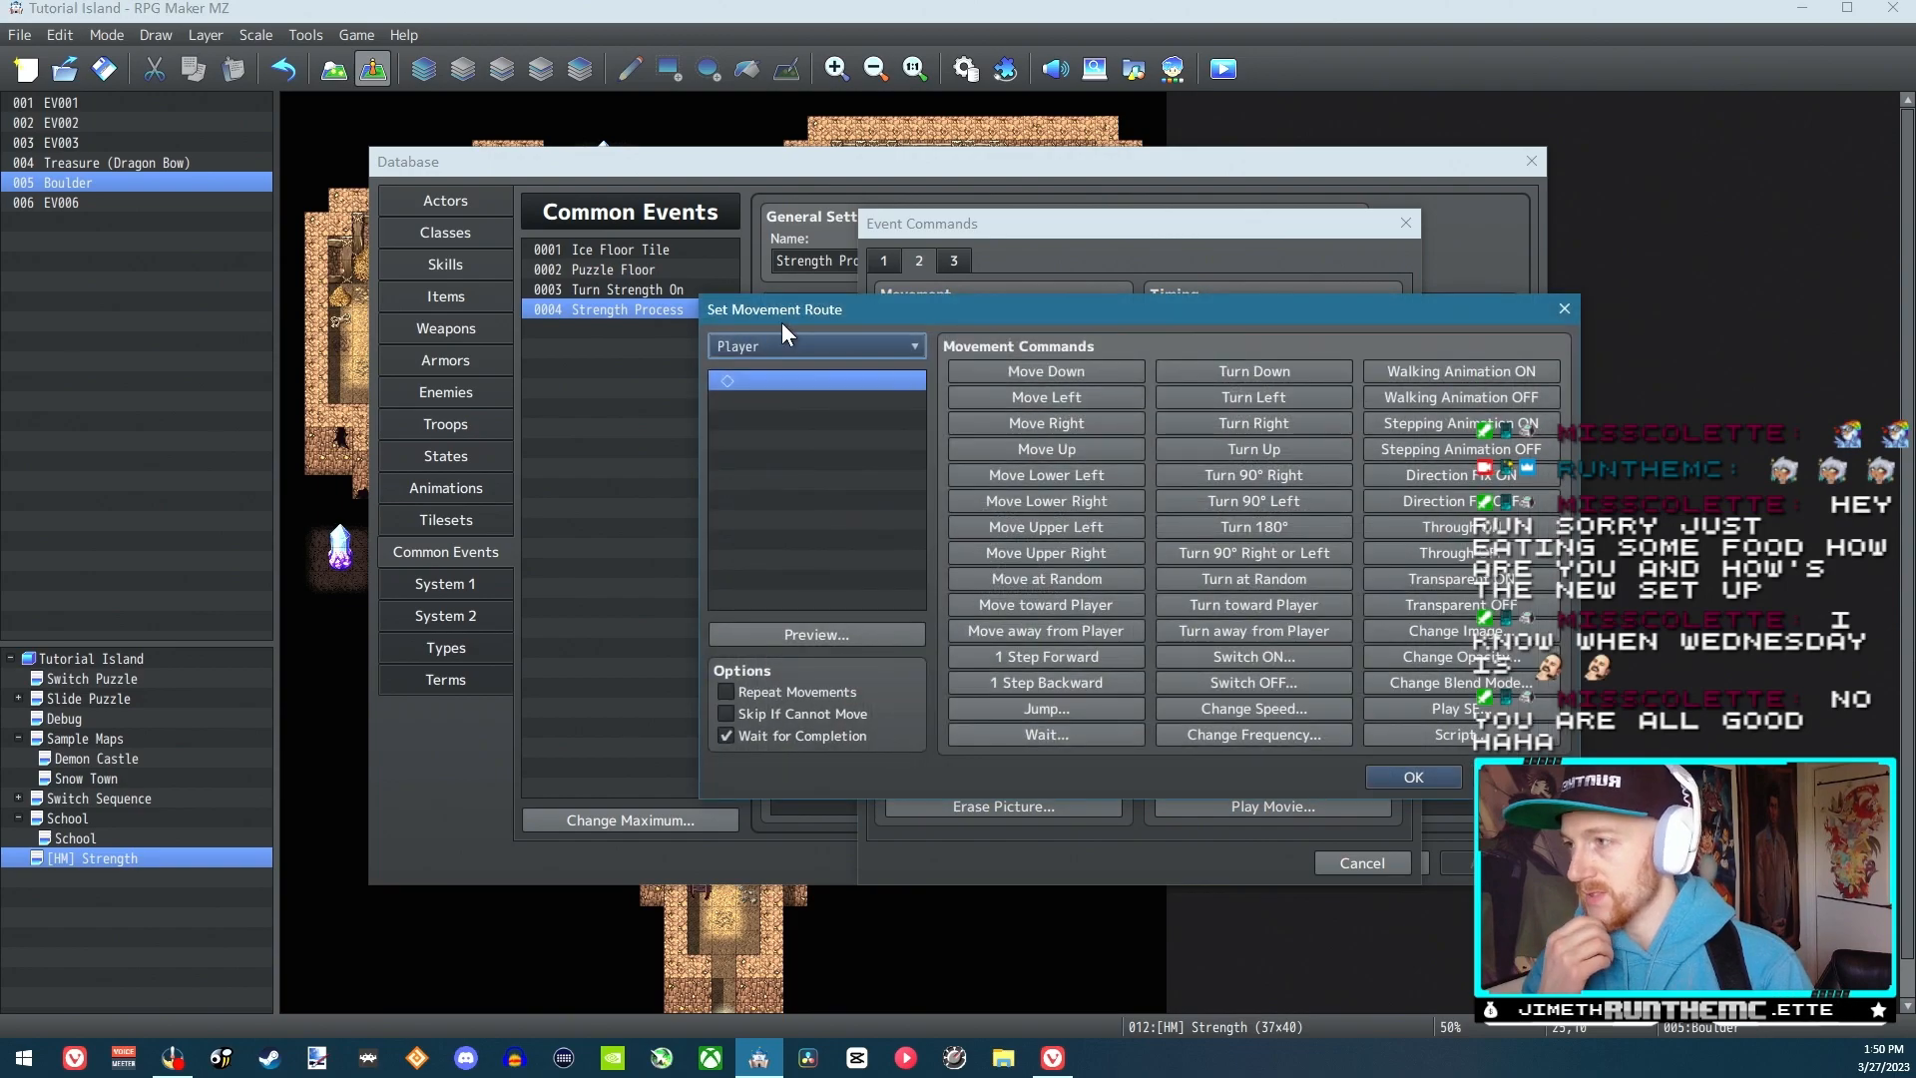
click(817, 349)
click(771, 387)
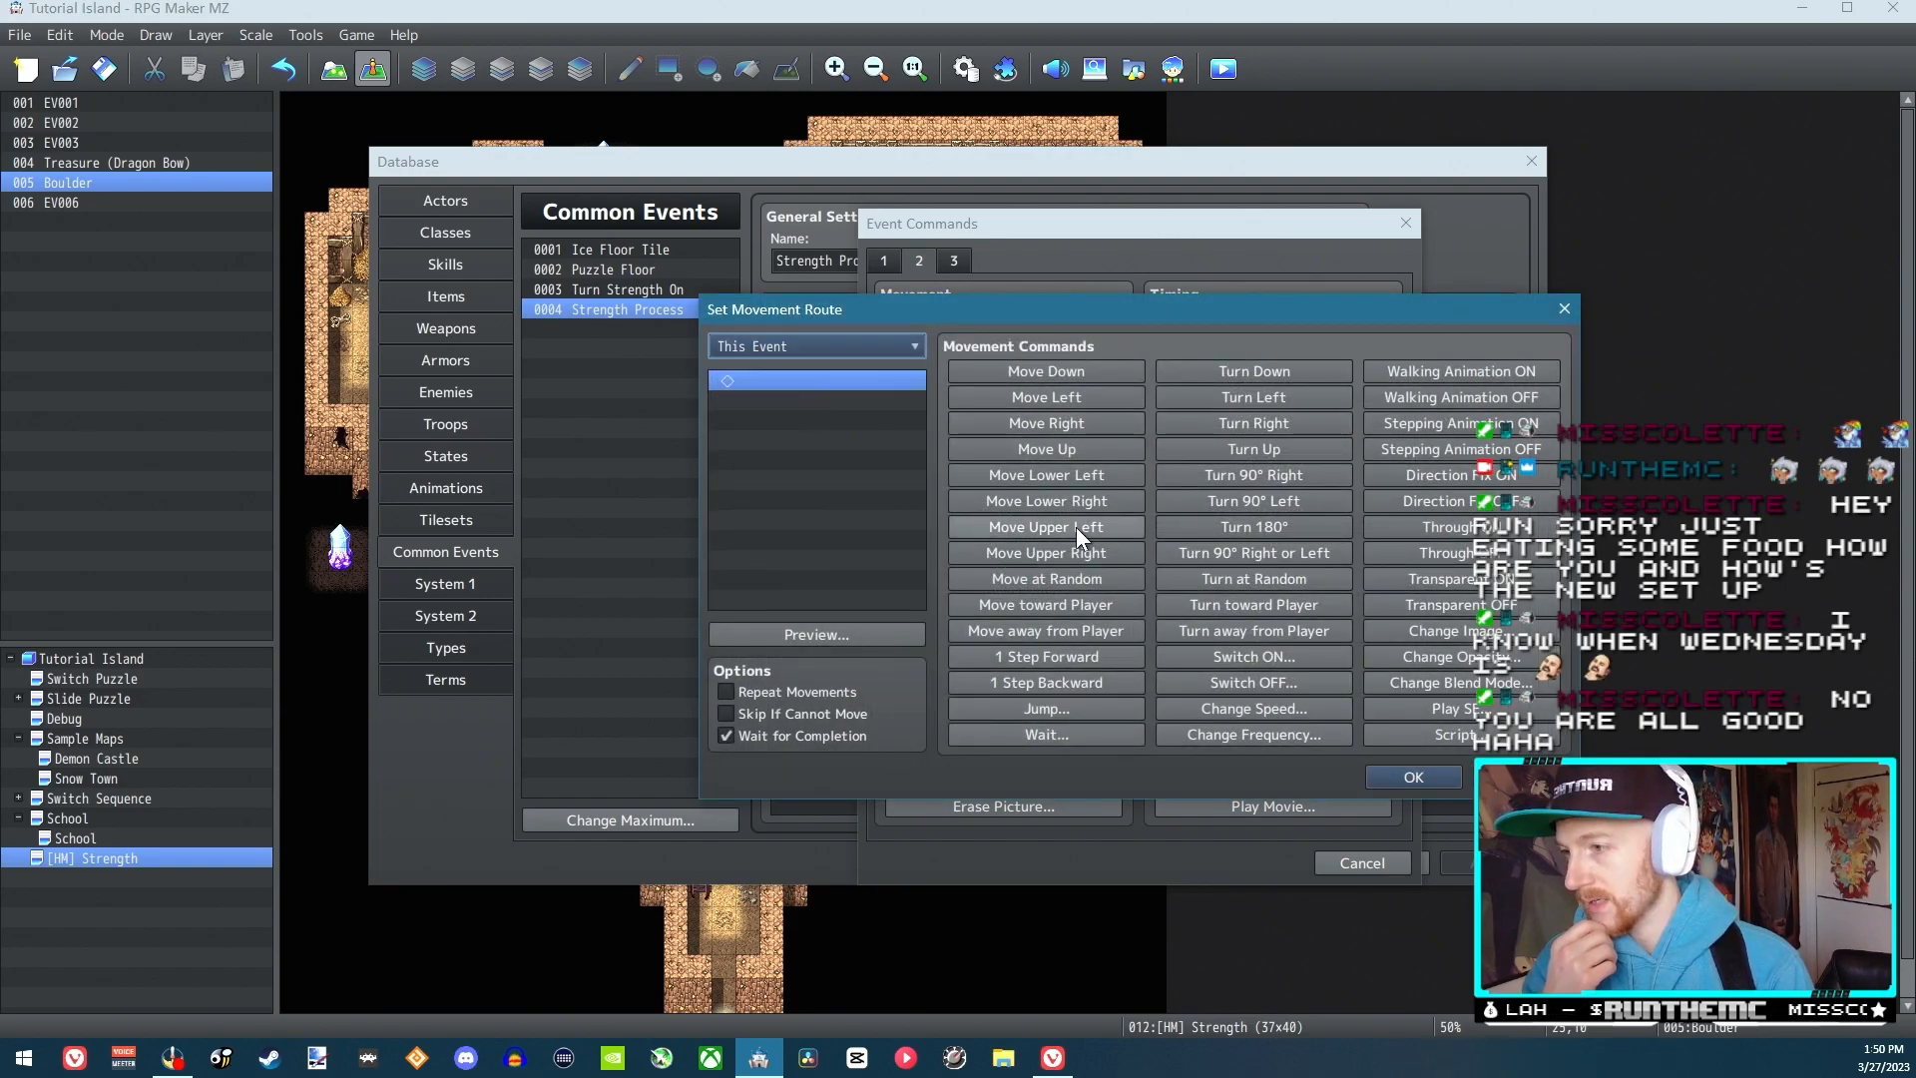
click(1069, 639)
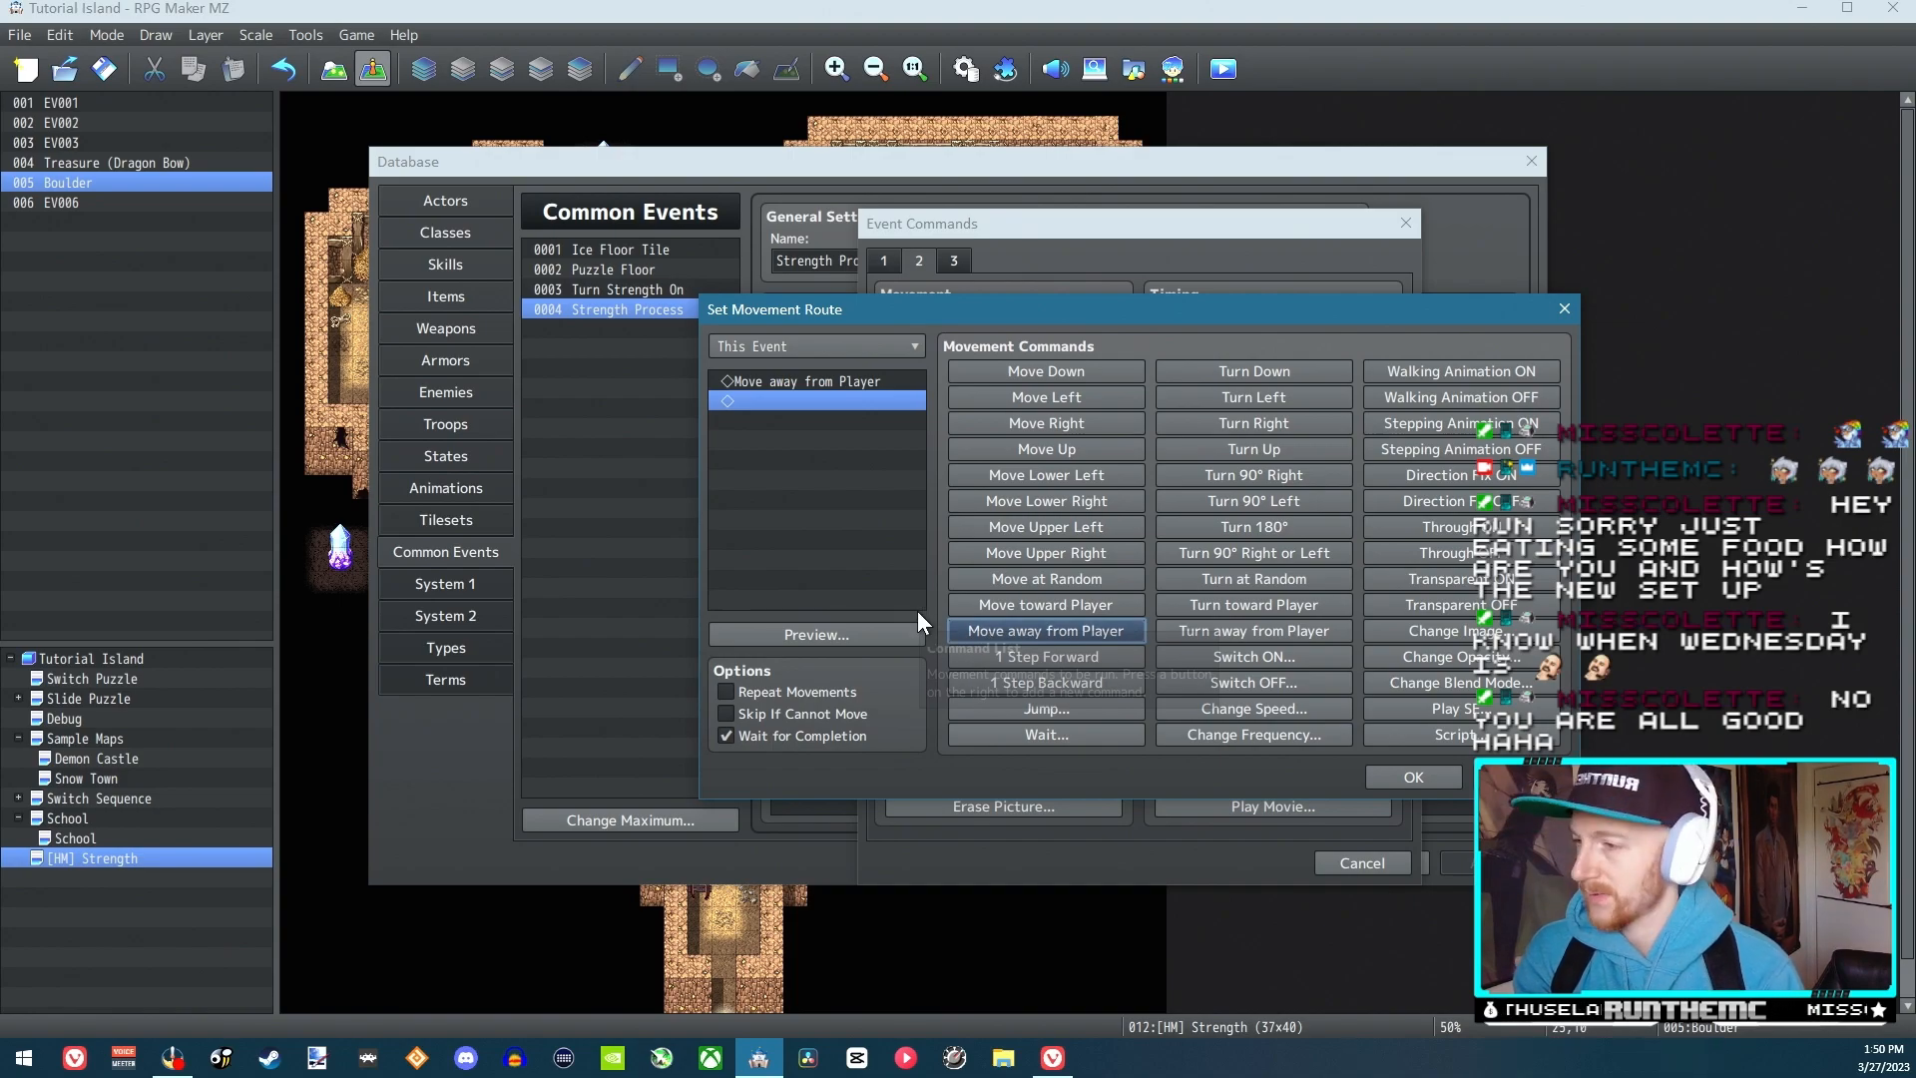
click(805, 713)
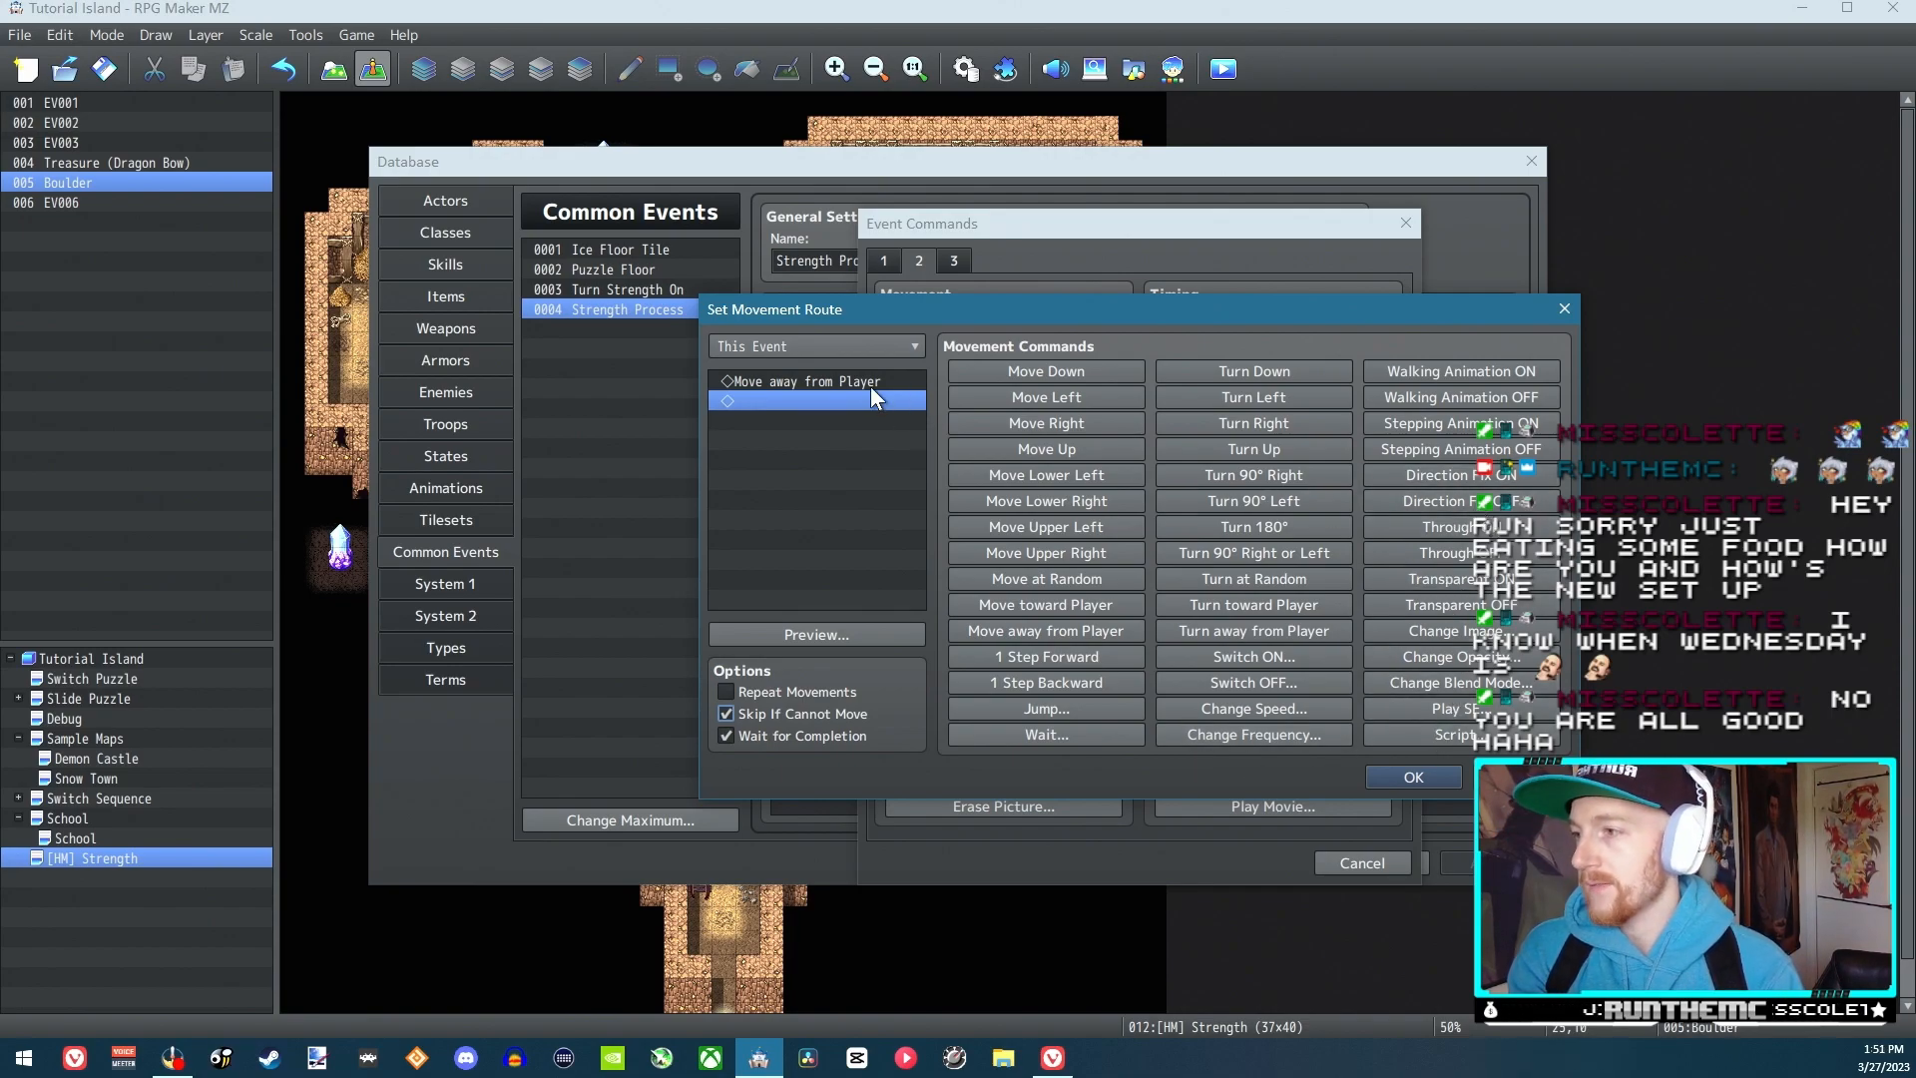
Put Direction Fix OFF before and Direction Fix ON after the move-away command, and confirm the route and the database changes
key(Up)
click(1478, 501)
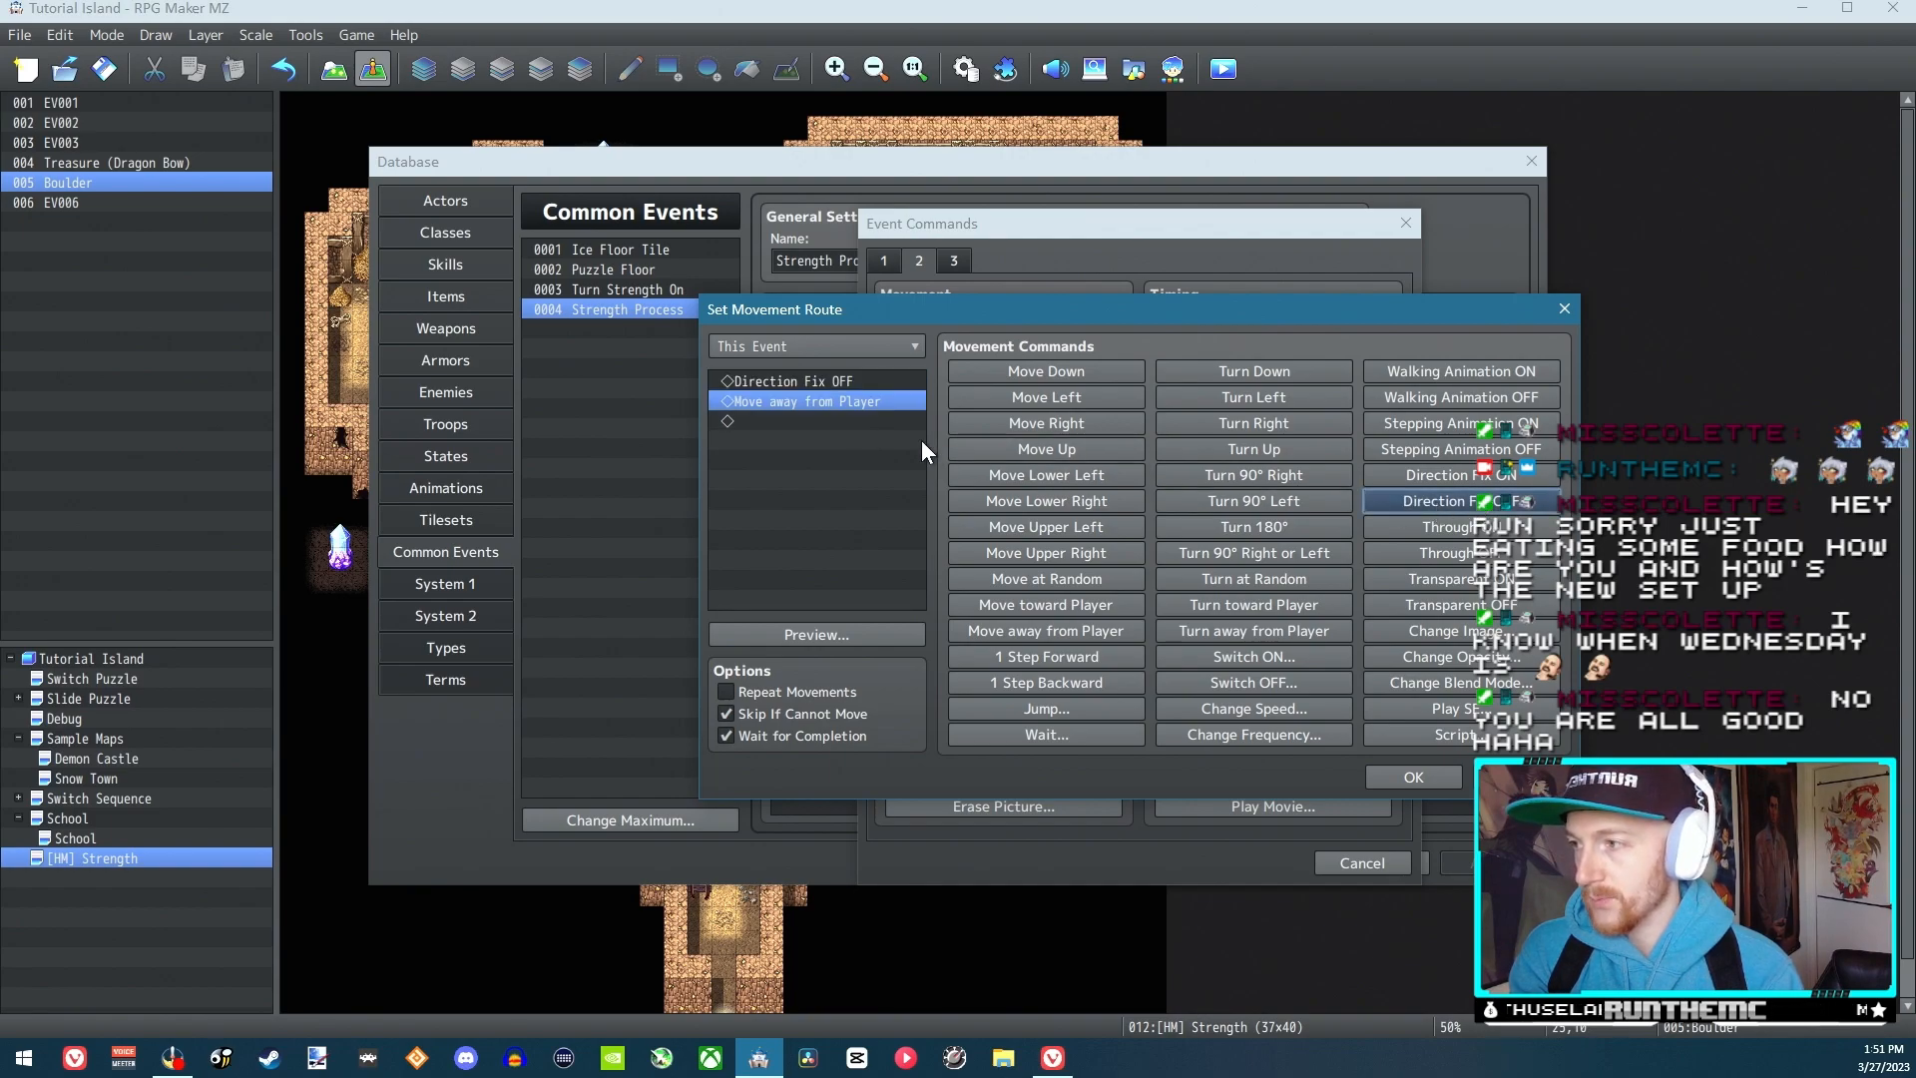
click(790, 421)
click(1413, 477)
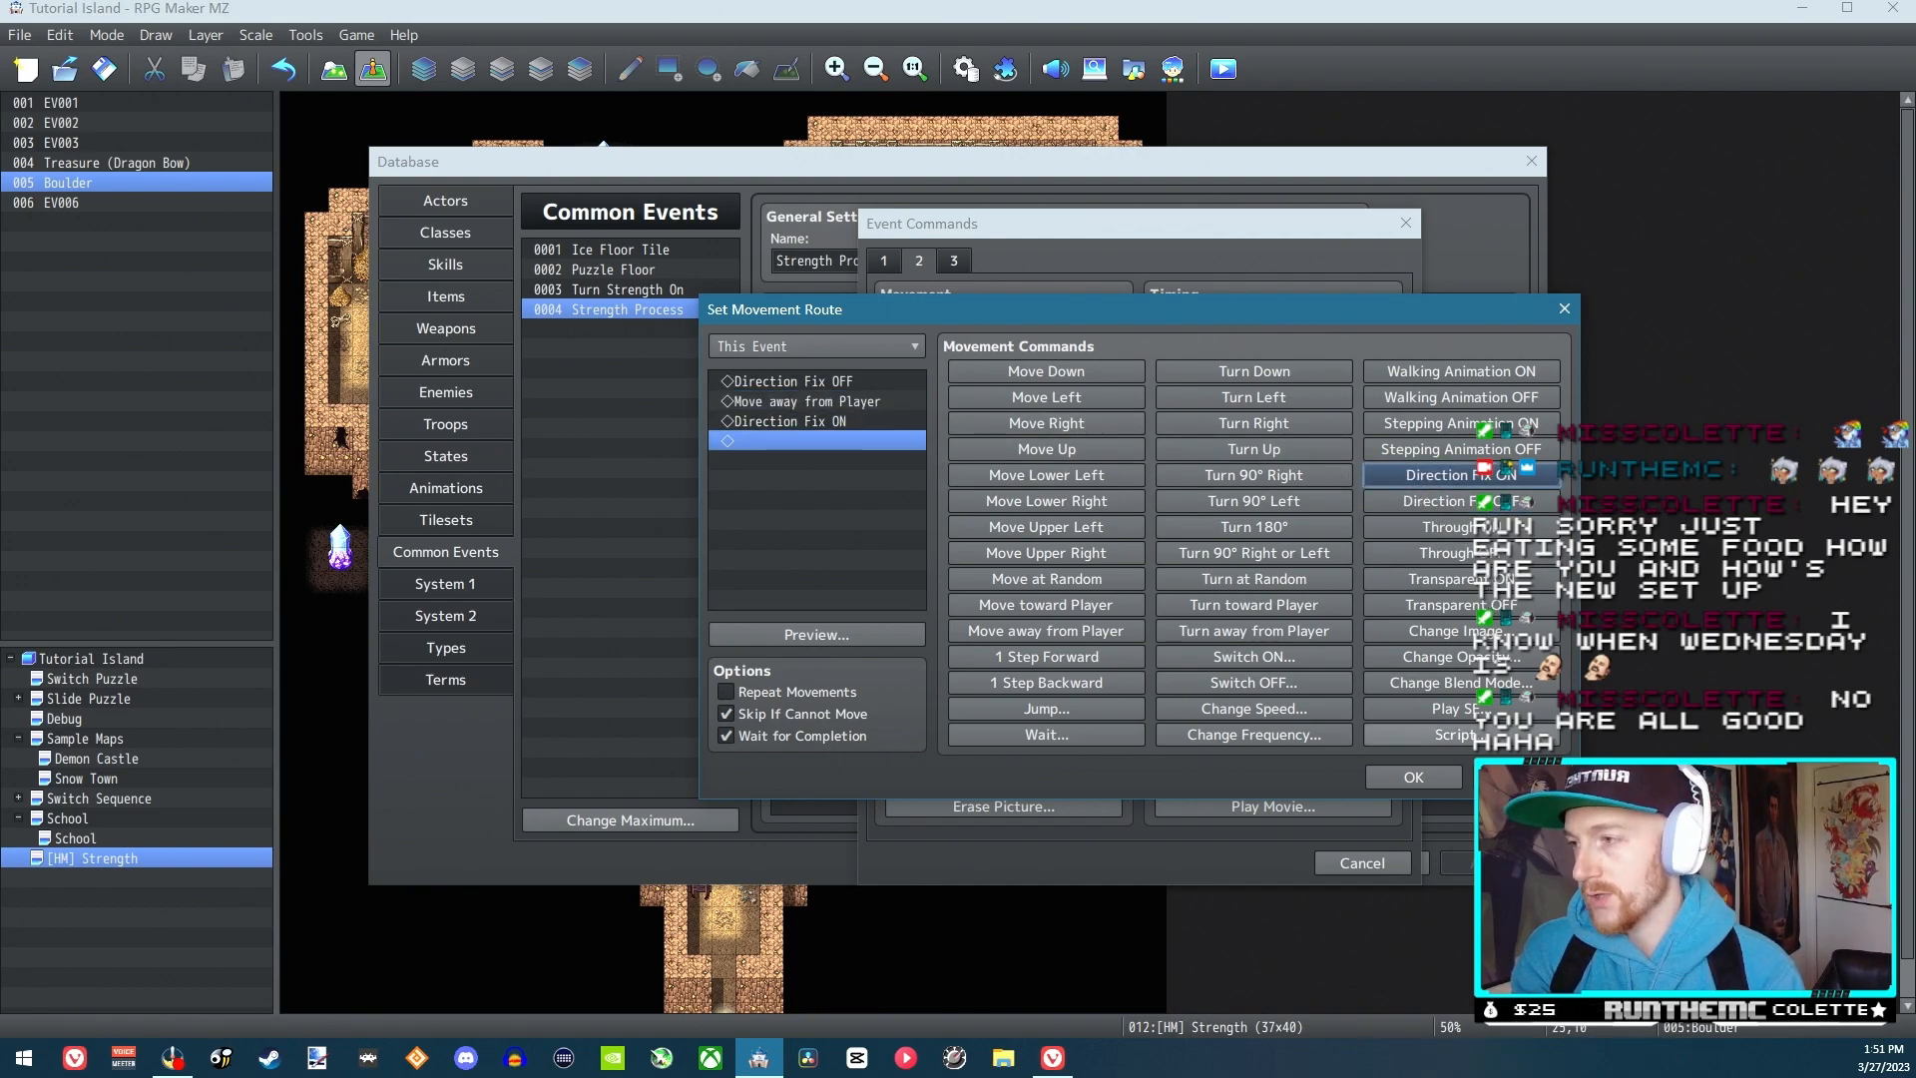
click(1409, 779)
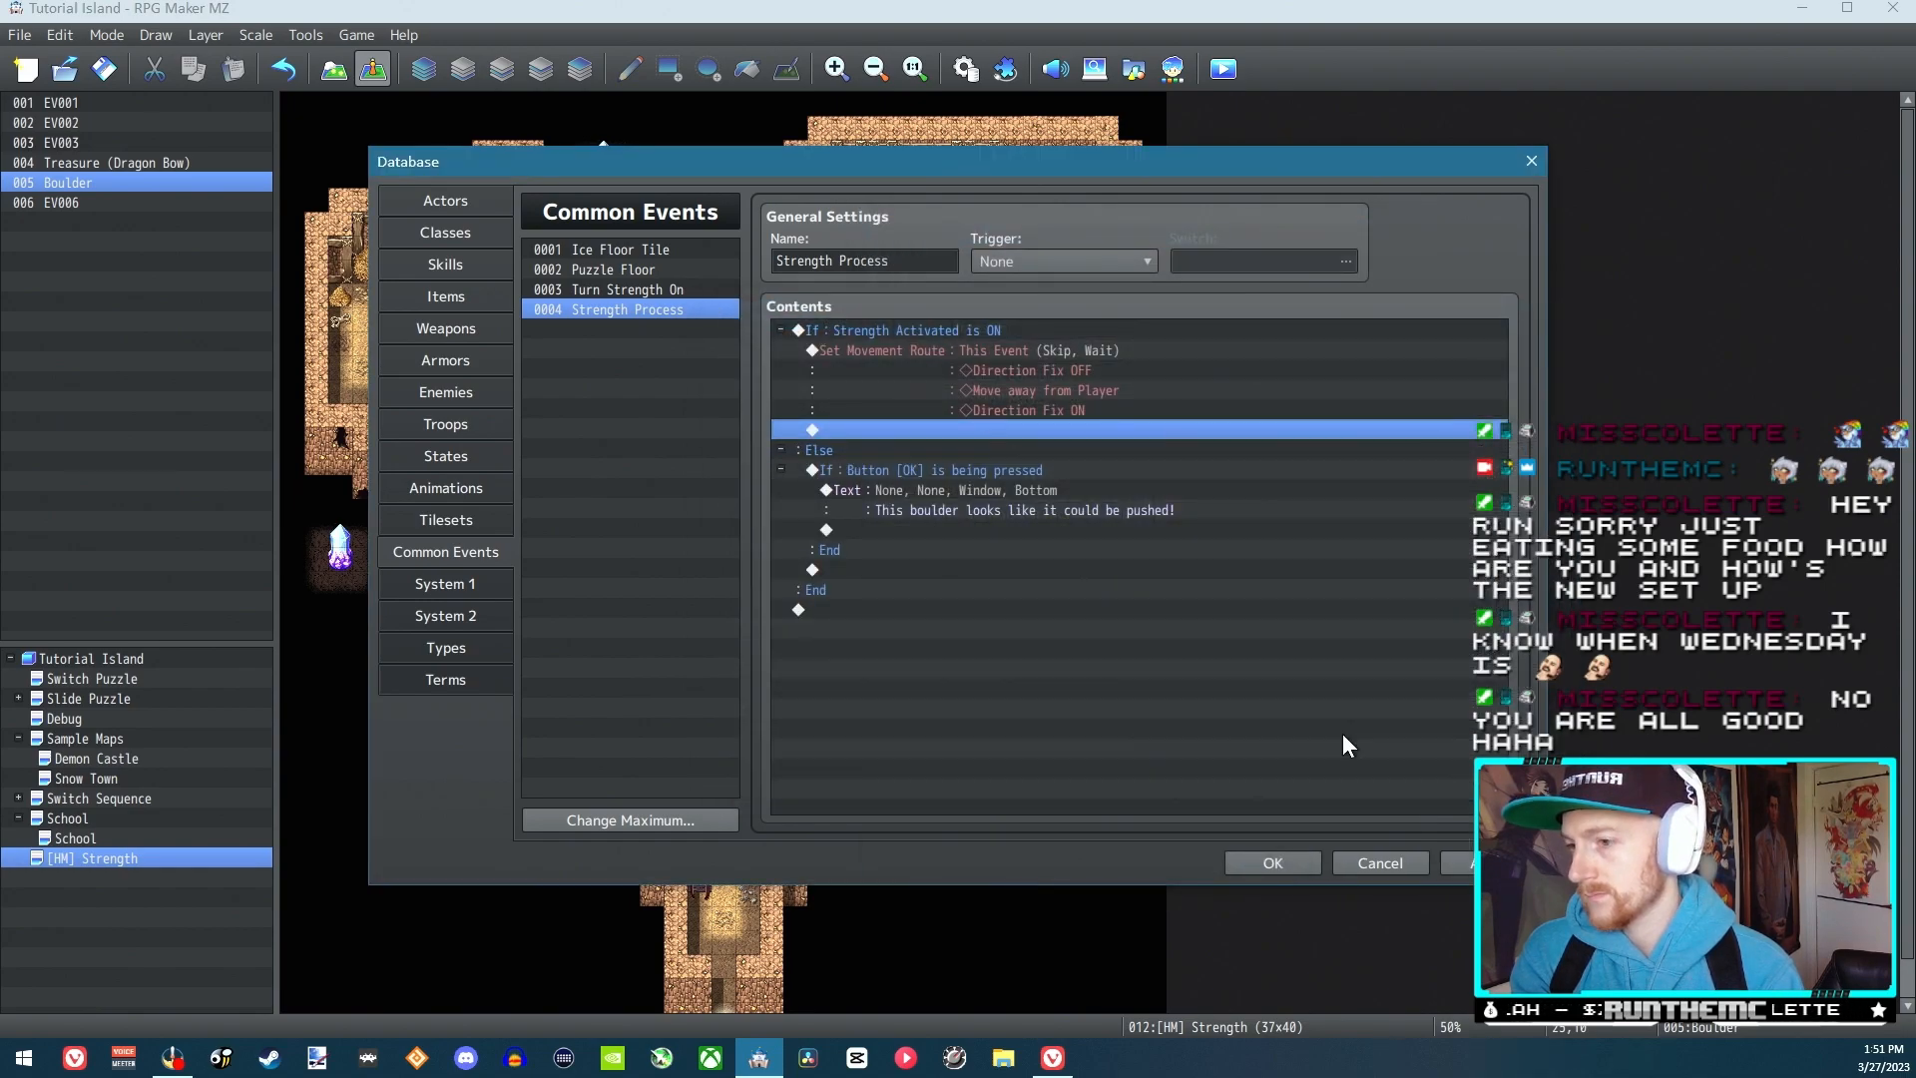
click(1488, 864)
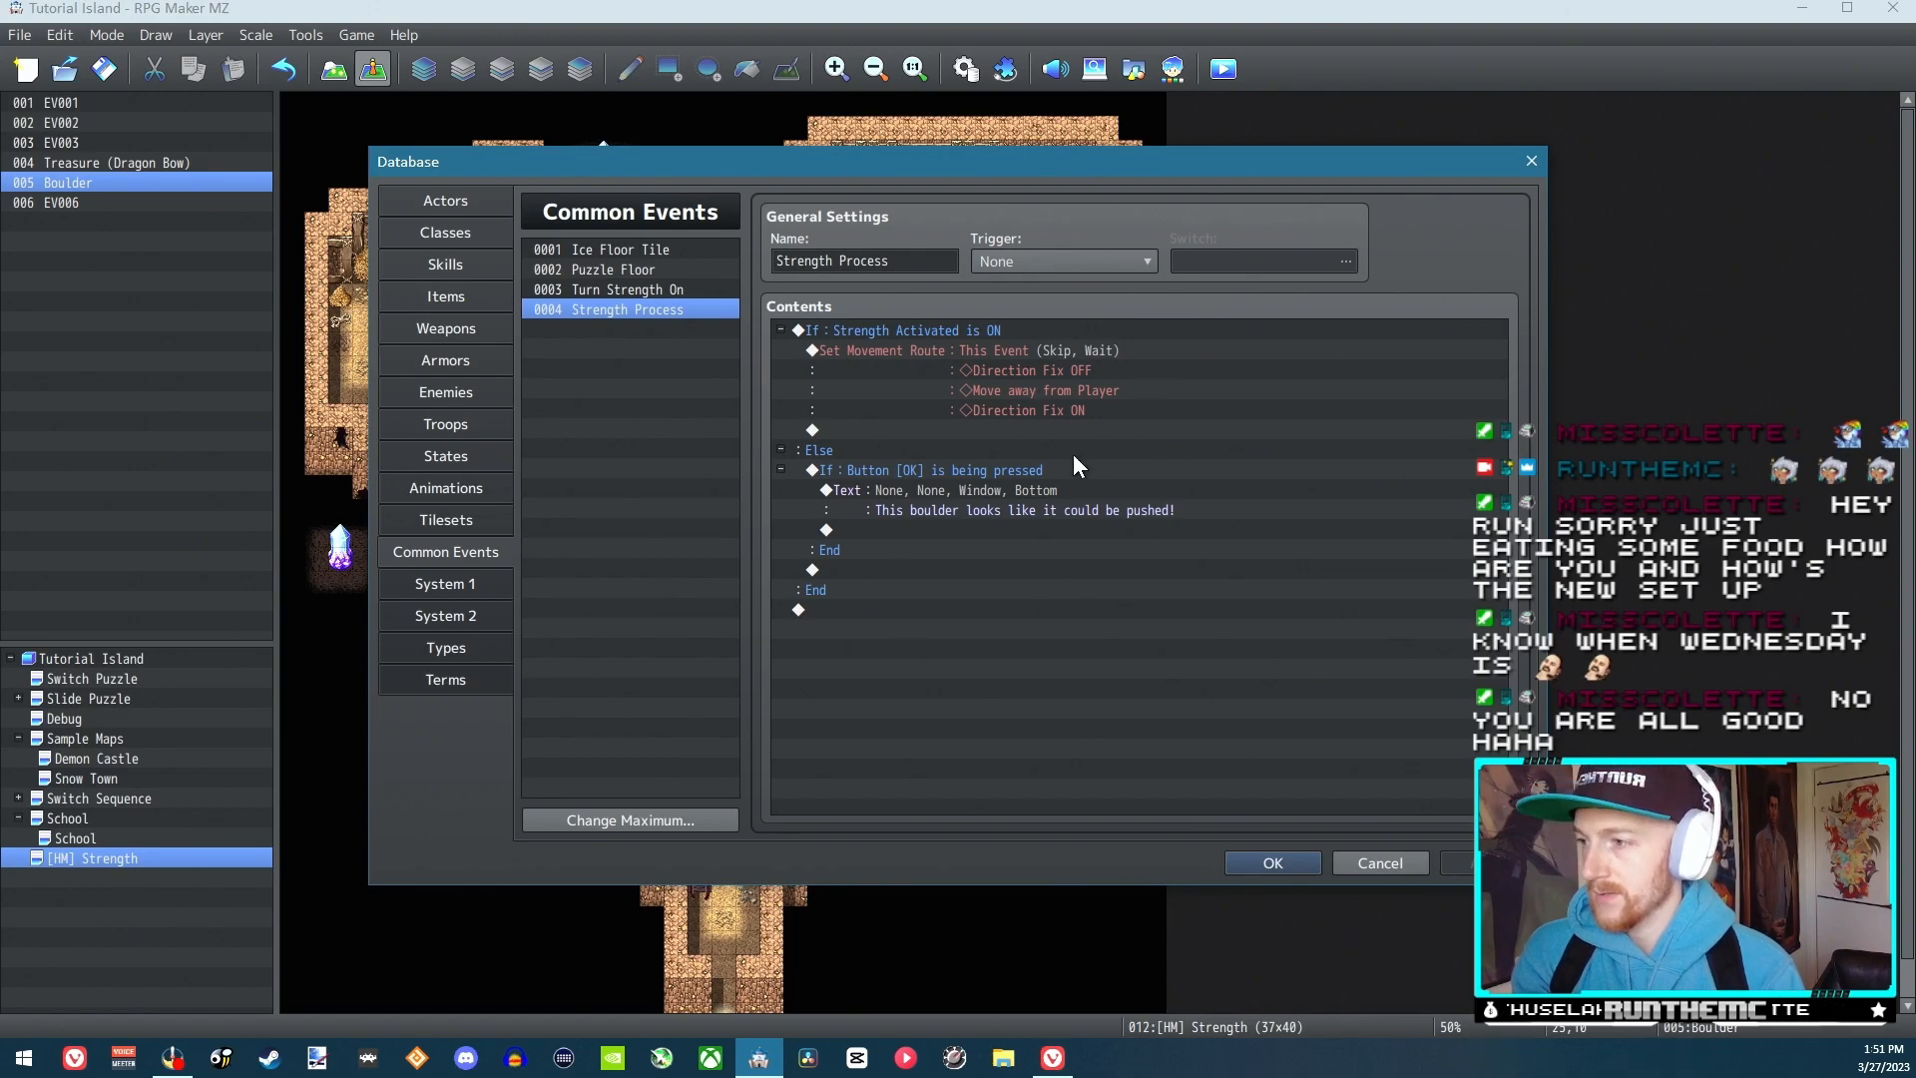
click(1253, 863)
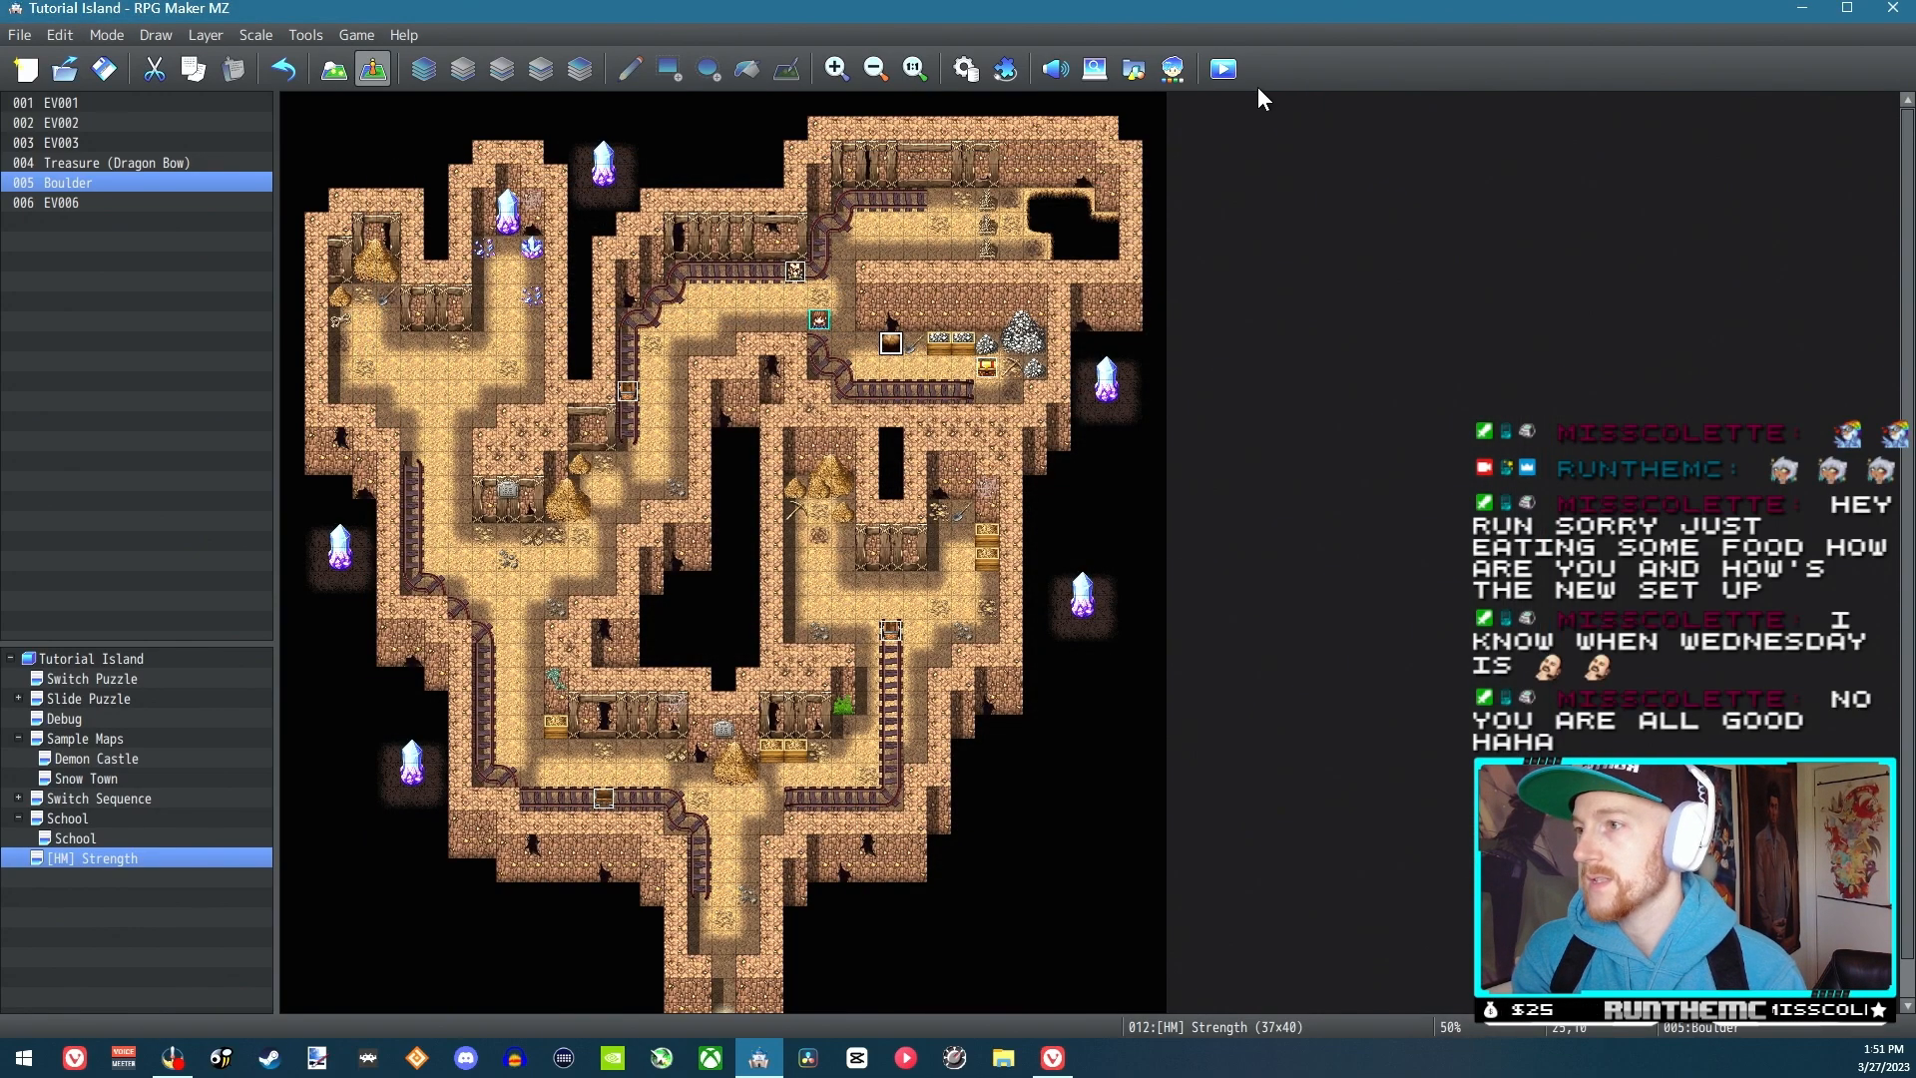
Save and playtest the project, walk up to the boulder, and interact with it without Strength activated
click(1224, 68)
click(932, 553)
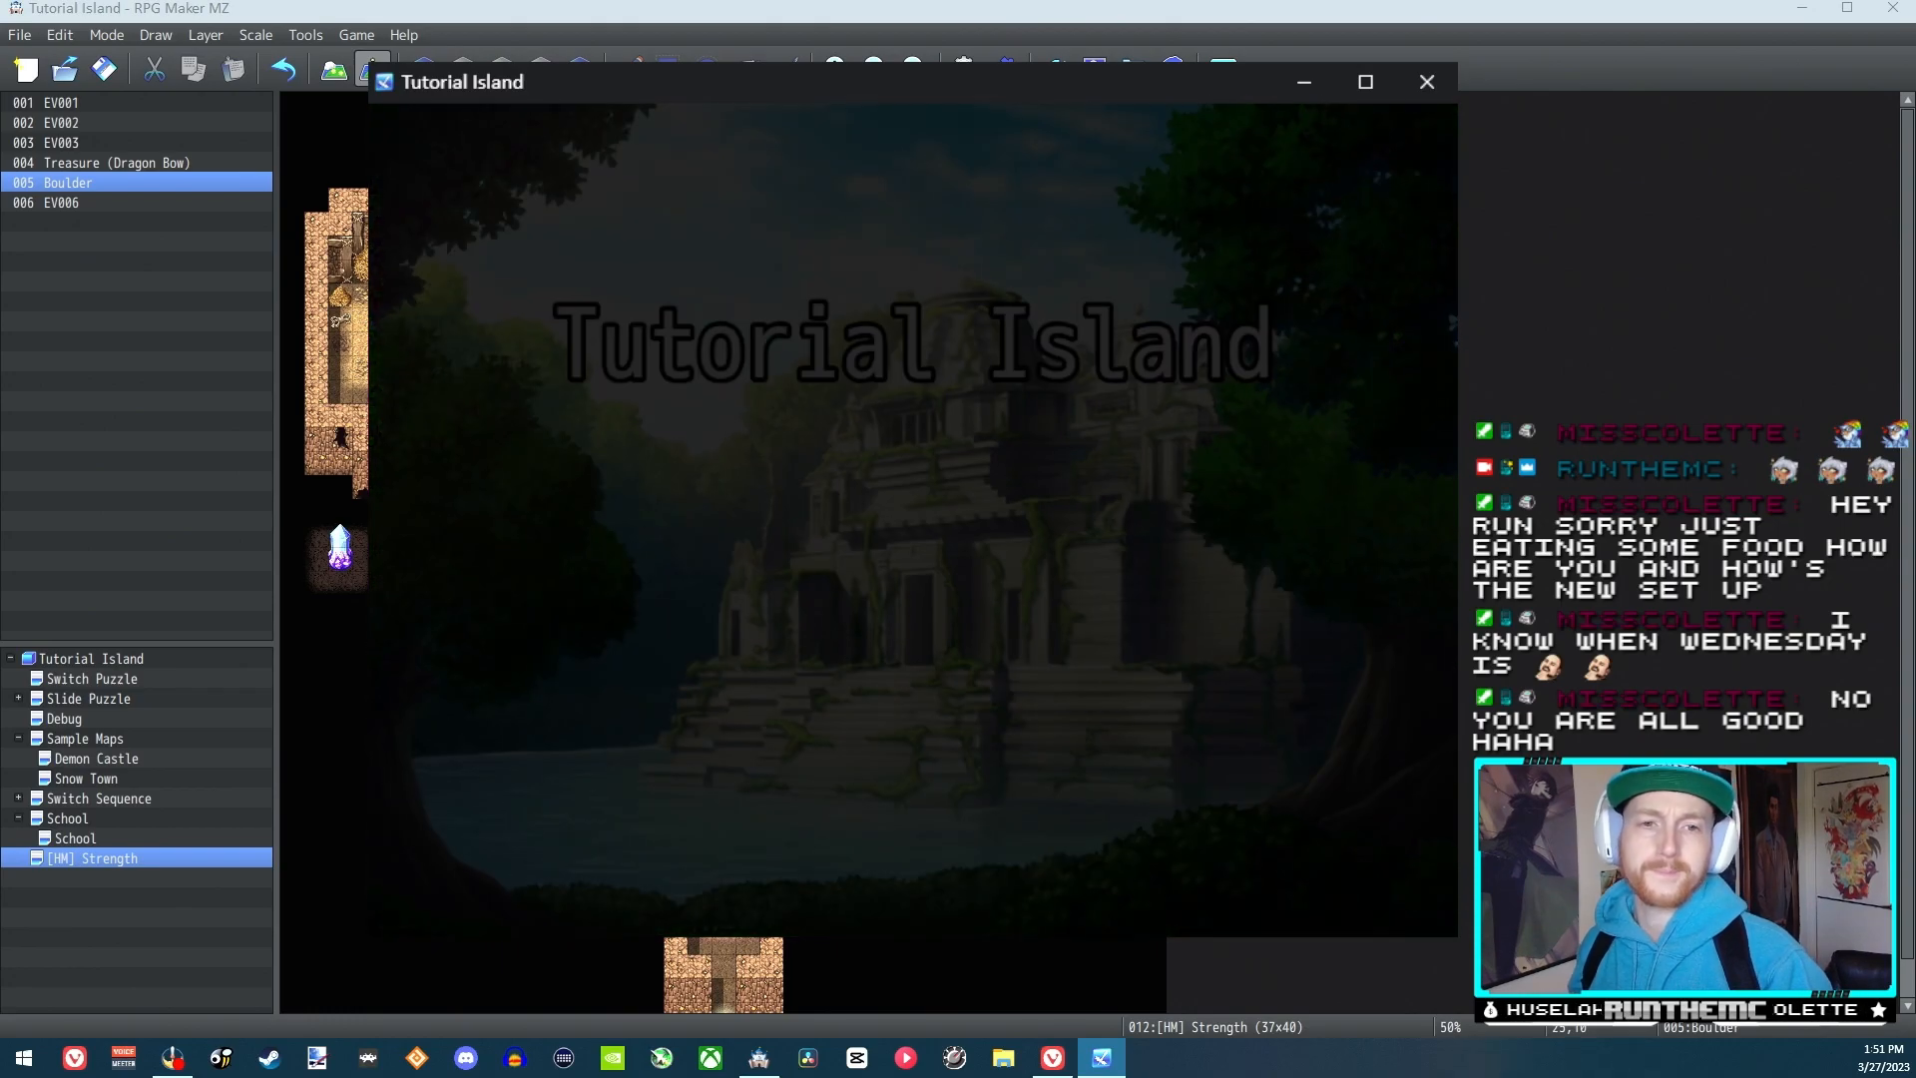
key(Right)
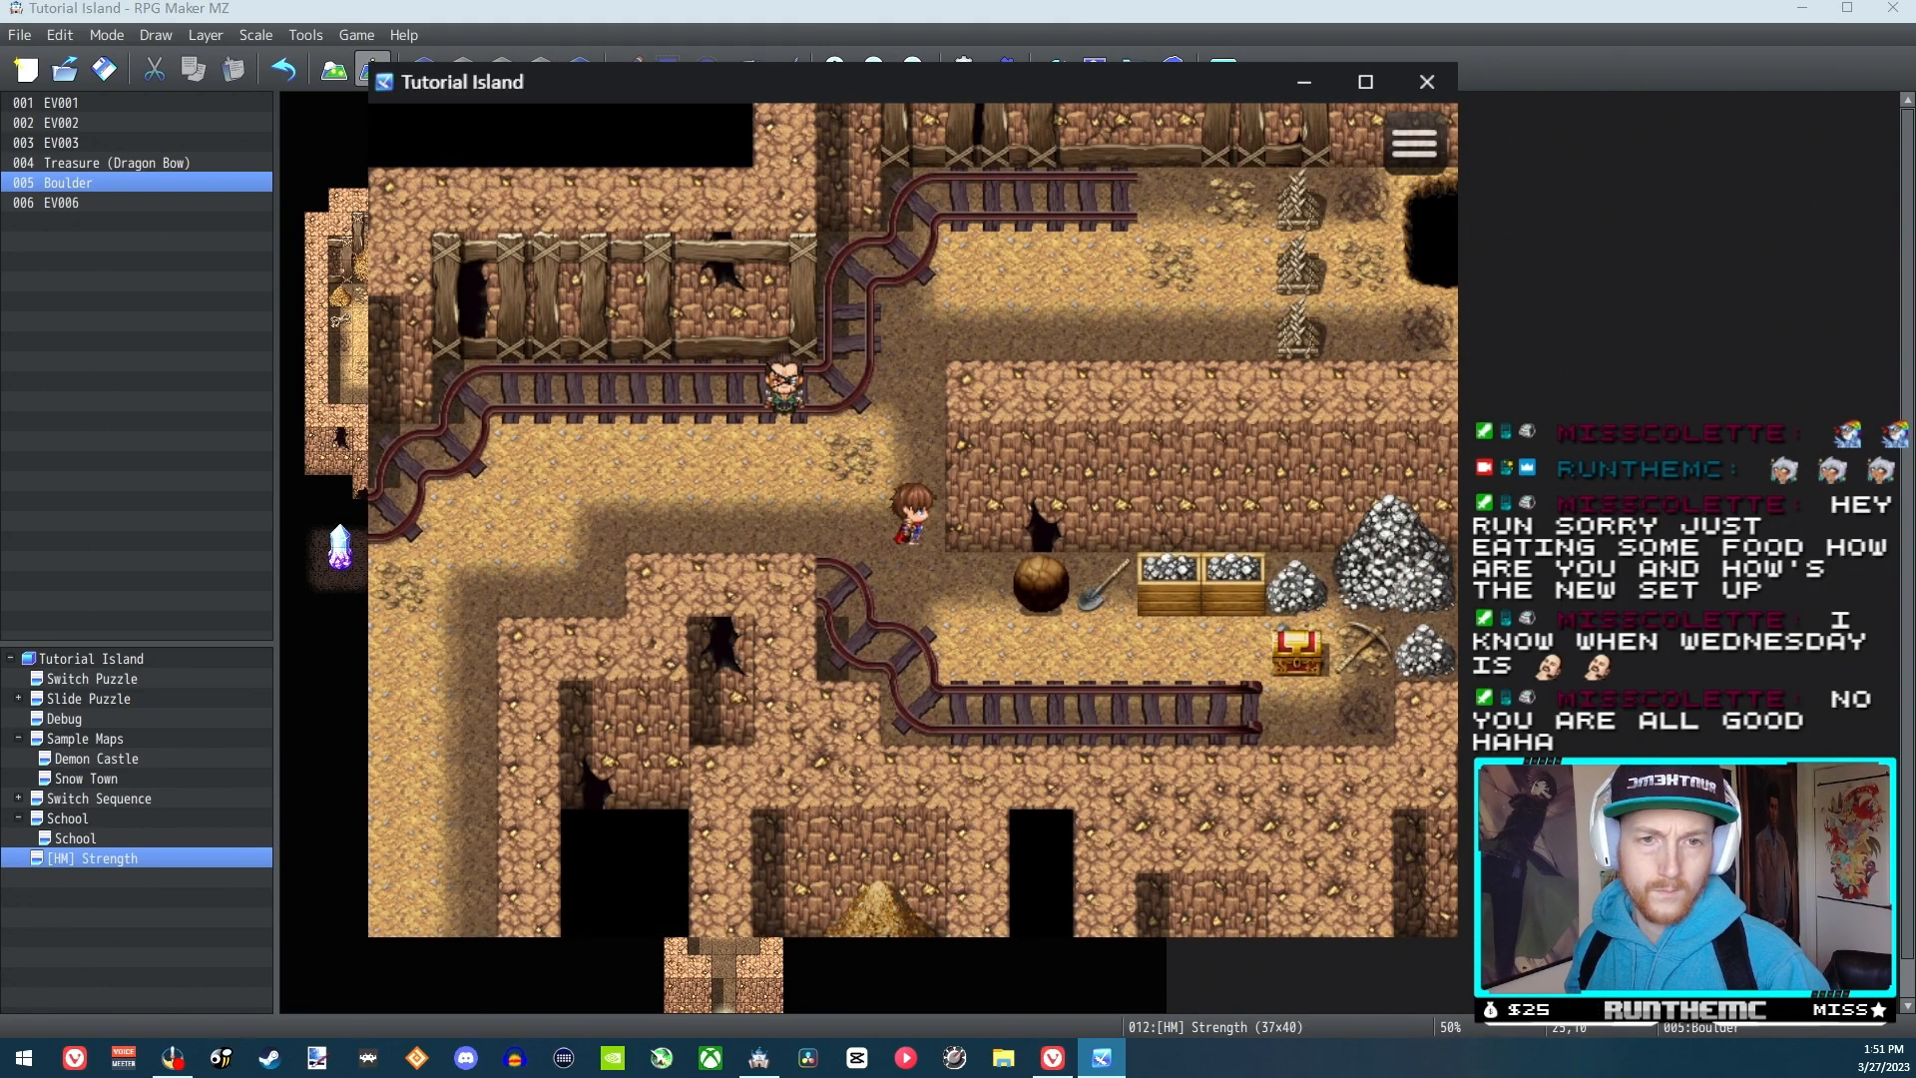
key(Down)
key(Right)
key(Return)
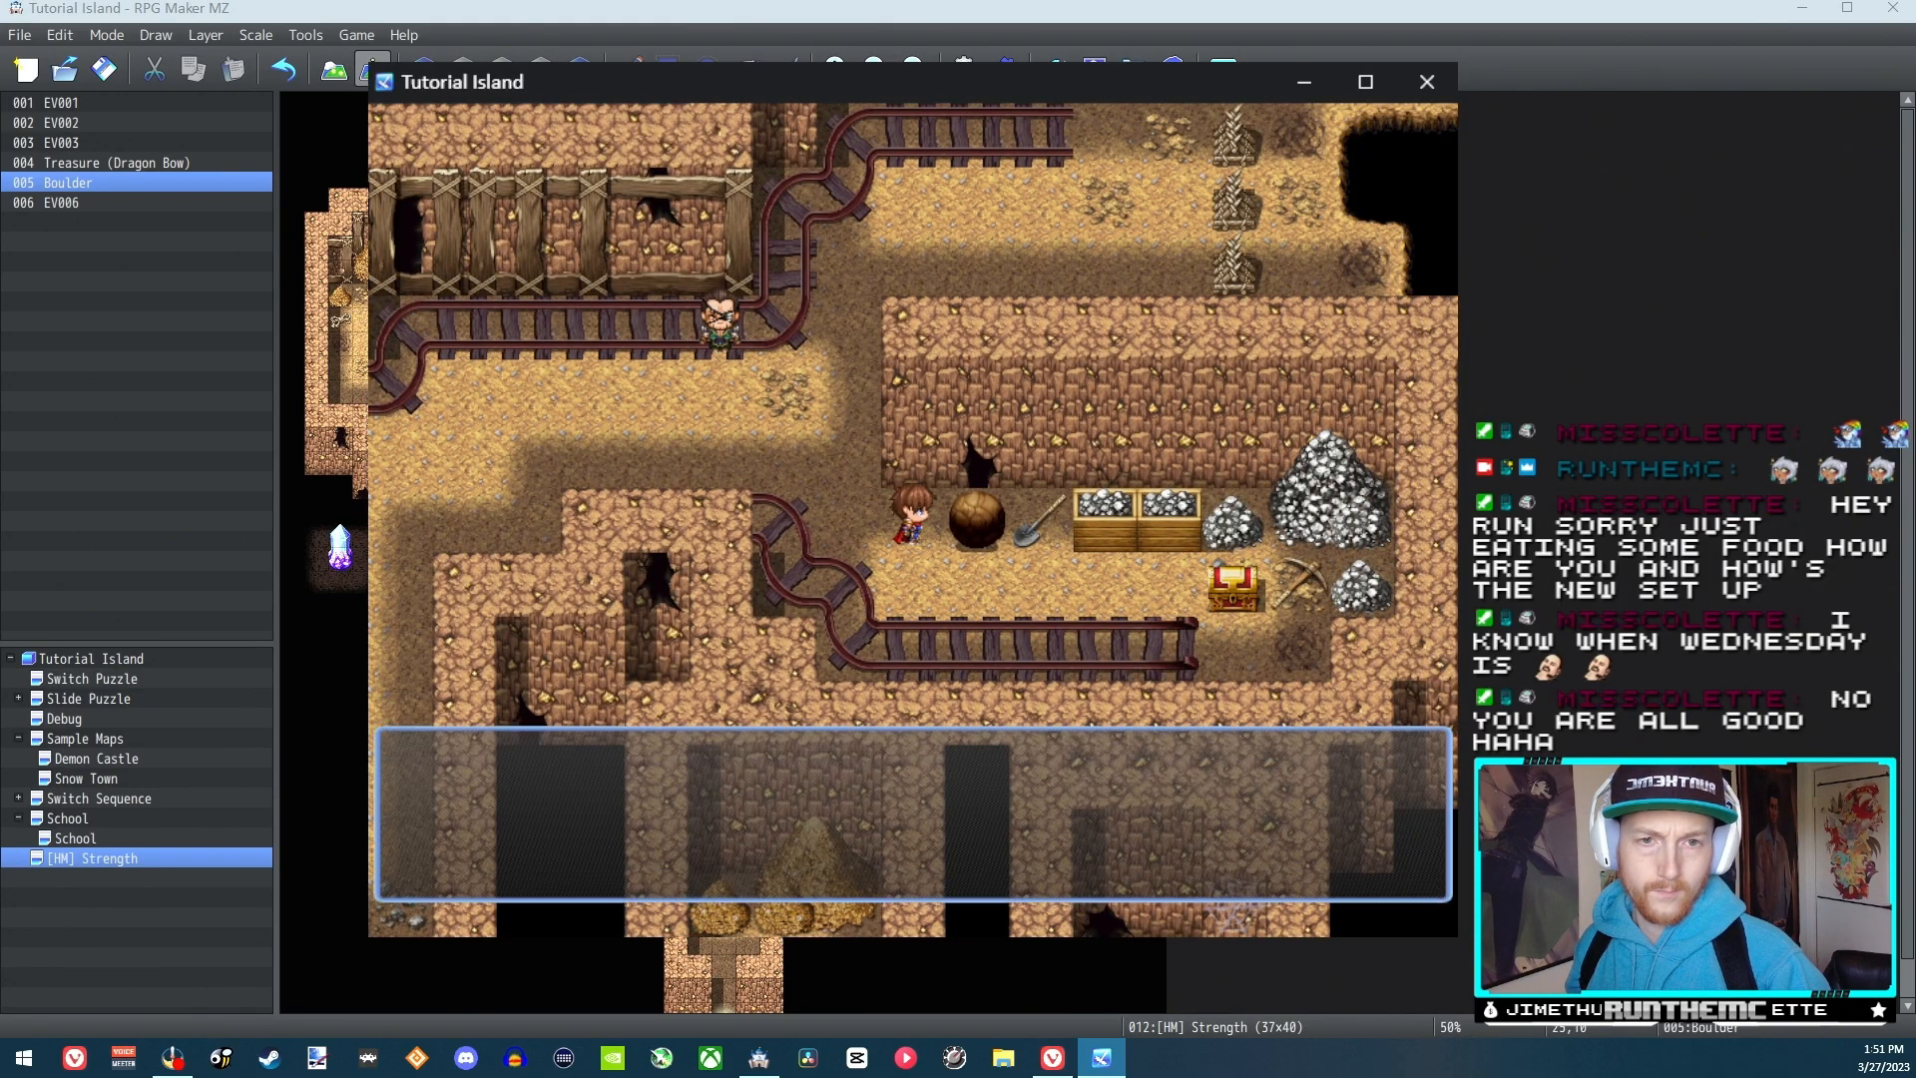
key(Return)
key(Return)
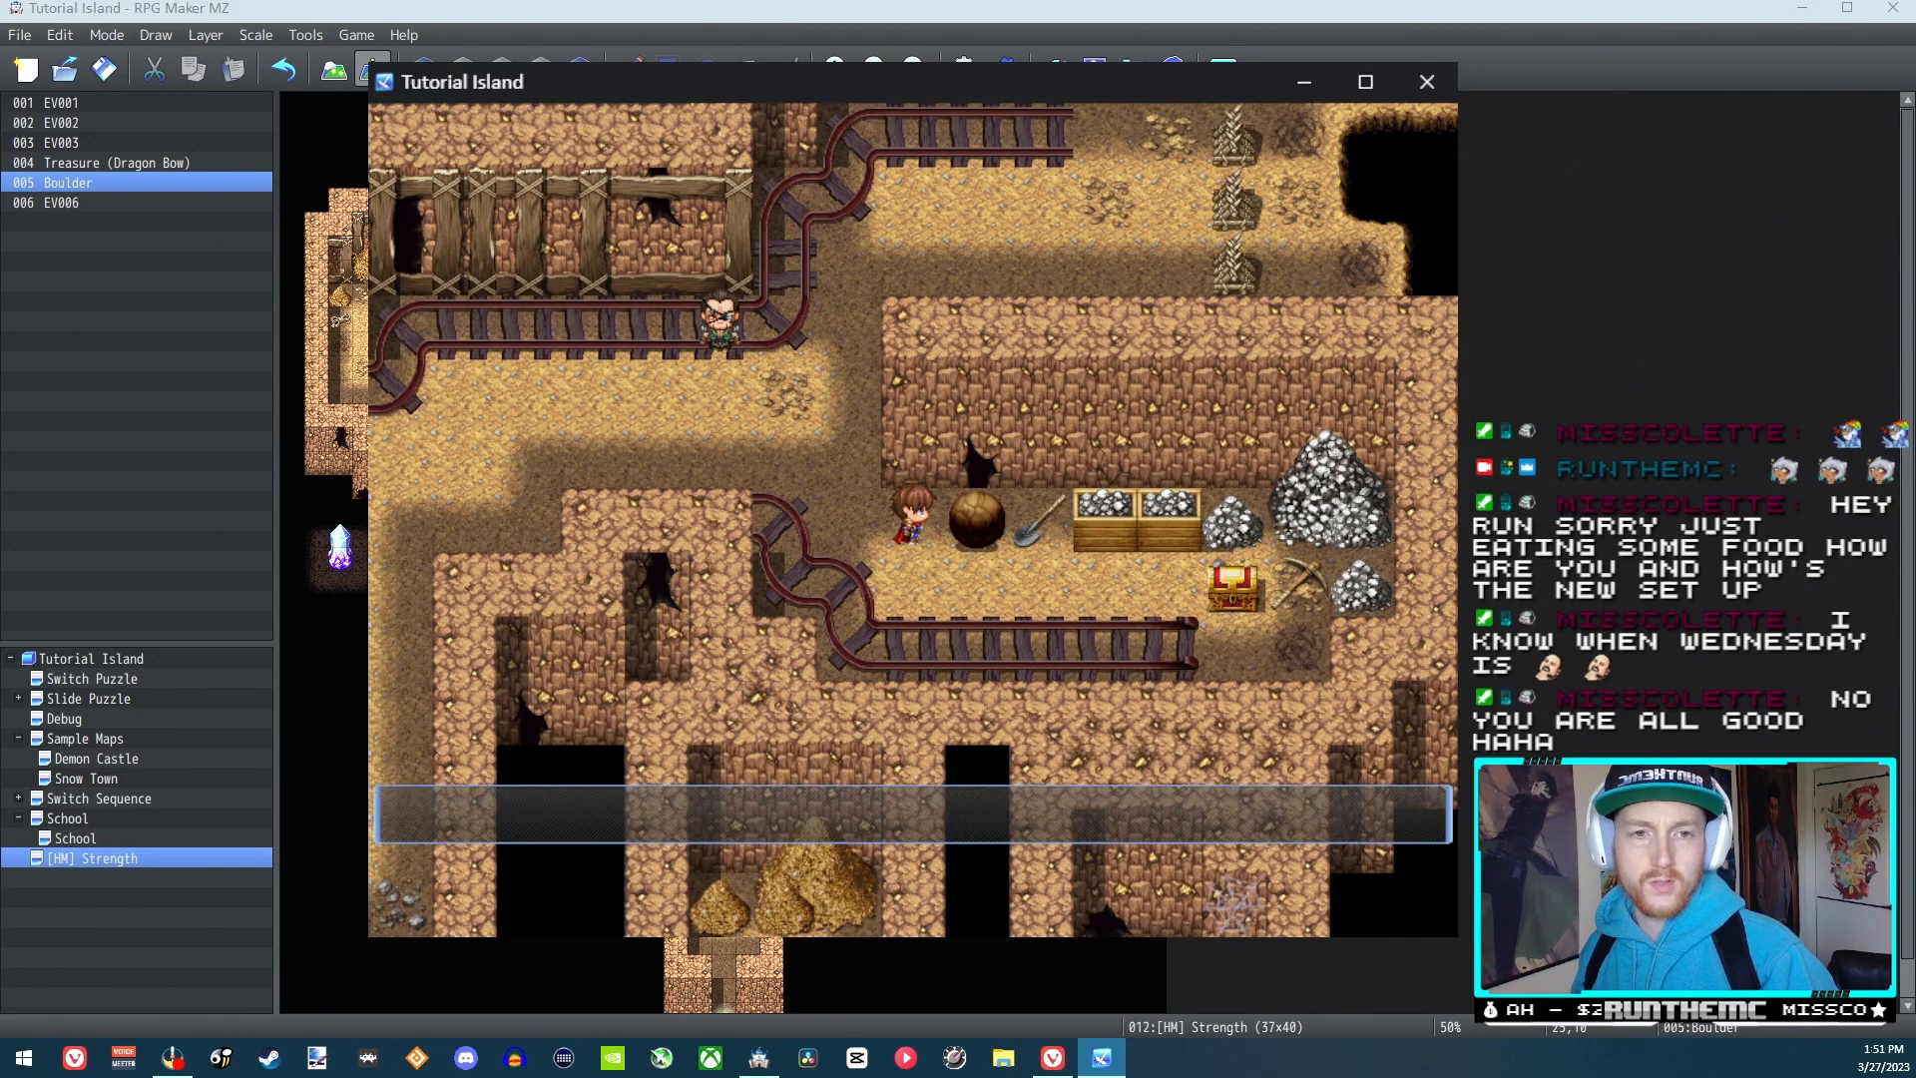
key(Return)
key(Return)
key(Return)
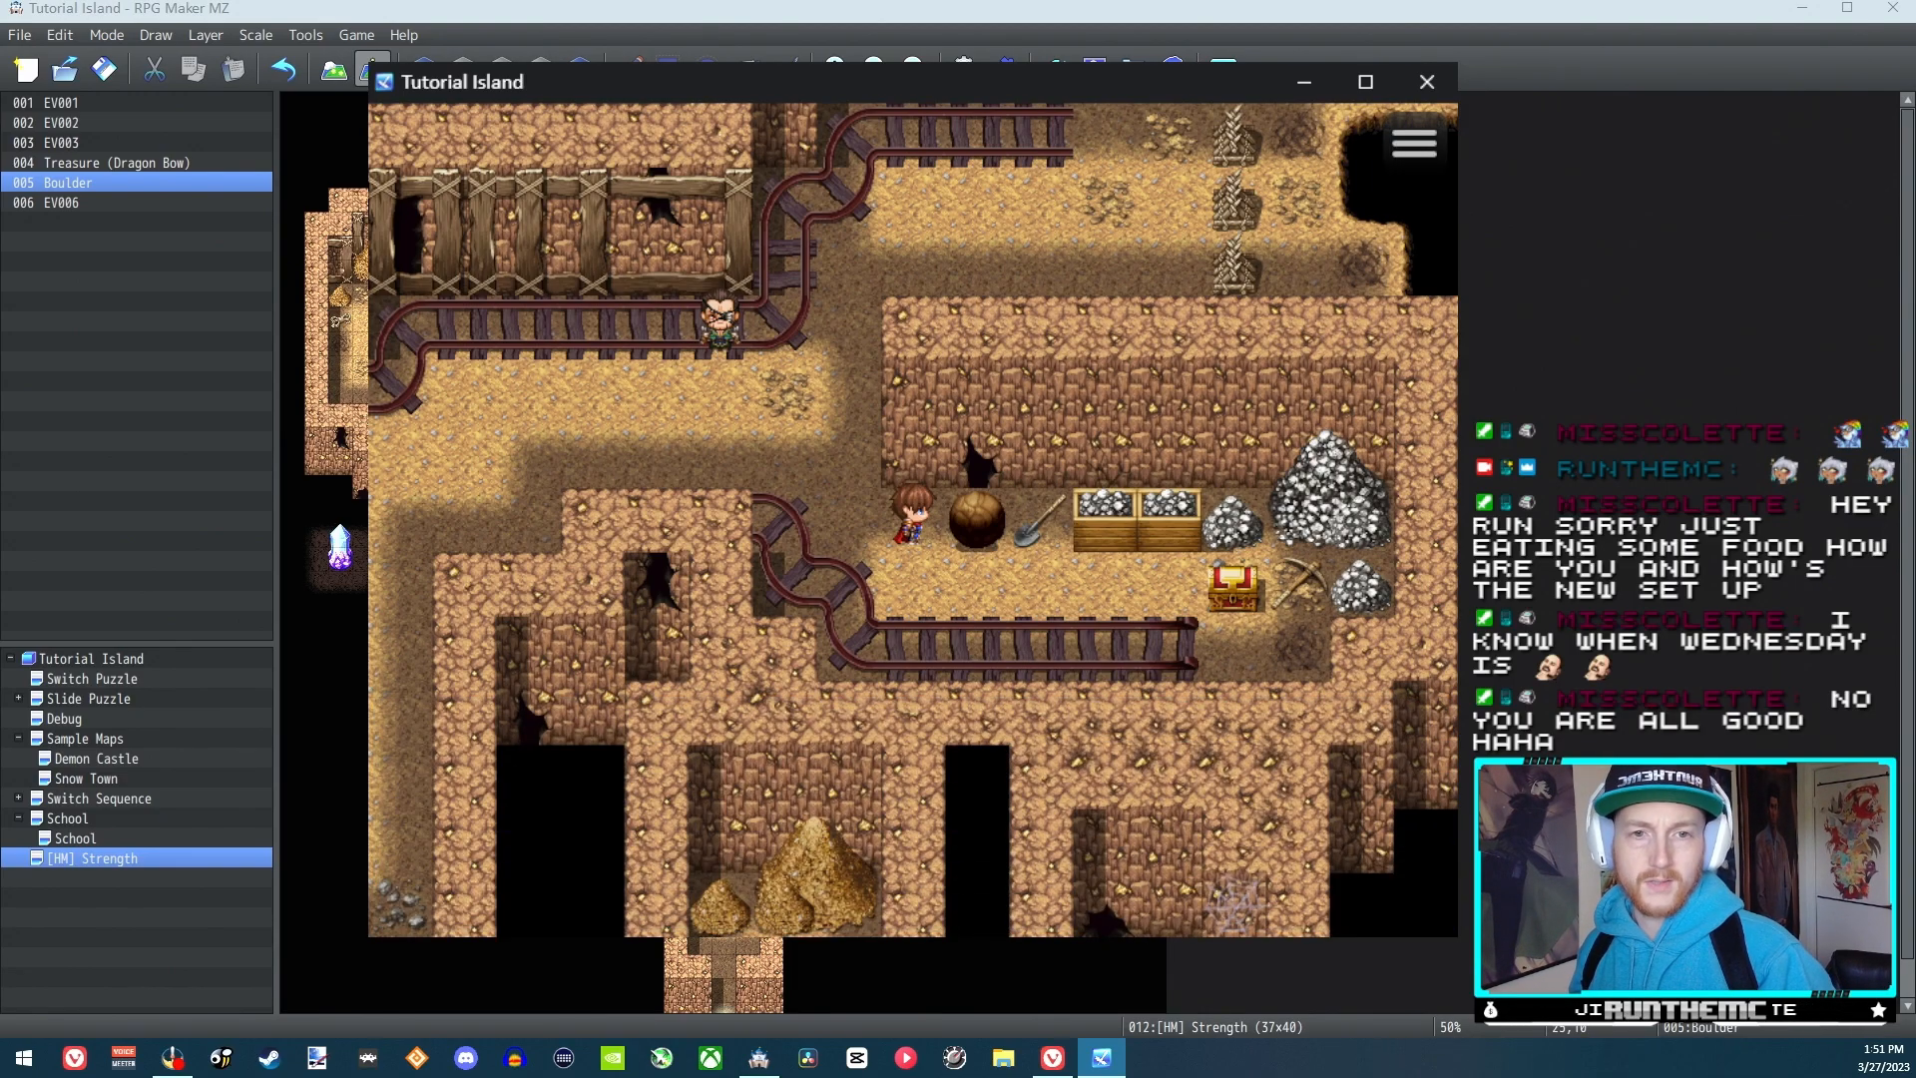
Walk to the NPC by the mine tracks and accept the offer to learn how to push boulders
key(Left)
key(Up)
key(Up)
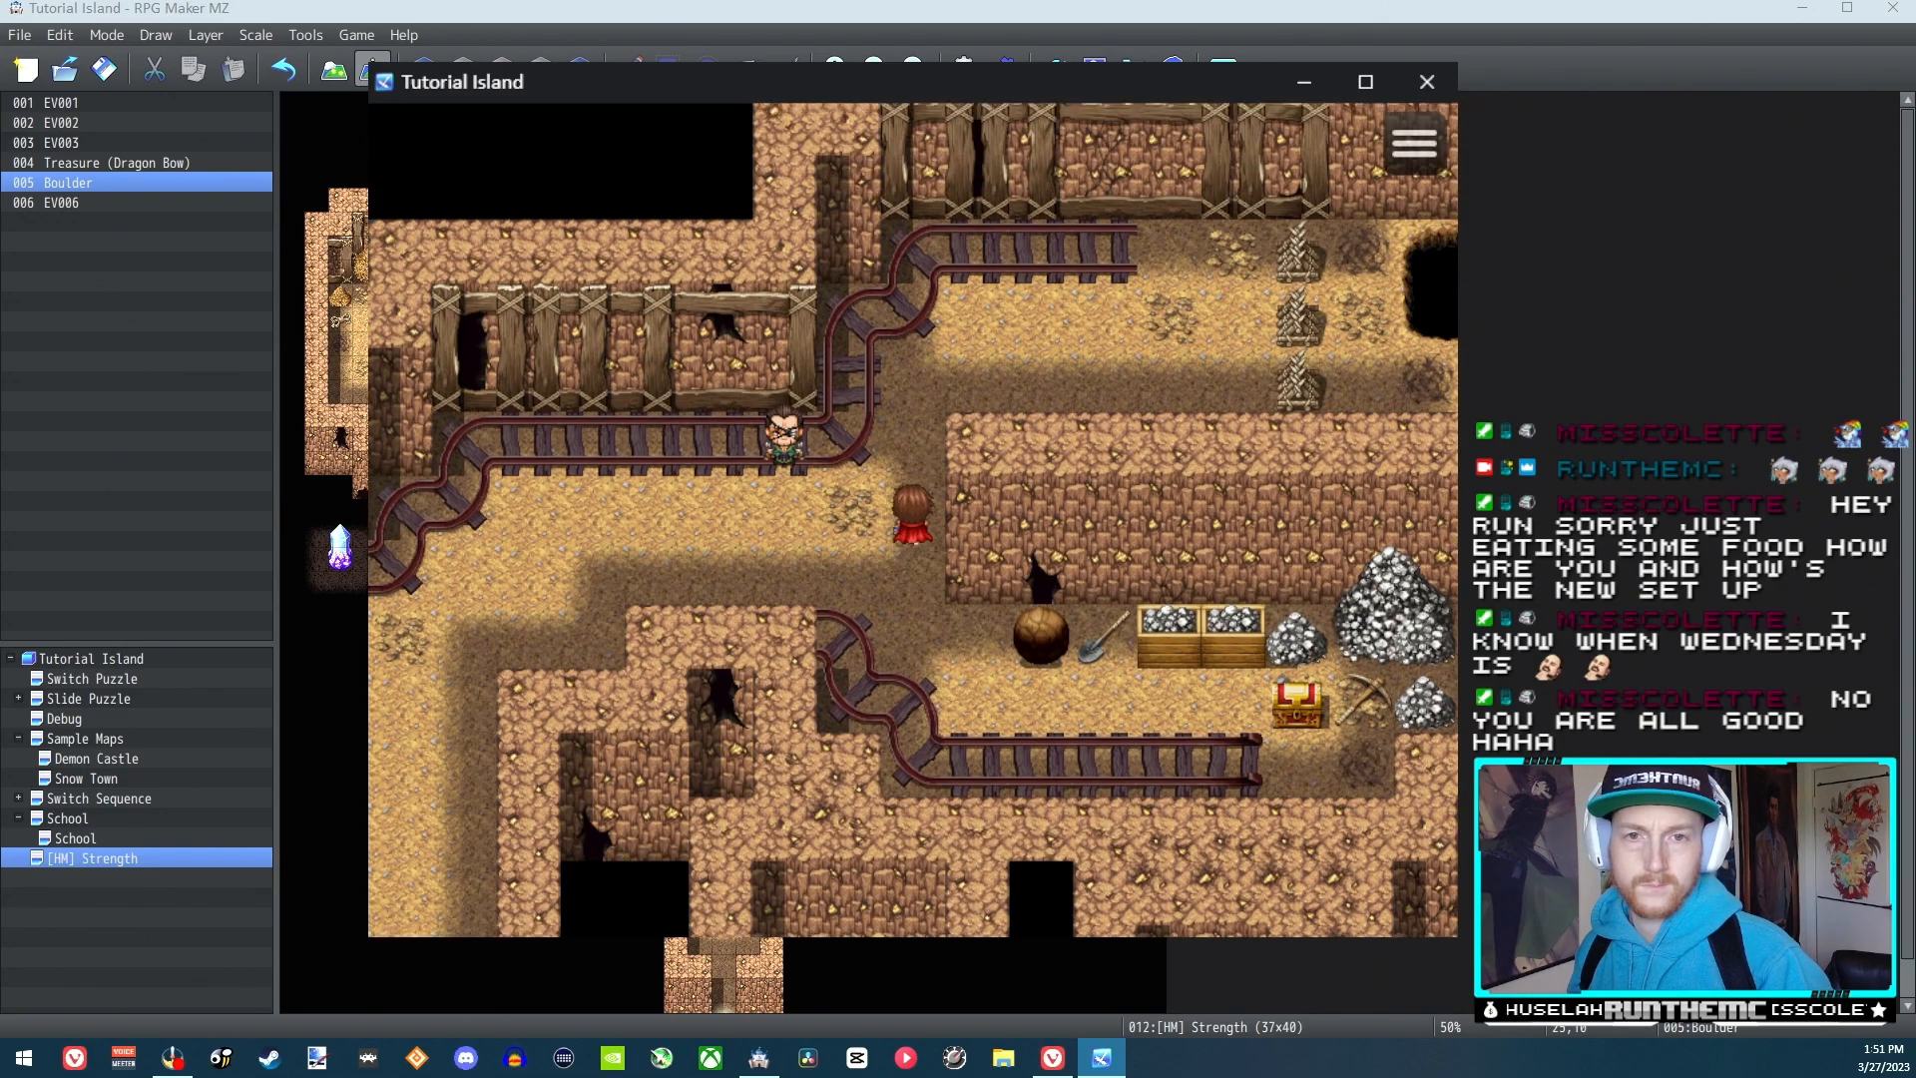
key(Left)
key(Left)
key(Return)
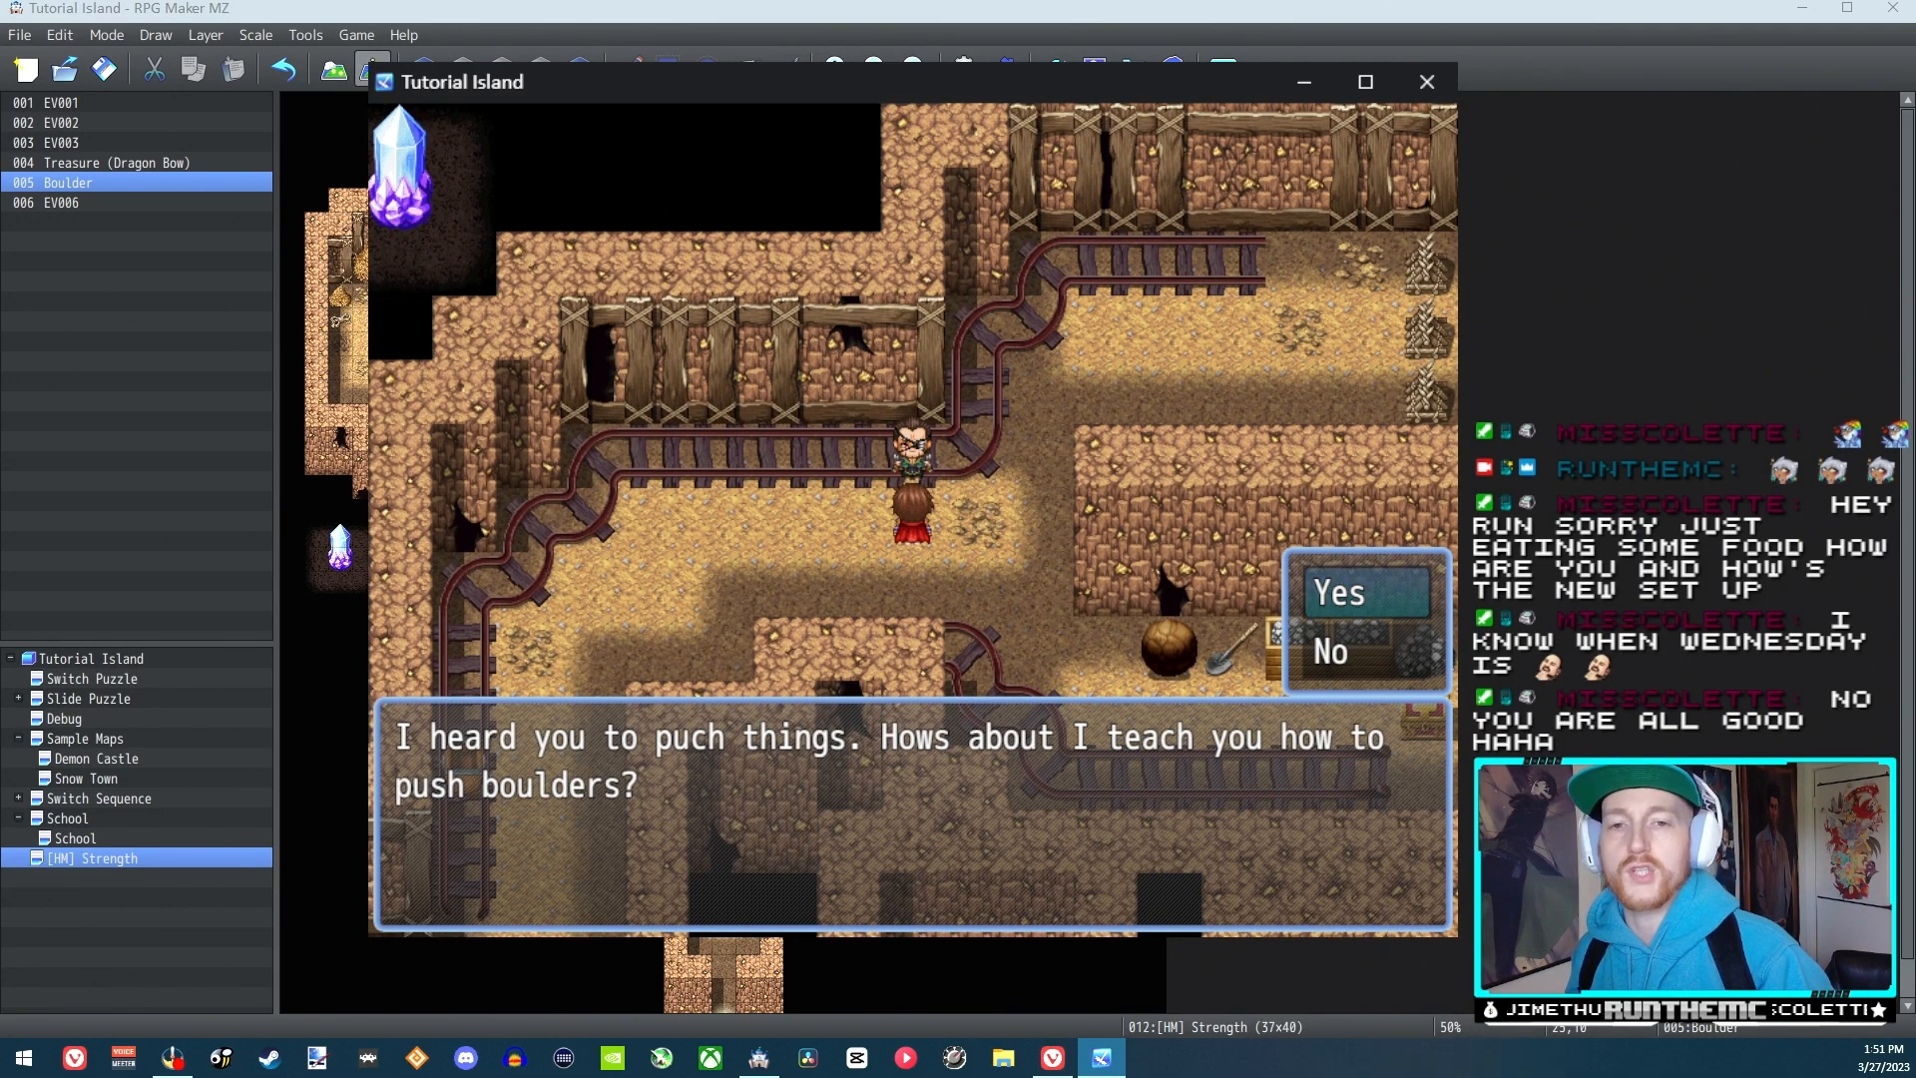
key(Return)
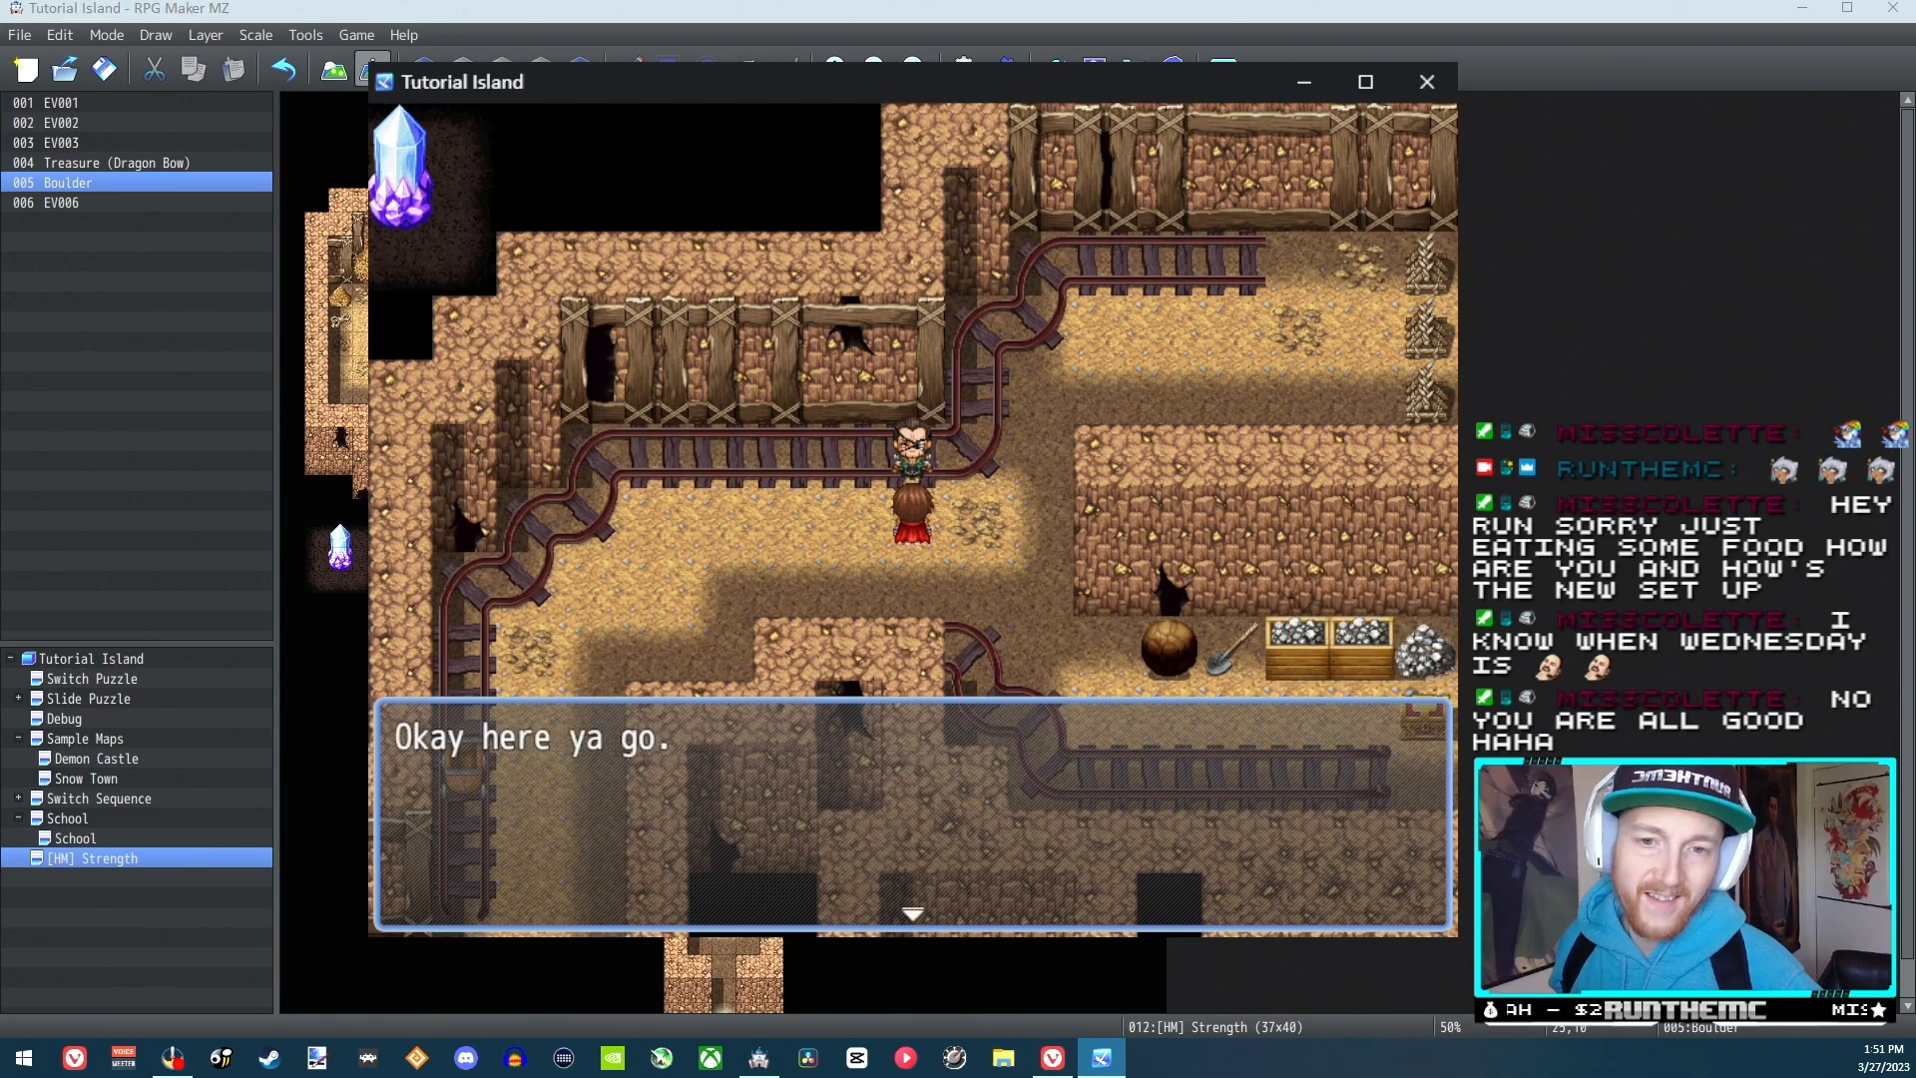
key(Return)
Open the party menu in the playtest and use the Strength skill from the first party member's Special skills
key(Down)
key(Escape)
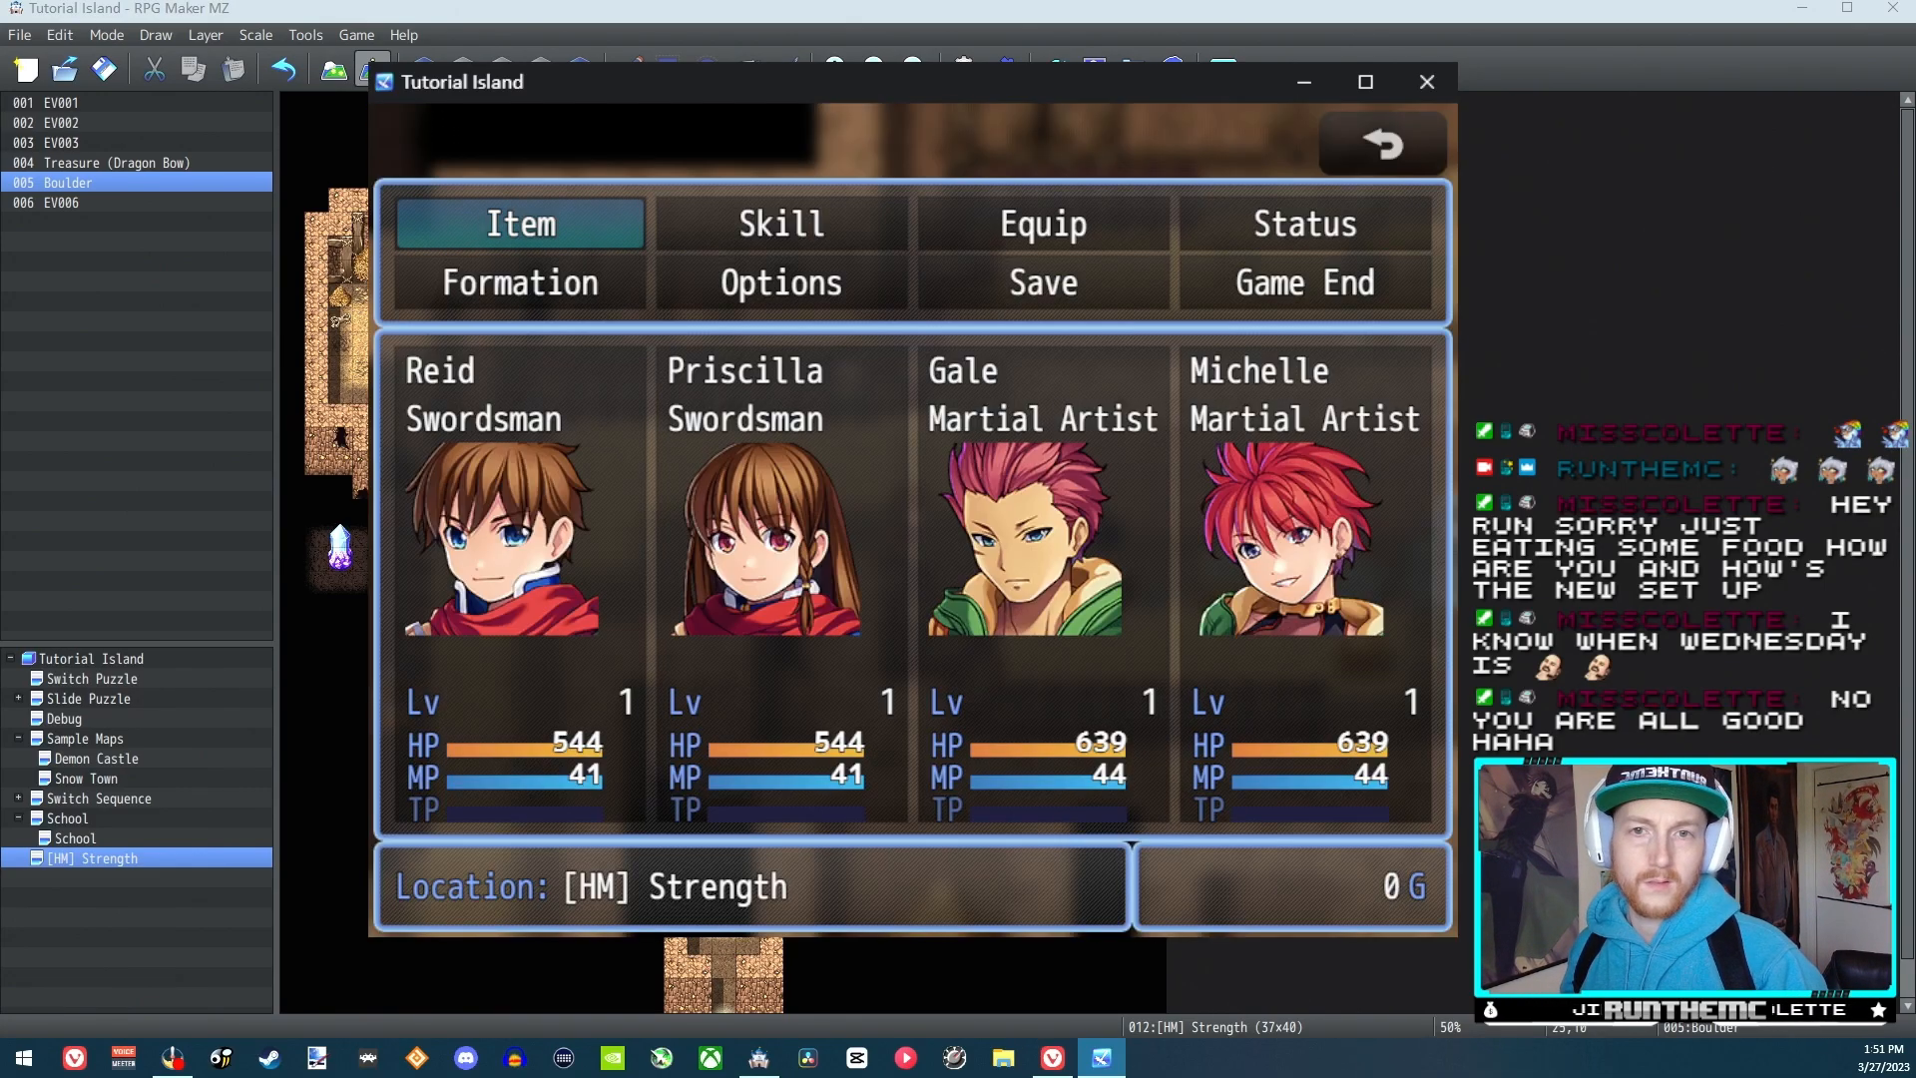
key(Return)
key(Return)
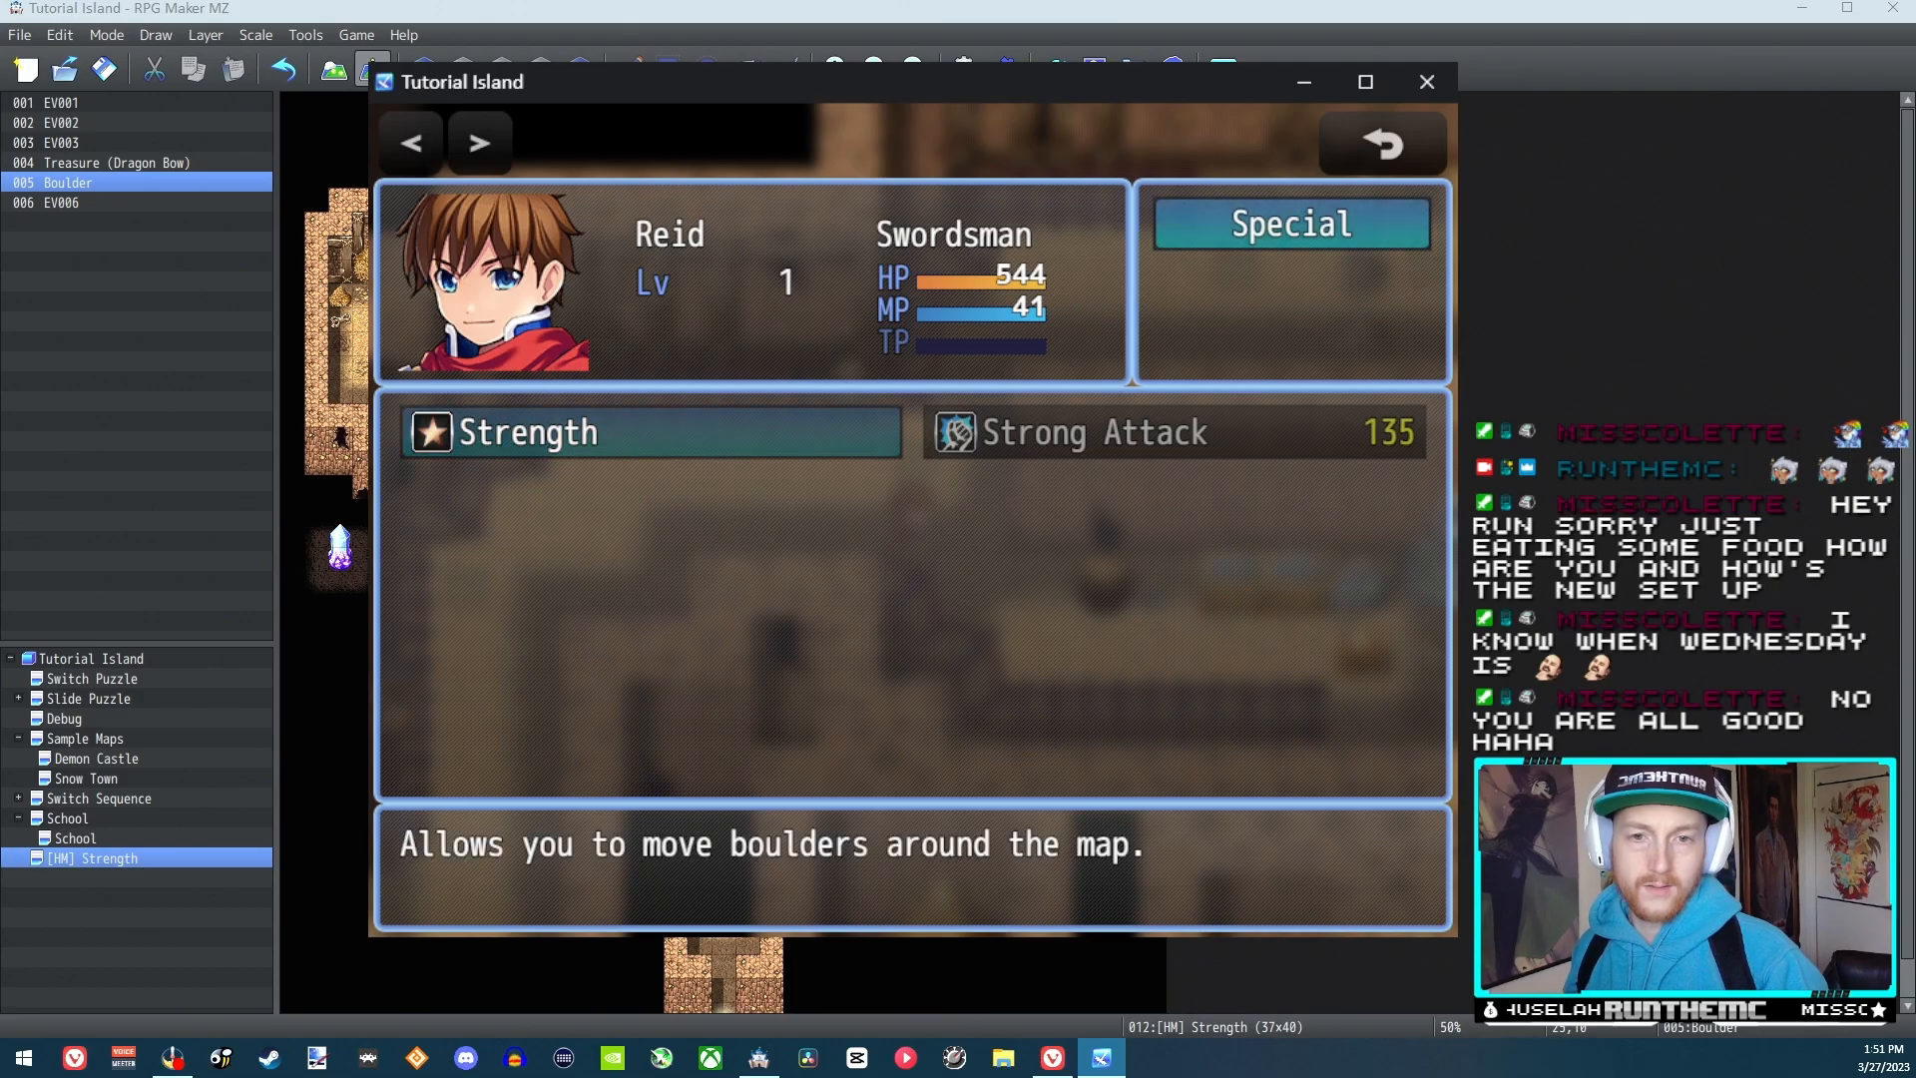
key(Return)
Walk back to the boulder and try to push it toward the shovel
key(Down)
key(Right)
key(Right)
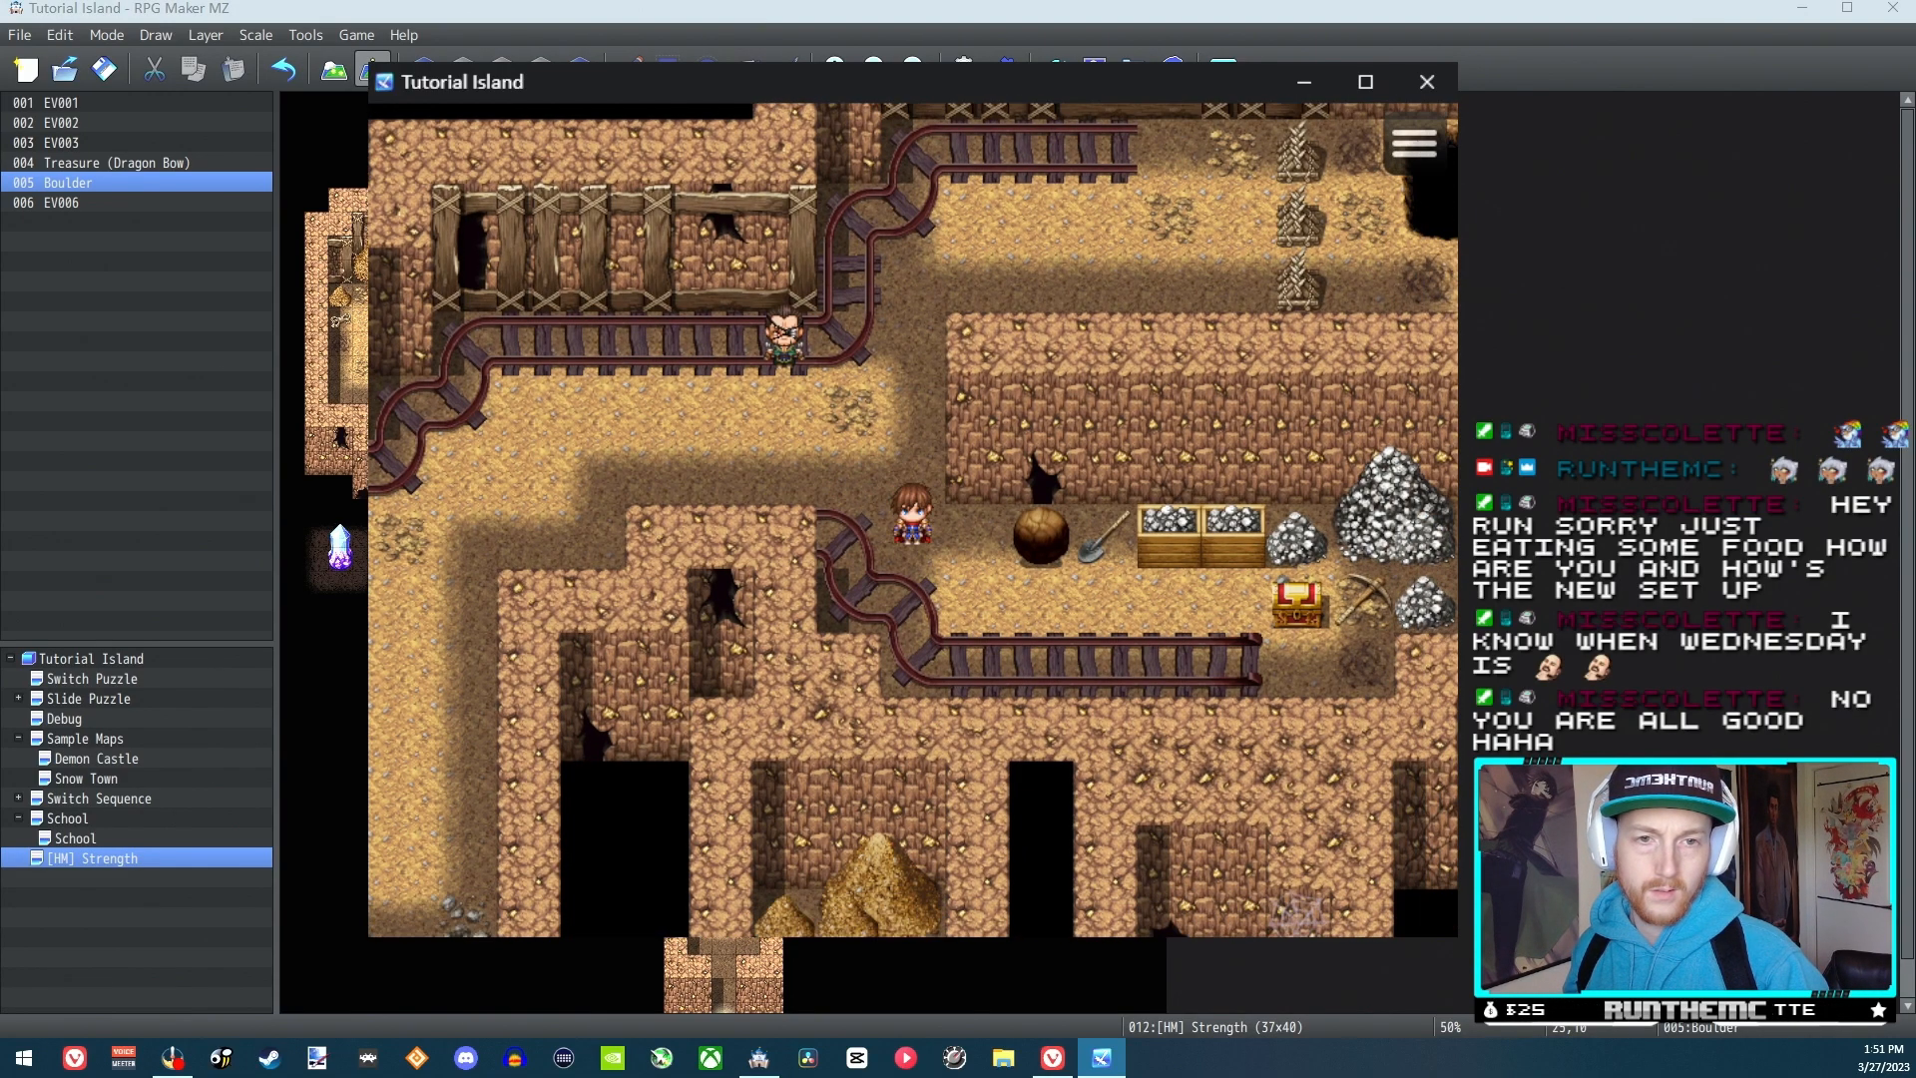
key(Right)
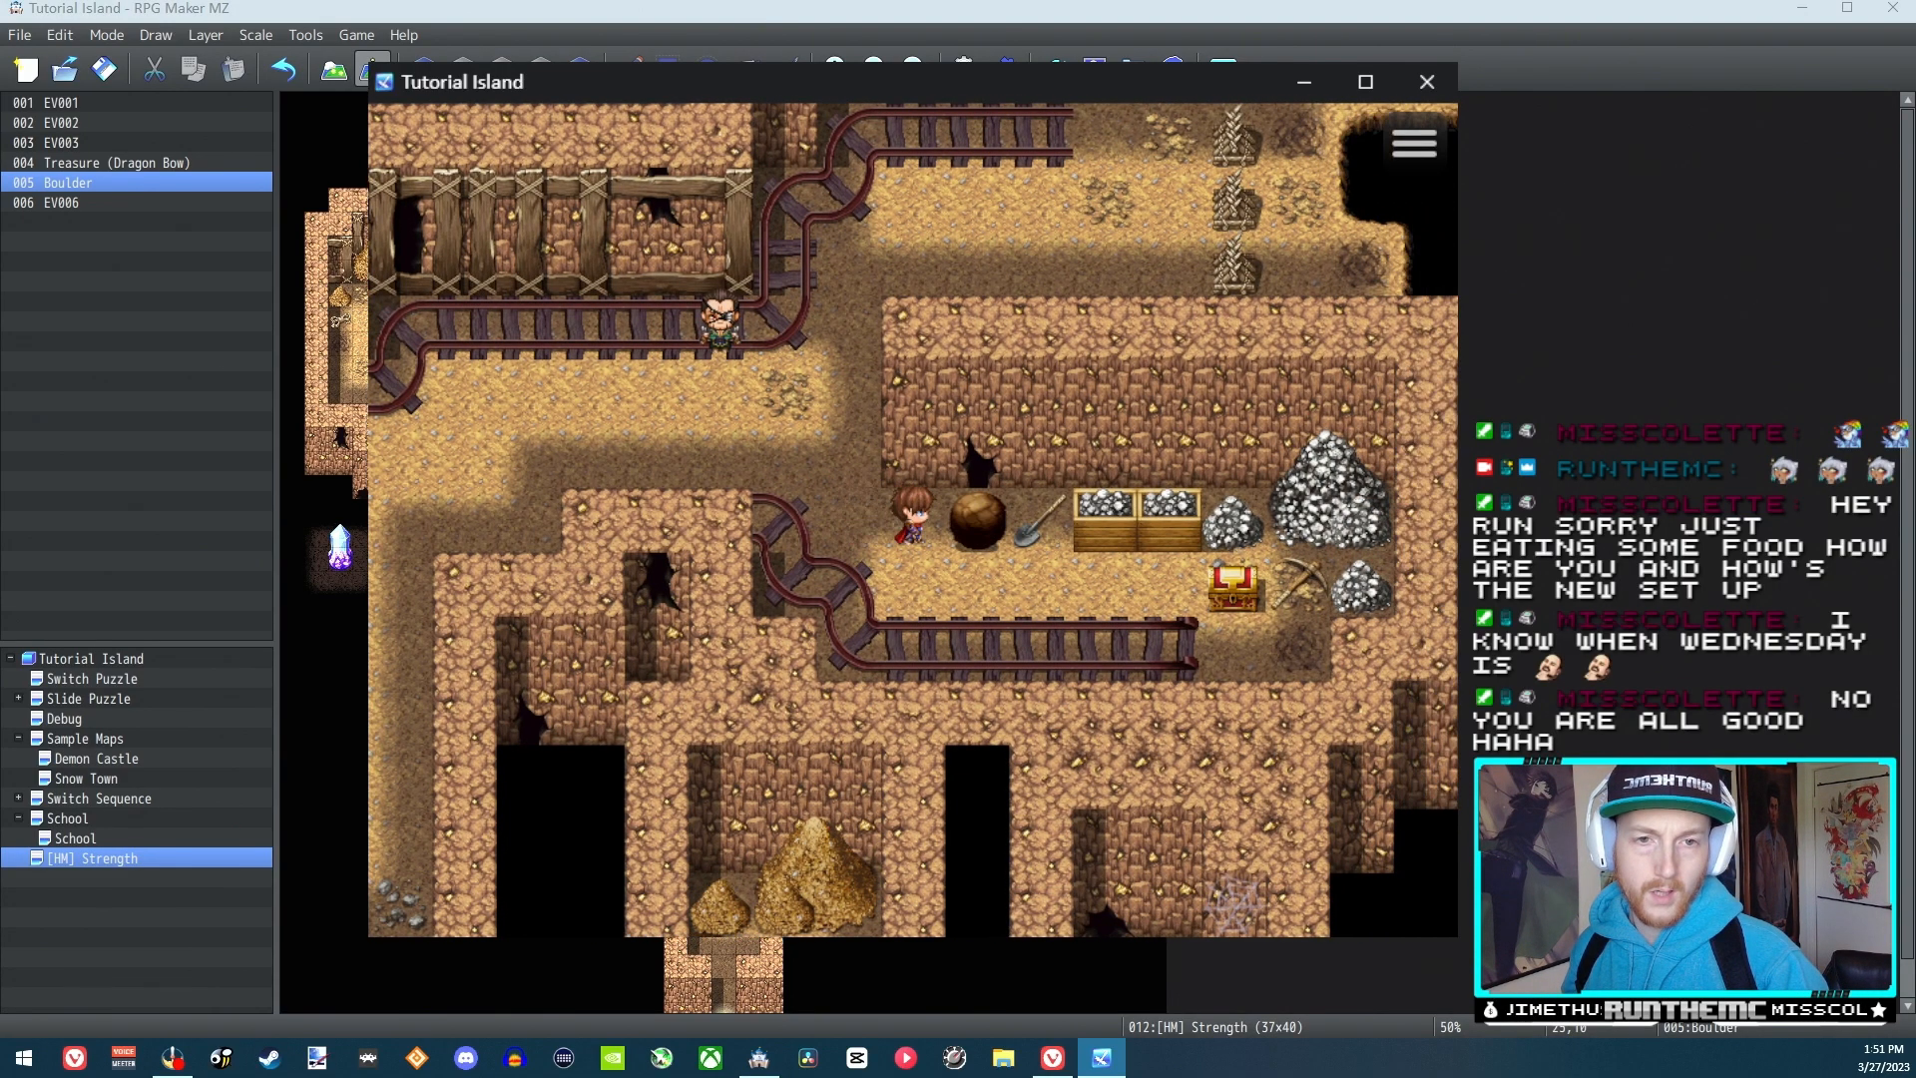
Walk around the boulder, try pushing it from below and from its left side, and end the playtest
key(Down)
key(Right)
key(Up)
key(Left)
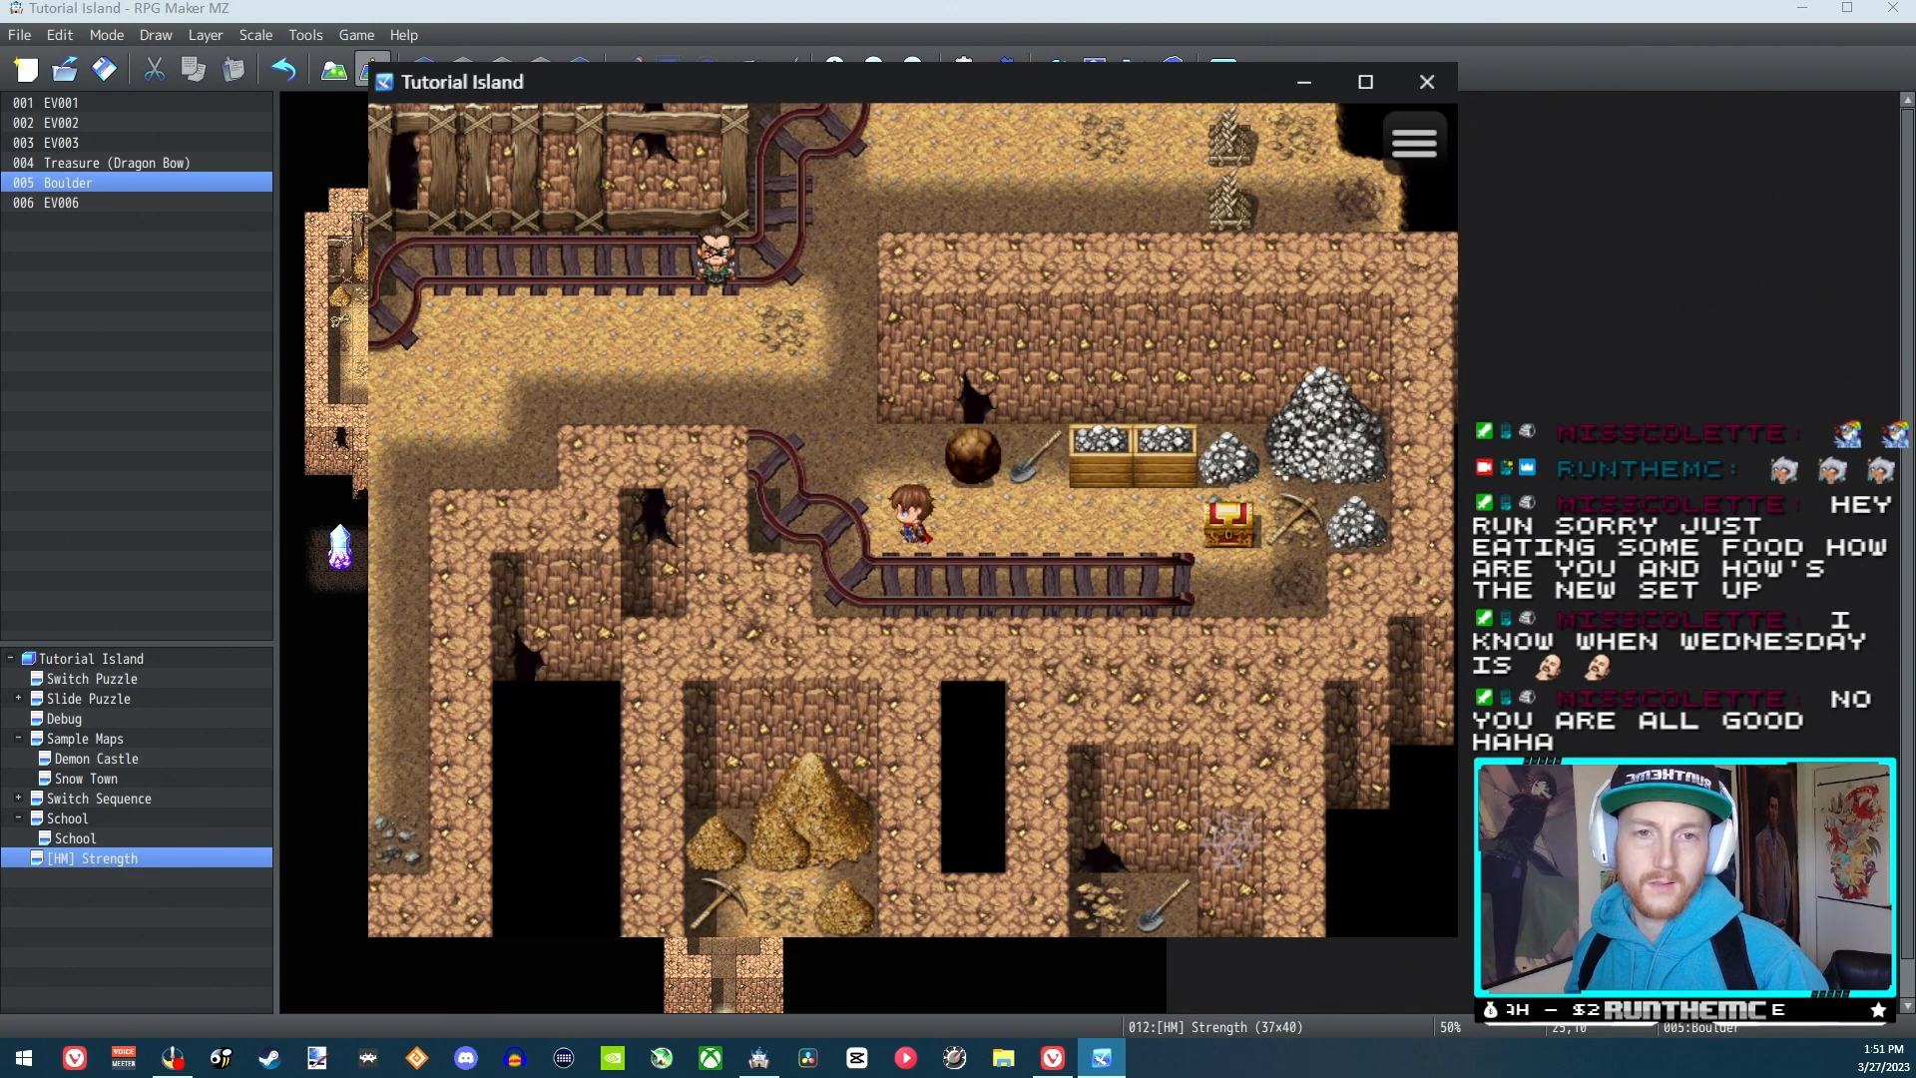
key(Up)
key(Left)
key(Right)
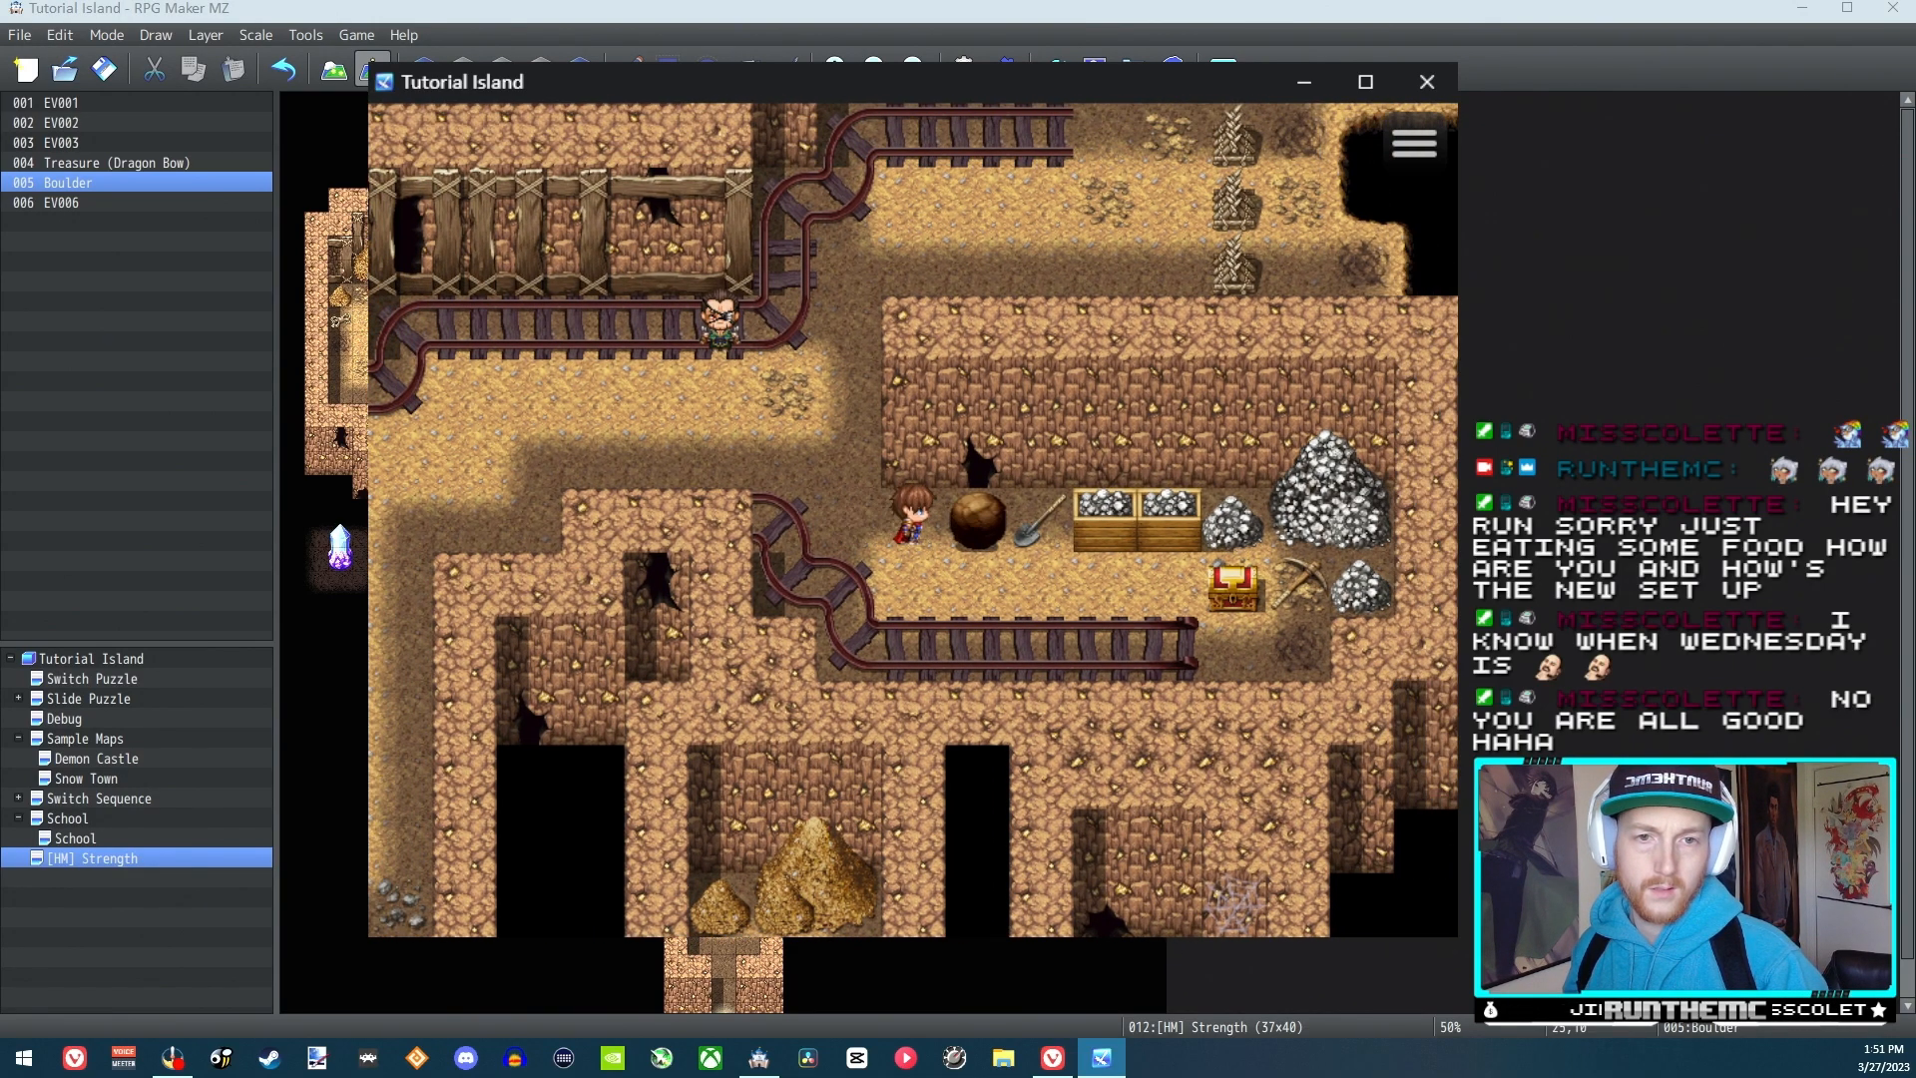
key(Down)
key(Right)
key(Up)
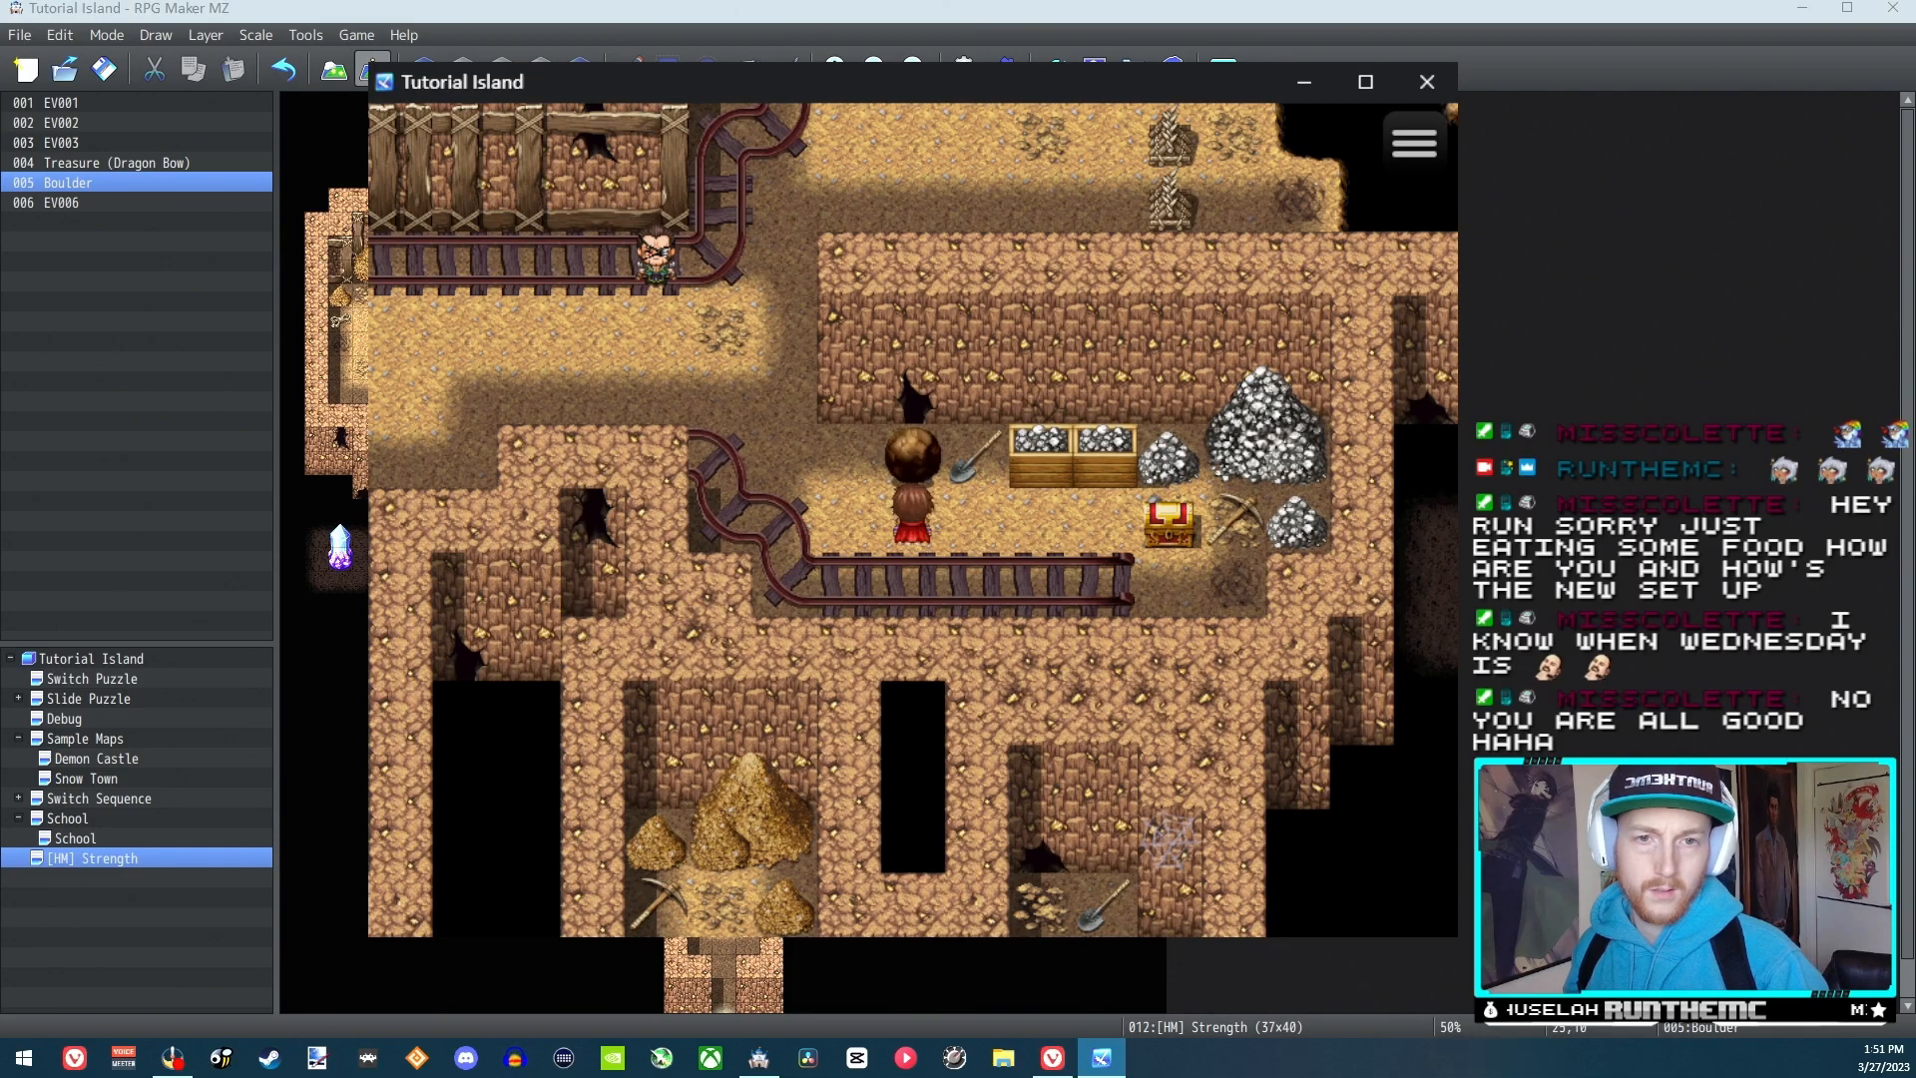
key(Left)
key(Up)
key(Right)
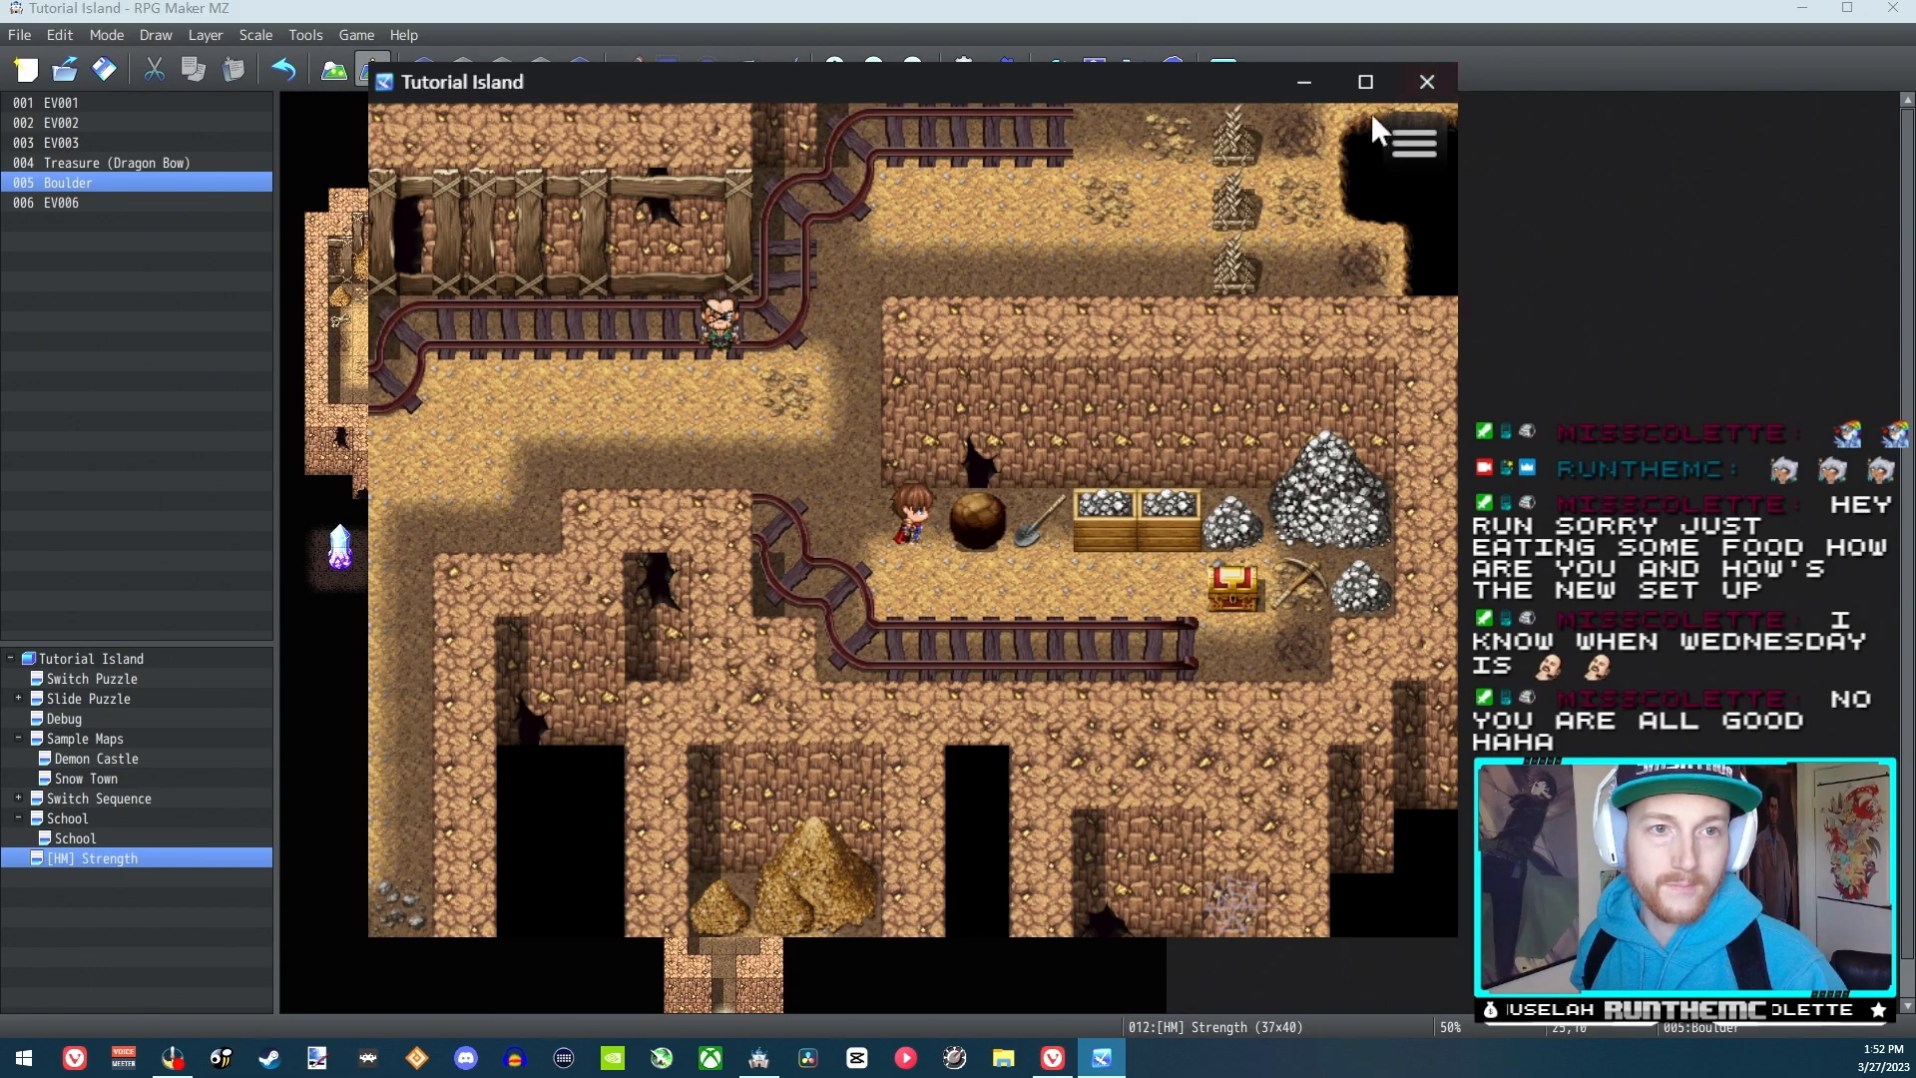
click(1428, 82)
Erase the shovel and the adjacent ore crate beside the boulder on map Layer 4 using the blank tile from tileset B
click(917, 348)
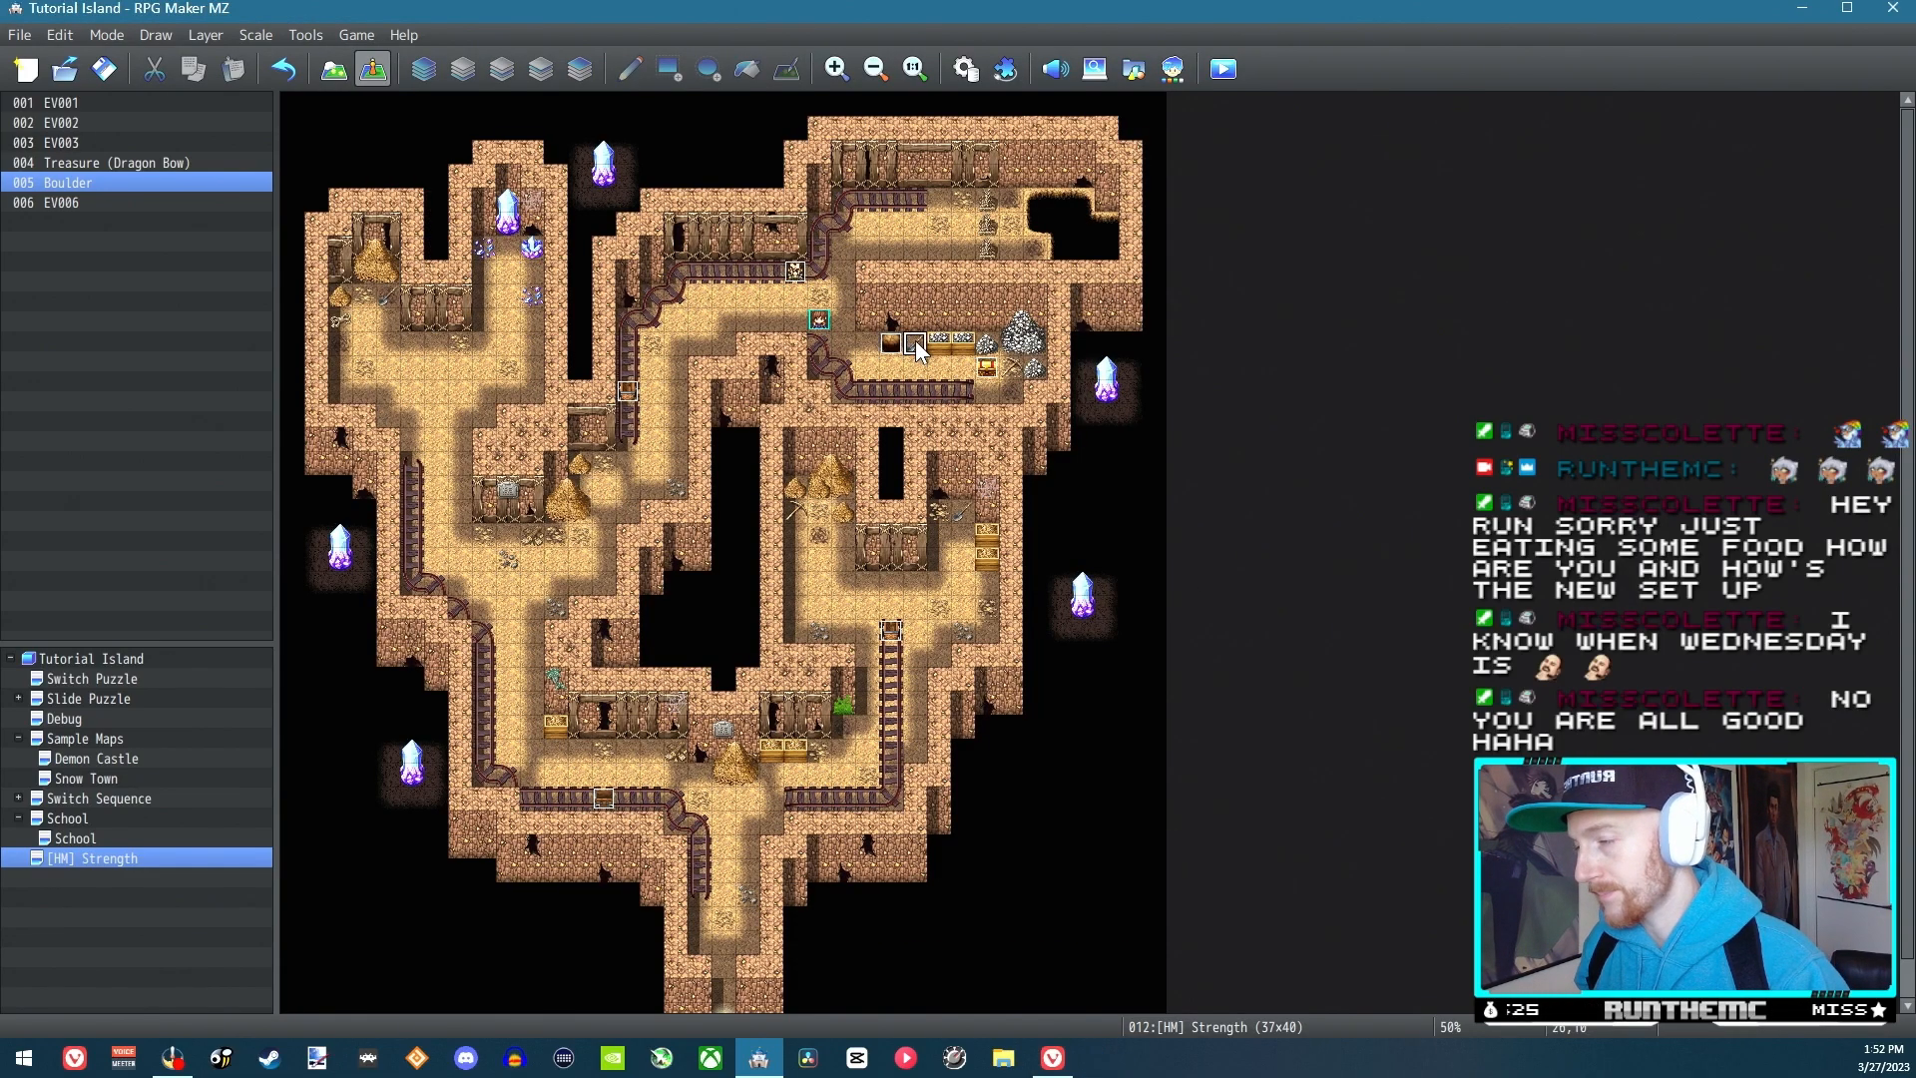
click(429, 72)
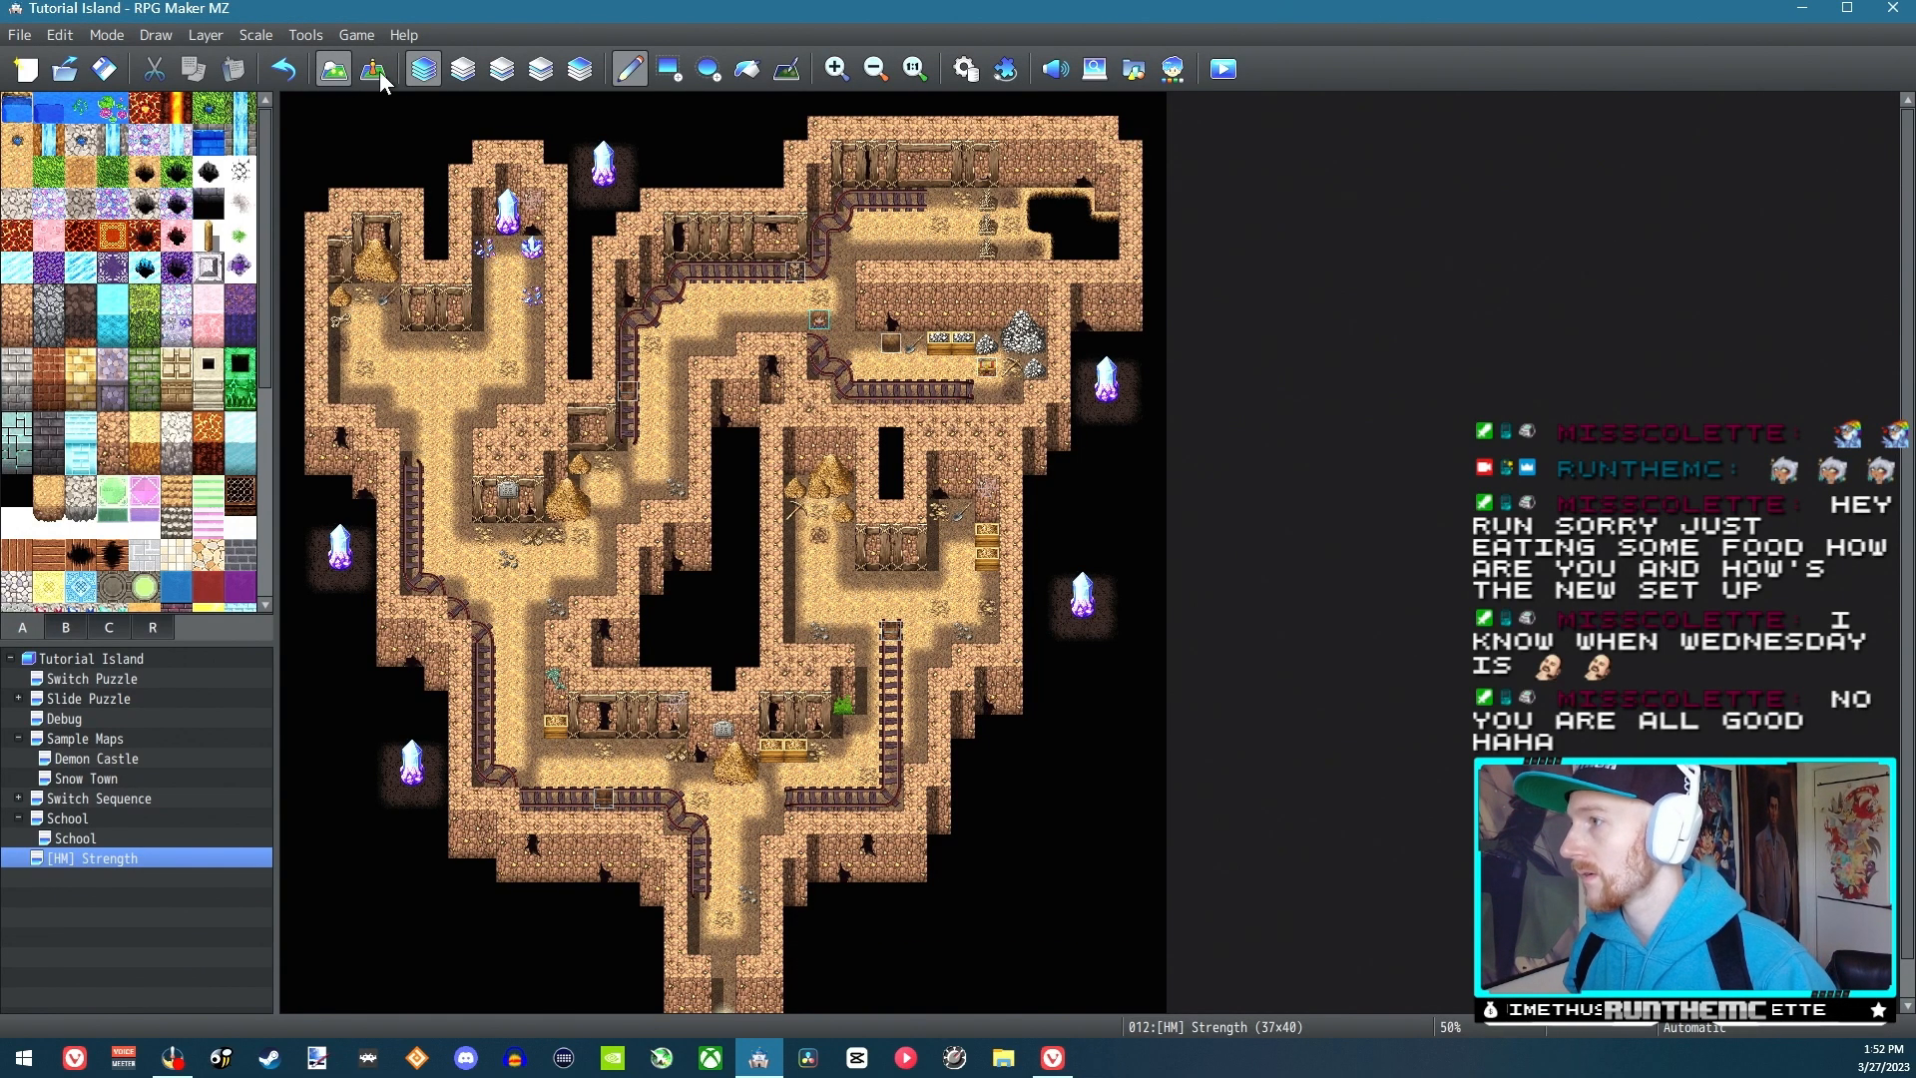
click(495, 72)
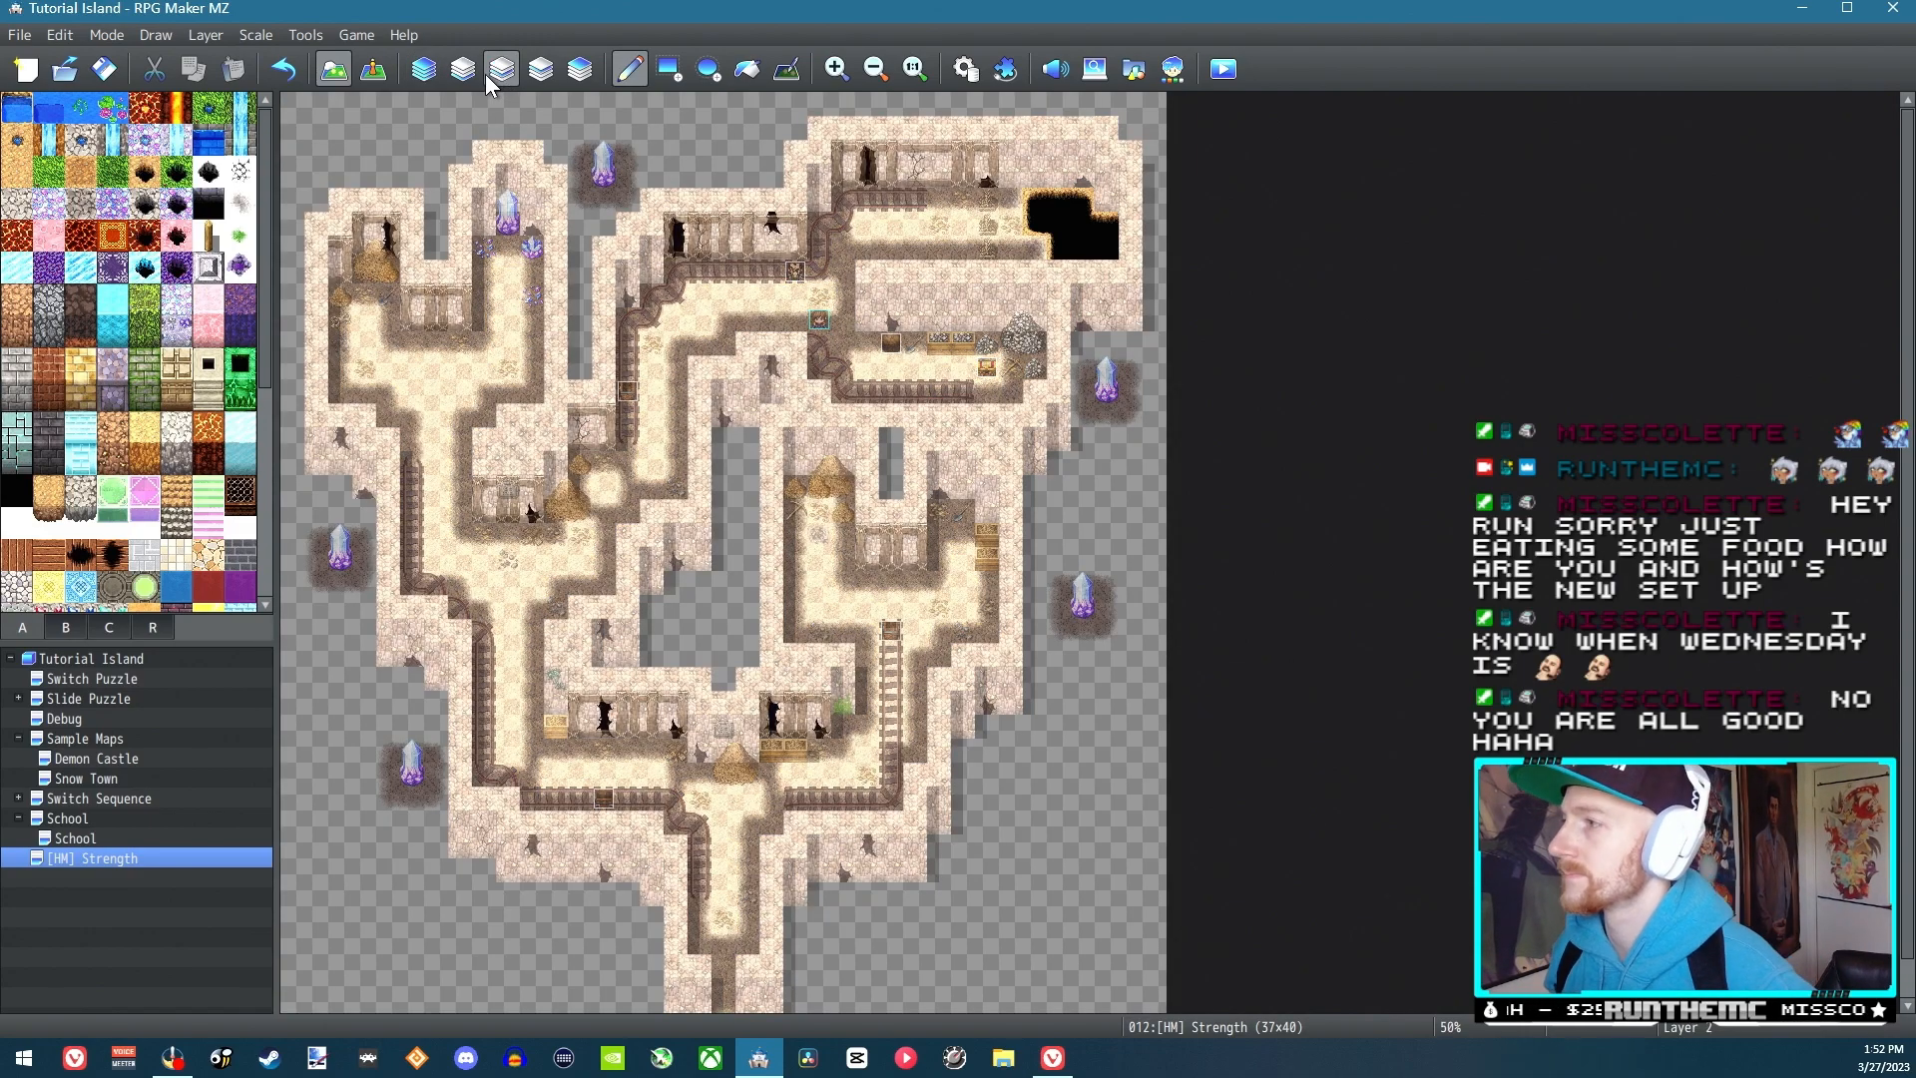
click(461, 69)
click(544, 73)
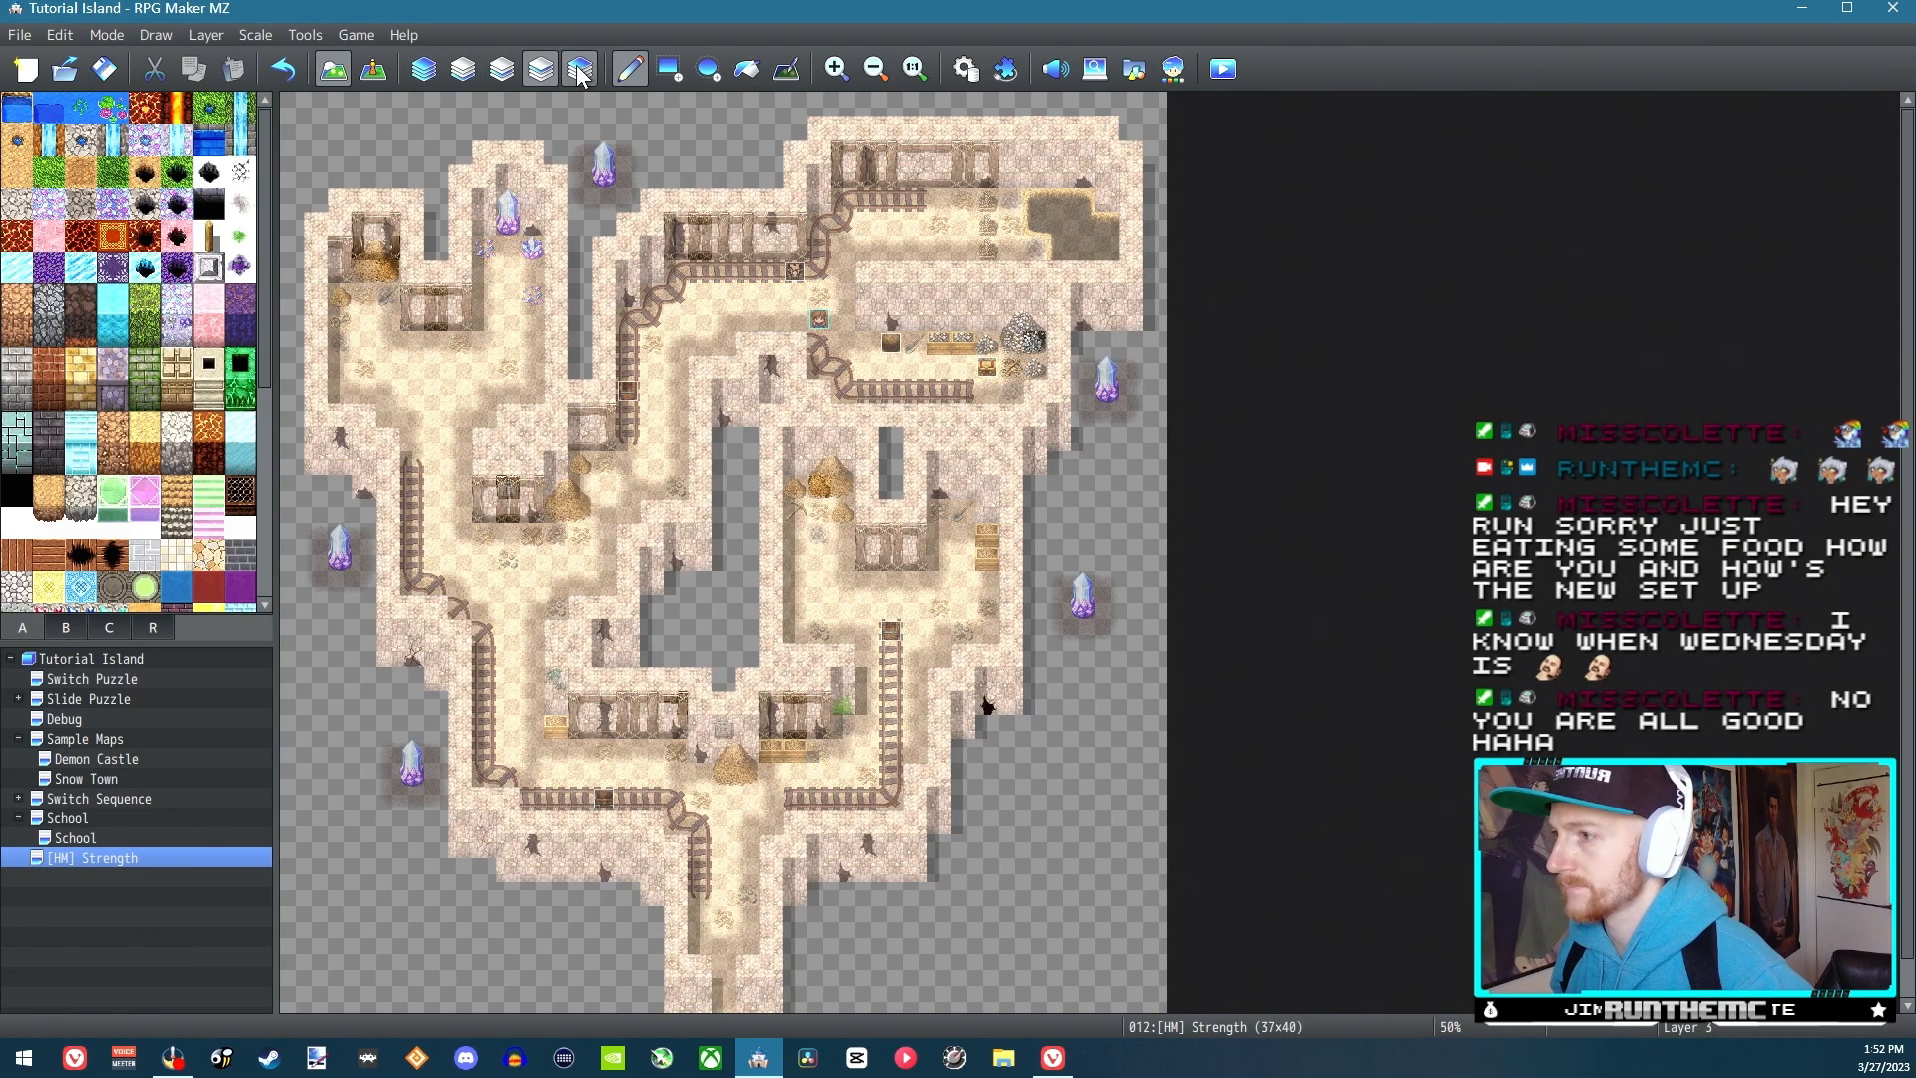
click(579, 72)
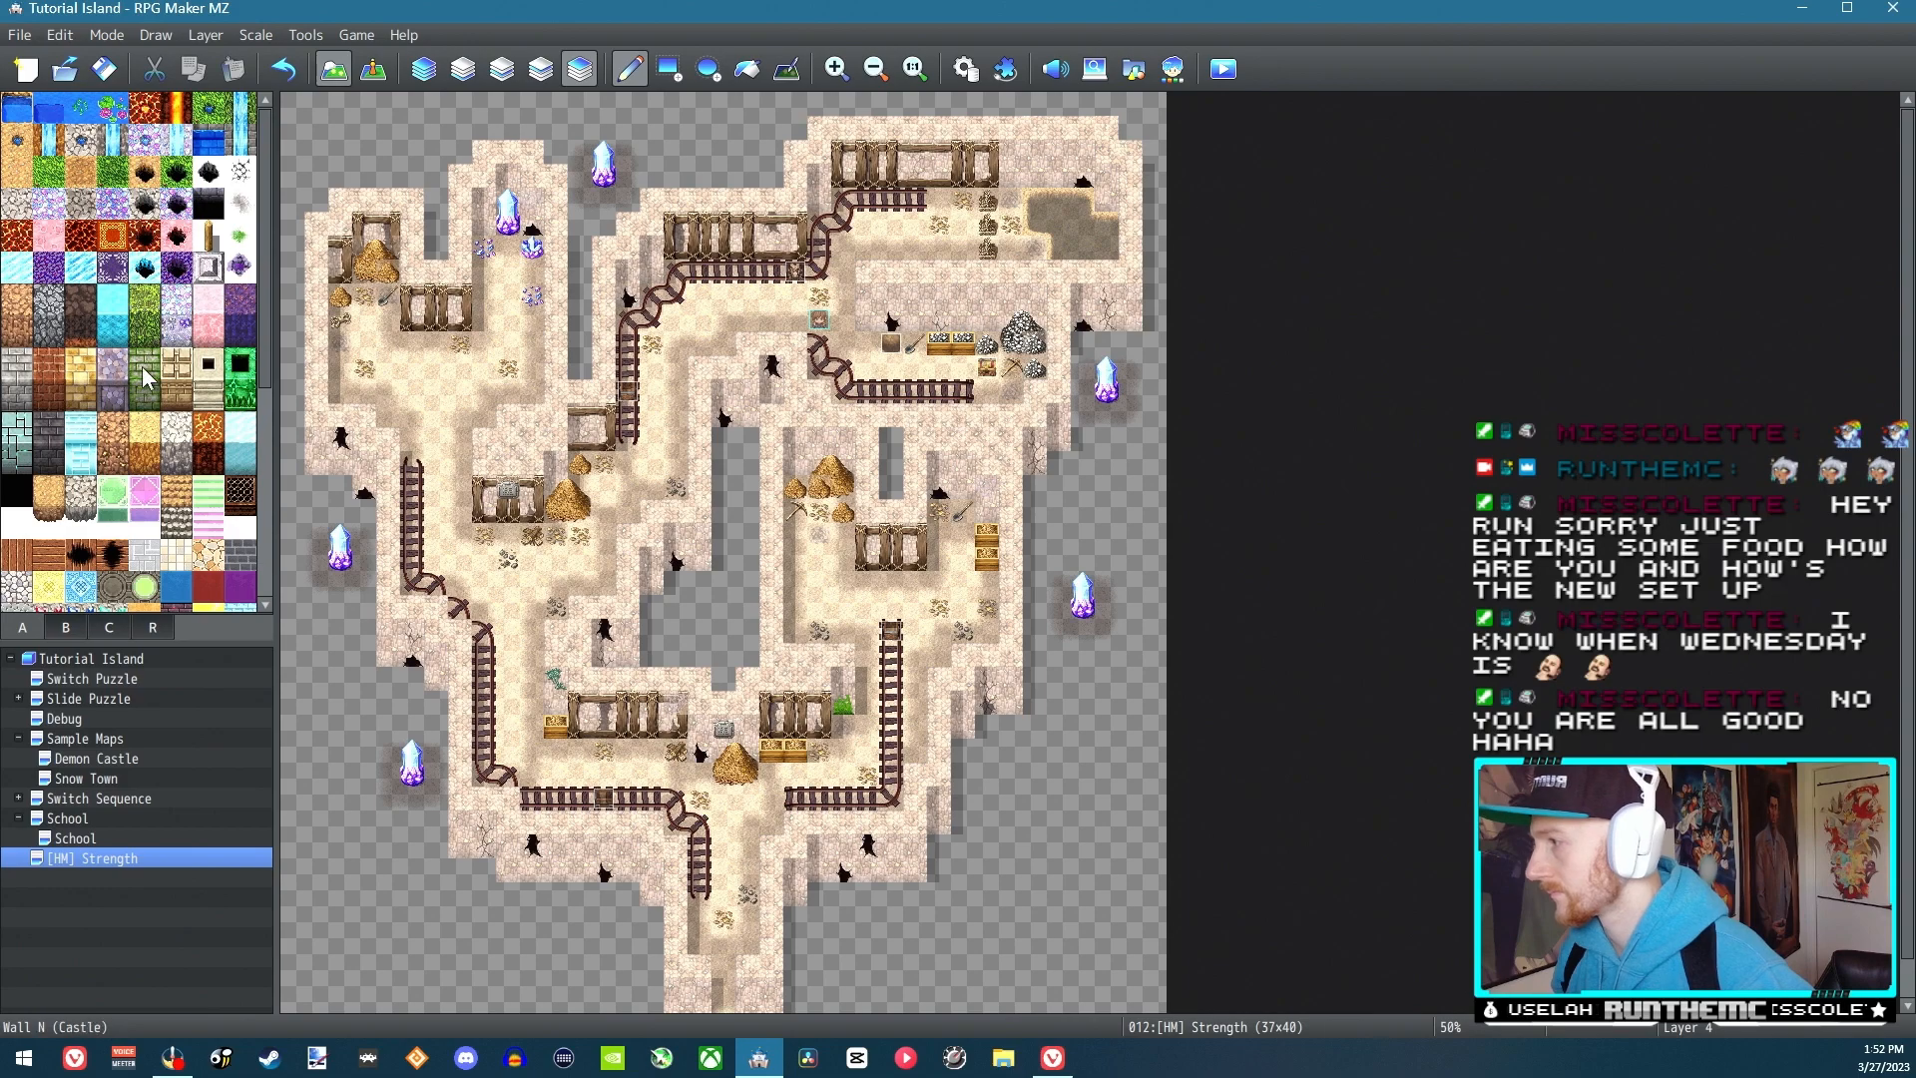
scroll(12, 529, down, 3)
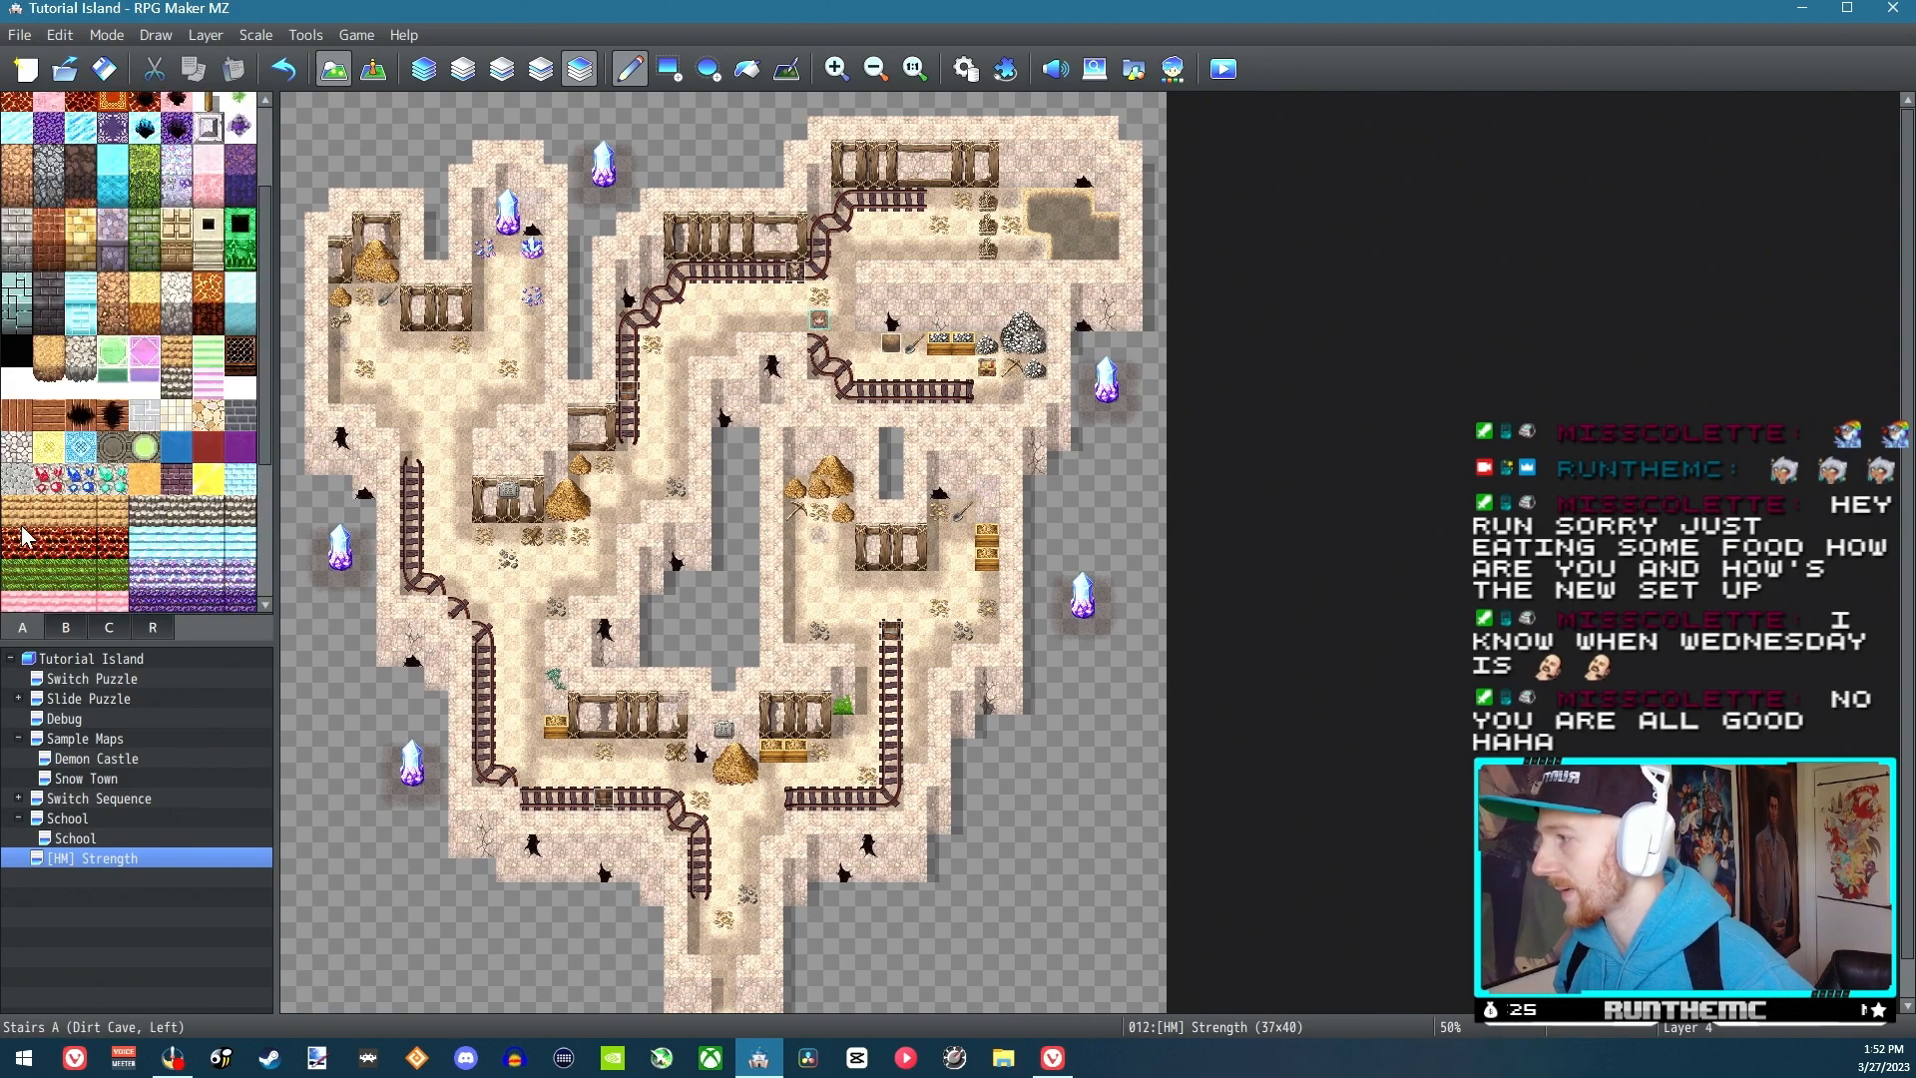
scroll(36, 556, up, 2)
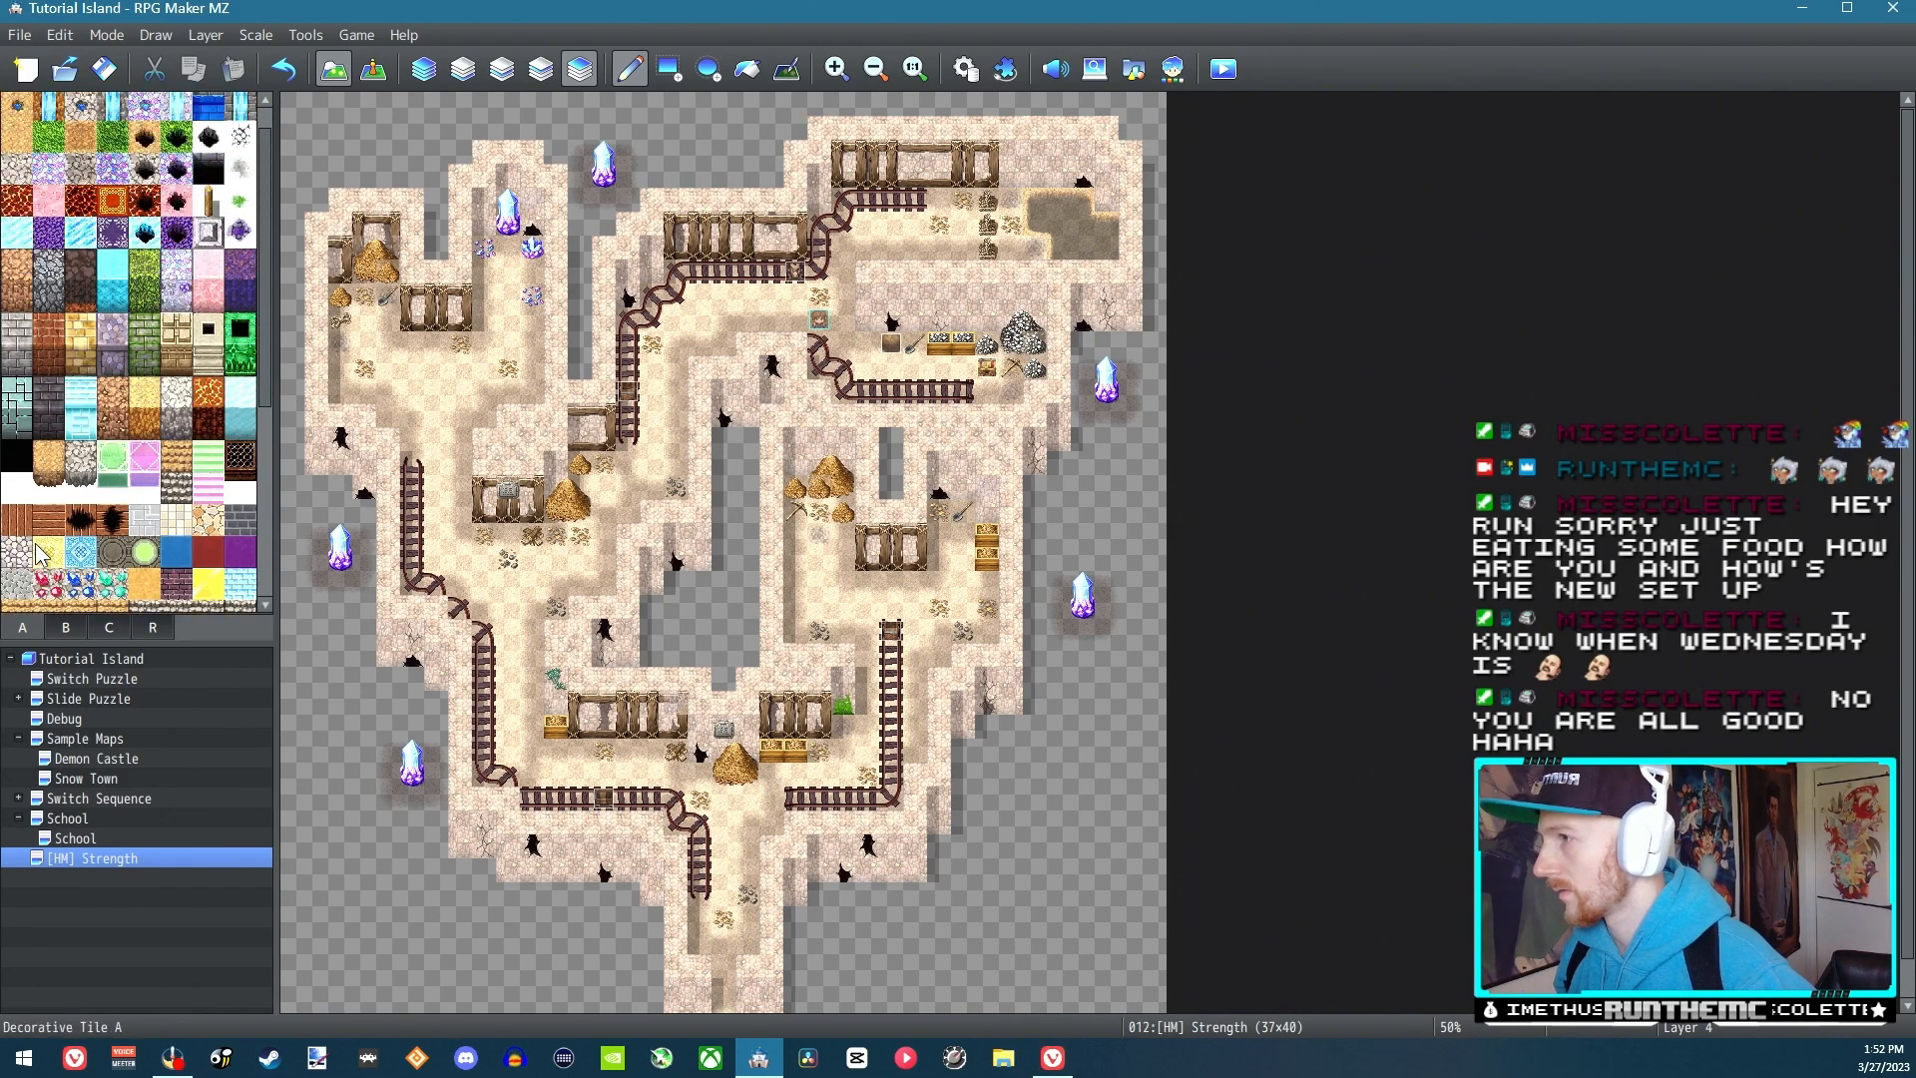
scroll(37, 556, up, 1)
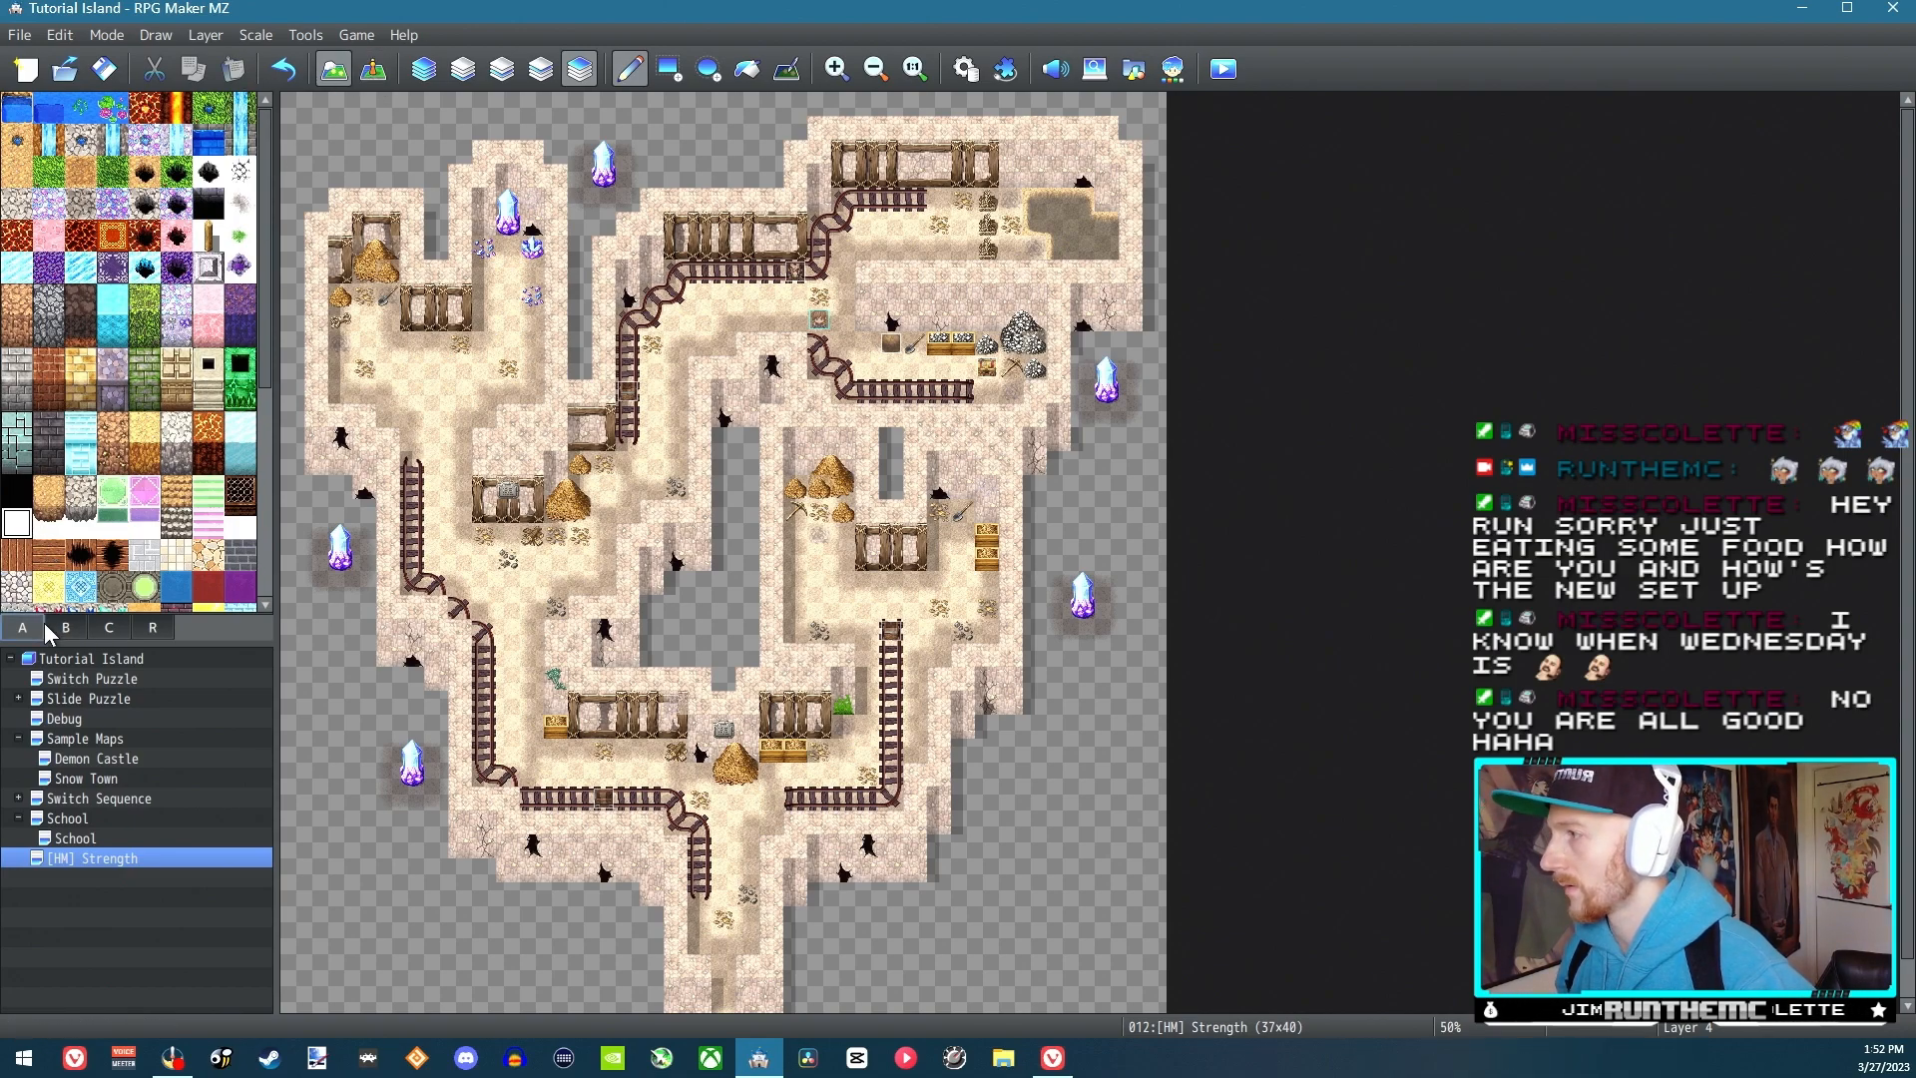
click(52, 630)
click(916, 344)
click(937, 347)
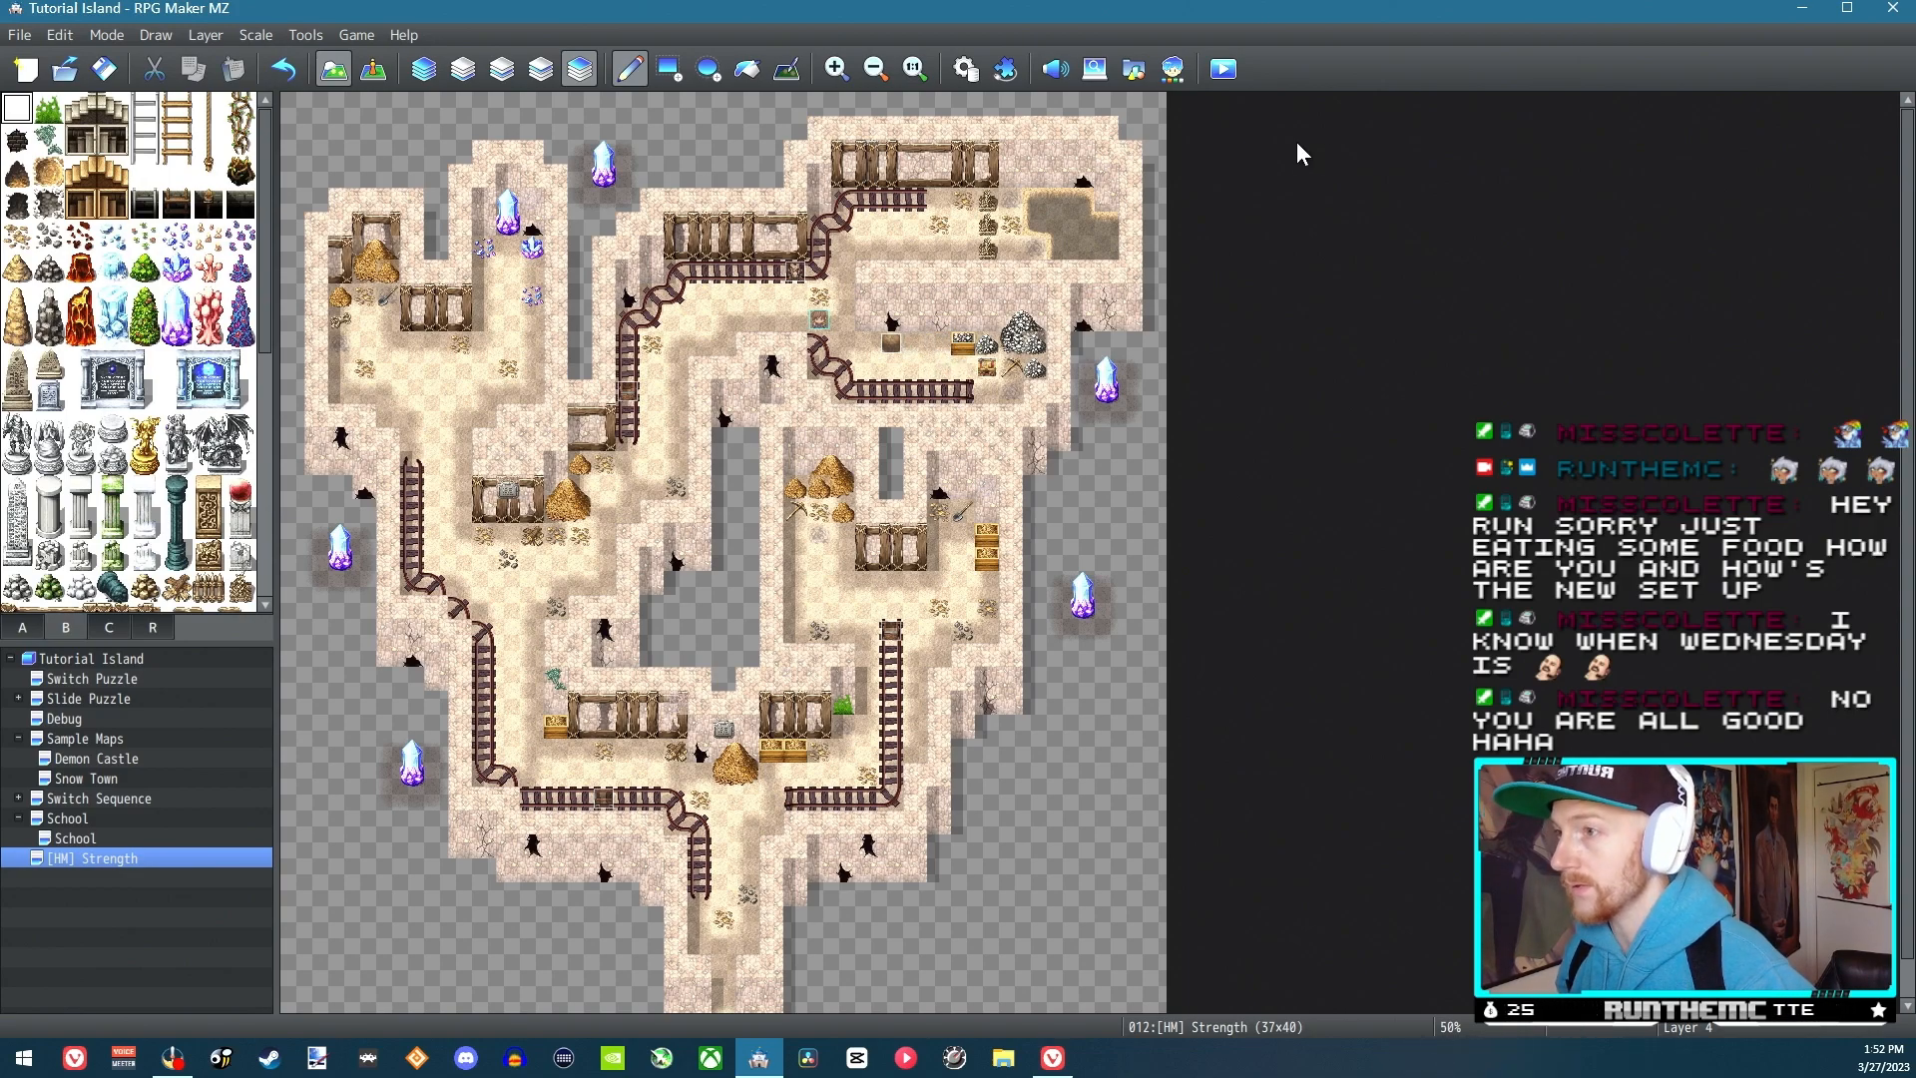
Start a fresh playtest of the project and begin a new game
click(1224, 68)
click(891, 558)
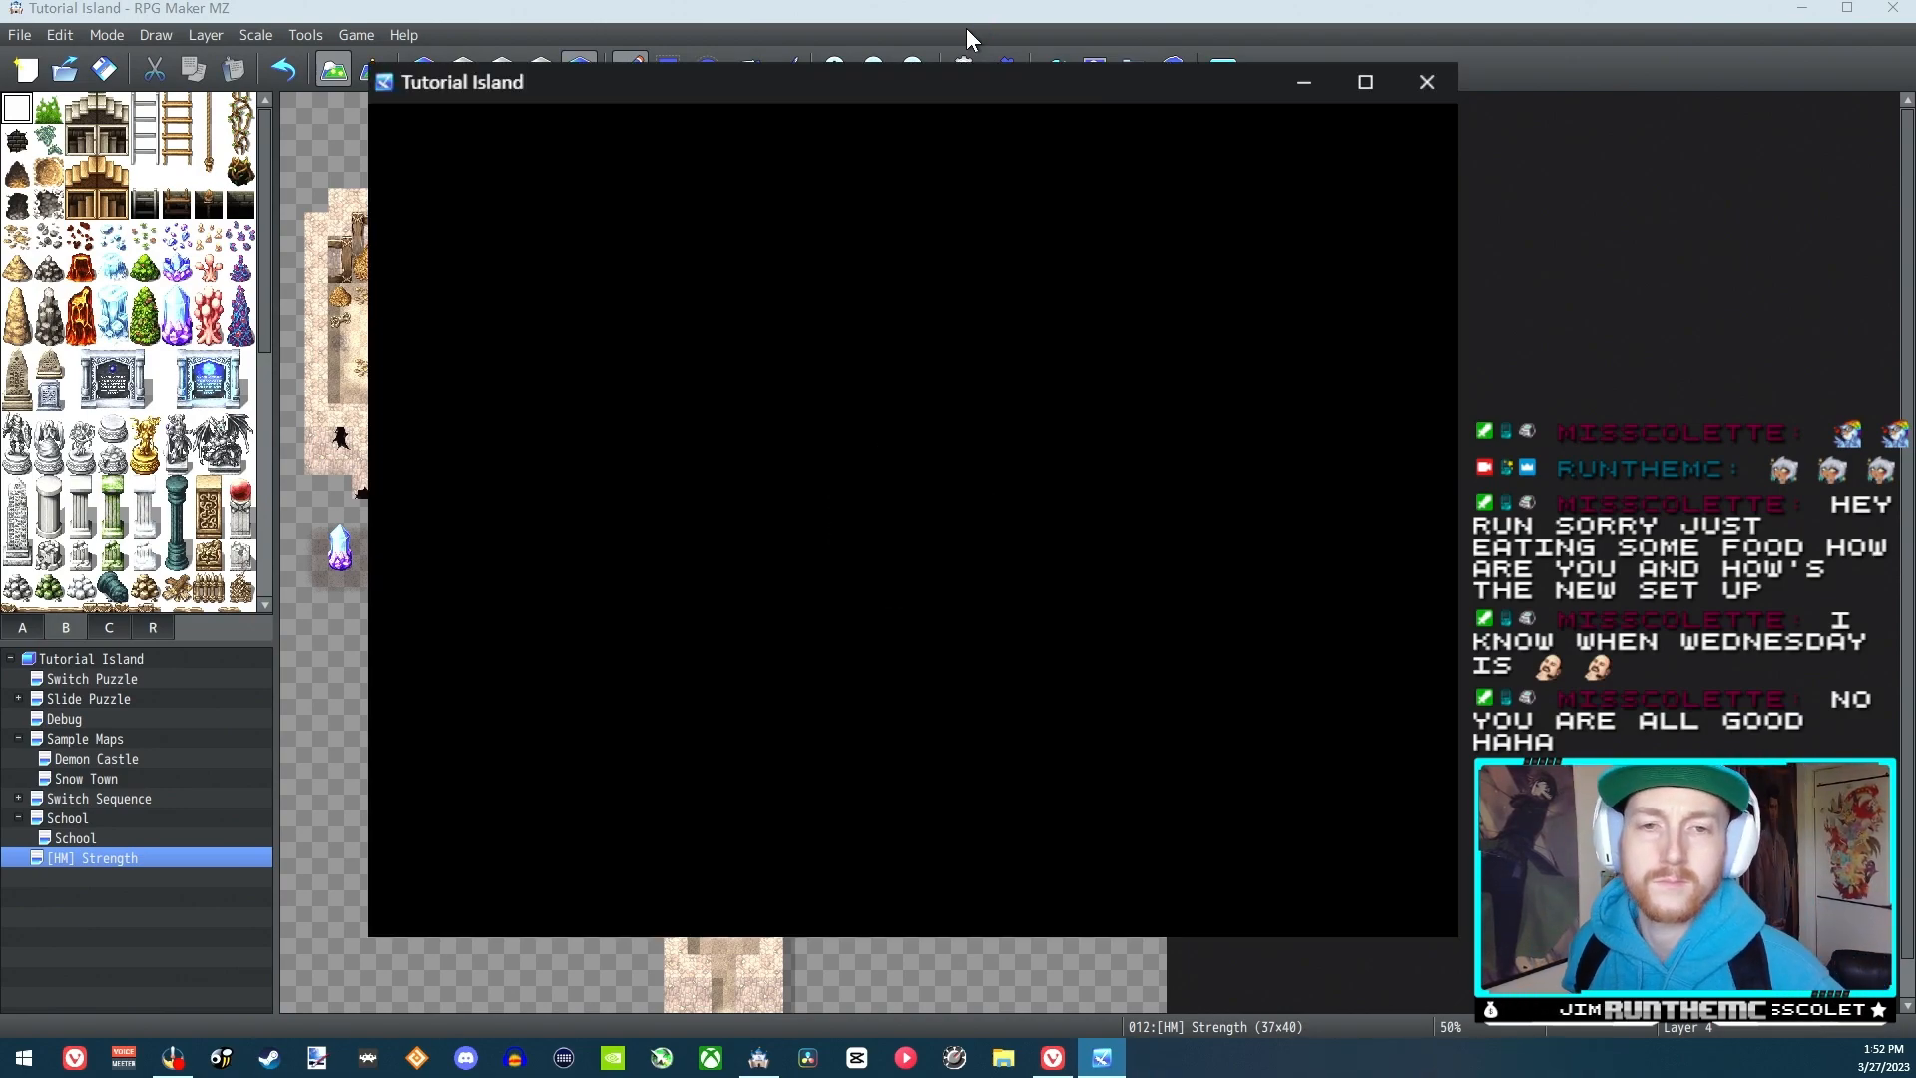
key(Return)
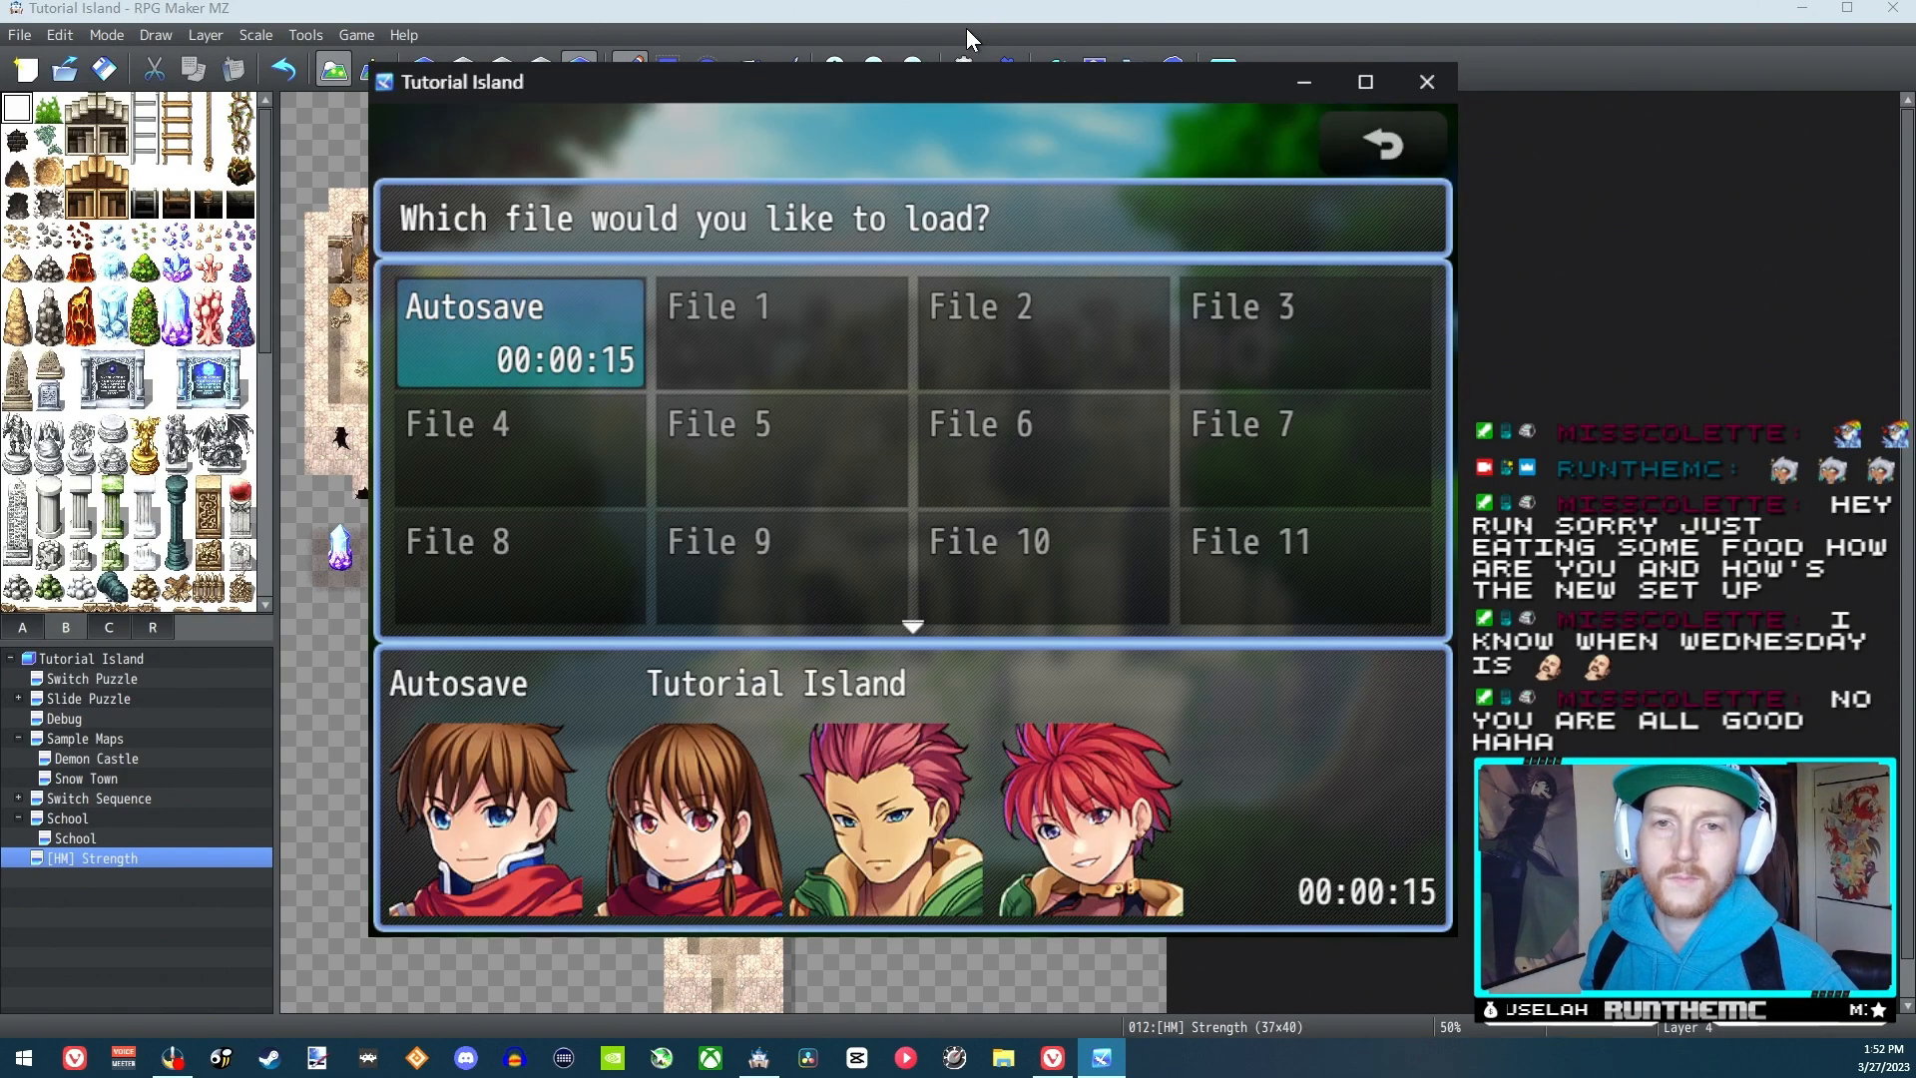
key(Escape)
key(Up)
key(Return)
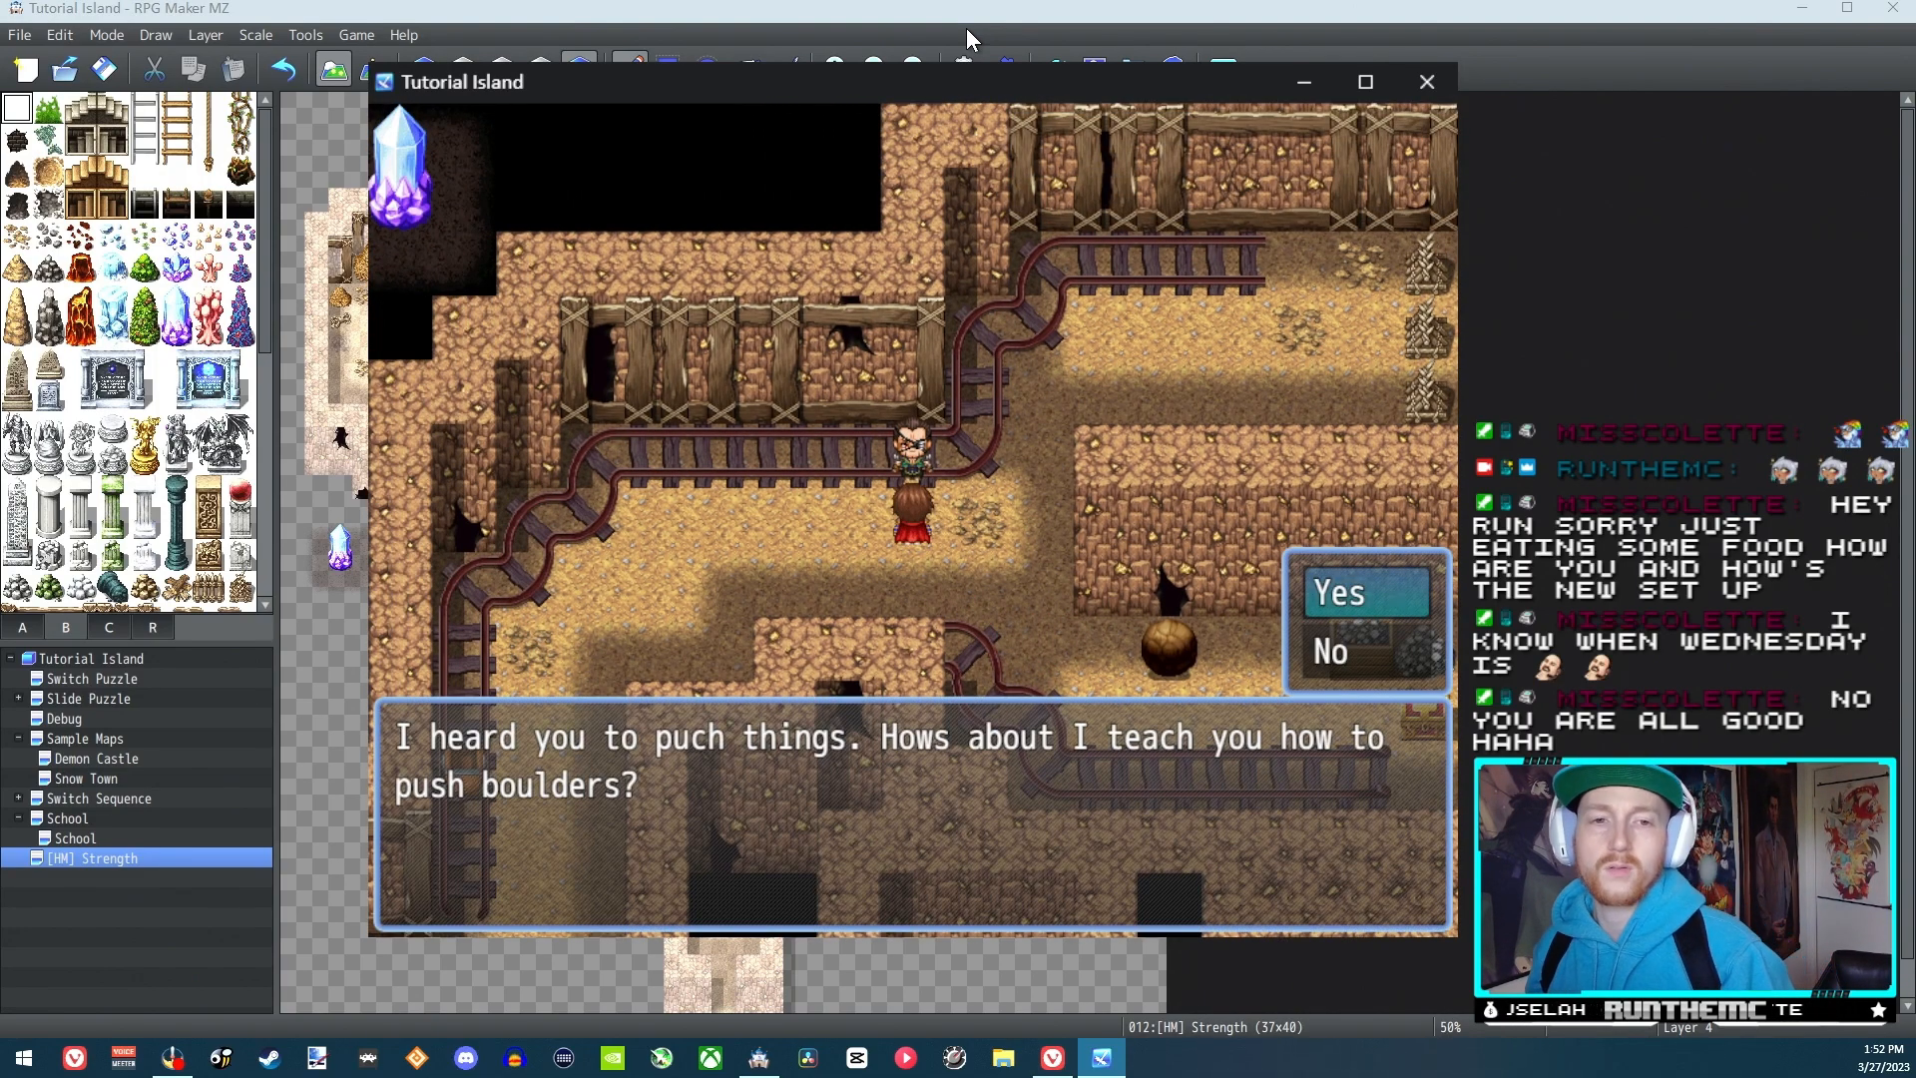
Accept the NPC's offer to teach boulder pushing and walk over to the boulder's left side
key(Return)
Use the Strength skill from the first party member's skills in the playtest menu
key(Return)
key(Down)
key(Right)
key(Down)
key(Down)
key(Right)
key(Escape)
key(Right)
key(Escape)
key(Escape)
key(Escape)
key(Return)
key(Escape)
key(Right)
key(Return)
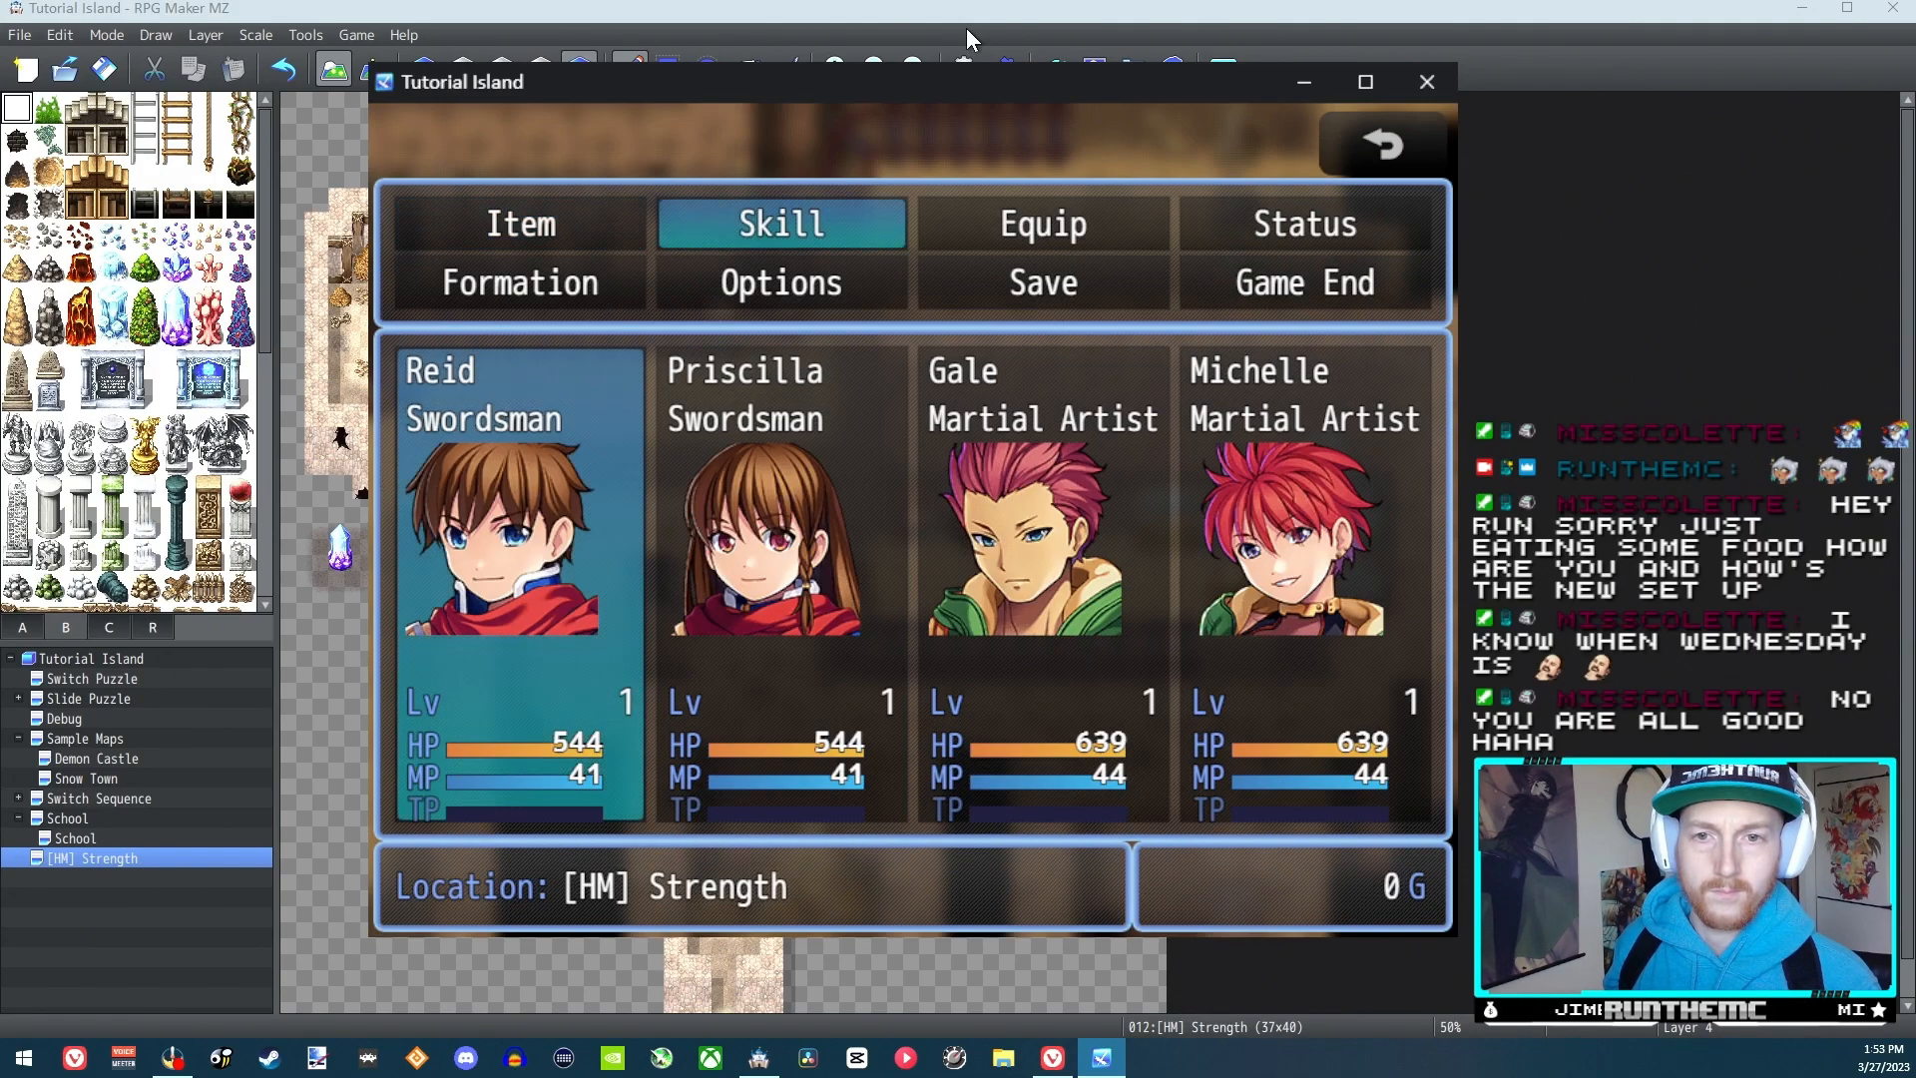
key(Return)
key(Return)
key(Return)
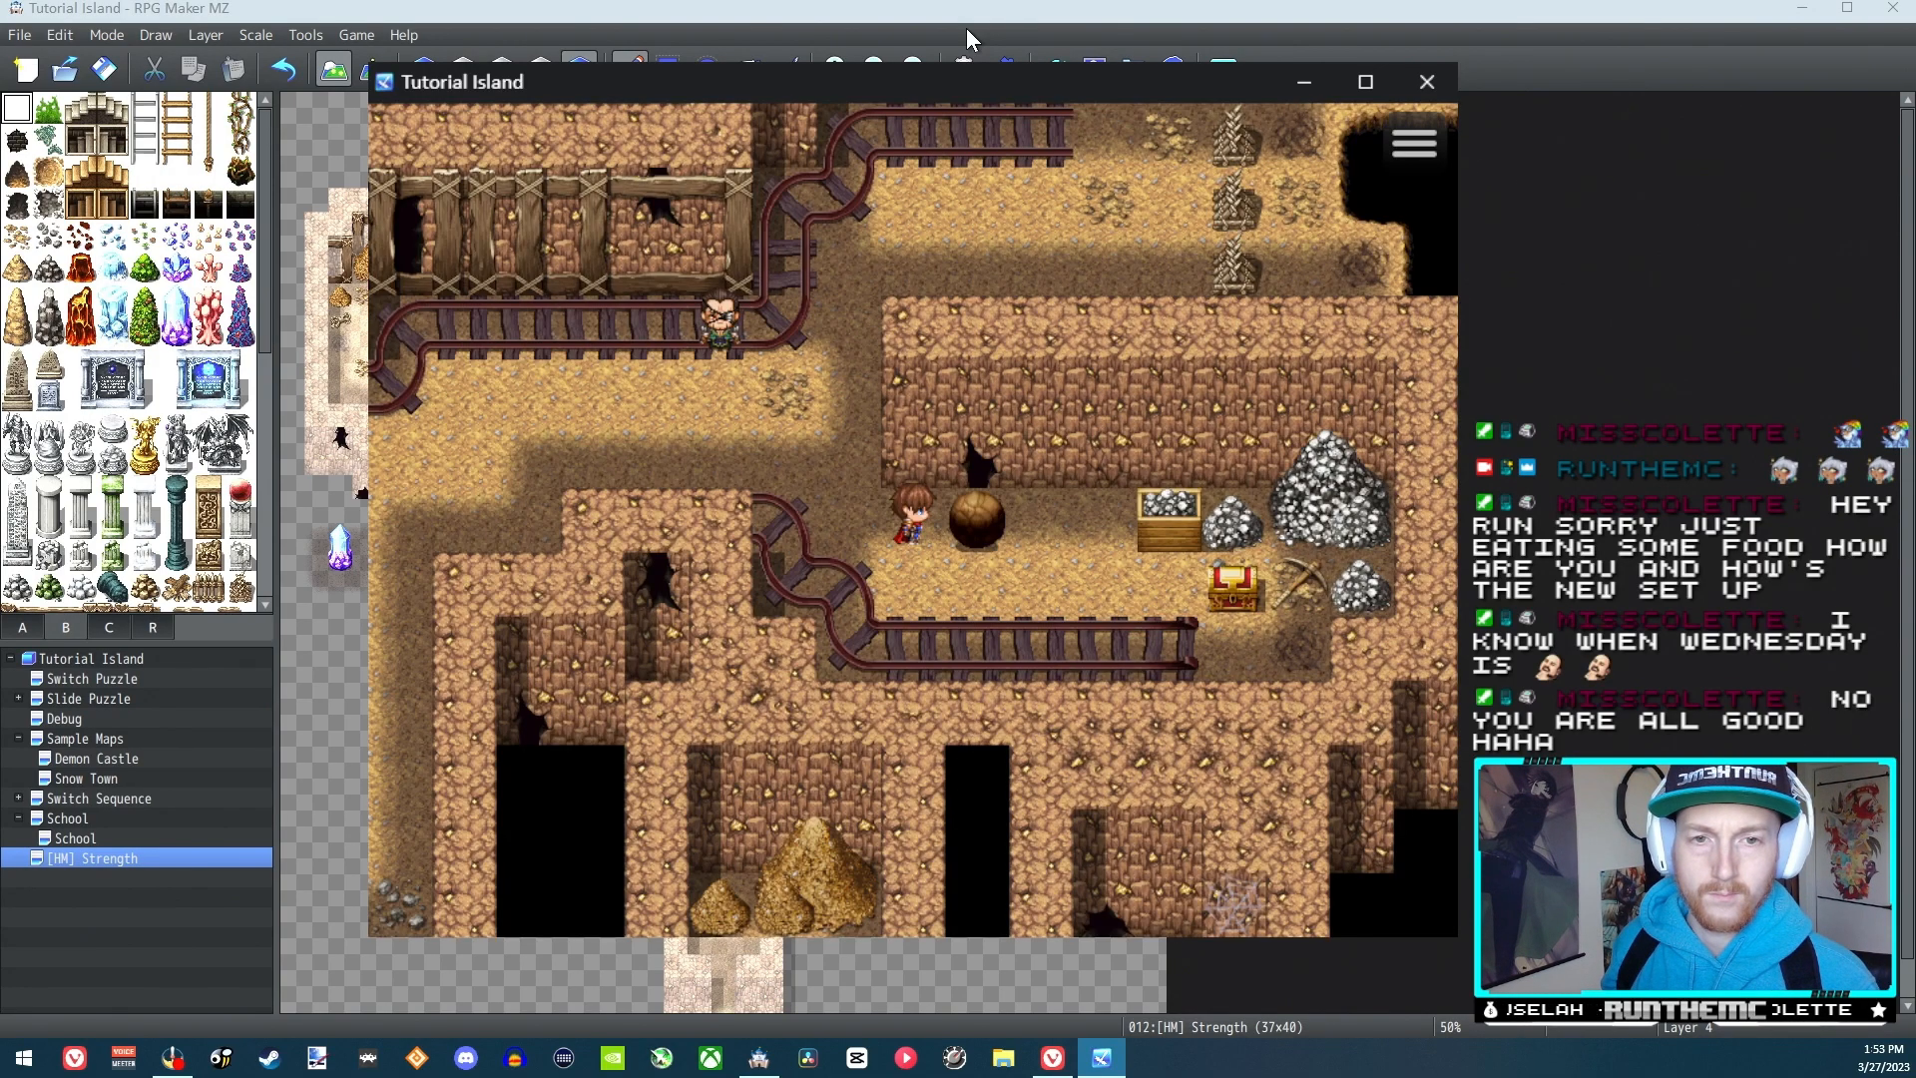
Push the boulder right along the corridor up to the ore crate
key(Right)
key(Right)
key(Right)
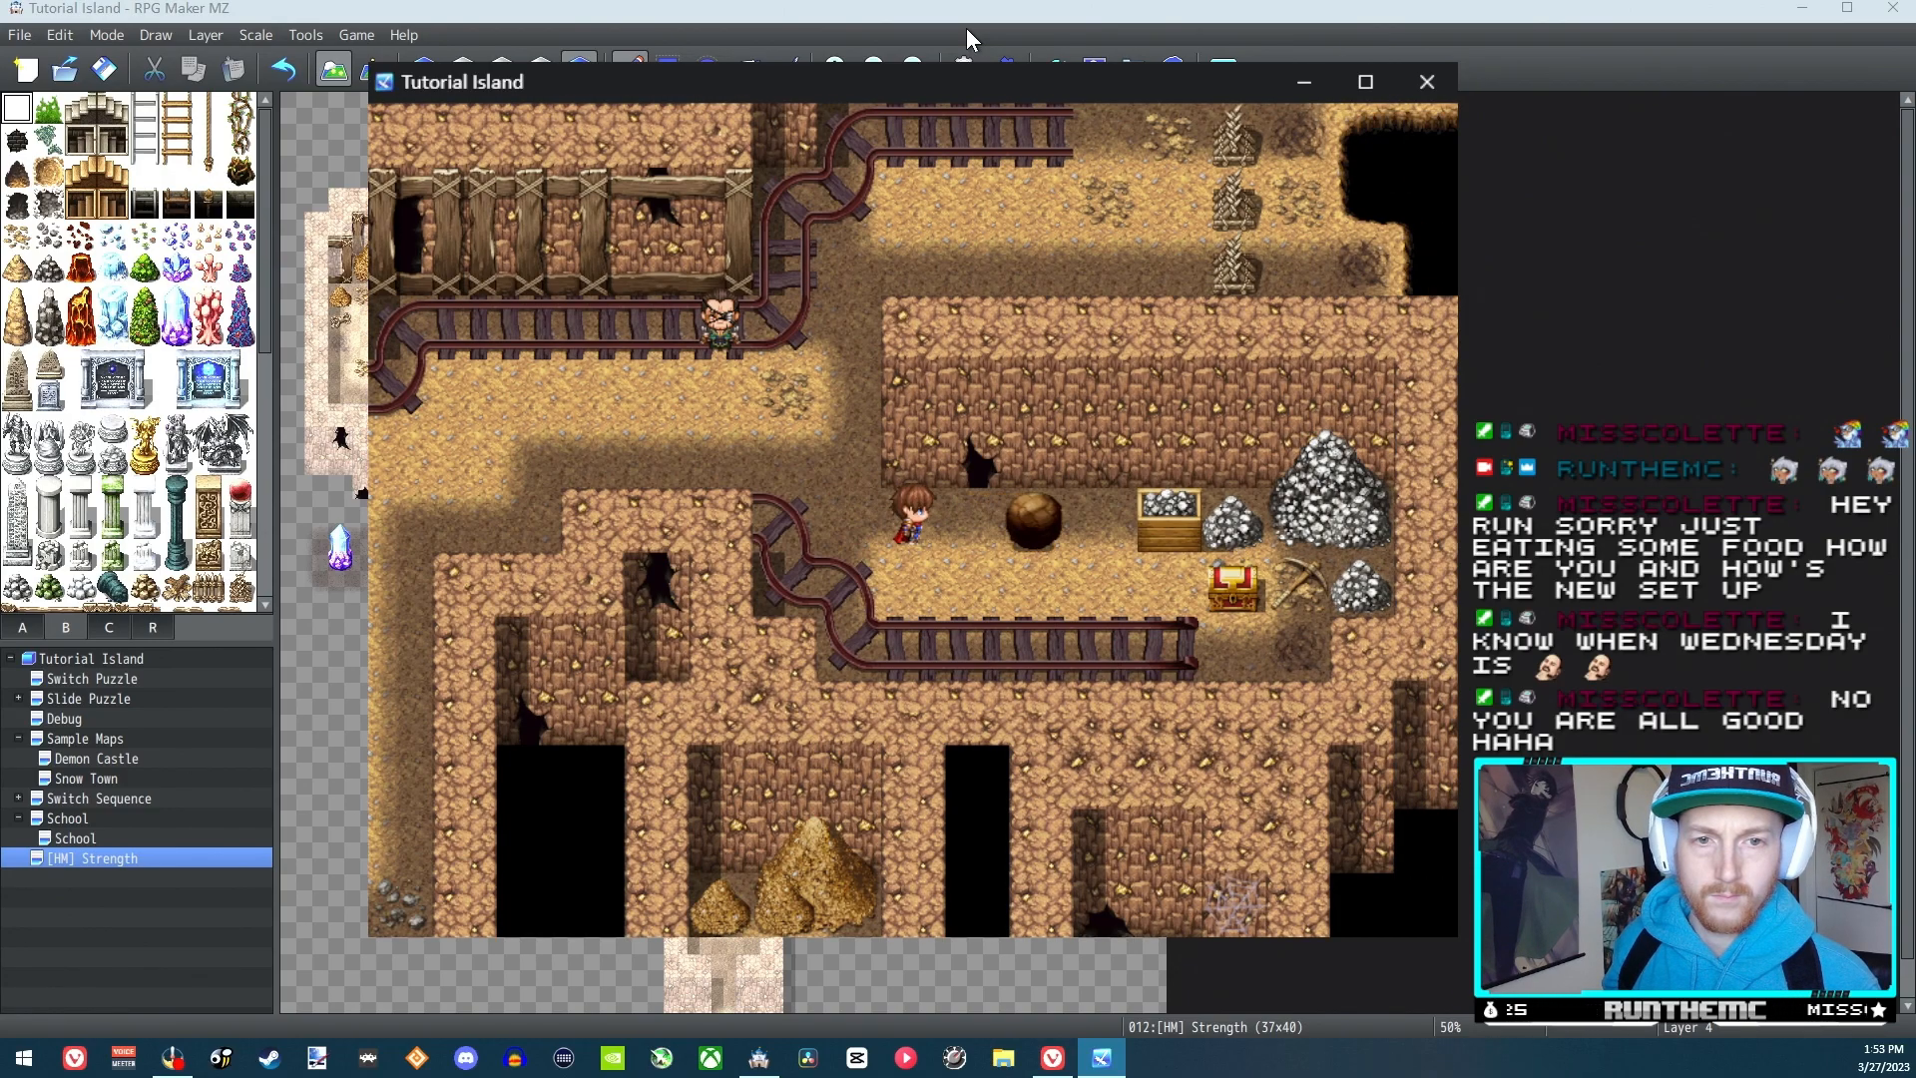
key(Right)
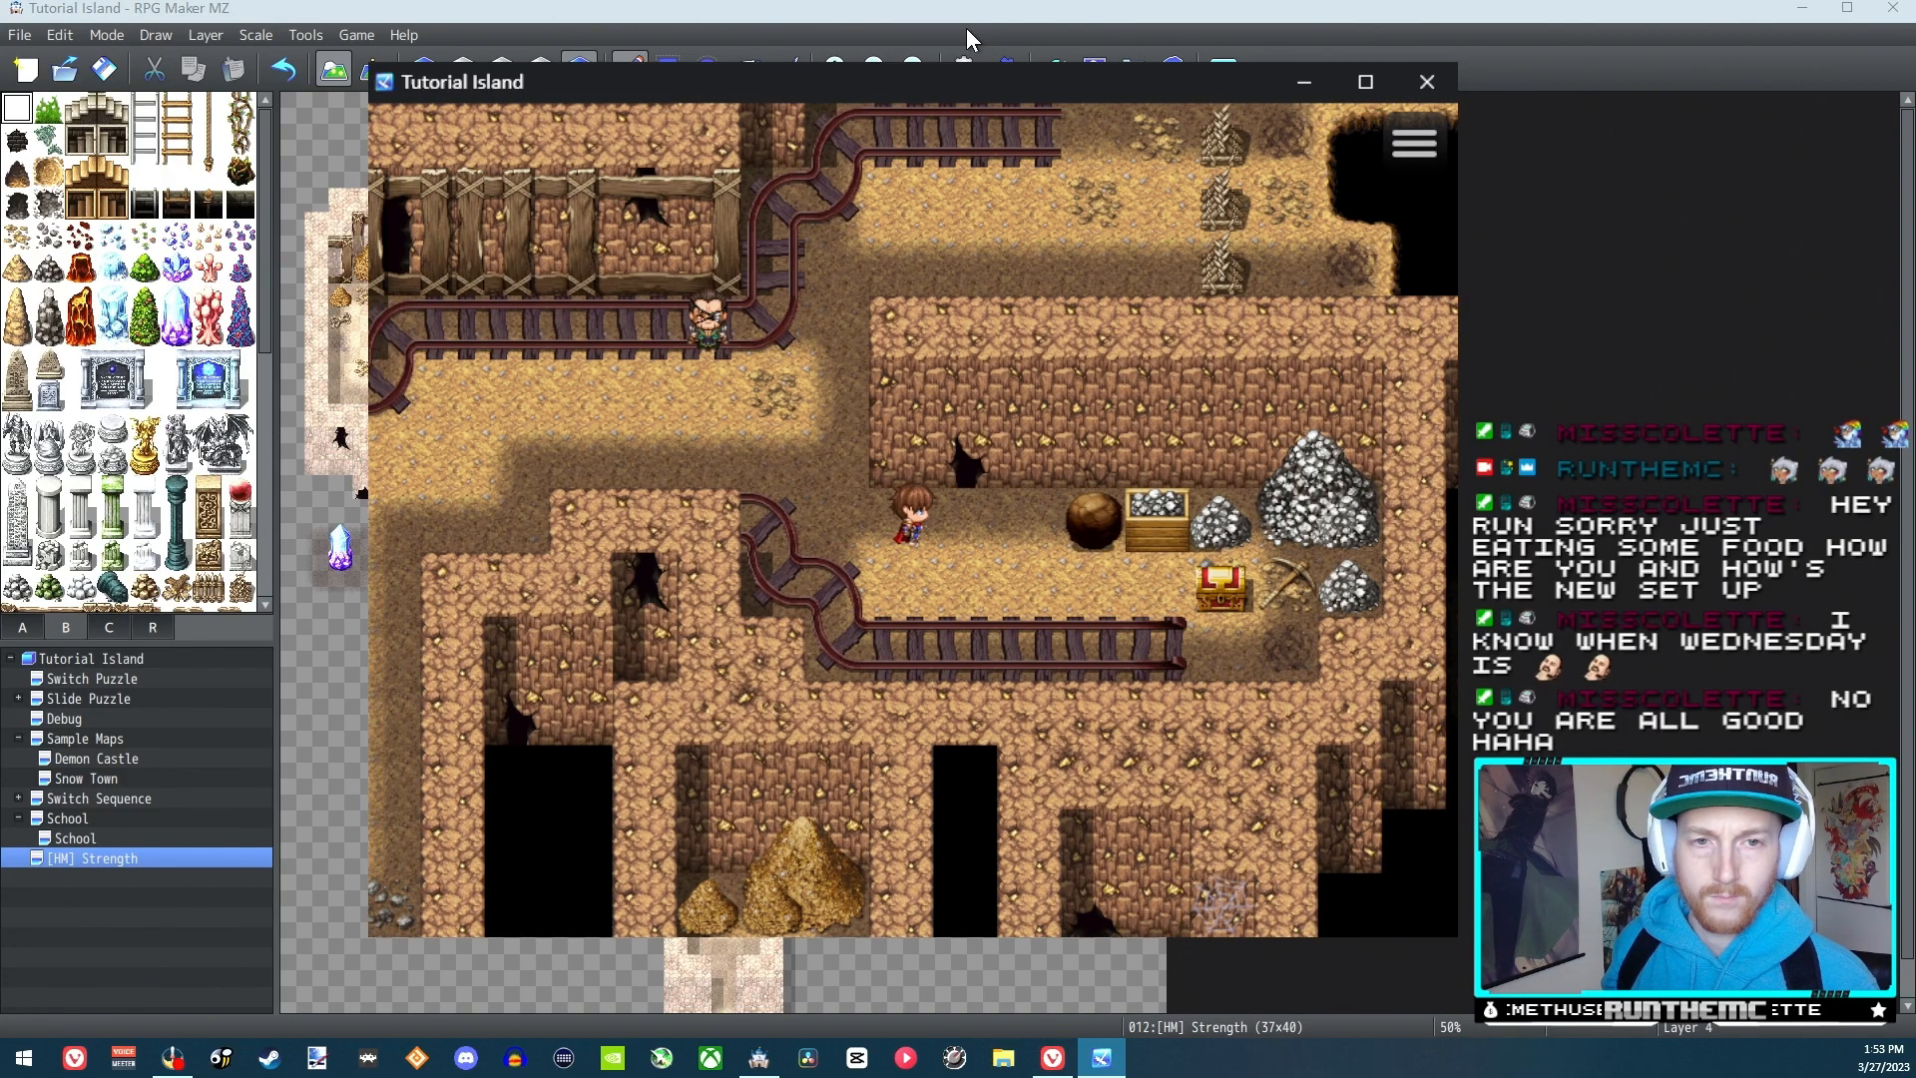
Walk away from the boulder, back toward the NPC, and end the playtest
key(Left)
key(Left)
key(Left)
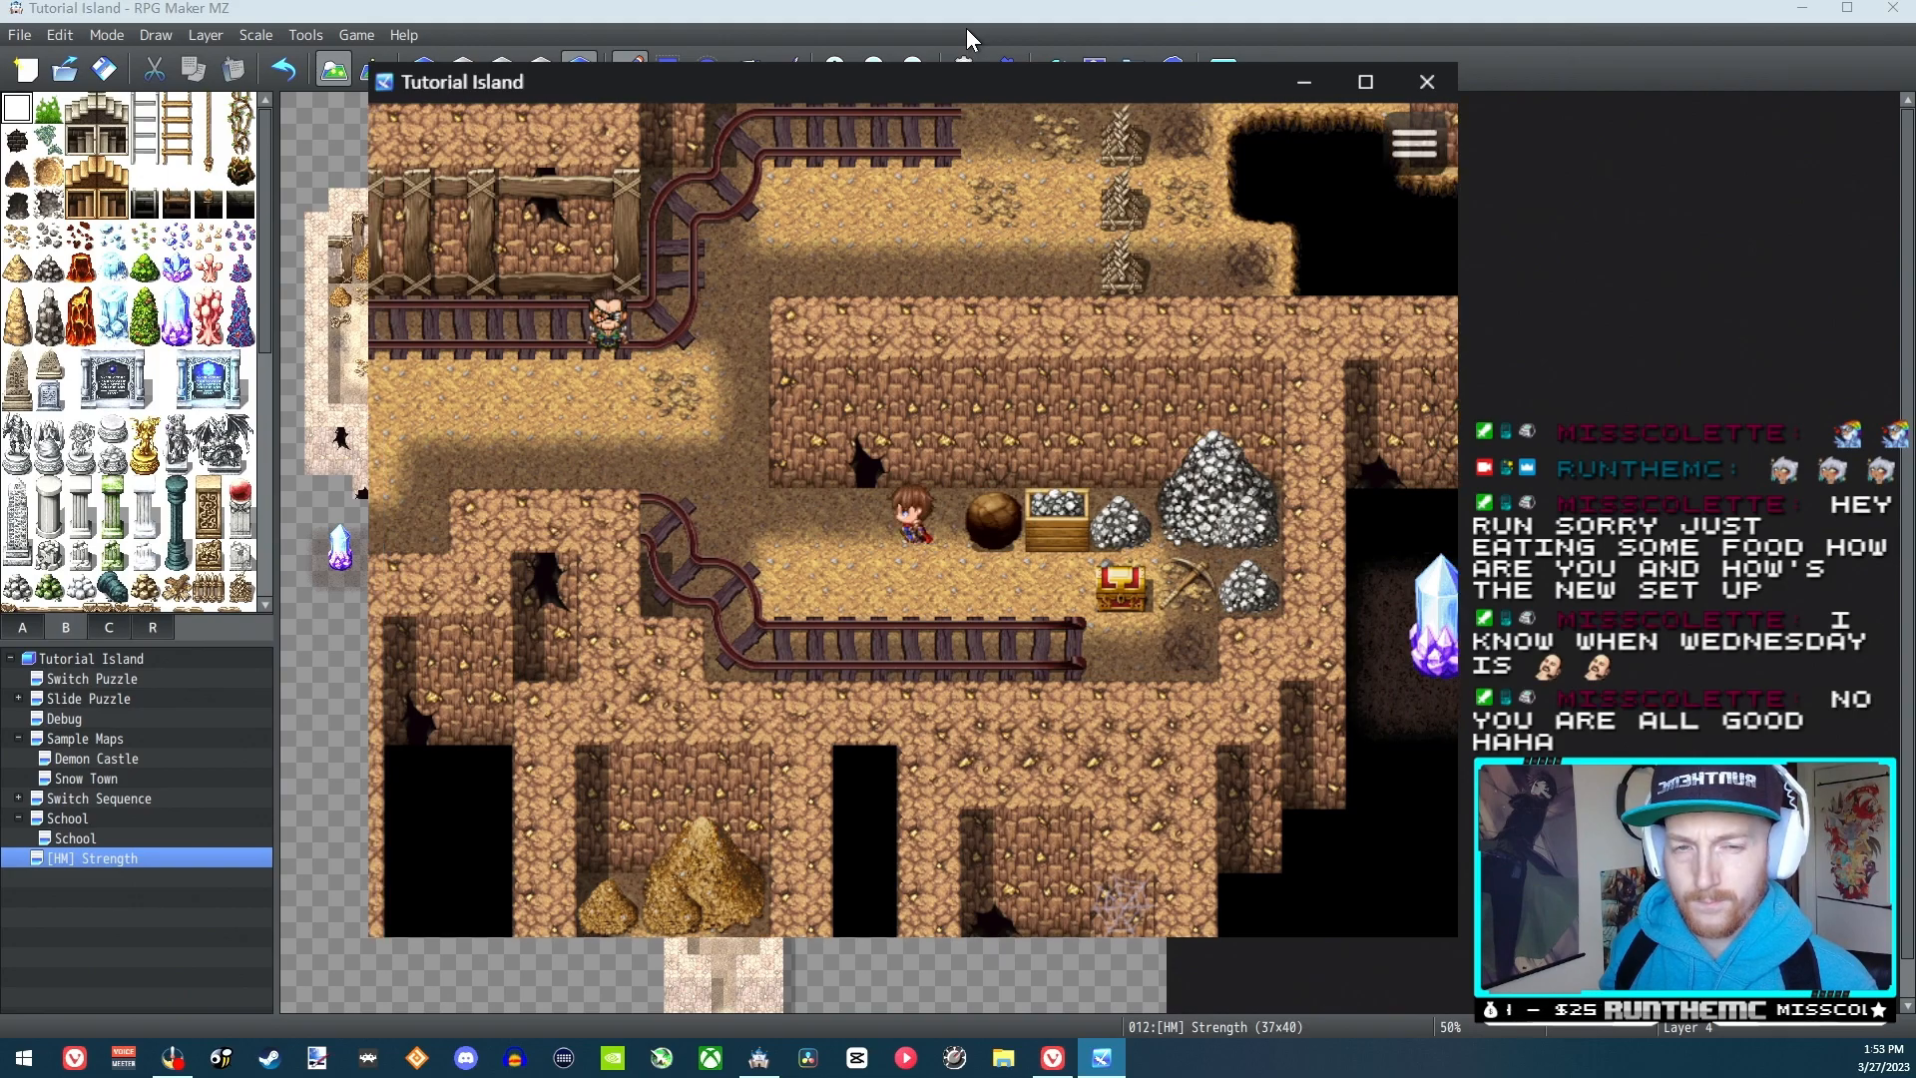
key(Up)
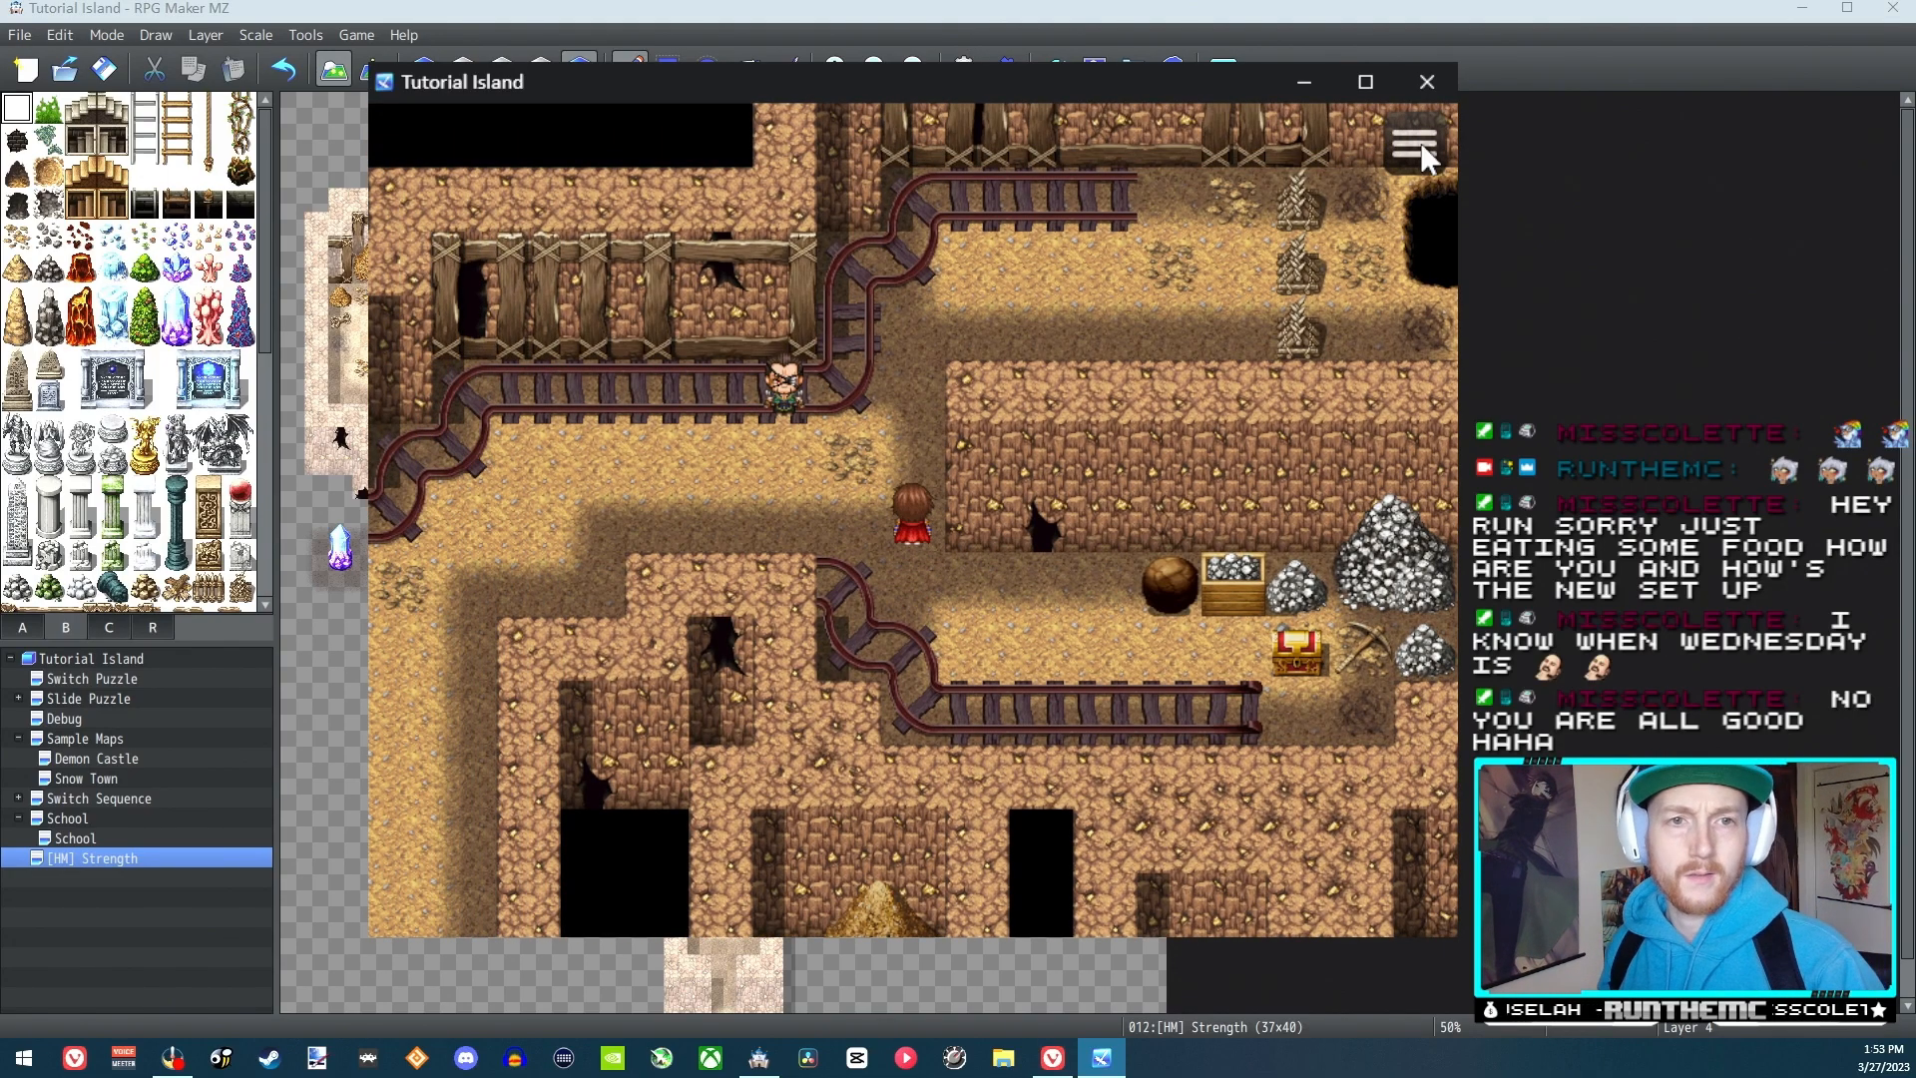
click(1427, 85)
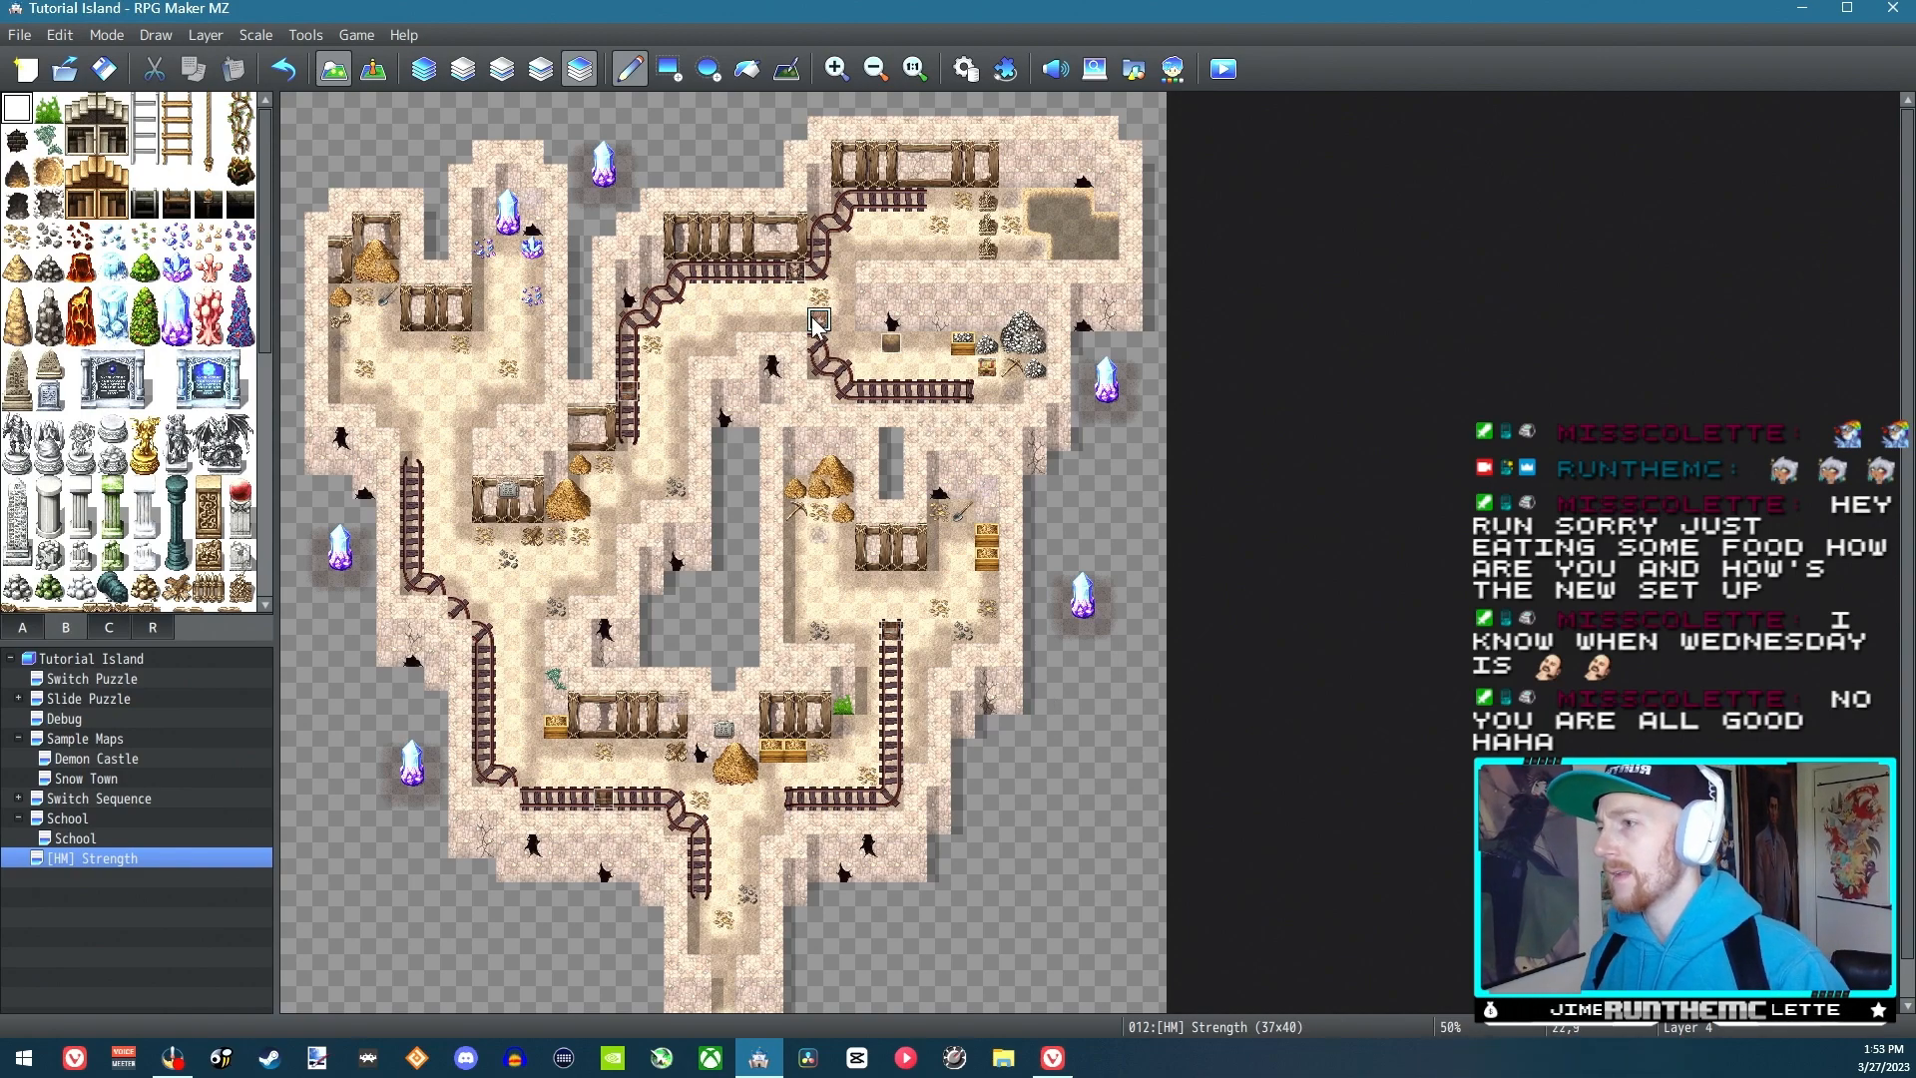
Add a Control Self Switch command turning A ON to the Yes branch of the skill-teaching NPC's event EV006
click(373, 72)
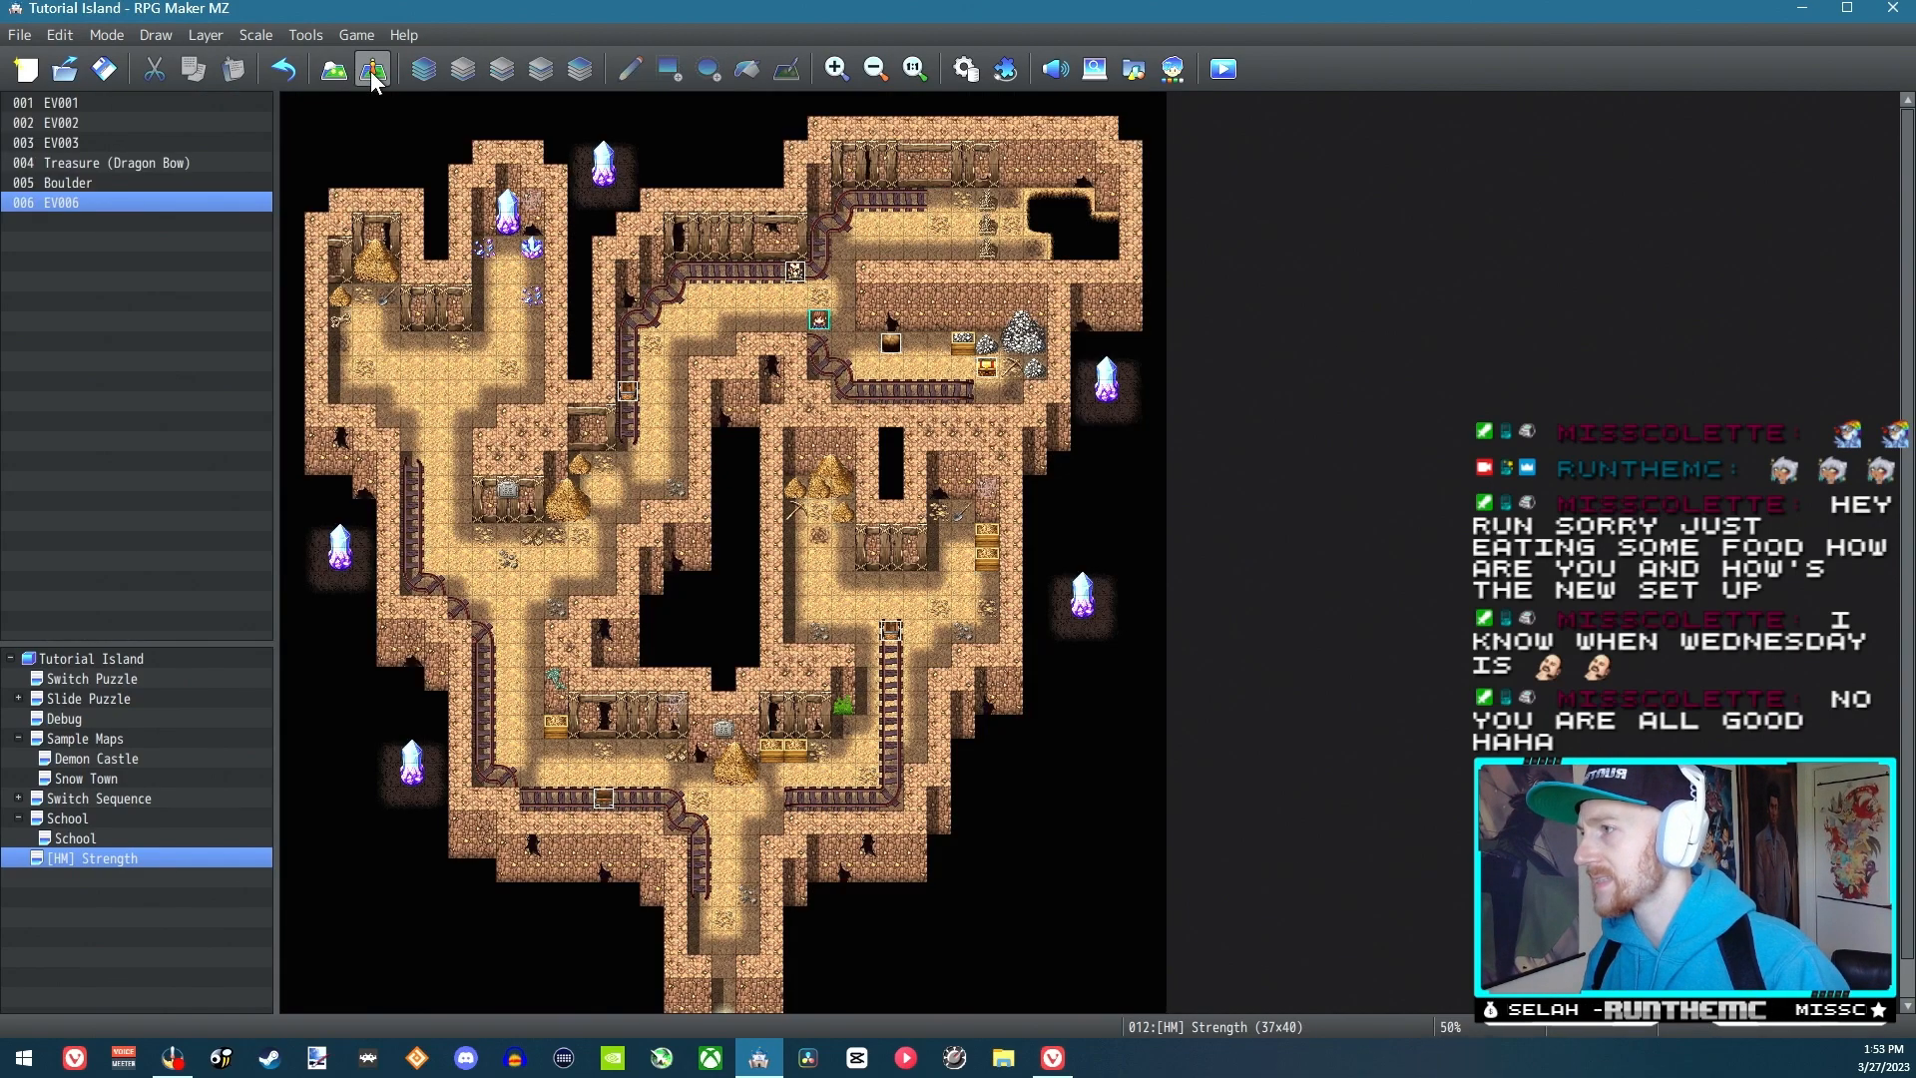
double_click(794, 272)
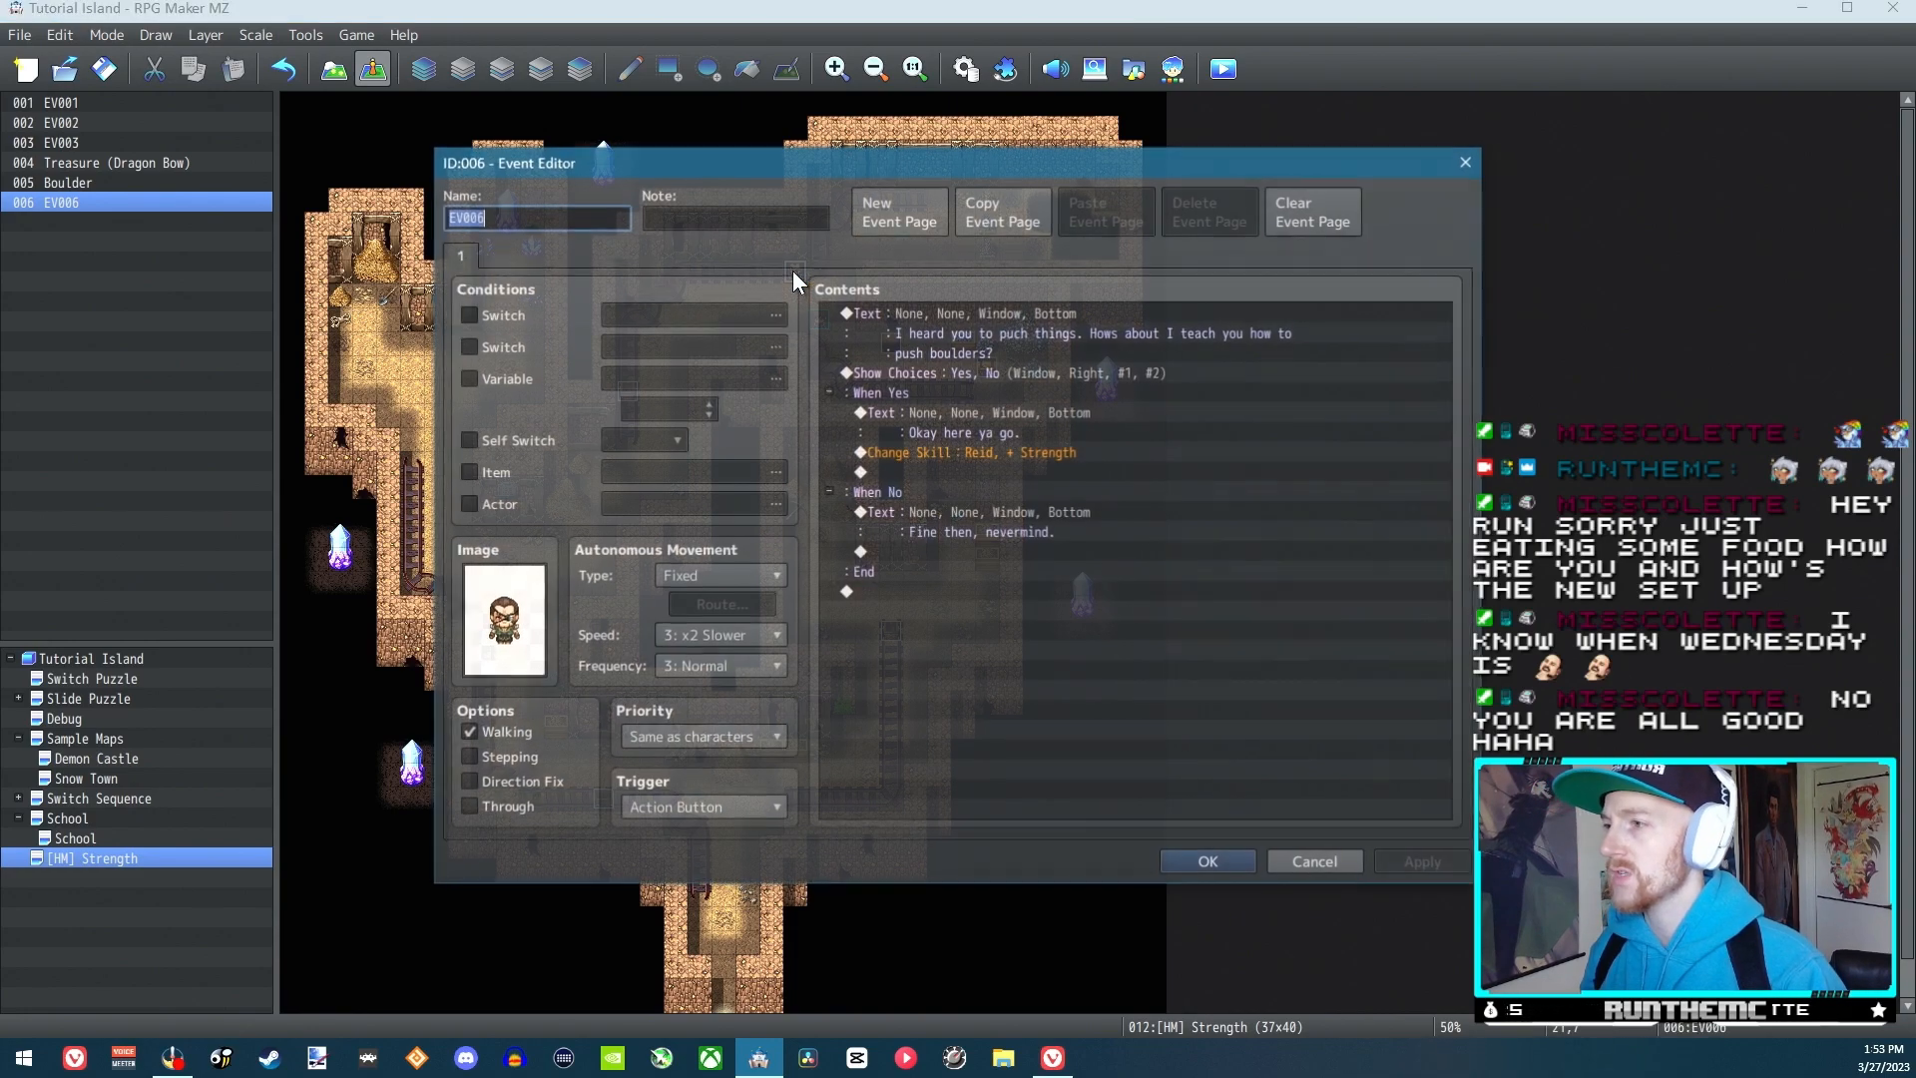
double_click(894, 593)
click(1357, 858)
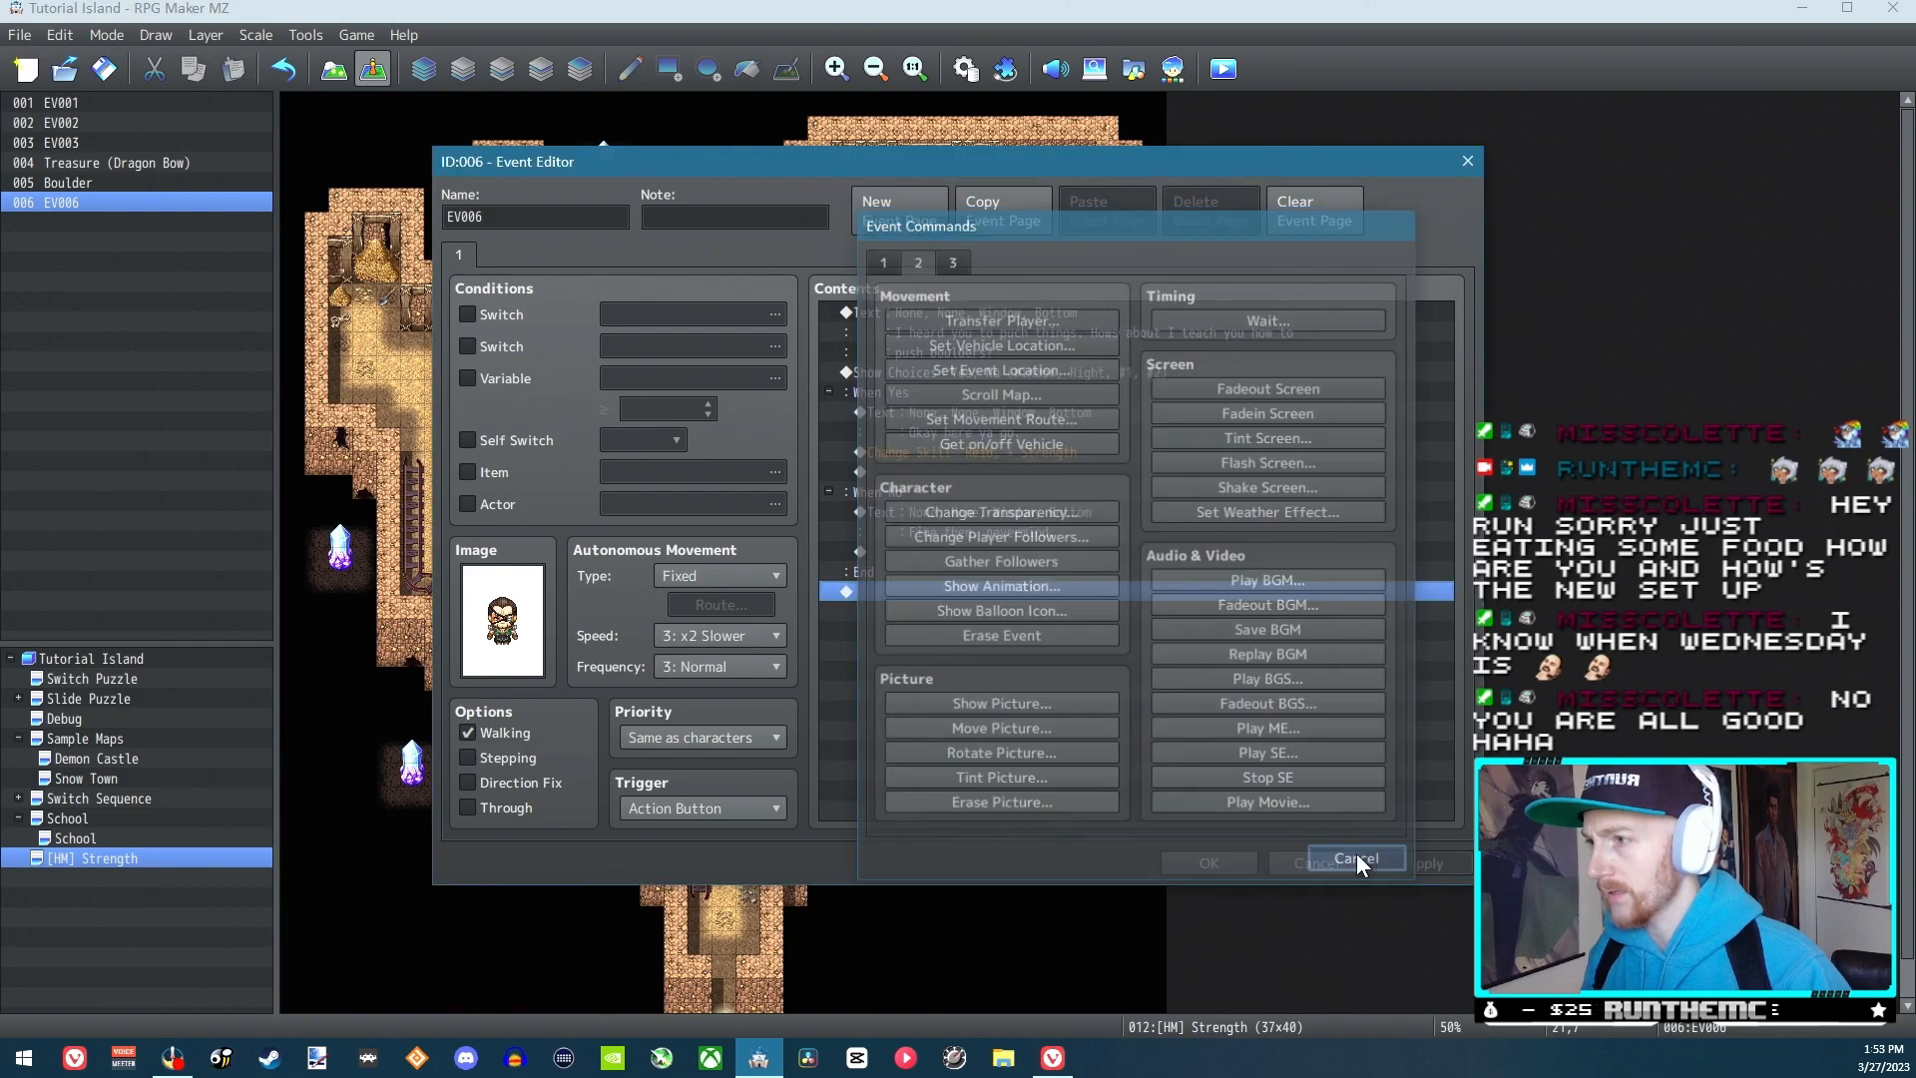
double_click(926, 473)
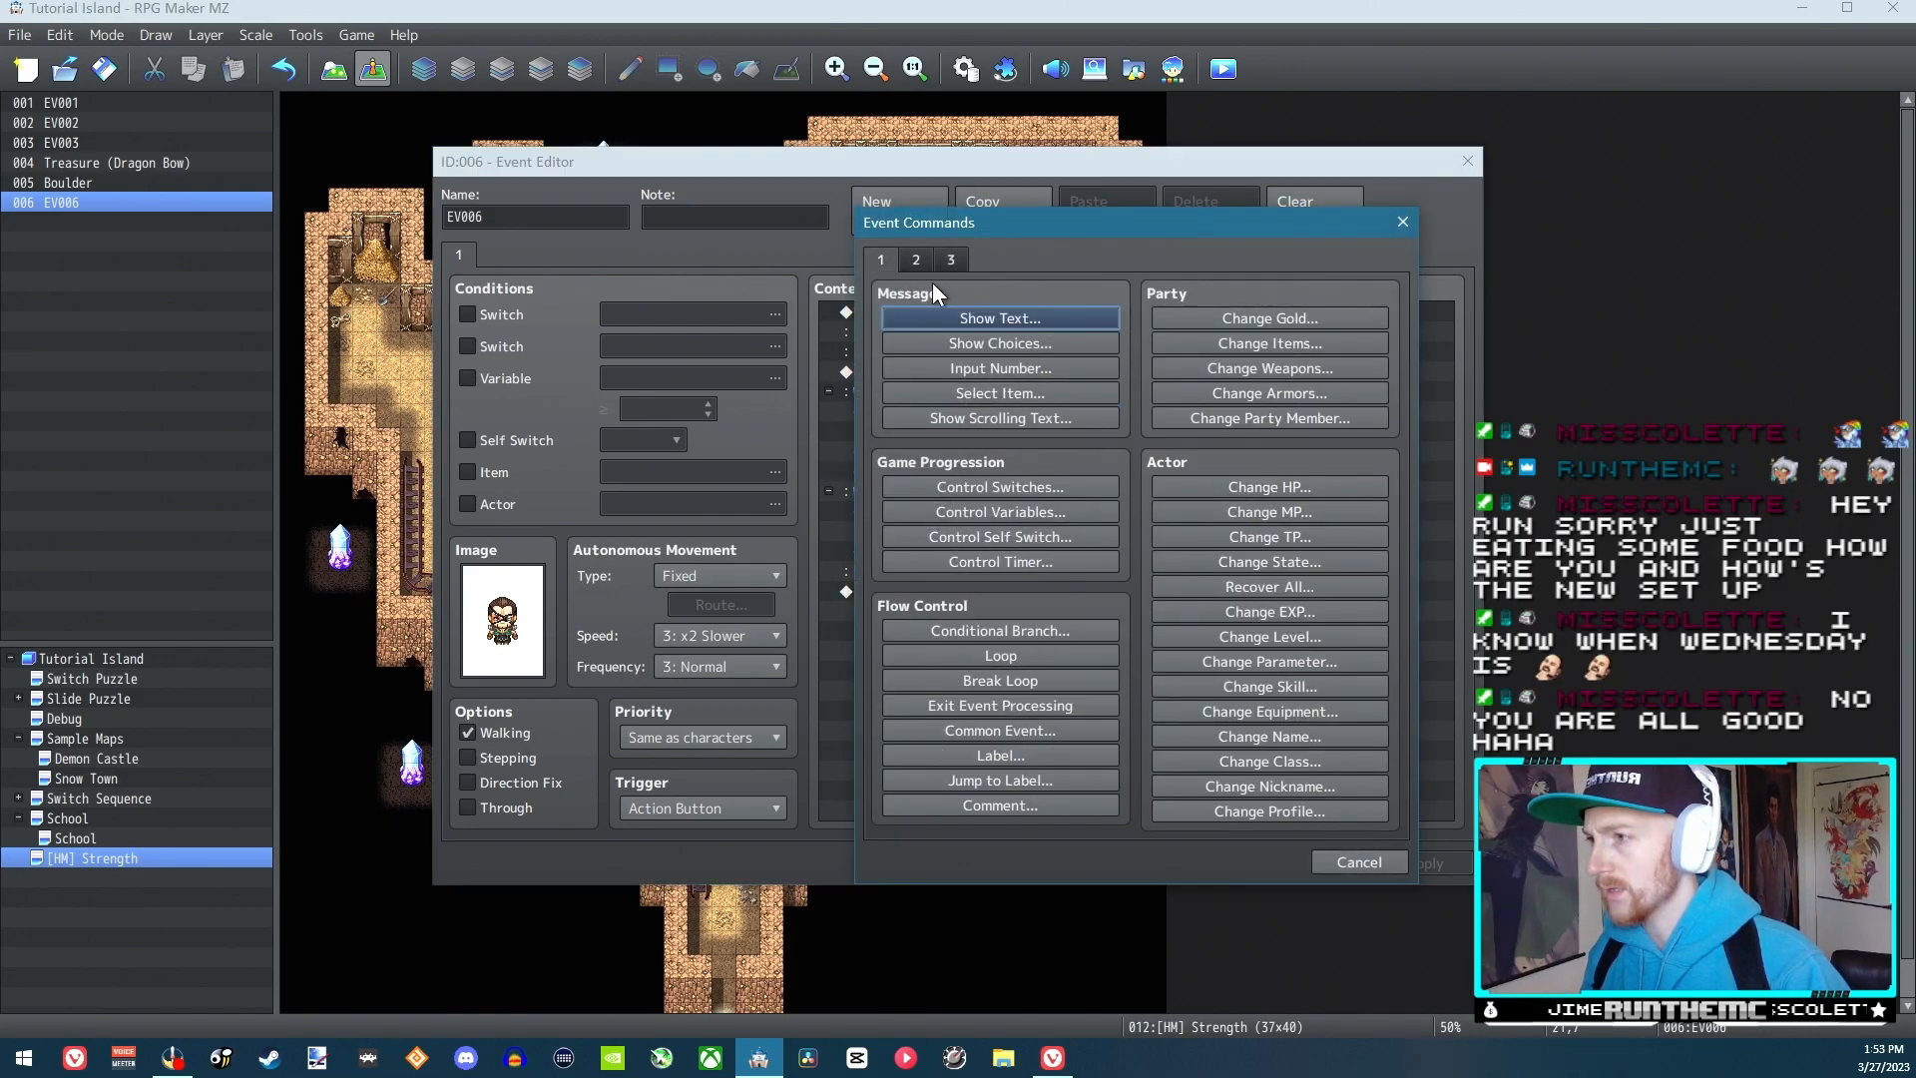
click(1012, 536)
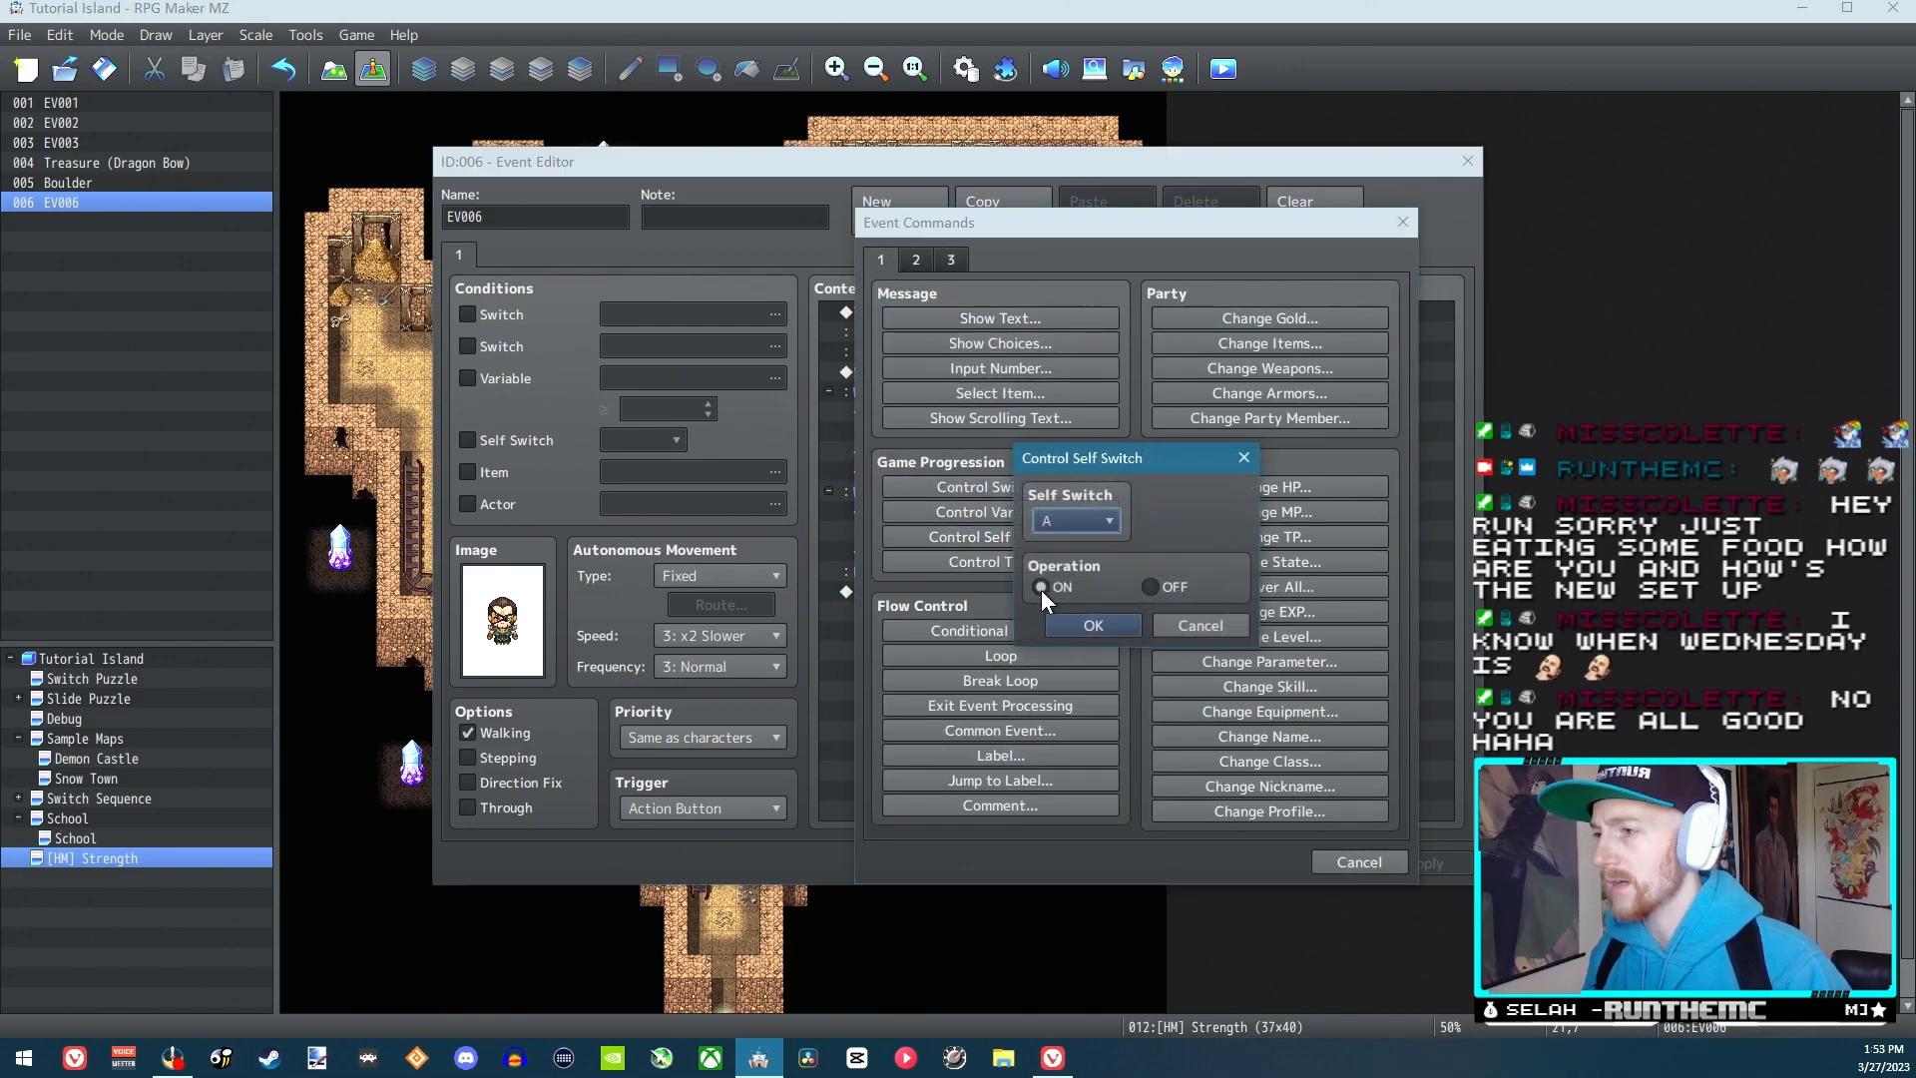
click(1093, 625)
Add a second page to EV006 and enable its first Switch condition with 0001 [P1]Switch 1 Pressed
click(873, 227)
click(468, 315)
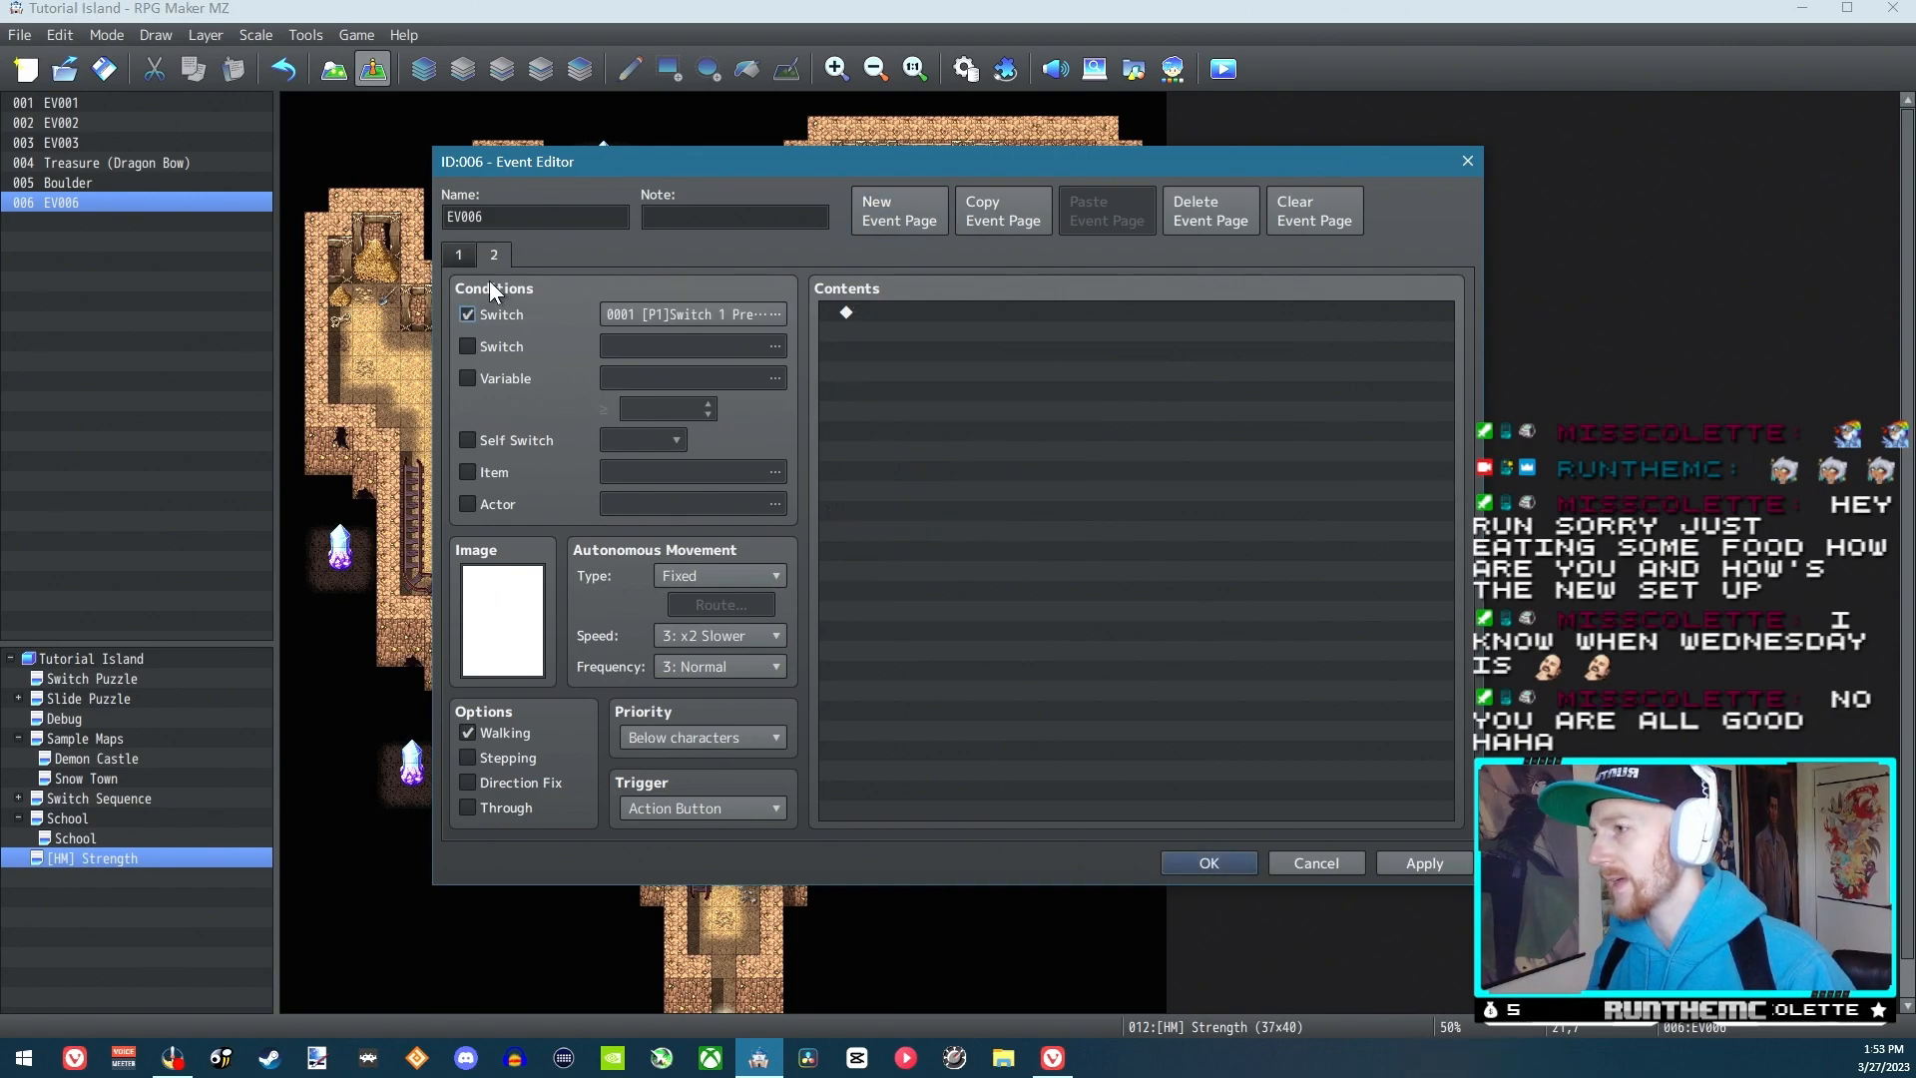
click(682, 313)
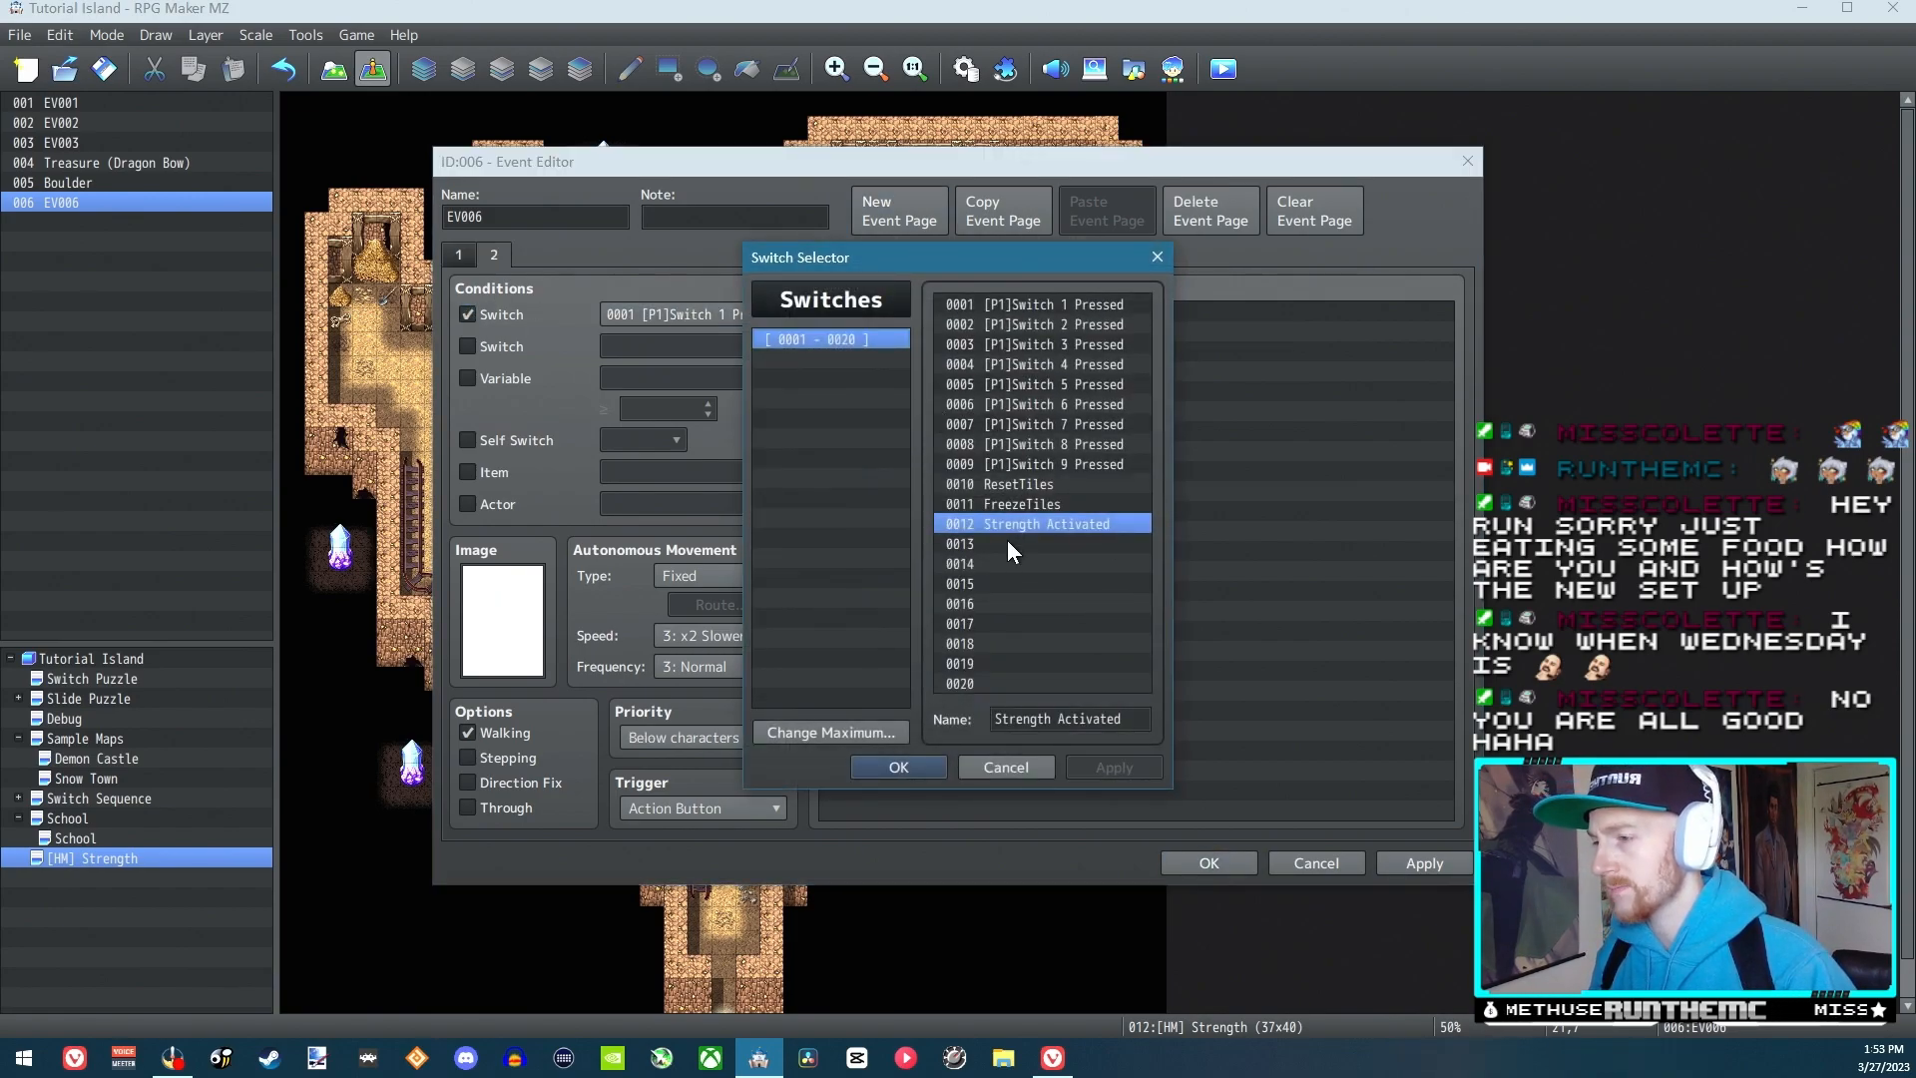
click(1026, 774)
Give page 2 of EV006 the same bald character sprite as page 1, using the Evil character sheet
double_click(537, 602)
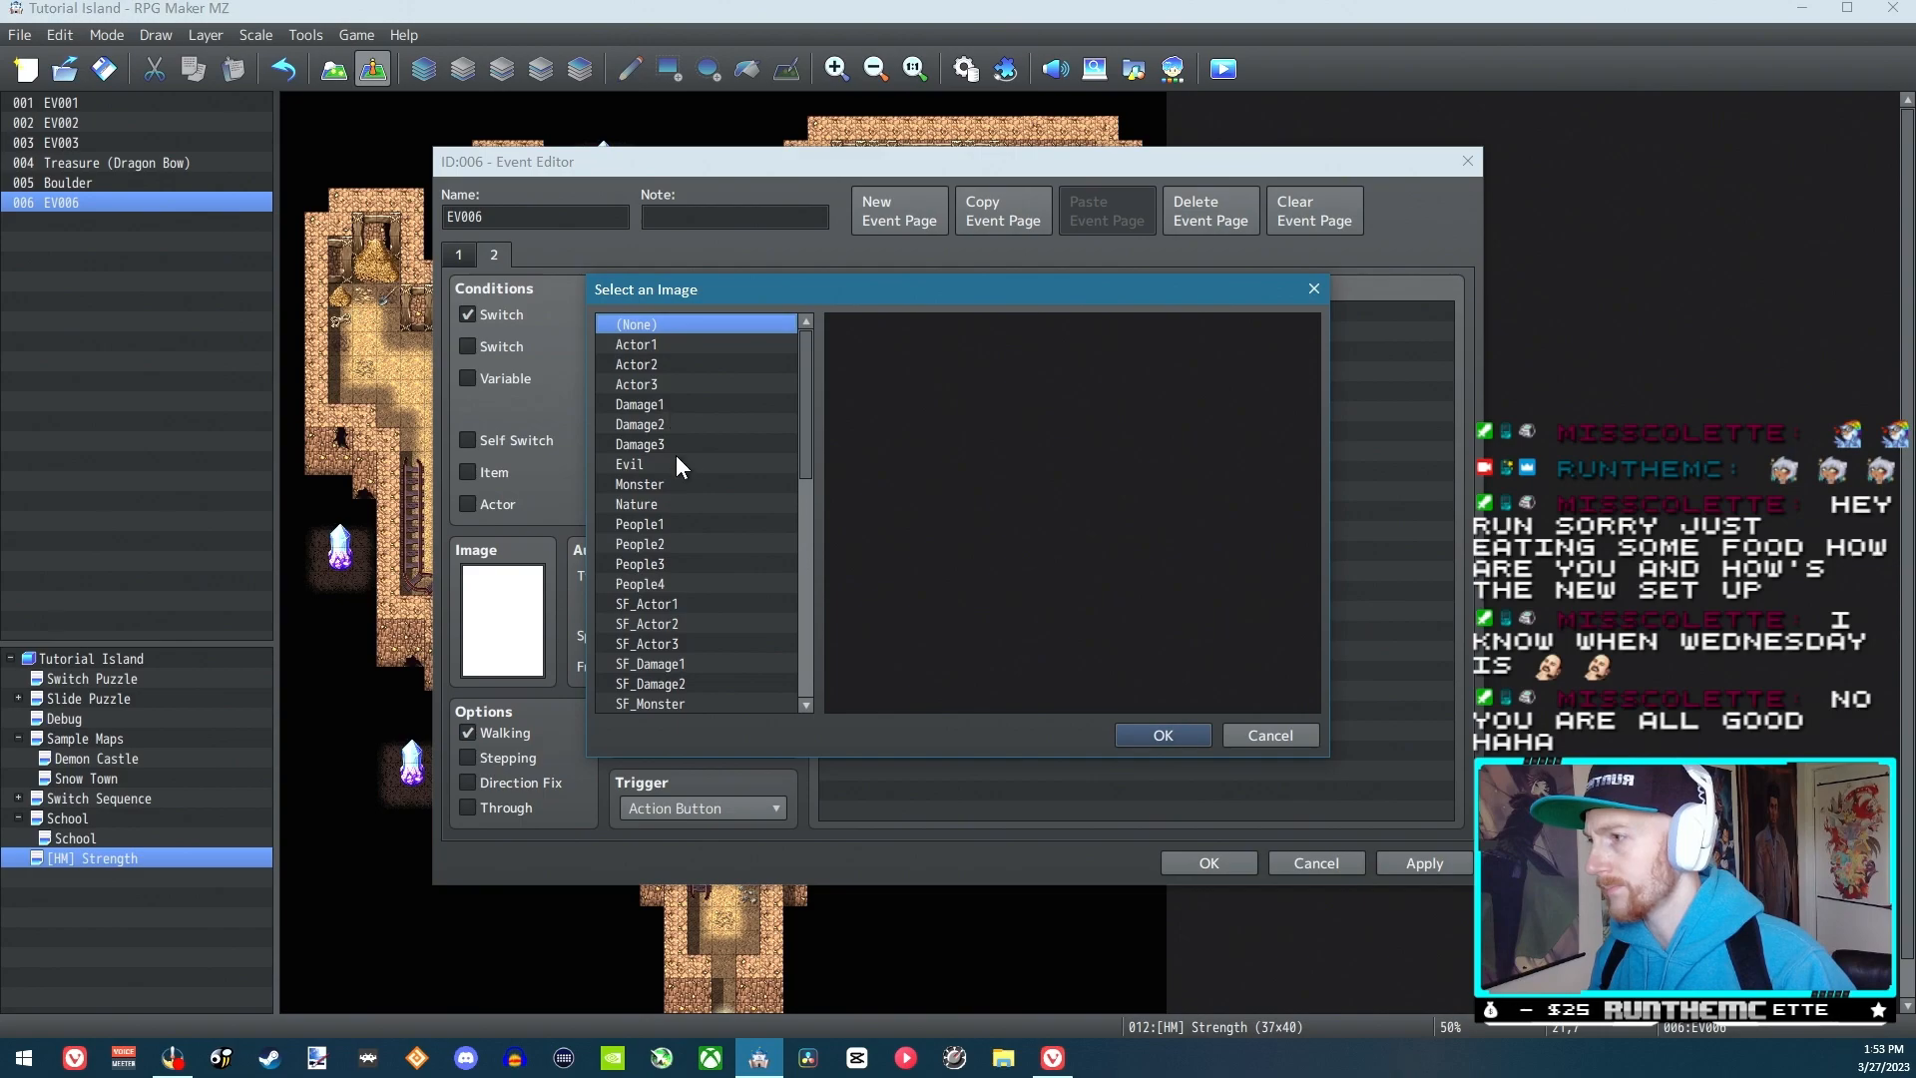
click(673, 465)
click(973, 339)
double_click(1008, 428)
Add a Show Text command to page 2 reading "Reset Boulder Location?"
double_click(906, 316)
click(1042, 329)
text(Reset Bould)
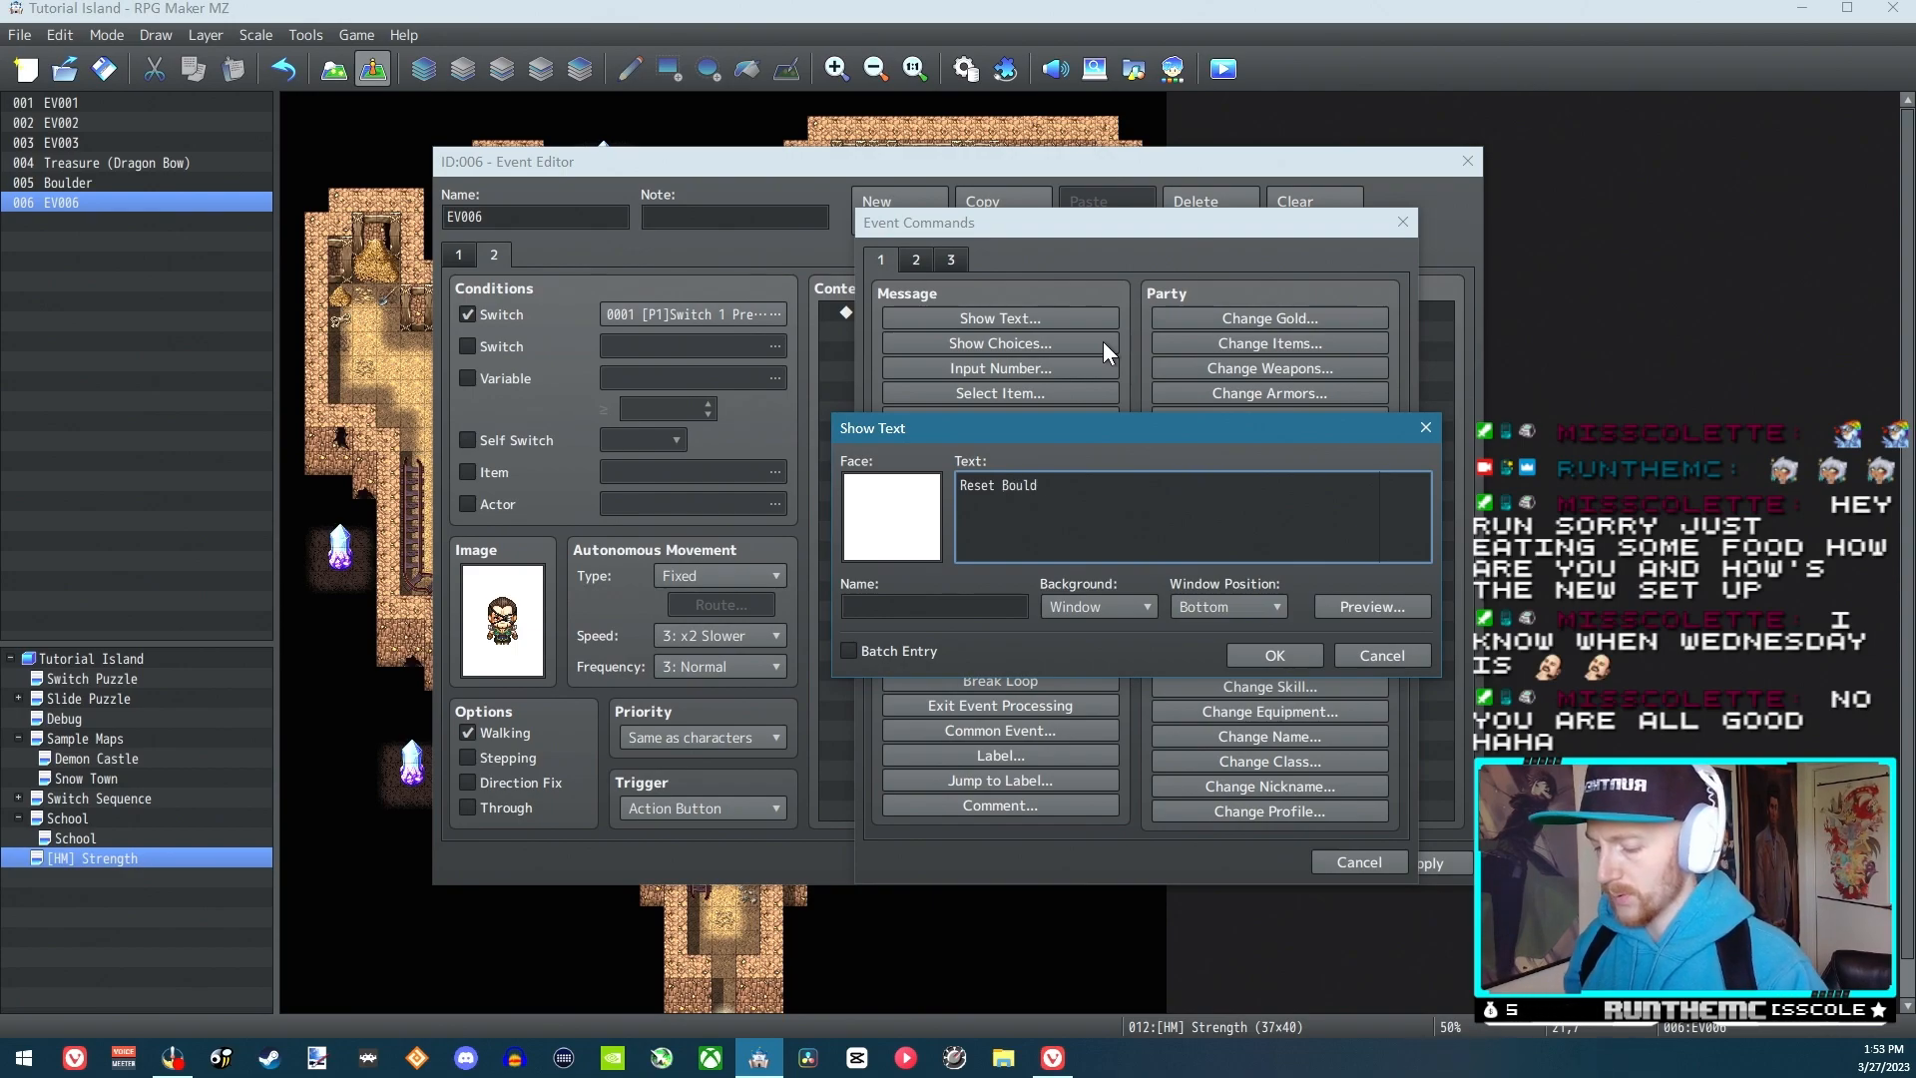
text(er Location?)
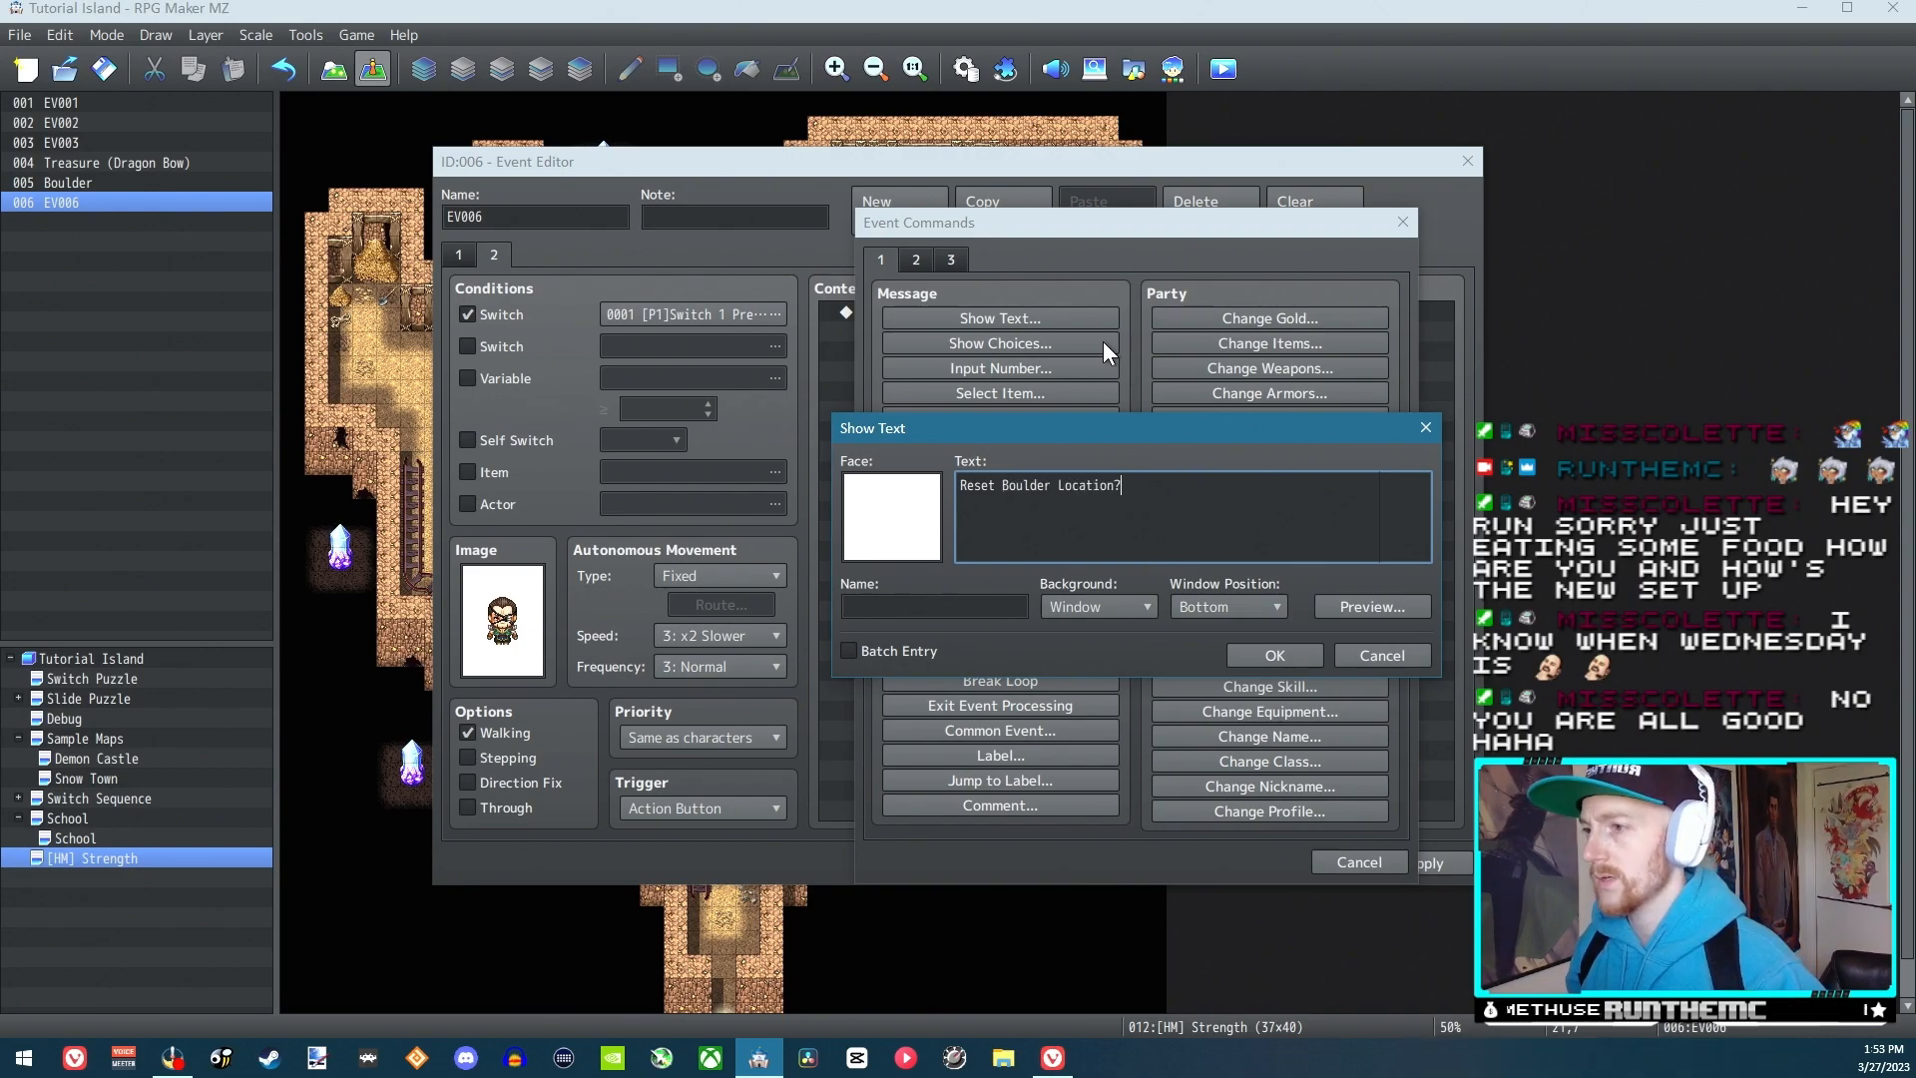
click(1248, 651)
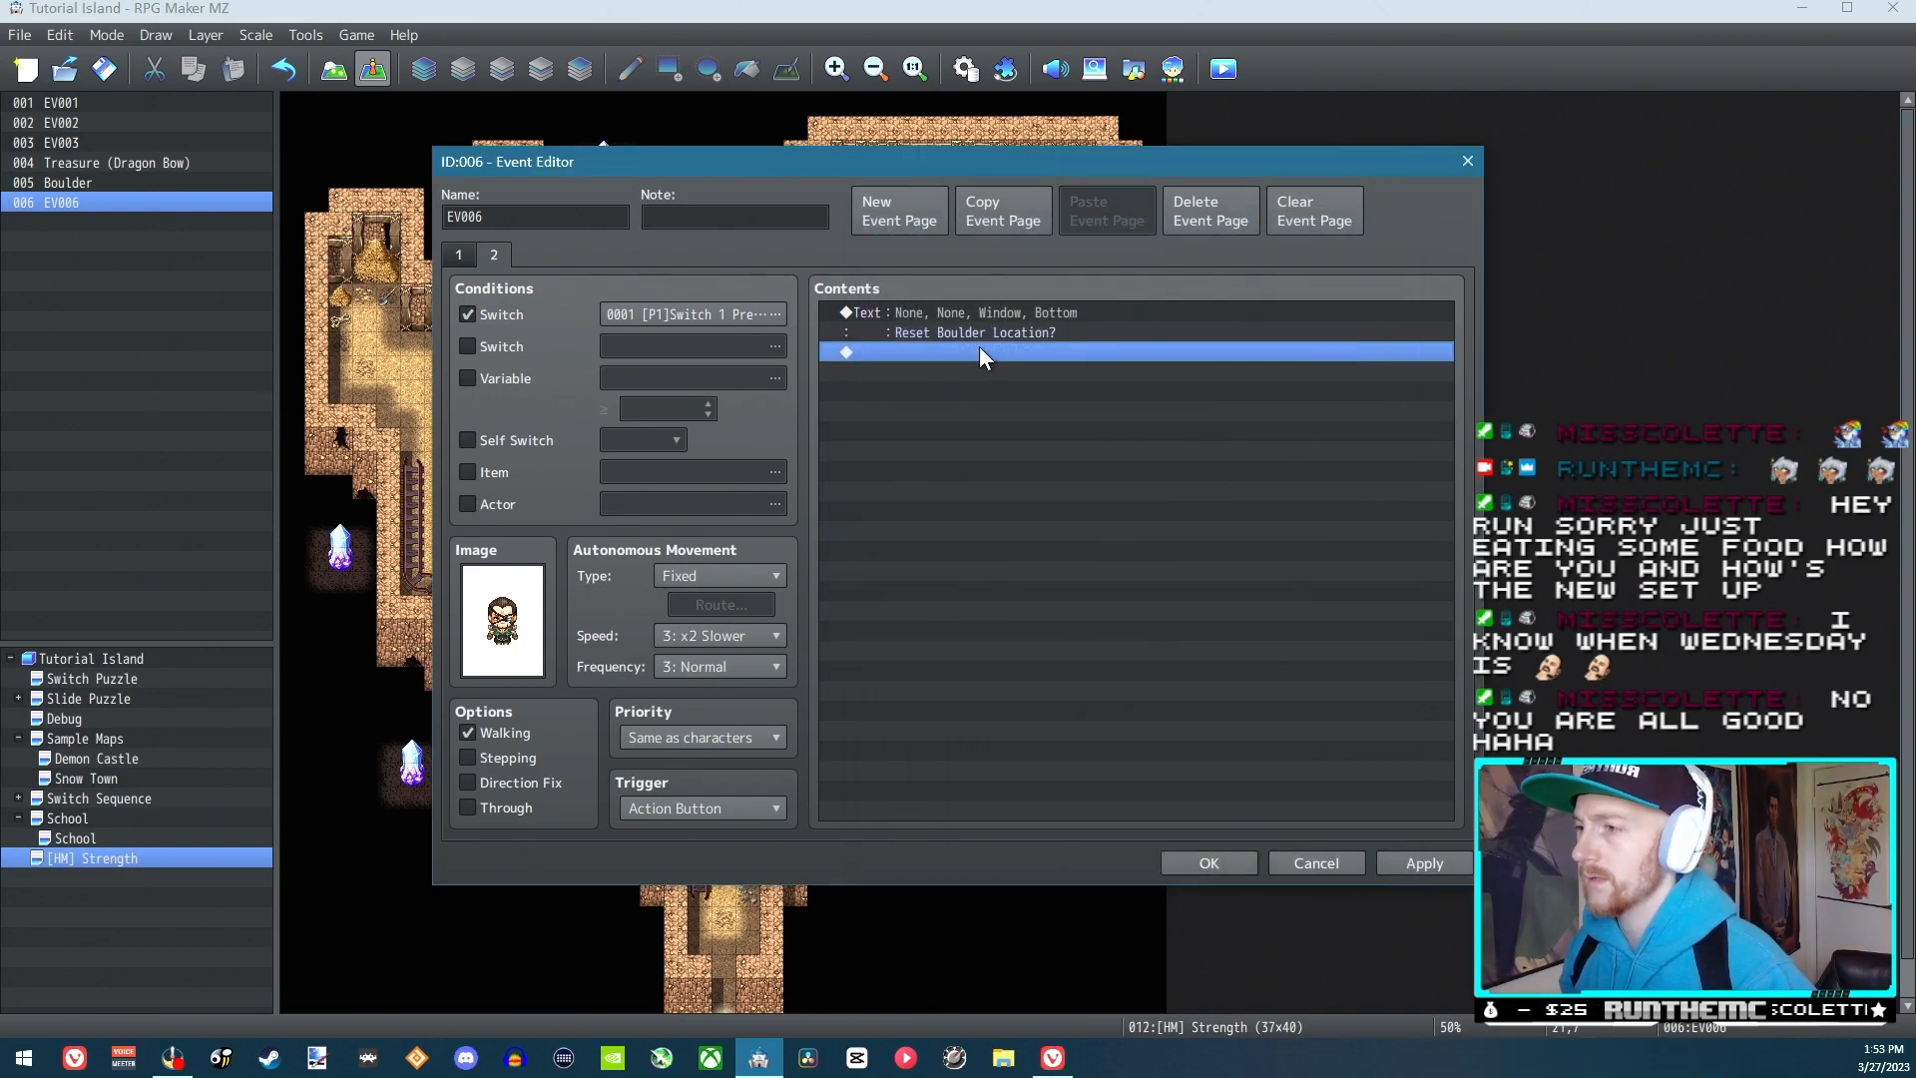
Add a Yes/No Show Choices command below the reset question, keeping the default options
right_click(979, 354)
click(1028, 360)
click(1001, 343)
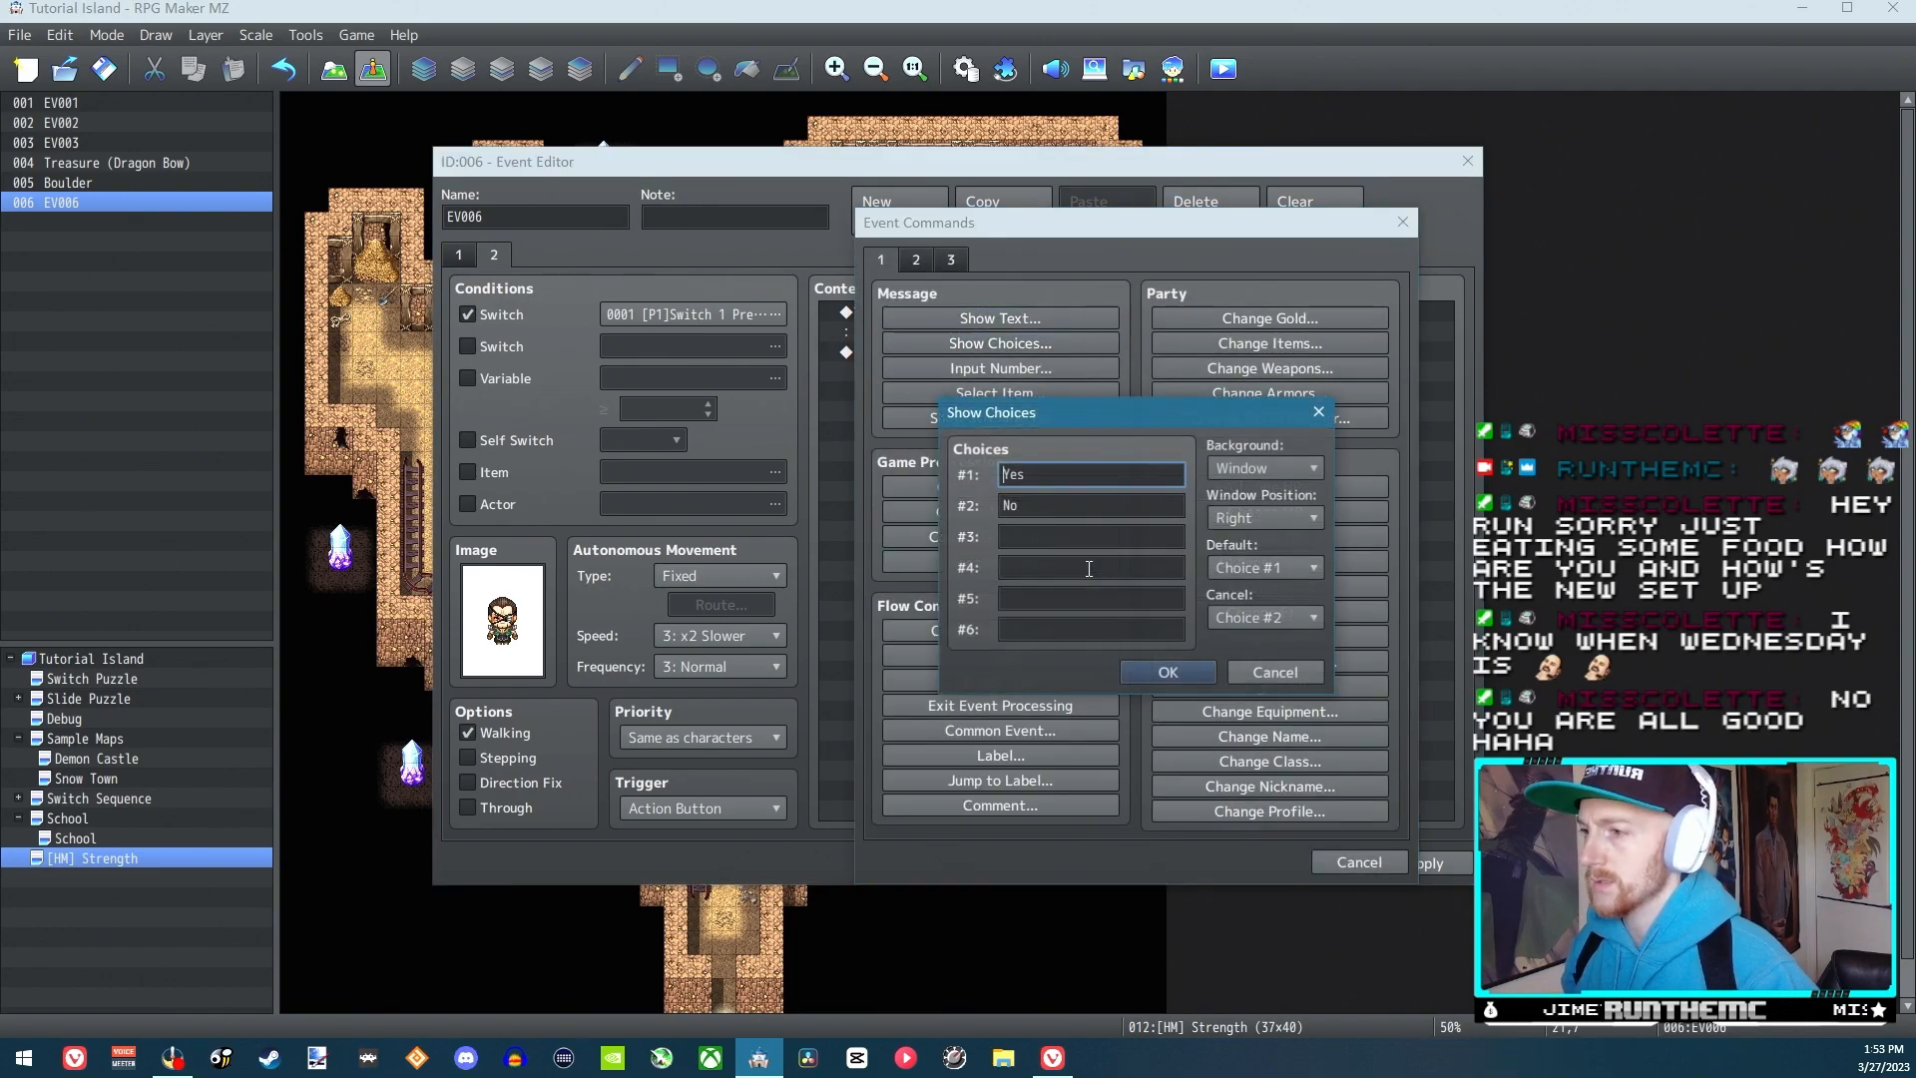
click(1206, 676)
Add a Set Event Location command to the Yes branch that moves the Boulder event to (25,10) on the current map
click(940, 391)
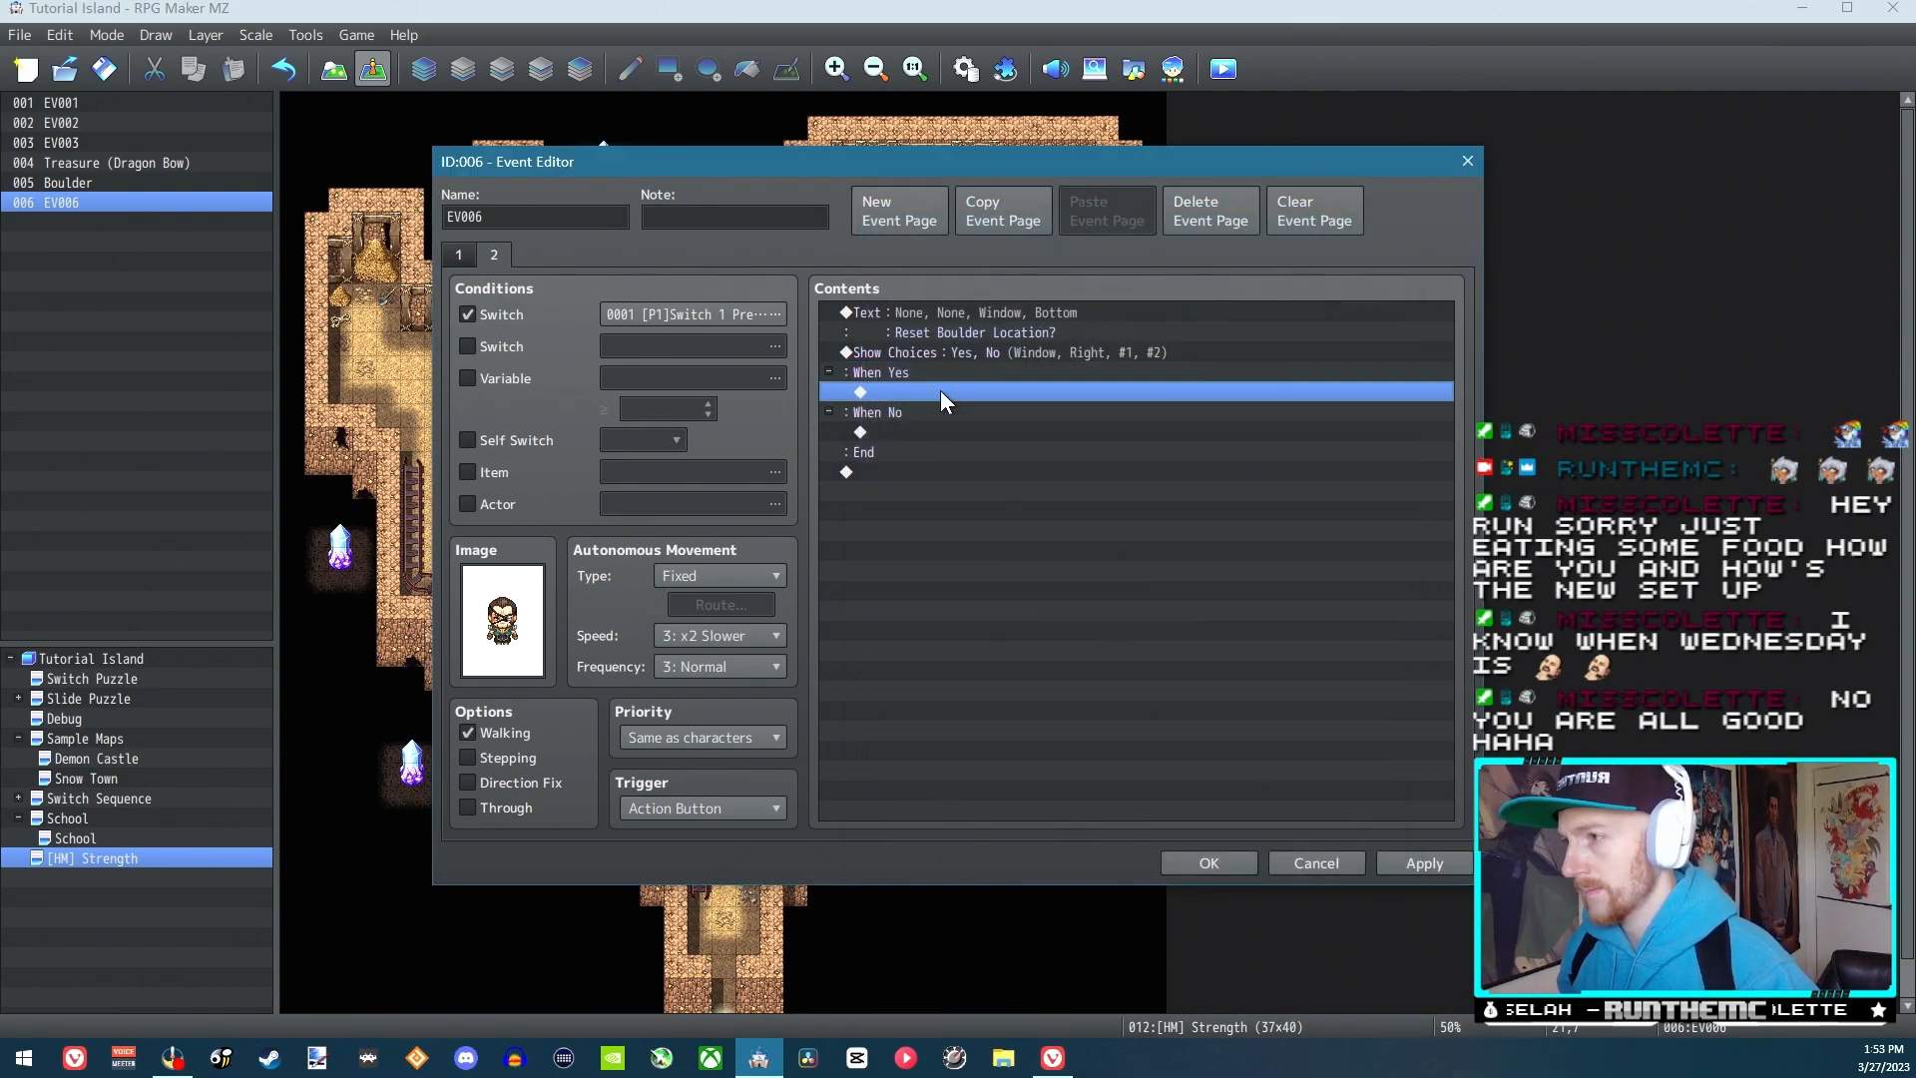
double_click(940, 391)
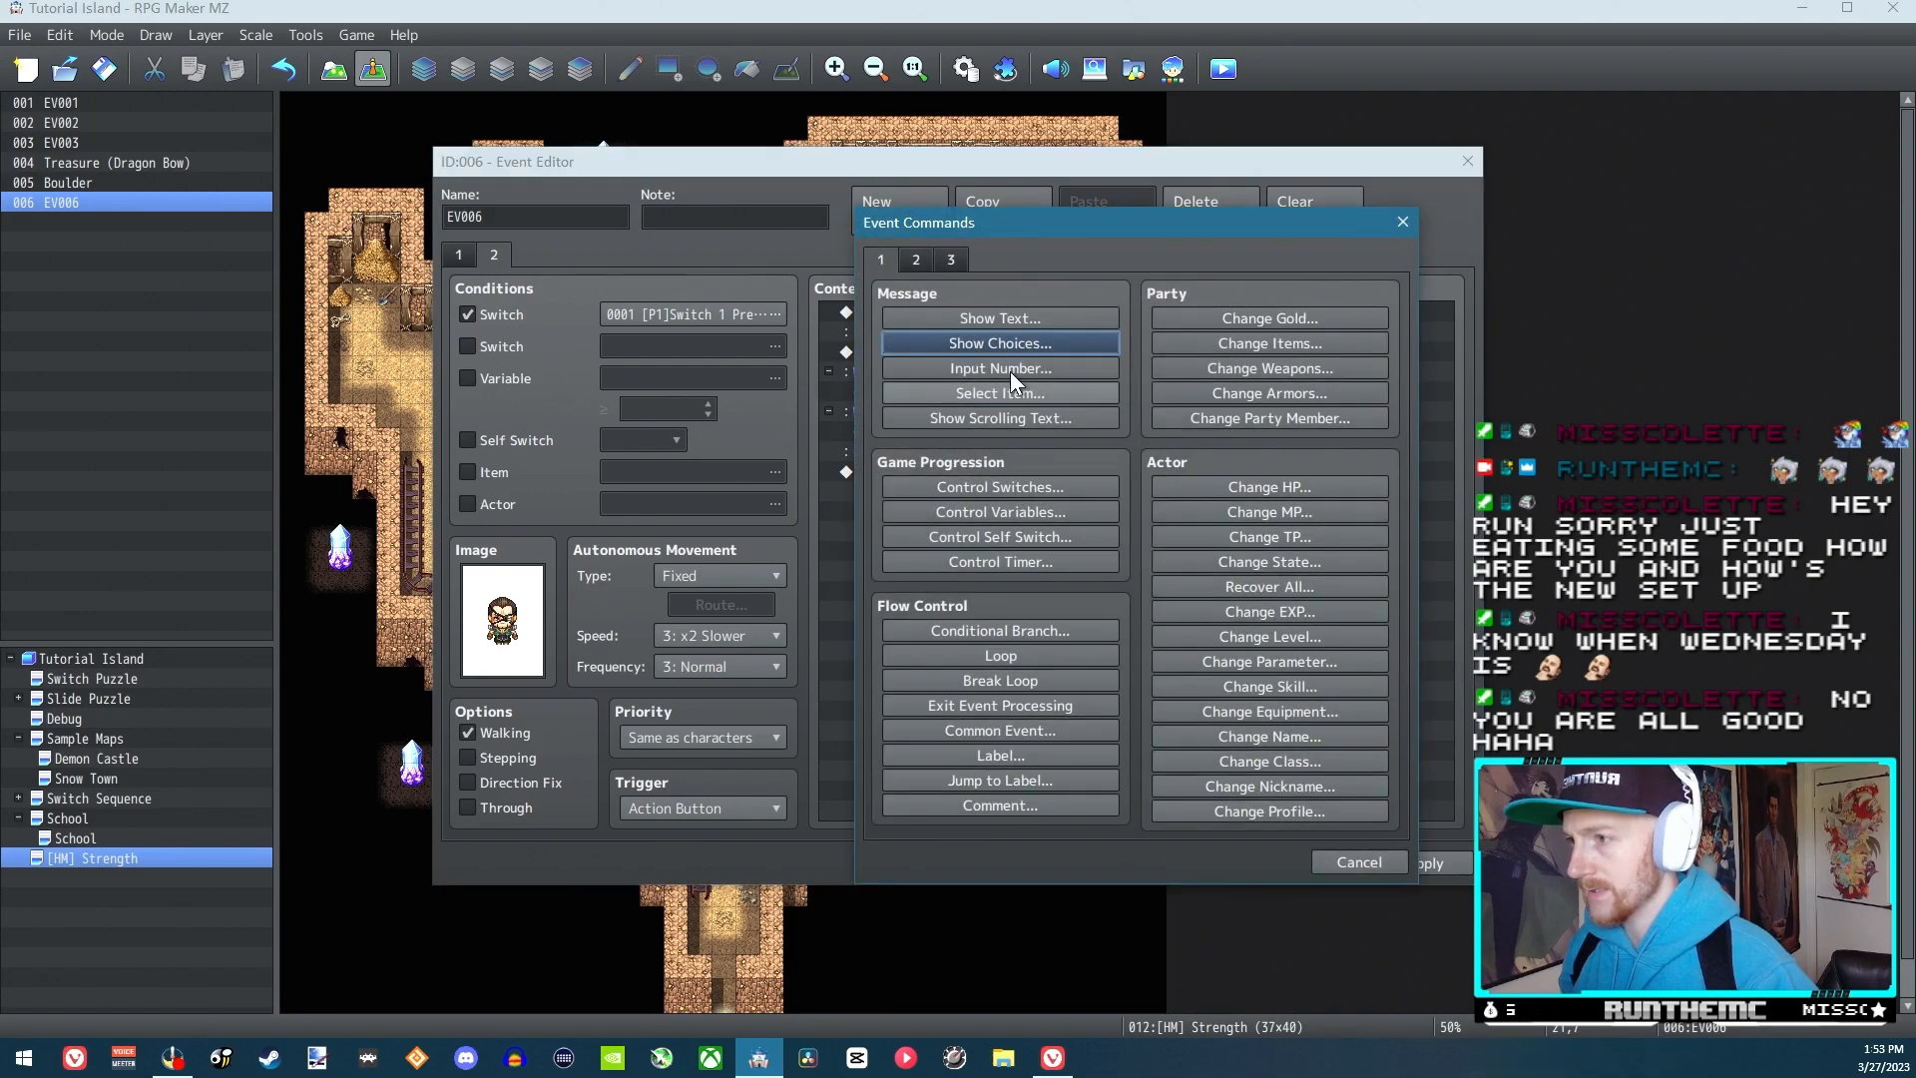
click(918, 260)
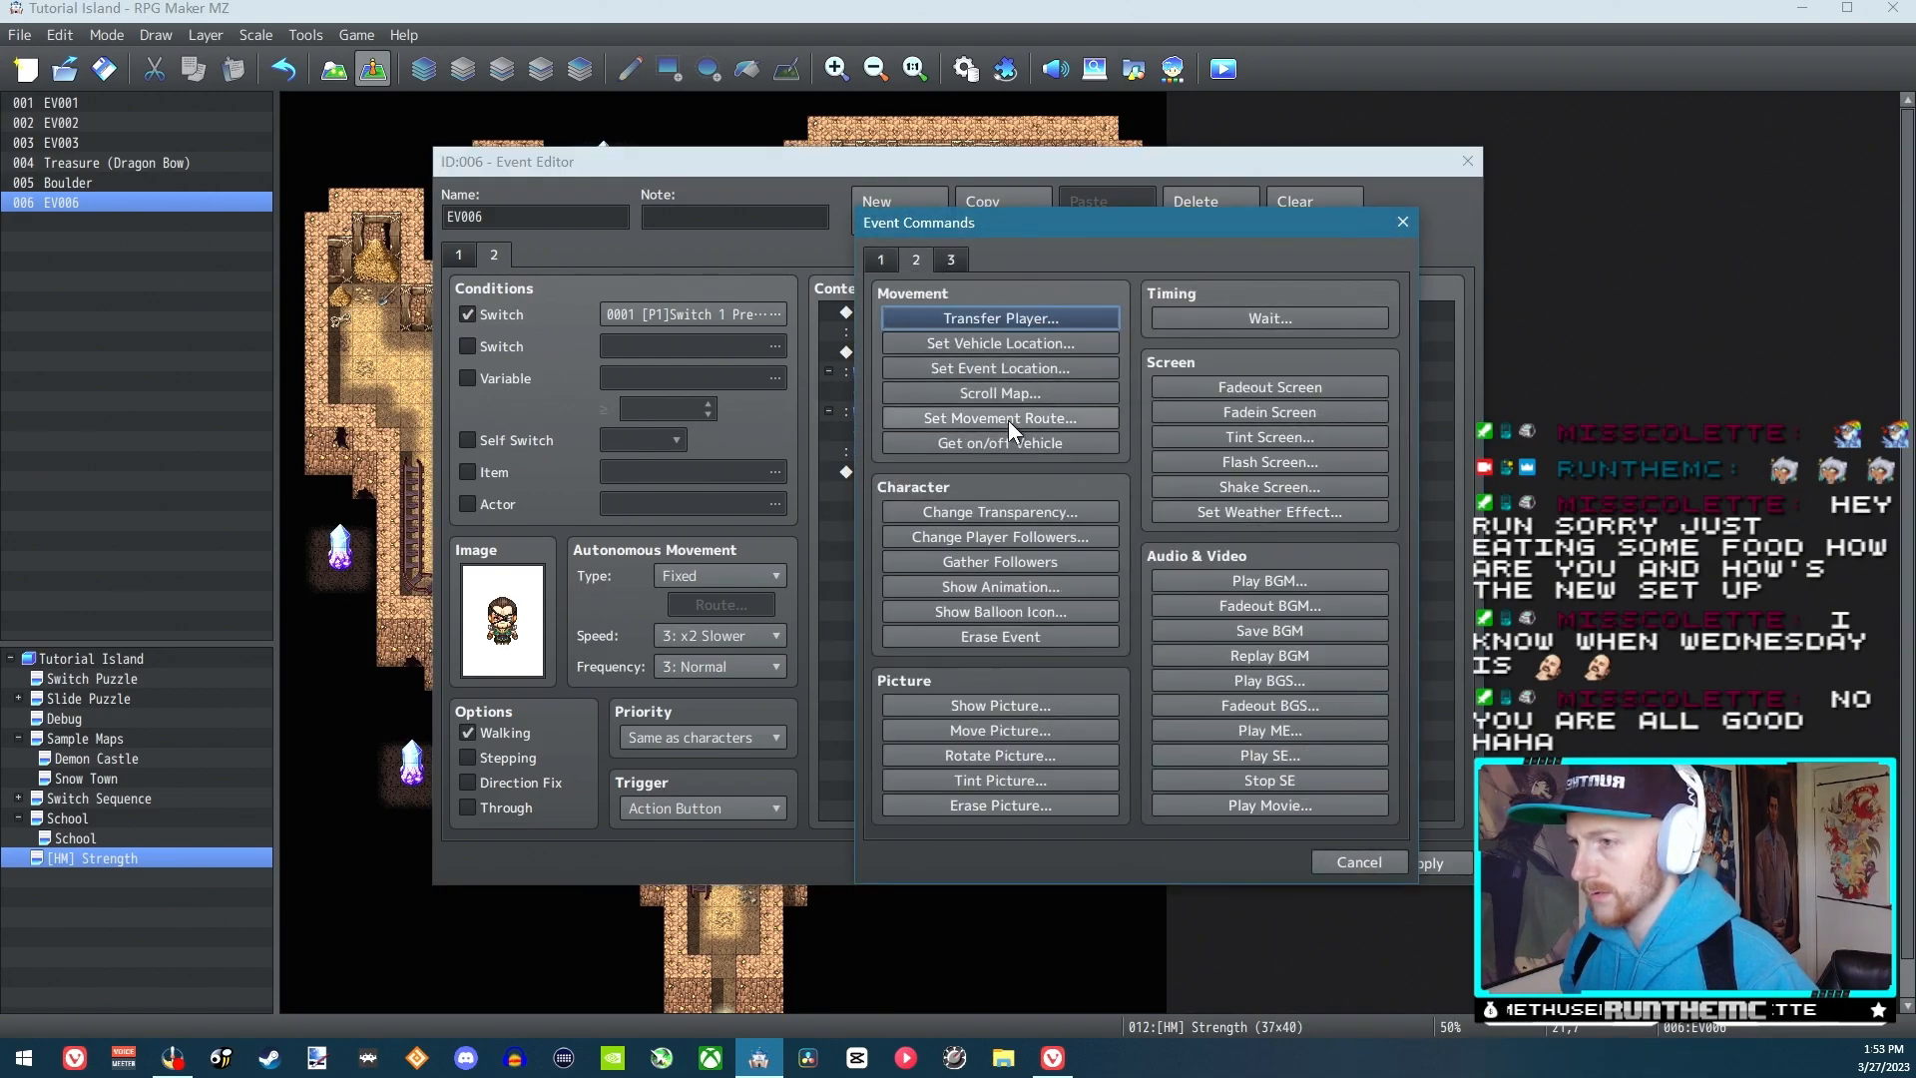
click(949, 260)
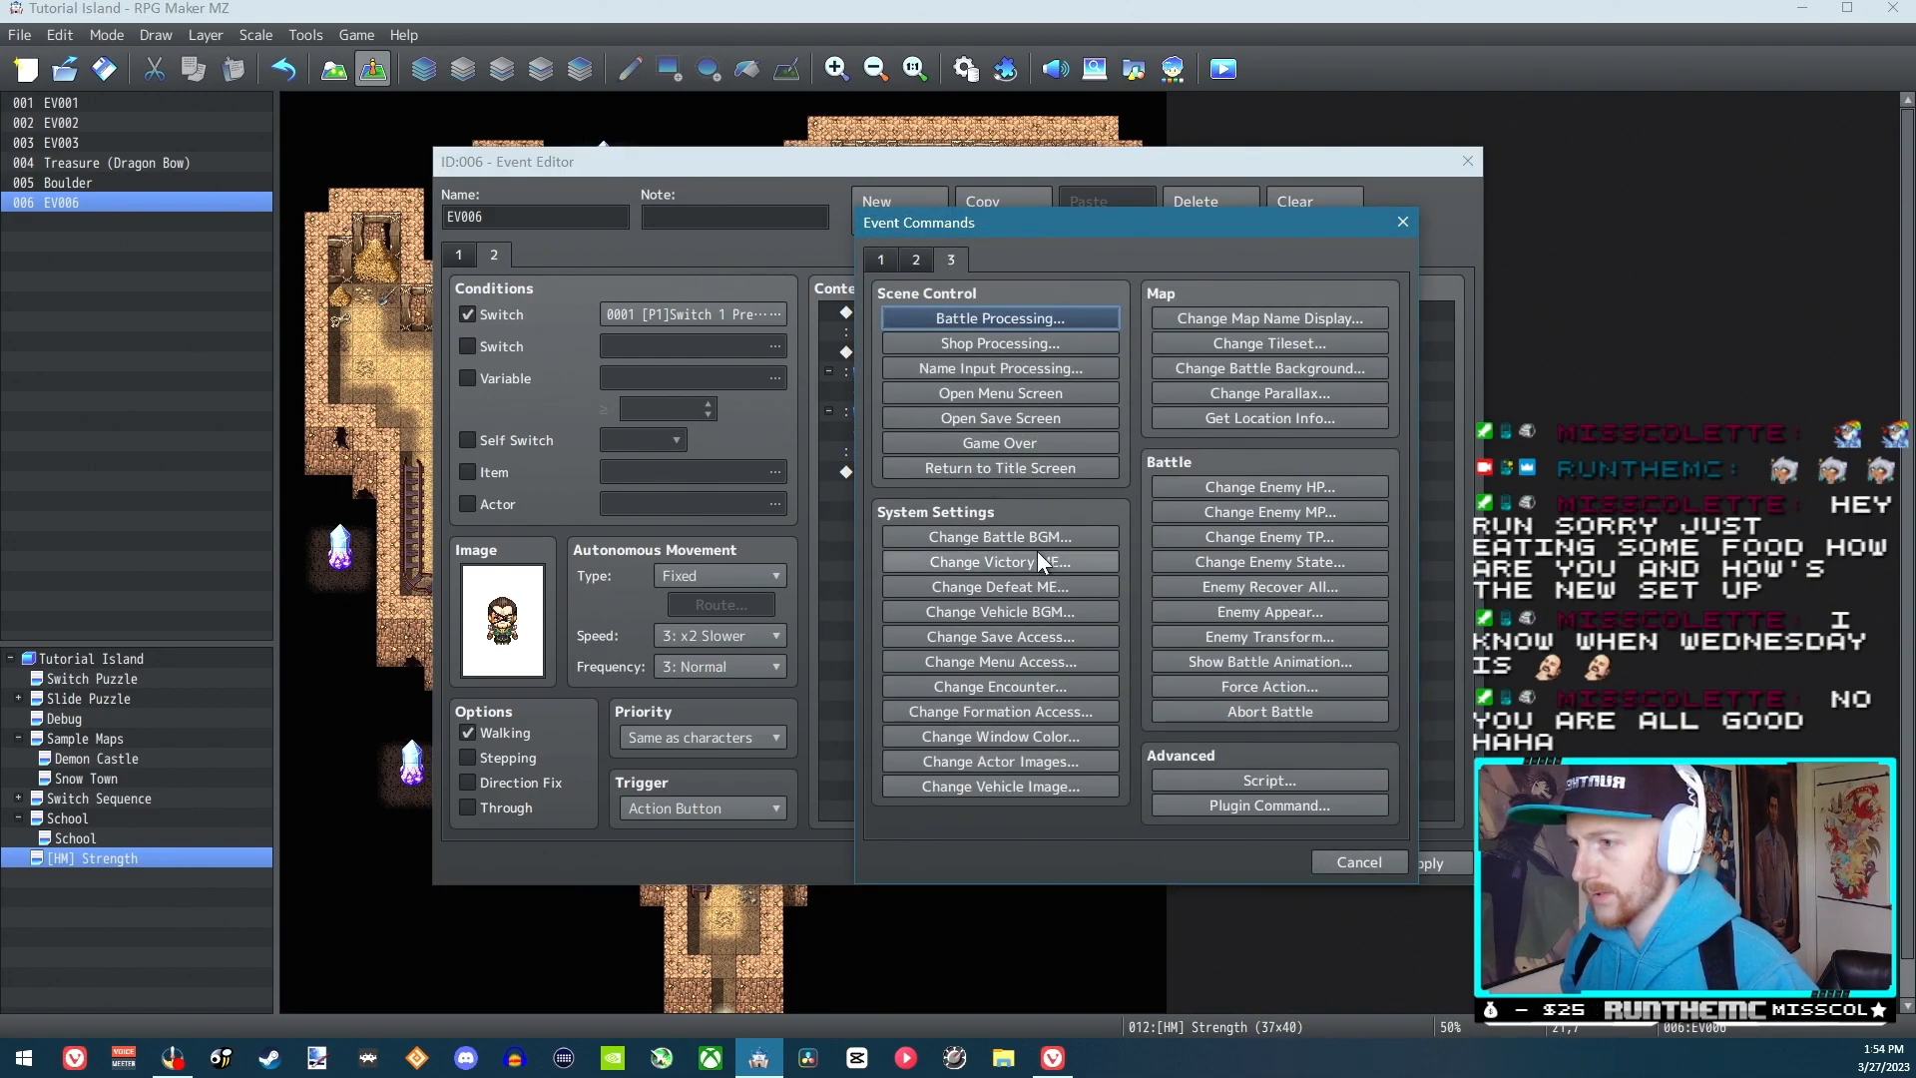
click(878, 258)
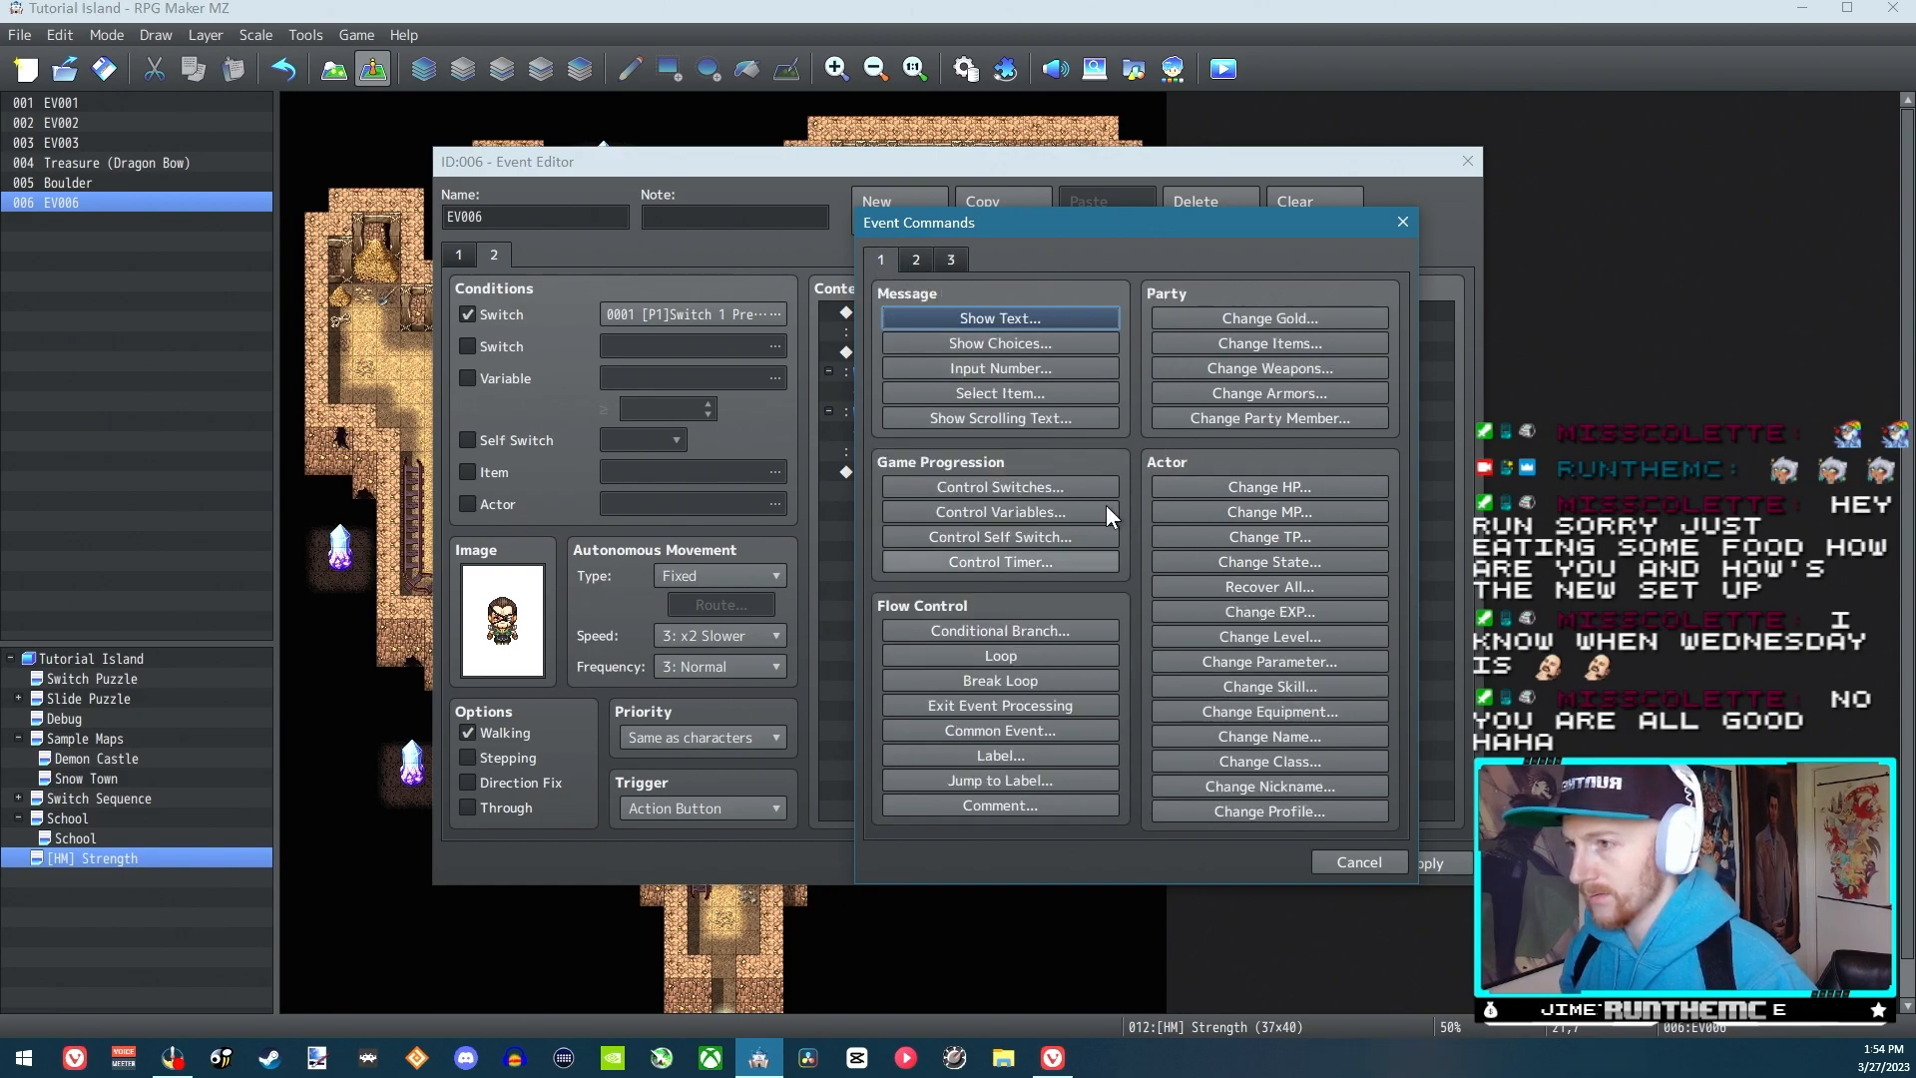
click(914, 261)
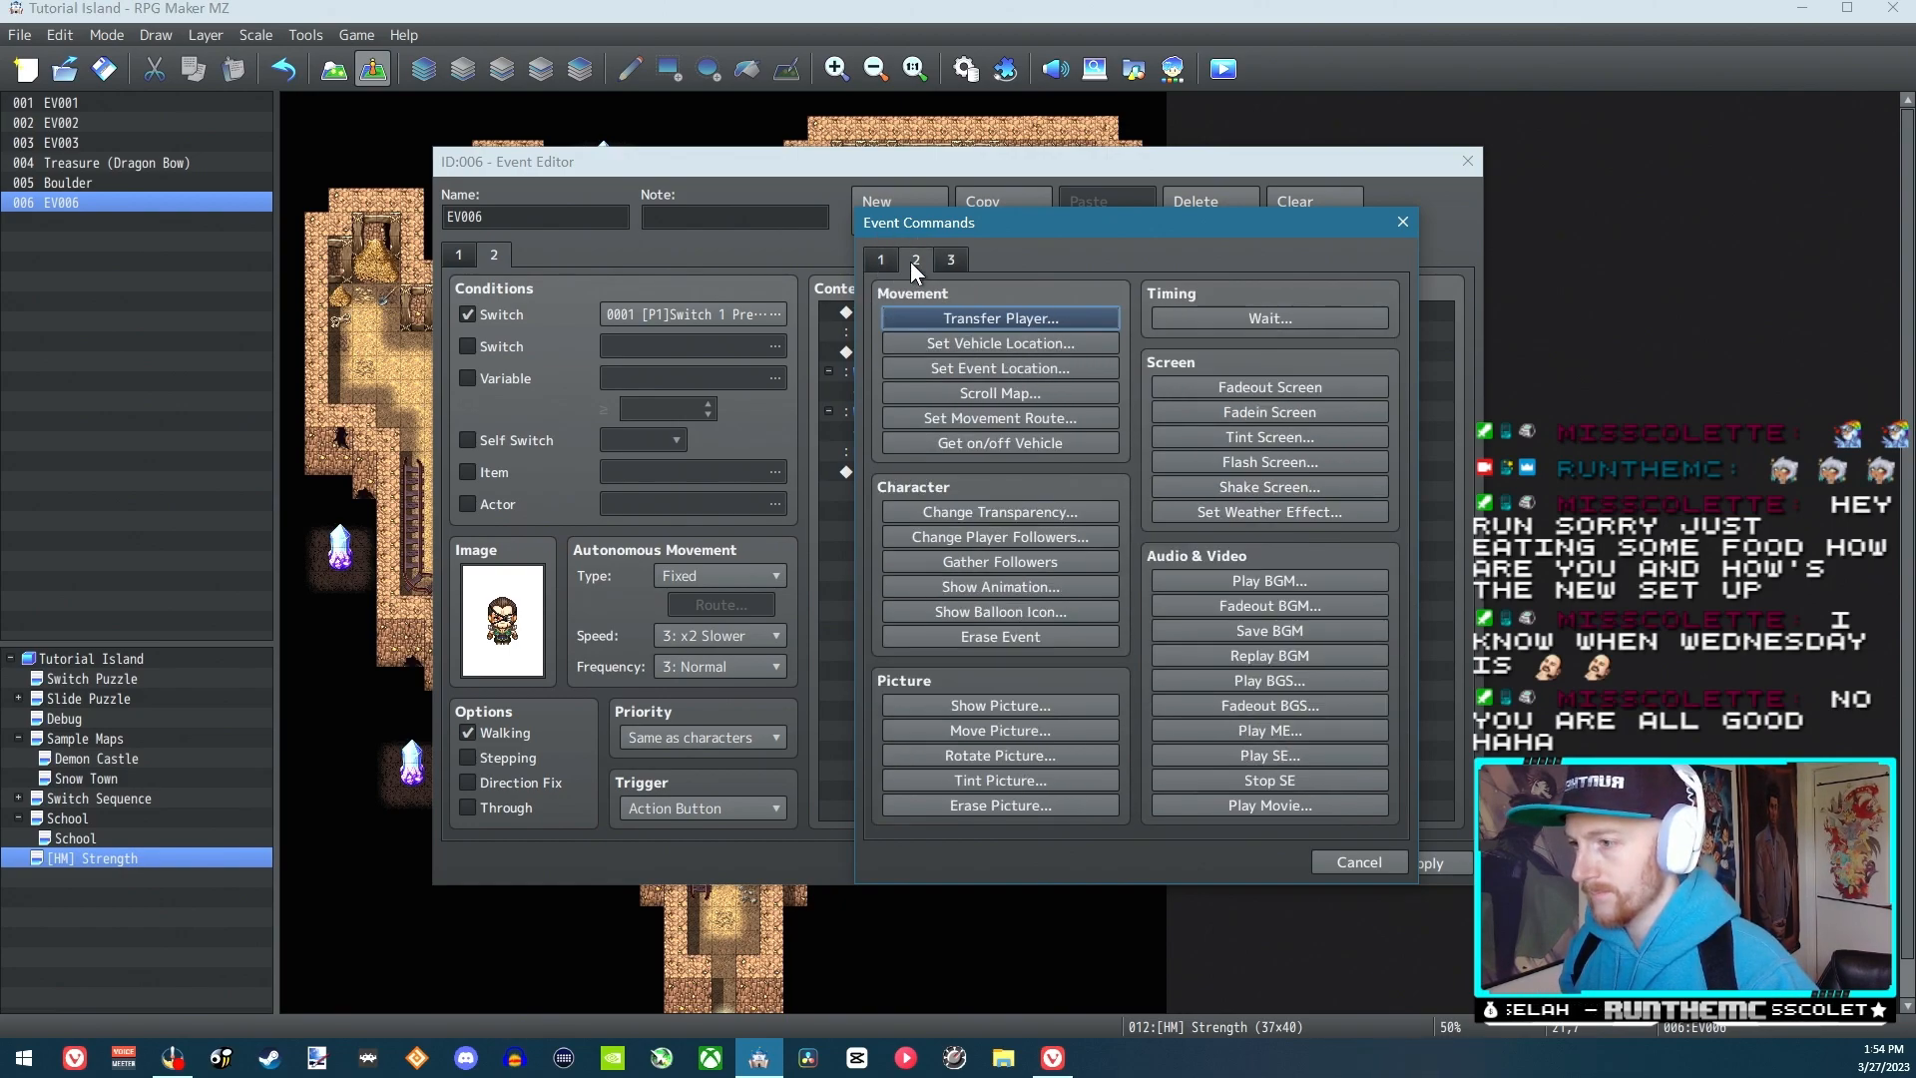
click(992, 366)
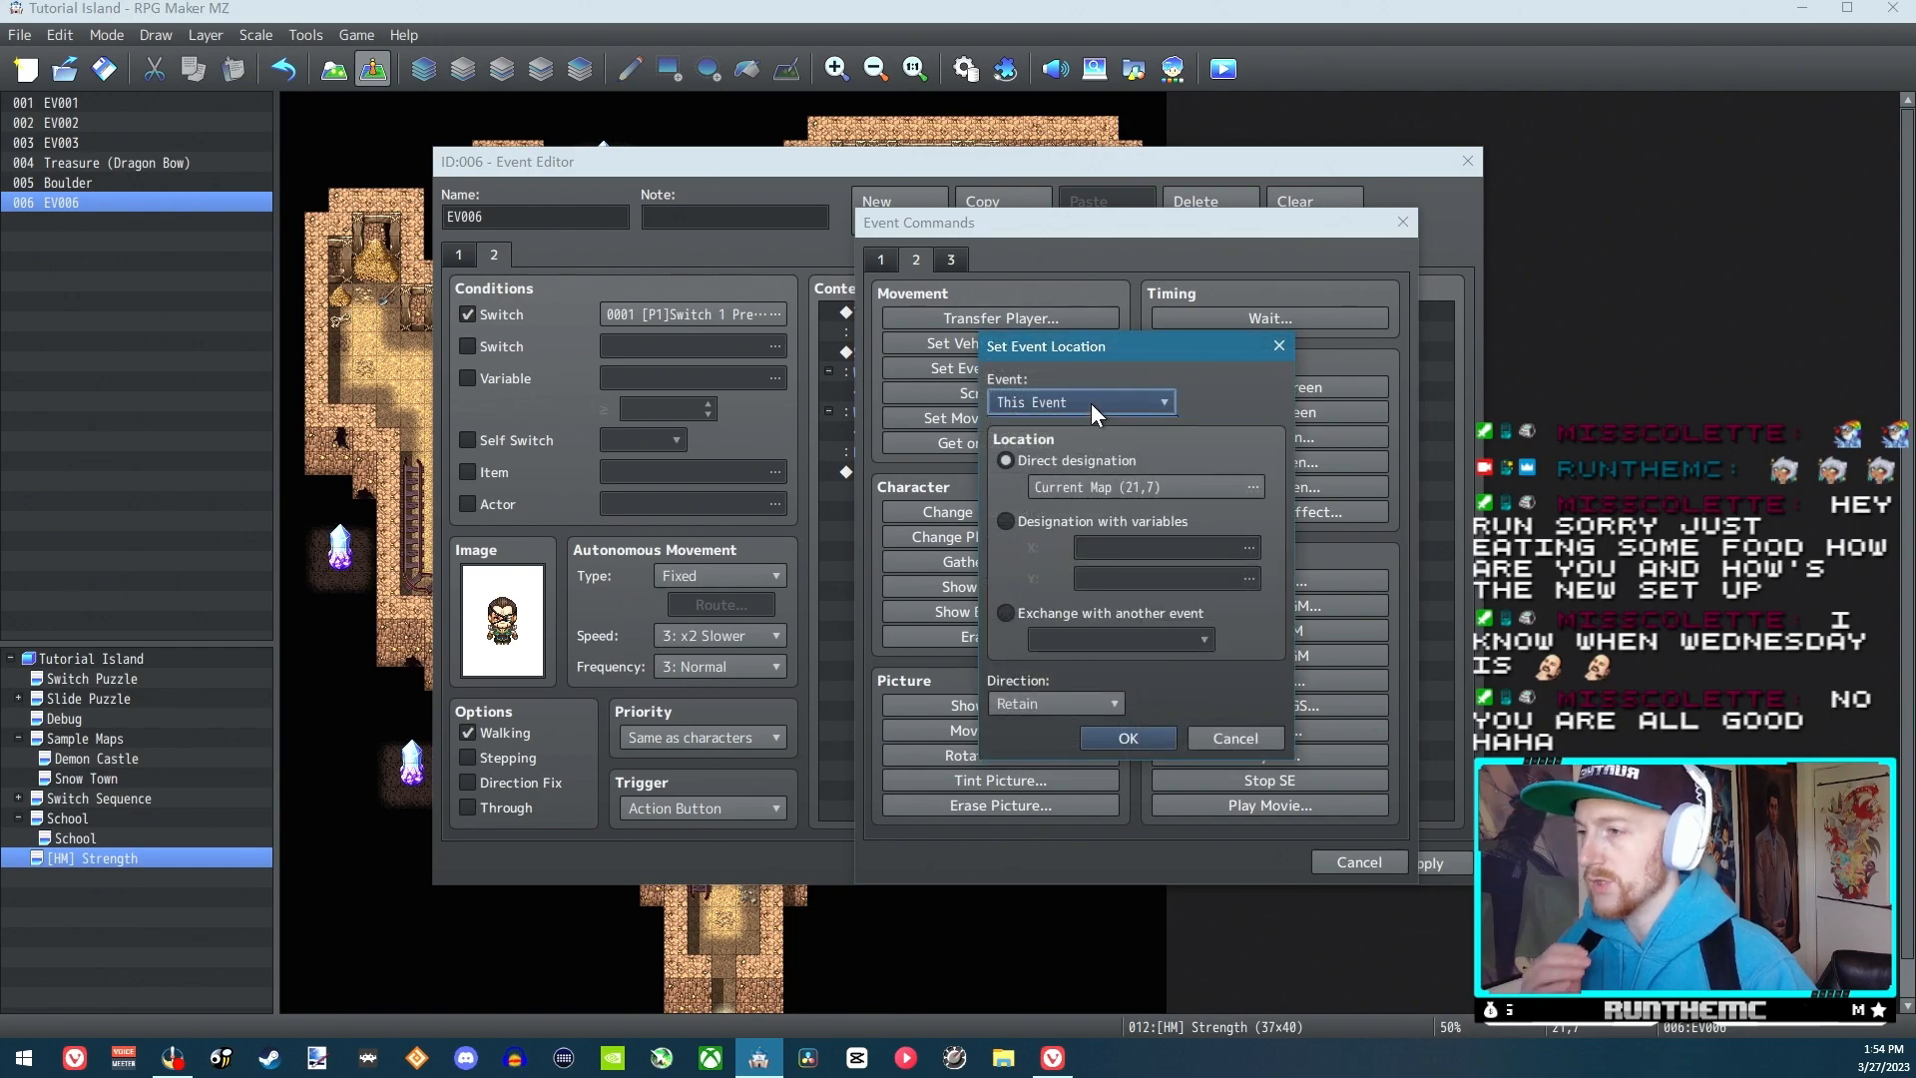
click(1092, 403)
click(1052, 543)
click(1078, 487)
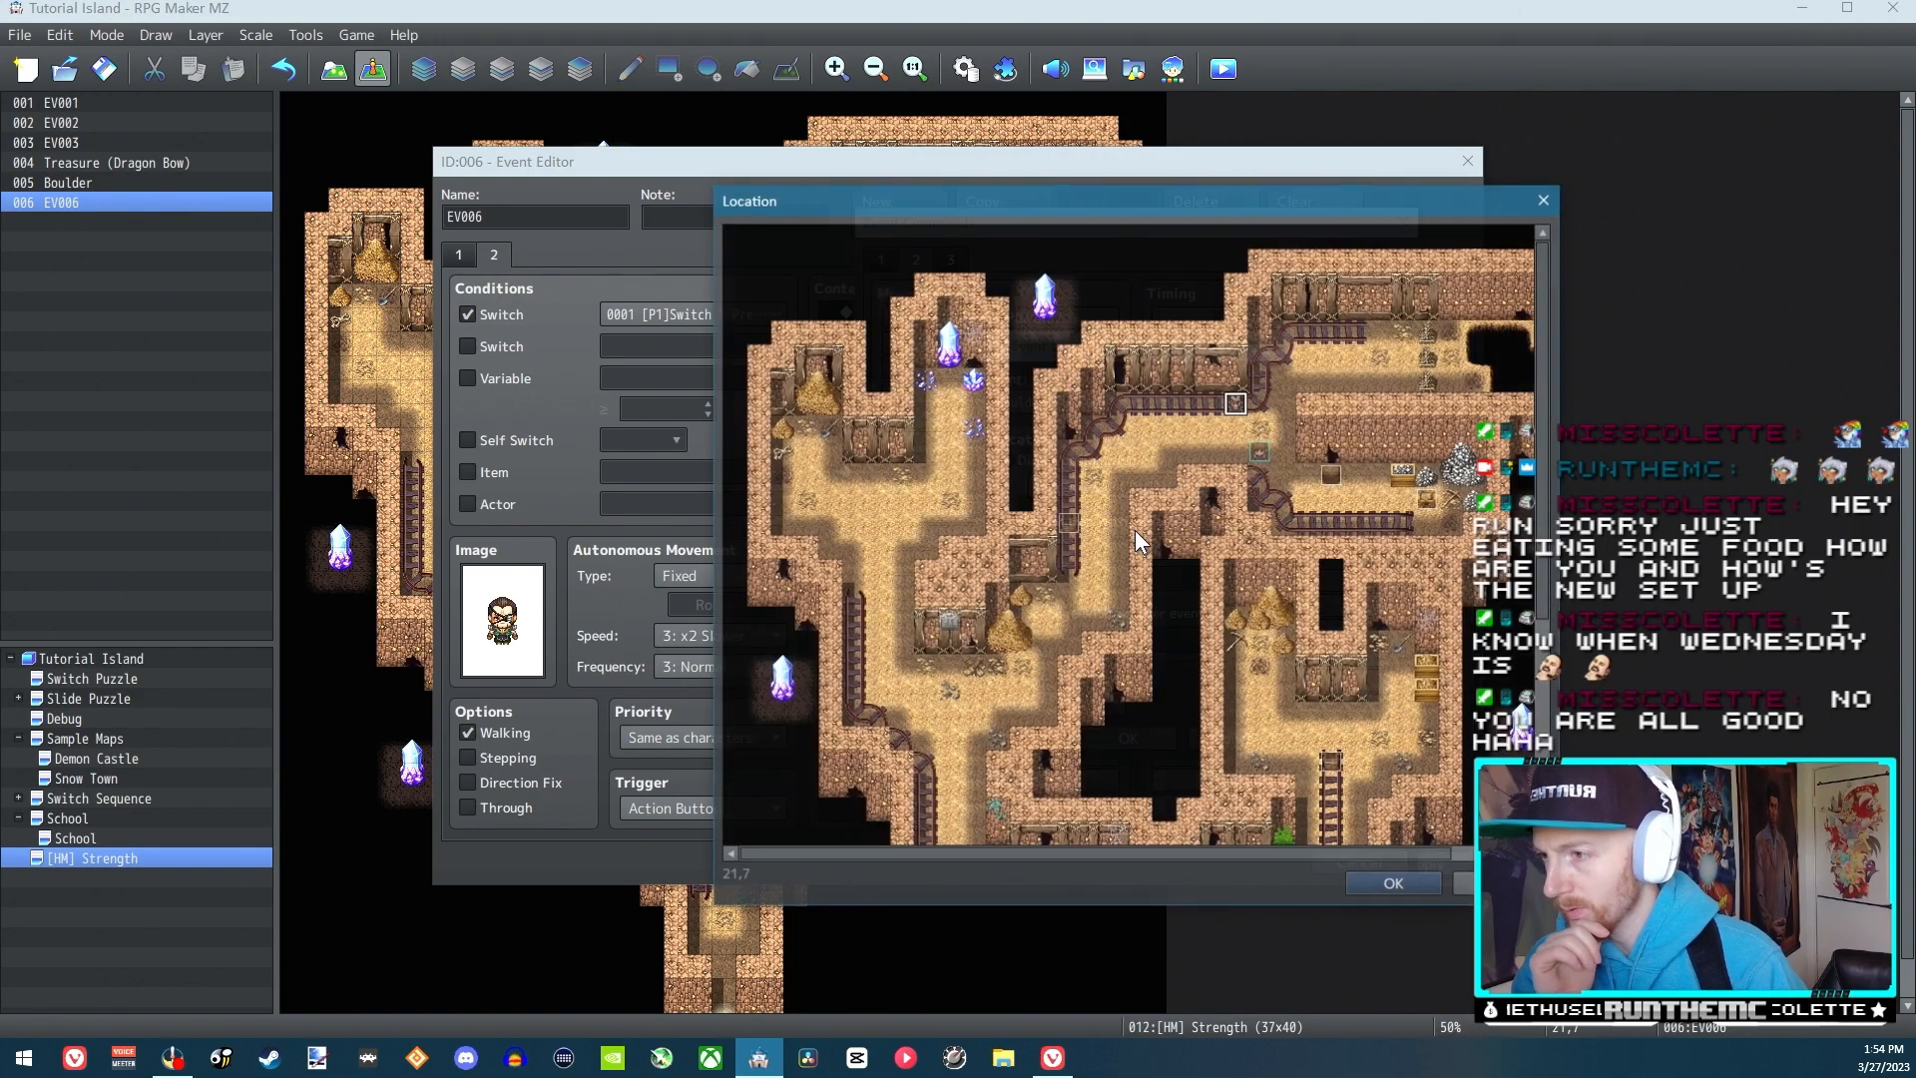
click(1395, 886)
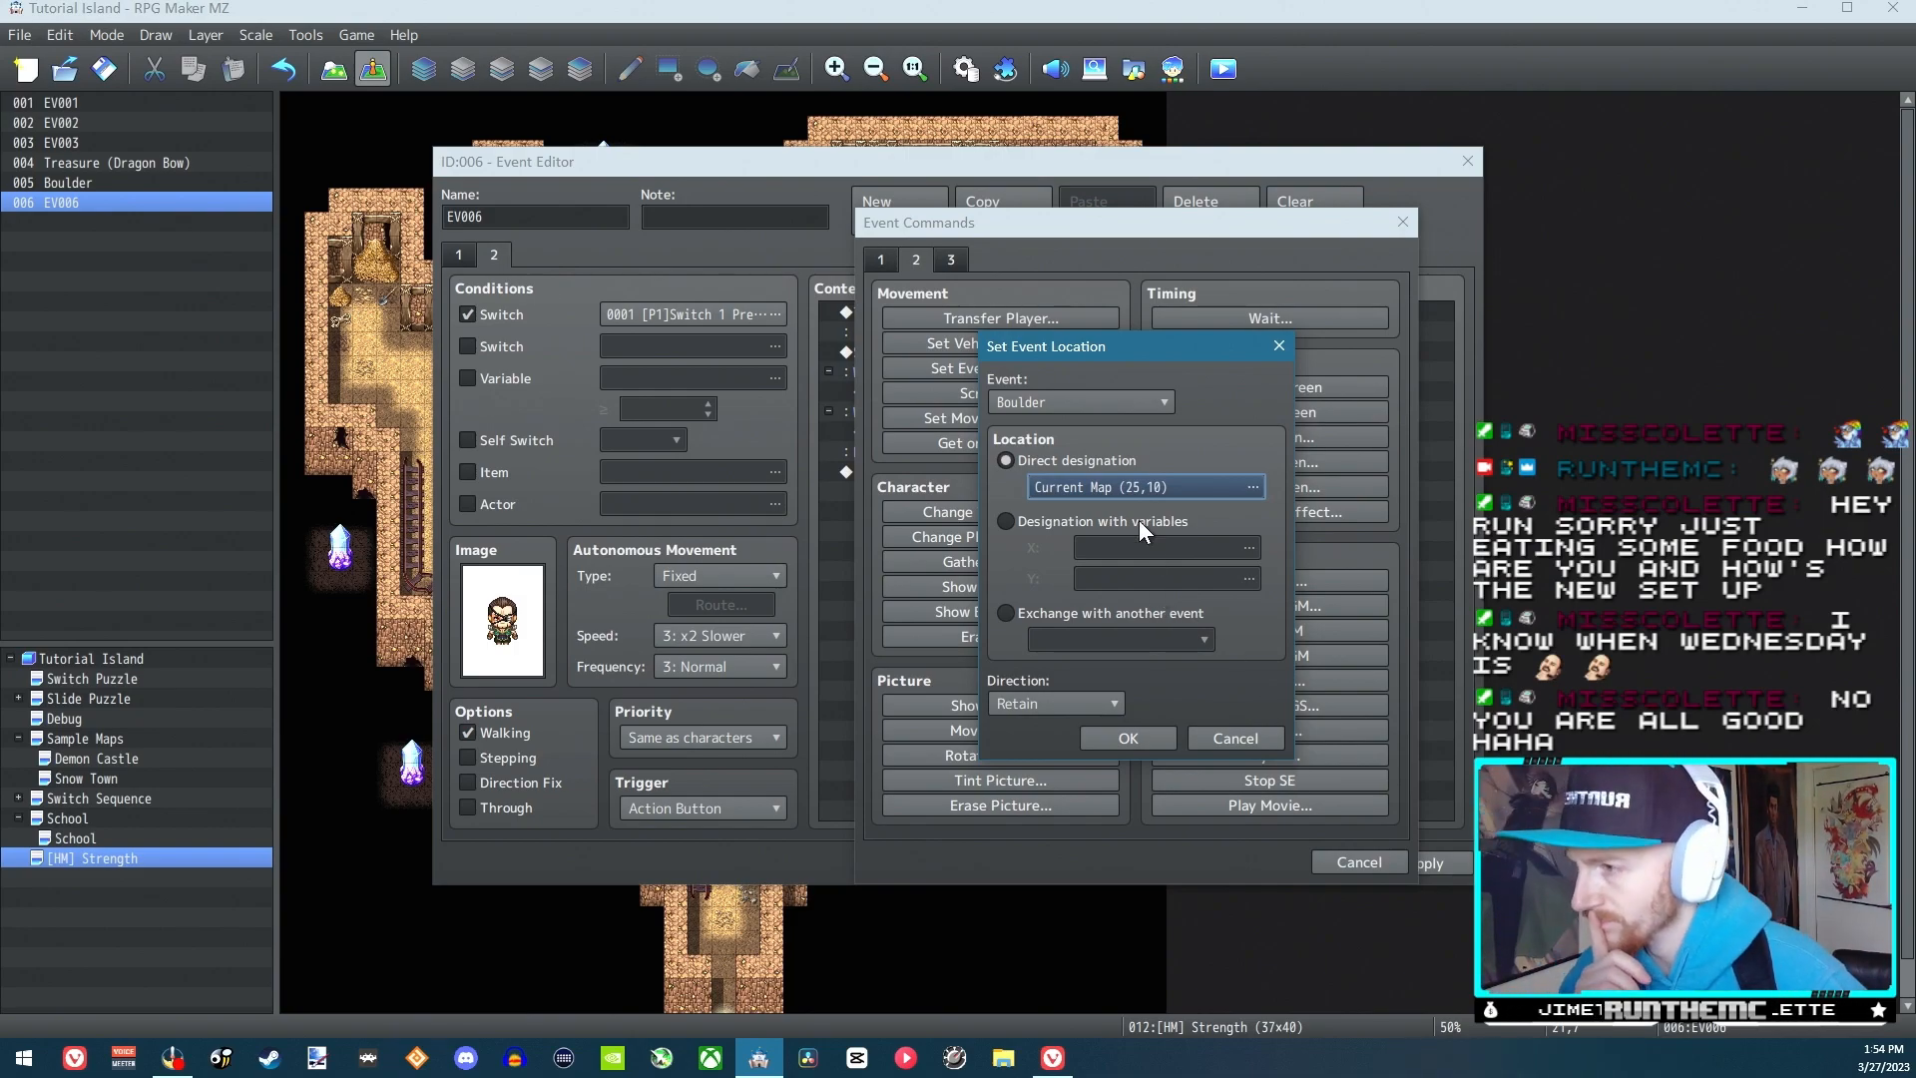
click(1128, 737)
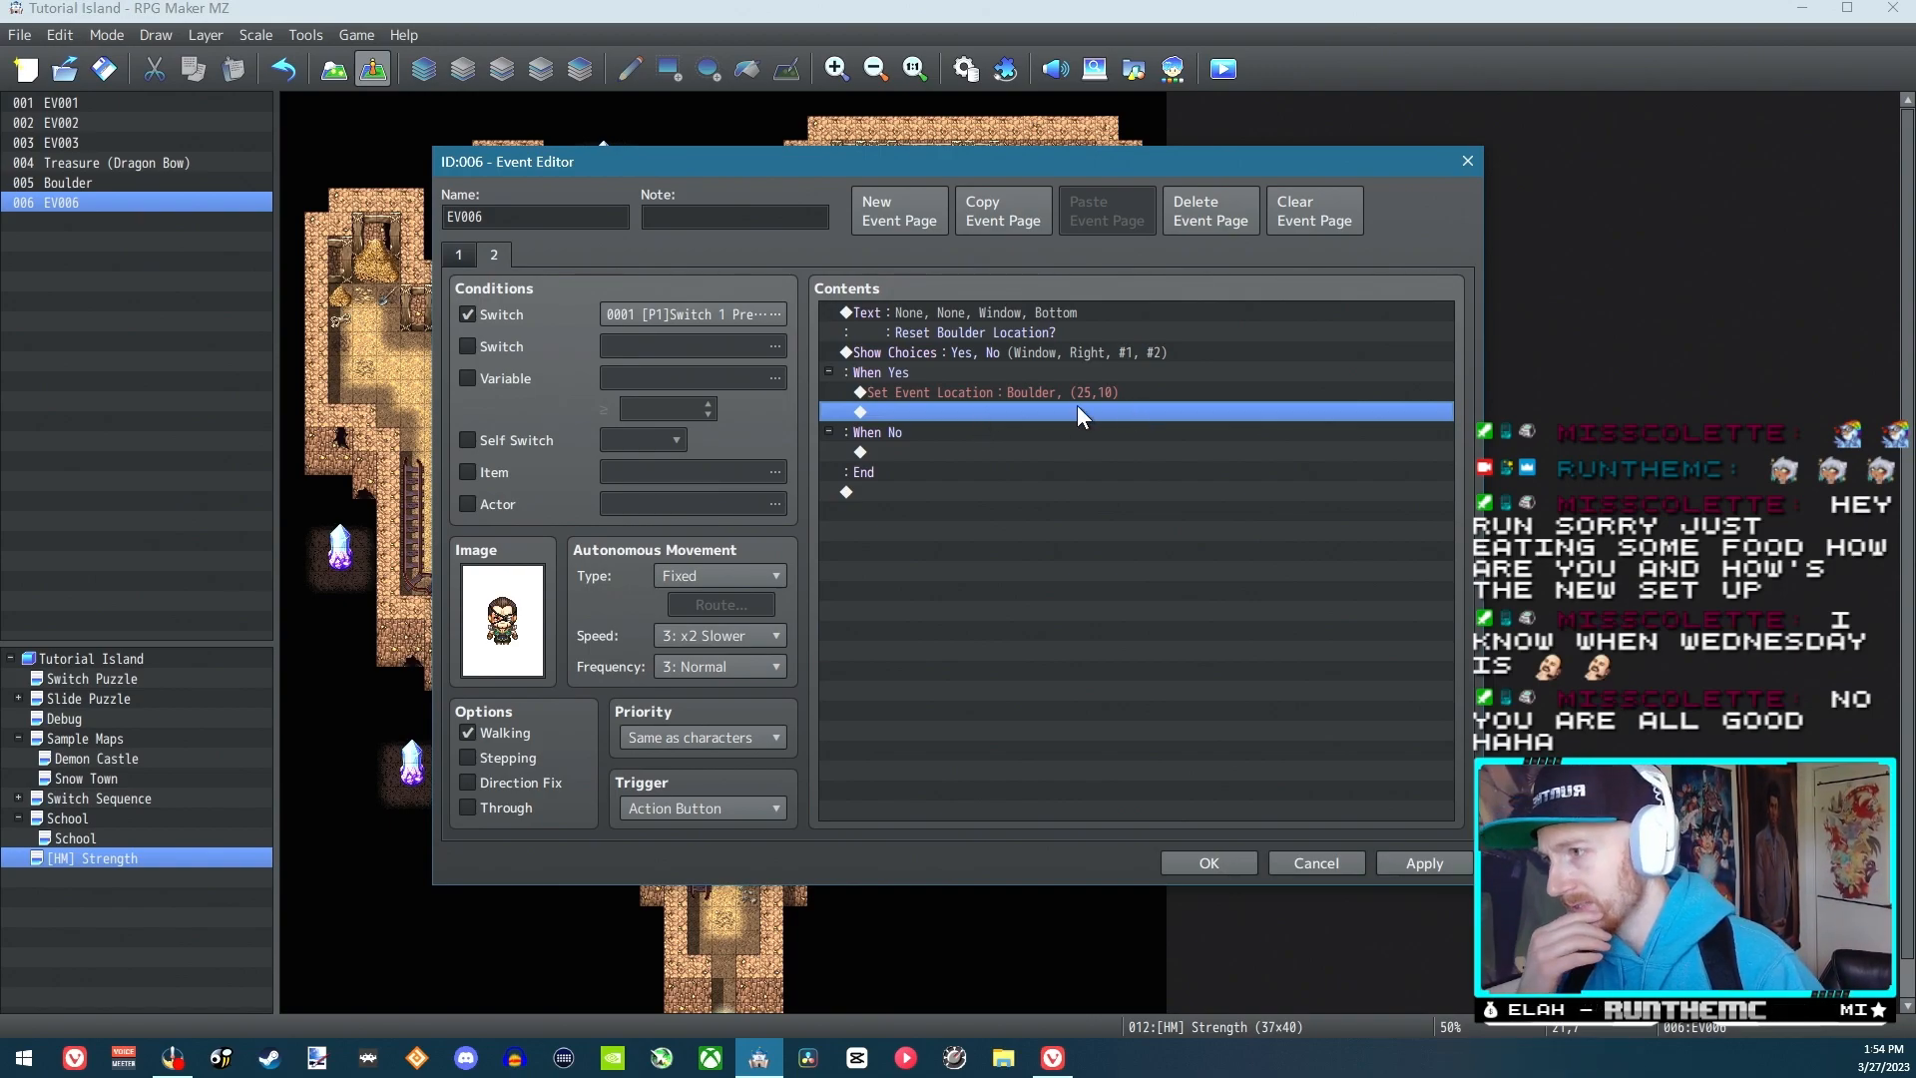
drag(851, 157, 776, 142)
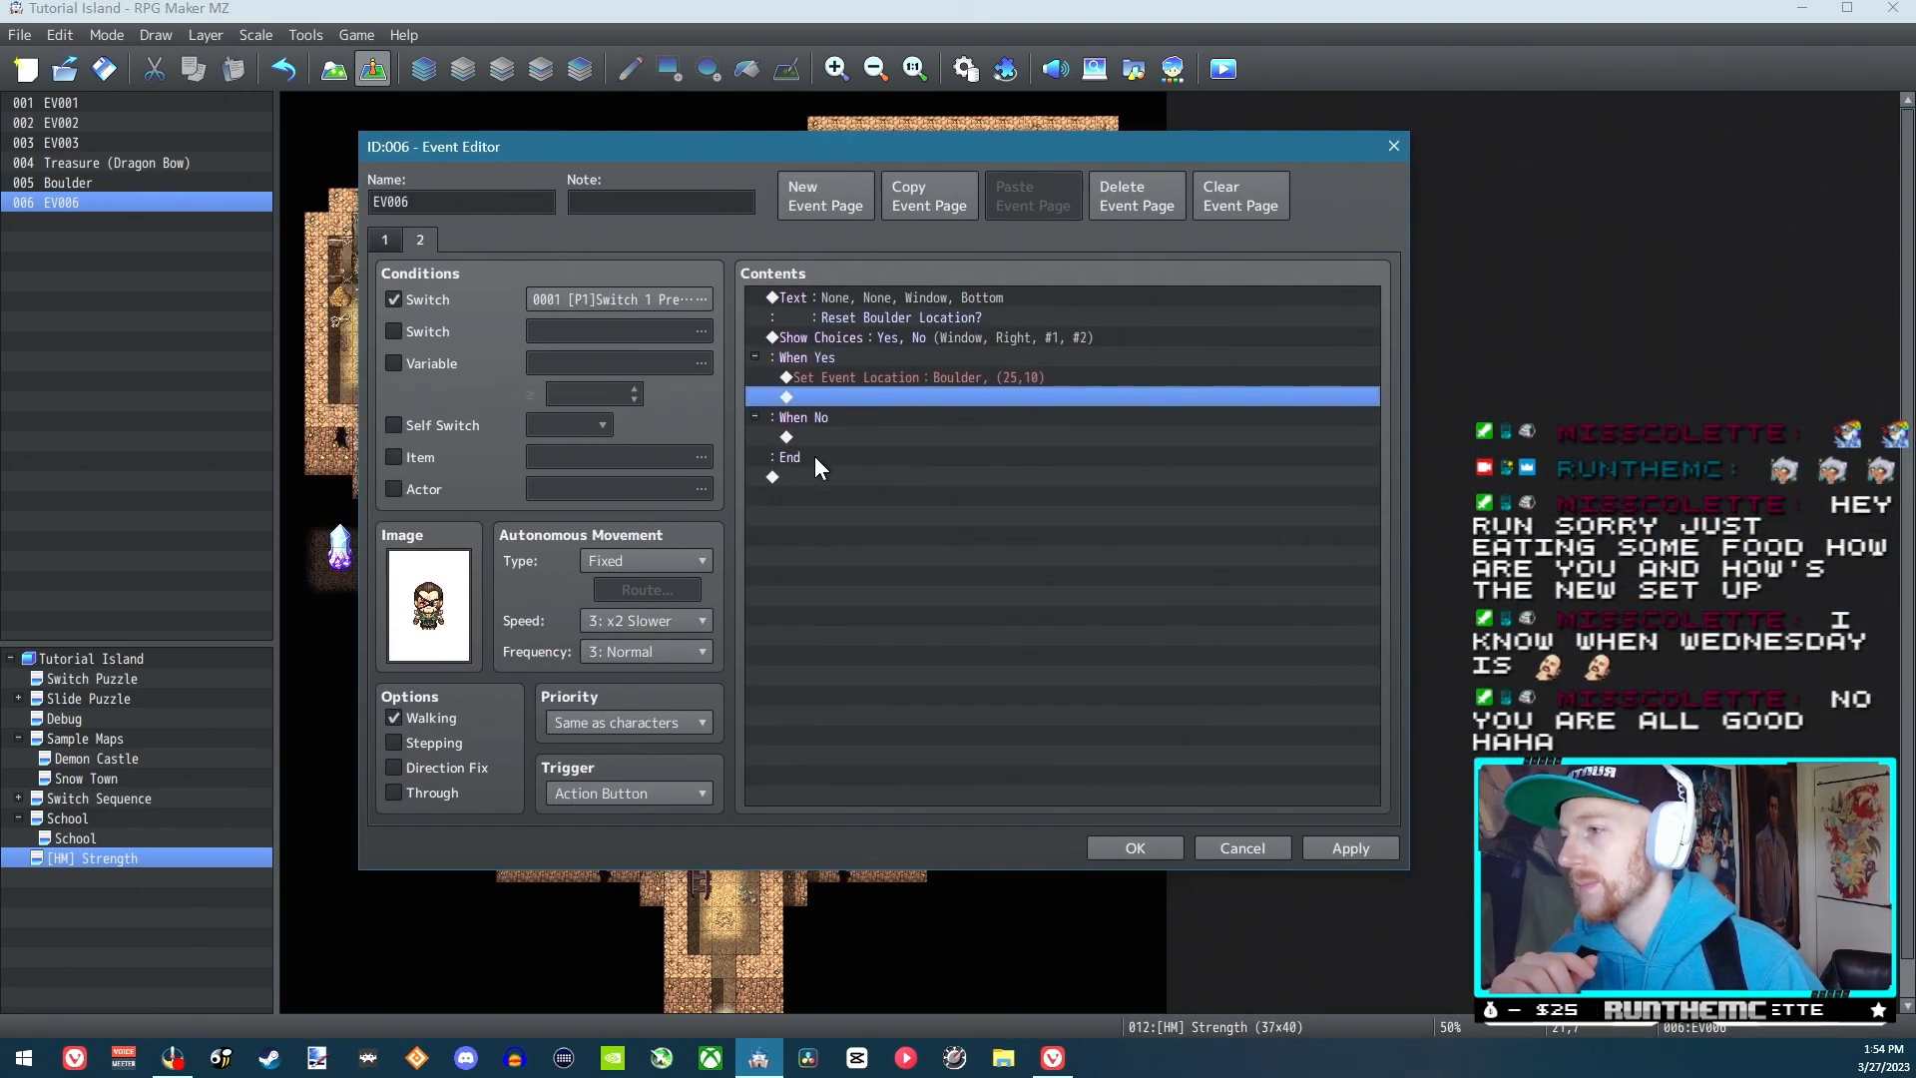
double_click(846, 435)
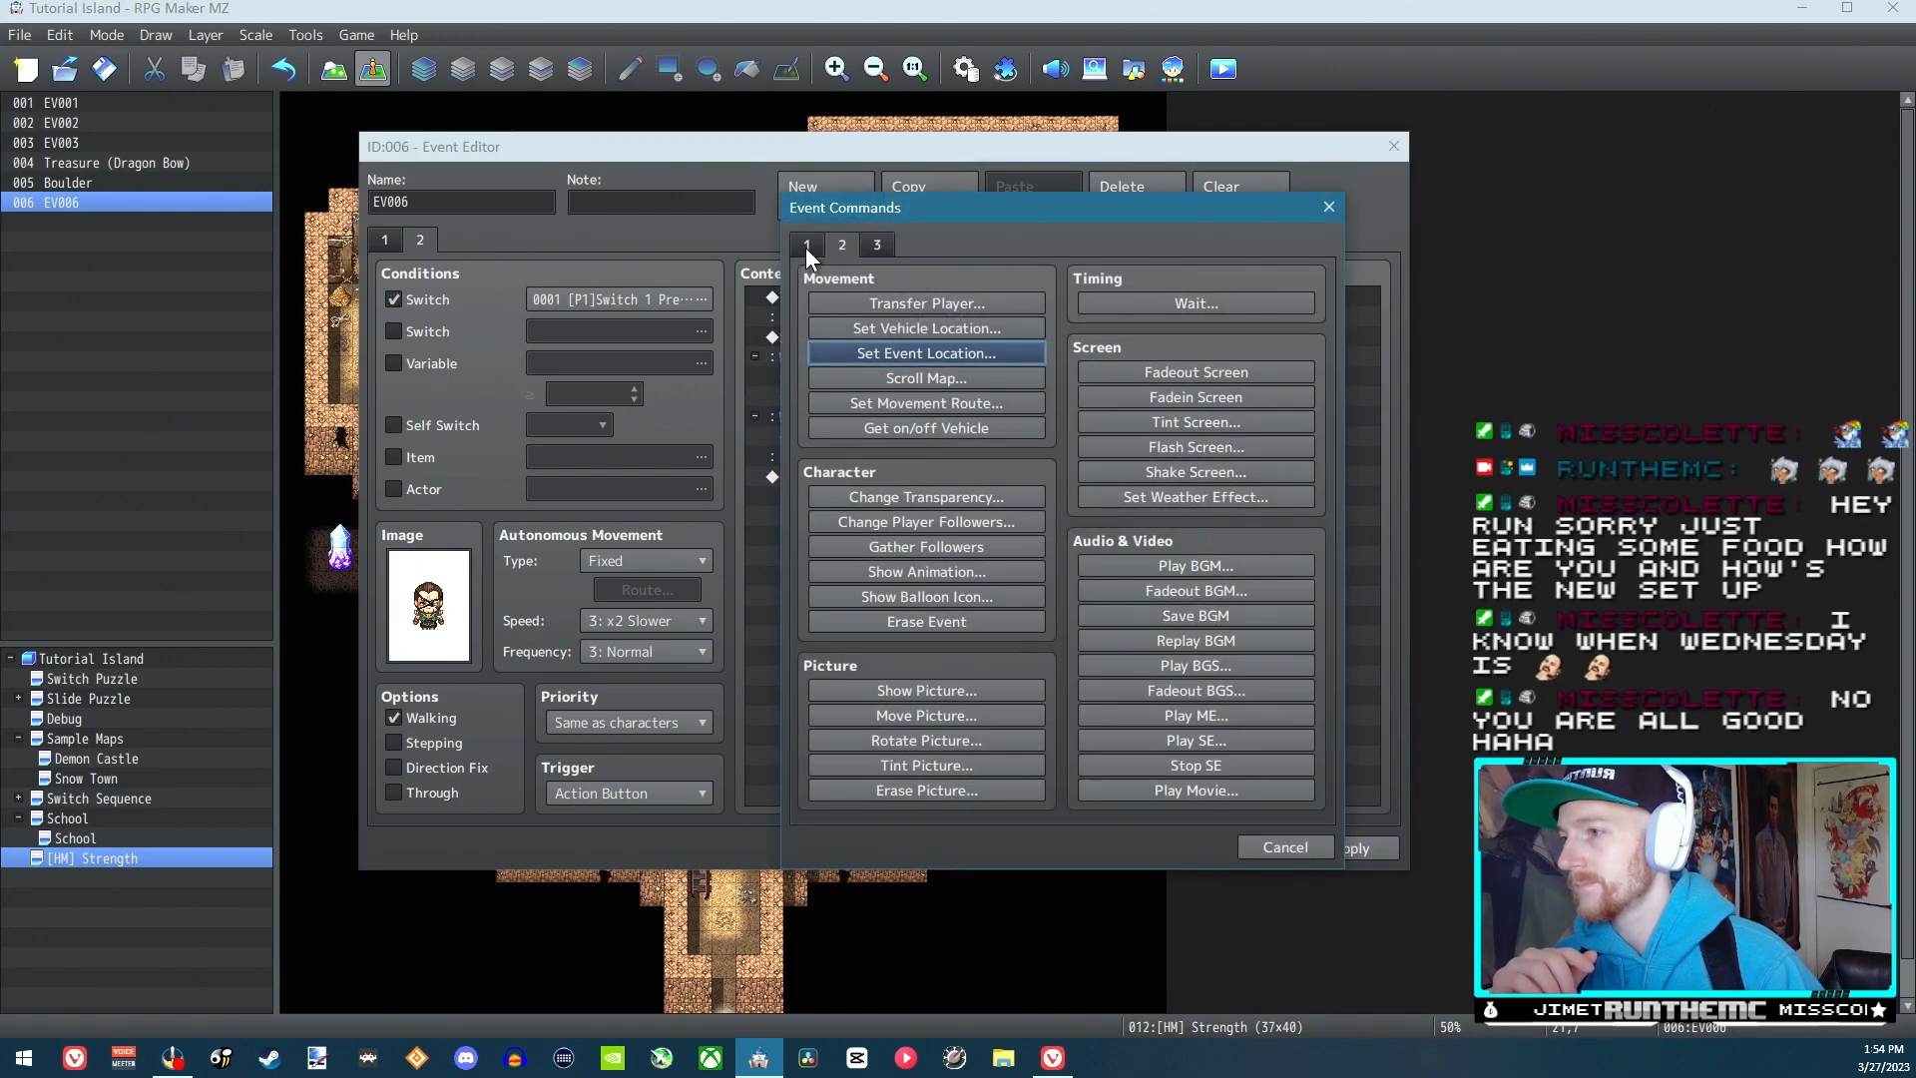
click(1287, 846)
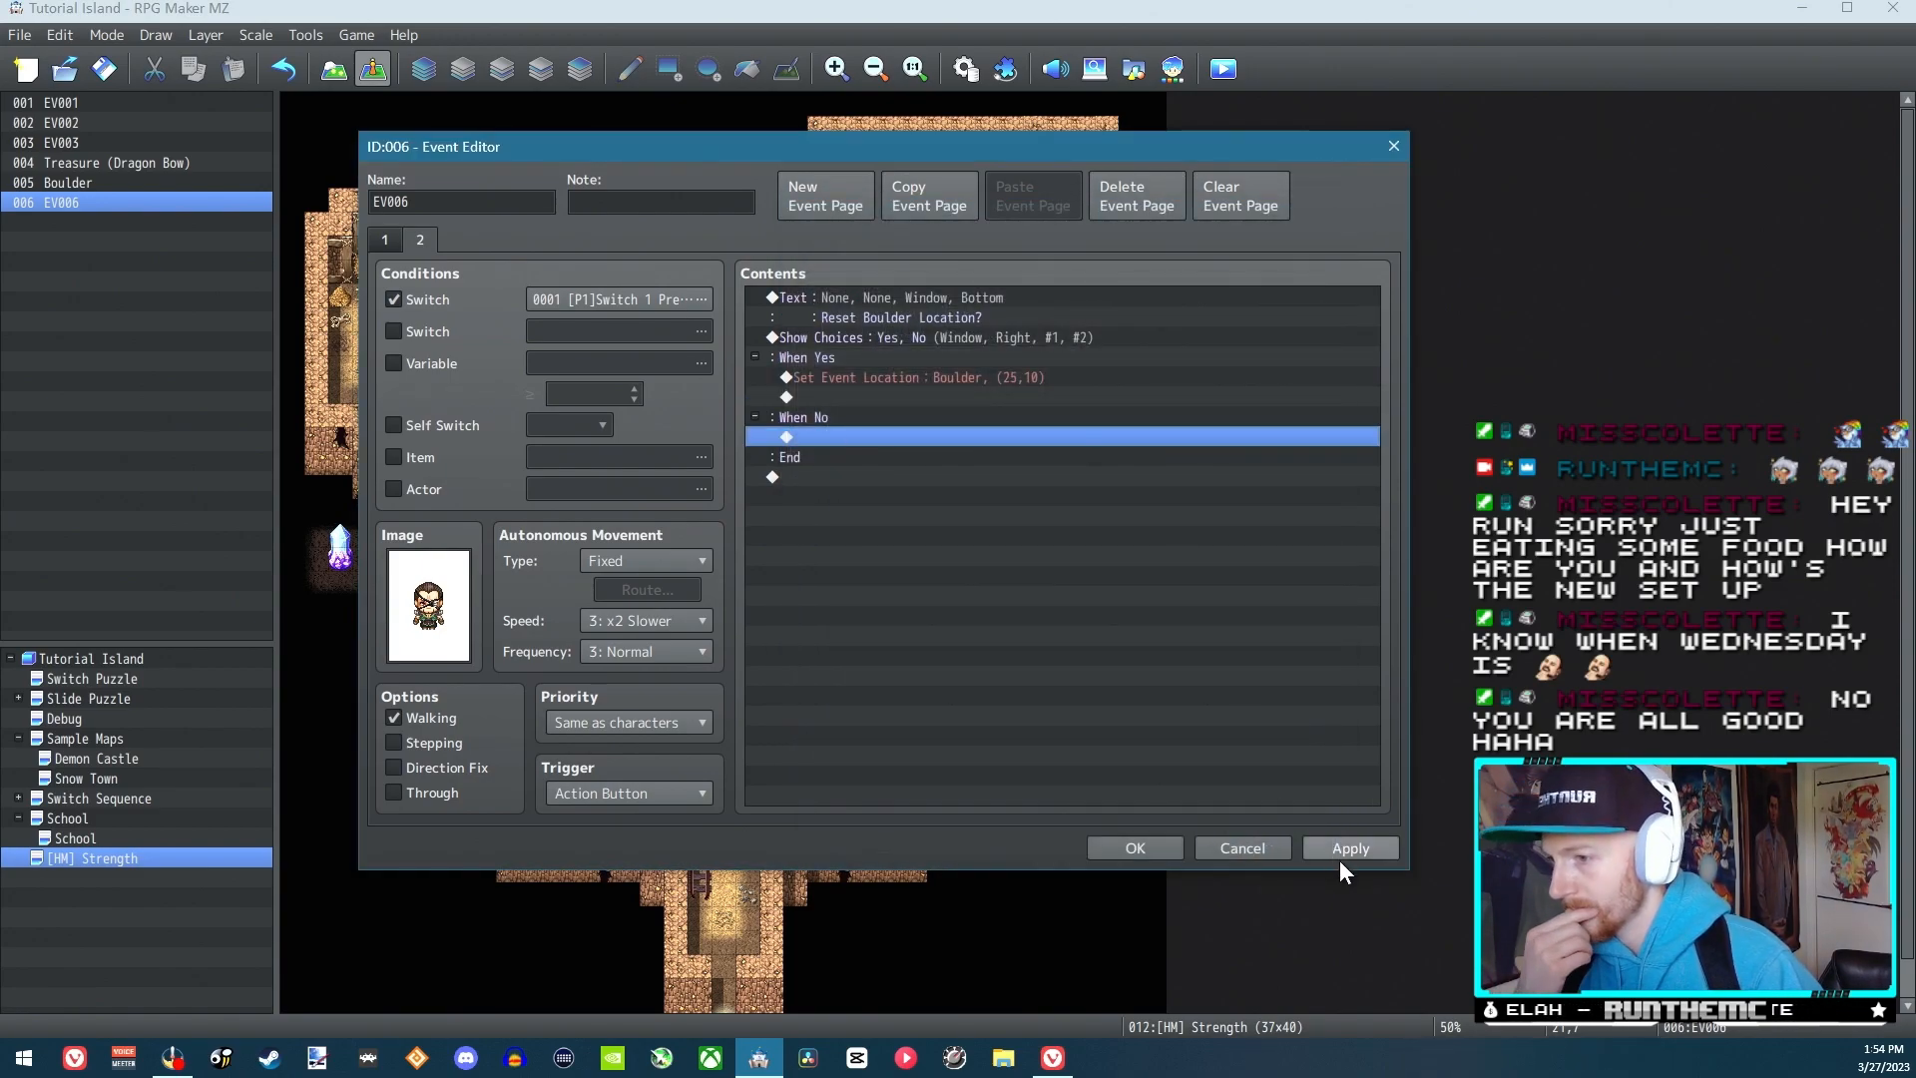
Accept the EV006 changes, then launch a playtest and begin a new game
click(1120, 847)
click(1207, 75)
click(956, 546)
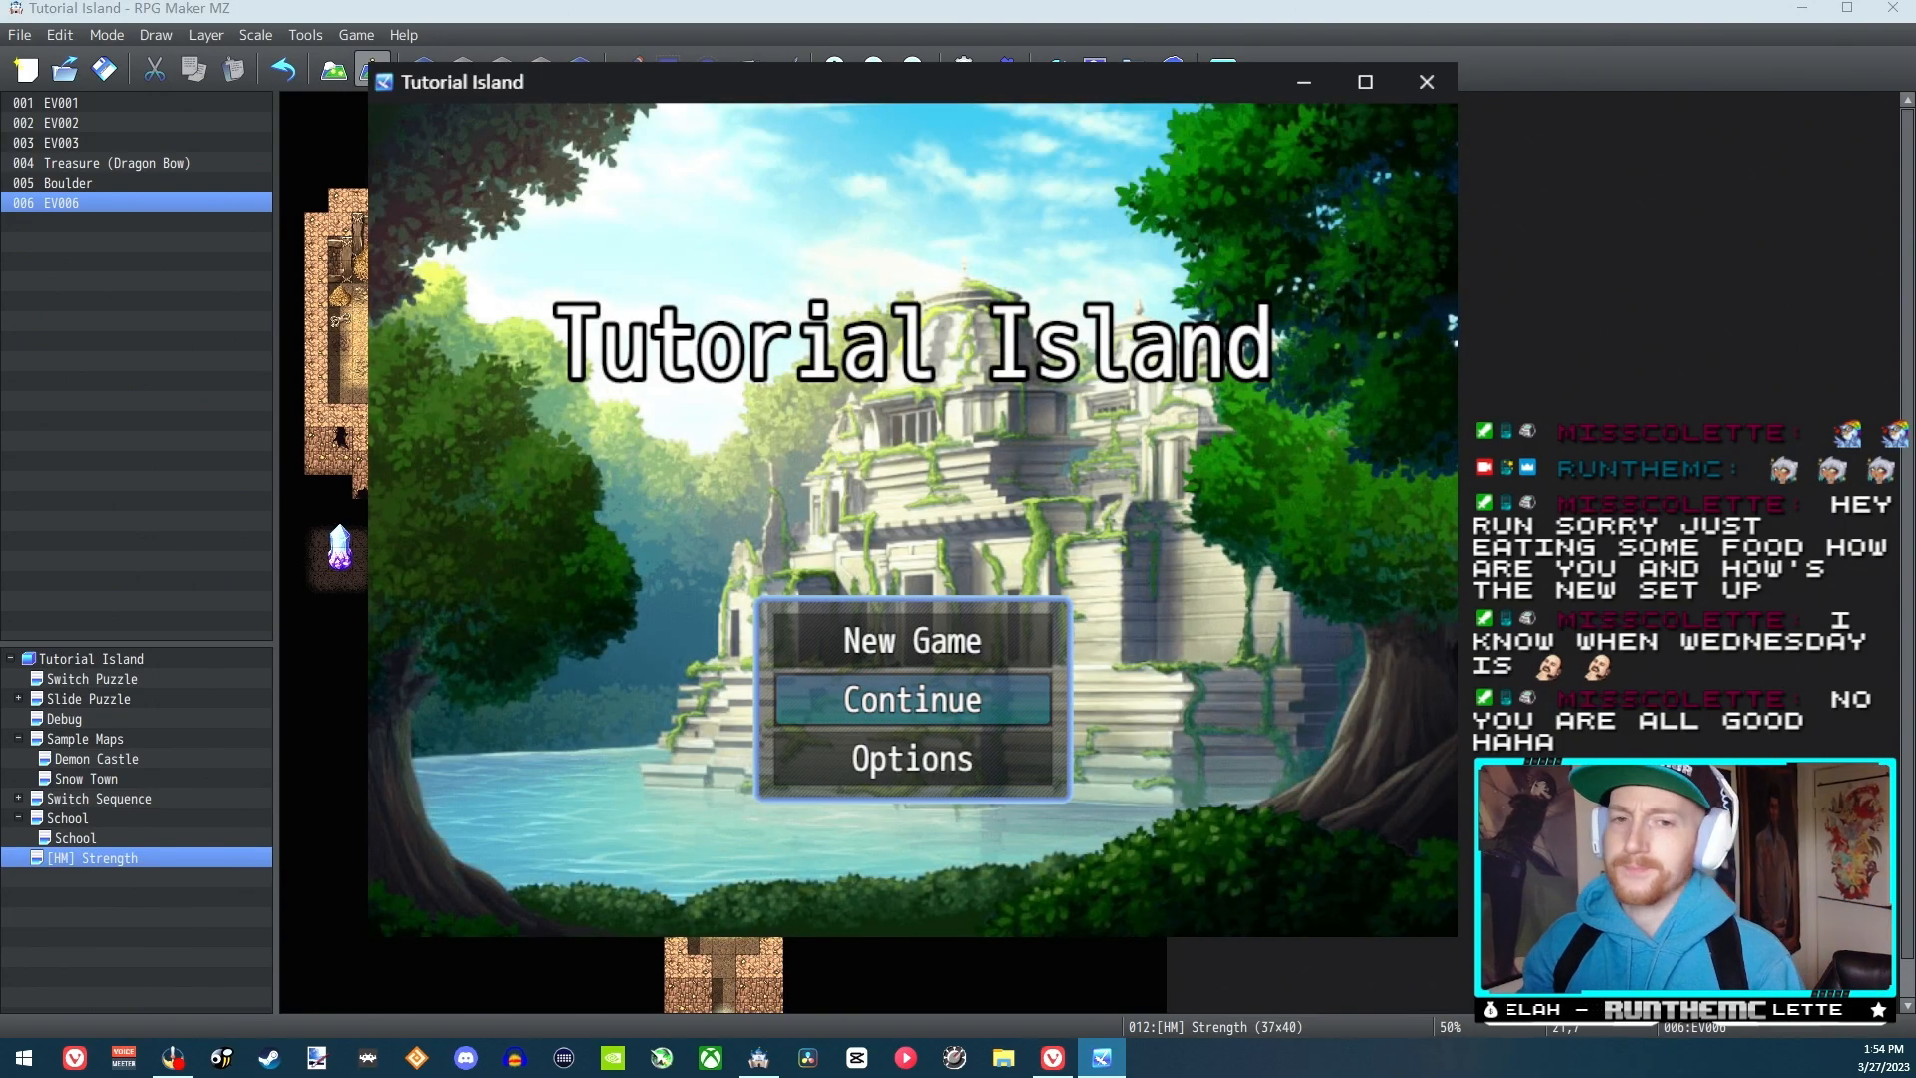
click(1314, 80)
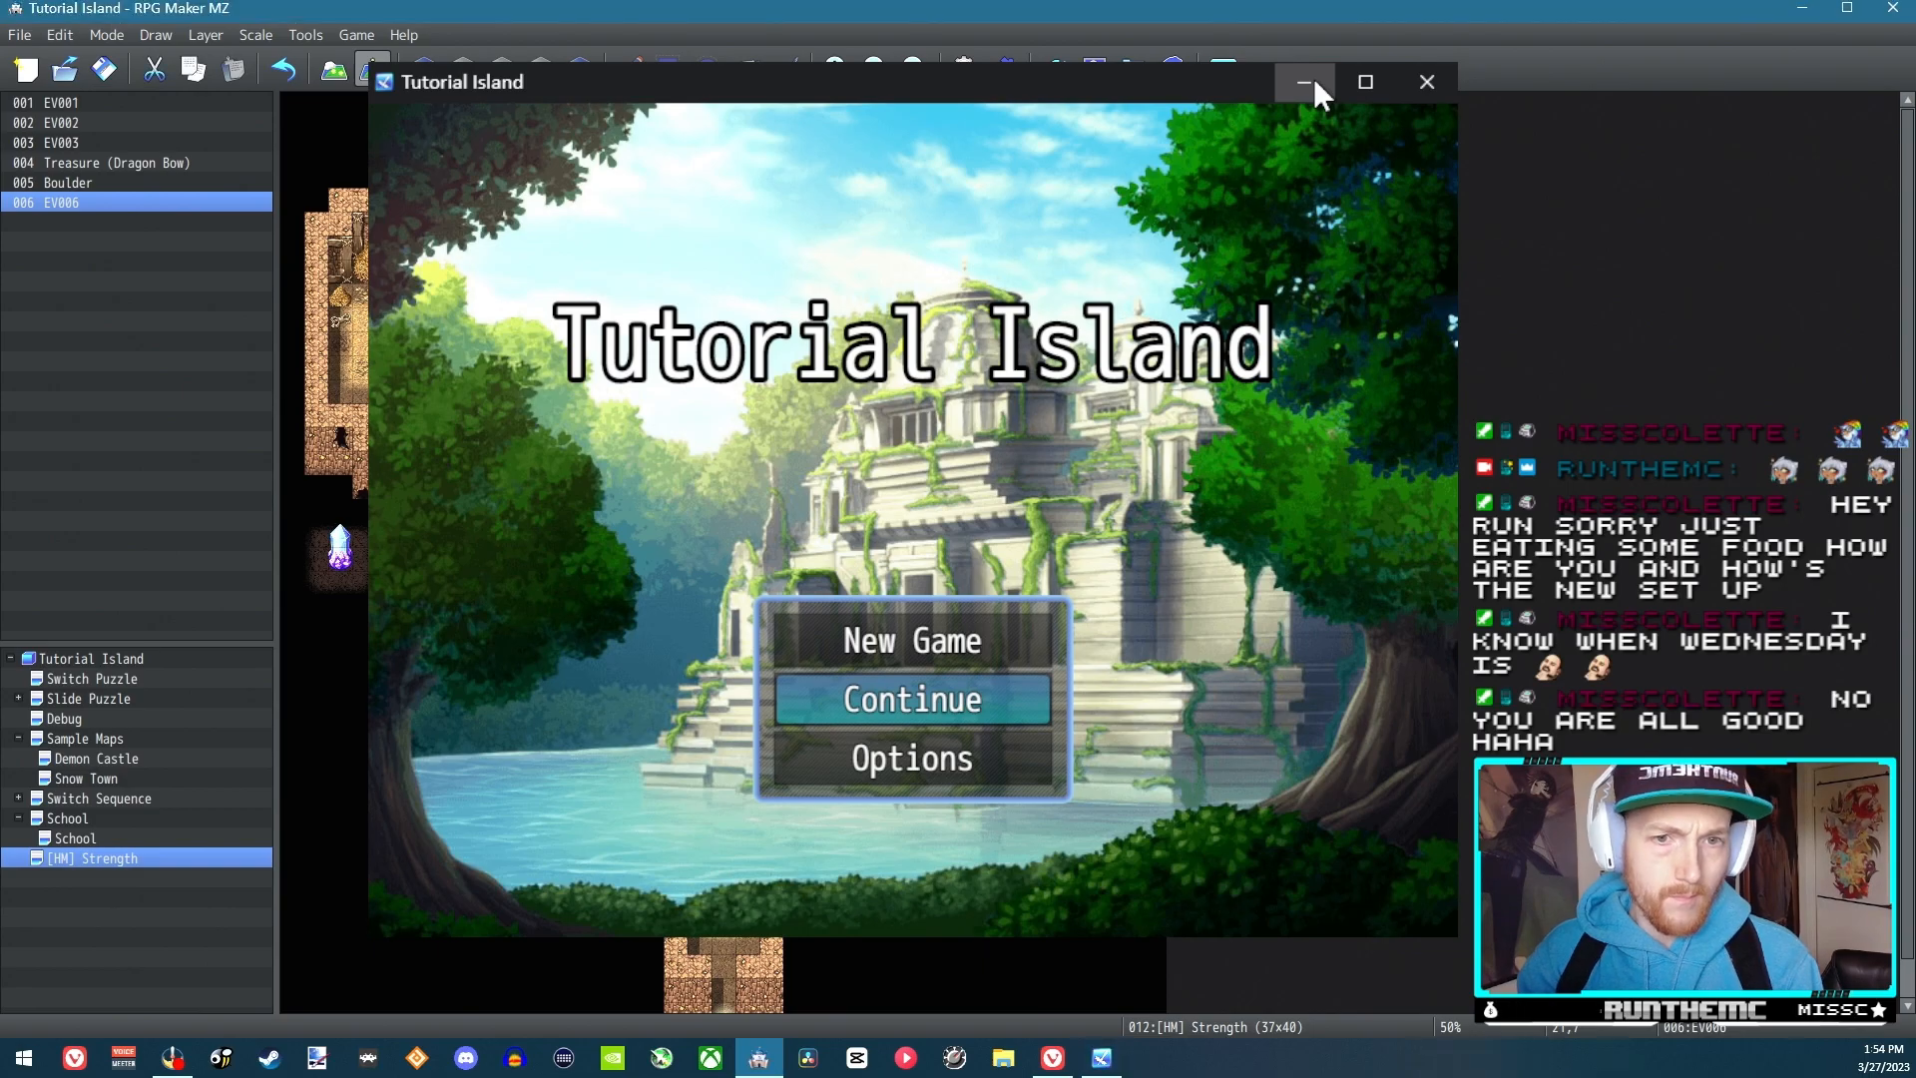
click(1314, 77)
key(Up)
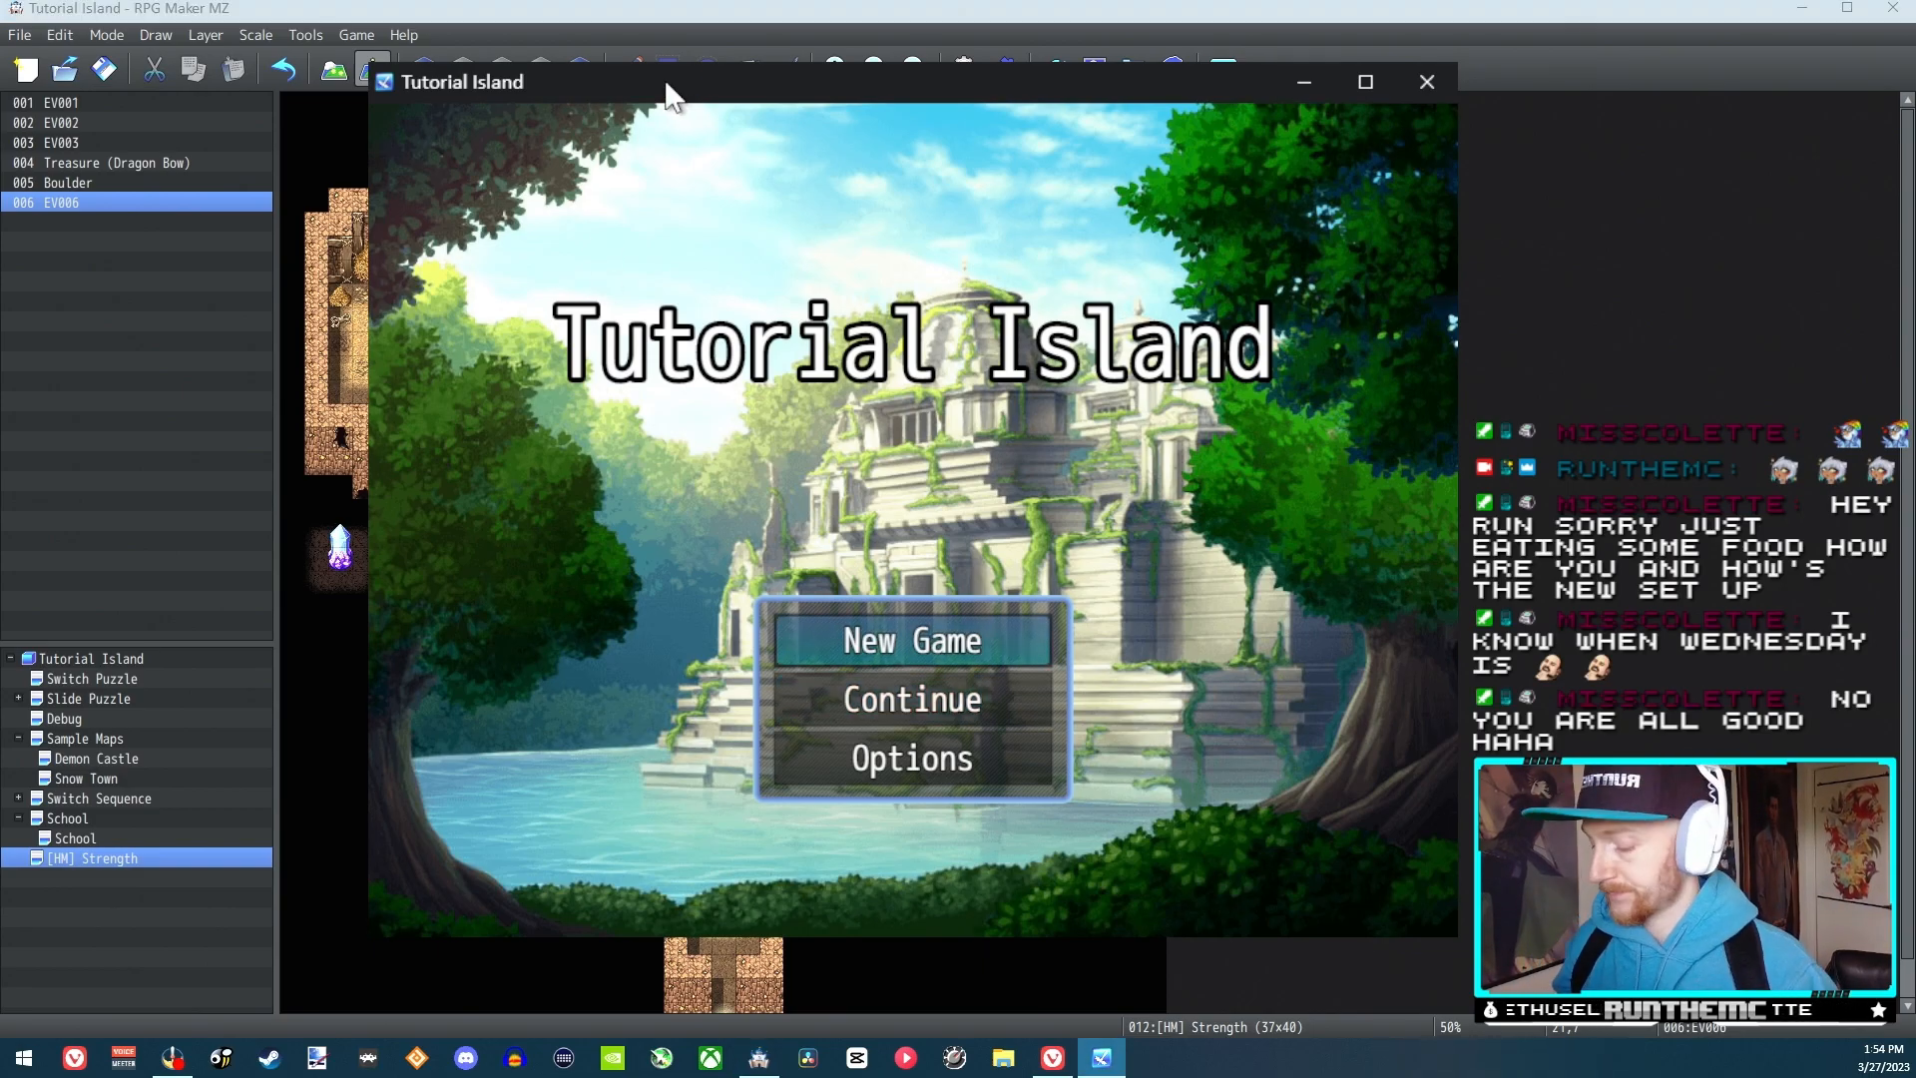
key(Return)
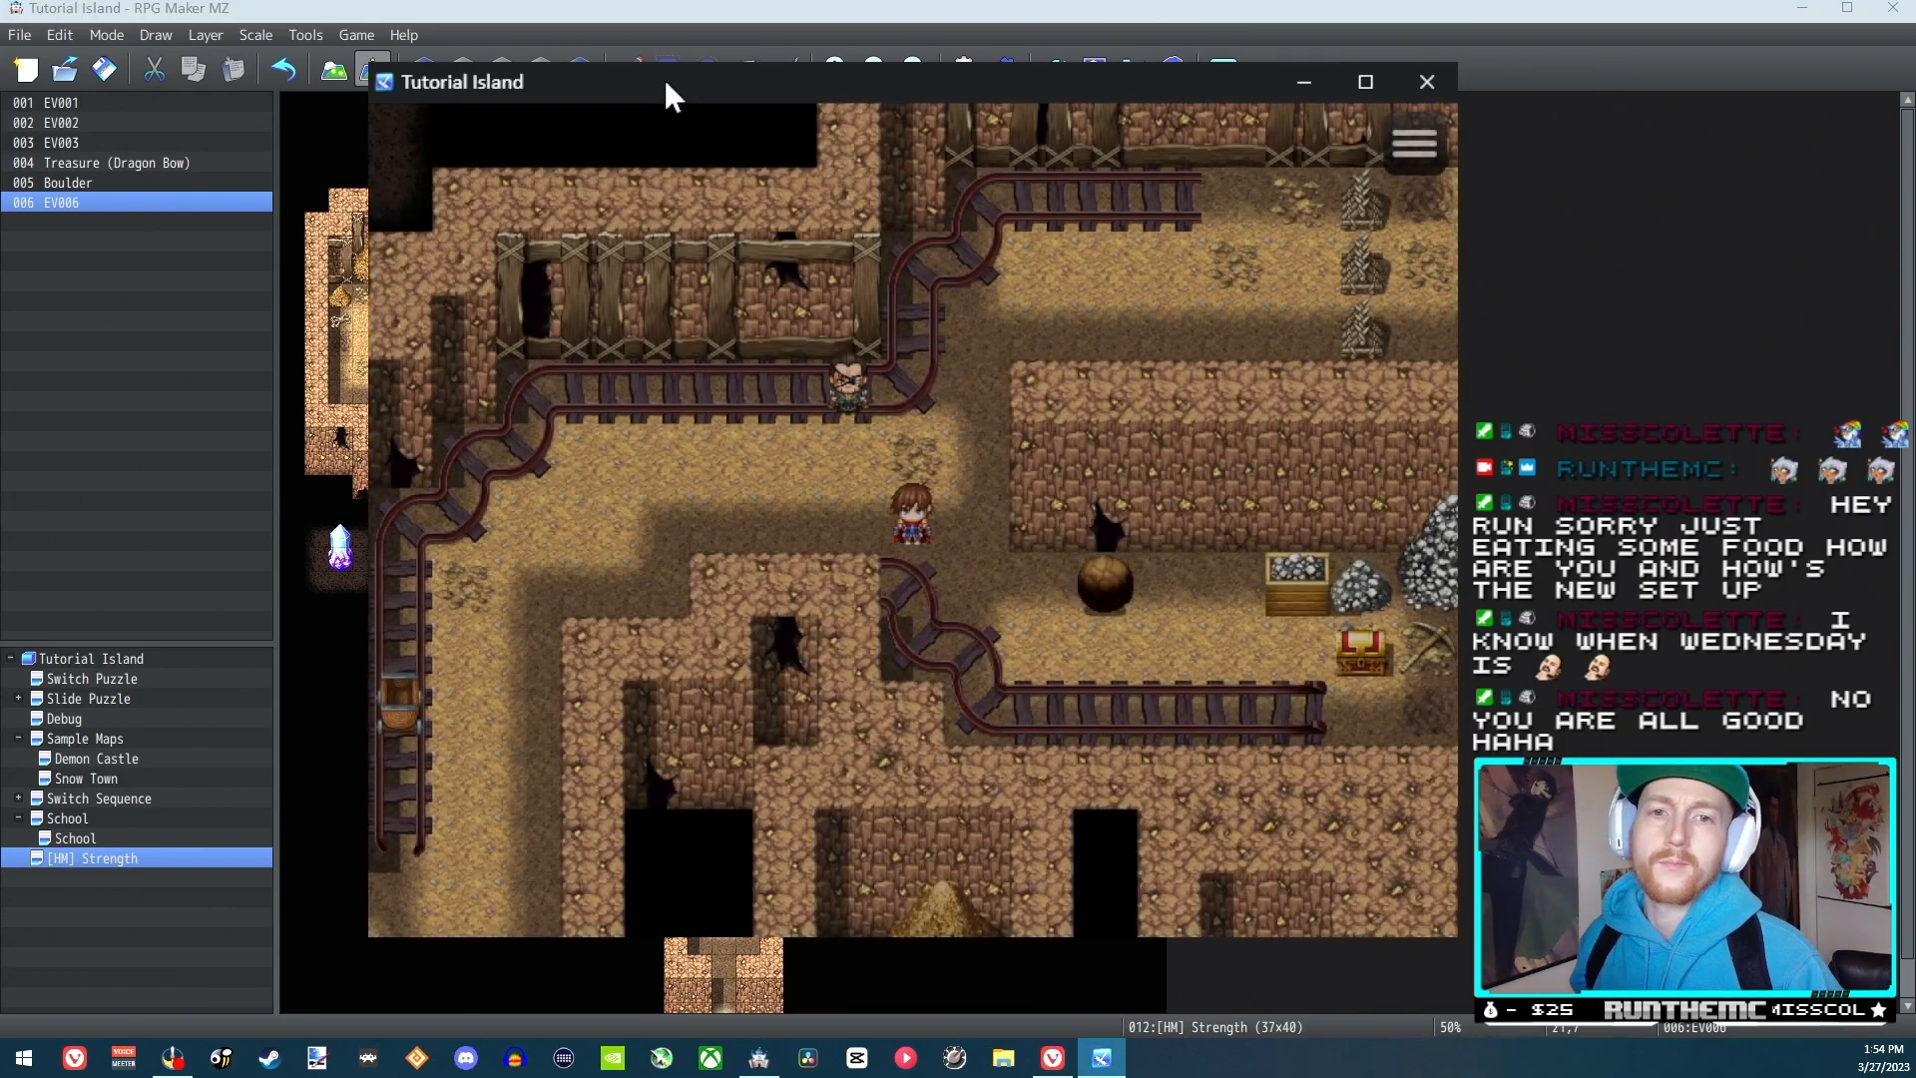
Walk the hero over to the boulder and try pushing it without the Strength skill
key(Right)
key(Down)
key(Right)
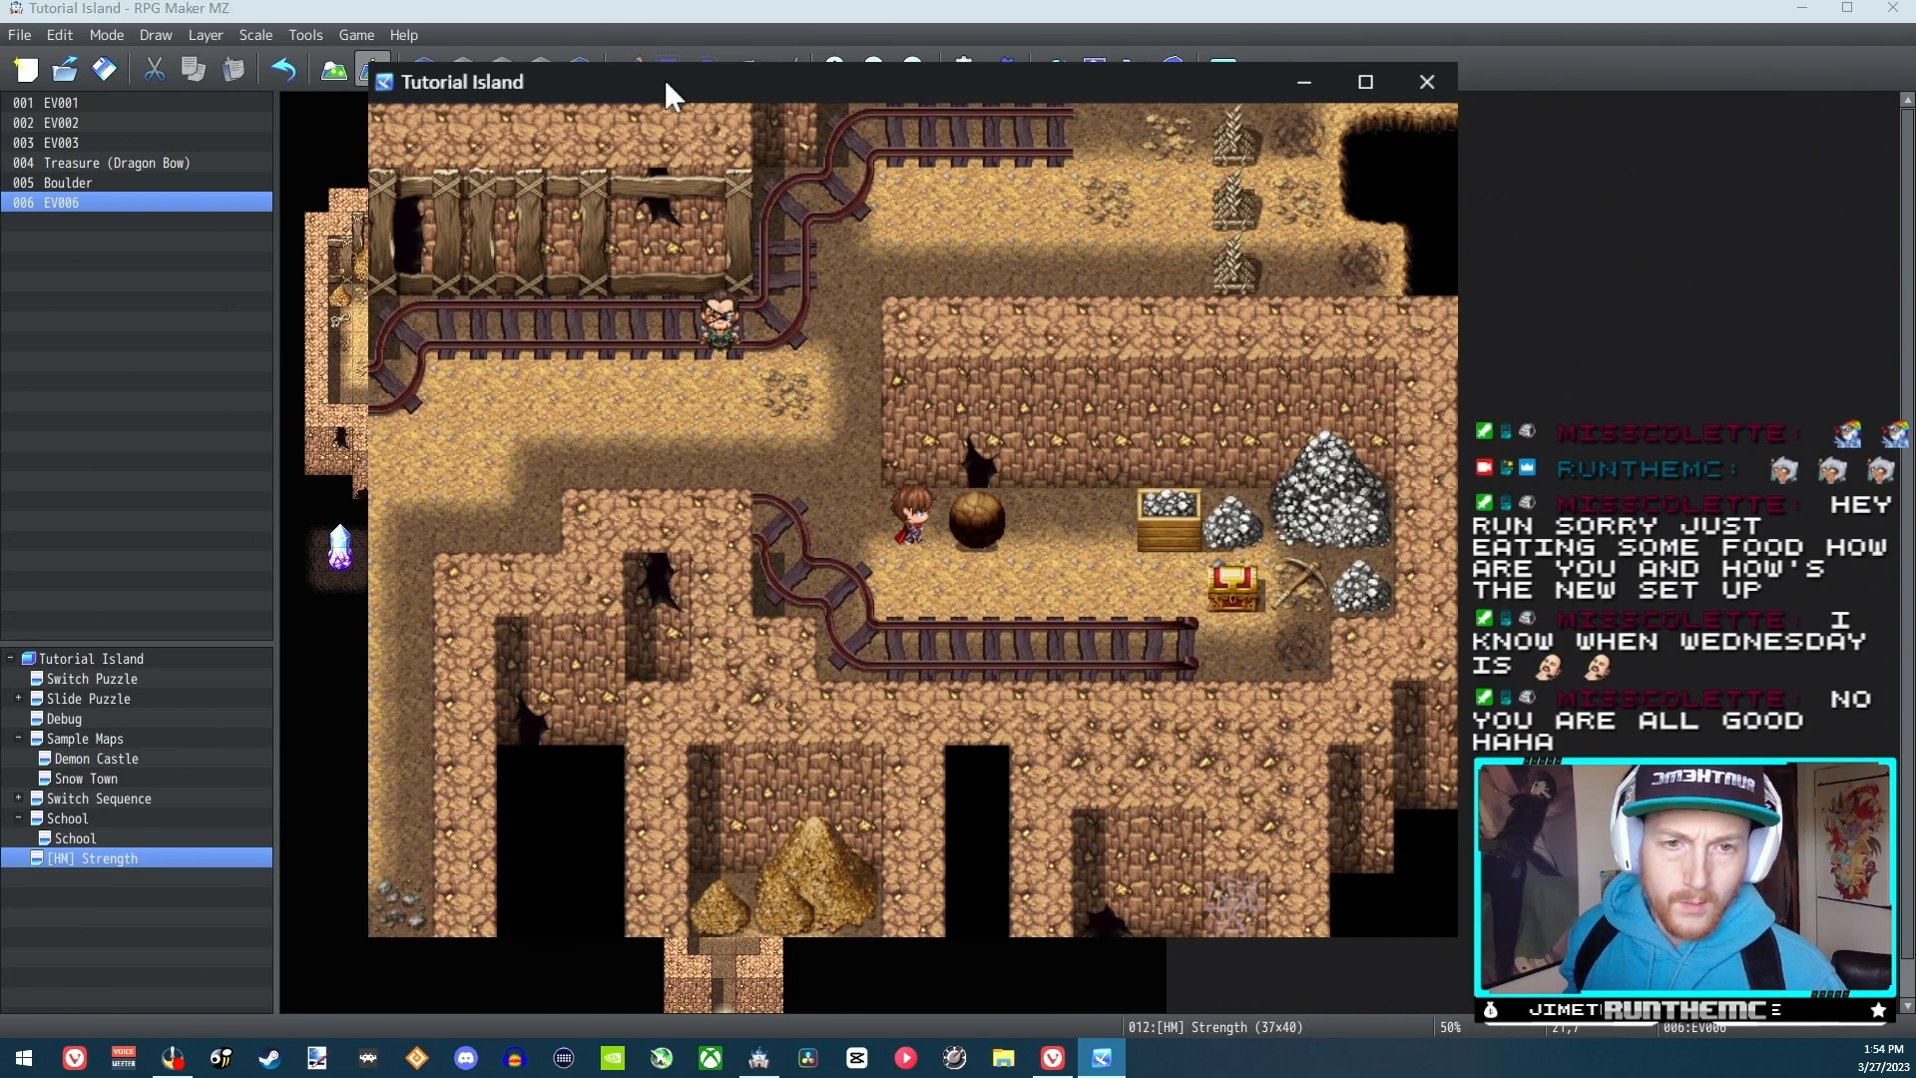
Talk to the bald NPC and accept his offer to teach boulder pushing
key(Left)
key(Up)
key(Left)
key(Up)
key(Return)
key(Return)
key(Return)
Return to the boulder and activate Reid's Strength skill
key(Down)
key(Right)
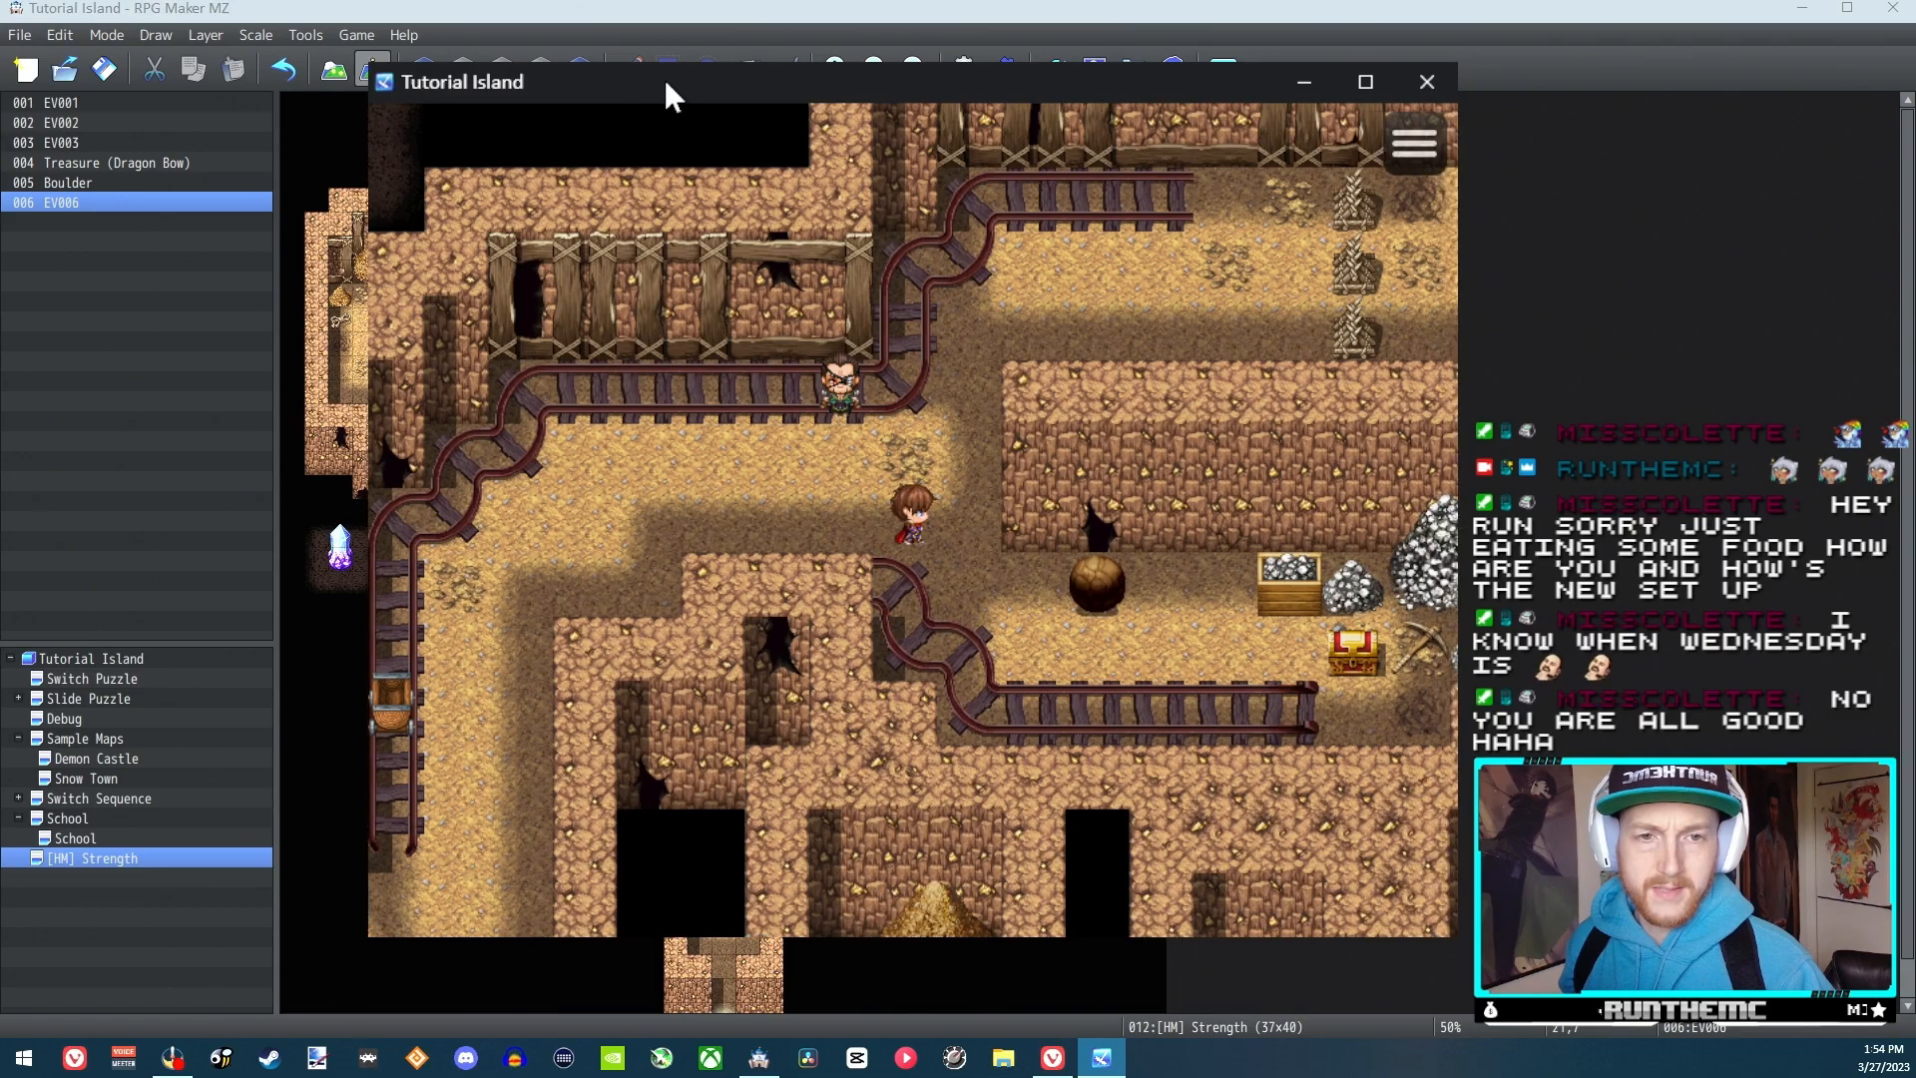
key(Right)
key(Left)
key(Right)
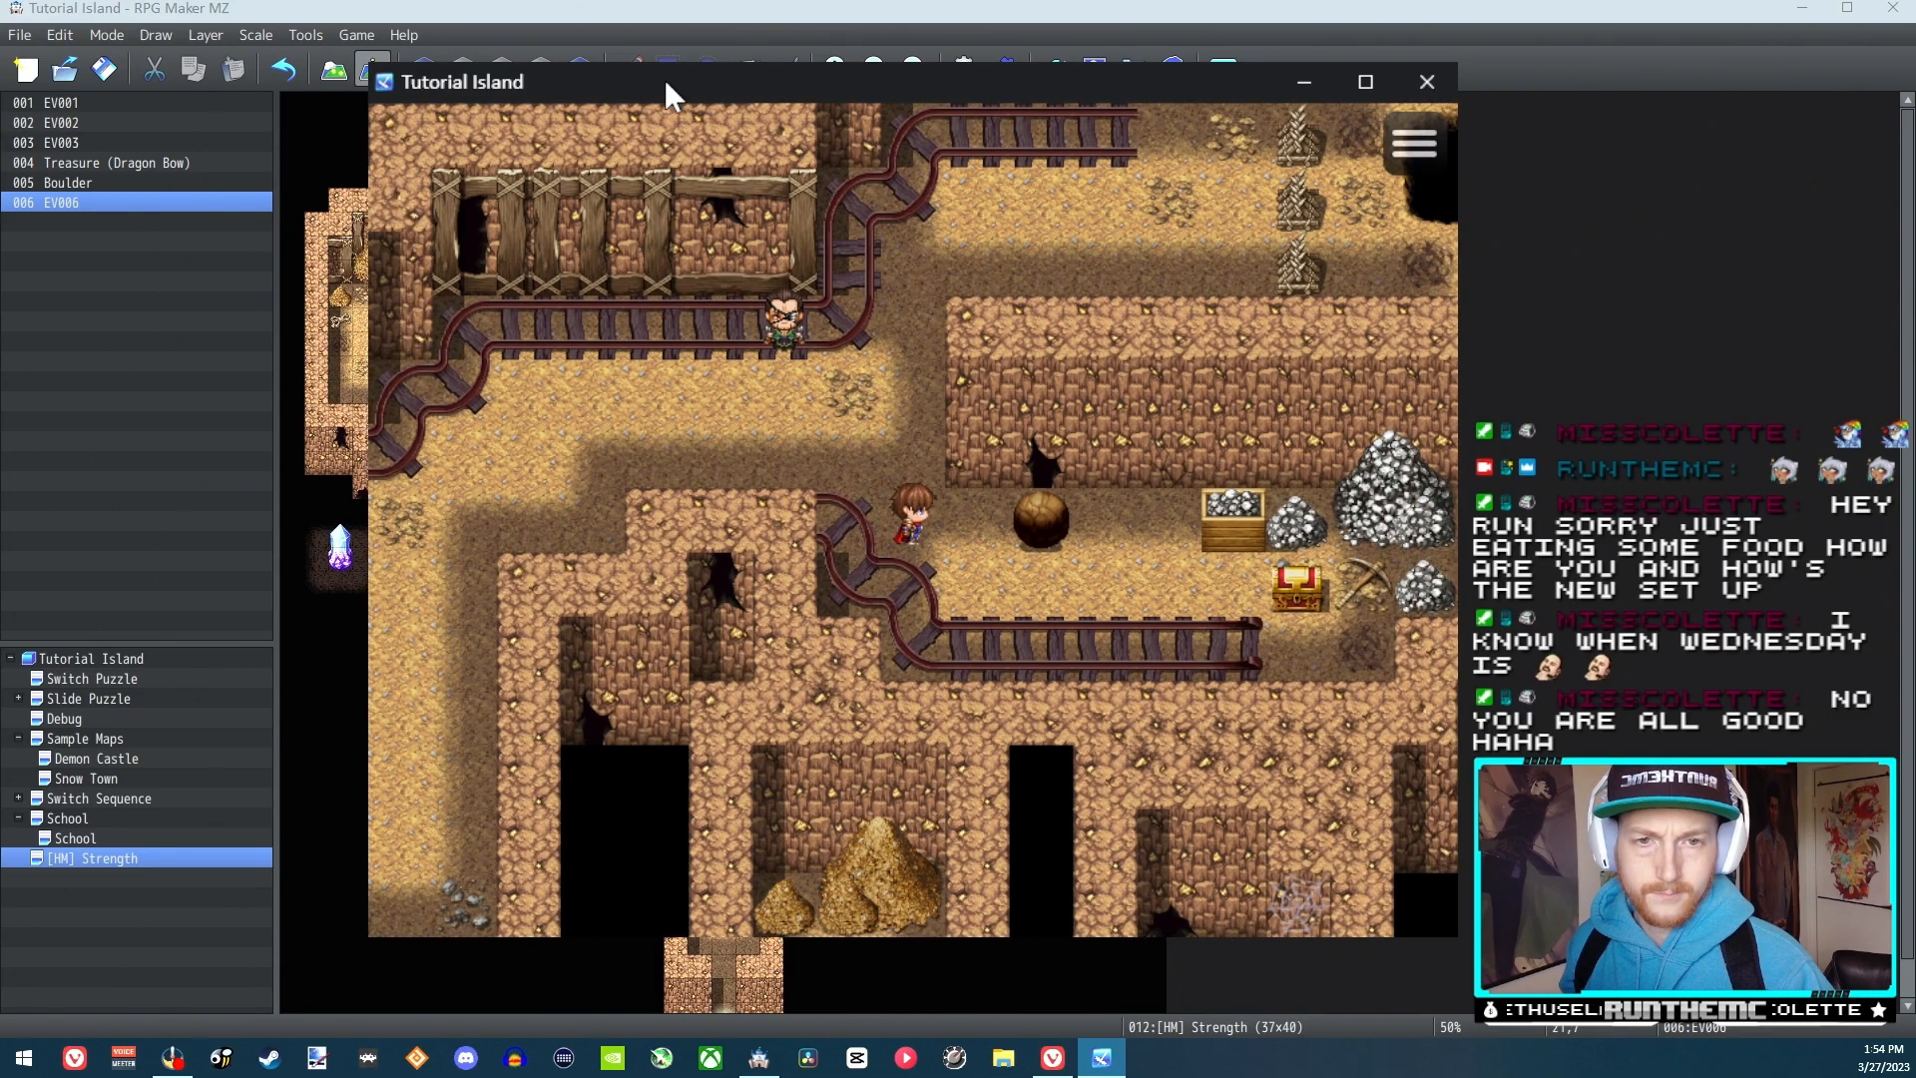
key(Escape)
key(Right)
key(Return)
key(Return)
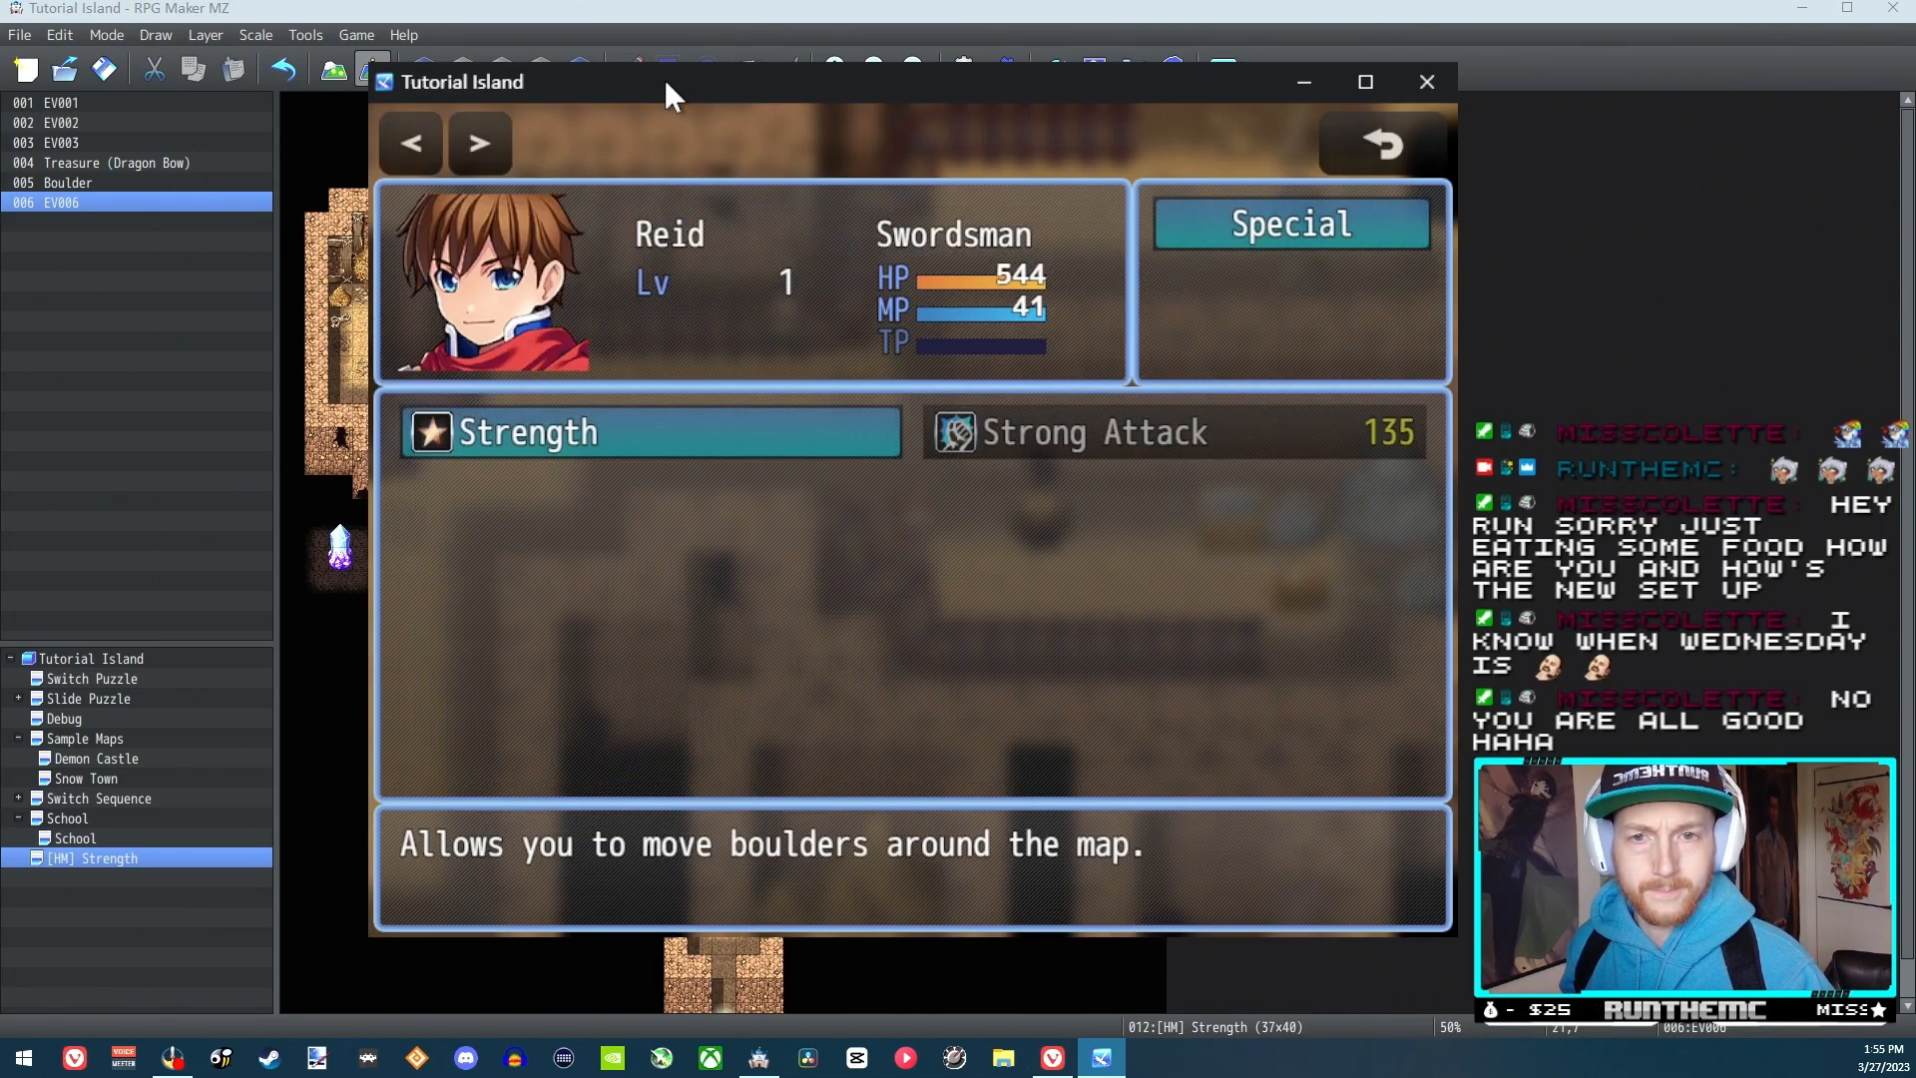
key(Return)
Walk around the boulder and test pushing it from both sides along the corridor
key(Down)
key(Right)
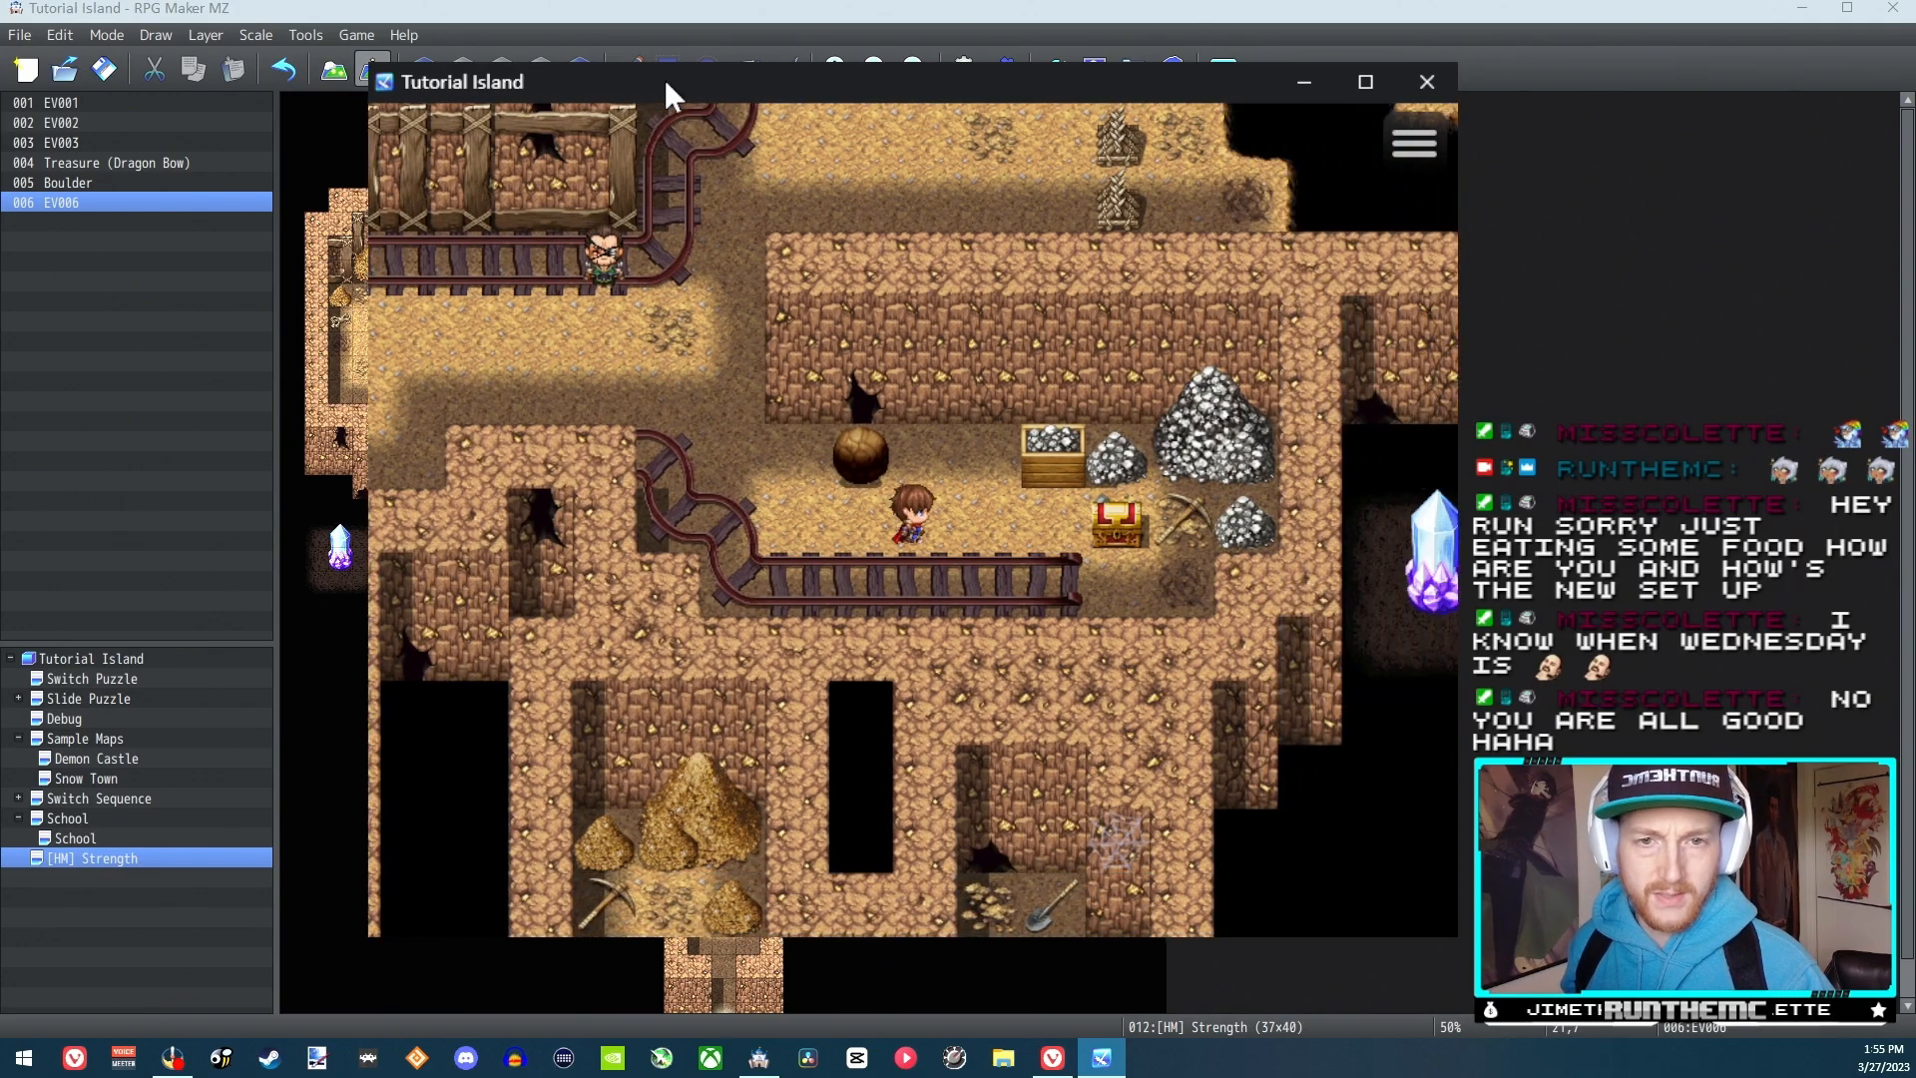
key(Up)
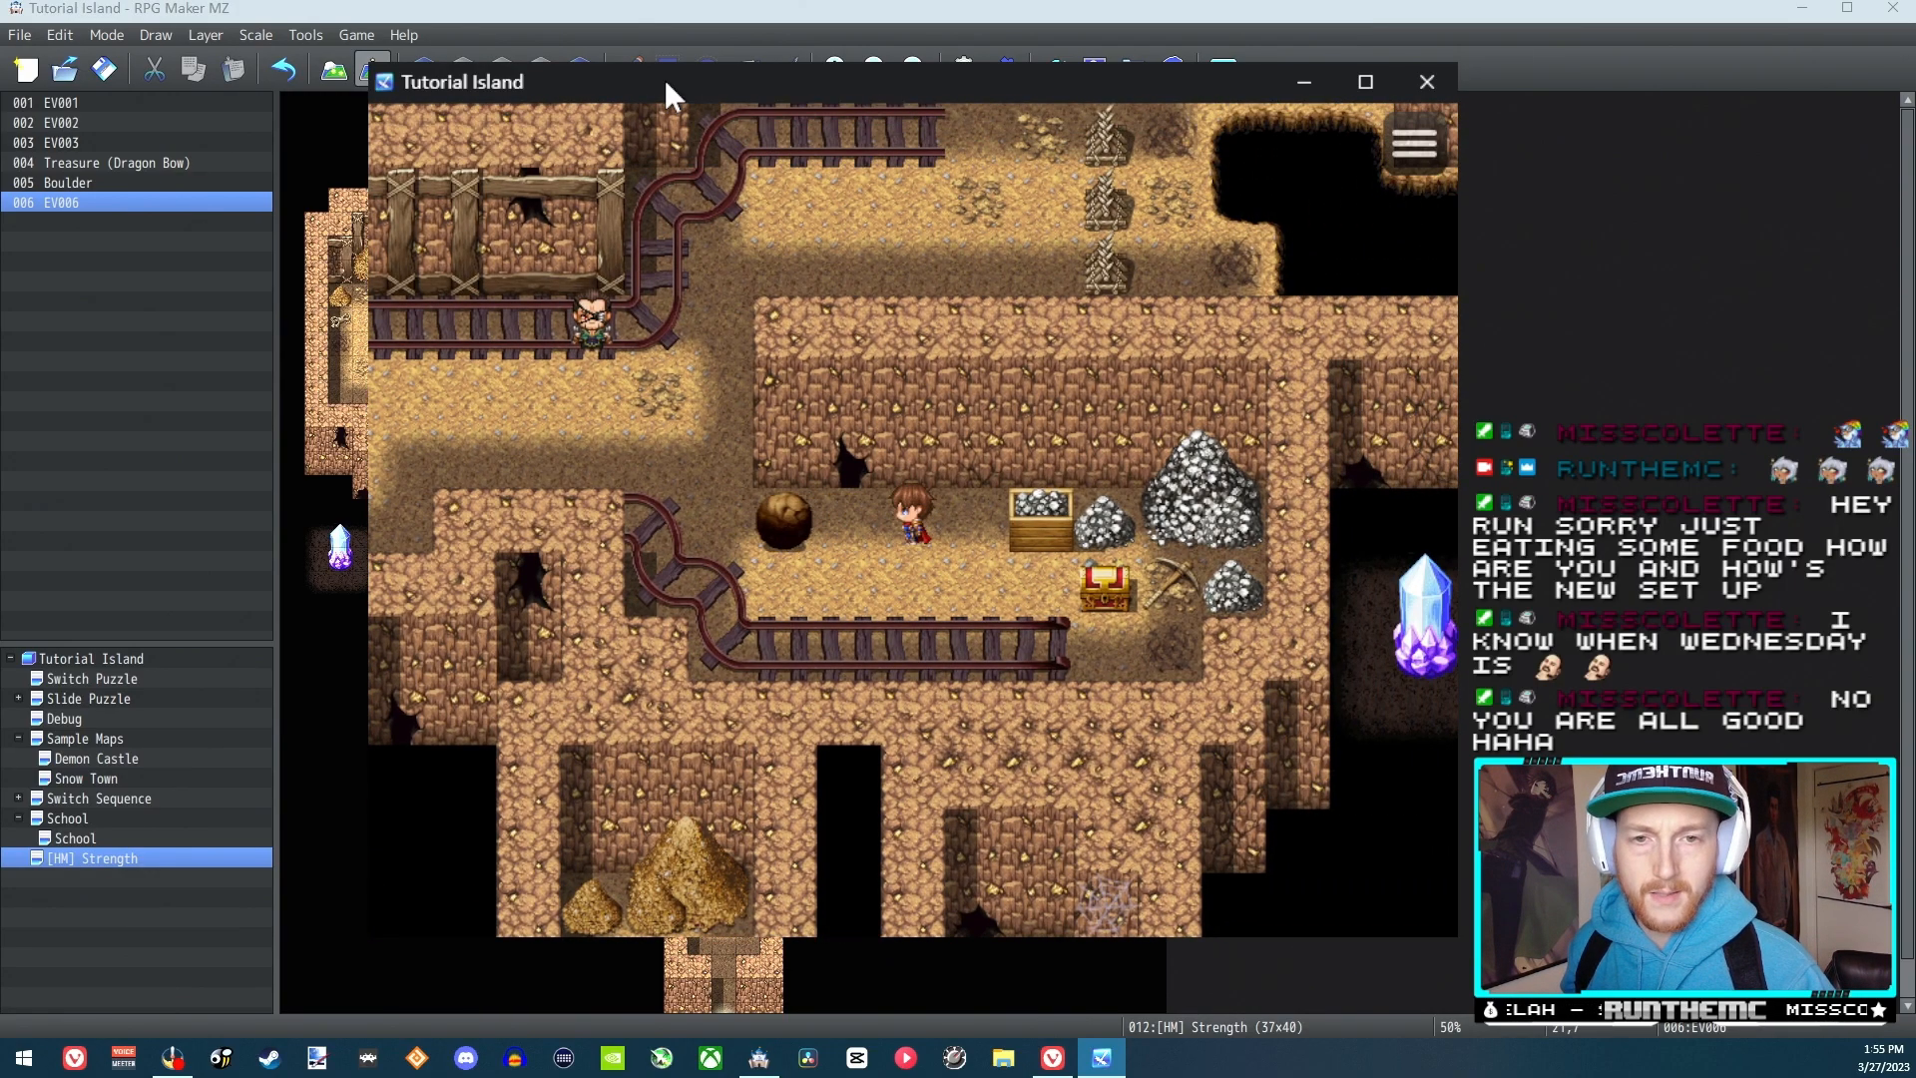
key(Left)
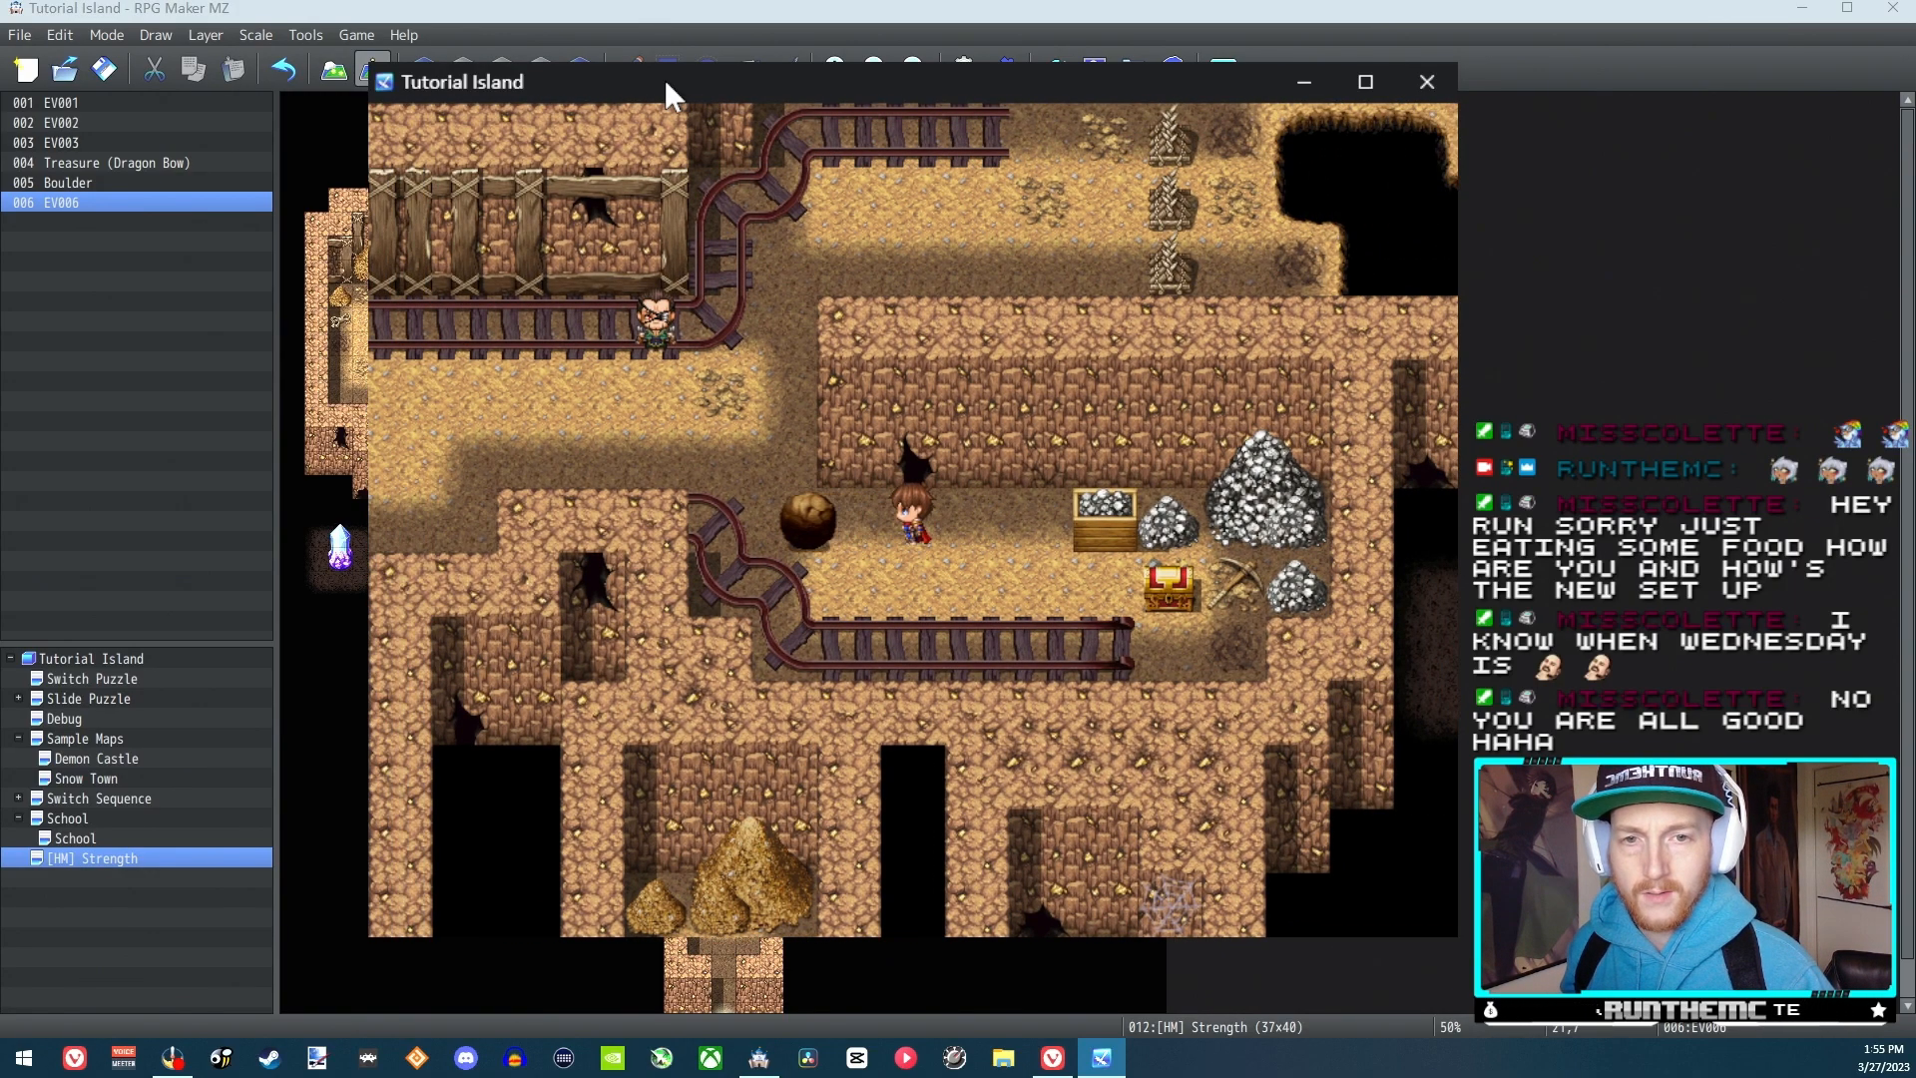
key(Left)
key(Right)
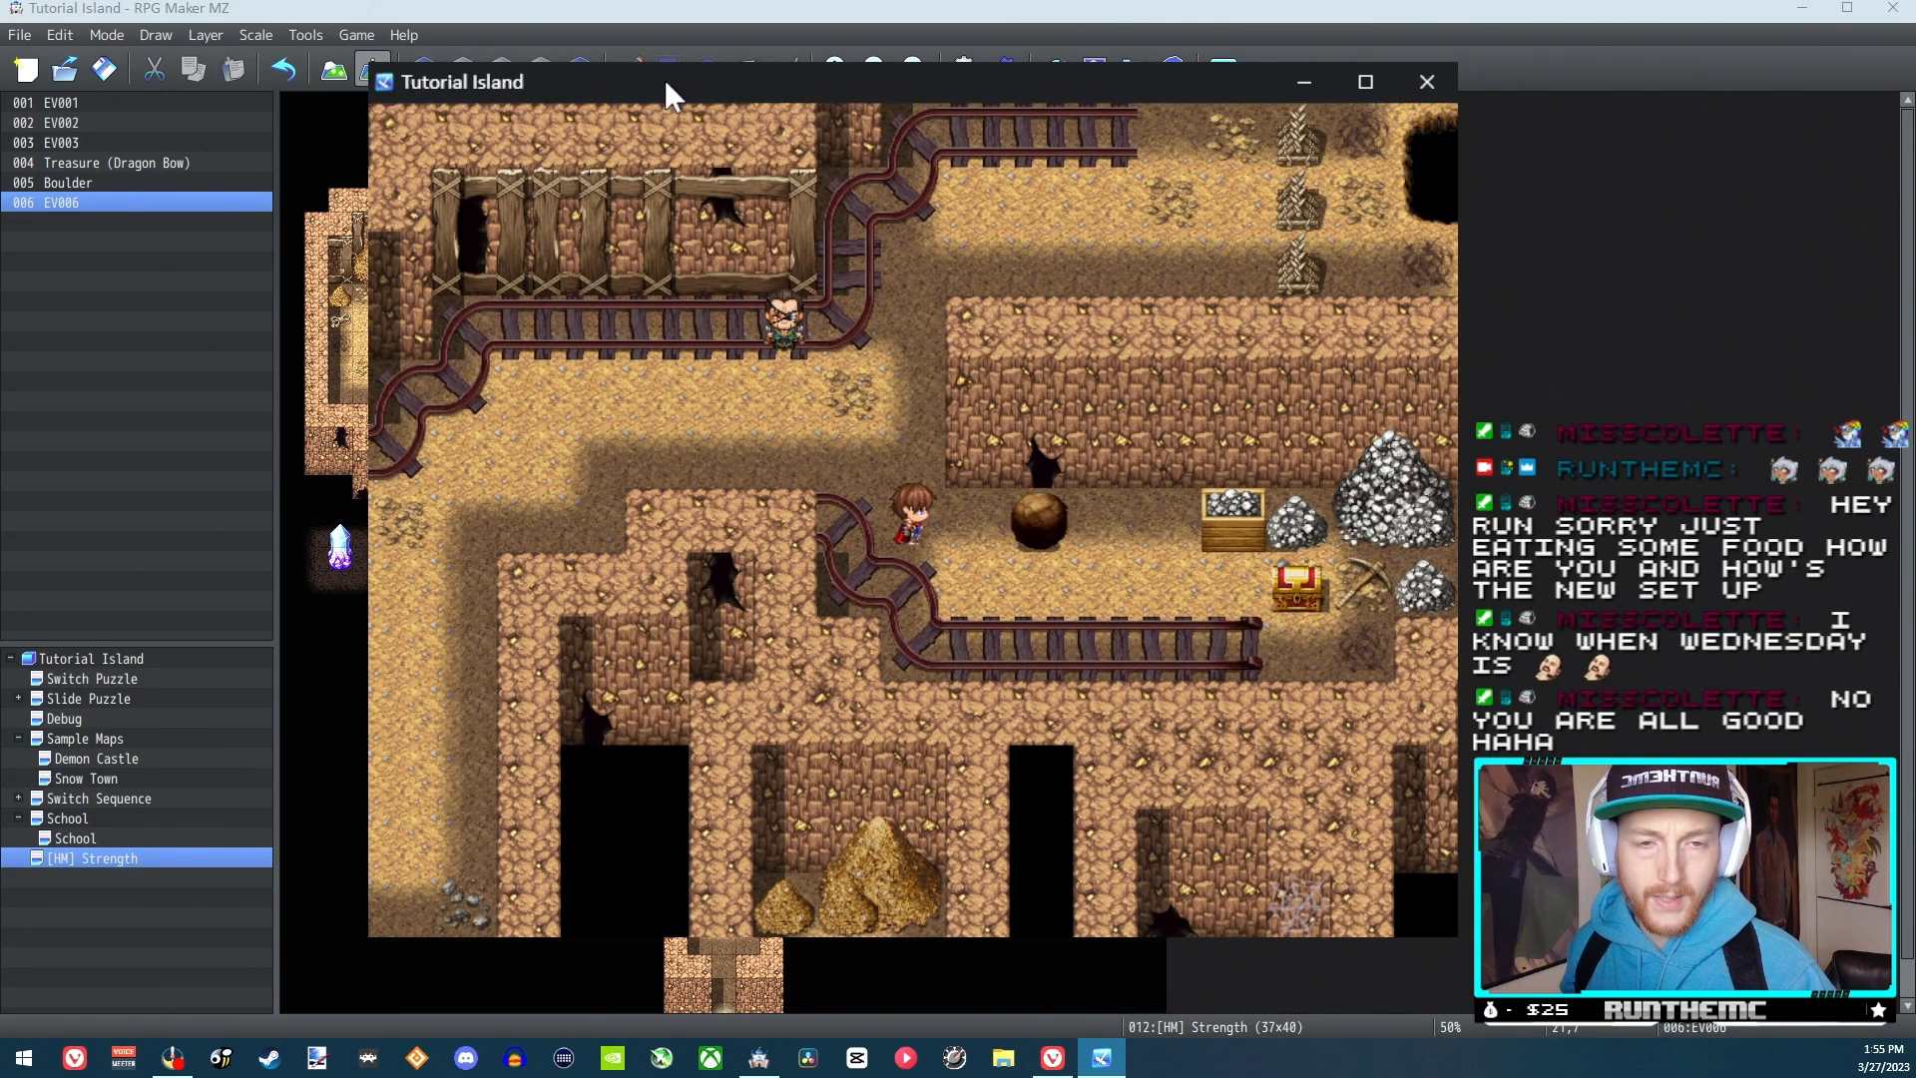
key(Up)
key(Left)
key(Right)
key(Down)
key(Right)
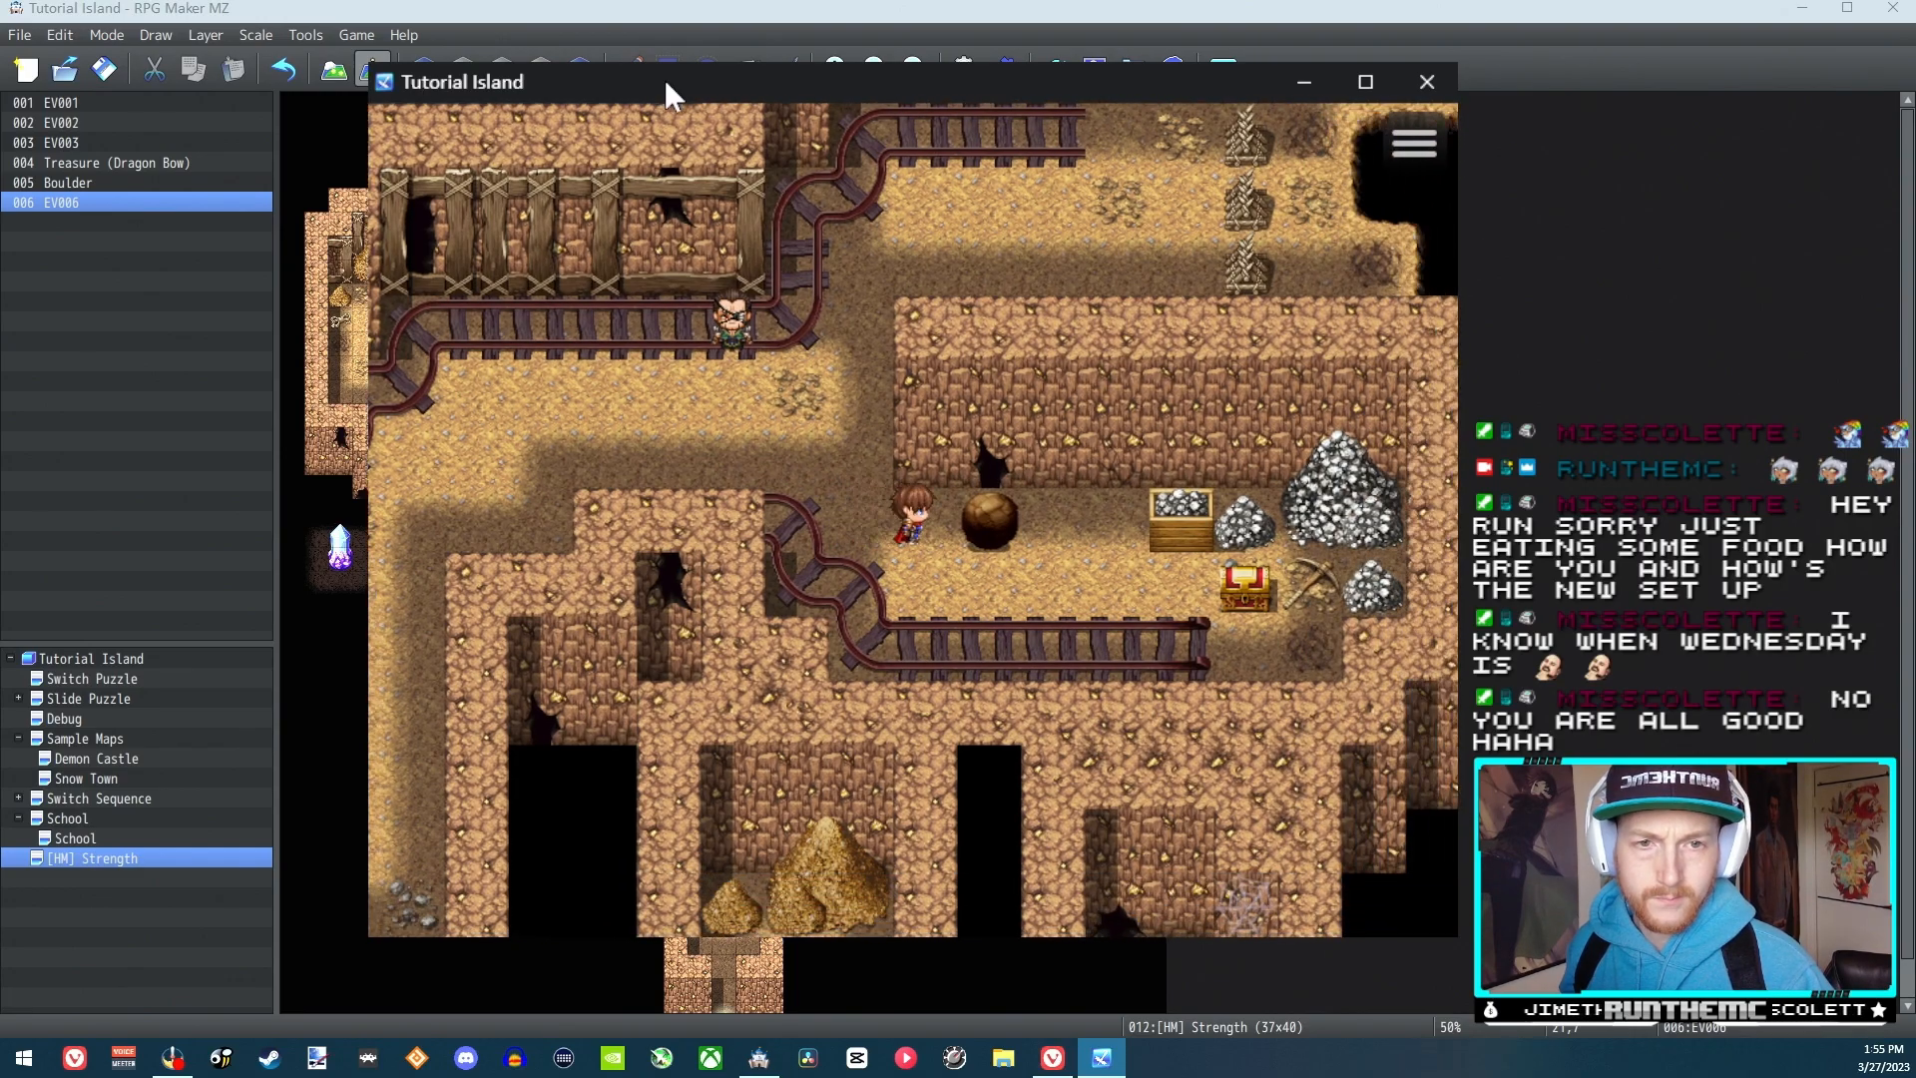
Talk to the bald NPC again to check his reset dialogue and close the playtest
key(Left)
key(Up)
key(Left)
key(Left)
key(Up)
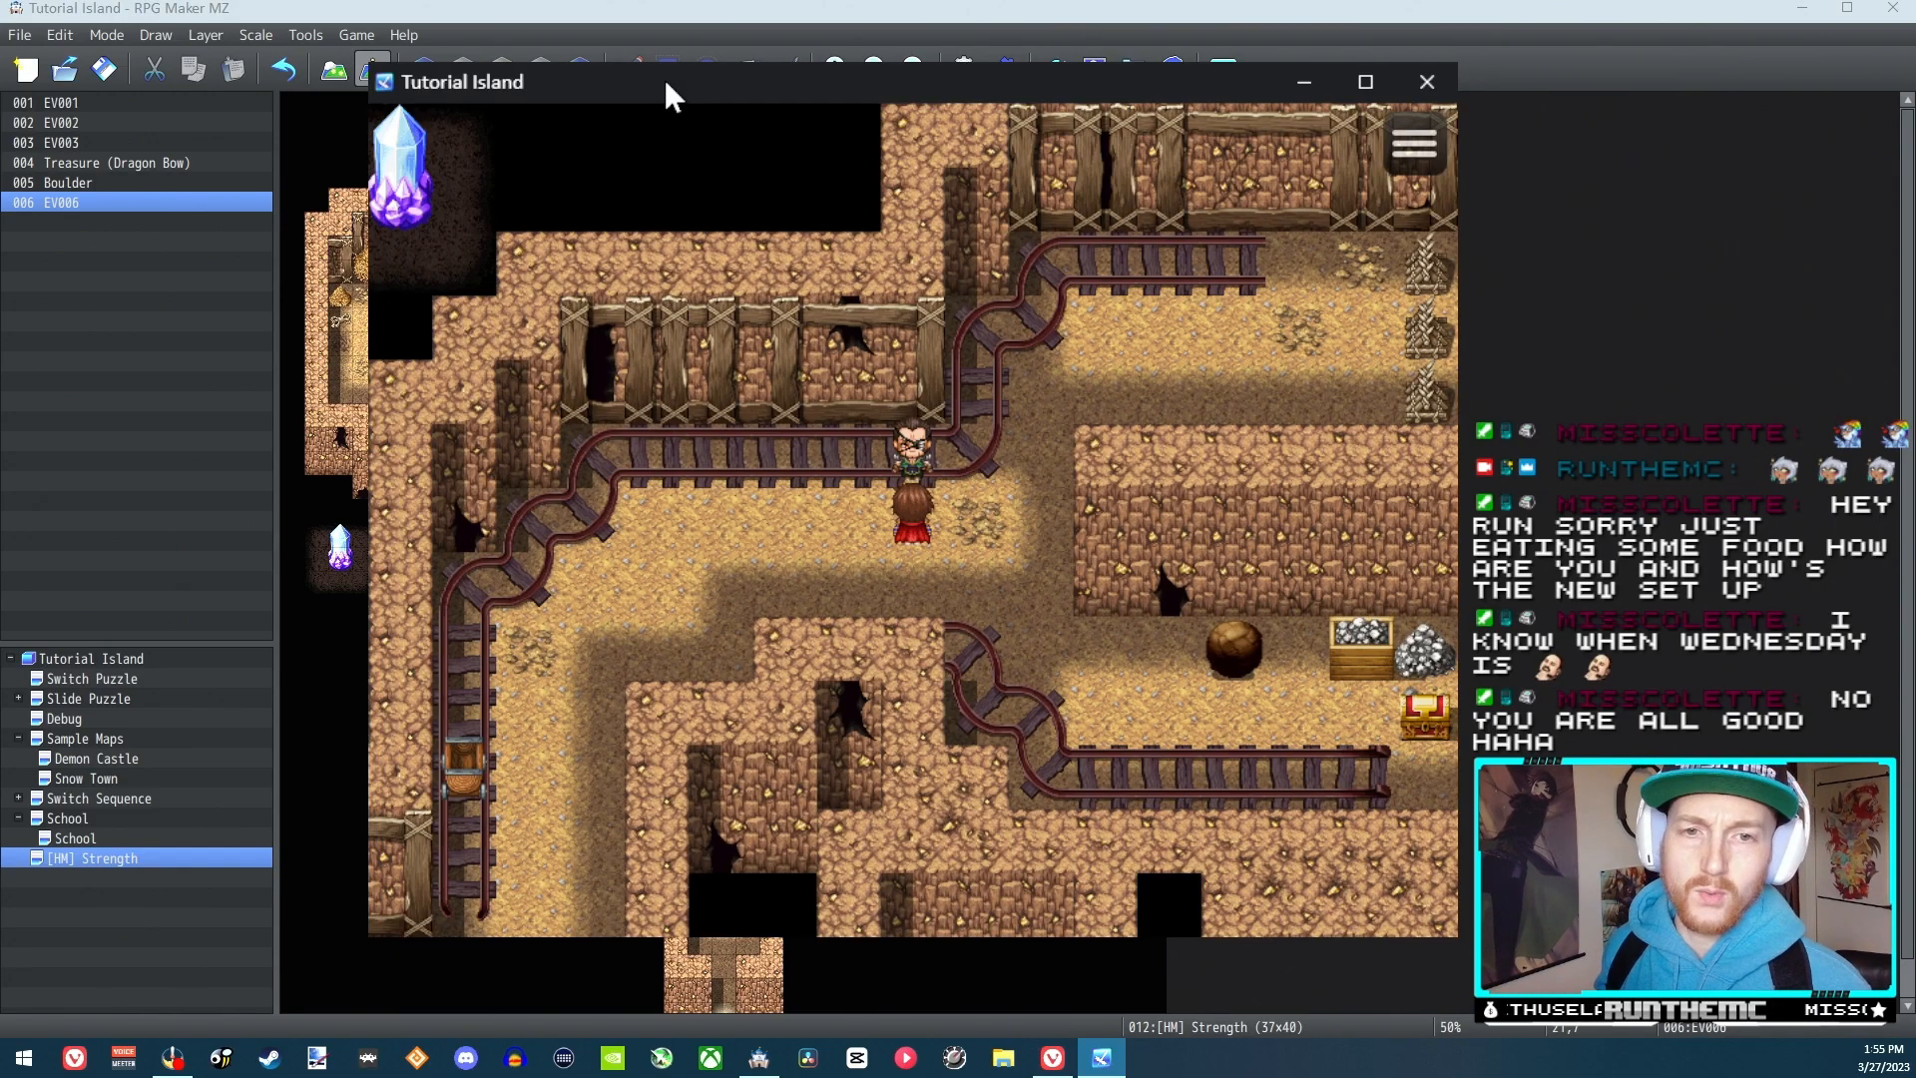
key(Return)
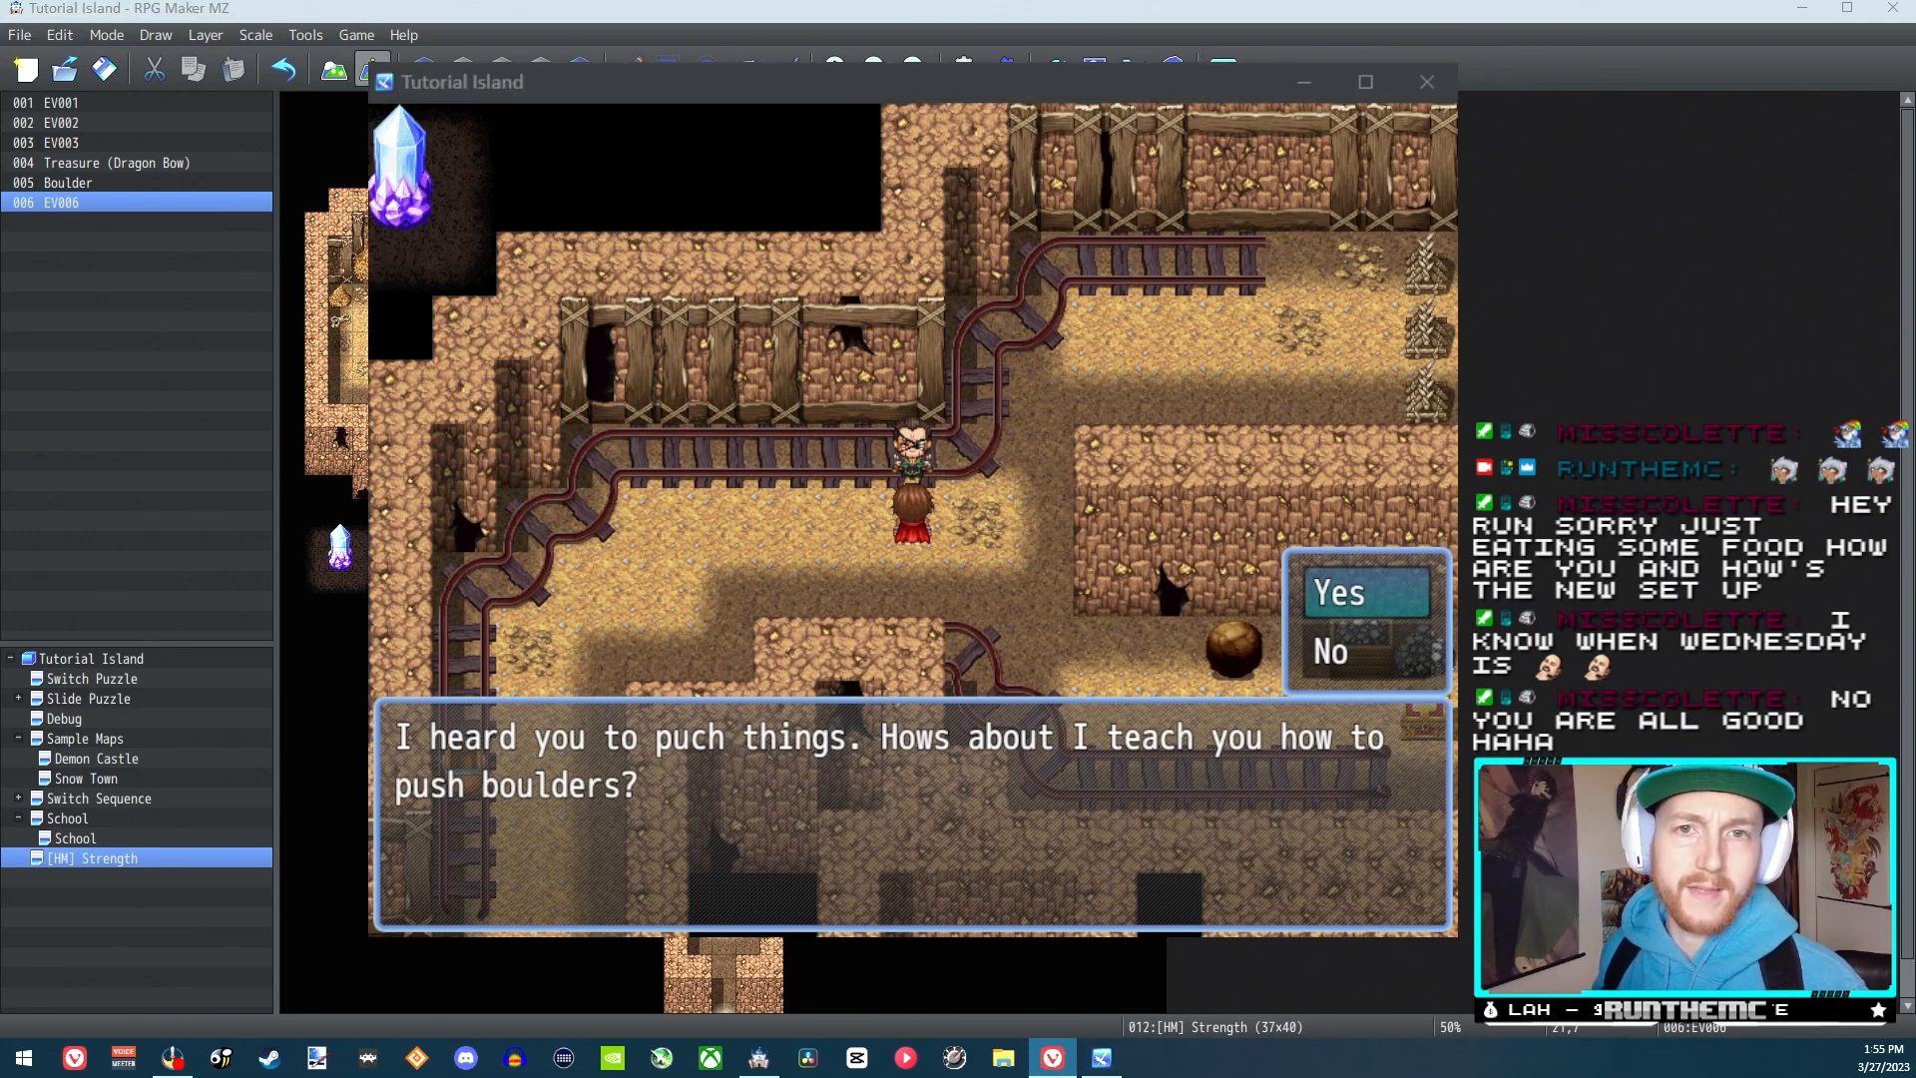
click(1104, 435)
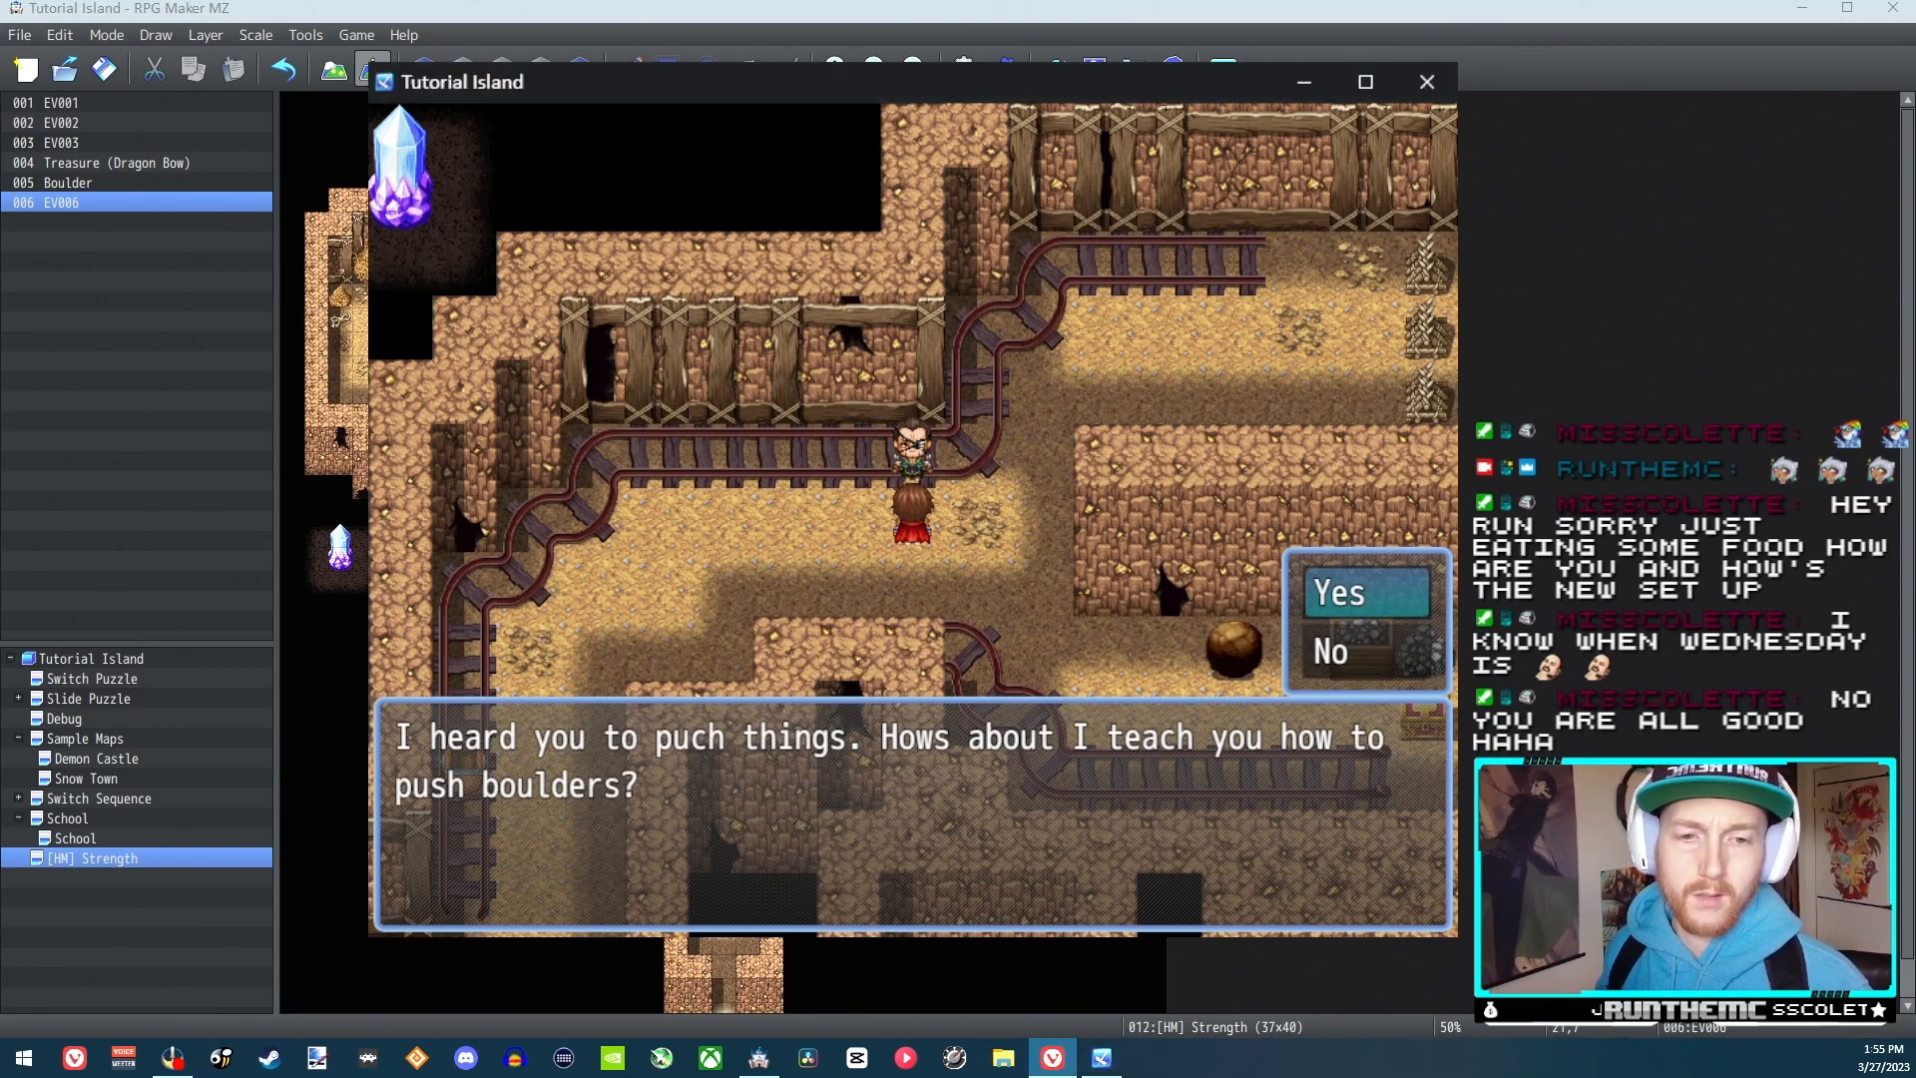
click(1426, 83)
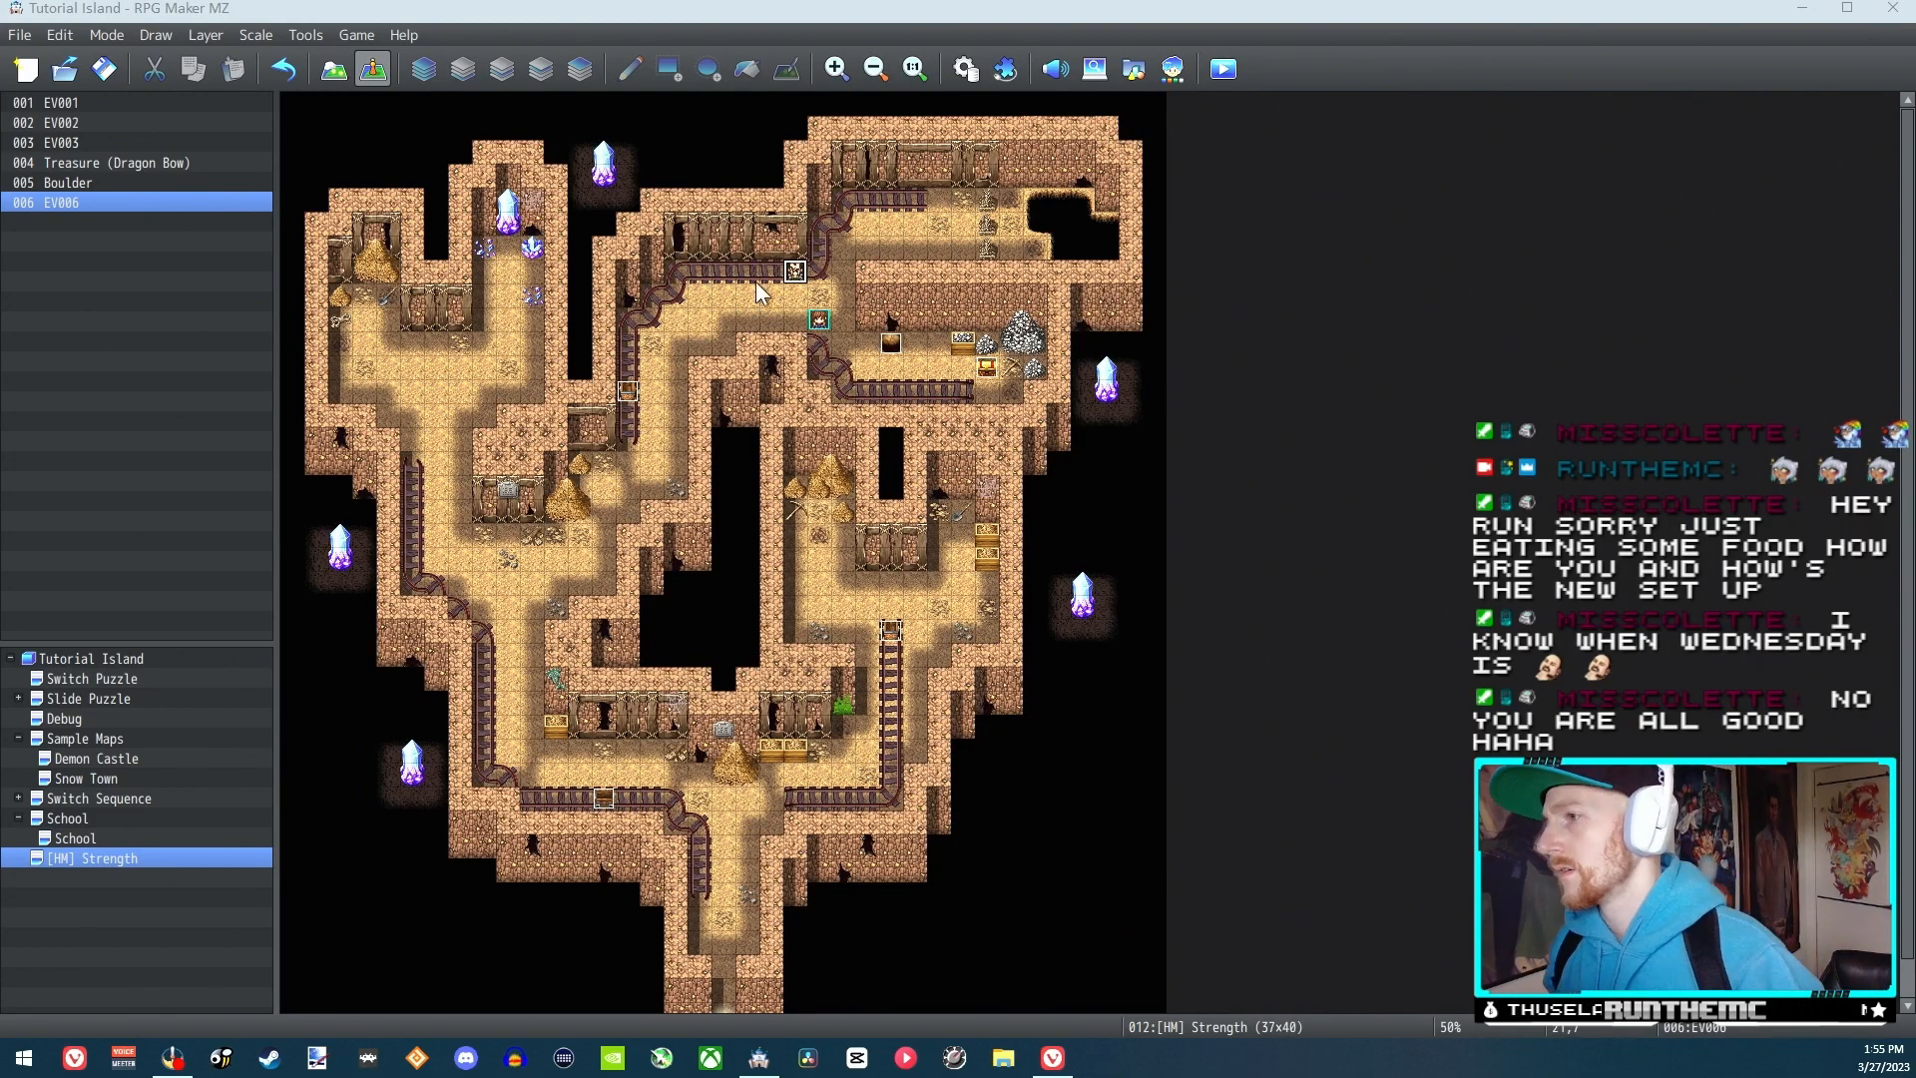
Correct the first message on page 1 of EV006 to read "I heard you to push things."
double_click(795, 274)
double_click(942, 307)
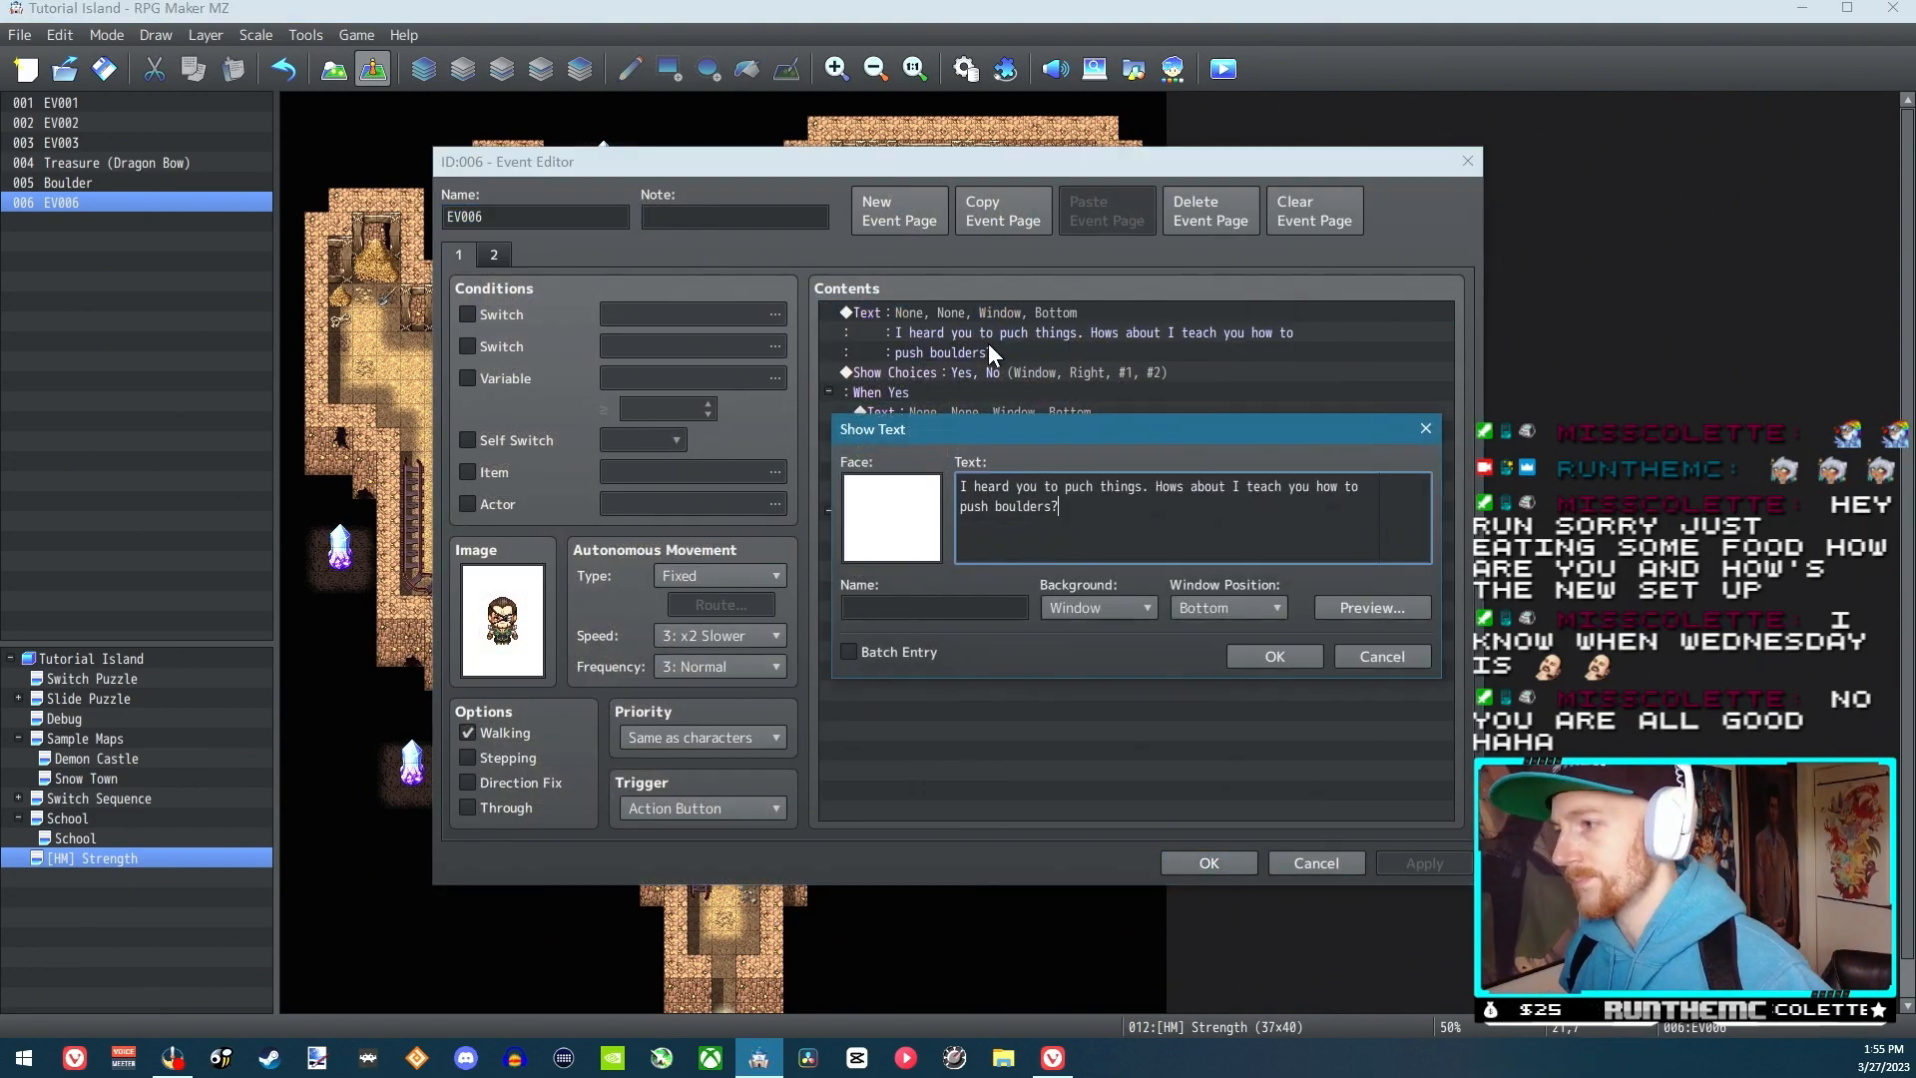
key(BackSpace)
text(s)
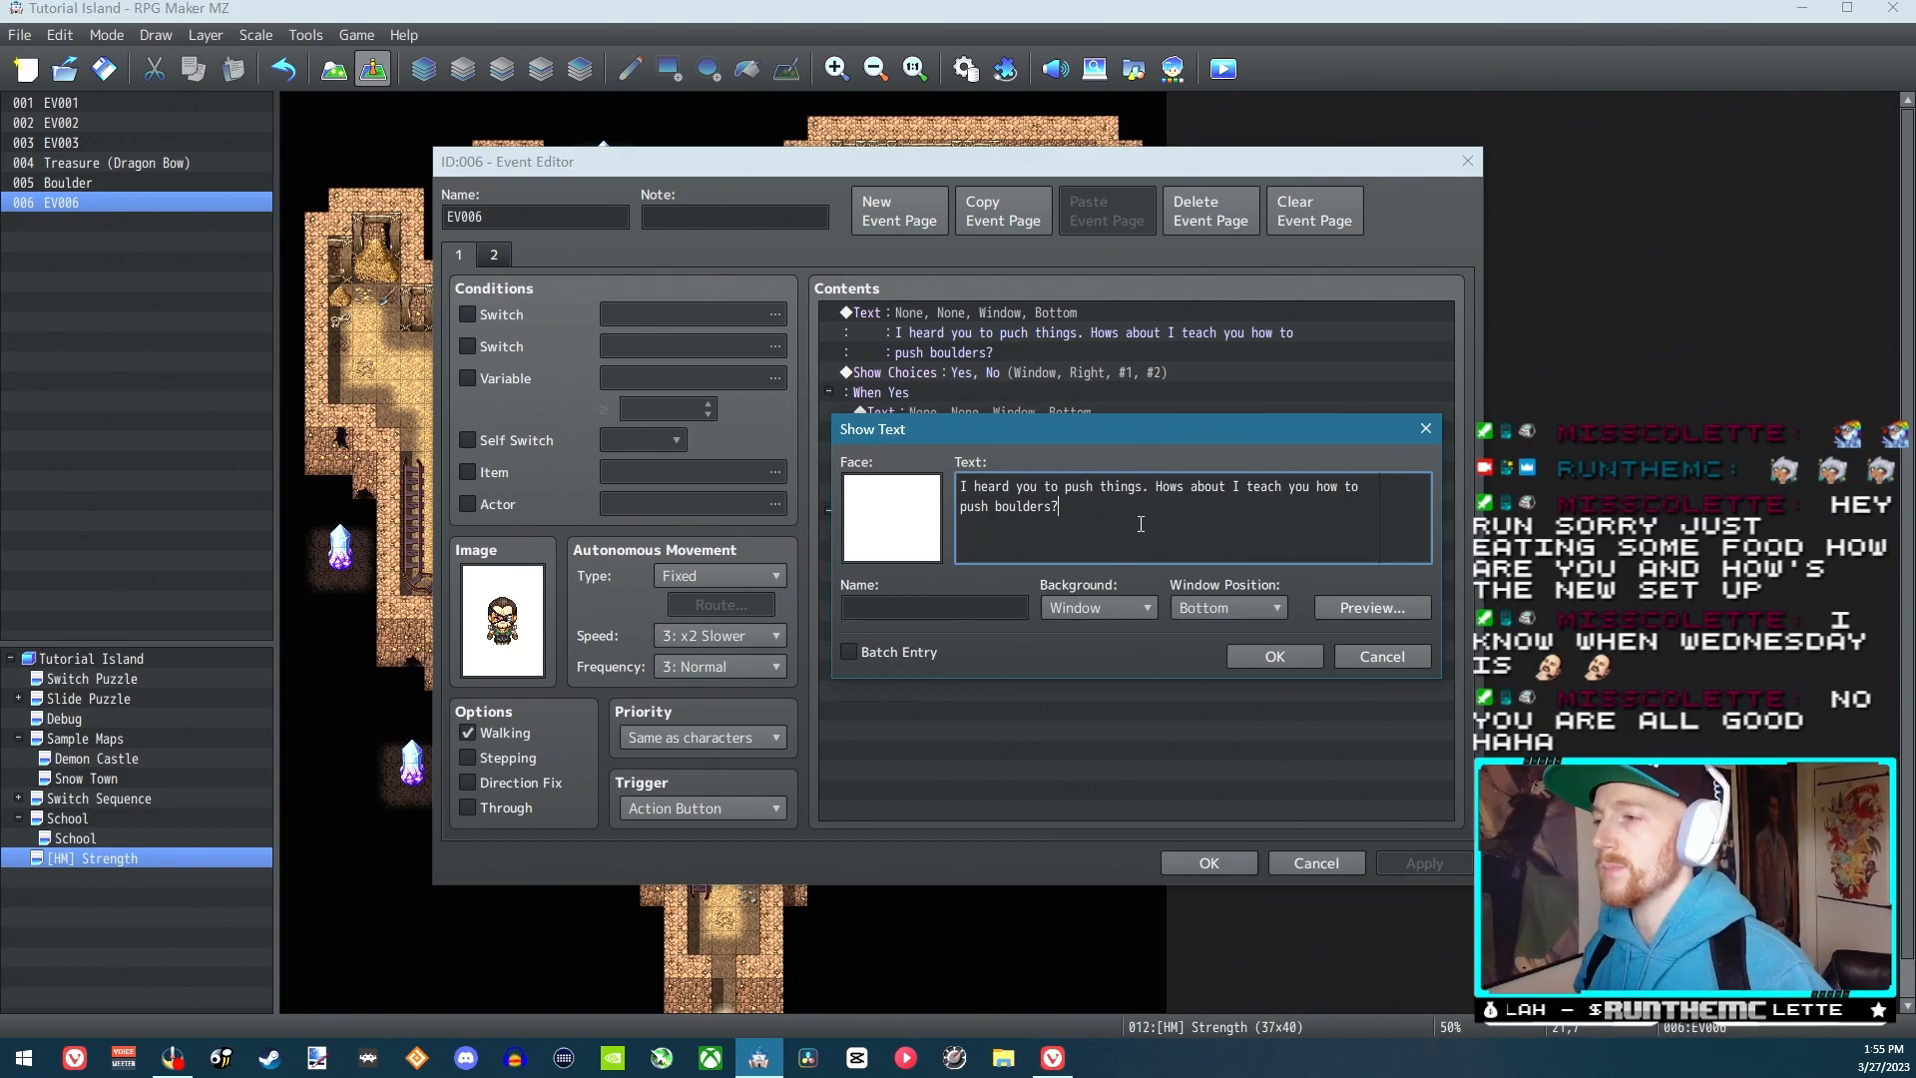
click(1253, 654)
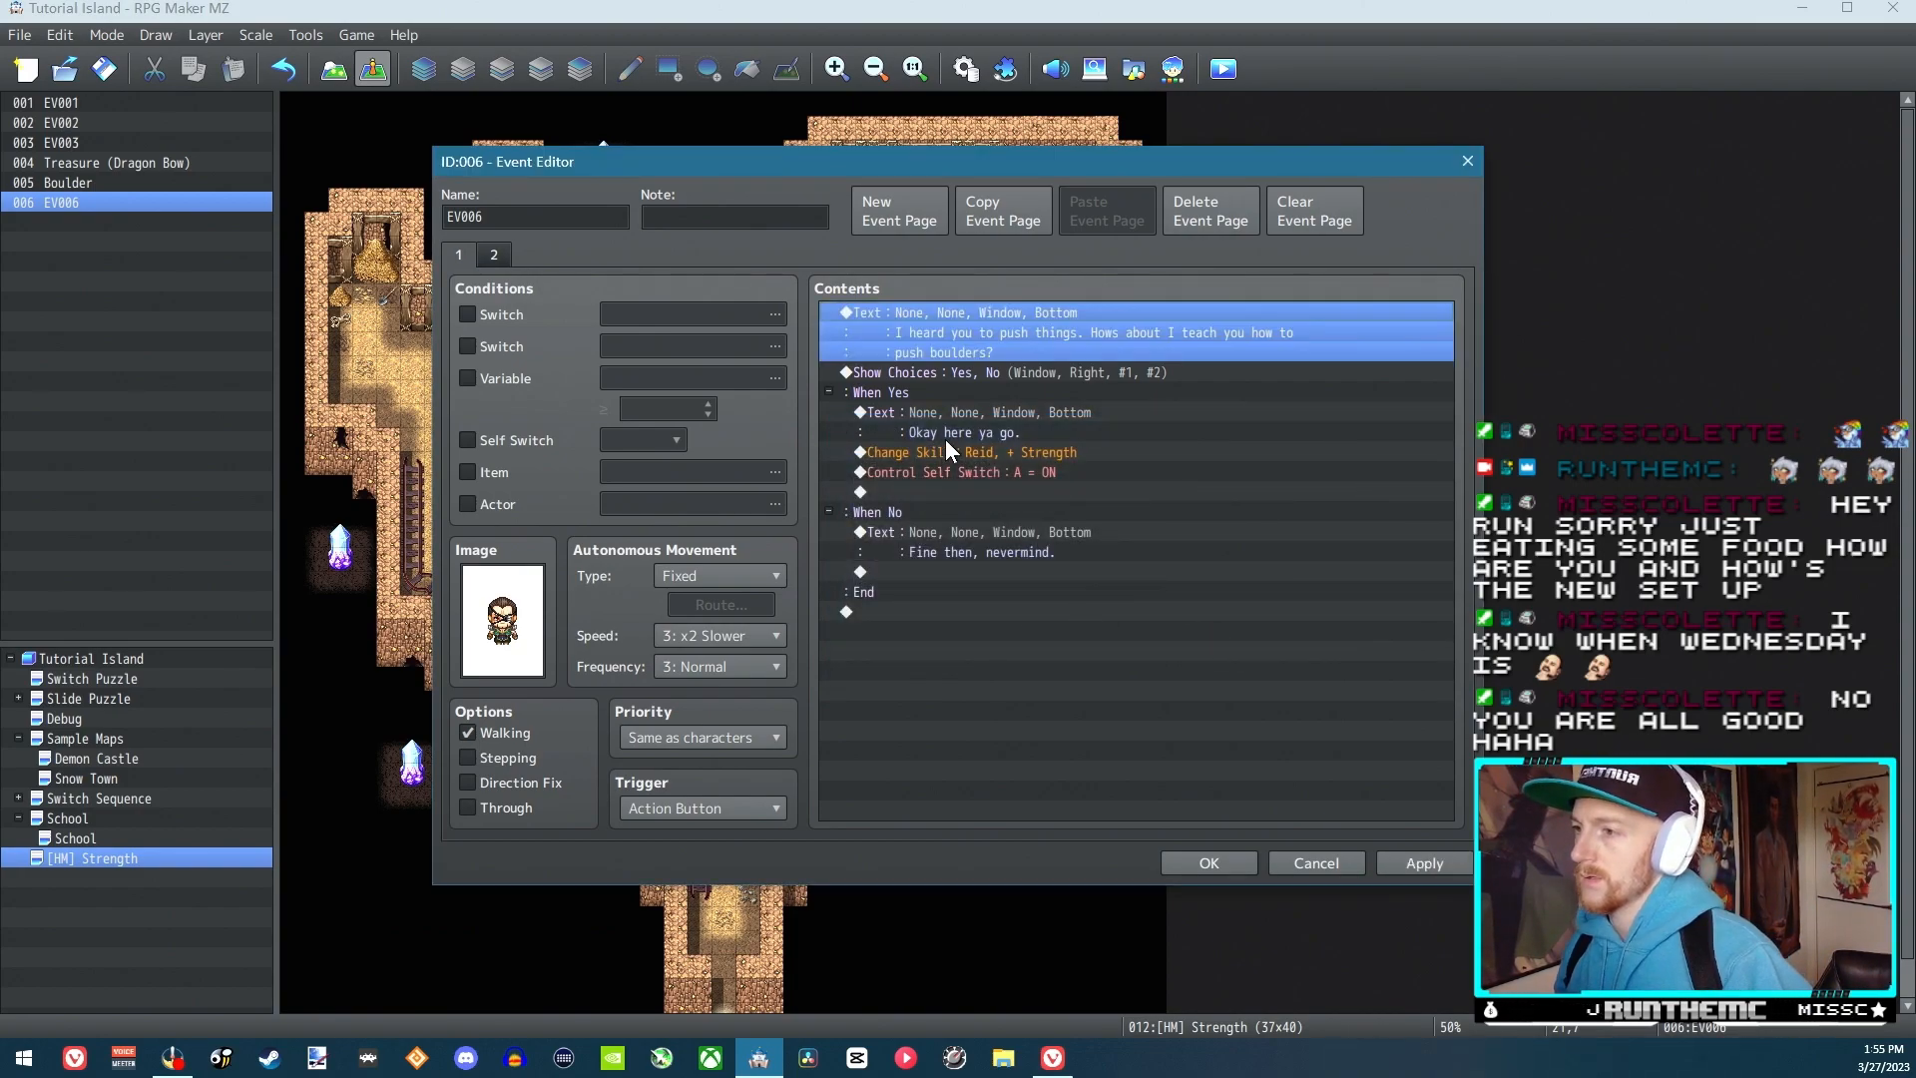
Replace the switch condition on page 2 of EV006 with Self Switch A and accept the event
click(968, 449)
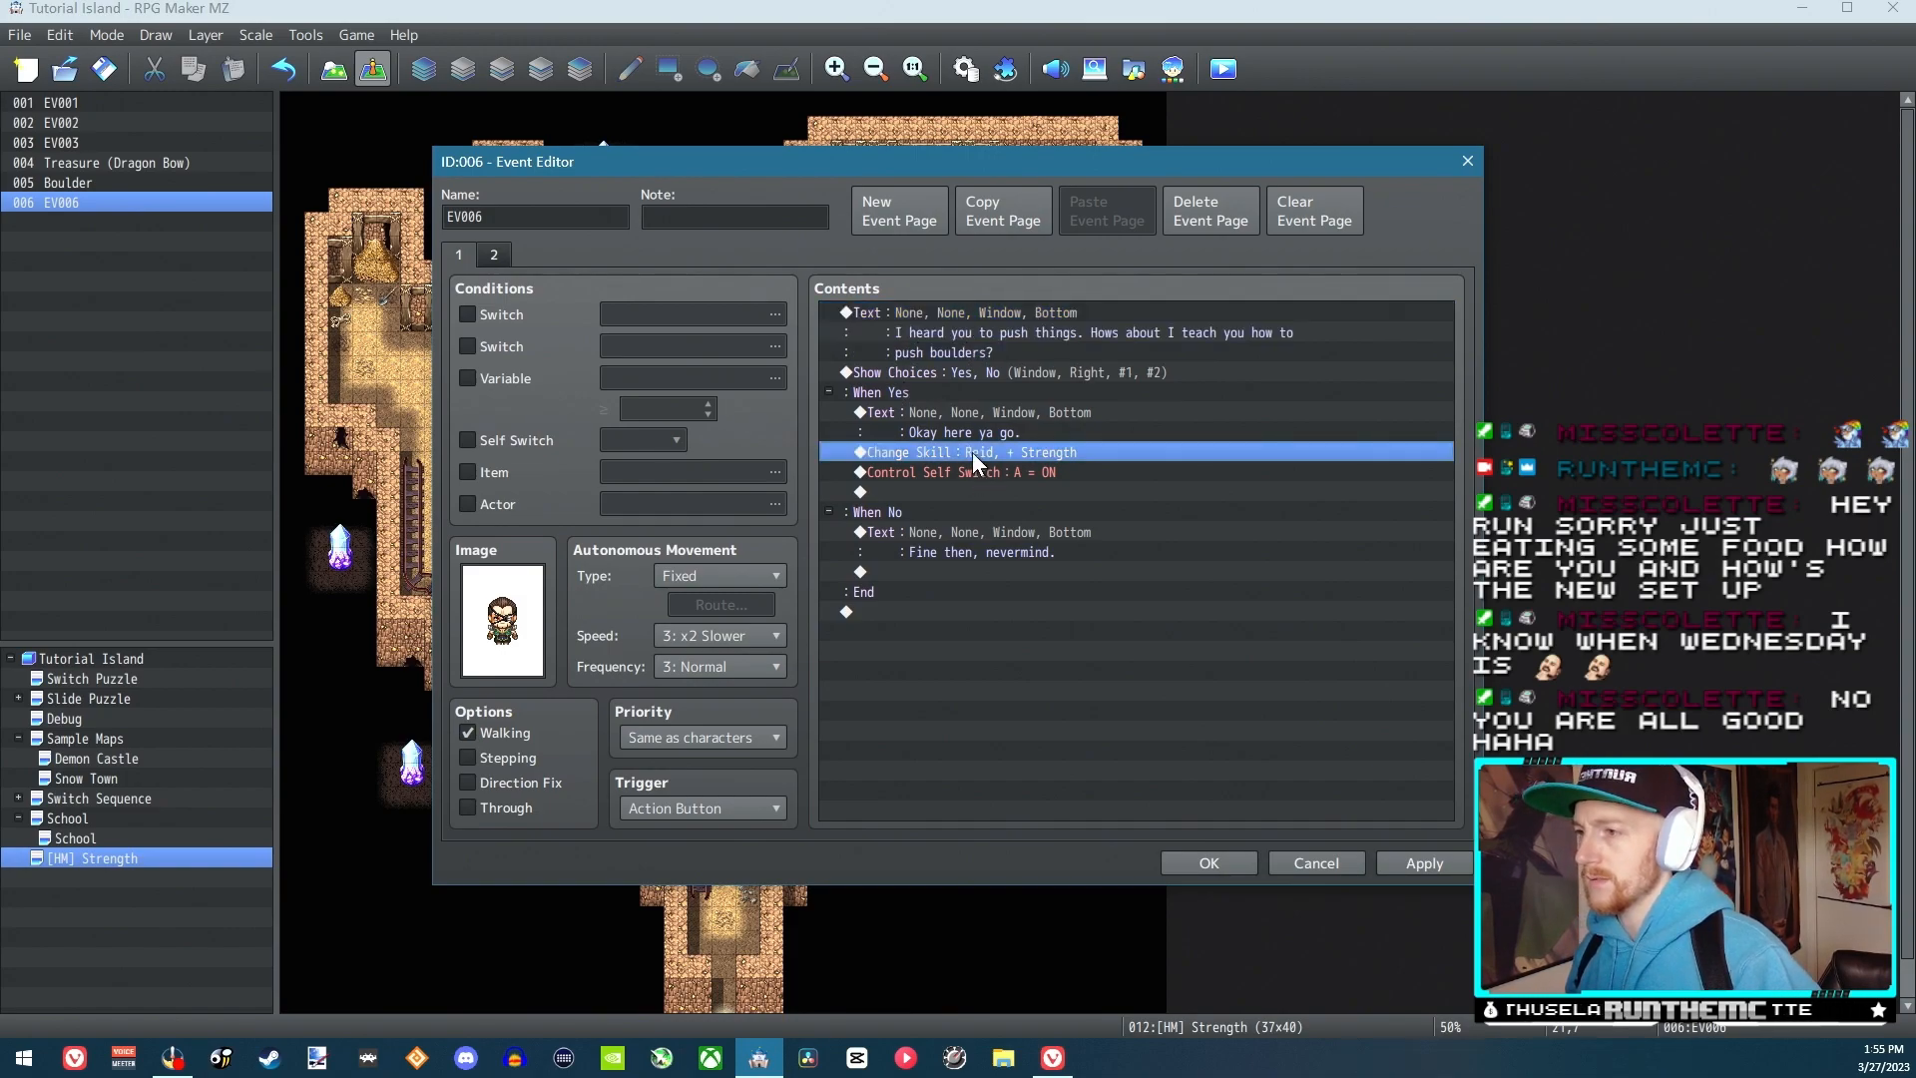
click(992, 473)
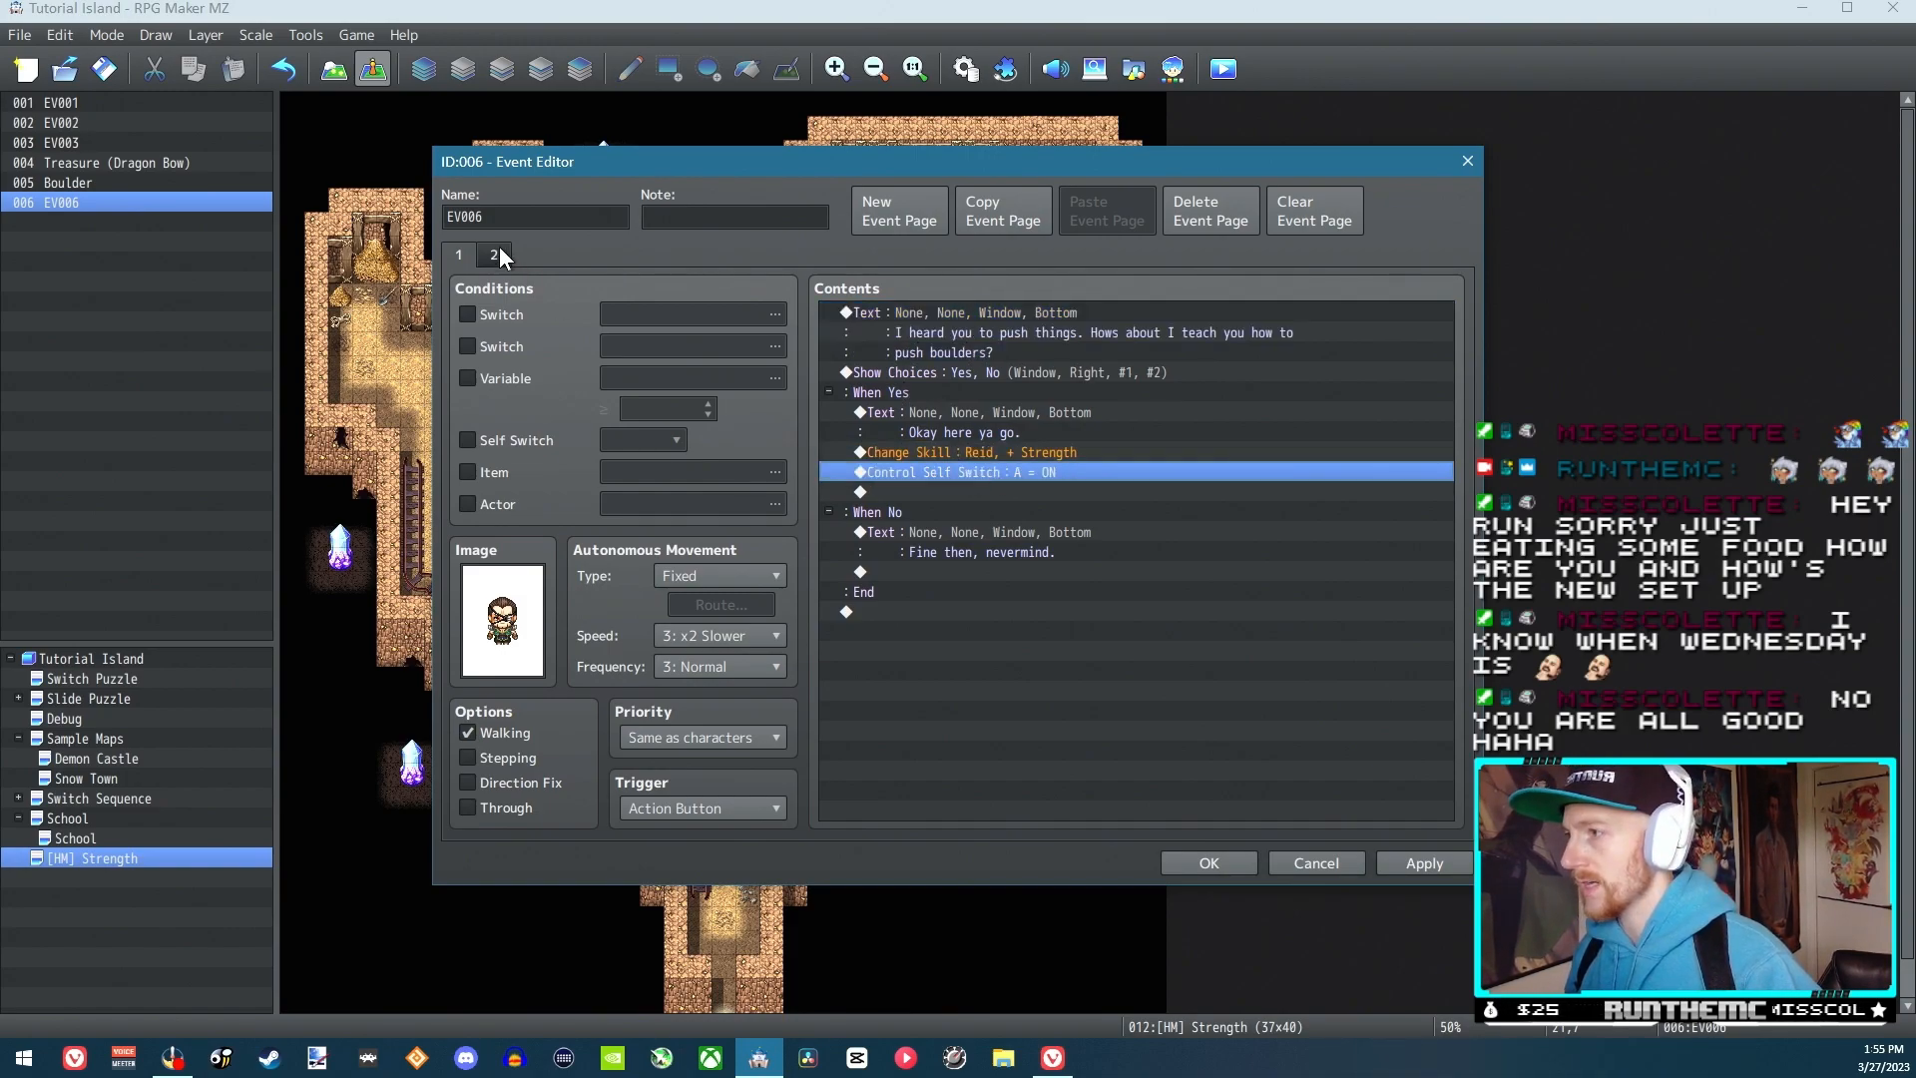
click(497, 250)
click(494, 315)
click(514, 441)
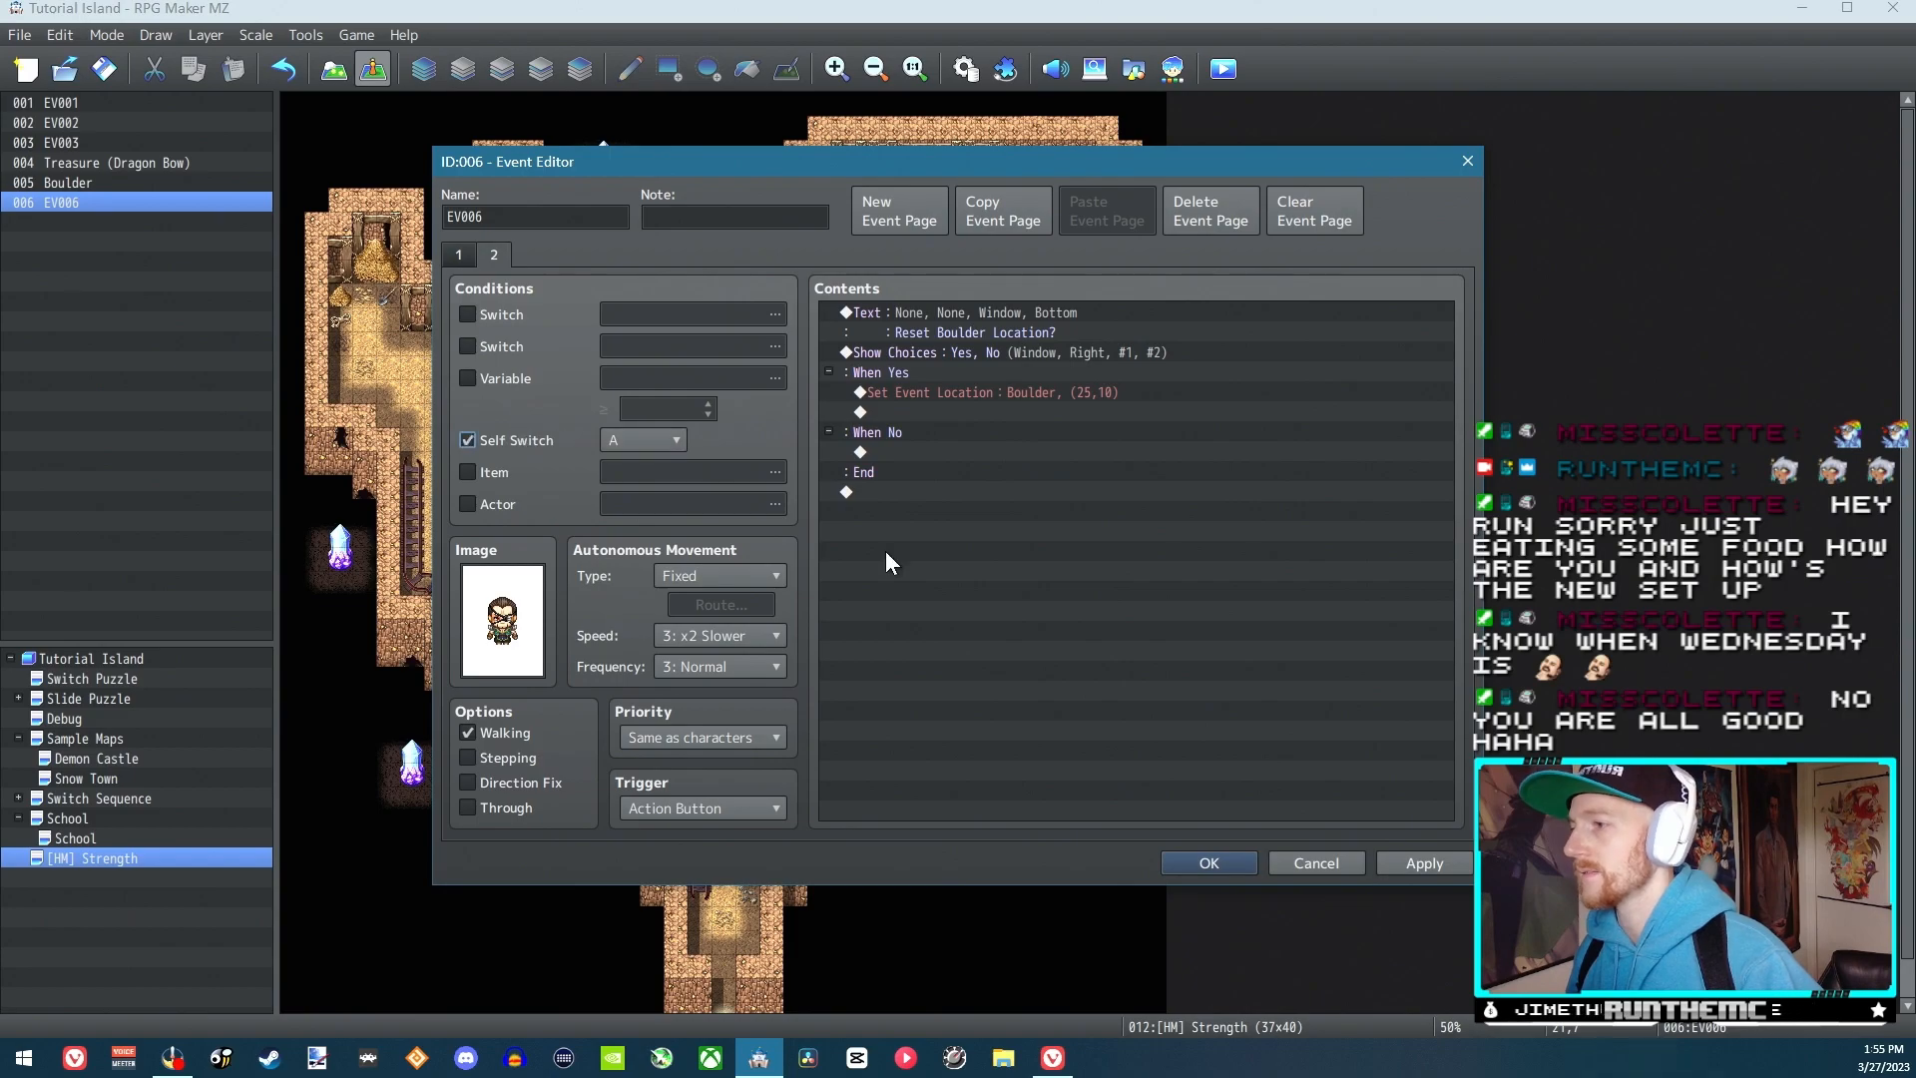
click(1210, 862)
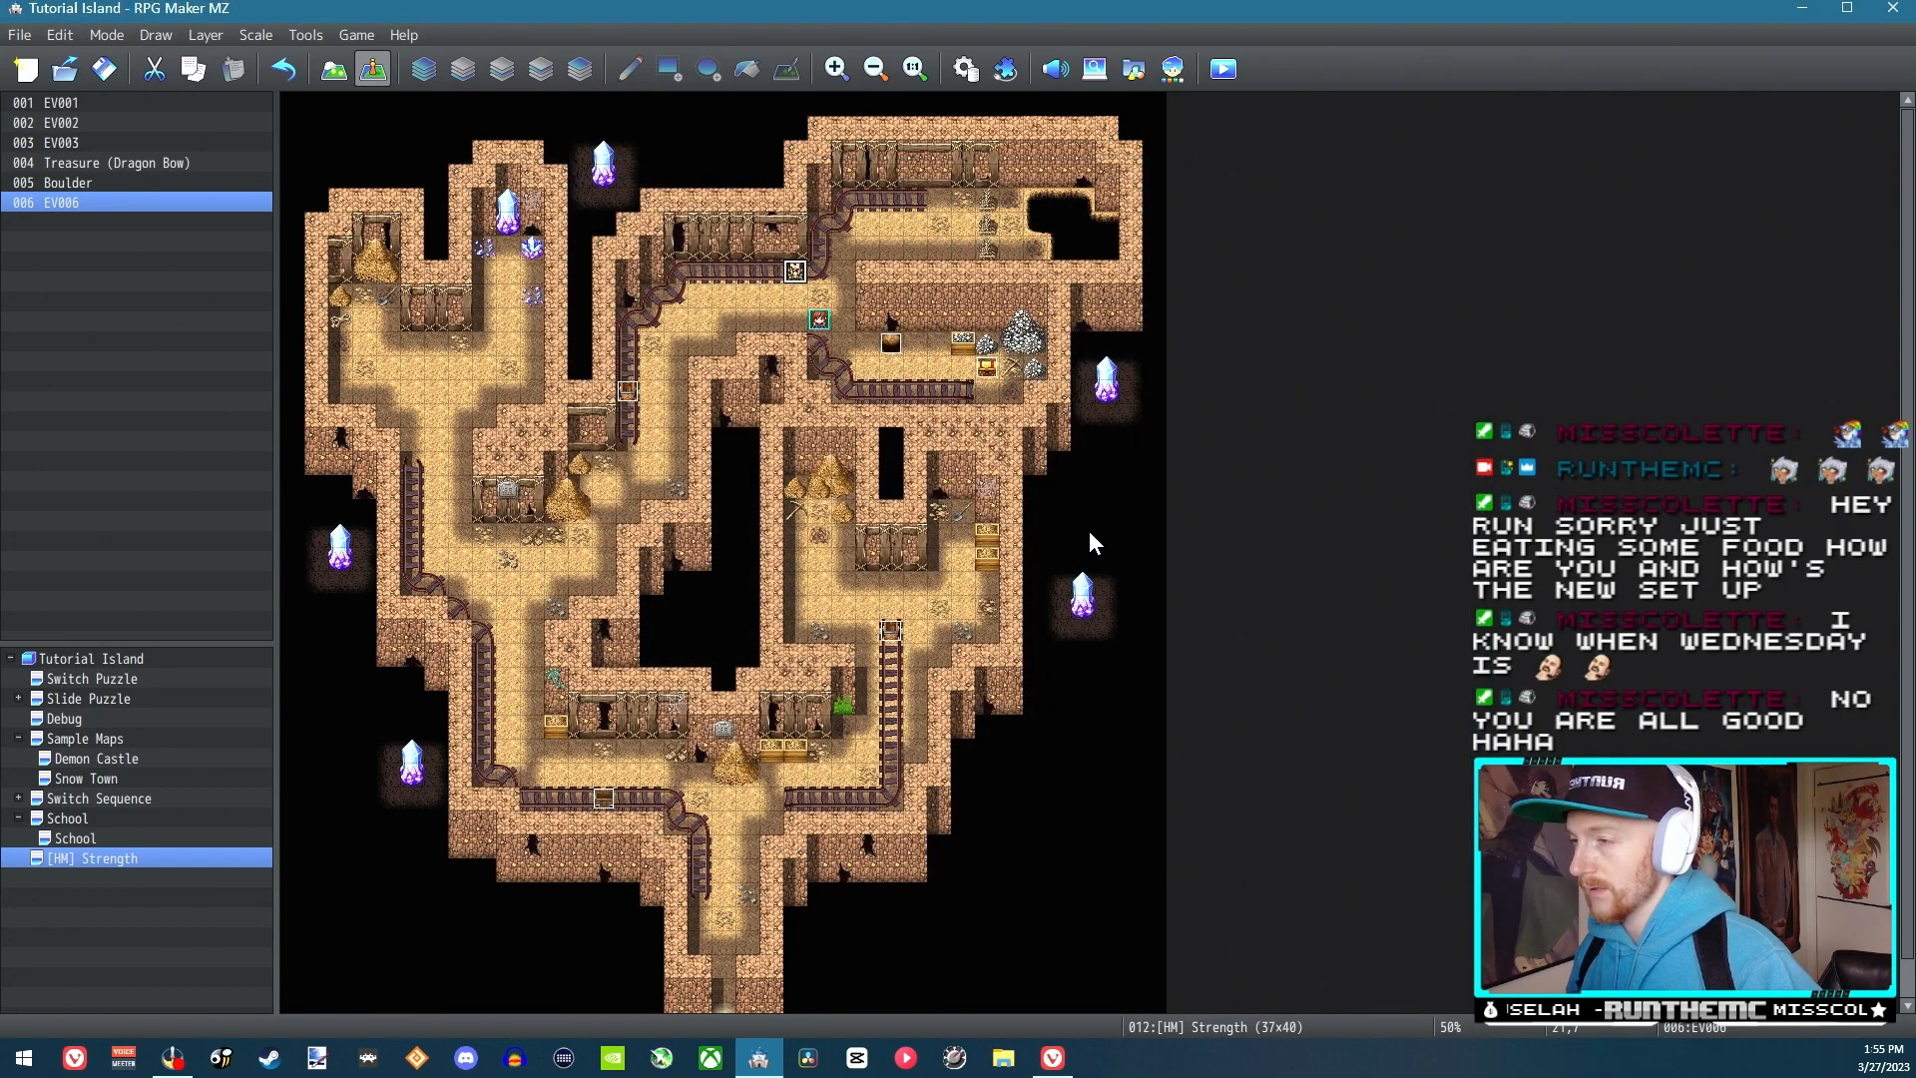
Enable the Walking option on the Boulder event and accept the change
double_click(902, 354)
click(509, 732)
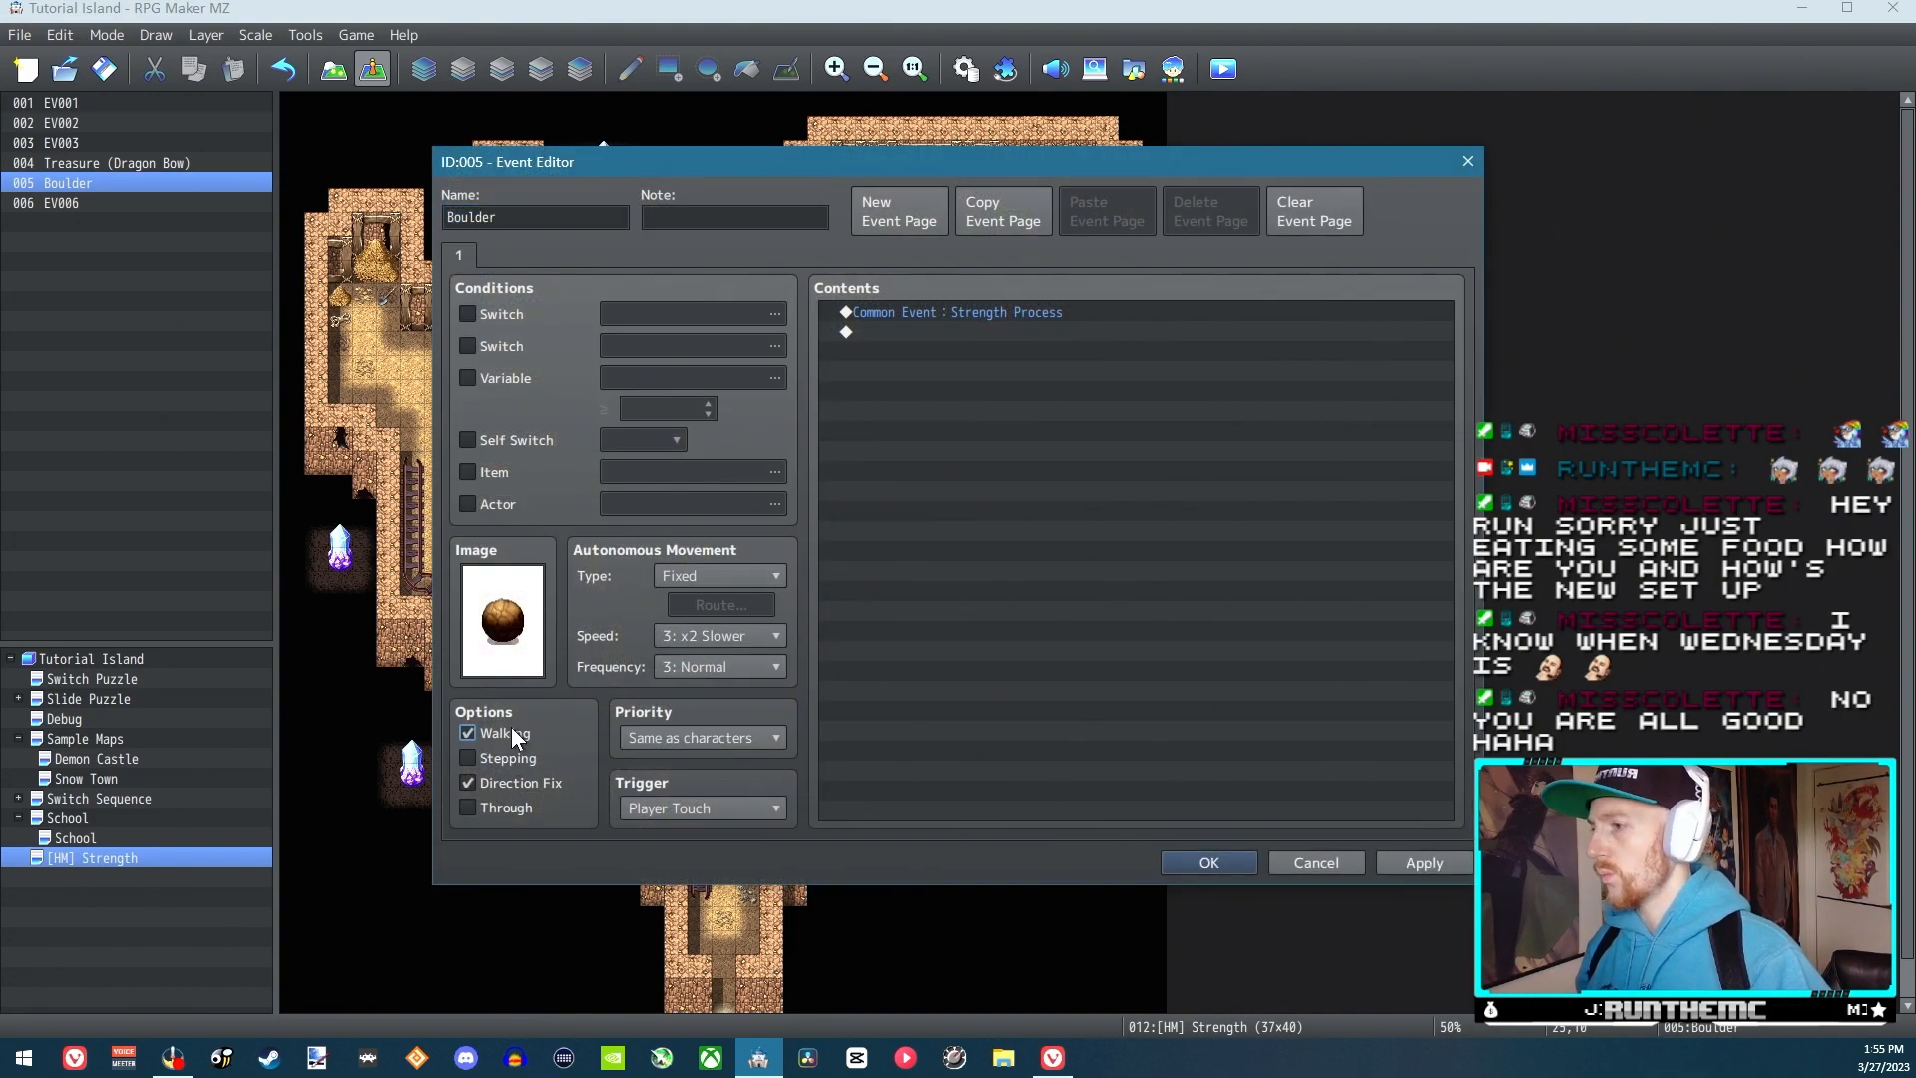
click(1209, 862)
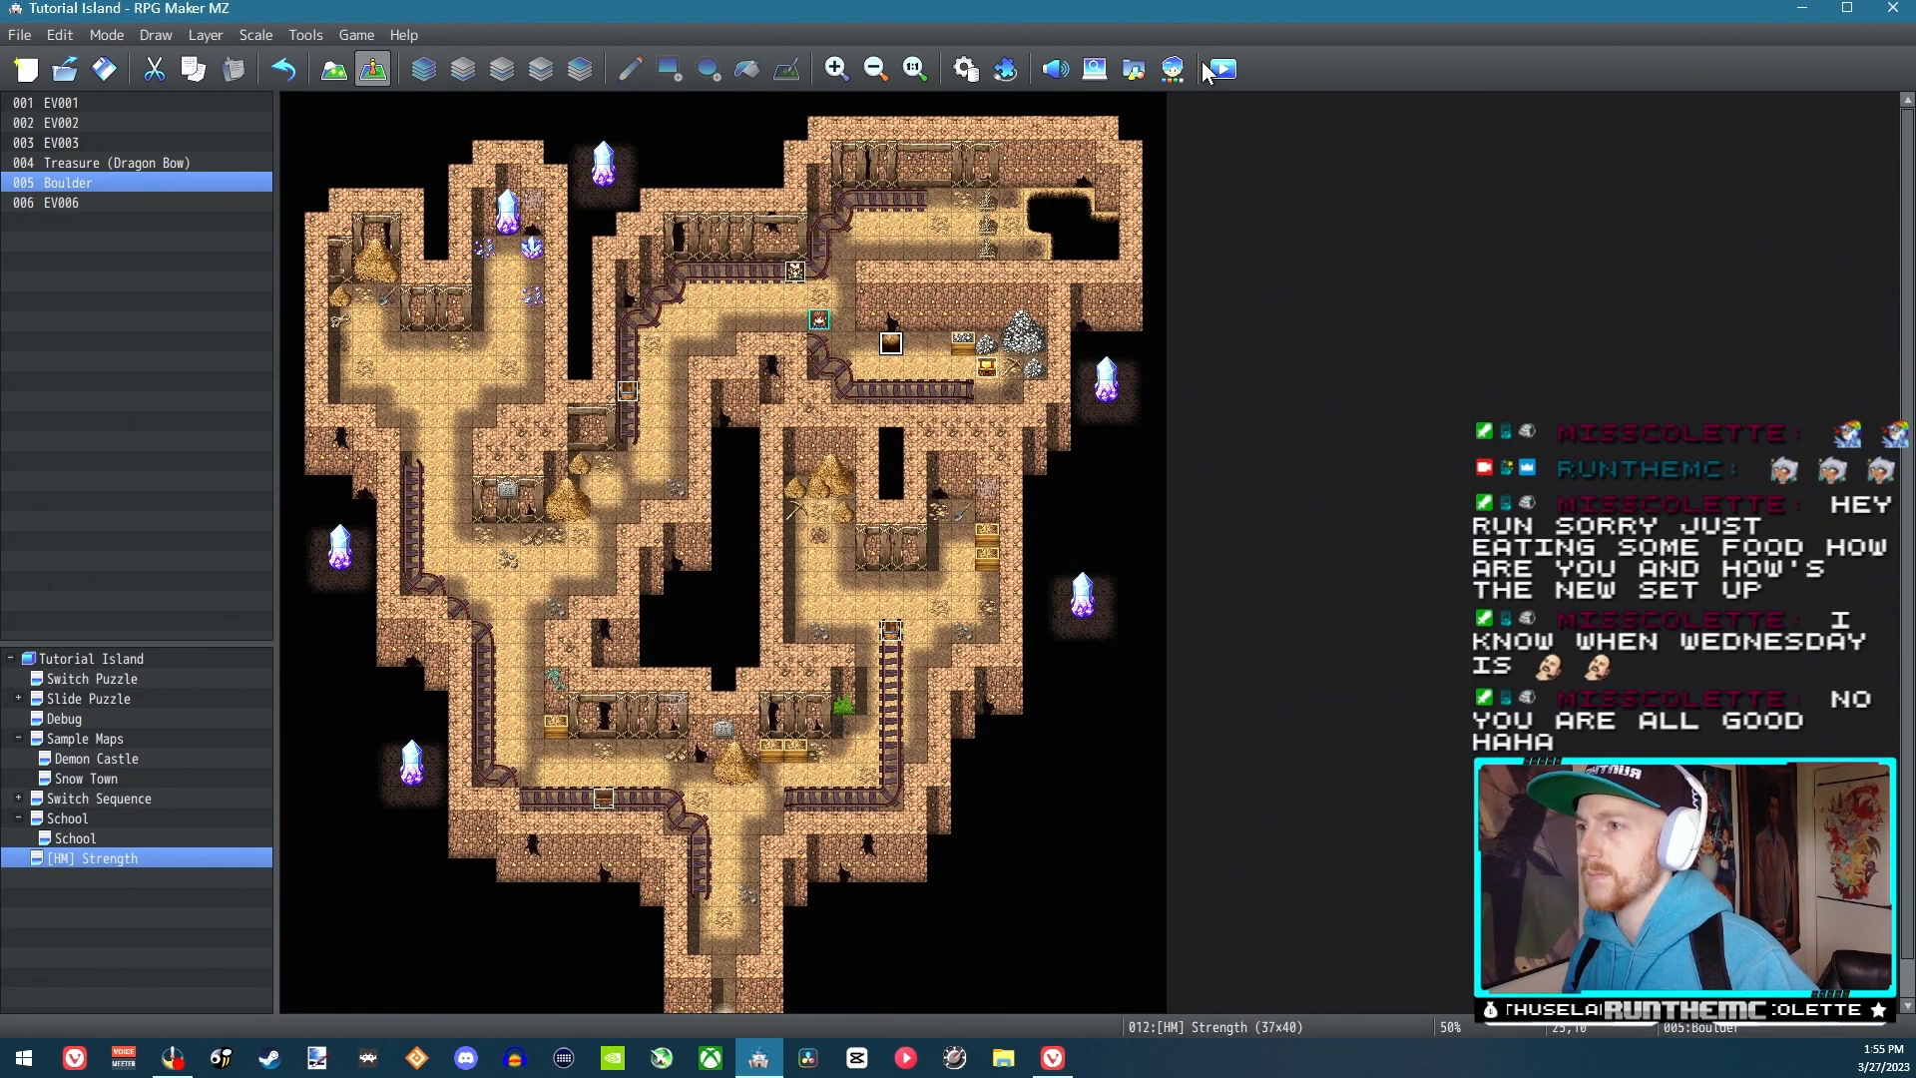
Launch a fresh playtest from a new game and walk the hero towards the boulder
click(1224, 68)
click(895, 562)
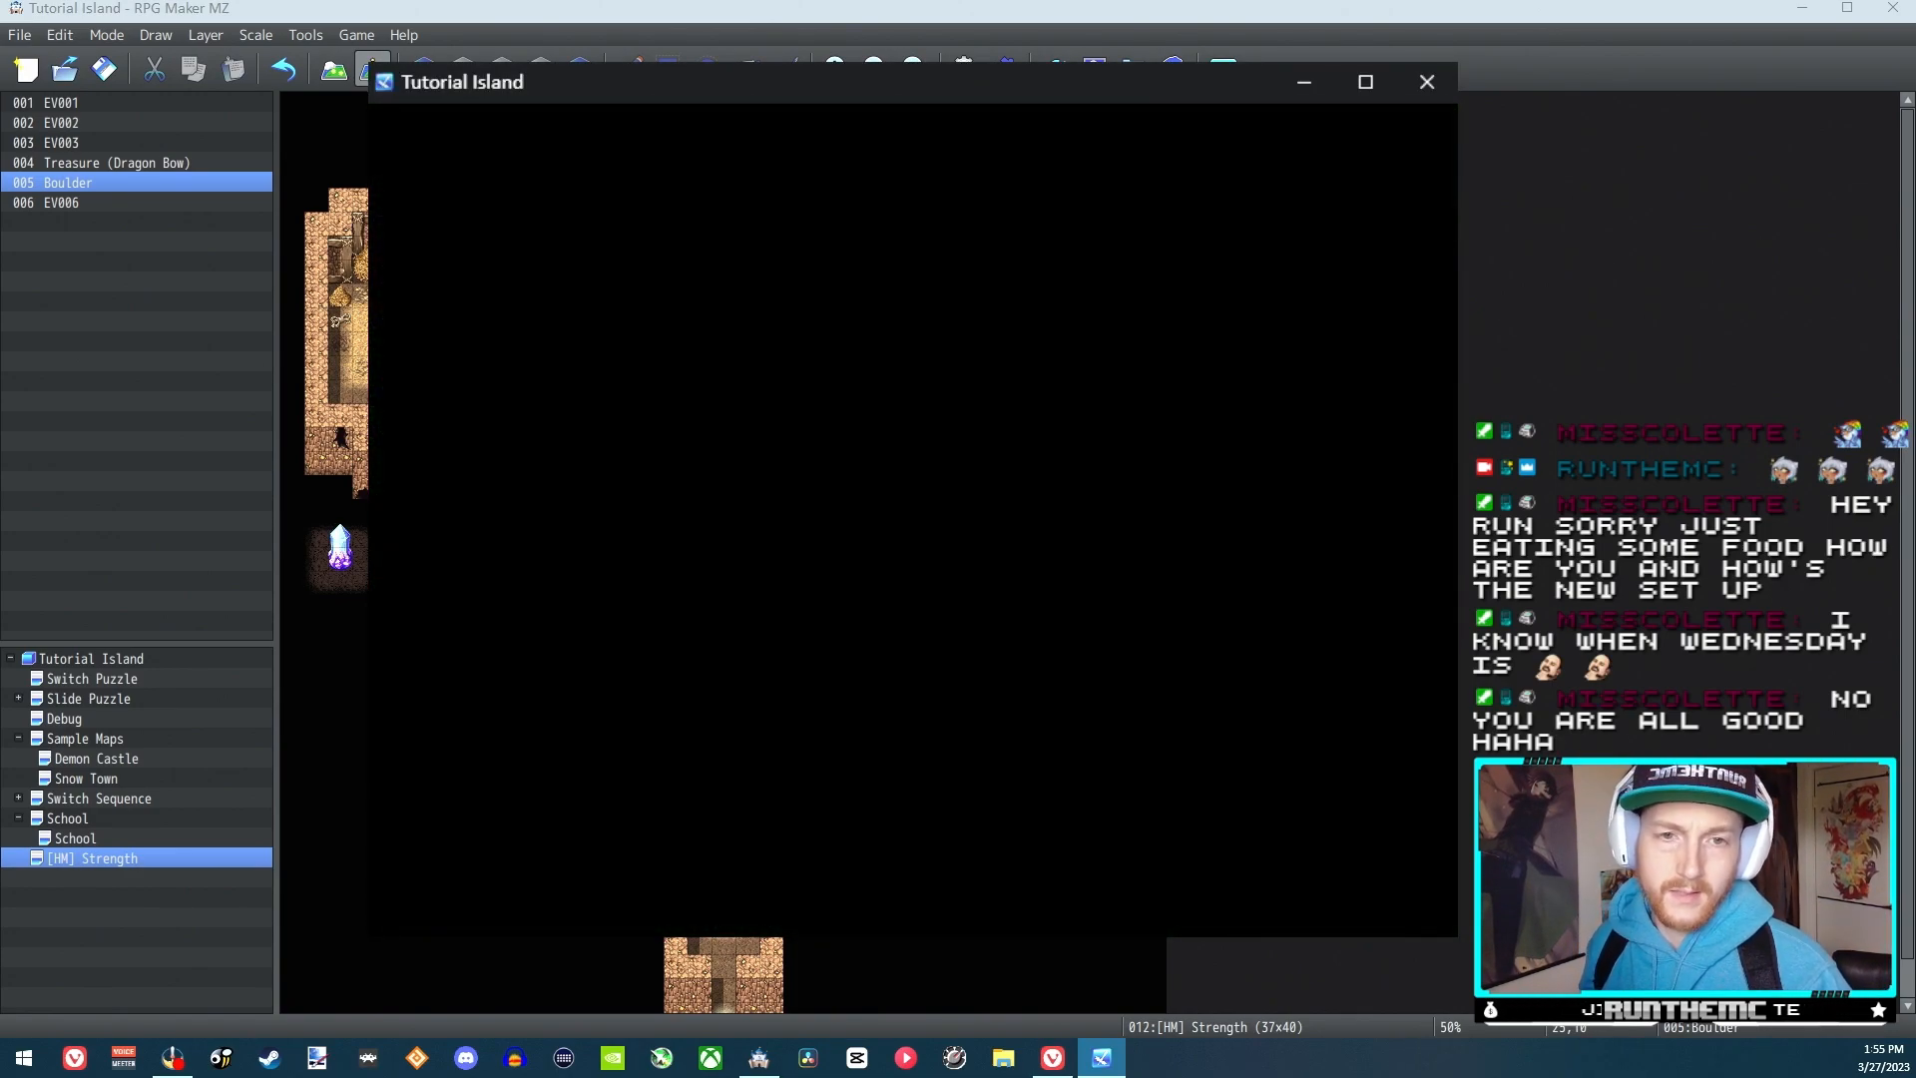
key(Right)
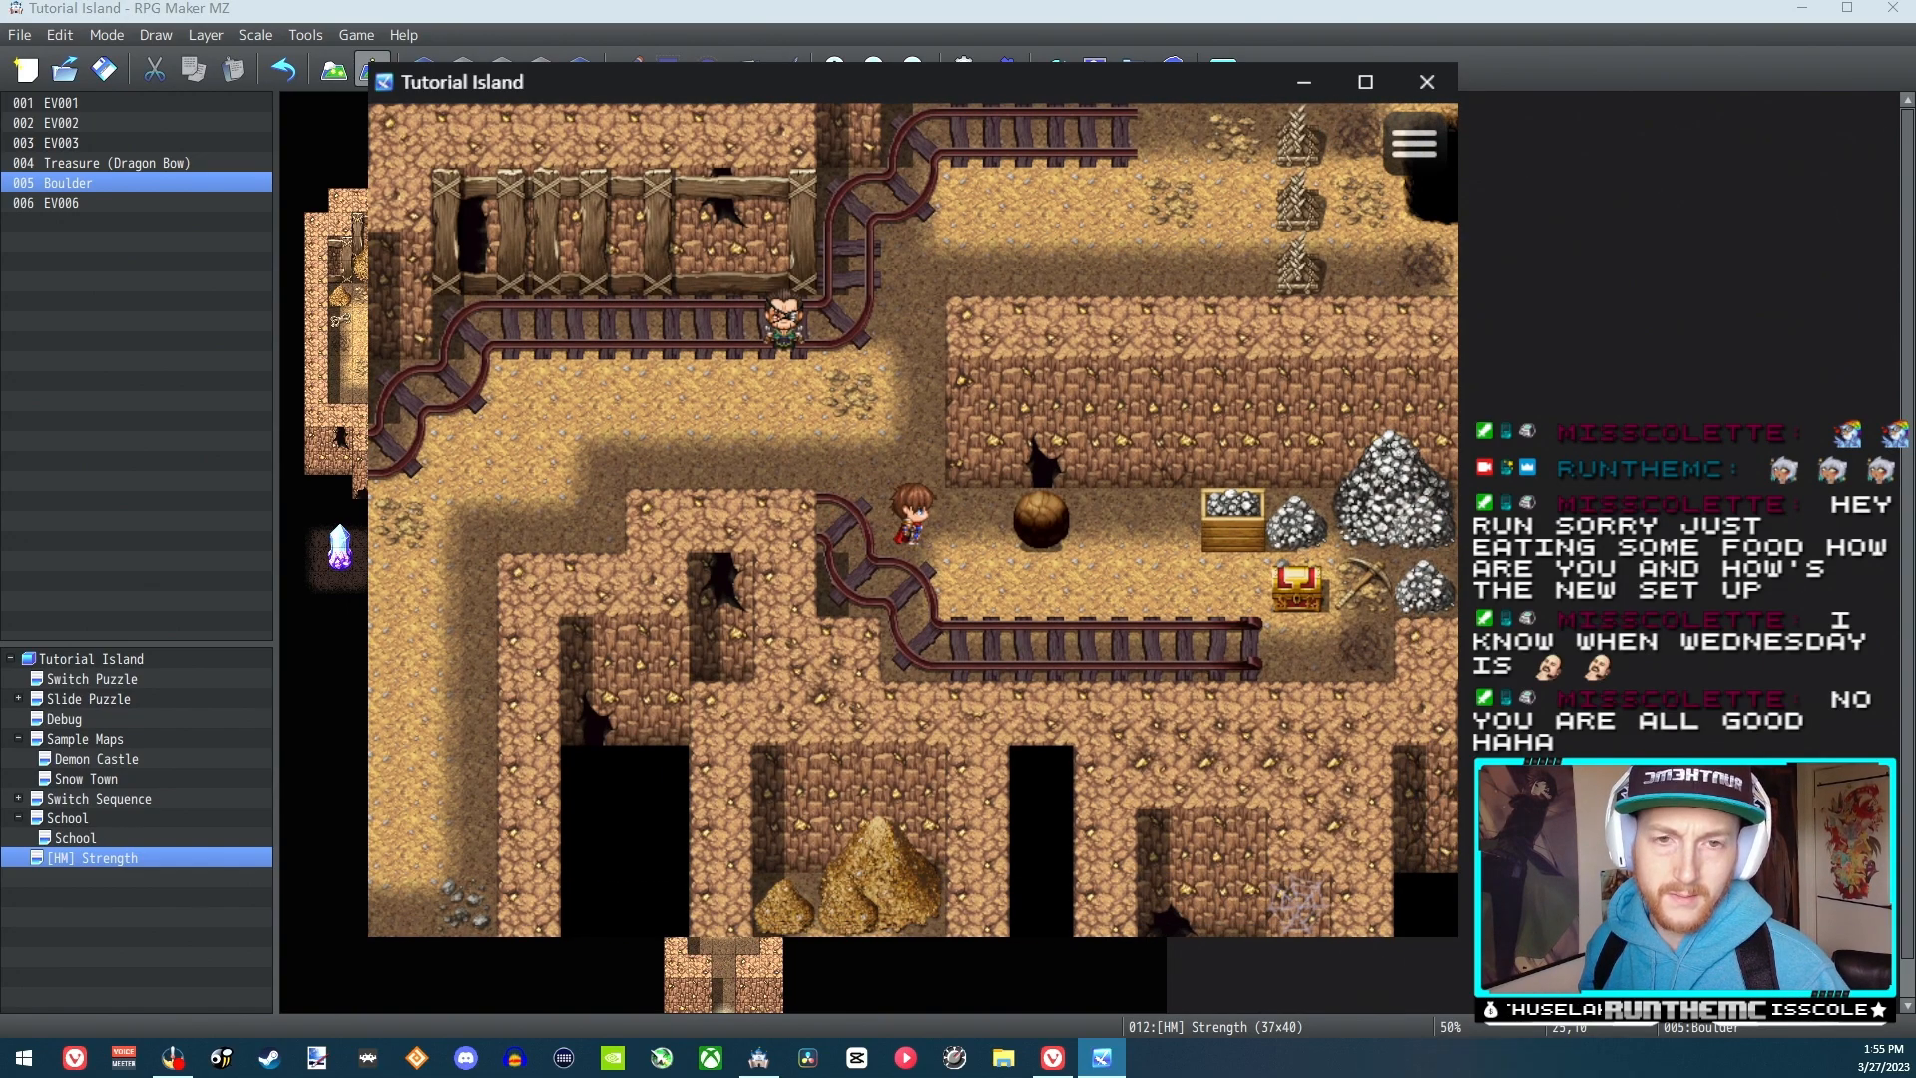
Walk up to the bald NPC and answer Yes to learning how to push boulders
key(Up)
key(Left)
key(Left)
key(Up)
key(Return)
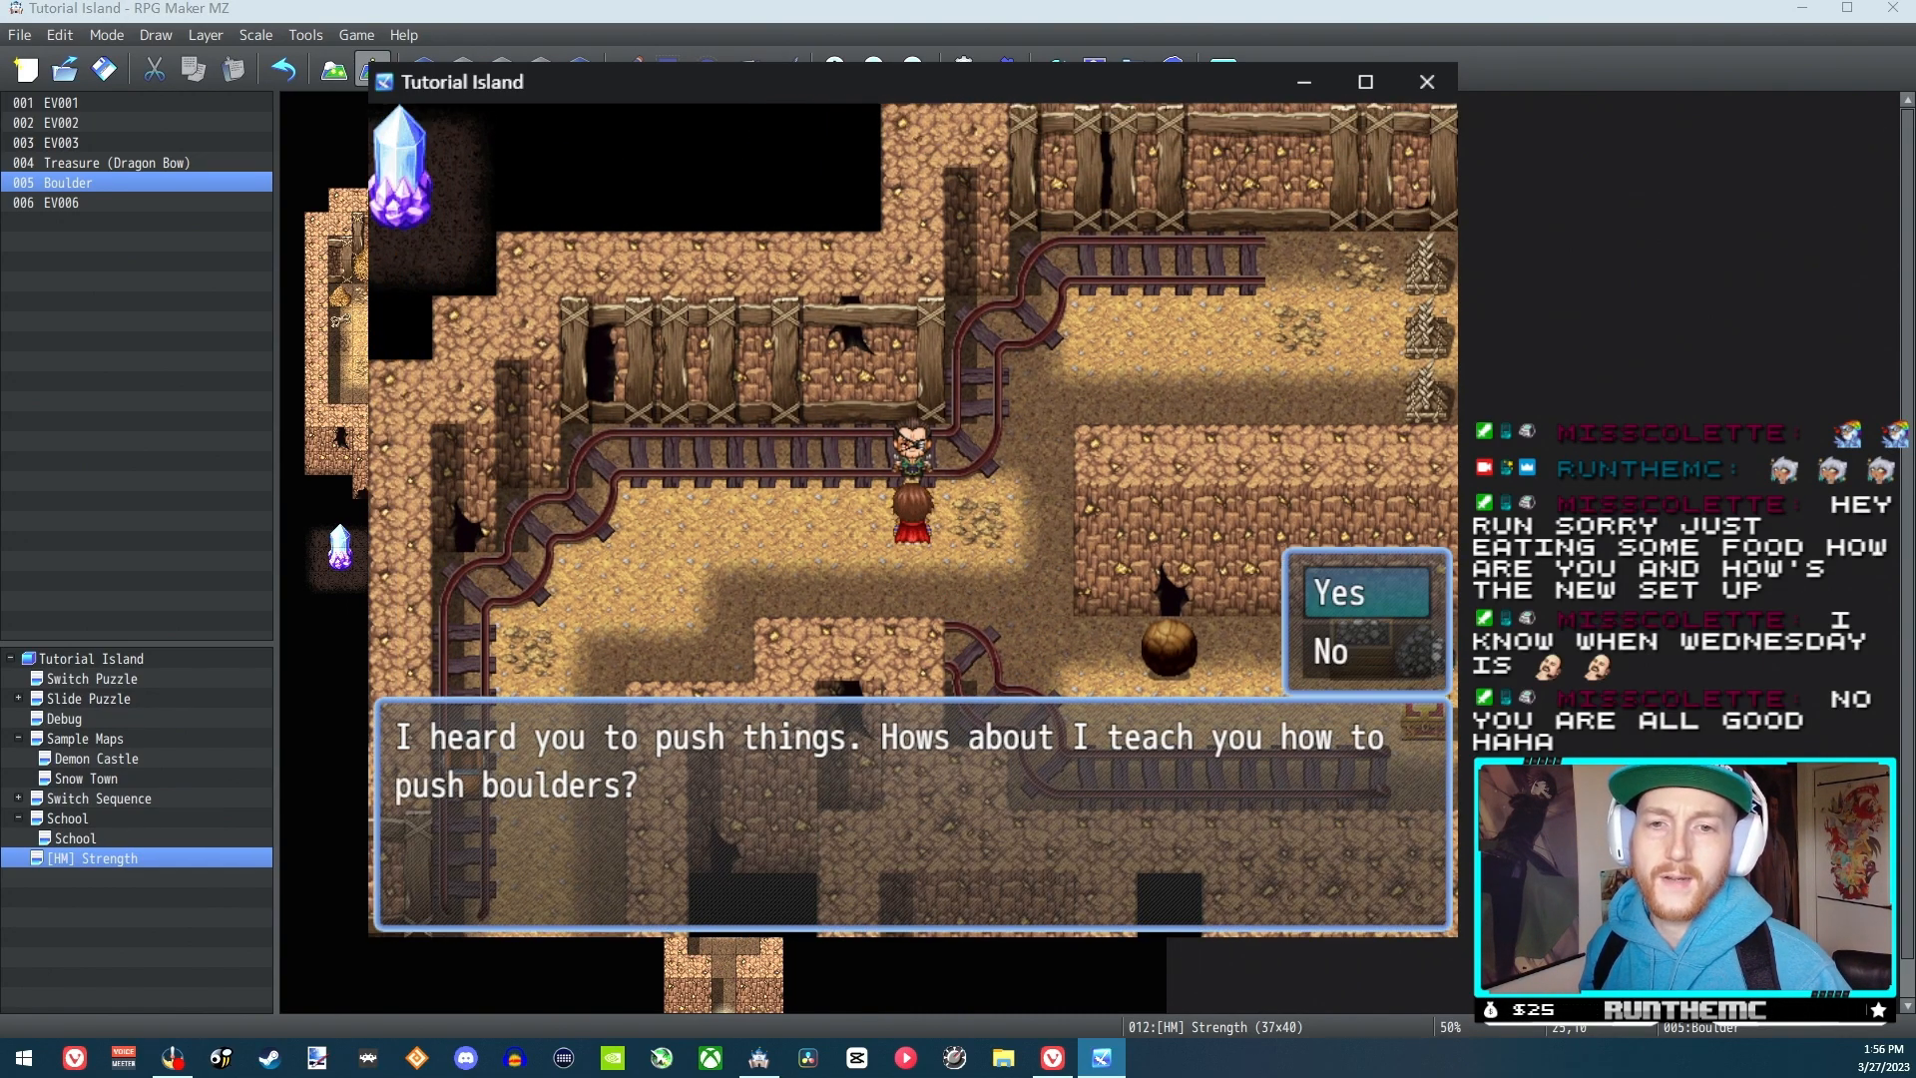
key(Return)
Walk back down from the NPC and use the Strength skill from Reid's skill list
key(Return)
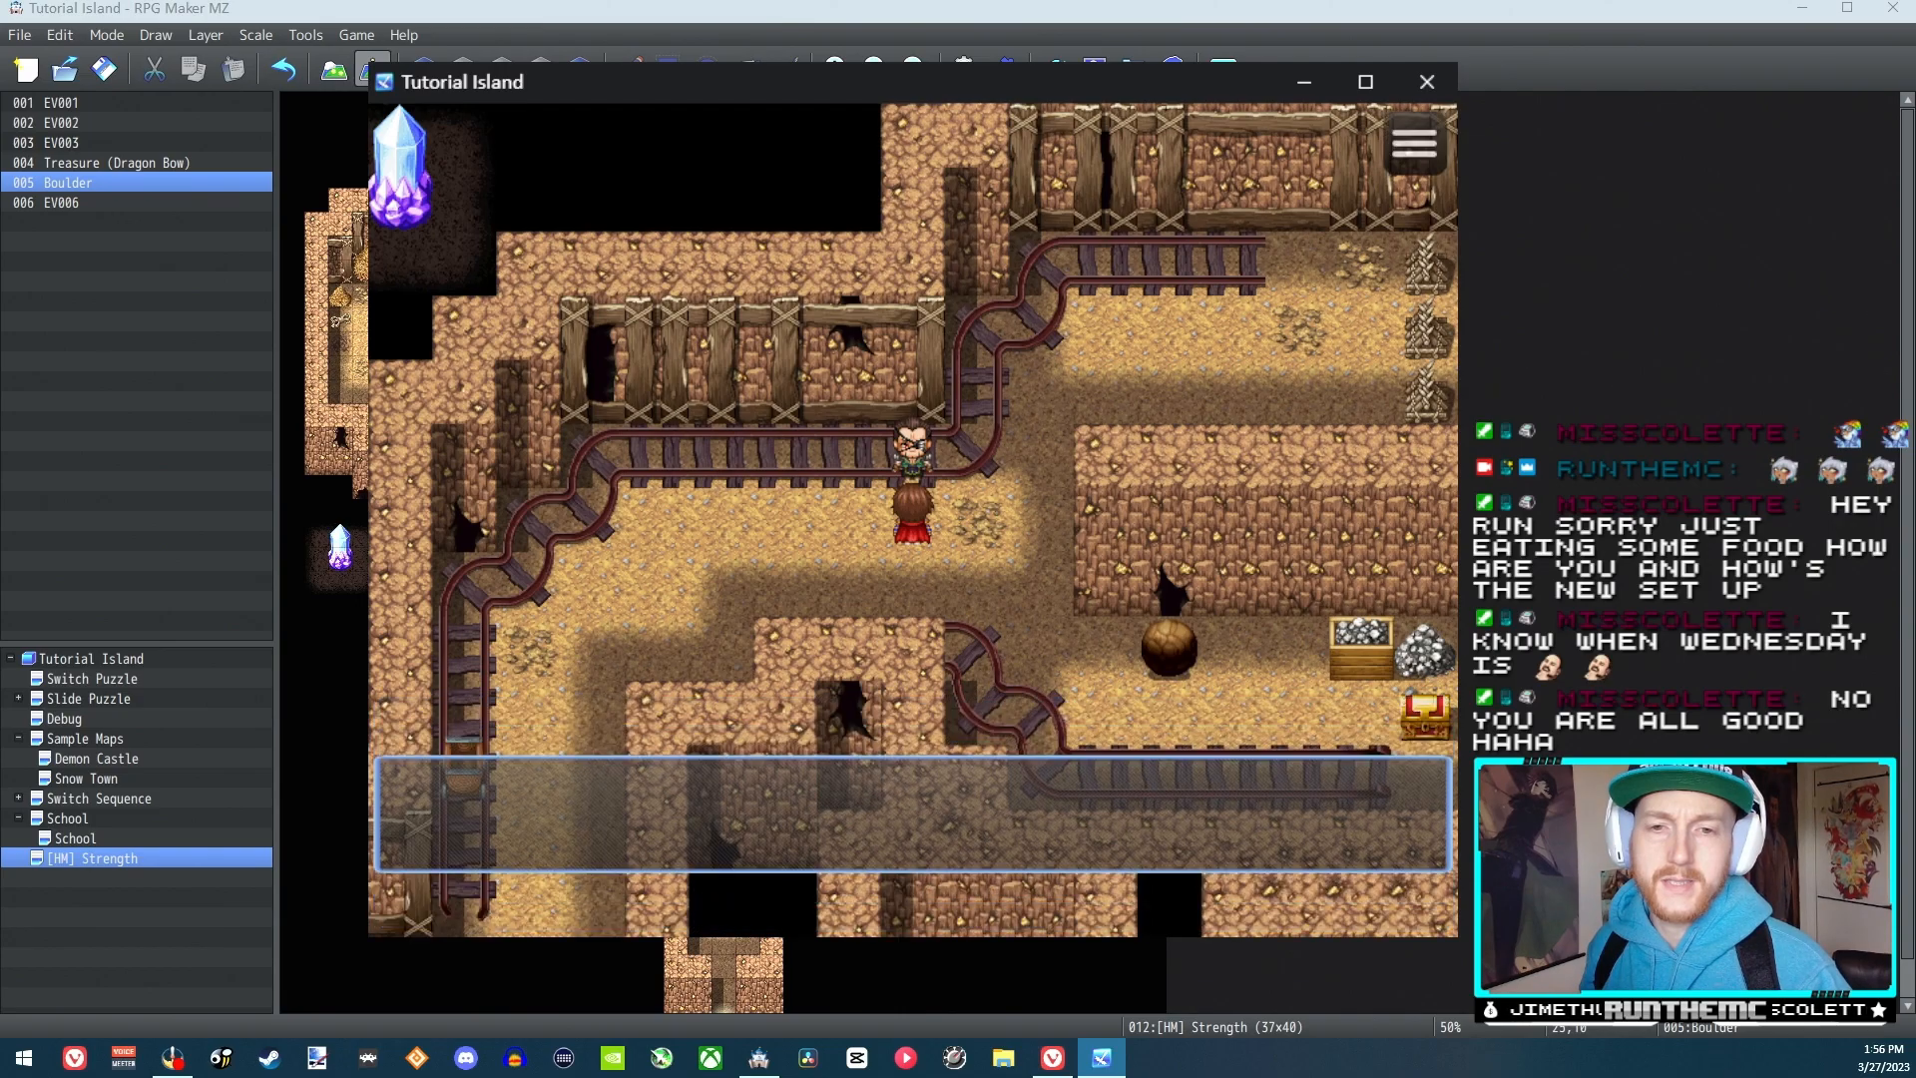
key(Down)
key(Right)
key(Down)
key(Escape)
key(Right)
key(Return)
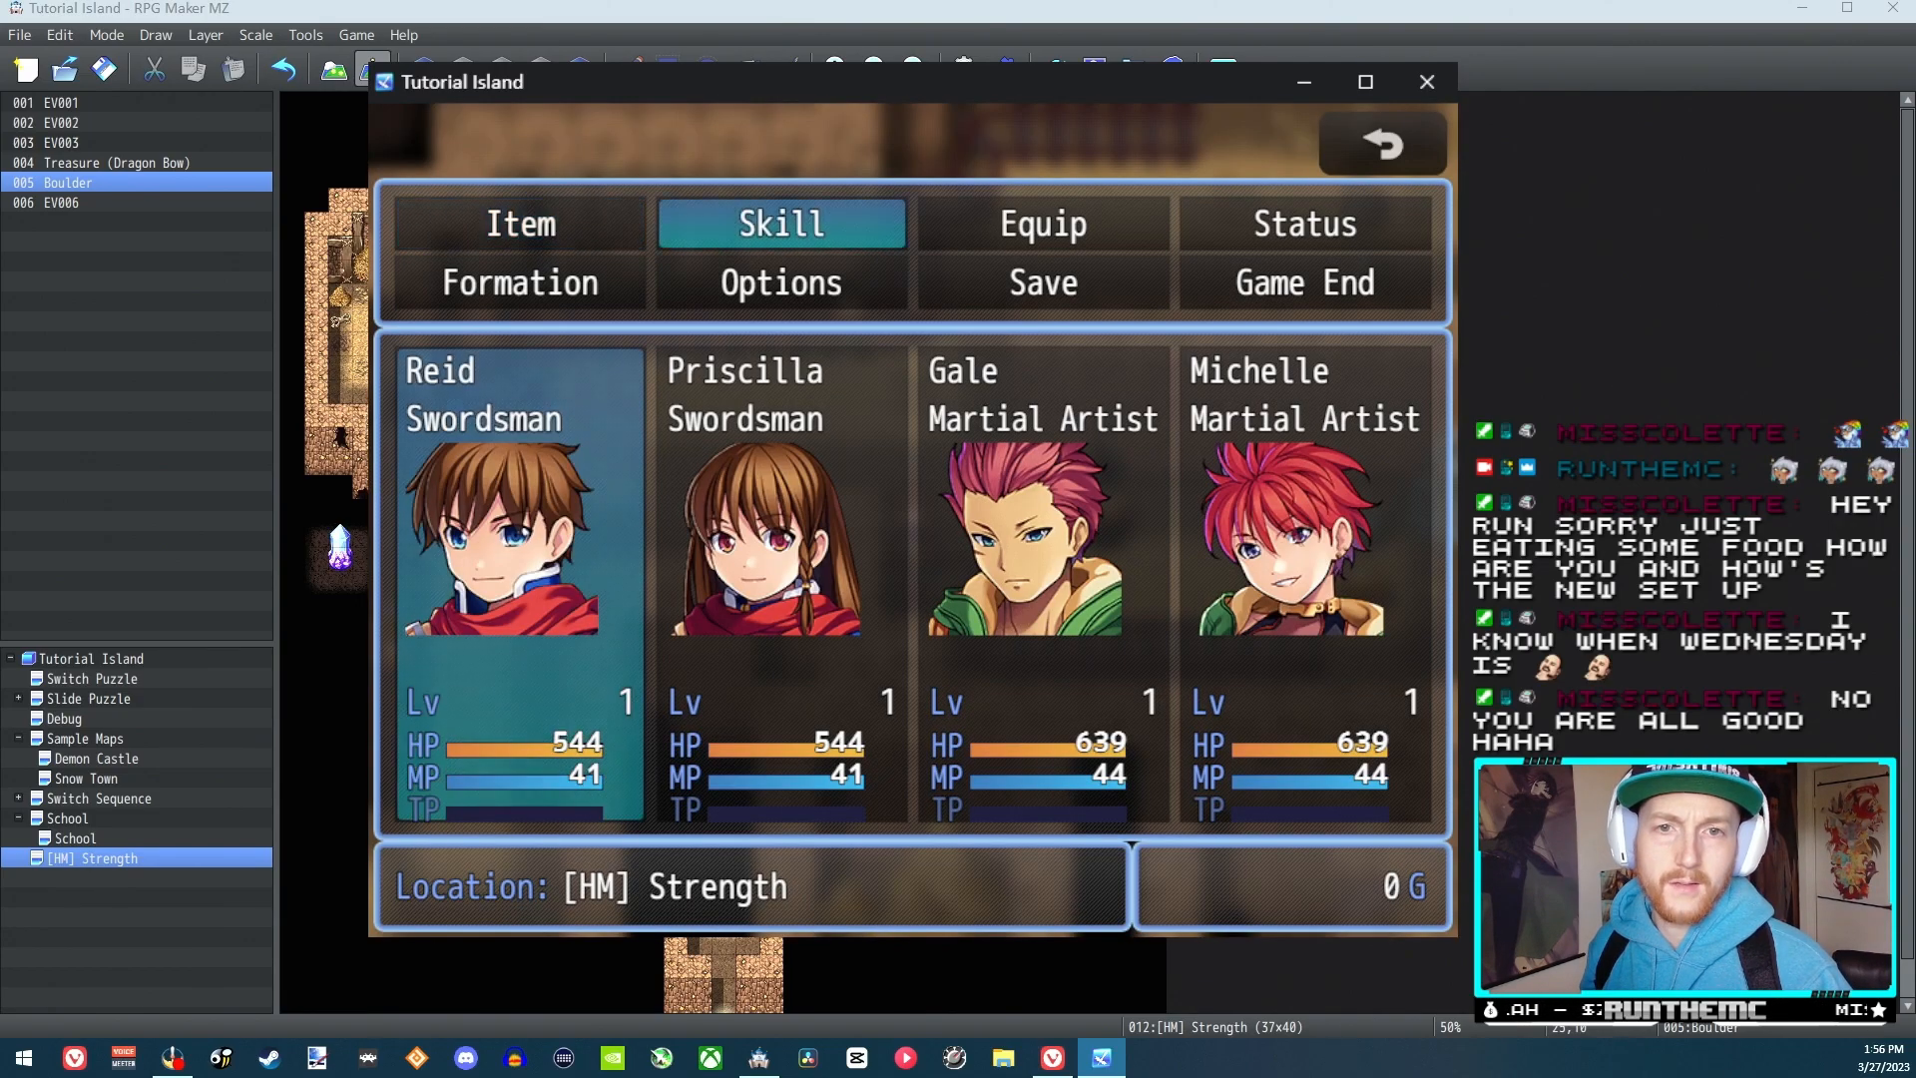
key(Return)
key(Return)
key(Return)
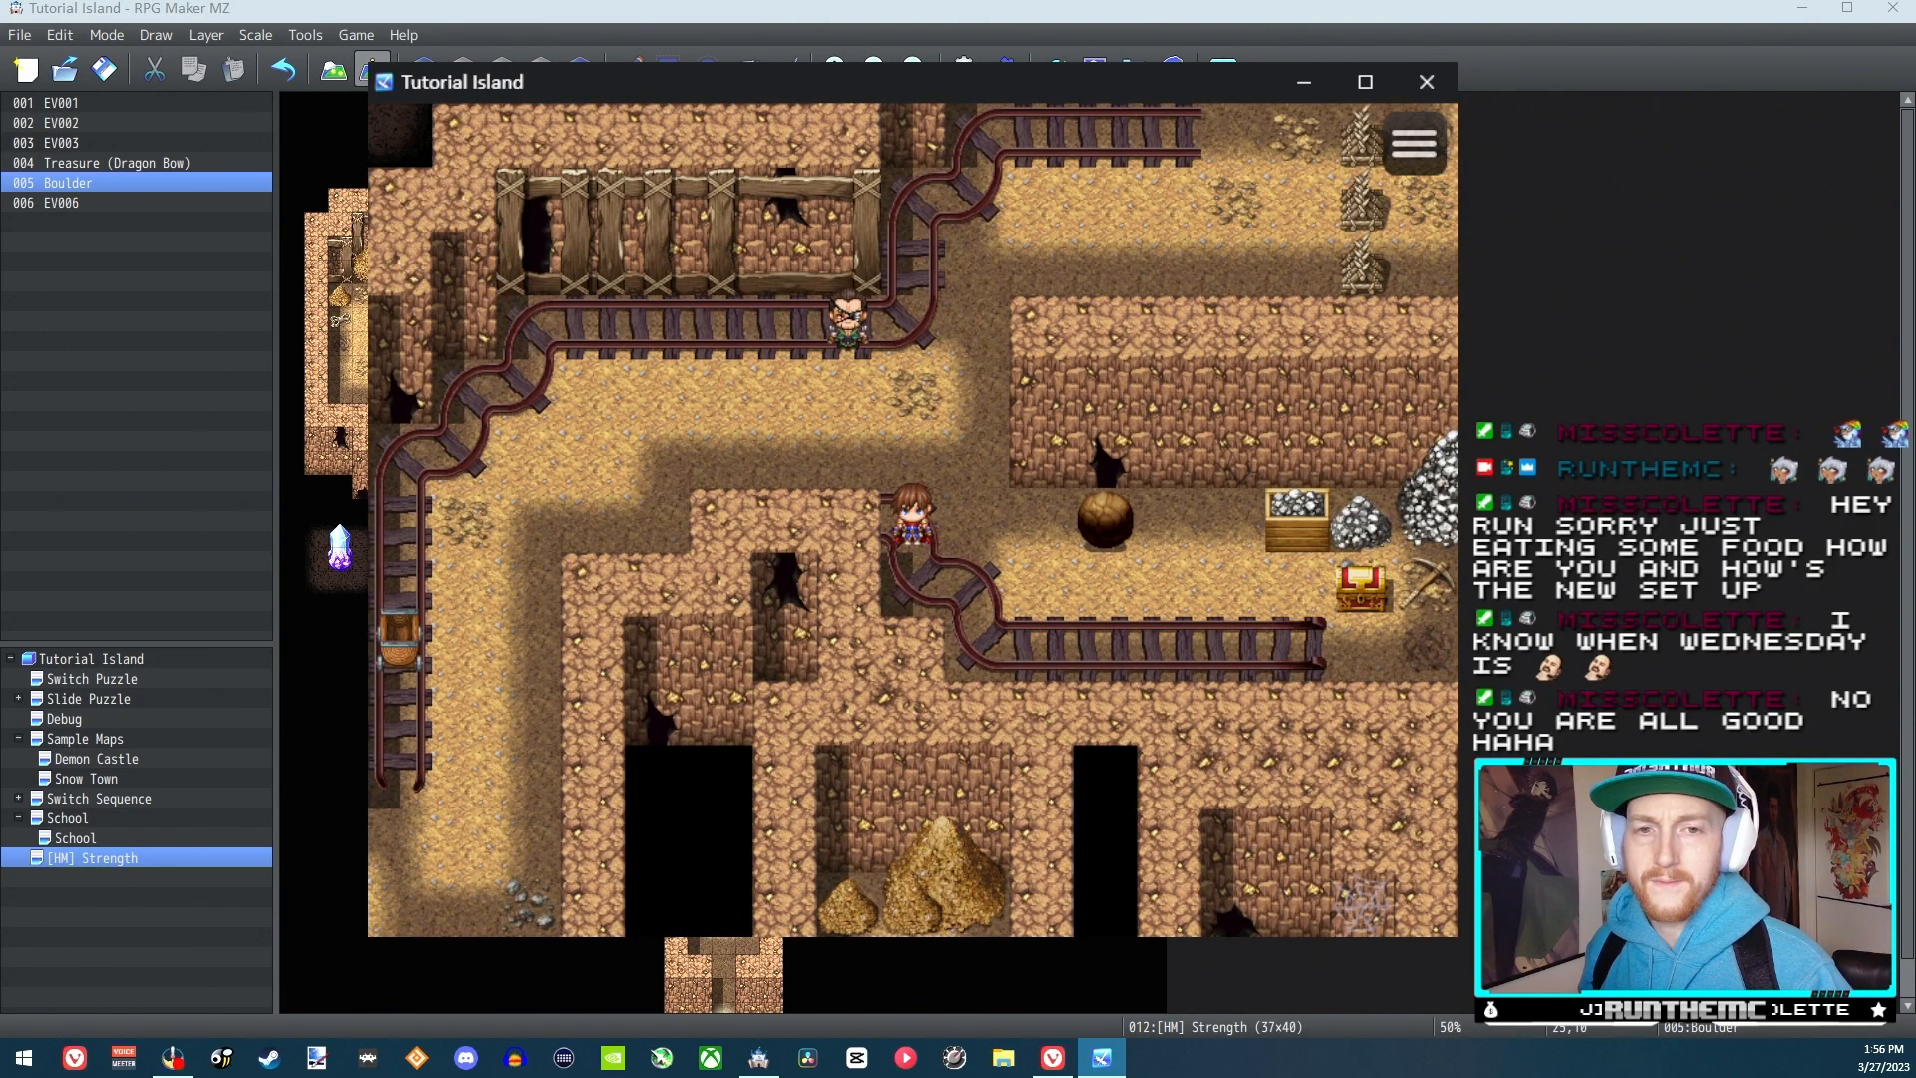
Push the boulder right, walk around below it to push it back left, and circle round to push it right again
key(Right)
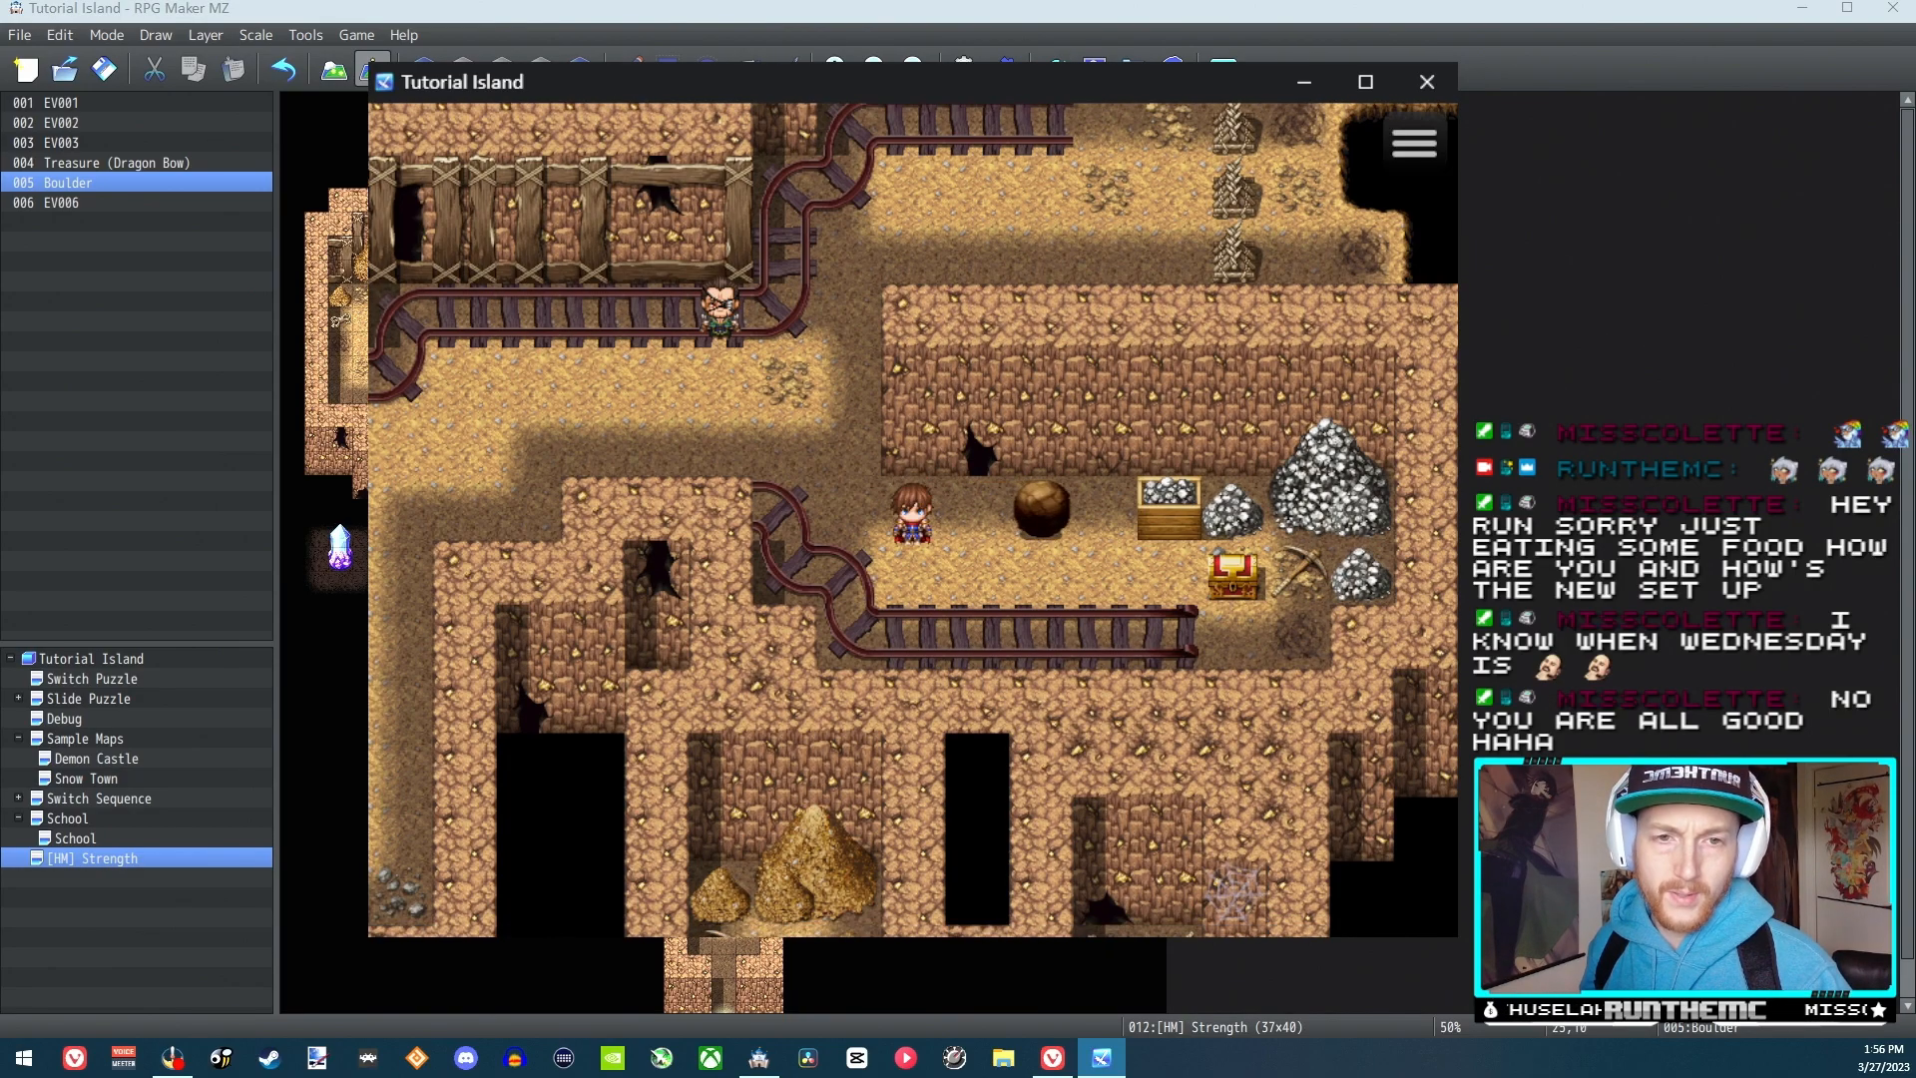
key(Down)
key(Right)
key(Up)
key(Left)
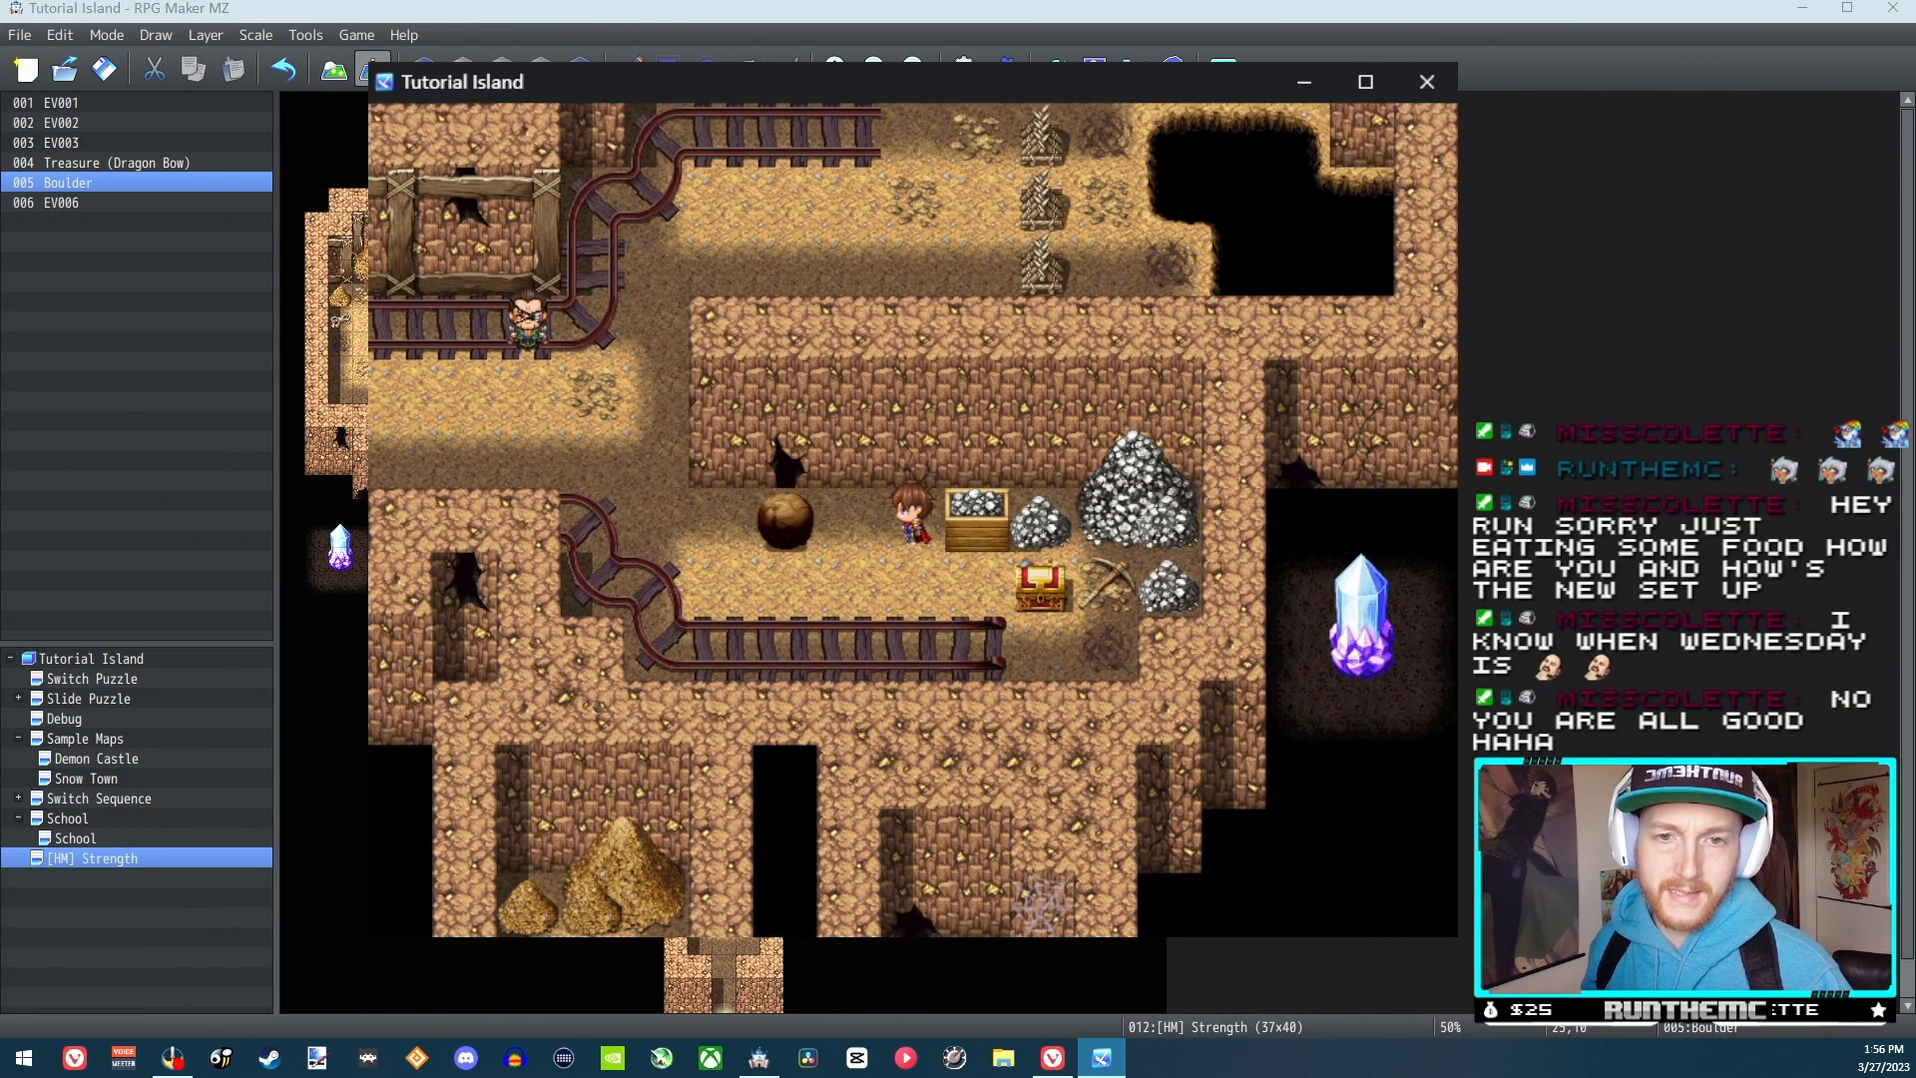
key(Left)
key(Down)
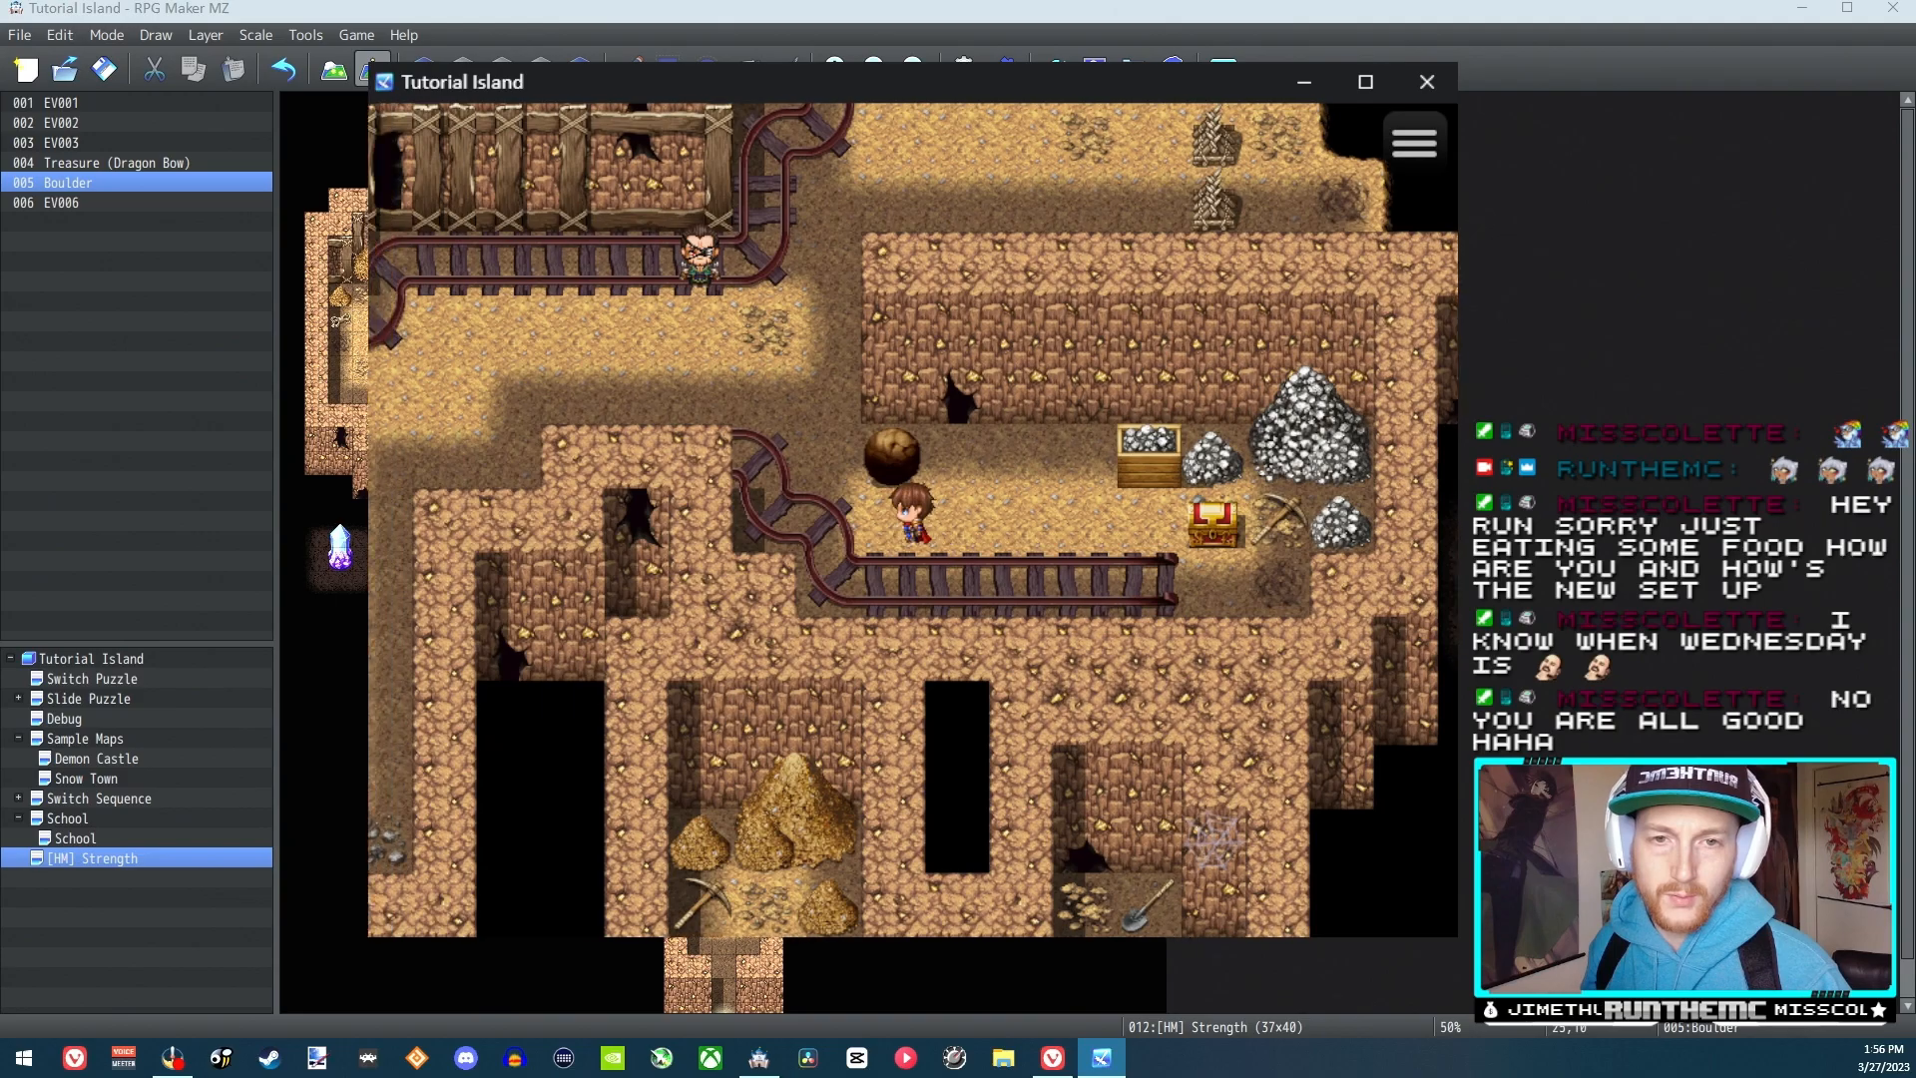
key(Left)
key(Up)
key(Right)
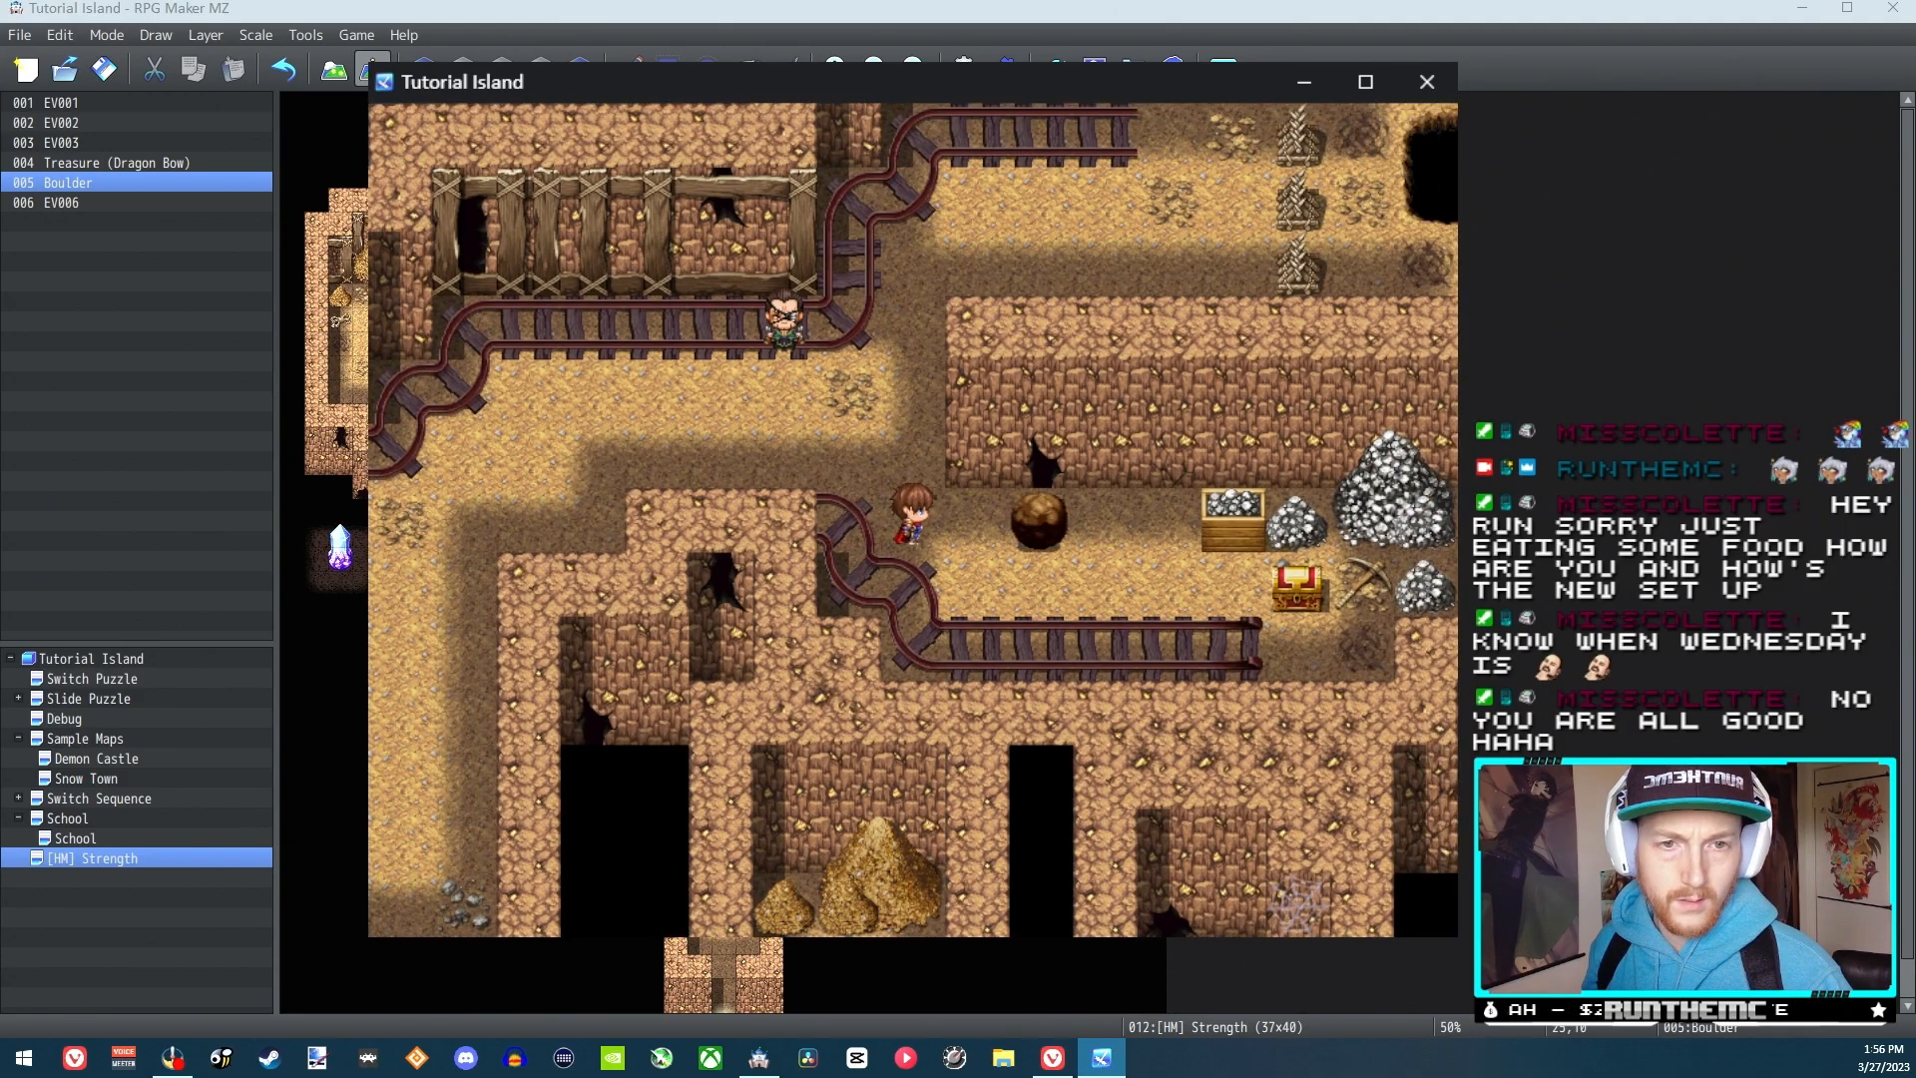
Repeat the boulder pushes from both sides, circling beneath it each time, and close the playtest
key(Right)
key(Down)
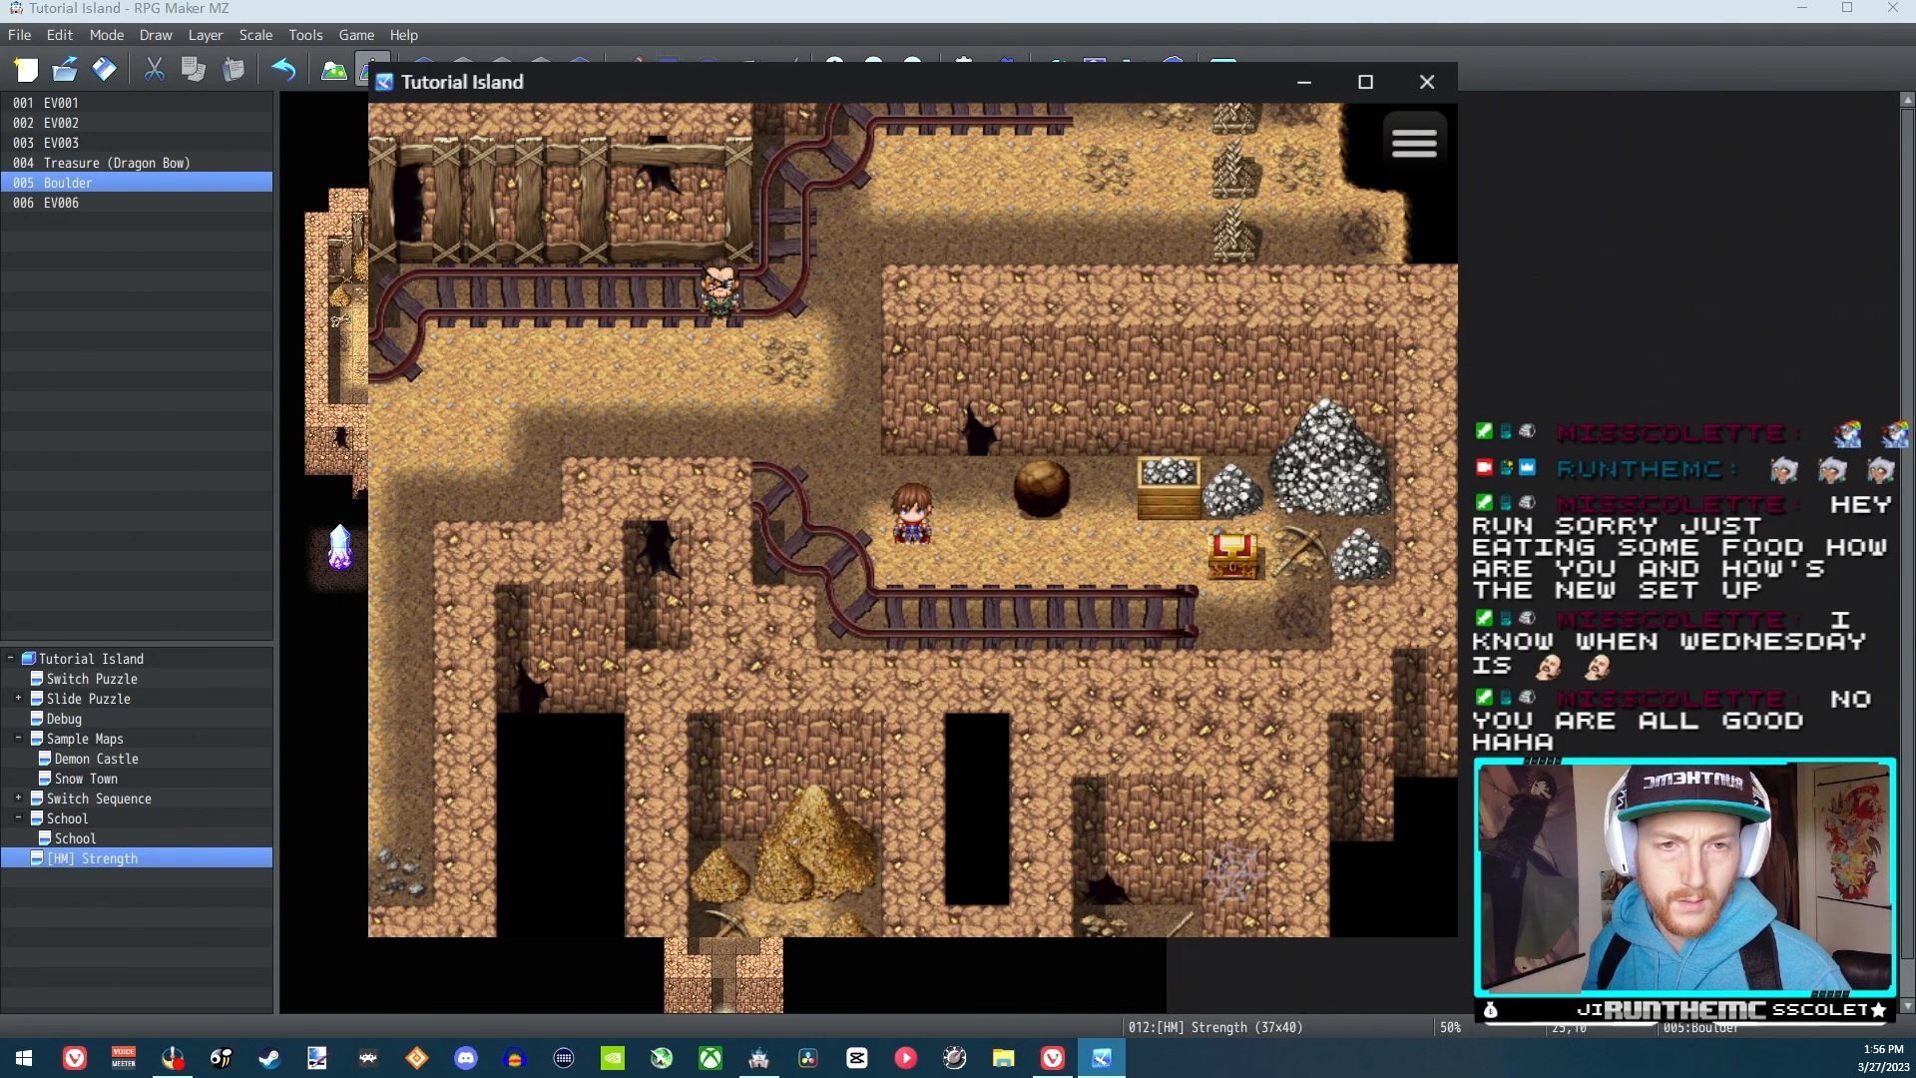
key(Right)
key(Up)
key(Left)
key(Left)
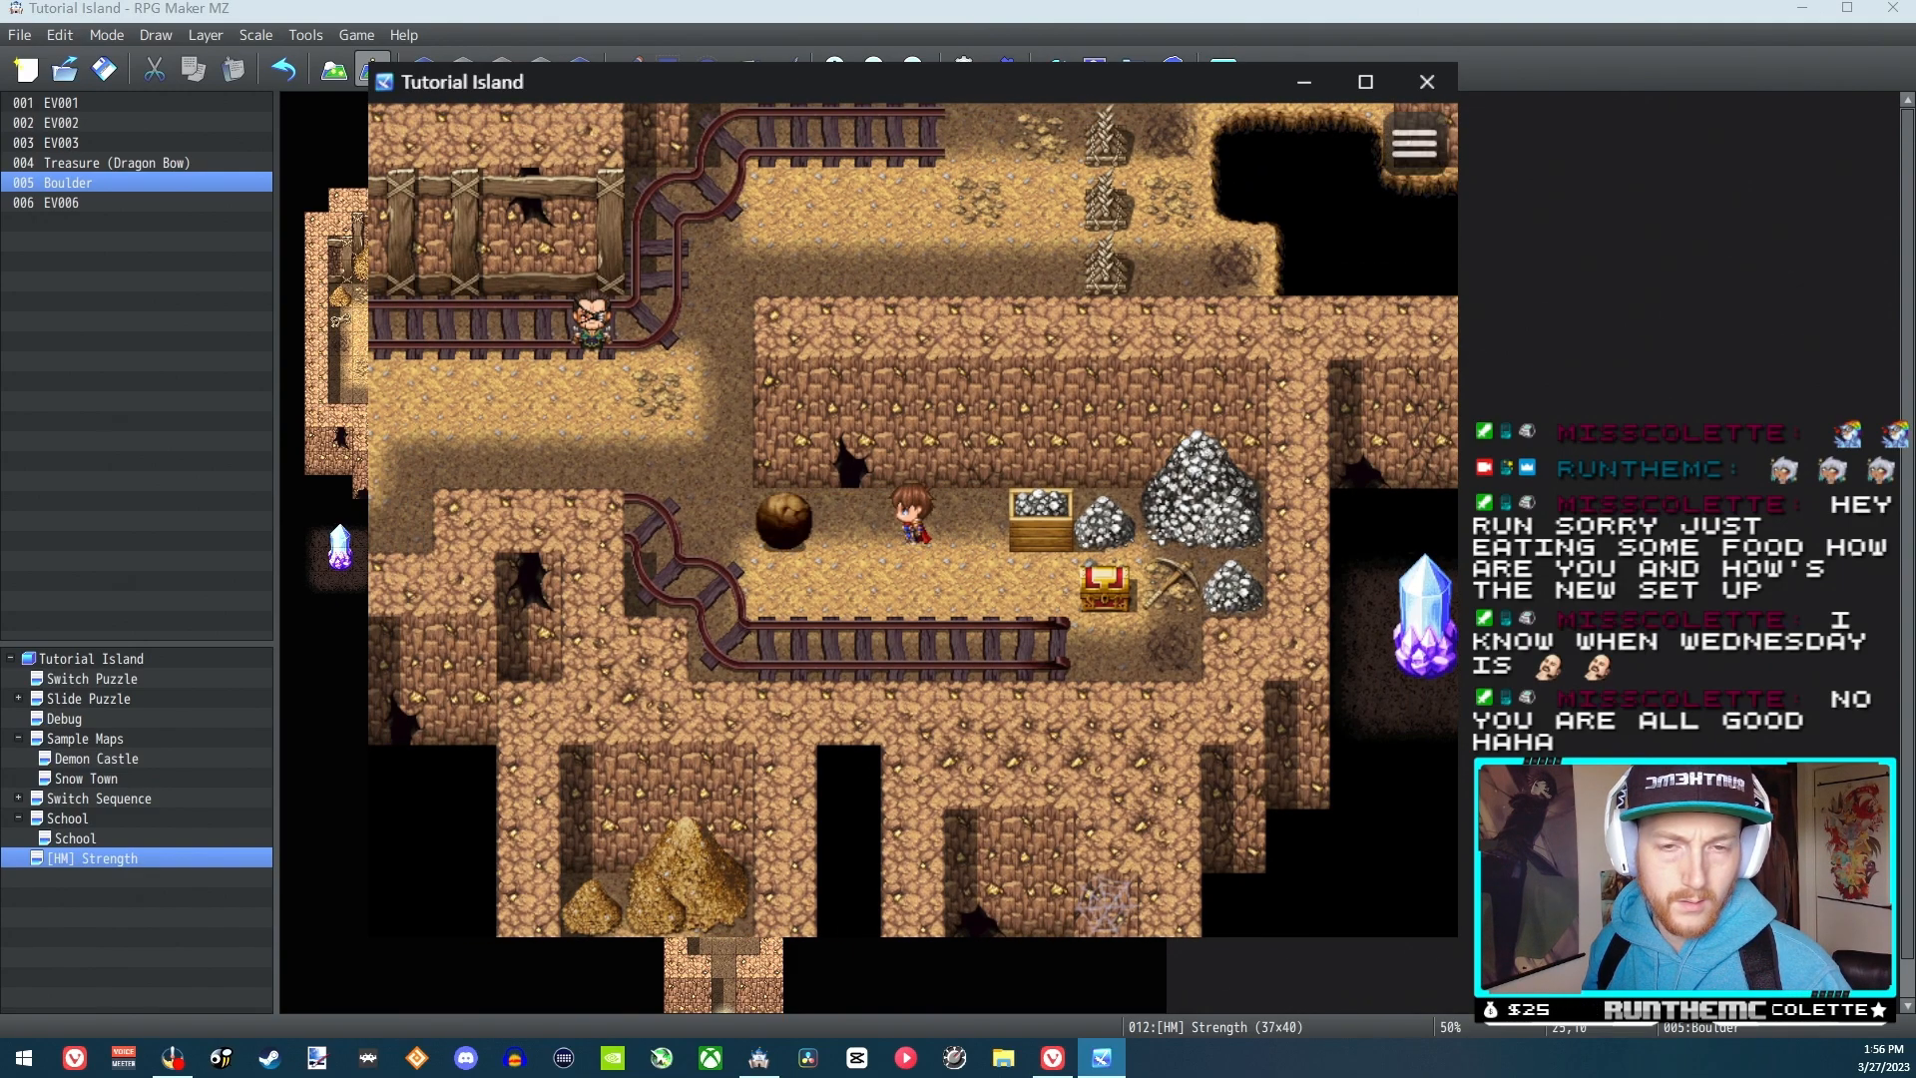
key(Down)
key(Left)
key(Up)
key(Right)
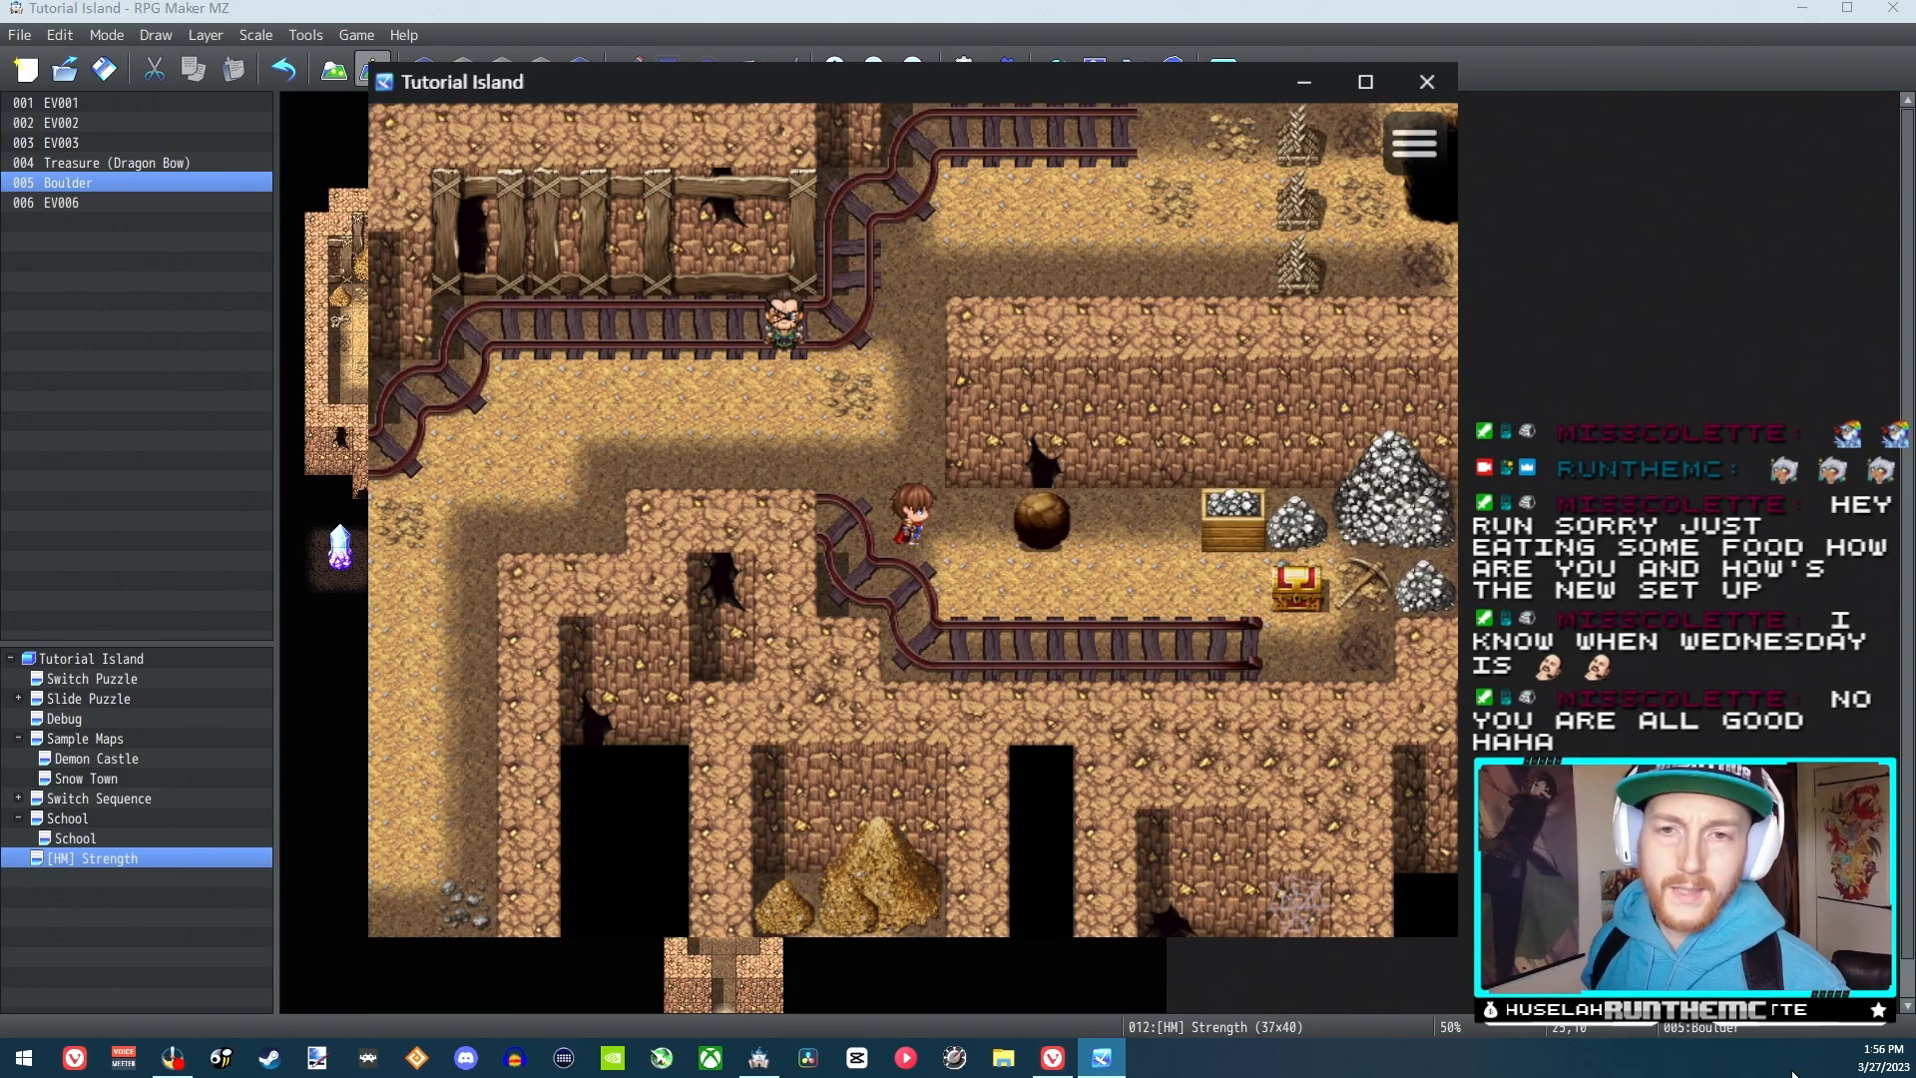
click(1449, 85)
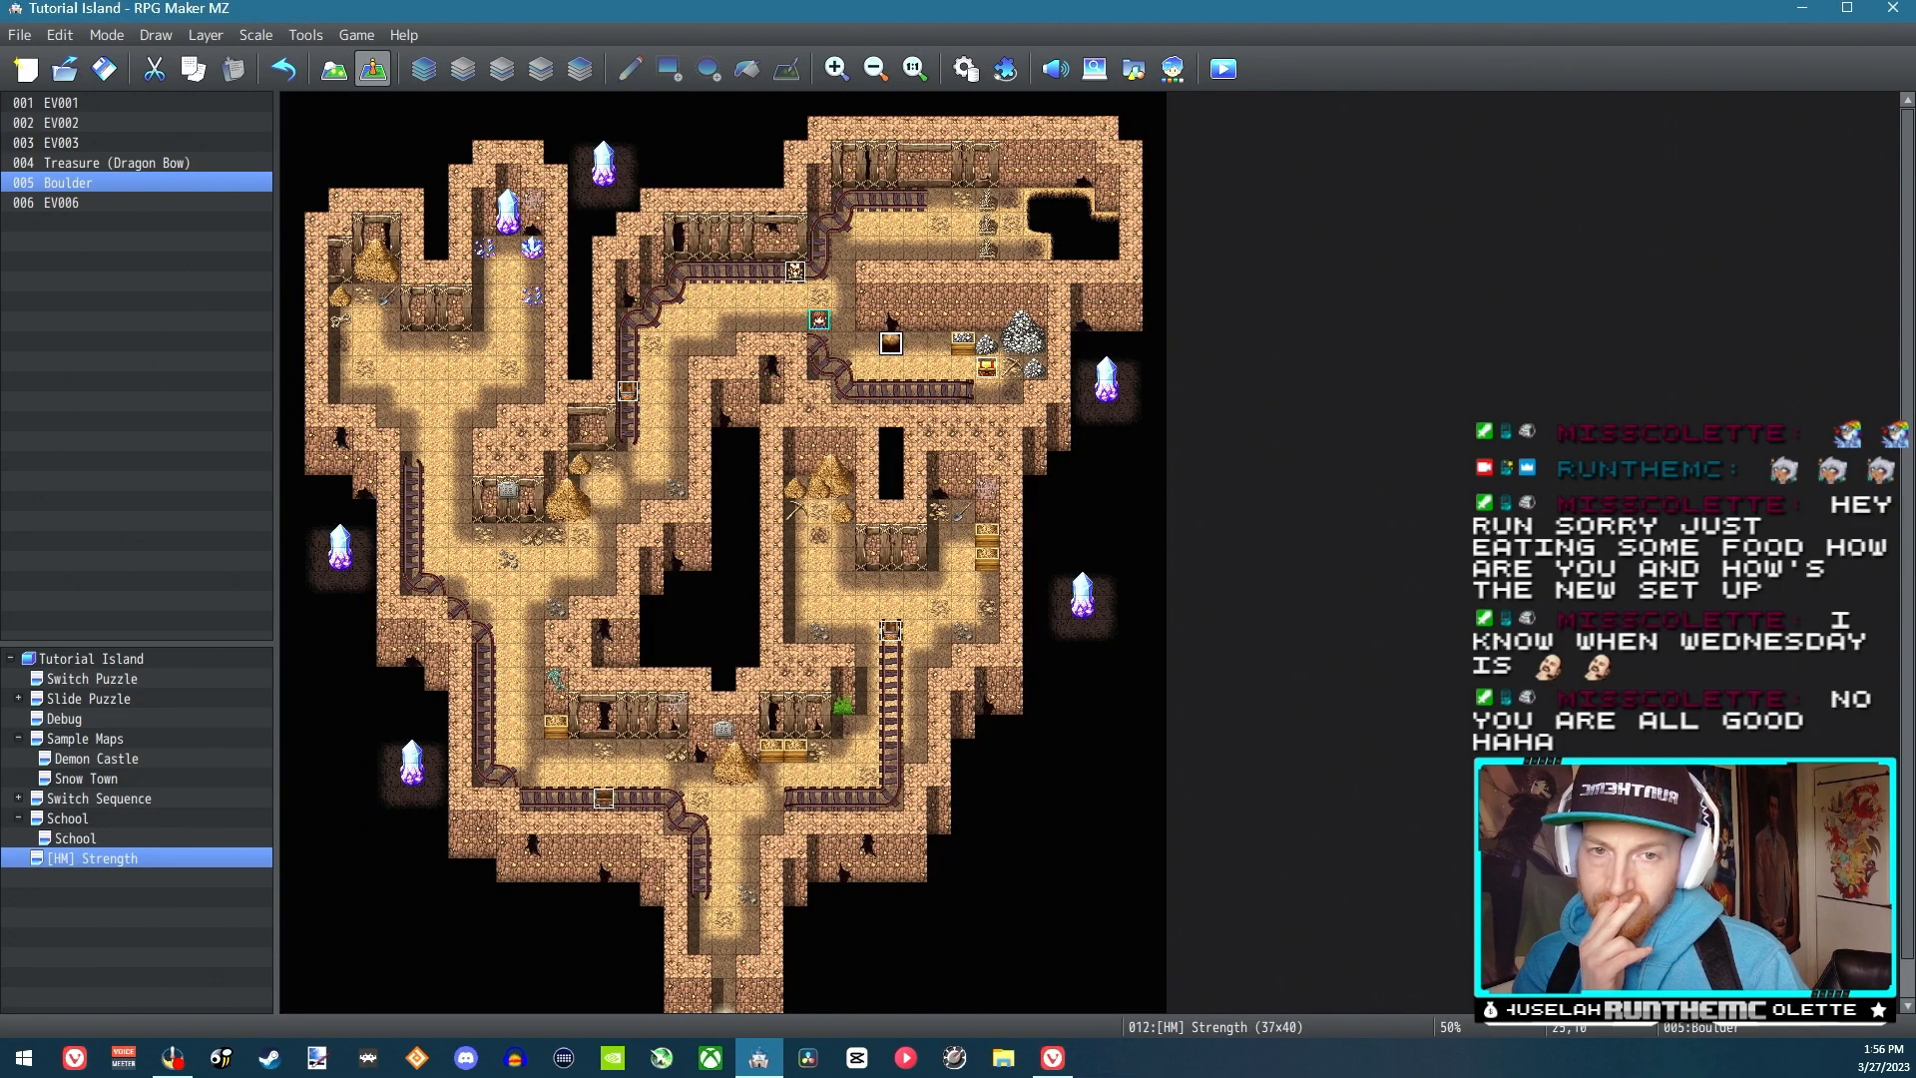
Check the Boulder event's settings and its !Other1 image selection, keeping the same image, and close the event
double_click(891, 345)
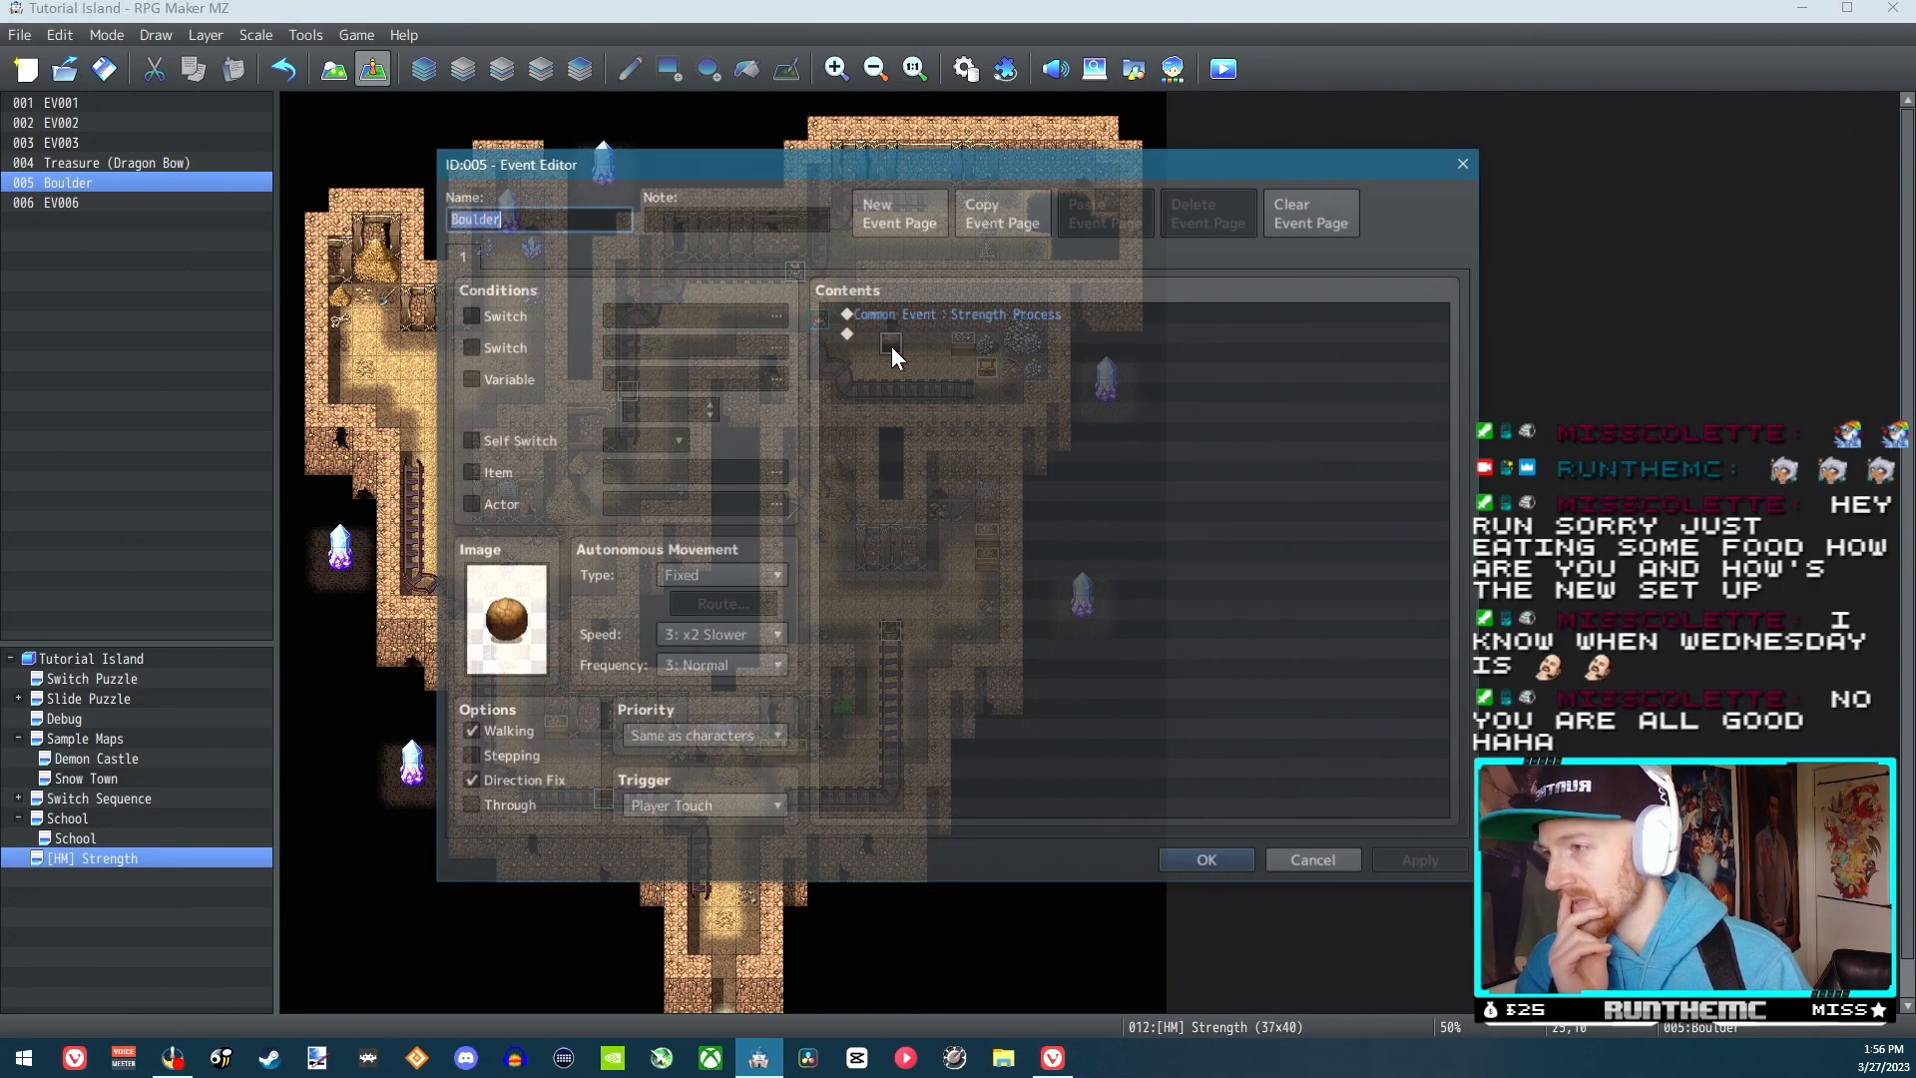
click(969, 312)
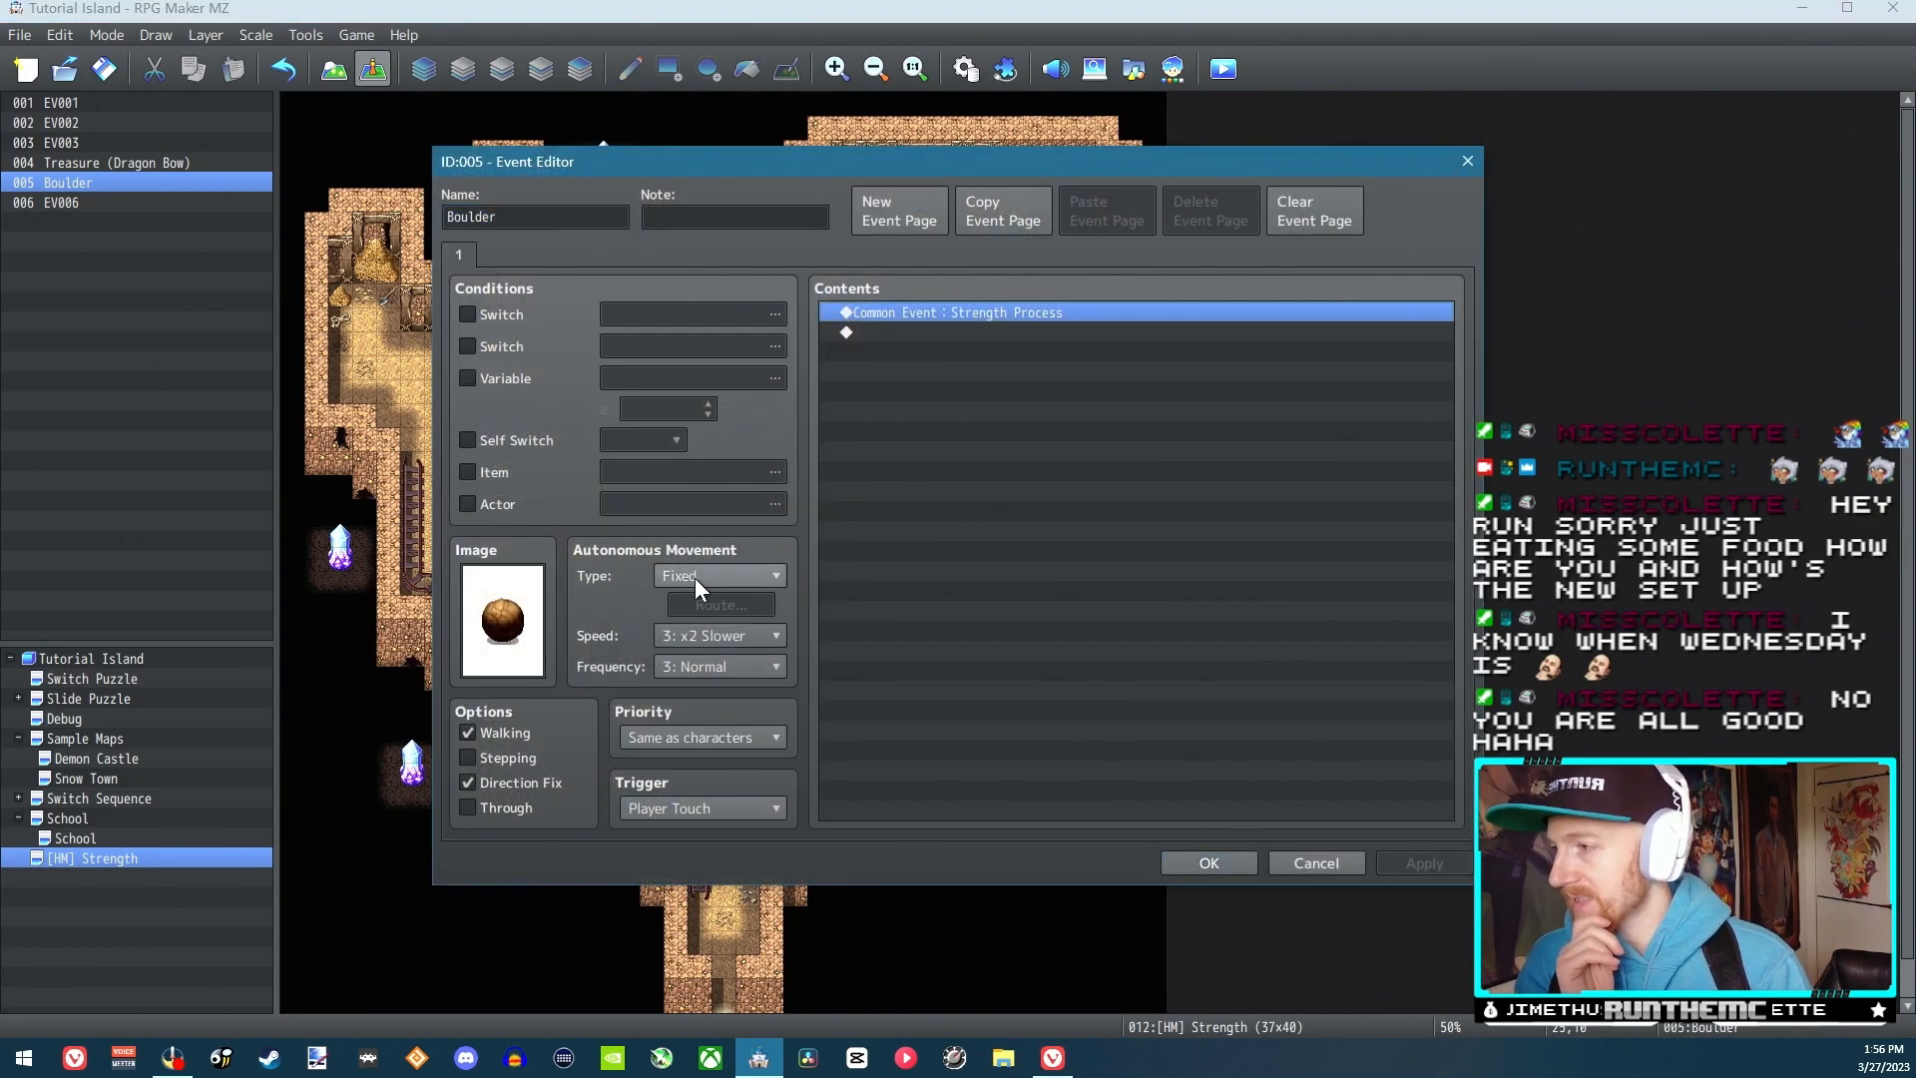
double_click(502, 619)
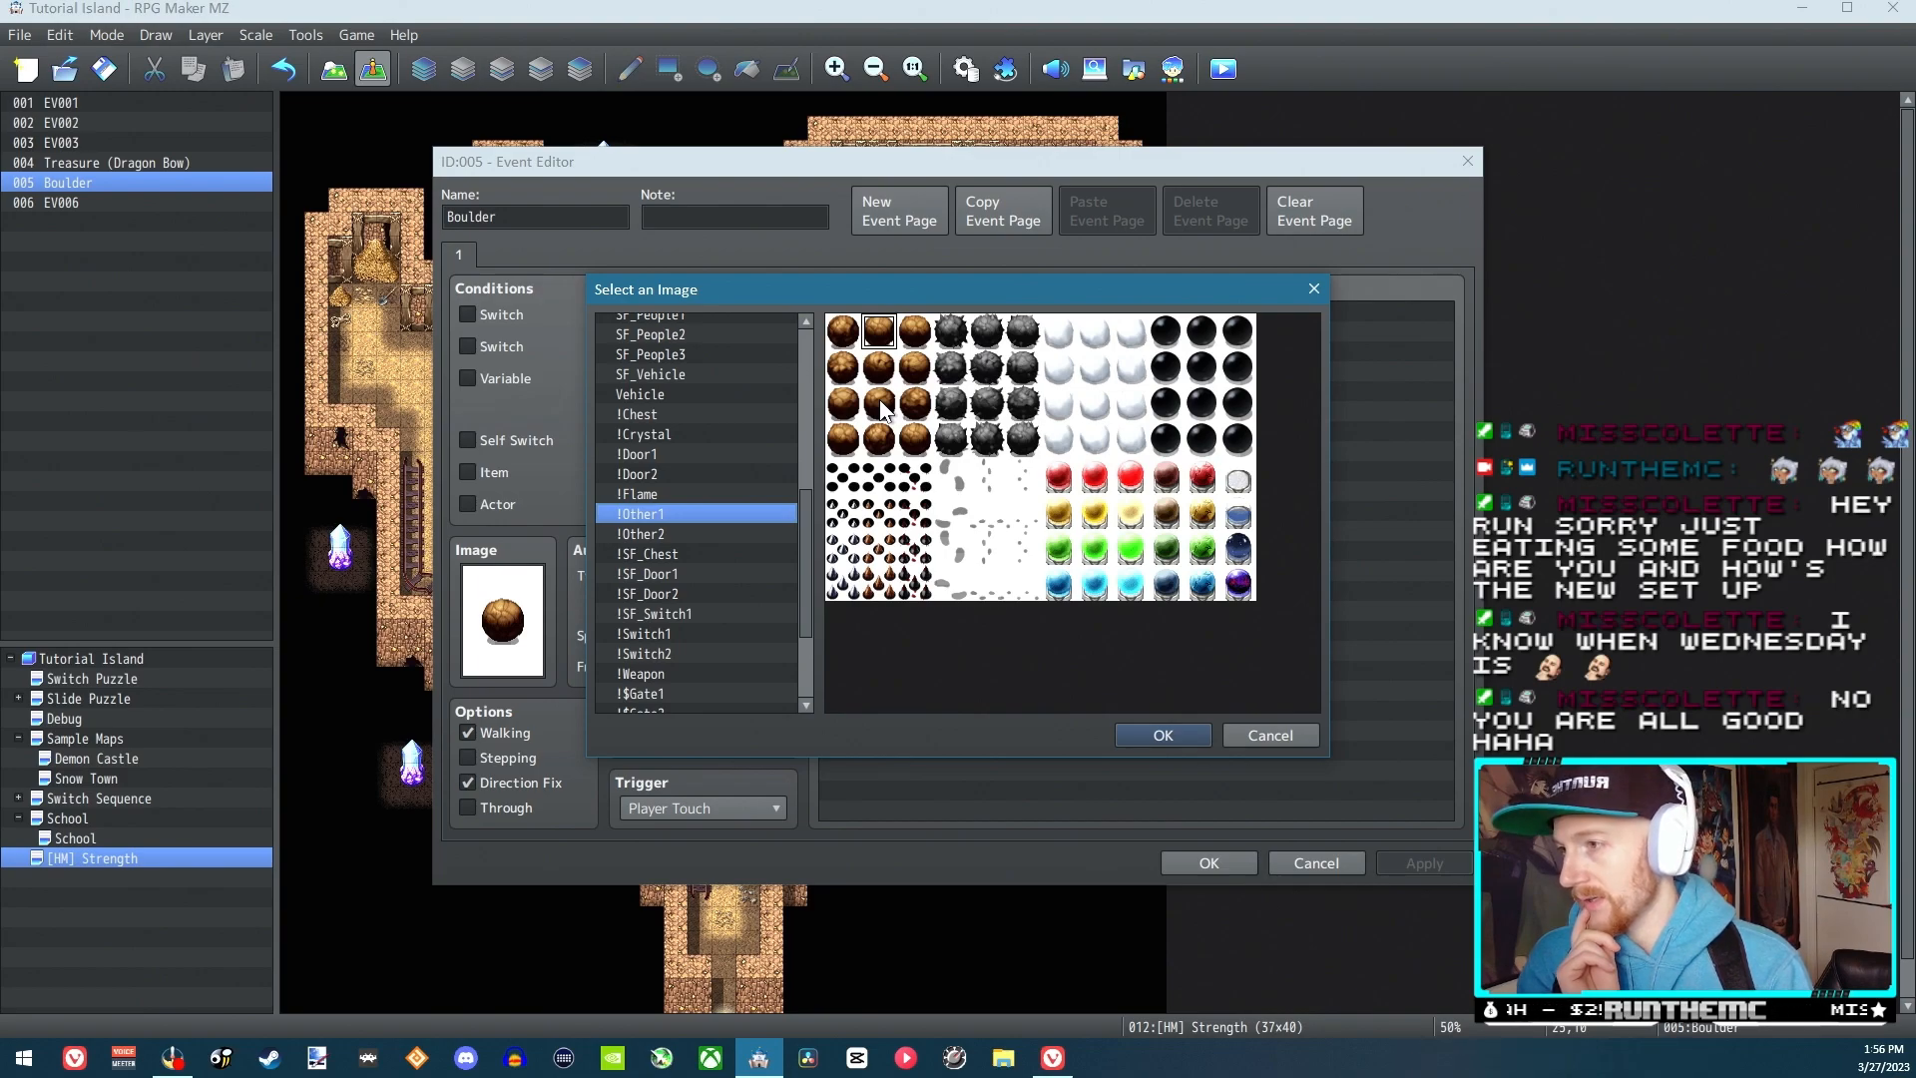
click(1295, 734)
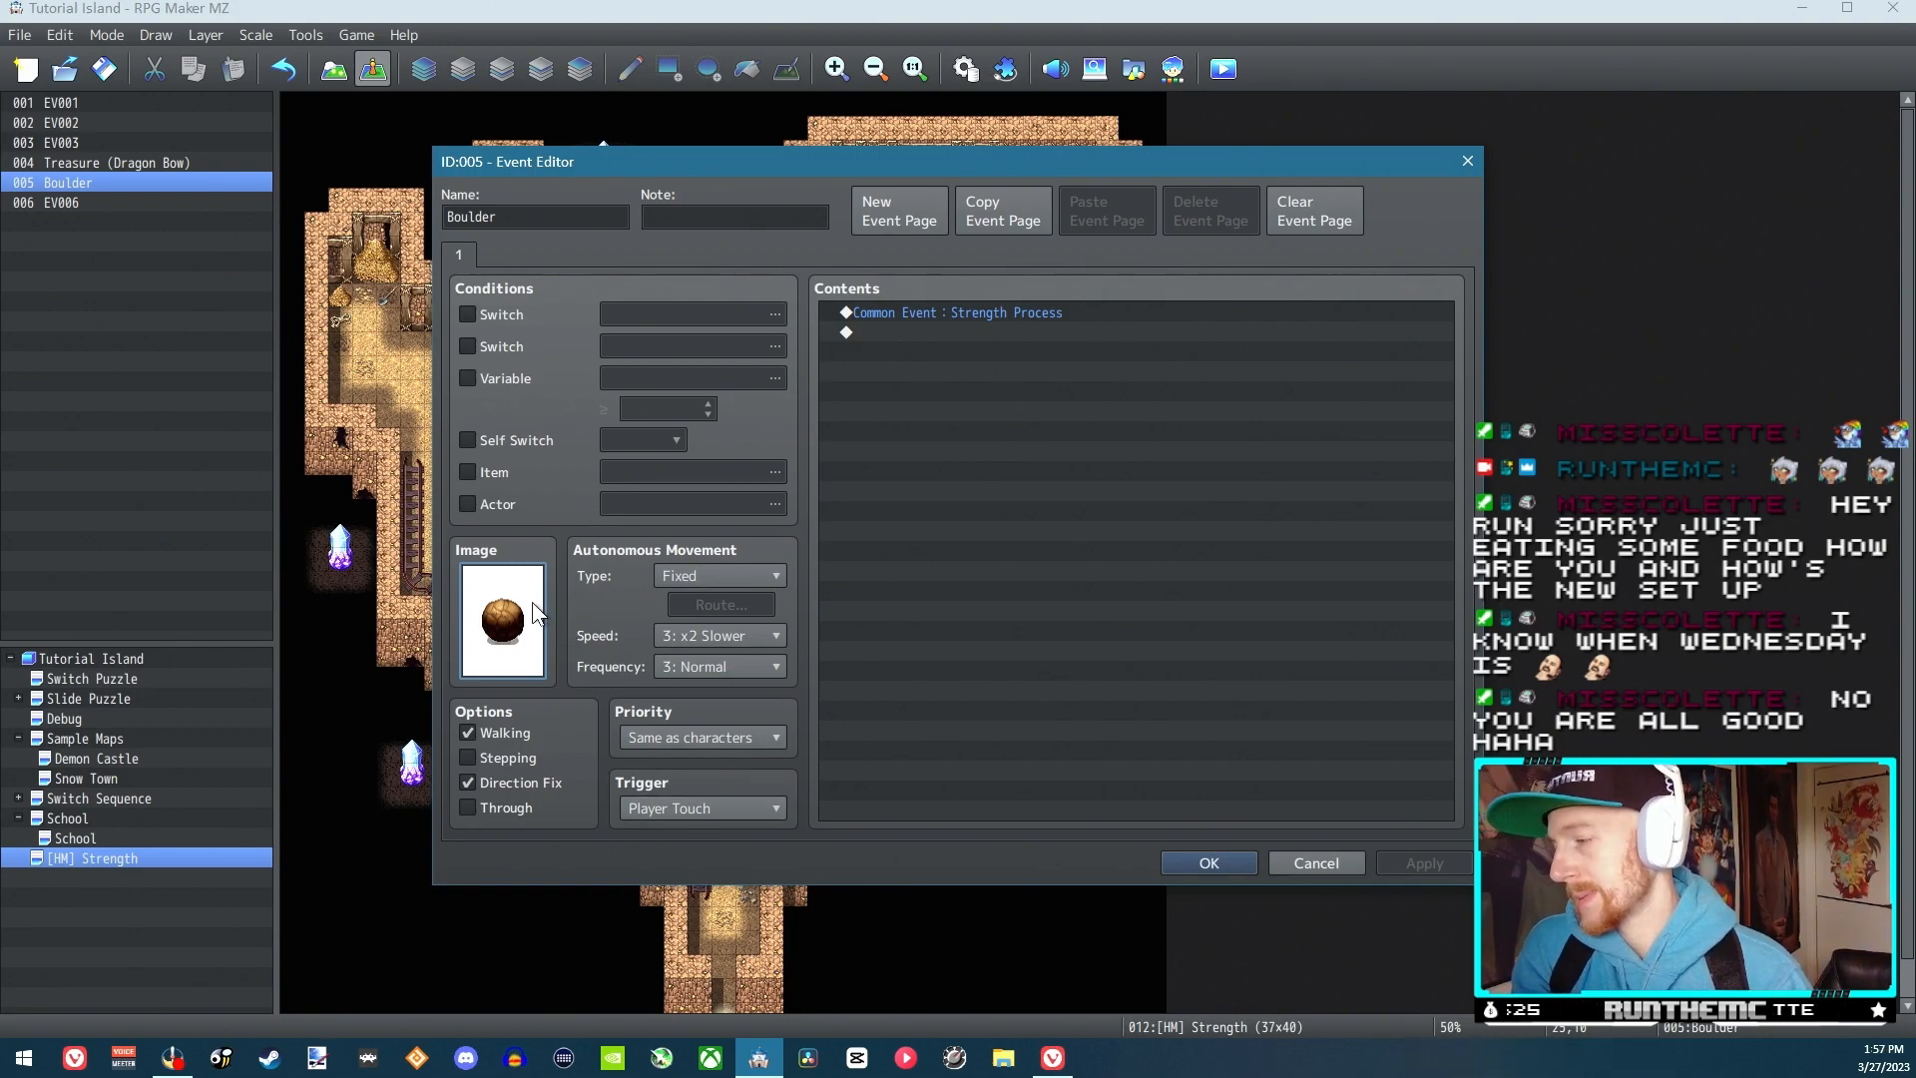
click(1208, 862)
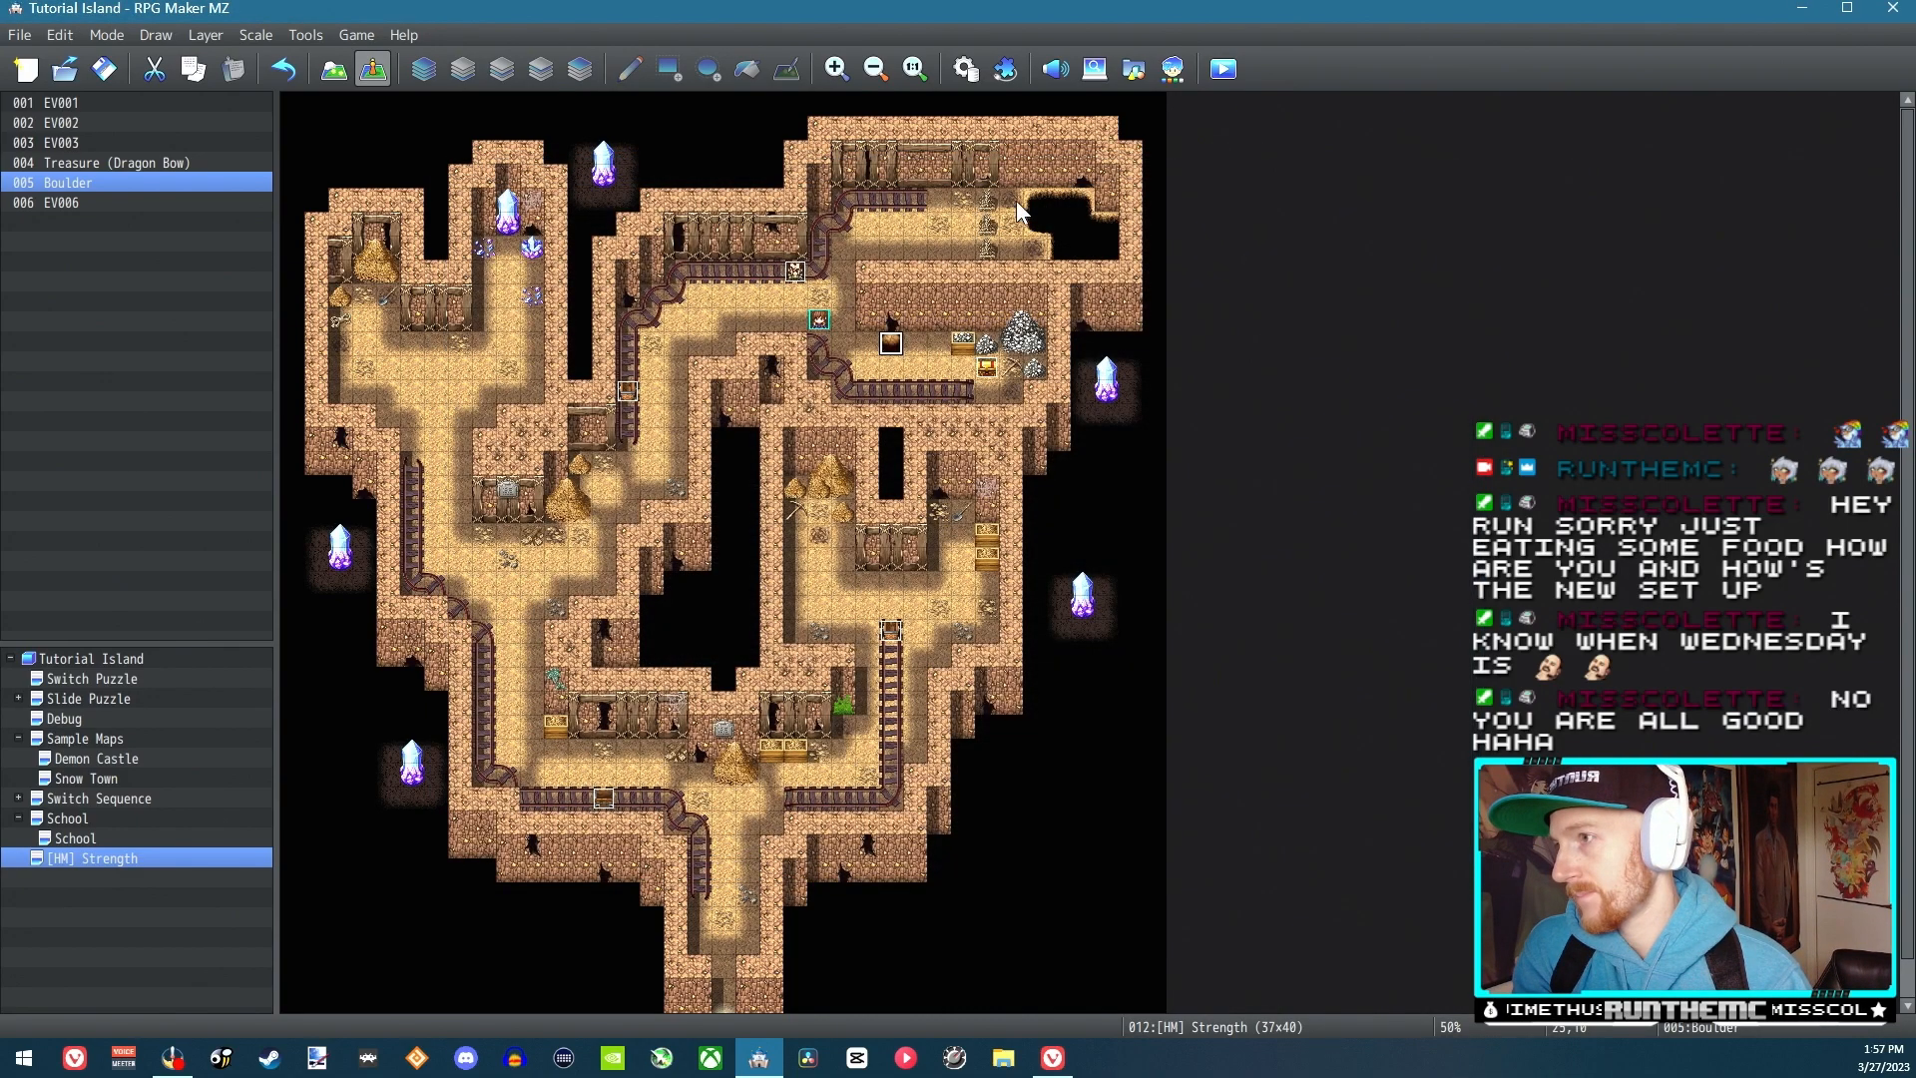
Remove the Direction Fix ON command from the movement route in the Strength Process common event and accept the database change
click(965, 70)
click(962, 330)
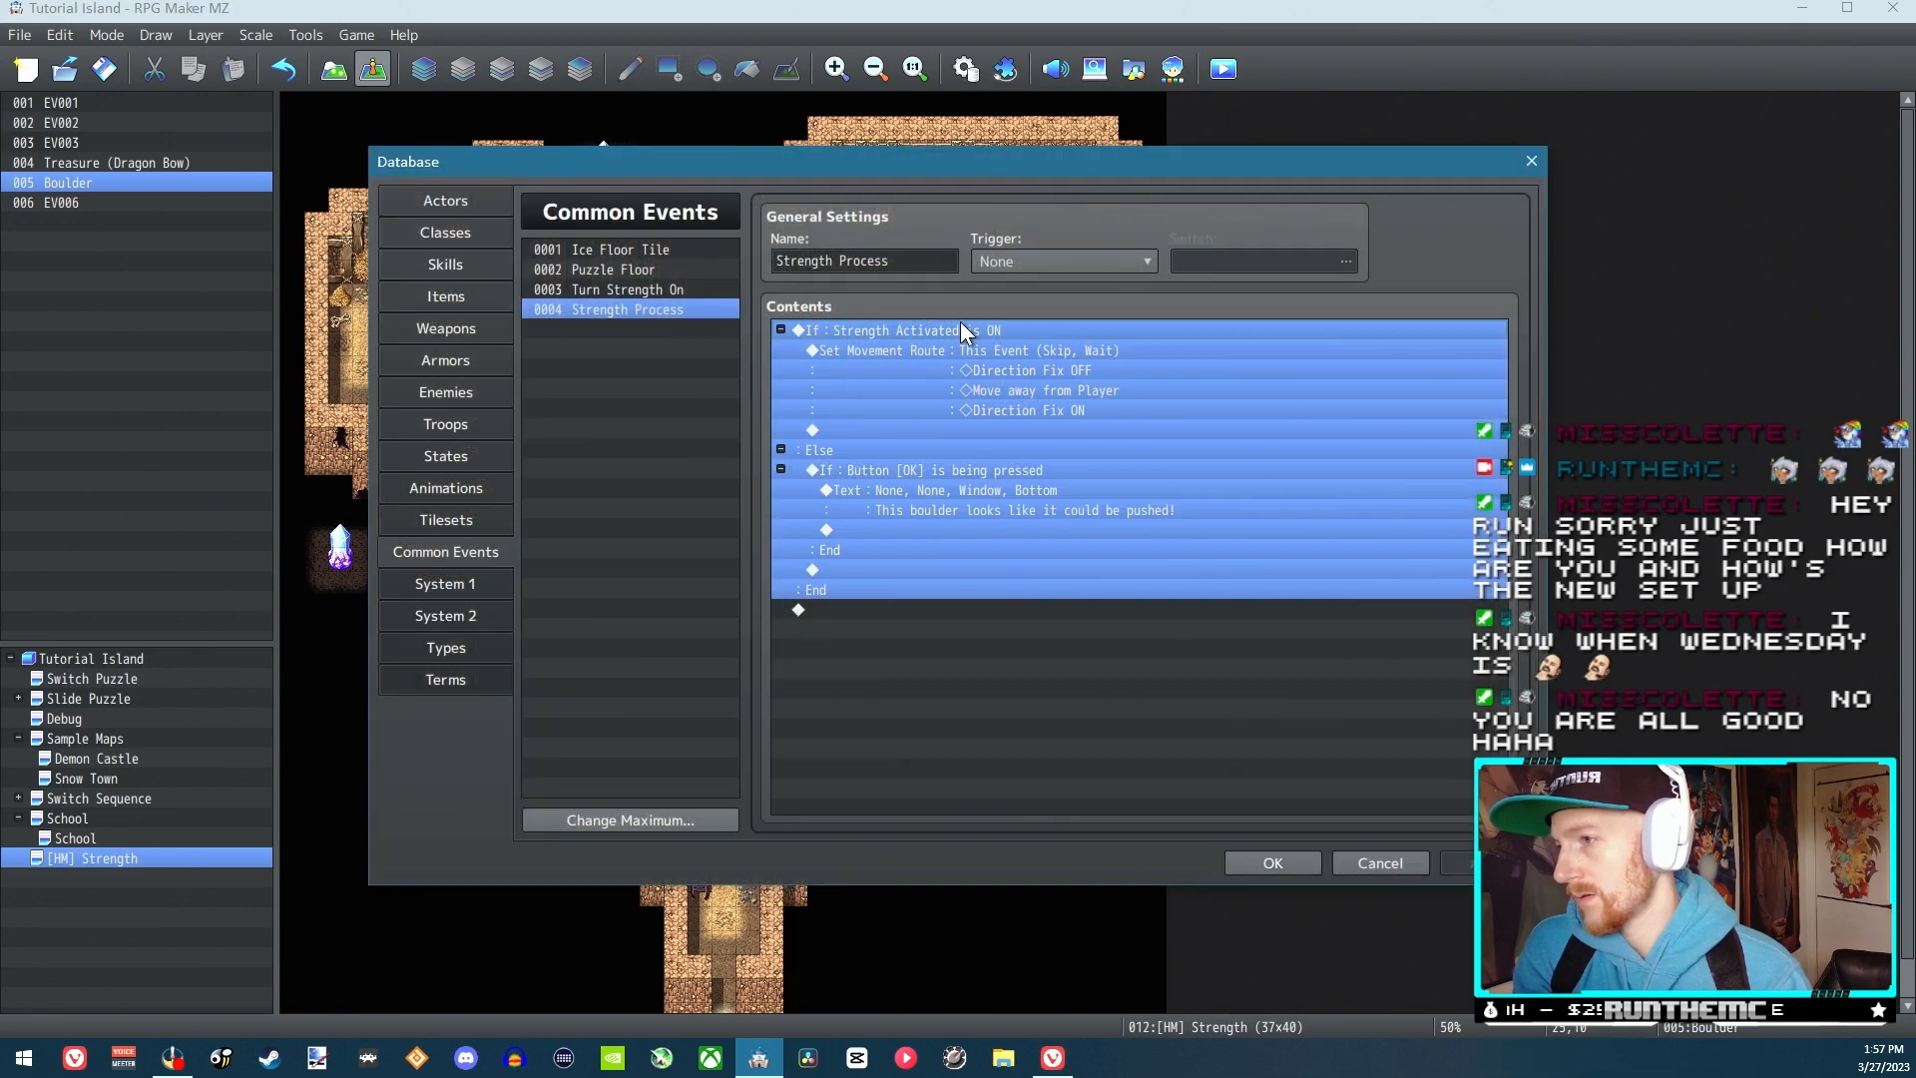
key(Return)
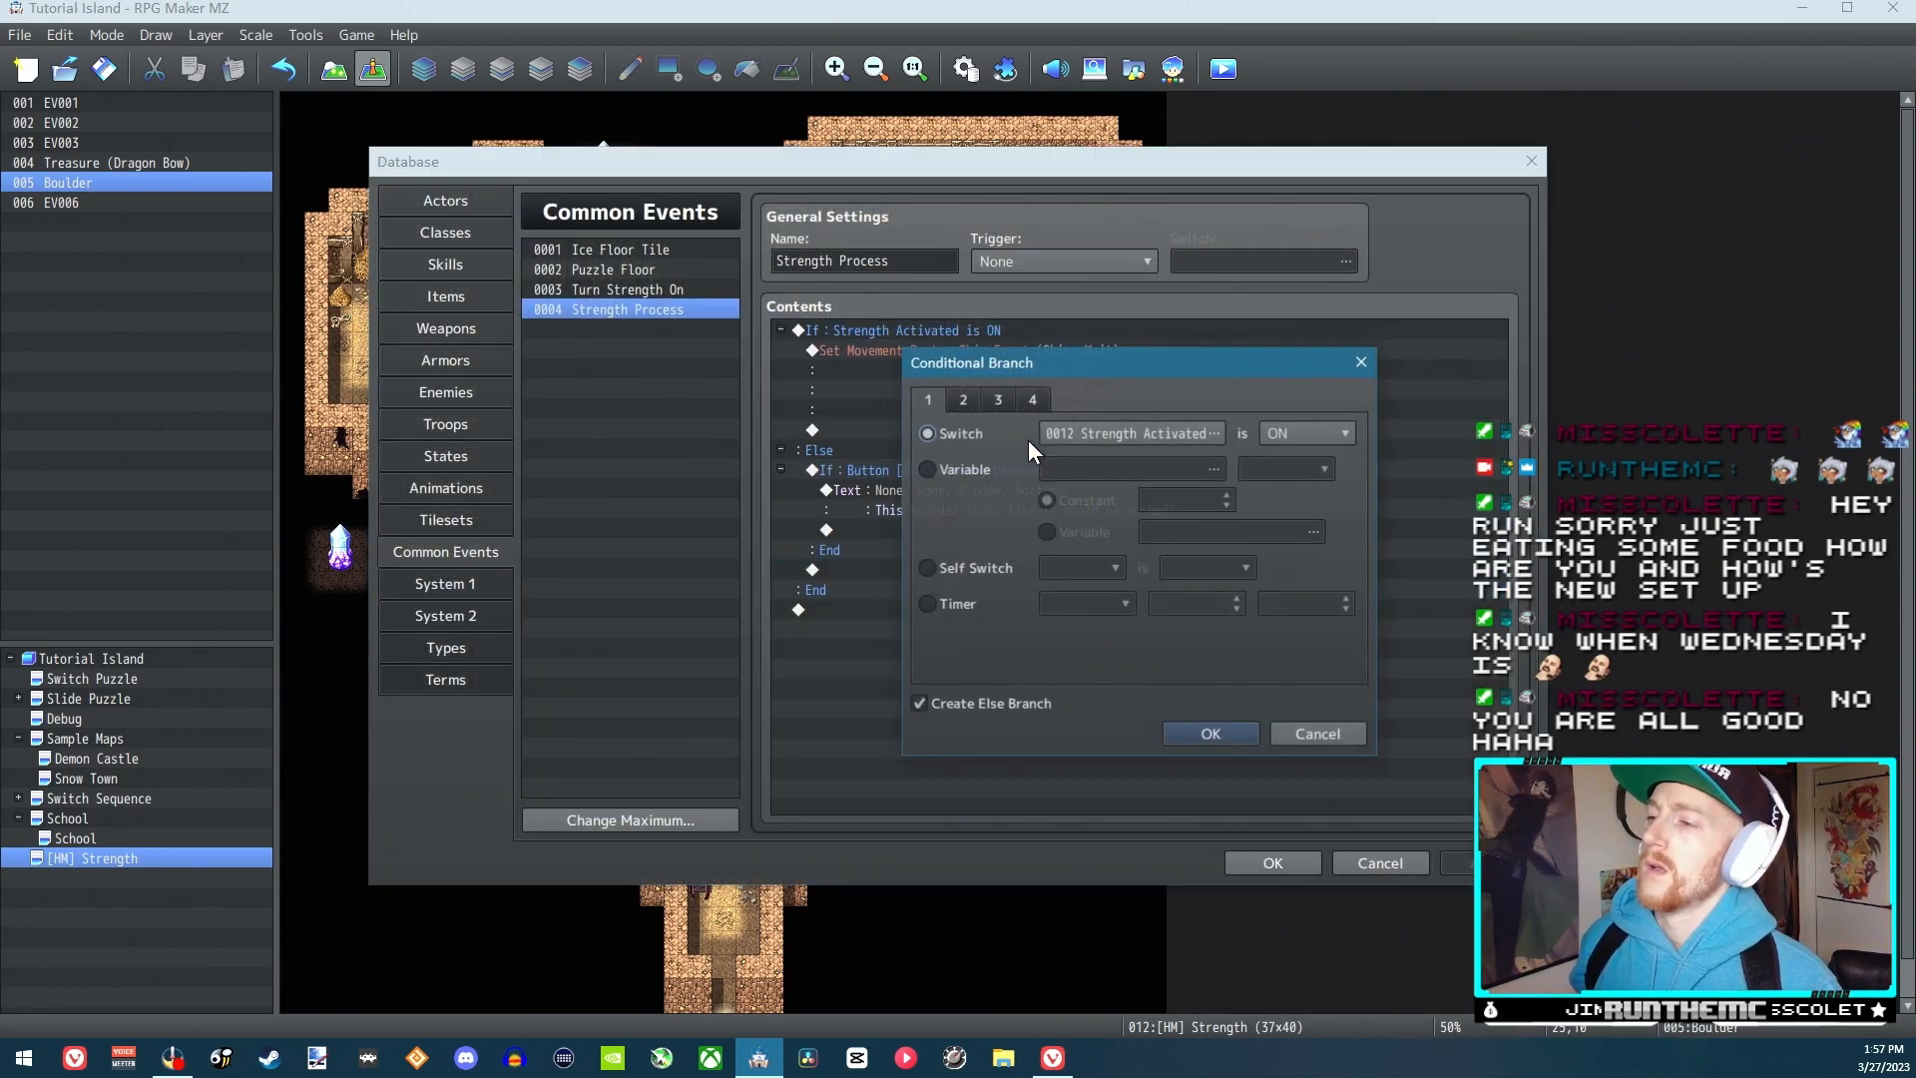
key(Return)
click(958, 350)
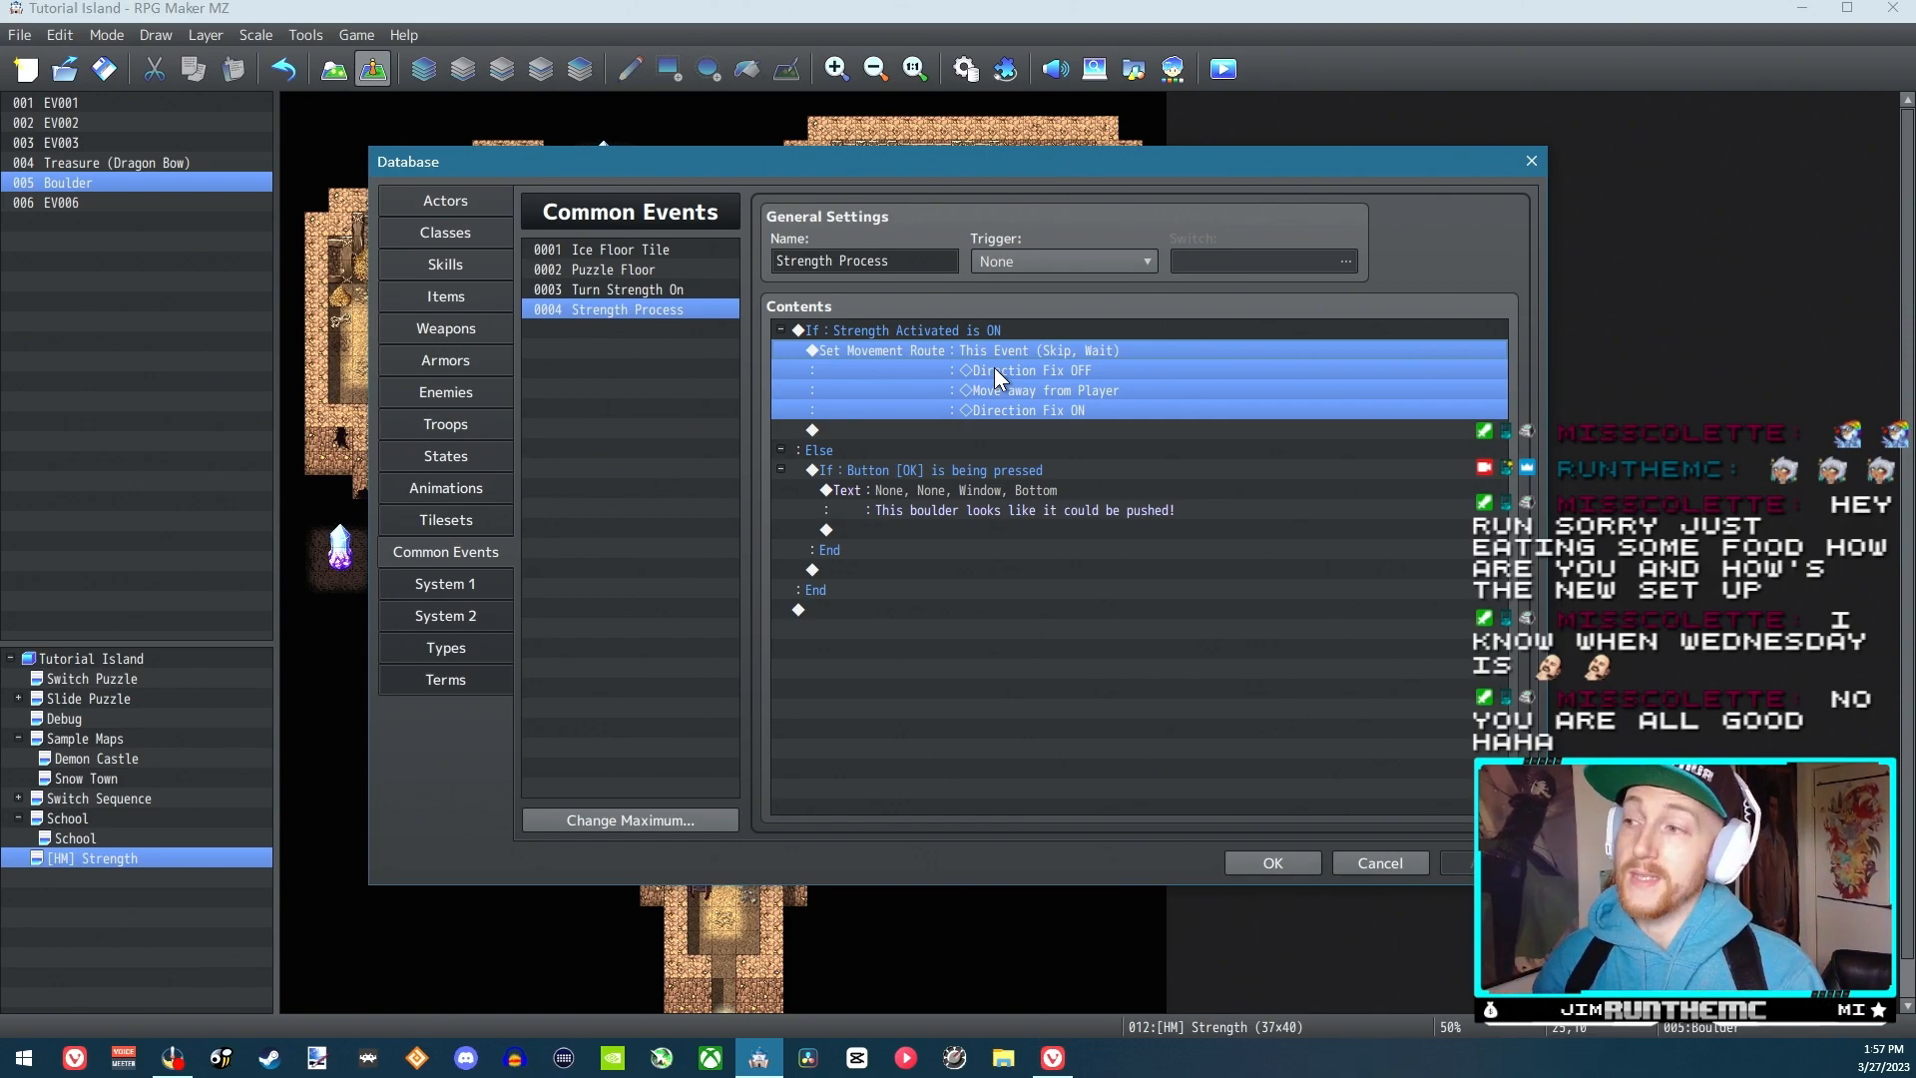
double_click(1006, 344)
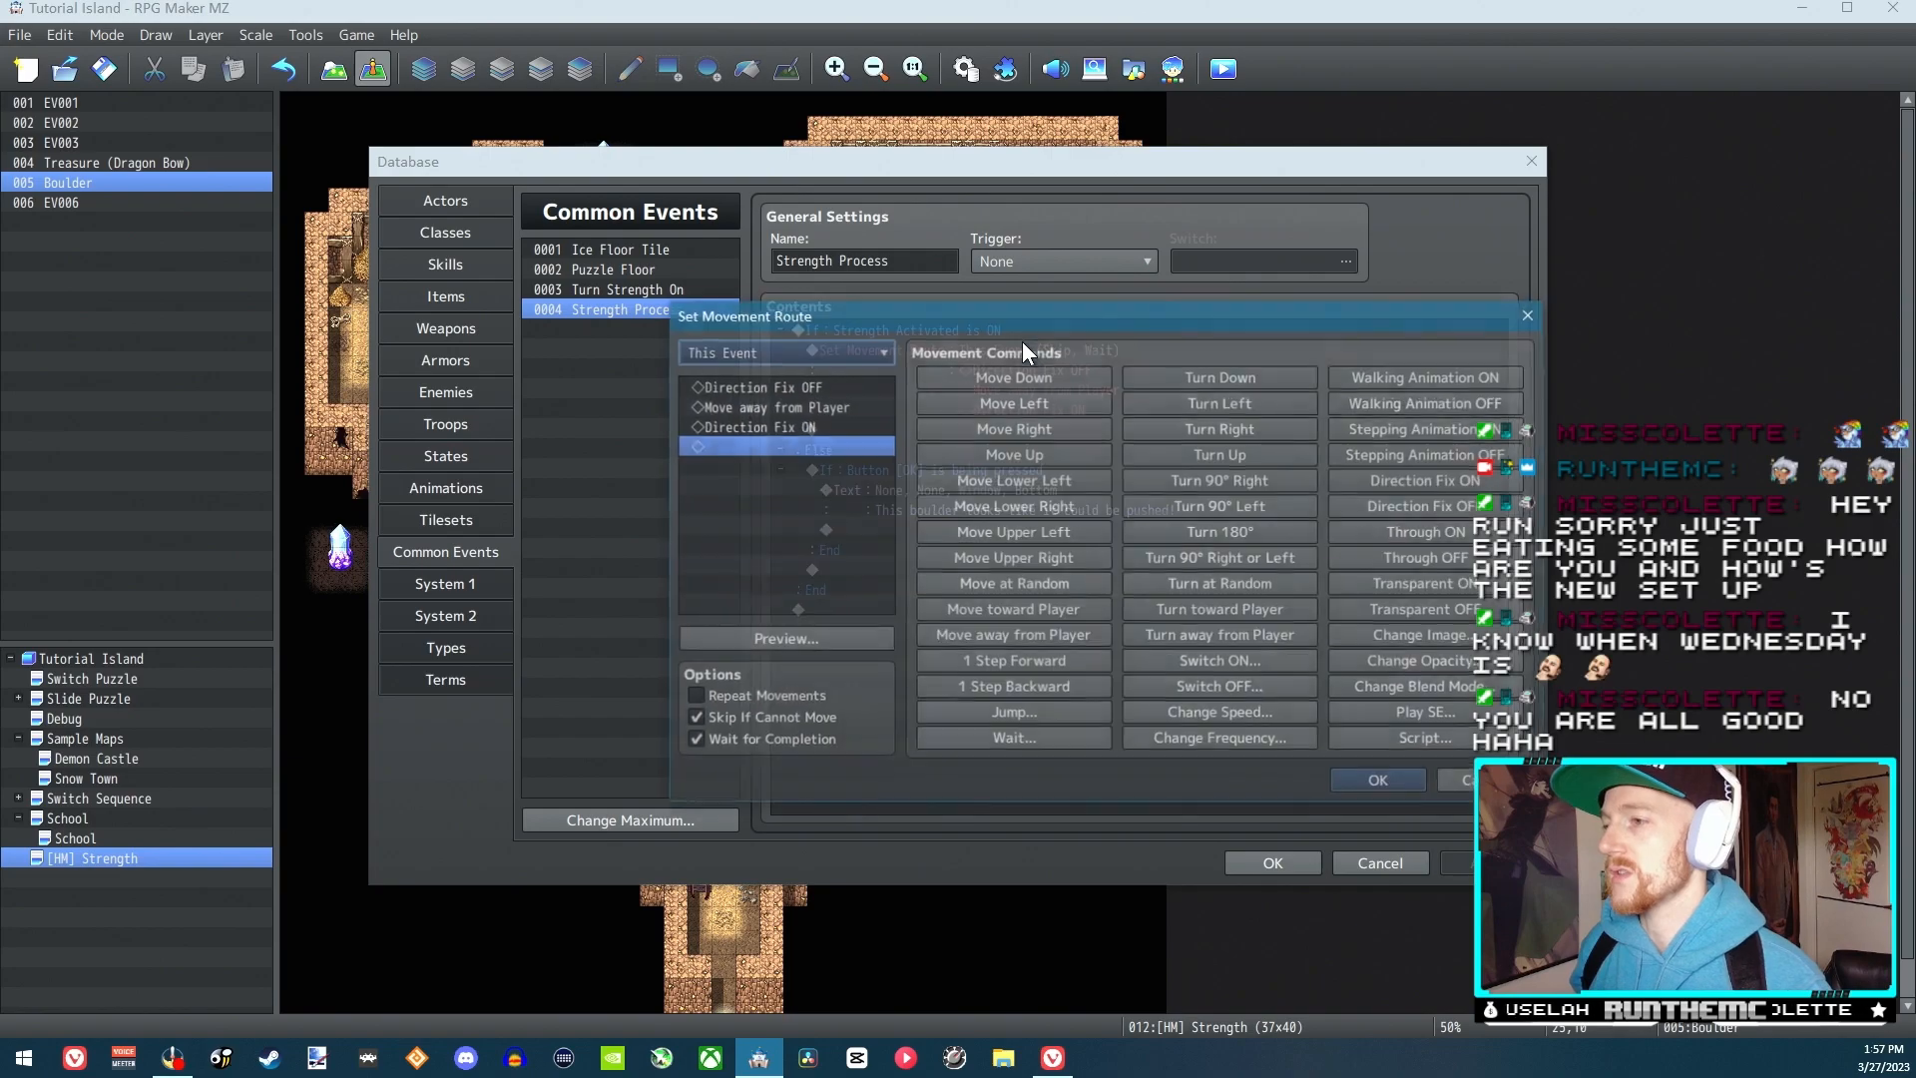
click(829, 429)
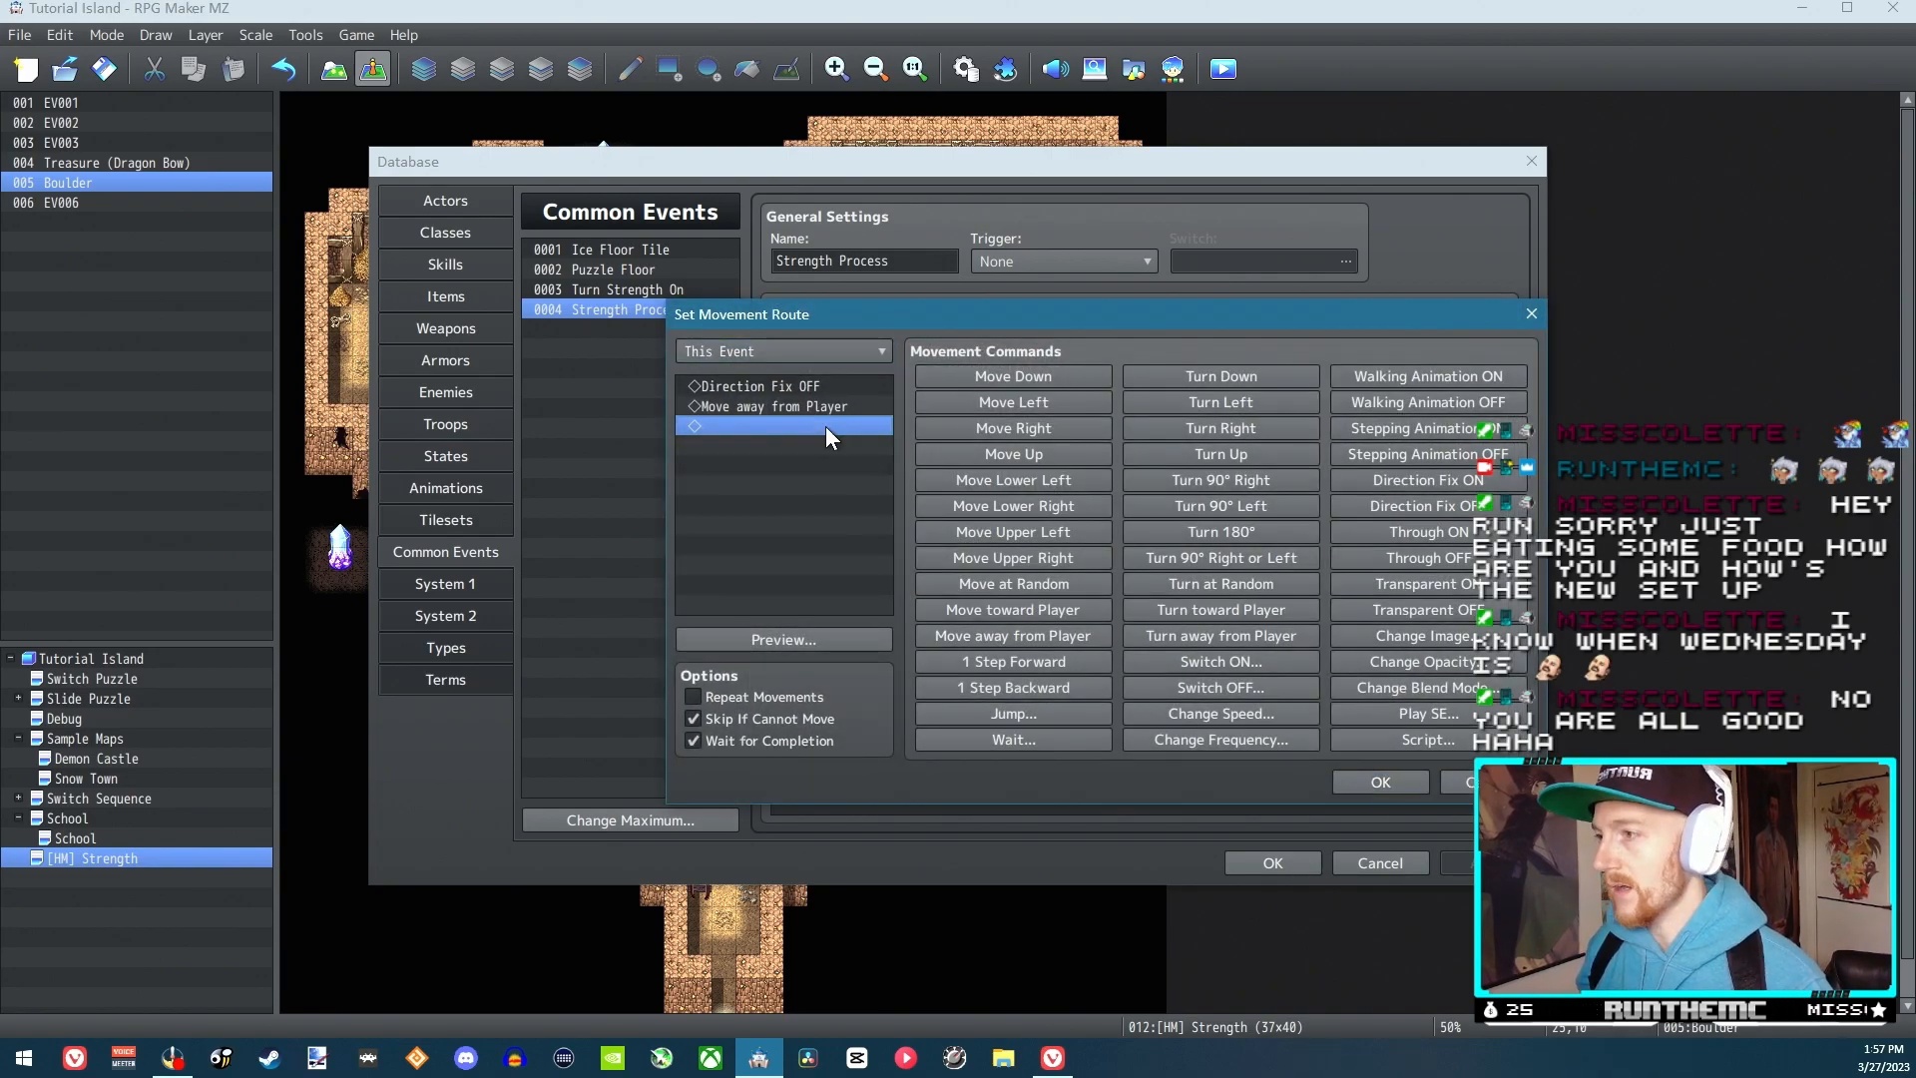
click(1402, 786)
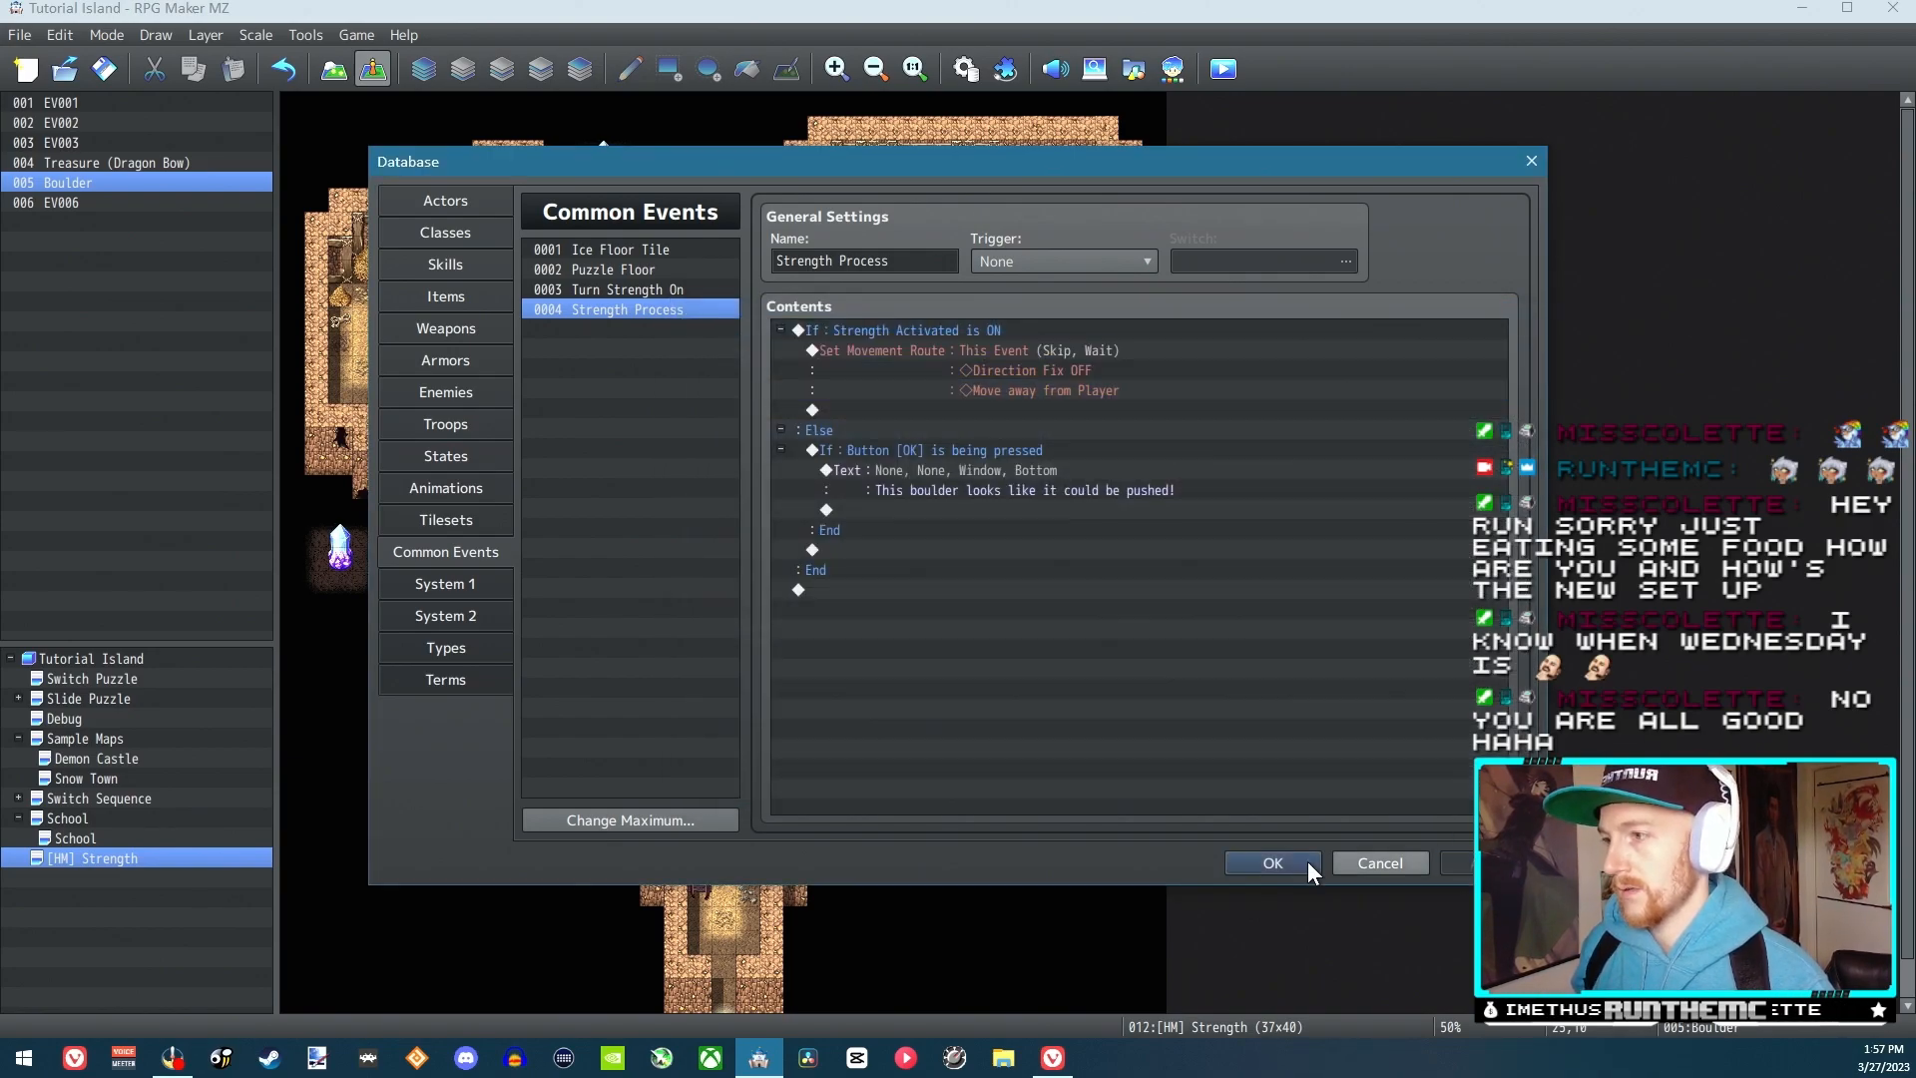
click(1334, 865)
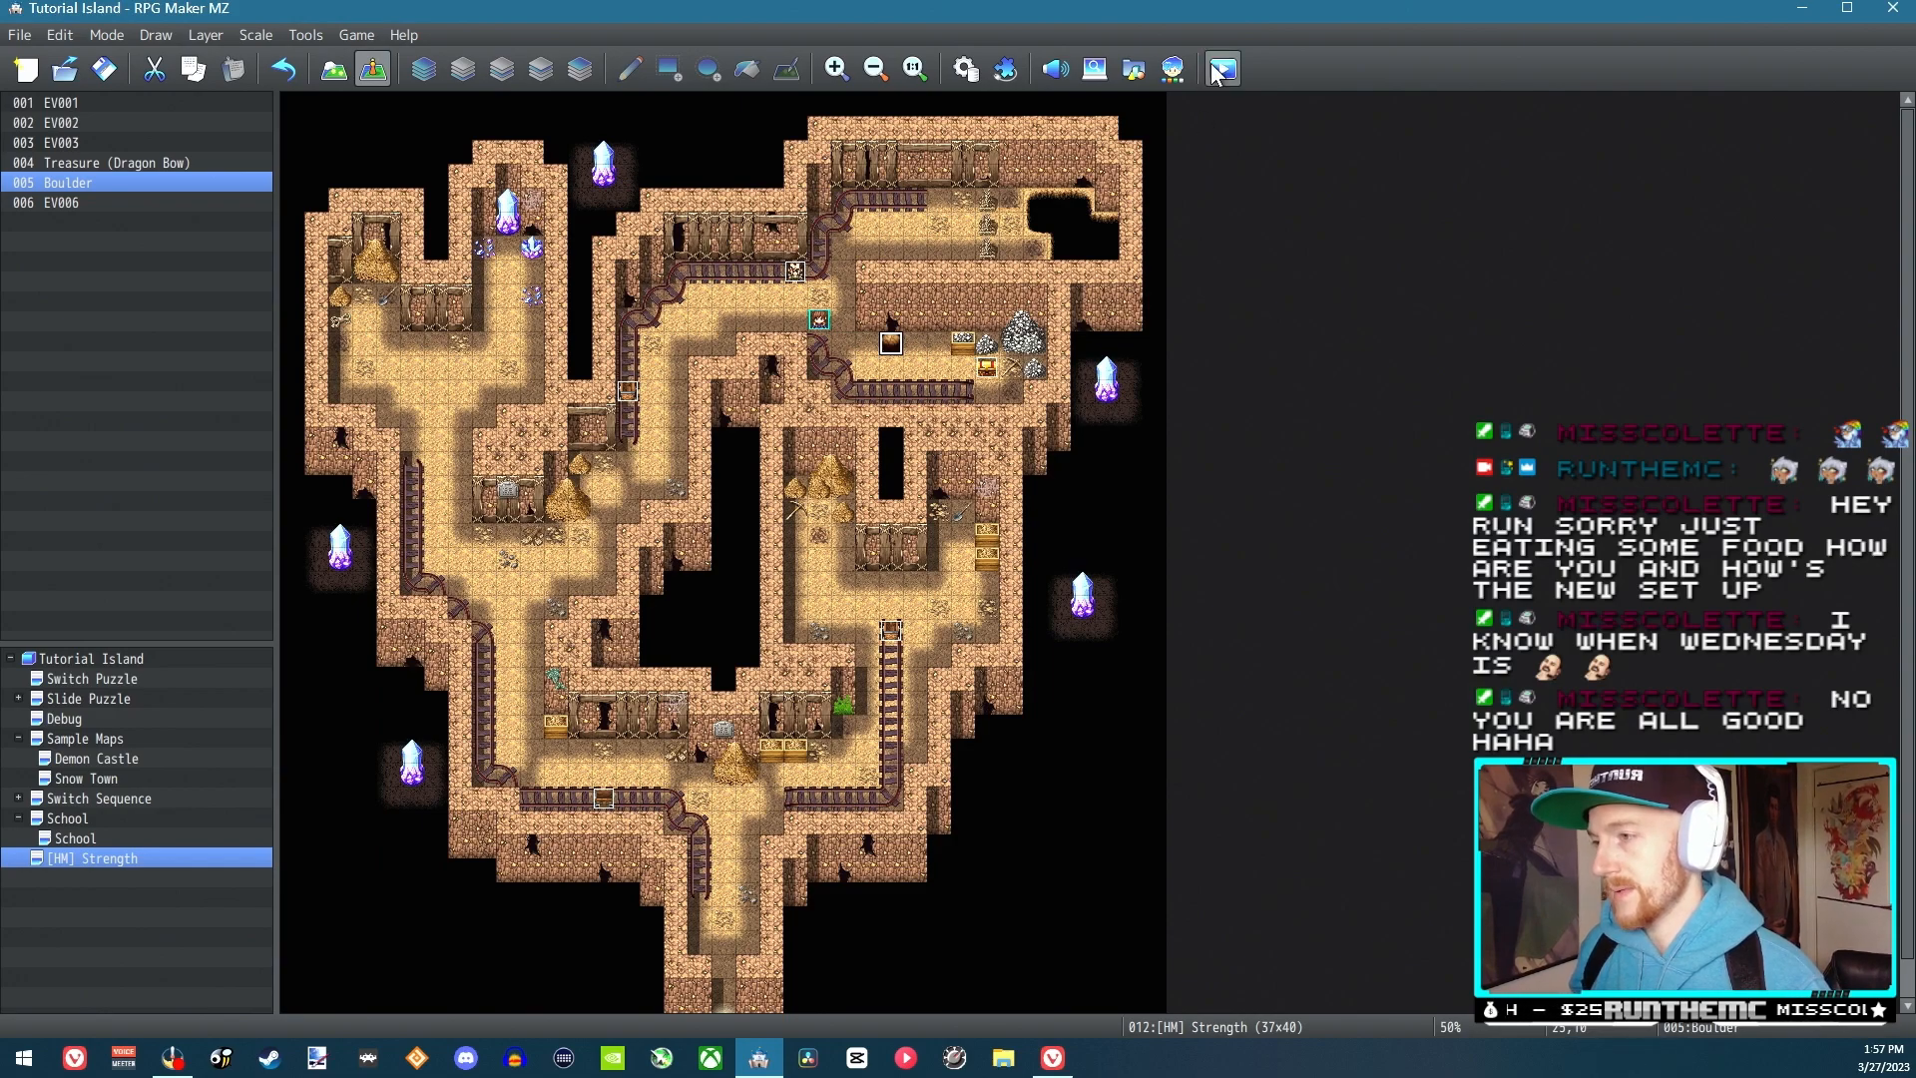
Launch a new playtest, start a new game and walk the hero left to below the bald NPC
click(1219, 69)
click(947, 557)
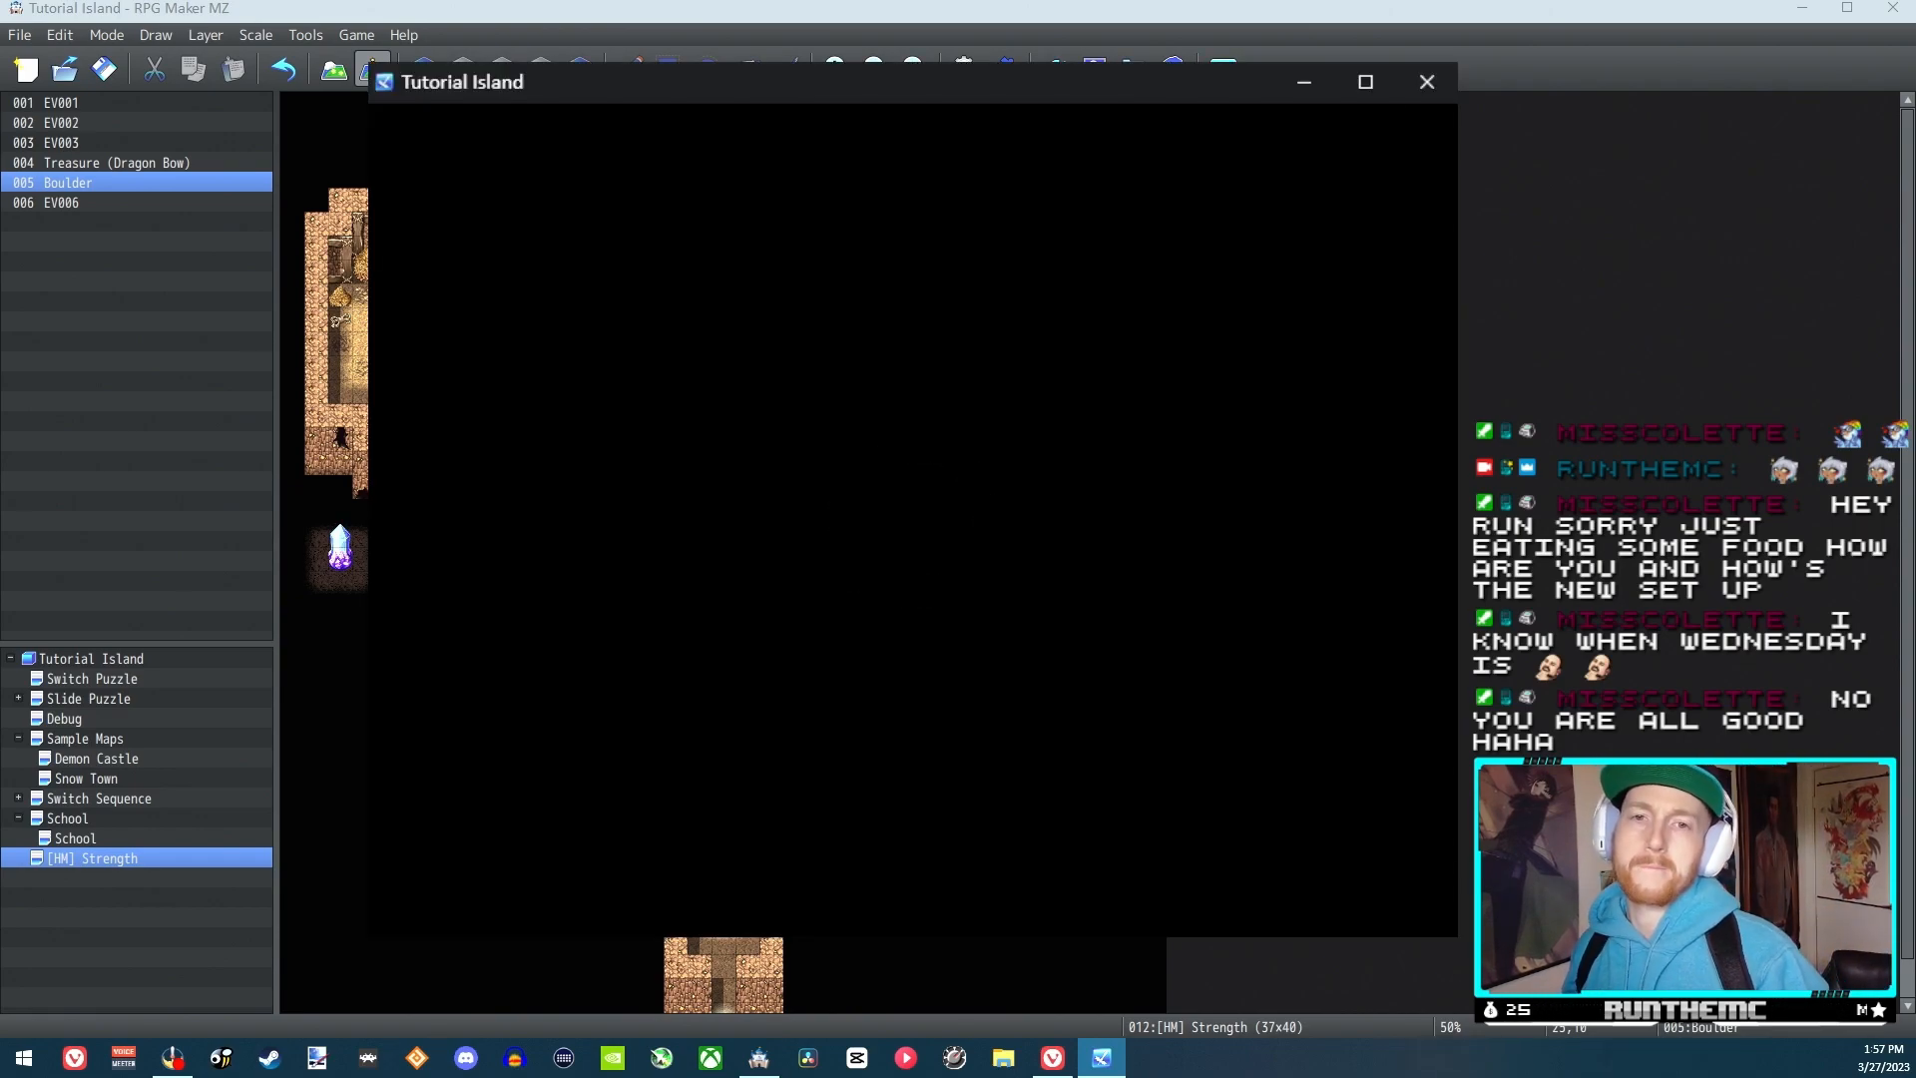
key(Return)
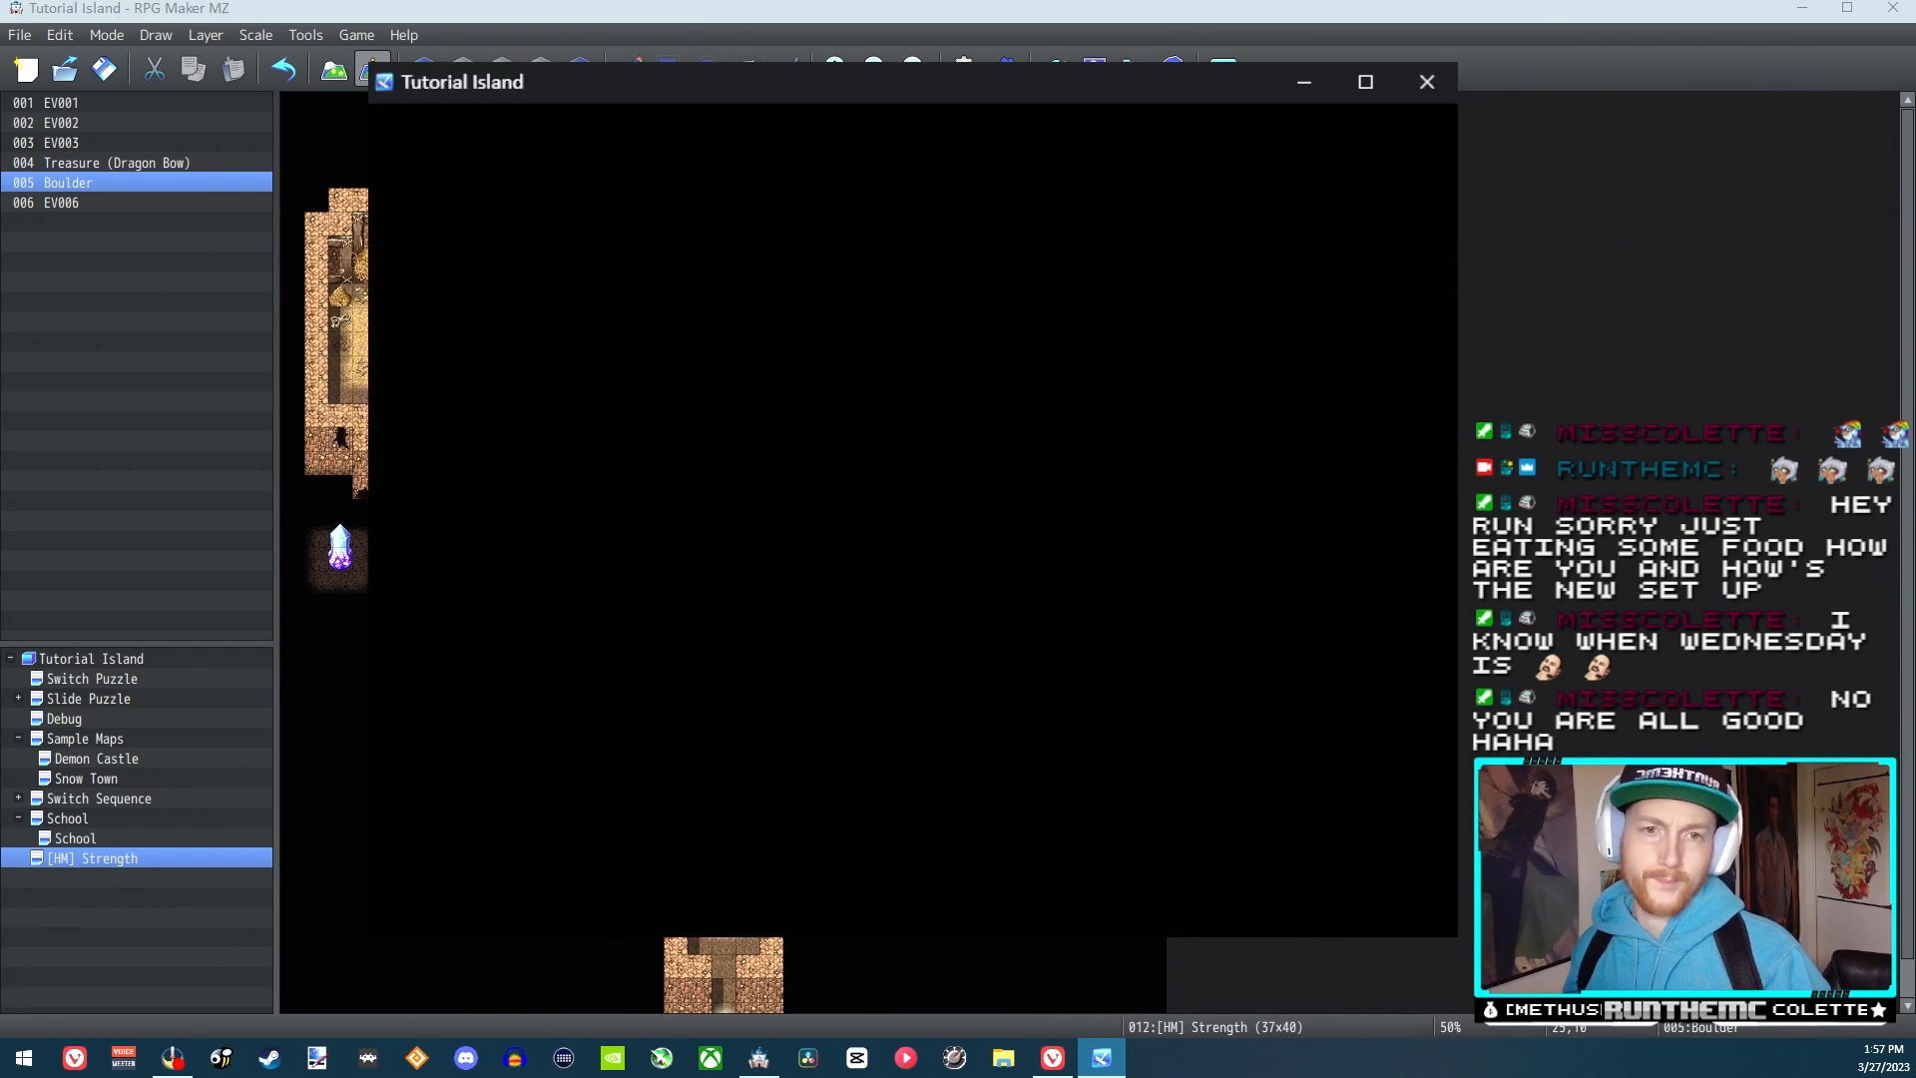
key(Down)
key(Left)
key(Left)
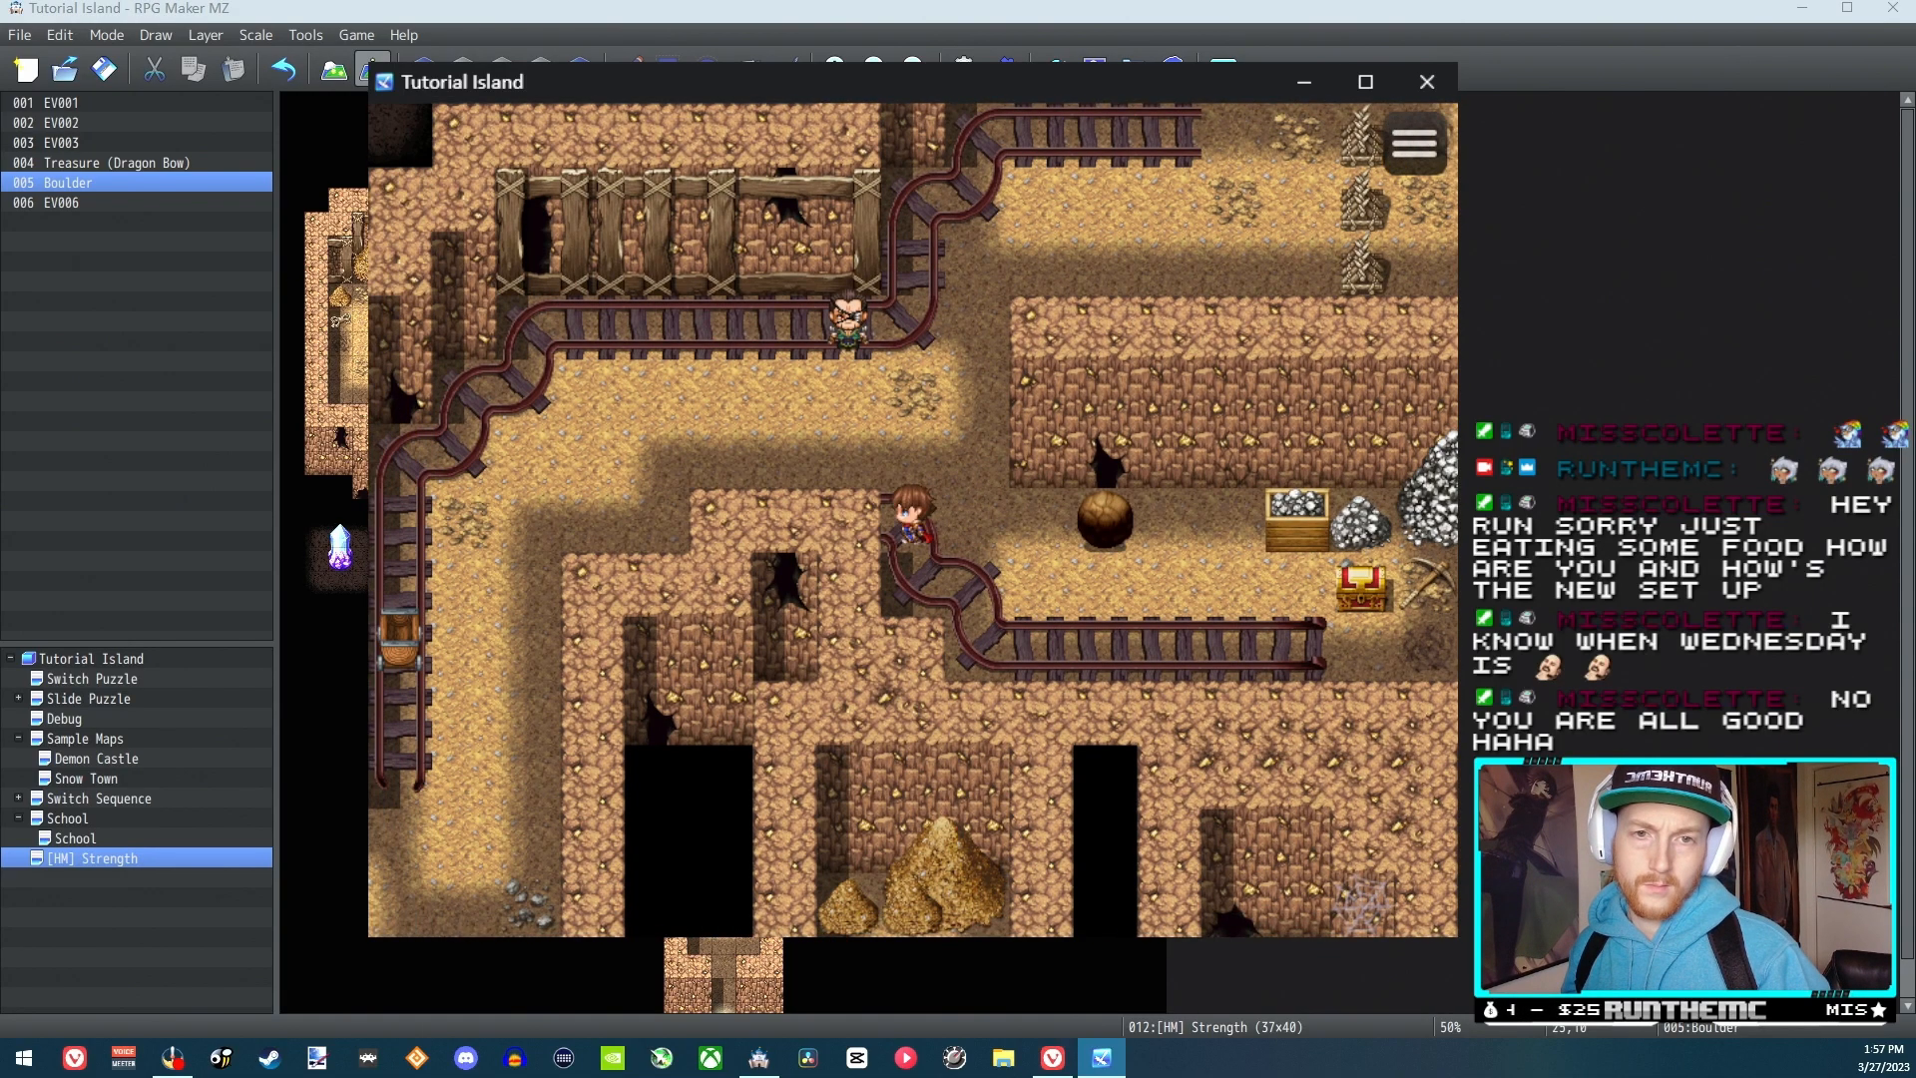
Talk to the bald NPC and answer Yes to learning how to push boulders
key(Up)
key(Up)
key(Return)
key(Return)
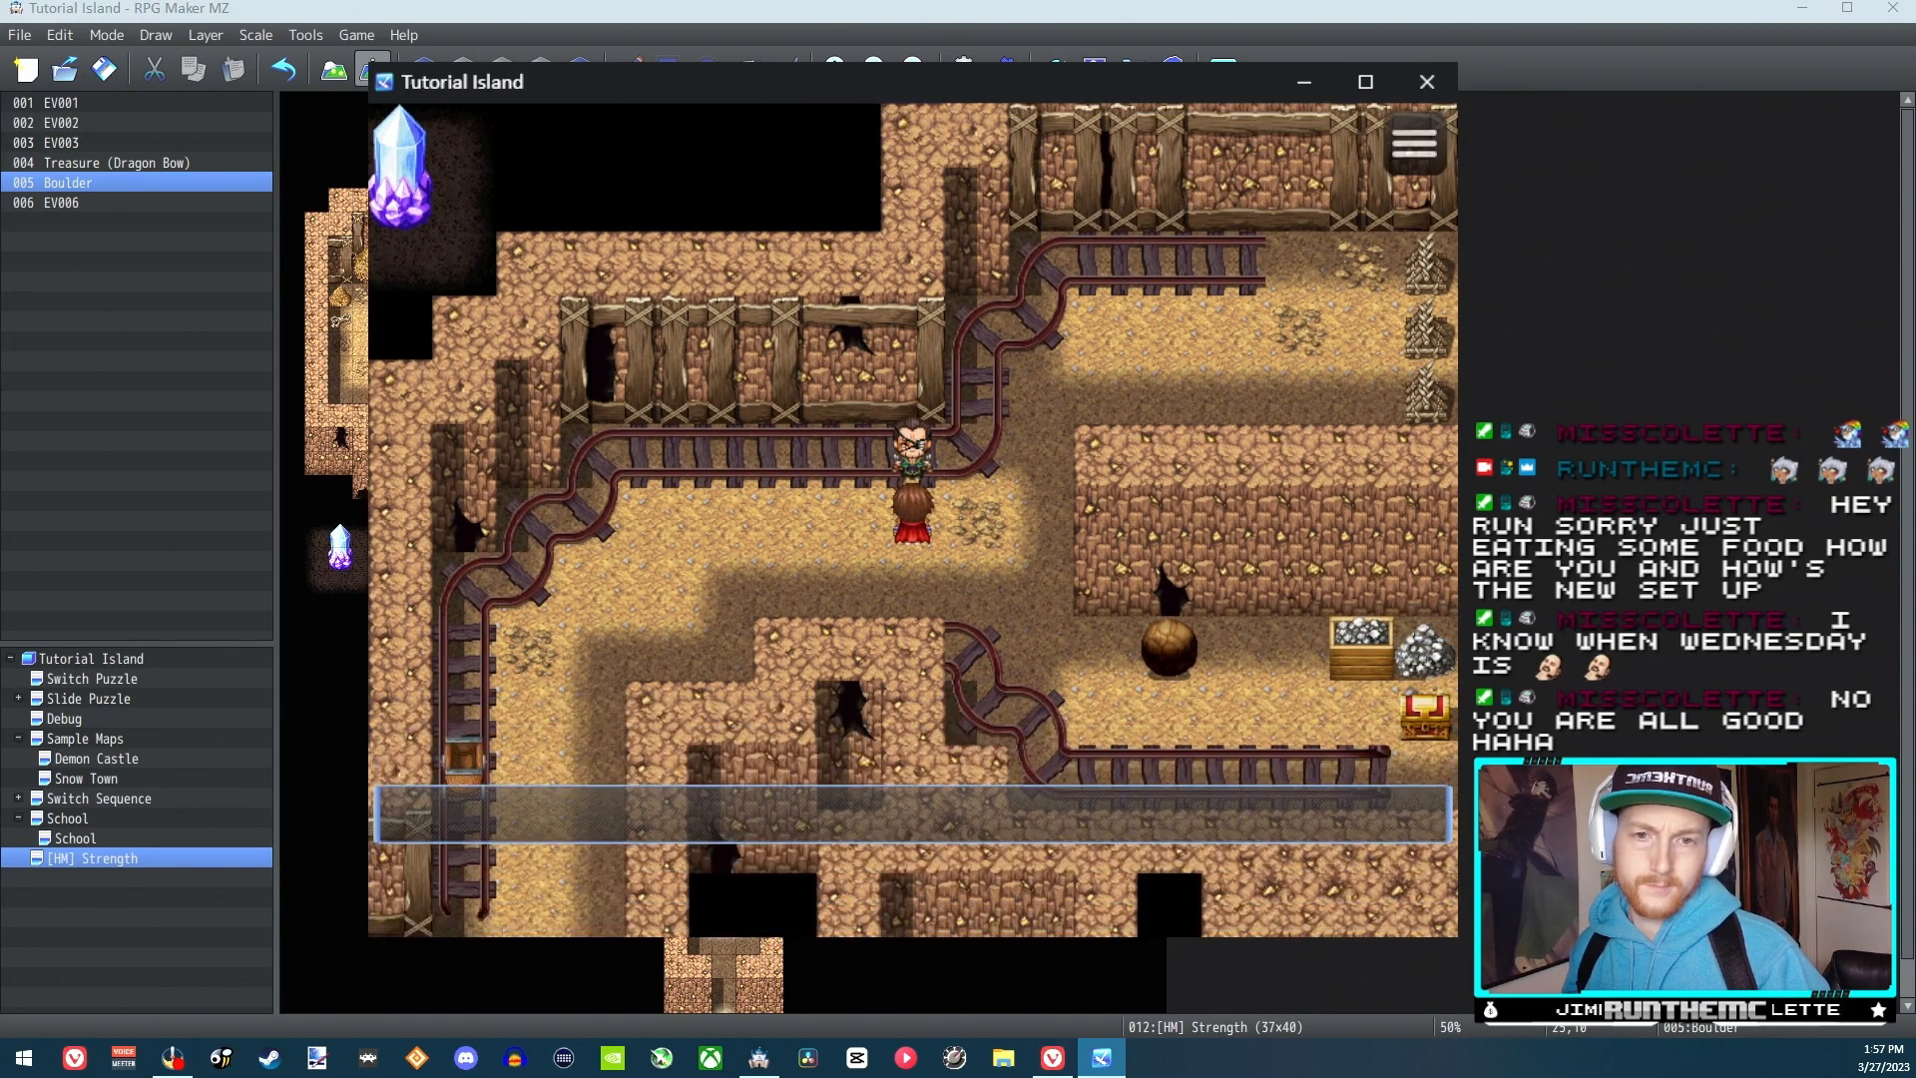
key(Return)
Step away from the NPC, use the Strength skill from Reid's skill list, and walk over to the boulder
key(Down)
key(Down)
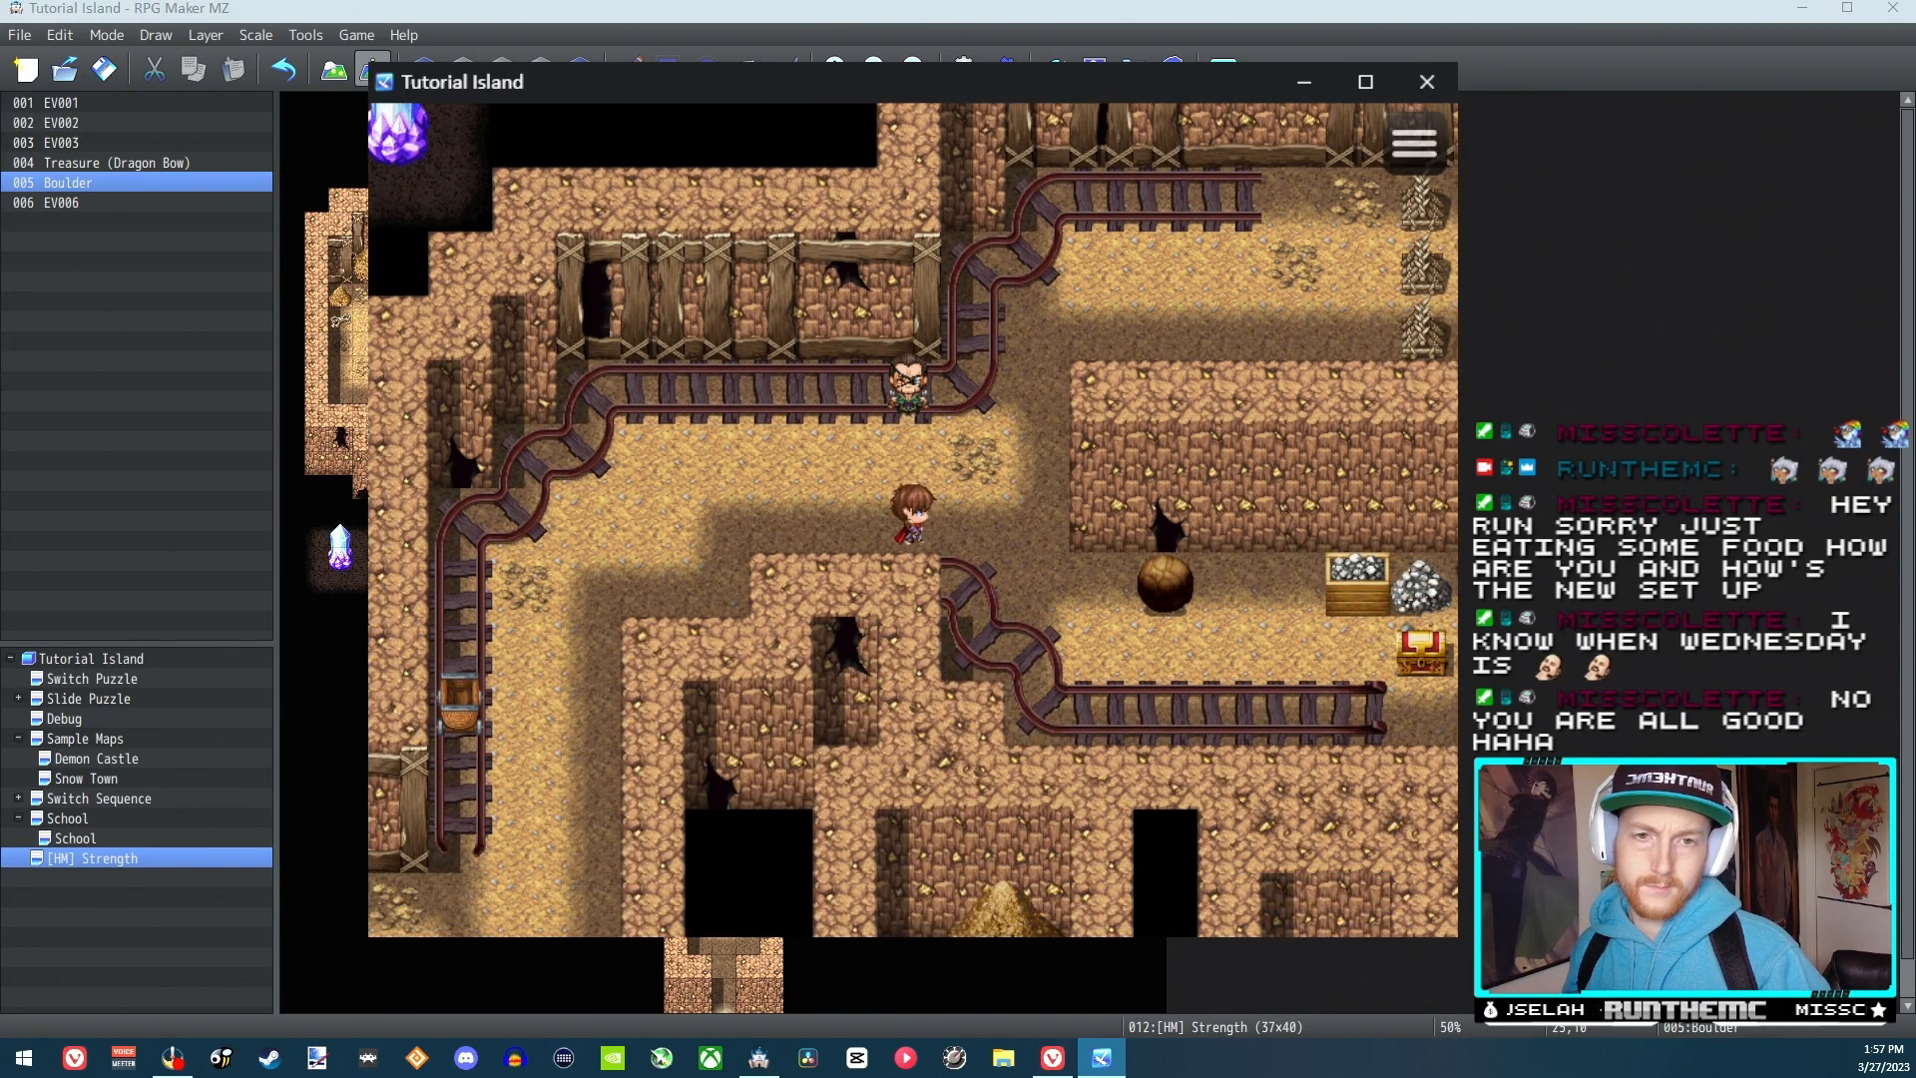
key(Escape)
key(Right)
key(Return)
key(Return)
key(Return)
key(Return)
key(Down)
key(Right)
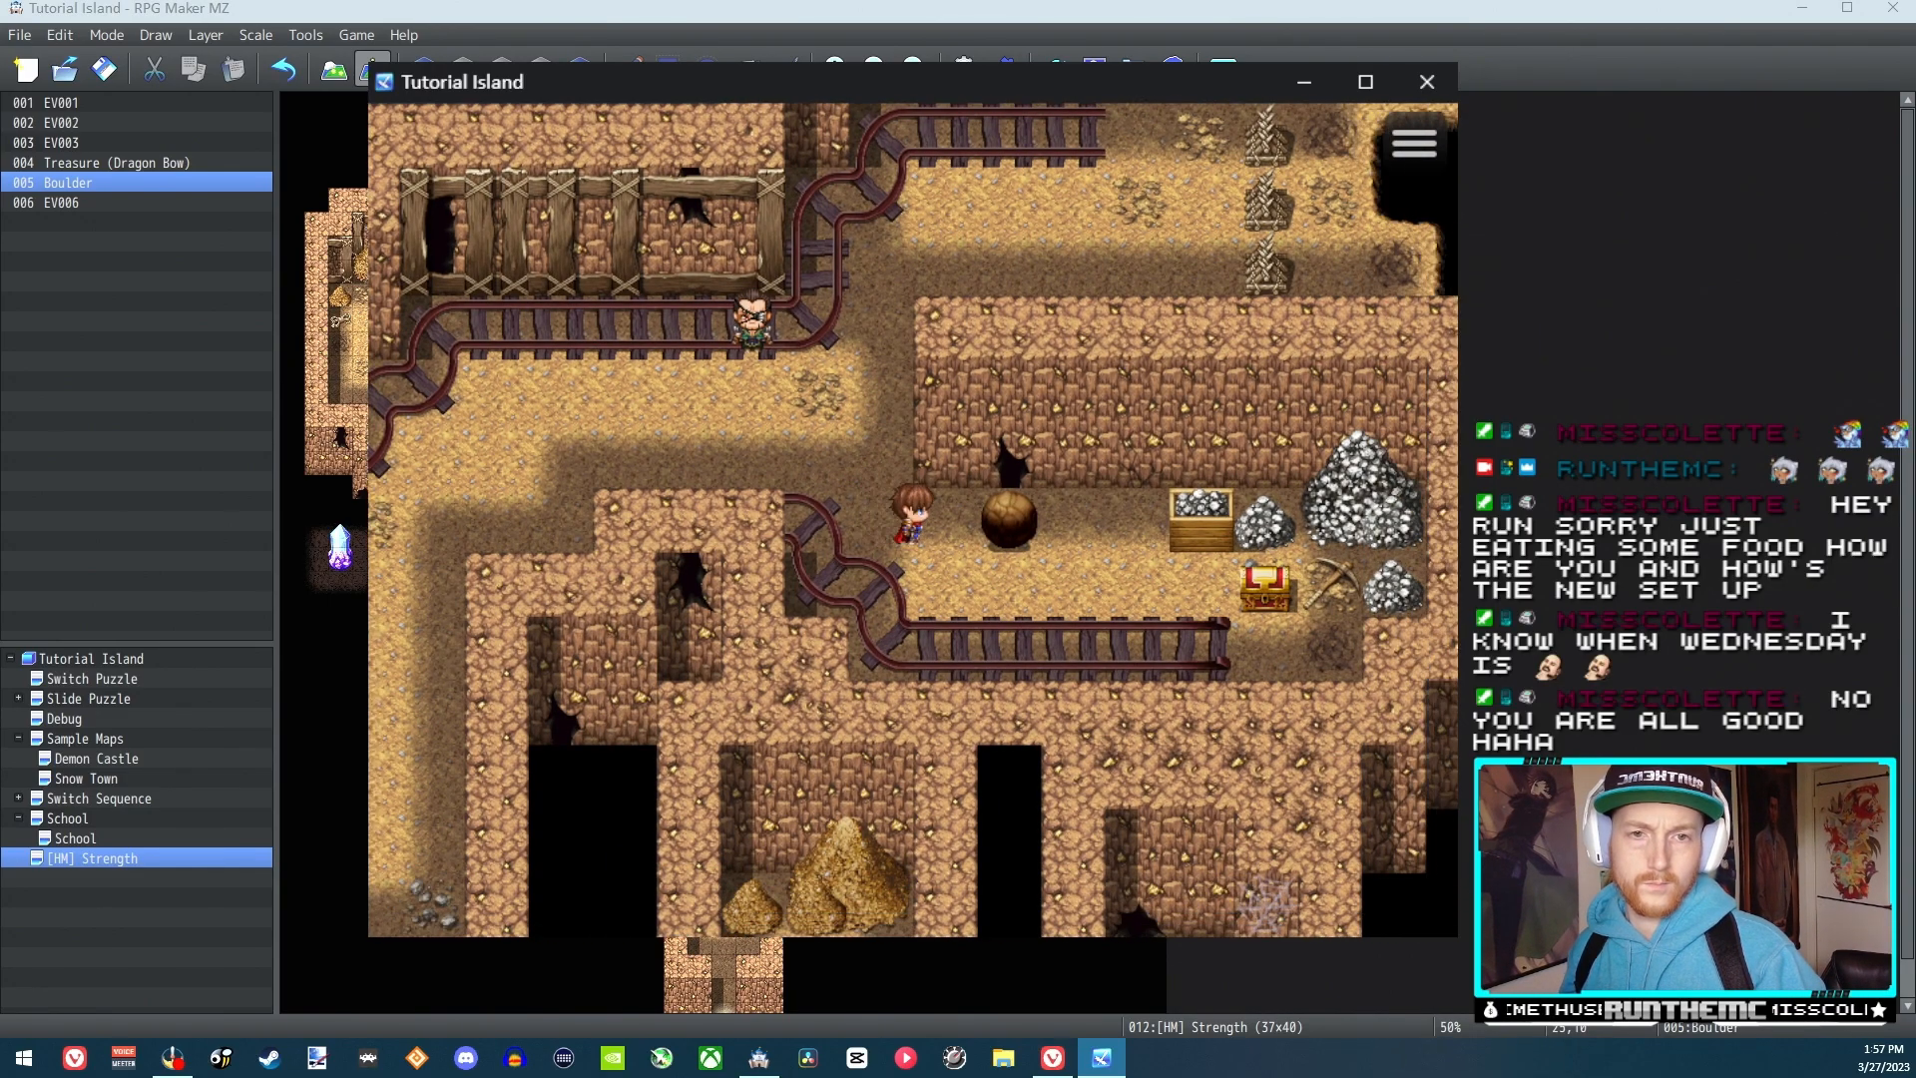
Push the boulder right, walk around to its far side, and push it back left twice
key(Right)
key(Right)
key(Right)
key(Right)
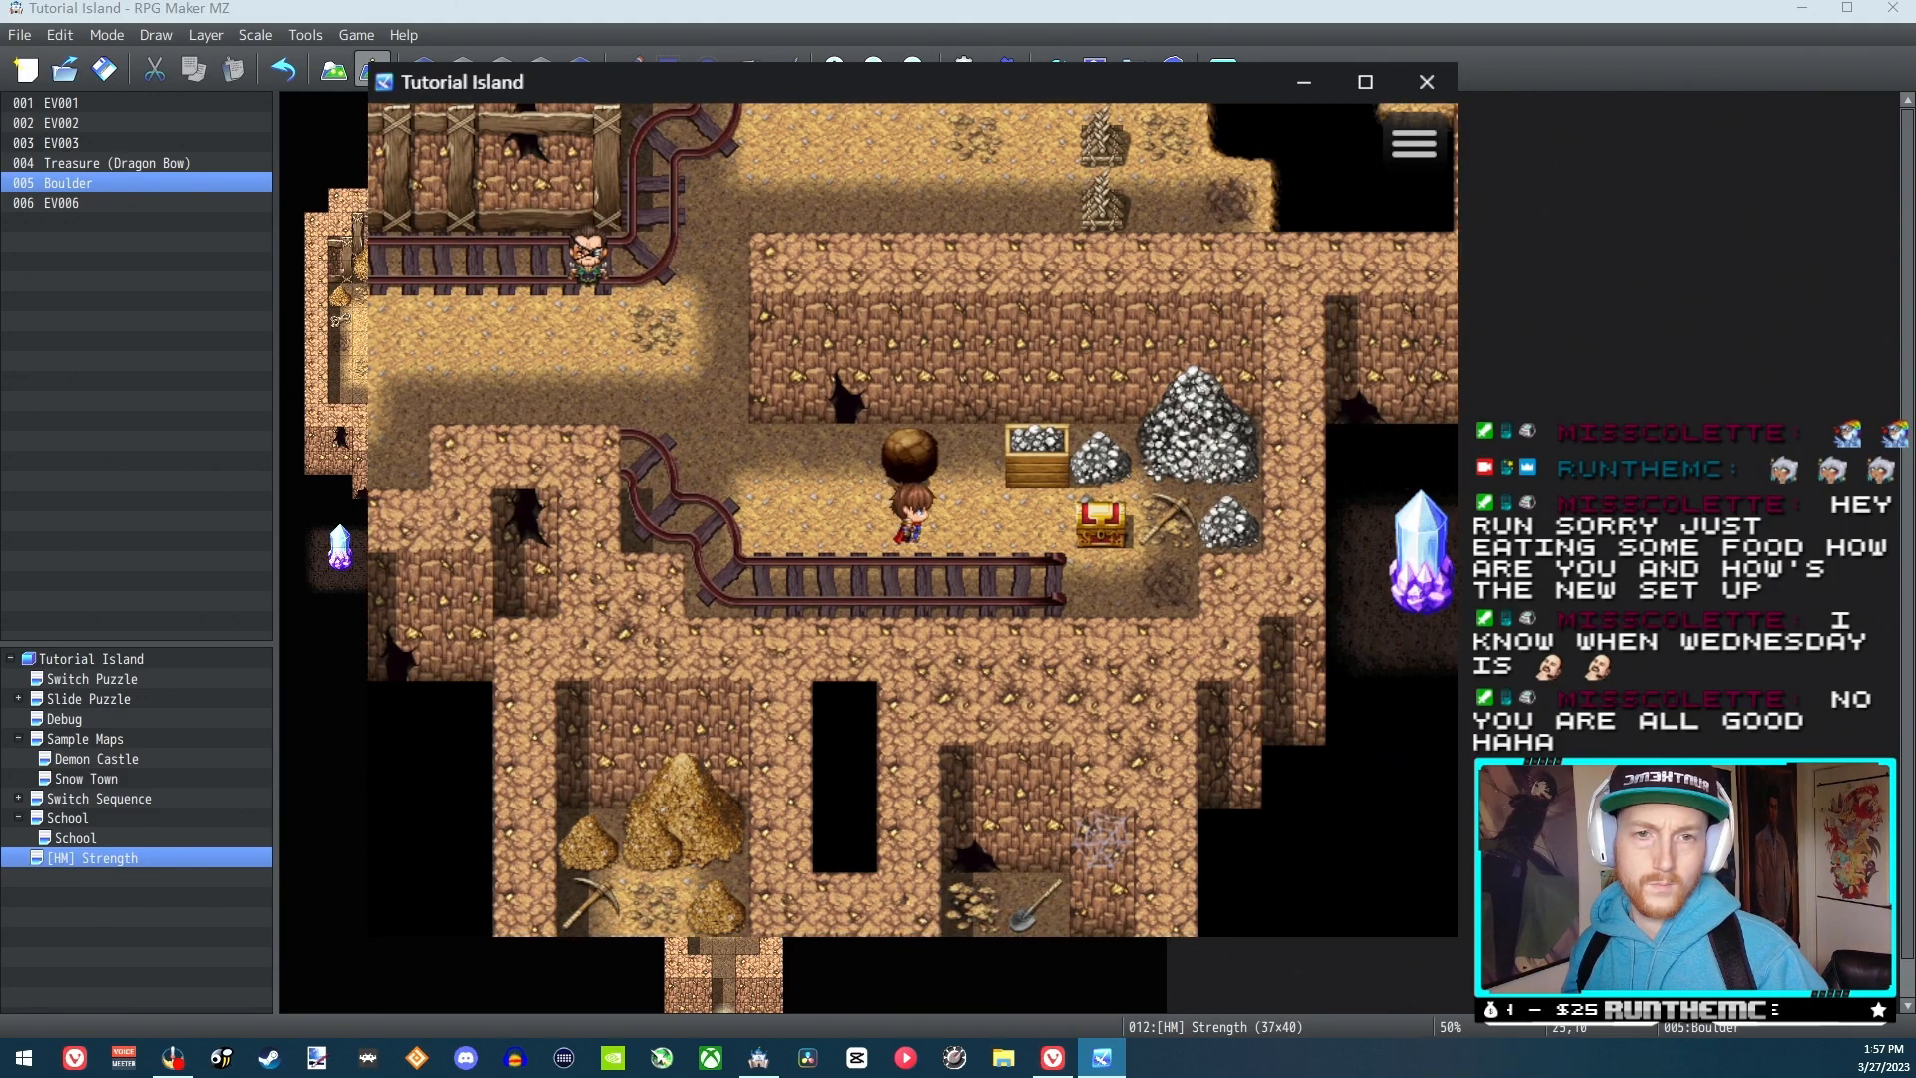
key(Left)
key(Left)
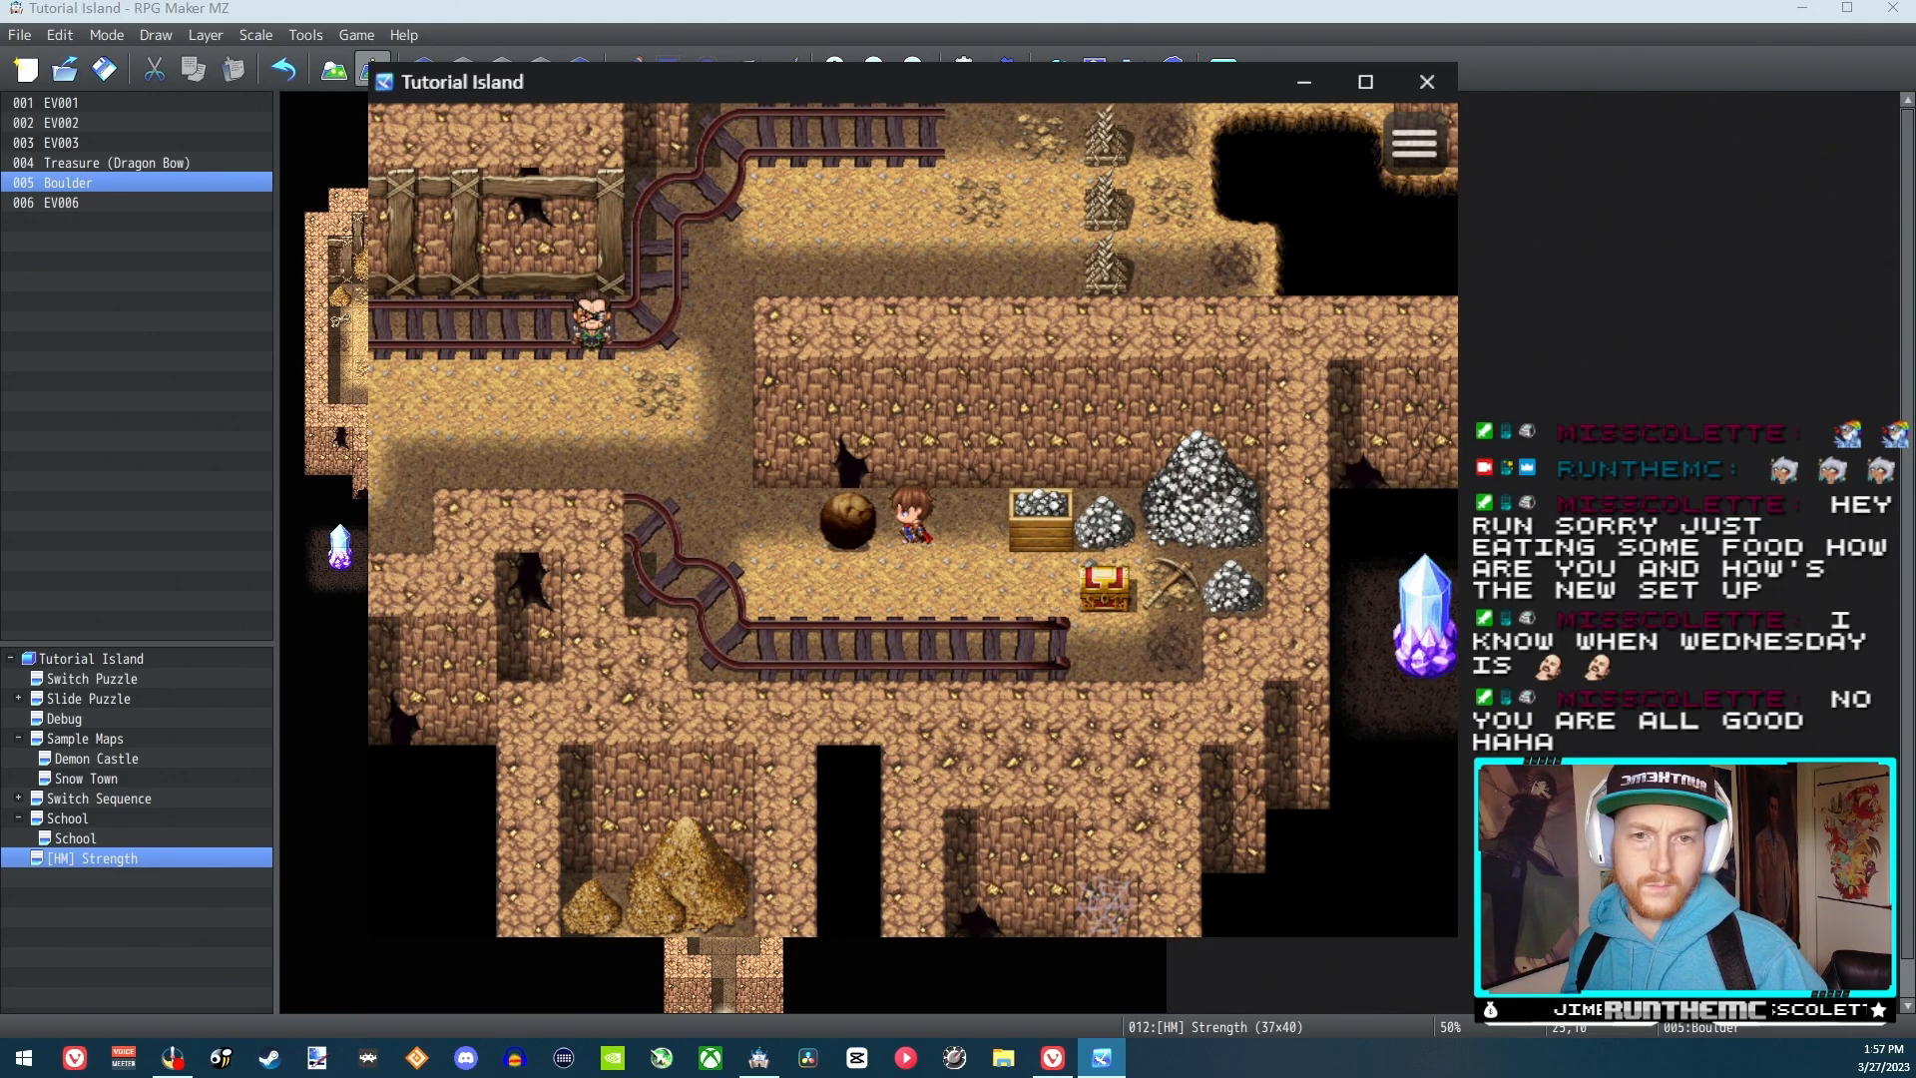
key(Left)
key(Left)
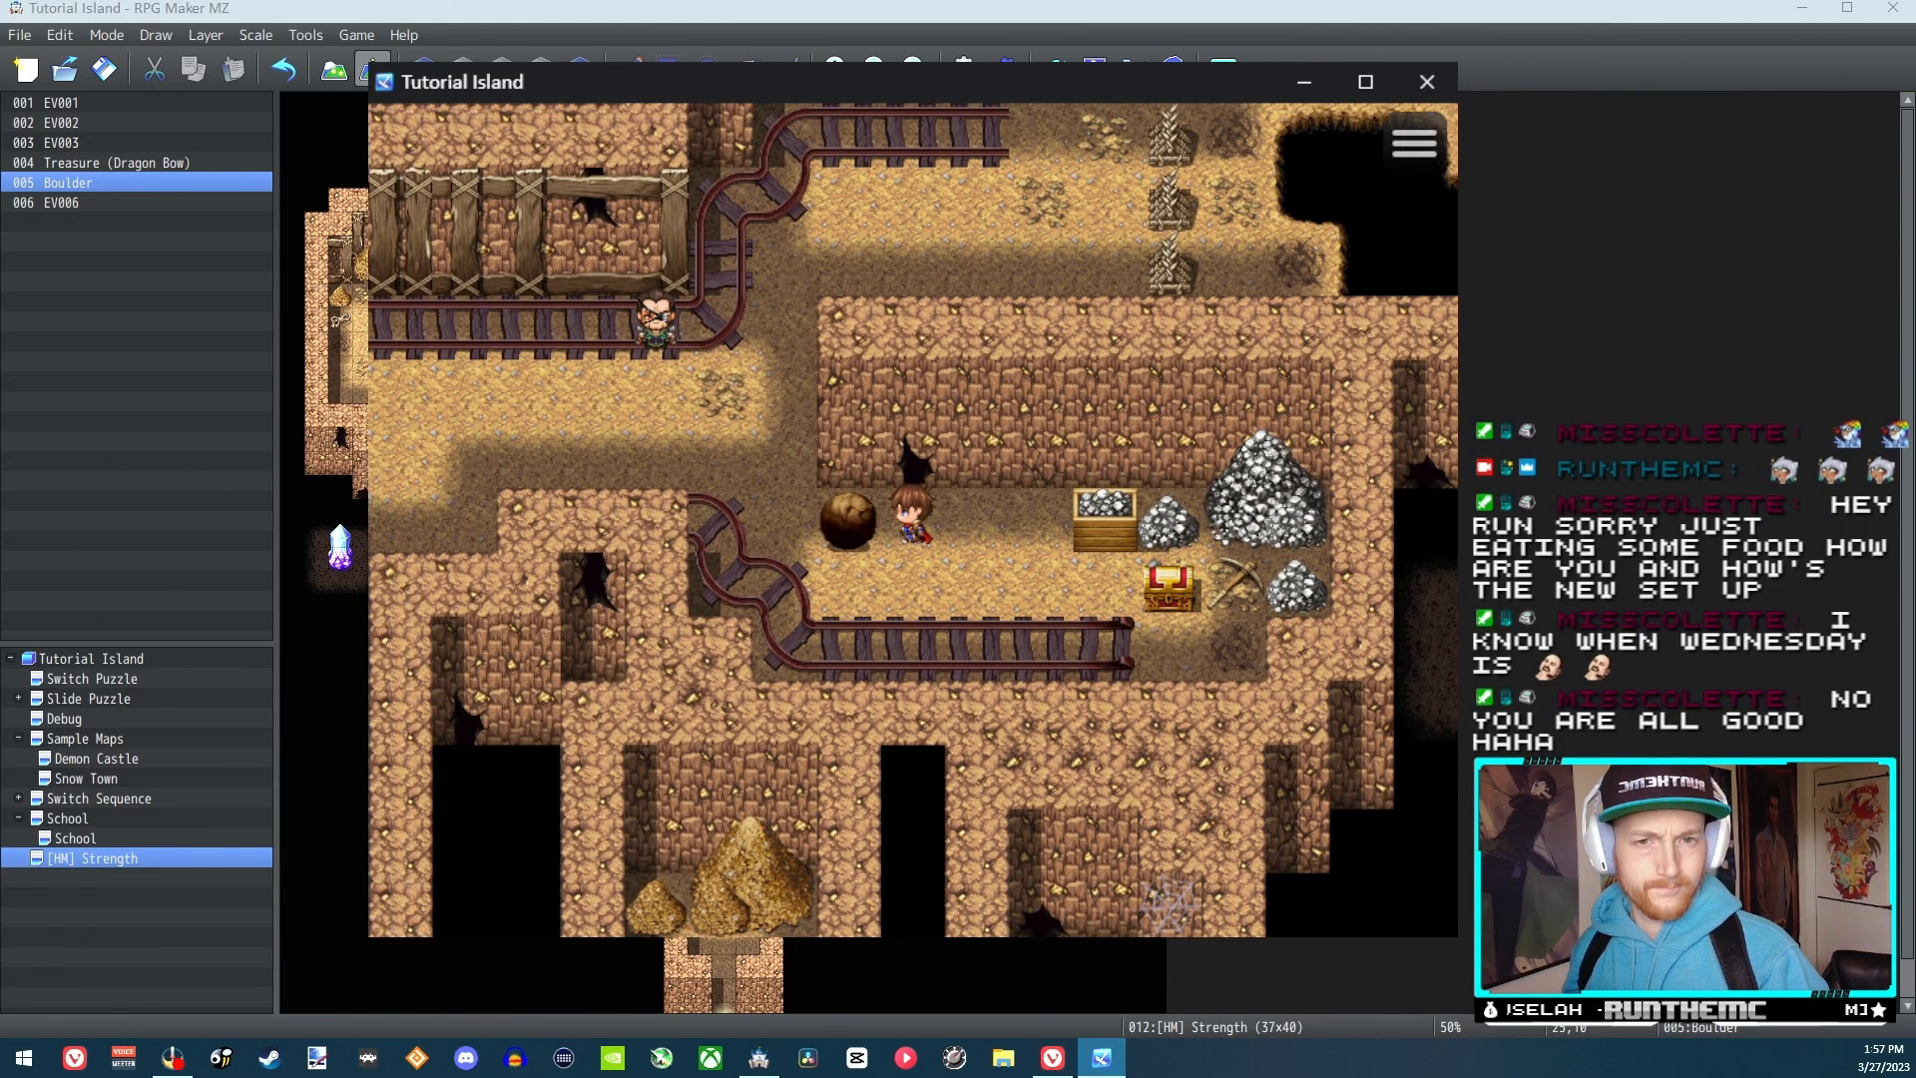
Circle below the boulder to its left side, push it right again, and close the playtest
key(Down)
key(Left)
key(Left)
key(Left)
key(Up)
key(Right)
key(Right)
key(Right)
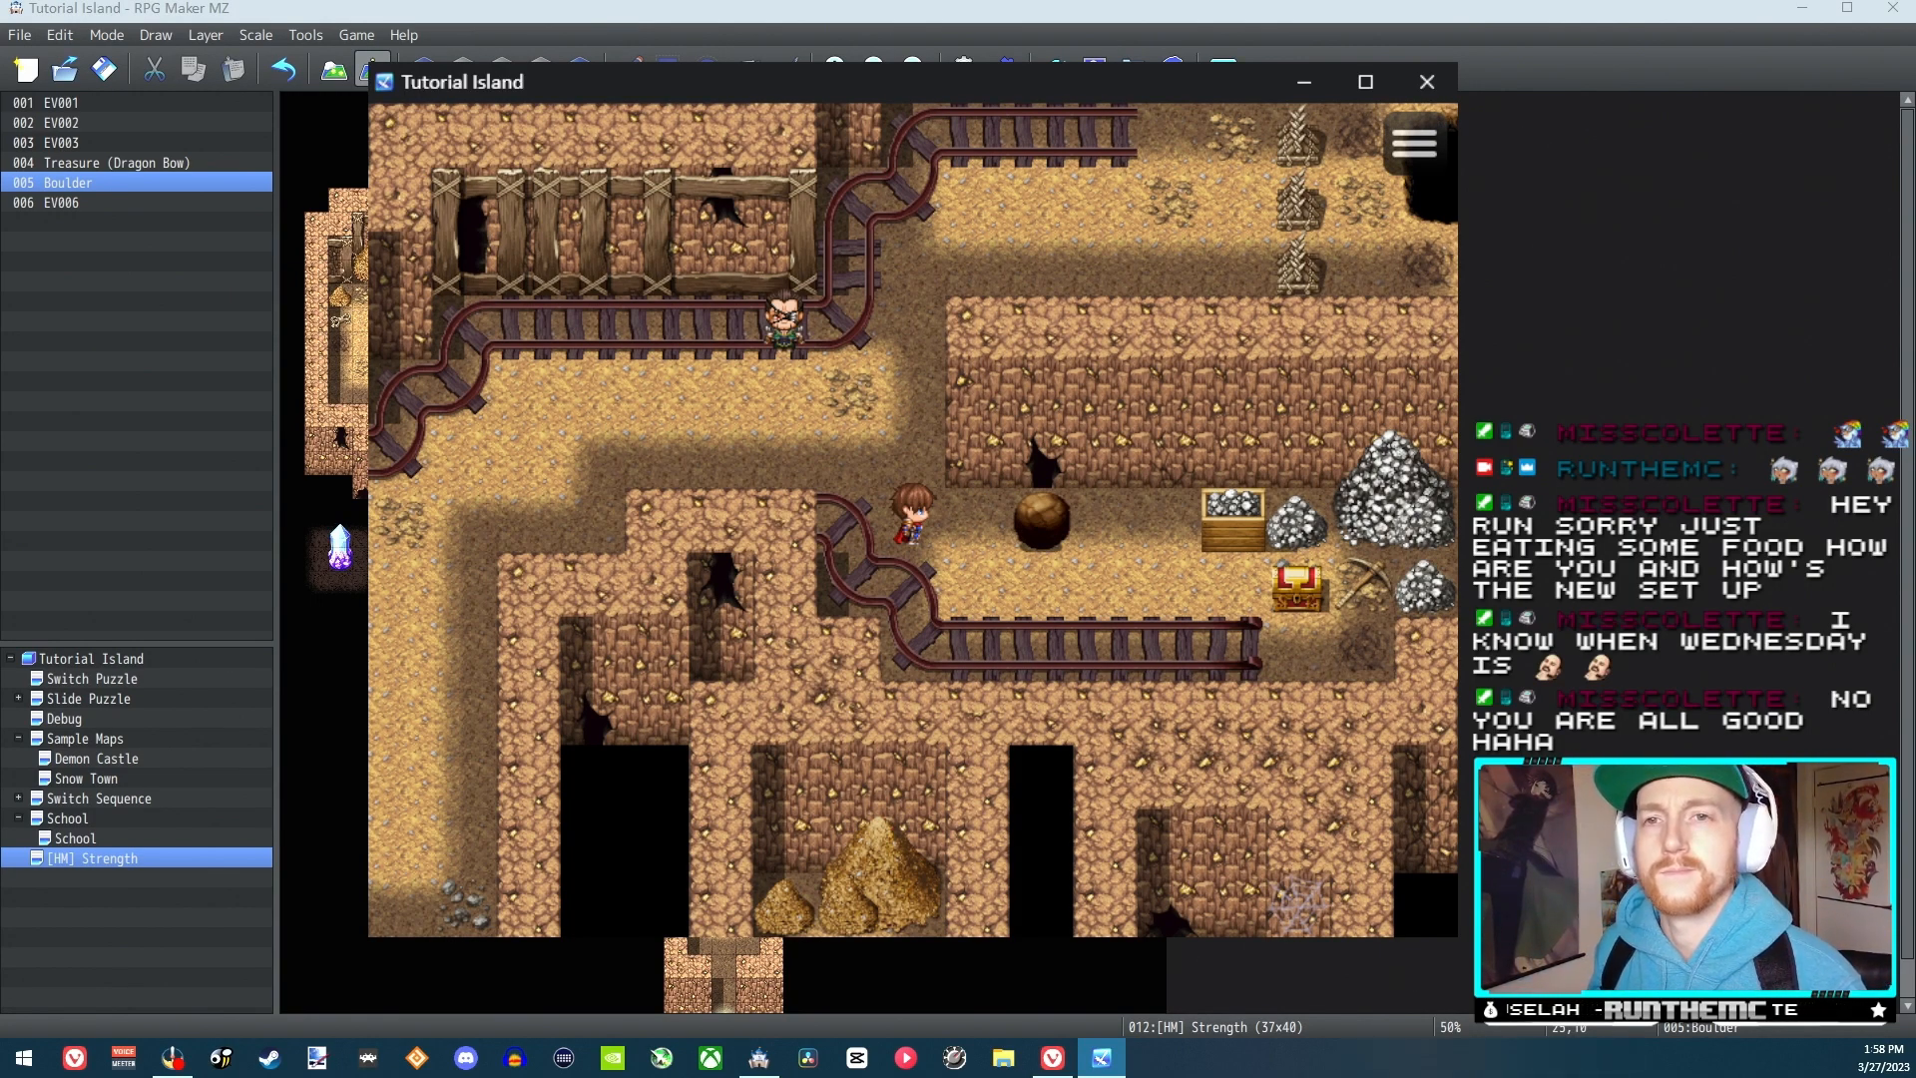
key(Right)
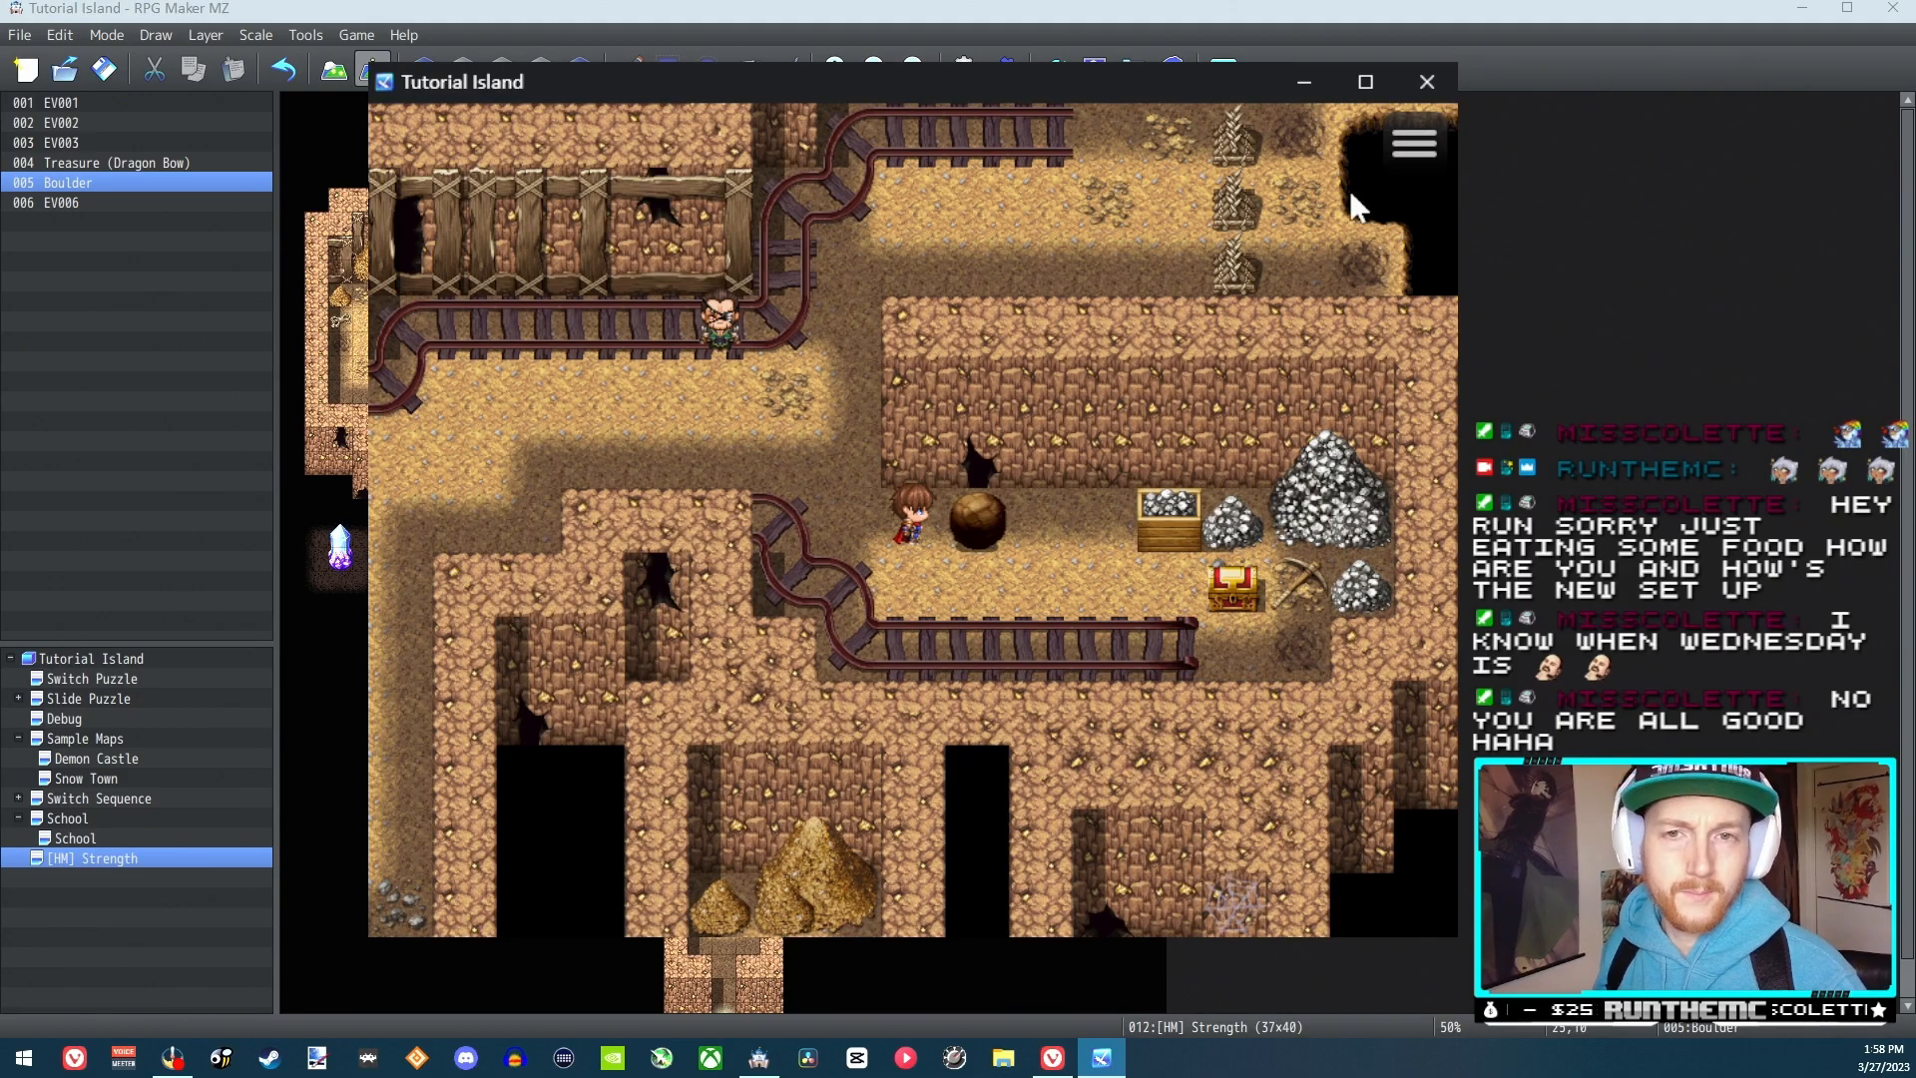
click(1427, 82)
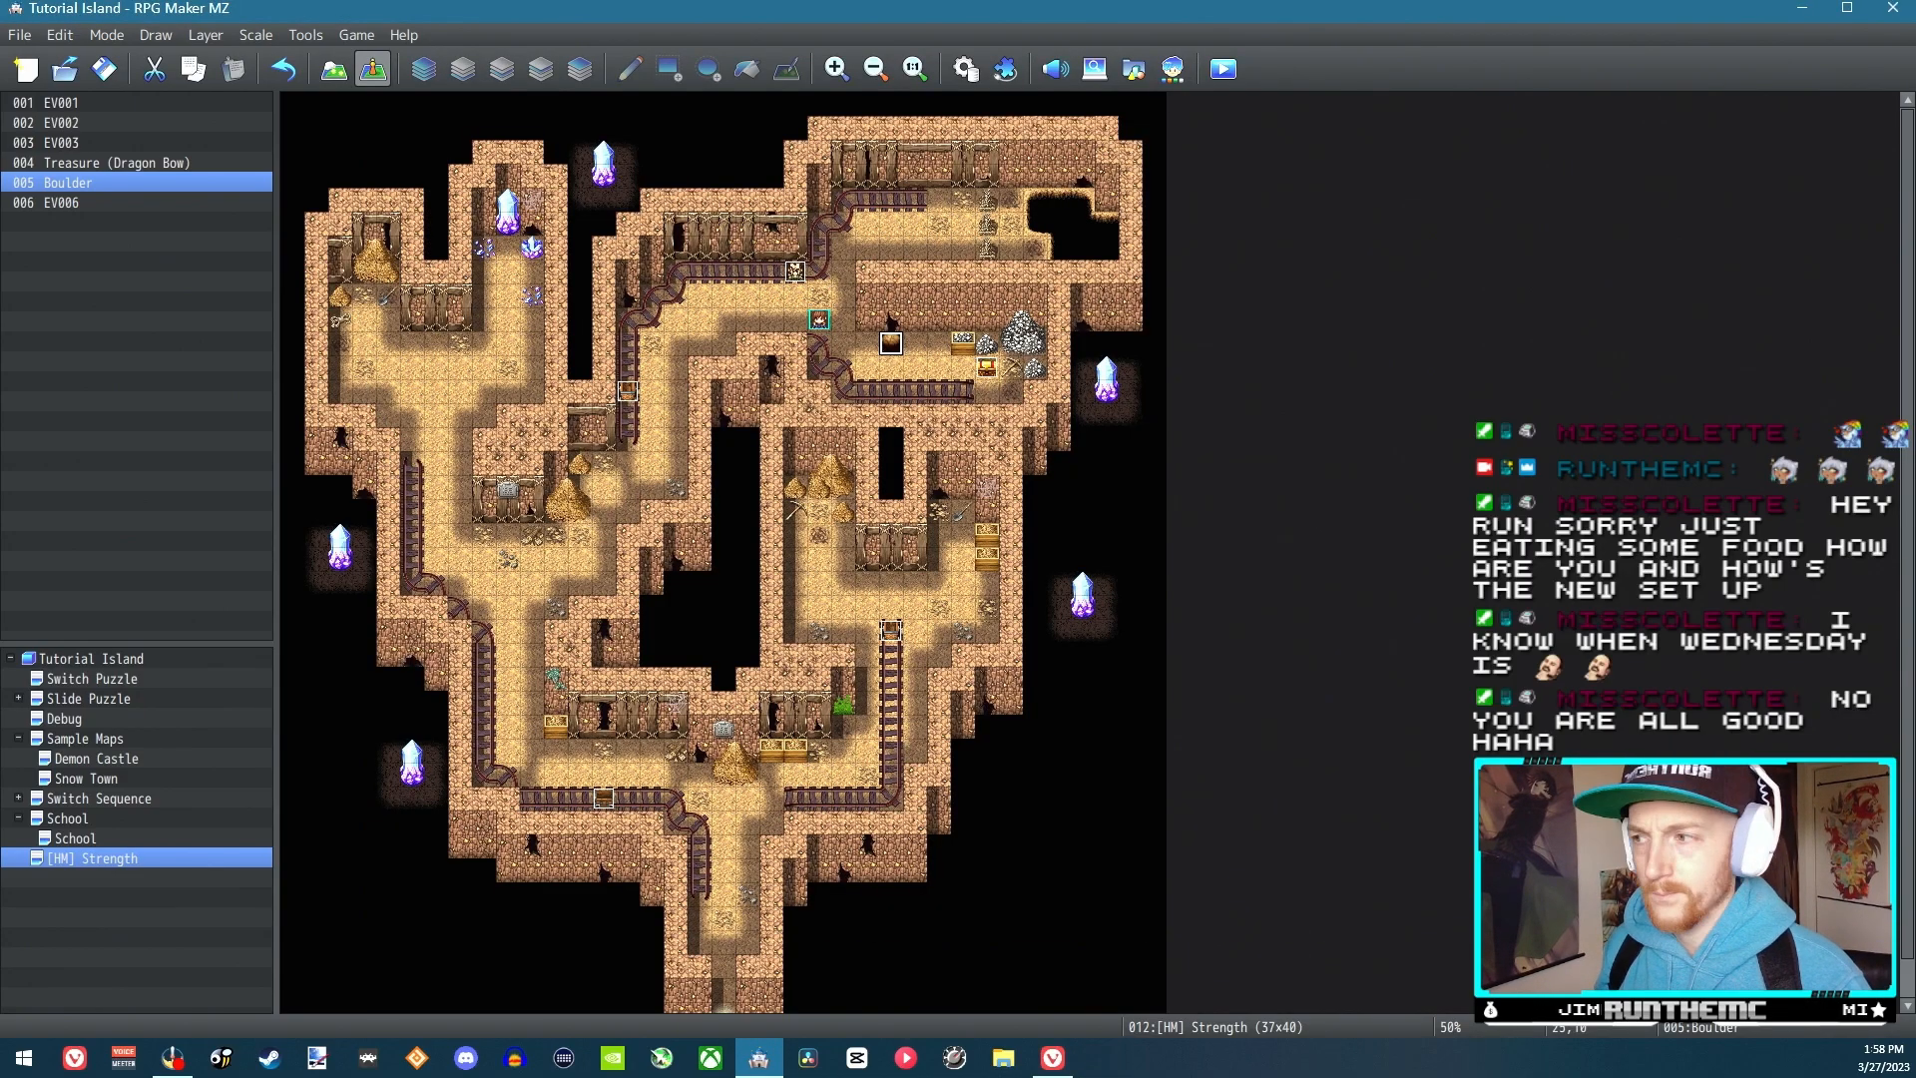
In the Strength Process common event, replace Move away from Player with 1 Step Backward in the movement route and save the database changes
click(956, 74)
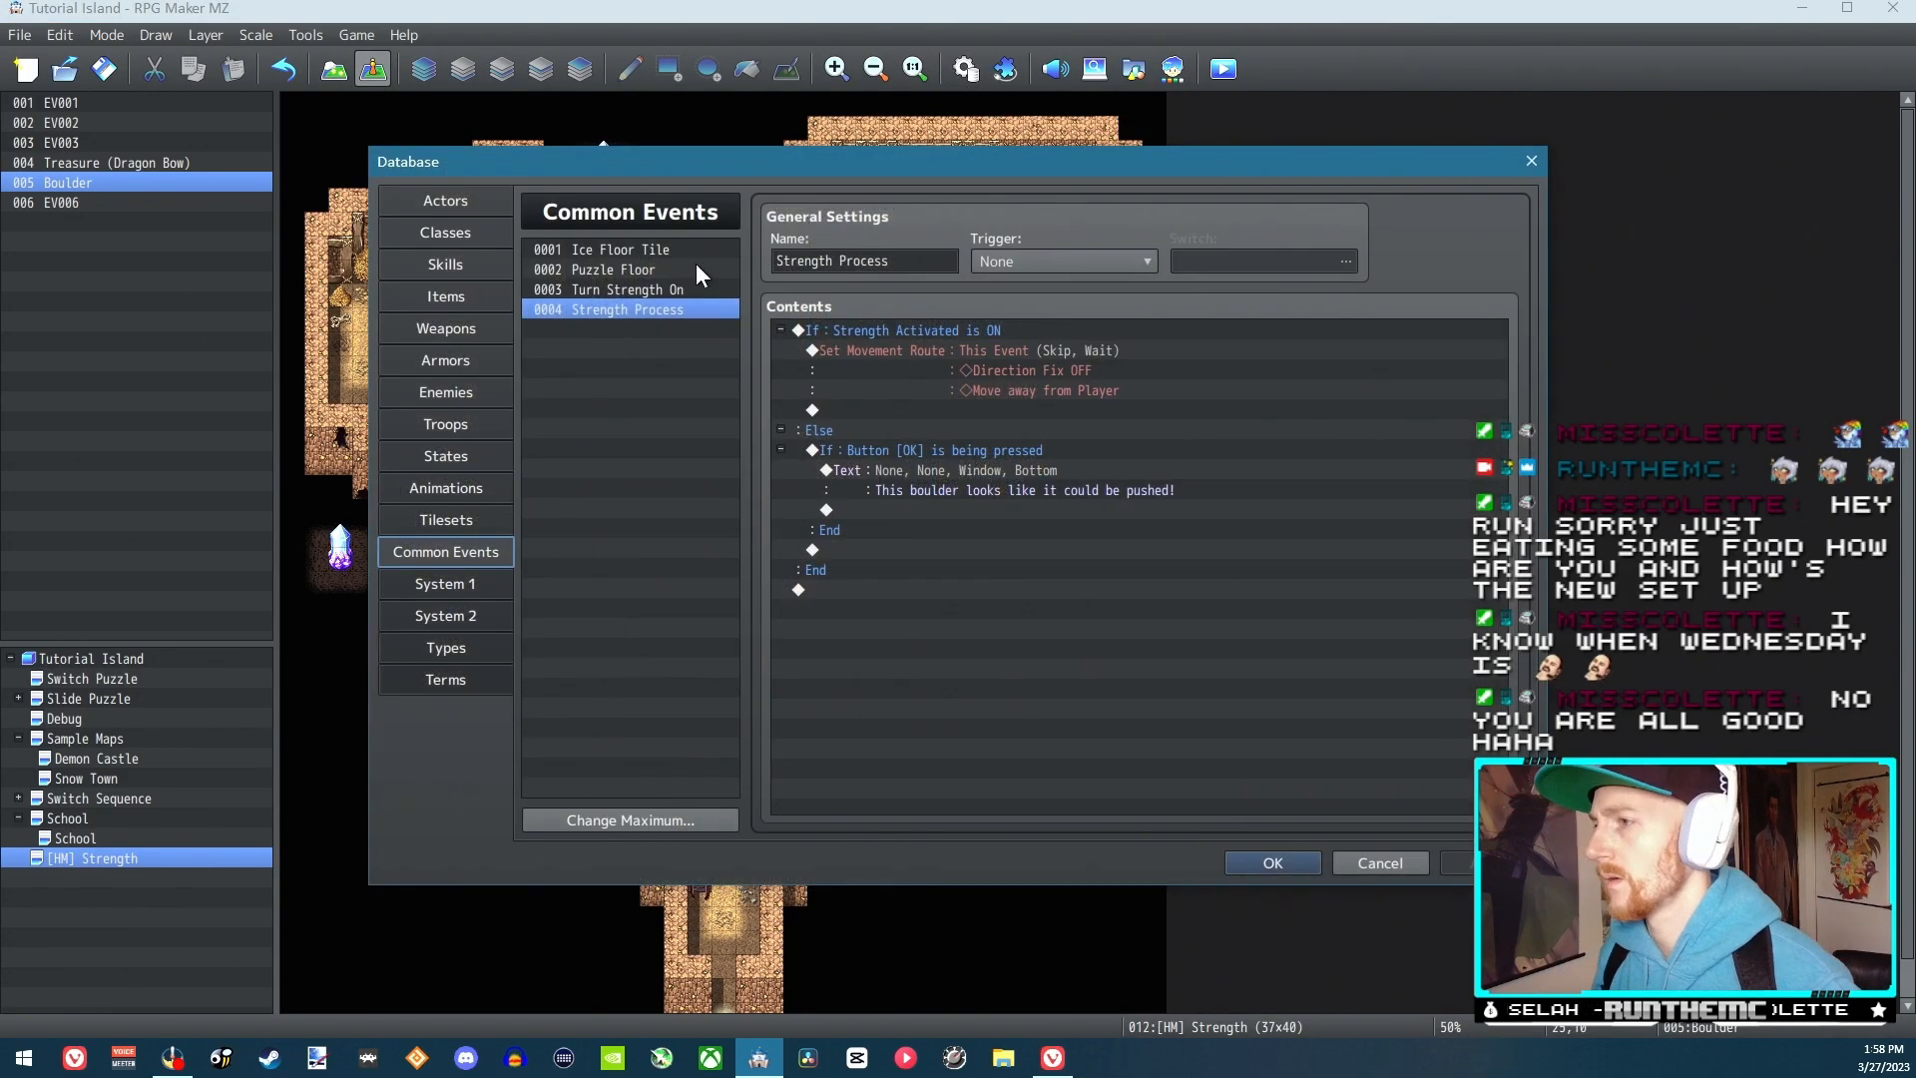
double_click(946, 321)
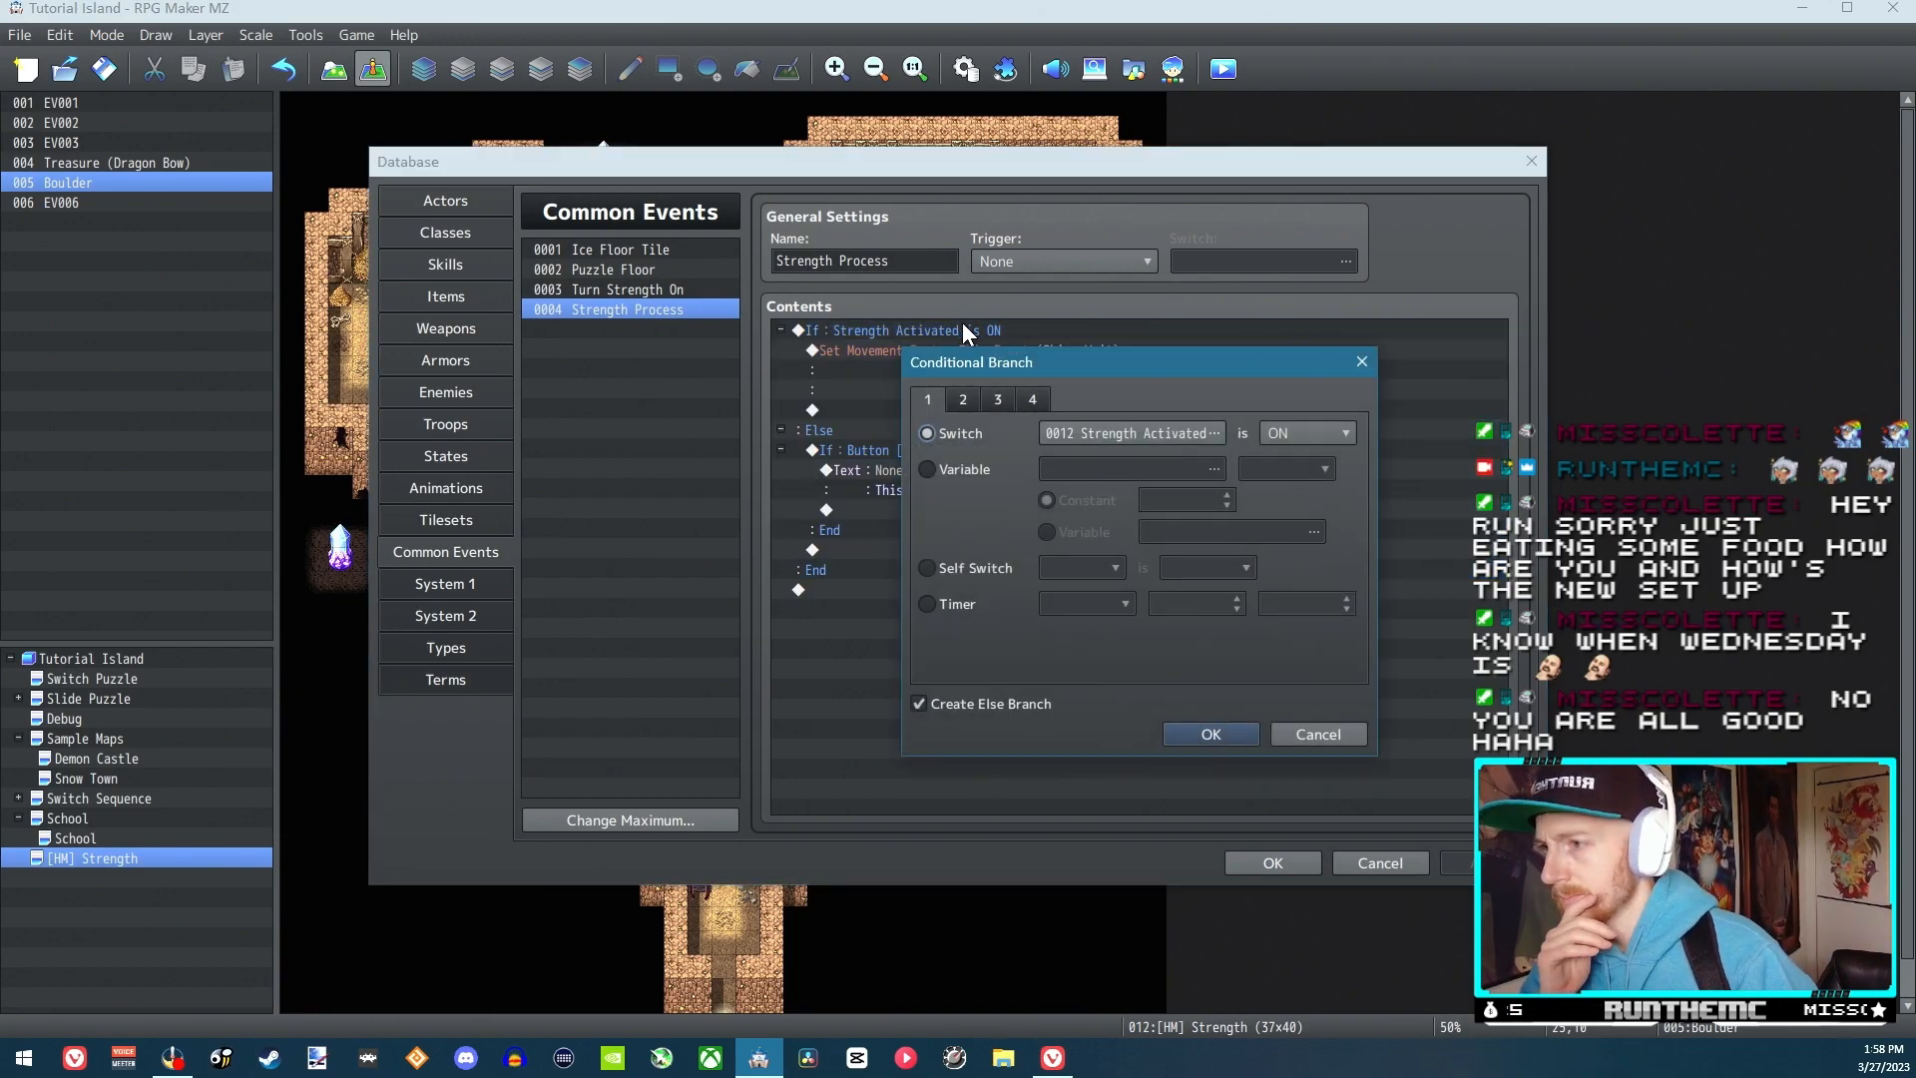
key(Escape)
click(1021, 356)
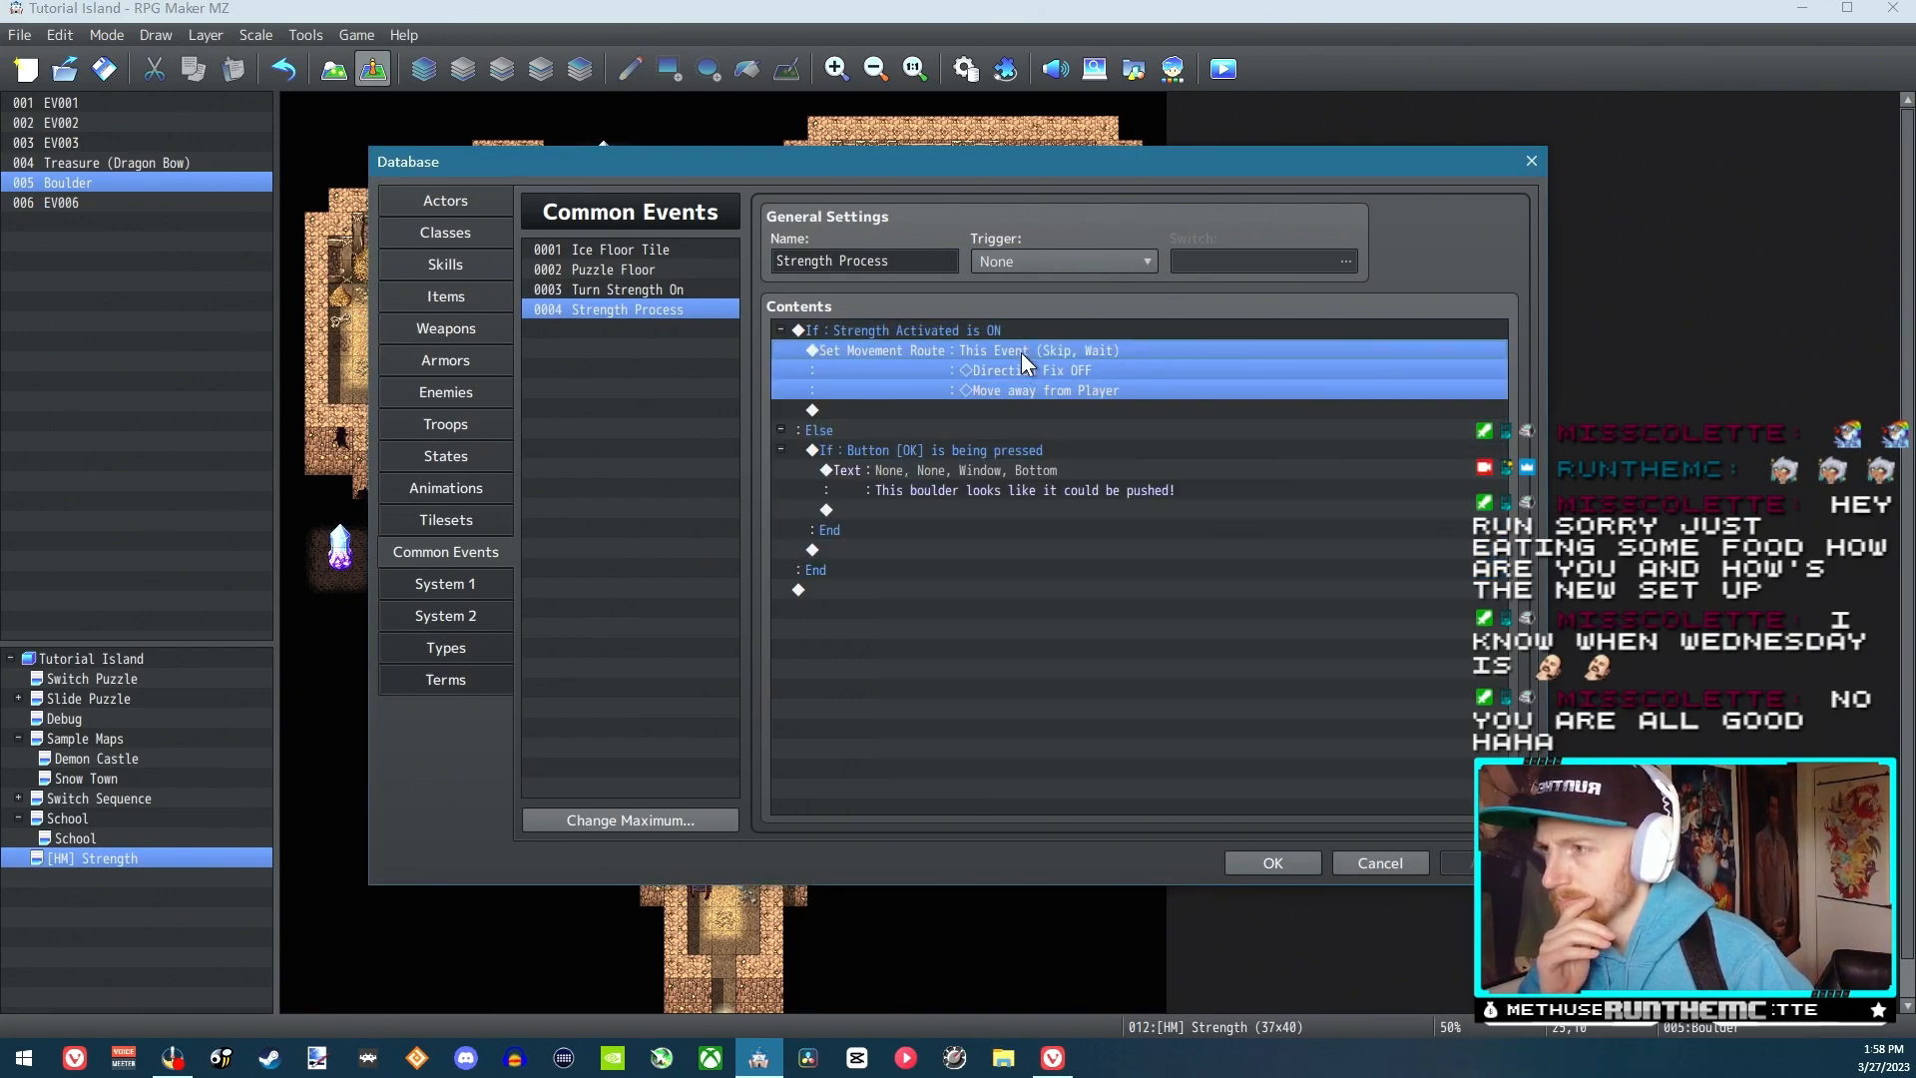
double_click(1021, 351)
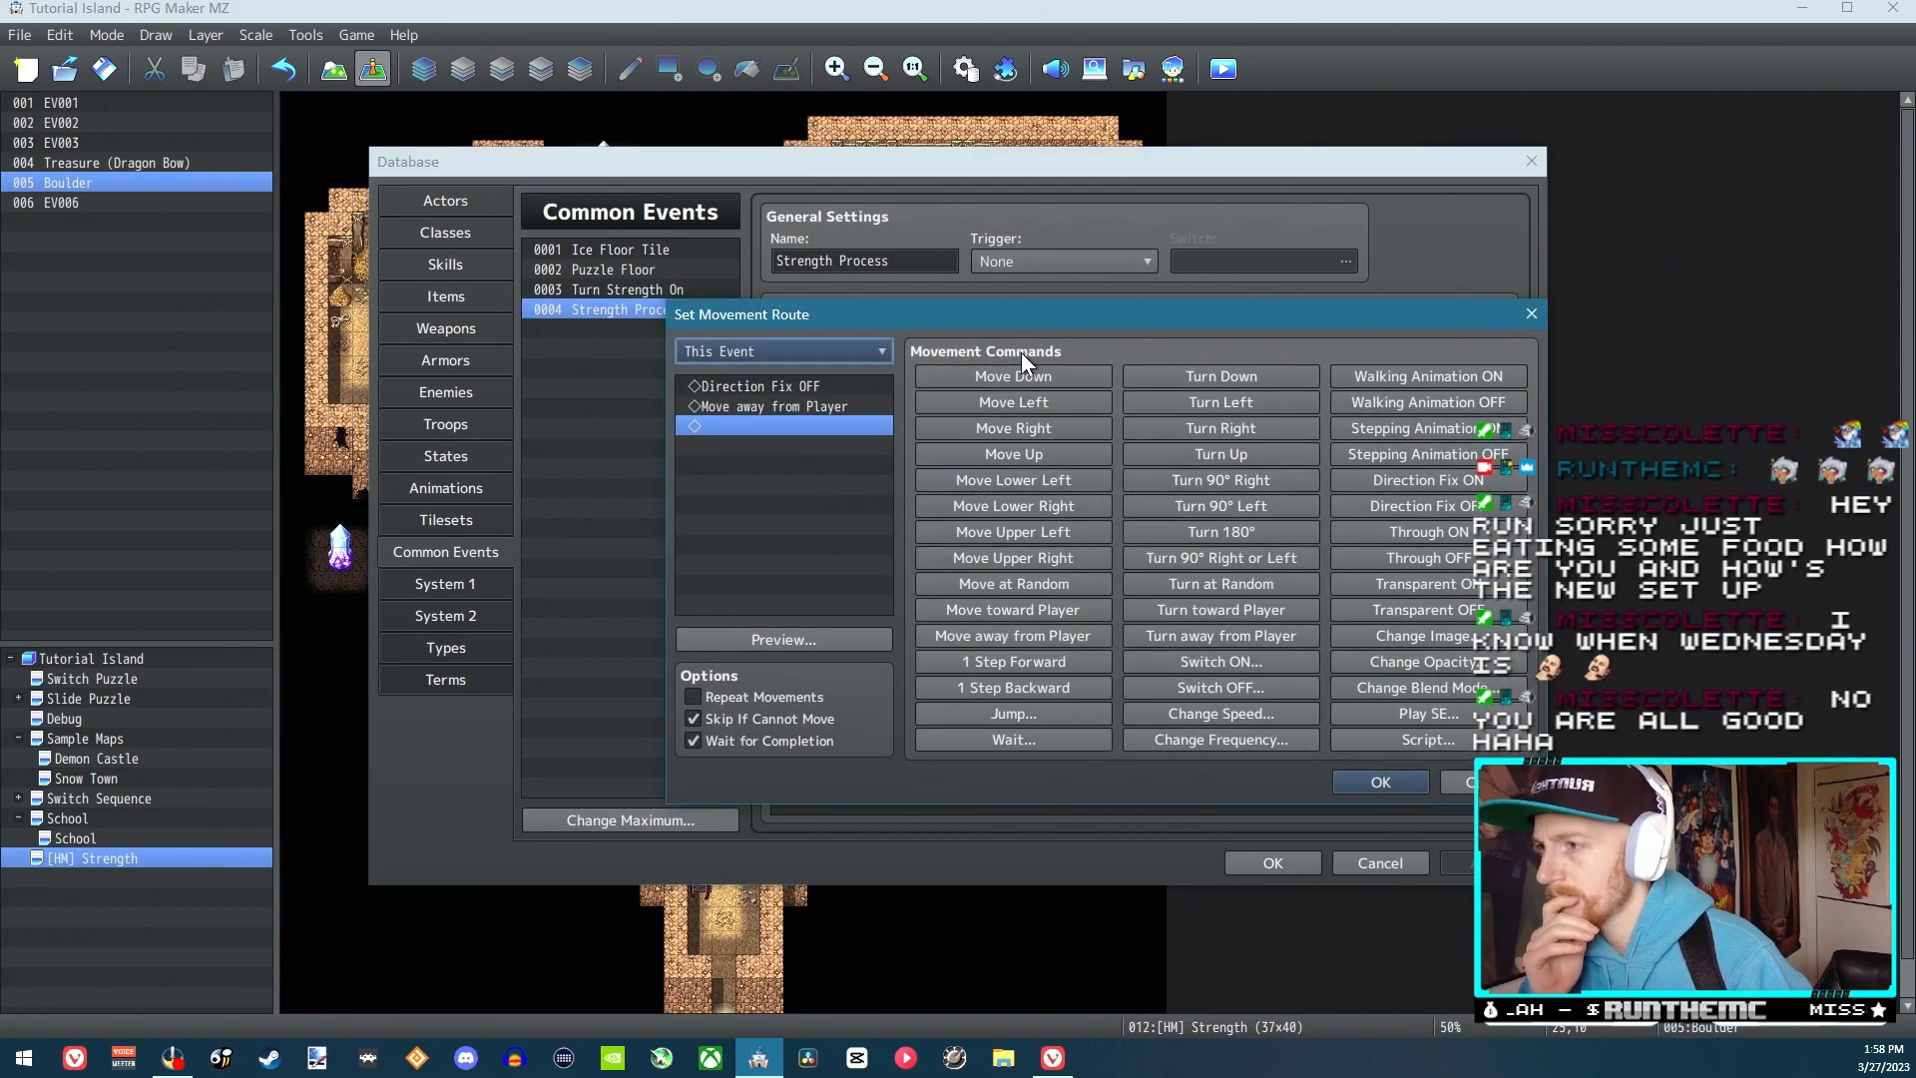
click(841, 406)
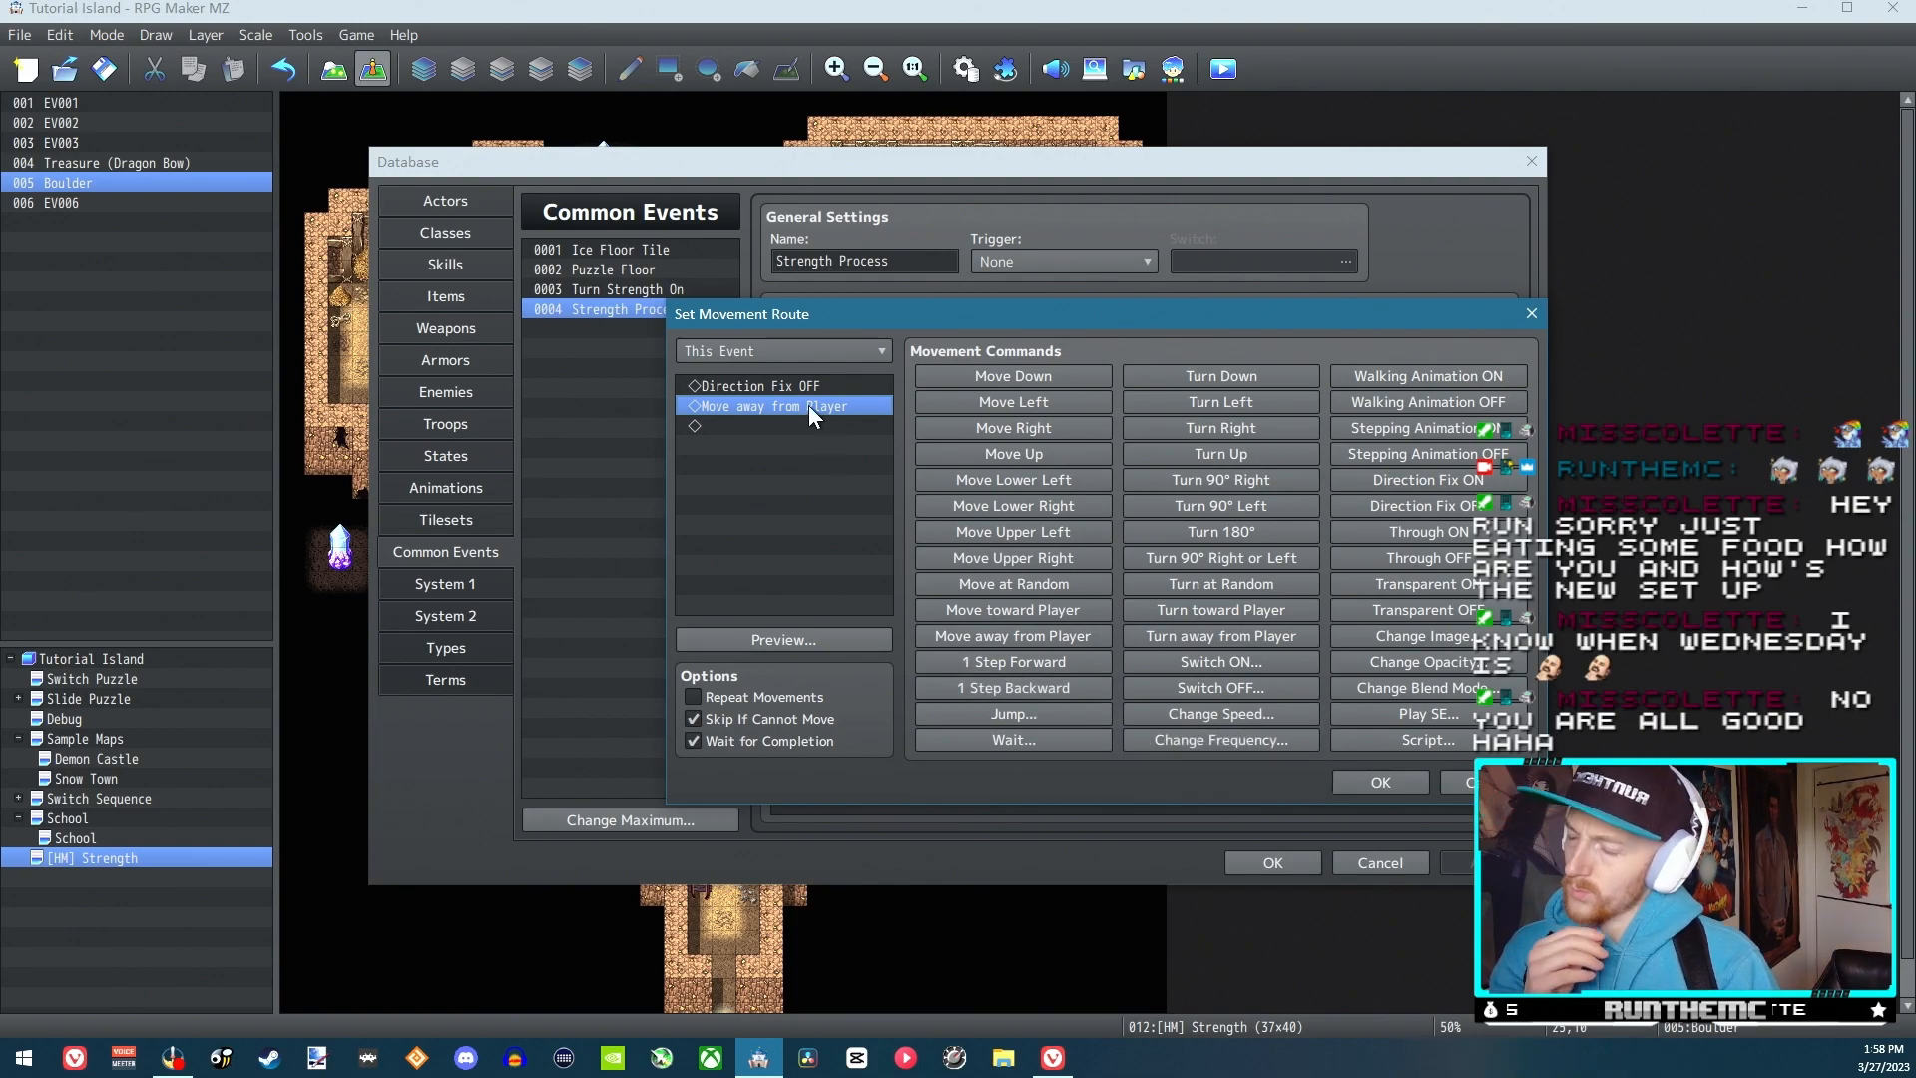
key(Delete)
click(1050, 684)
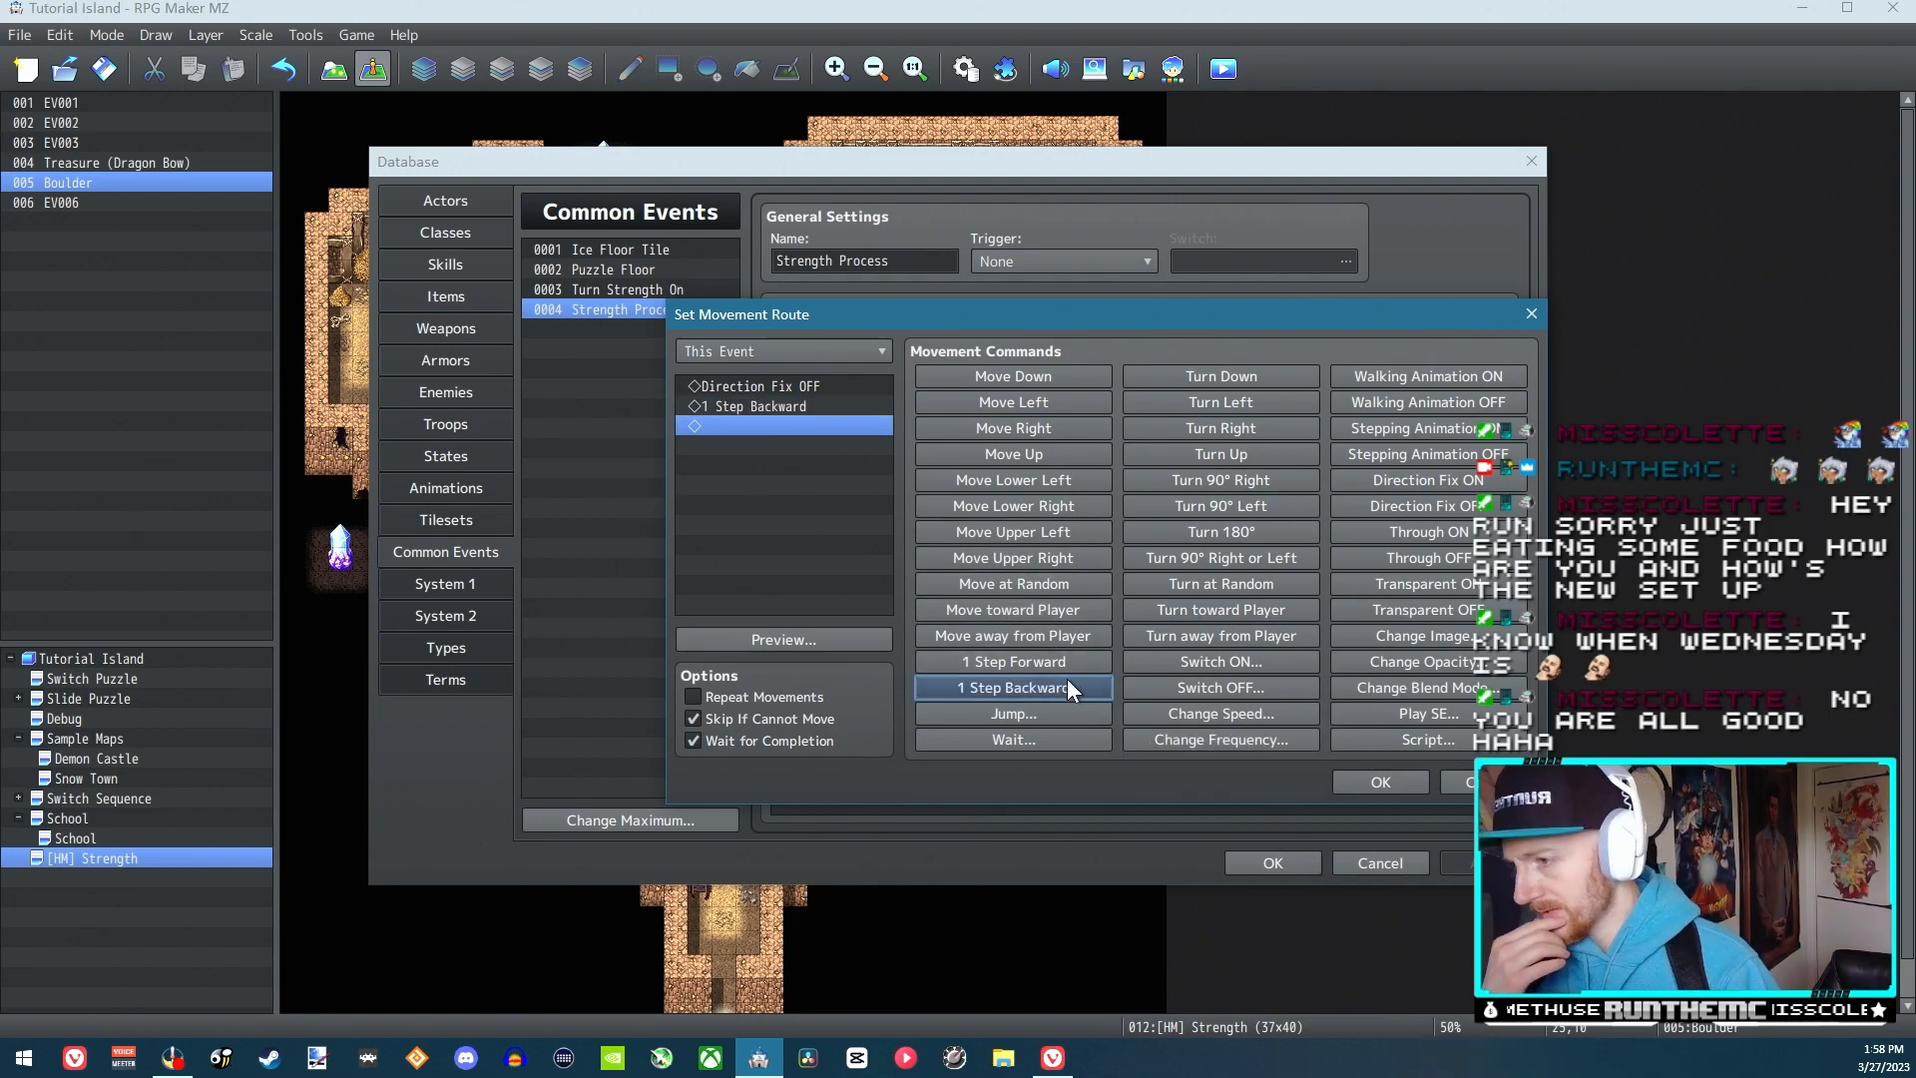
click(1363, 777)
click(1259, 863)
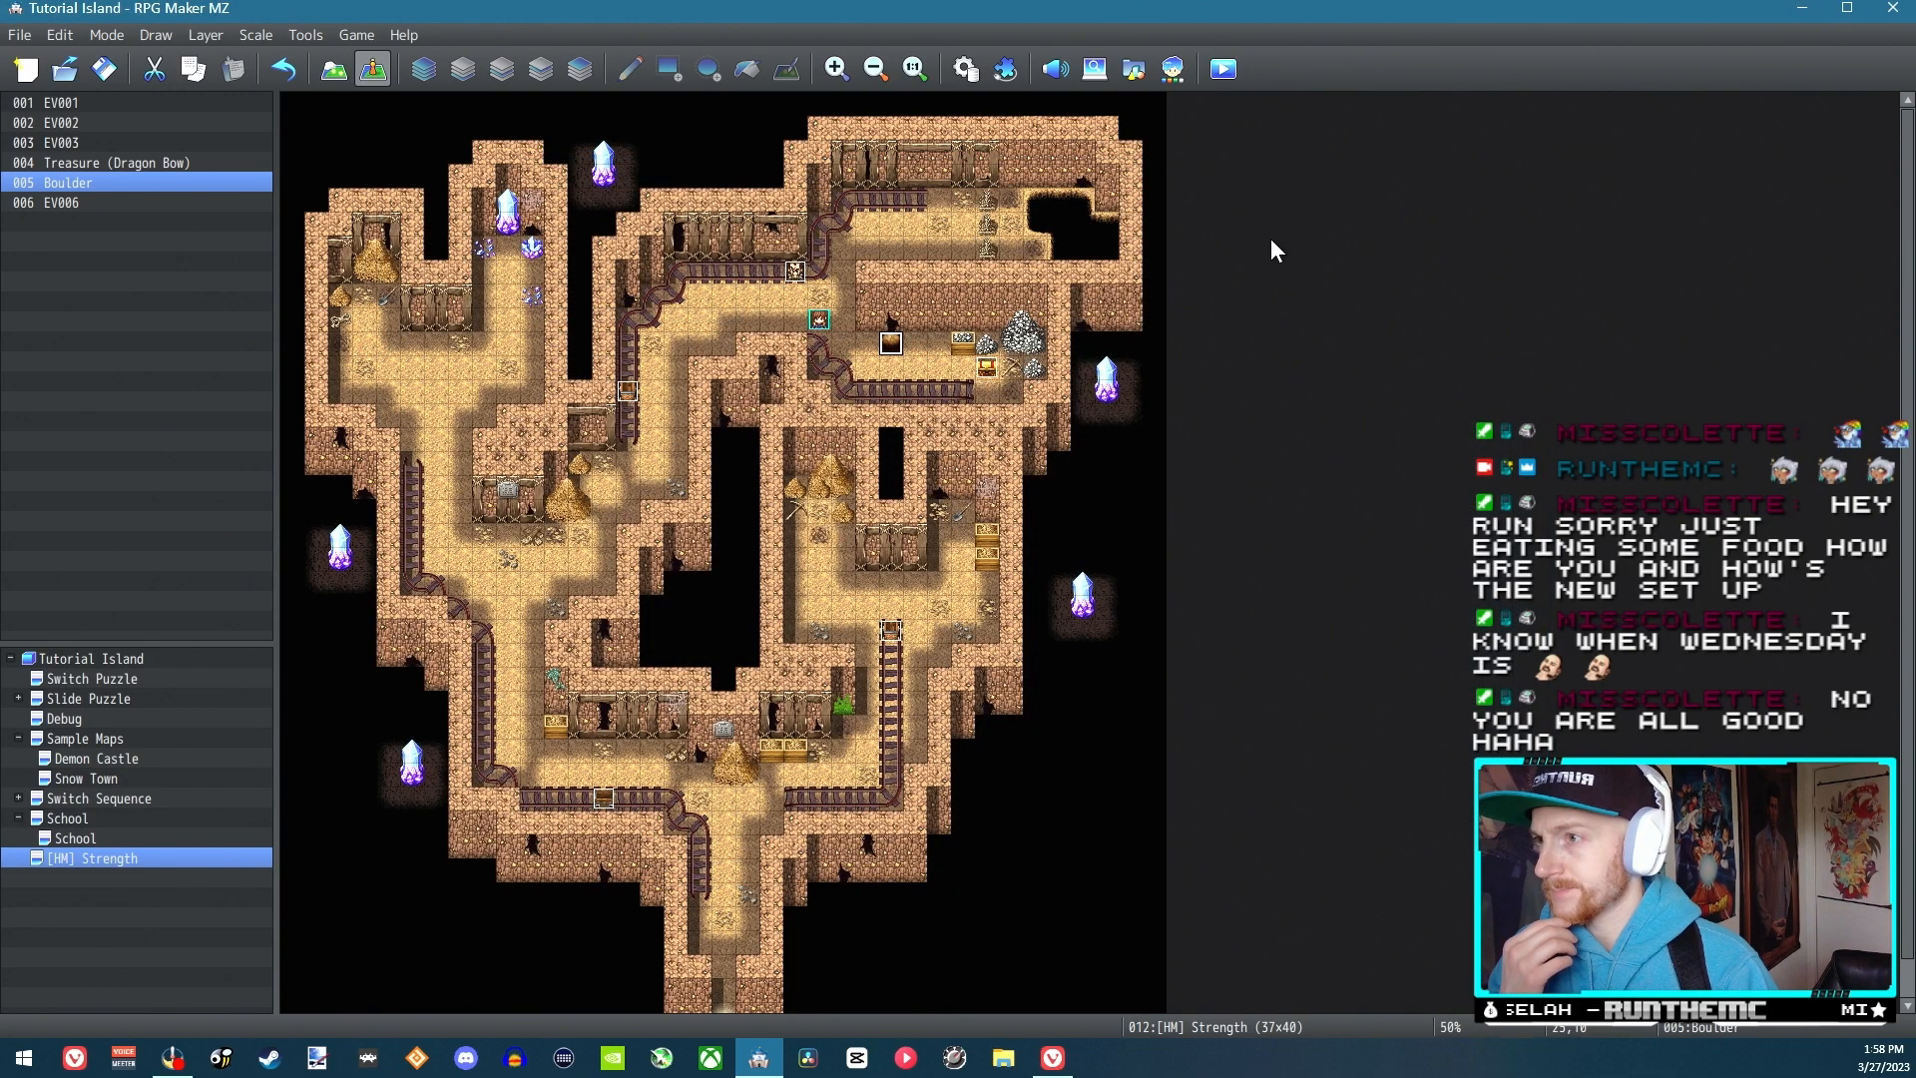
Save and playtest a new game, talk to the bald NPC, and accept learning how to push boulders
click(1225, 70)
click(941, 560)
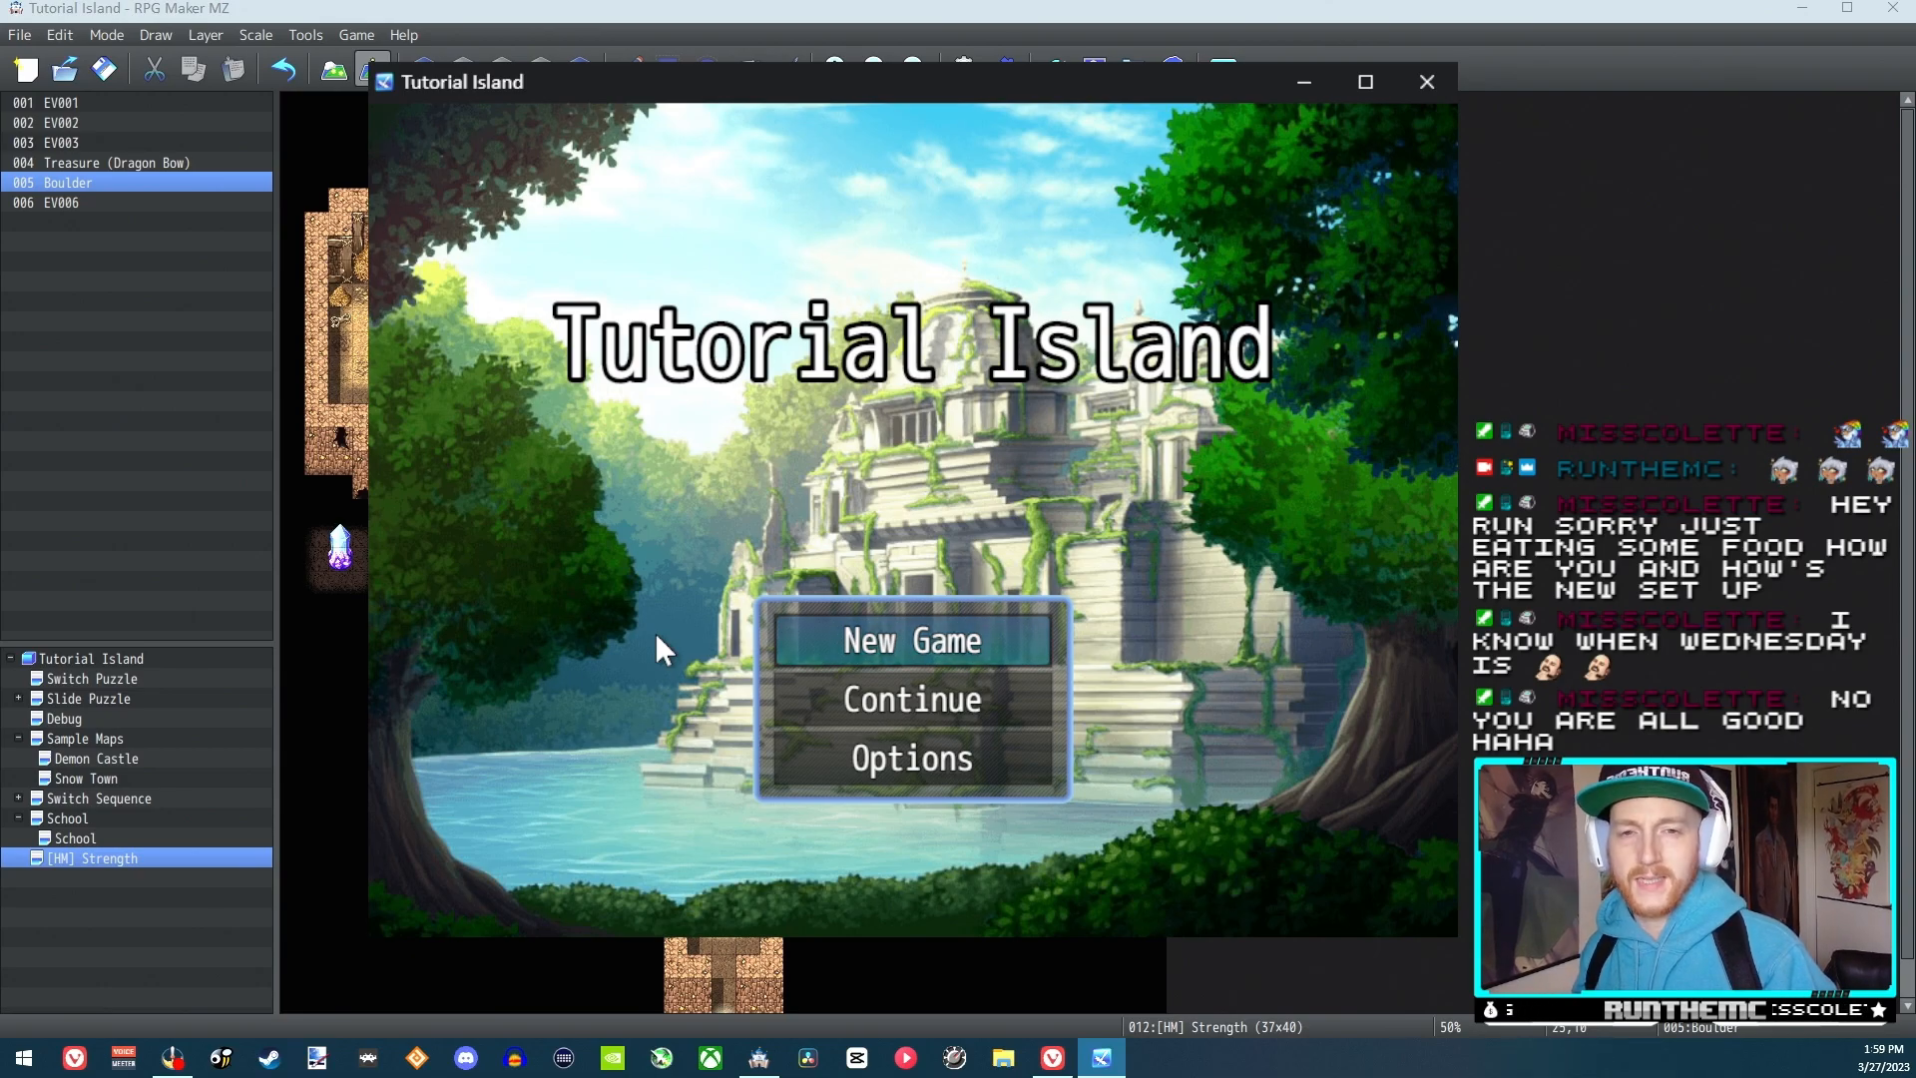
key(Return)
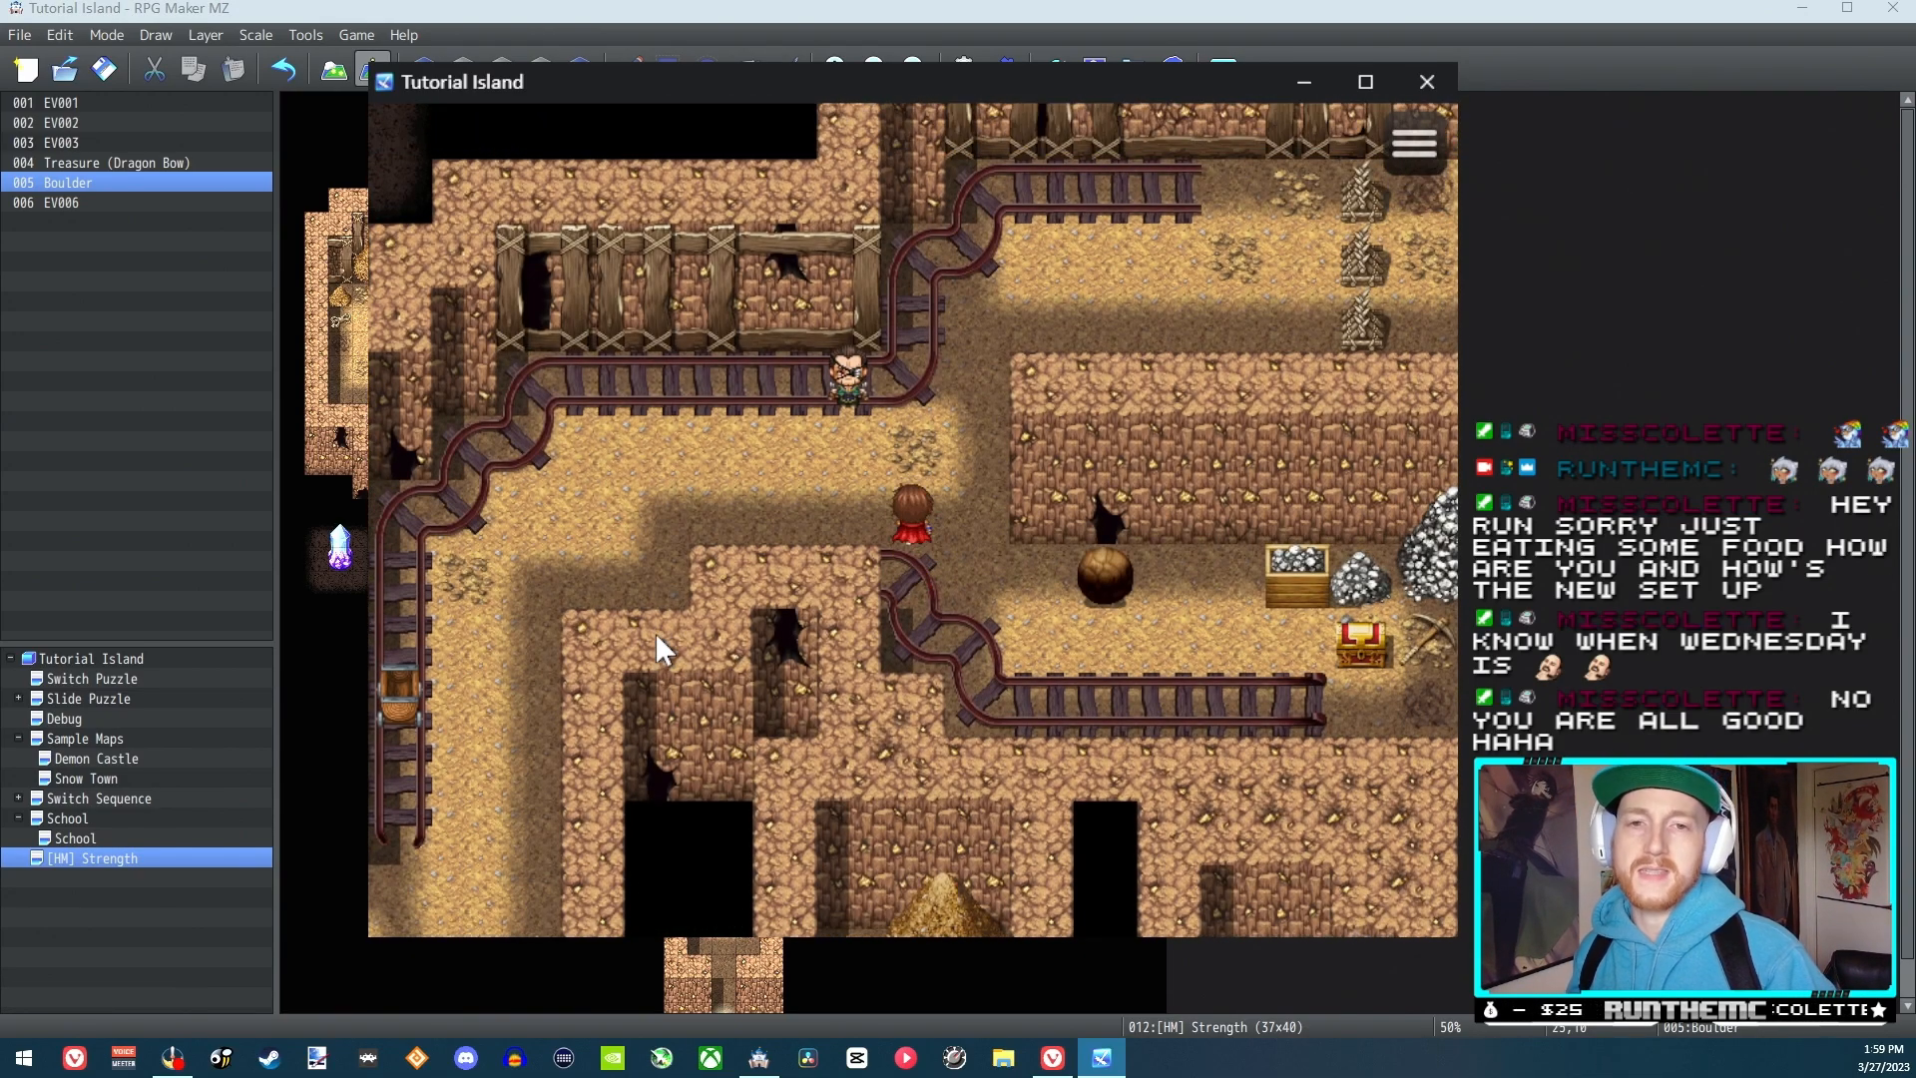
key(Return)
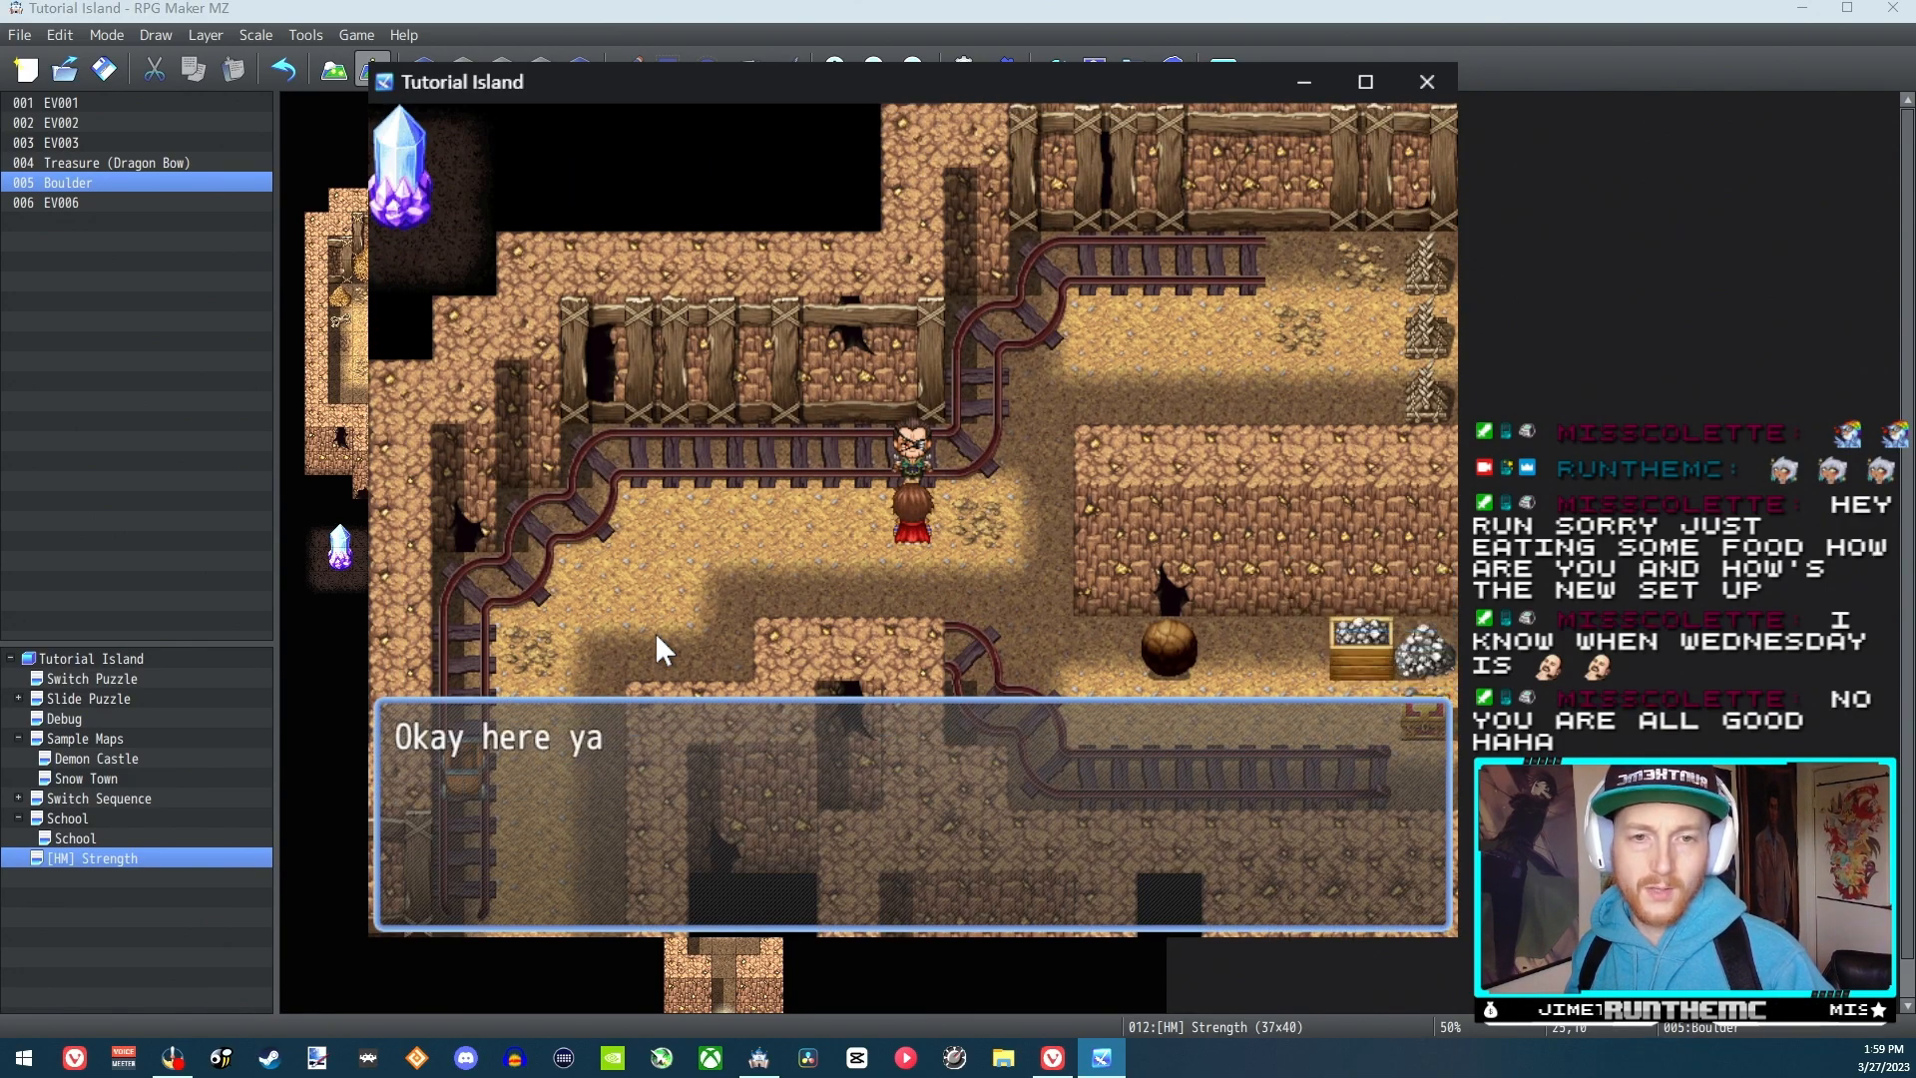
key(Return)
Use the Strength skill from Reid's skill list, walk over to the boulder, and push it right
key(Escape)
key(Right)
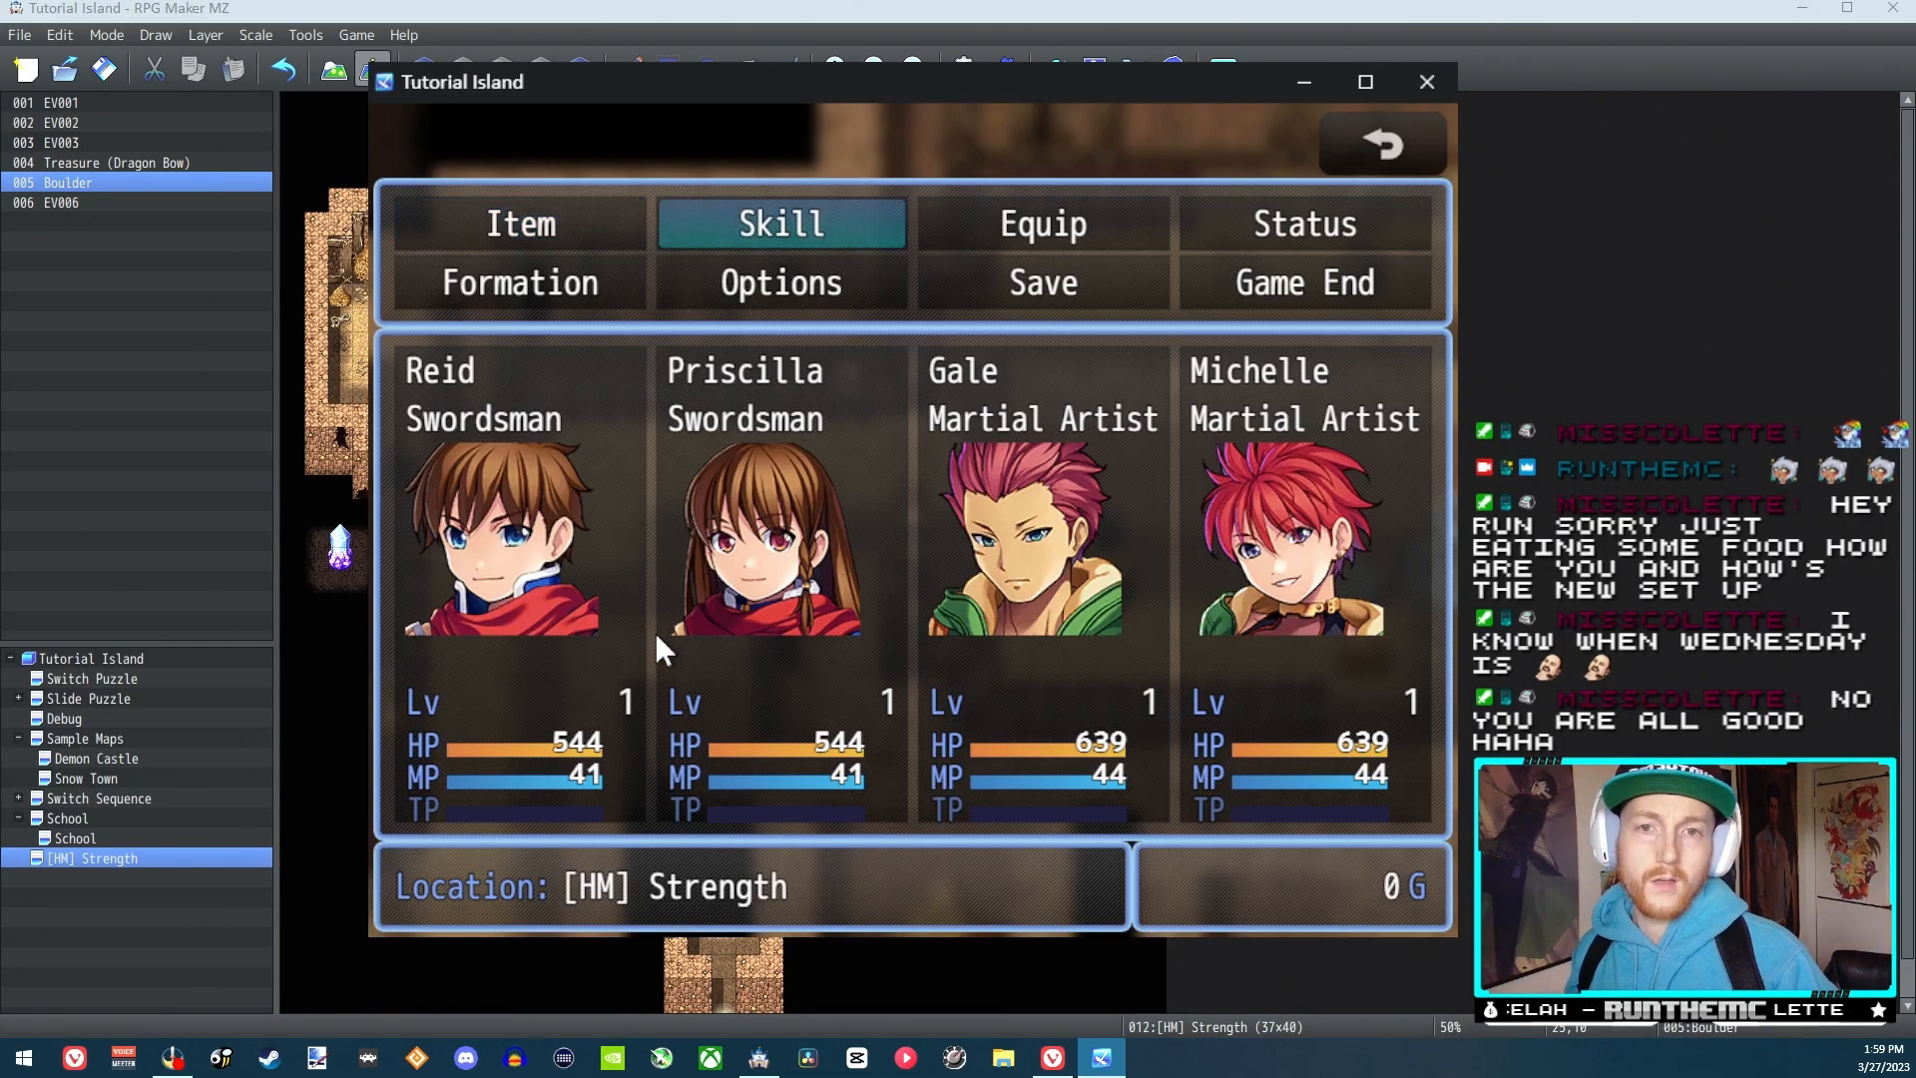
key(Return)
key(Return)
key(Return)
key(Escape)
key(Escape)
key(Right)
key(Down)
key(Right)
key(Right)
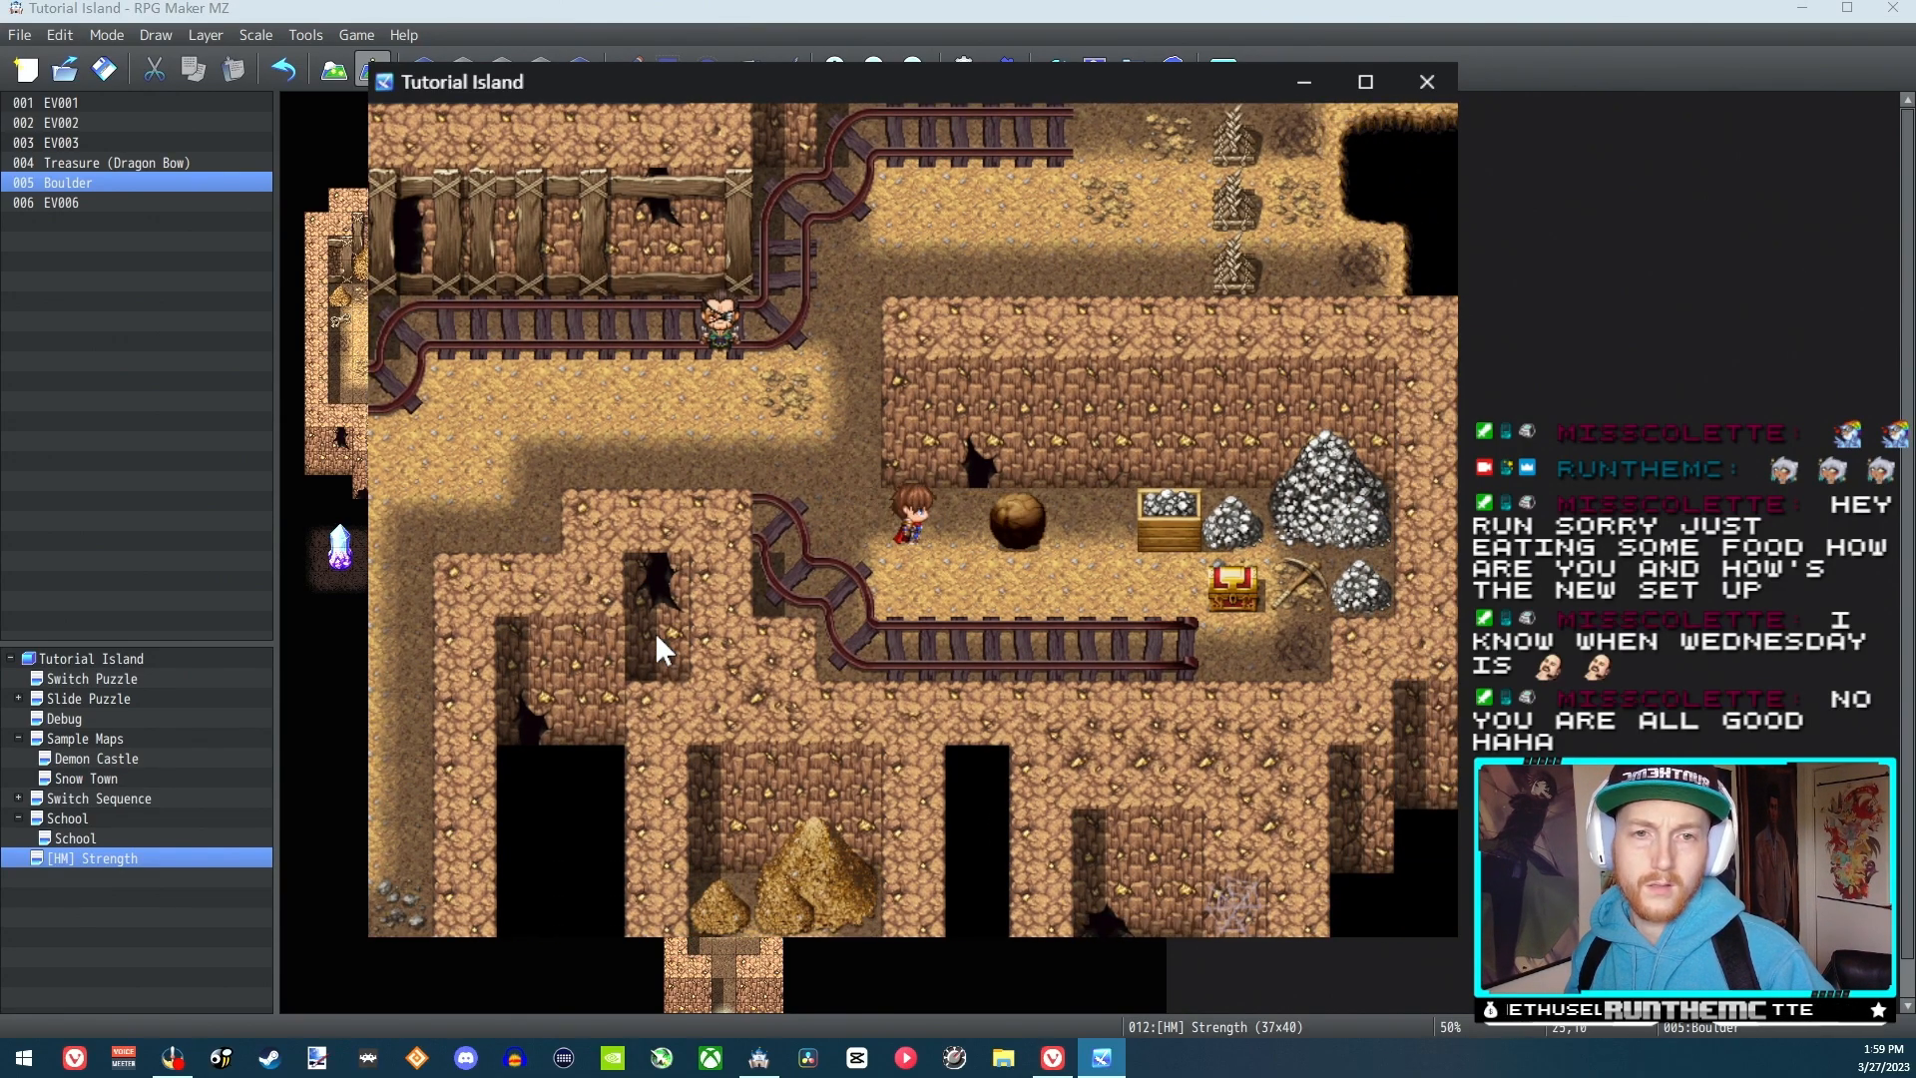
Walk below the boulder to its right side and push it back left several times
key(Down)
key(Right)
key(Right)
key(Right)
key(Up)
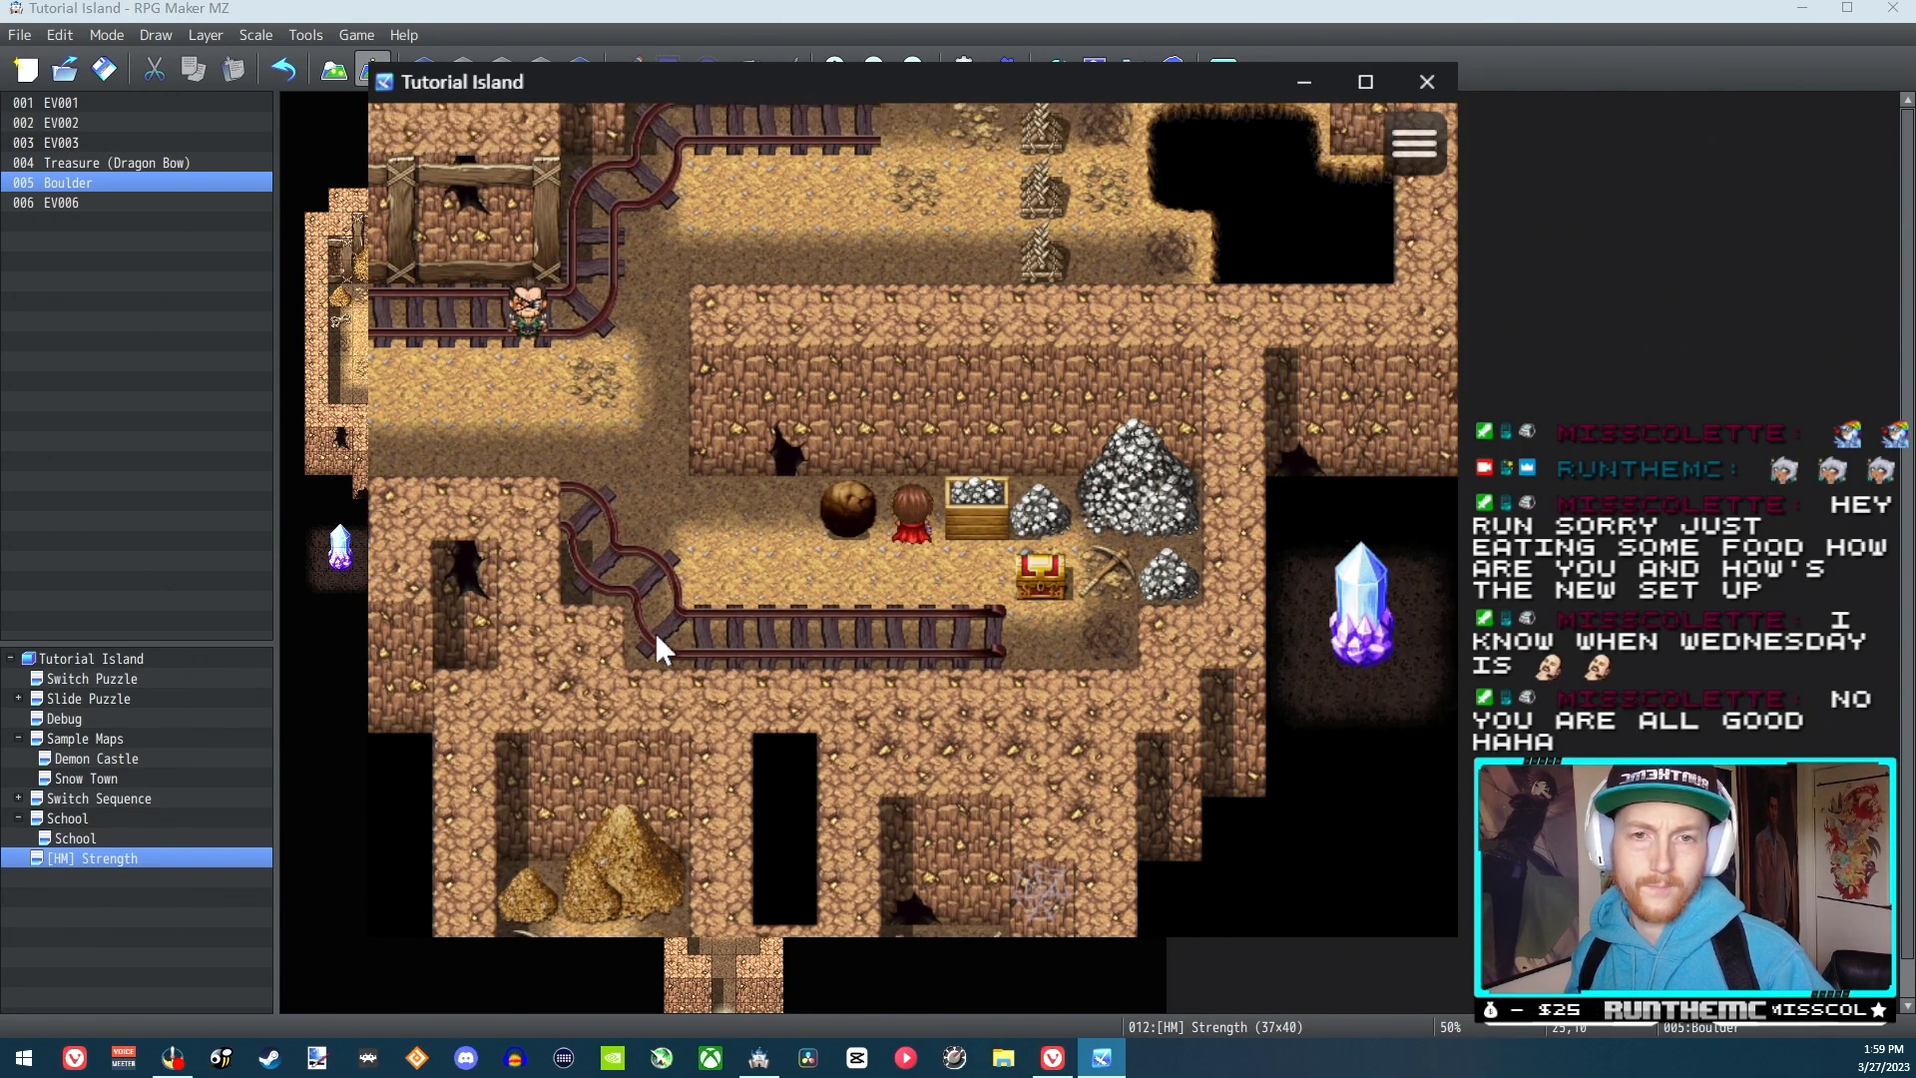
key(Left)
key(Left)
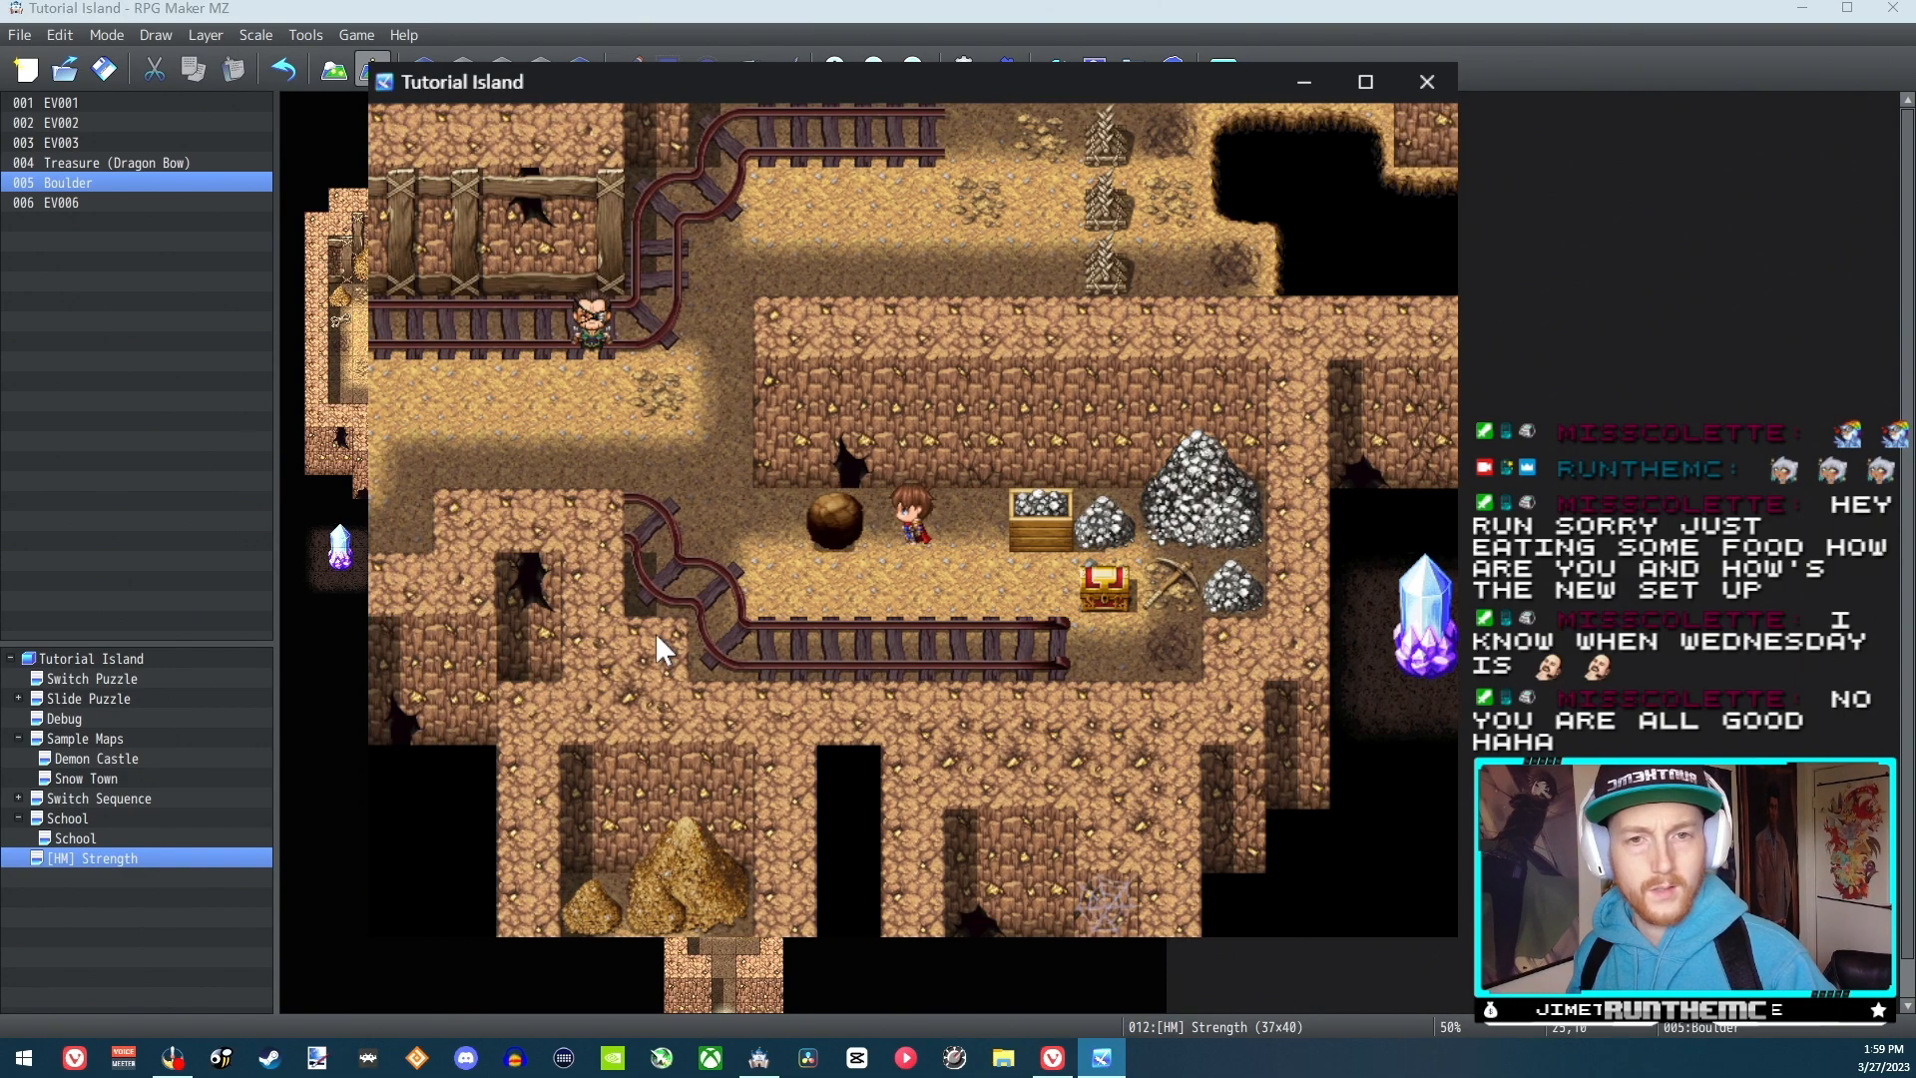
key(Left)
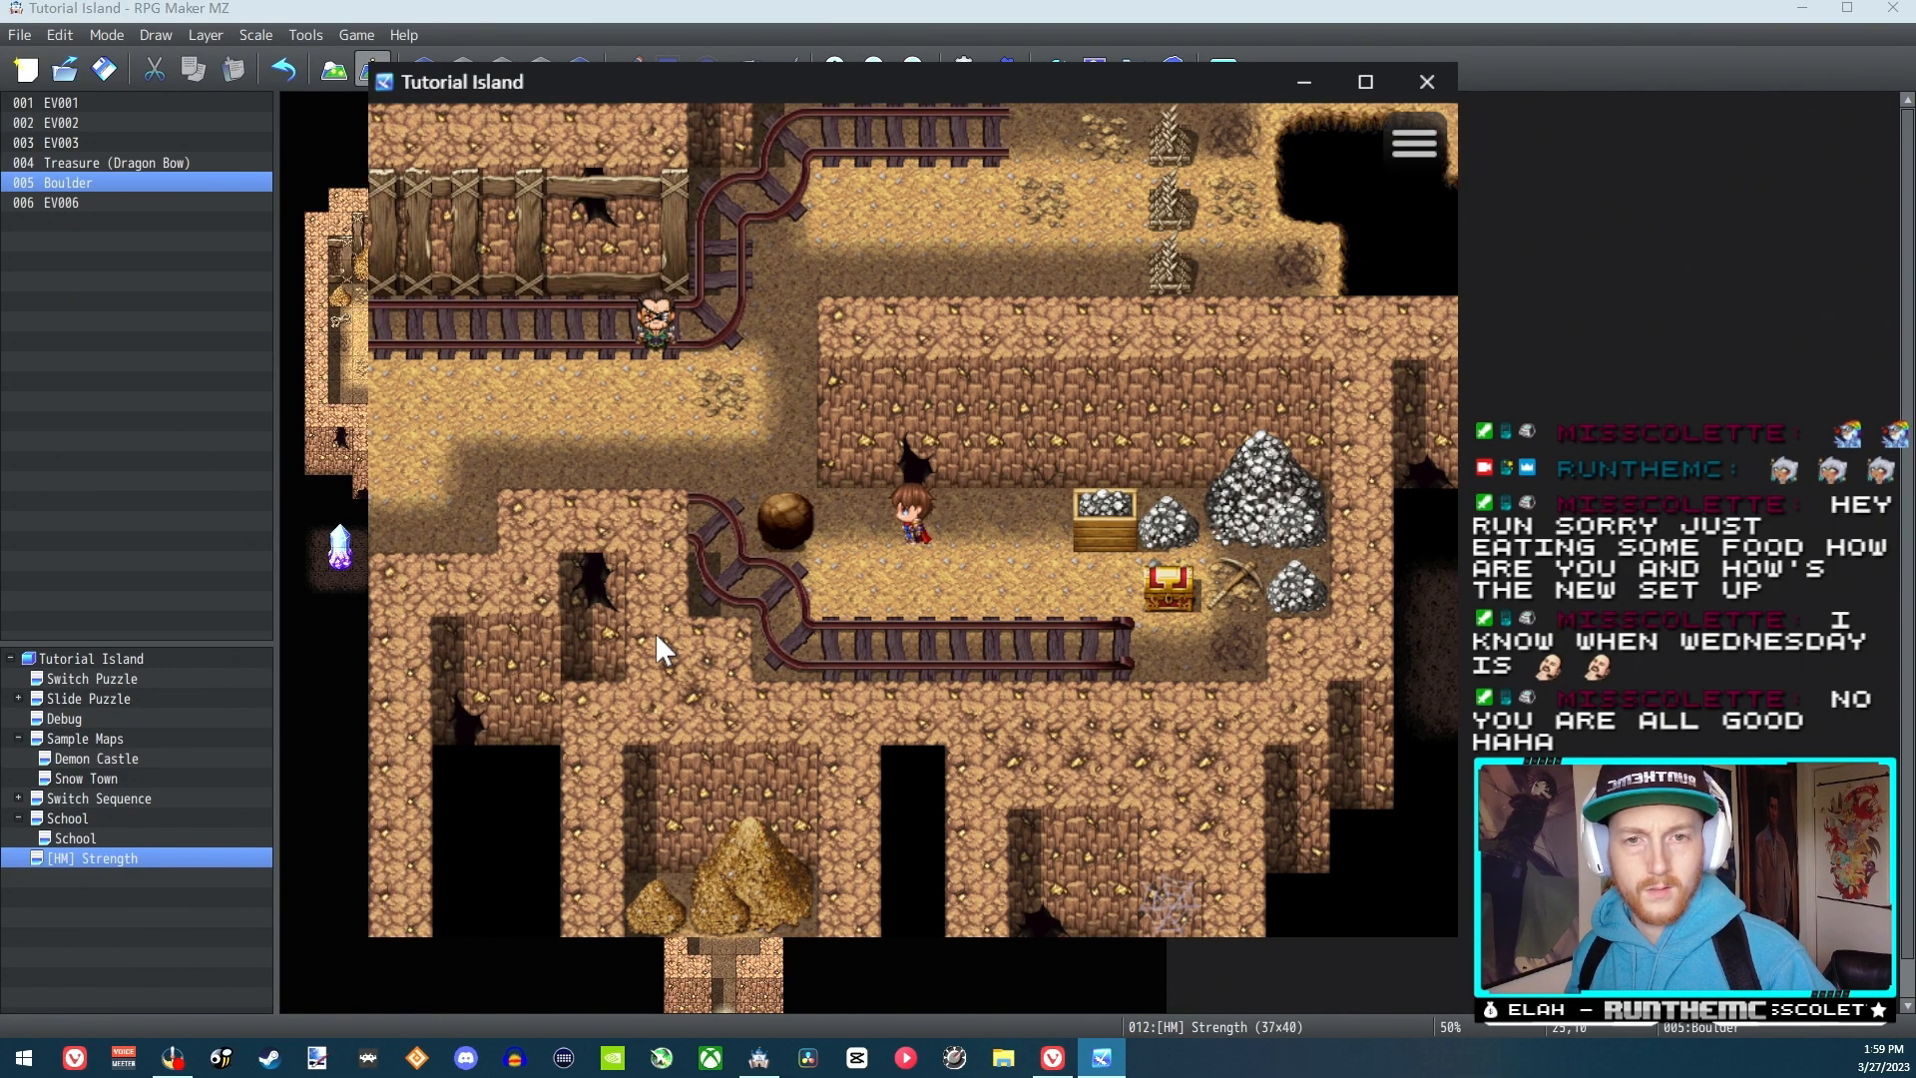
key(Left)
Circle below the boulder to its left side, push it right, and close the playtest
key(Down)
key(Left)
key(Left)
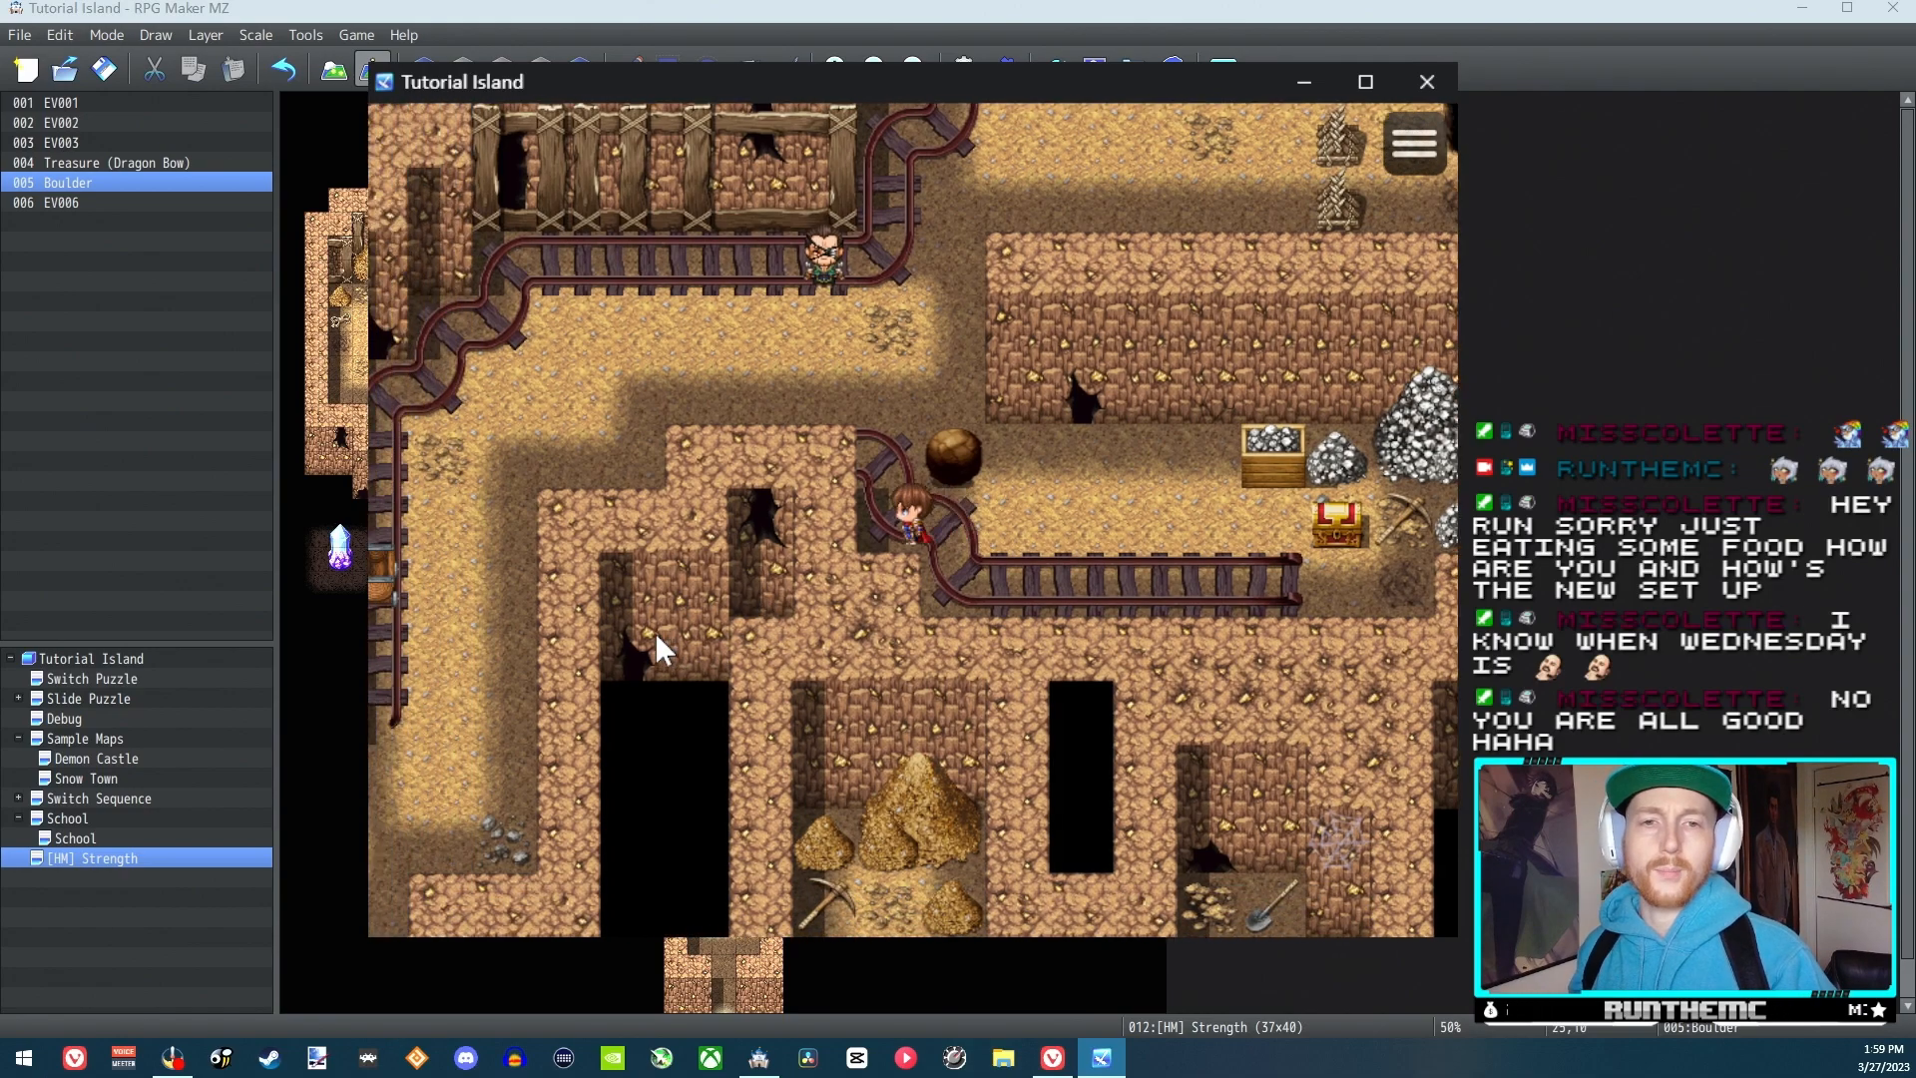
key(Up)
key(Right)
key(Right)
key(Right)
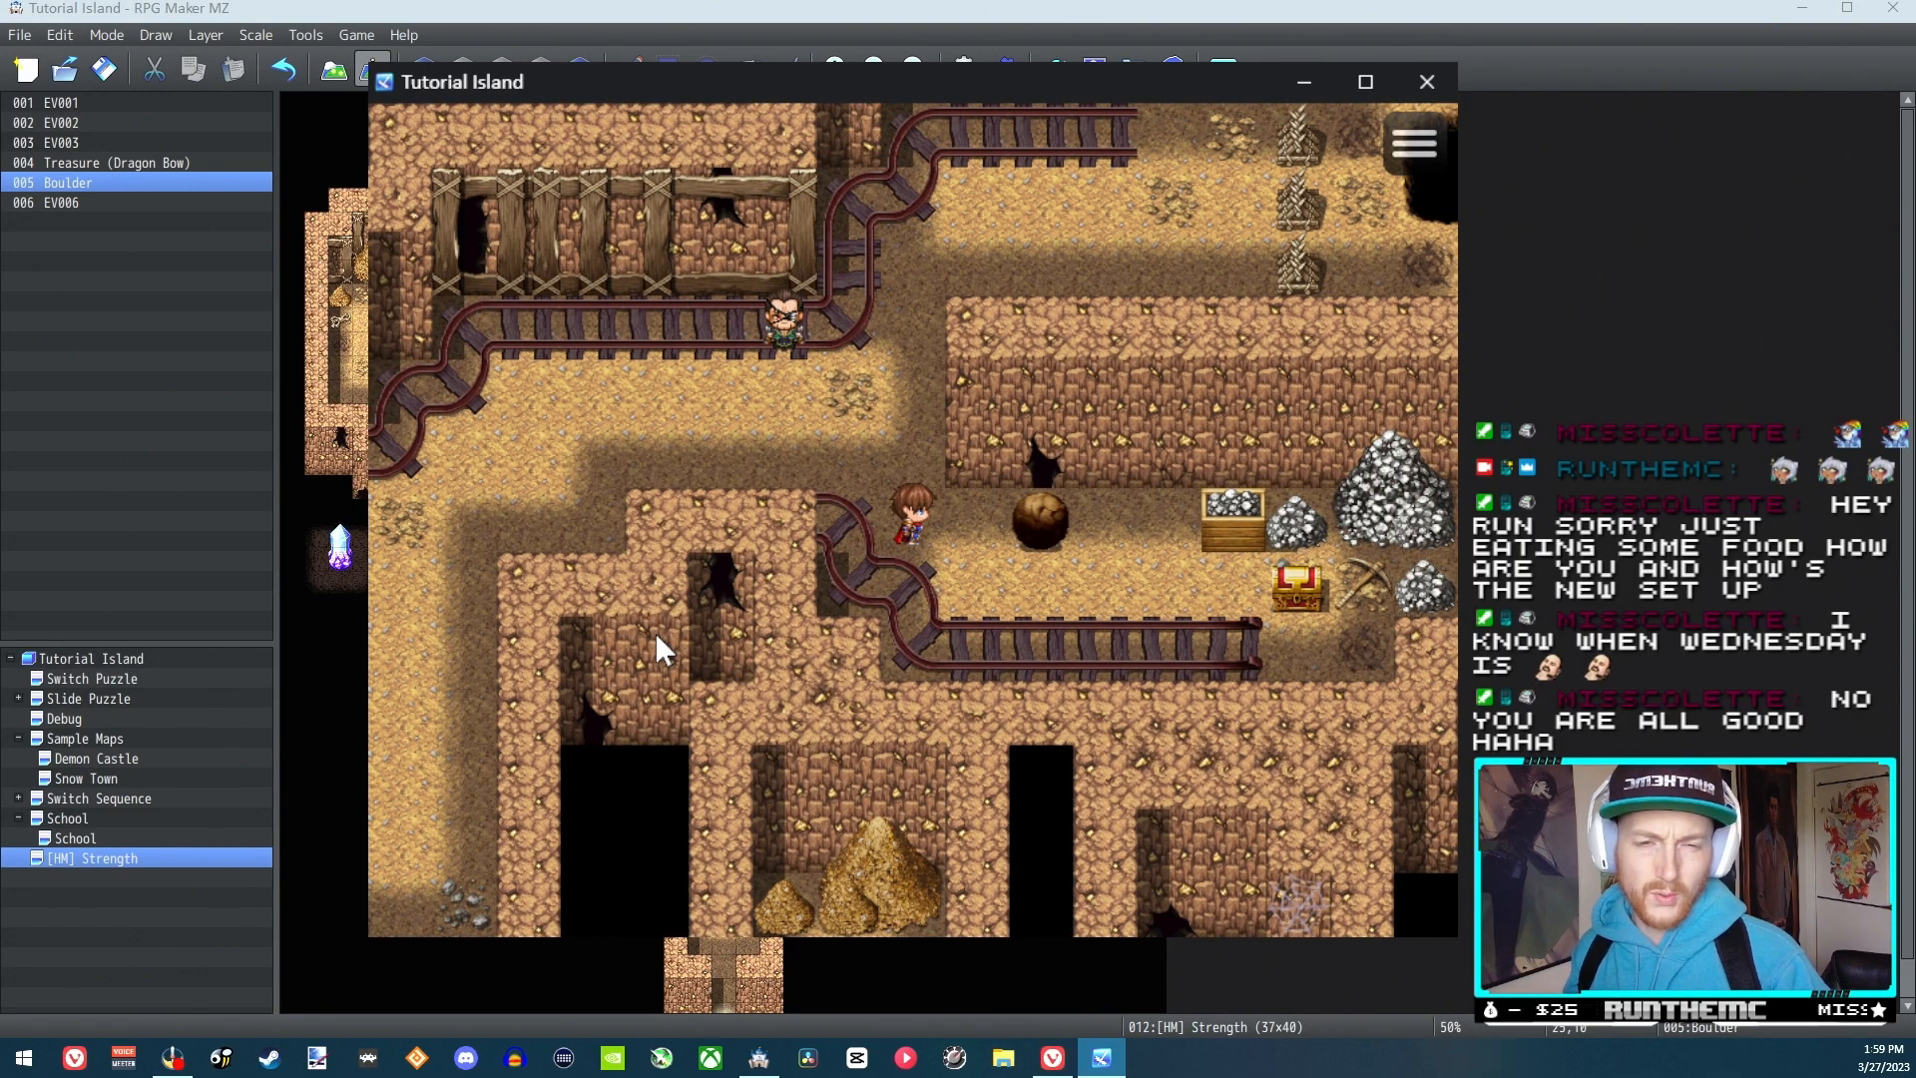
click(1401, 72)
Change the Boulder event's image to the first character in SF_People3 and apply the event
double_click(894, 340)
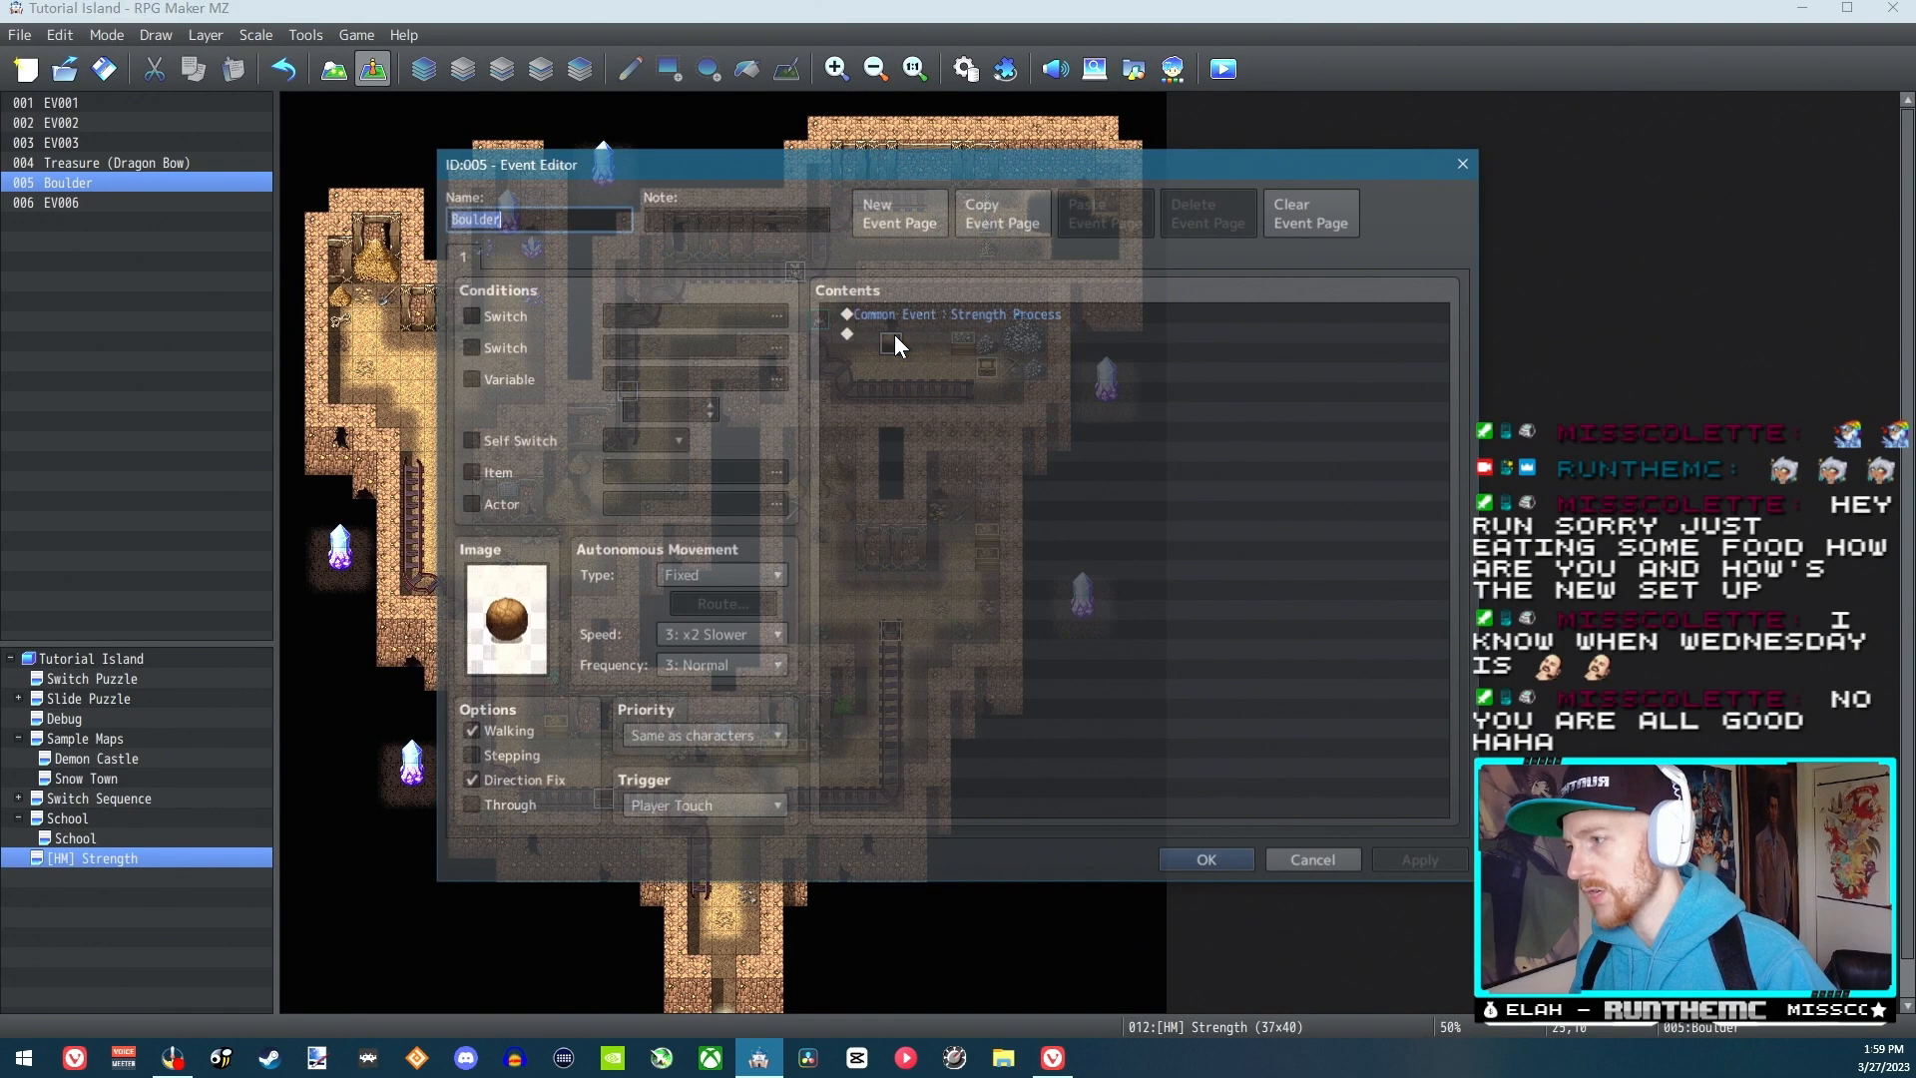
double_click(507, 619)
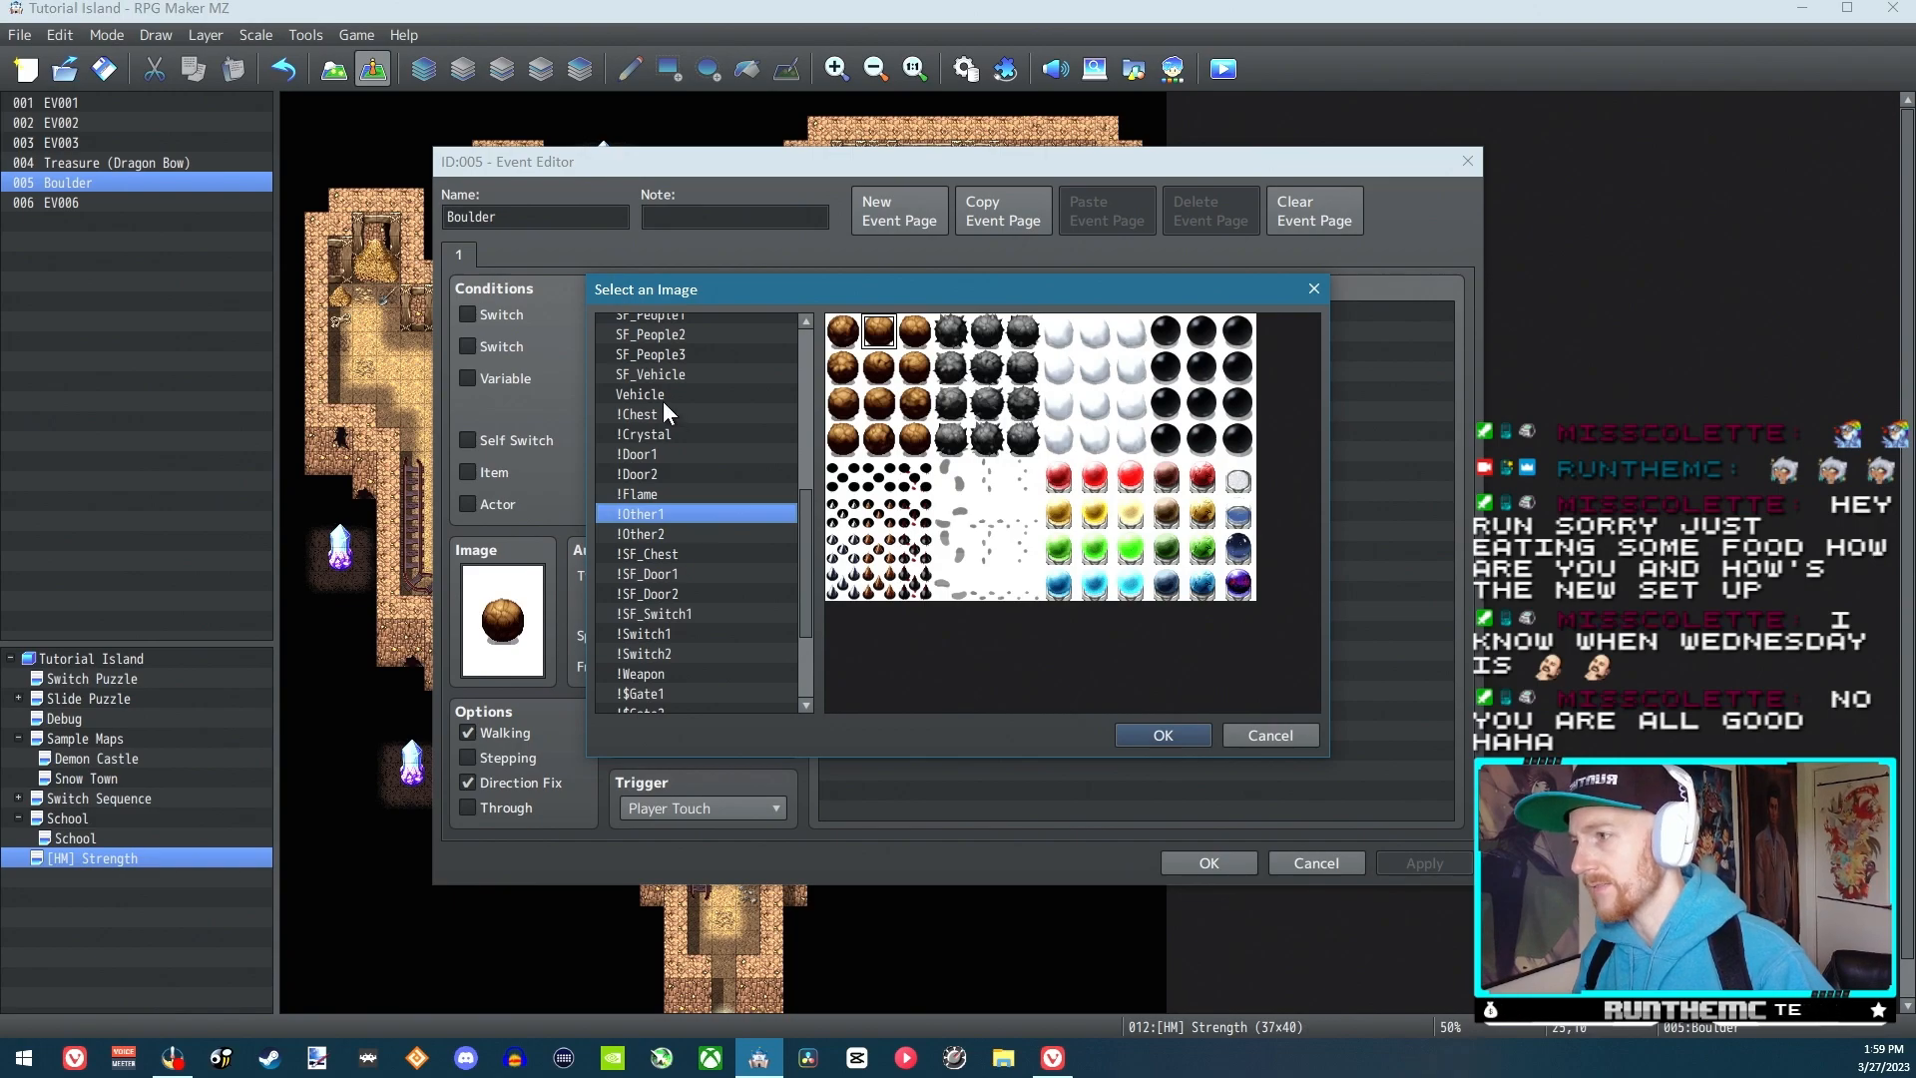
key(Up)
key(Up)
key(Up)
key(Up)
key(Up)
key(Up)
key(Up)
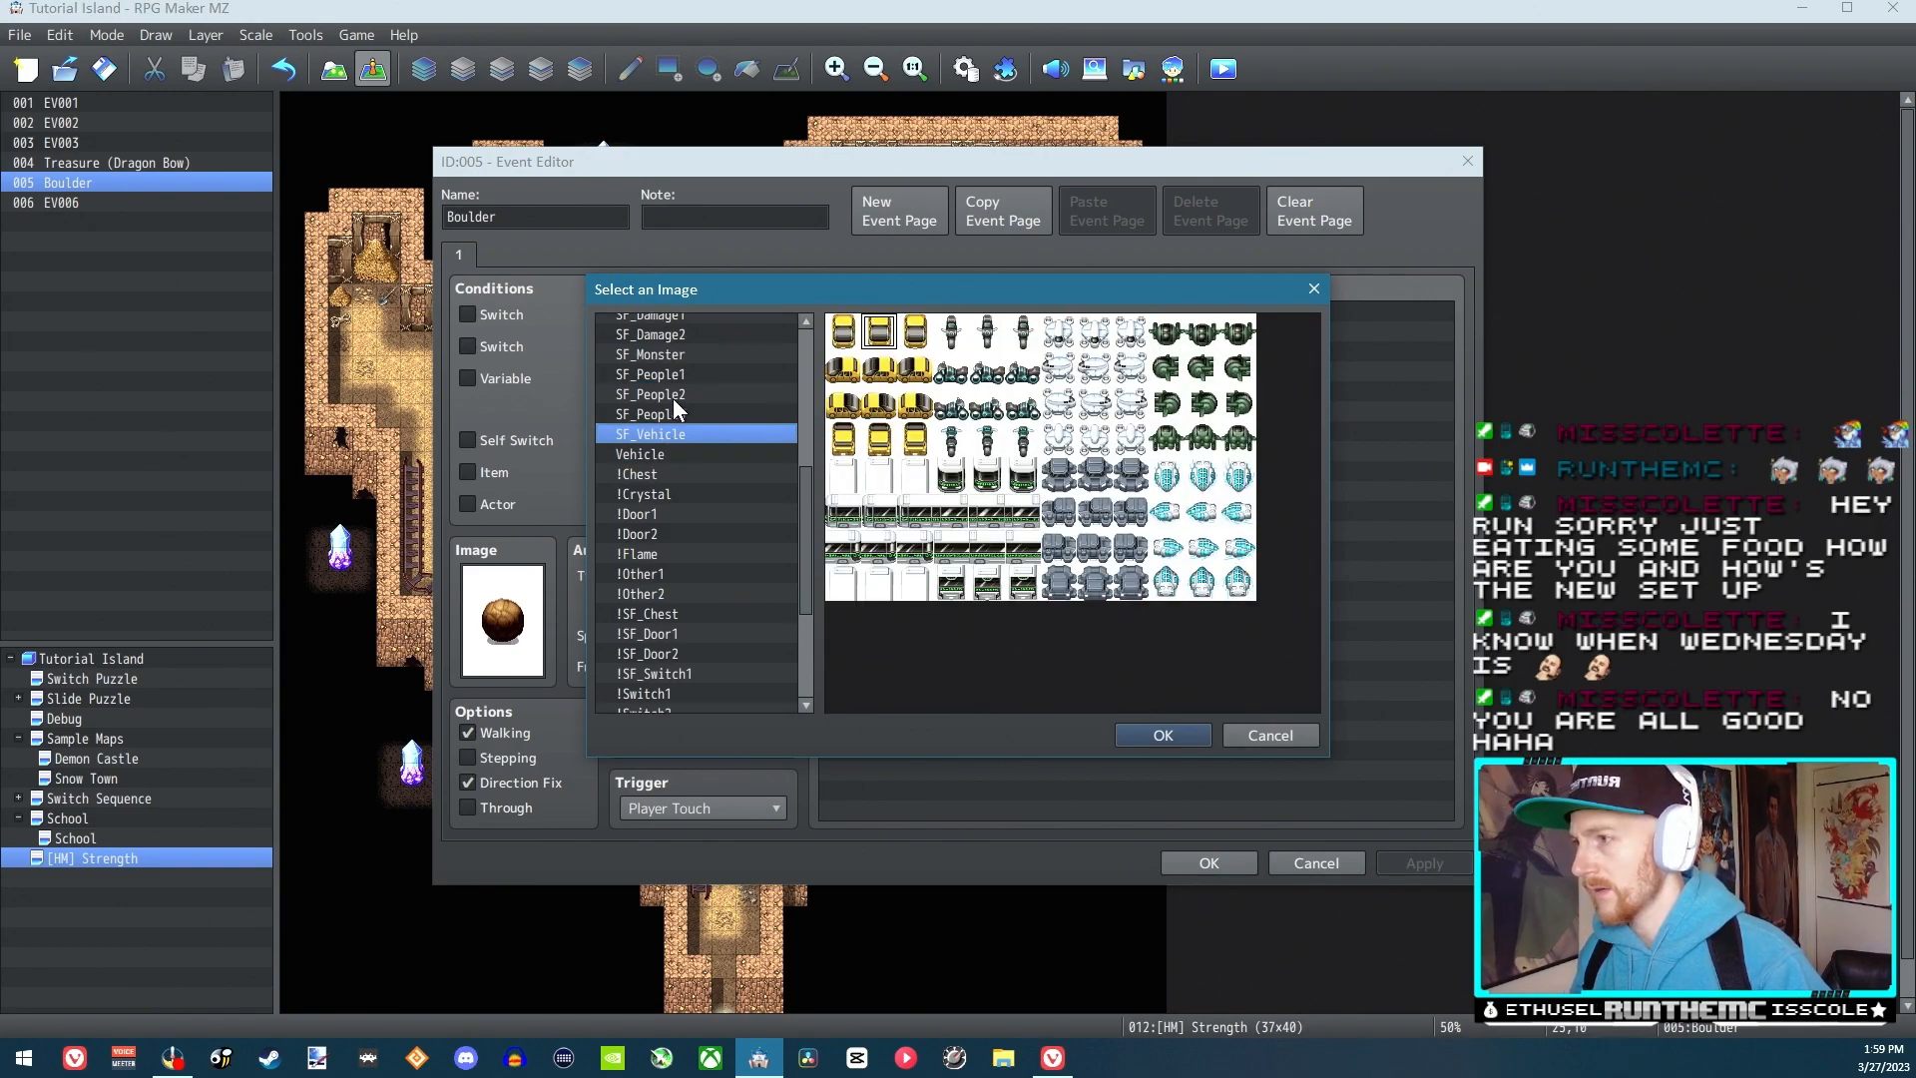
key(Up)
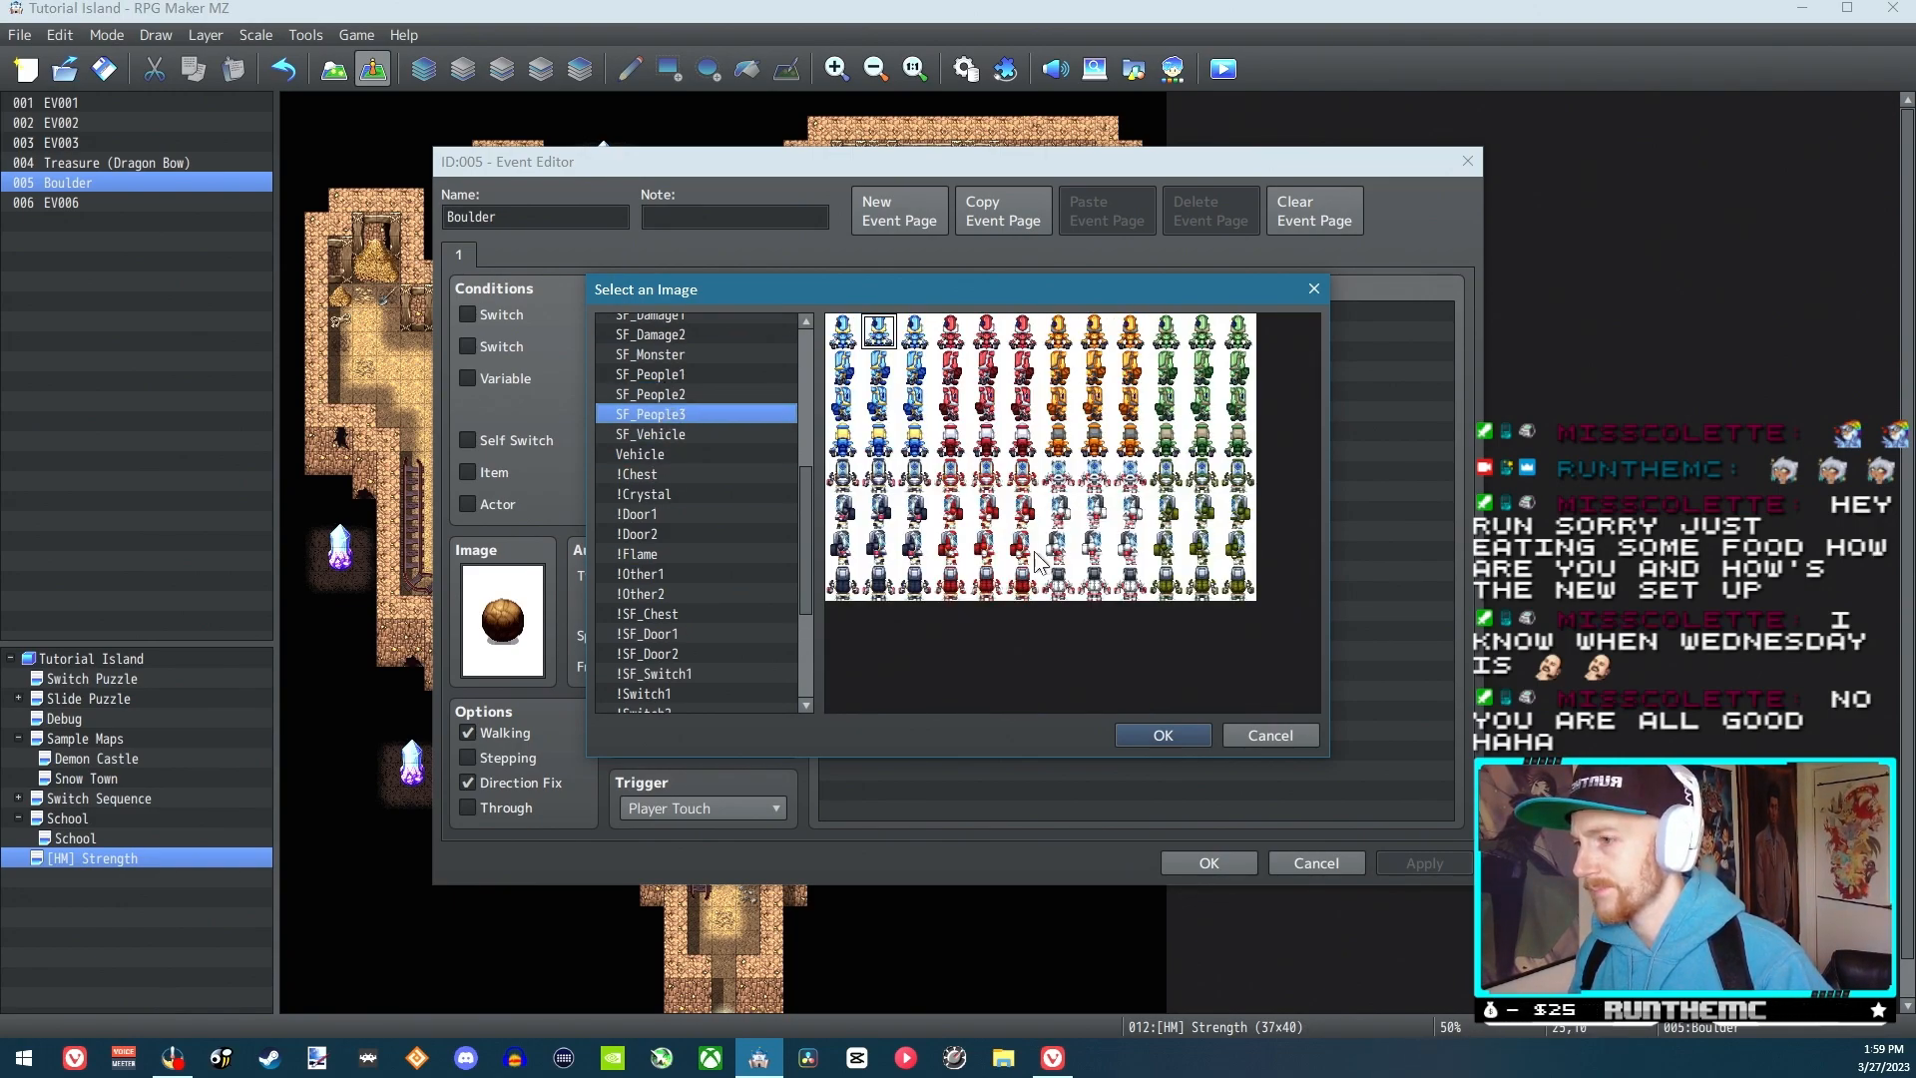
click(1164, 729)
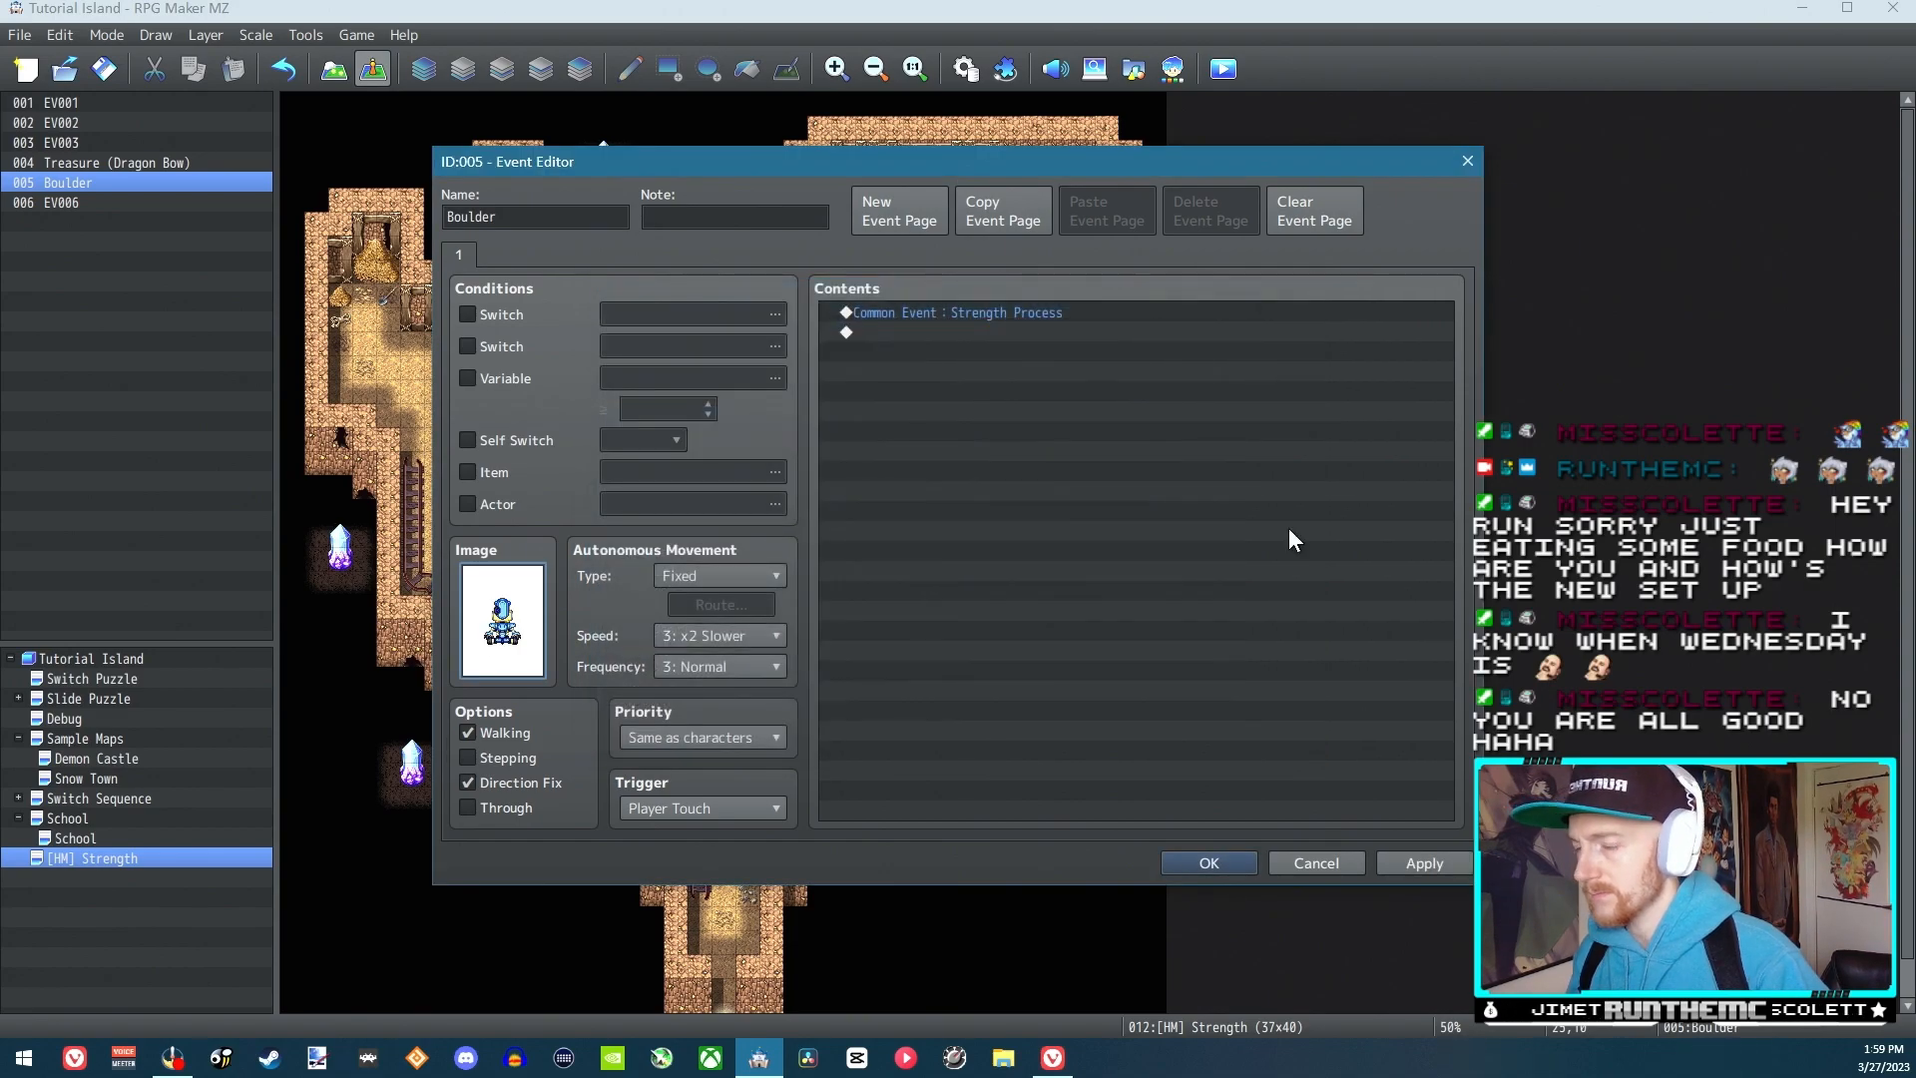
click(1224, 864)
Save the changes and start a new game in a playtest
click(1223, 68)
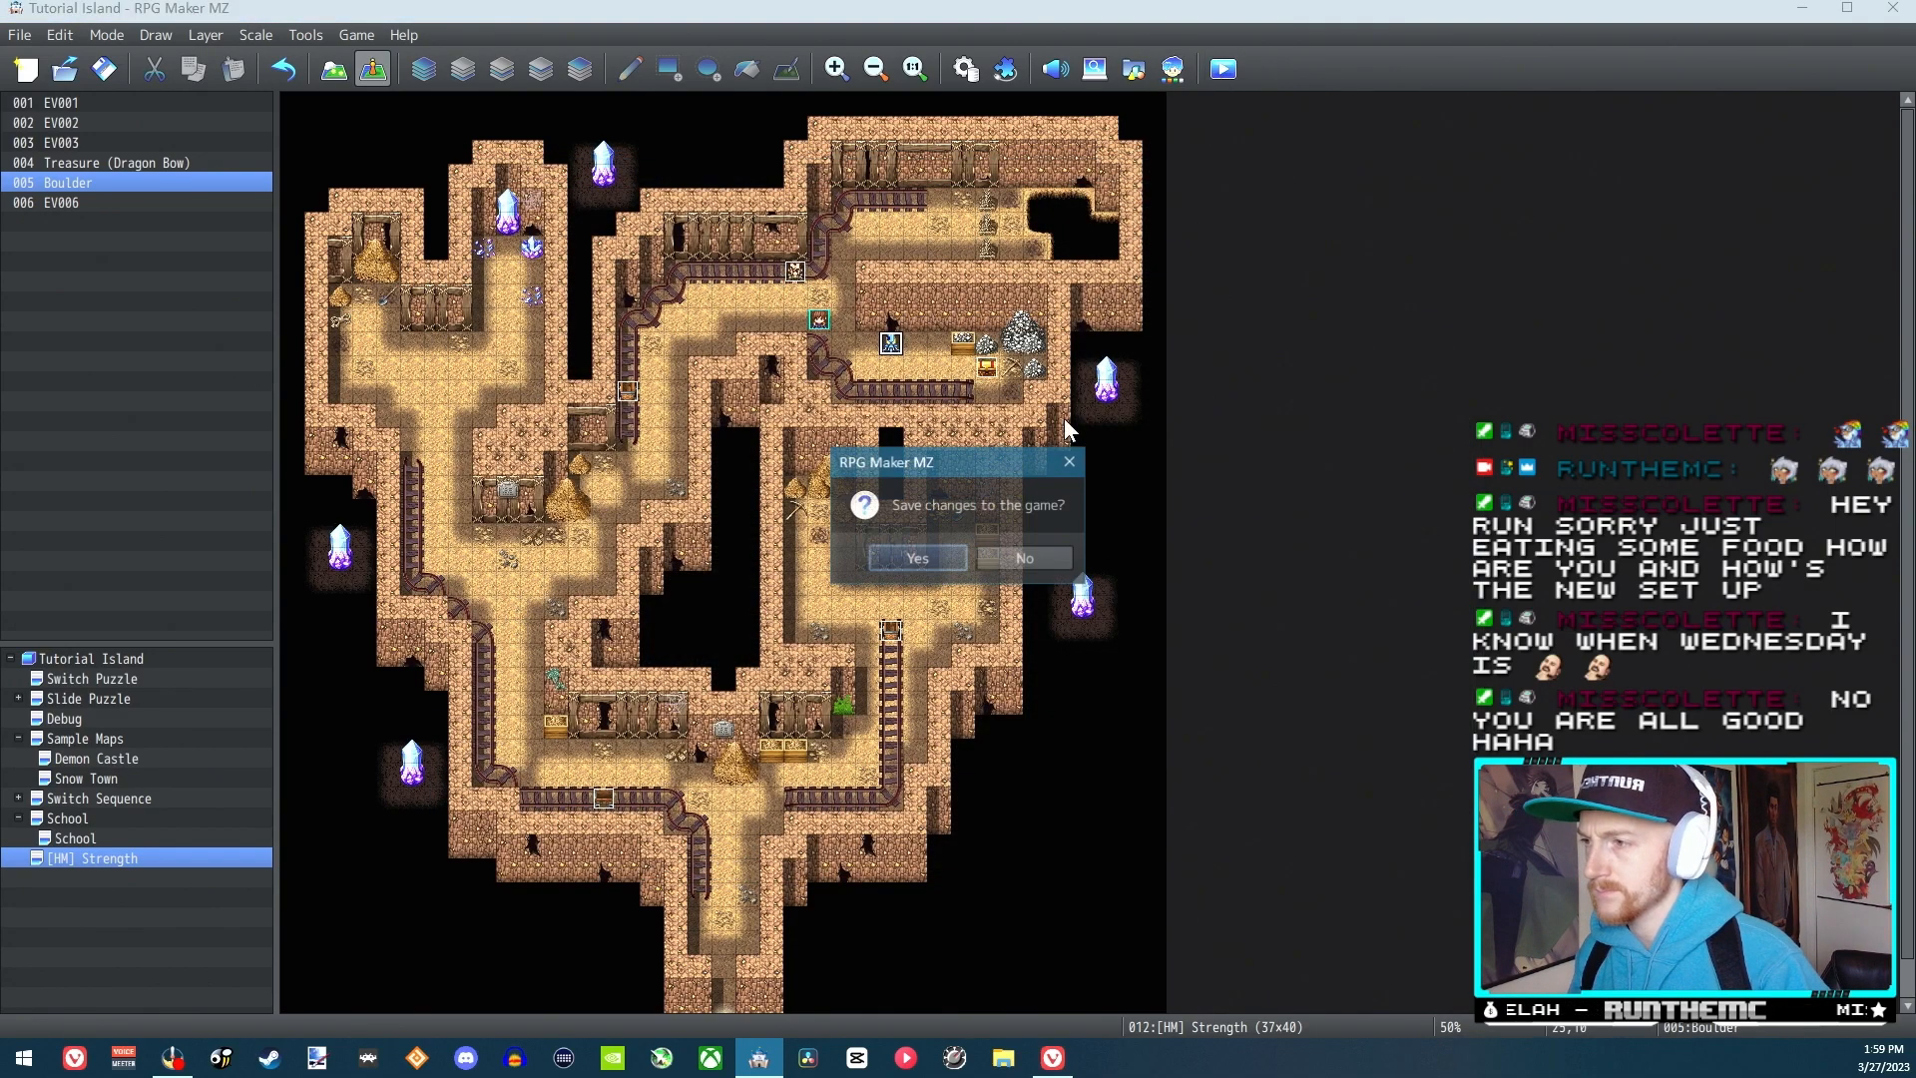
click(908, 561)
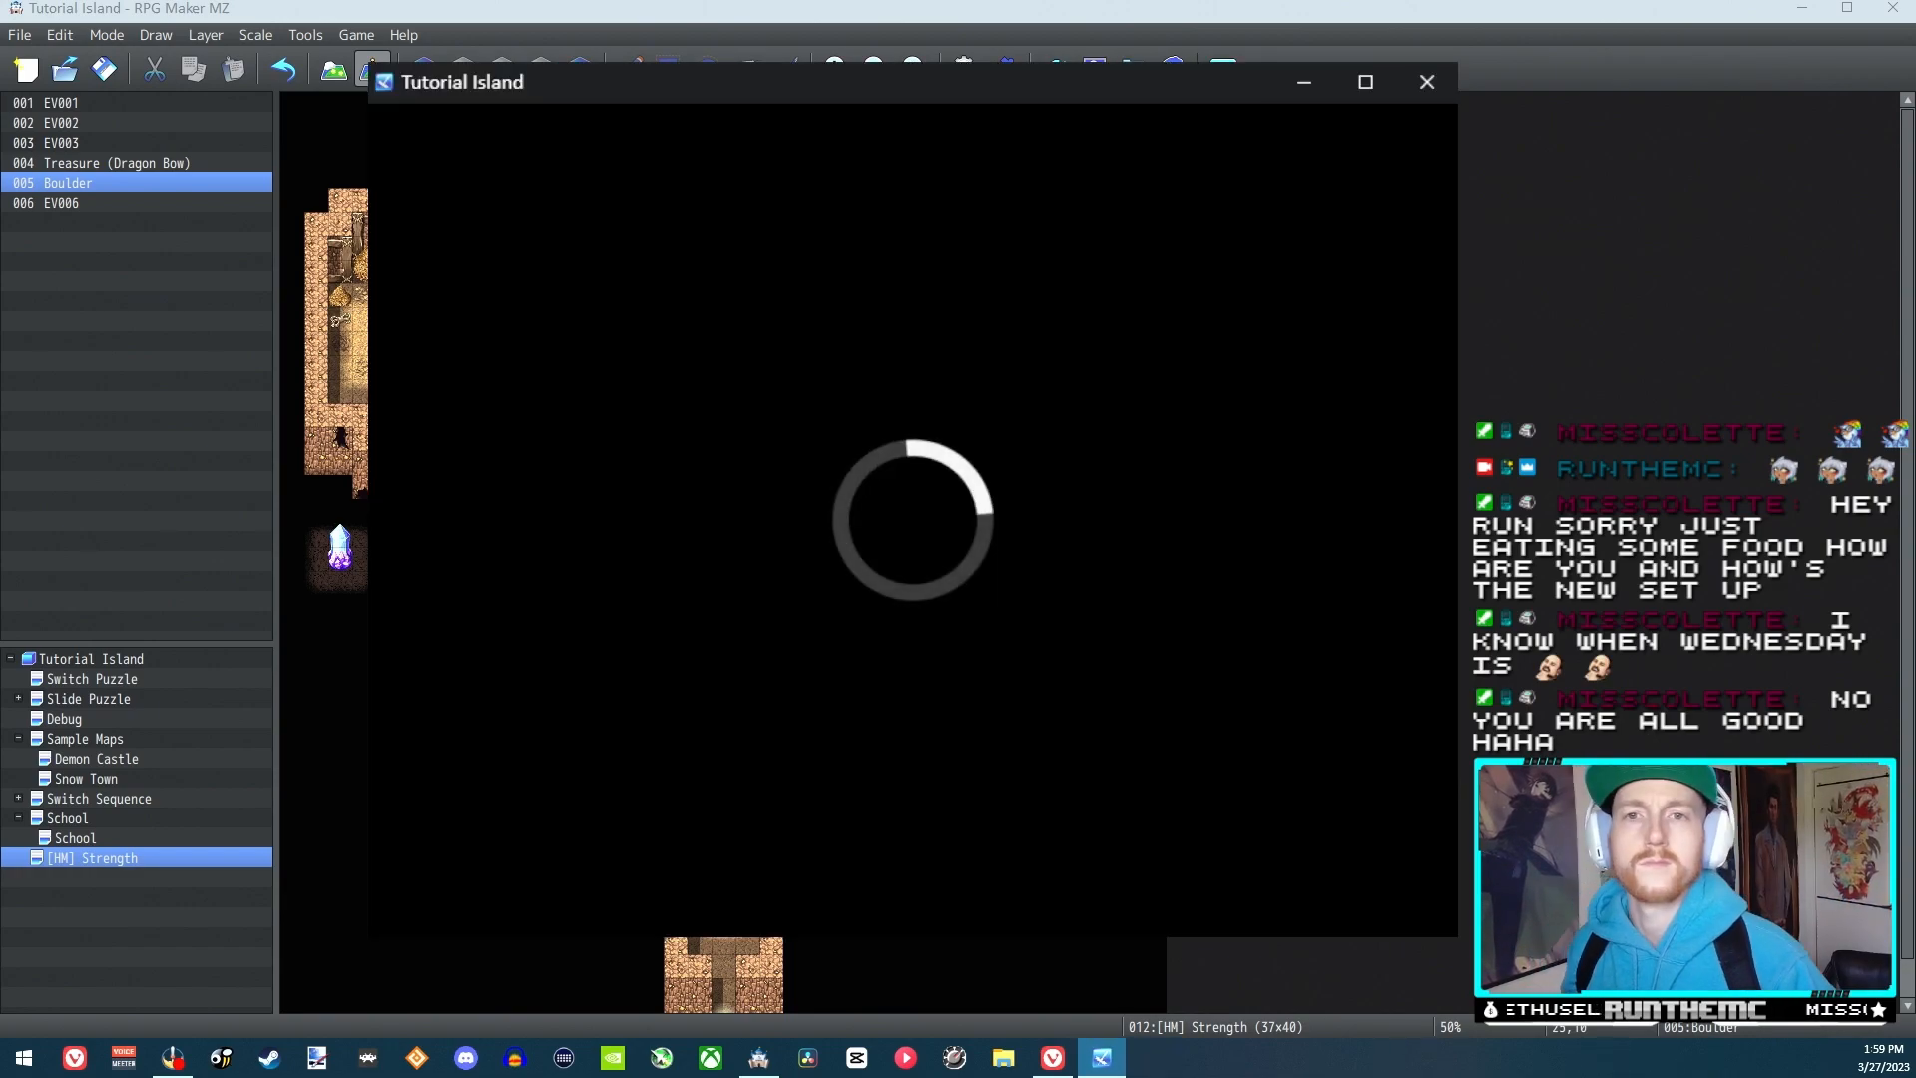
key(Return)
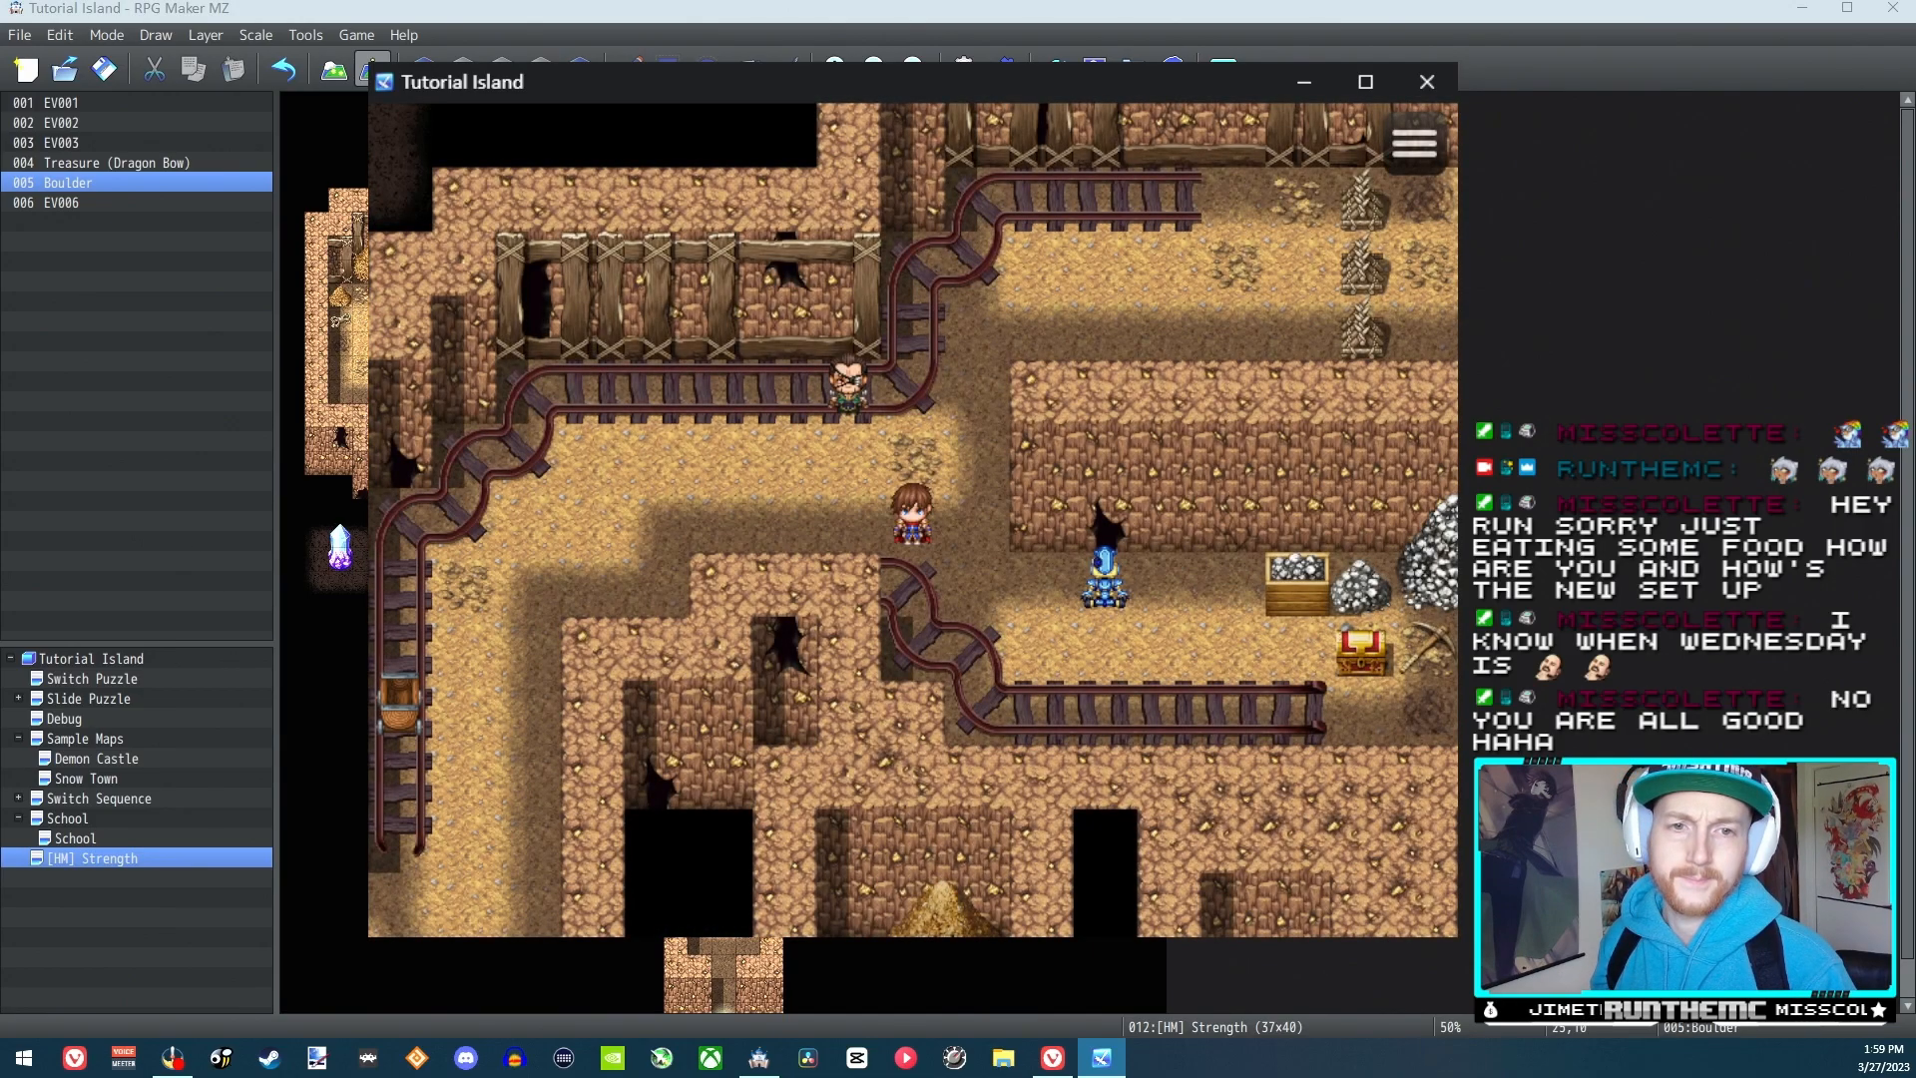
Walk to the left side of the blue figure, inspect it, step away and back, and inspect it again
key(Down)
key(Right)
key(Right)
key(Right)
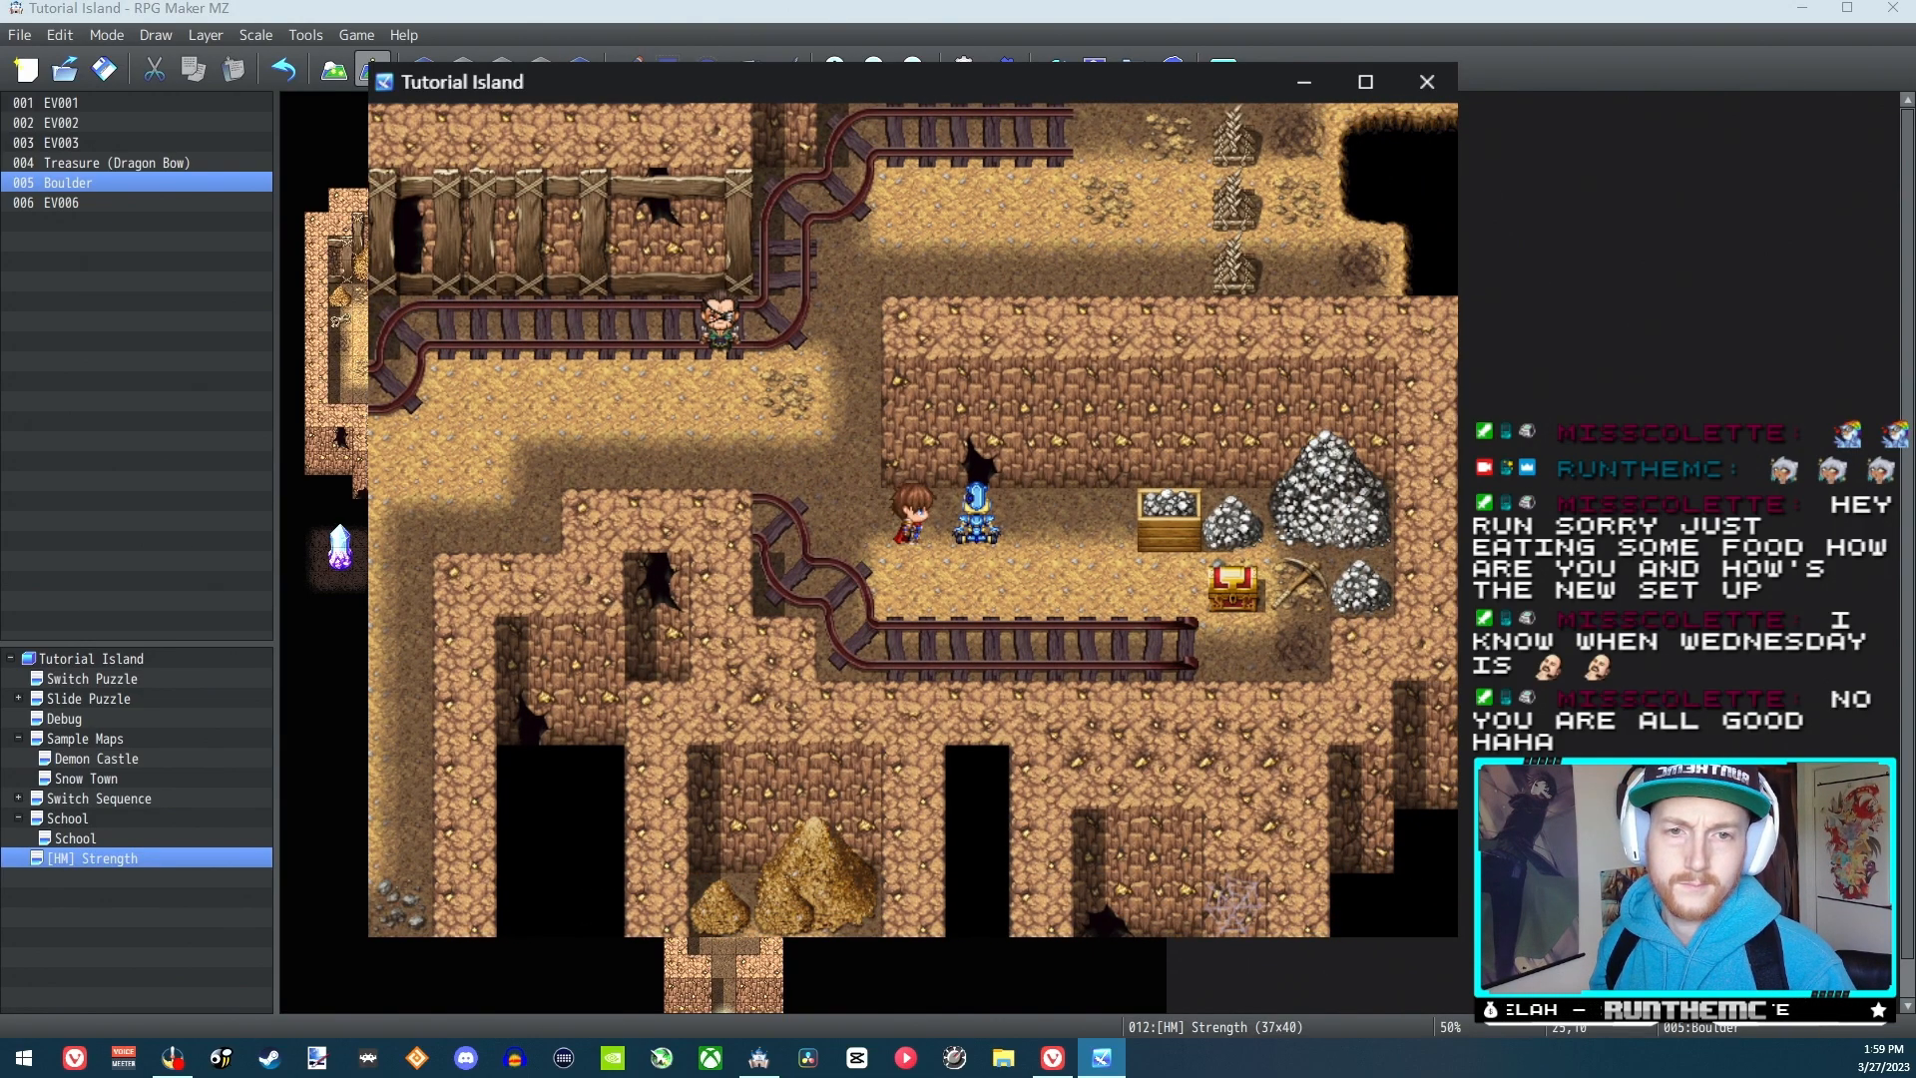
key(Return)
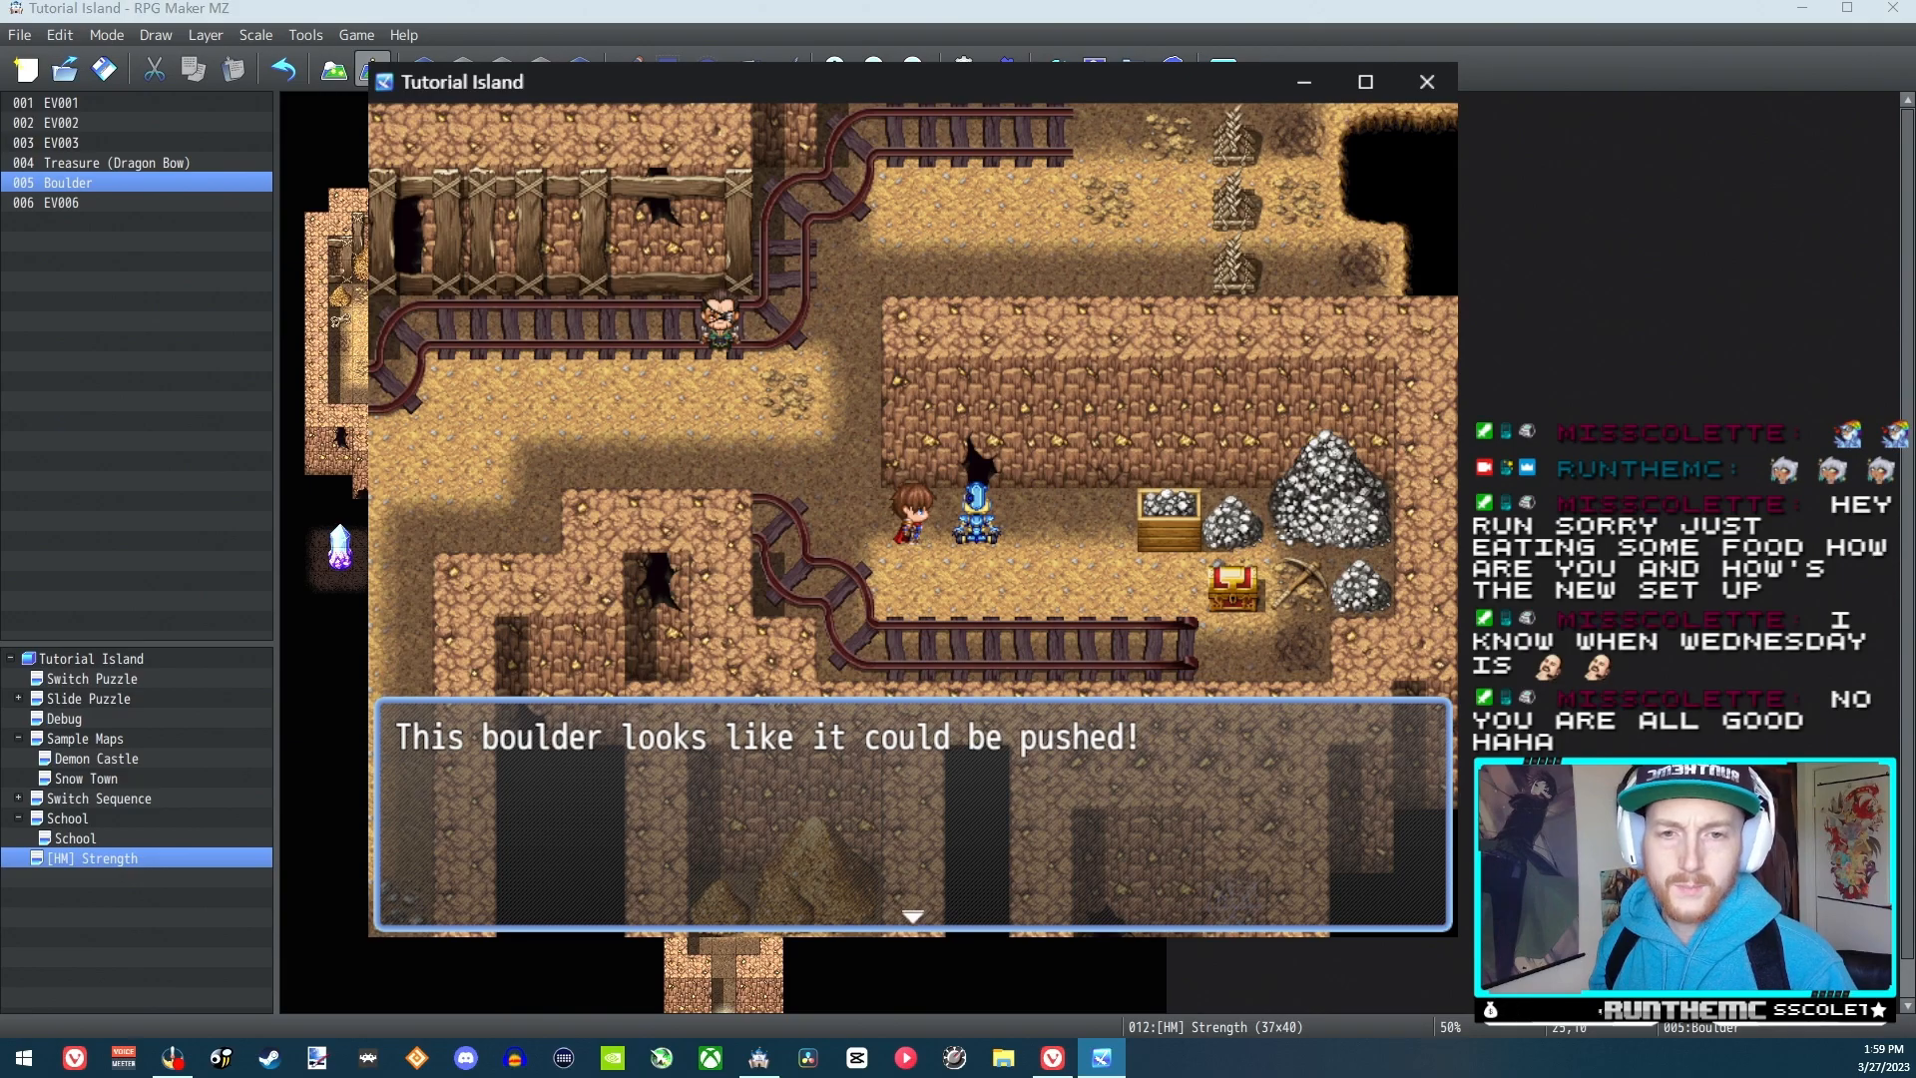
key(Return)
key(Left)
key(Right)
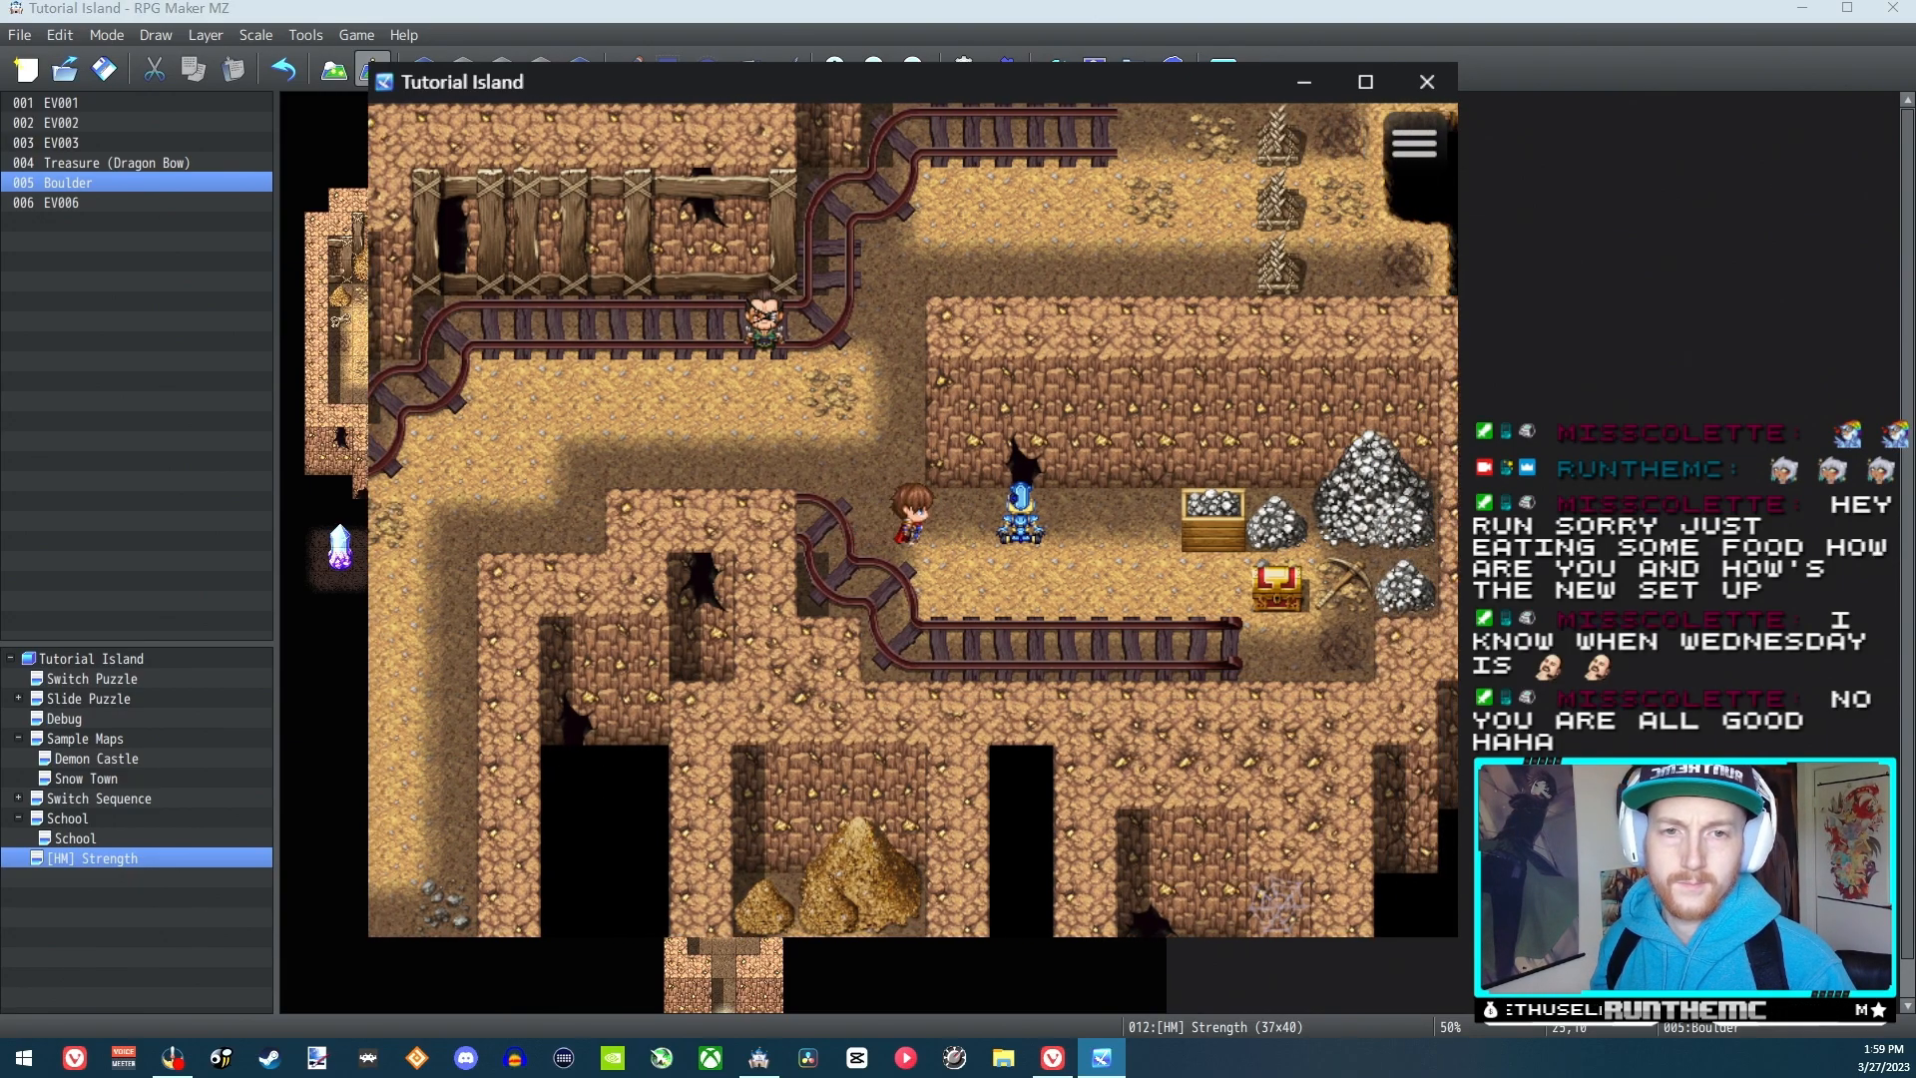
key(Return)
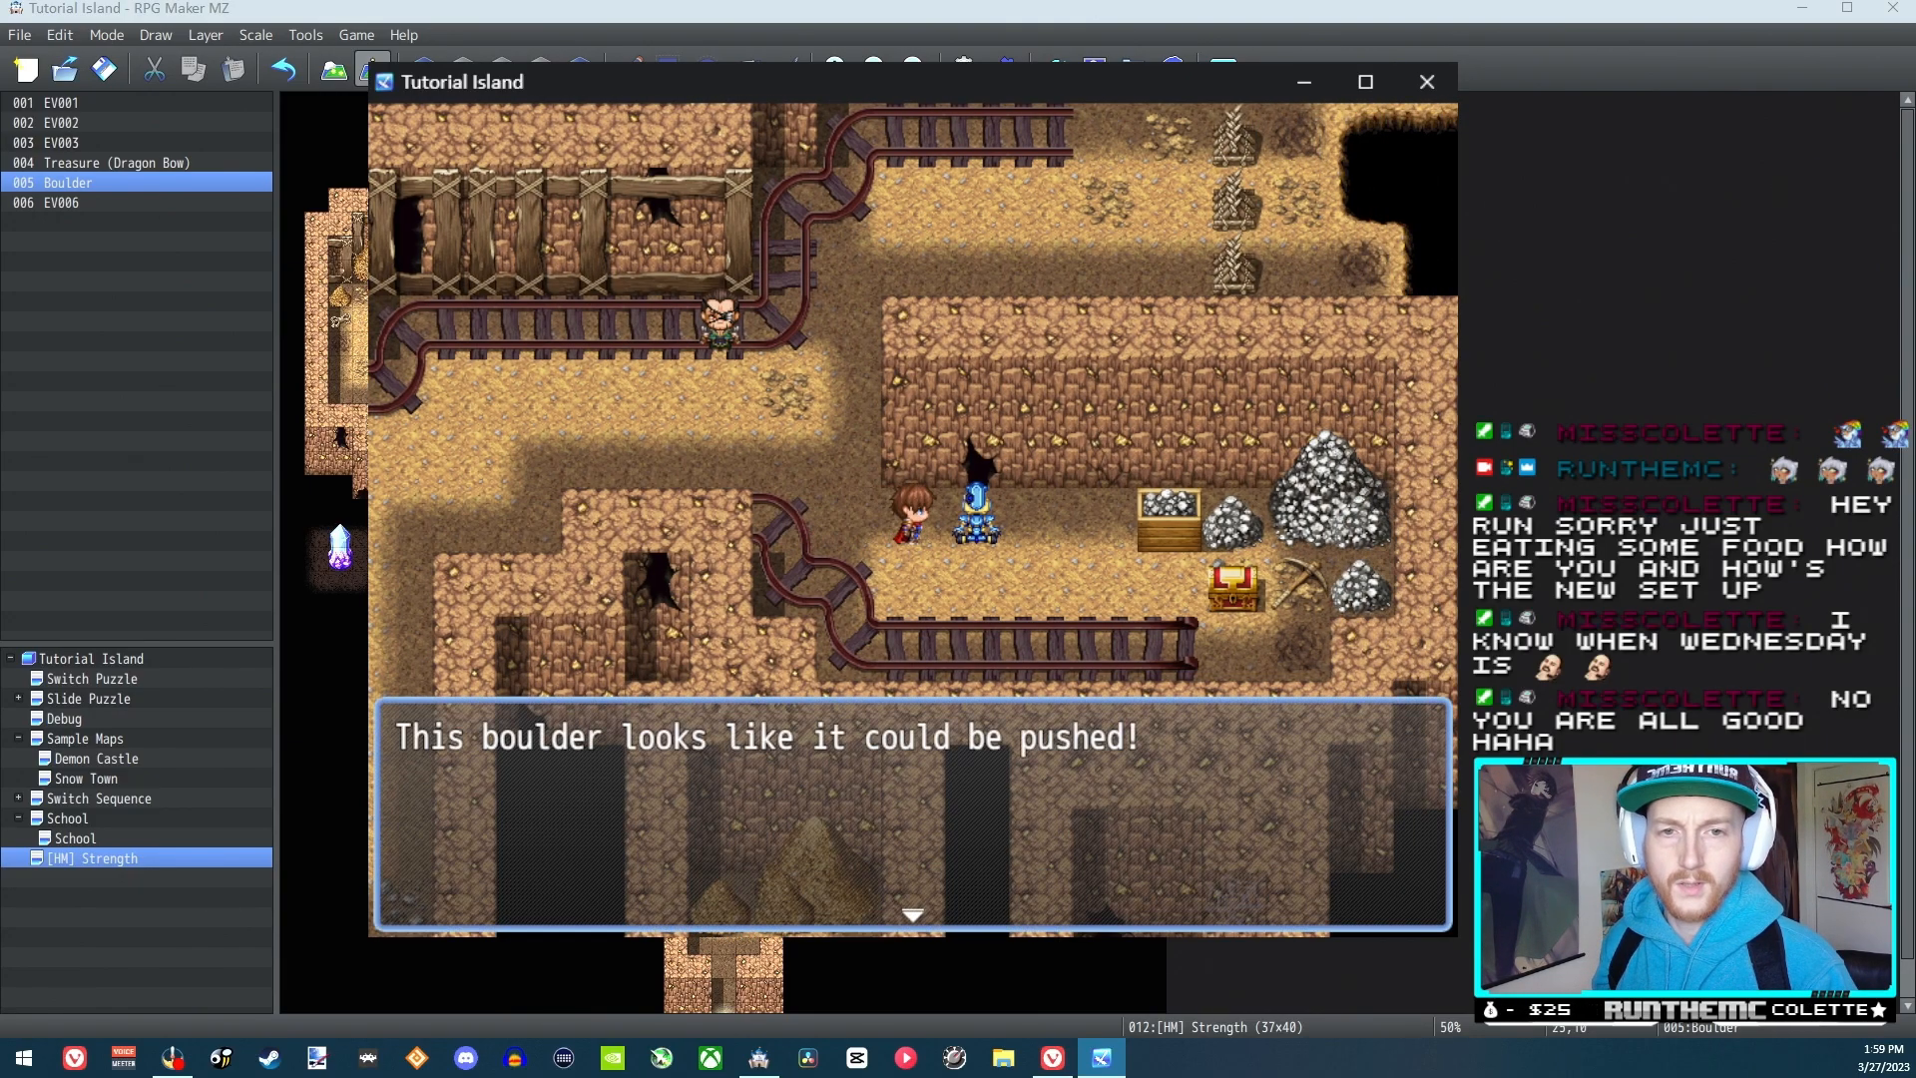
key(Return)
Walk around below the blue figure, inspect it from underneath, and dismiss its message
key(Down)
key(Right)
key(Up)
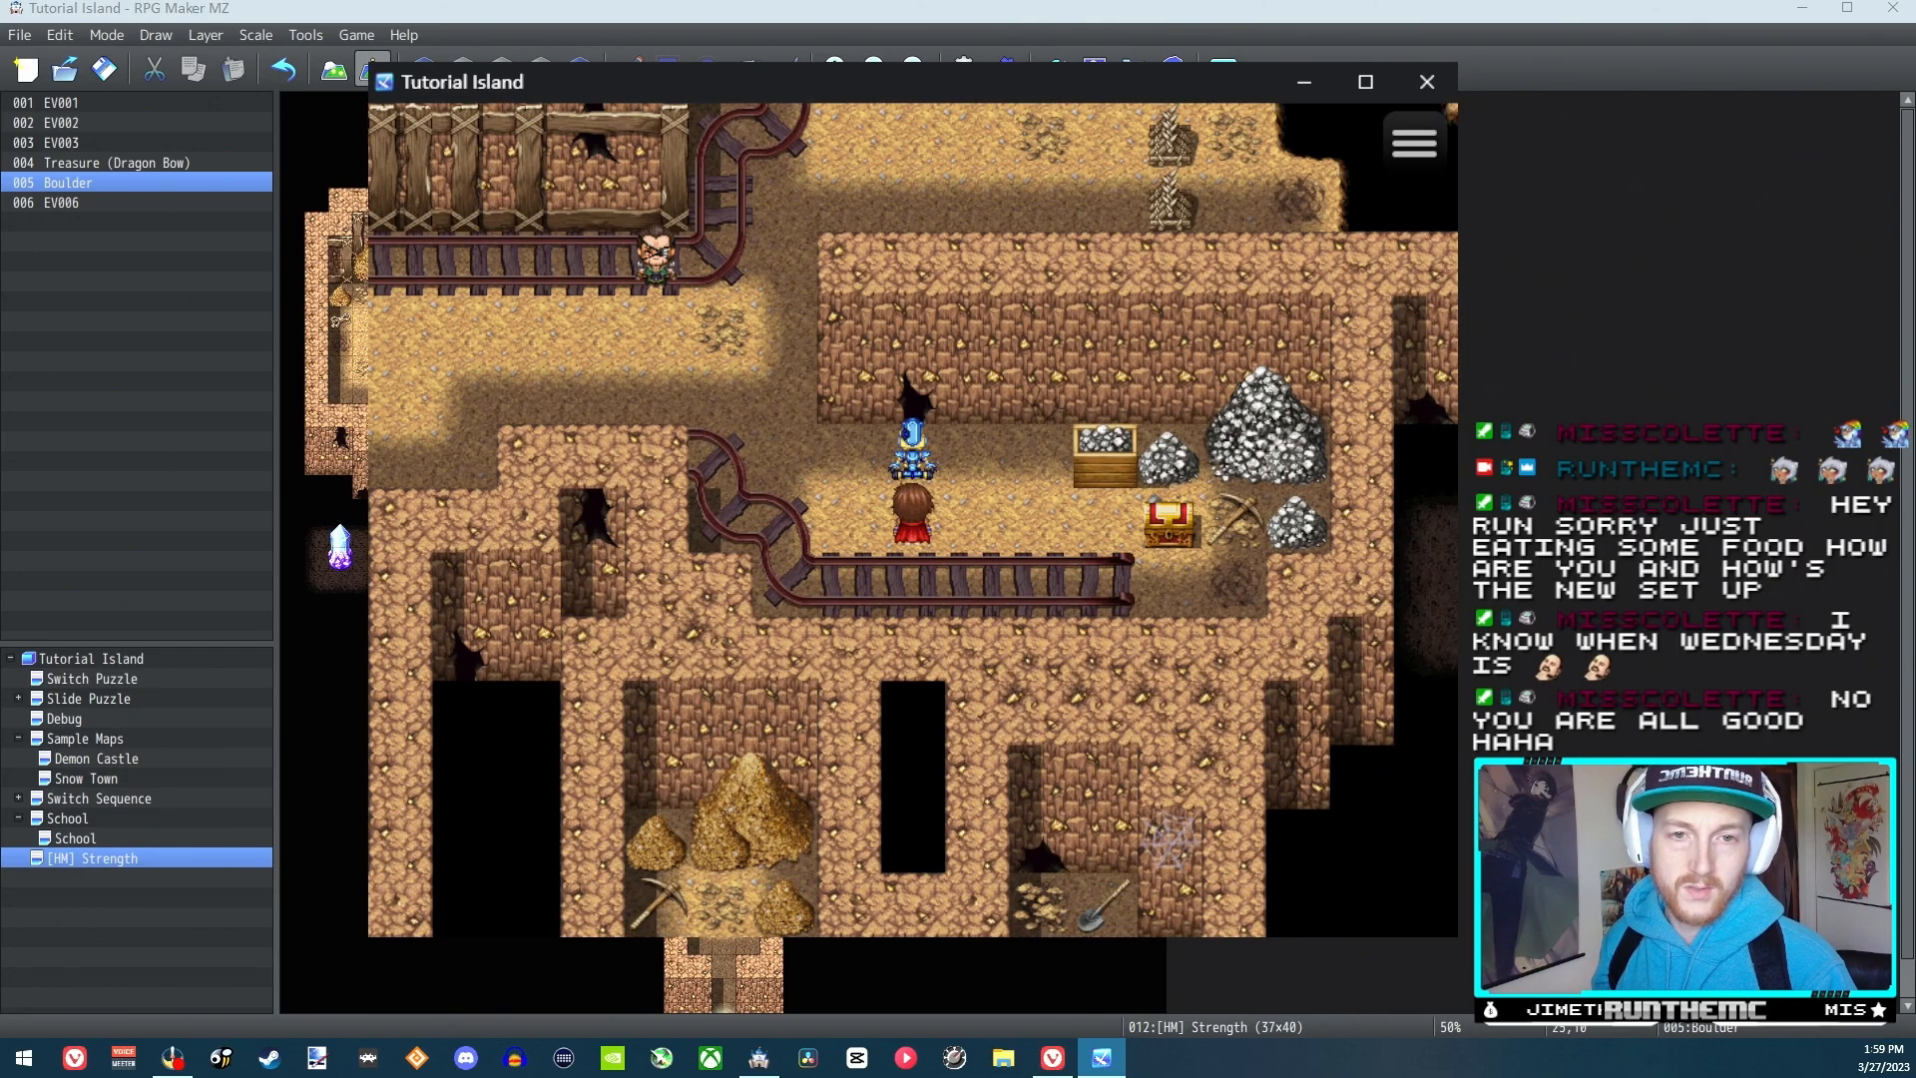
key(Return)
Walk up to the bald NPC and answer Yes to being taught how to push boulders
key(Return)
key(Left)
key(Up)
key(Left)
key(Up)
key(Up)
key(Left)
key(Return)
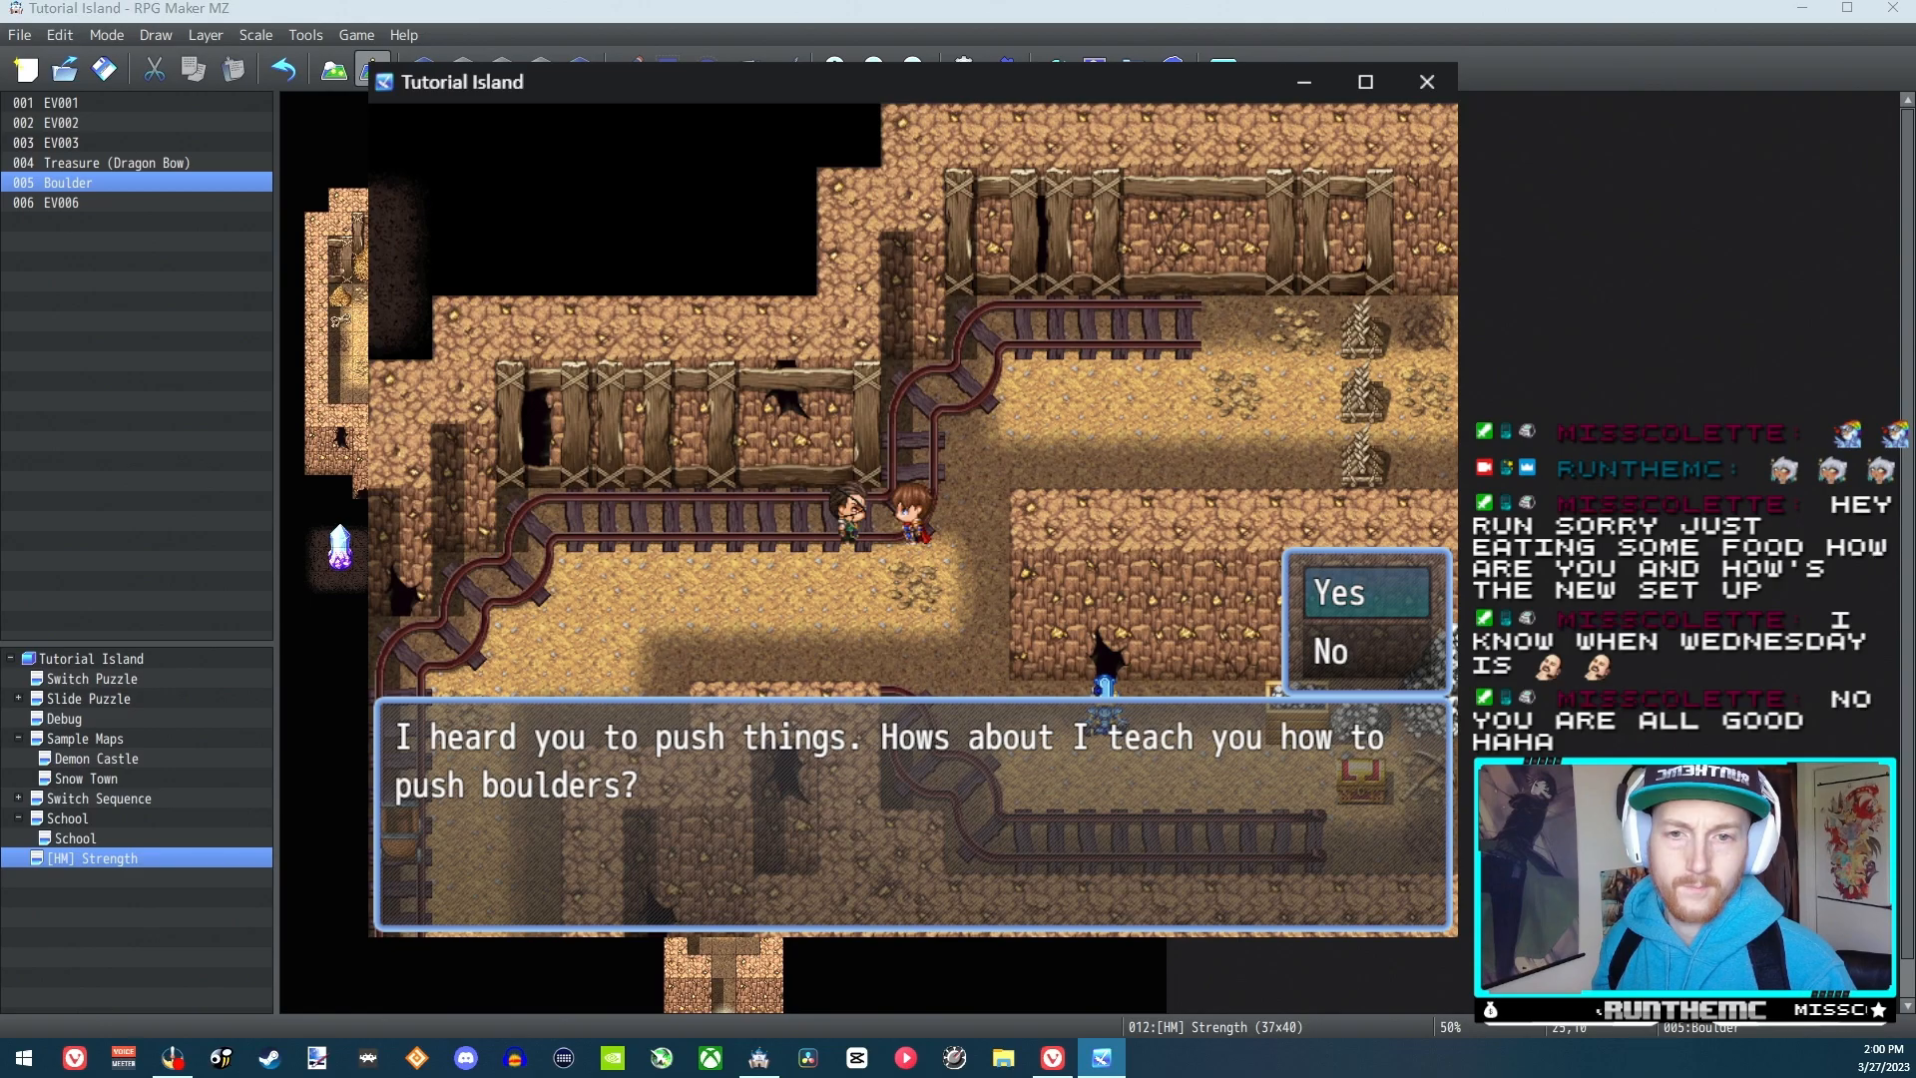
key(Return)
Step down away from the NPC and use the Strength skill from Reid's skill list
key(Return)
key(Down)
key(Down)
key(Down)
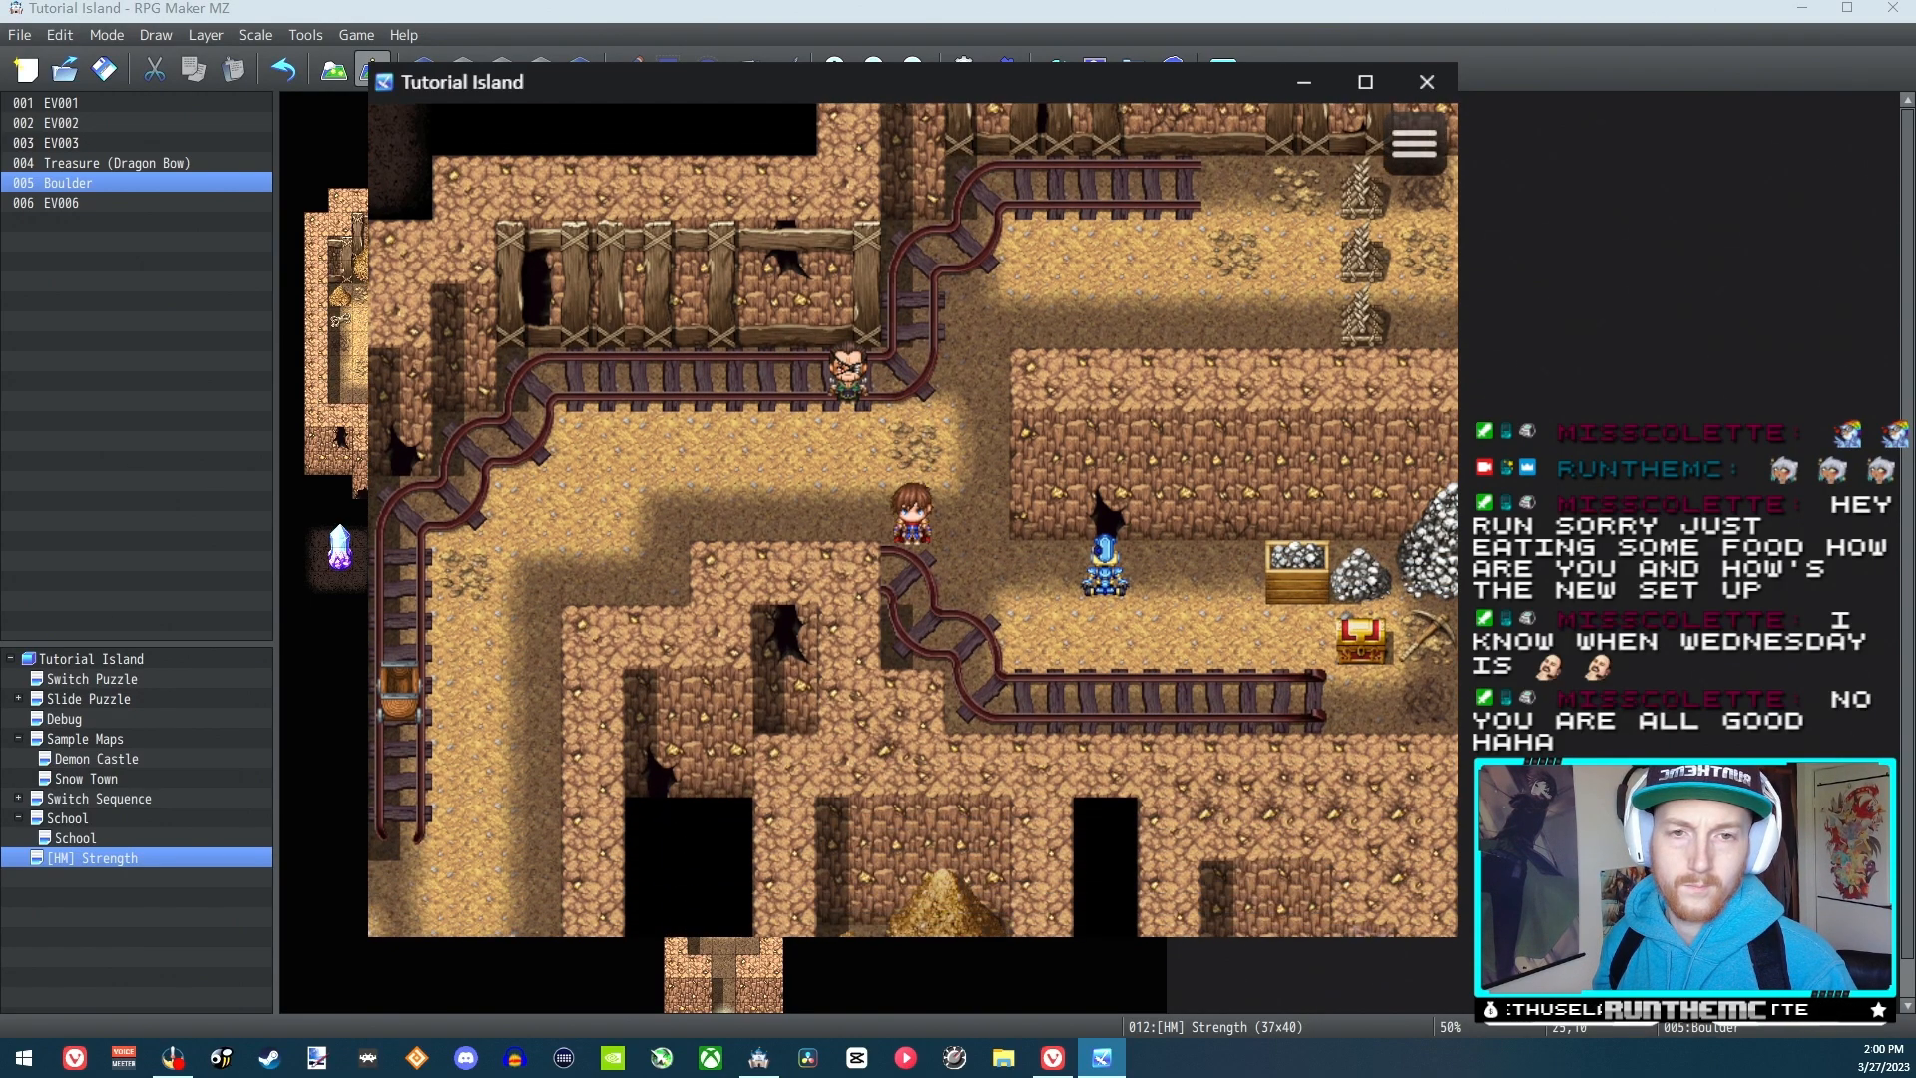
key(Escape)
key(Right)
key(Return)
key(Return)
key(Return)
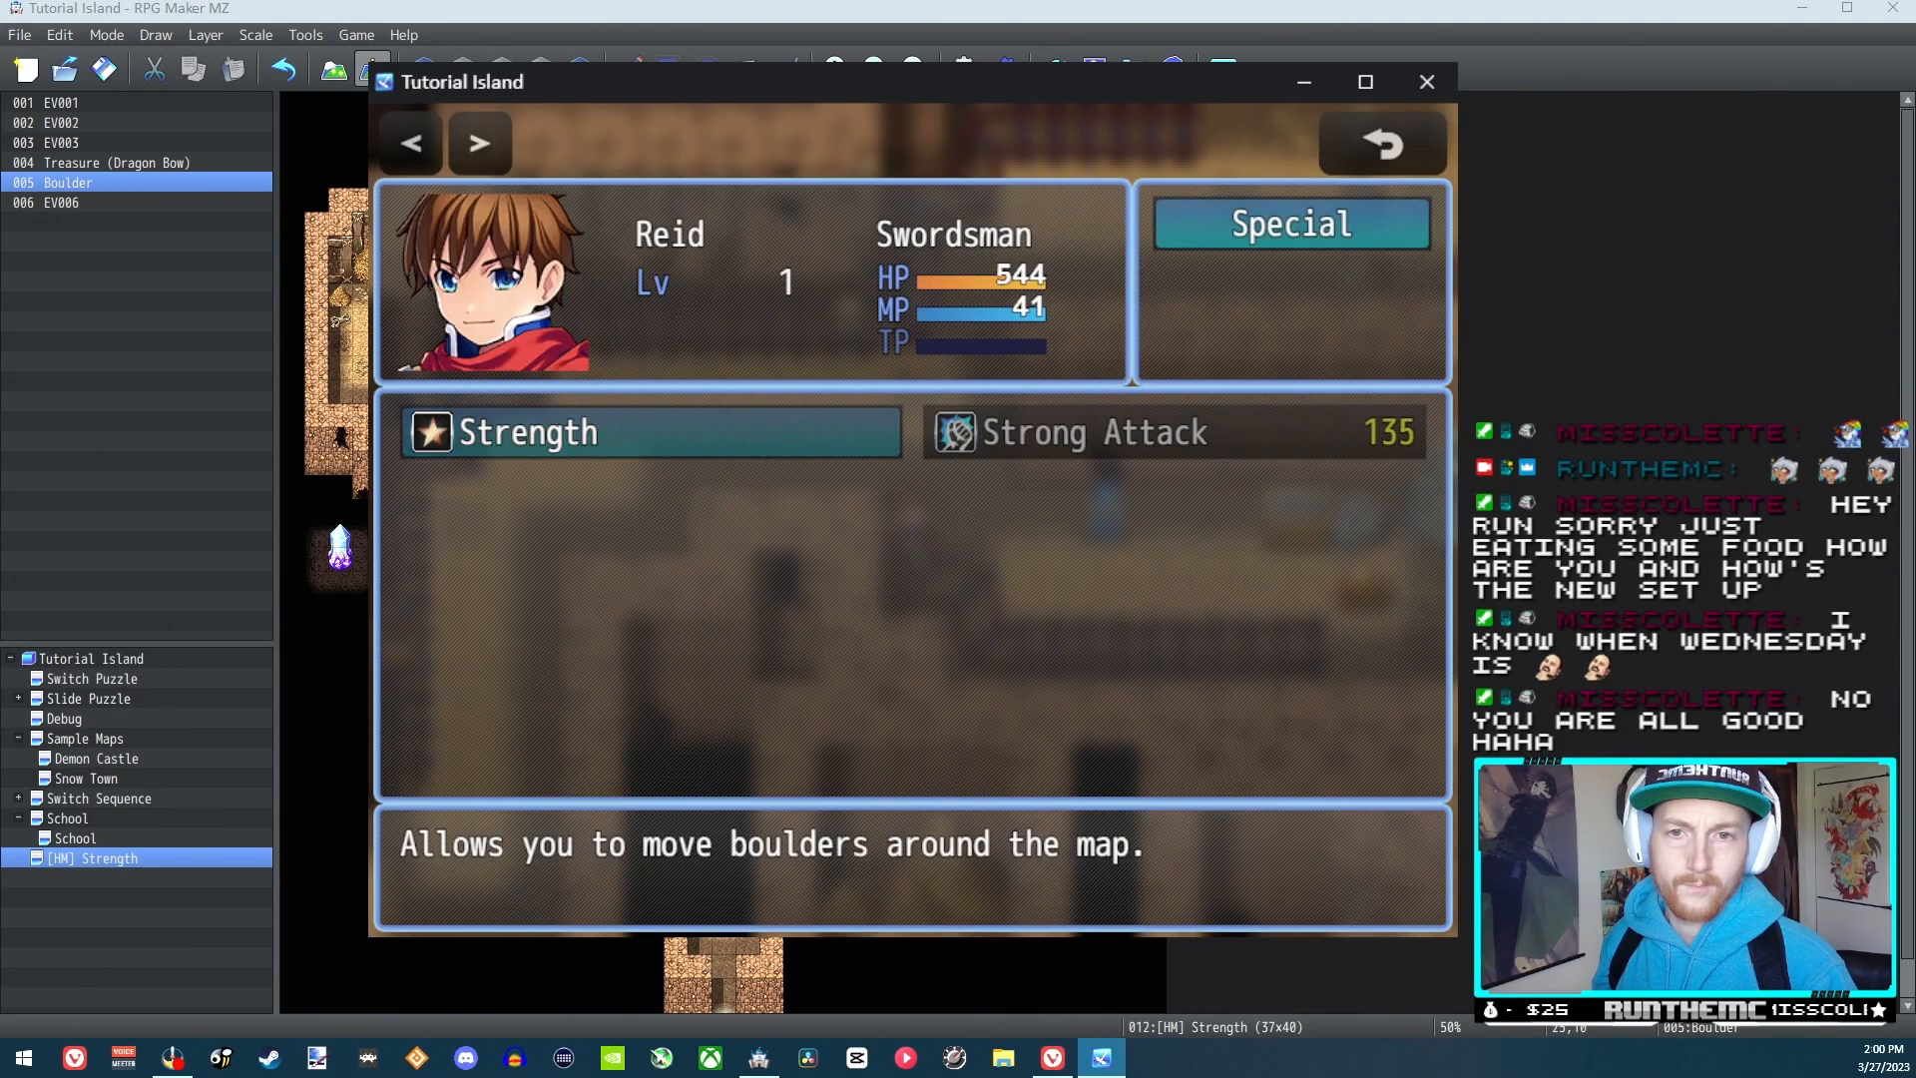
key(Return)
Push the blue figure right, circle below it to its right side, and push it back left
key(Right)
key(Right)
key(Right)
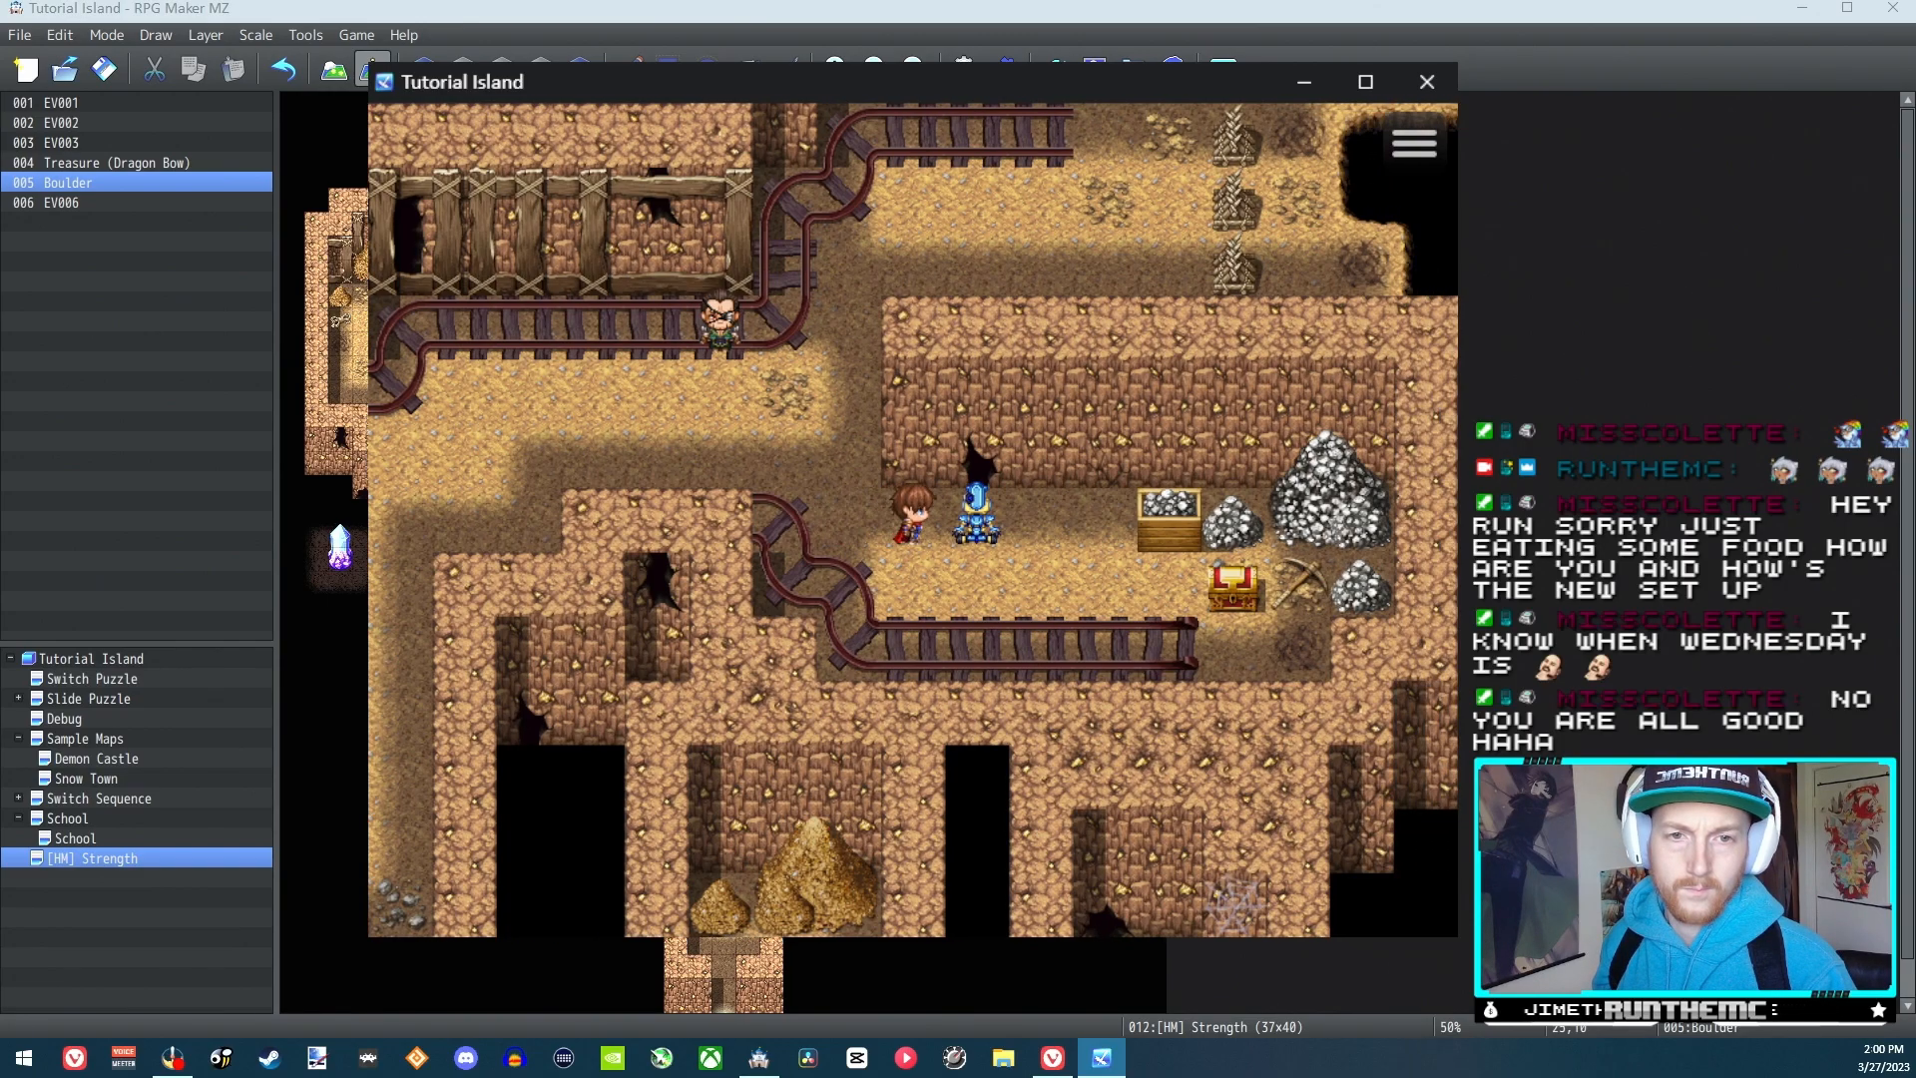
key(Right)
key(Down)
key(Right)
key(Right)
key(Right)
key(Up)
key(Left)
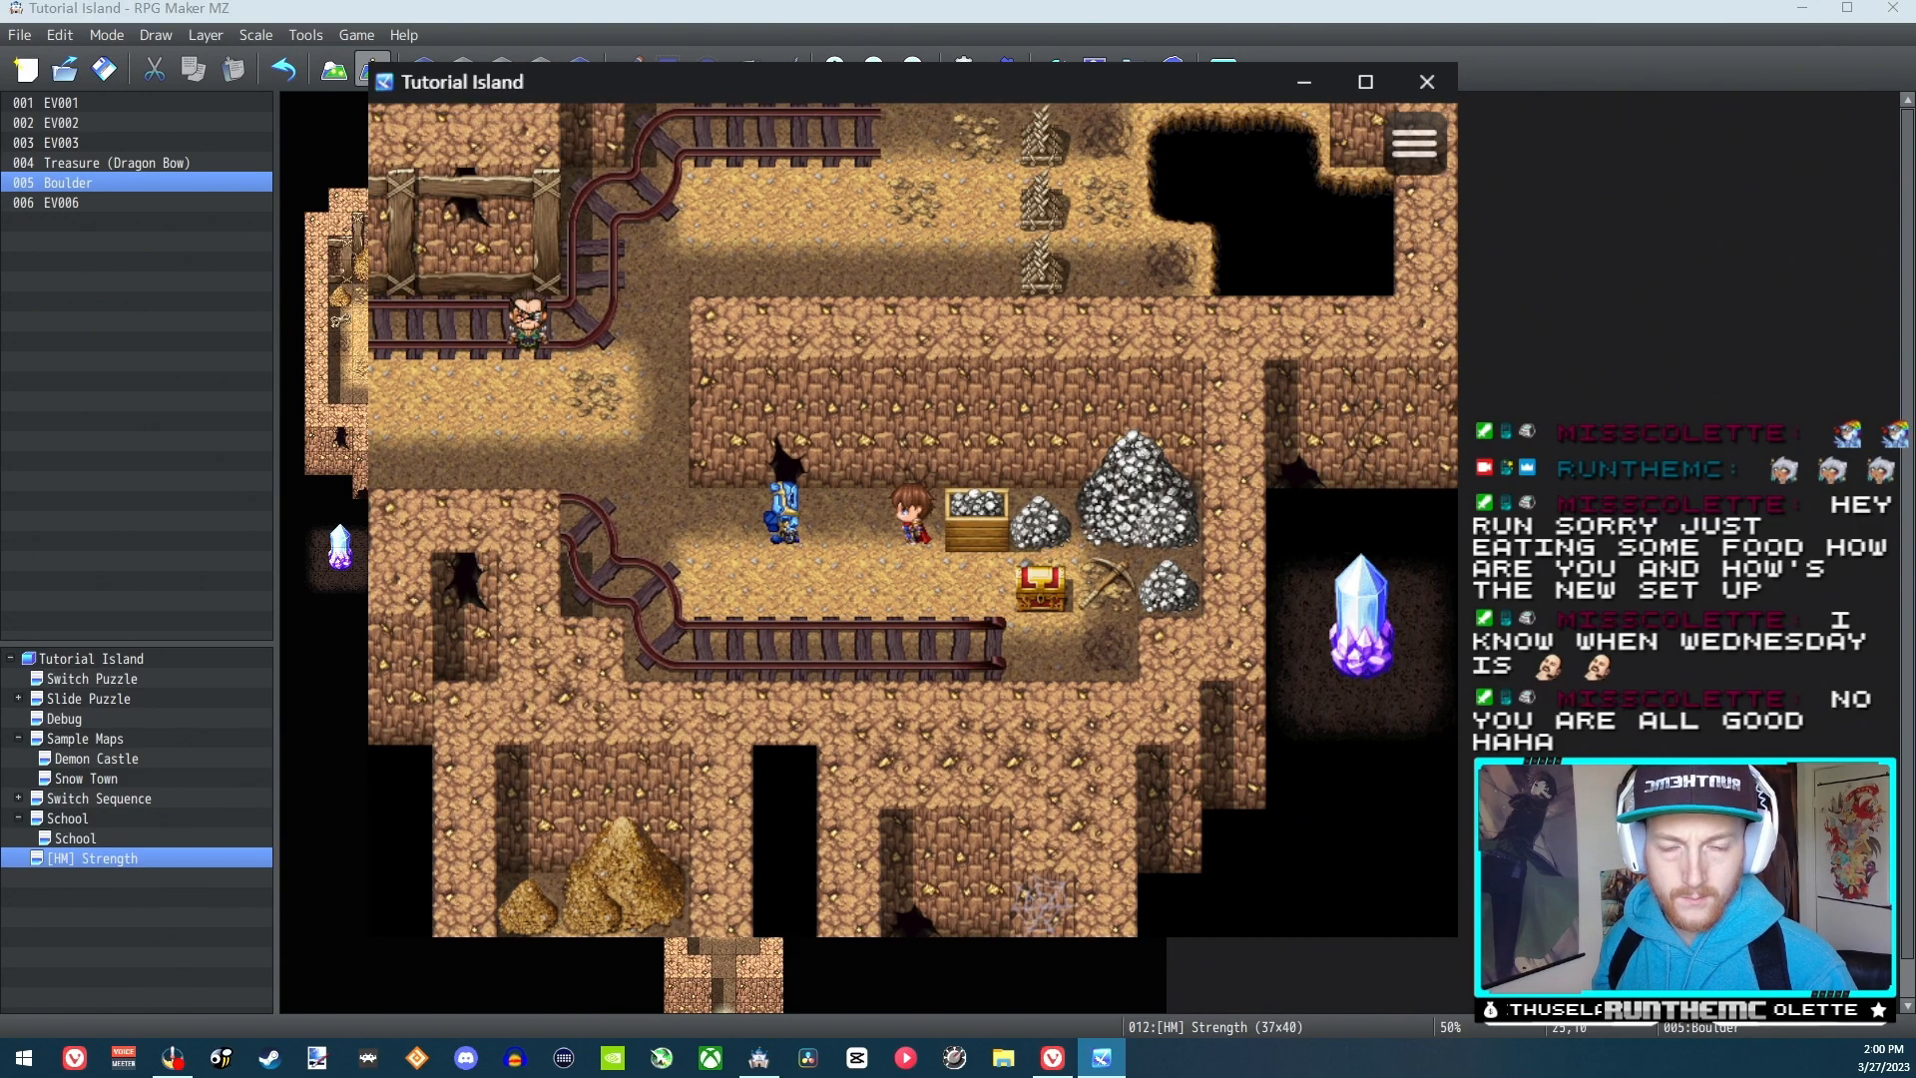
Push the blue figure farther left along the passage and close the playtest
key(Left)
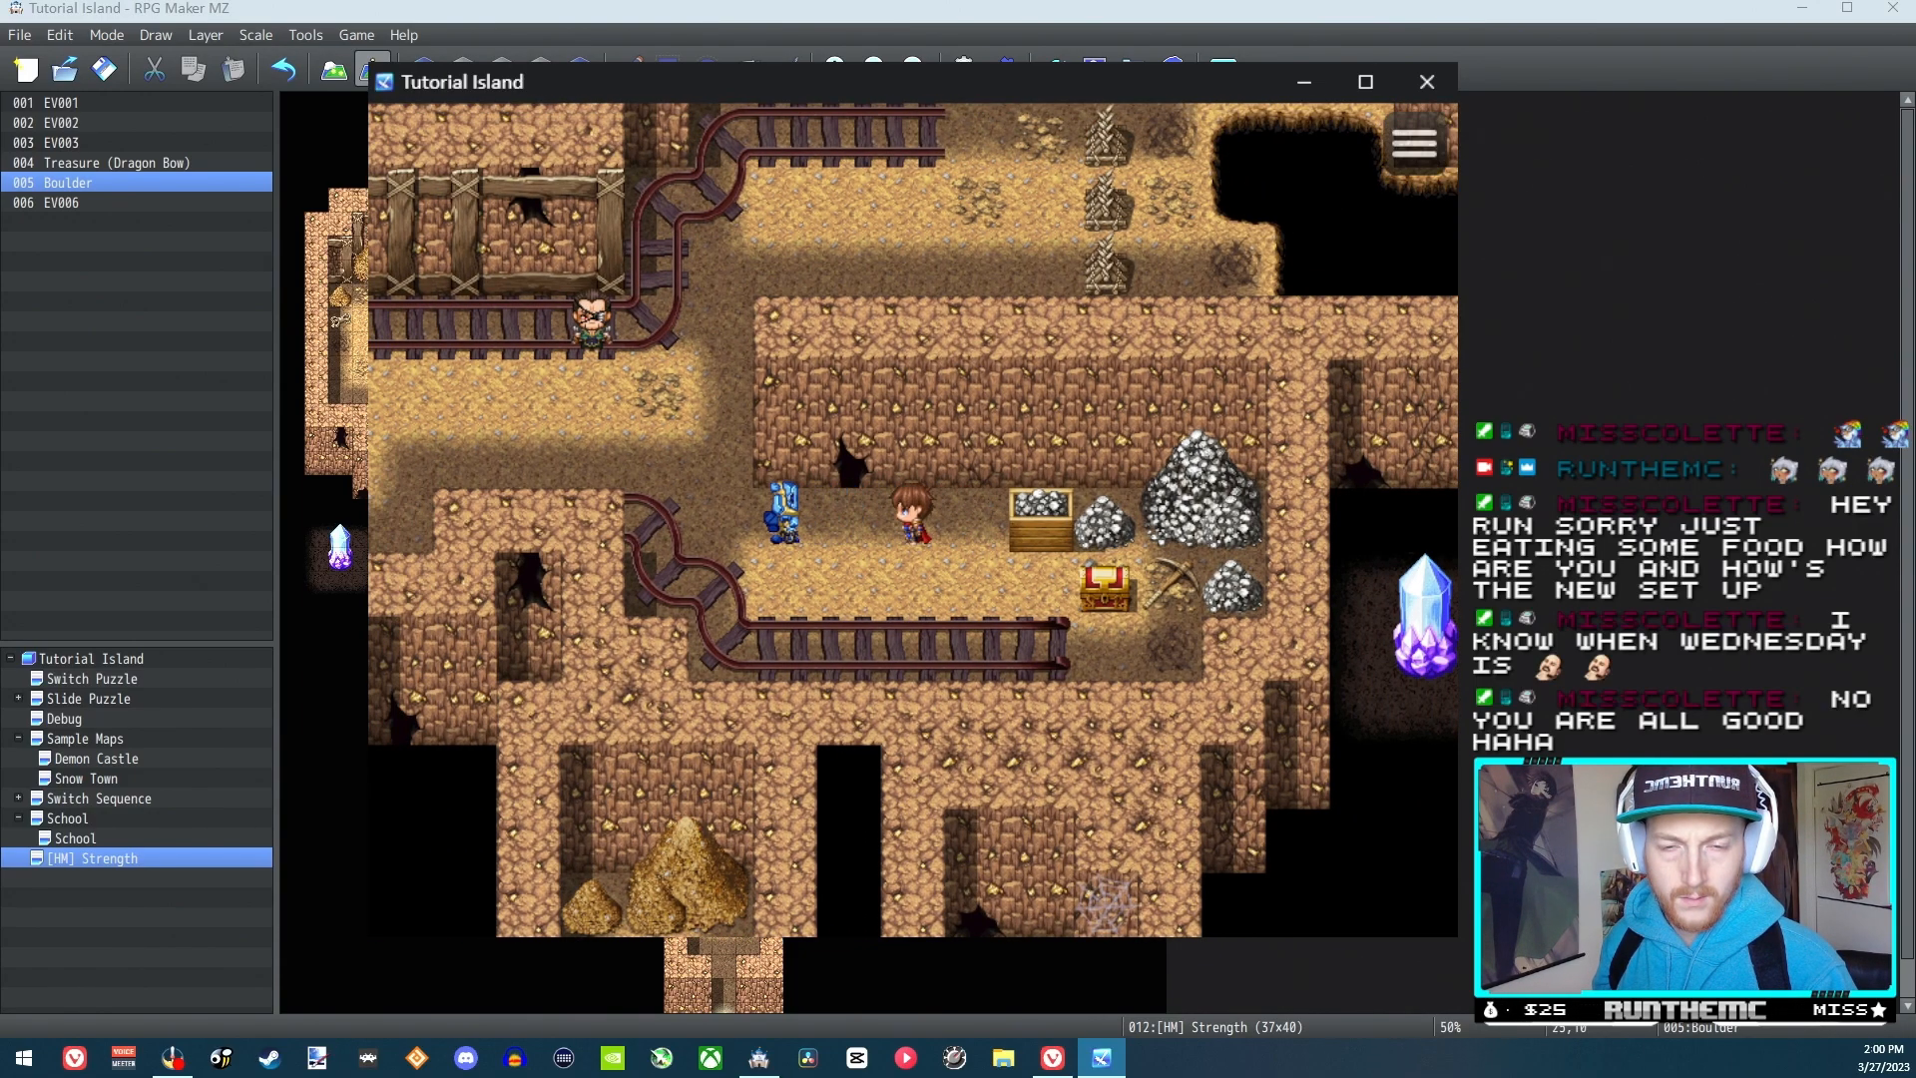
key(Left)
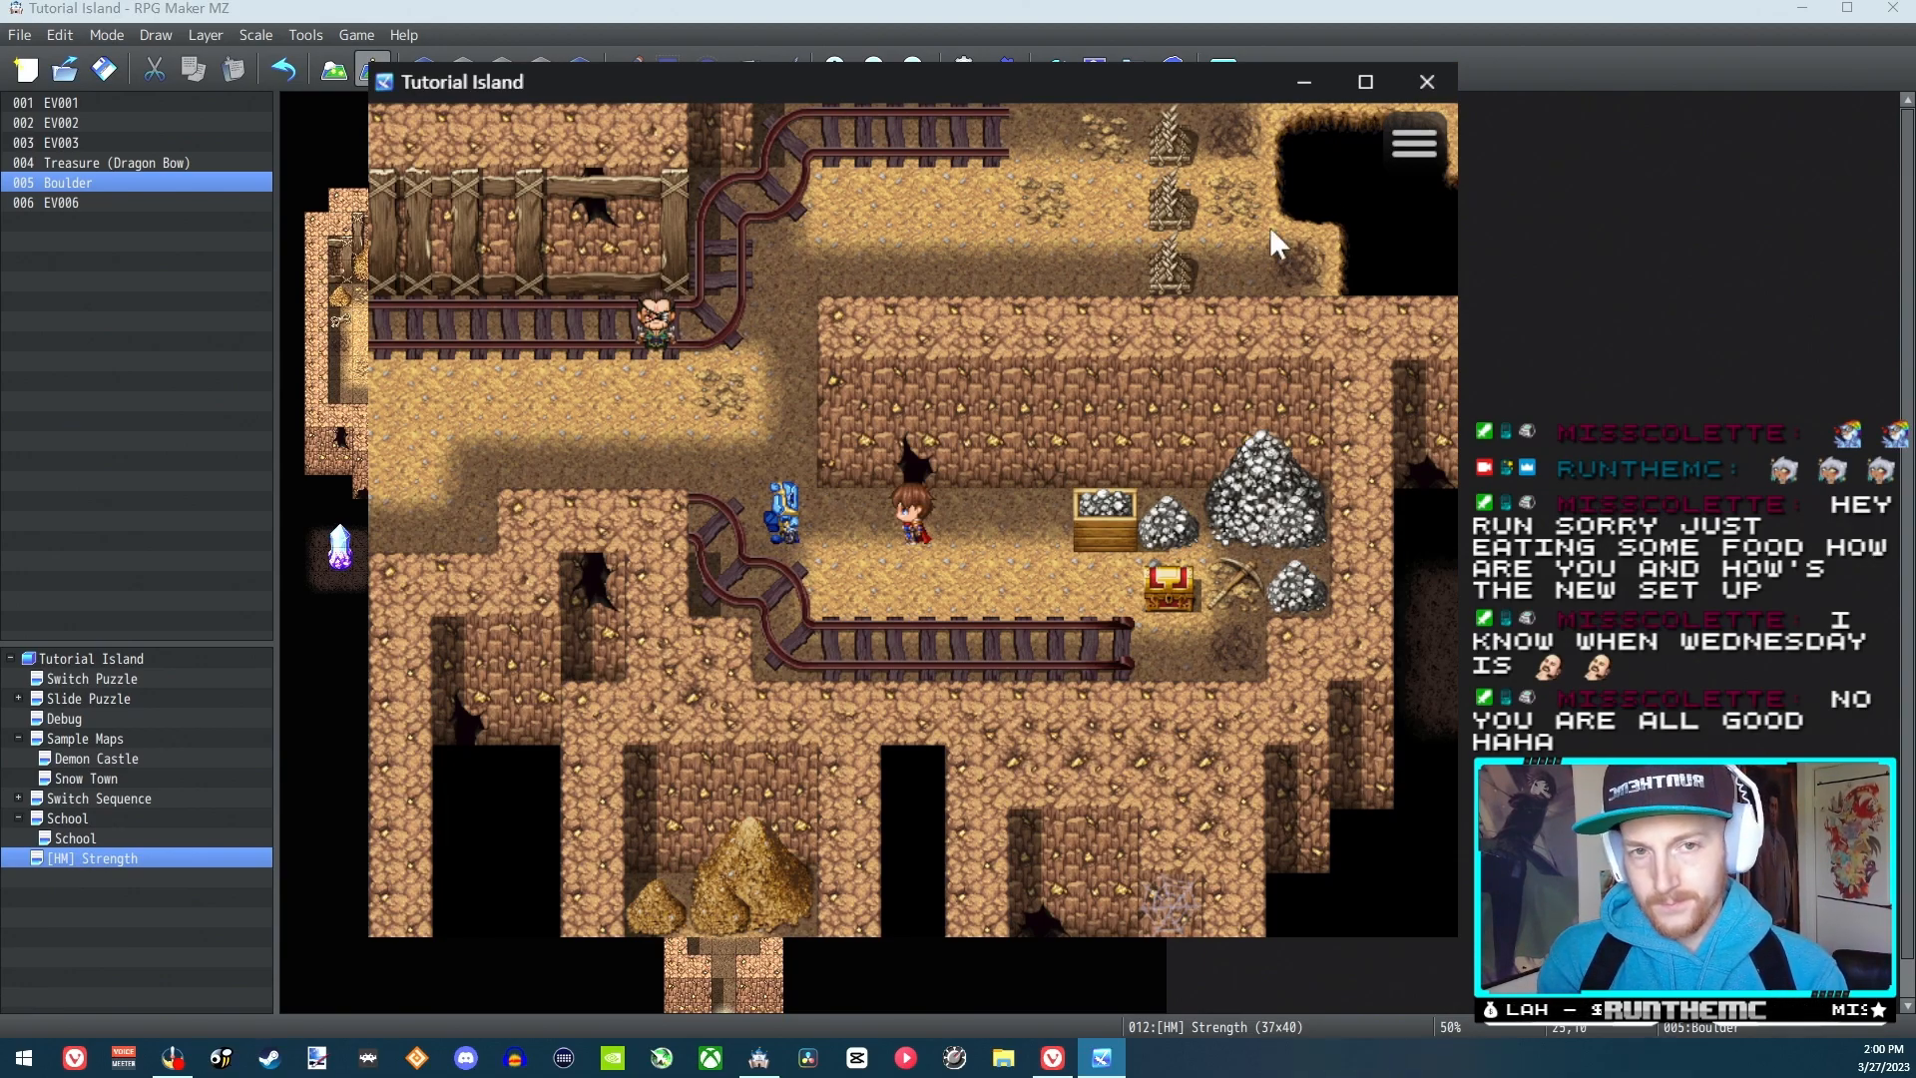
click(1427, 81)
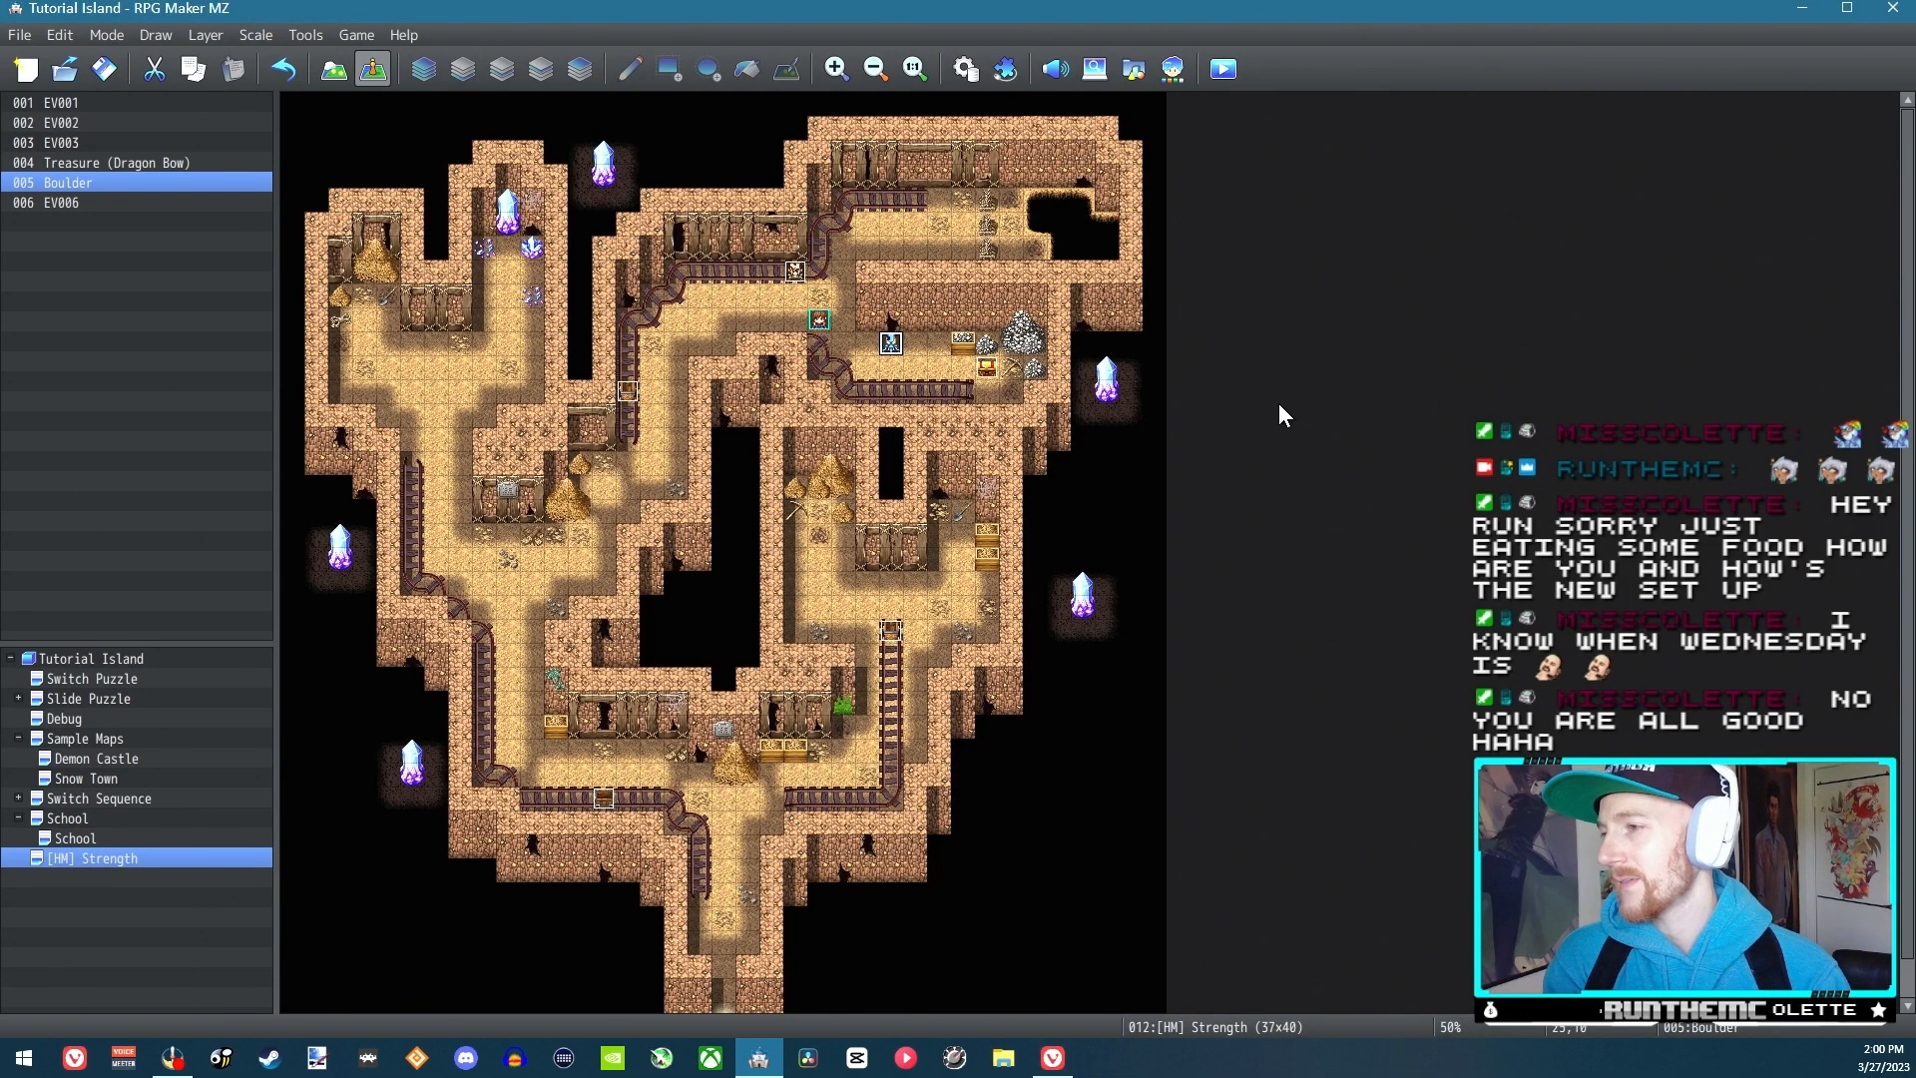
Examine the blue character's facing rows and walking frames in the SF_People3 sheet used by the Boulder event
double_click(891, 344)
double_click(502, 619)
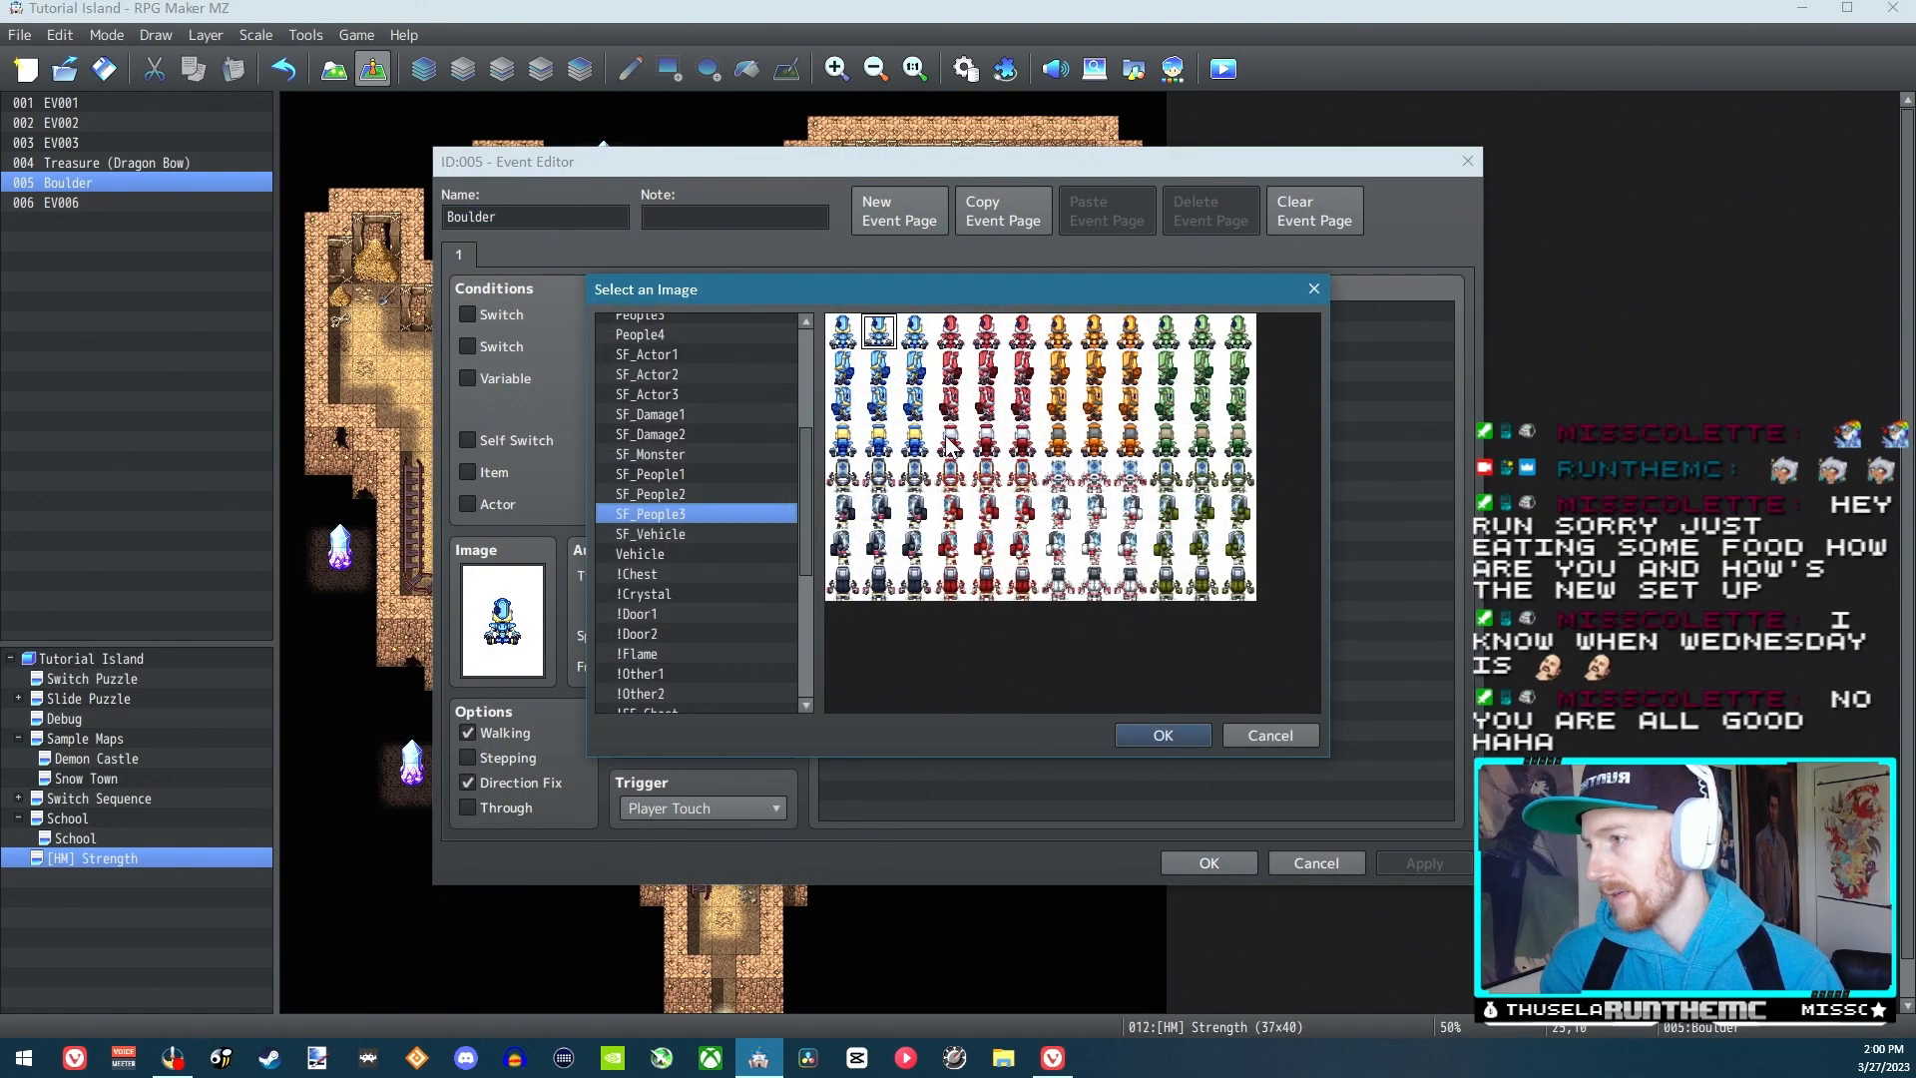
click(880, 404)
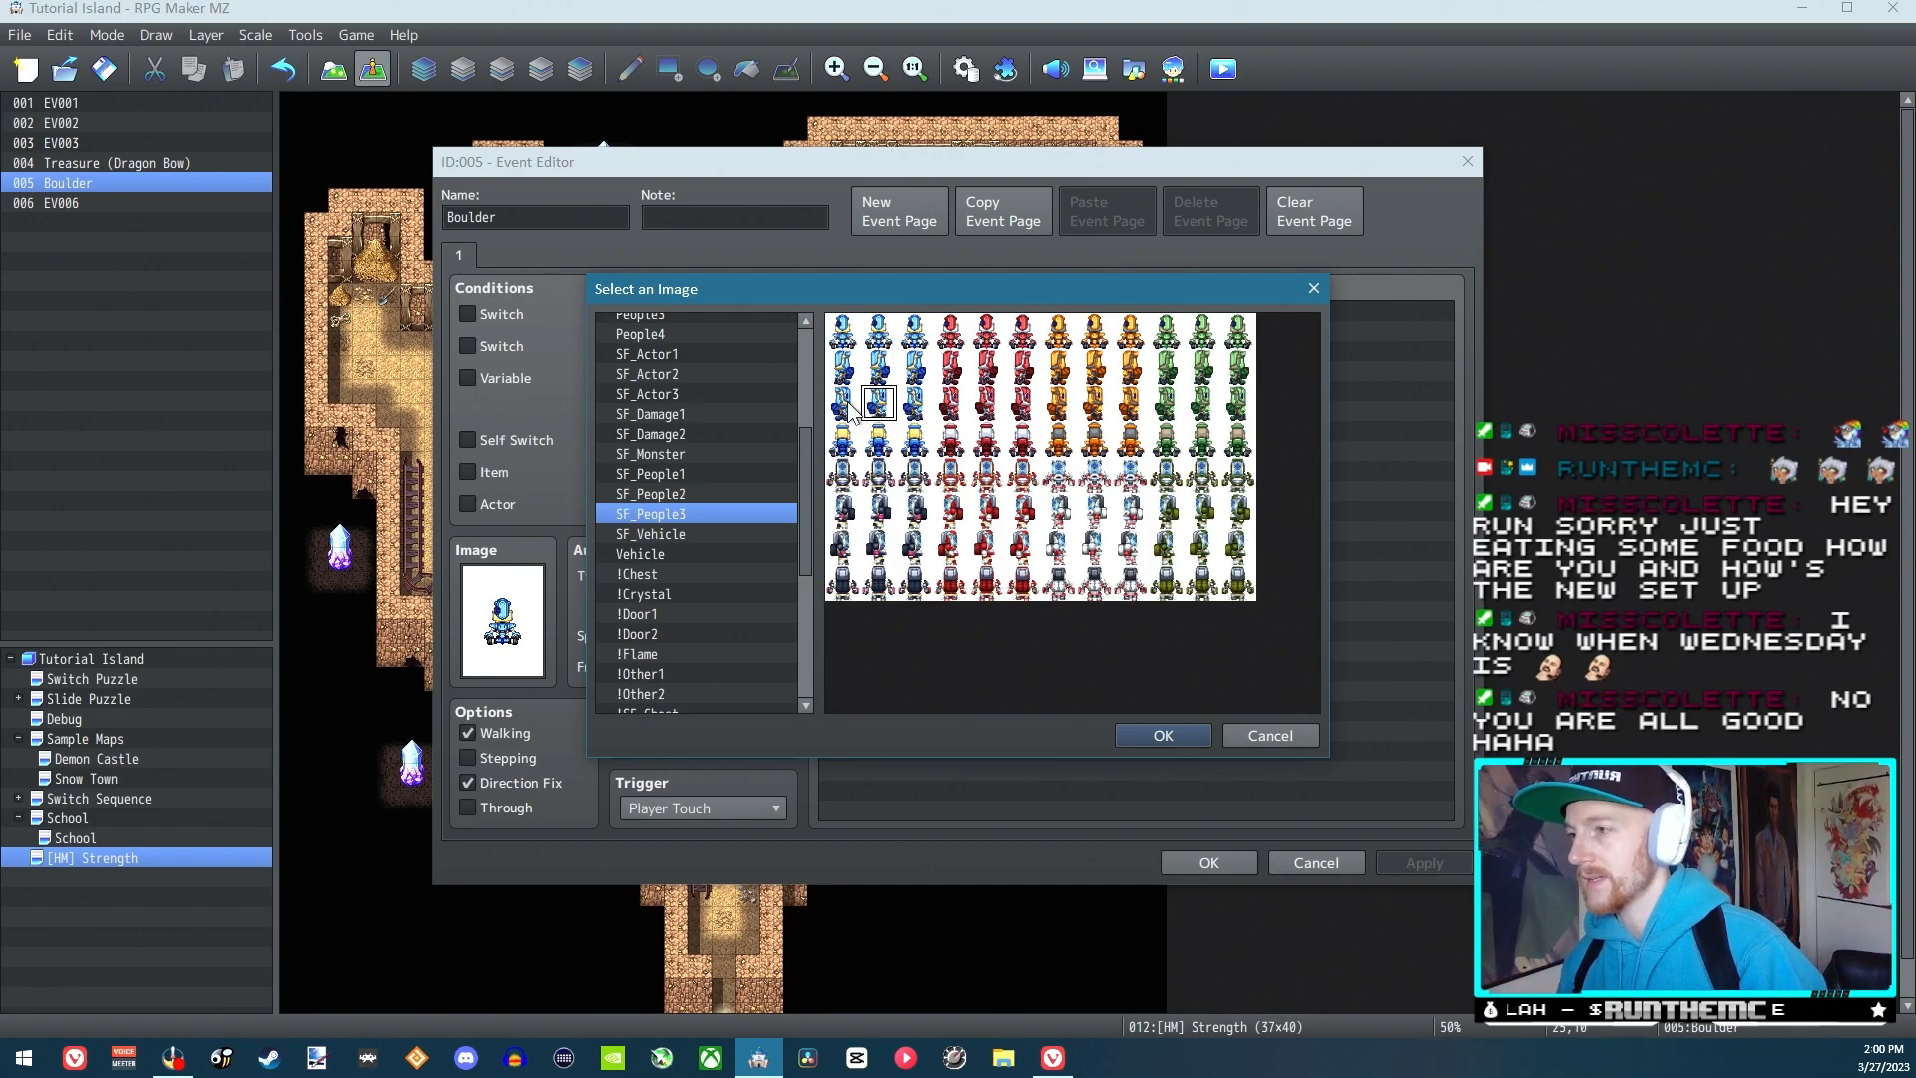
click(879, 332)
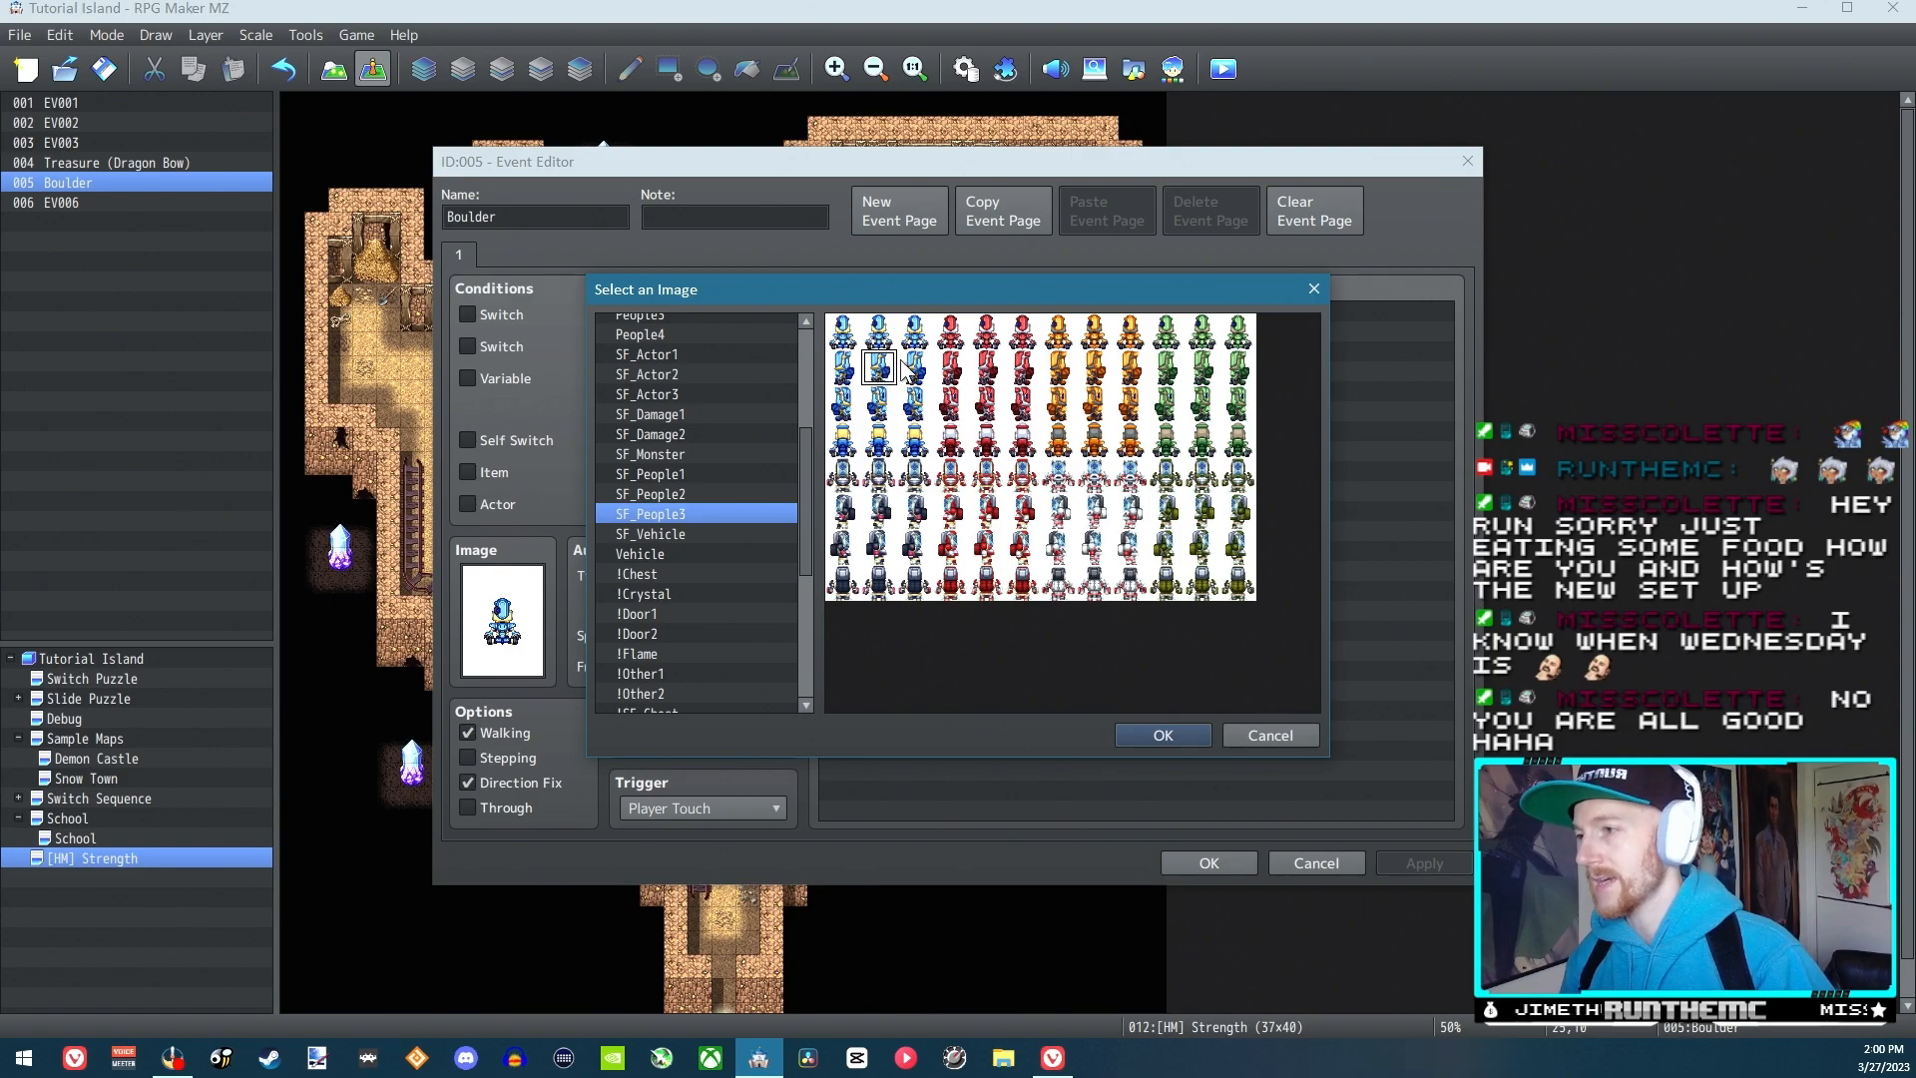
click(849, 369)
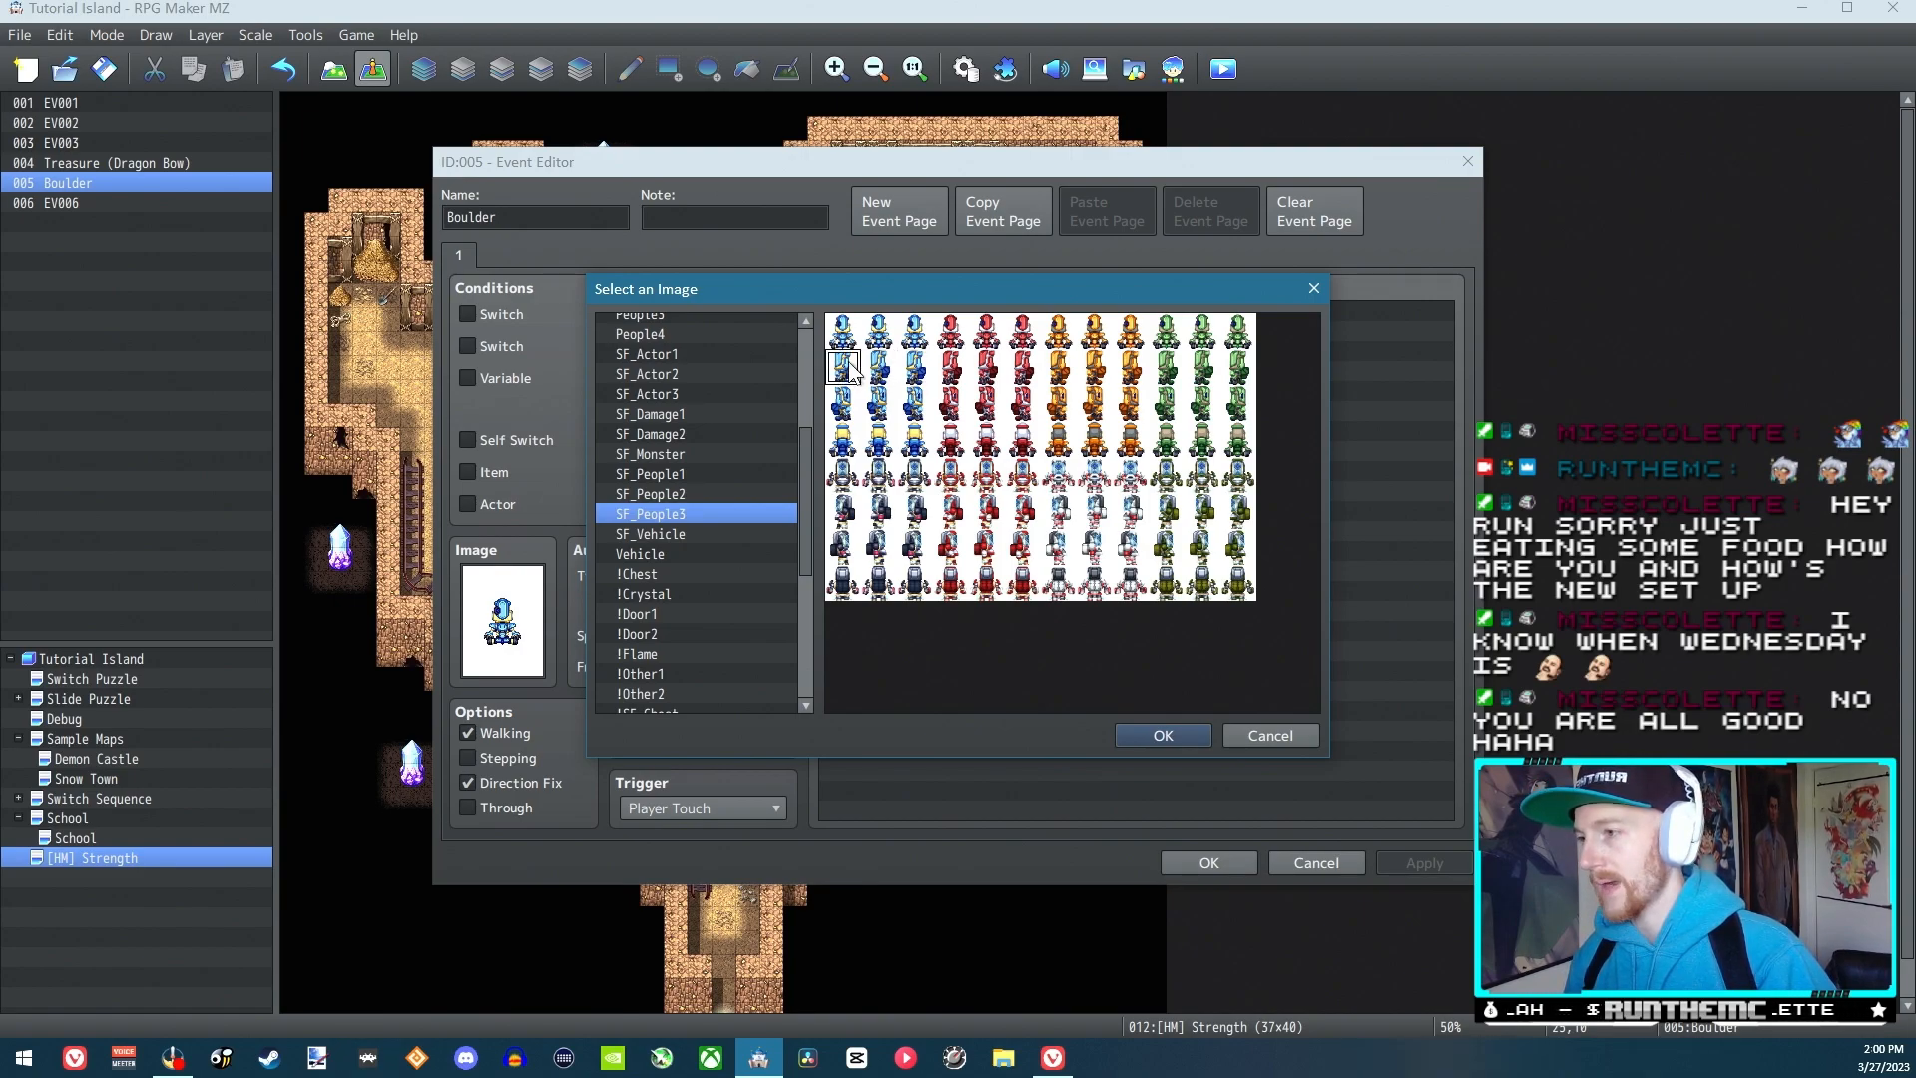
click(900, 367)
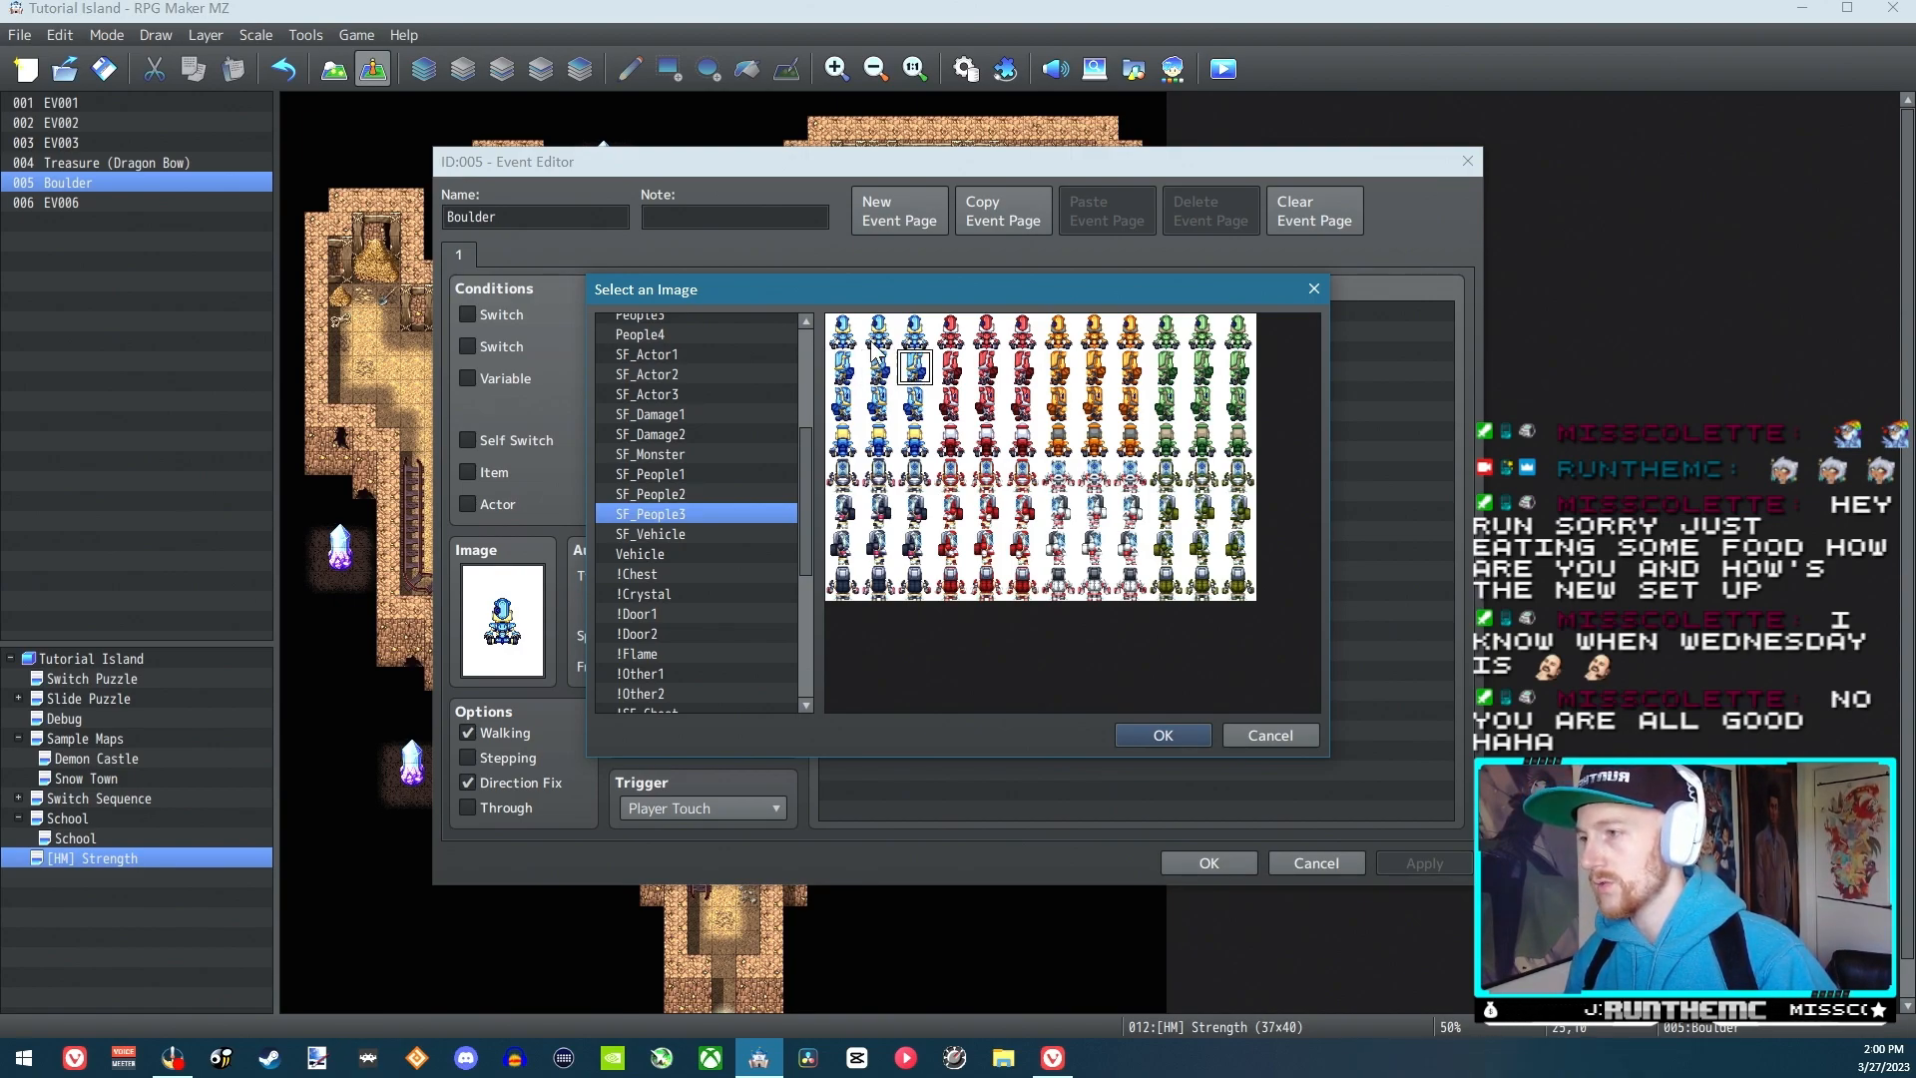
click(844, 369)
click(881, 369)
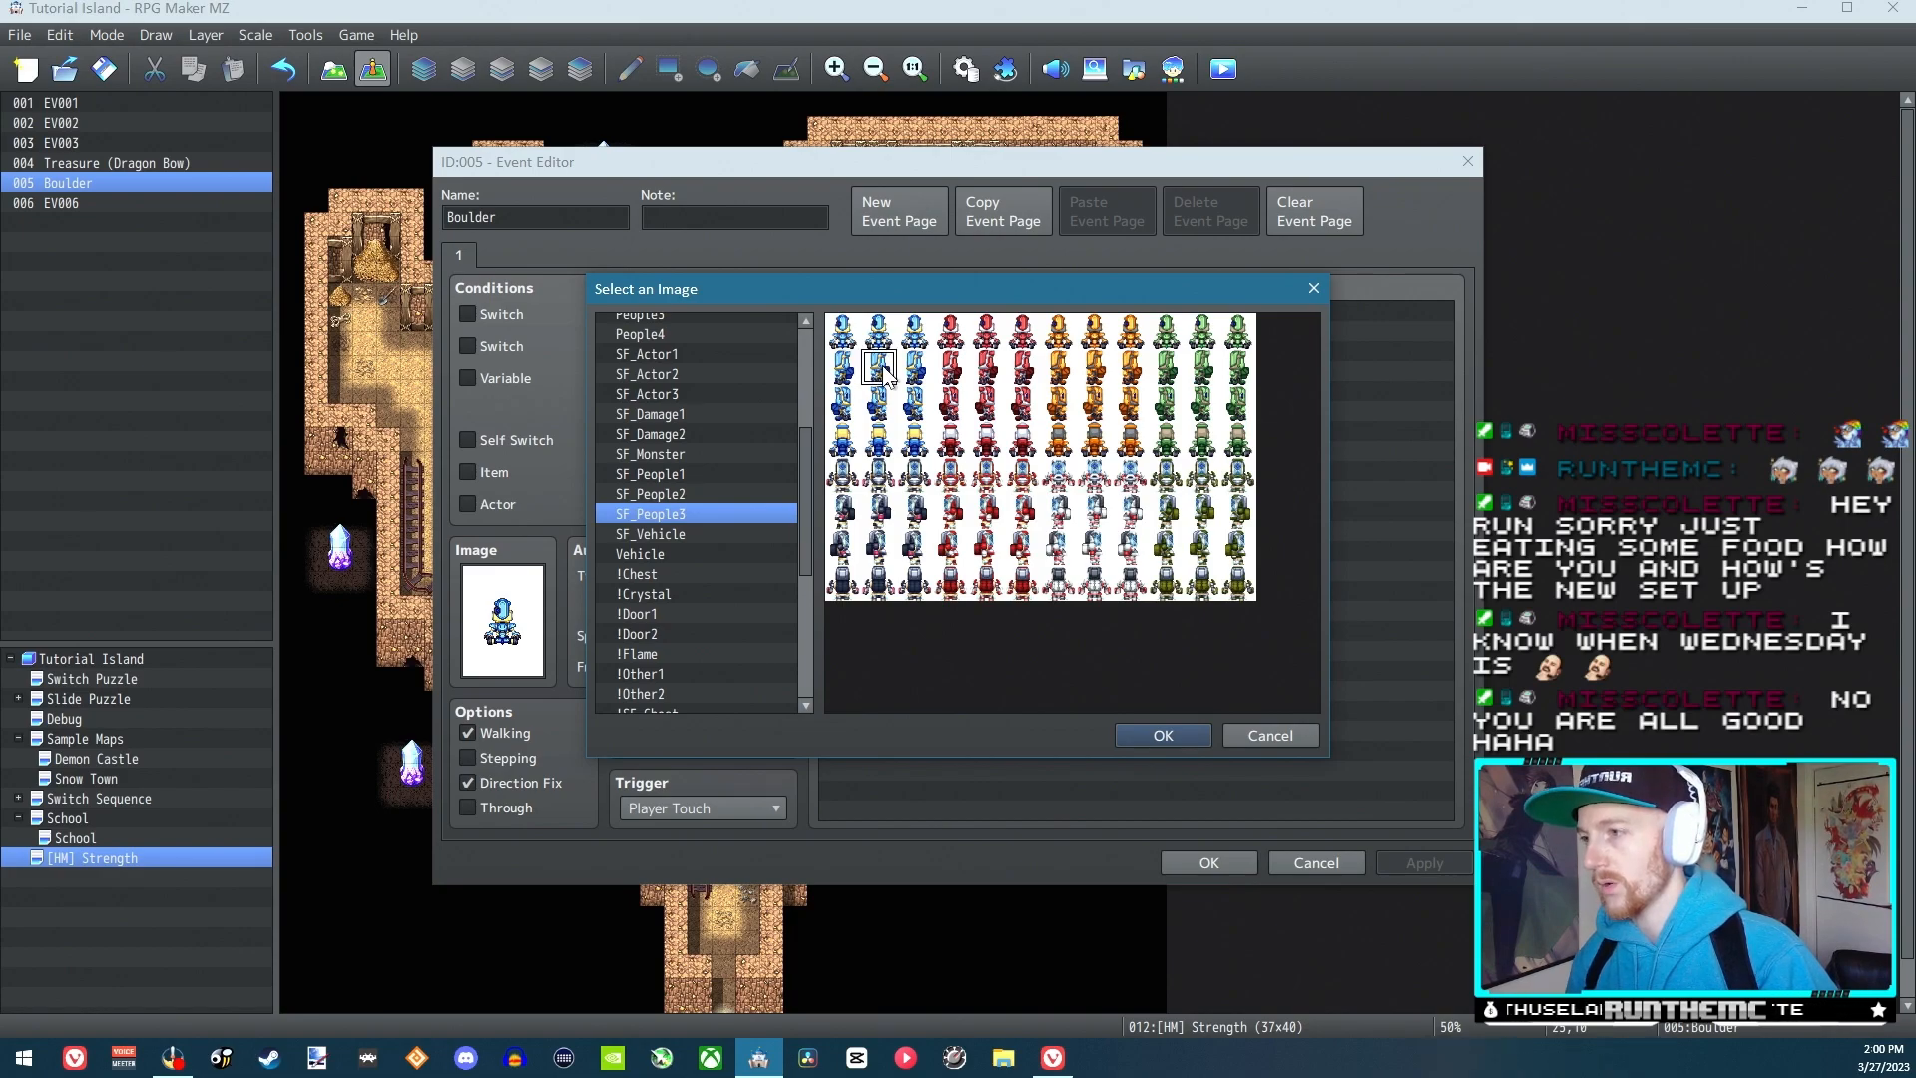
click(851, 371)
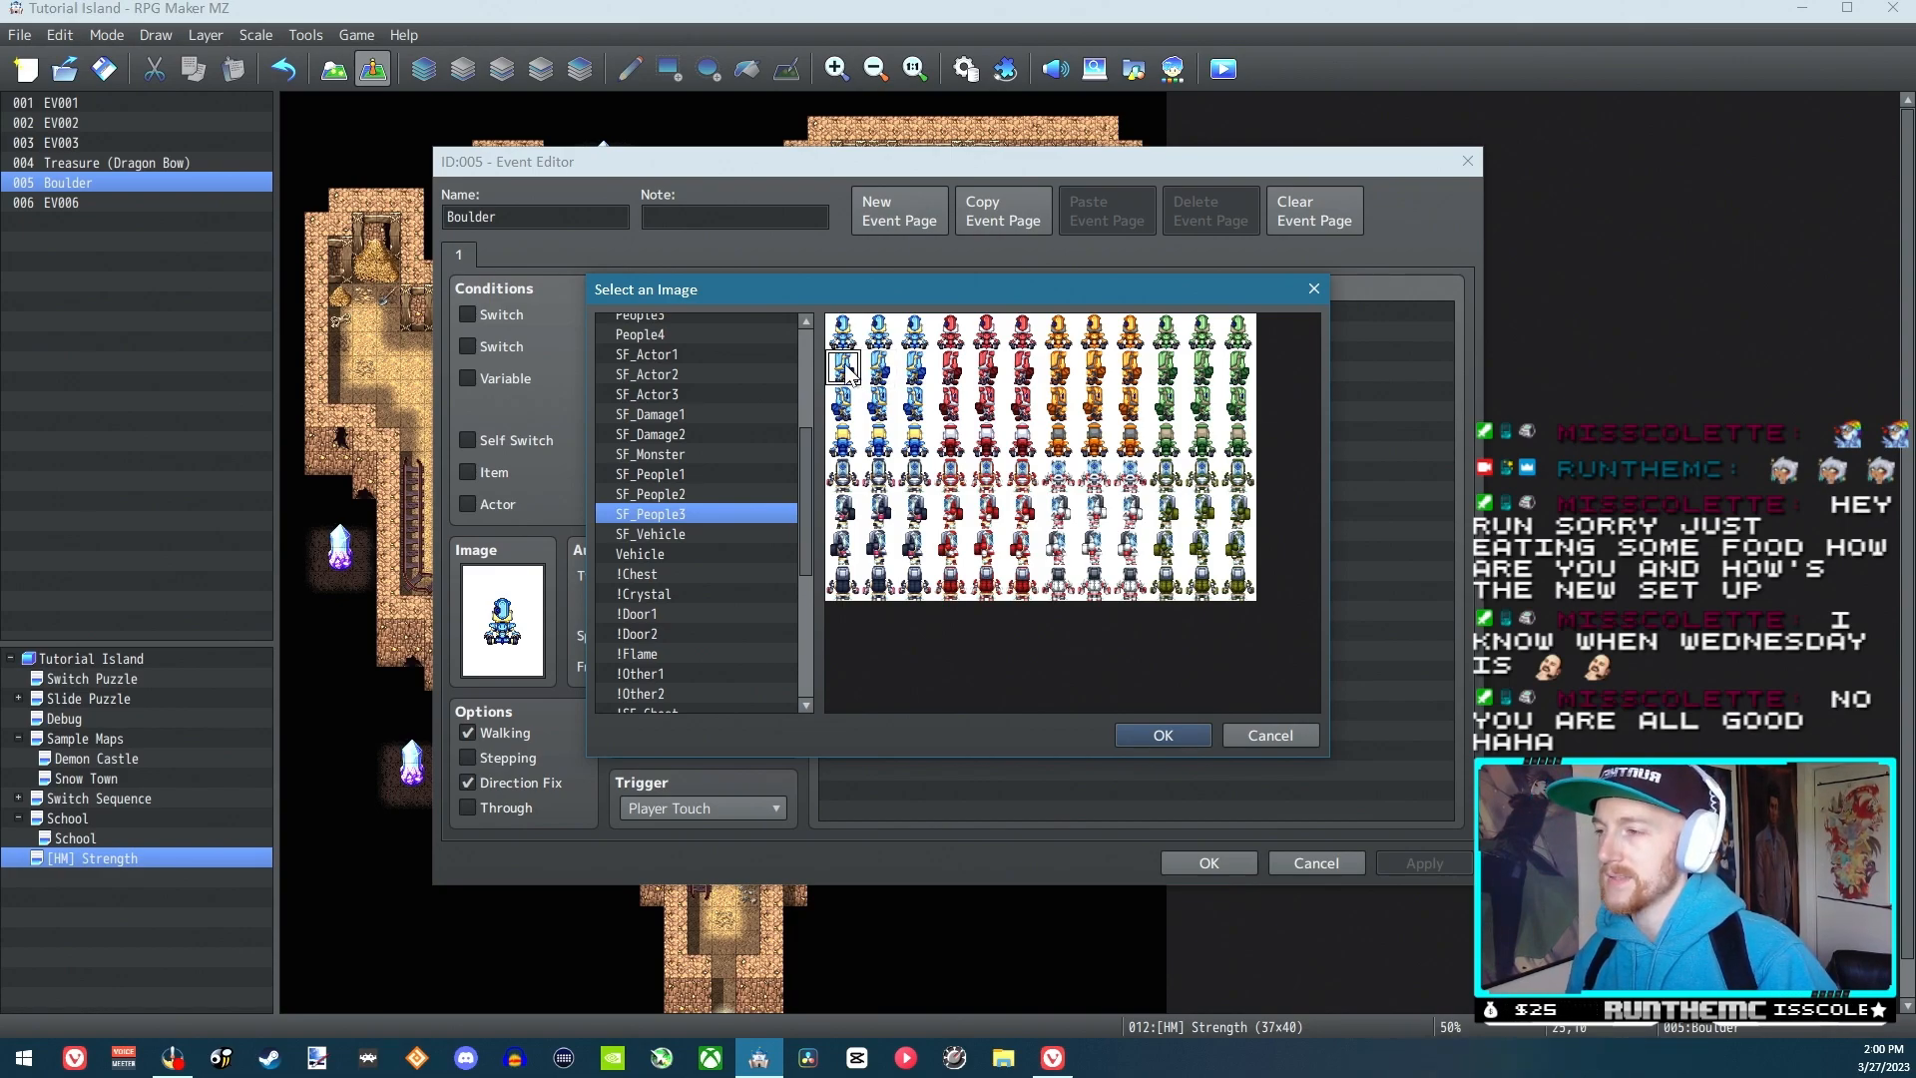
click(878, 372)
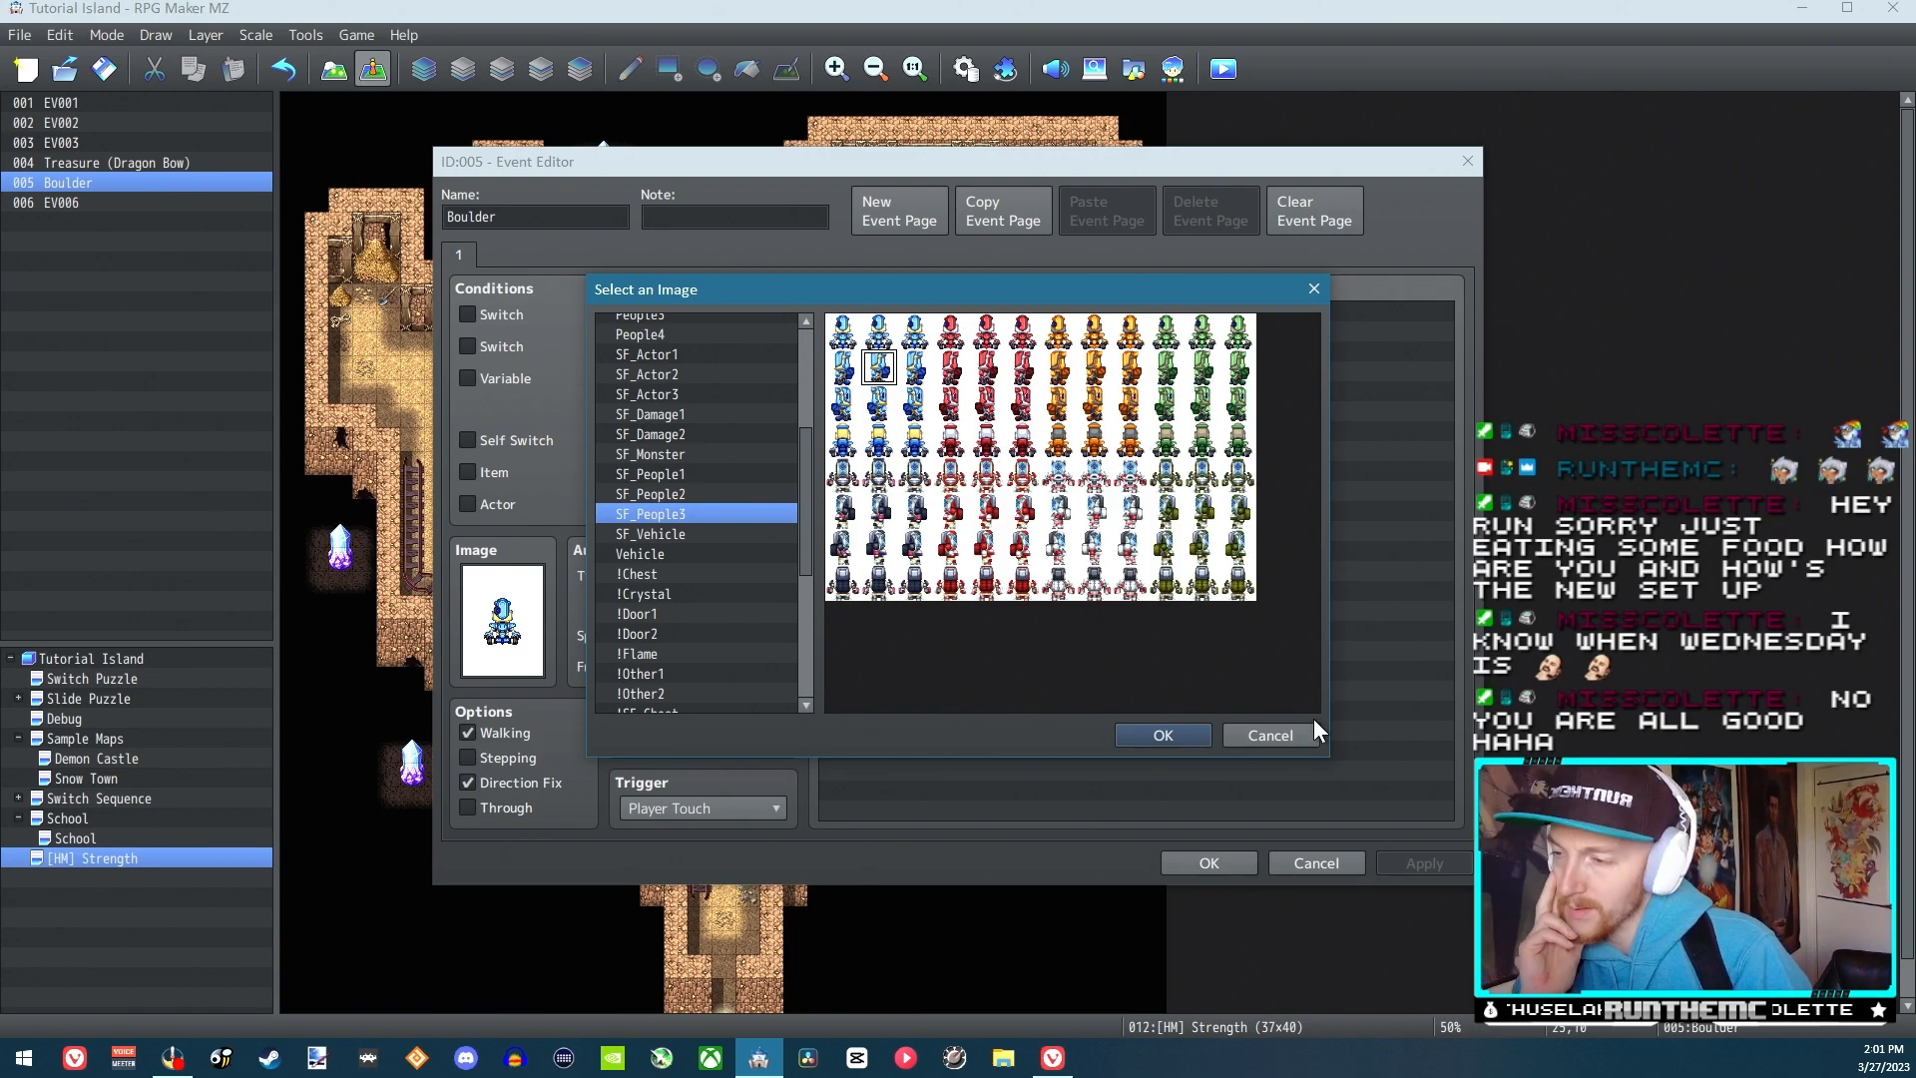
click(1271, 734)
click(1316, 862)
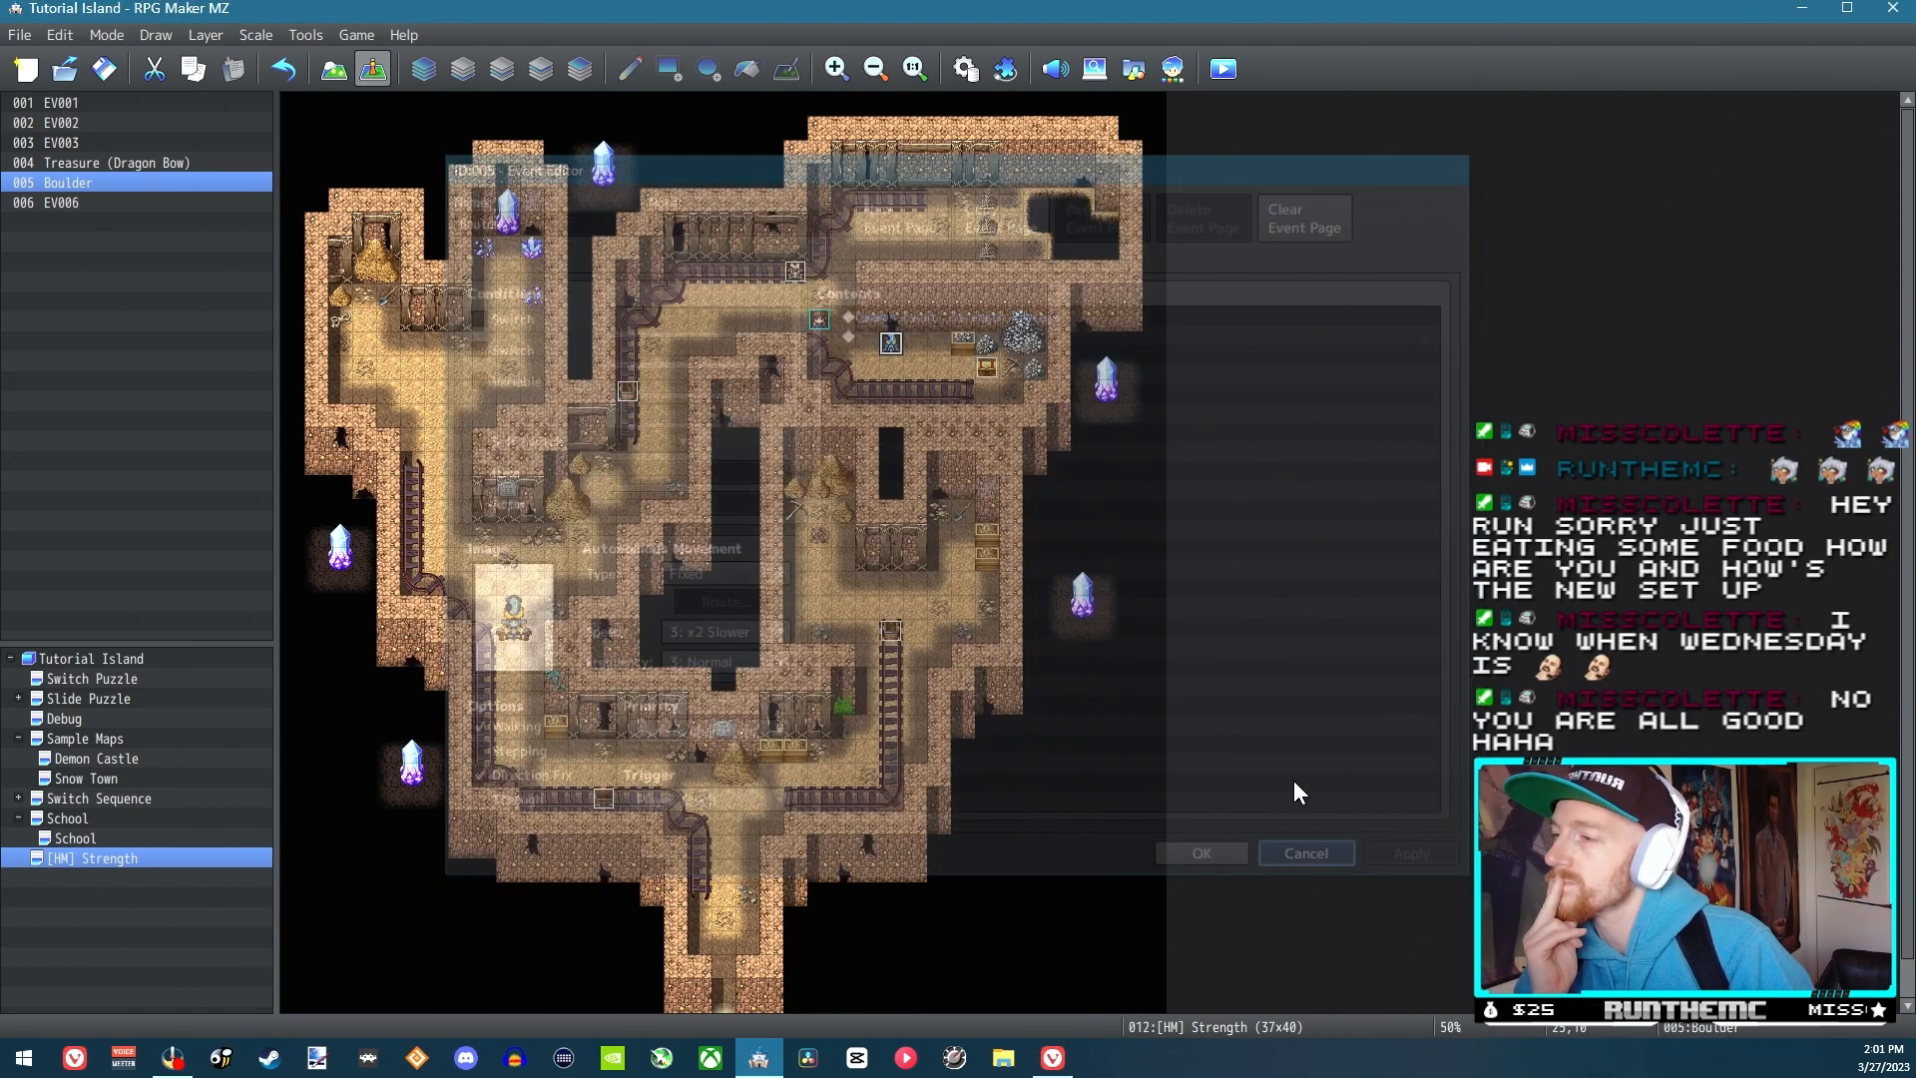
In the Strength Process movement route, replace 1 Step Backward with Move away from Player and Turn away from Player
click(958, 74)
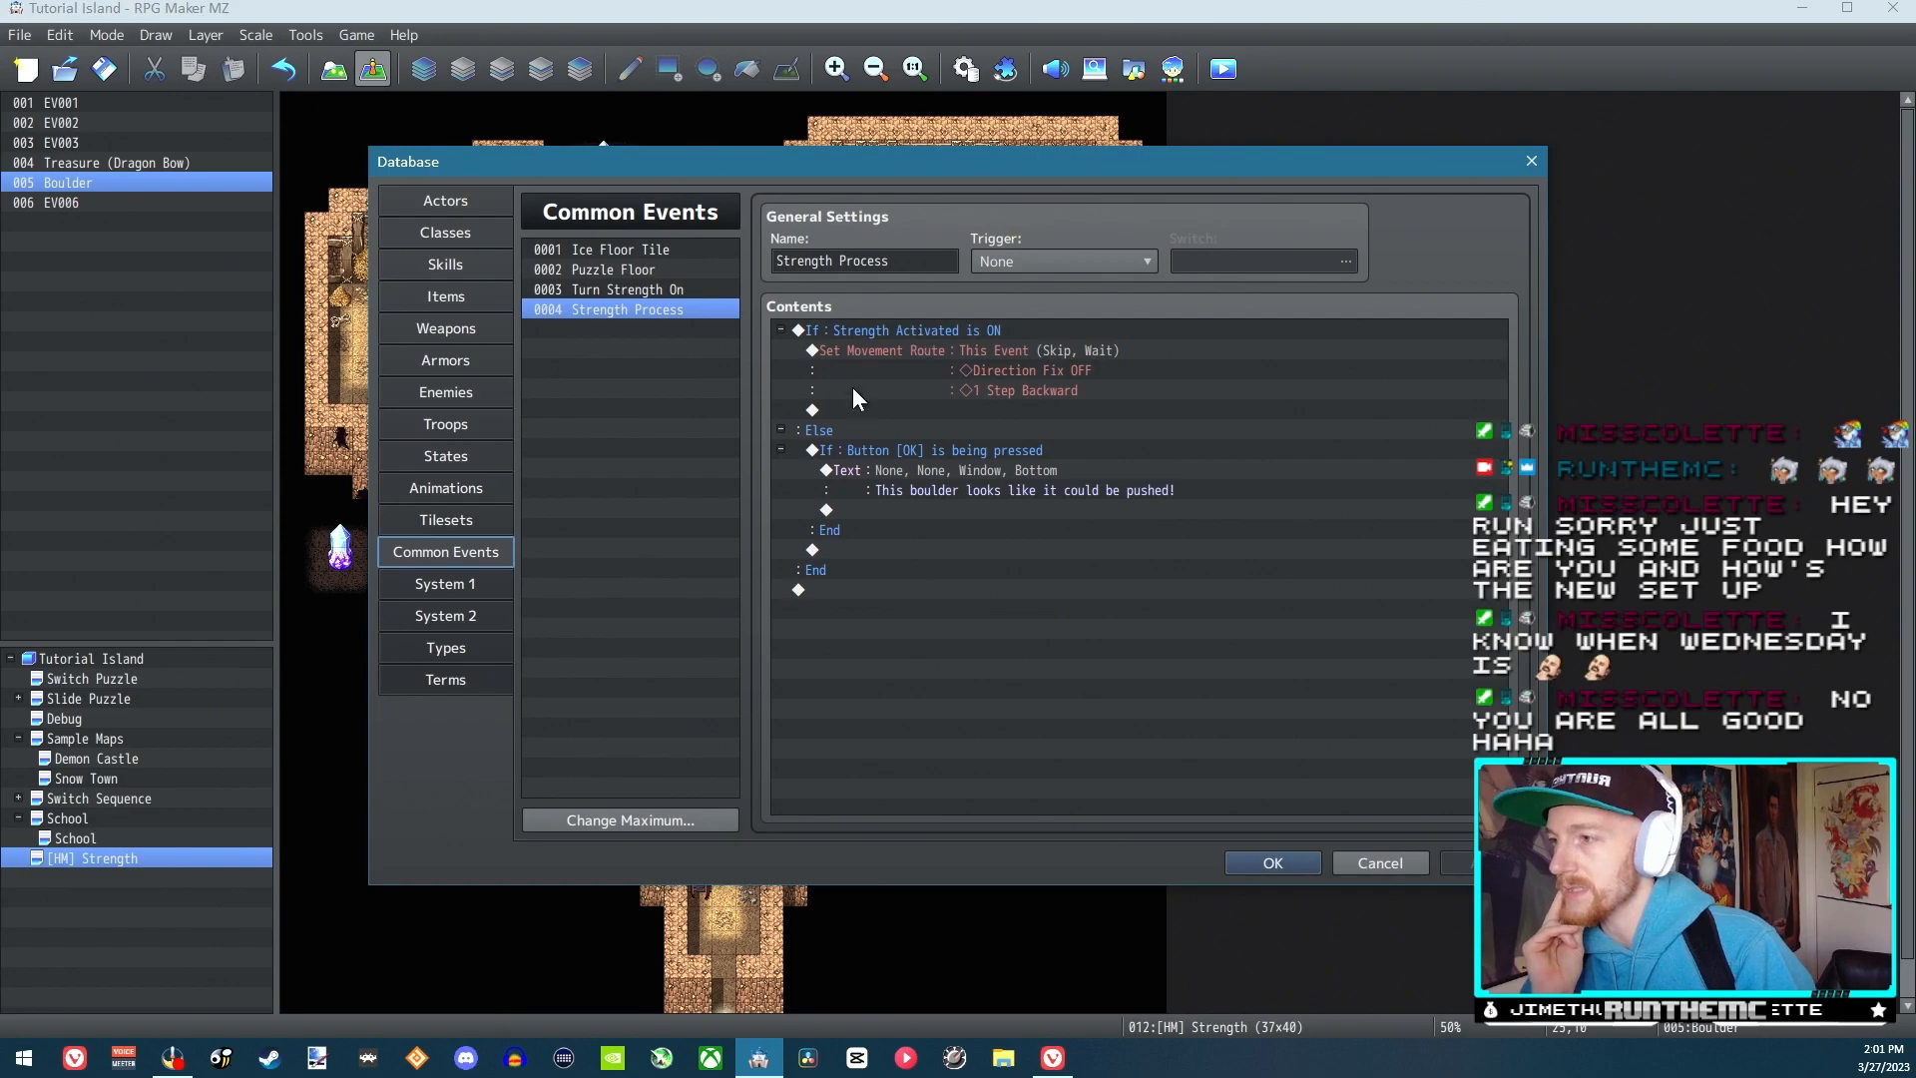
click(892, 334)
click(912, 348)
double_click(928, 352)
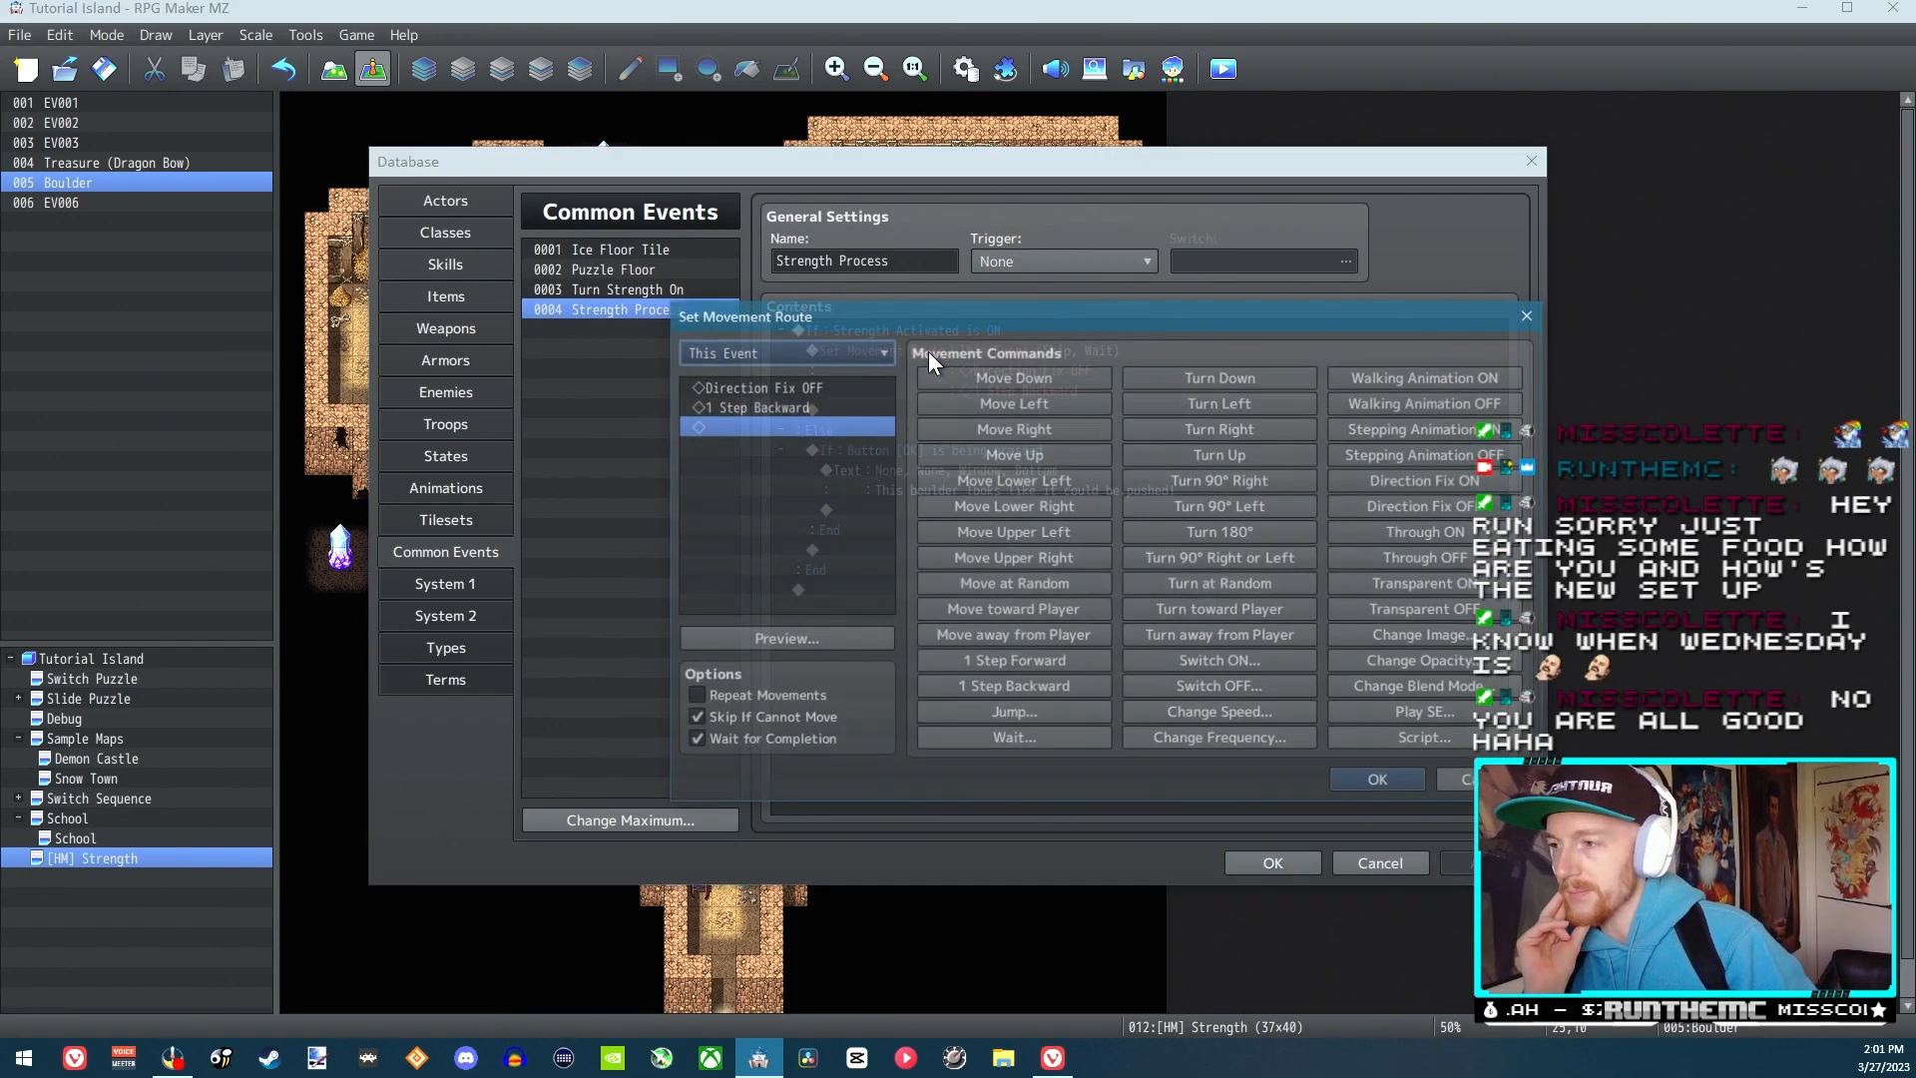
click(810, 406)
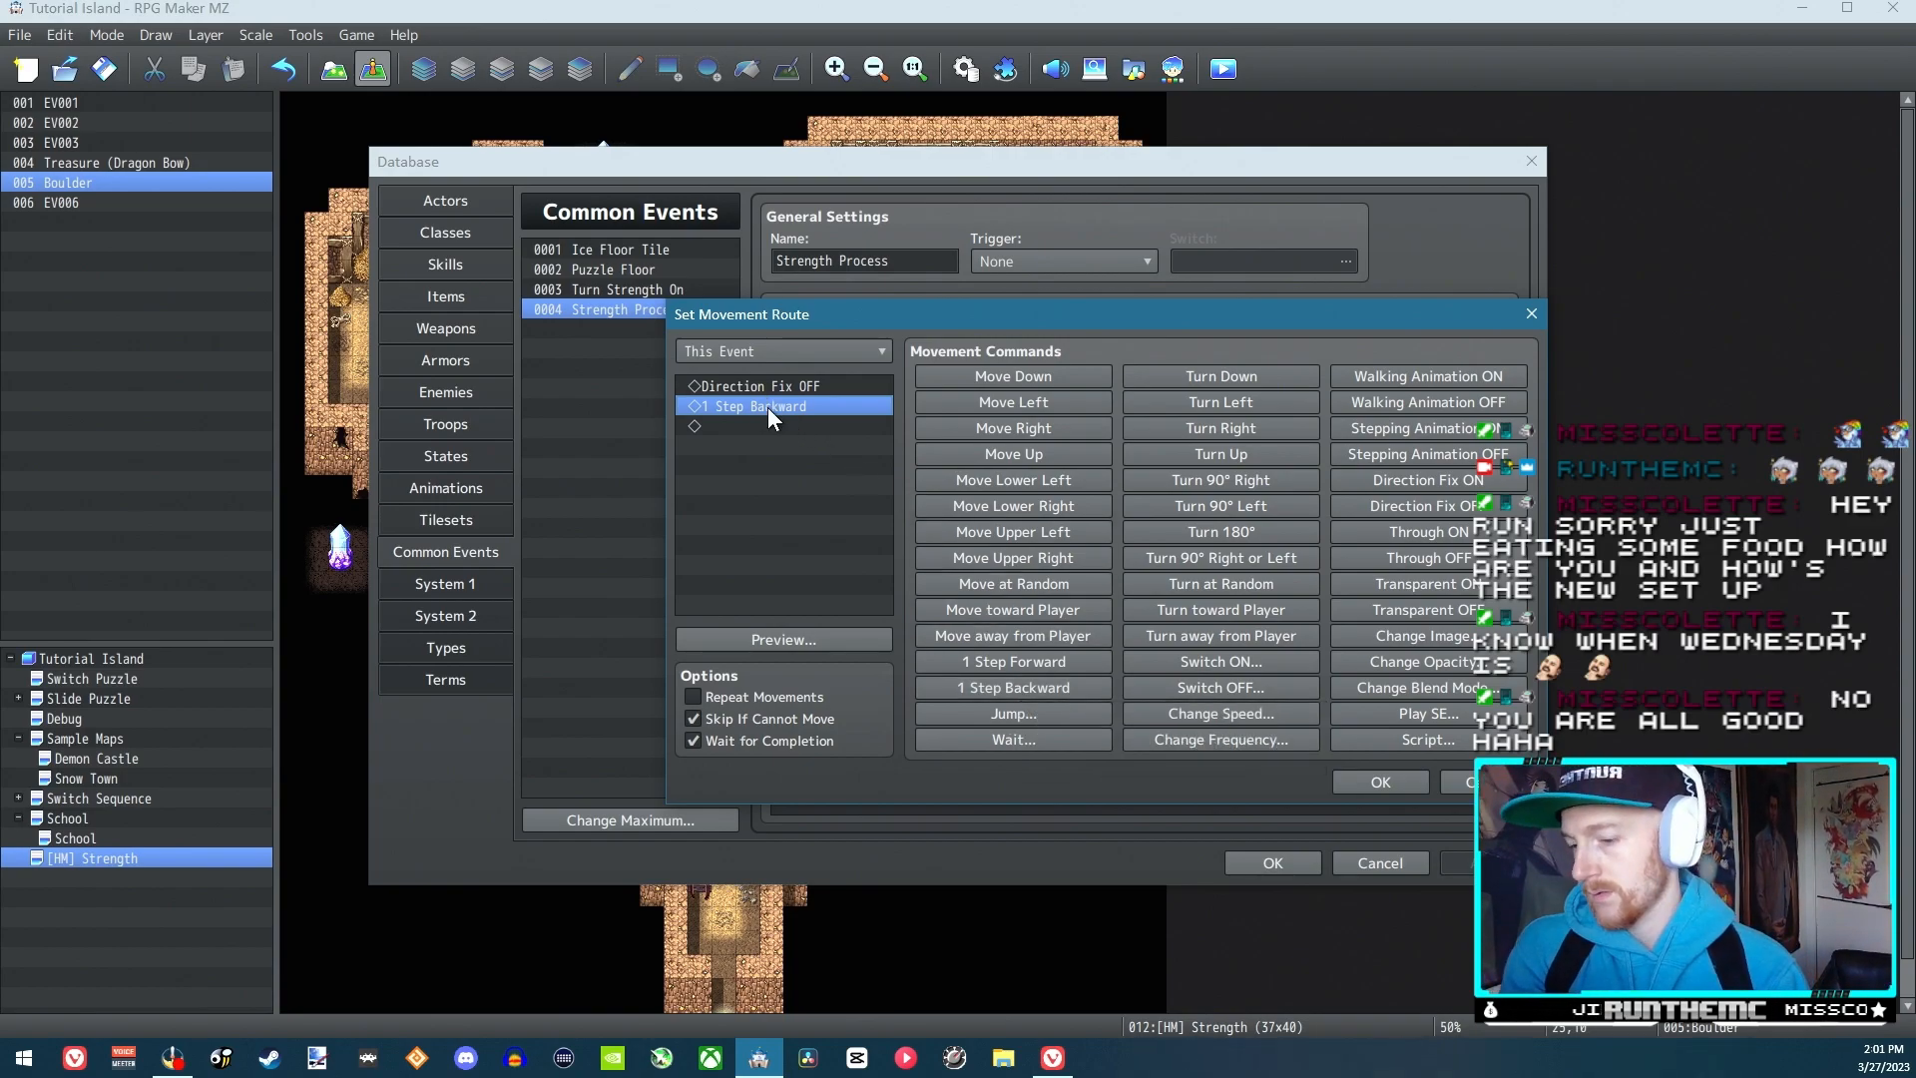
key(Delete)
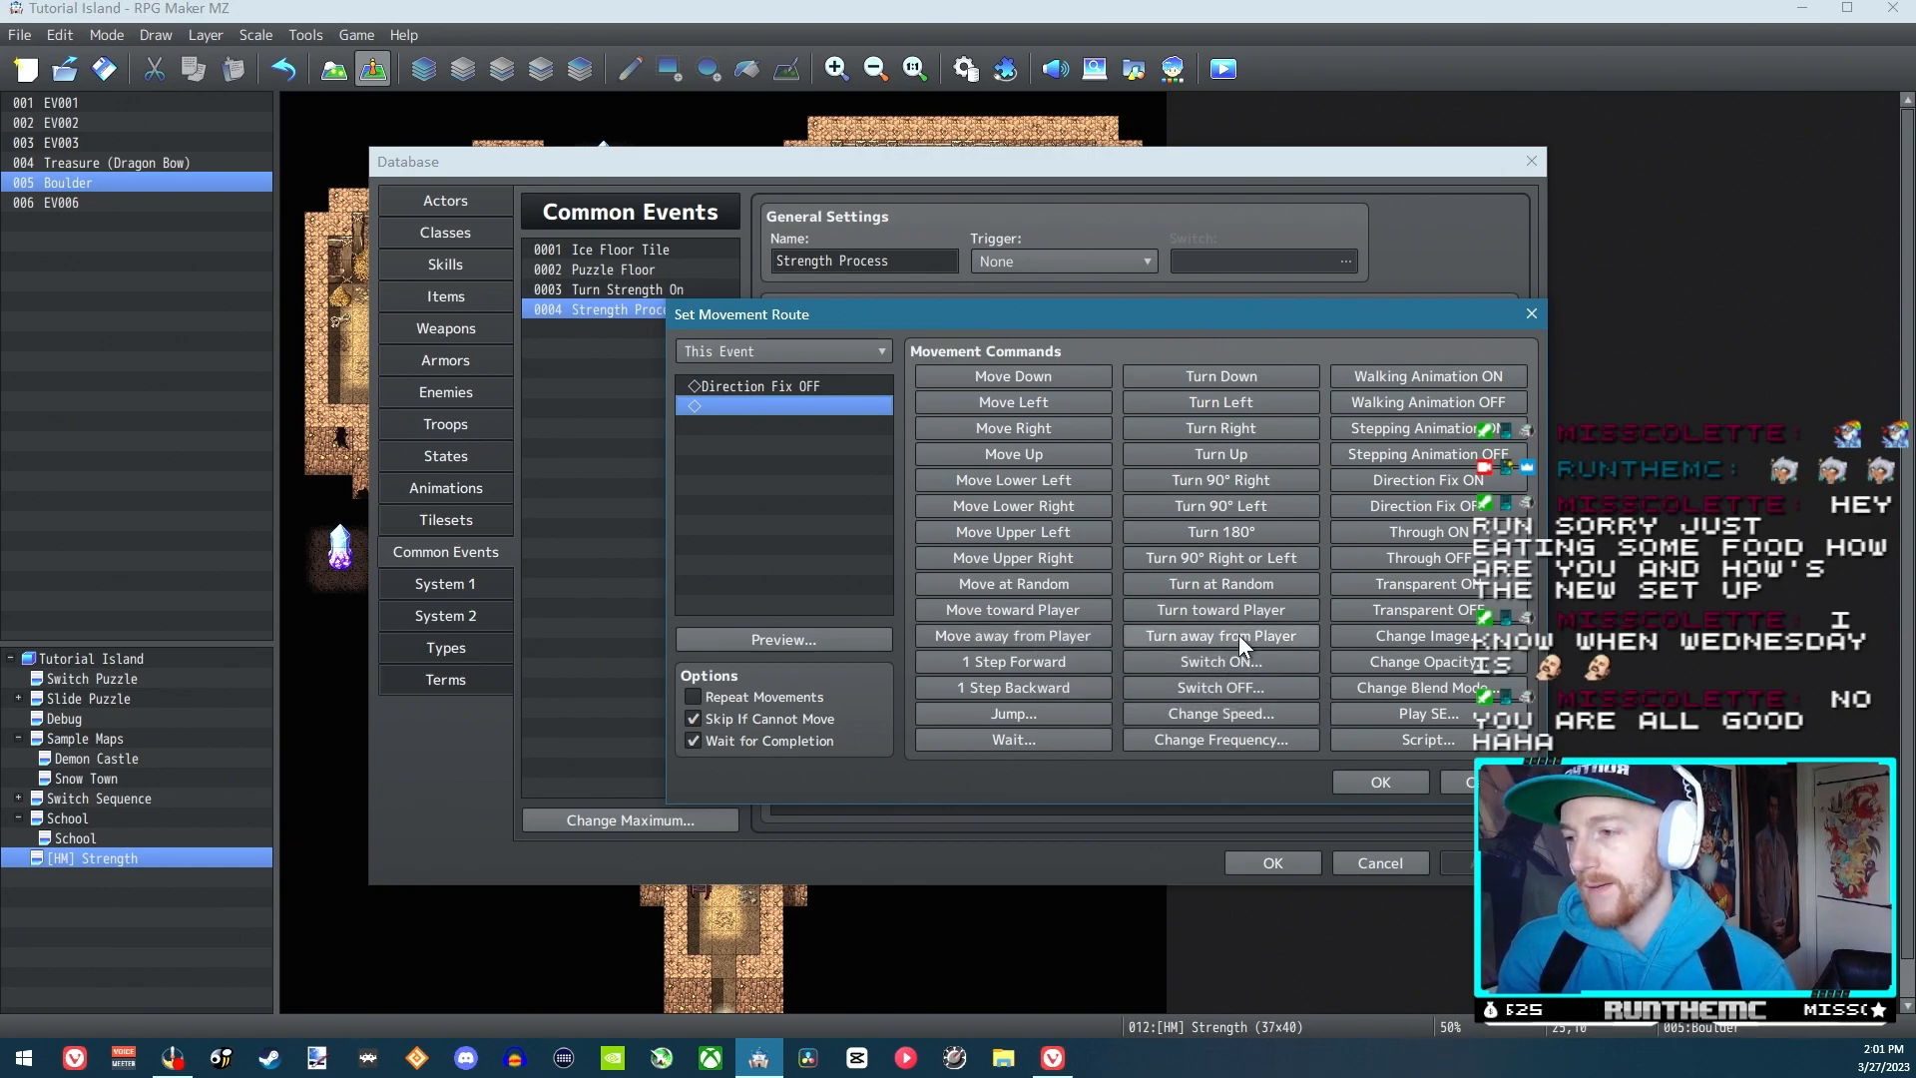
click(1044, 639)
click(1177, 635)
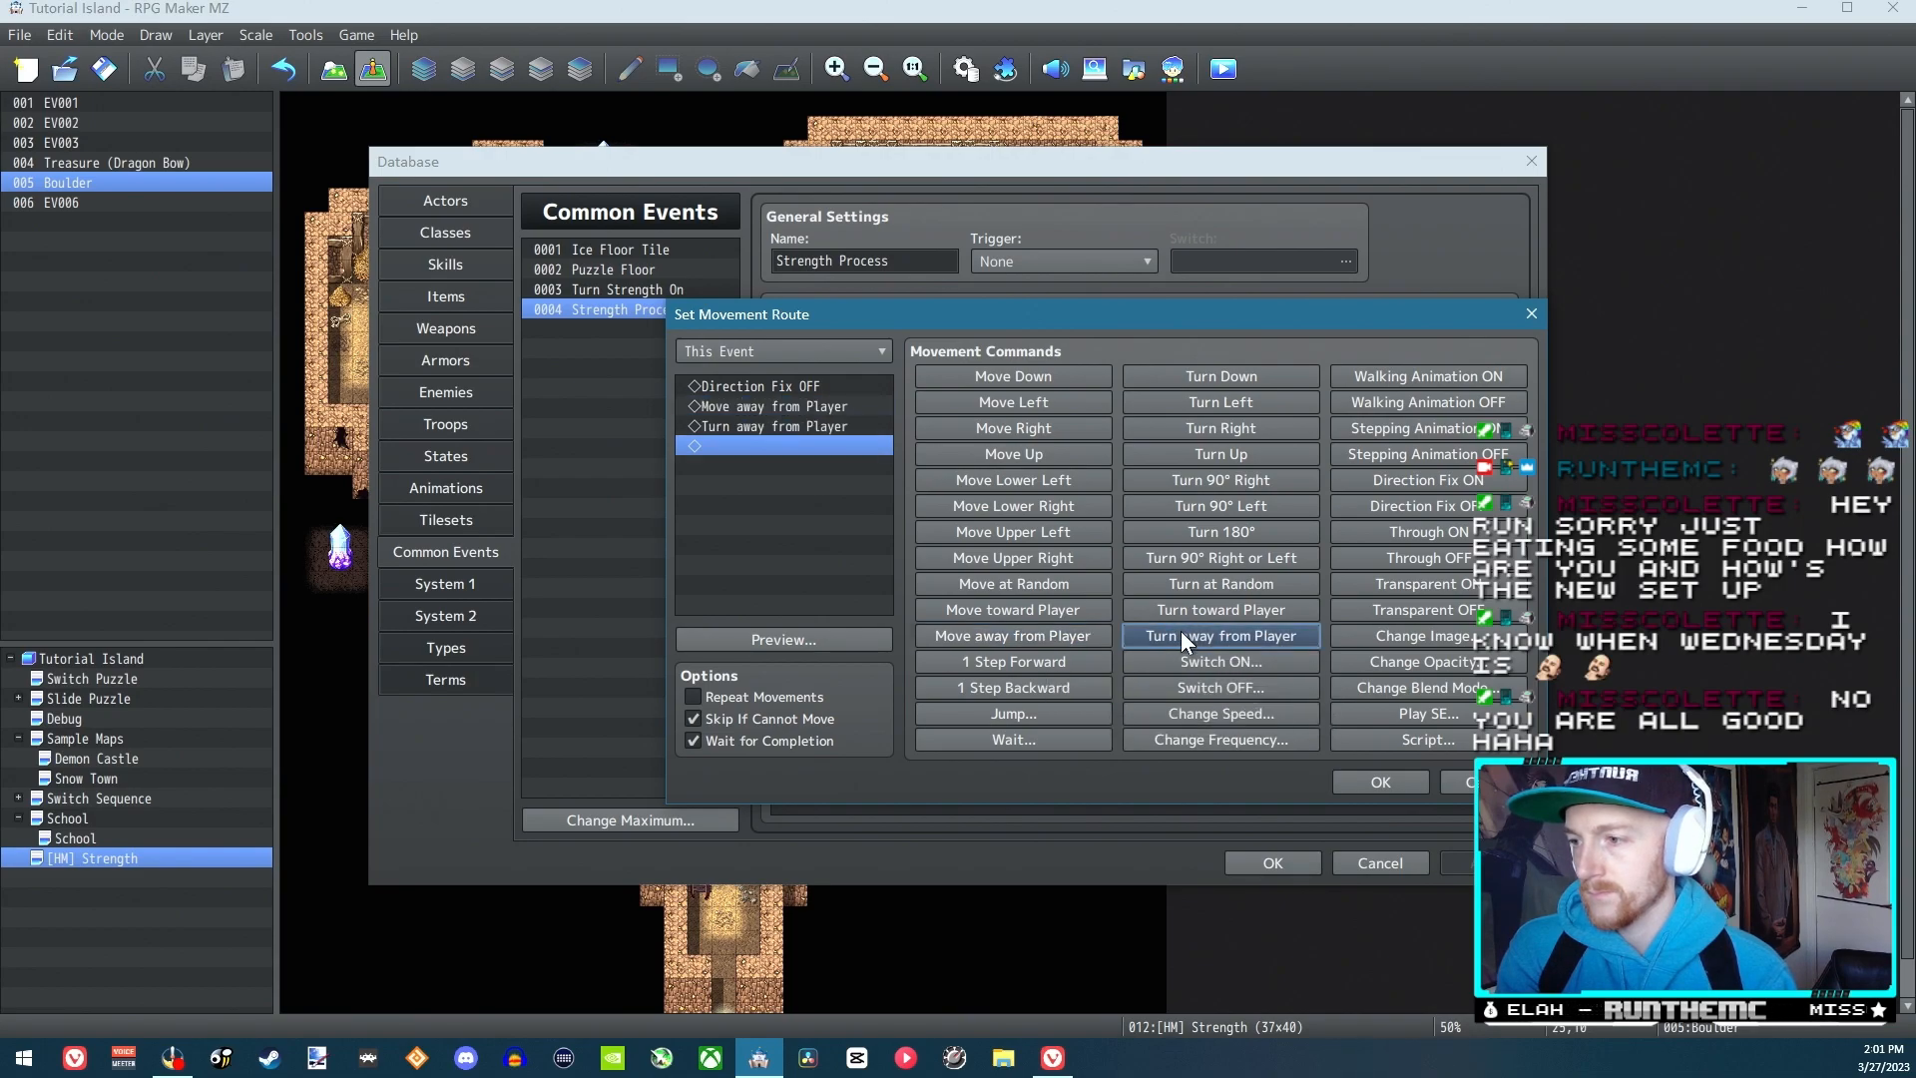
click(1372, 783)
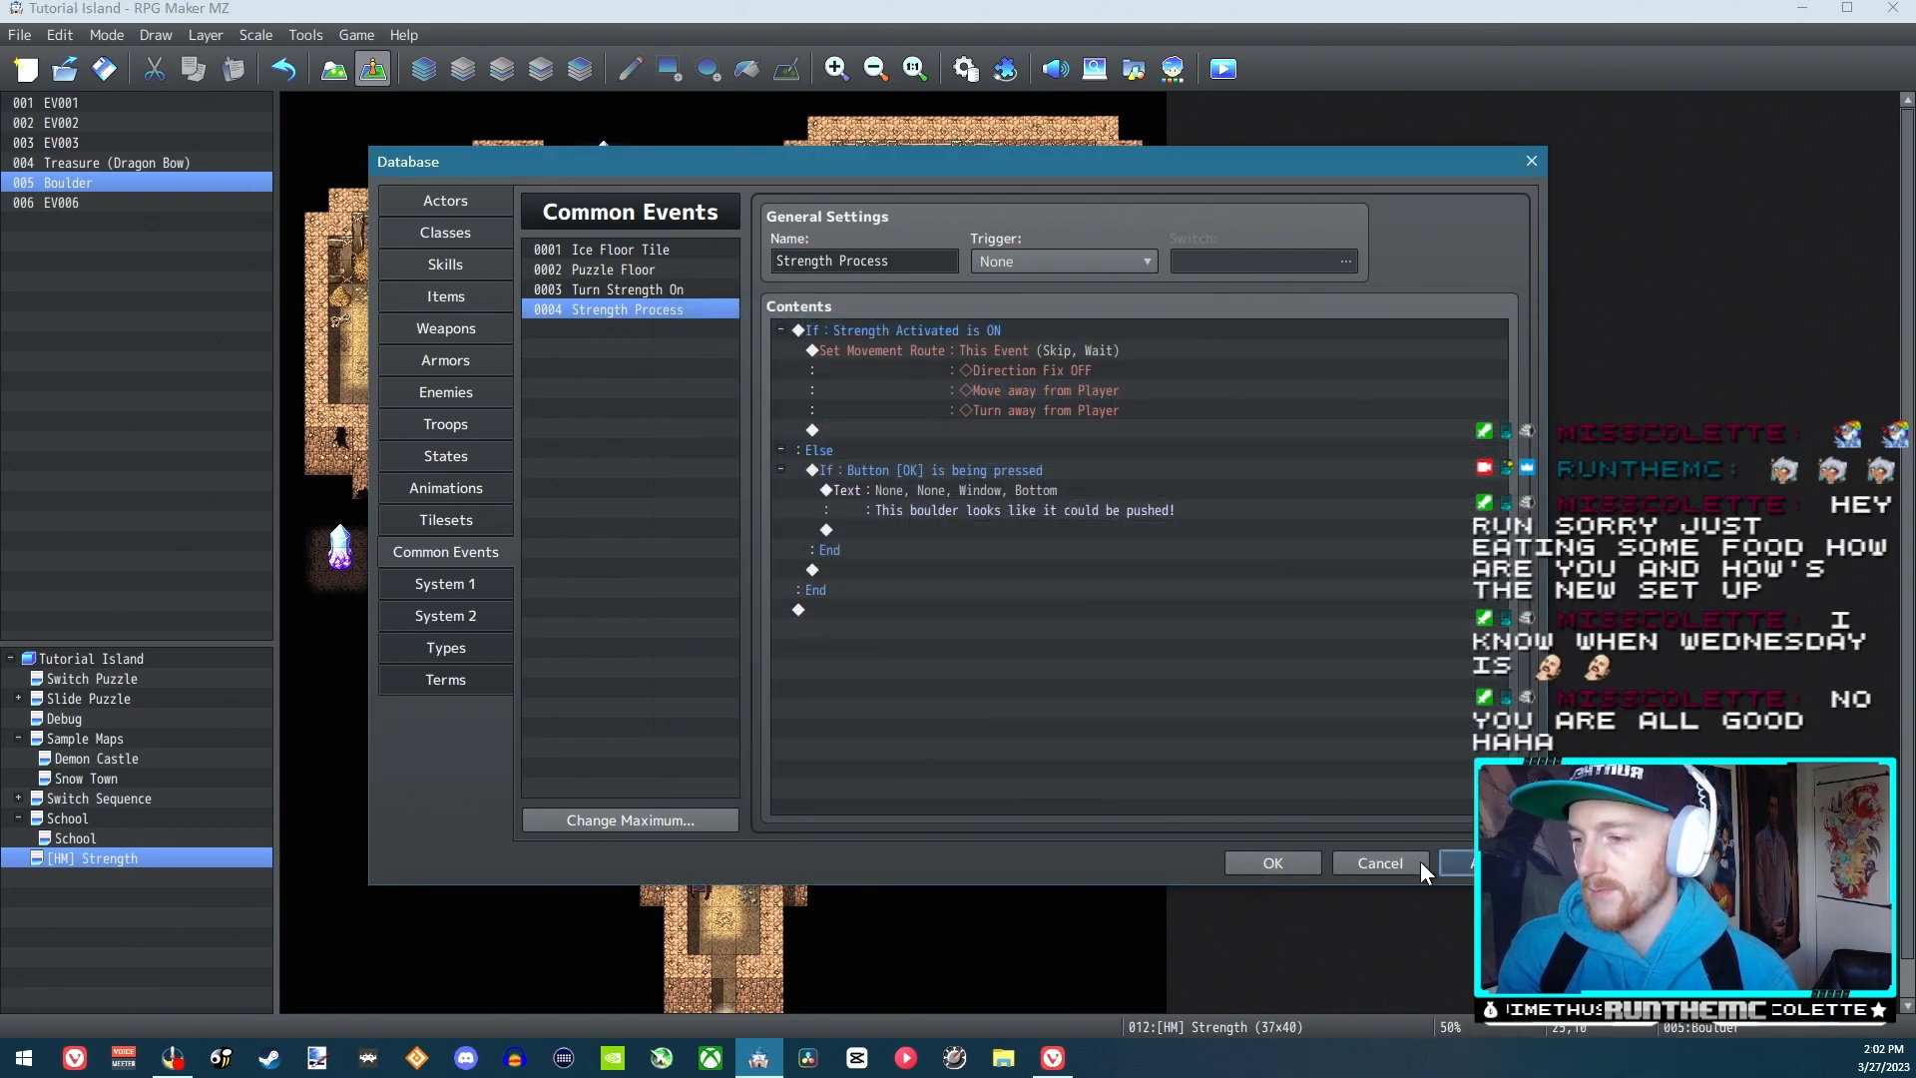
click(1272, 862)
Save the changes and start a new game in a playtest
click(1223, 68)
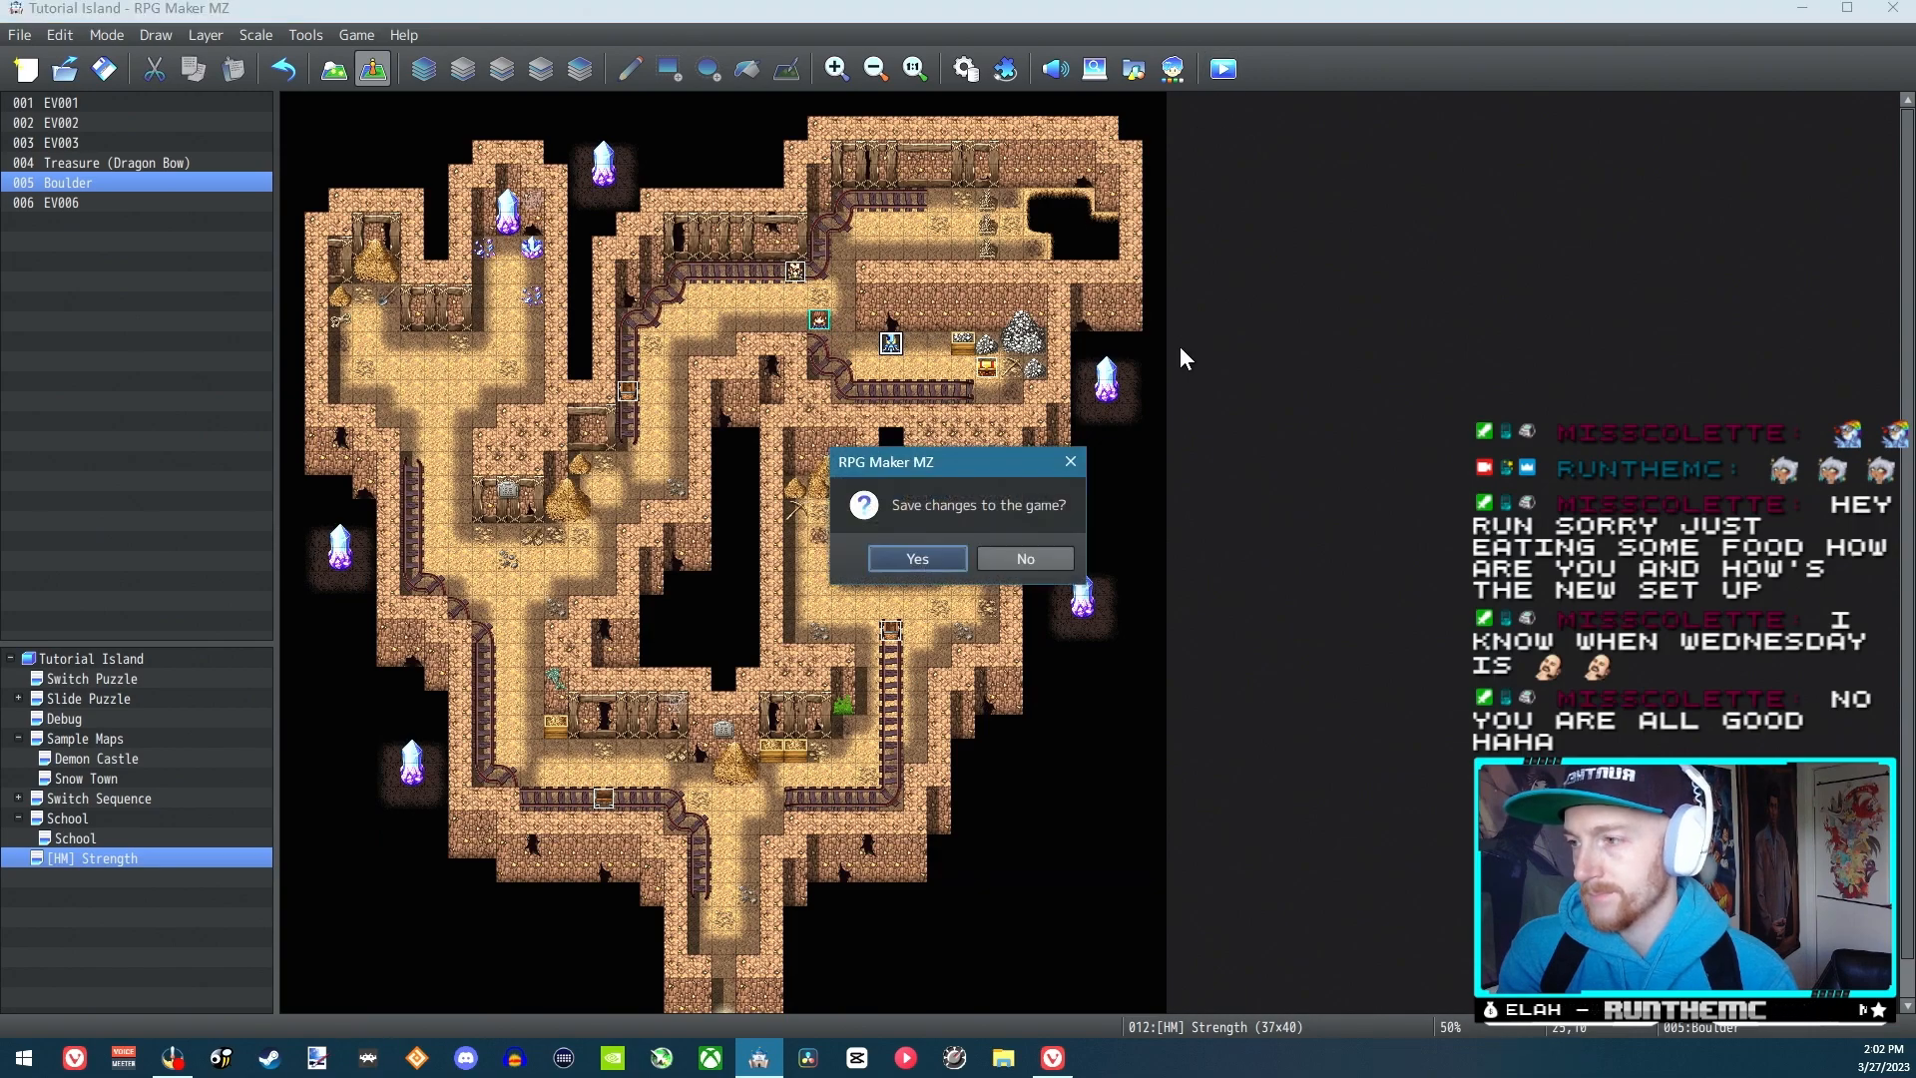
click(923, 557)
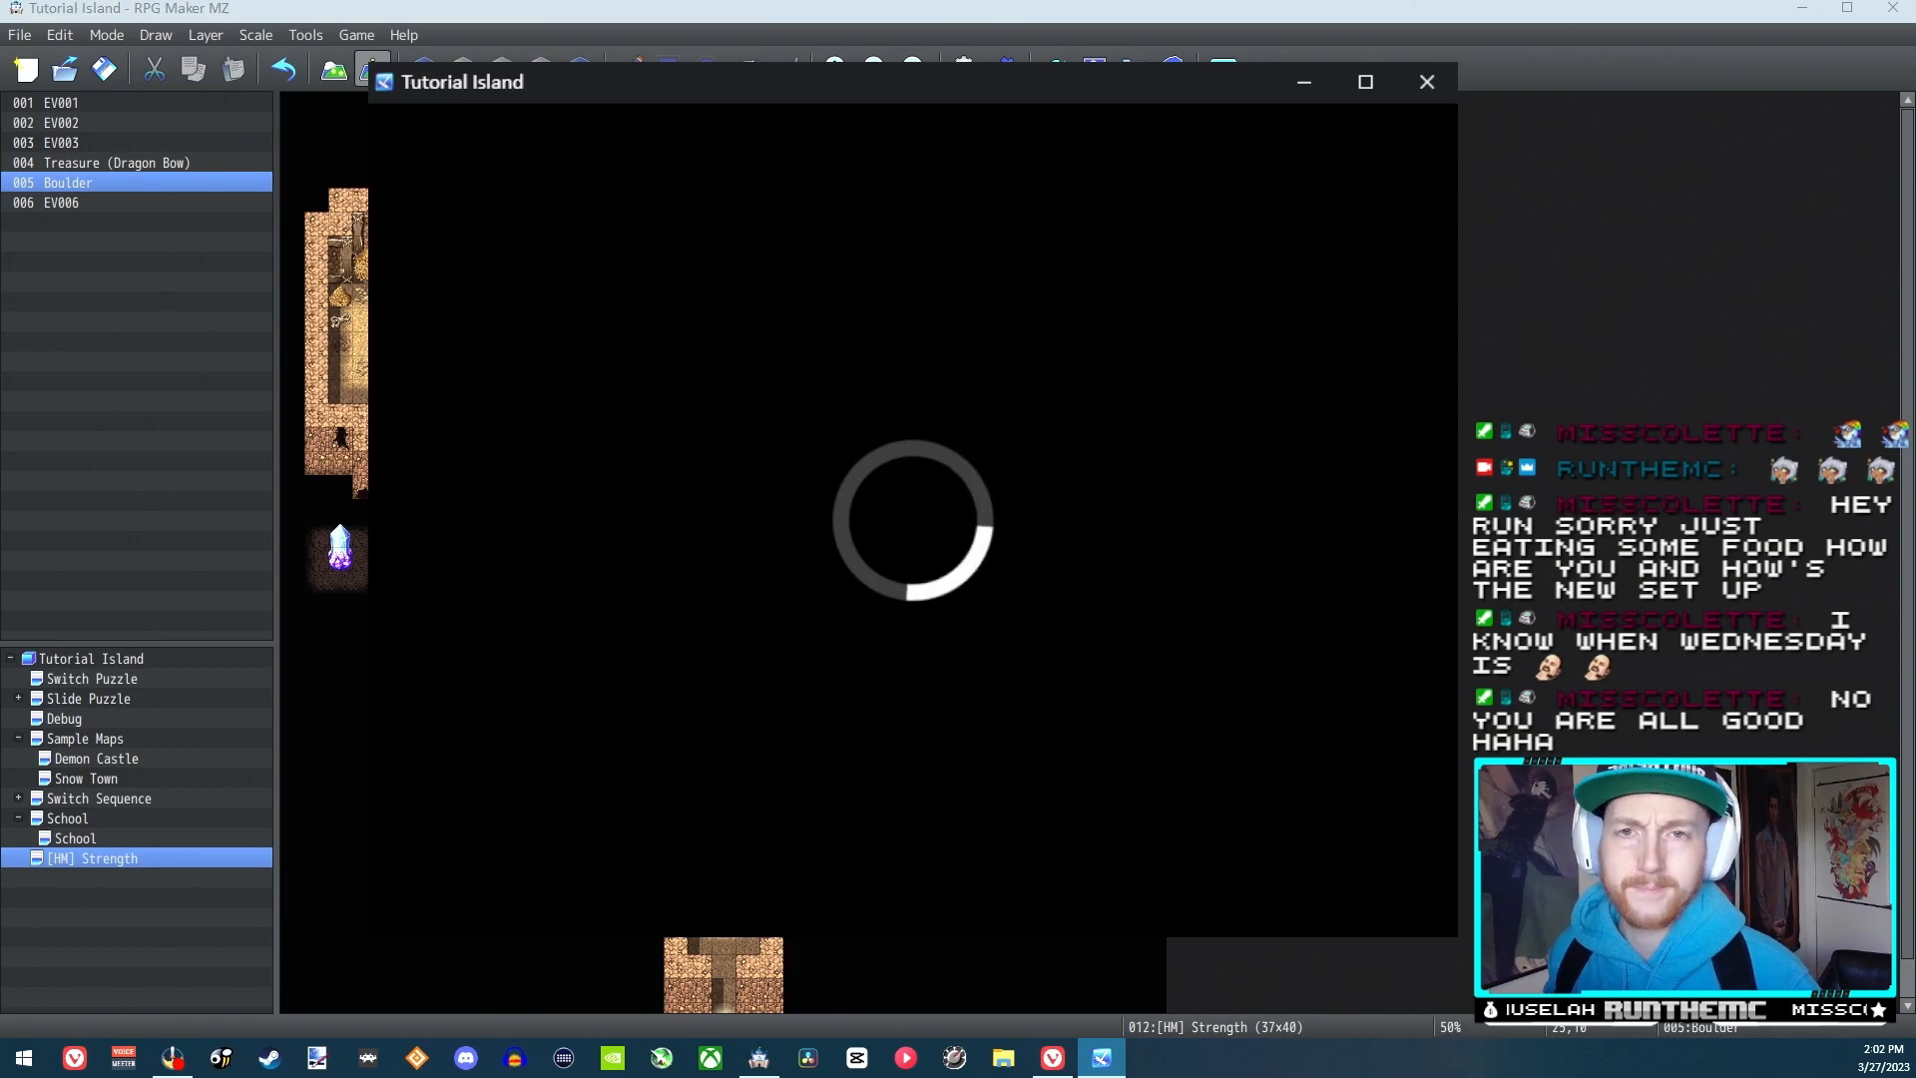
key(Return)
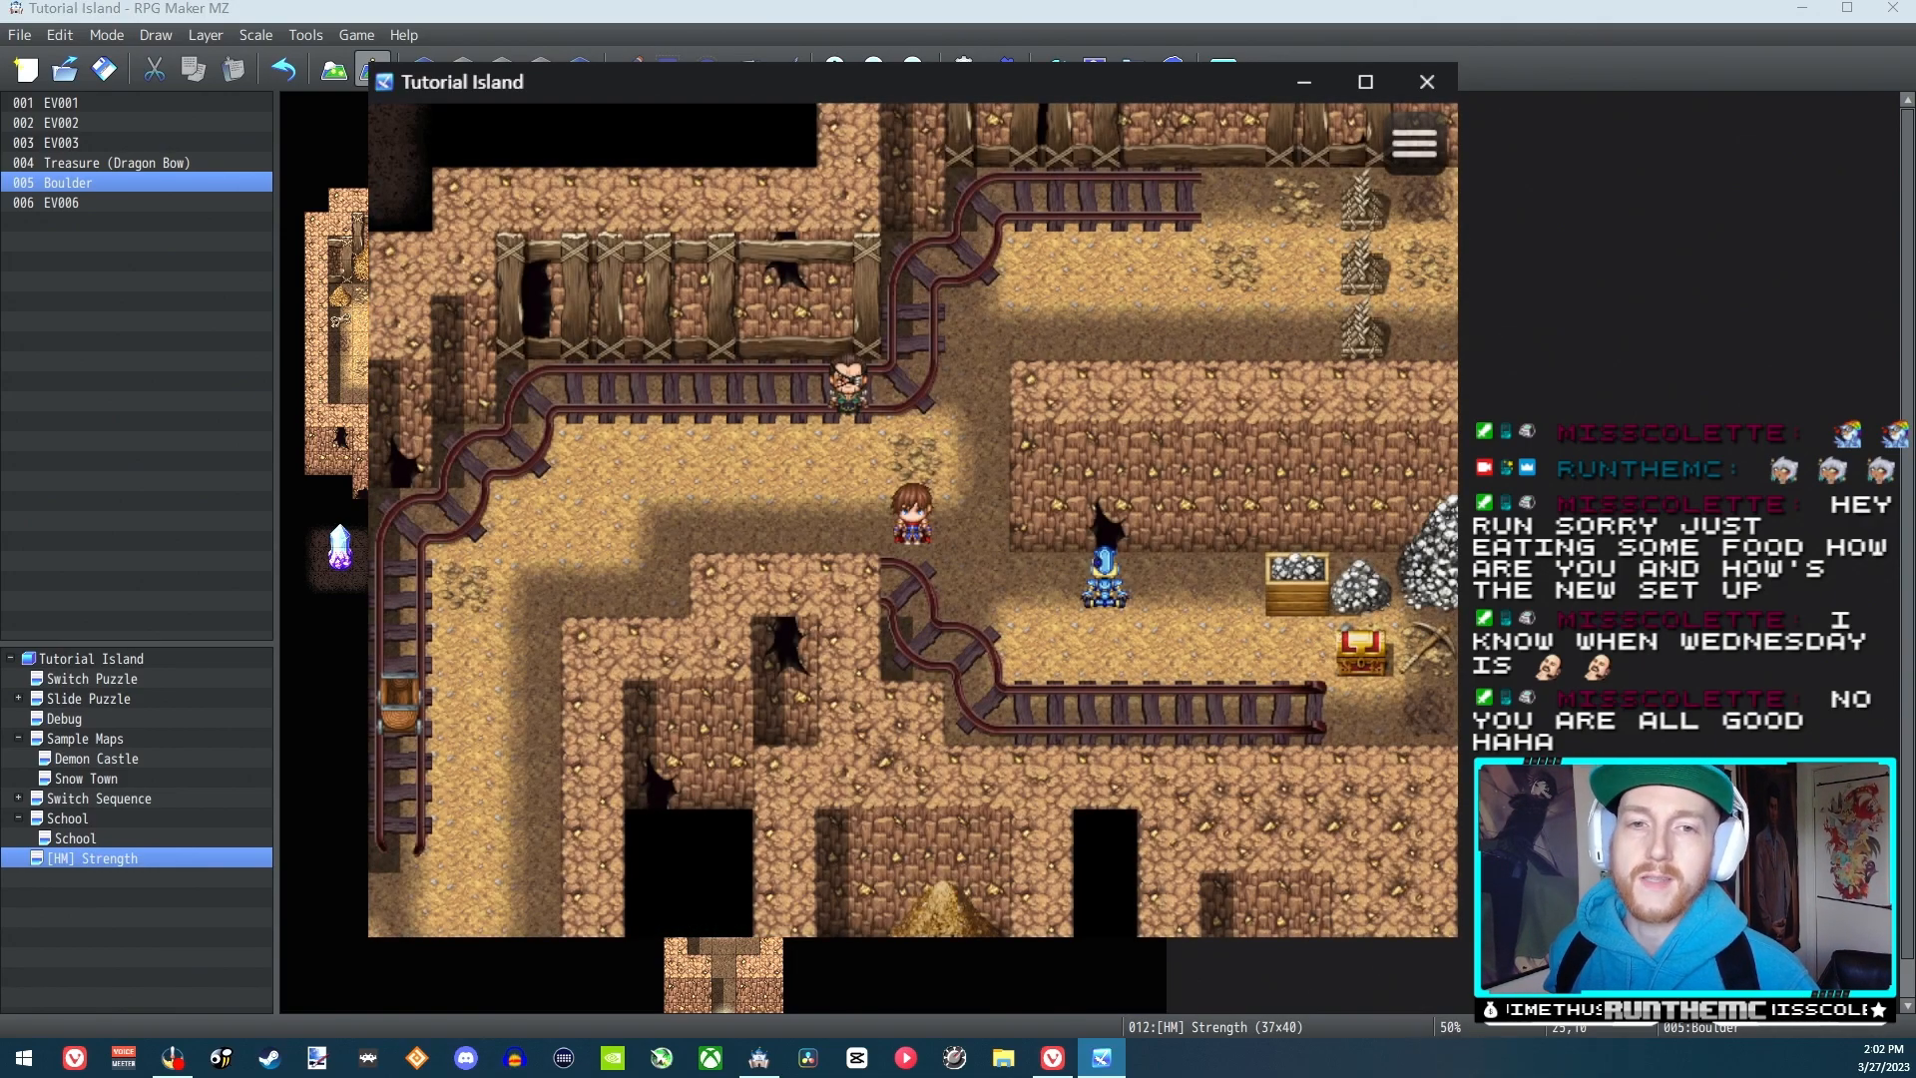
Walk up to the bald NPC, accept being taught to push boulders, and head back toward the blue figure
key(Left)
key(Up)
key(Return)
key(Return)
key(Down)
key(Right)
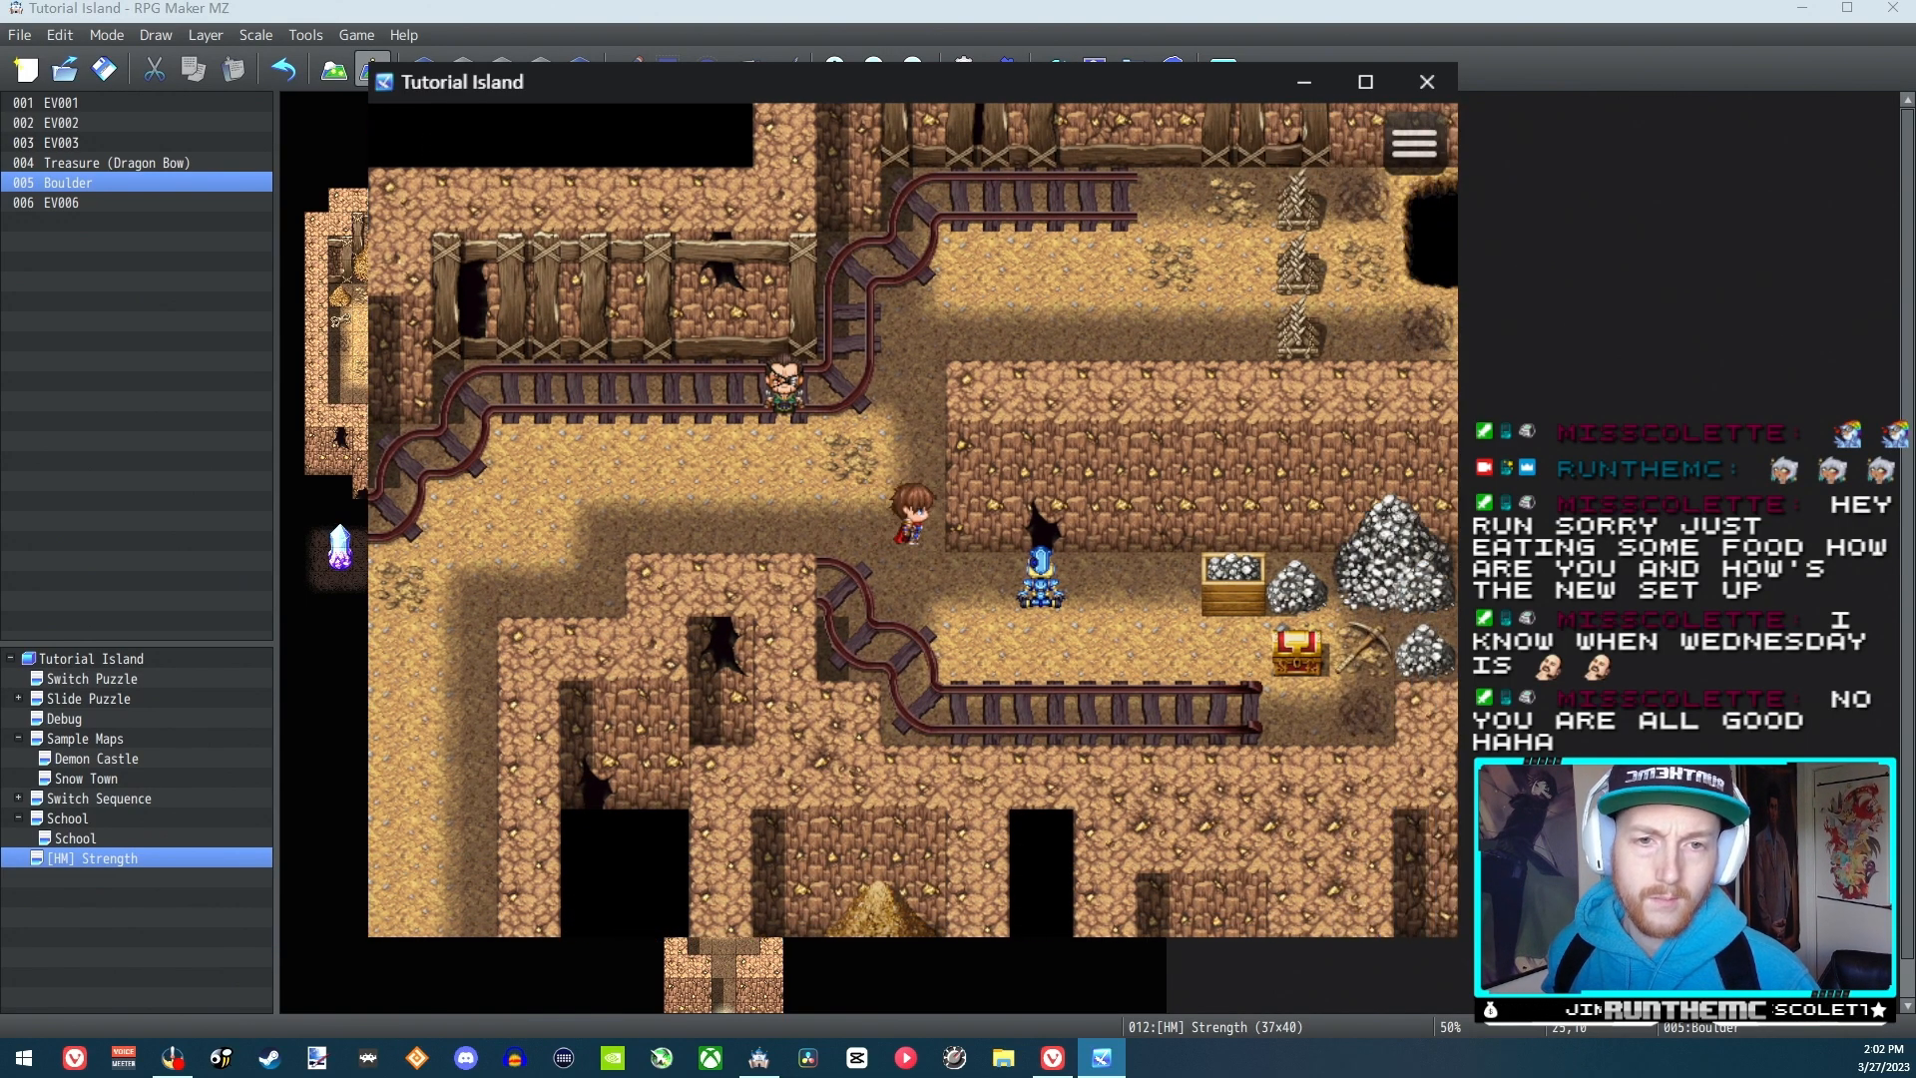
Use the Strength skill from Reid's skill list and approach the blue figure from its left side
key(Escape)
key(Right)
key(Return)
key(Return)
key(Return)
key(Return)
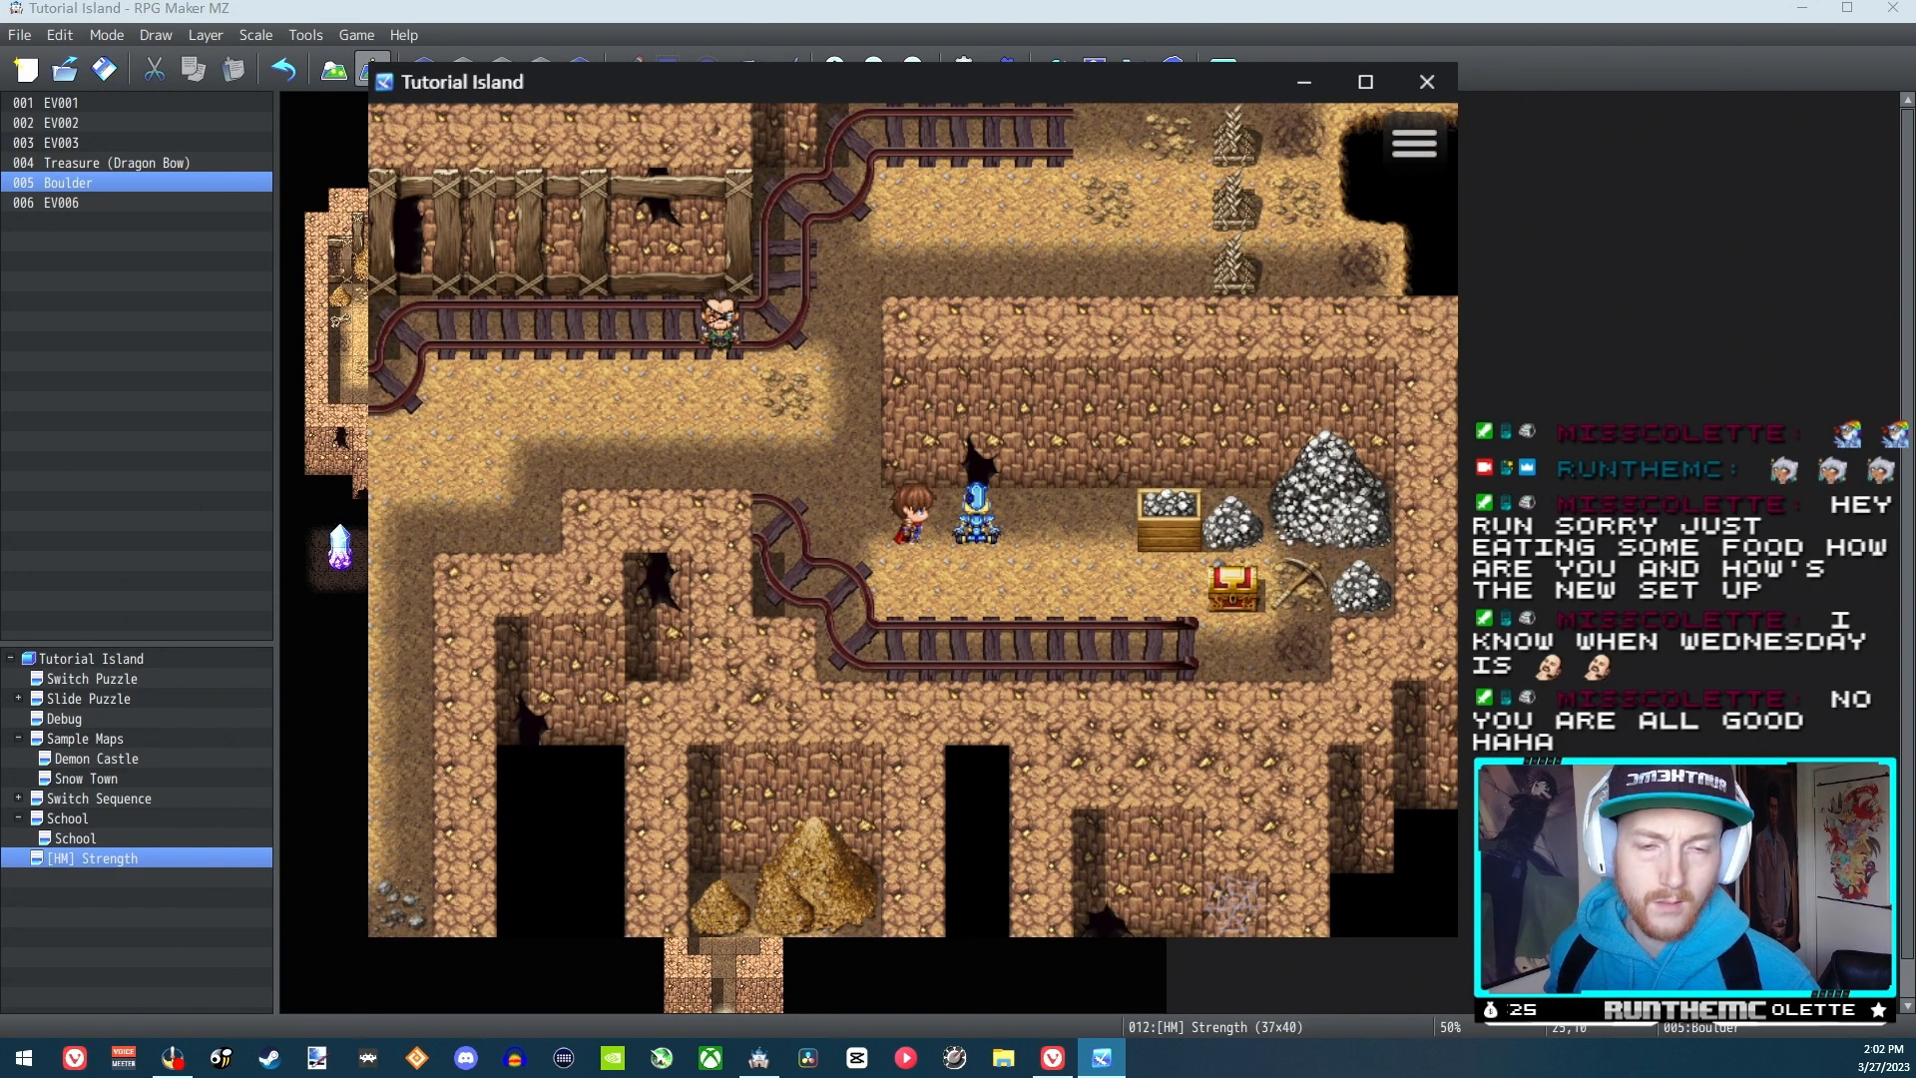
Push the blue figure right, circle below it to its right side, and push it left
key(Down)
key(Right)
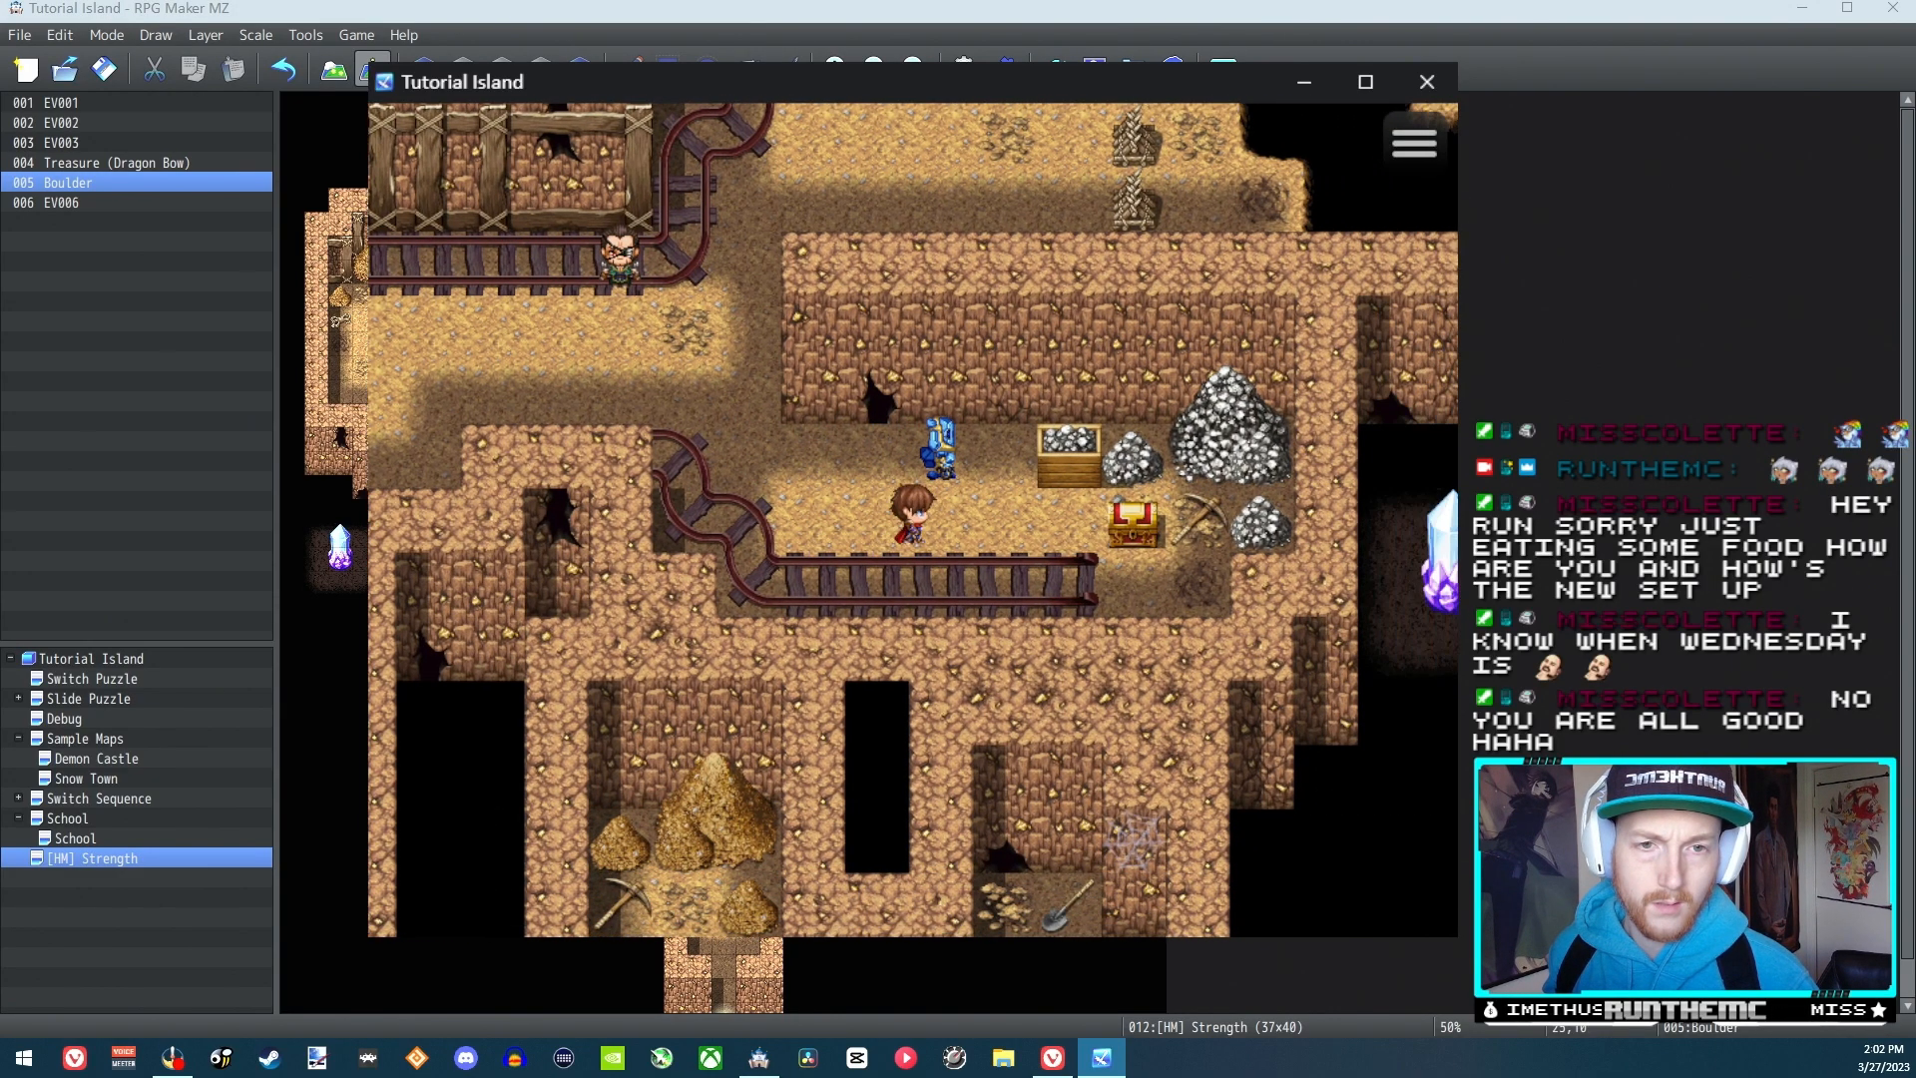
key(Up)
key(Left)
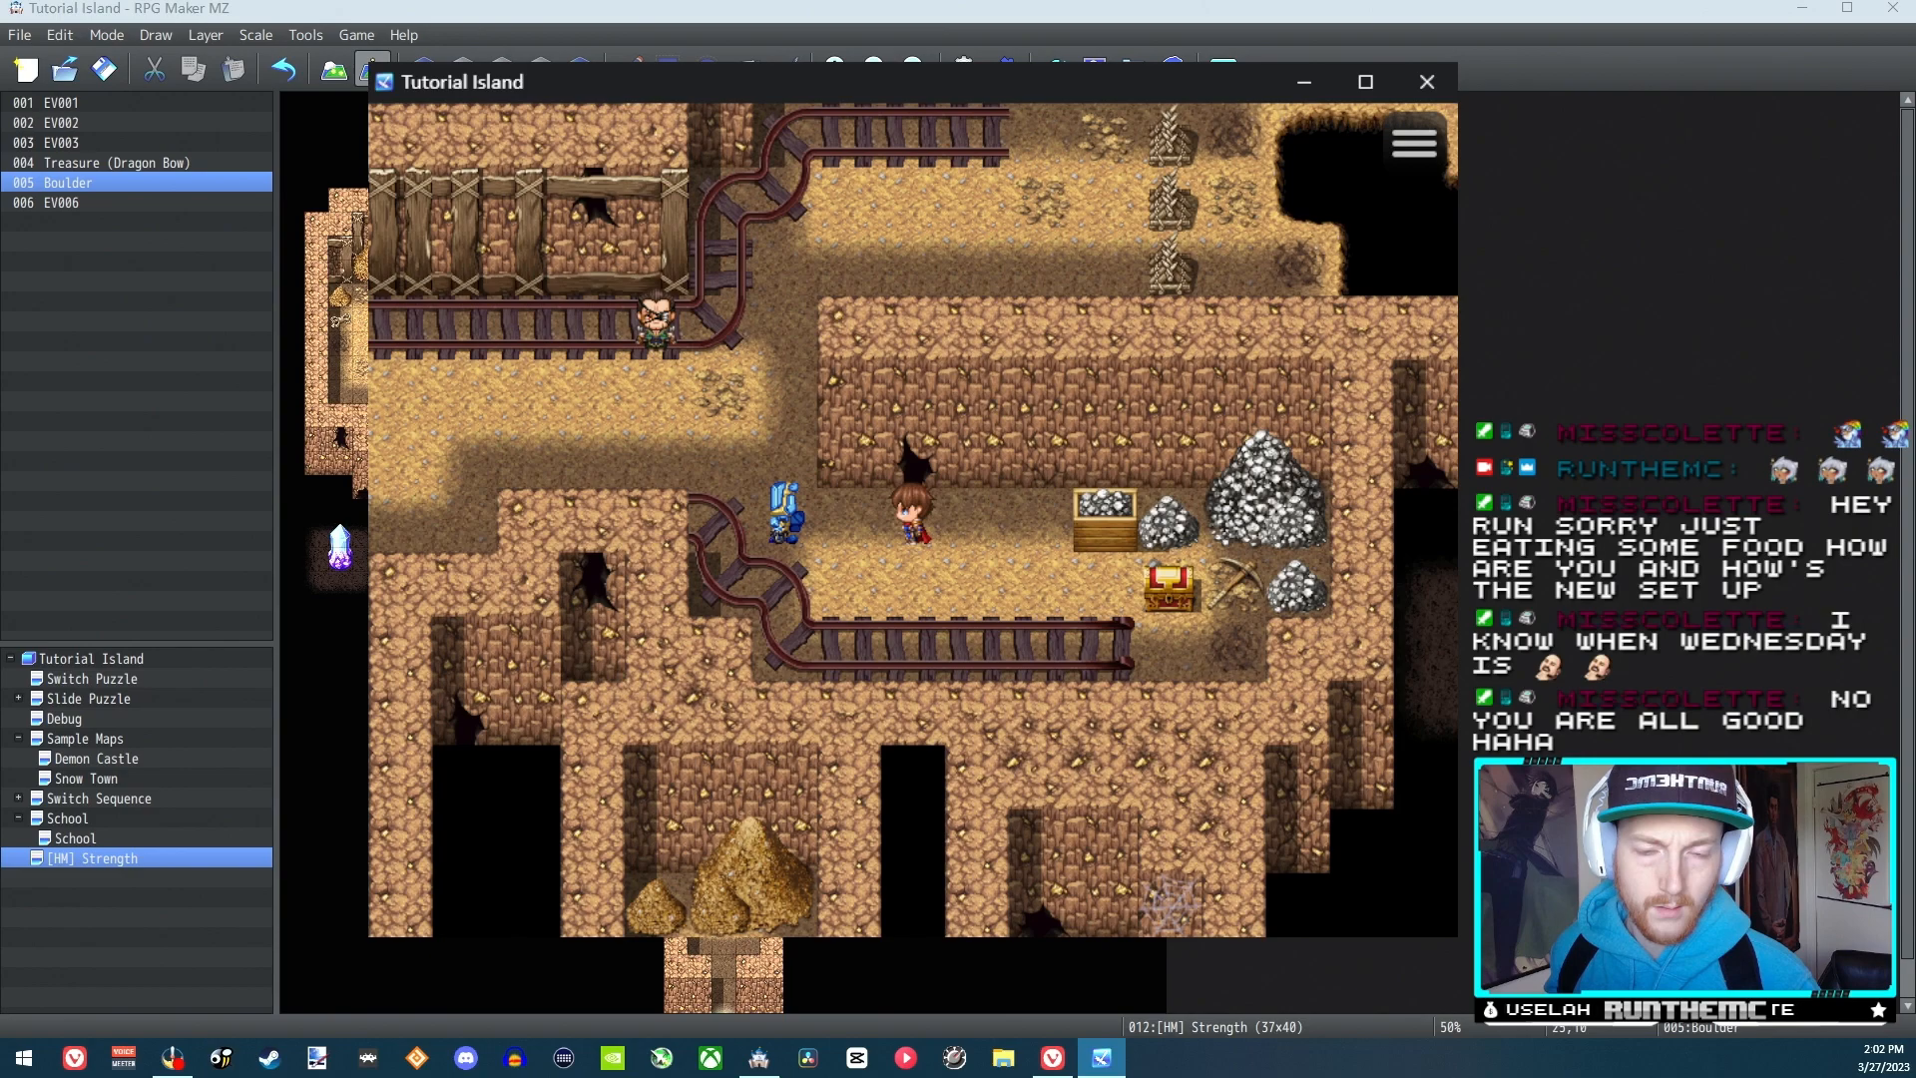
Go around to the blue figure's left side and push it right again
key(Left)
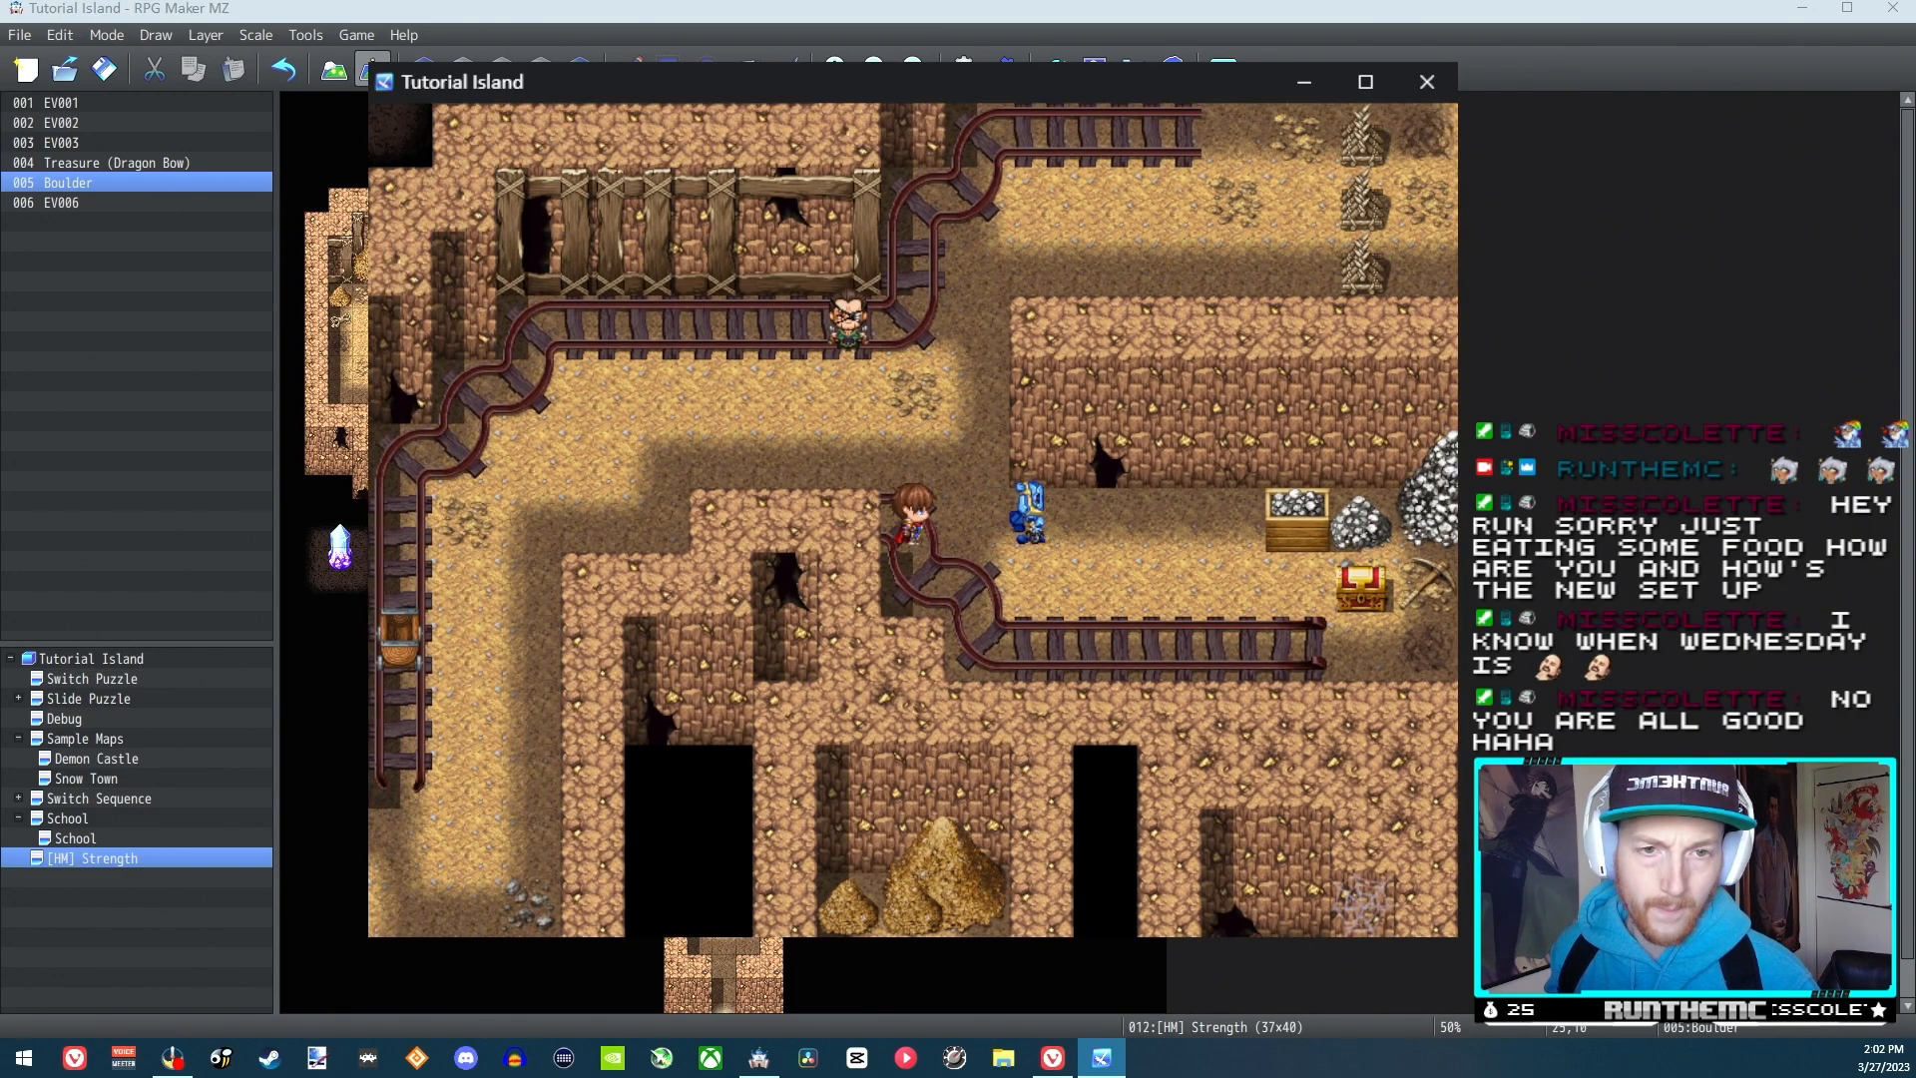
key(Right)
key(Right)
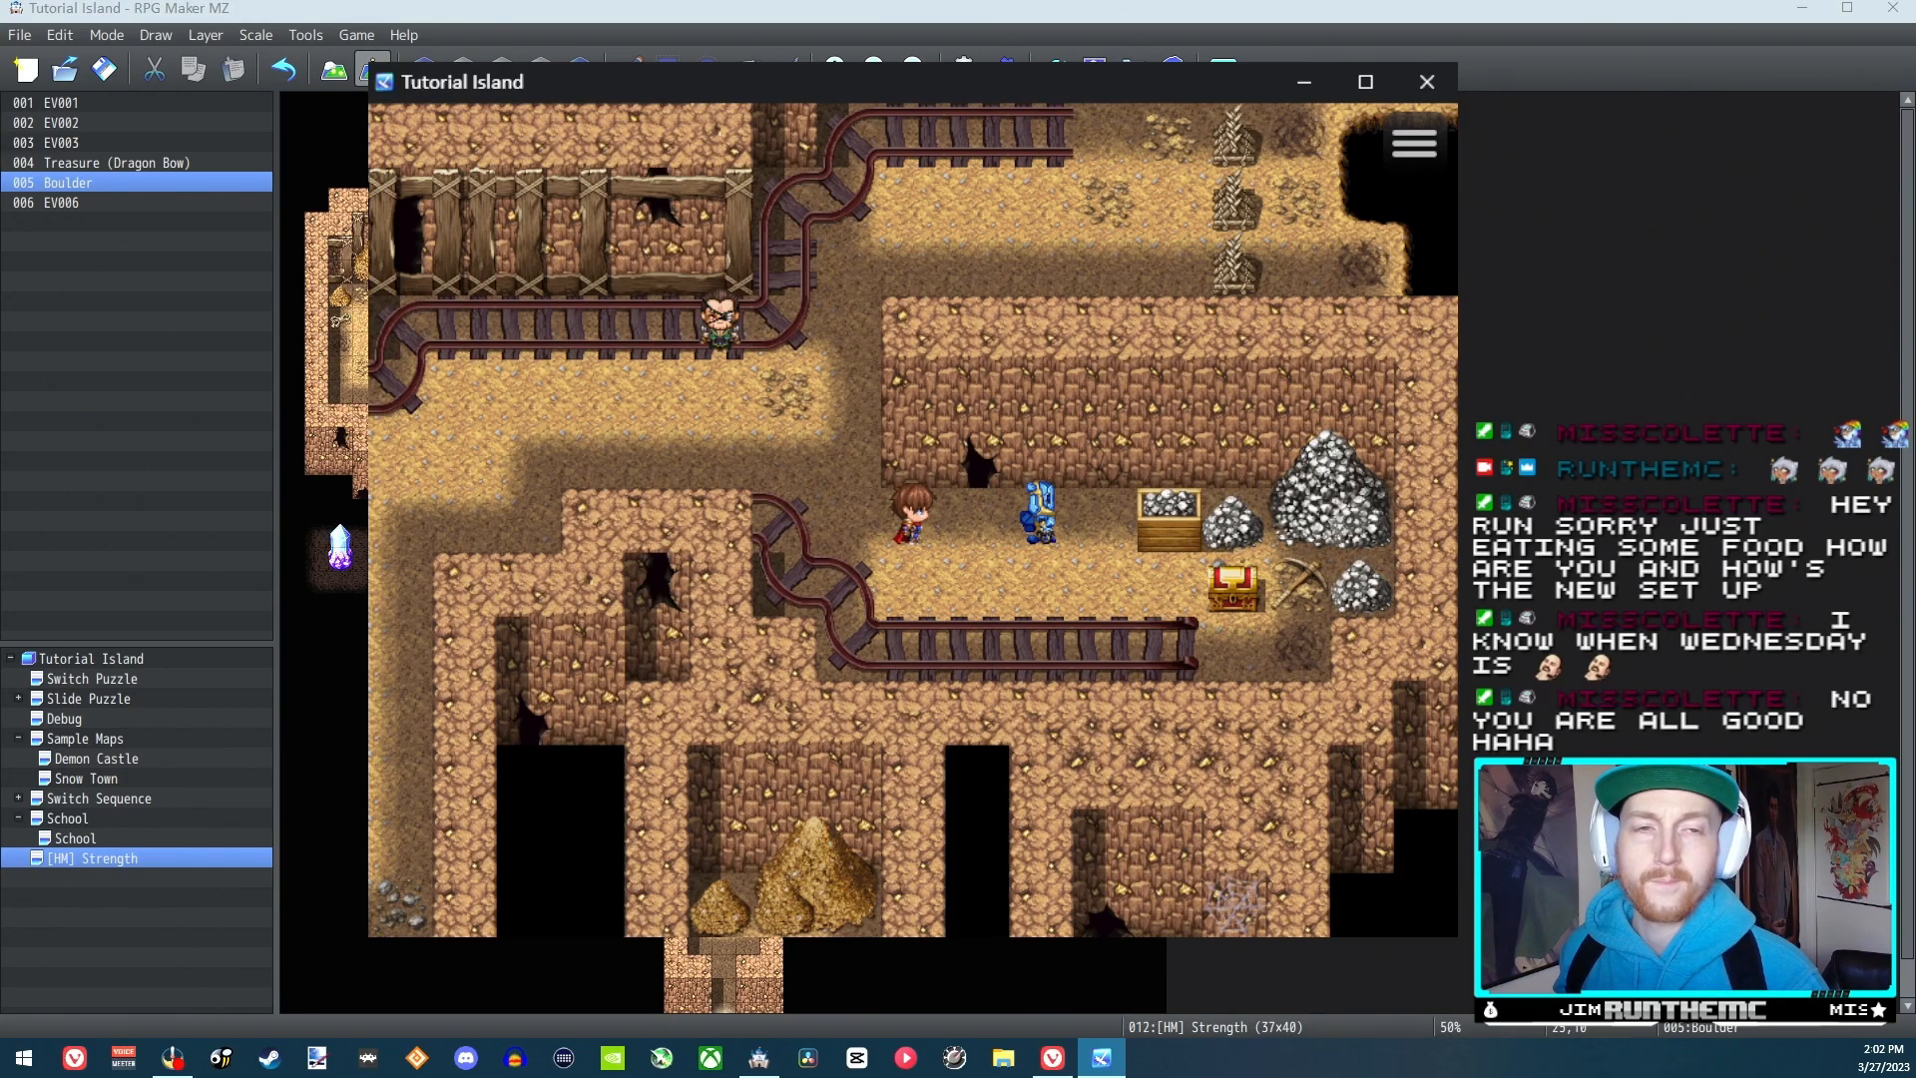
Return to the running game, circle below the blue figure to push it left once more, and close the playtest
click(1438, 67)
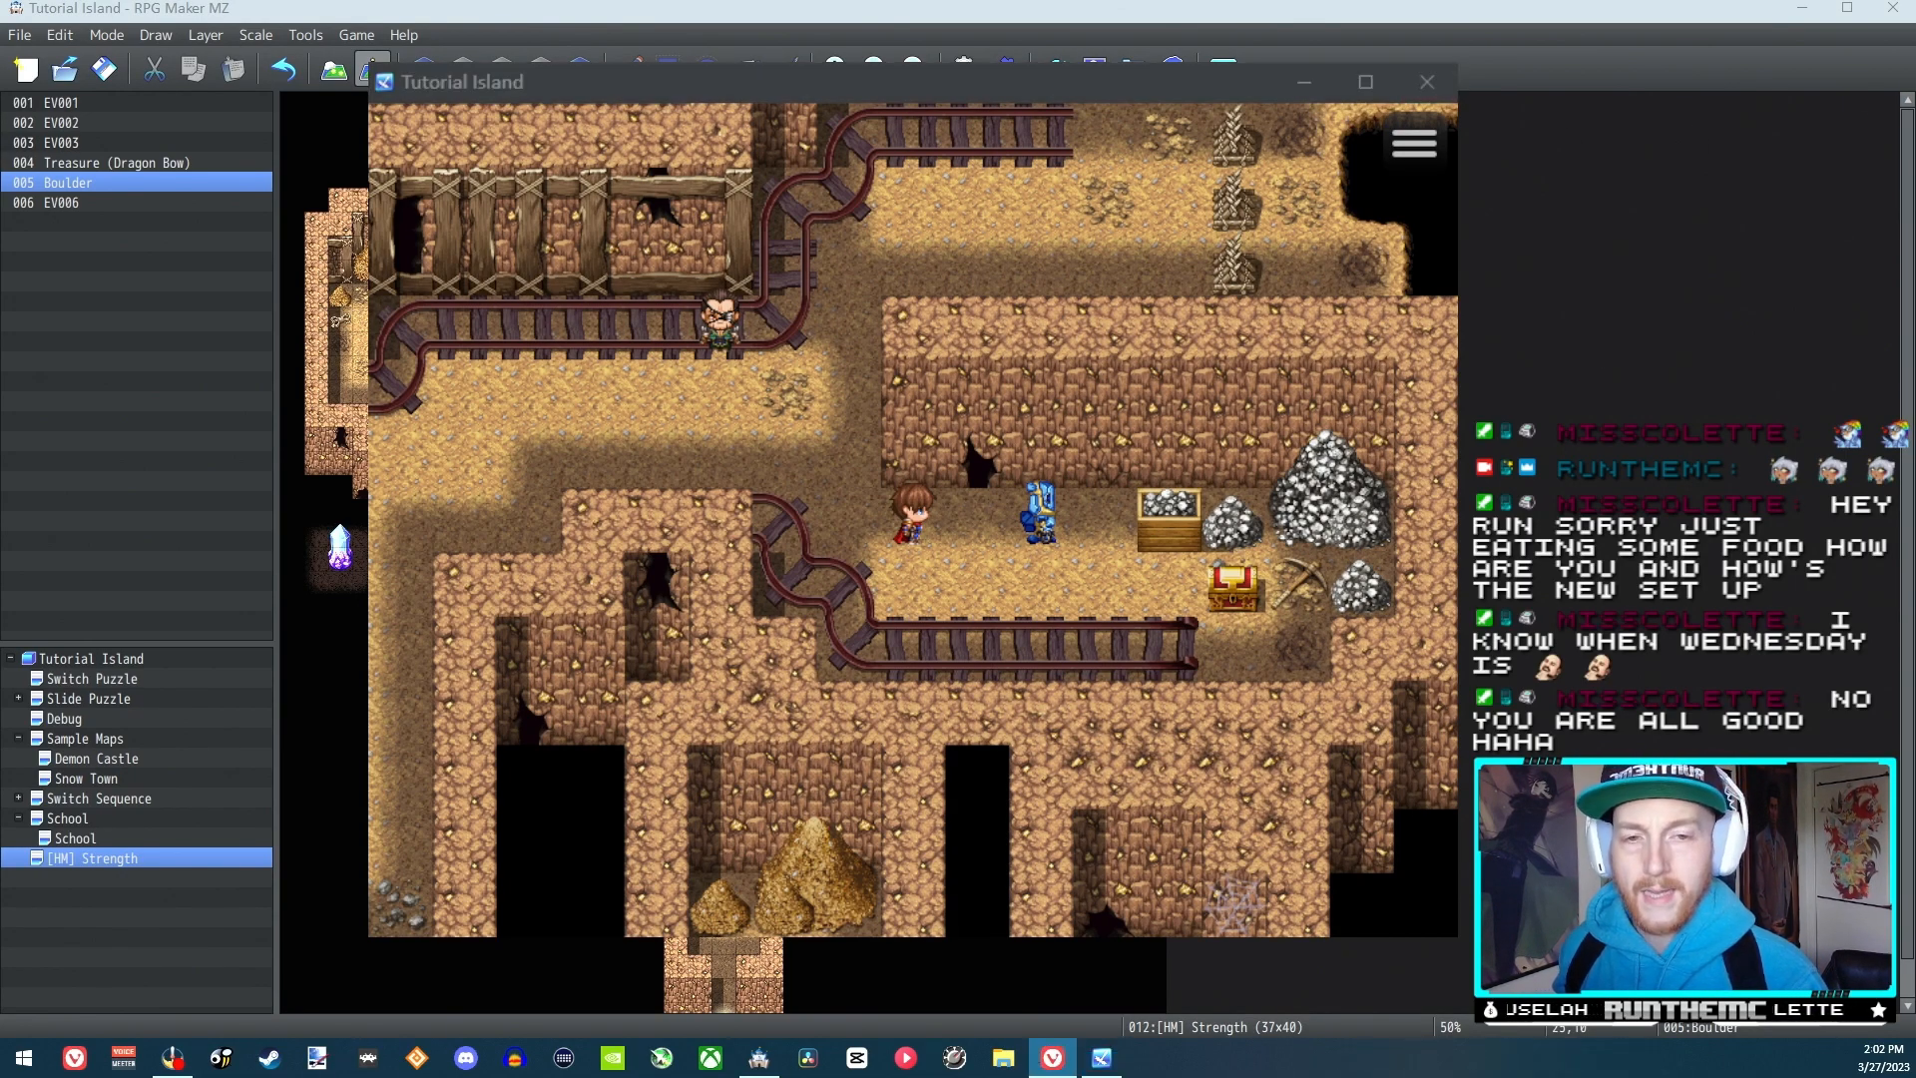
click(1058, 820)
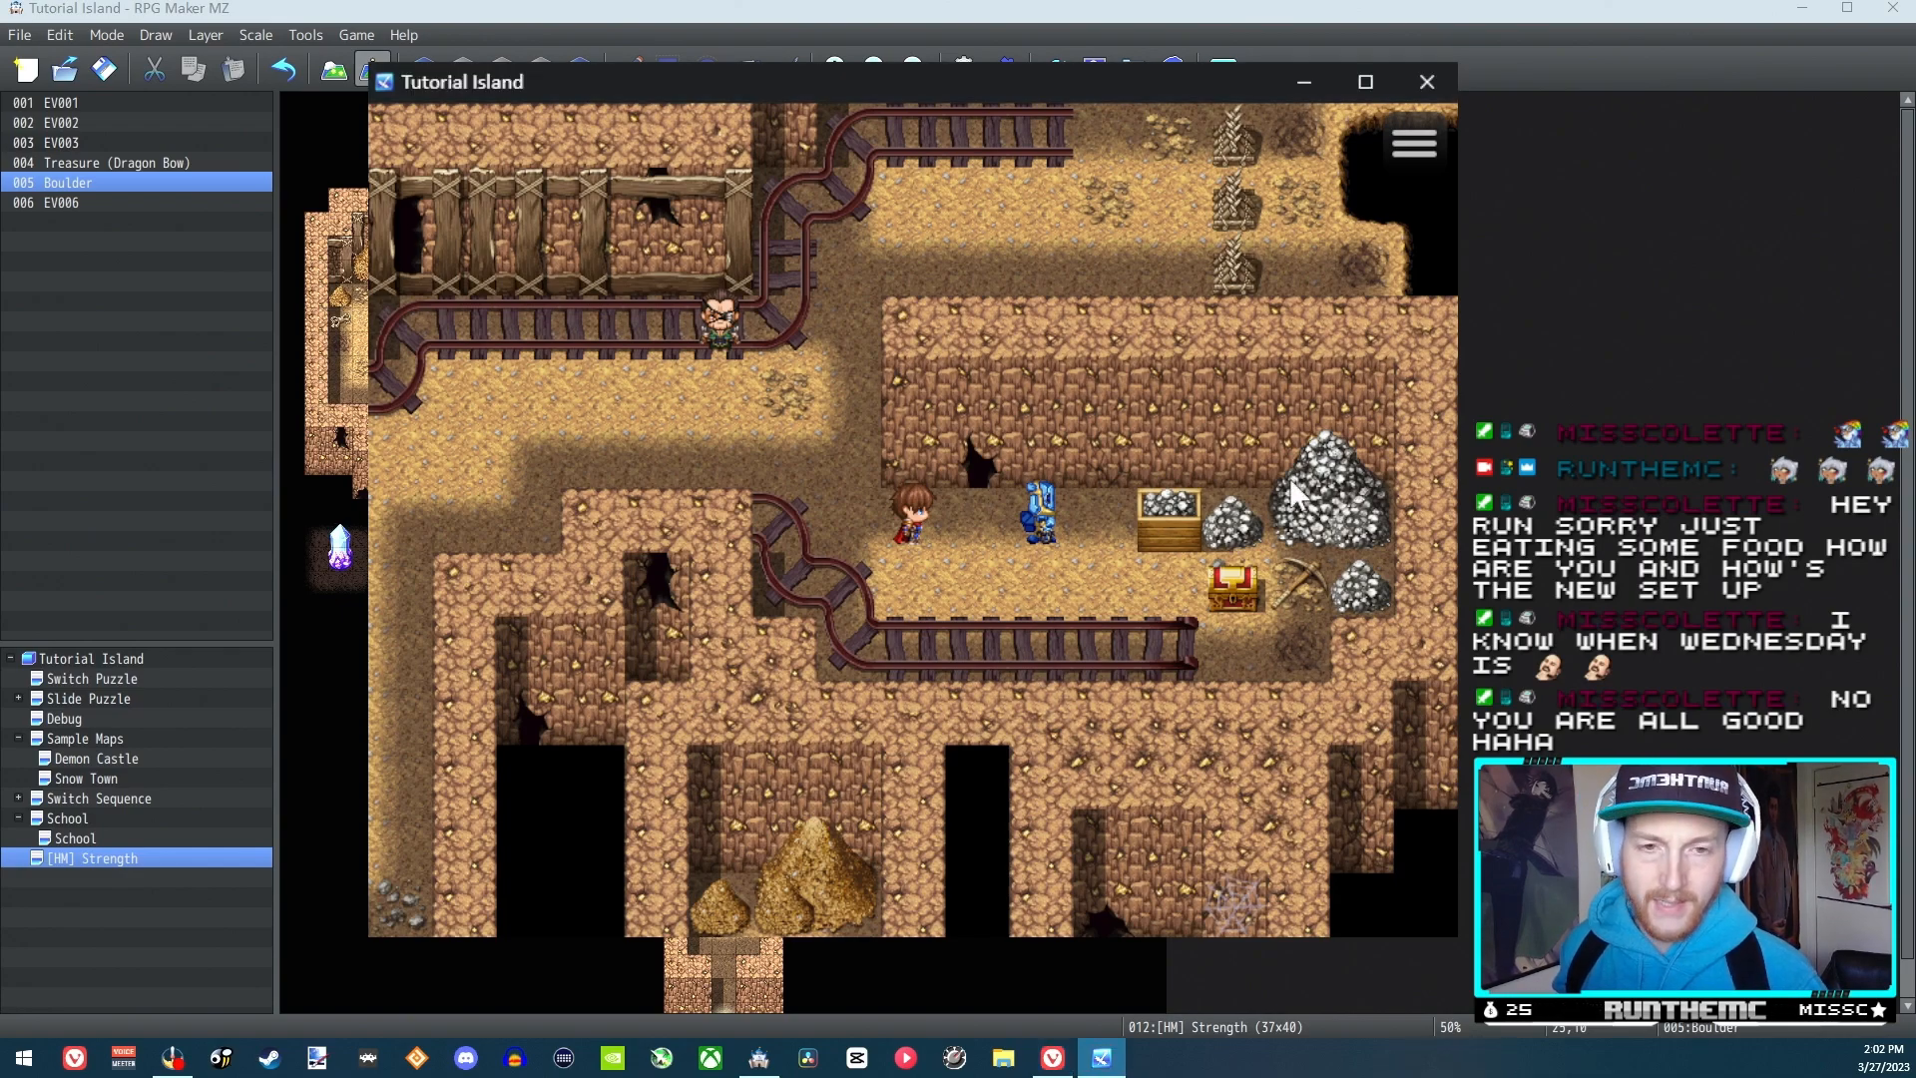
key(Down)
key(Right)
key(Right)
key(Right)
key(Up)
key(Left)
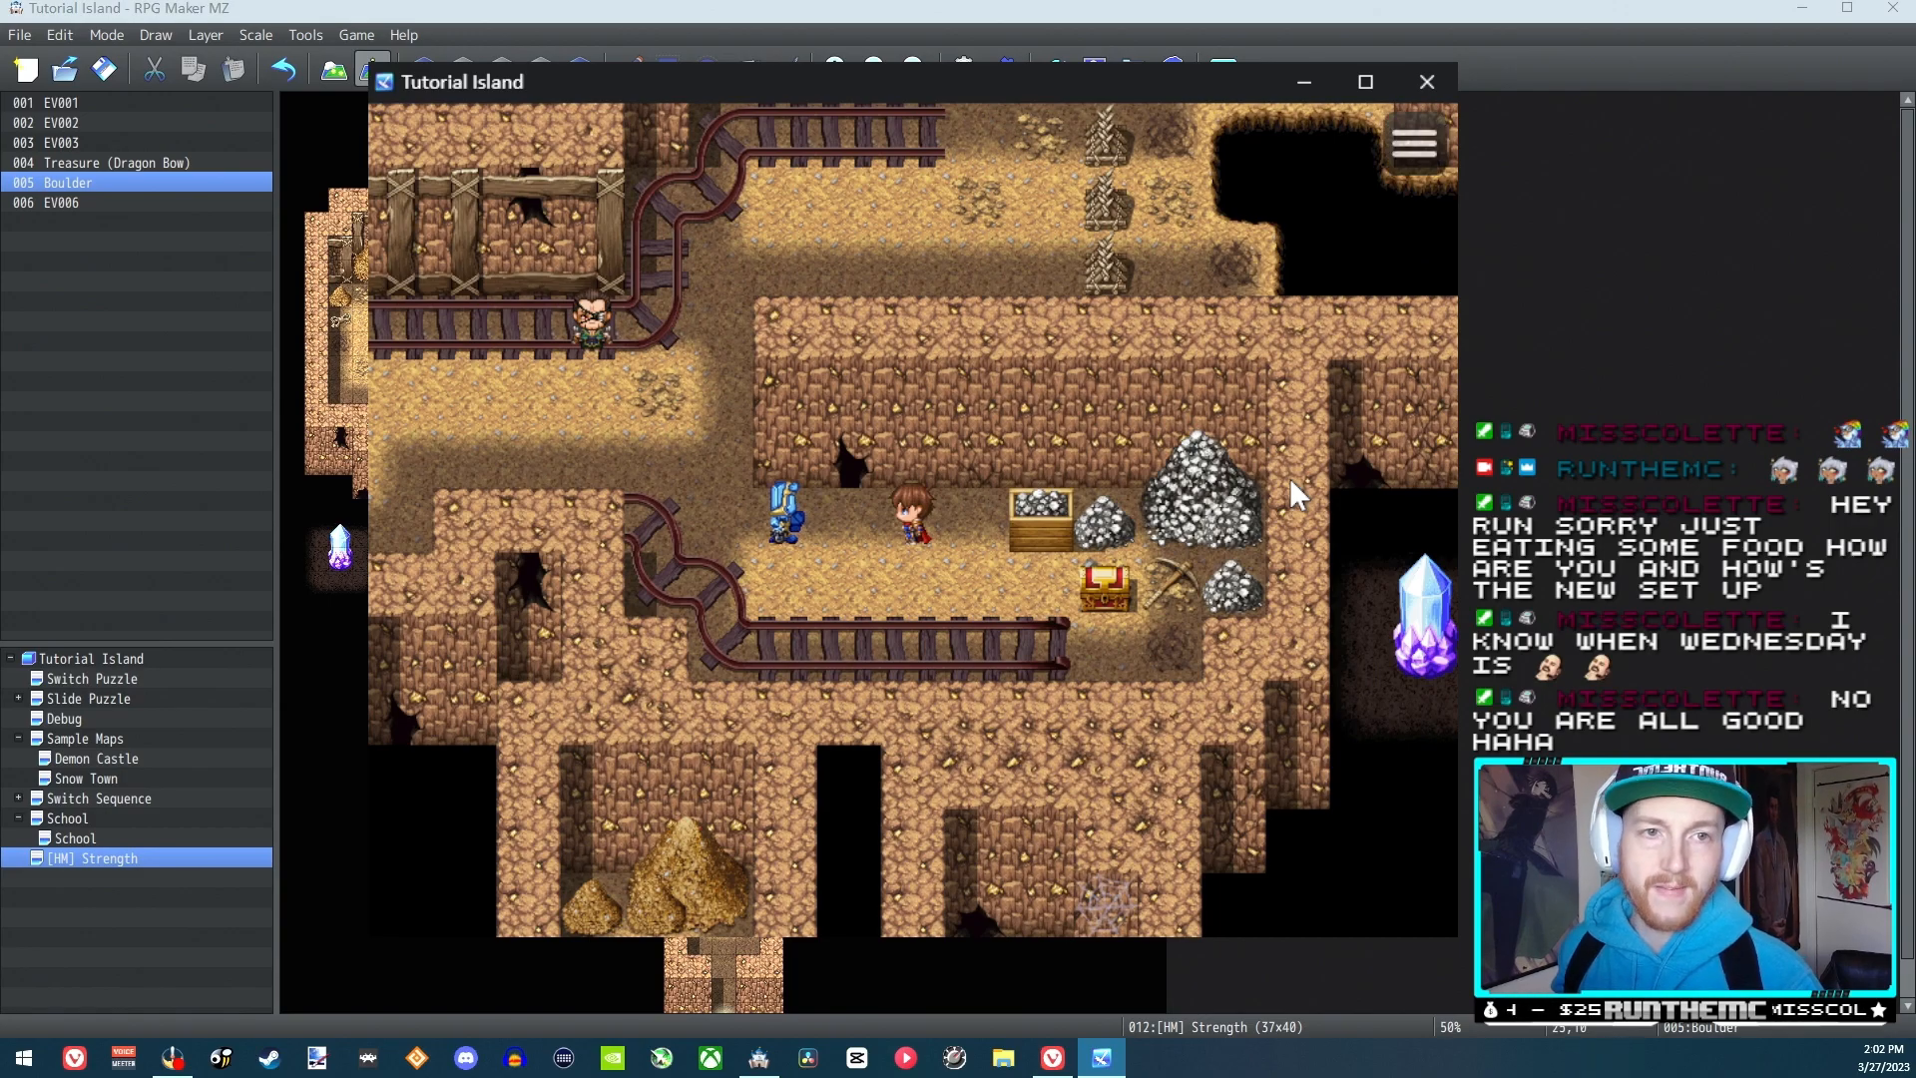
click(1427, 82)
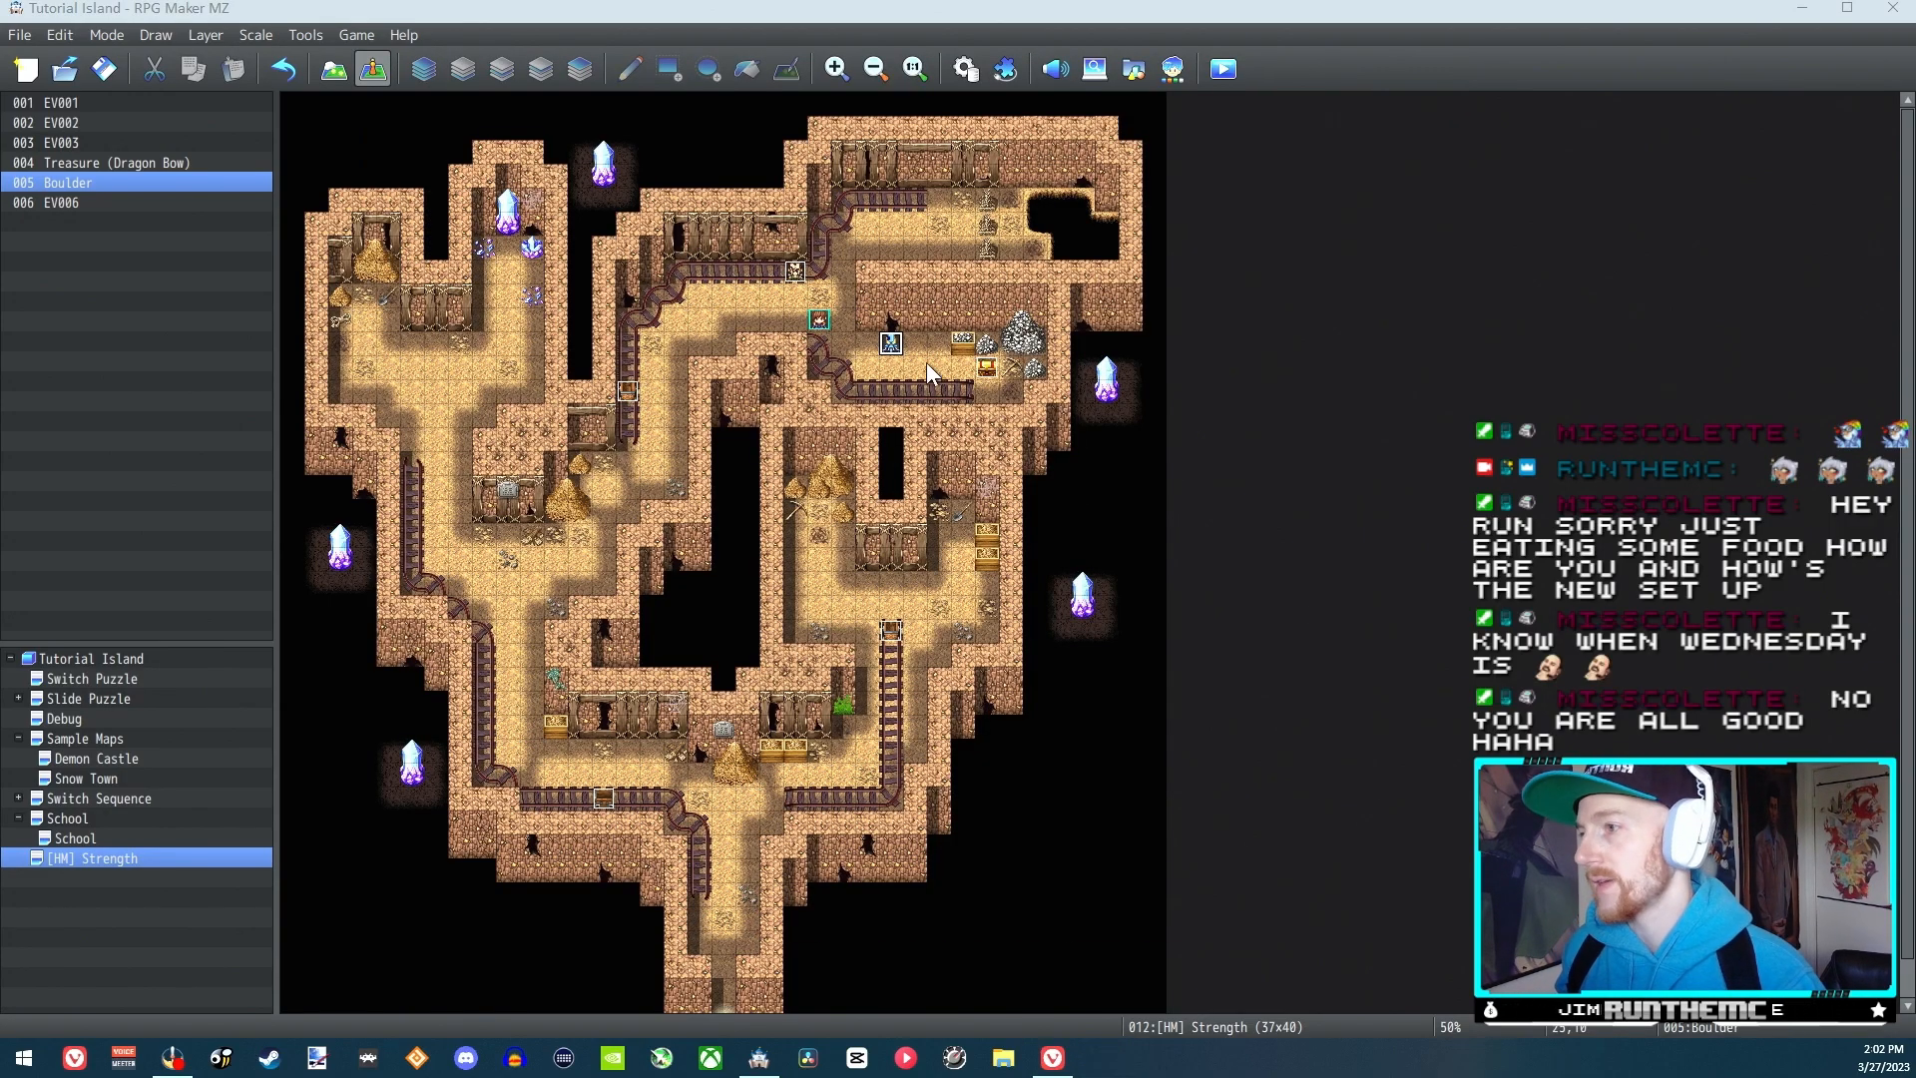
Delete Direction Fix OFF from the Strength Process movement route and save the database changes
double_click(893, 344)
click(1317, 863)
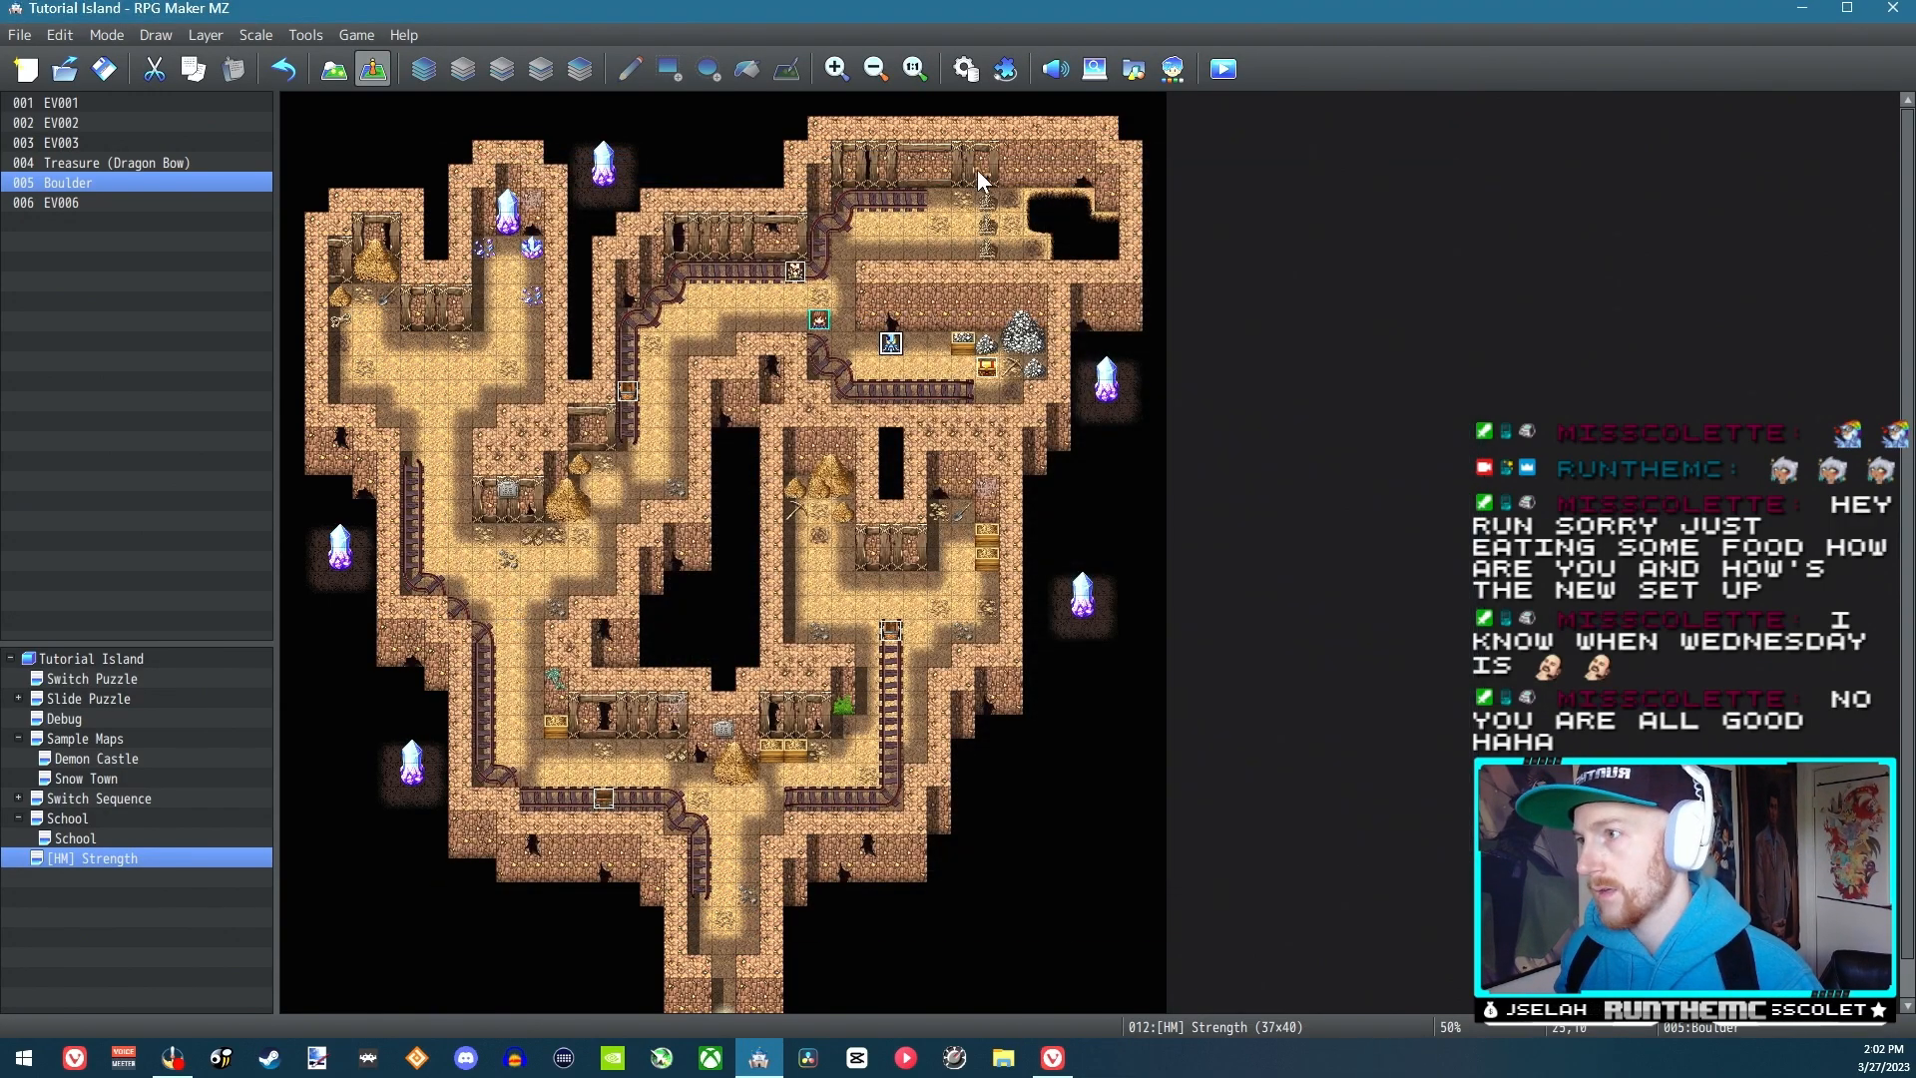
click(964, 72)
double_click(1006, 321)
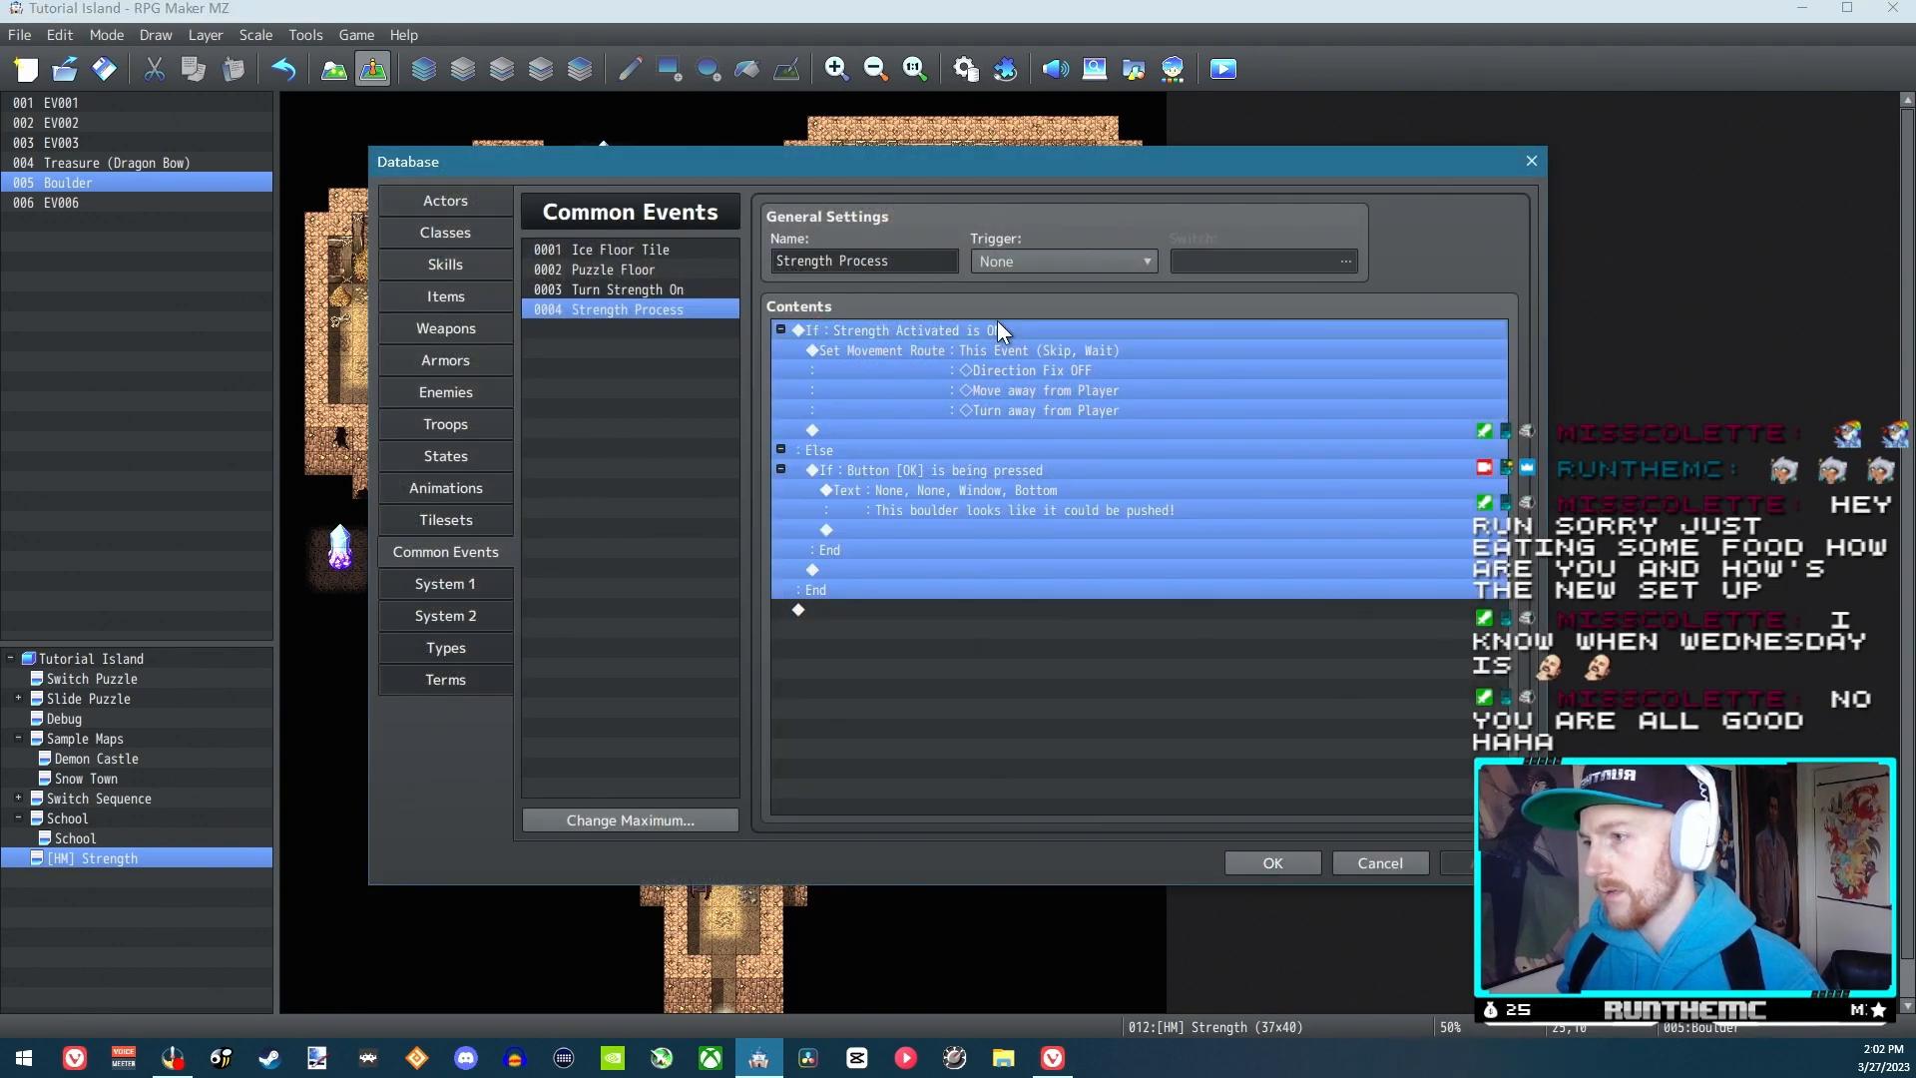
click(1301, 736)
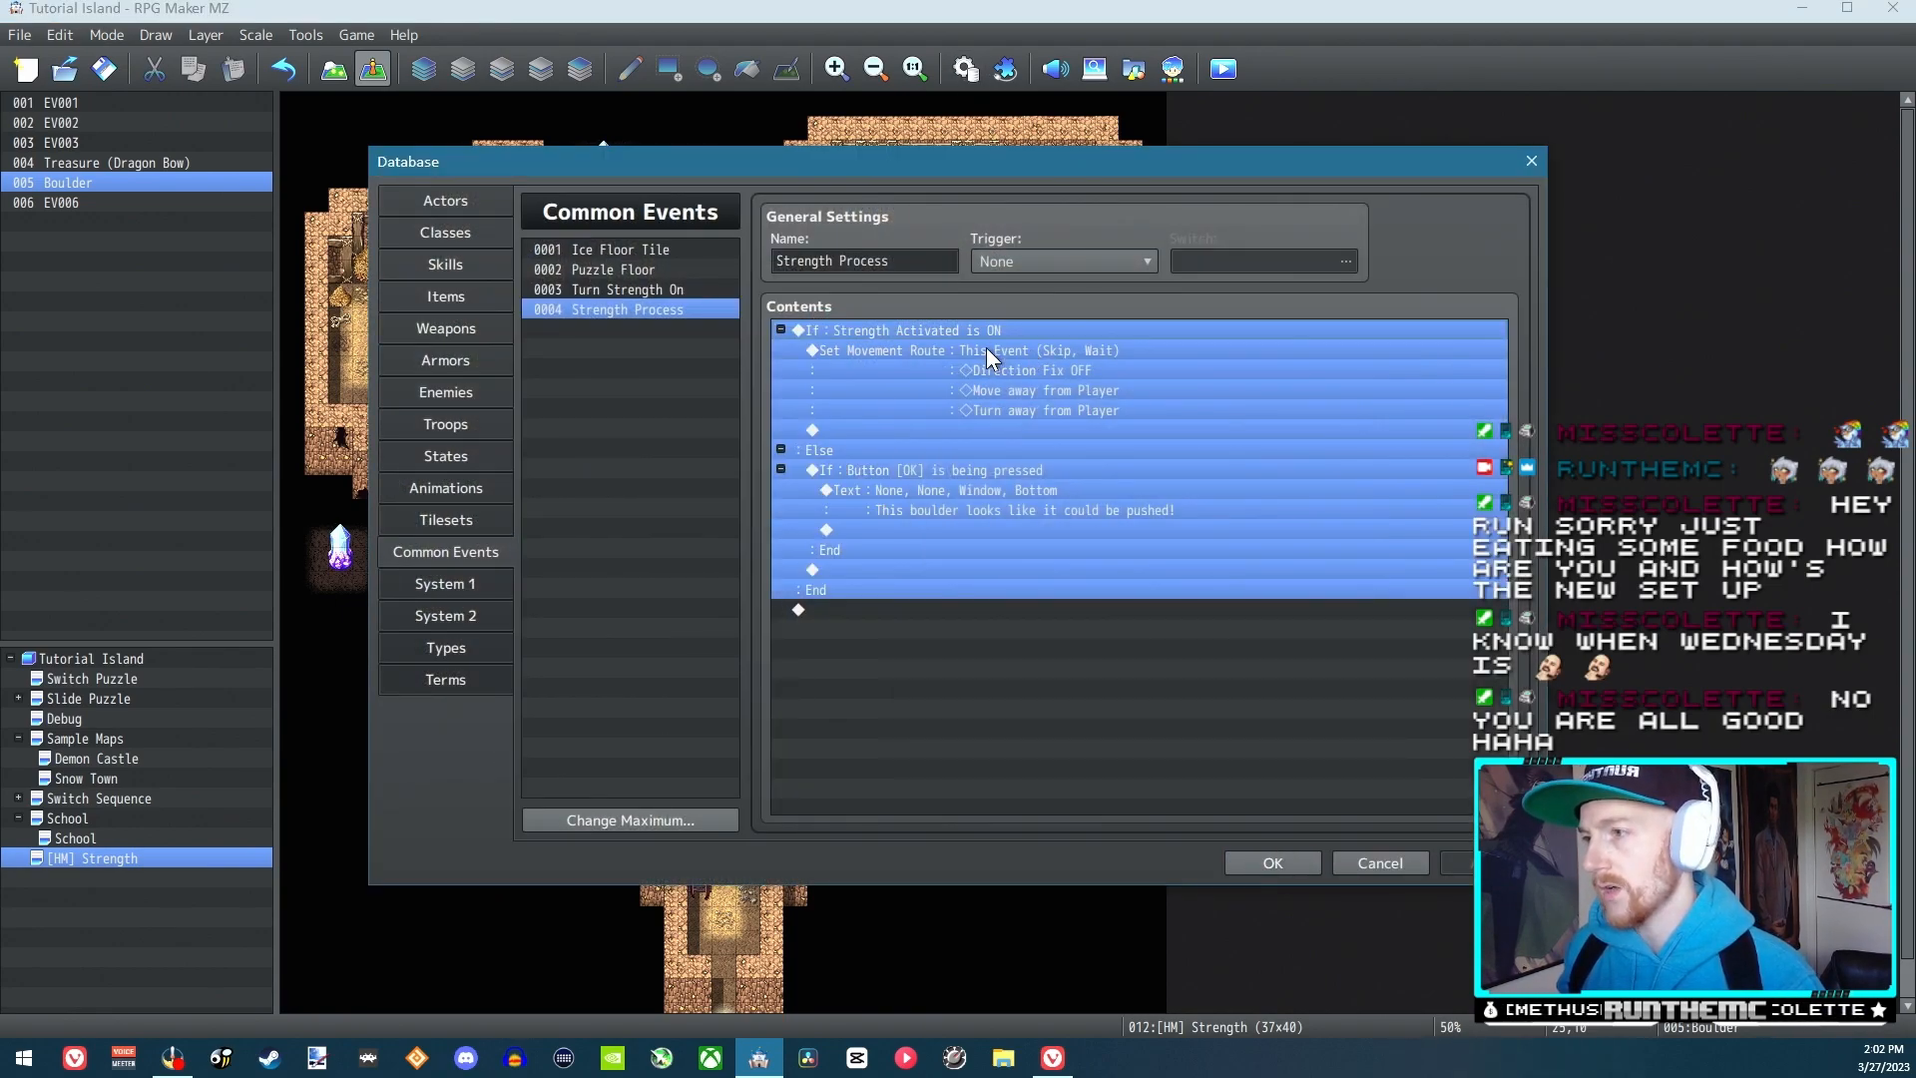
double_click(986, 349)
click(793, 388)
key(Delete)
click(1377, 782)
click(1485, 863)
click(1290, 864)
Save the changes, start a playtest, and activate Strength by using it from Reid's skills
click(1224, 70)
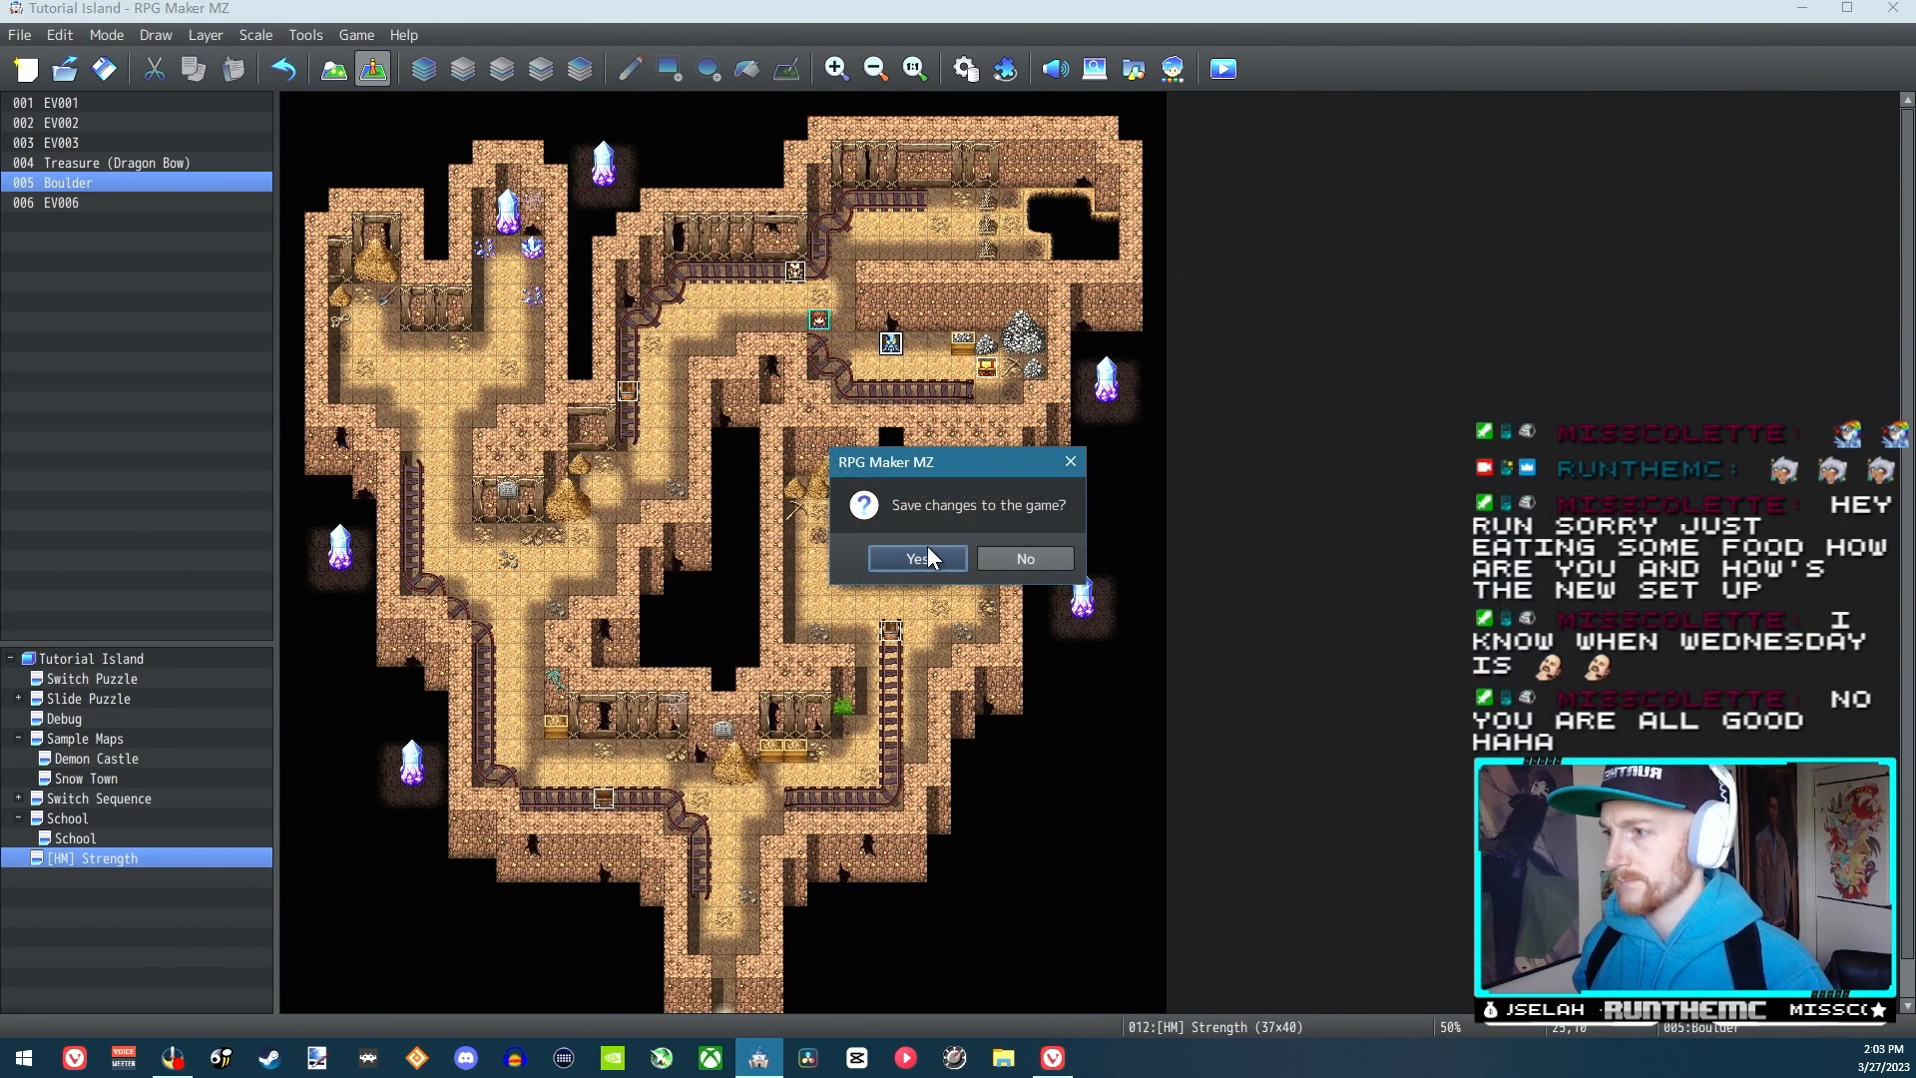
click(917, 558)
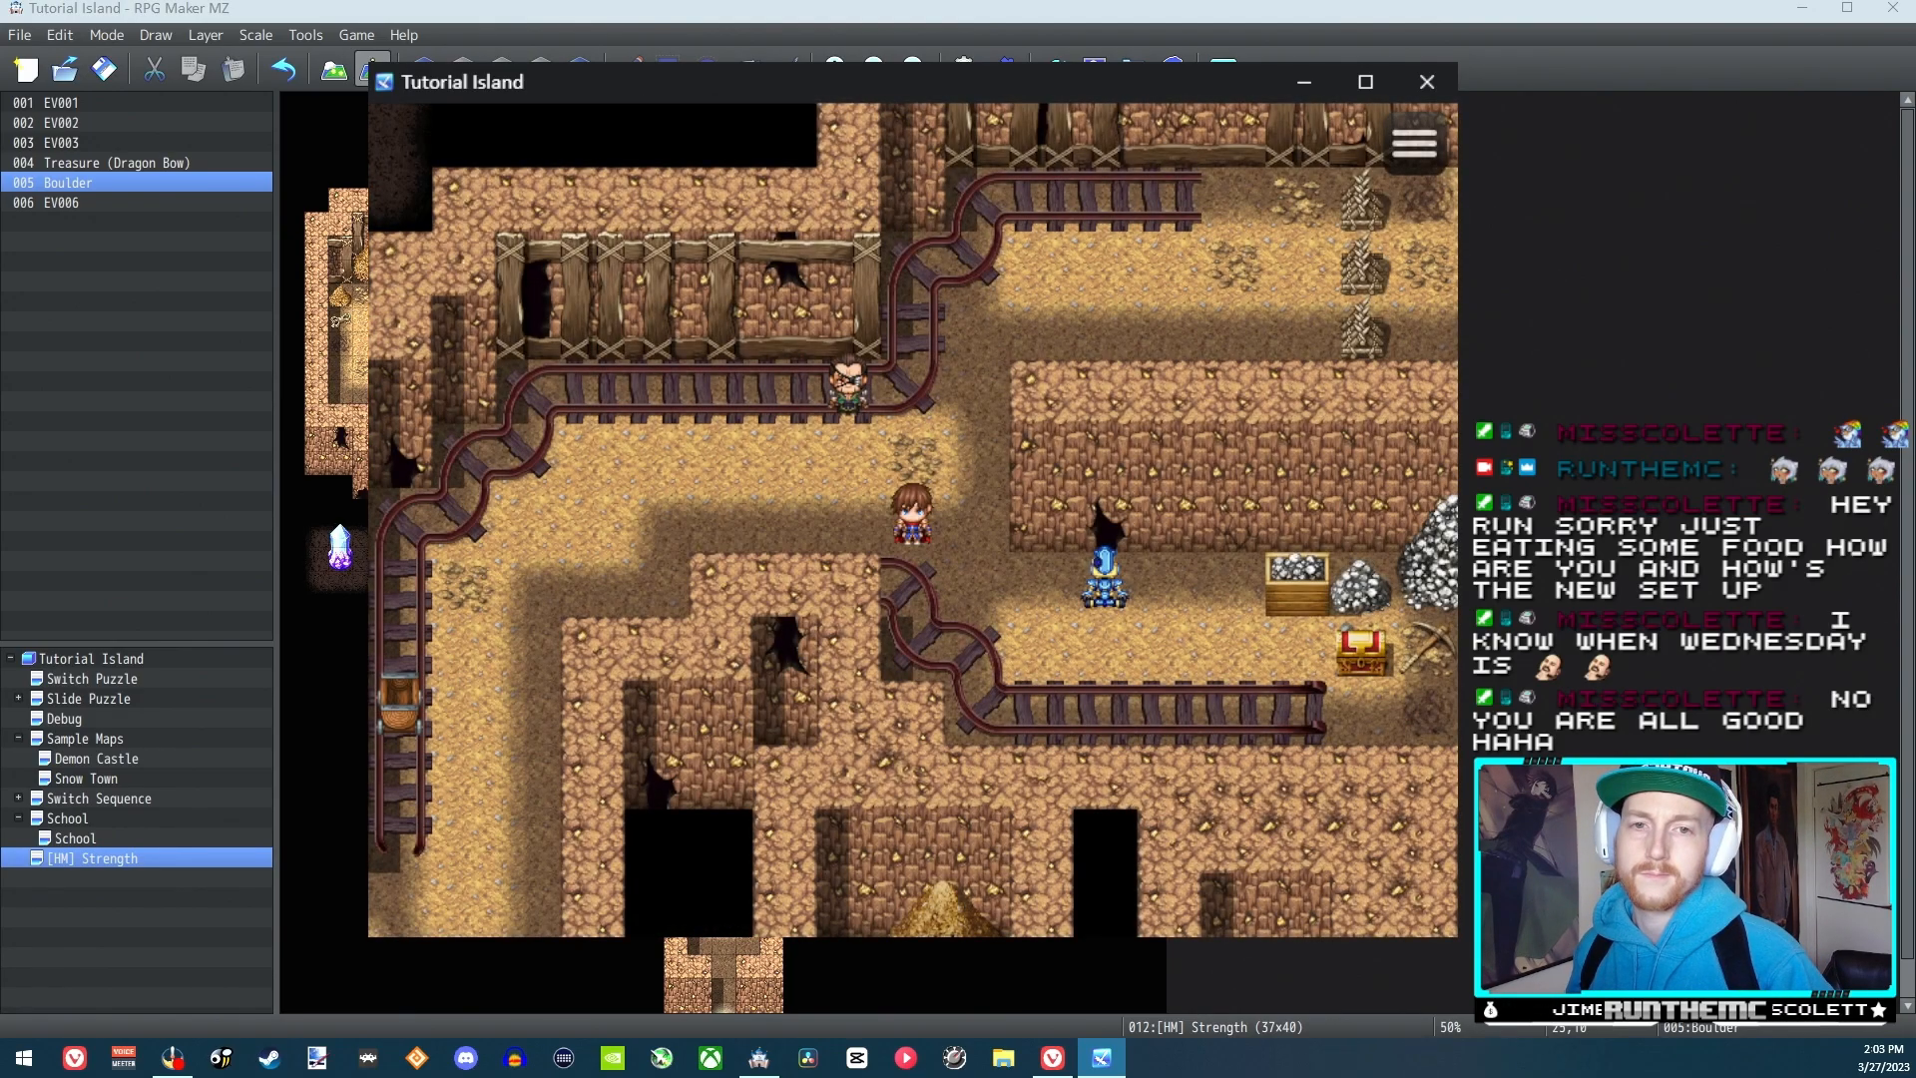
key(Return)
key(Return)
key(Escape)
key(Right)
key(Return)
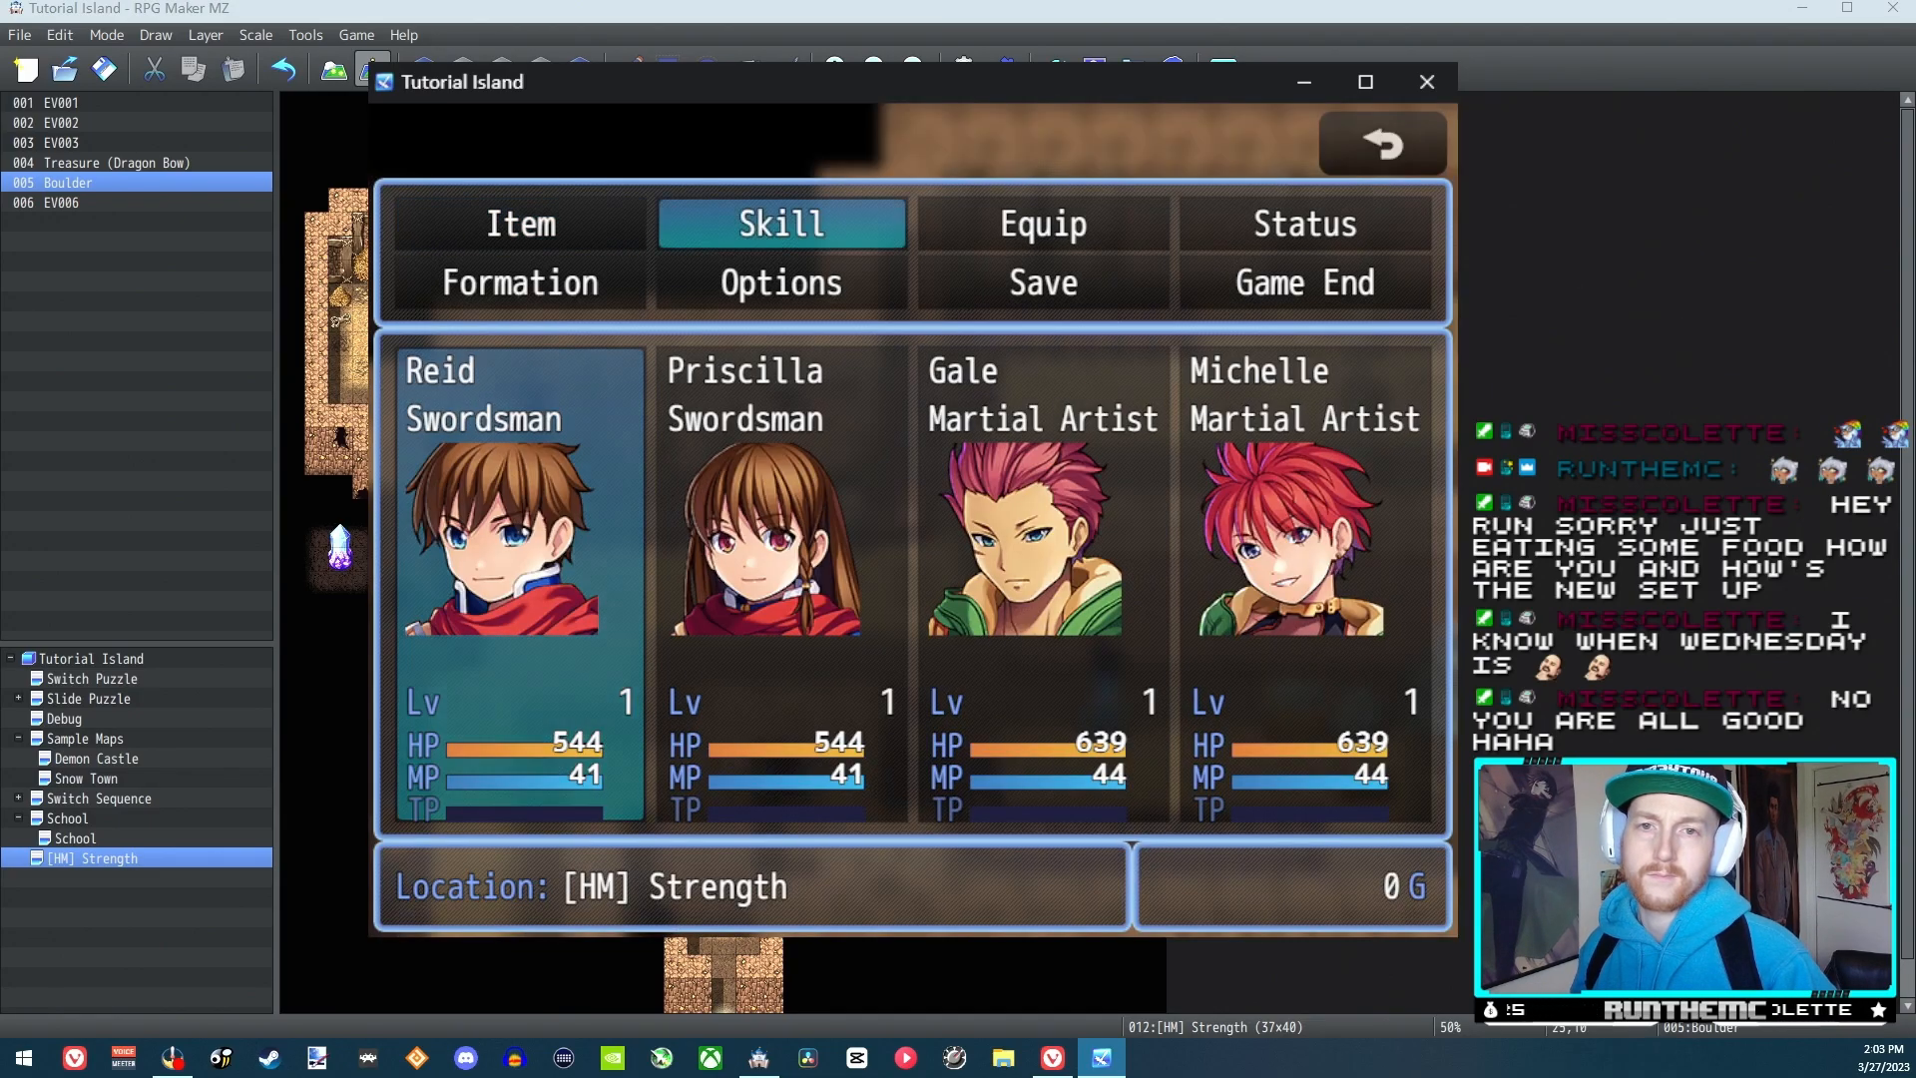
key(Return)
key(Return)
key(Return)
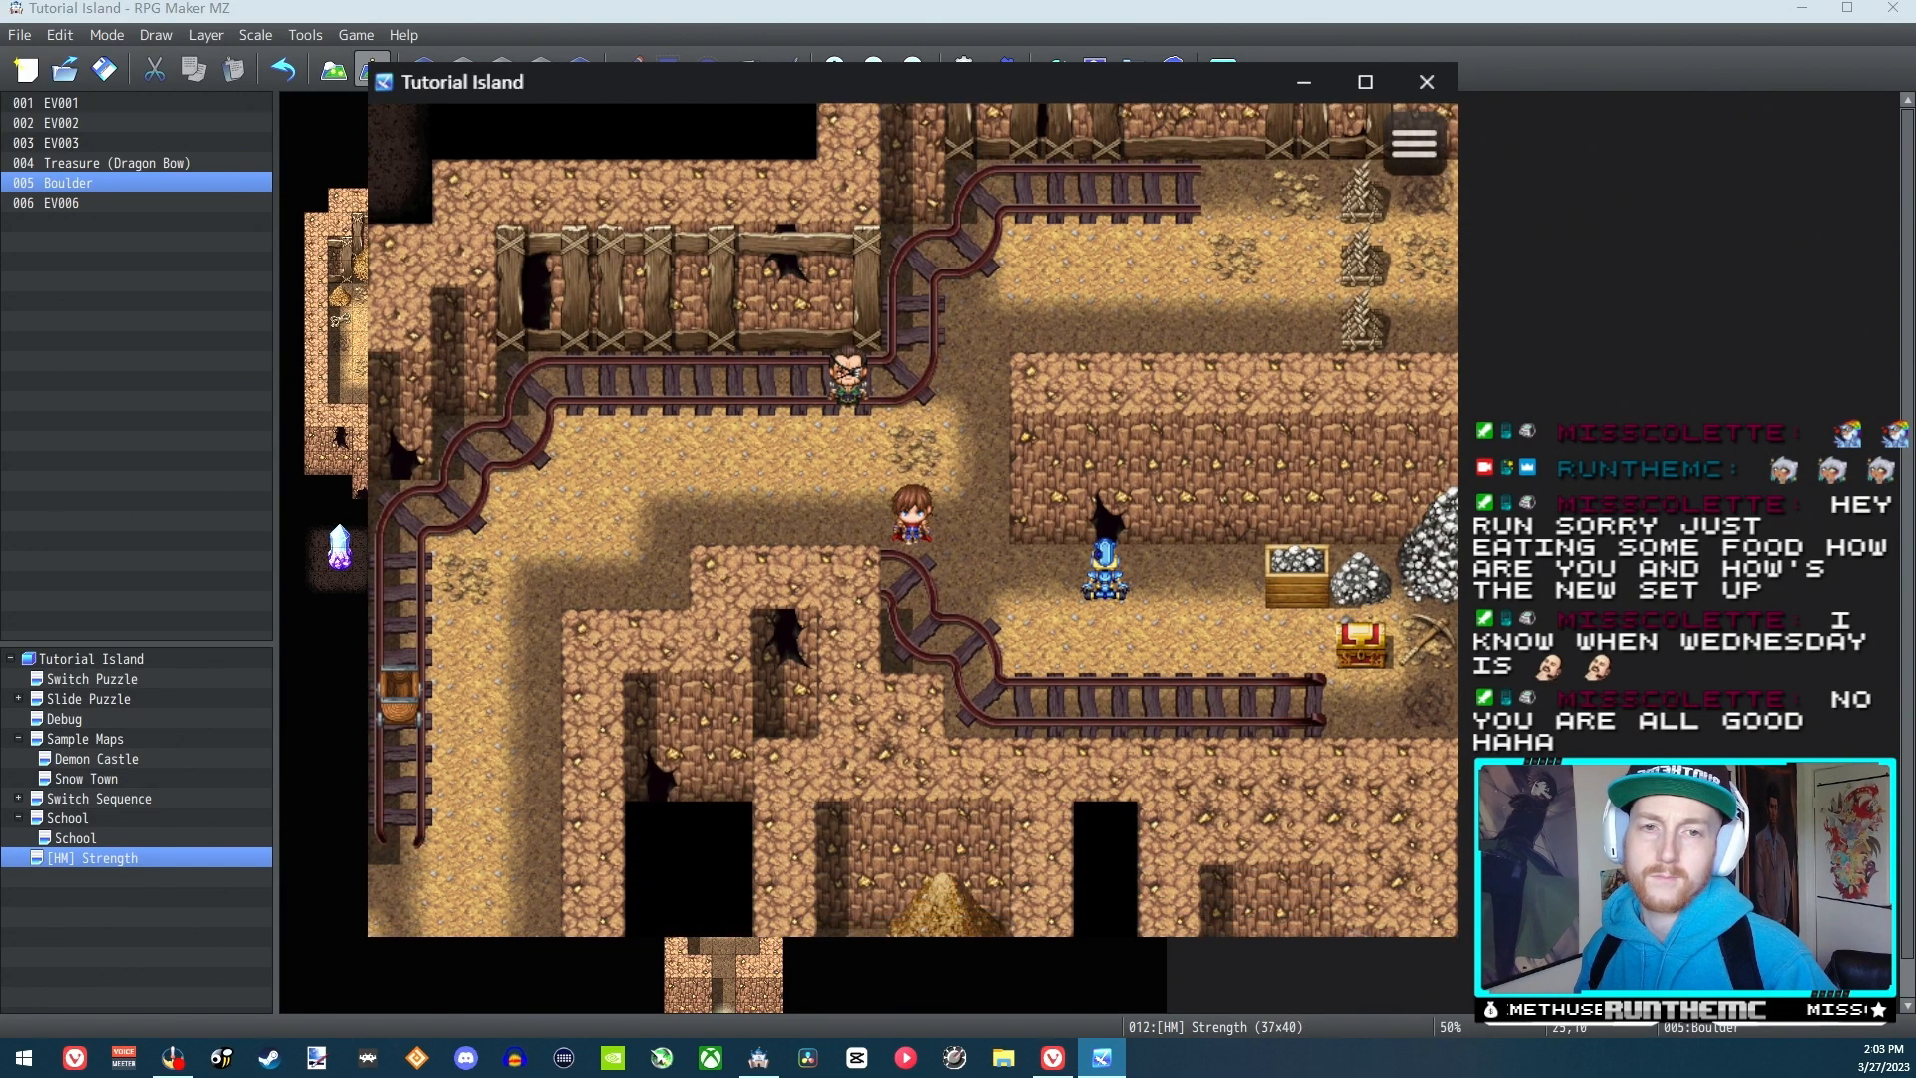
Circle below the blue figure to its right side and push it left
key(Down)
key(Right)
key(Down)
key(Right)
key(Right)
key(Up)
key(Left)
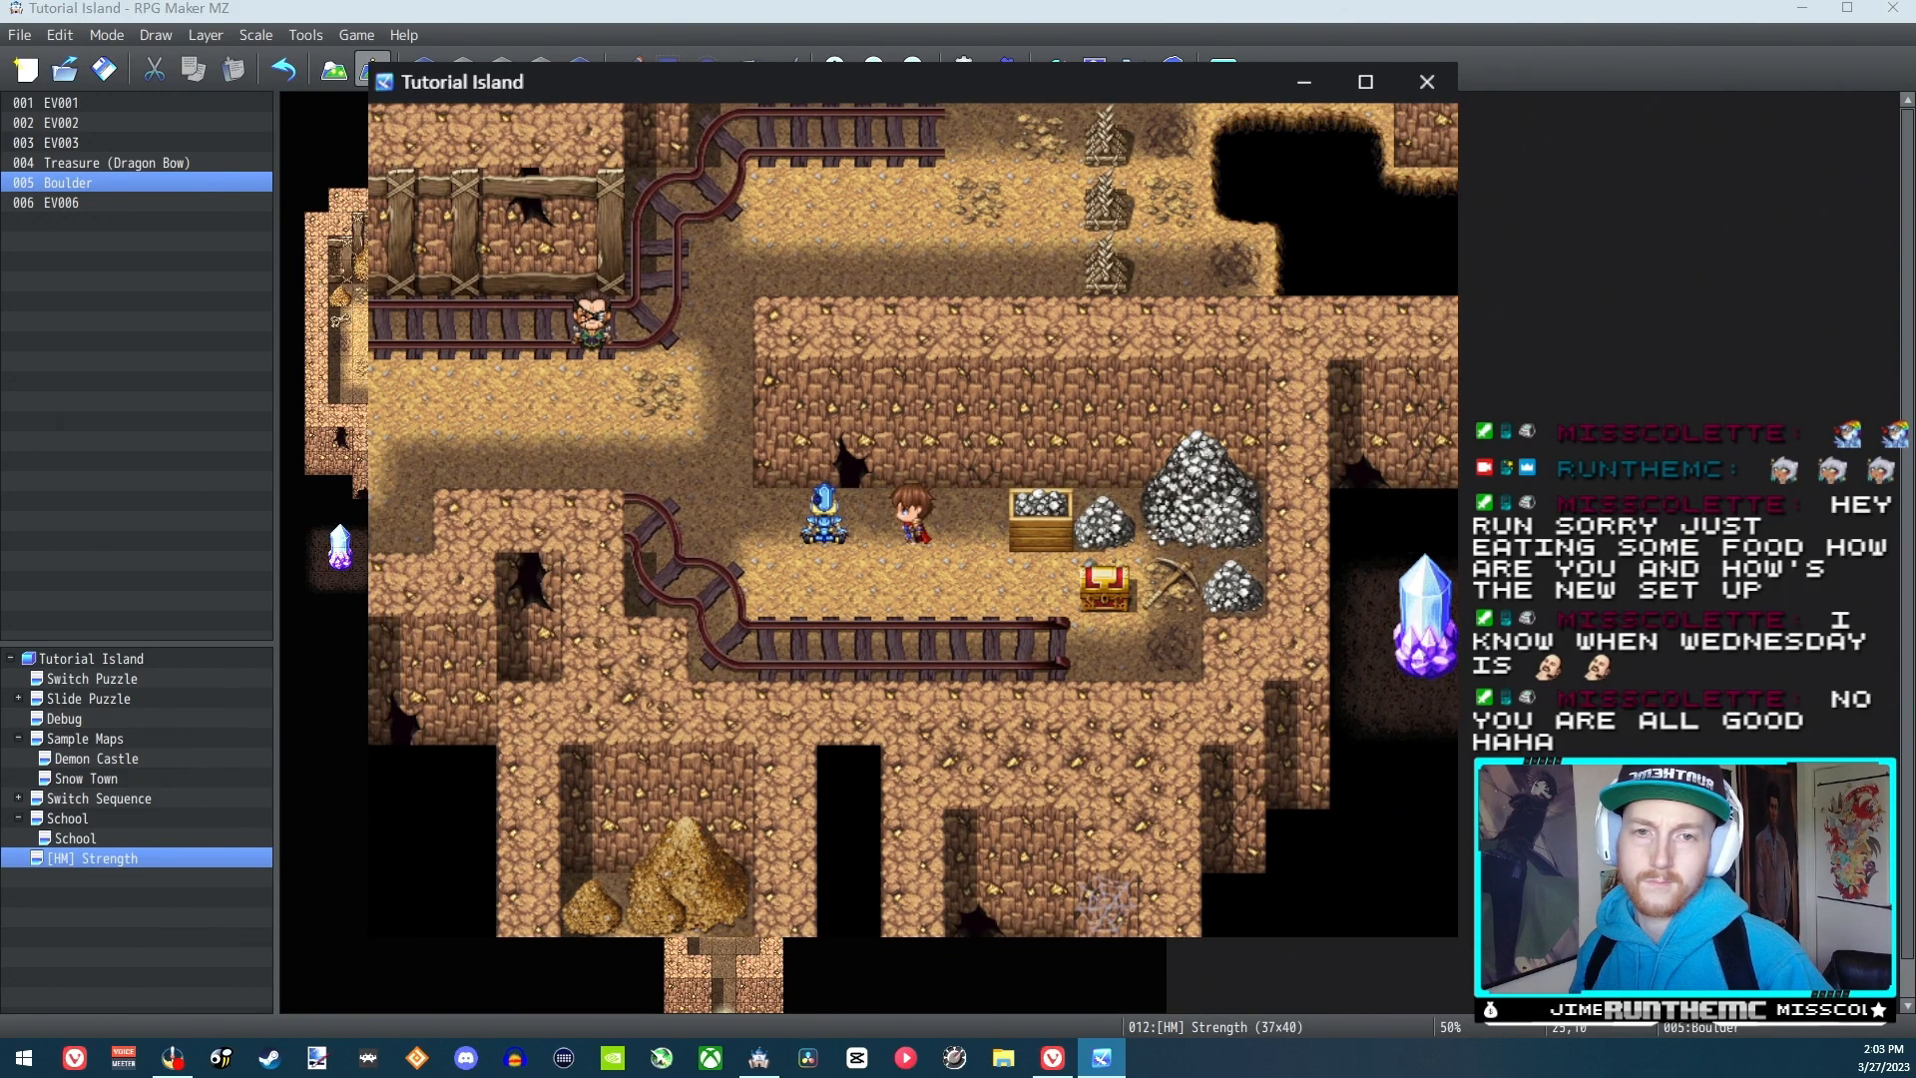
key(Left)
Go around to the blue figure's left side, push it back right, and close the playtest
key(Left)
key(Down)
key(Left)
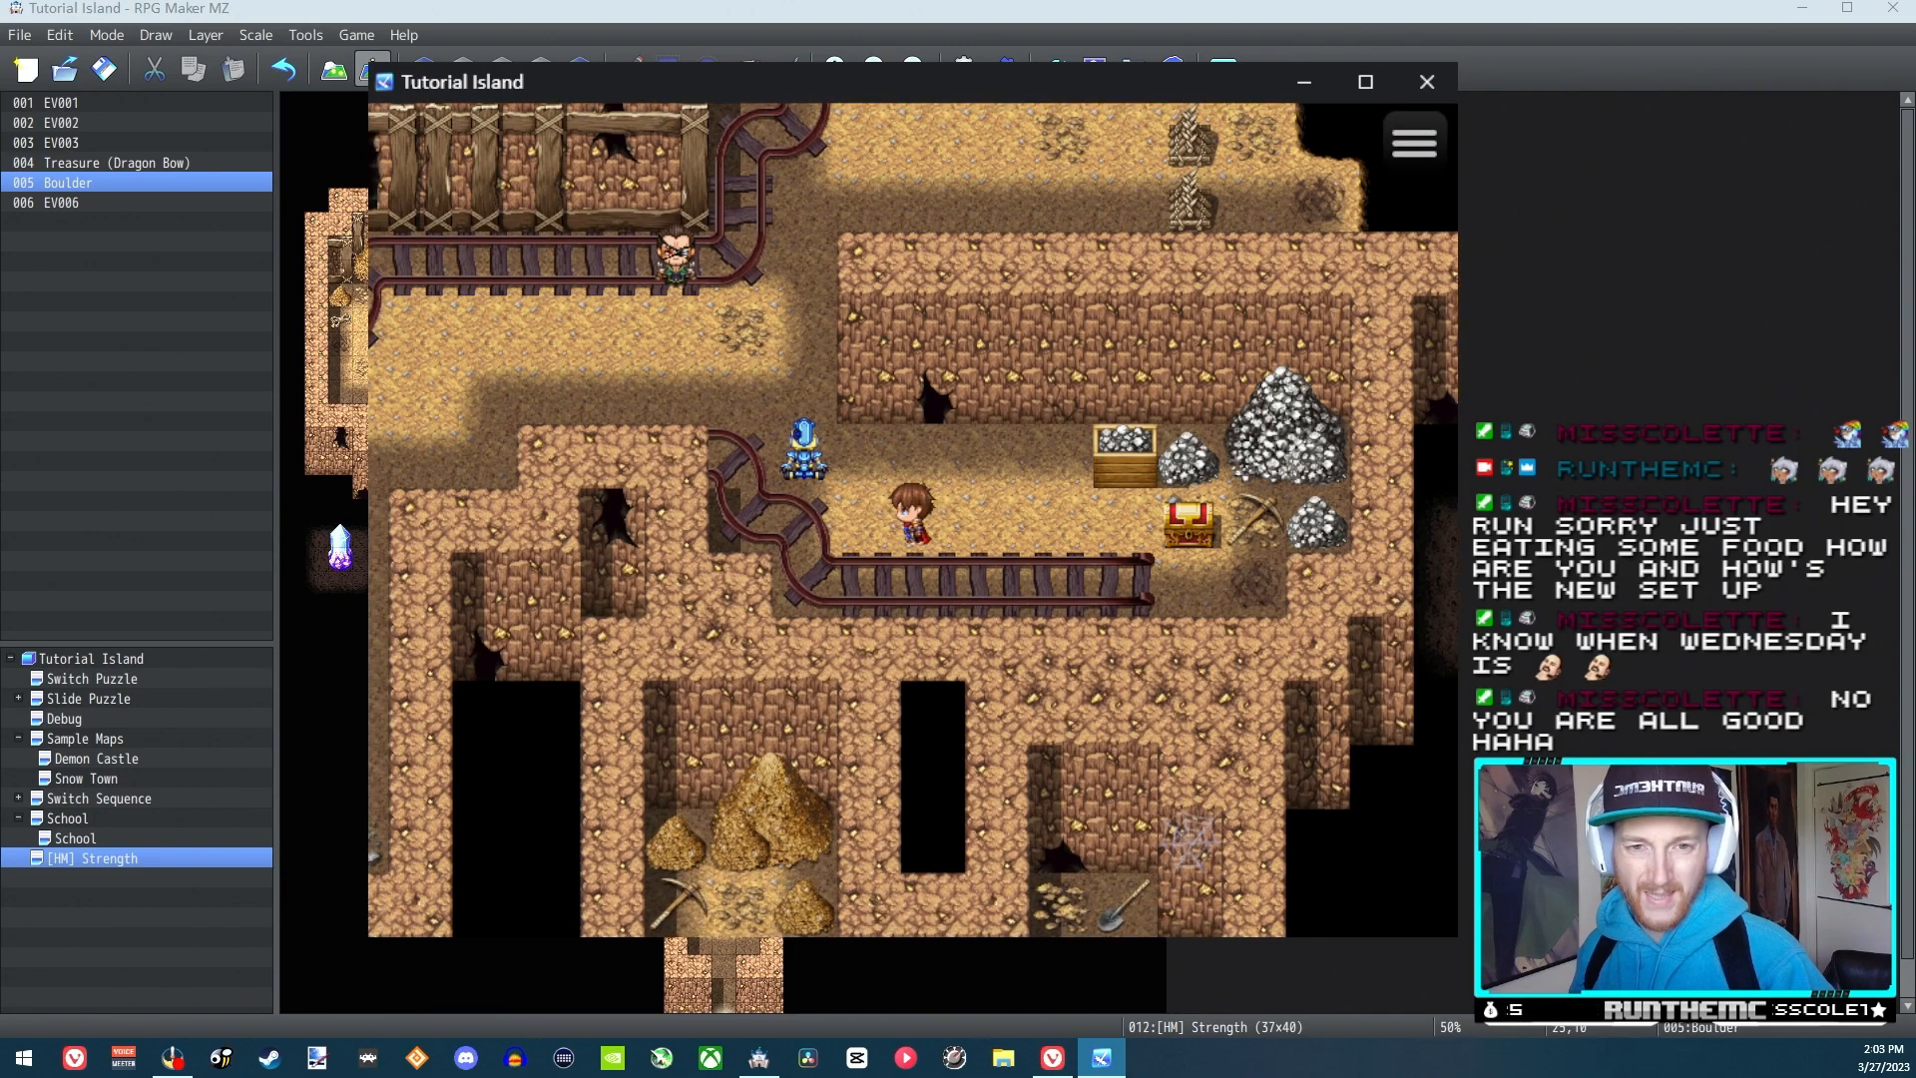
key(Up)
key(Right)
key(Right)
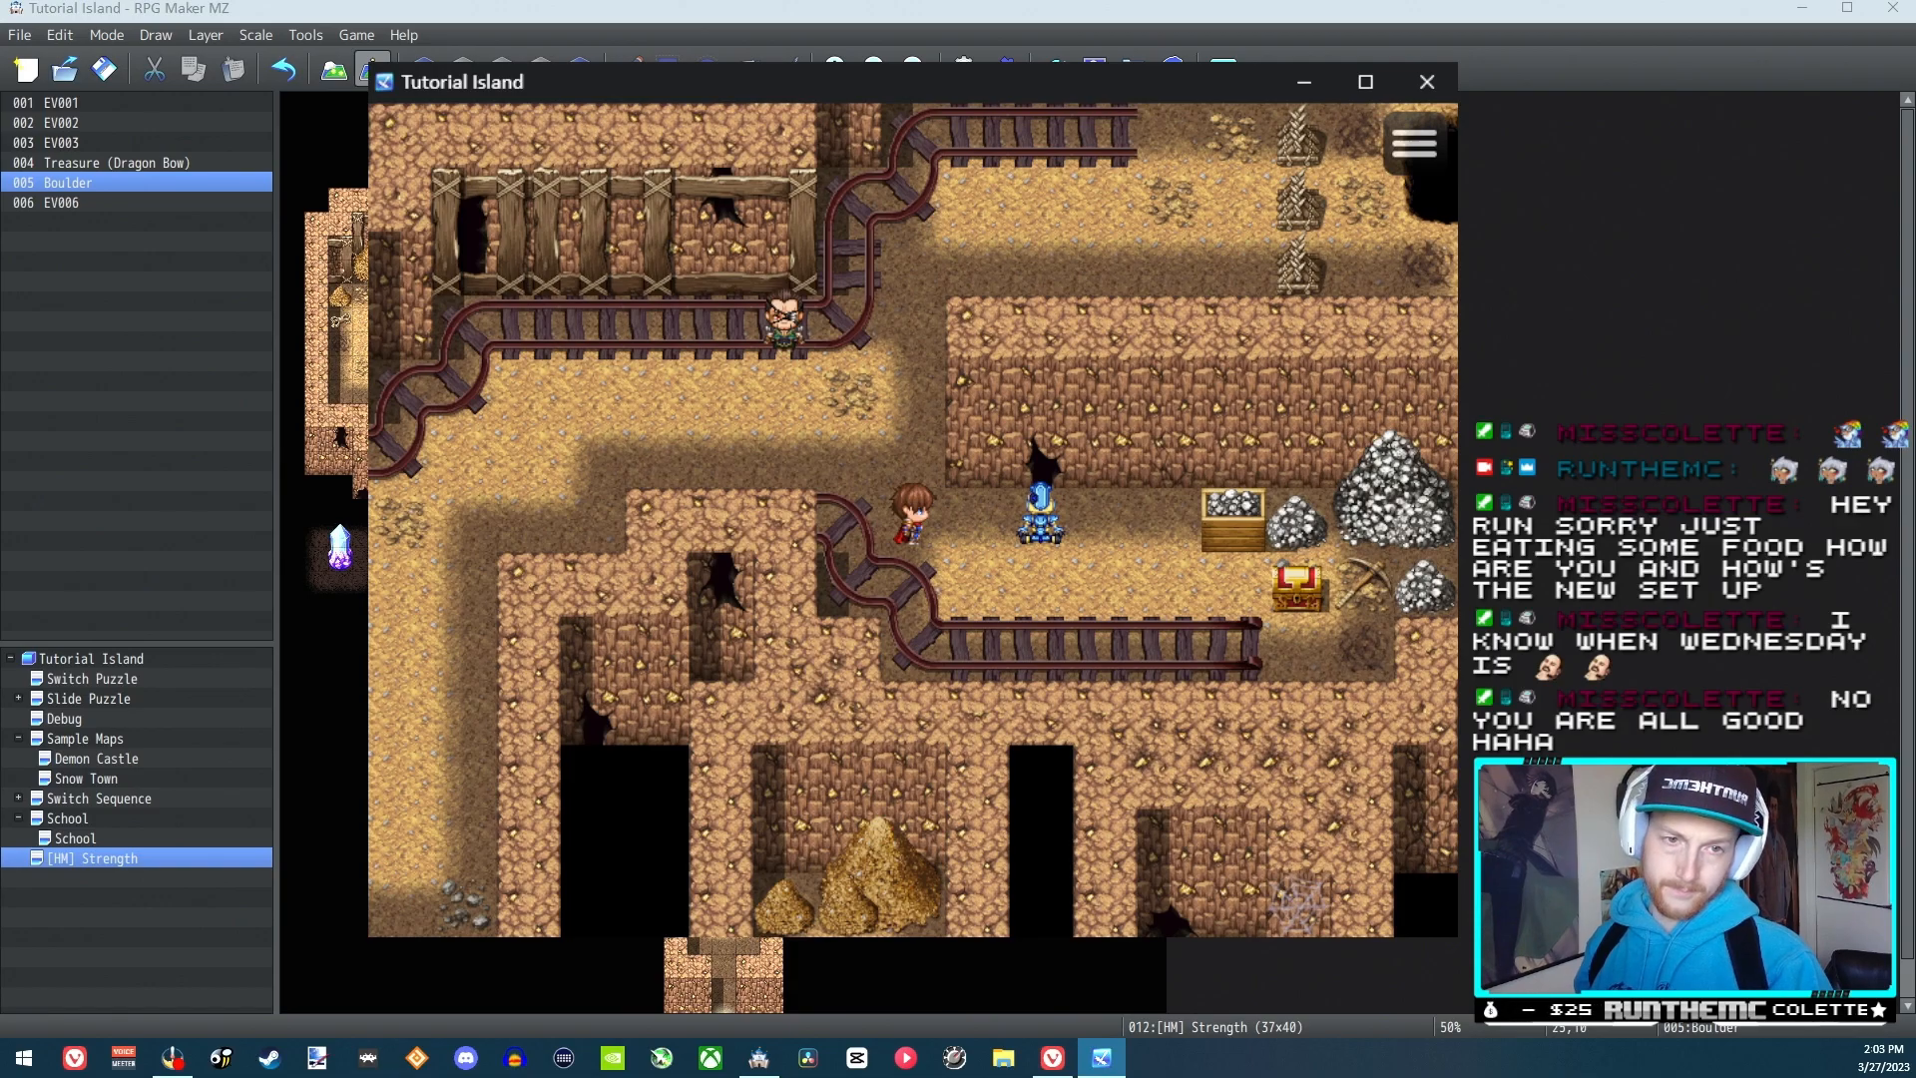
click(1427, 82)
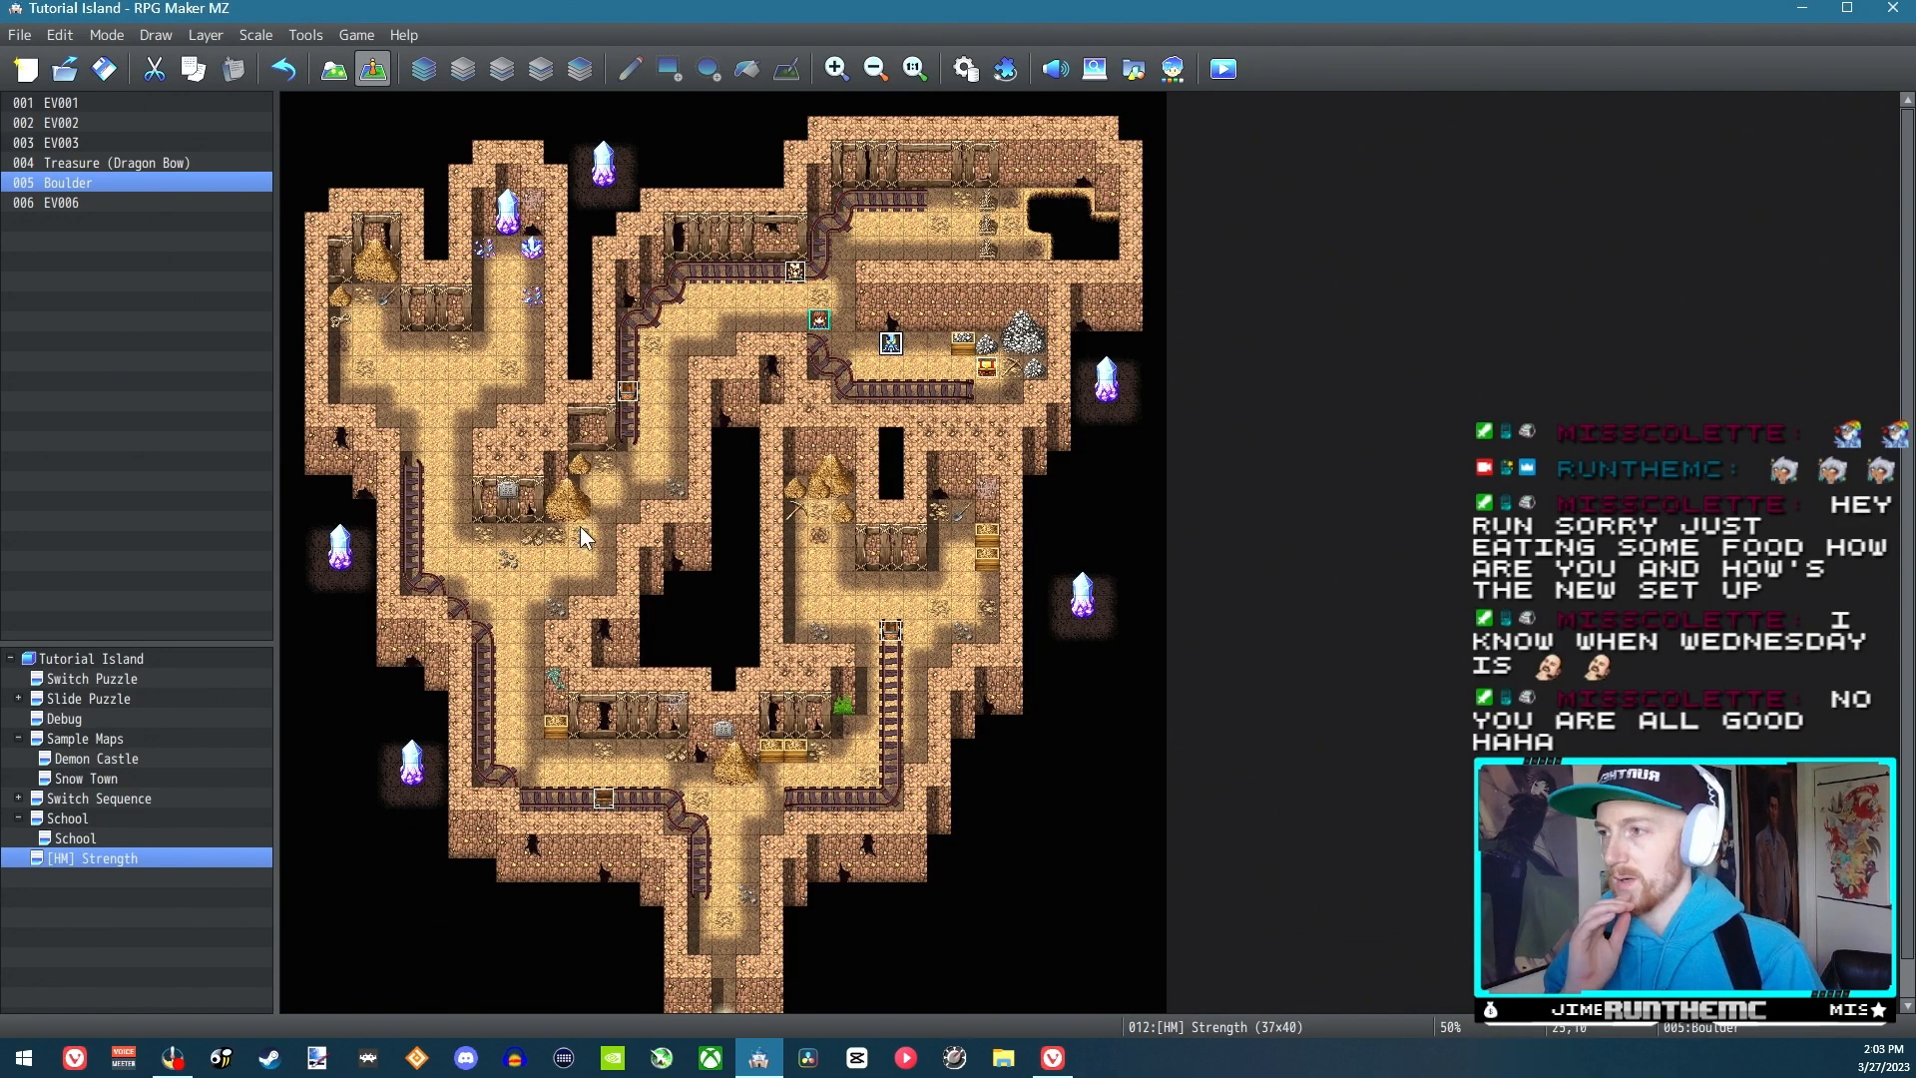
Review the Strength Process common event and the Boulder event's page settings
click(964, 70)
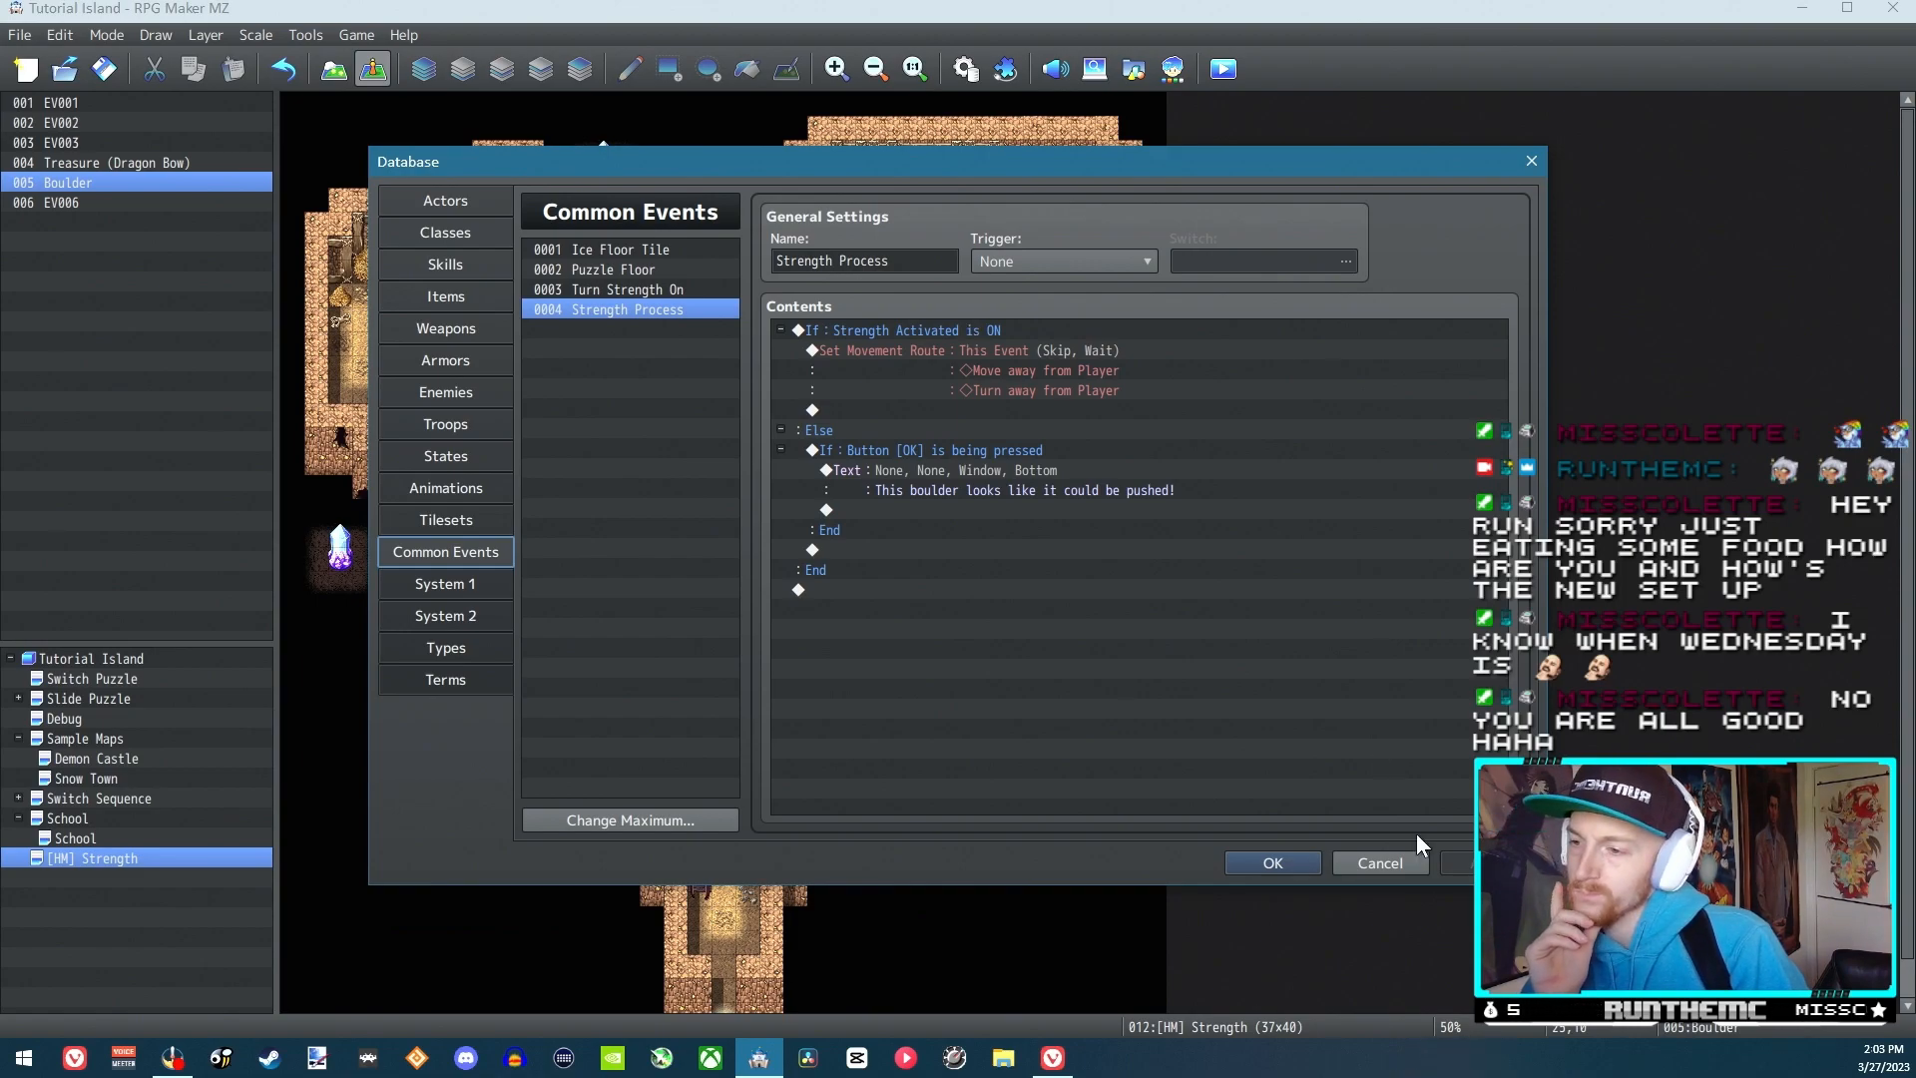
click(1381, 865)
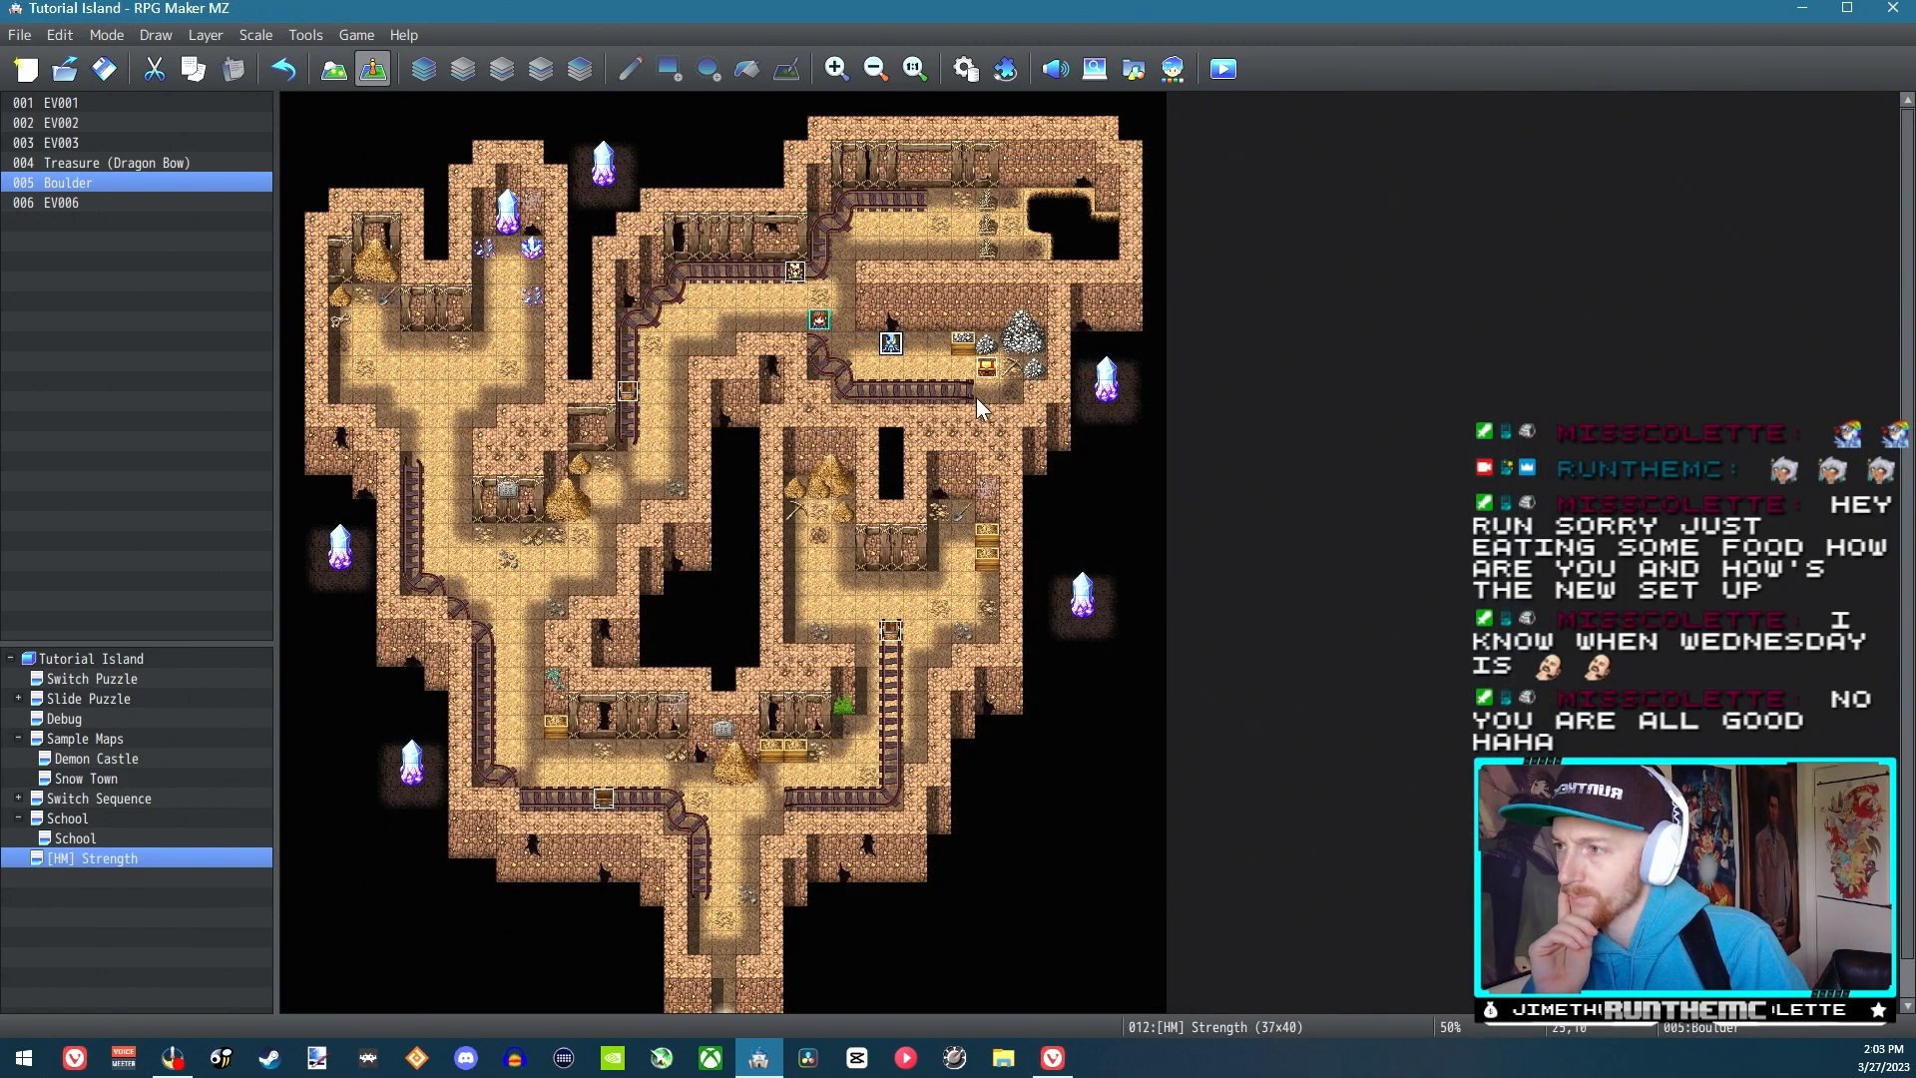
double_click(891, 343)
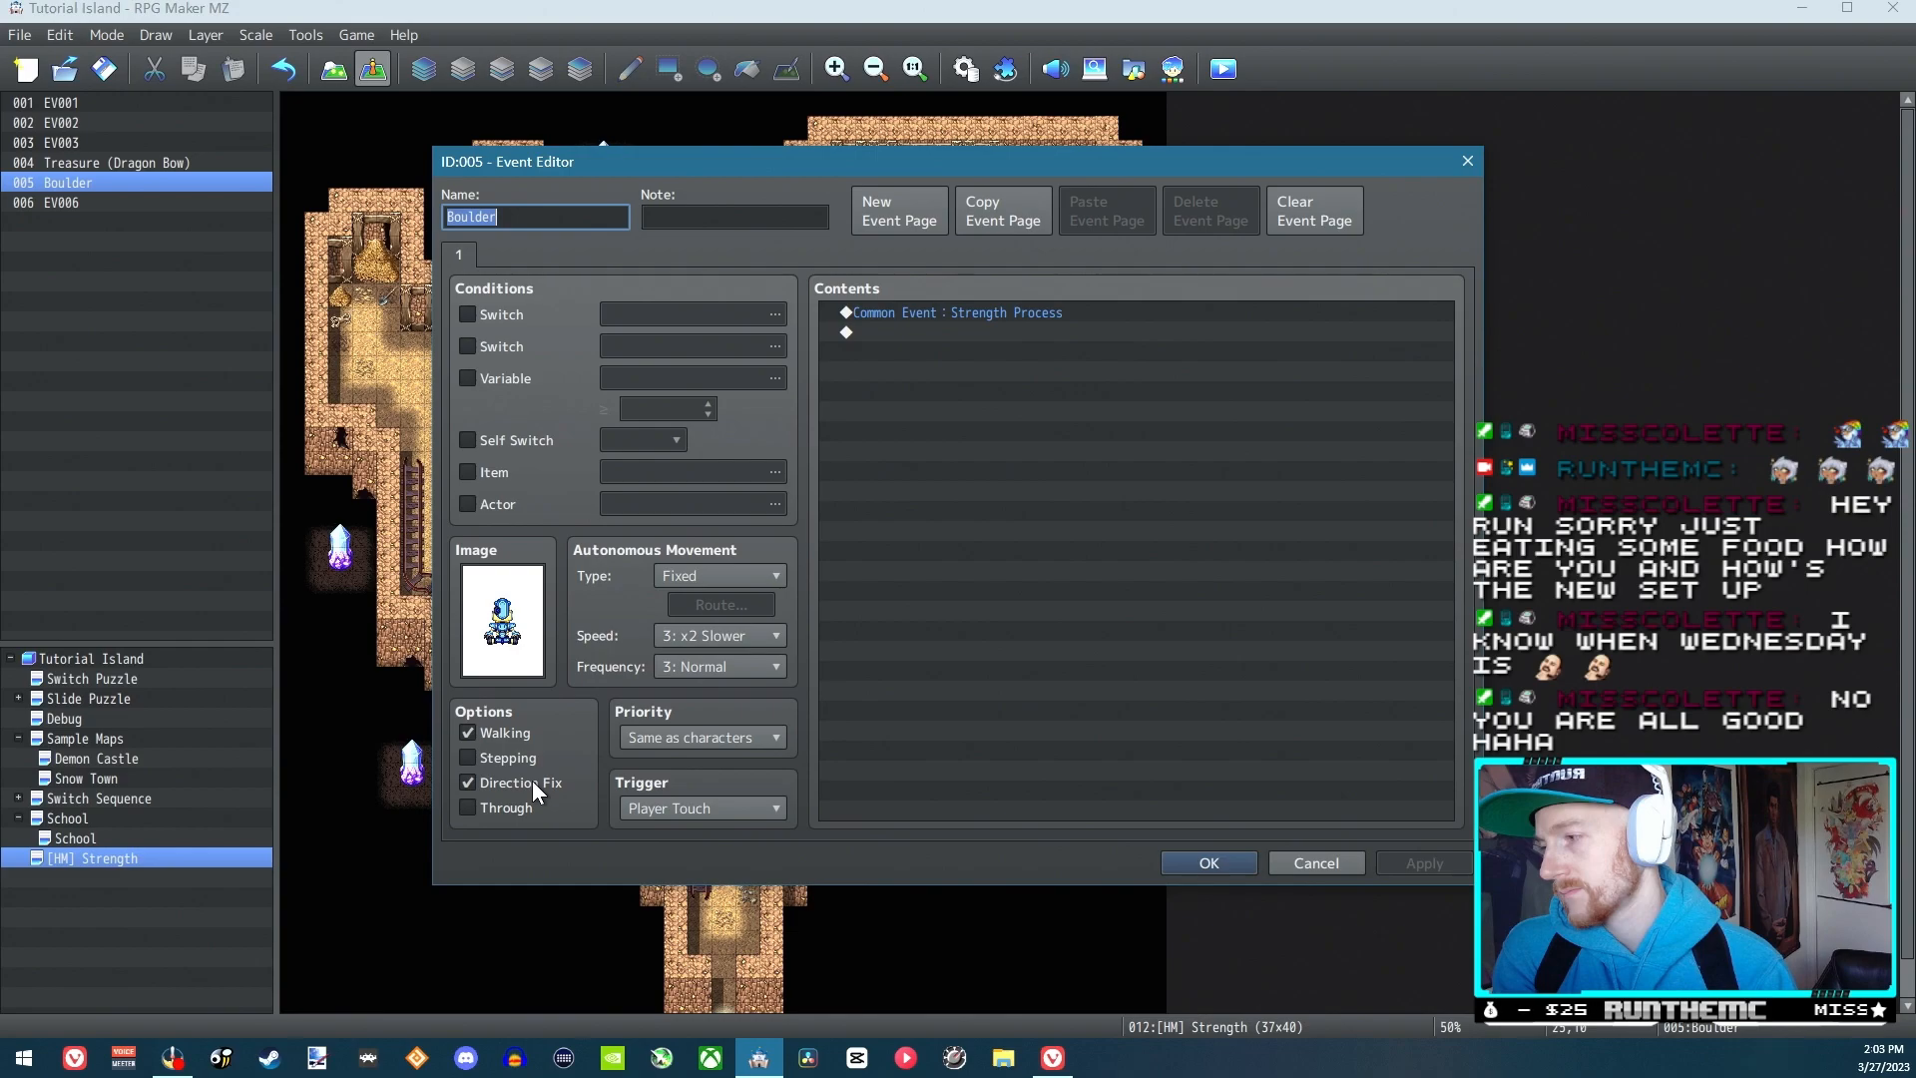
click(1204, 864)
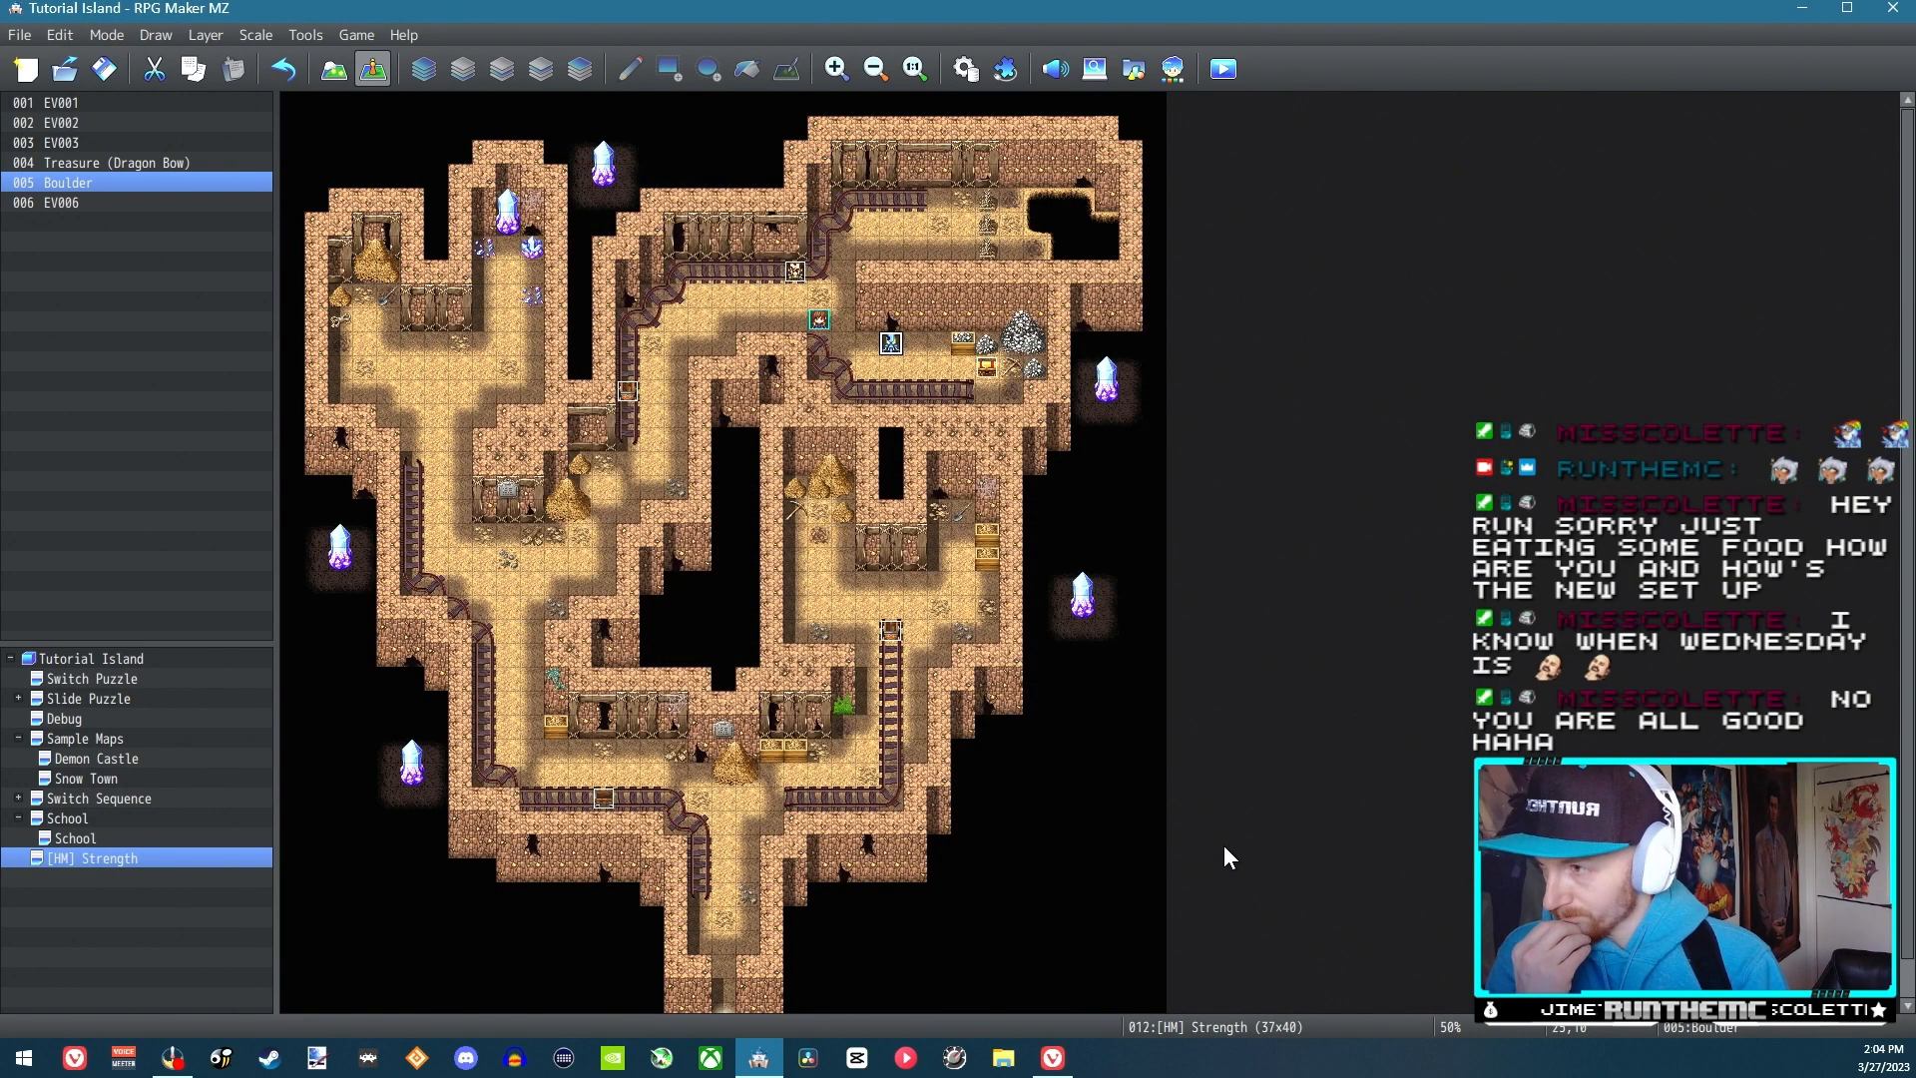
Insert Turn away from Player and Direction Fix OFF at the start of the Strength Process movement route and save the database changes
click(966, 70)
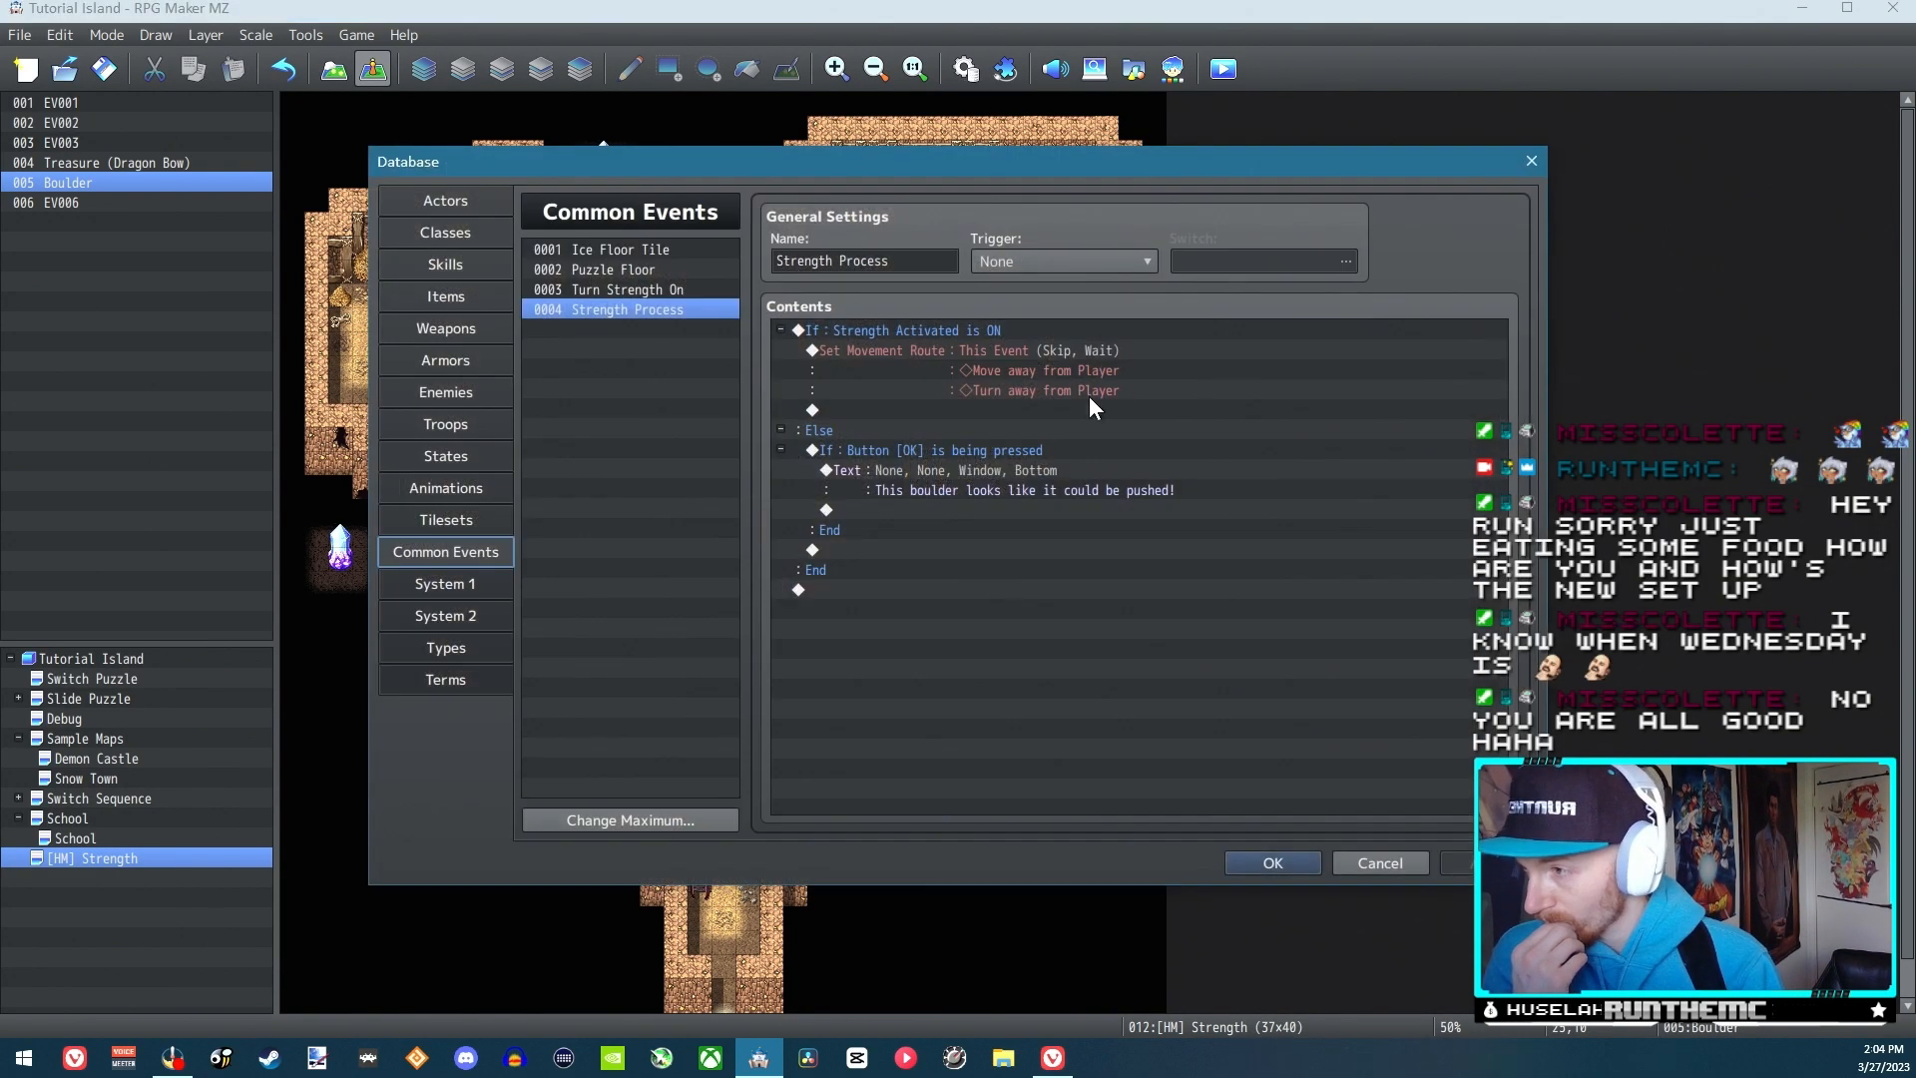
double_click(950, 331)
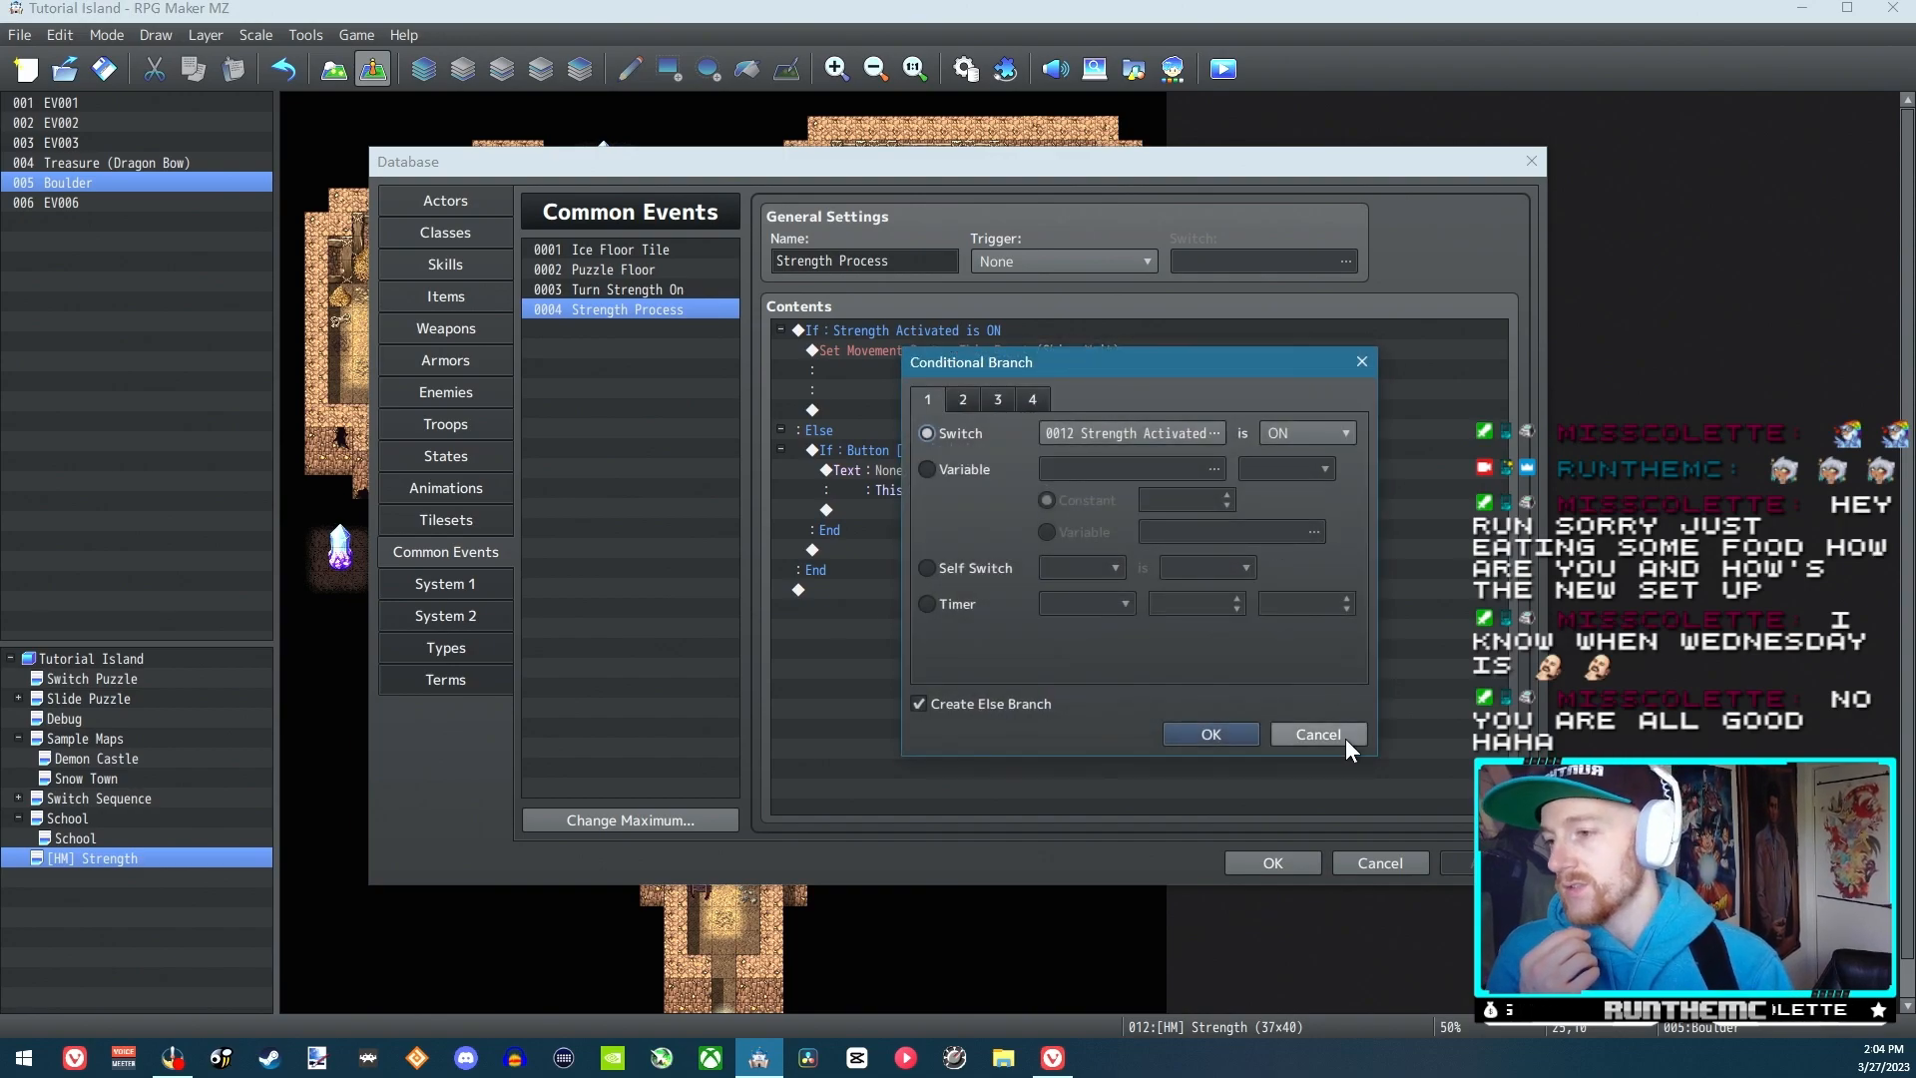
click(1345, 739)
double_click(984, 345)
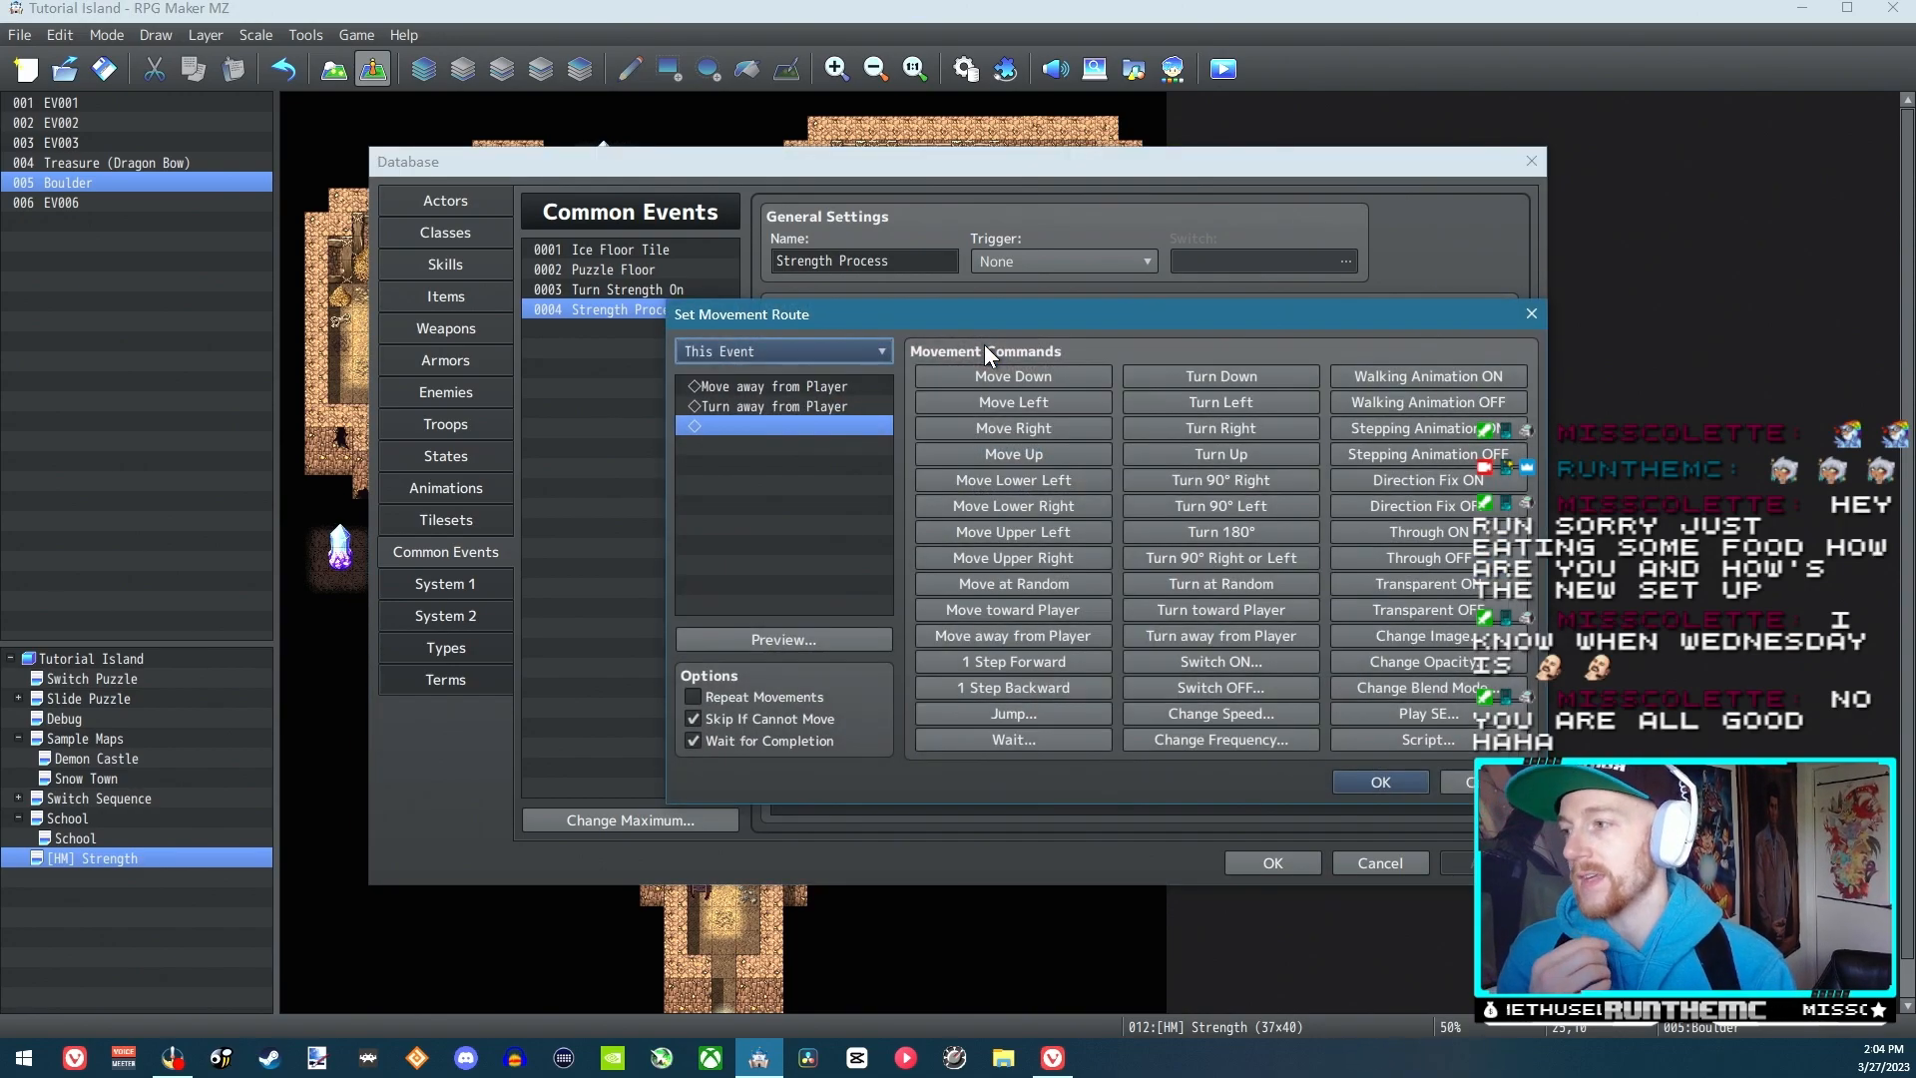
click(841, 389)
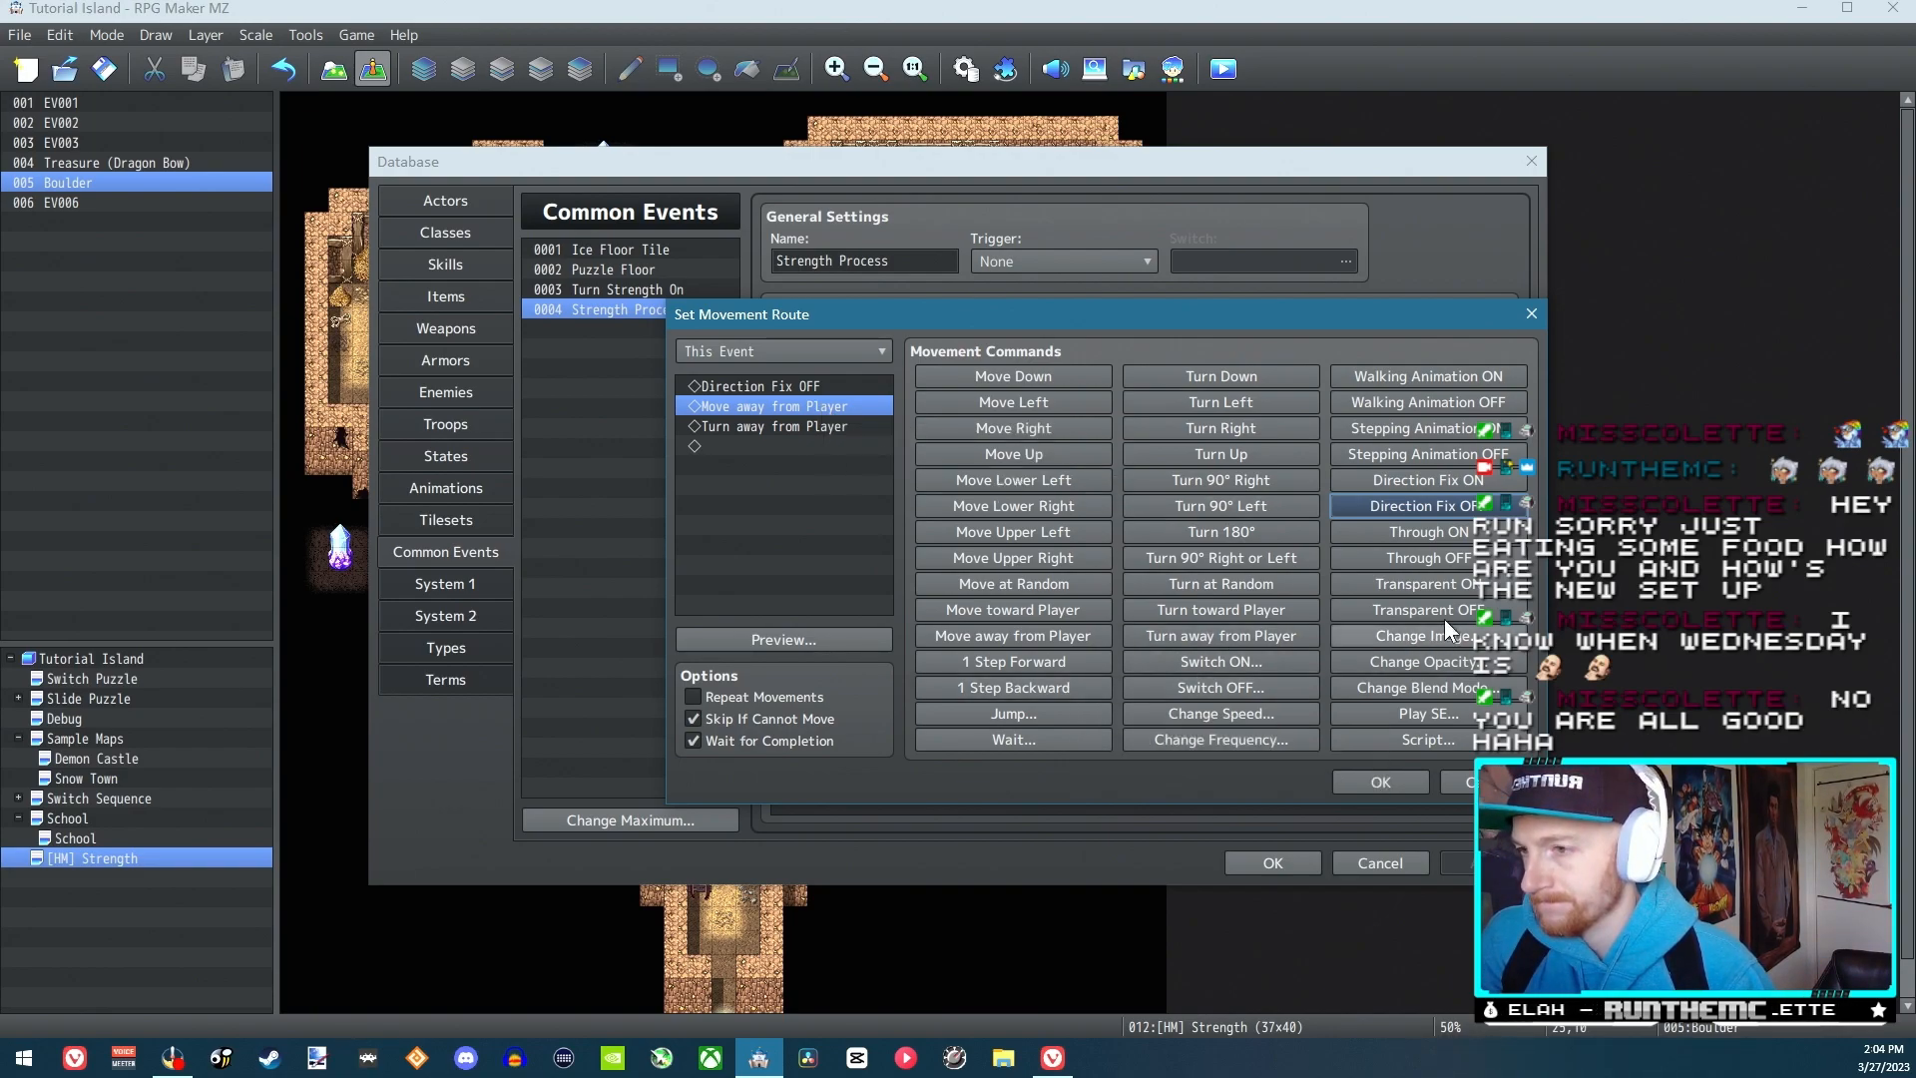
click(811, 385)
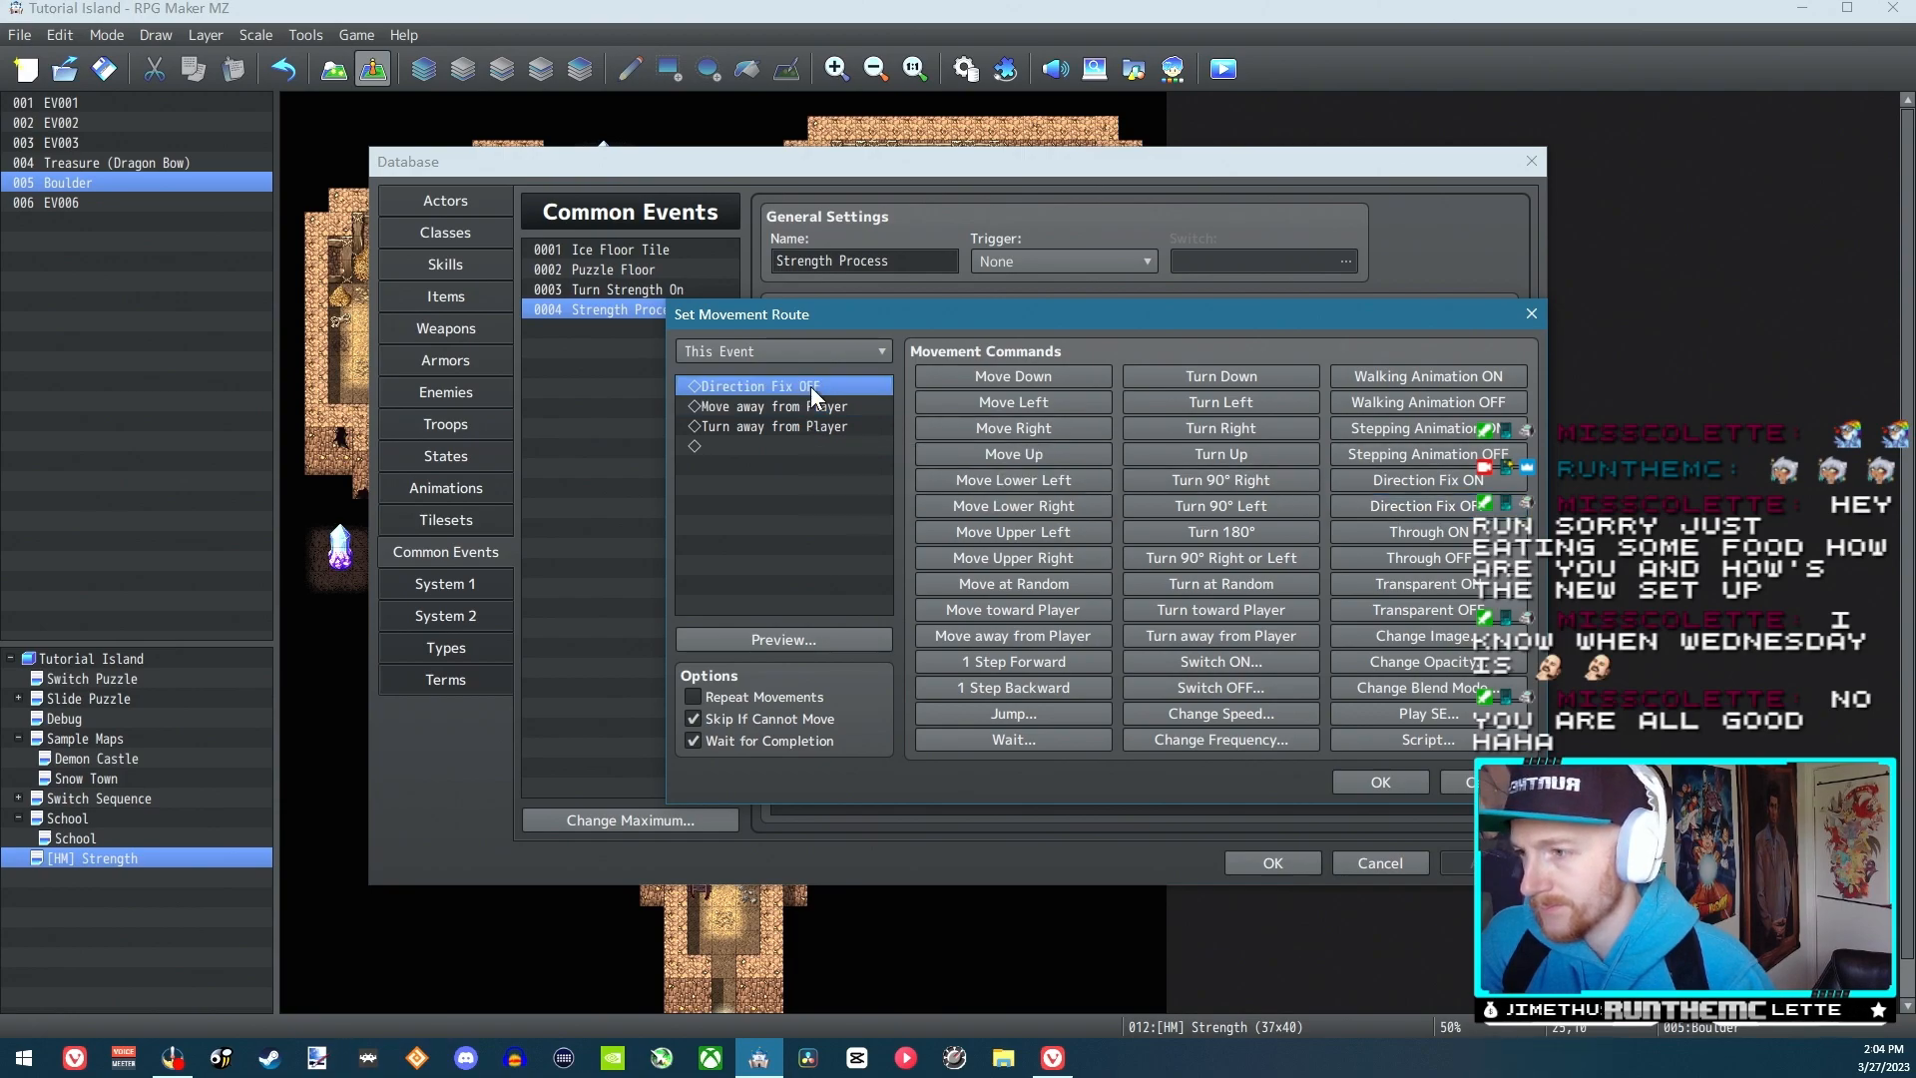
click(1244, 636)
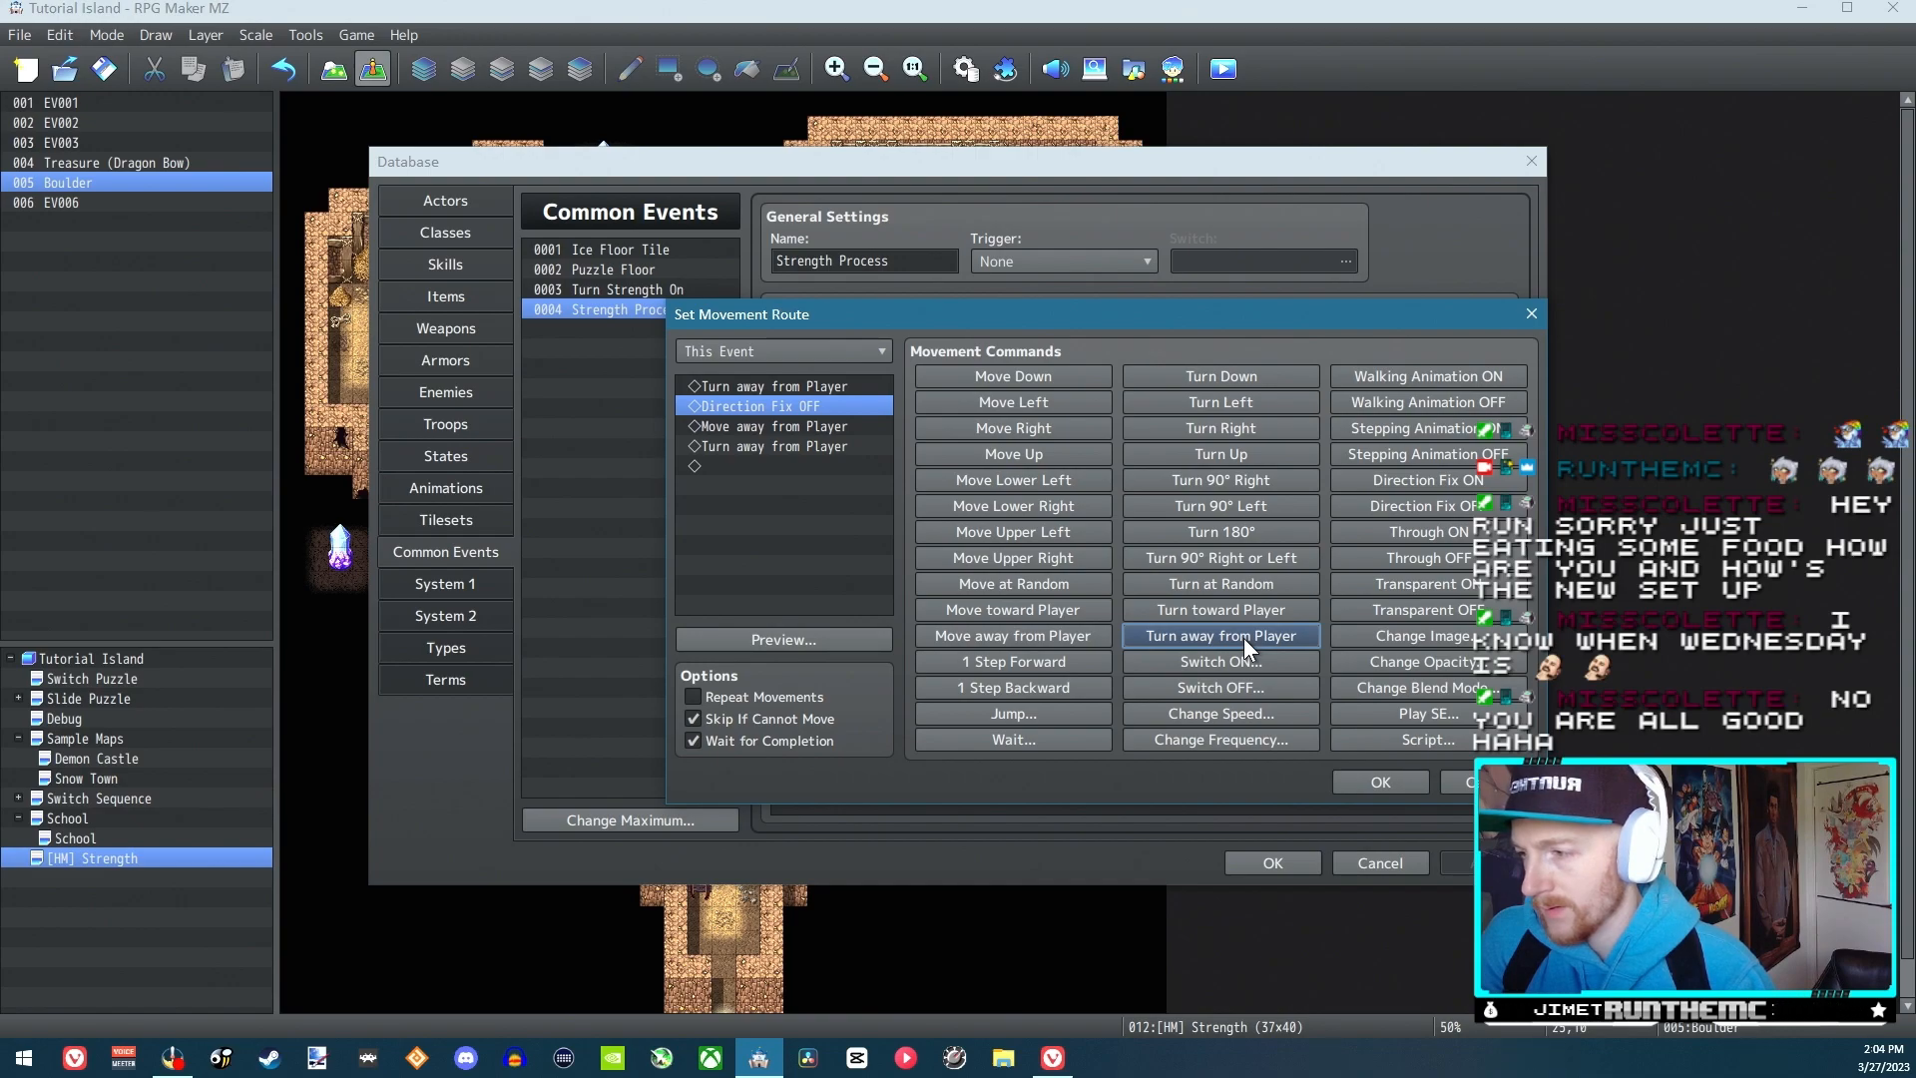
click(1367, 781)
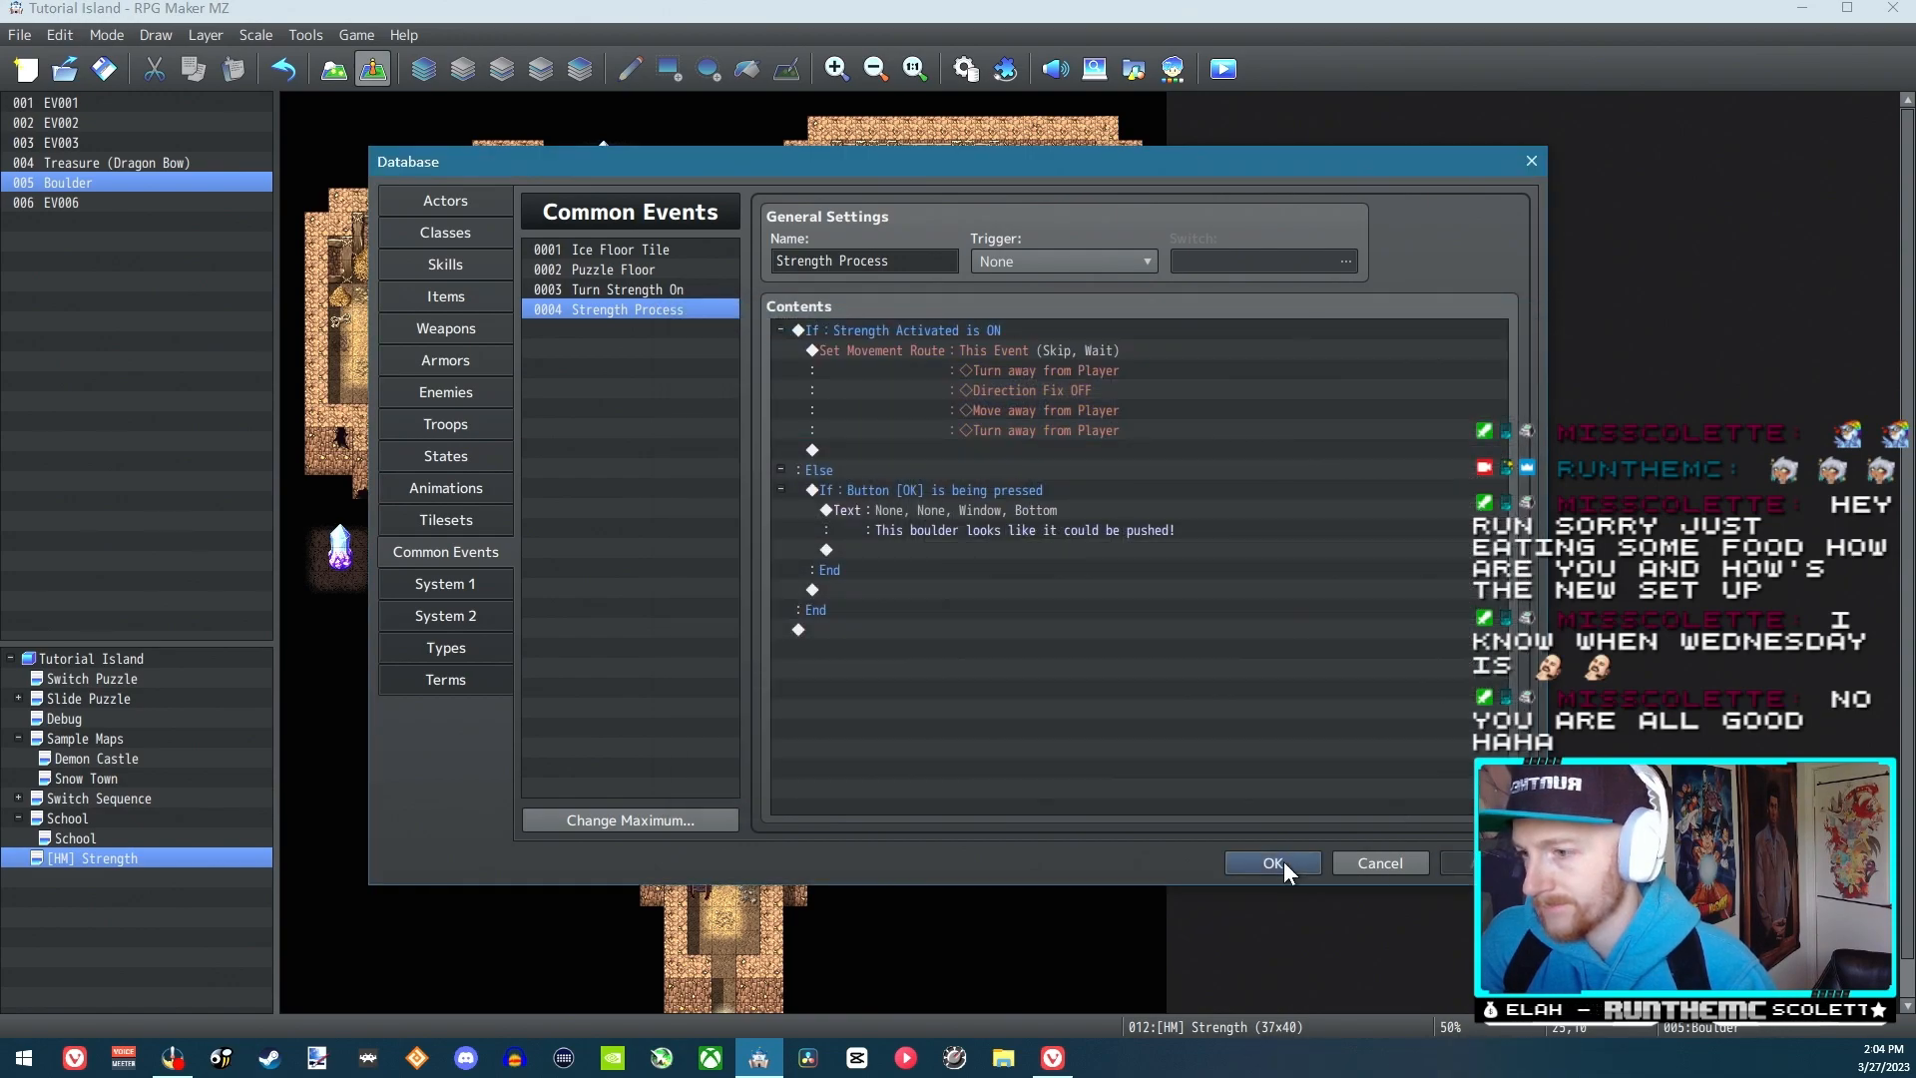
click(1277, 861)
Save the changes, start a playtest, and turn on switch 0012 Strength Activated in the game's debug screen
click(1216, 71)
click(922, 556)
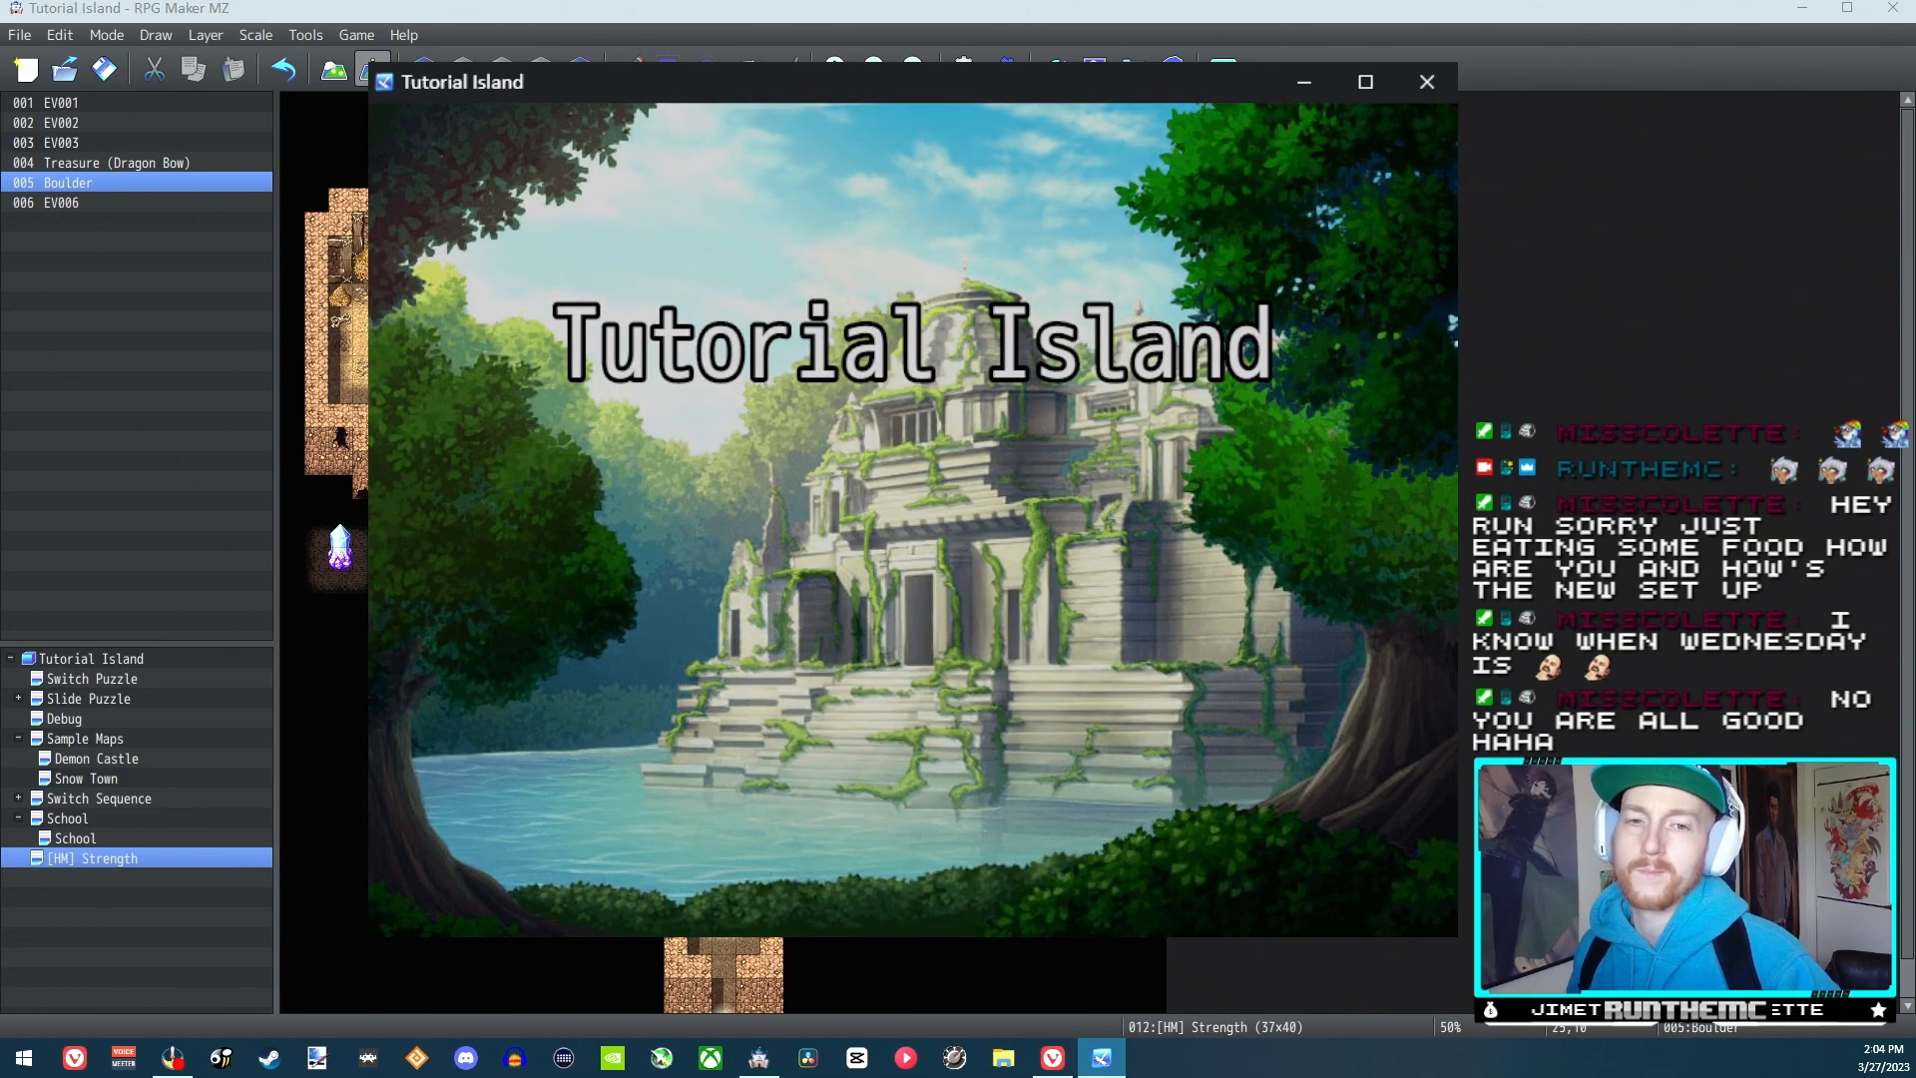
key(F9)
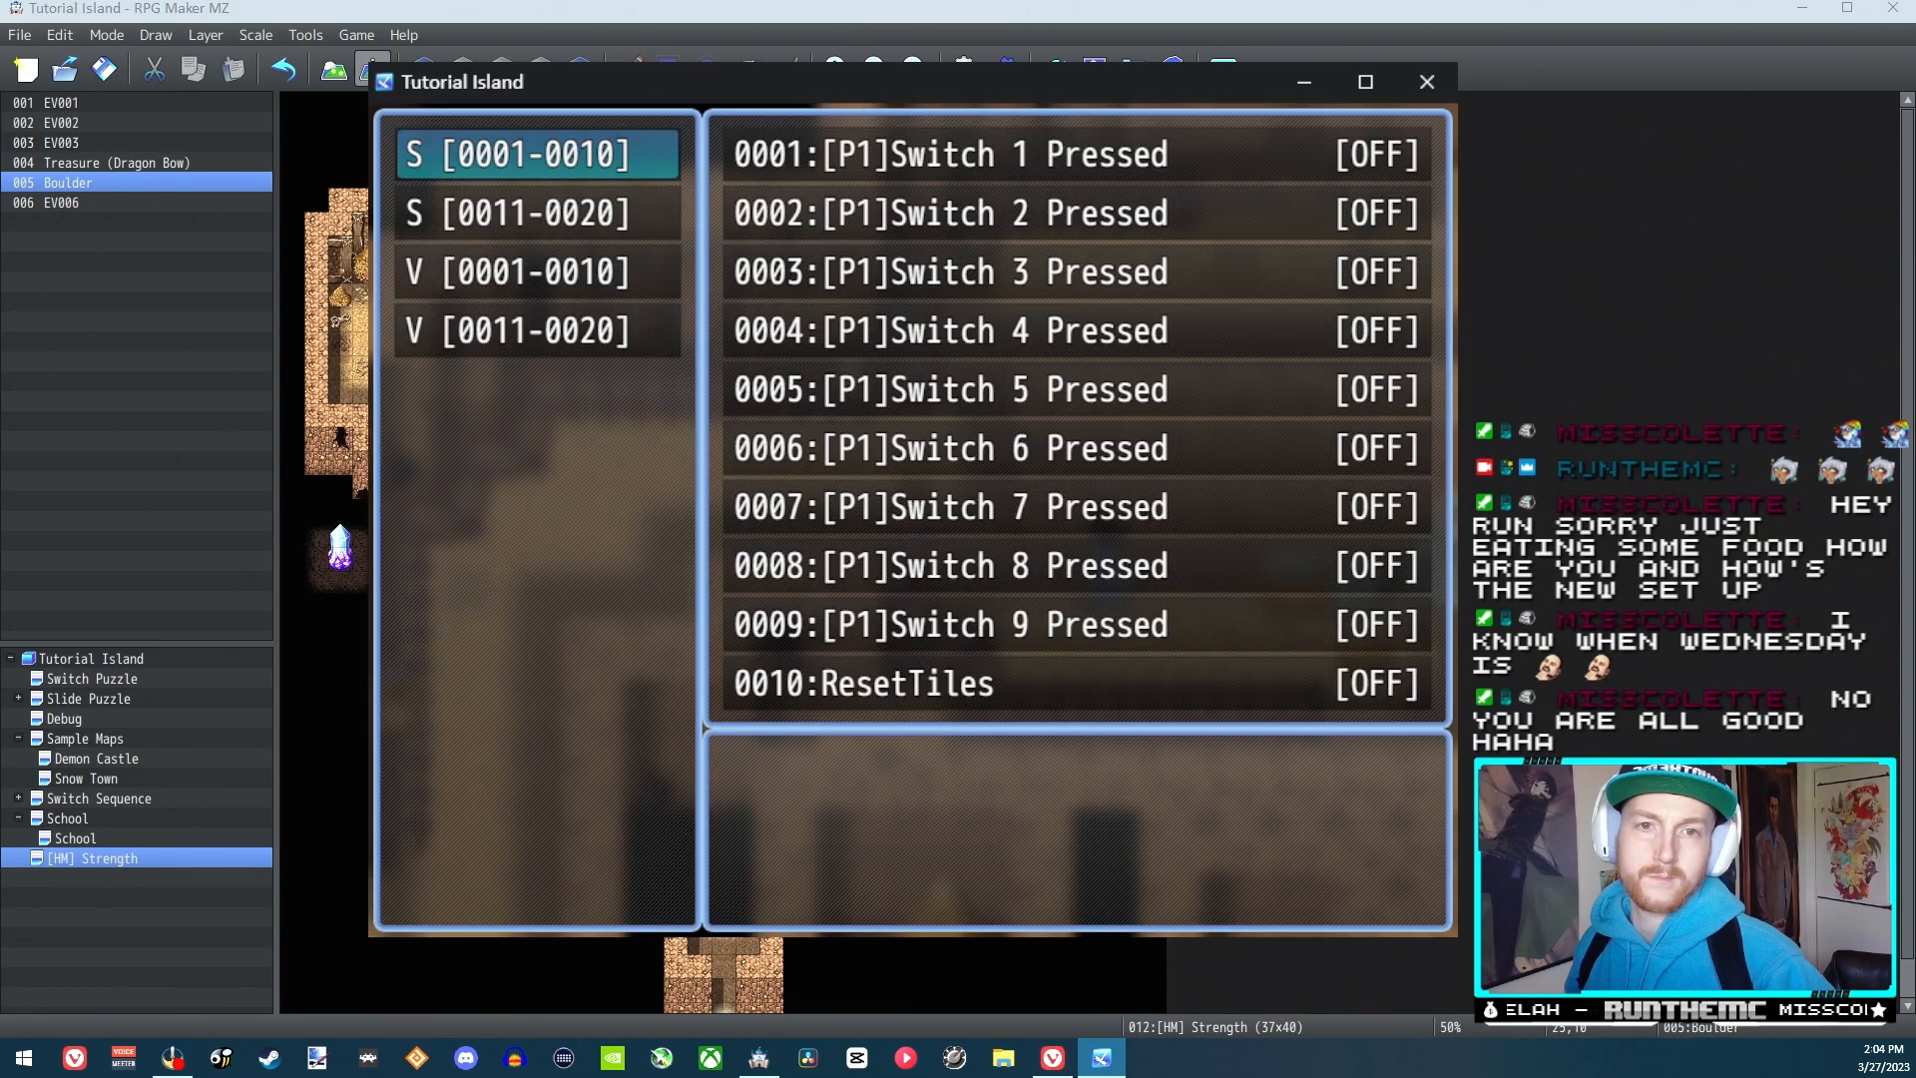
key(Return)
key(Escape)
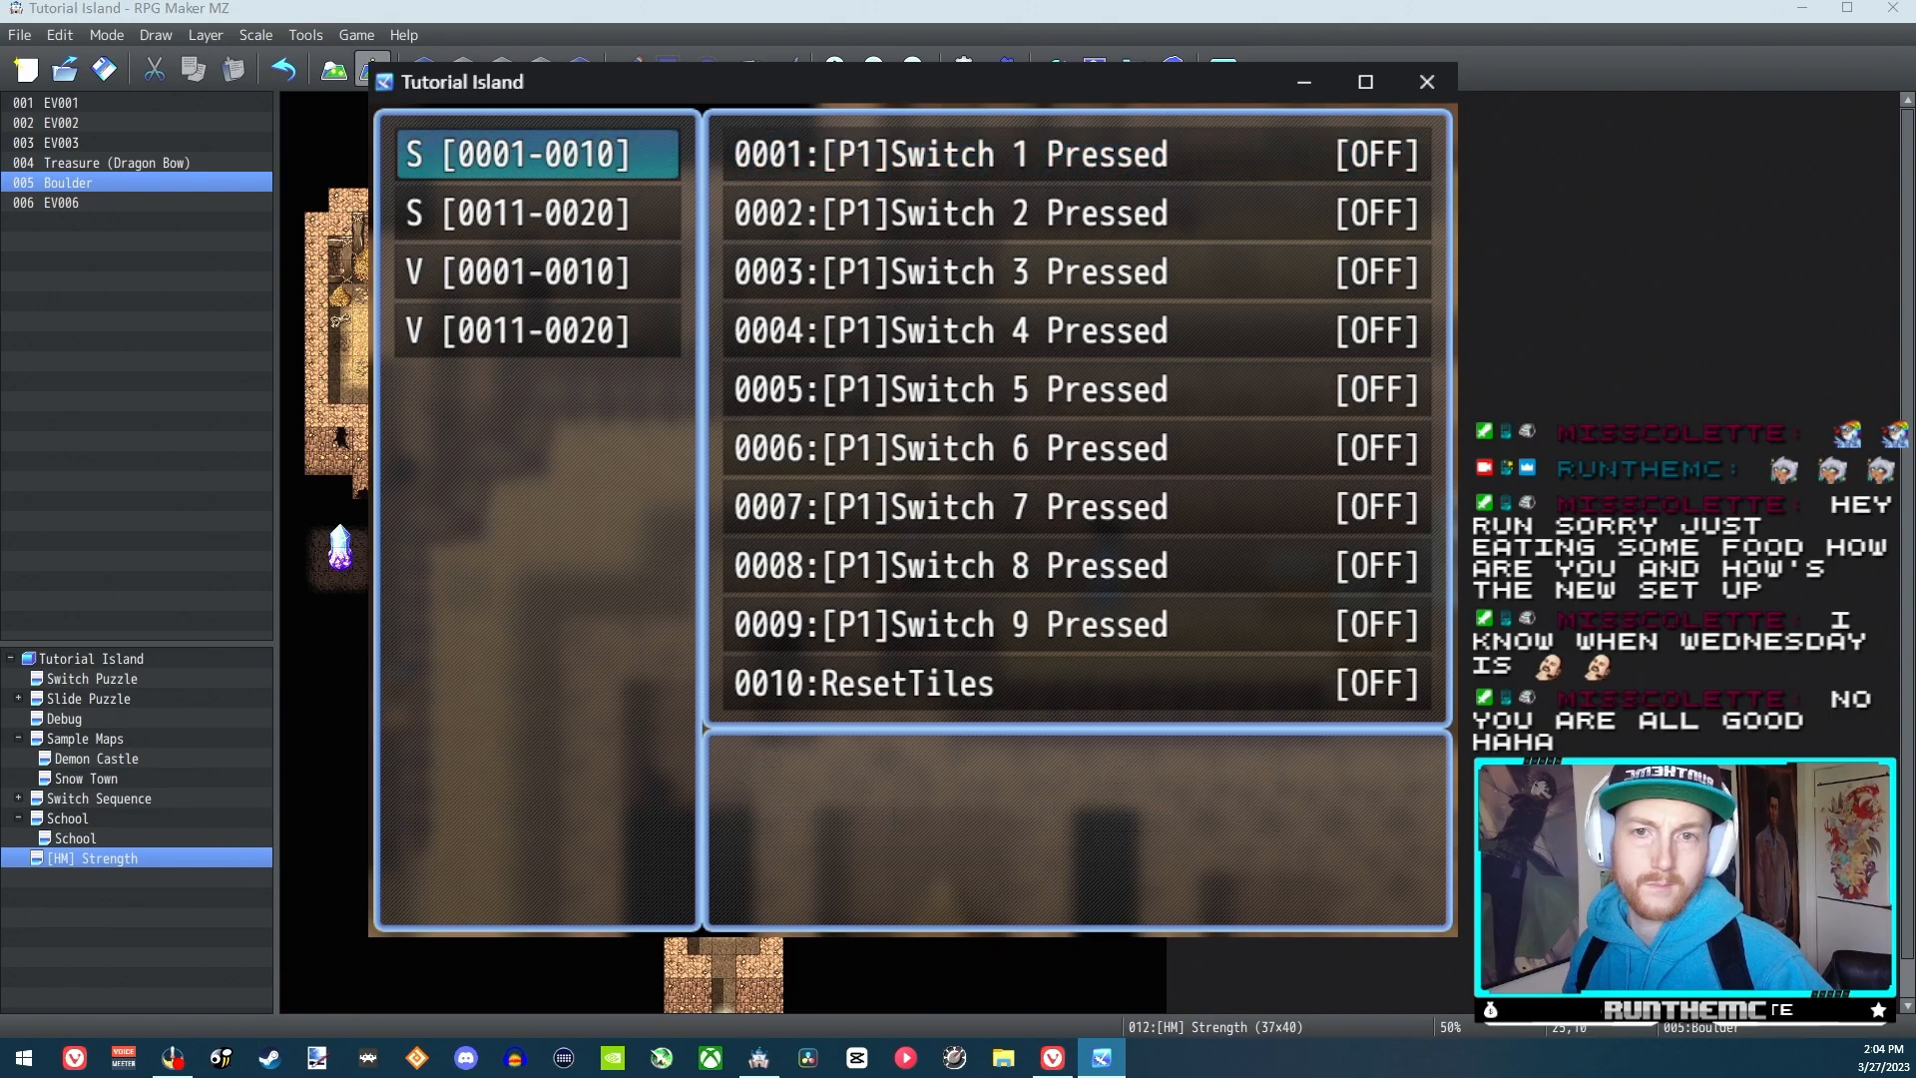
key(Down)
key(Return)
key(Down)
key(Return)
key(Escape)
key(Escape)
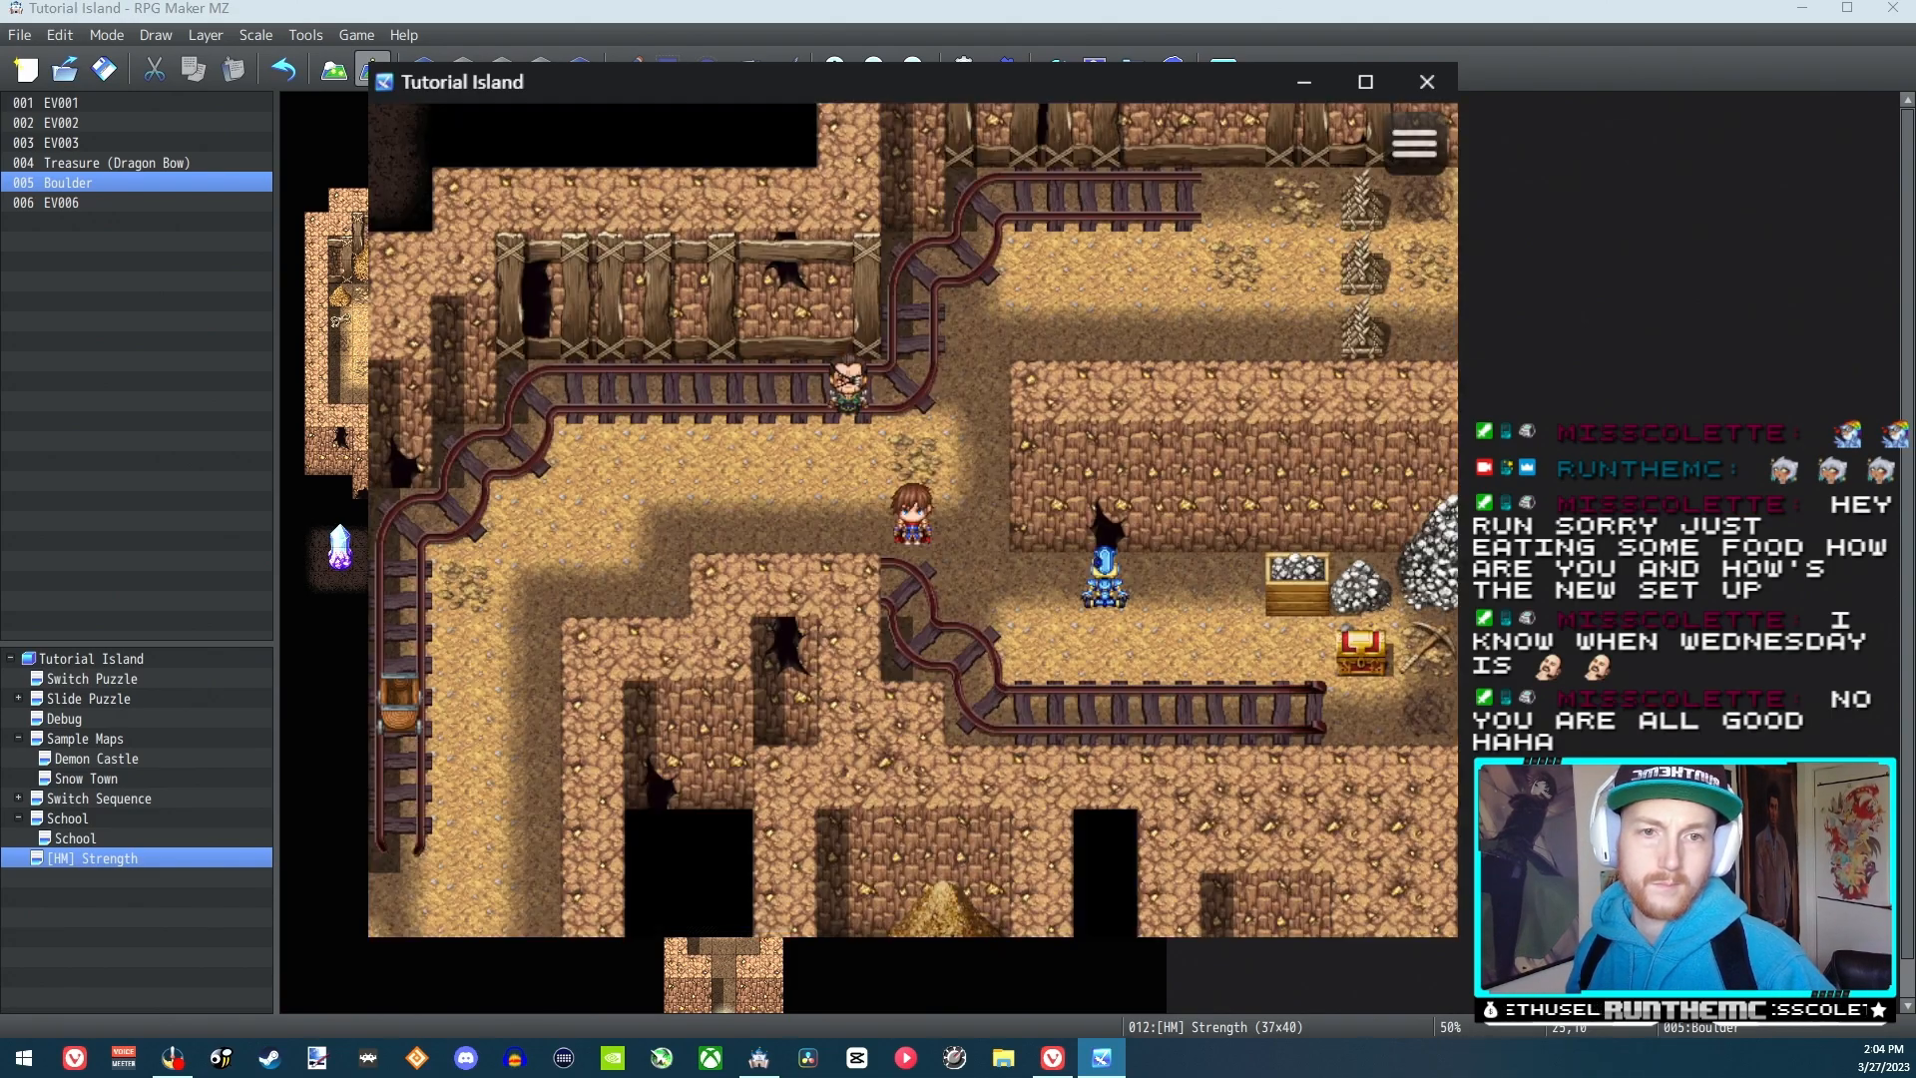
Approach the blue figure, pass below it to its right side, and push it several tiles left
key(Right)
key(Down)
key(Right)
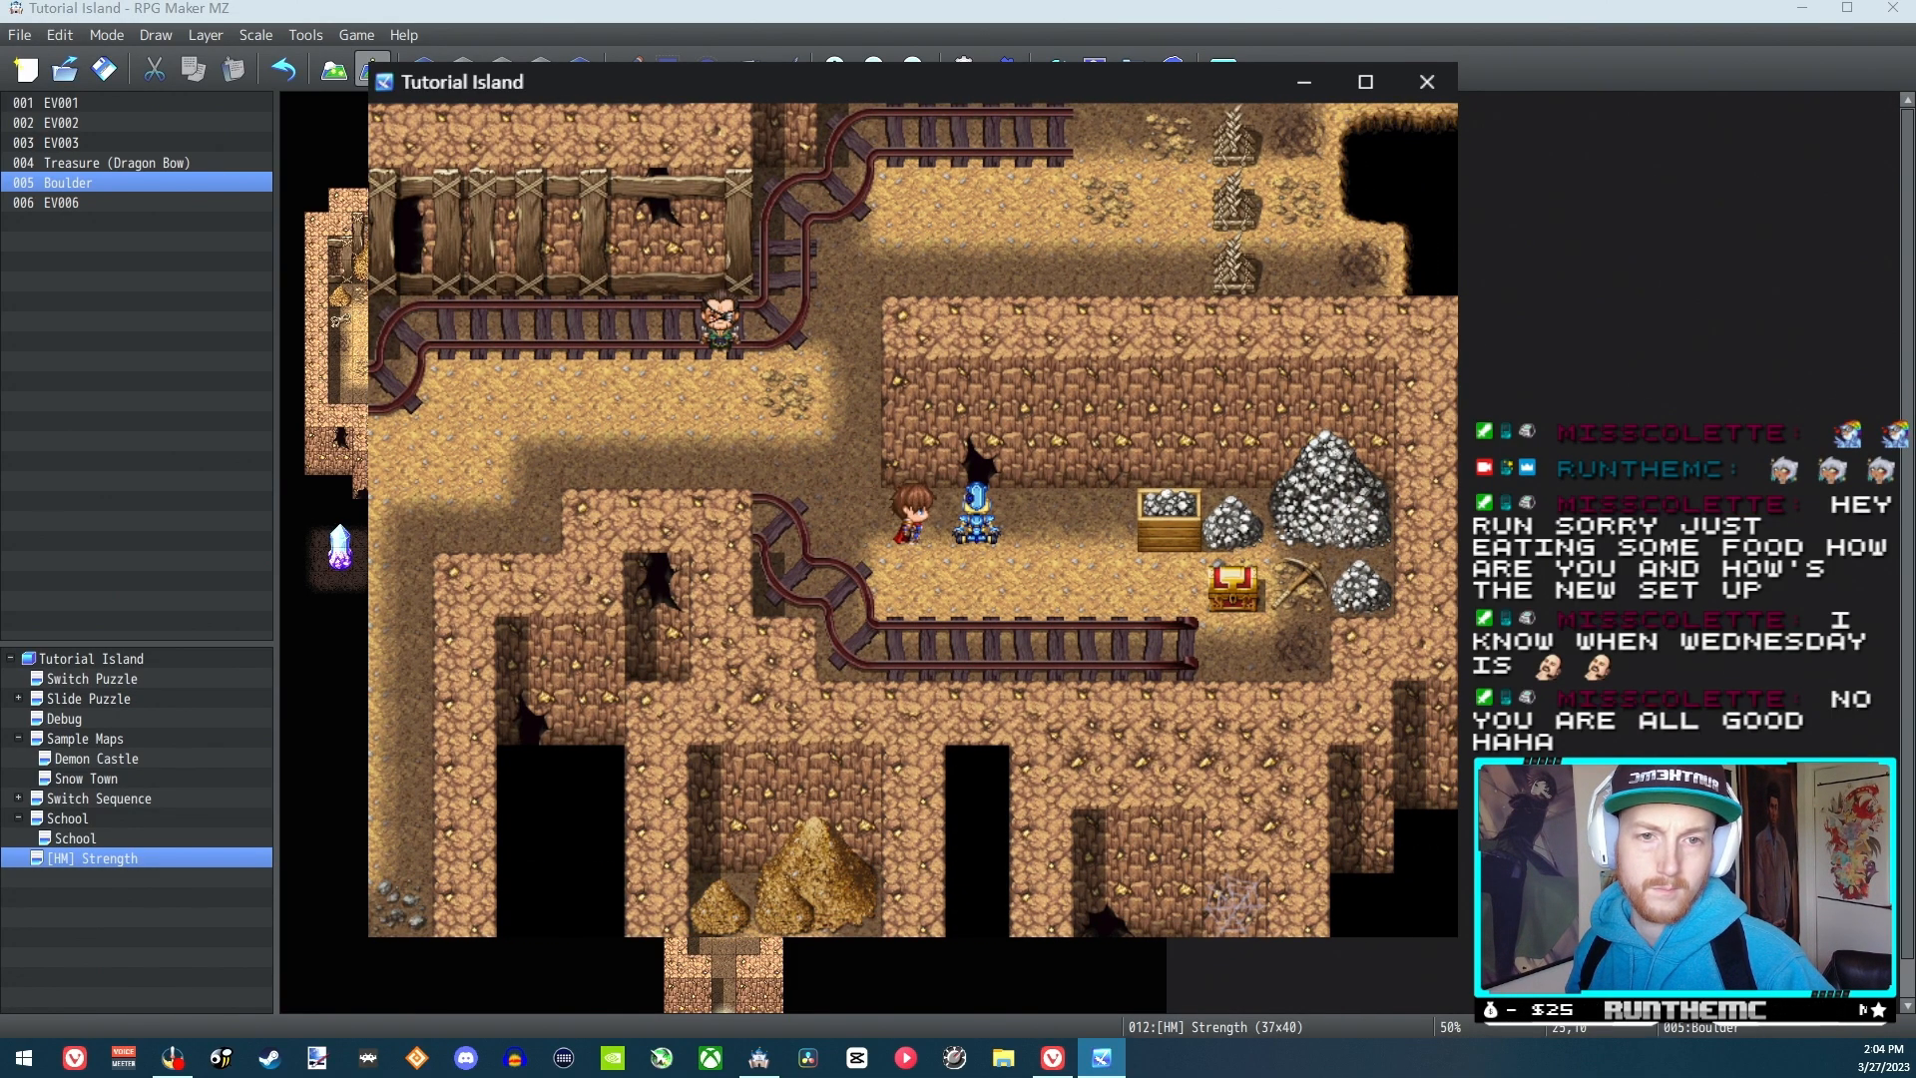
key(Down)
key(Right)
key(Up)
key(Left)
key(Left)
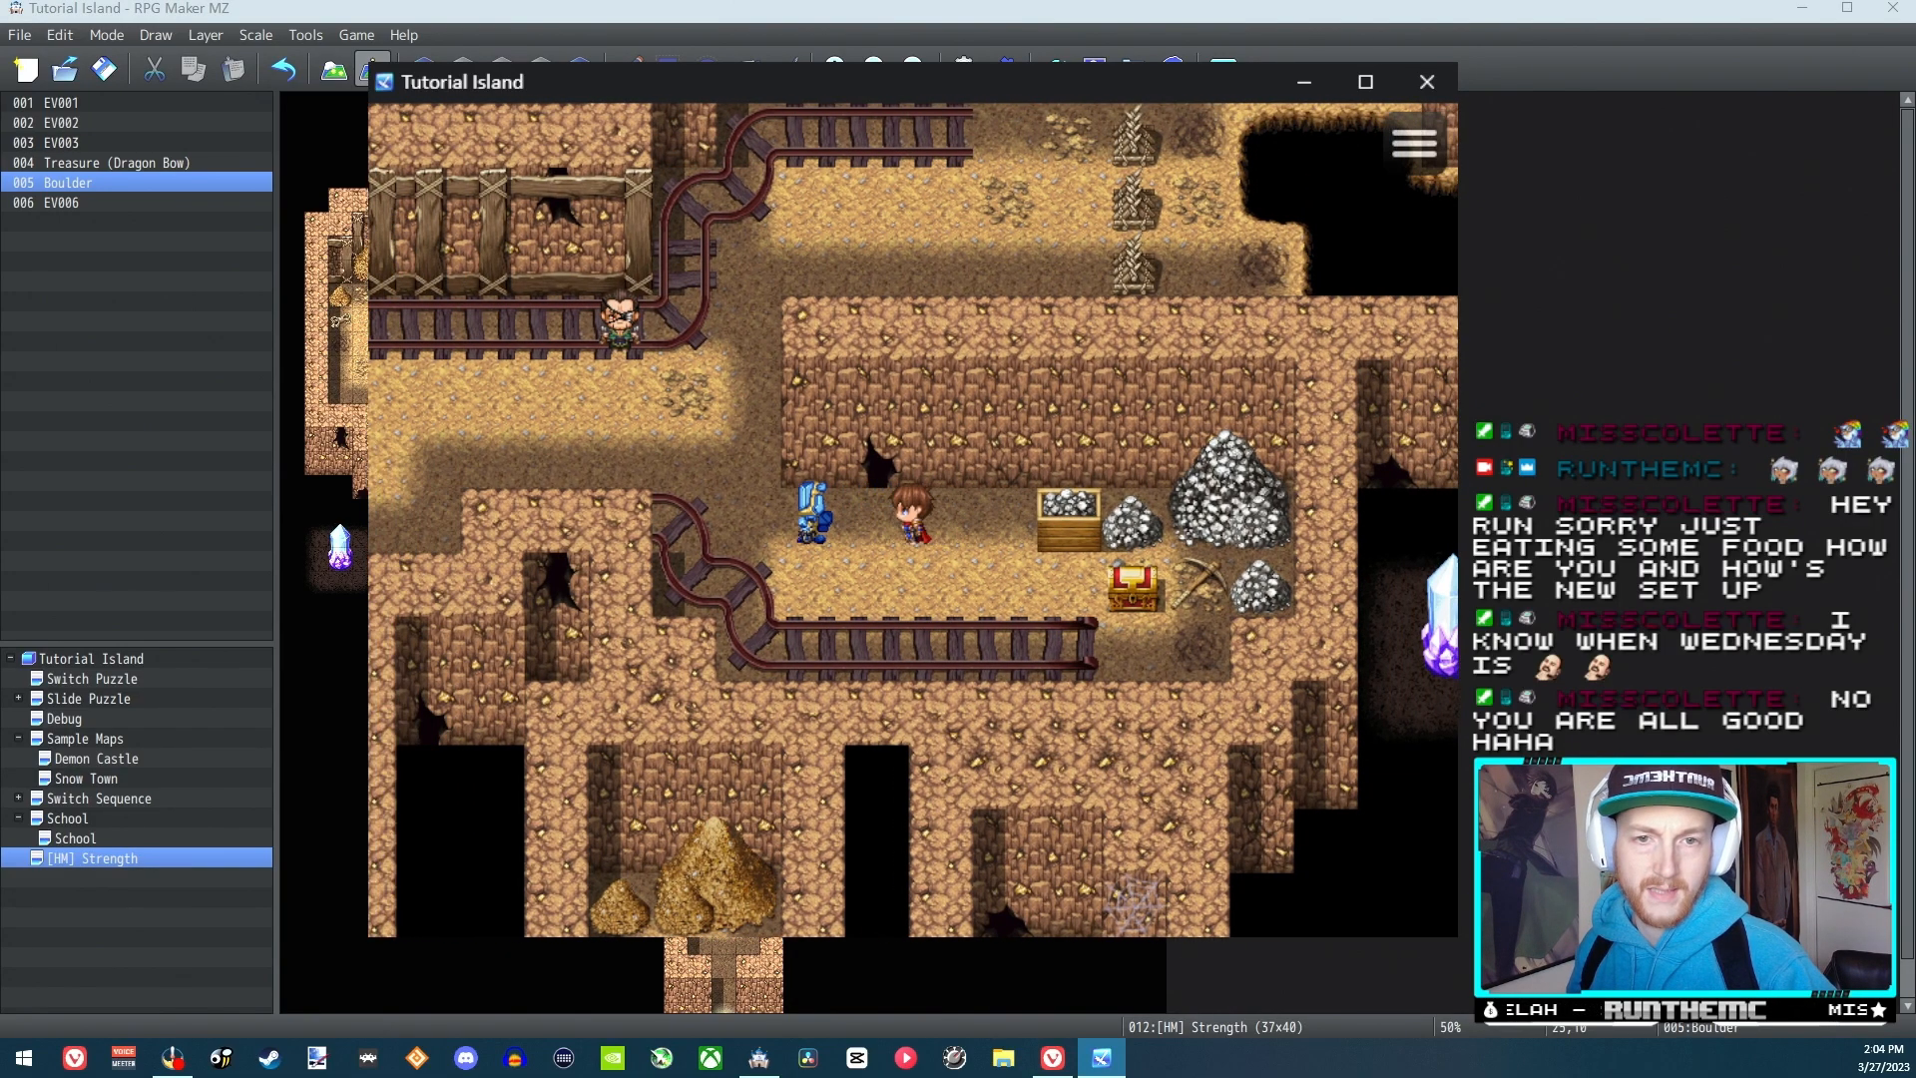
key(Left)
key(Left)
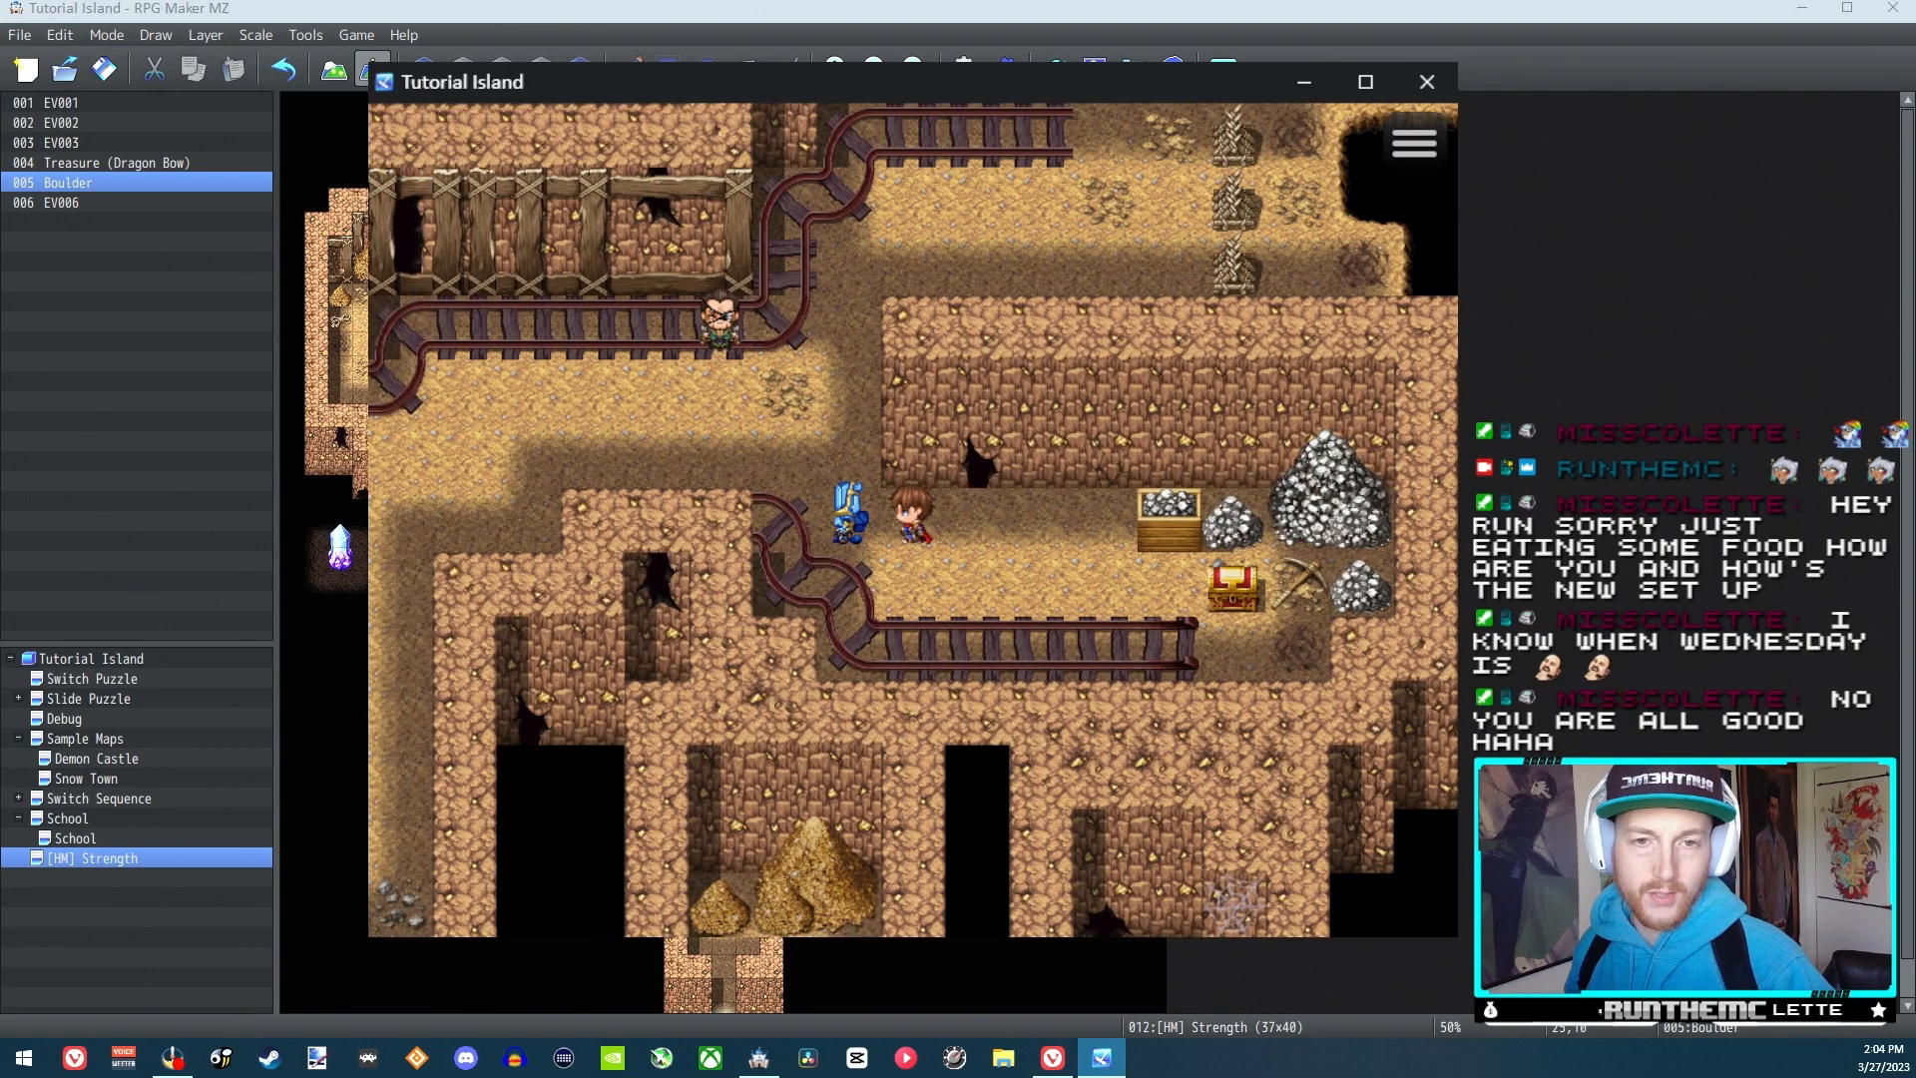
Walk around below the blue figure to its left side and push it right
key(Down)
key(Left)
key(Left)
key(Up)
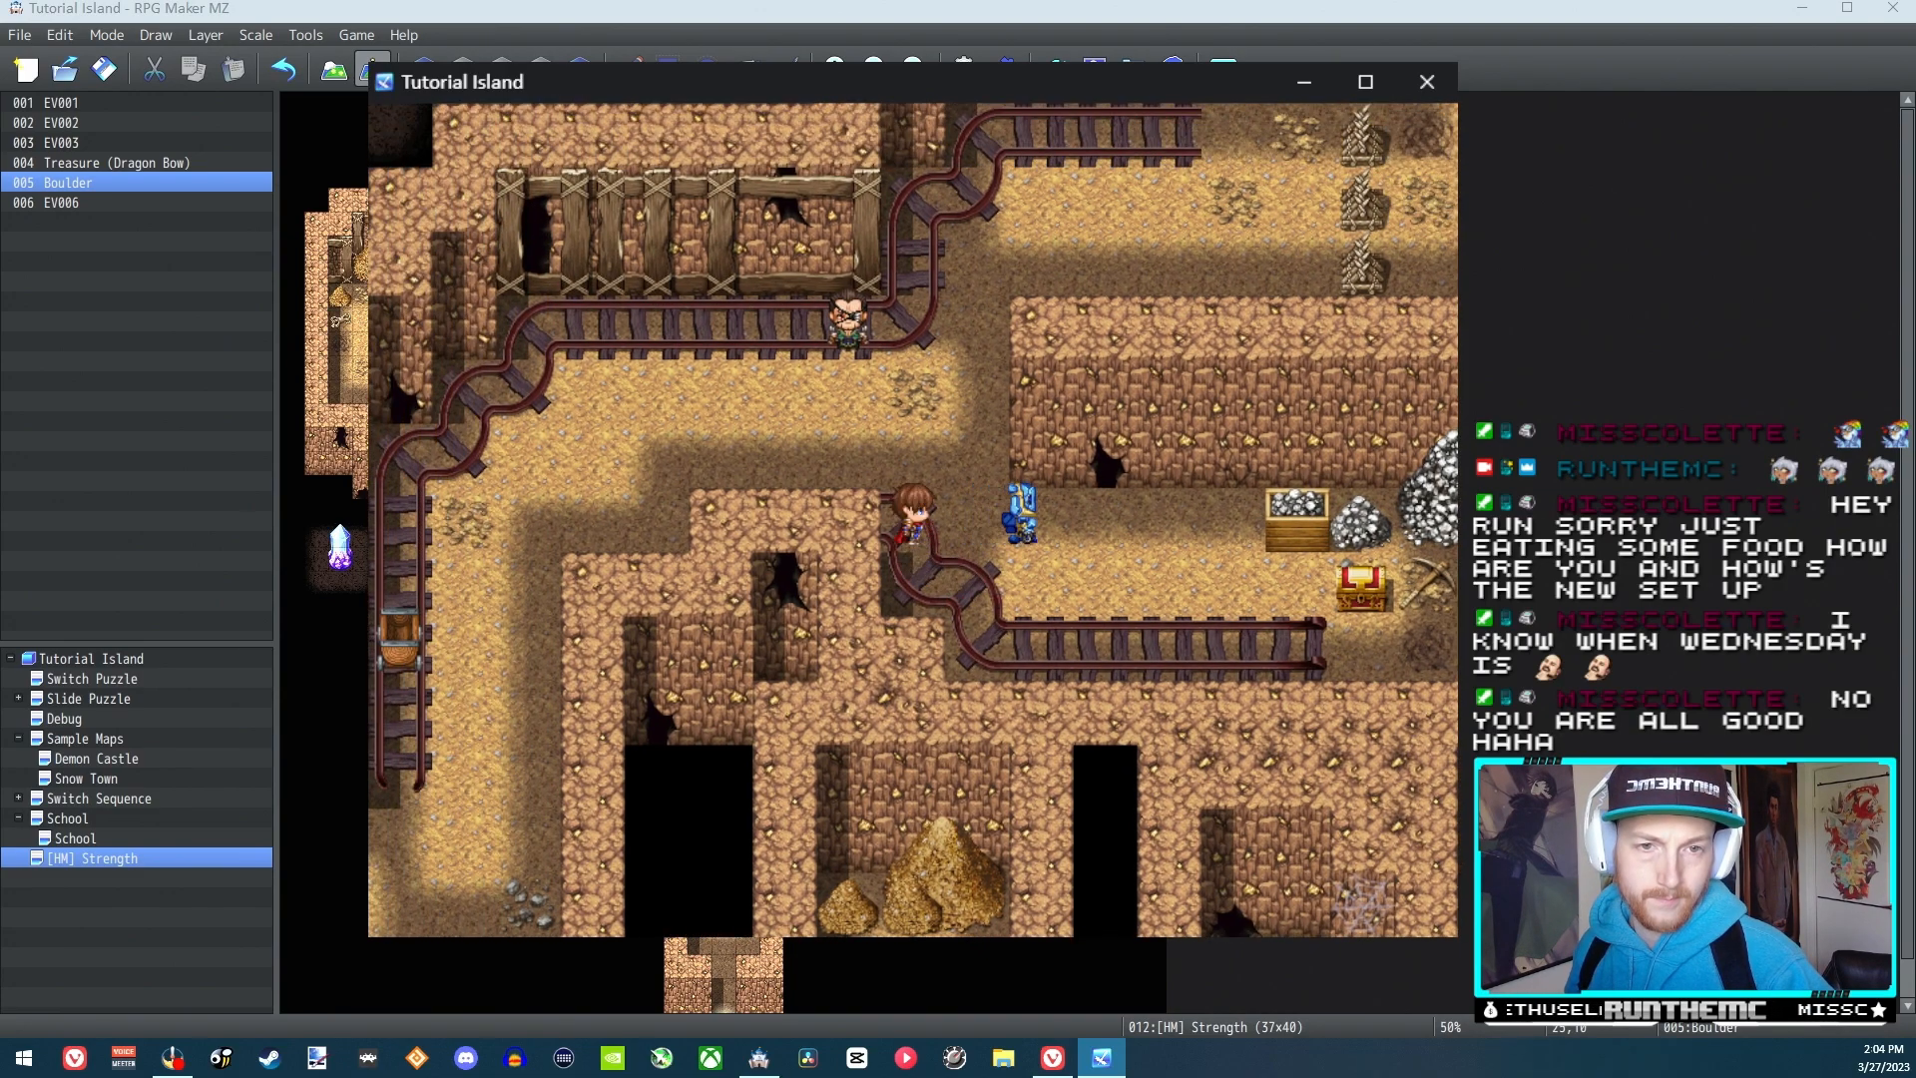
key(Right)
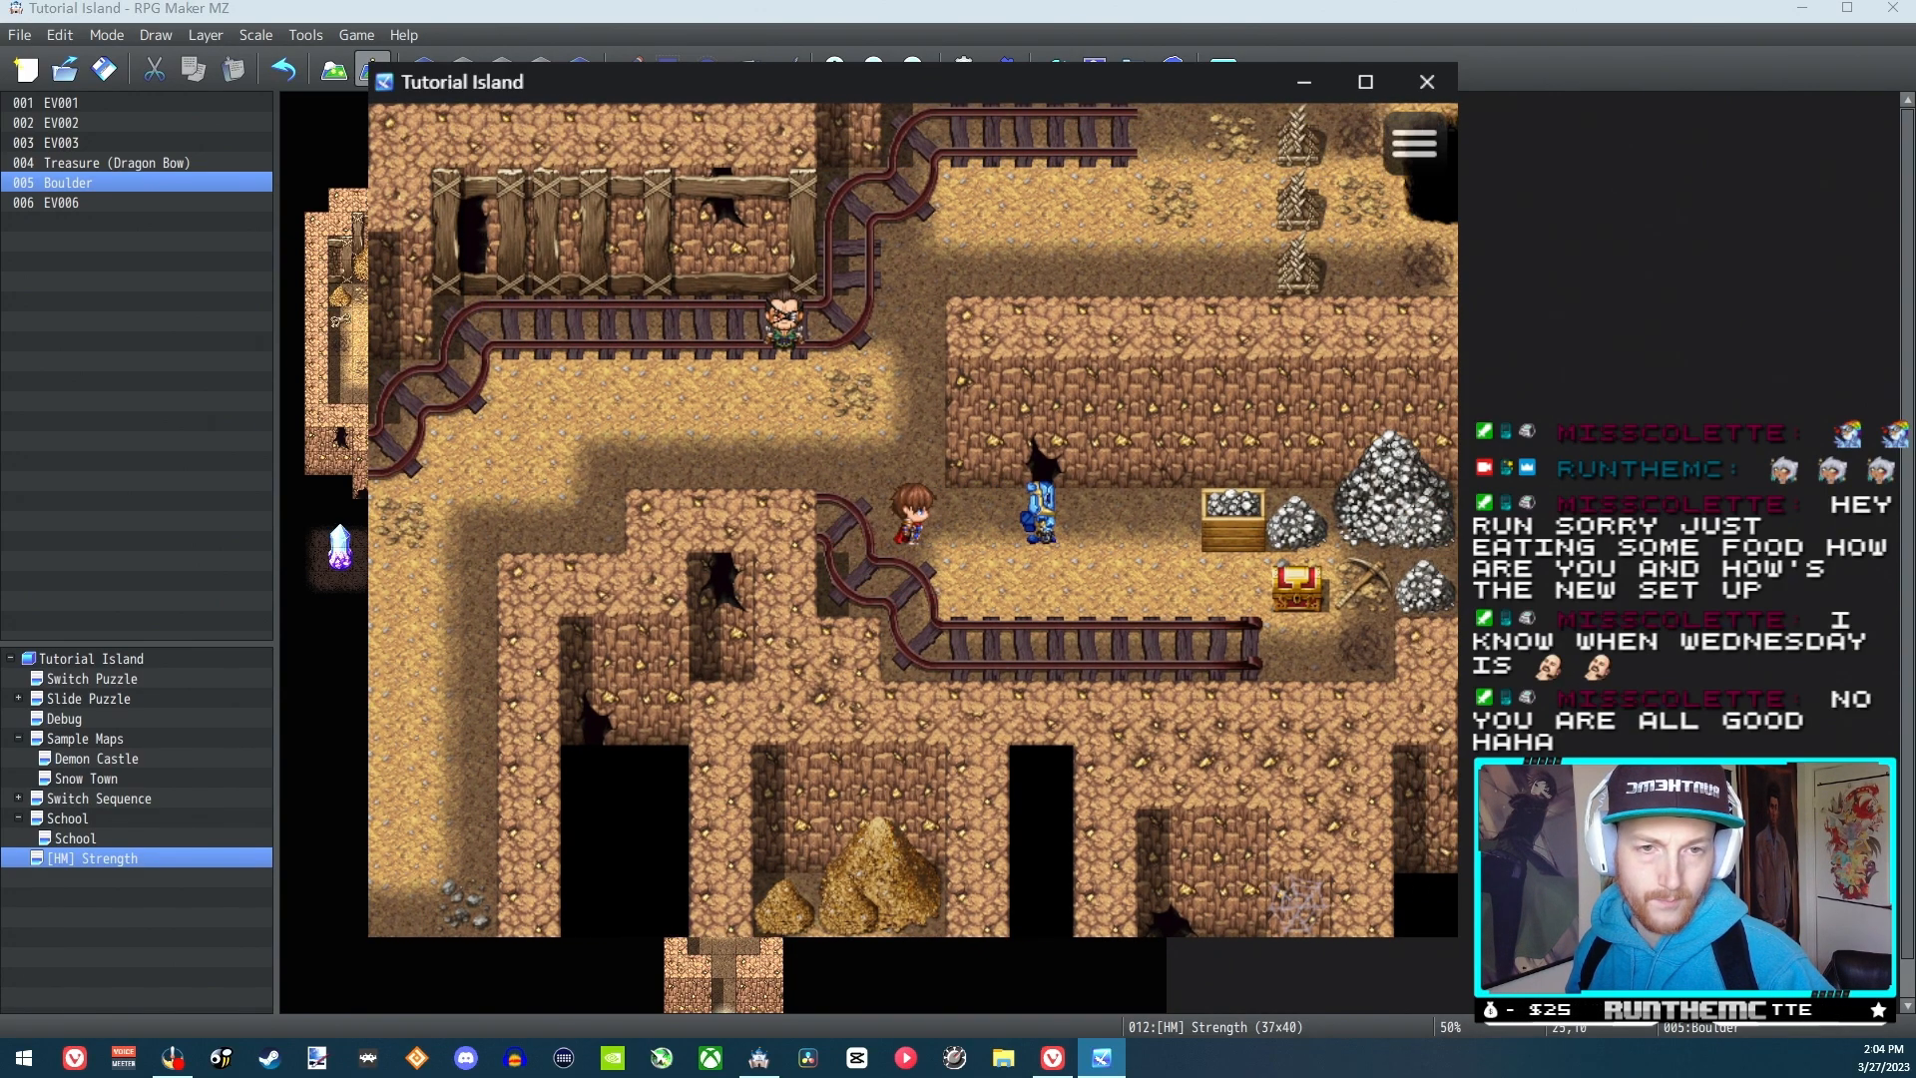
Circle below the blue figure to its right side, push it left once more, and close the playtest
key(Down)
key(Right)
key(Right)
key(Right)
key(Up)
key(Left)
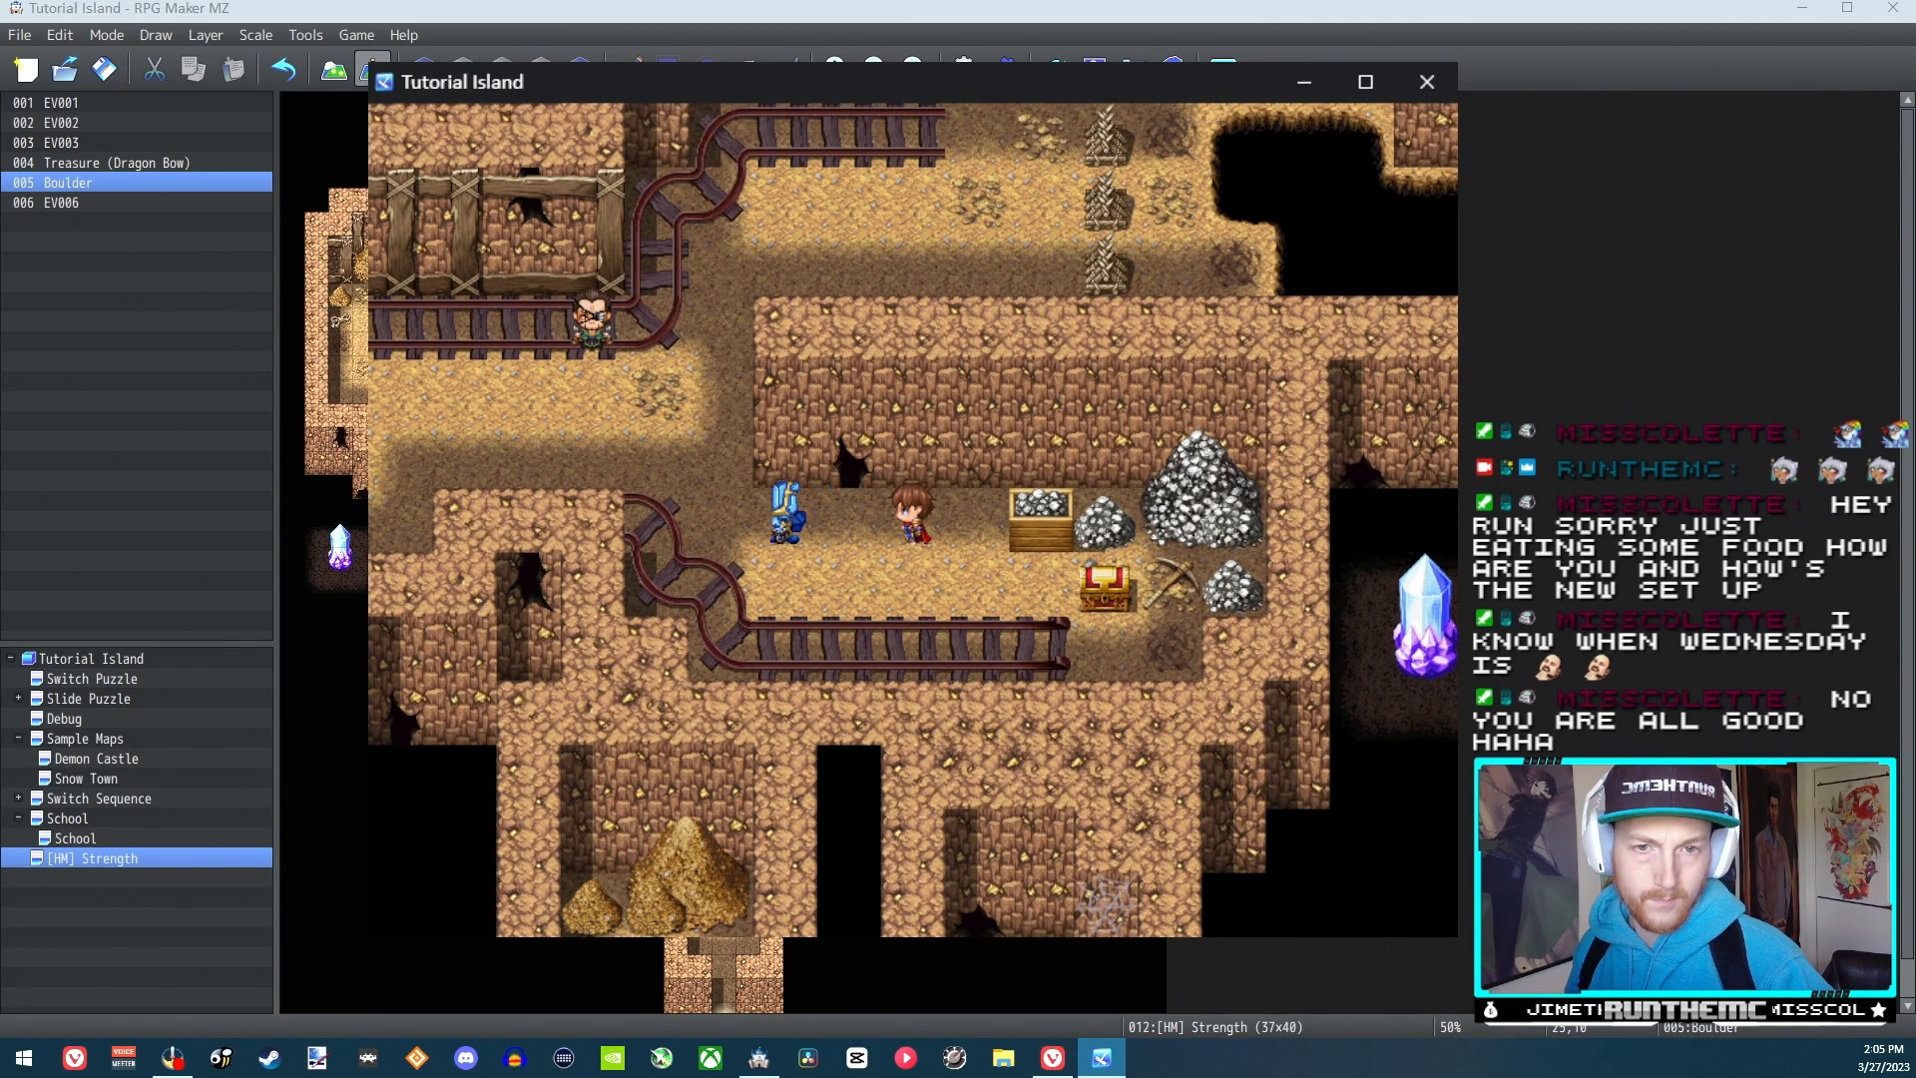
key(Left)
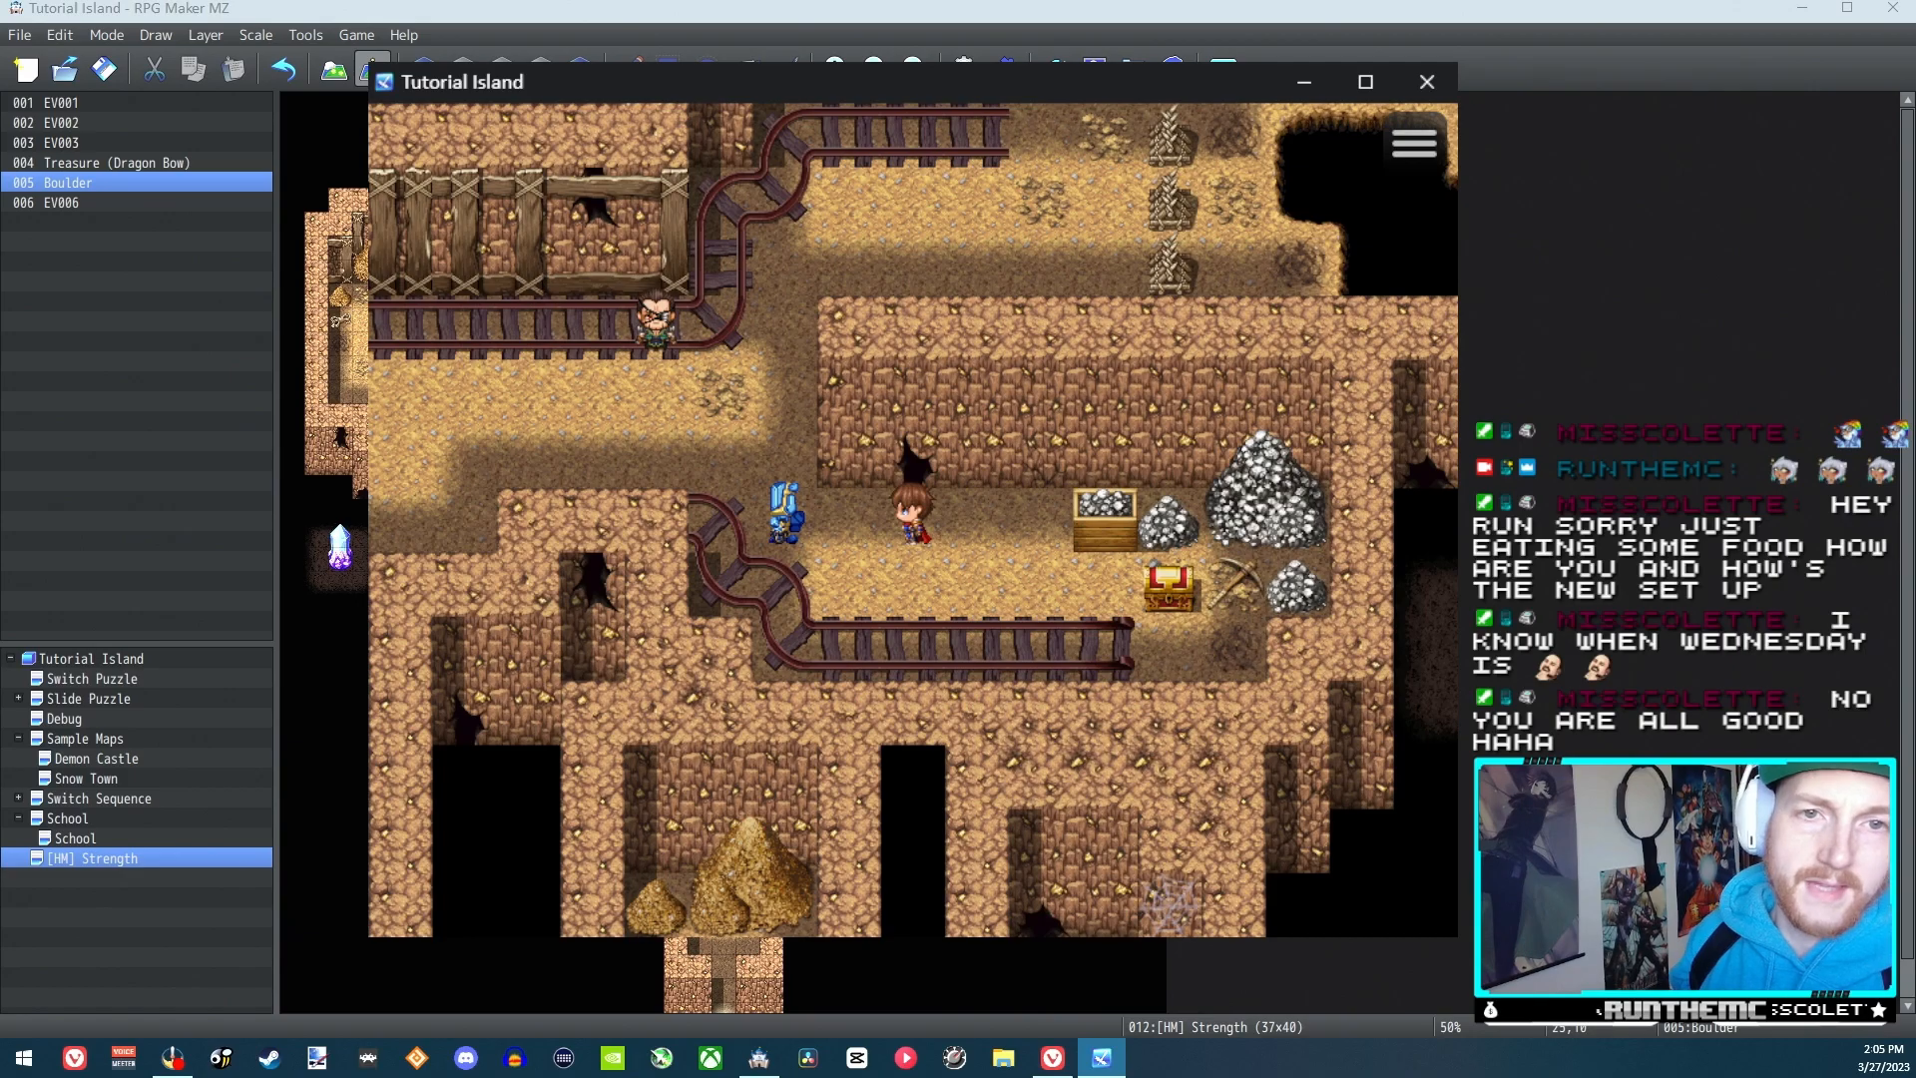
click(1427, 81)
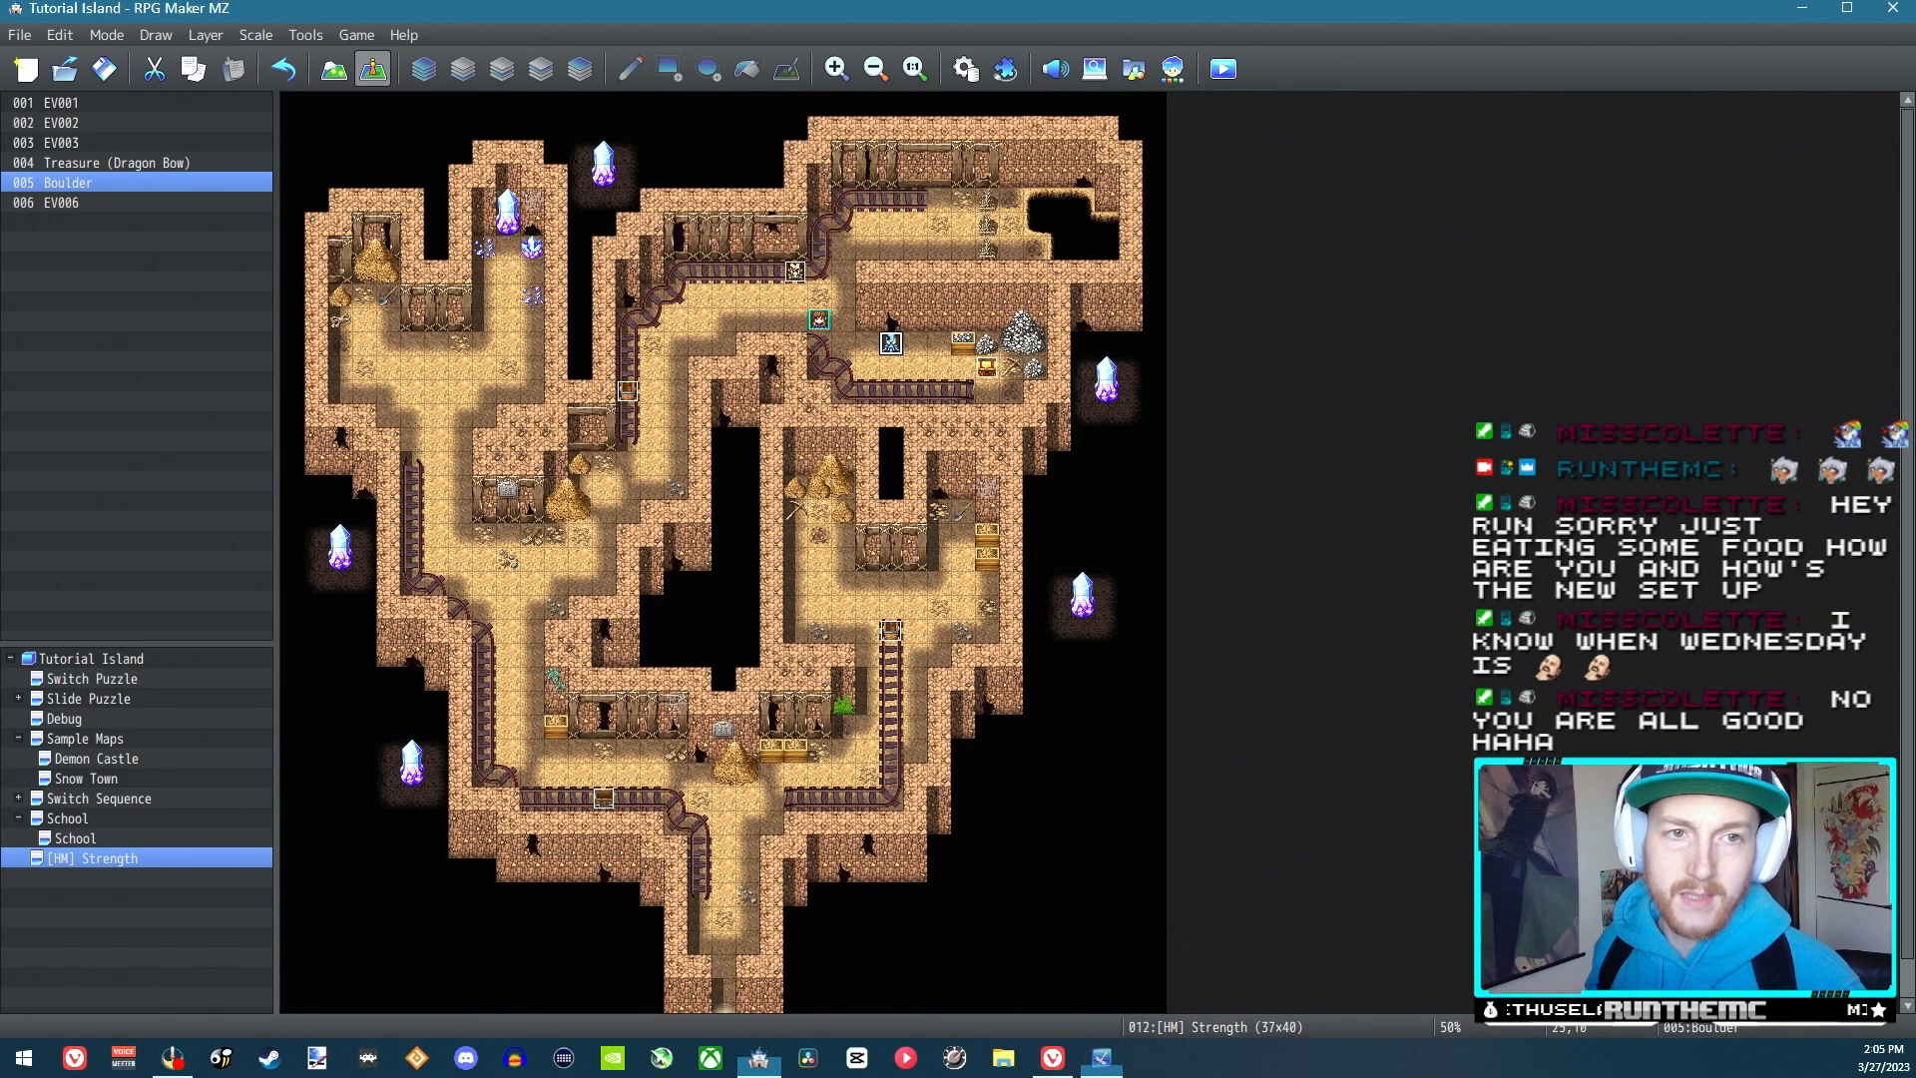
Examine the Boulder event's trigger options and the Strength Process movement route without changing either
double_click(893, 350)
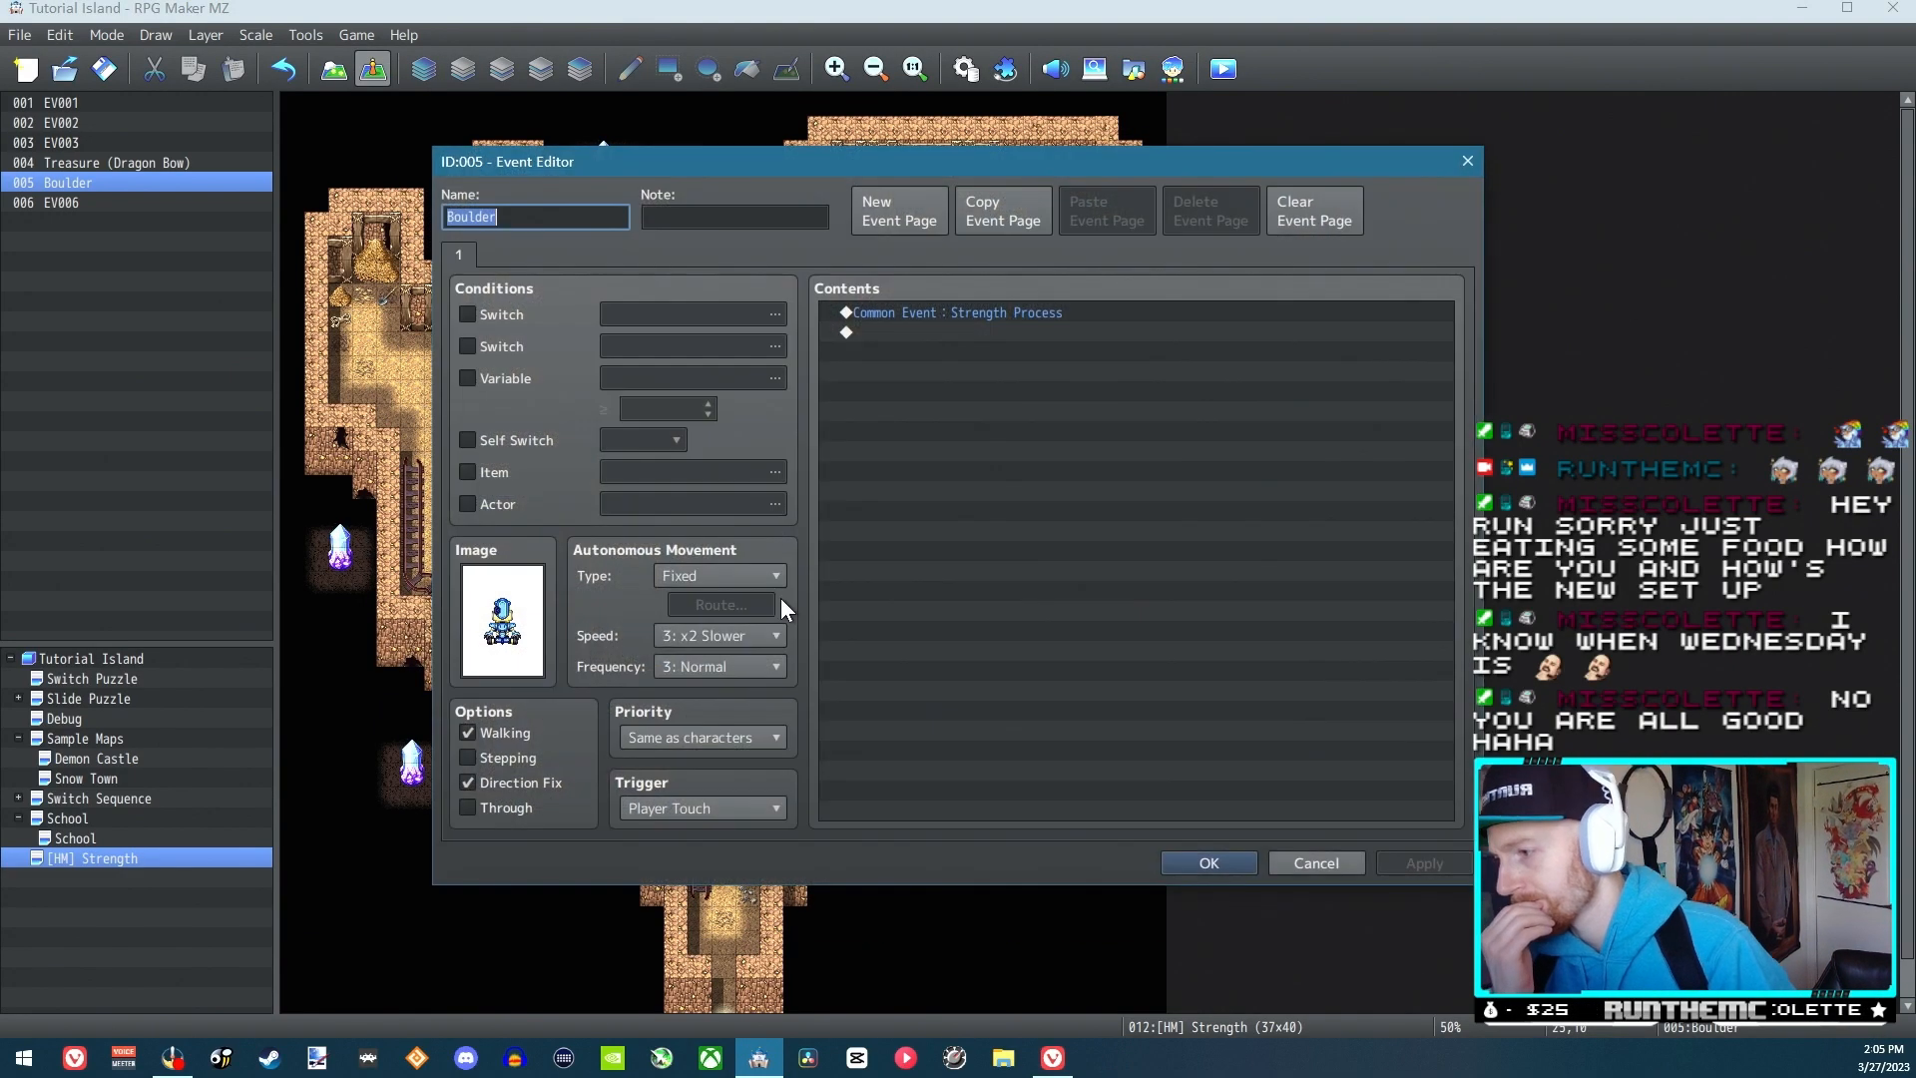
click(732, 807)
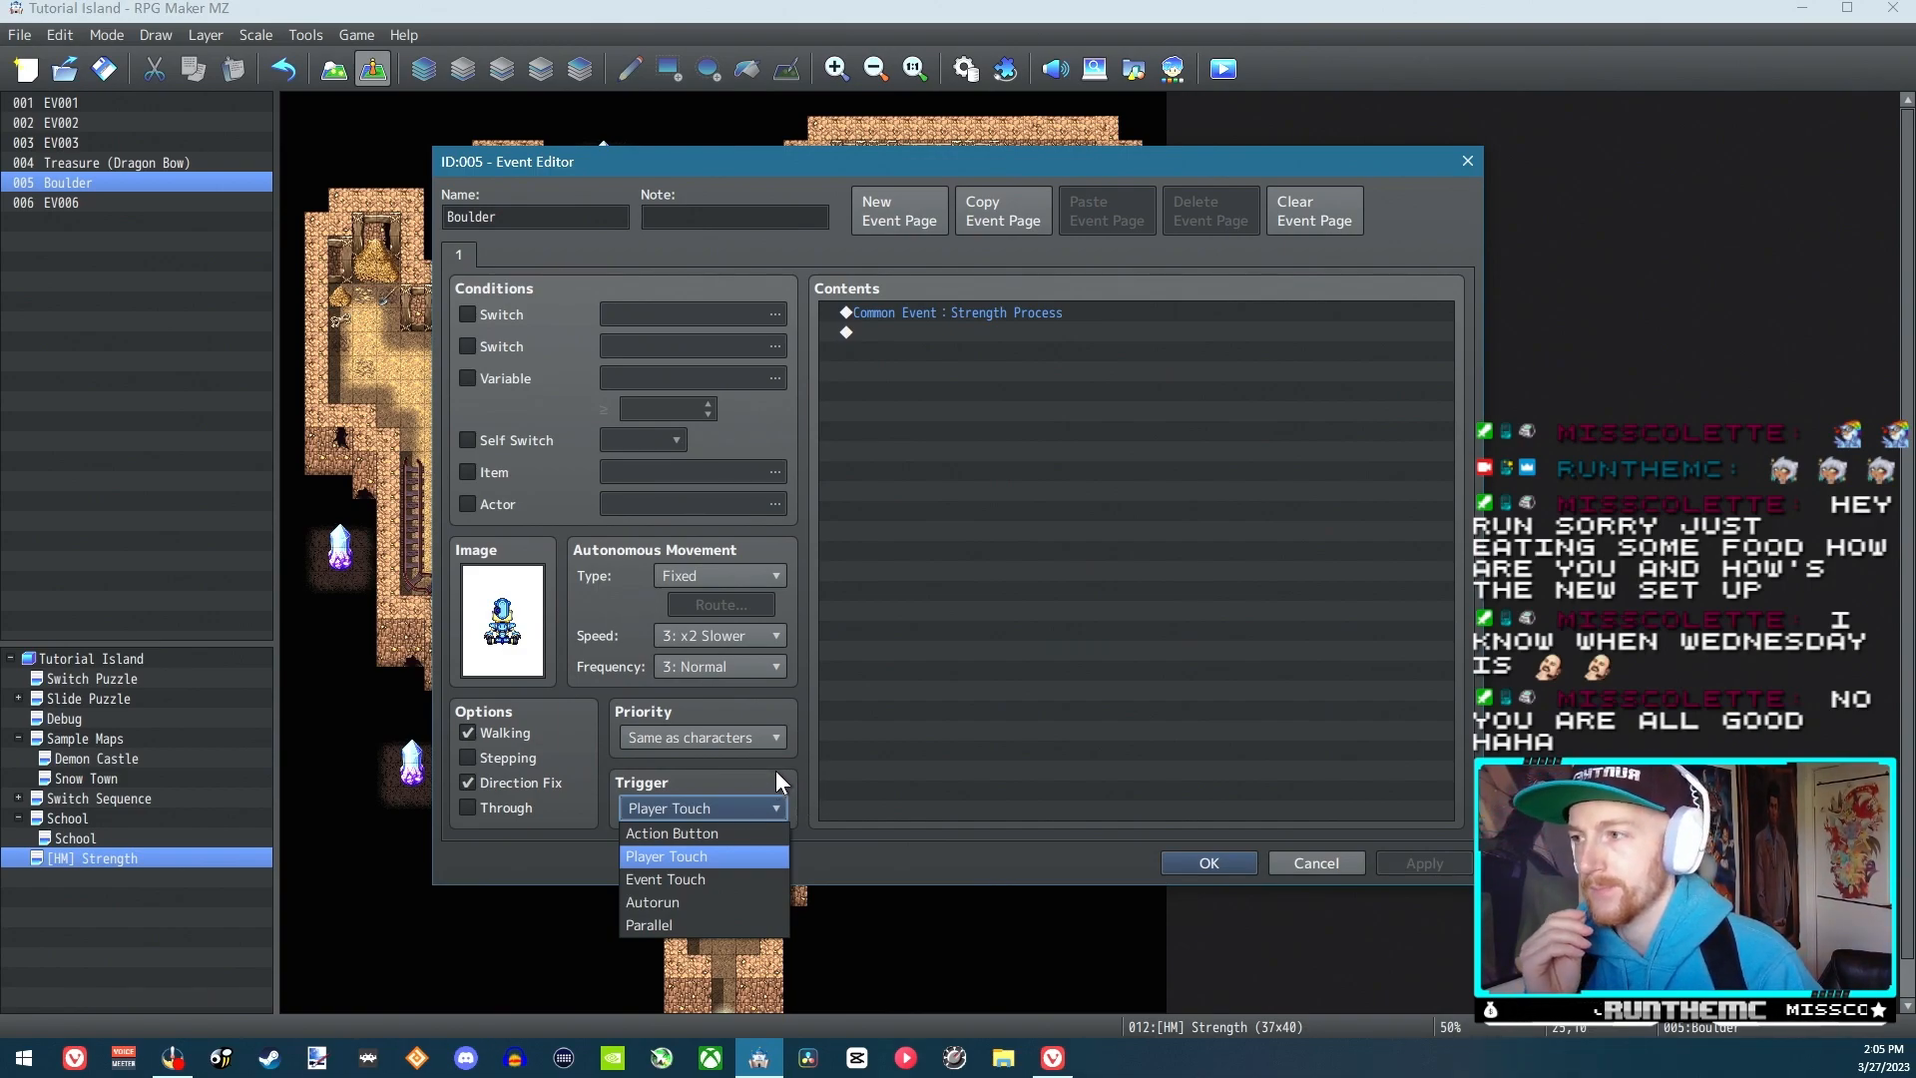
click(1301, 858)
click(1301, 856)
click(971, 81)
click(937, 327)
click(944, 349)
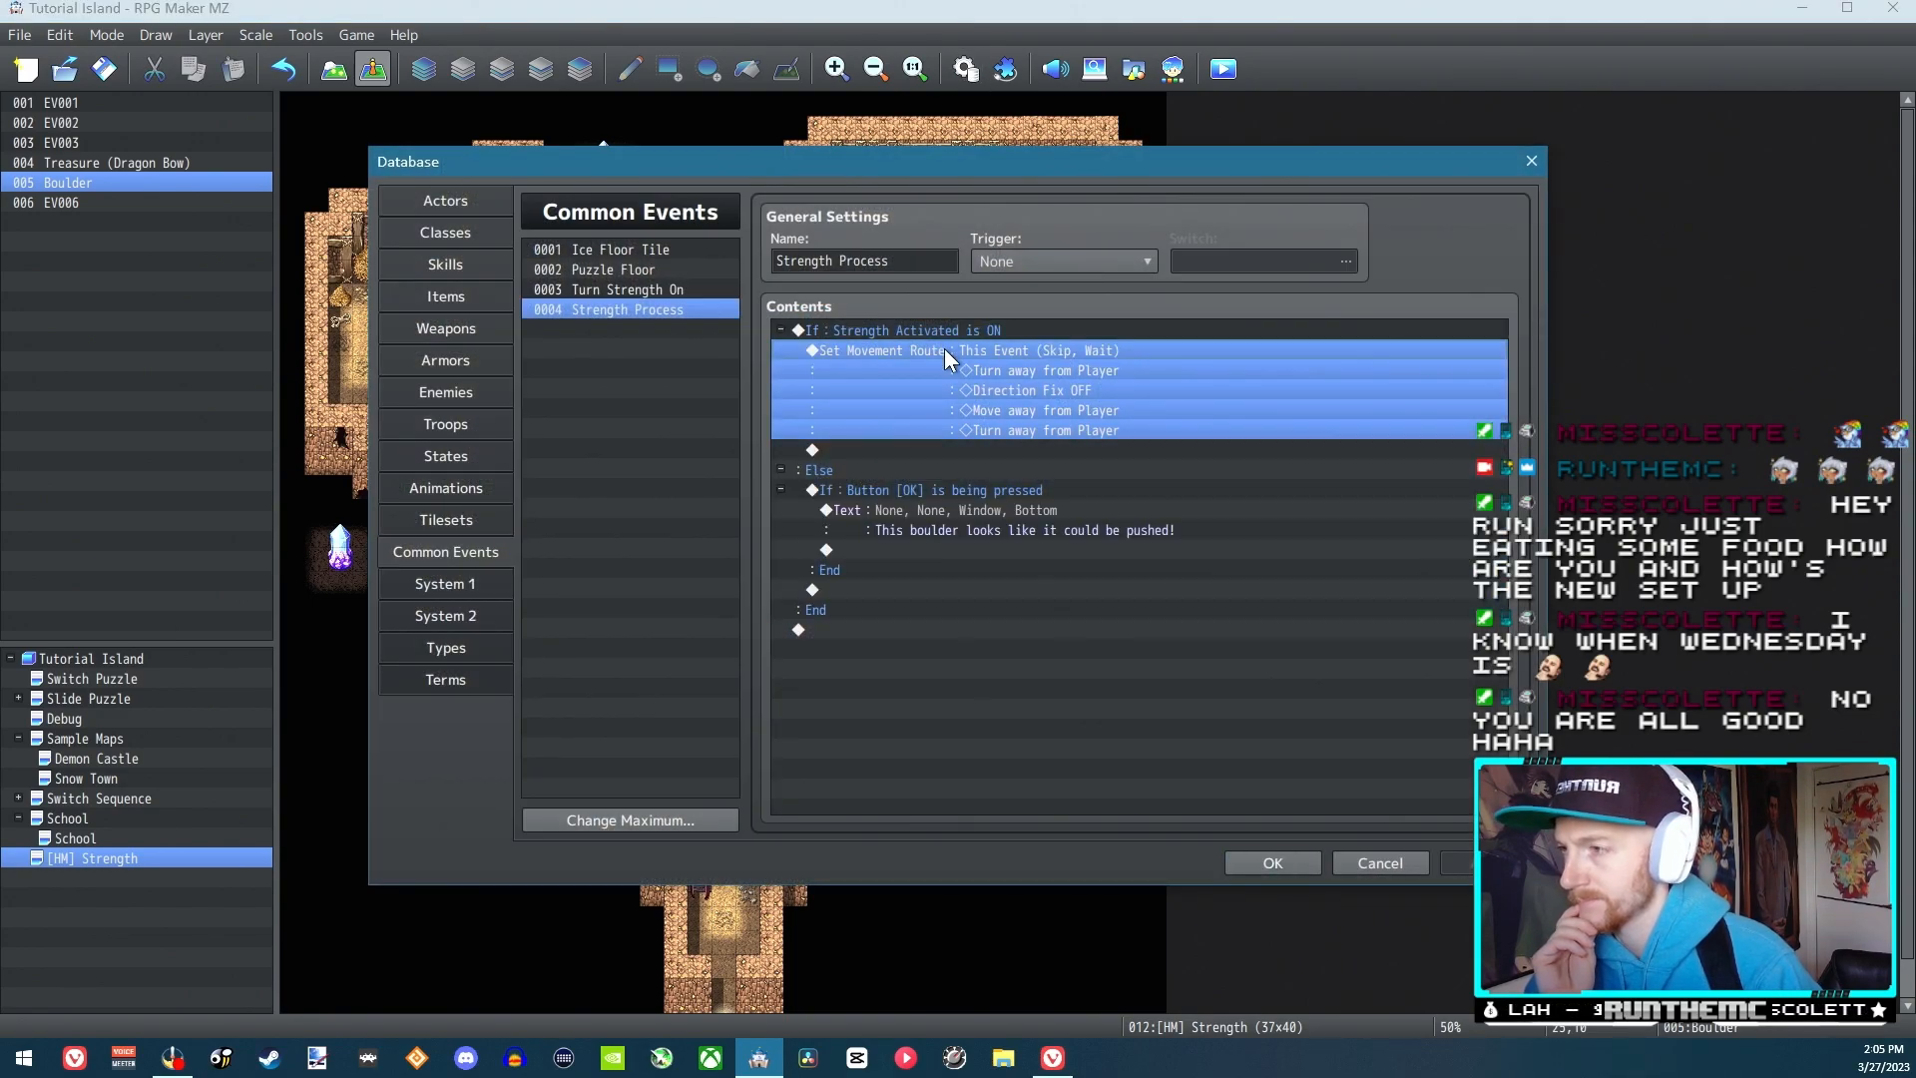
click(1390, 866)
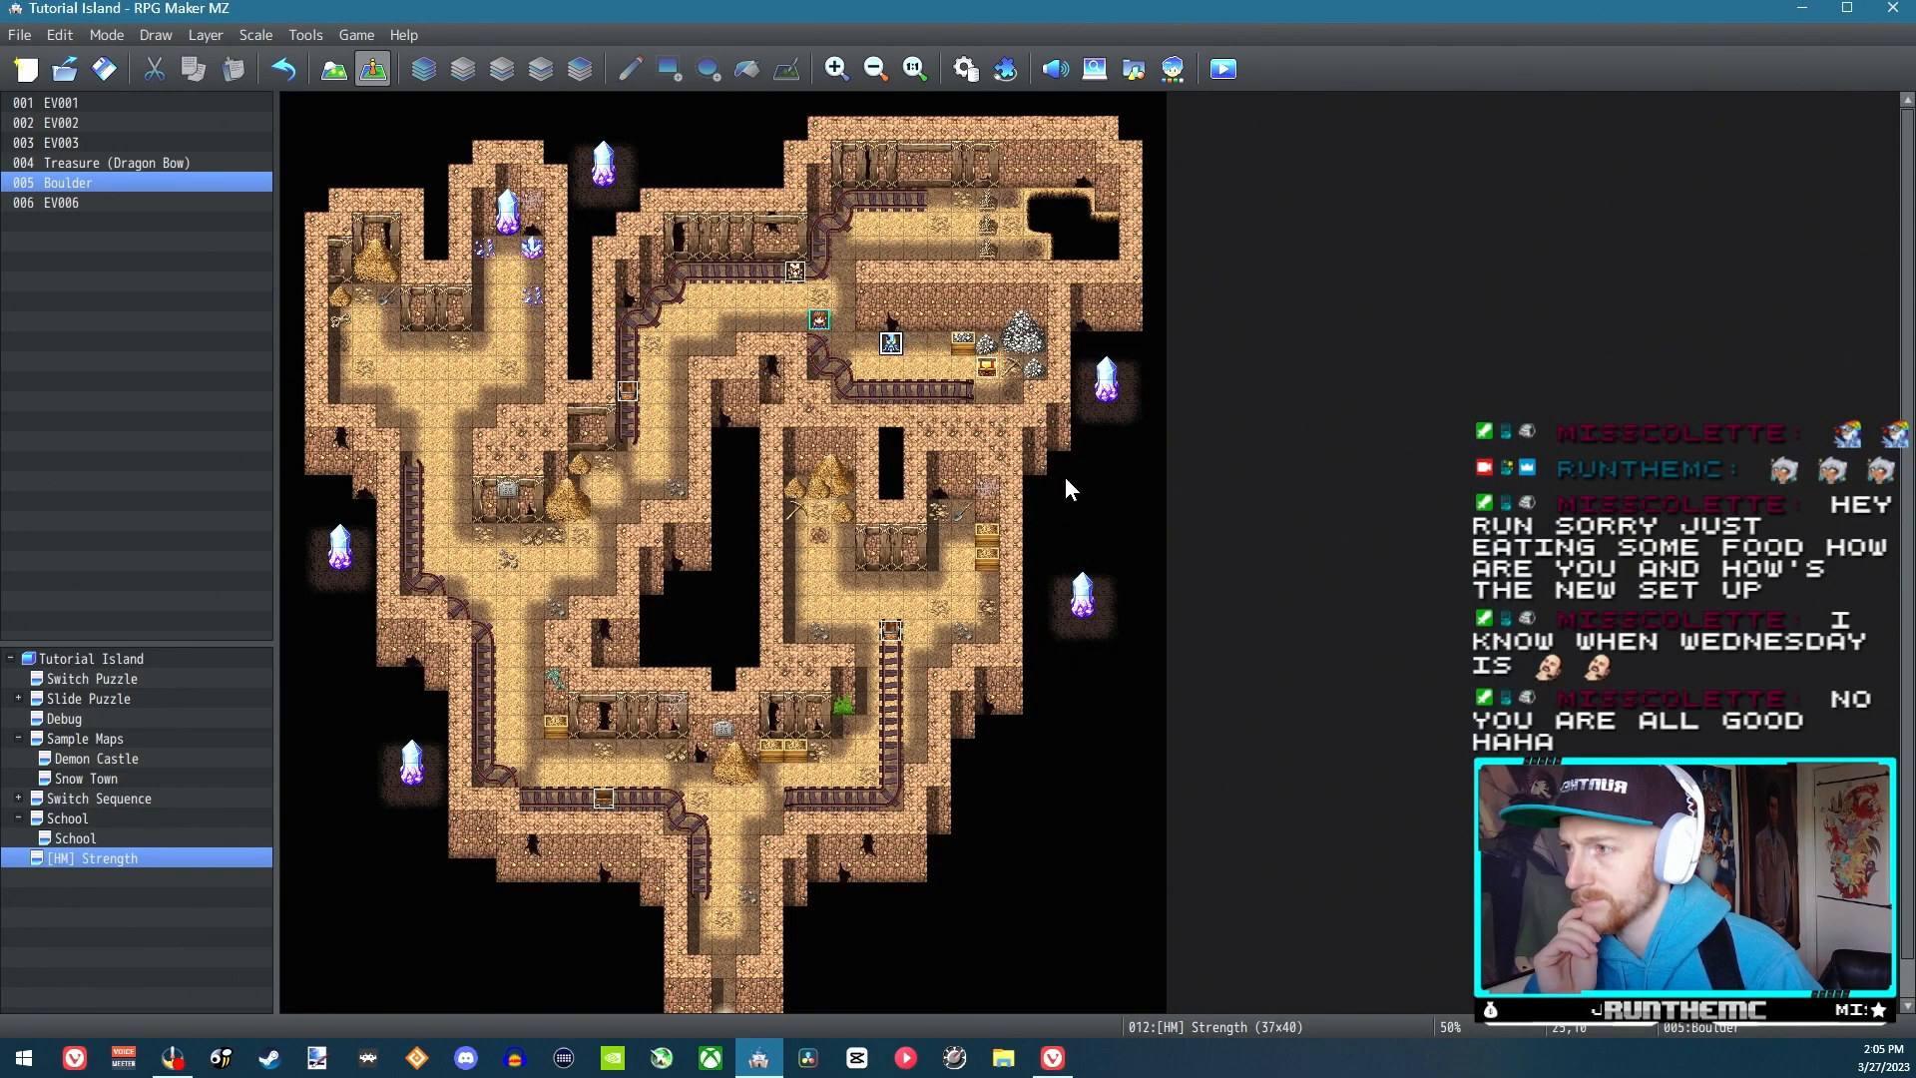
Open the Boulder event for editing
double_click(898, 342)
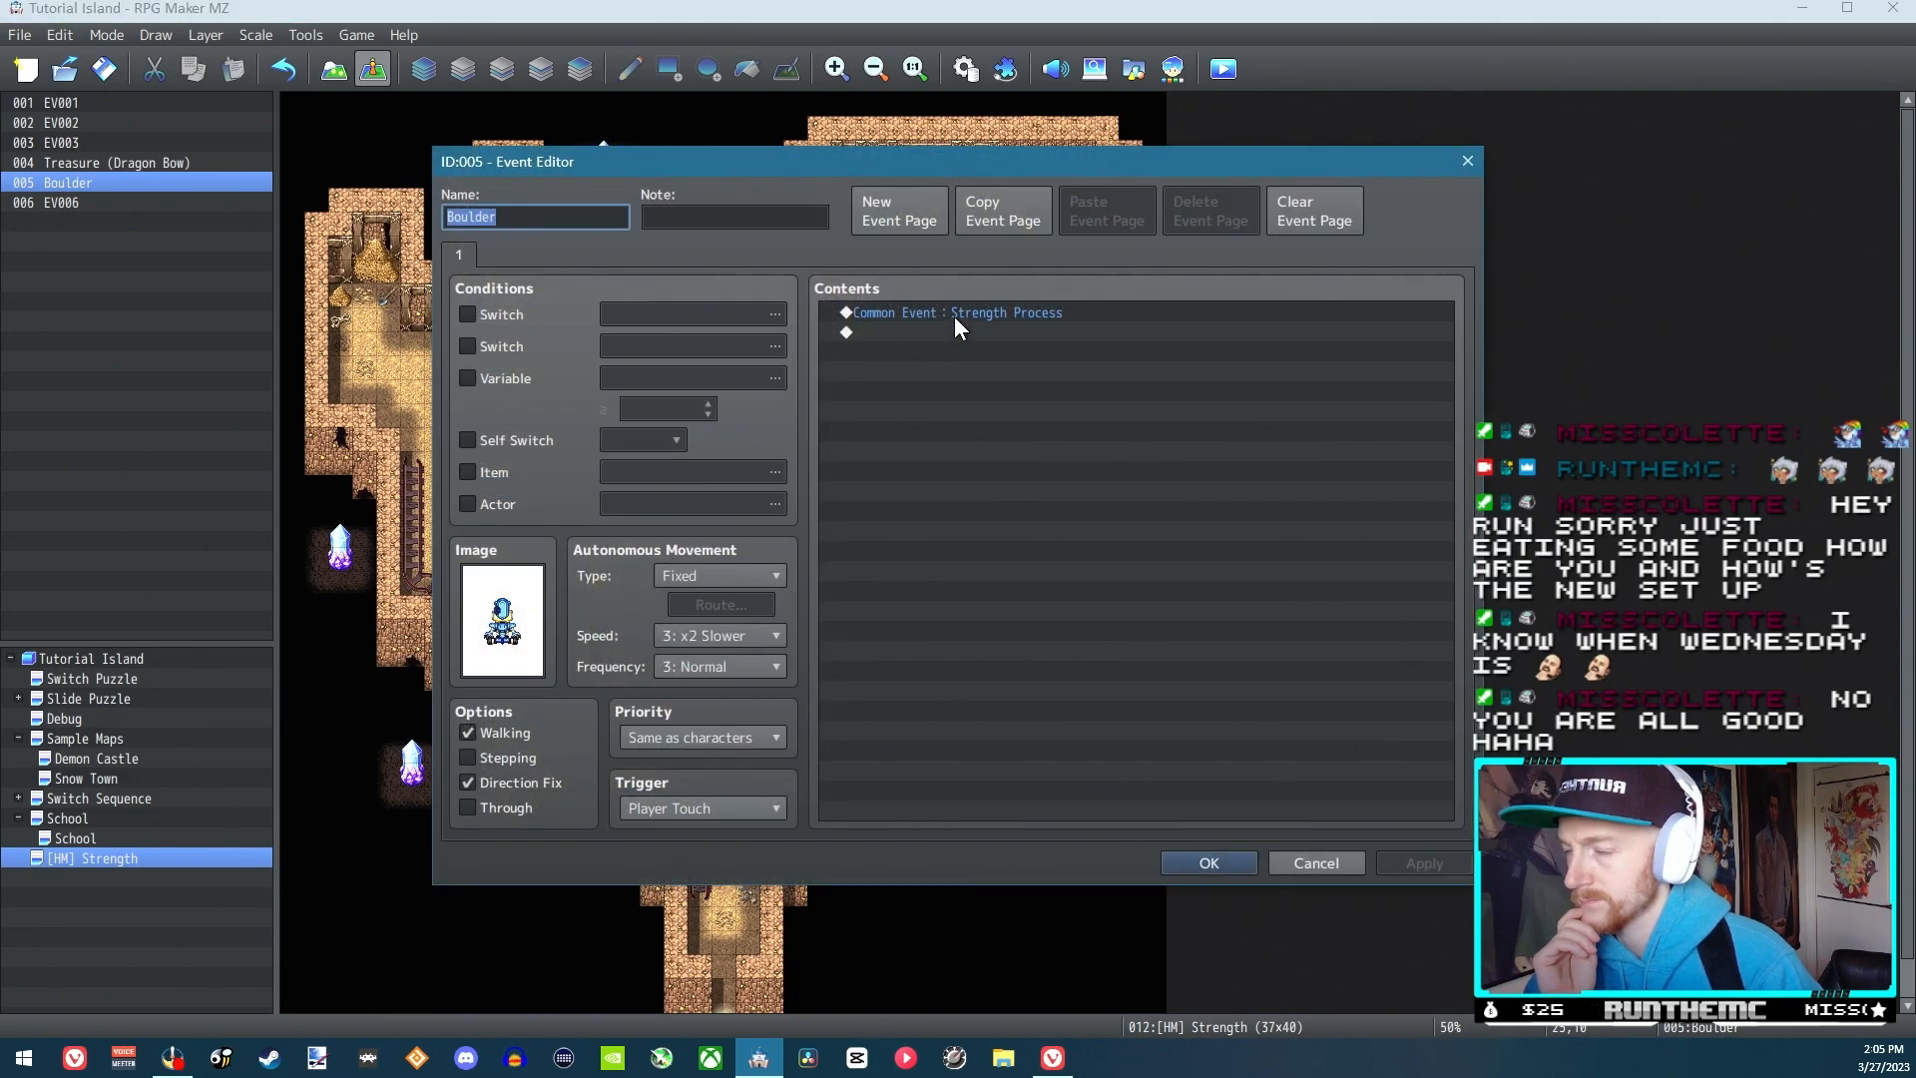
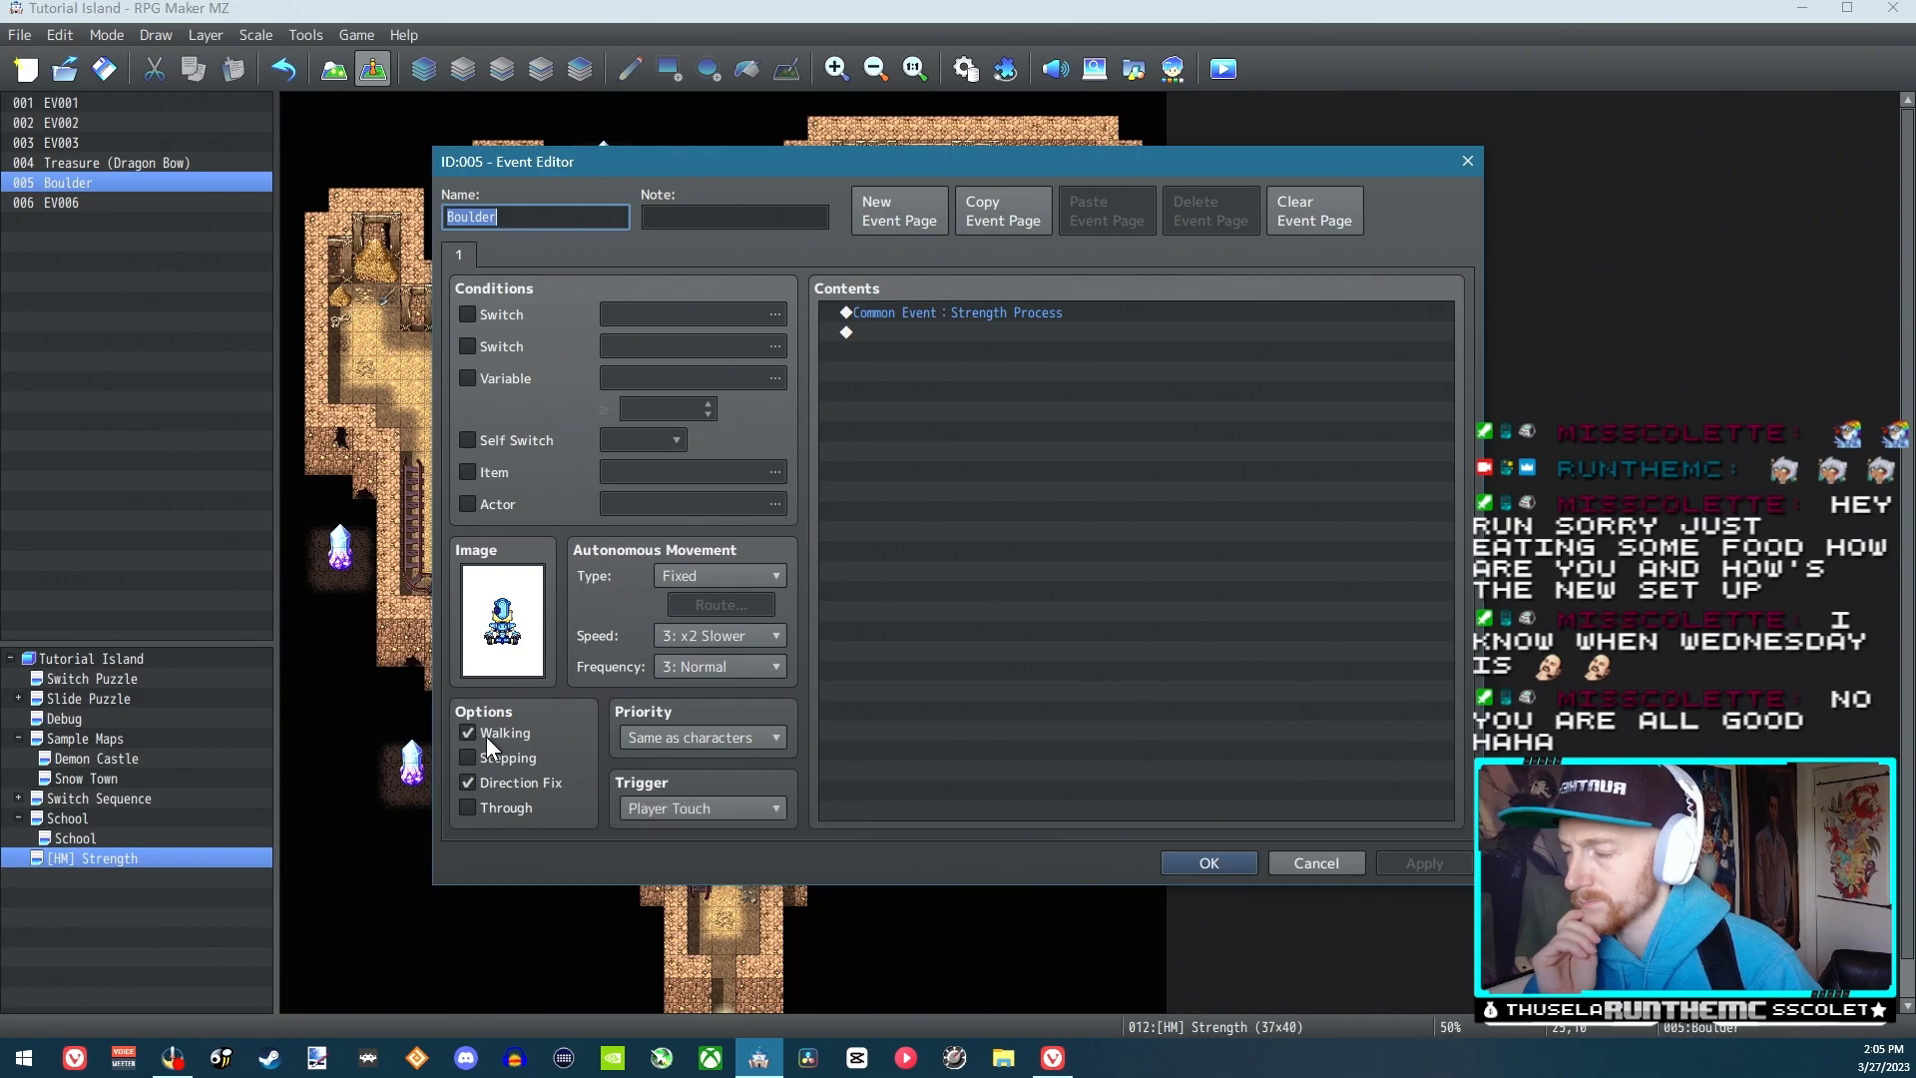
Review the Boulder event's settings and close its editor
click(1206, 864)
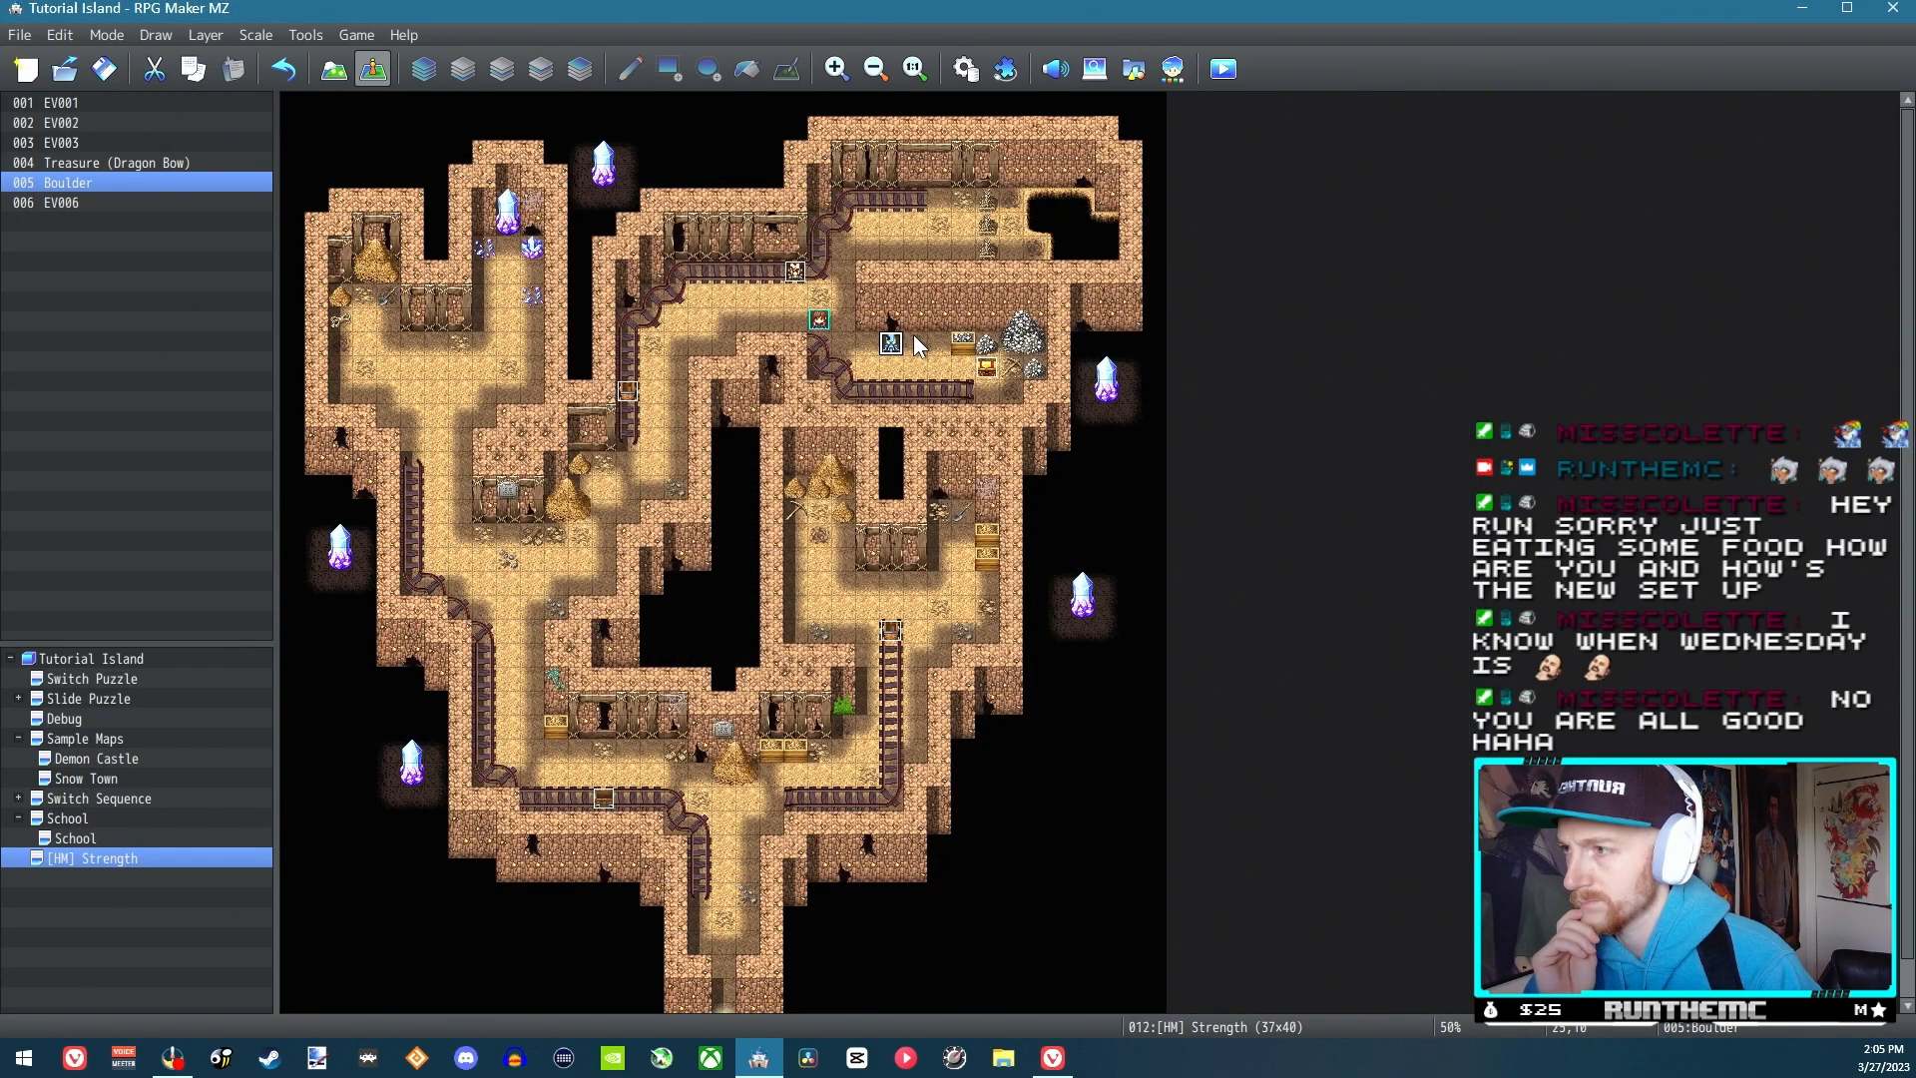
double_click(892, 344)
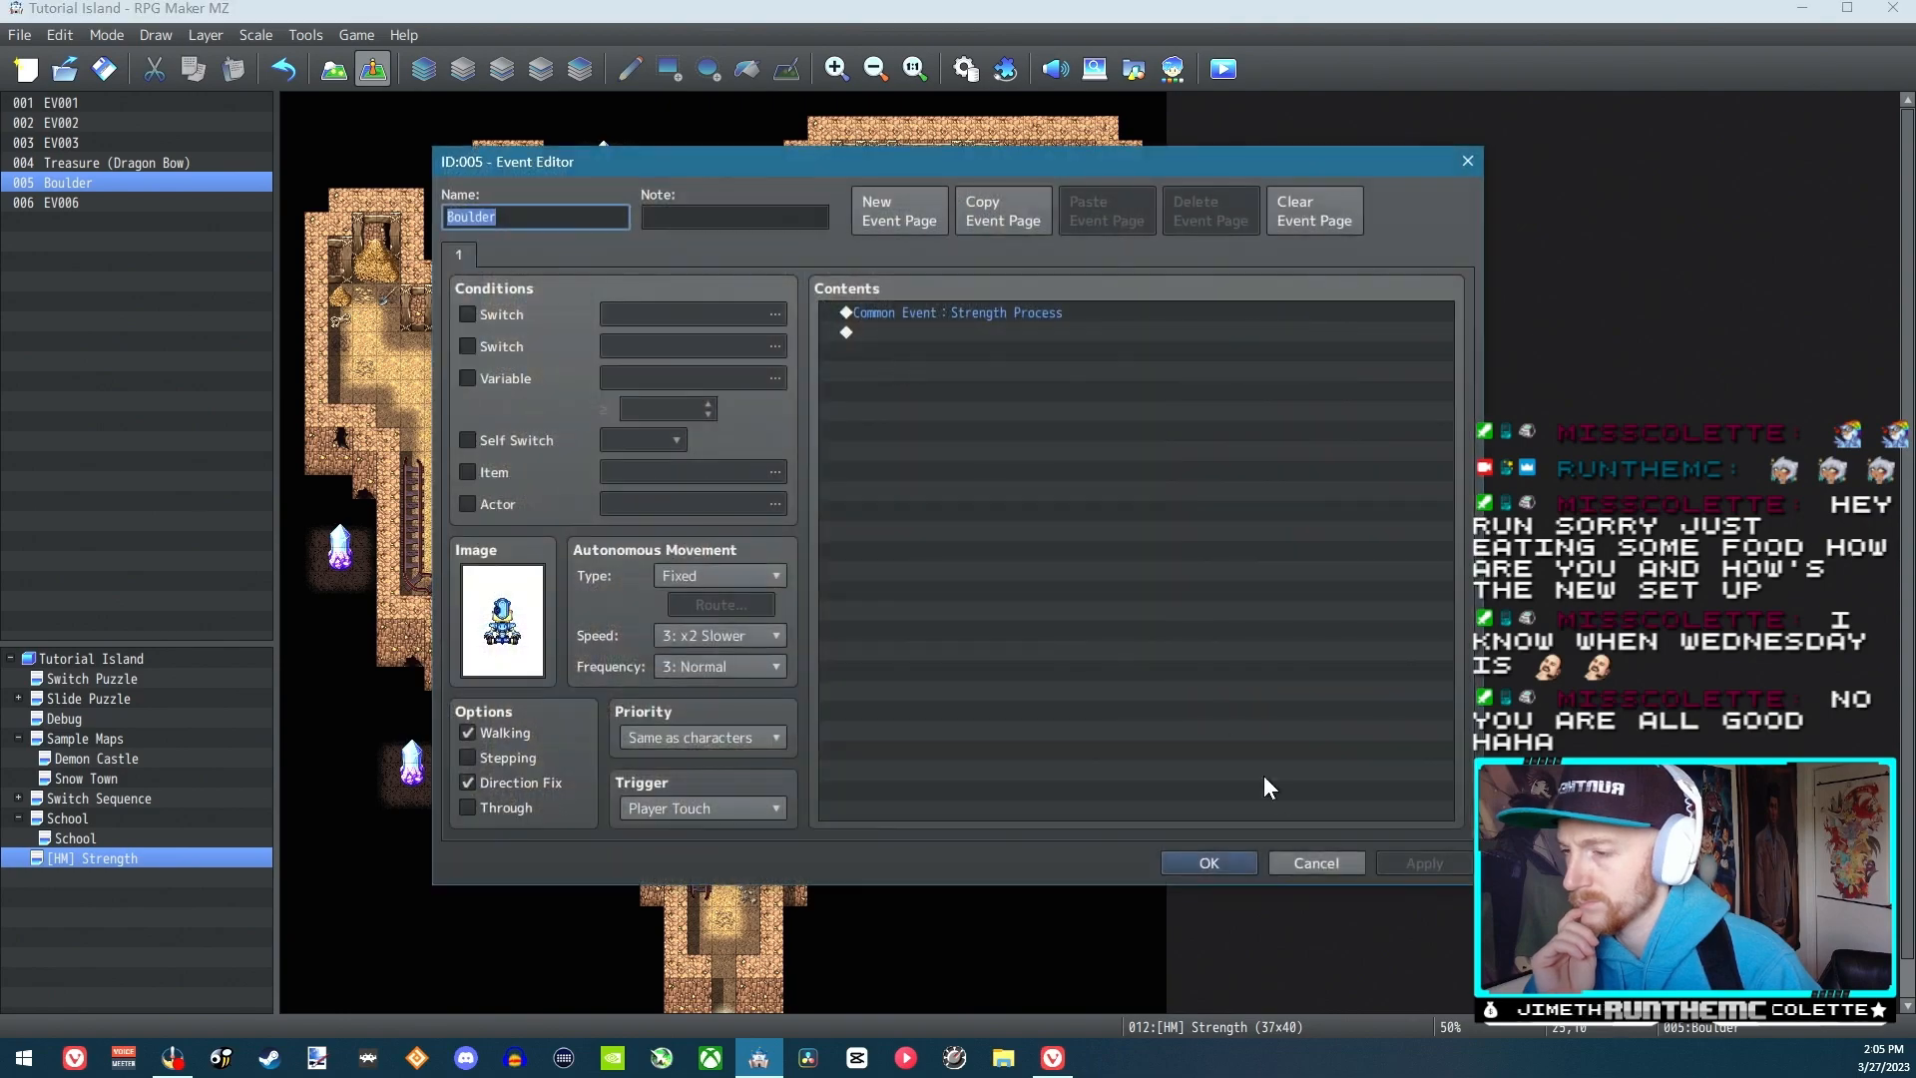
click(1316, 864)
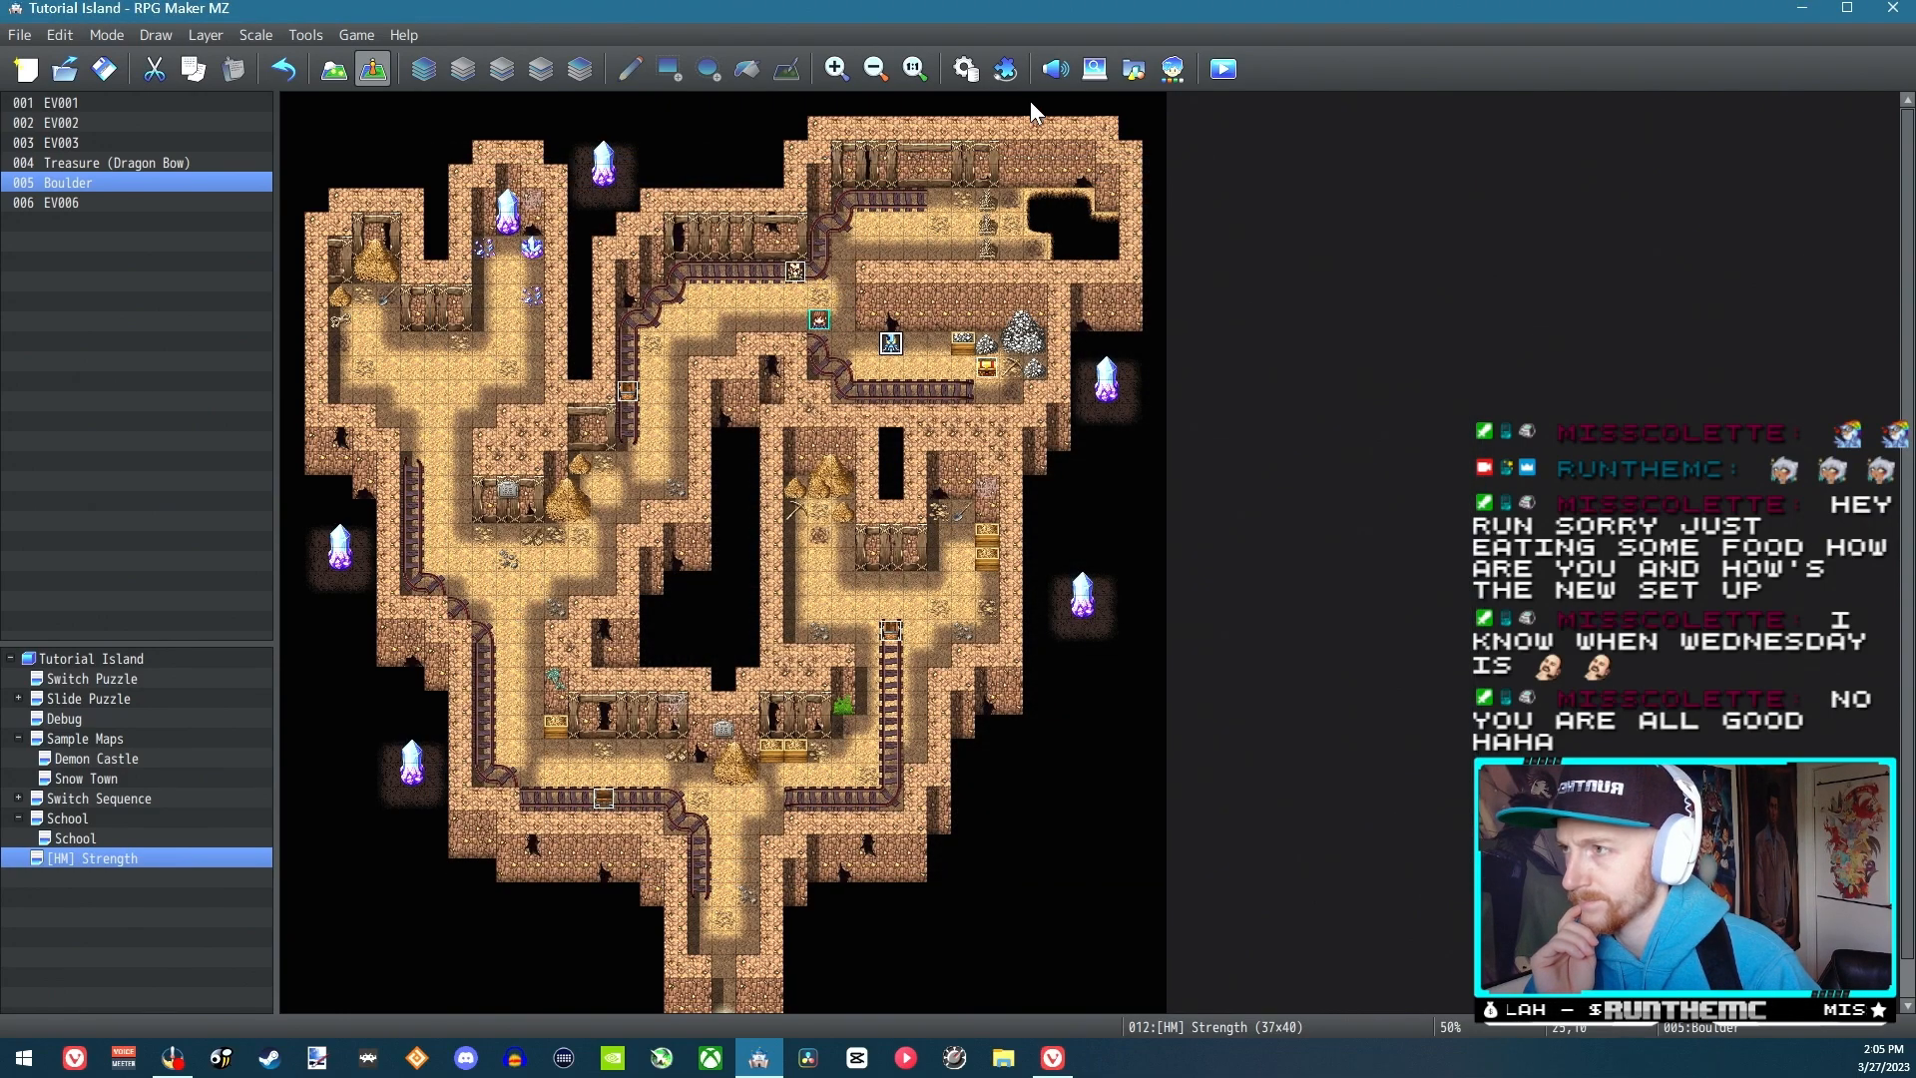
Remove the Direction Fix OFF command from the movement route in the Strength Process common event and save the database
click(964, 70)
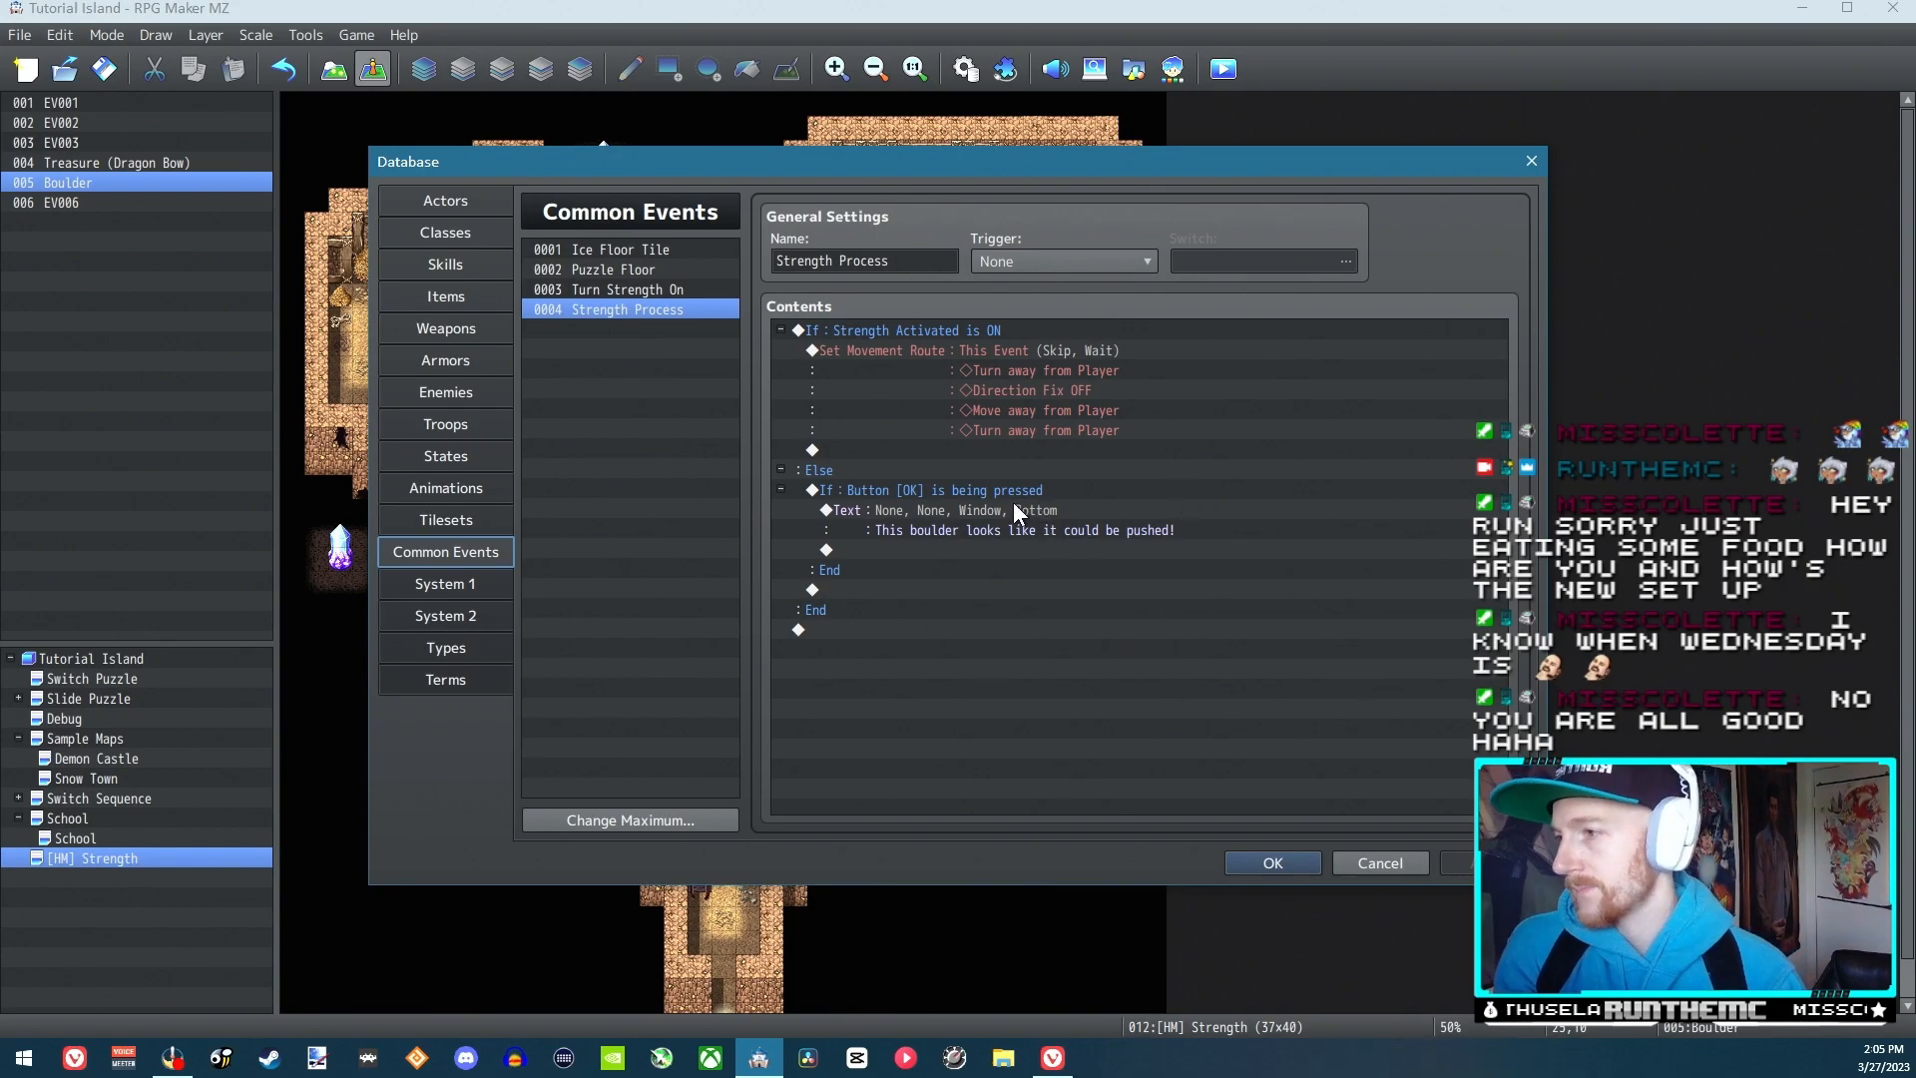
click(946, 341)
double_click(946, 341)
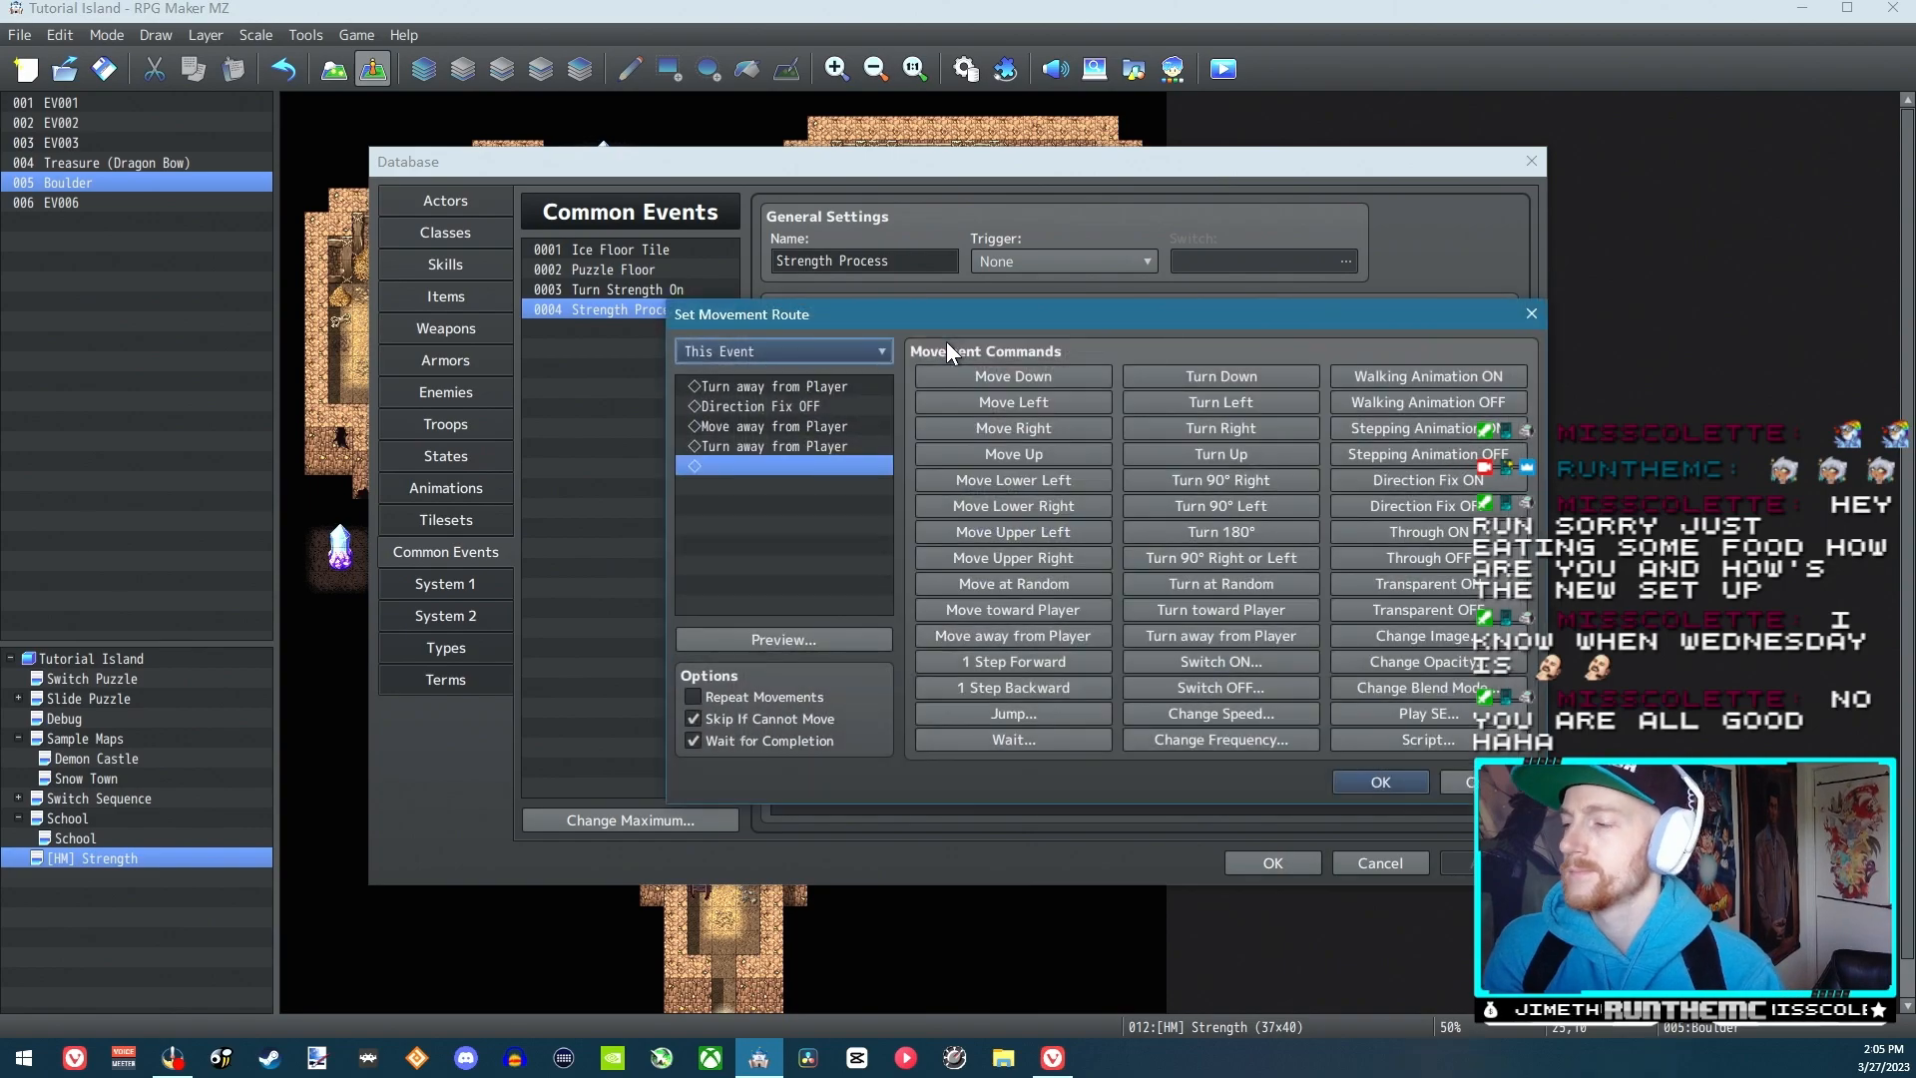
click(846, 387)
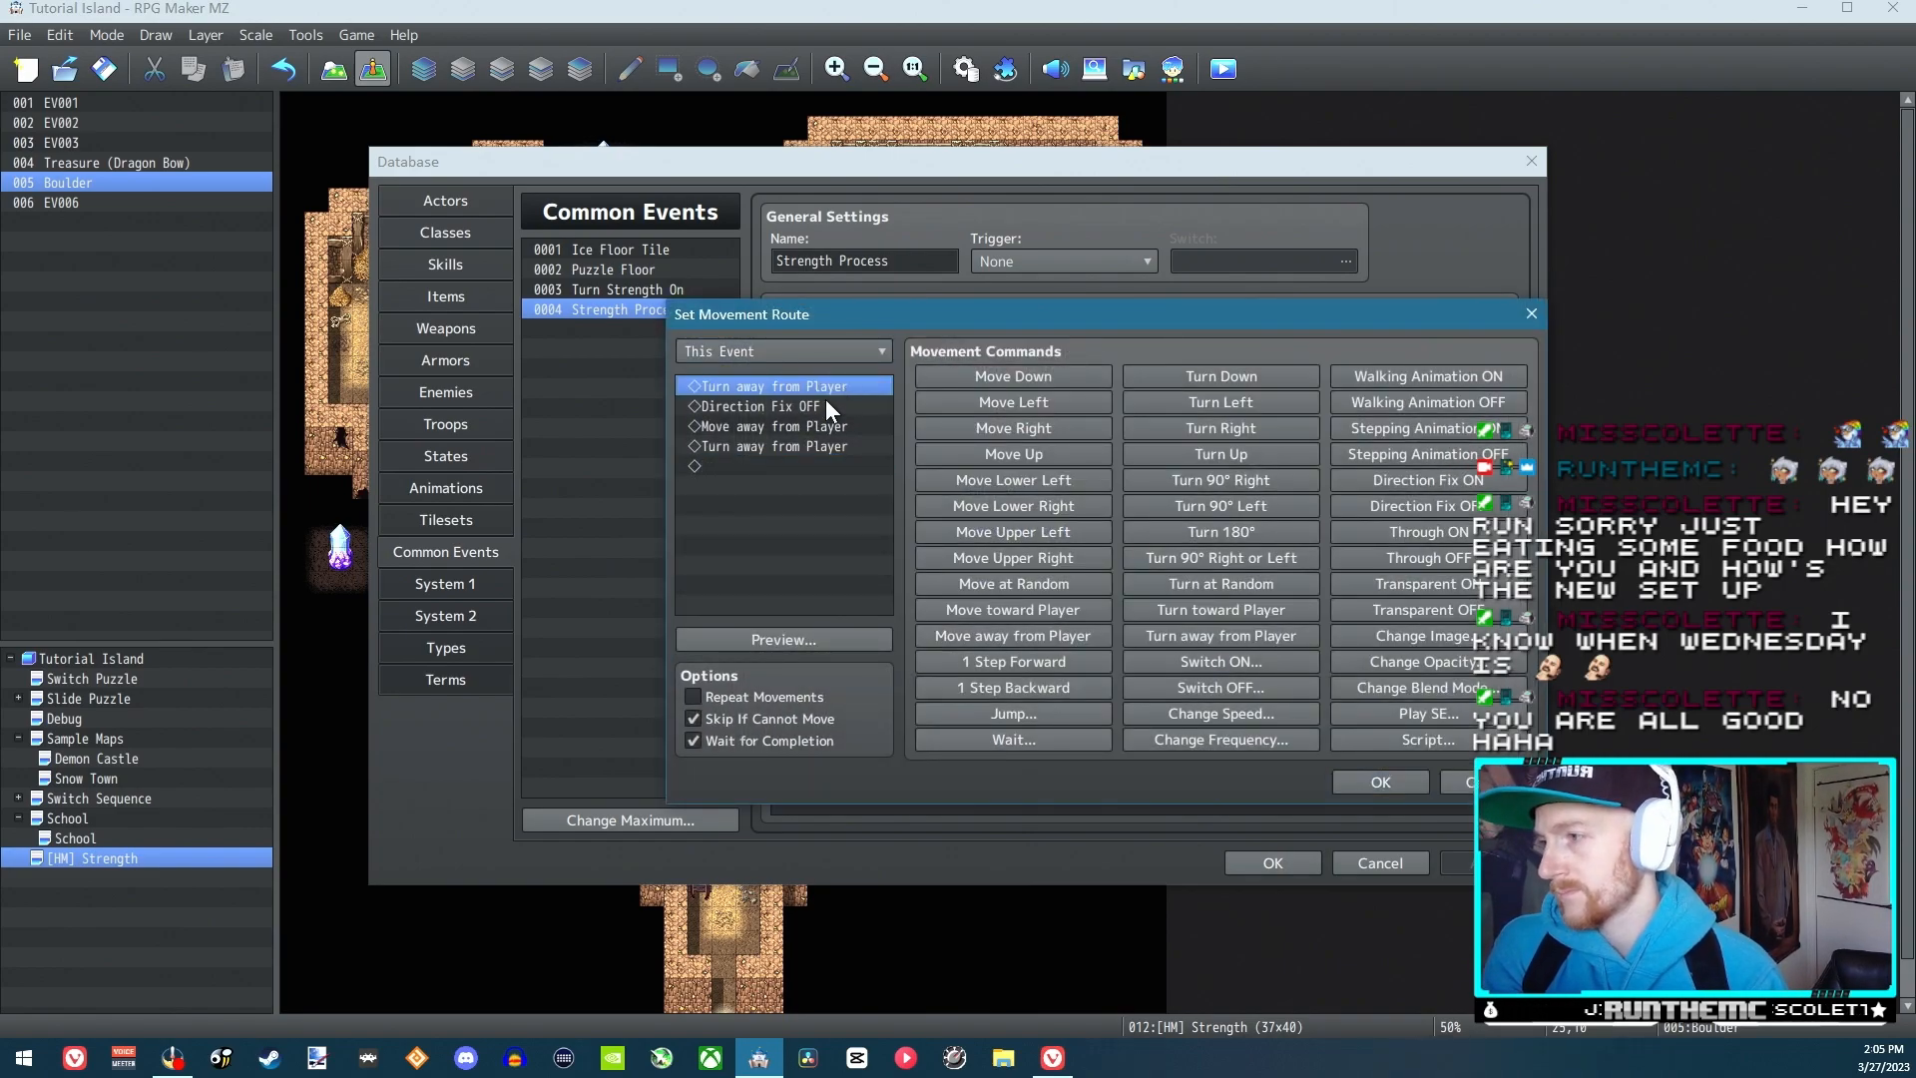
click(819, 404)
key(Delete)
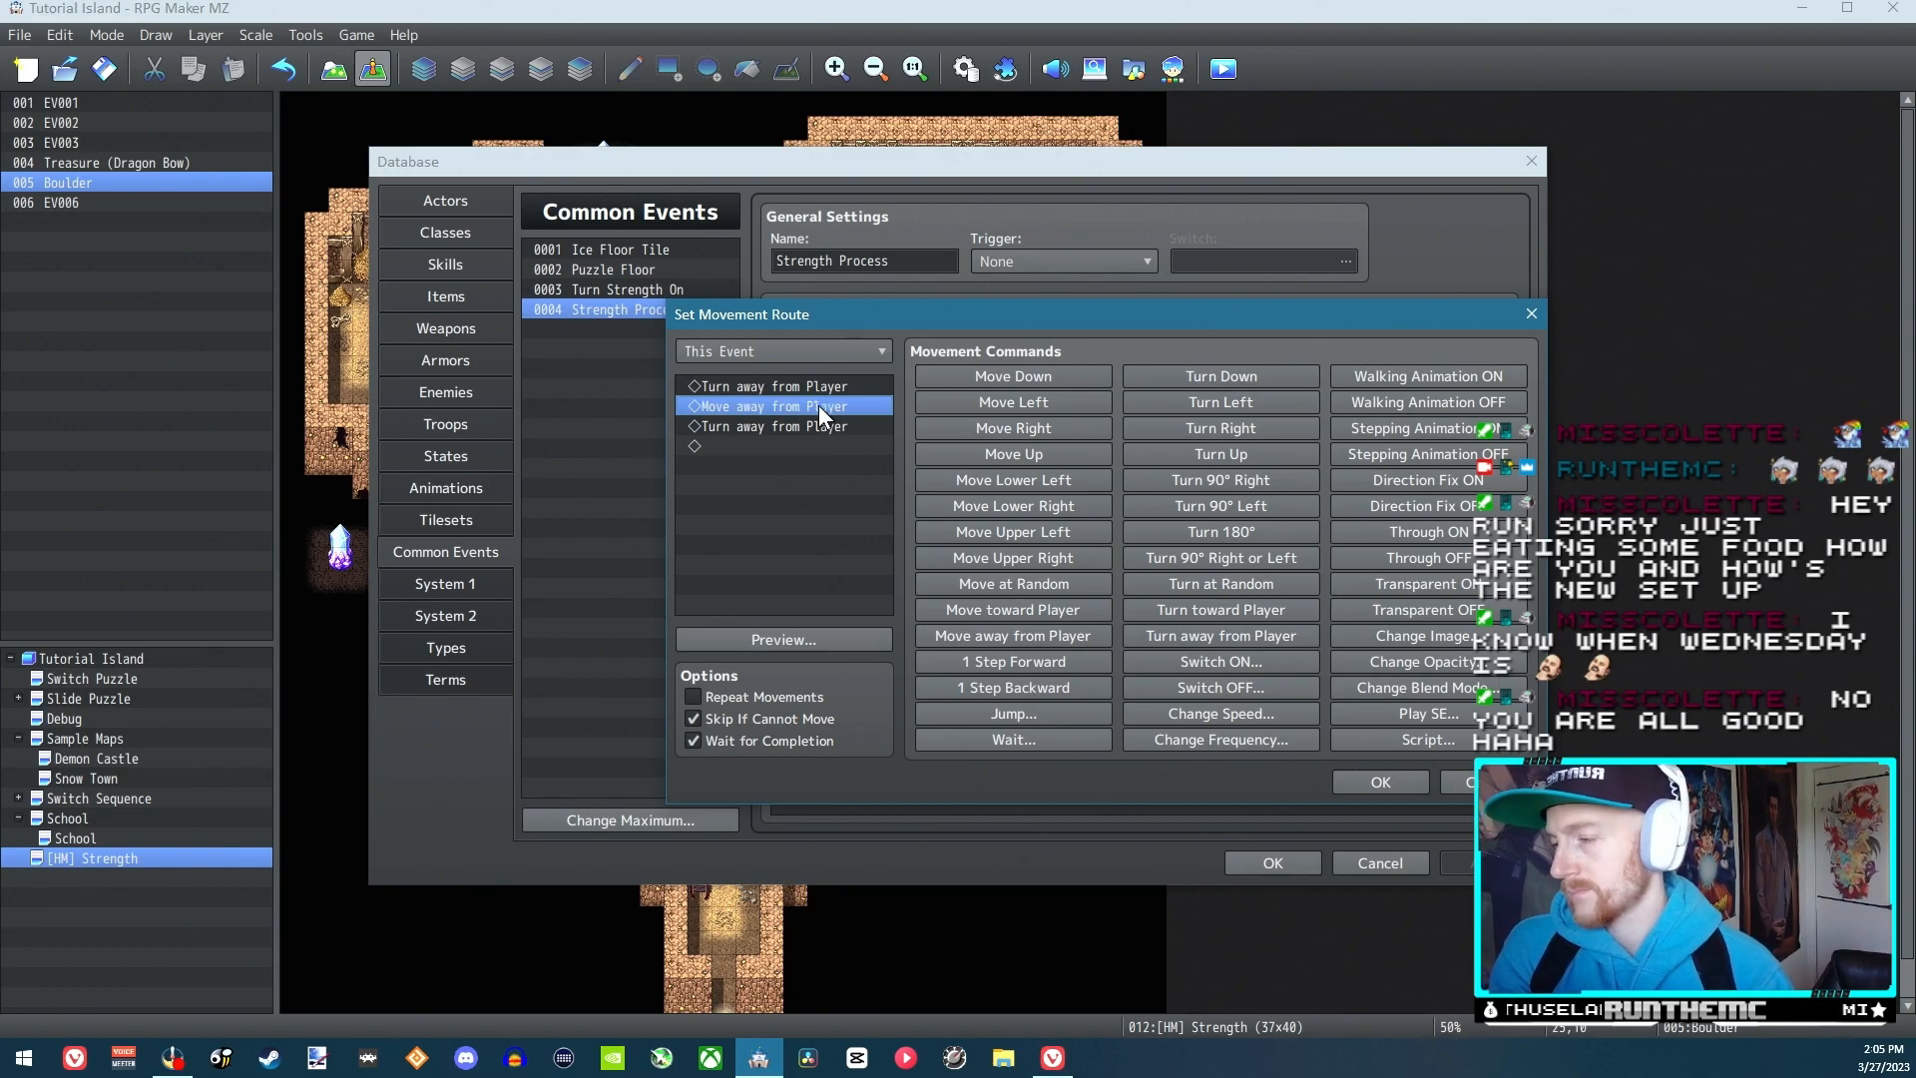
click(1410, 779)
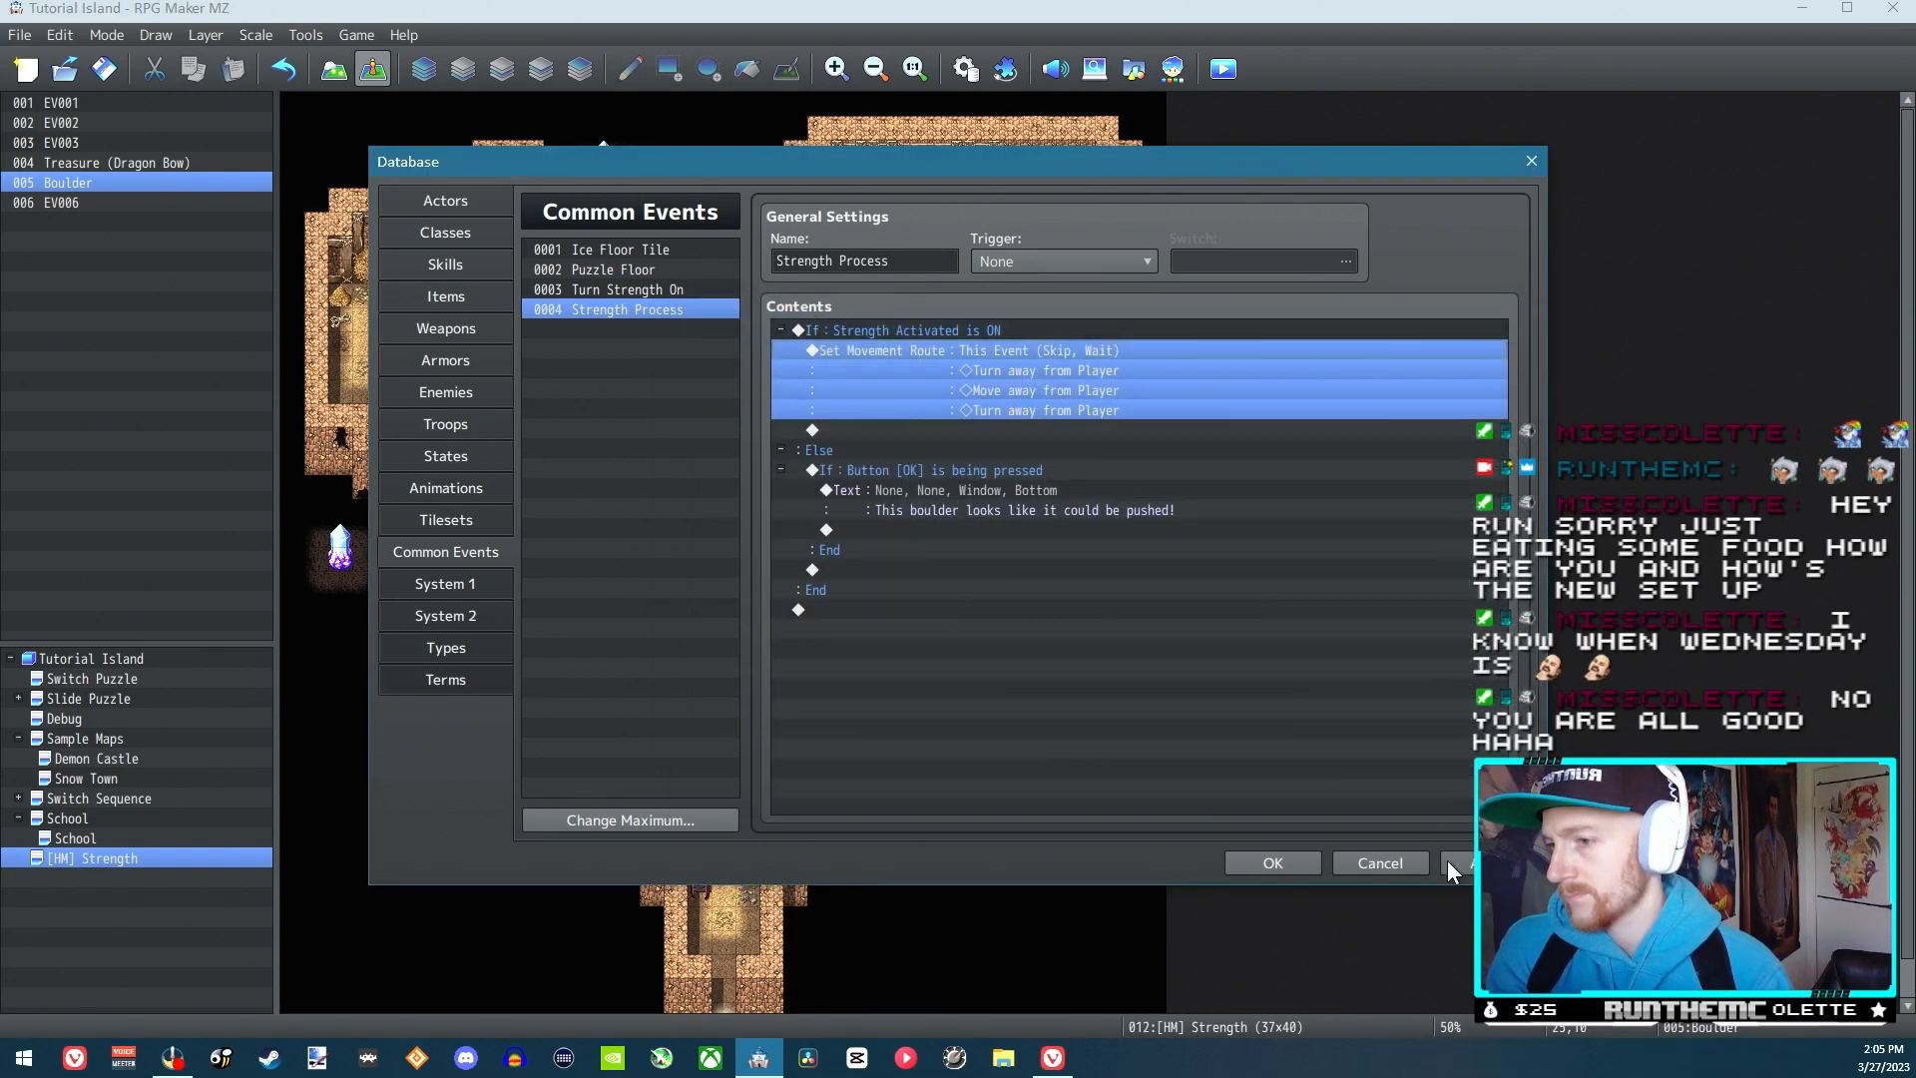
click(1261, 864)
Save the changed movement route, start a playtest, and activate Strength in the game
click(1223, 69)
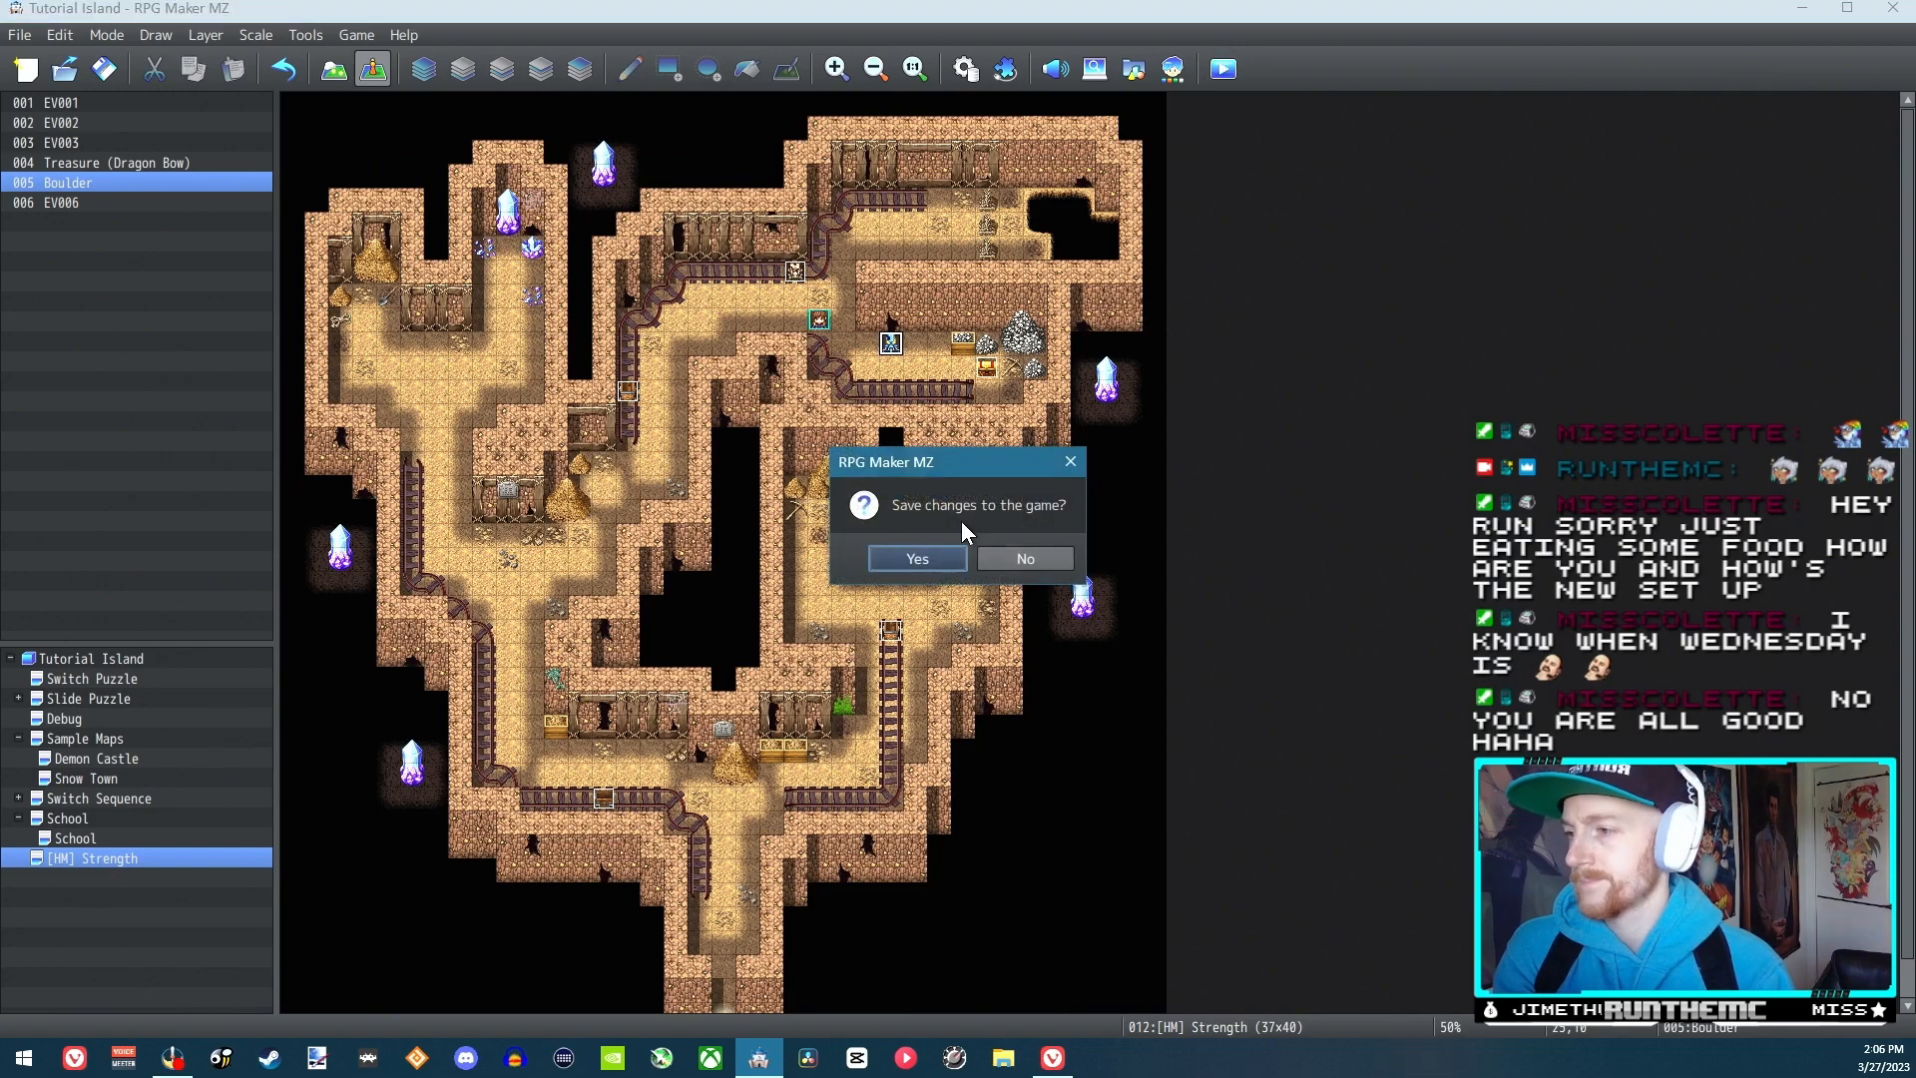
click(906, 568)
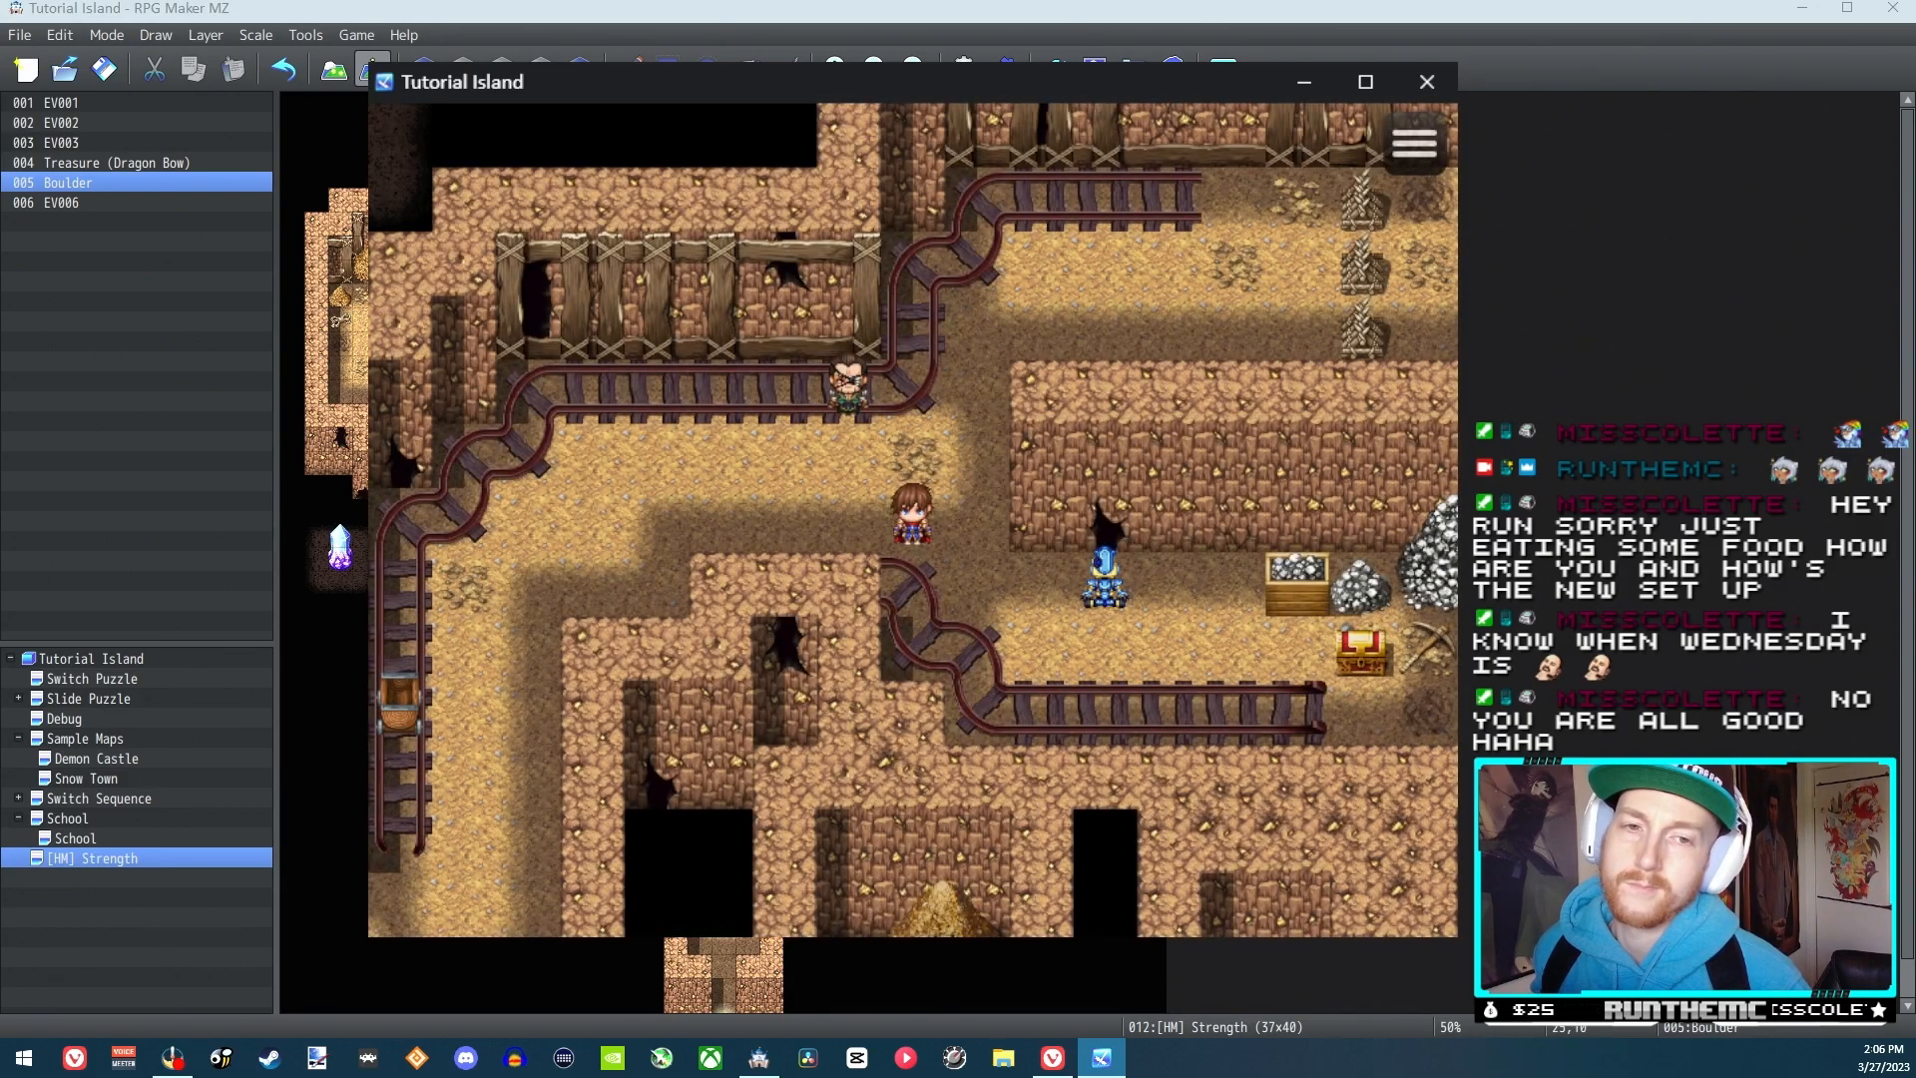
key(Down)
key(Escape)
key(Right)
key(Return)
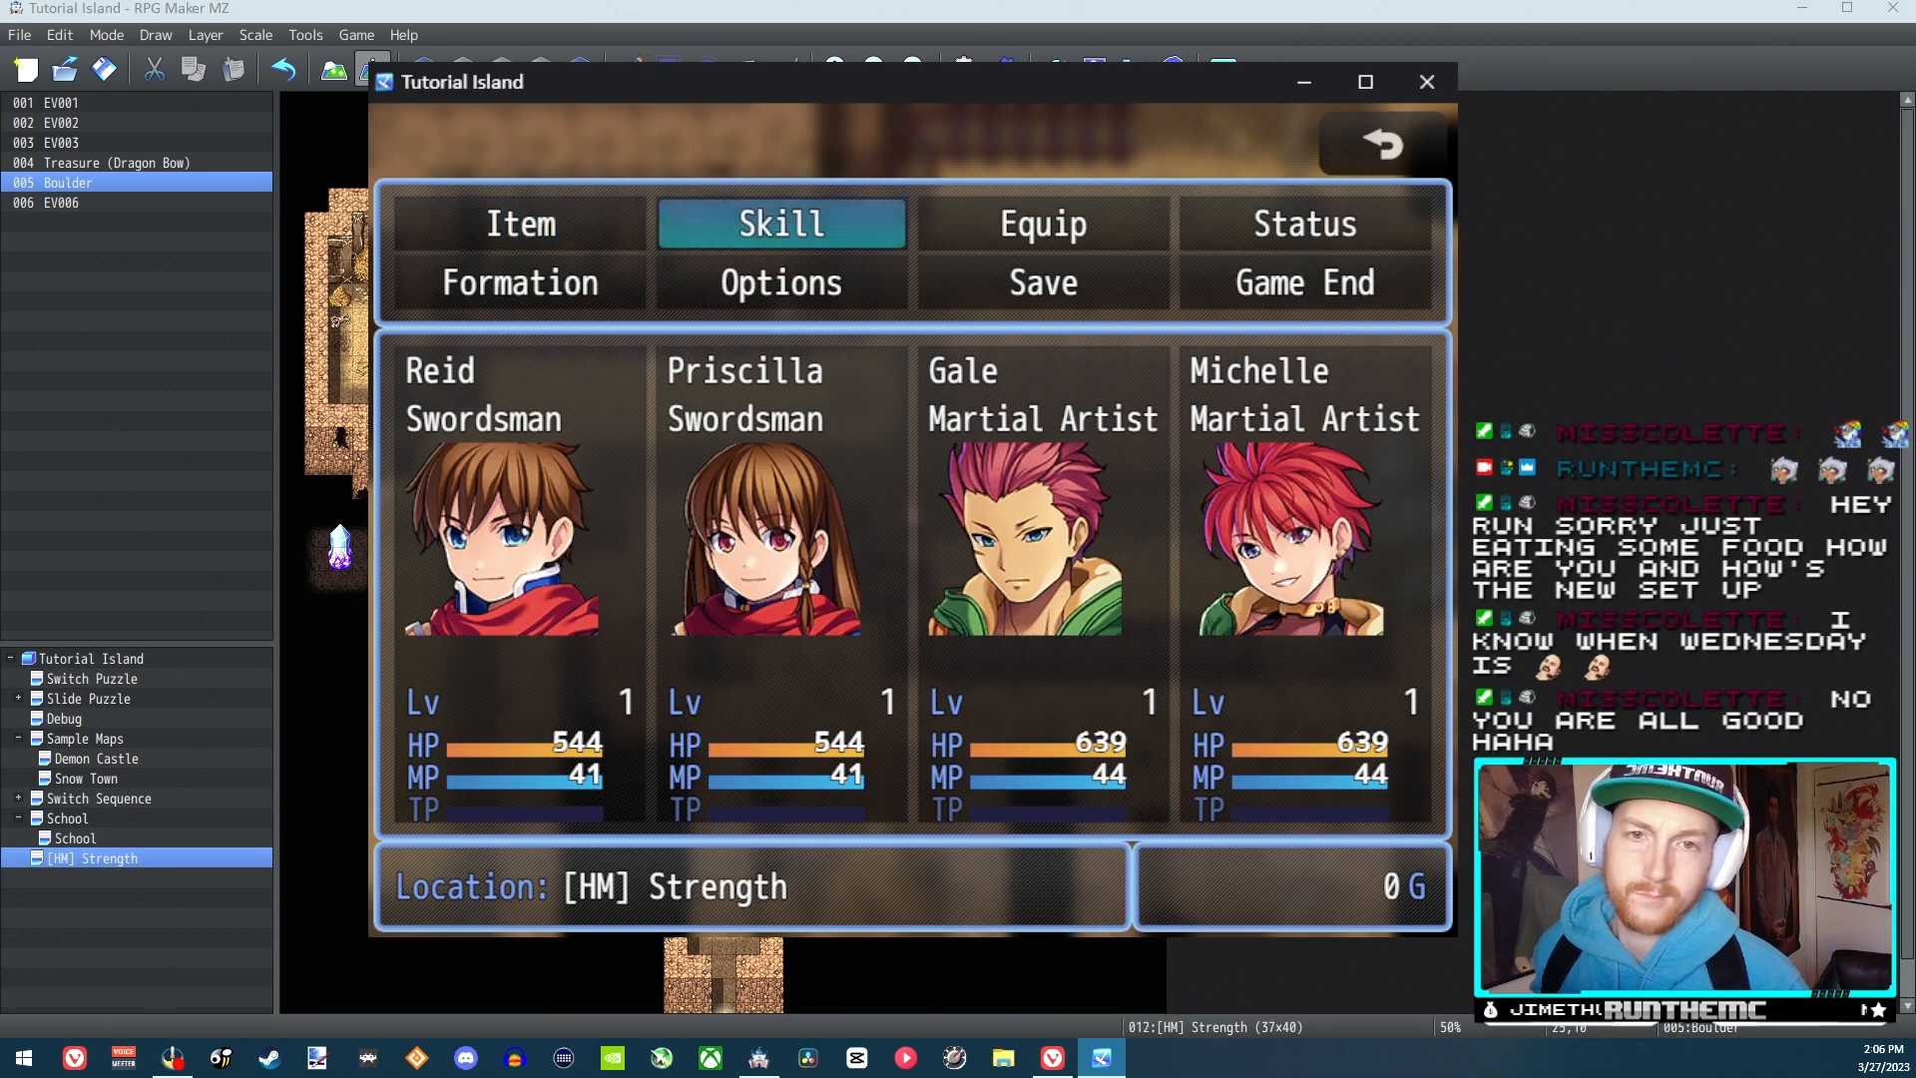
key(Escape)
key(Escape)
key(F9)
key(Down)
key(Return)
key(Down)
key(Return)
key(Escape)
key(Escape)
Push the blue figure one tile right, walk around to its right side, and push it three tiles left
key(Right)
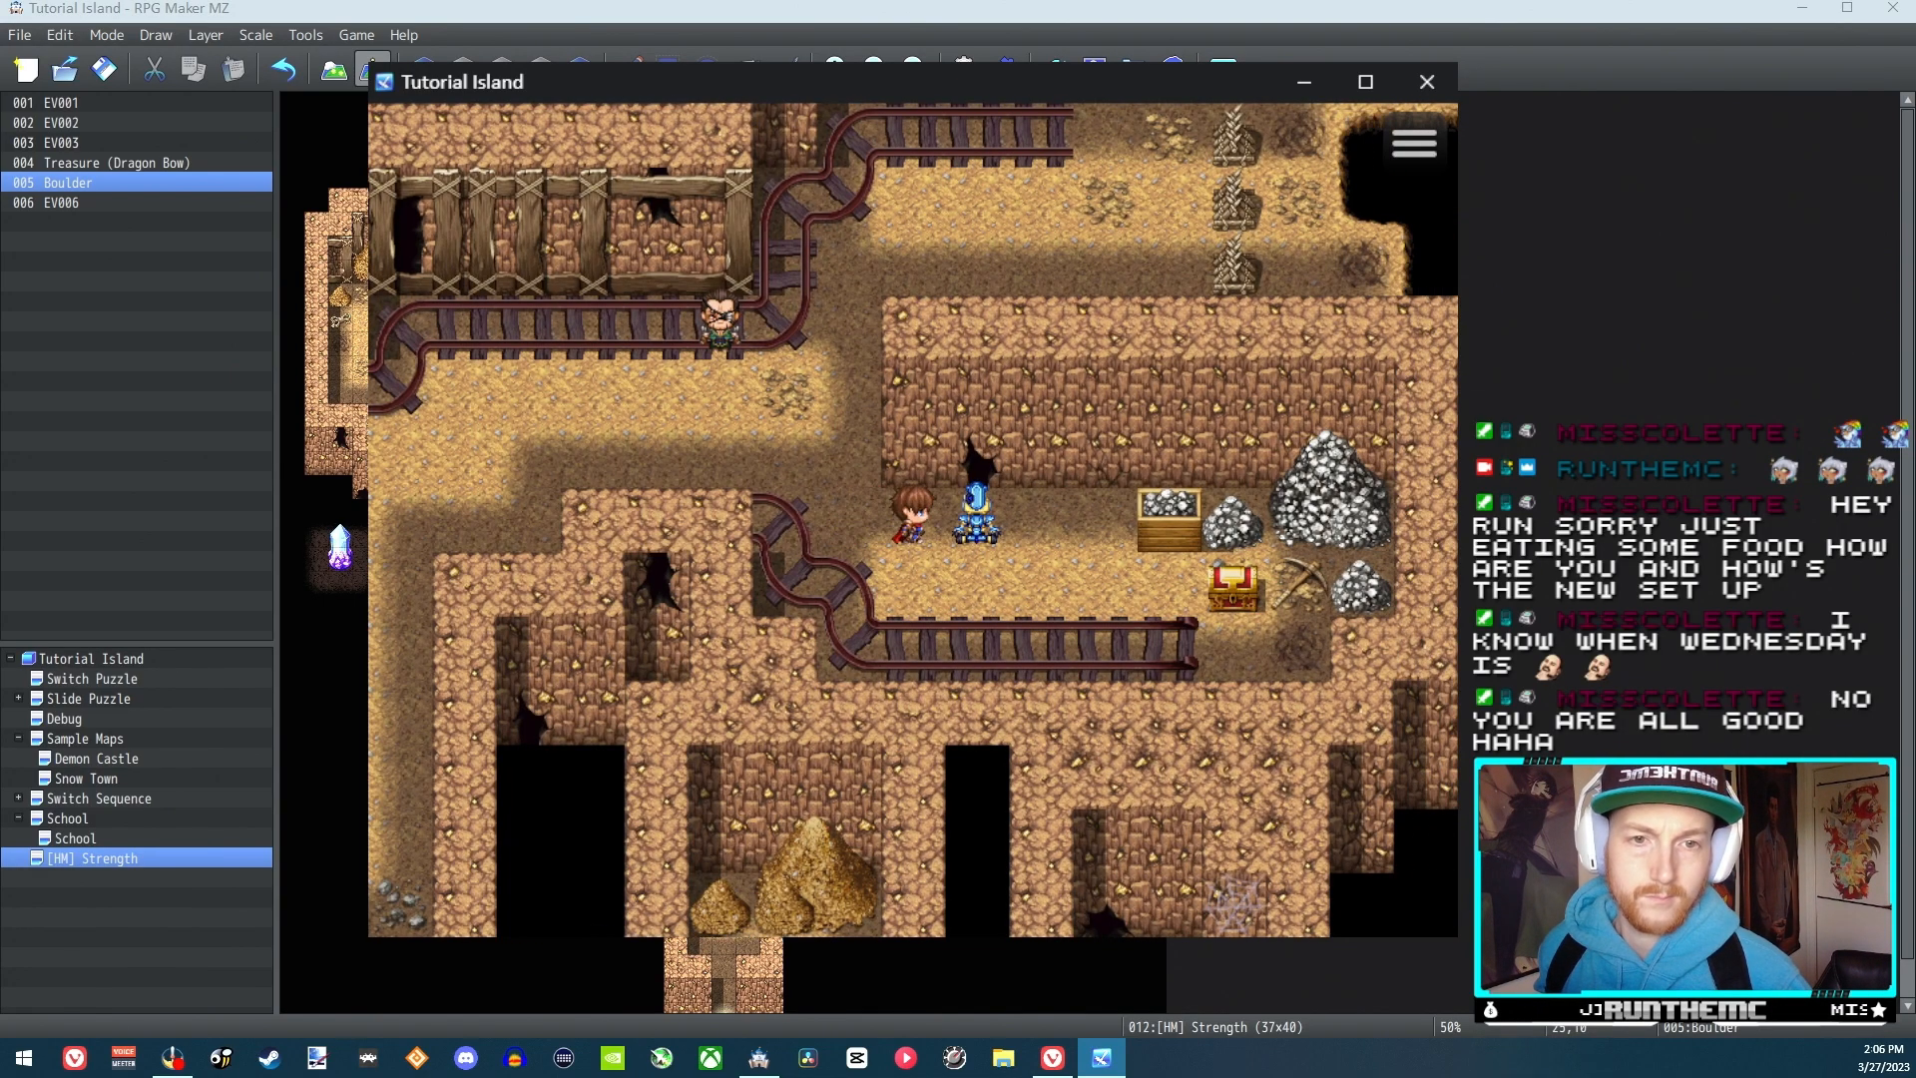
key(Right)
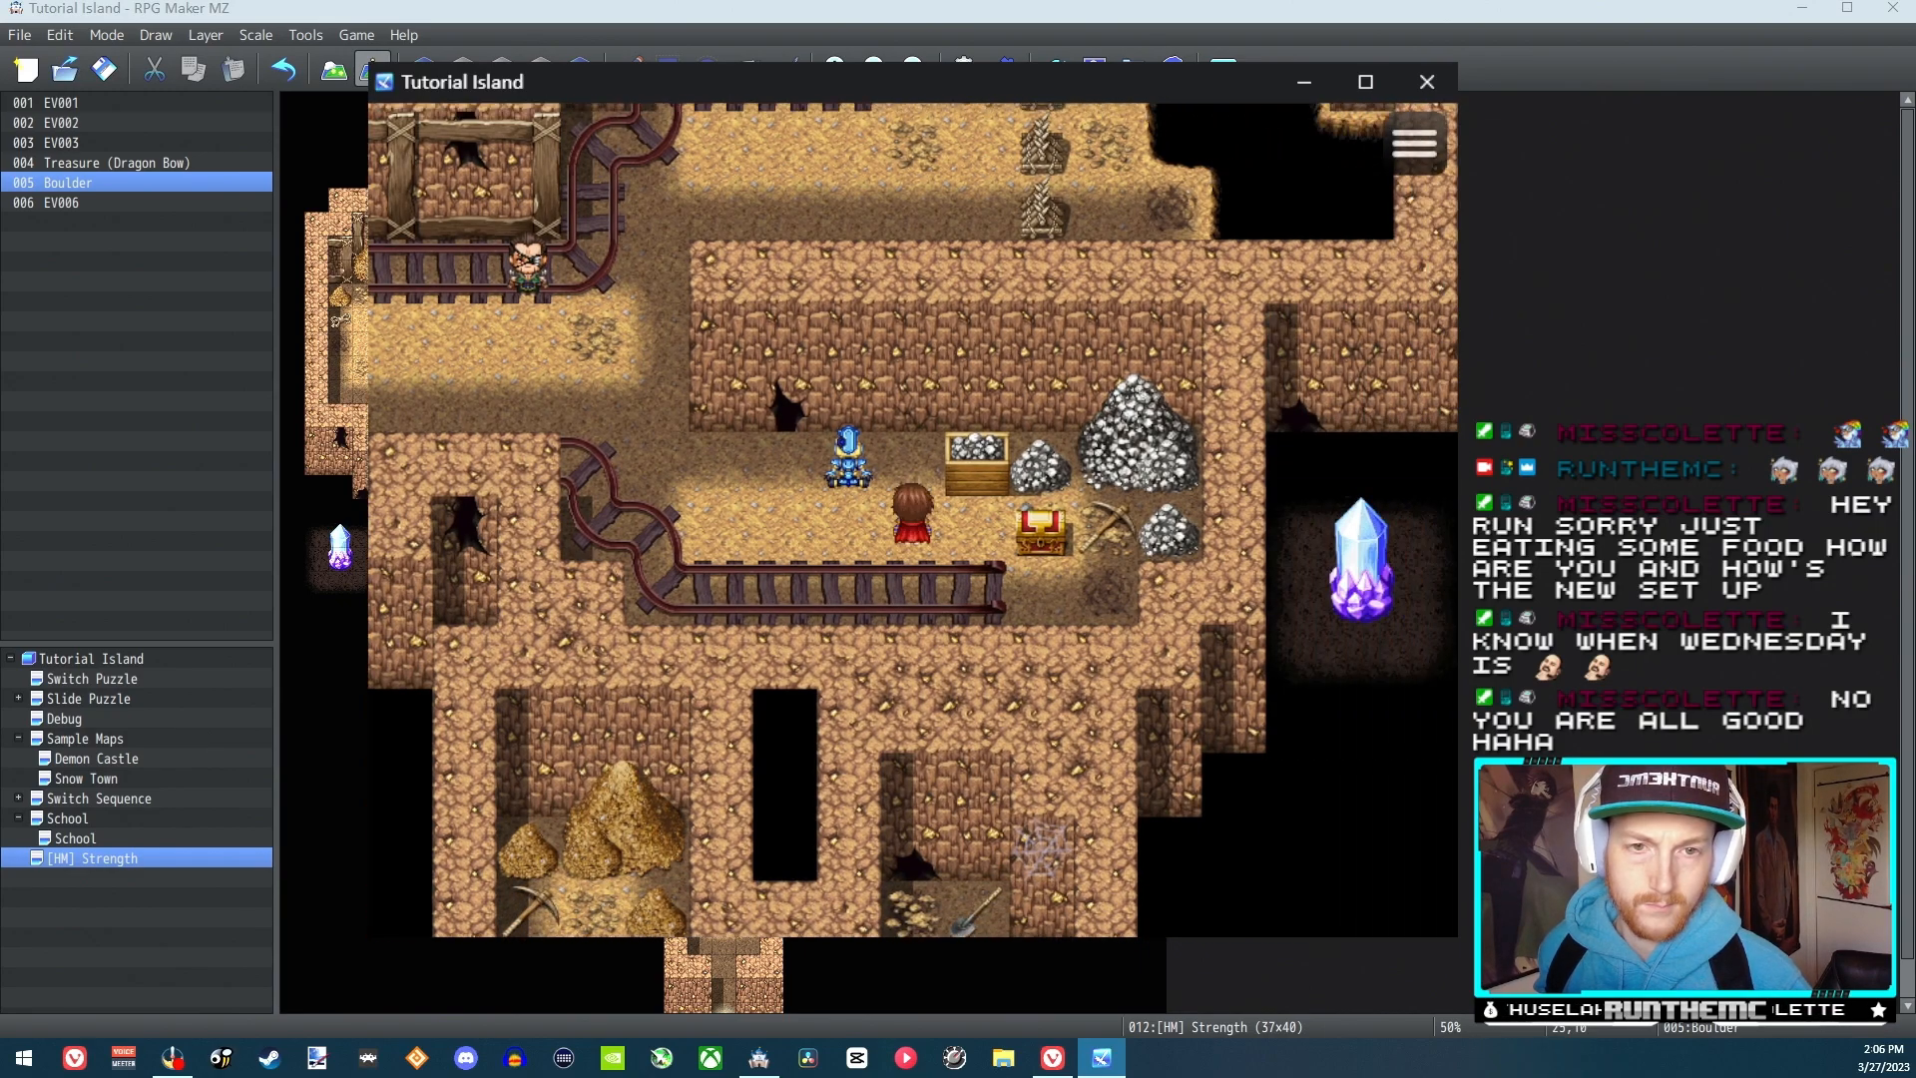
key(Left)
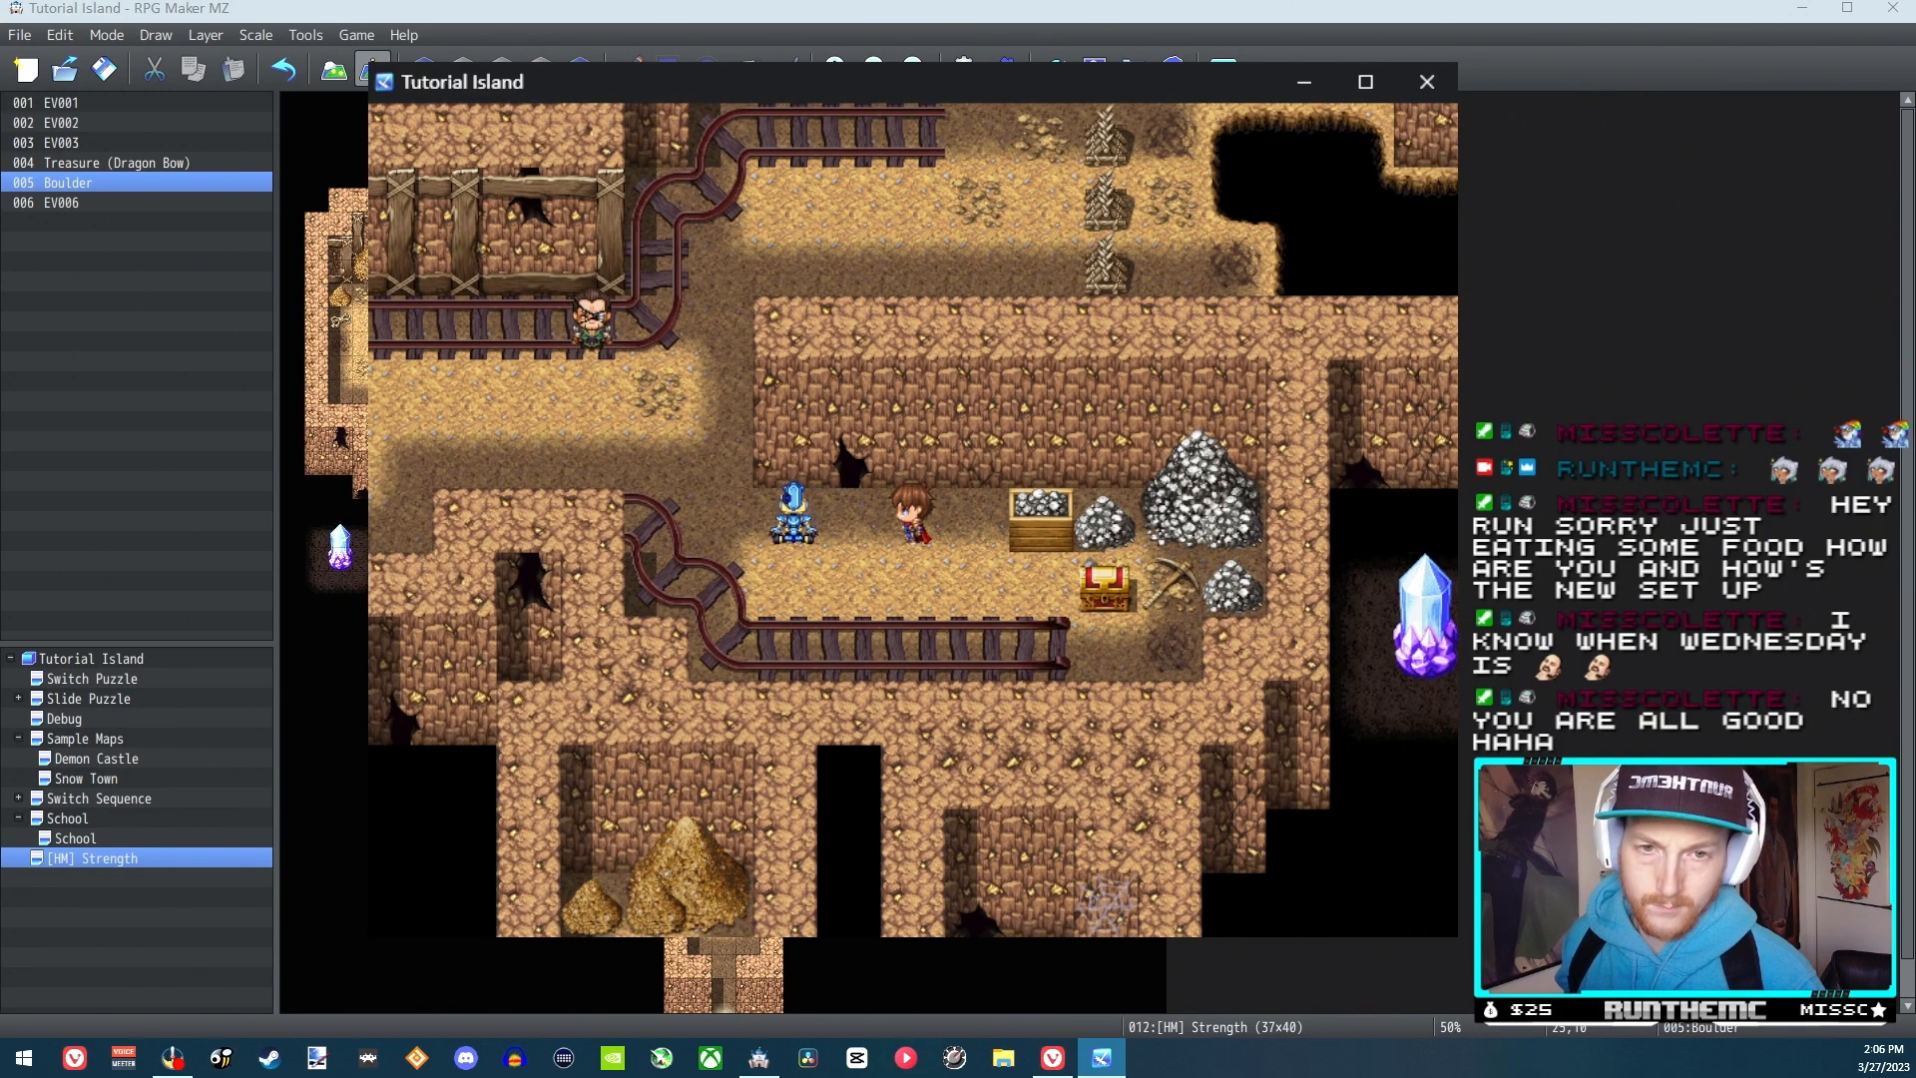
key(Left)
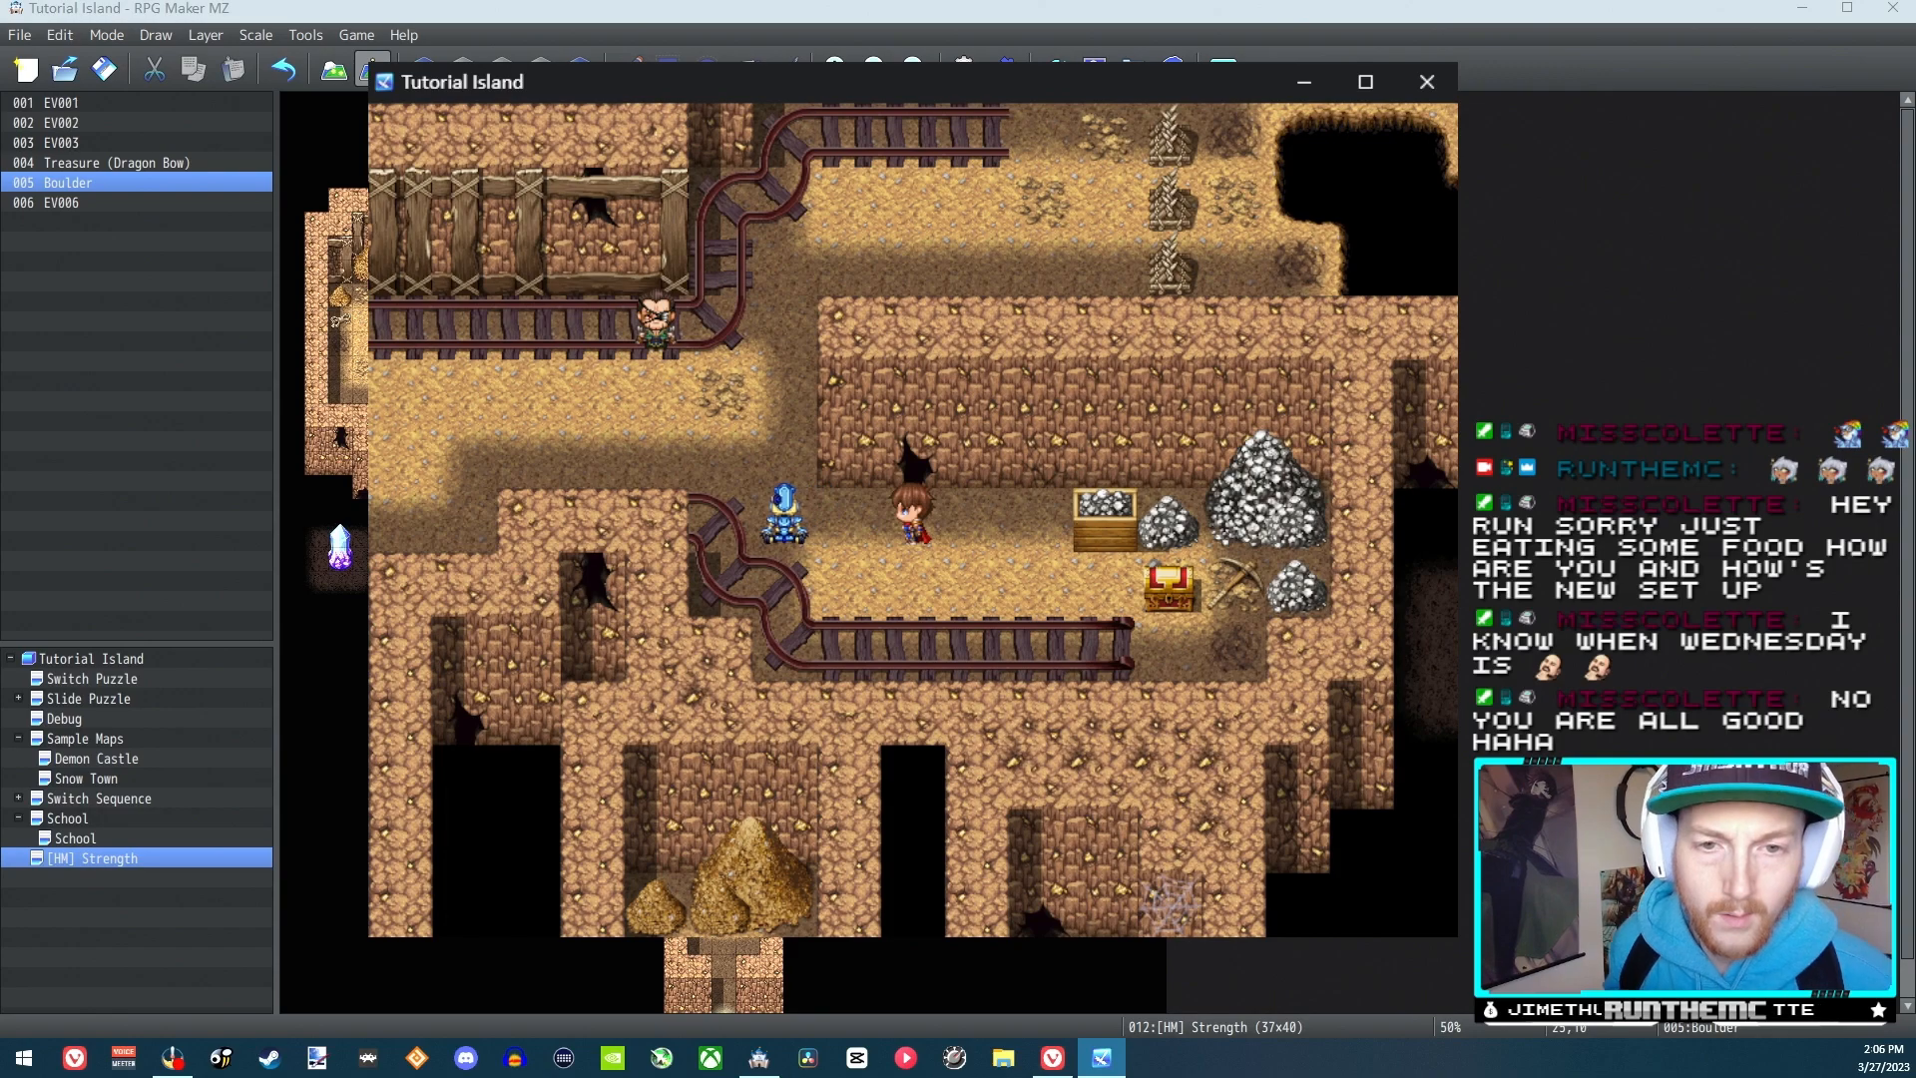
Walk around below the blue figure to its left side and push it three tiles right
key(Down)
key(Left)
key(Up)
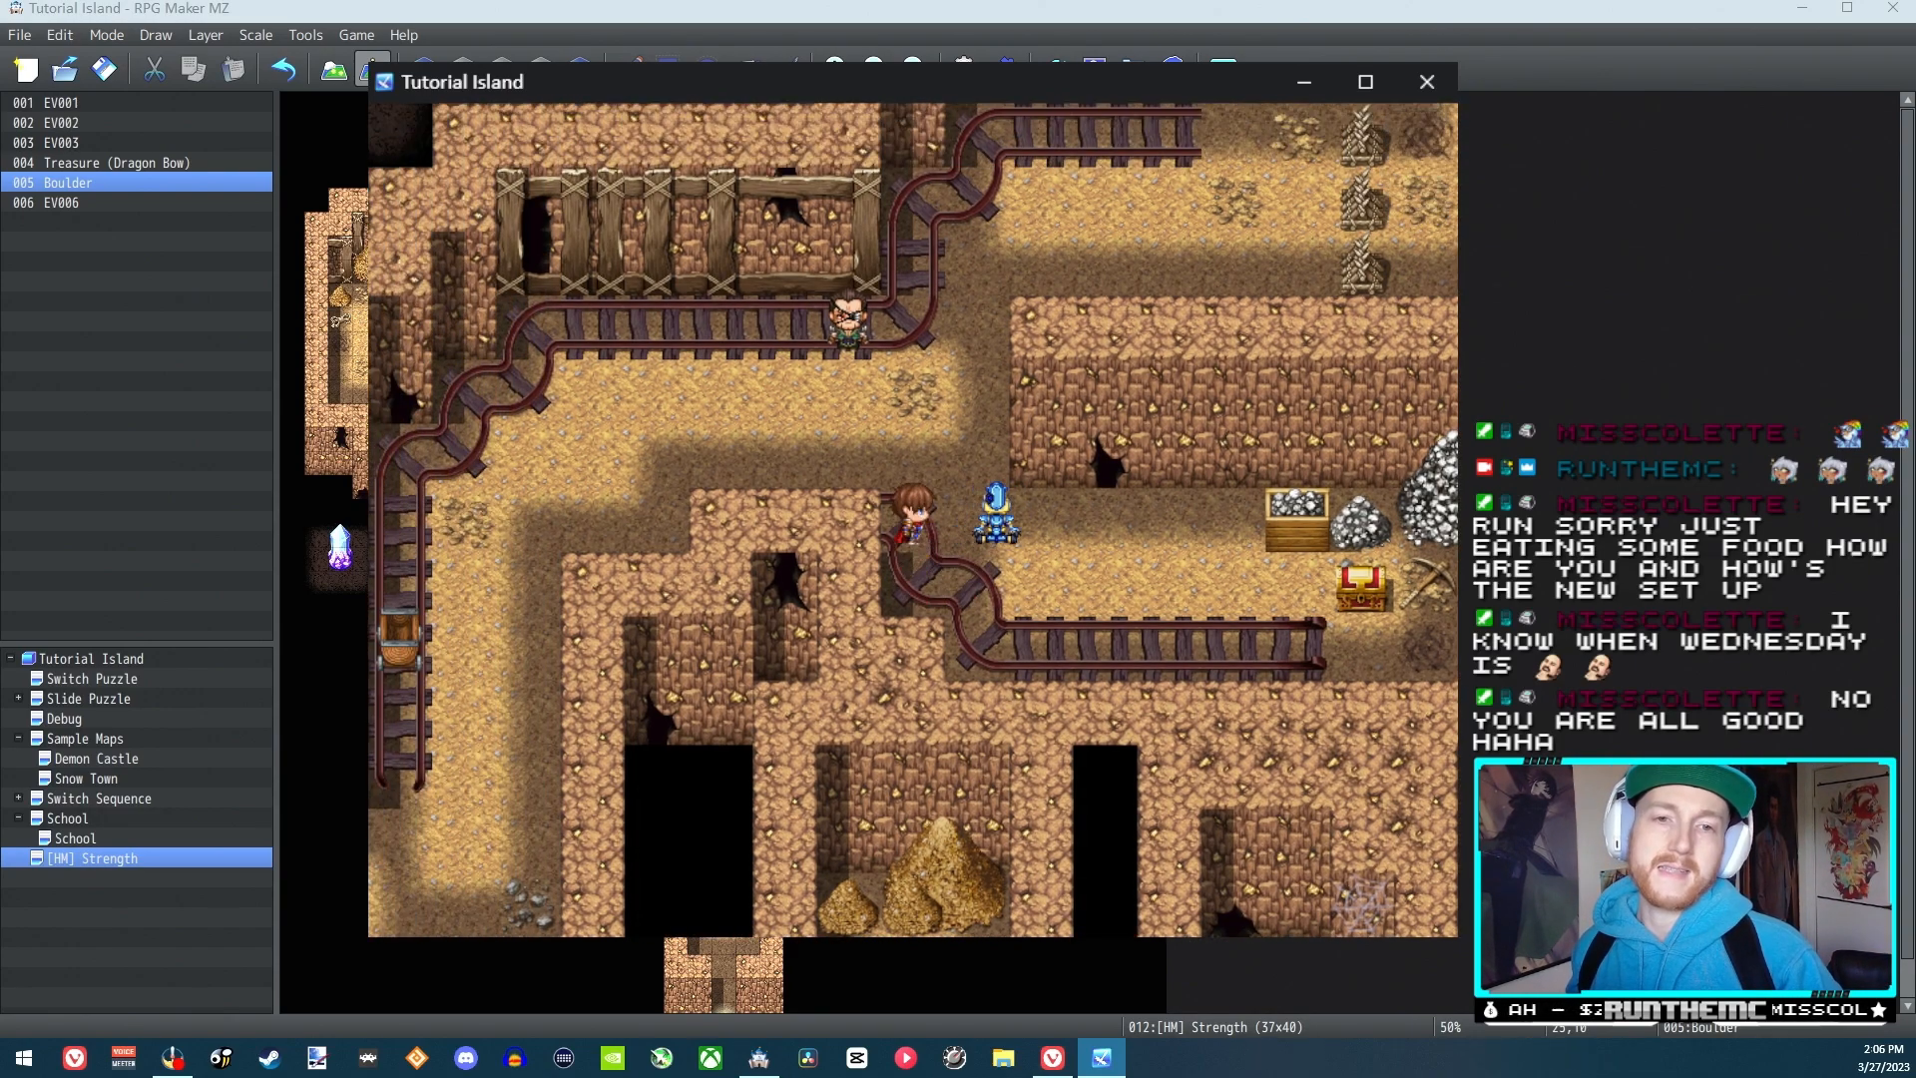
key(Right)
Circle below the blue figure to its right side, push it two tiles left, and close the playtest
key(Right)
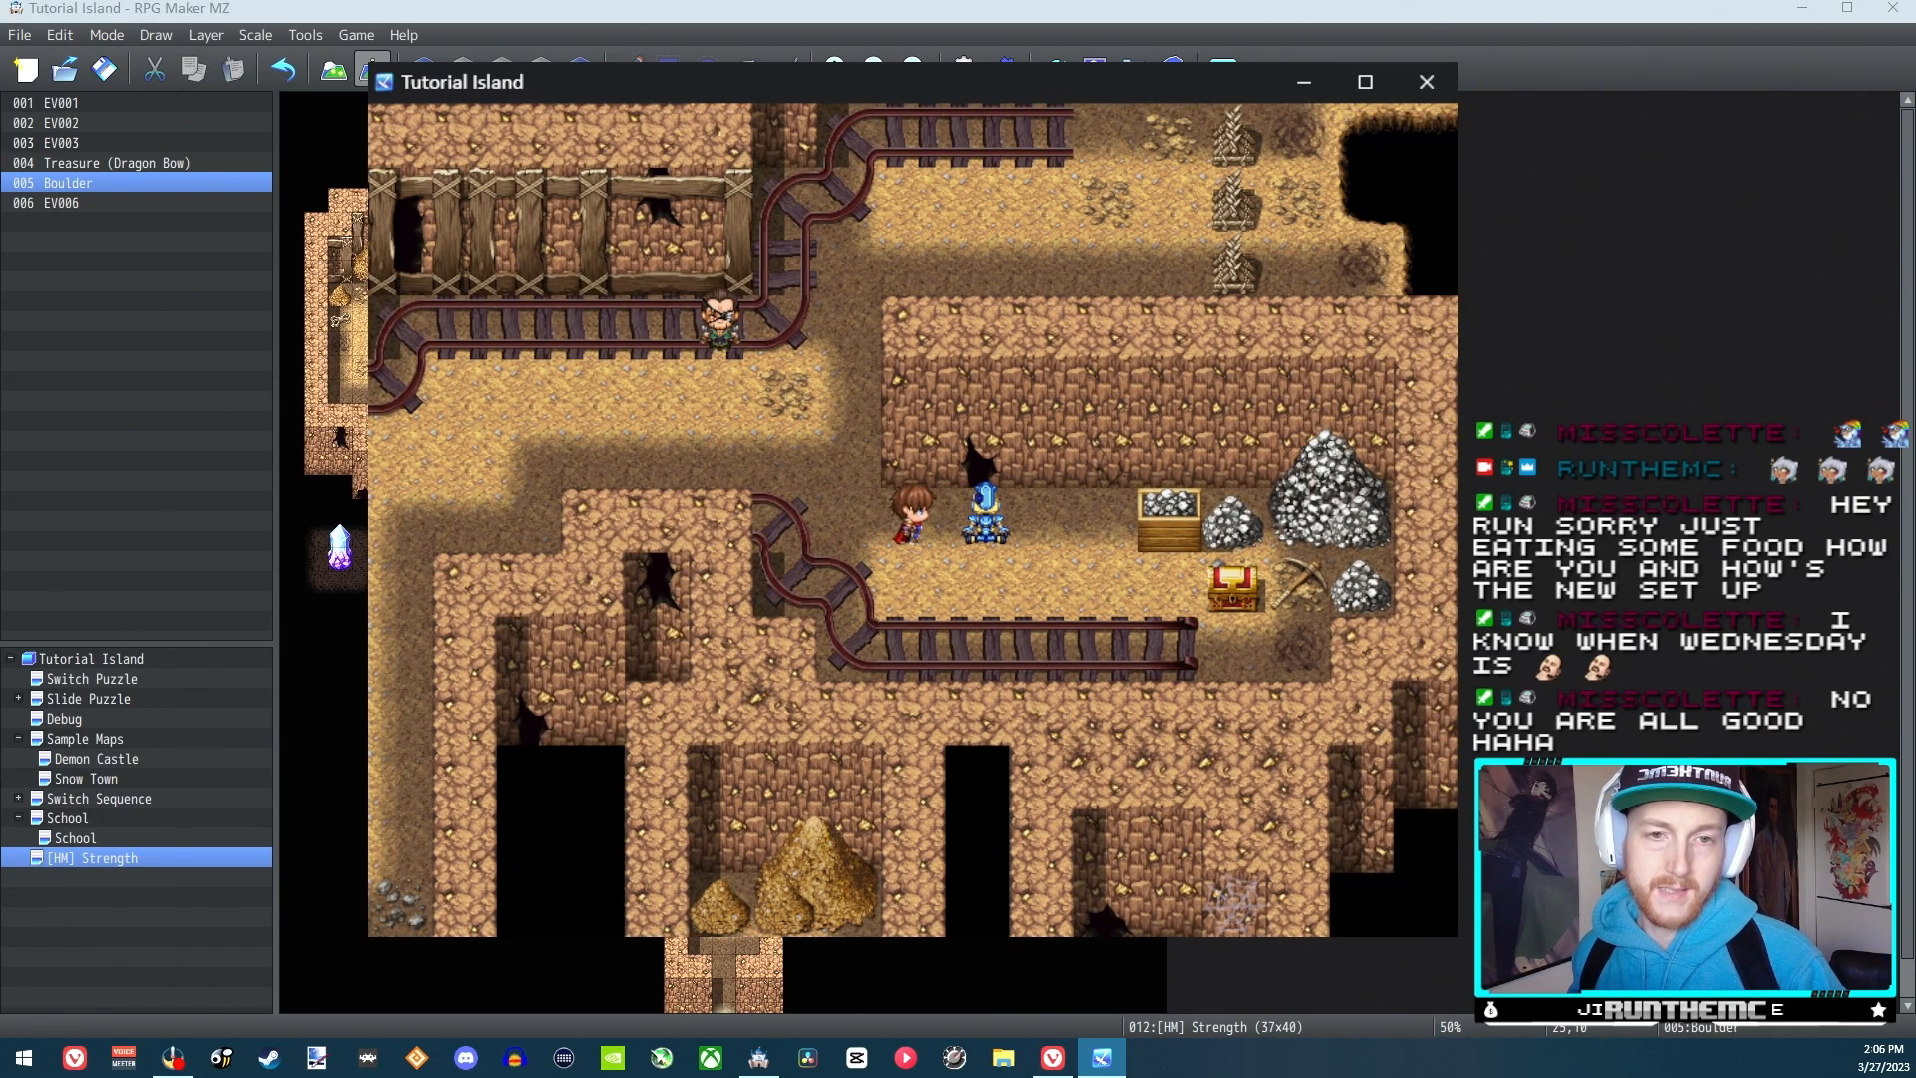
key(Down)
key(Right)
key(Up)
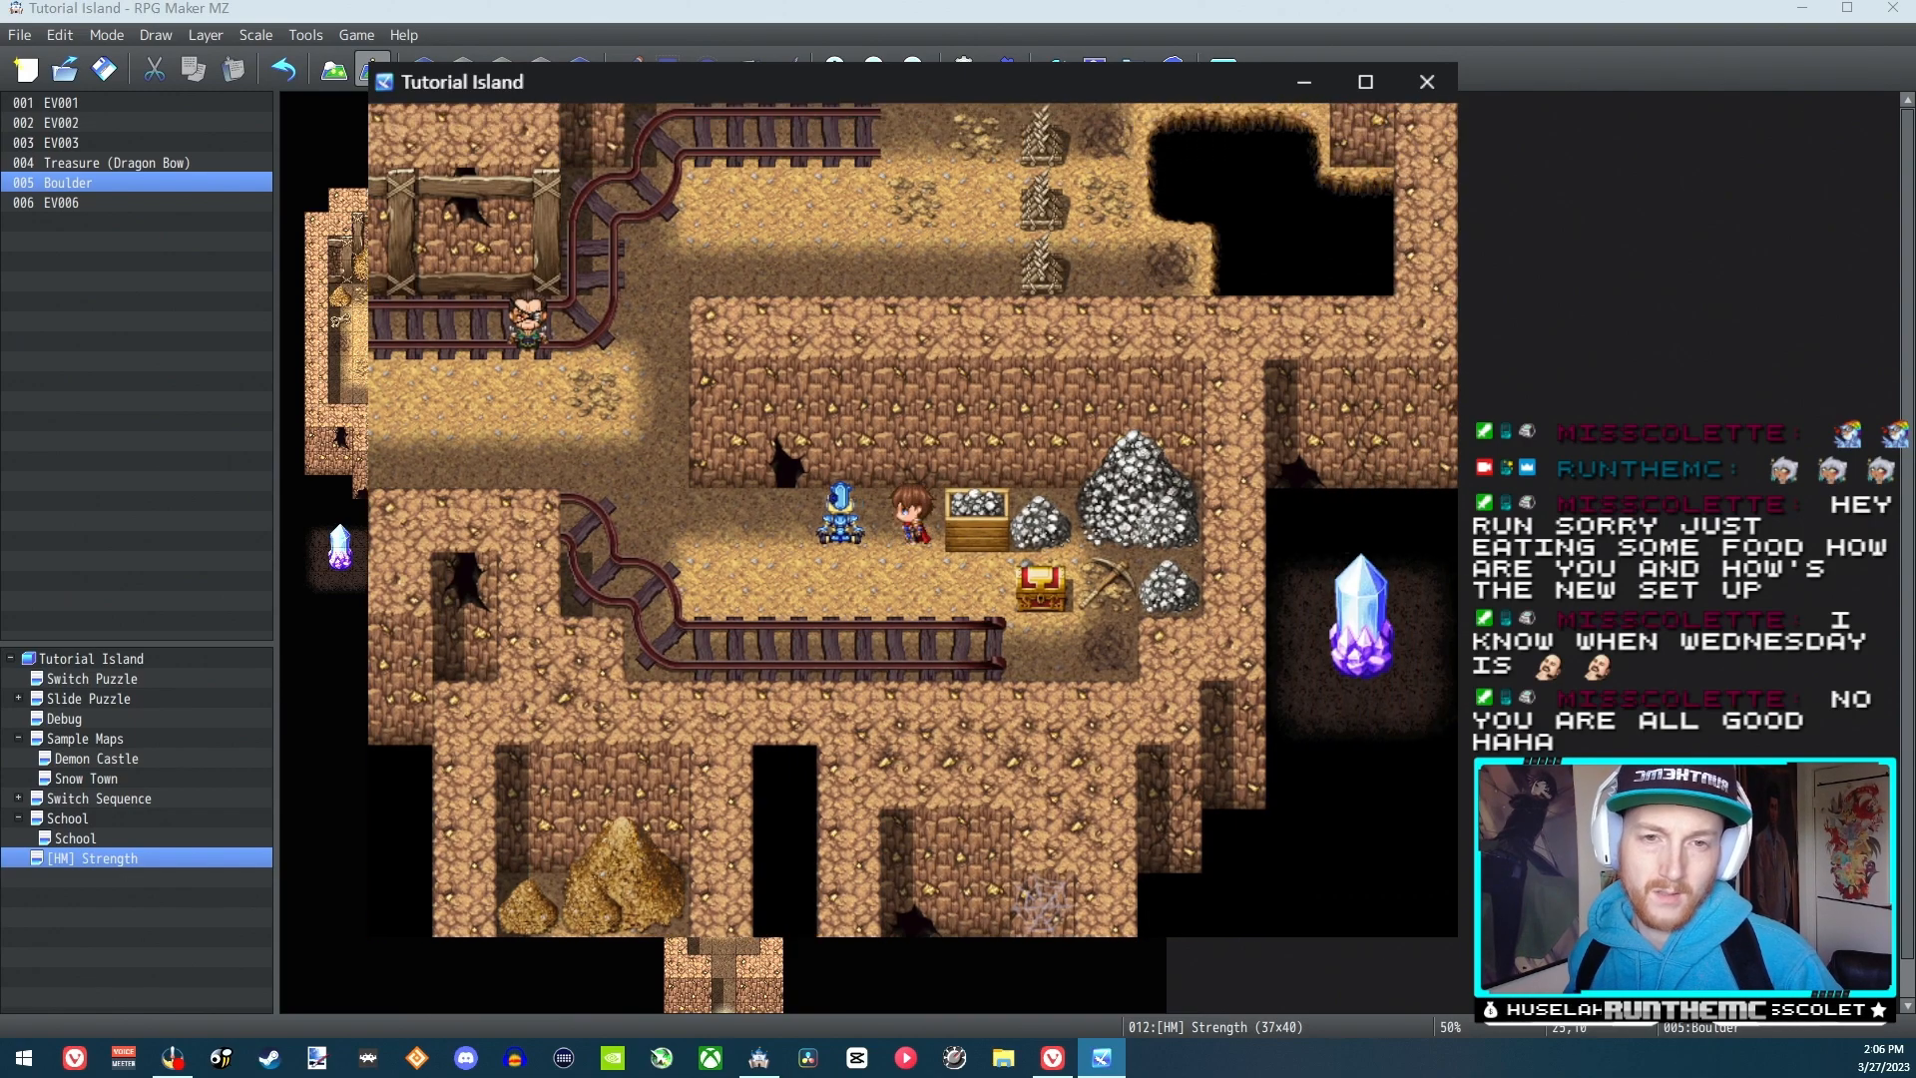
key(Left)
key(Down)
key(Left)
key(Left)
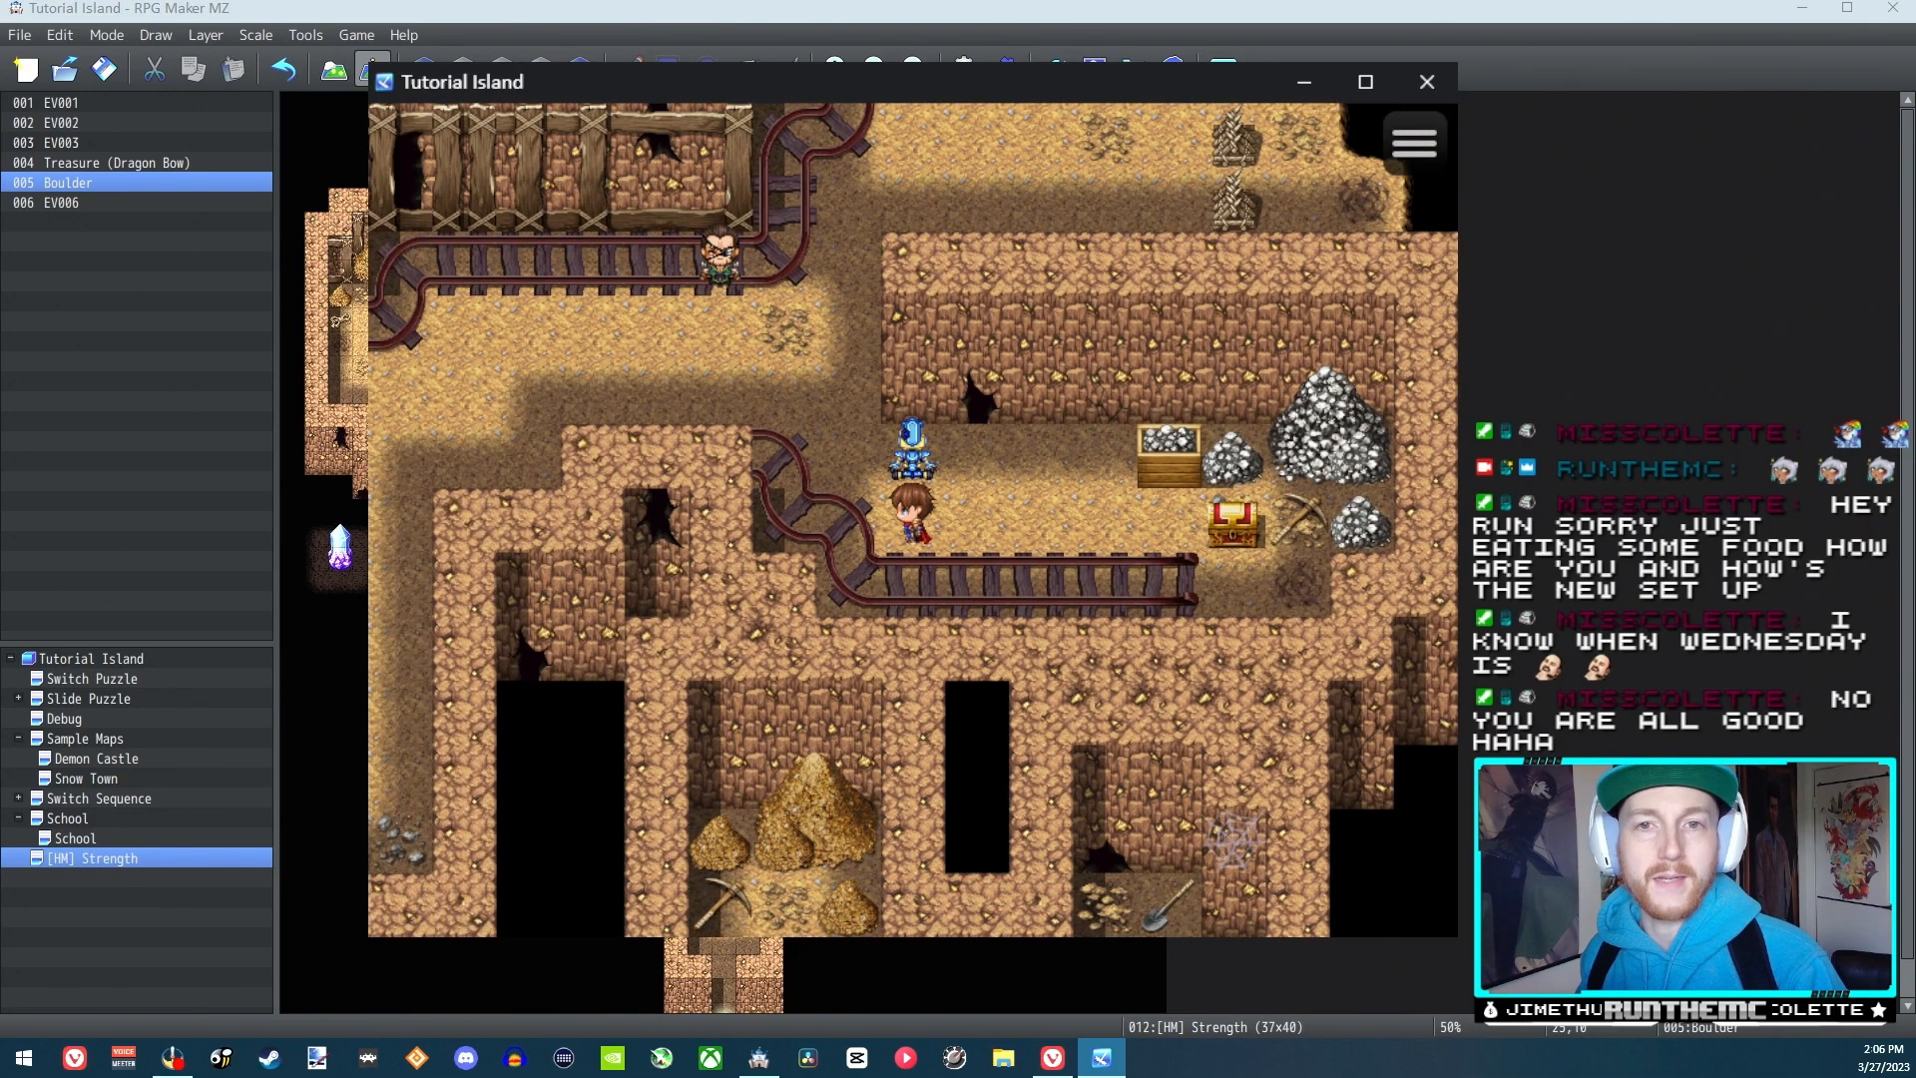
click(1427, 83)
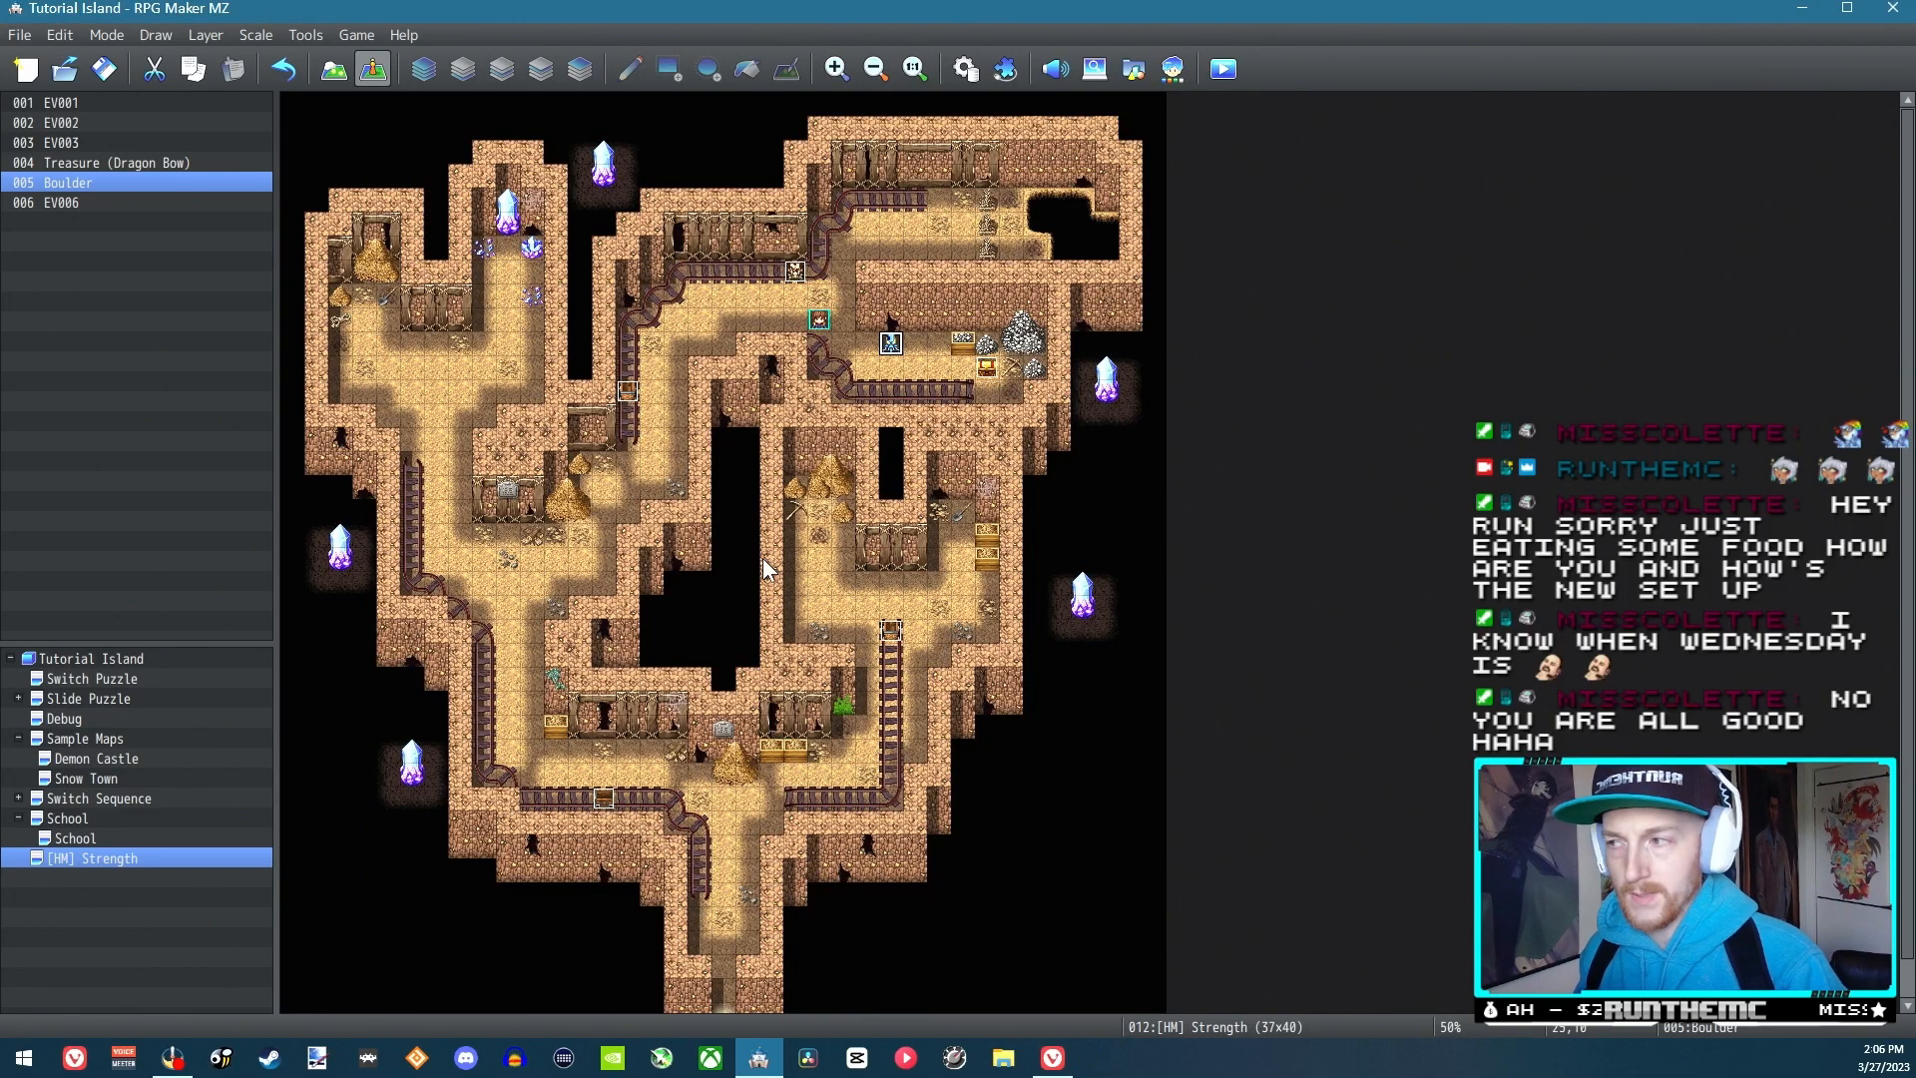
Change the Boulder event's image to the brown boulder from the !Other1 sheet and save the event
double_click(891, 346)
double_click(502, 619)
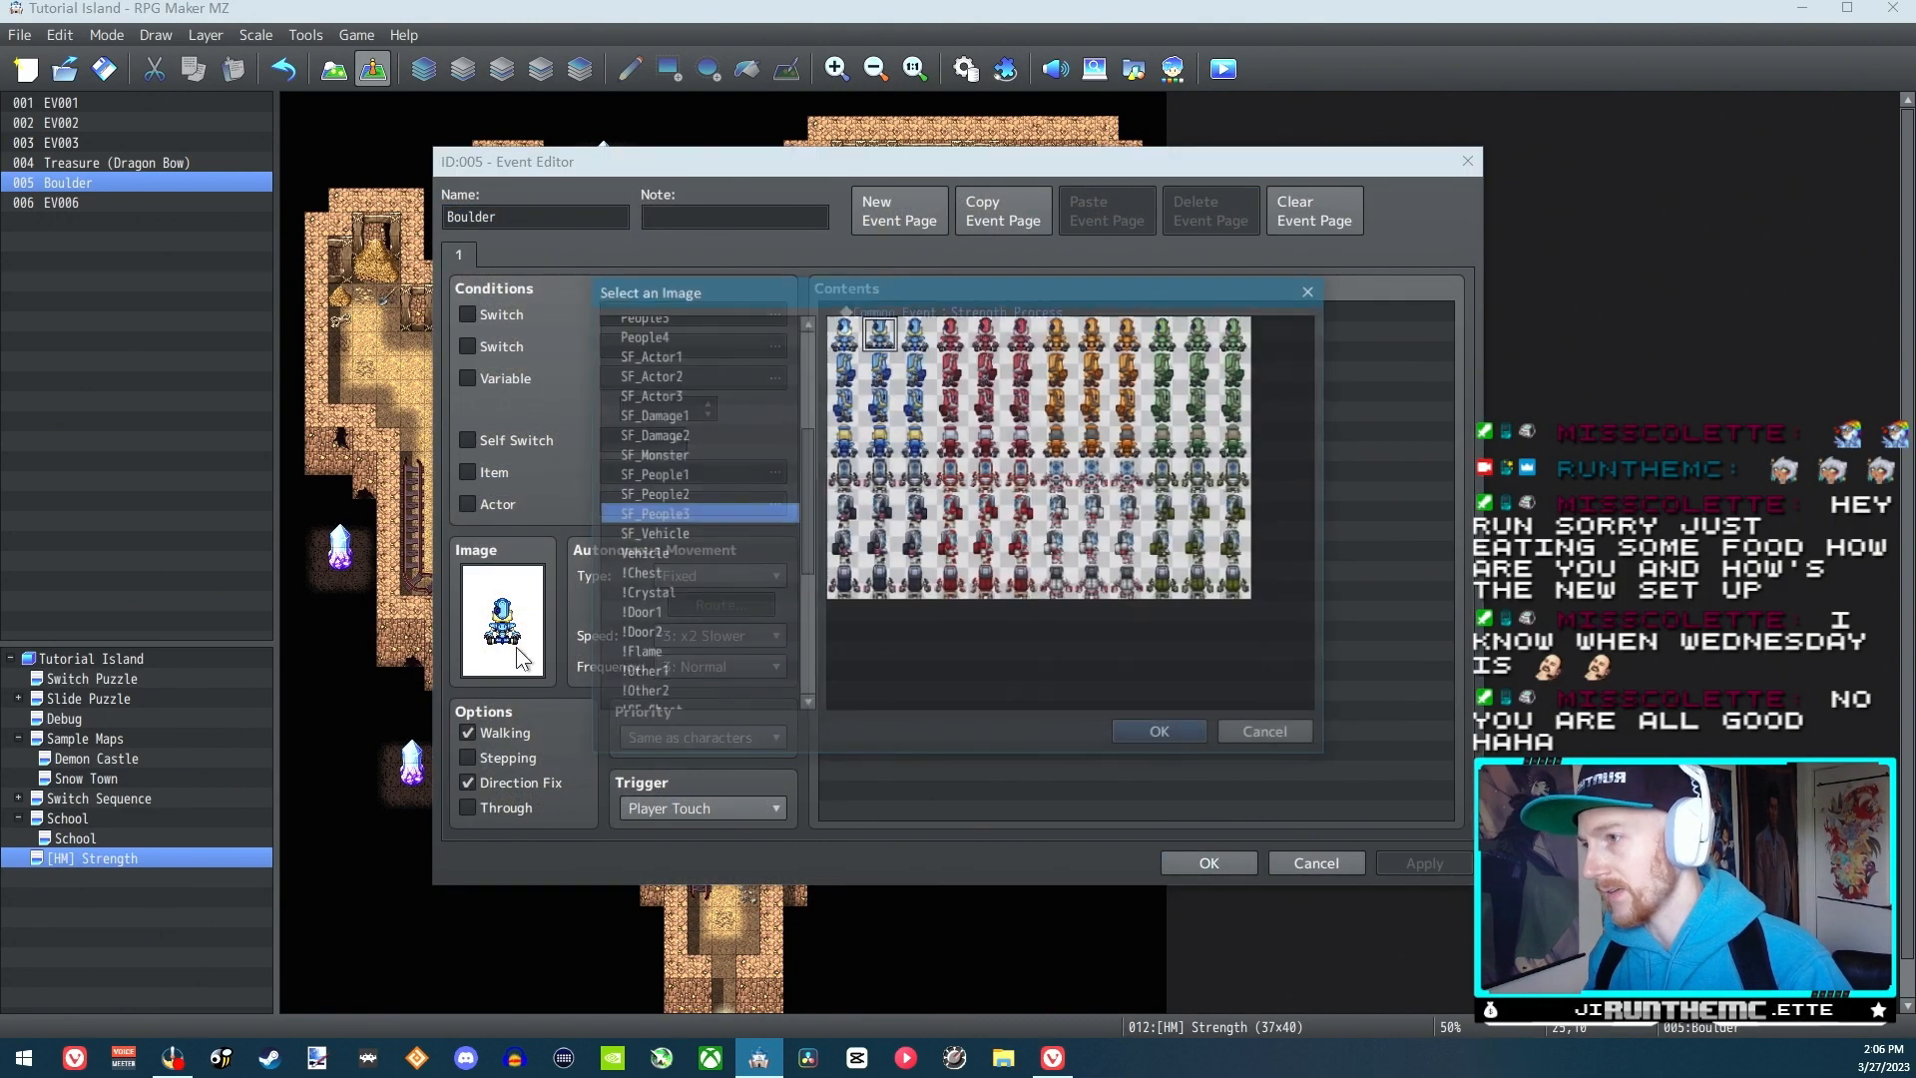
drag(817, 549, 804, 647)
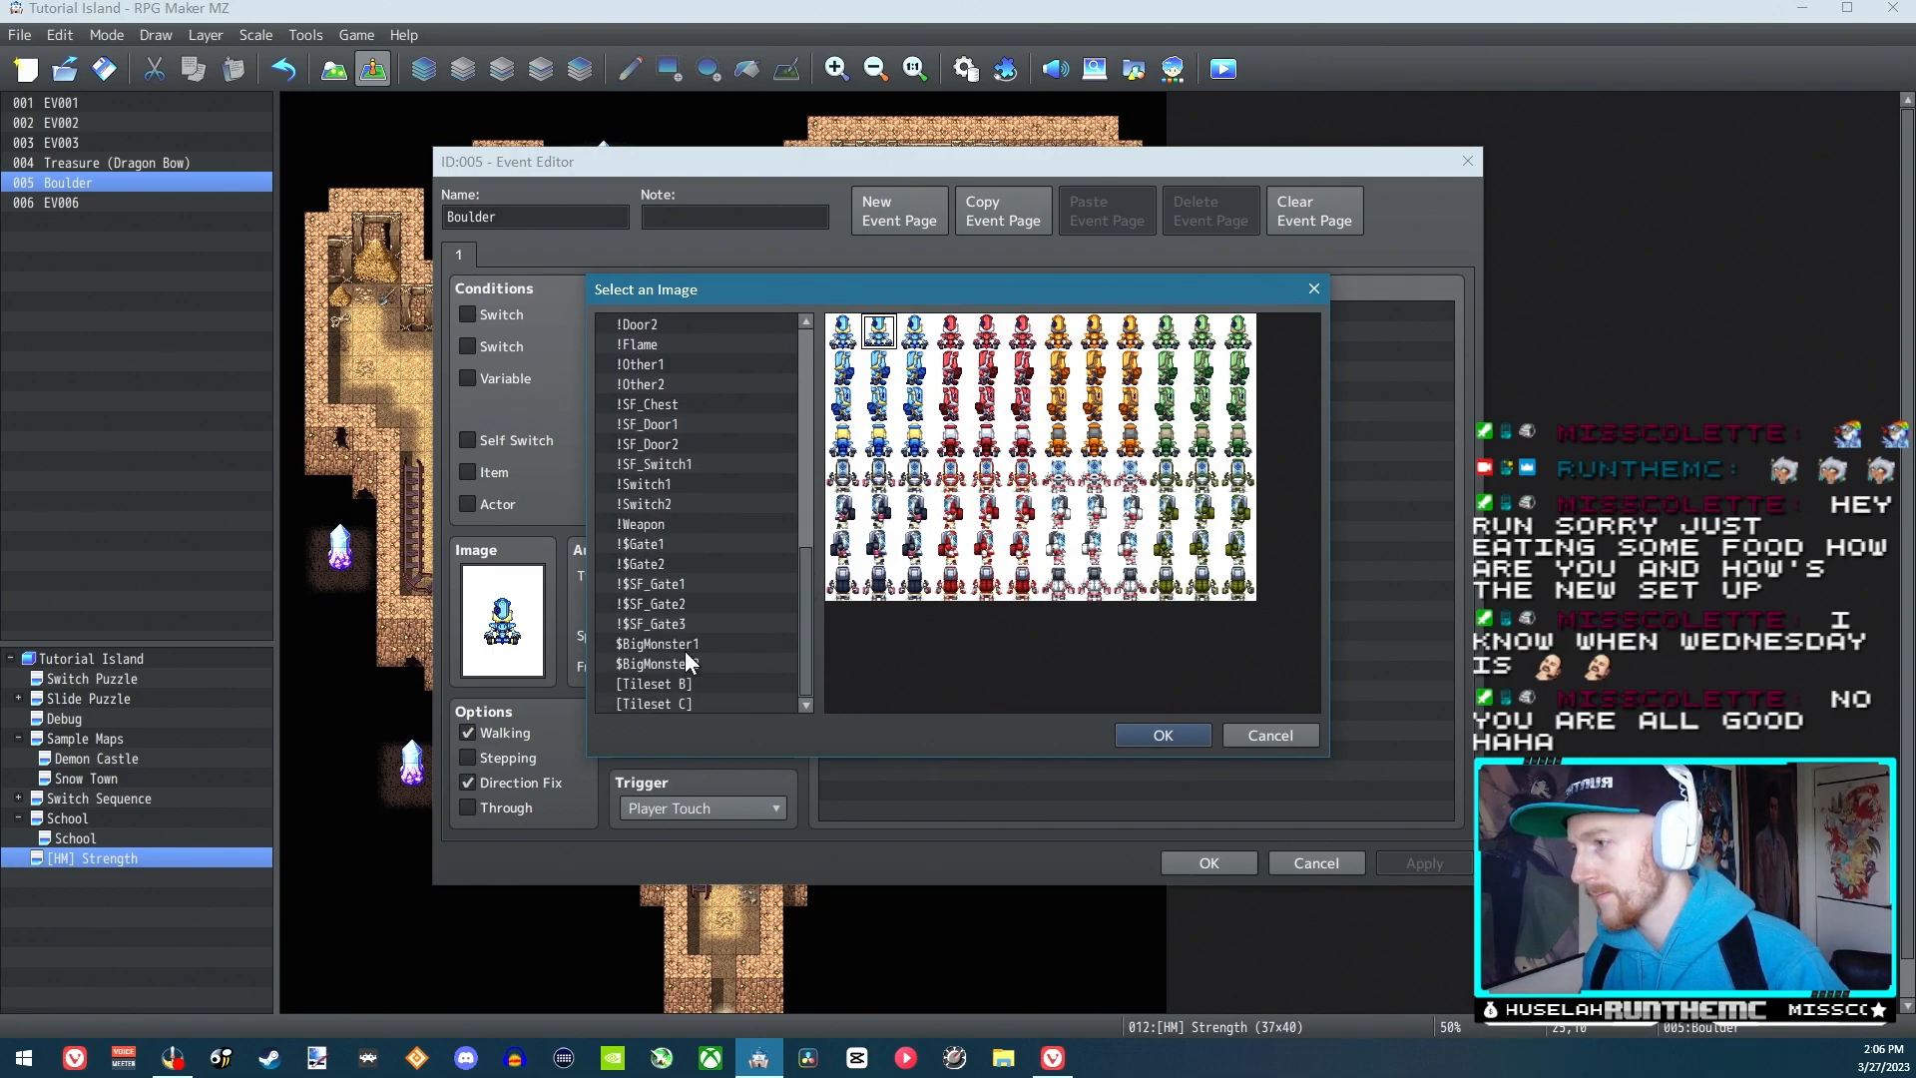
click(684, 644)
click(638, 365)
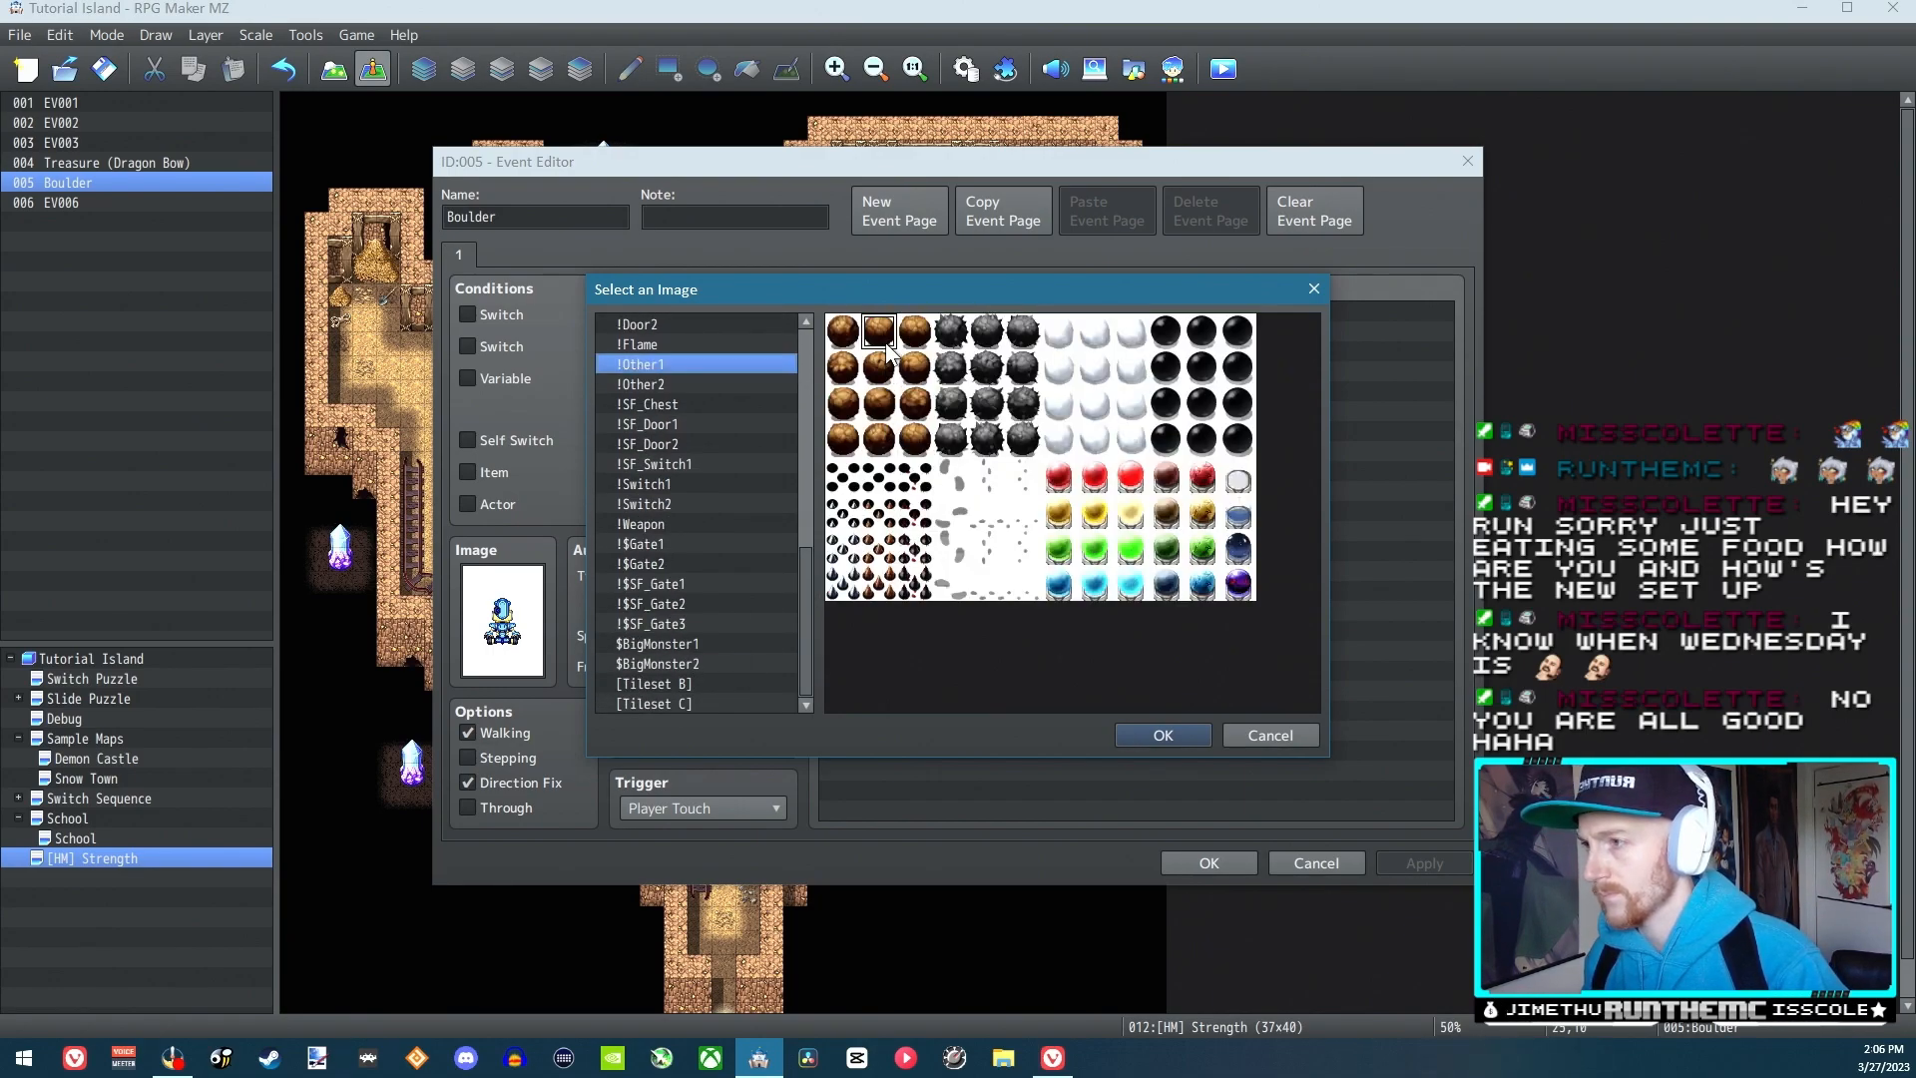
drag(810, 583, 648, 413)
click(649, 413)
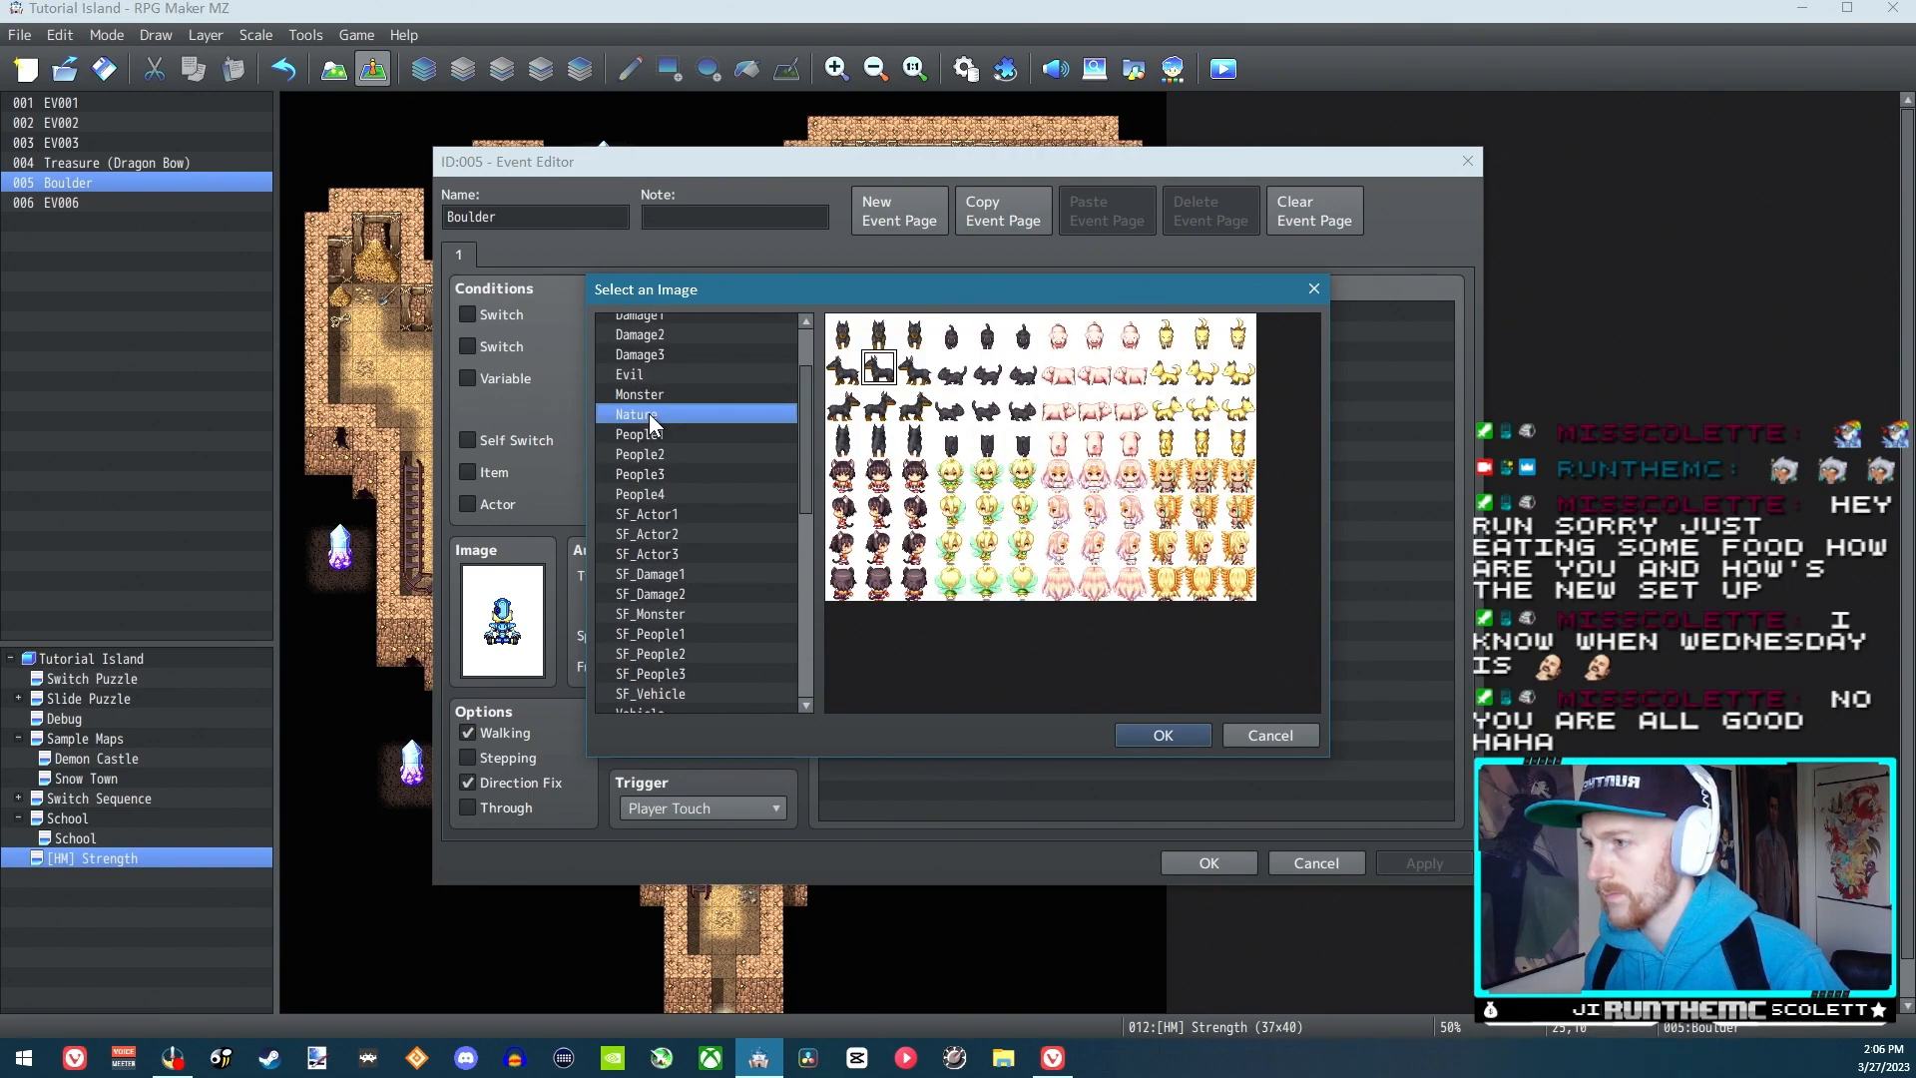
drag(804, 387, 793, 489)
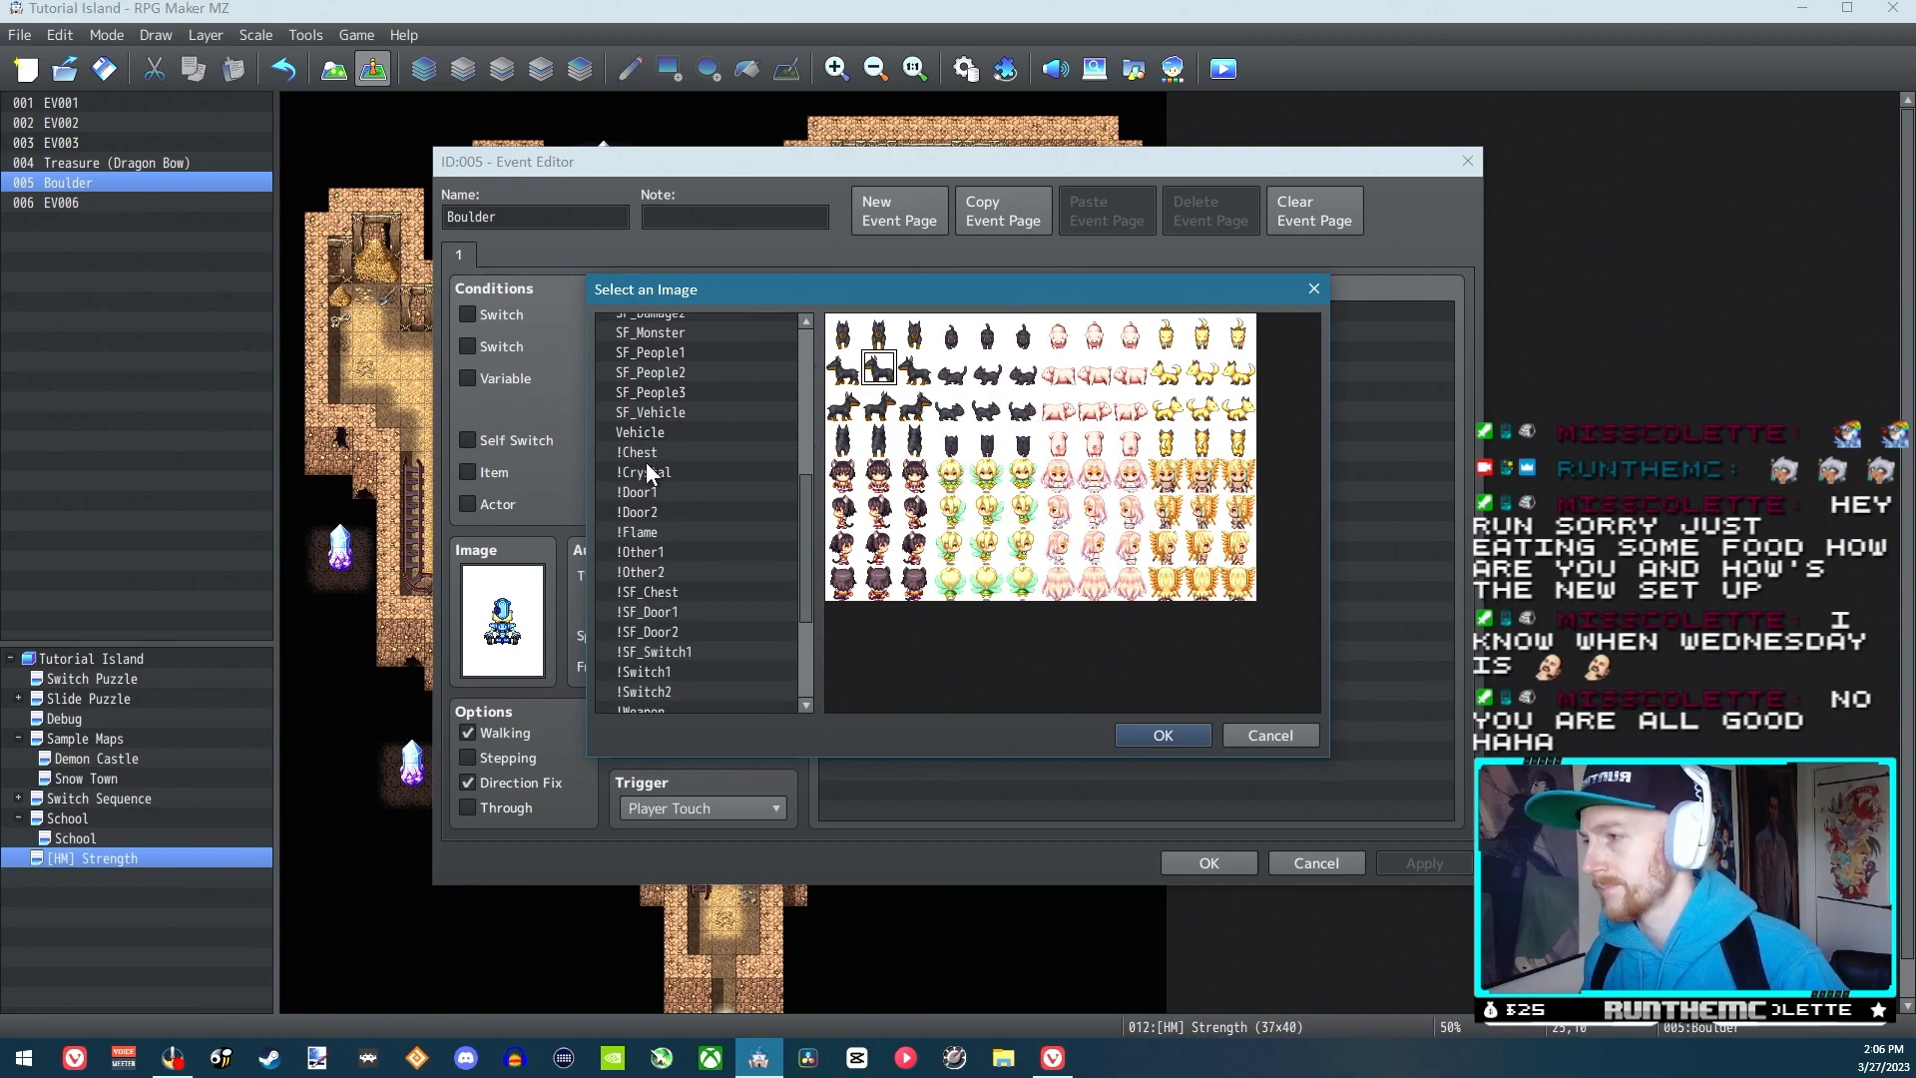
click(646, 551)
click(911, 371)
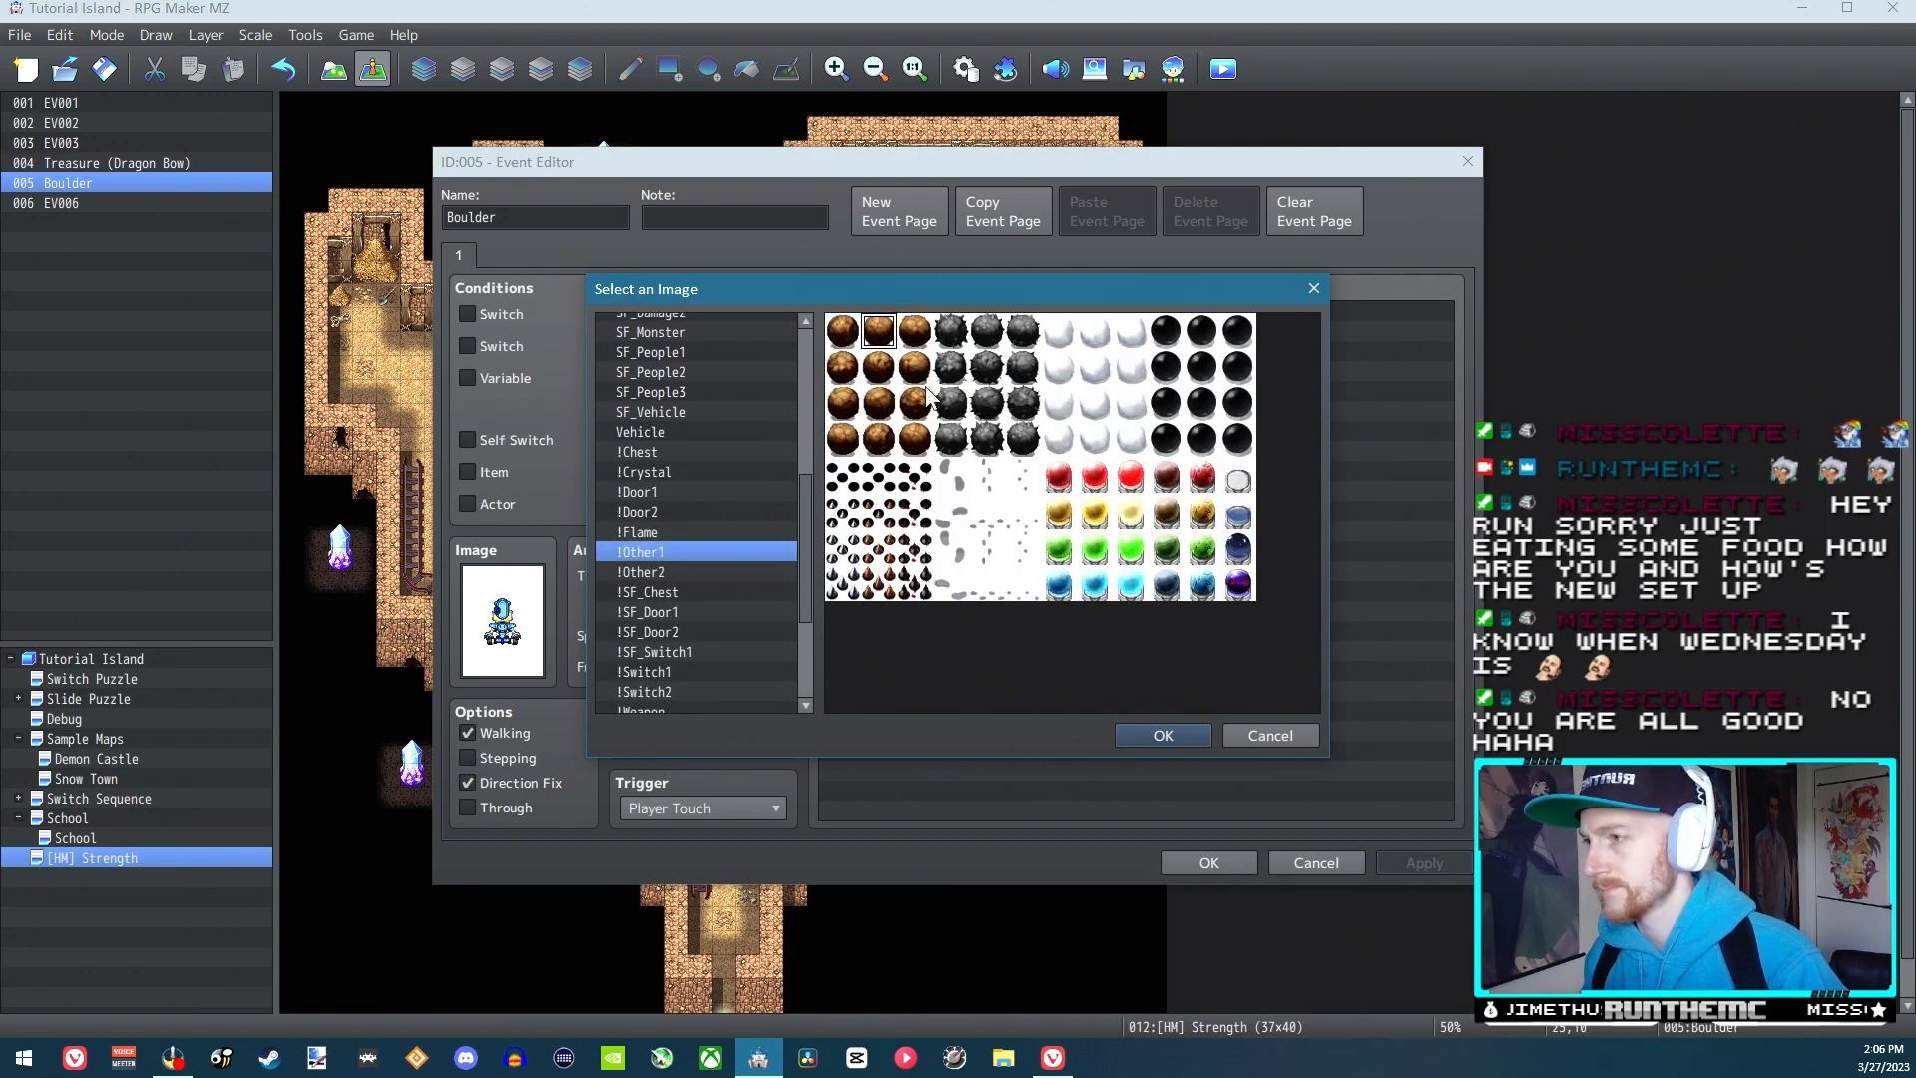
click(1158, 728)
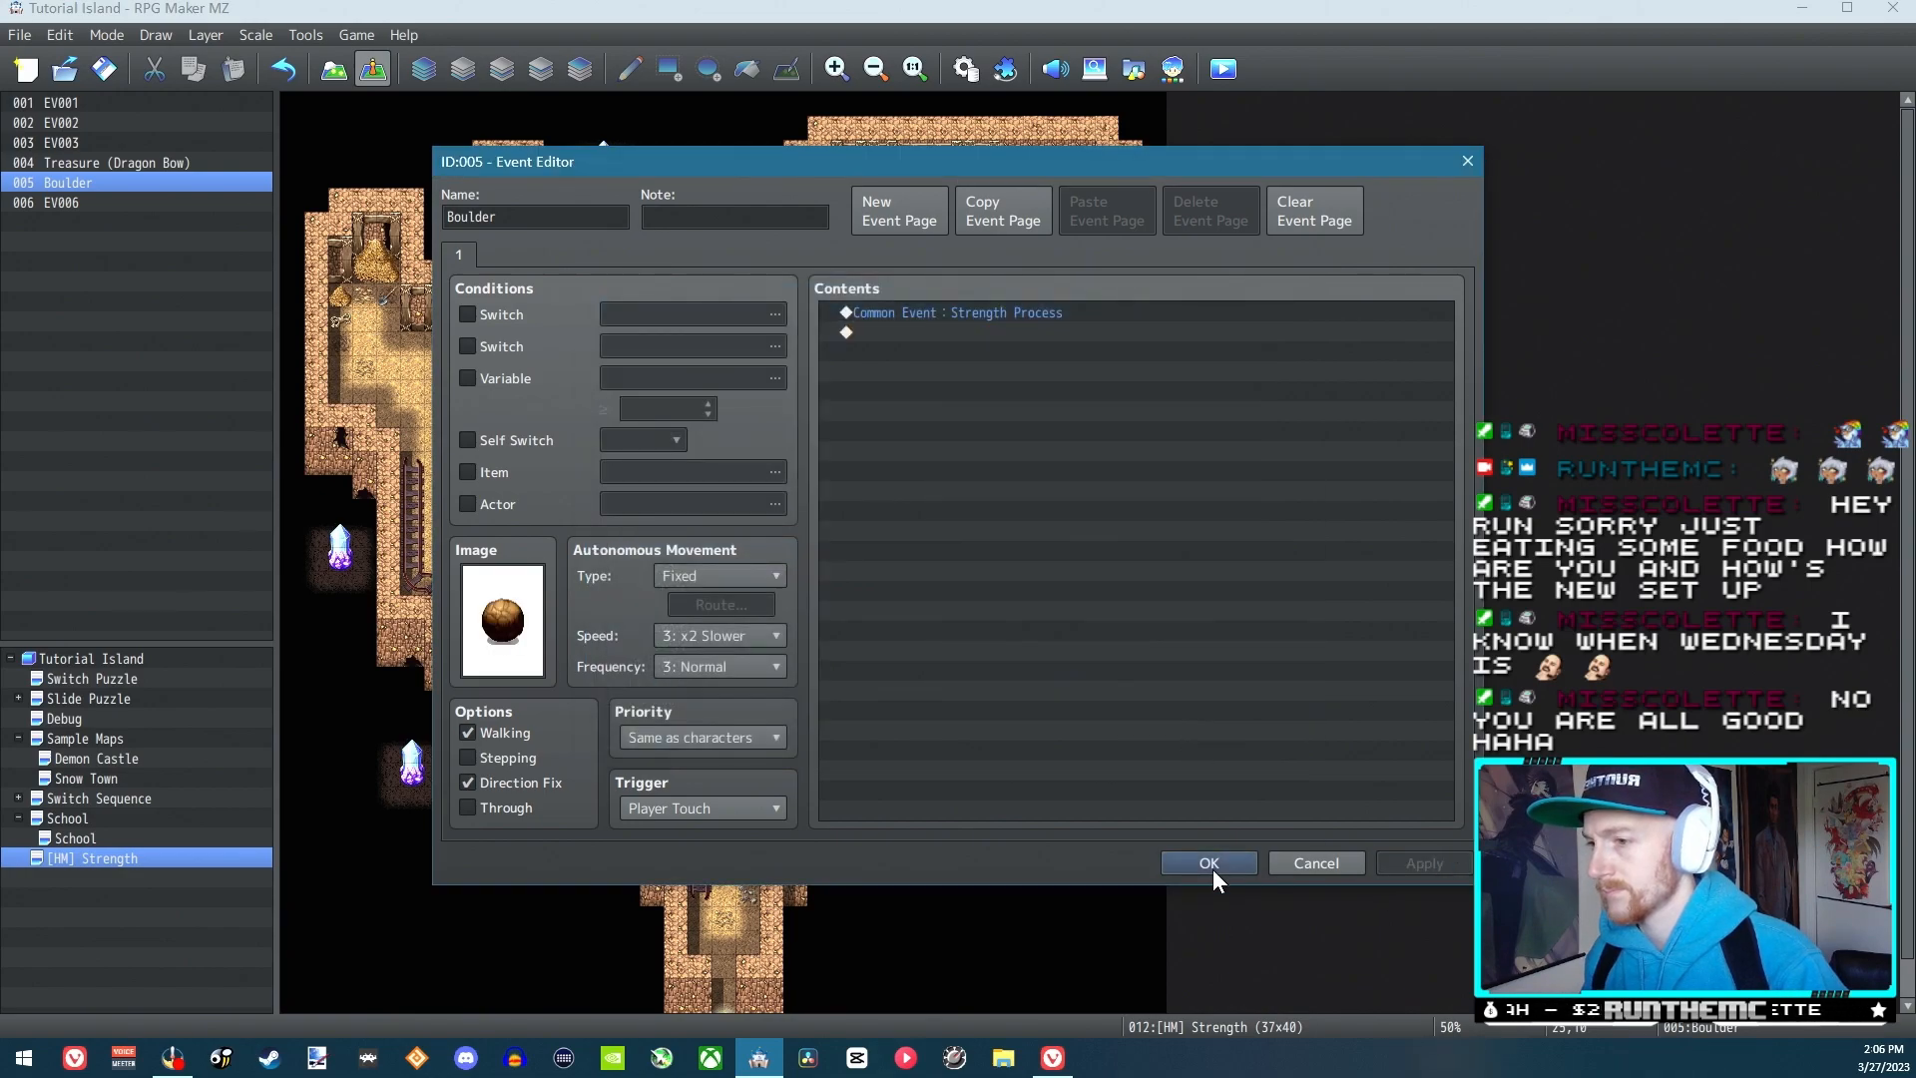
click(1212, 865)
Save the new boulder image, start a new game in playtest, and activate Strength
click(1224, 70)
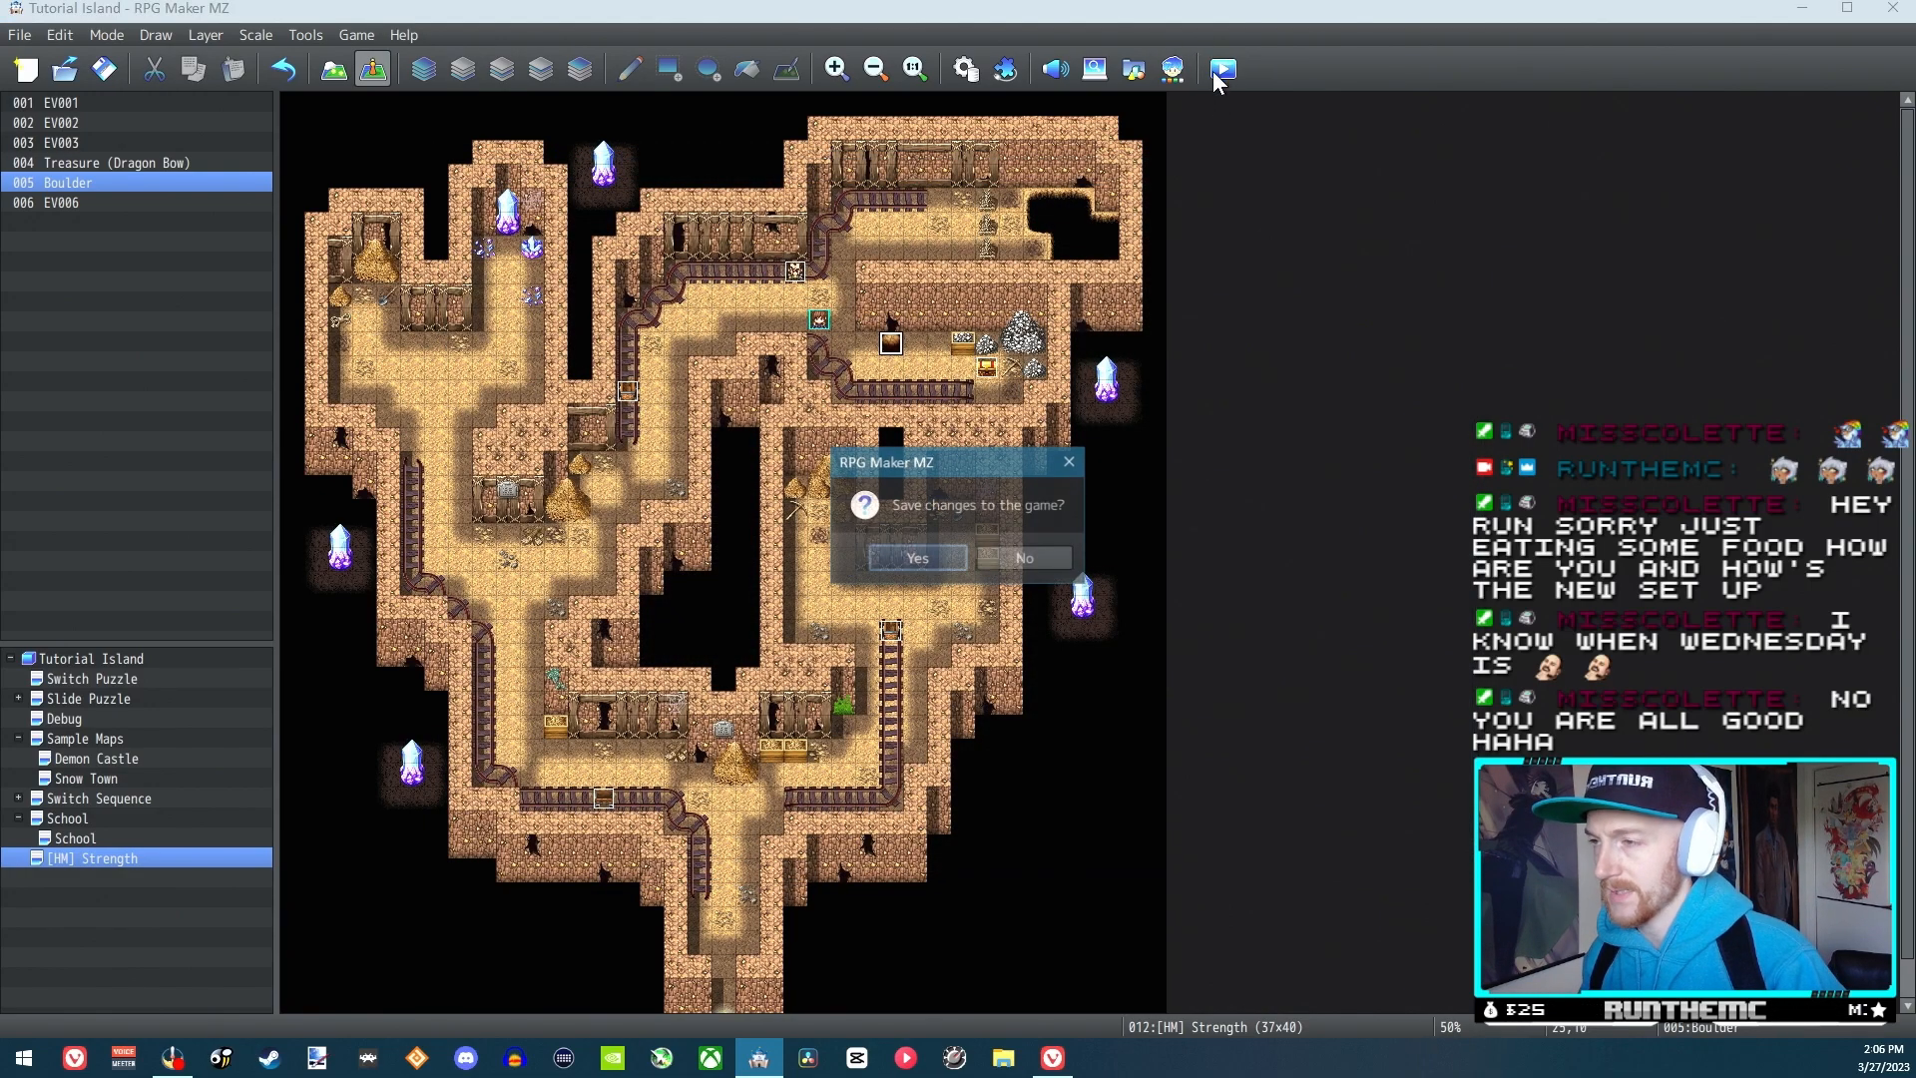
click(914, 558)
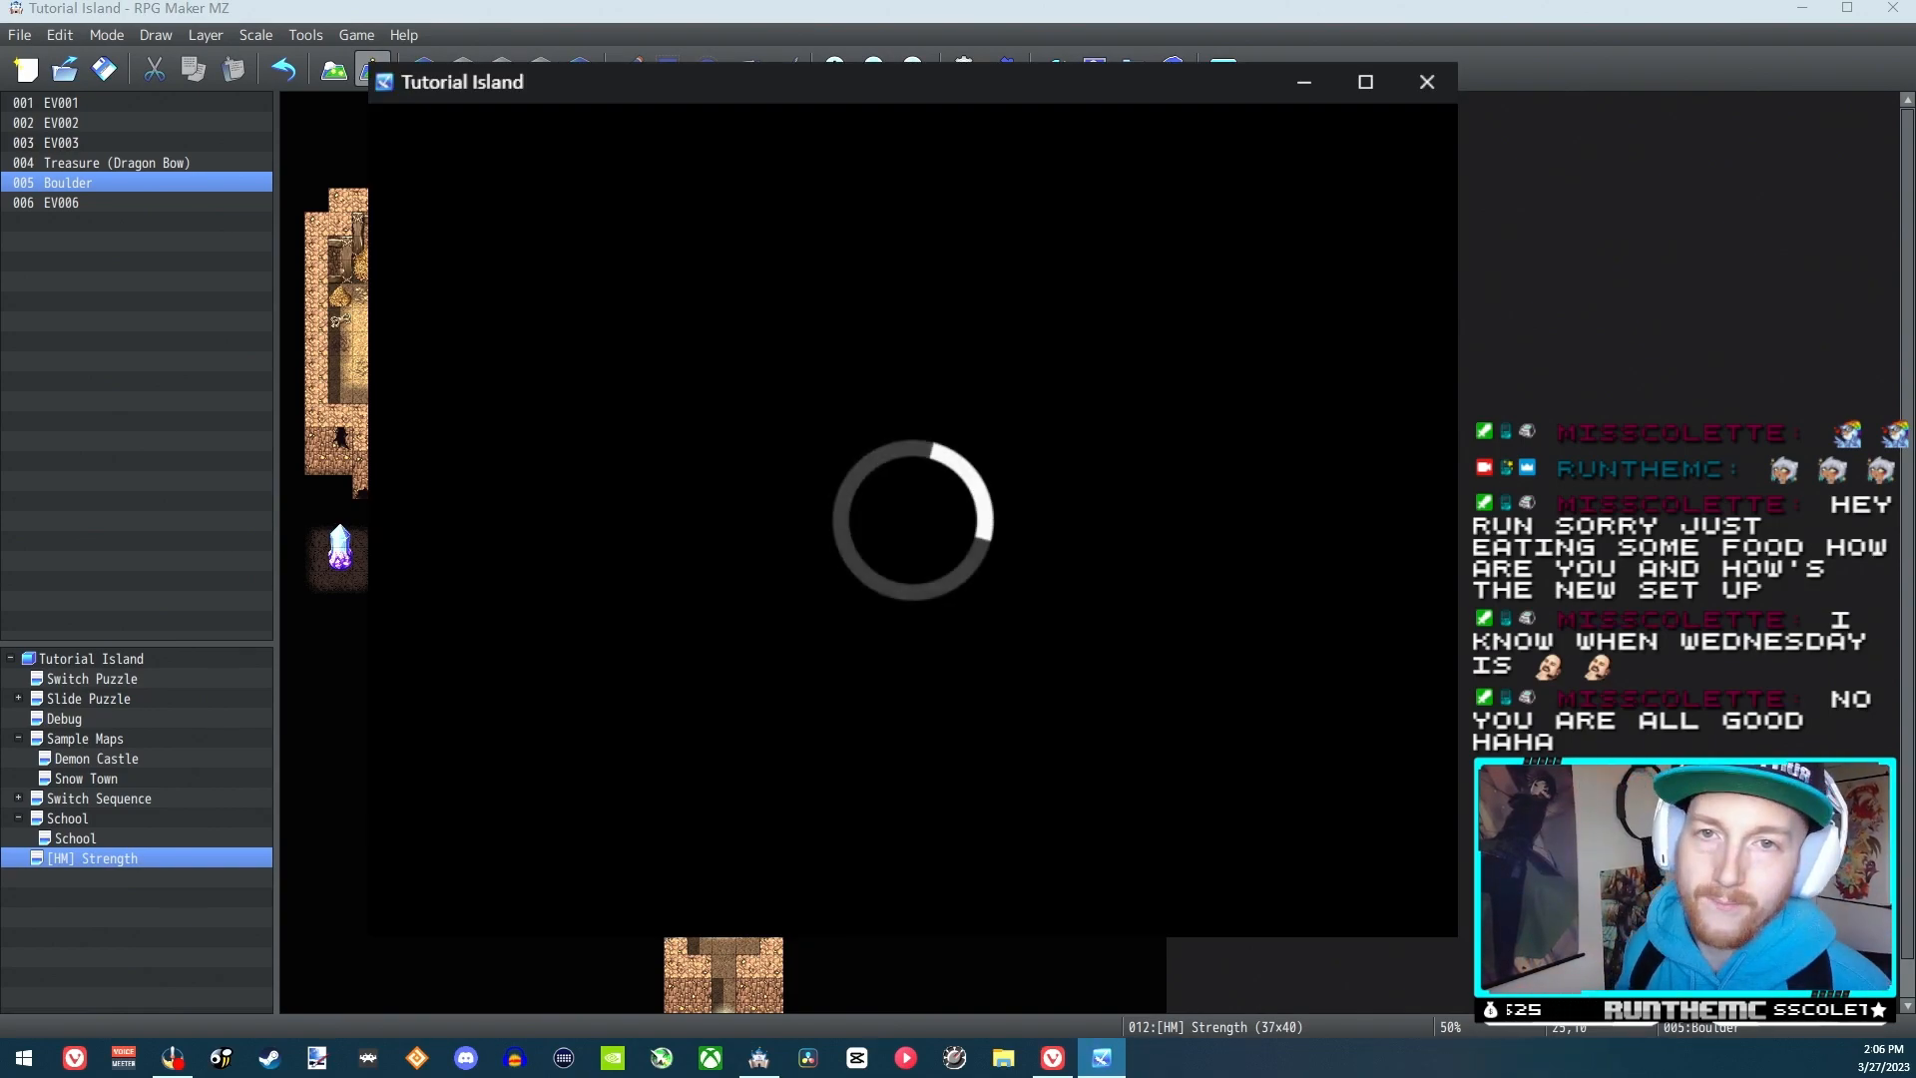
key(Up)
key(Return)
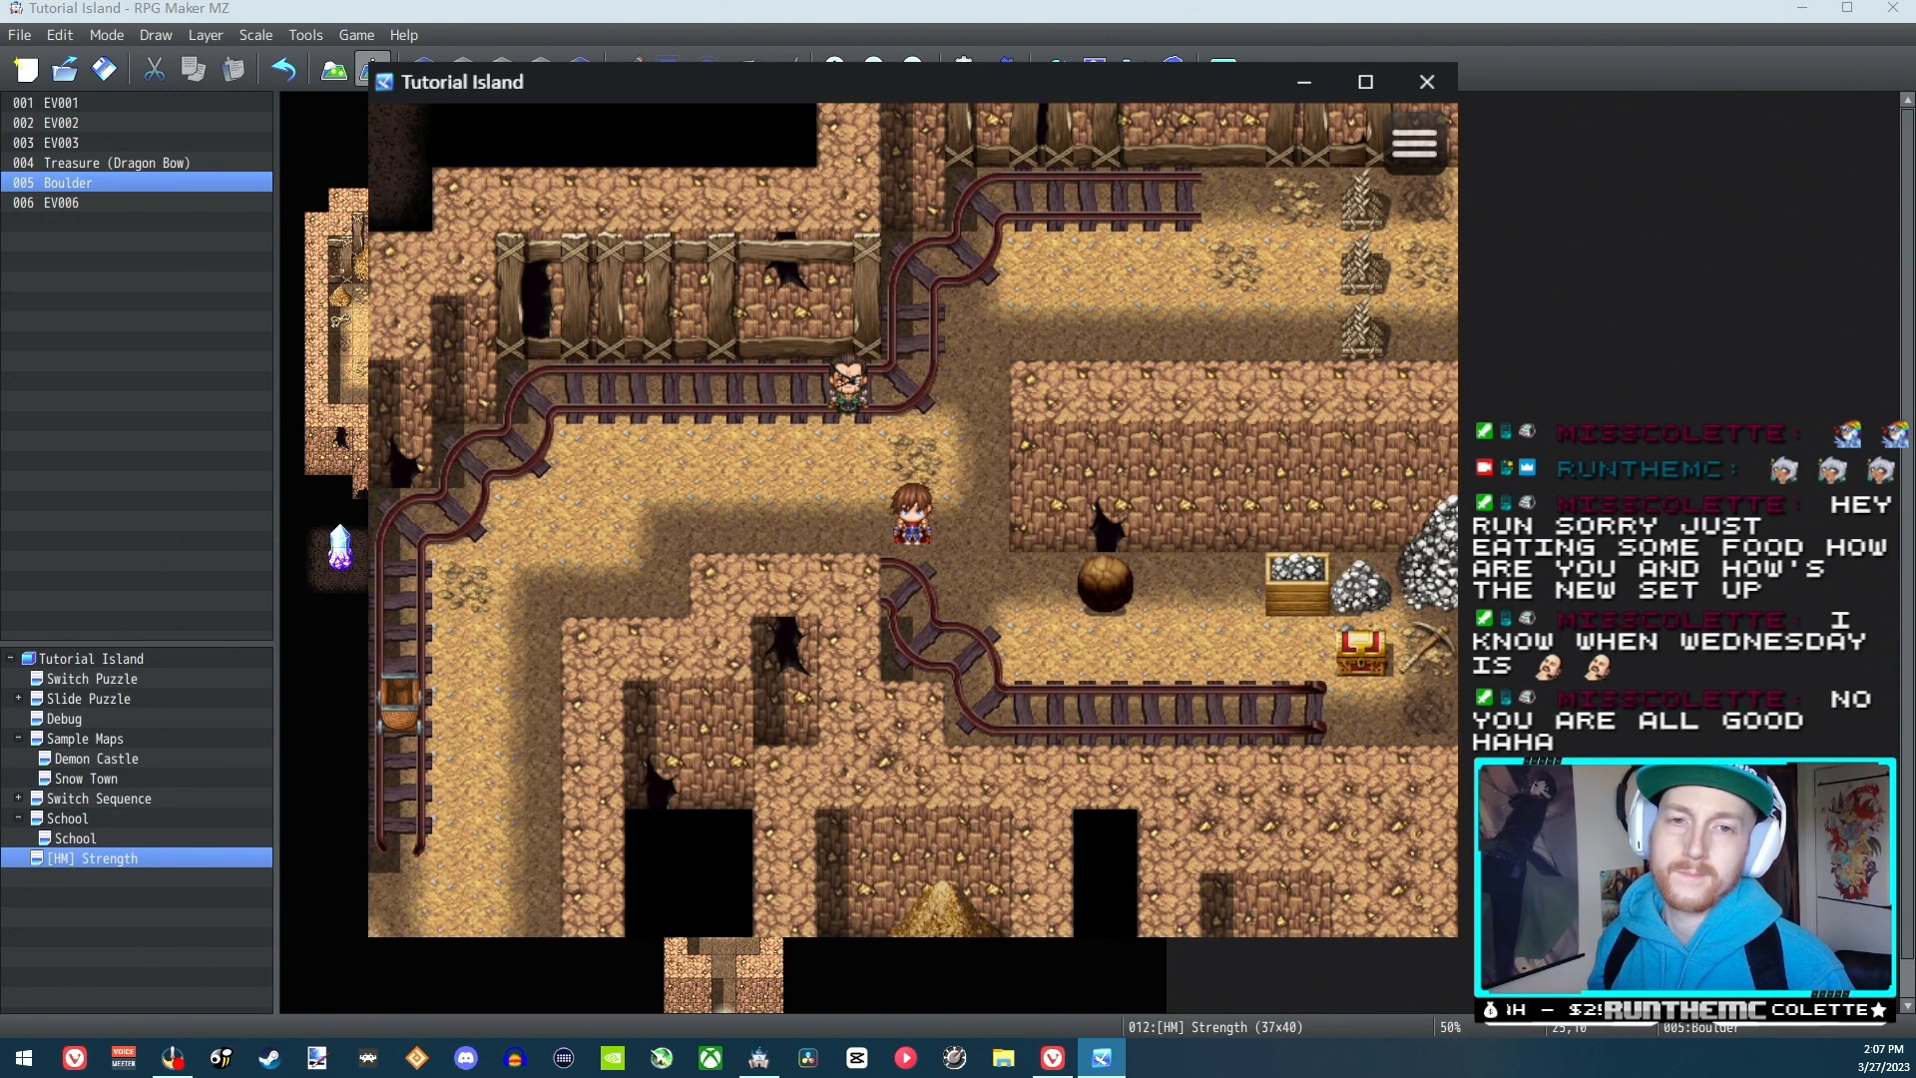
key(F9)
key(Down)
key(Return)
key(Down)
key(Return)
key(Escape)
key(Escape)
Walk below the brown boulder to its right side and push it two tiles left
key(Down)
key(Down)
key(Right)
key(Right)
key(Right)
key(Right)
key(Up)
key(Left)
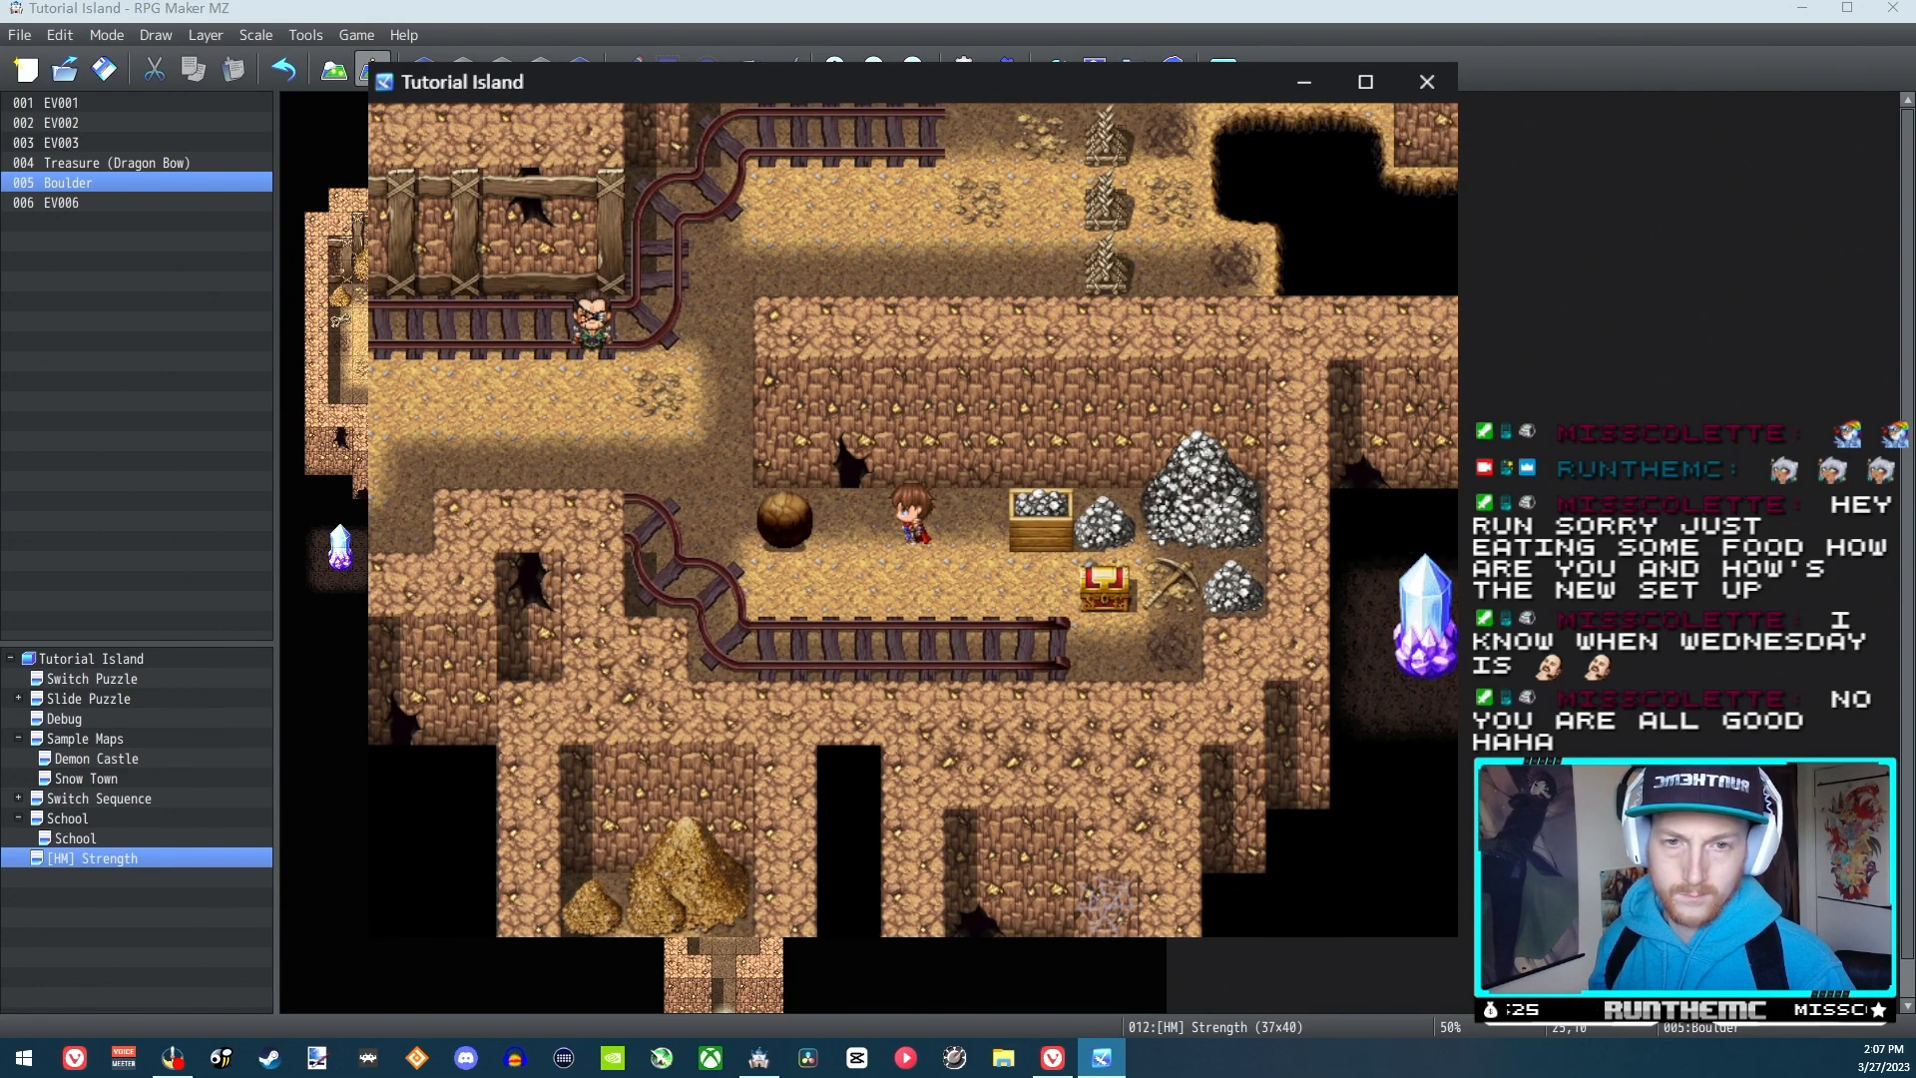
key(Down)
key(Up)
key(Left)
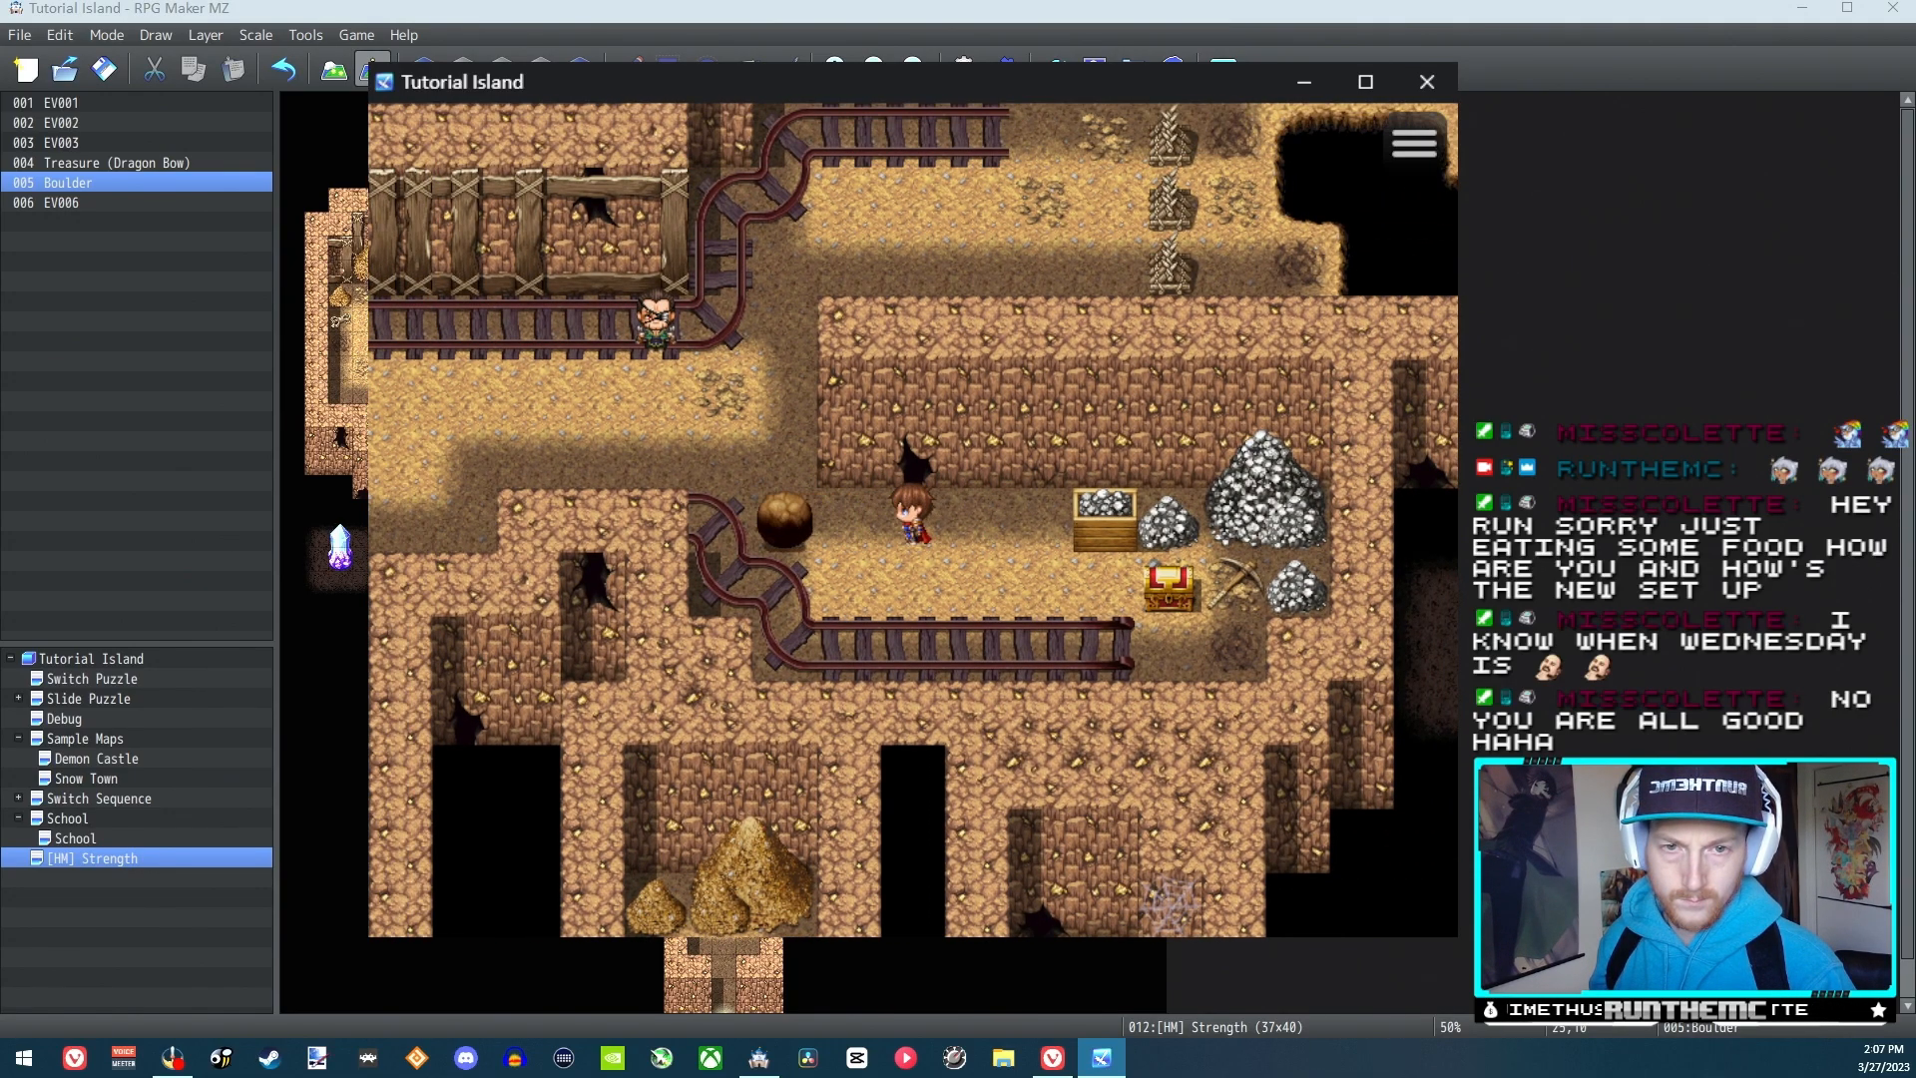
Circle below the brown boulder to its left side and push it three tiles right
key(Down)
key(Left)
key(Left)
key(Left)
key(Up)
key(Right)
key(Right)
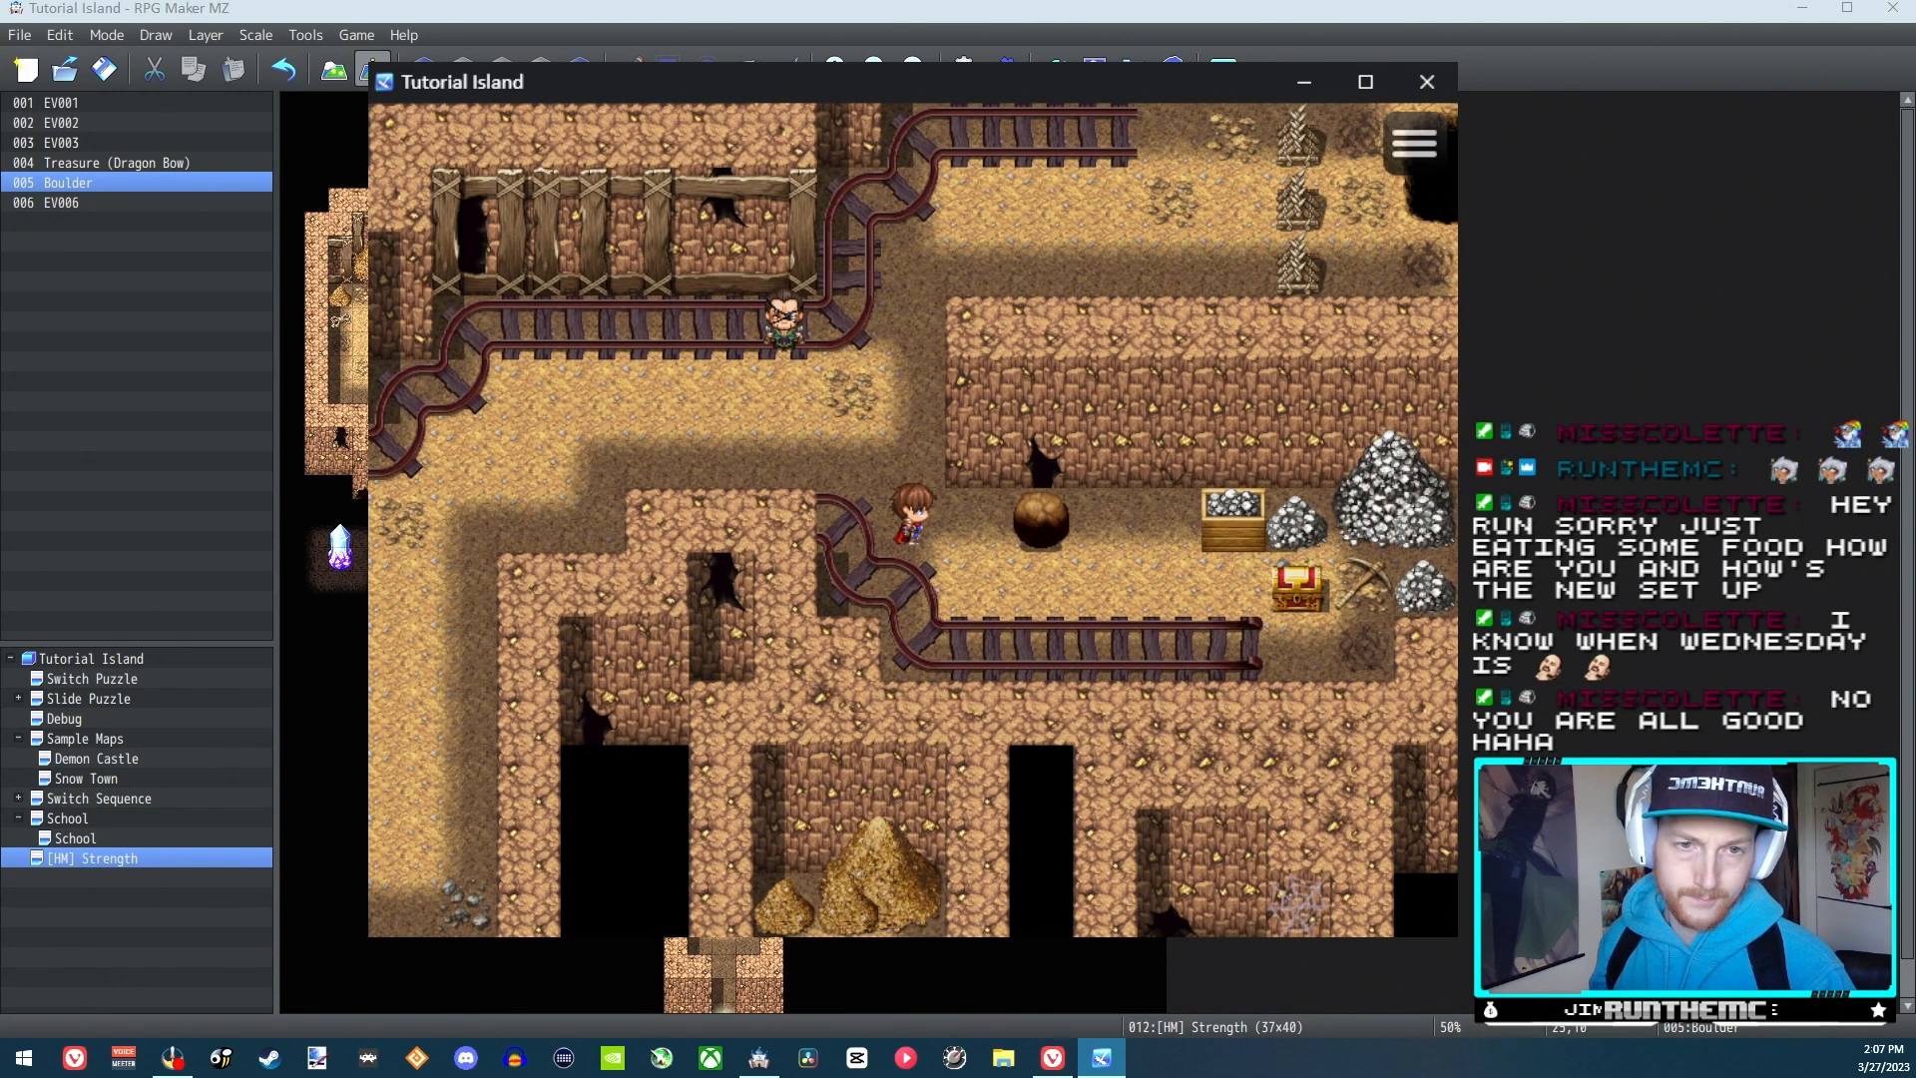
key(Down)
key(Right)
key(Up)
Walk around below the brown boulder to its right side and push it left again
key(Right)
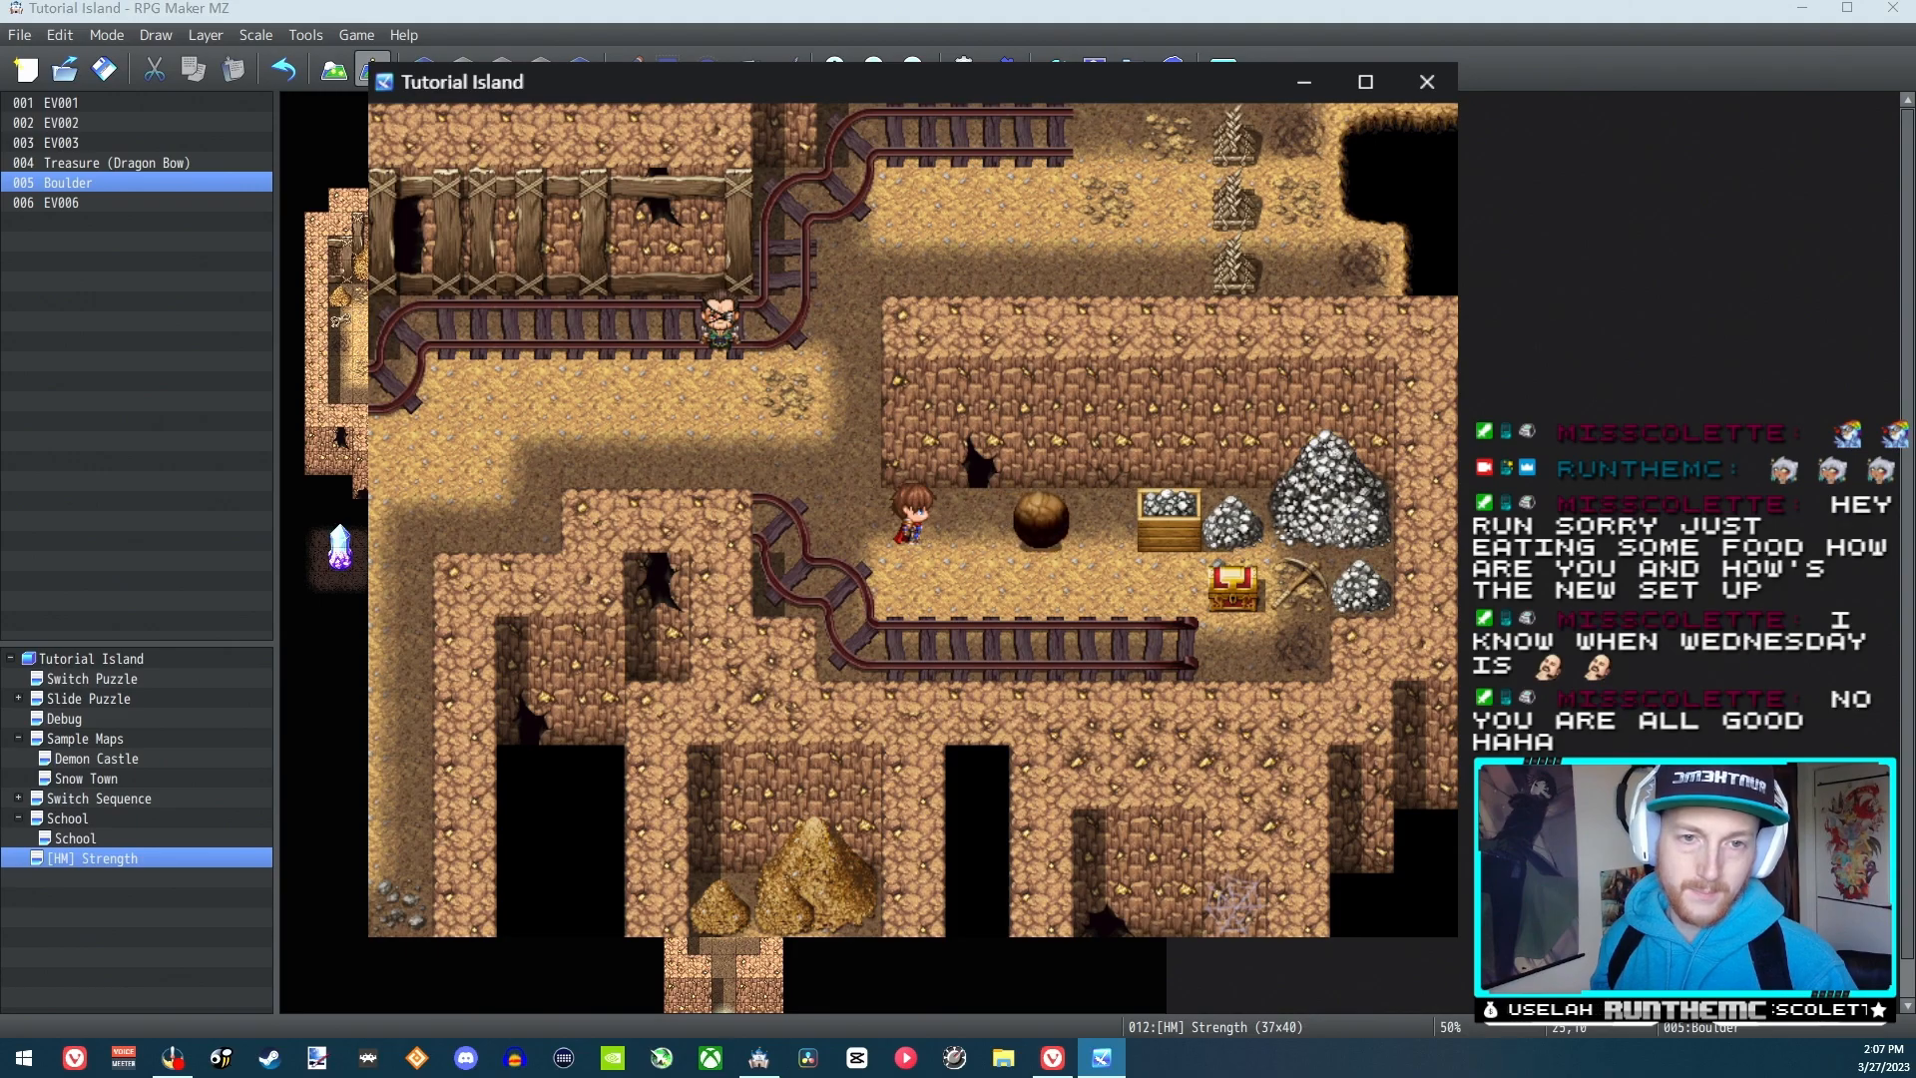
key(Down)
key(Right)
key(Right)
key(Right)
key(Up)
key(Left)
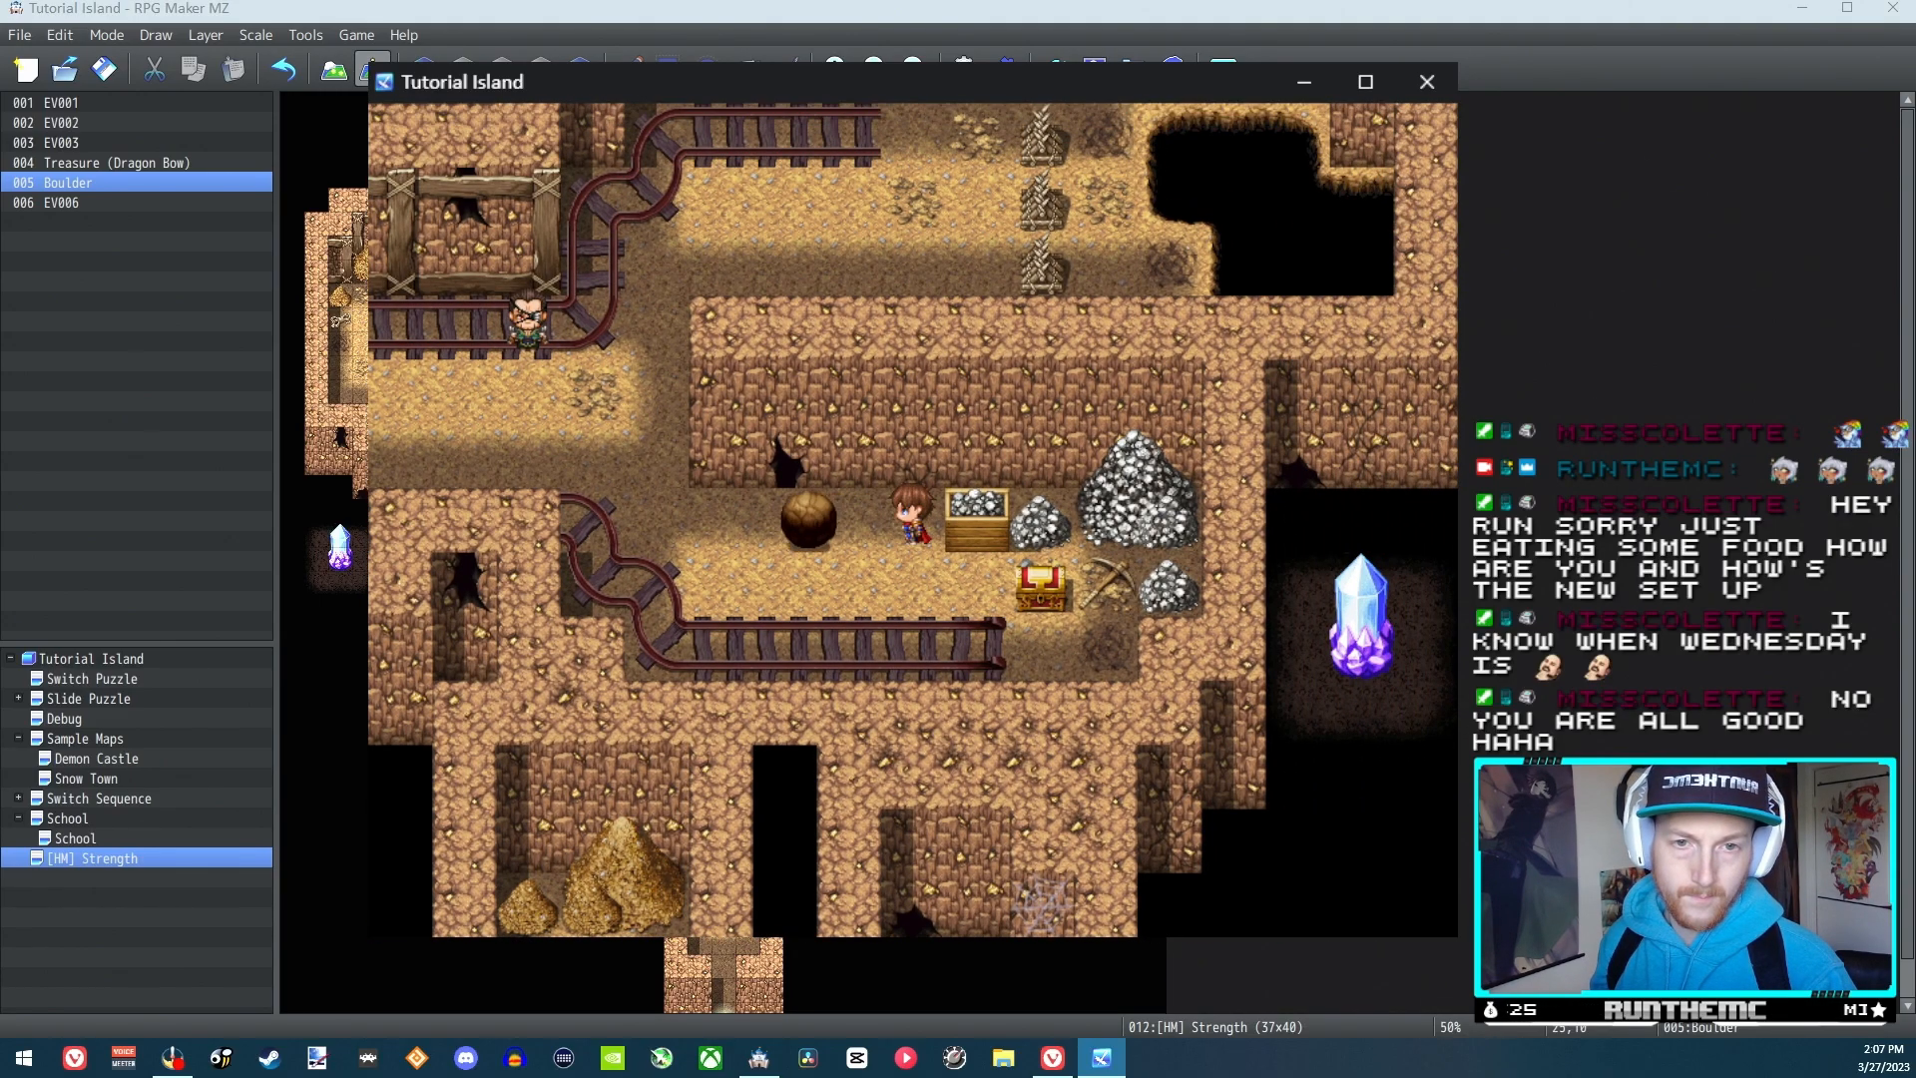
Finish the leftward boulder push, end the playtest, and open the Strength Process common event in the Database
key(Left)
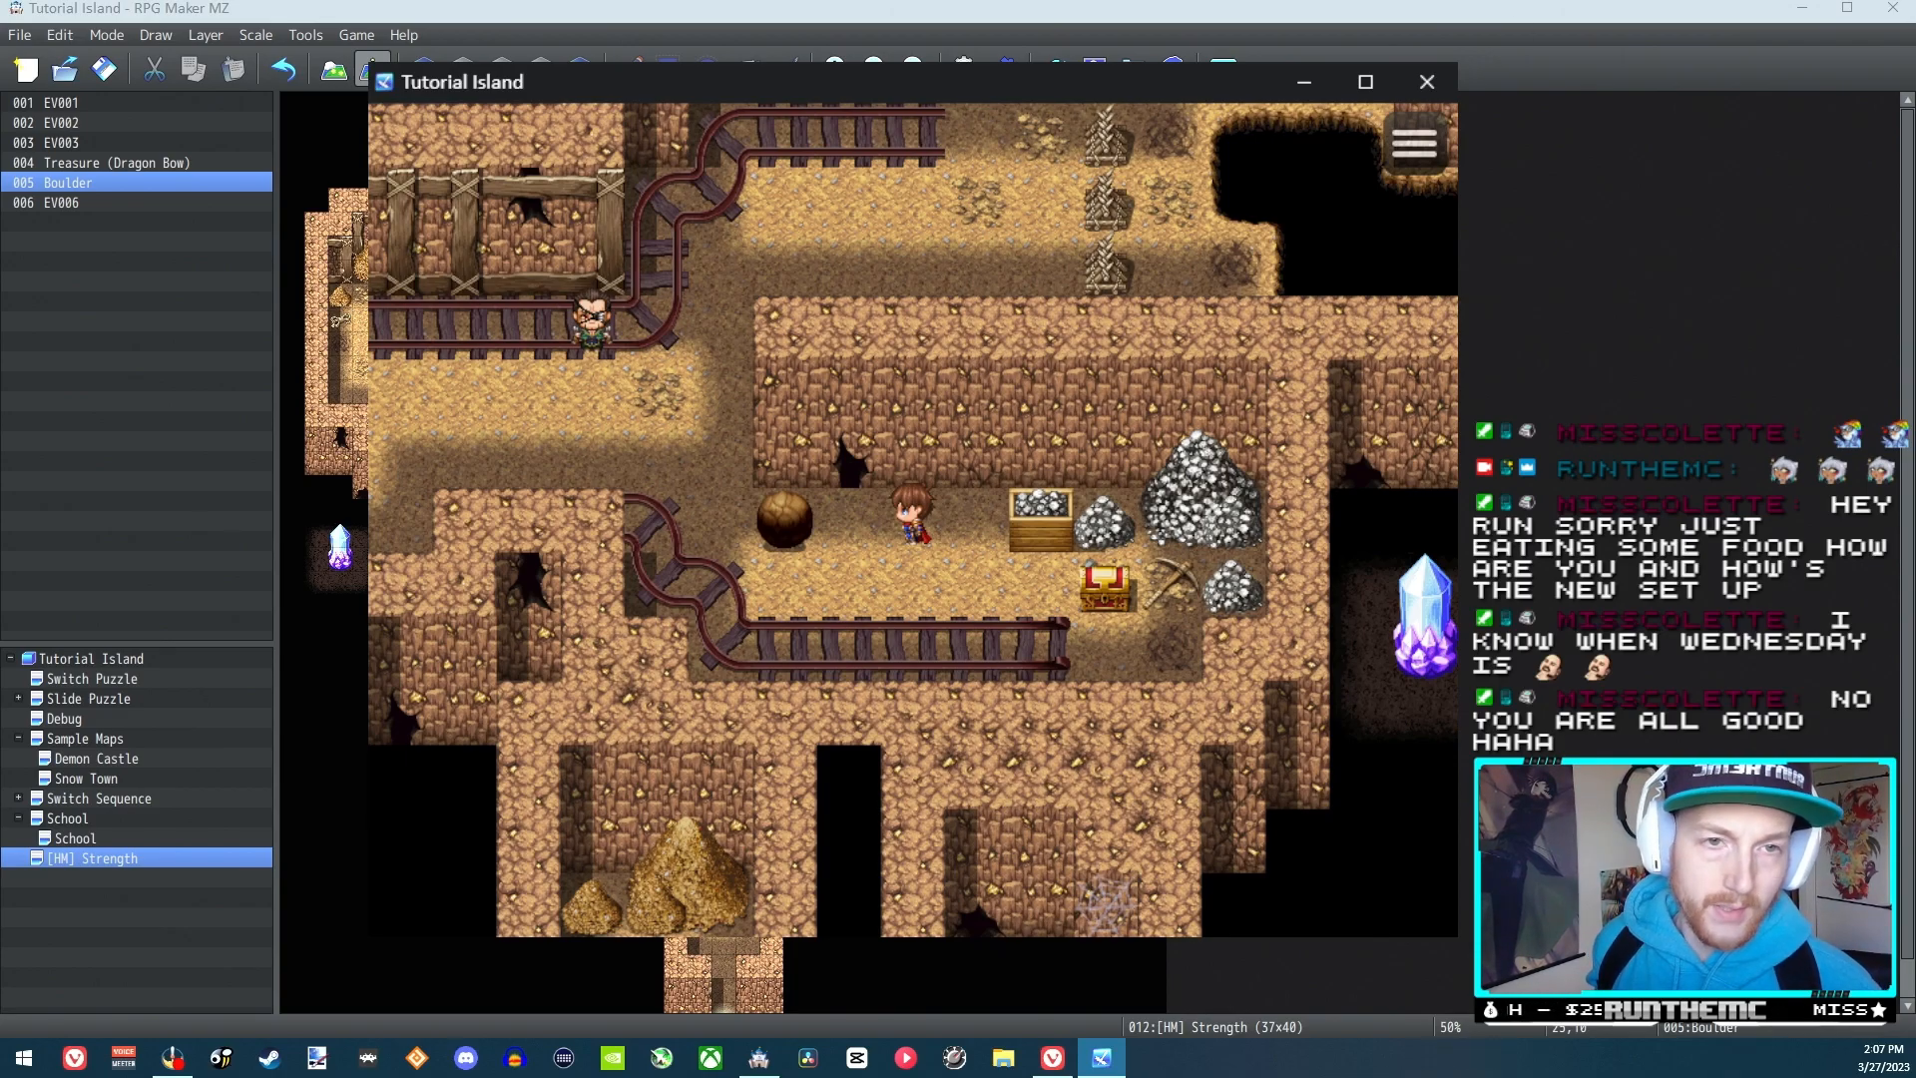
click(1427, 81)
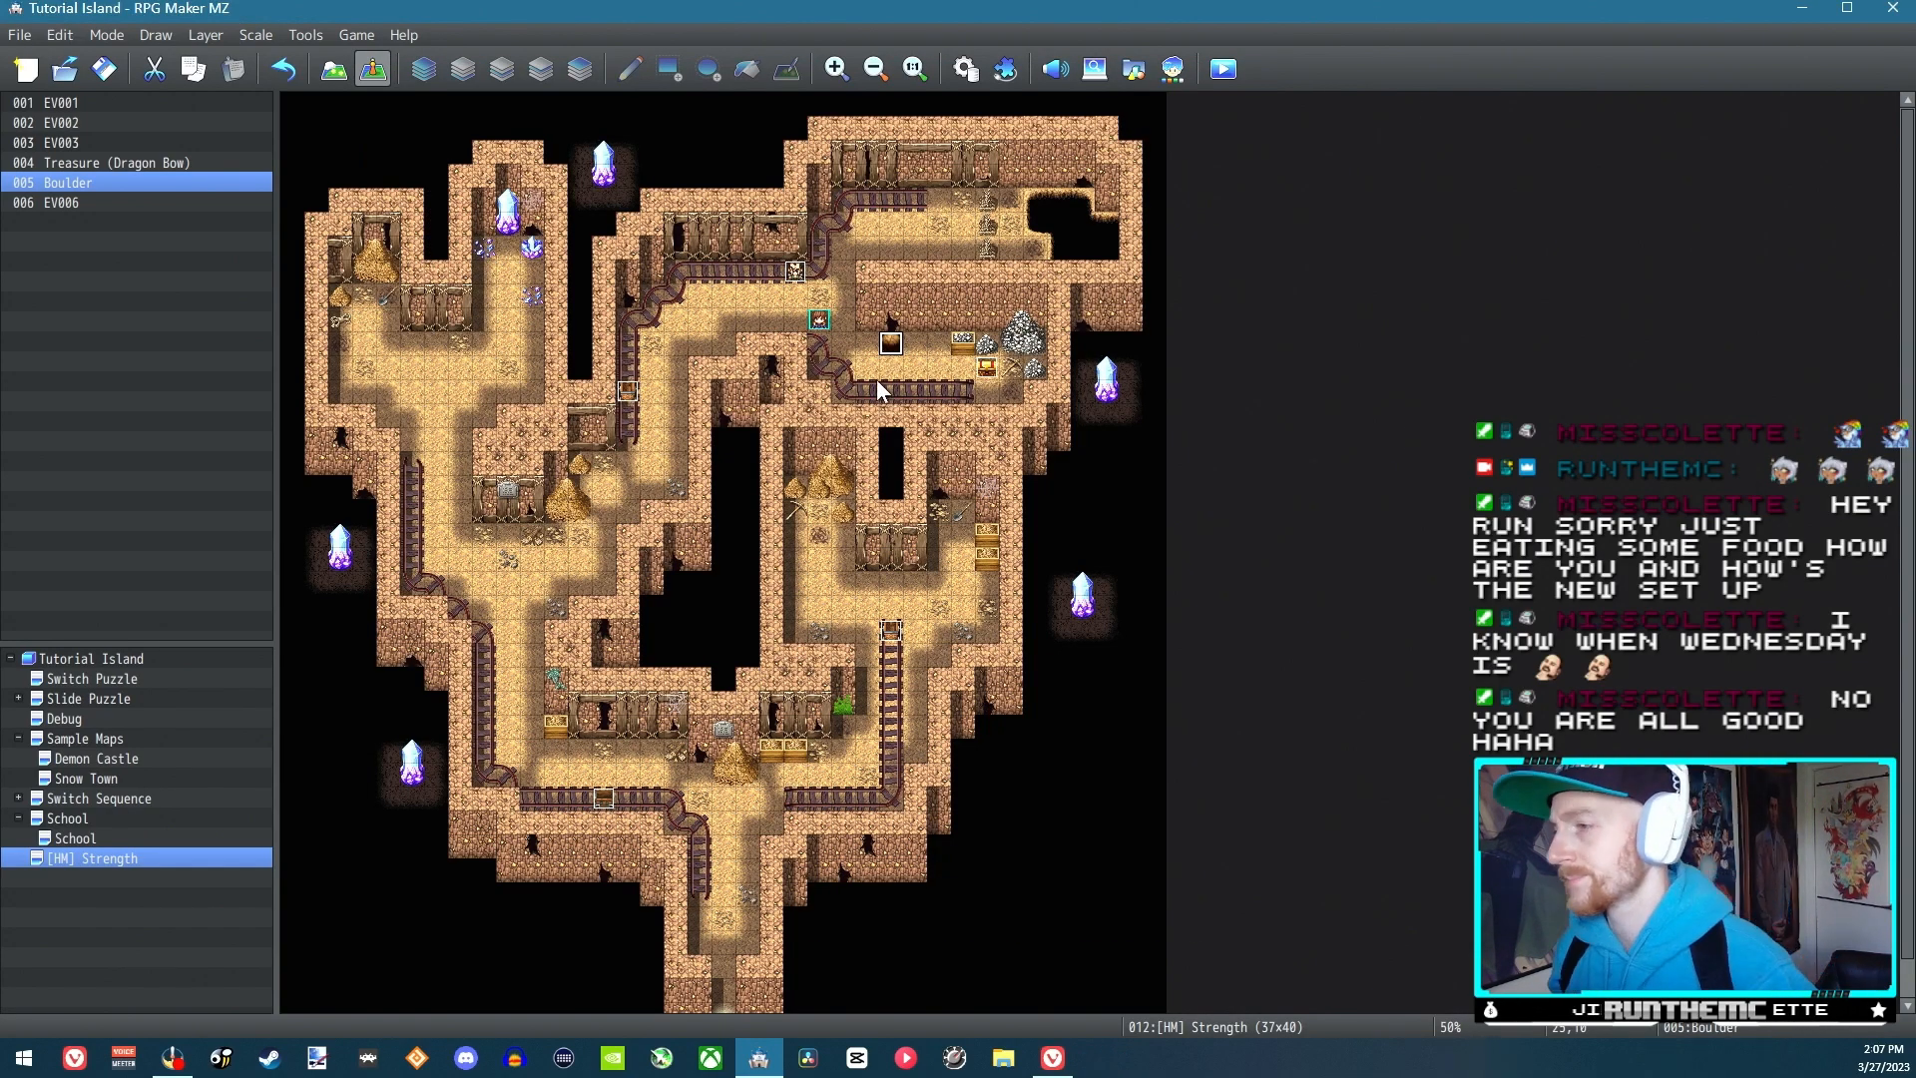
click(967, 78)
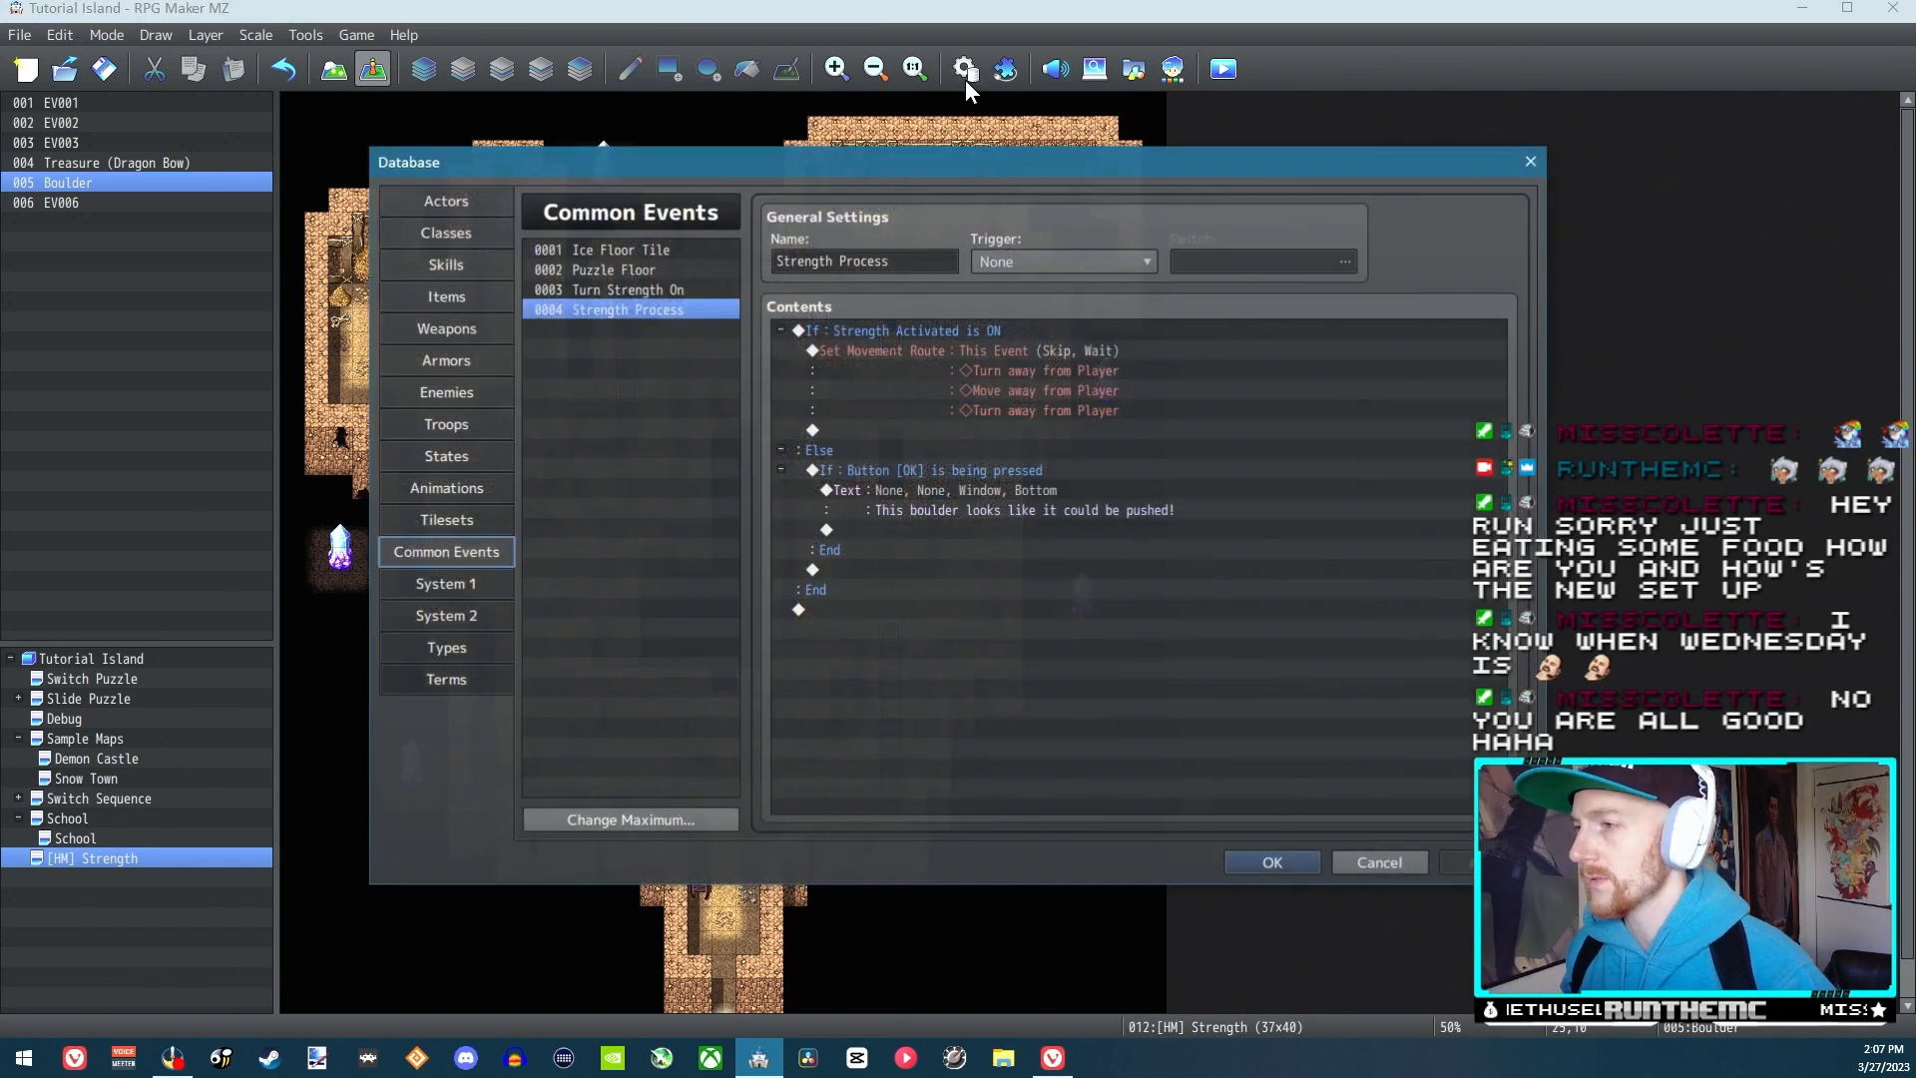
Delete both Turn away from Player commands from the Strength Process movement route, keeping only Move away from Player
click(1004, 343)
right_click(958, 351)
key(Escape)
right_click(930, 347)
key(Escape)
click(894, 349)
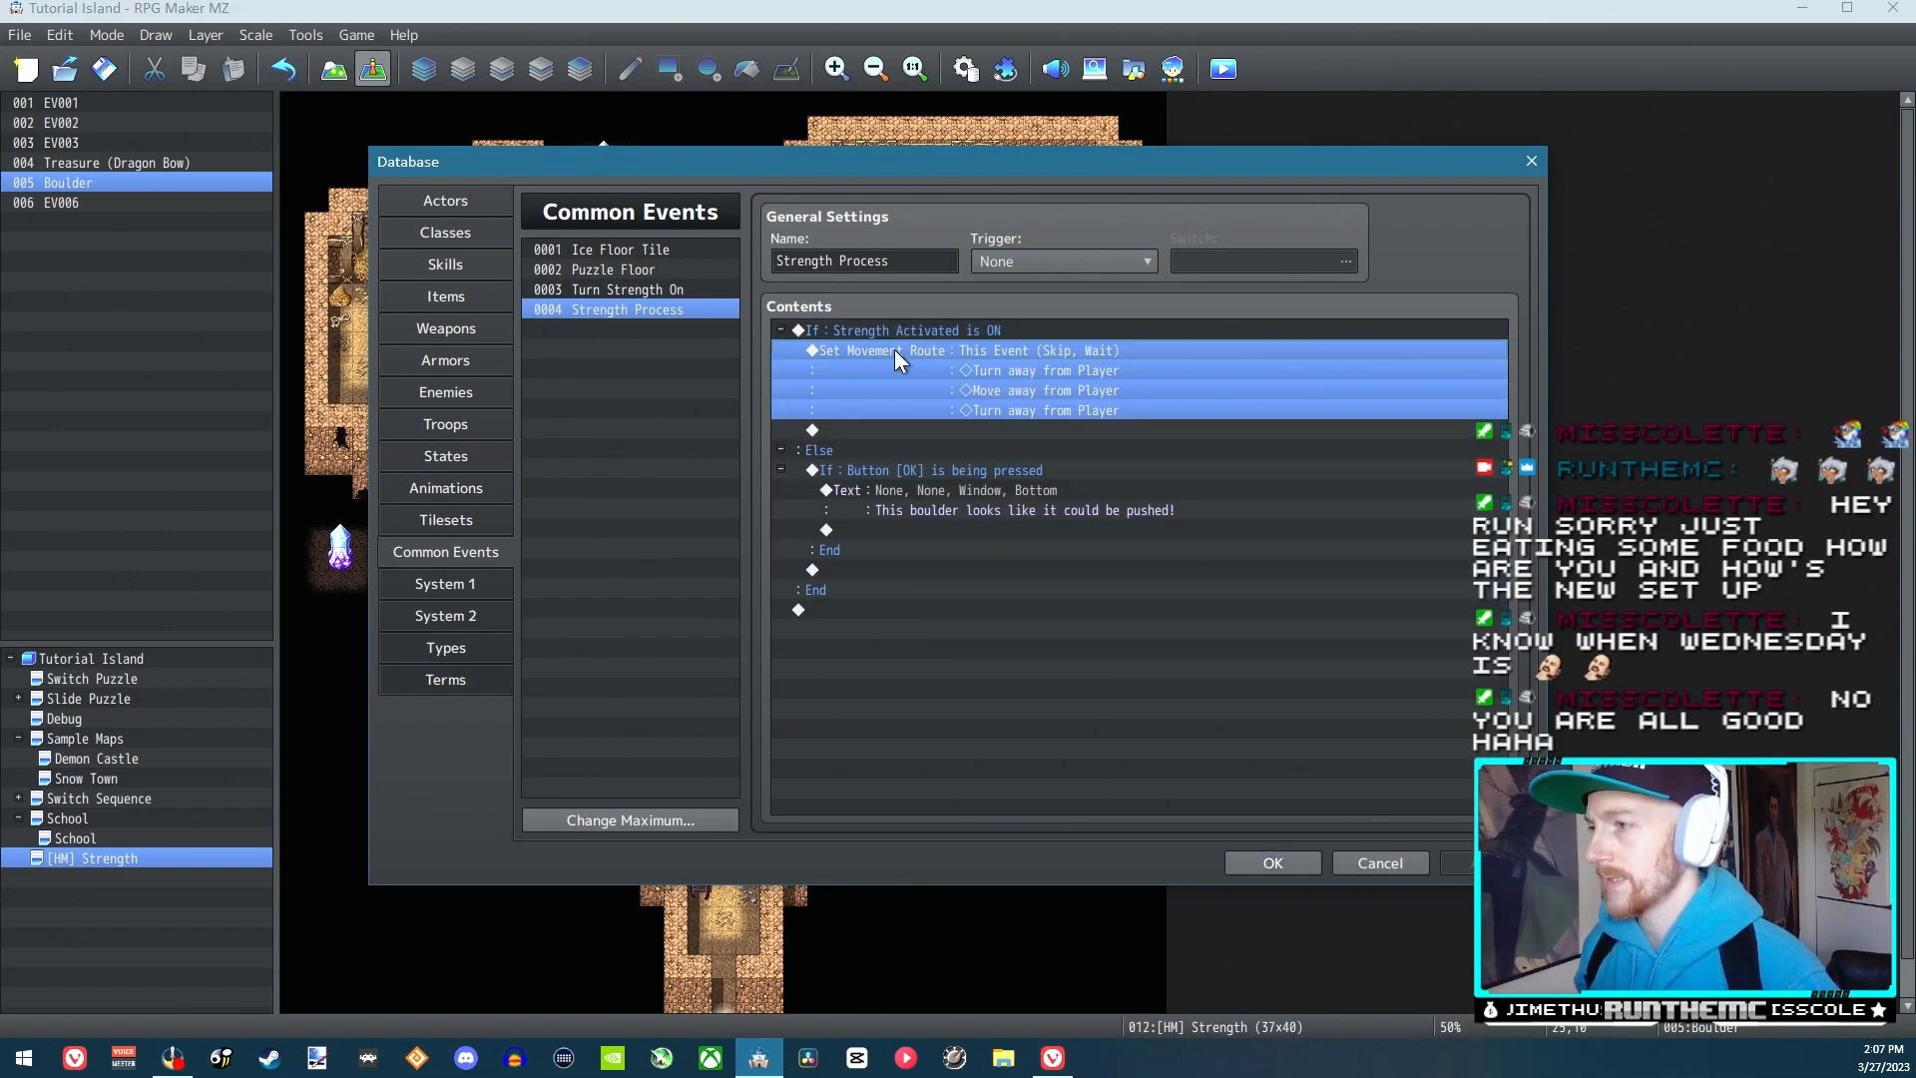
double_click(894, 349)
click(780, 404)
click(823, 387)
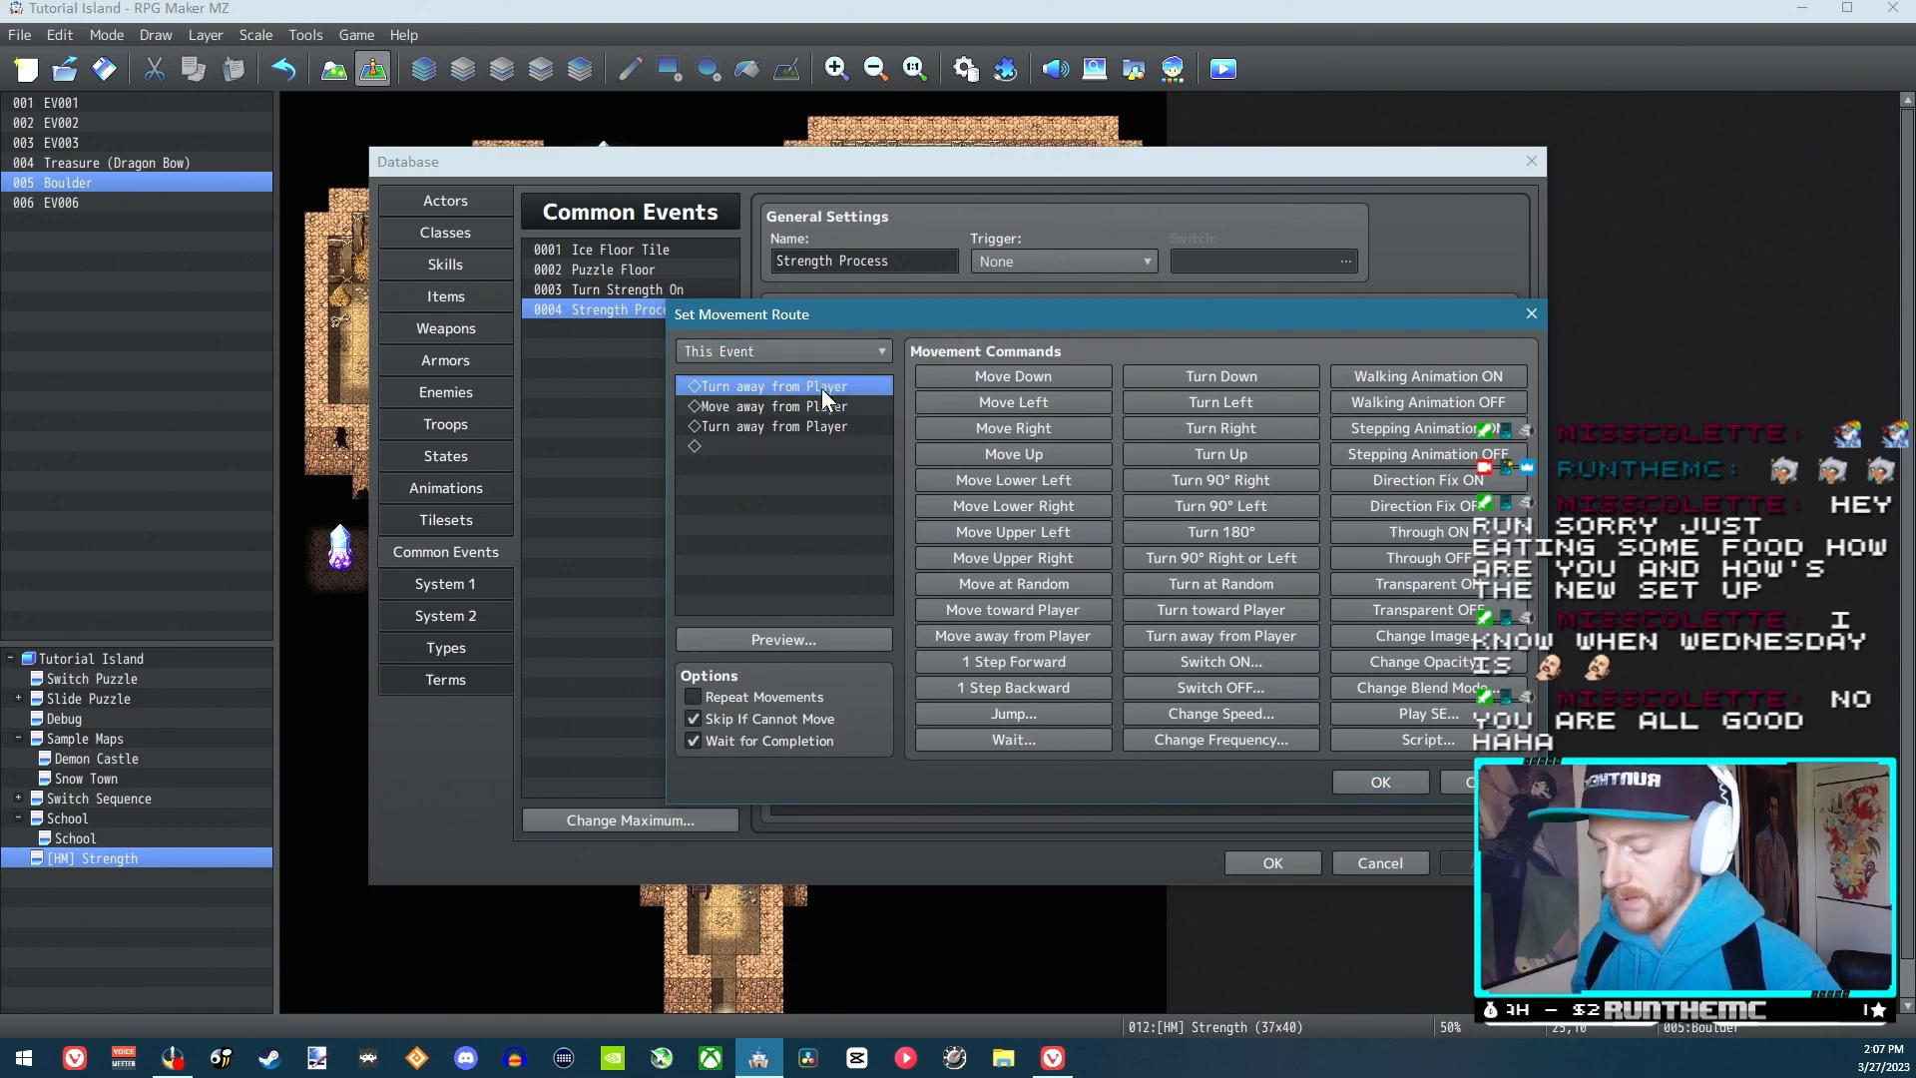
key(Delete)
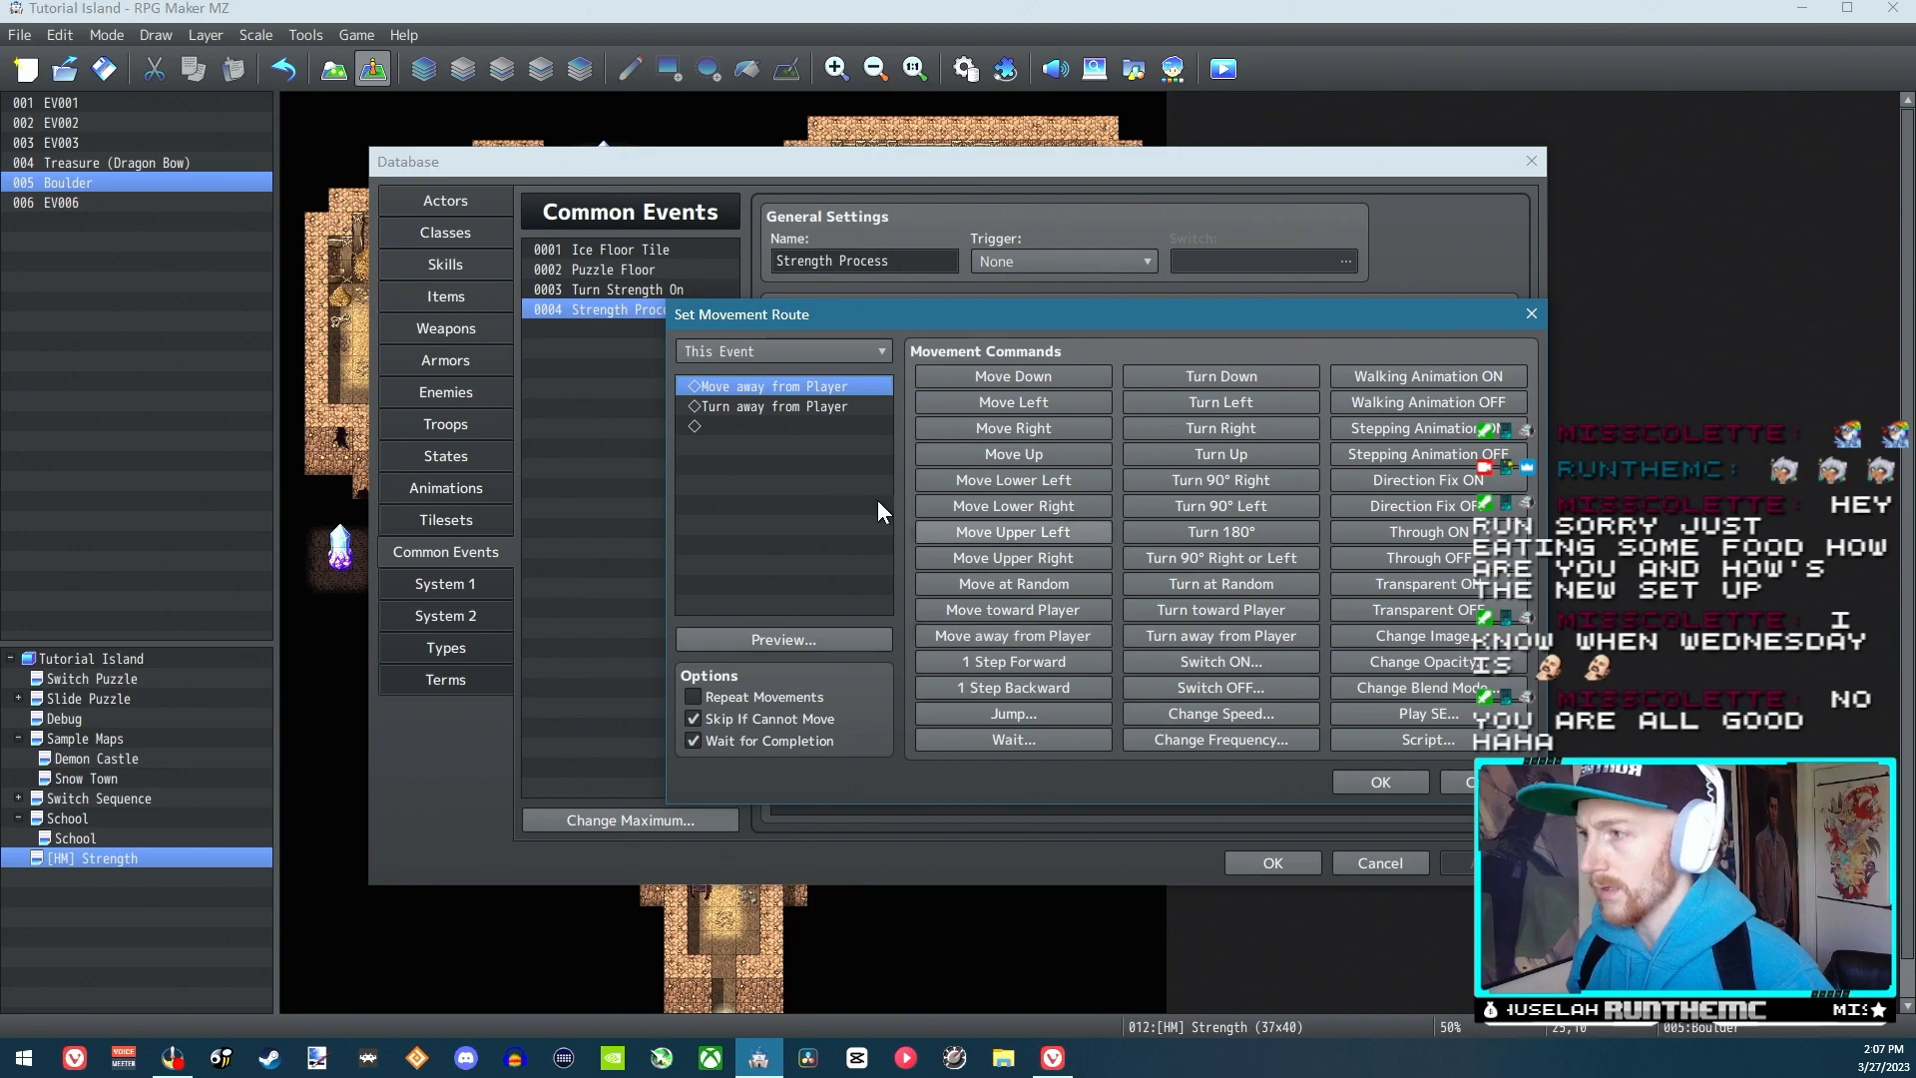
click(796, 409)
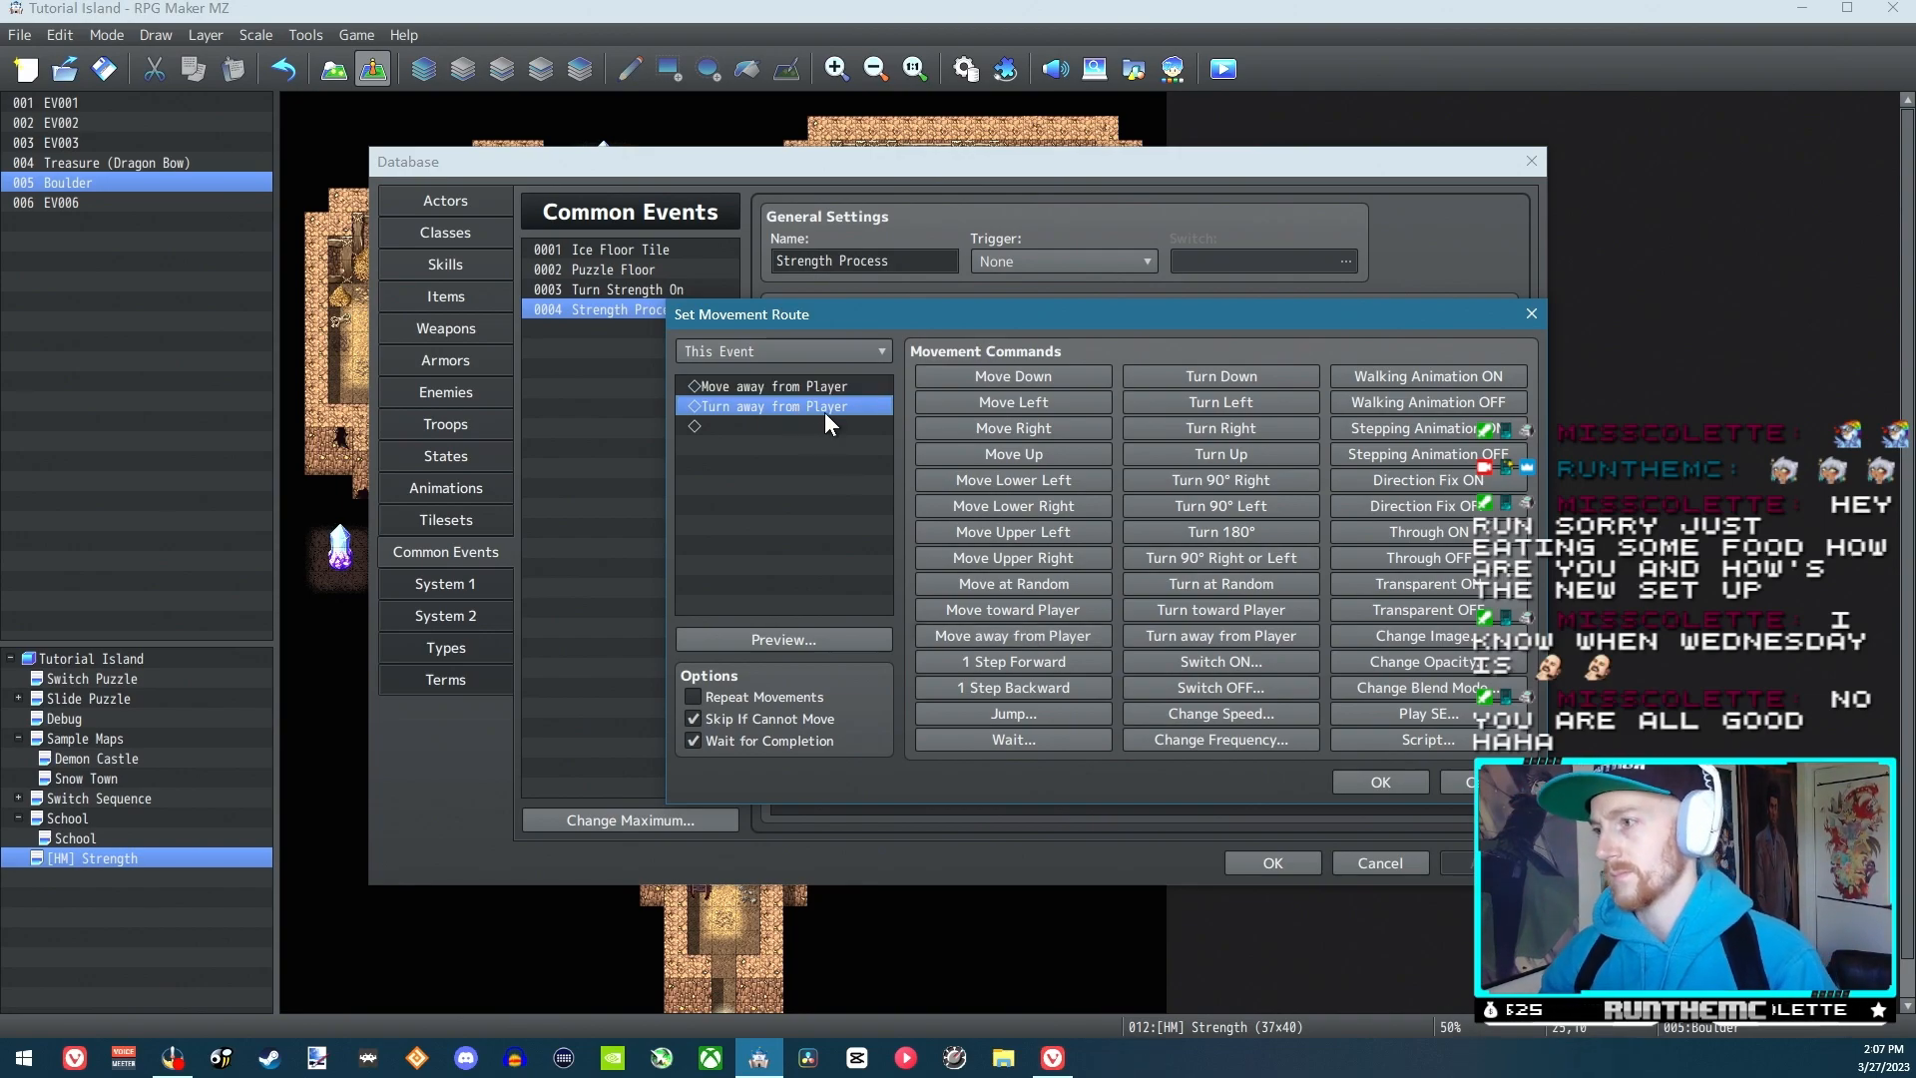
key(Delete)
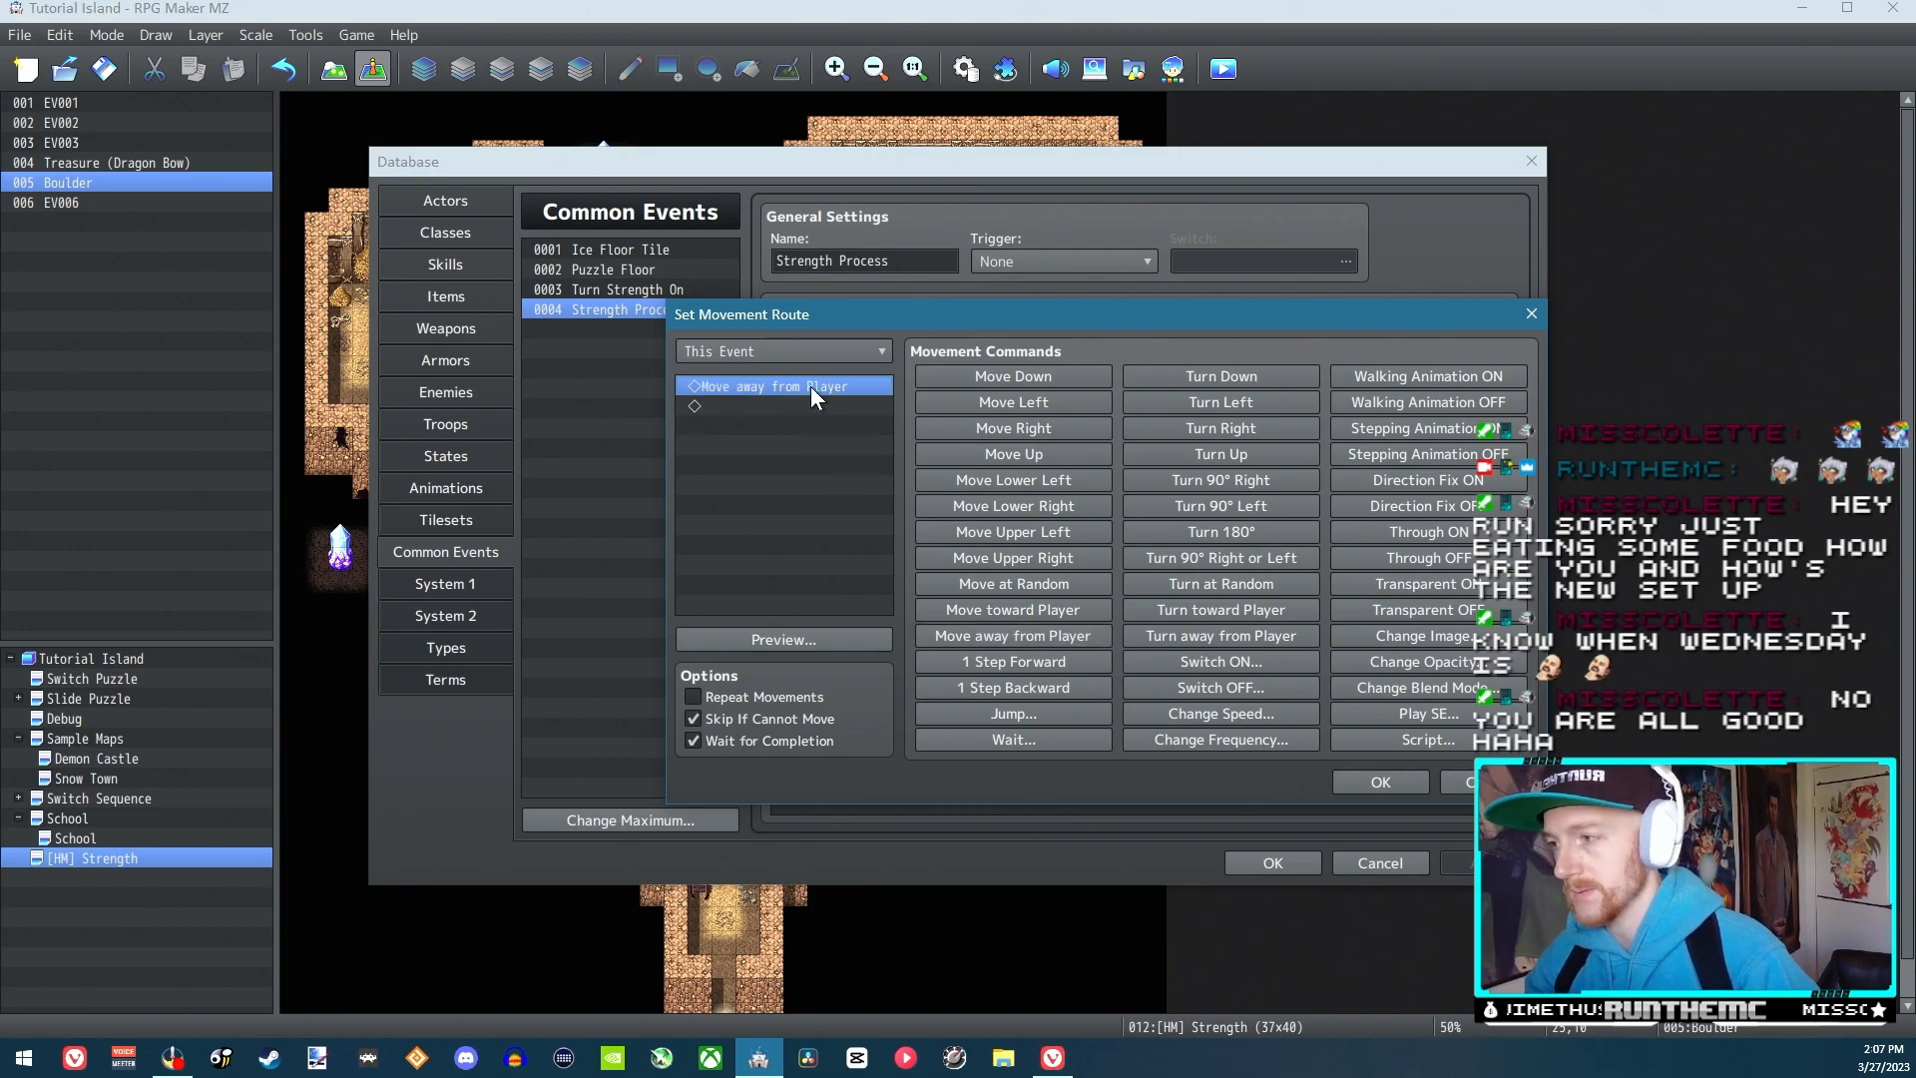
Start adding a Play SE command to the boulder's movement route and audition the Break sound effect
click(1422, 715)
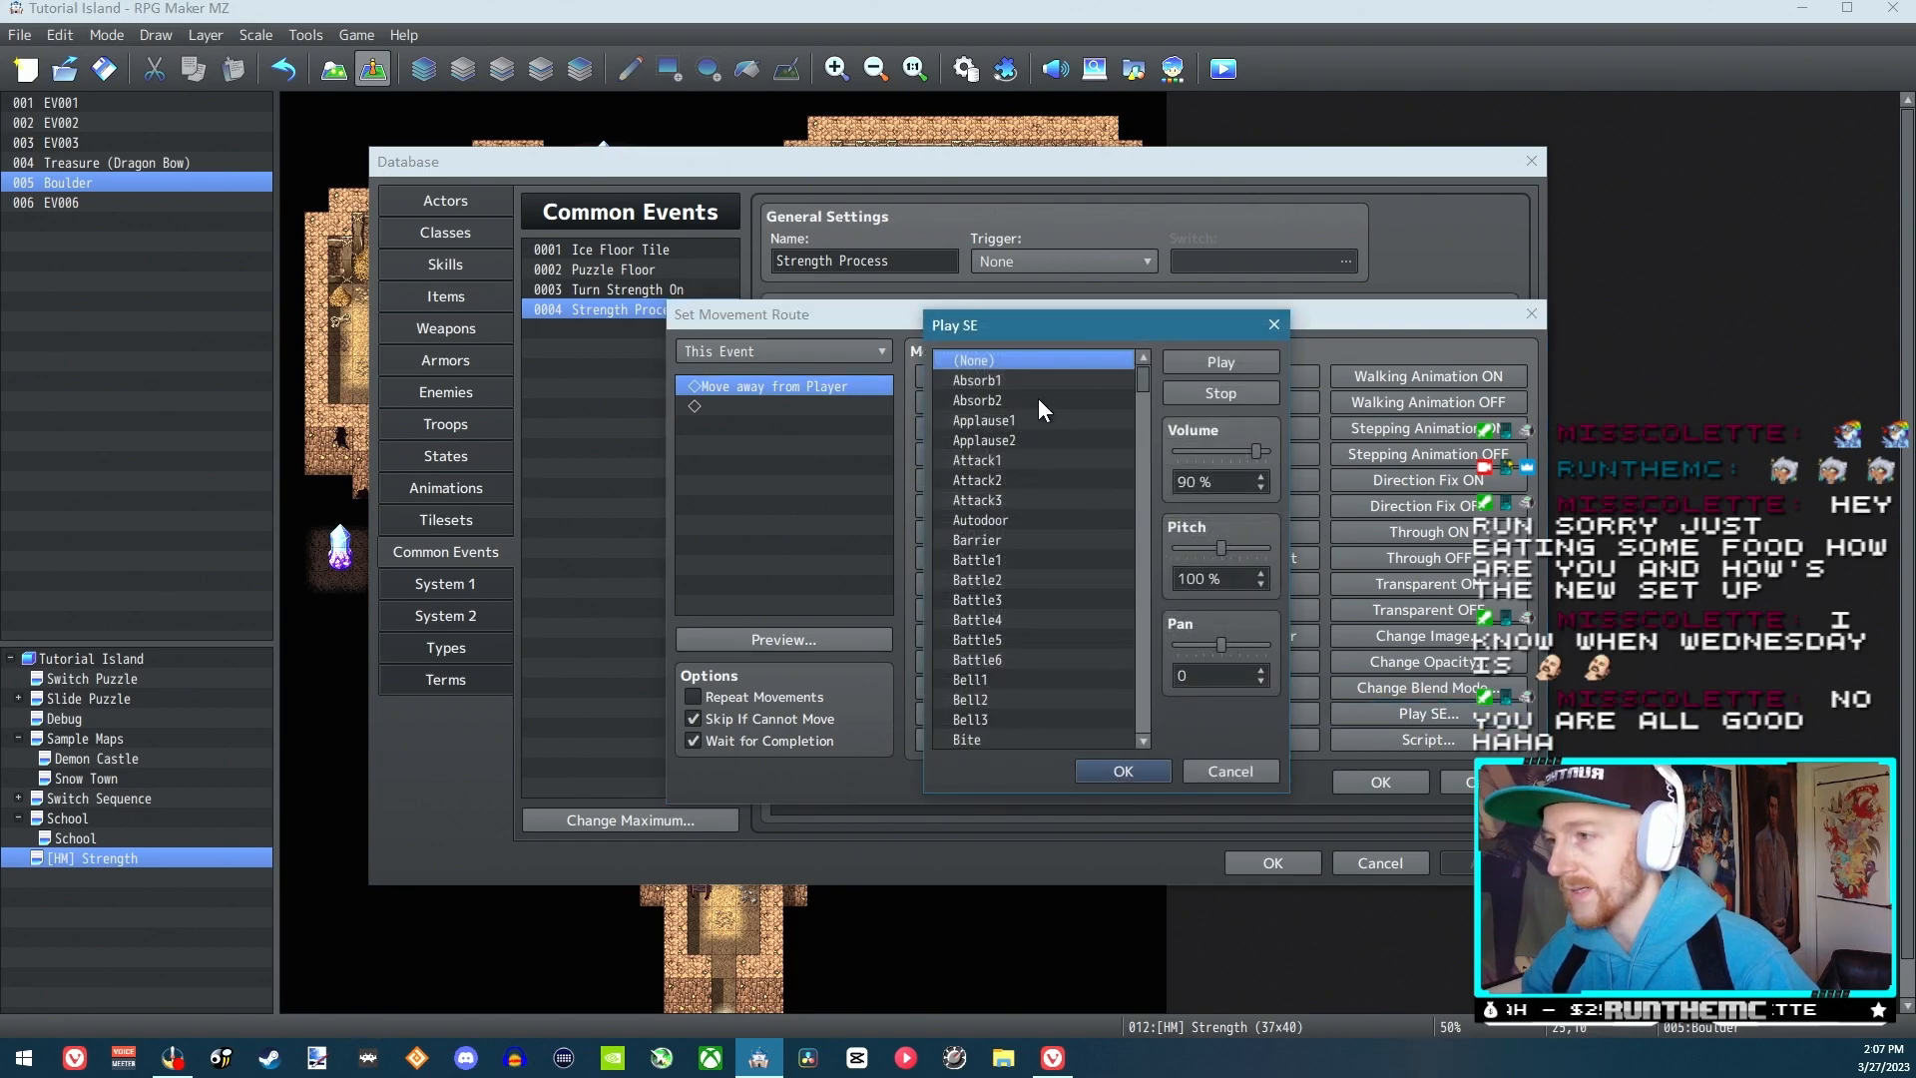
drag(1143, 380, 1144, 412)
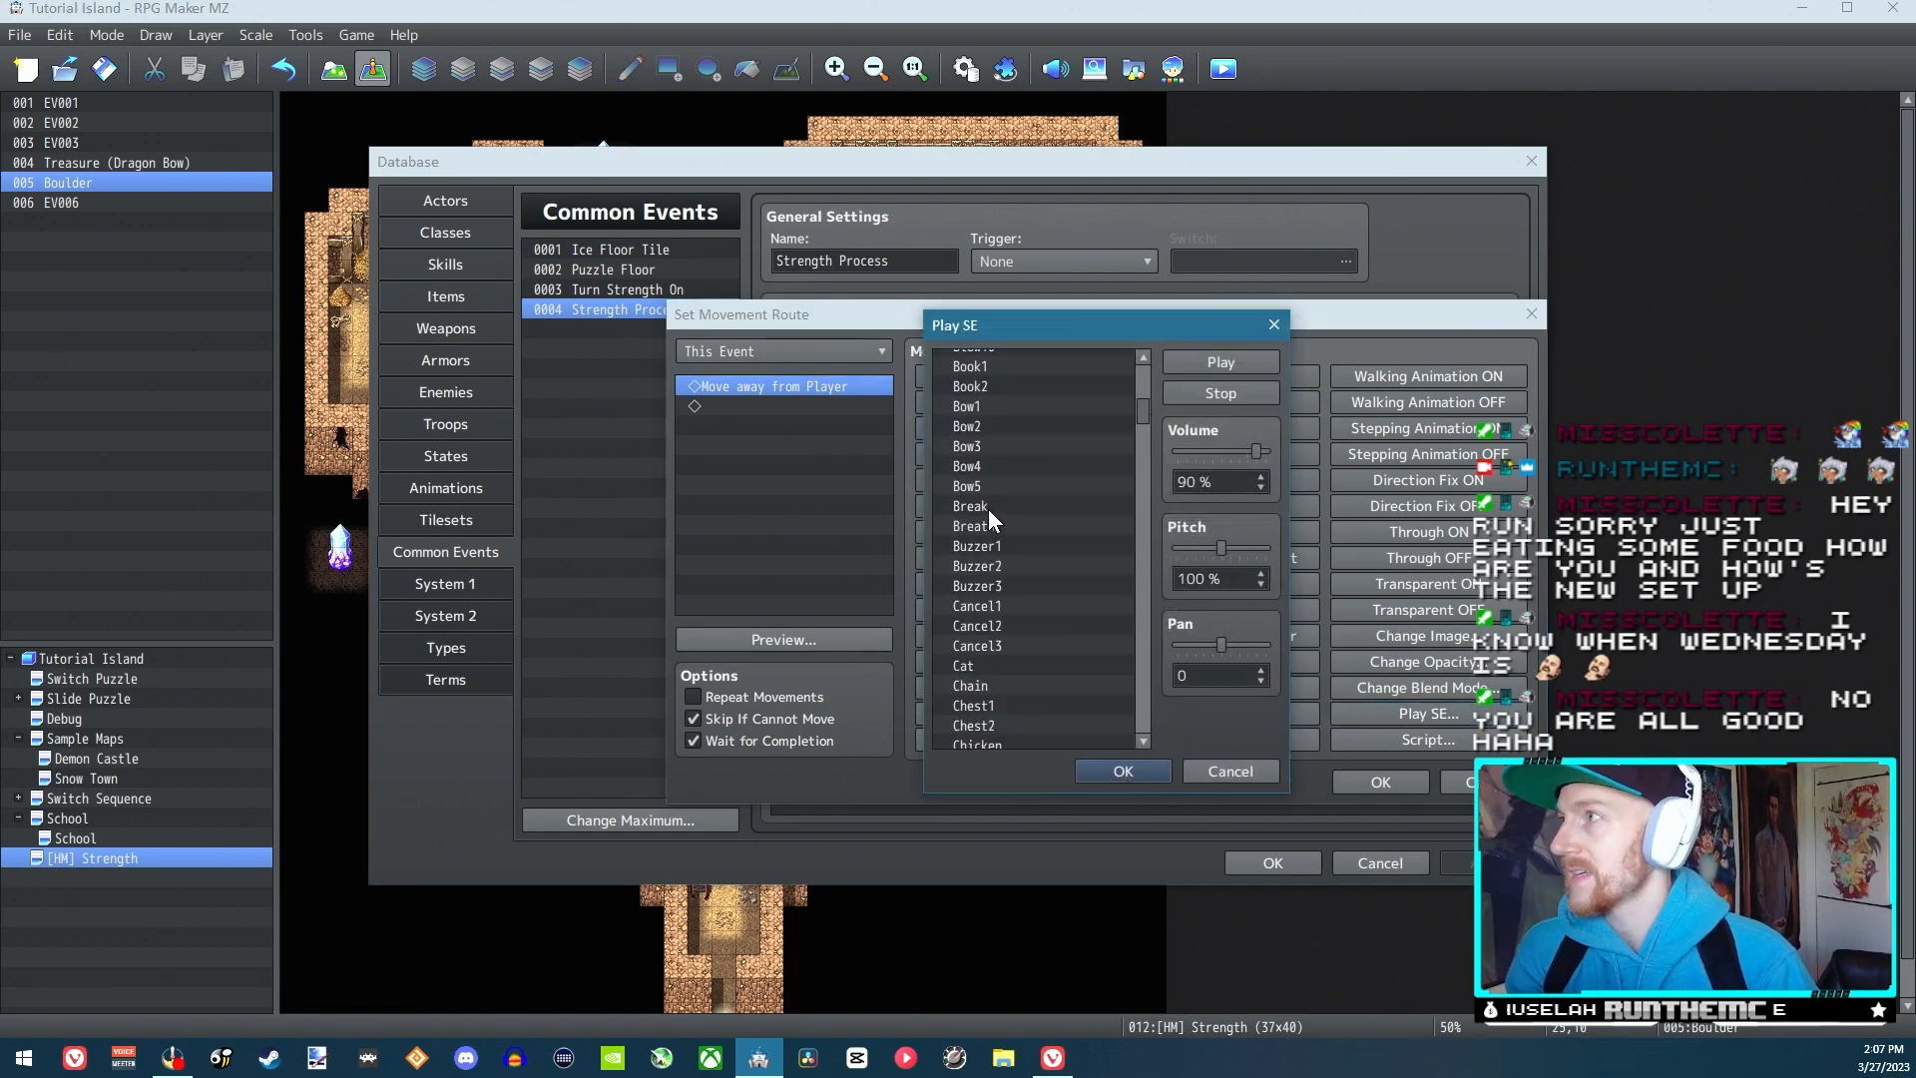
click(988, 507)
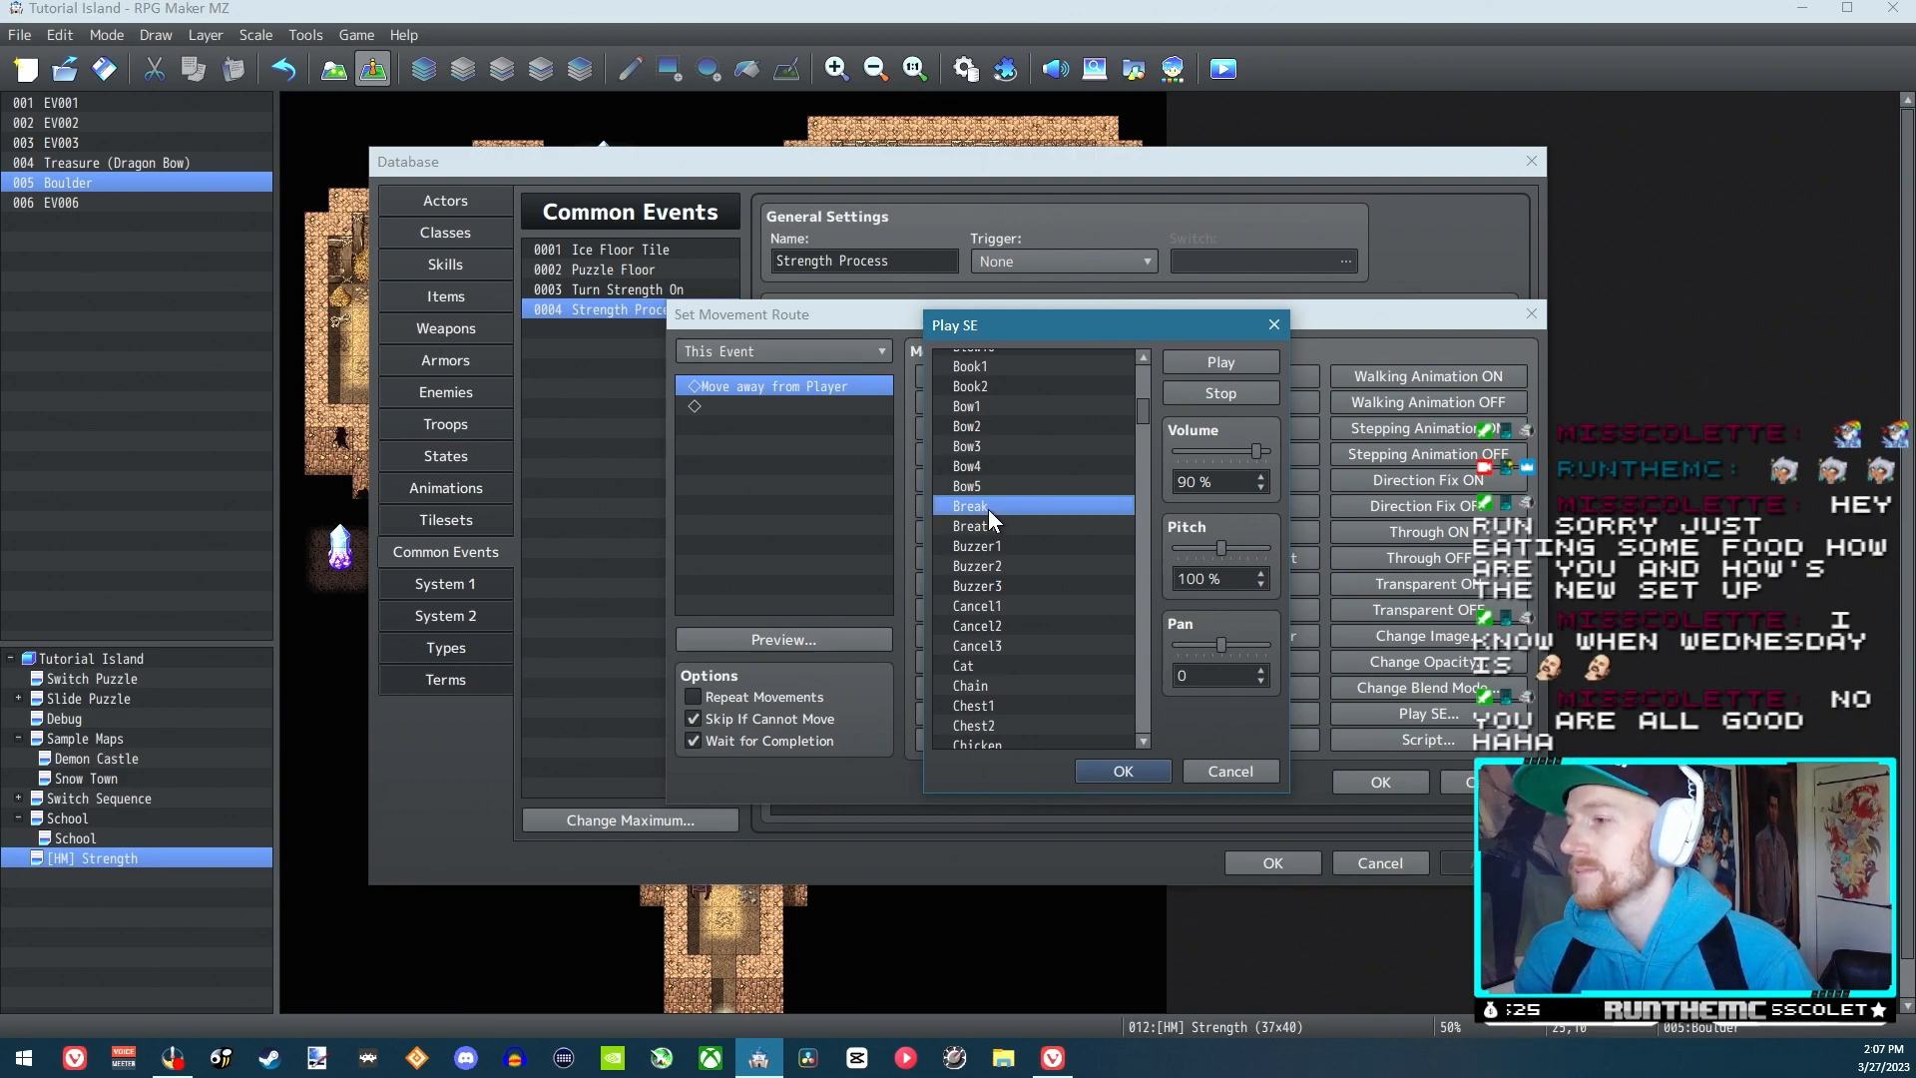
Audition the Earth1 to Earth4 sound effects, raising the pitch to 150% for comparison
drag(1140, 415, 1154, 489)
click(1008, 551)
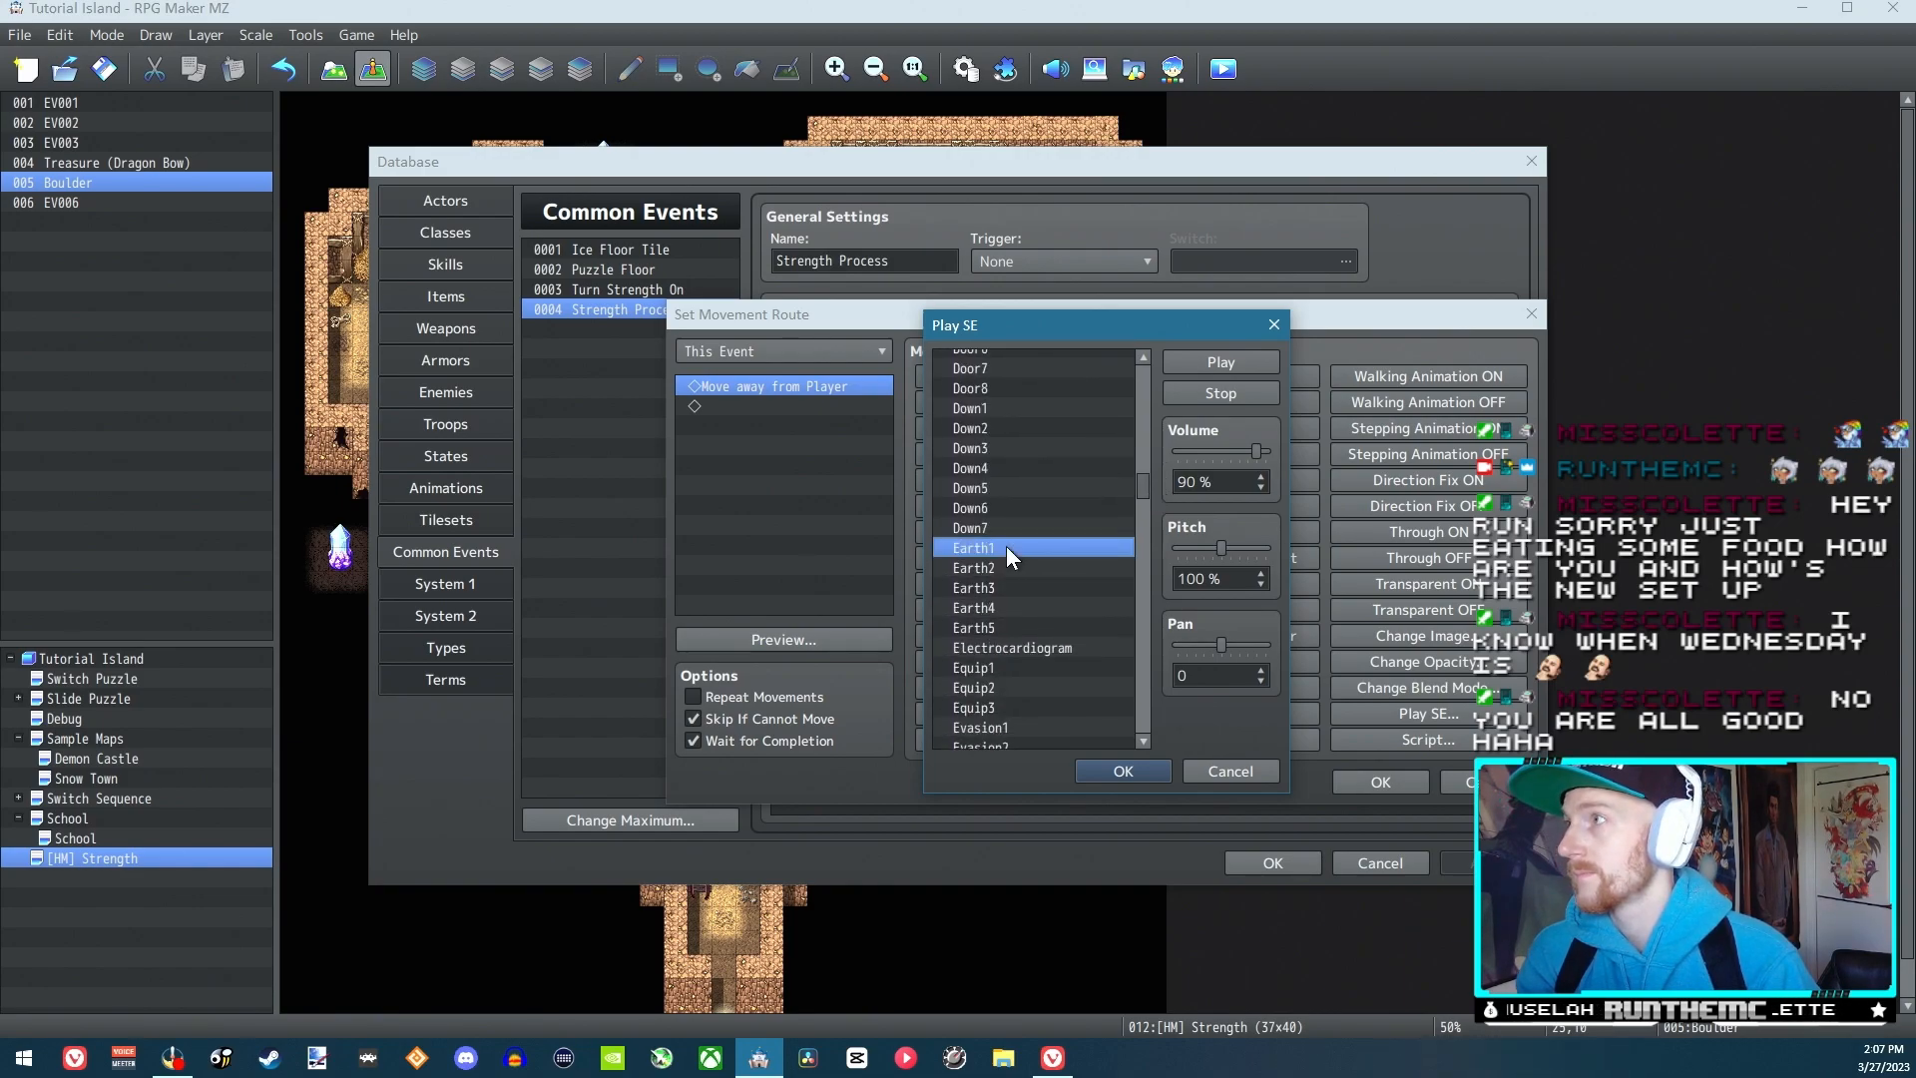
click(1098, 565)
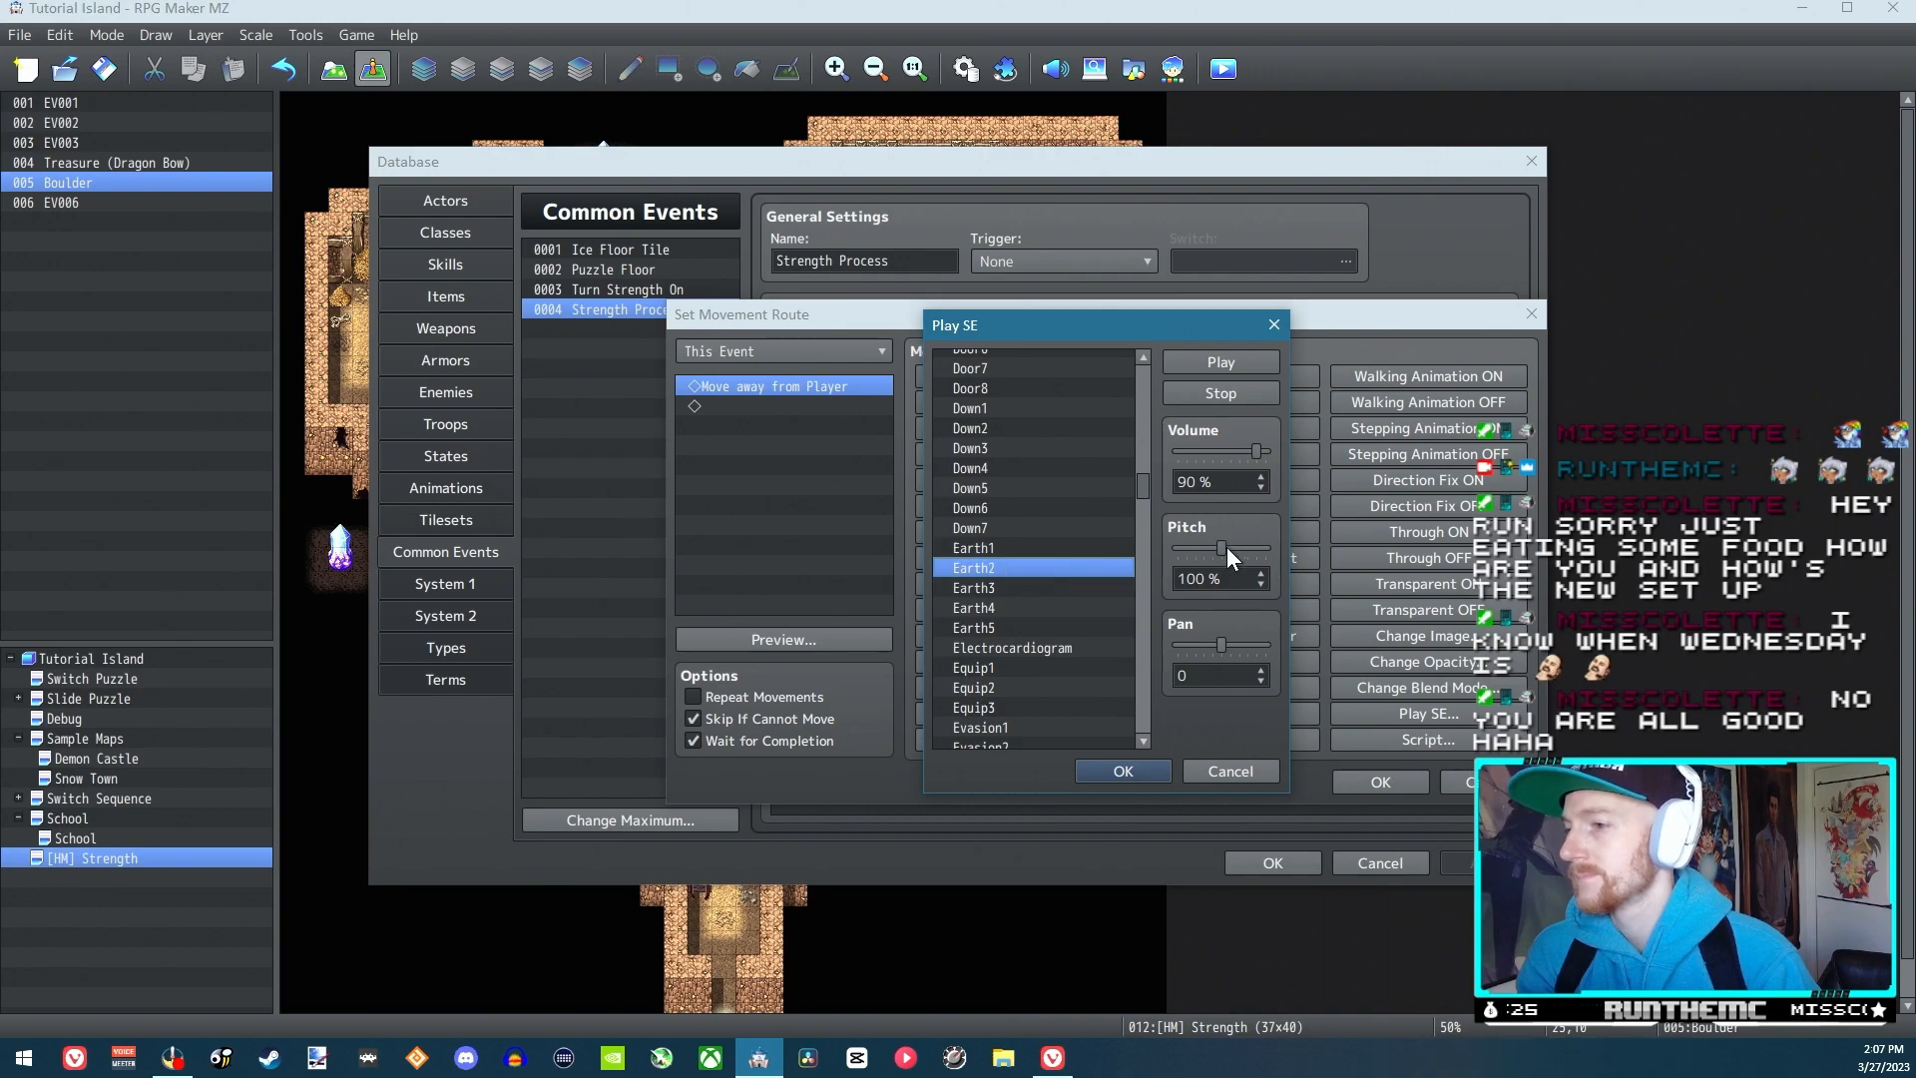
click(1002, 582)
click(1001, 609)
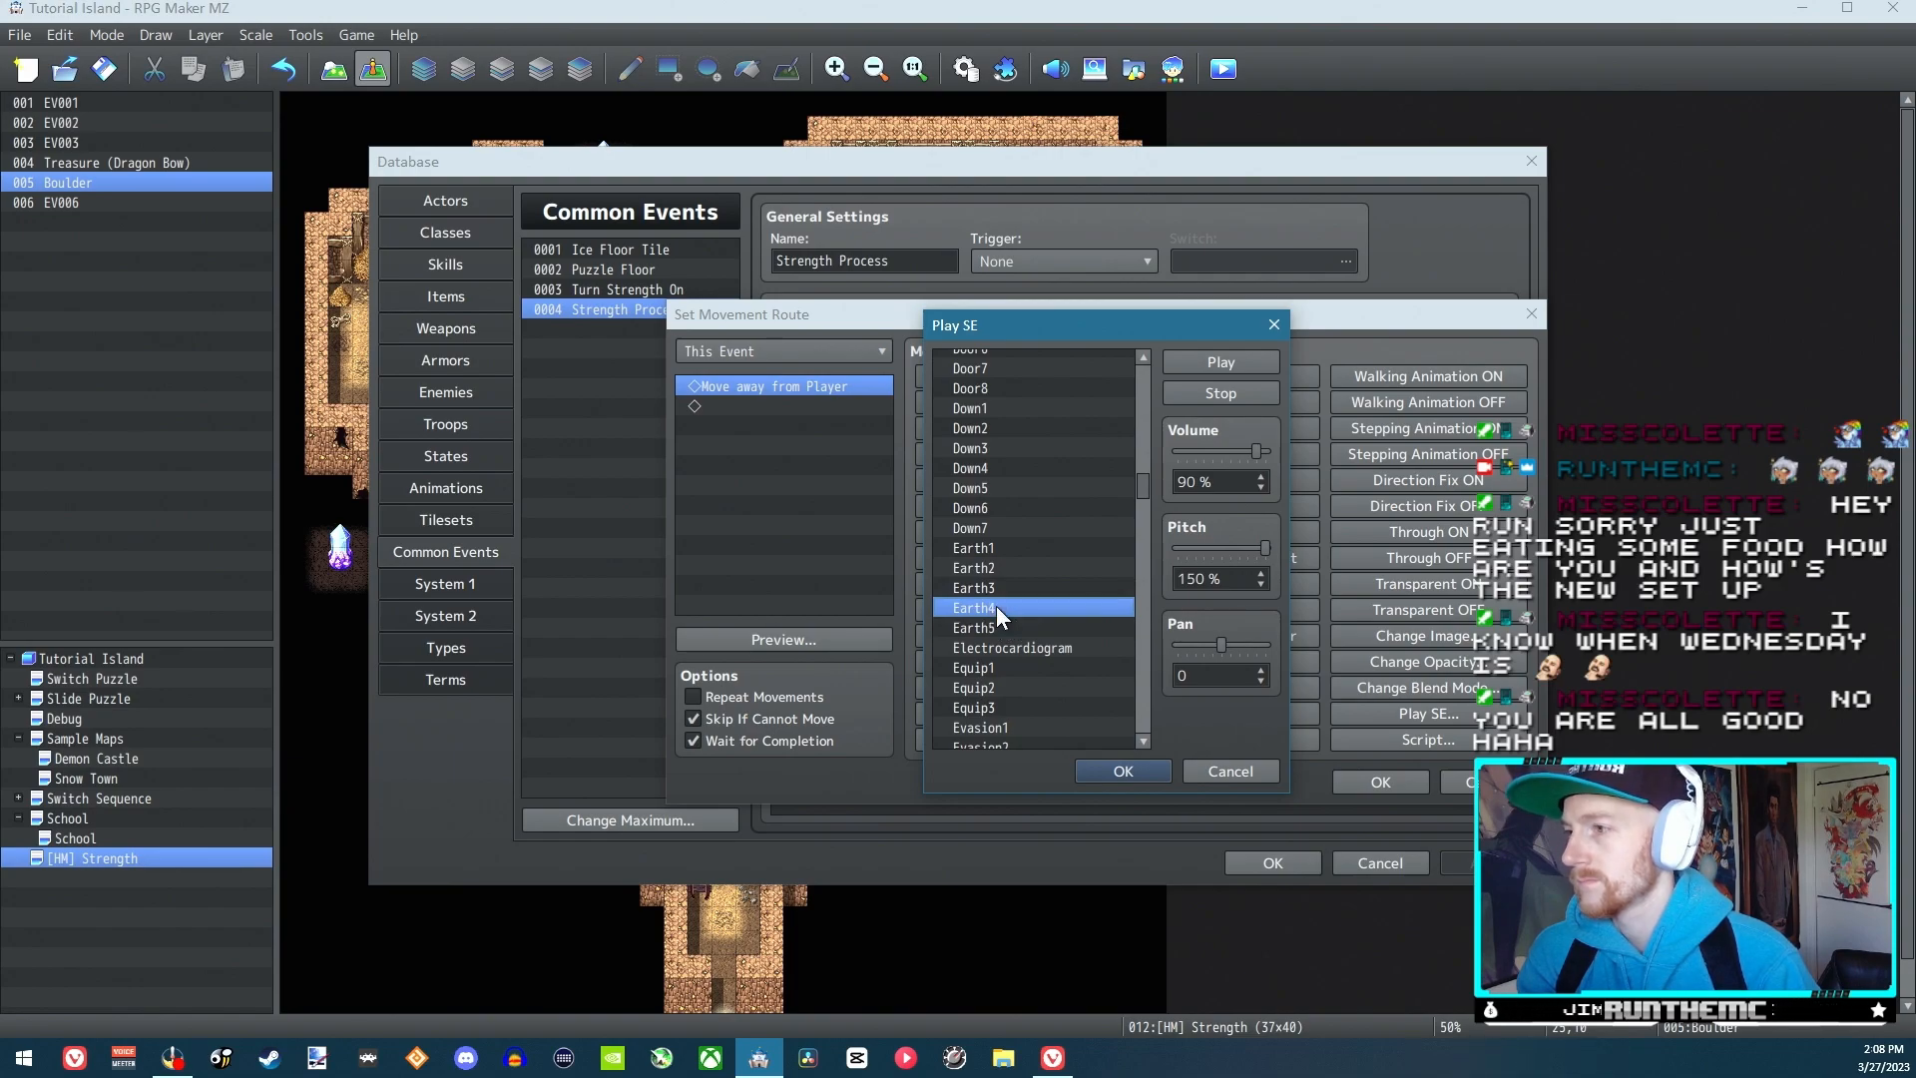
click(982, 547)
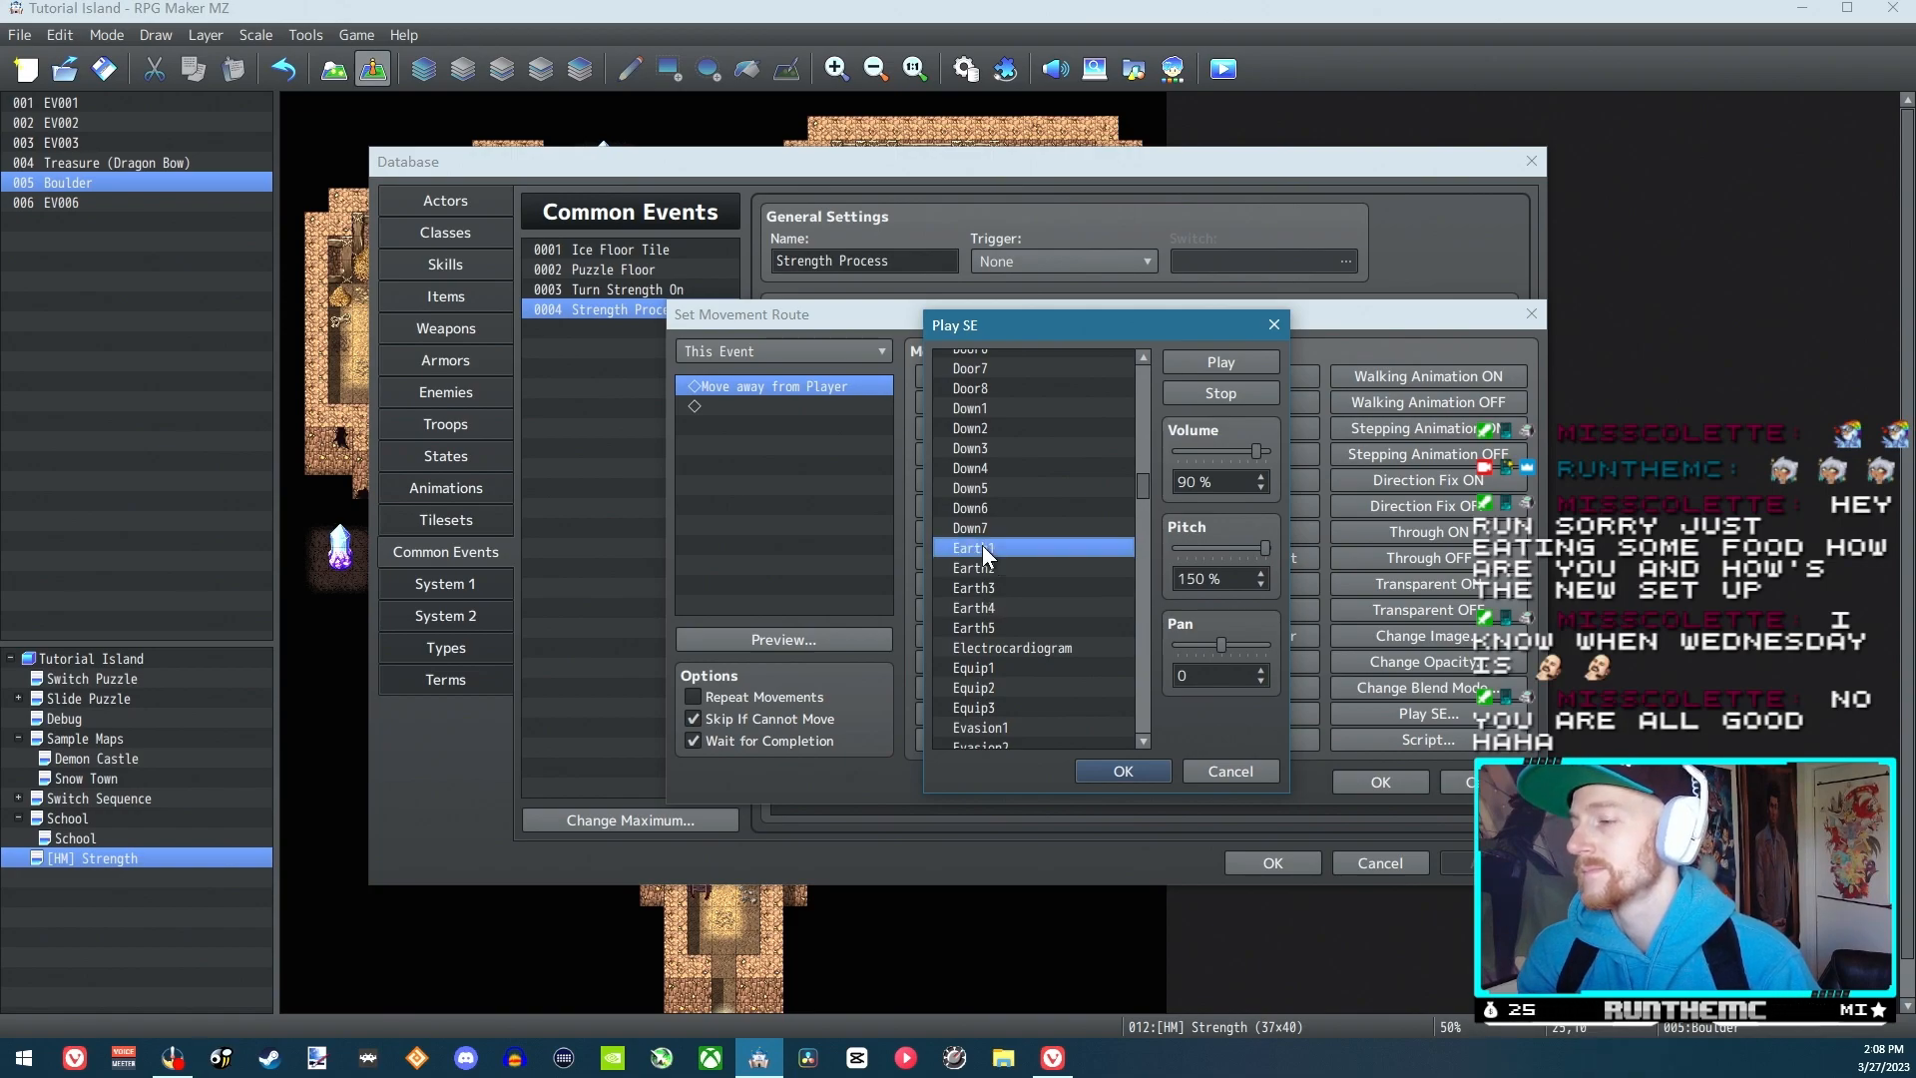
Audition the Move1 to Move5 sound effects as candidates for the boulder push
scroll(1142, 499, down, 12)
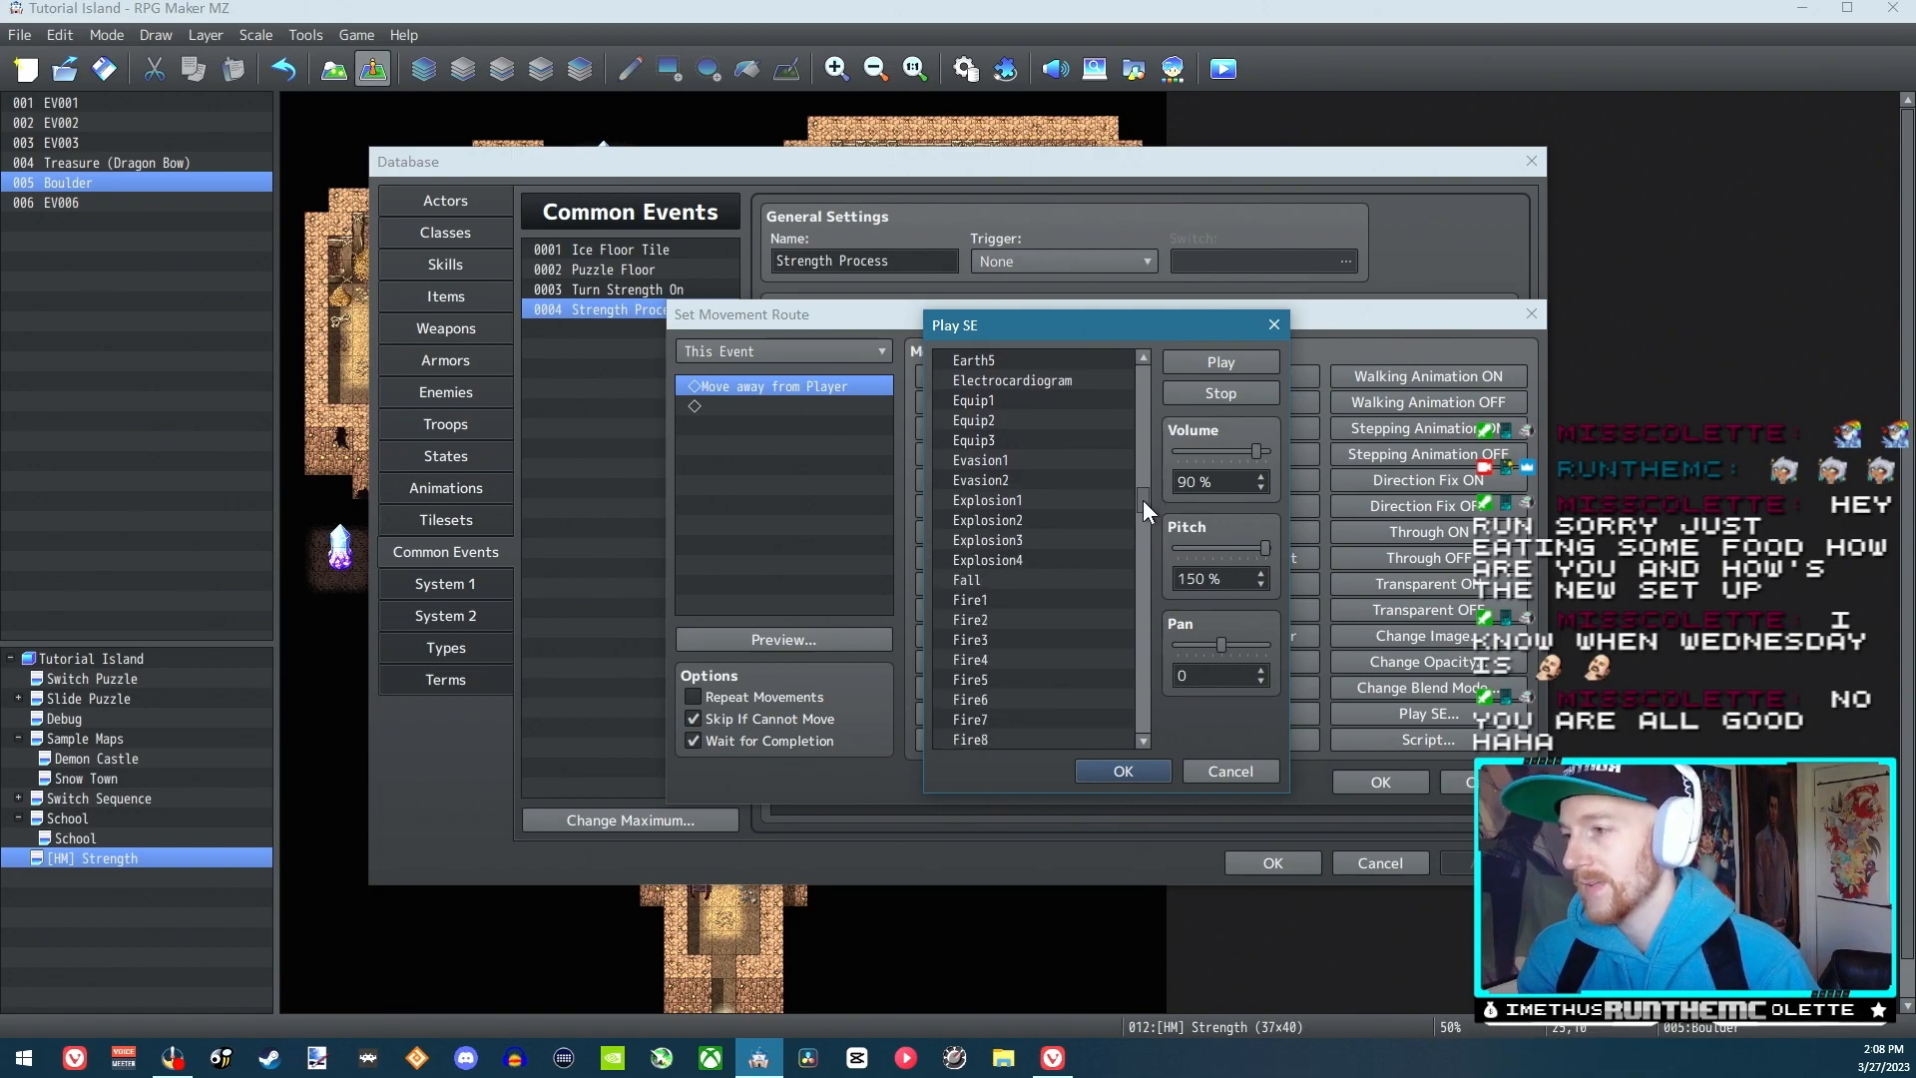
drag(1139, 519, 1145, 591)
click(1027, 621)
click(1014, 536)
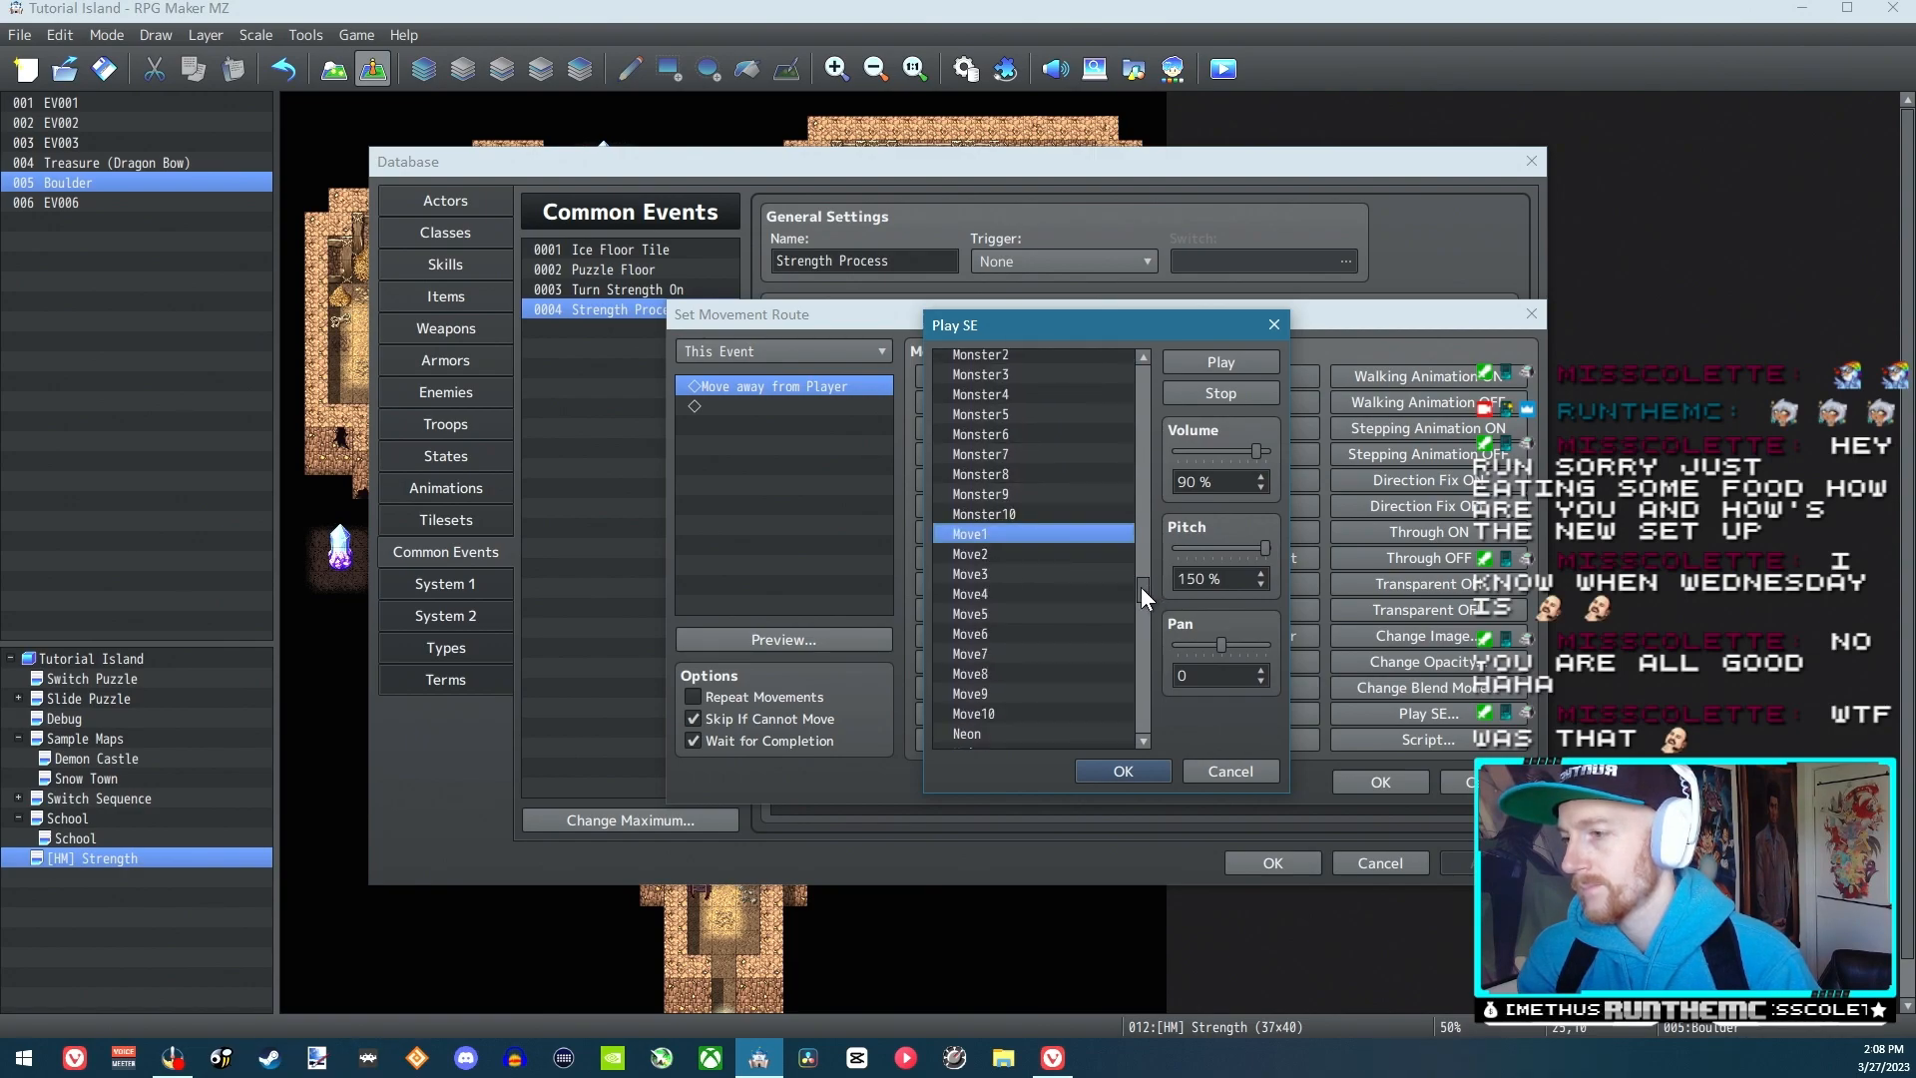
click(991, 559)
click(1025, 575)
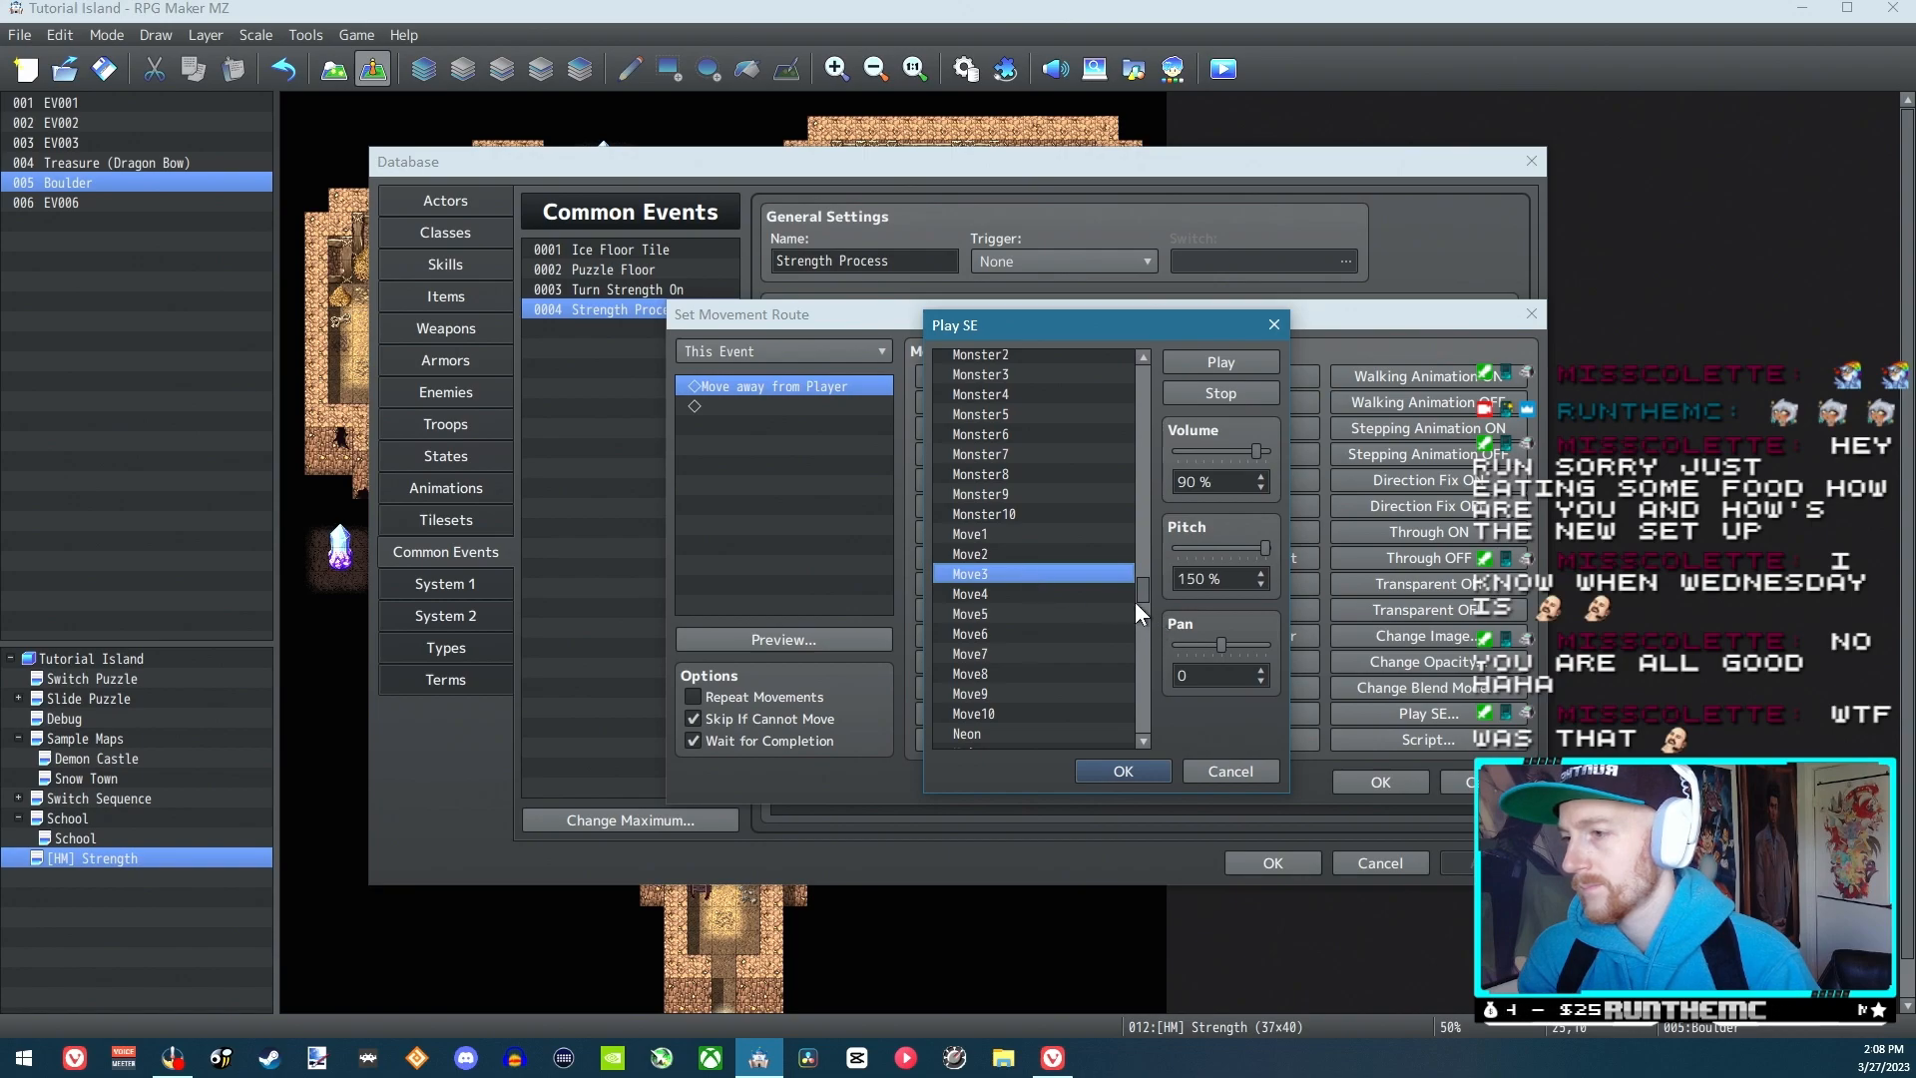
click(1033, 595)
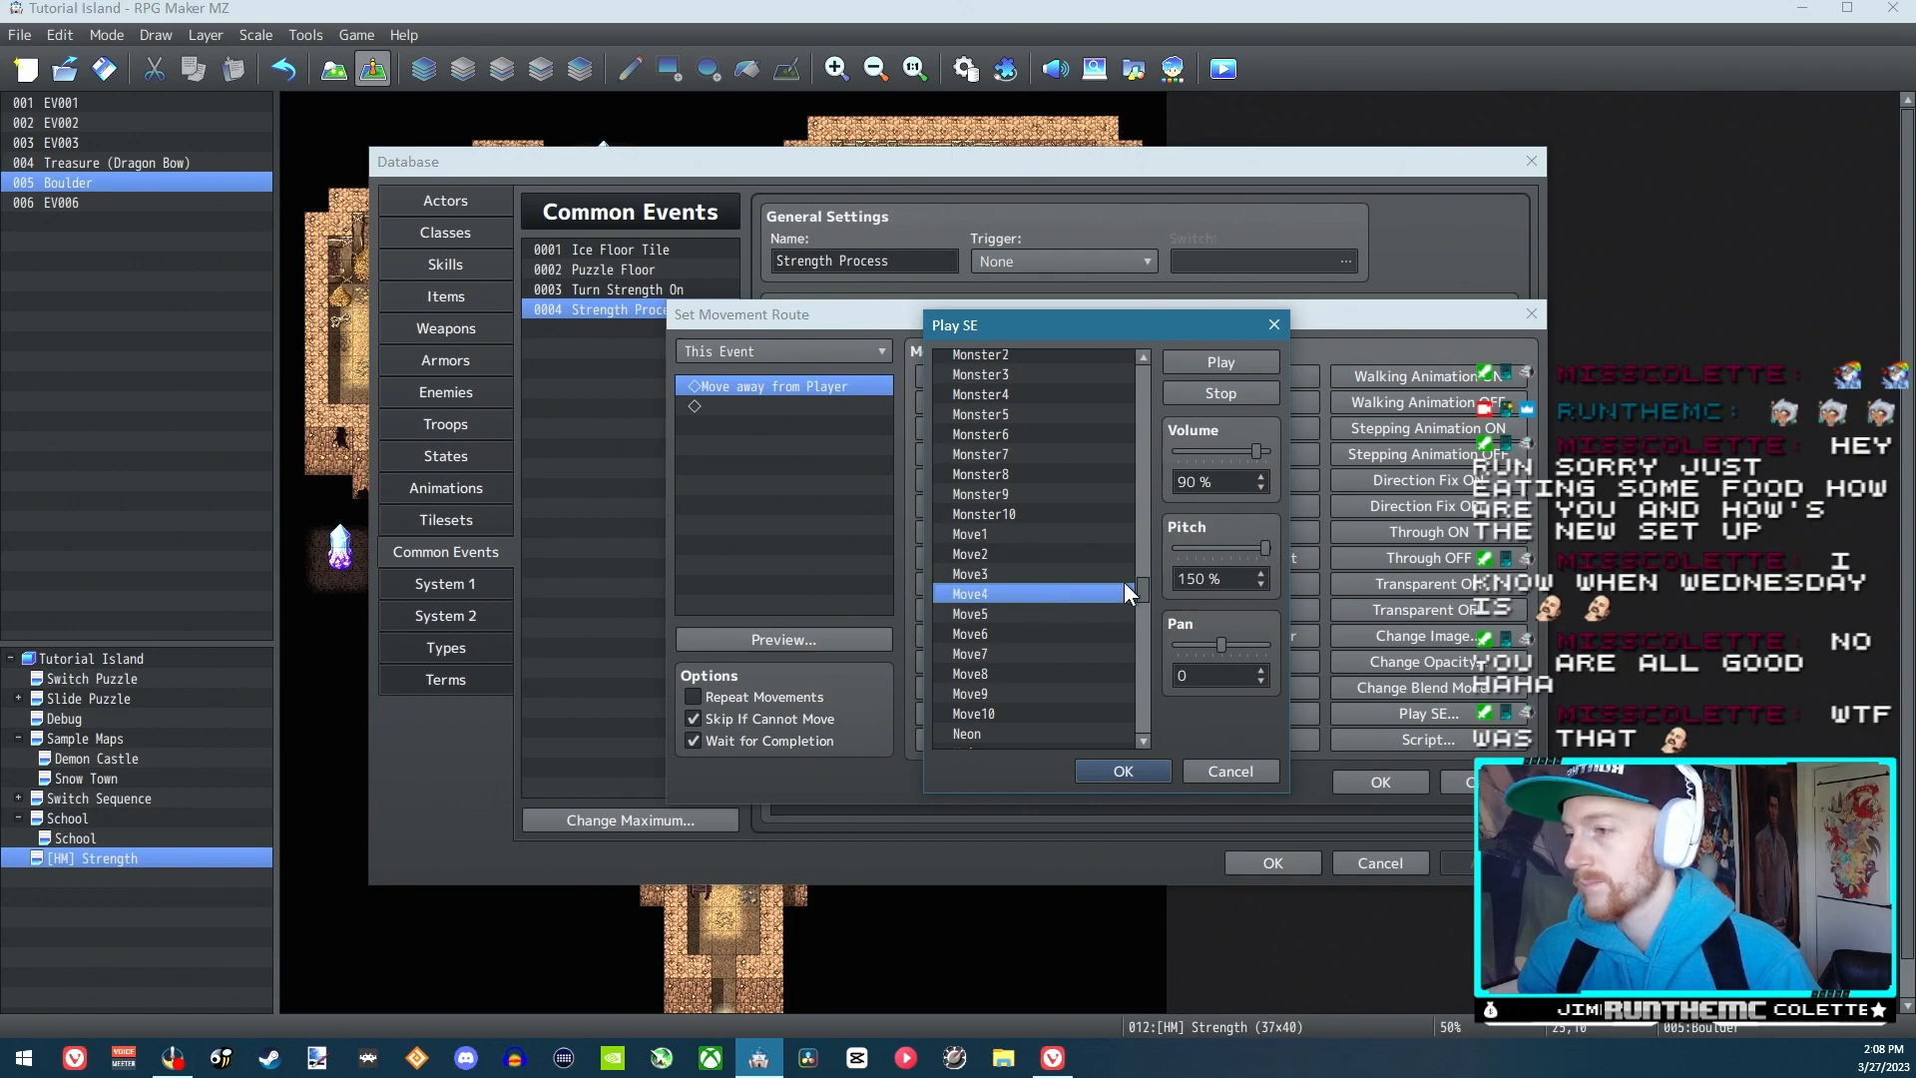
click(1039, 612)
Audition the Skill1 sound effect and the Switch1 to Switch3 sound effects
drag(1144, 602, 1140, 658)
click(976, 537)
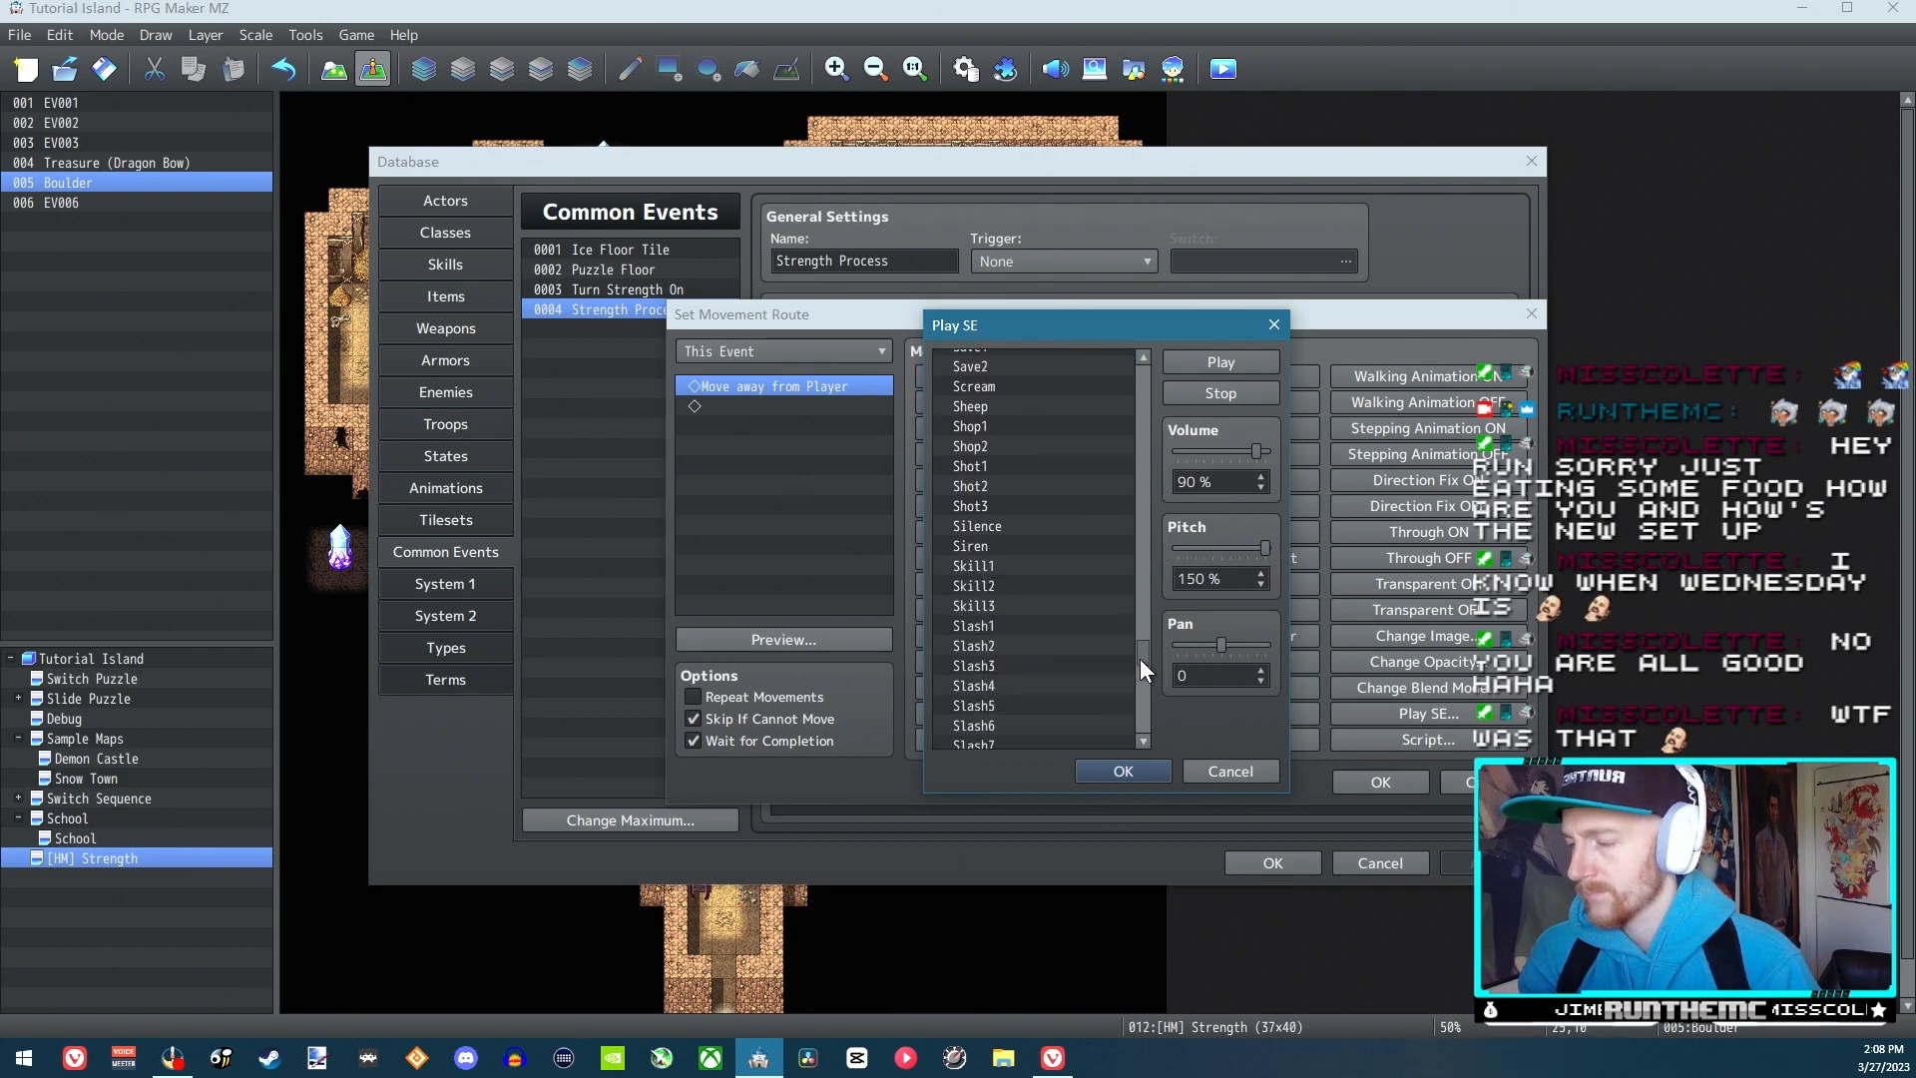
click(966, 547)
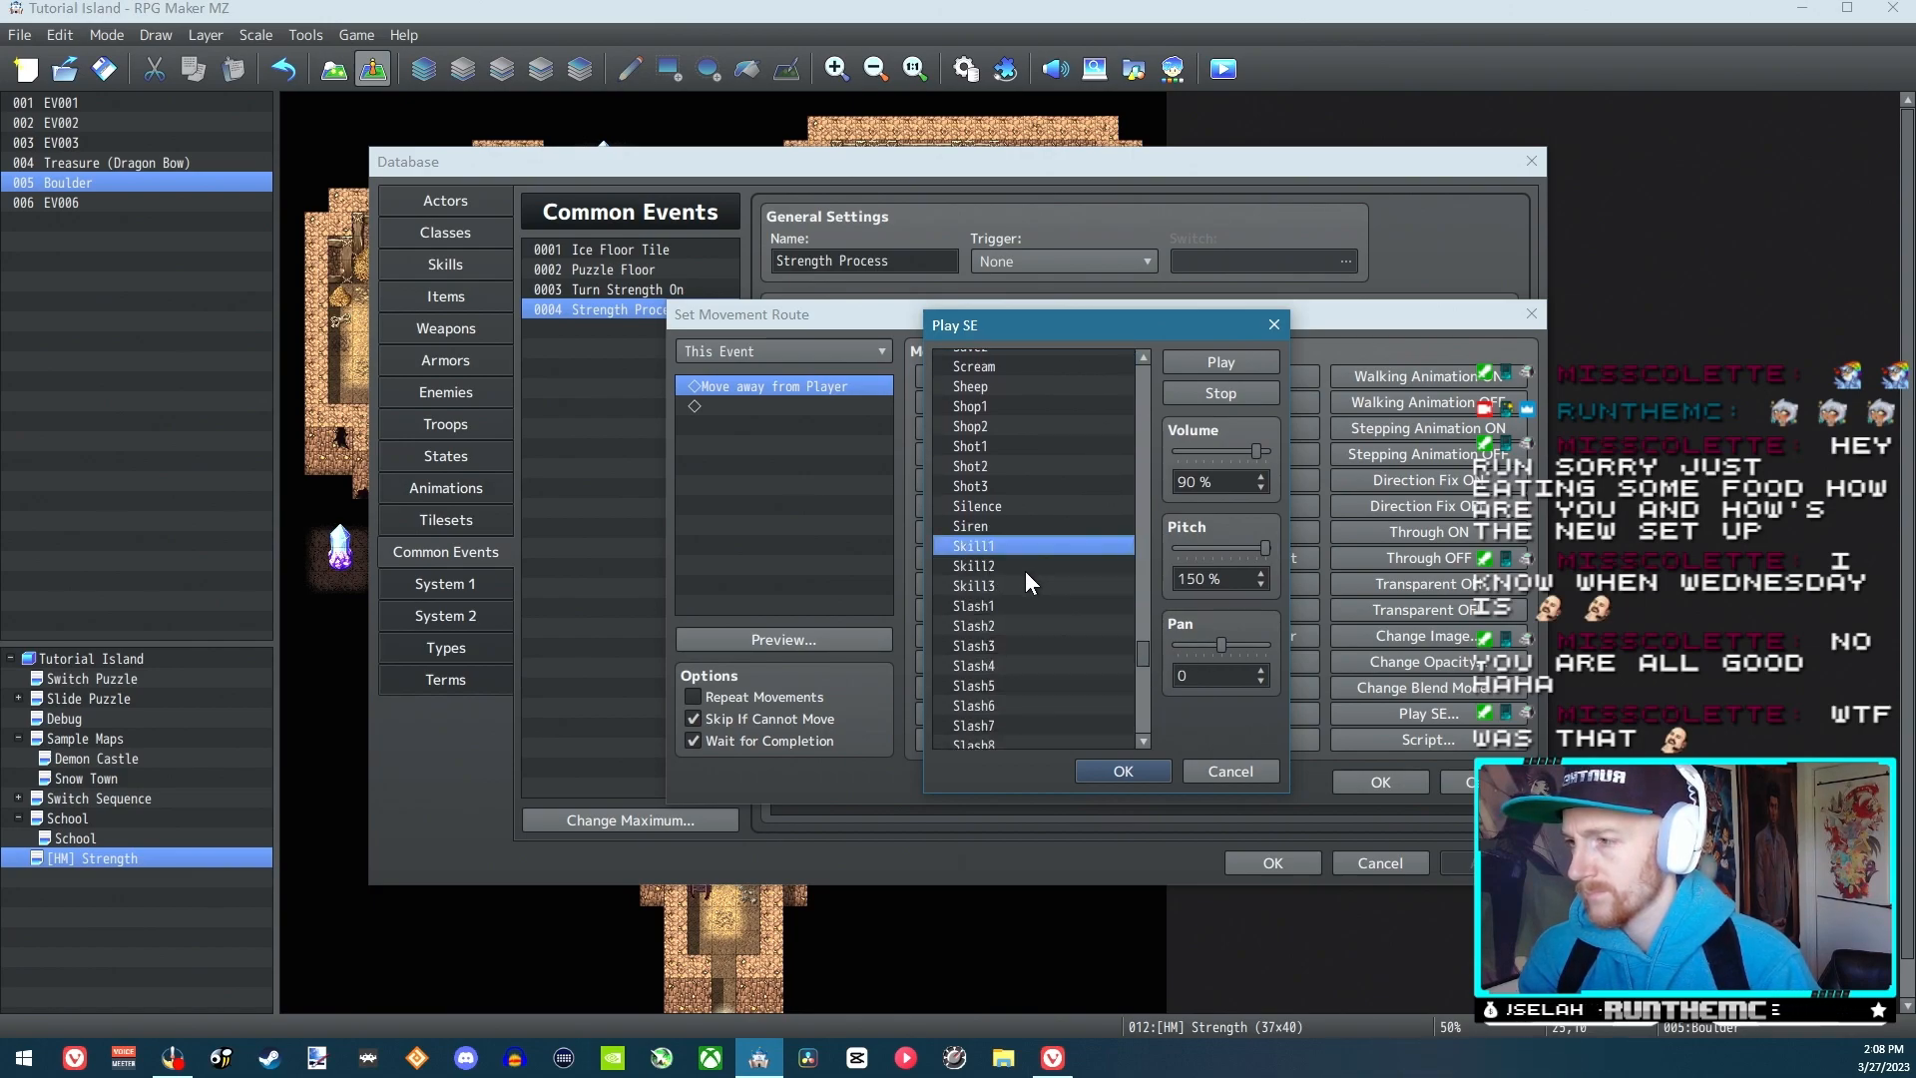
drag(1145, 646, 1151, 672)
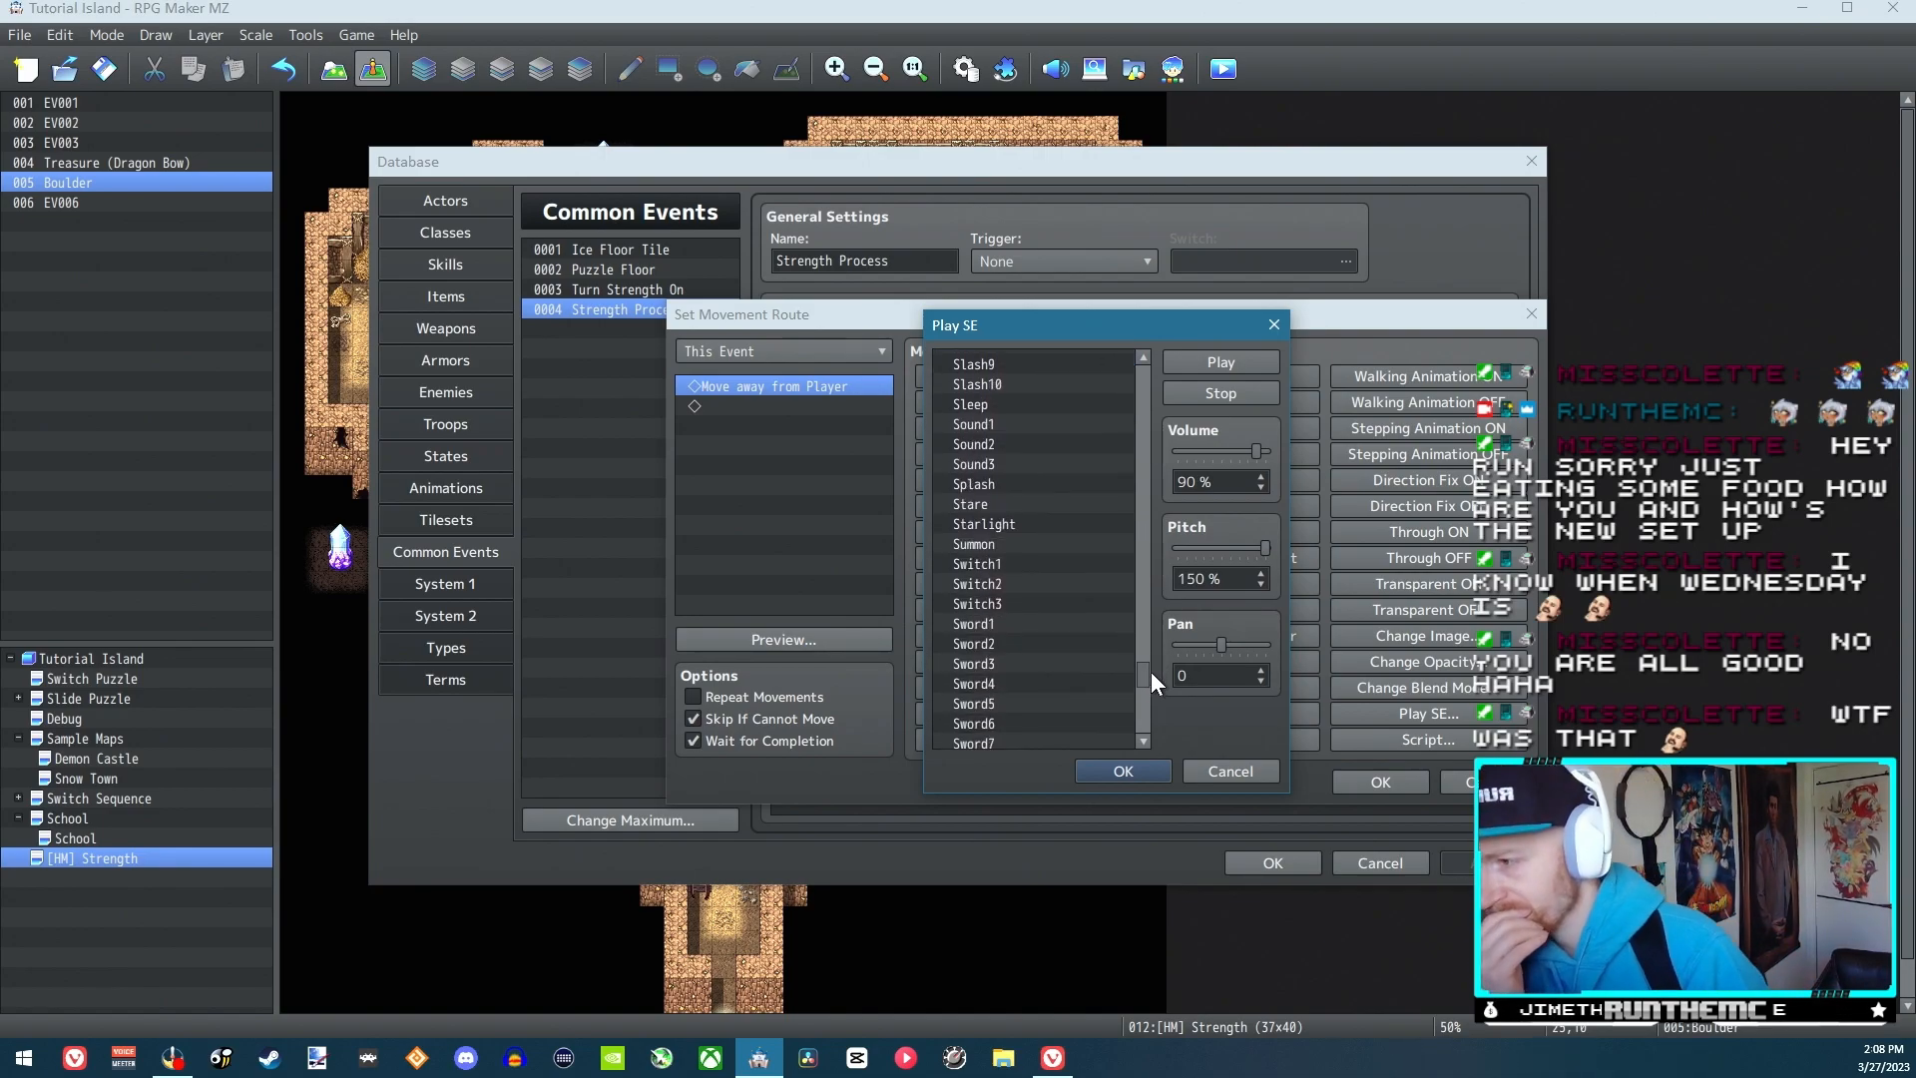
click(1034, 564)
click(1000, 583)
click(1010, 603)
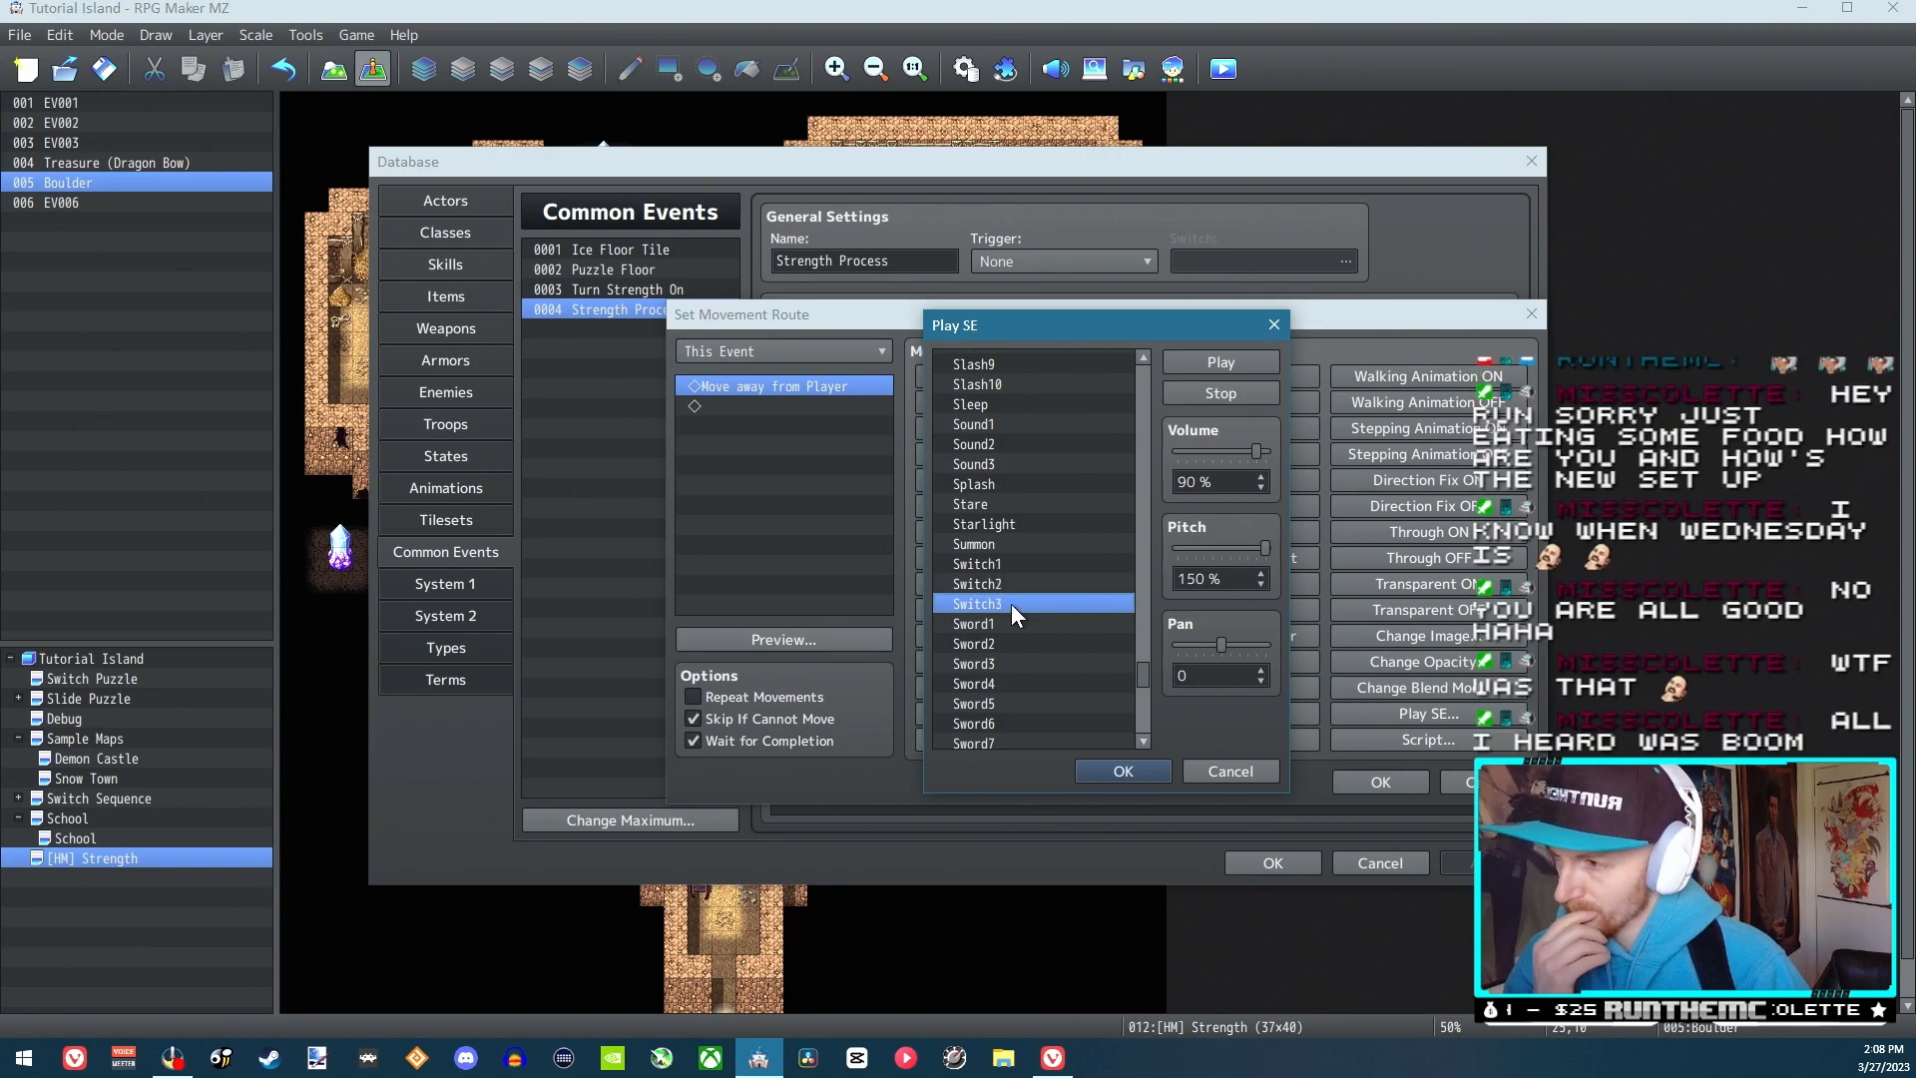
Go back to the start of the sound effect list and audition Attack1 to Attack3
drag(1142, 677, 1104, 363)
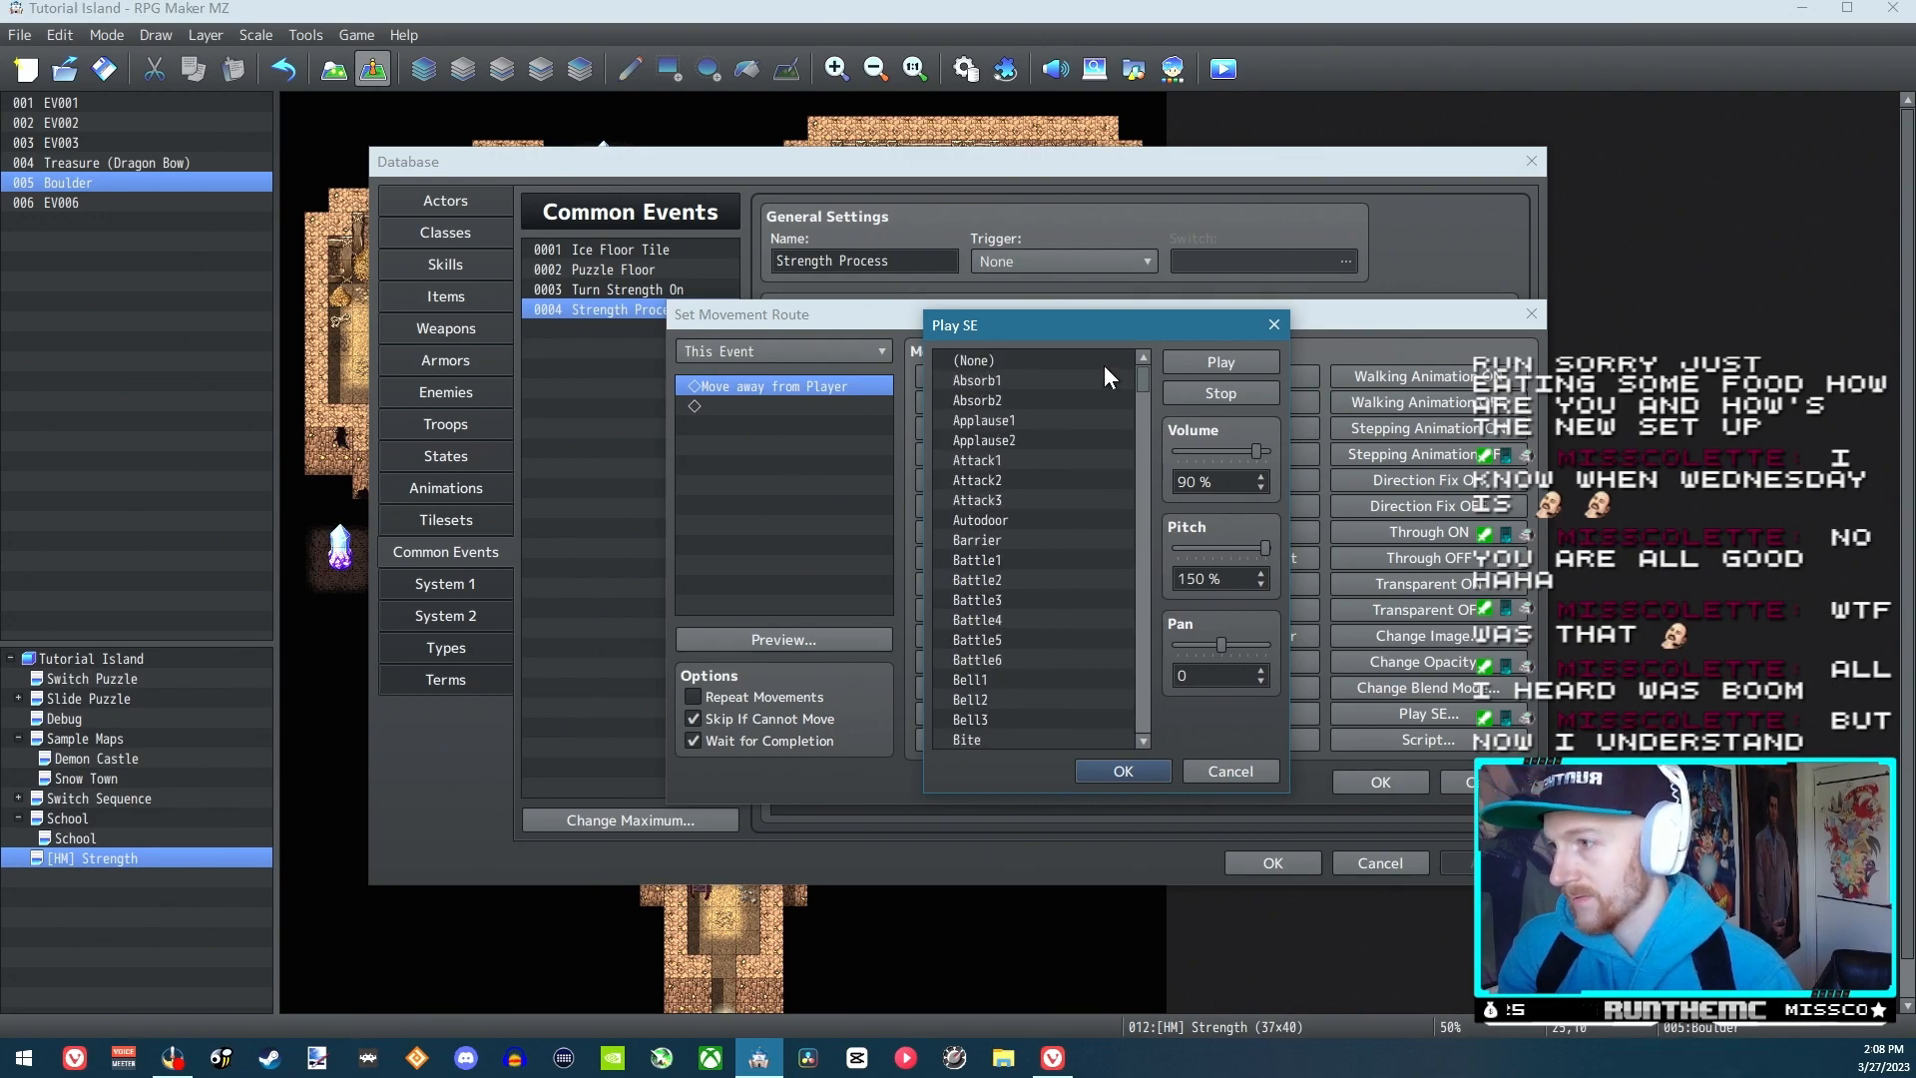
click(1004, 462)
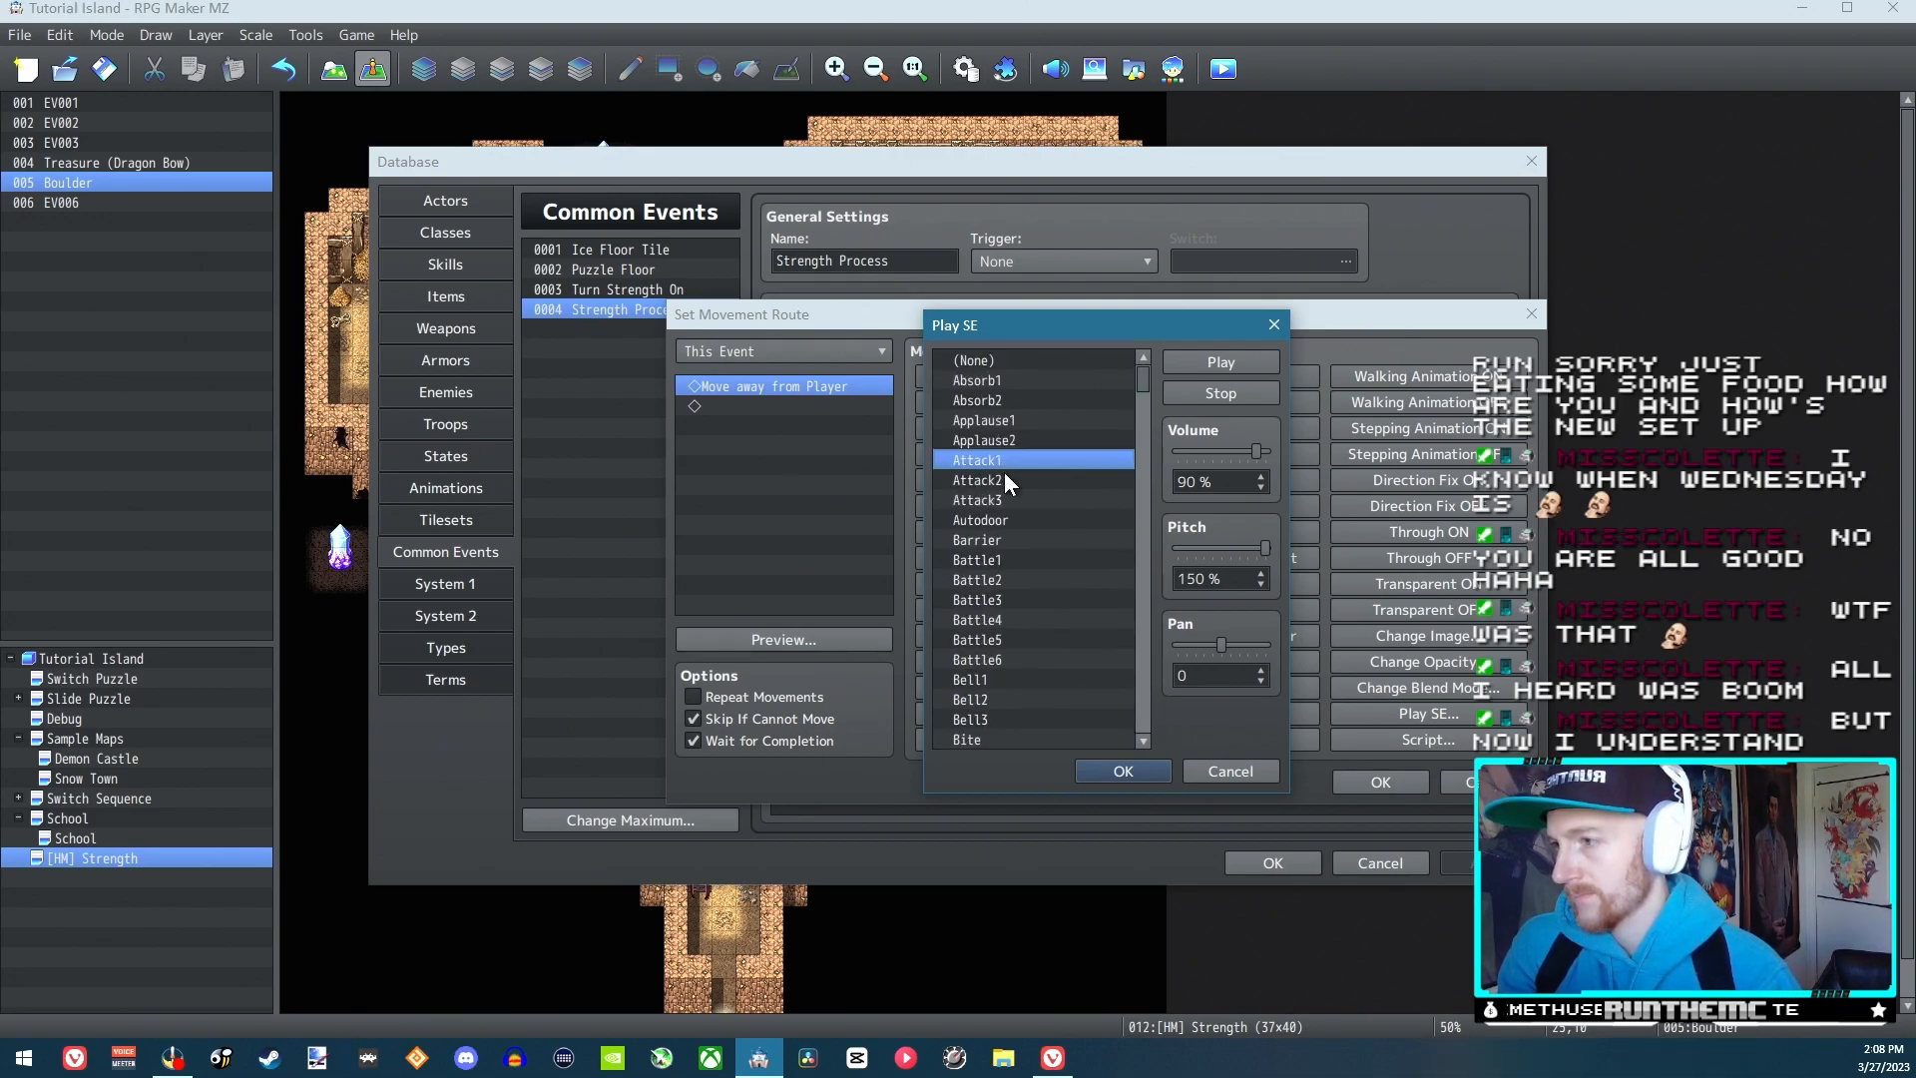
click(1008, 477)
click(1043, 499)
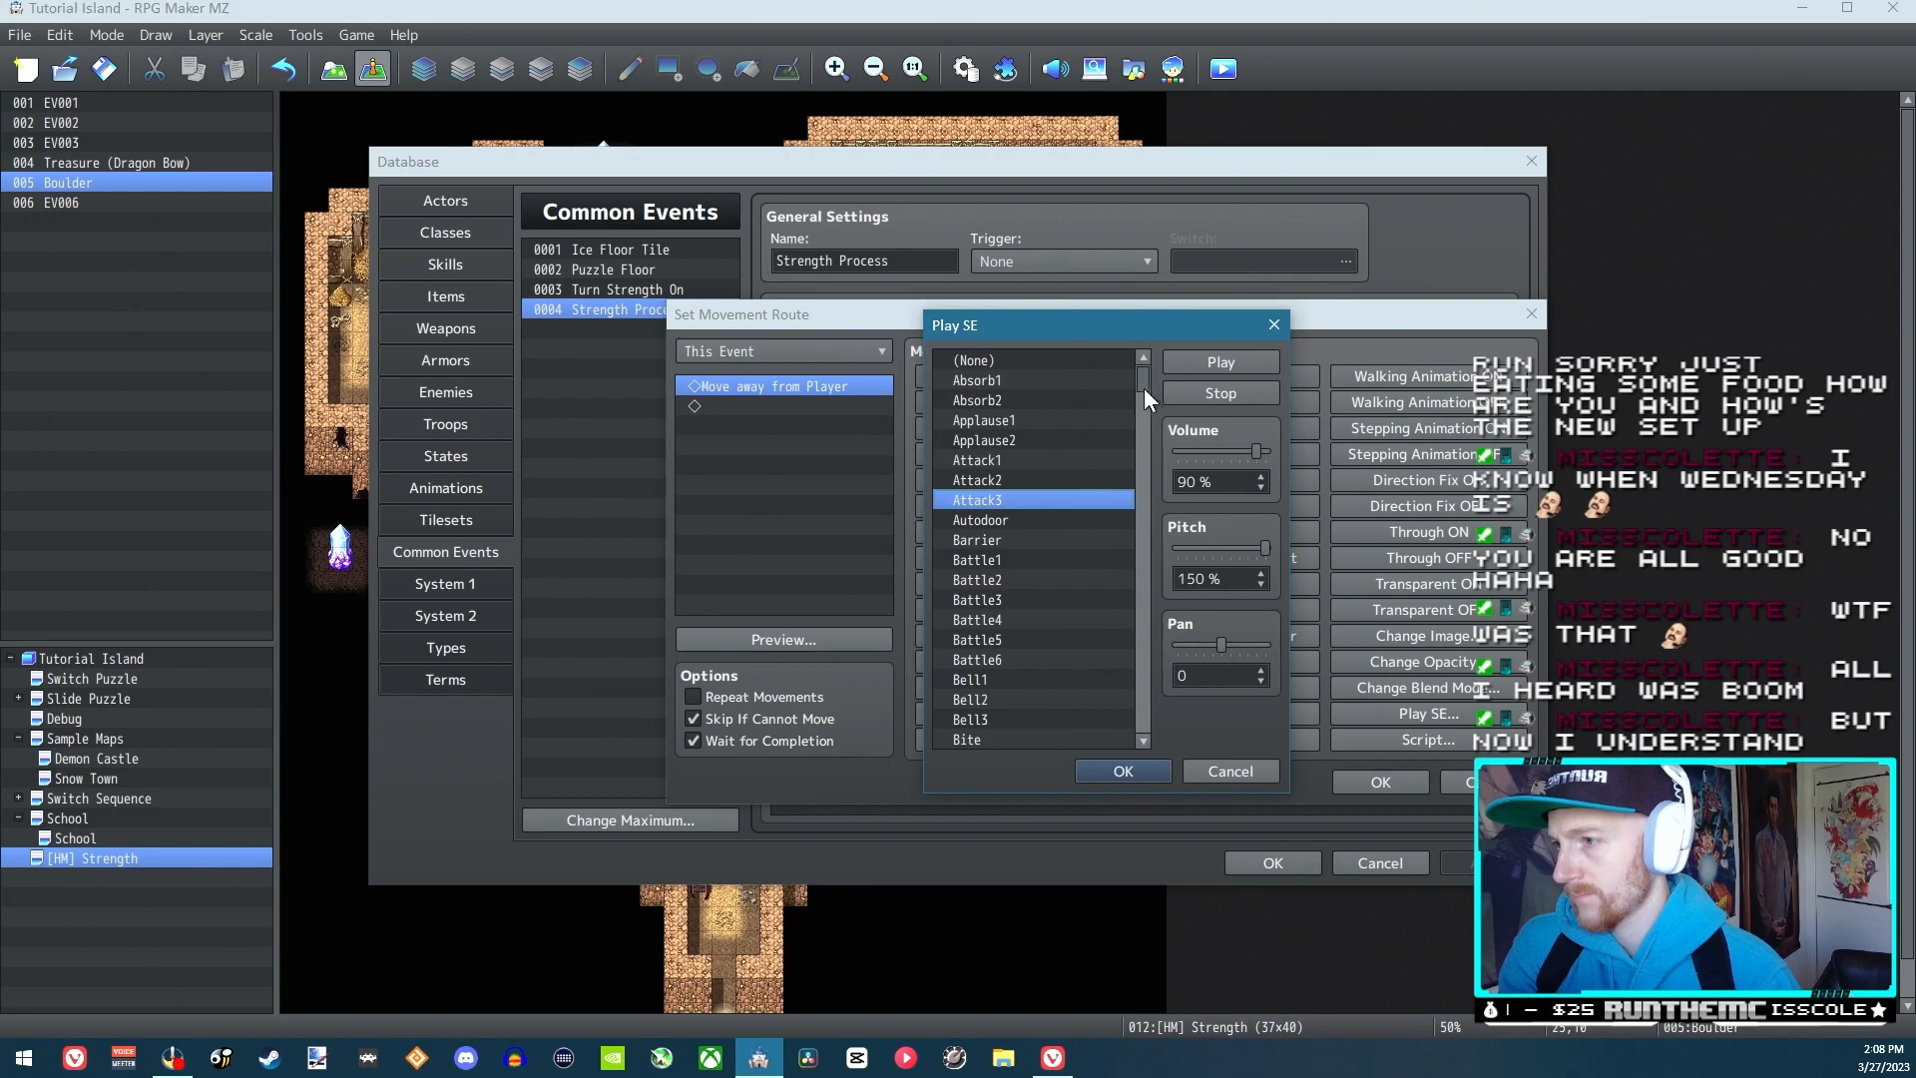
Audition the Break sound effect again at 150% pitch, followed by Crash
scroll(1141, 385, down, 2)
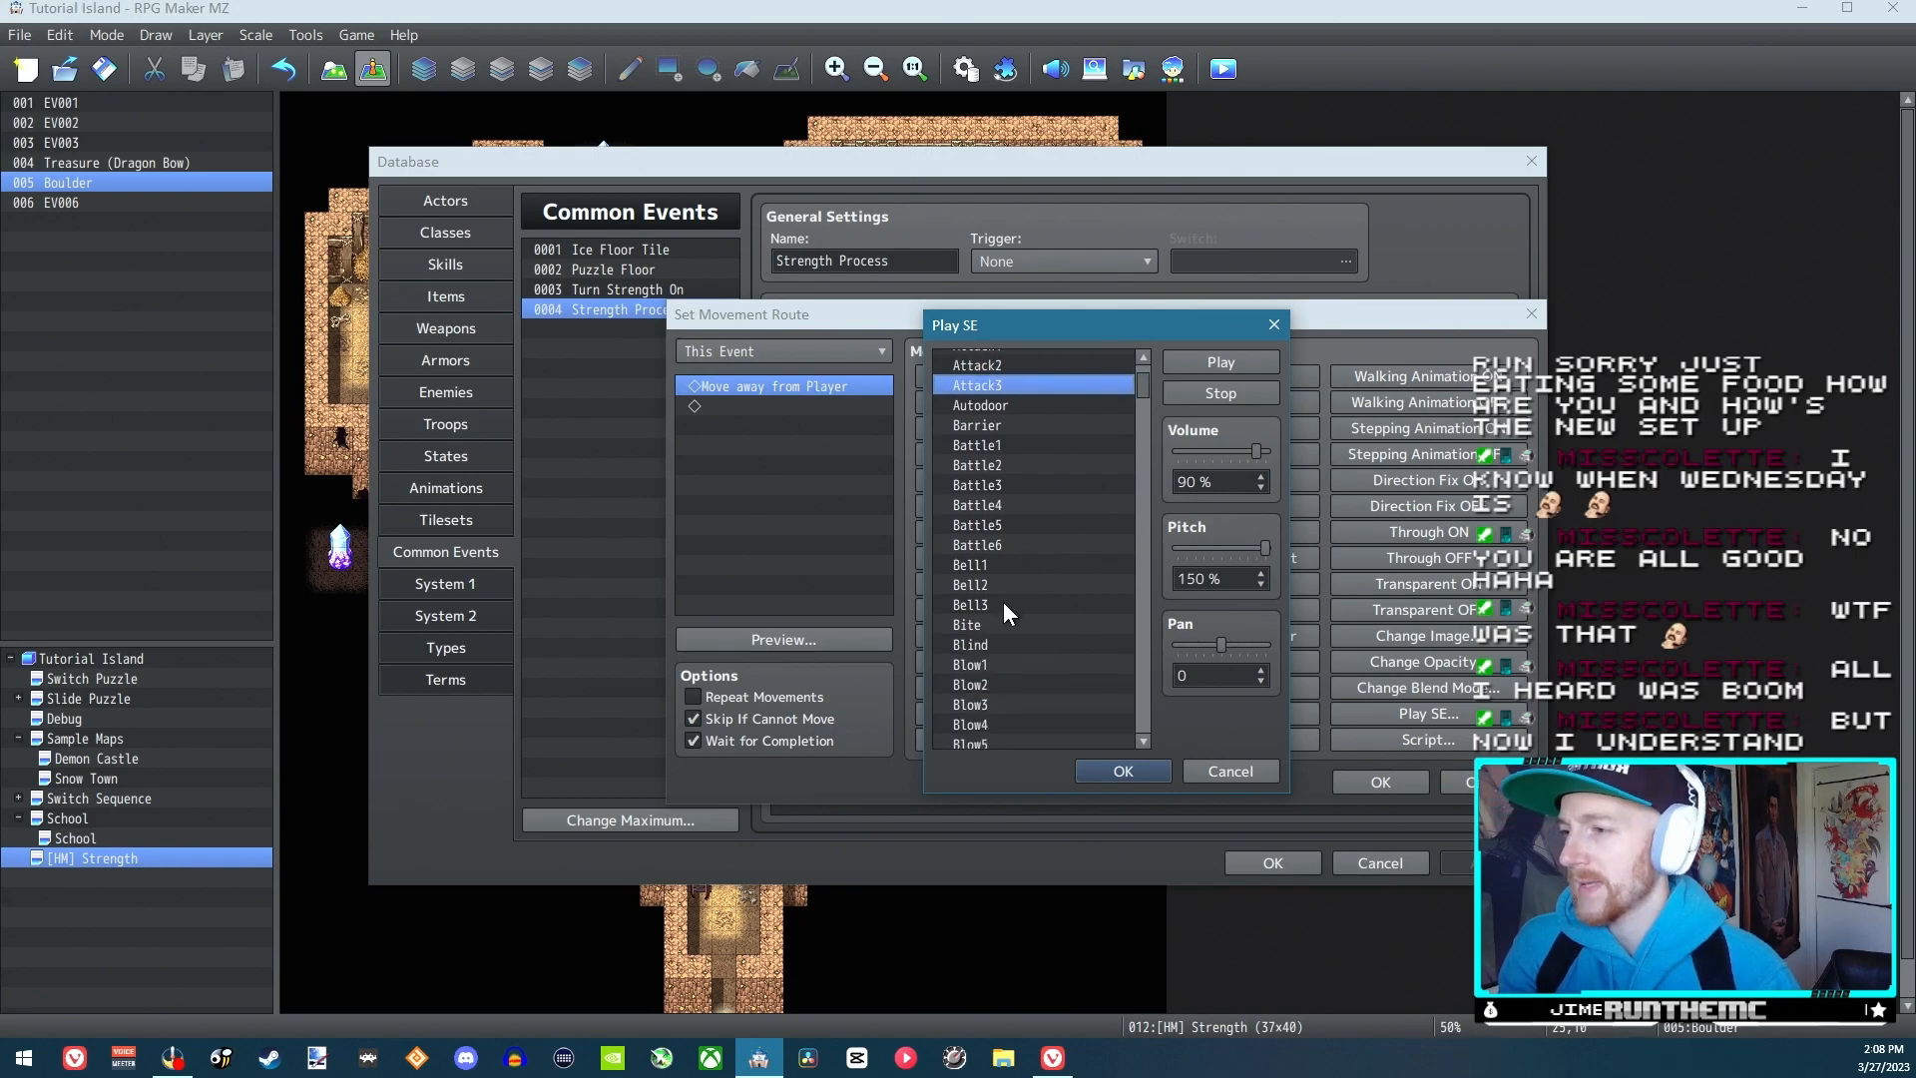
drag(1140, 389, 1142, 416)
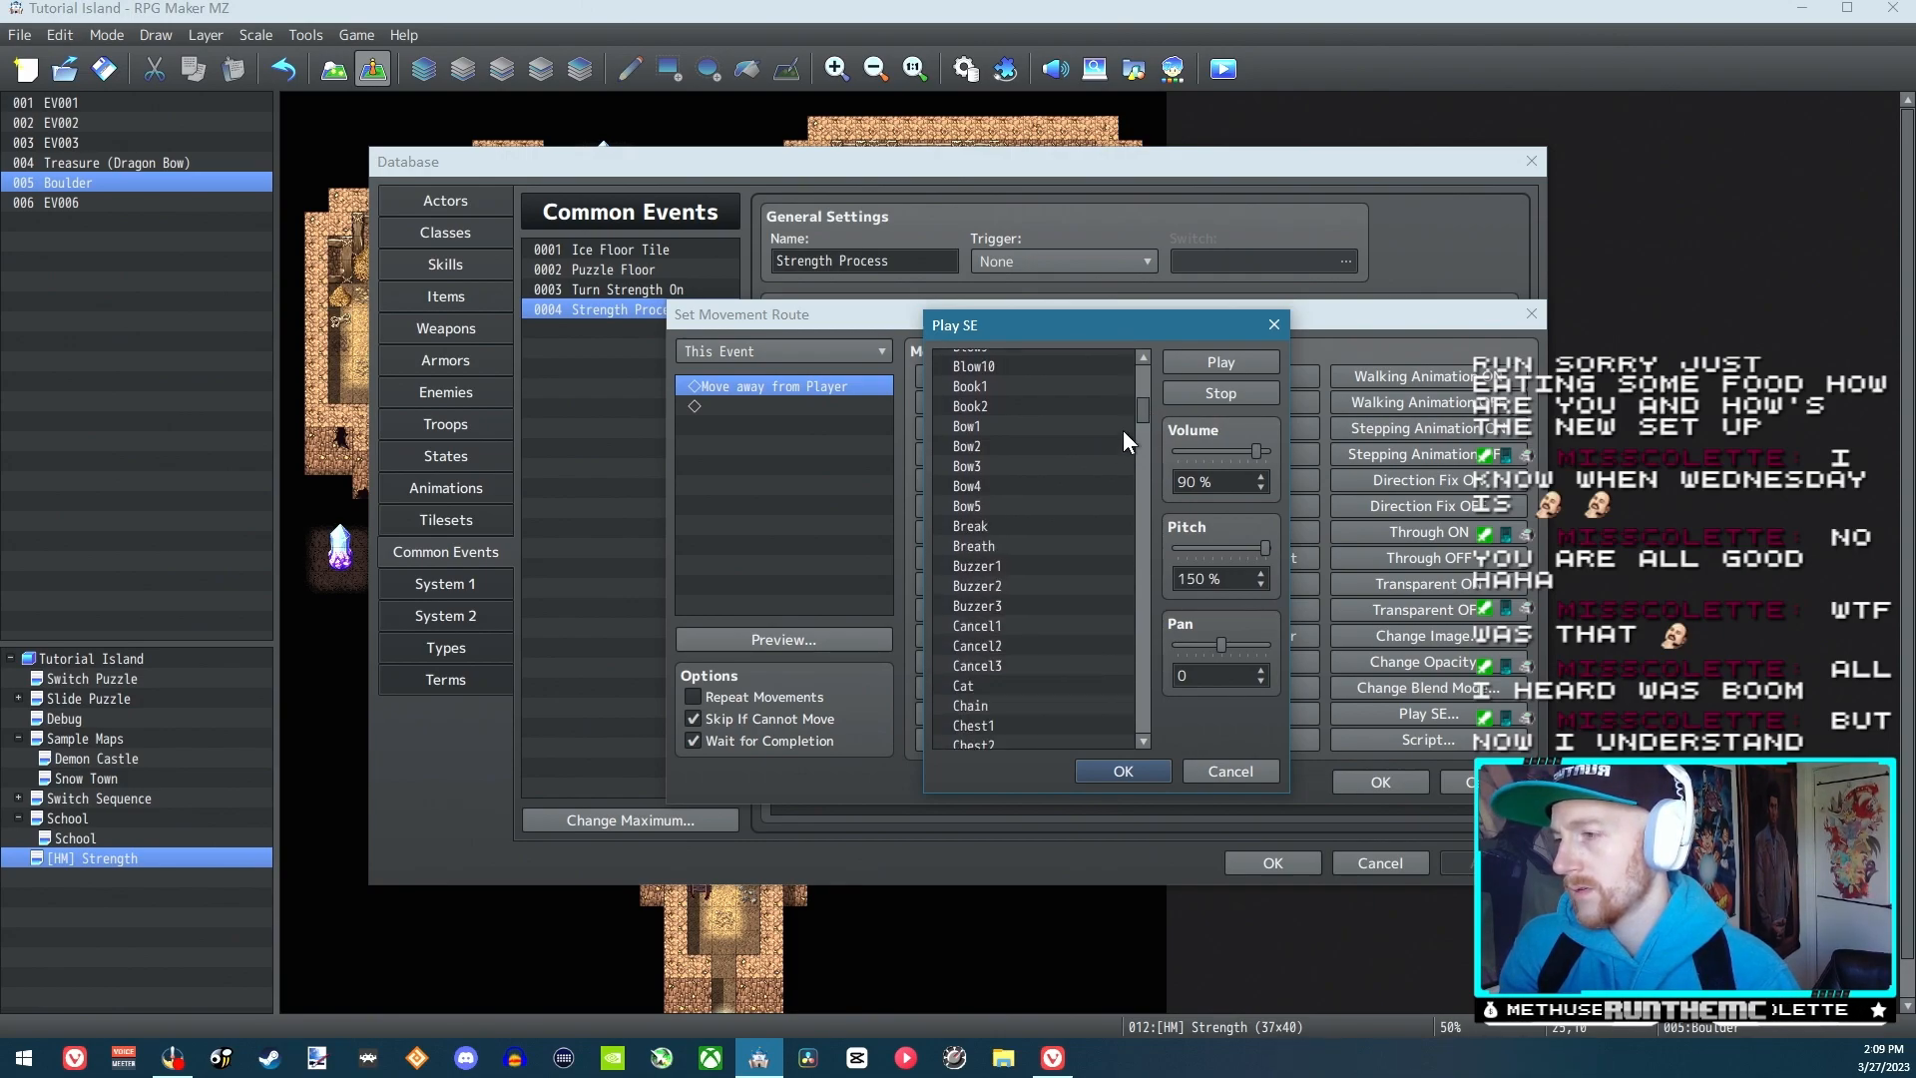
click(1012, 528)
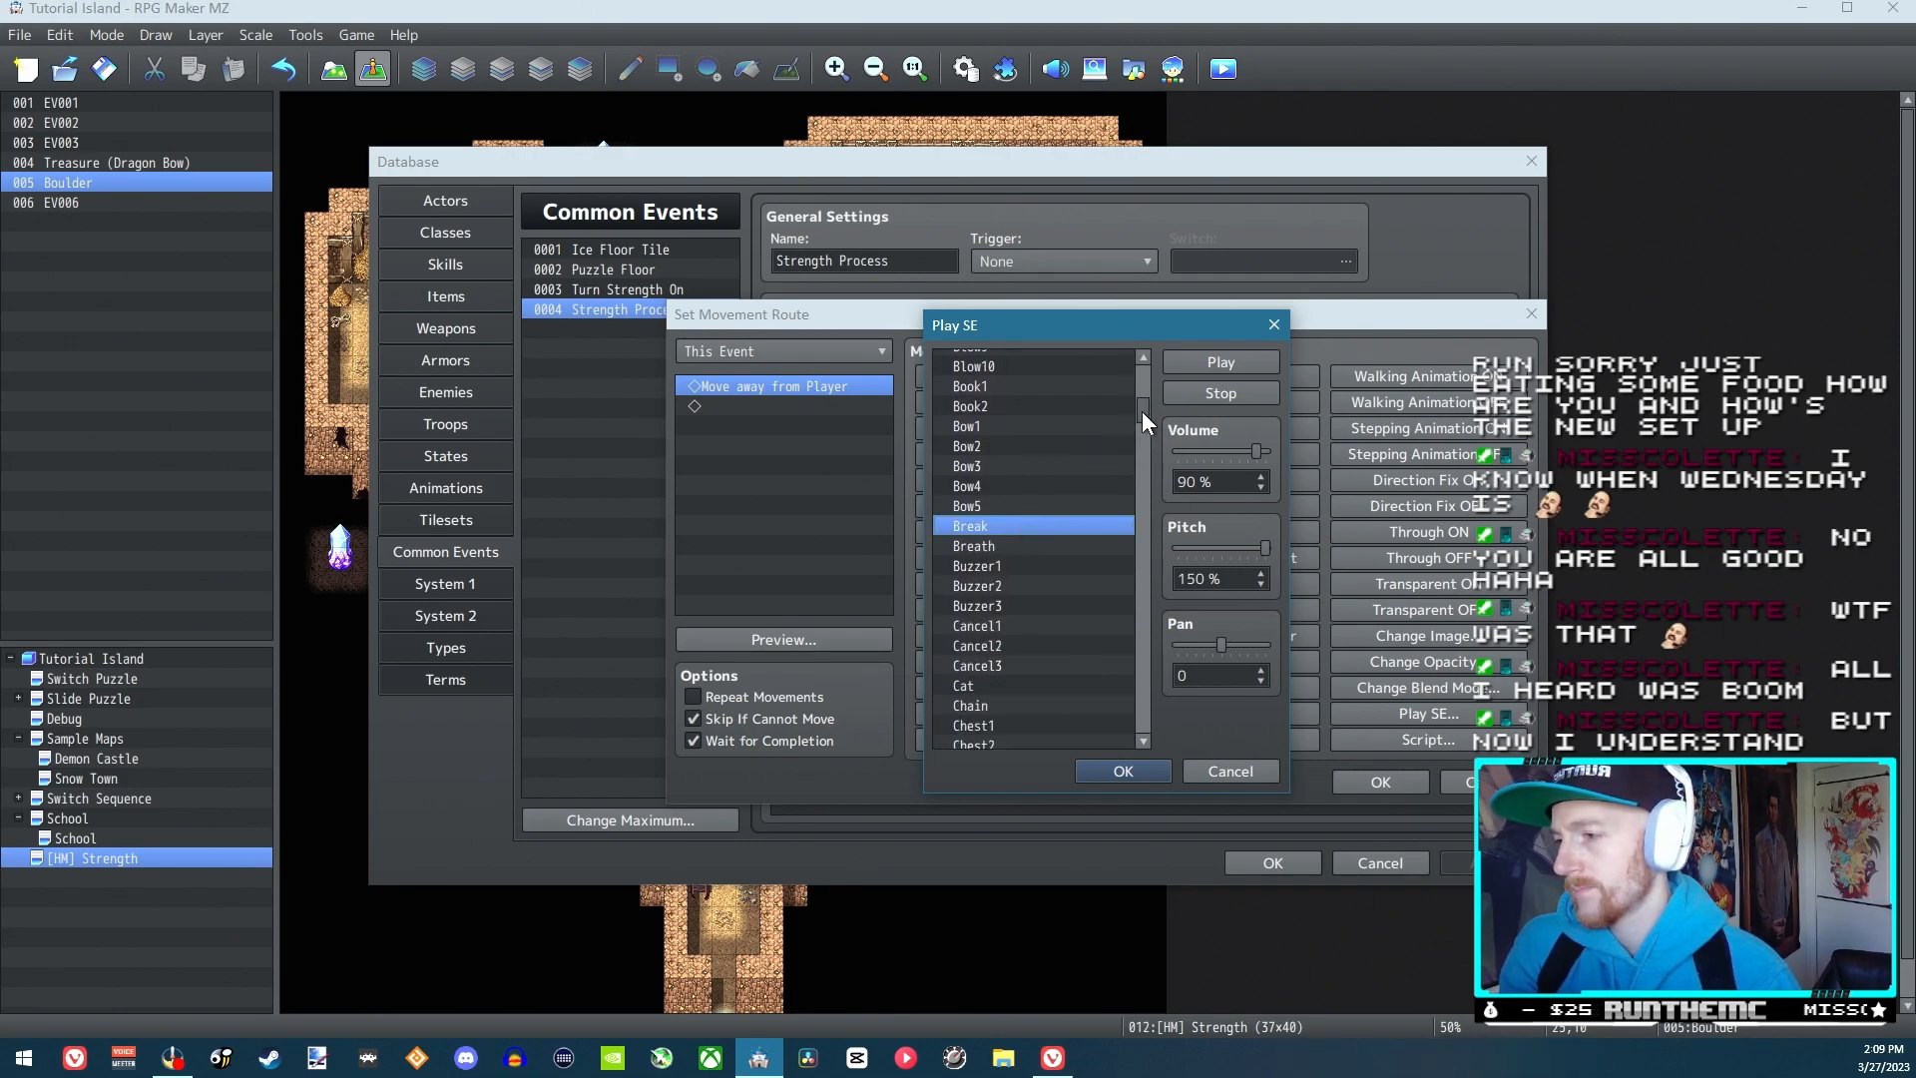
drag(1142, 411, 1141, 415)
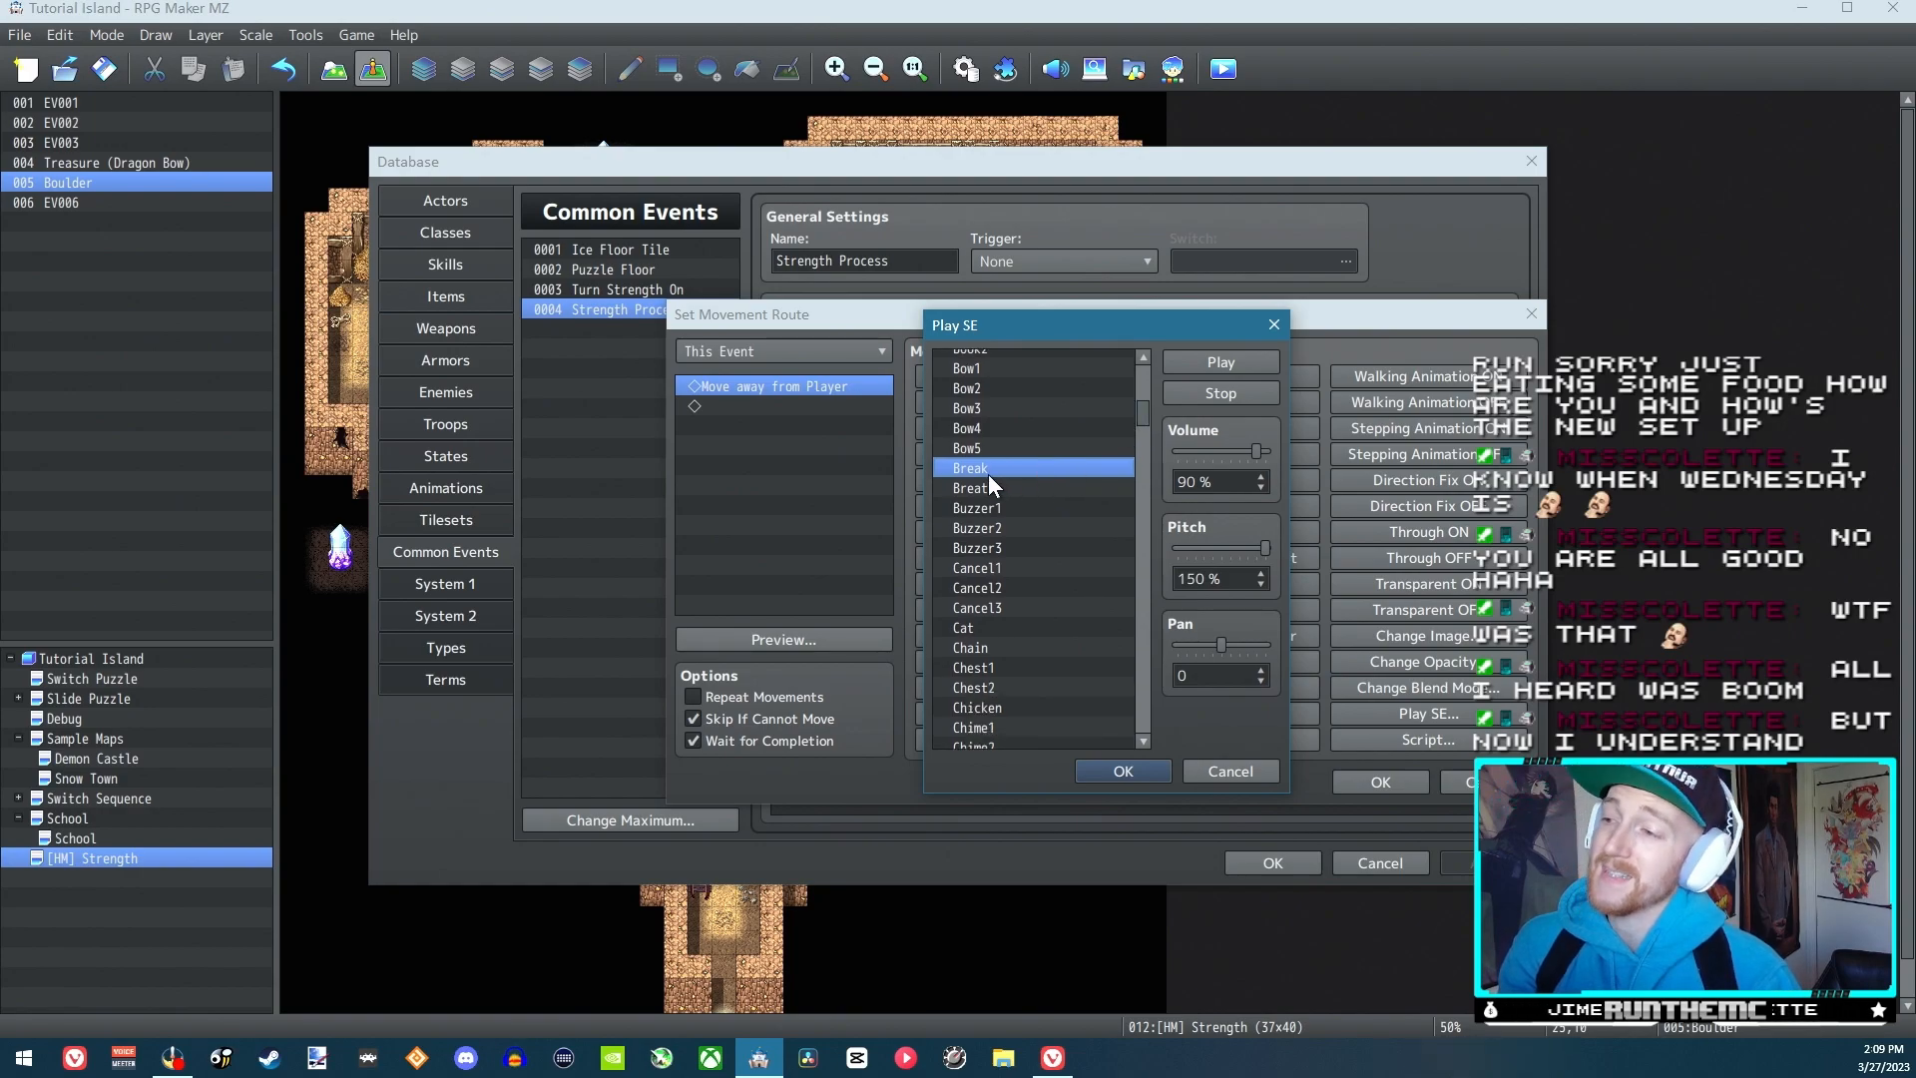
scroll(1016, 542, down, 3)
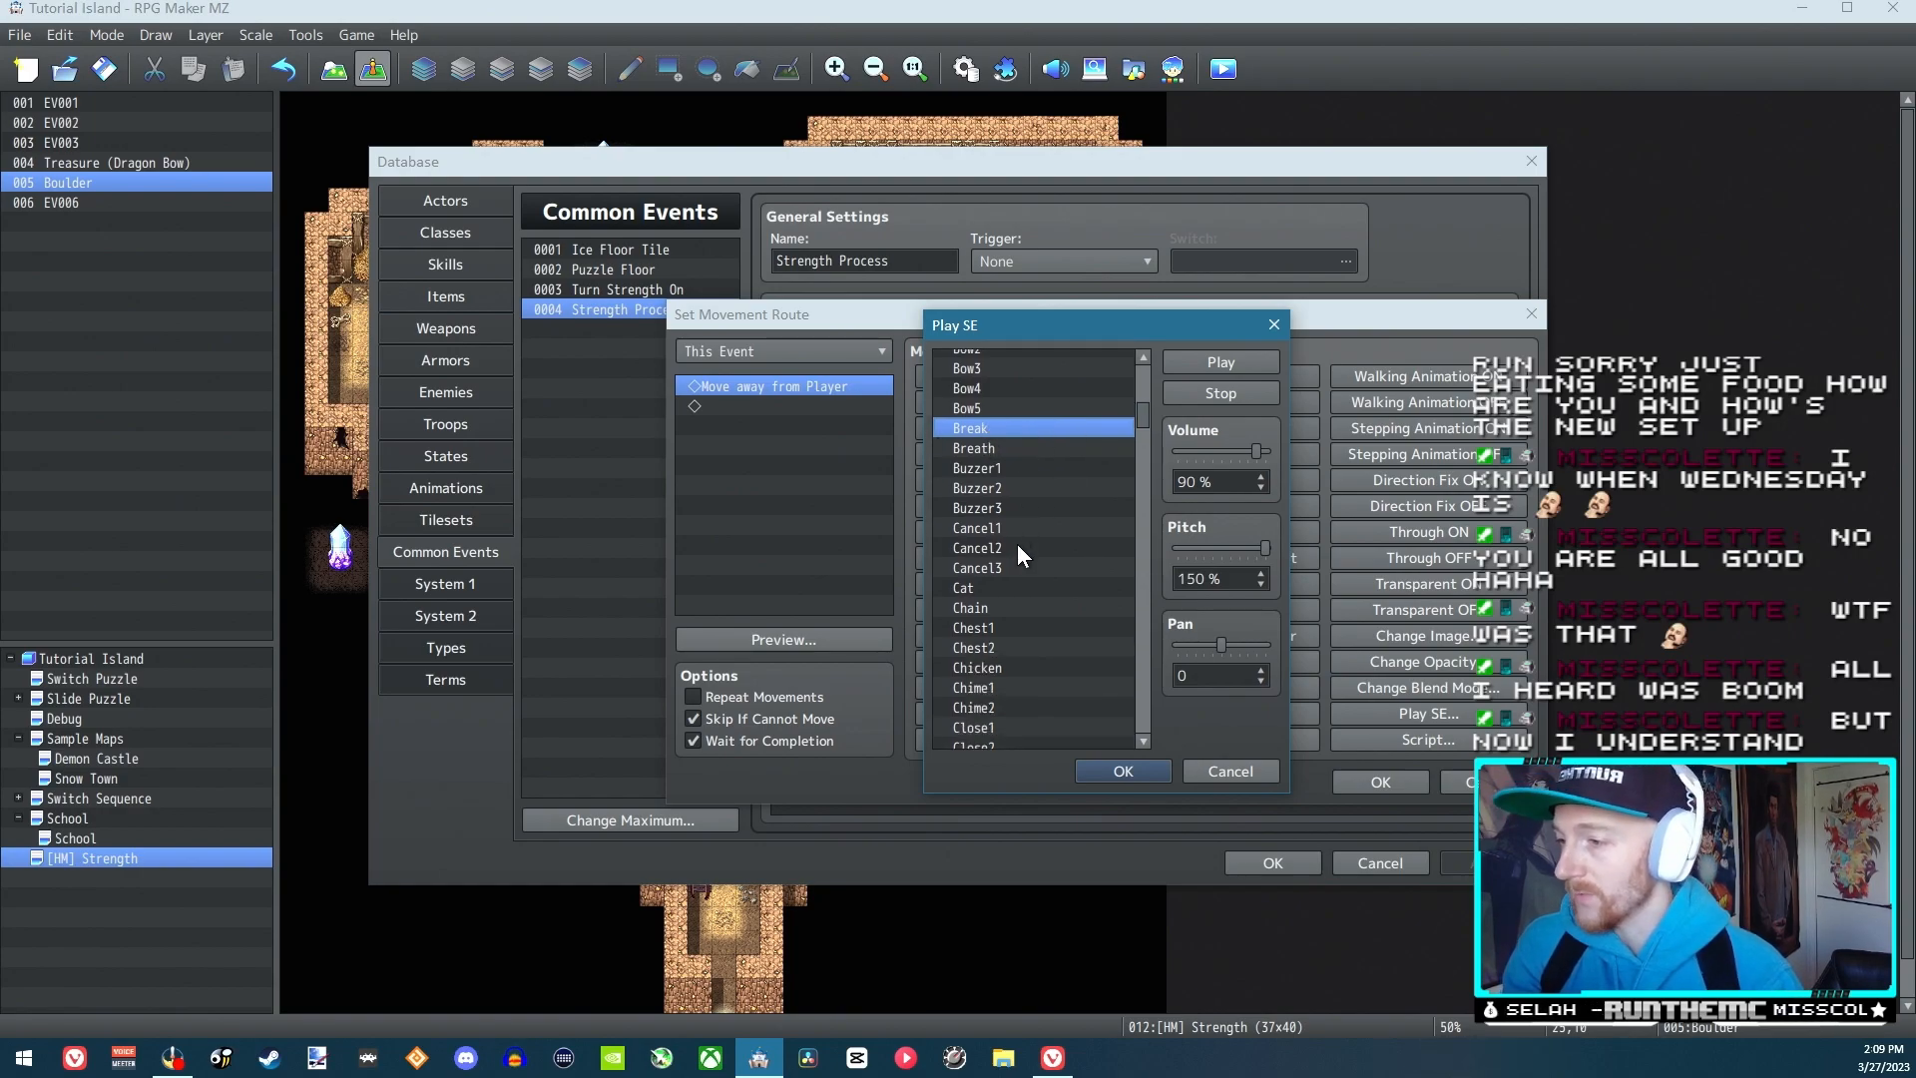
scroll(998, 559, down, 4)
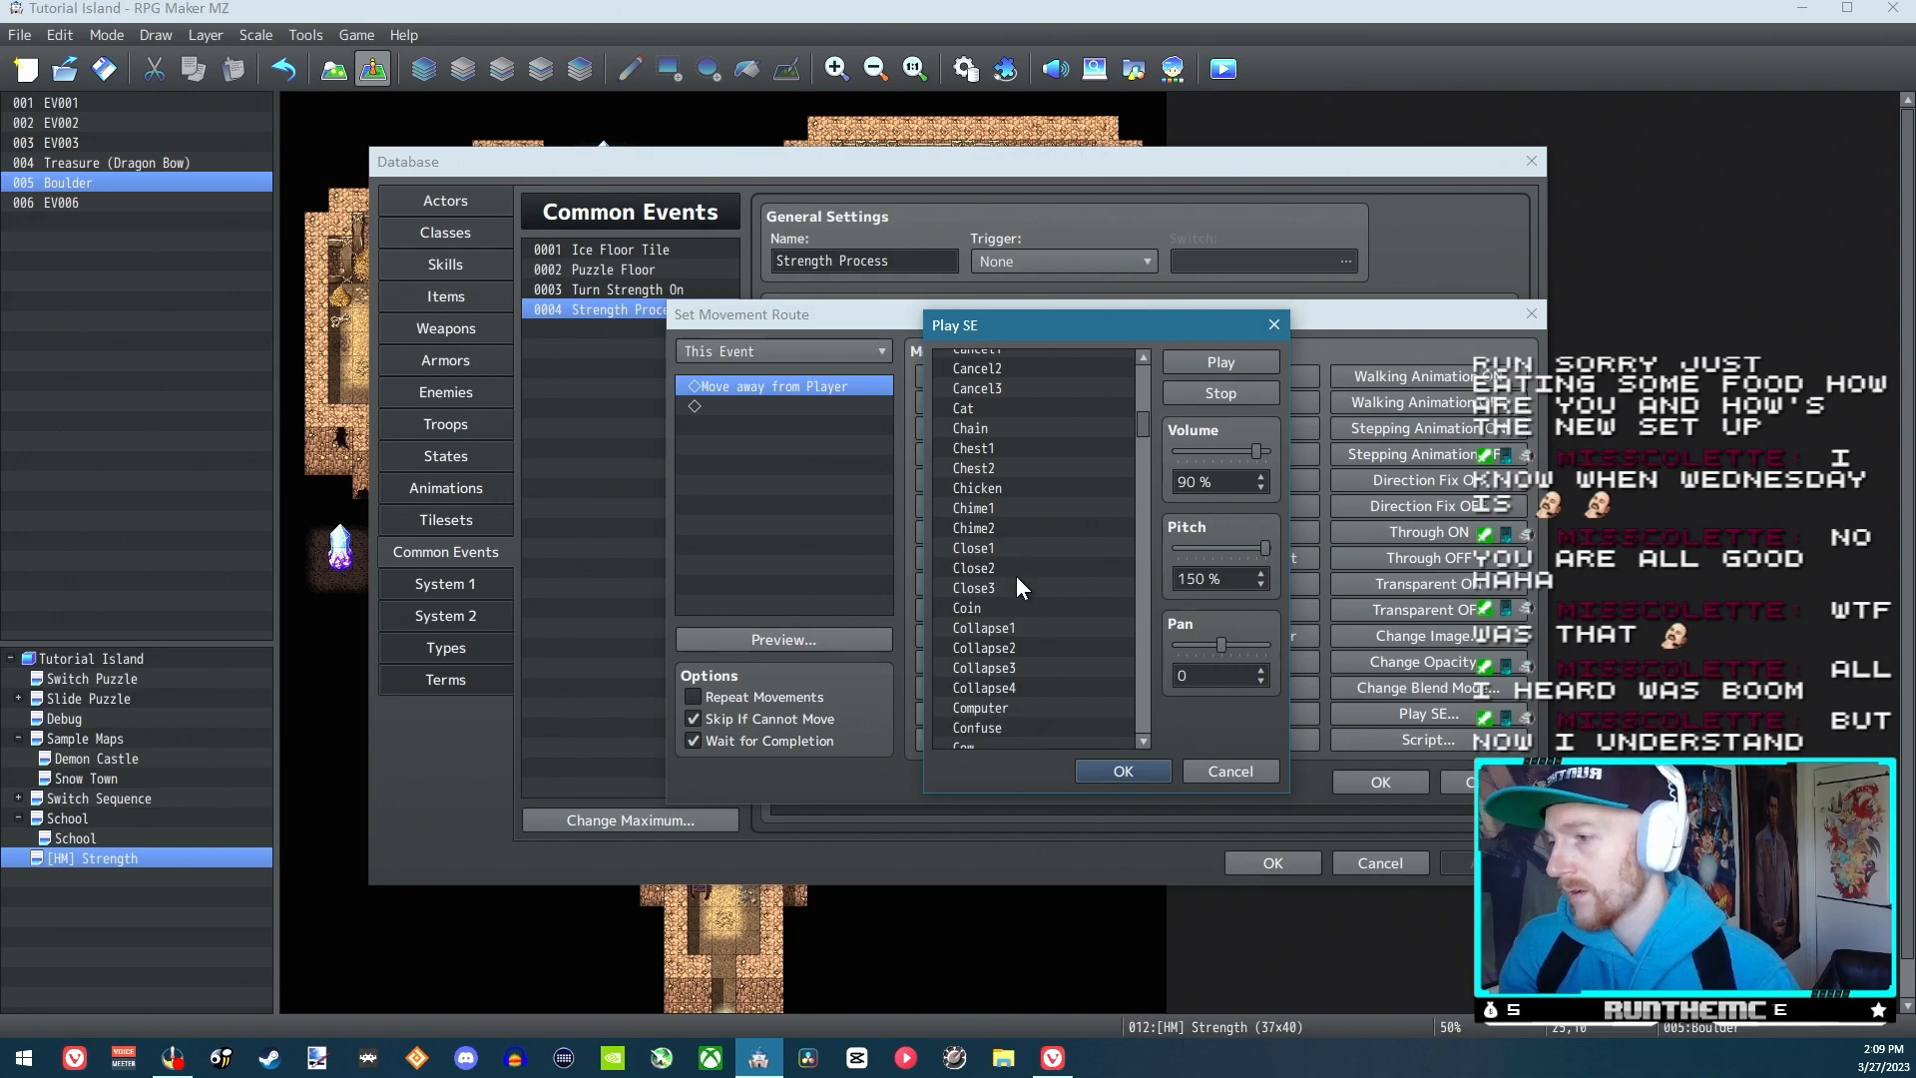
click(973, 588)
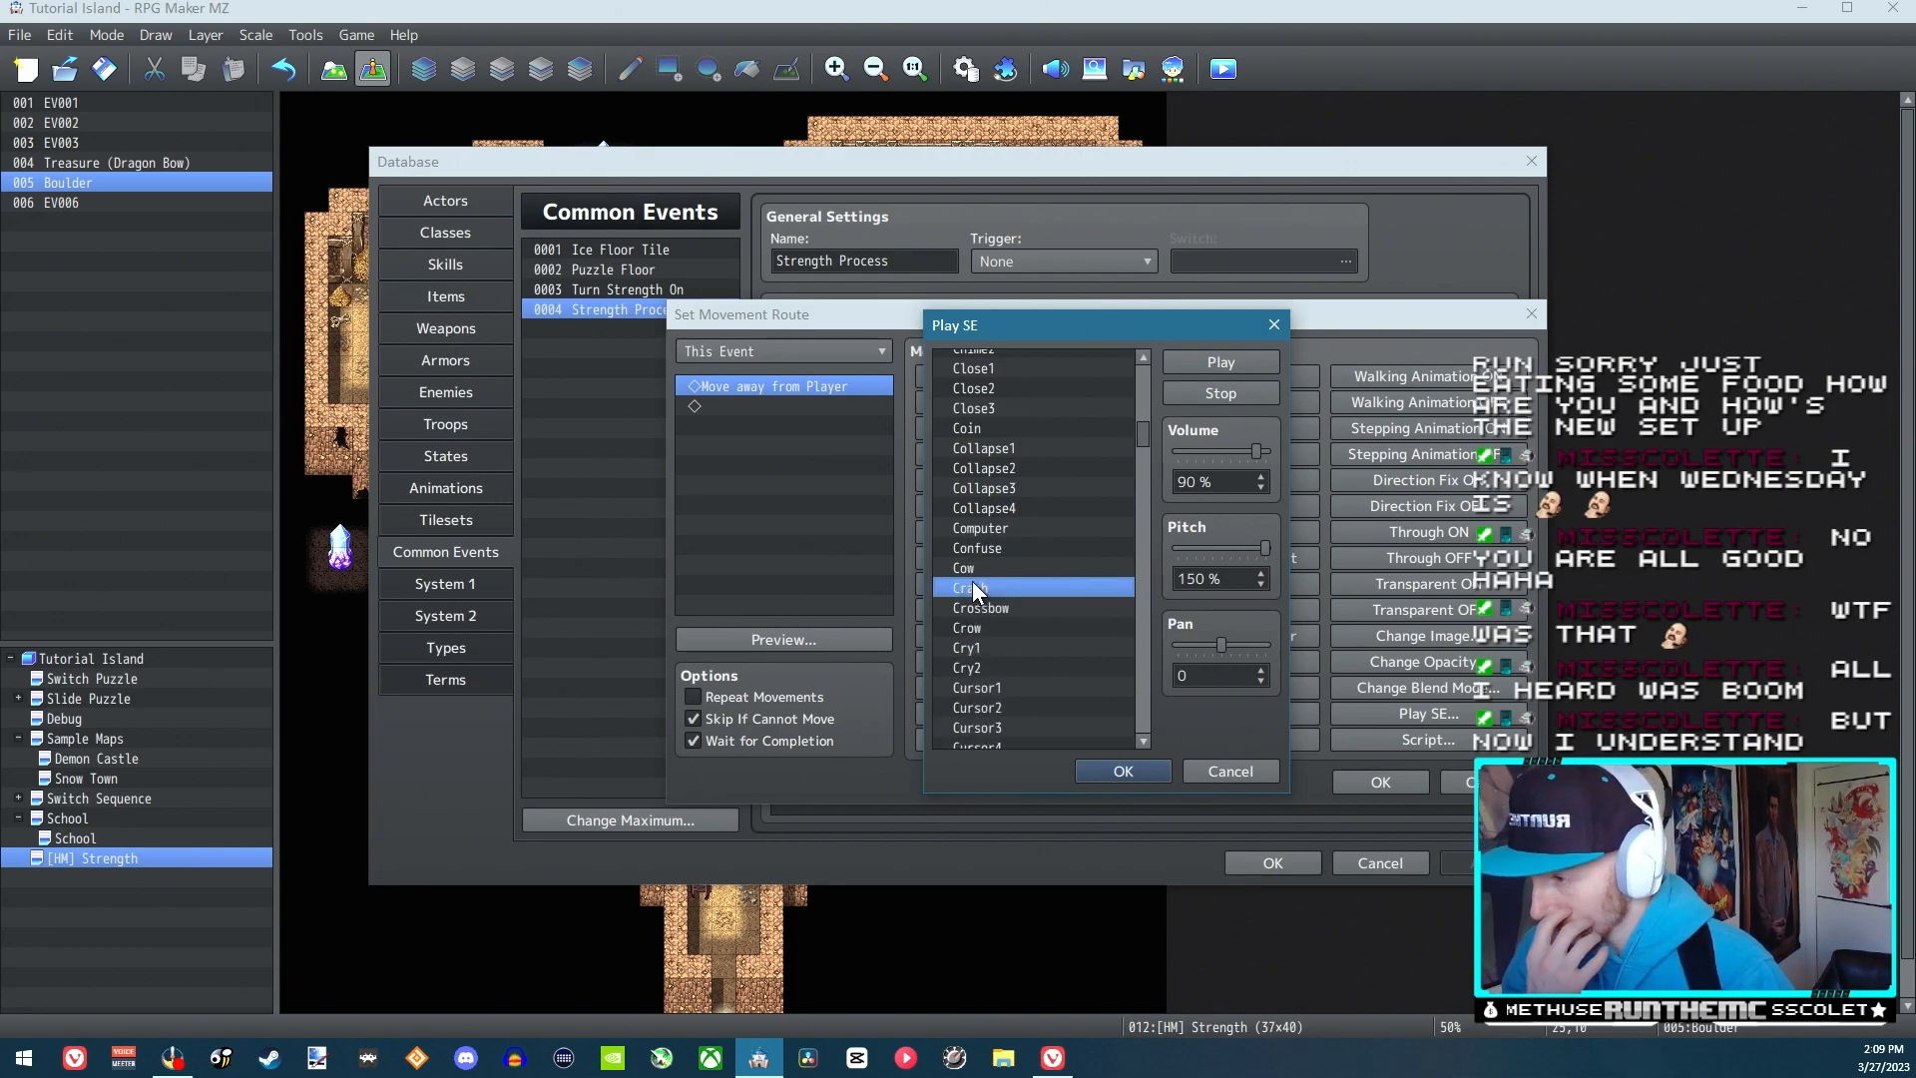
Audition the Damage1 to Damage4 sound effects as candidates for the boulder push
mouse_move(1144, 437)
mouse_down()
mouse_move(1158, 488)
mouse_move(1137, 535)
mouse_move(1135, 370)
mouse_move(1148, 471)
mouse_move(1142, 452)
mouse_up()
click(996, 496)
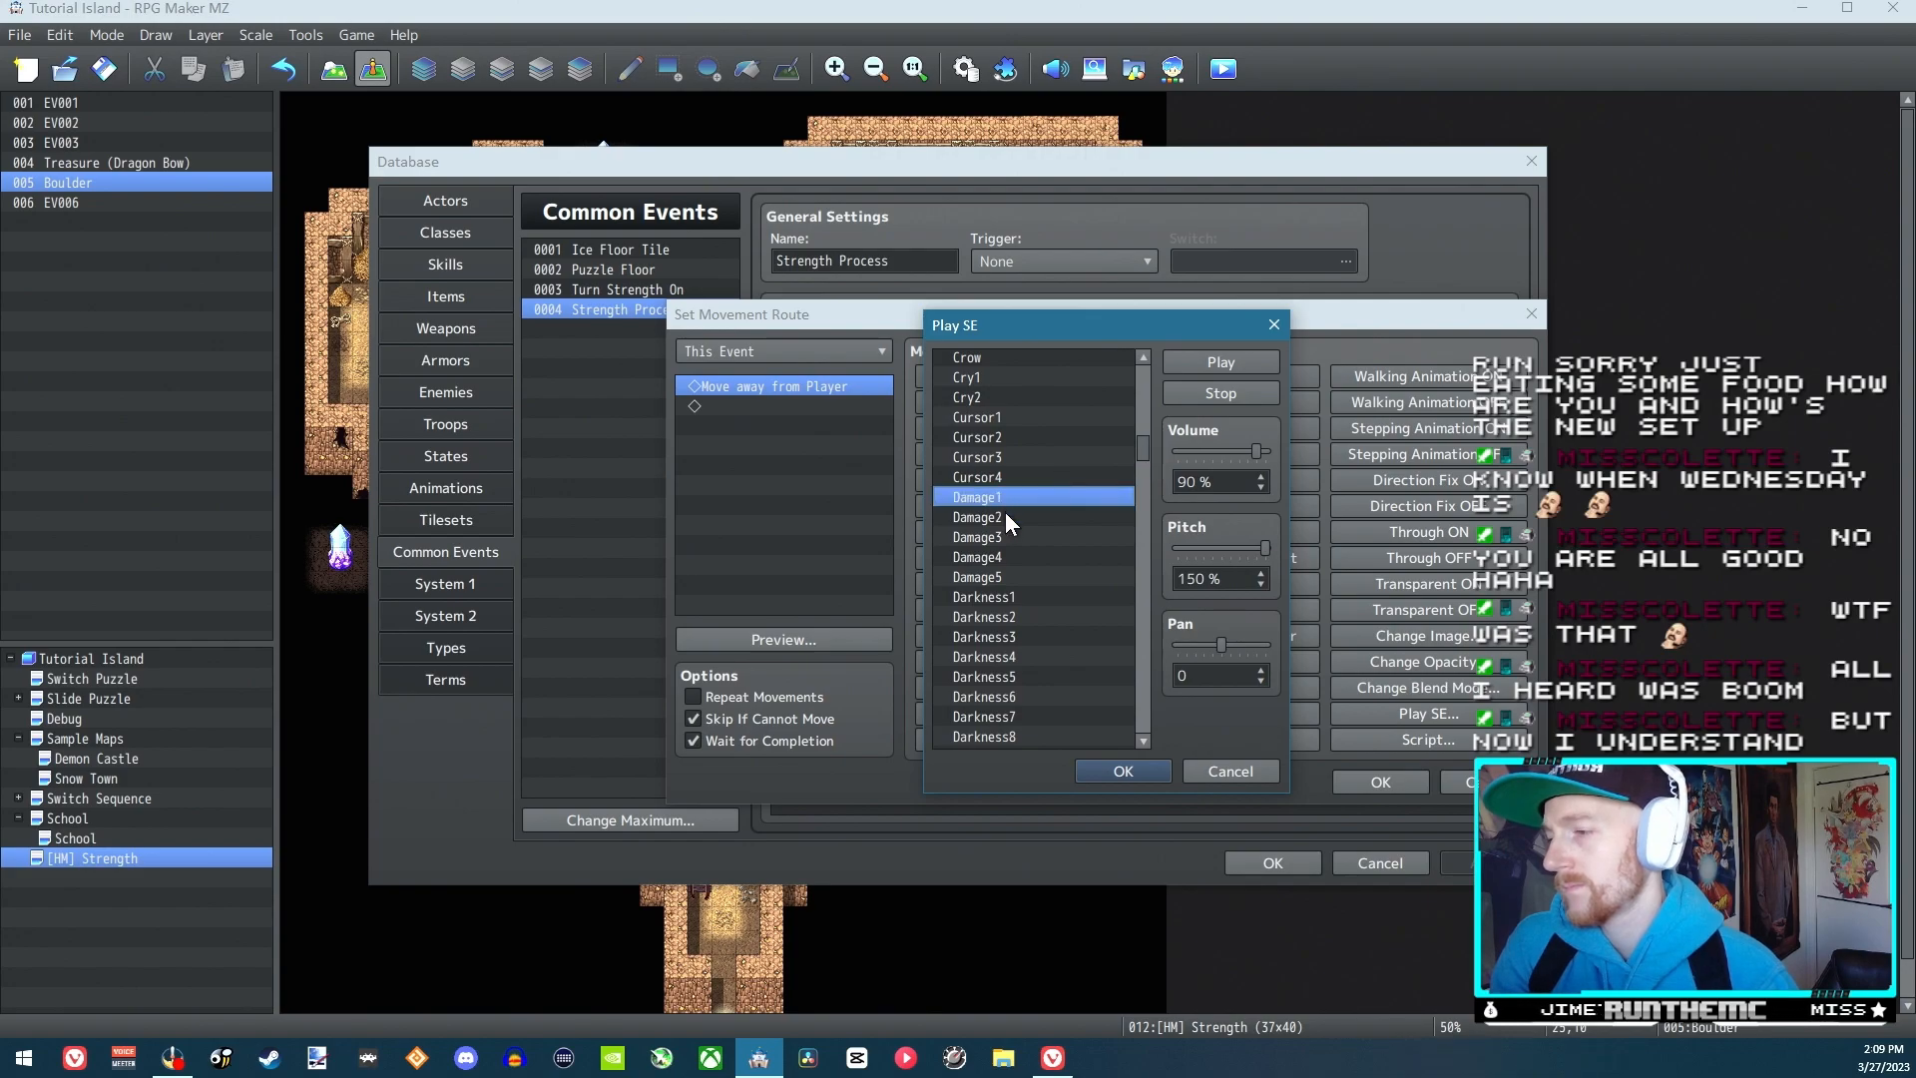
click(1006, 517)
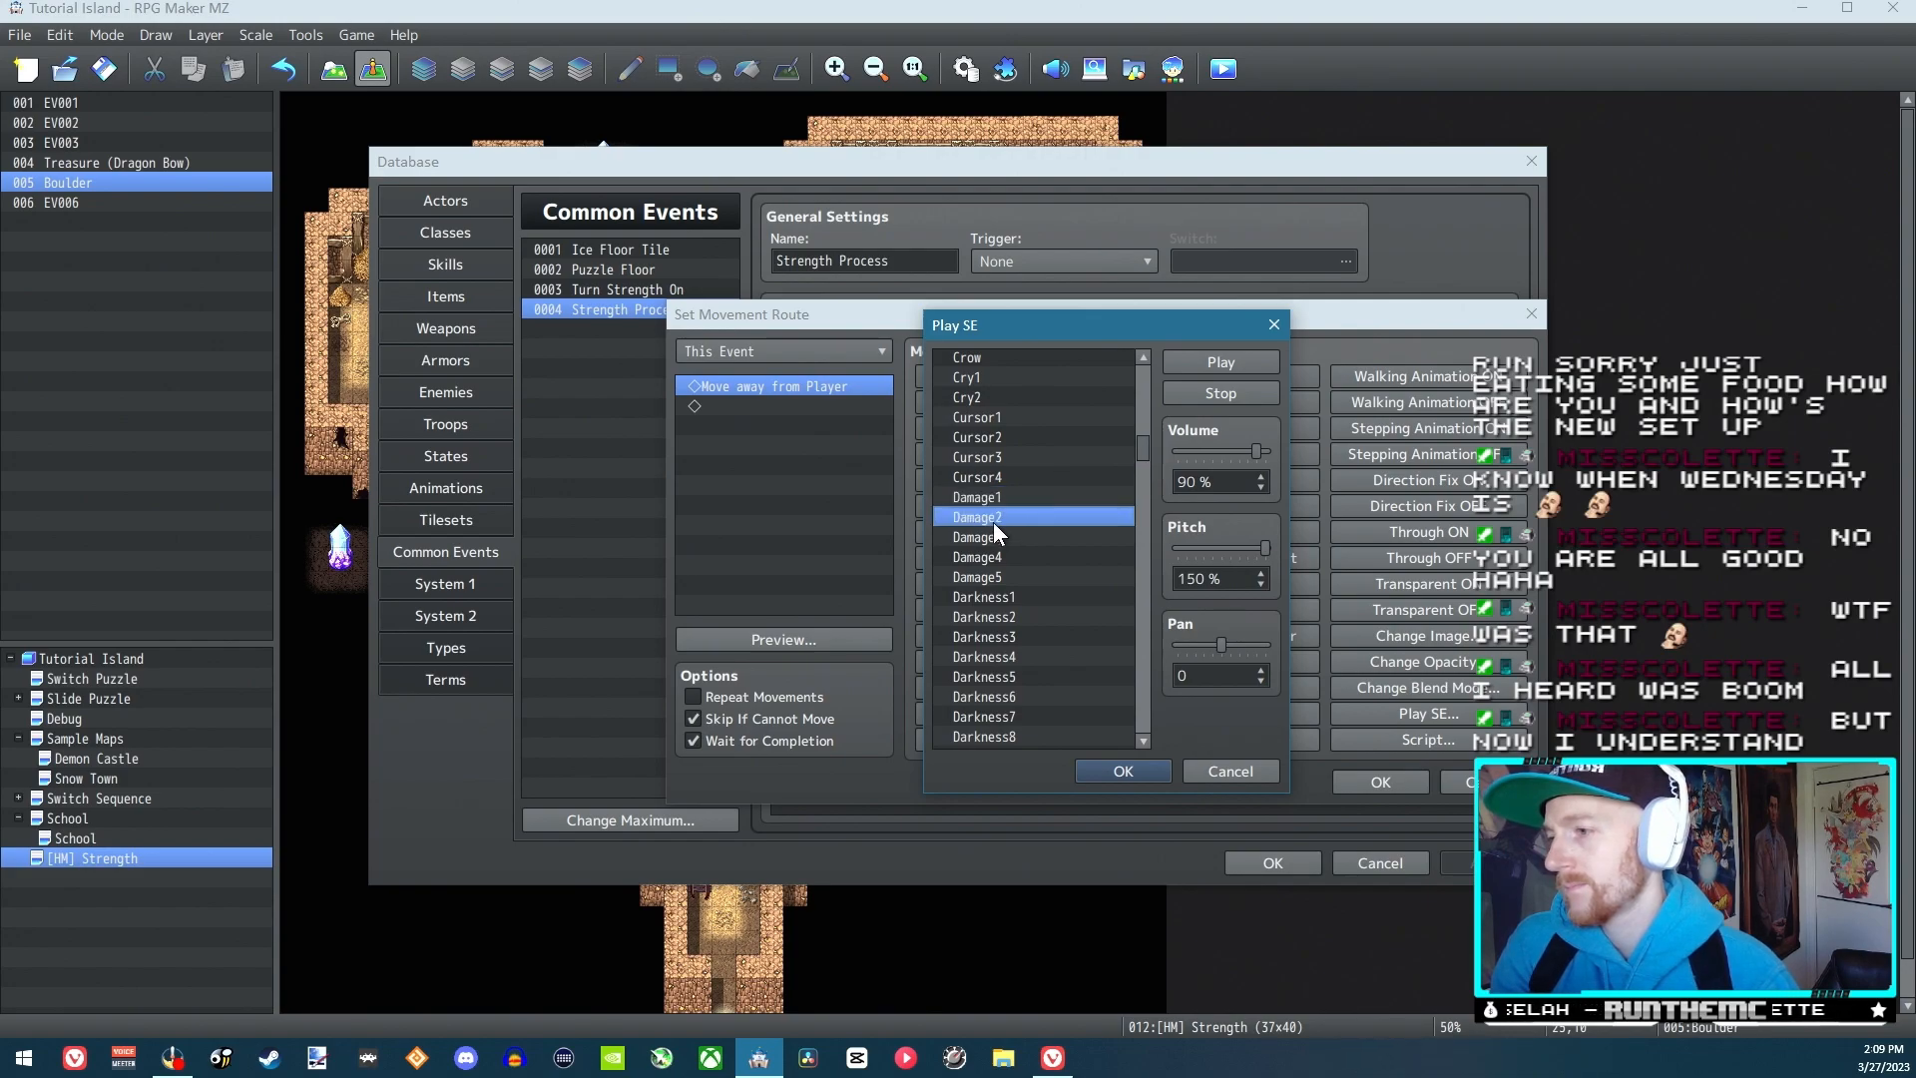
click(997, 539)
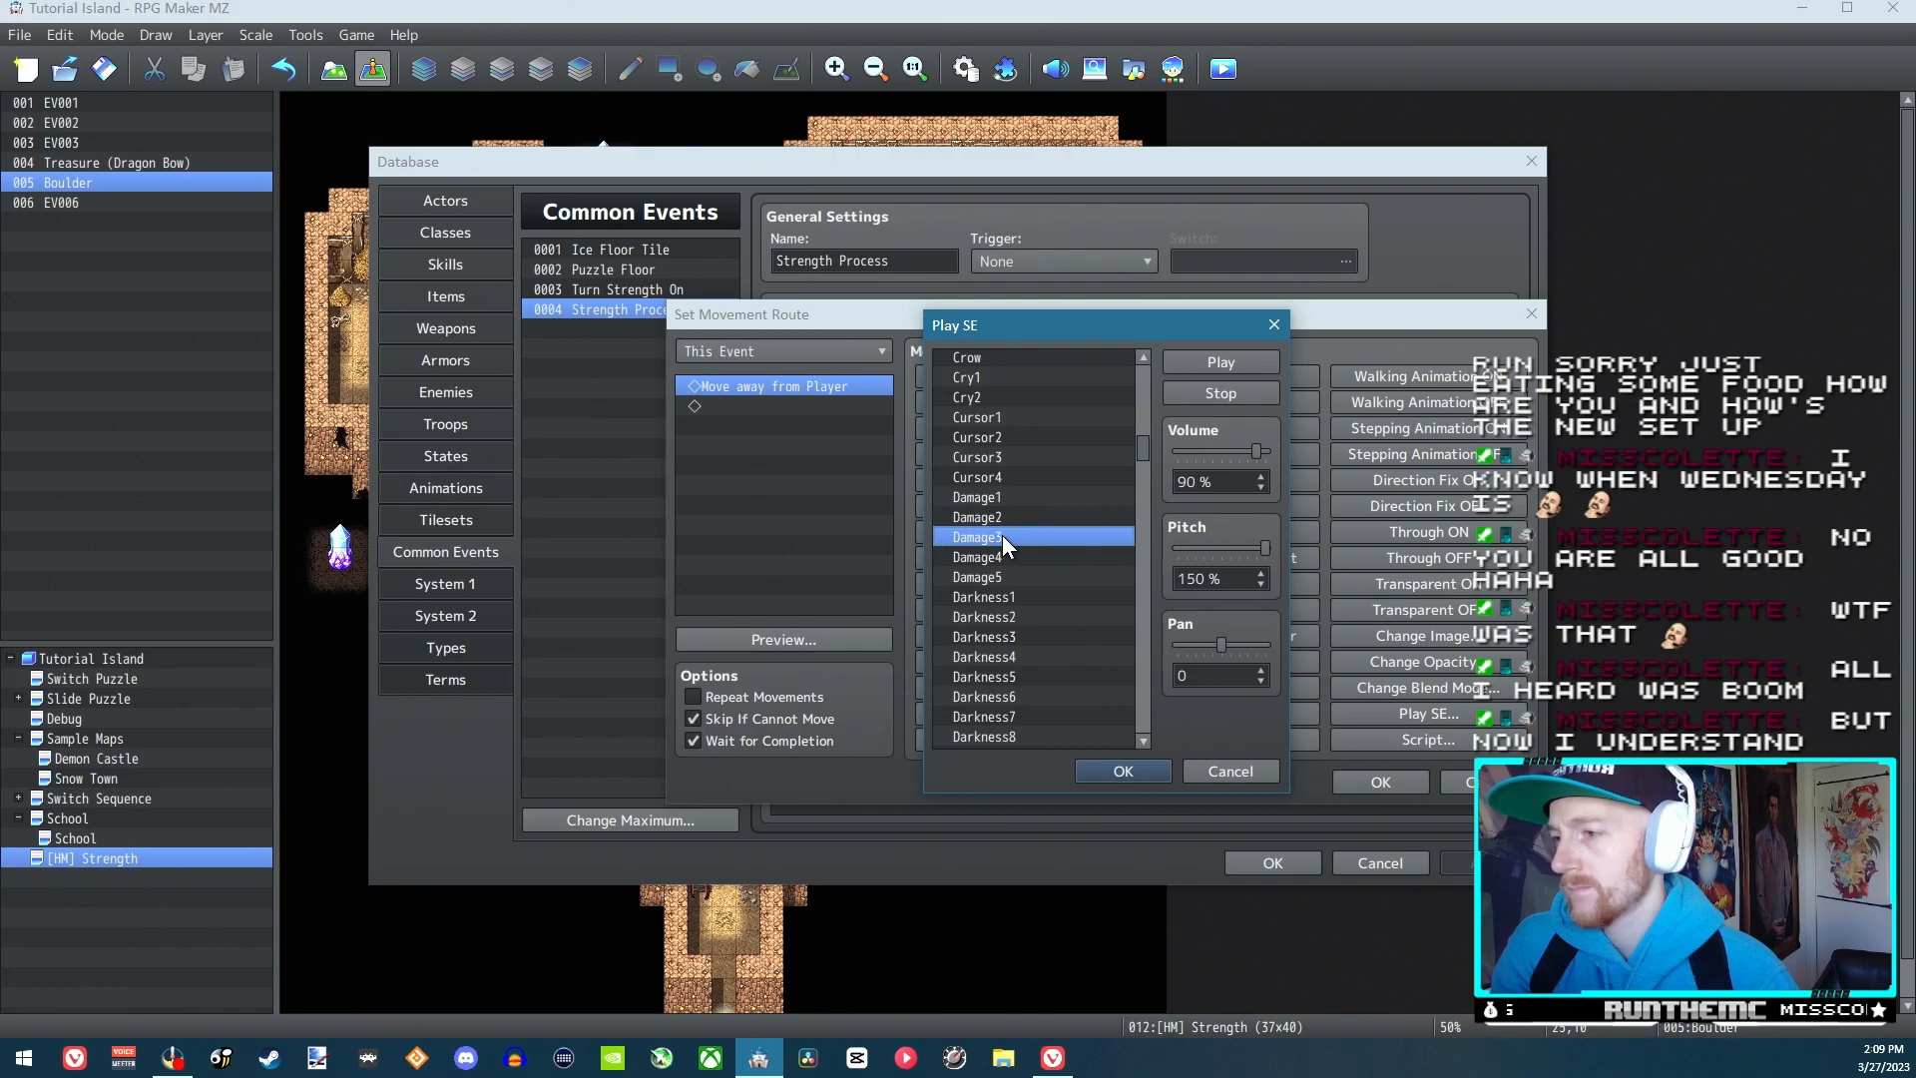
click(1000, 556)
Add the Damage3 sound effect at 35% volume and 150% pitch before the move-away command, and save the route and database changes
click(1003, 535)
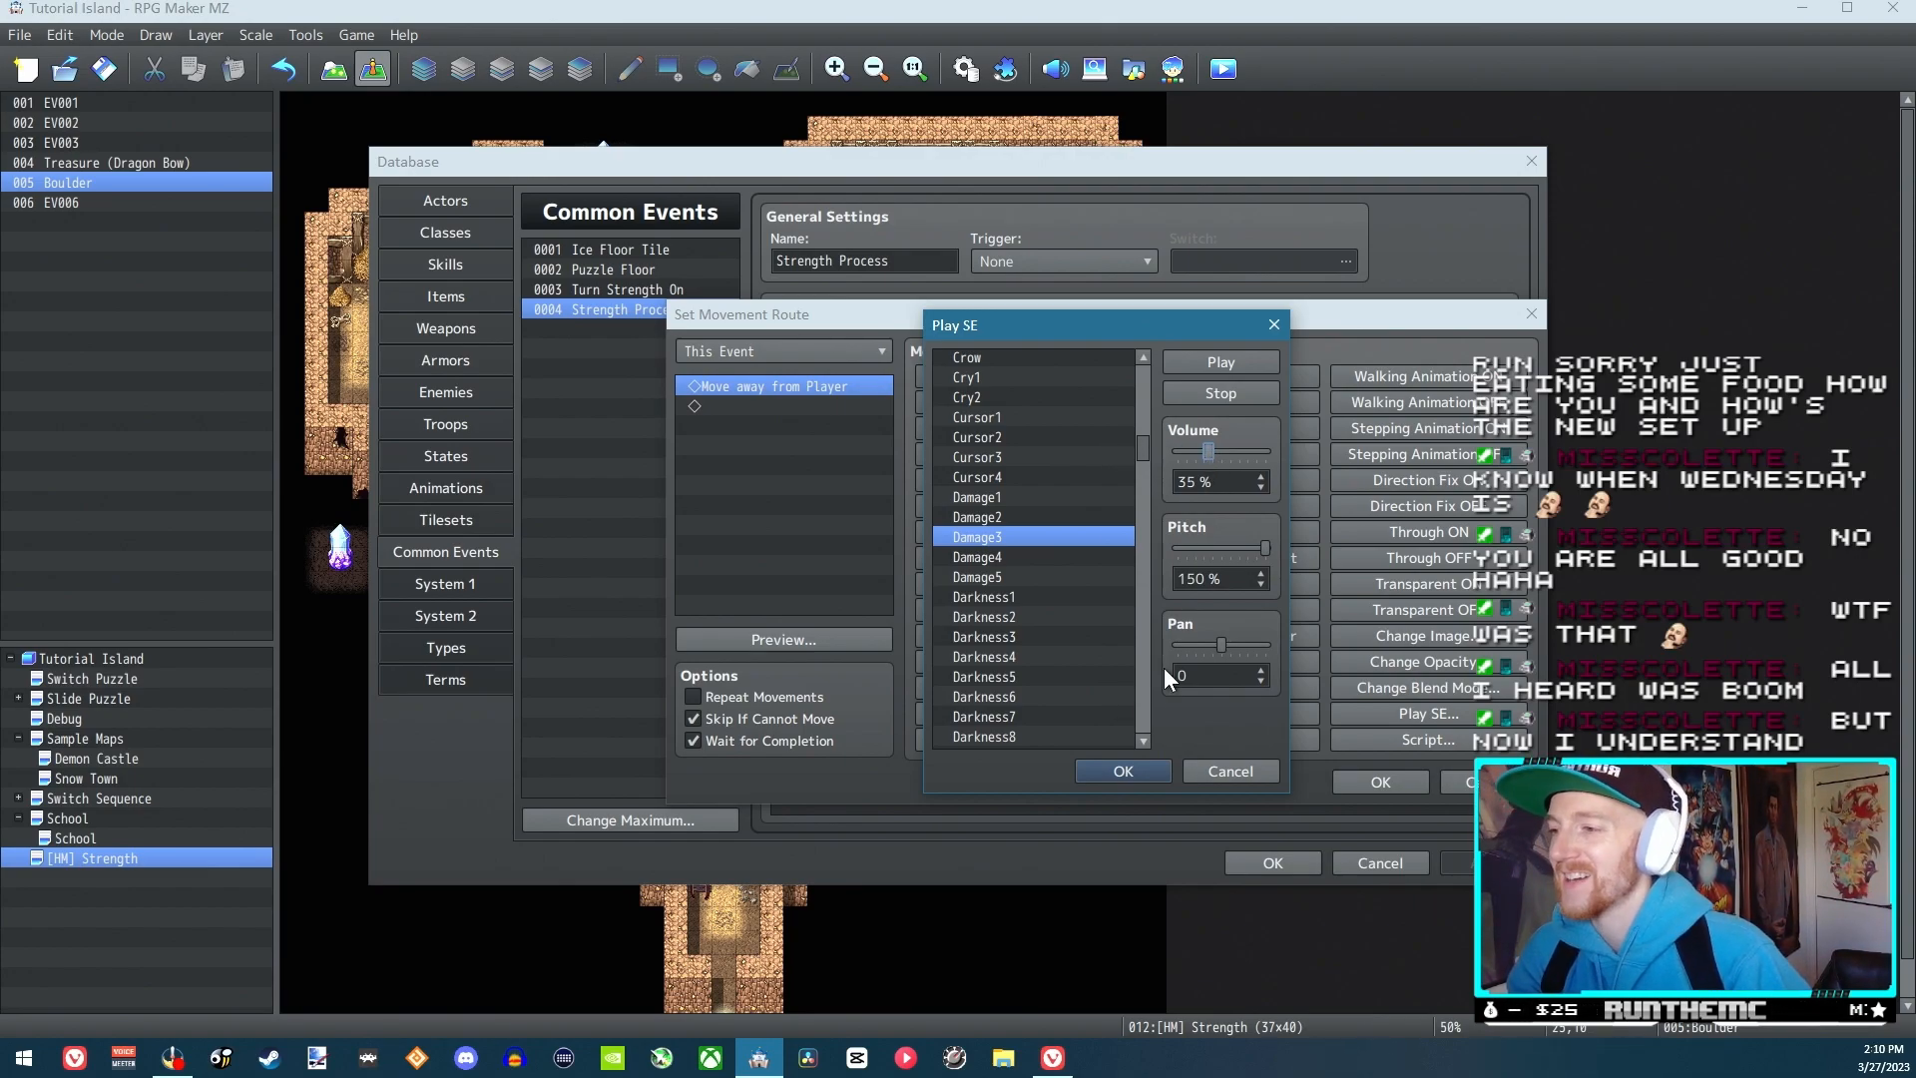
click(1128, 770)
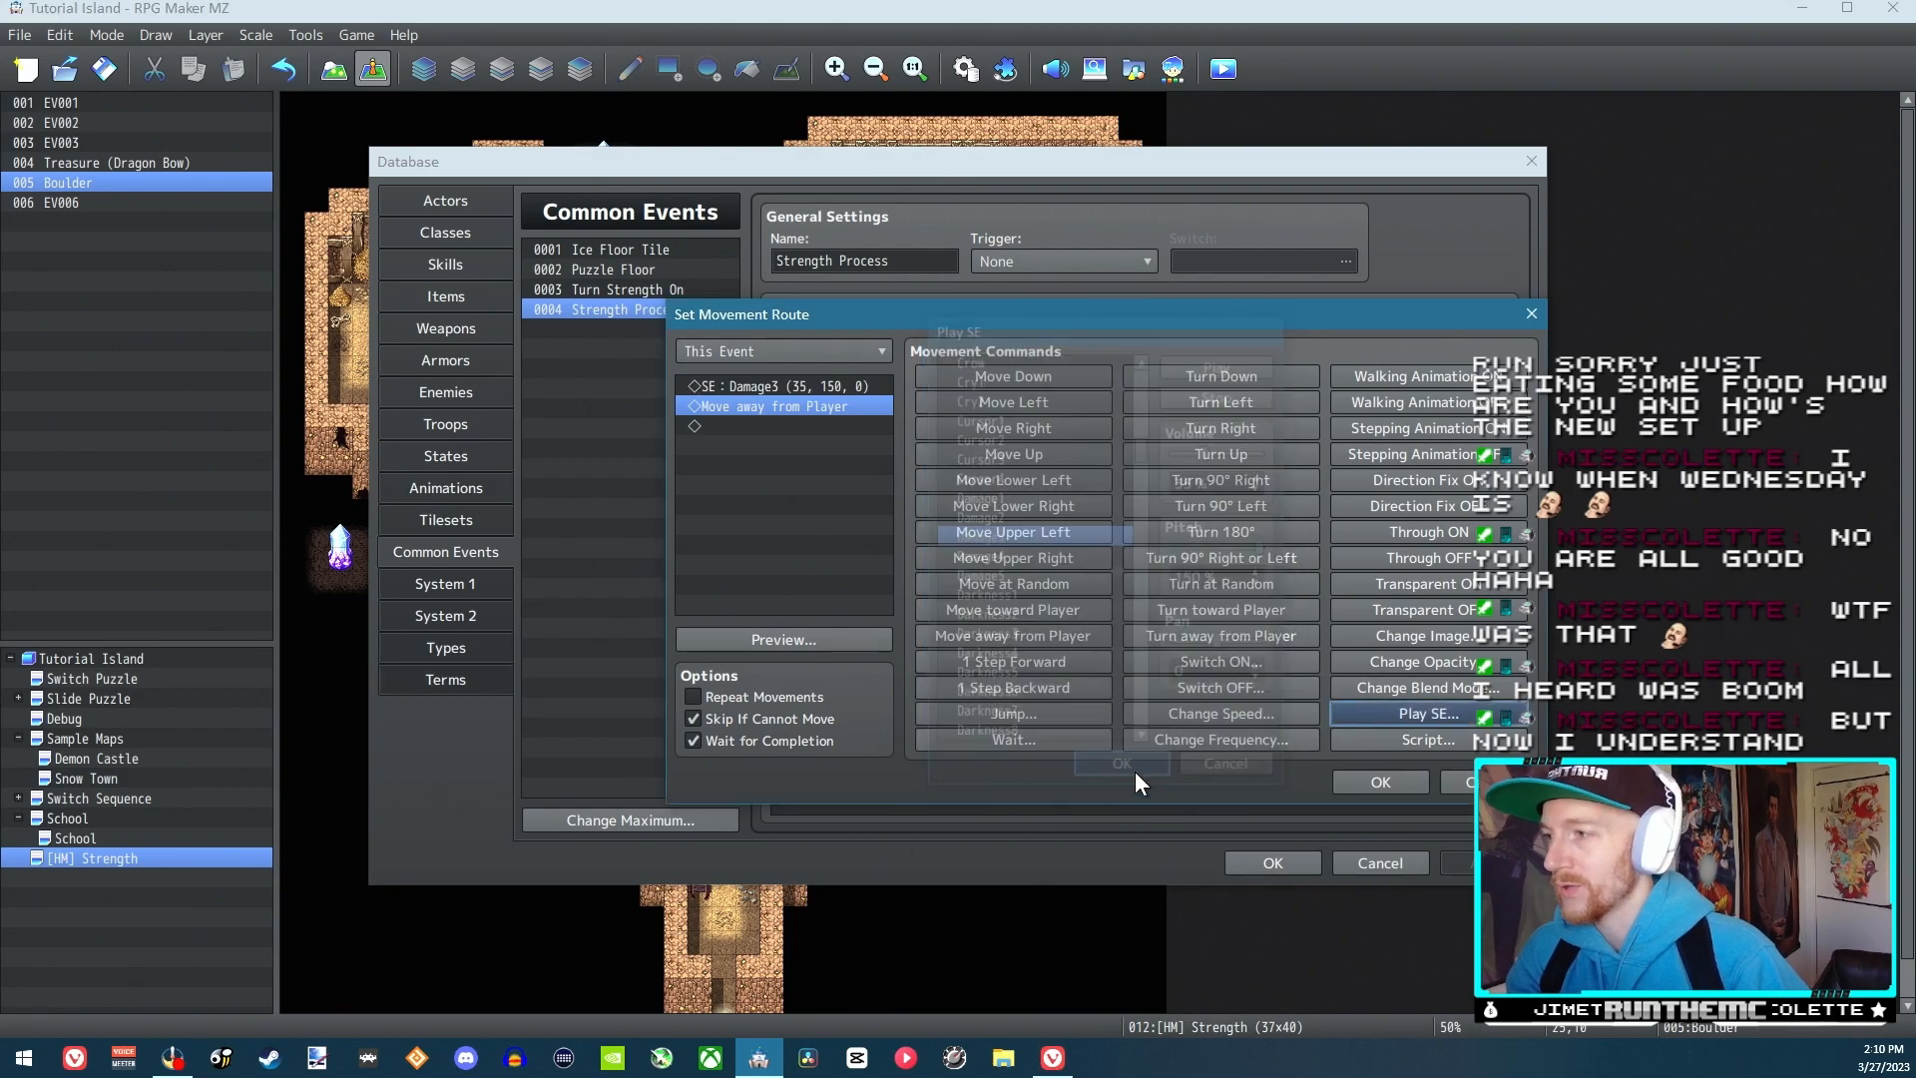
click(850, 387)
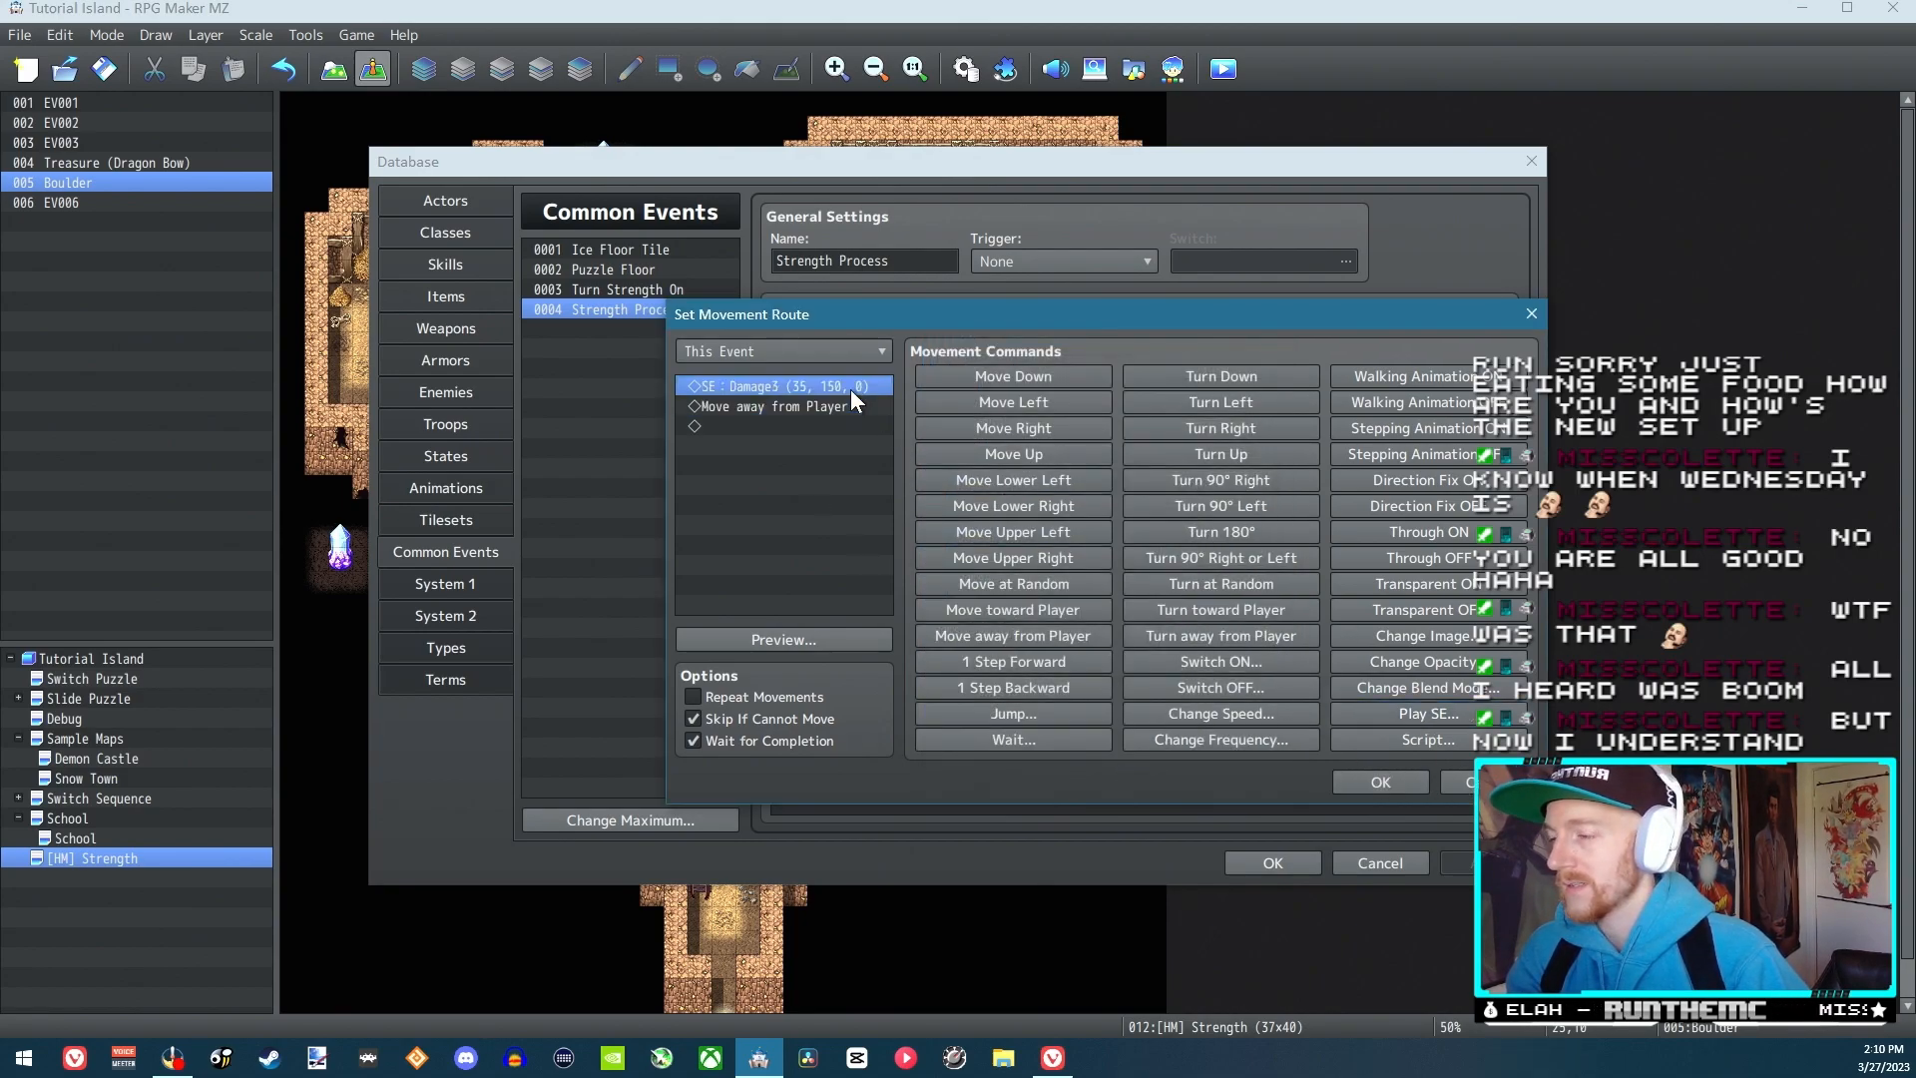
click(1381, 782)
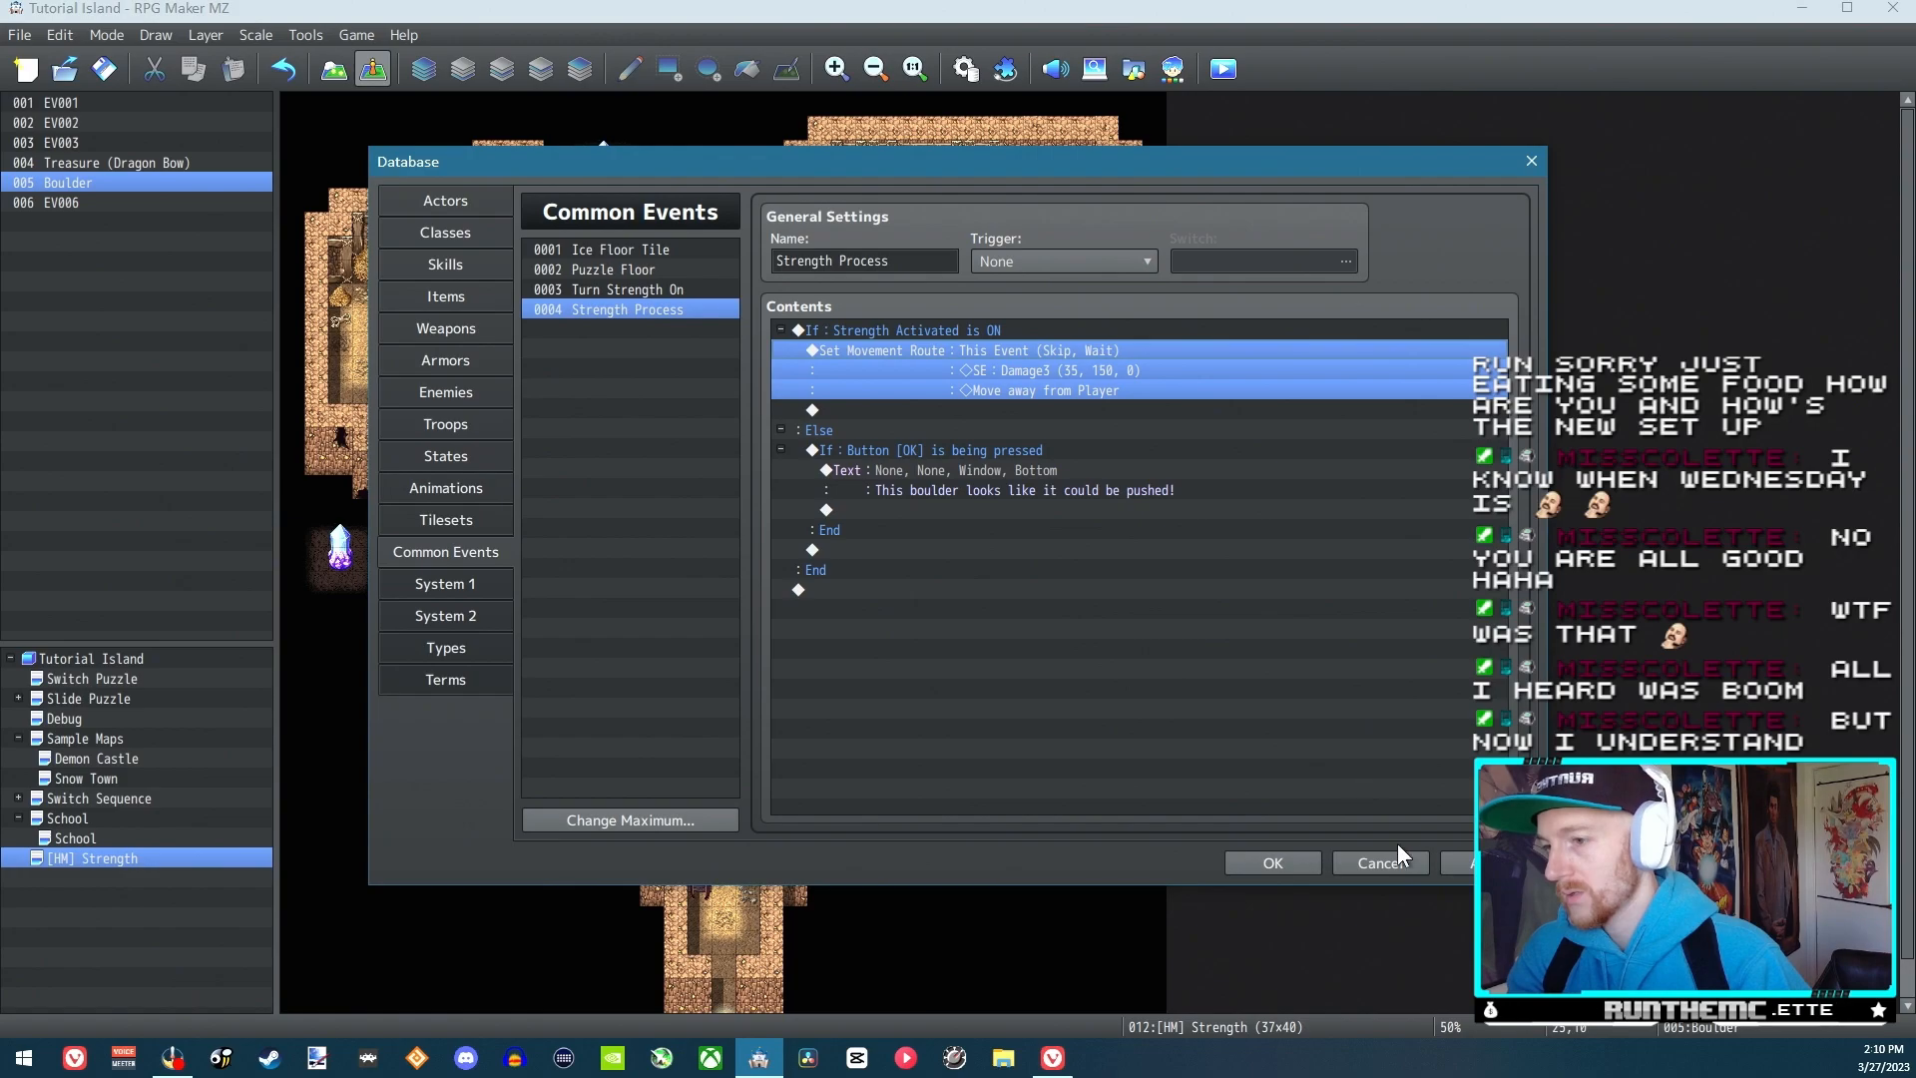
click(1266, 860)
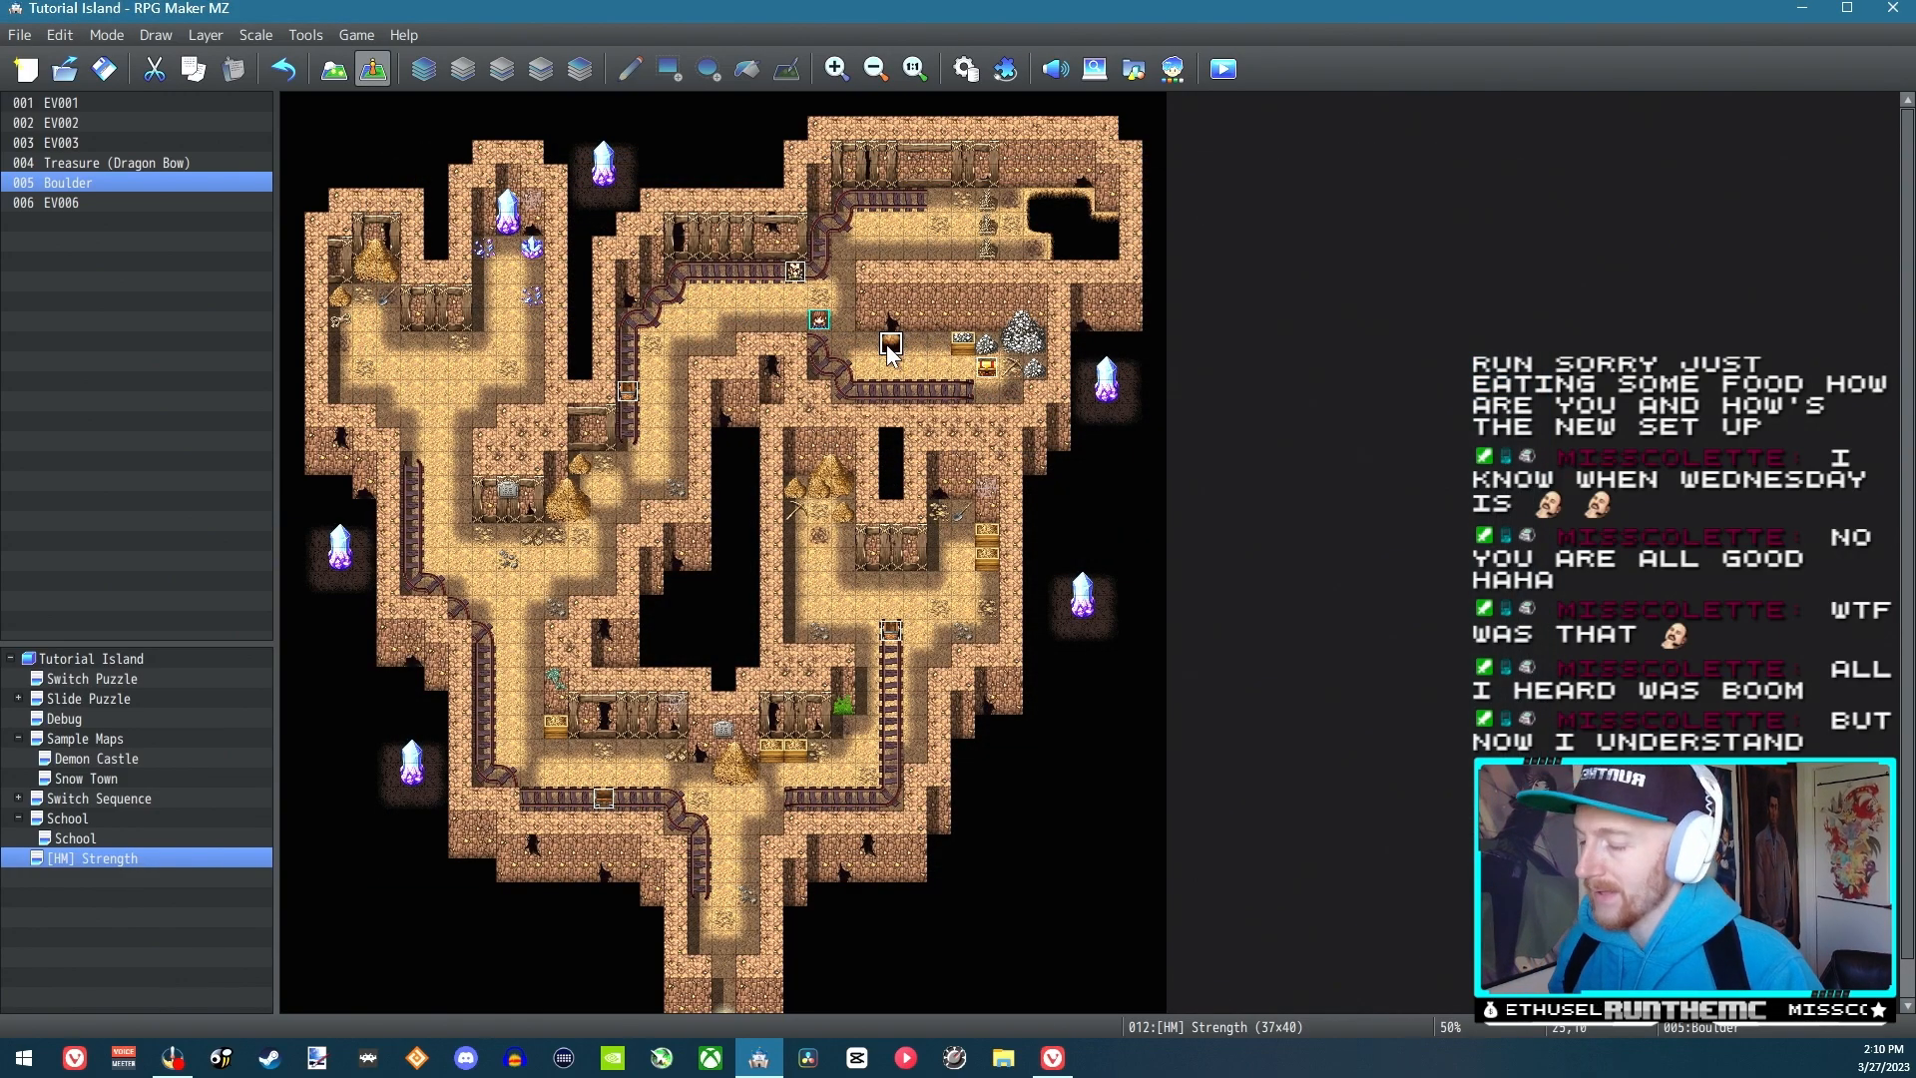
Check the Boulder event's settings, and paste two copies of it on the two tiles directly below it
double_click(891, 350)
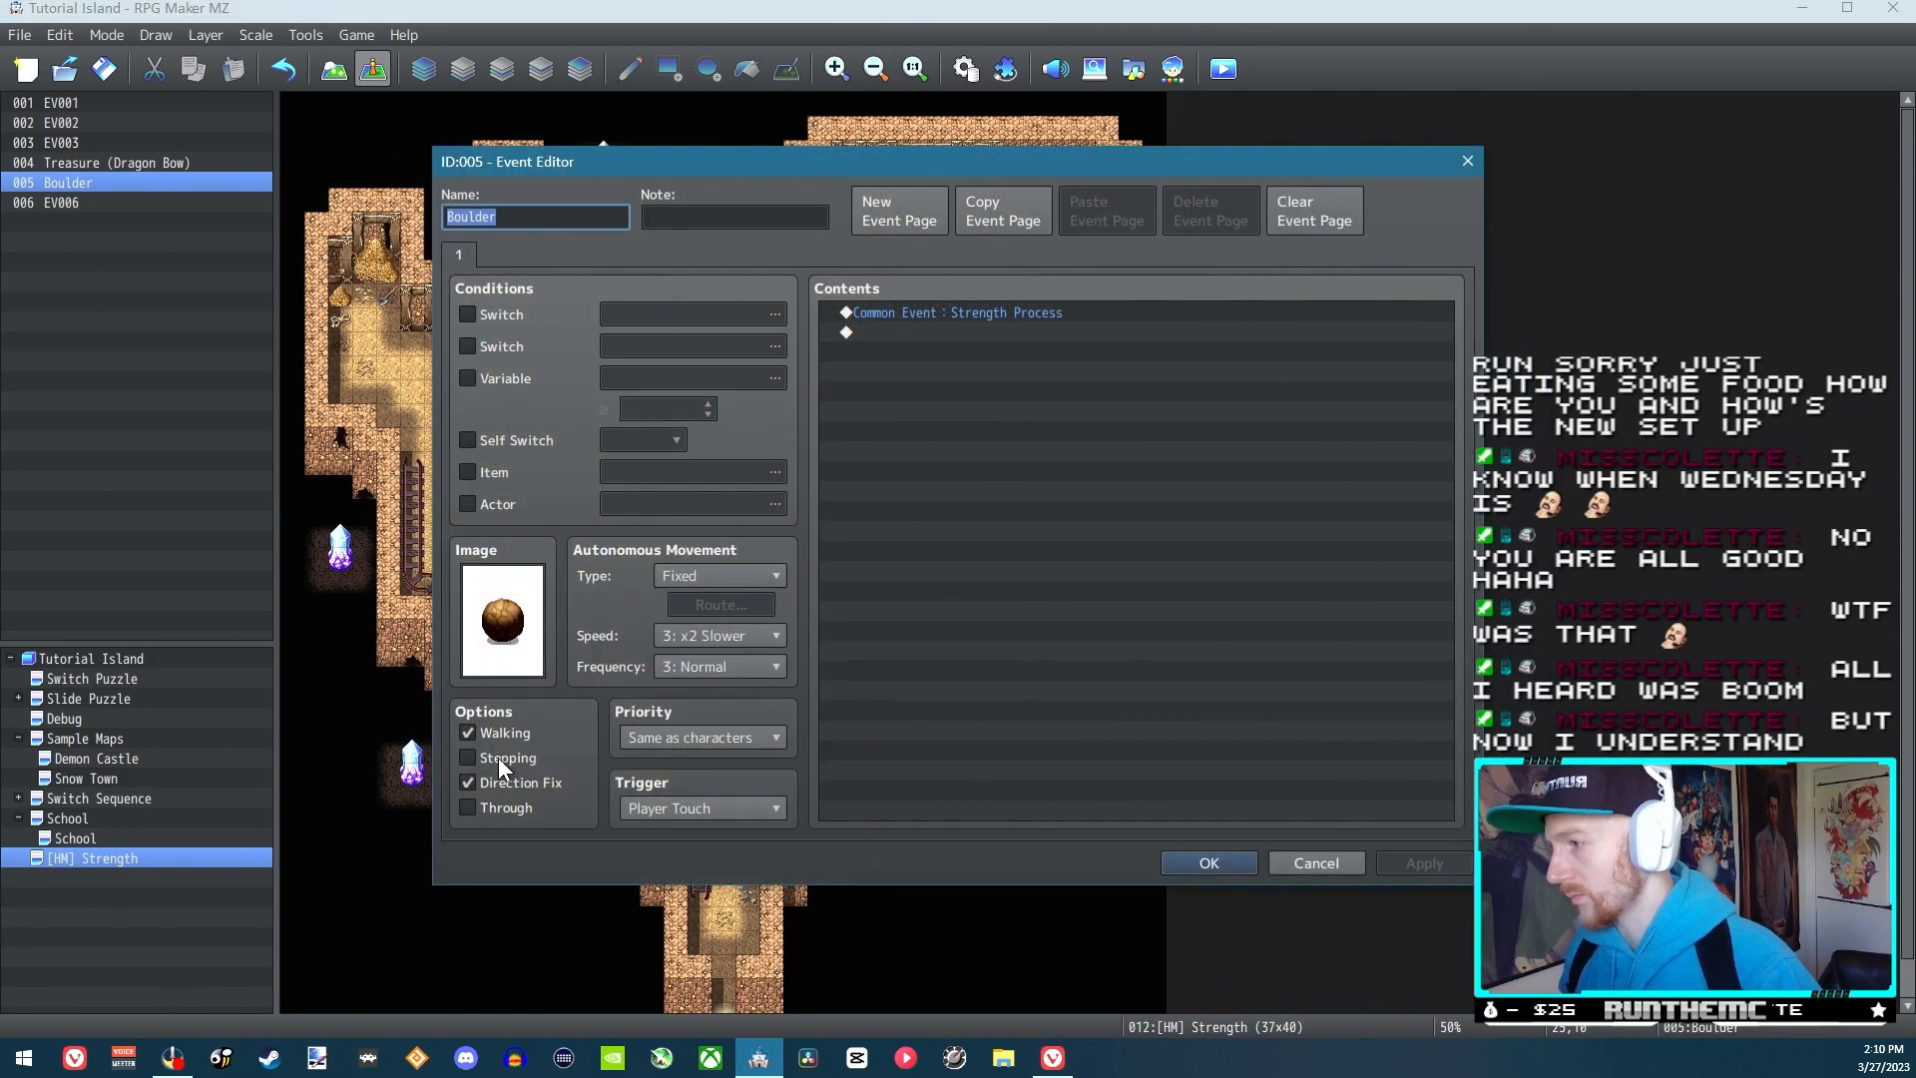
click(1238, 858)
click(892, 369)
key(ctrl+v)
click(891, 390)
key(ctrl+v)
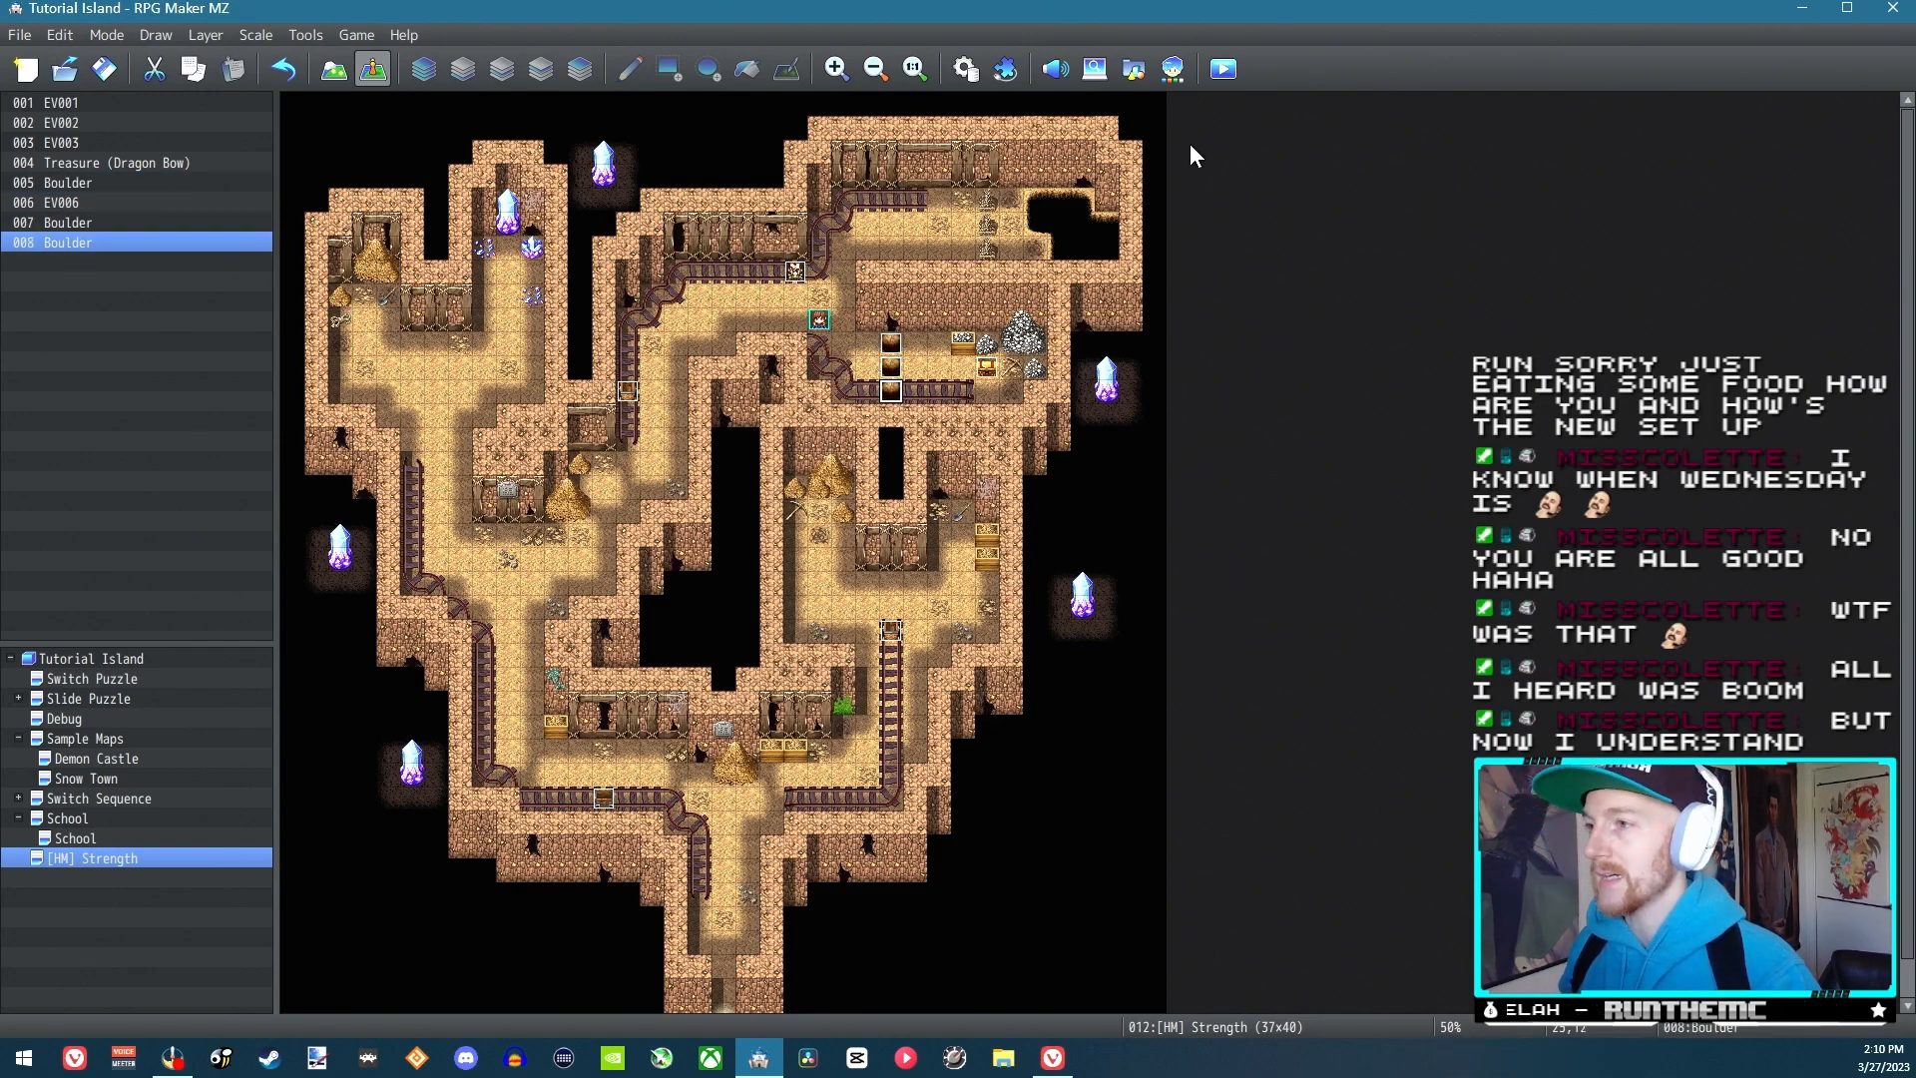
Launch a playtest with the project changes saved and enter the game from the title screen
click(1225, 69)
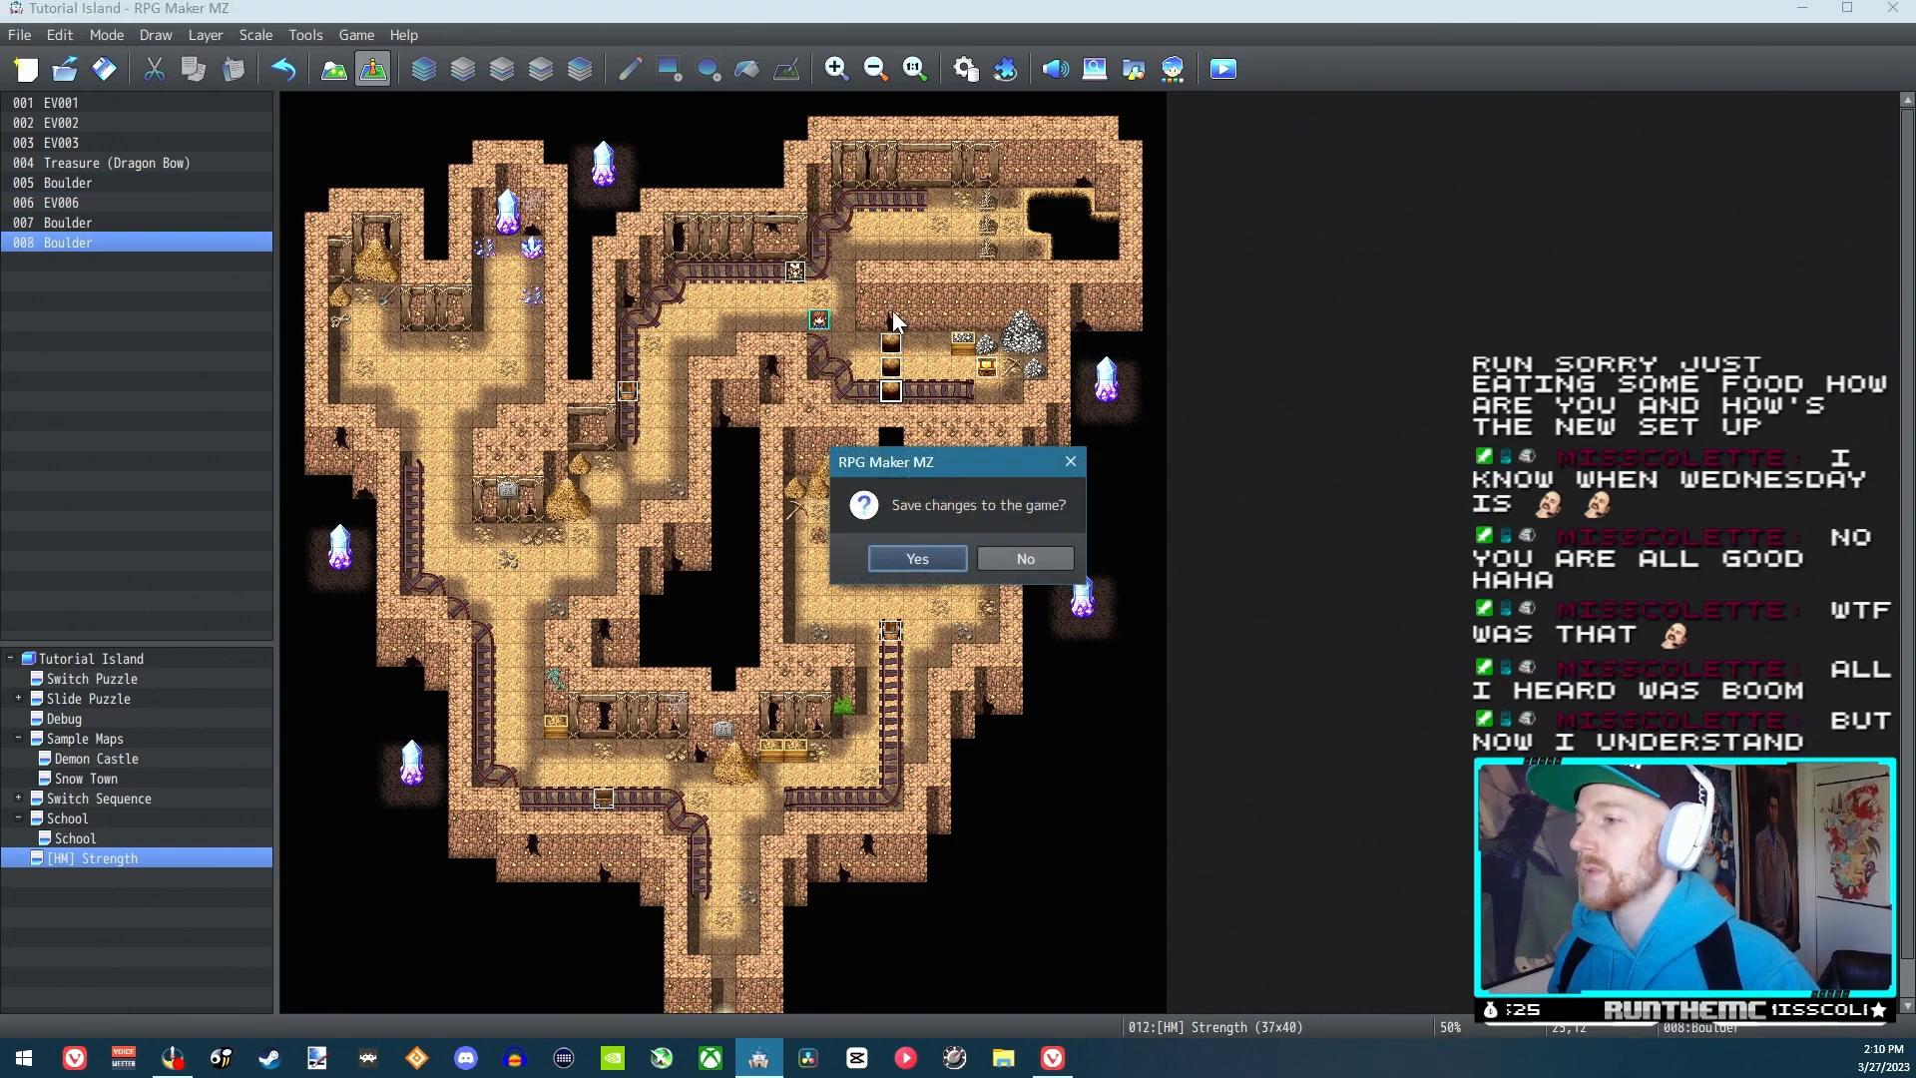
click(907, 552)
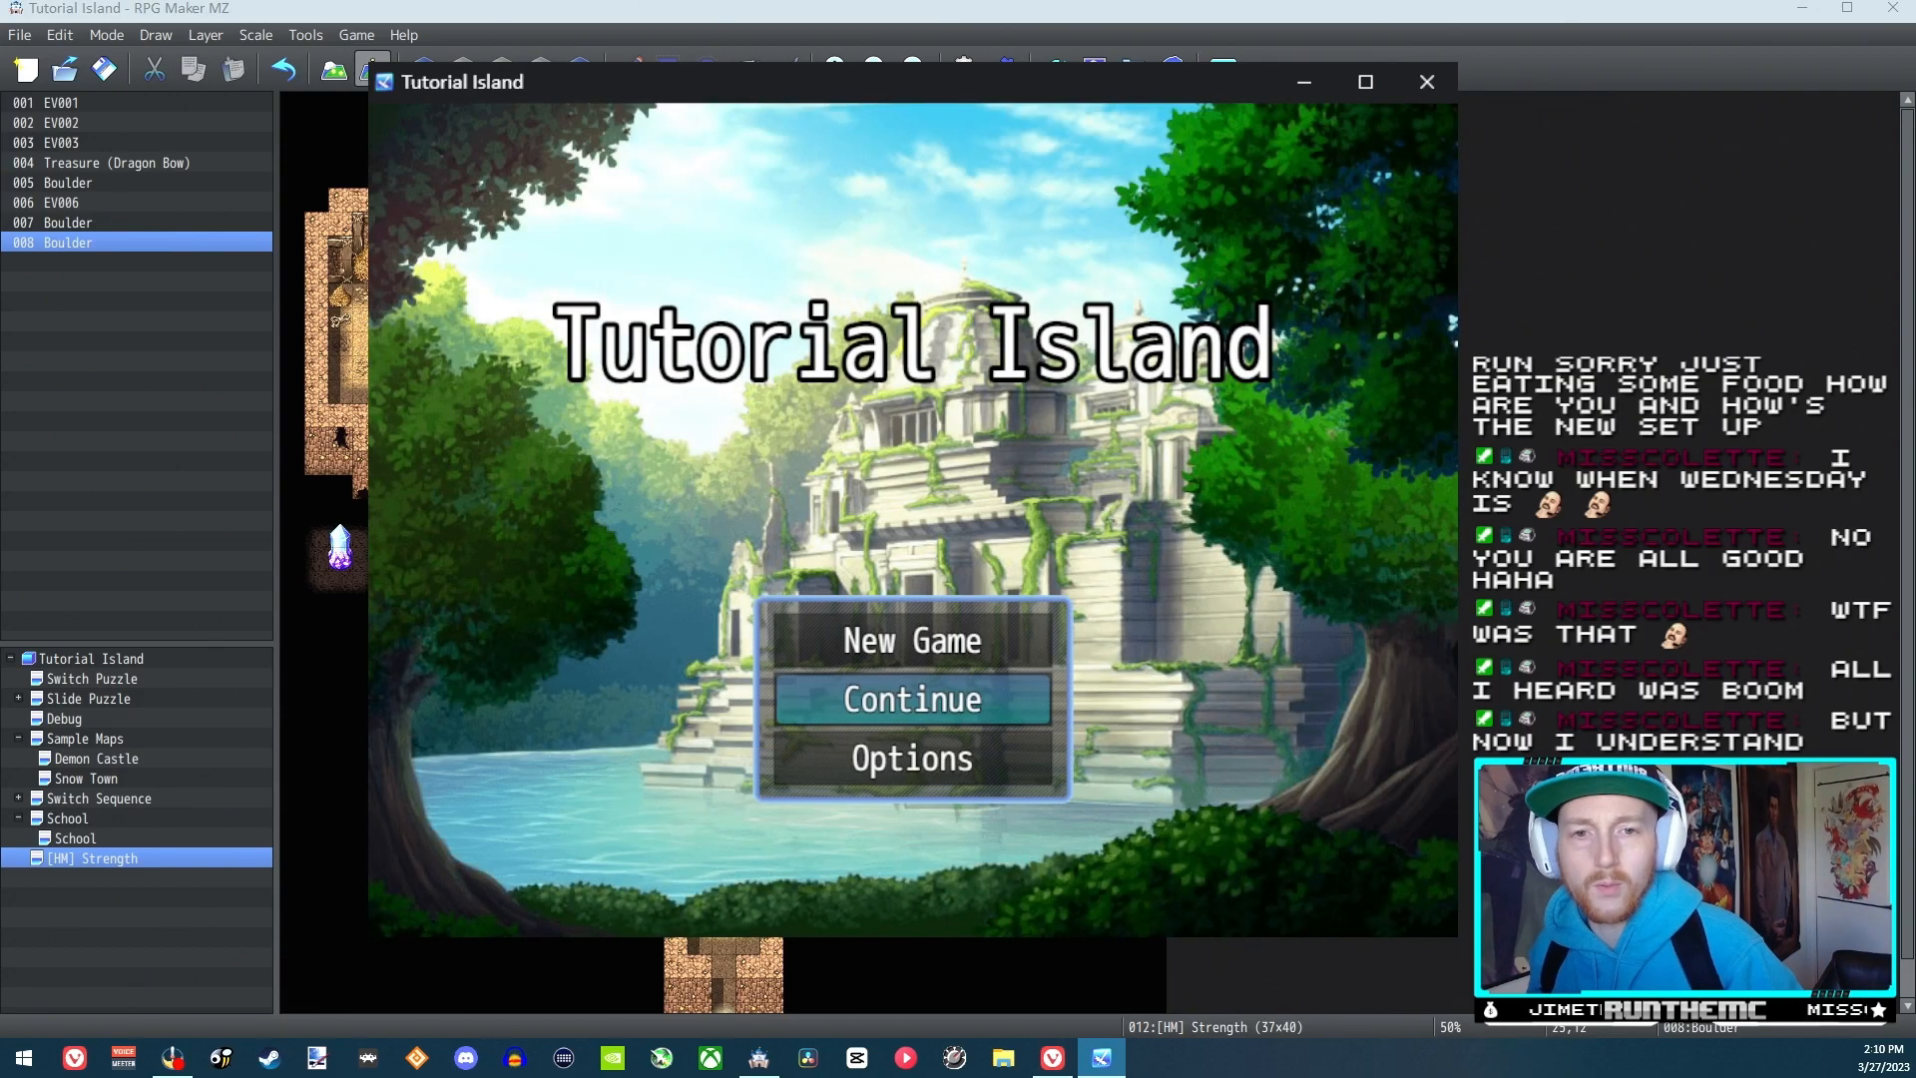
key(Return)
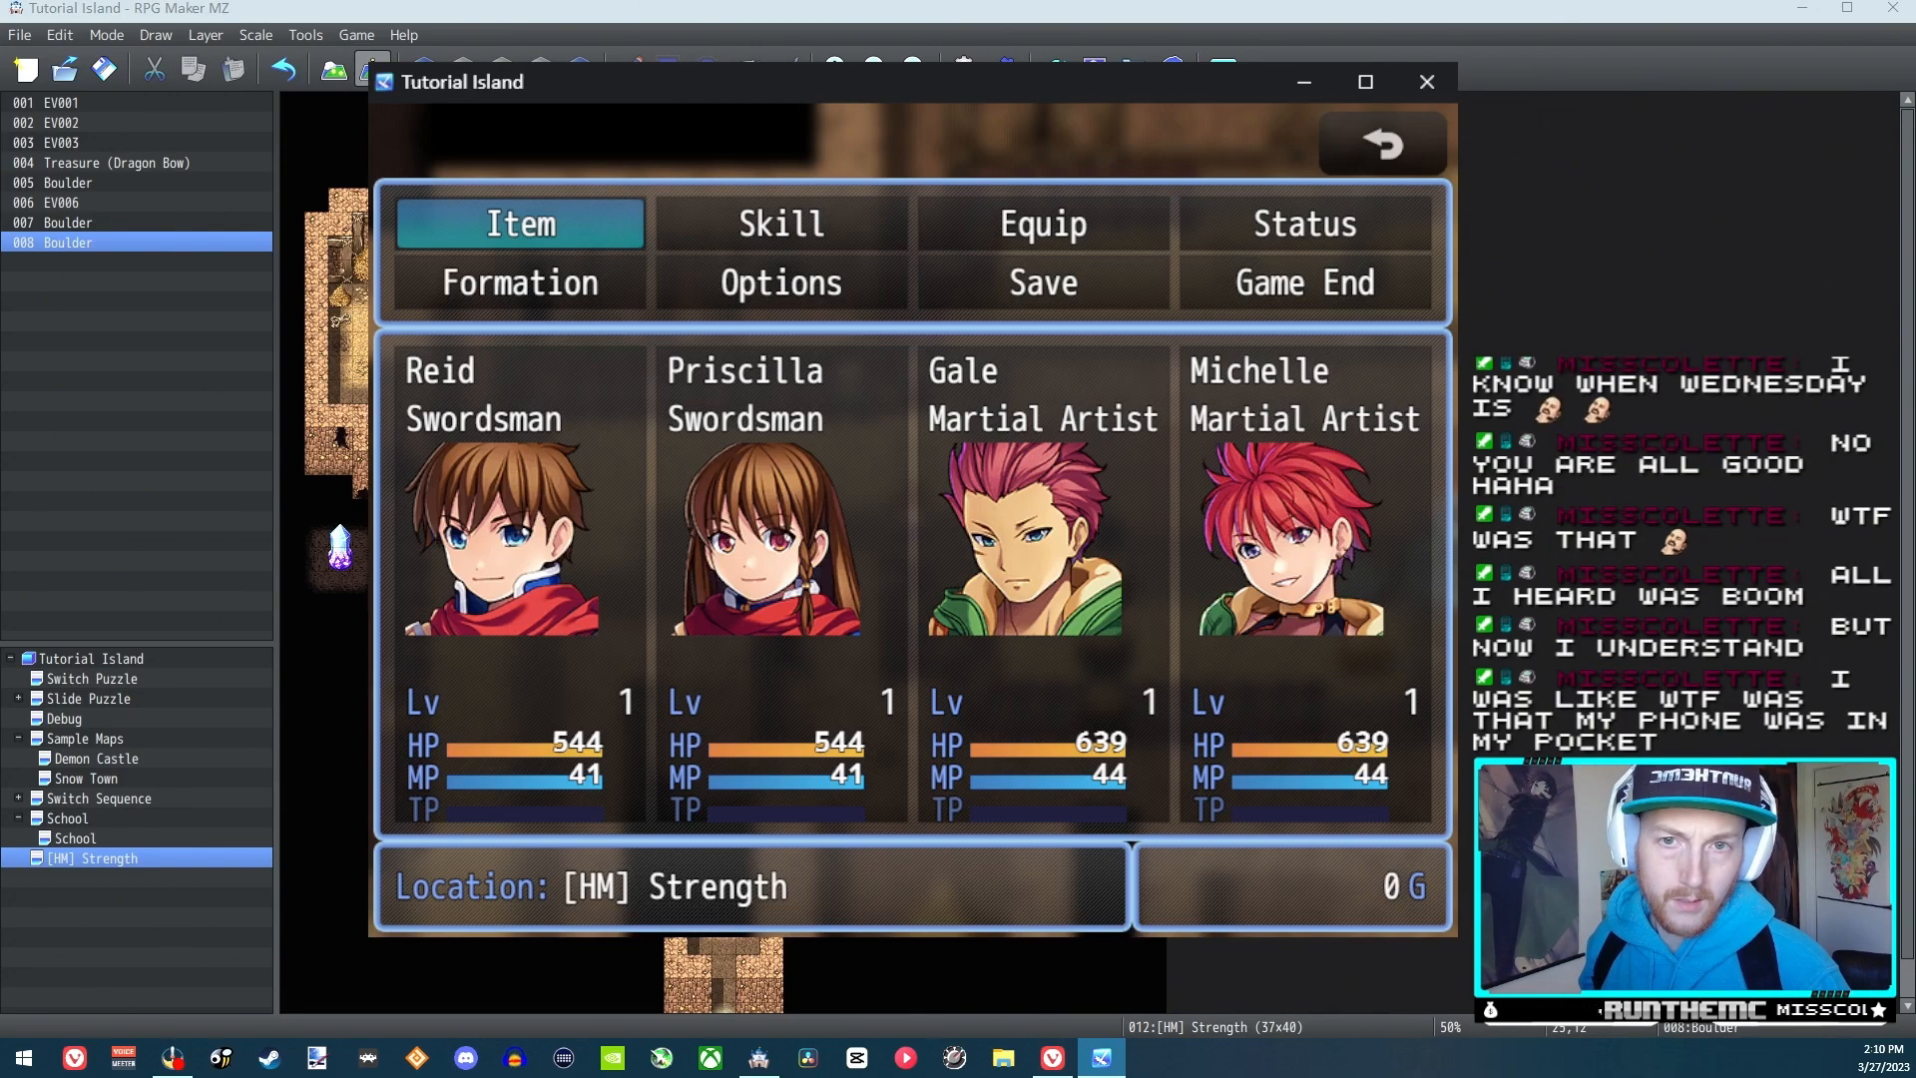
Turn on switch 0012 Strength Activated in the playtest's debug screen and return to the map
key(F9)
key(Down)
key(Return)
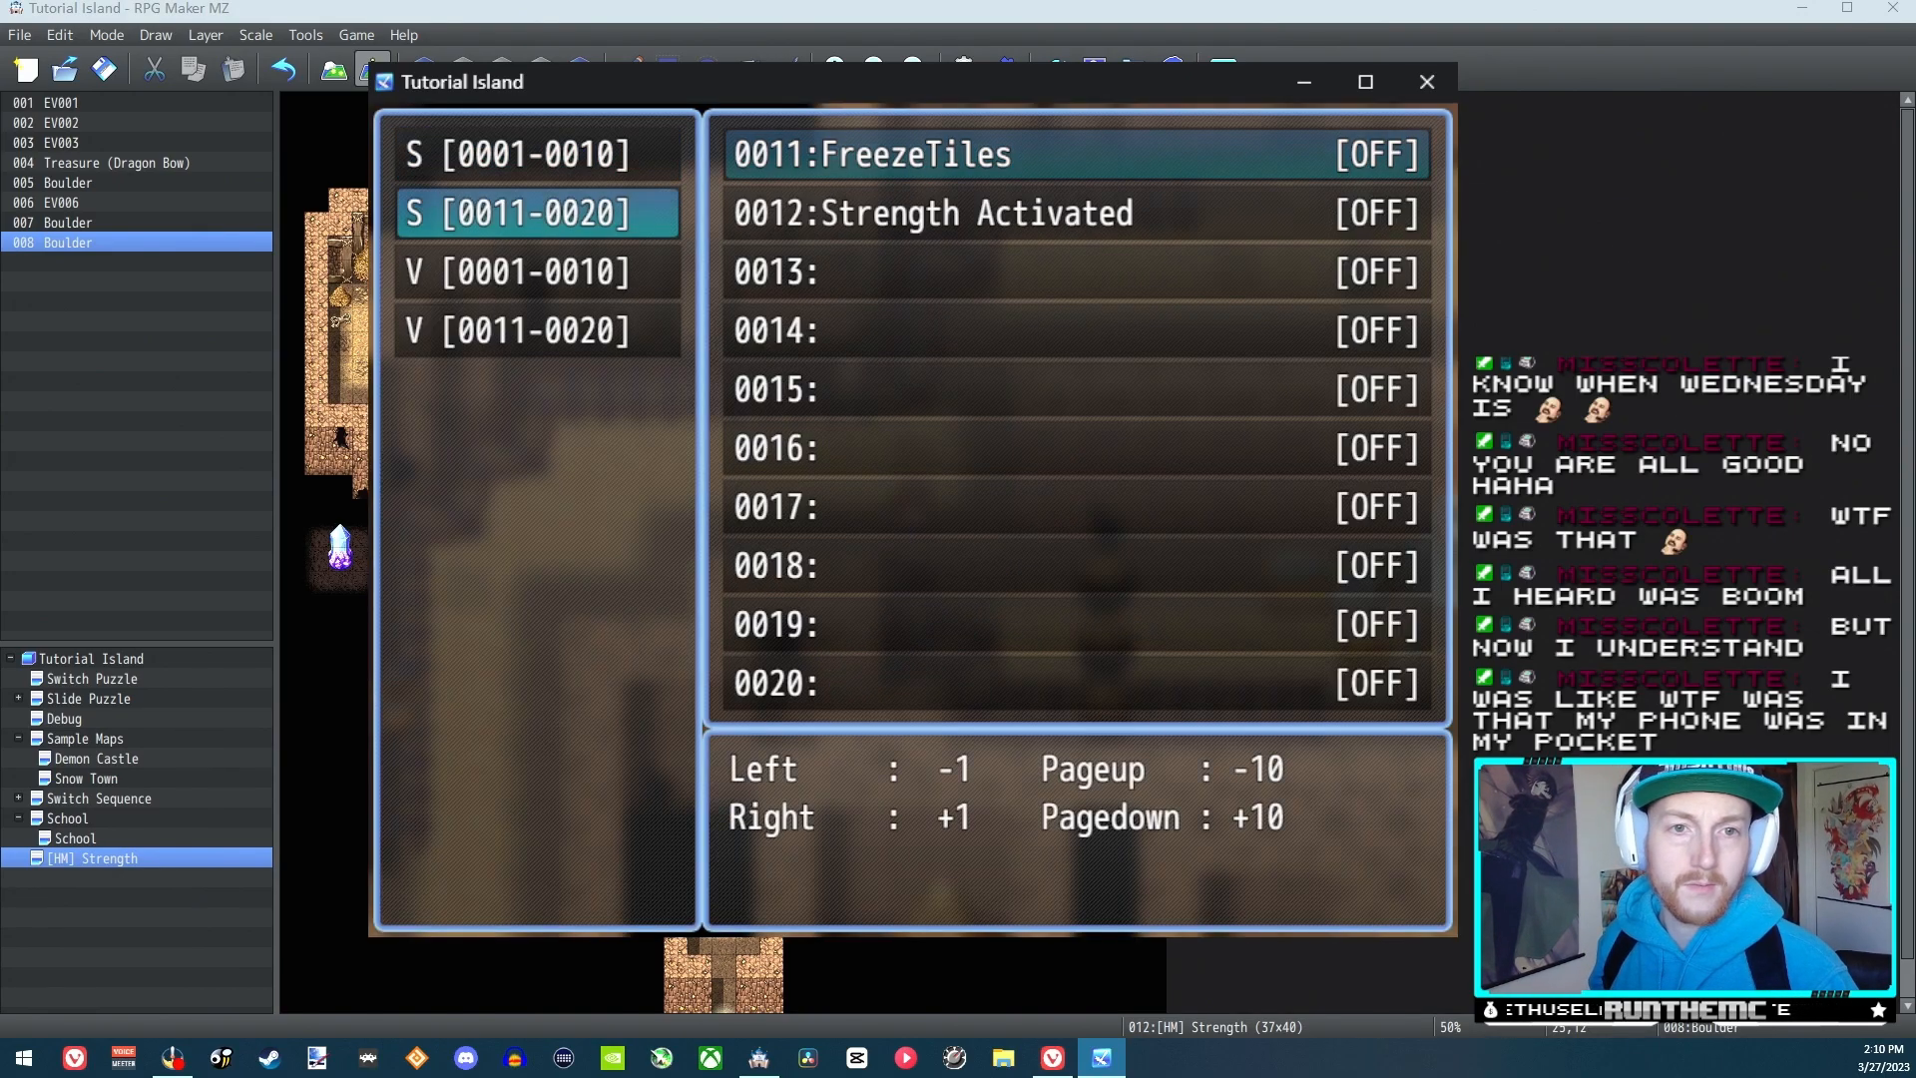
key(Down)
key(Up)
key(Down)
key(Return)
key(Escape)
key(Escape)
Walk to the three boulders and test pushing the top and bottom ones to the right and the middle one up
key(Right)
key(Down)
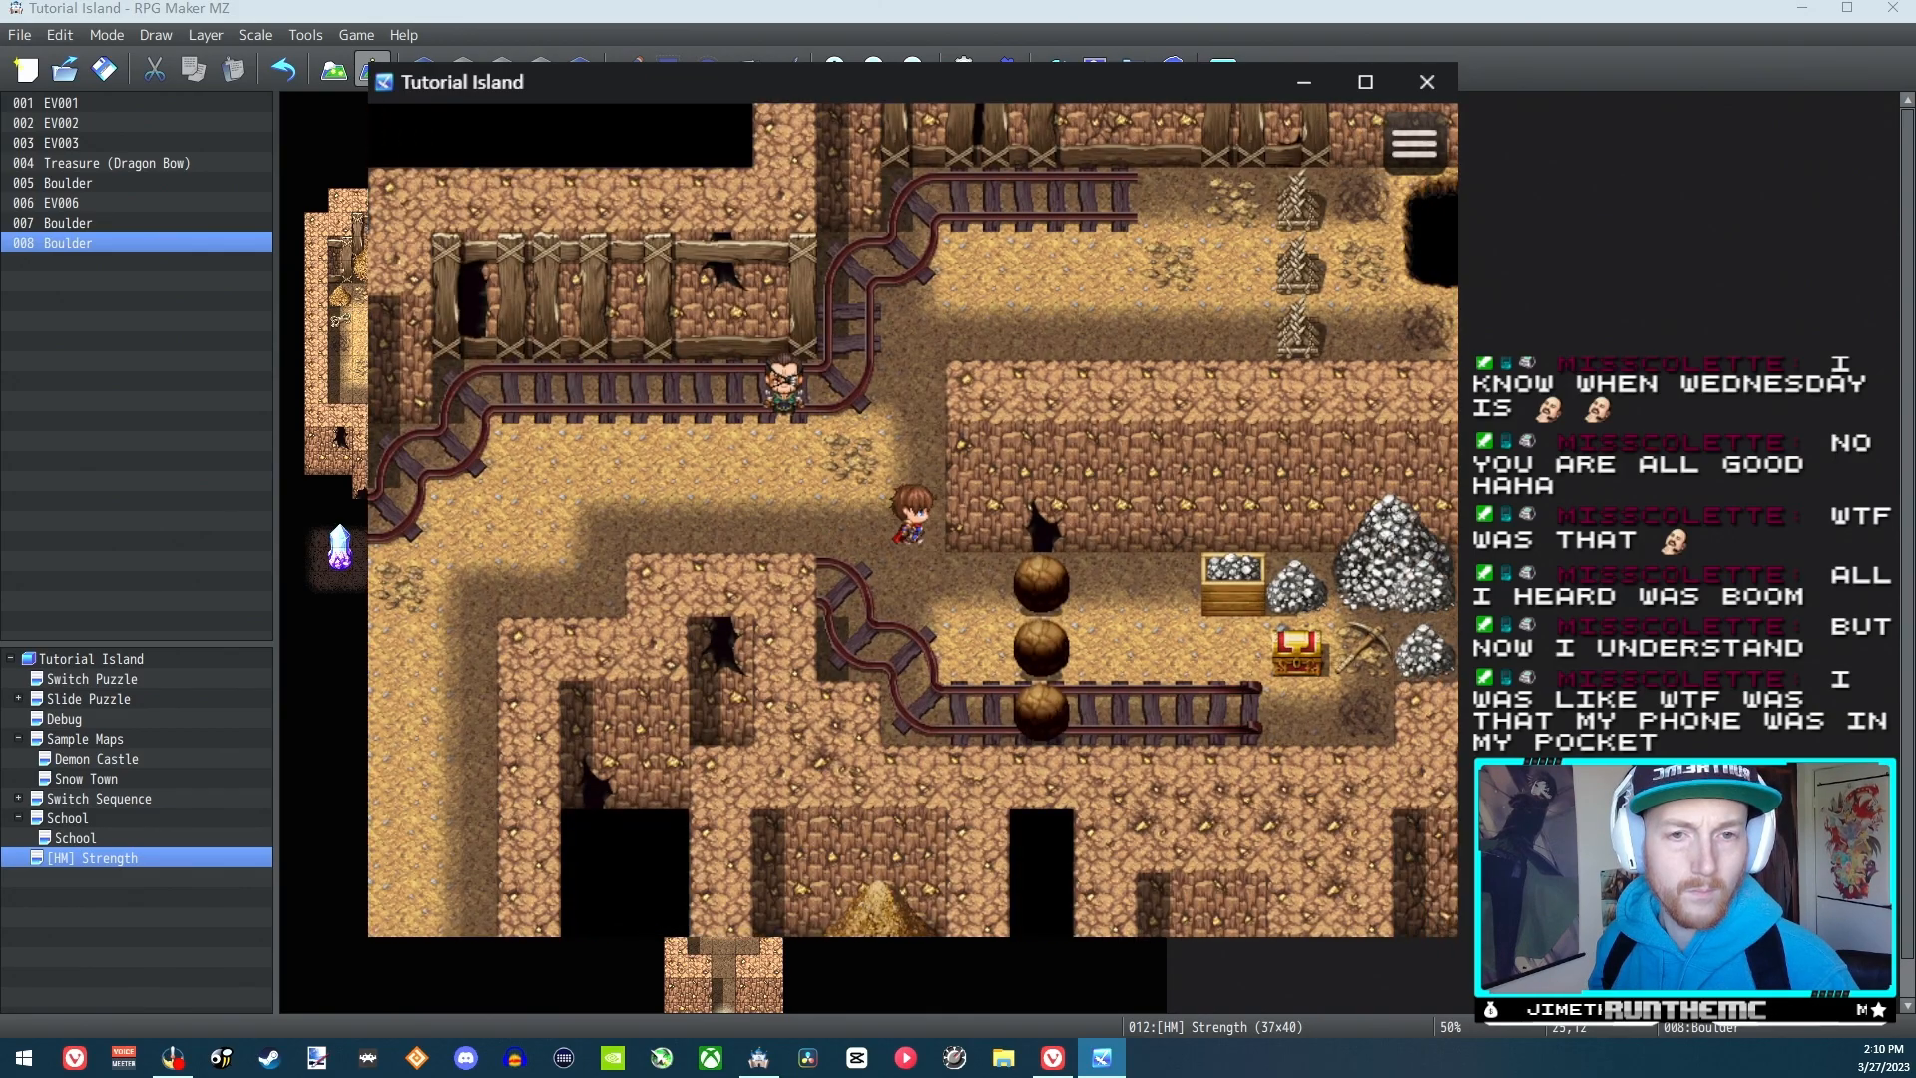
key(Down)
key(Right)
key(Right)
key(Down)
key(Down)
key(Right)
key(Up)
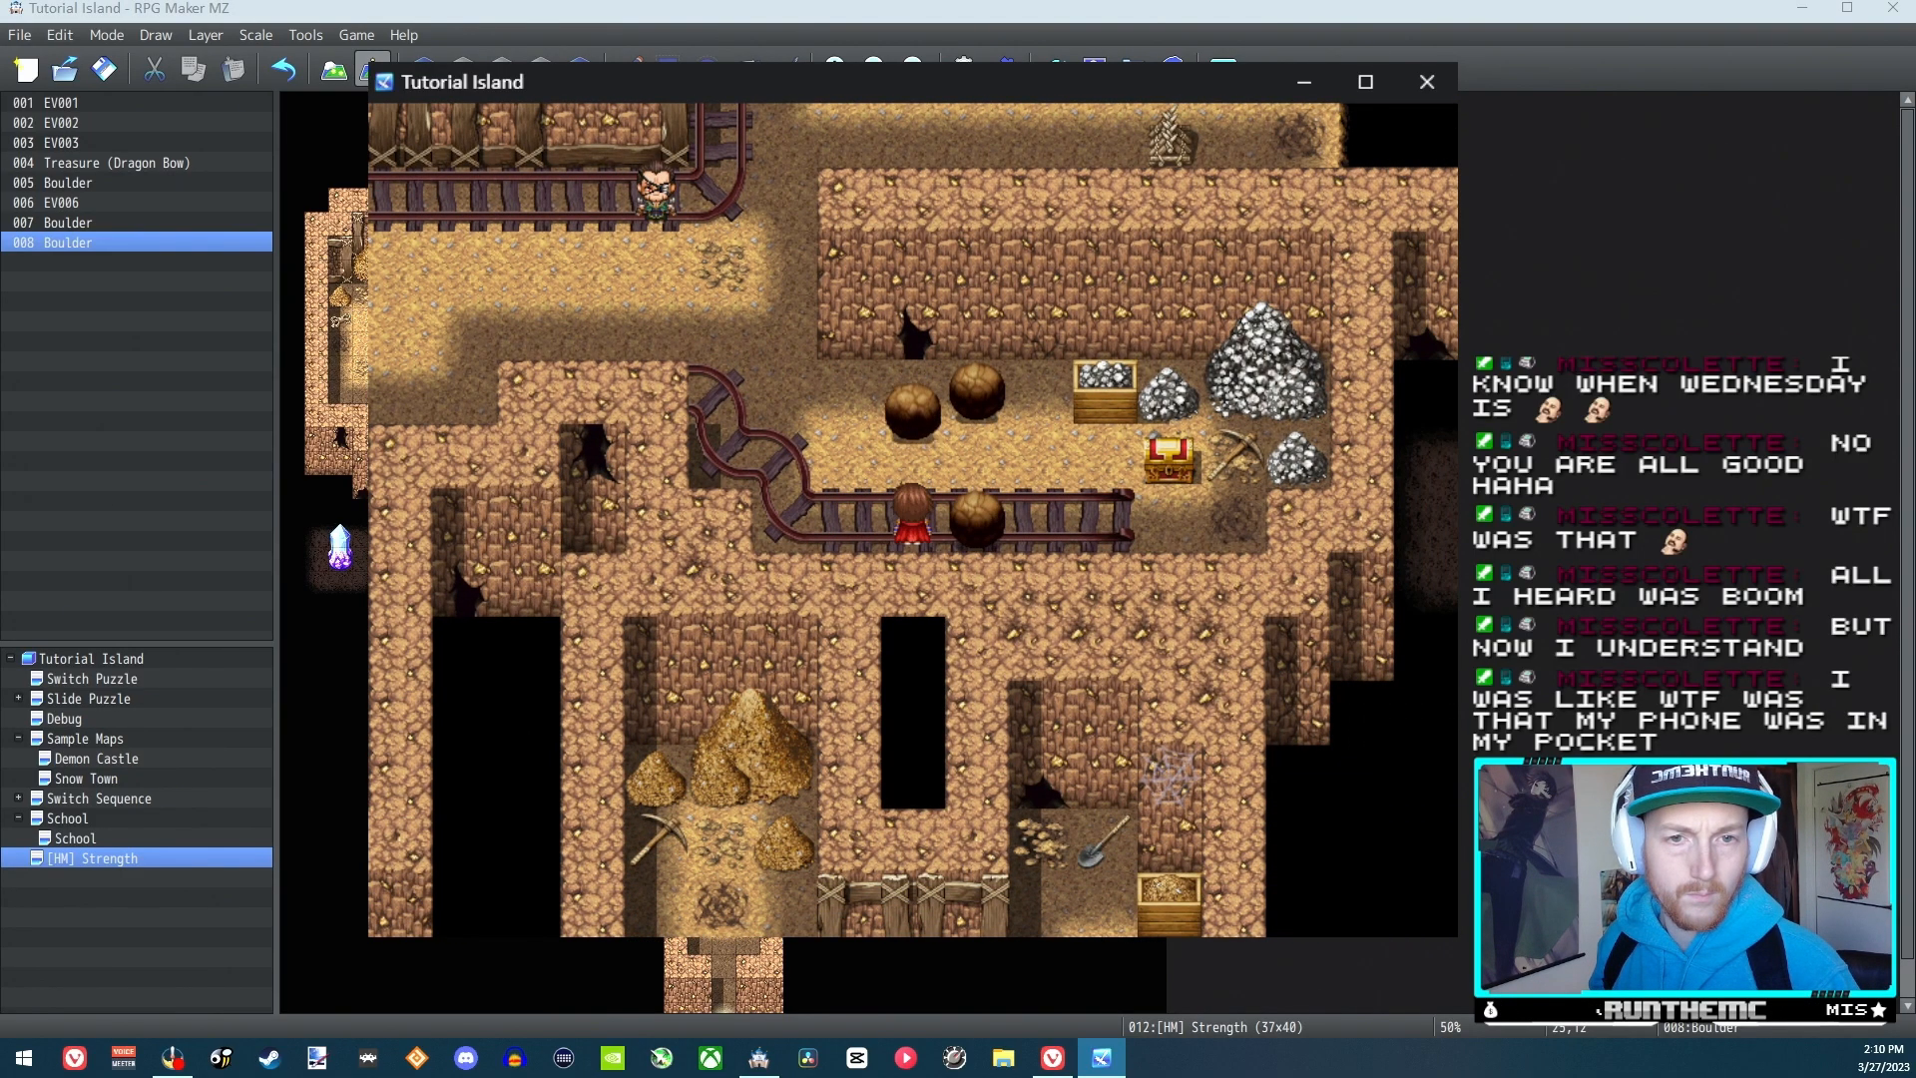
Walk through the gap between the boulders and open the treasure chest, dismissing its item message
key(Up)
key(Right)
key(Right)
key(Right)
key(Return)
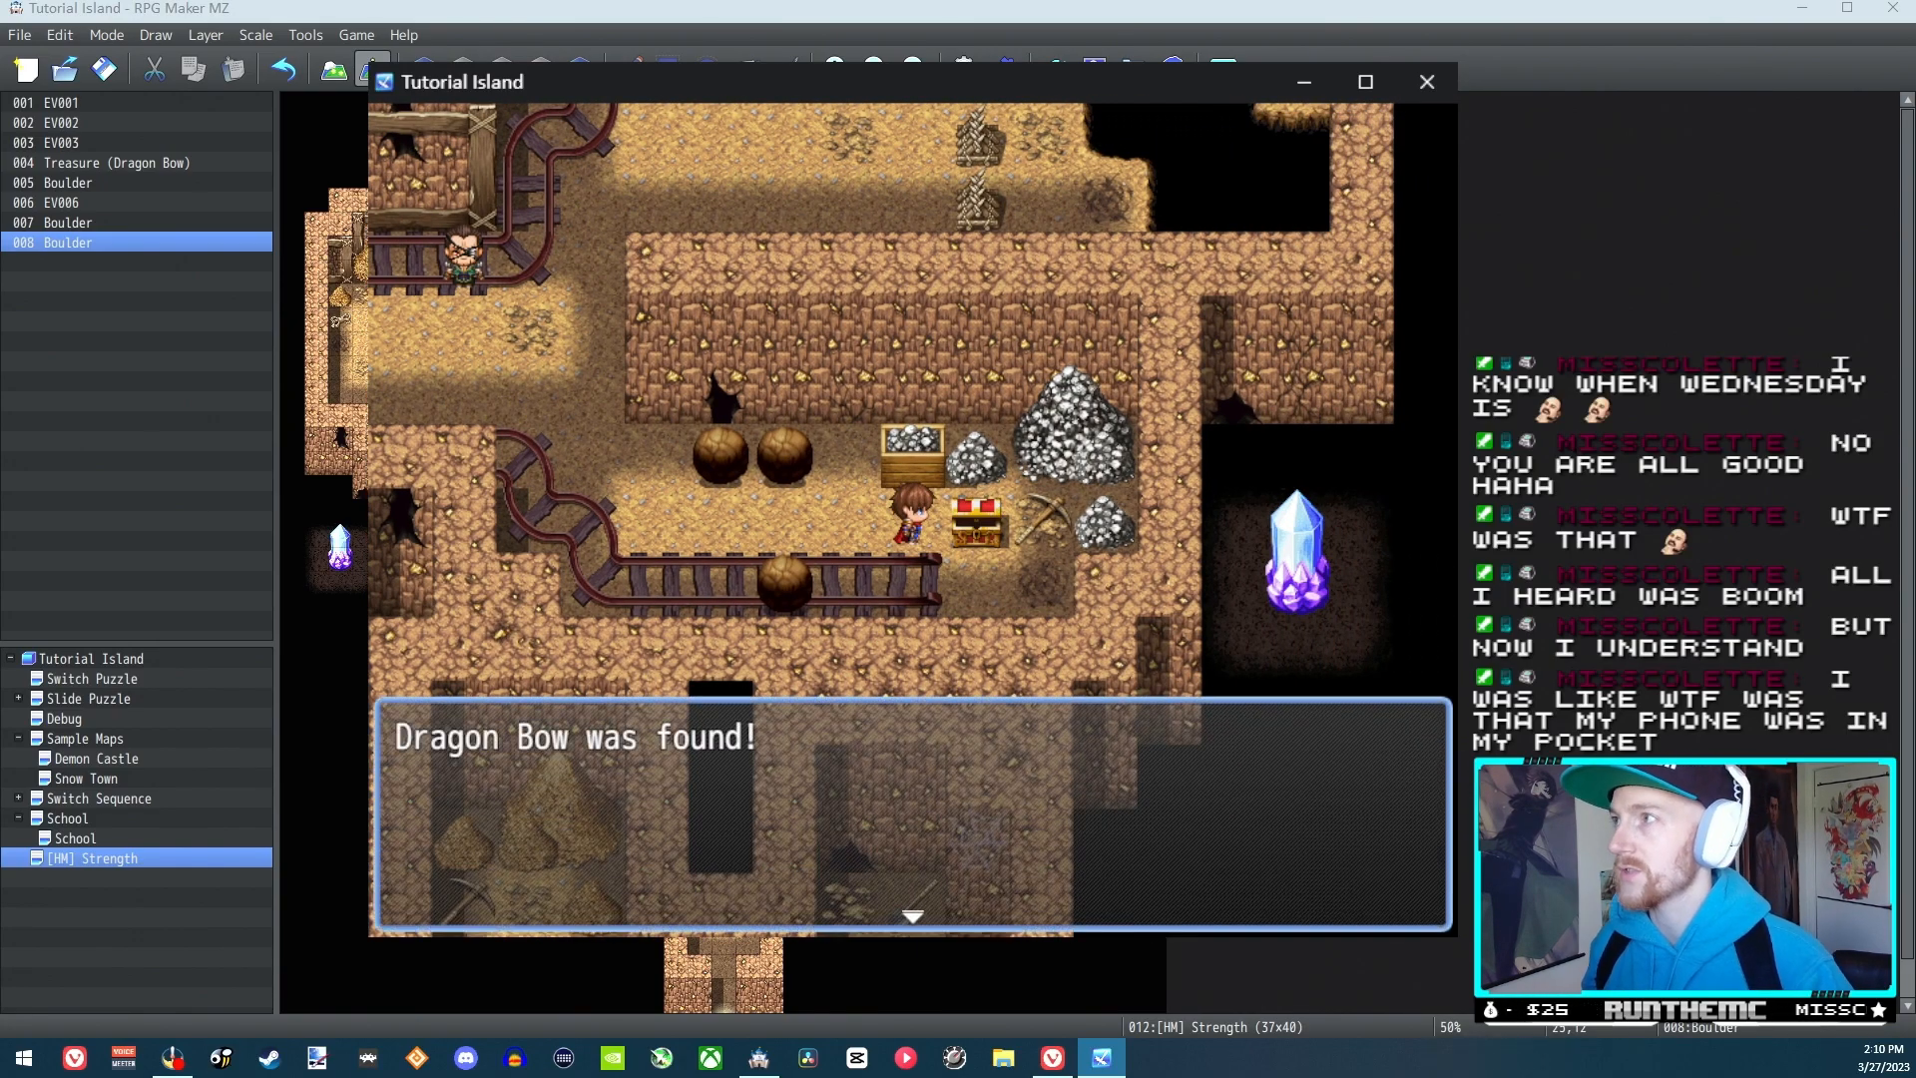
key(Return)
Step onto the track beside the chest and test pushing the lower boulder left along it
key(Left)
key(Down)
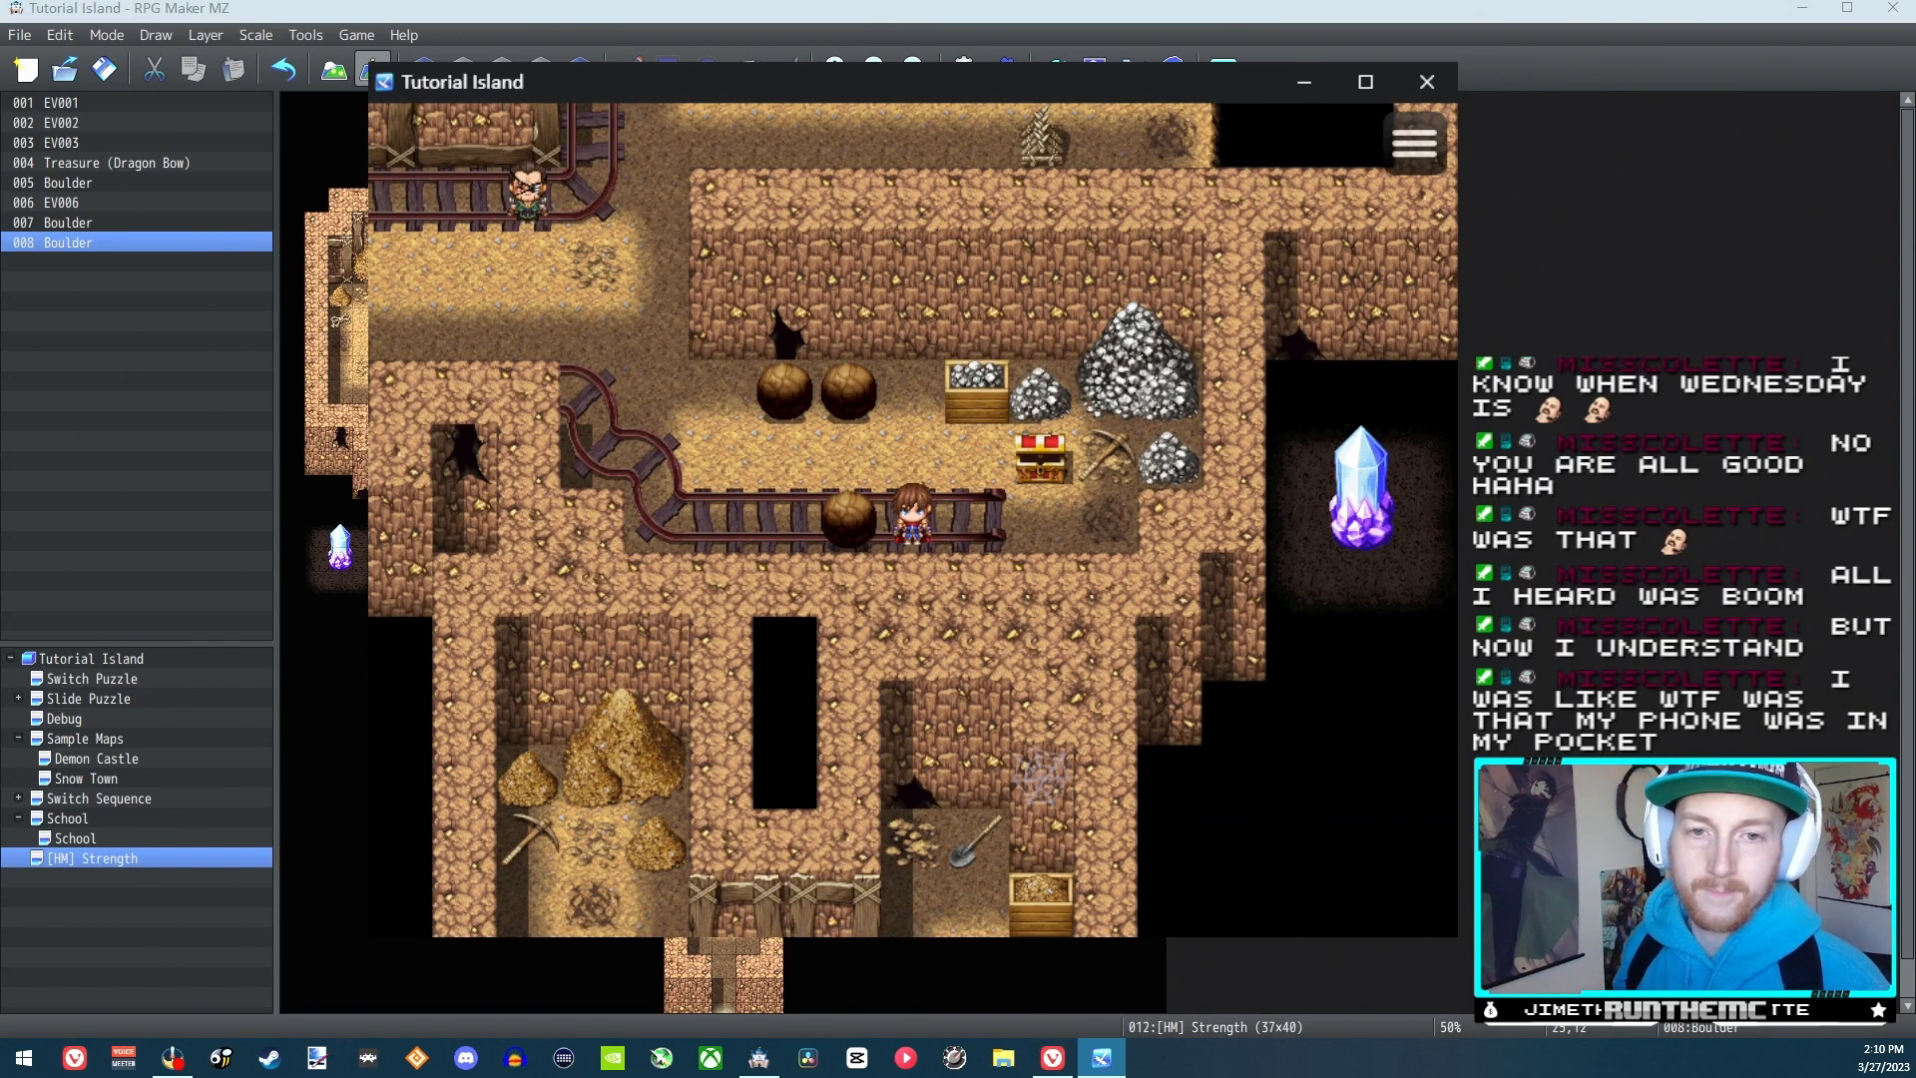
key(Left)
Walk around to the other side of the lower boulder and test pushing it back right along the track
key(Left)
key(Left)
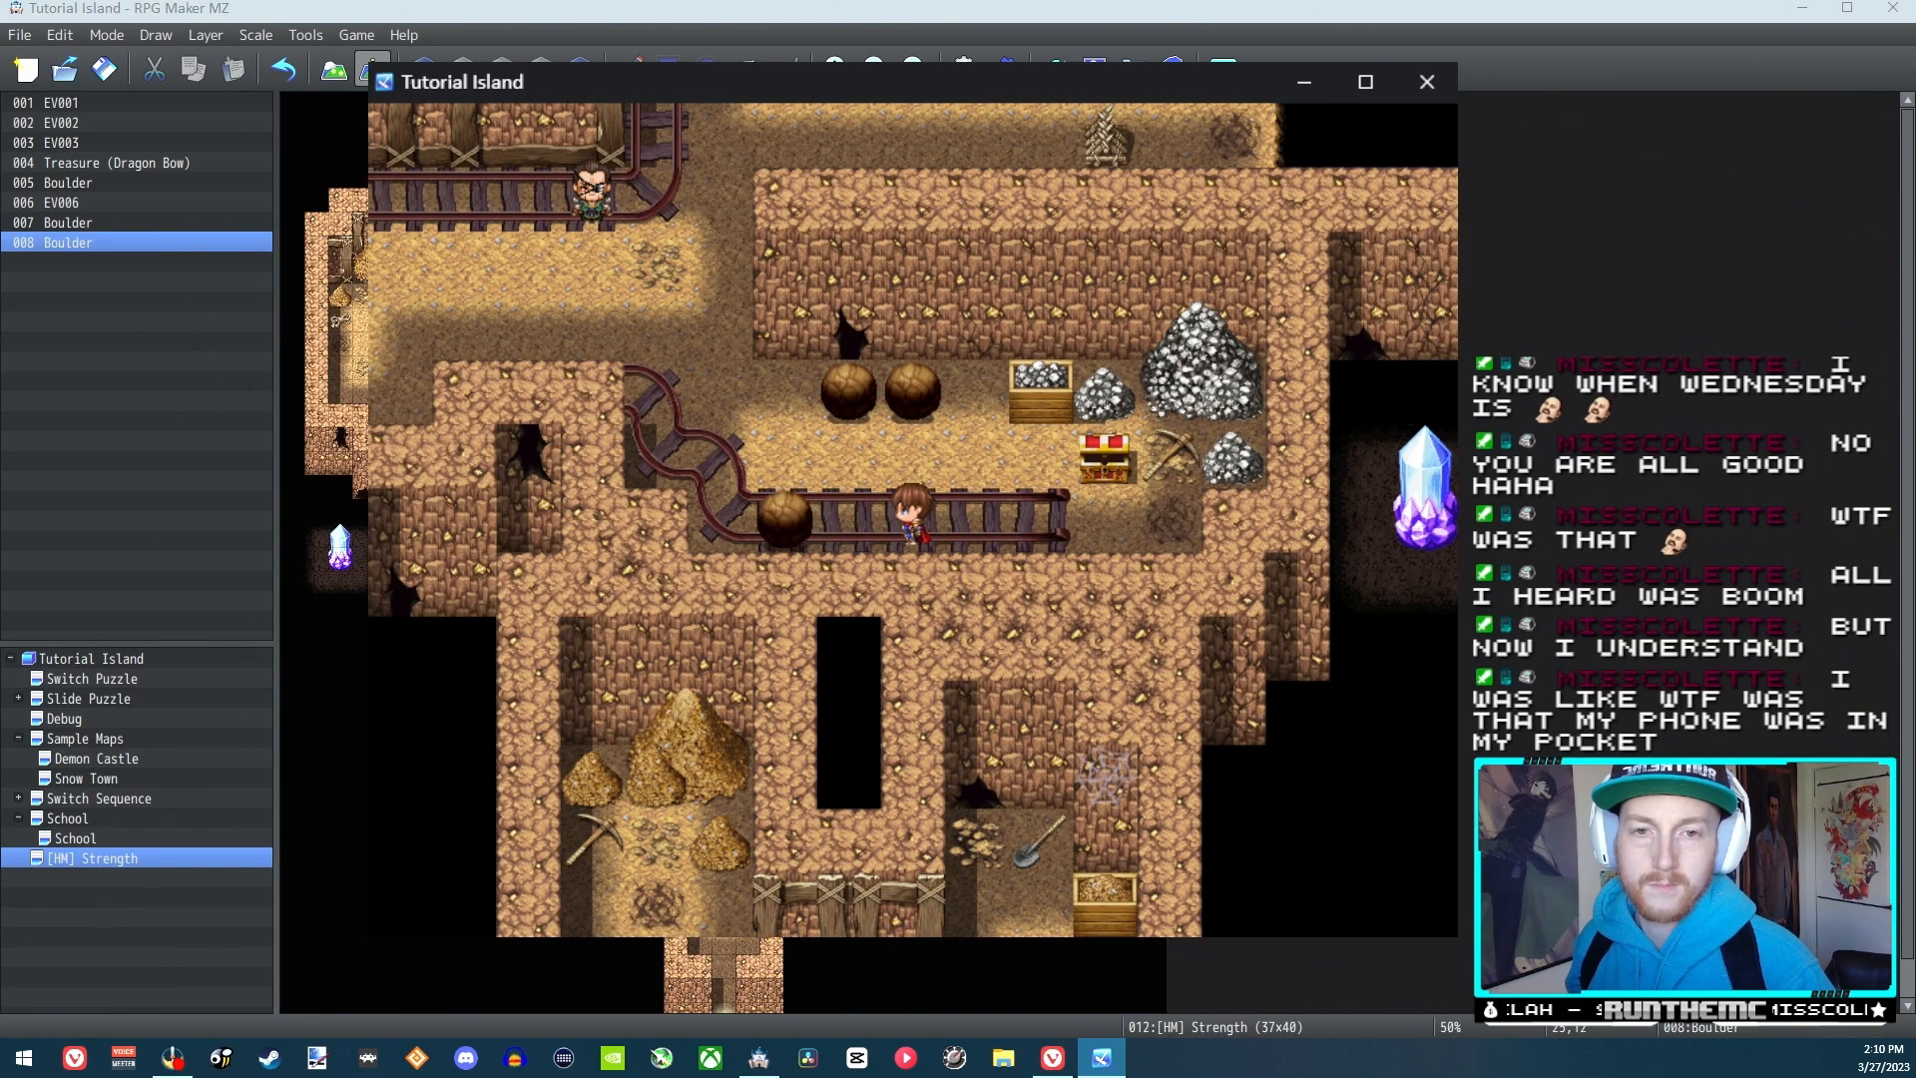
key(Up)
key(Left)
key(Left)
key(Left)
key(Down)
key(Right)
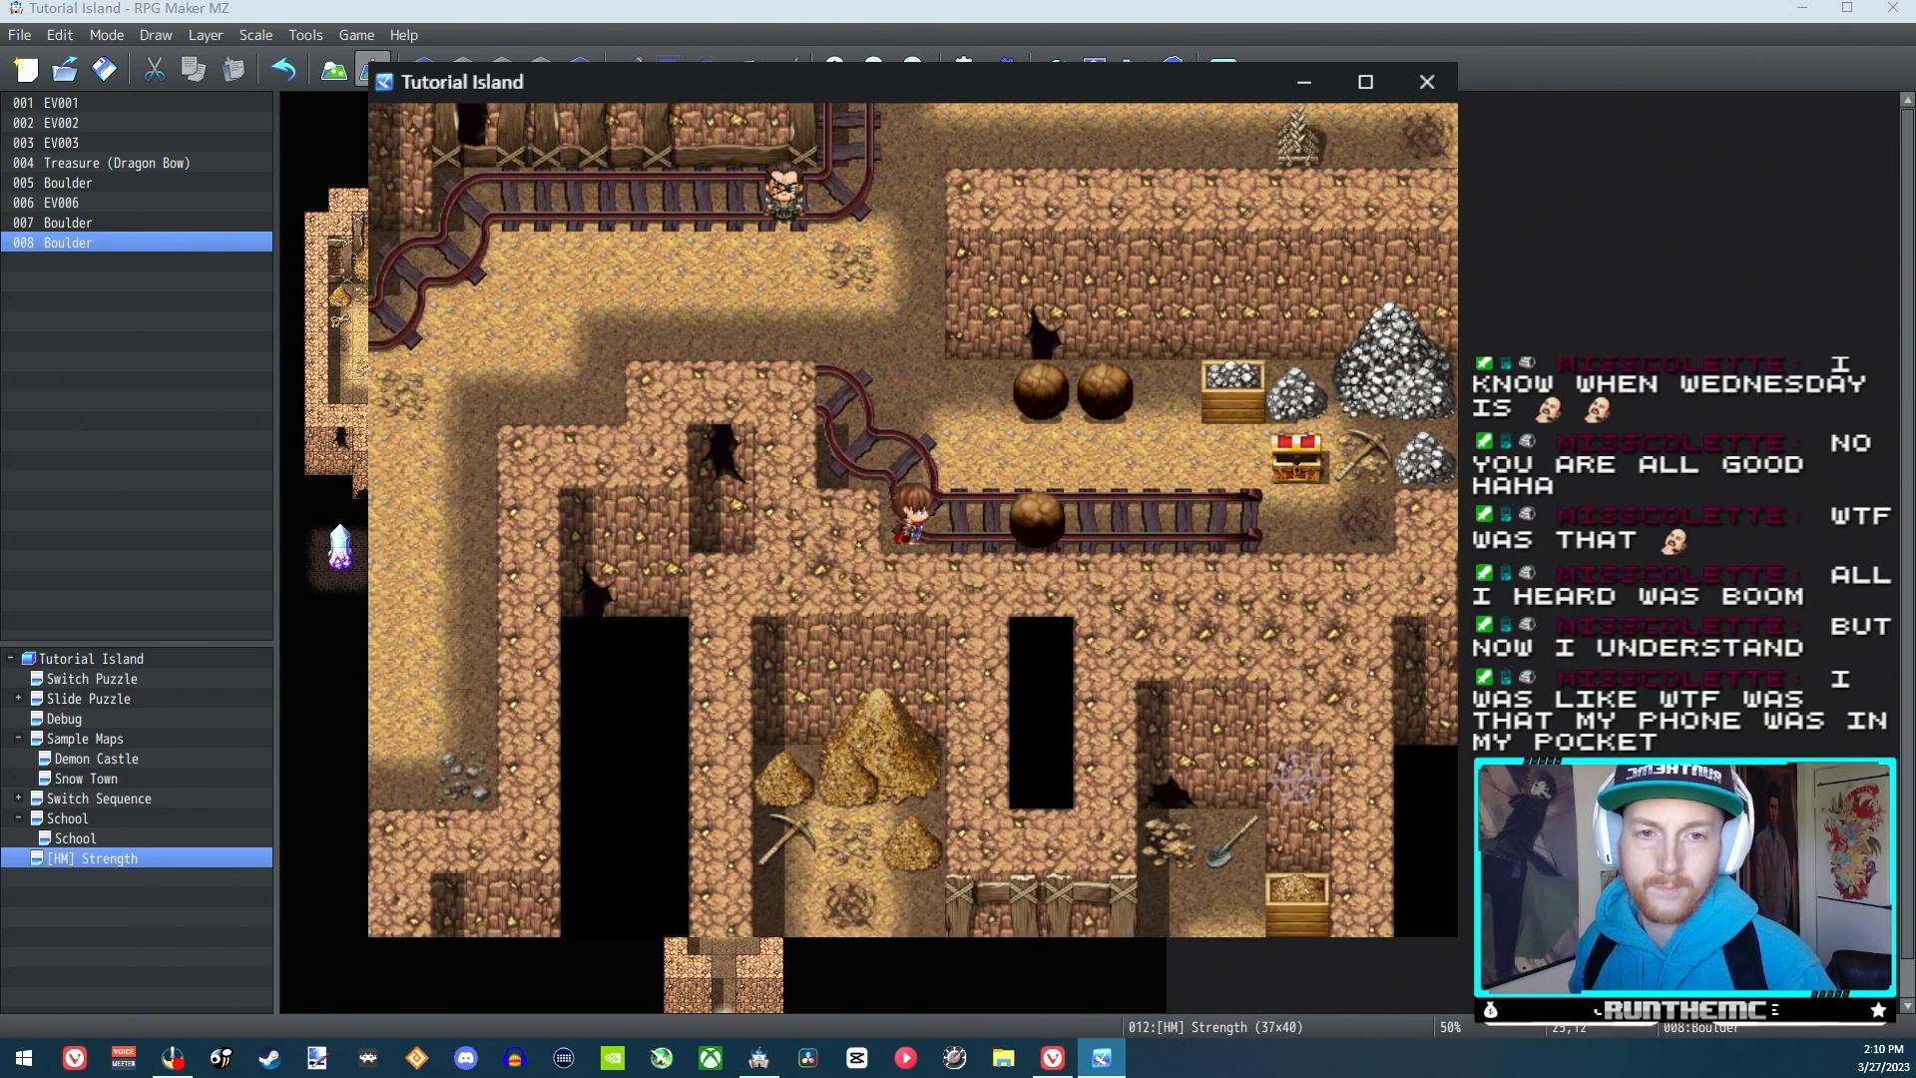
key(Right)
key(Right)
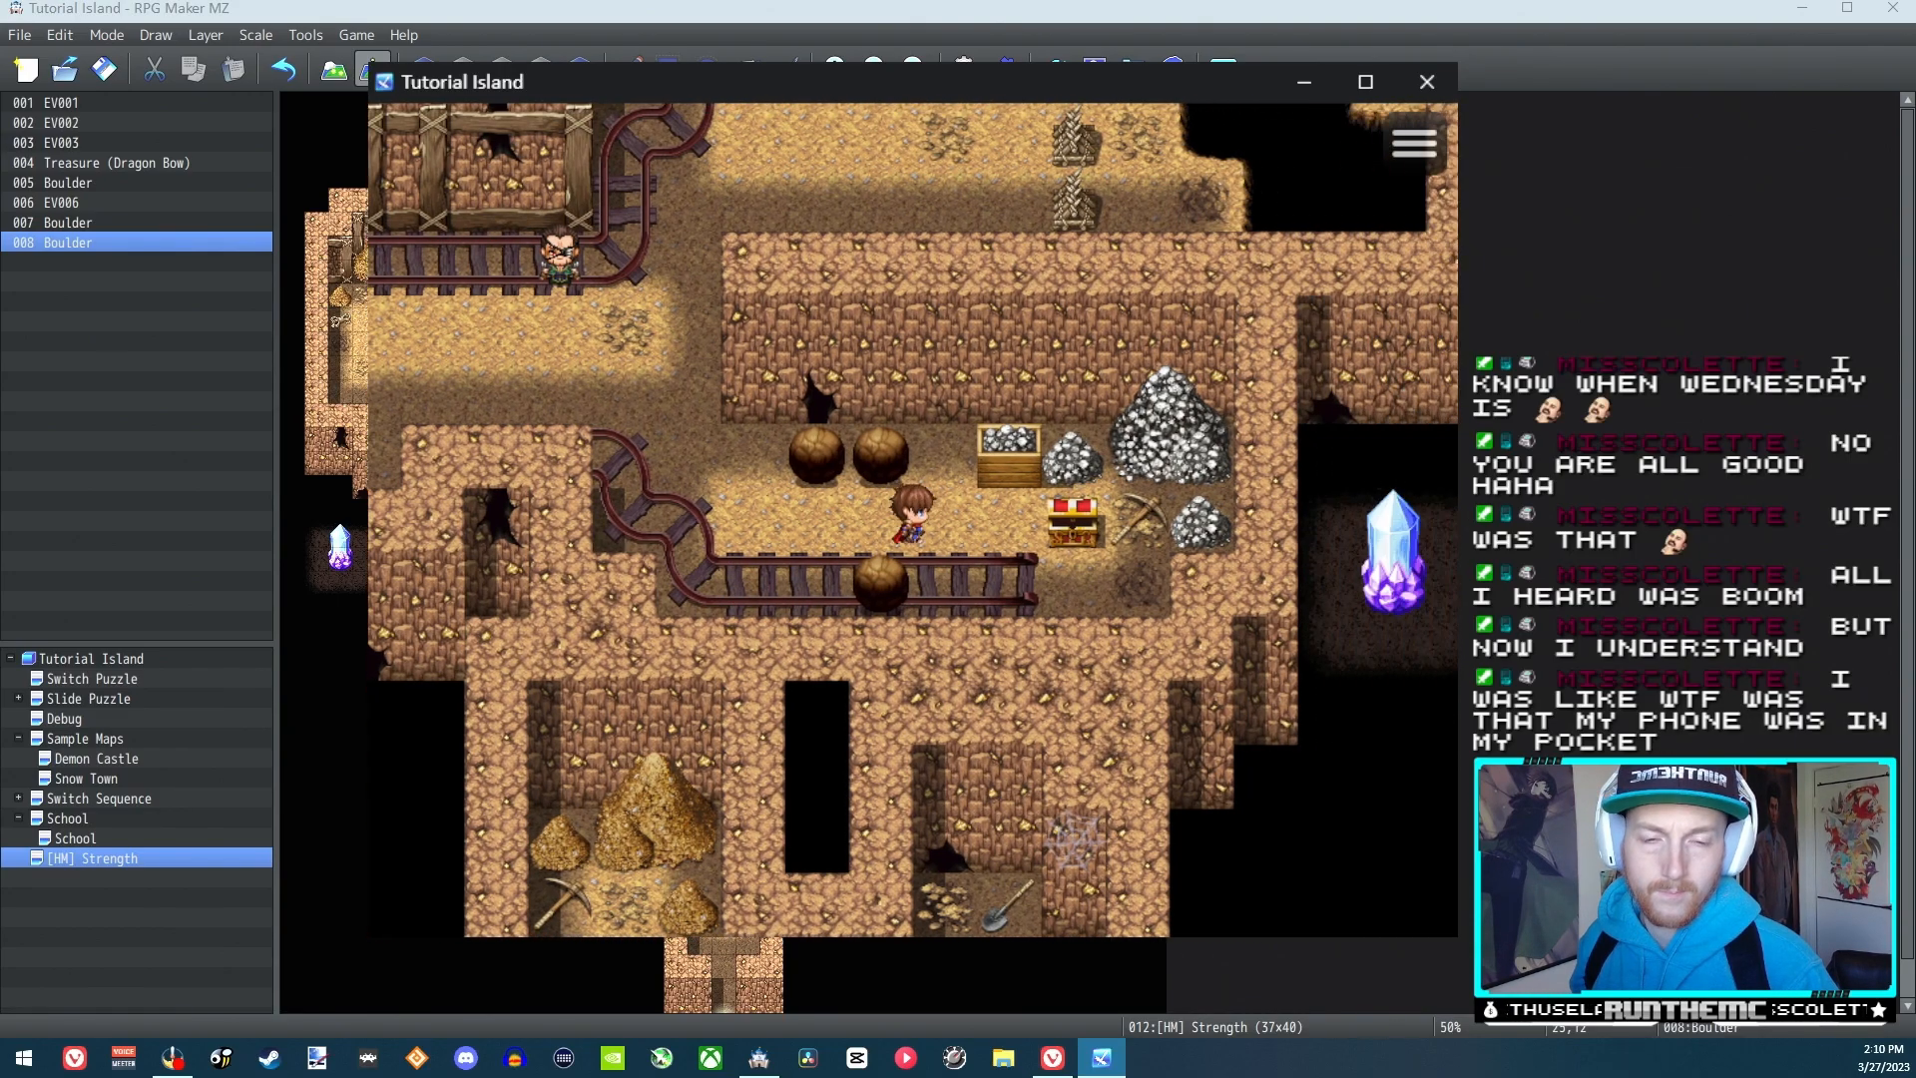
Return to the right side of the lower boulder and push it left to the bend in the track
key(Down)
key(Left)
key(Left)
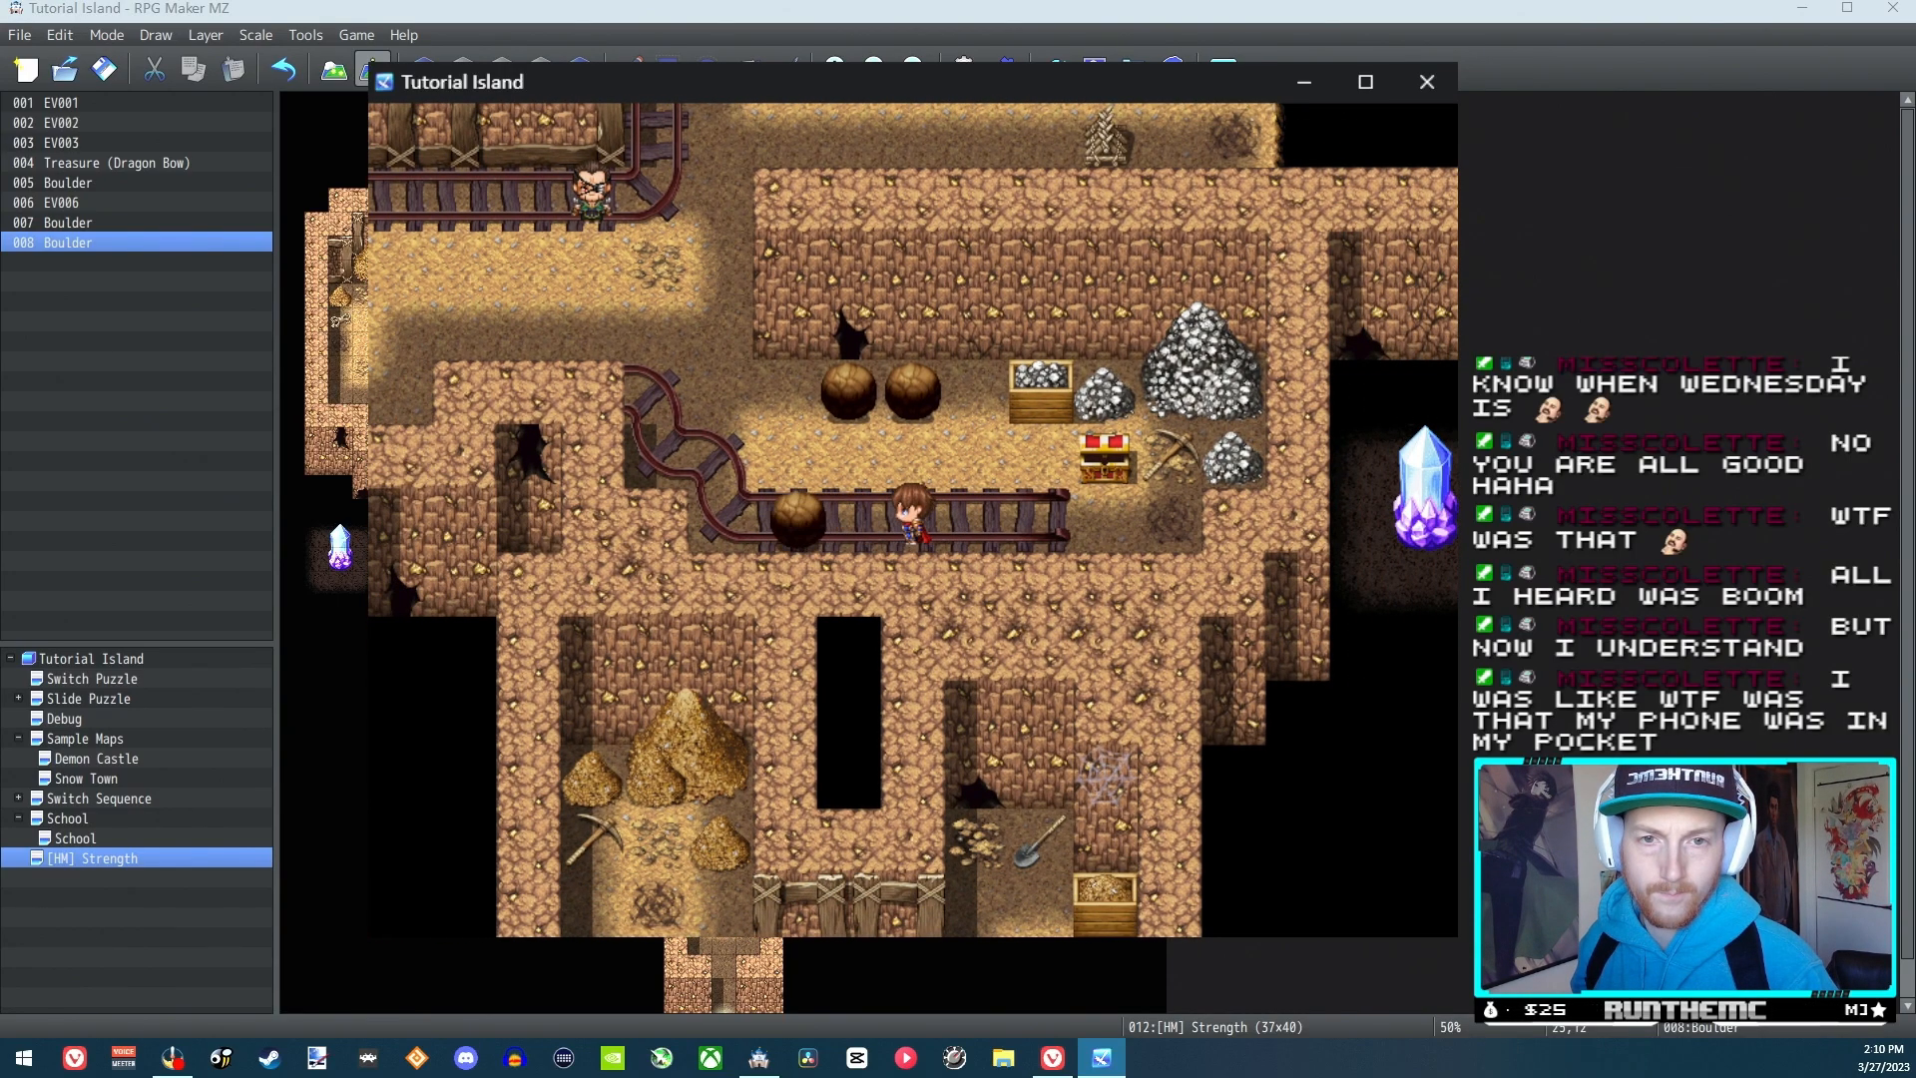
key(Left)
key(Left)
key(Up)
key(Up)
key(Up)
key(Up)
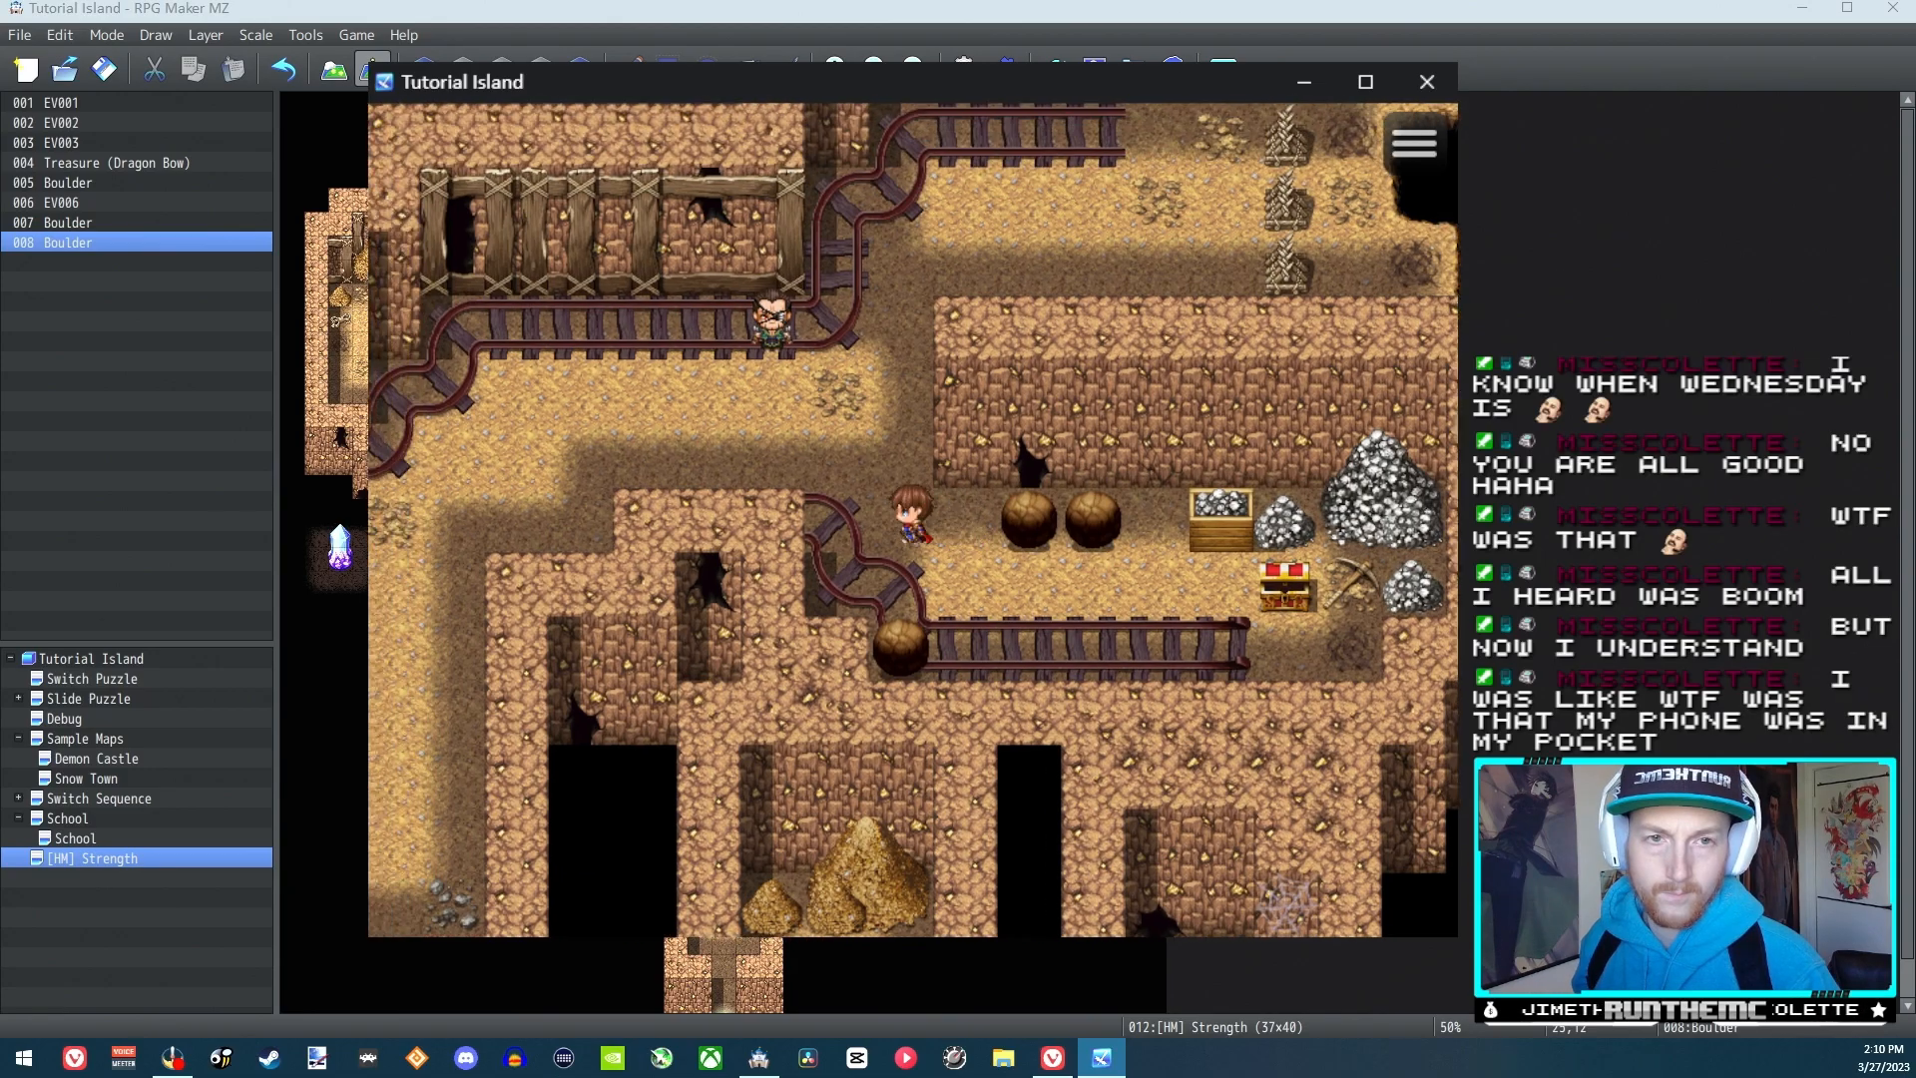
key(Up)
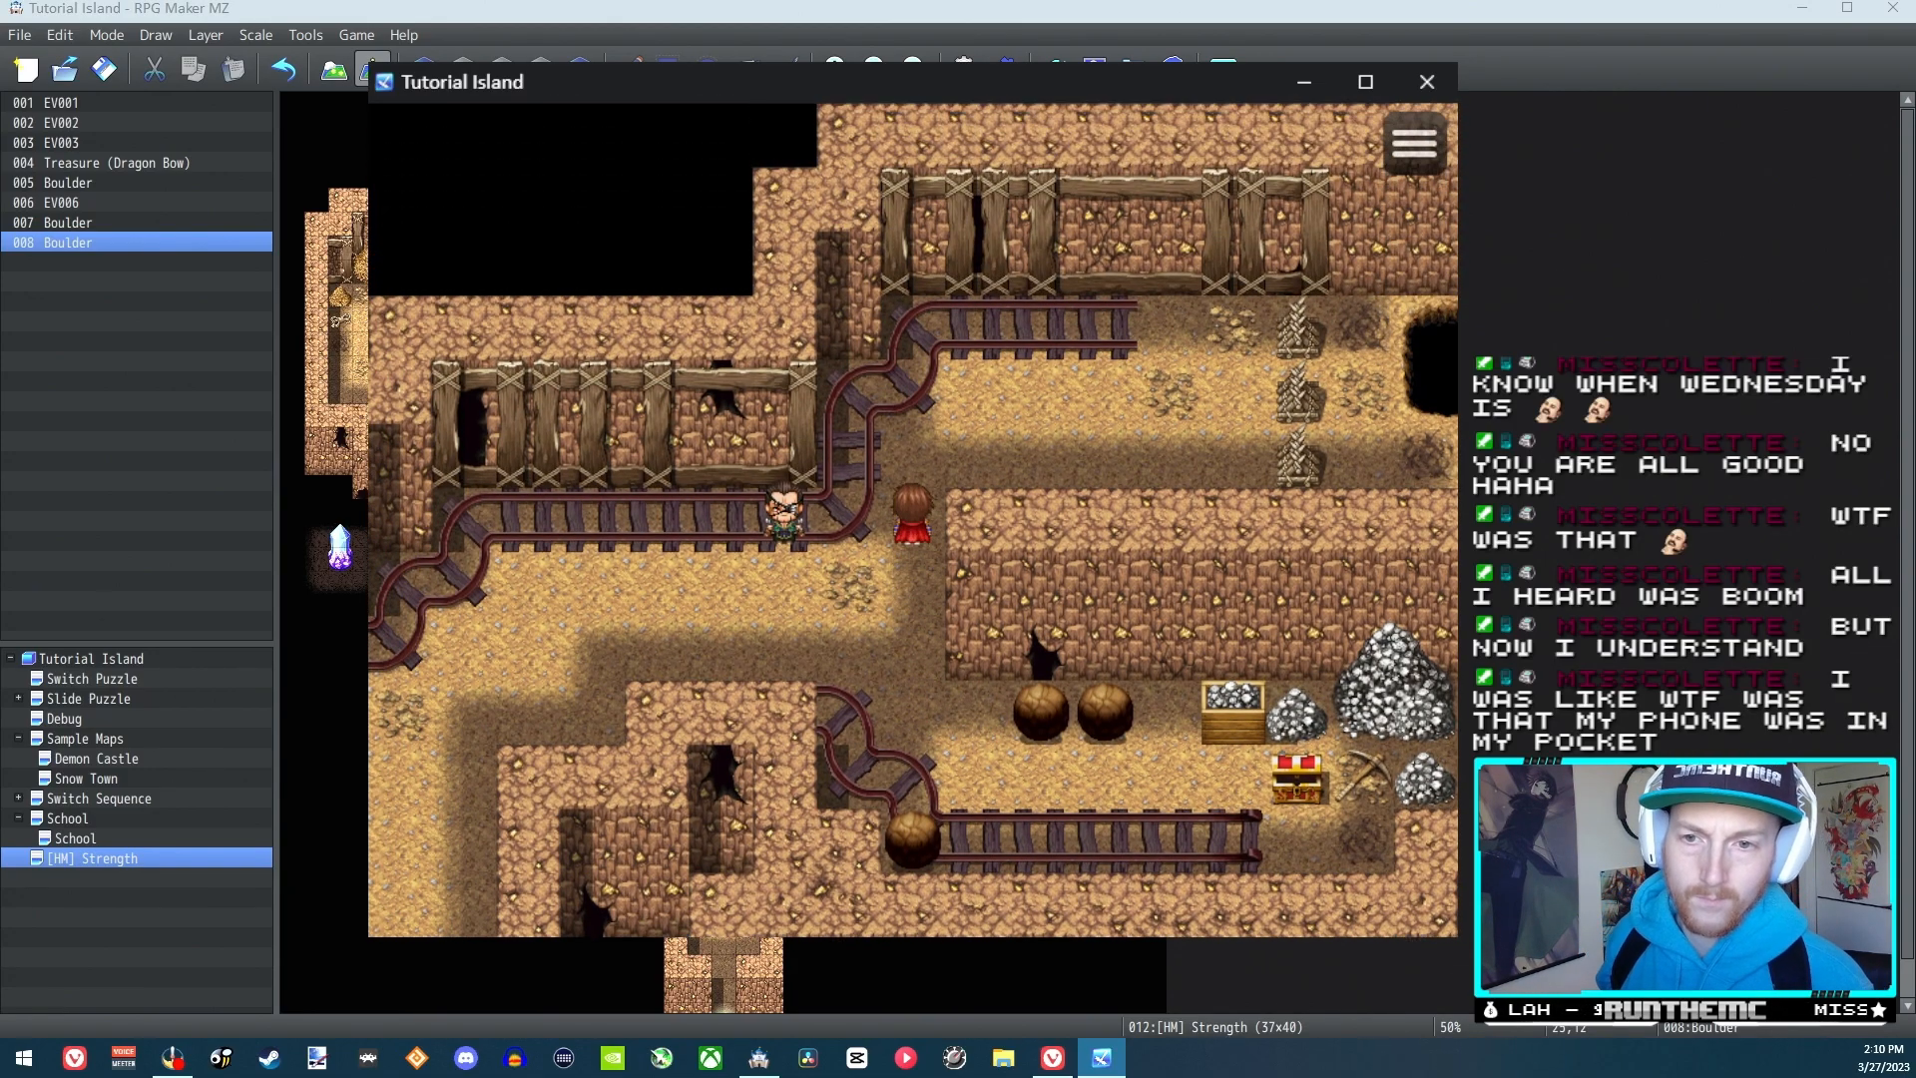
key(Left)
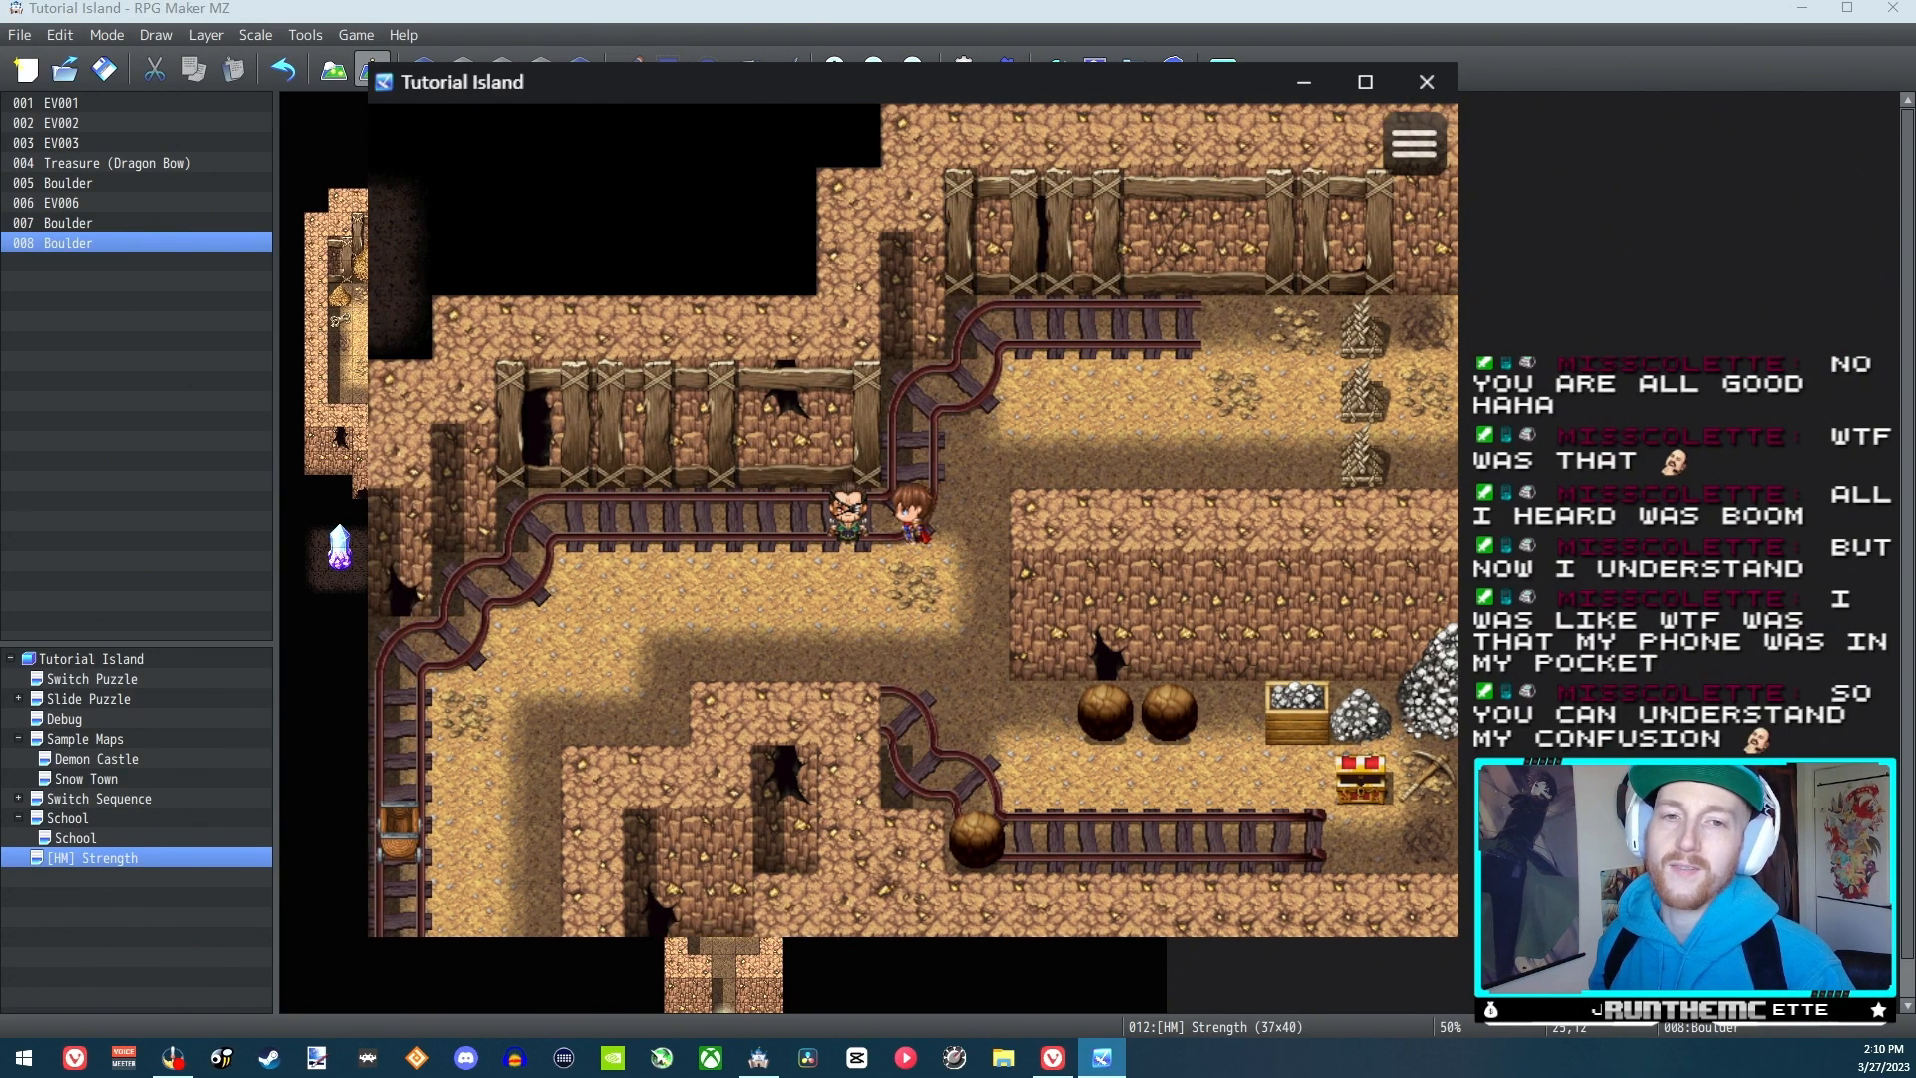
key(Right)
key(Right)
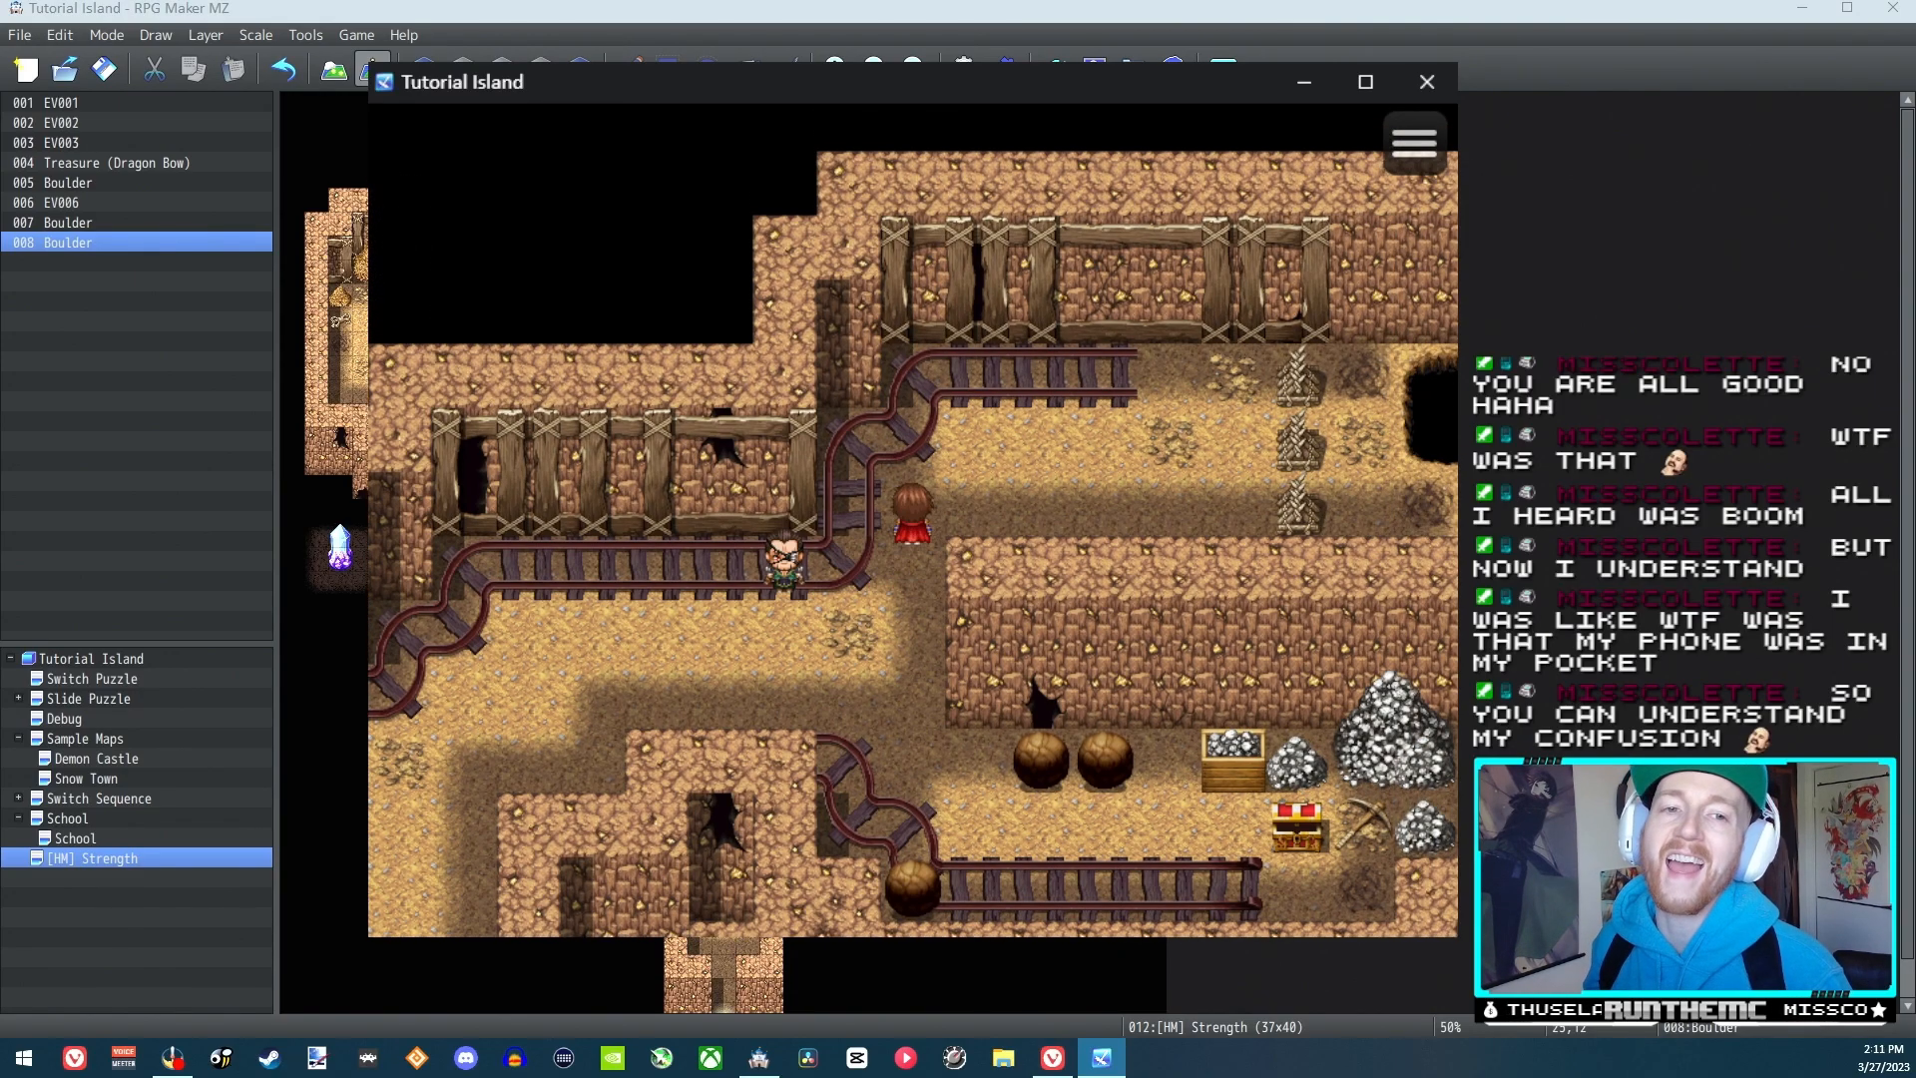
key(Up)
key(Up)
key(Up)
key(Down)
key(Down)
key(Down)
key(Down)
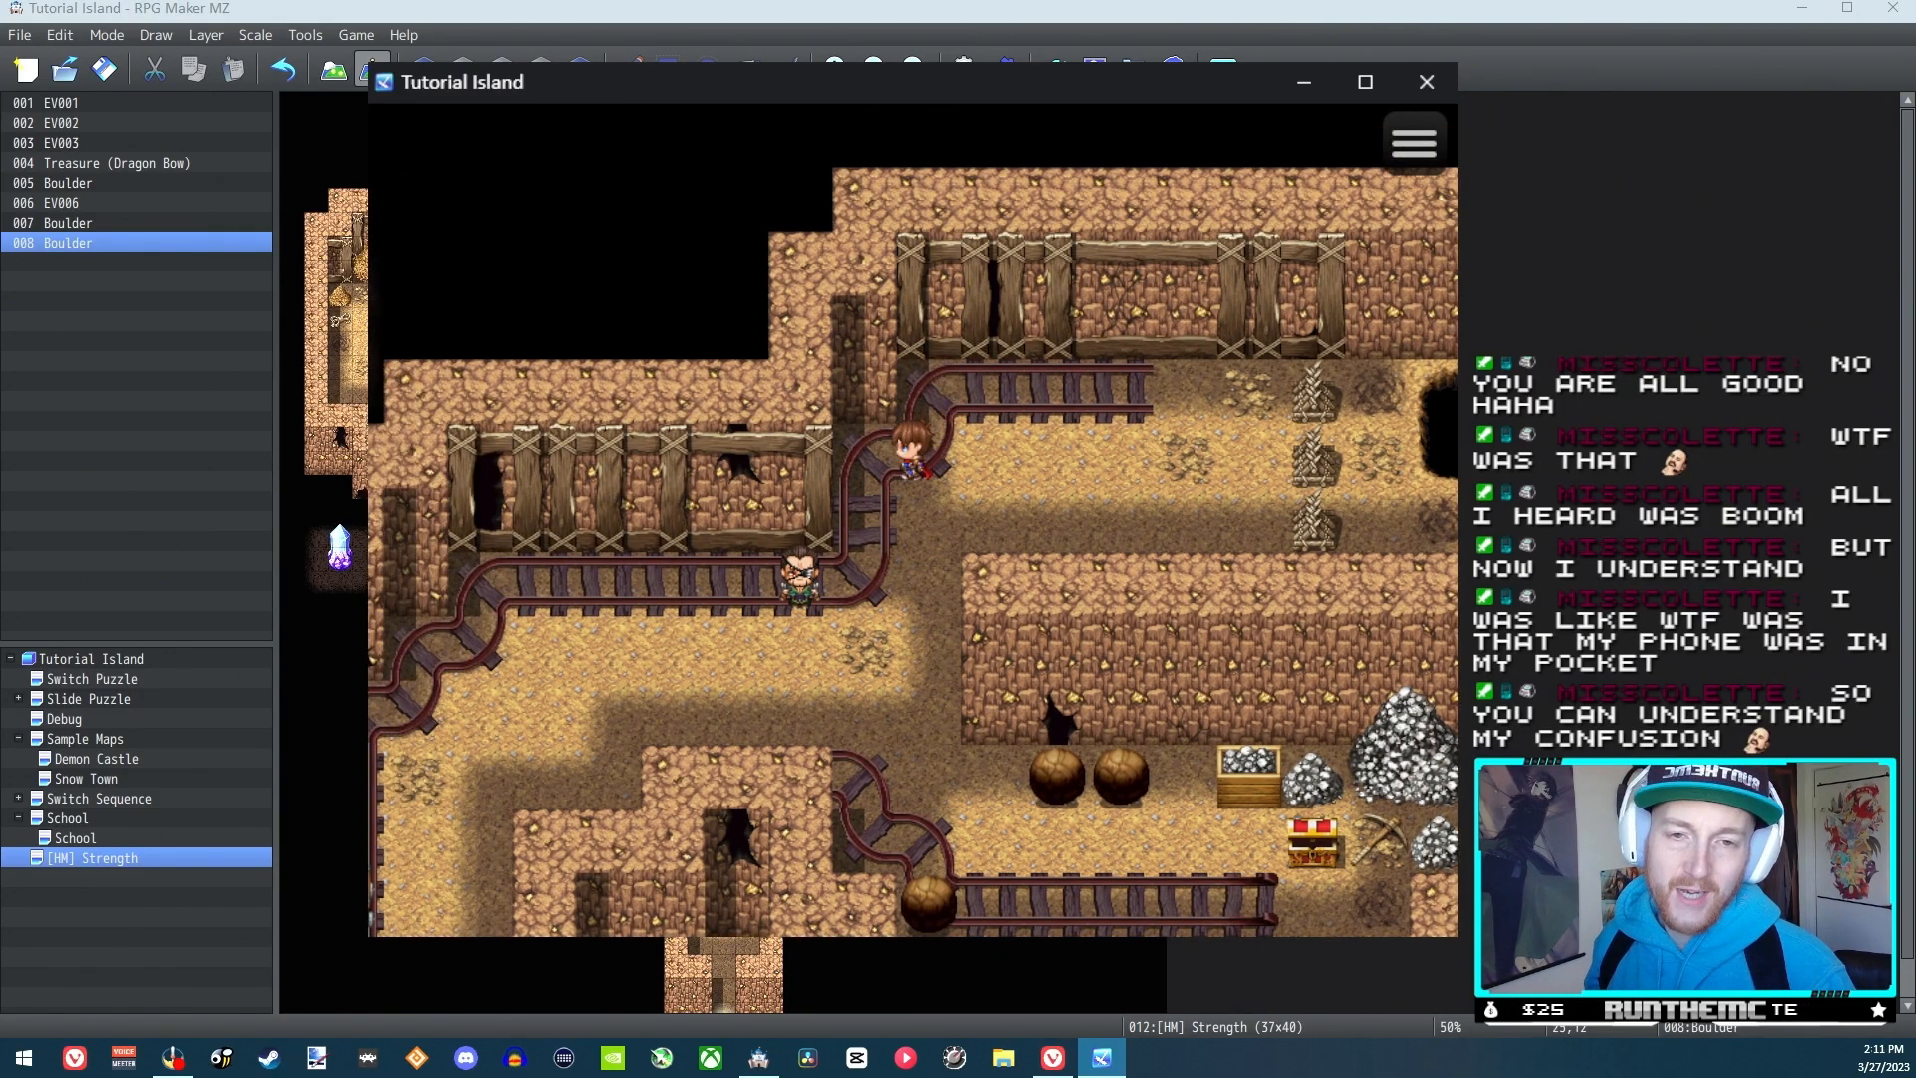
key(Left)
key(Left)
key(Left)
key(Left)
key(Down)
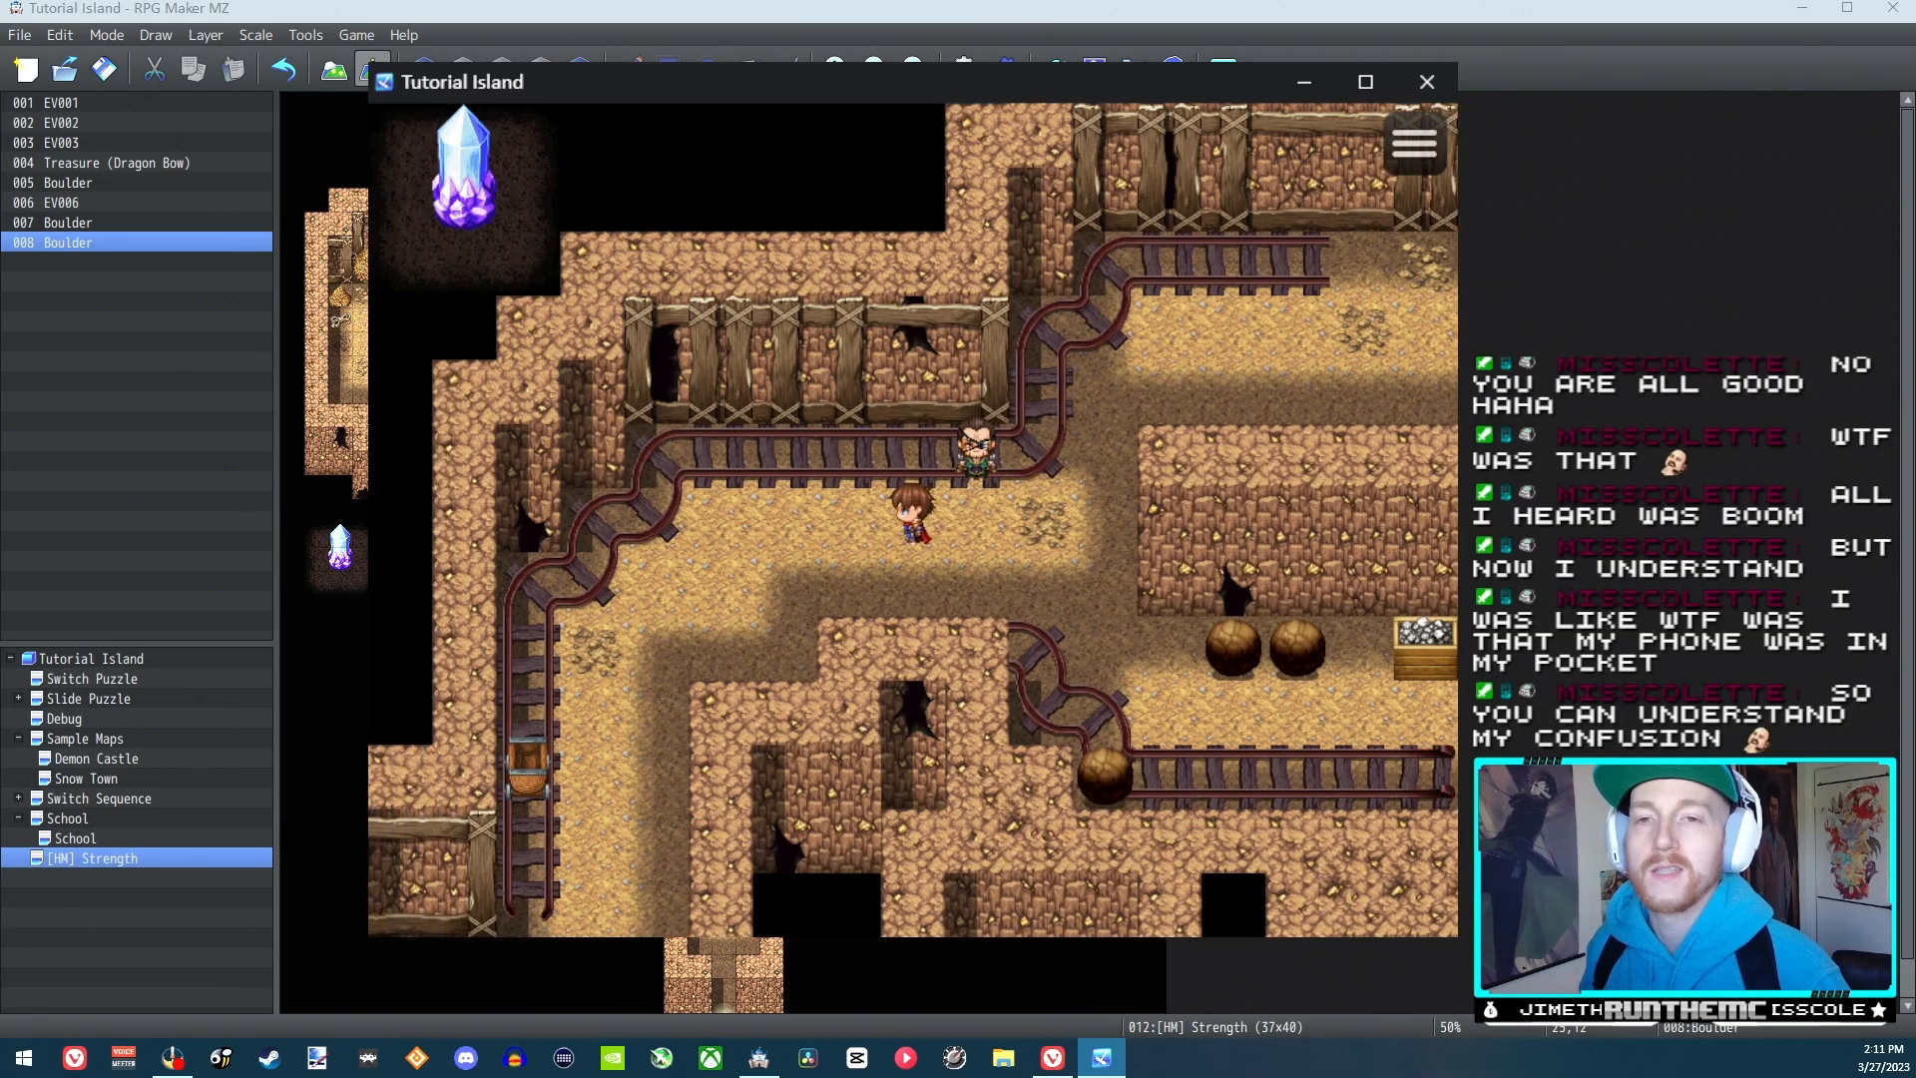
key(Left)
key(Left)
key(Left)
key(Left)
key(Left)
key(Down)
key(Down)
key(Down)
key(Down)
key(Down)
key(Down)
key(Down)
key(Down)
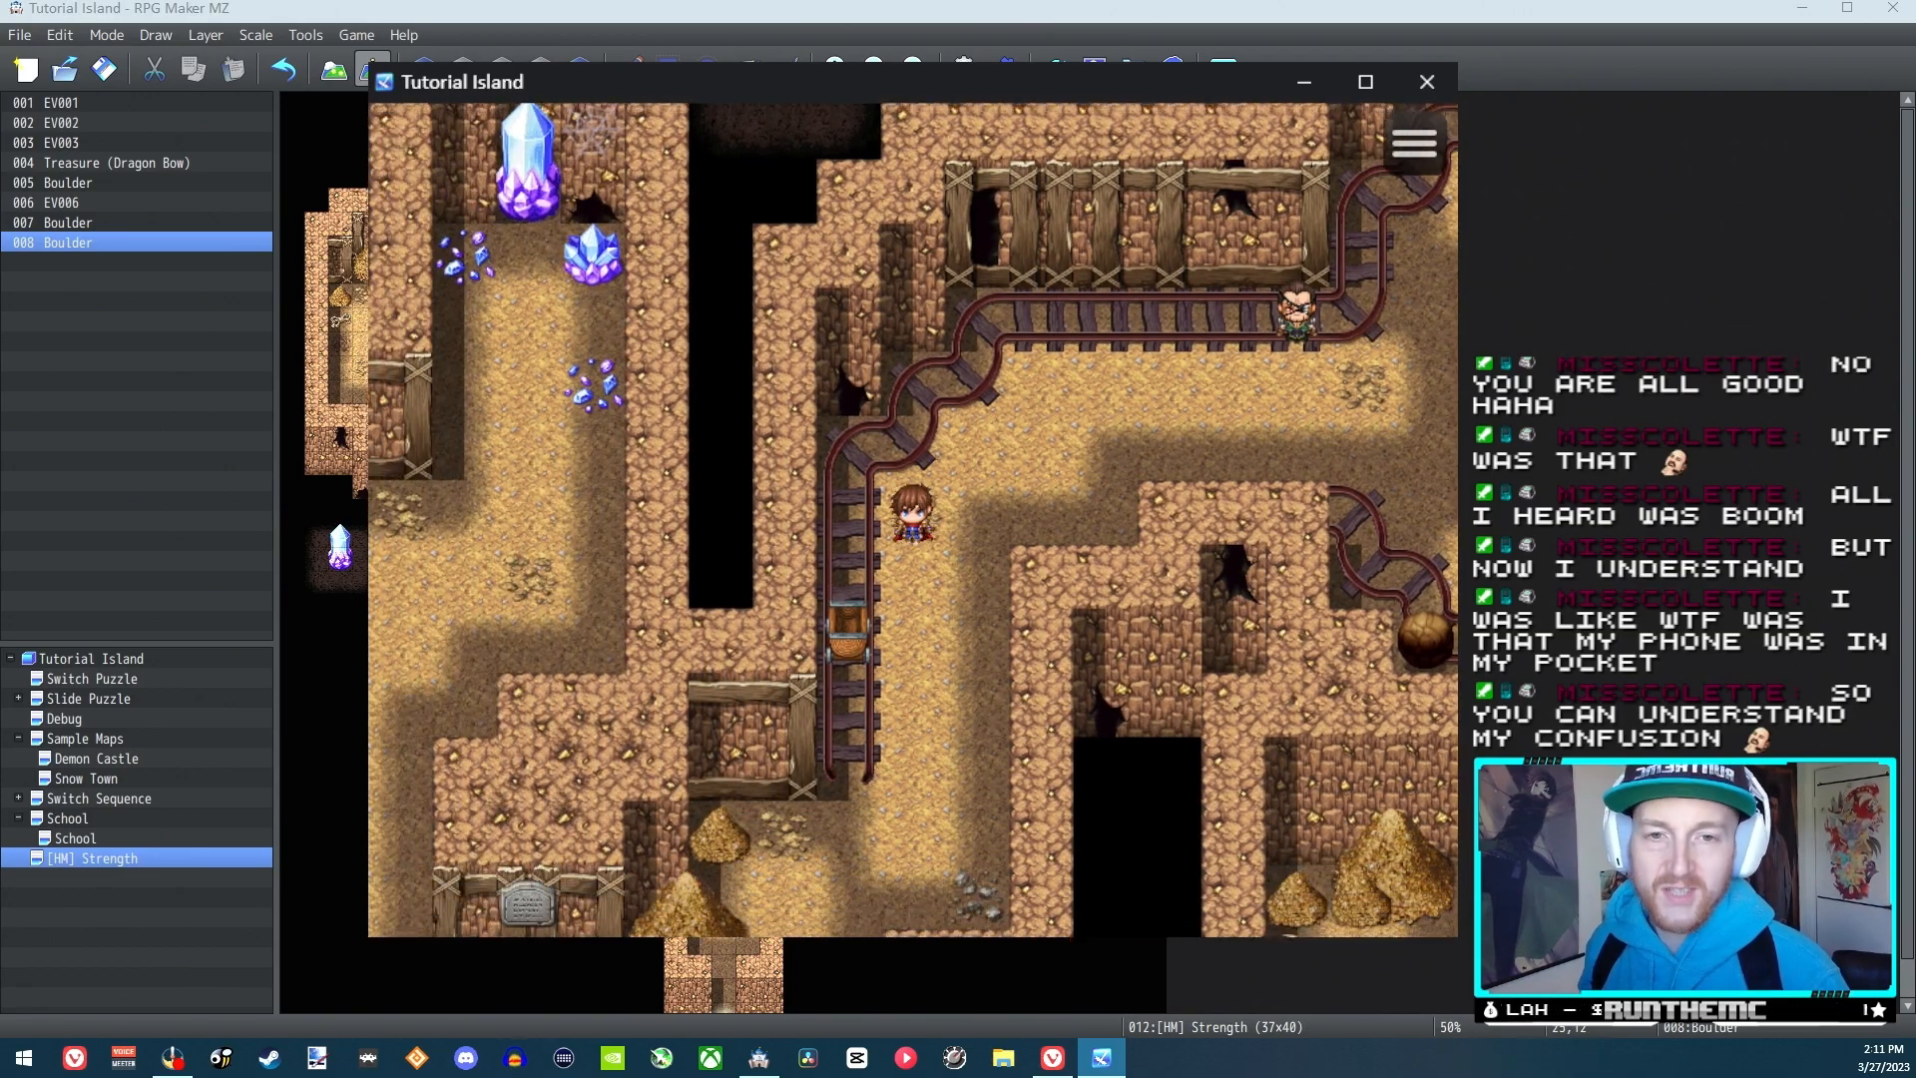
key(Left)
key(Left)
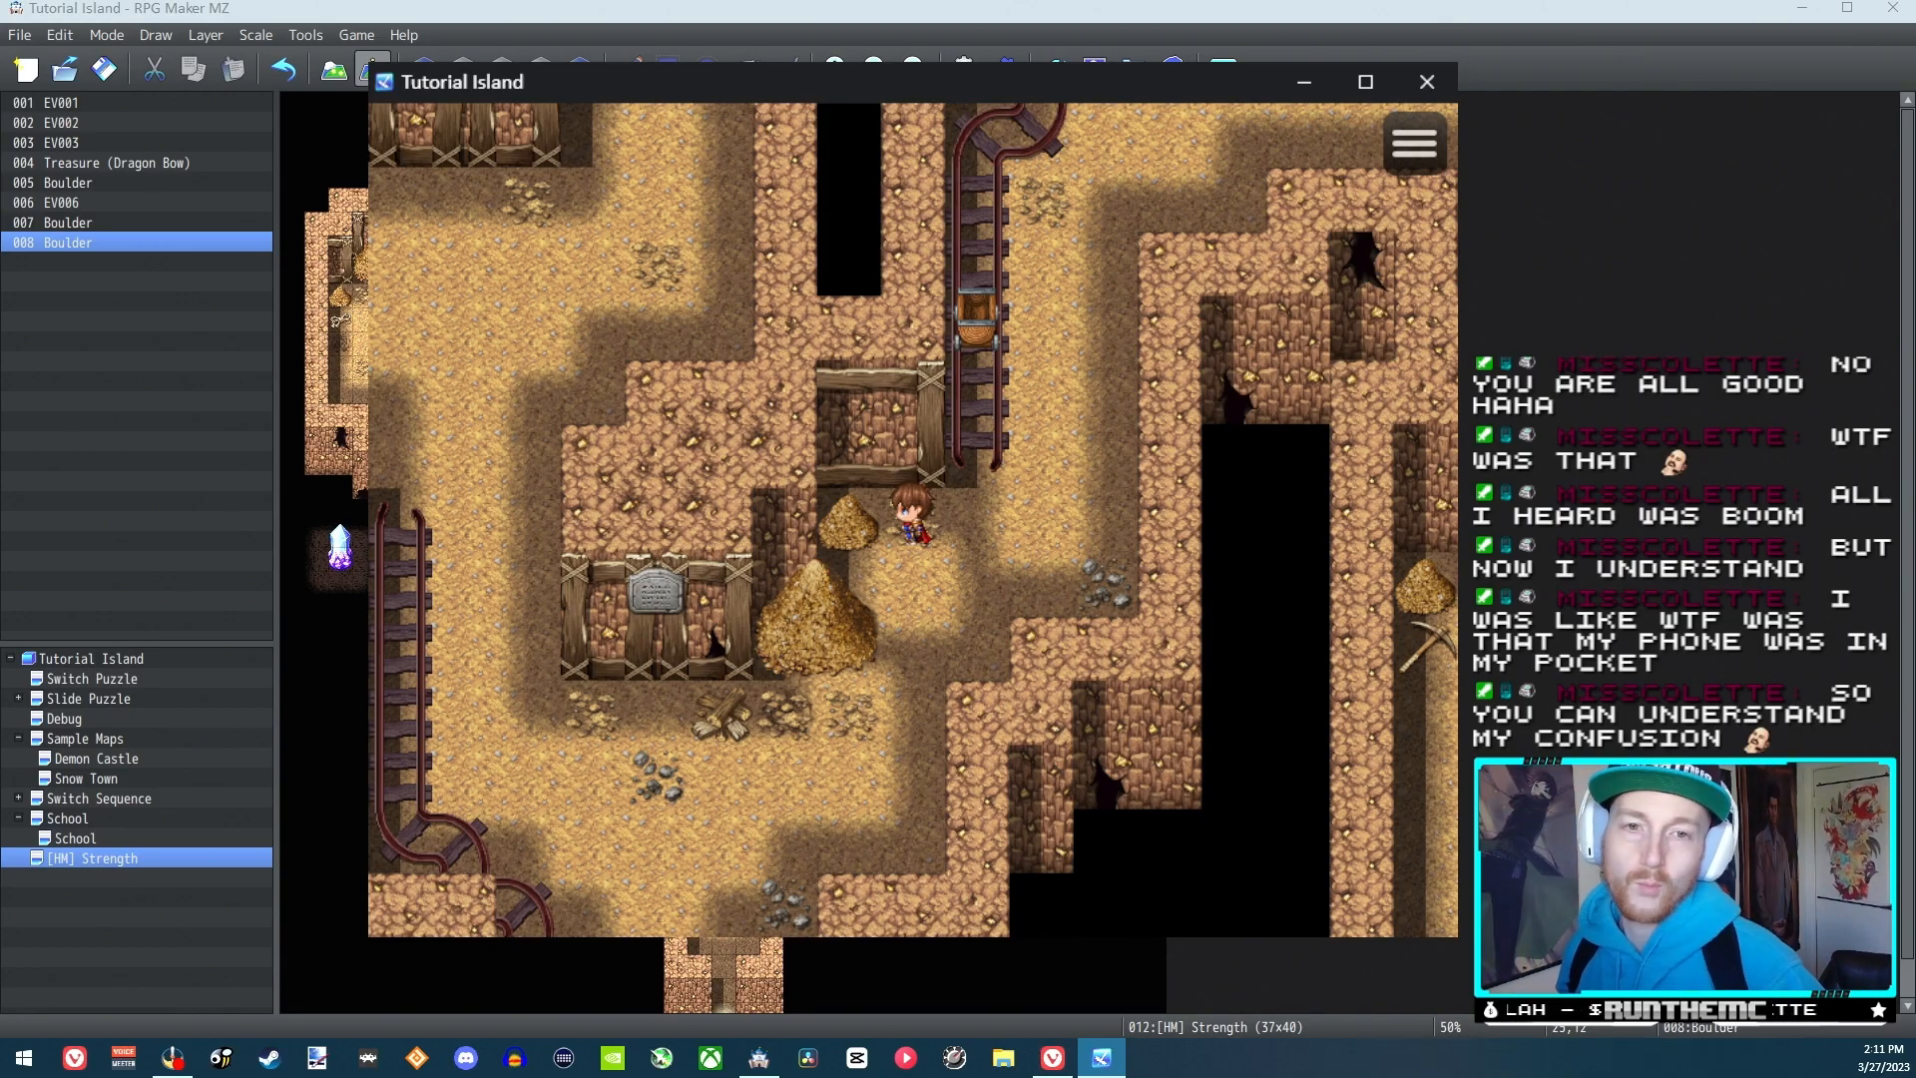
key(Right)
key(Up)
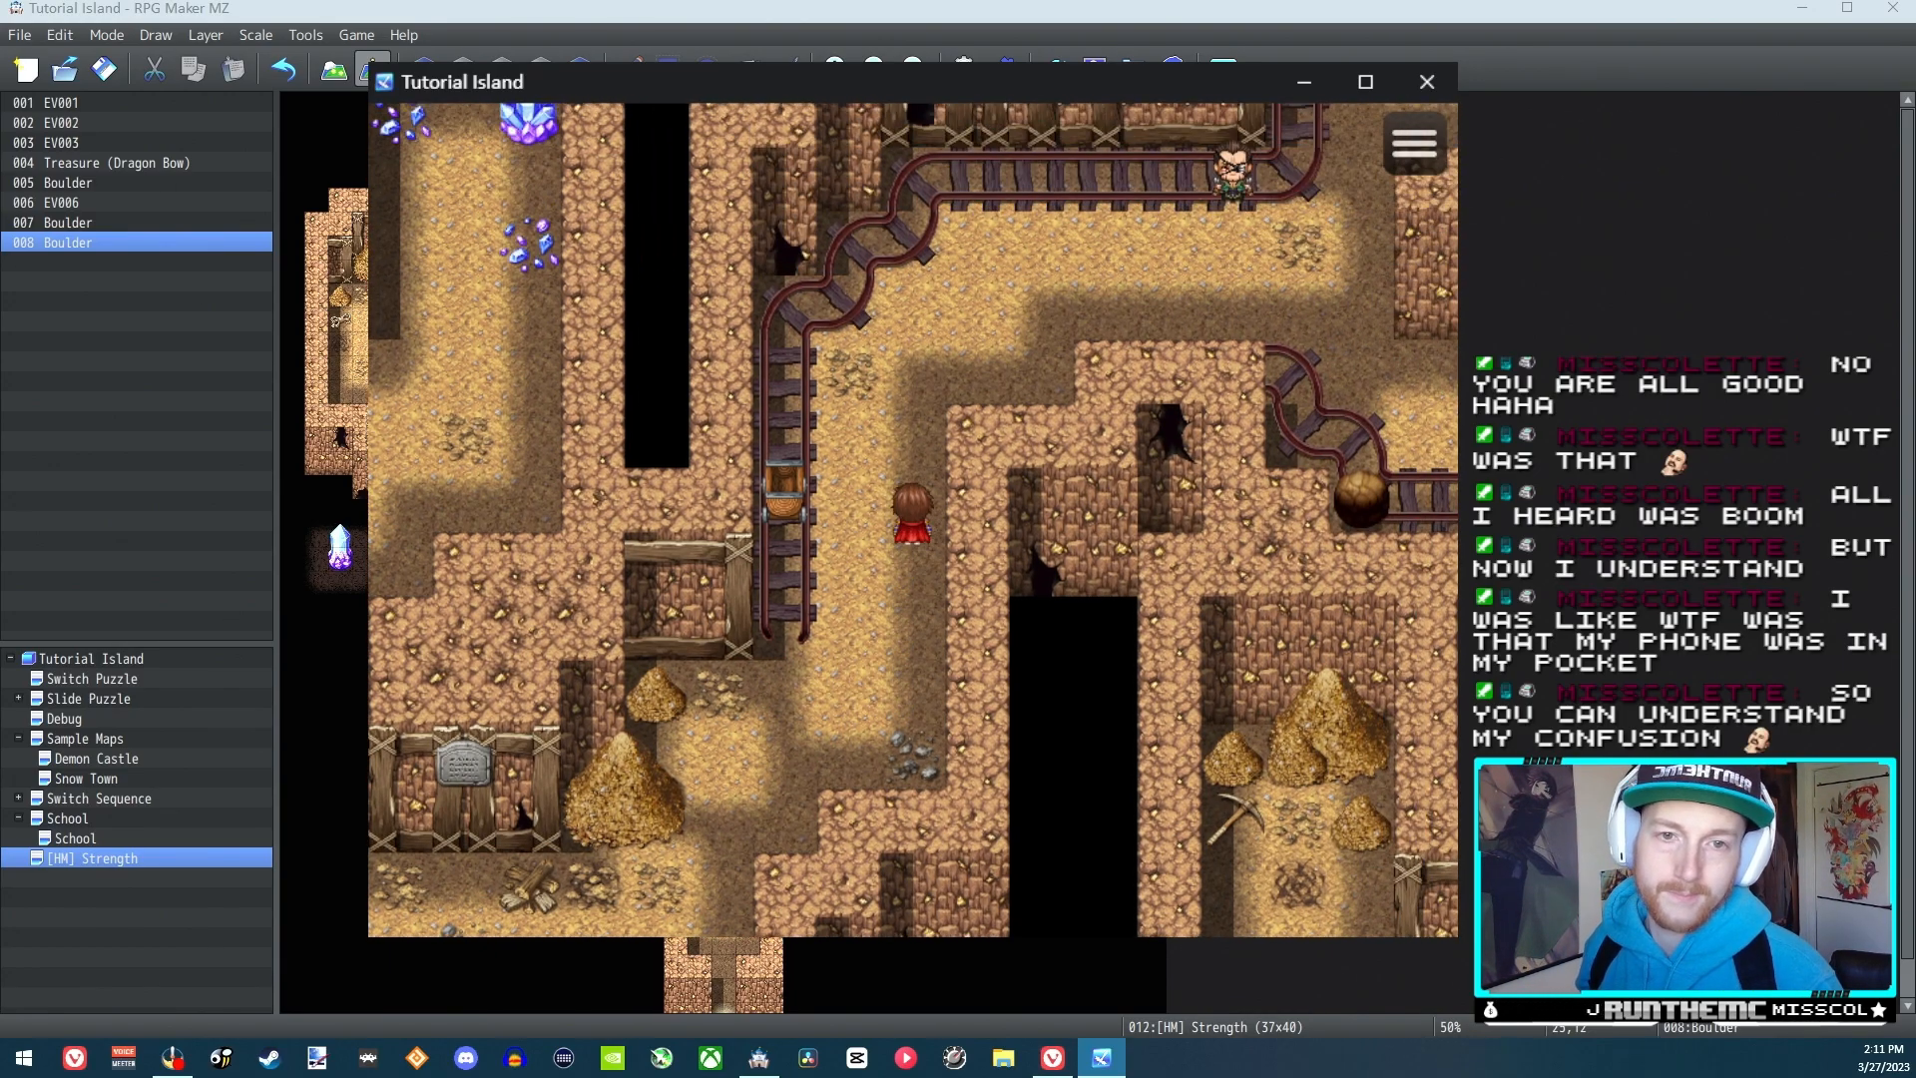
key(Up)
key(Right)
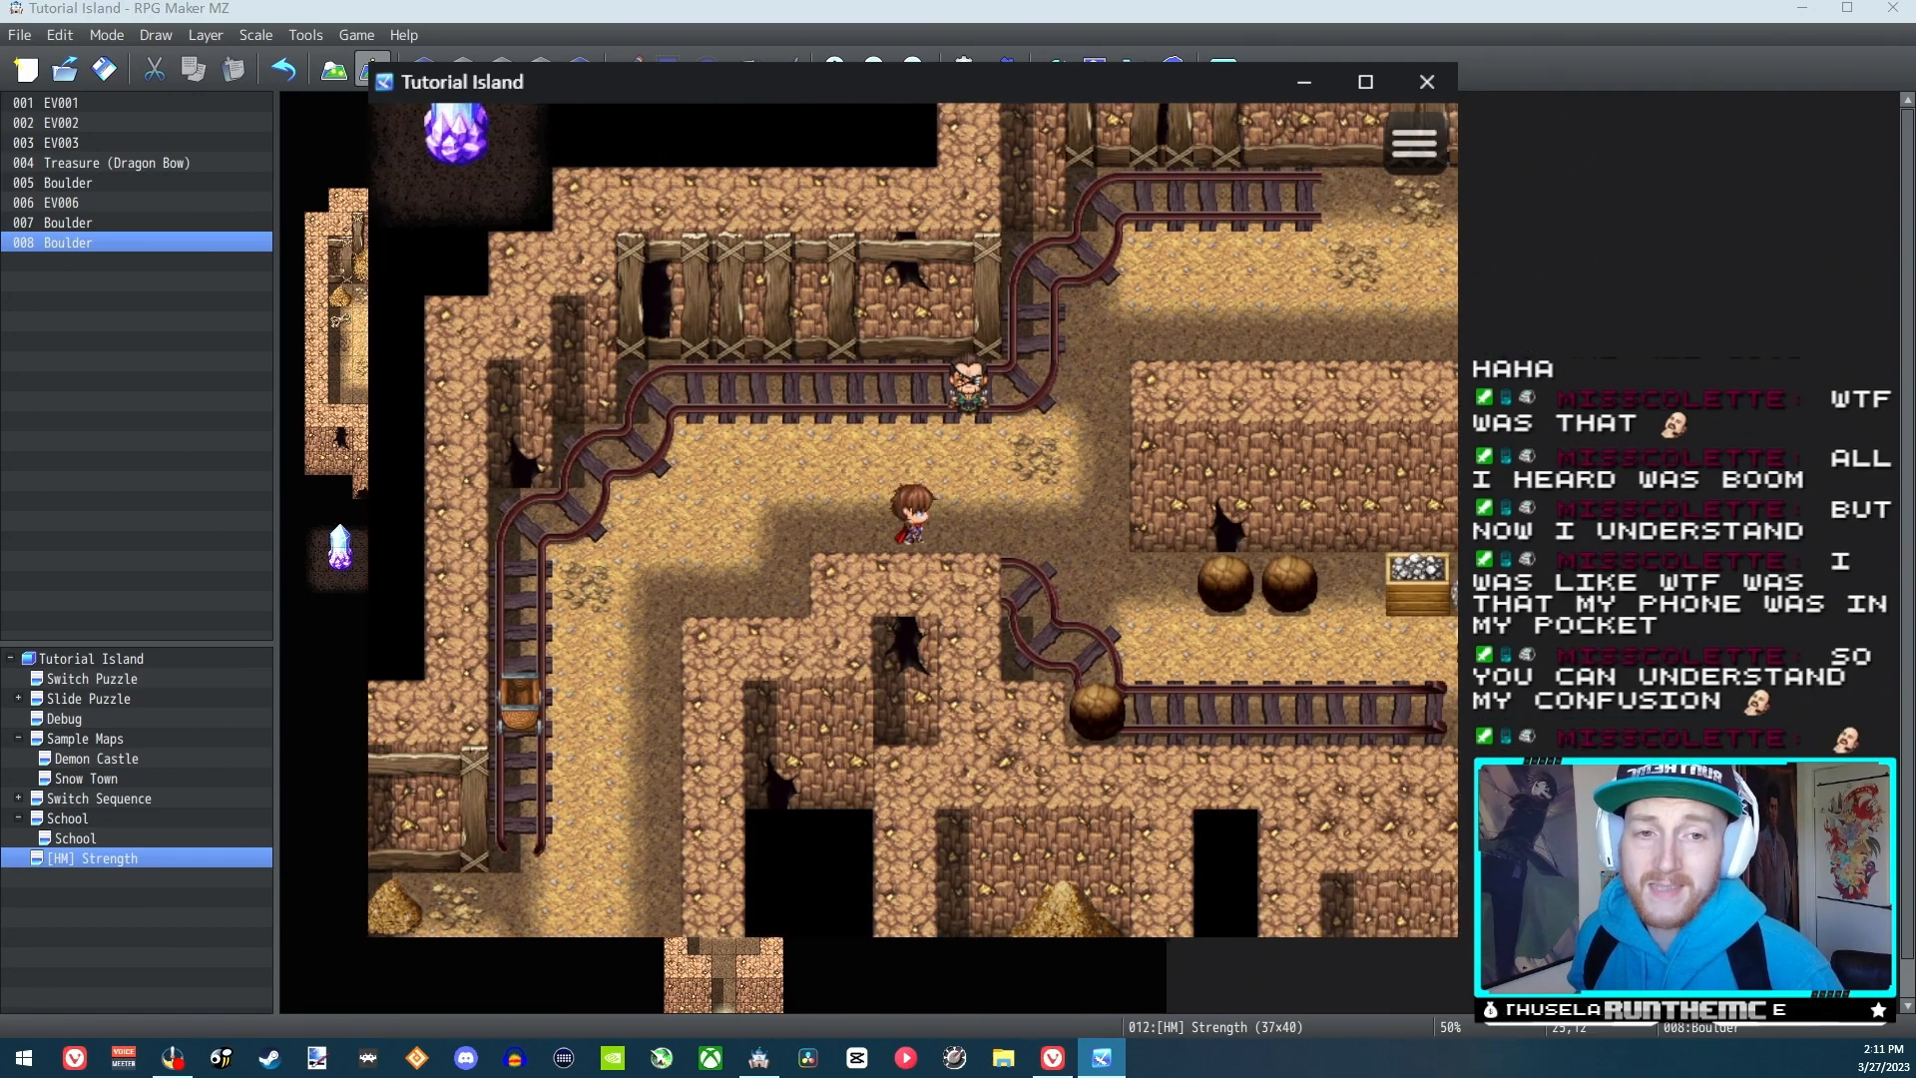
key(Up)
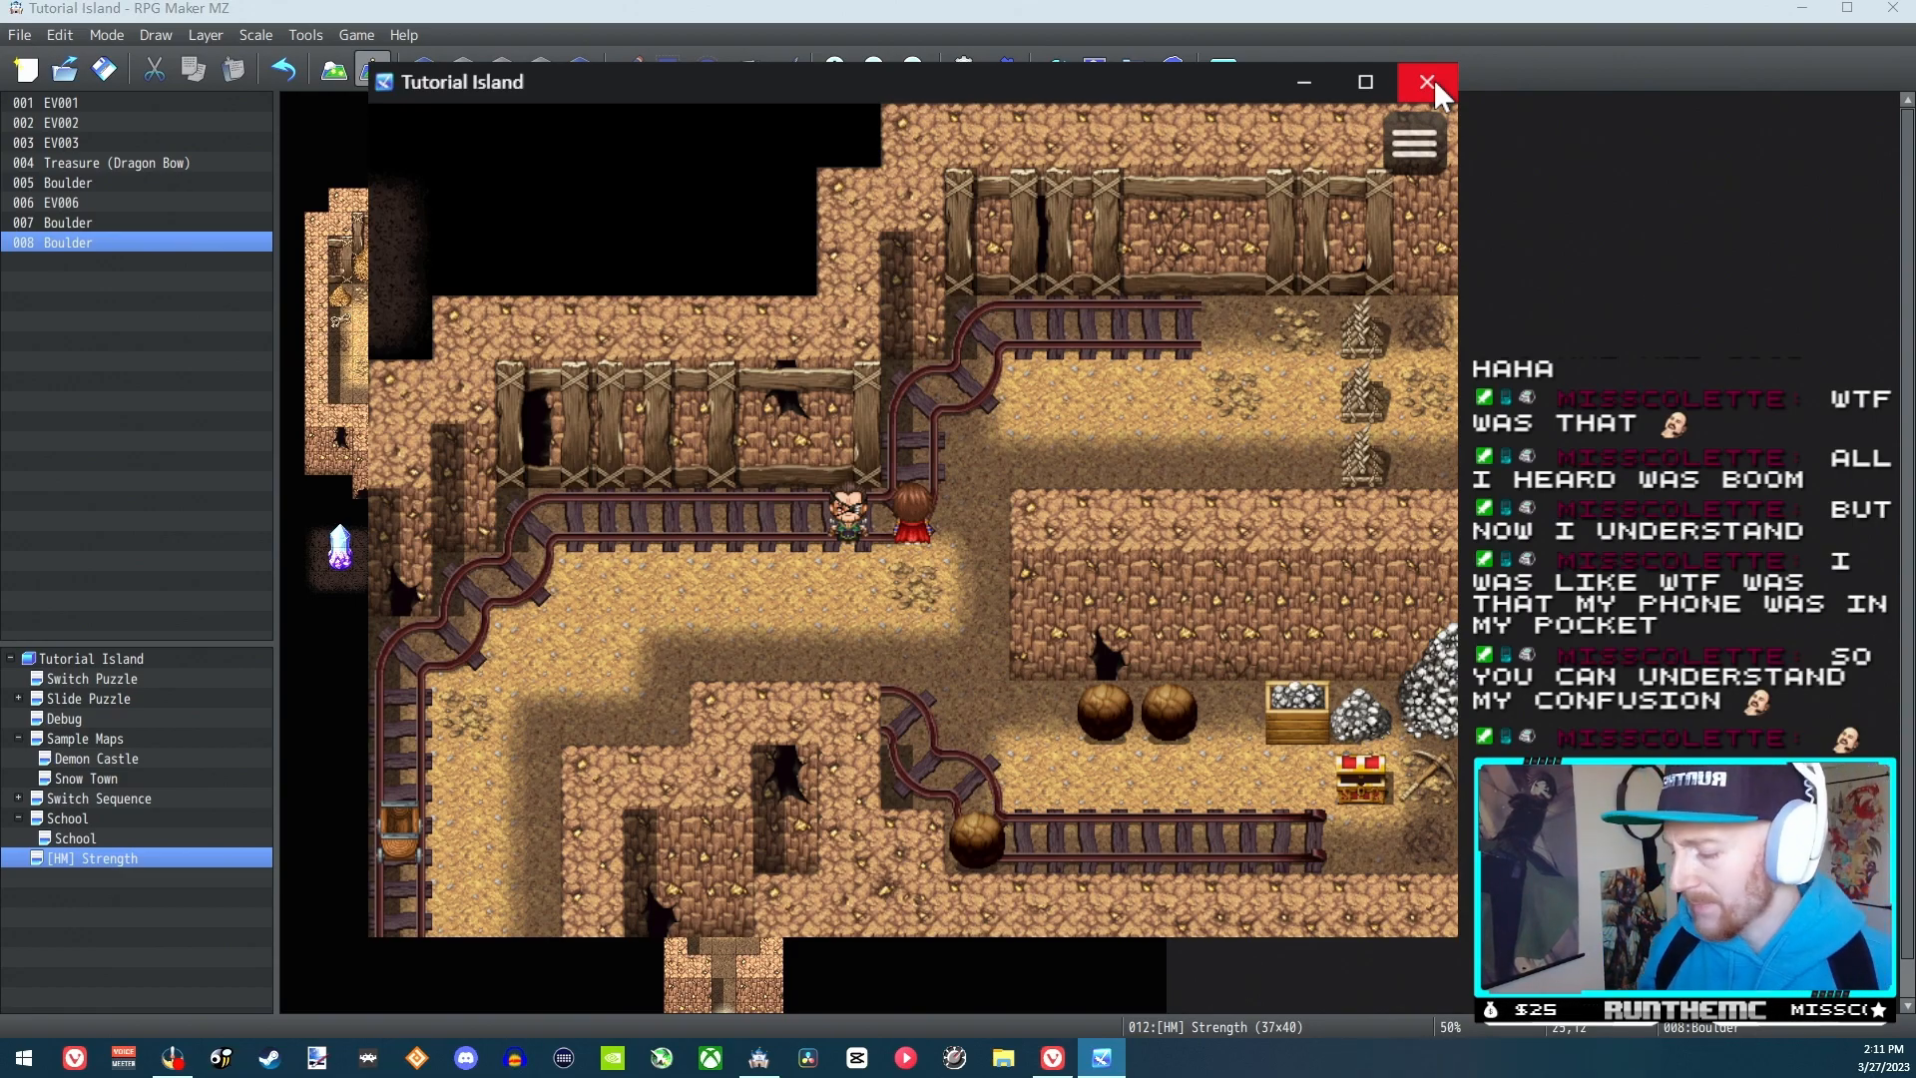
key(Down)
key(Down)
key(Left)
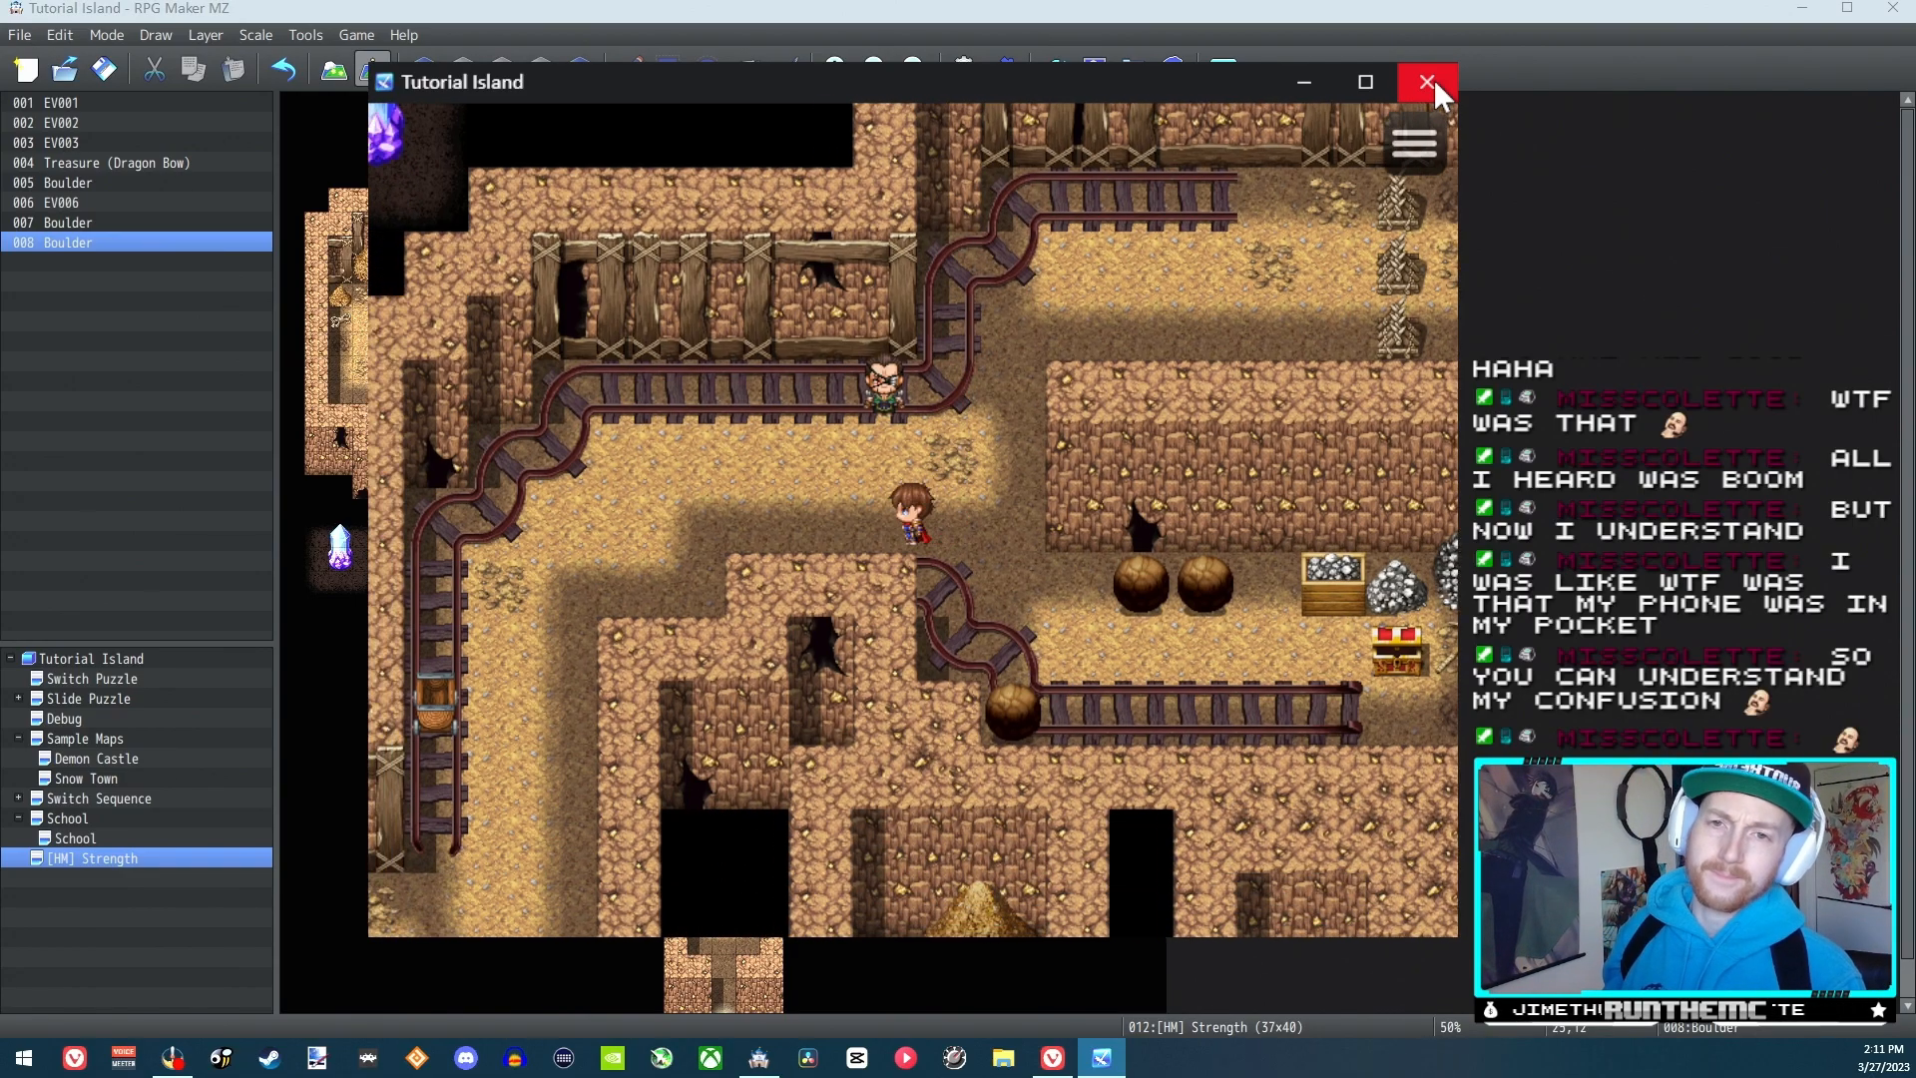
key(Escape)
Check the swordsman's Special skill list in the playtest and return to the map
key(Escape)
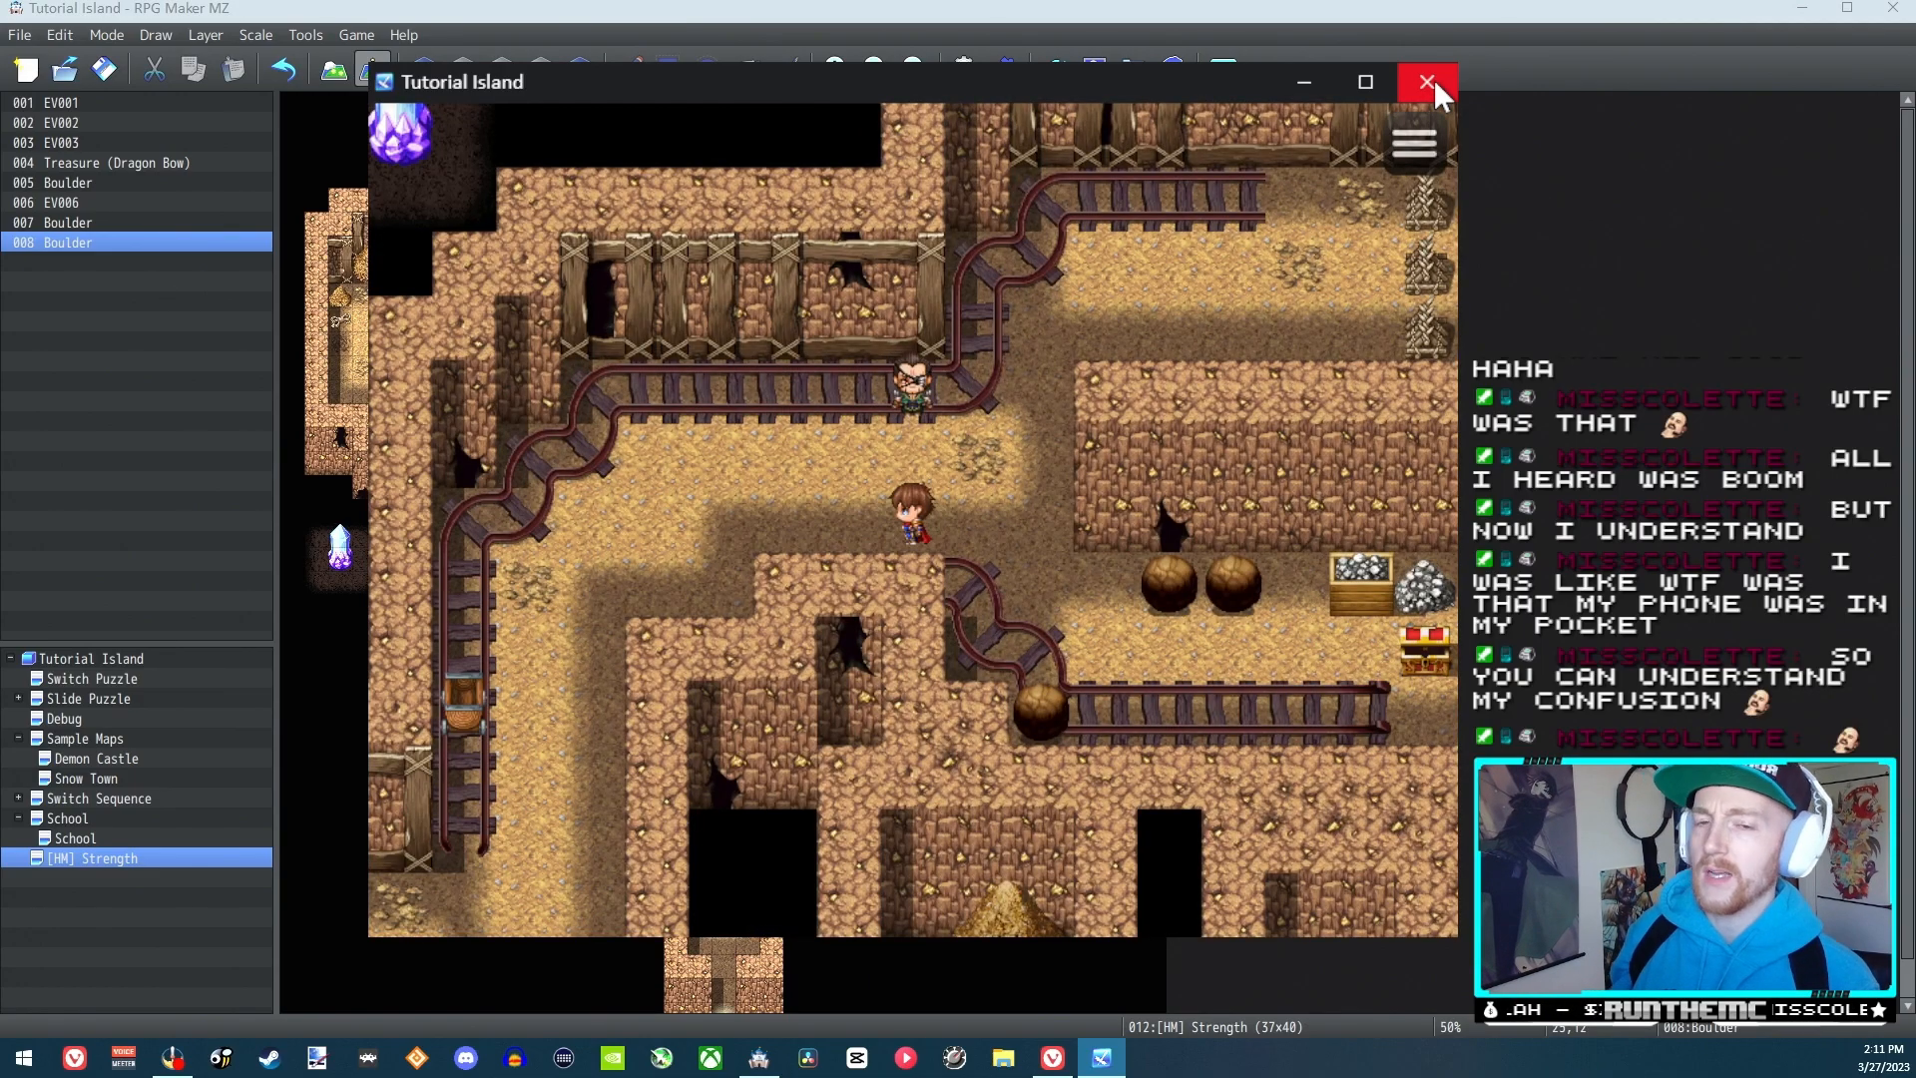
key(Right)
key(Escape)
key(Right)
key(Return)
key(Return)
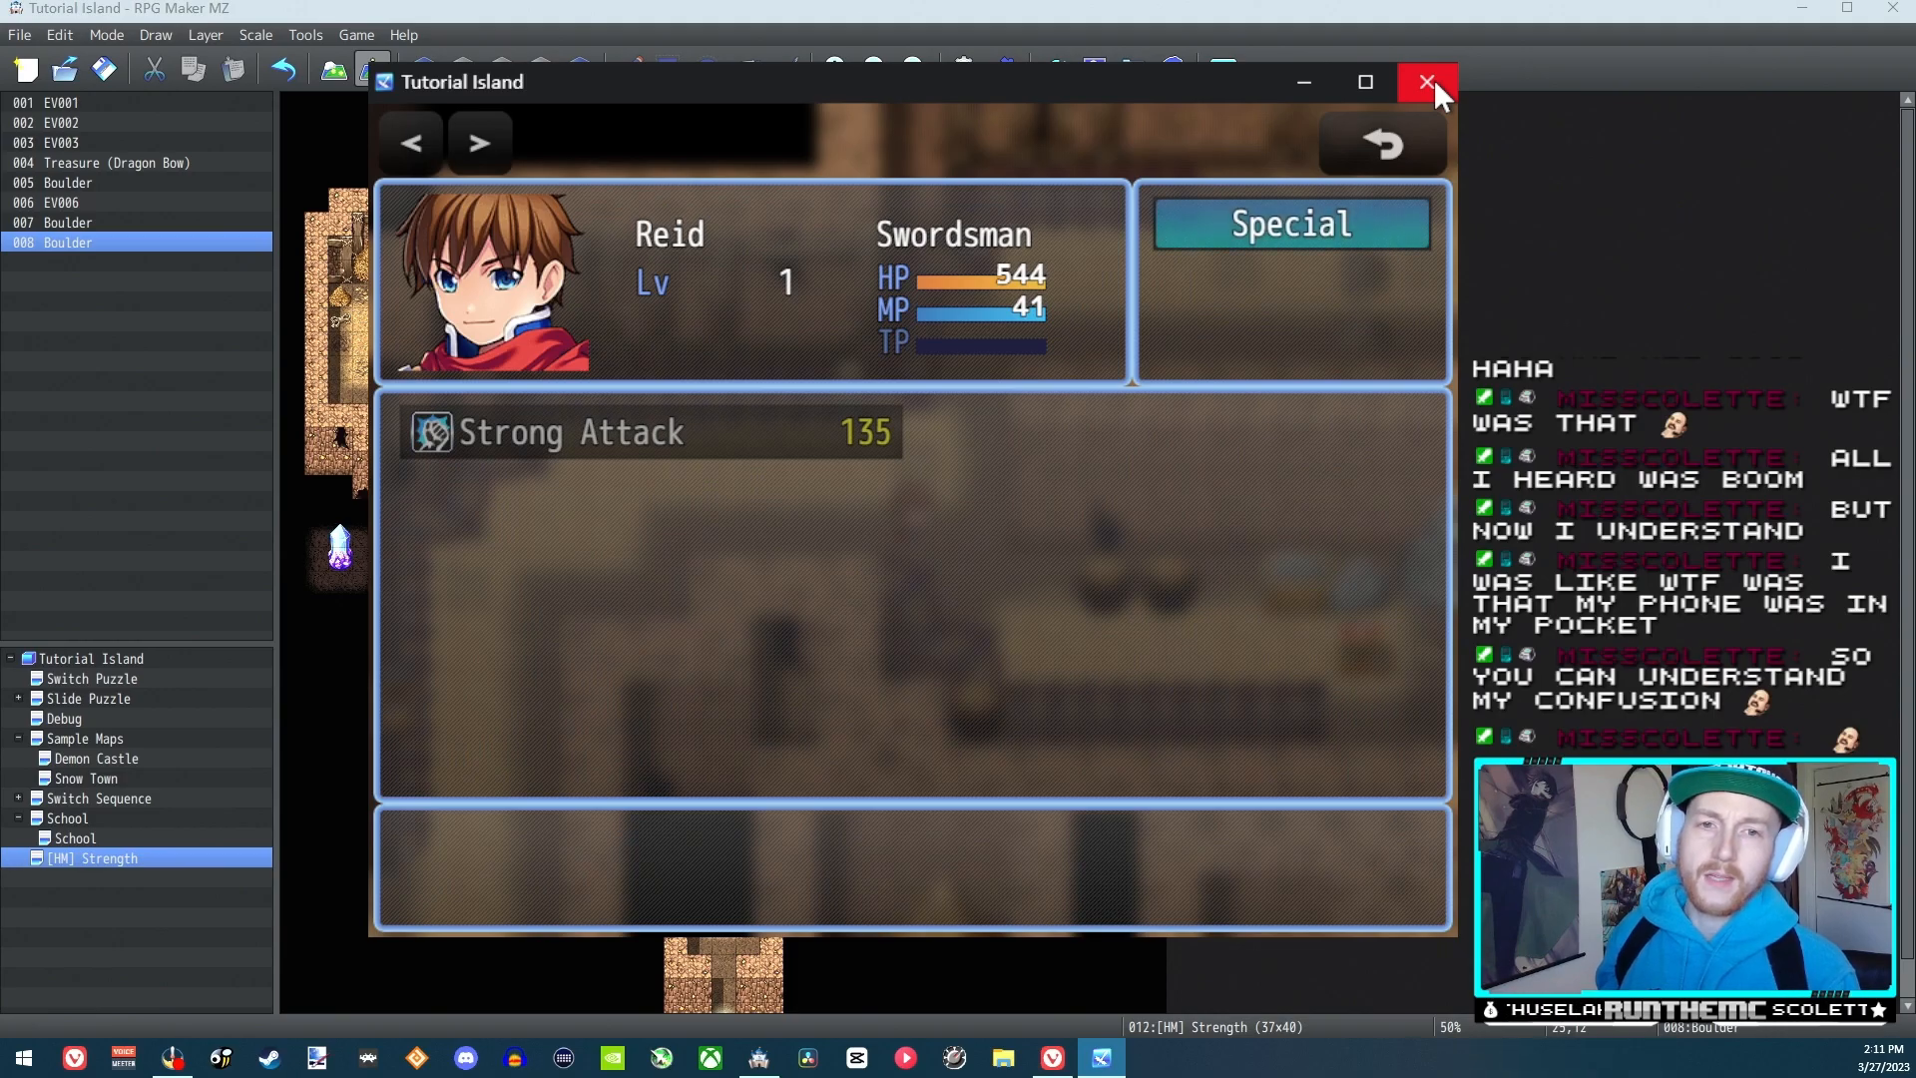
key(Escape)
key(Escape)
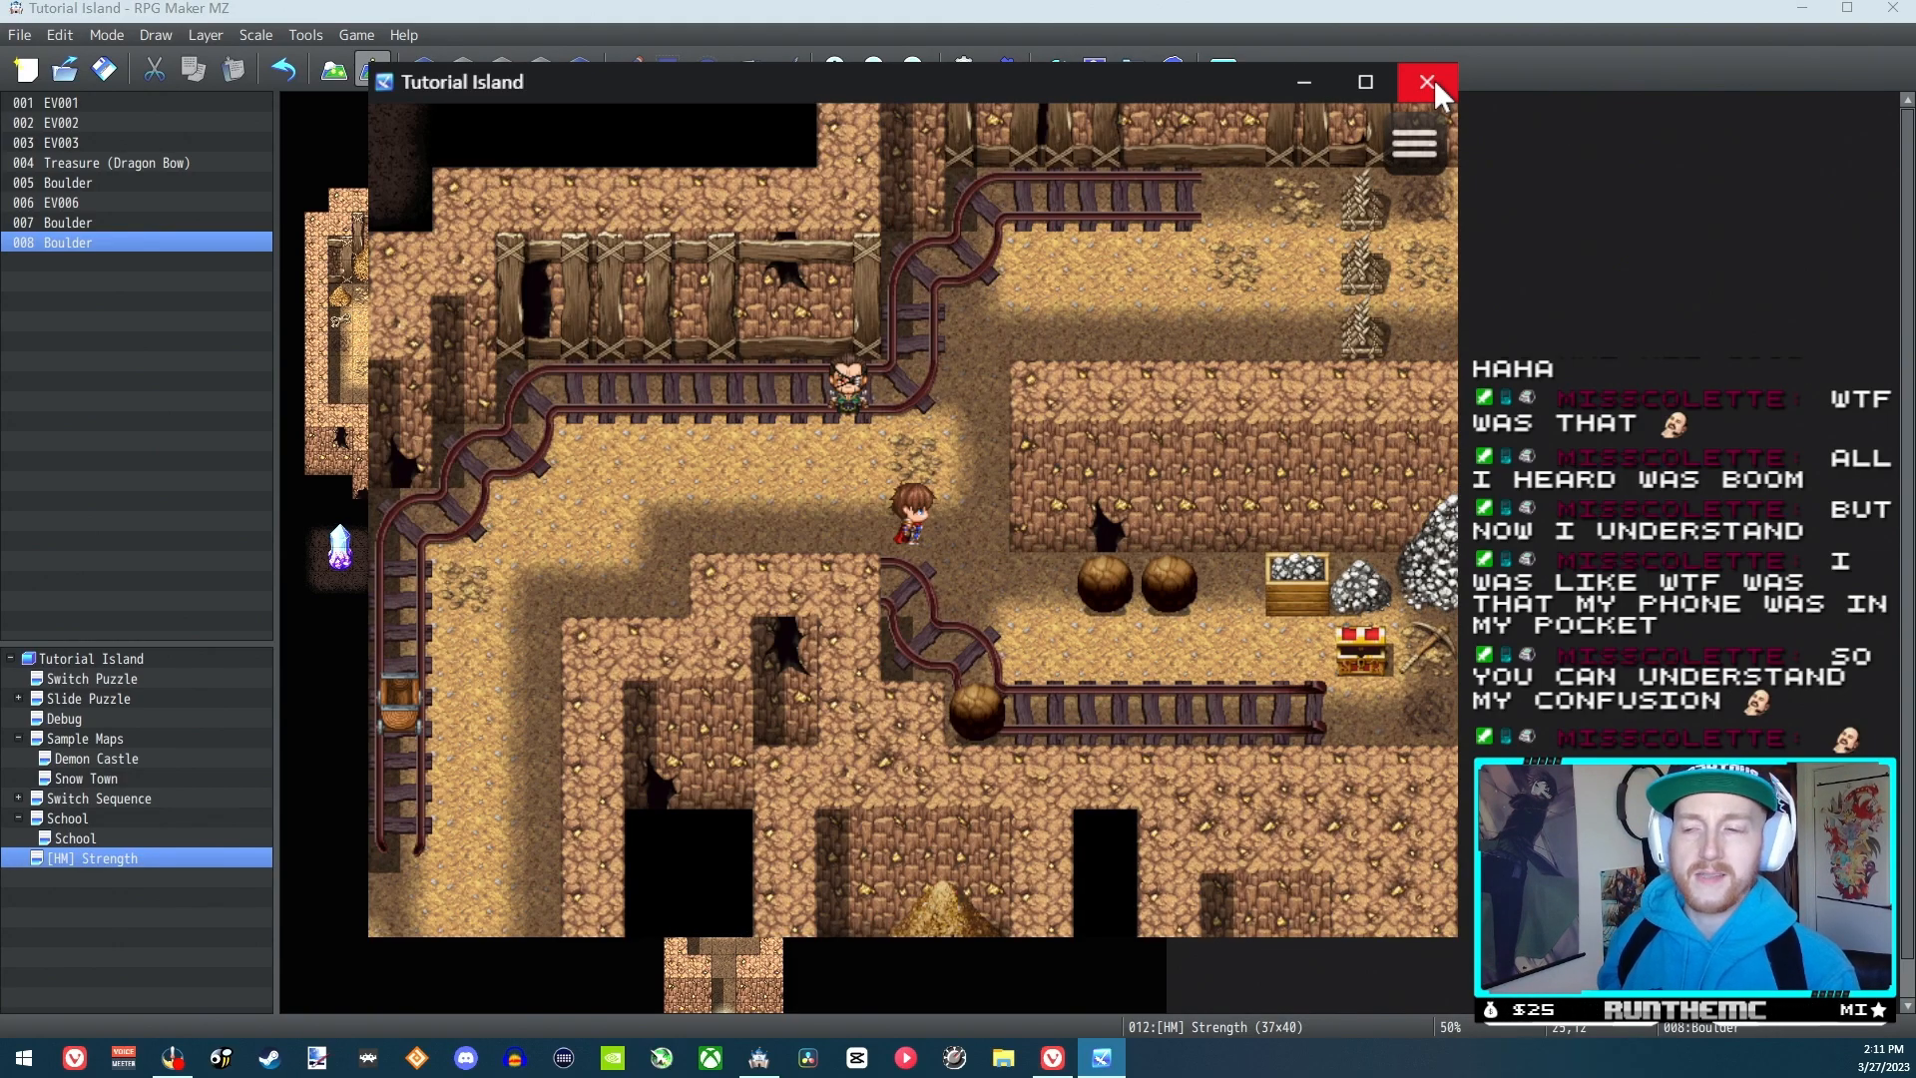
Walk around to the spot directly above the lower boulder at the bend in the track
key(Right)
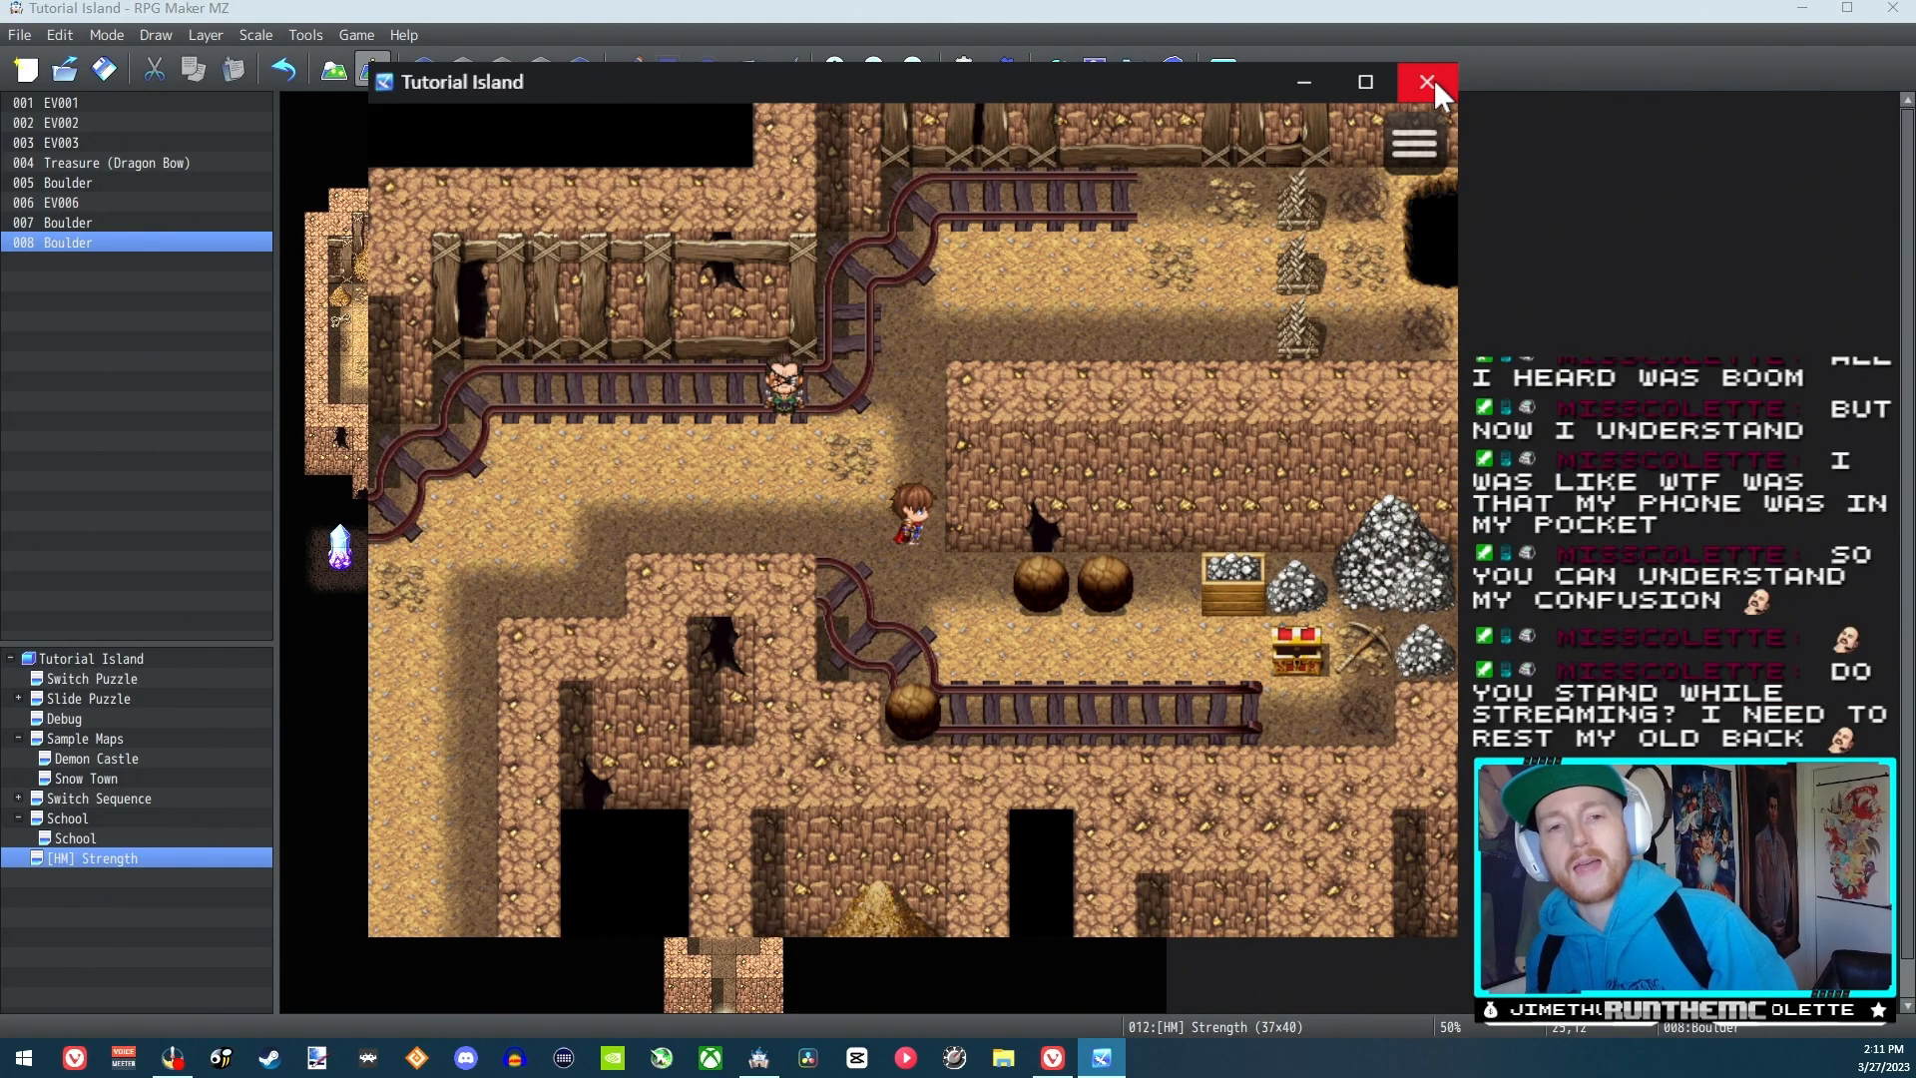
key(Up)
key(Up)
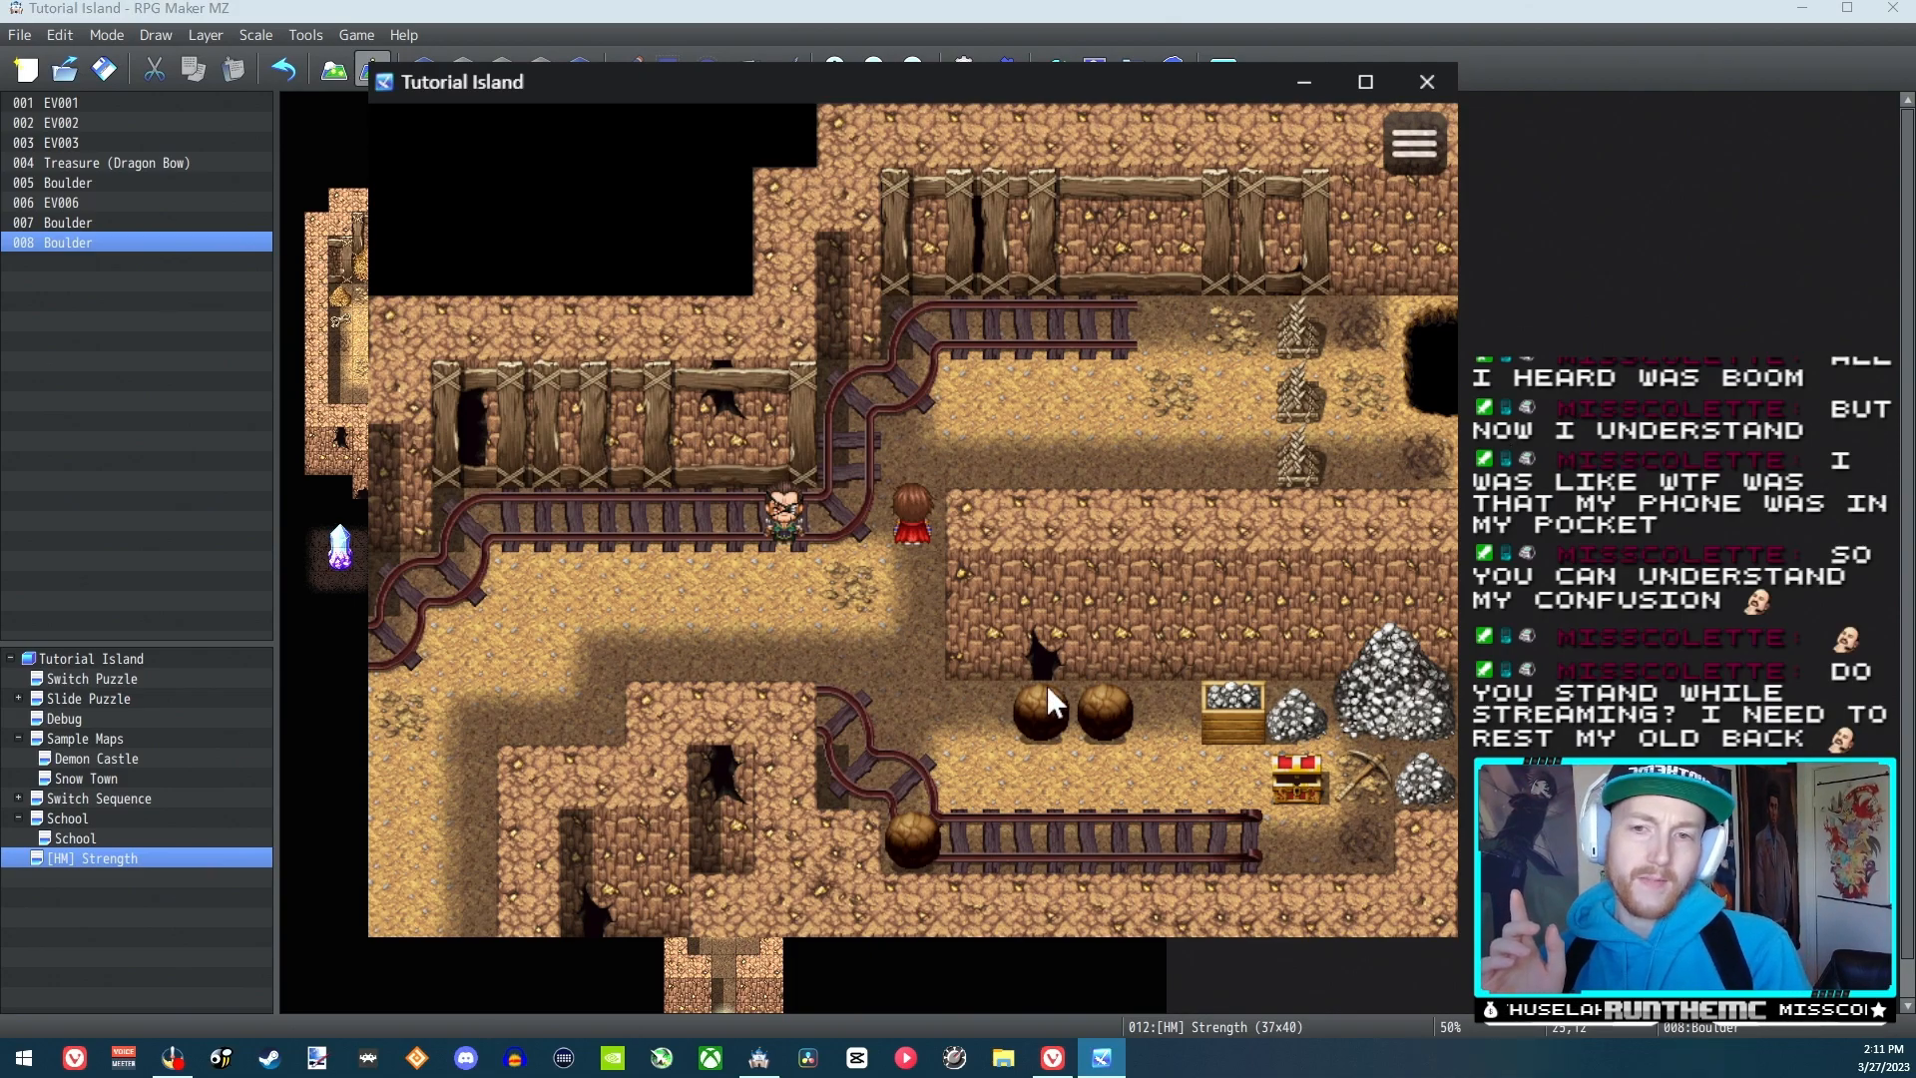
click(919, 774)
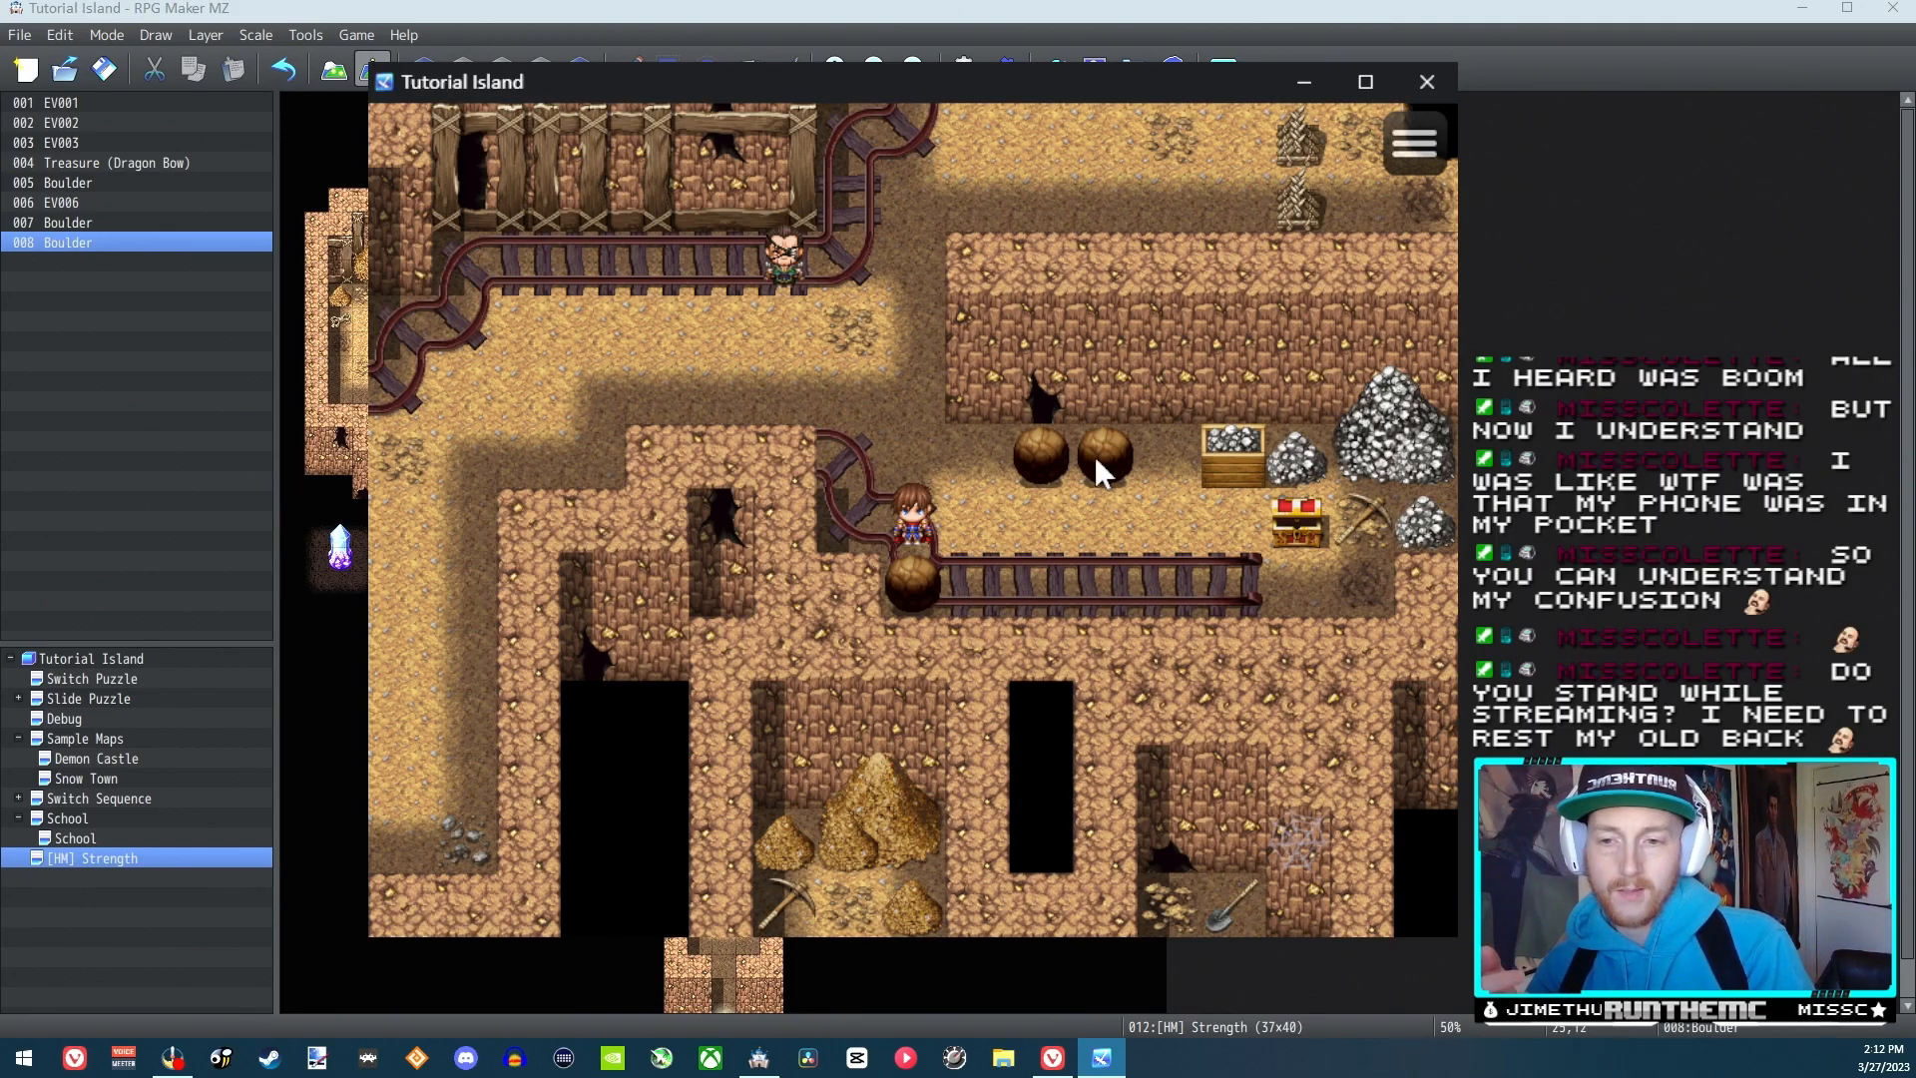
Look over the lower boulder's event and the project database in the editor, closing each dialog
double_click(68, 242)
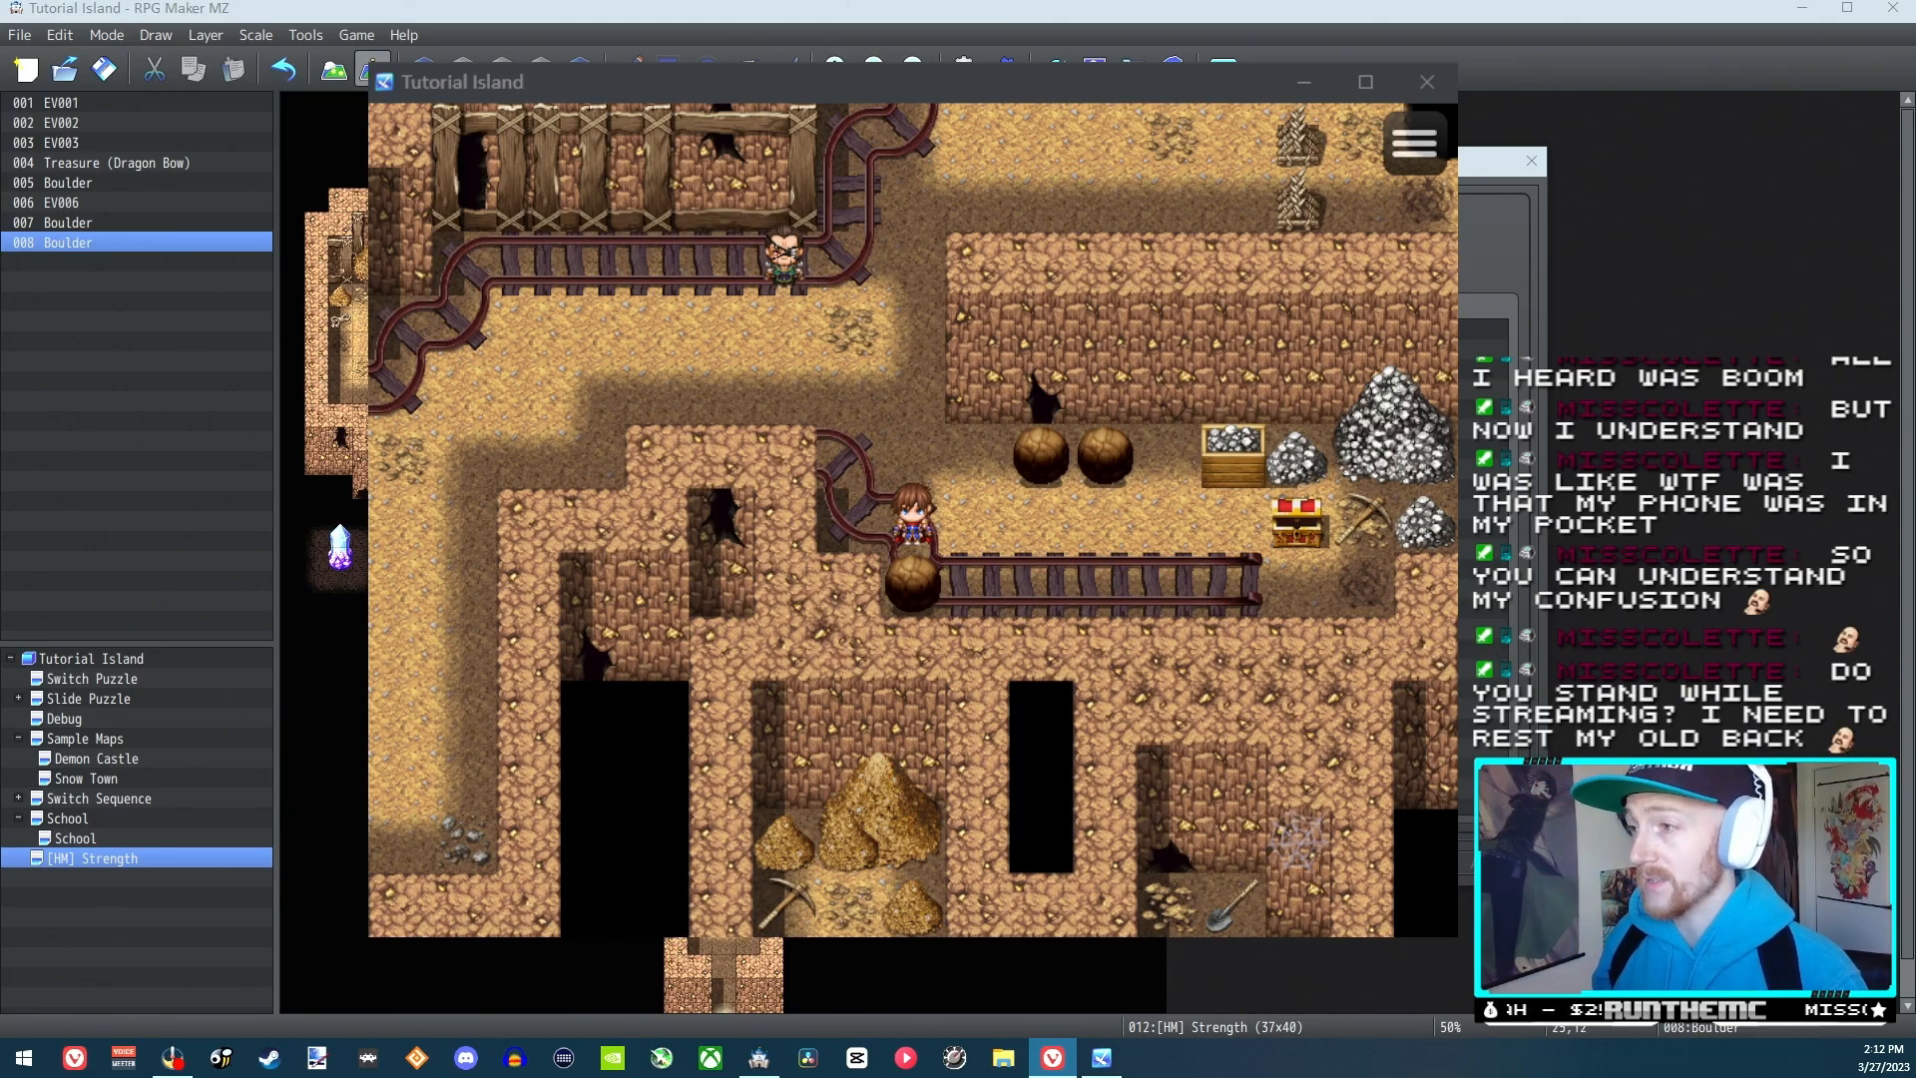
click(1534, 162)
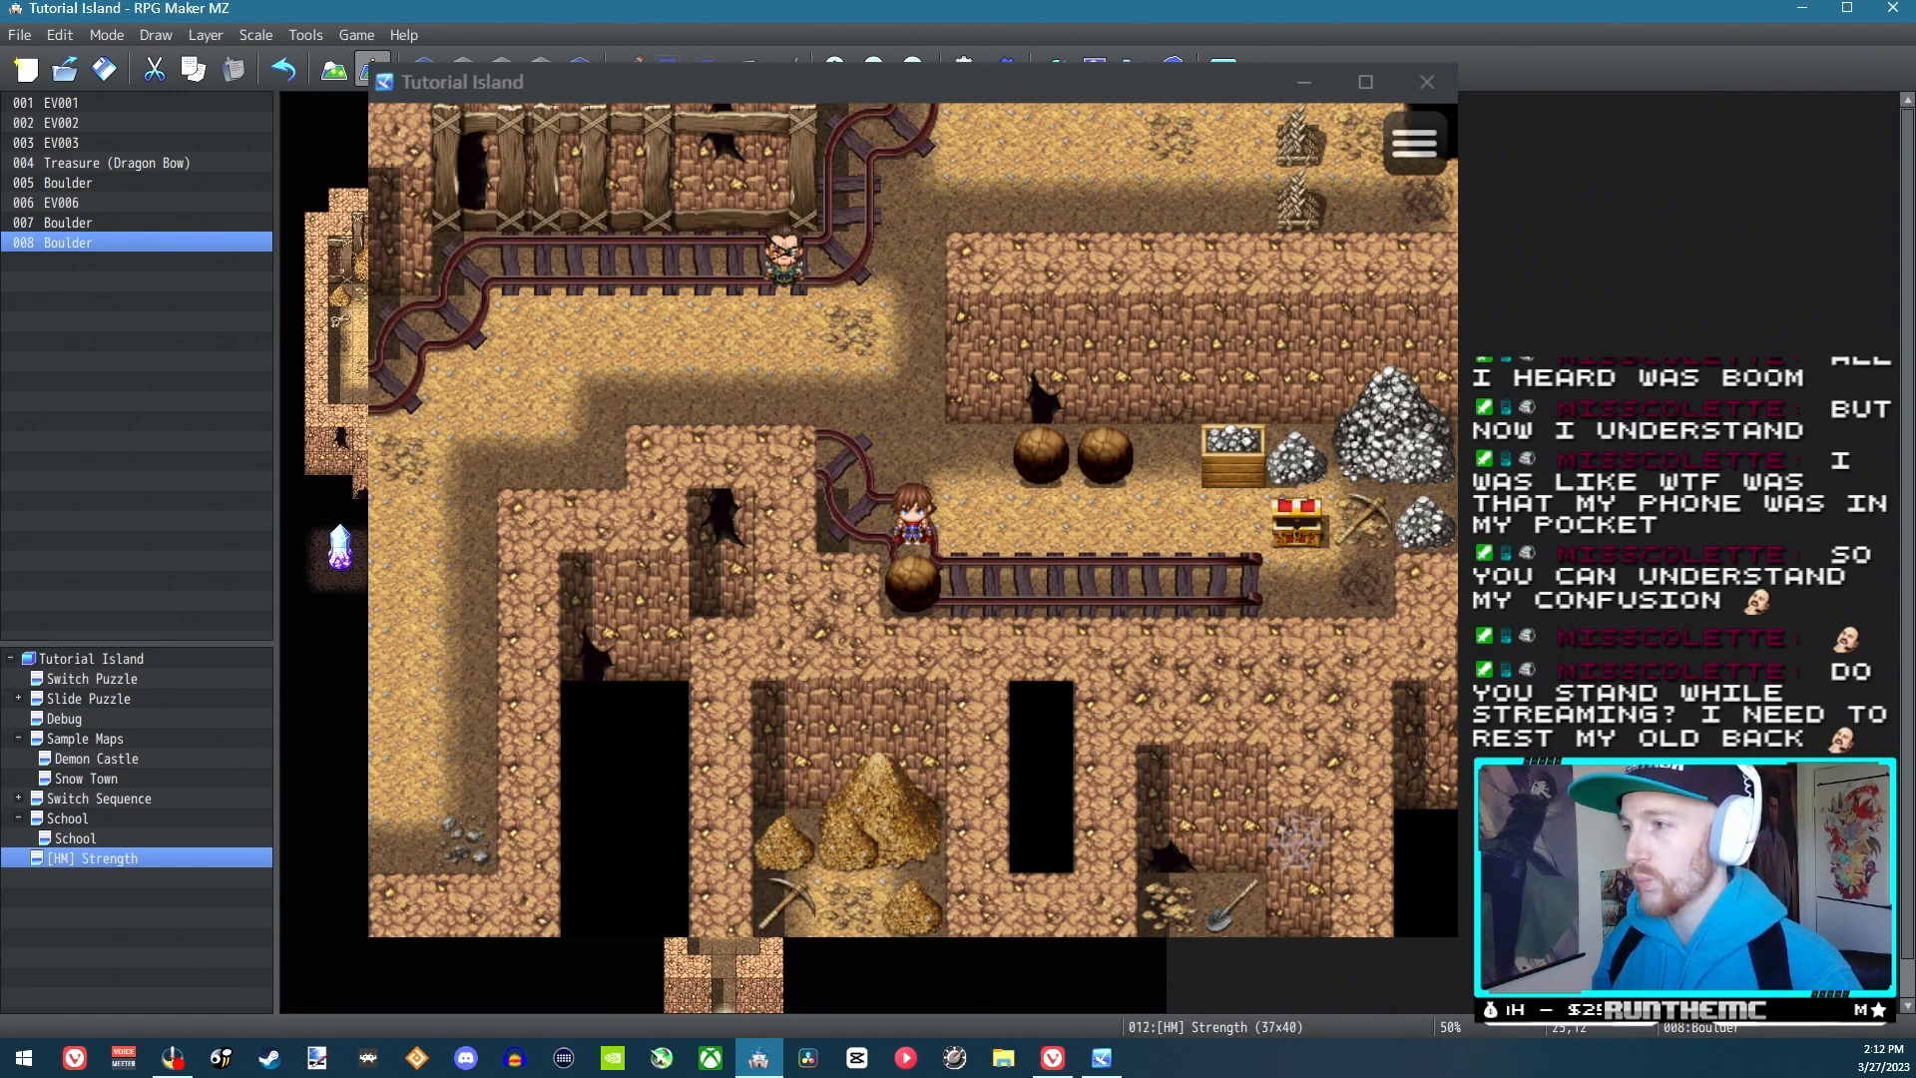
click(964, 68)
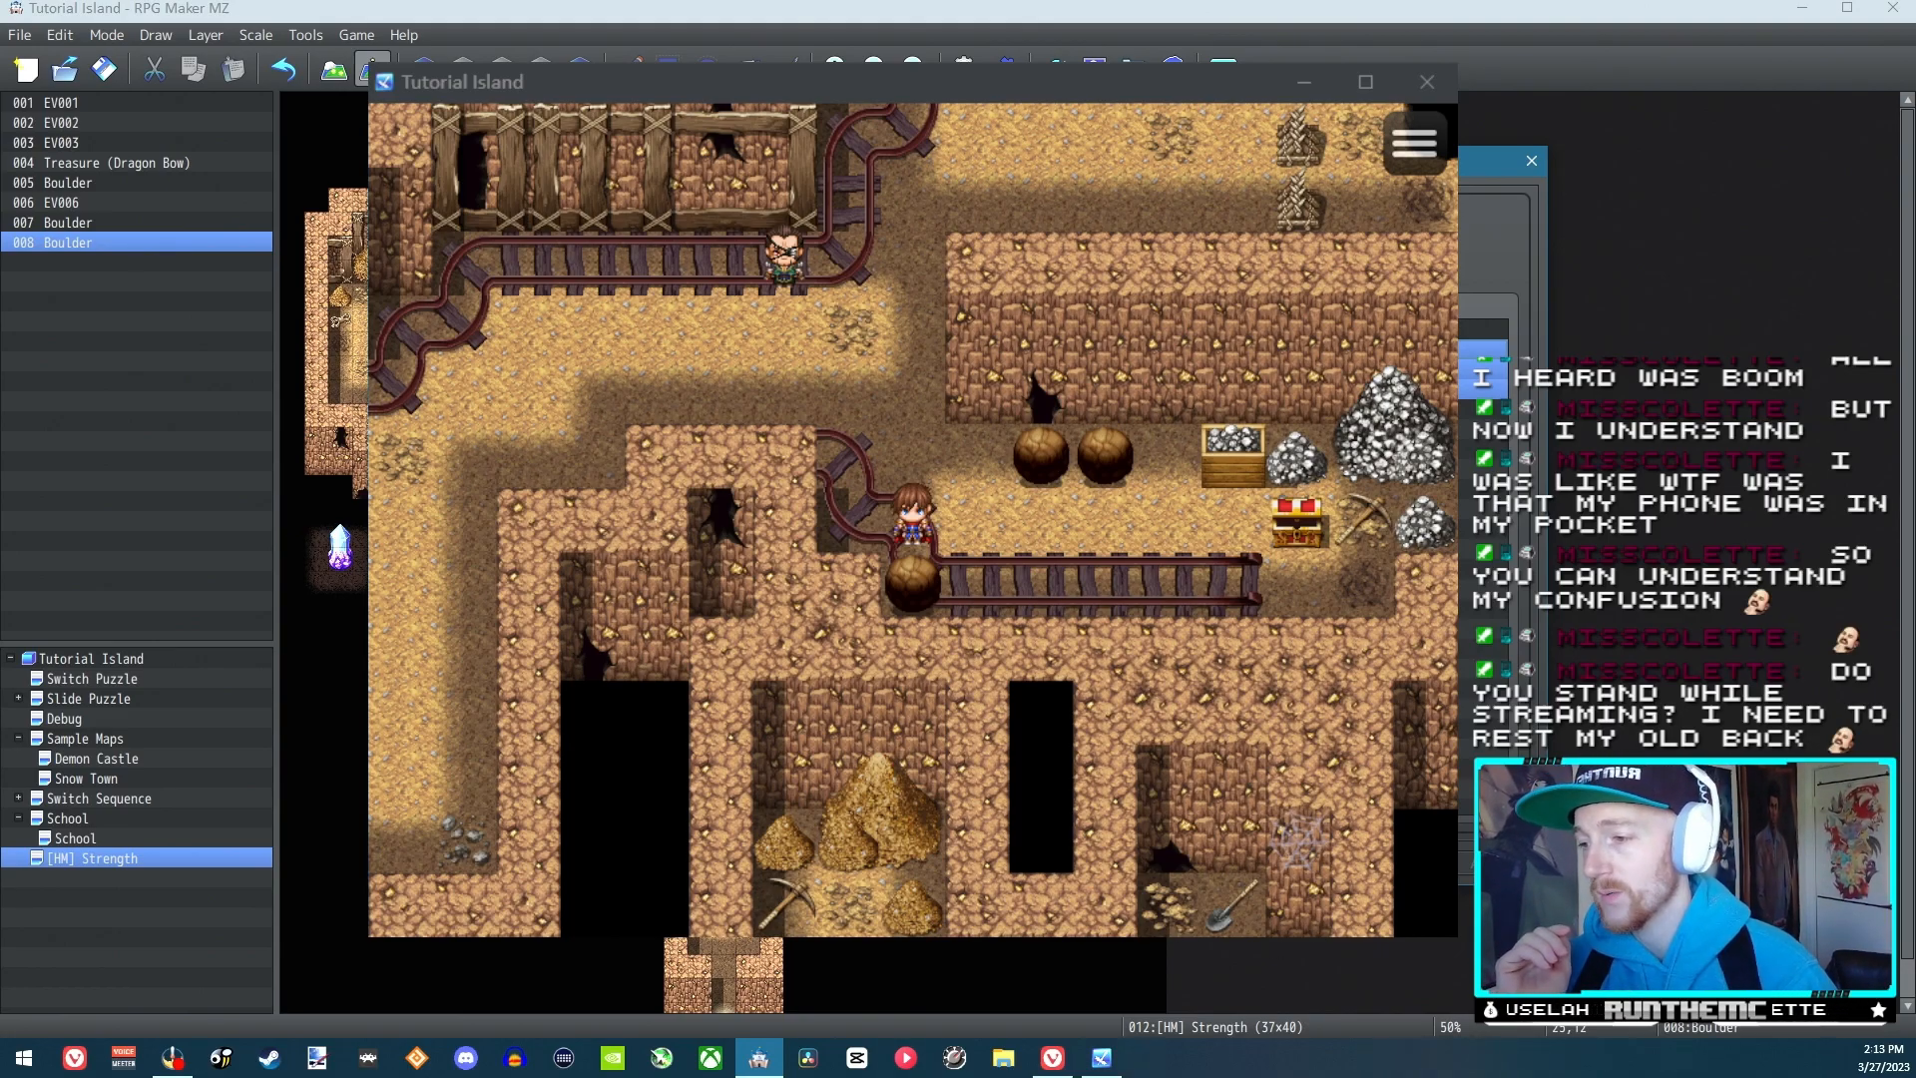
click(1279, 865)
click(1223, 64)
click(923, 564)
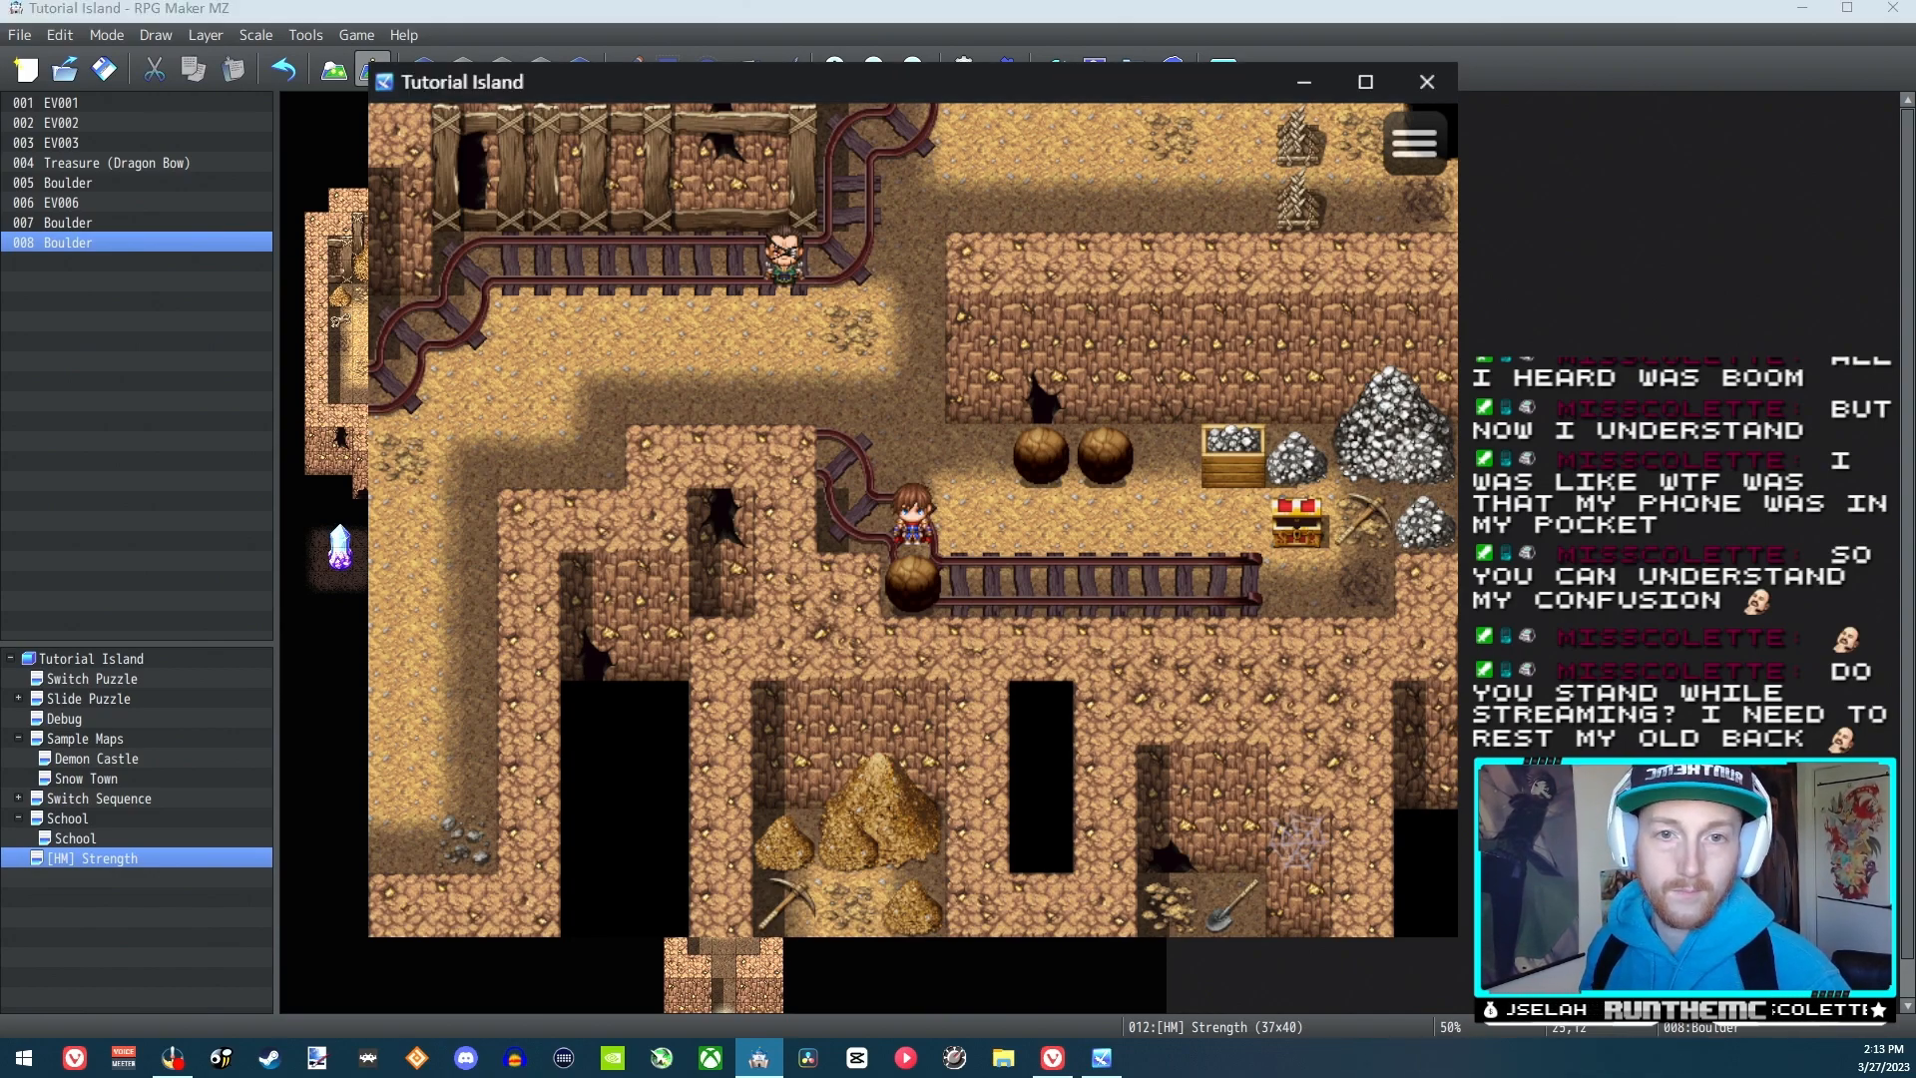
Close the running playtest, launch a fresh one and start a new game
click(1429, 80)
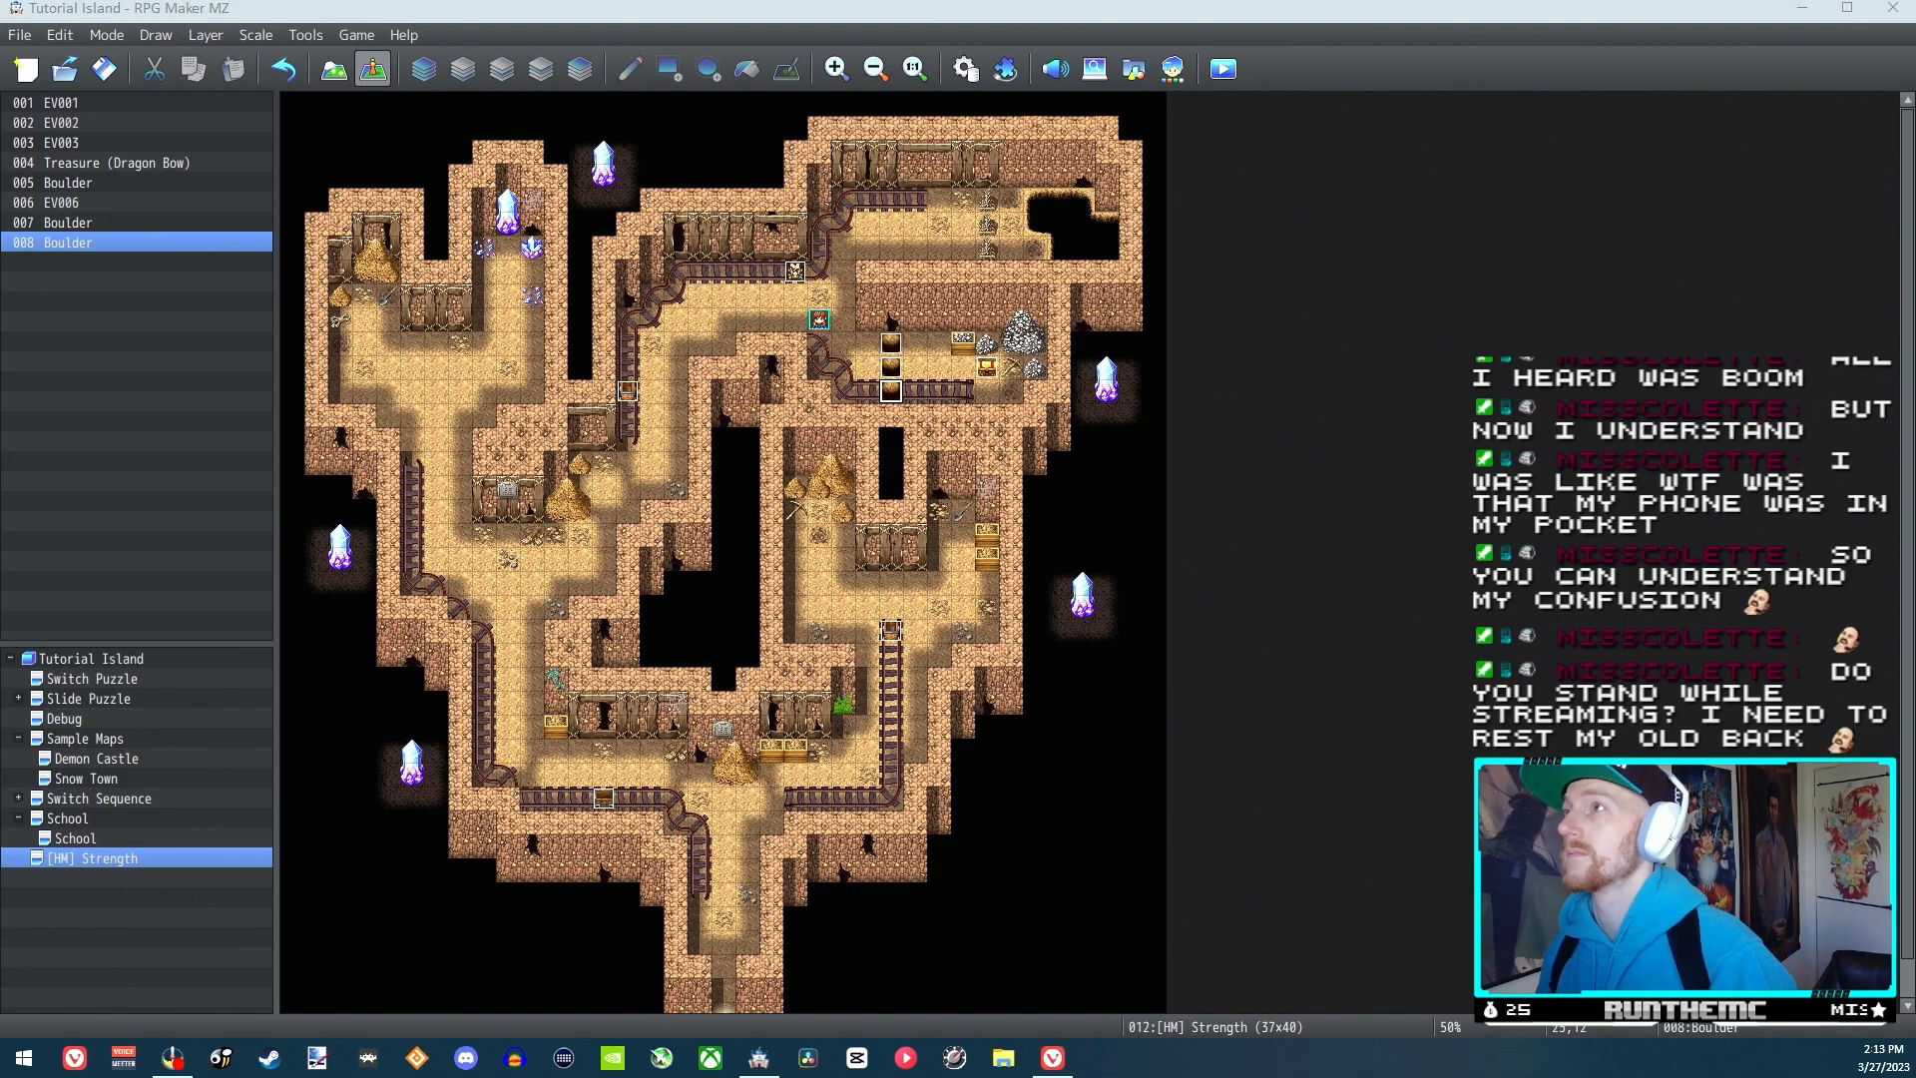
click(1224, 69)
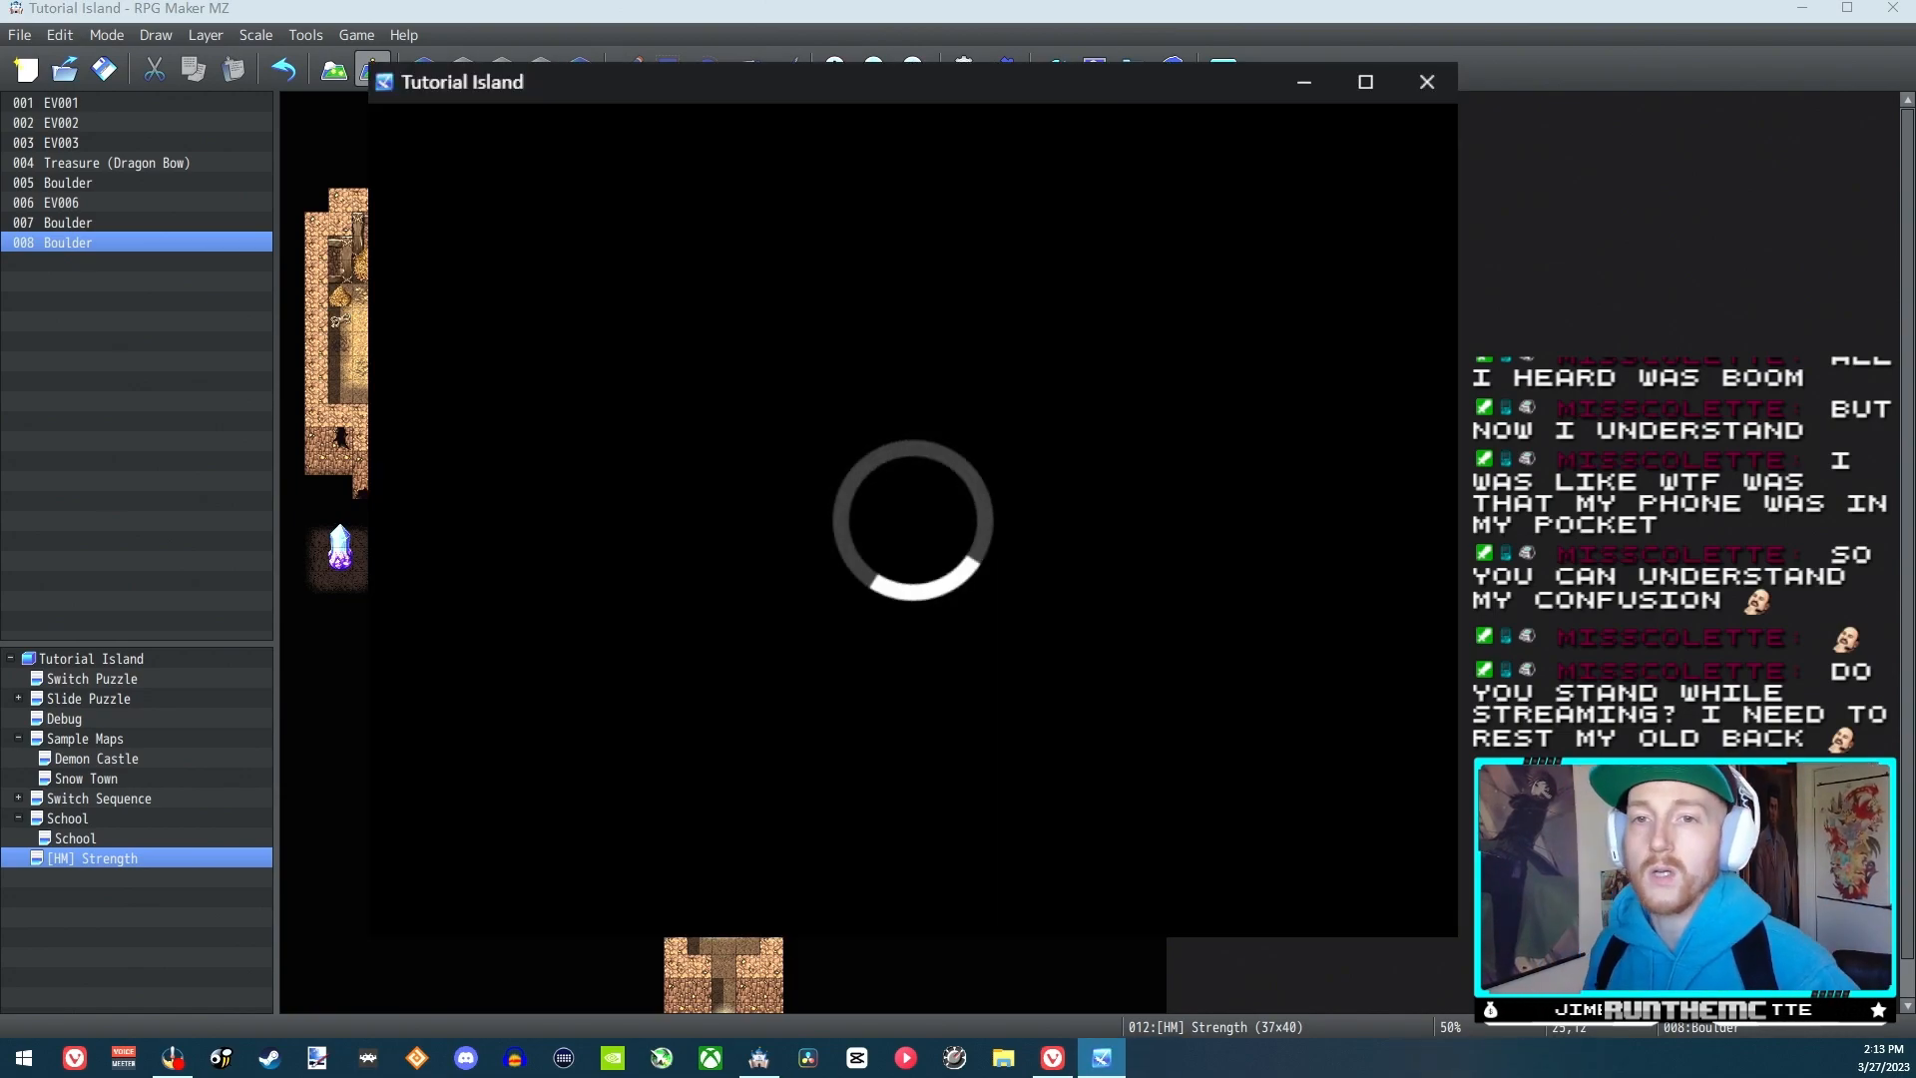
key(Return)
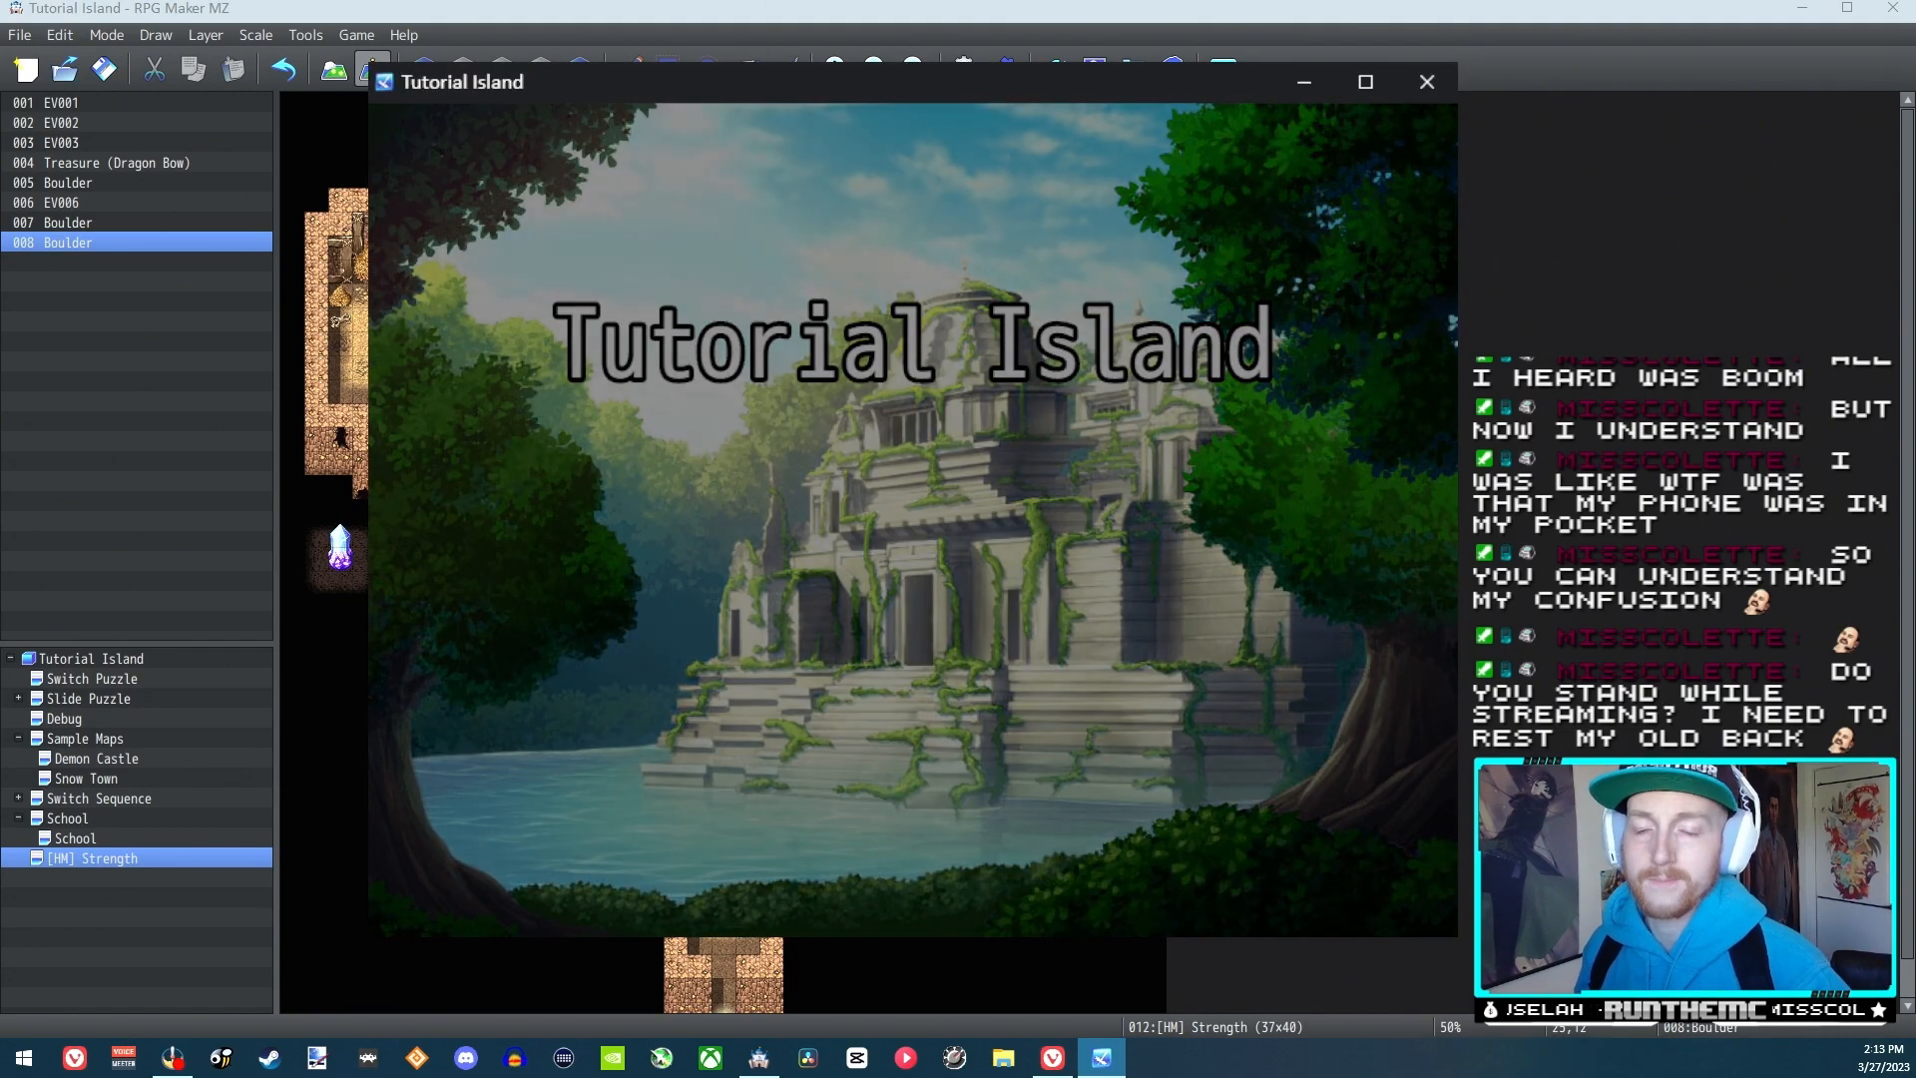
Talk to the man on the track and answer Yes to his offer to teach boulder pushing
key(Left)
key(Up)
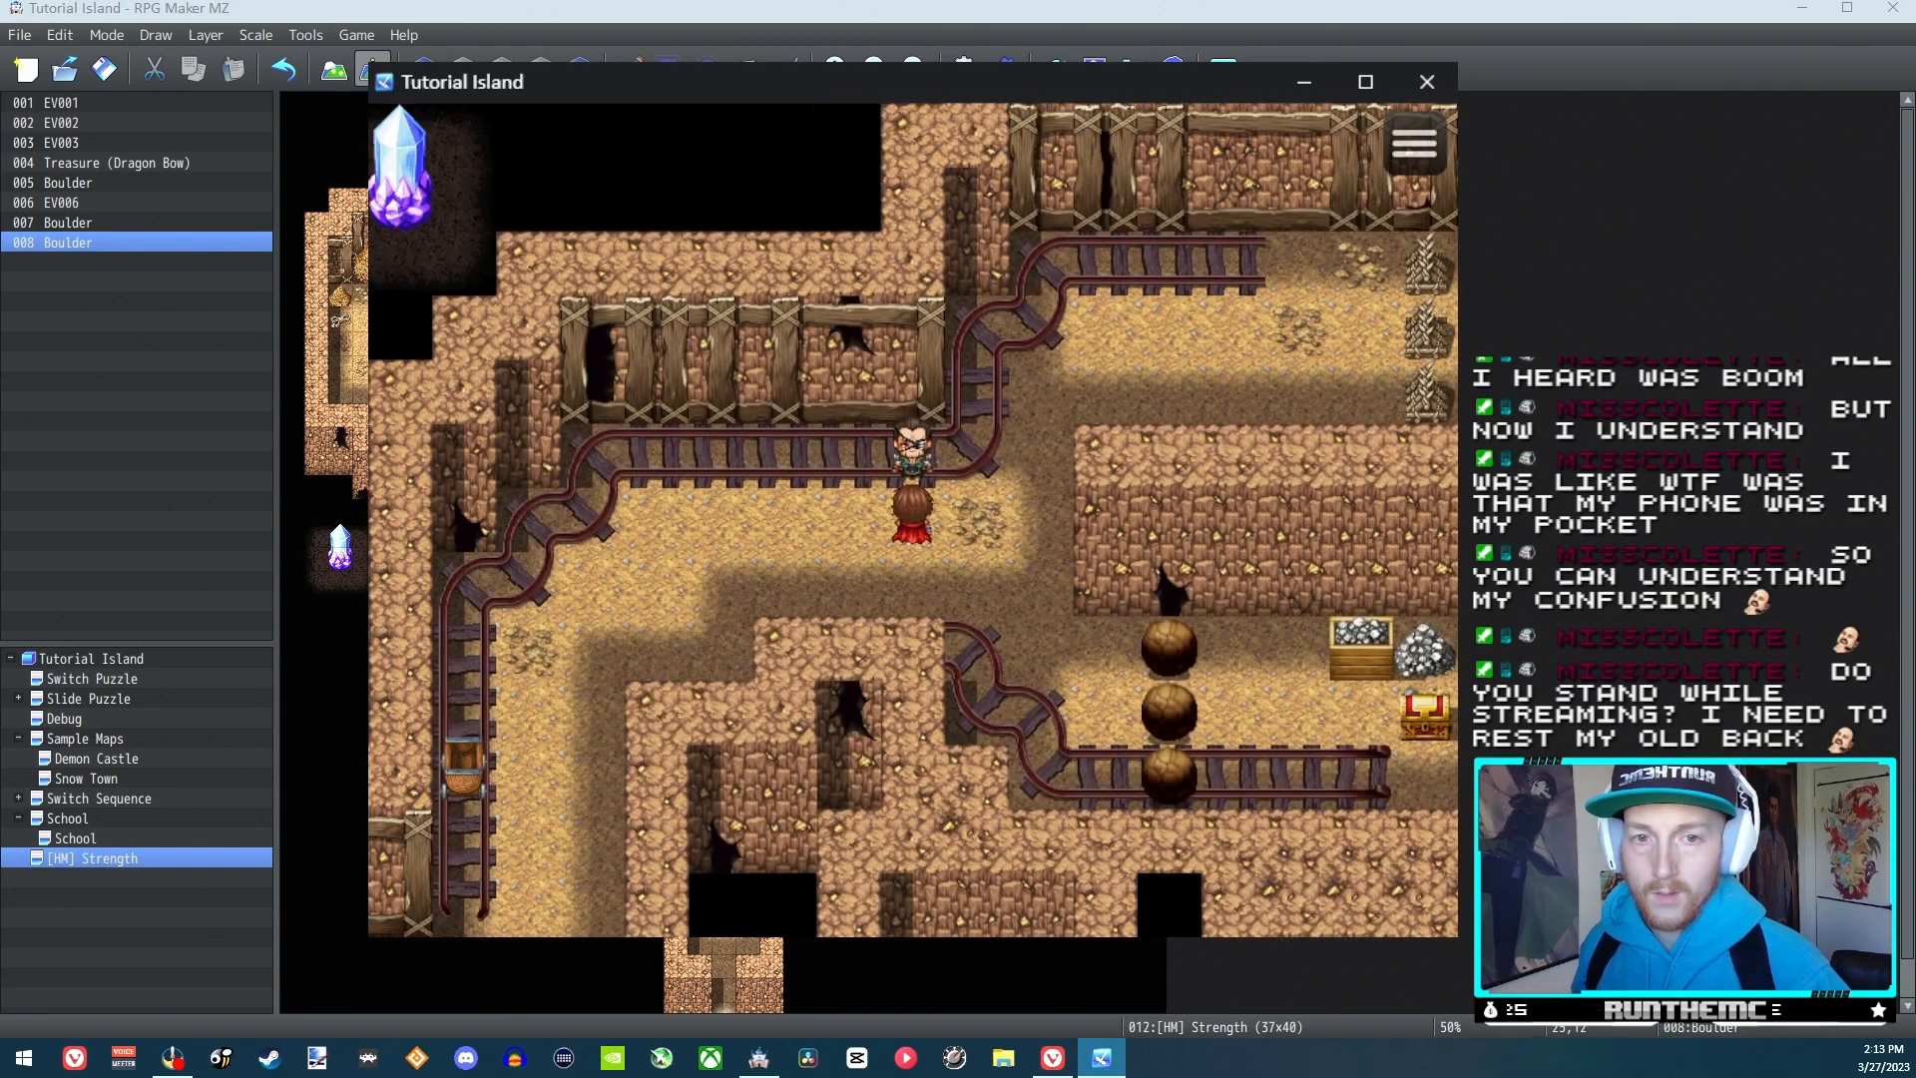
key(Return)
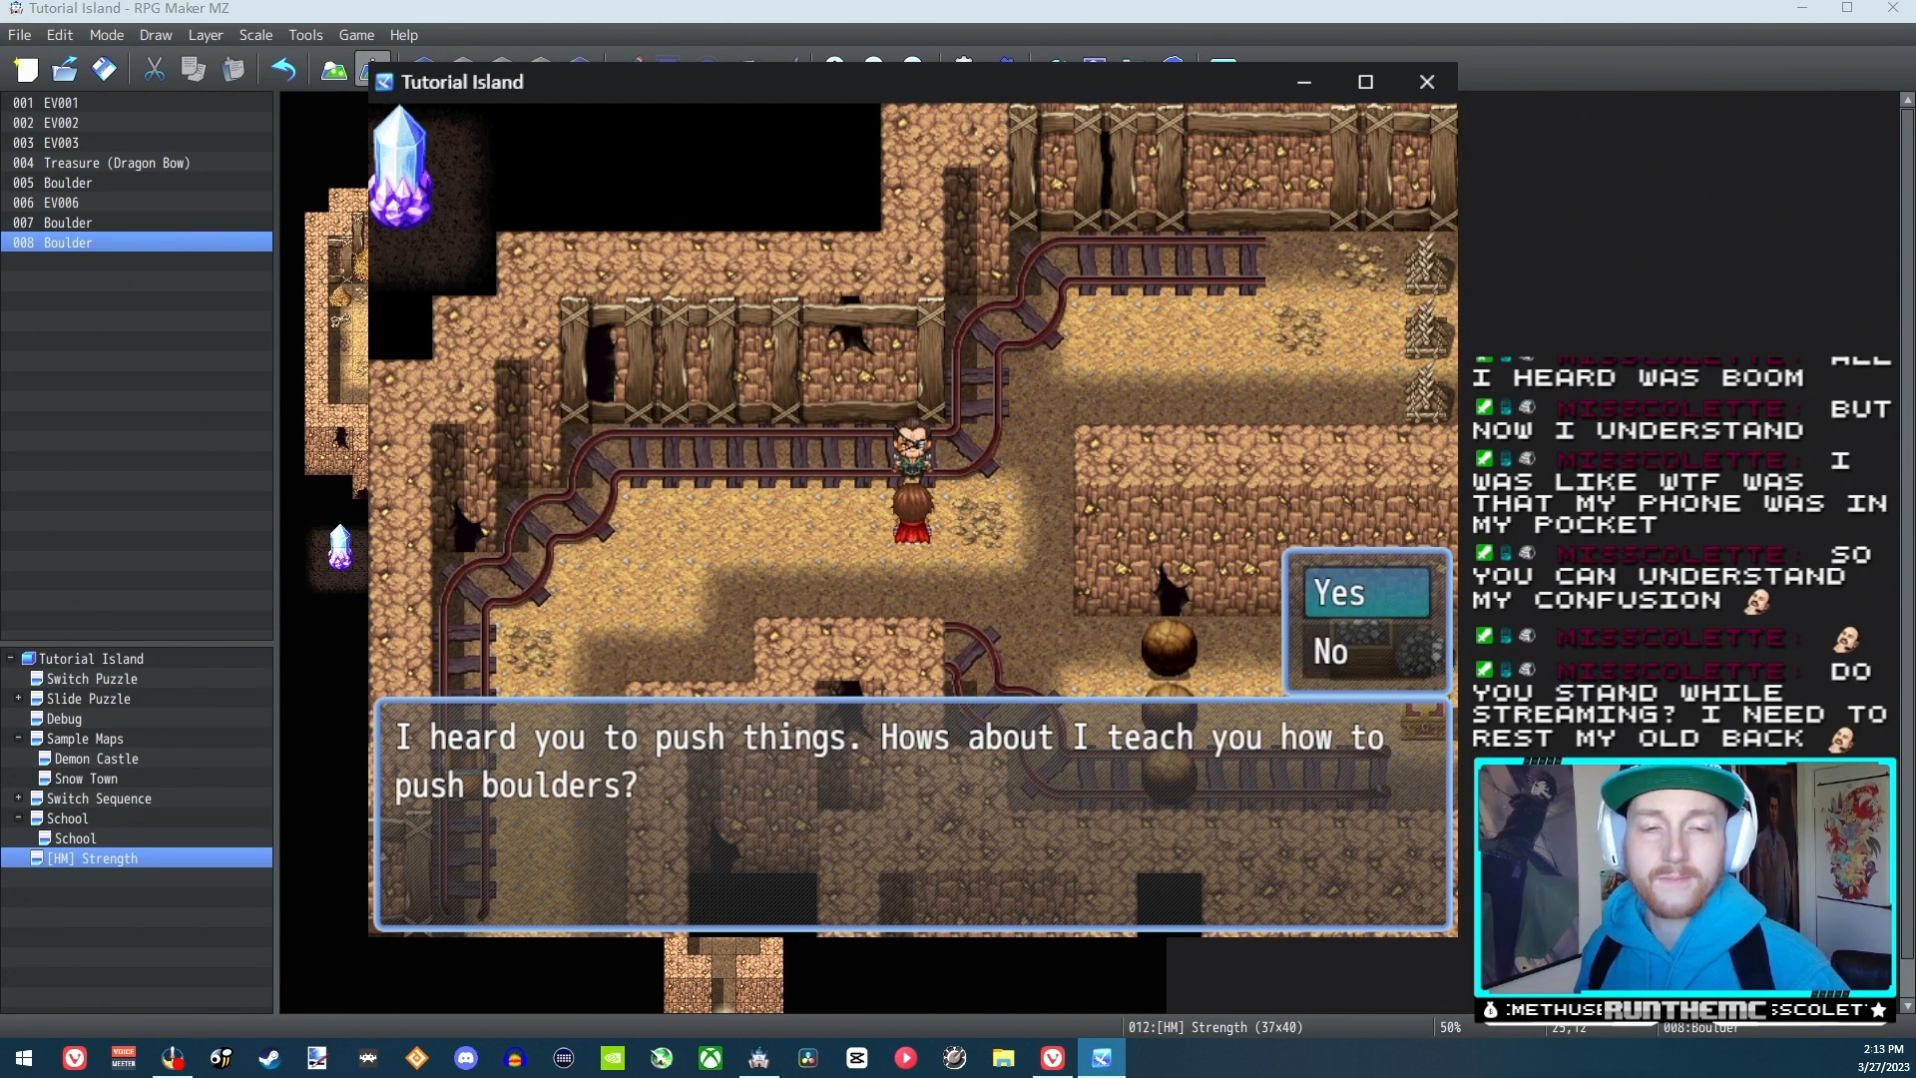
key(Return)
Use the Strength skill from the swordsman's Special skills
key(Return)
key(Escape)
key(Right)
key(Return)
key(Return)
key(Return)
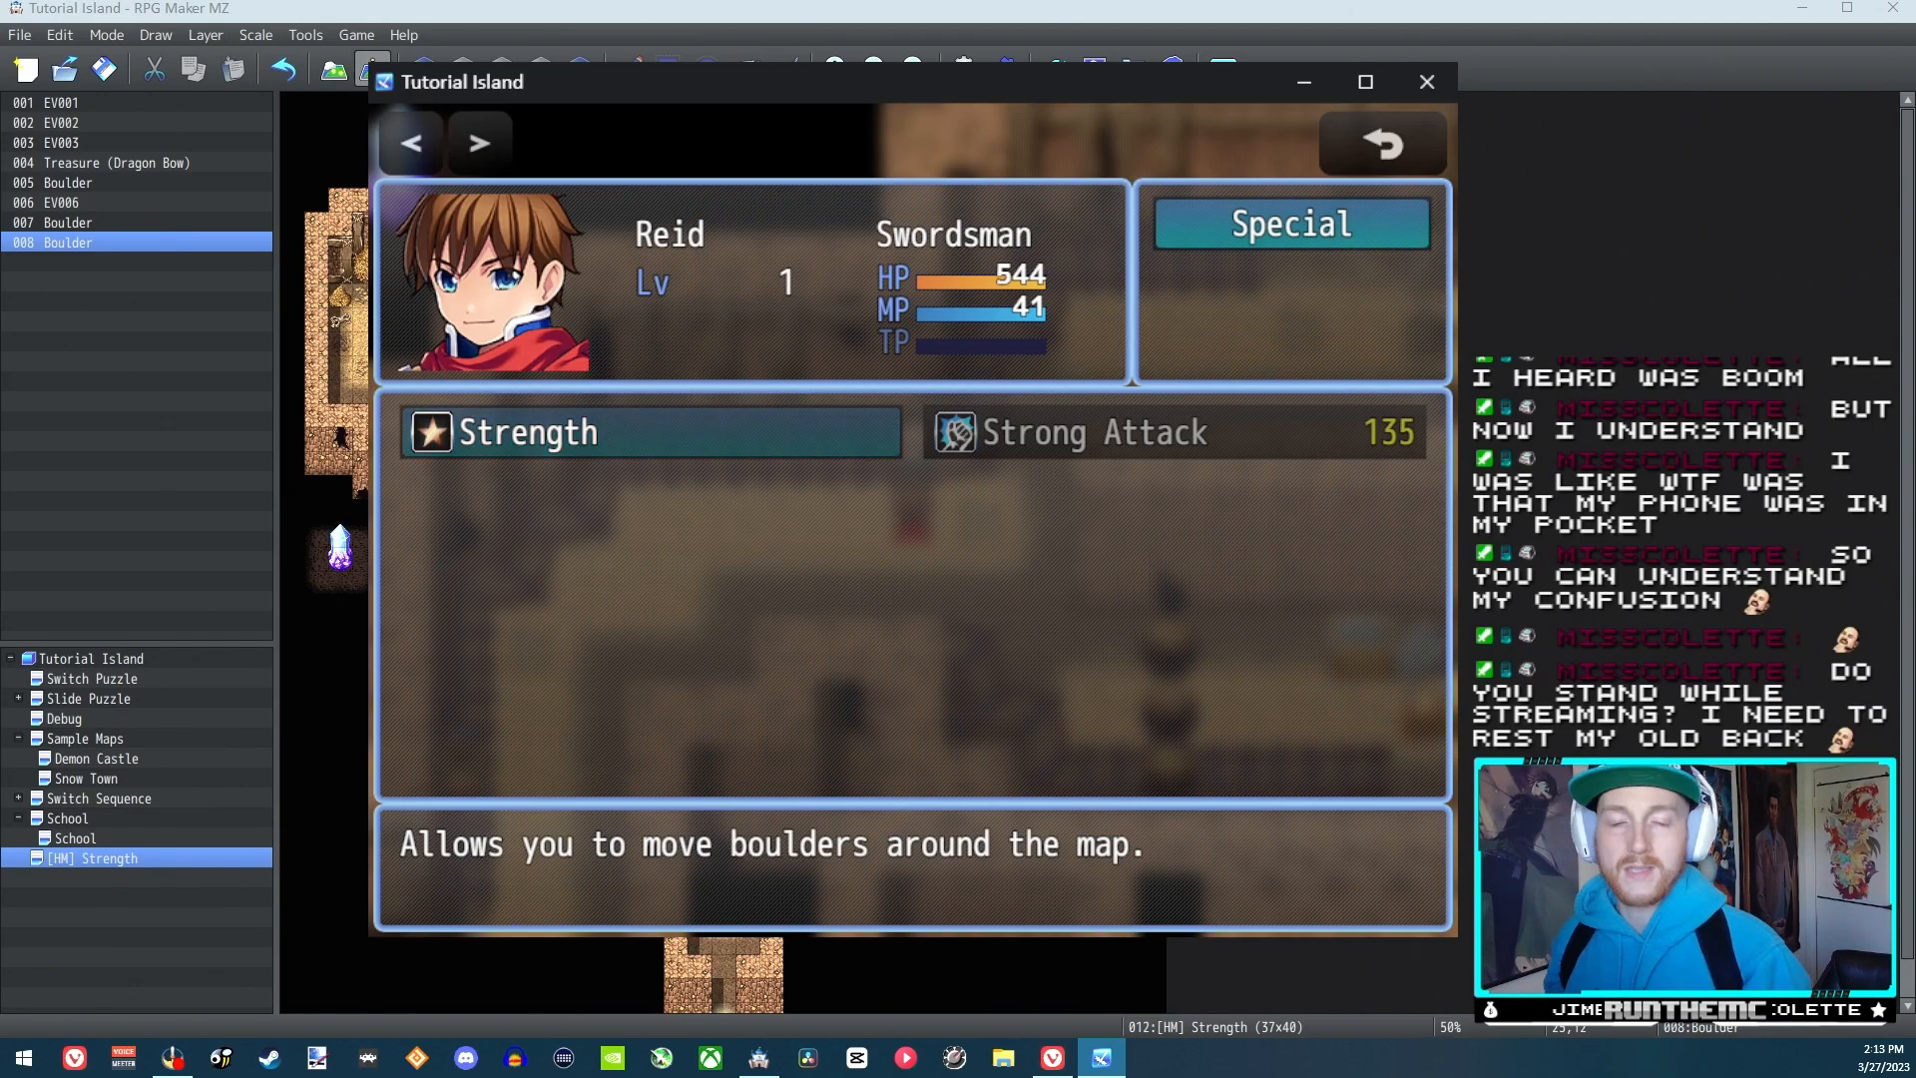
key(Return)
Walk to the left side of the boulder column and push the middle boulder one tile right
key(Down)
key(Right)
key(Right)
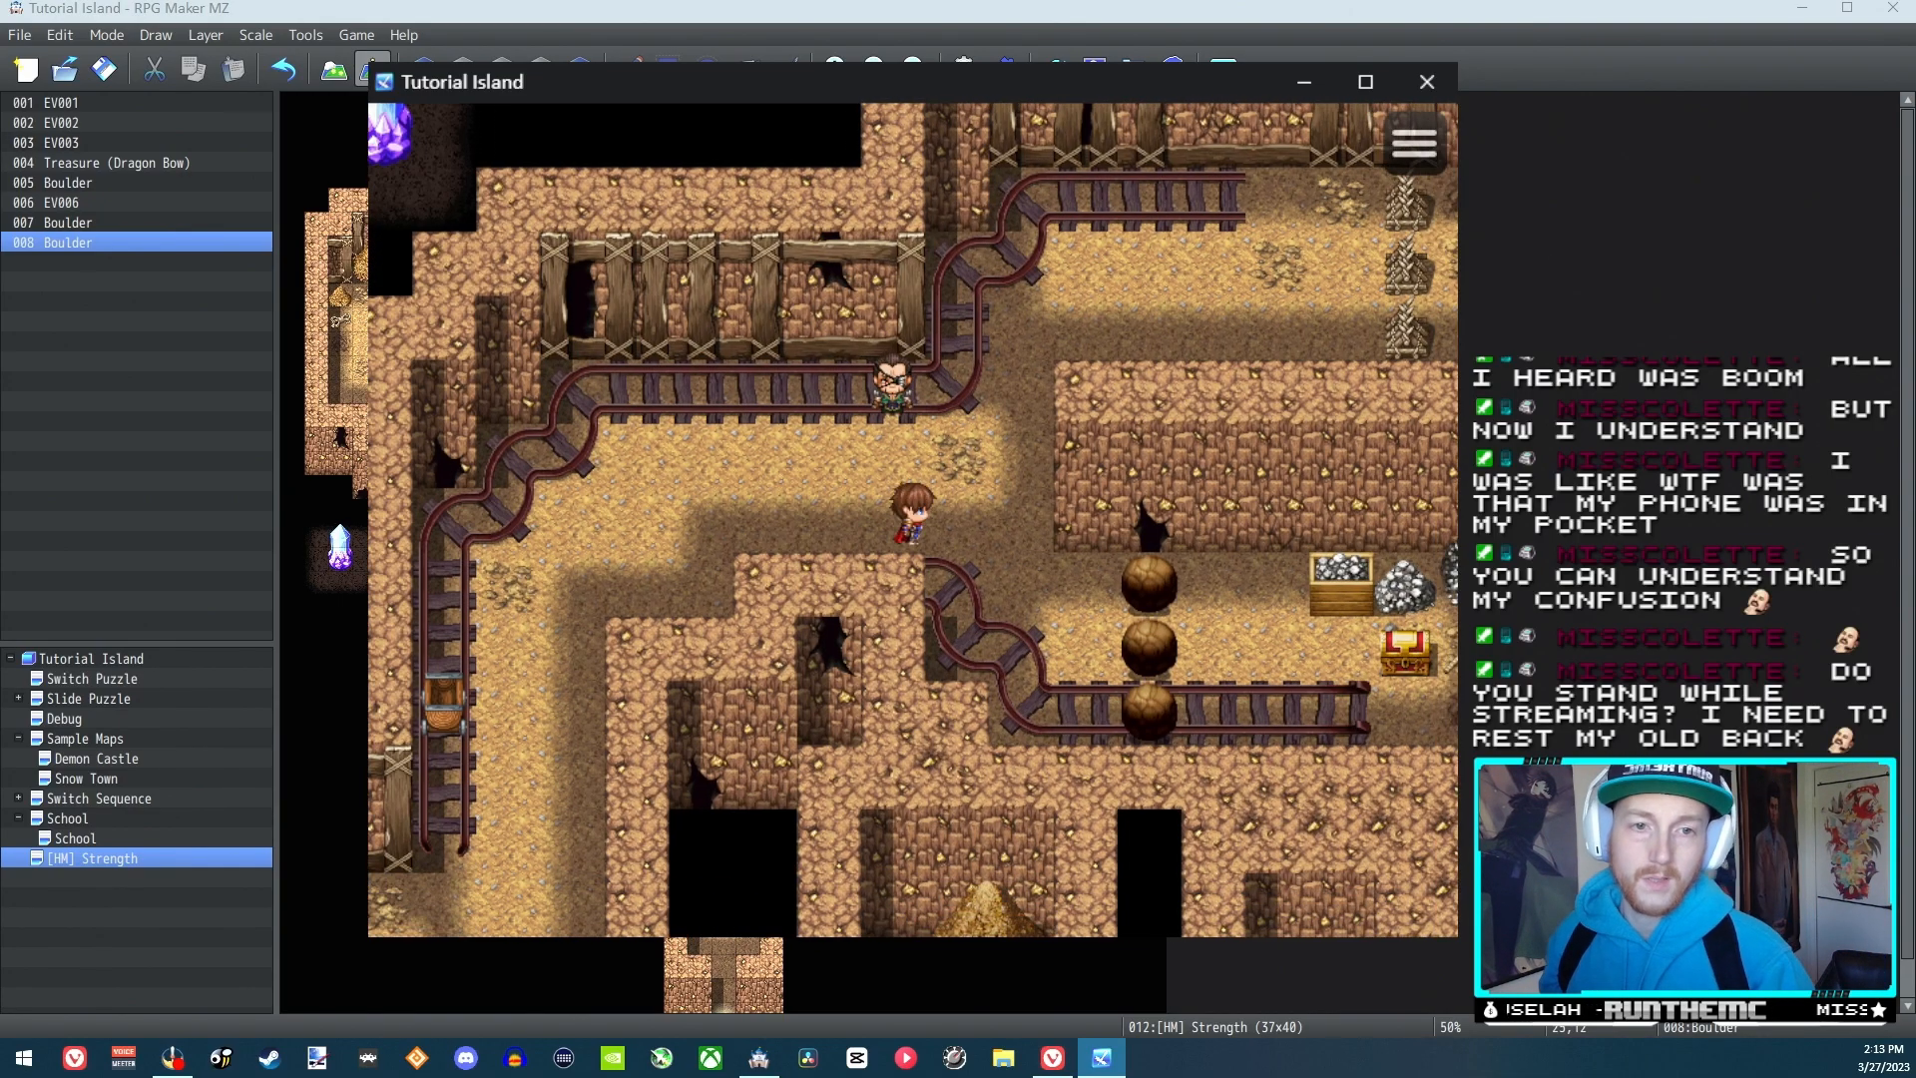
key(Down)
key(Down)
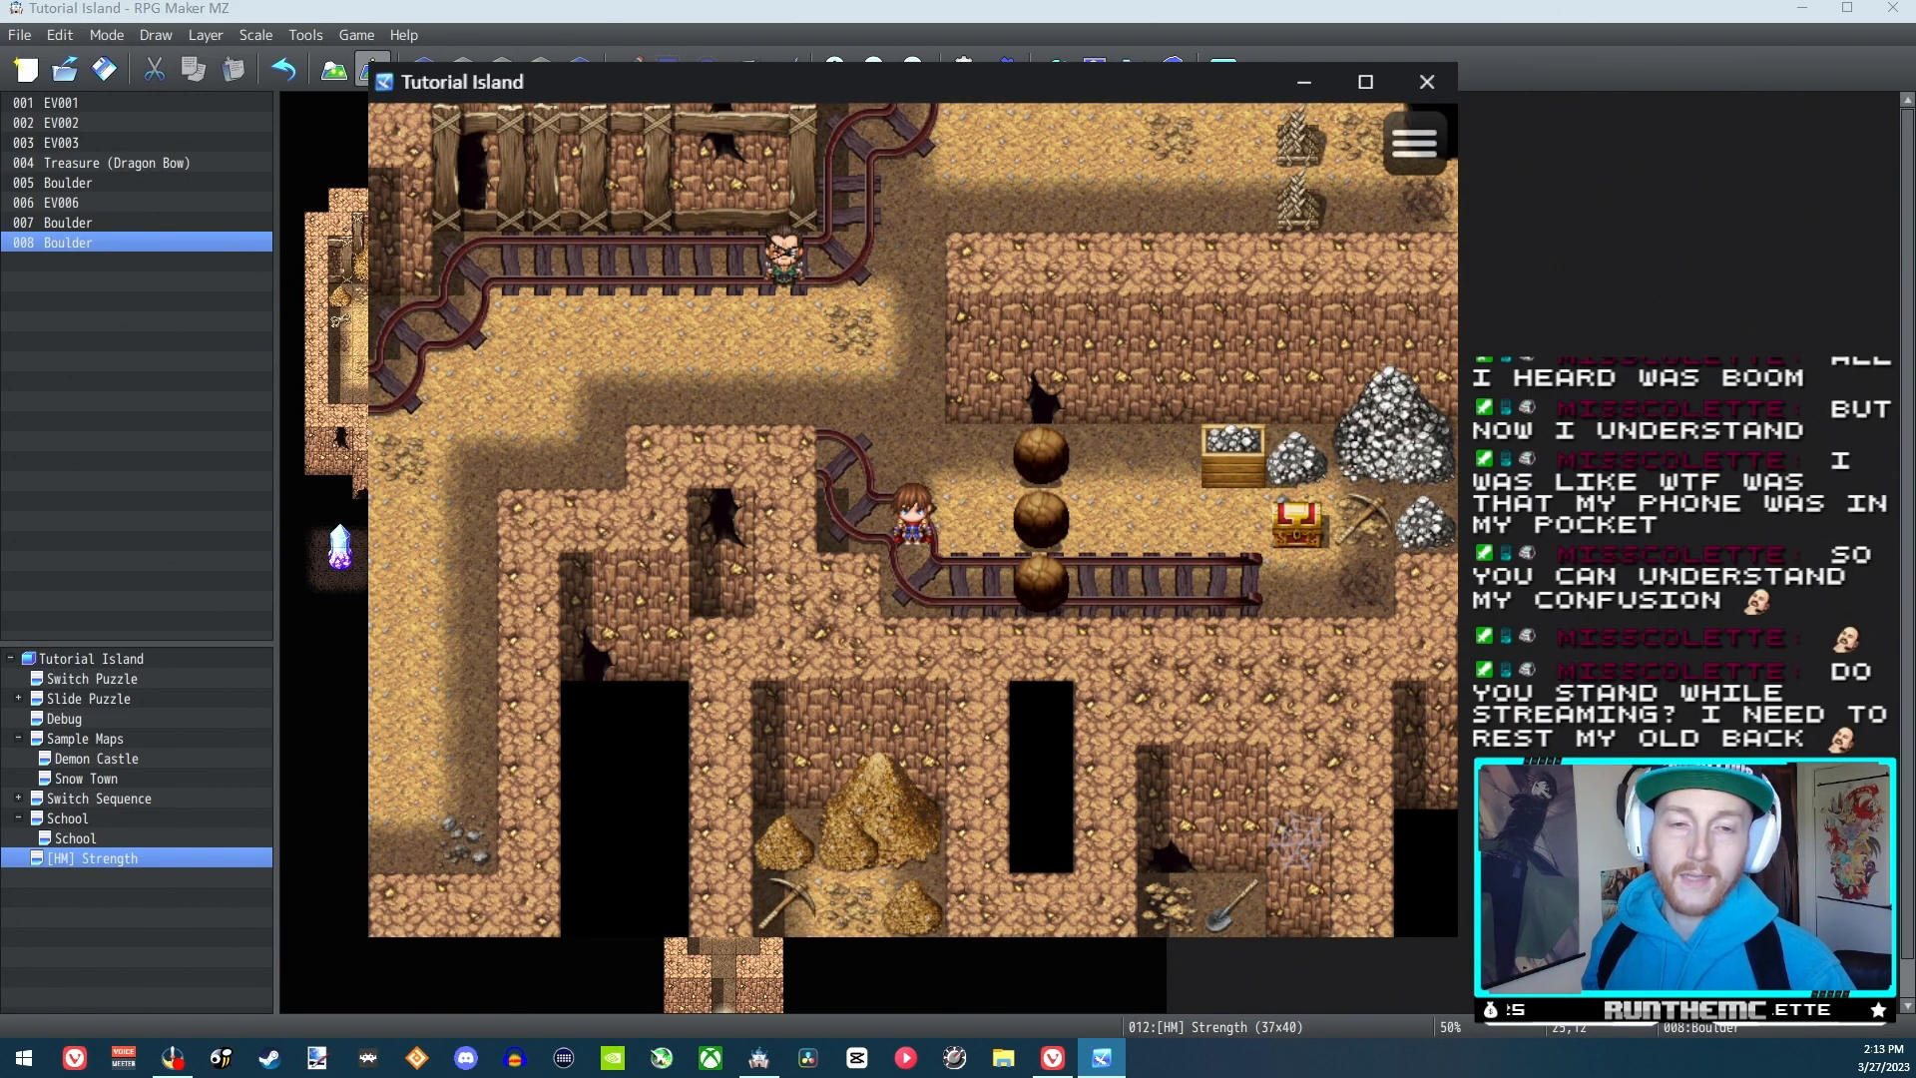
key(Right)
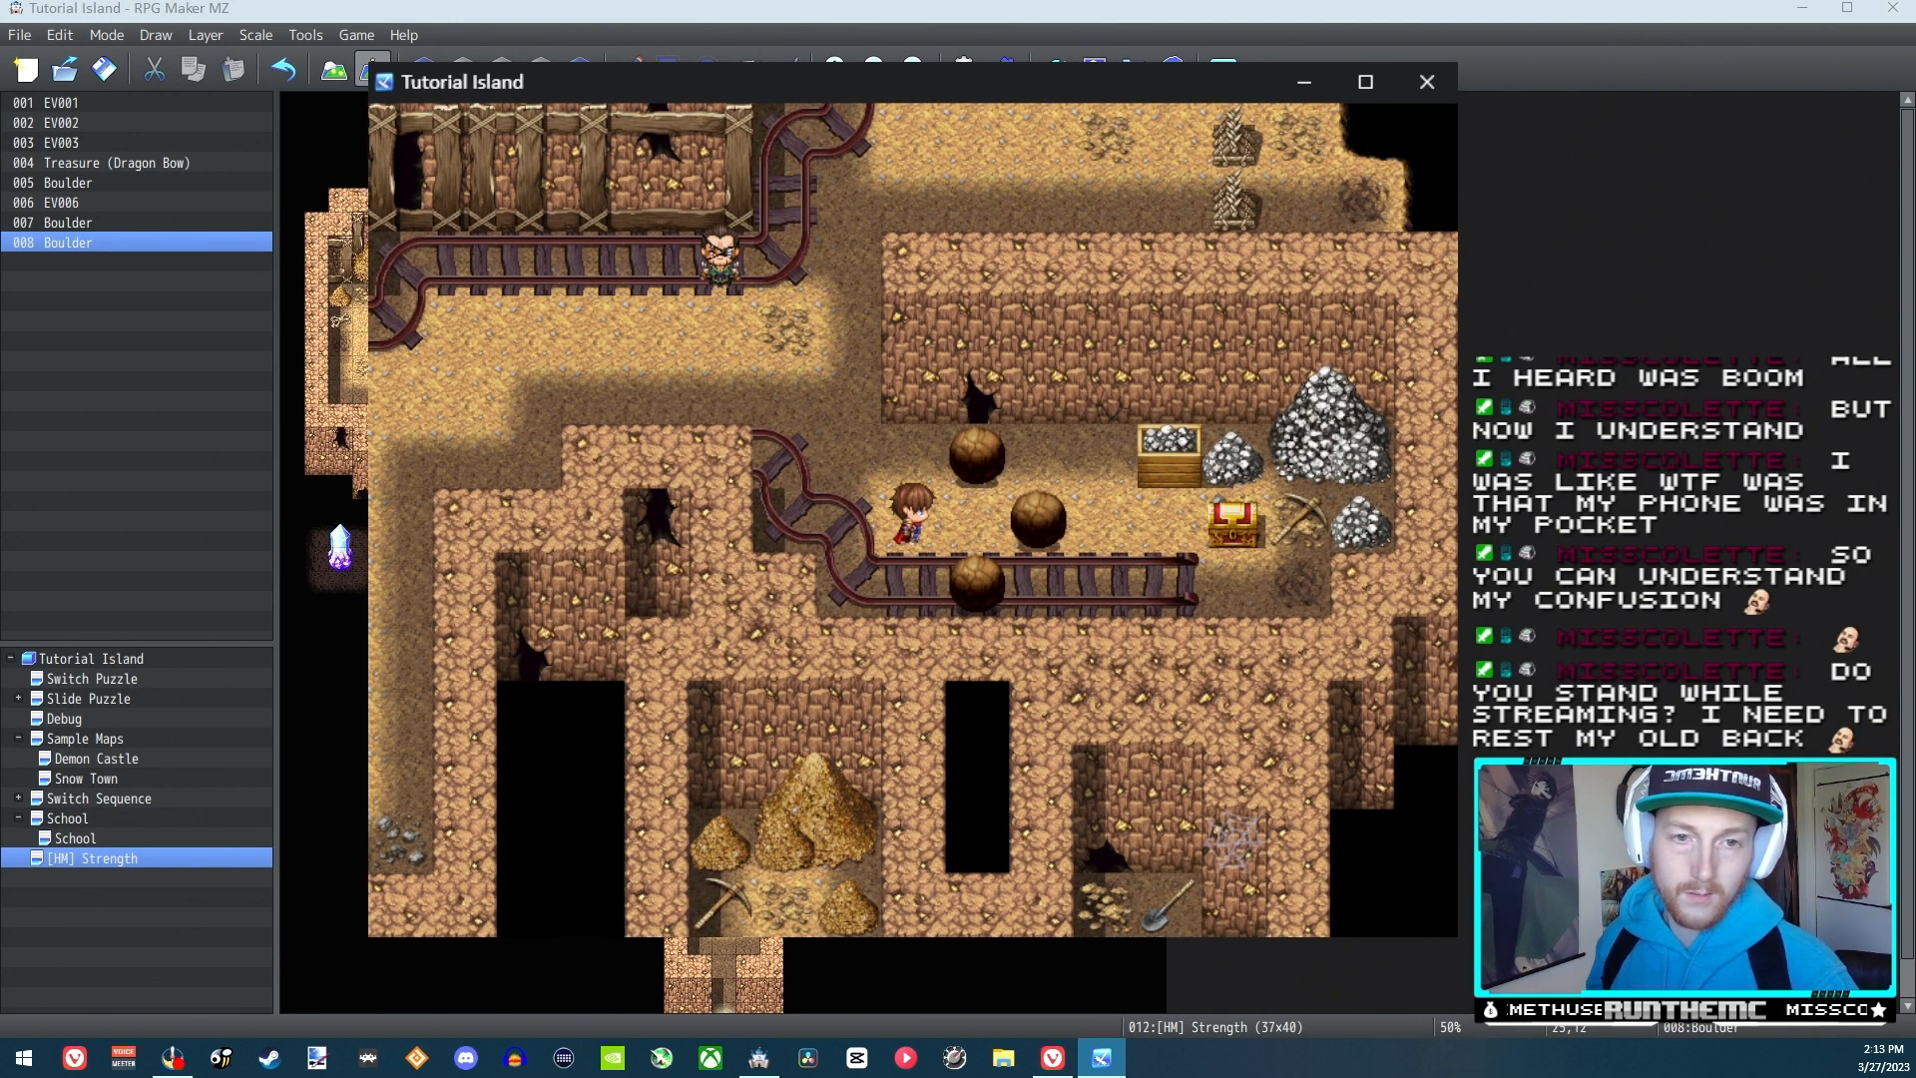
Push the lower boulder one tile right along the track and return to the left side of the middle boulder
key(Down)
key(Right)
key(Up)
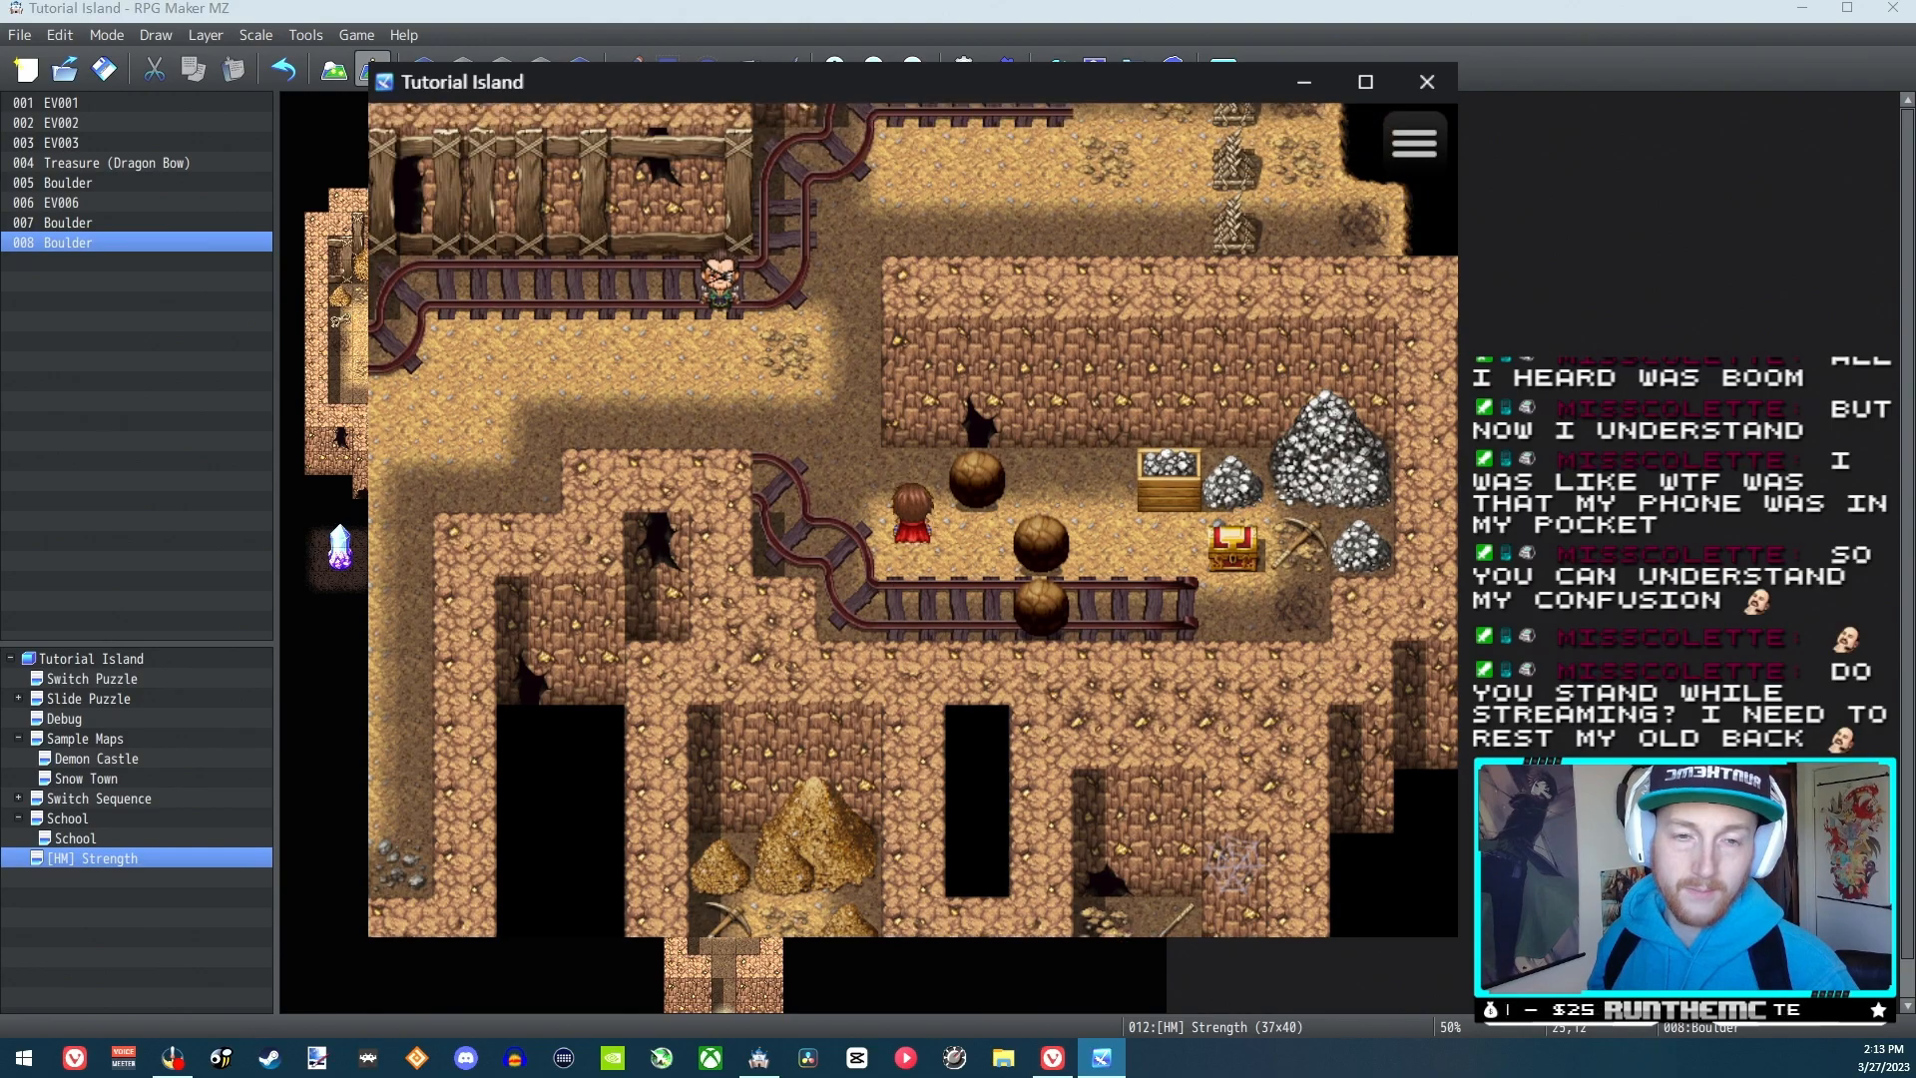
key(Down)
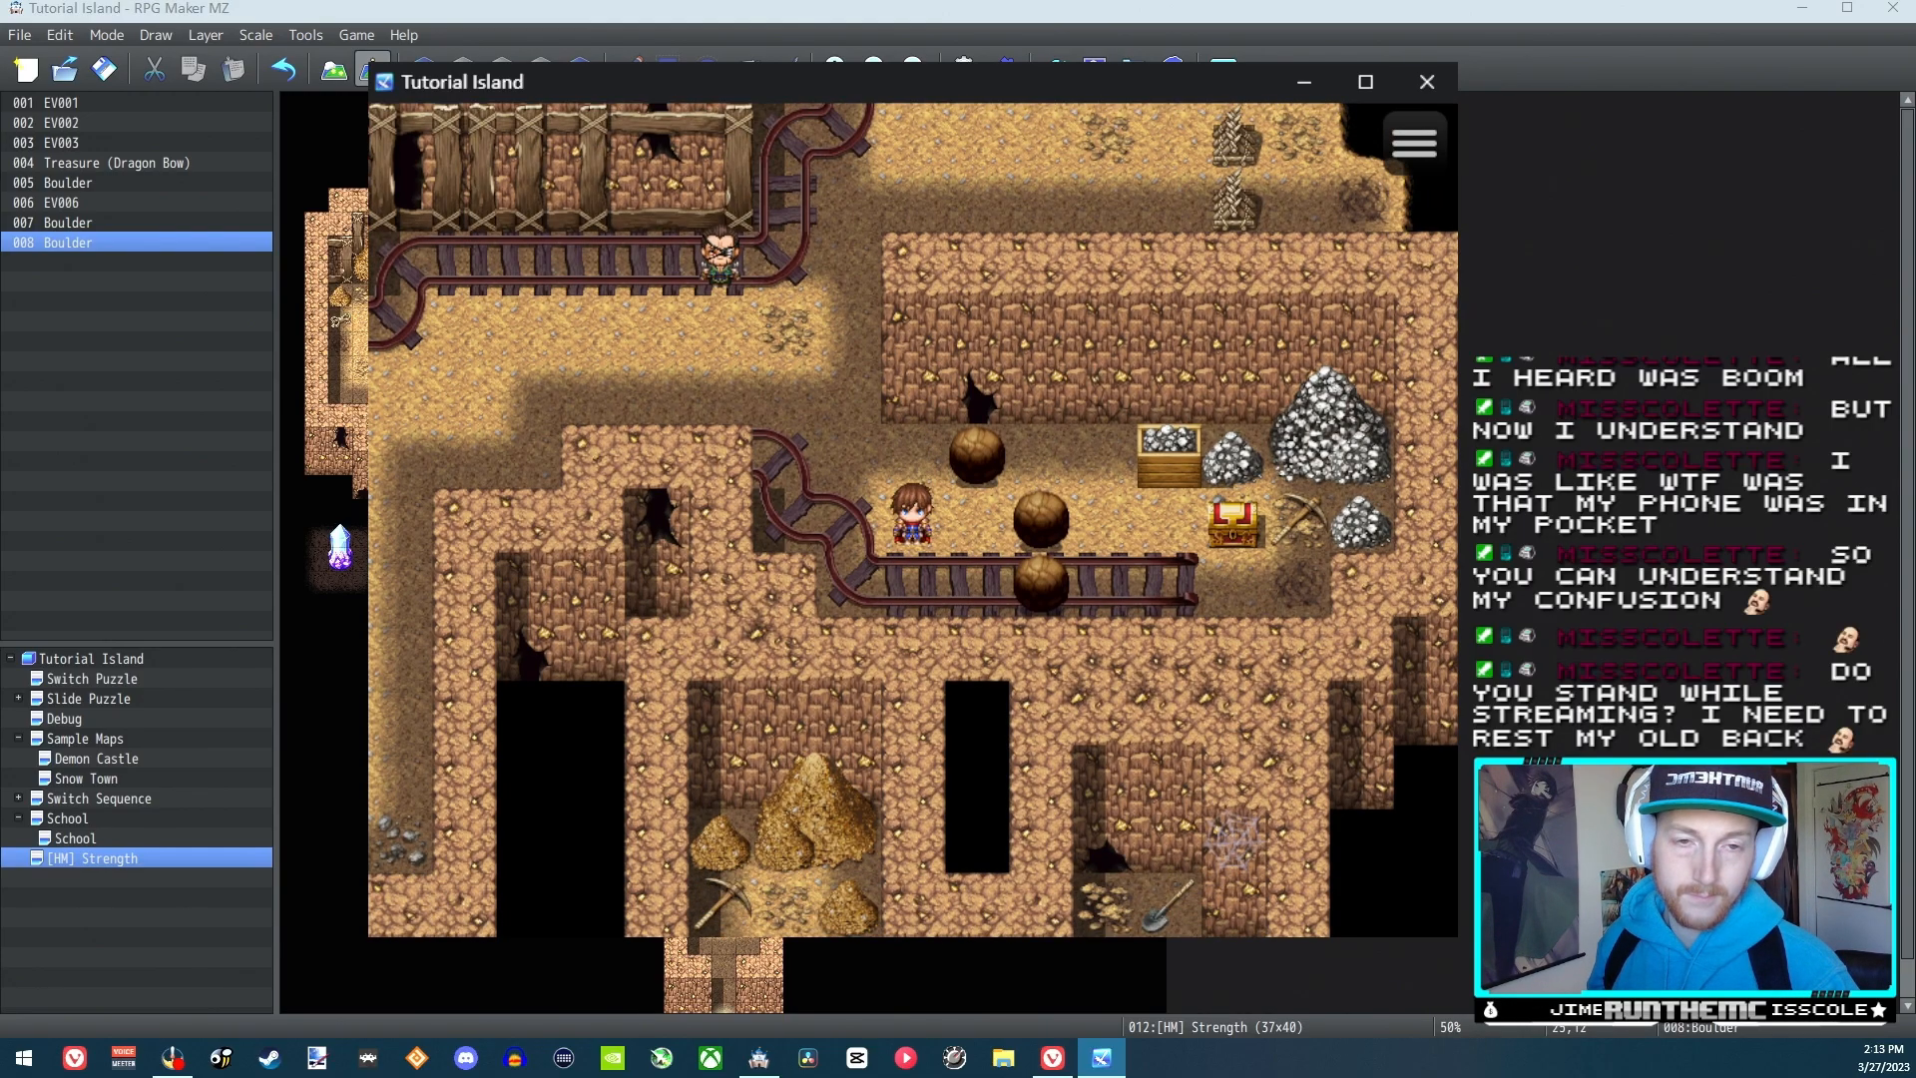
key(Right)
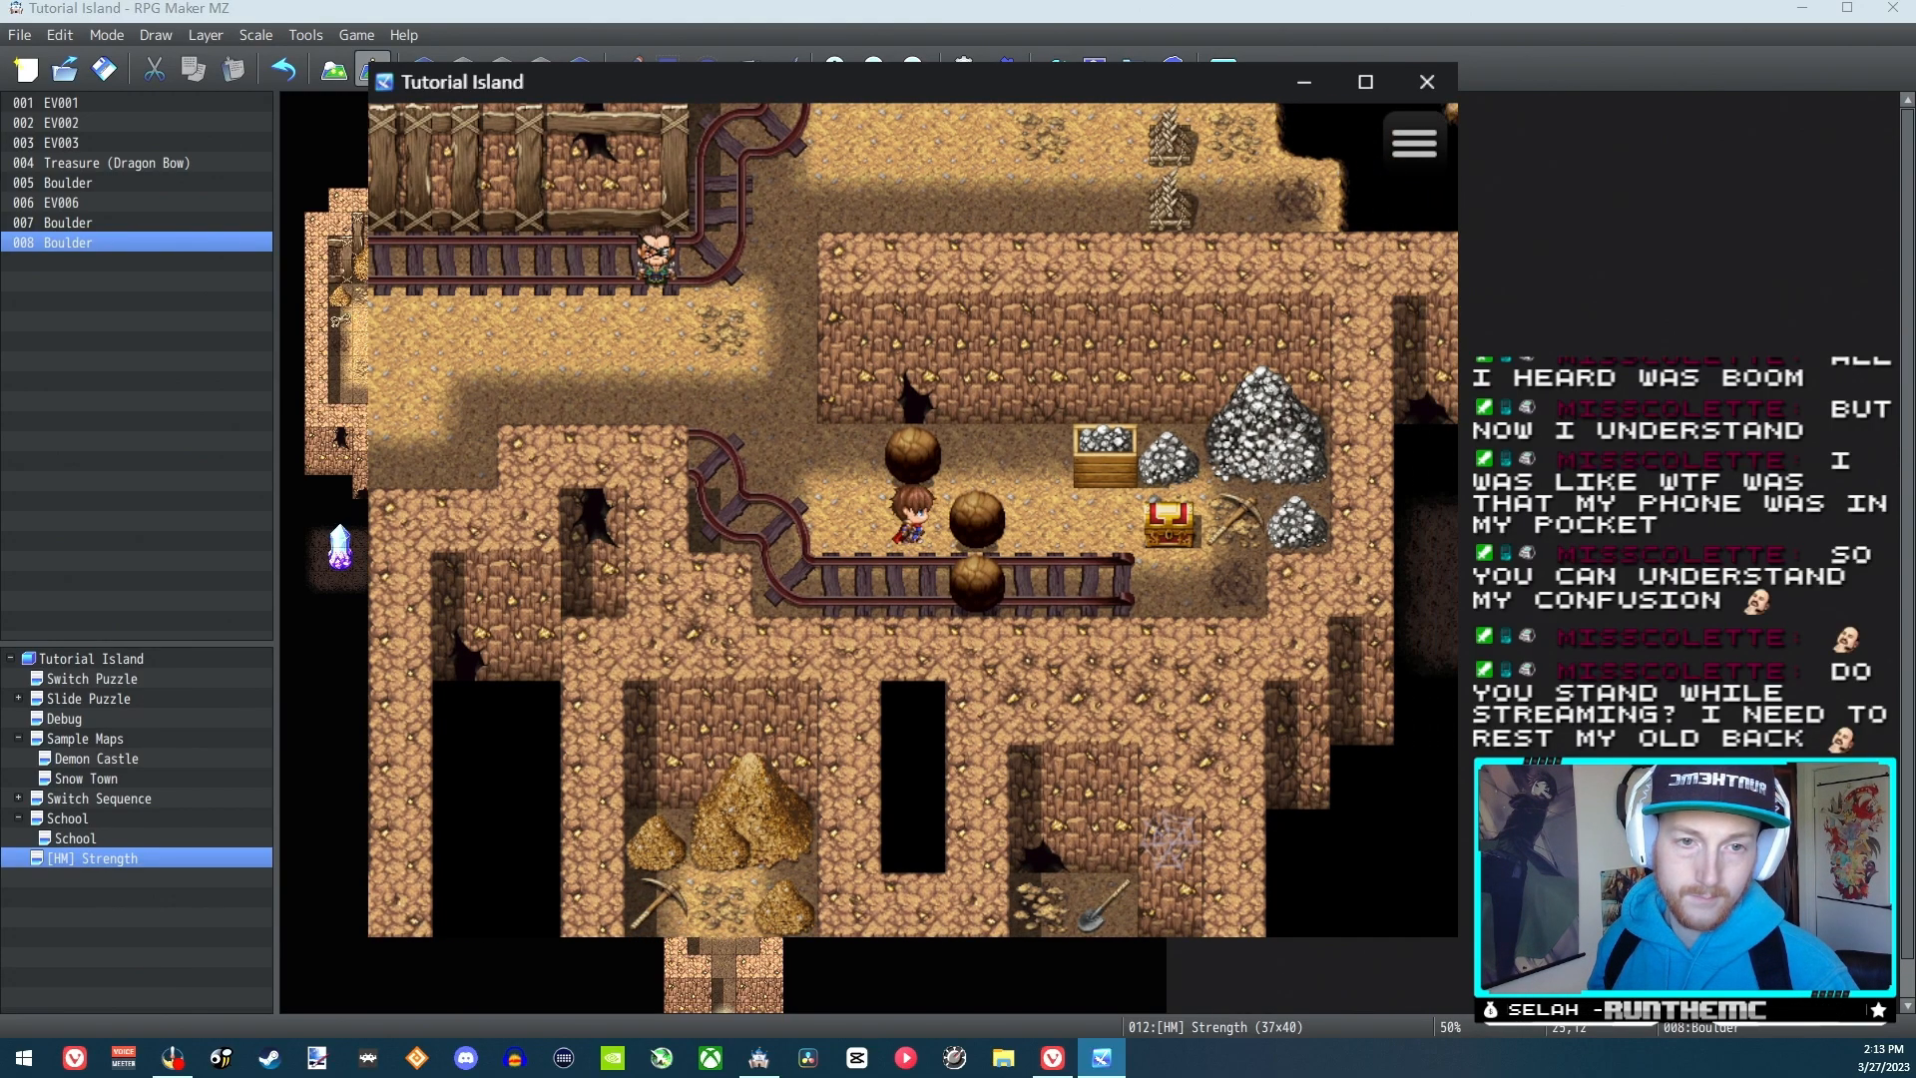
Push the middle boulder another tile right, step above it and push it down onto the track
key(Up)
key(Right)
key(Down)
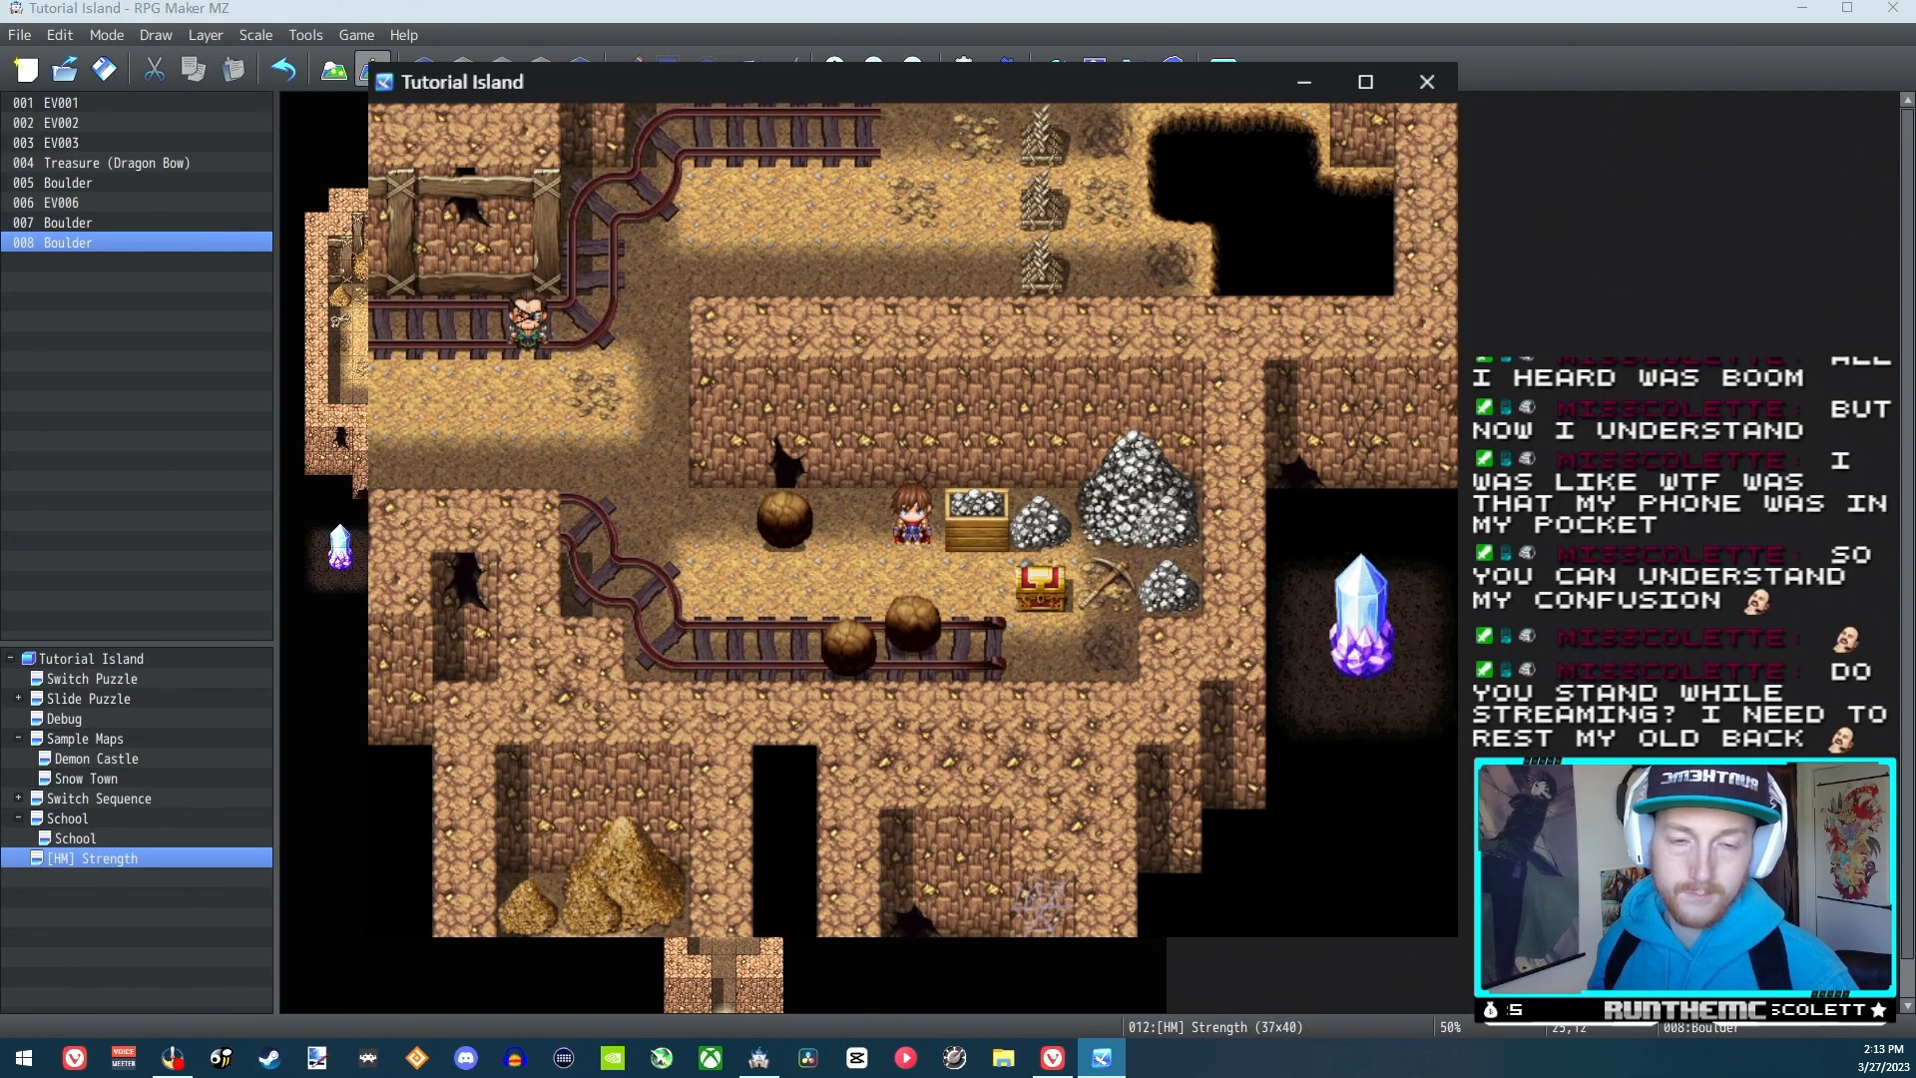
Walk around to the right end of the track and test pushing the two adjacent boulders left
key(Right)
key(Down)
key(Right)
key(Left)
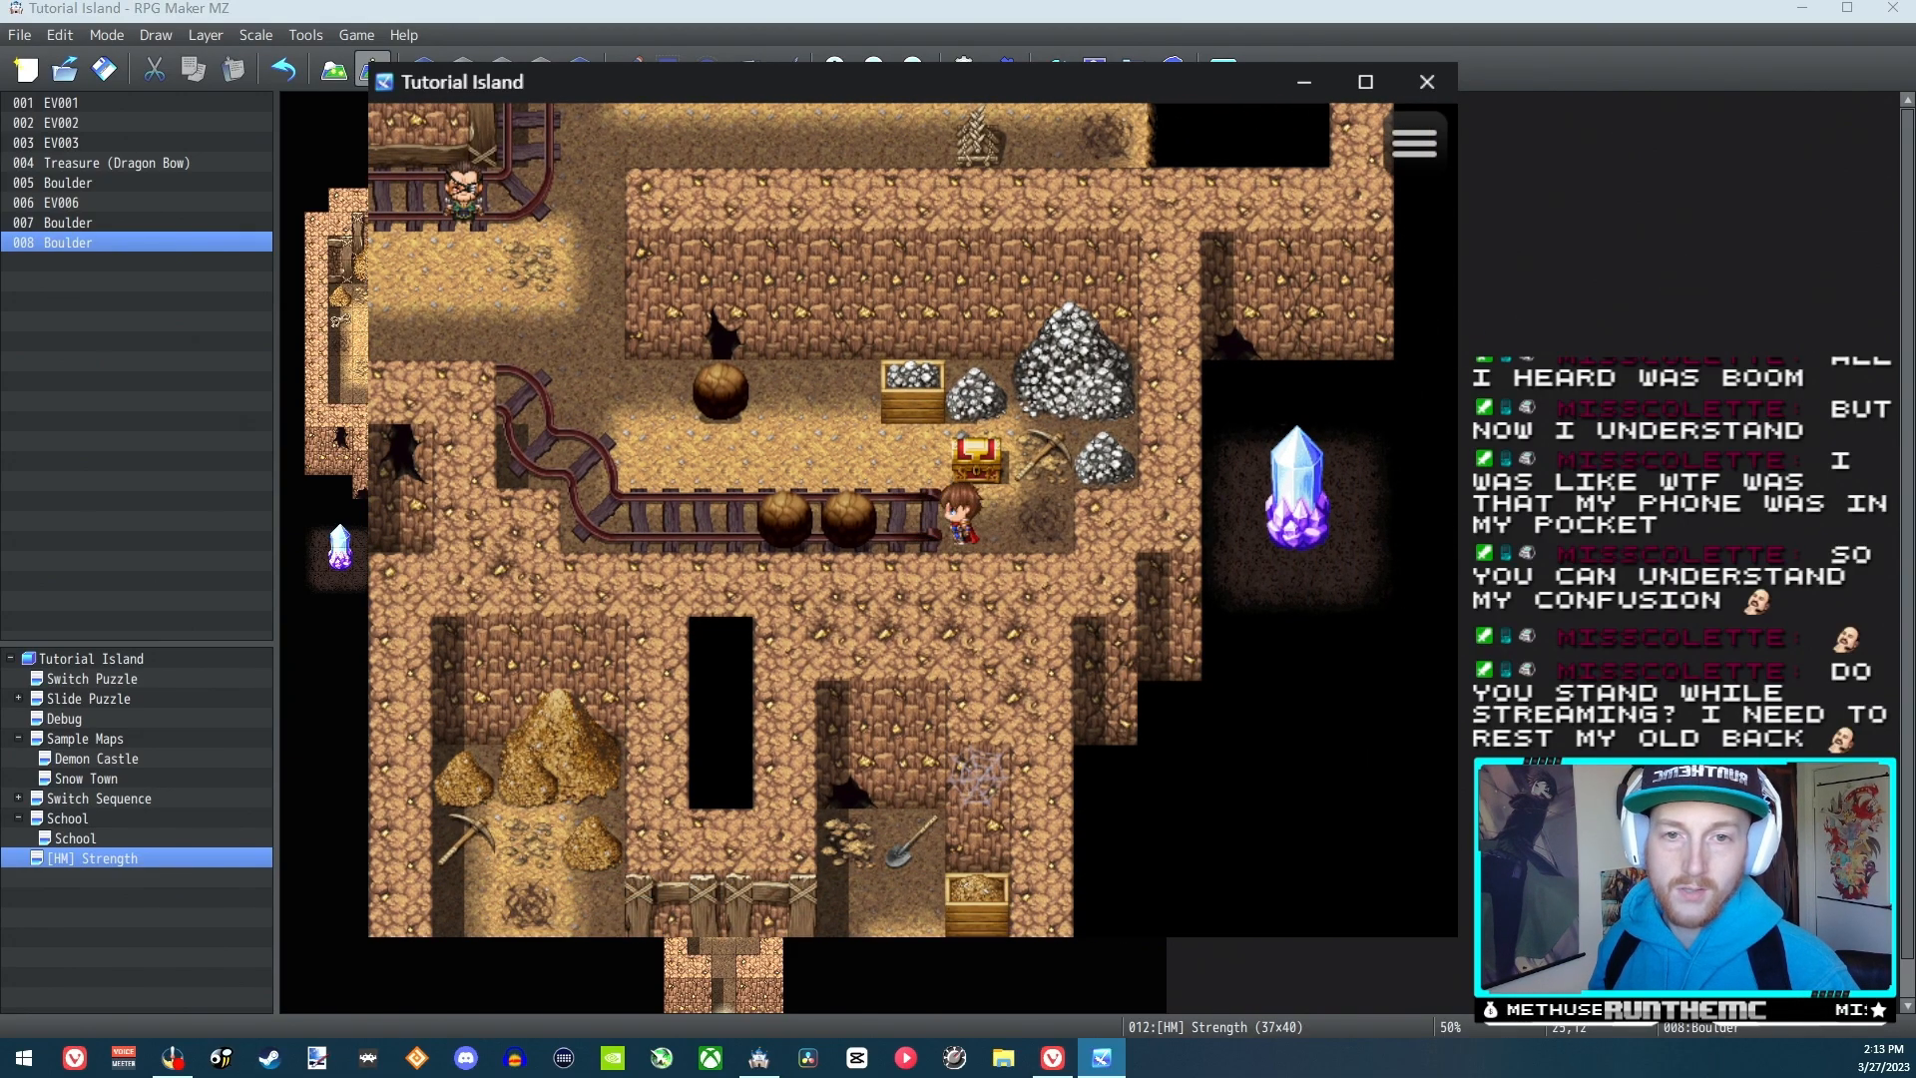
Return to the upper row and push the upper boulder left, away from the ore crate
key(Up)
key(Left)
key(Up)
key(Left)
Walk beneath the upper boulder to its left side and push it back right towards the ore crate
key(Left)
key(Left)
key(Left)
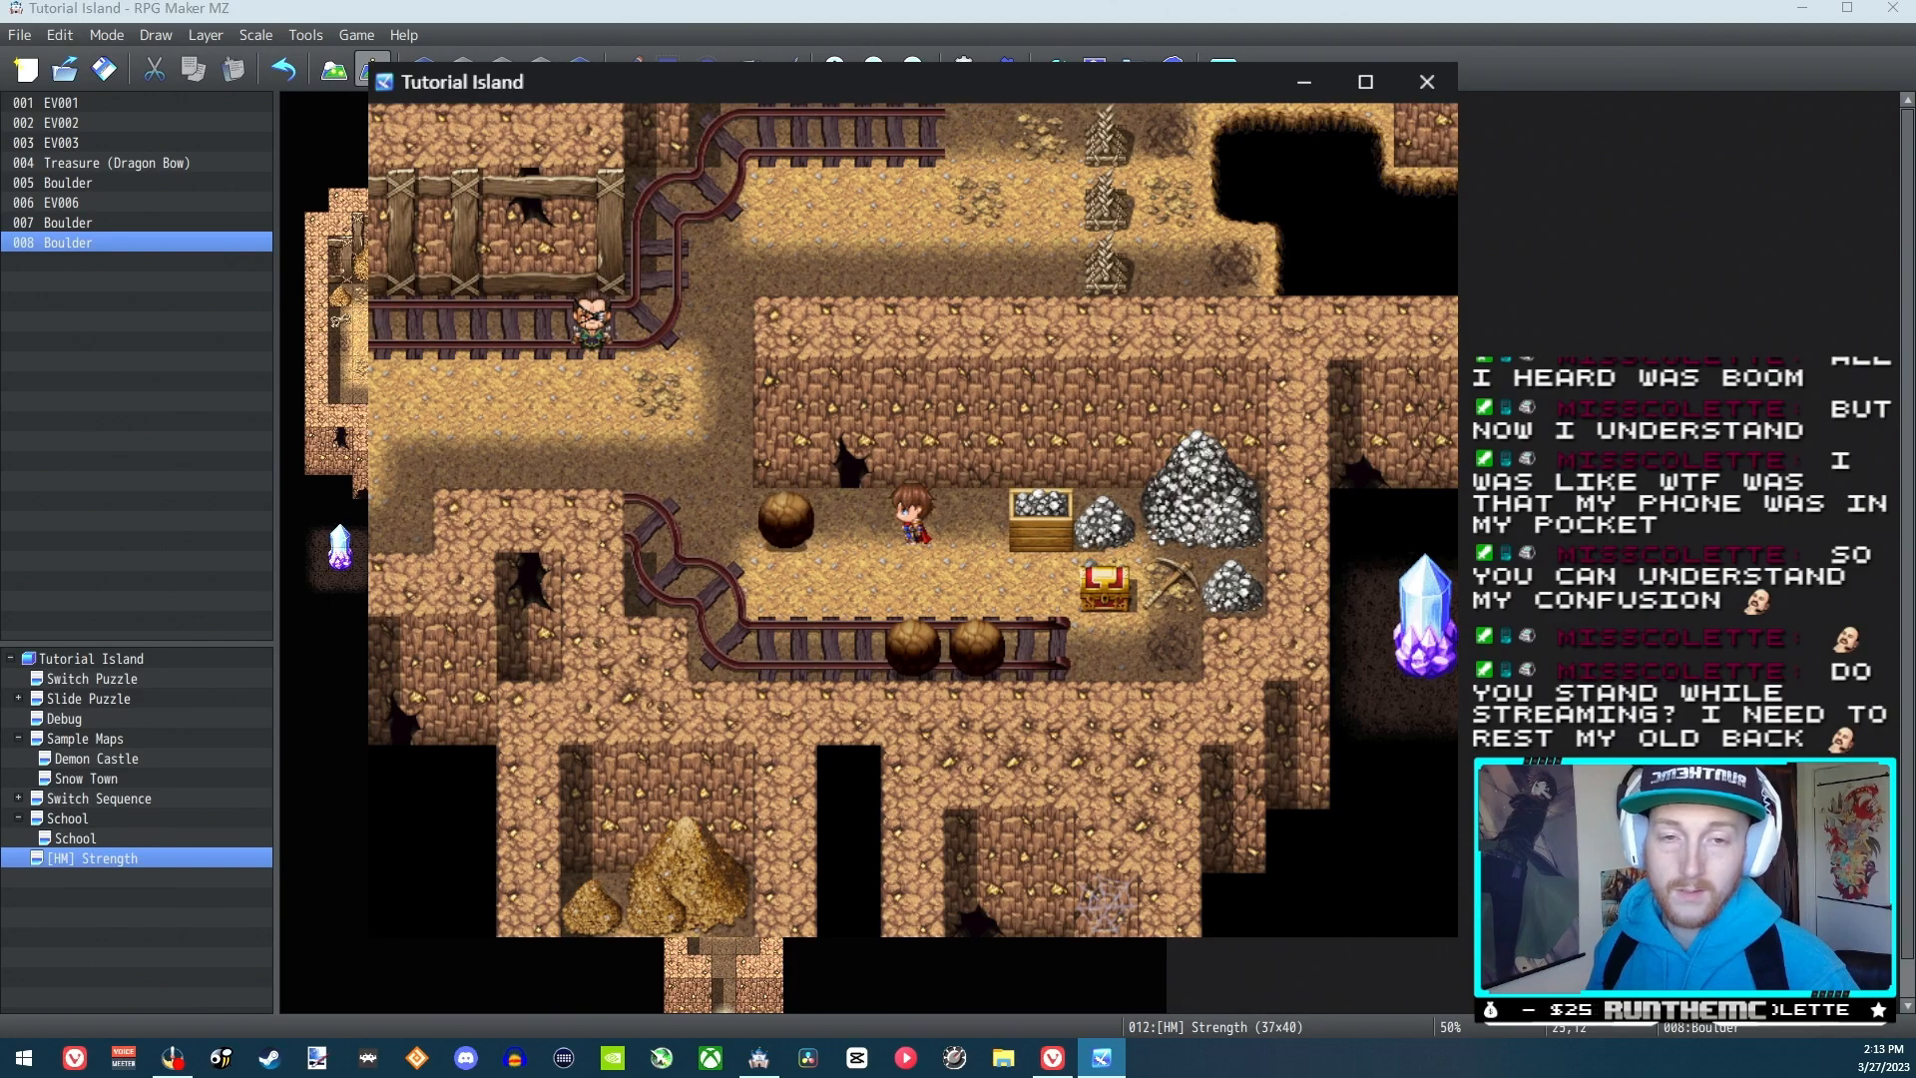
key(Down)
key(Left)
key(Left)
key(Left)
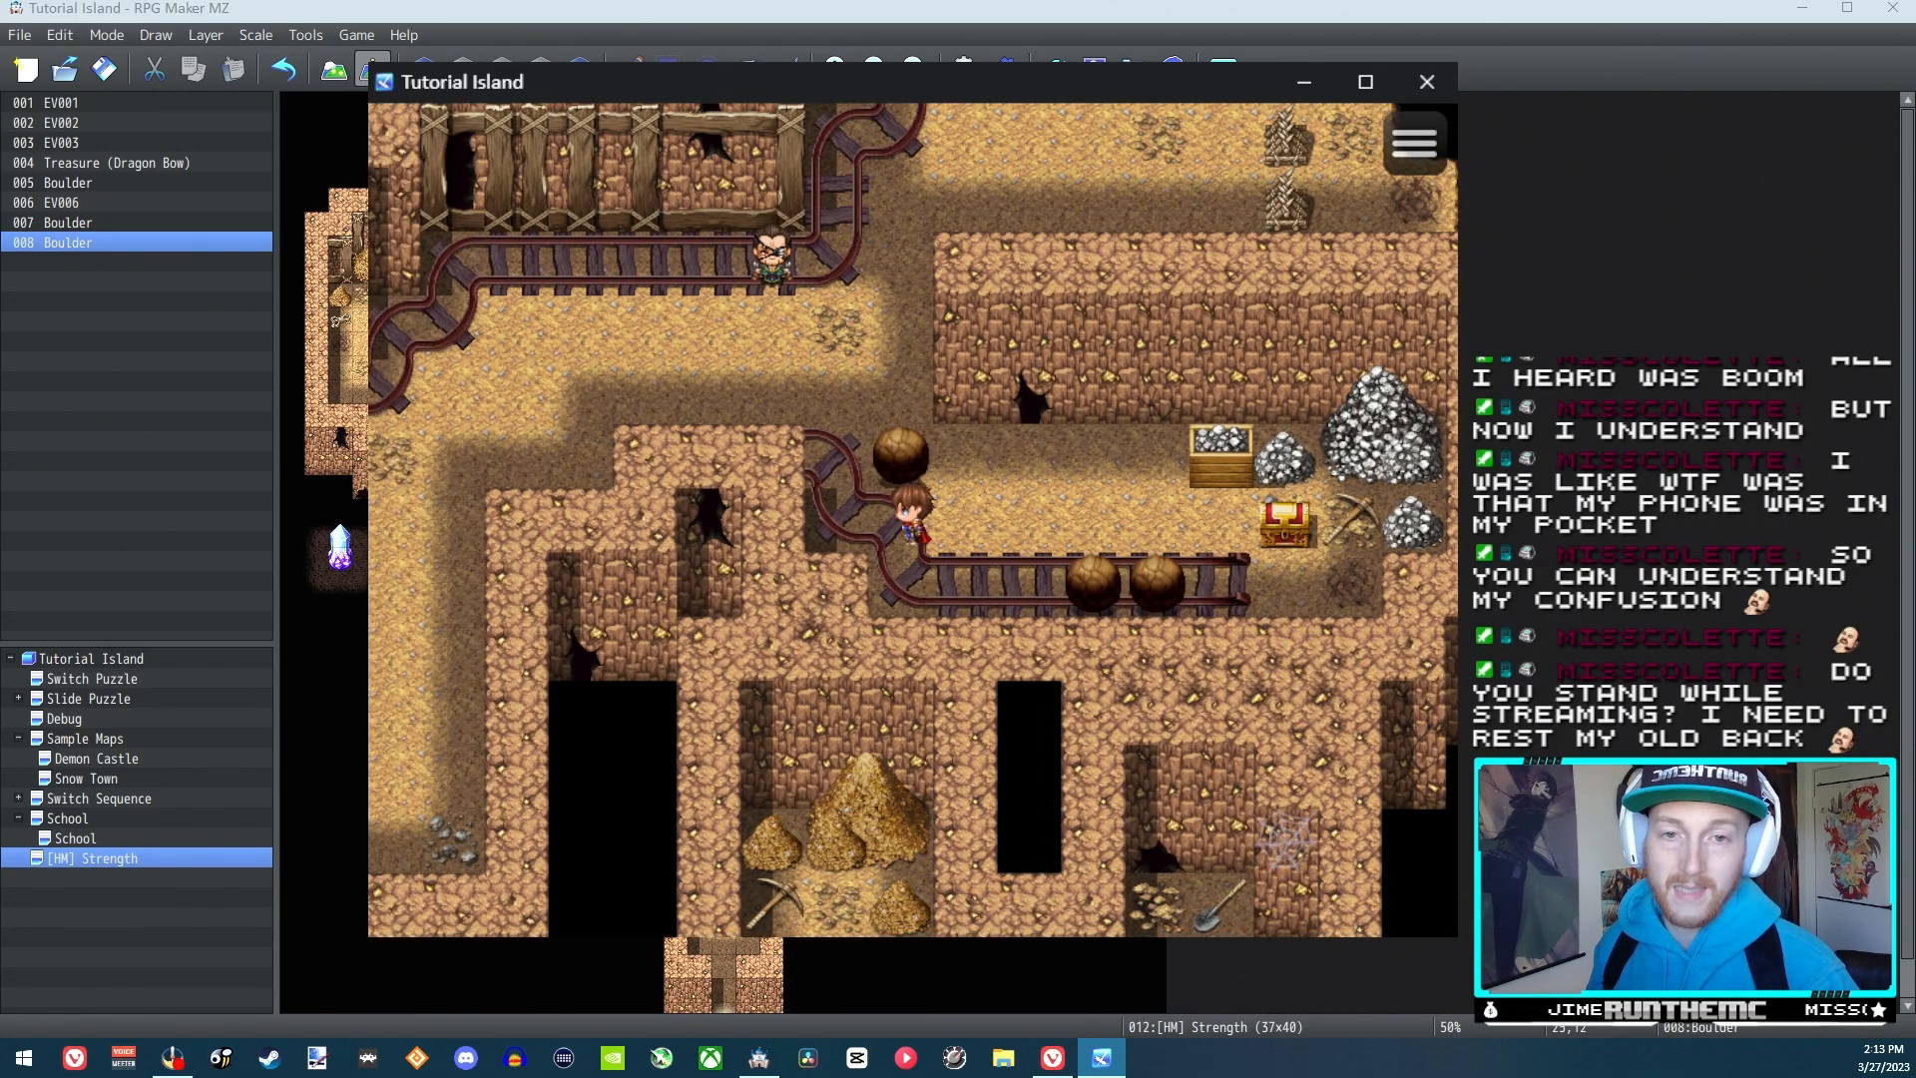
key(Up)
key(Right)
key(Right)
key(Right)
key(Right)
key(Right)
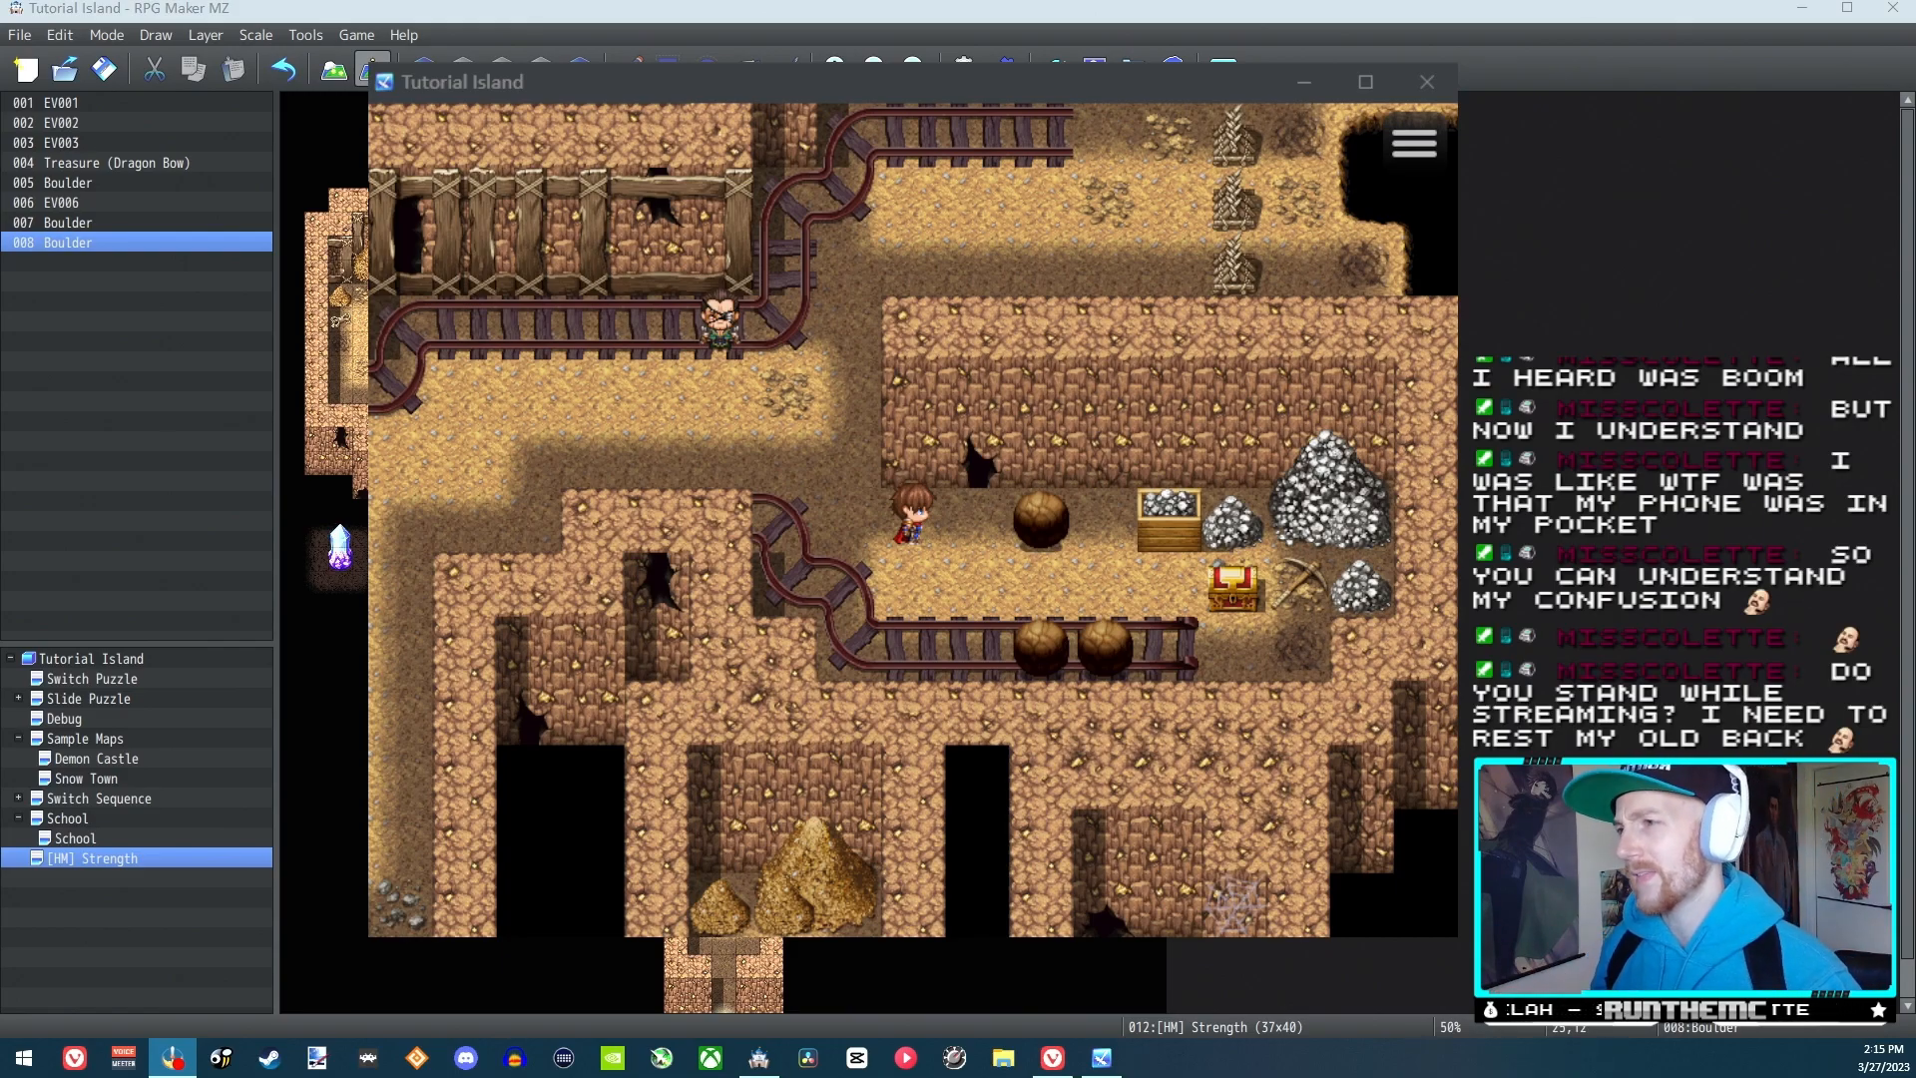
Look over the EV006 event in the editor, close it and end the playtest
double_click(62, 203)
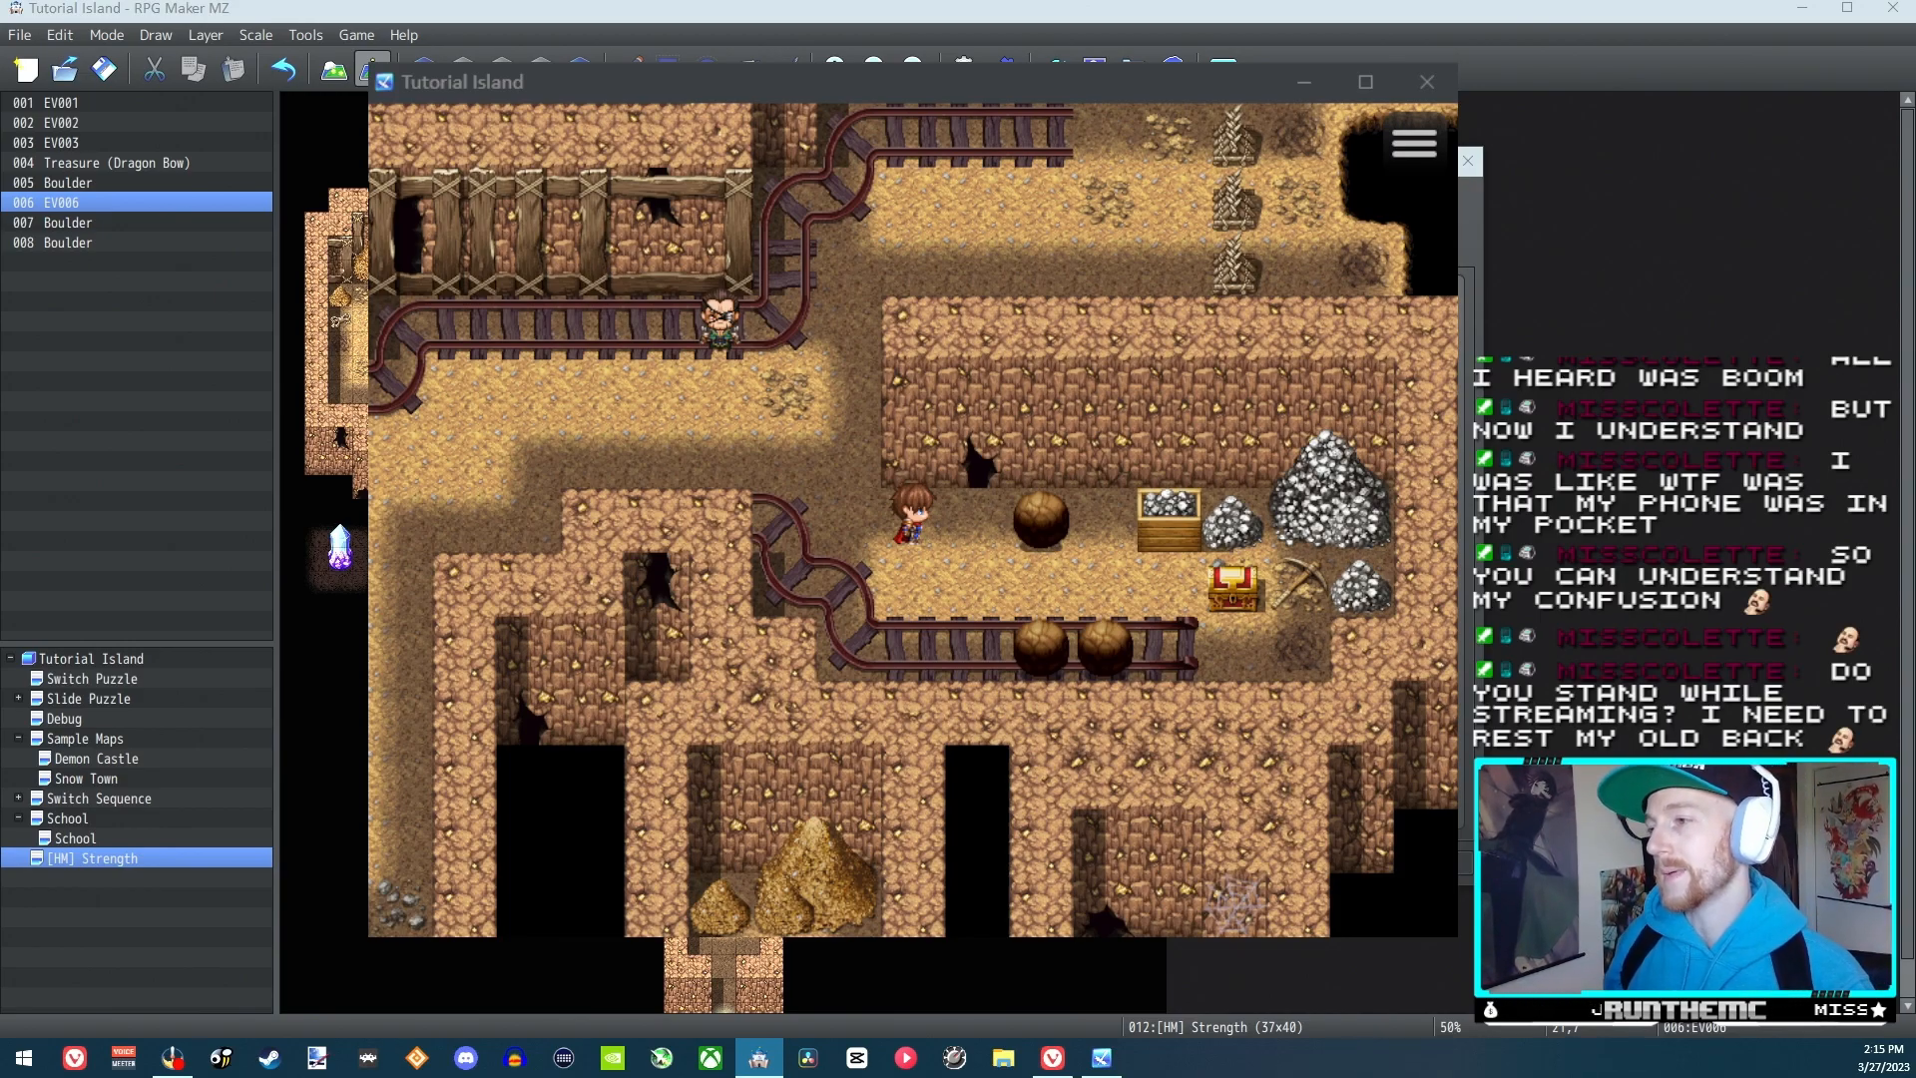
click(1217, 863)
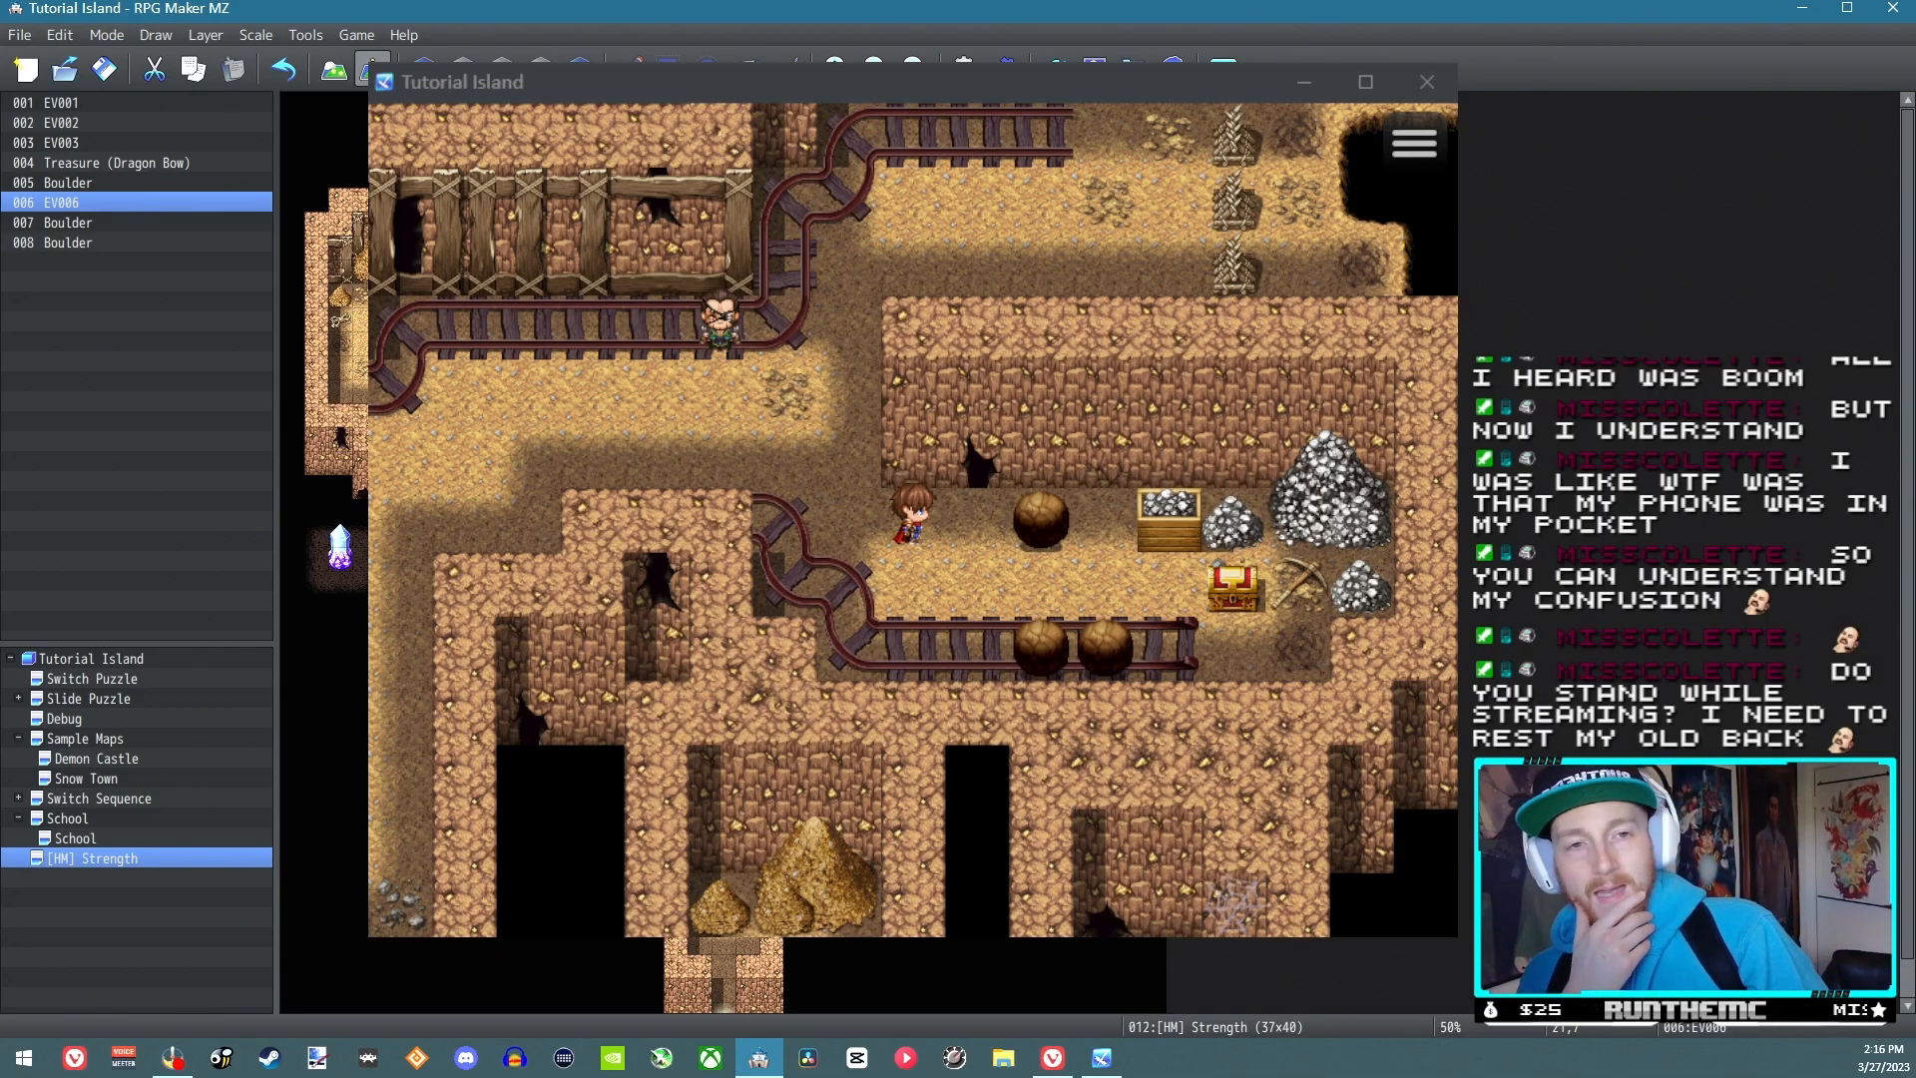
click(1427, 80)
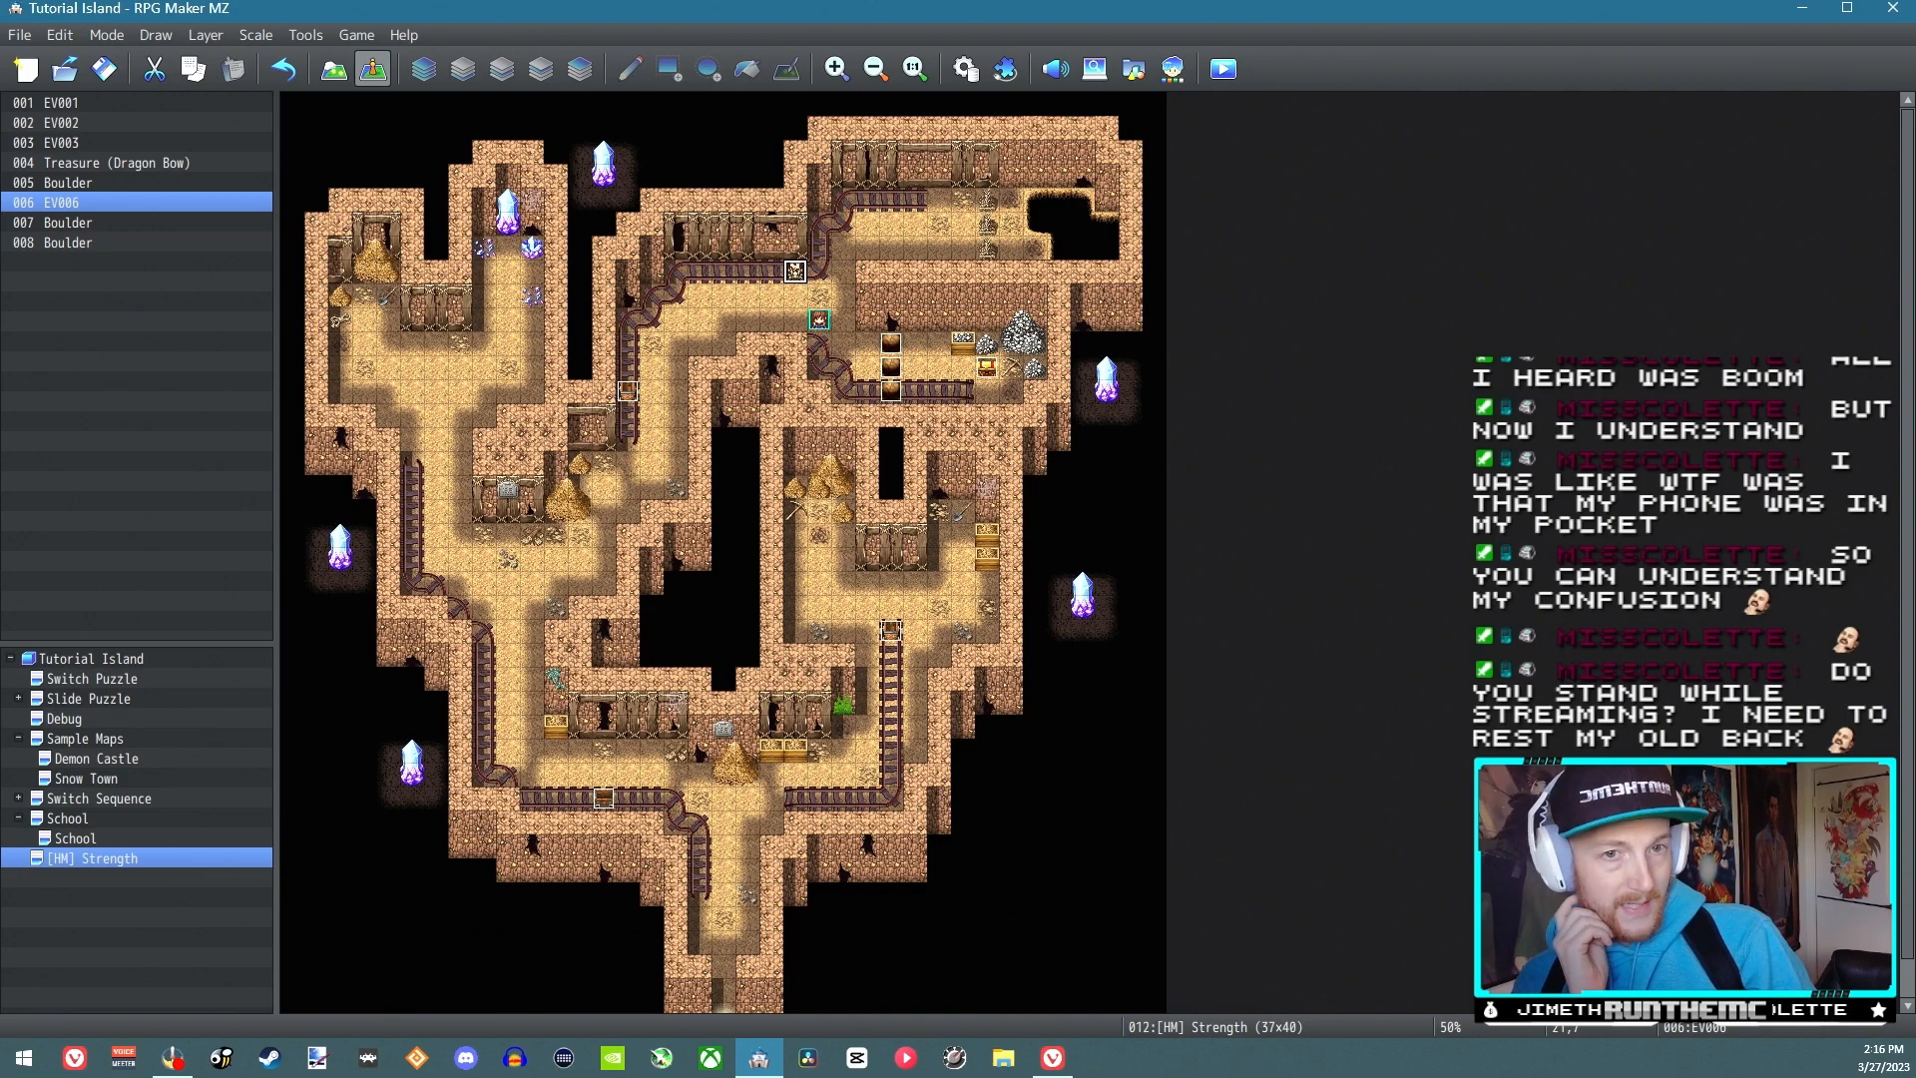